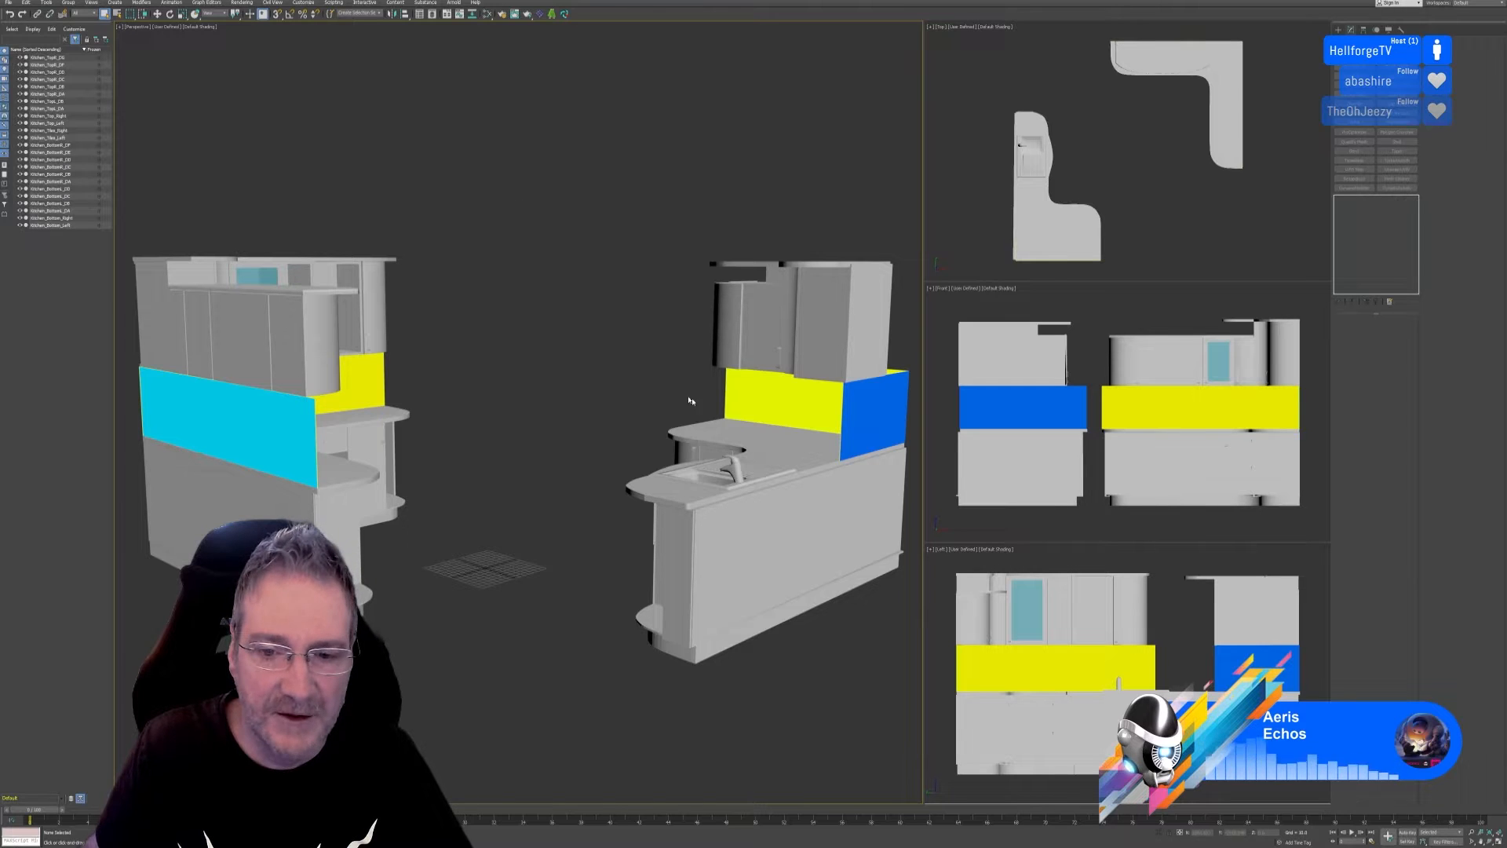
Select the Kitchen_Tiles_Left object behind the sink unit and inspect its tile faces up close and from several angles.
{"action": "left_click", "coordinate": [739, 397]}
{"action": "key", "text": "z"}
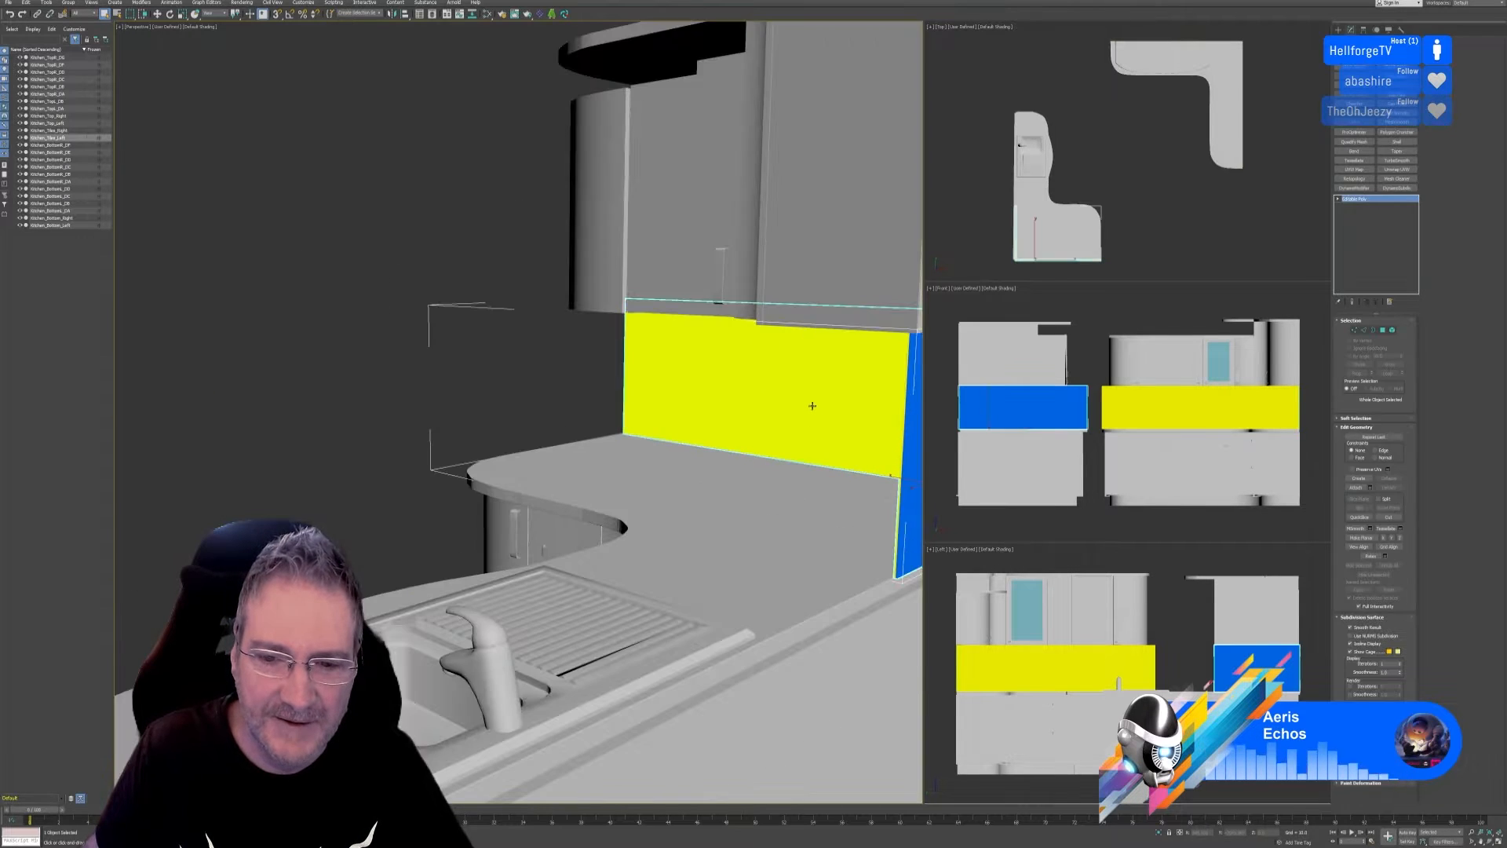
{"action": "scroll", "coordinate": [803, 404], "scroll_direction": "up", "scroll_amount": 2}
{"action": "scroll", "coordinate": [803, 404], "scroll_direction": "up", "scroll_amount": 3}
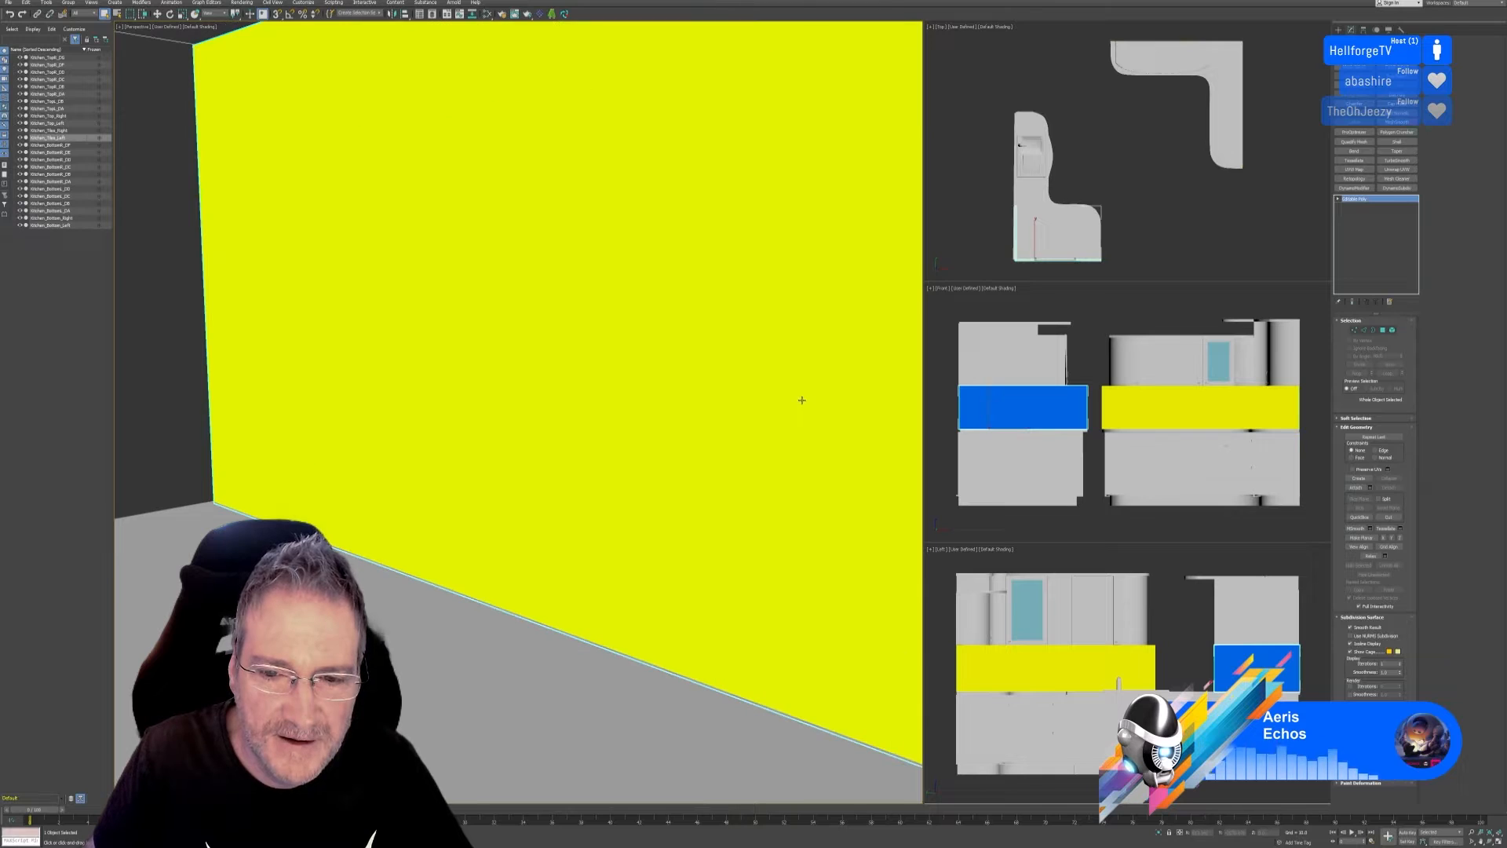
{"action": "scroll", "coordinate": [639, 423], "scroll_direction": "down", "scroll_amount": 6}
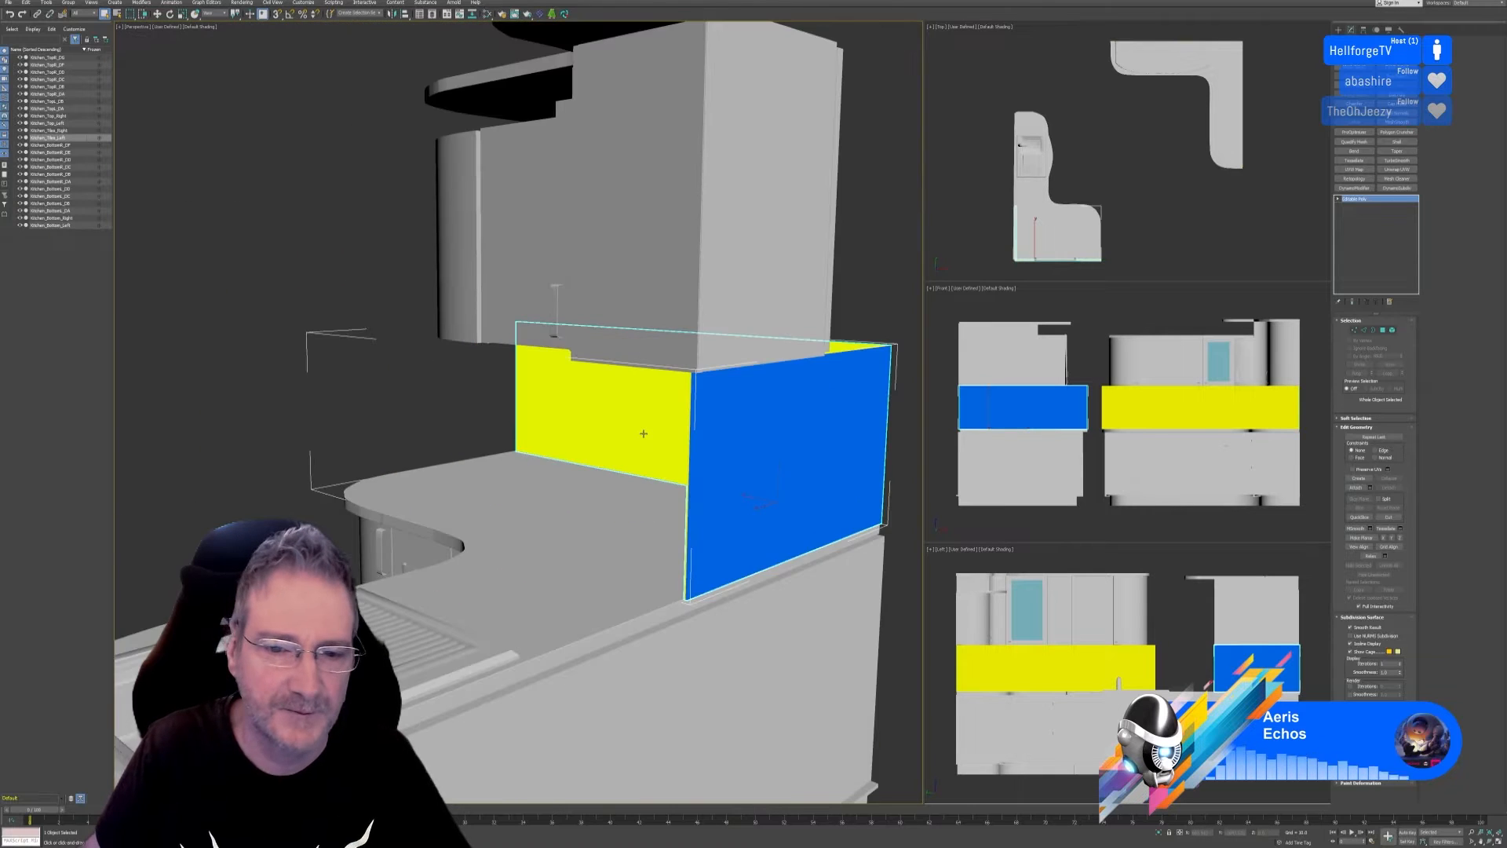
{"action": "middle_click_drag", "start_coordinate": [373, 329], "coordinate": [403, 289]}
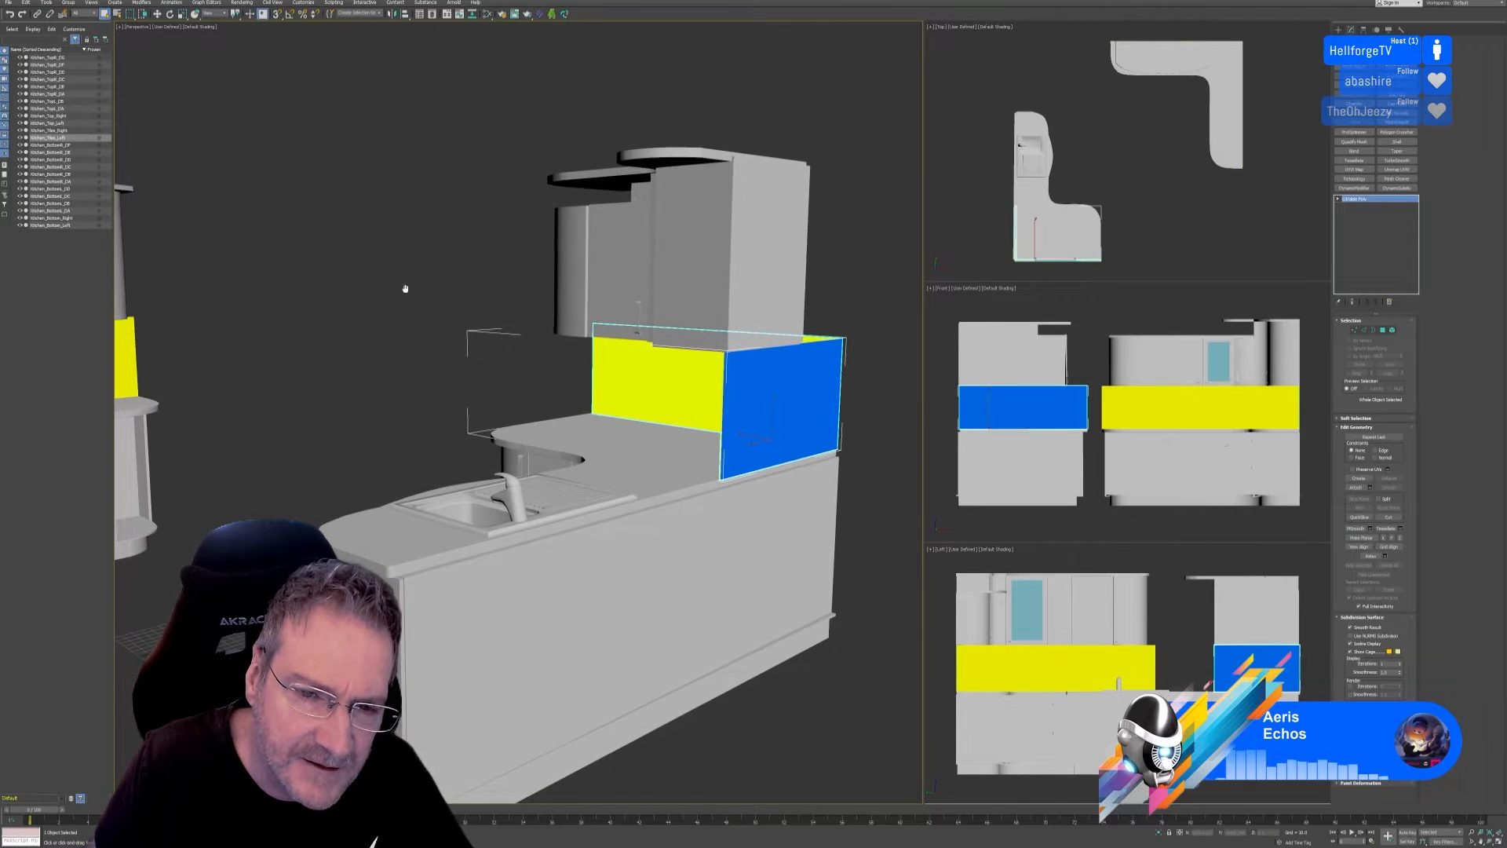
{"action": "mouse_move", "coordinate": [405, 369]}
{"action": "middle_mouse_down", "text": "alt"}
{"action": "mouse_move", "coordinate": [454, 369]}
{"action": "mouse_move", "coordinate": [381, 369]}
{"action": "mouse_move", "coordinate": [413, 365]}
{"action": "middle_mouse_up", "text": "alt"}
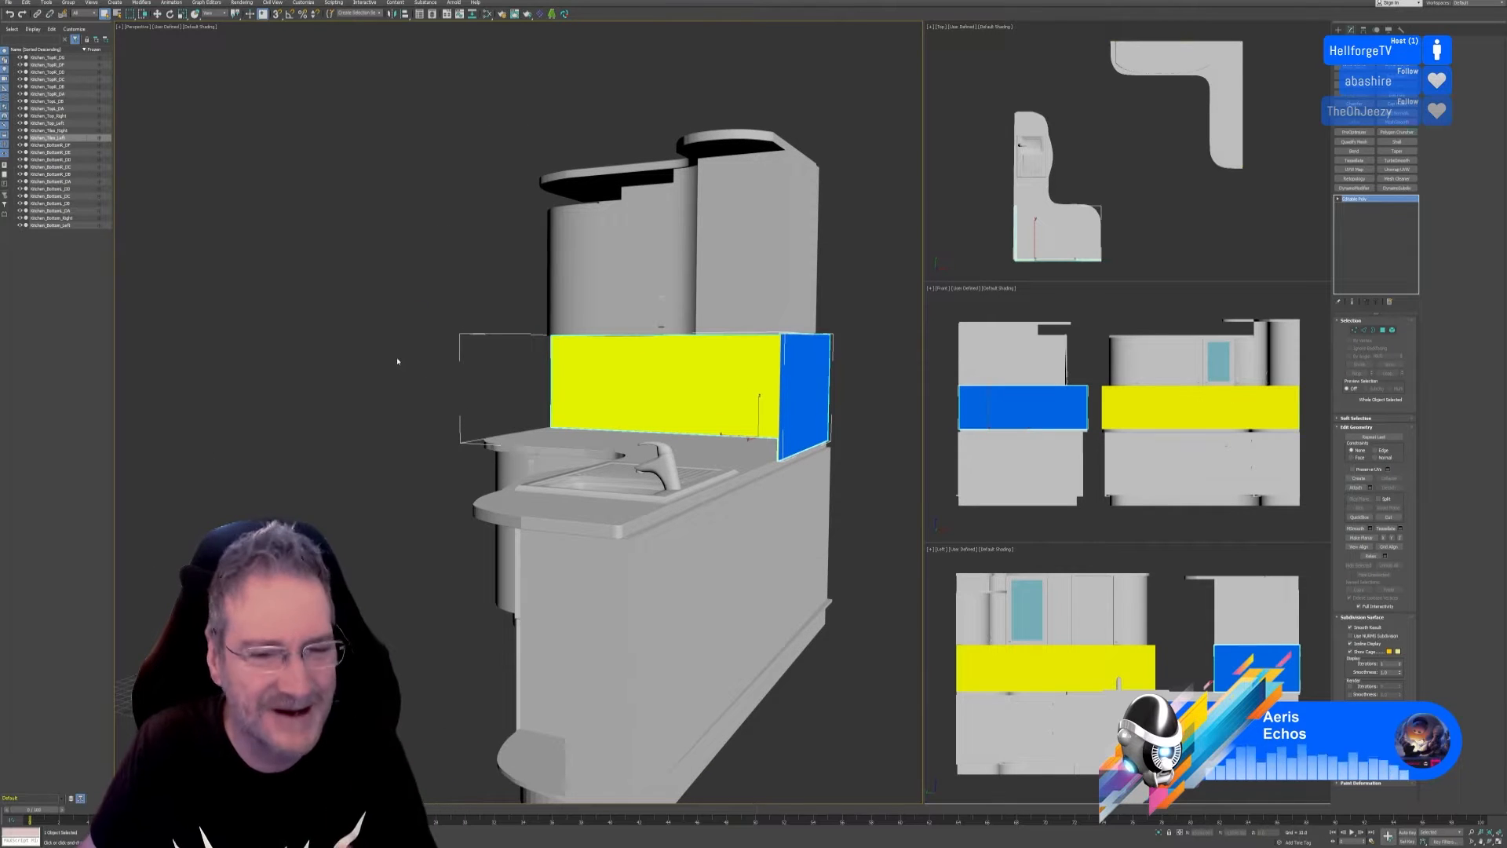
{"action": "scroll", "coordinate": [620, 382], "scroll_direction": "up", "scroll_amount": 4}
{"action": "scroll", "coordinate": [628, 384], "scroll_direction": "up", "scroll_amount": 10}
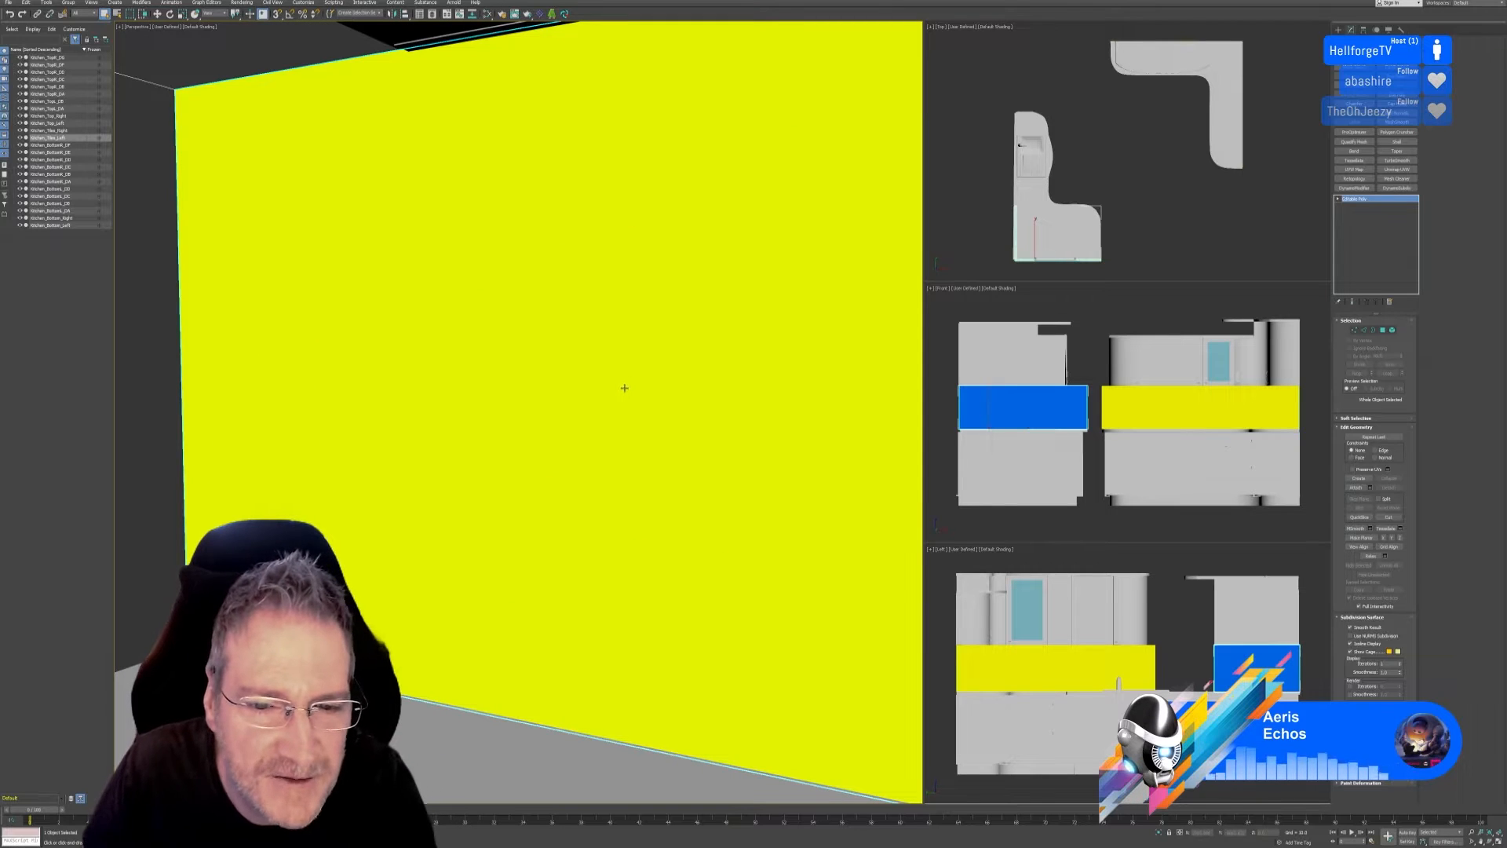
{"action": "scroll", "coordinate": [614, 396], "scroll_direction": "down", "scroll_amount": 10}
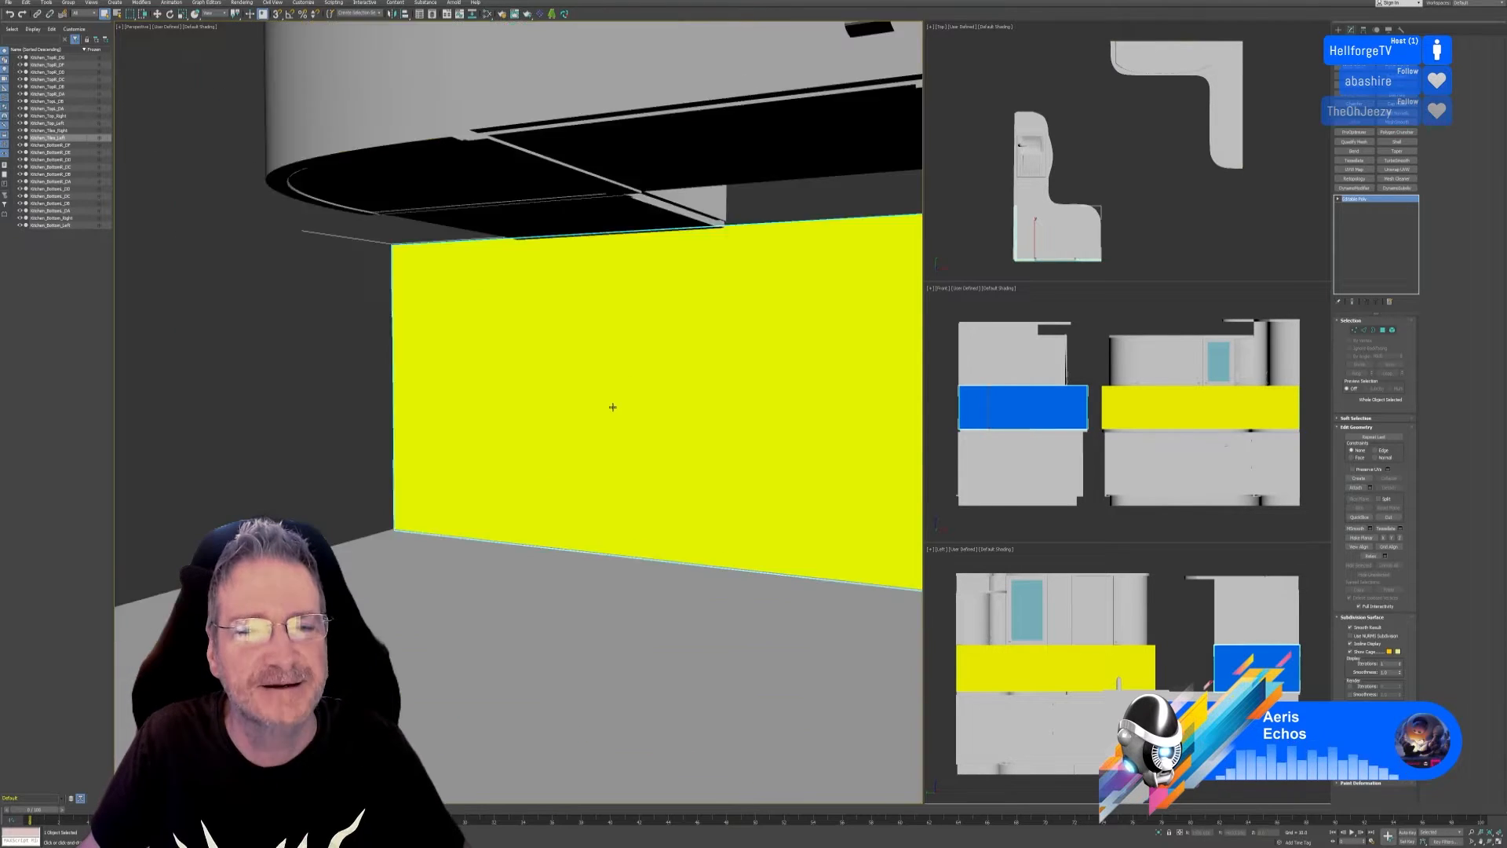
{"action": "middle_click_drag", "start_coordinate": [518, 455], "coordinate": [476, 464], "text": "alt"}
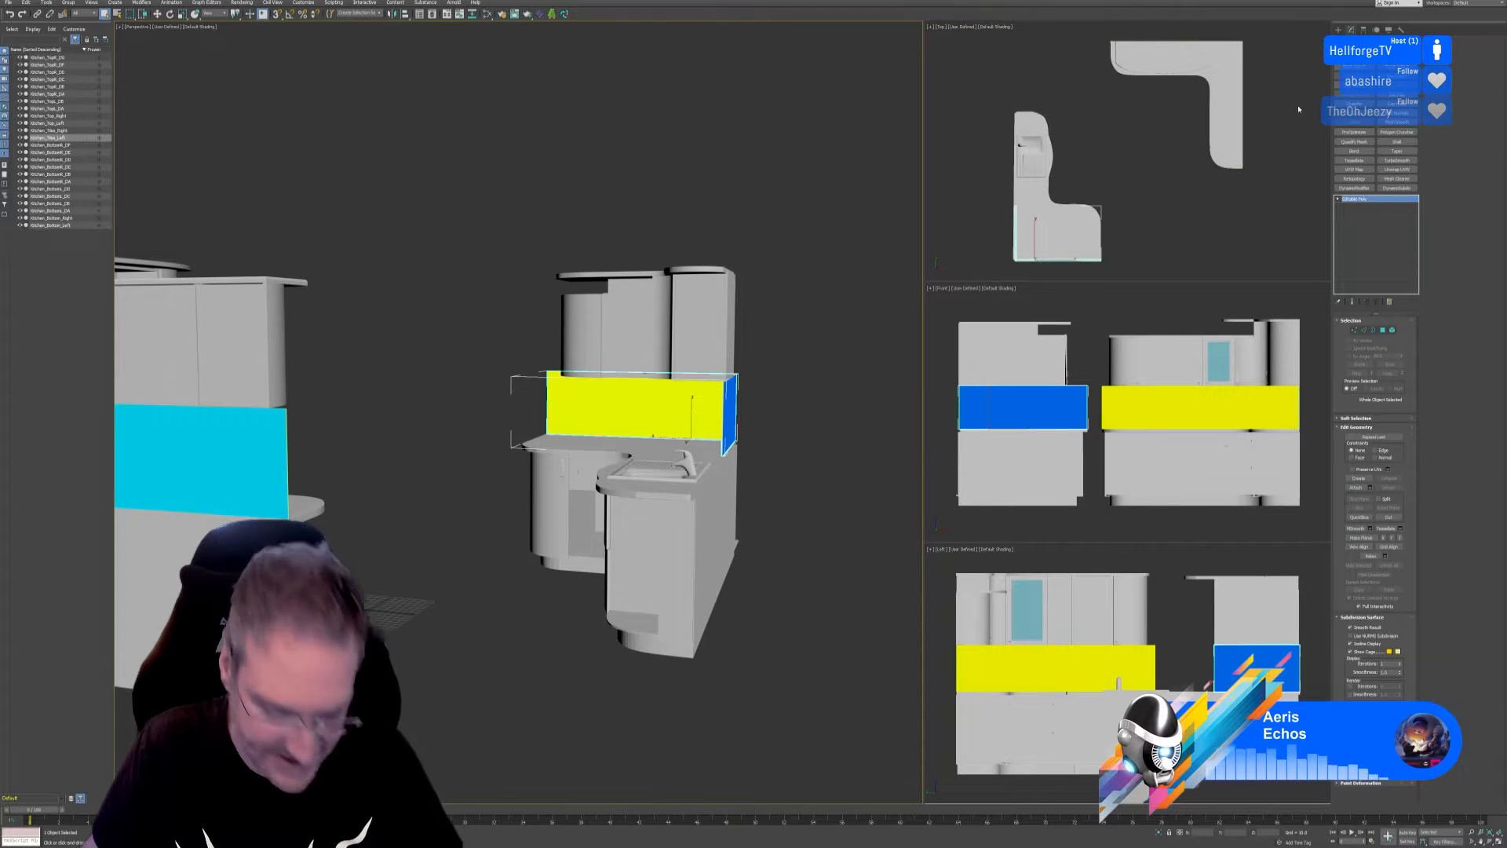
Start exporting the selected left tiles and browse to the Kitchen folder that holds the other kitchen exports.
{"action": "left_click", "coordinate": [9, 2]}
{"action": "mouse_move", "coordinate": [54, 124]}
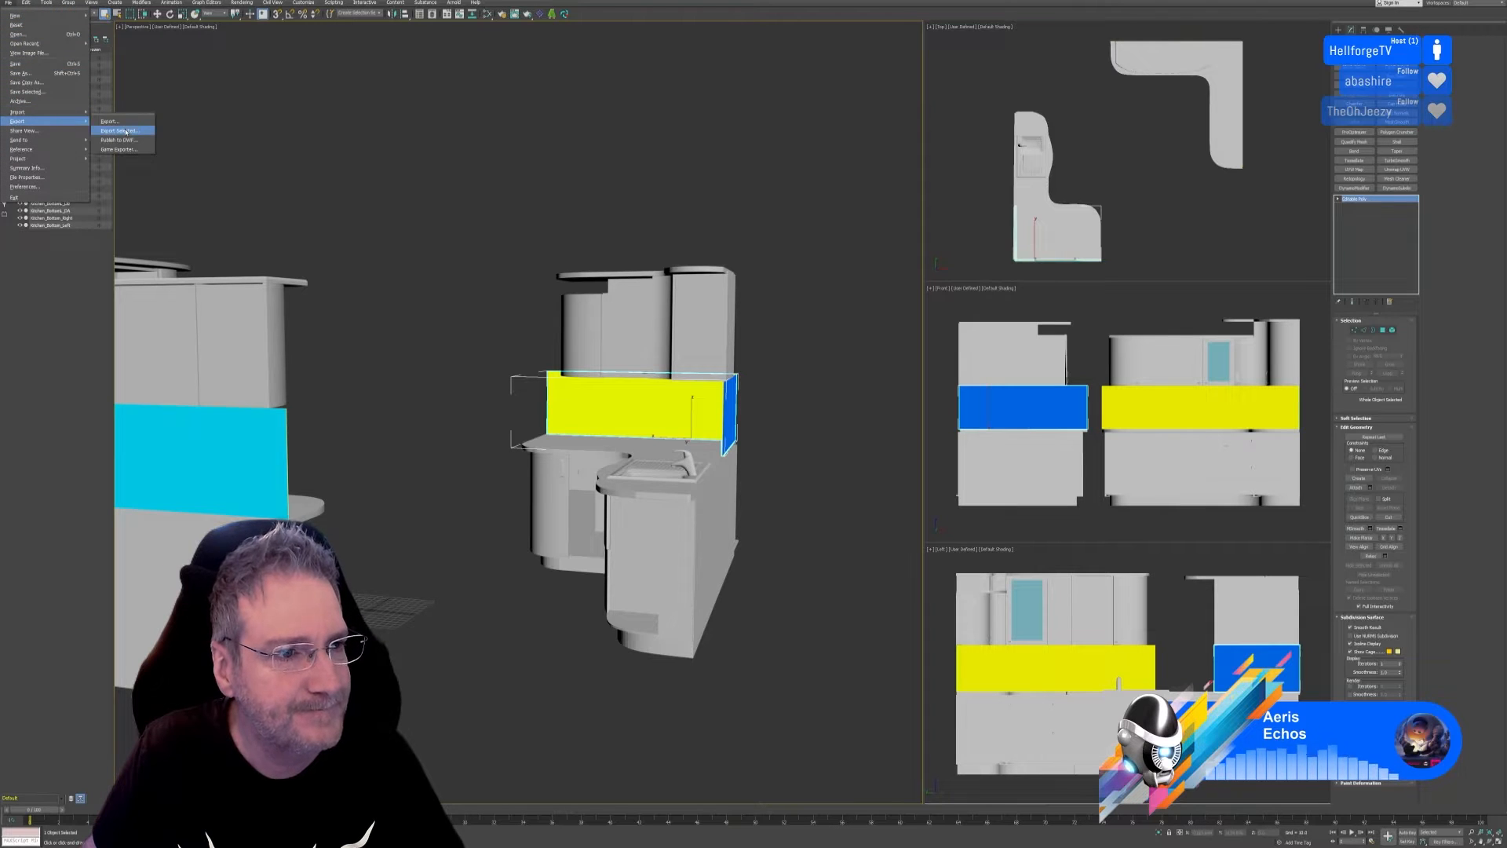
{"action": "left_click", "coordinate": [109, 122]}
{"action": "left_click", "coordinate": [374, 133]}
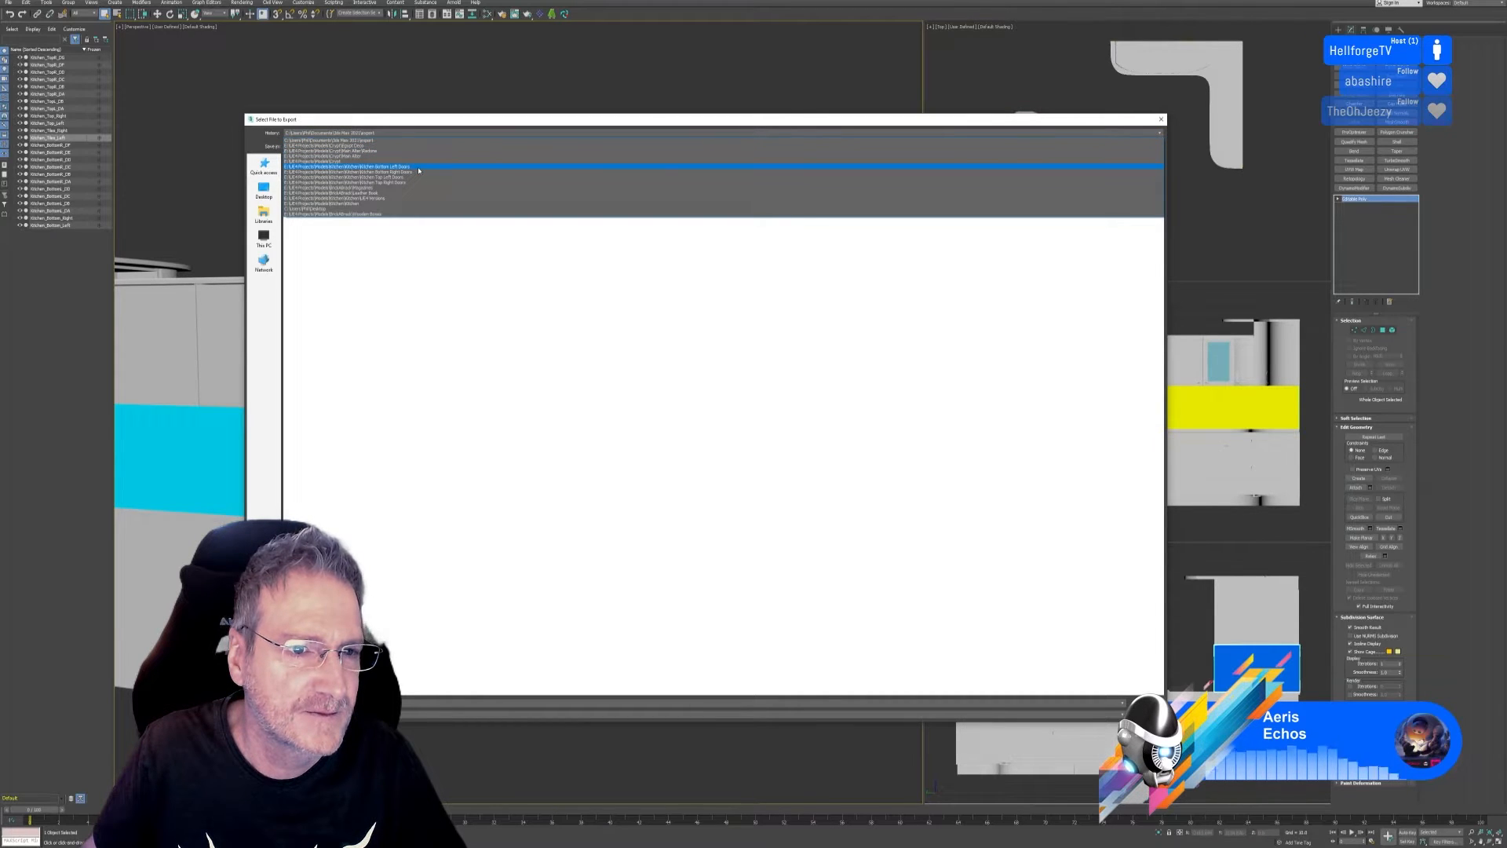
{"action": "left_click", "coordinate": [418, 170]}
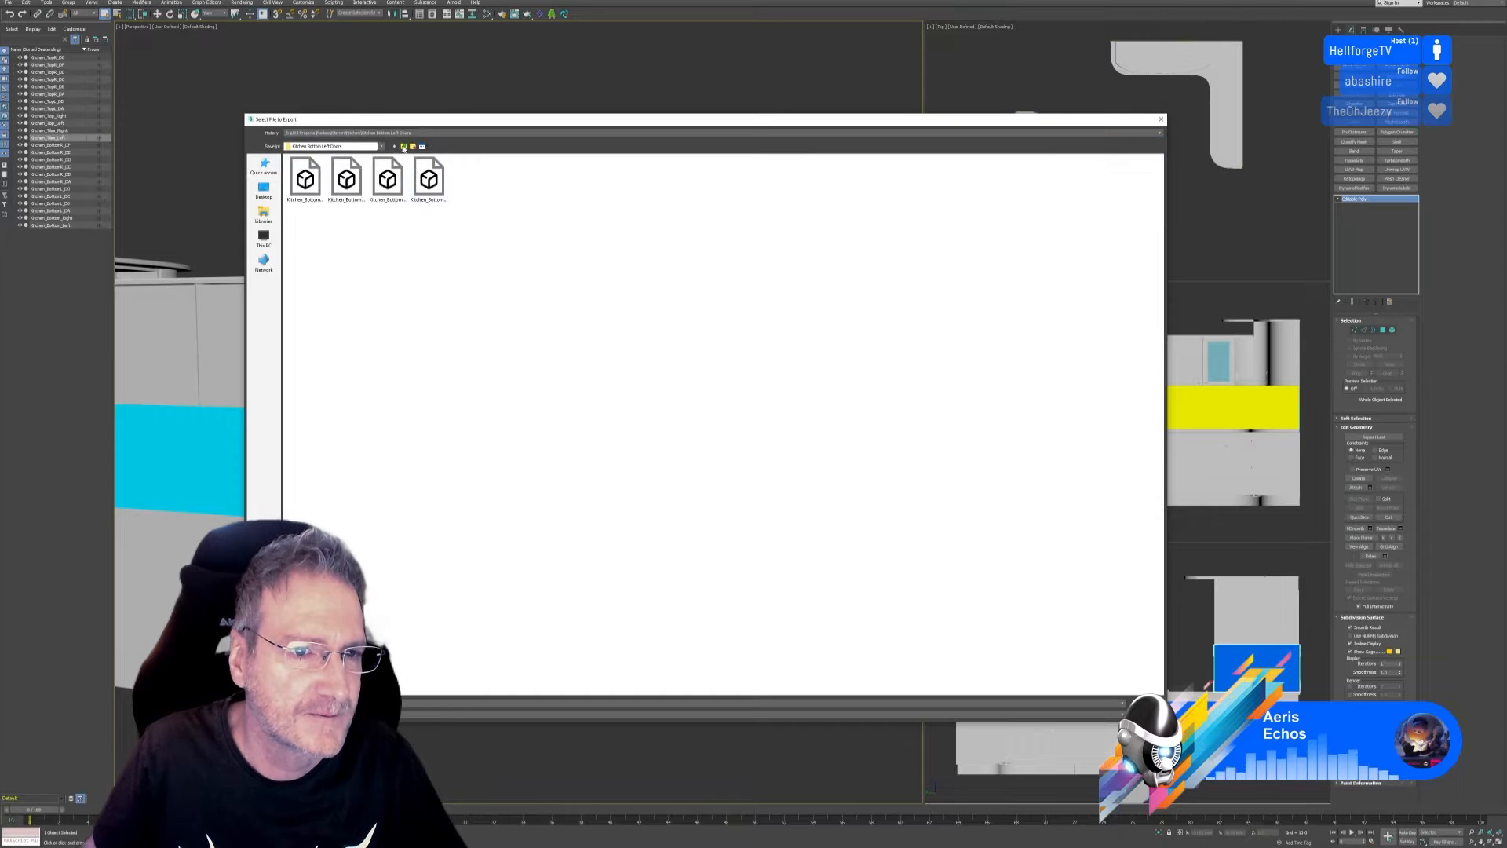
{"action": "left_click", "coordinate": [403, 147]}
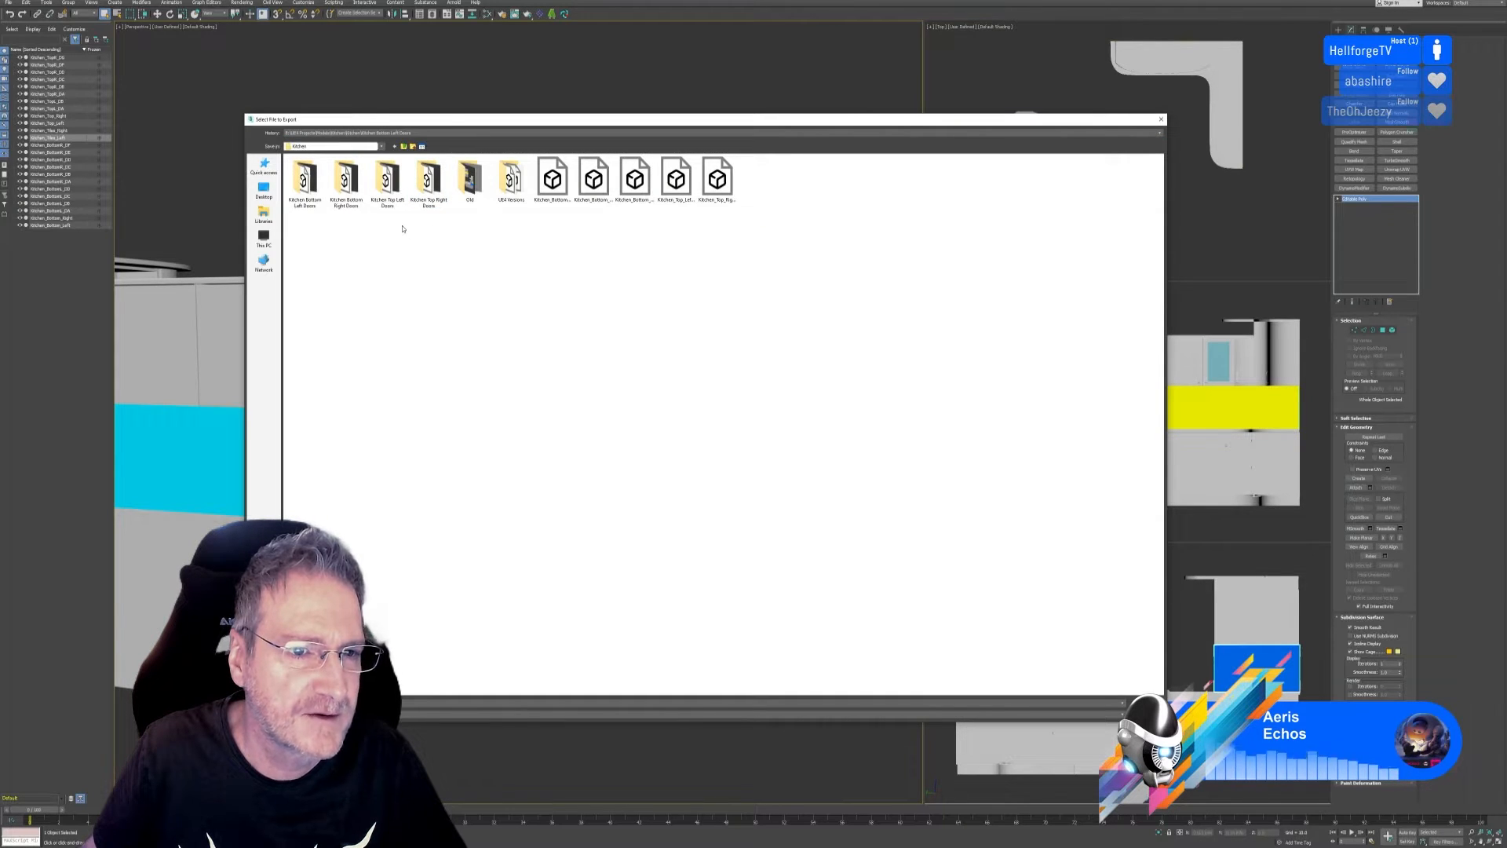
Create a folder named Kitchen_Tiles_Left and export the left tiles into it as FBX with the current export settings.
{"action": "right_click", "coordinate": [405, 272]}
{"action": "mouse_move", "coordinate": [471, 362]}
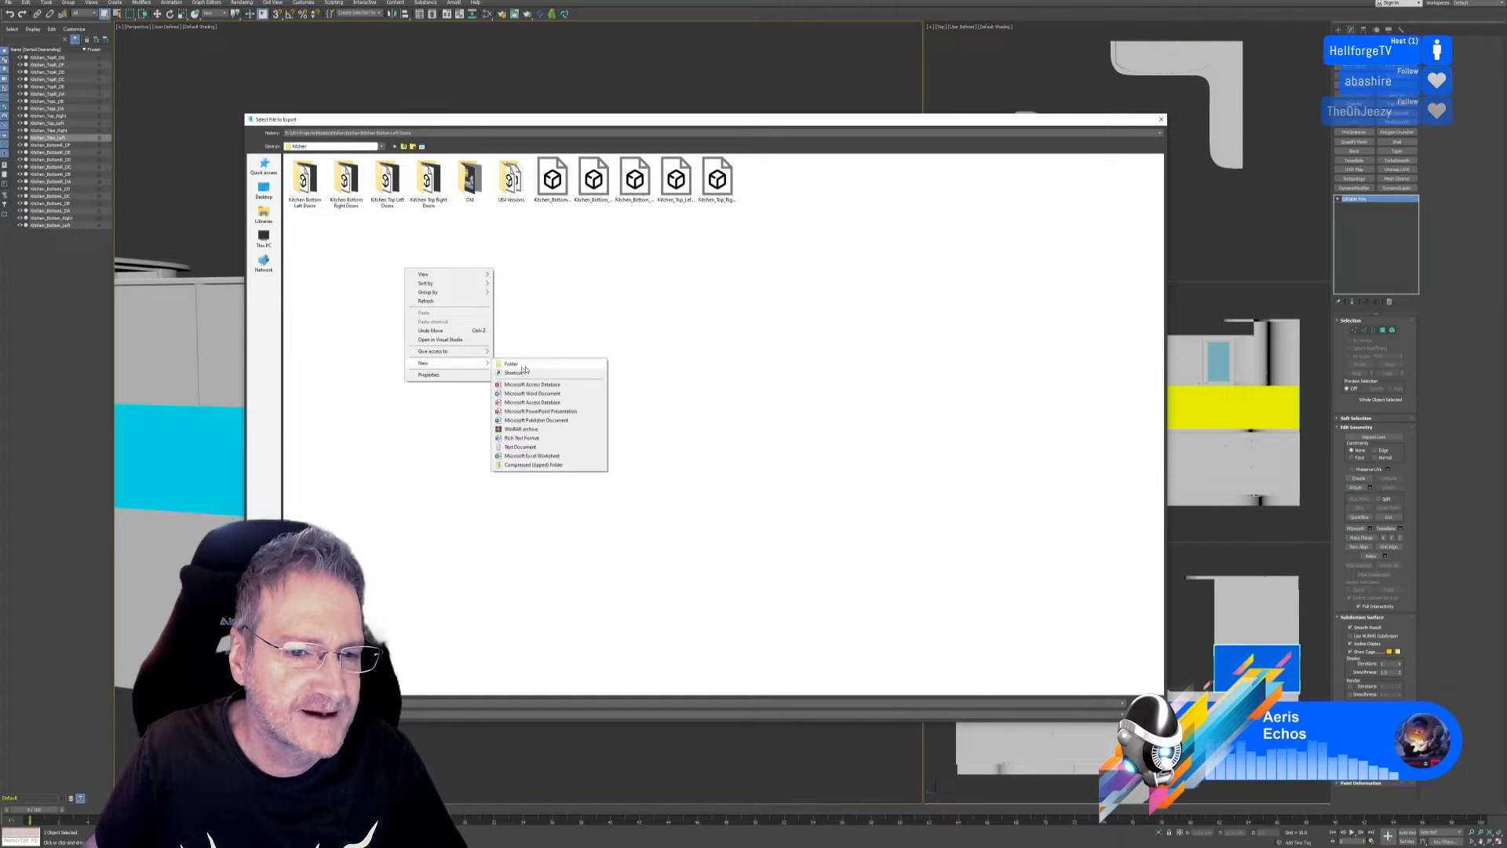
{"action": "left_click", "coordinate": [524, 365]}
{"action": "type", "text": "Kitchen_Tiles_Left"}
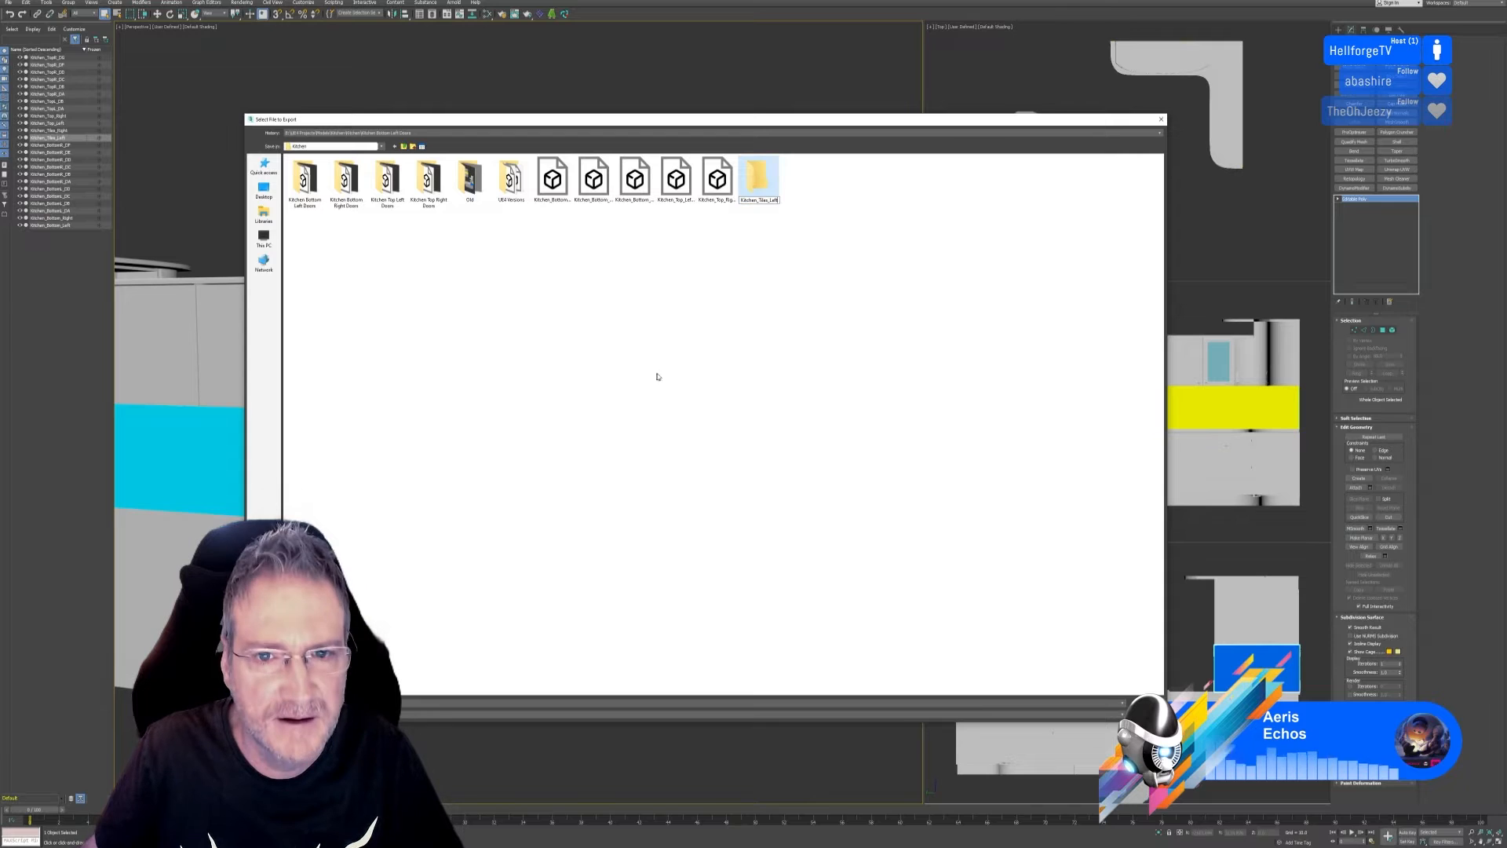
{"action": "key", "text": "Return"}
{"action": "double_click", "coordinate": [765, 179]}
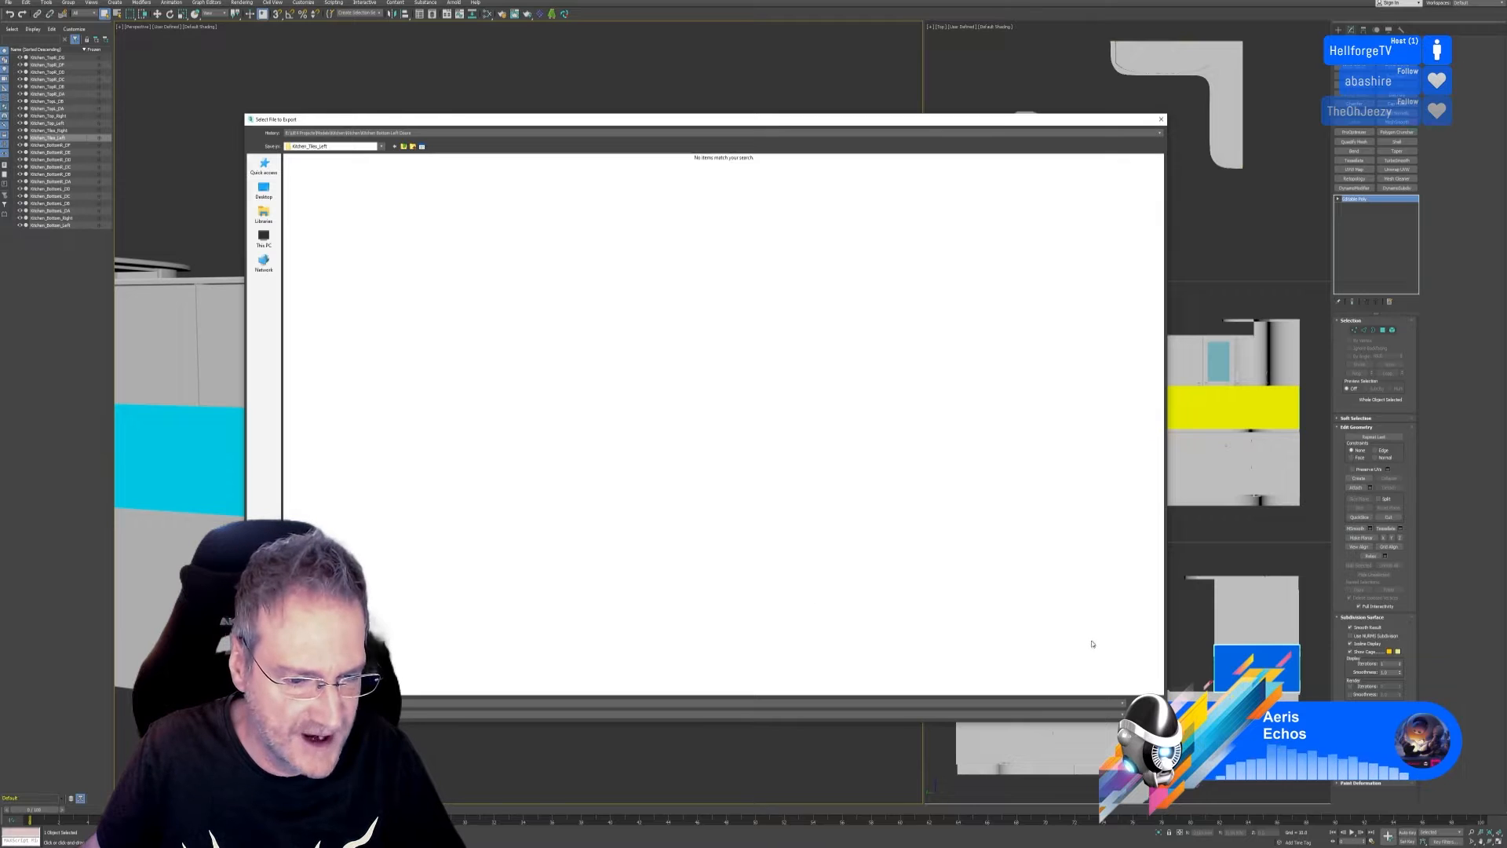
{"action": "key", "text": "Return"}
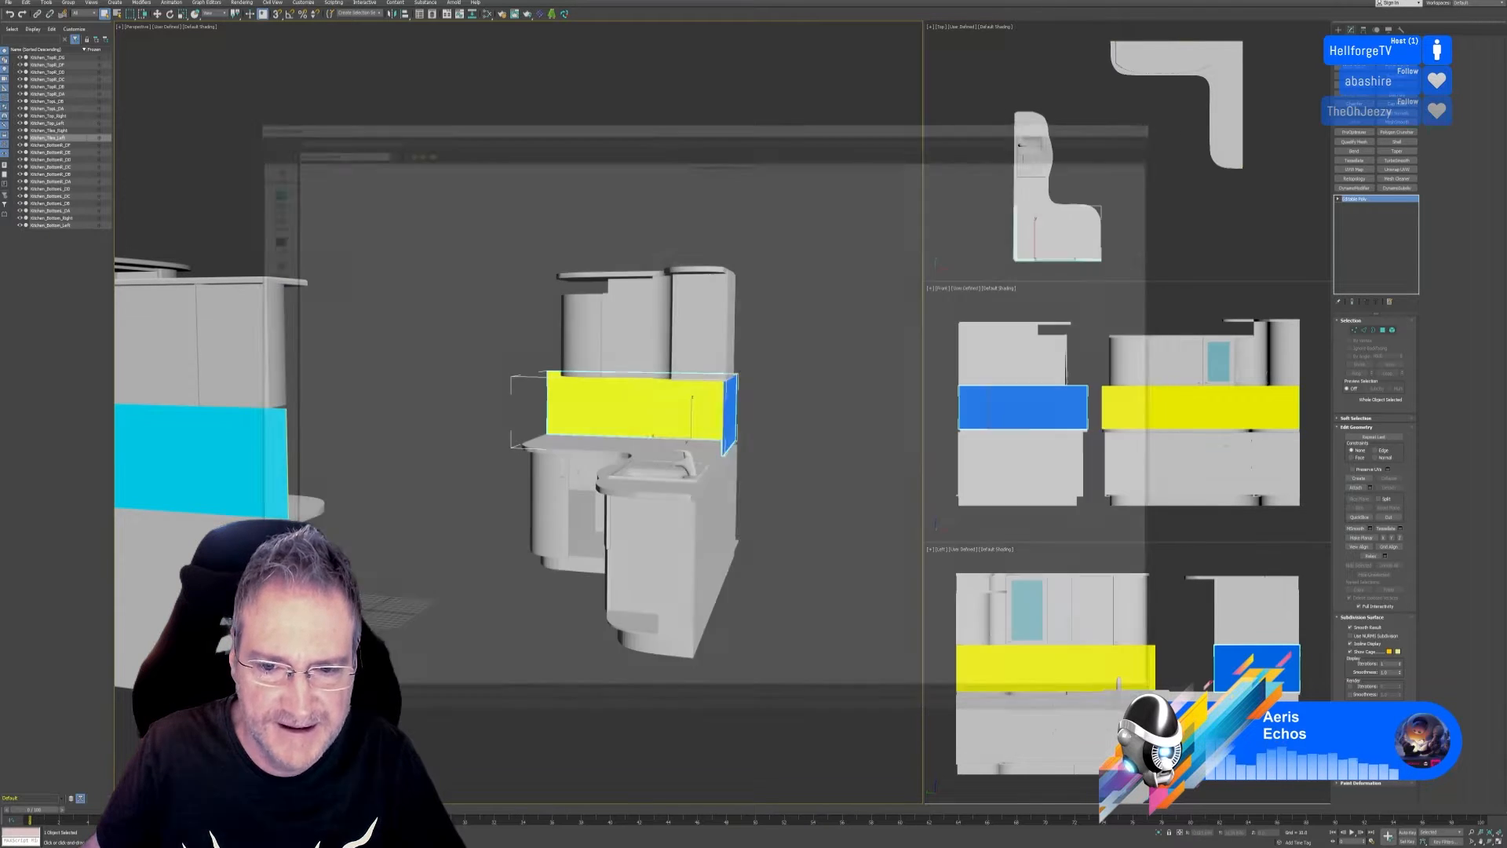
{"action": "left_click", "coordinate": [809, 530]}
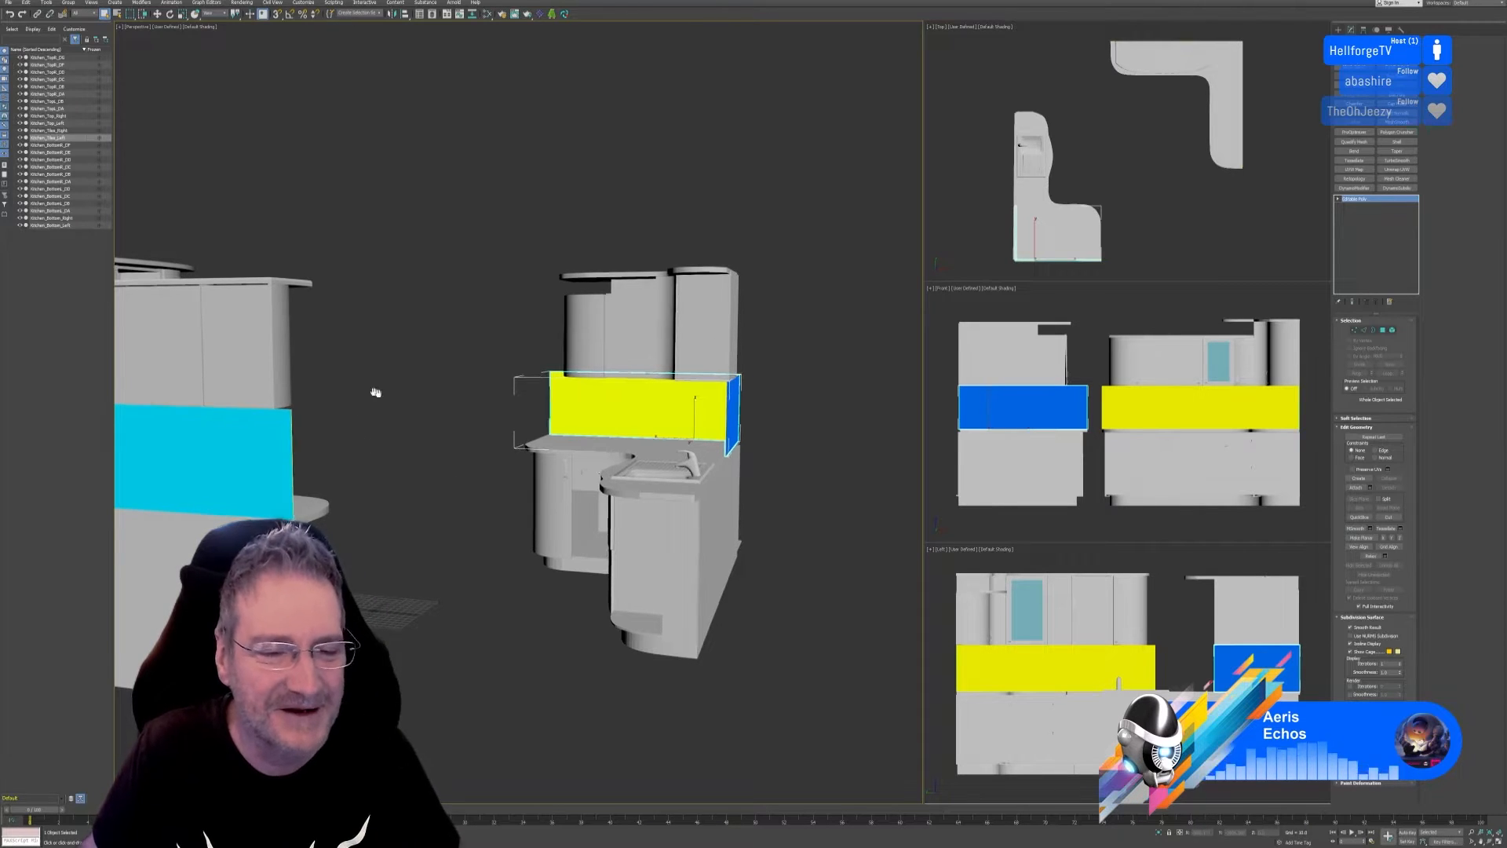
{"action": "scroll", "coordinate": [422, 395], "scroll_direction": "down", "scroll_amount": 3}
{"action": "middle_click_drag", "start_coordinate": [422, 395], "coordinate": [471, 407]}
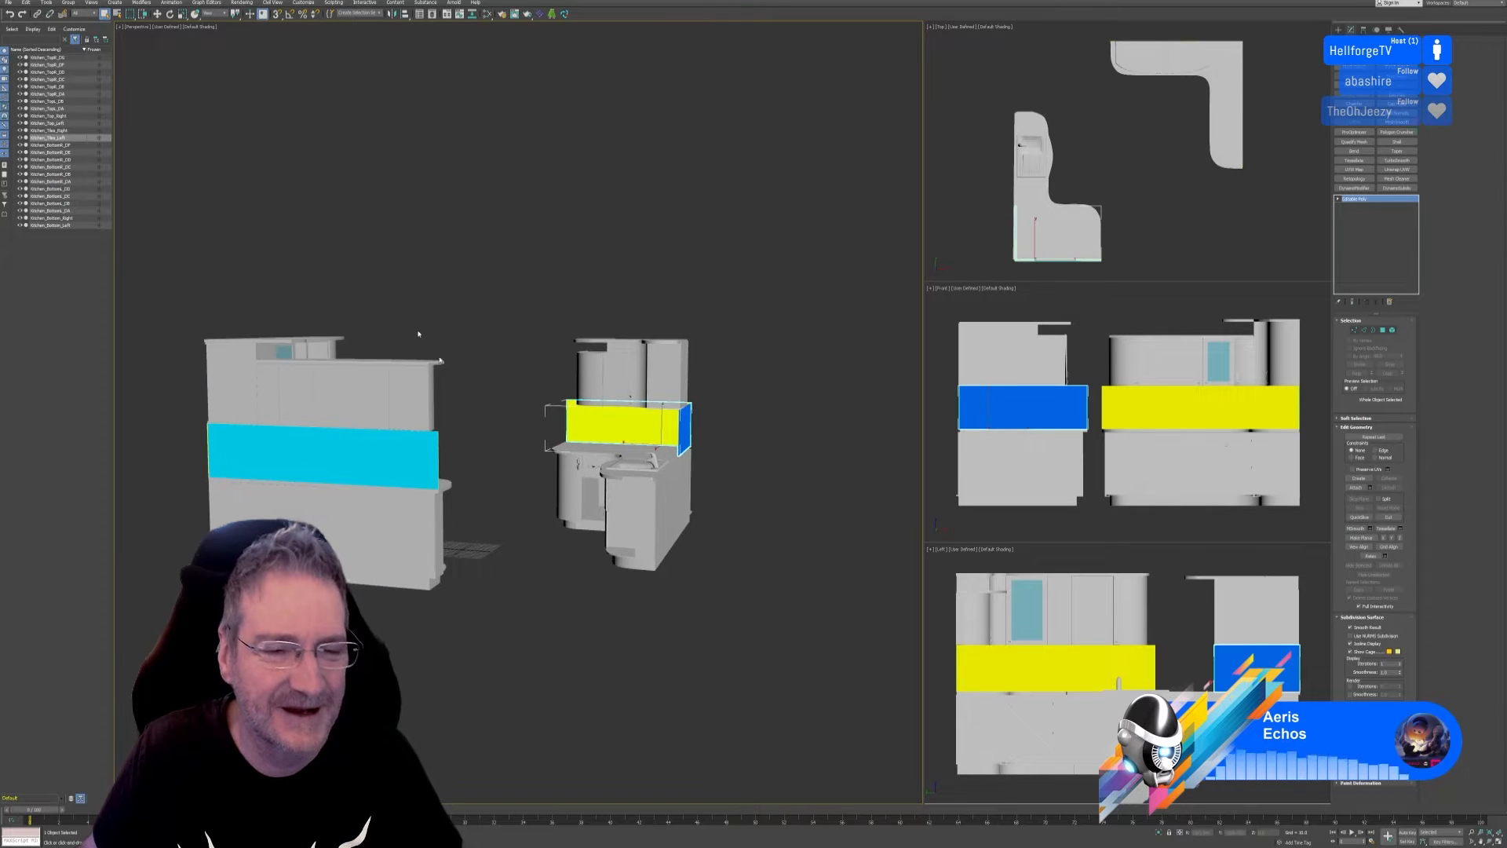
{"action": "key", "text": "super+e"}
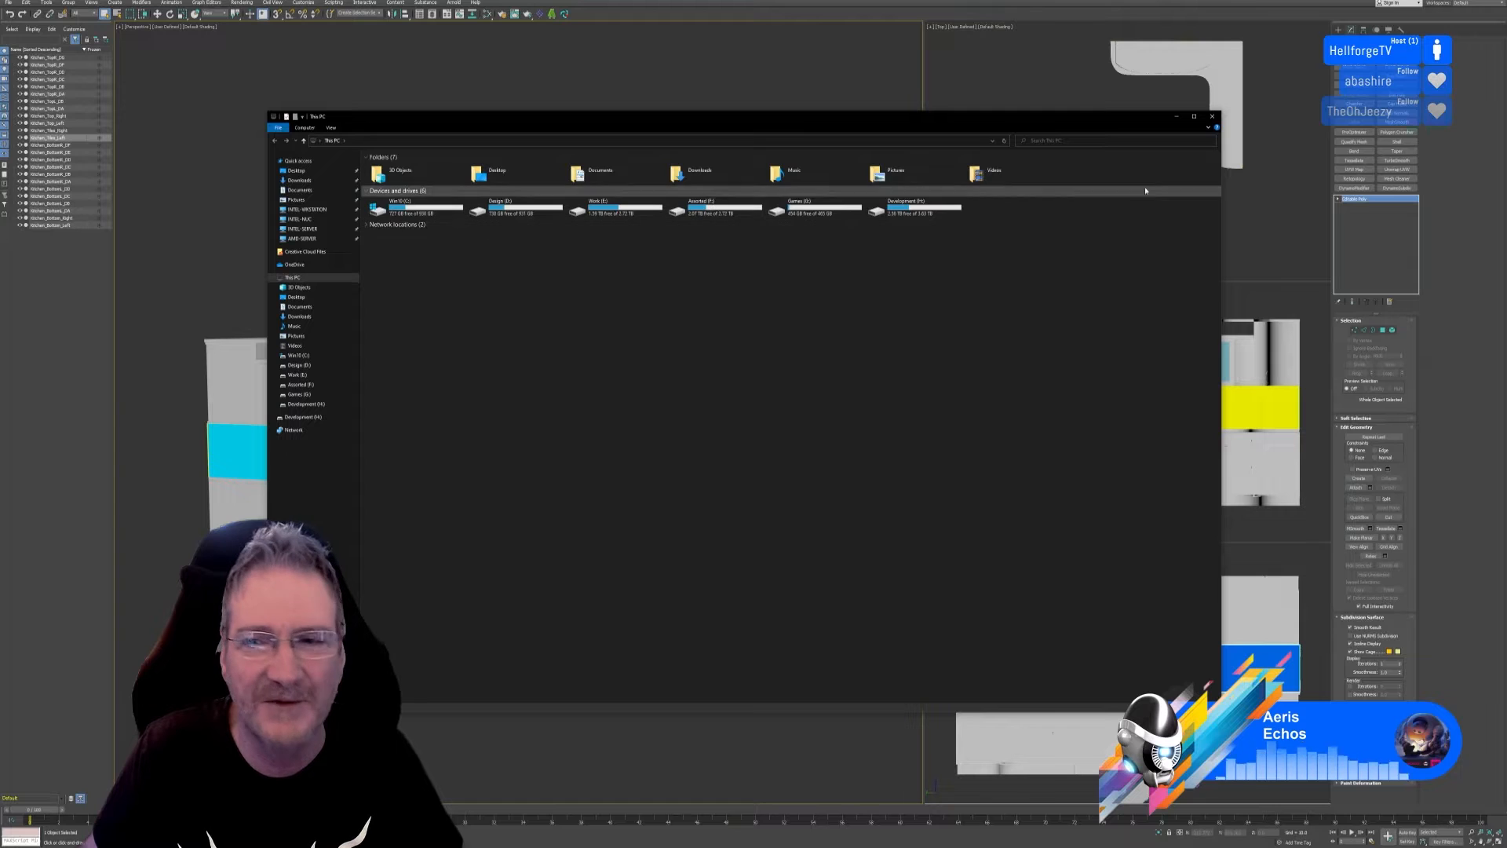
{"action": "left_click", "coordinate": [1212, 116]}
Select the Kitchen_Tiles_Right object, start exporting only the selection, and go up to the parent Kitchen folder.
{"action": "left_click", "coordinate": [1224, 127]}
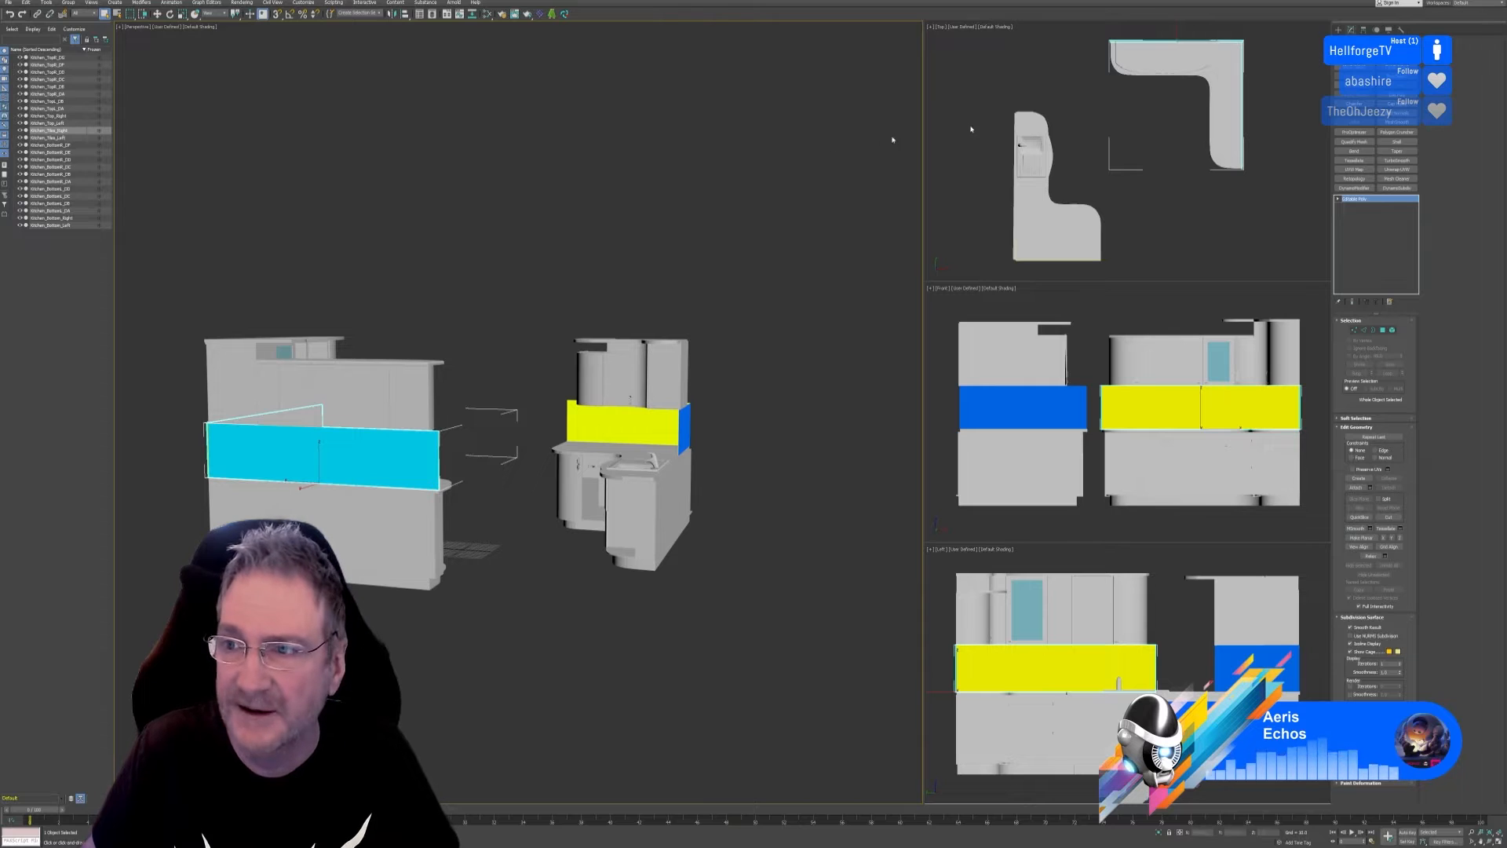
{"action": "left_click", "coordinate": [7, 3]}
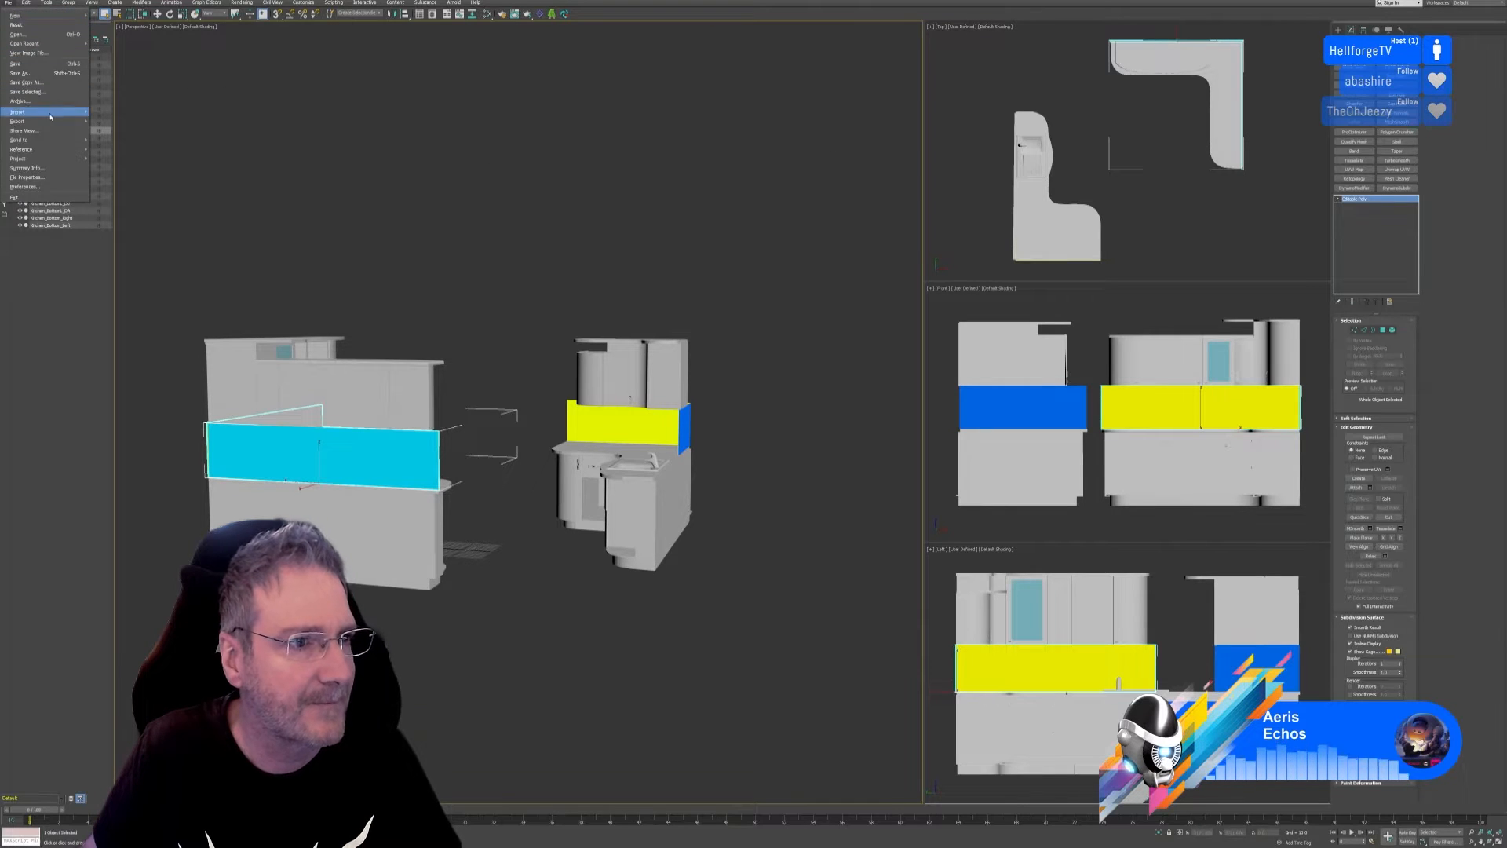
{"action": "mouse_move", "coordinate": [47, 121]}
{"action": "left_click", "coordinate": [131, 131]}
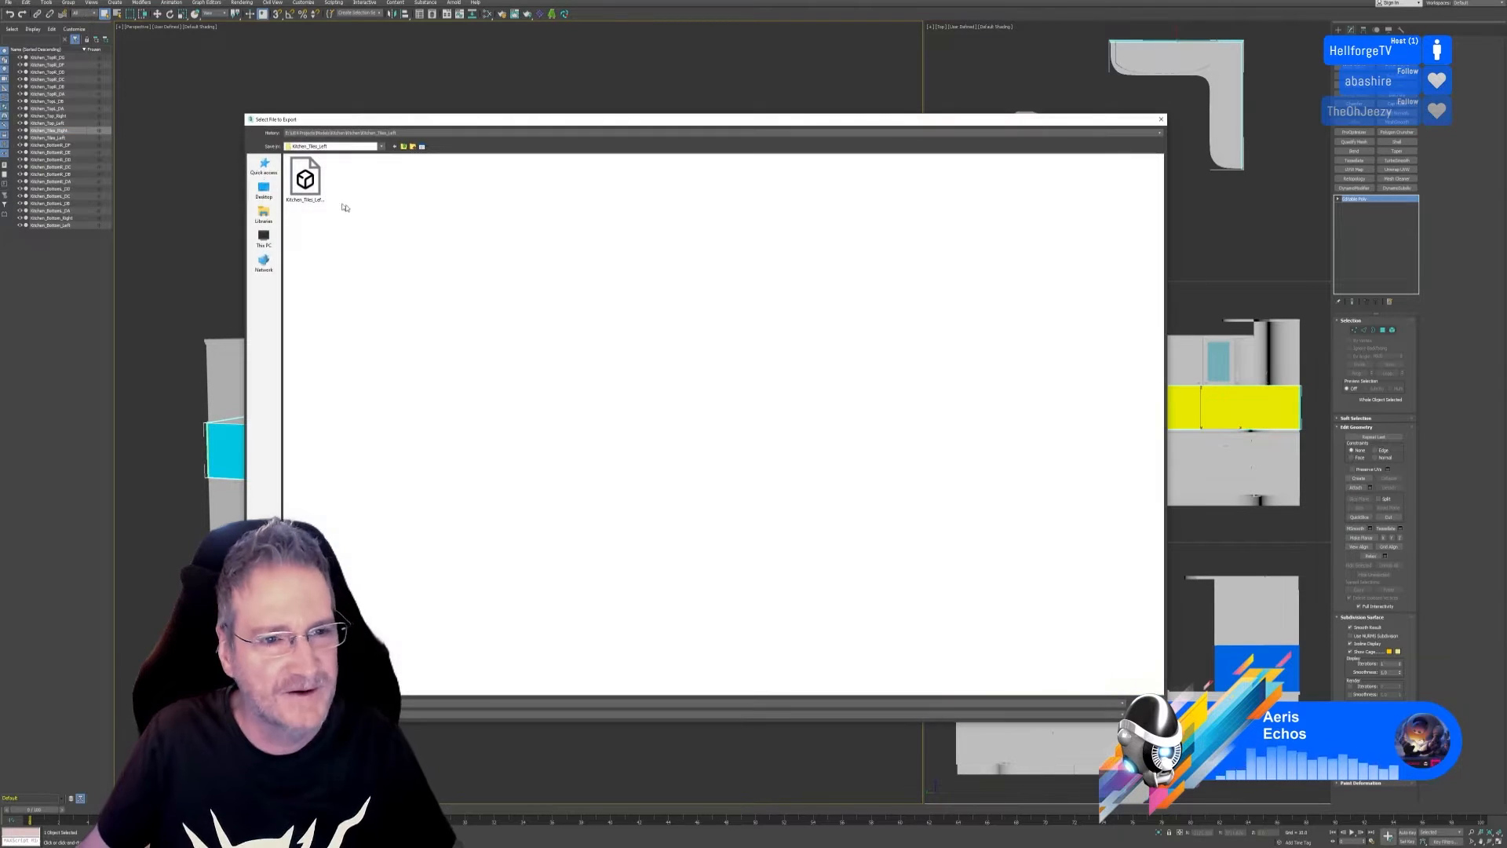
{"action": "left_click", "coordinate": [402, 146]}
Create a folder named Kitchen_Tiles_Right, export the right tiles into it as FBX, and clear the selection.
{"action": "right_click", "coordinate": [611, 296]}
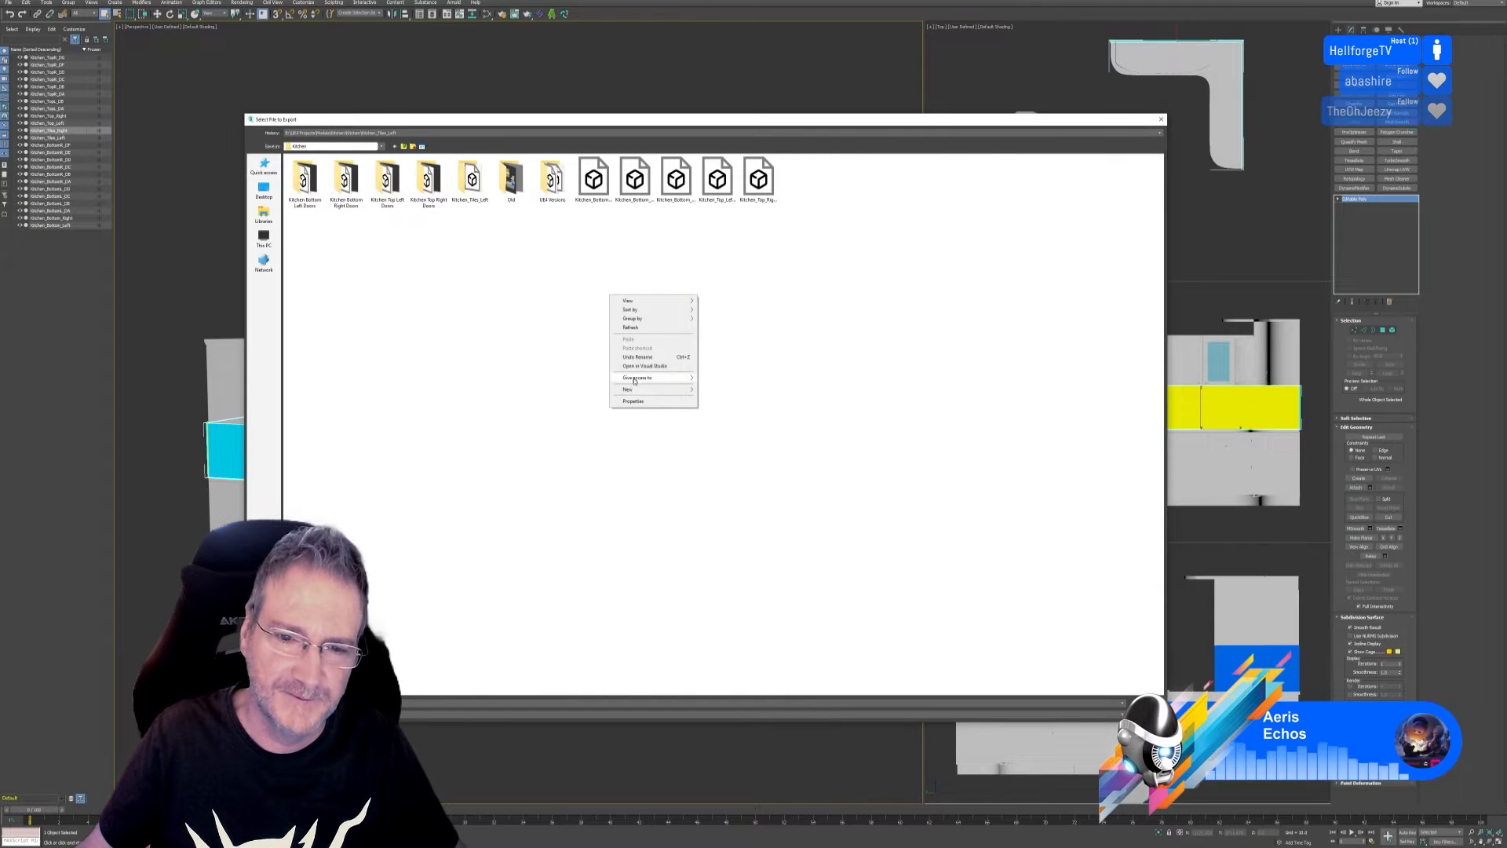
{"action": "mouse_move", "coordinate": [659, 390]}
{"action": "left_click", "coordinate": [715, 390]}
{"action": "type", "text": "Kitchen_Tiles_Right"}
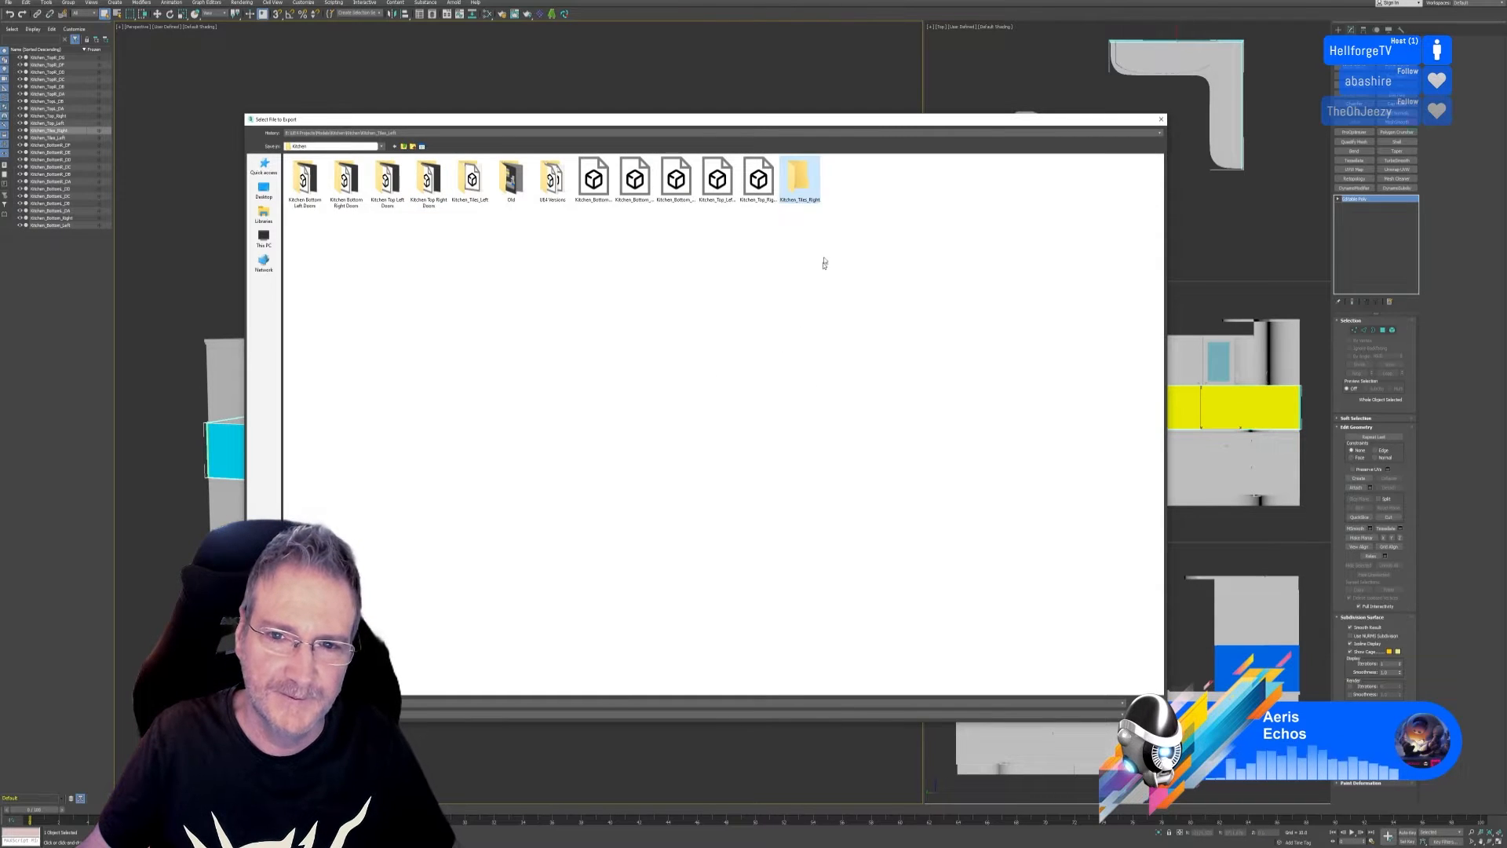
{"action": "key", "text": "Return"}
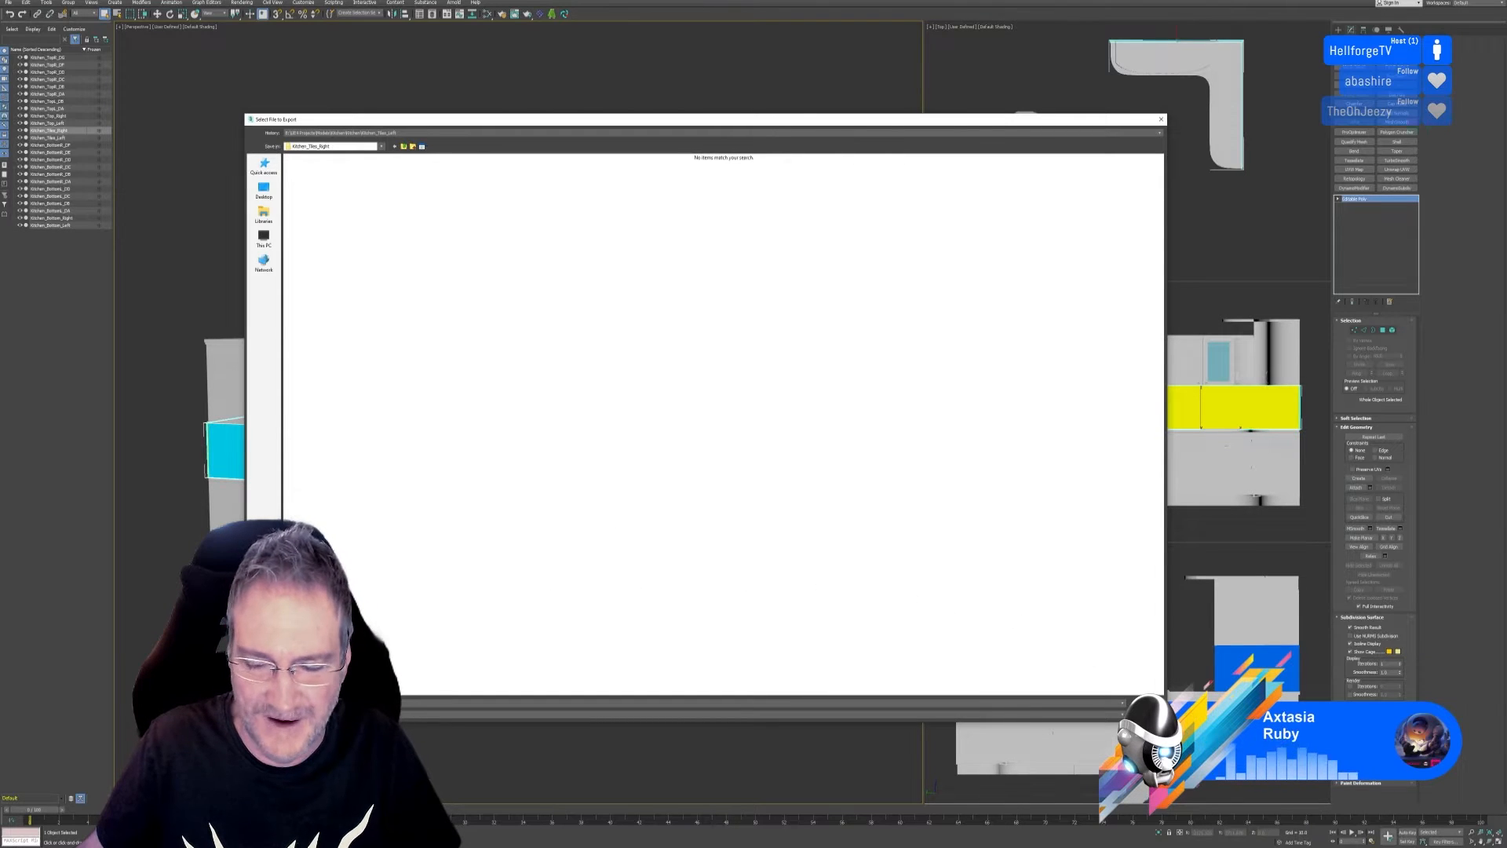
{"action": "key", "text": "Return"}
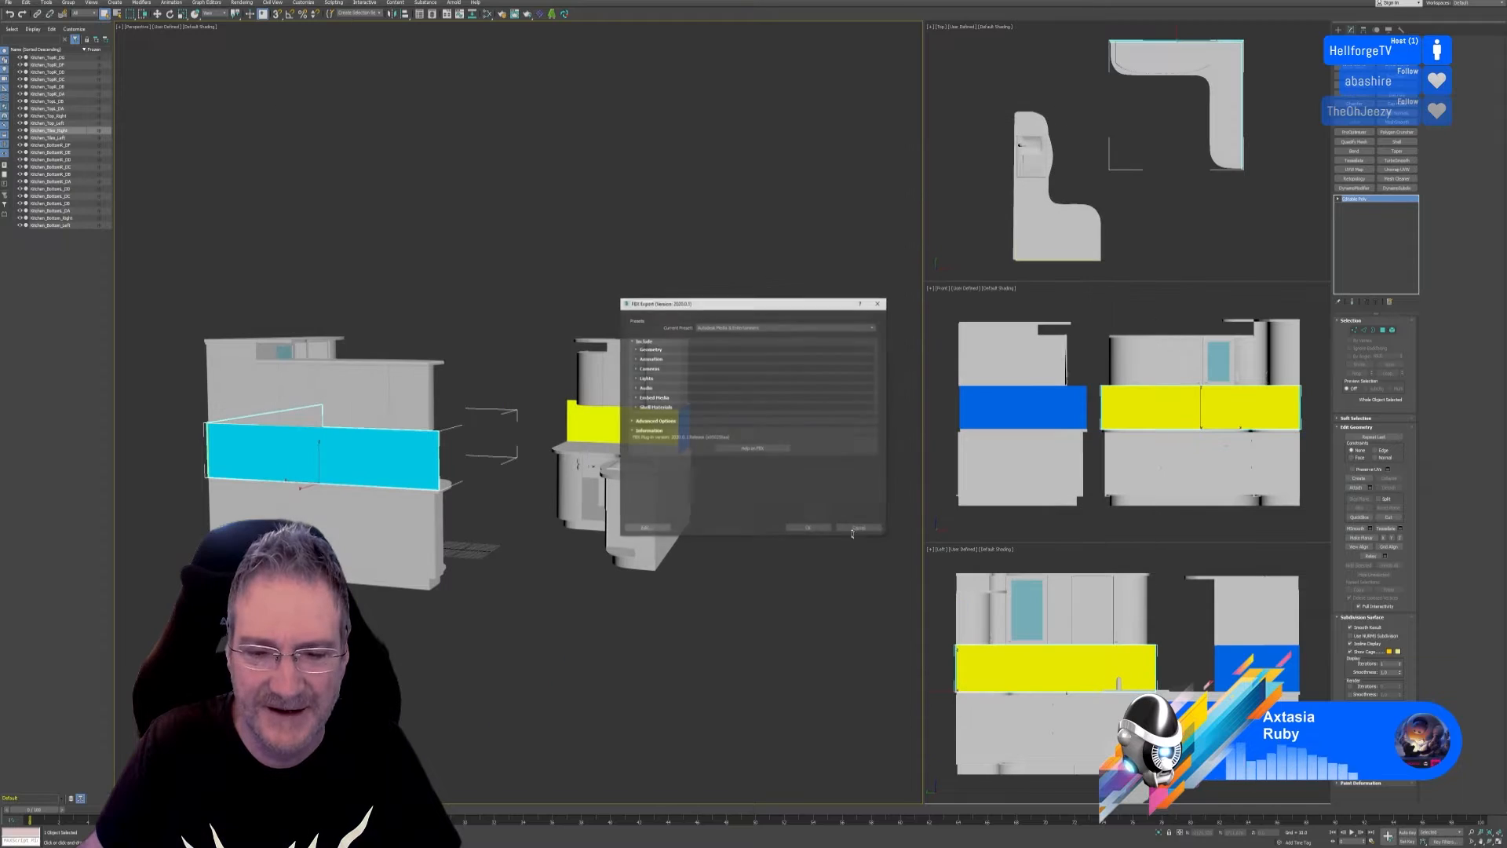
{"action": "left_click", "coordinate": [809, 530]}
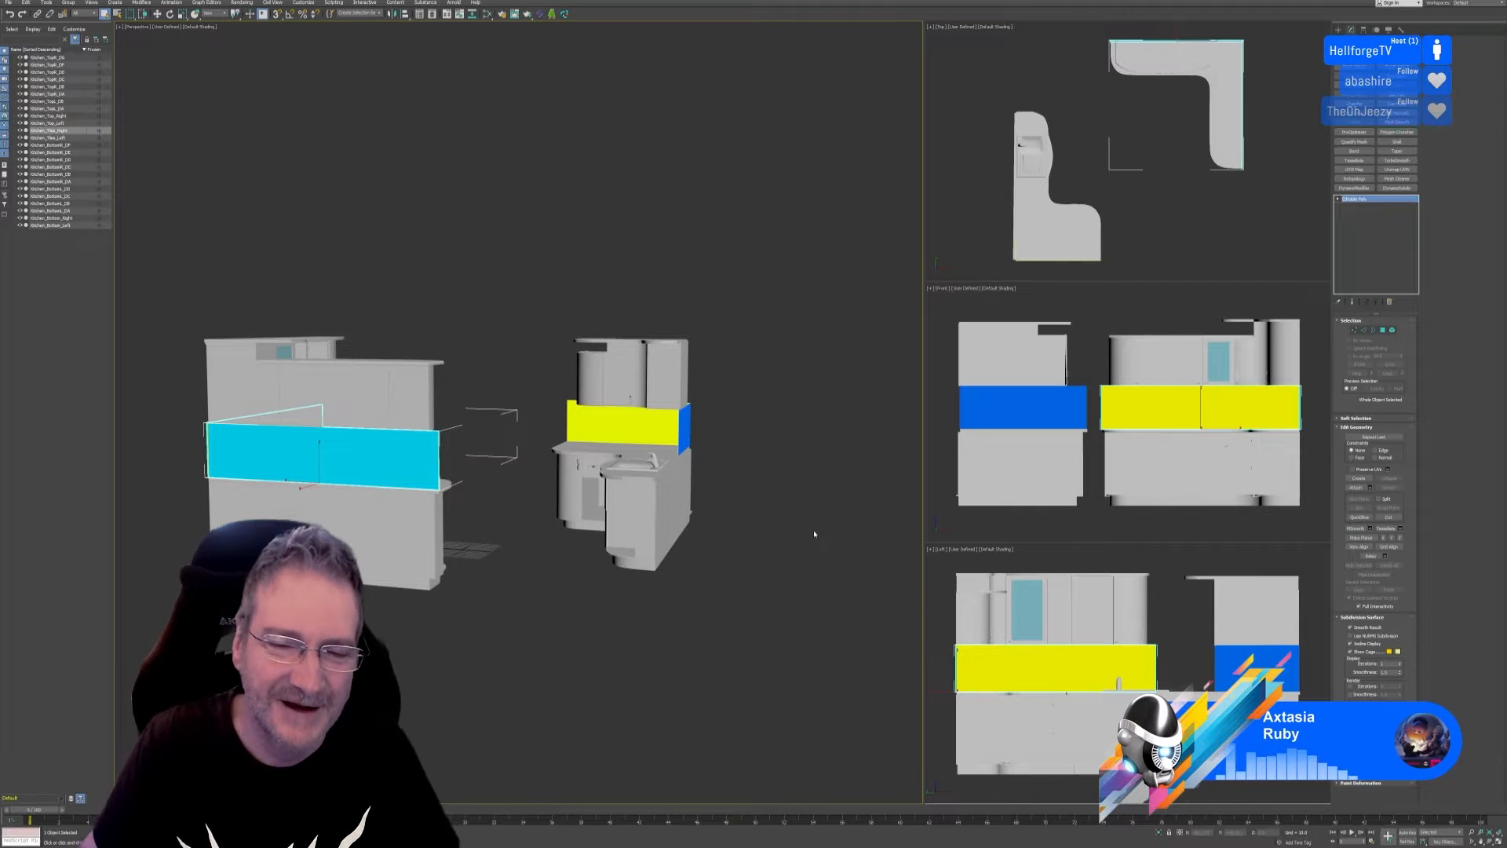
{"action": "left_click", "coordinate": [811, 309]}
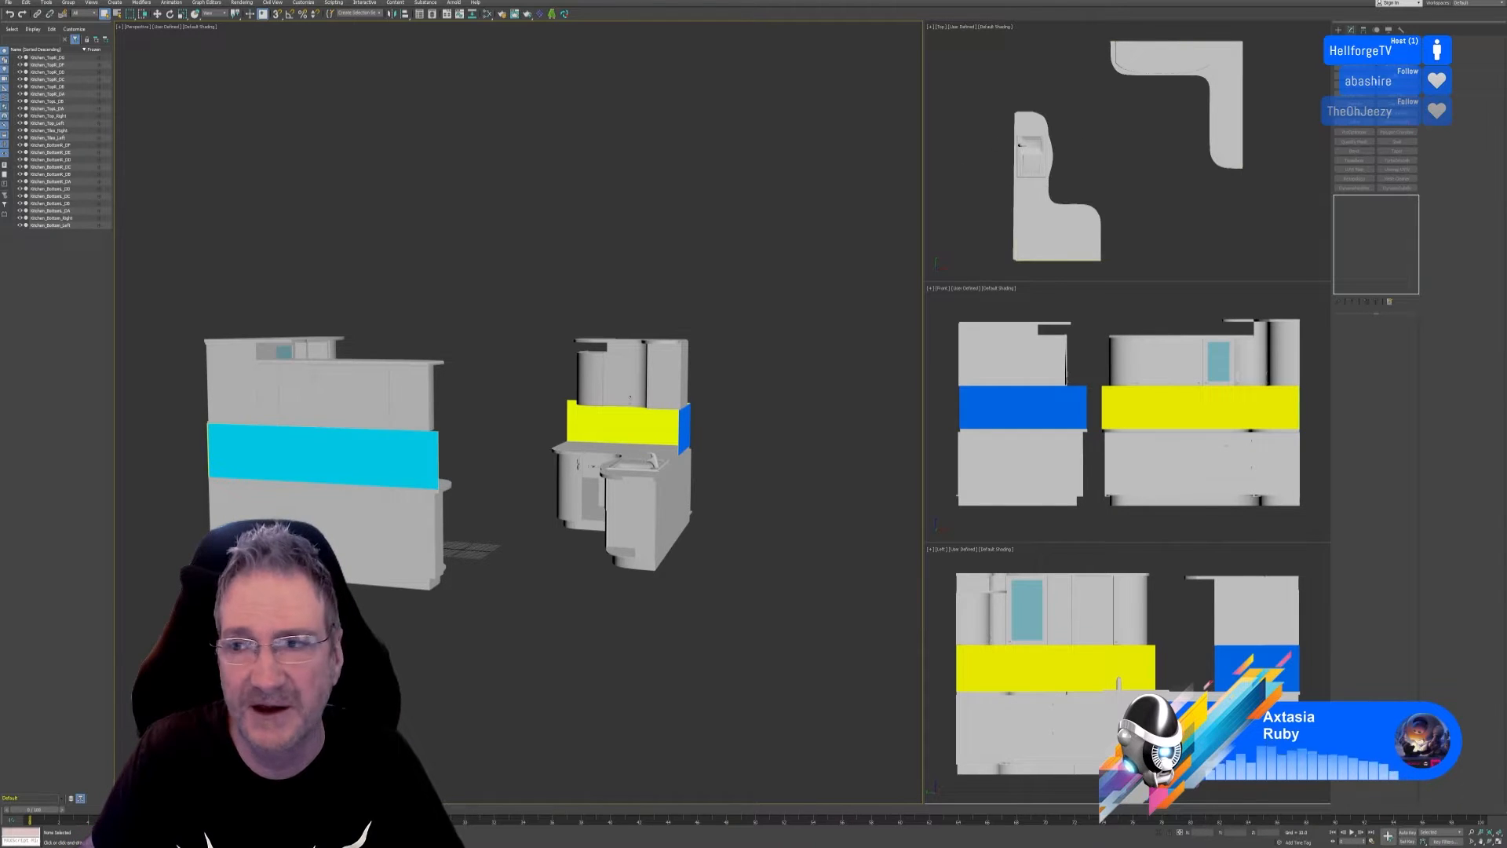
Switch to Substance Painter, start a new project, and browse for its mesh file in the inner Kitchen folder under Models.
{"action": "key", "text": "super+d"}
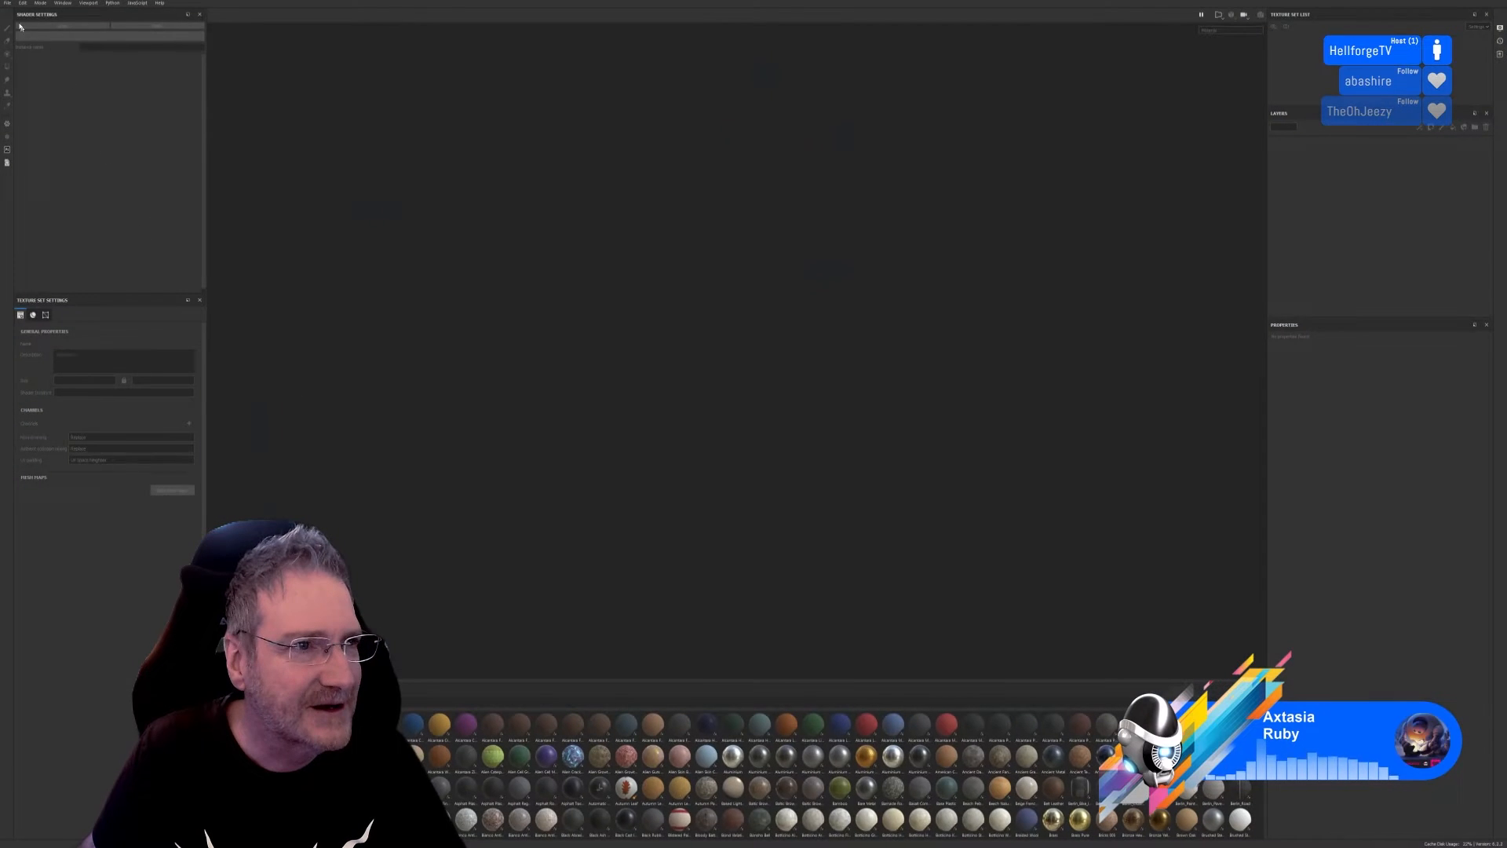
{"action": "left_click", "coordinate": [7, 3]}
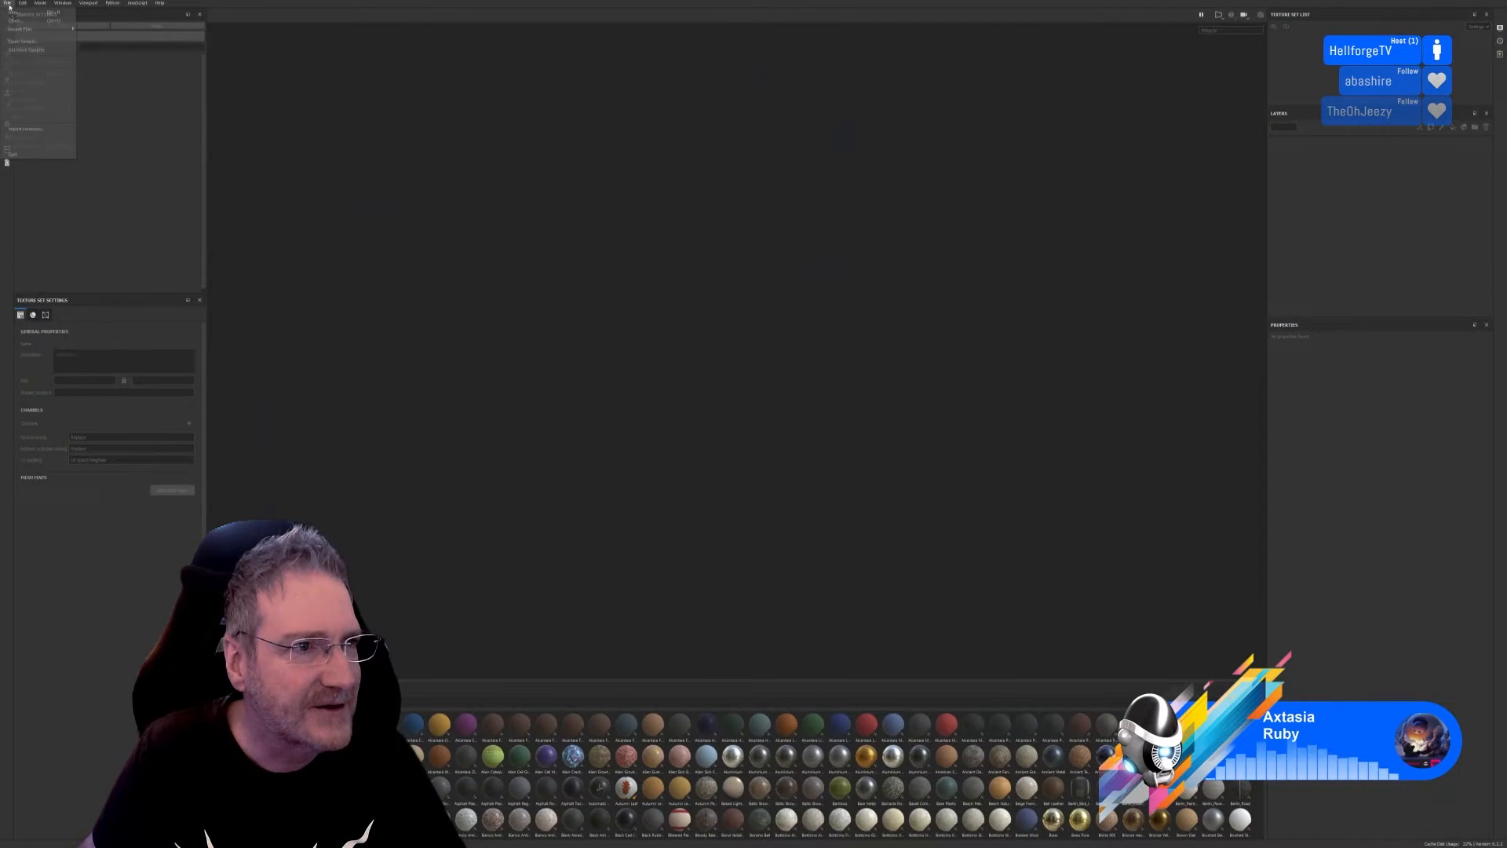
{"action": "left_click", "coordinate": [13, 13]}
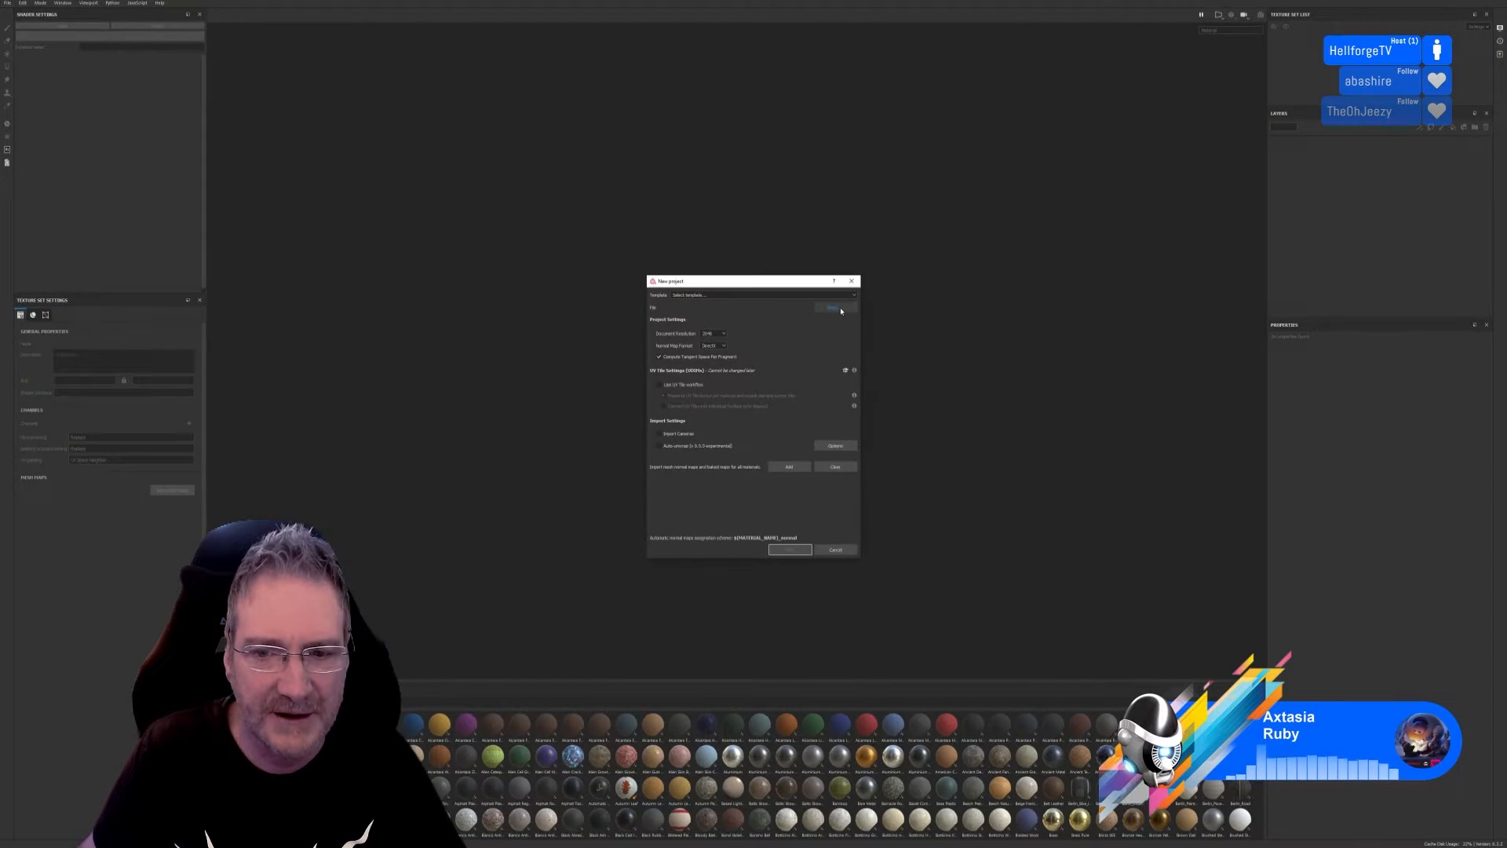
{"action": "left_click", "coordinate": [835, 308]}
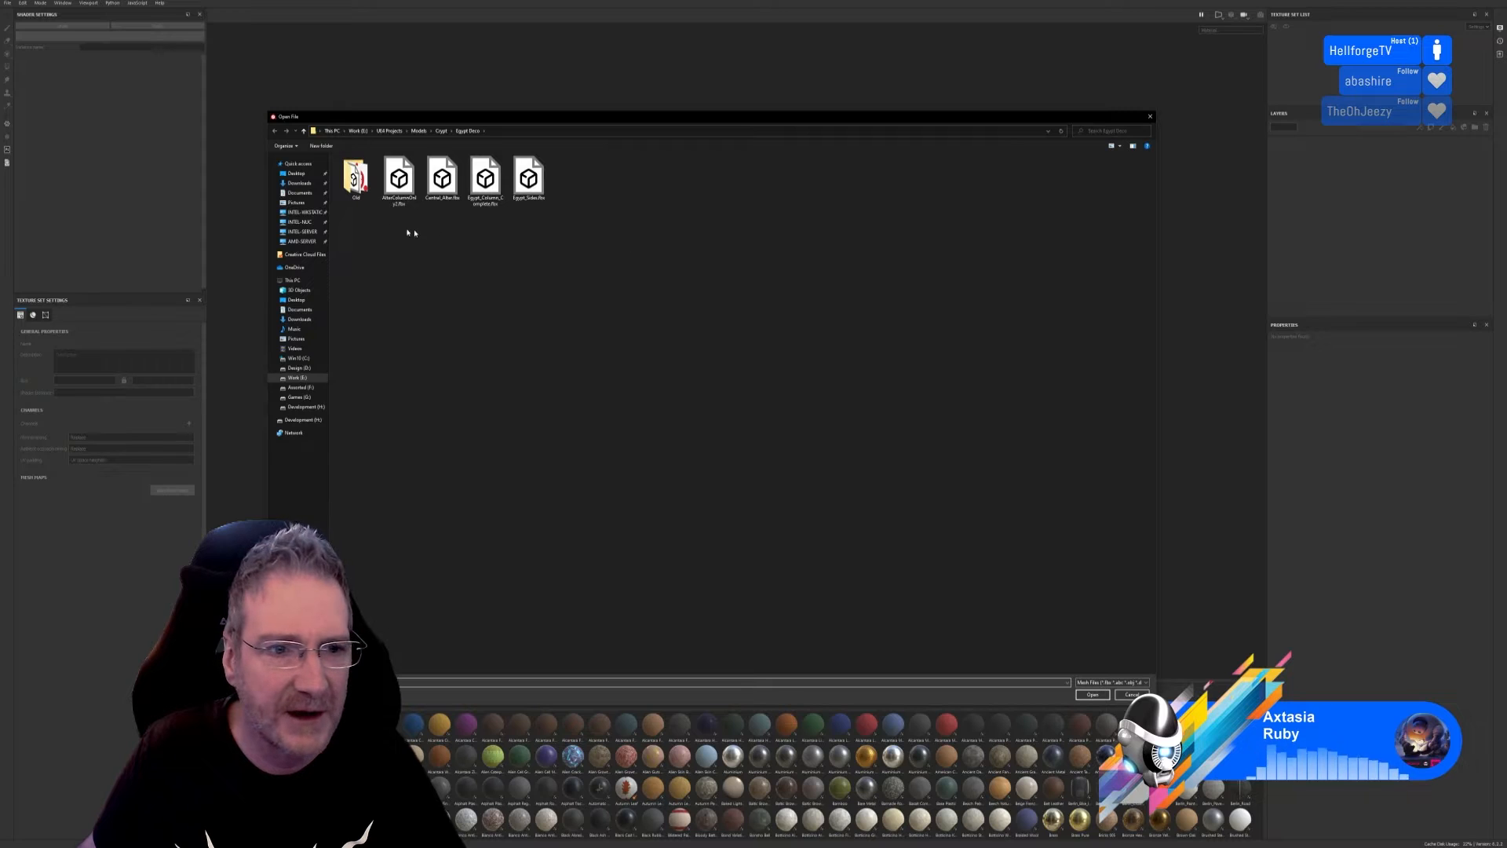
{"action": "left_click", "coordinate": [419, 130]}
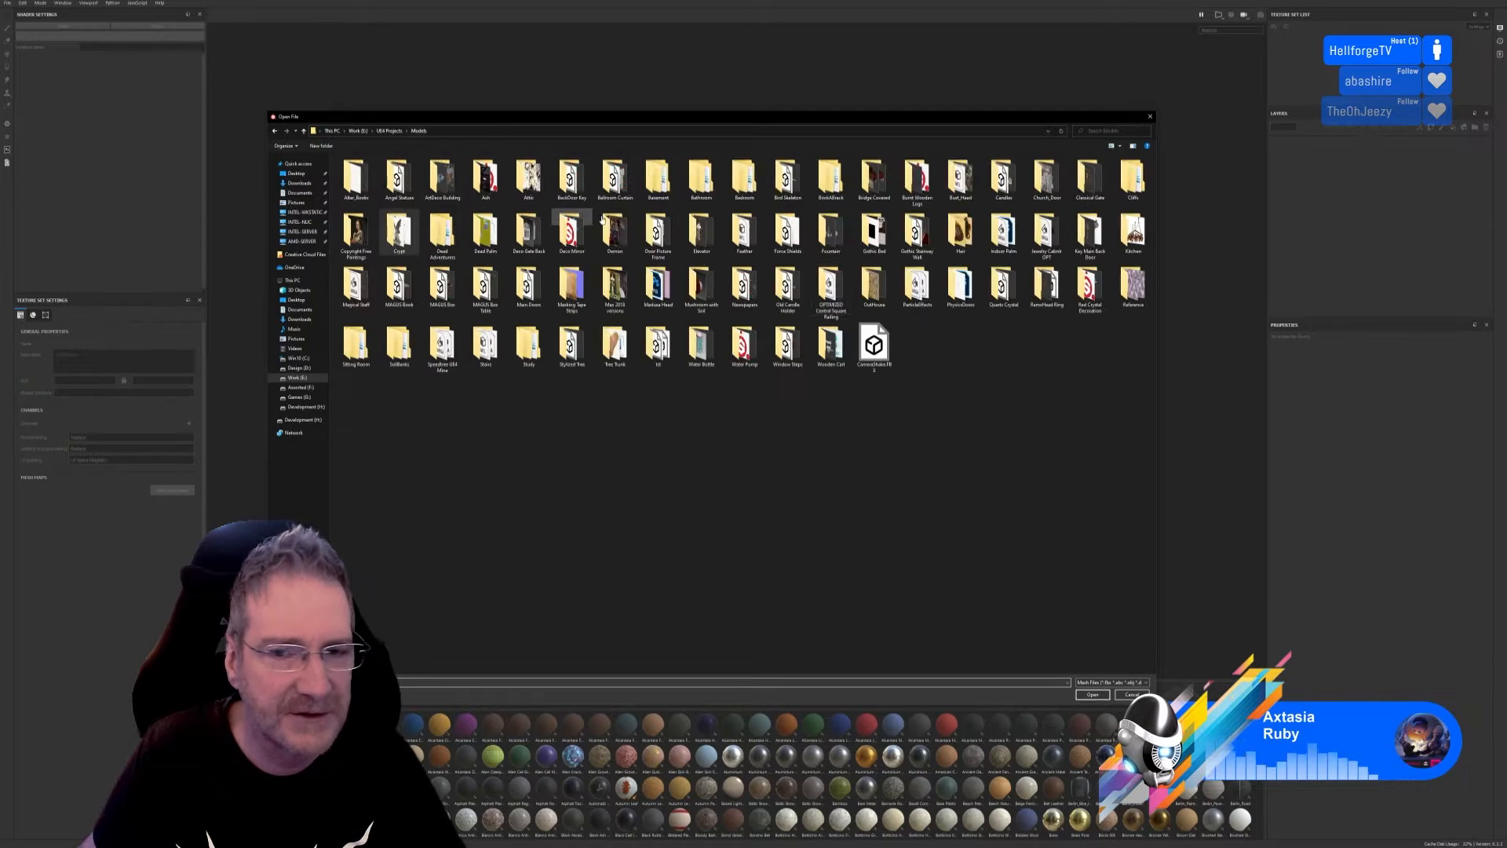
{"action": "double_click", "coordinate": [1132, 231]}
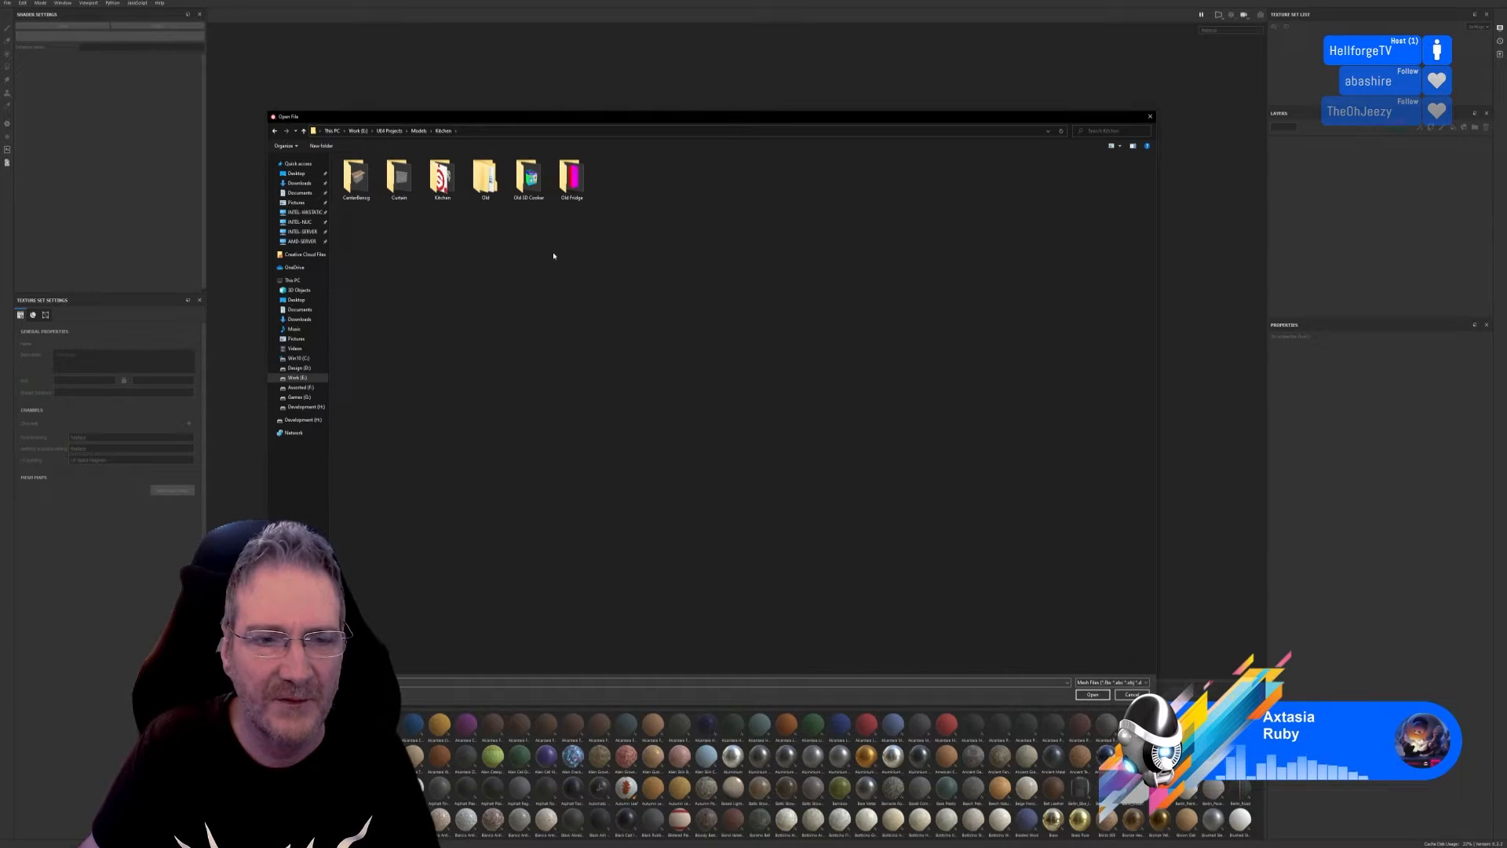
{"action": "double_click", "coordinate": [442, 179]}
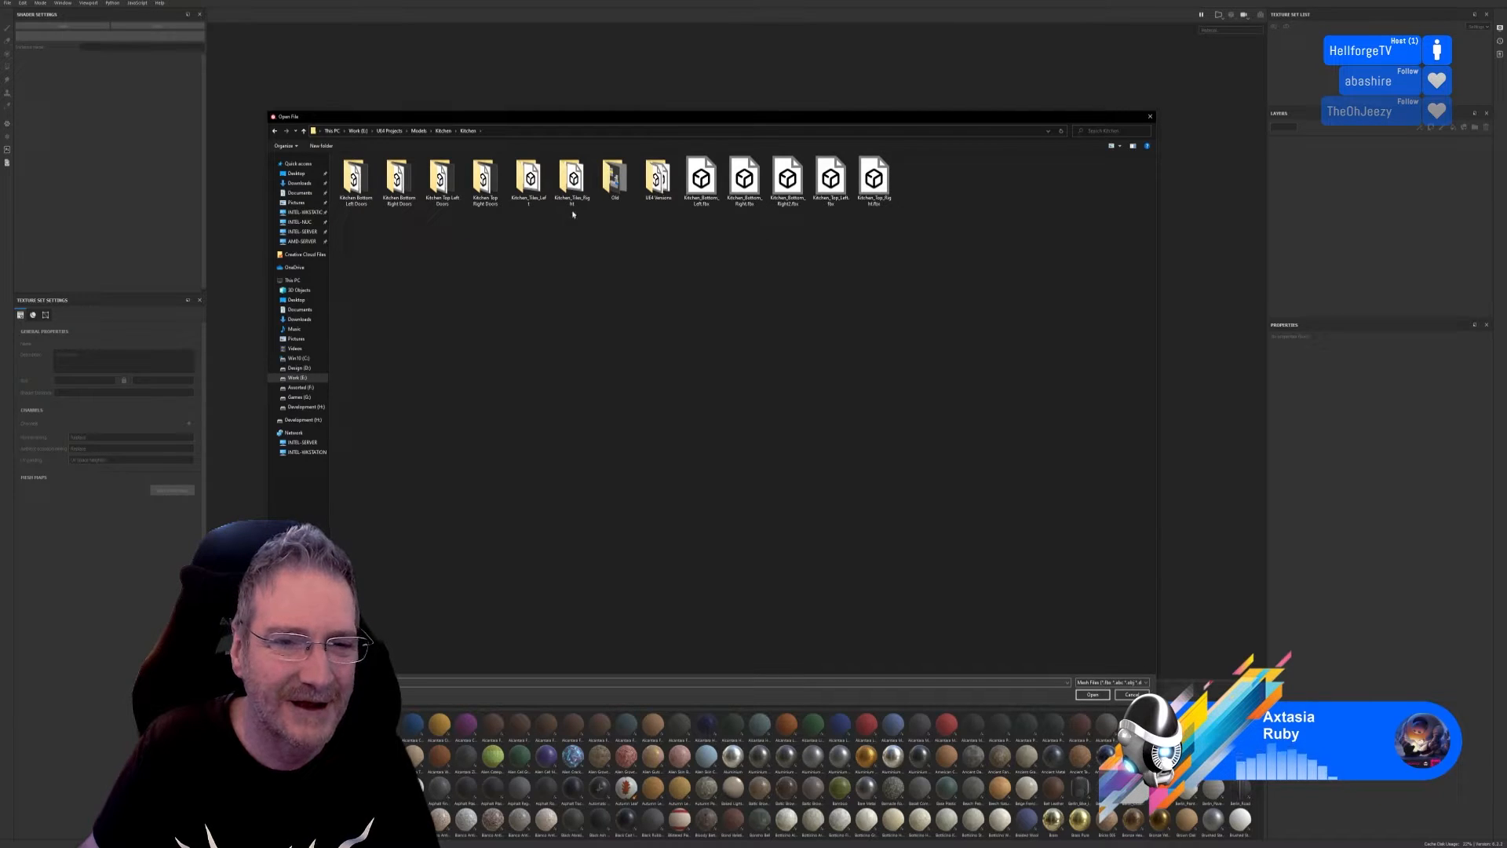
Choose the FBX mesh in the Kitchen_Tiles_Left folder and create the project with the current settings.
{"action": "left_click", "coordinate": [529, 179]}
{"action": "double_click", "coordinate": [533, 181]}
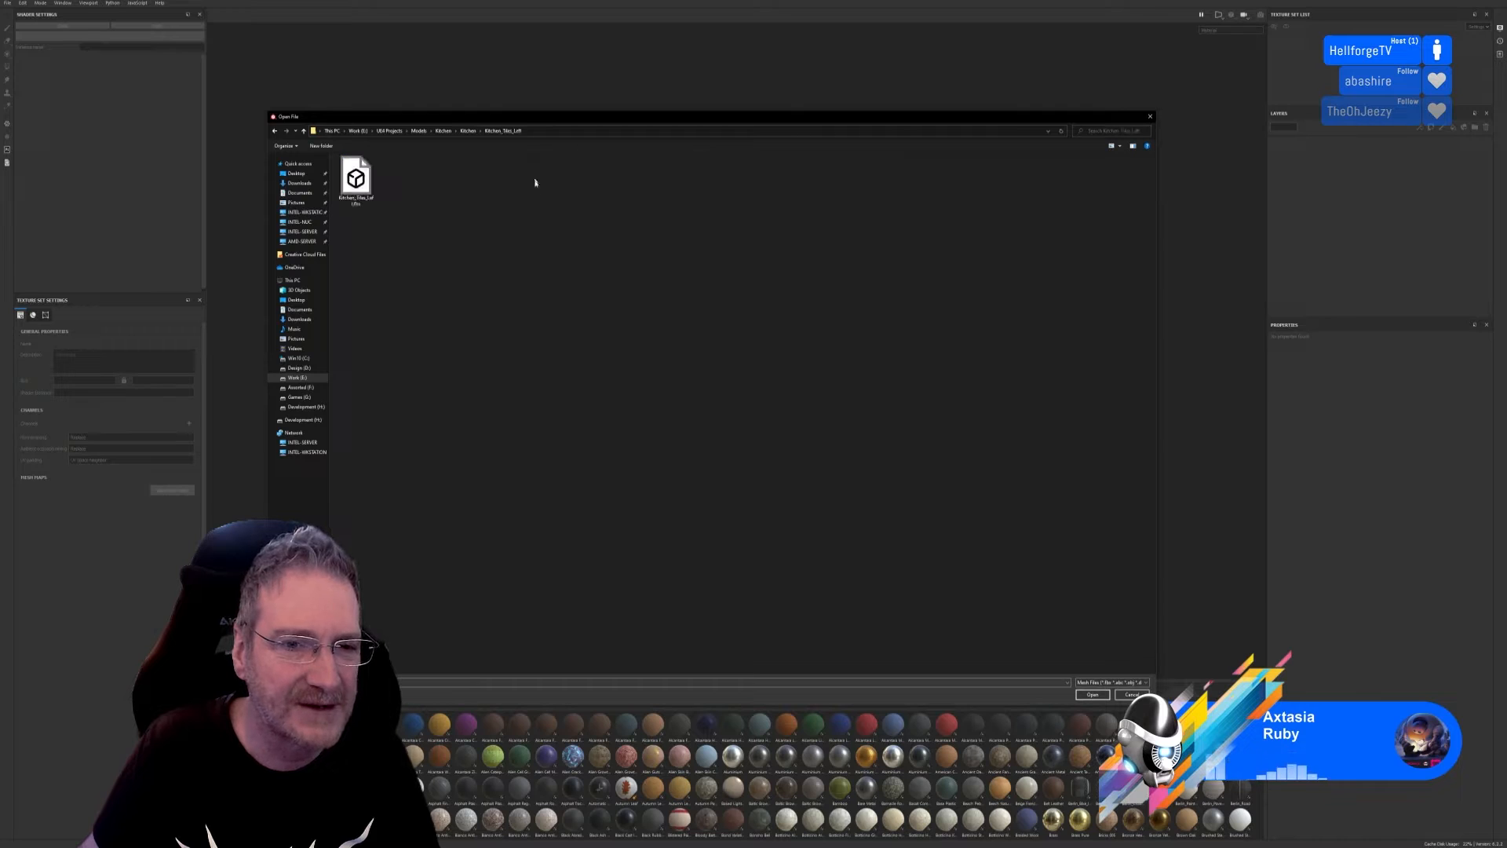
{"action": "double_click", "coordinate": [373, 192]}
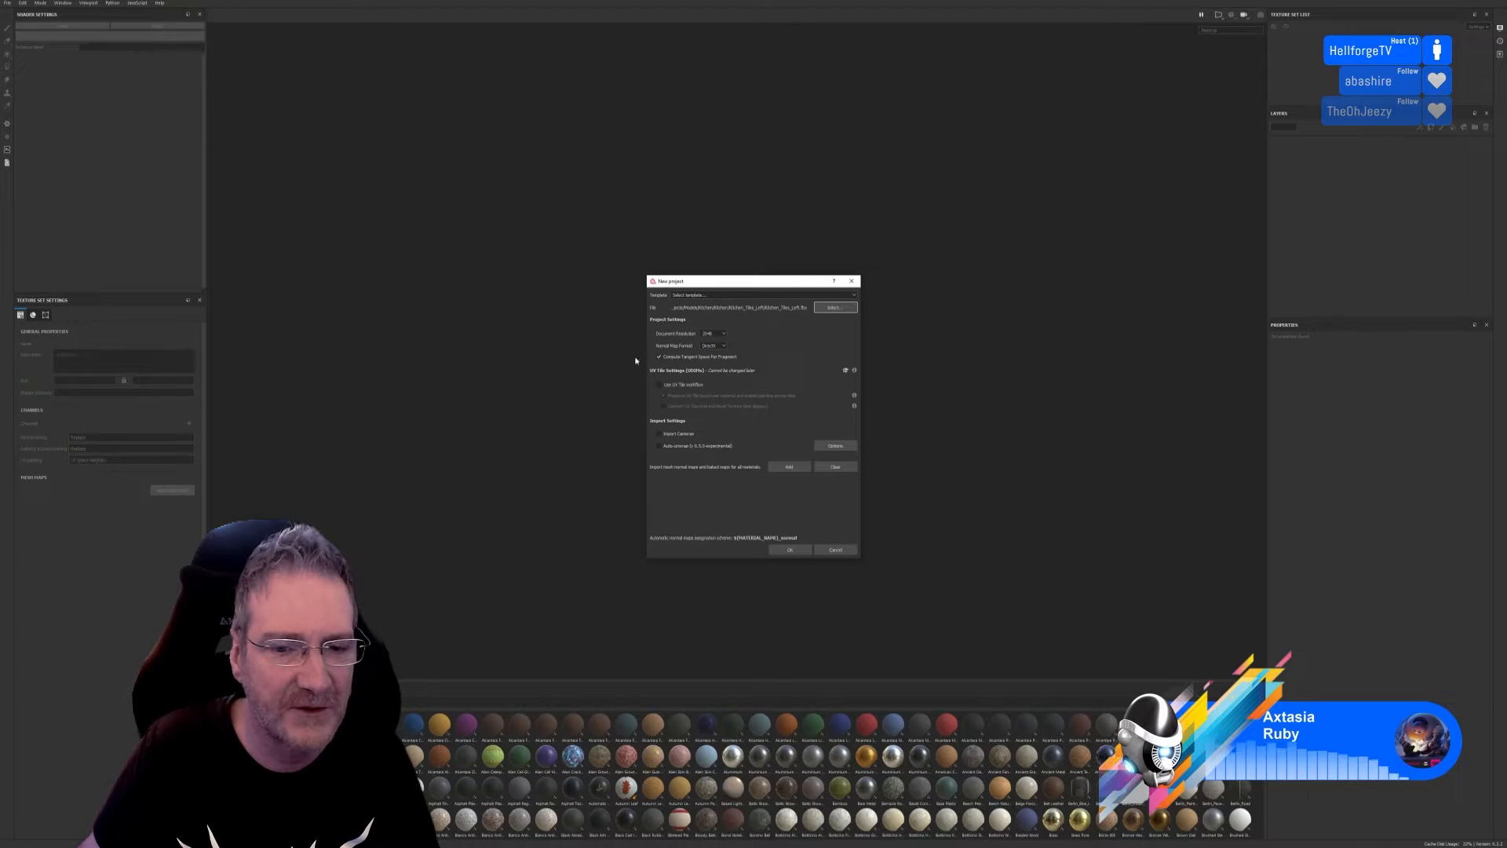
{"action": "left_click", "coordinate": [789, 549]}
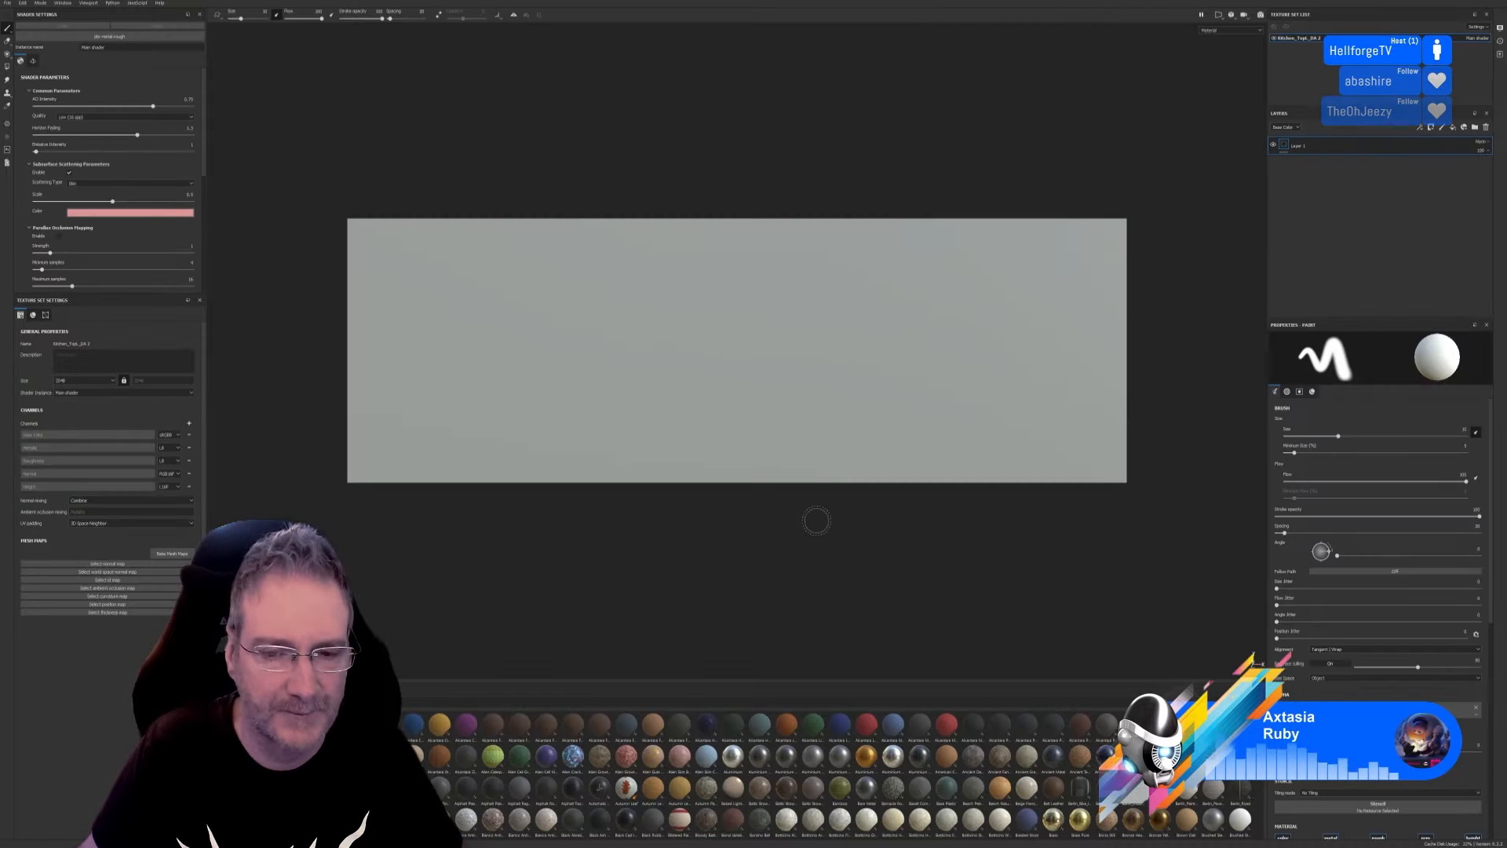
Start baking mesh maps for the left tiles, with a larger output size and the low poly mesh used as the high poly mesh.
{"action": "right_click_drag", "start_coordinate": [751, 577], "coordinate": [648, 569], "text": "alt"}
{"action": "left_click_drag", "start_coordinate": [709, 508], "coordinate": [572, 613], "text": "alt"}
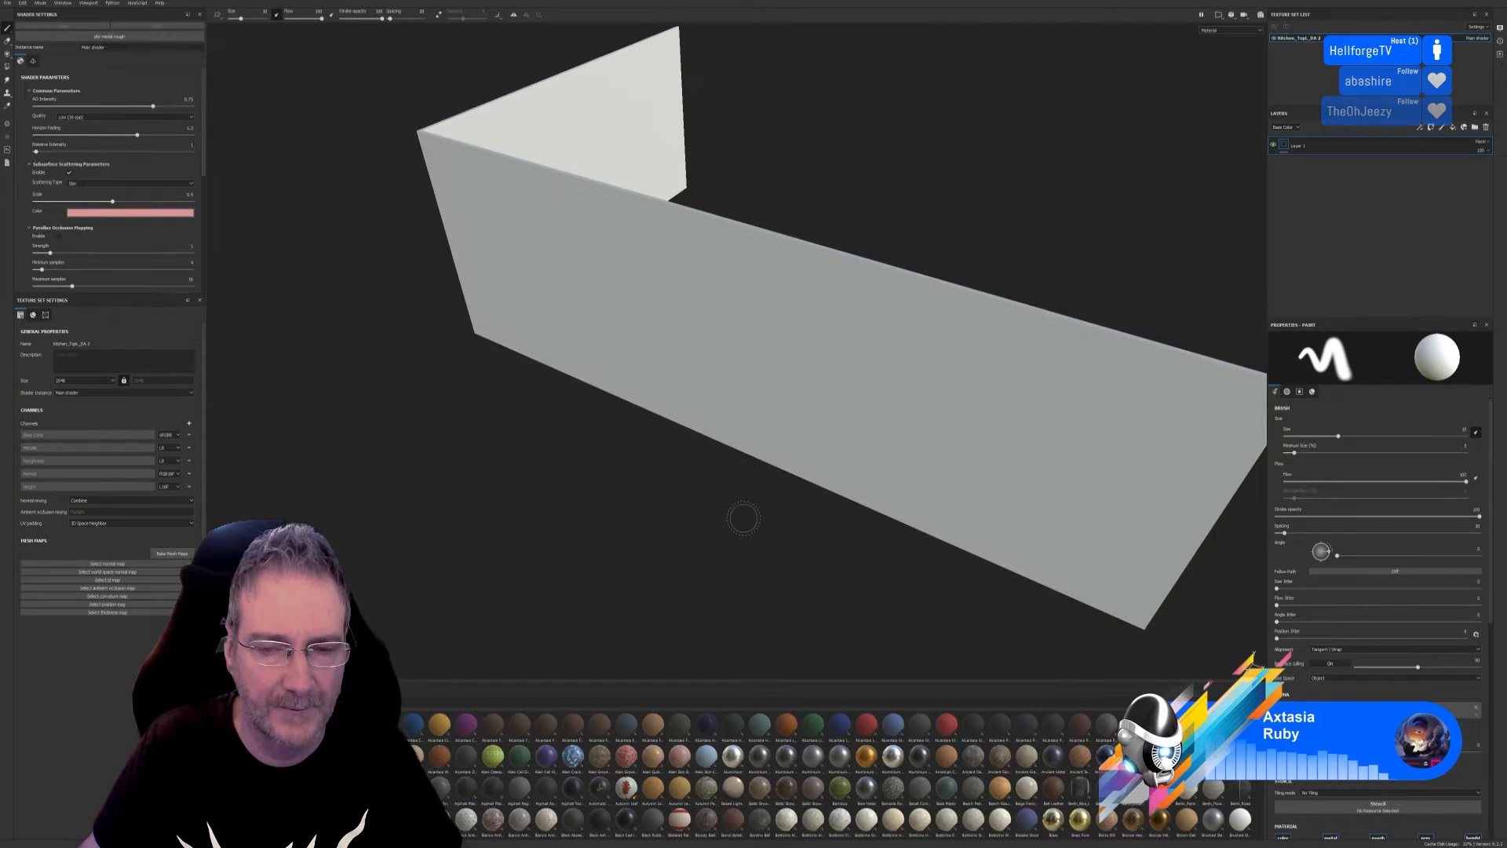
{"action": "right_click_drag", "start_coordinate": [744, 518], "coordinate": [1225, 573], "text": "alt"}
{"action": "left_click_drag", "start_coordinate": [1224, 573], "coordinate": [668, 456], "text": "alt"}
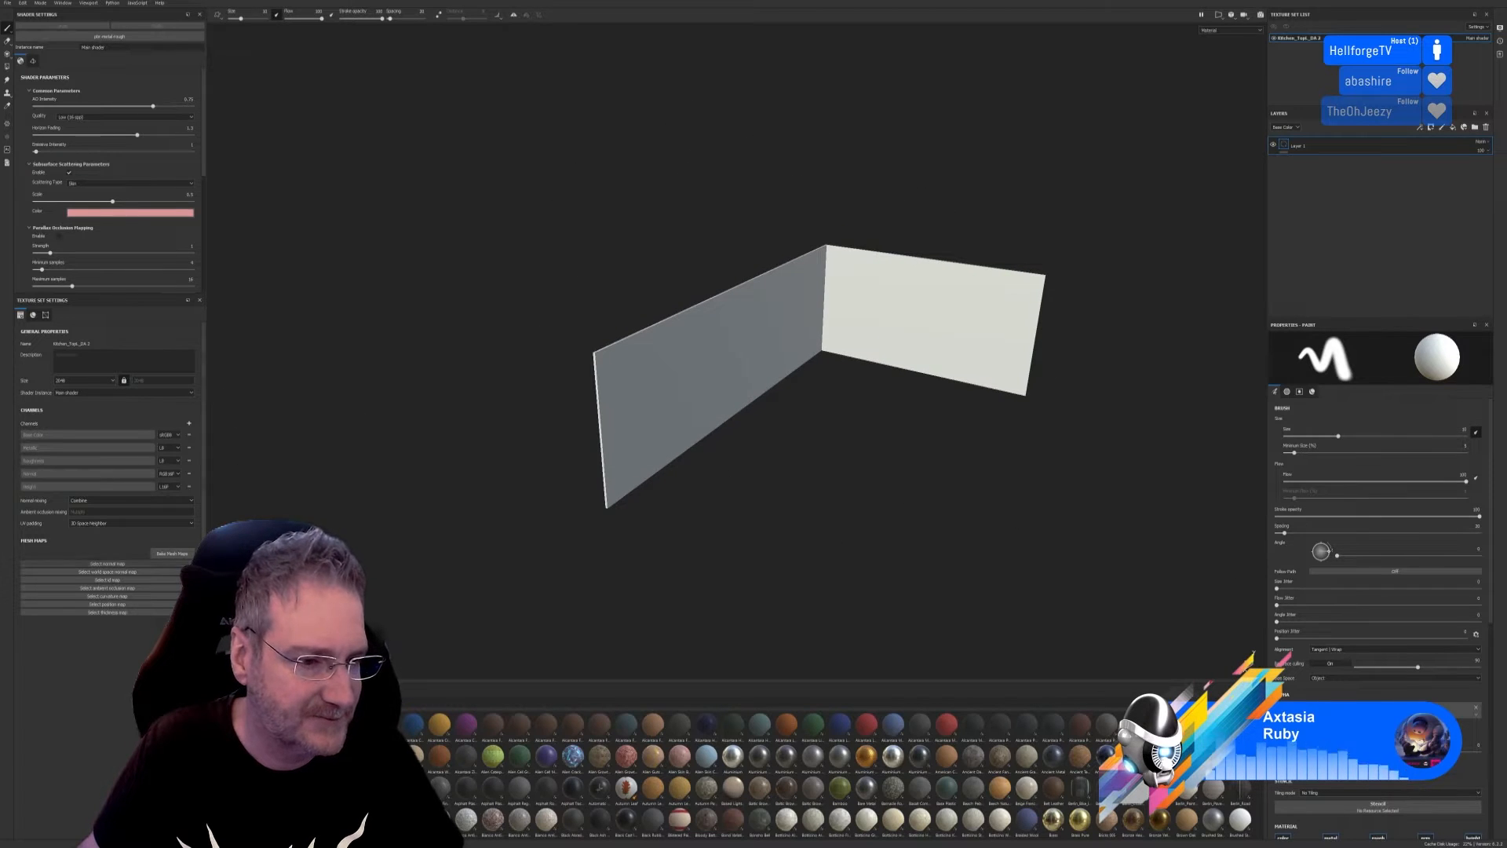
{"action": "left_click", "coordinate": [172, 553]}
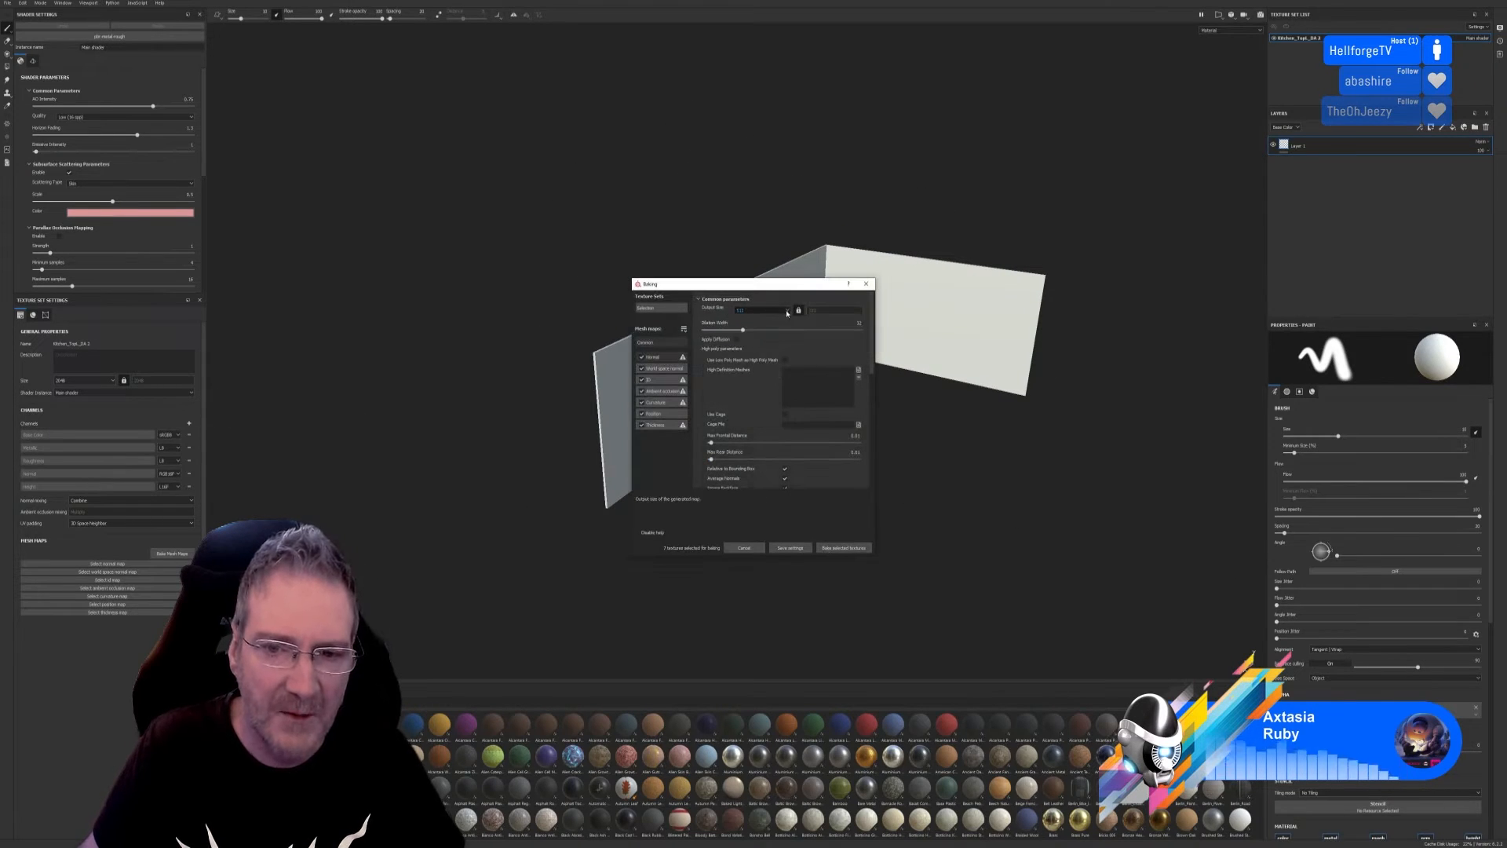
{"action": "left_click", "coordinate": [762, 310]}
{"action": "left_click", "coordinate": [761, 354]}
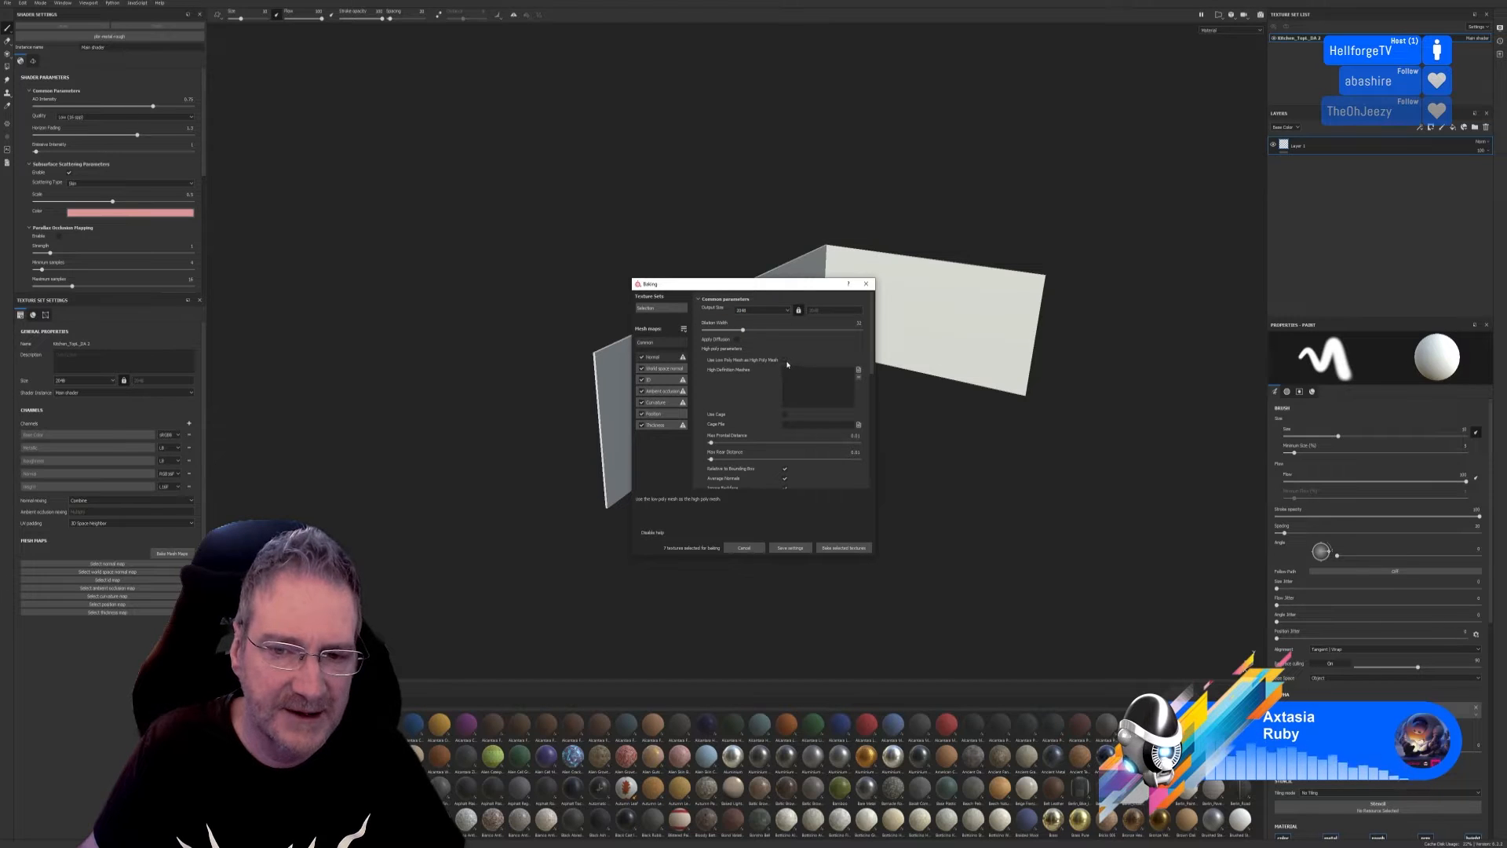
{"action": "left_click", "coordinate": [785, 360]}
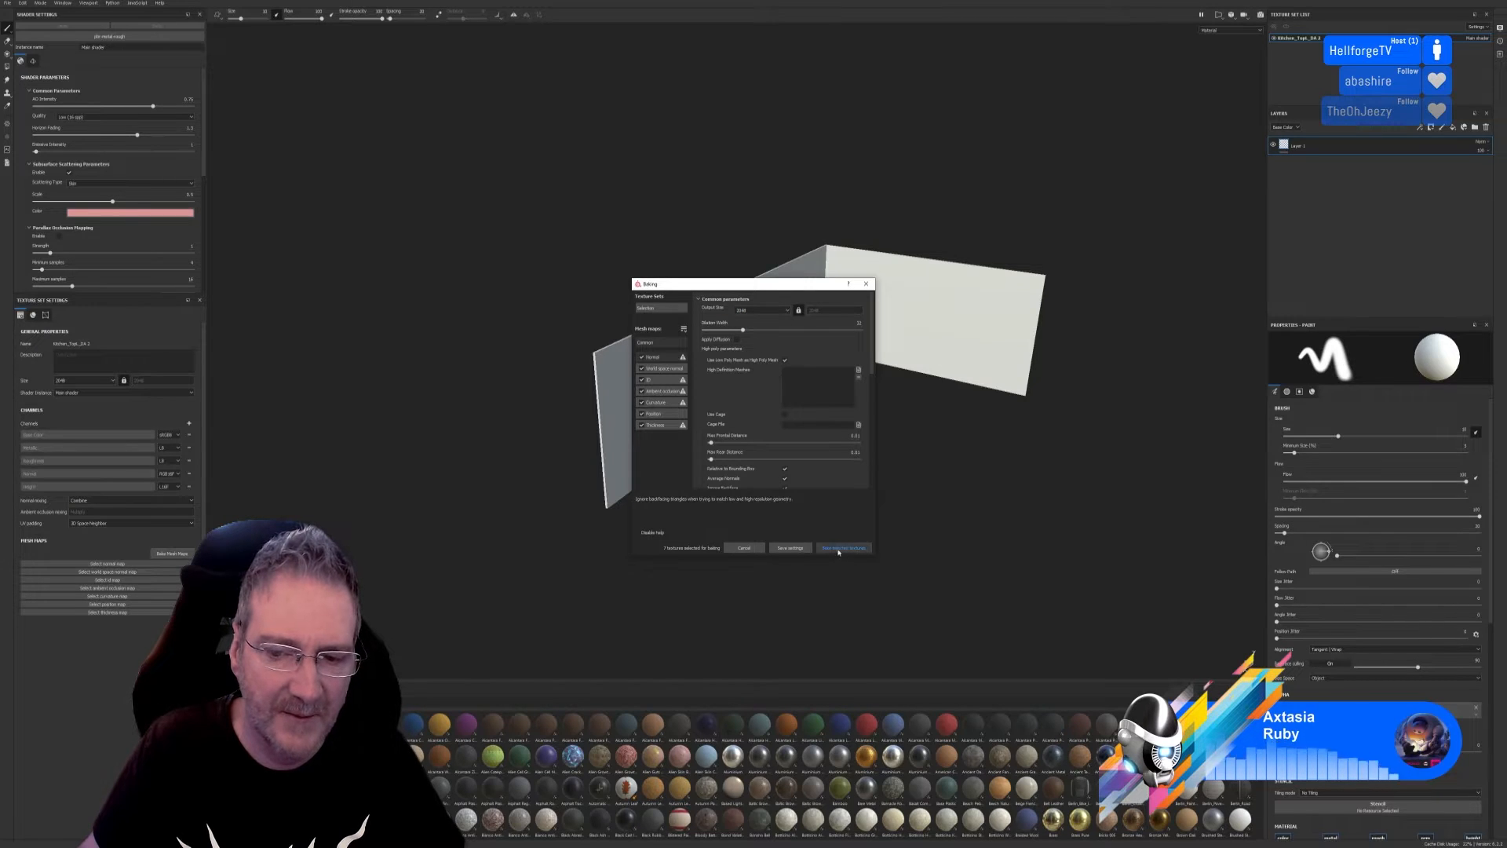
Change the colour source of the ID map and bake the selected mesh maps.
{"action": "left_click", "coordinate": [655, 380]}
{"action": "left_click", "coordinate": [757, 314]}
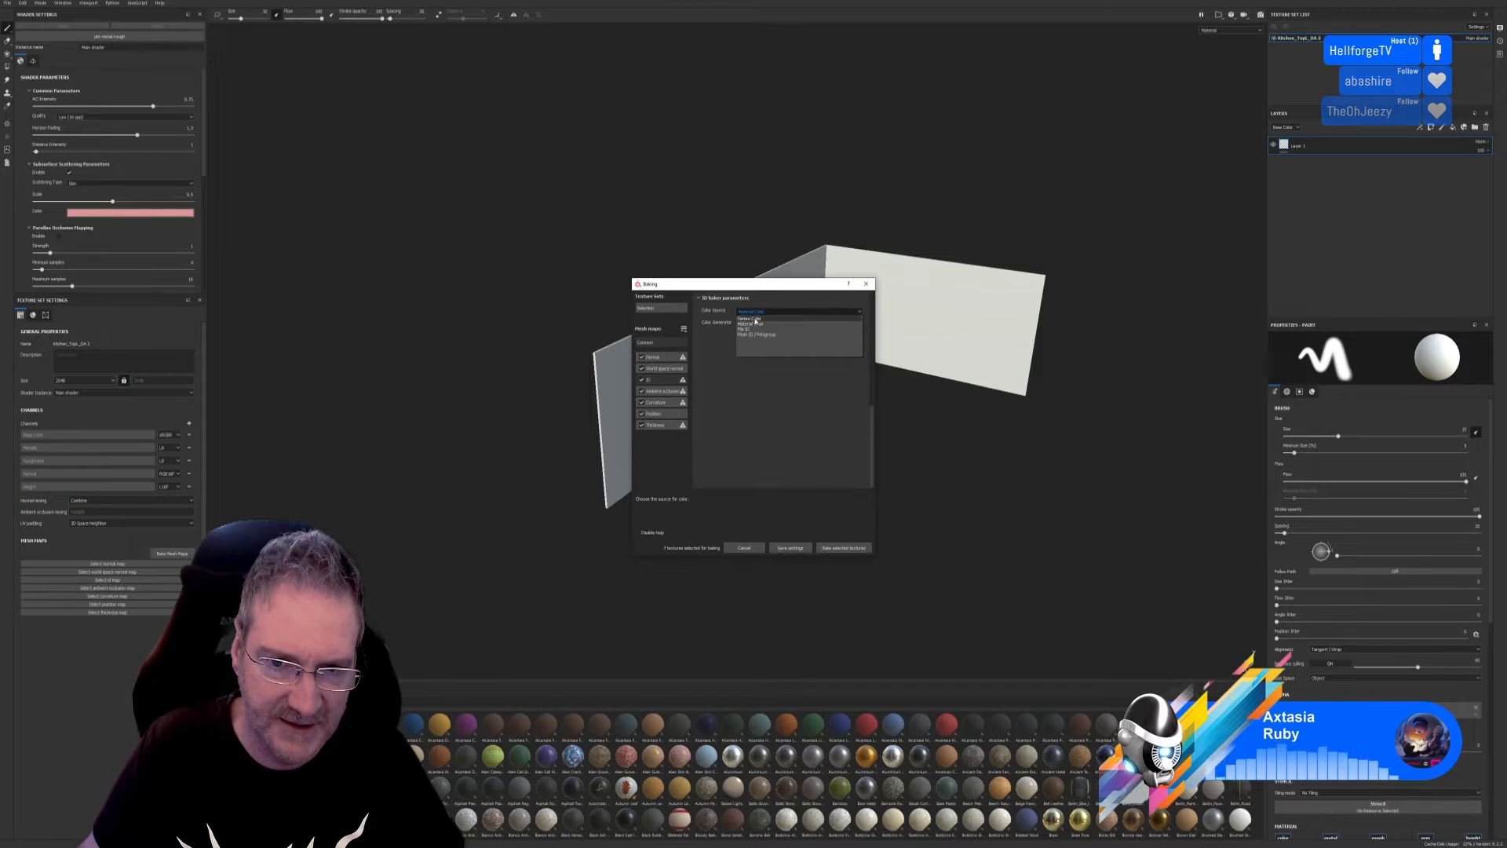
{"action": "left_click", "coordinate": [753, 328]}
{"action": "left_click", "coordinate": [660, 343]}
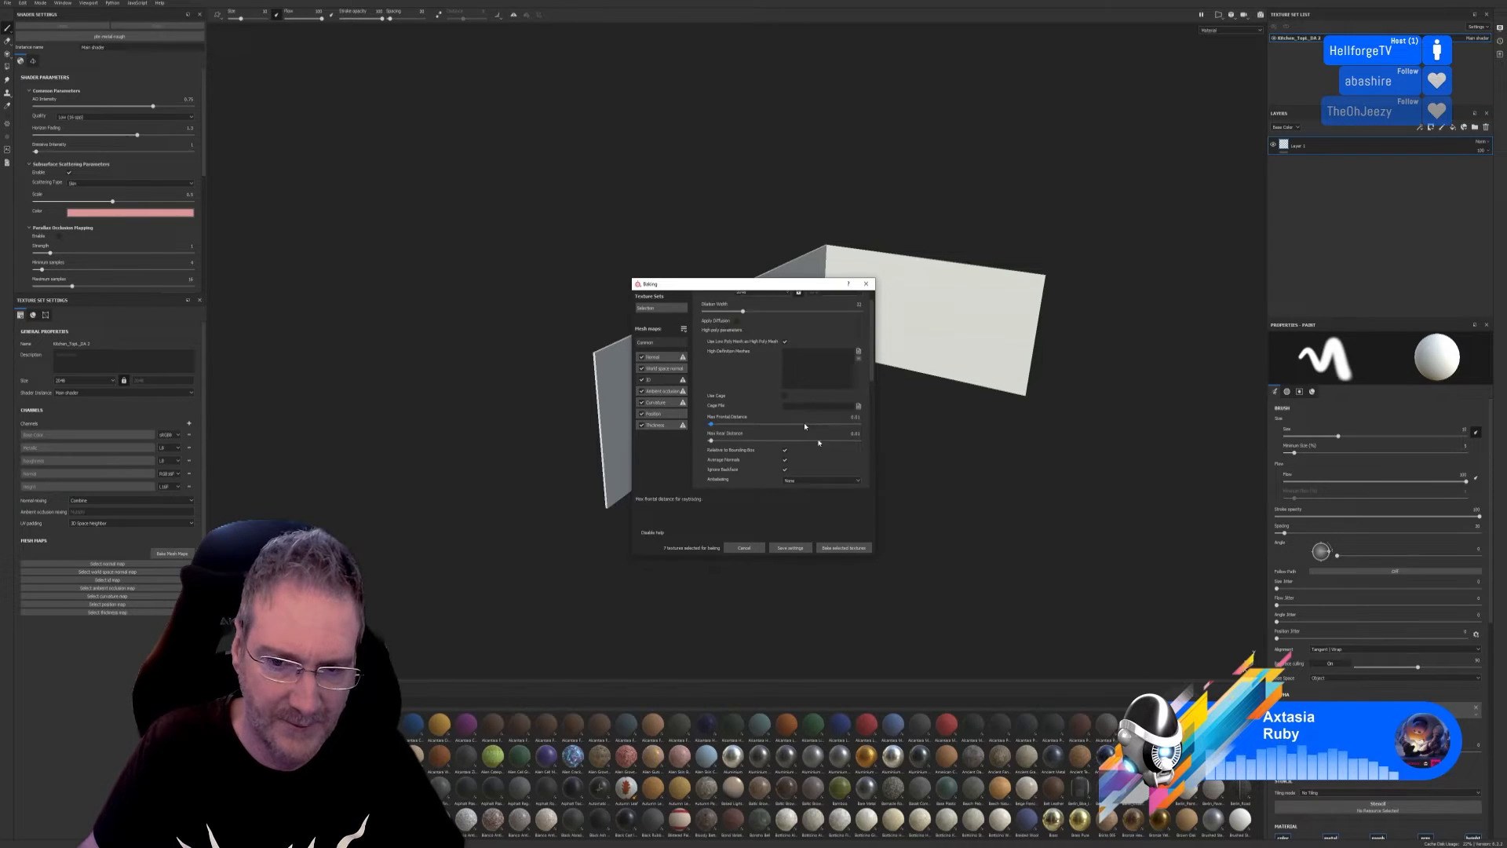
{"action": "left_click", "coordinate": [844, 547]}
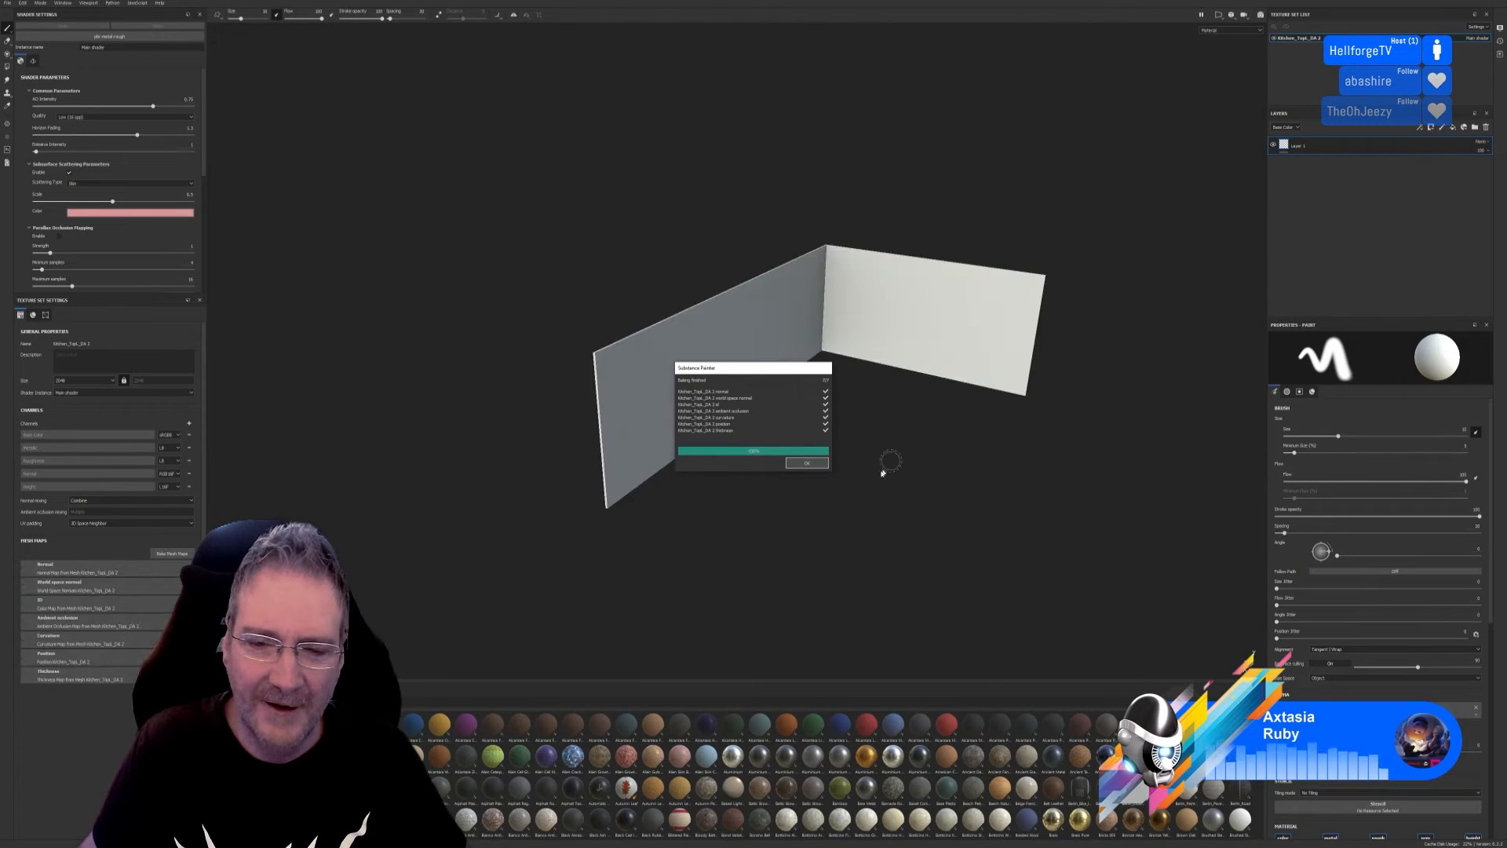
{"action": "left_click", "coordinate": [814, 466]}
Examine the front and back of the L-shaped left tile mesh from several angles.
{"action": "left_click_drag", "start_coordinate": [841, 511], "coordinate": [800, 536], "text": "alt"}
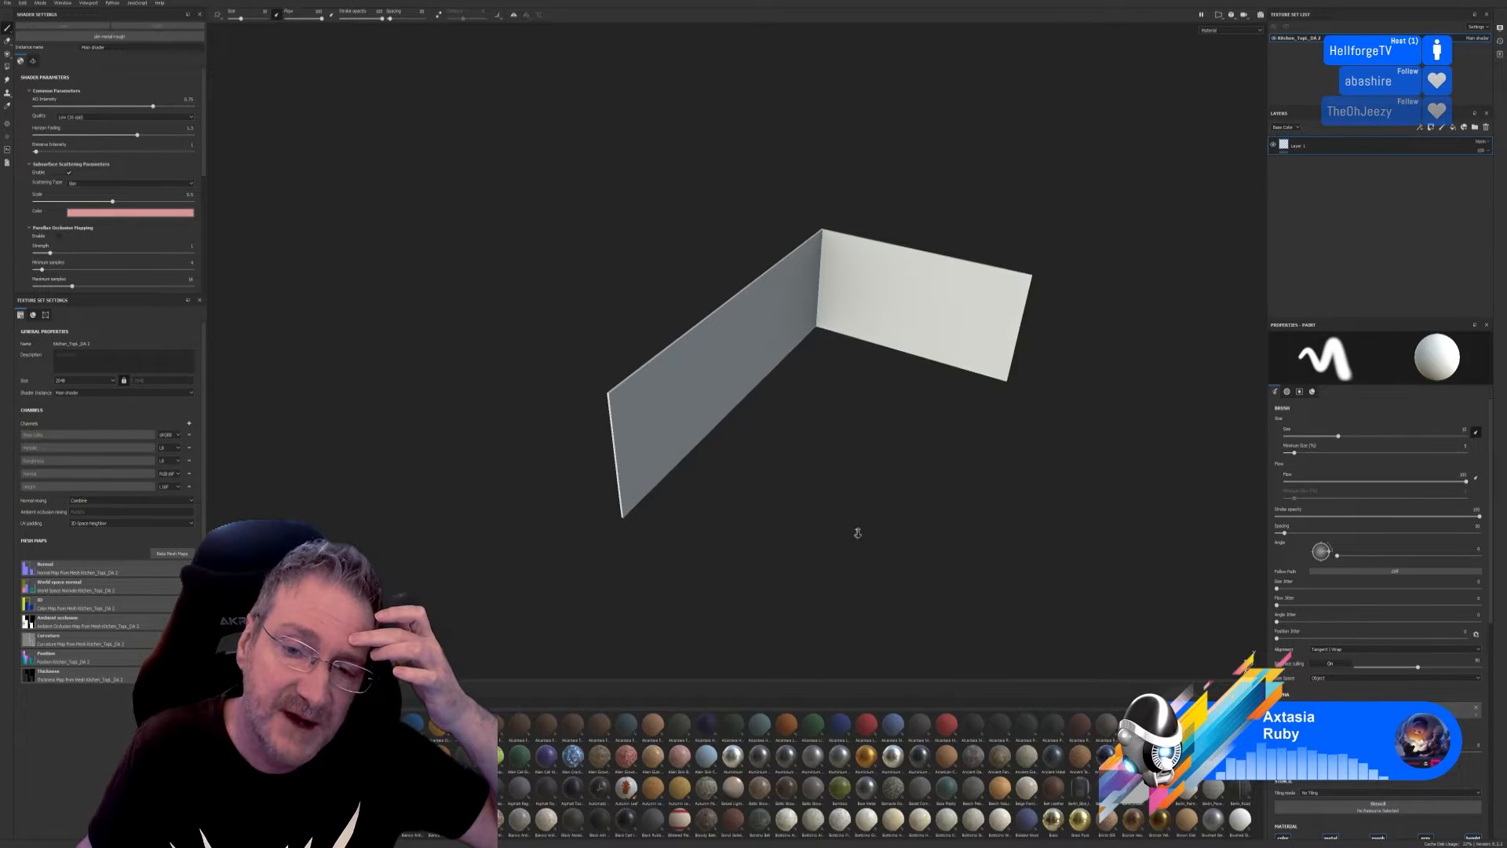
{"action": "mouse_move", "coordinate": [824, 511]}
{"action": "left_mouse_down", "text": "alt"}
{"action": "mouse_move", "coordinate": [940, 499]}
{"action": "mouse_move", "coordinate": [1005, 460]}
{"action": "mouse_move", "coordinate": [892, 464]}
{"action": "mouse_move", "coordinate": [750, 392]}
{"action": "left_mouse_up", "text": "alt"}
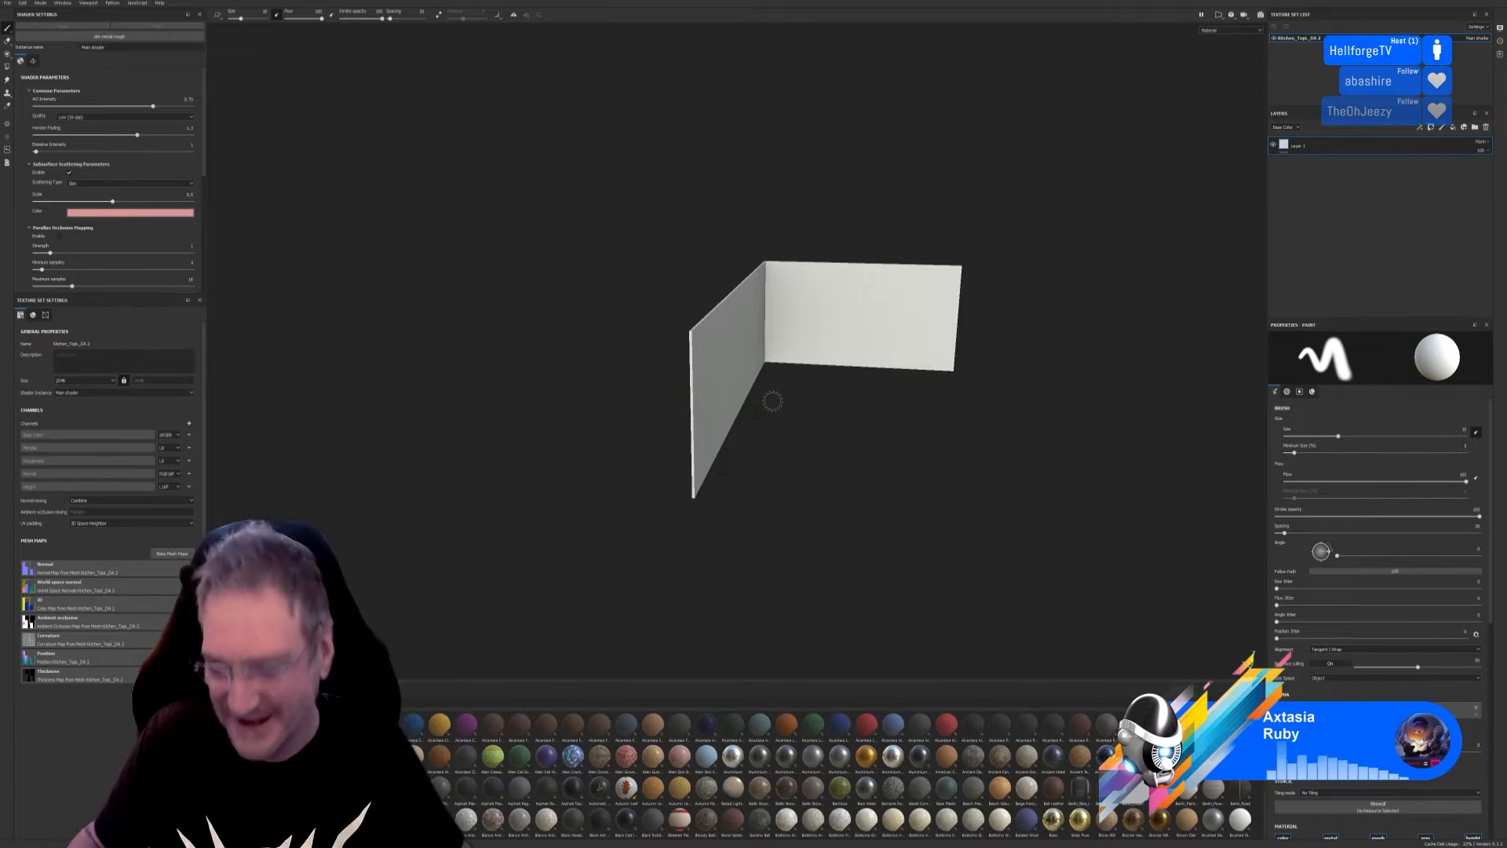
{"action": "right_click_drag", "start_coordinate": [885, 499], "coordinate": [817, 498], "text": "alt"}
{"action": "left_click_drag", "start_coordinate": [817, 498], "coordinate": [747, 511], "text": "alt"}
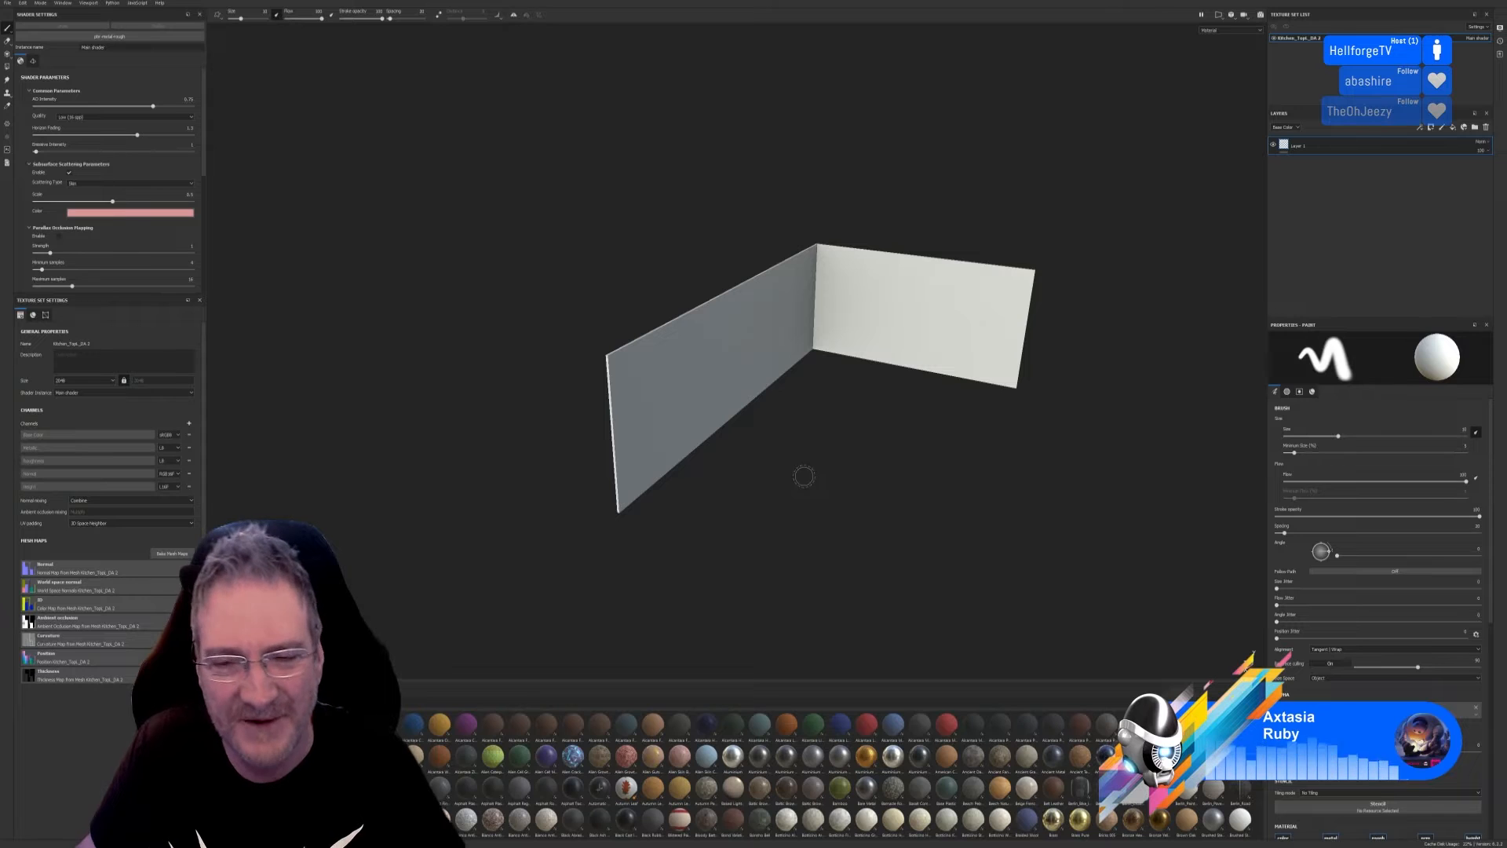
{"action": "middle_click_drag", "start_coordinate": [835, 435], "coordinate": [771, 432], "text": "alt"}
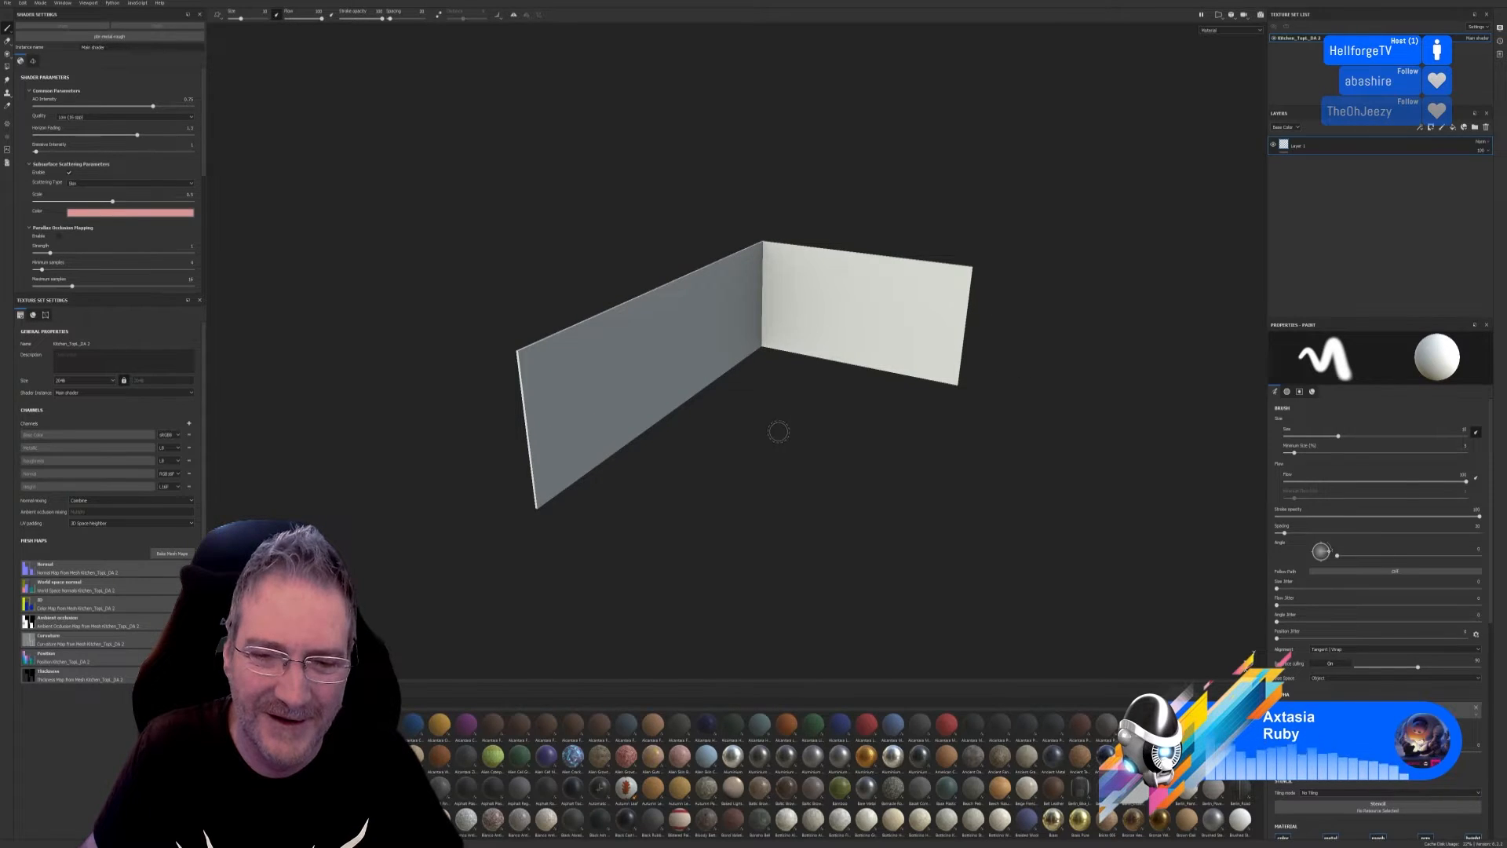
{"action": "left_click_drag", "start_coordinate": [778, 431], "coordinate": [734, 410], "text": "alt"}
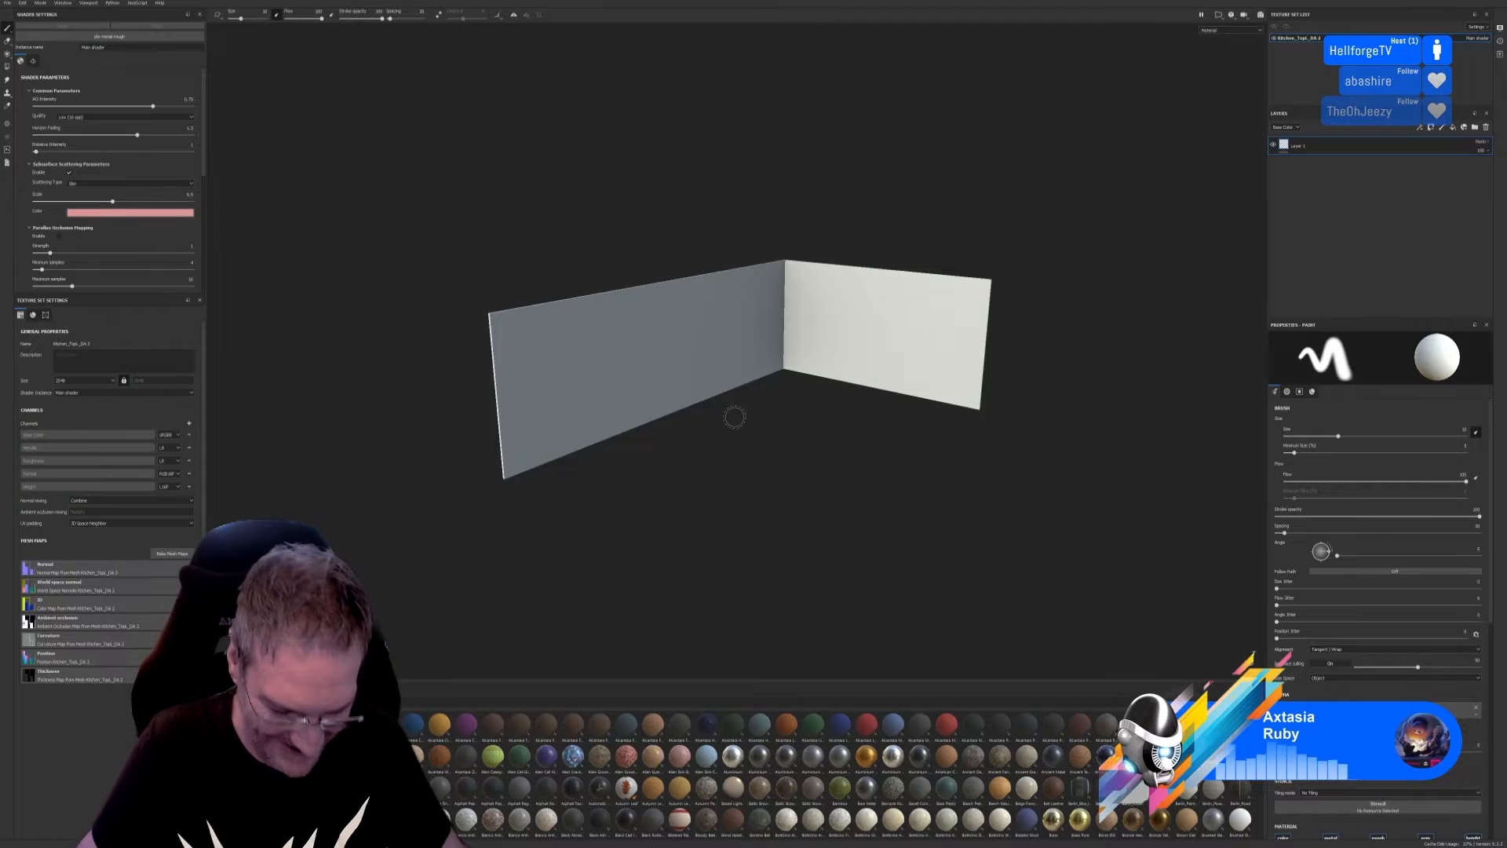
{"action": "mouse_move", "coordinate": [690, 437]}
{"action": "left_mouse_down", "text": "alt"}
{"action": "mouse_move", "coordinate": [731, 460]}
{"action": "mouse_move", "coordinate": [733, 494]}
{"action": "mouse_move", "coordinate": [283, 417]}
{"action": "mouse_move", "coordinate": [511, 322]}
{"action": "mouse_move", "coordinate": [723, 411]}
{"action": "mouse_move", "coordinate": [1121, 407]}
{"action": "mouse_move", "coordinate": [910, 447]}
{"action": "mouse_move", "coordinate": [767, 434]}
{"action": "mouse_move", "coordinate": [717, 424]}
{"action": "mouse_move", "coordinate": [1060, 414]}
{"action": "left_mouse_up", "text": "alt"}
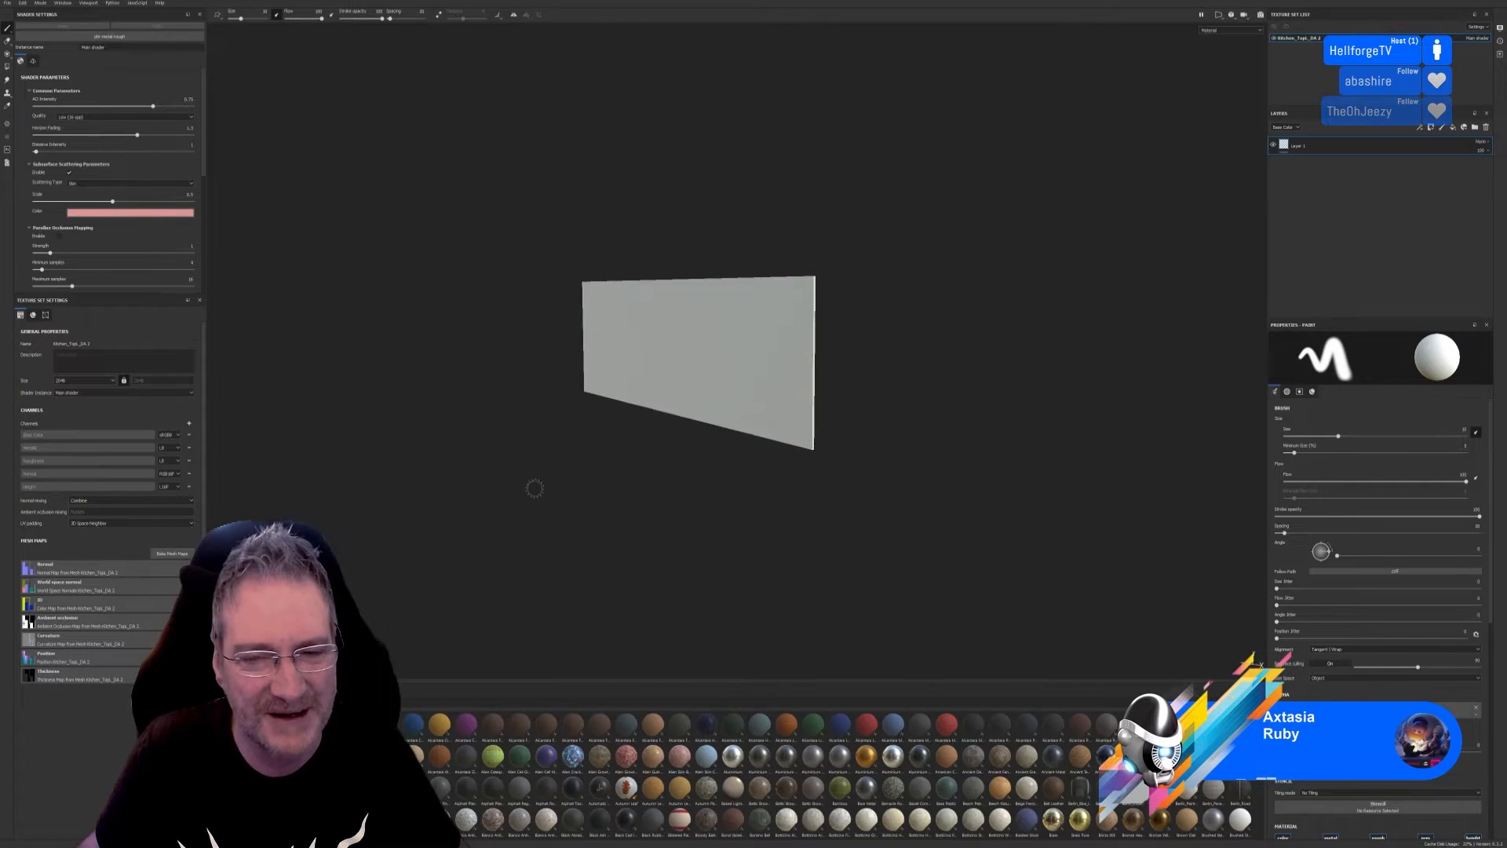
{"action": "left_click_drag", "start_coordinate": [535, 489], "coordinate": [474, 539], "text": "alt"}
{"action": "mouse_move", "coordinate": [858, 515]}
{"action": "left_mouse_down", "text": "alt"}
{"action": "mouse_move", "coordinate": [650, 512]}
{"action": "mouse_move", "coordinate": [746, 481]}
{"action": "mouse_move", "coordinate": [659, 475]}
{"action": "left_mouse_up", "text": "alt"}
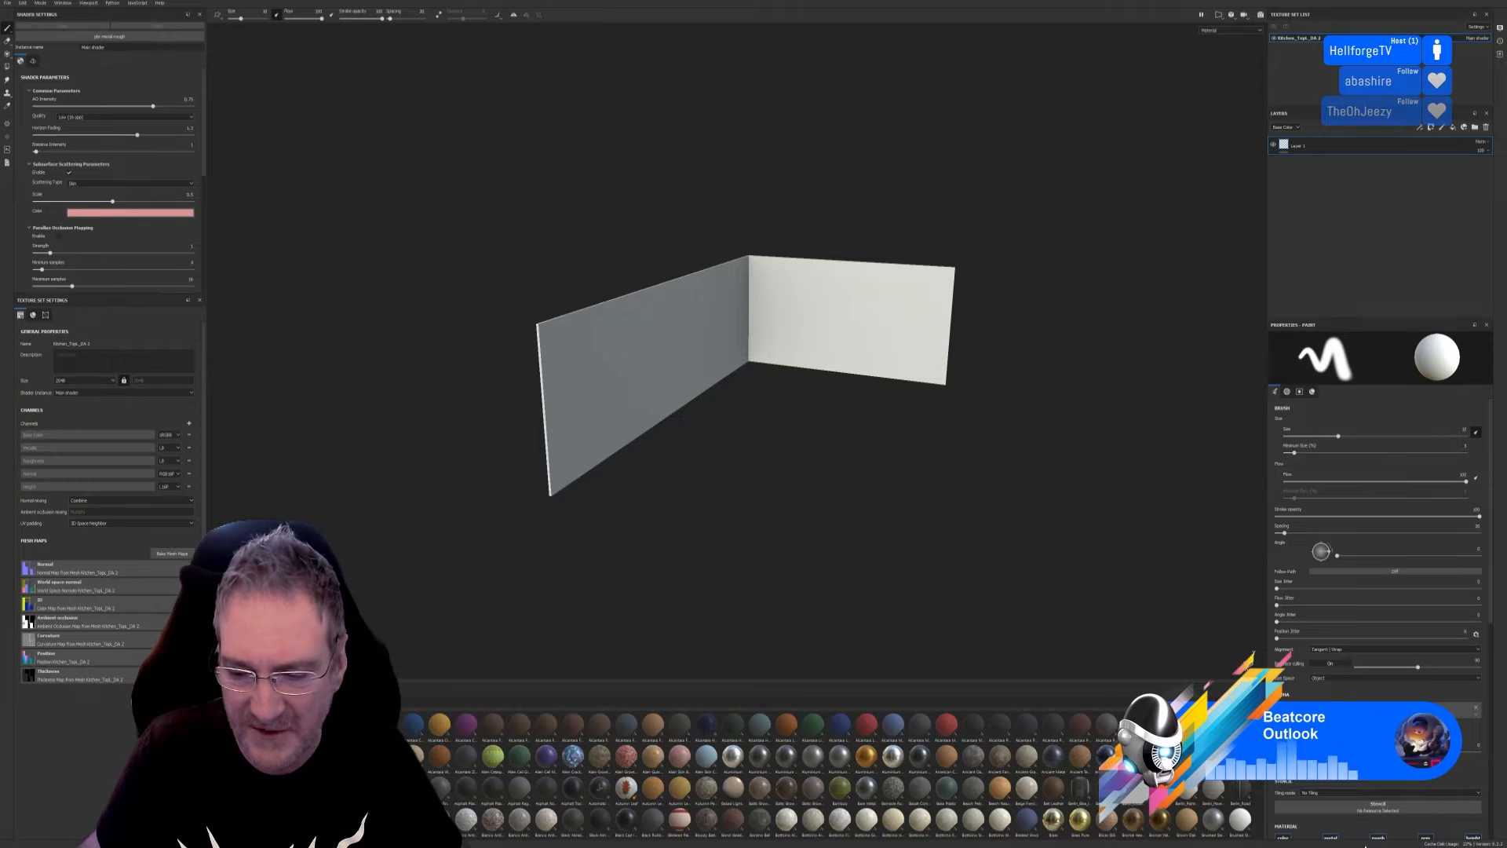
Browse the material library from the start through the ceramic and chromatic materials, looking for one that suits the kitchen tiles.
{"action": "scroll", "coordinate": [877, 768], "scroll_direction": "down", "scroll_amount": 10}
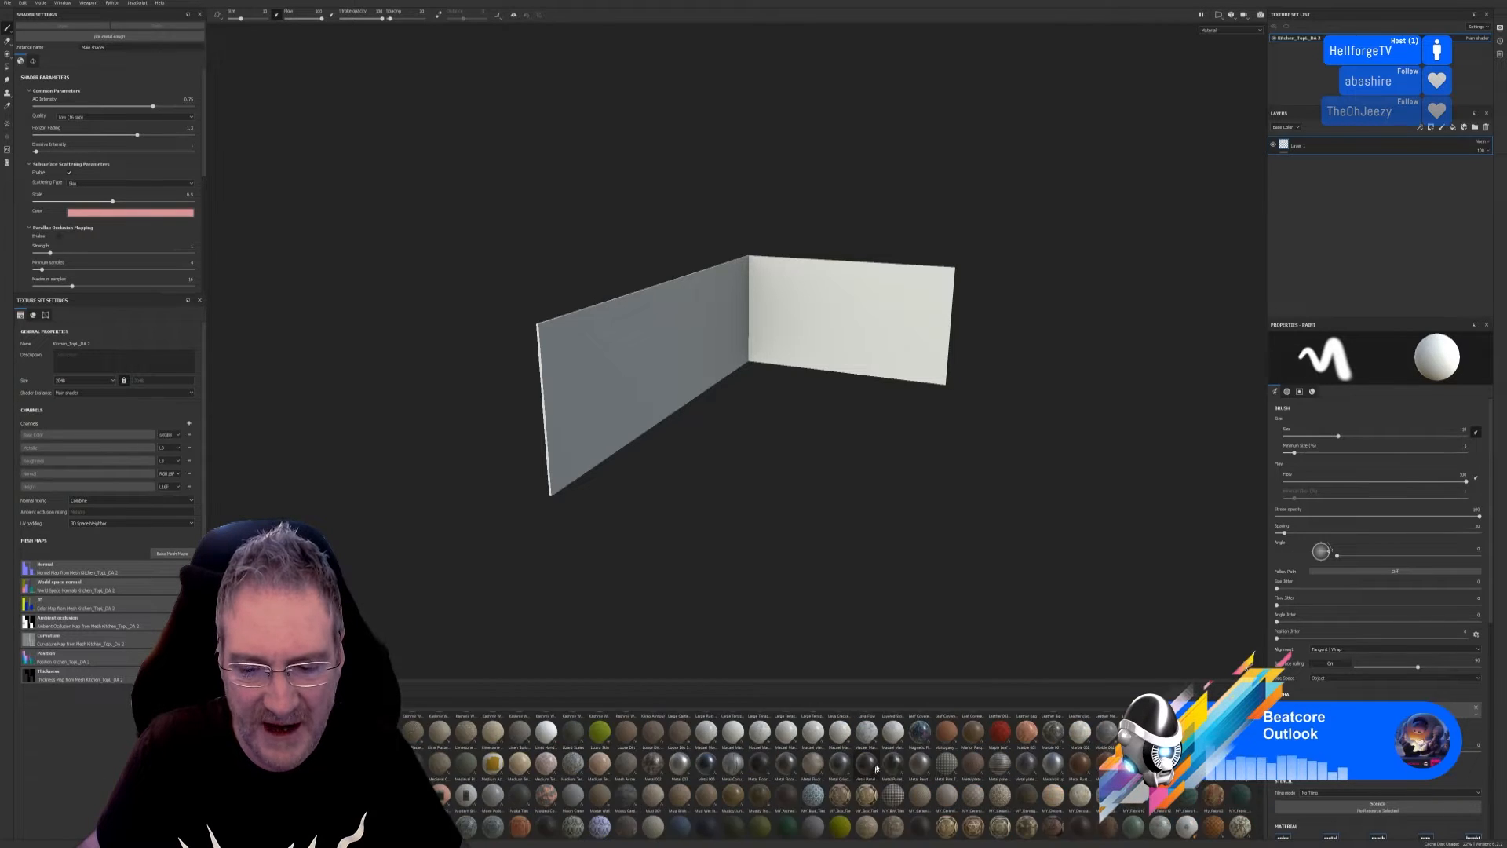
{"action": "scroll", "coordinate": [876, 768], "scroll_direction": "down", "scroll_amount": 10}
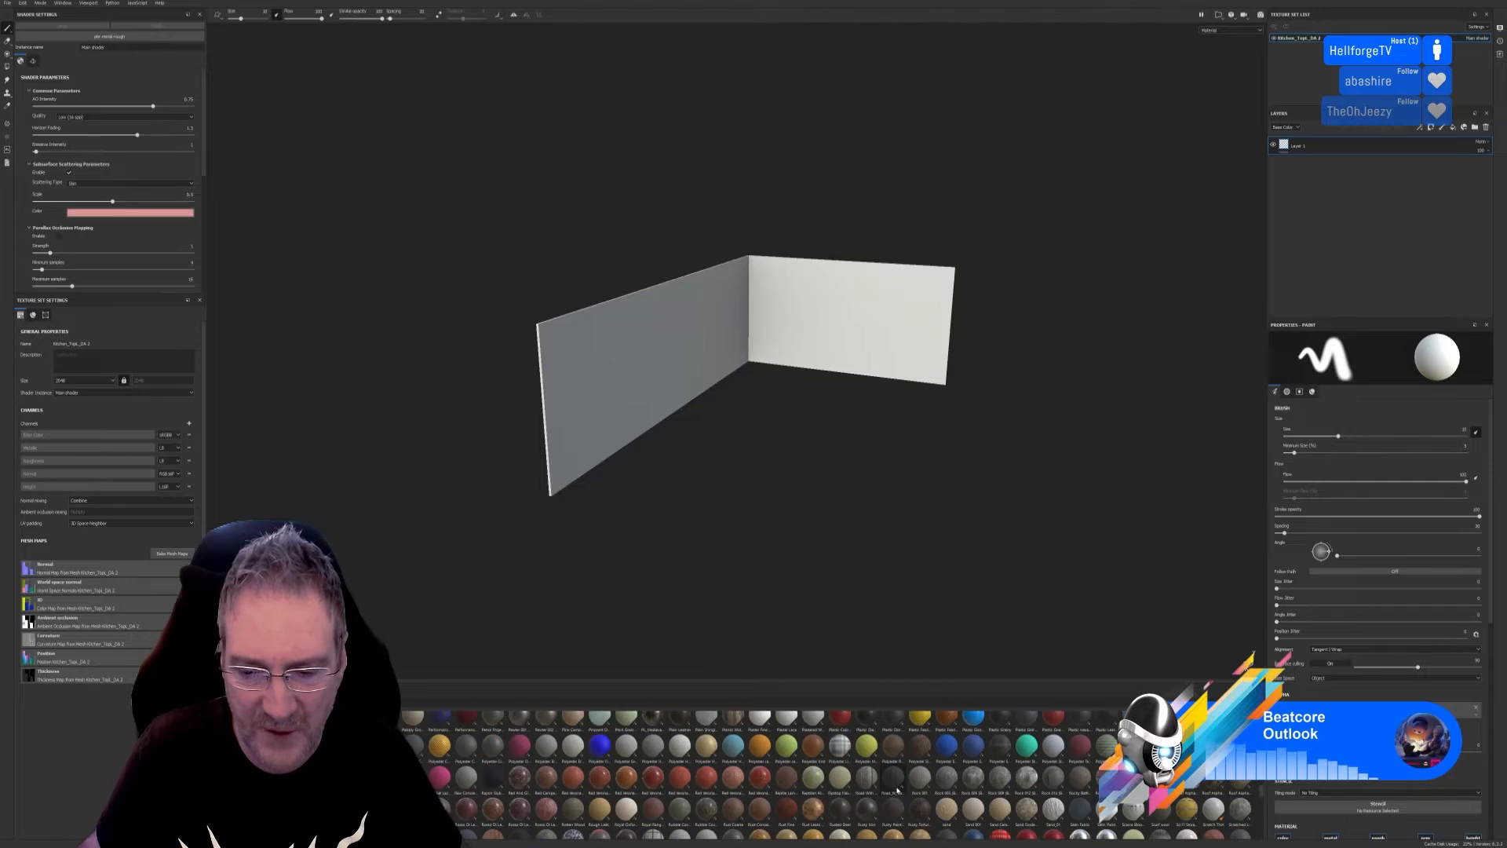
{"action": "scroll", "coordinate": [896, 790], "scroll_direction": "up", "scroll_amount": 20}
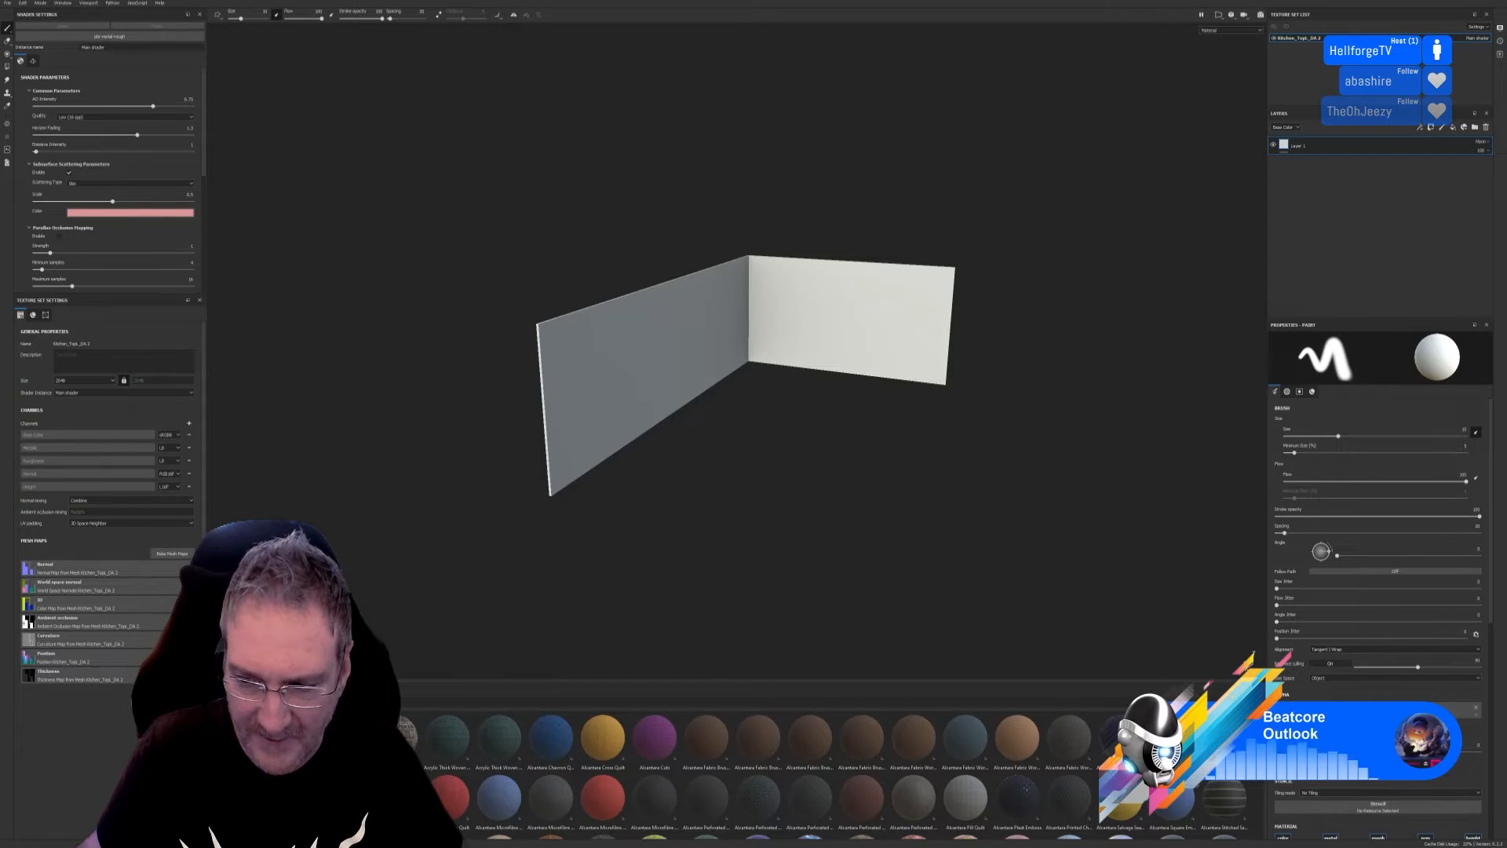
{"action": "scroll", "coordinate": [785, 778], "scroll_direction": "down", "scroll_amount": 1}
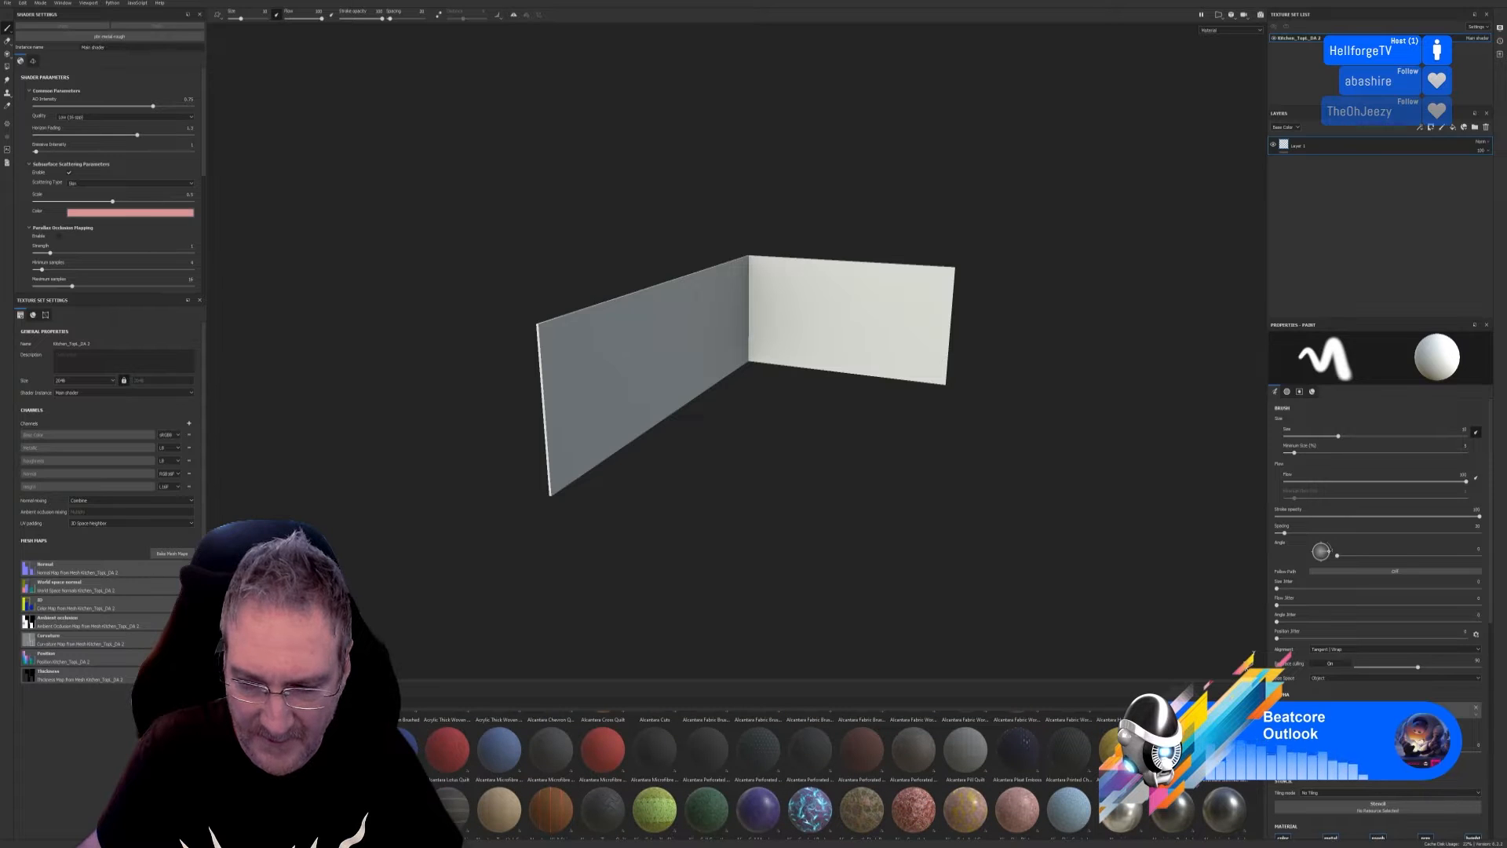
{"action": "scroll", "coordinate": [785, 777], "scroll_direction": "down", "scroll_amount": 1}
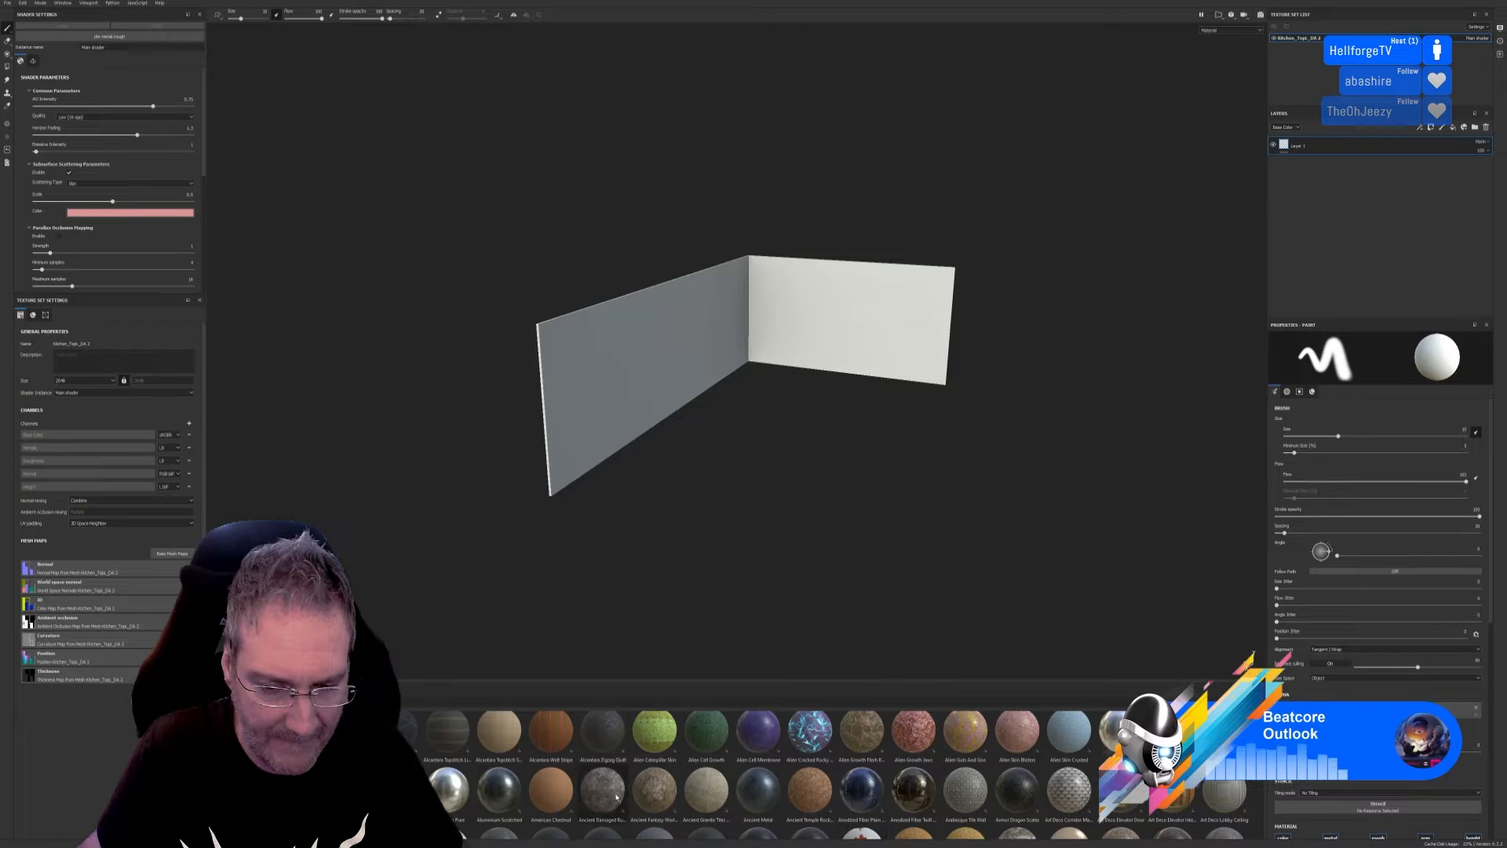
{"action": "mouse_move", "coordinate": [616, 797]}
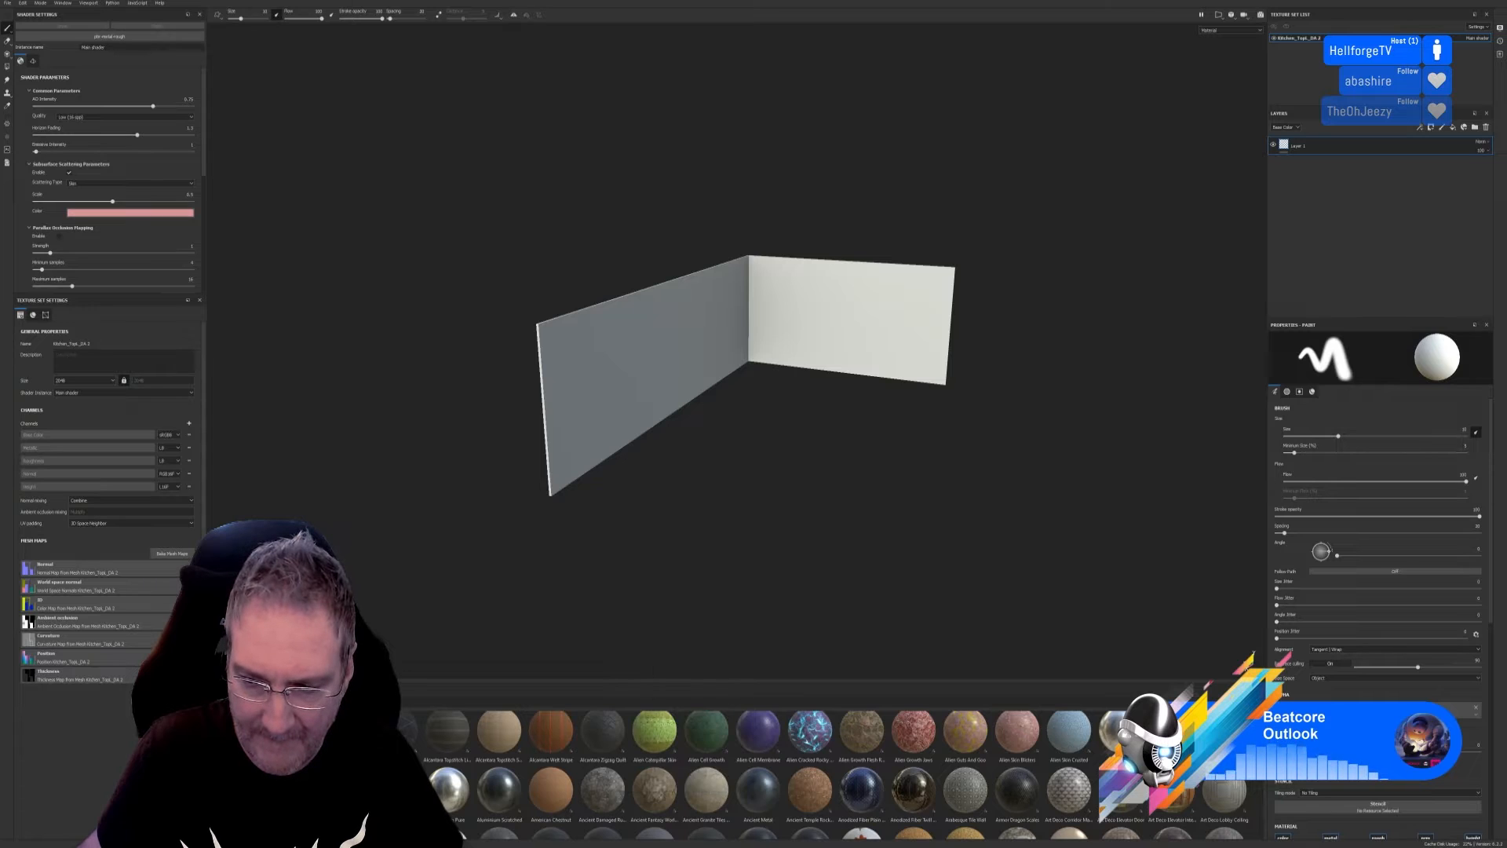
{"action": "scroll", "coordinate": [754, 769], "scroll_direction": "up", "scroll_amount": 2}
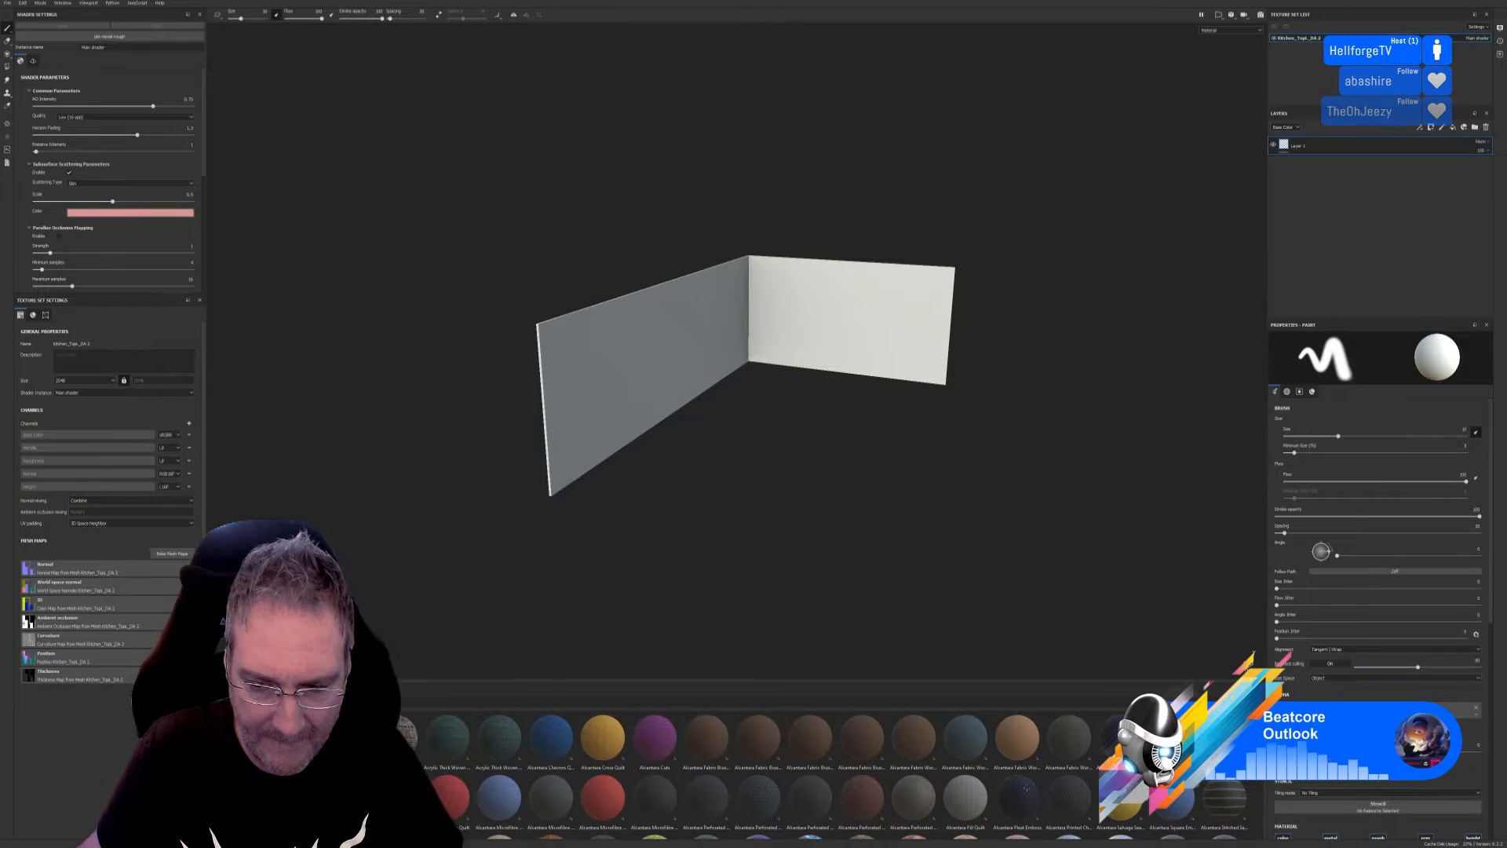
{"action": "scroll", "coordinate": [753, 769], "scroll_direction": "down", "scroll_amount": 1}
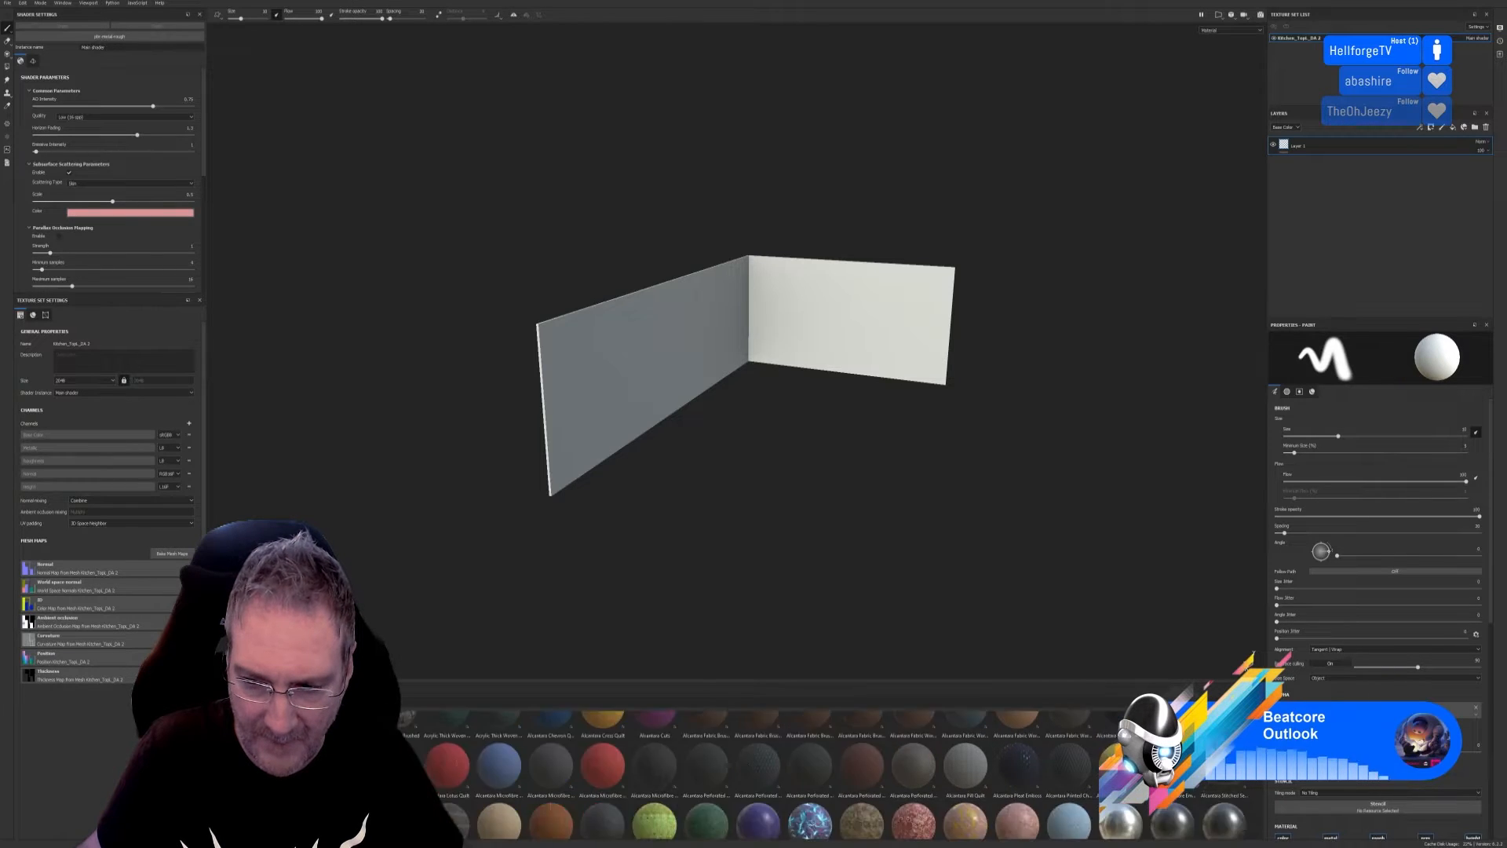
{"action": "scroll", "coordinate": [809, 831], "scroll_direction": "down", "scroll_amount": 3}
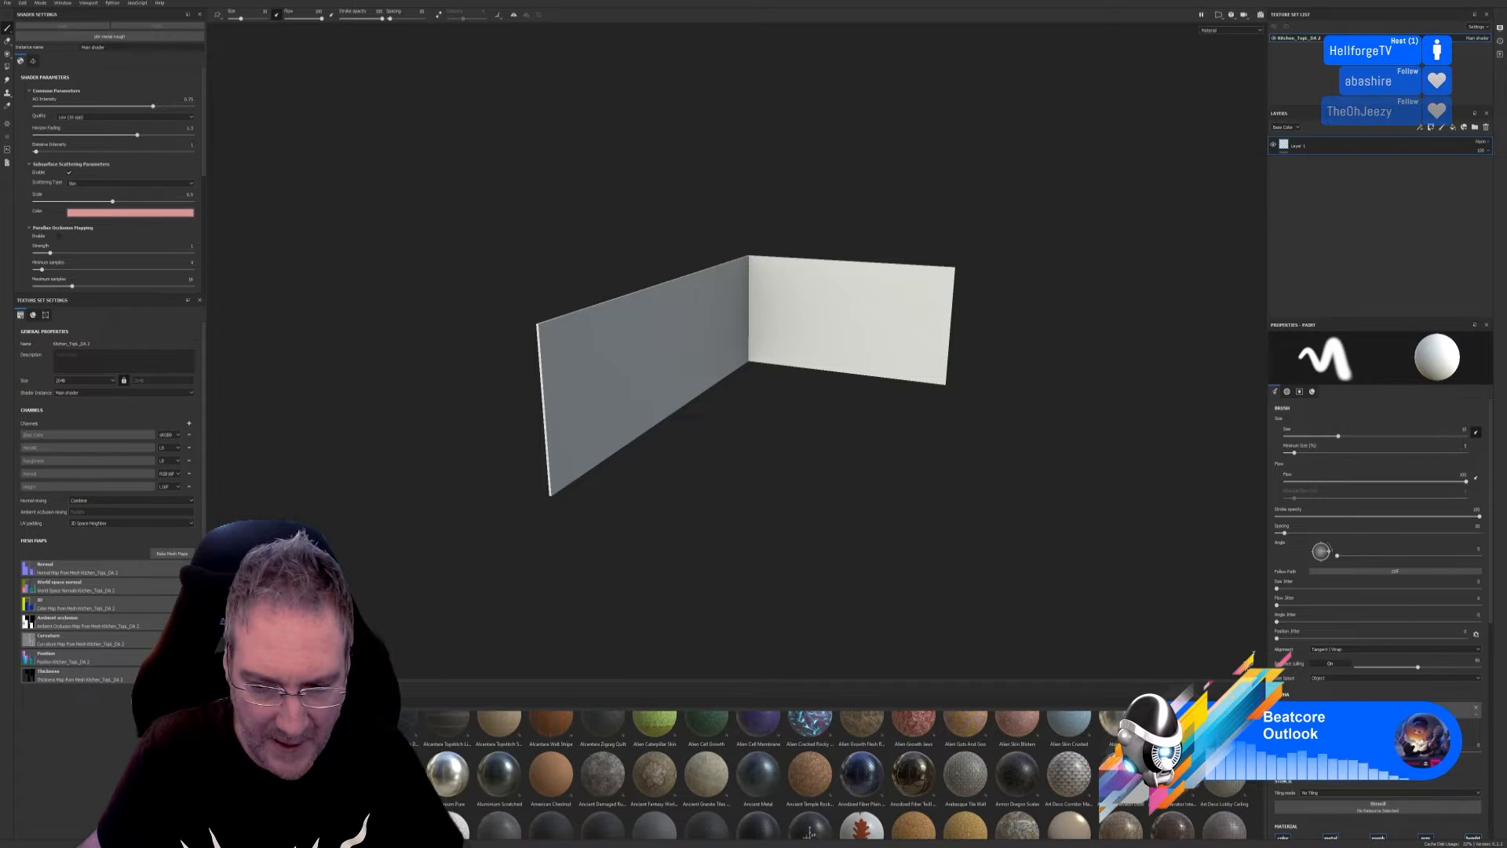
{"action": "scroll", "coordinate": [809, 777], "scroll_direction": "down", "scroll_amount": 2}
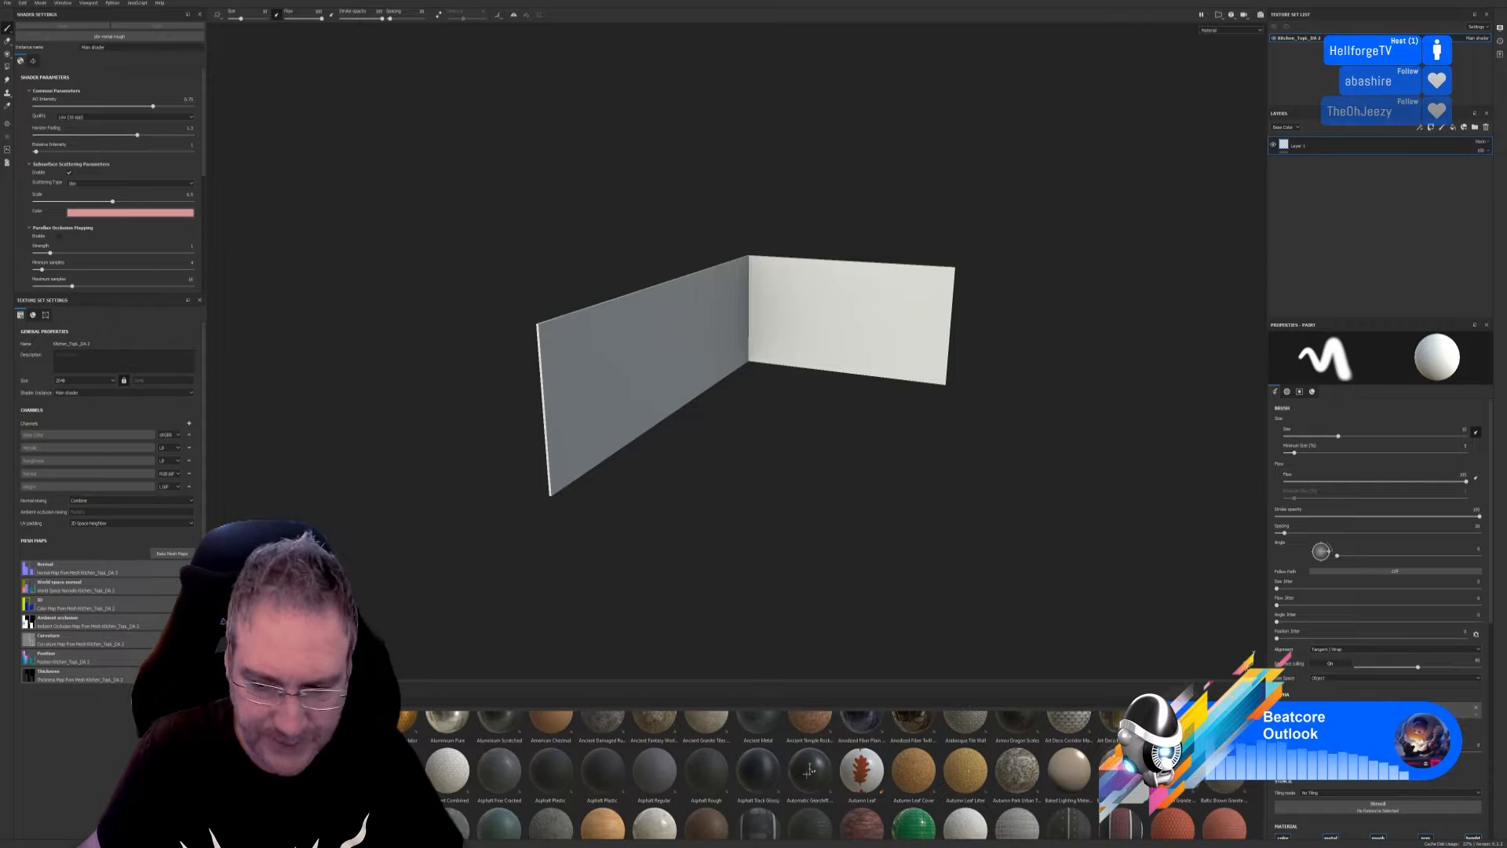
{"action": "scroll", "coordinate": [809, 771], "scroll_direction": "down", "scroll_amount": 2}
{"action": "scroll", "coordinate": [809, 771], "scroll_direction": "down", "scroll_amount": 2}
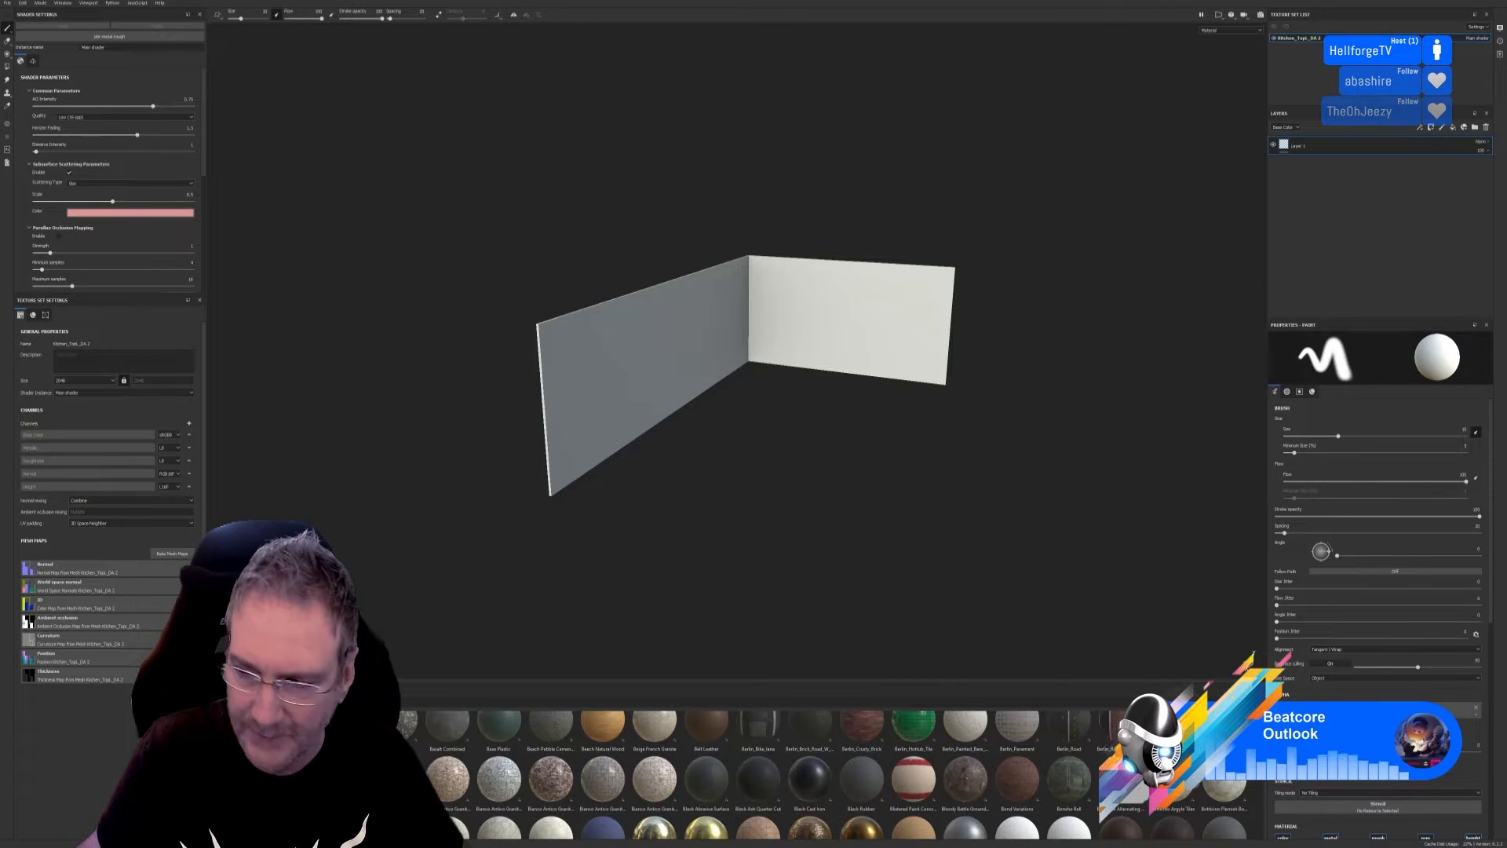
{"action": "scroll", "coordinate": [809, 771], "scroll_direction": "down", "scroll_amount": 2}
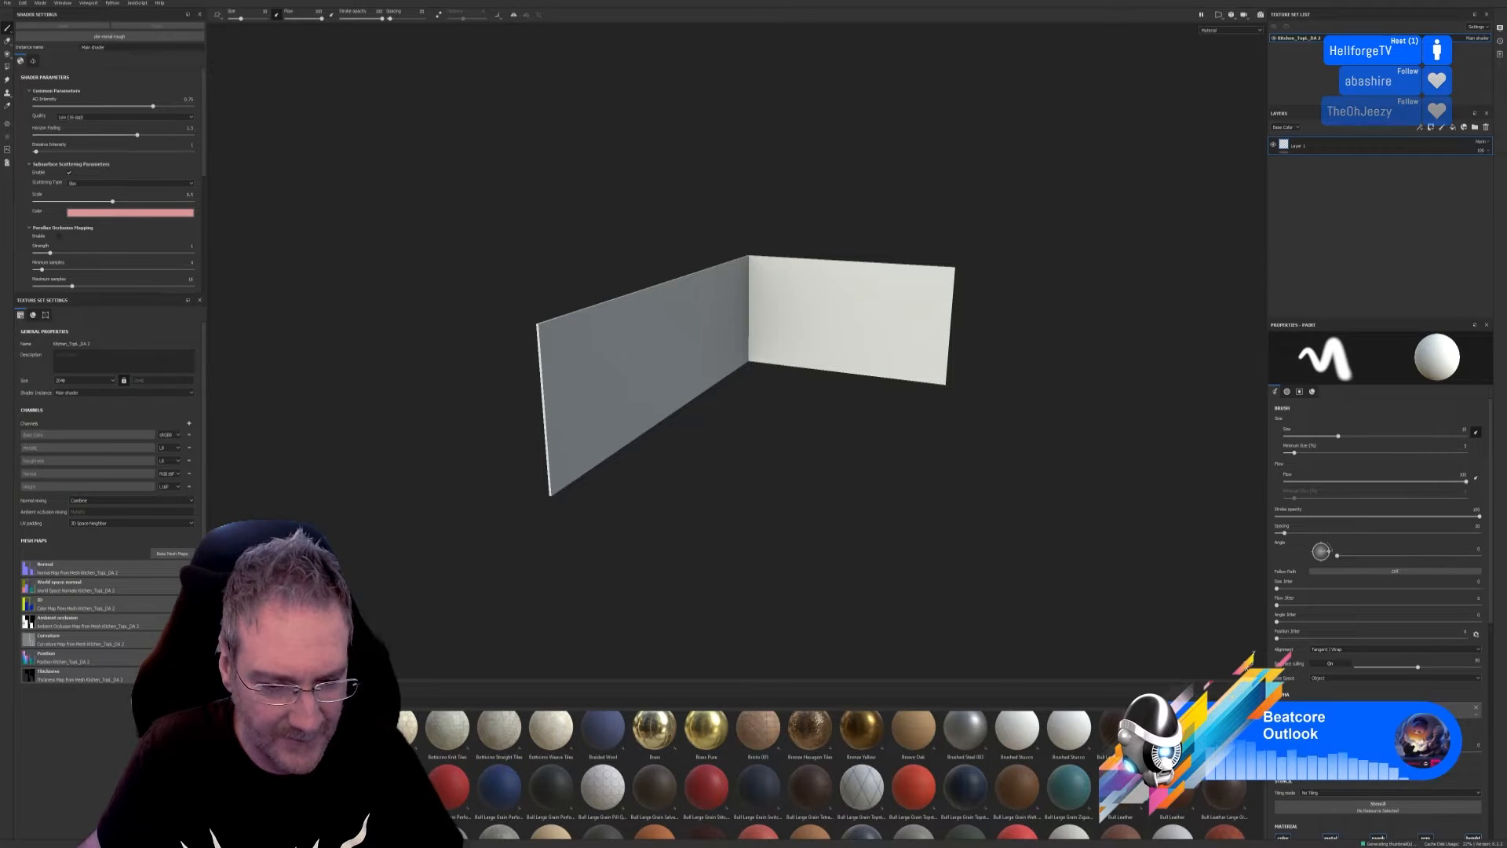
{"action": "scroll", "coordinate": [809, 771], "scroll_direction": "down", "scroll_amount": 1}
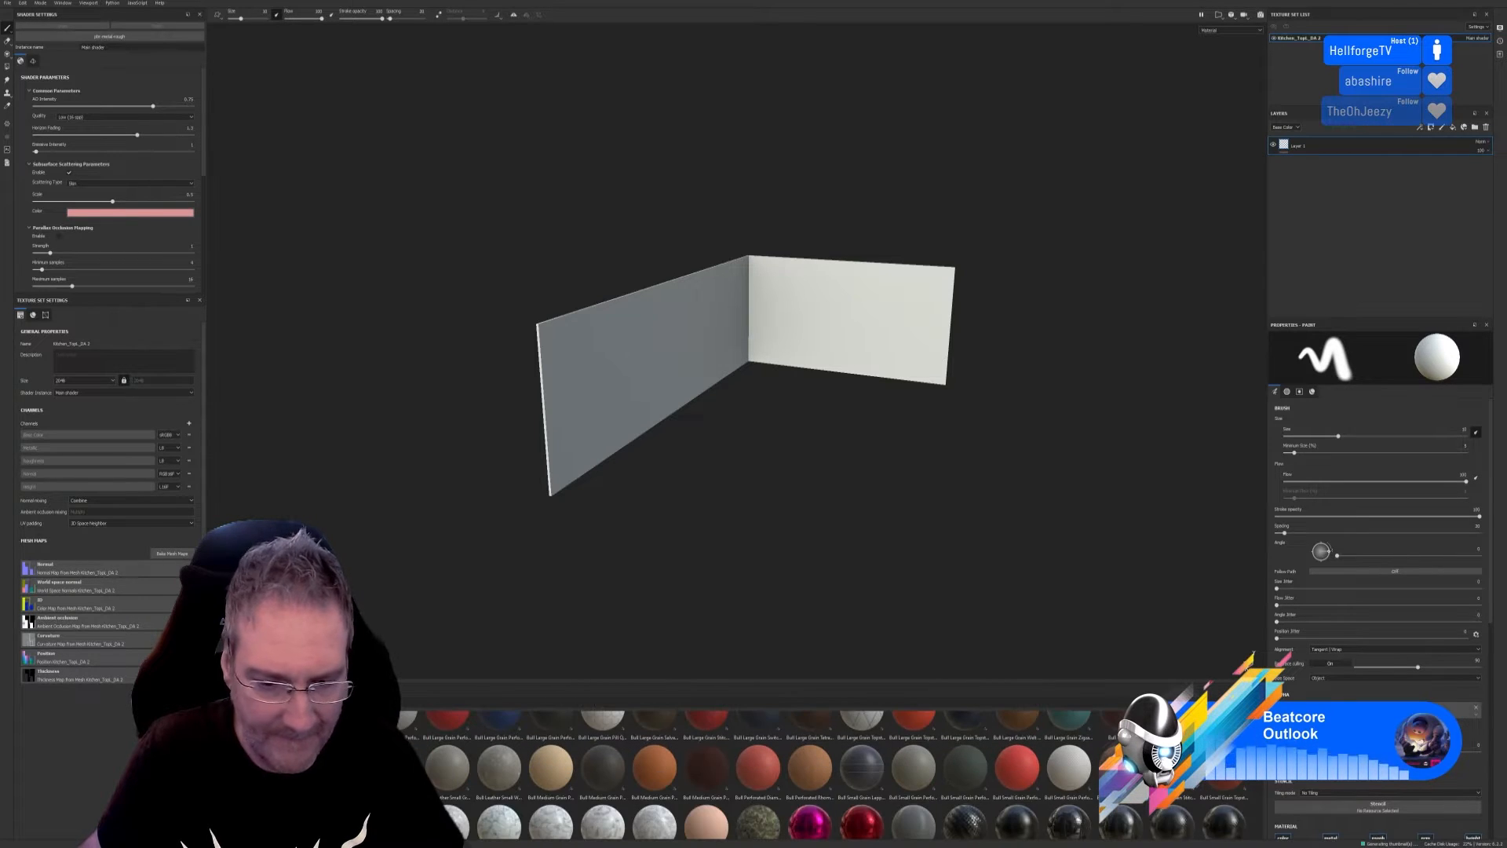
{"action": "scroll", "coordinate": [810, 771], "scroll_direction": "down", "scroll_amount": 4}
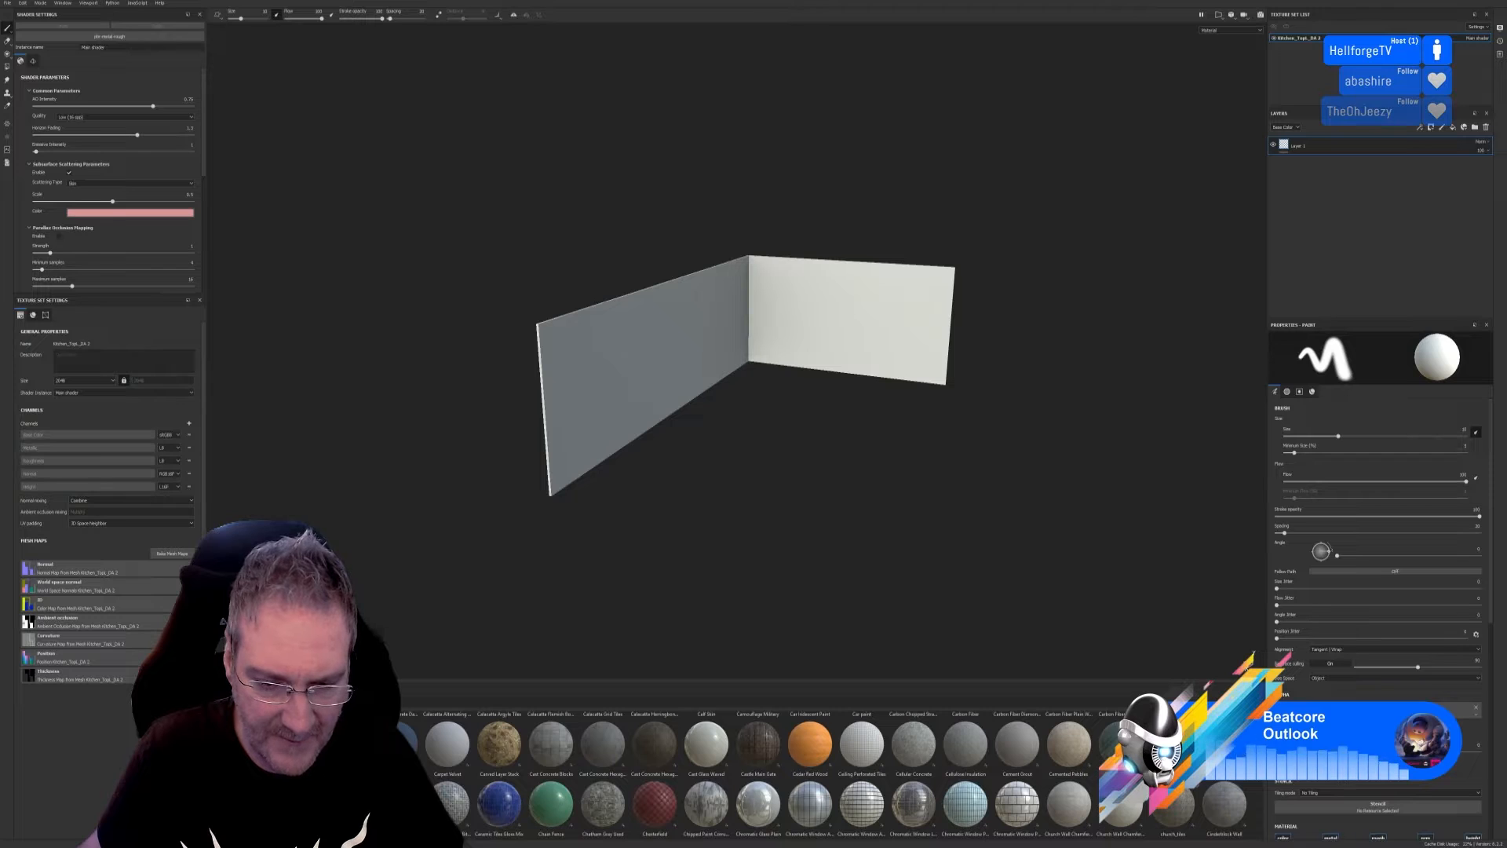
{"action": "scroll", "coordinate": [834, 775], "scroll_direction": "down", "scroll_amount": 1}
{"action": "scroll", "coordinate": [835, 775], "scroll_direction": "down", "scroll_amount": 1}
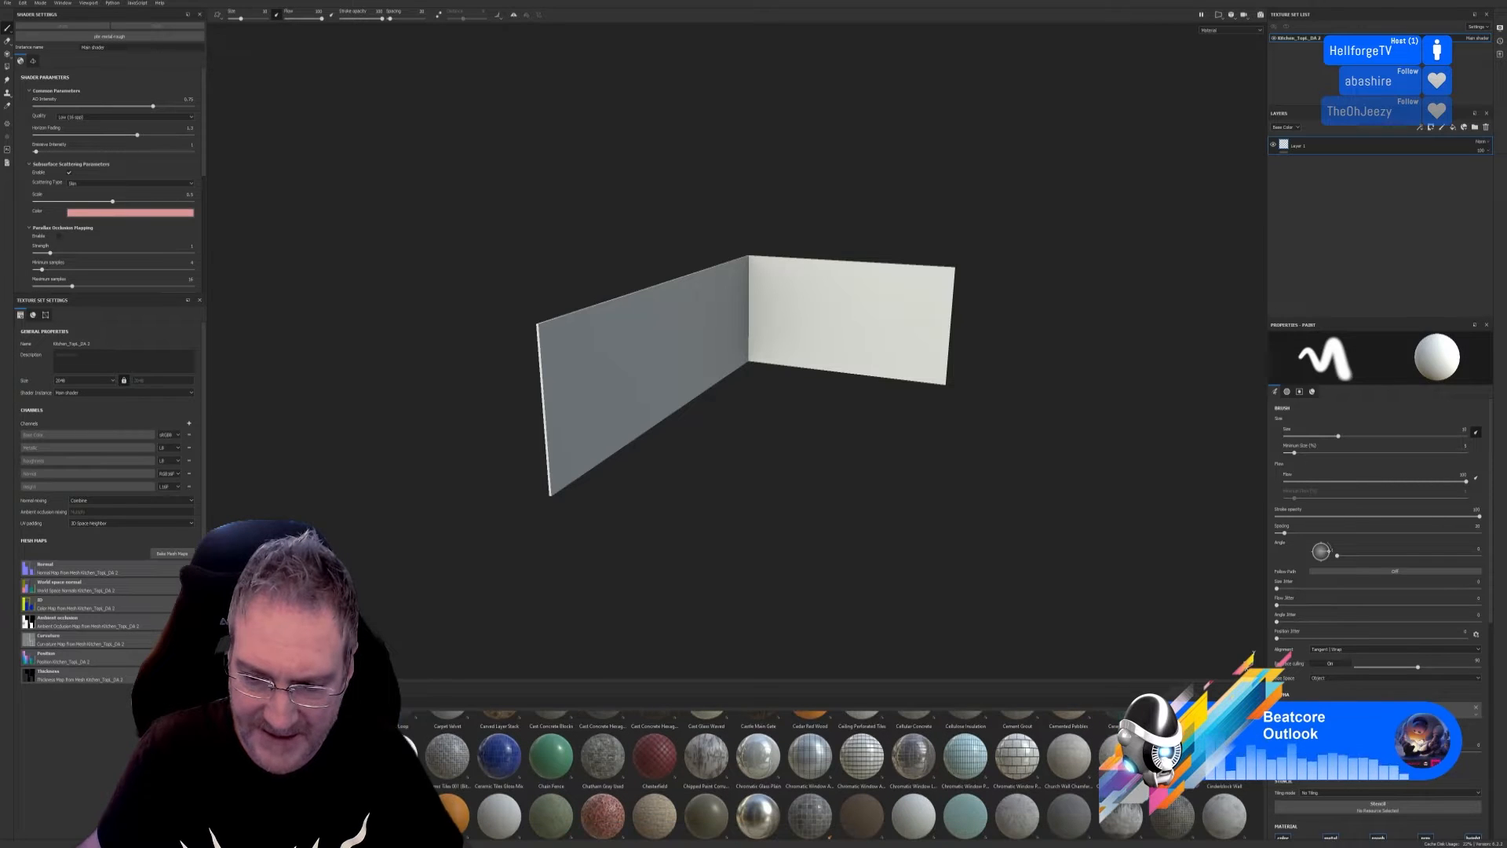
{"action": "scroll", "coordinate": [834, 775], "scroll_direction": "up", "scroll_amount": 3}
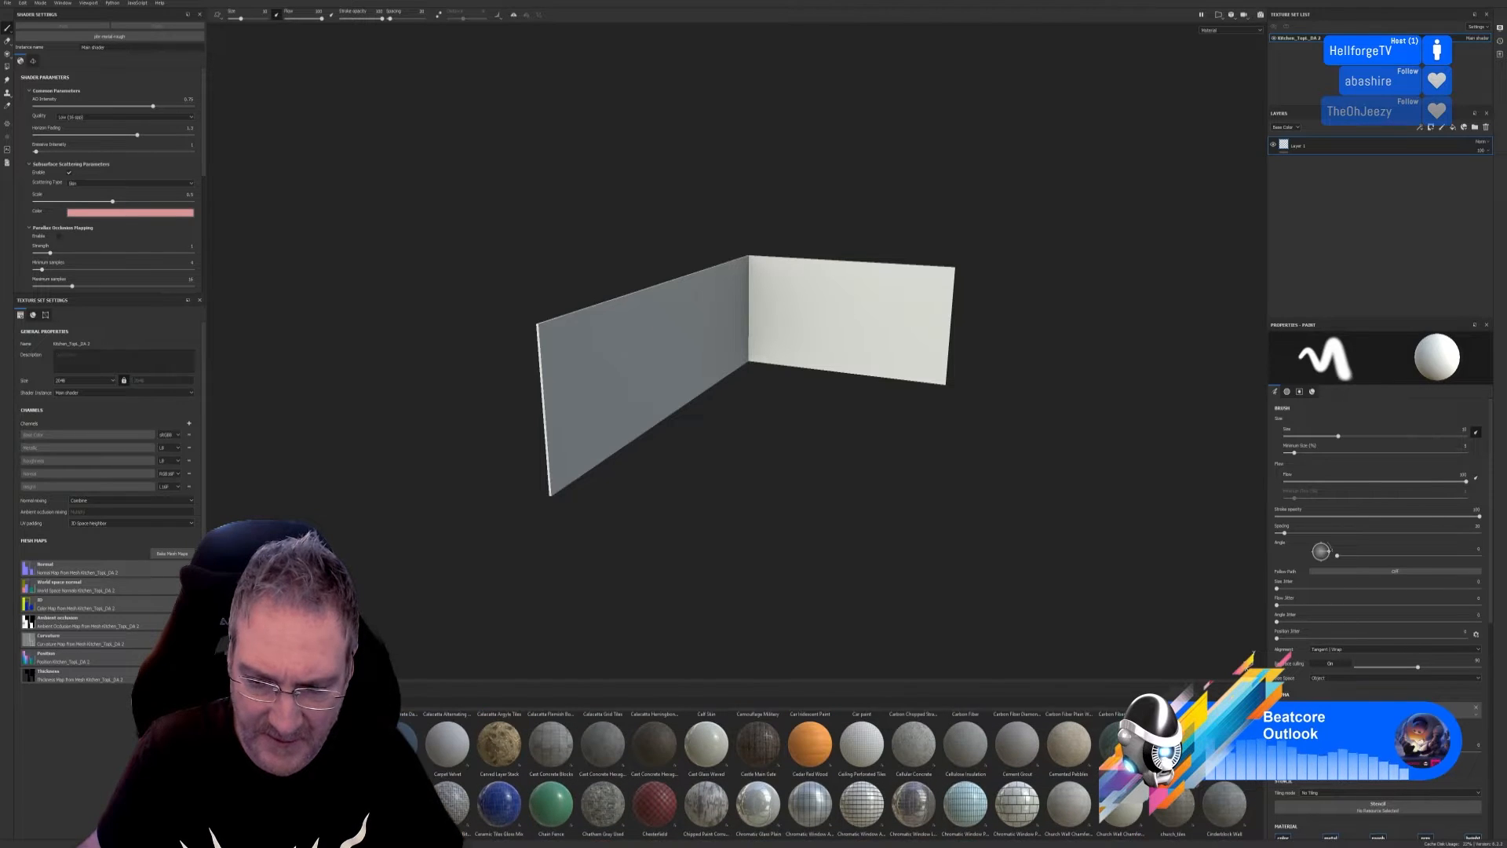
{"action": "scroll", "coordinate": [835, 774], "scroll_direction": "up", "scroll_amount": 1}
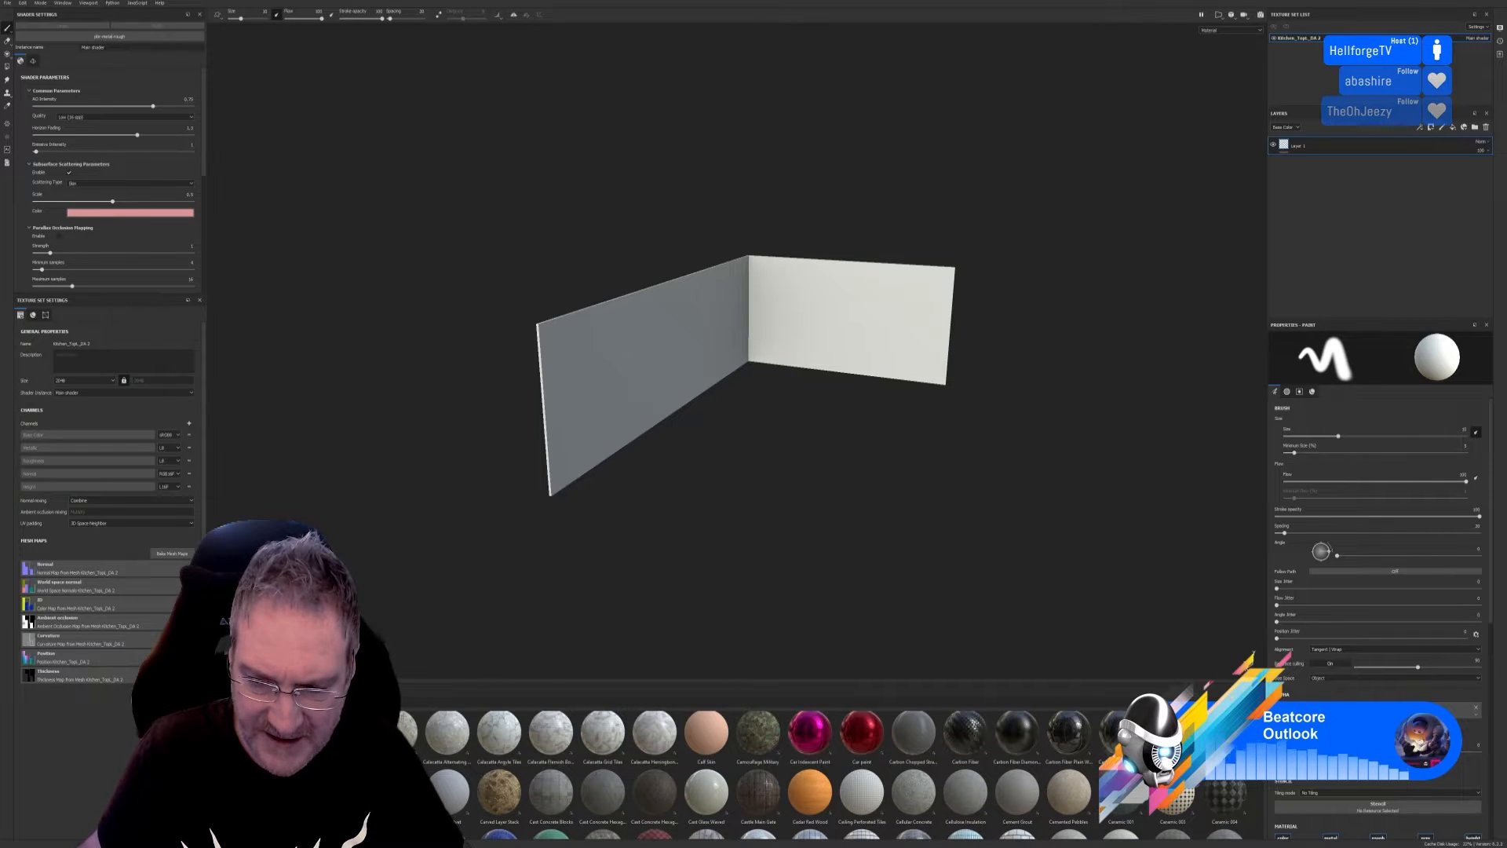
{"action": "scroll", "coordinate": [834, 775], "scroll_direction": "up", "scroll_amount": 4}
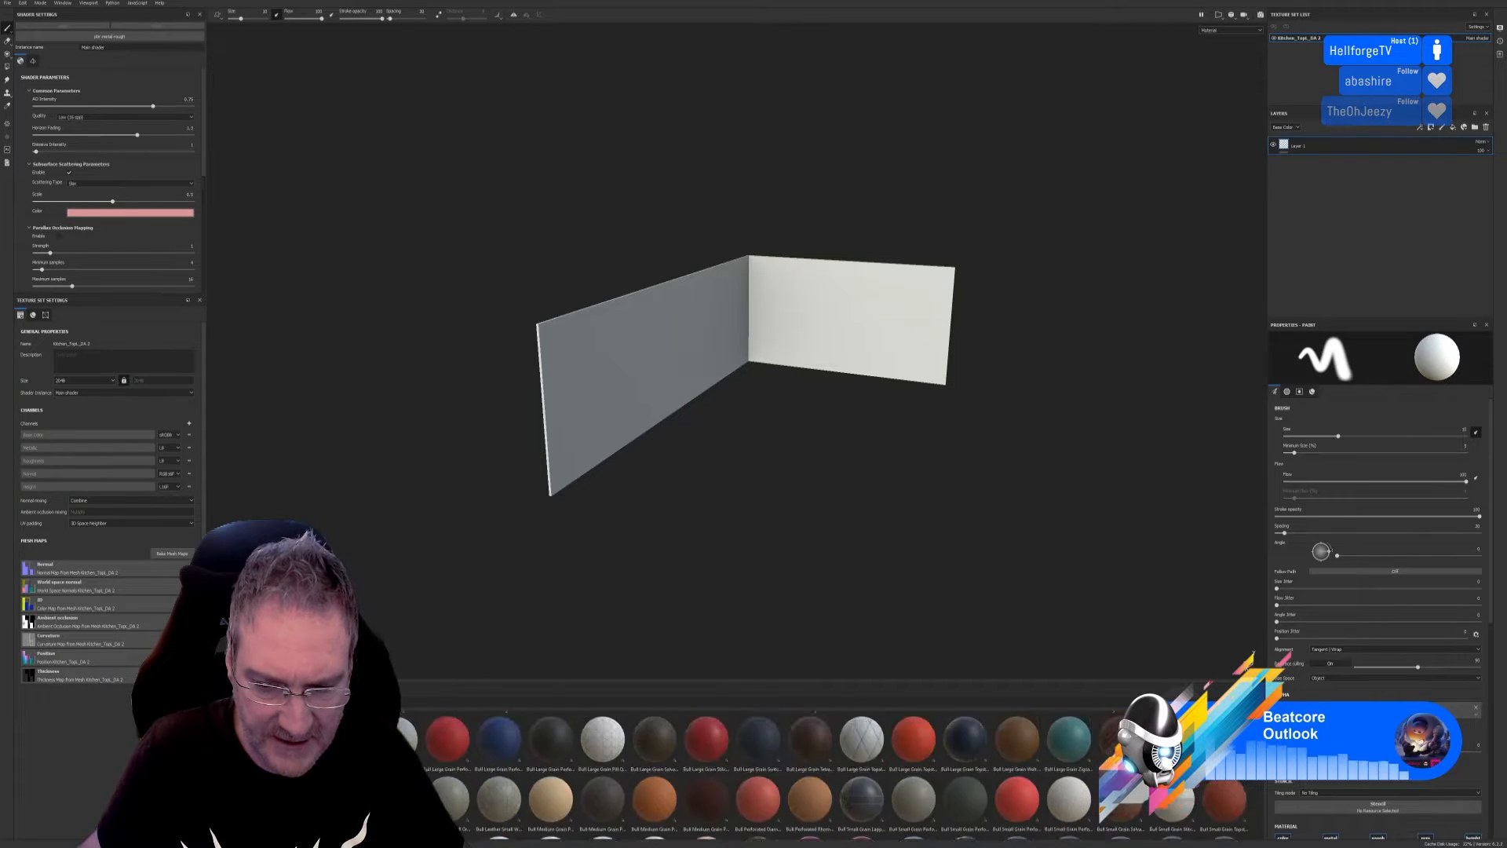
{"action": "scroll", "coordinate": [835, 775], "scroll_direction": "down", "scroll_amount": 5}
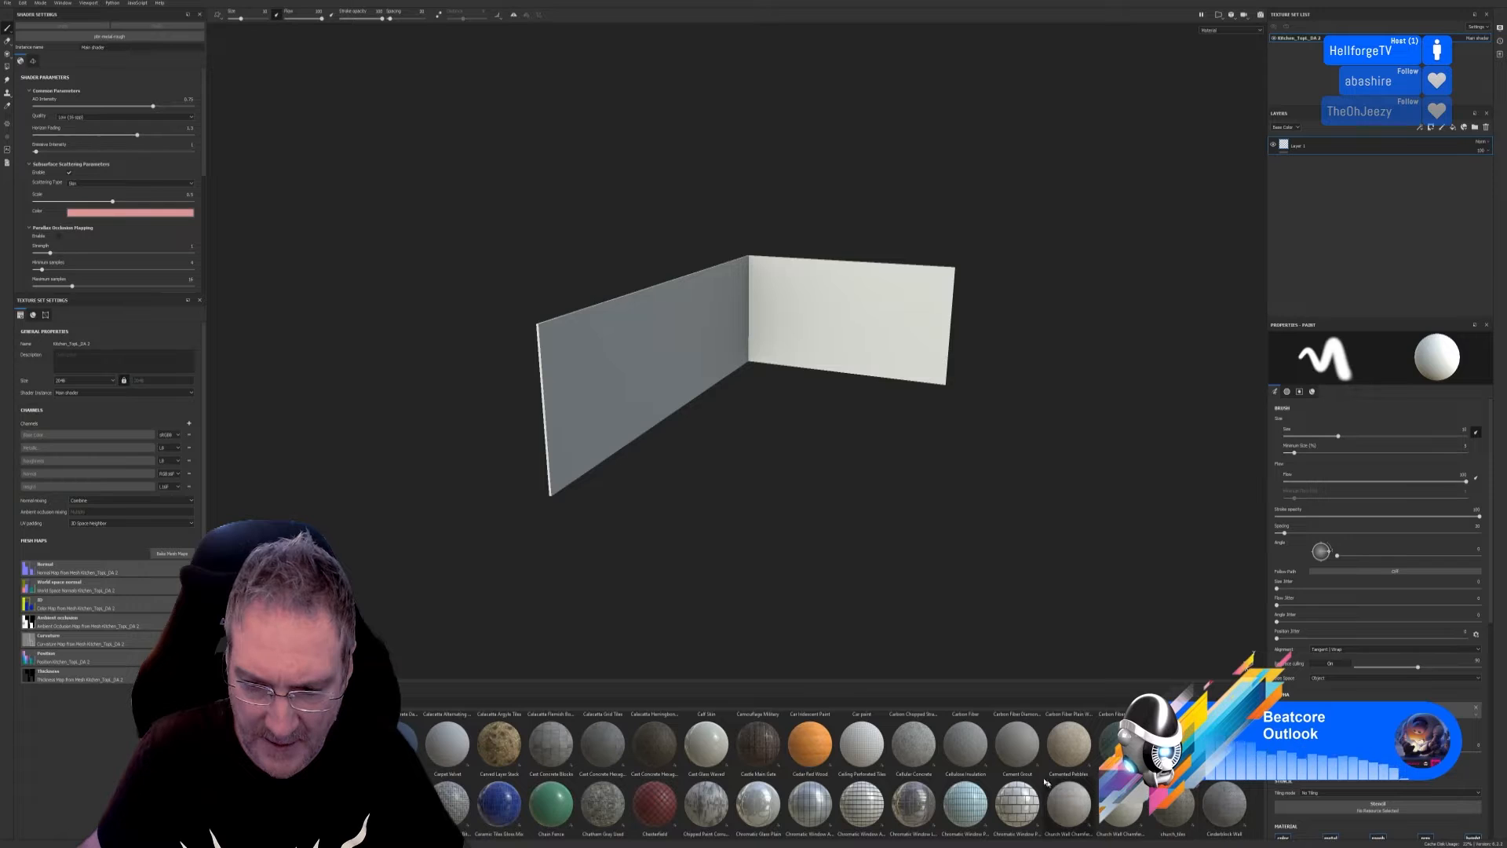
Apply the Cement Grout material to the tile mesh as a fill layer and increase its uniform UV scale.
{"action": "mouse_move", "coordinate": [1014, 761]}
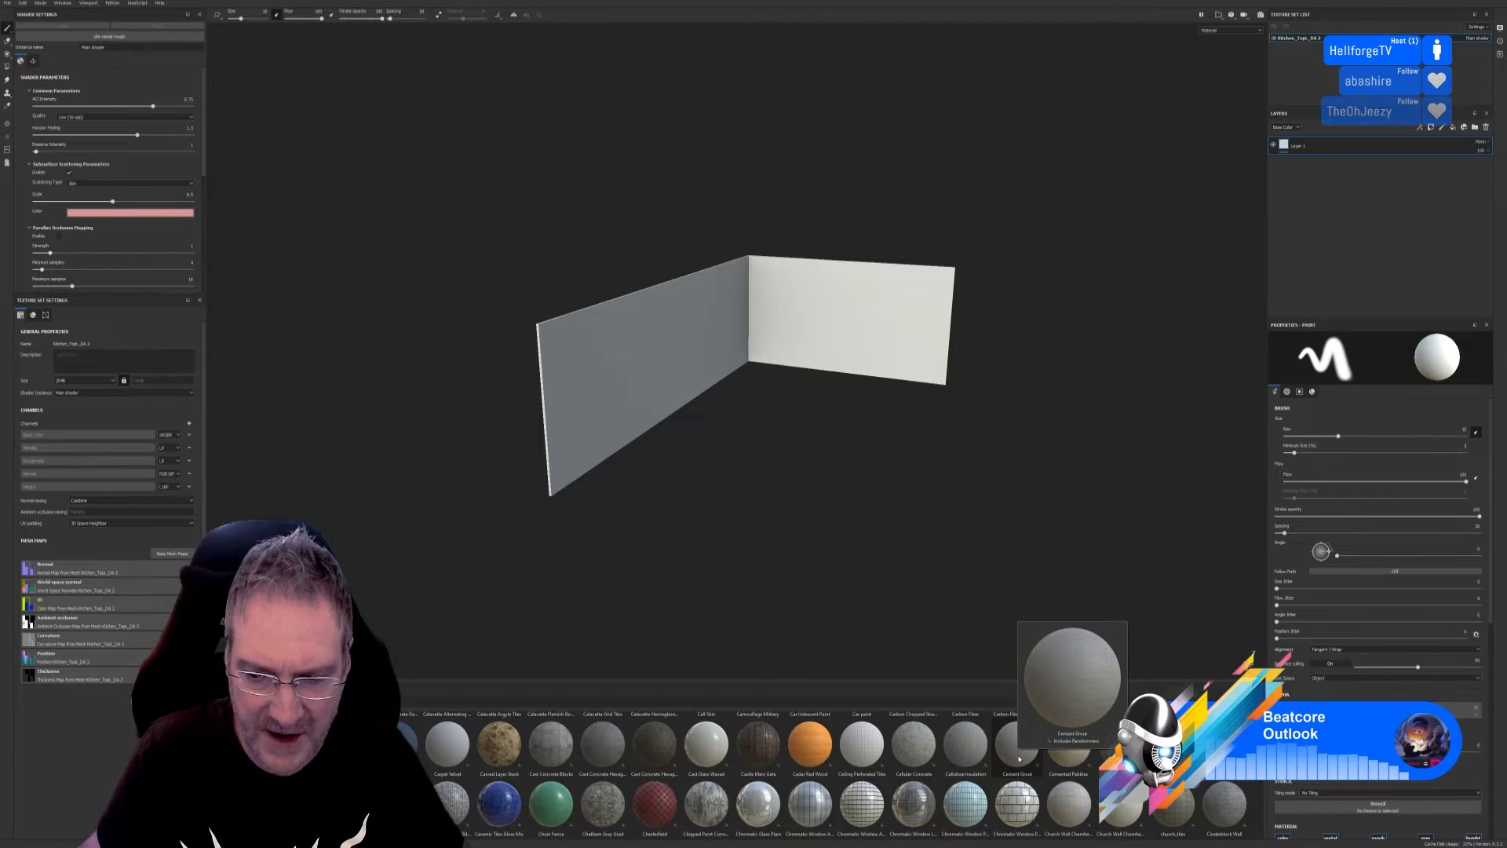
{"action": "left_click_drag", "start_coordinate": [1019, 759], "coordinate": [629, 410]}
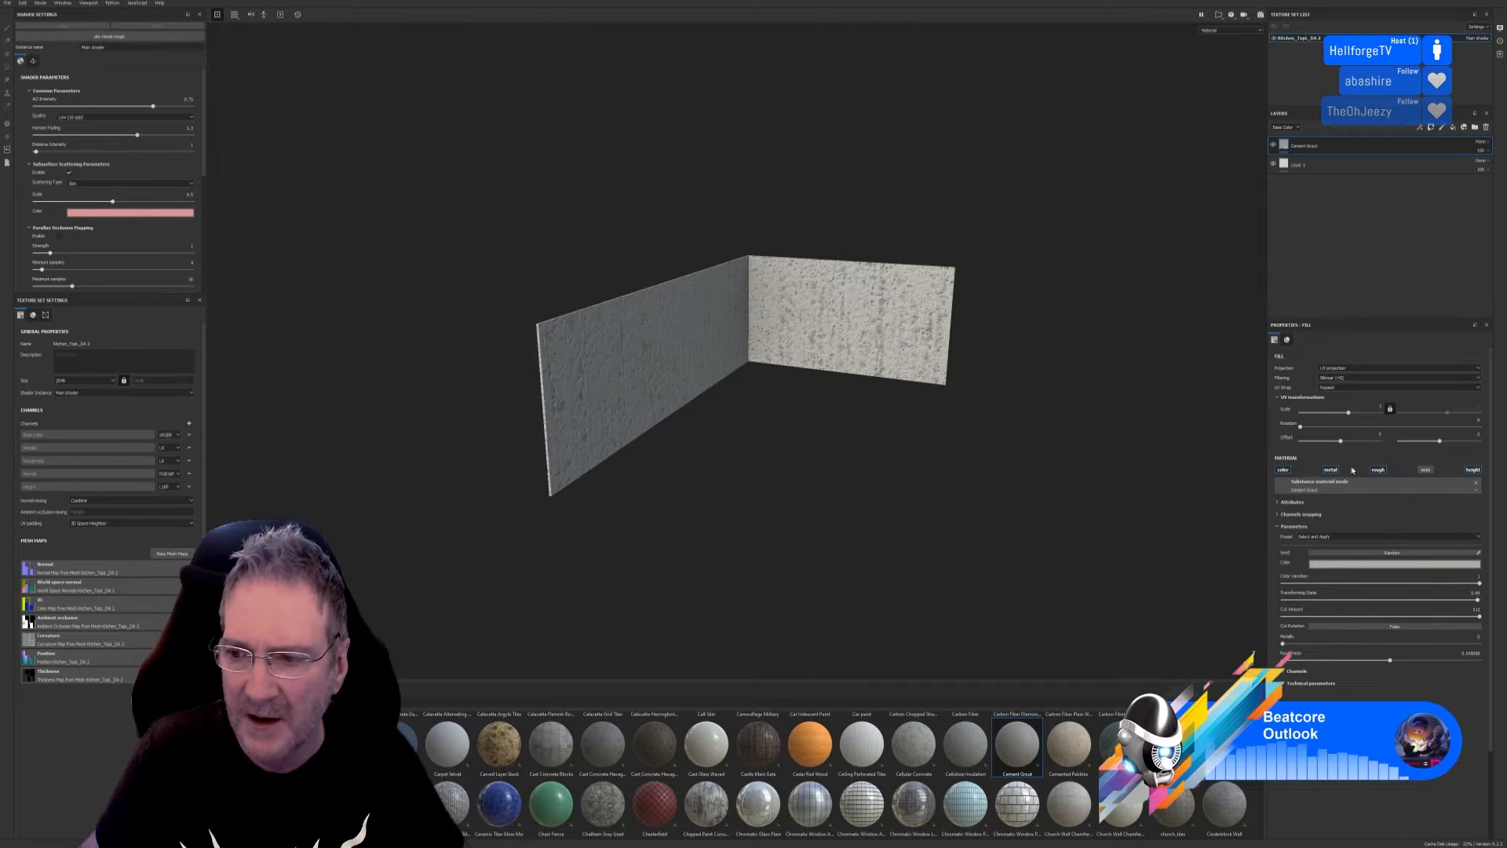
{"action": "left_click", "coordinate": [1352, 414]}
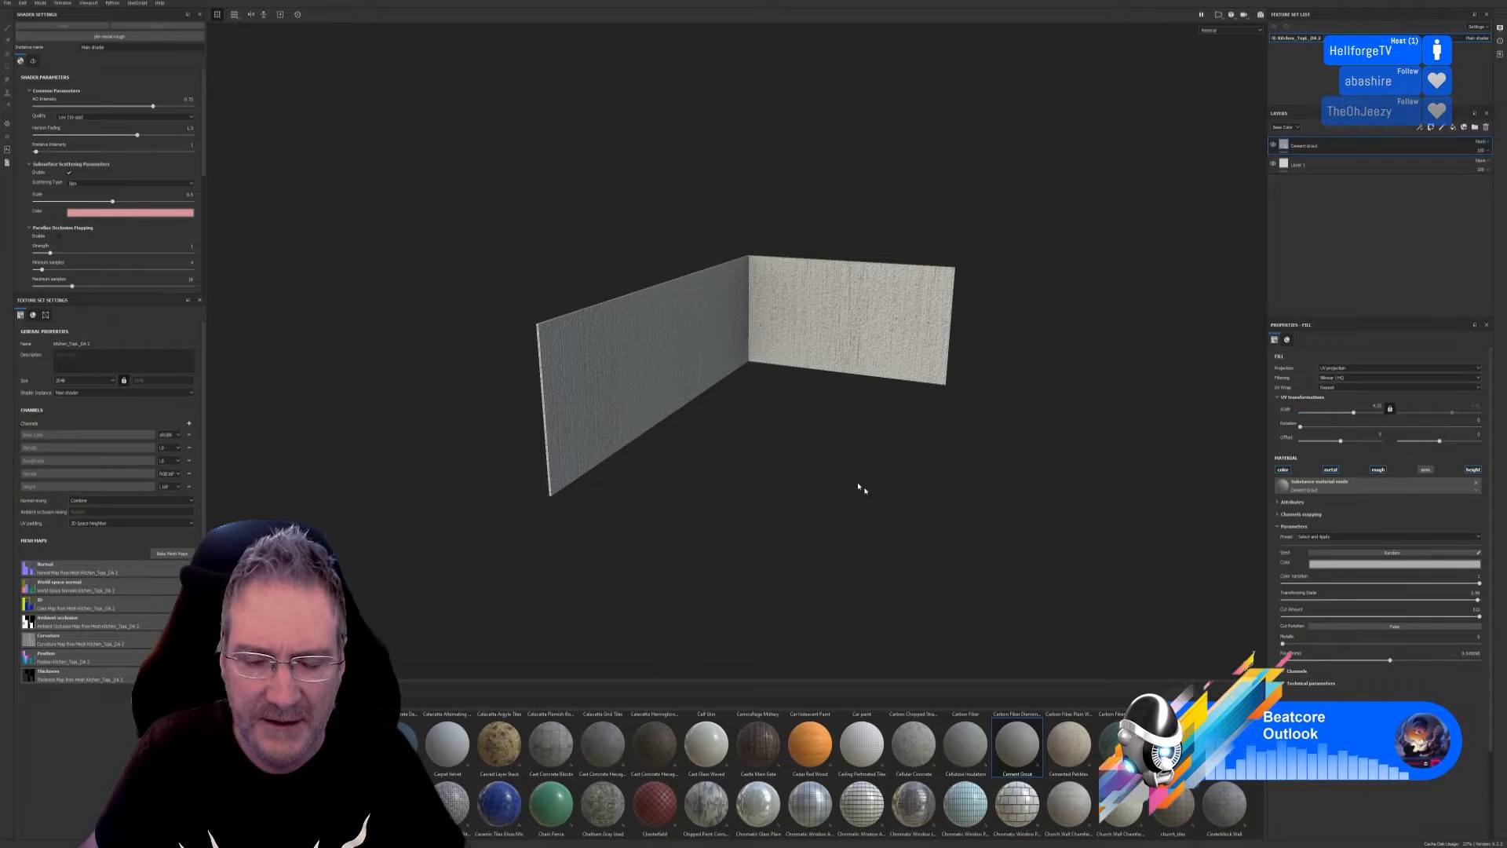
Unlink the cement fill's UV scale values and increase both scales separately, making the first larger than the second.
{"action": "left_click_drag", "start_coordinate": [858, 487], "coordinate": [911, 421], "text": "alt"}
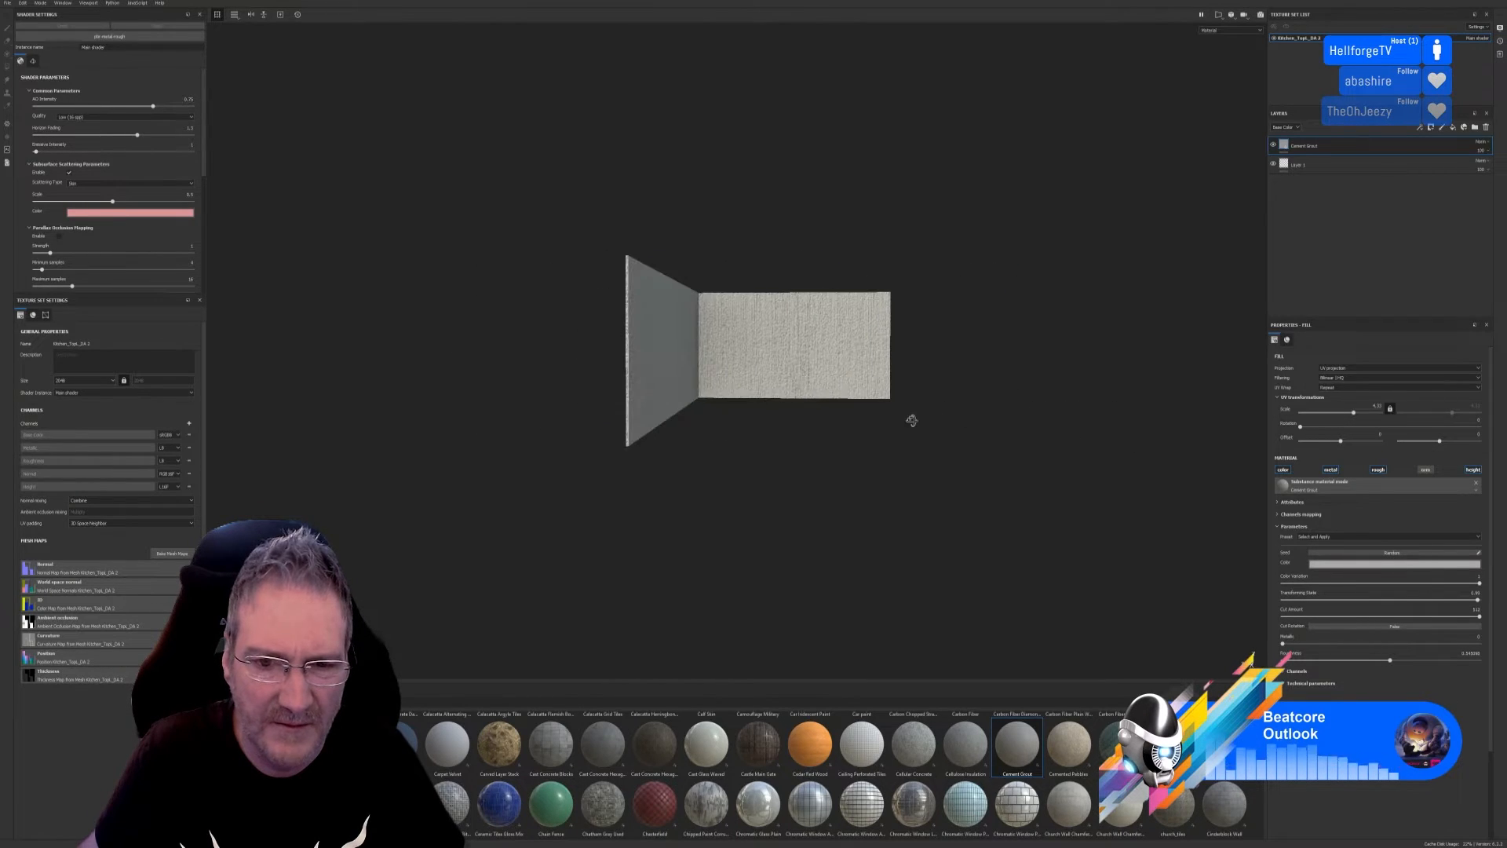
{"action": "scroll", "coordinate": [612, 303], "scroll_direction": "up", "scroll_amount": 3}
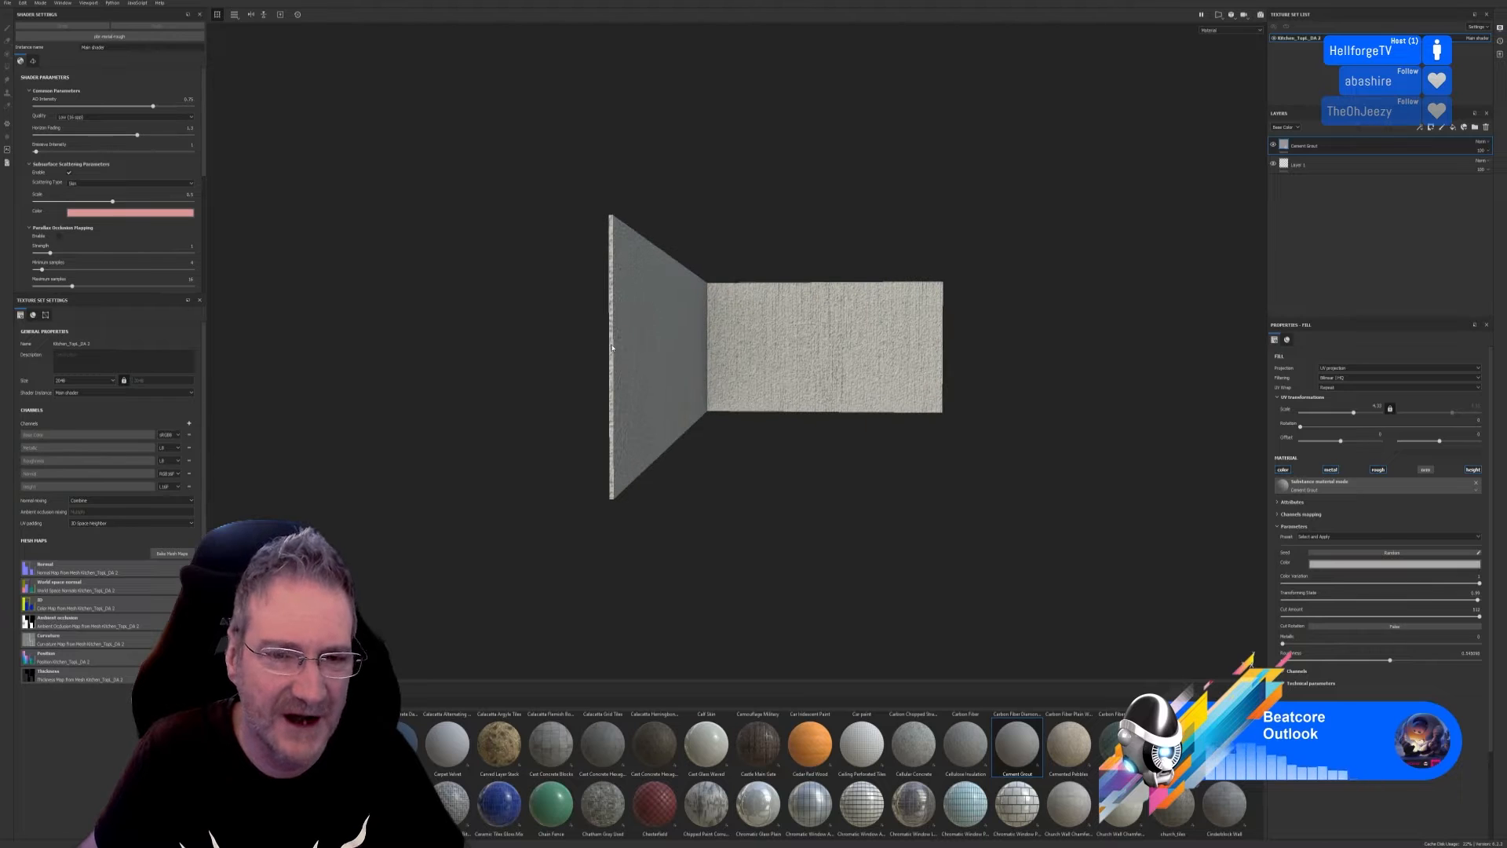
{"action": "left_click_drag", "start_coordinate": [818, 443], "coordinate": [798, 491], "text": "alt"}
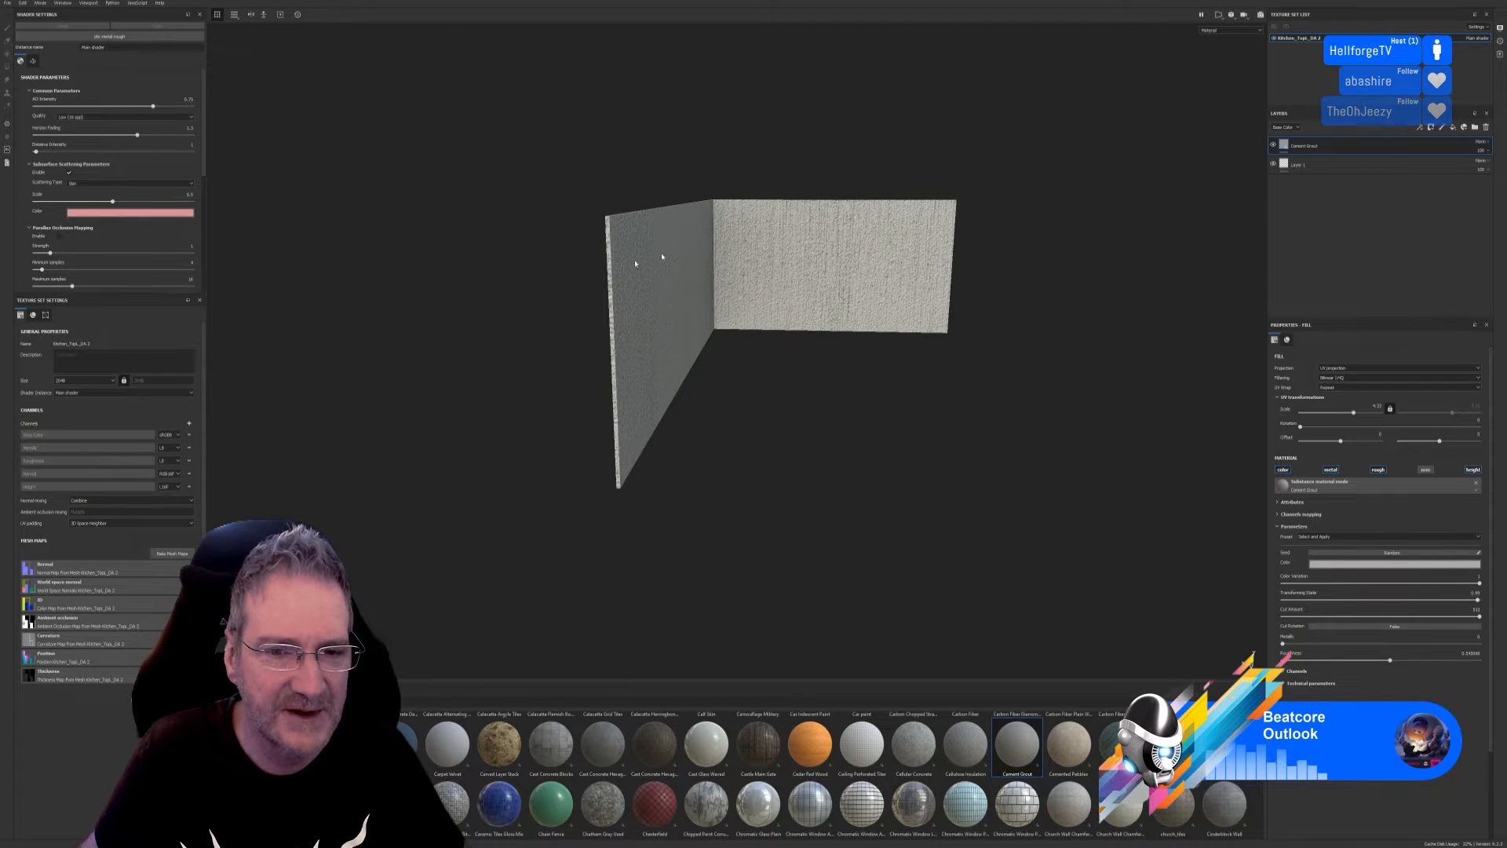
{"action": "left_click_drag", "start_coordinate": [775, 440], "coordinate": [835, 448], "text": "alt"}
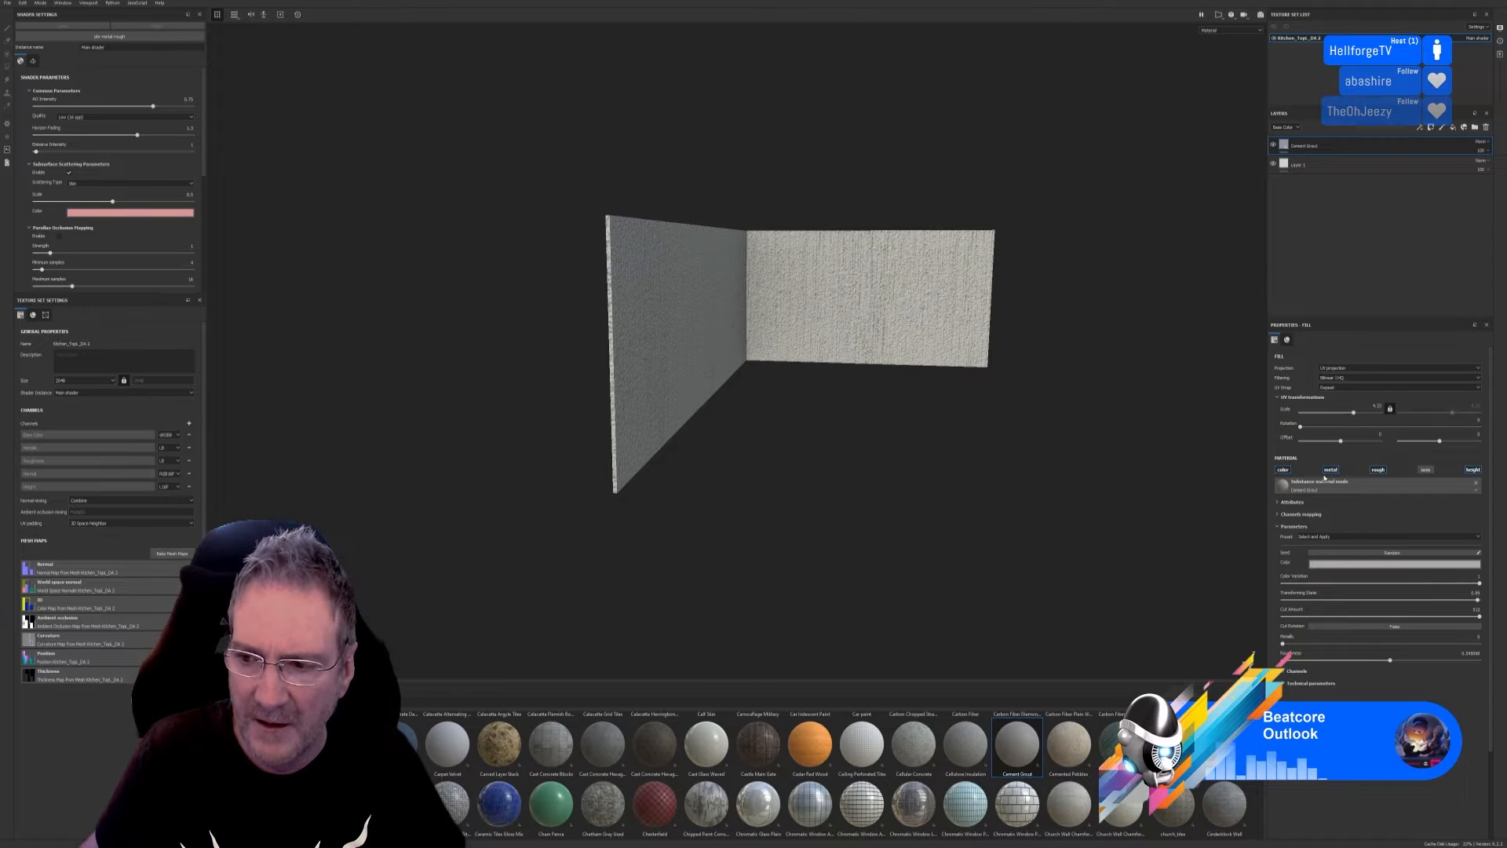
{"action": "left_click", "coordinate": [1453, 414]}
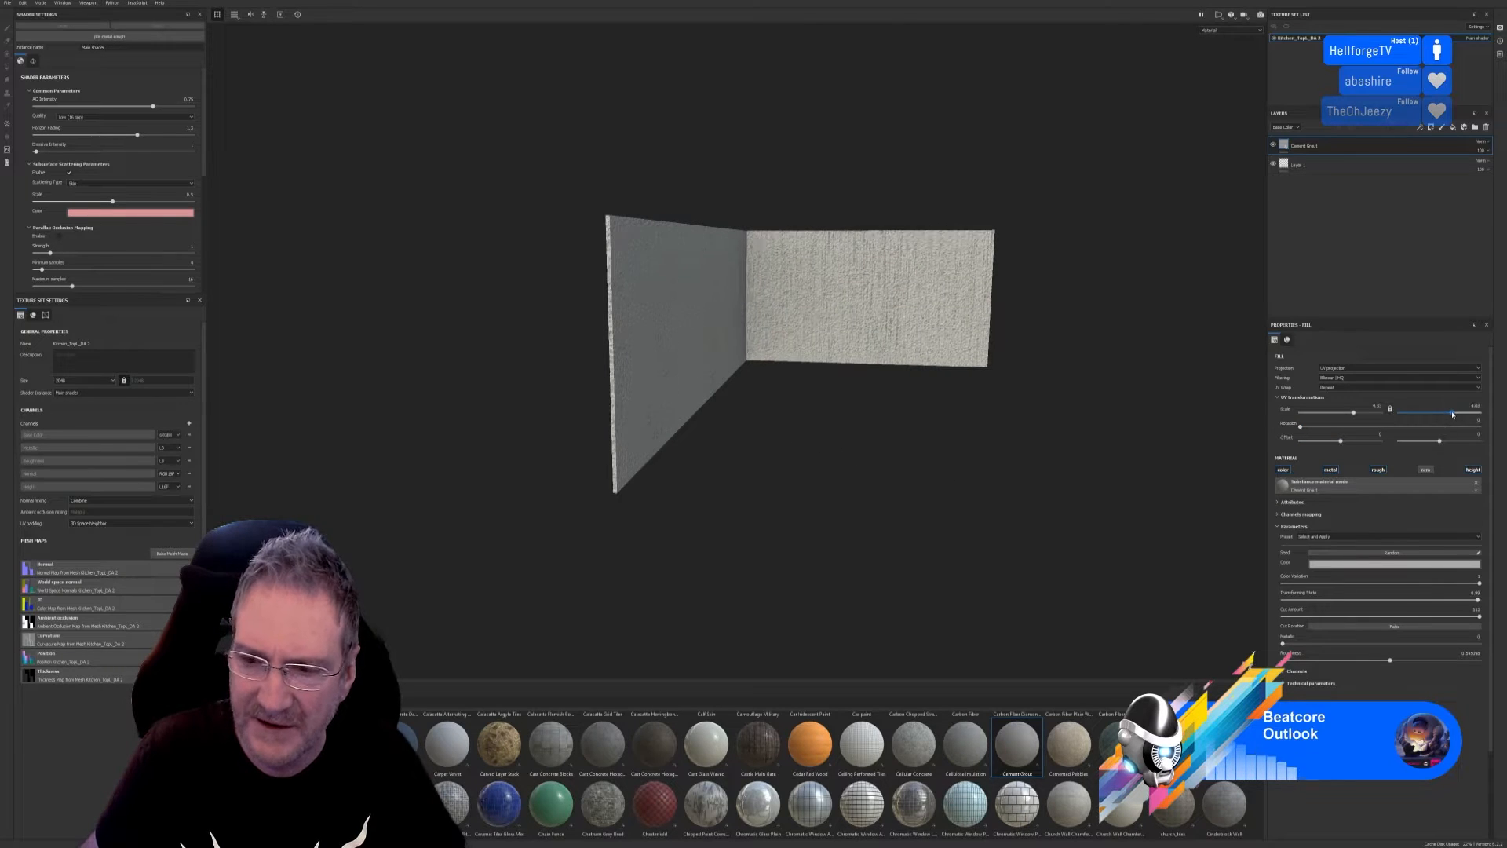
{"action": "left_click_drag", "start_coordinate": [1453, 414], "coordinate": [1454, 414]}
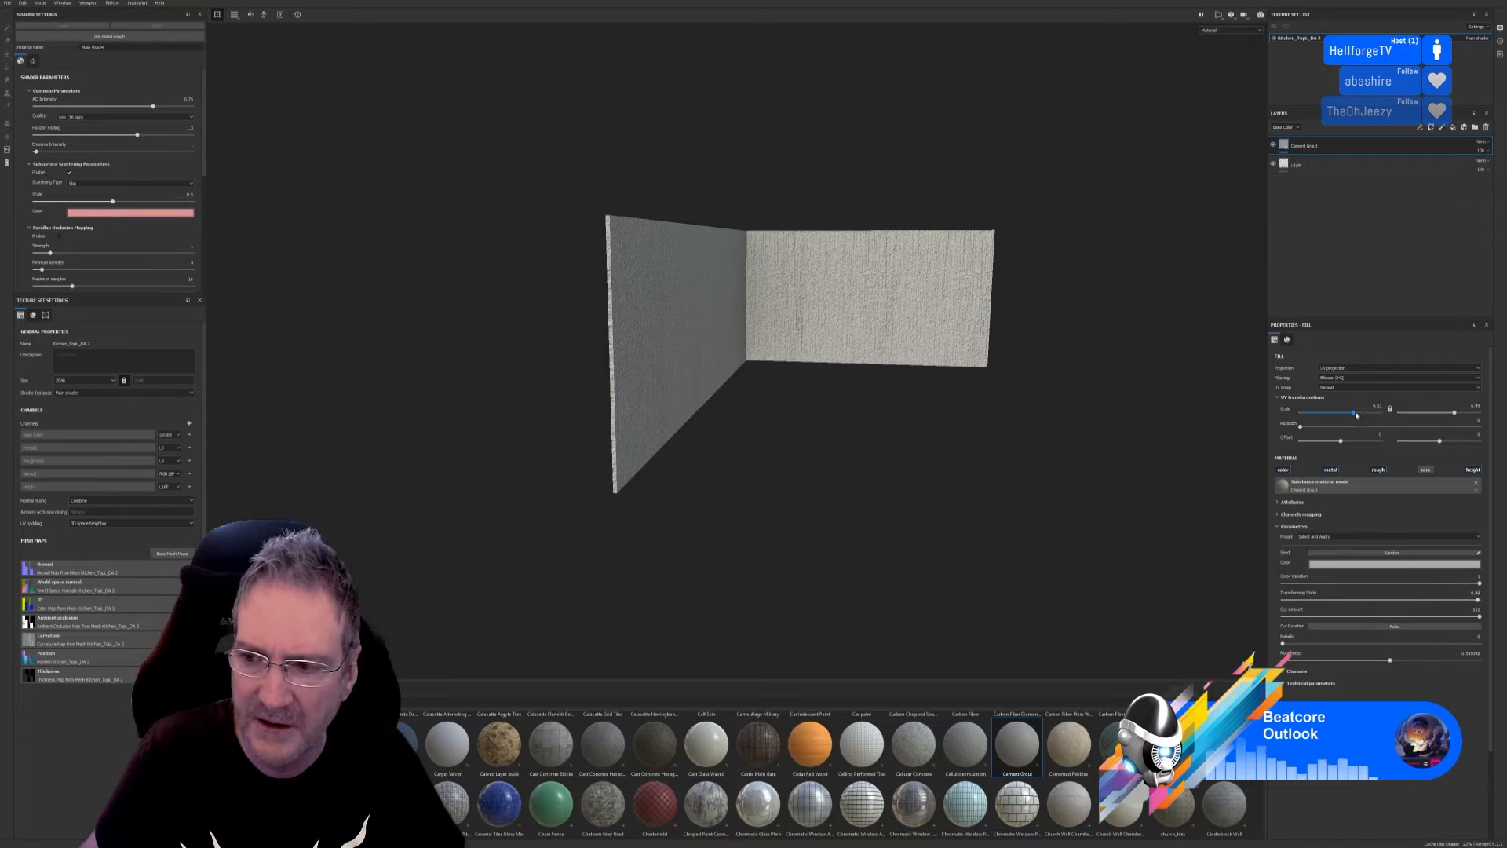
{"action": "left_click_drag", "start_coordinate": [1353, 414], "coordinate": [1360, 414]}
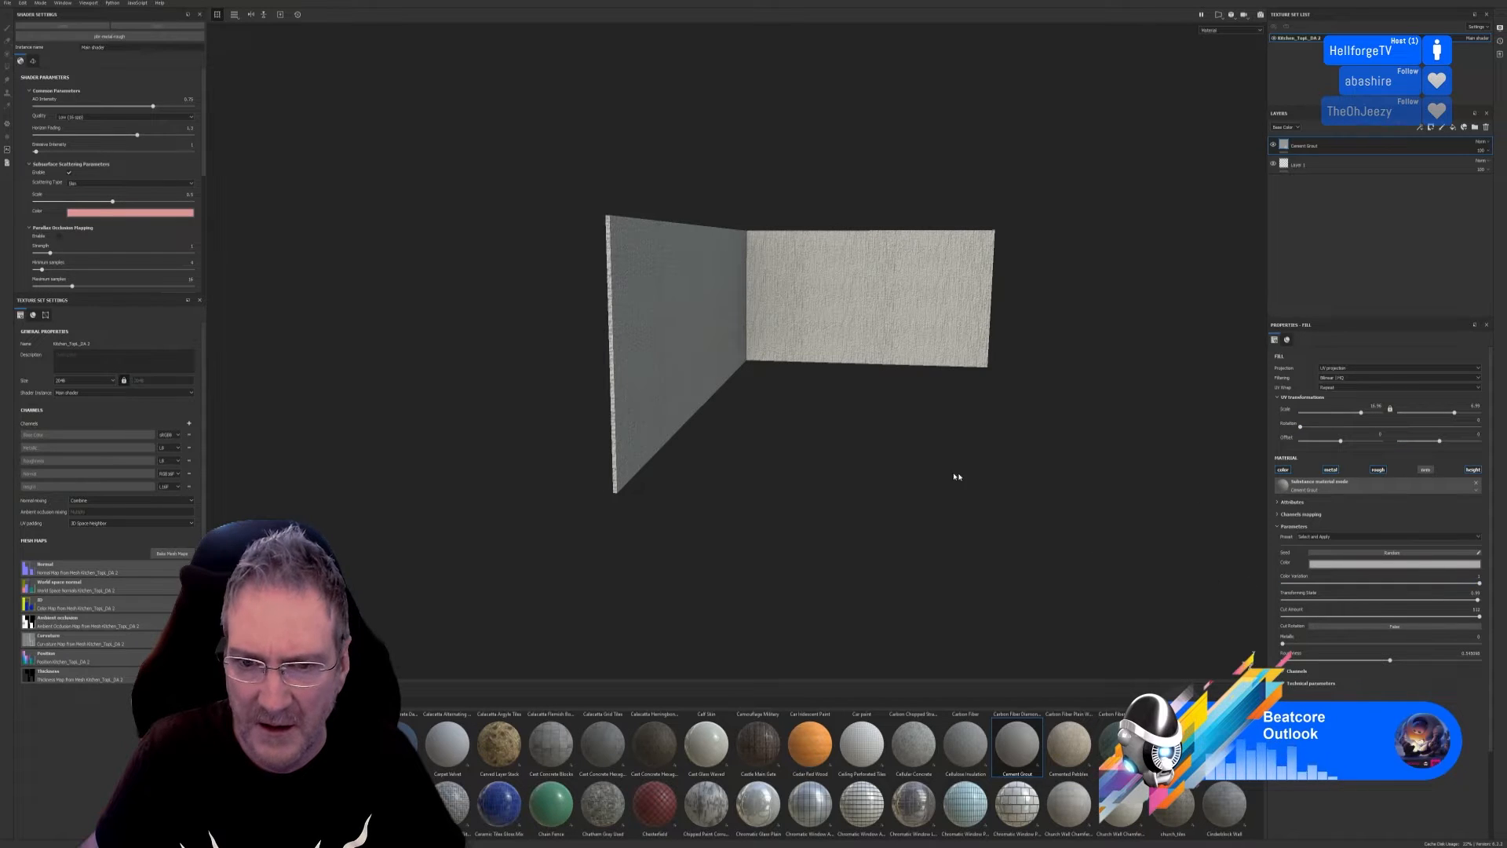
Darken the cement material's colour to a slightly deeper grey.
{"action": "left_click_drag", "start_coordinate": [895, 471], "coordinate": [798, 457], "text": "alt"}
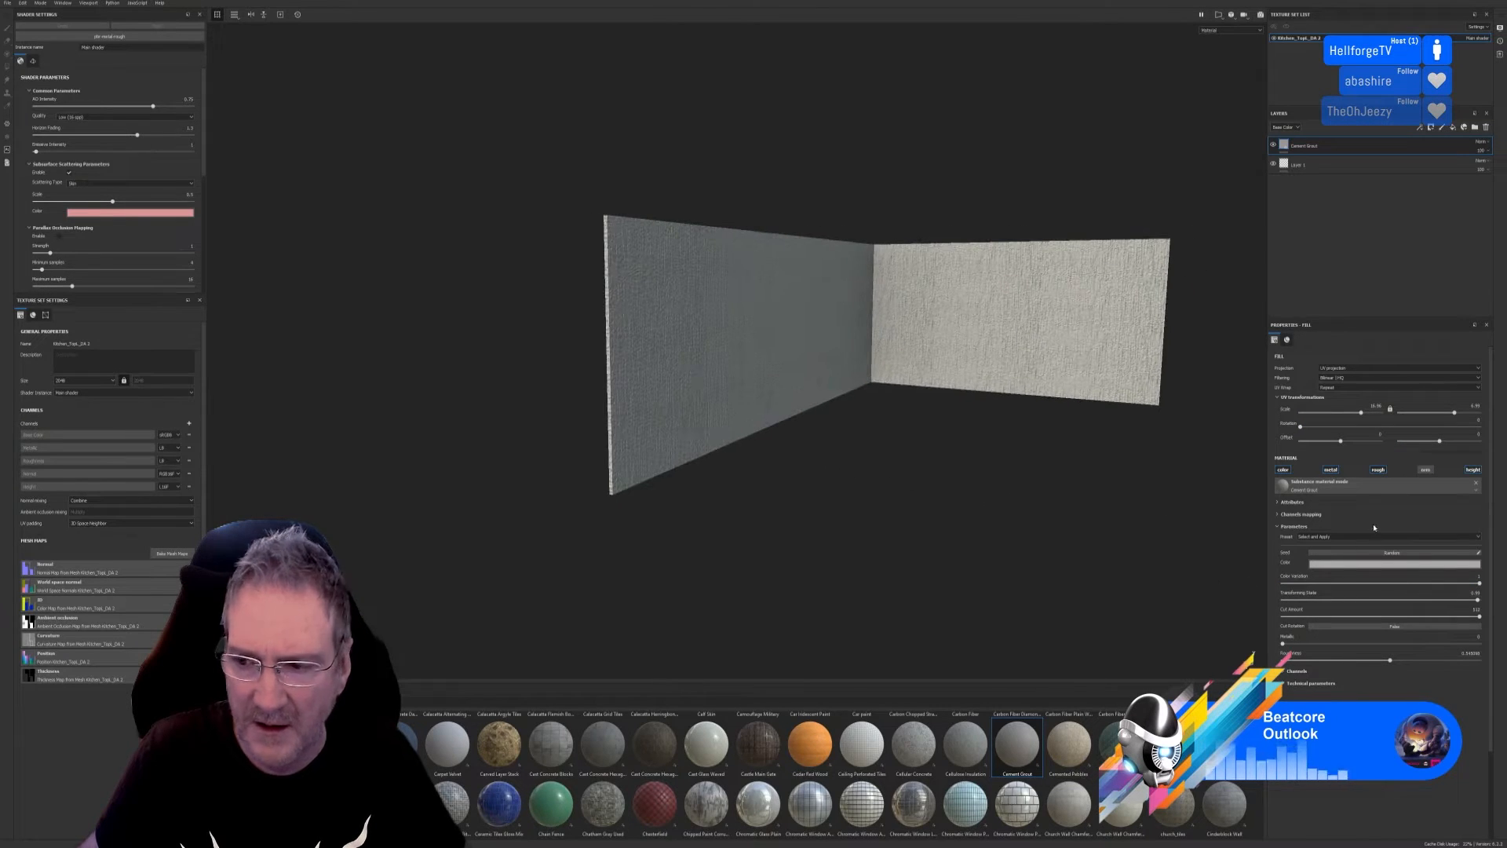
{"action": "left_click", "coordinate": [1476, 563]}
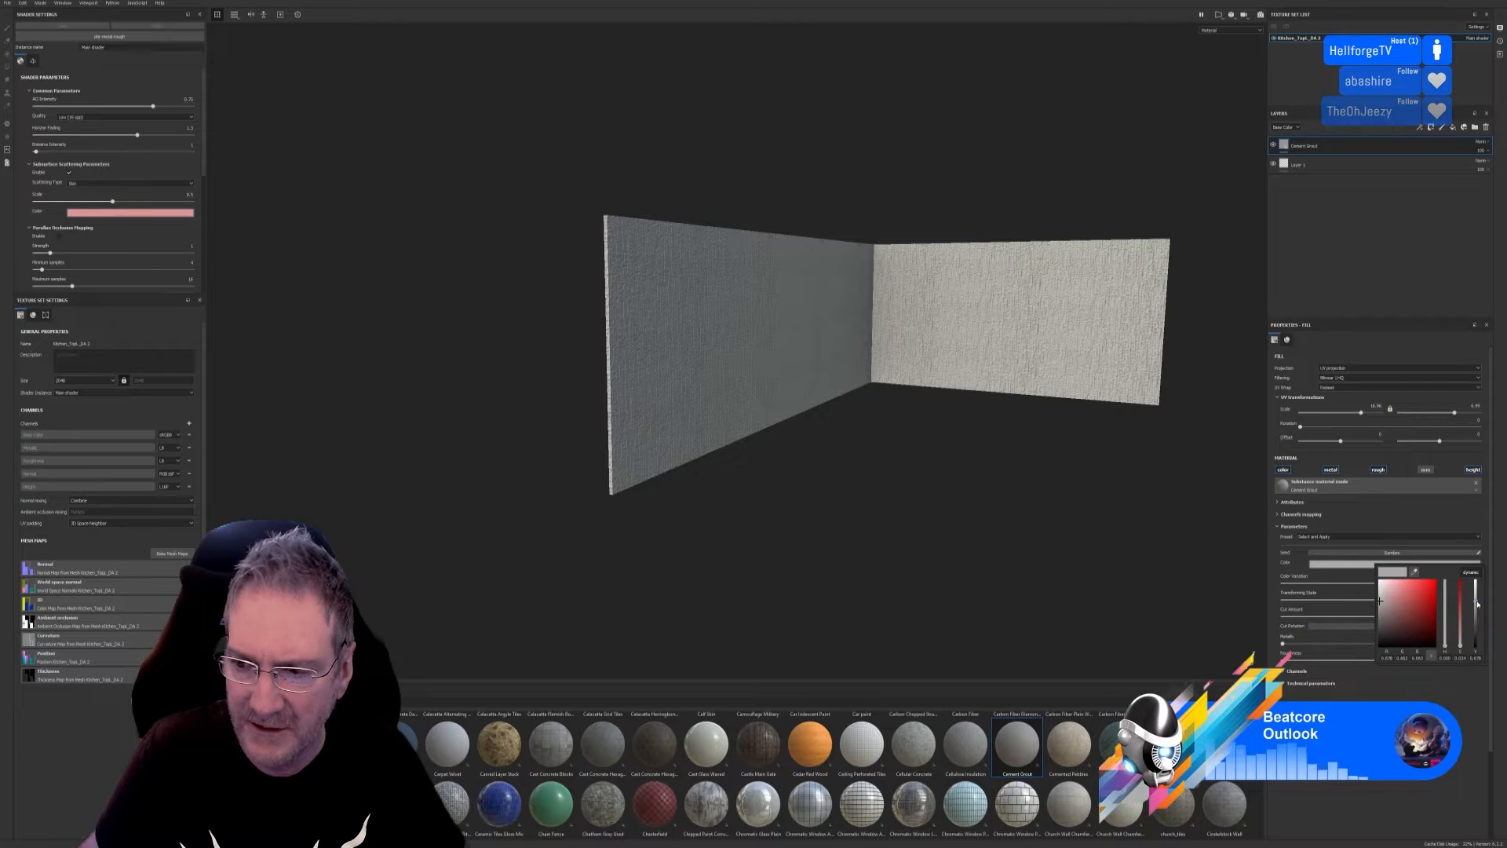
{"action": "left_click_drag", "start_coordinate": [1478, 603], "coordinate": [1479, 612]}
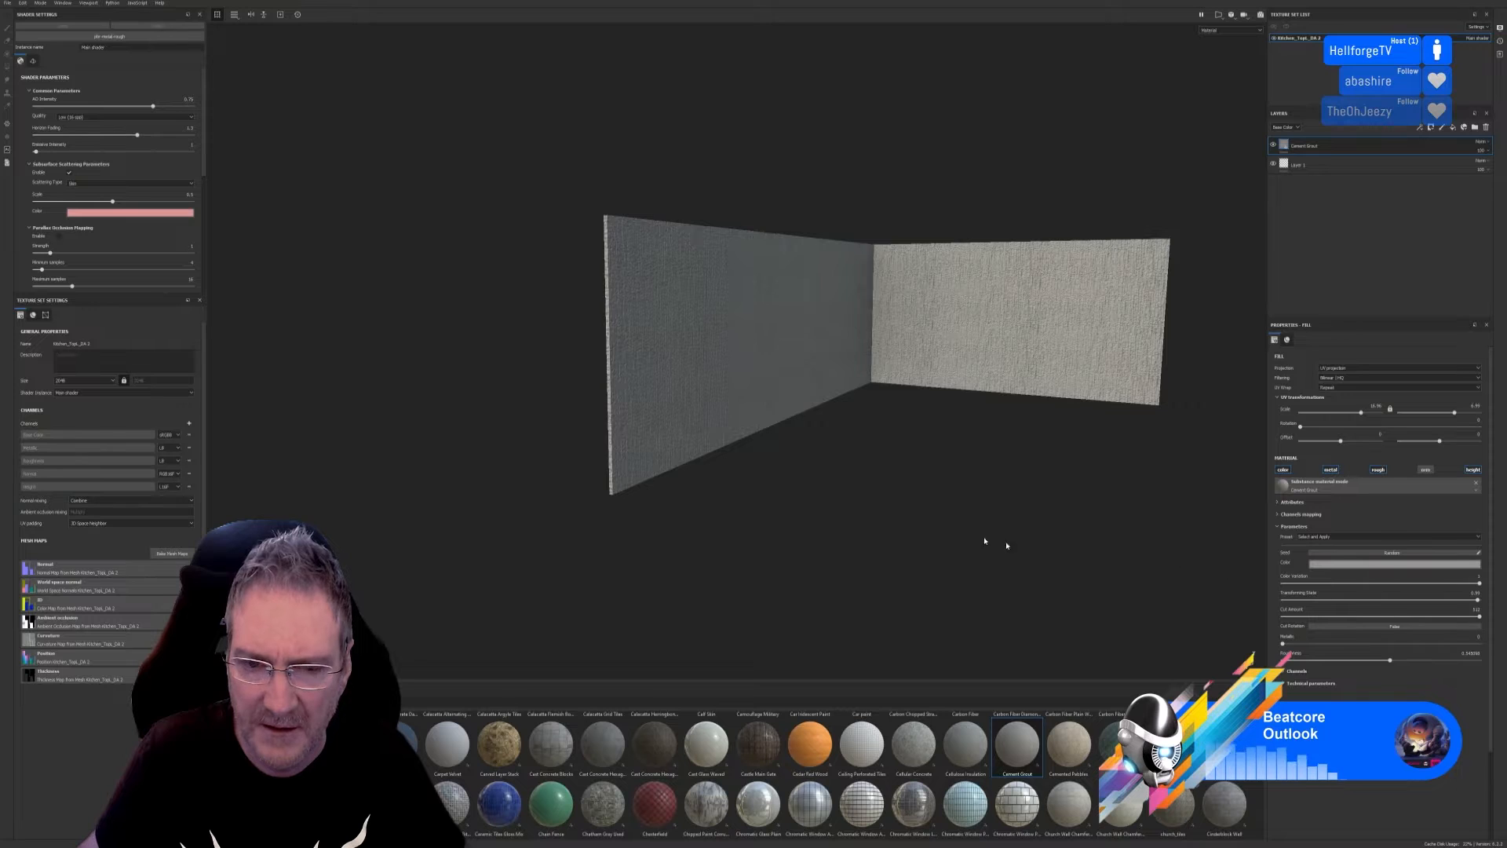
Turn off the height channel of the cement fill layer and check the surface on both walls.
{"action": "left_click_drag", "start_coordinate": [995, 539], "coordinate": [830, 512], "text": "alt"}
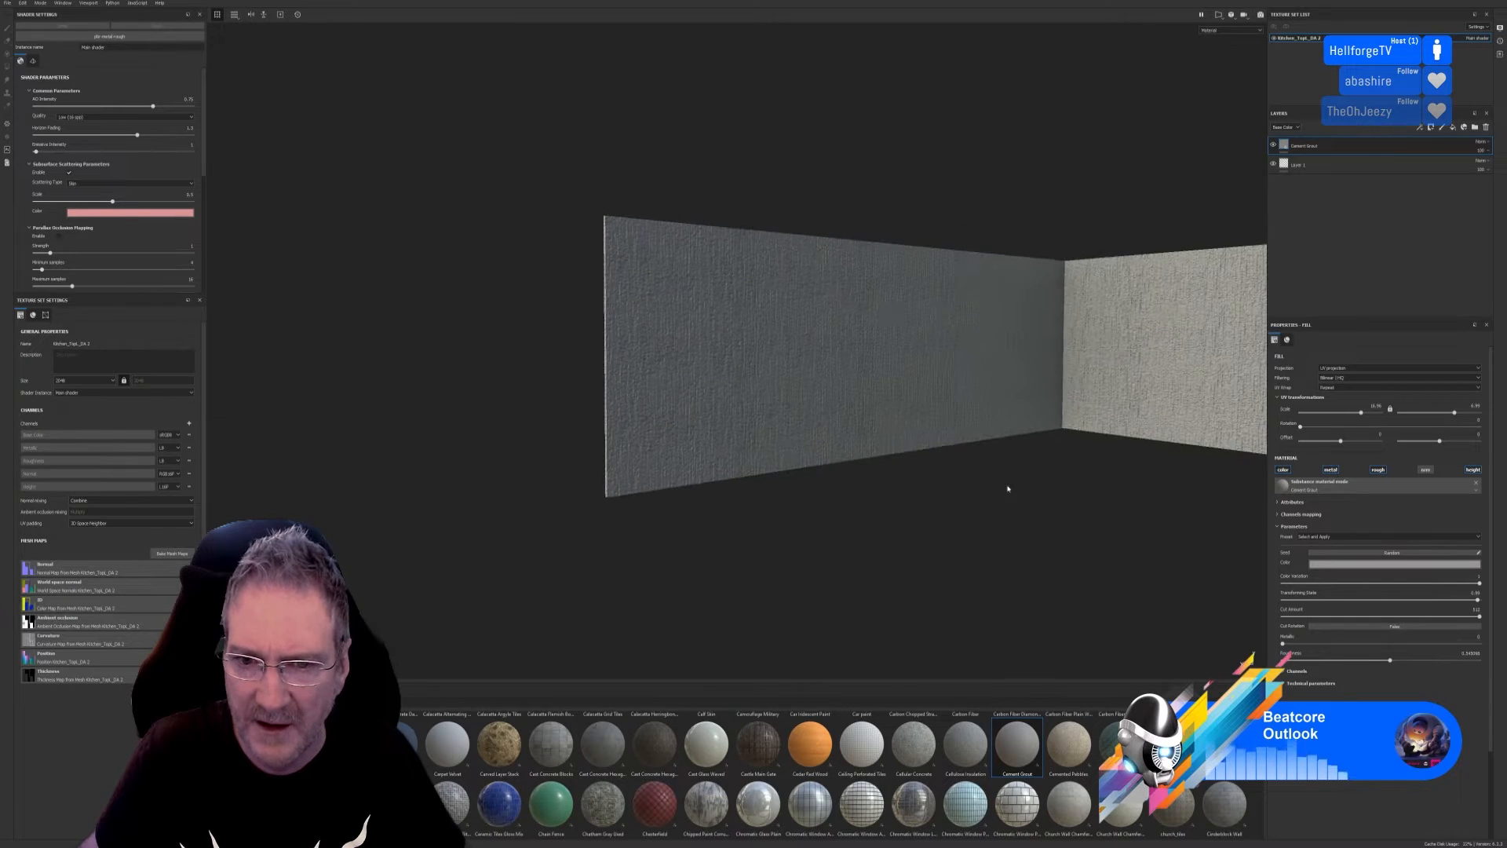
{"action": "left_click", "coordinate": [1473, 469]}
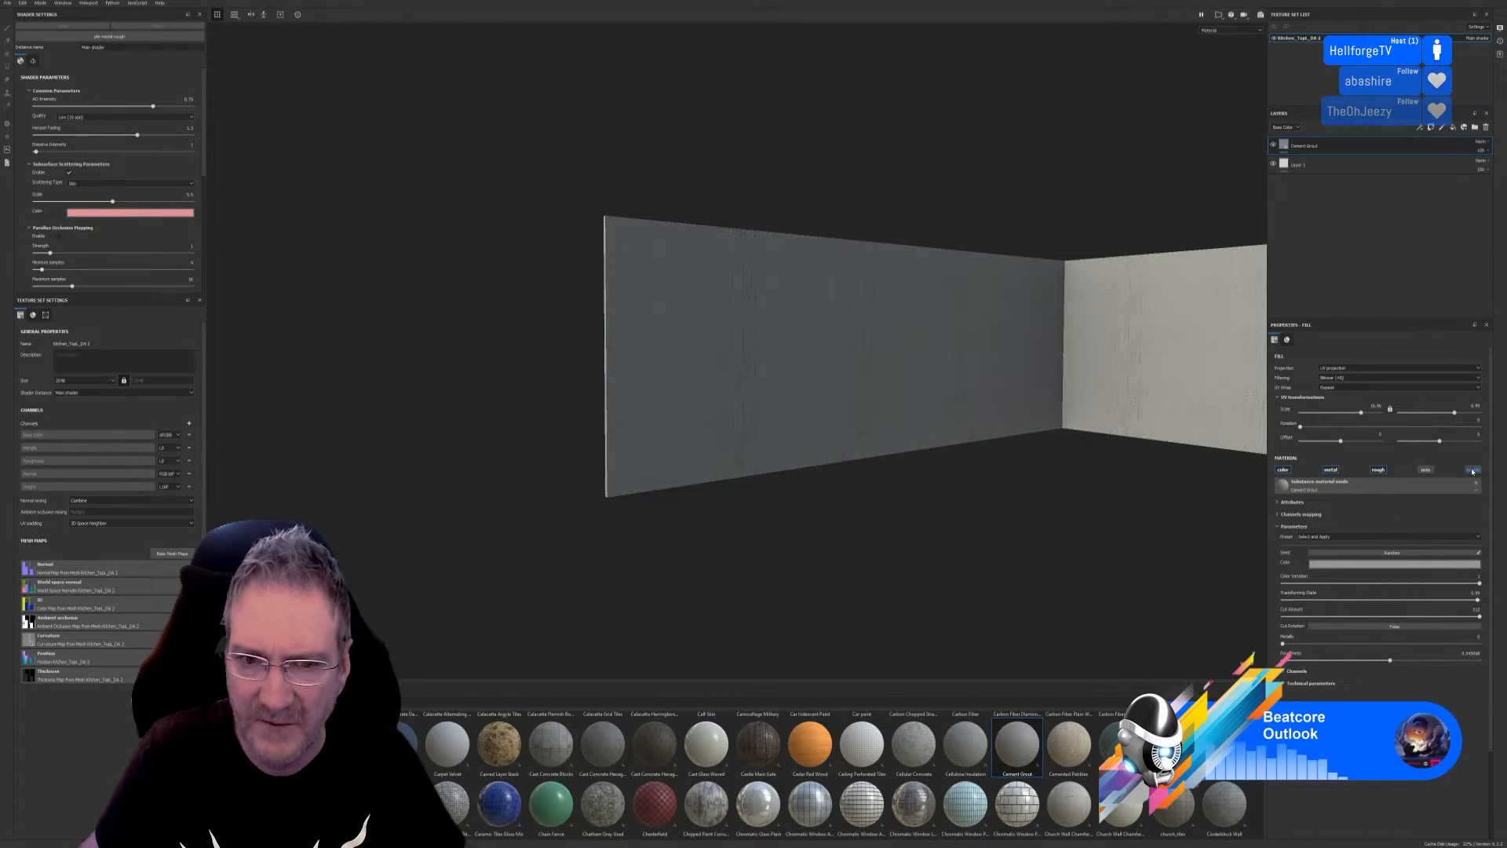
{"action": "left_click_drag", "start_coordinate": [894, 513], "coordinate": [756, 492], "text": "alt"}
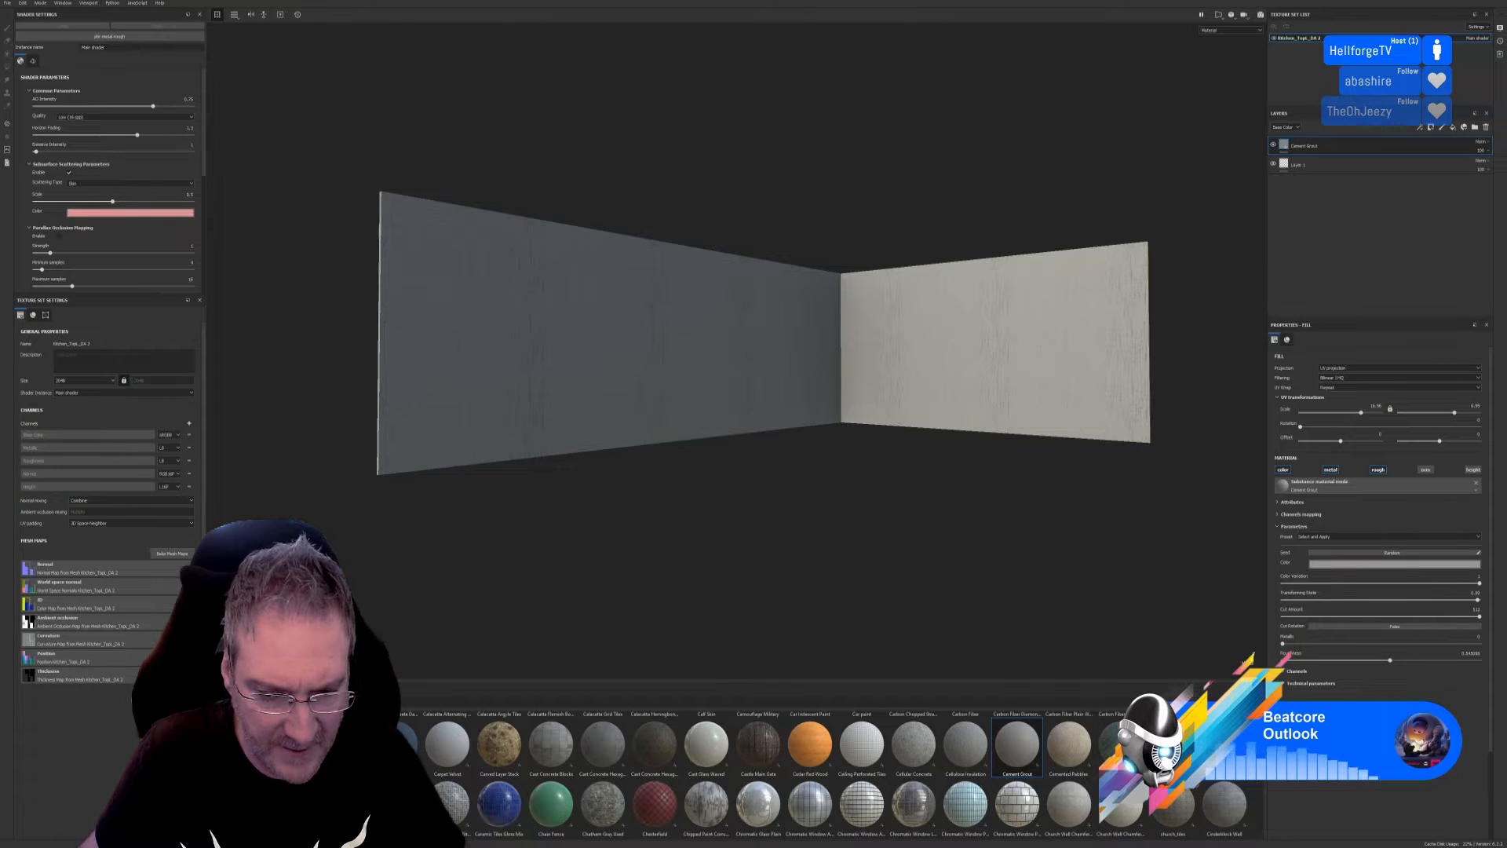
Apply the dark Concrete material to the tile mesh as a fill layer above the cement grout and increase its uniform UV scale.
{"action": "scroll", "coordinate": [829, 775], "scroll_direction": "up", "scroll_amount": 1}
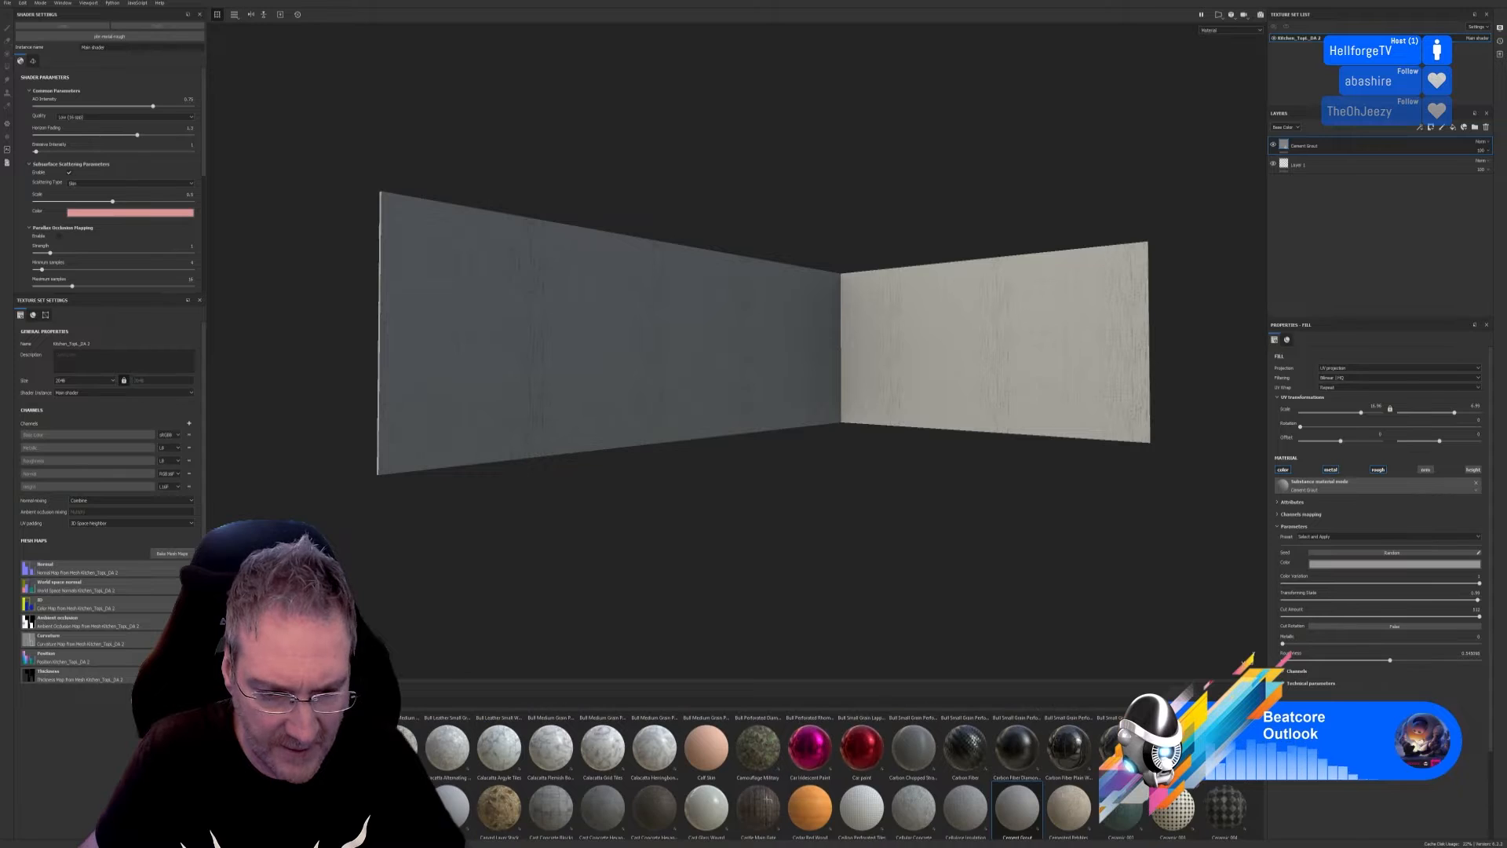
{"action": "scroll", "coordinate": [830, 775], "scroll_direction": "down", "scroll_amount": 2}
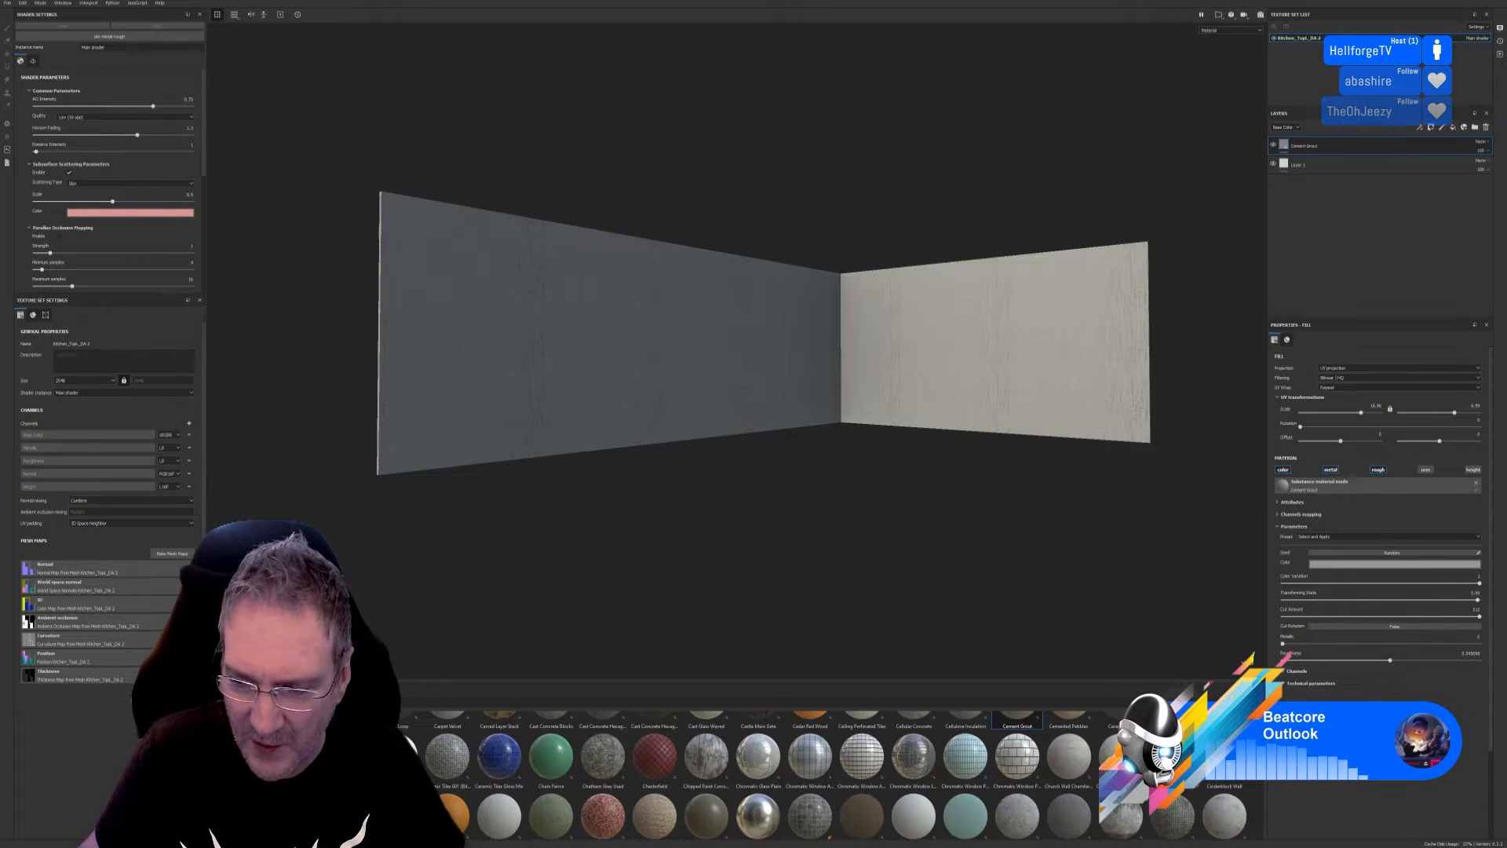
{"action": "scroll", "coordinate": [829, 775], "scroll_direction": "down", "scroll_amount": 1}
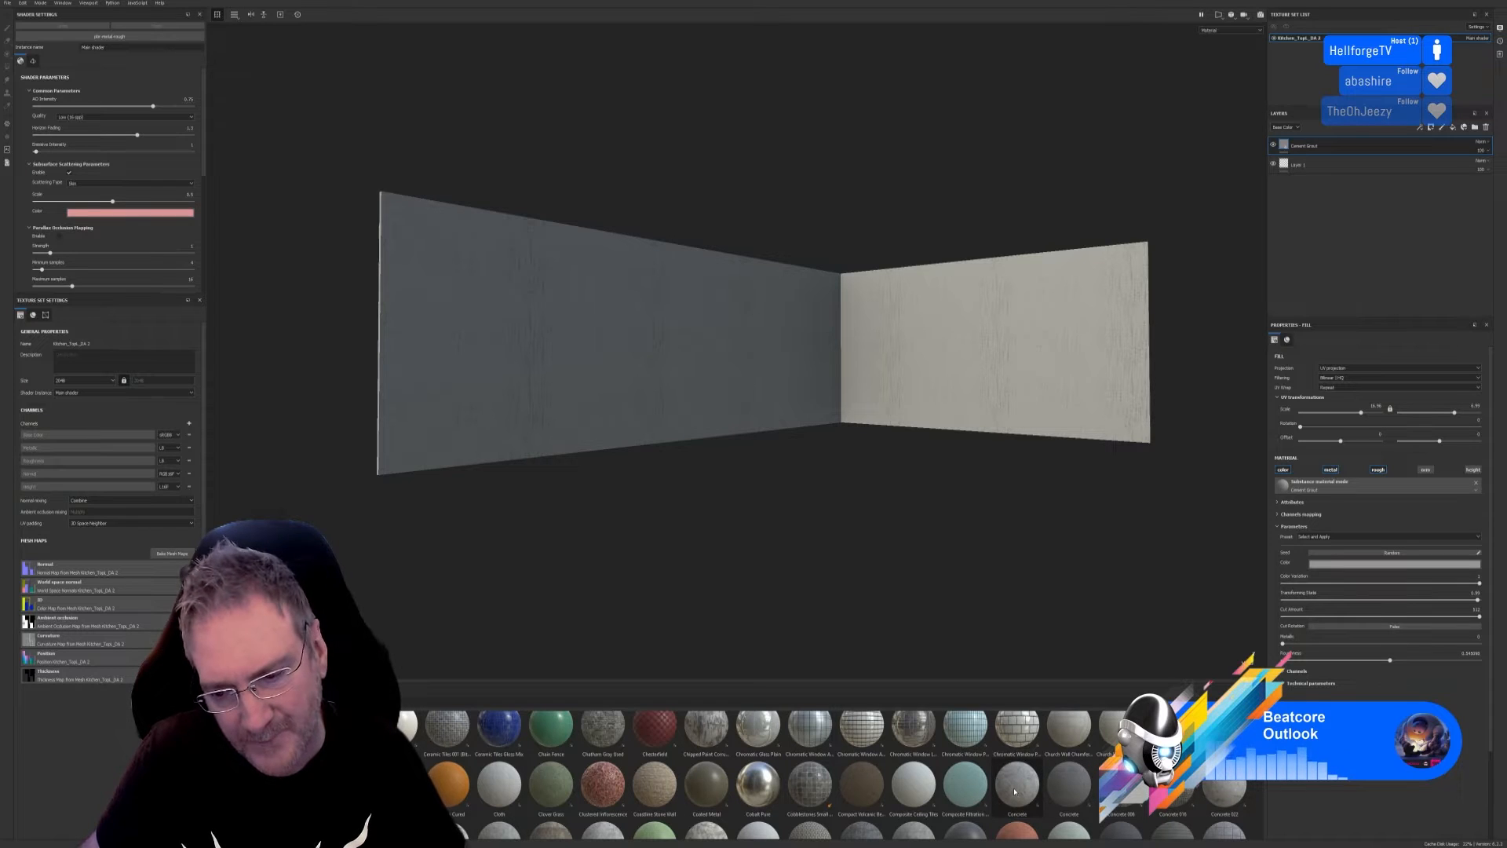
{"action": "mouse_move", "coordinate": [1015, 792]}
{"action": "mouse_move", "coordinate": [1072, 796]}
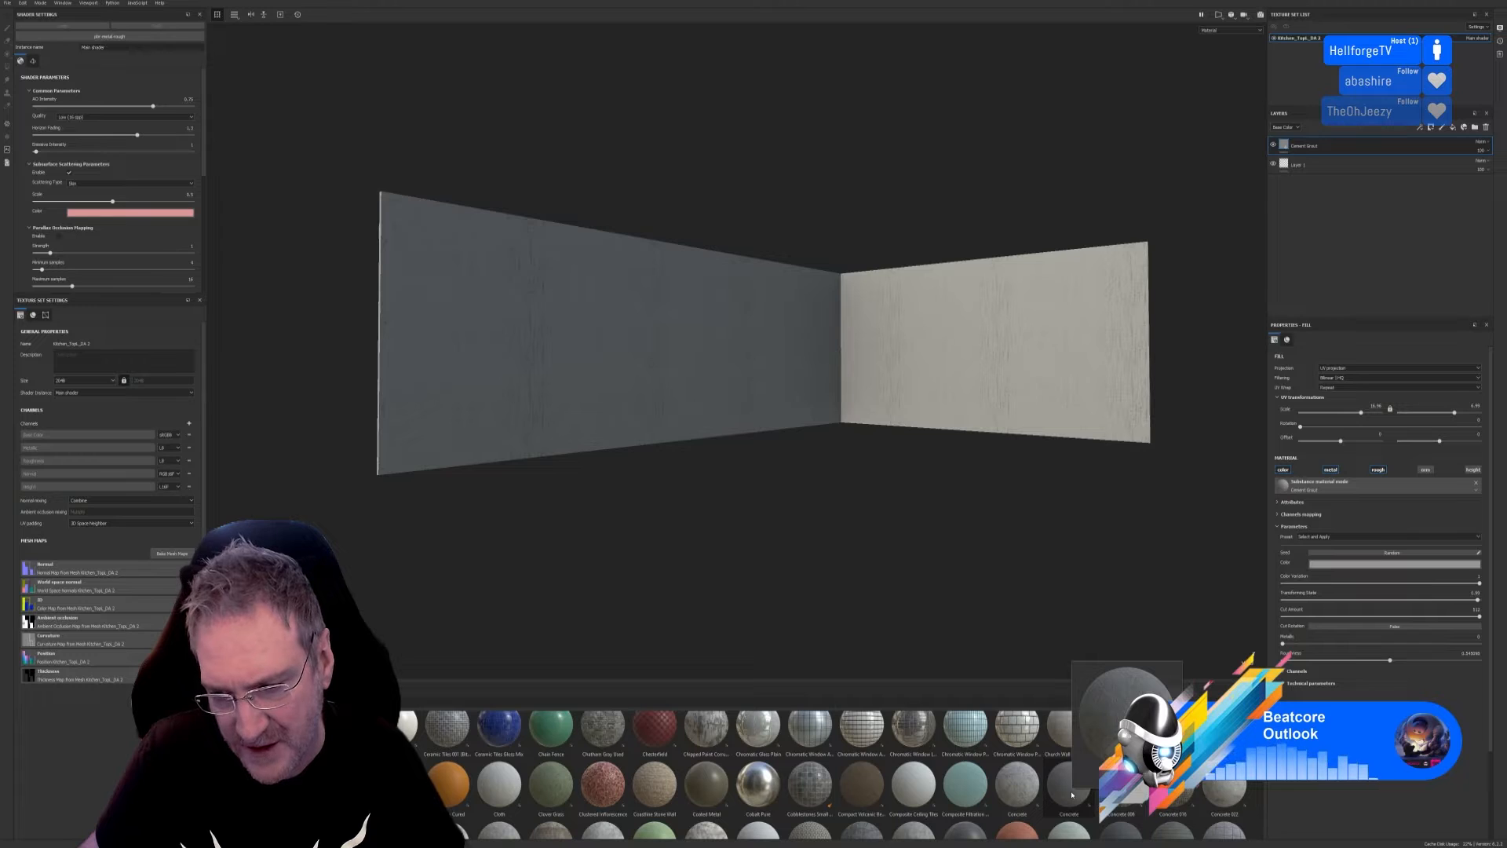
{"action": "left_click_drag", "start_coordinate": [1072, 795], "coordinate": [620, 382]}
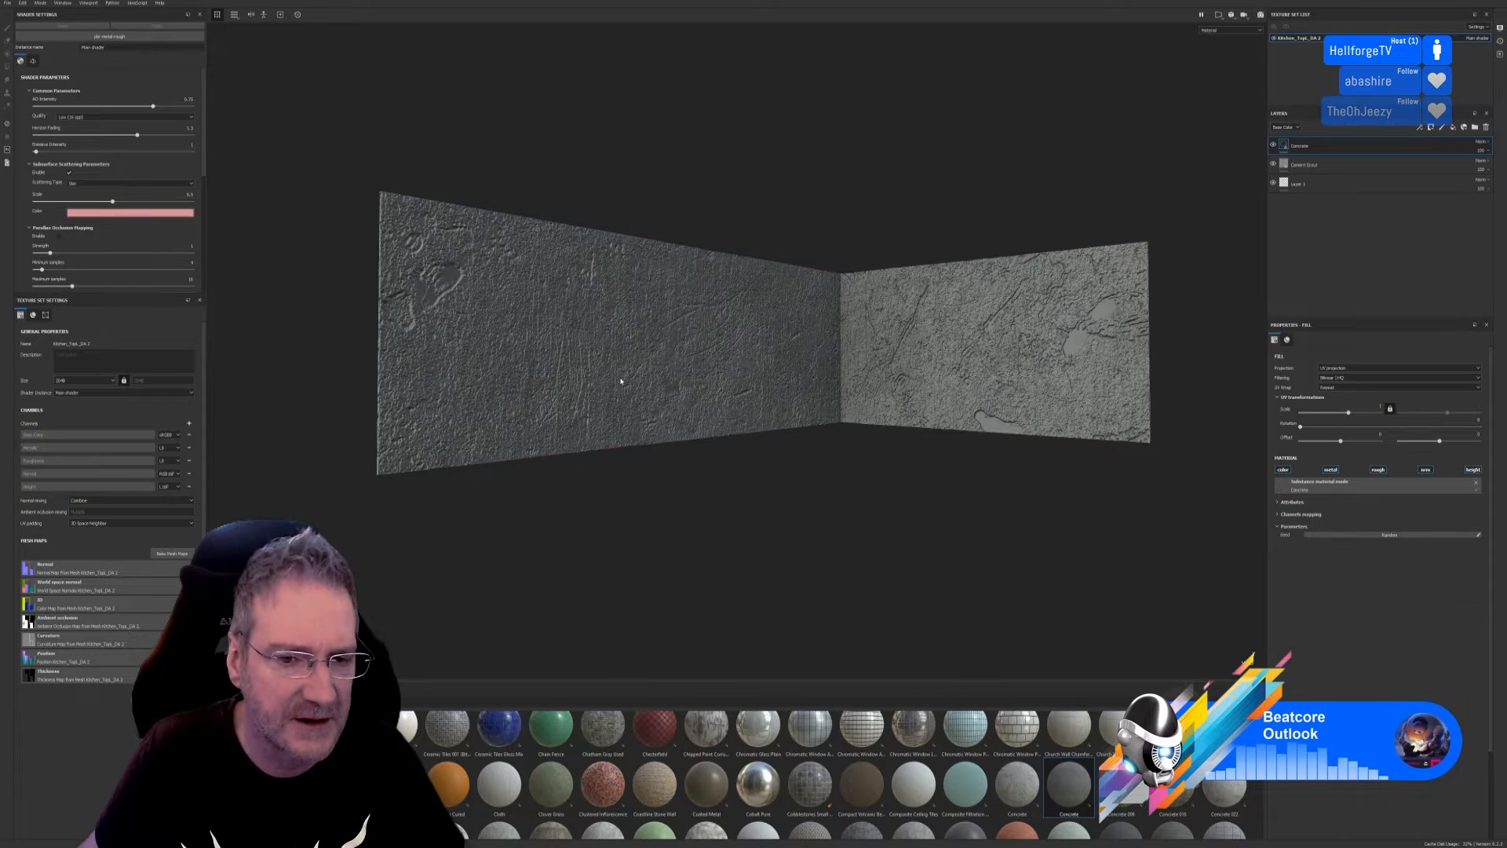
{"action": "left_click_drag", "start_coordinate": [1348, 412], "coordinate": [1357, 414]}
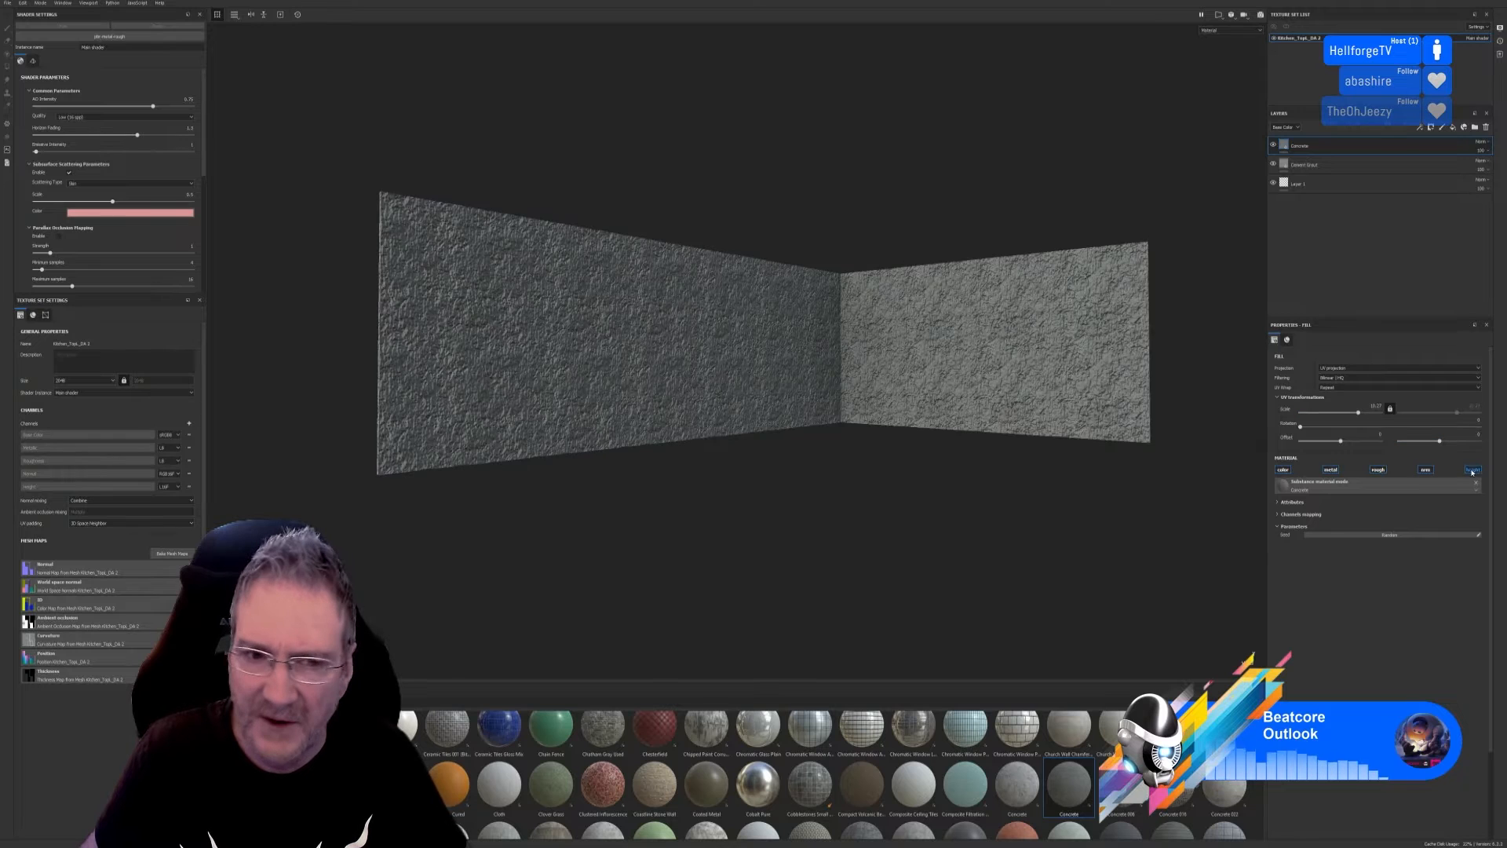
Toggle the concrete layer's height channel off and on again to compare the surface on both walls.
{"action": "left_click", "coordinate": [1473, 470]}
{"action": "left_click_drag", "start_coordinate": [811, 468], "coordinate": [862, 435], "text": "alt"}
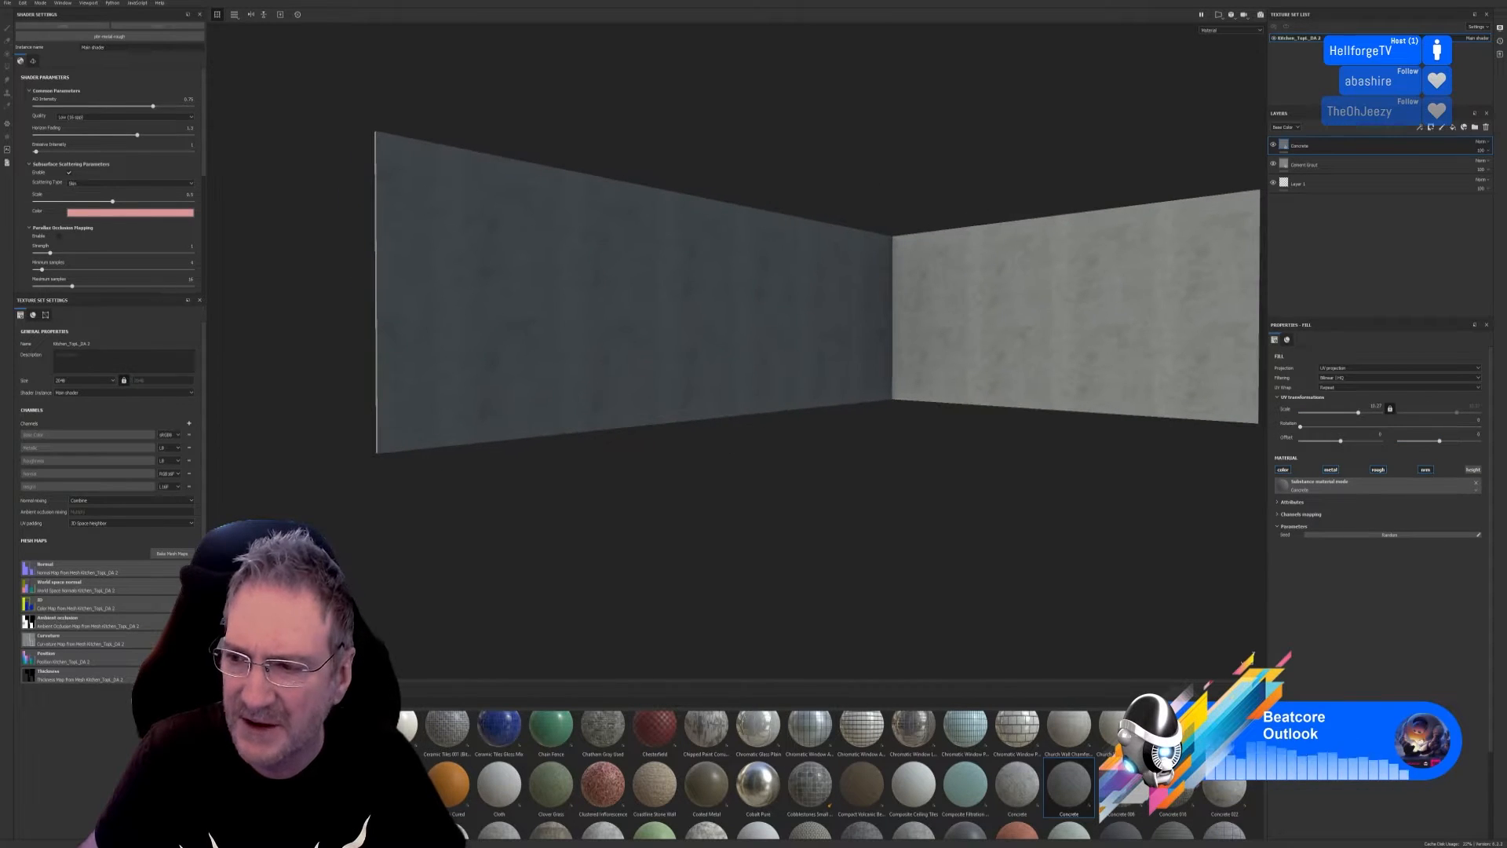
{"action": "left_click", "coordinate": [1473, 470]}
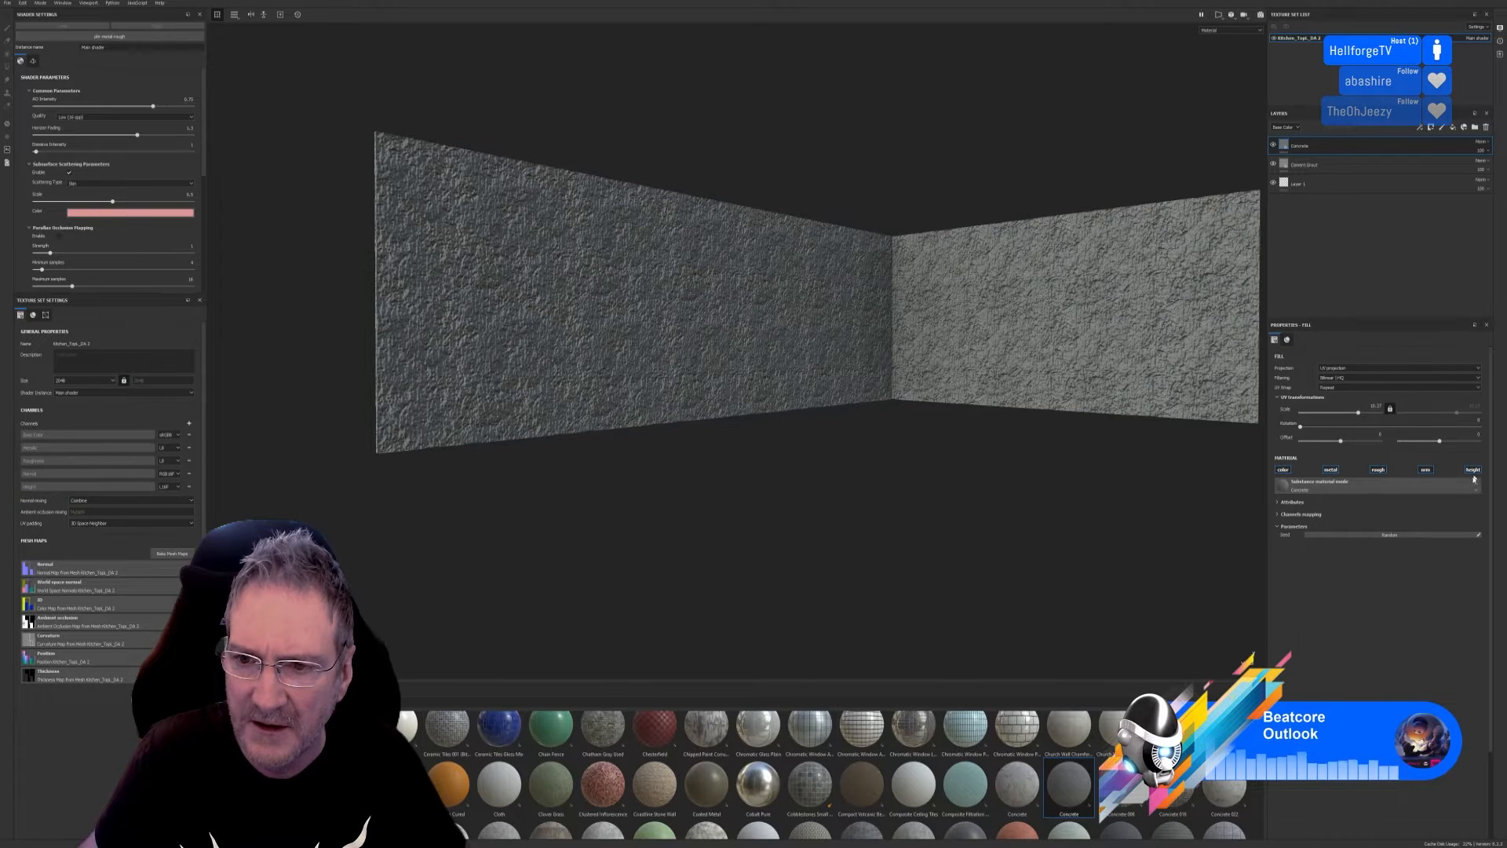
Examine the channel mapping and attributes of the concrete fill layer.
{"action": "left_click", "coordinate": [1279, 514]}
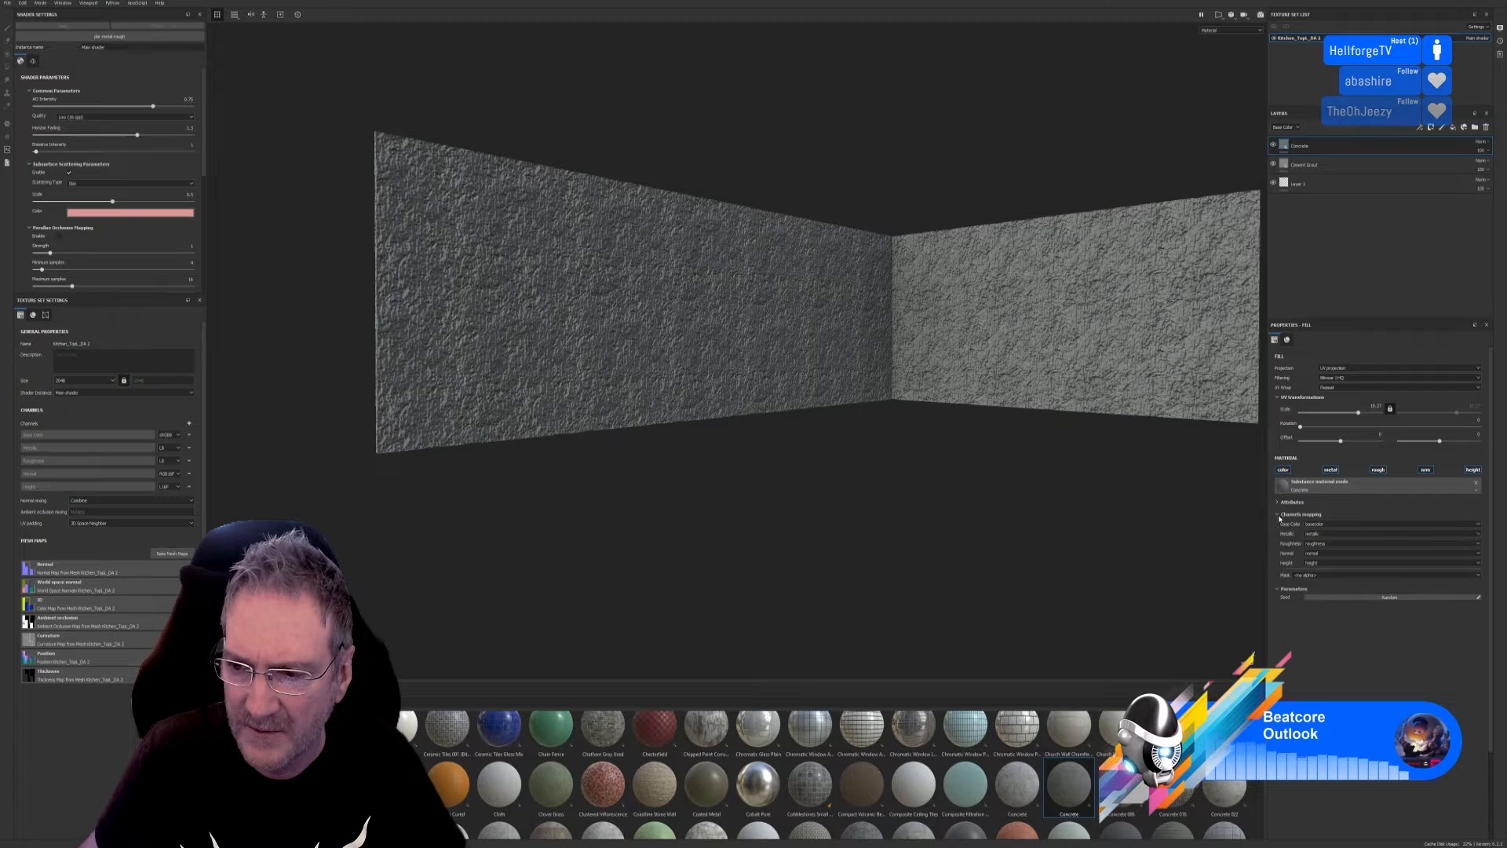
{"action": "left_click", "coordinate": [1280, 514]}
{"action": "left_click", "coordinate": [1280, 514]}
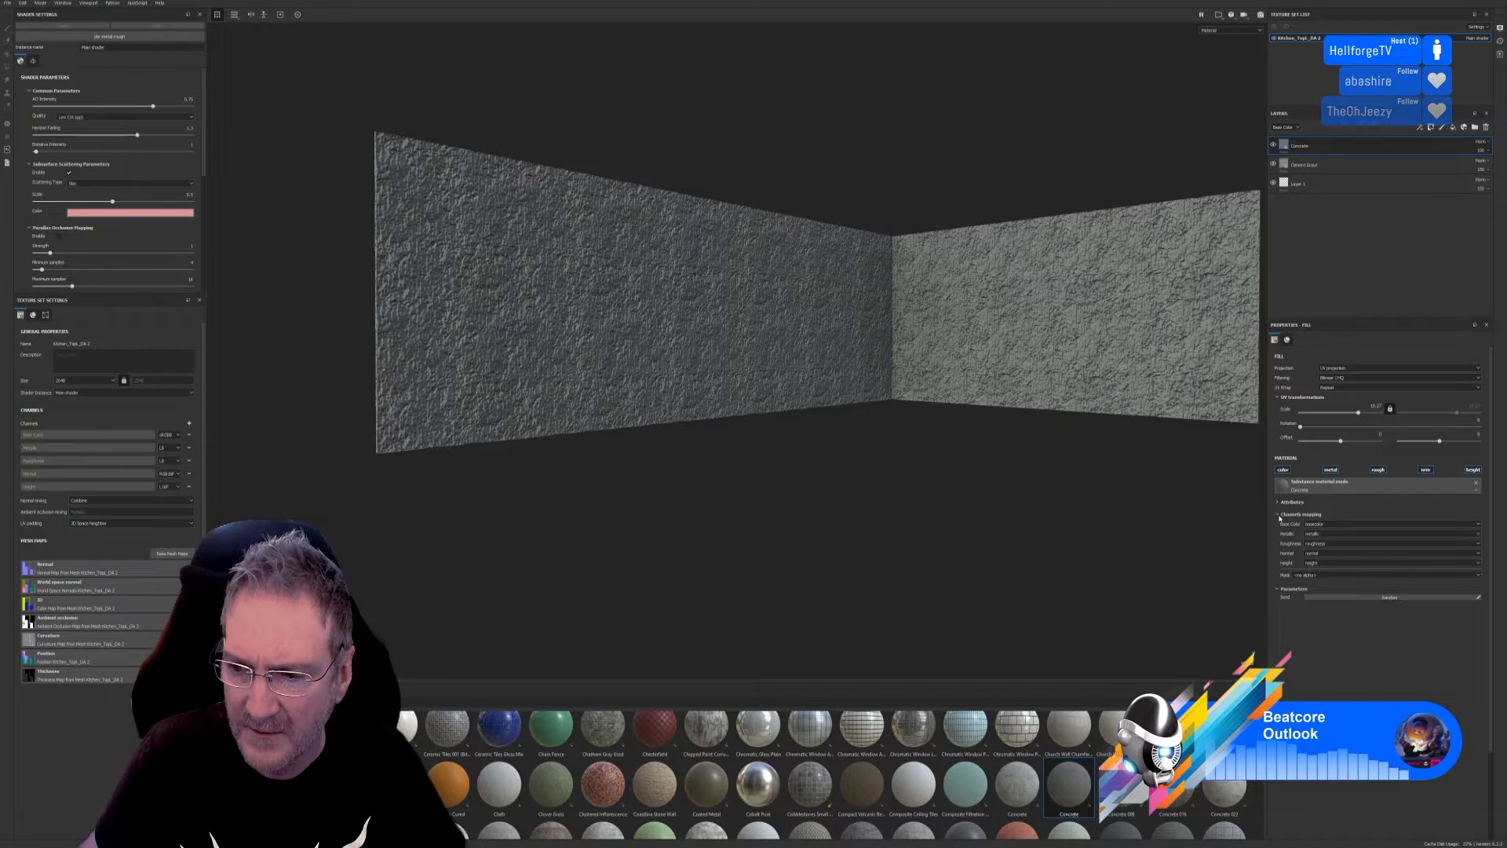
{"action": "left_click", "coordinate": [1279, 514]}
{"action": "left_click", "coordinate": [1280, 502]}
{"action": "left_click", "coordinate": [1279, 503]}
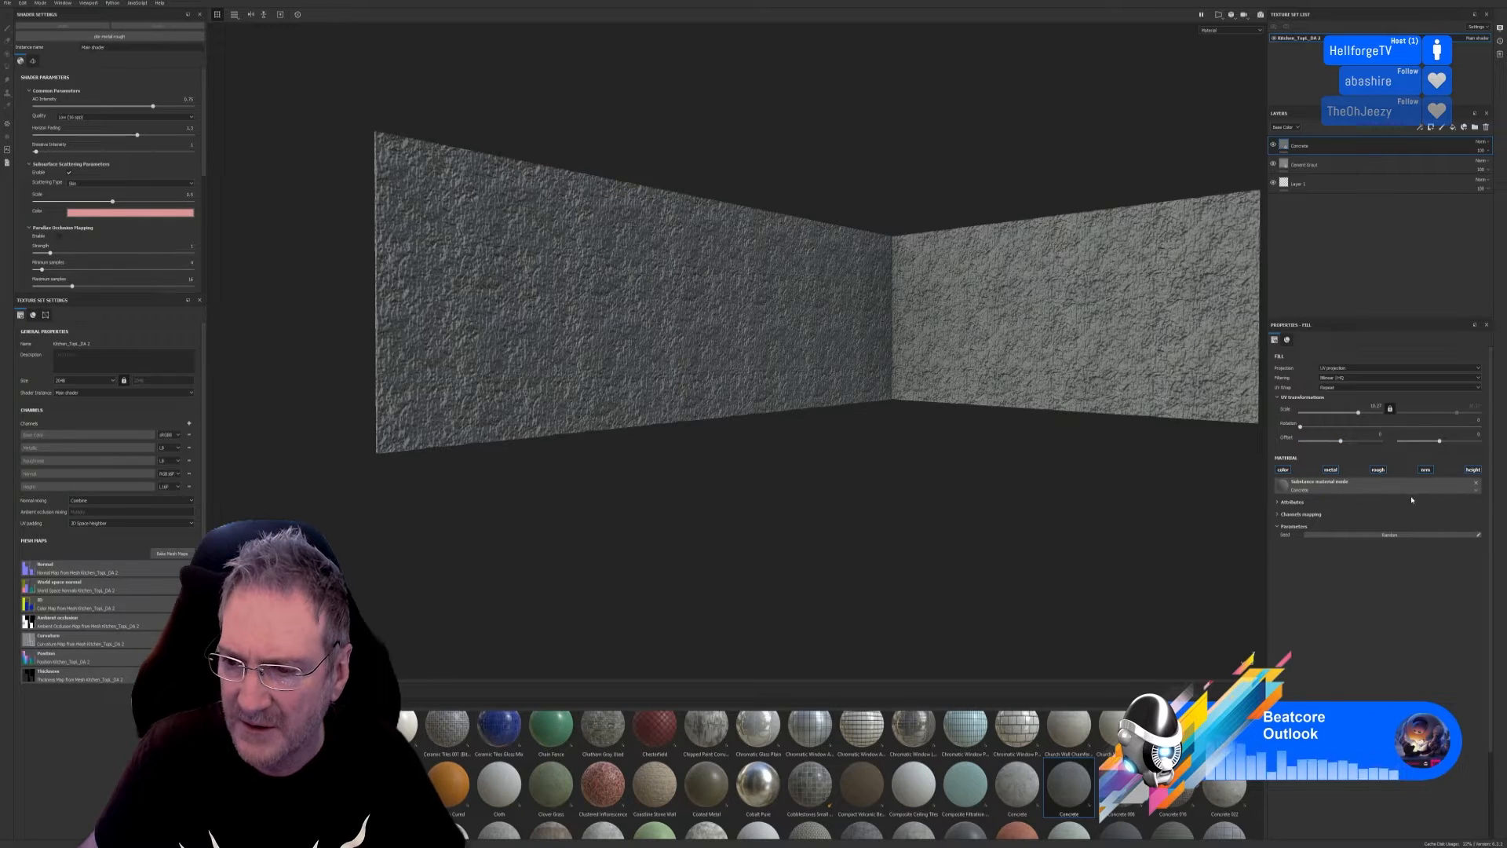
Turn off the concrete layer's height channel and compare the walls with the layer hidden and shown.
{"action": "left_click", "coordinate": [1472, 471]}
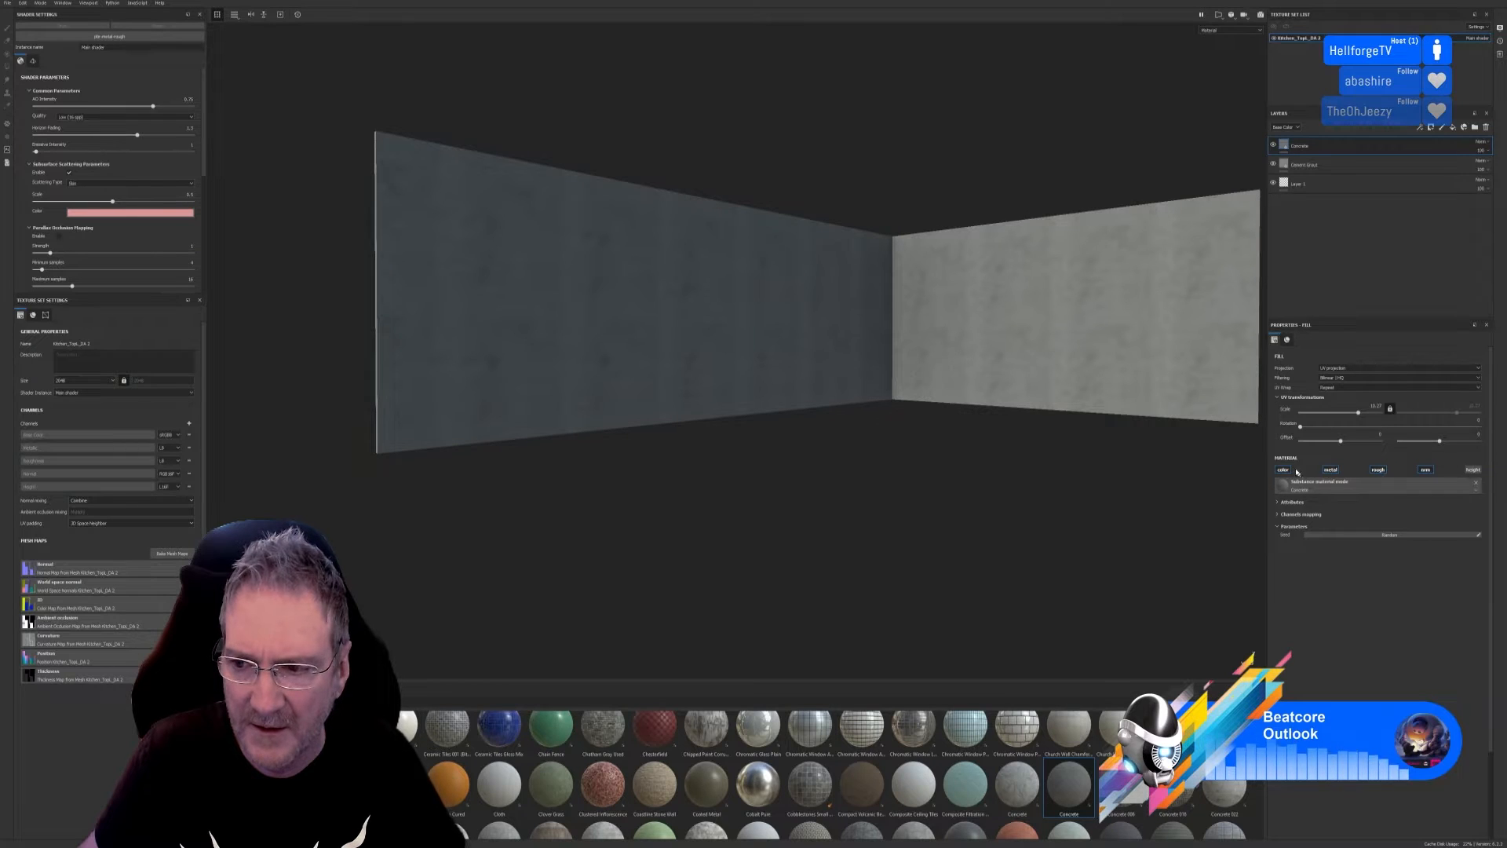
{"action": "left_click", "coordinate": [1273, 146]}
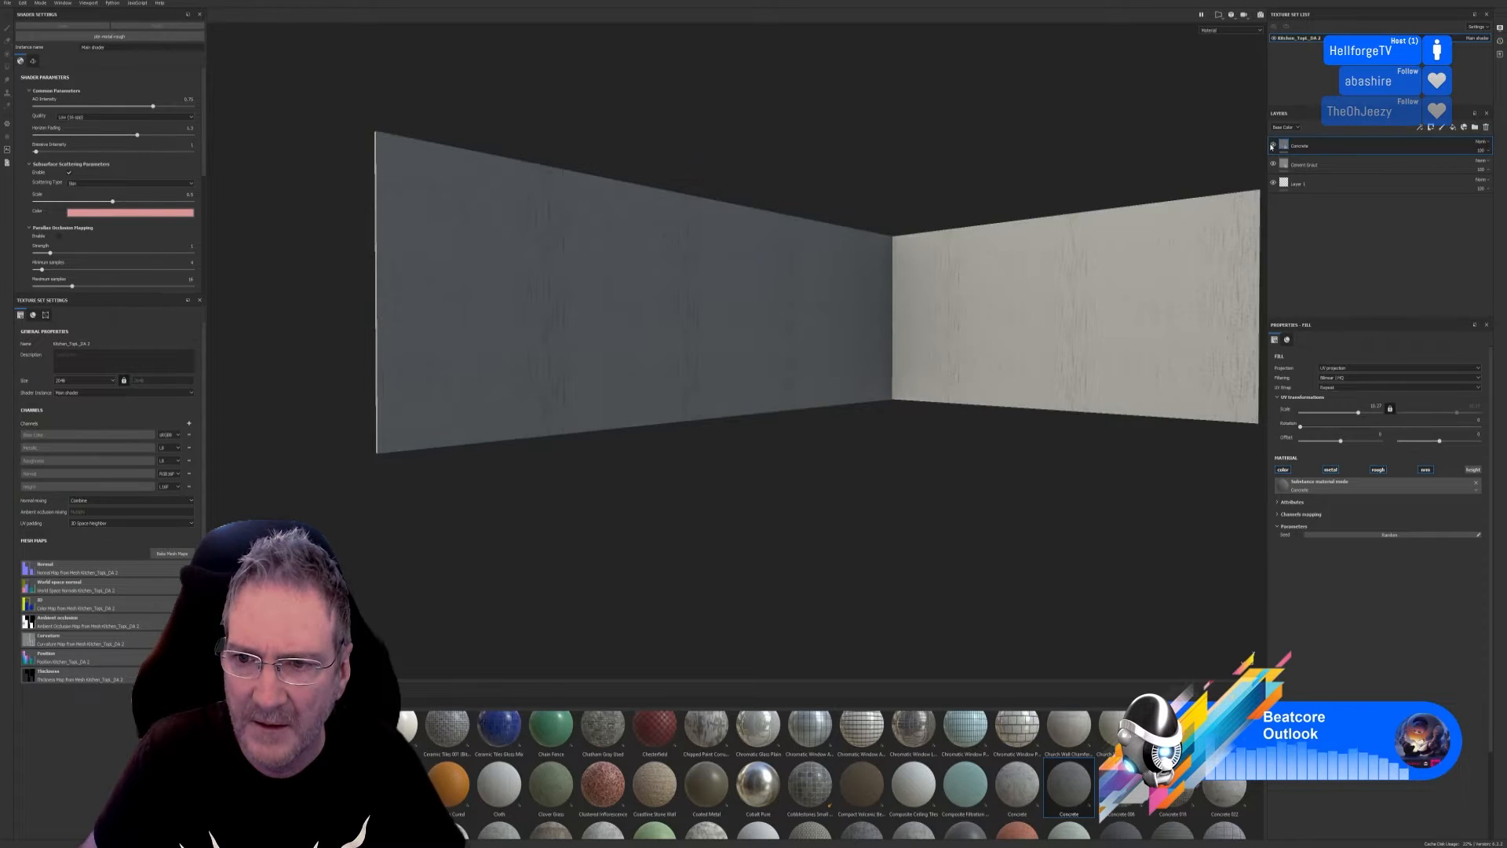
{"action": "left_click", "coordinate": [1272, 146]}
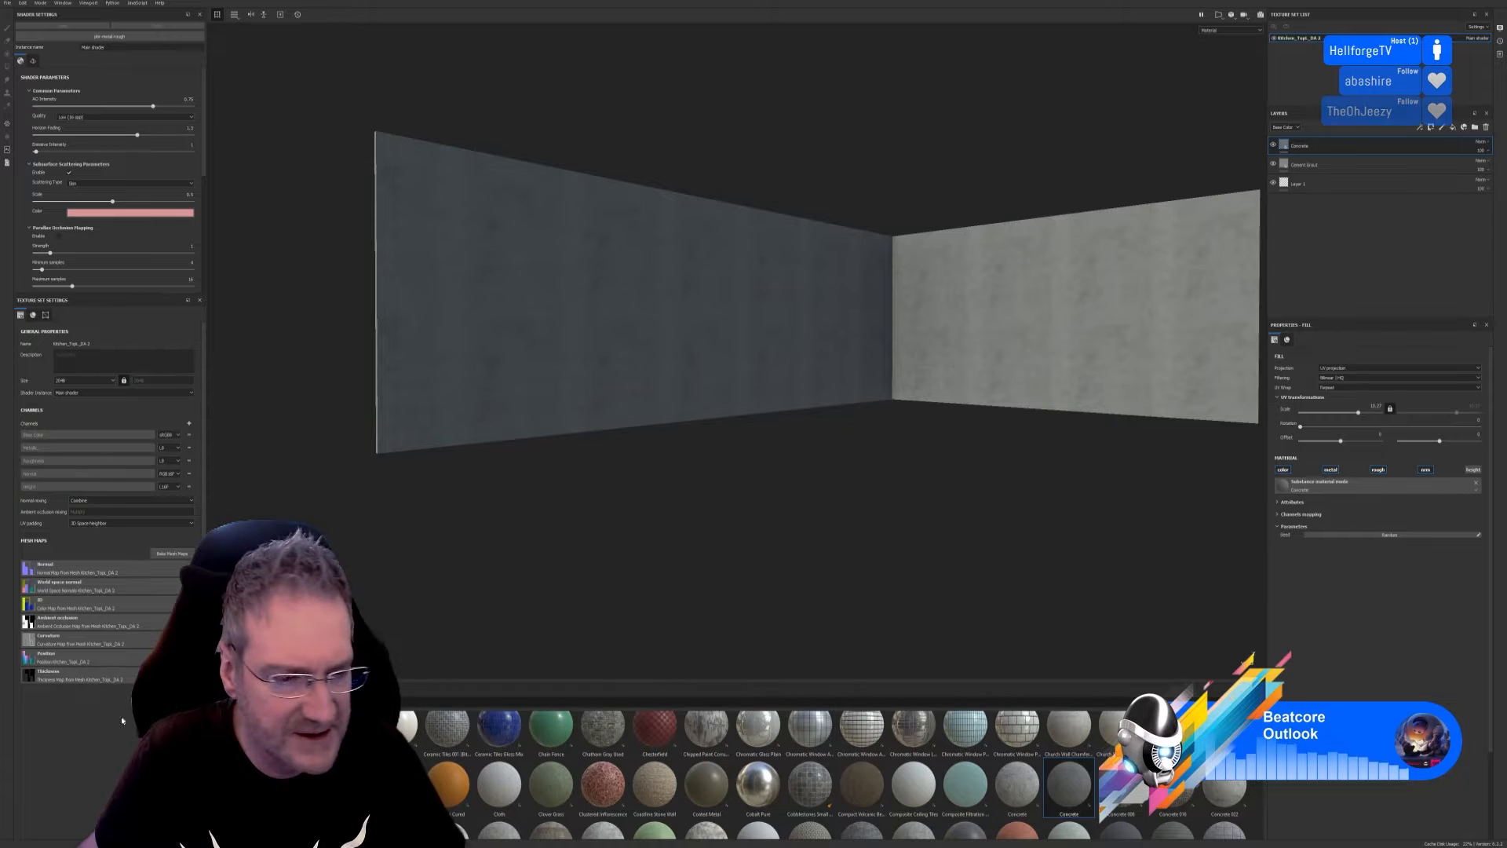
Apply the Surface Worn smart mask to the concrete layer and check the blend with the cement on both walls.
{"action": "scroll", "coordinate": [832, 777], "scroll_direction": "down", "scroll_amount": 3}
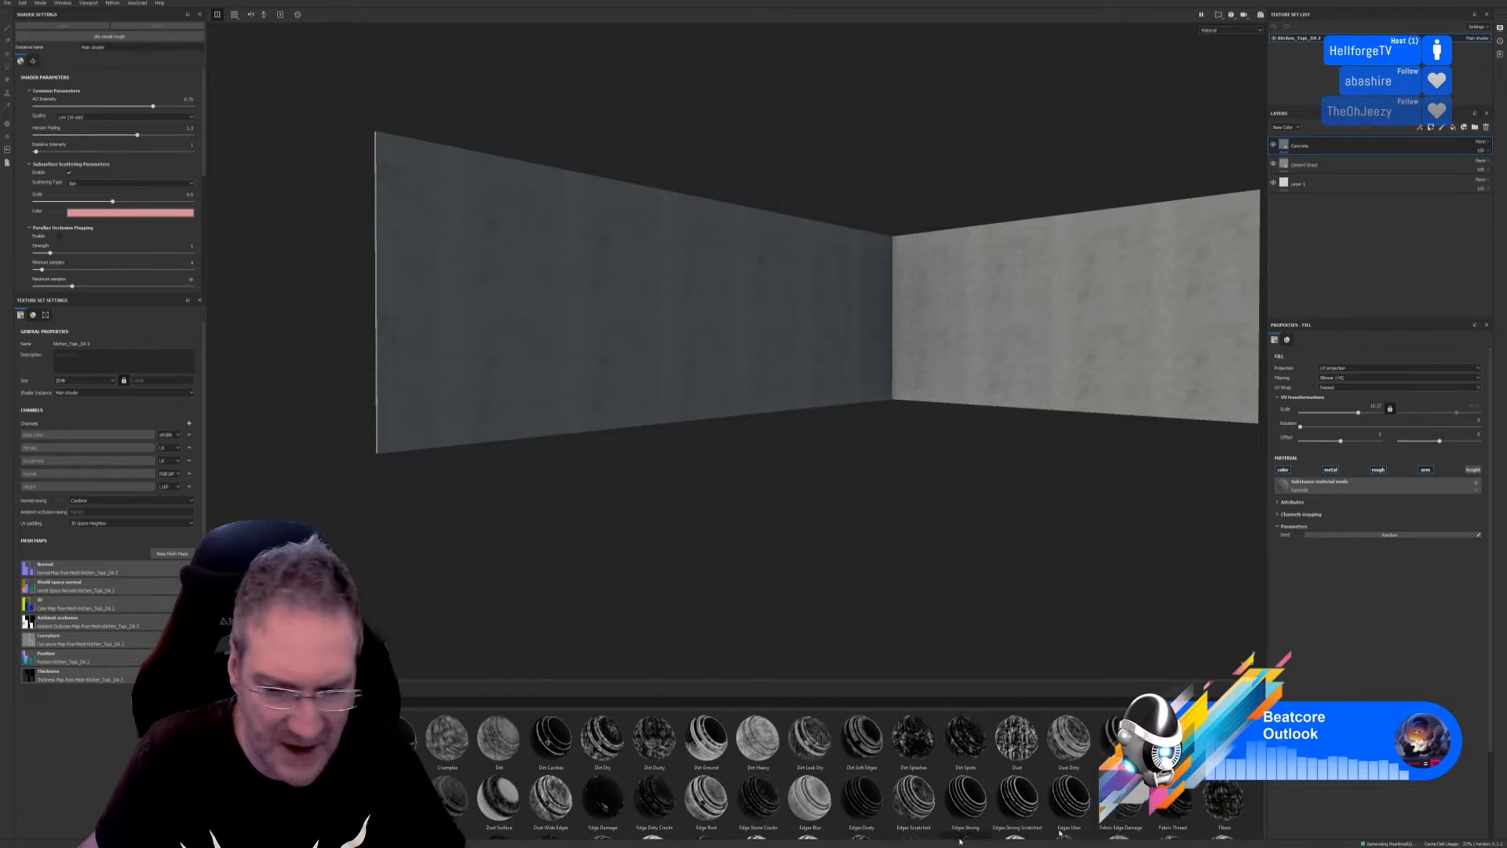
{"action": "scroll", "coordinate": [832, 778], "scroll_direction": "down", "scroll_amount": 3}
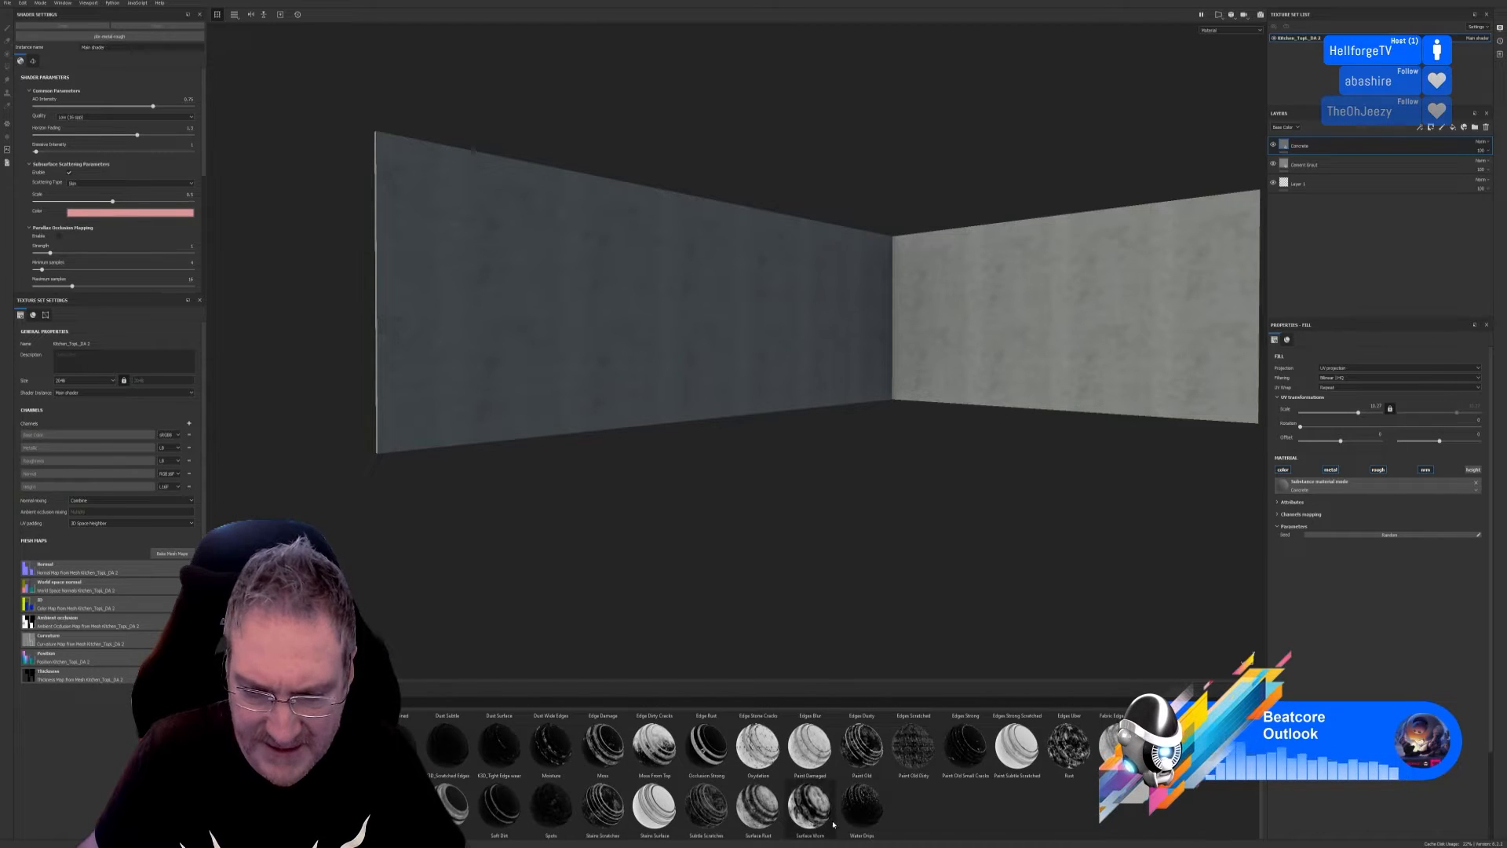
{"action": "mouse_move", "coordinate": [810, 804]}
{"action": "left_mouse_down"}
{"action": "mouse_move", "coordinate": [1394, 143]}
{"action": "mouse_move", "coordinate": [1356, 156]}
{"action": "left_mouse_up"}
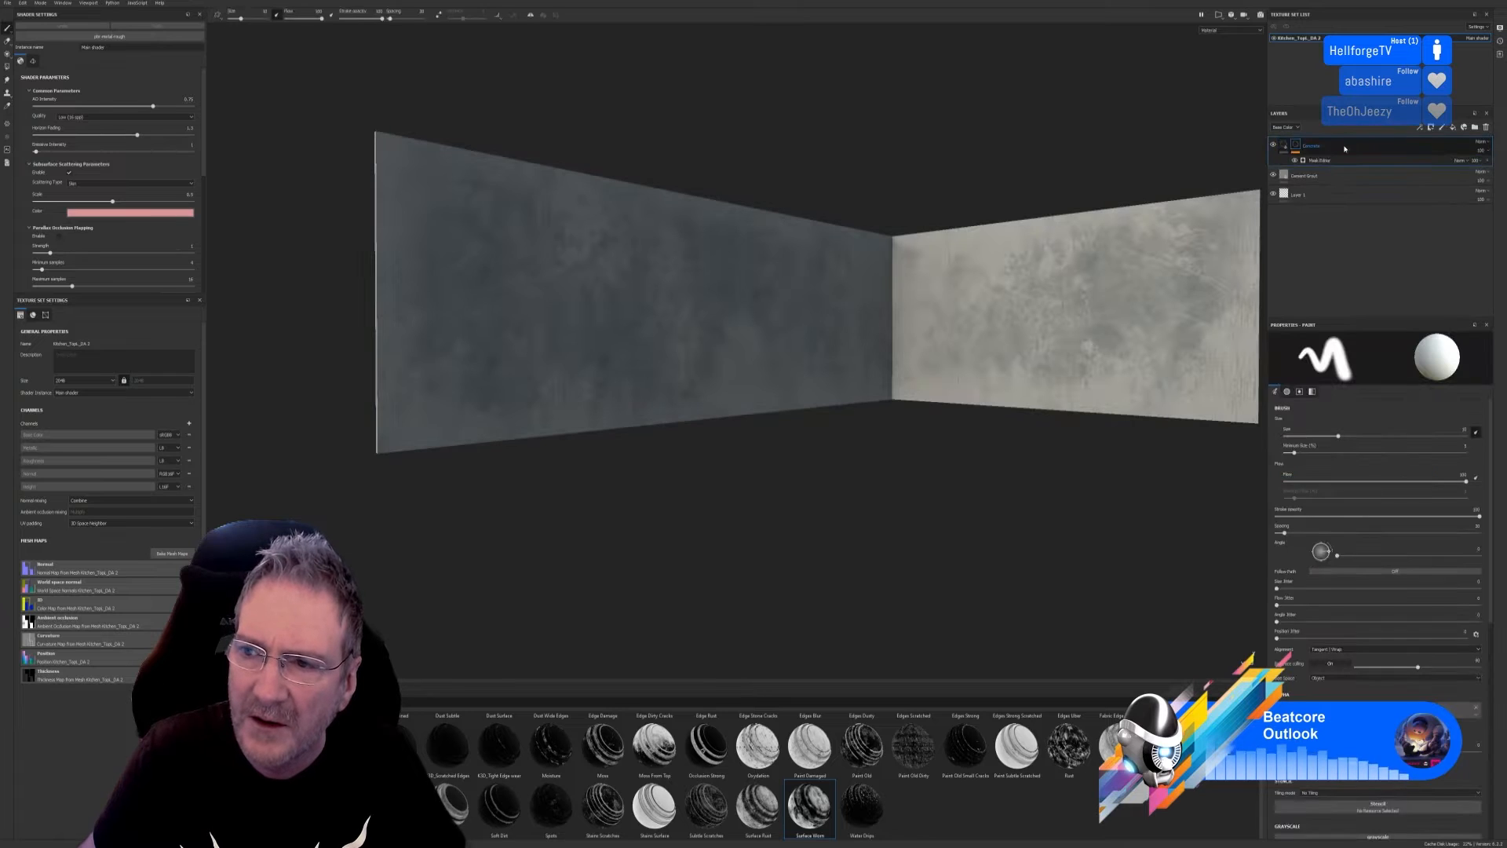
{"action": "left_click_drag", "start_coordinate": [746, 505], "coordinate": [886, 518], "text": "alt"}
{"action": "right_click_drag", "start_coordinate": [888, 518], "coordinate": [912, 455], "text": "alt"}
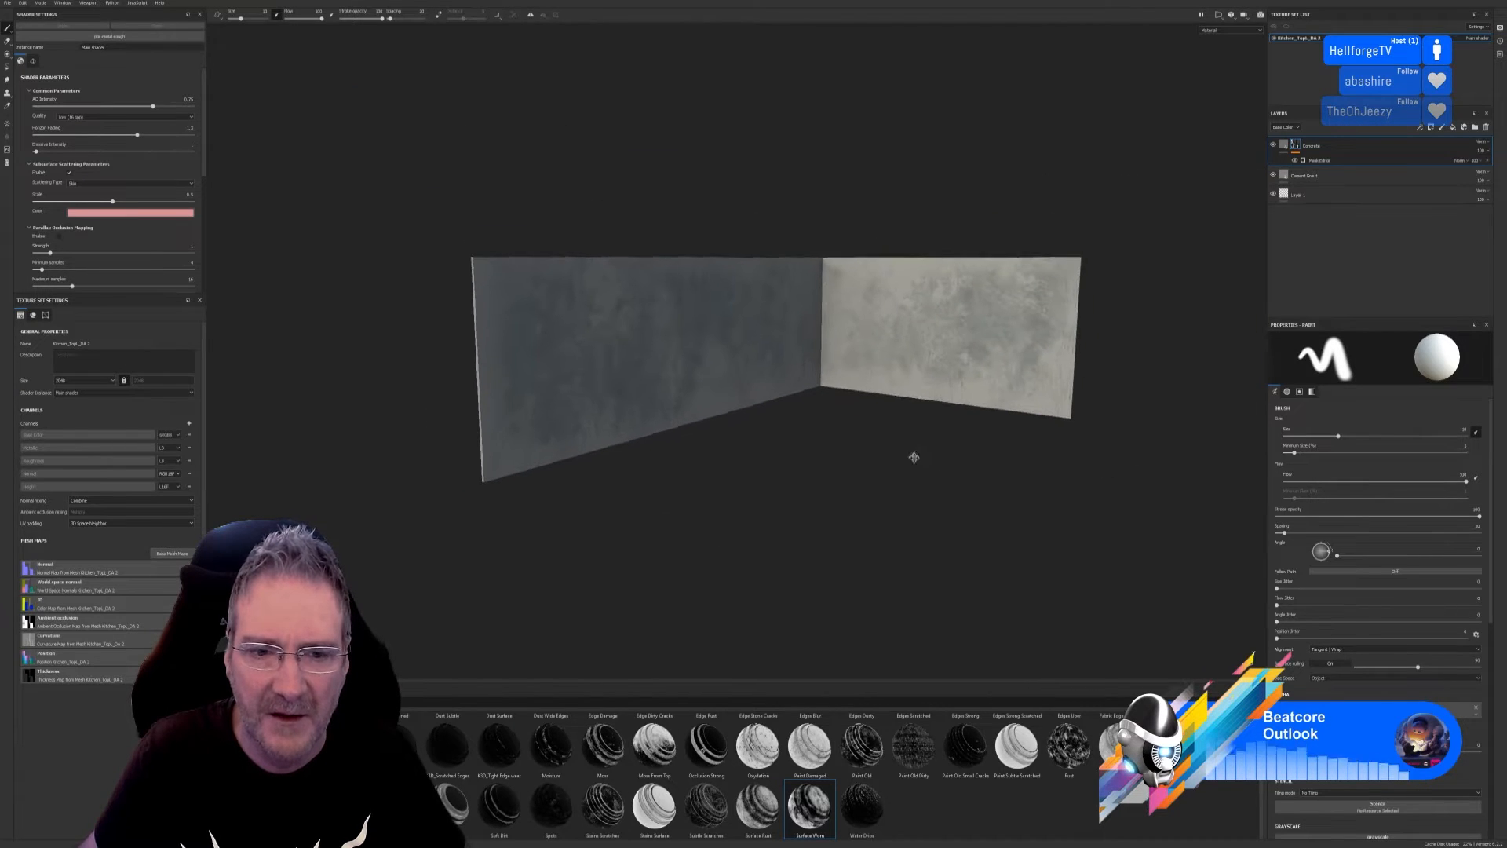
Delete the unused Layer 1 and group the concrete and cement grout layers into a folder.
{"action": "left_click", "coordinate": [1320, 201]}
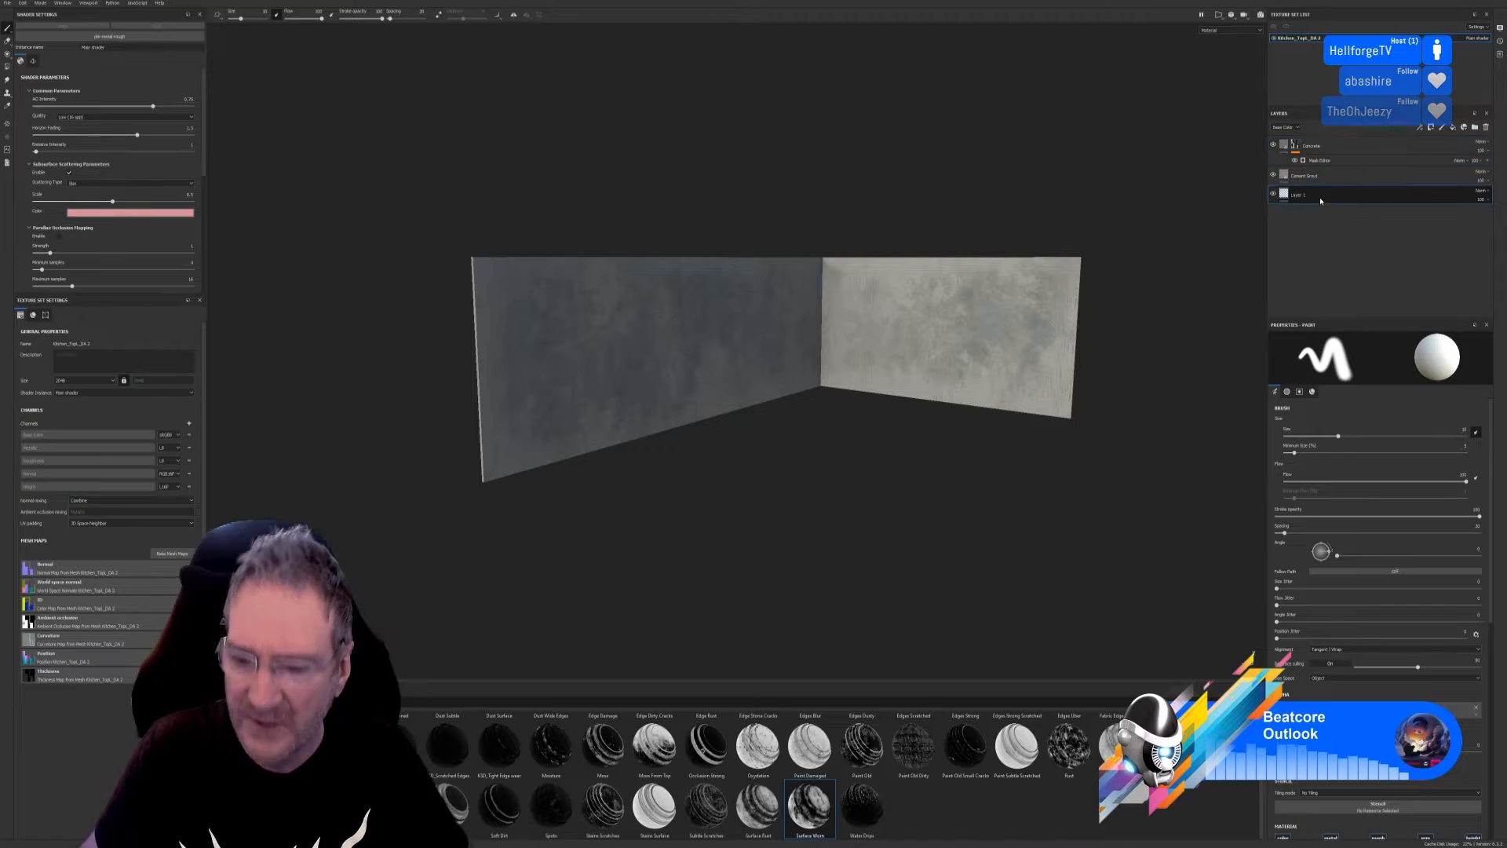
{"action": "key", "text": "Delete"}
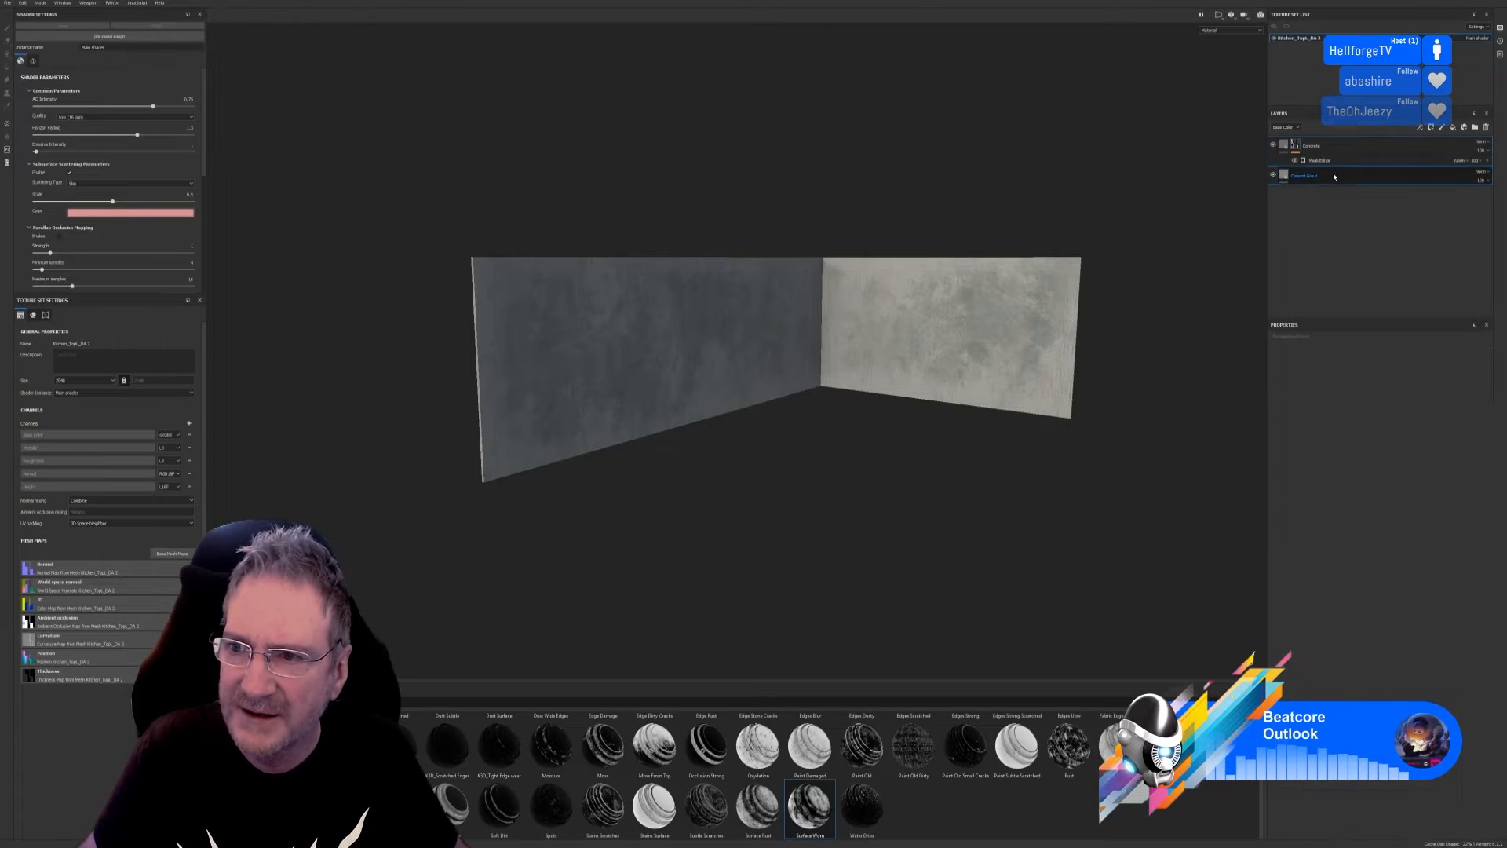
{"action": "right_click", "coordinate": [1335, 174]}
{"action": "left_click", "coordinate": [1351, 239]}
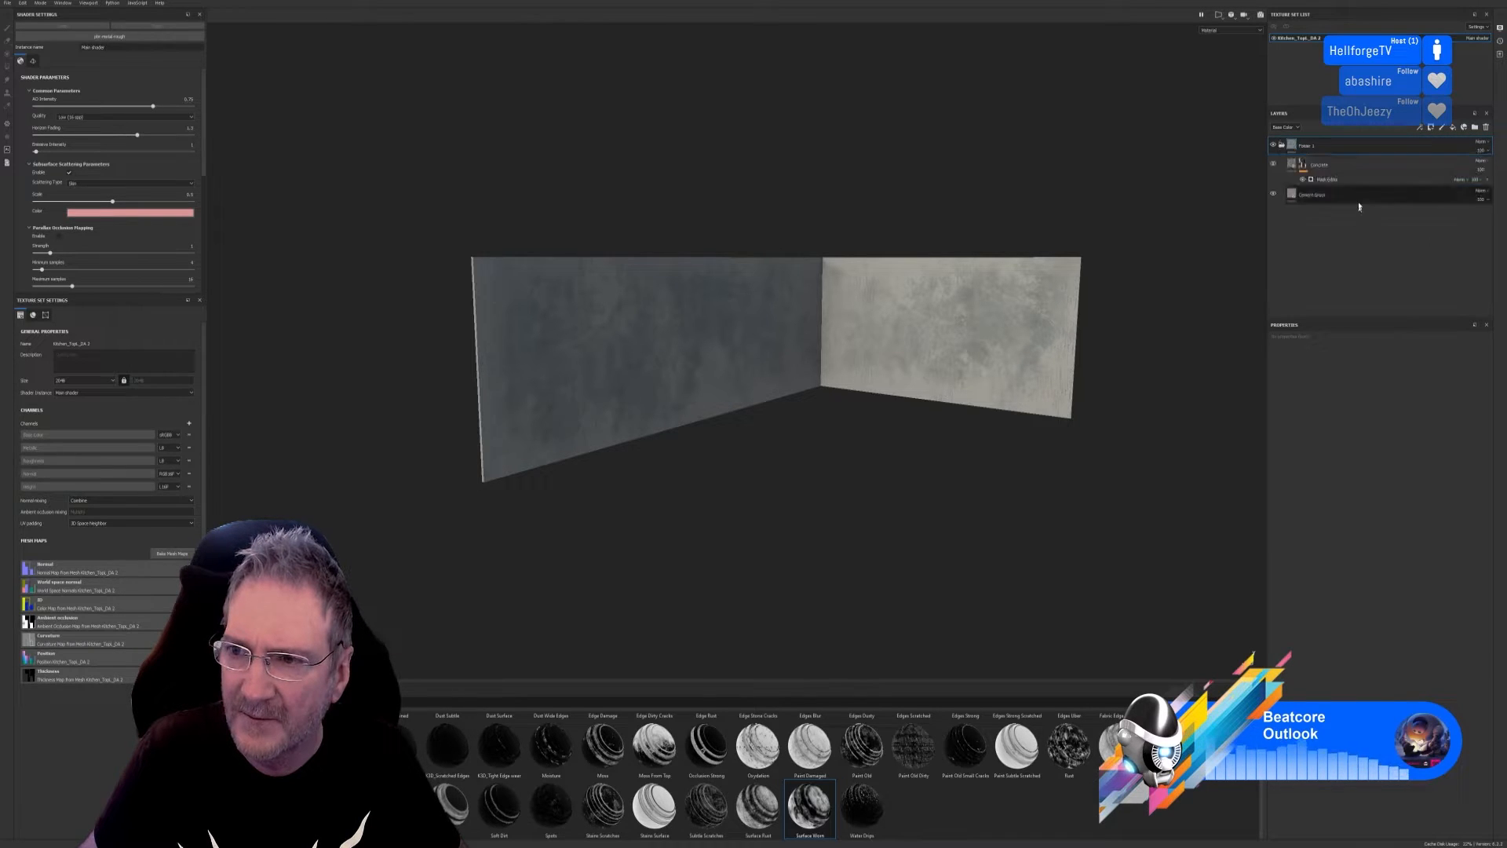
Rename the new layer folder to CementTiles and collapse it.
{"action": "double_click", "coordinate": [1309, 146]}
{"action": "type", "text": "Cemen"}
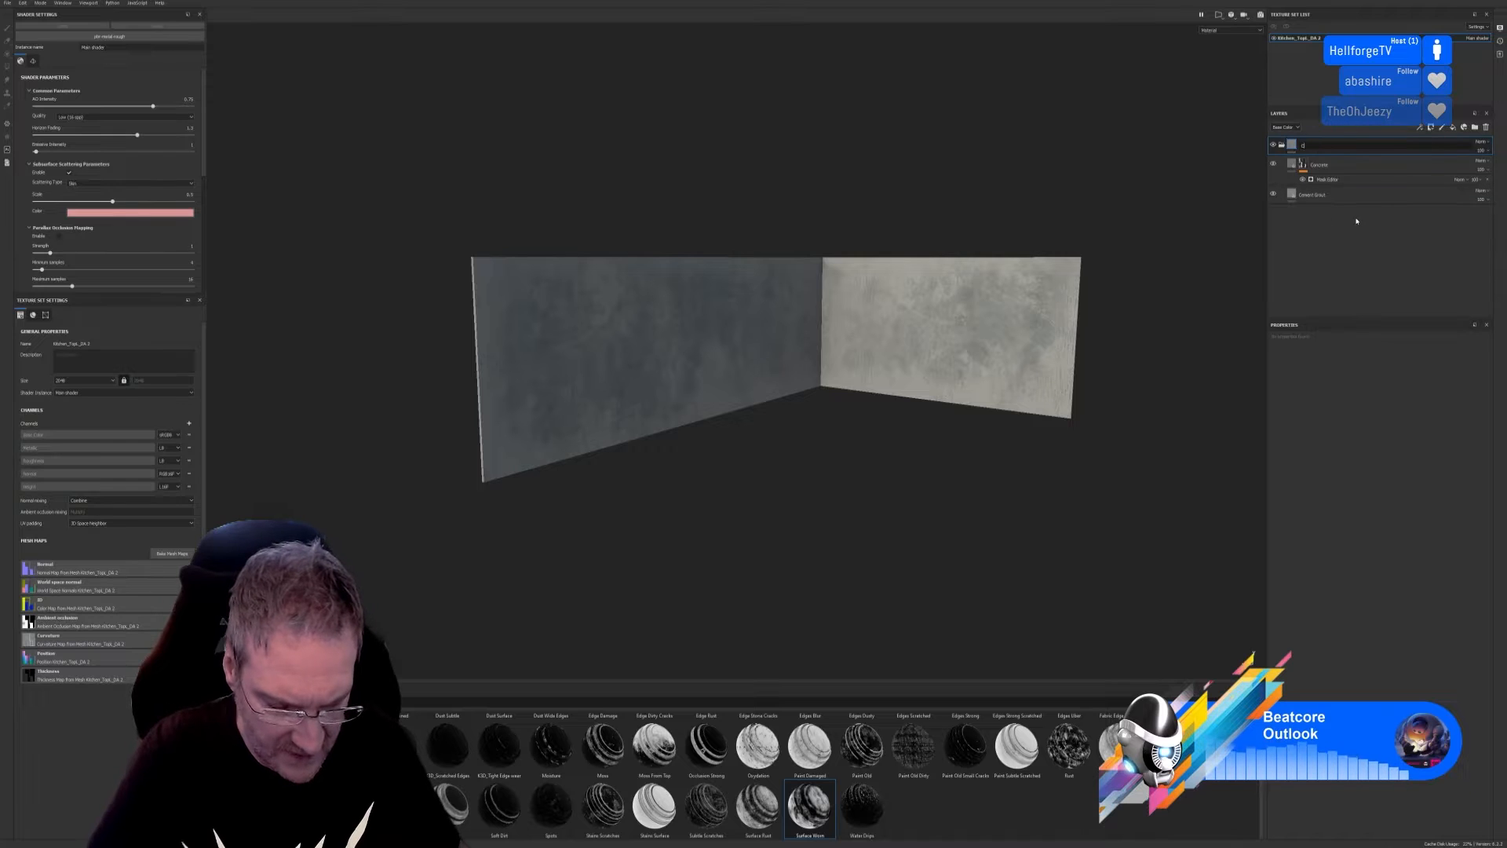
{"action": "type", "text": "tTiles"}
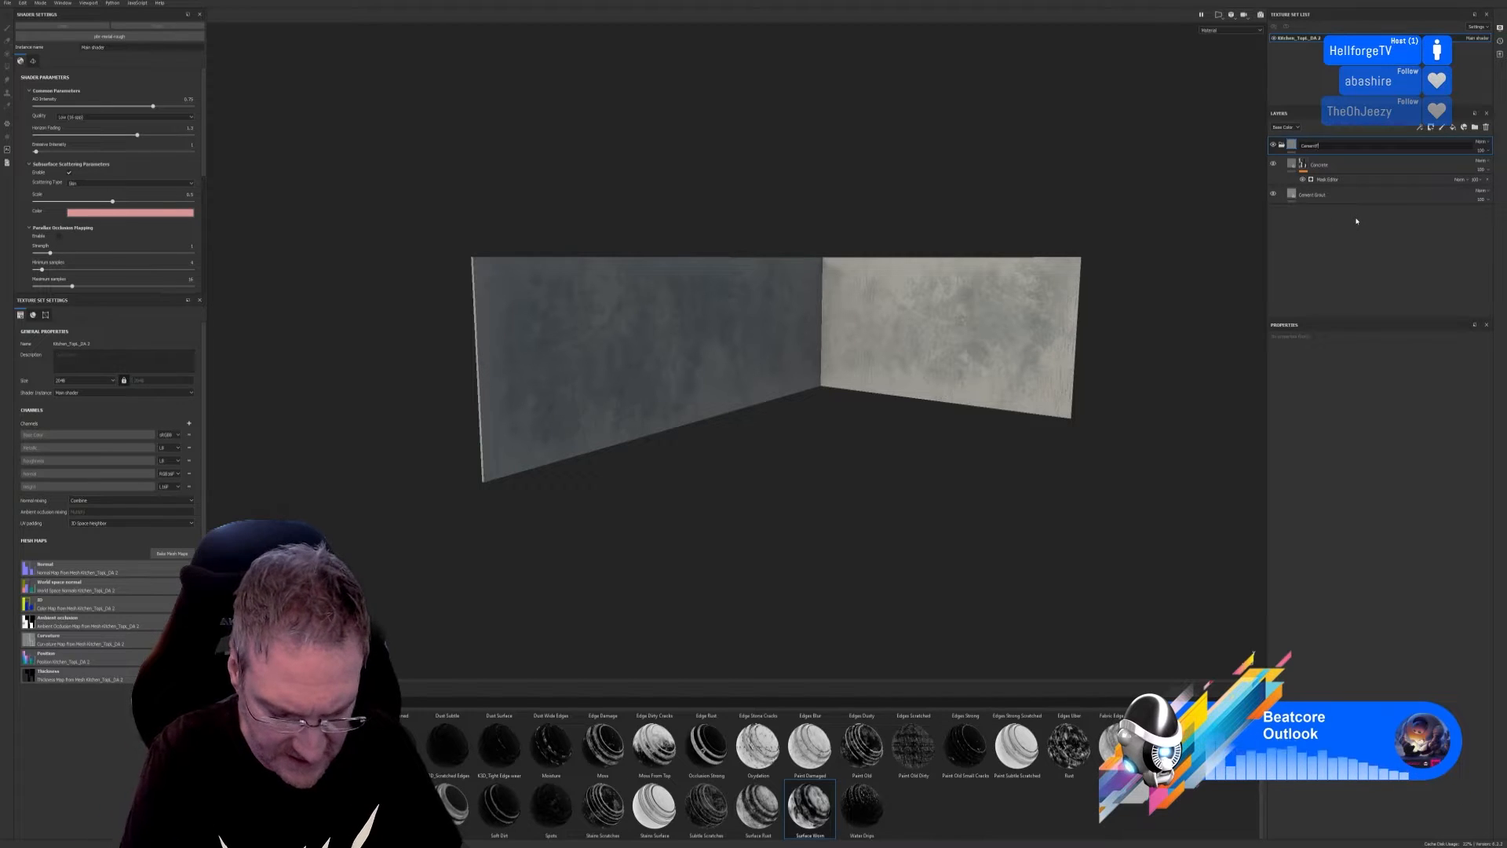
{"action": "key", "text": "Return"}
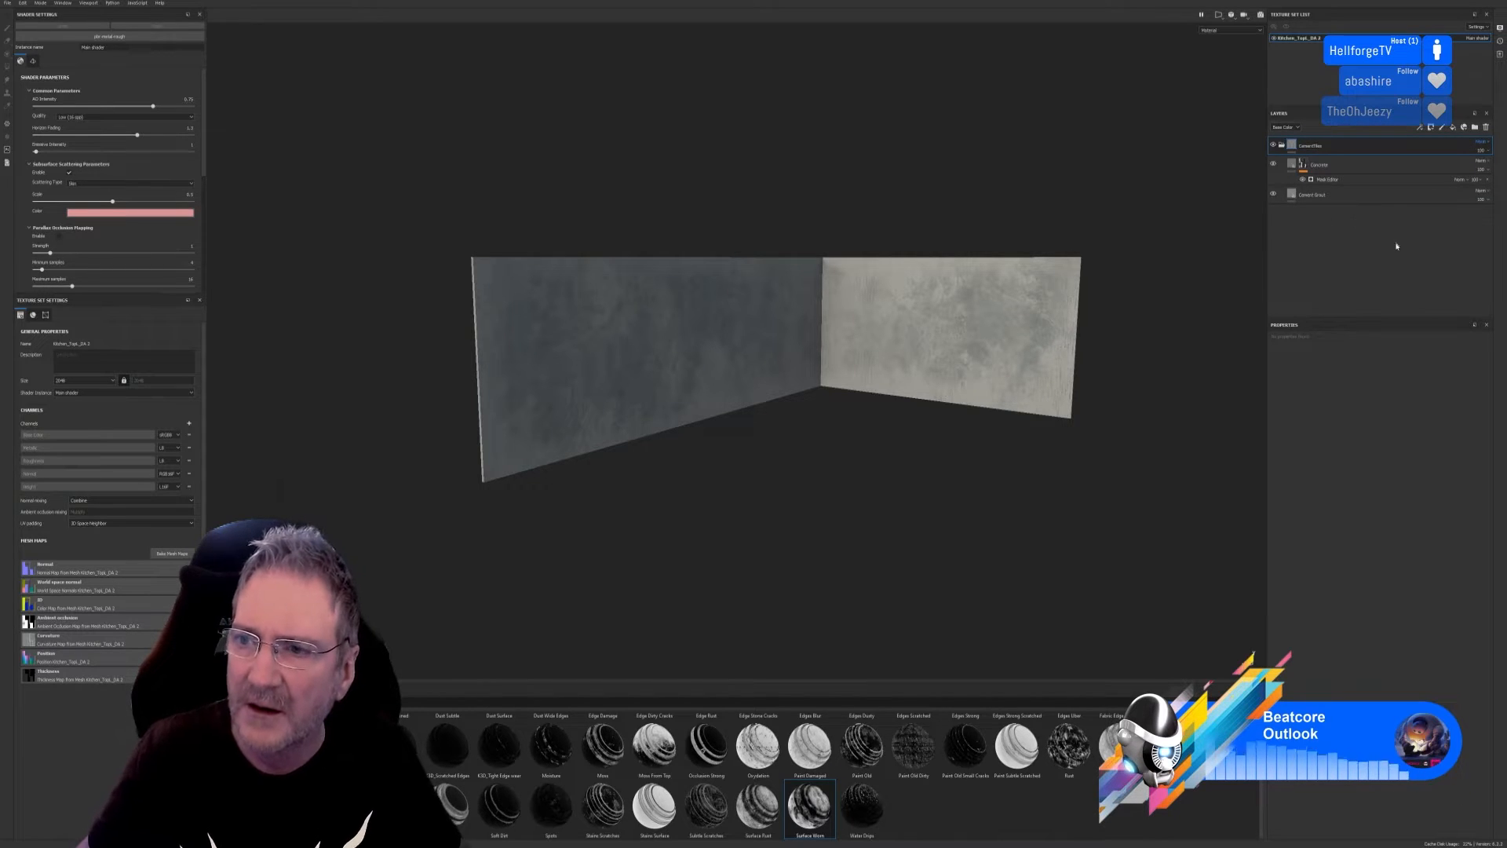
{"action": "left_click", "coordinate": [1282, 146]}
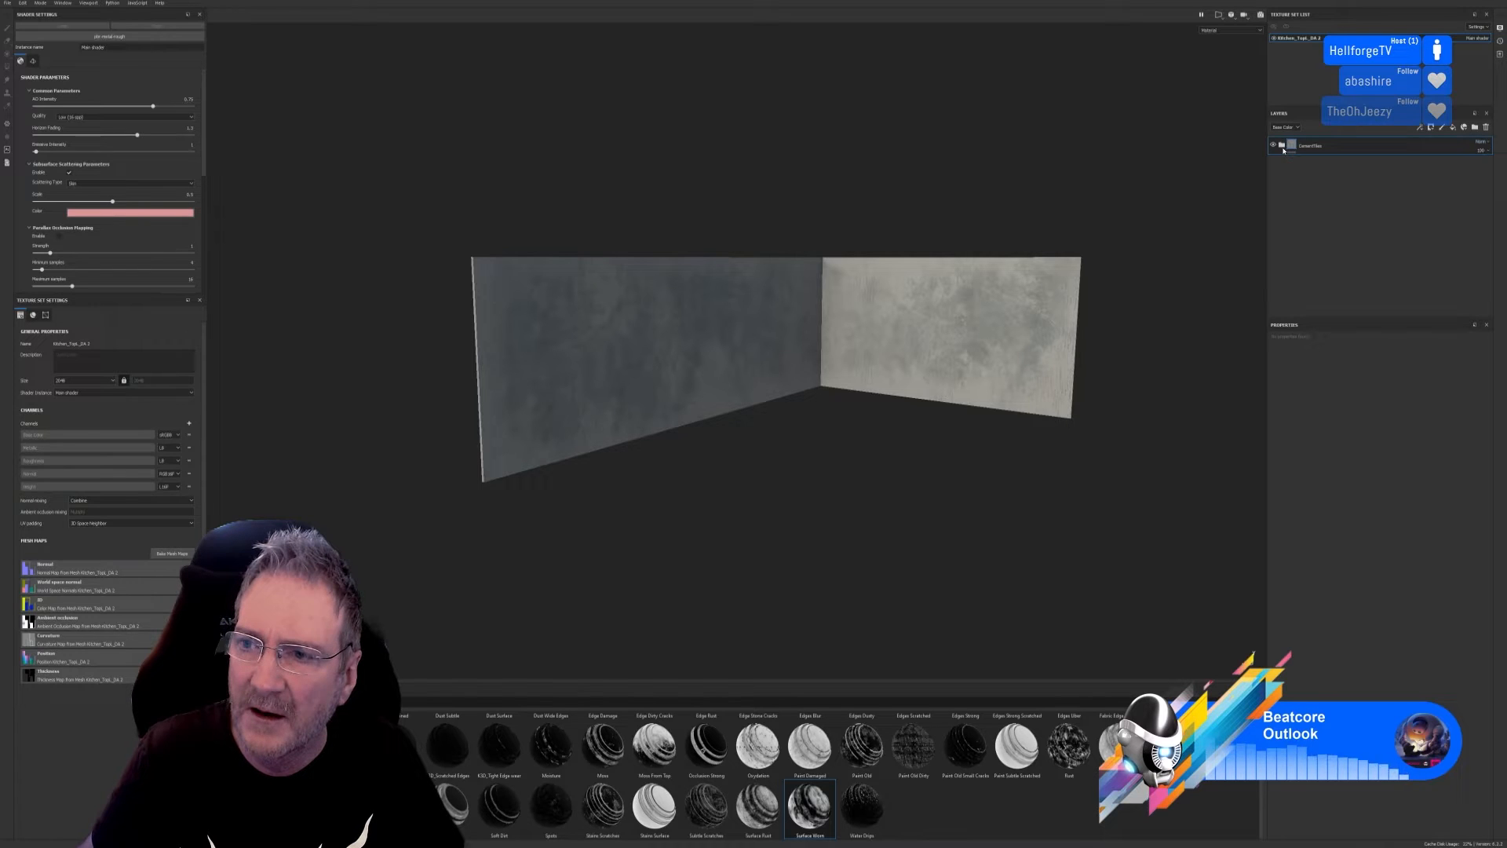
Mask the CementTiles folder by color selection, picking the blue ID color of the wall's back face, and check the mask from all sides.
{"action": "right_click", "coordinate": [1334, 147]}
{"action": "left_click", "coordinate": [1375, 176]}
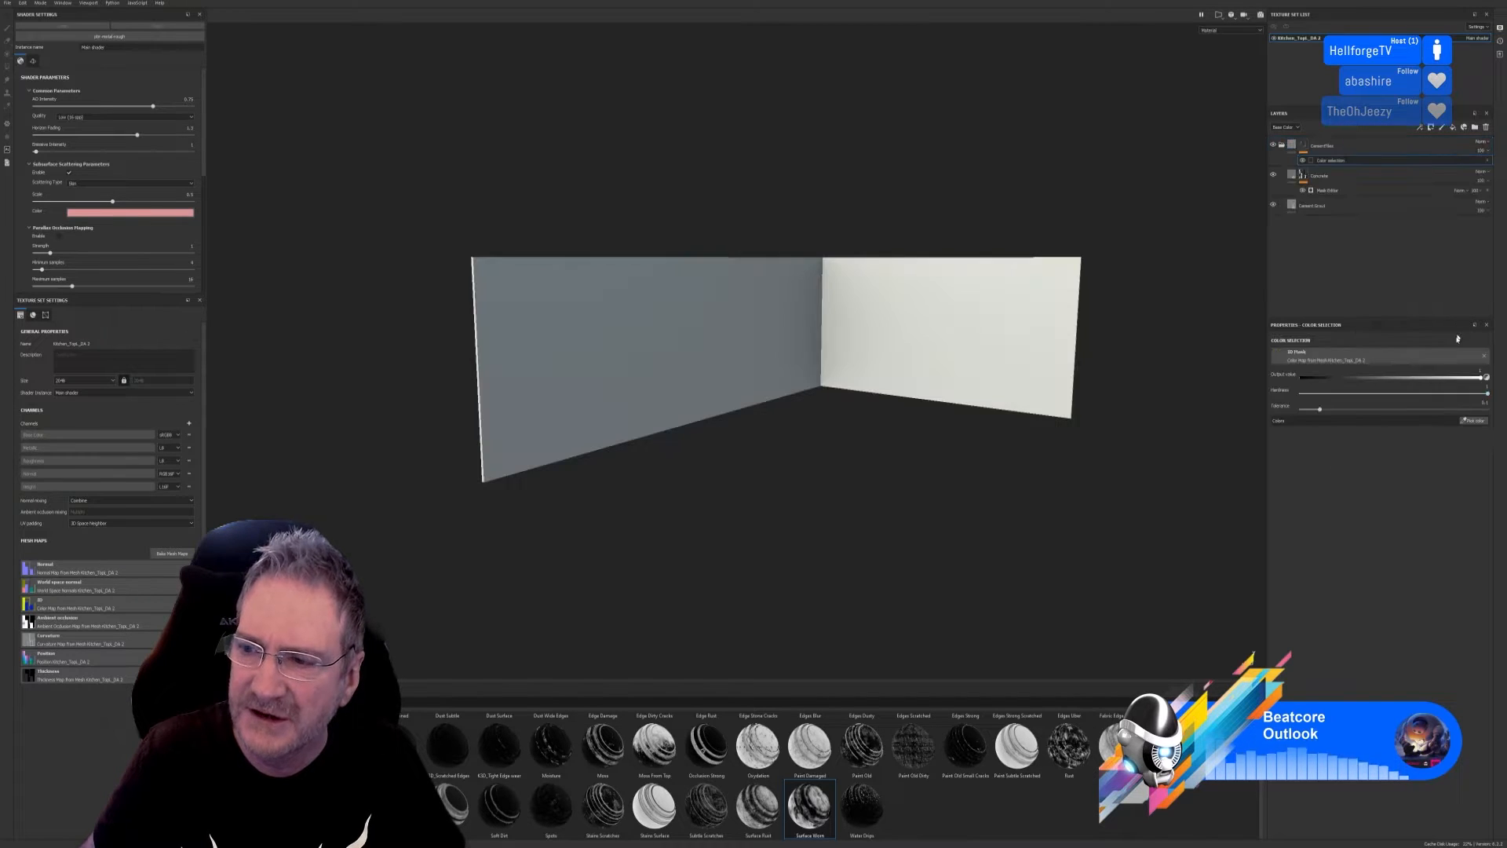
{"action": "key", "text": "Escape"}
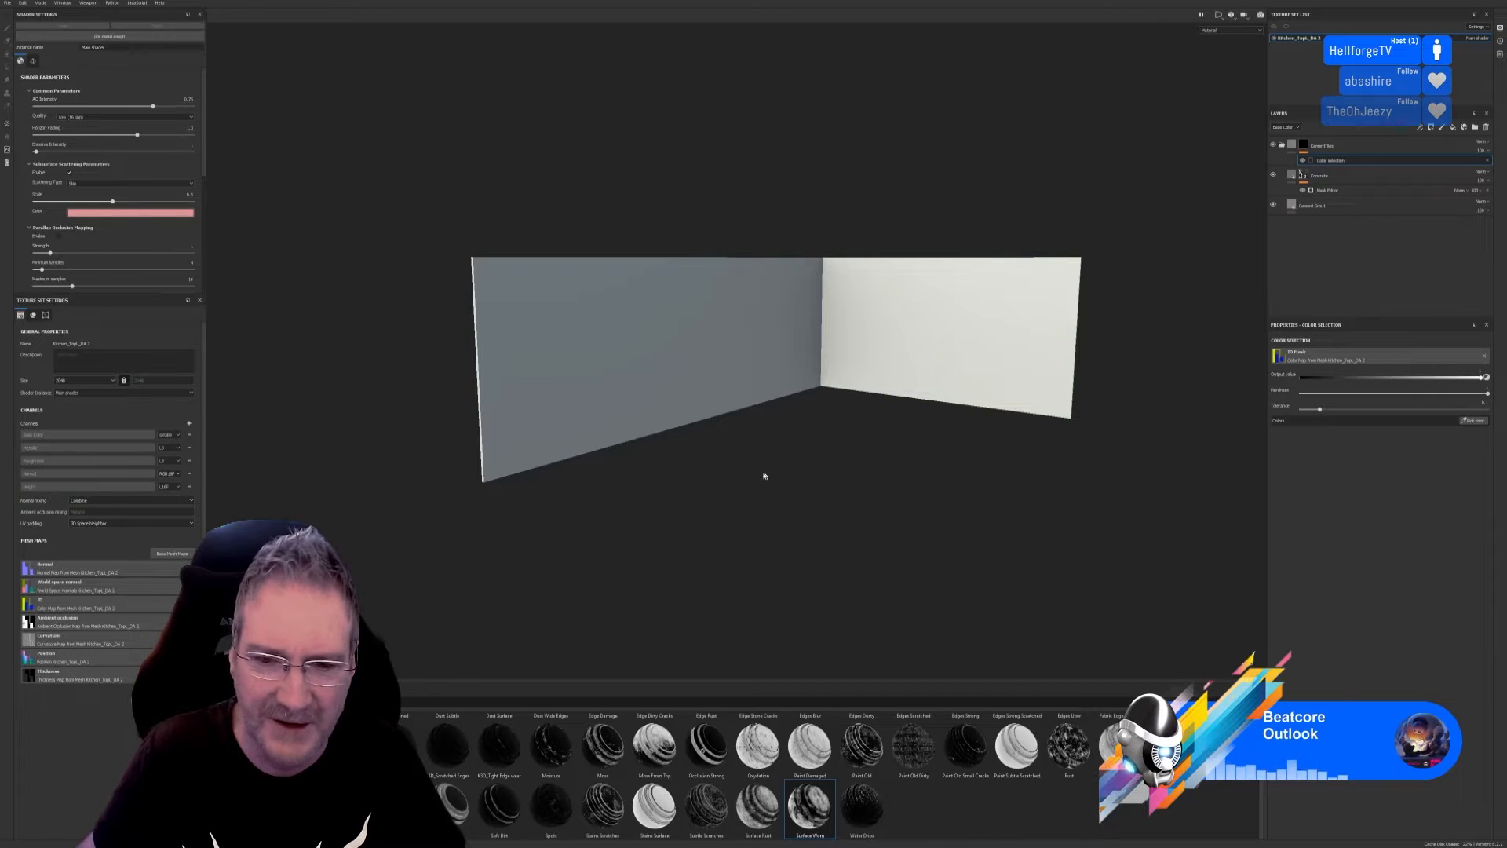
{"action": "left_click_drag", "start_coordinate": [764, 475], "coordinate": [1094, 477], "text": "alt"}
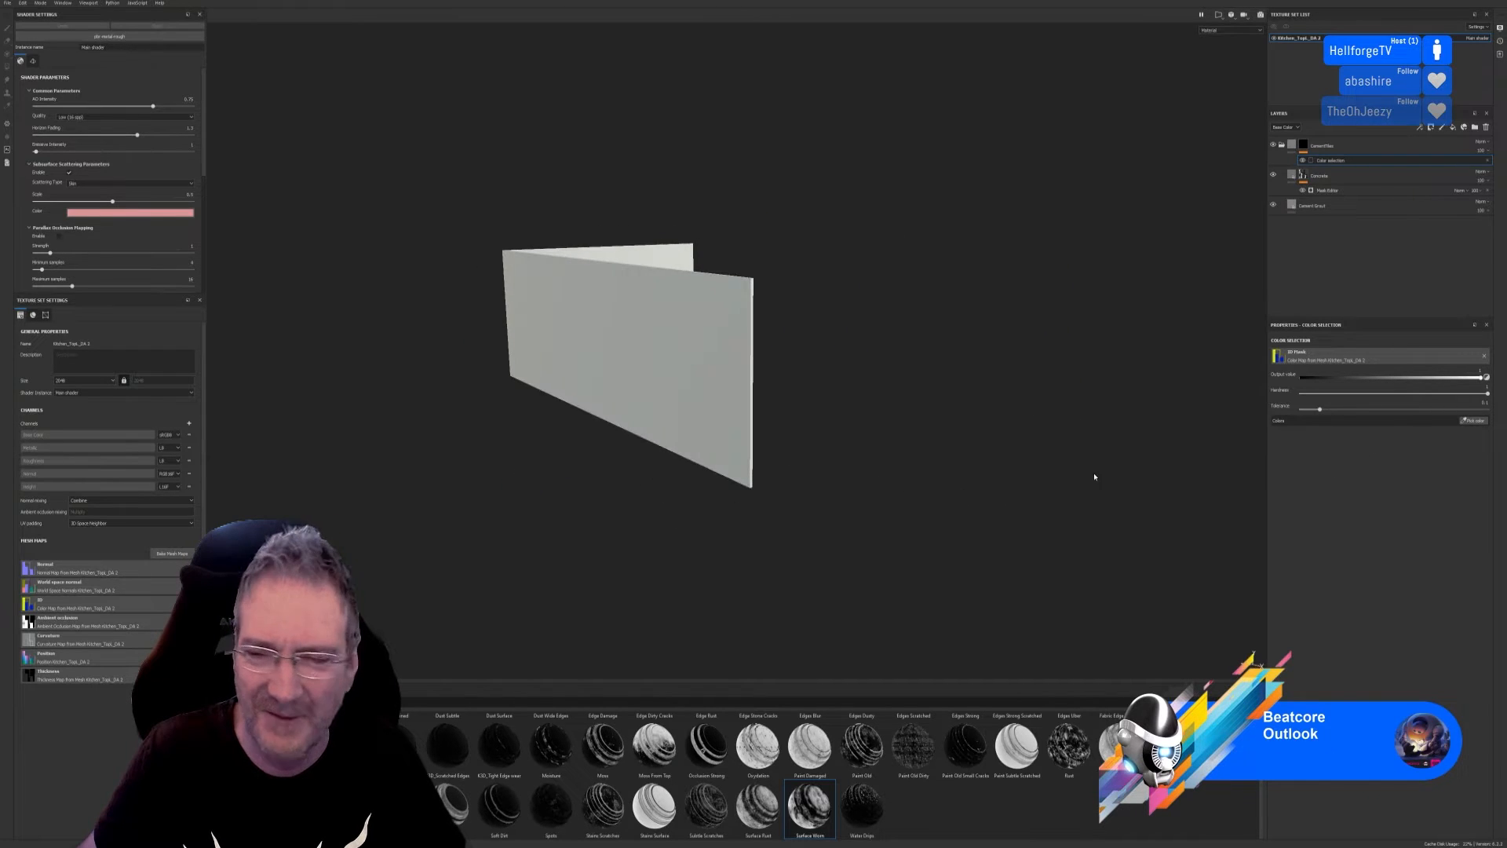
{"action": "left_click", "coordinate": [1468, 424]}
{"action": "left_click", "coordinate": [663, 351]}
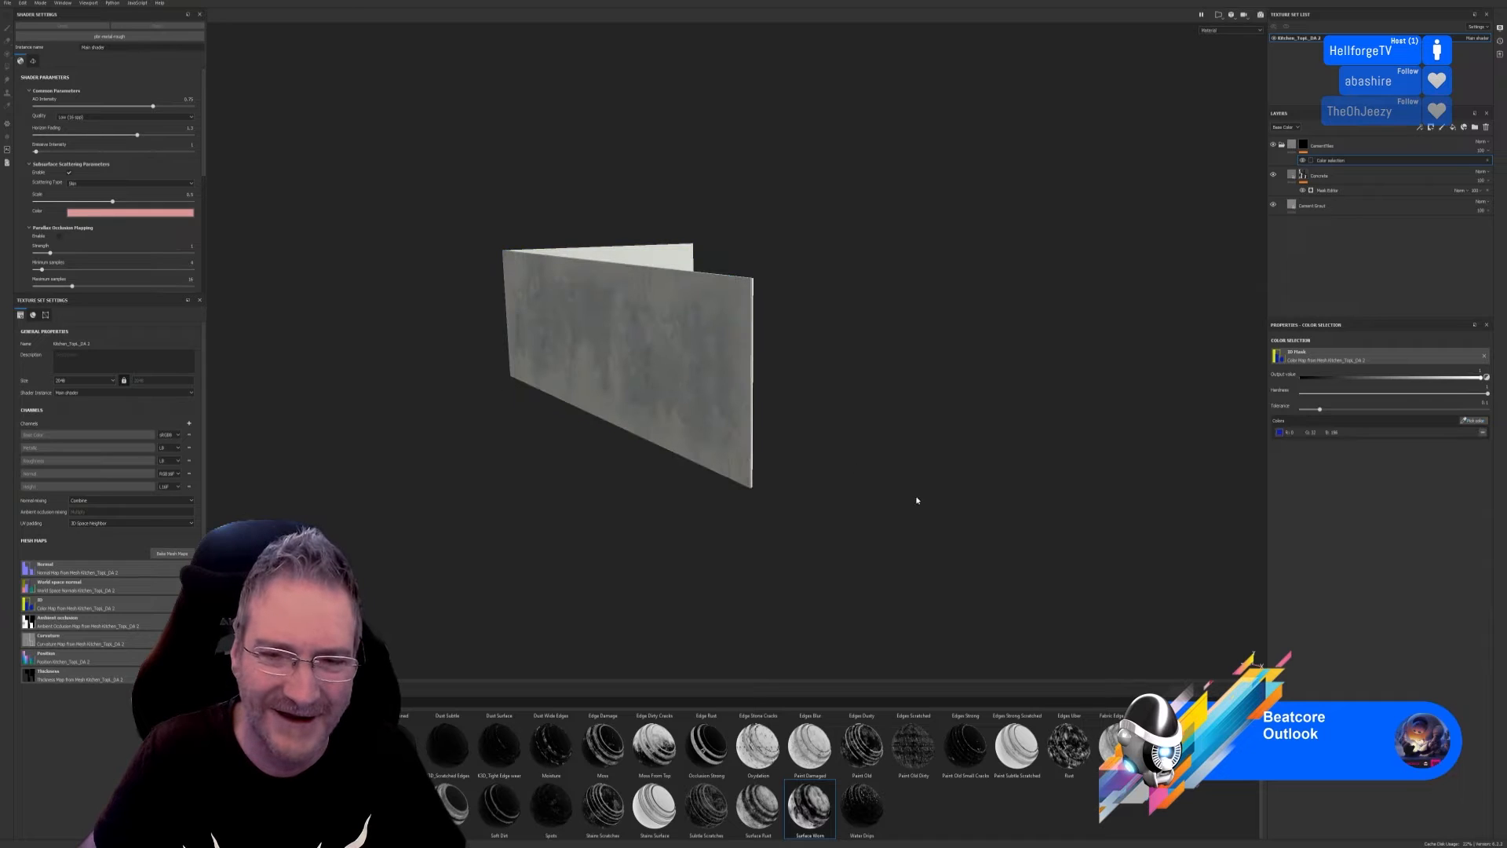
{"action": "left_click_drag", "start_coordinate": [915, 471], "coordinate": [629, 169], "text": "alt"}
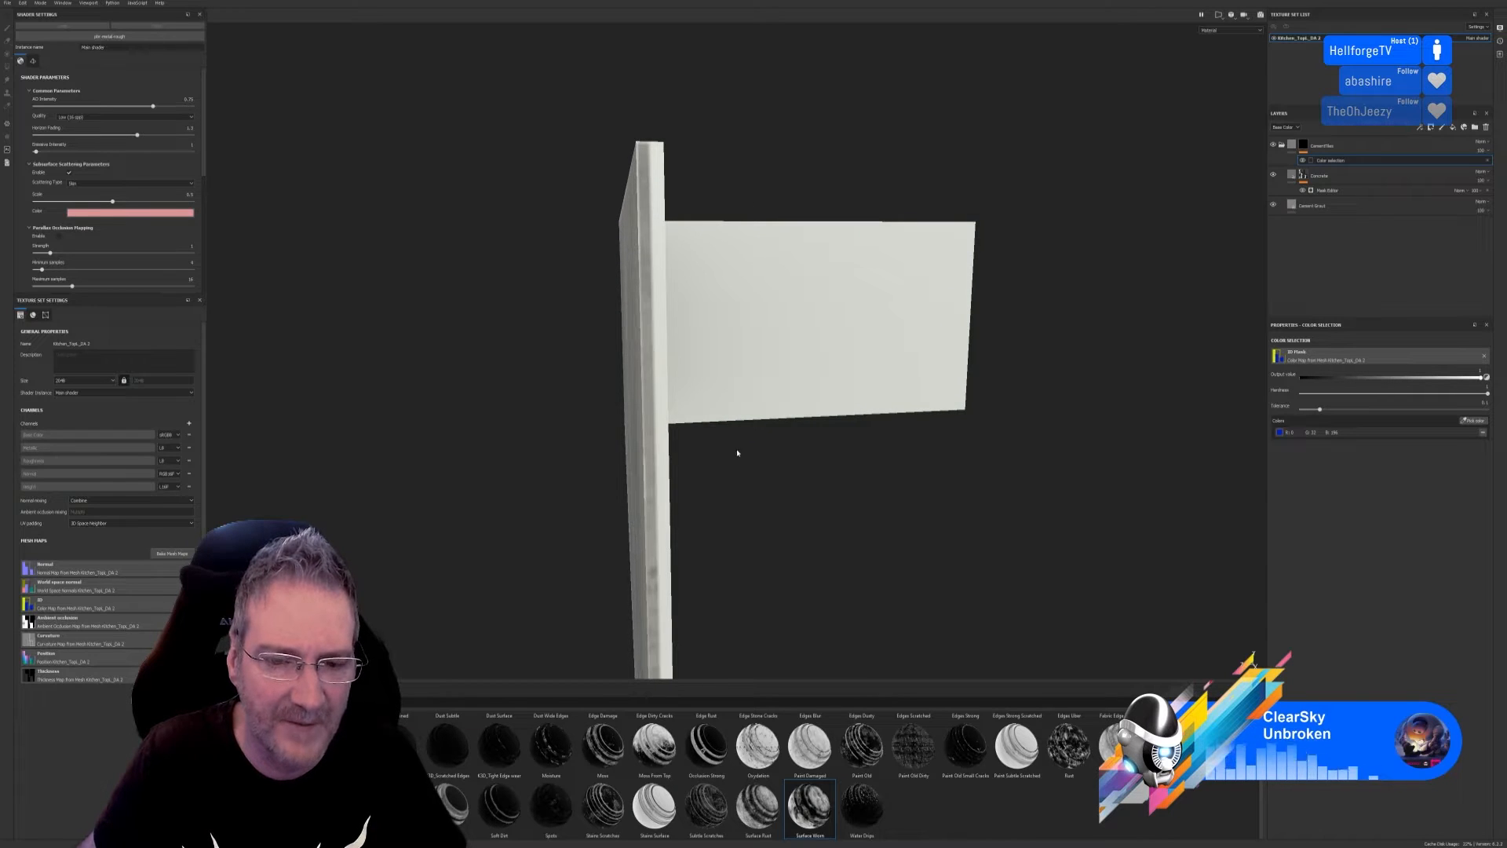
{"action": "scroll", "coordinate": [739, 450], "scroll_direction": "down", "scroll_amount": 4}
{"action": "middle_click_drag", "start_coordinate": [756, 470], "coordinate": [767, 468], "text": "alt"}
{"action": "left_click_drag", "start_coordinate": [767, 468], "coordinate": [621, 453], "text": "alt"}
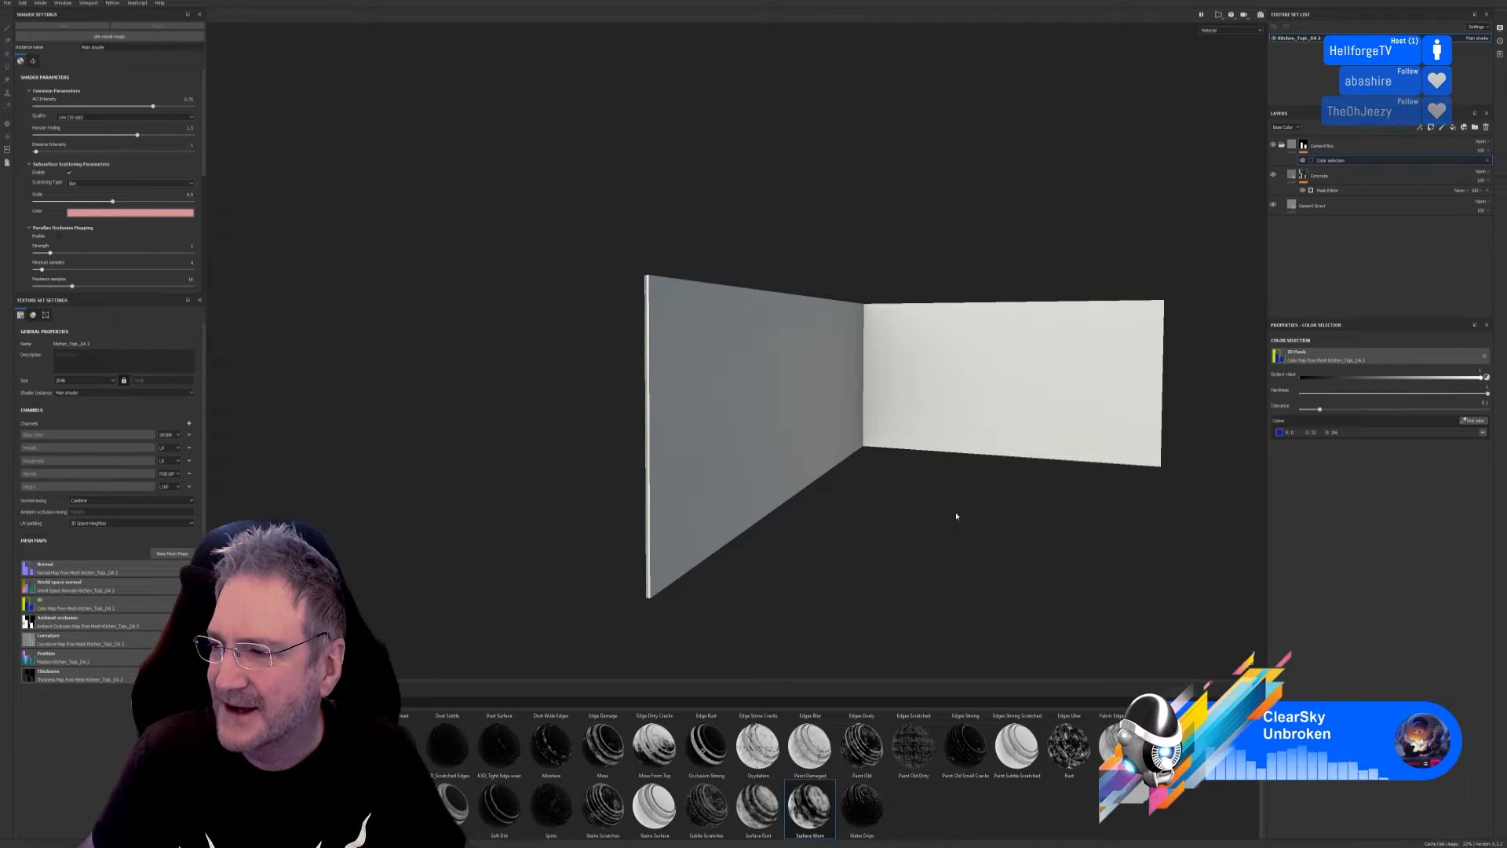
{"action": "left_click_drag", "start_coordinate": [975, 522], "coordinate": [924, 499], "text": "alt"}
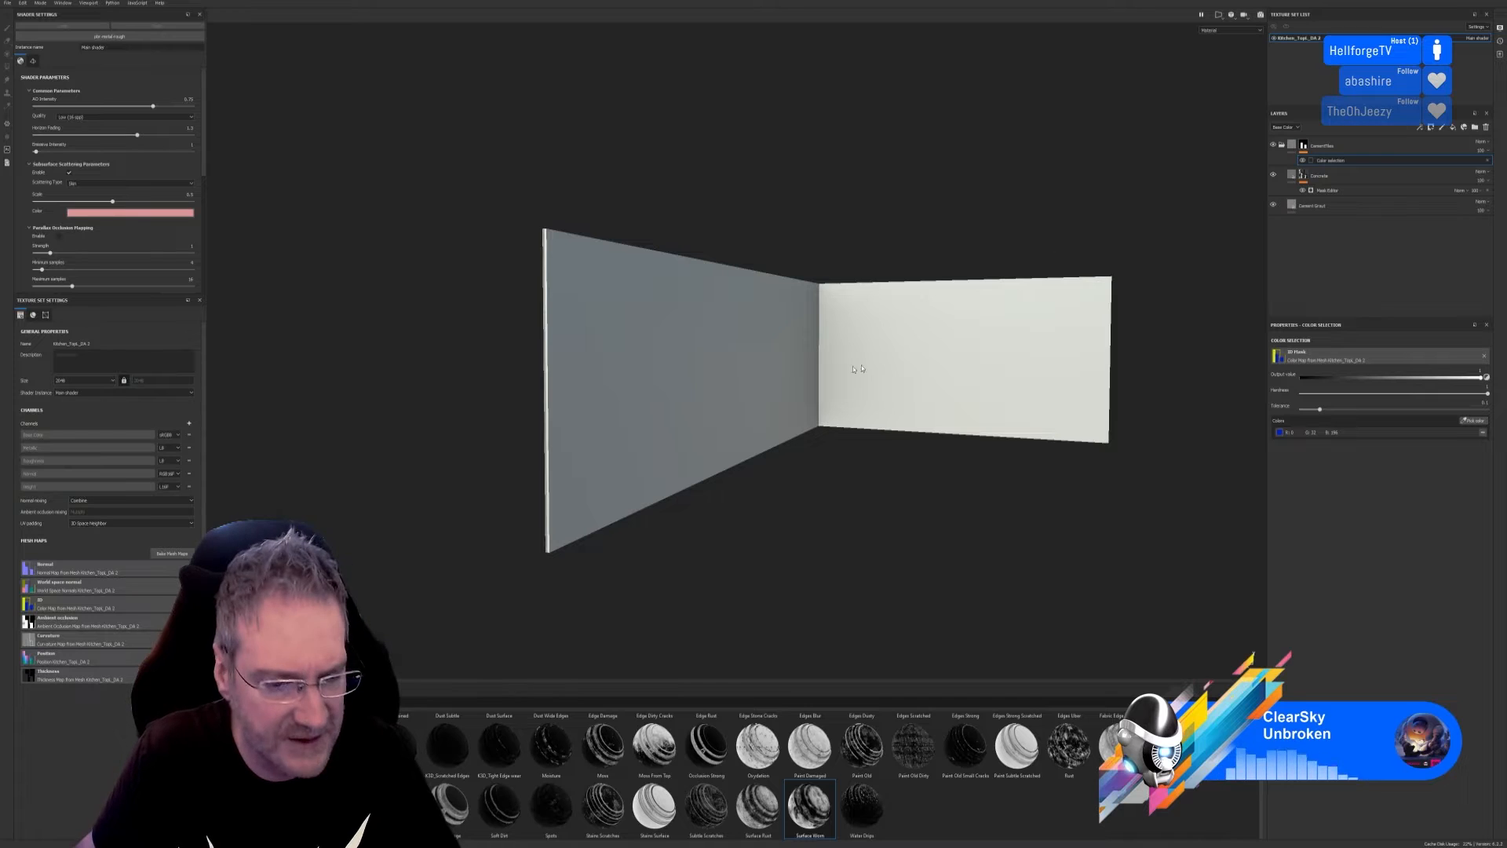
{"action": "key", "text": "super"}
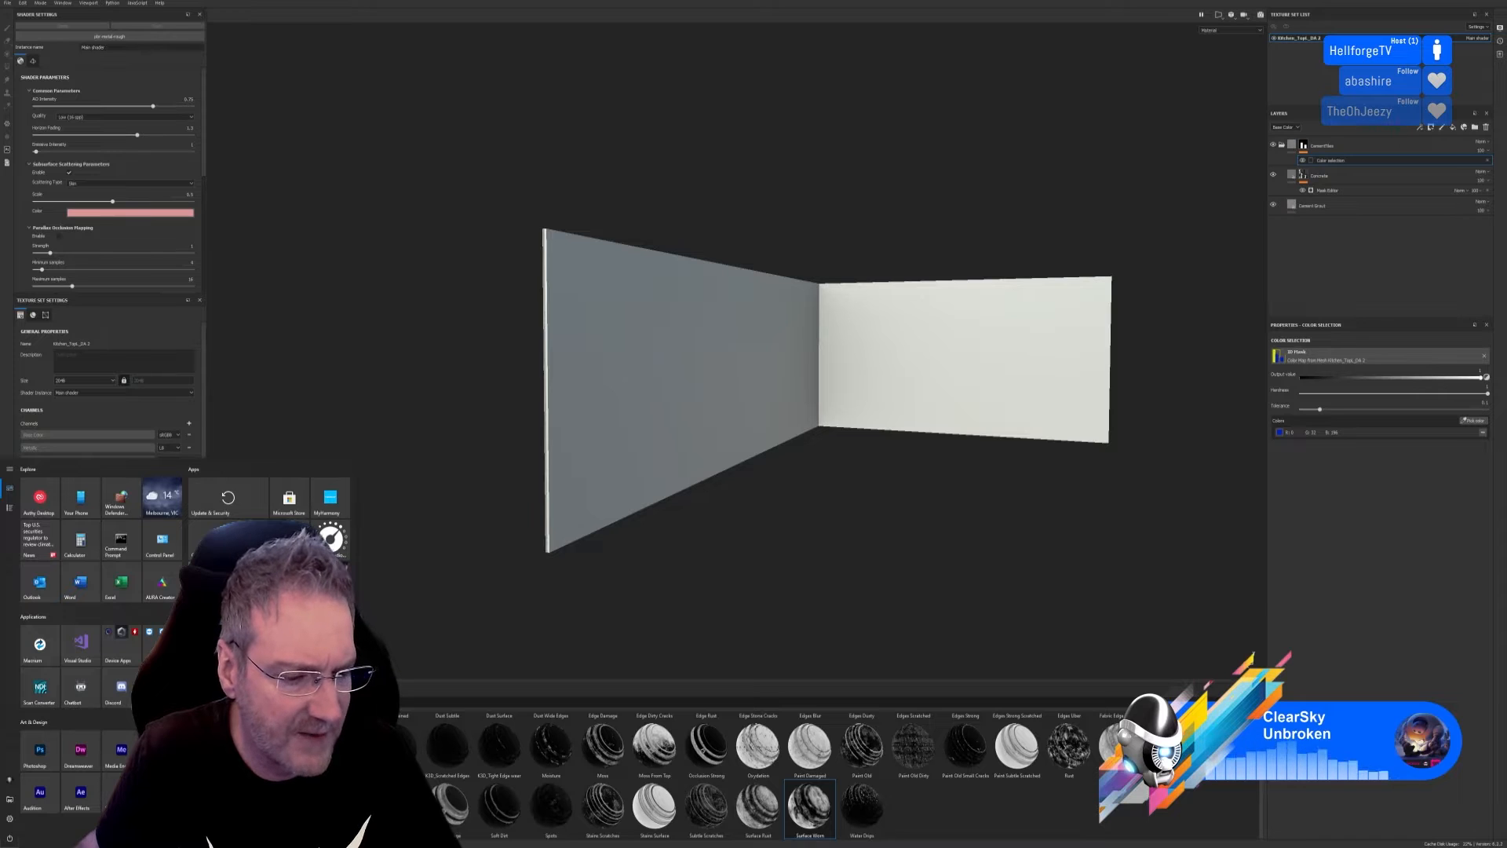
{"action": "key", "text": "super"}
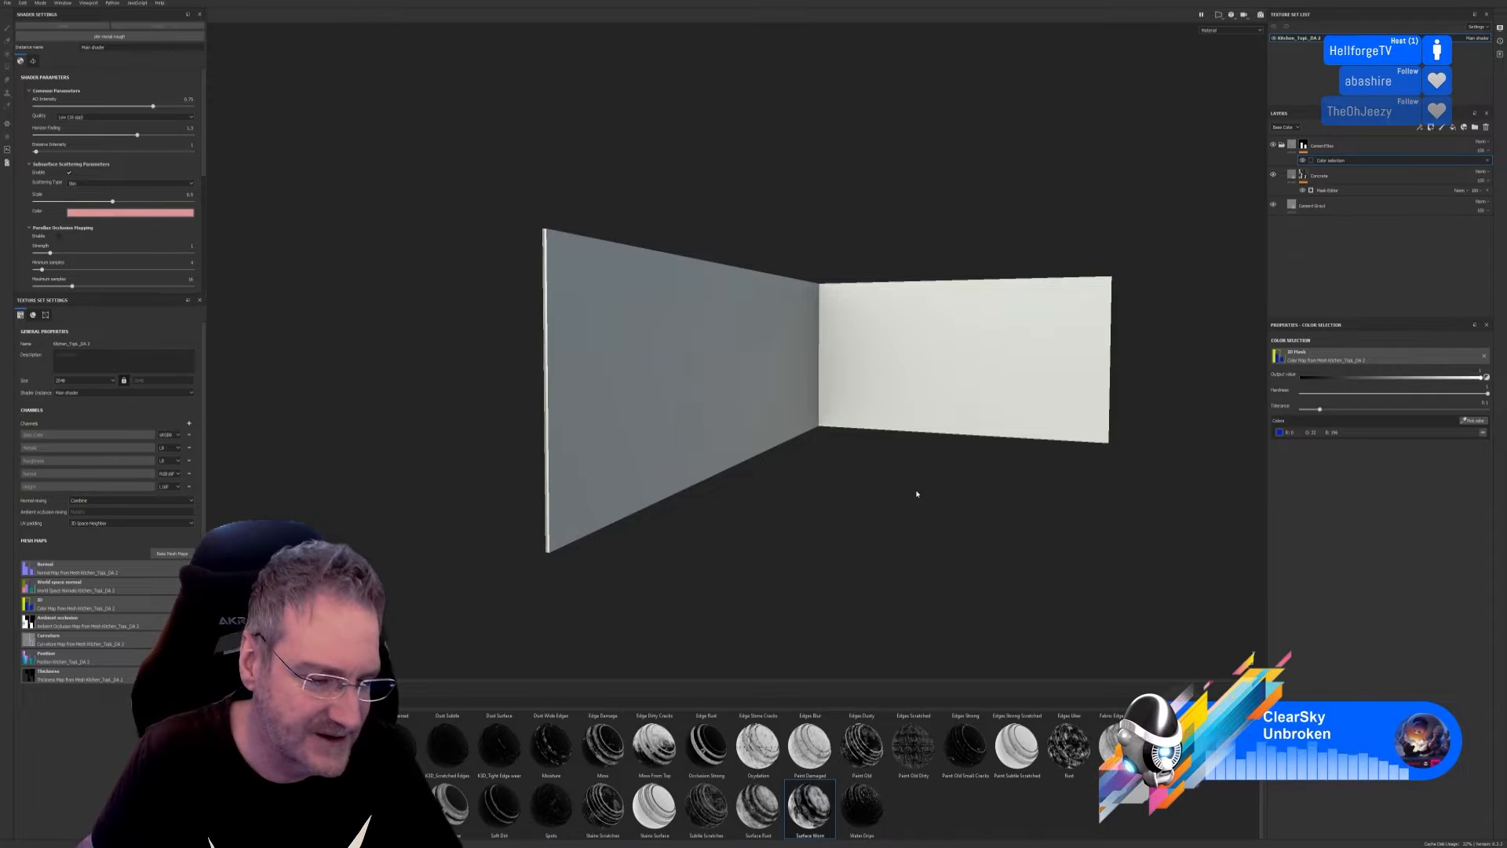
Browse the material library and try Art Deco Corridor Marble Floor as a fill layer above the CementTiles folder.
{"action": "left_click", "coordinate": [236, 785]}
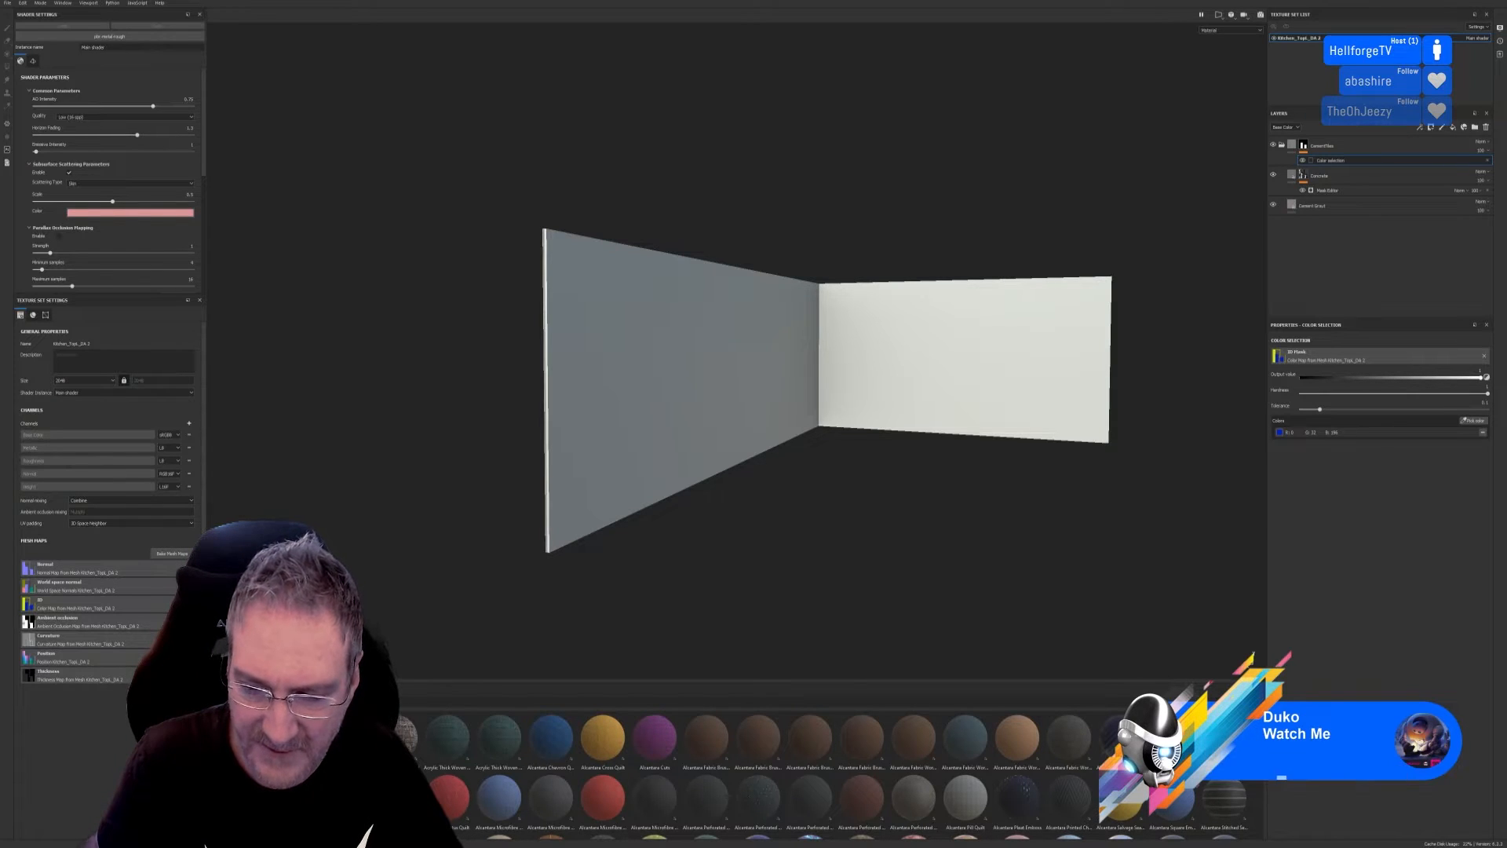
{"action": "scroll", "coordinate": [824, 769], "scroll_direction": "down", "scroll_amount": 1}
{"action": "scroll", "coordinate": [824, 769], "scroll_direction": "up", "scroll_amount": 1}
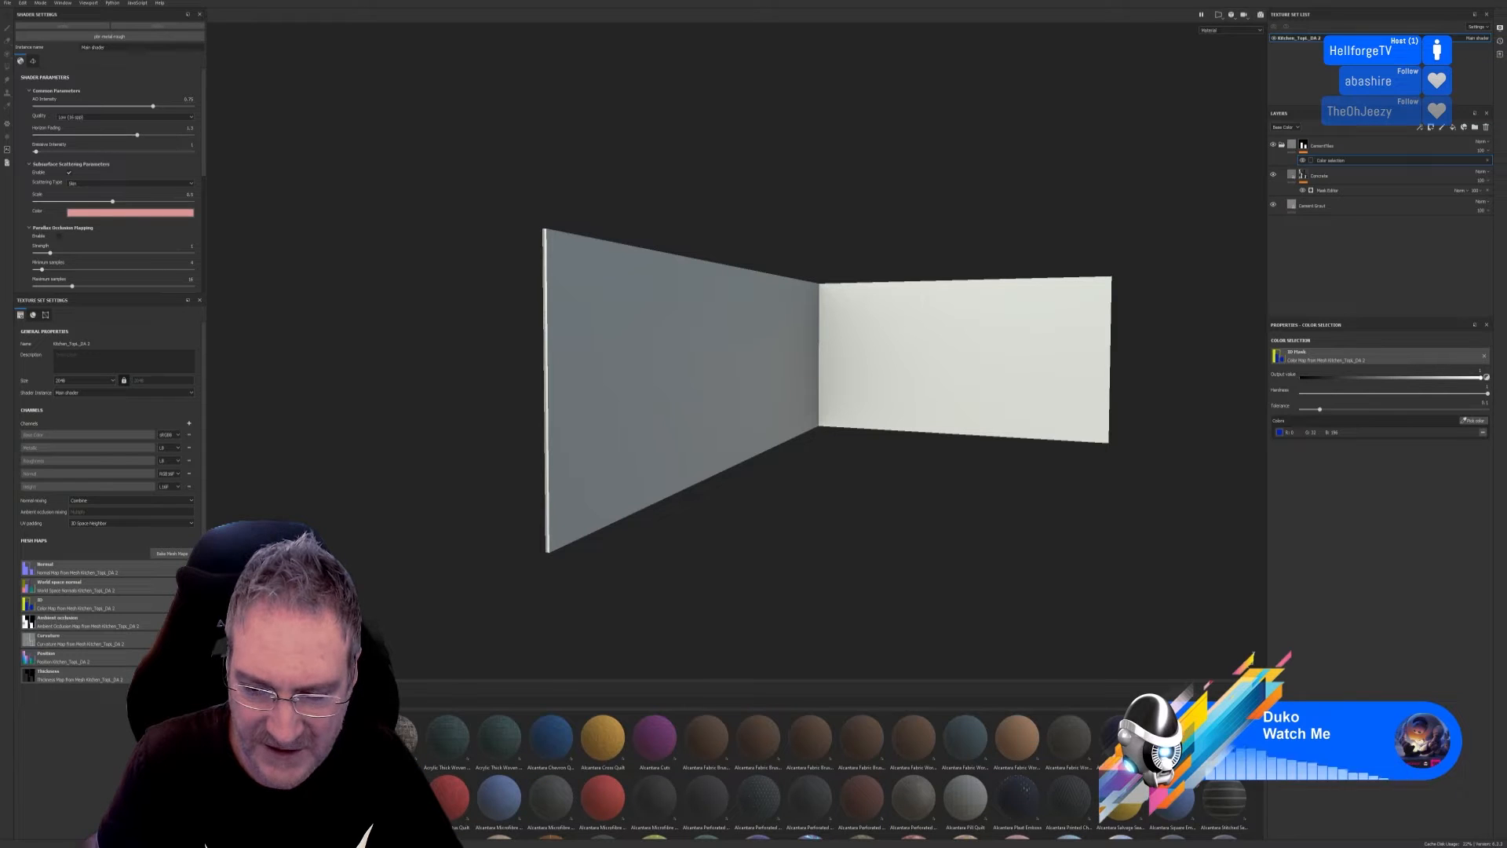
{"action": "scroll", "coordinate": [824, 774], "scroll_direction": "down", "scroll_amount": 2}
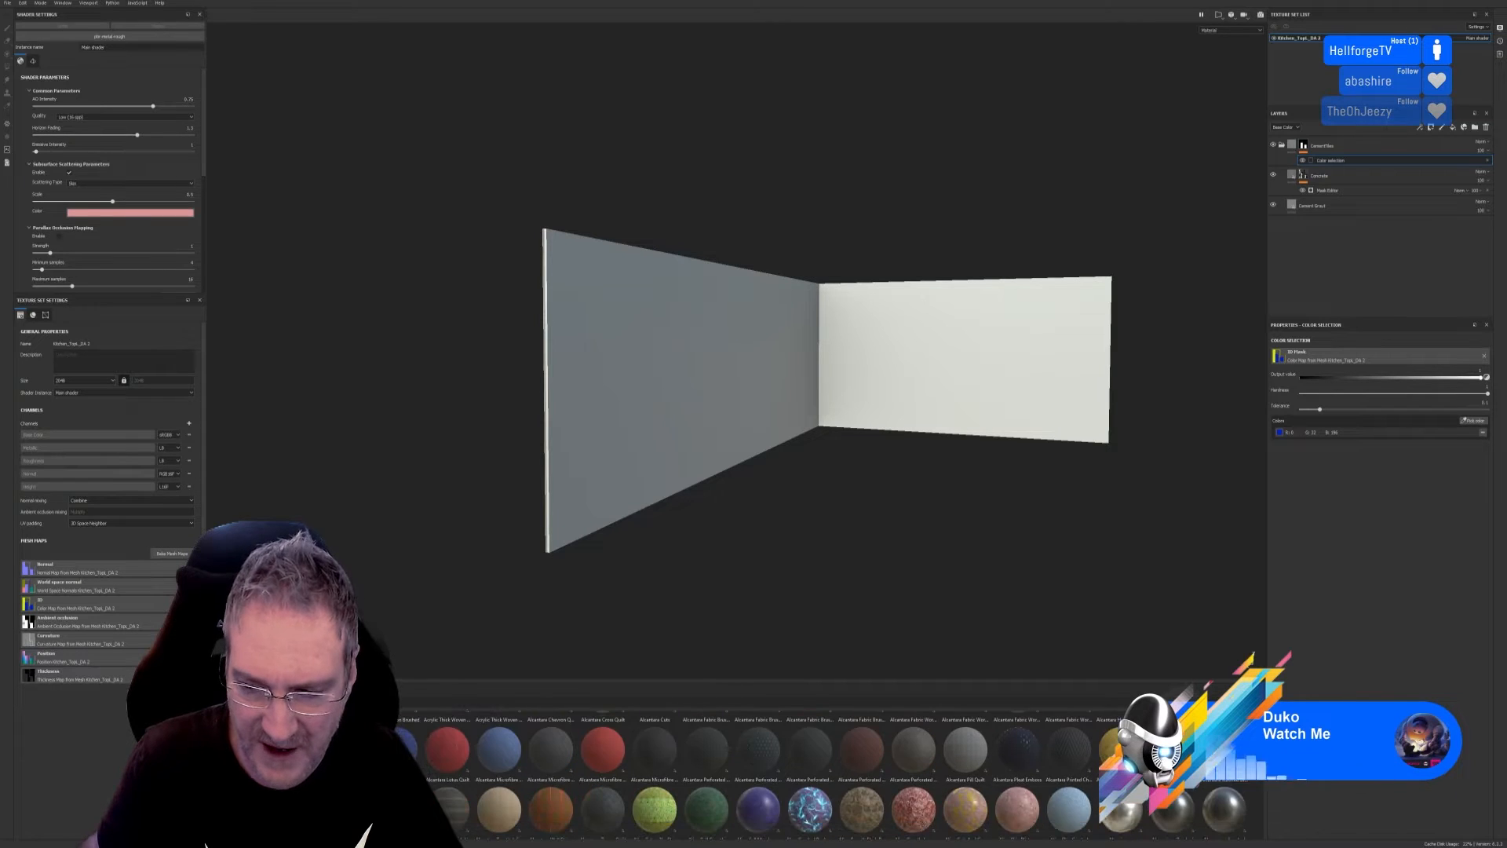
{"action": "scroll", "coordinate": [825, 773], "scroll_direction": "down", "scroll_amount": 2}
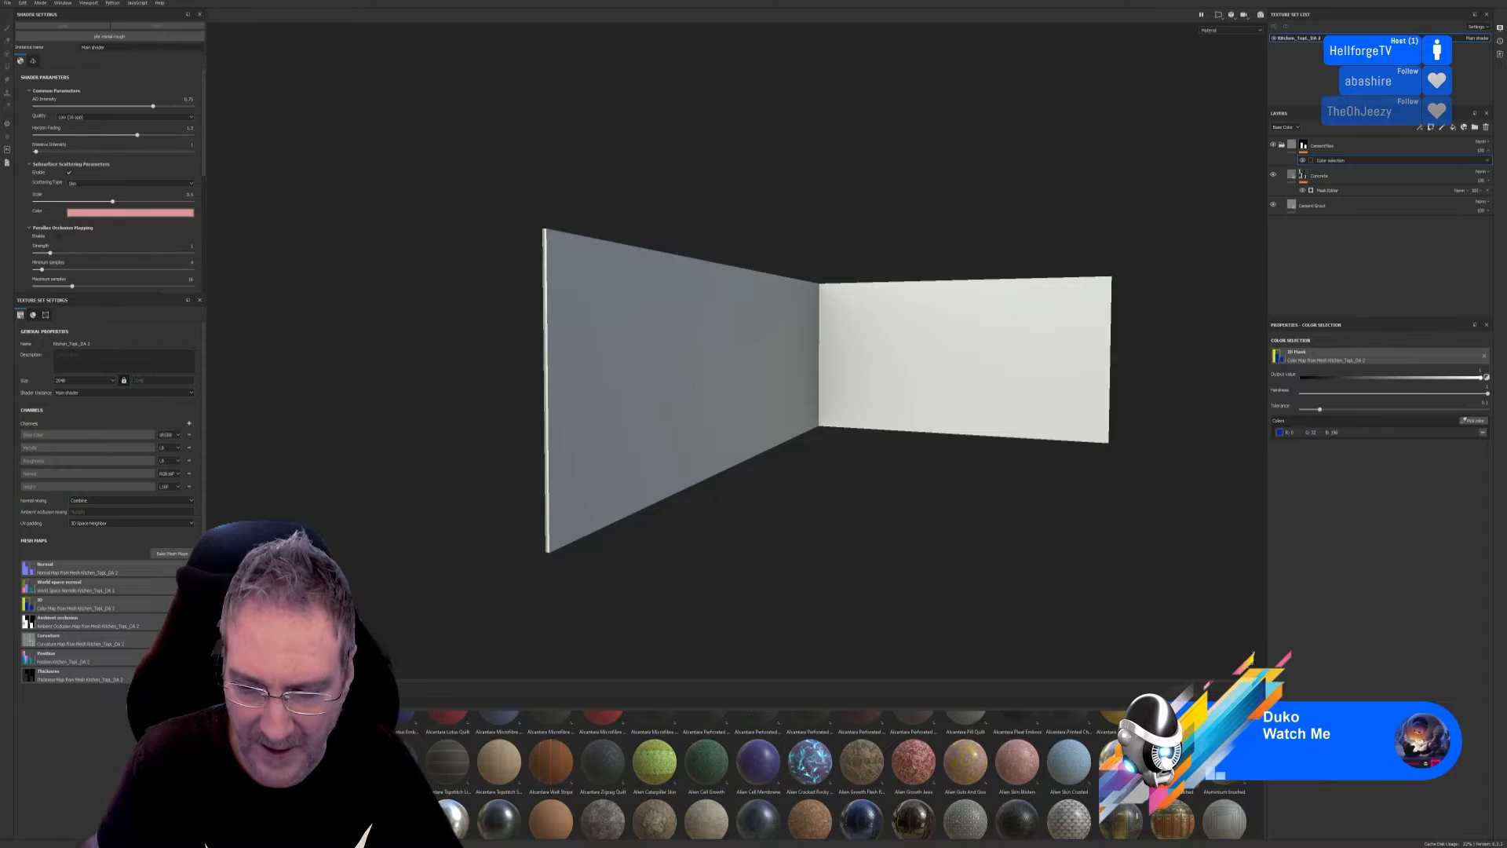
{"action": "scroll", "coordinate": [808, 818], "scroll_direction": "down", "scroll_amount": 2}
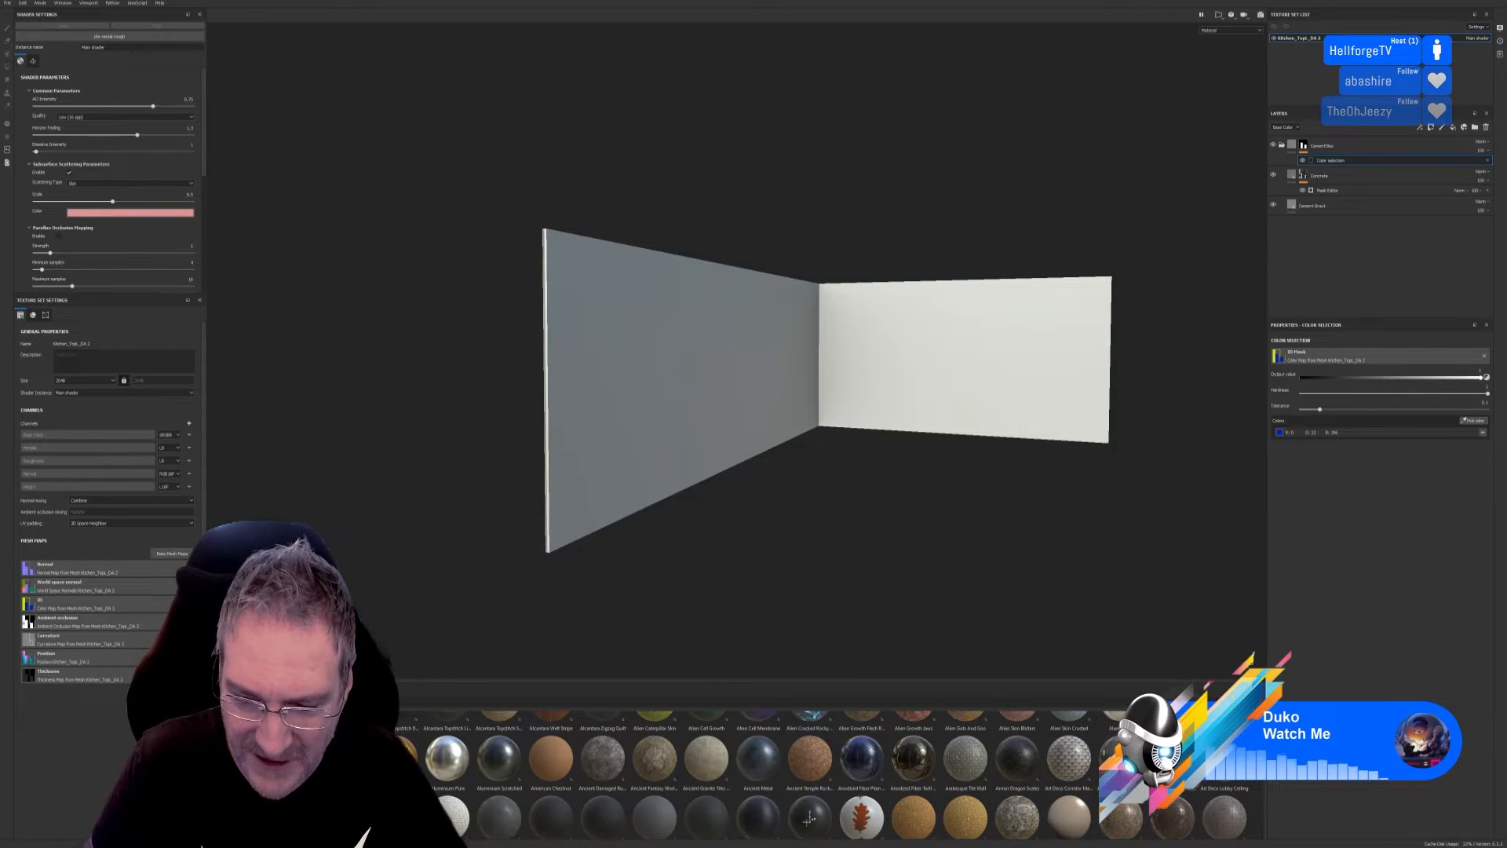
{"action": "mouse_move", "coordinate": [1062, 757]}
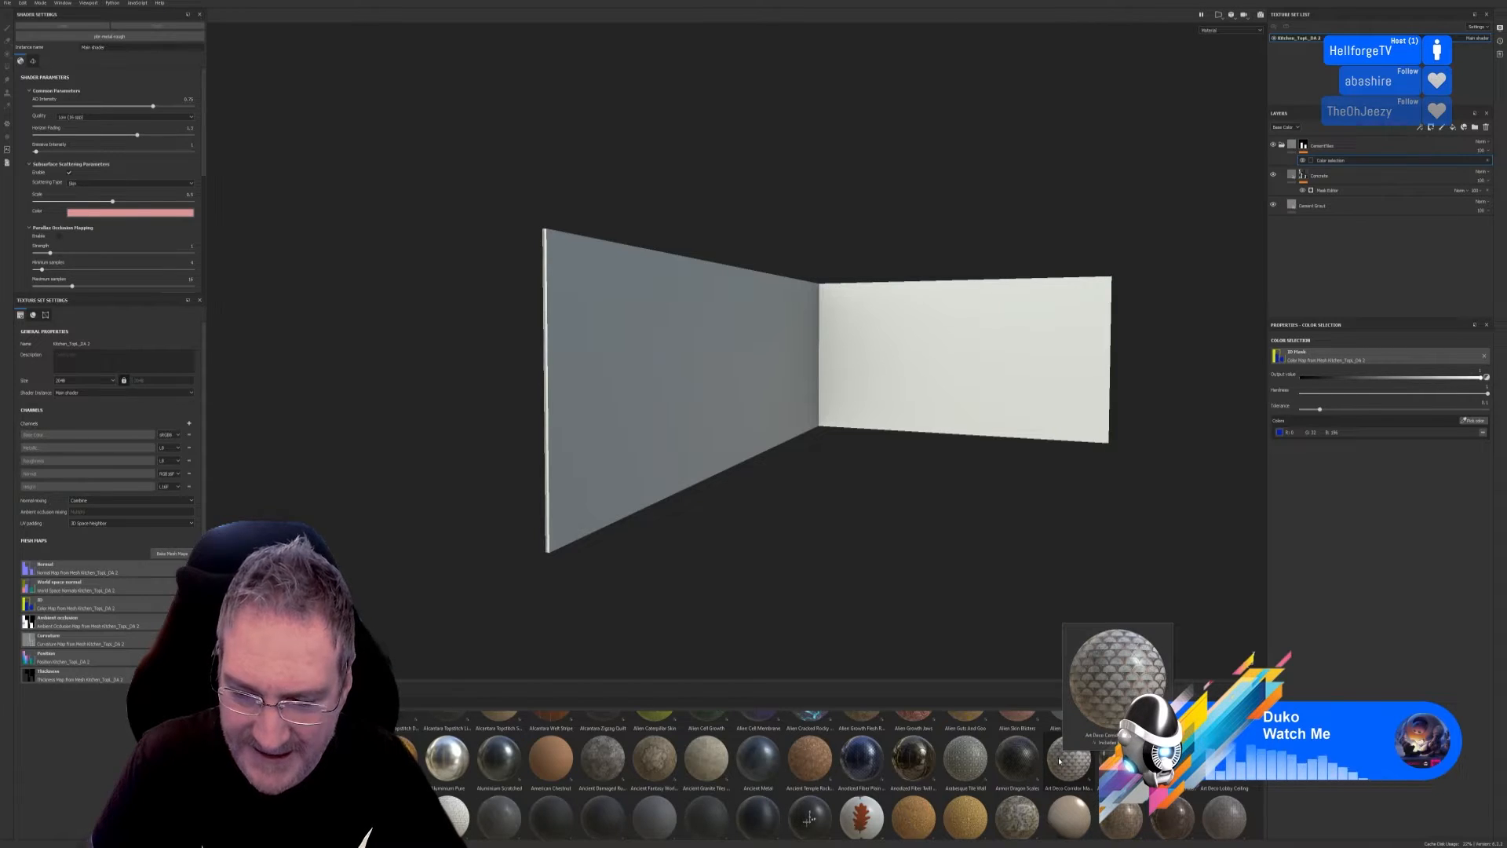
{"action": "left_click_drag", "start_coordinate": [1063, 767], "coordinate": [681, 403]}
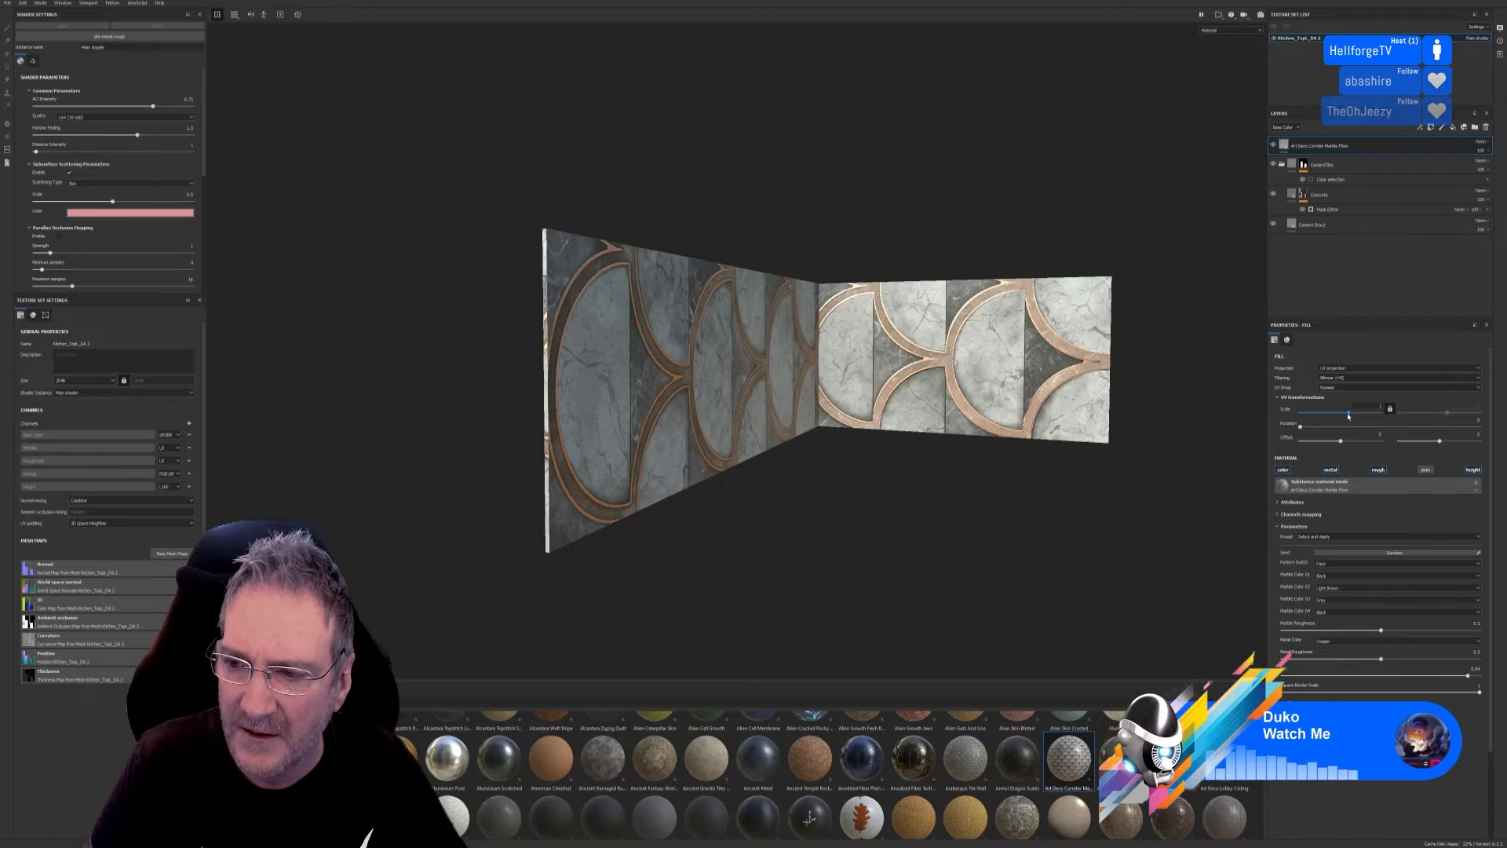
Test the marble floor pattern with denser tiling and a 90-degree rotation, and delete its layer.
{"action": "left_click_drag", "start_coordinate": [1349, 416], "coordinate": [1355, 415]}
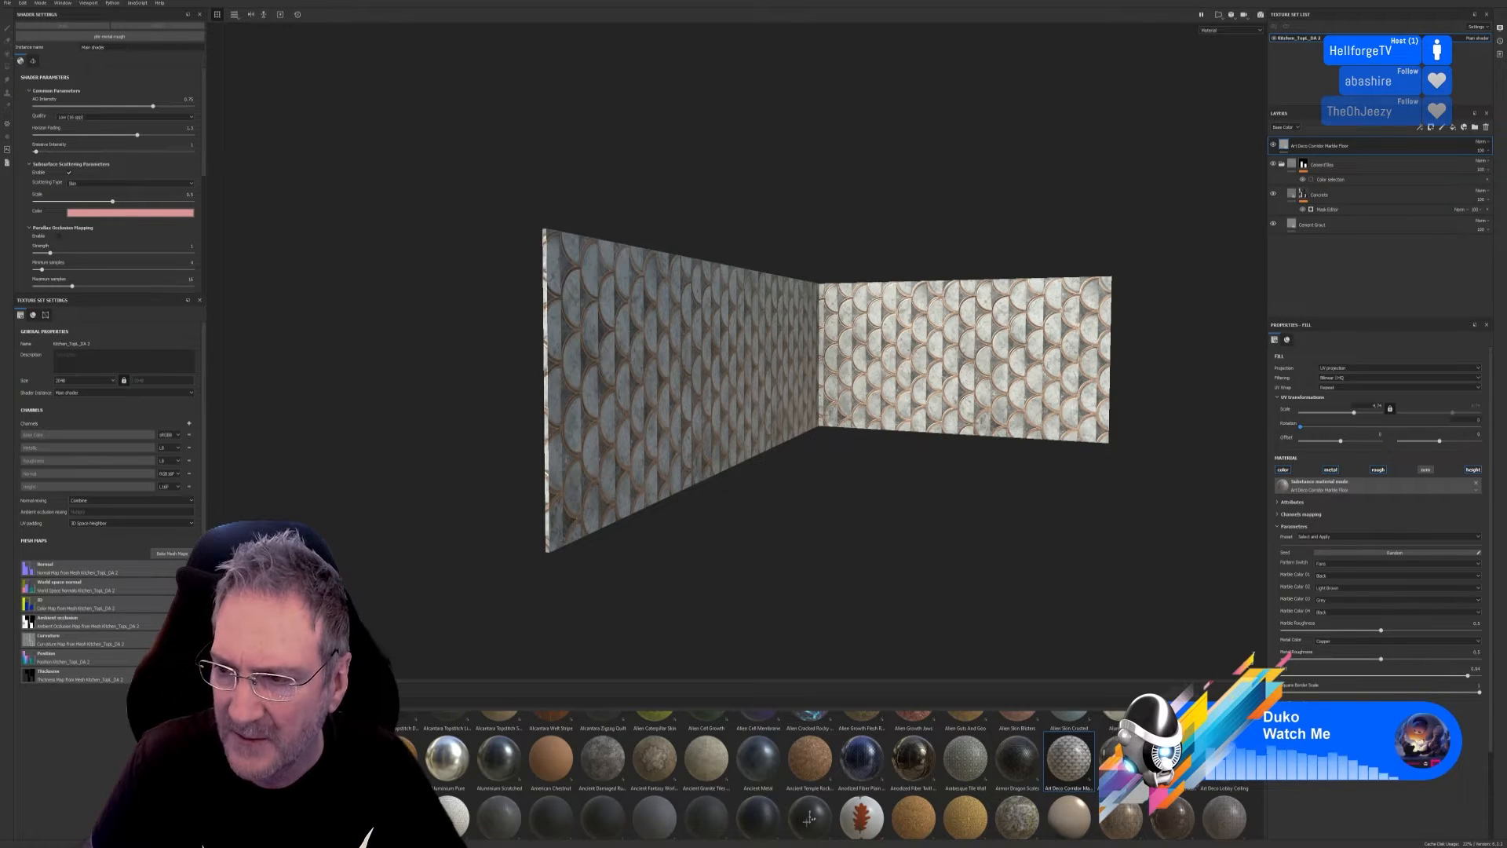
{"action": "left_click_drag", "start_coordinate": [1301, 426], "coordinate": [1492, 424]}
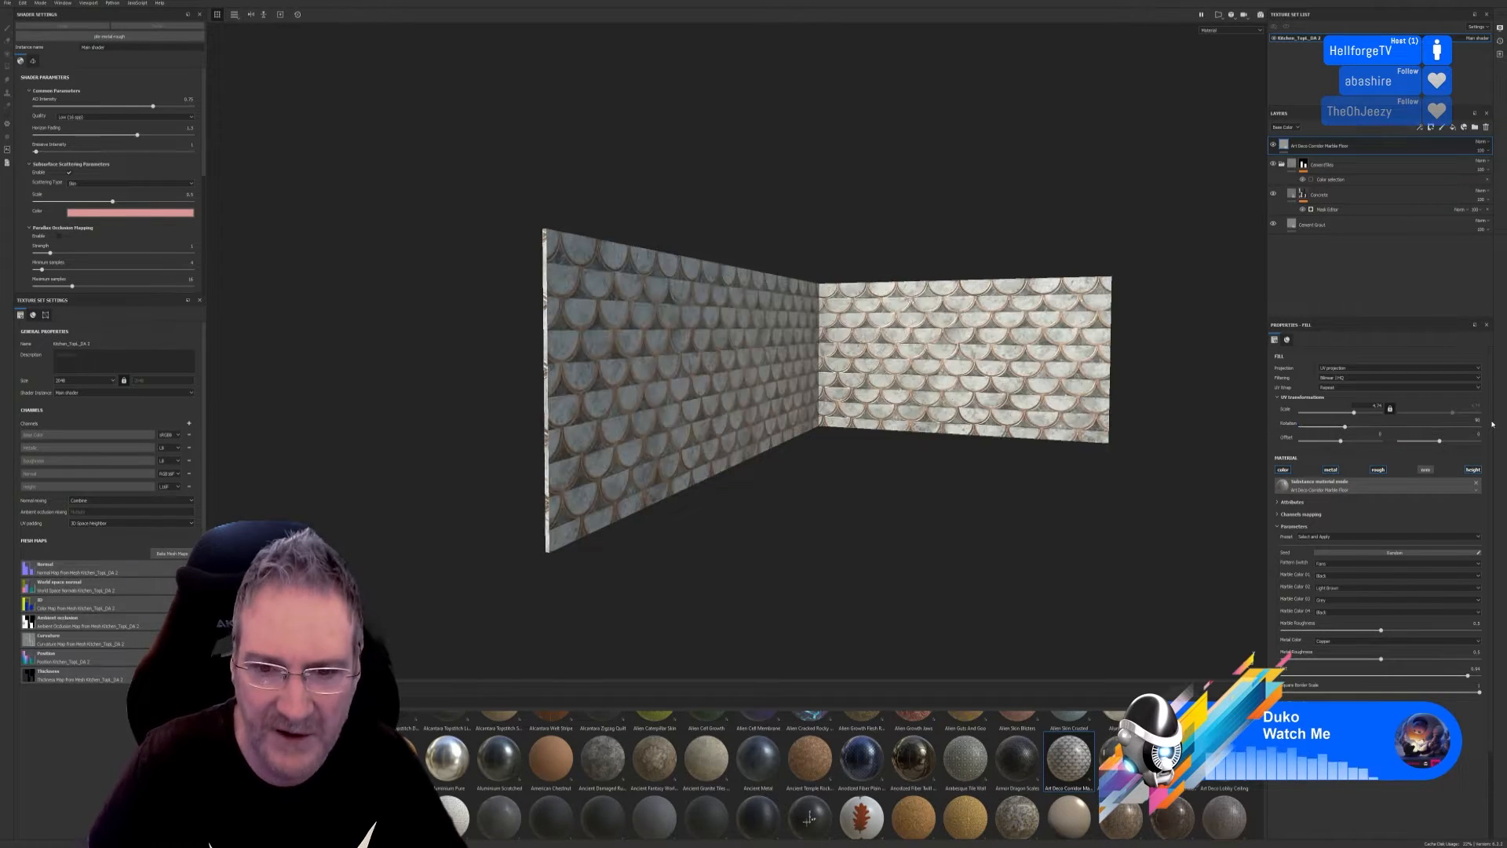
{"action": "mouse_move", "coordinate": [856, 443]}
{"action": "left_mouse_down", "text": "alt"}
{"action": "mouse_move", "coordinate": [862, 454]}
{"action": "mouse_move", "coordinate": [601, 380]}
{"action": "mouse_move", "coordinate": [667, 355]}
{"action": "mouse_move", "coordinate": [676, 385]}
{"action": "mouse_move", "coordinate": [652, 463]}
{"action": "mouse_move", "coordinate": [707, 440]}
{"action": "mouse_move", "coordinate": [691, 455]}
{"action": "mouse_move", "coordinate": [699, 486]}
{"action": "mouse_move", "coordinate": [842, 463]}
{"action": "left_mouse_up", "text": "alt"}
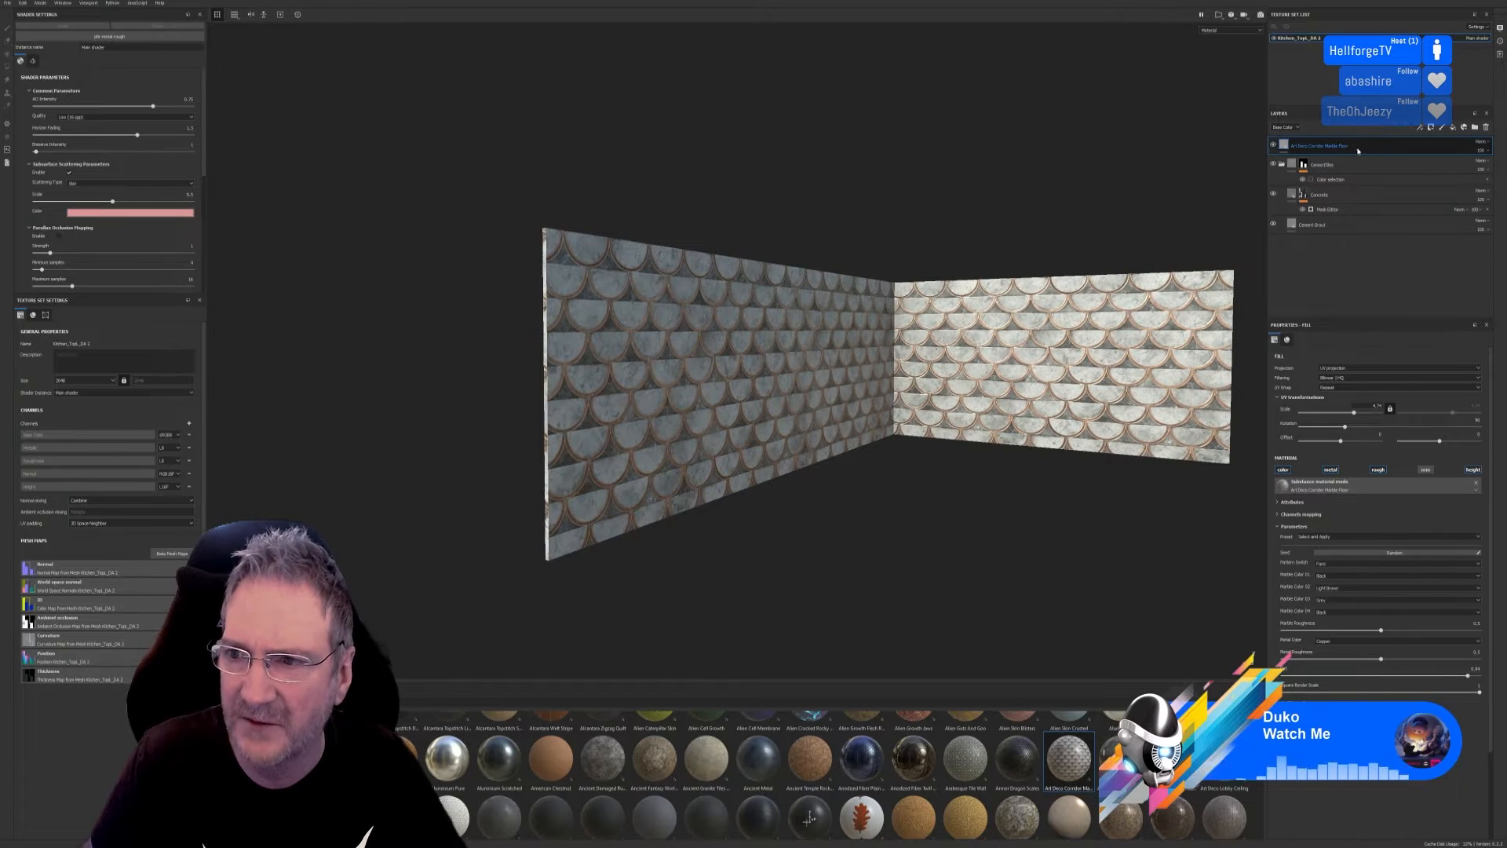
{"action": "key", "text": "Delete"}
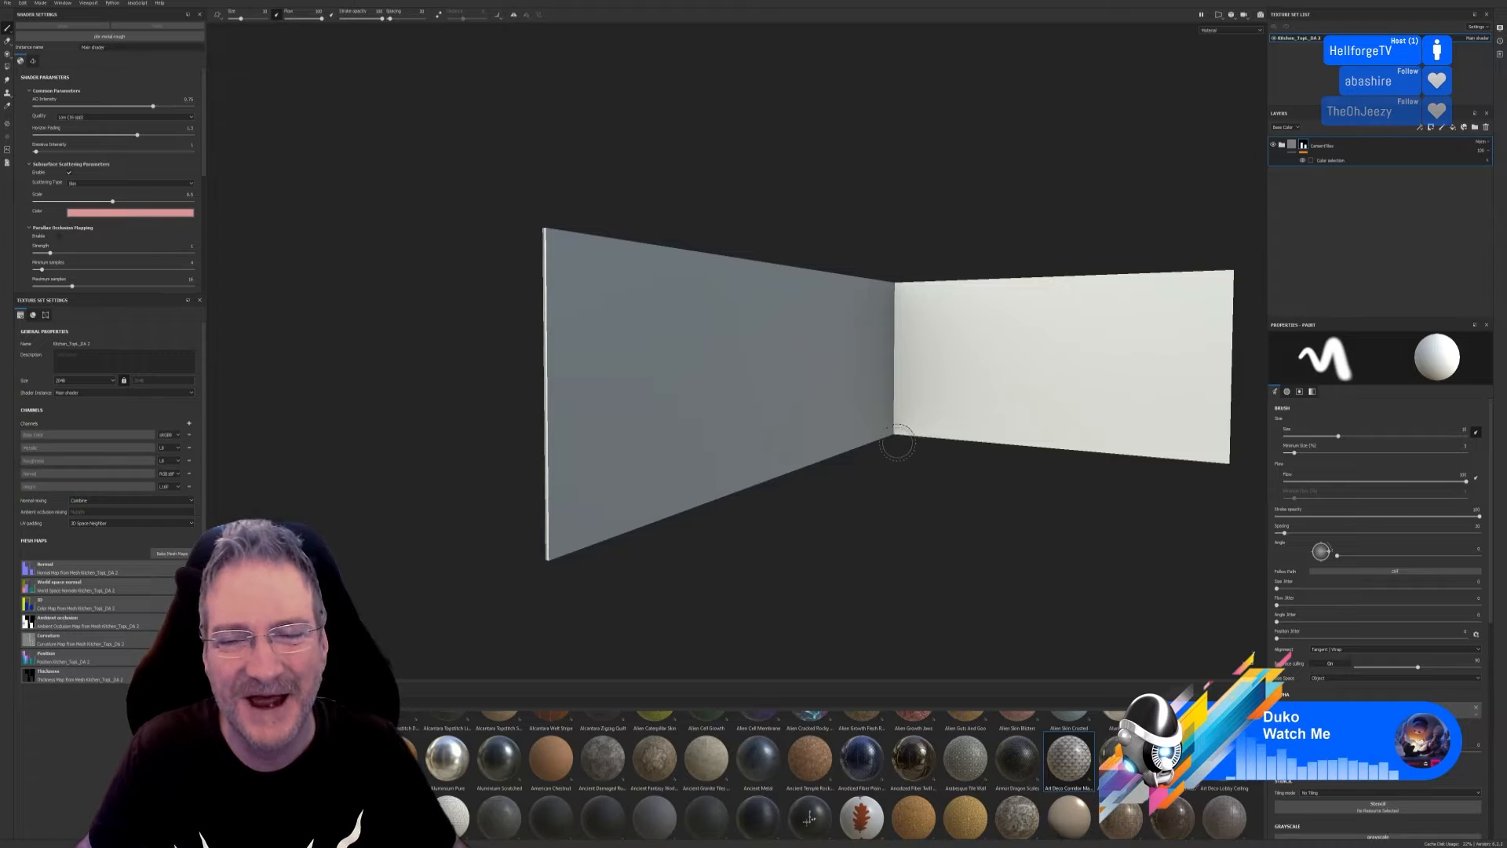
Try the Arabesque Tile Wall material on both walls with denser tiling, and delete its layer.
{"action": "middle_click_drag", "start_coordinate": [898, 459], "coordinate": [789, 431]}
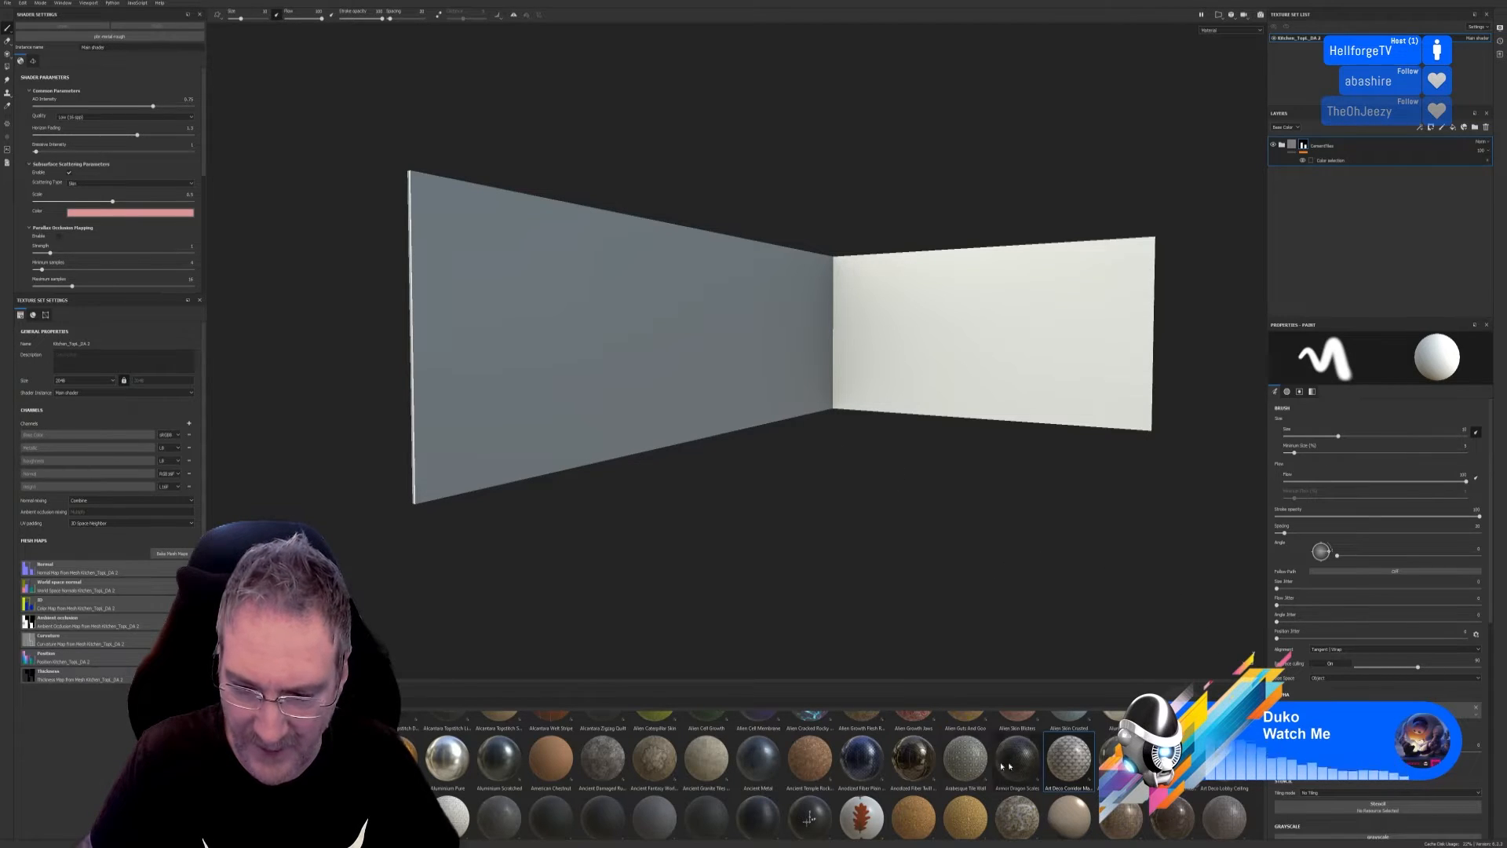
{"action": "mouse_move", "coordinate": [972, 773]}
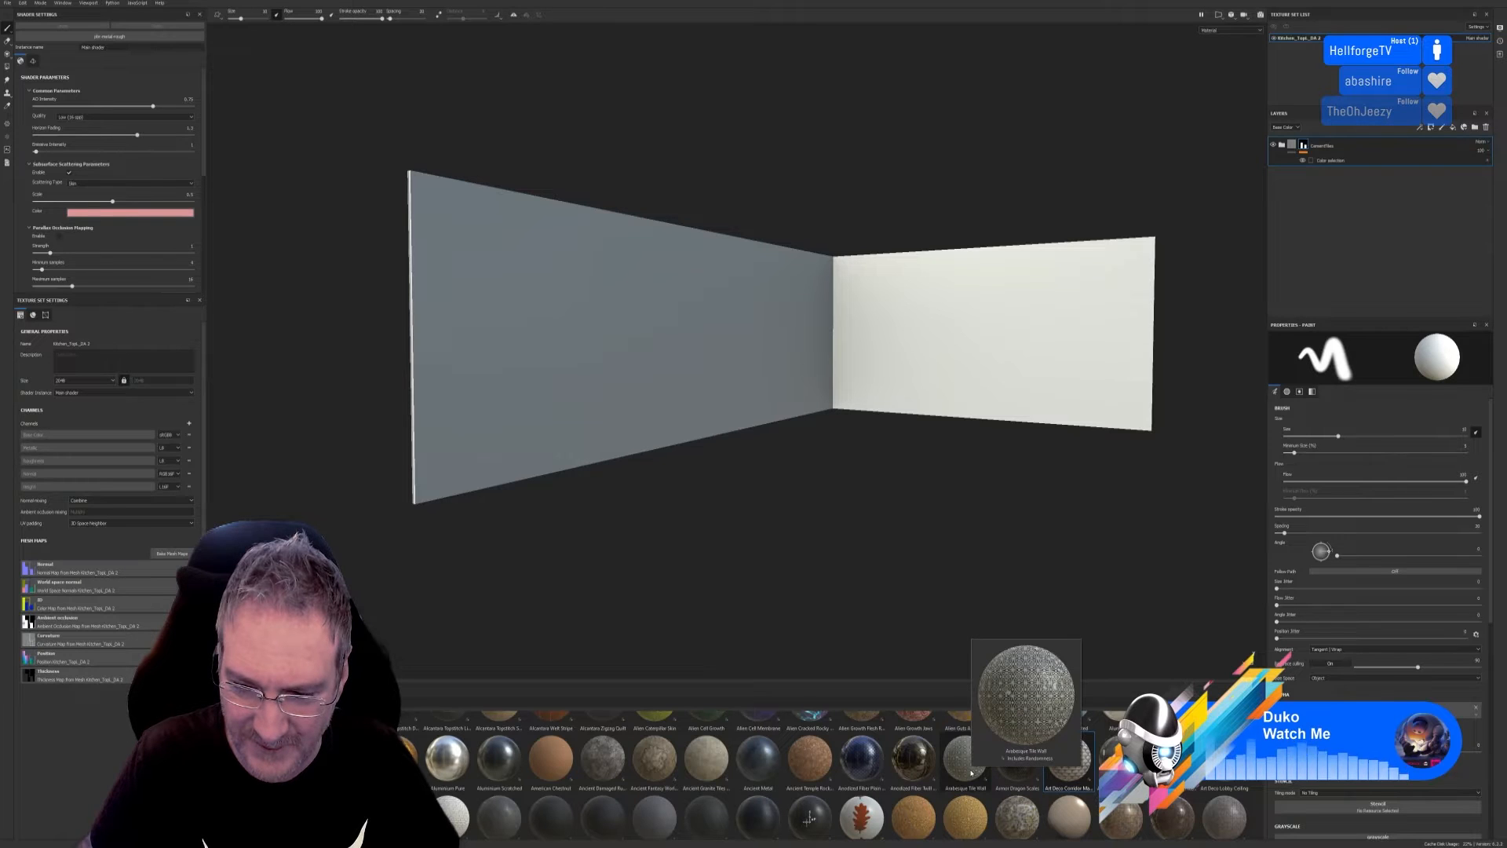
{"action": "left_click_drag", "start_coordinate": [972, 773], "coordinate": [724, 379]}
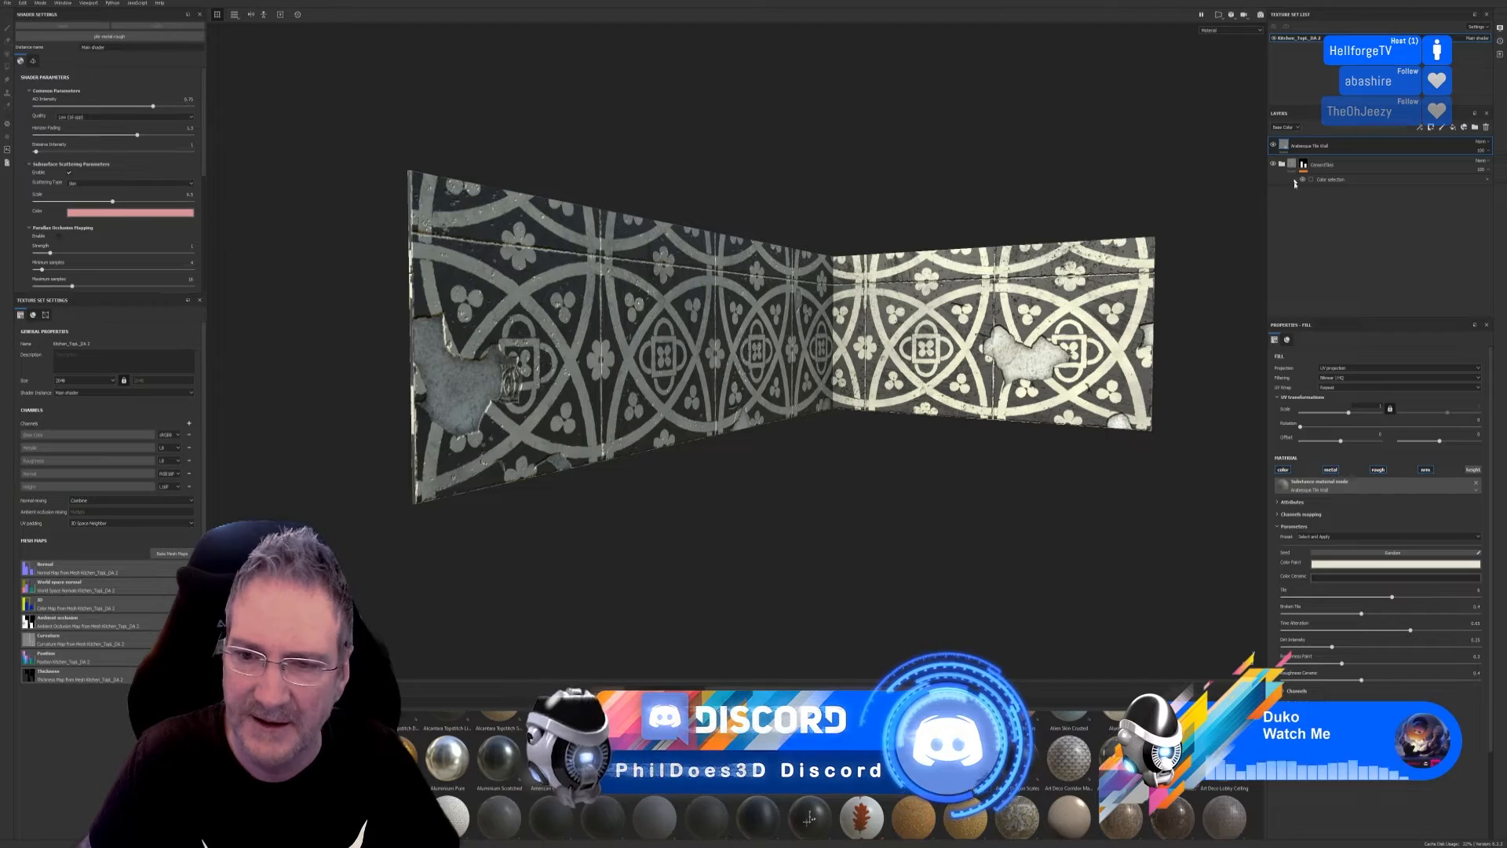
{"action": "left_click_drag", "start_coordinate": [1350, 415], "coordinate": [1356, 416]}
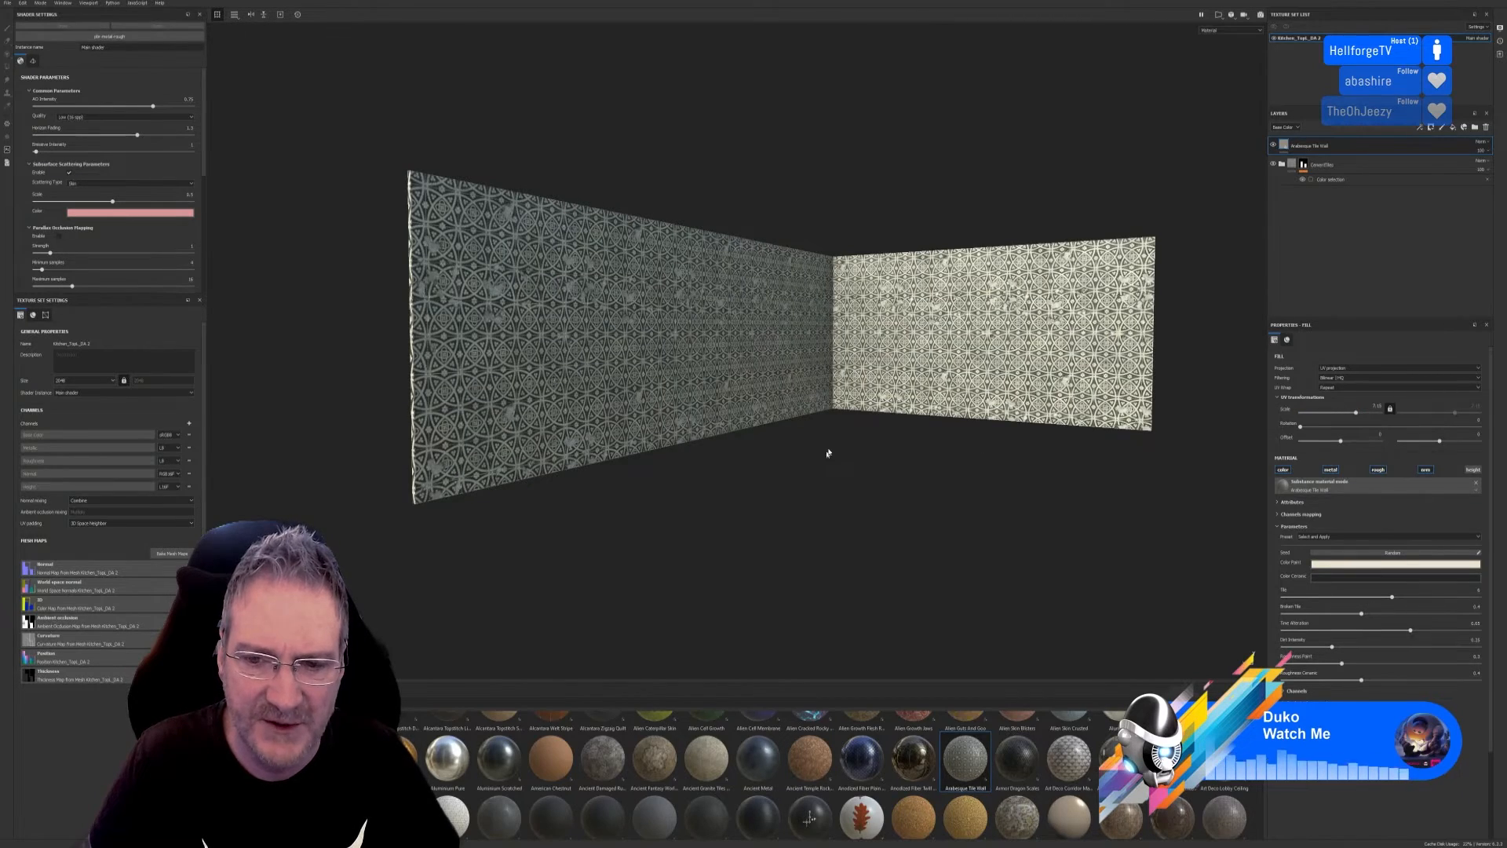
{"action": "left_click_drag", "start_coordinate": [827, 448], "coordinate": [1070, 458], "text": "alt"}
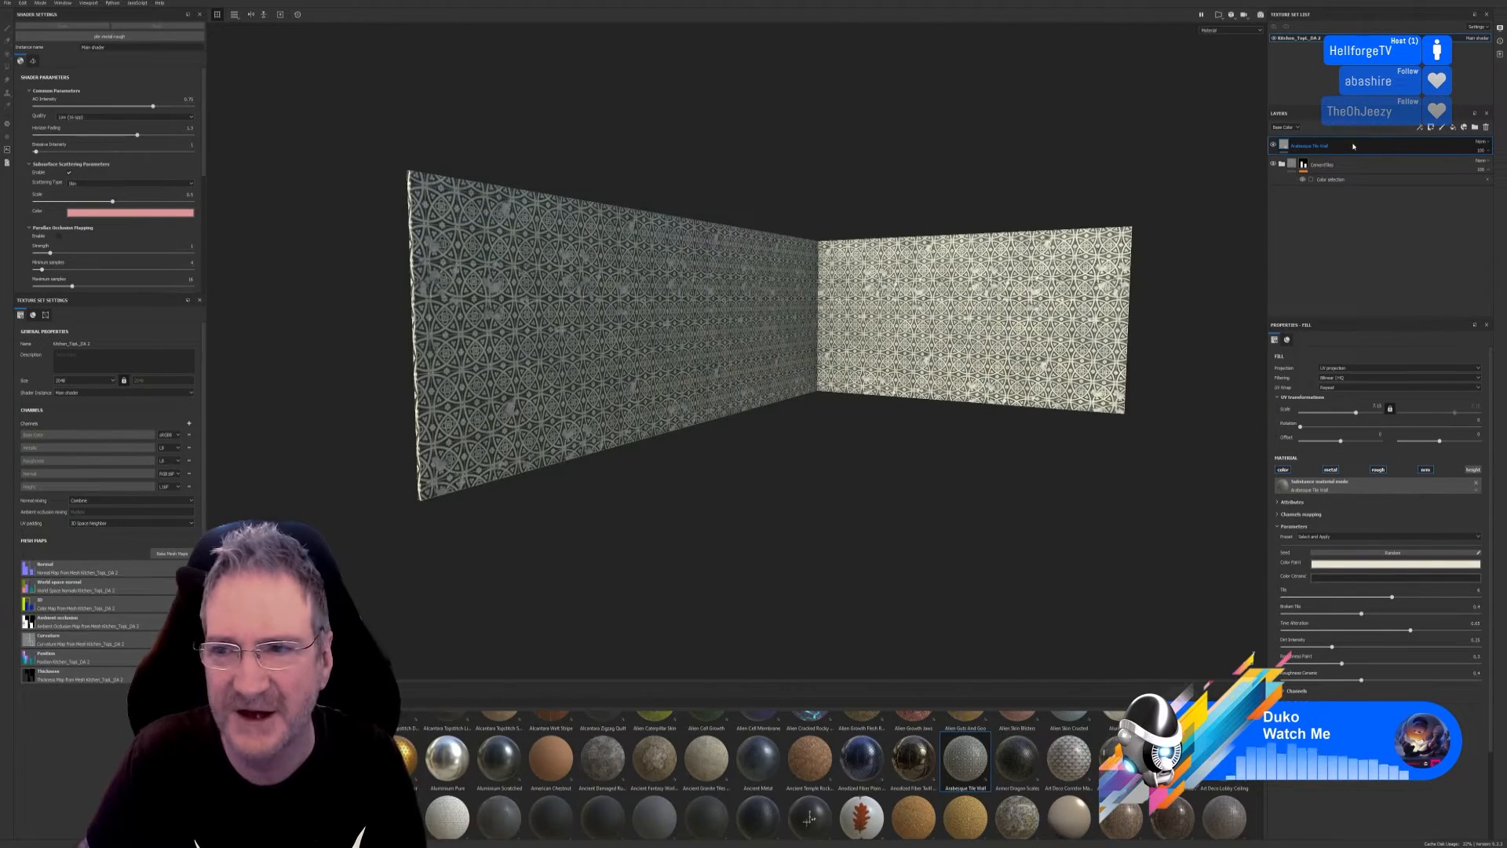
{"action": "key", "text": "Delete"}
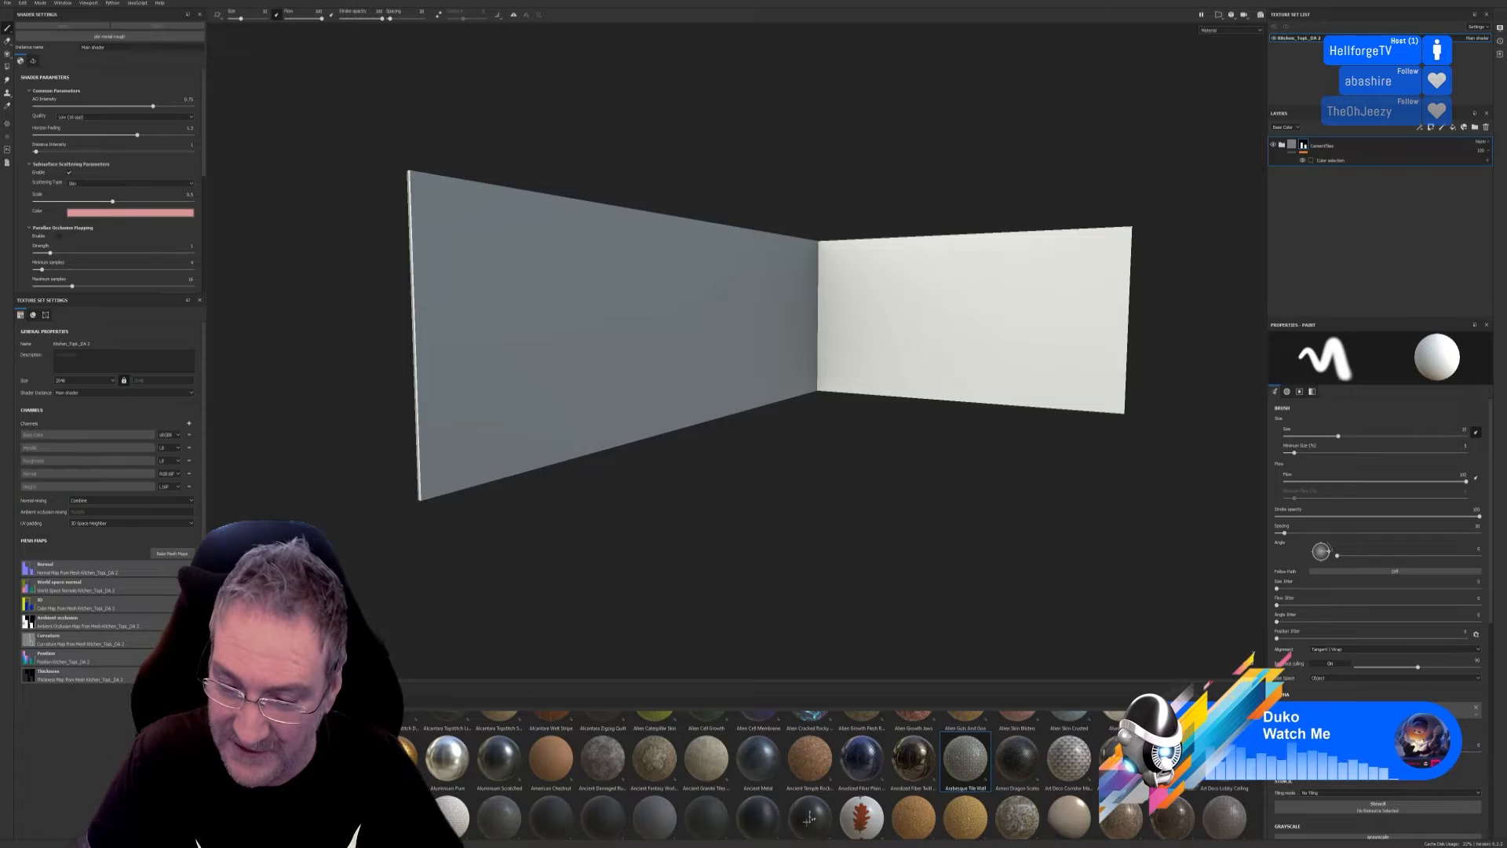
Look through the material library, try the Asanoha pattern on the walls, and undo it.
{"action": "mouse_move", "coordinate": [1036, 826]}
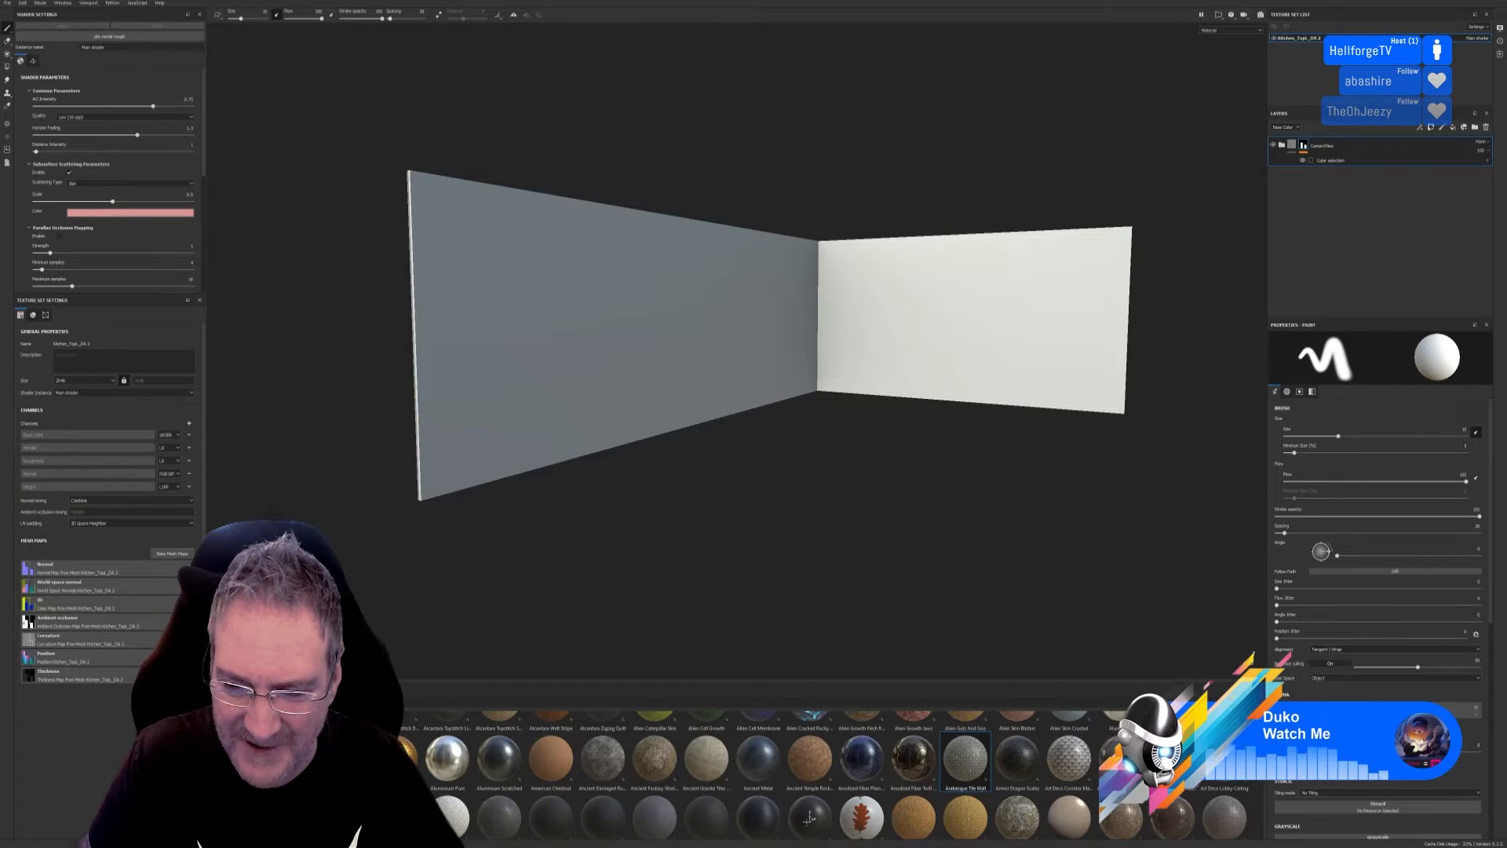
{"action": "scroll", "coordinate": [809, 818], "scroll_direction": "up", "scroll_amount": 3}
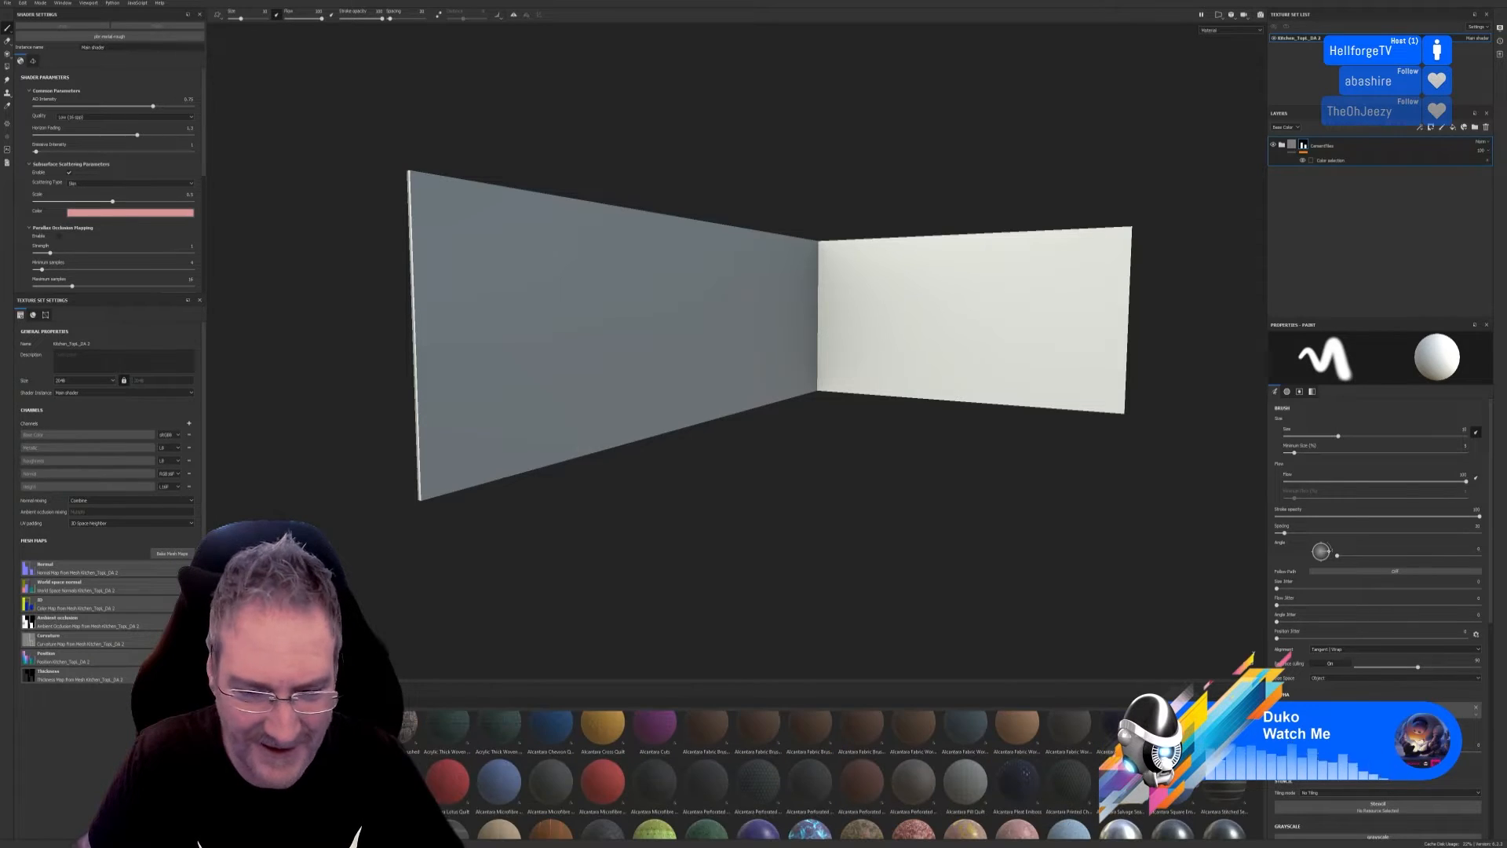
{"action": "scroll", "coordinate": [808, 777], "scroll_direction": "up", "scroll_amount": 1}
{"action": "scroll", "coordinate": [809, 785], "scroll_direction": "down", "scroll_amount": 3}
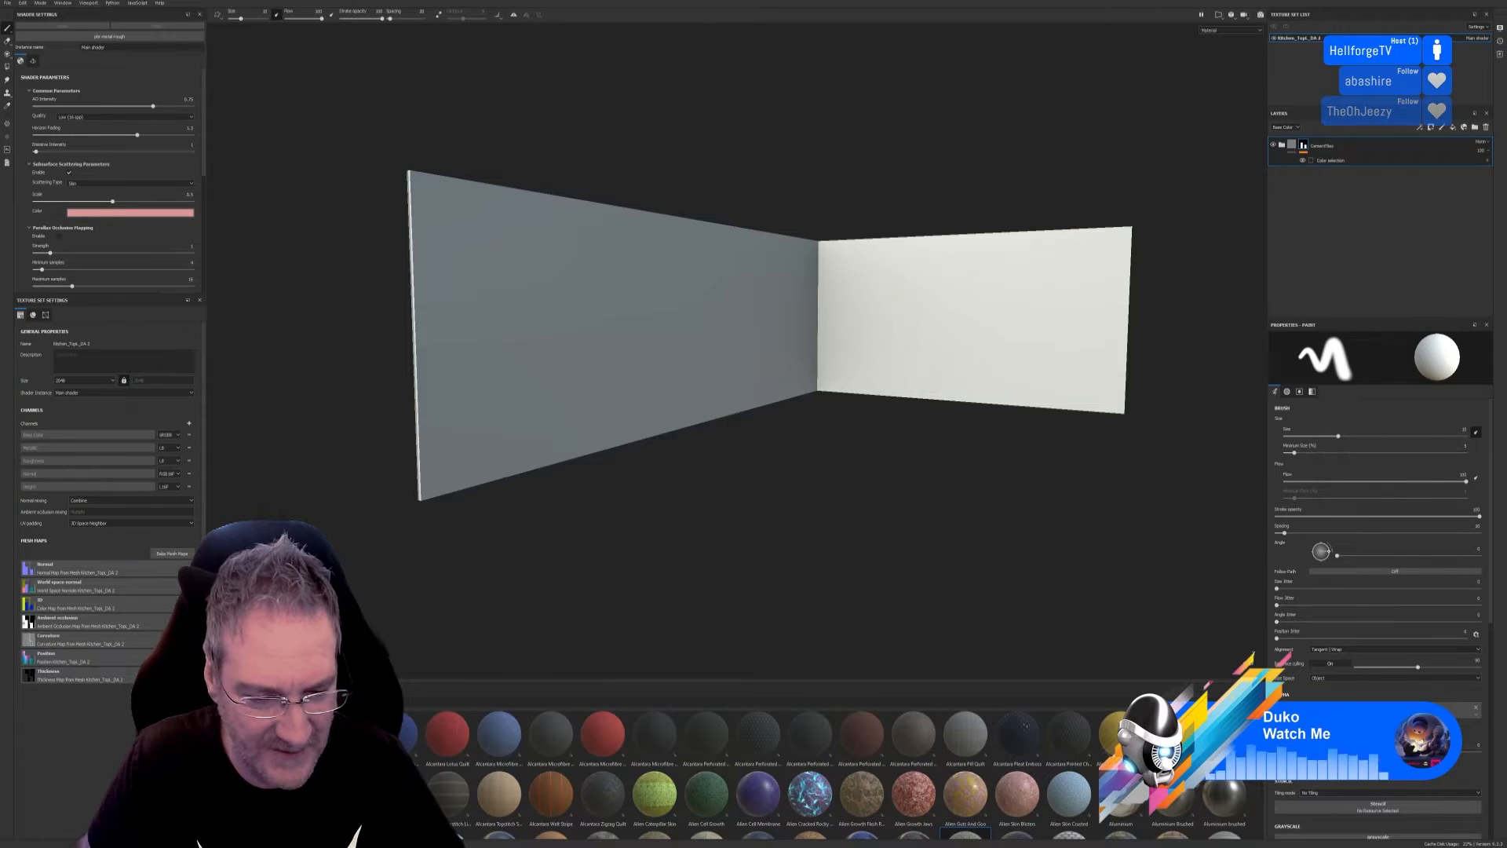
{"action": "scroll", "coordinate": [810, 830], "scroll_direction": "down", "scroll_amount": 3}
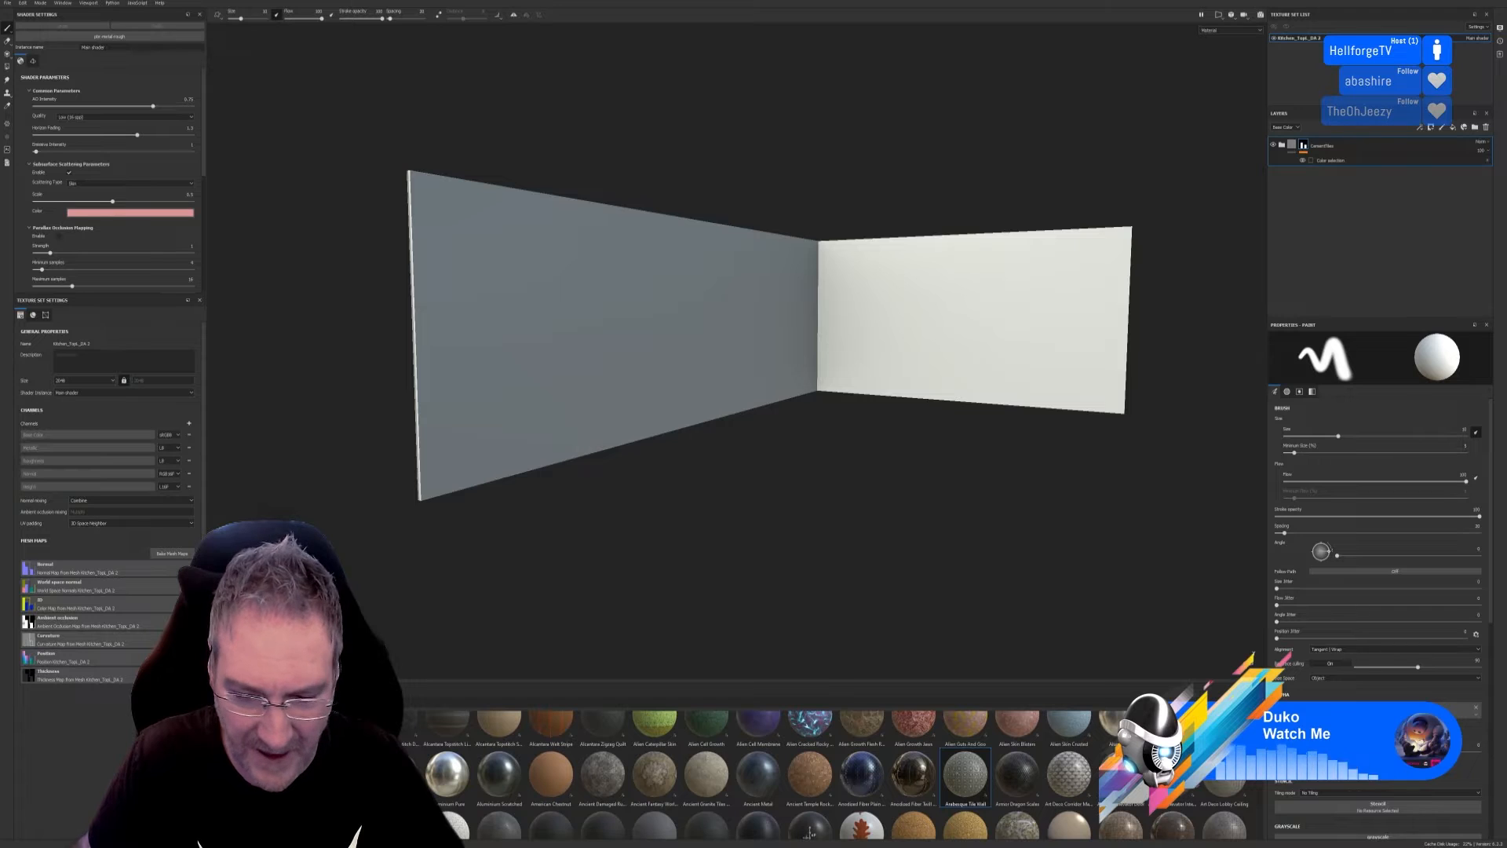
{"action": "scroll", "coordinate": [809, 777], "scroll_direction": "down", "scroll_amount": 2}
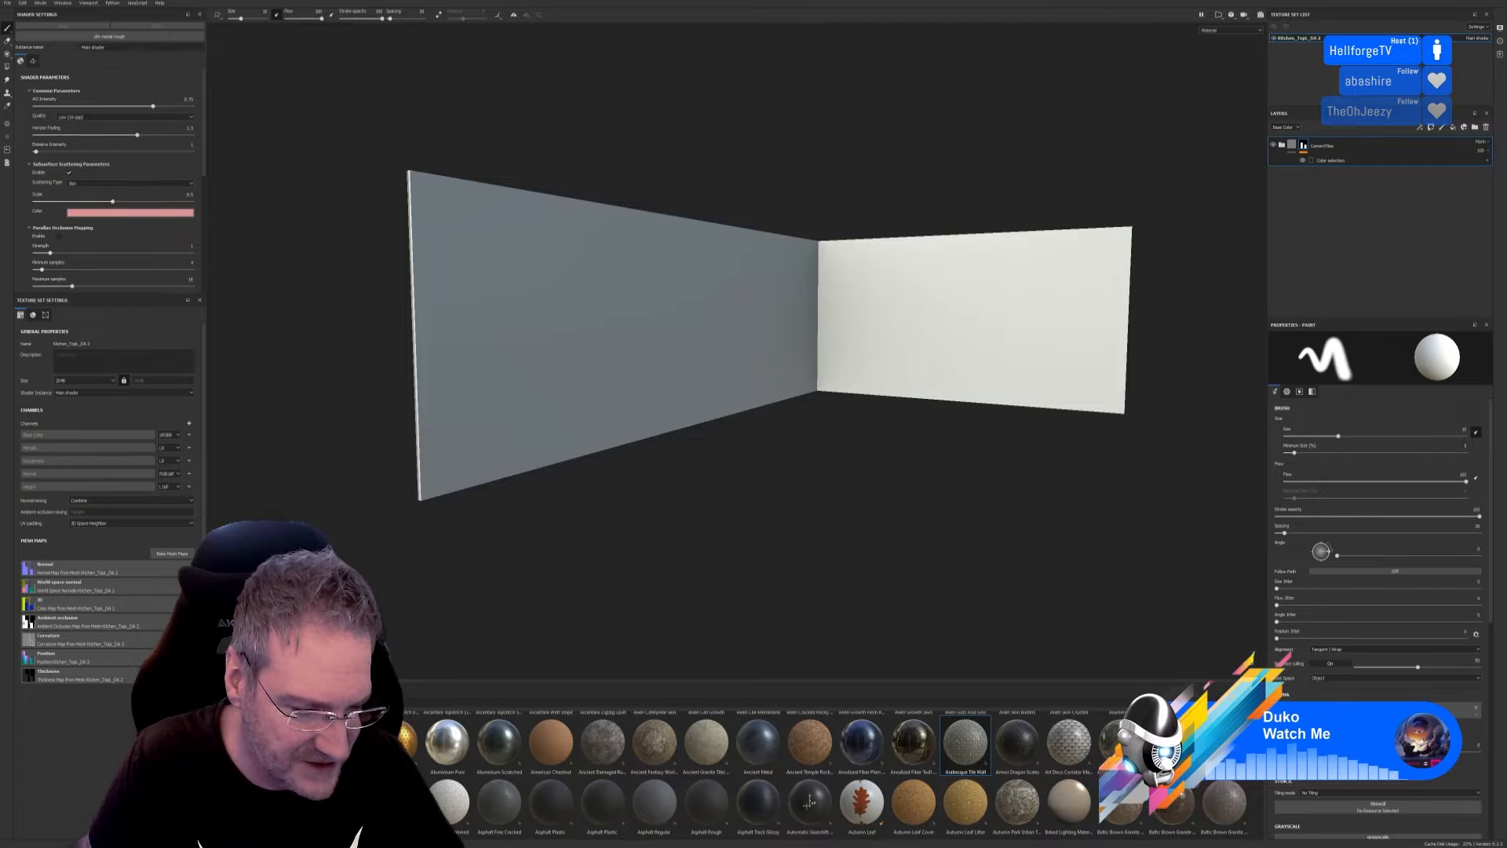
{"action": "mouse_move", "coordinate": [396, 805]}
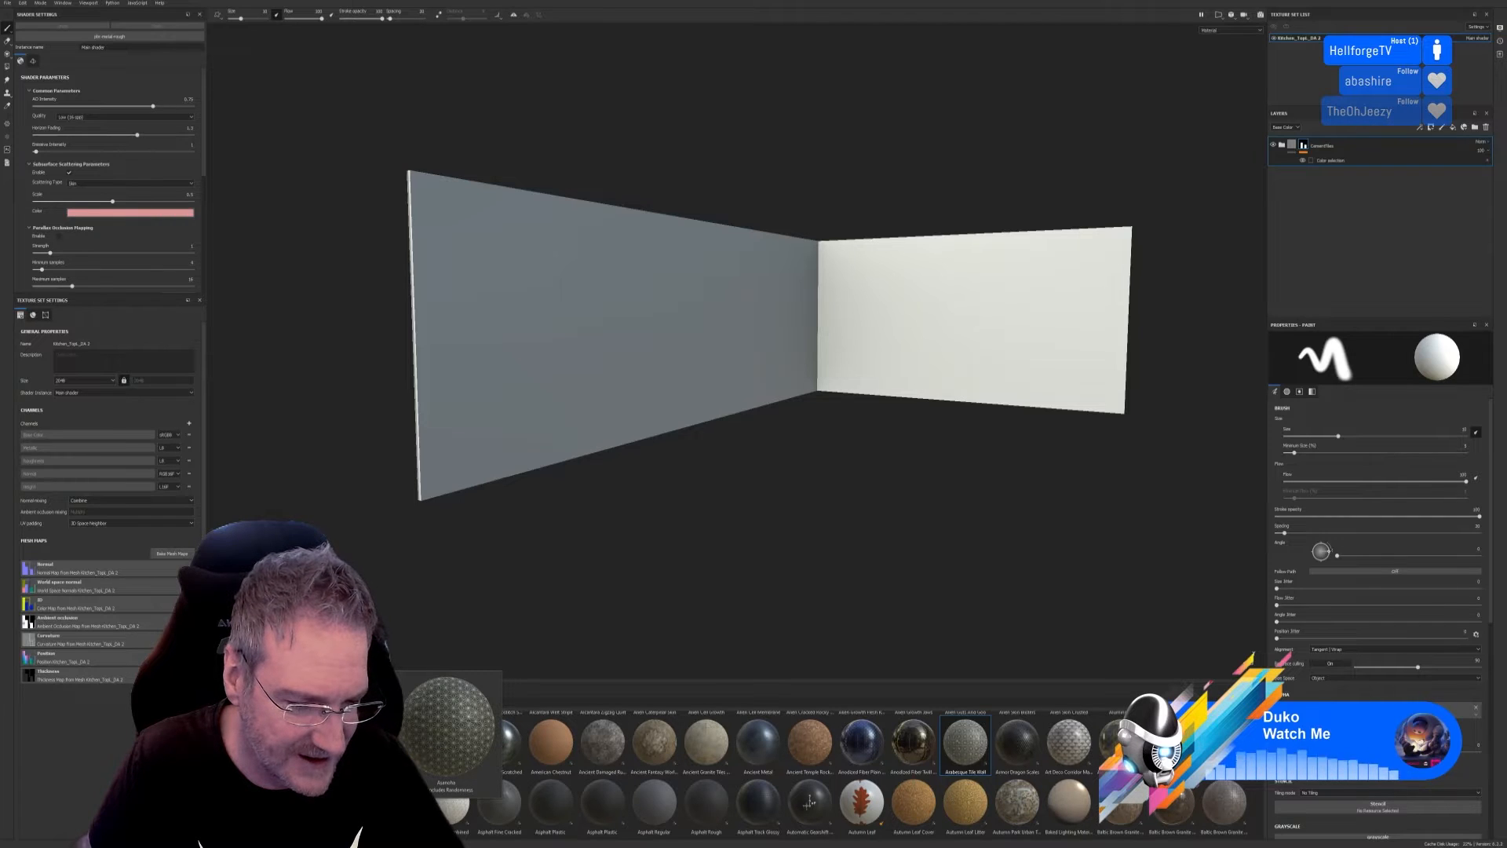
{"action": "left_click_drag", "start_coordinate": [396, 805], "coordinate": [605, 393]}
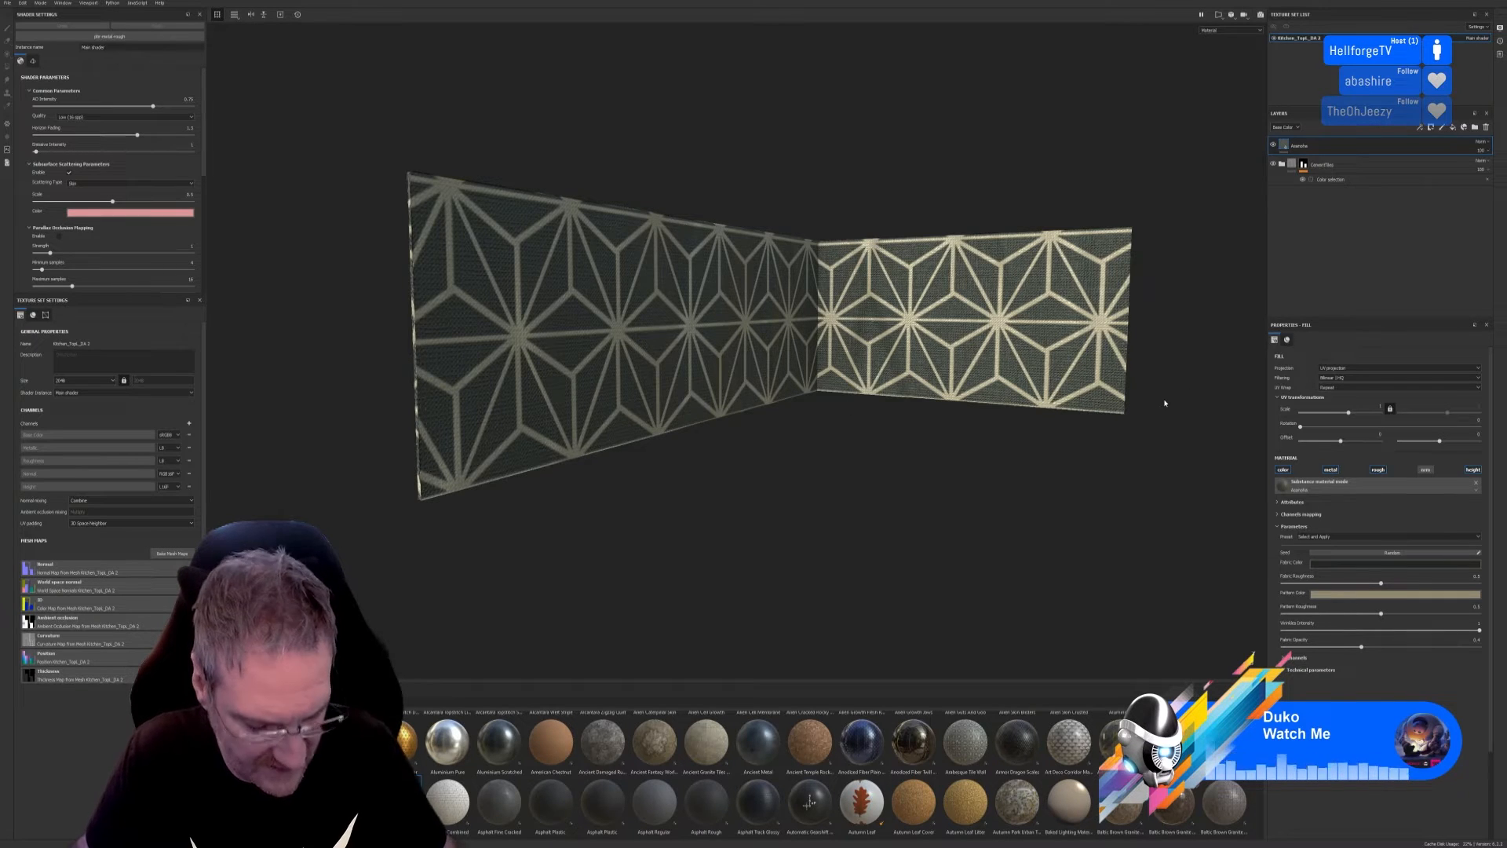
{"action": "key", "text": "ctrl+z"}
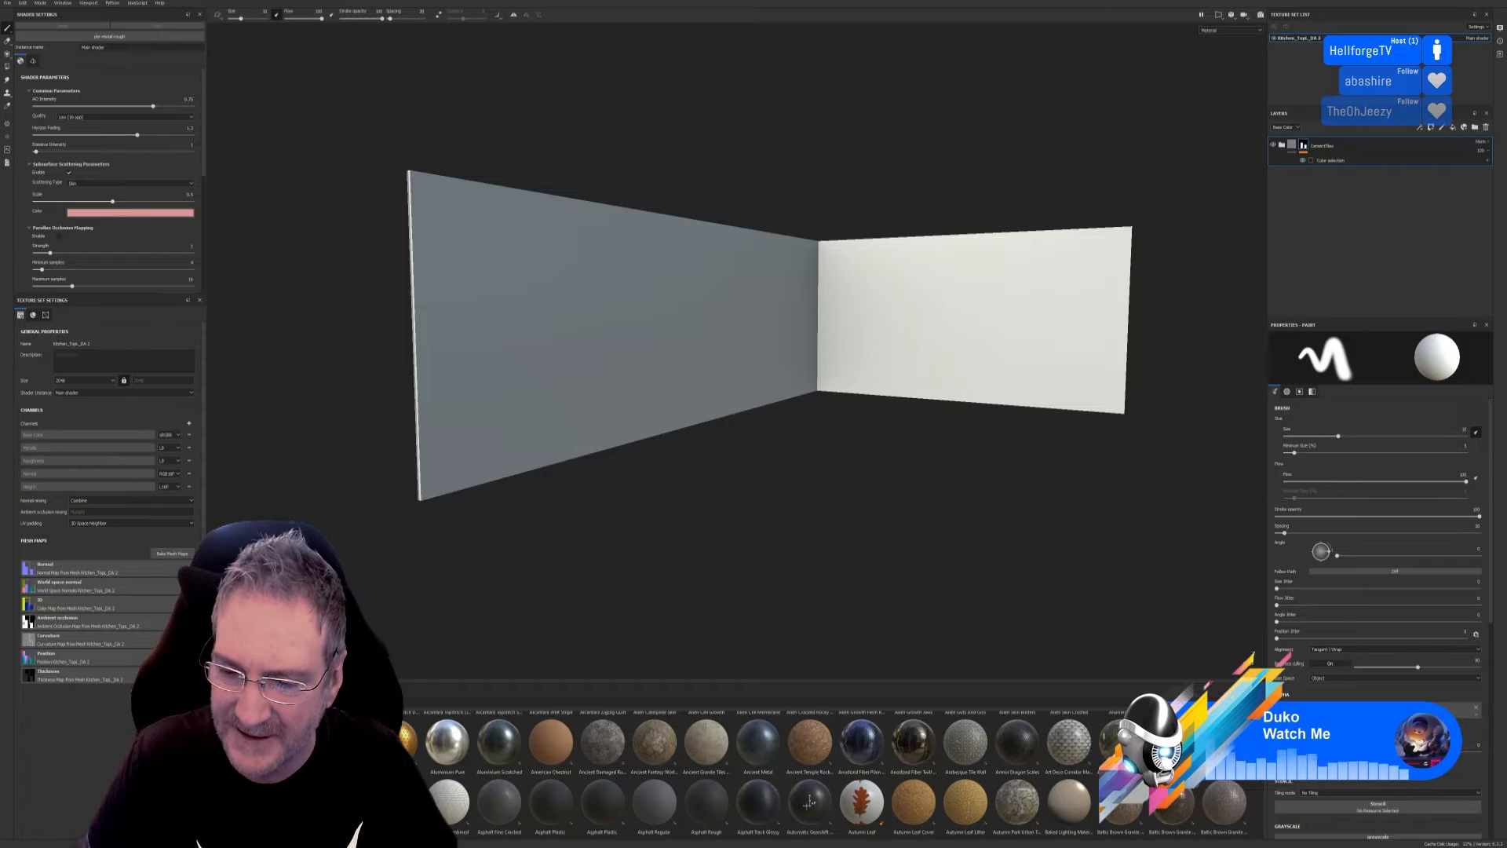
Look through the material library from the Alcantara fabrics to the ceramic, chromatic and church materials for another wall tile pattern.
{"action": "scroll", "coordinate": [809, 785], "scroll_direction": "up", "scroll_amount": 2}
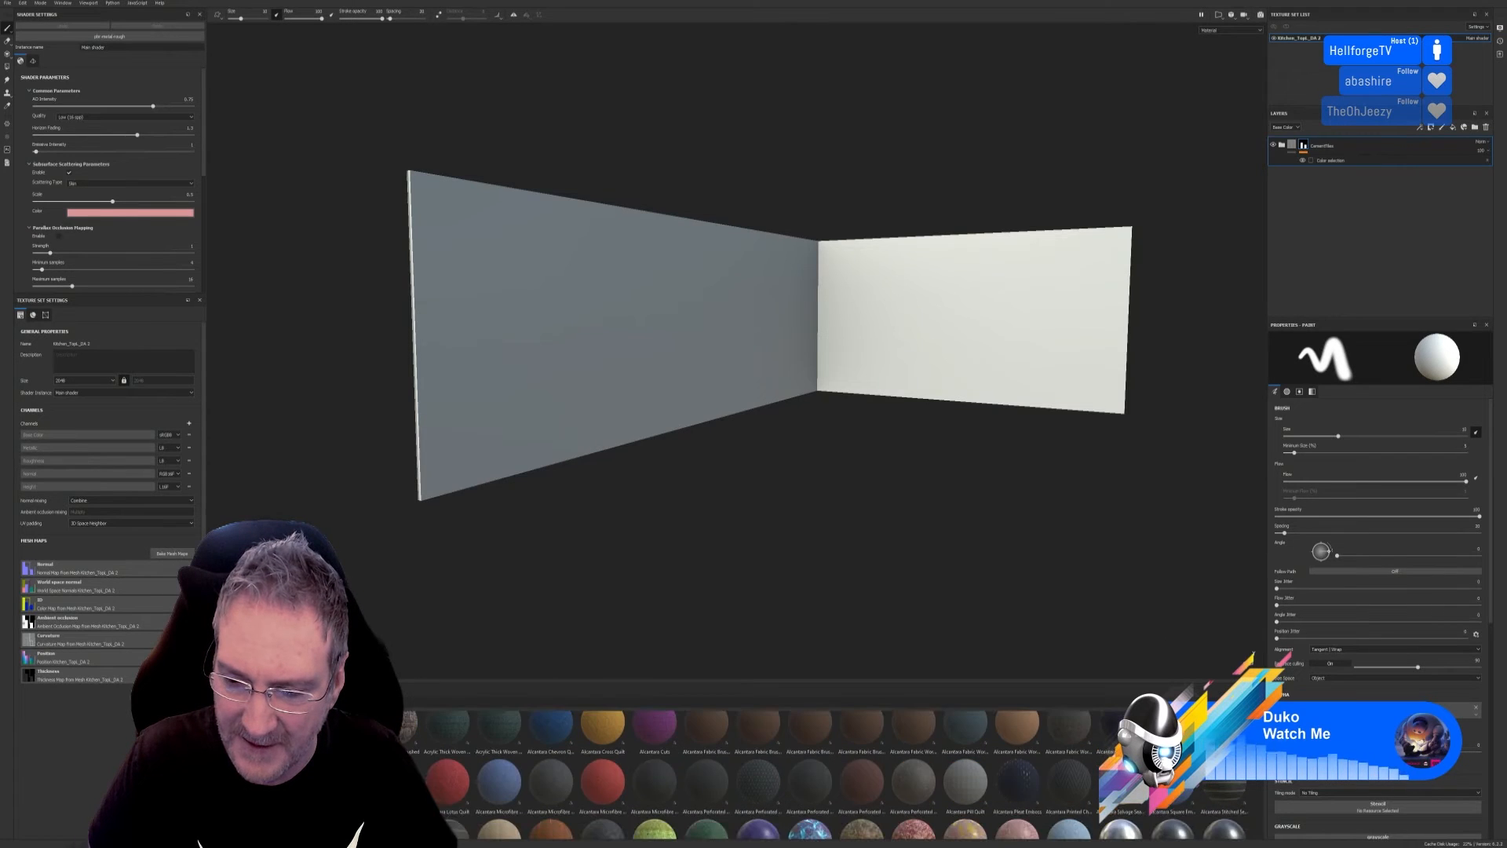
{"action": "scroll", "coordinate": [810, 785], "scroll_direction": "up", "scroll_amount": 1}
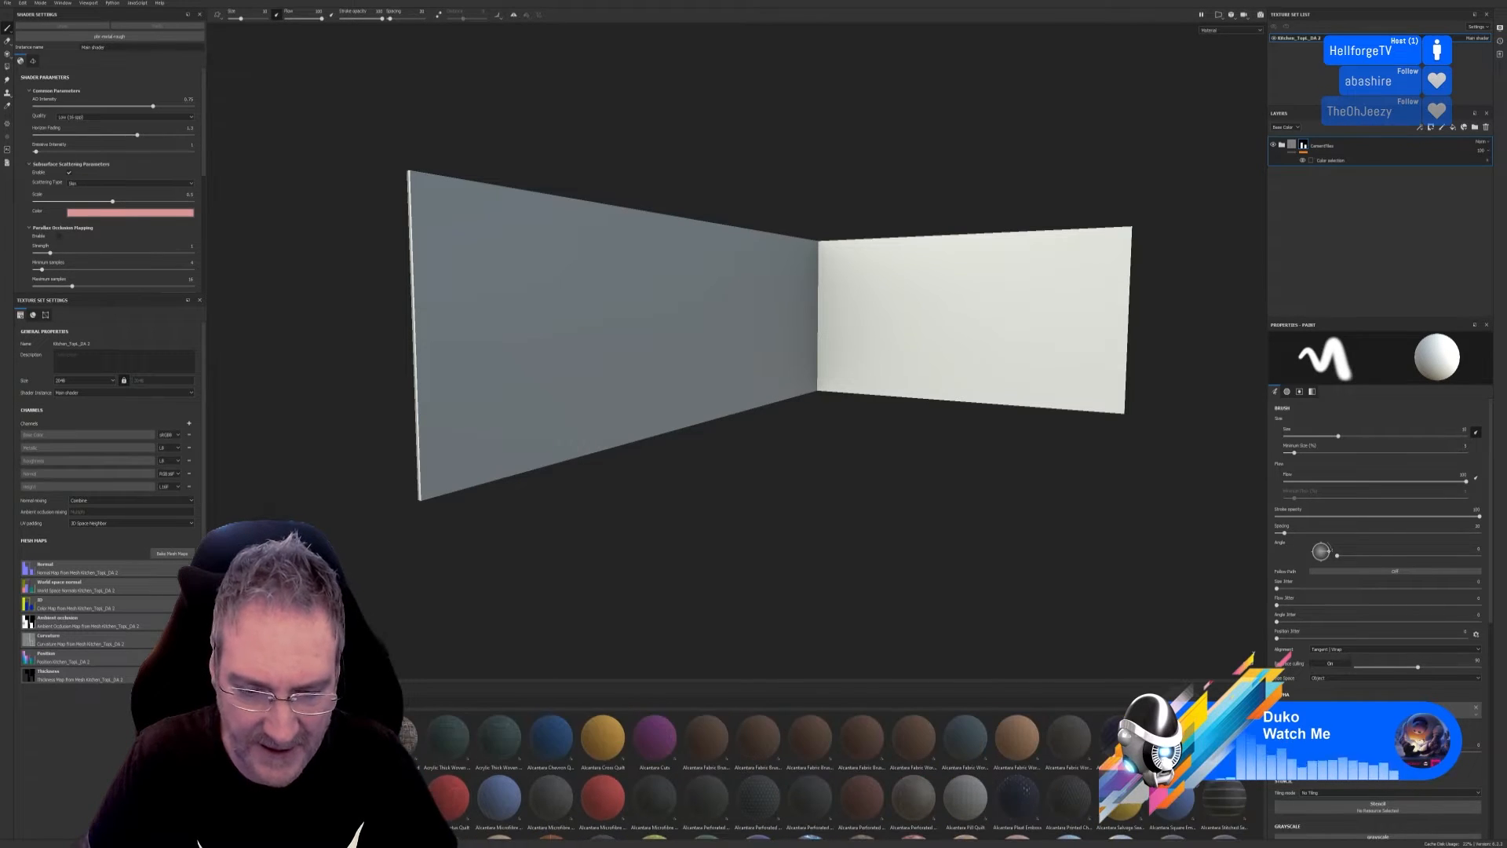
{"action": "scroll", "coordinate": [809, 785], "scroll_direction": "down", "scroll_amount": 2}
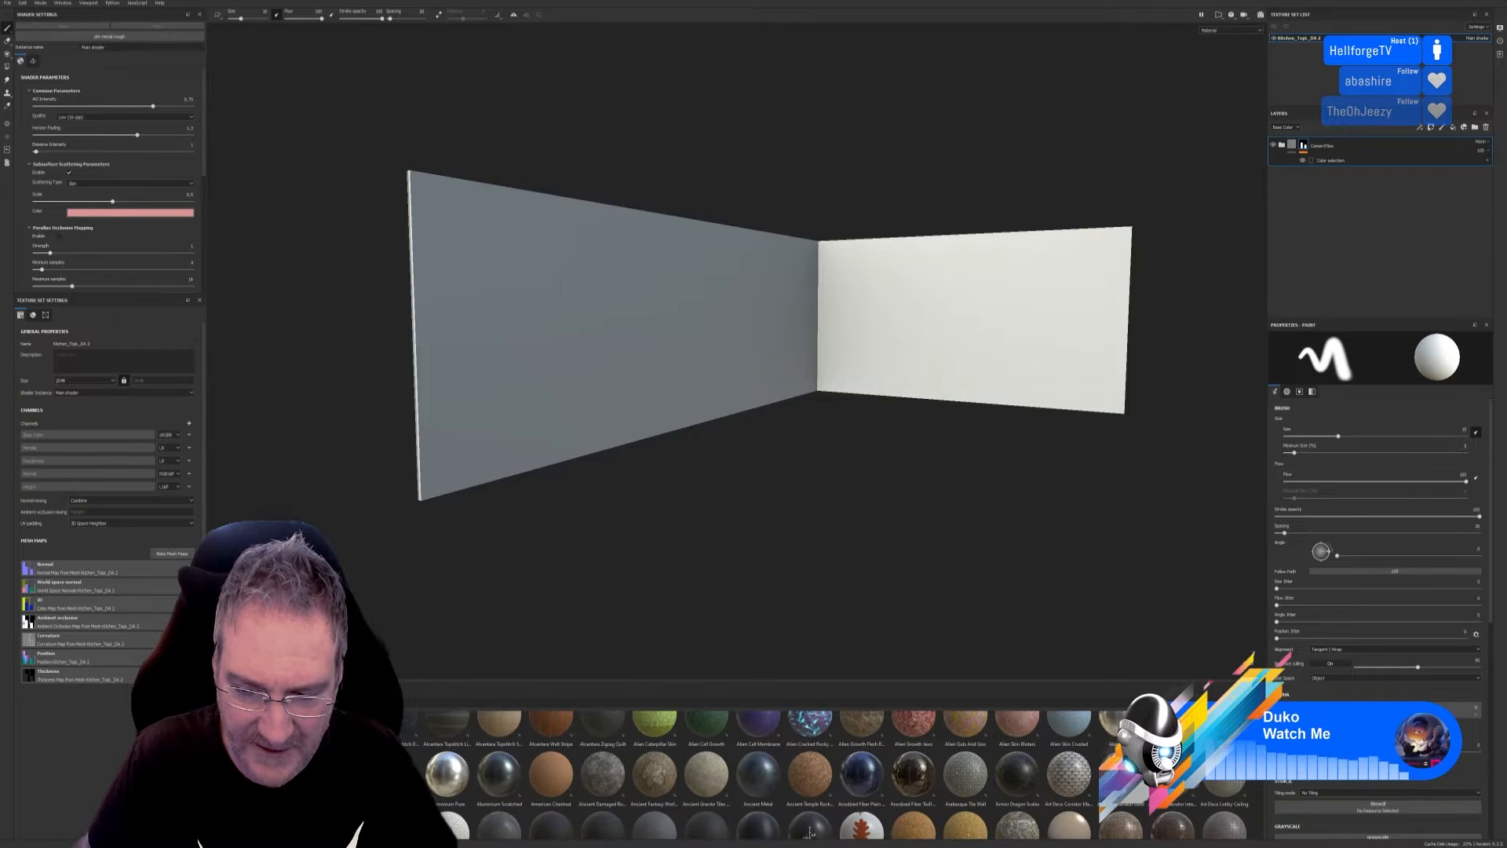
{"action": "scroll", "coordinate": [809, 785], "scroll_direction": "down", "scroll_amount": 2}
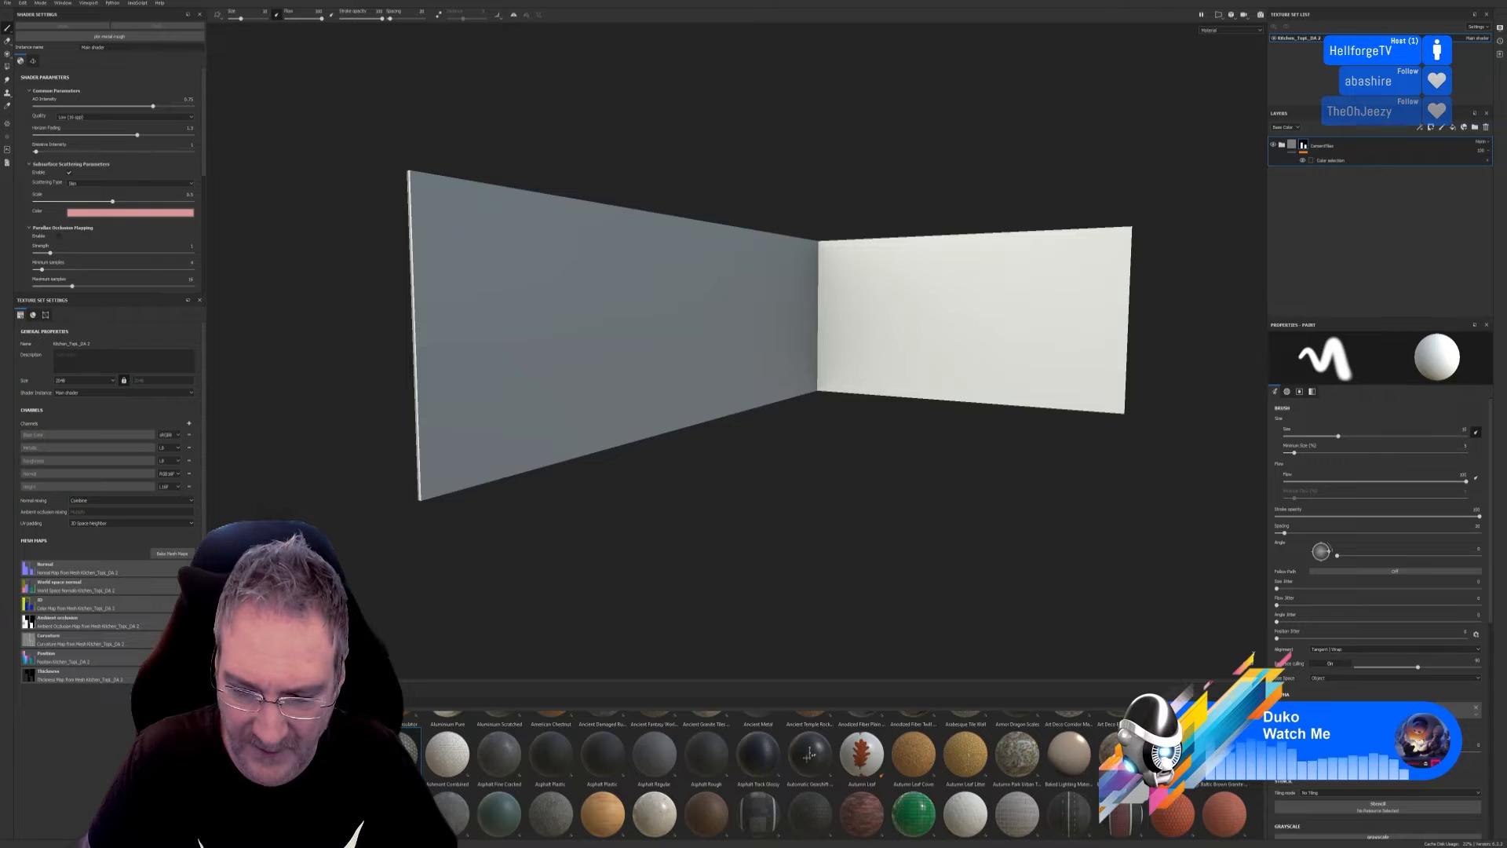
{"action": "scroll", "coordinate": [809, 754], "scroll_direction": "down", "scroll_amount": 1}
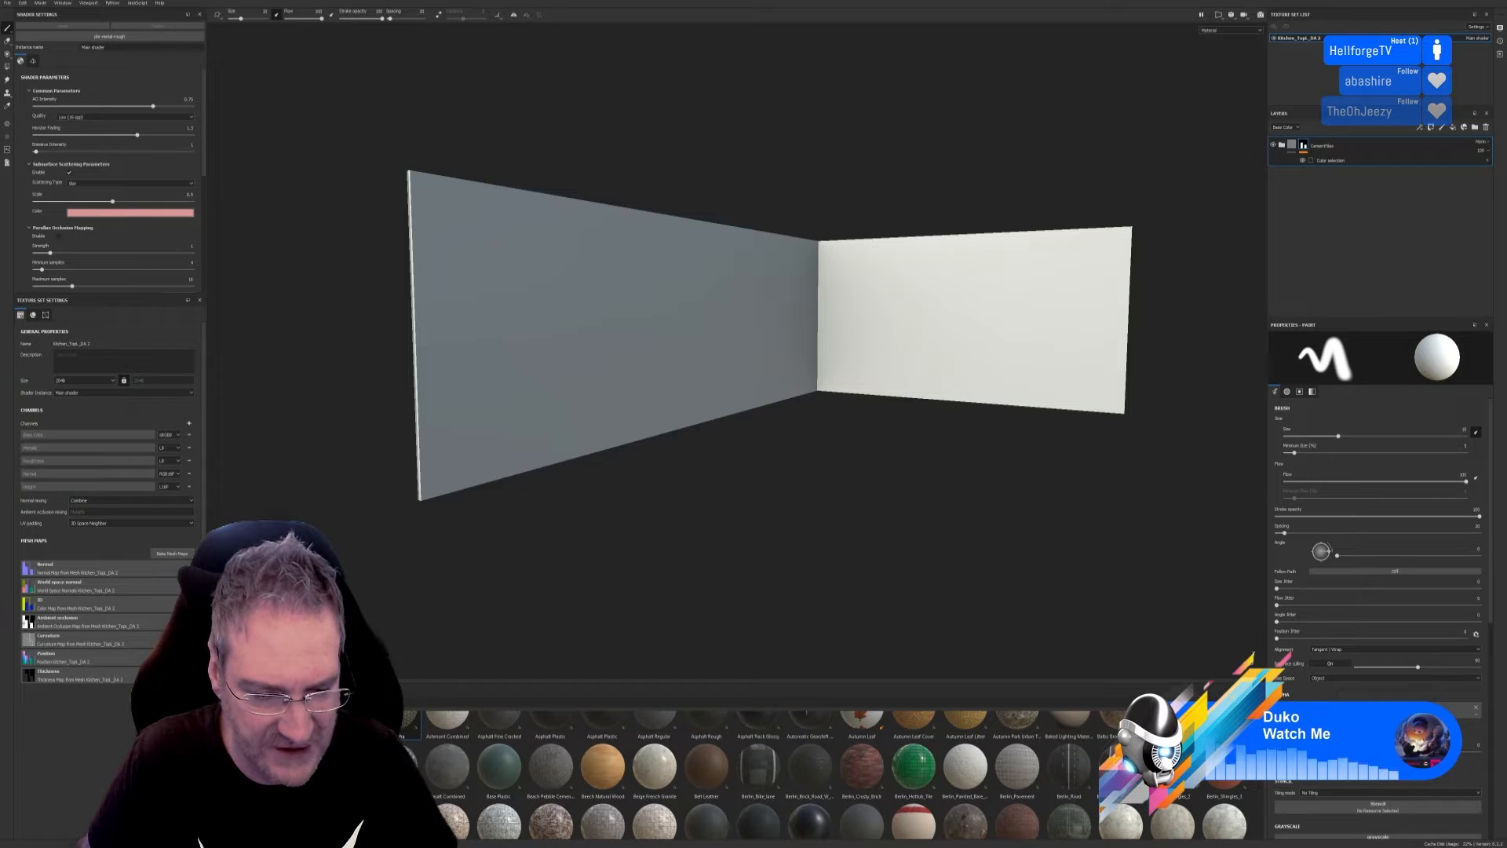
{"action": "scroll", "coordinate": [809, 769], "scroll_direction": "down", "scroll_amount": 1}
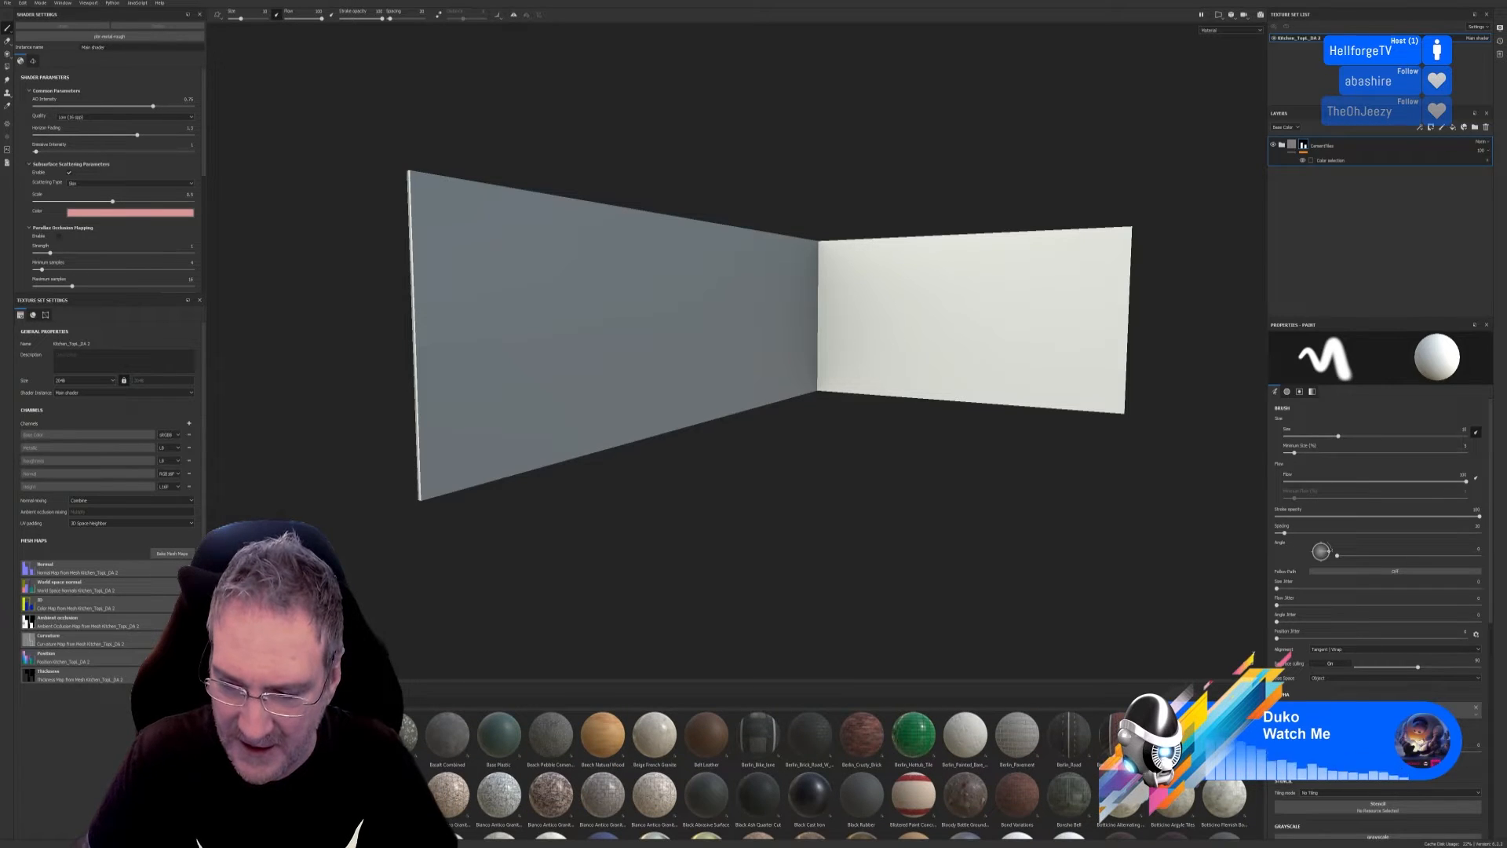
{"action": "scroll", "coordinate": [809, 769], "scroll_direction": "down", "scroll_amount": 1}
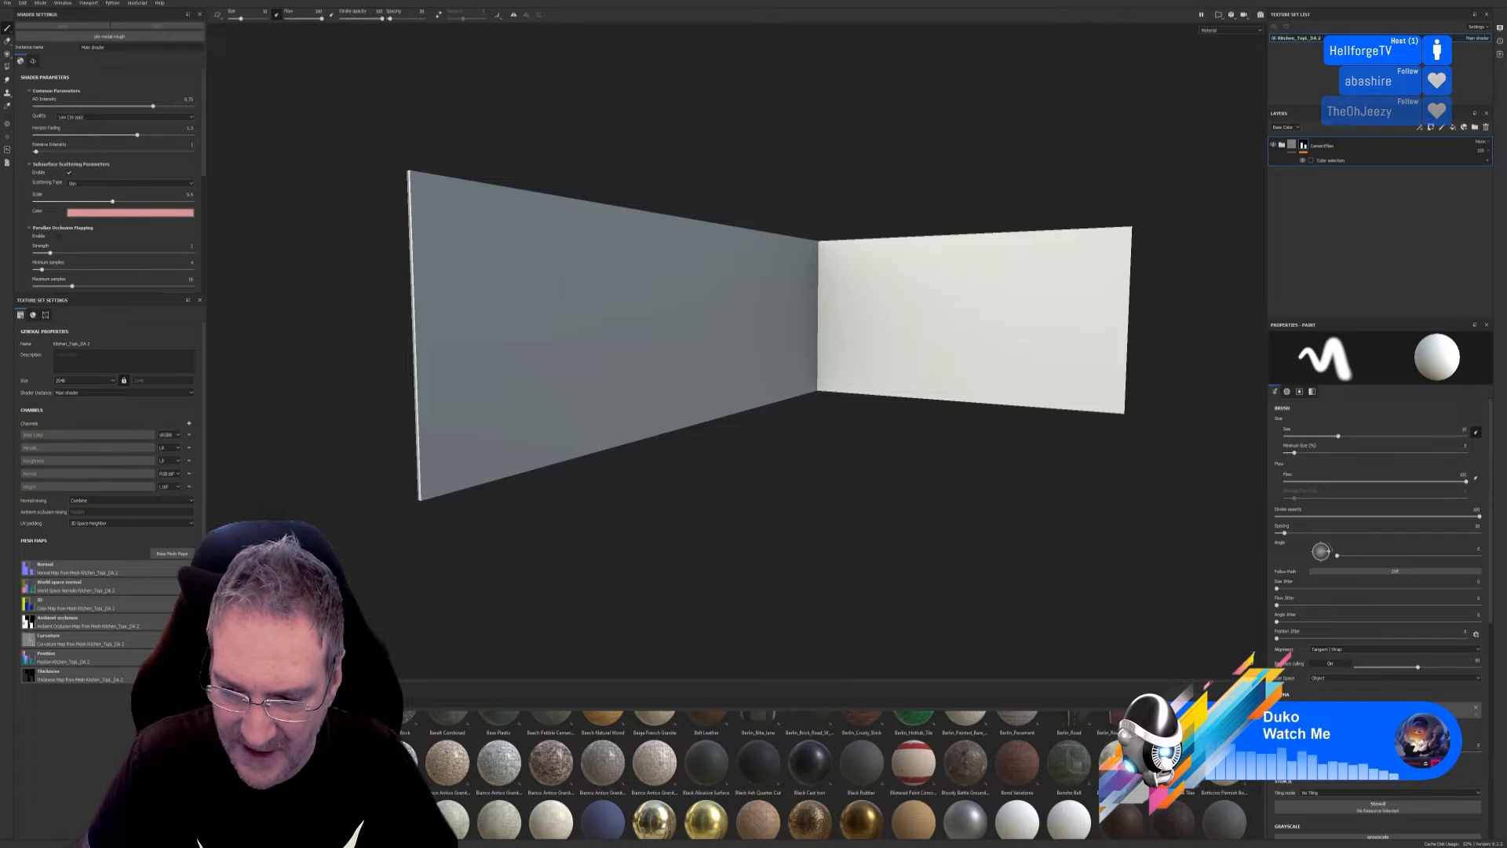
{"action": "scroll", "coordinate": [785, 777], "scroll_direction": "up", "scroll_amount": 5}
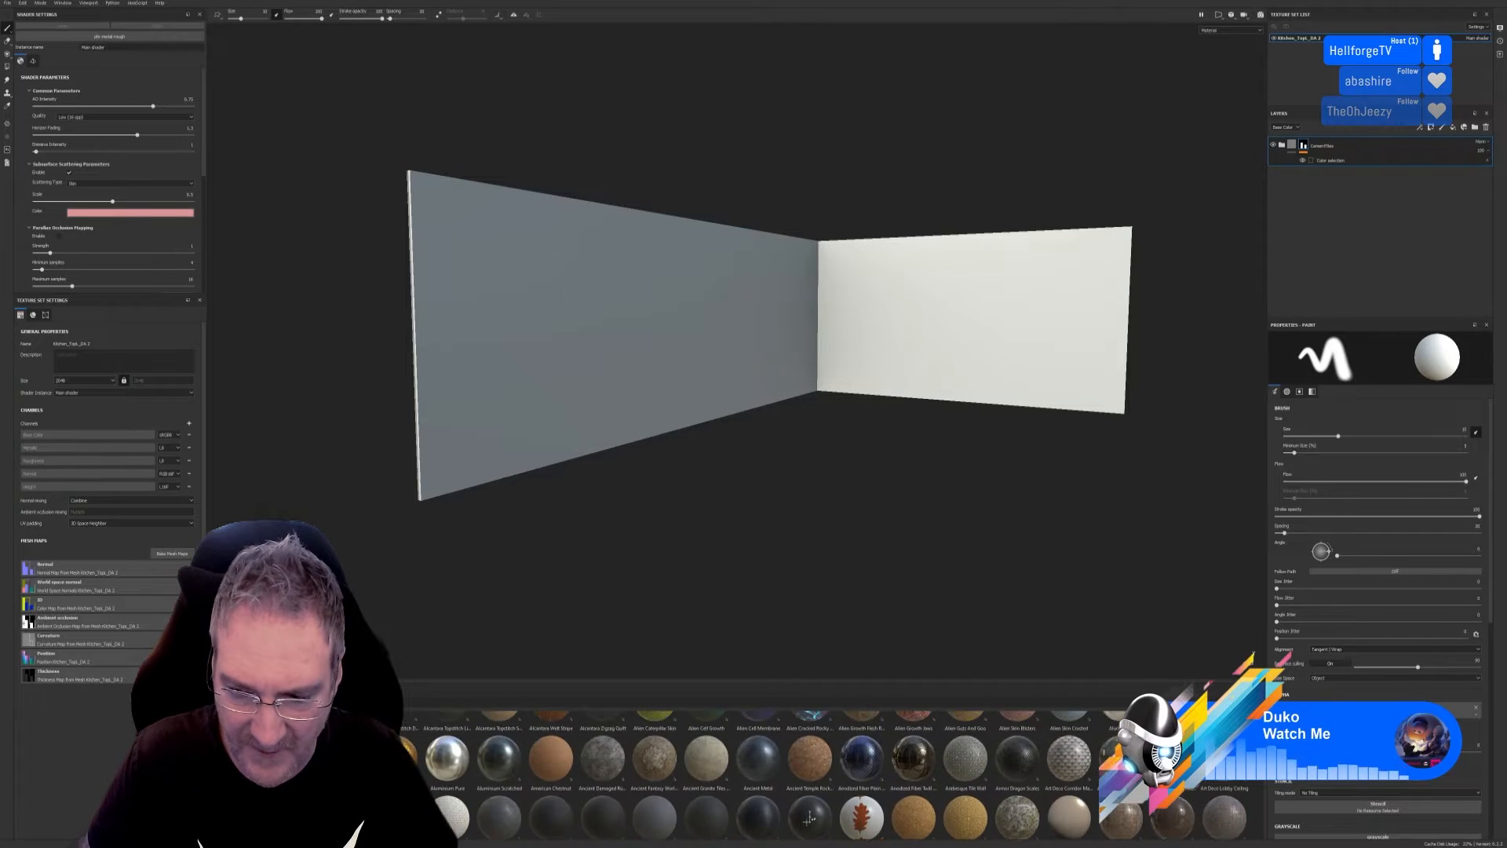
{"action": "scroll", "coordinate": [785, 777], "scroll_direction": "down", "scroll_amount": 5}
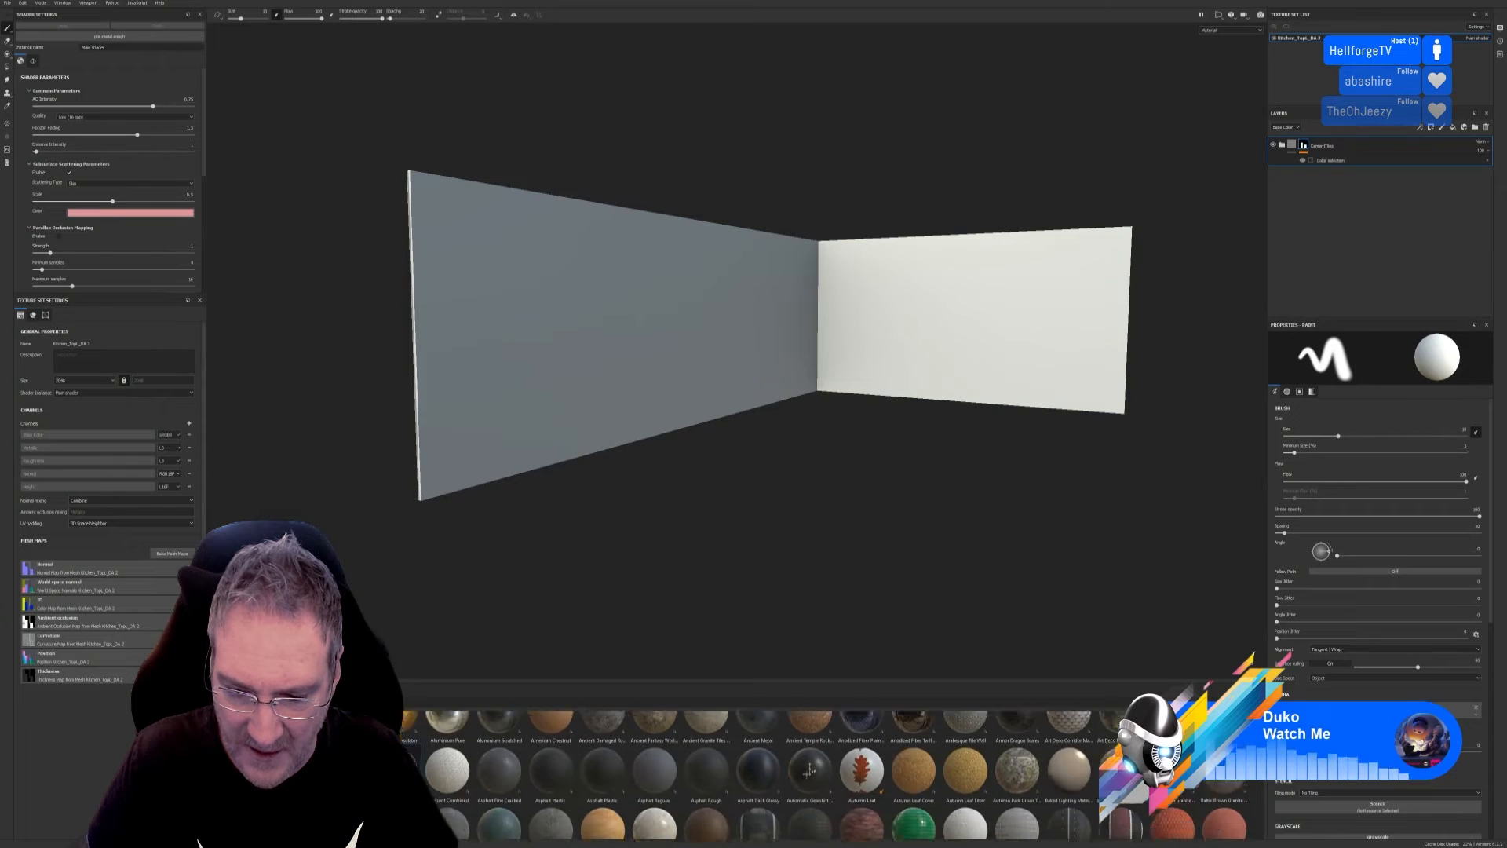
{"action": "scroll", "coordinate": [810, 785], "scroll_direction": "up", "scroll_amount": 4}
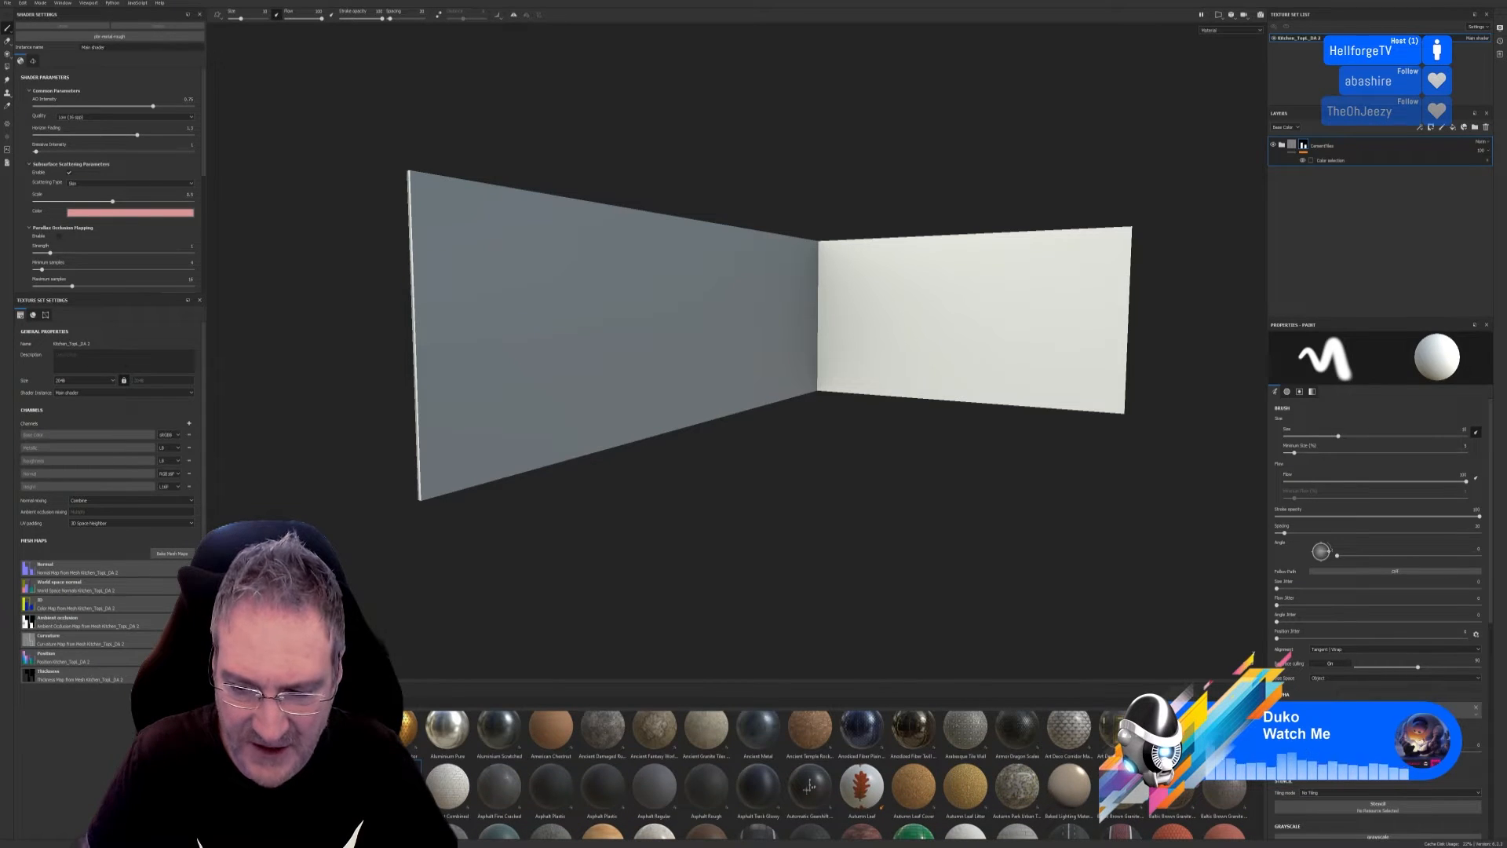
{"action": "scroll", "coordinate": [785, 777], "scroll_direction": "down", "scroll_amount": 2}
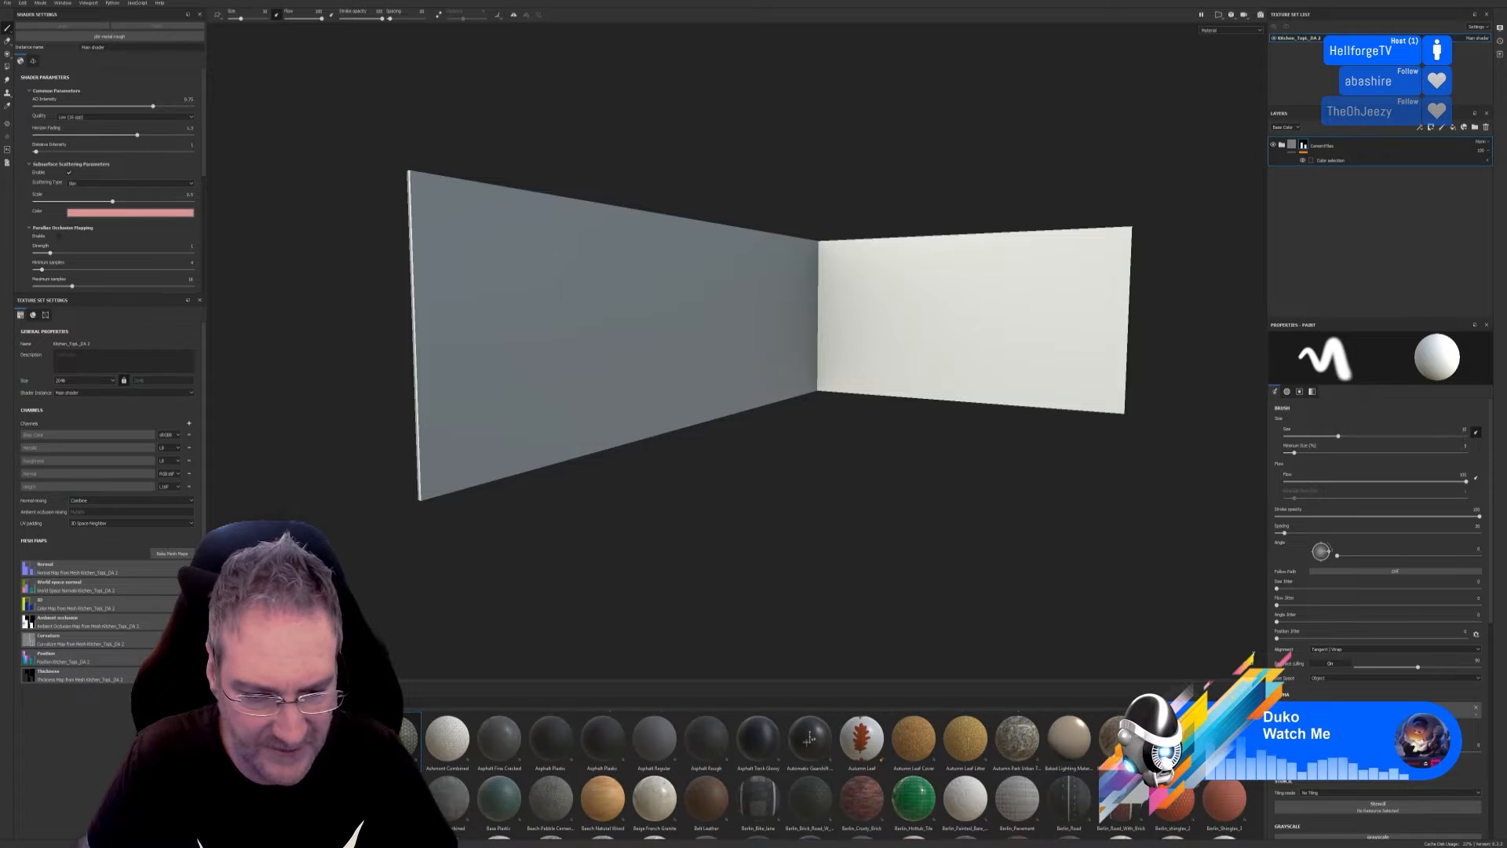
{"action": "scroll", "coordinate": [810, 777], "scroll_direction": "down", "scroll_amount": 1}
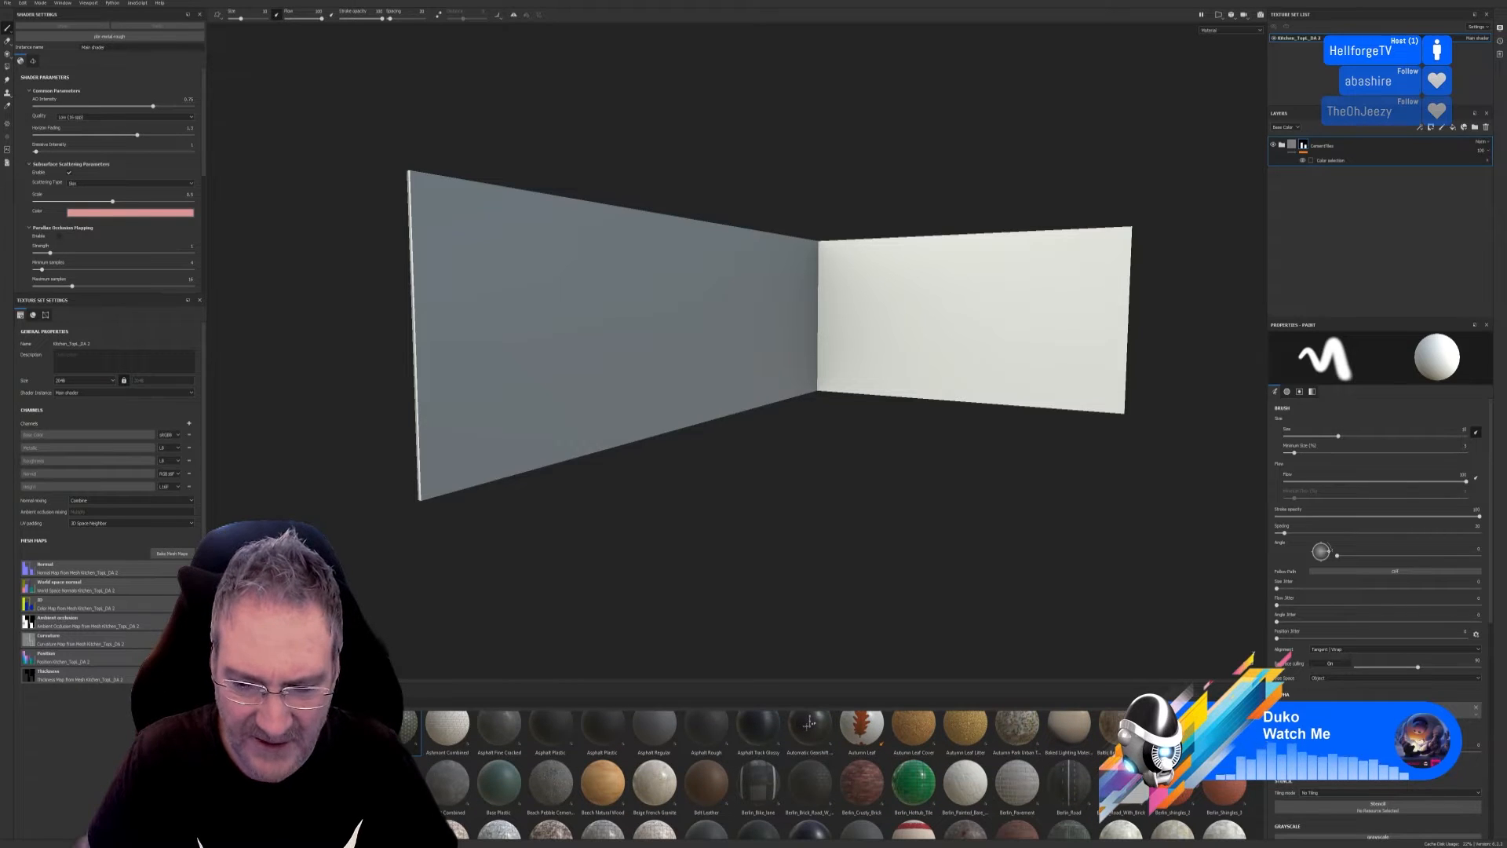
{"action": "scroll", "coordinate": [809, 723], "scroll_direction": "down", "scroll_amount": 1}
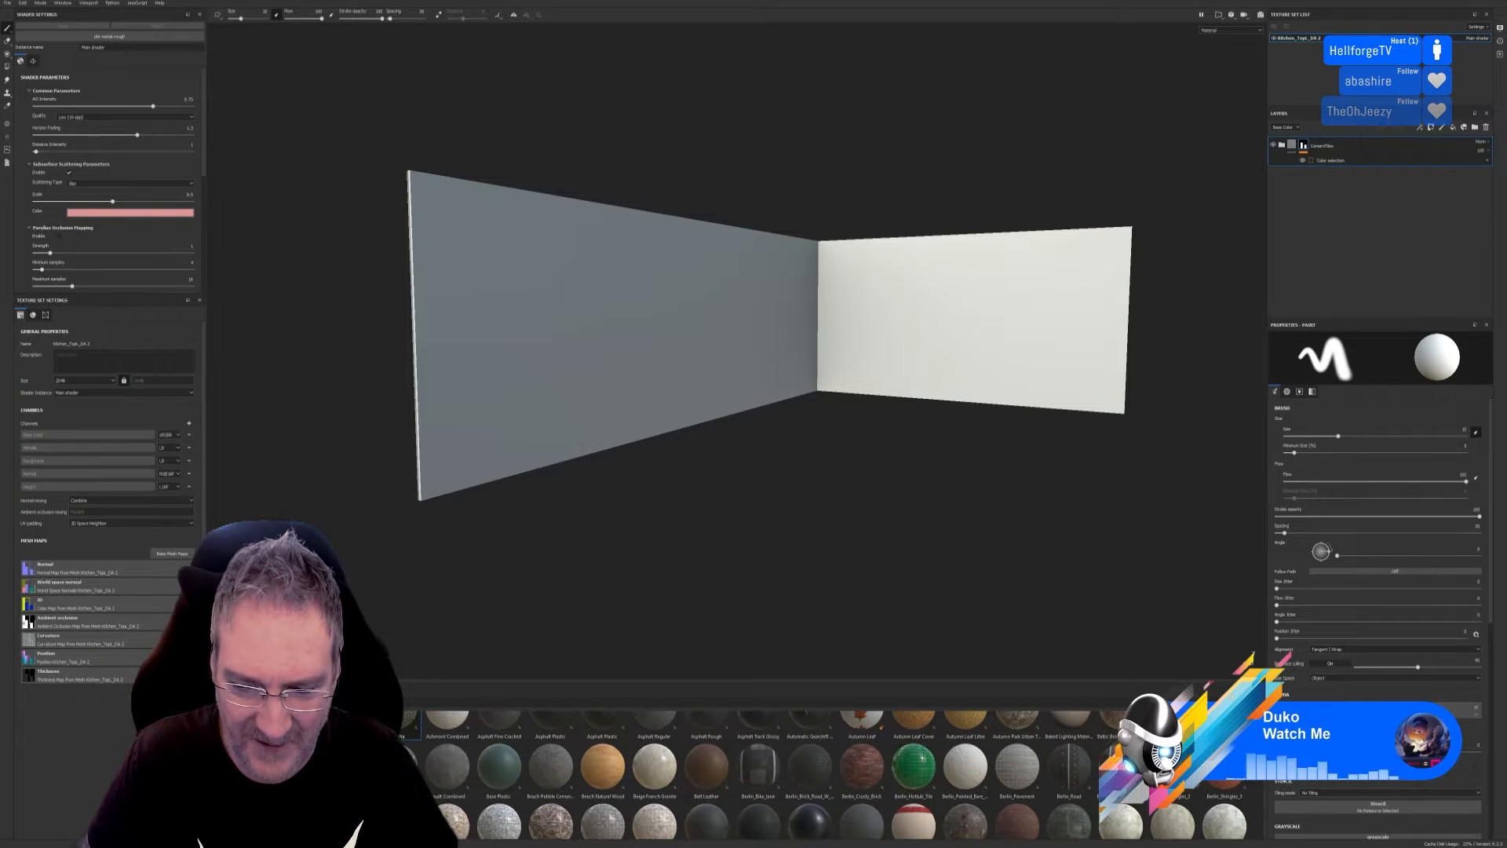
{"action": "scroll", "coordinate": [810, 777], "scroll_direction": "down", "scroll_amount": 2}
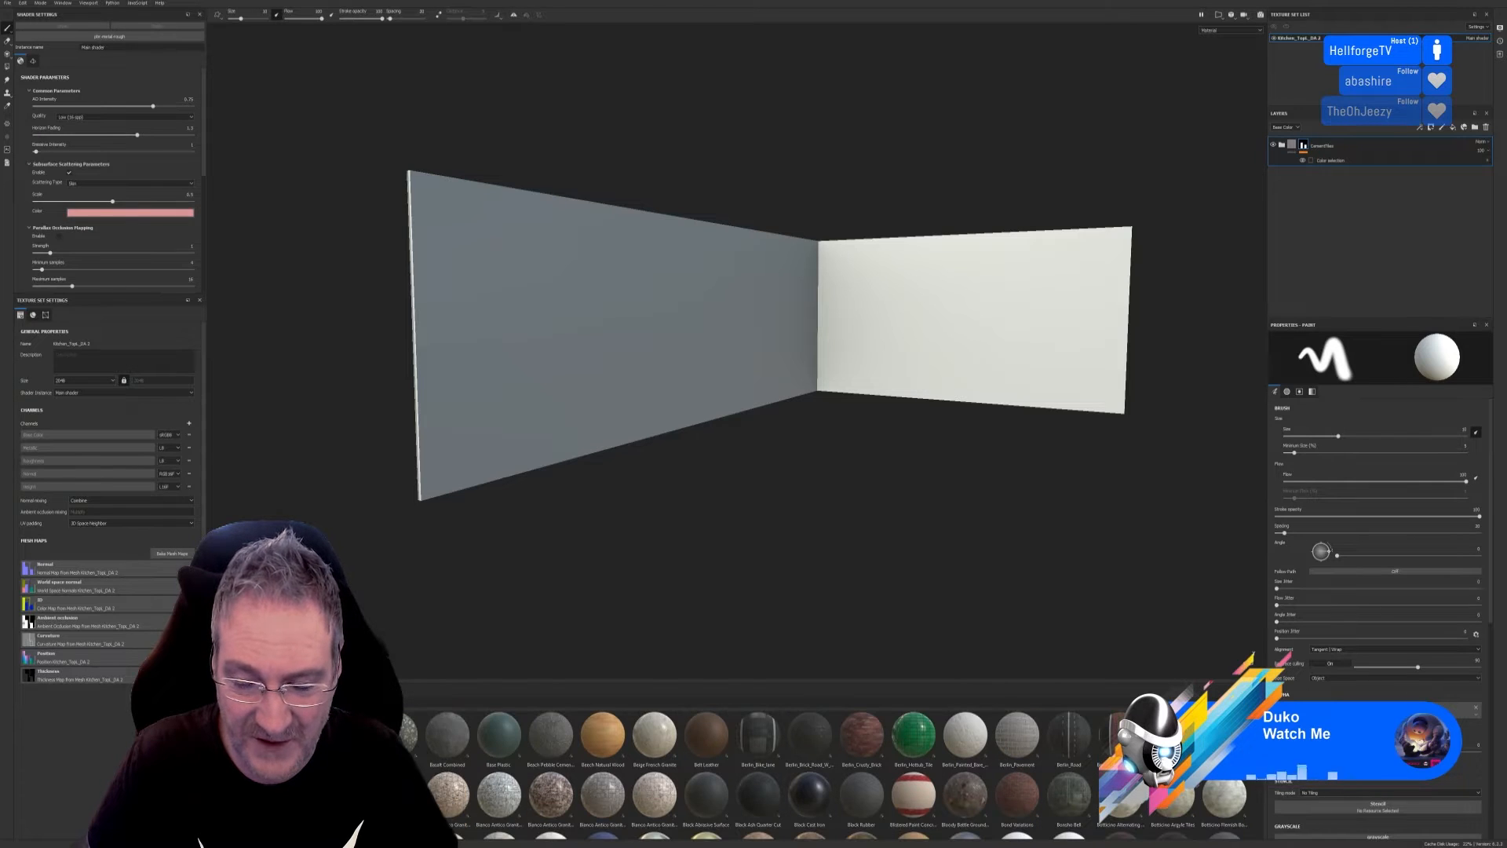
{"action": "scroll", "coordinate": [809, 777], "scroll_direction": "down", "scroll_amount": 4}
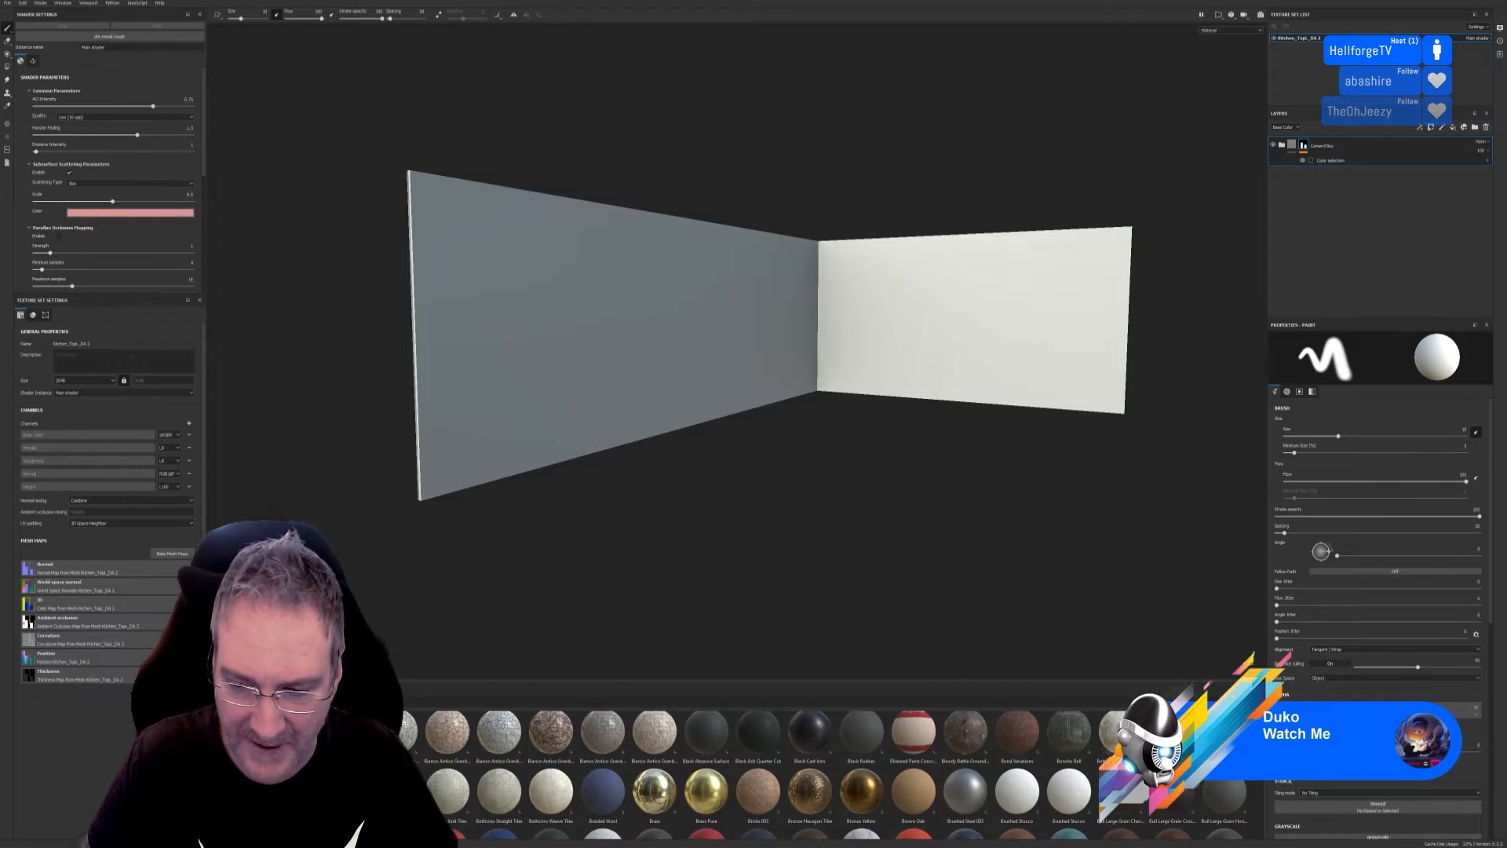
{"action": "scroll", "coordinate": [809, 777], "scroll_direction": "down", "scroll_amount": 1}
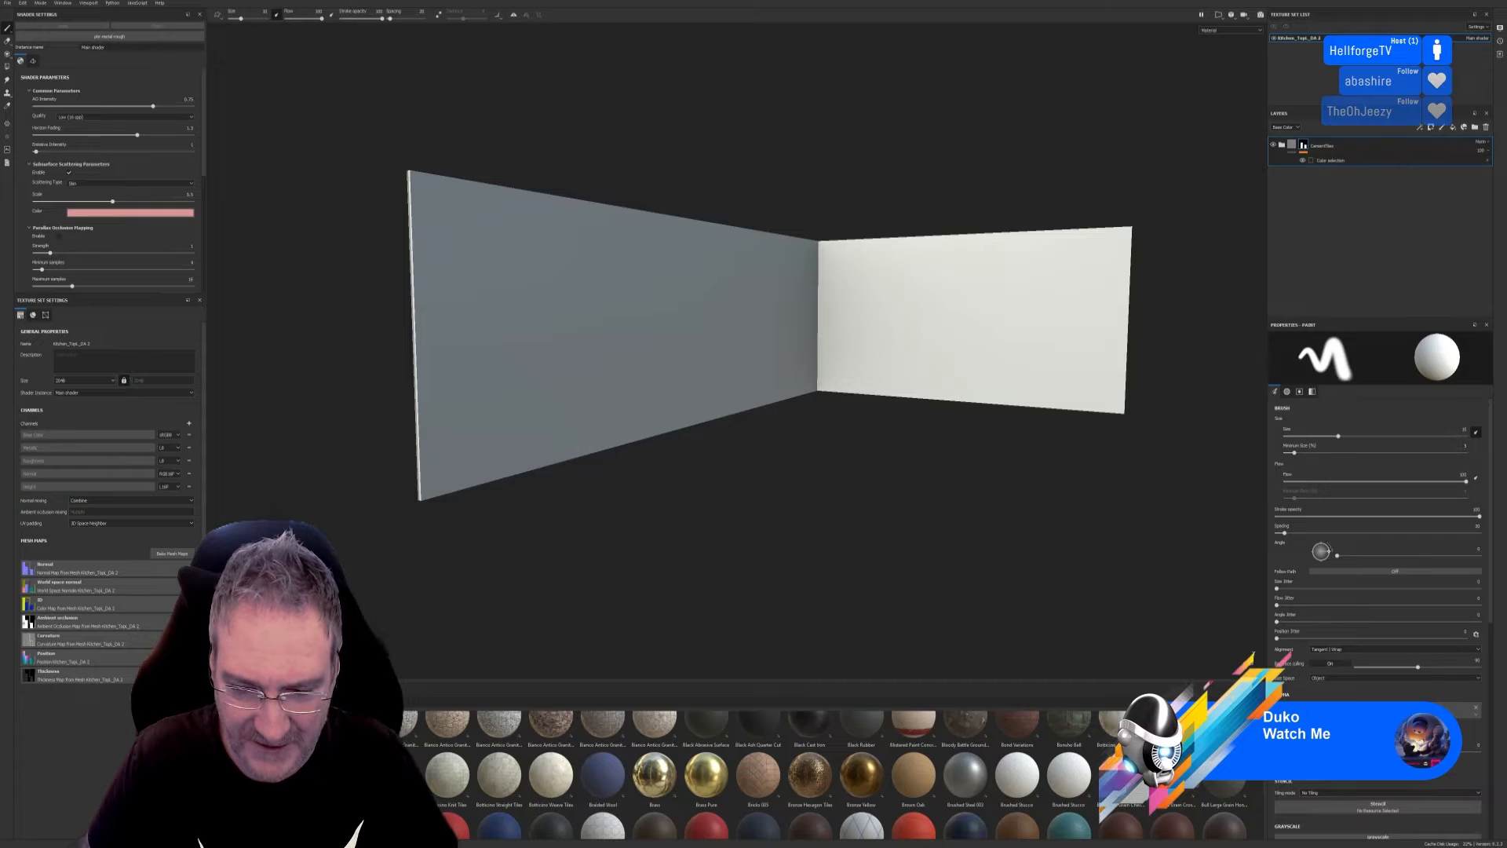
{"action": "scroll", "coordinate": [810, 777], "scroll_direction": "down", "scroll_amount": 2}
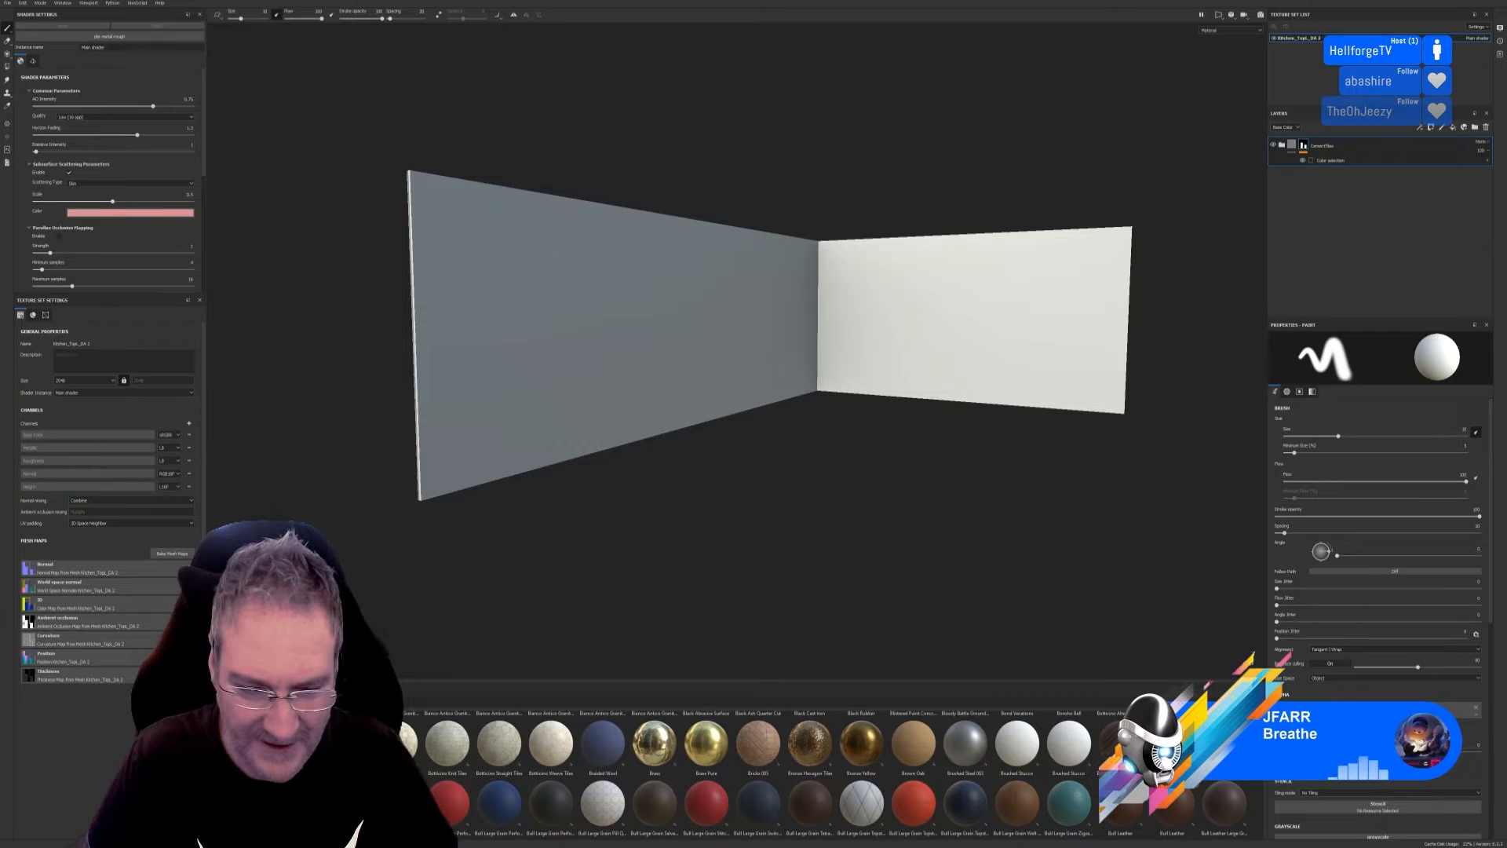
{"action": "scroll", "coordinate": [810, 777], "scroll_direction": "down", "scroll_amount": 3}
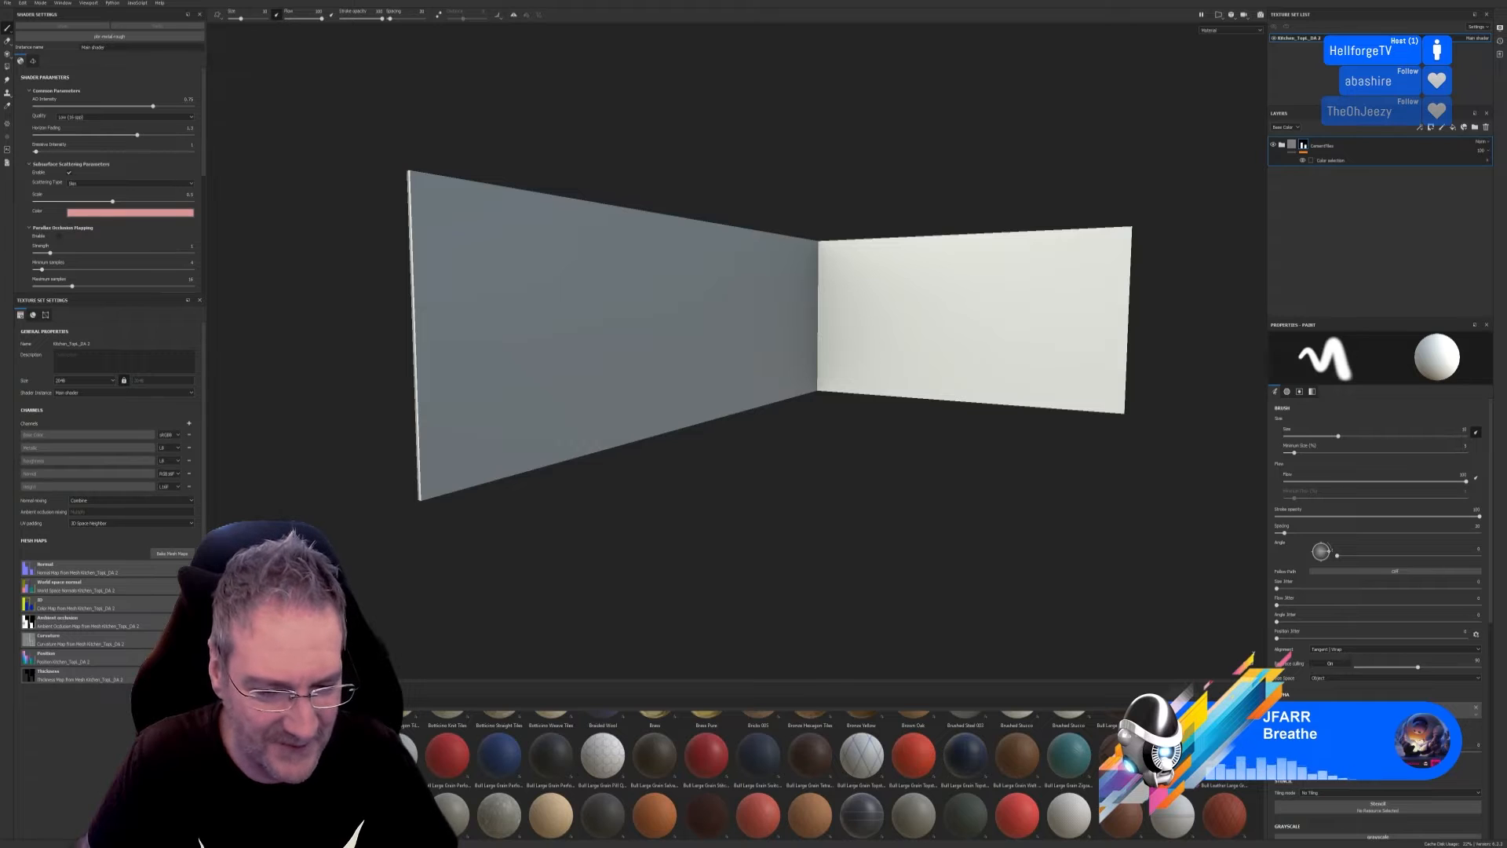
{"action": "scroll", "coordinate": [809, 777], "scroll_direction": "down", "scroll_amount": 1}
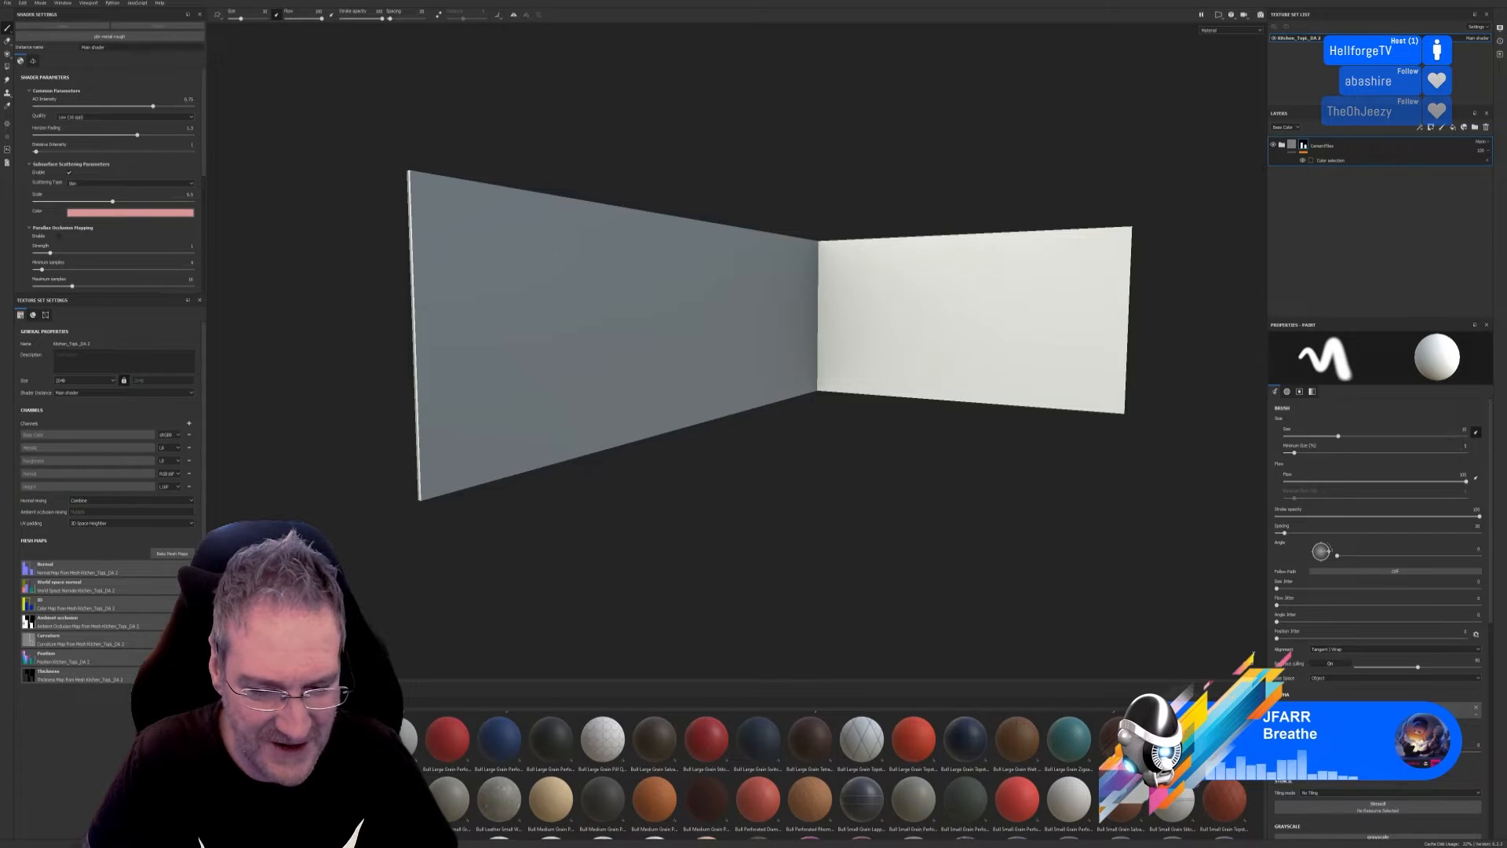
{"action": "scroll", "coordinate": [810, 778], "scroll_direction": "down", "scroll_amount": 3}
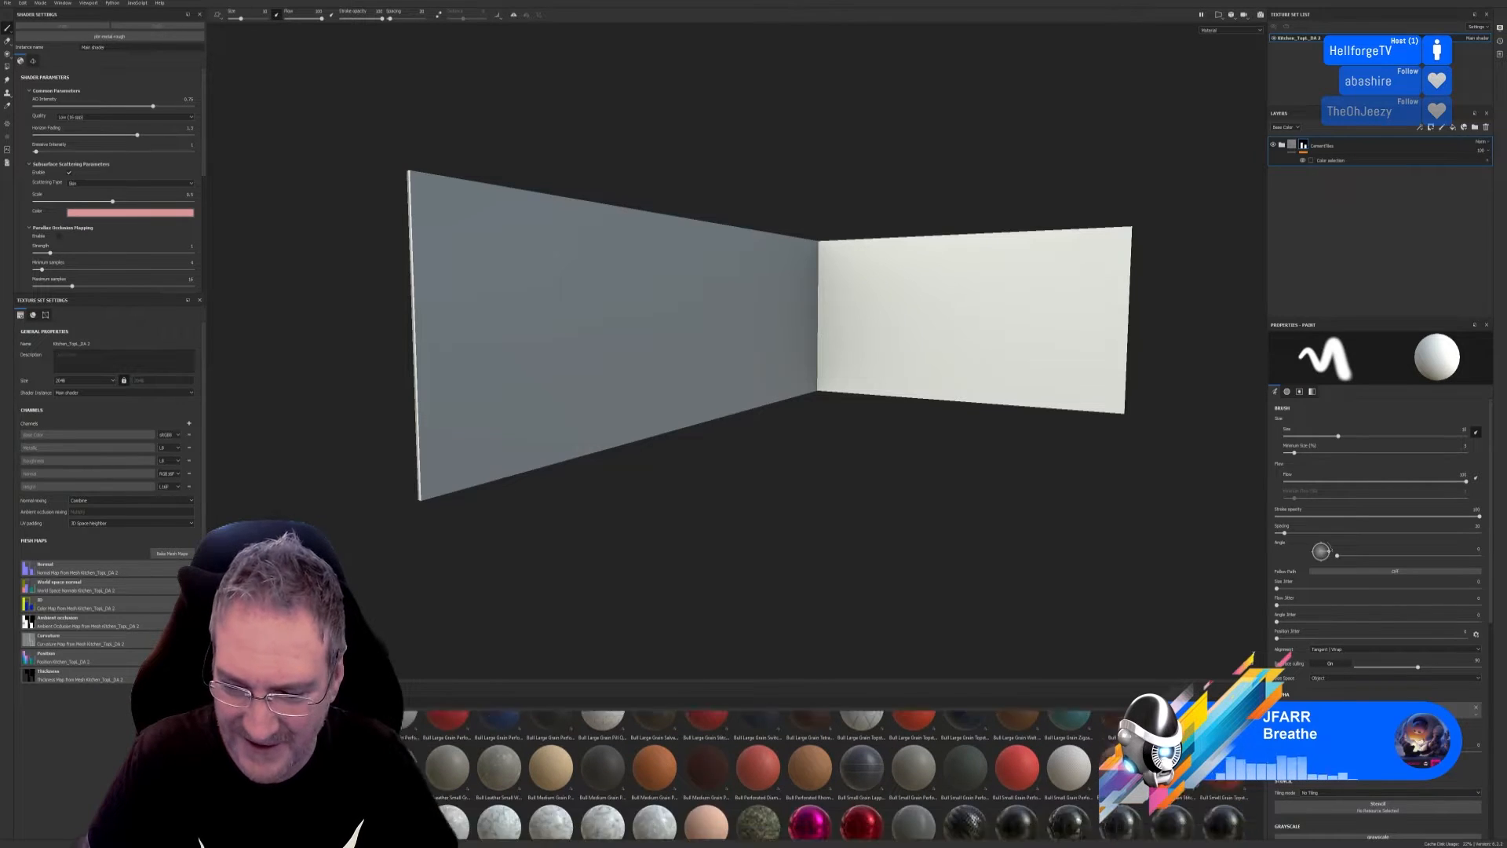
{"action": "scroll", "coordinate": [809, 777], "scroll_direction": "down", "scroll_amount": 3}
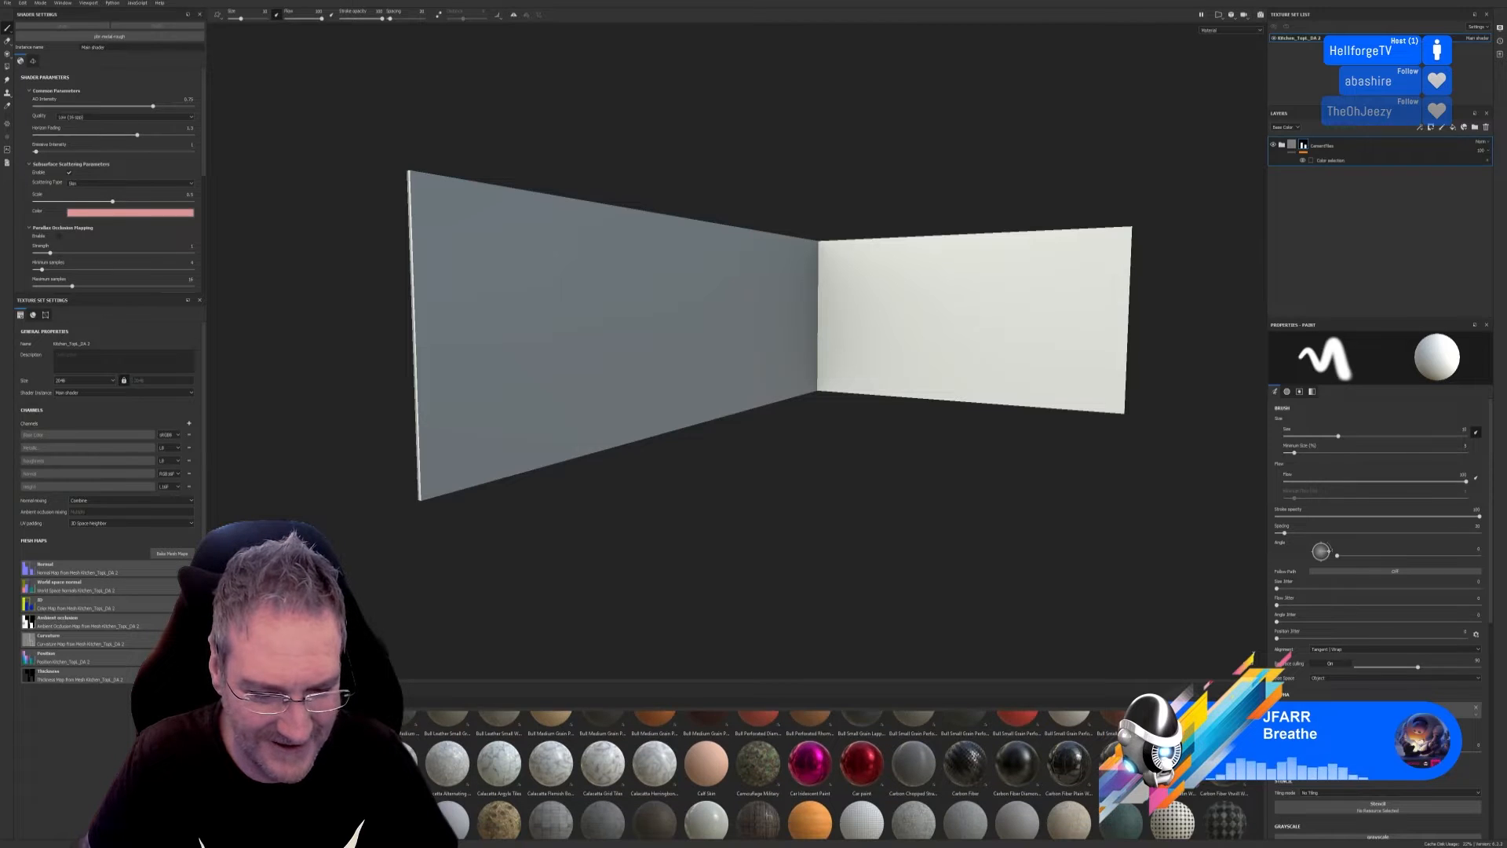
{"action": "scroll", "coordinate": [809, 777], "scroll_direction": "down", "scroll_amount": 1}
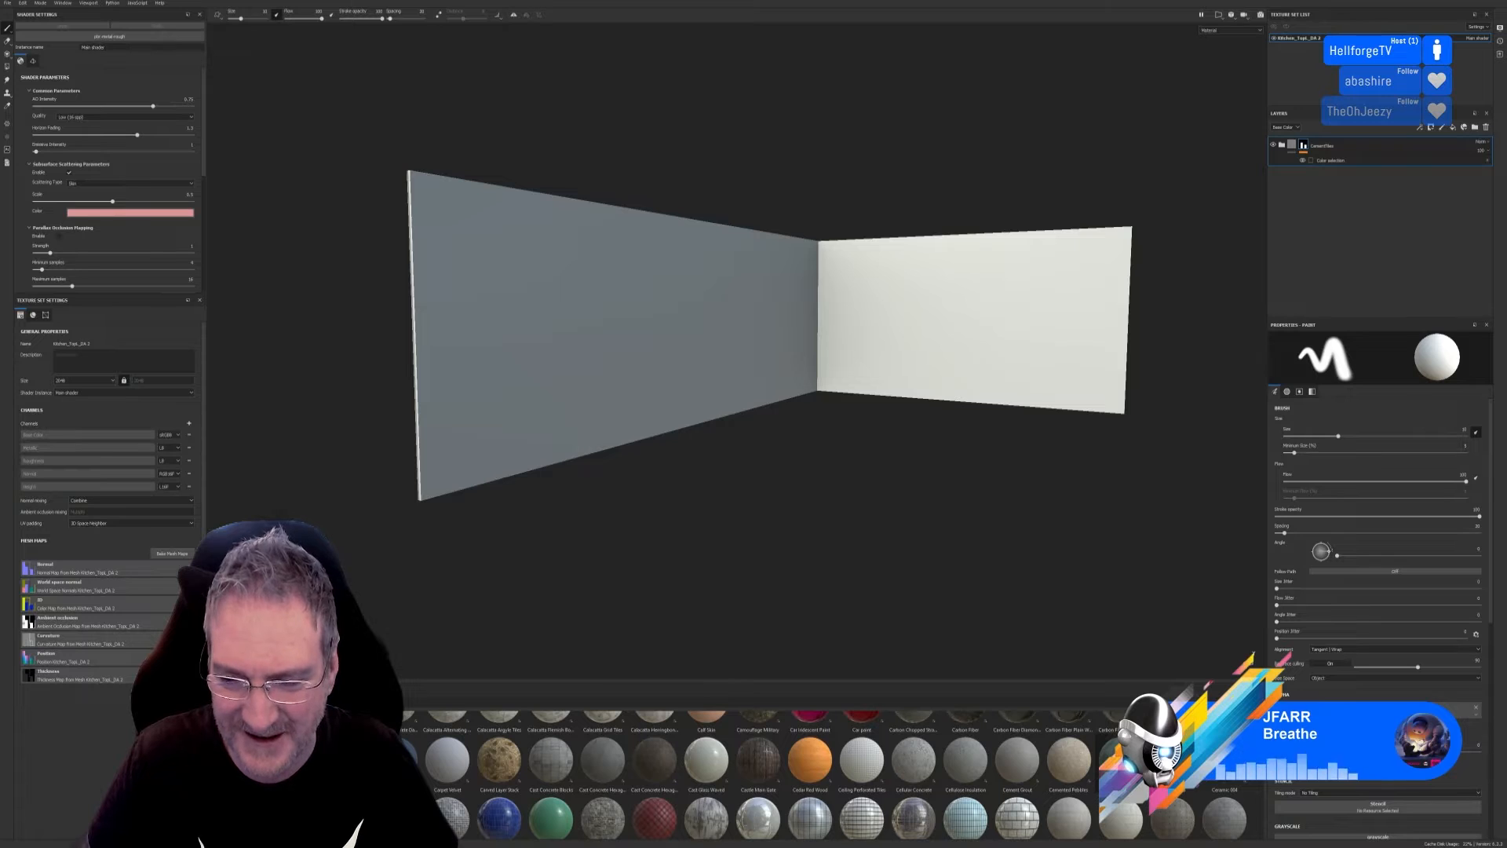
{"action": "mouse_move", "coordinate": [1172, 758]}
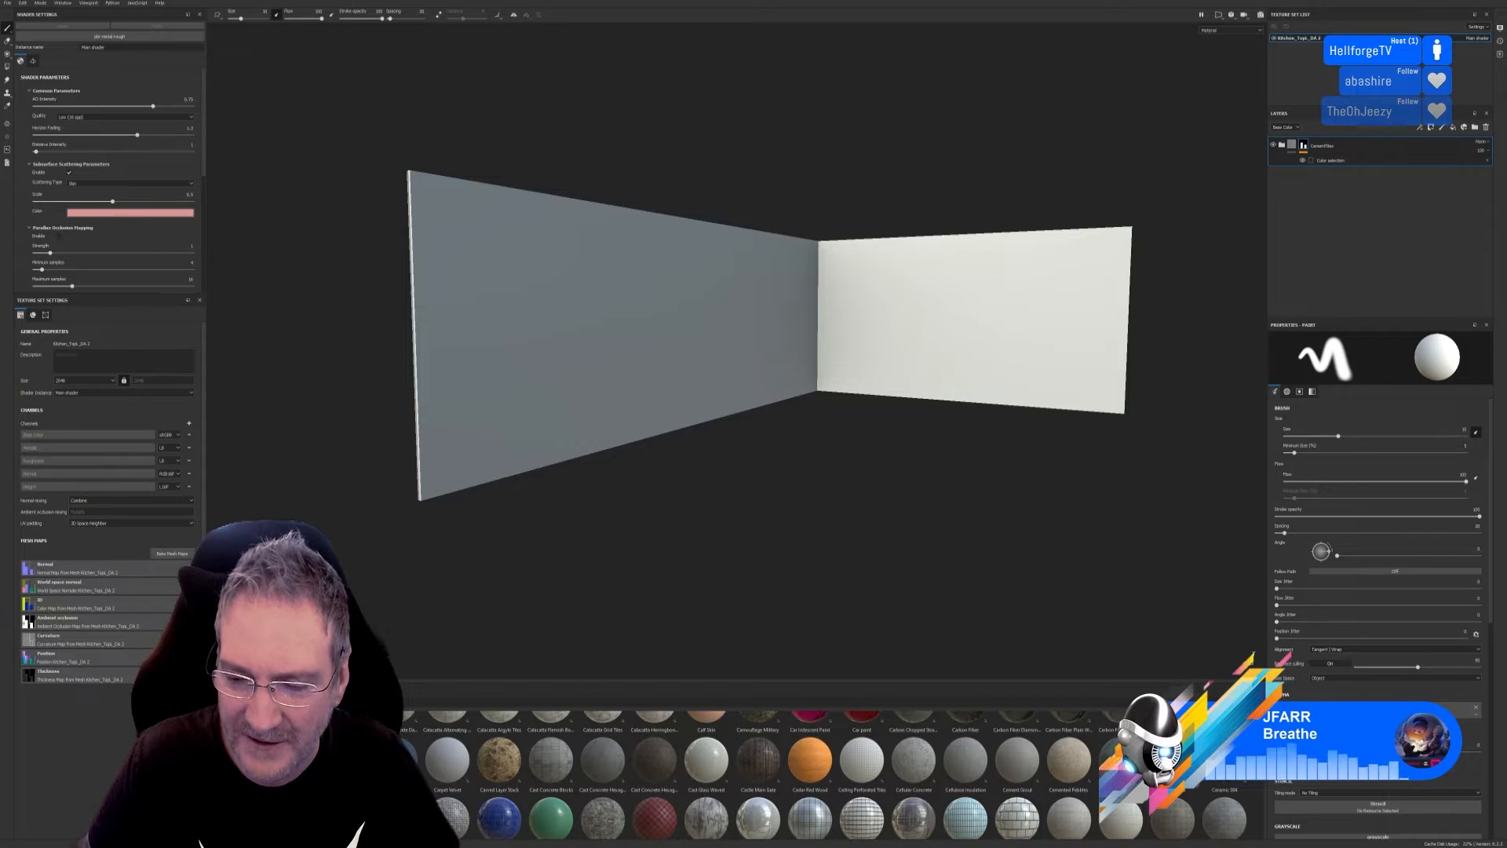
{"action": "scroll", "coordinate": [754, 769], "scroll_direction": "up", "scroll_amount": 3}
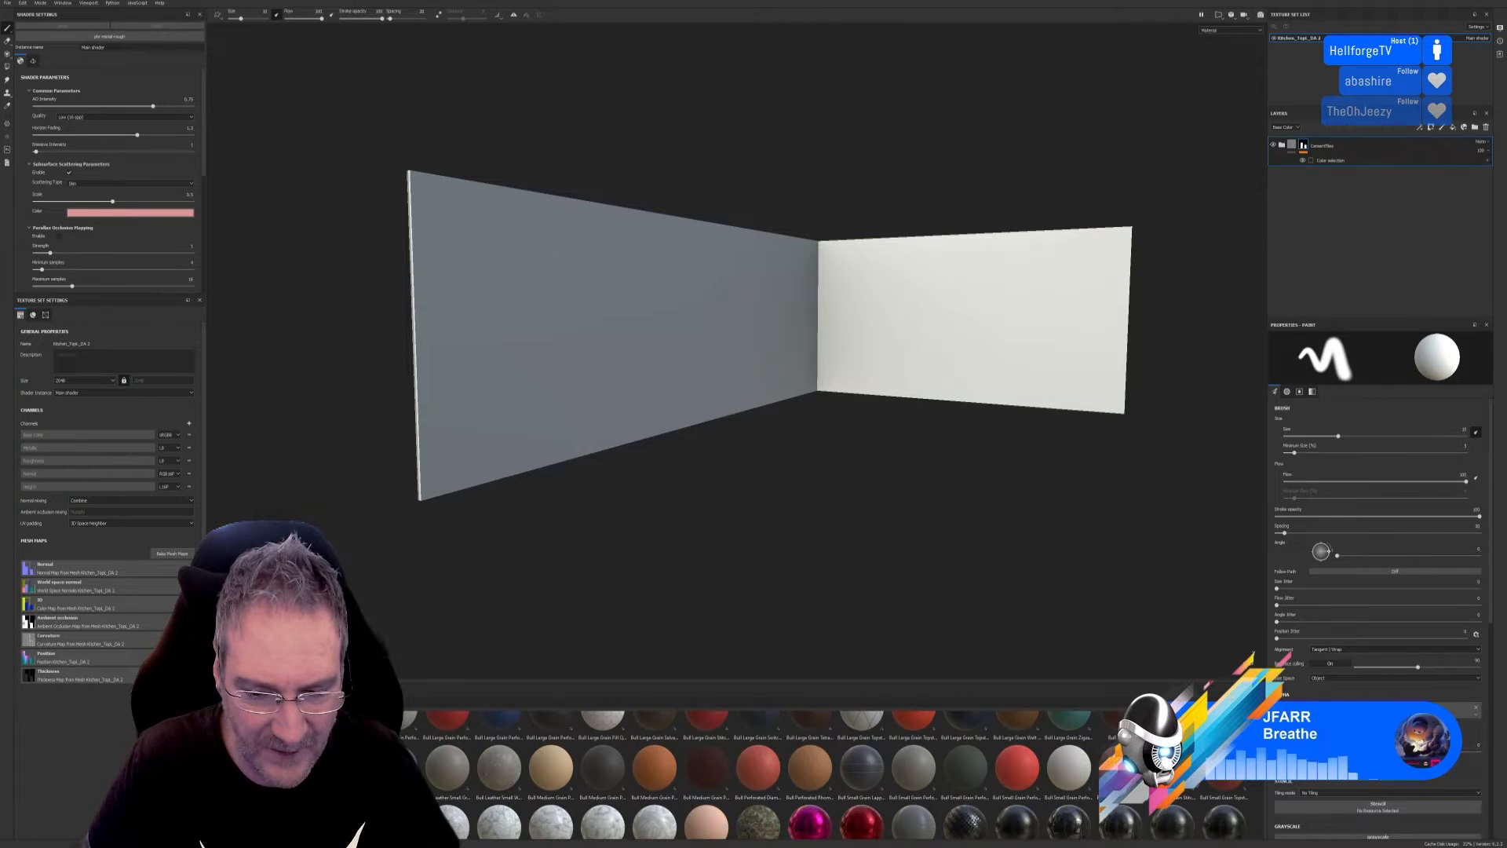
{"action": "scroll", "coordinate": [754, 769], "scroll_direction": "down", "scroll_amount": 2}
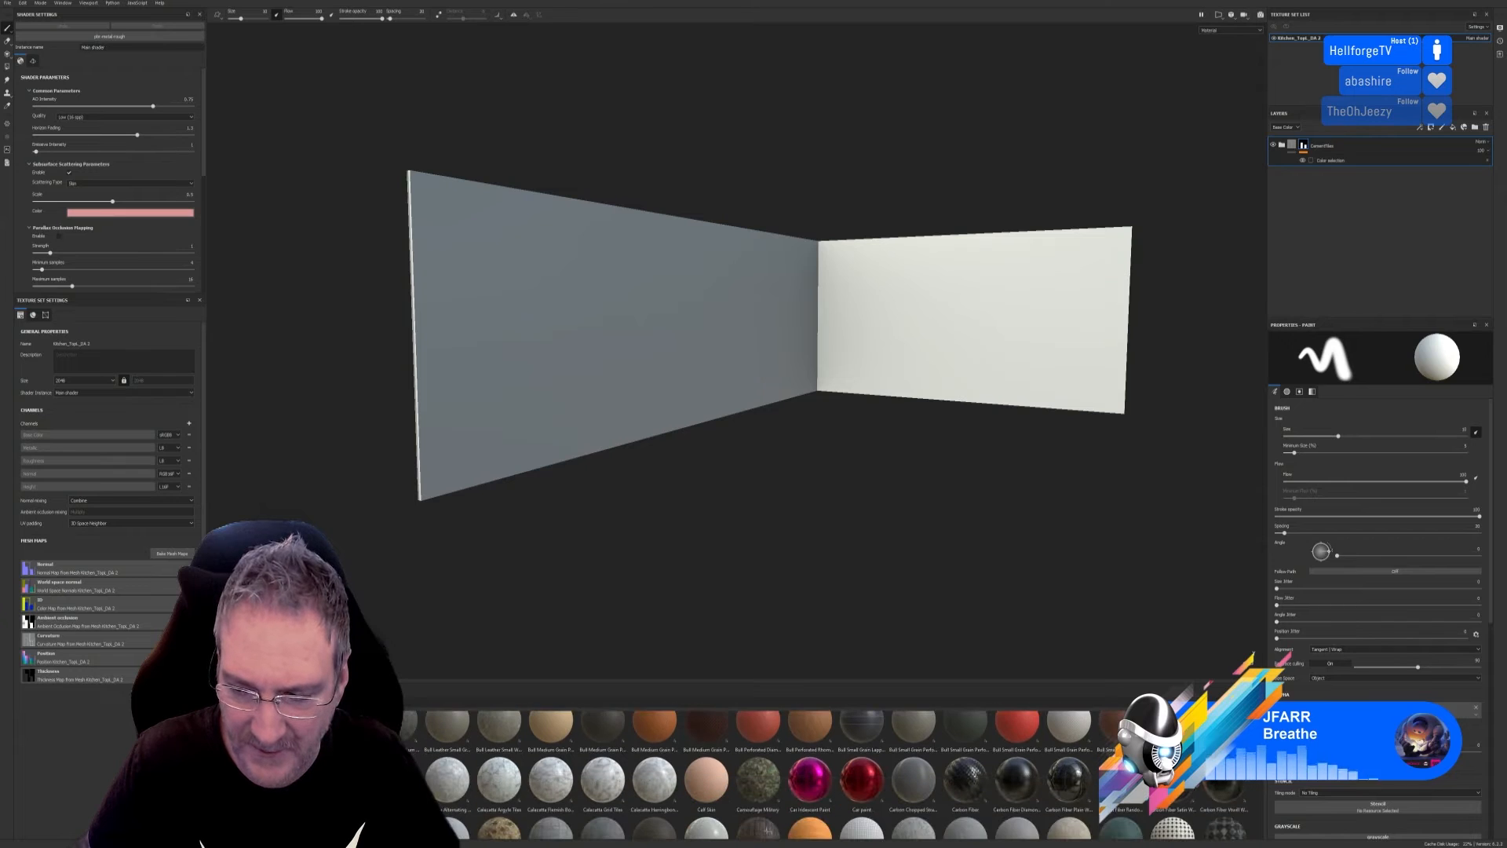
{"action": "scroll", "coordinate": [754, 769], "scroll_direction": "down", "scroll_amount": 3}
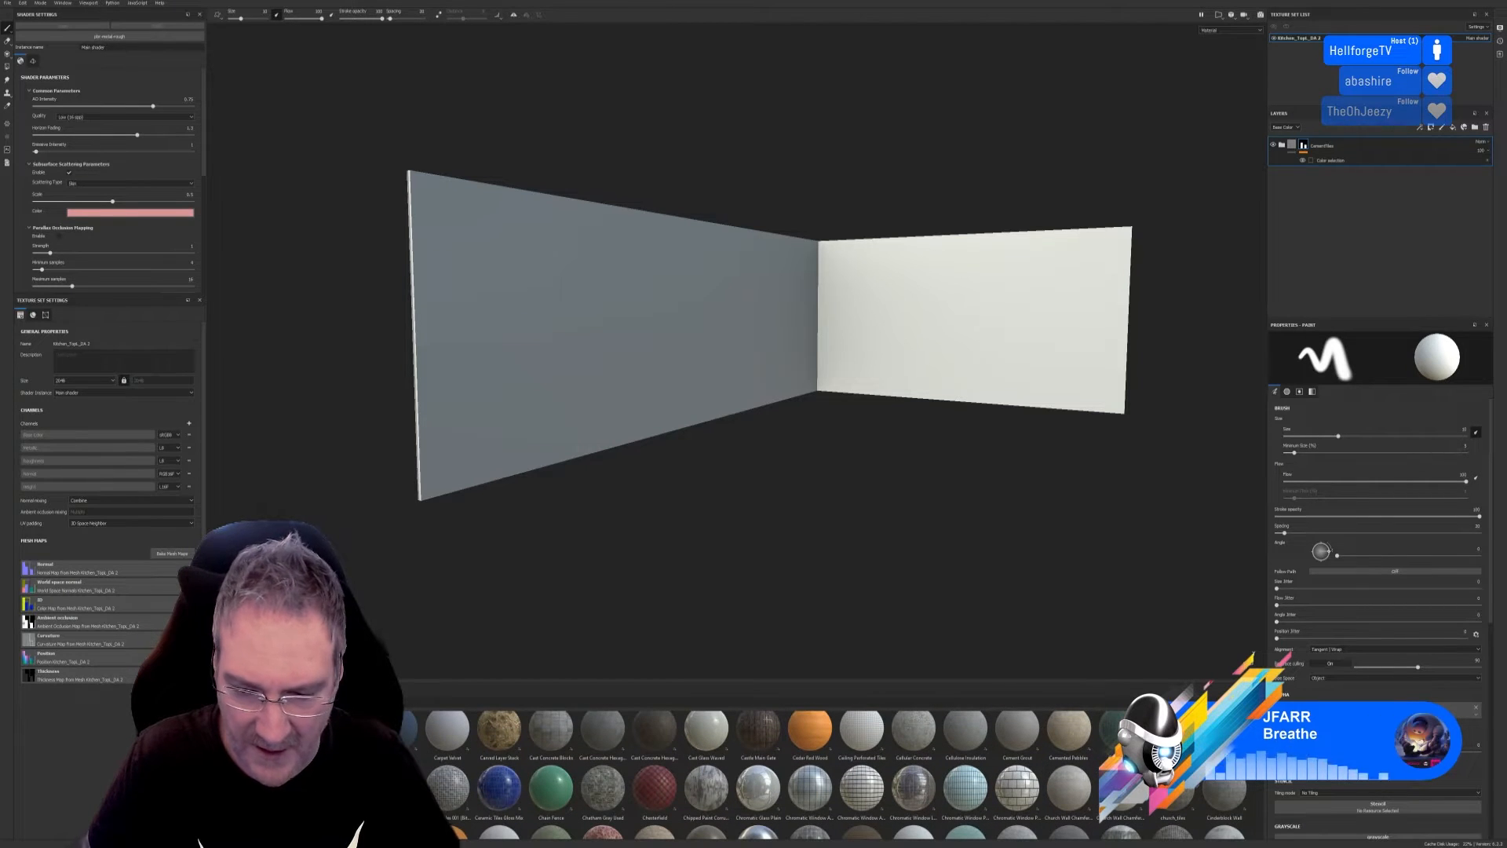
{"action": "scroll", "coordinate": [754, 769], "scroll_direction": "down", "scroll_amount": 1}
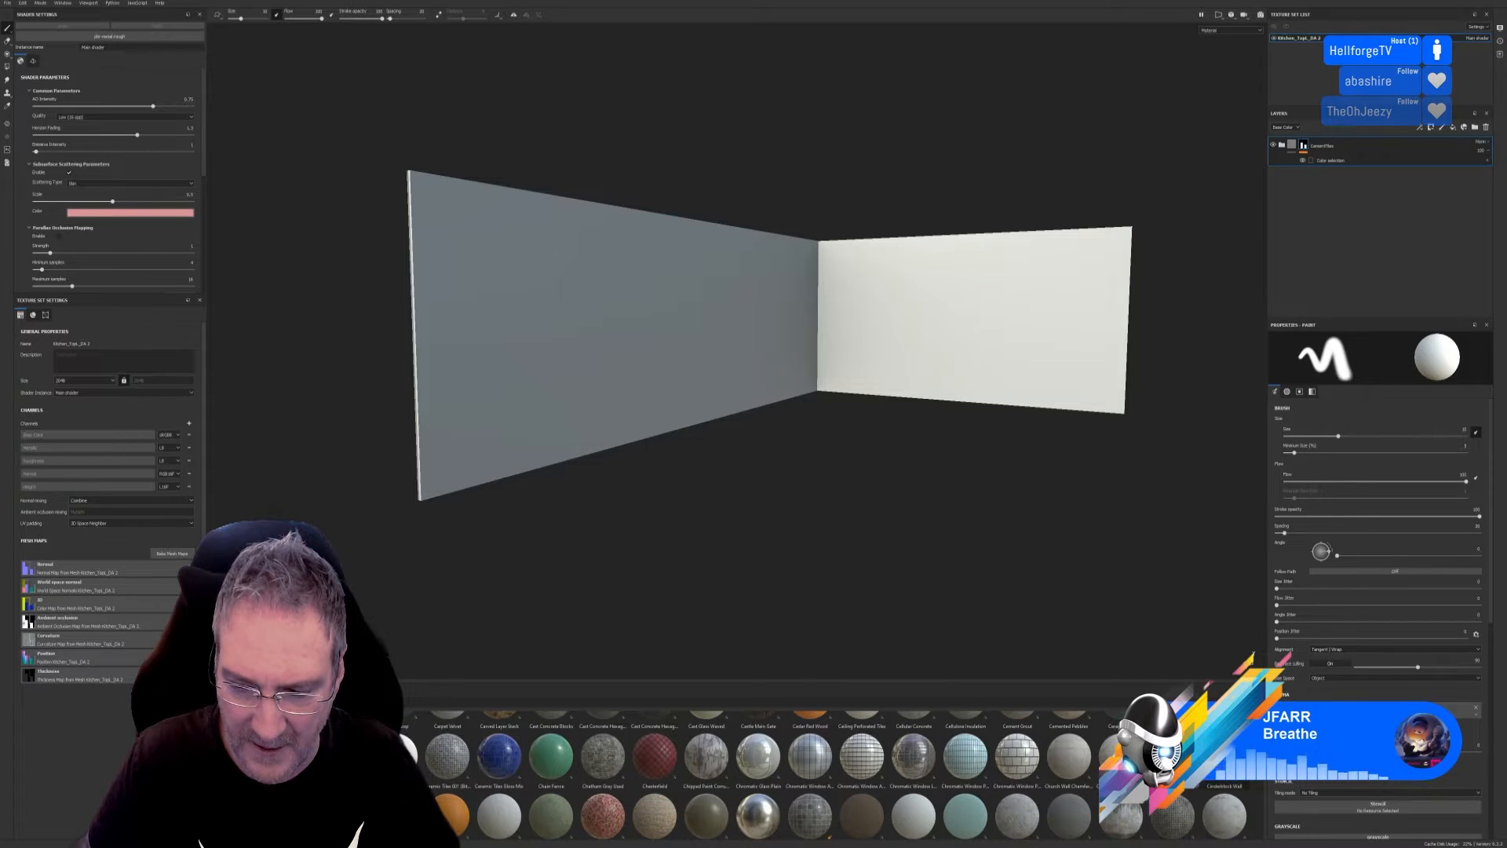
Try the church_tiles material as a fill layer above the CementTiles folder with denser tiling on both walls, and hide its layer.
{"action": "mouse_move", "coordinate": [1122, 754]}
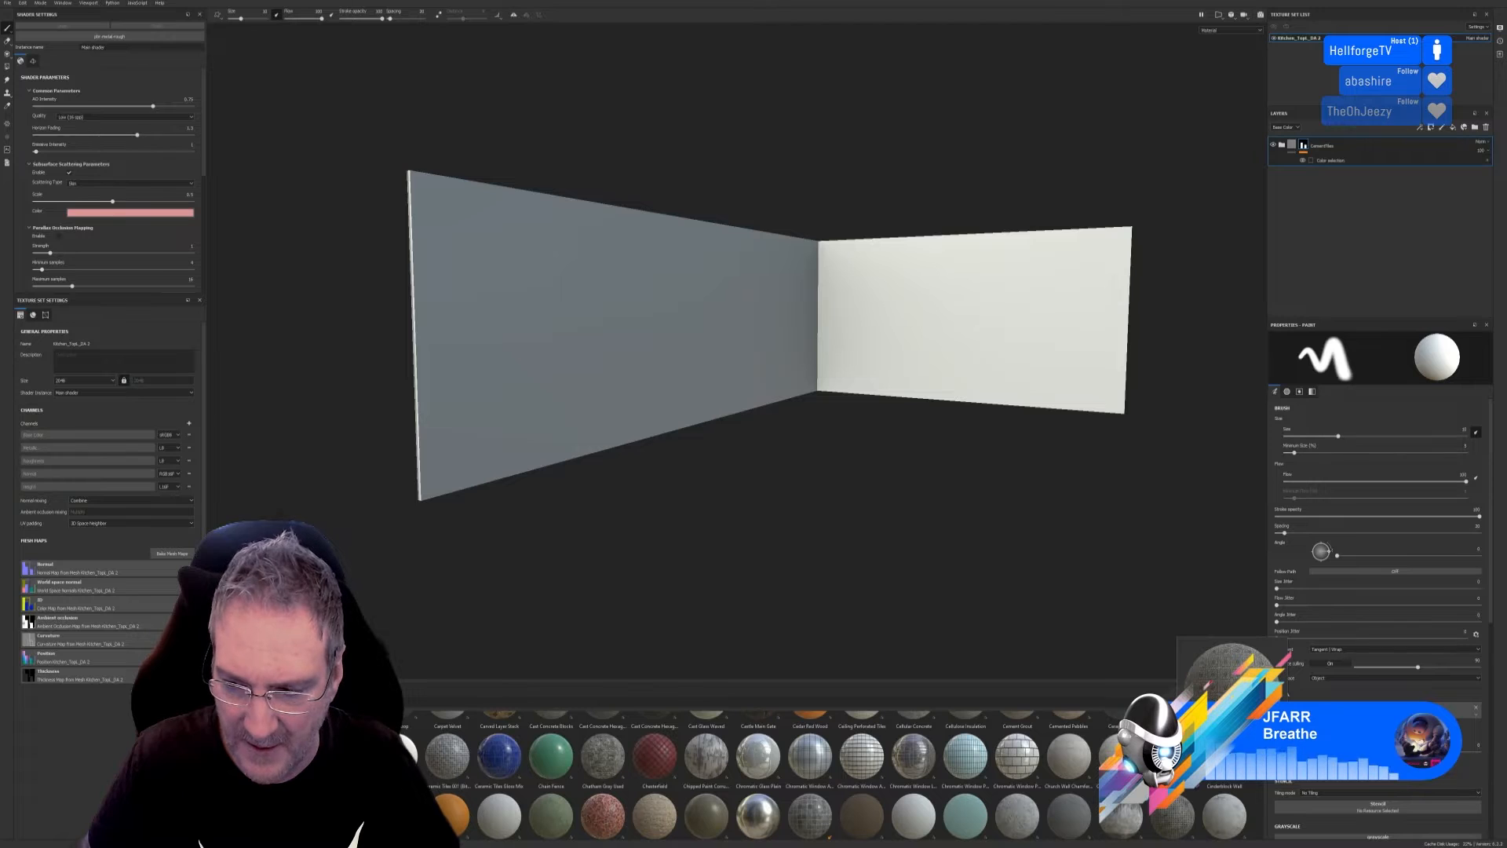
{"action": "left_click_drag", "start_coordinate": [1122, 753], "coordinate": [685, 365]}
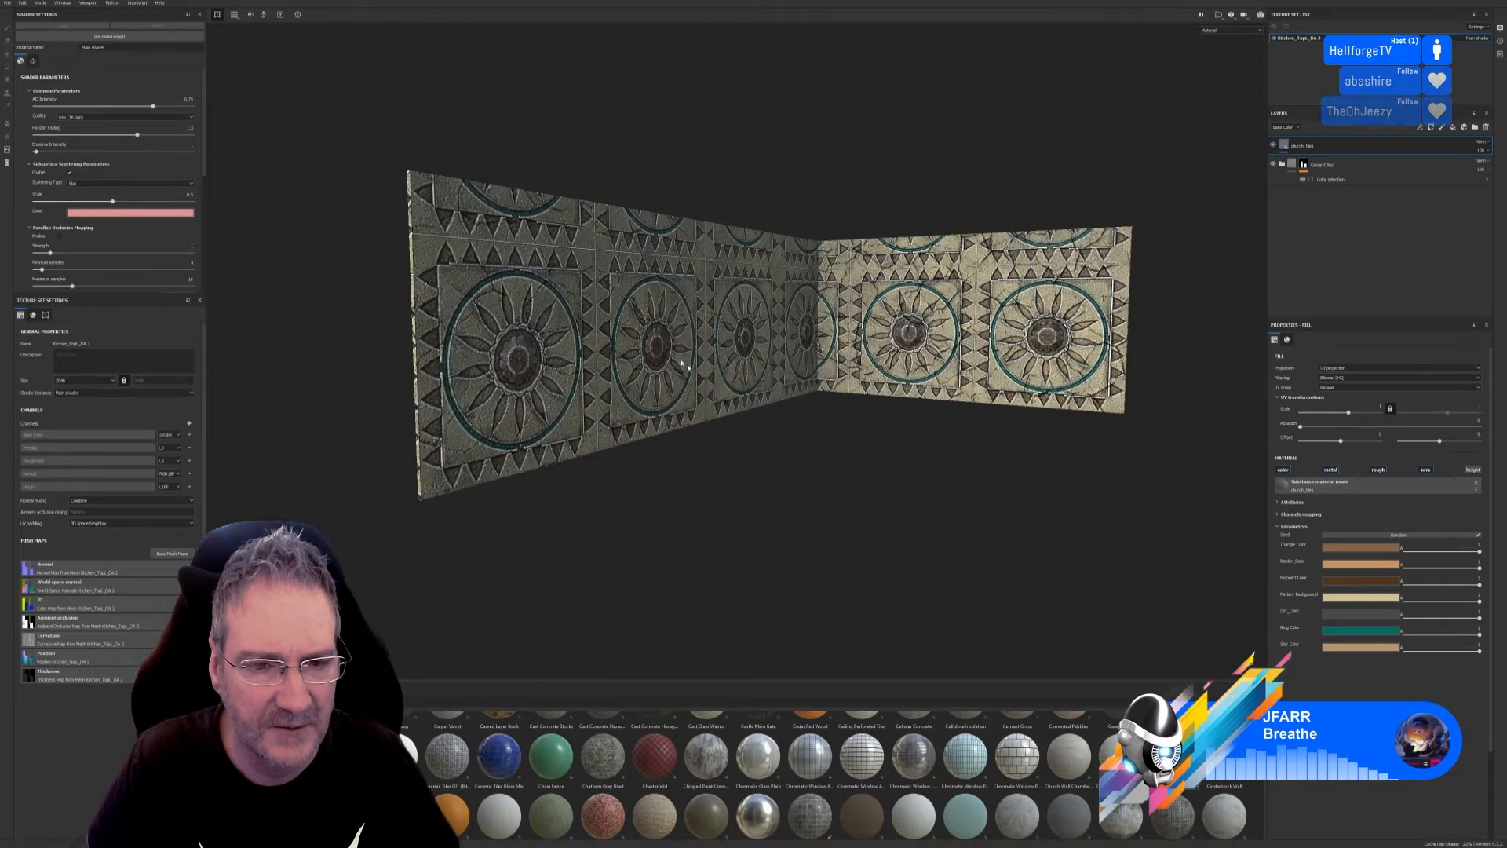
{"action": "left_click_drag", "start_coordinate": [1349, 412], "coordinate": [1354, 417]}
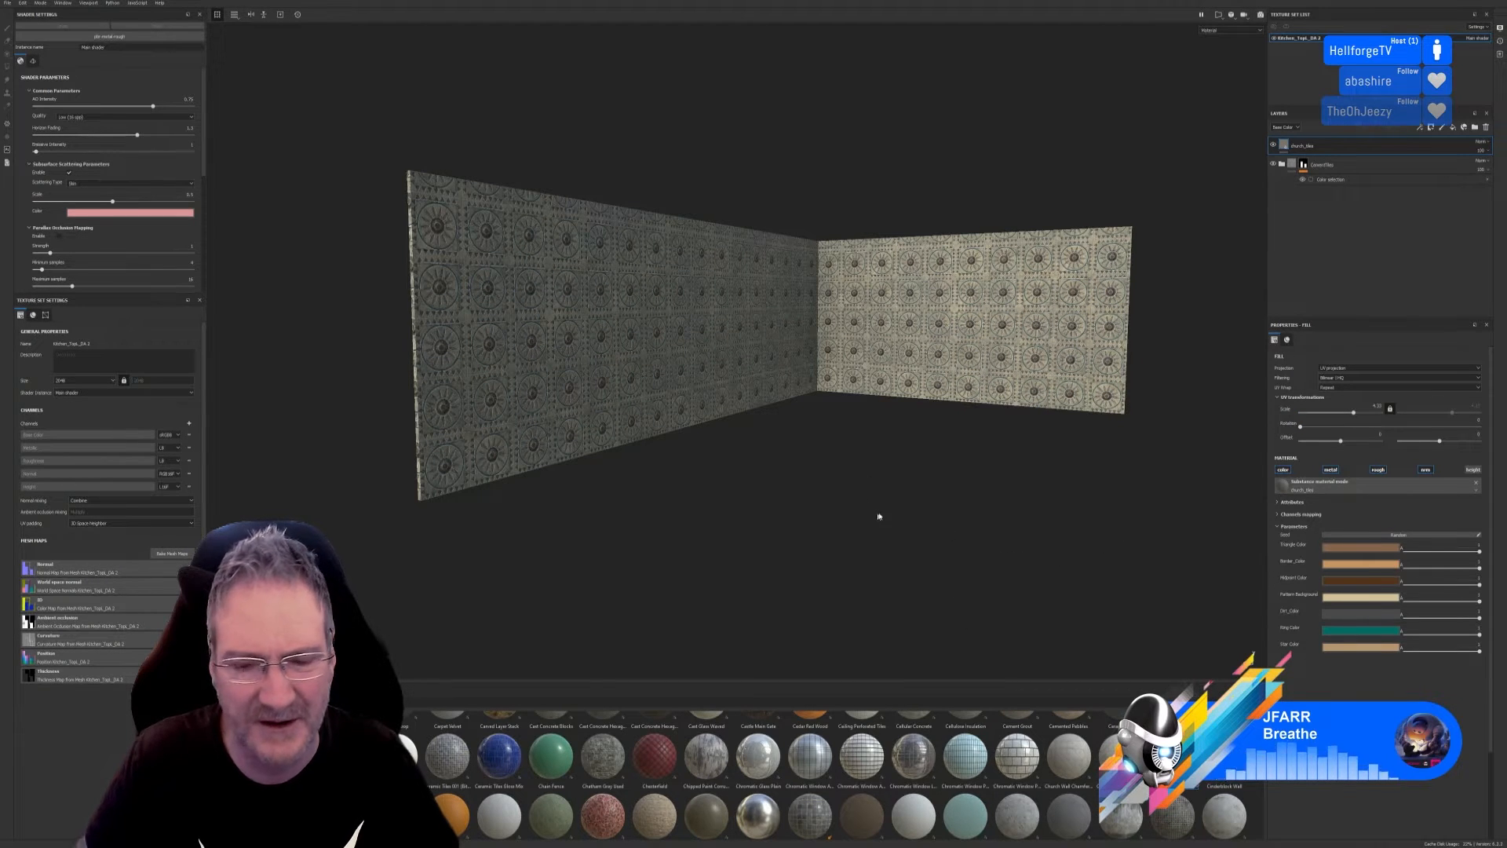
{"action": "mouse_move", "coordinate": [879, 515]}
{"action": "right_mouse_down", "text": "shift"}
{"action": "mouse_move", "coordinate": [821, 497]}
{"action": "mouse_move", "coordinate": [878, 515]}
{"action": "right_mouse_up", "text": "shift"}
{"action": "left_click_drag", "start_coordinate": [878, 515], "coordinate": [831, 497], "text": "alt"}
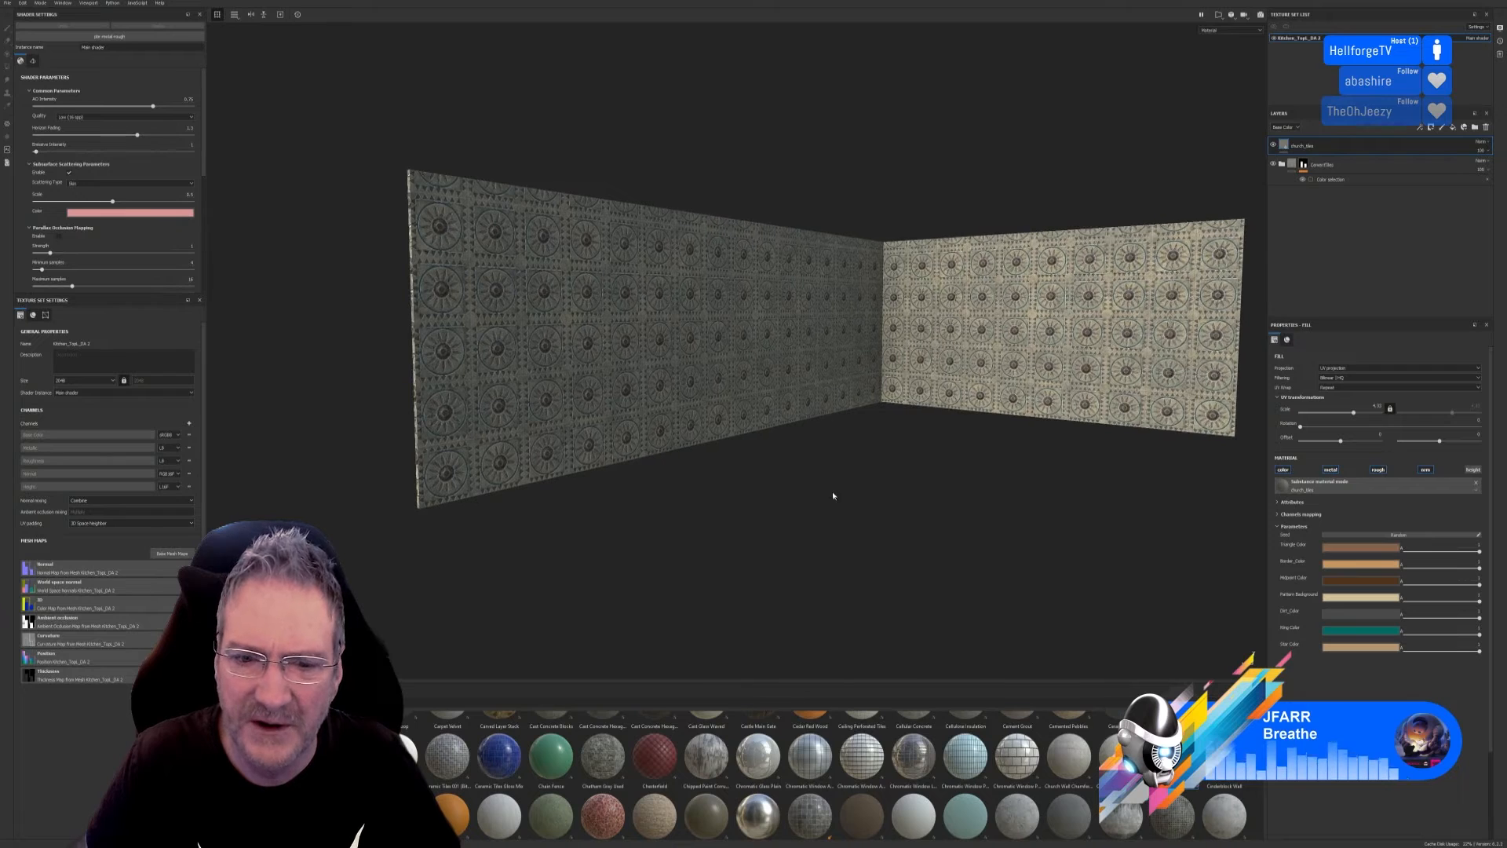
{"action": "left_click", "coordinate": [1273, 145]}
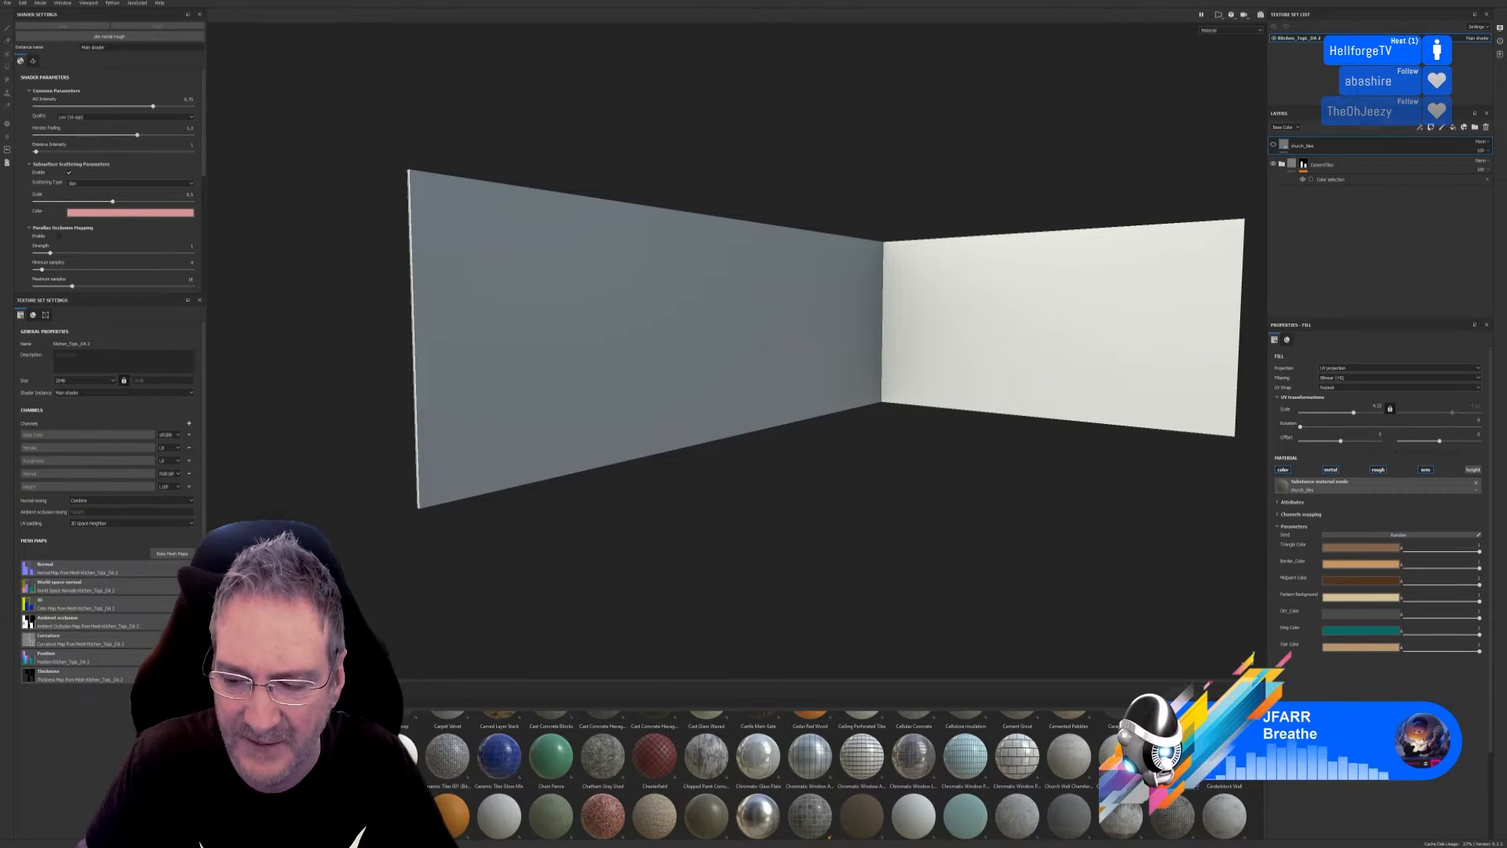
Look through the chromatic, cobblestone and concrete materials in the library for another kitchen wall tile pattern.
{"action": "scroll", "coordinate": [825, 773], "scroll_direction": "up", "scroll_amount": 1}
{"action": "scroll", "coordinate": [824, 774], "scroll_direction": "down", "scroll_amount": 2}
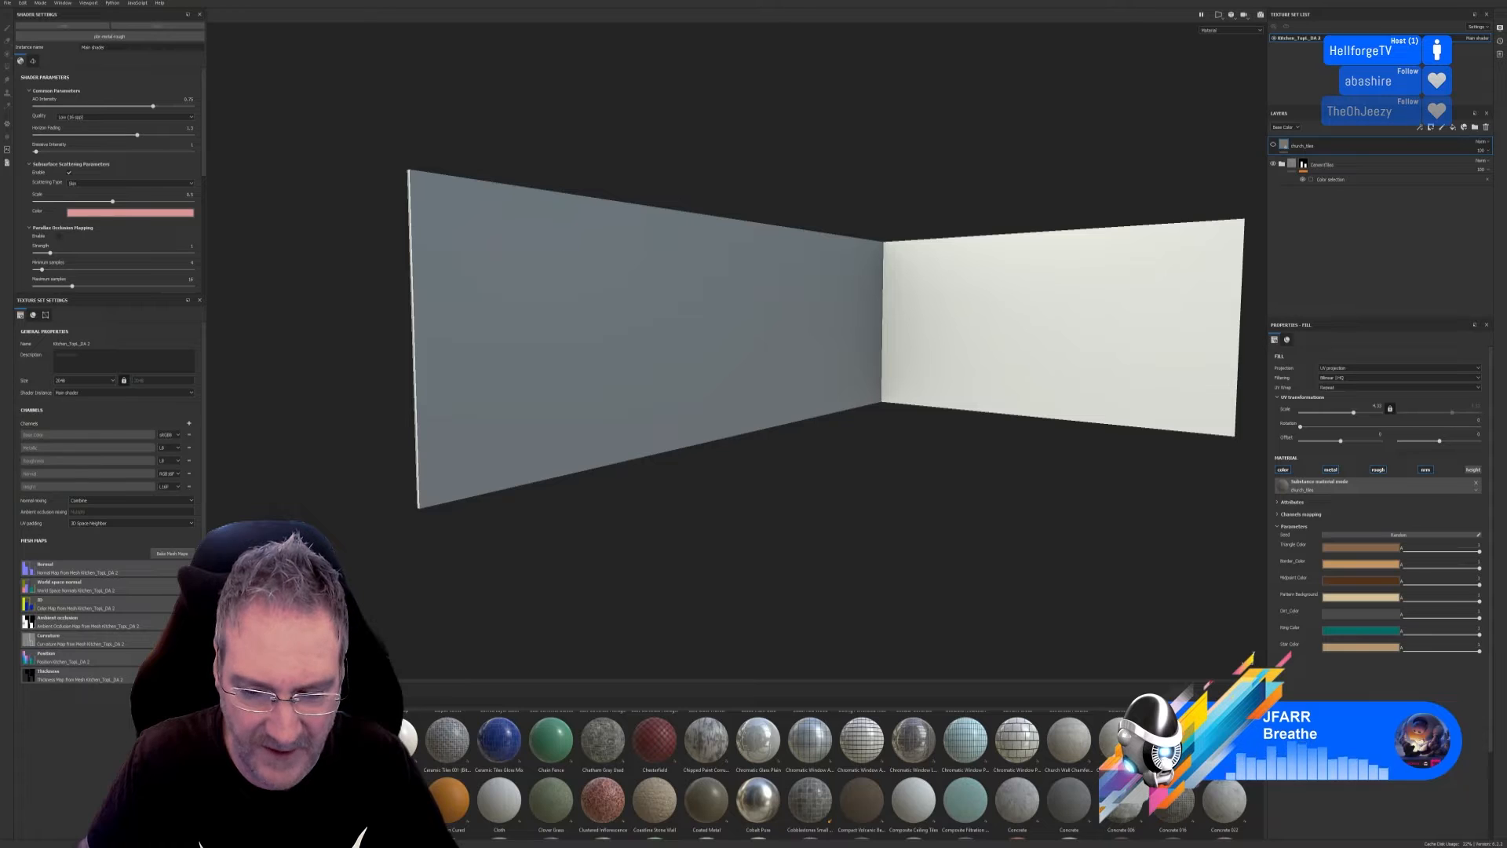
{"action": "scroll", "coordinate": [830, 774], "scroll_direction": "down", "scroll_amount": 1}
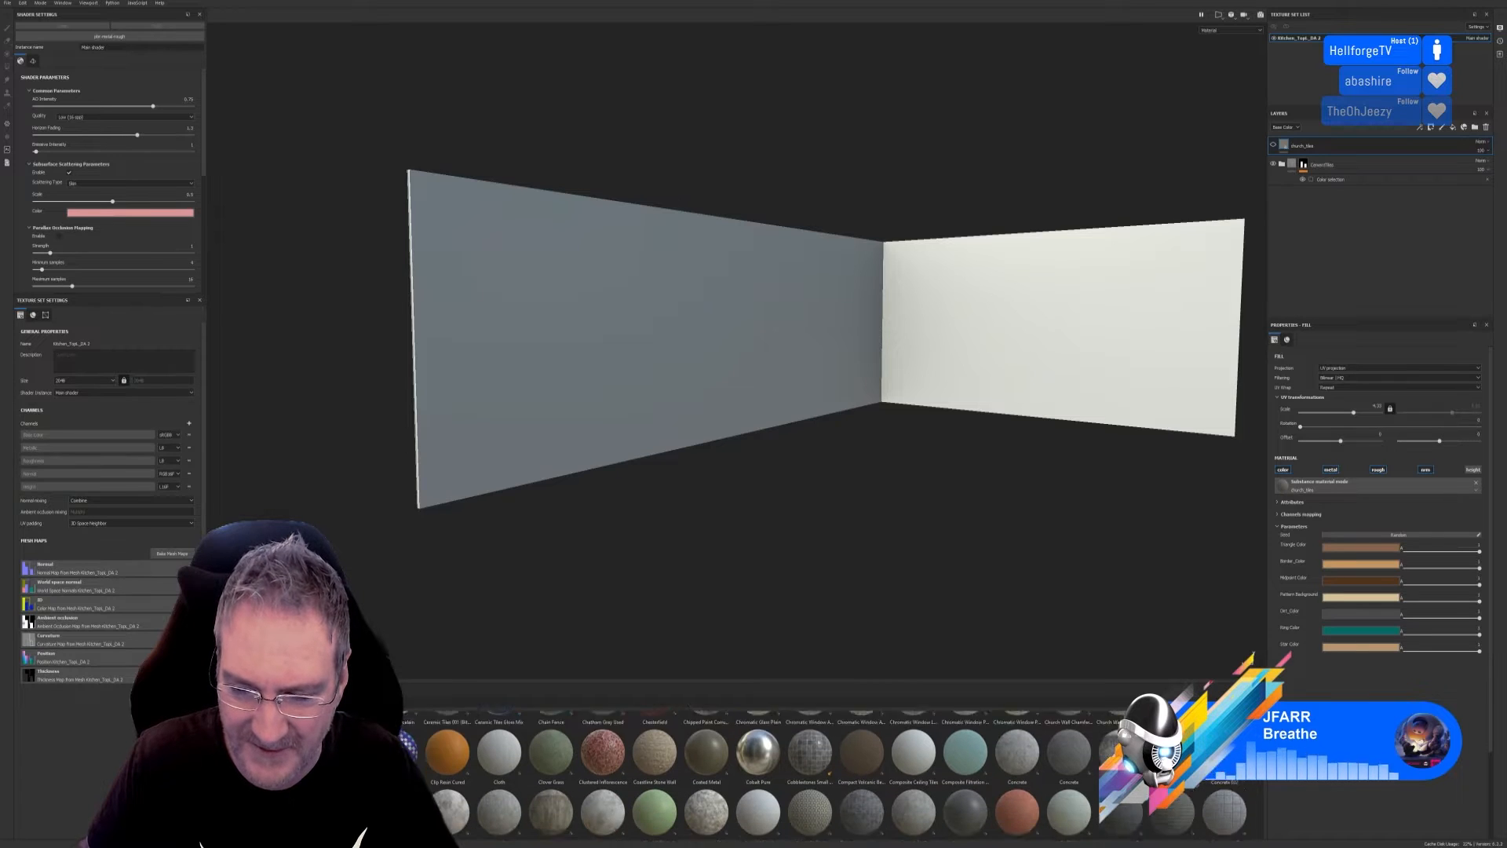
{"action": "scroll", "coordinate": [830, 773], "scroll_direction": "down", "scroll_amount": 1}
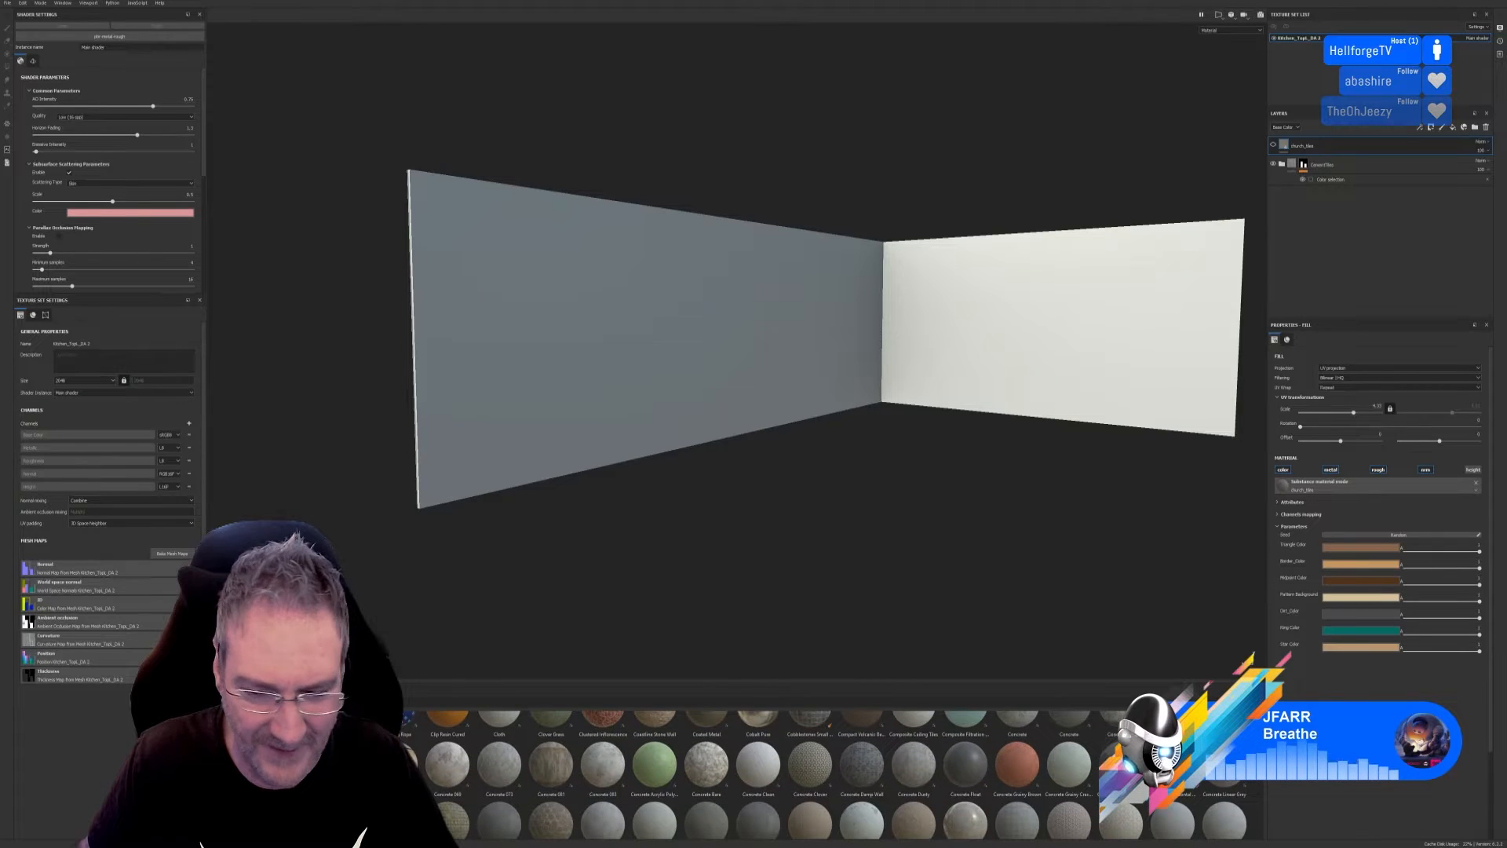
{"action": "scroll", "coordinate": [829, 773], "scroll_direction": "down", "scroll_amount": 2}
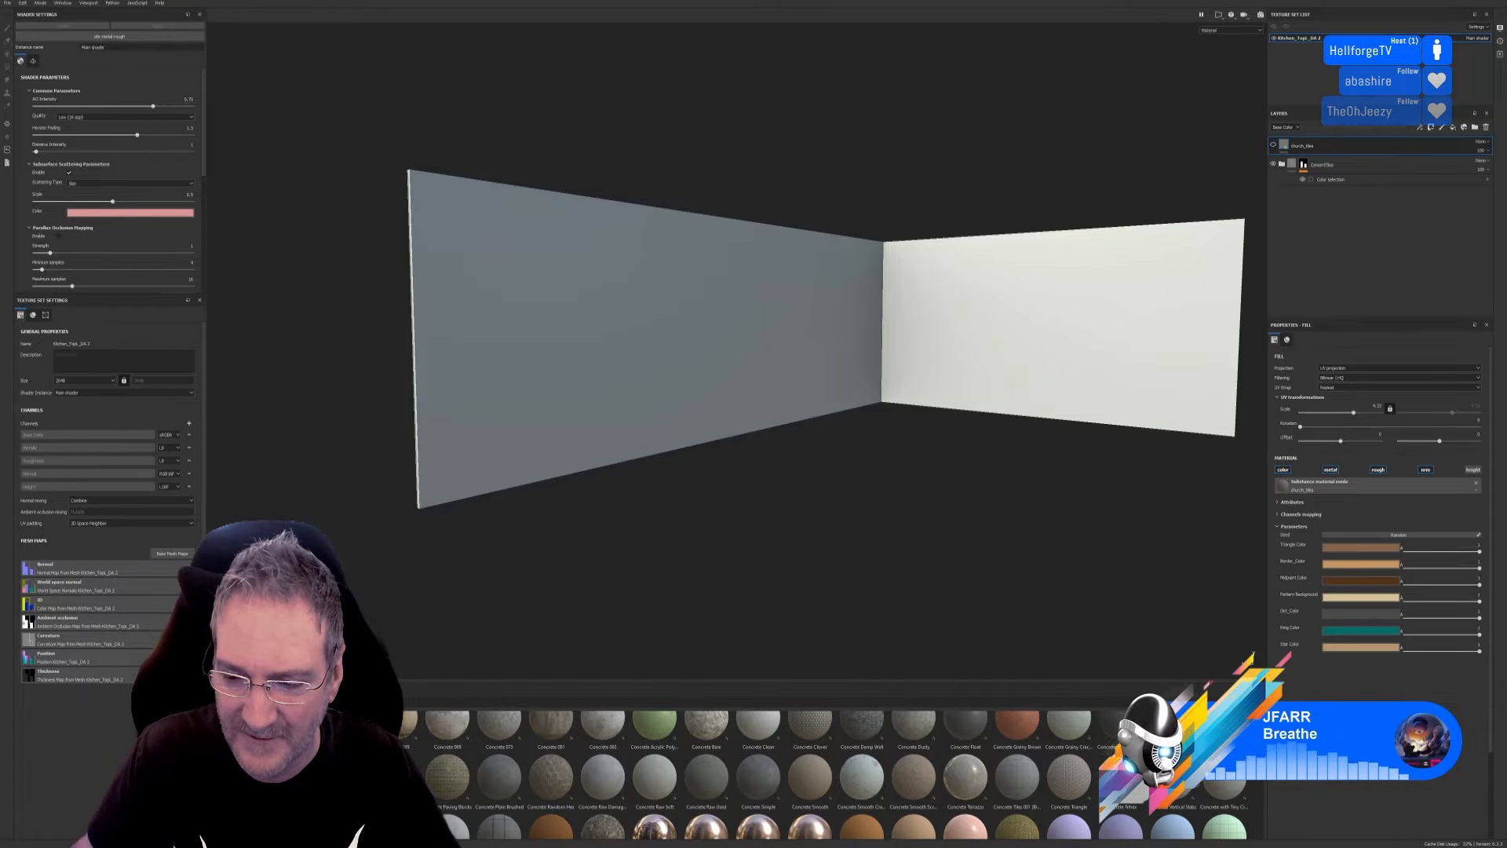
{"action": "scroll", "coordinate": [824, 770], "scroll_direction": "up", "scroll_amount": 2}
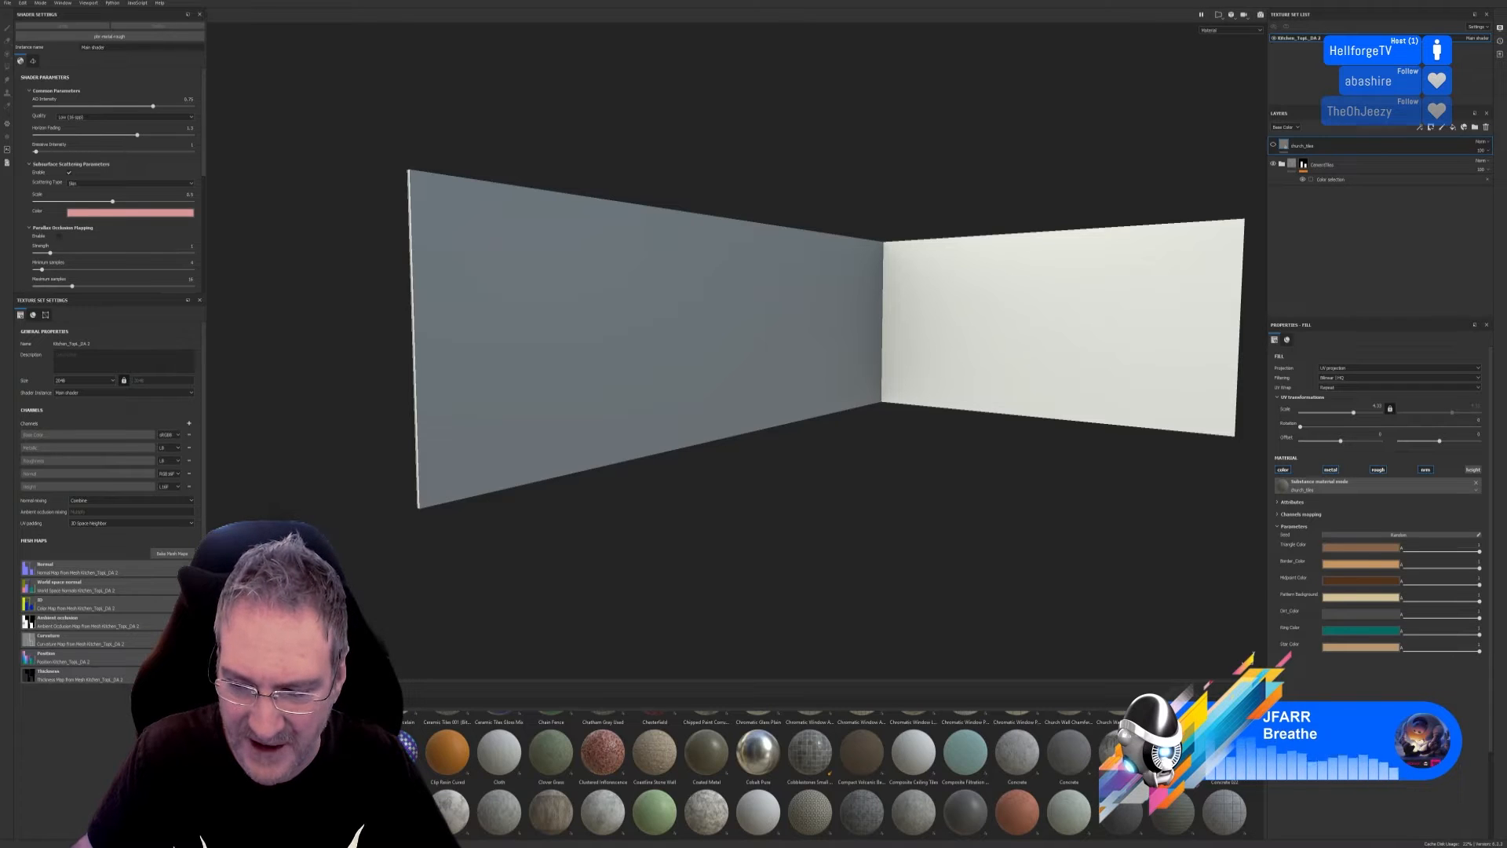
{"action": "scroll", "coordinate": [824, 773], "scroll_direction": "down", "scroll_amount": 1}
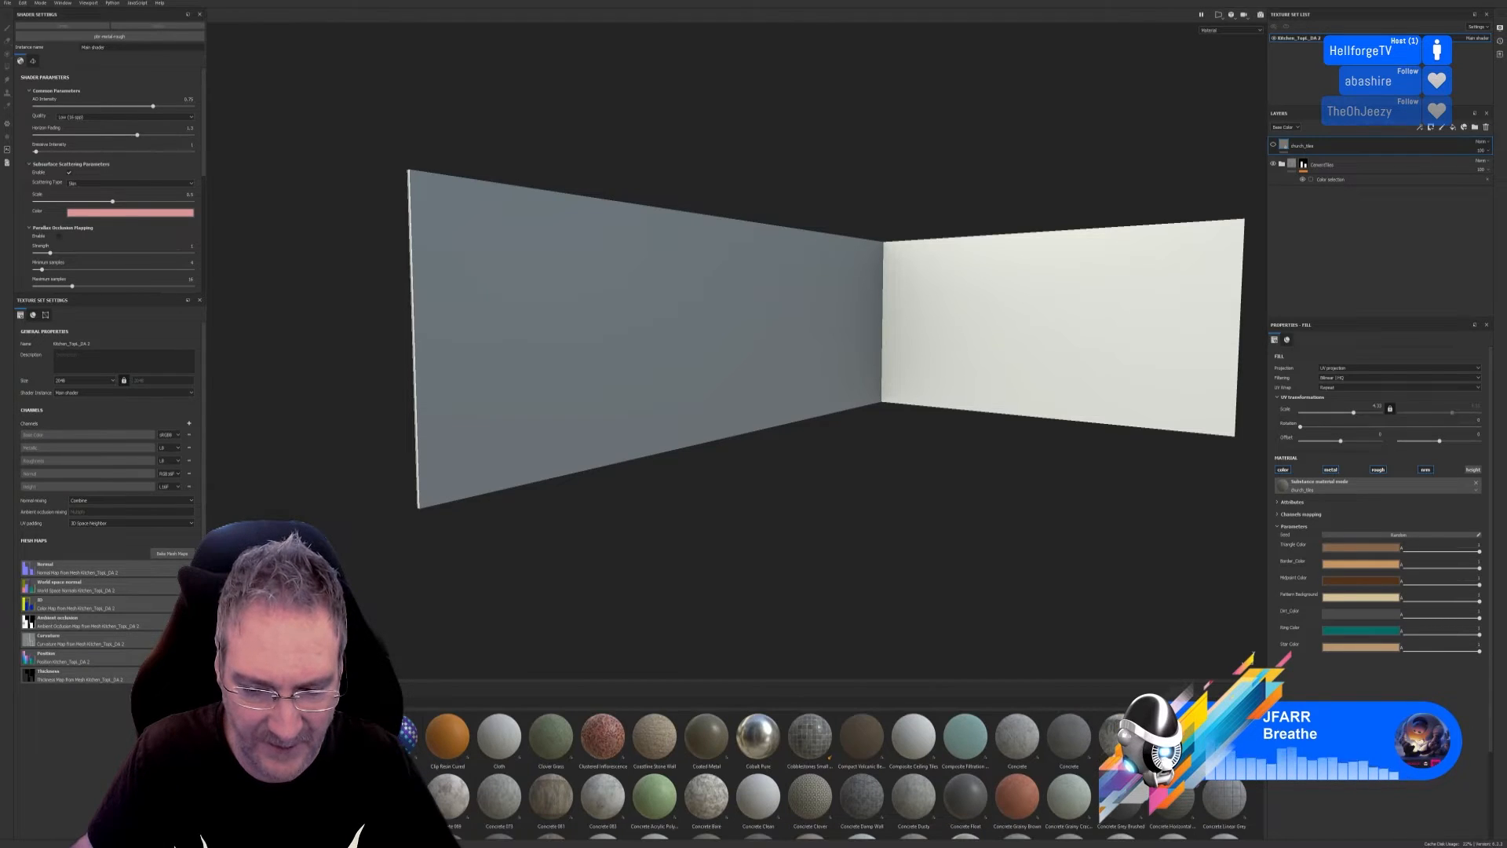
{"action": "scroll", "coordinate": [817, 786], "scroll_direction": "down", "scroll_amount": 2}
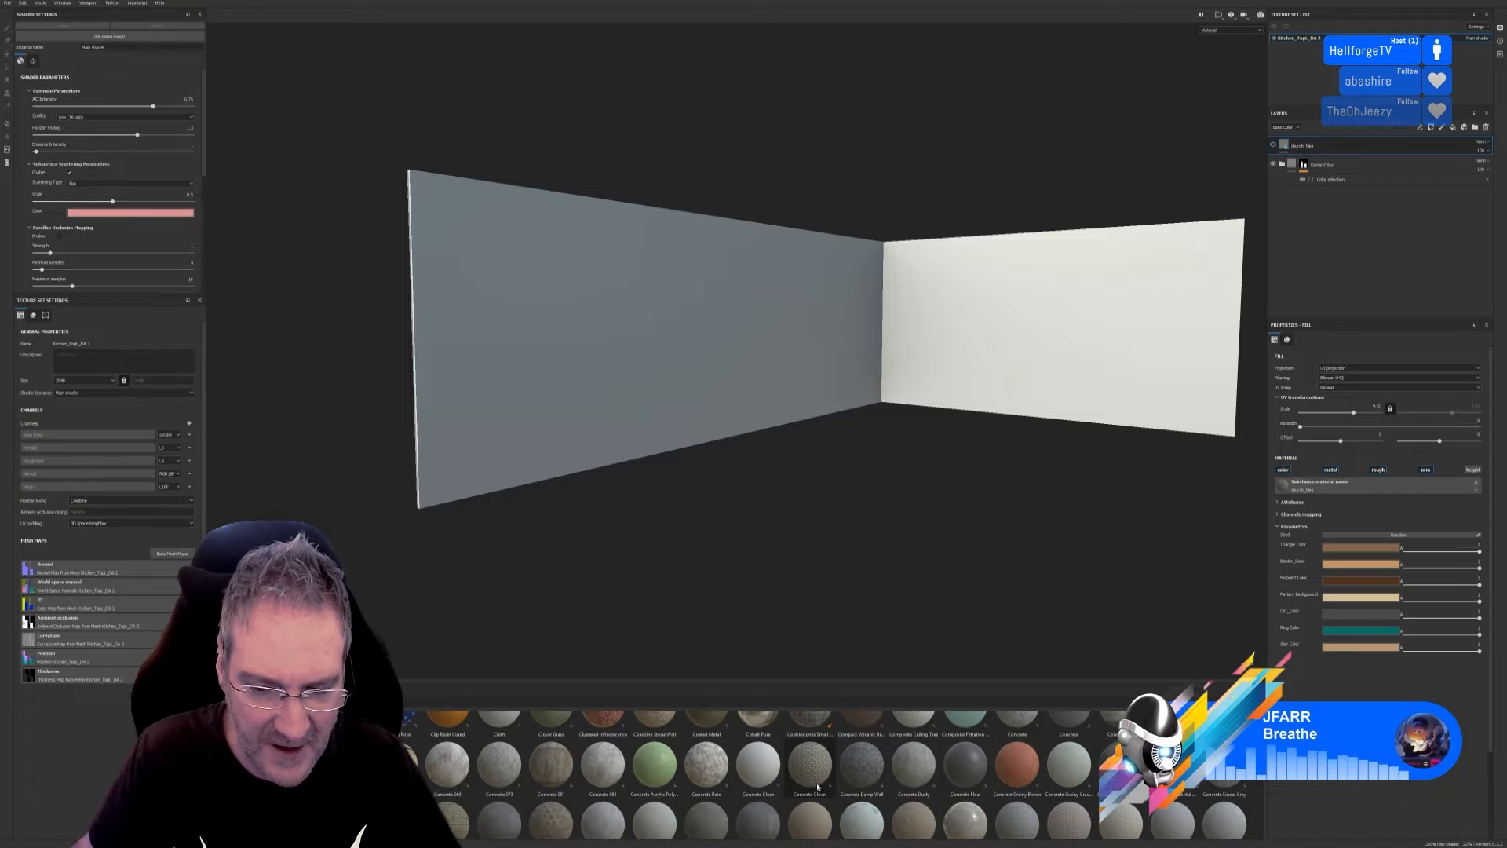
{"action": "mouse_move", "coordinate": [818, 783]}
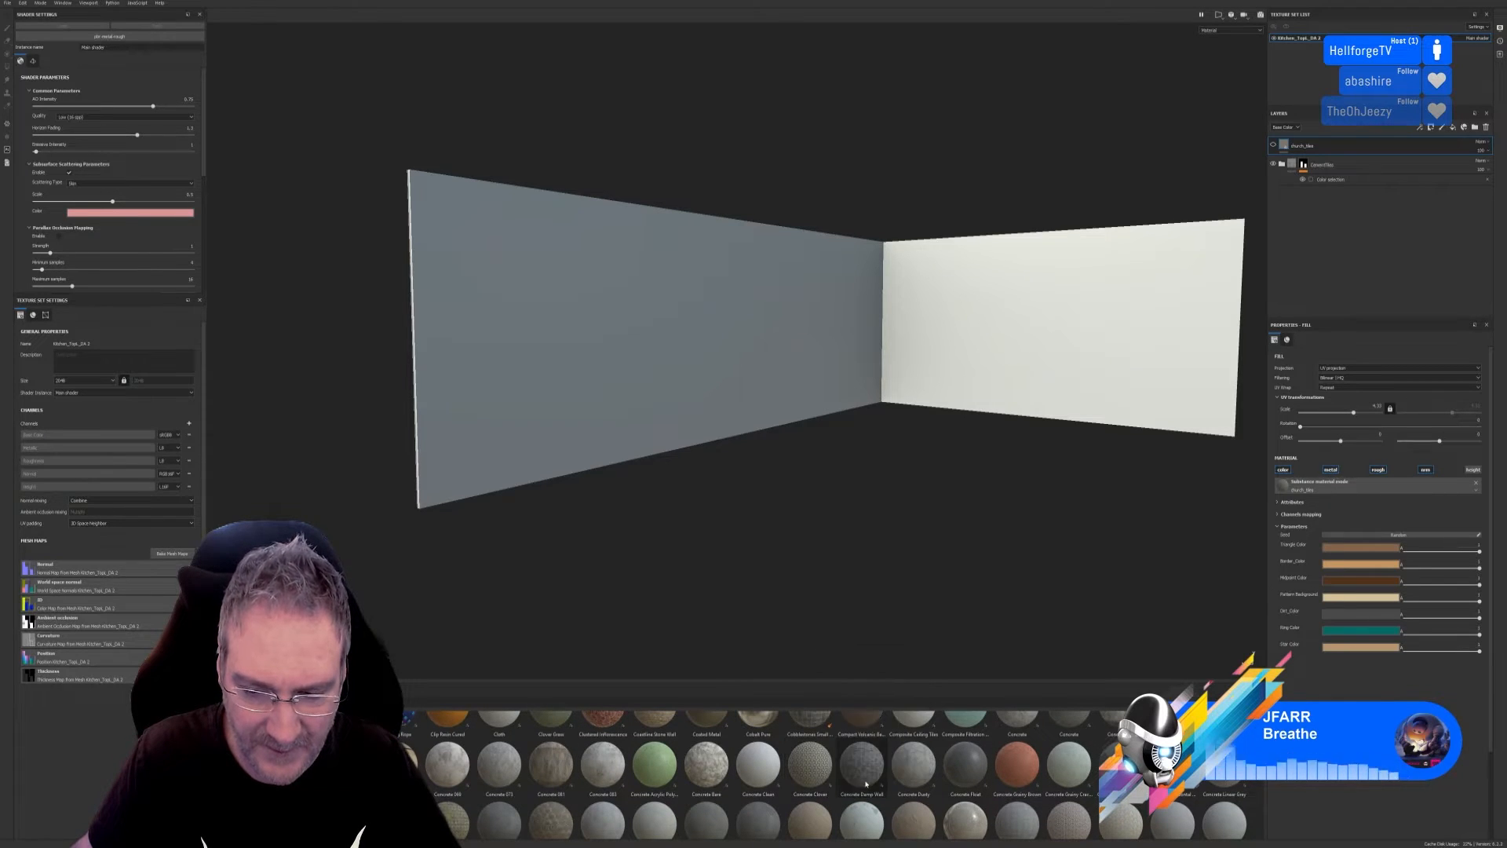
{"action": "mouse_move", "coordinate": [867, 783]}
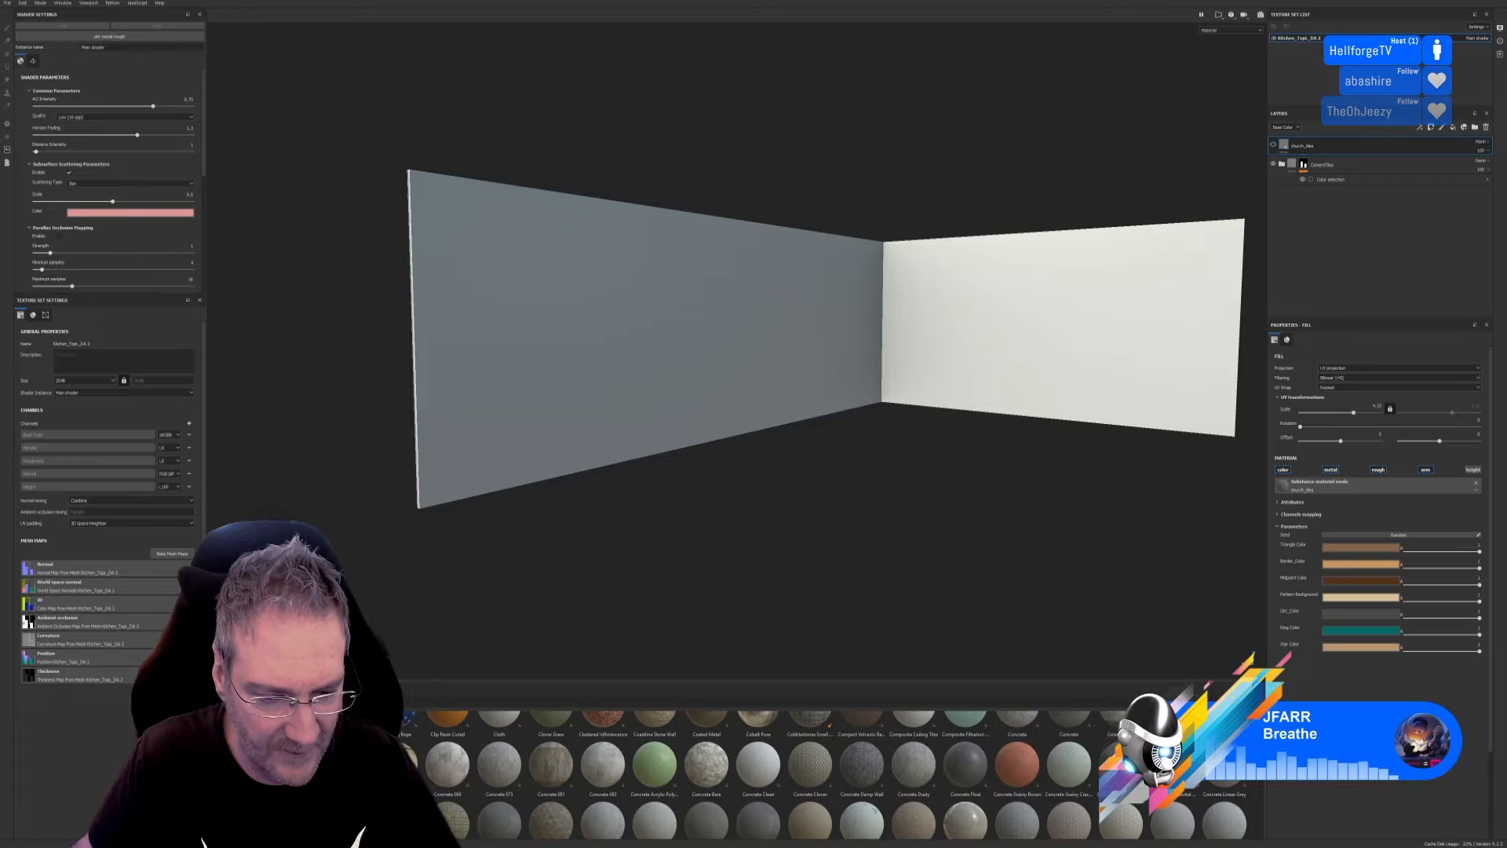
{"action": "scroll", "coordinate": [785, 774], "scroll_direction": "up", "scroll_amount": 1}
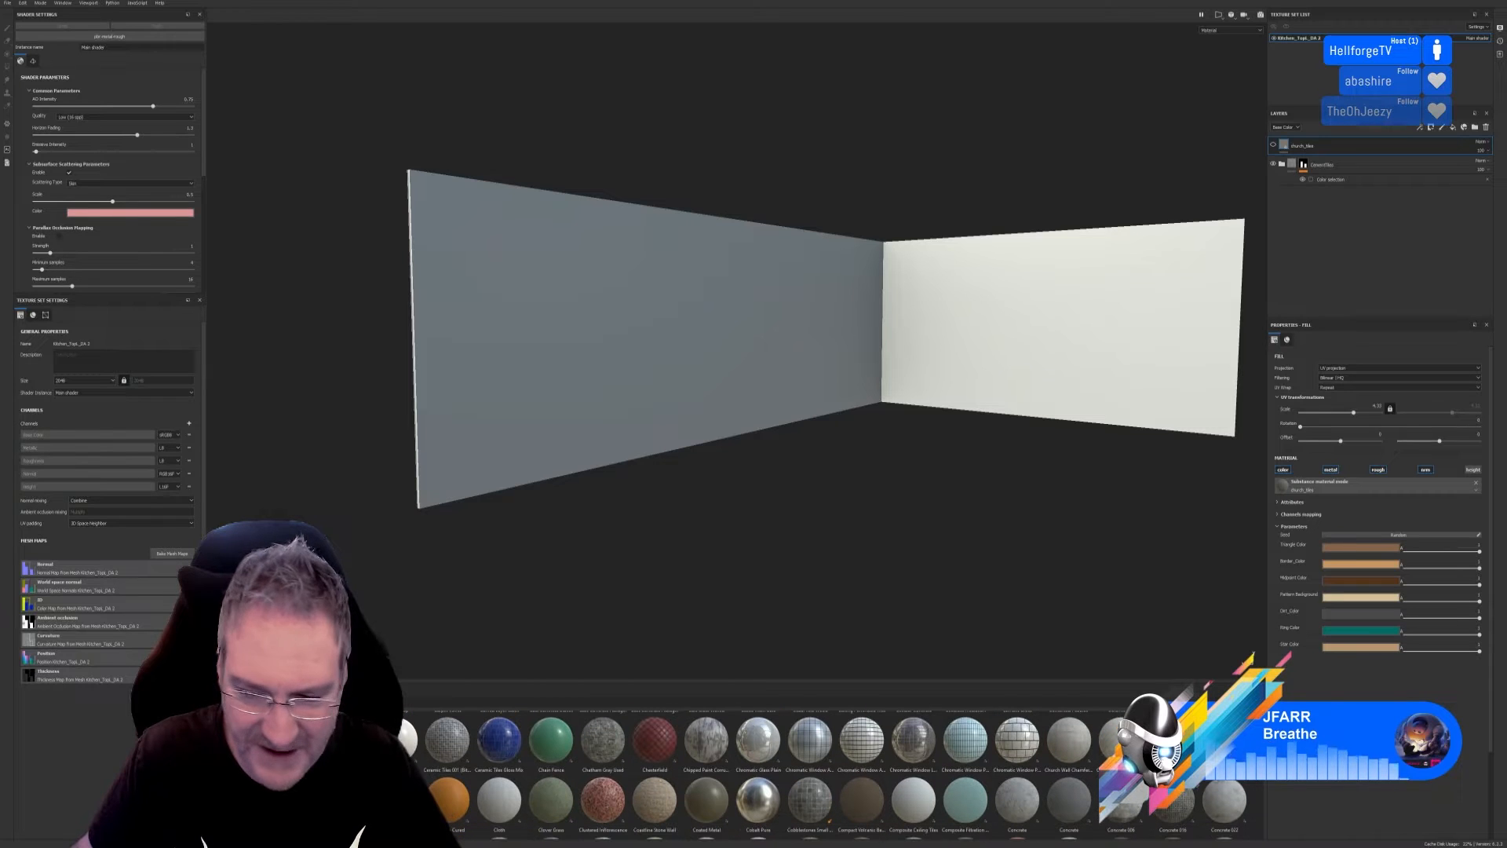
{"action": "scroll", "coordinate": [785, 773], "scroll_direction": "down", "scroll_amount": 1}
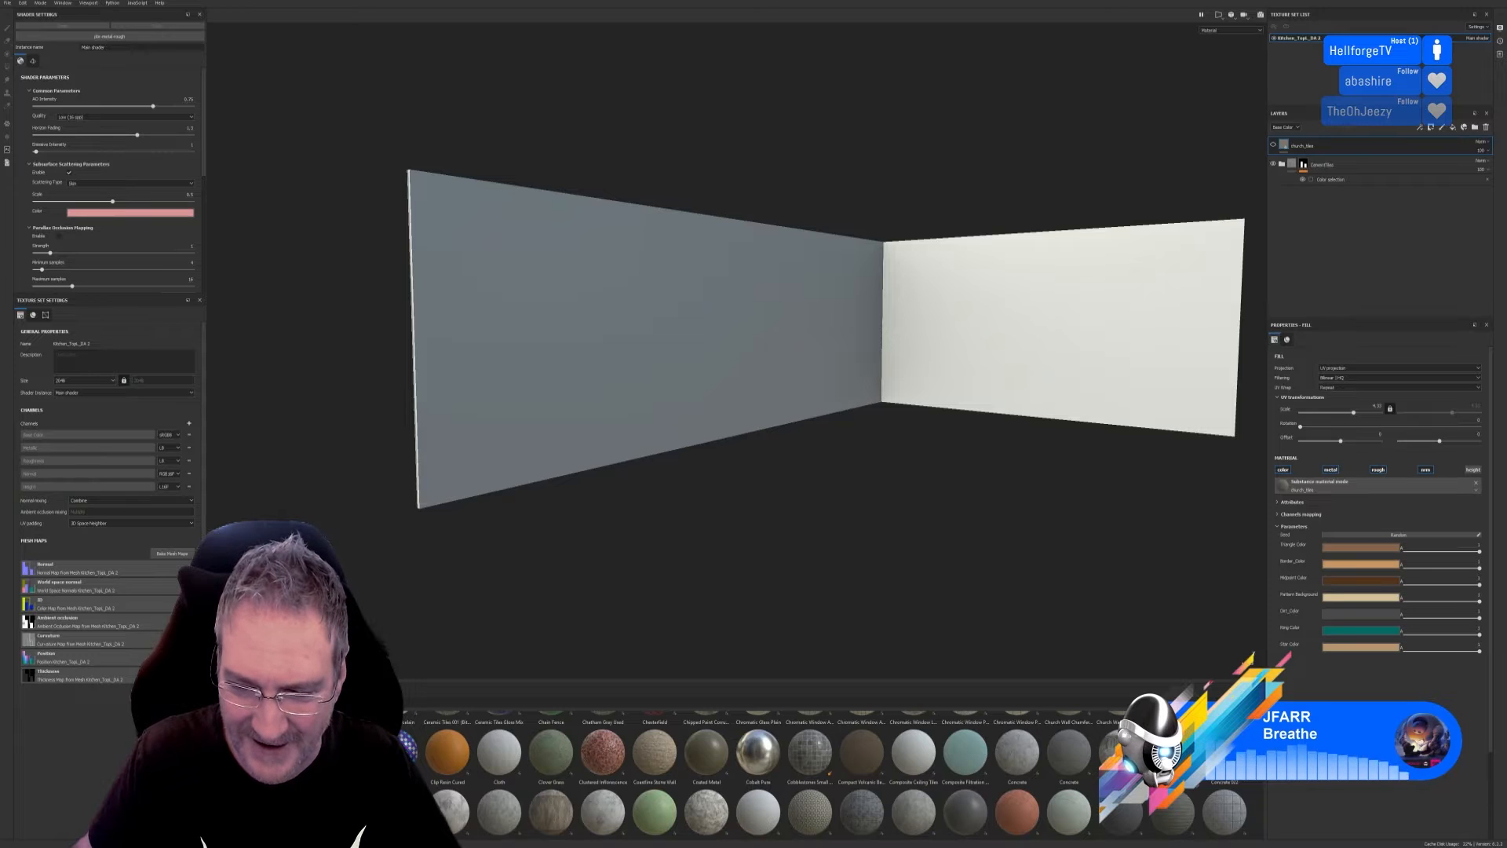
{"action": "scroll", "coordinate": [785, 773], "scroll_direction": "down", "scroll_amount": 1}
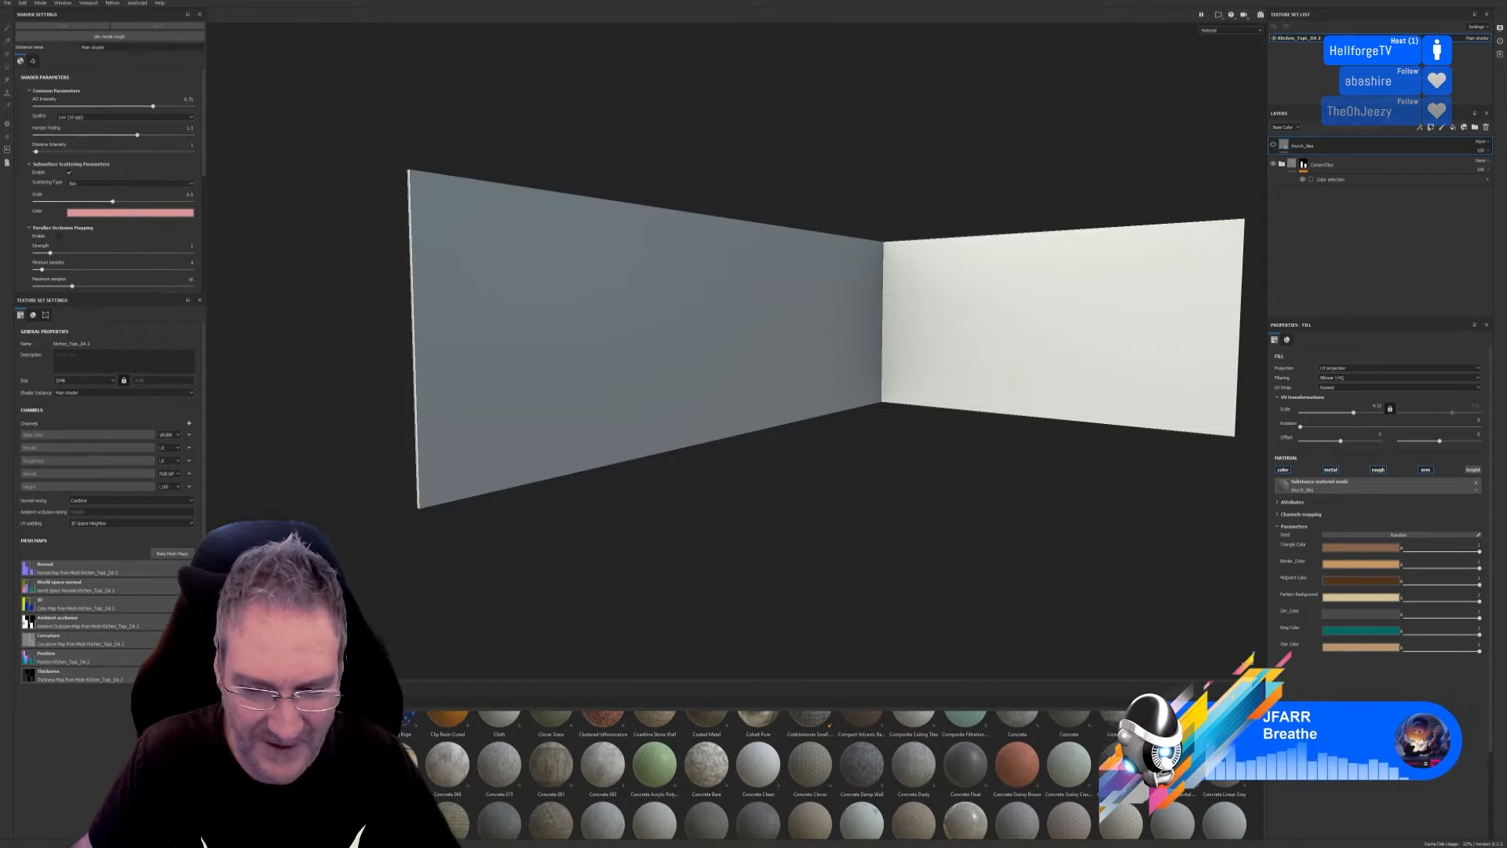
{"action": "scroll", "coordinate": [785, 773], "scroll_direction": "down", "scroll_amount": 1}
{"action": "scroll", "coordinate": [785, 773], "scroll_direction": "down", "scroll_amount": 1}
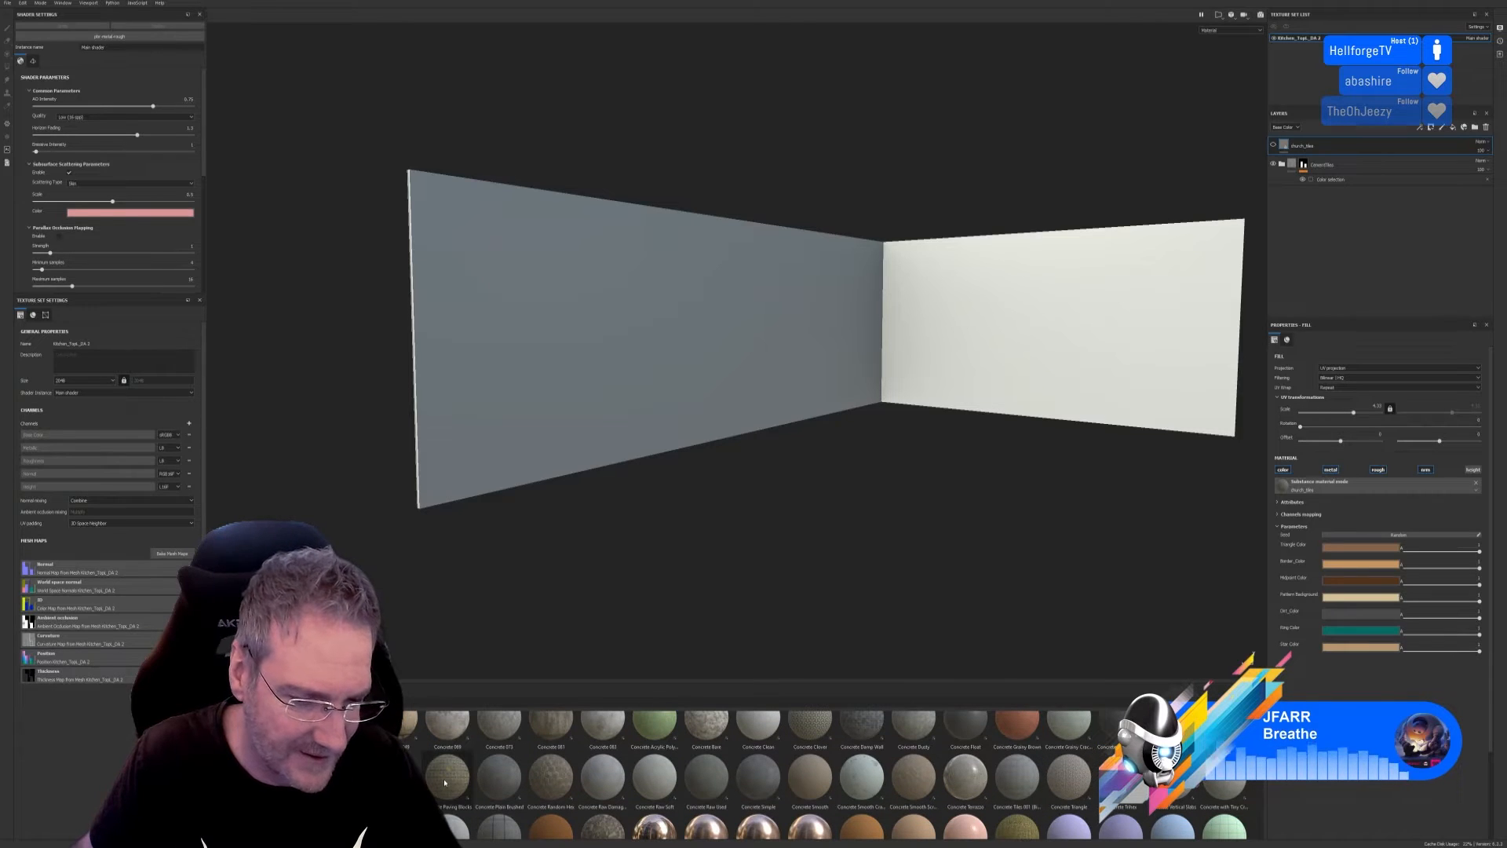
{"action": "mouse_move", "coordinate": [445, 783]}
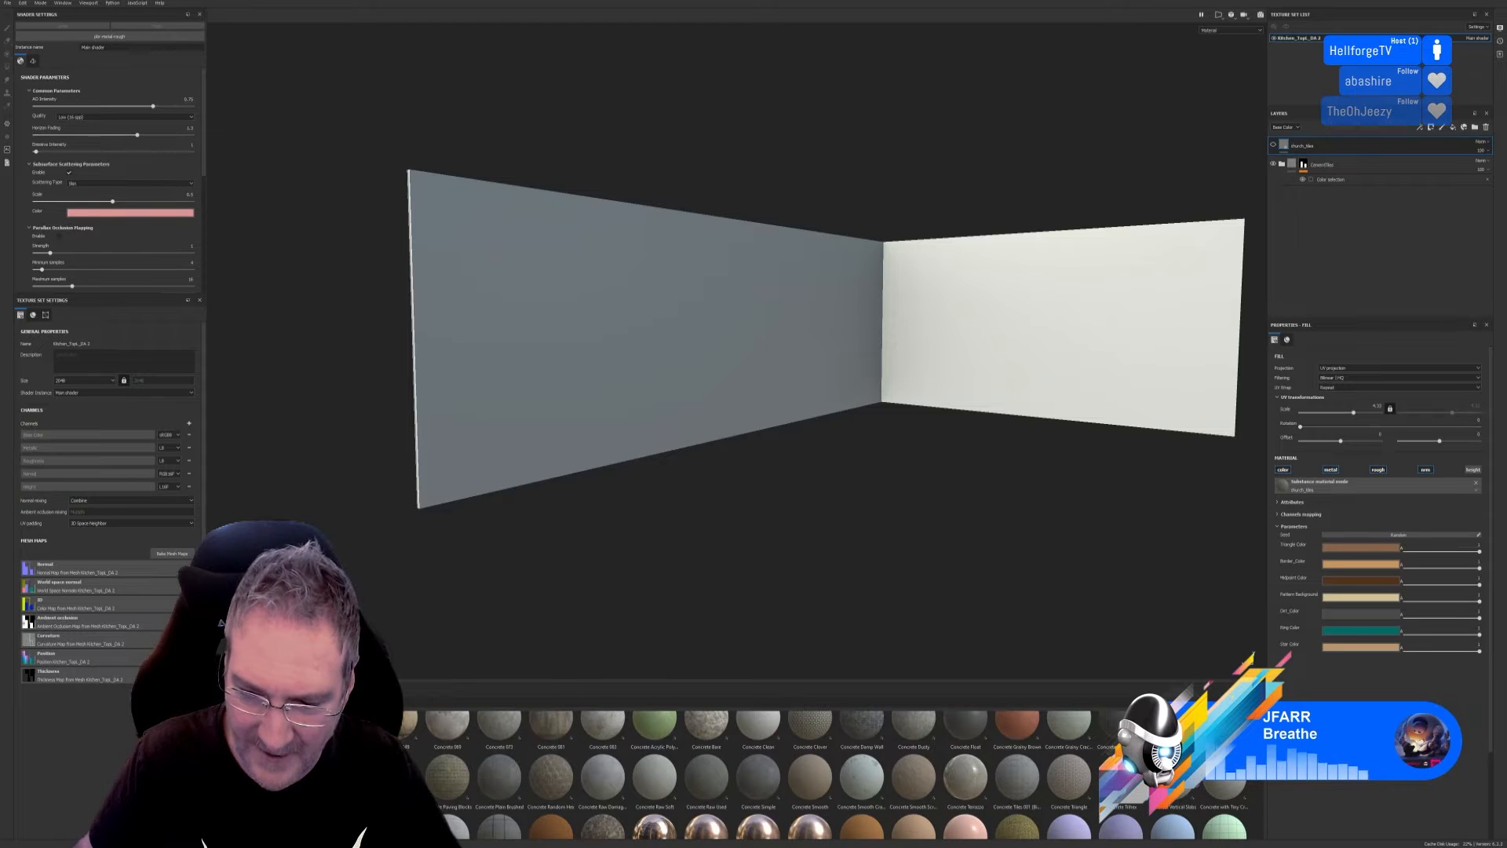
{"action": "scroll", "coordinate": [827, 775], "scroll_direction": "up", "scroll_amount": 1}
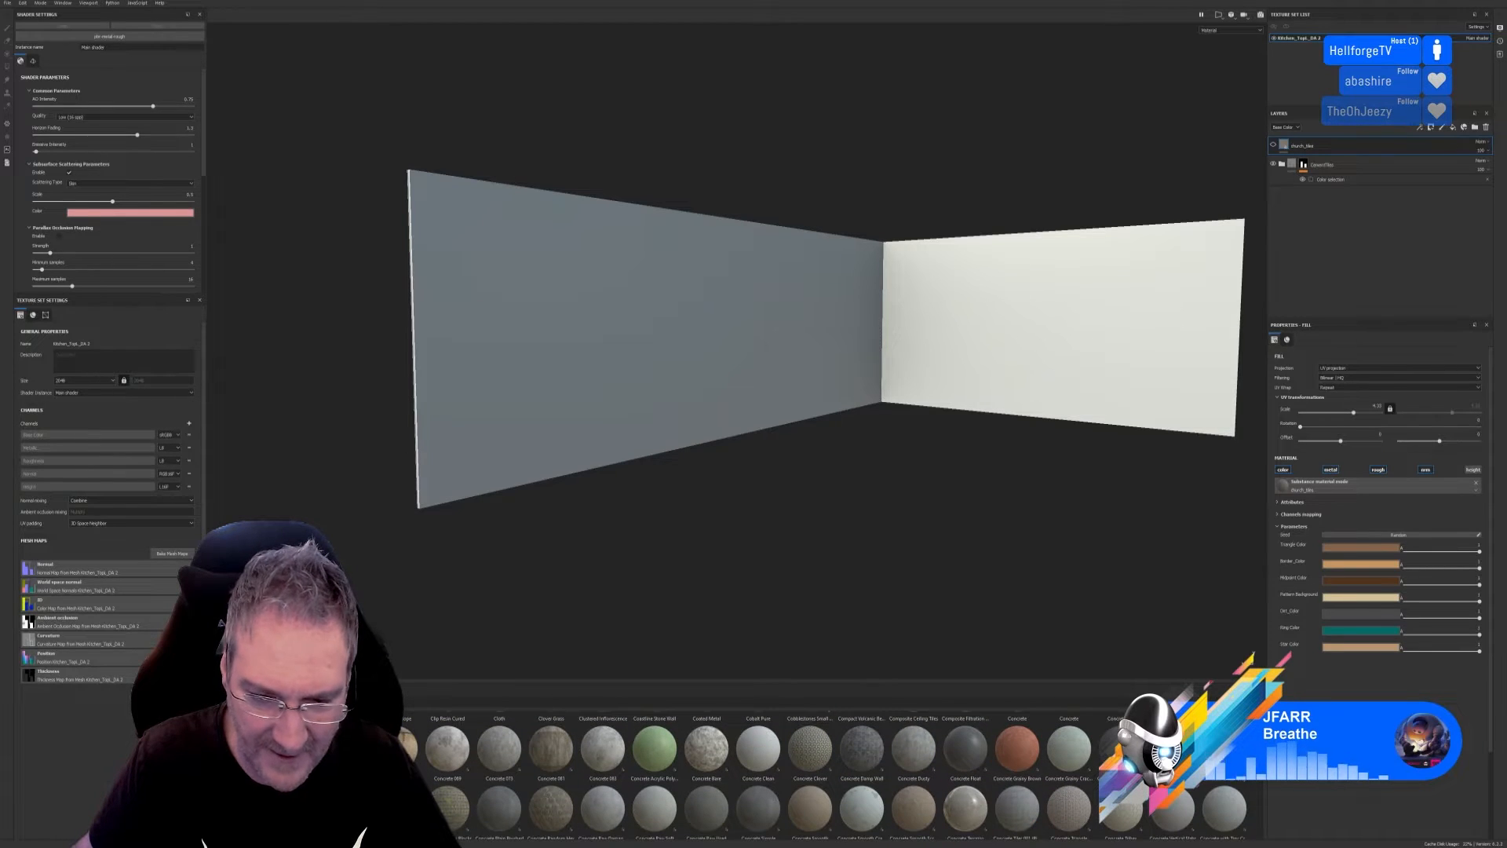
{"action": "scroll", "coordinate": [827, 775], "scroll_direction": "down", "scroll_amount": 1}
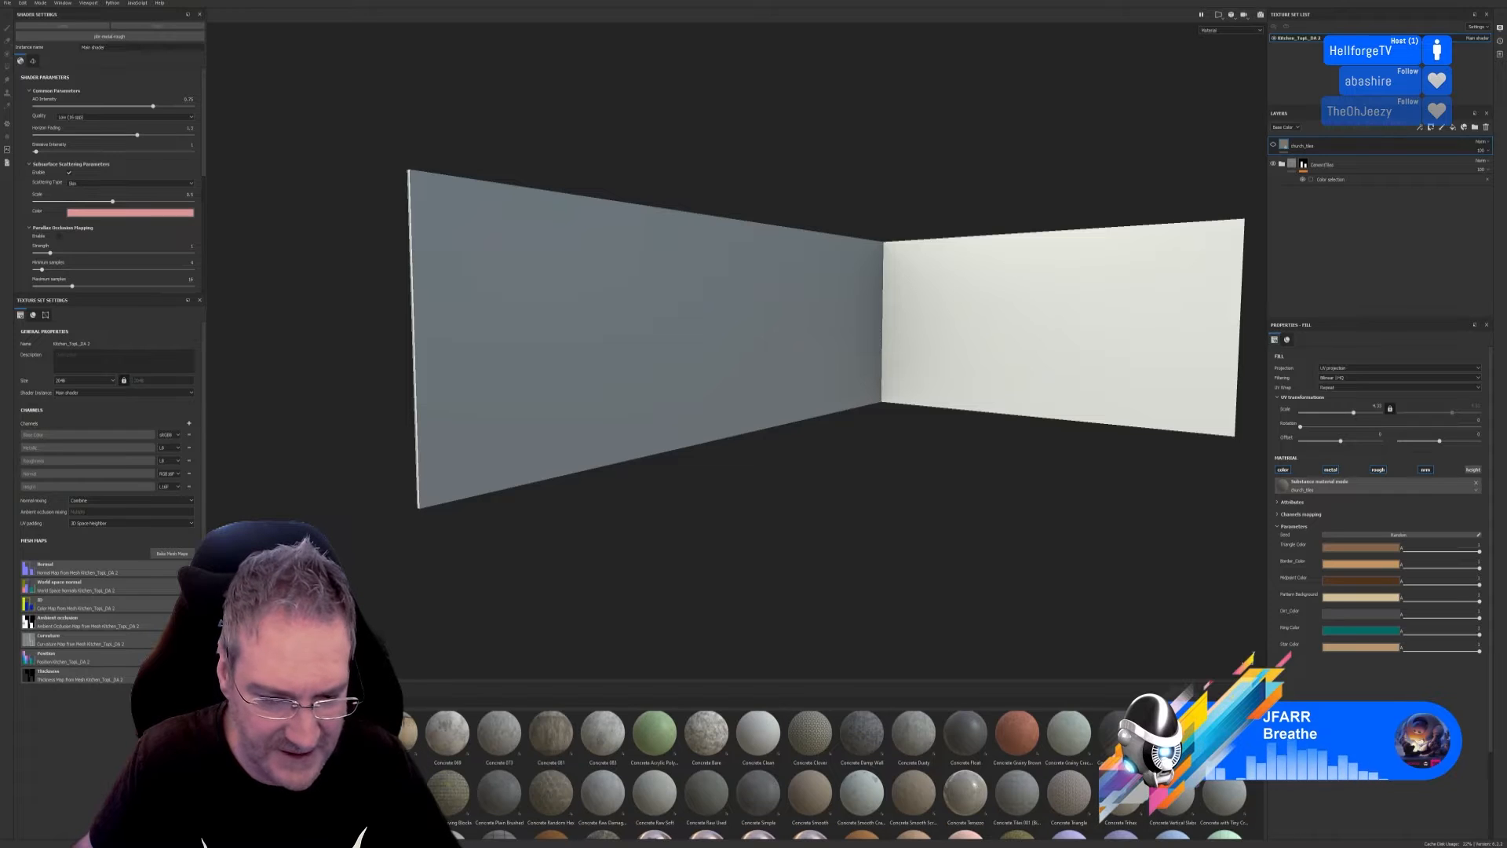
Look through the library from the copper and cotton materials to the etched window and fabric materials for a wall tile.
{"action": "scroll", "coordinate": [827, 775], "scroll_direction": "down", "scroll_amount": 3}
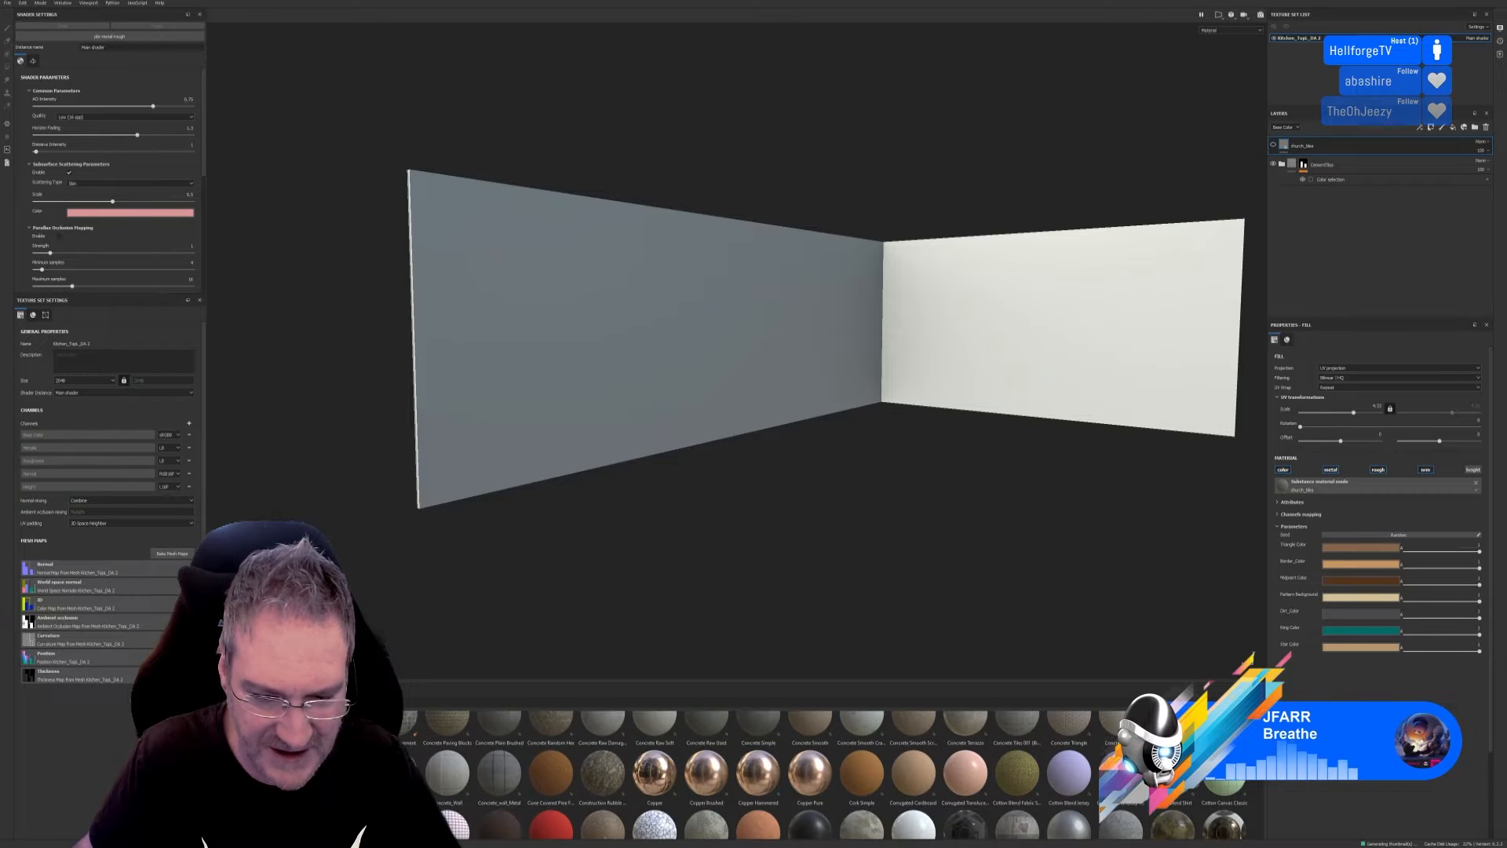
{"action": "scroll", "coordinate": [827, 774], "scroll_direction": "down", "scroll_amount": 3}
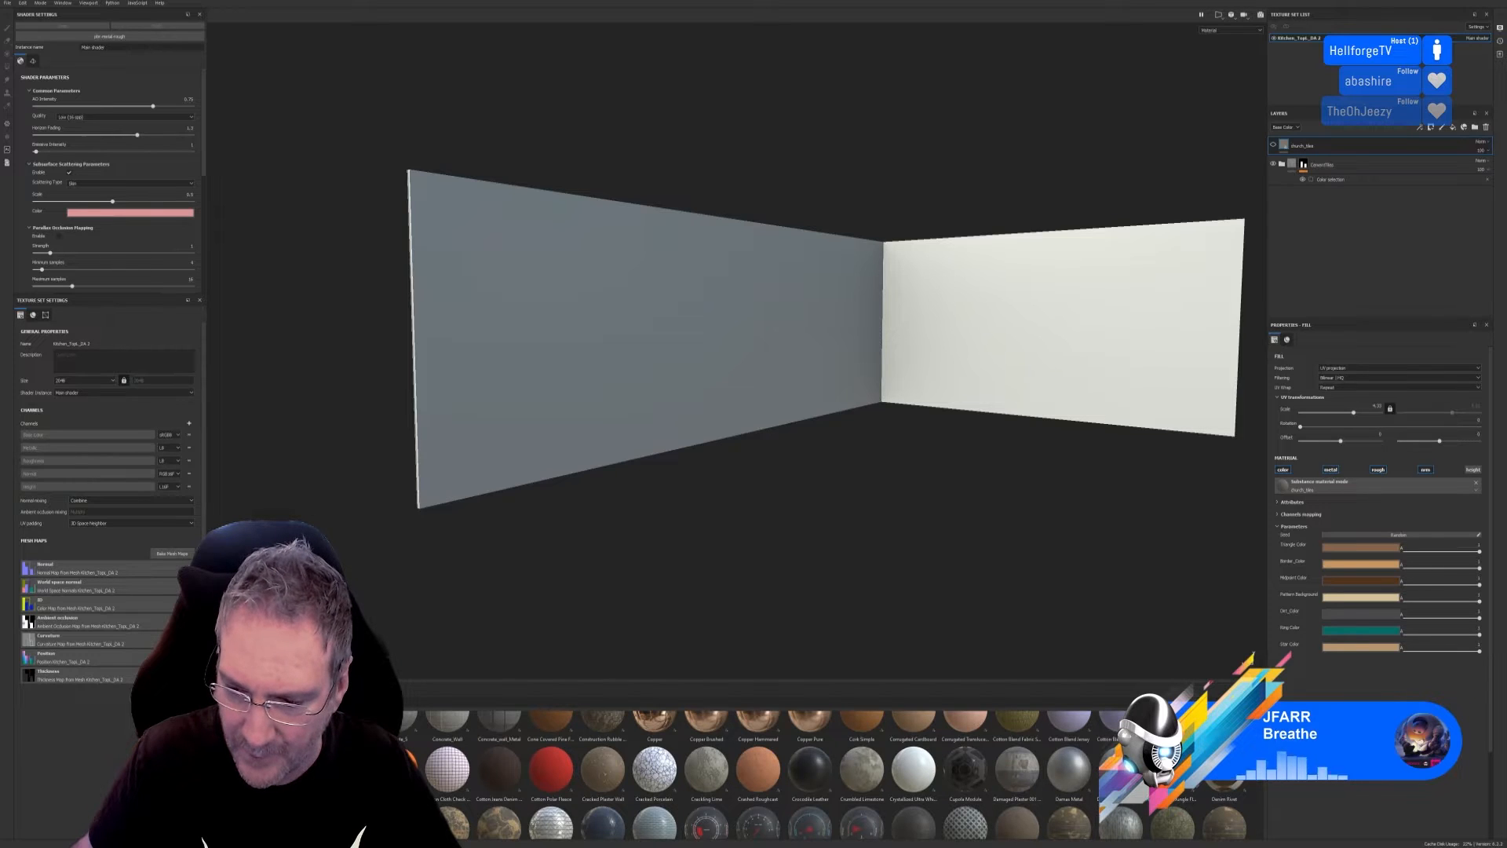
{"action": "scroll", "coordinate": [826, 775], "scroll_direction": "down", "scroll_amount": 3}
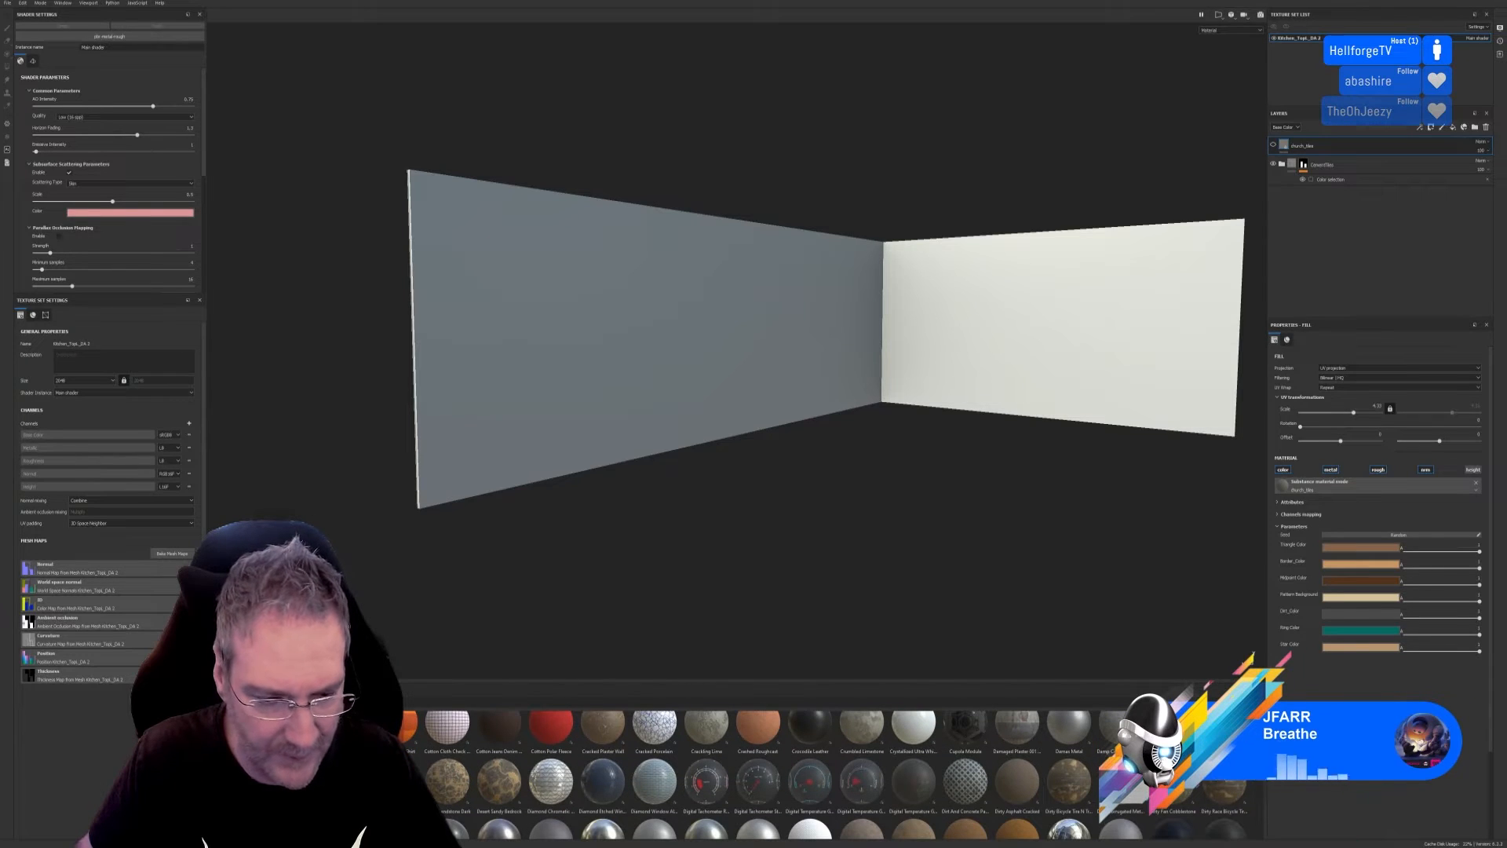
{"action": "scroll", "coordinate": [826, 775], "scroll_direction": "down", "scroll_amount": 3}
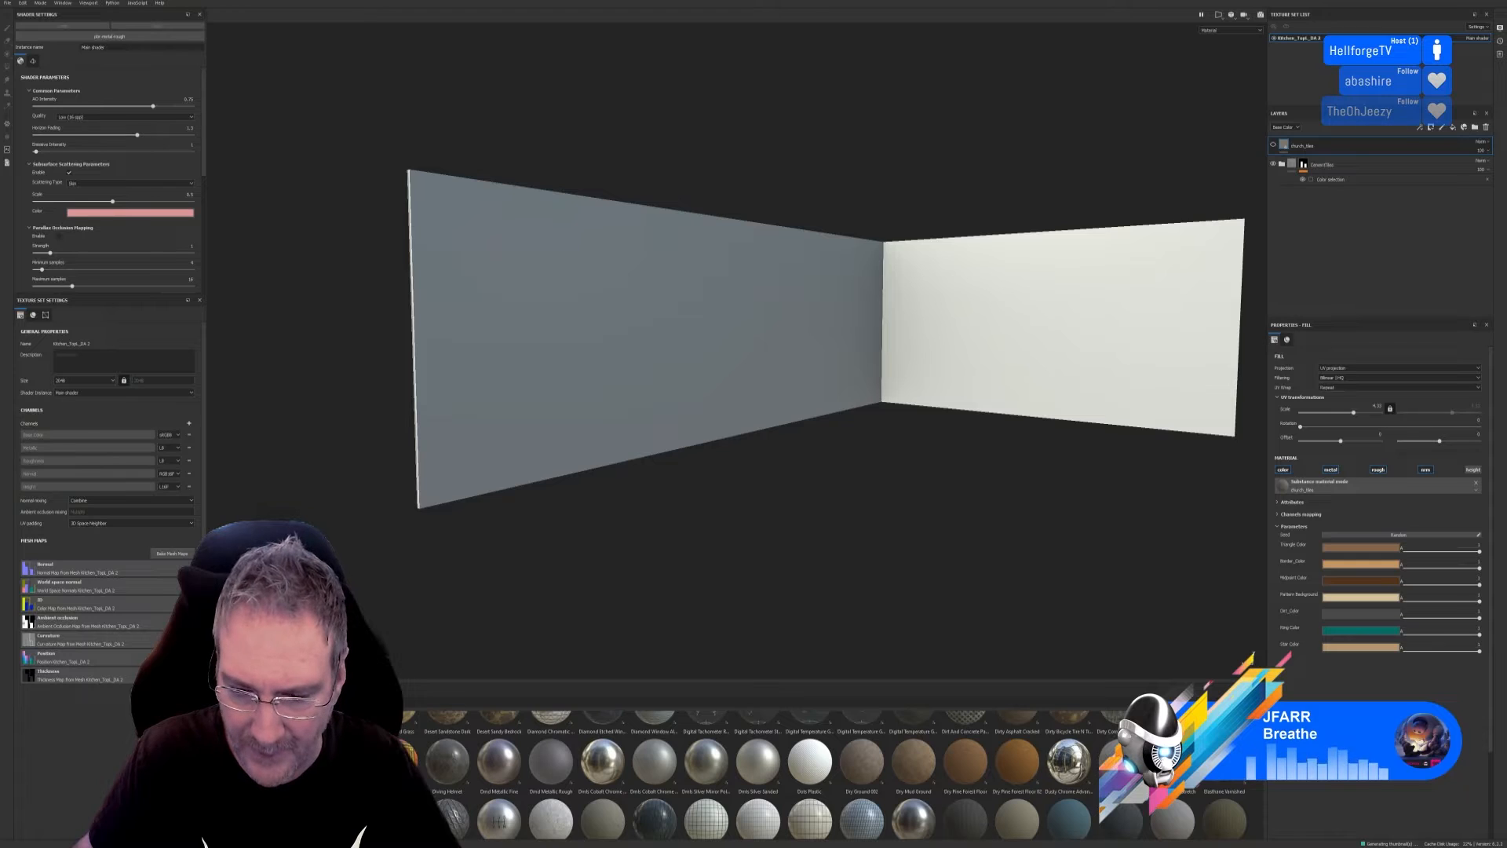
{"action": "scroll", "coordinate": [827, 775], "scroll_direction": "down", "scroll_amount": 2}
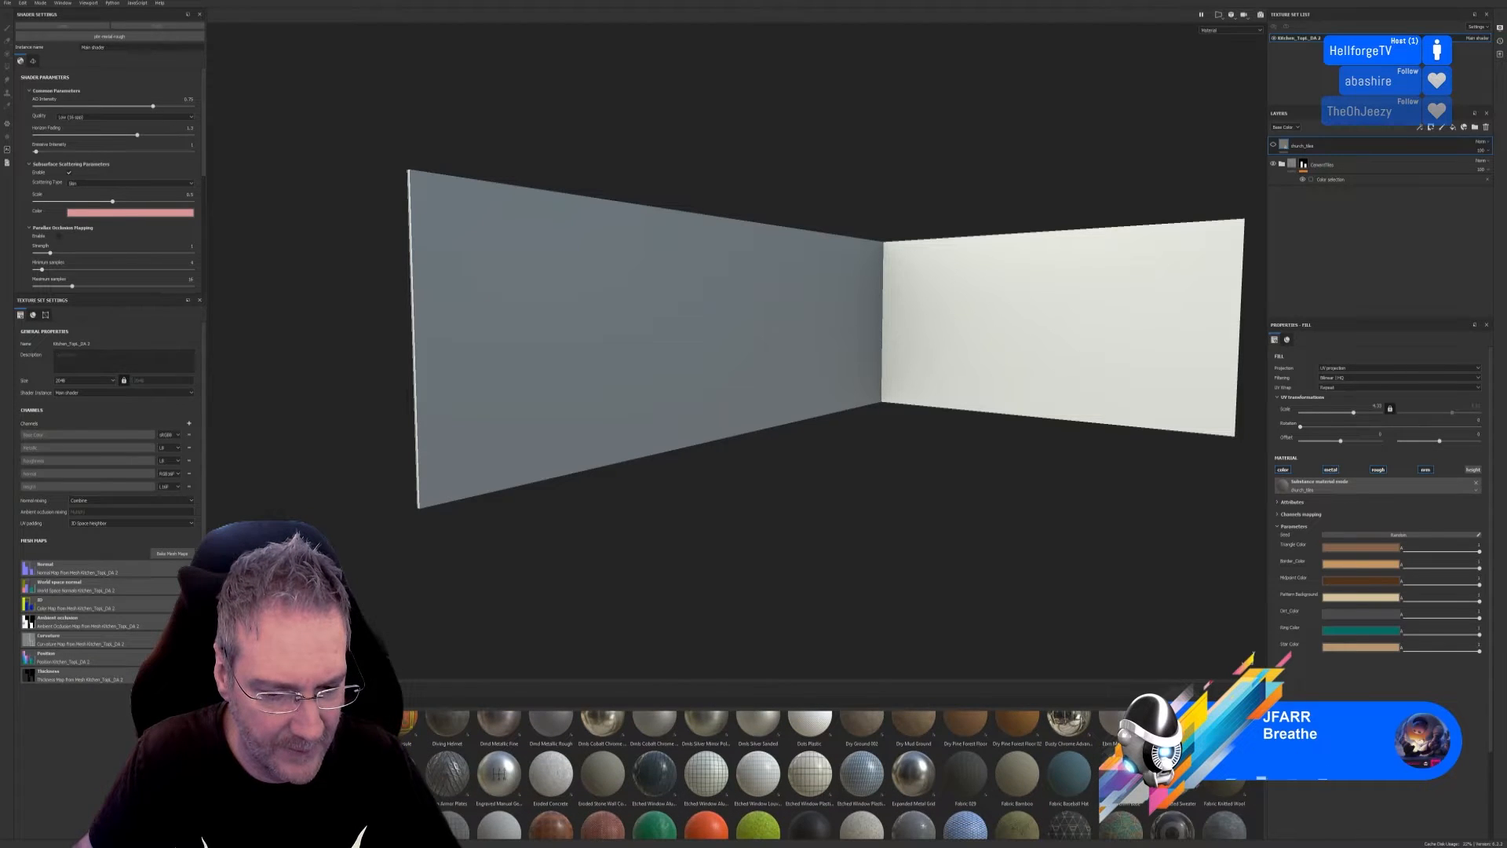
{"action": "scroll", "coordinate": [502, 845], "scroll_direction": "up", "scroll_amount": 2}
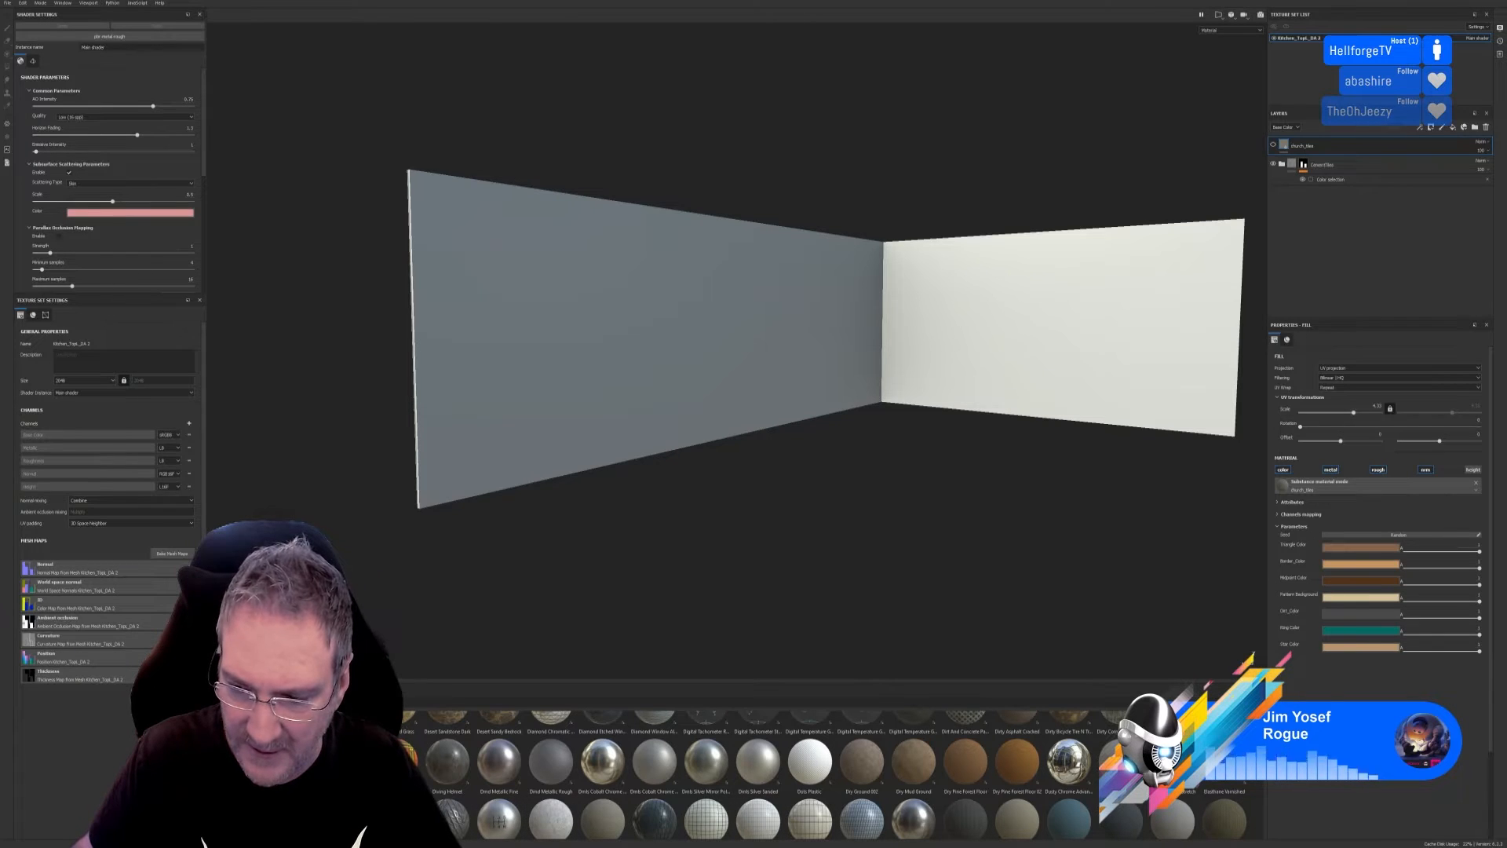
{"action": "scroll", "coordinate": [824, 774], "scroll_direction": "up", "scroll_amount": 3}
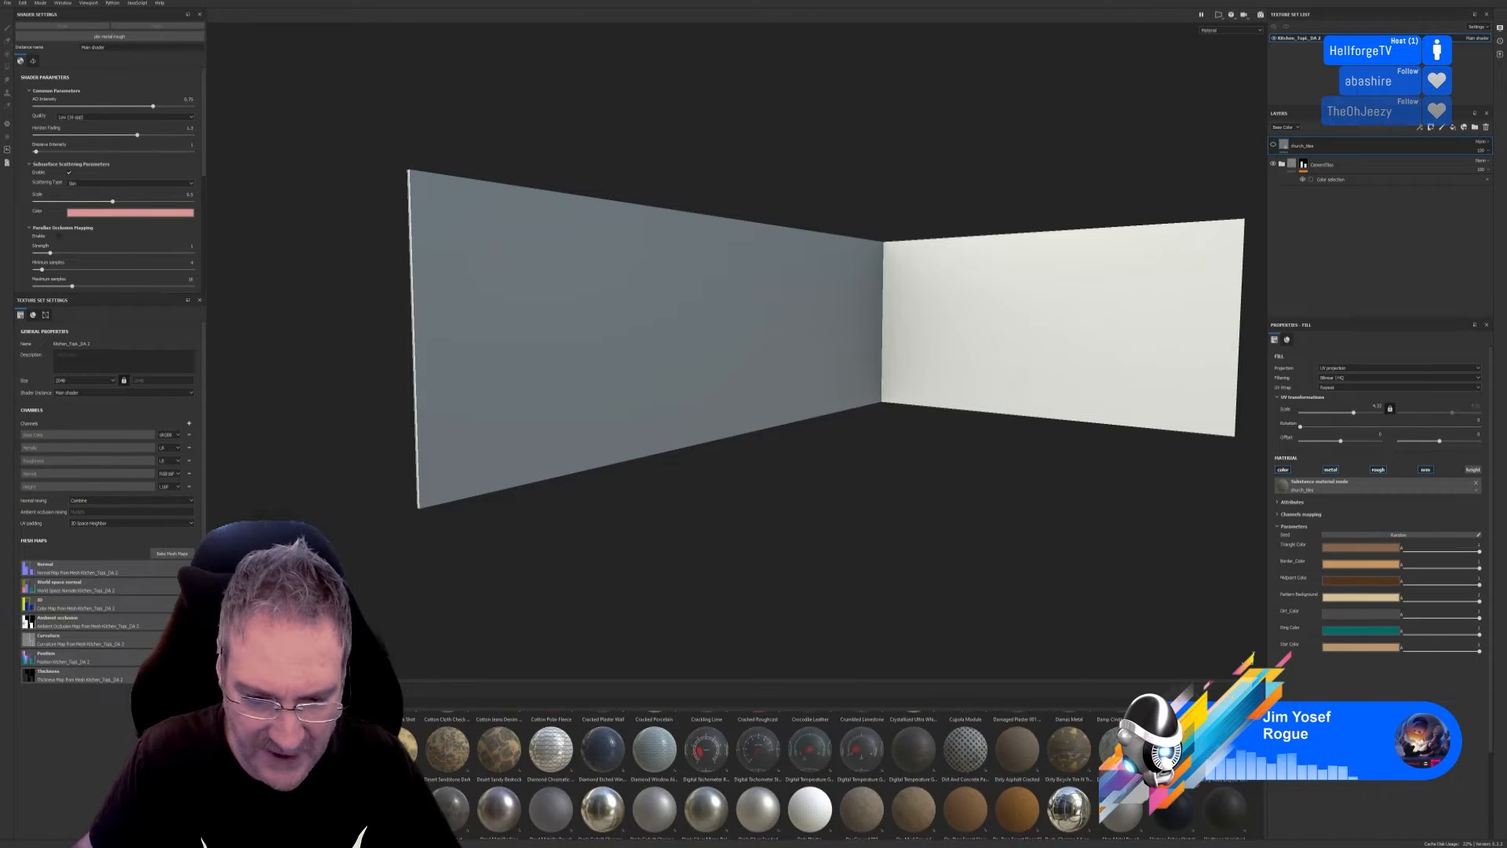
{"action": "scroll", "coordinate": [824, 775], "scroll_direction": "up", "scroll_amount": 2}
{"action": "scroll", "coordinate": [824, 775], "scroll_direction": "down", "scroll_amount": 3}
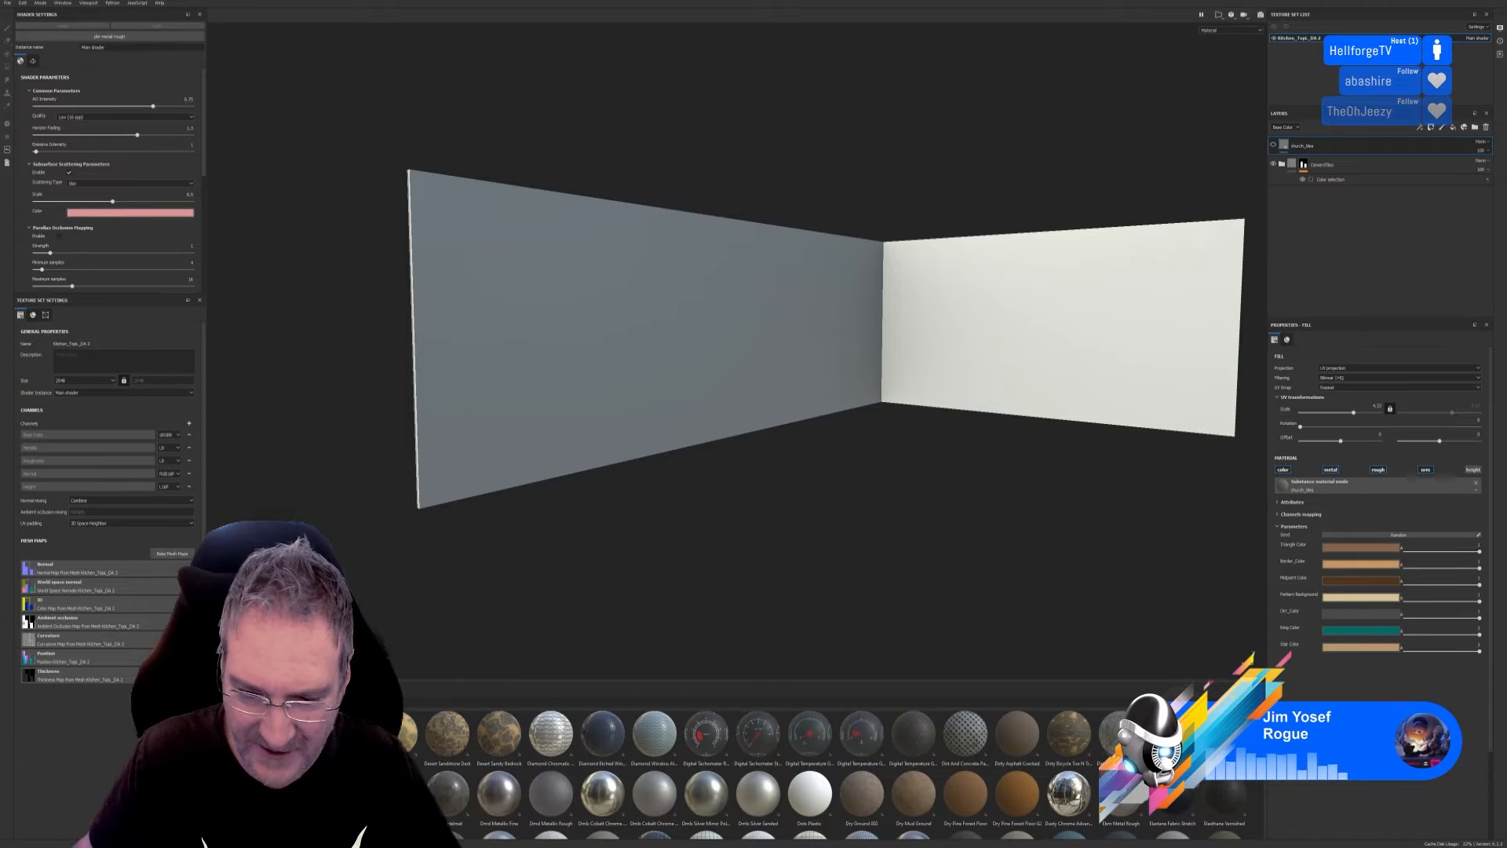
{"action": "scroll", "coordinate": [824, 775], "scroll_direction": "down", "scroll_amount": 3}
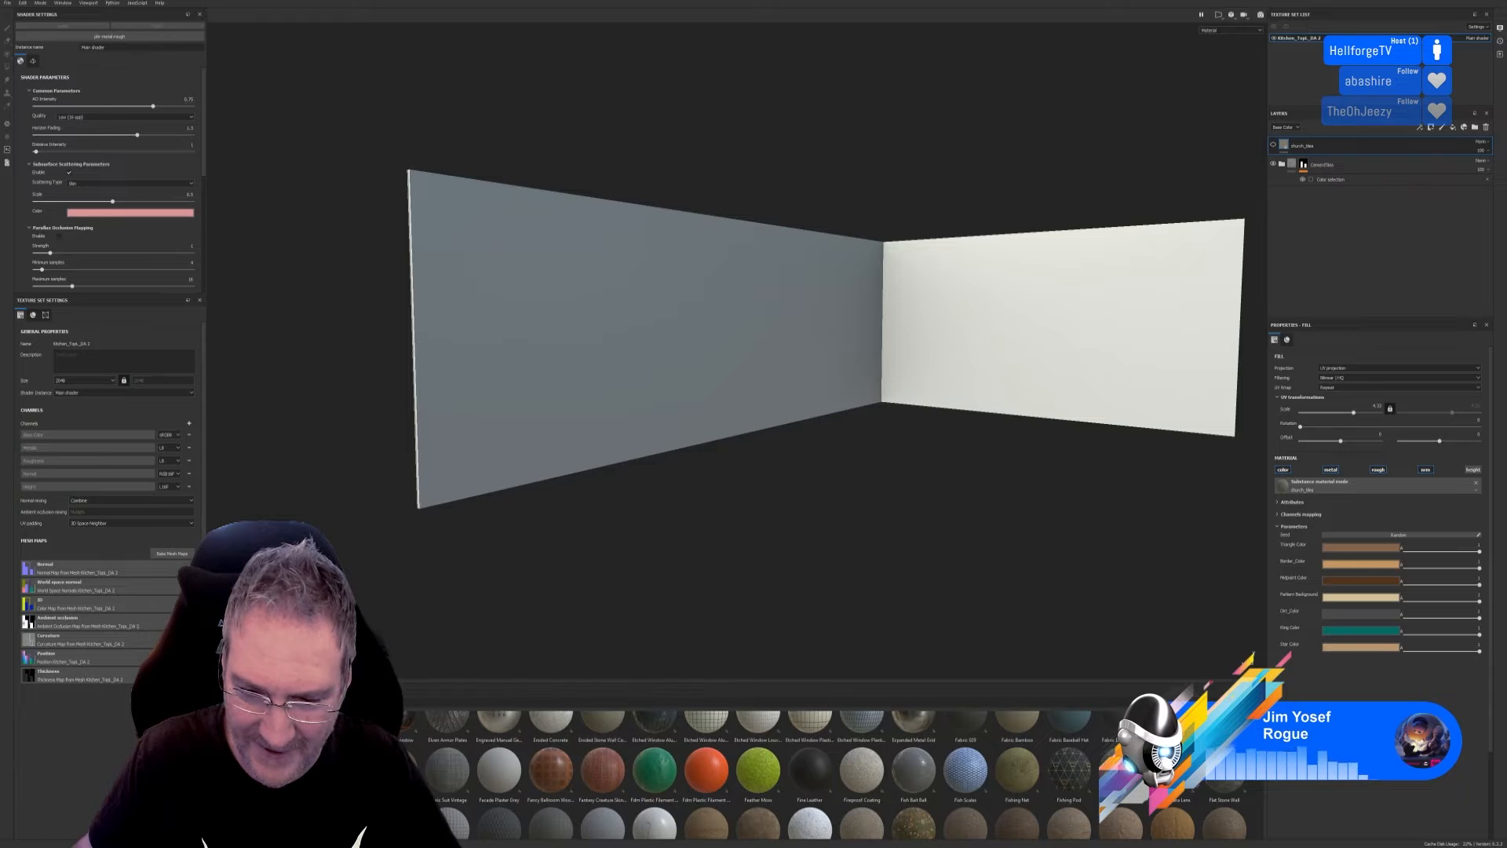
{"action": "scroll", "coordinate": [824, 775], "scroll_direction": "up", "scroll_amount": 3}
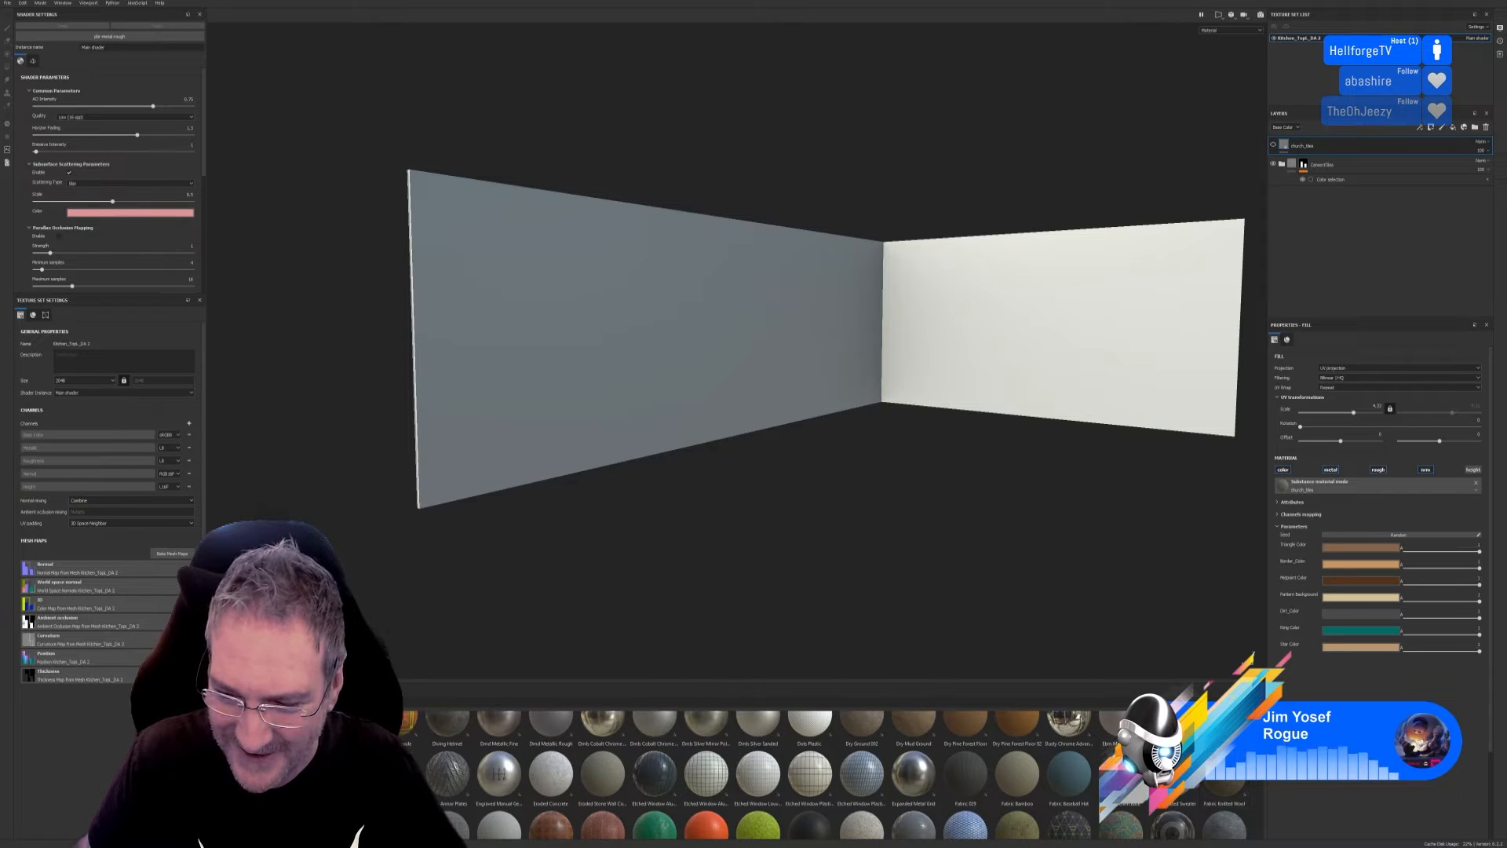
{"action": "scroll", "coordinate": [828, 774], "scroll_direction": "up", "scroll_amount": 2}
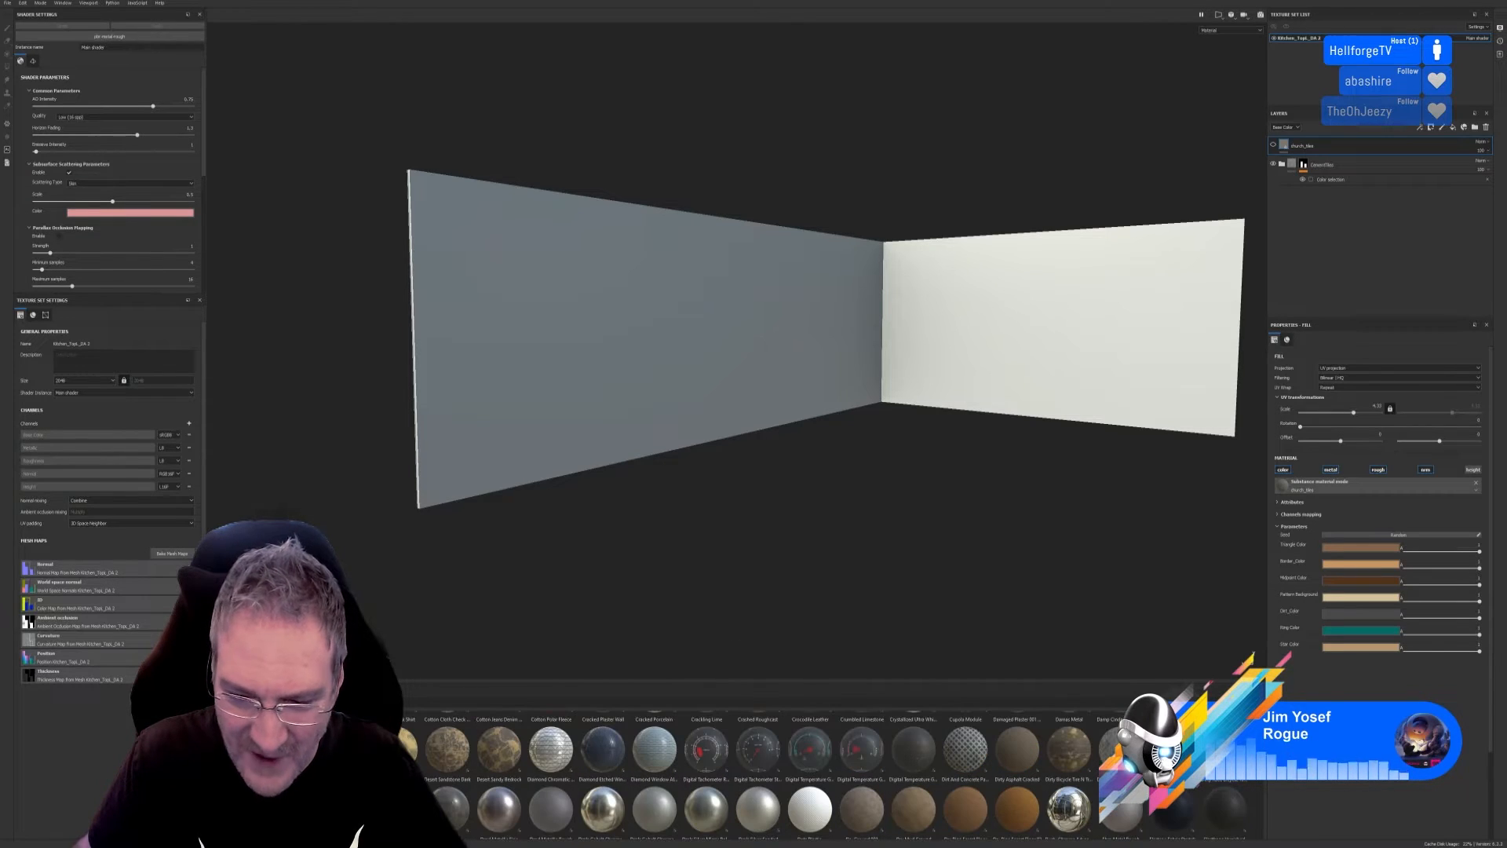
Look through the material library from the etched window and fabric materials to the iron and Kashmir granite materials for a wall tile.
{"action": "scroll", "coordinate": [829, 774], "scroll_direction": "down", "scroll_amount": 8}
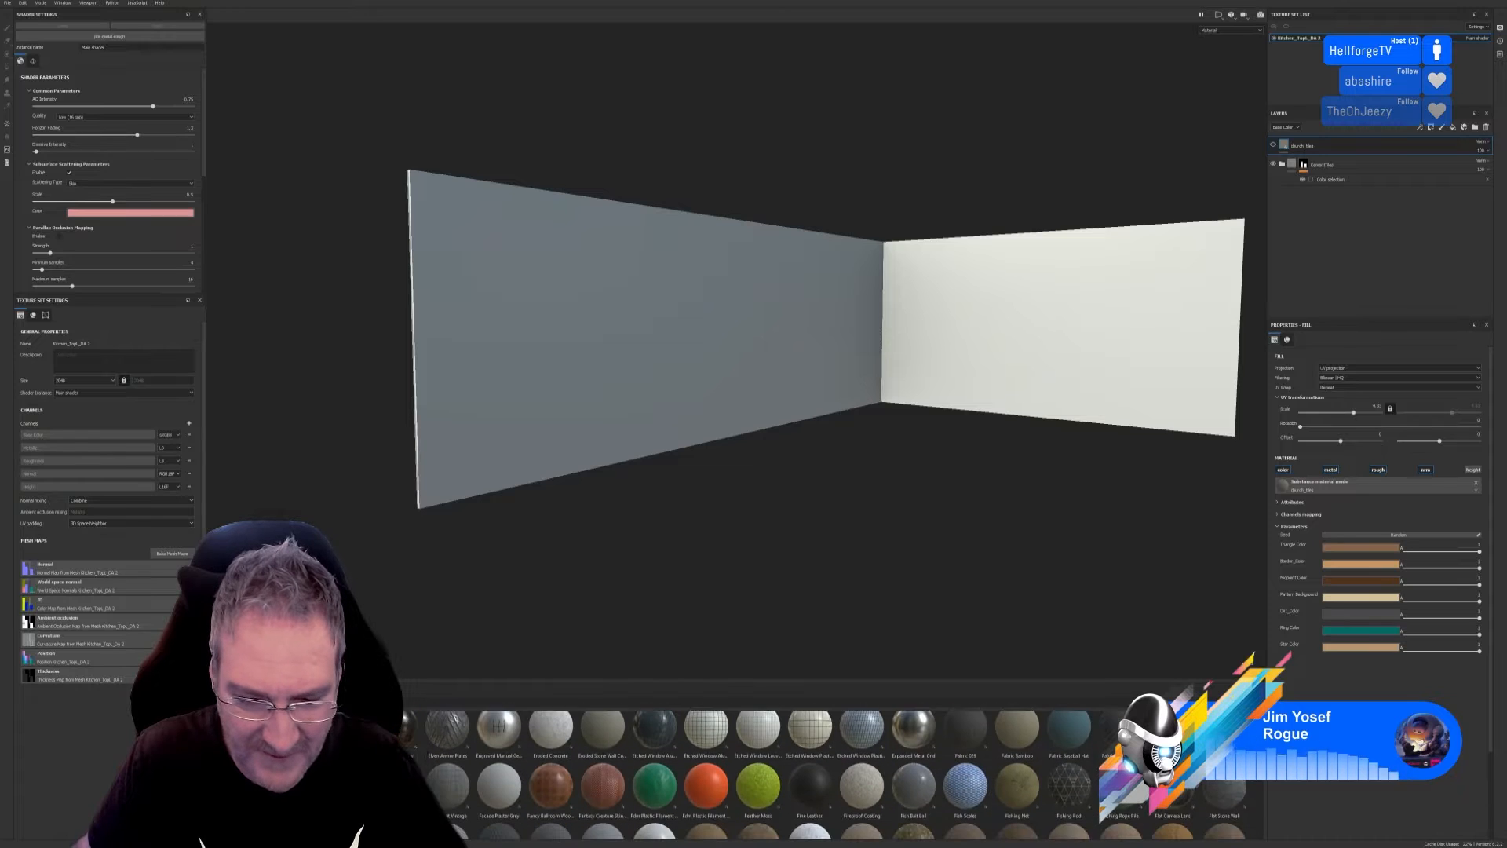
{"action": "scroll", "coordinate": [829, 773], "scroll_direction": "down", "scroll_amount": 1}
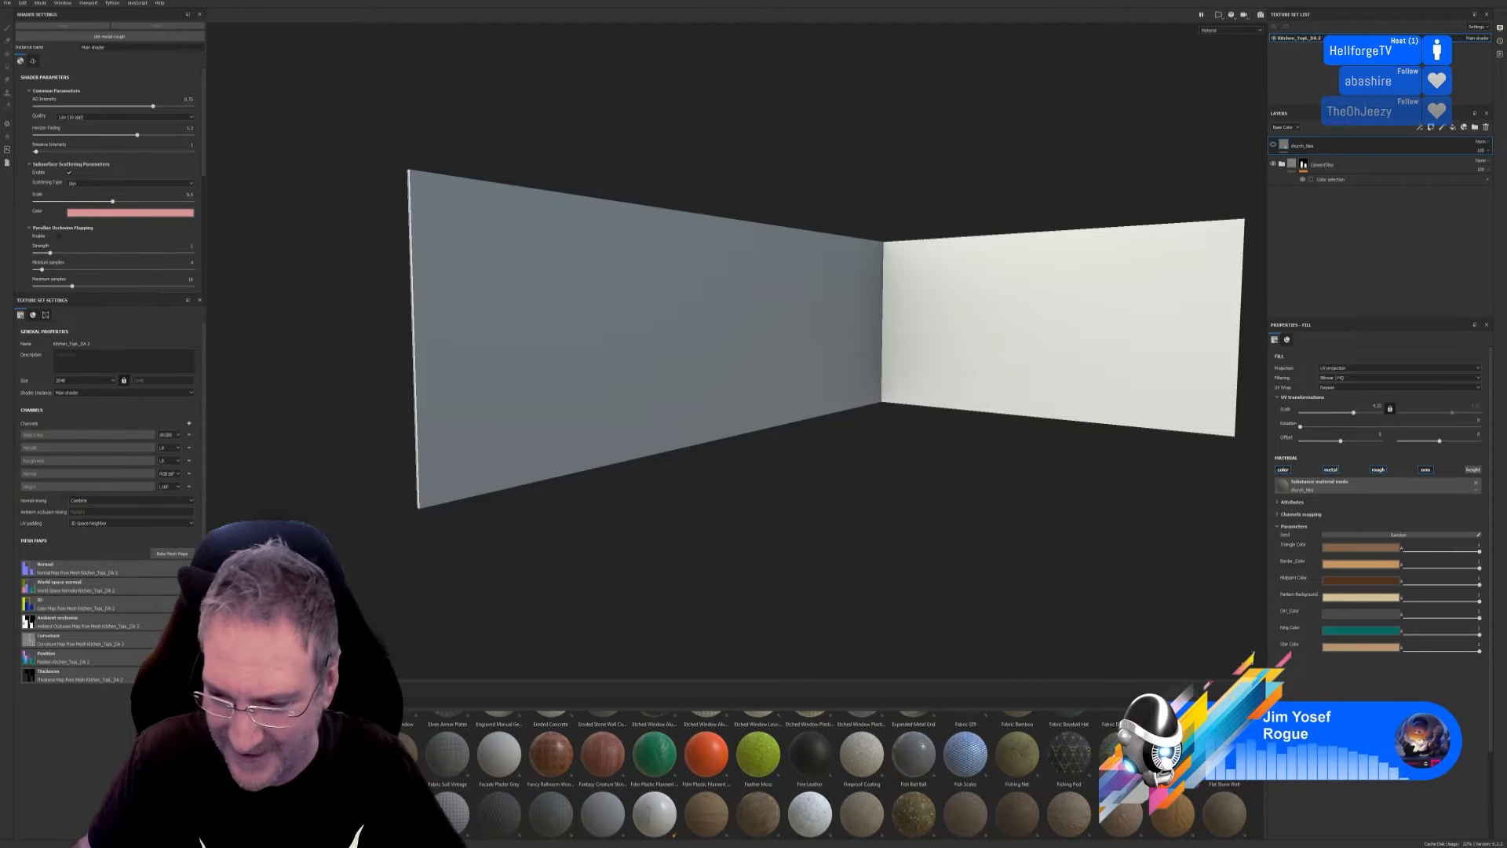
{"action": "scroll", "coordinate": [829, 773], "scroll_direction": "down", "scroll_amount": 4}
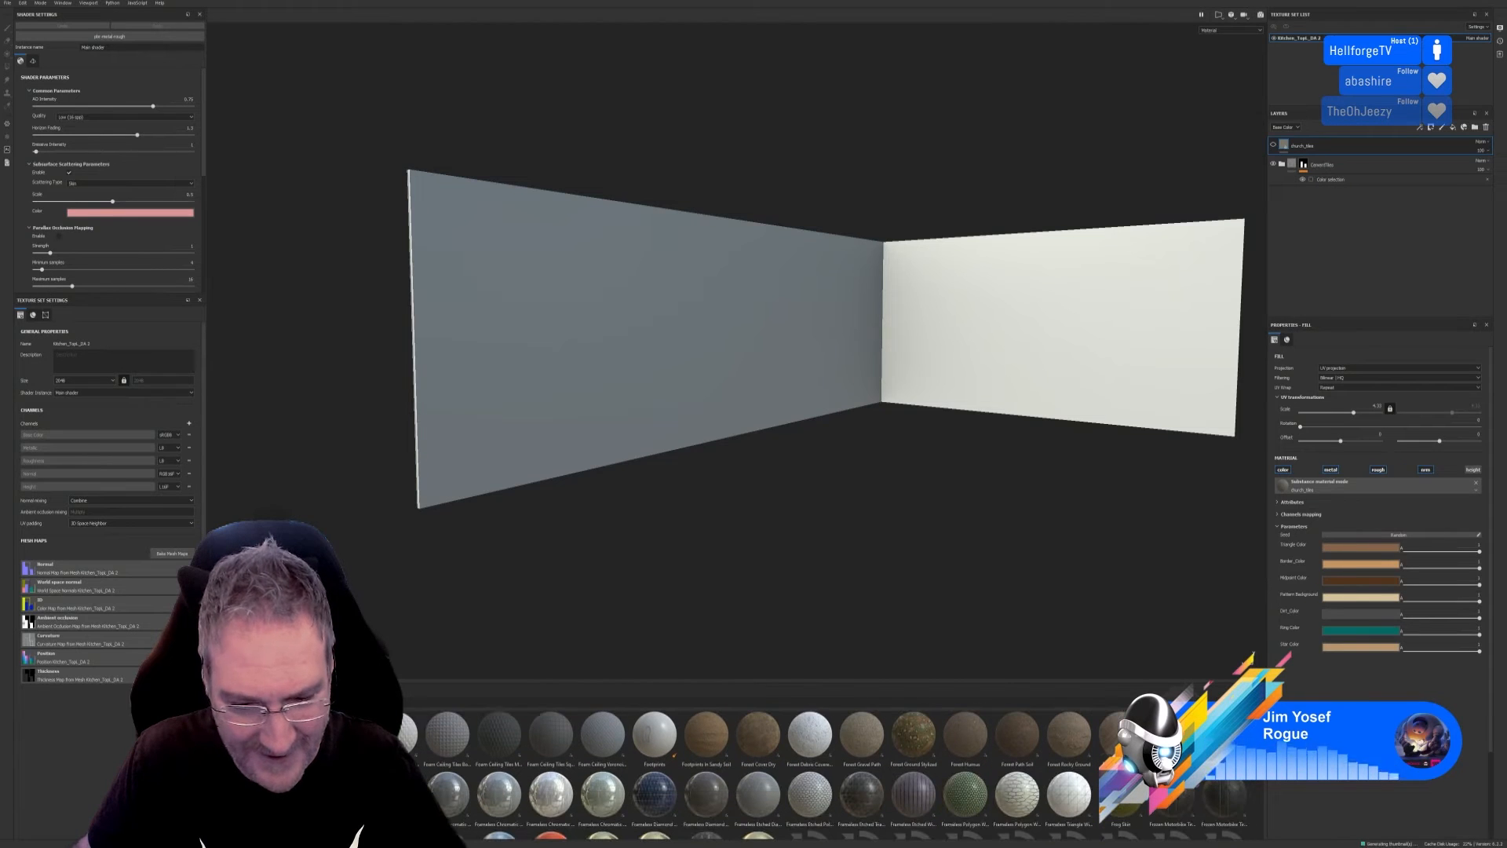
{"action": "scroll", "coordinate": [828, 774], "scroll_direction": "down", "scroll_amount": 2}
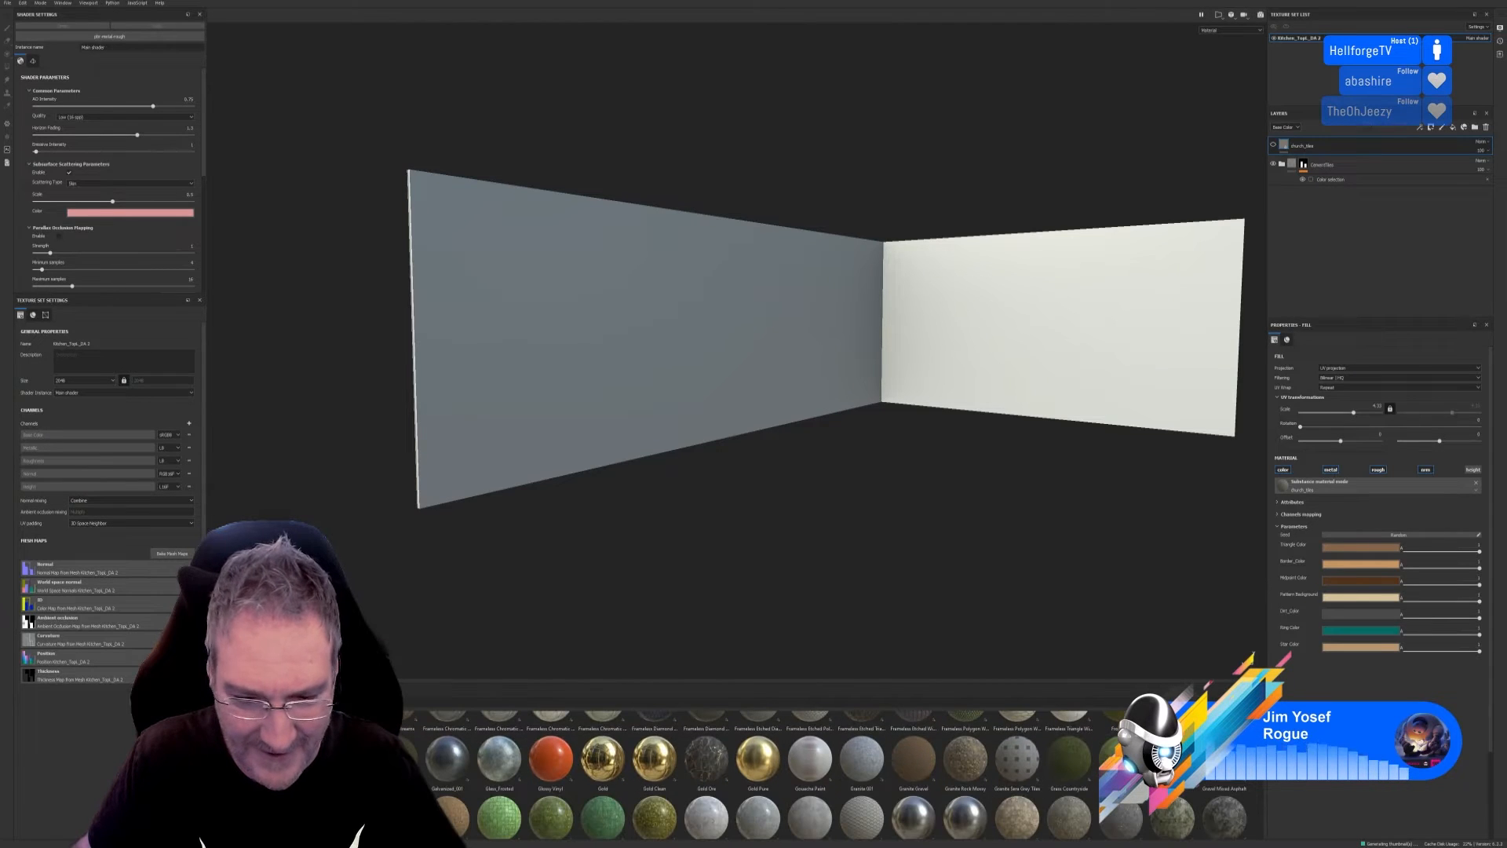
{"action": "scroll", "coordinate": [829, 773], "scroll_direction": "down", "scroll_amount": 3}
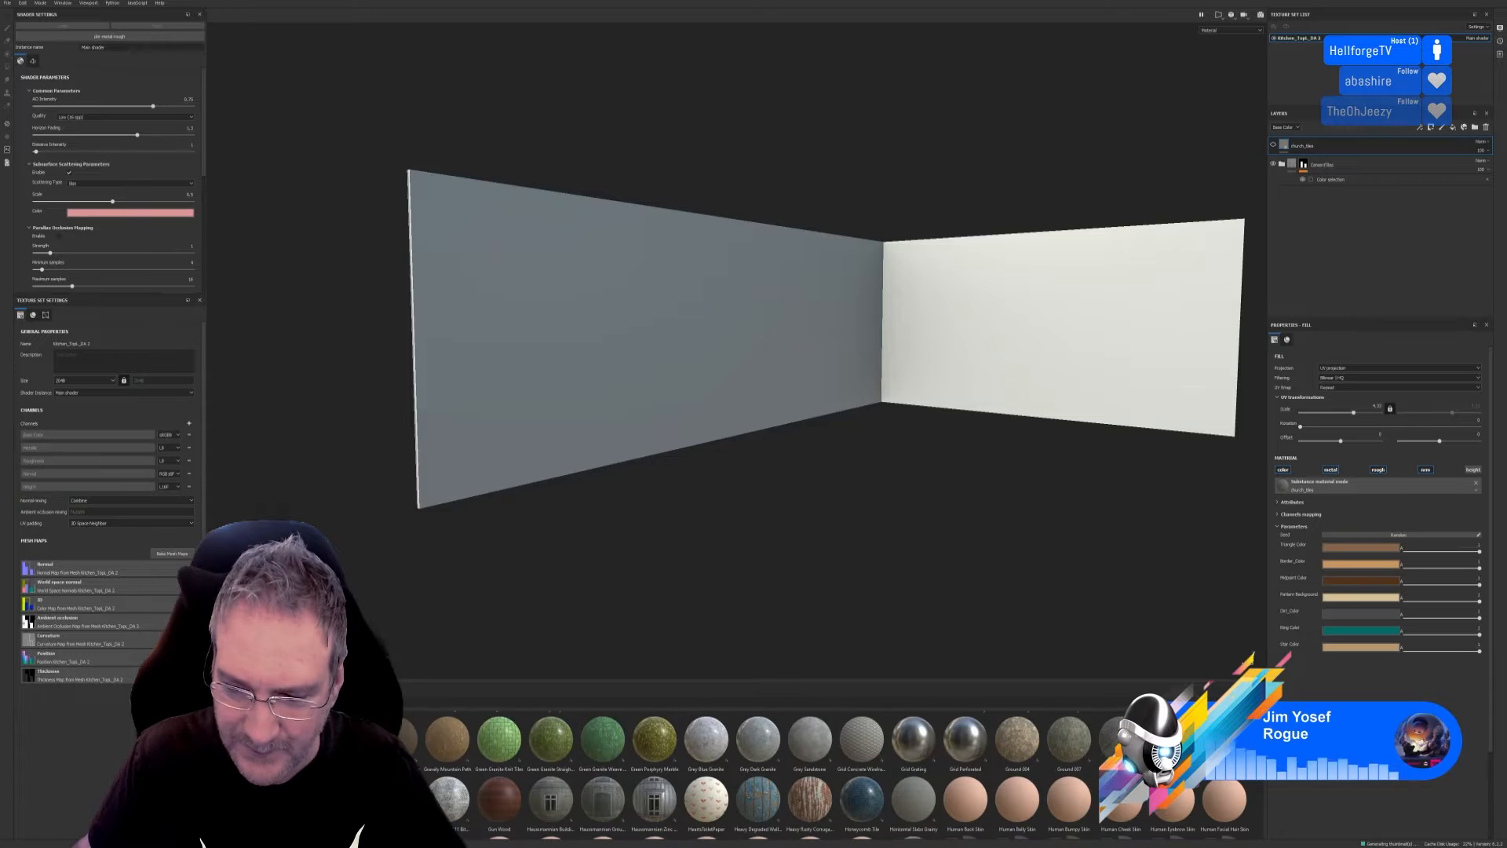
{"action": "scroll", "coordinate": [829, 773], "scroll_direction": "down", "scroll_amount": 1}
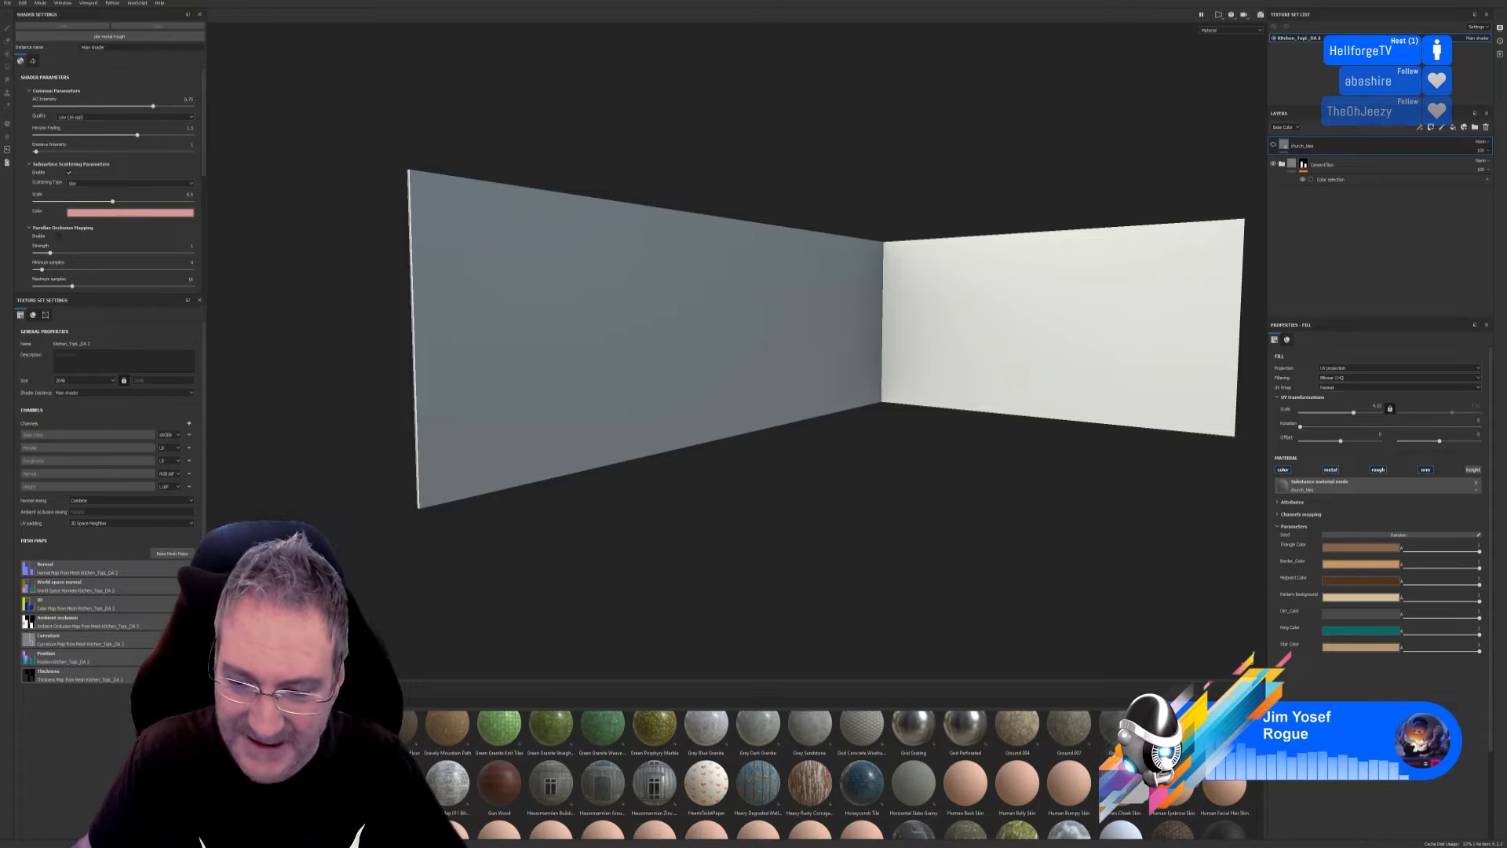
{"action": "scroll", "coordinate": [828, 774], "scroll_direction": "down", "scroll_amount": 3}
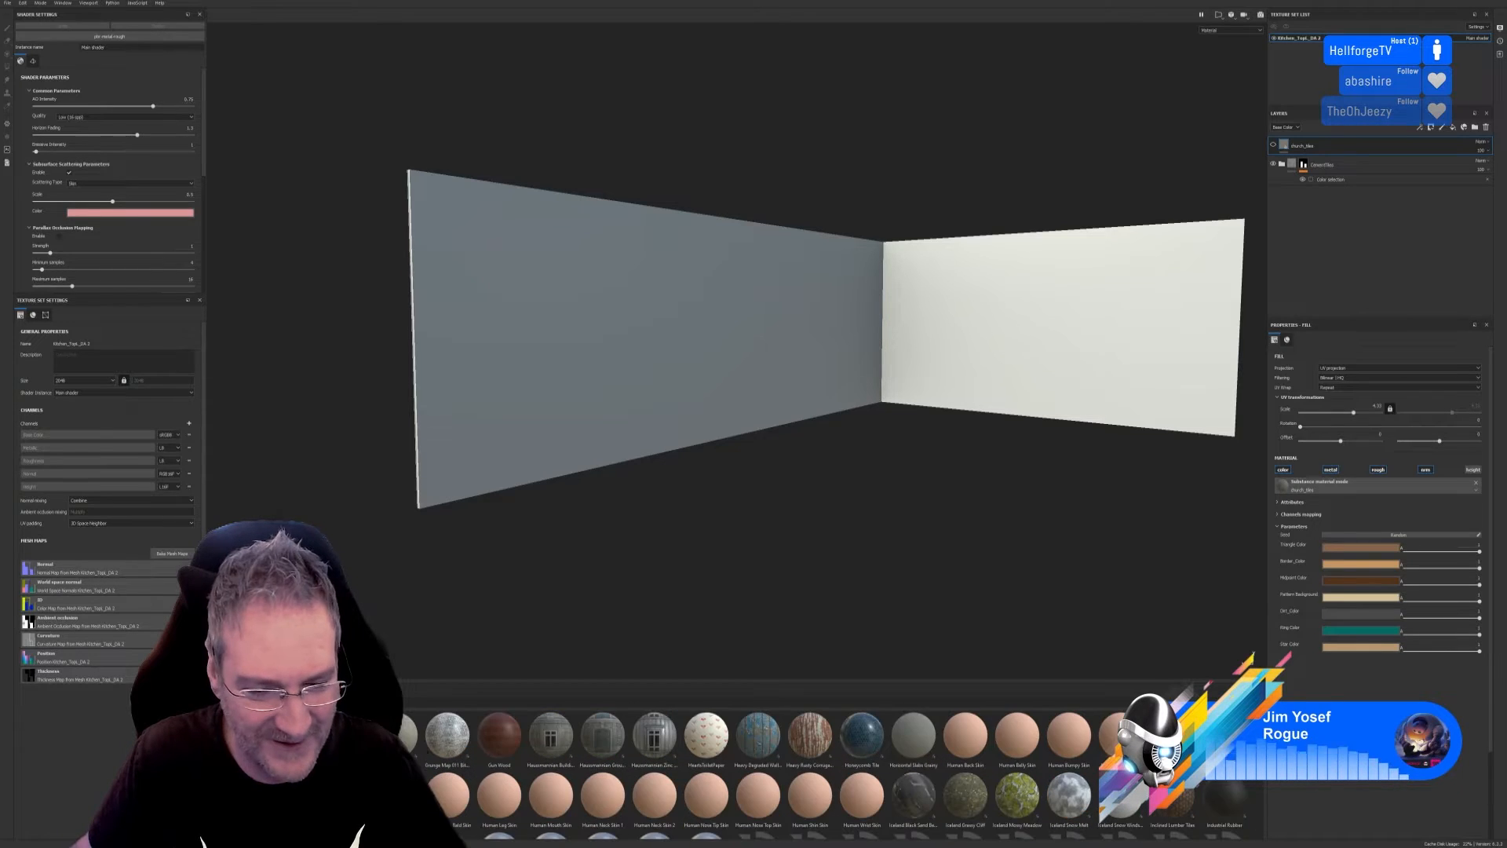
{"action": "scroll", "coordinate": [829, 773], "scroll_direction": "down", "scroll_amount": 2}
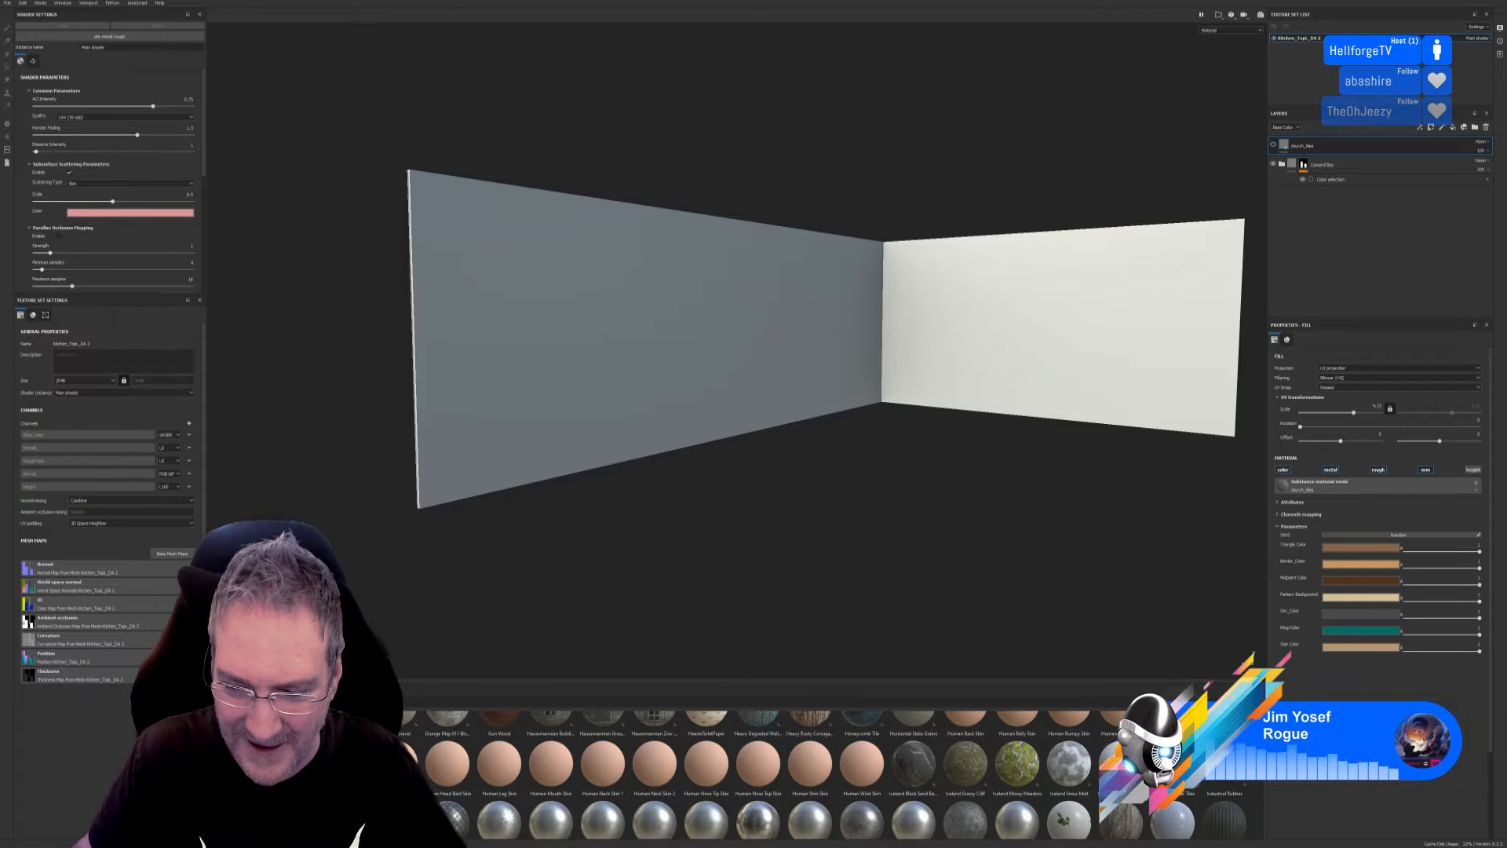
{"action": "scroll", "coordinate": [829, 773], "scroll_direction": "down", "scroll_amount": 8}
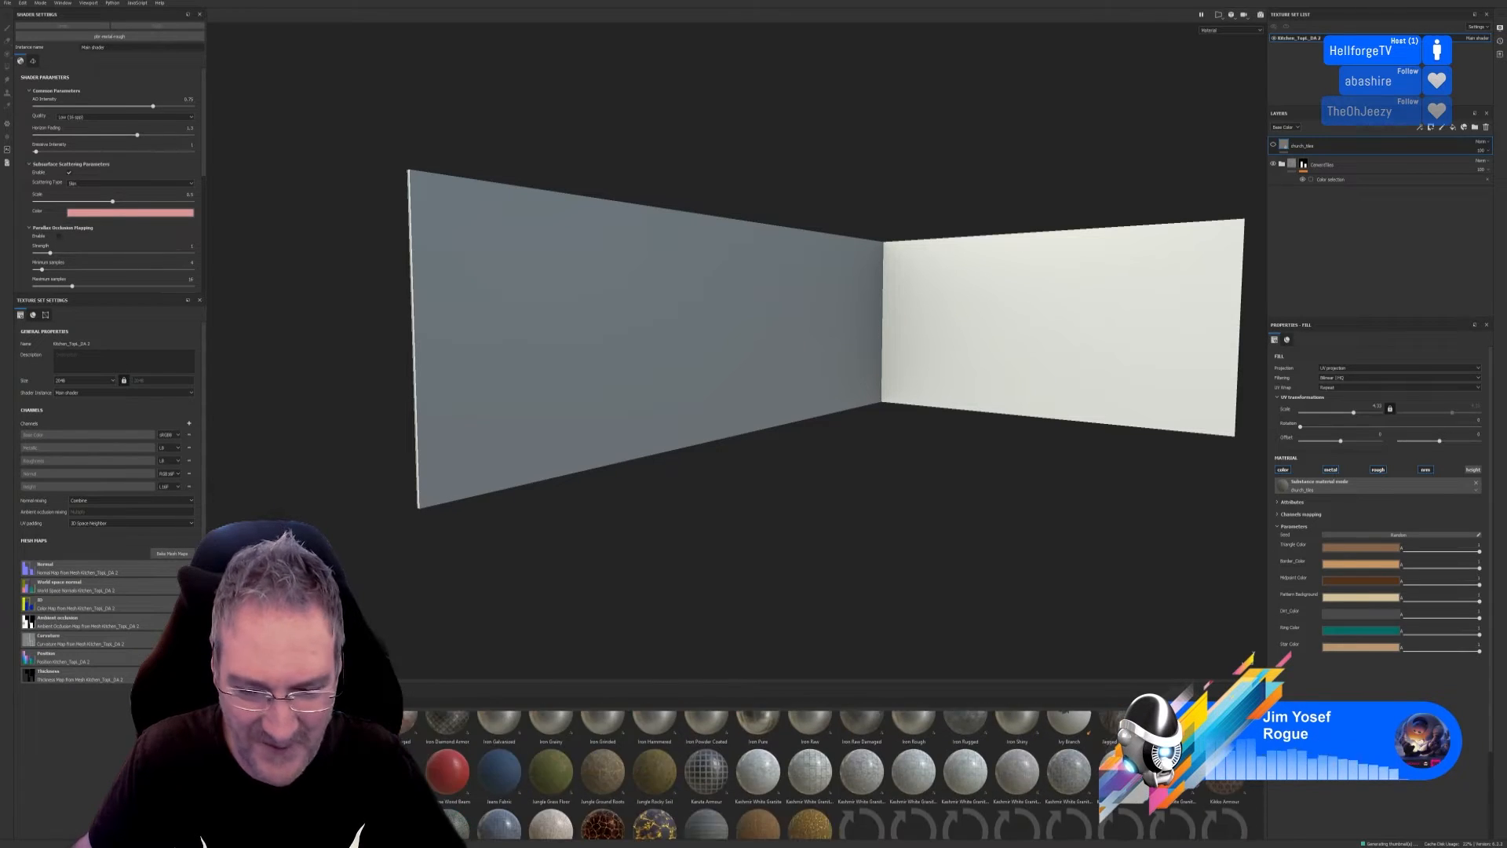
{"action": "scroll", "coordinate": [829, 773], "scroll_direction": "down", "scroll_amount": 1}
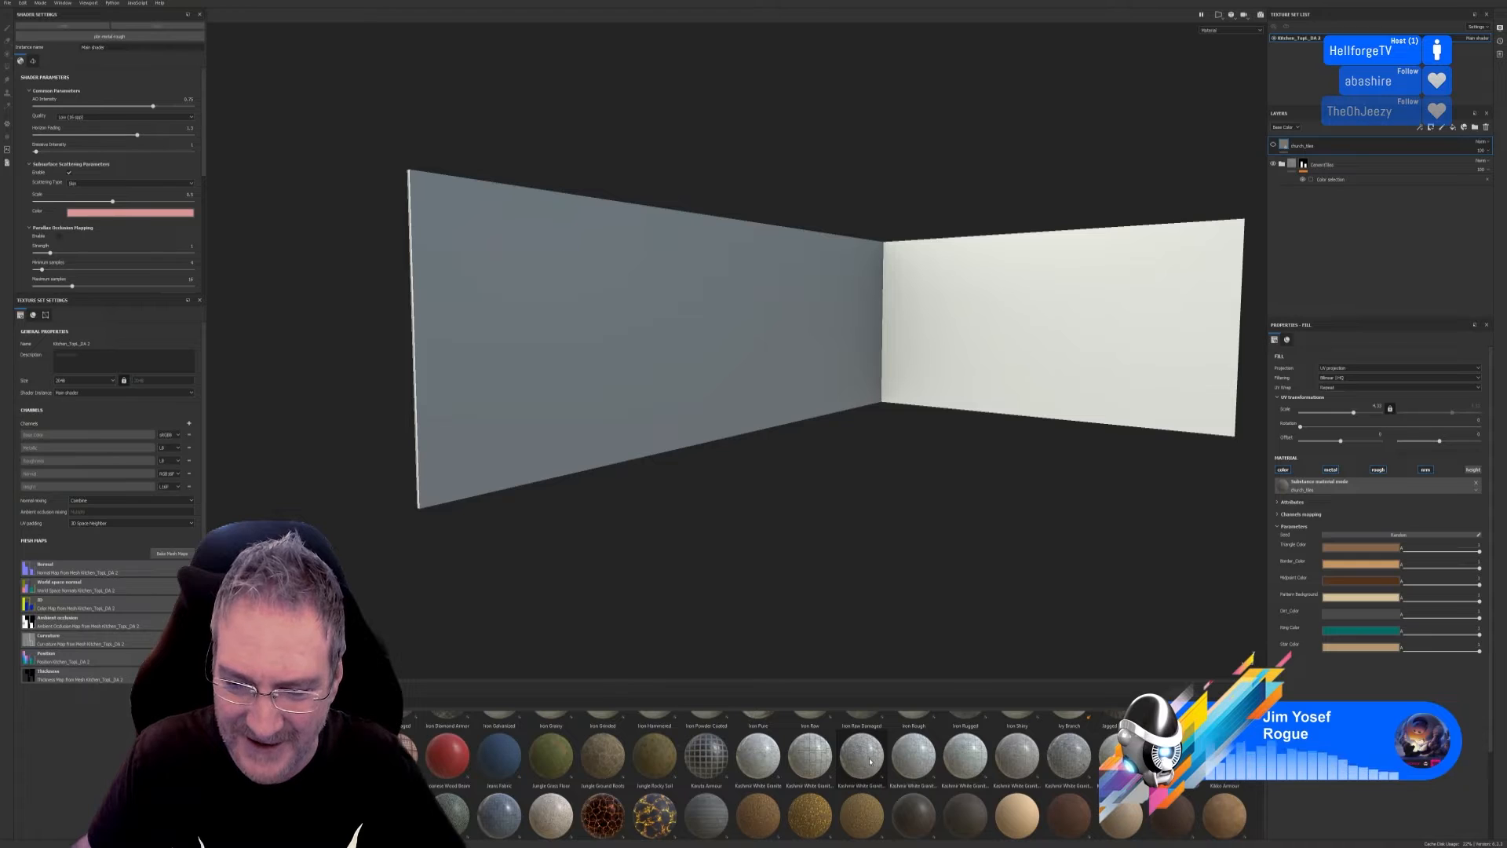
Examine the Kashmir White Granite materials and continue through the leather, limestone, marble and medieval materials to the metals for a wall tile.
{"action": "mouse_move", "coordinate": [870, 762]}
{"action": "mouse_move", "coordinate": [1085, 762]}
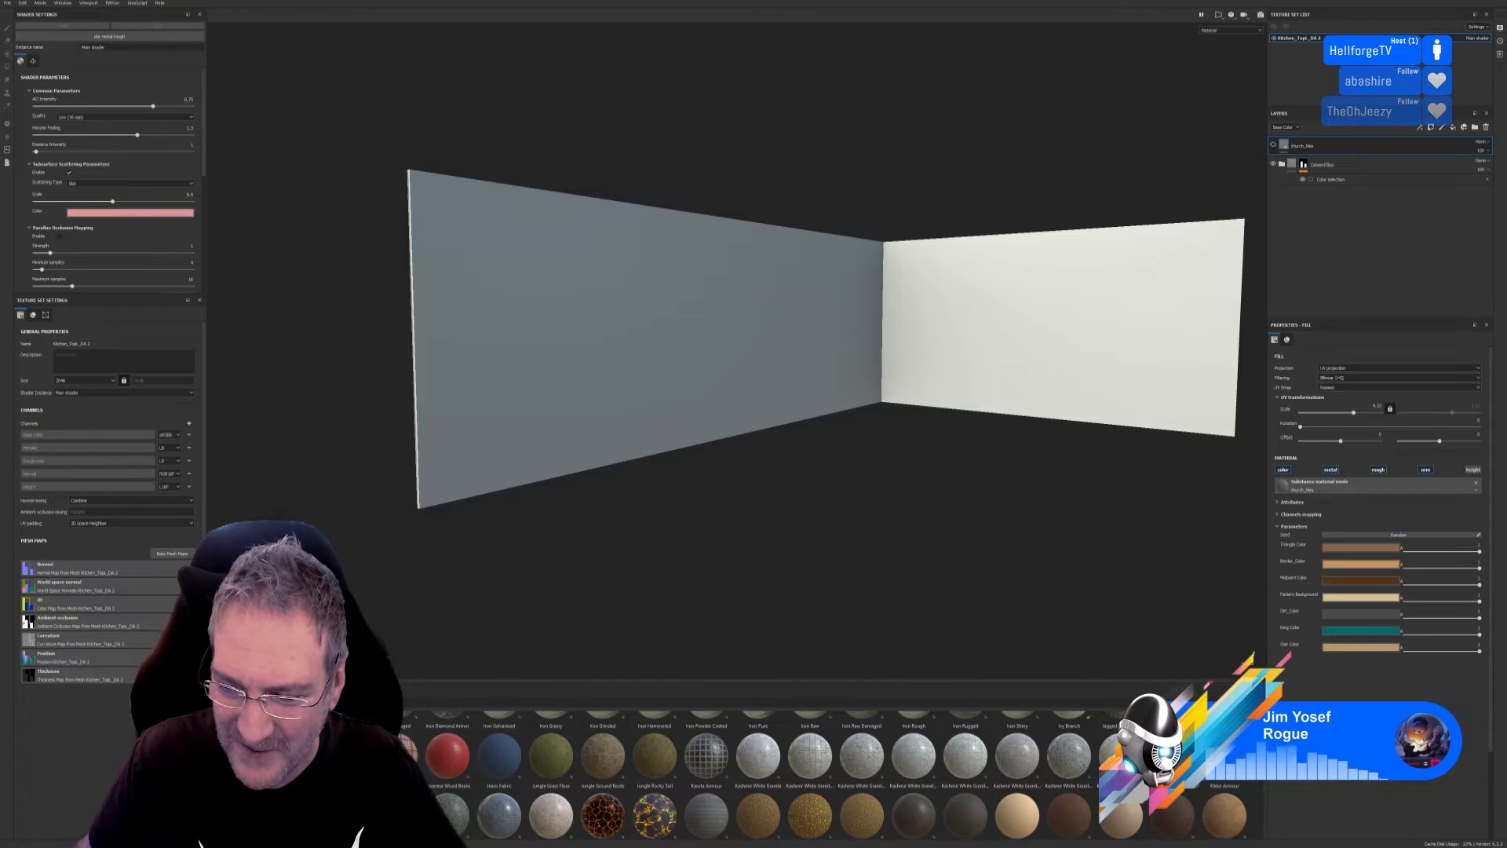
{"action": "scroll", "coordinate": [785, 773], "scroll_direction": "up", "scroll_amount": 1}
{"action": "scroll", "coordinate": [785, 774], "scroll_direction": "down", "scroll_amount": 2}
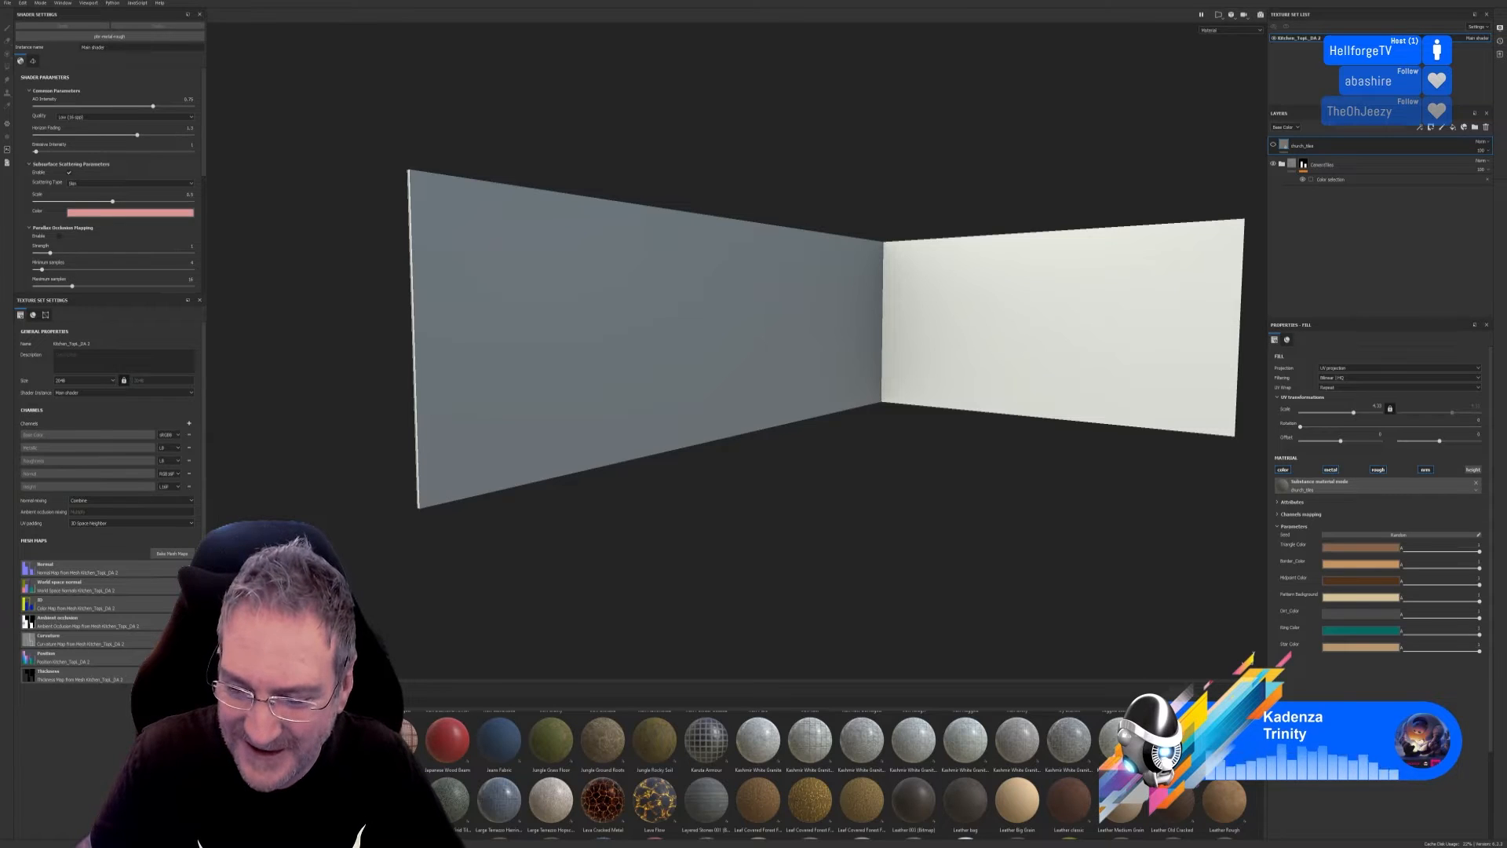
{"action": "scroll", "coordinate": [832, 775], "scroll_direction": "up", "scroll_amount": 1}
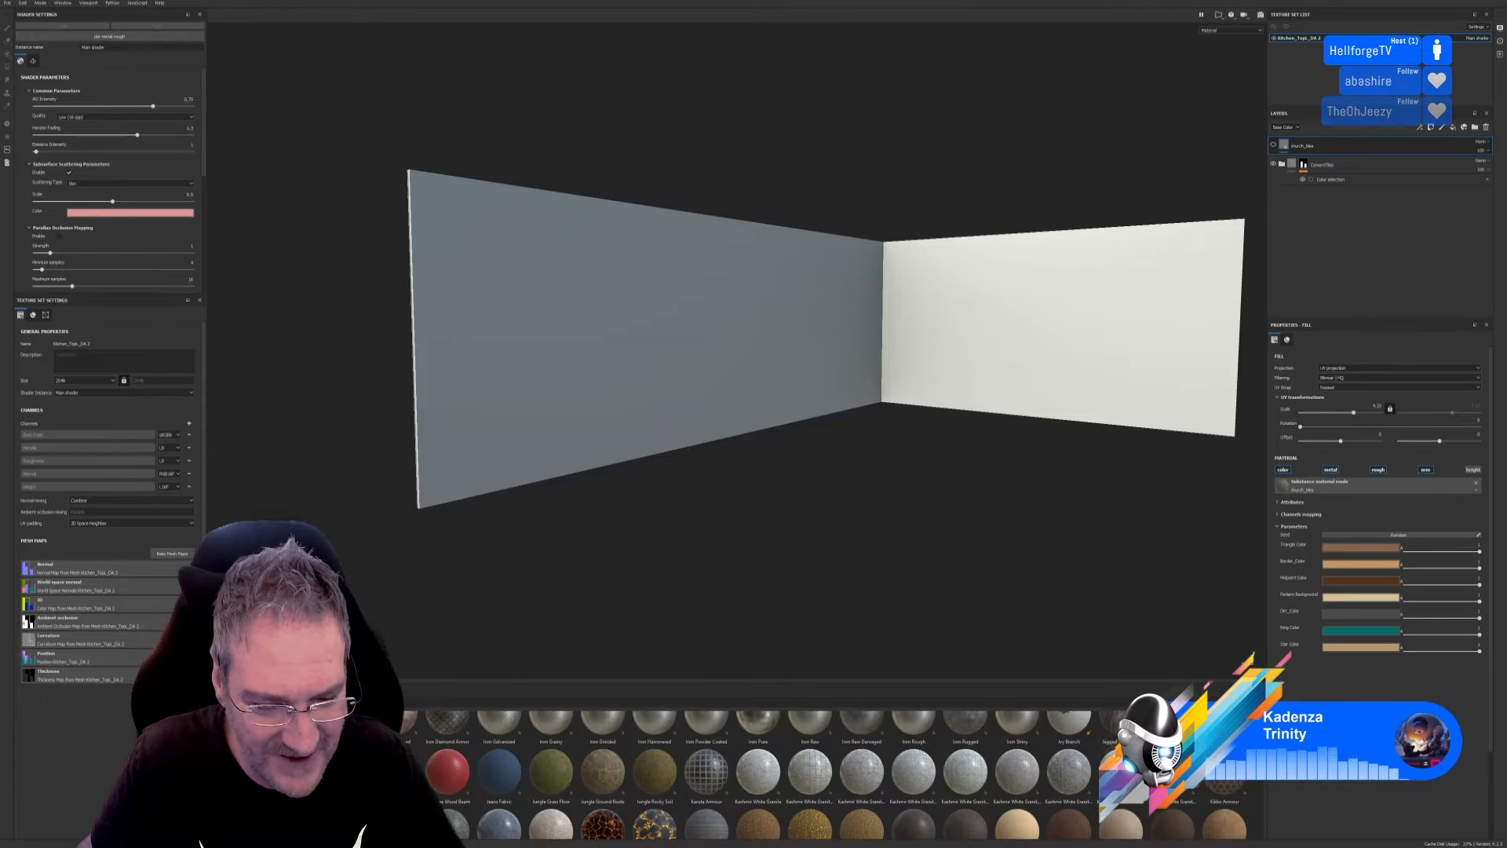
{"action": "scroll", "coordinate": [831, 775], "scroll_direction": "down", "scroll_amount": 3}
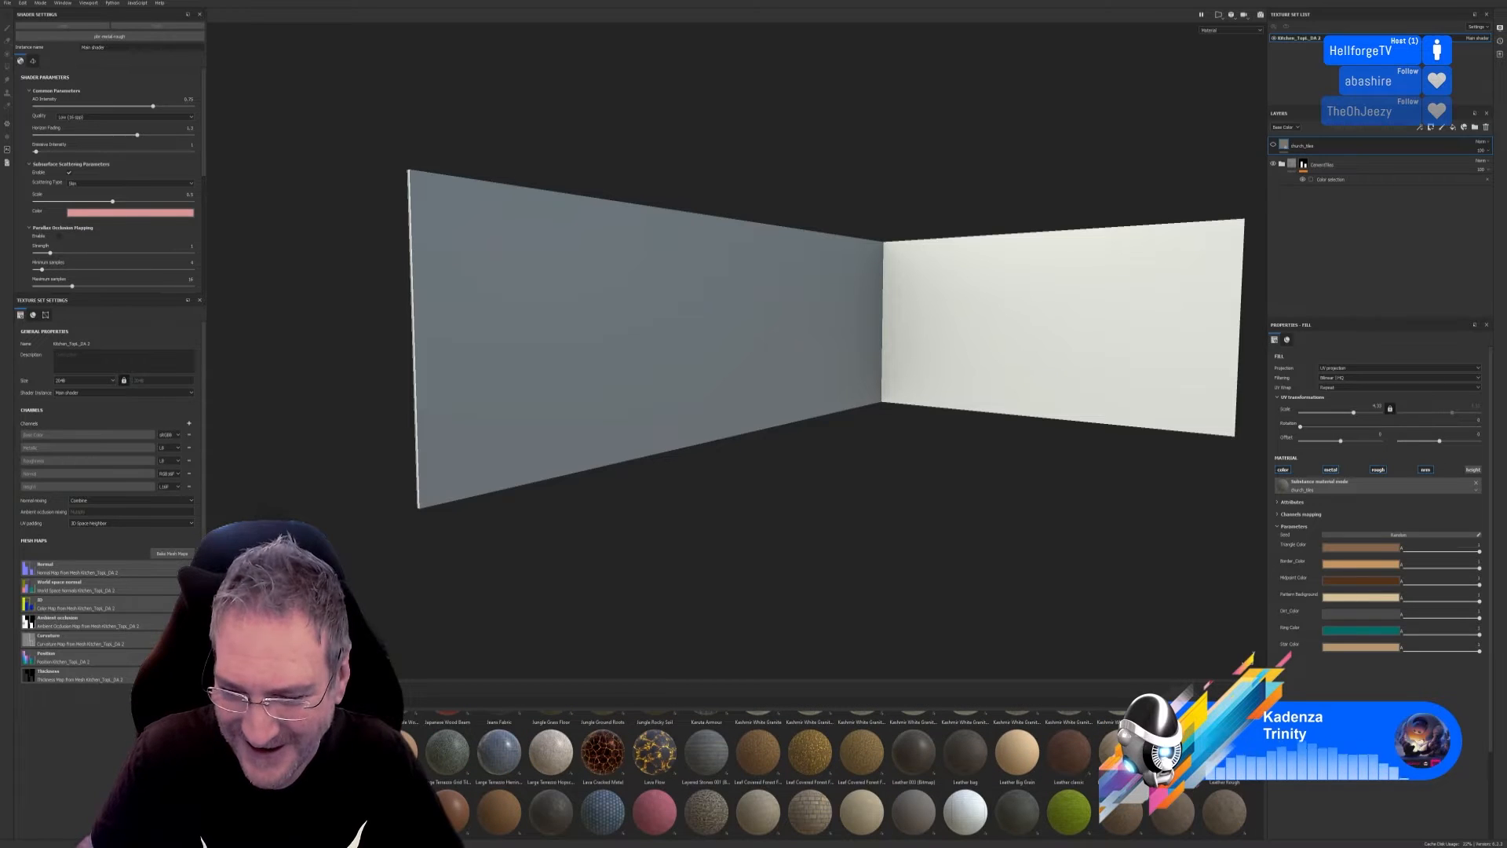
{"action": "scroll", "coordinate": [831, 775], "scroll_direction": "down", "scroll_amount": 3}
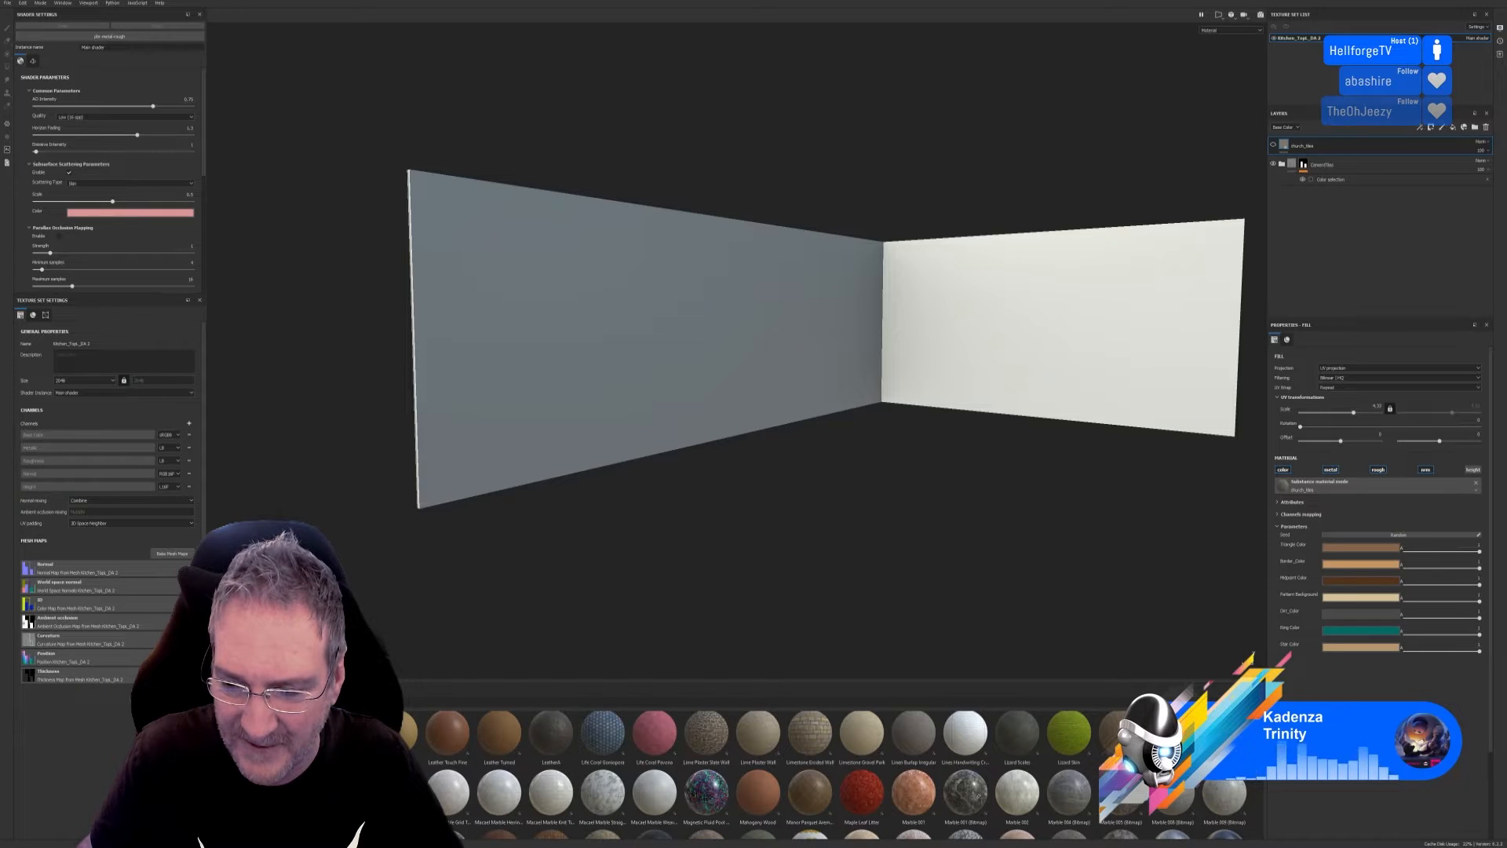
{"action": "scroll", "coordinate": [831, 775], "scroll_direction": "down", "scroll_amount": 1}
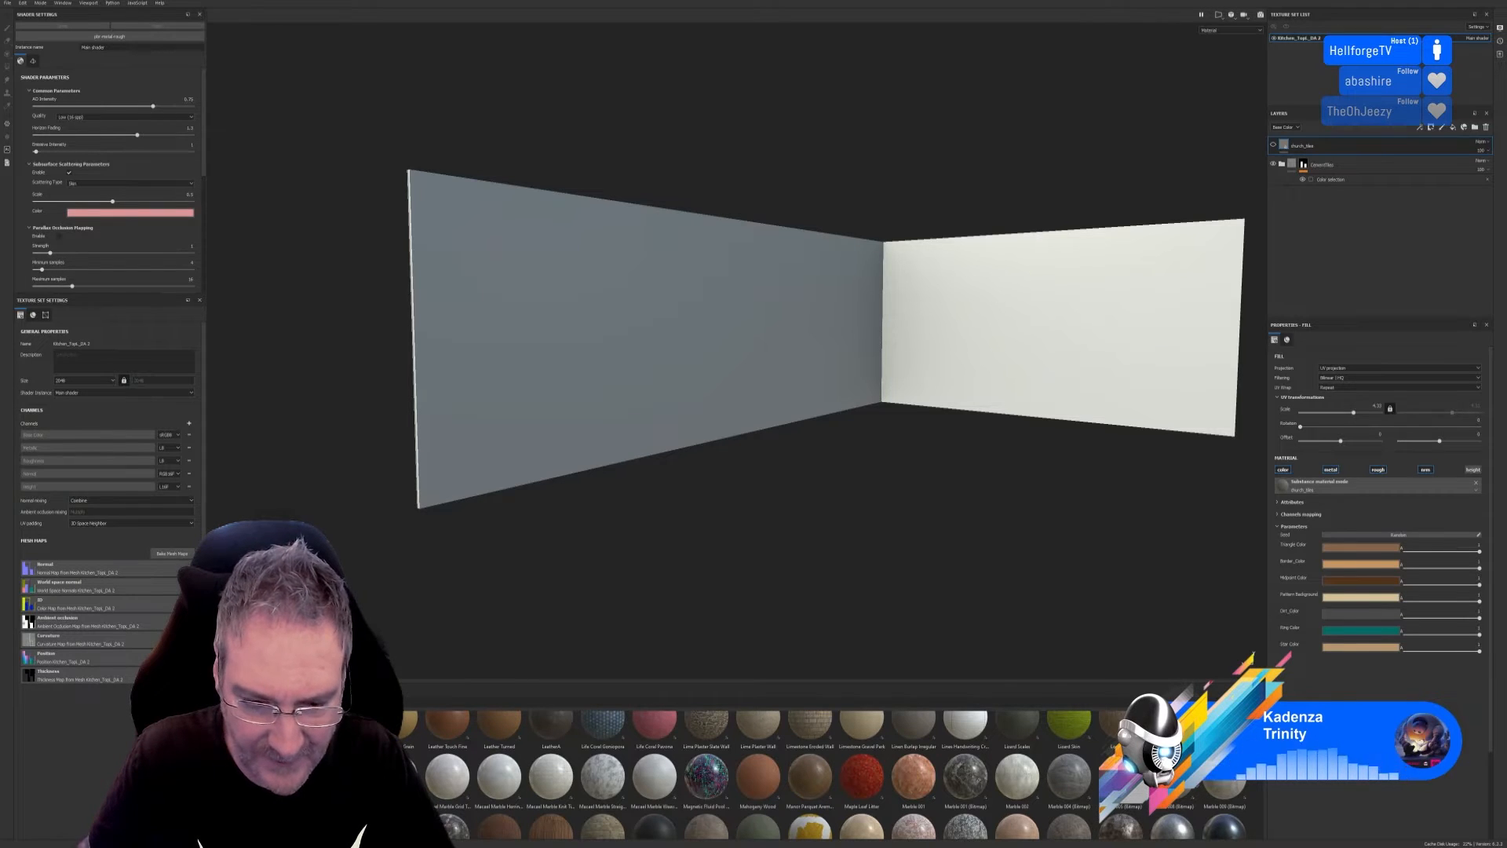
{"action": "scroll", "coordinate": [829, 774], "scroll_direction": "up", "scroll_amount": 1}
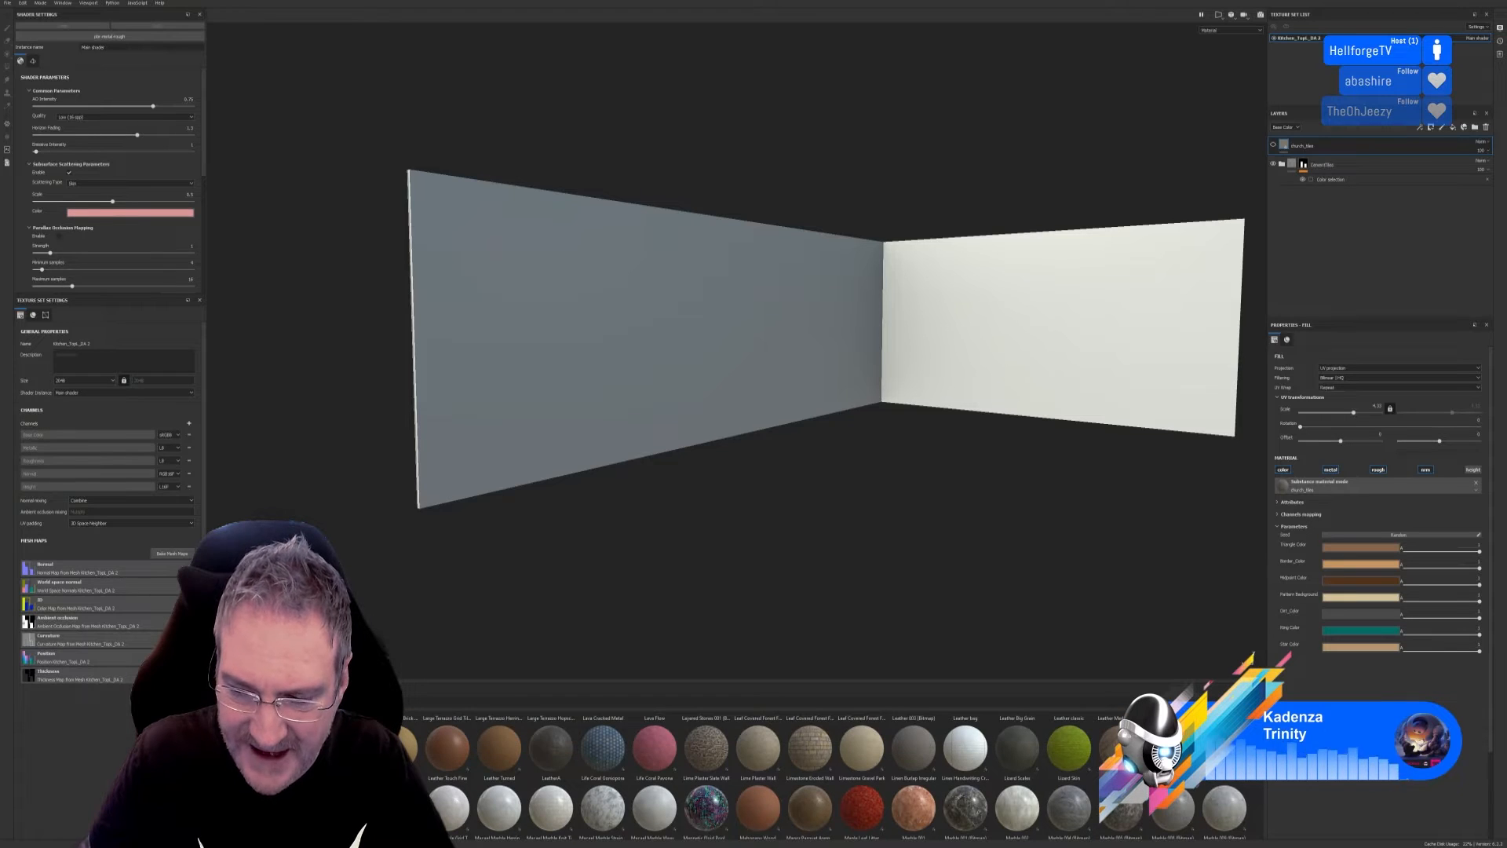
{"action": "scroll", "coordinate": [829, 774], "scroll_direction": "down", "scroll_amount": 2}
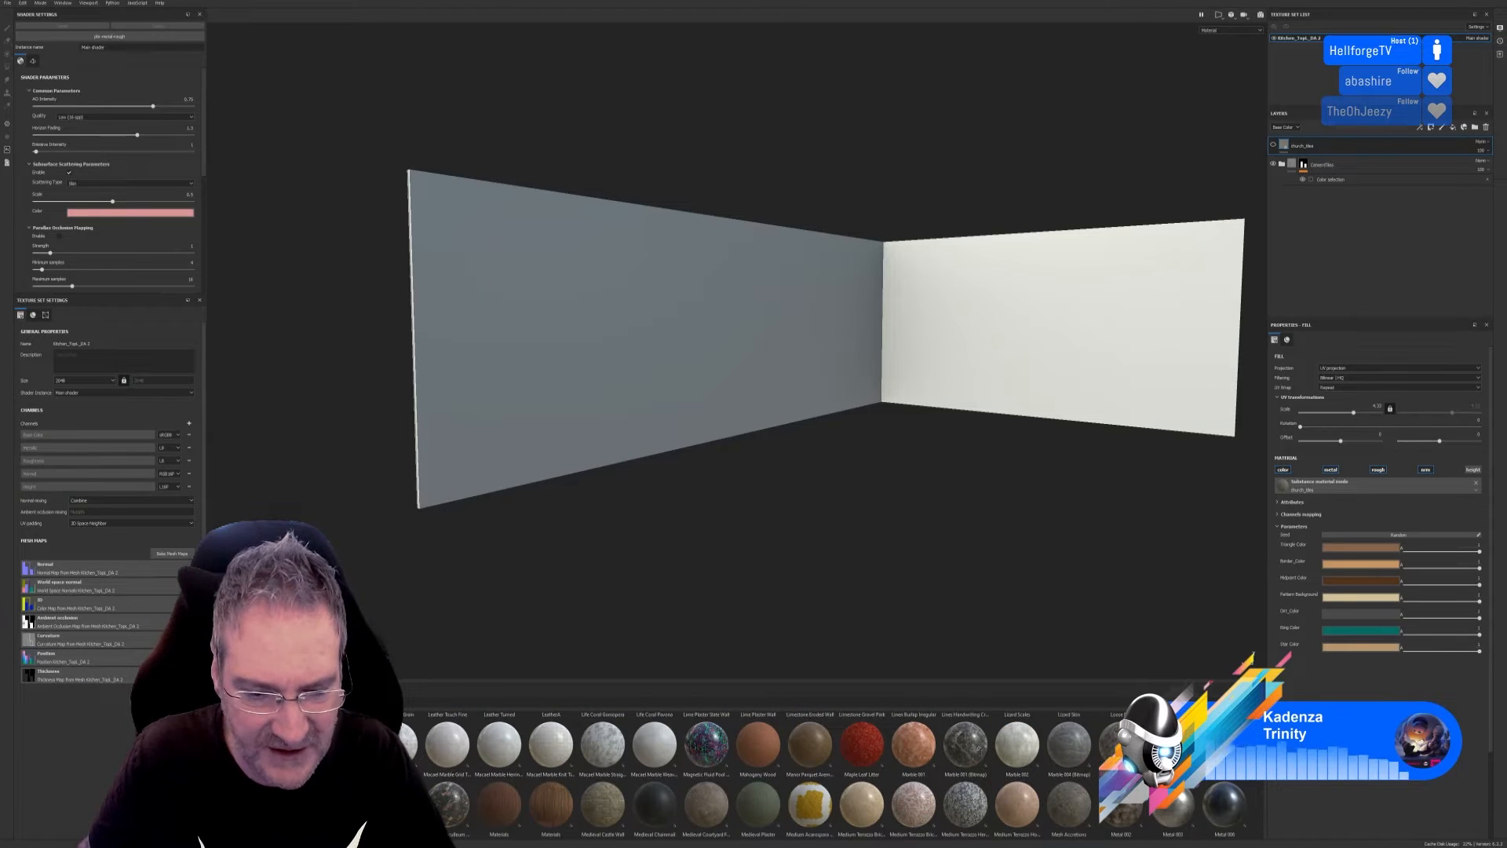
{"action": "scroll", "coordinate": [823, 775], "scroll_direction": "down", "scroll_amount": 2}
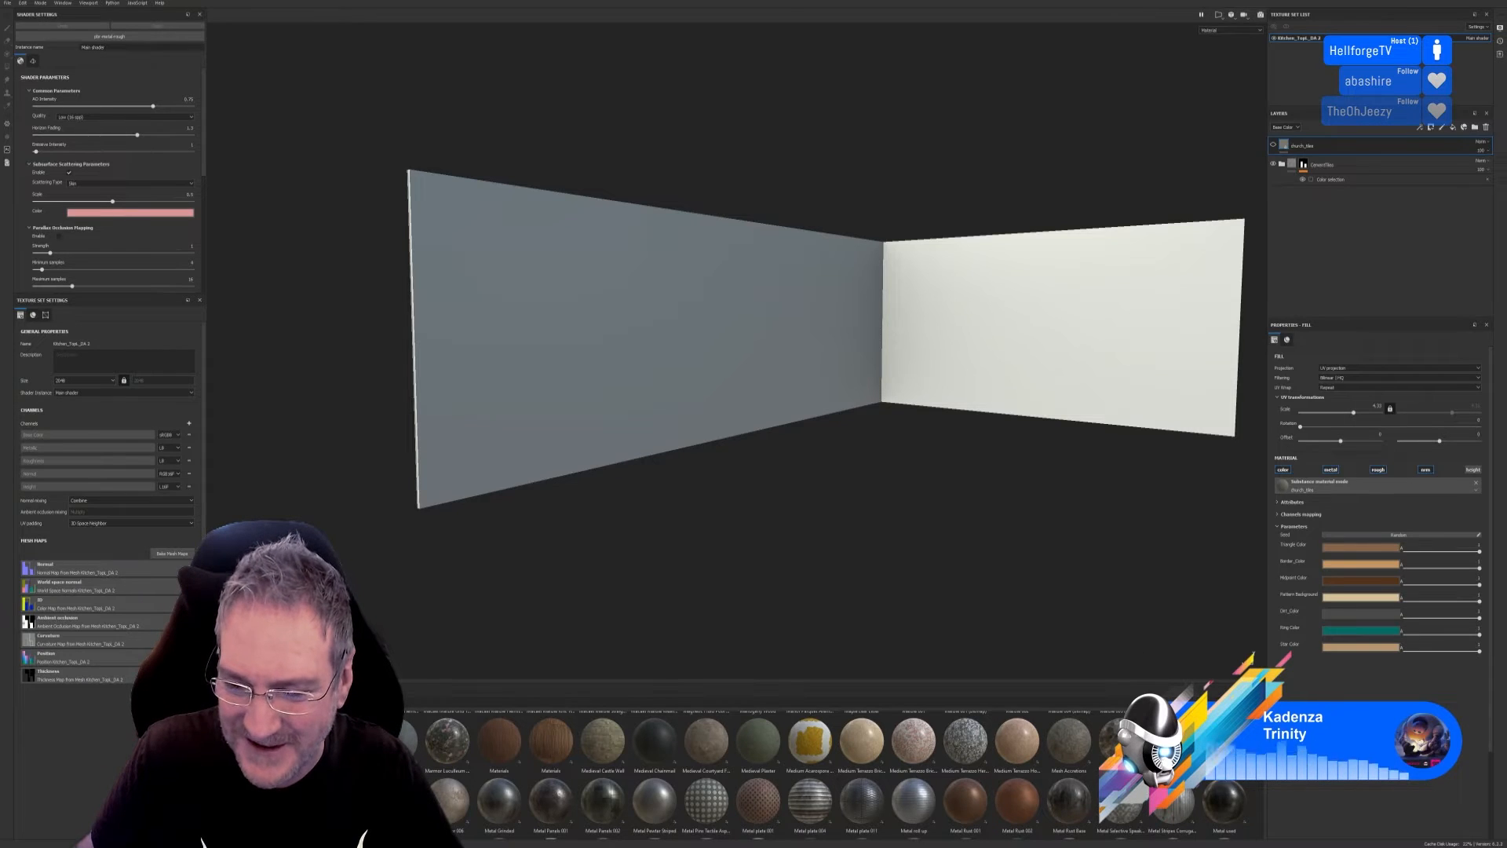
{"action": "scroll", "coordinate": [828, 775], "scroll_direction": "up", "scroll_amount": 1}
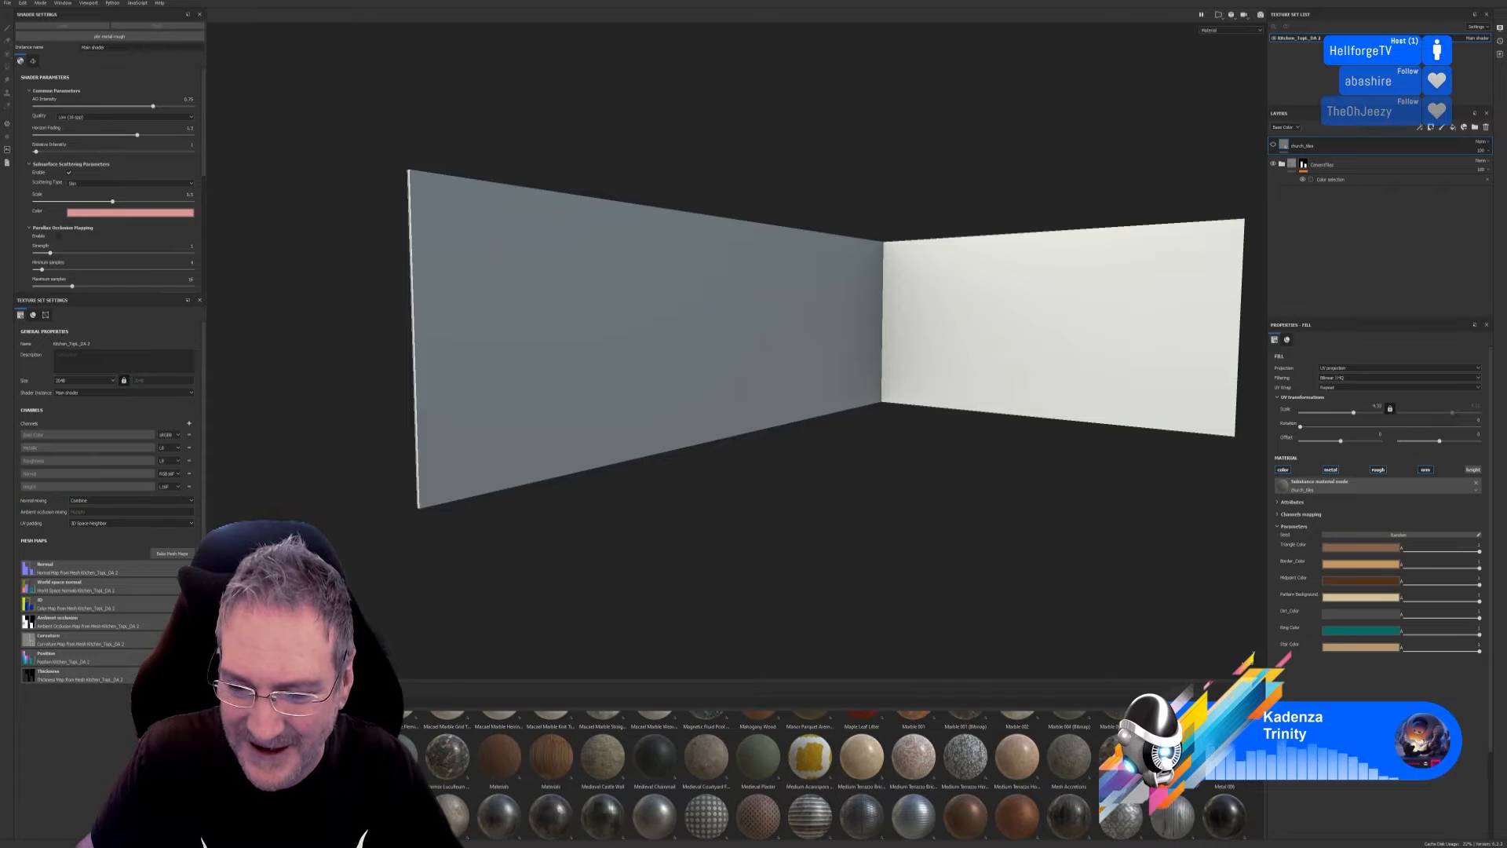
{"action": "scroll", "coordinate": [827, 775], "scroll_direction": "up", "scroll_amount": 1}
{"action": "scroll", "coordinate": [828, 775], "scroll_direction": "down", "scroll_amount": 5}
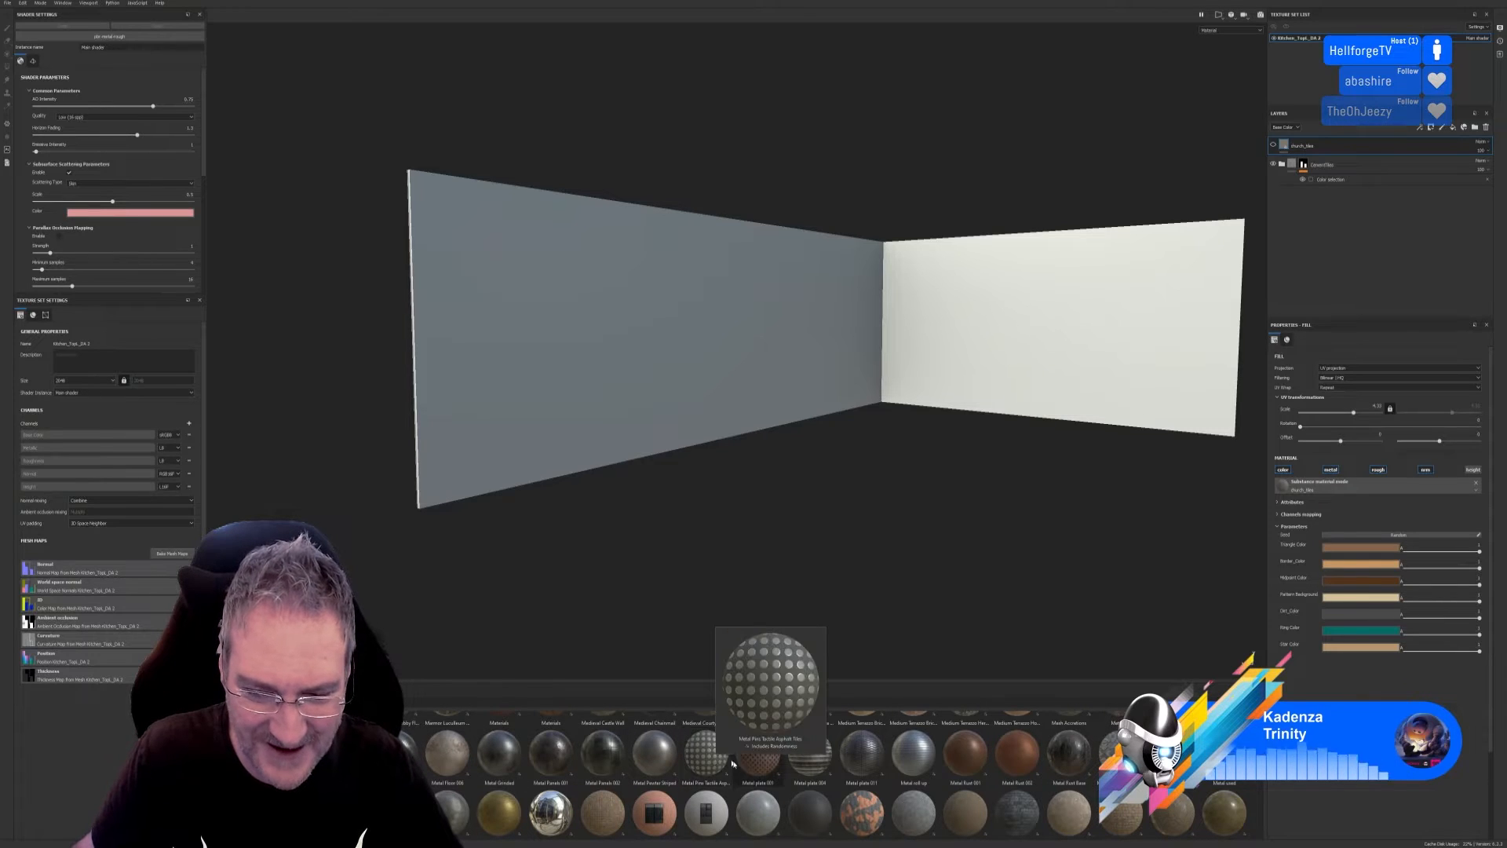
Look through the metal plate, modern brick and mossy materials to the custom MY_ ceramic and mosaic tiles for a wall pattern.
{"action": "mouse_move", "coordinate": [754, 766]}
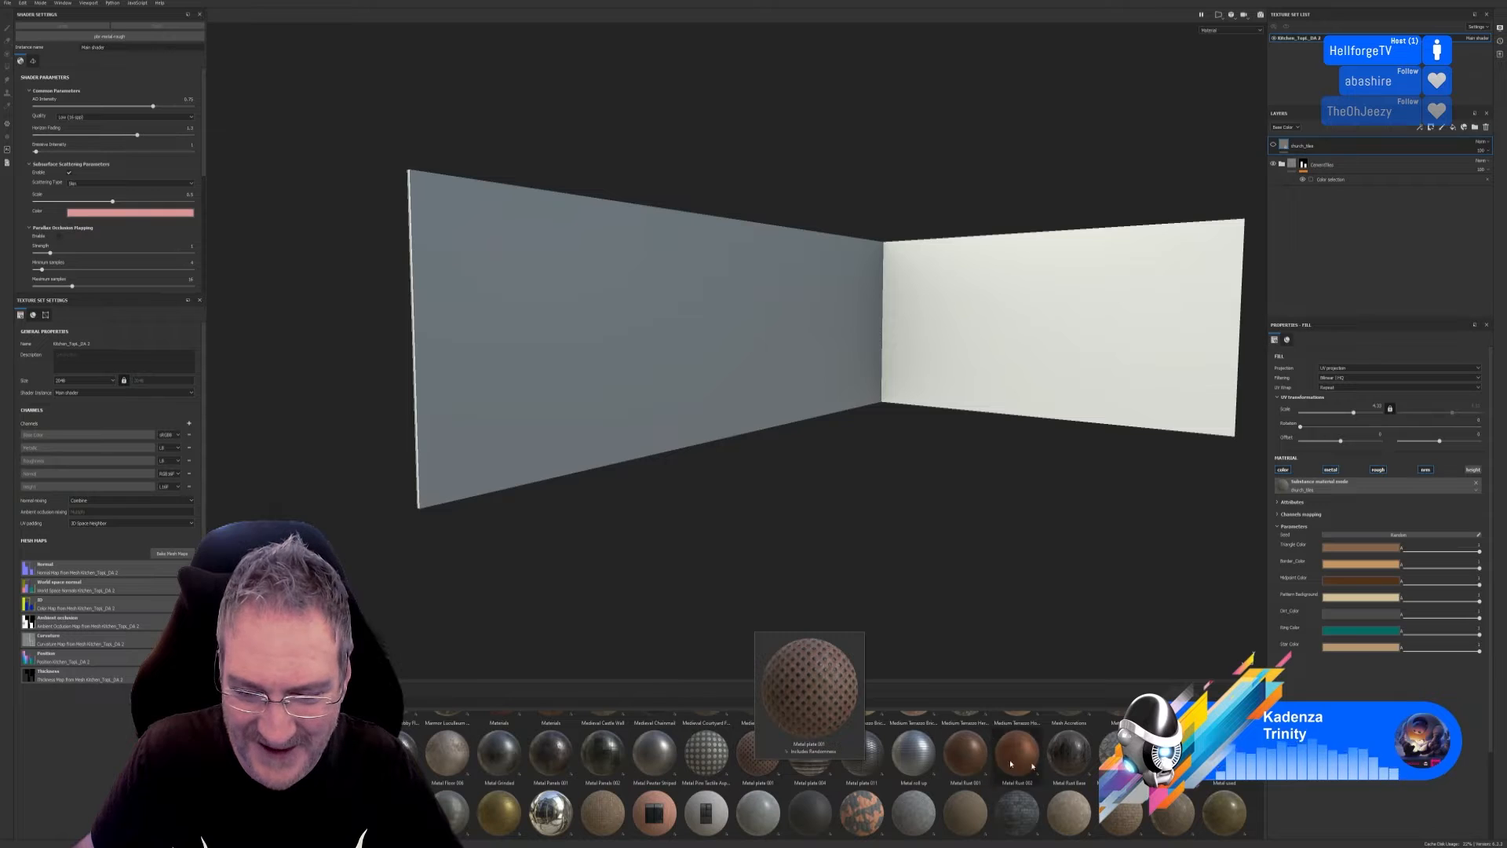
{"action": "mouse_move", "coordinate": [1170, 754]}
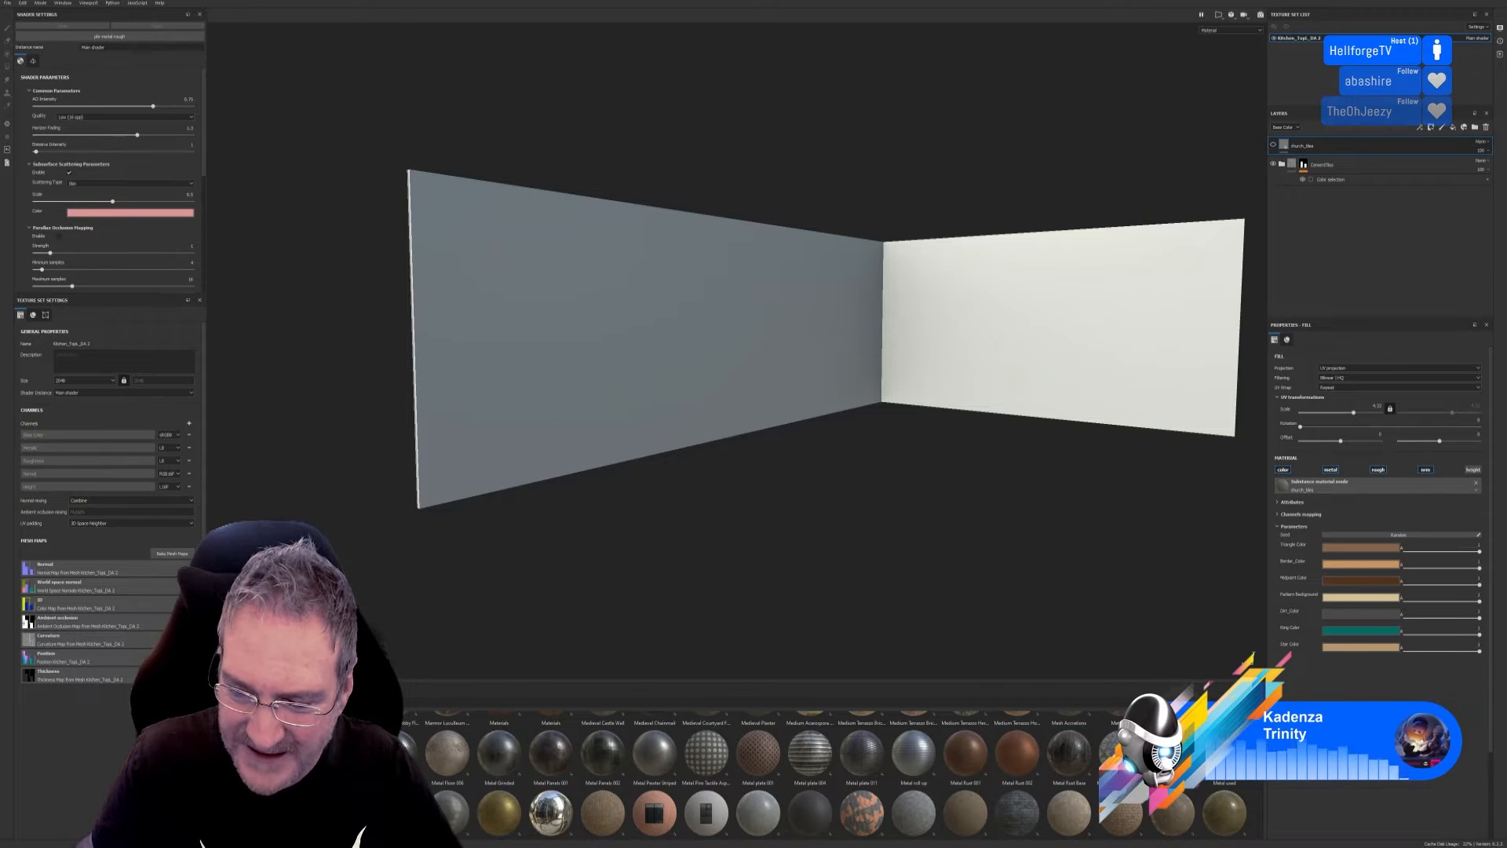
{"action": "scroll", "coordinate": [832, 773], "scroll_direction": "down", "scroll_amount": 3}
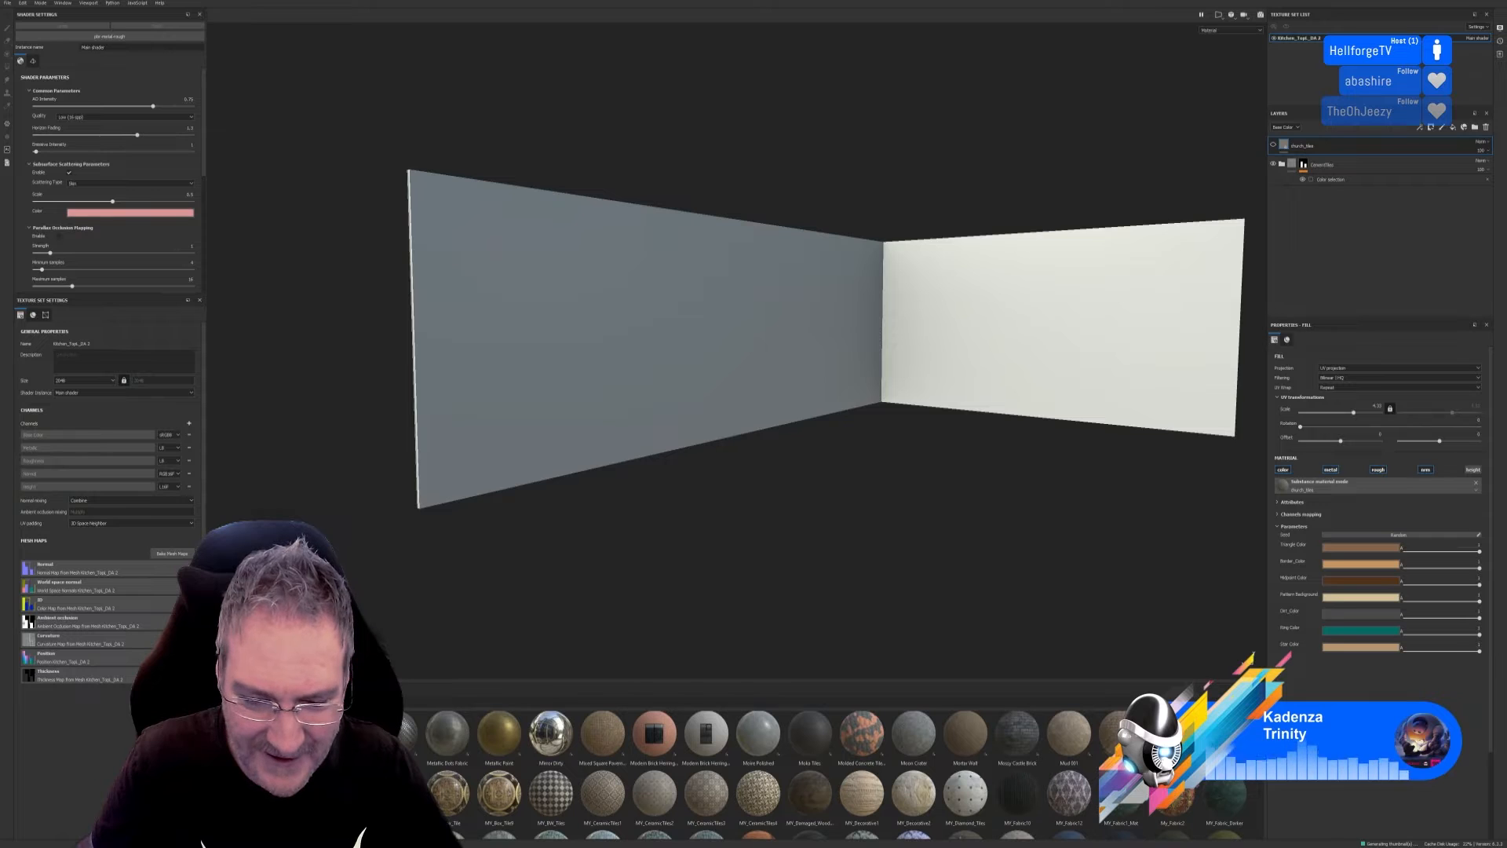
{"action": "scroll", "coordinate": [832, 773], "scroll_direction": "down", "scroll_amount": 2}
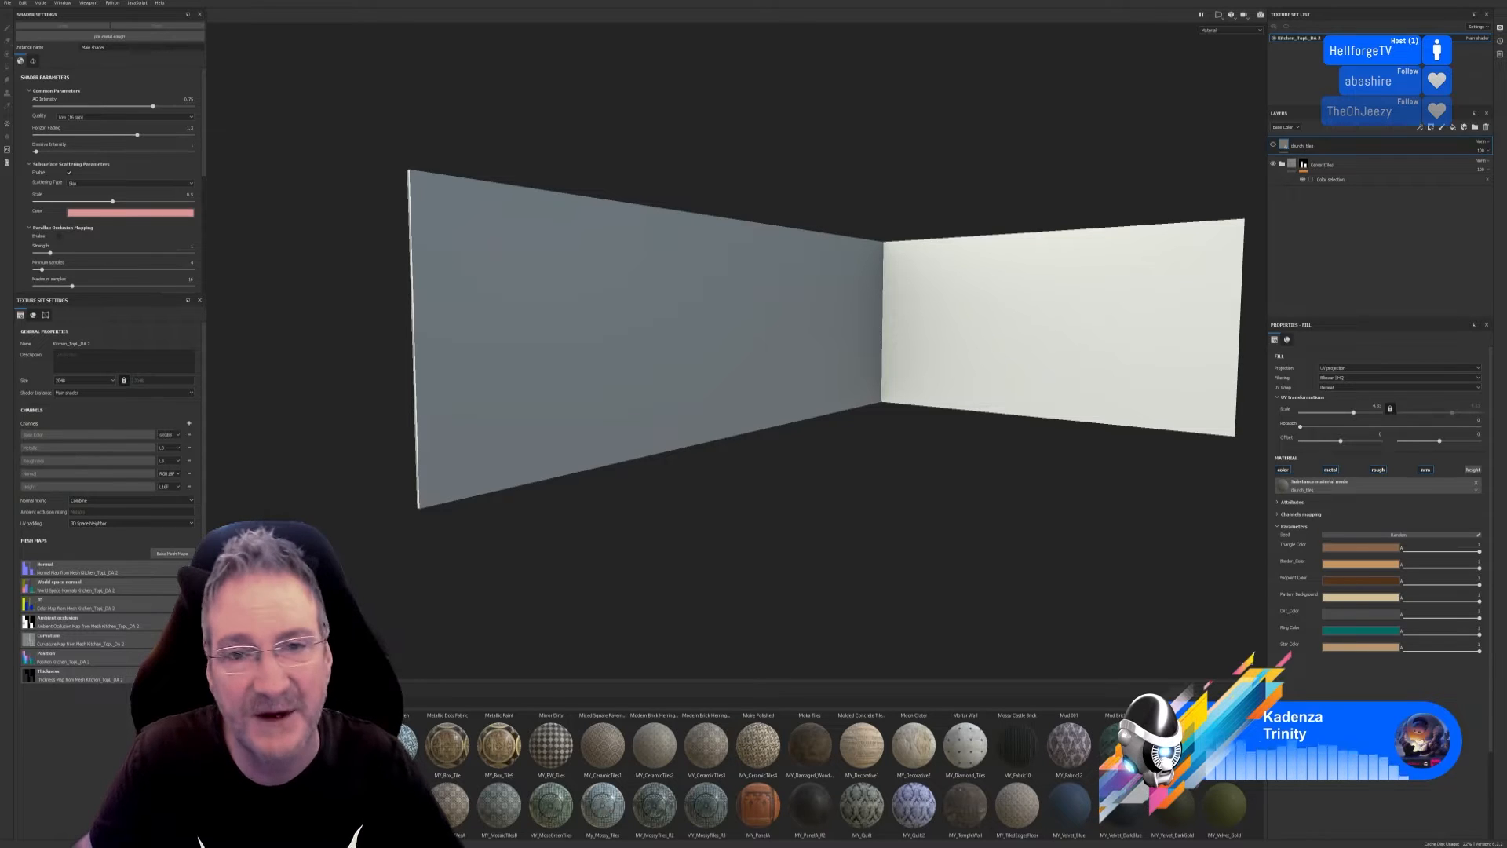
{"action": "mouse_move", "coordinate": [1284, 784]}
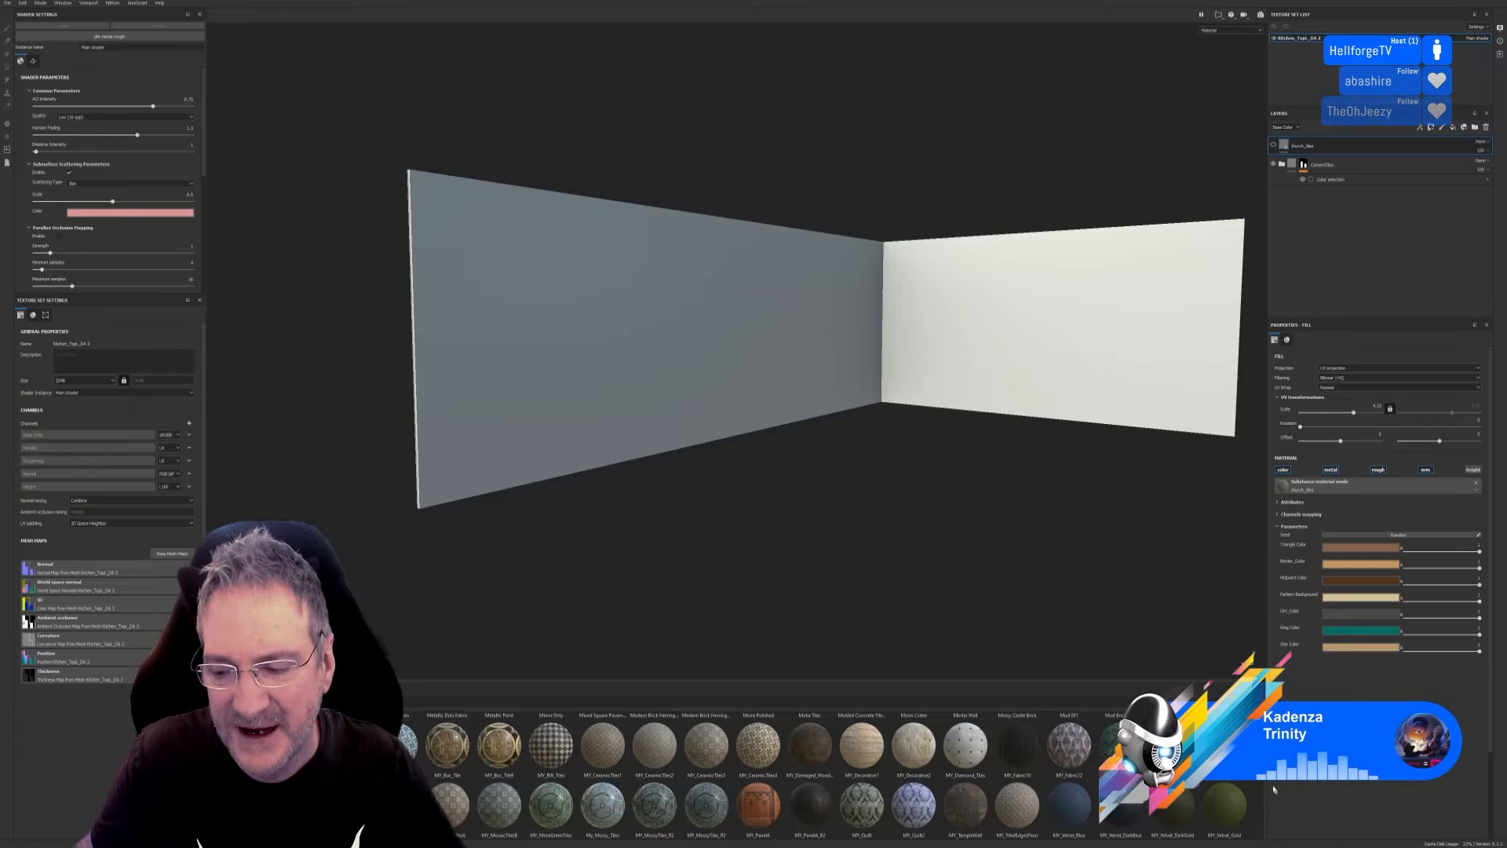
{"action": "scroll", "coordinate": [827, 775], "scroll_direction": "down", "scroll_amount": 1}
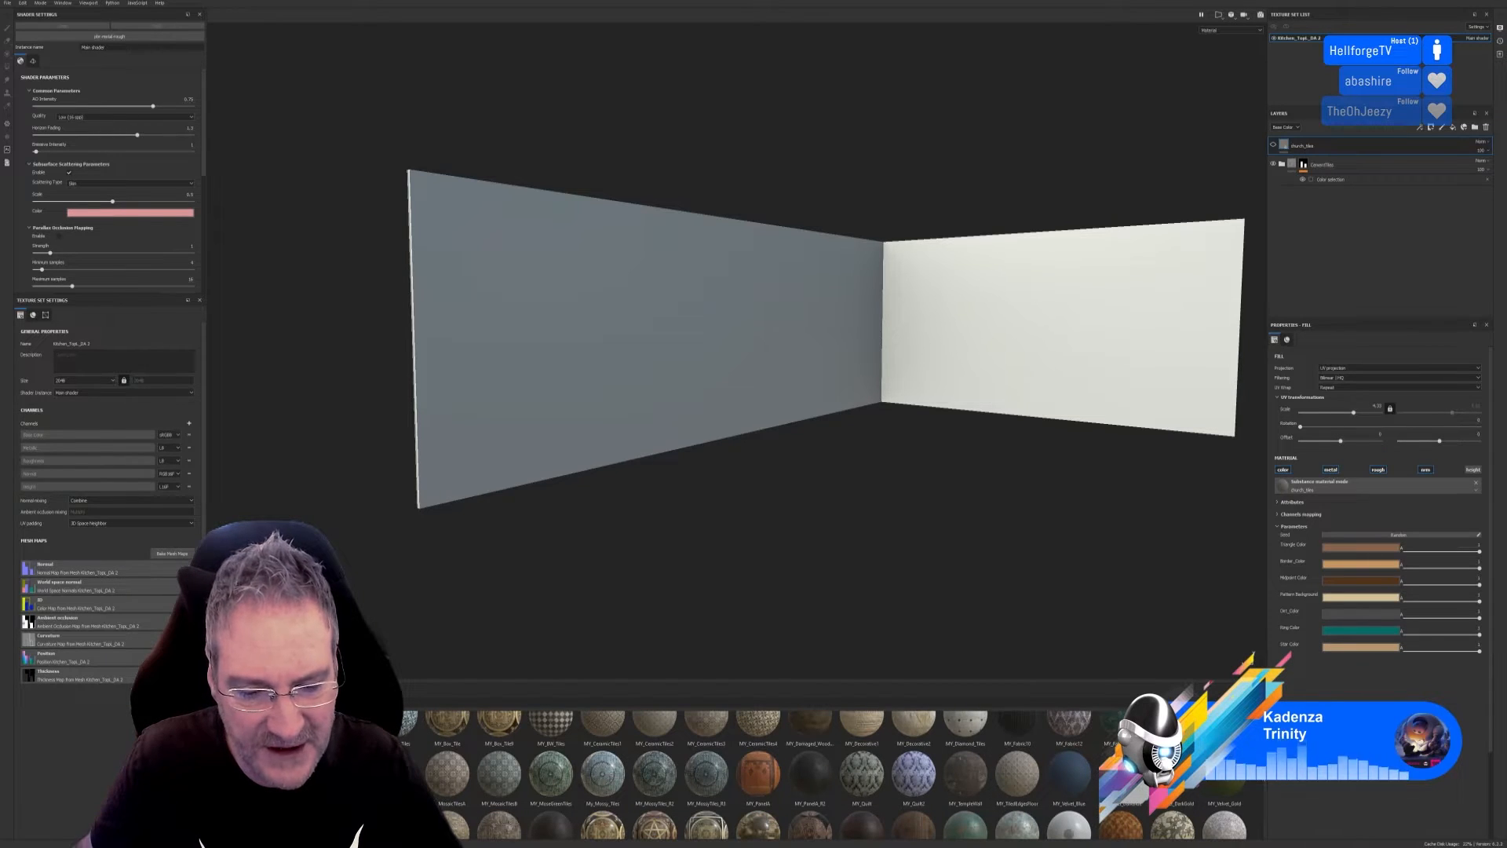
{"action": "scroll", "coordinate": [1263, 781], "scroll_direction": "down", "scroll_amount": 1}
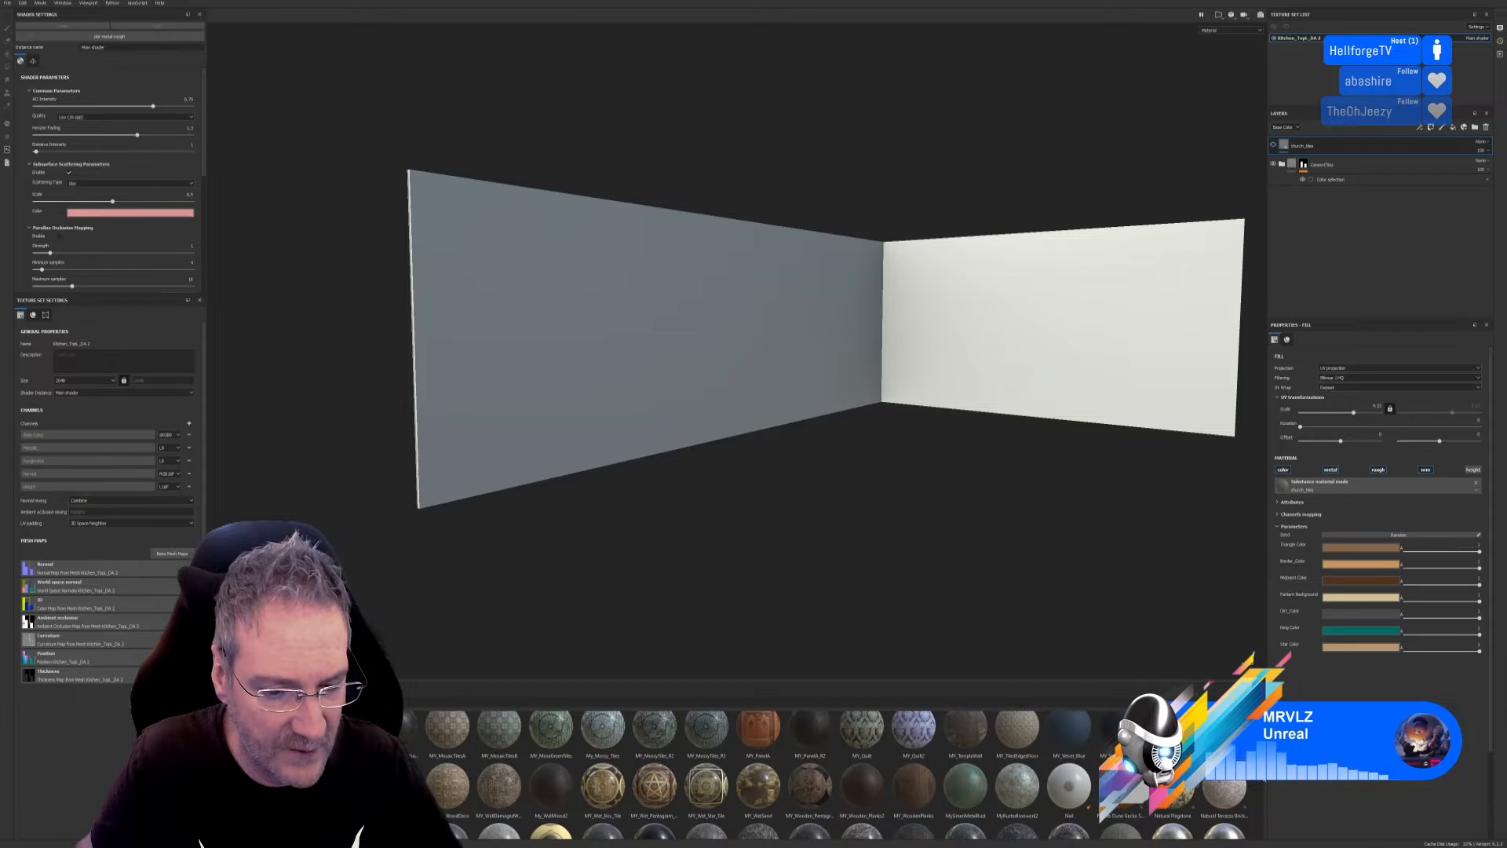
{"action": "scroll", "coordinate": [836, 775], "scroll_direction": "up", "scroll_amount": 1}
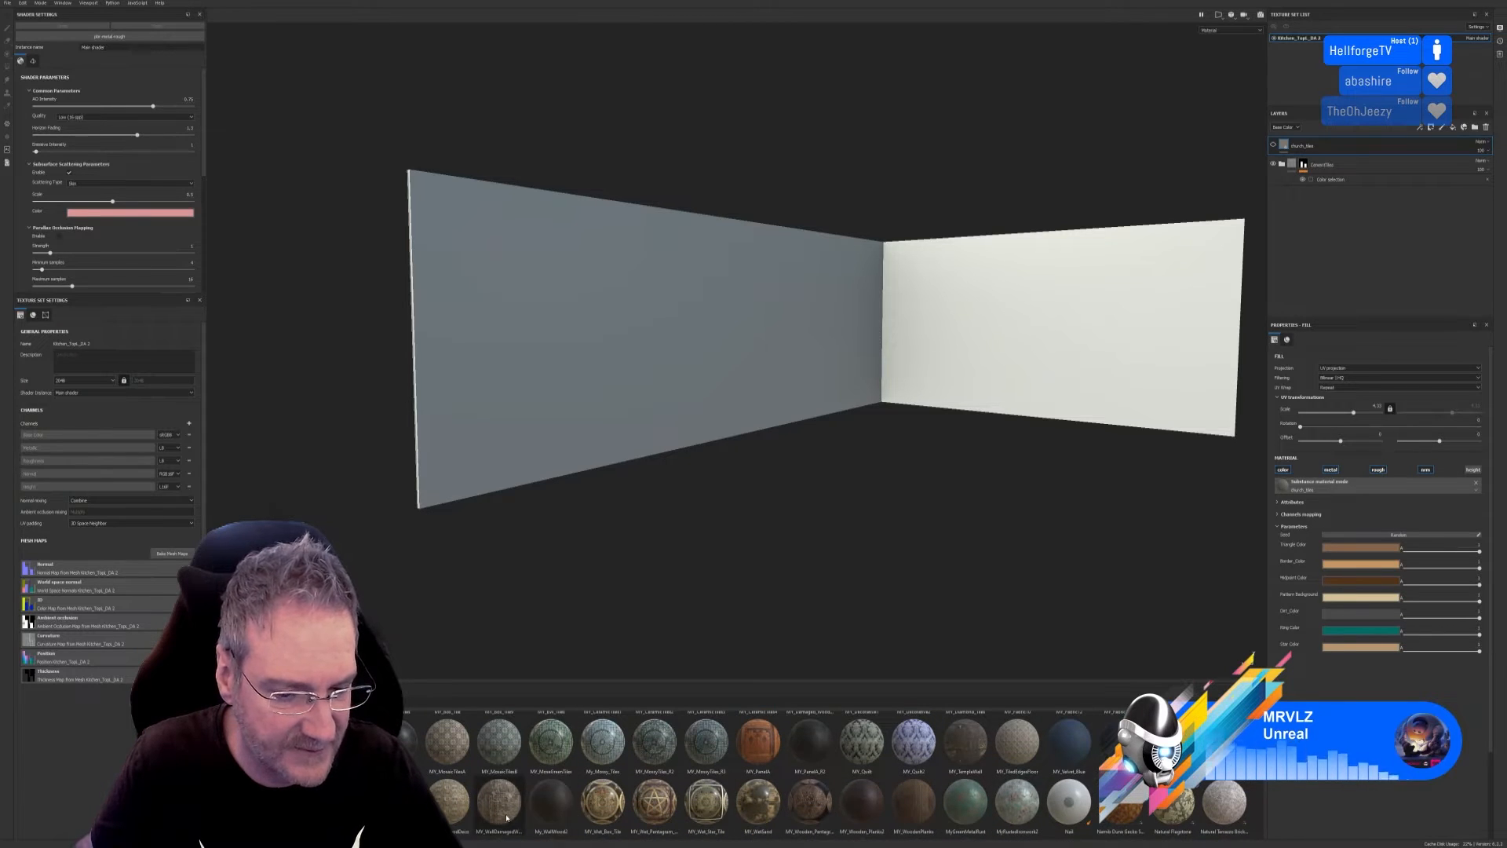
Try the floral MY_MosaicTile material on both walls with denser tiling, compare it with and without the height channel, and delete its layer.
{"action": "left_click_drag", "start_coordinate": [480, 754], "coordinate": [584, 398]}
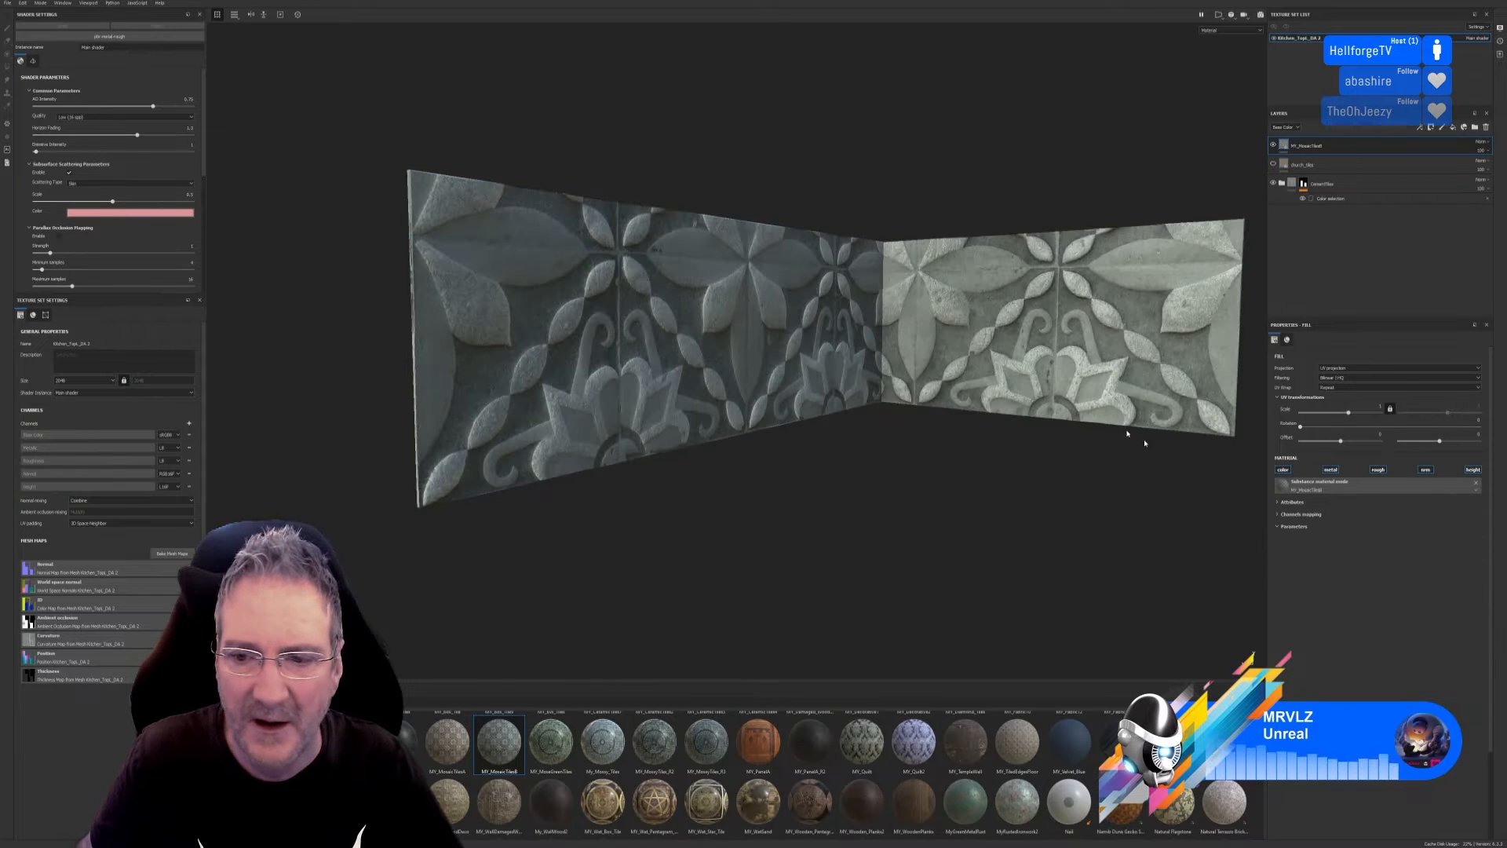
{"action": "left_click_drag", "start_coordinate": [1348, 414], "coordinate": [1356, 409]}
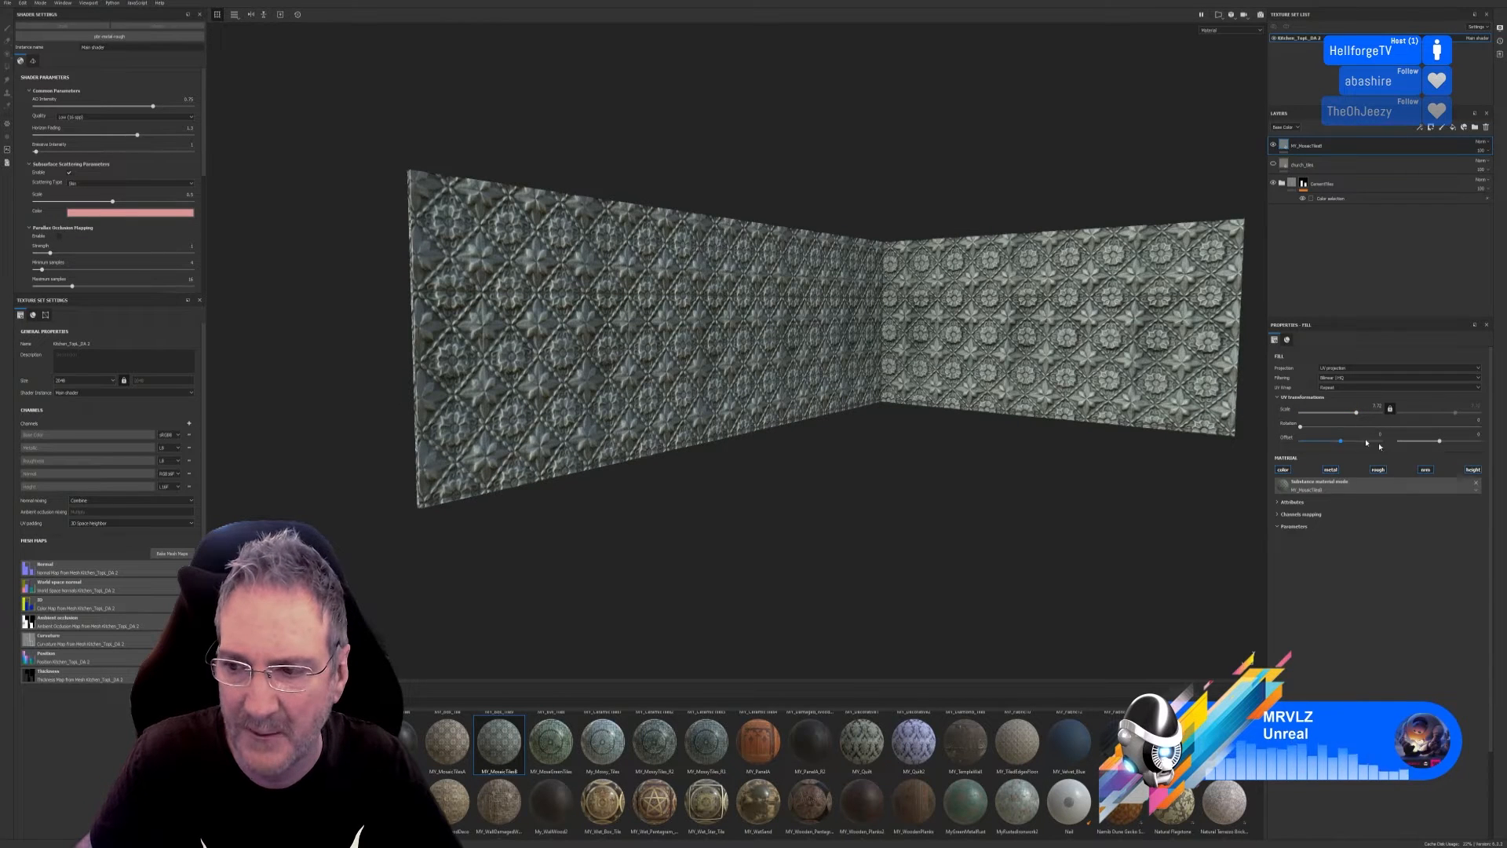
{"action": "left_click", "coordinate": [1472, 469]}
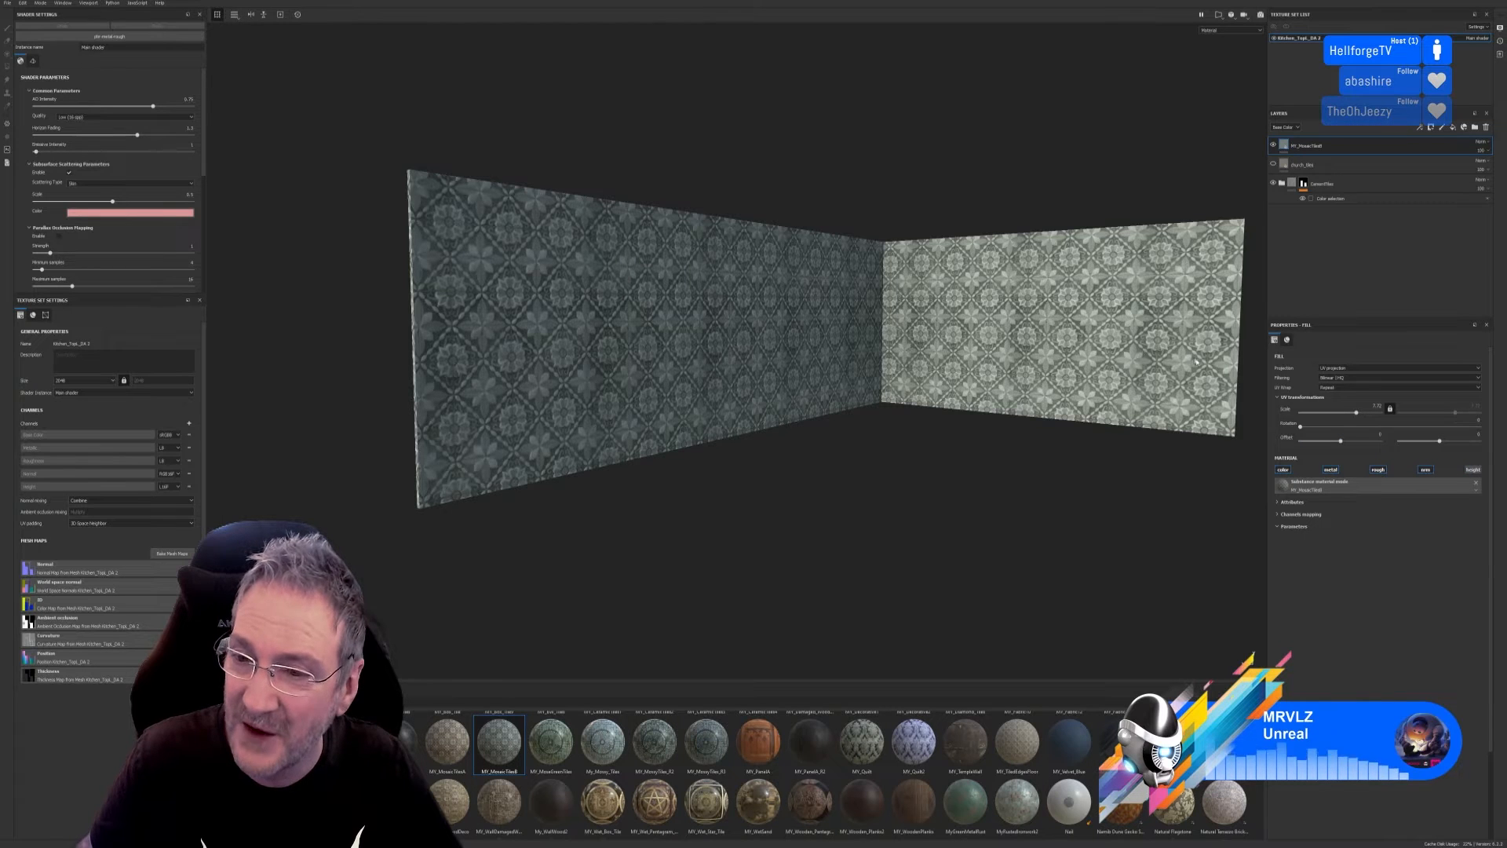
{"action": "left_click", "coordinate": [1472, 470]}
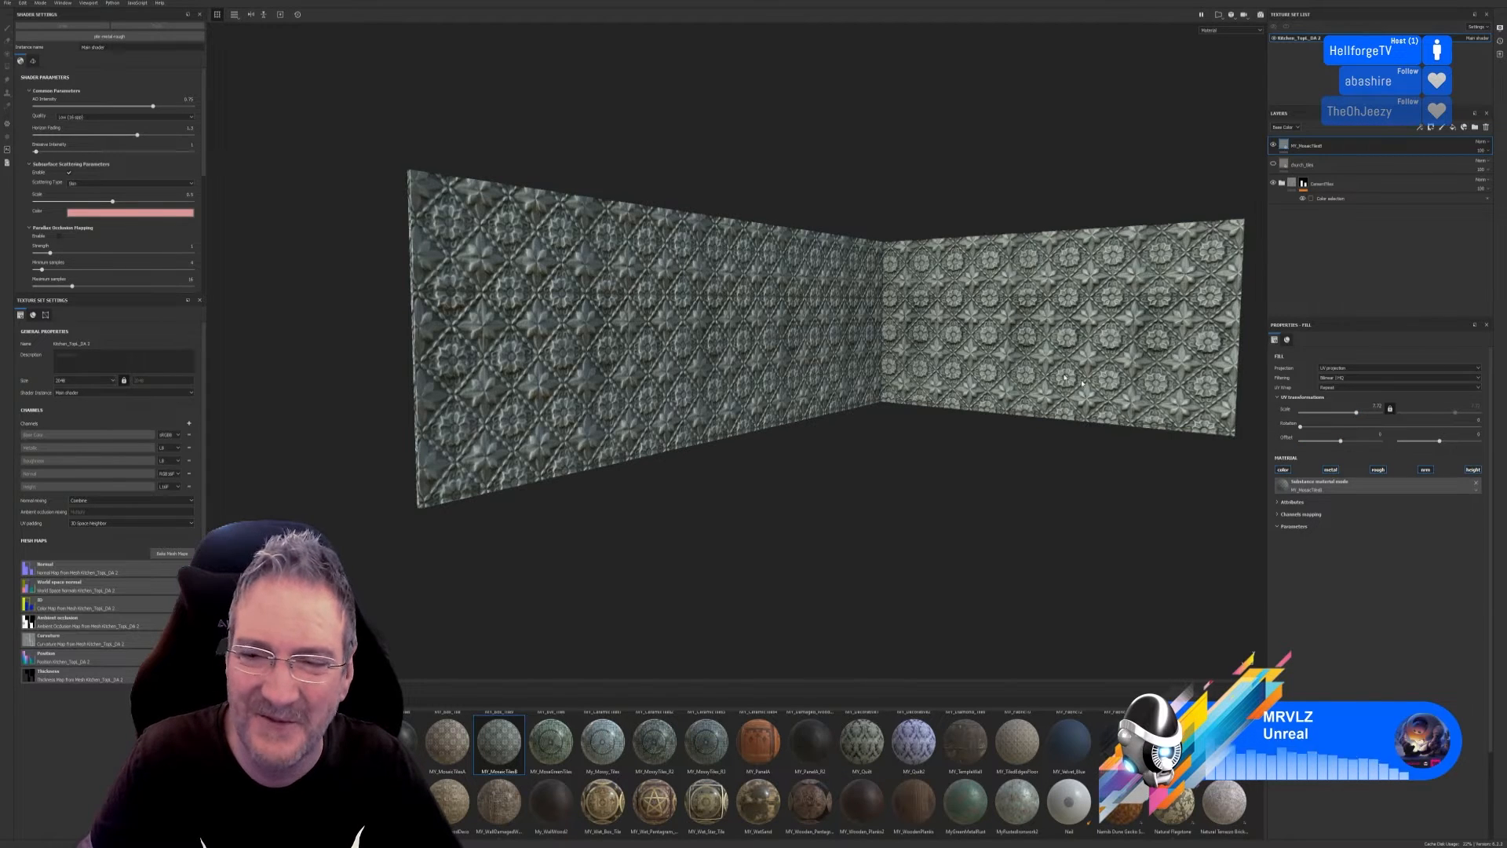
{"action": "key", "text": "Delete"}
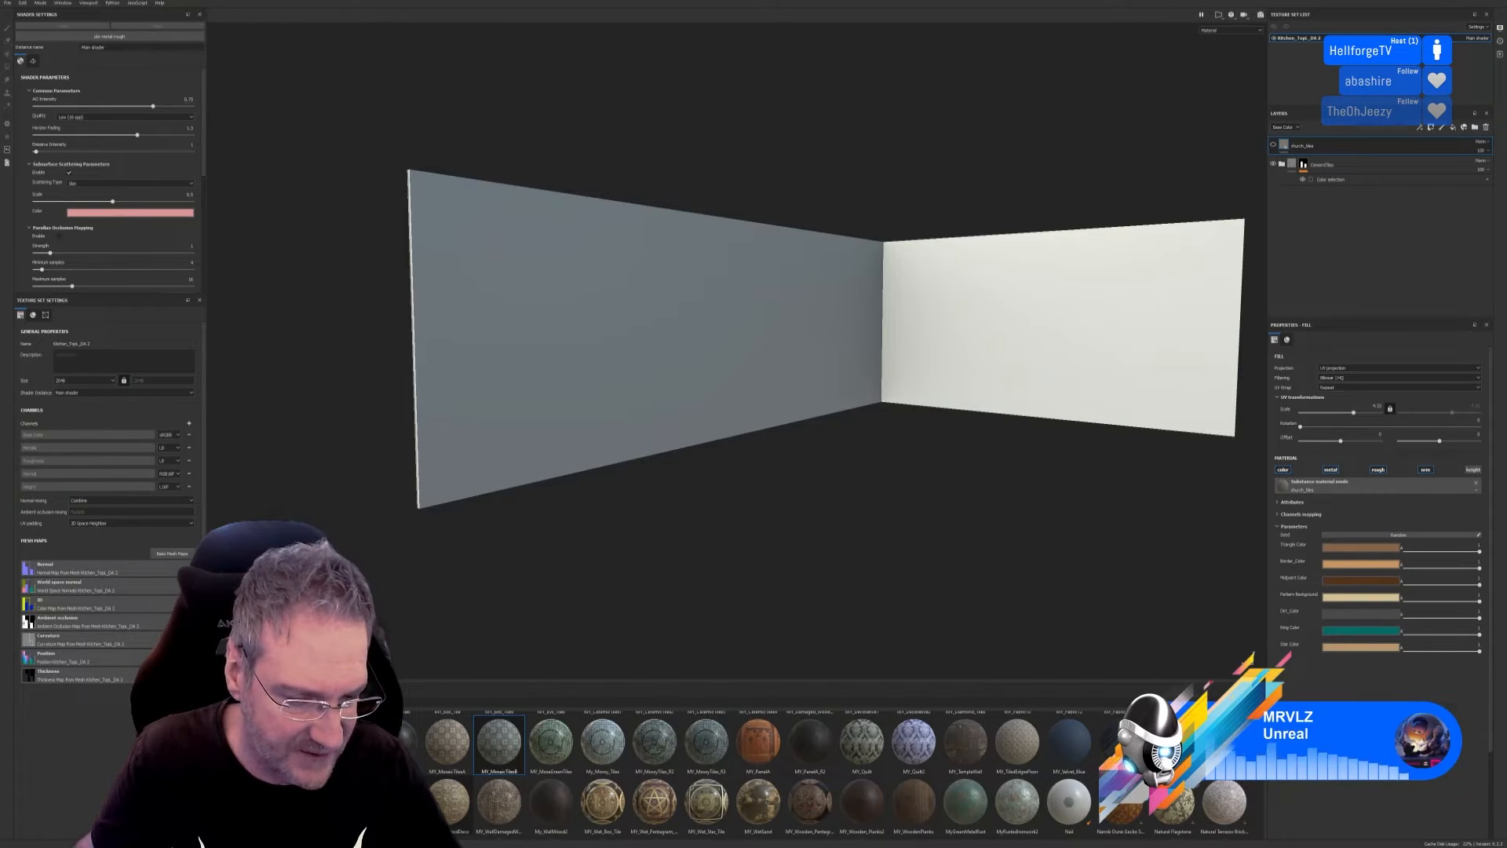
{"action": "mouse_move", "coordinate": [447, 802]}
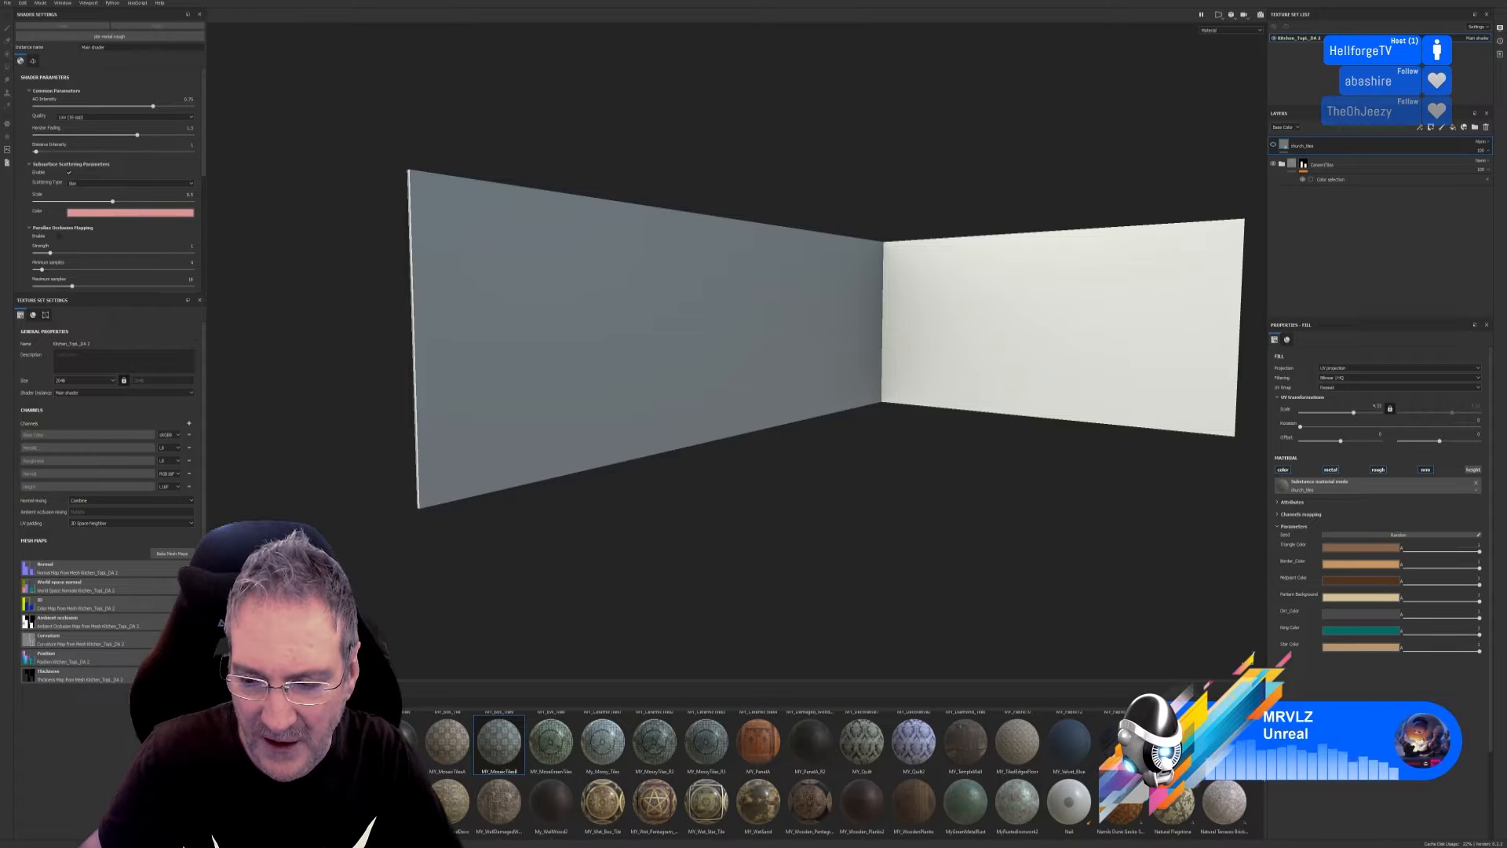
Look through the material library from the remaining MY_ materials through Nero Marquina and painted surfaces to the pebble materials for a wall tile.
{"action": "scroll", "coordinate": [895, 777], "scroll_direction": "down", "scroll_amount": 1}
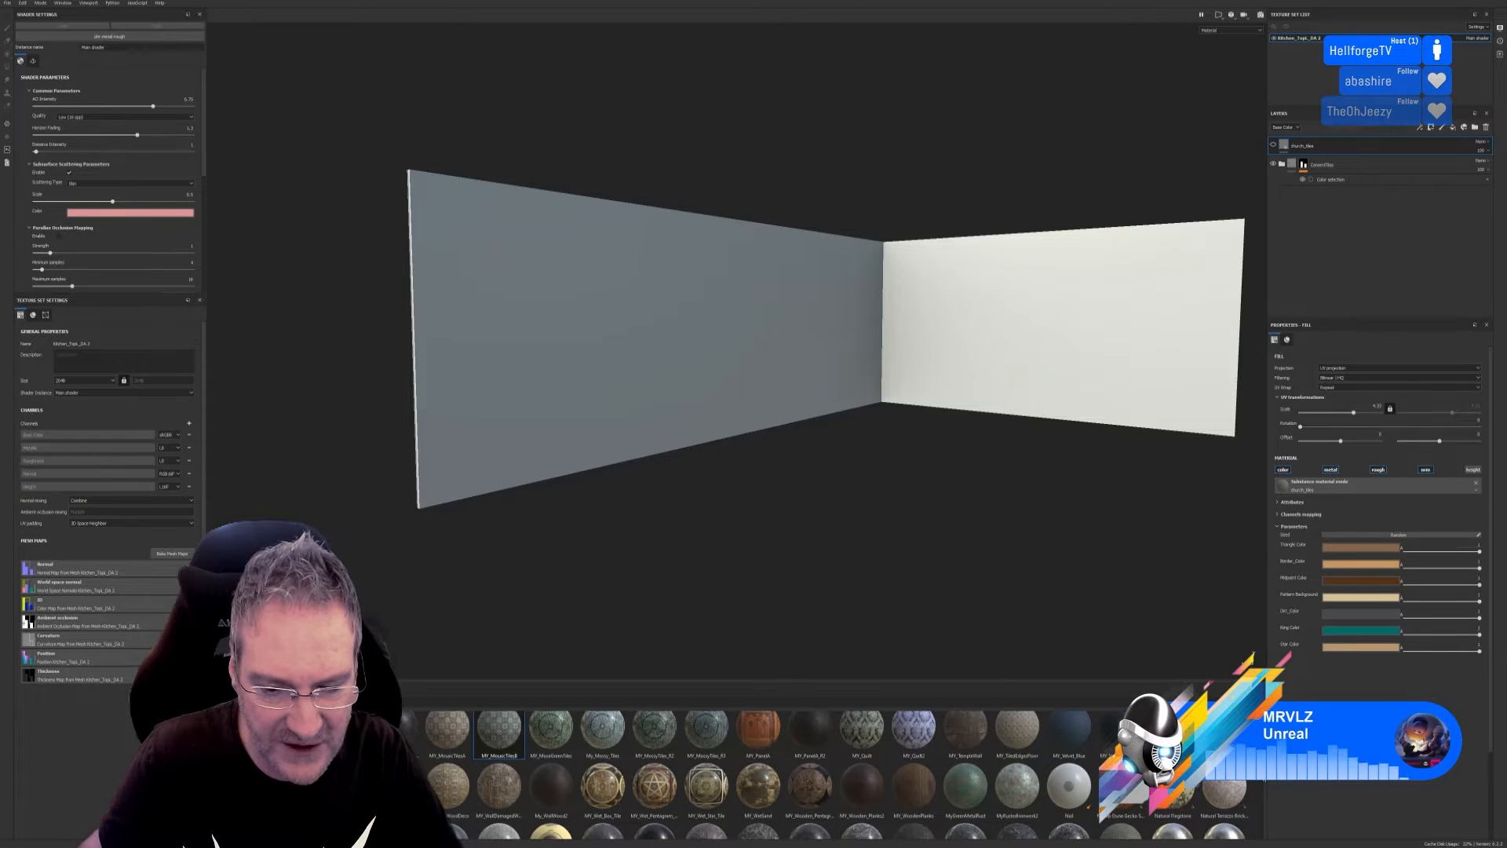
{"action": "scroll", "coordinate": [832, 777], "scroll_direction": "down", "scroll_amount": 3}
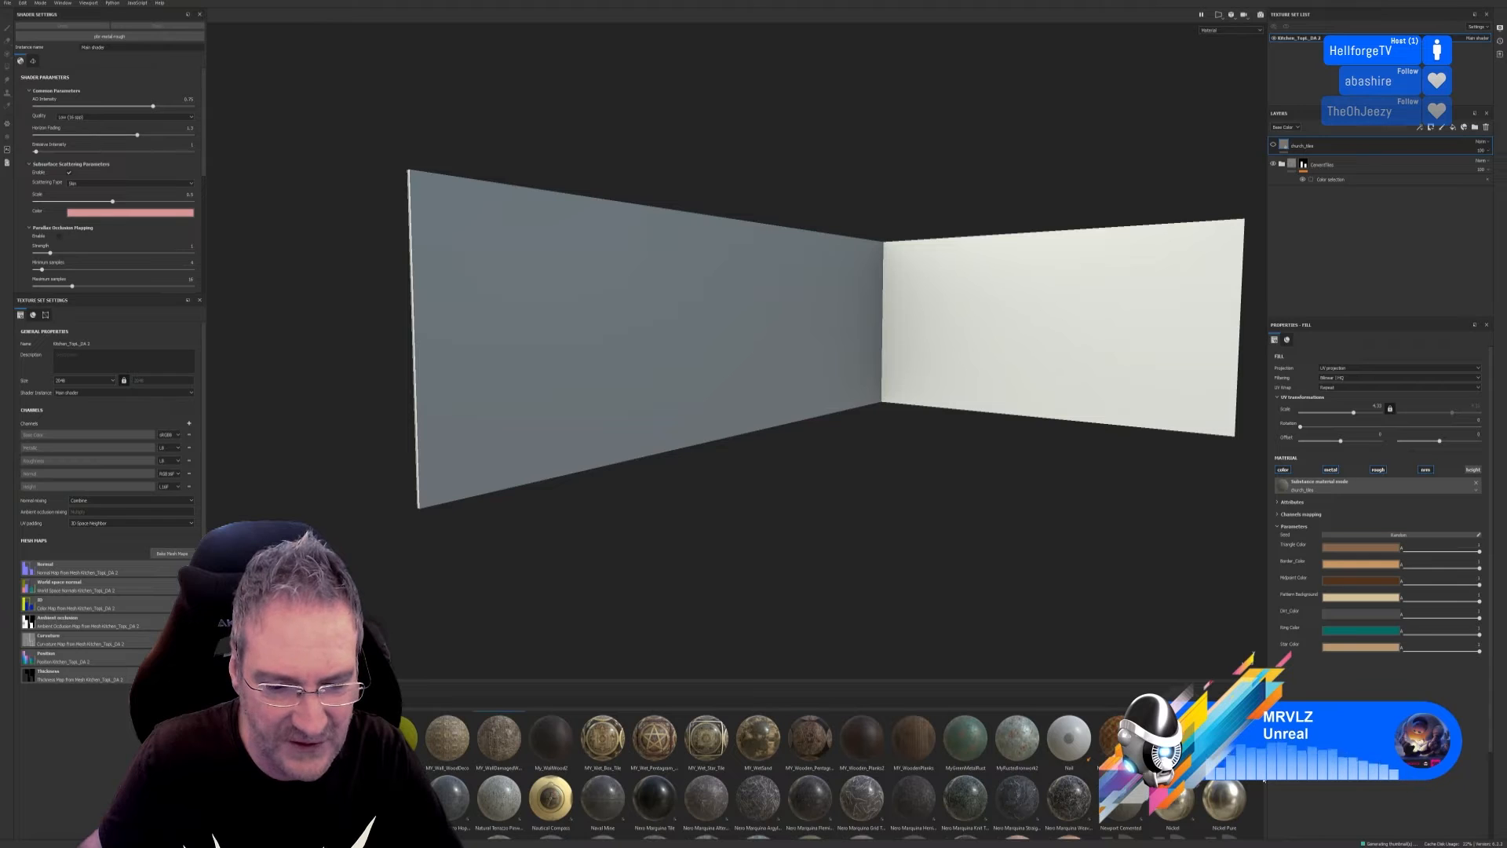
{"action": "scroll", "coordinate": [1264, 781], "scroll_direction": "down", "scroll_amount": 2}
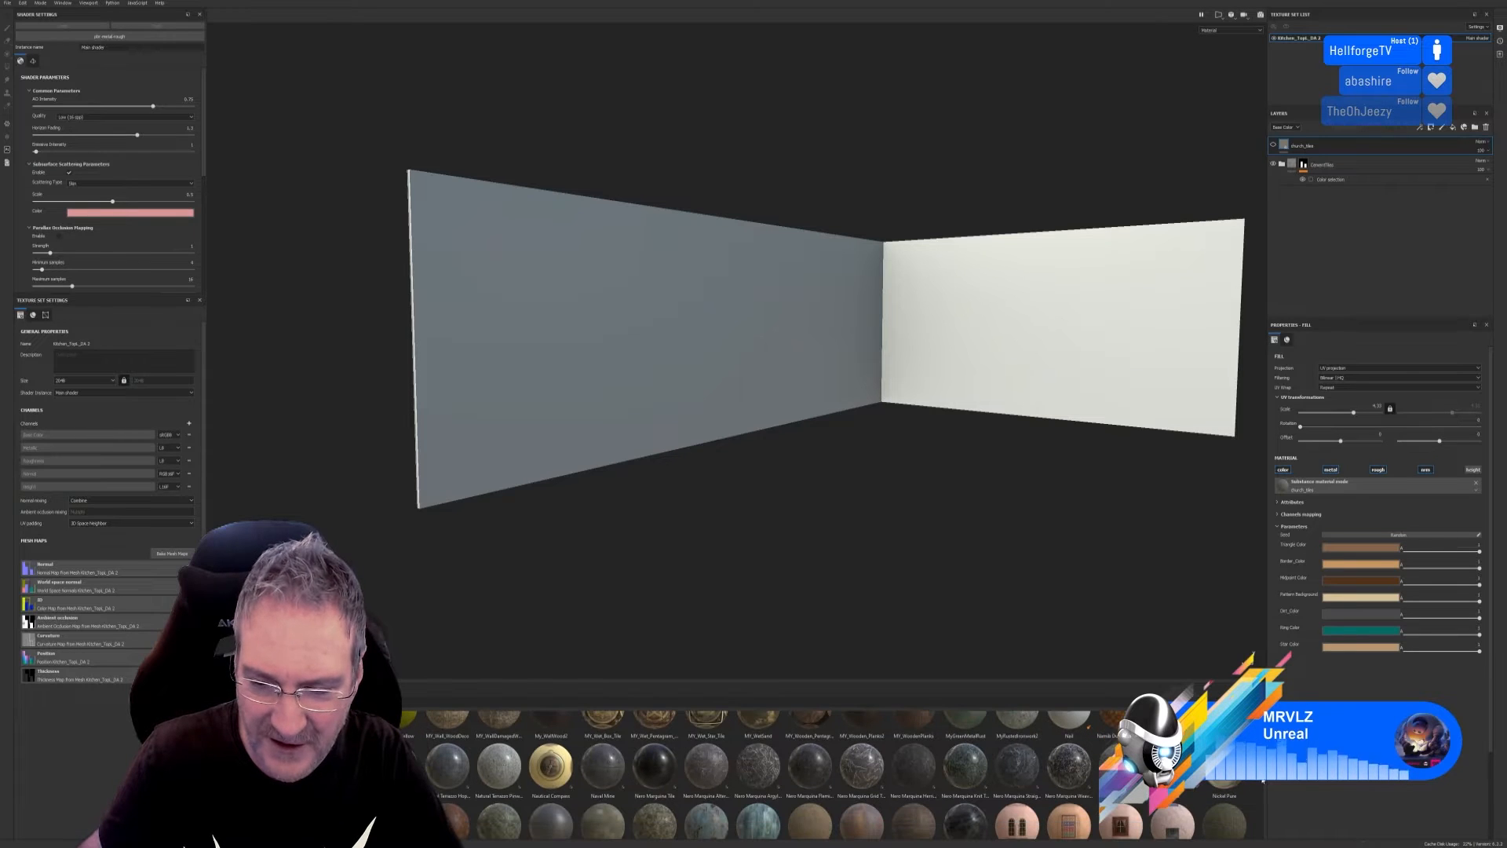
{"action": "scroll", "coordinate": [1263, 781], "scroll_direction": "down", "scroll_amount": 3}
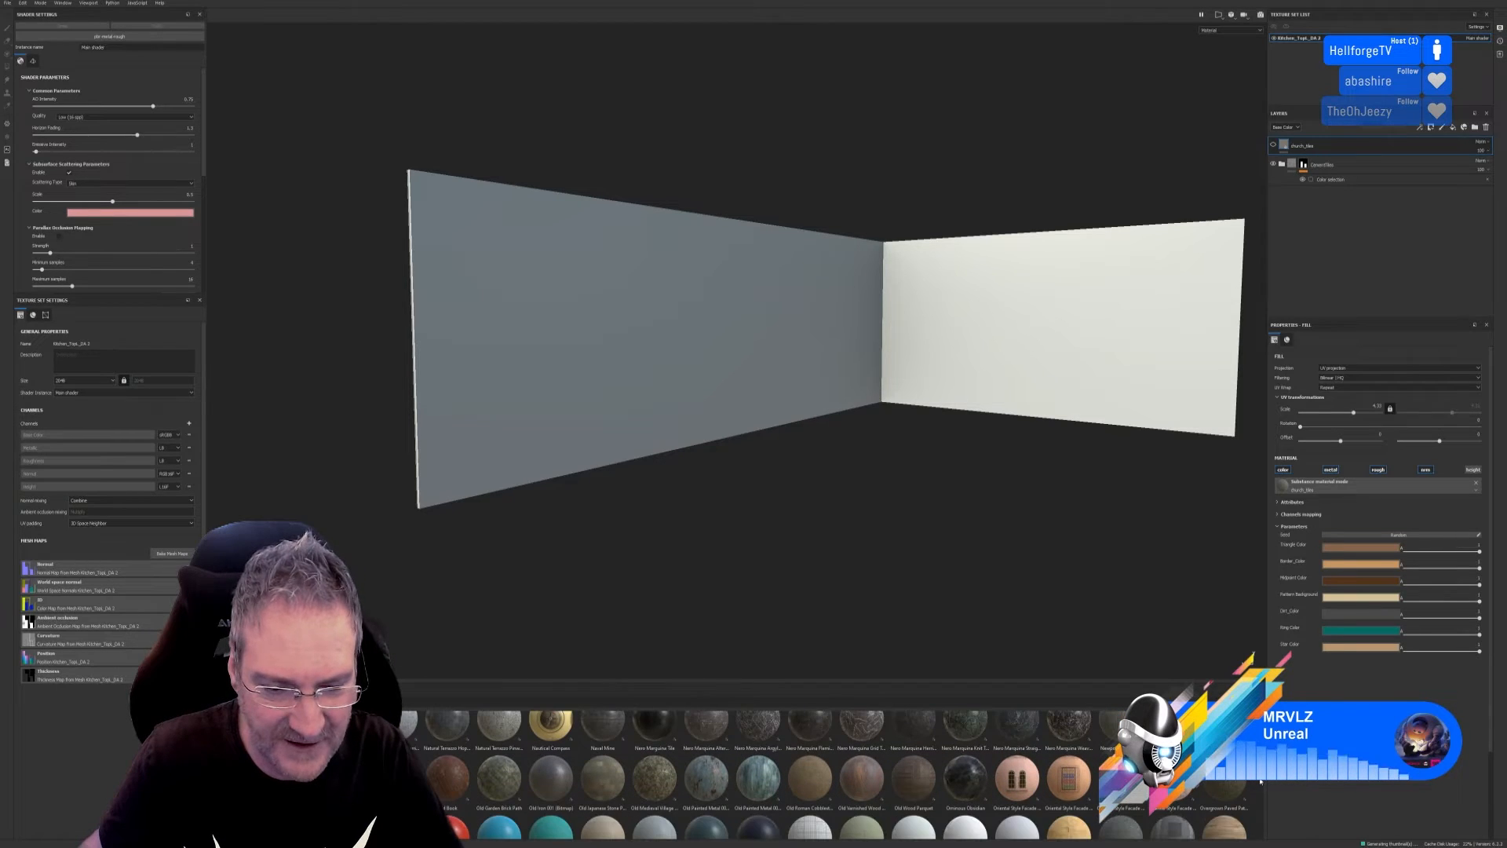
{"action": "scroll", "coordinate": [1260, 781], "scroll_direction": "down", "scroll_amount": 5}
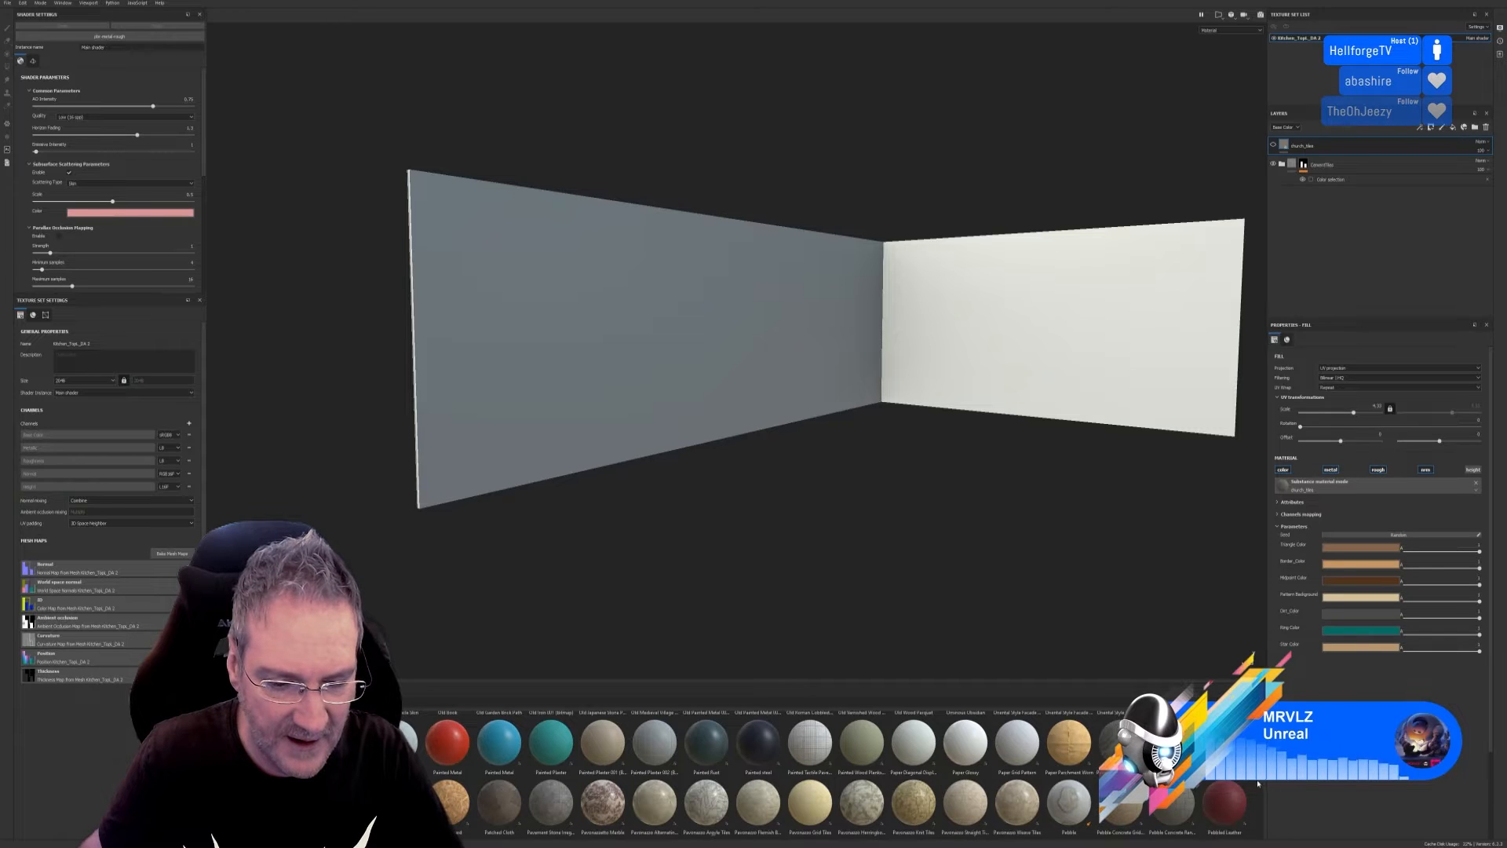
{"action": "scroll", "coordinate": [1259, 784], "scroll_direction": "down", "scroll_amount": 2}
{"action": "scroll", "coordinate": [1258, 784], "scroll_direction": "down", "scroll_amount": 3}
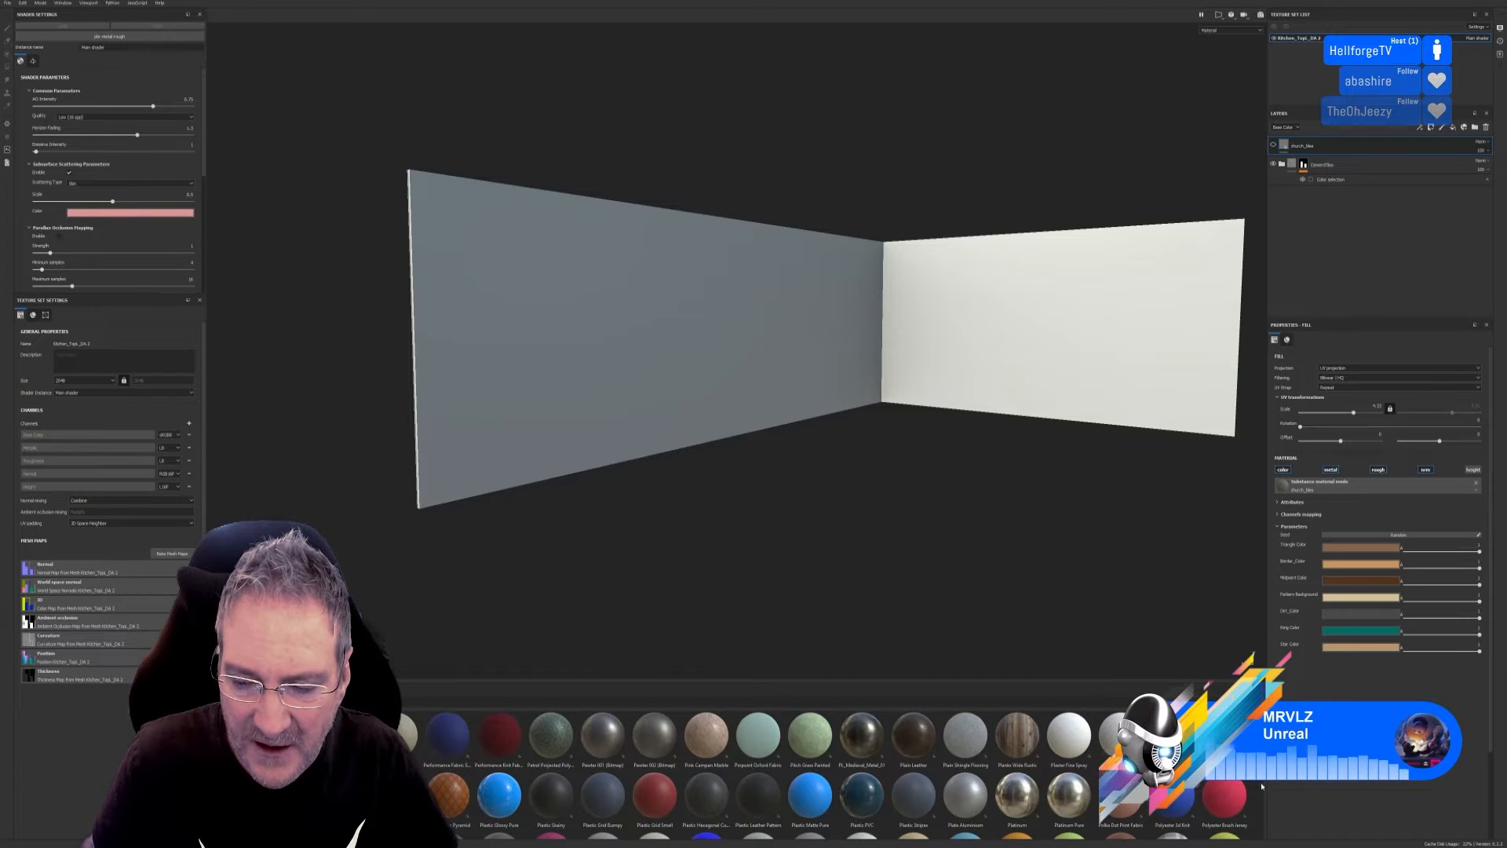
Examine the plastic, polyester and Red Verona materials and continue through the rock and rust materials to the Siena Marble tiles.
{"action": "scroll", "coordinate": [1261, 784], "scroll_direction": "down", "scroll_amount": 1}
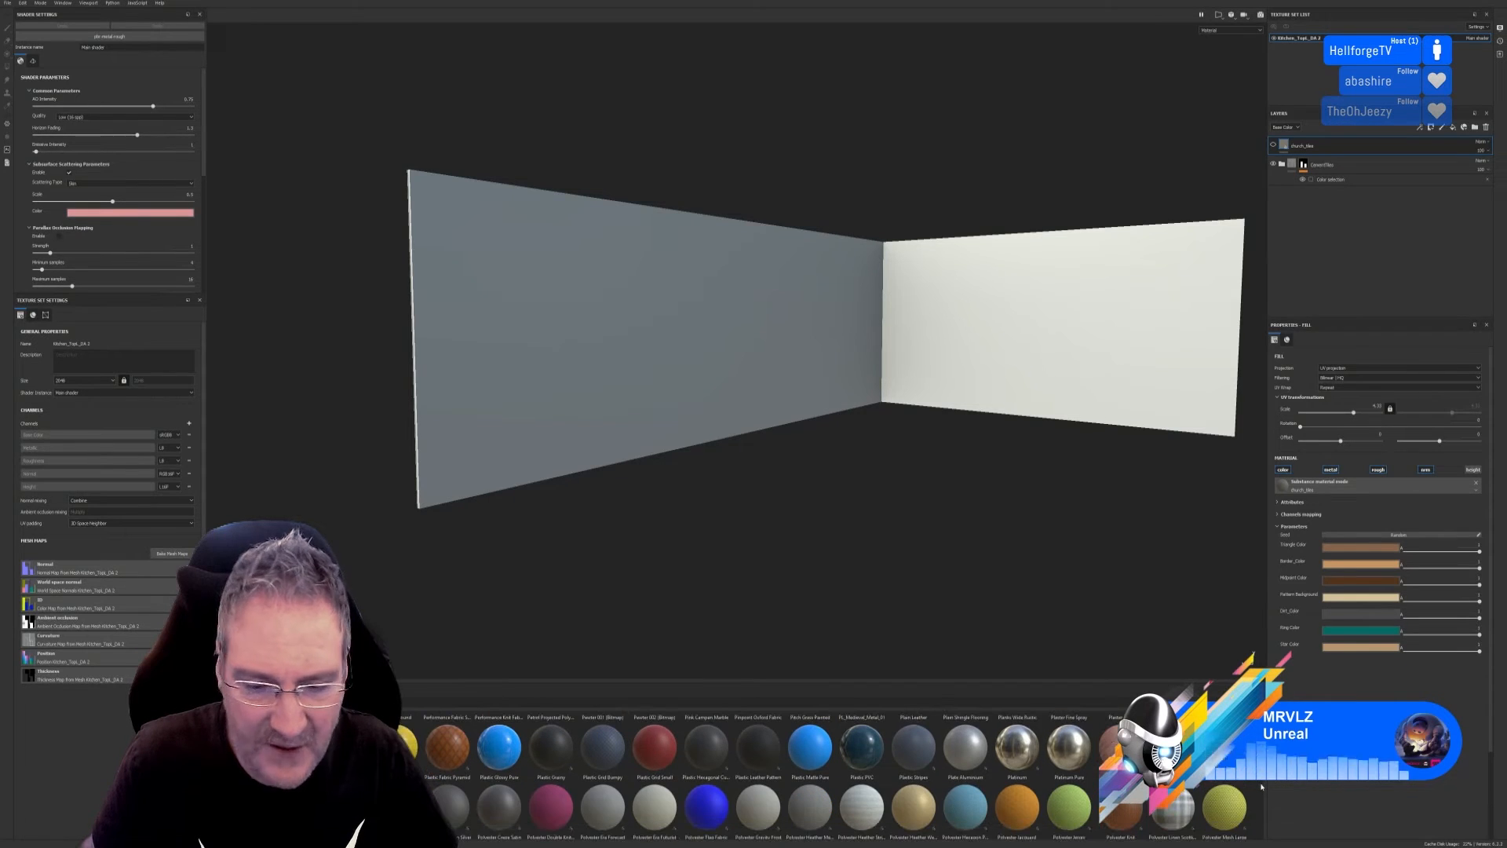
{"action": "scroll", "coordinate": [1260, 785], "scroll_direction": "down", "scroll_amount": 1}
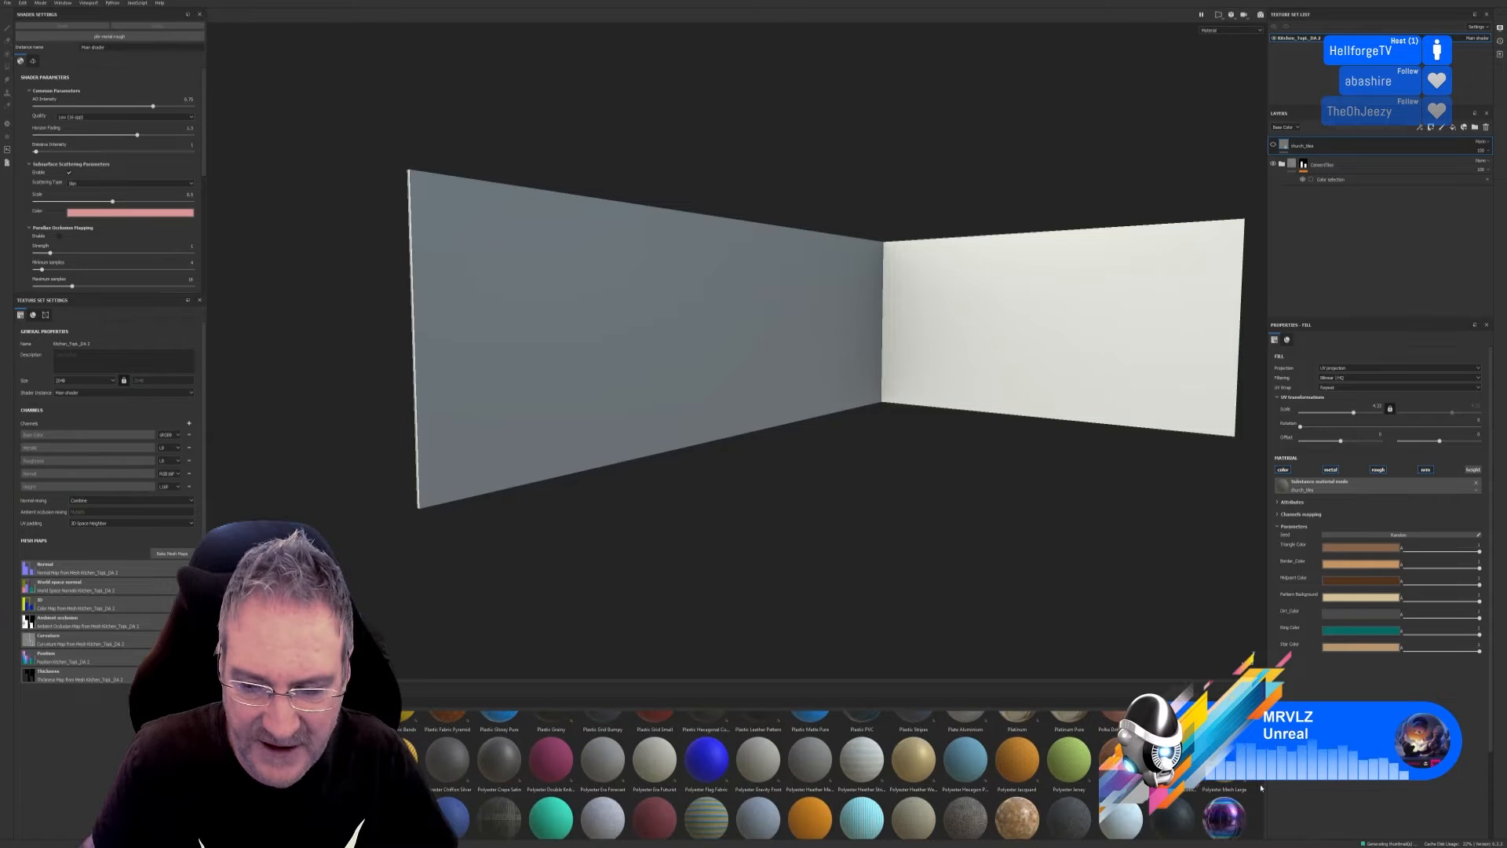
{"action": "scroll", "coordinate": [1260, 784], "scroll_direction": "down", "scroll_amount": 1}
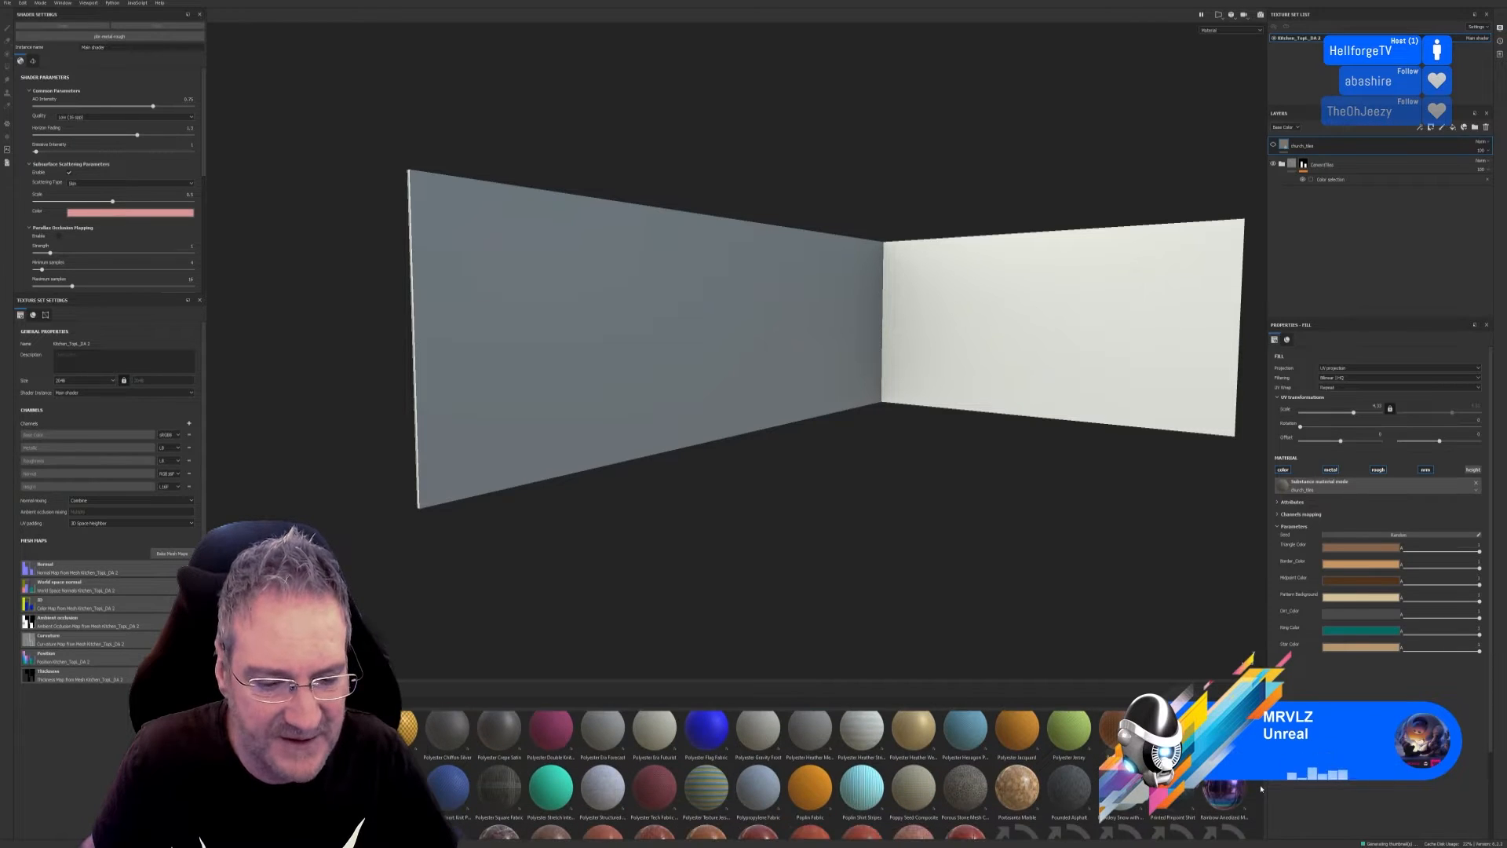
{"action": "scroll", "coordinate": [1261, 790], "scroll_direction": "down", "scroll_amount": 1}
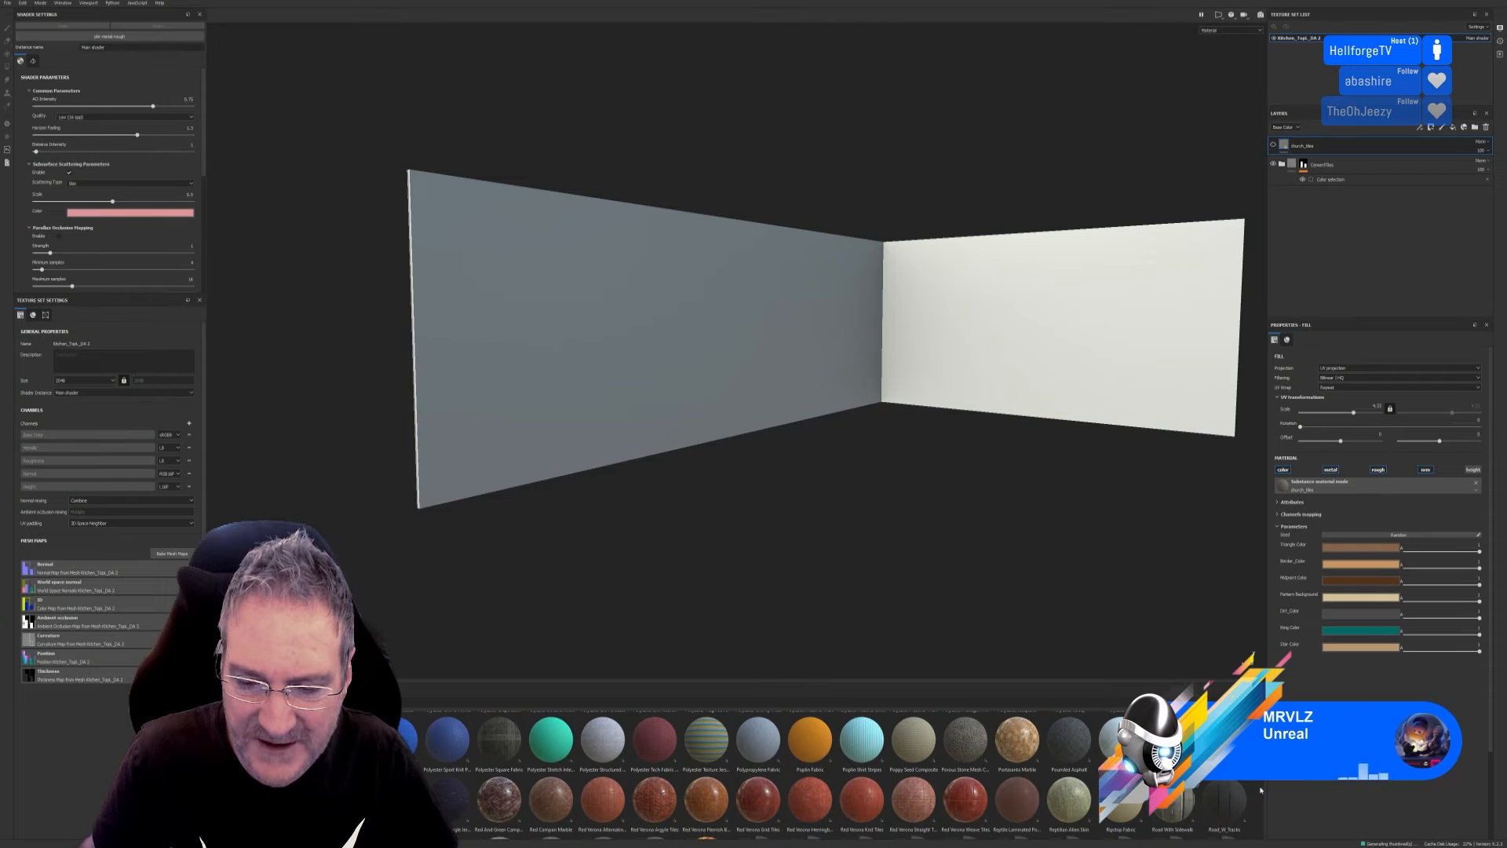
{"action": "scroll", "coordinate": [1260, 791], "scroll_direction": "down", "scroll_amount": 1}
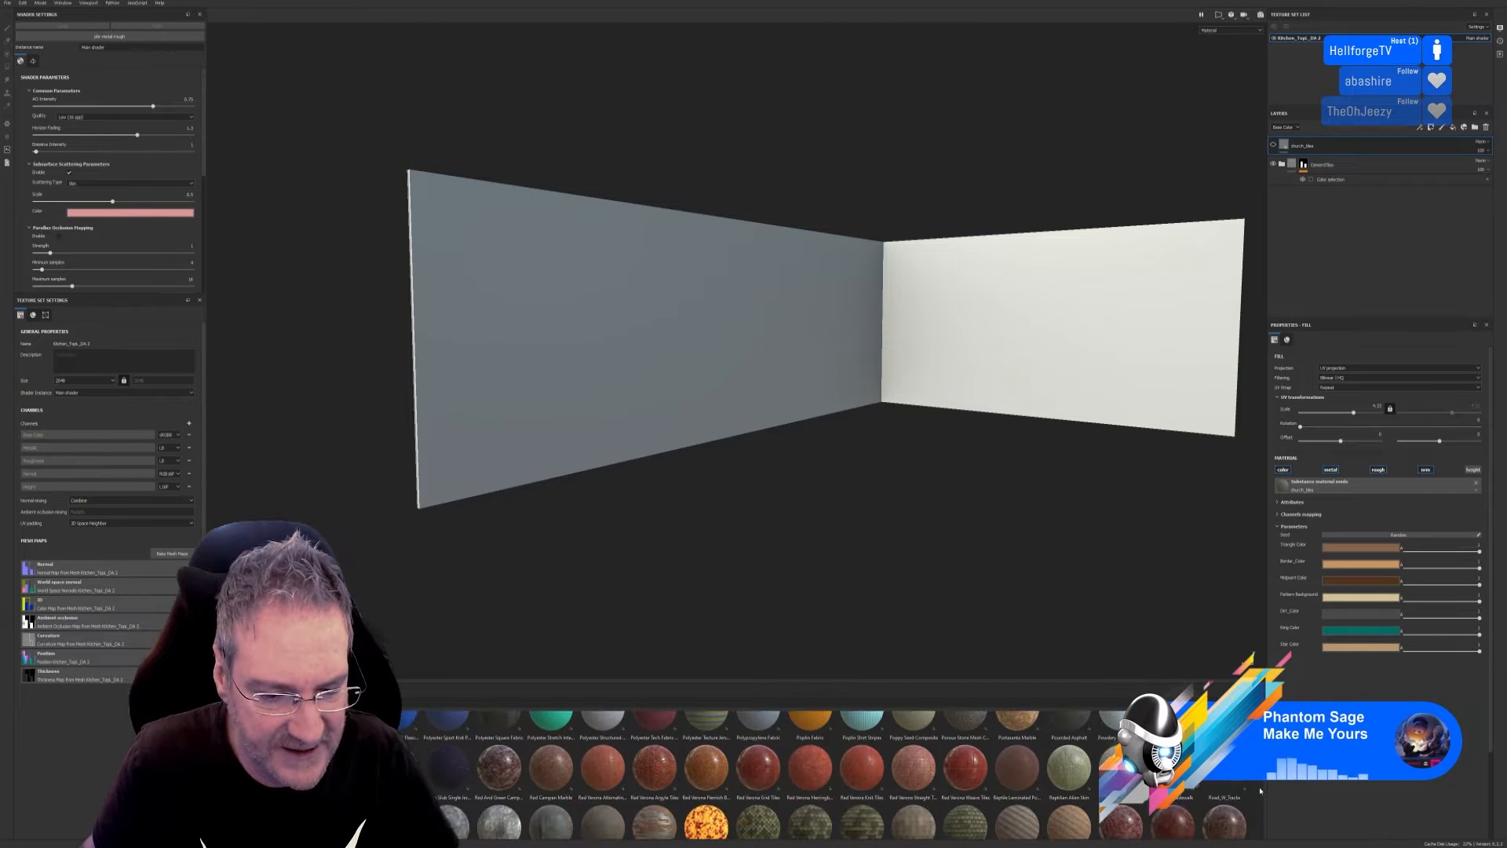
{"action": "scroll", "coordinate": [1260, 790], "scroll_direction": "down", "scroll_amount": 2}
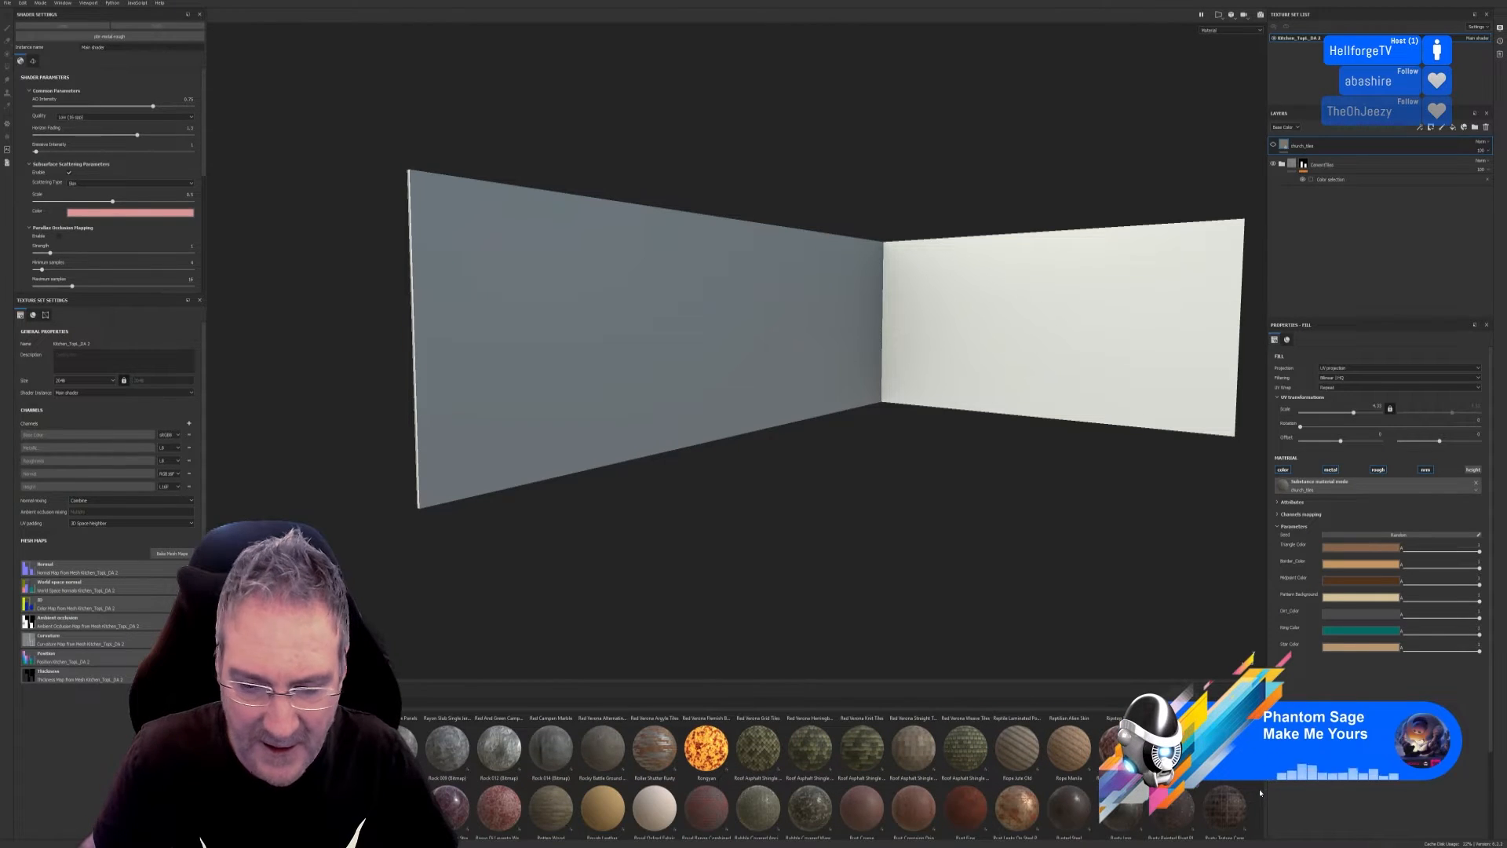
{"action": "scroll", "coordinate": [1260, 792], "scroll_direction": "down", "scroll_amount": 1}
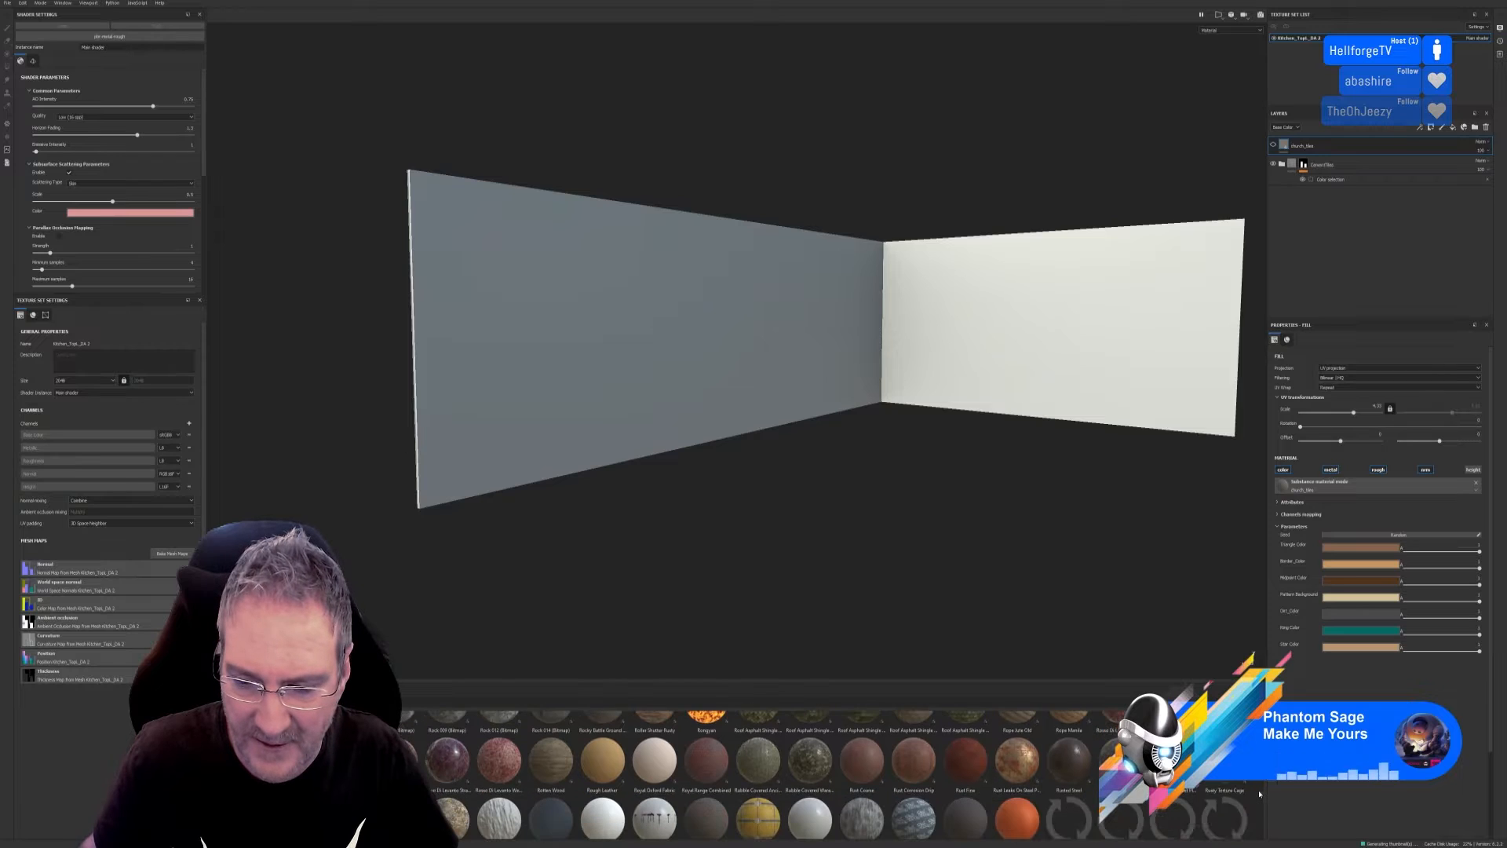
{"action": "scroll", "coordinate": [1259, 793], "scroll_direction": "down", "scroll_amount": 1}
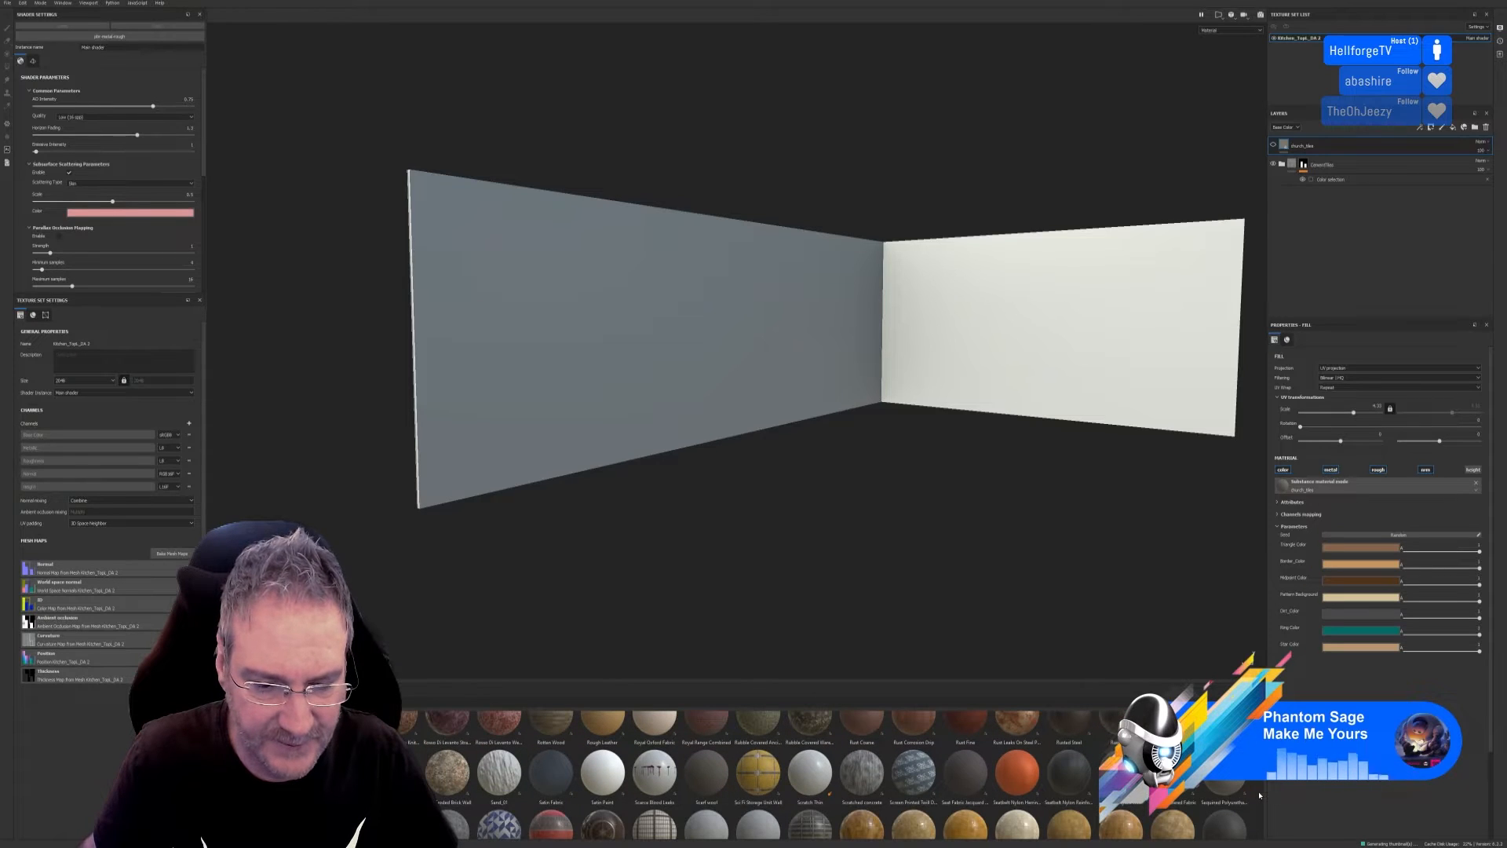
{"action": "scroll", "coordinate": [1259, 795], "scroll_direction": "down", "scroll_amount": 1}
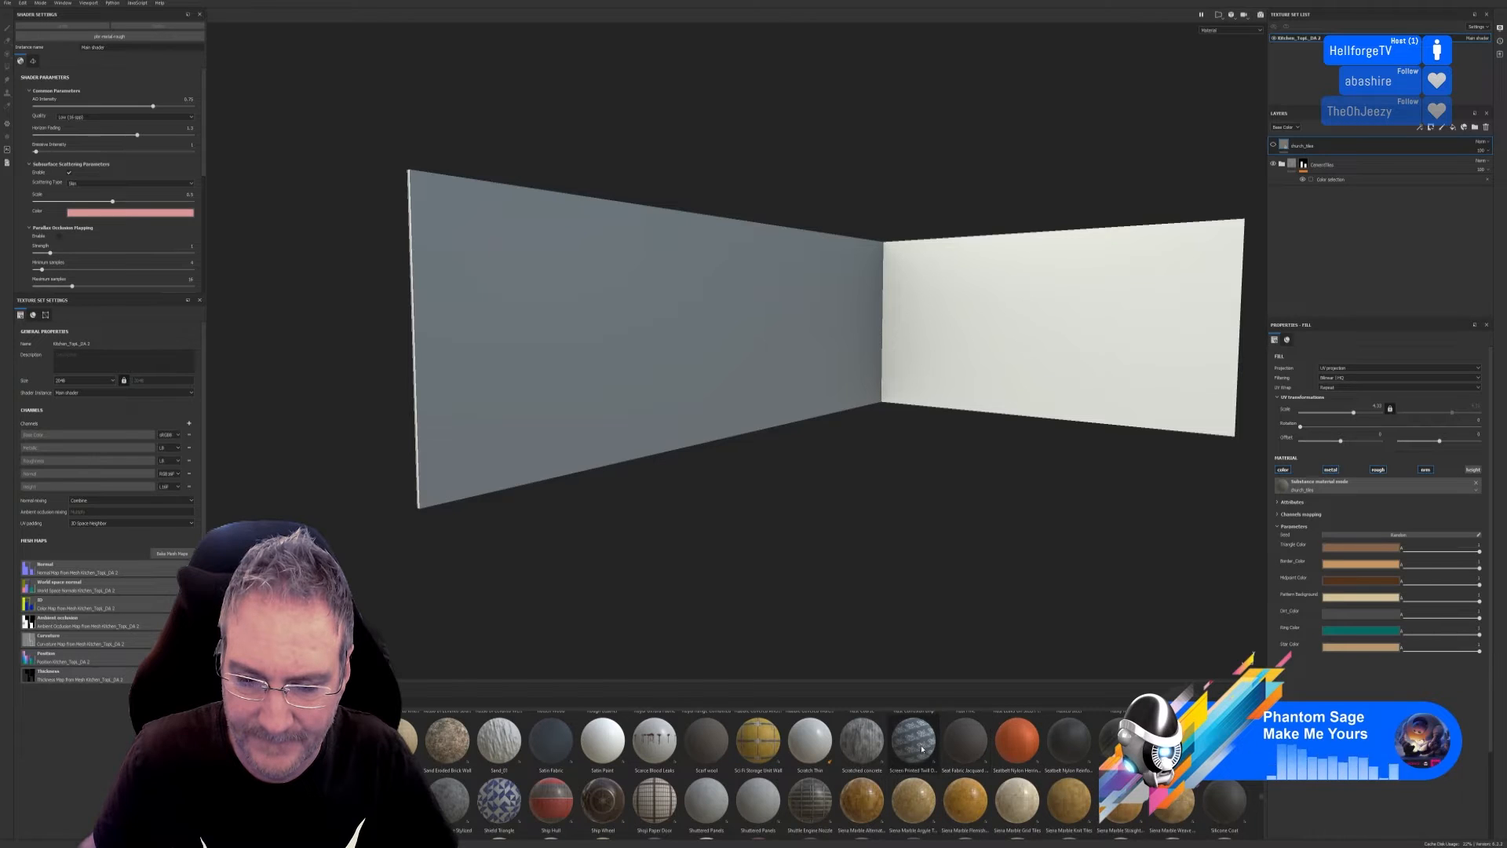
{"action": "mouse_move", "coordinate": [924, 750]}
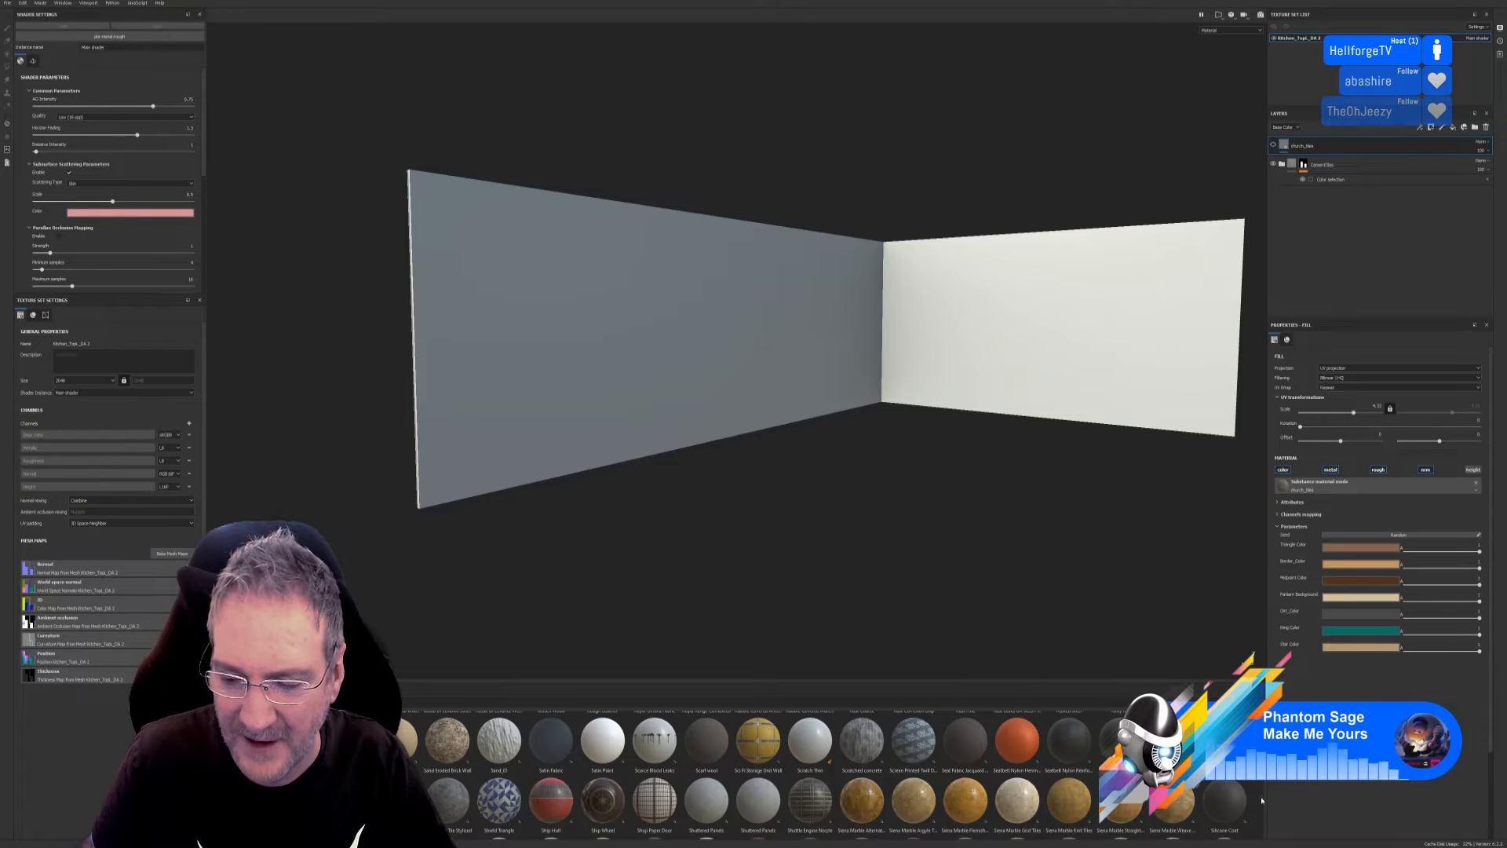
Look through the silver, snake, steel and stone materials and compare the stylized antique white, black and blue marbles for the walls.
{"action": "scroll", "coordinate": [1262, 800], "scroll_direction": "down", "scroll_amount": 3}
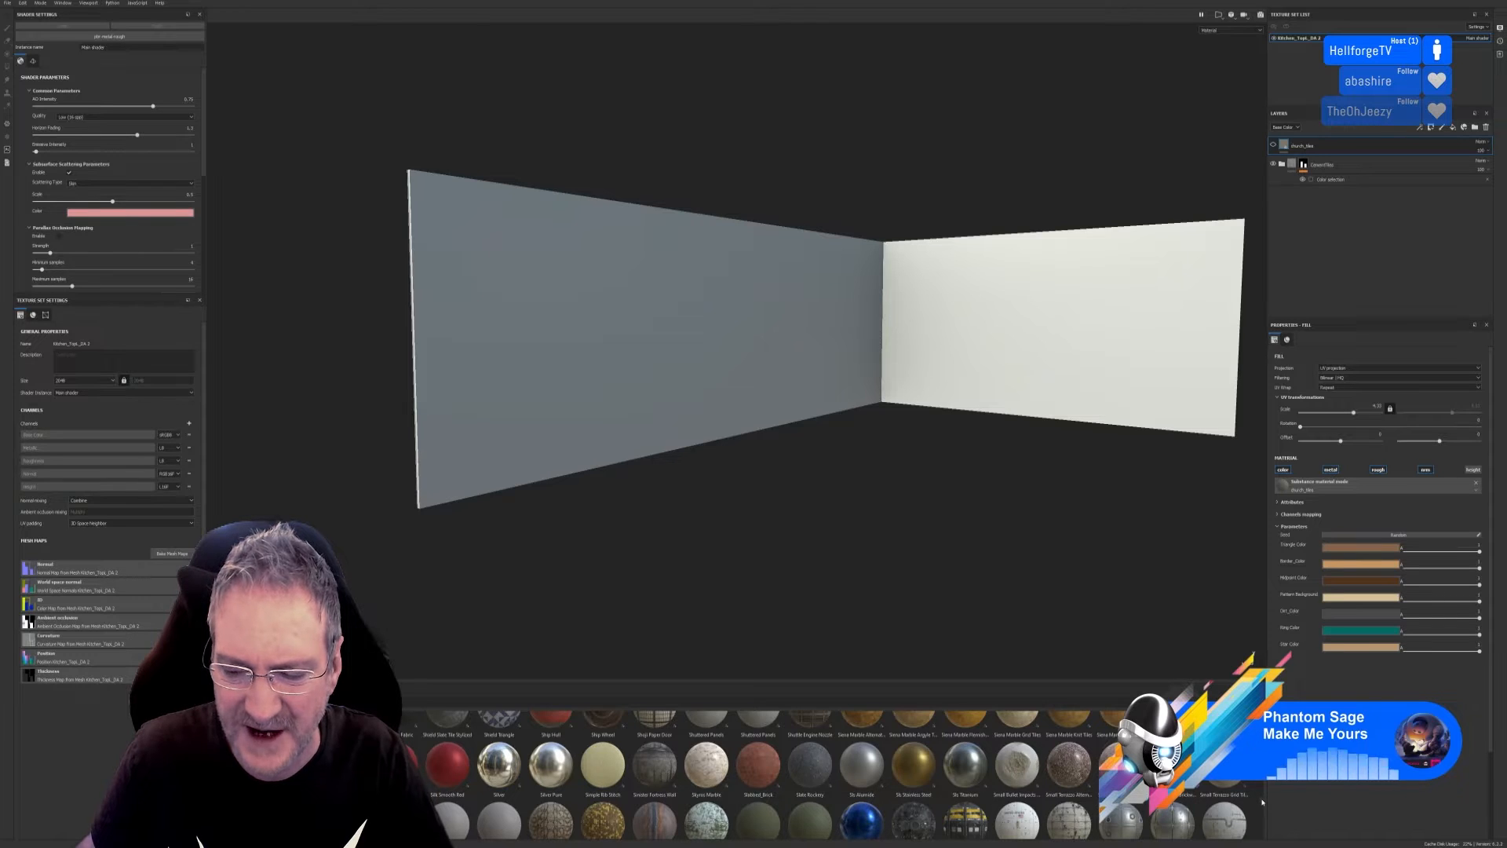
{"action": "scroll", "coordinate": [1262, 800], "scroll_direction": "down", "scroll_amount": 1}
{"action": "scroll", "coordinate": [1261, 798], "scroll_direction": "down", "scroll_amount": 1}
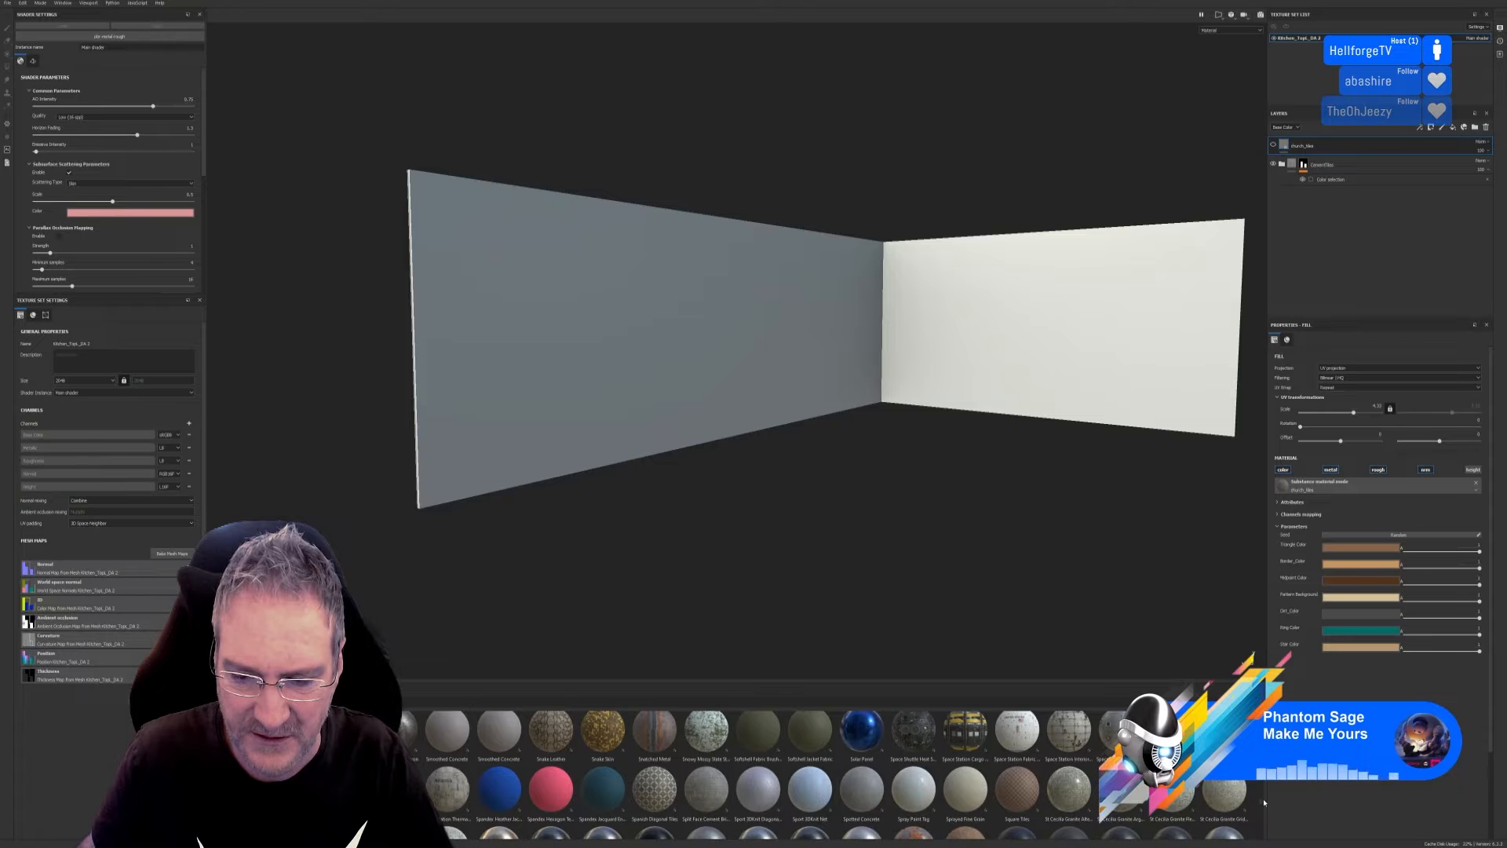
{"action": "scroll", "coordinate": [1264, 800], "scroll_direction": "down", "scroll_amount": 2}
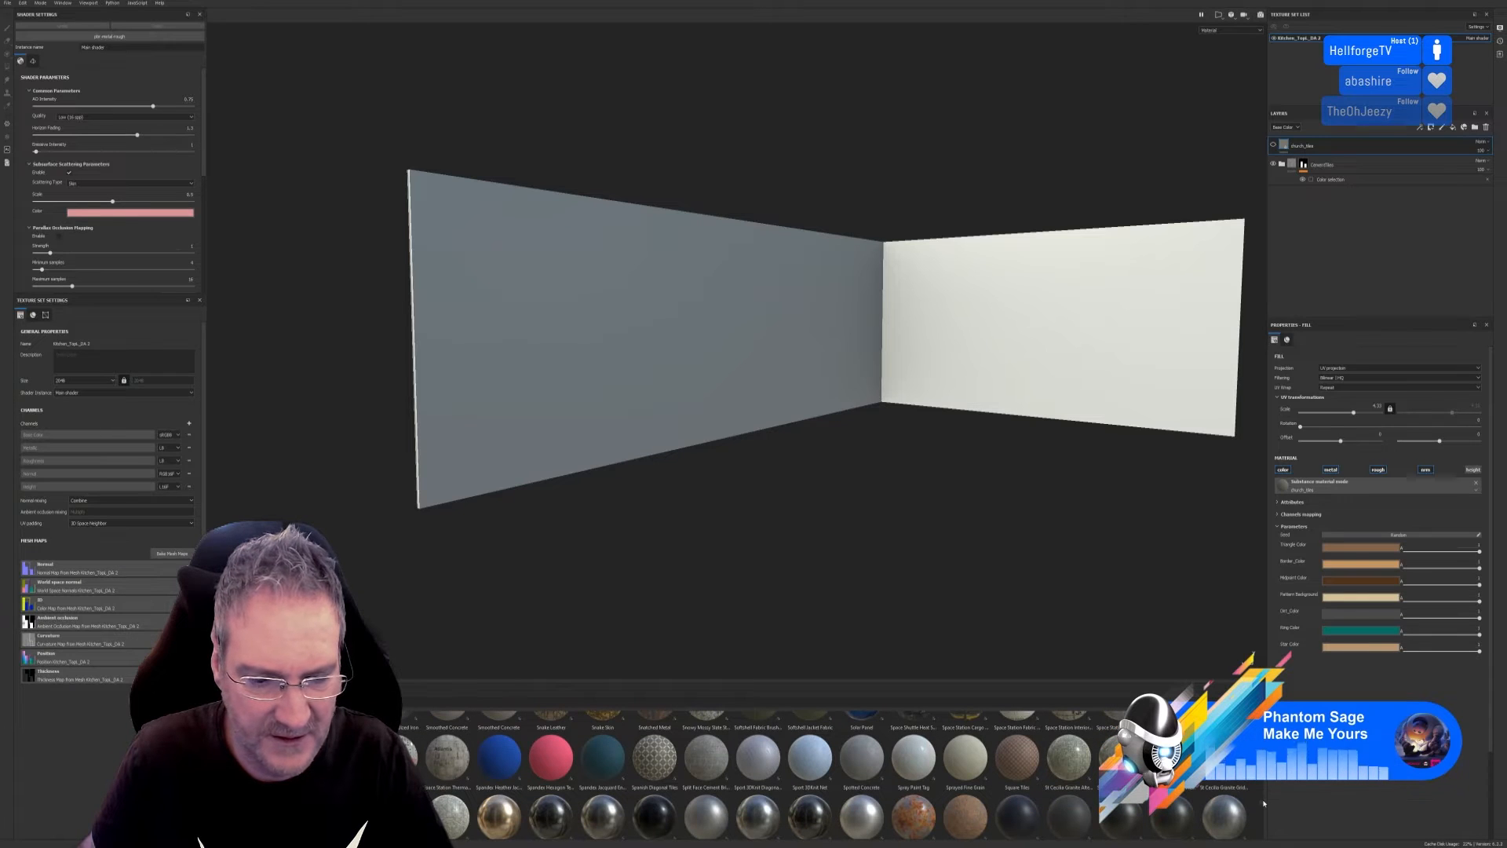
{"action": "scroll", "coordinate": [1264, 802], "scroll_direction": "down", "scroll_amount": 4}
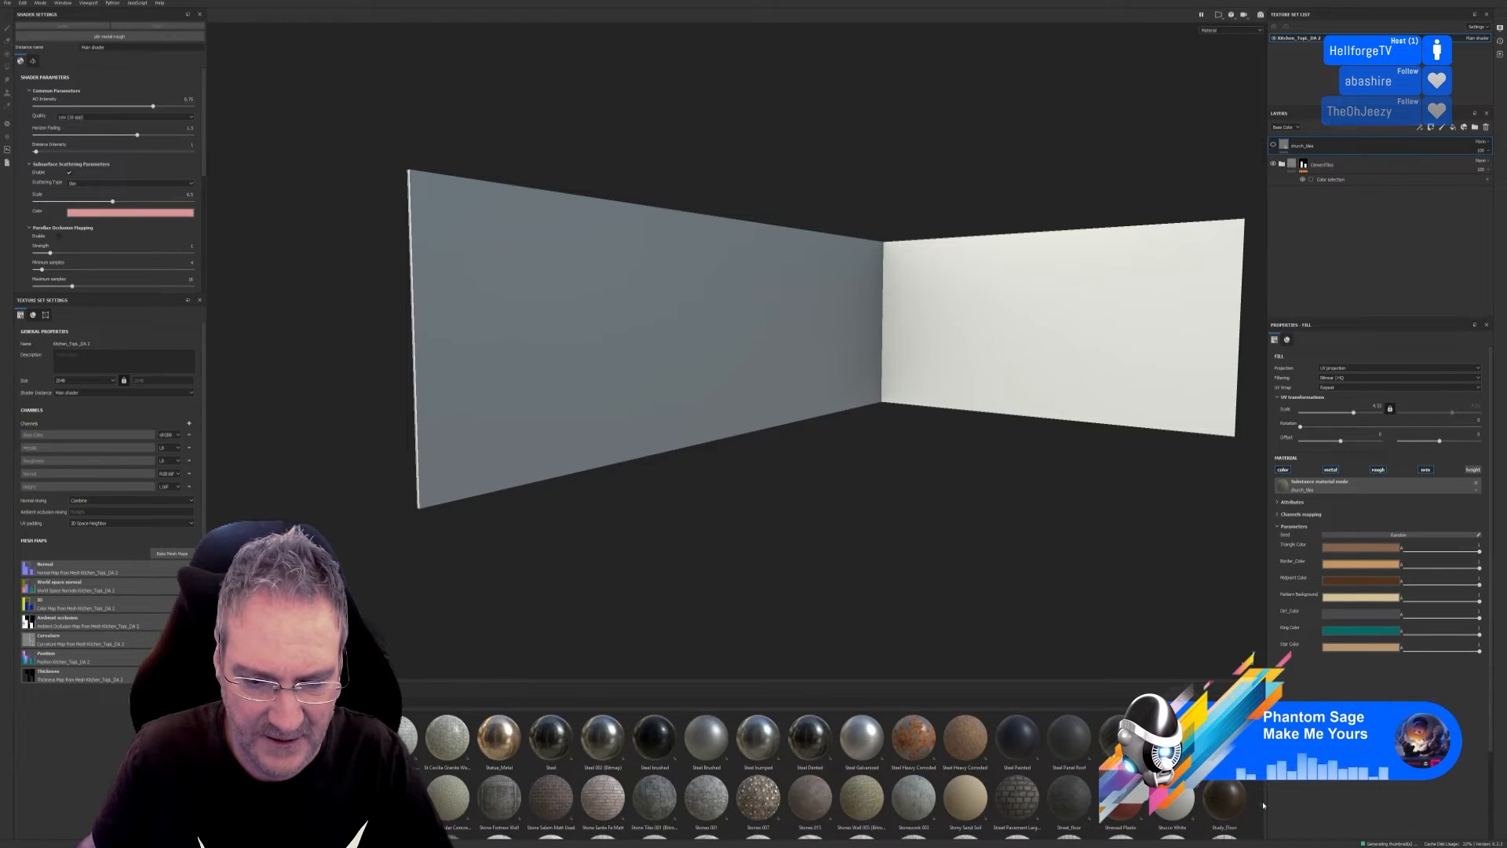
{"action": "scroll", "coordinate": [1263, 805], "scroll_direction": "down", "scroll_amount": 4}
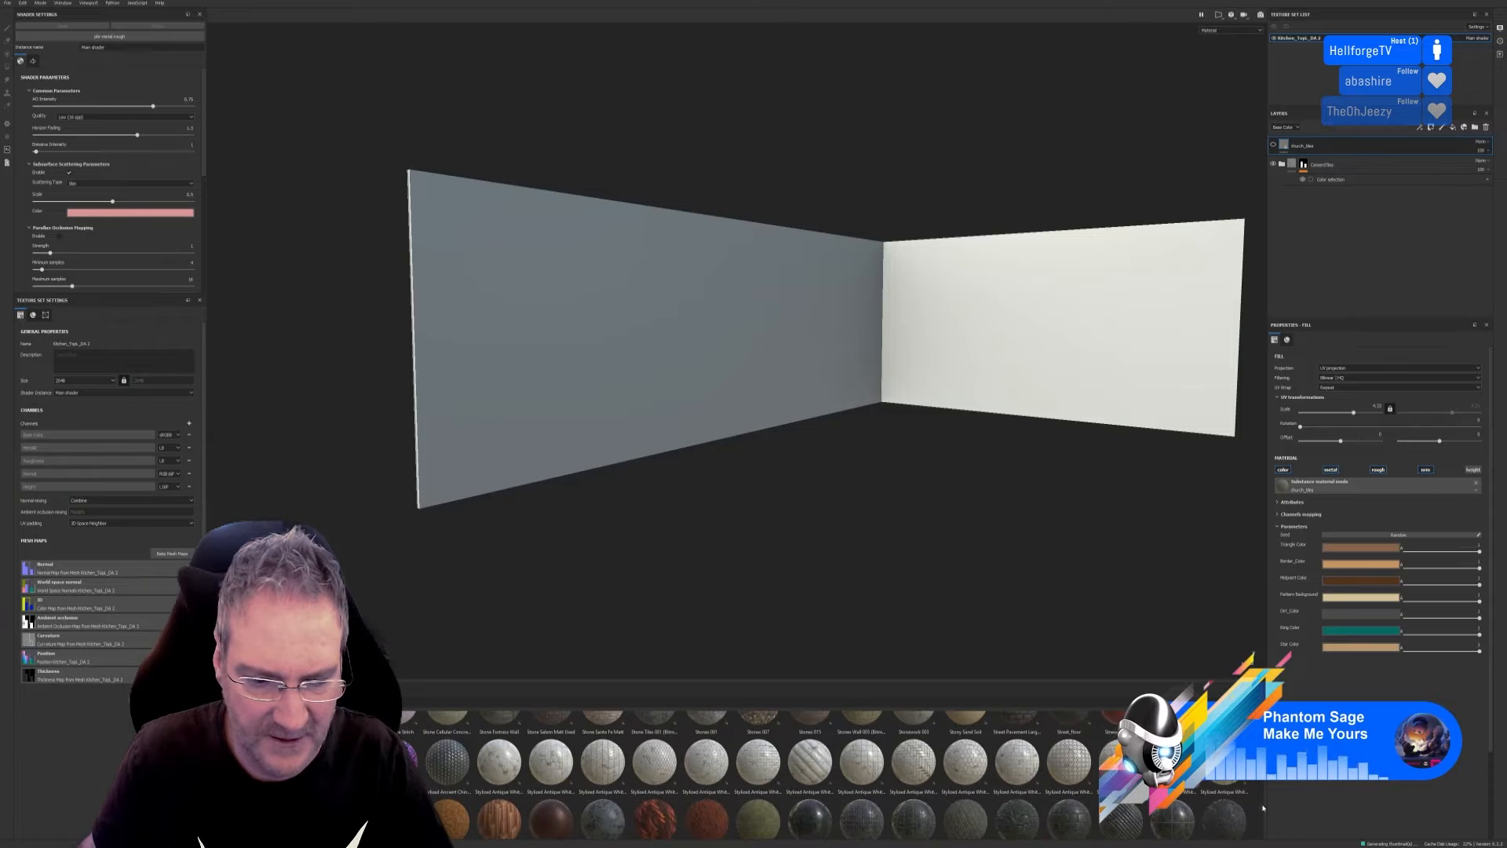
{"action": "scroll", "coordinate": [1263, 808], "scroll_direction": "down", "scroll_amount": 3}
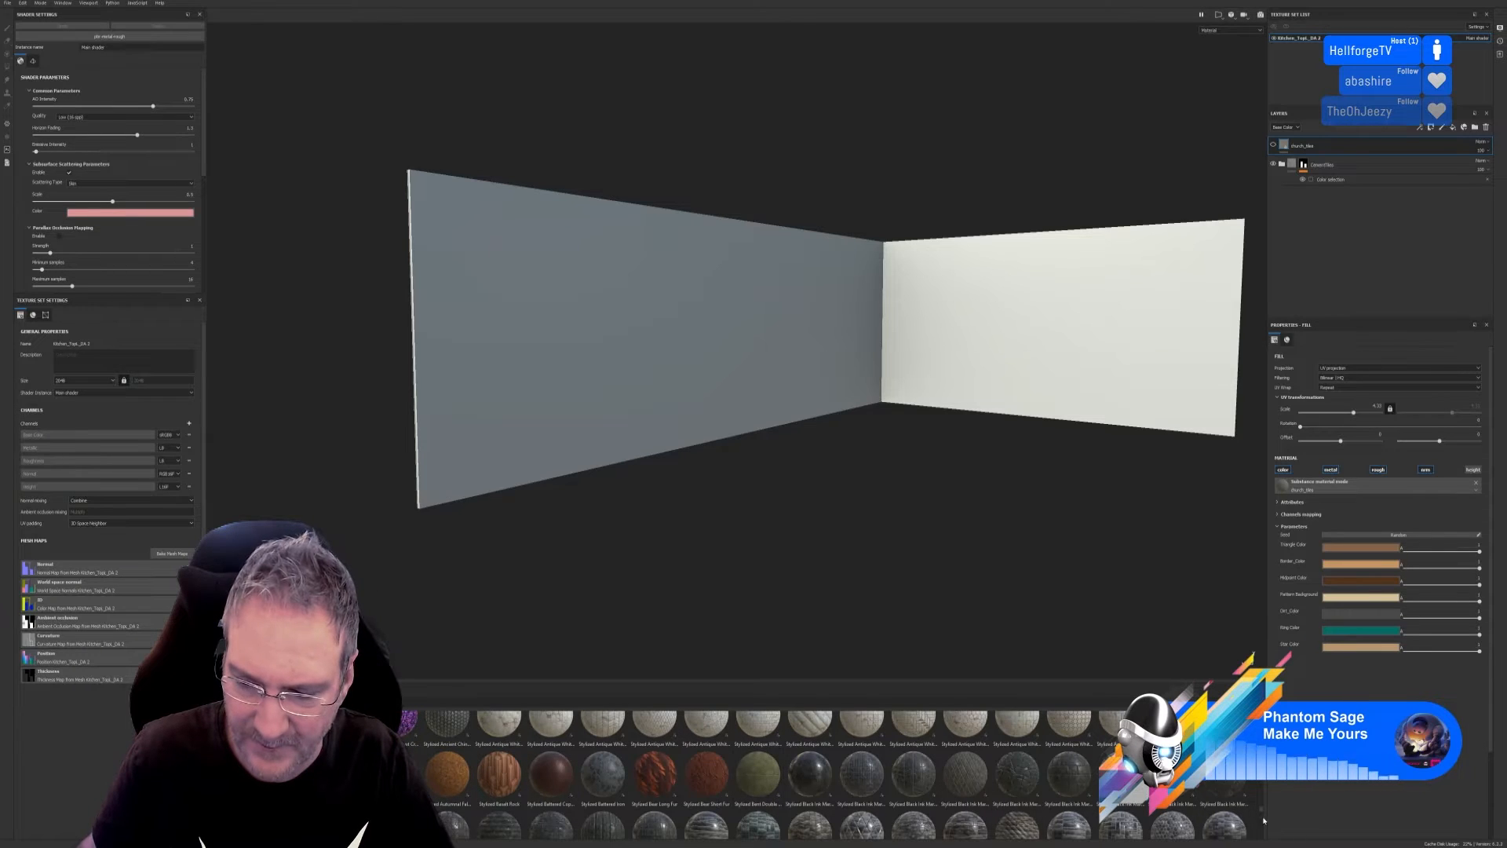
{"action": "scroll", "coordinate": [1261, 808], "scroll_direction": "down", "scroll_amount": 3}
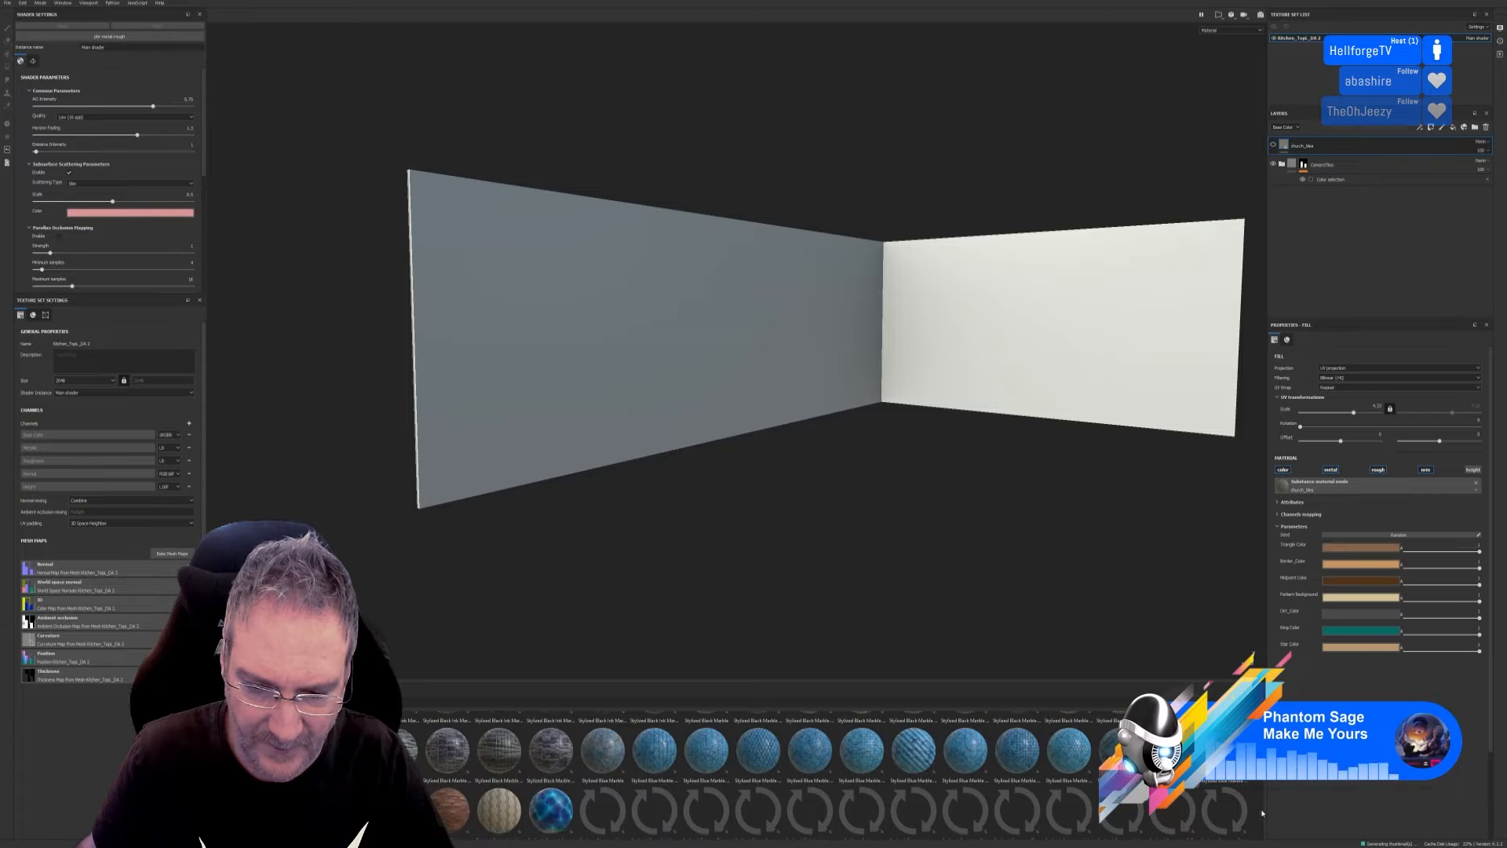
{"action": "scroll", "coordinate": [1262, 812], "scroll_direction": "down", "scroll_amount": 1}
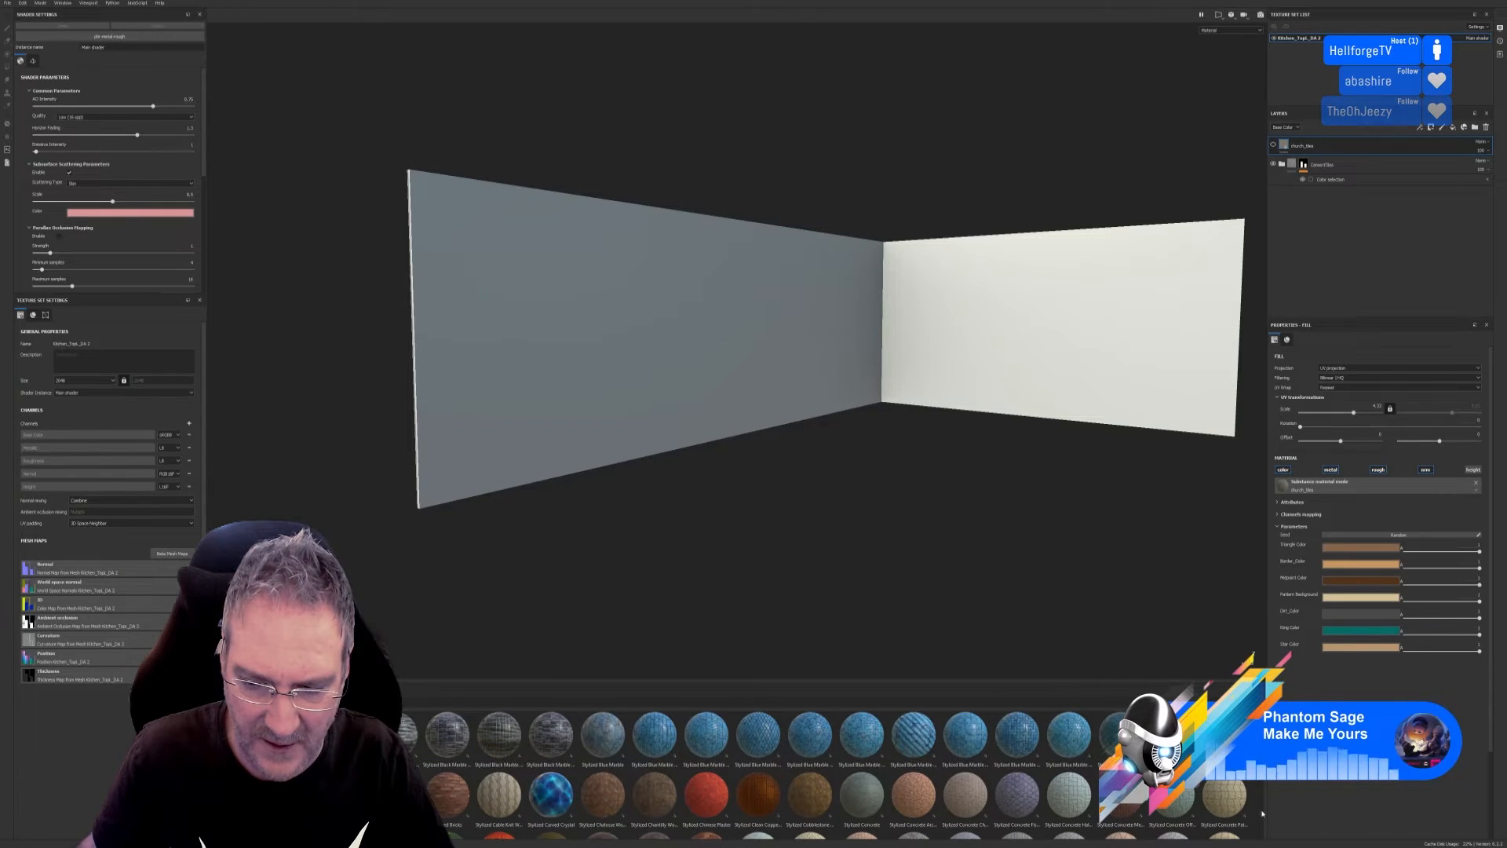
{"action": "scroll", "coordinate": [1262, 813], "scroll_direction": "down", "scroll_amount": 1}
{"action": "scroll", "coordinate": [1262, 813], "scroll_direction": "up", "scroll_amount": 3}
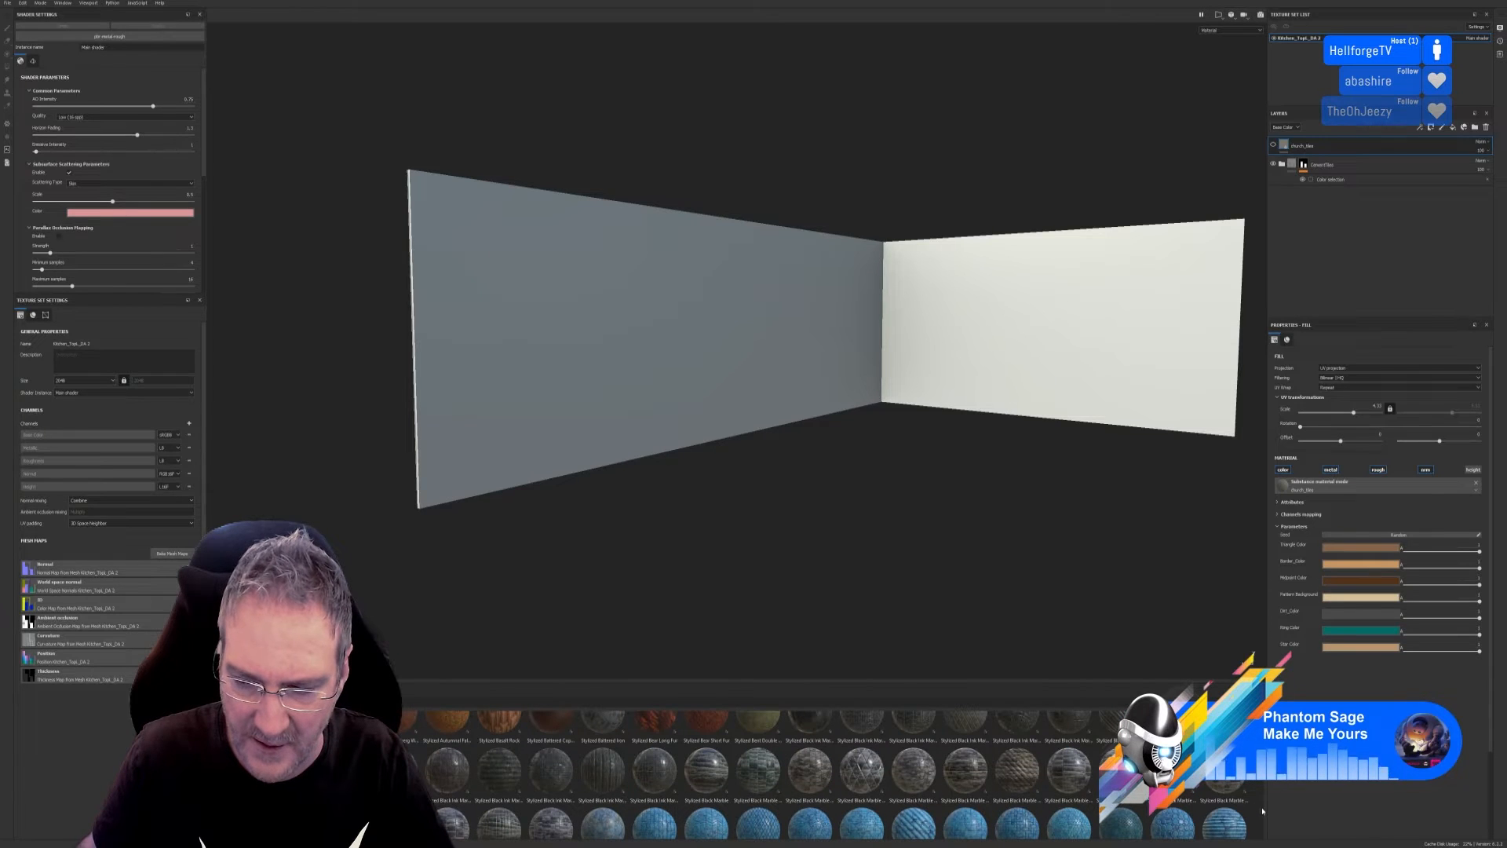
{"action": "scroll", "coordinate": [1263, 811], "scroll_direction": "up", "scroll_amount": 3}
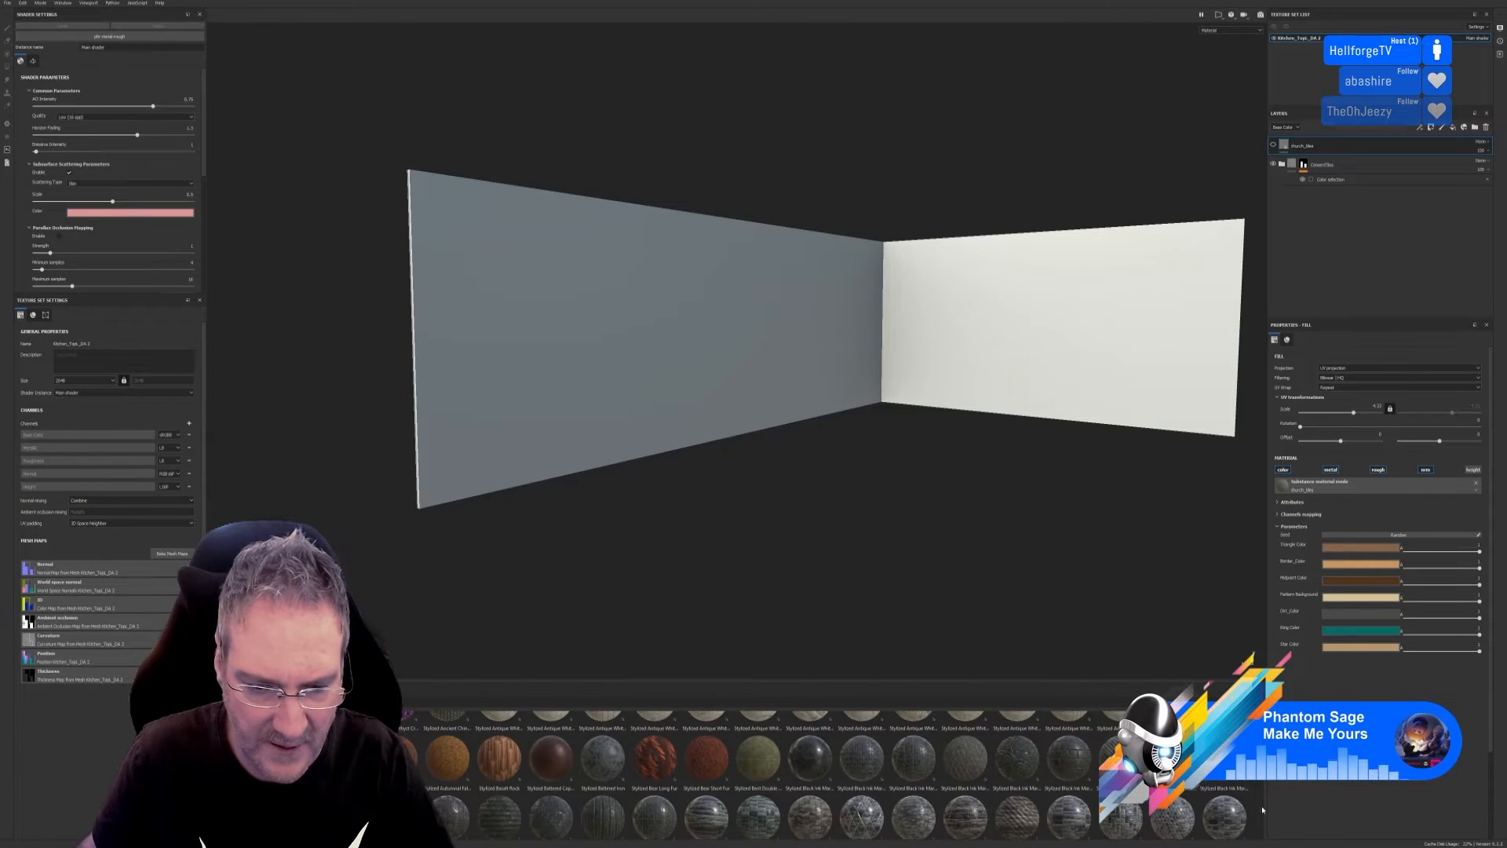
Try the Stylized Blue Marble material on both walls with a denser UV tiling, and delete its layer.
{"action": "scroll", "coordinate": [1260, 806], "scroll_direction": "down", "scroll_amount": 5}
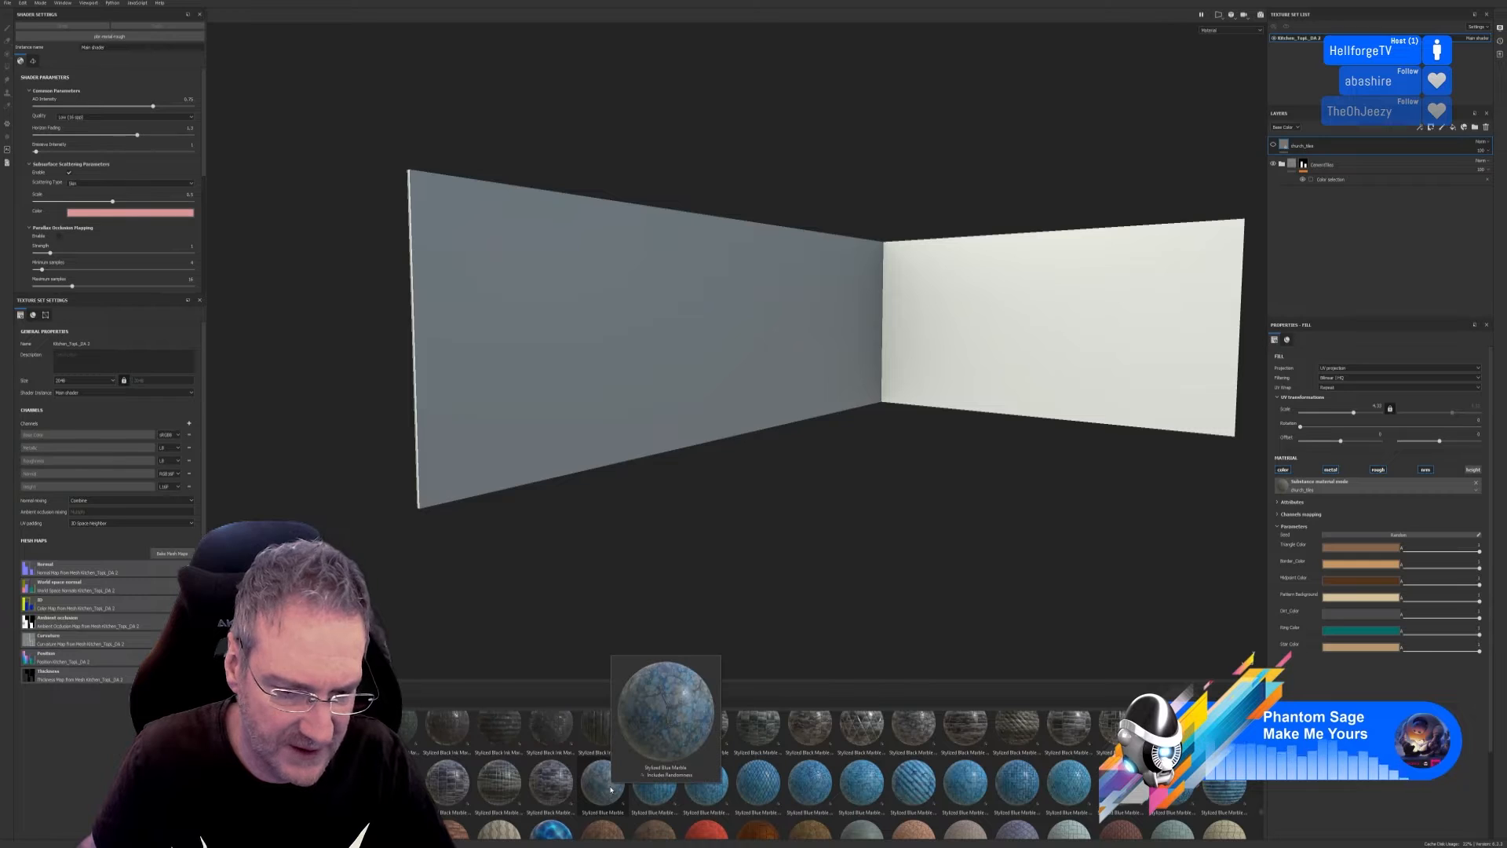
{"action": "left_click_drag", "start_coordinate": [610, 789], "coordinate": [656, 385]}
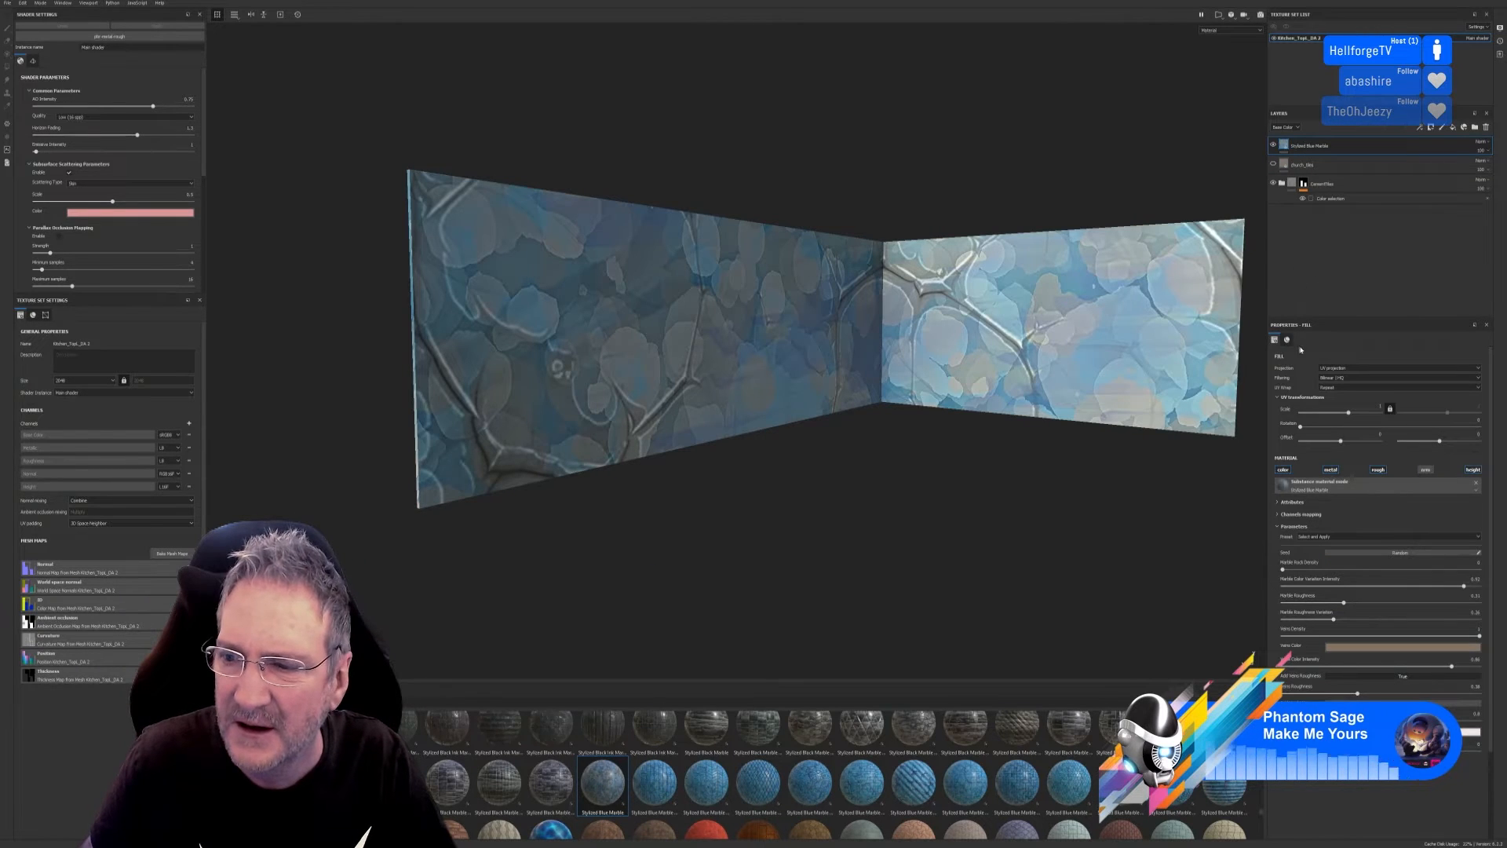
{"action": "left_click_drag", "start_coordinate": [1349, 417], "coordinate": [1358, 416]}
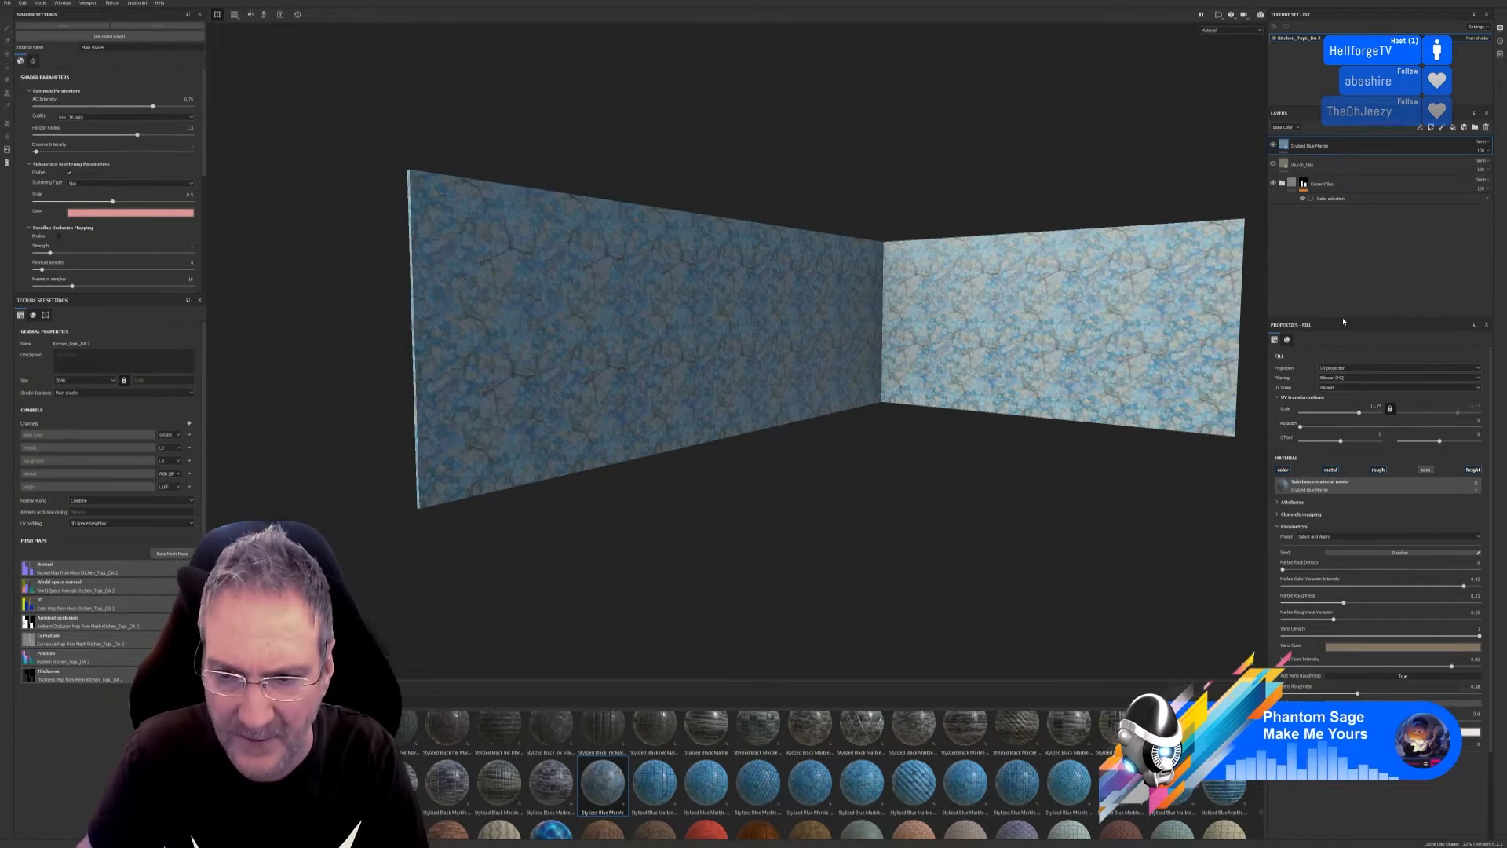
{"action": "key", "text": "Delete"}
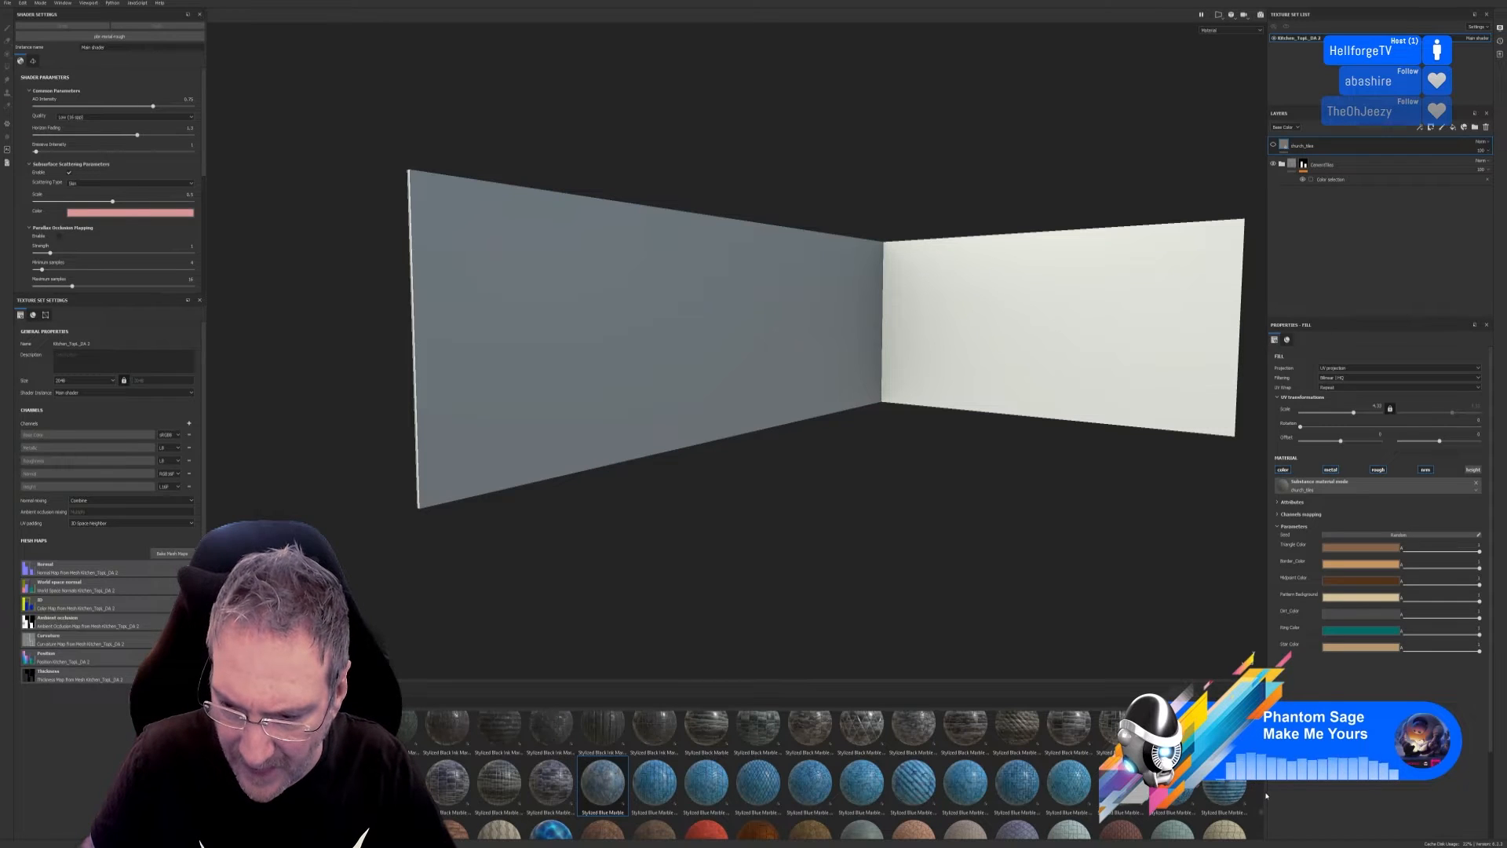
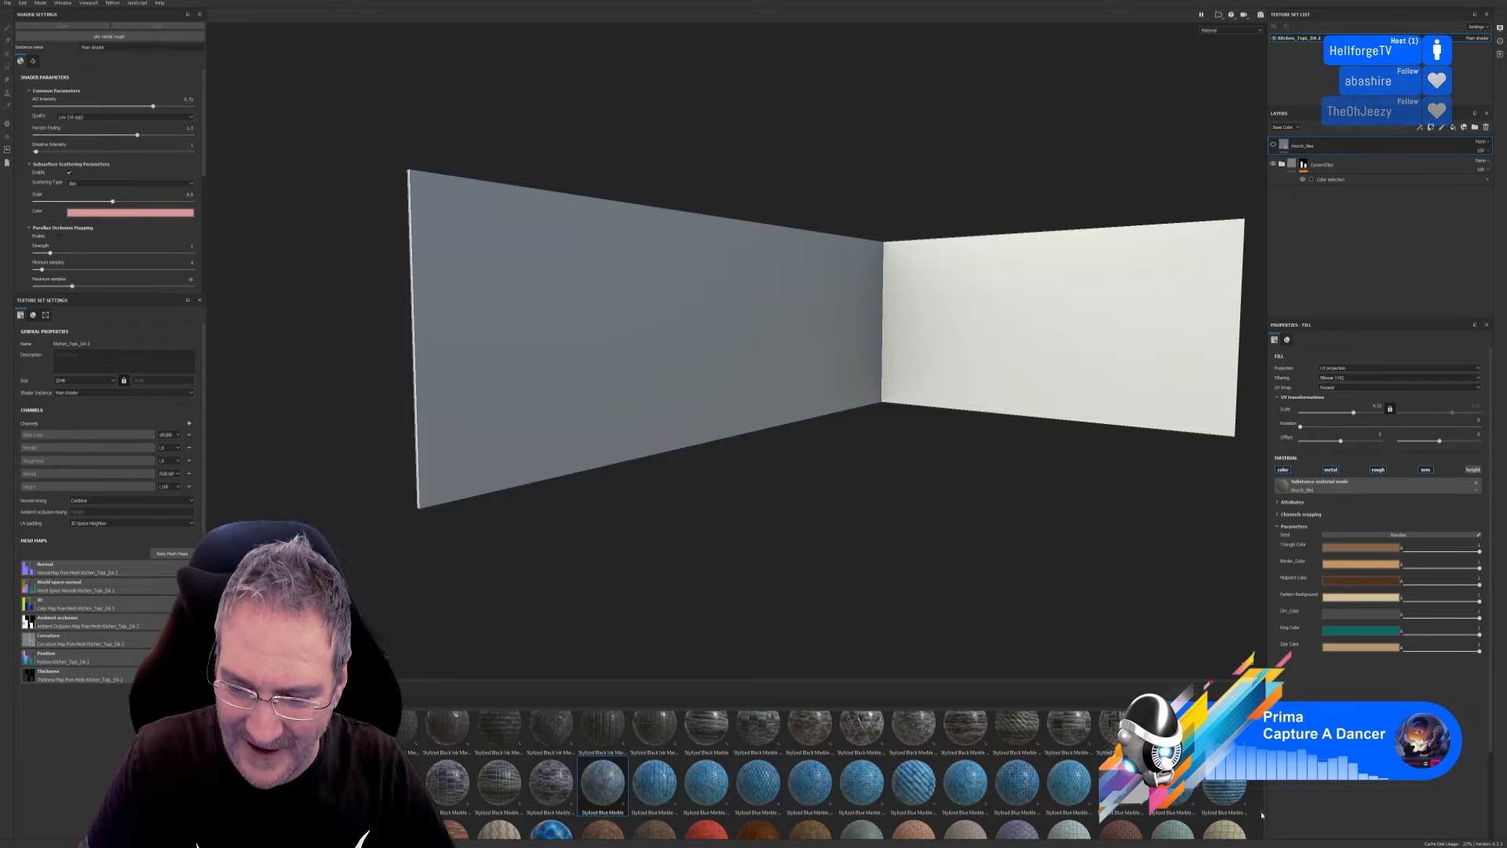
Try the Stylized Light Brown Marble Argyle Tiles material on both walls with a denser UV tiling, and delete its layer.
{"action": "scroll", "coordinate": [1261, 814], "scroll_direction": "down", "scroll_amount": 2}
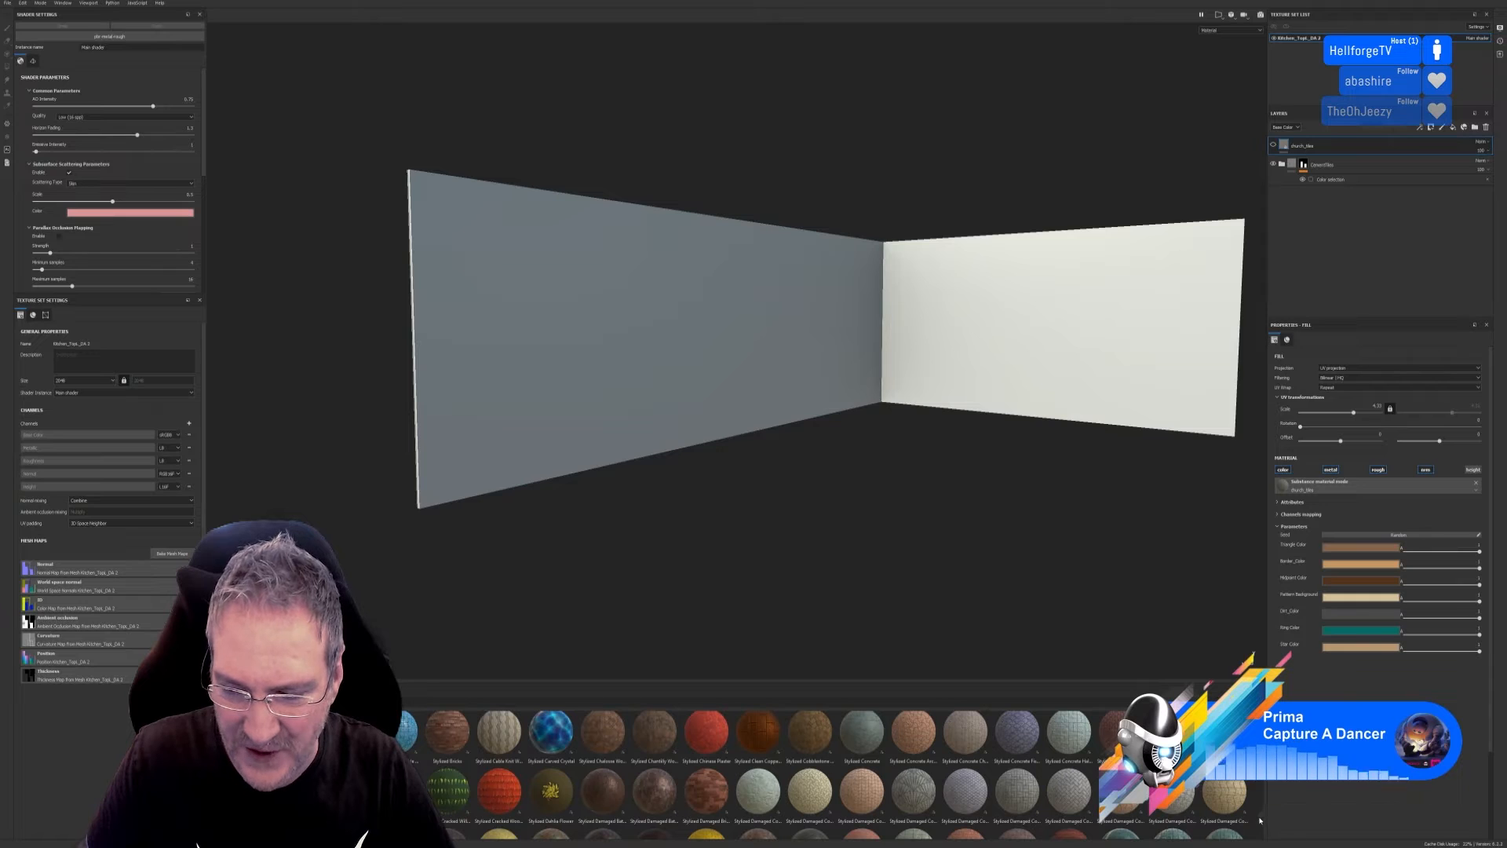
{"action": "scroll", "coordinate": [1261, 819], "scroll_direction": "down", "scroll_amount": 2}
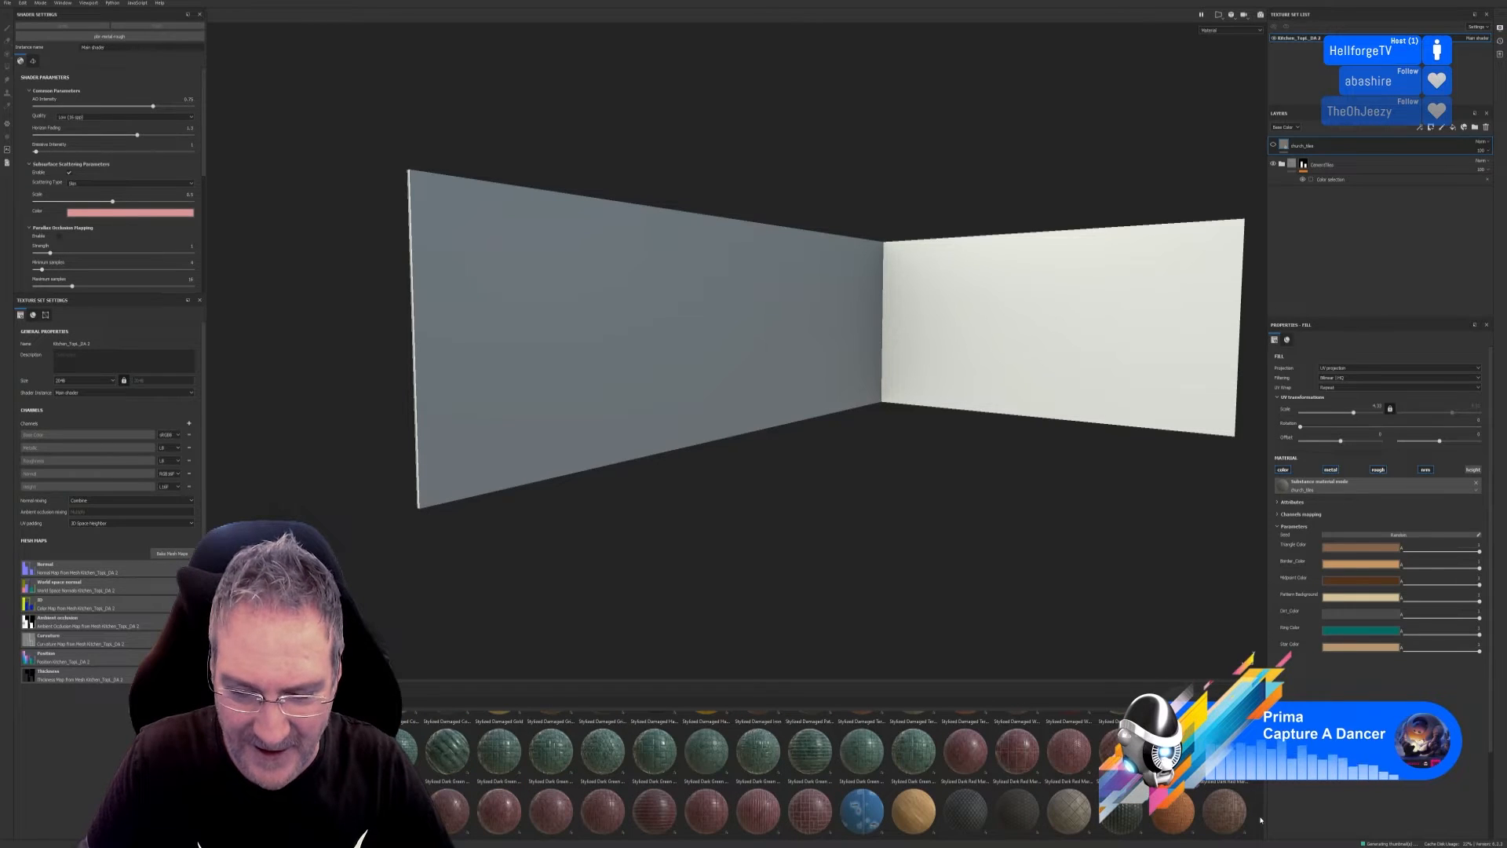
{"action": "scroll", "coordinate": [1261, 820], "scroll_direction": "down", "scroll_amount": 1}
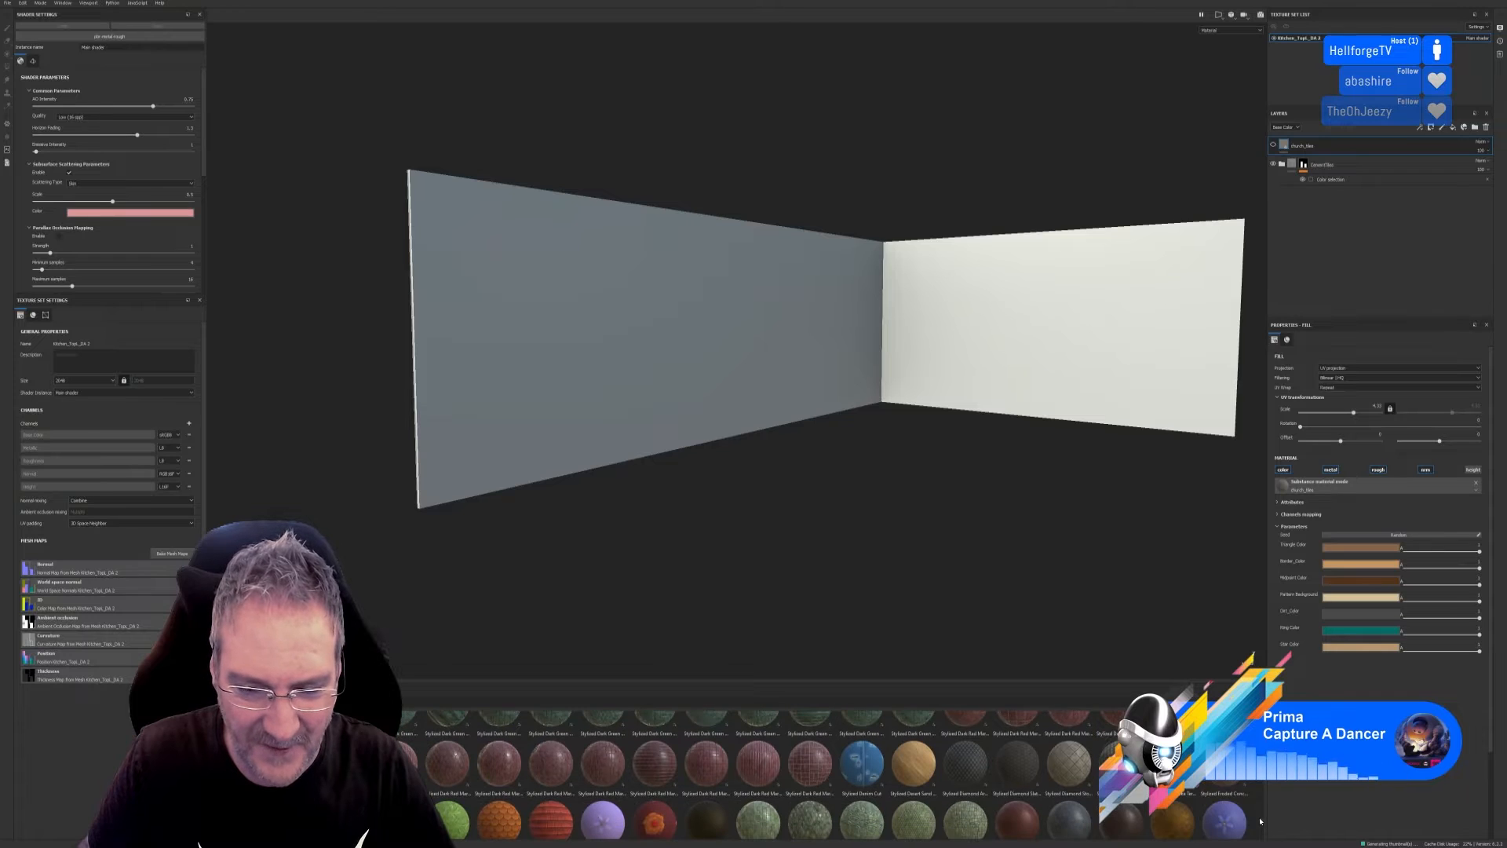
{"action": "scroll", "coordinate": [1260, 821], "scroll_direction": "down", "scroll_amount": 1}
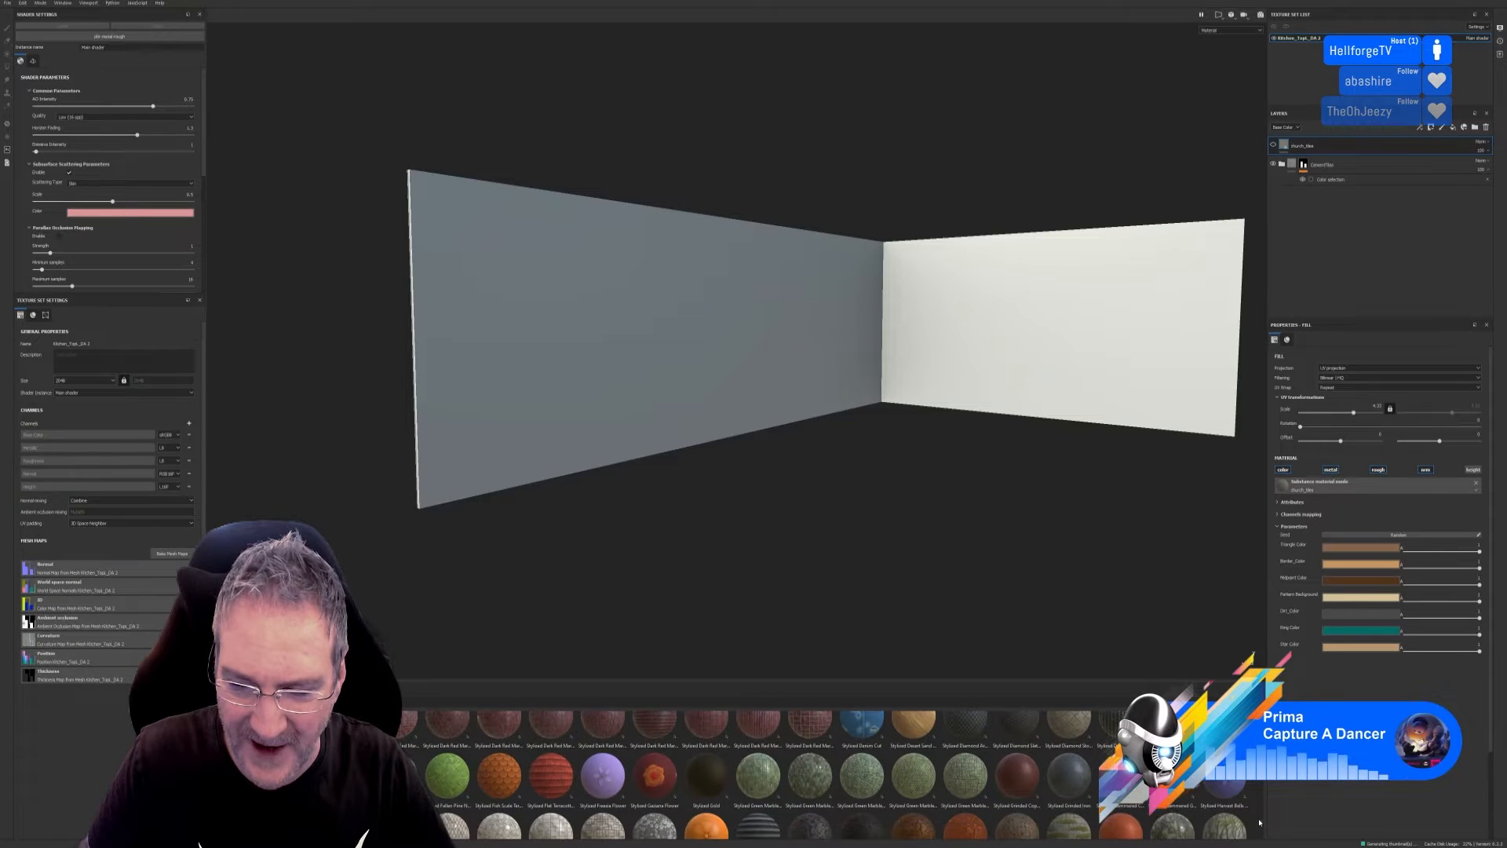
{"action": "scroll", "coordinate": [1260, 822], "scroll_direction": "down", "scroll_amount": 1}
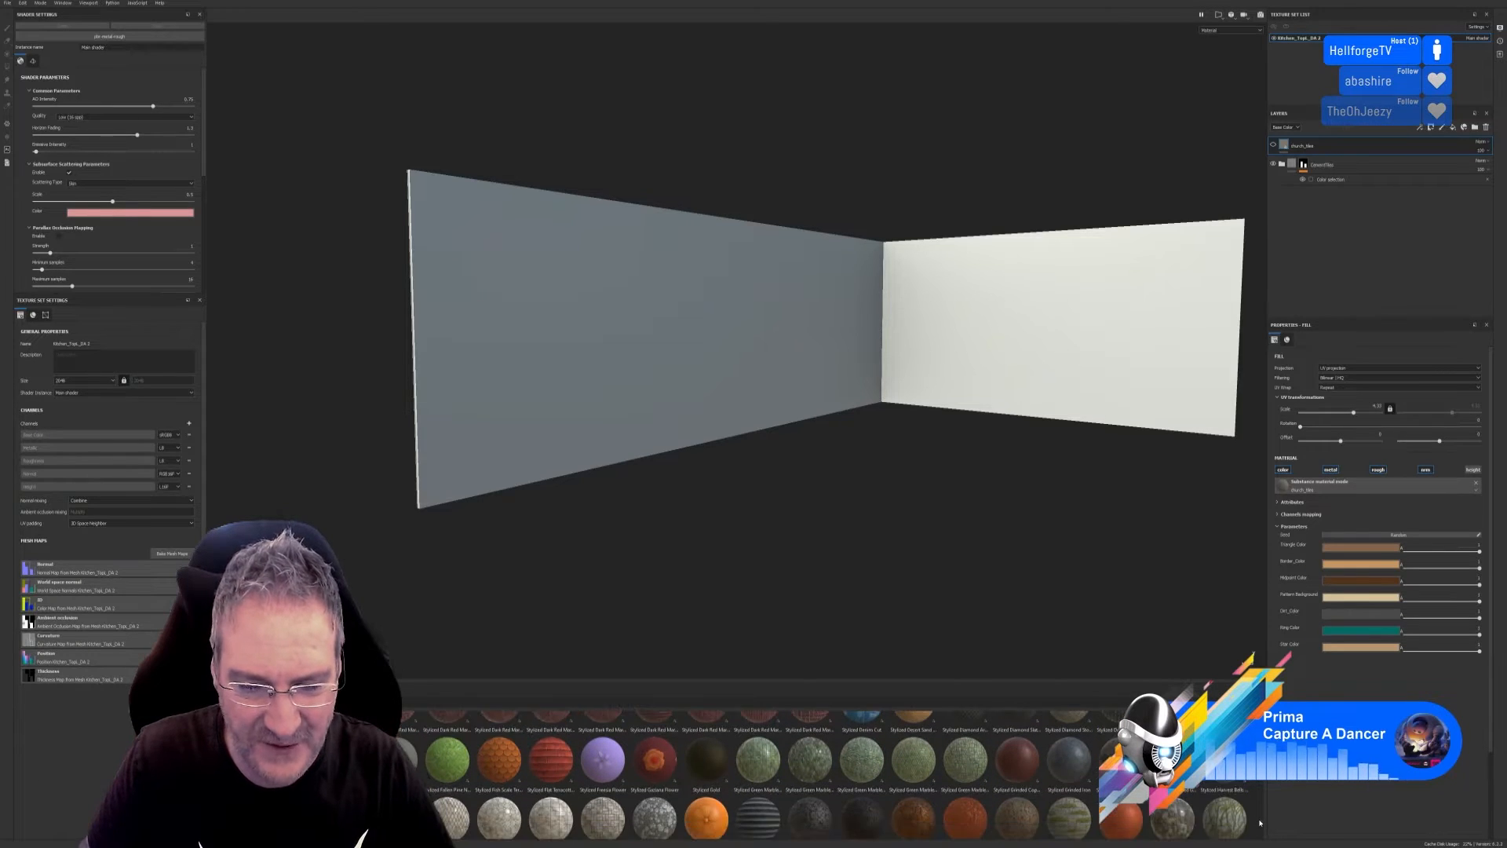
{"action": "scroll", "coordinate": [1262, 821], "scroll_direction": "down", "scroll_amount": 1}
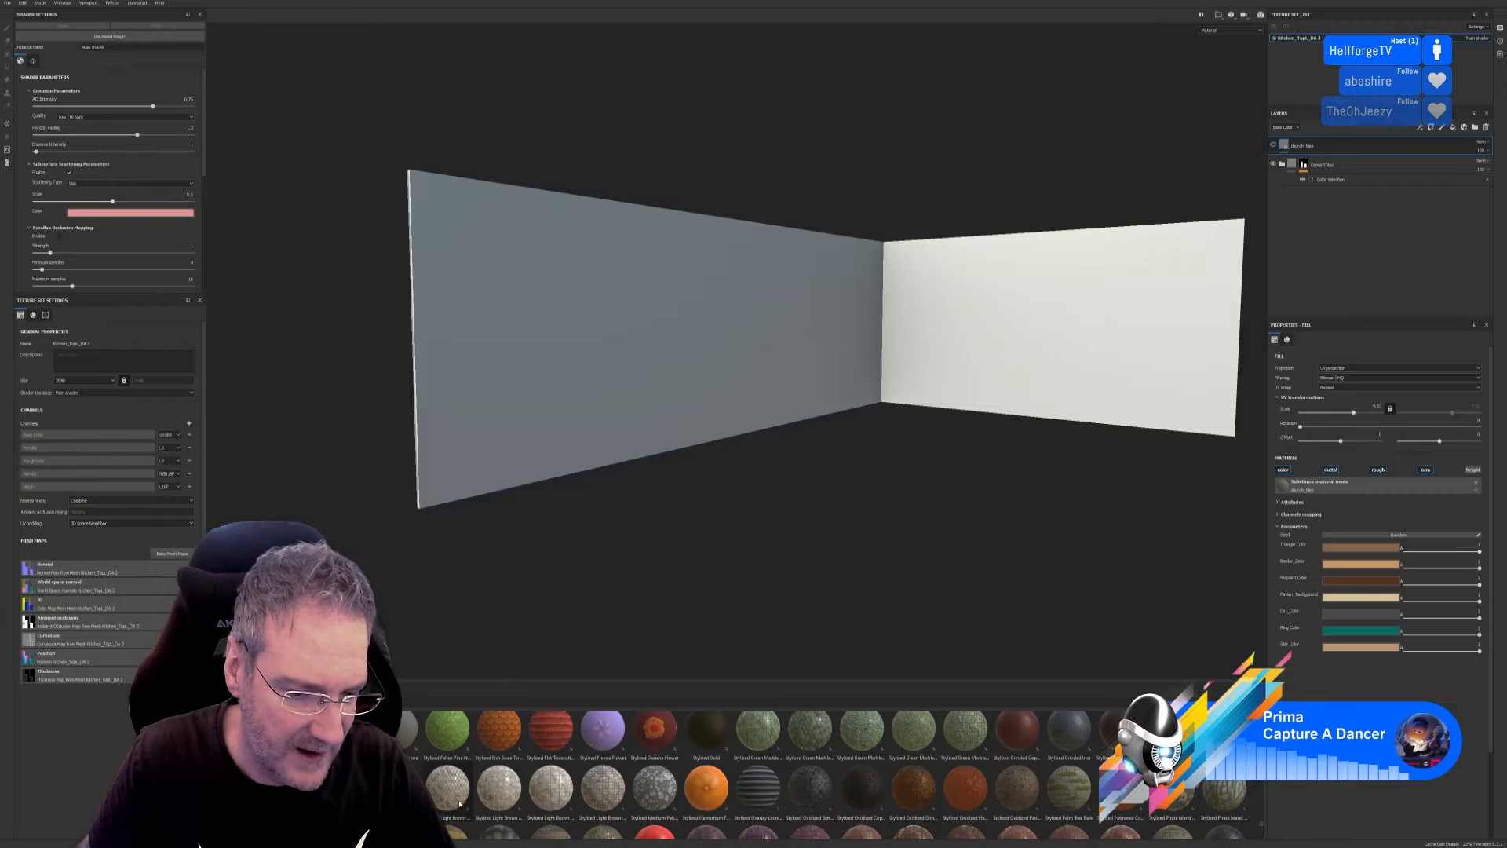
{"action": "mouse_move", "coordinate": [459, 804]}
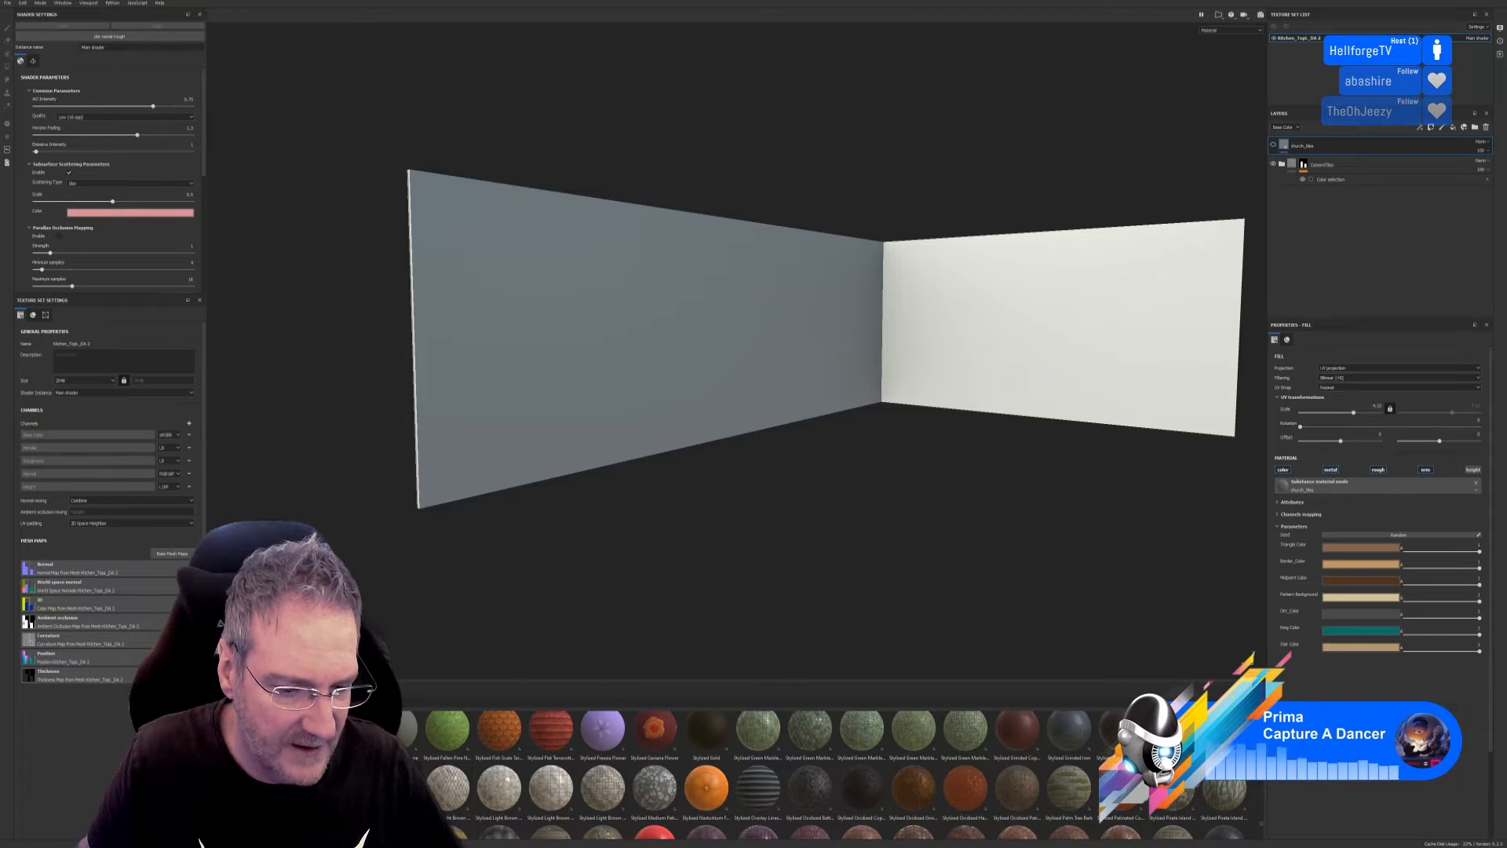
{"action": "left_click_drag", "start_coordinate": [499, 788], "coordinate": [592, 418]}
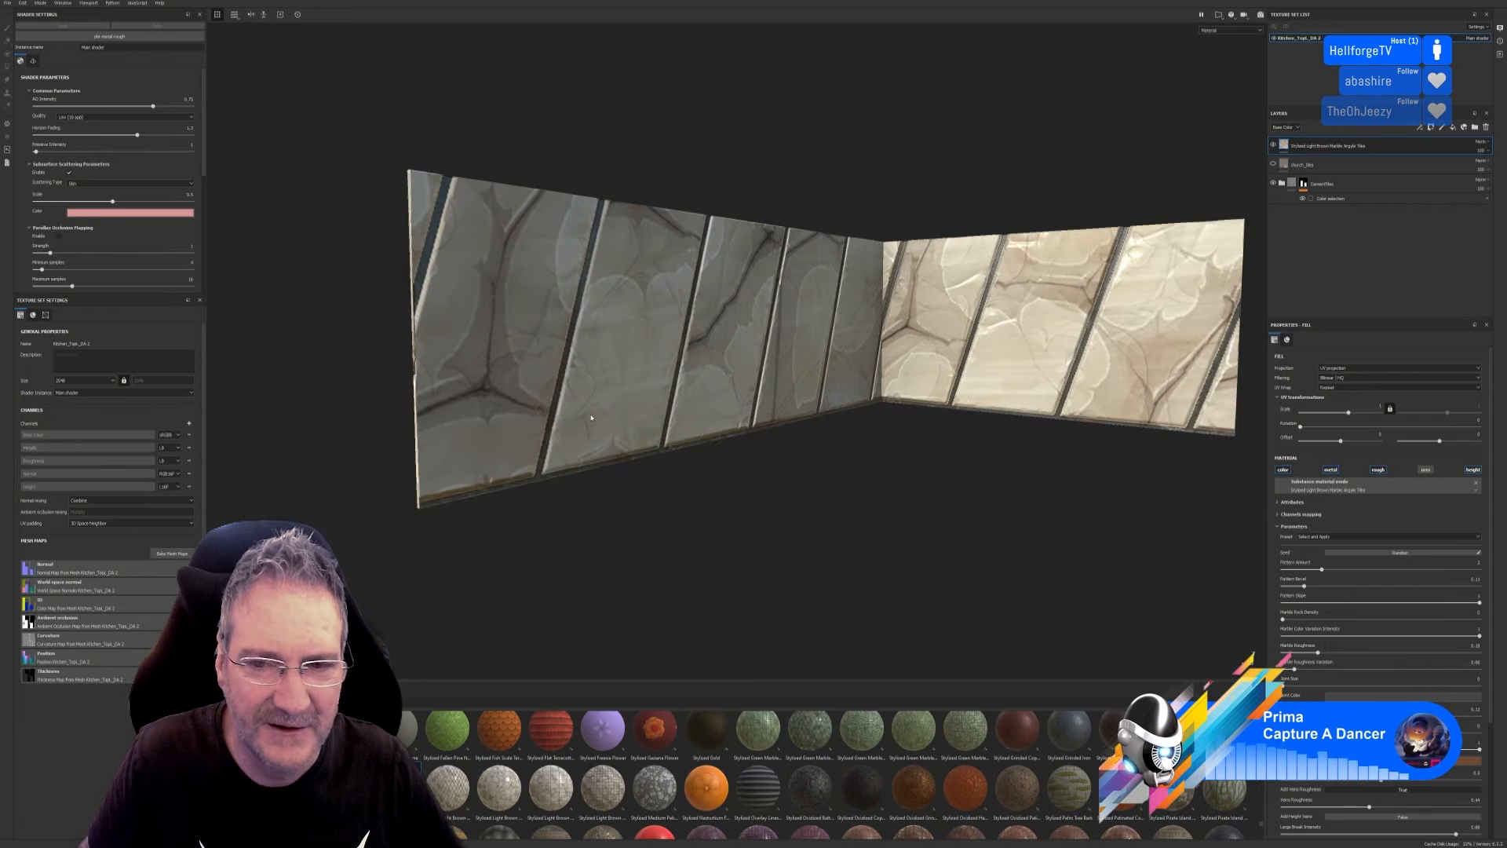
{"action": "left_click_drag", "start_coordinate": [1350, 415], "coordinate": [1355, 415]}
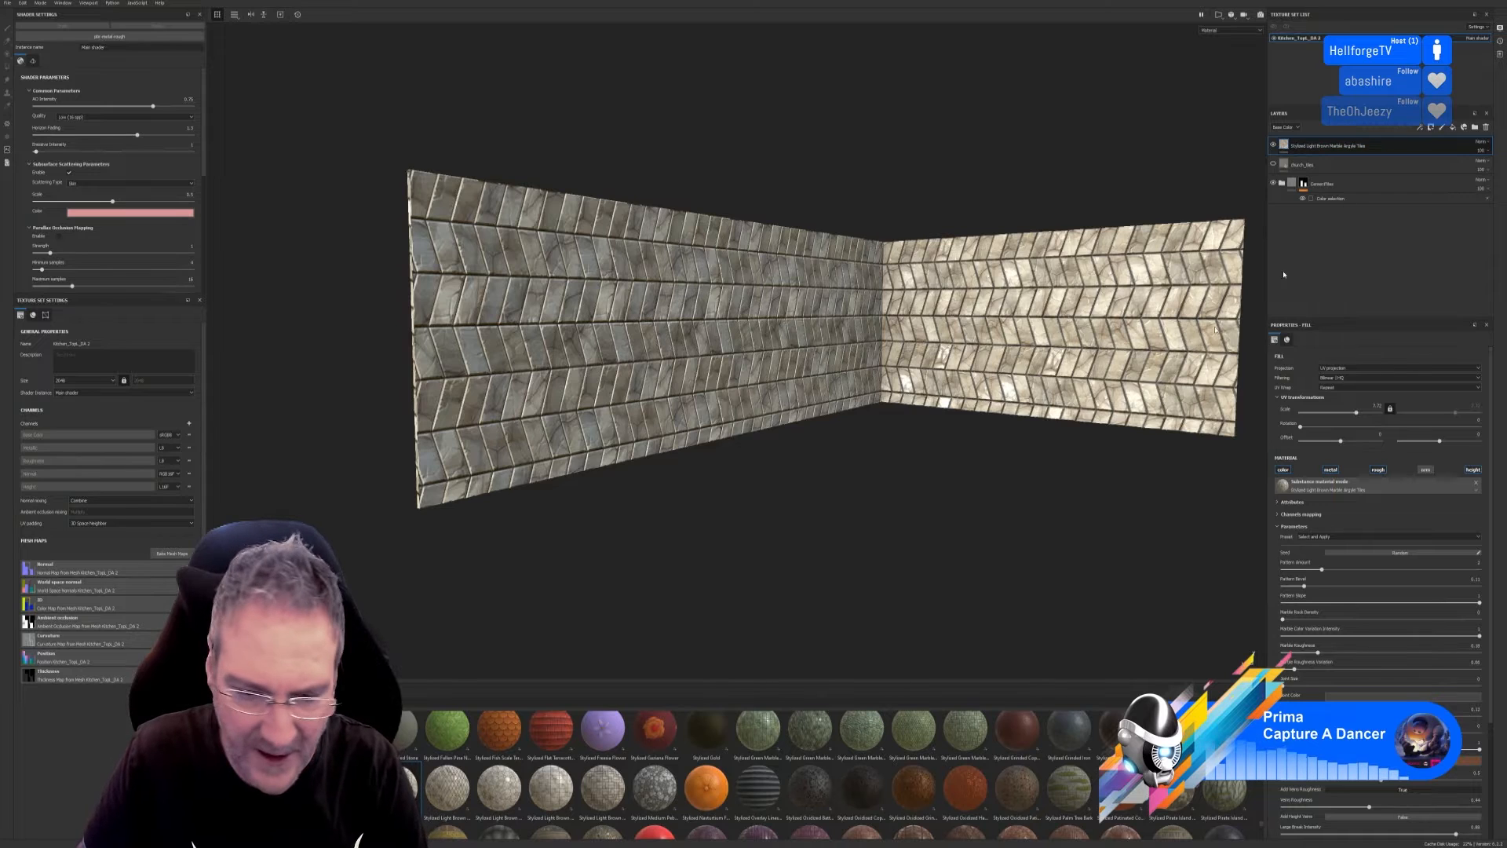
{"action": "key", "text": "Delete"}
Try the Stylized Light Brown Marble Diamond Tiles material on both walls with a denser UV tiling, and delete its layer.
{"action": "left_click_drag", "start_coordinate": [447, 787], "coordinate": [694, 397]}
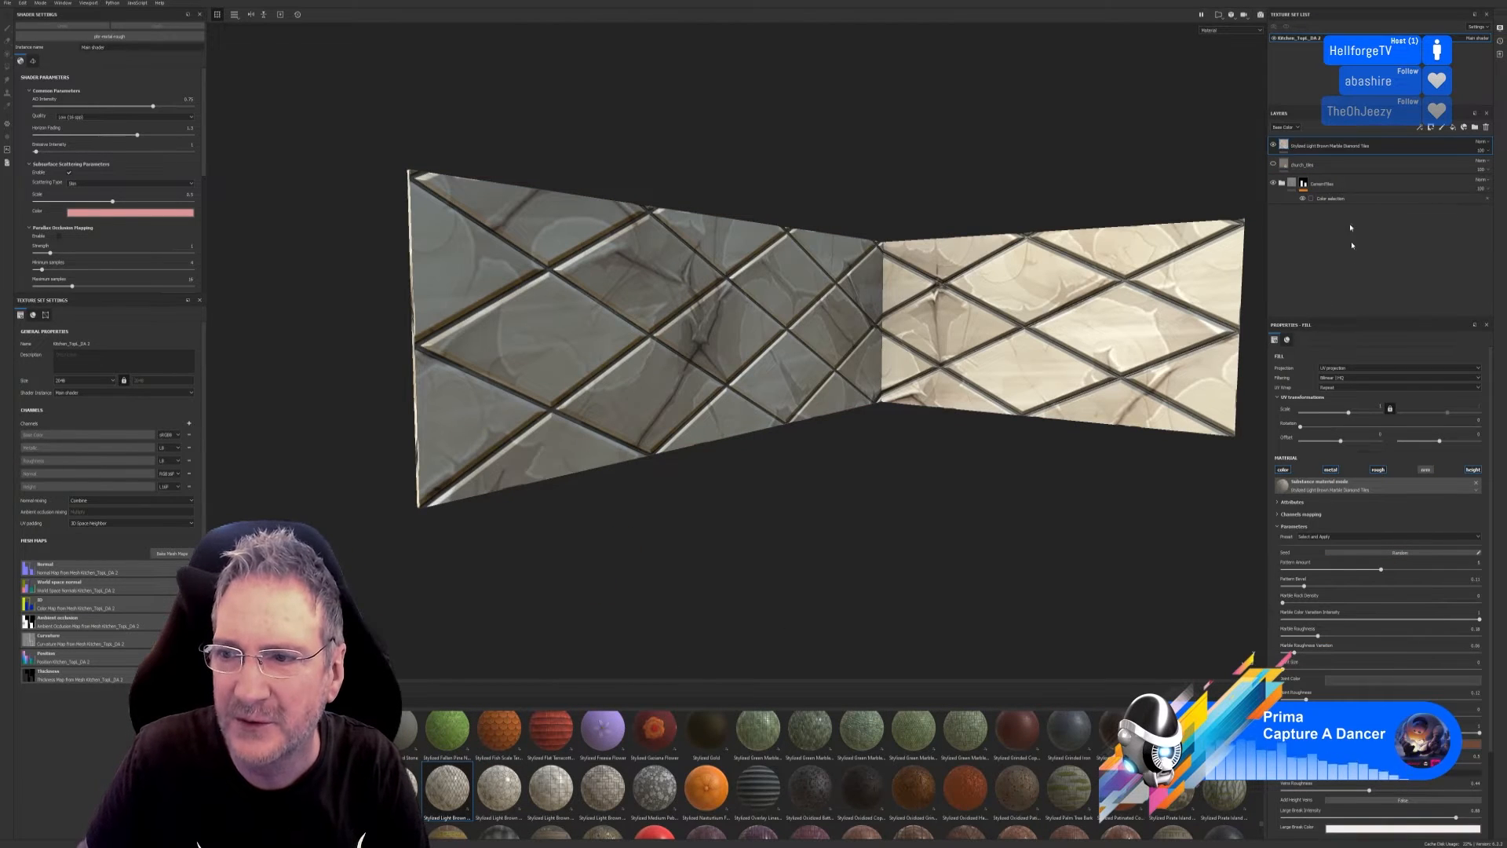
{"action": "left_click_drag", "start_coordinate": [1350, 416], "coordinate": [1359, 417]}
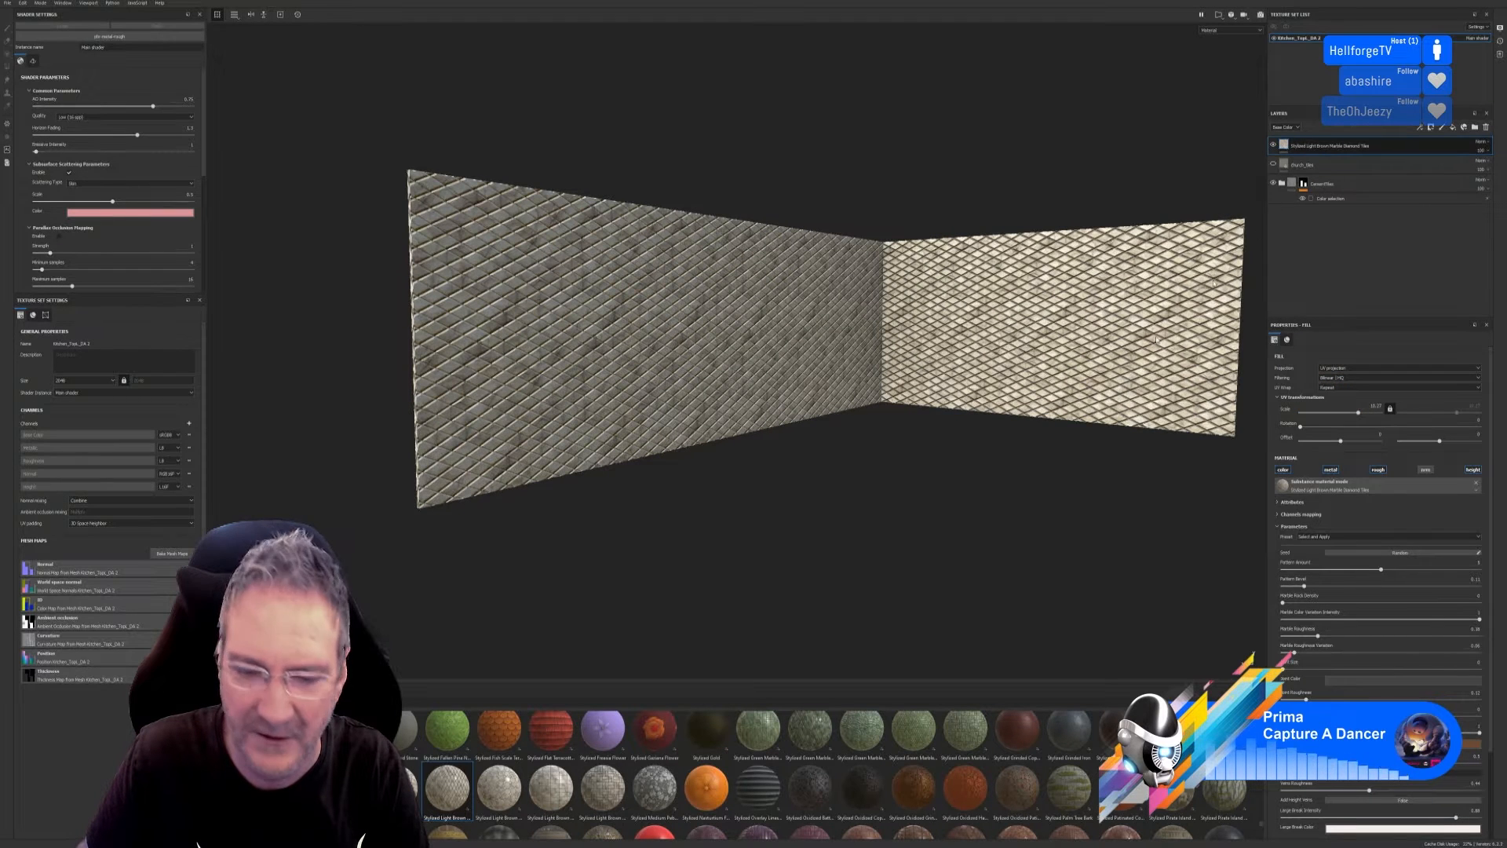
{"action": "key", "text": "Delete"}
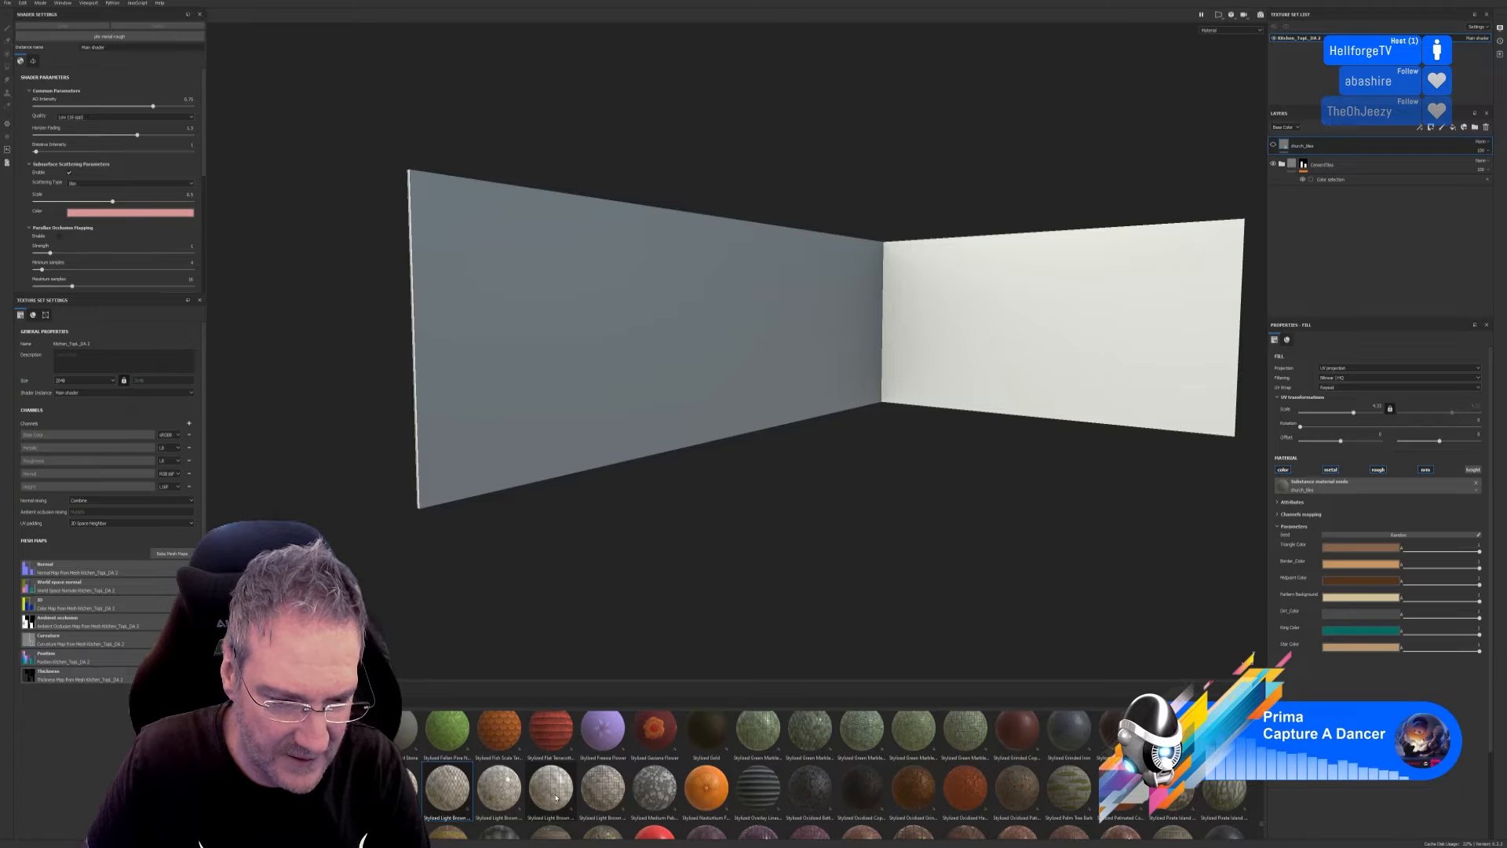
Add the Stylized Light Brown Marble Straight Tiles material as a layer, increase its UV tiling, and hide the layer.
{"action": "left_click_drag", "start_coordinate": [556, 798], "coordinate": [633, 386]}
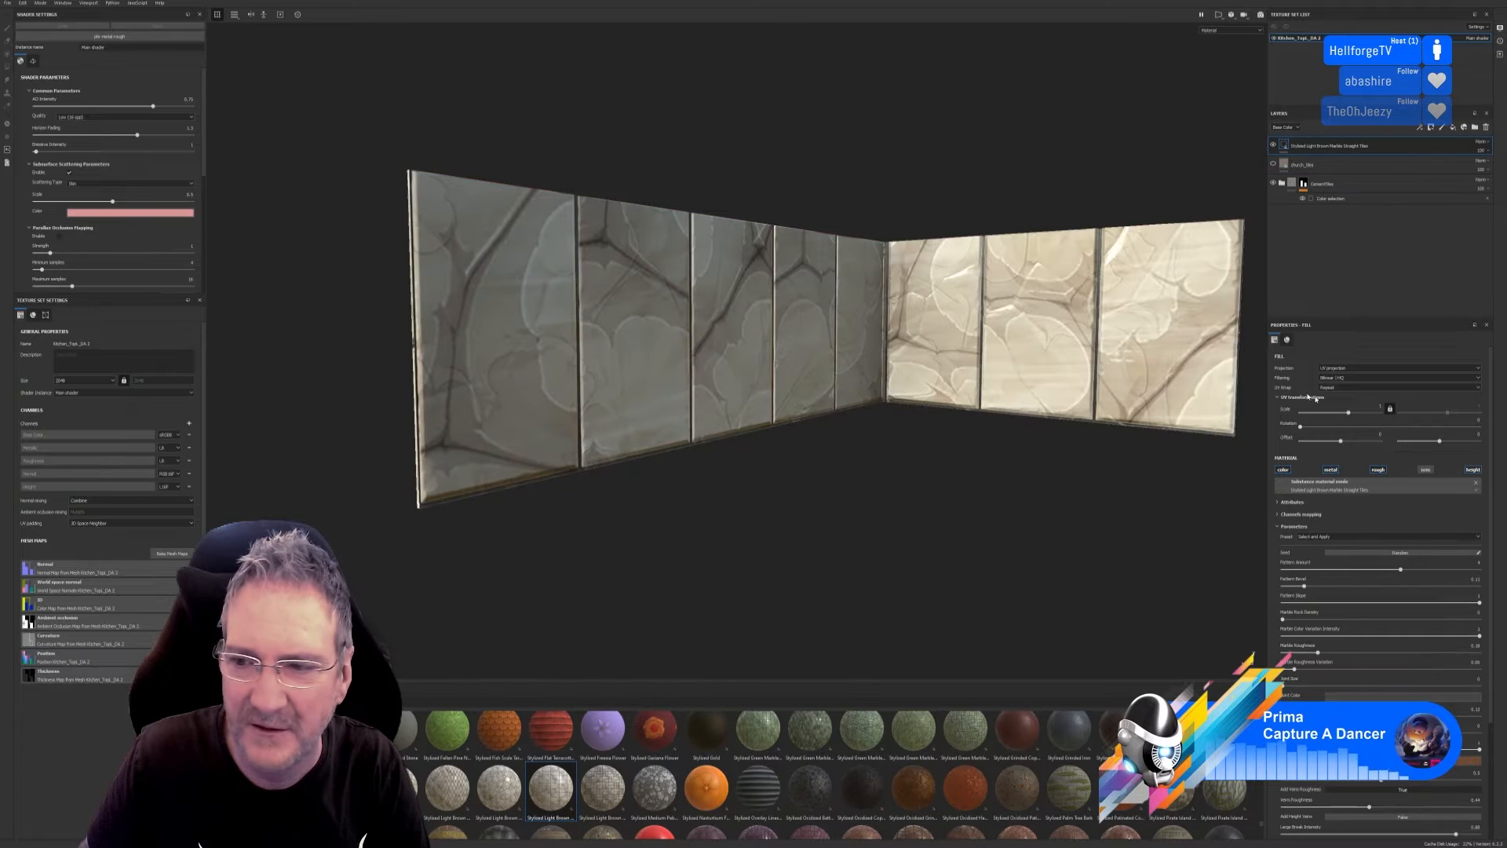
{"action": "left_click_drag", "start_coordinate": [1348, 413], "coordinate": [1359, 416]}
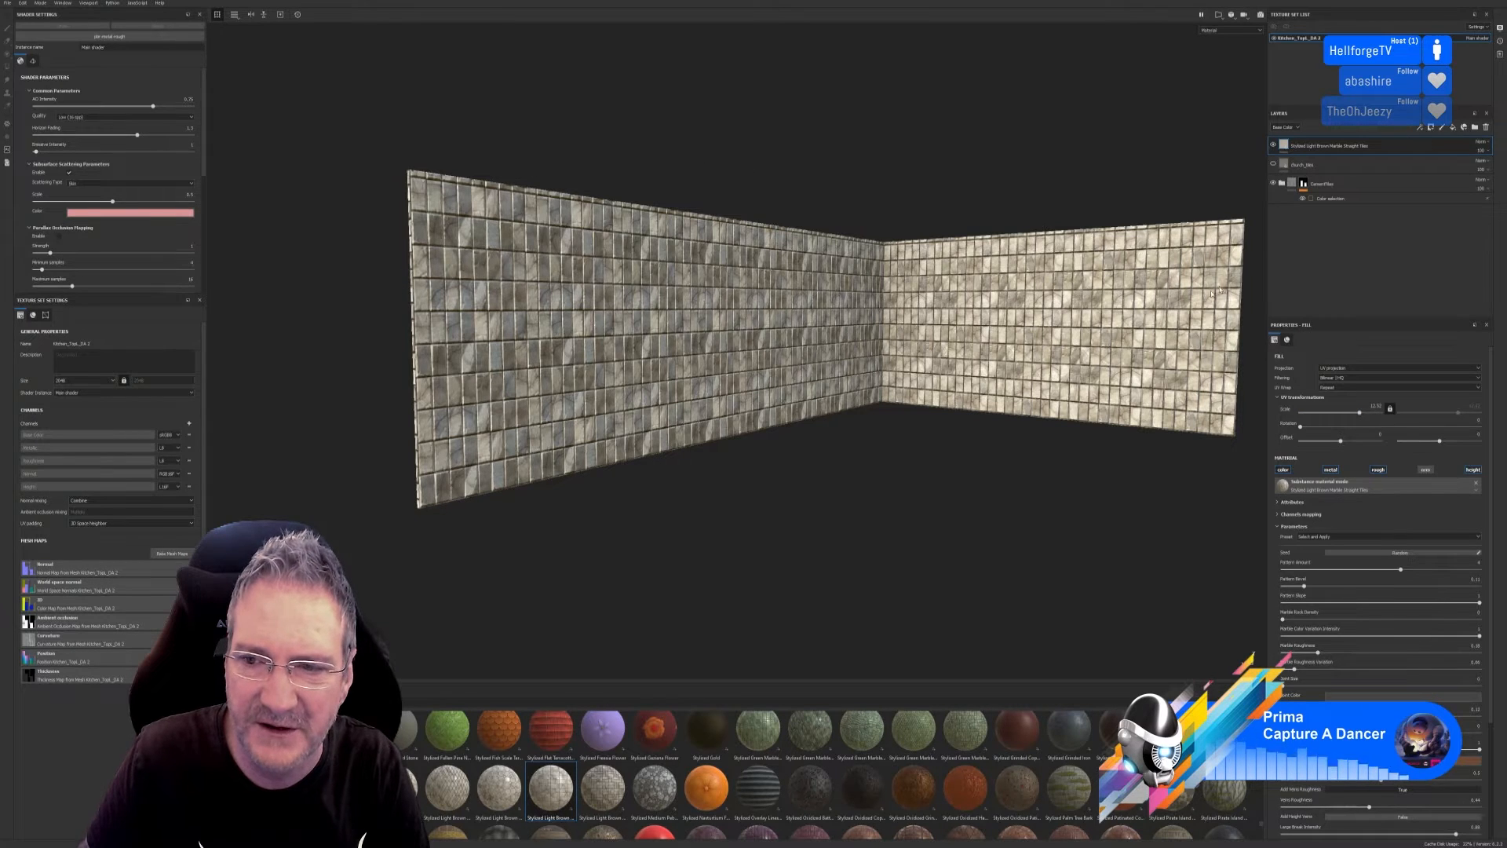
{"action": "left_click", "coordinate": [1273, 145]}
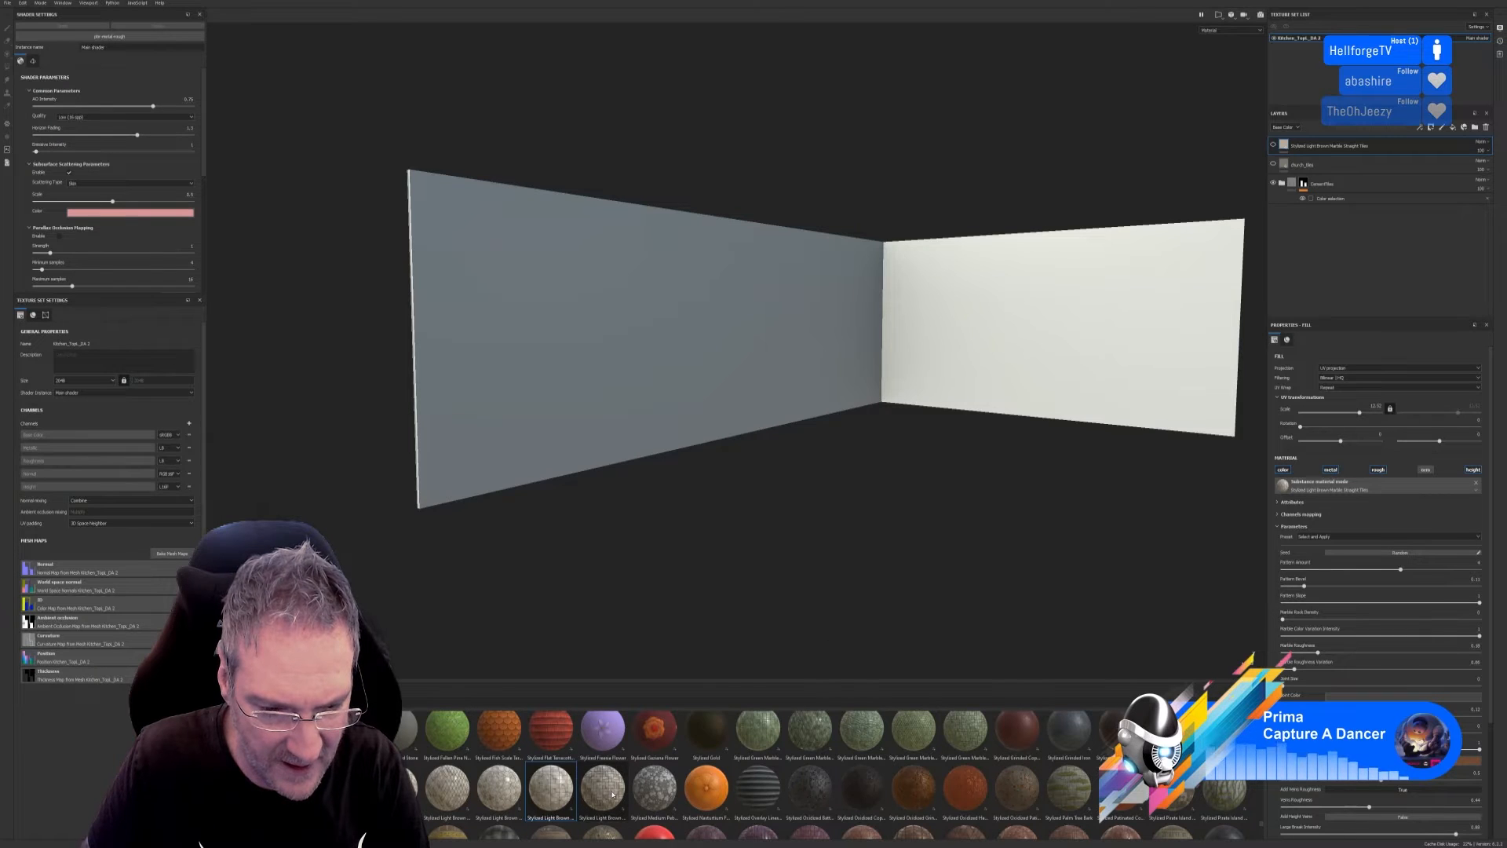
Add the square Tiles material with mixed grey, beige and brown tiles, increase its UV tiling, and hide its layer.
{"action": "mouse_move", "coordinate": [612, 794]}
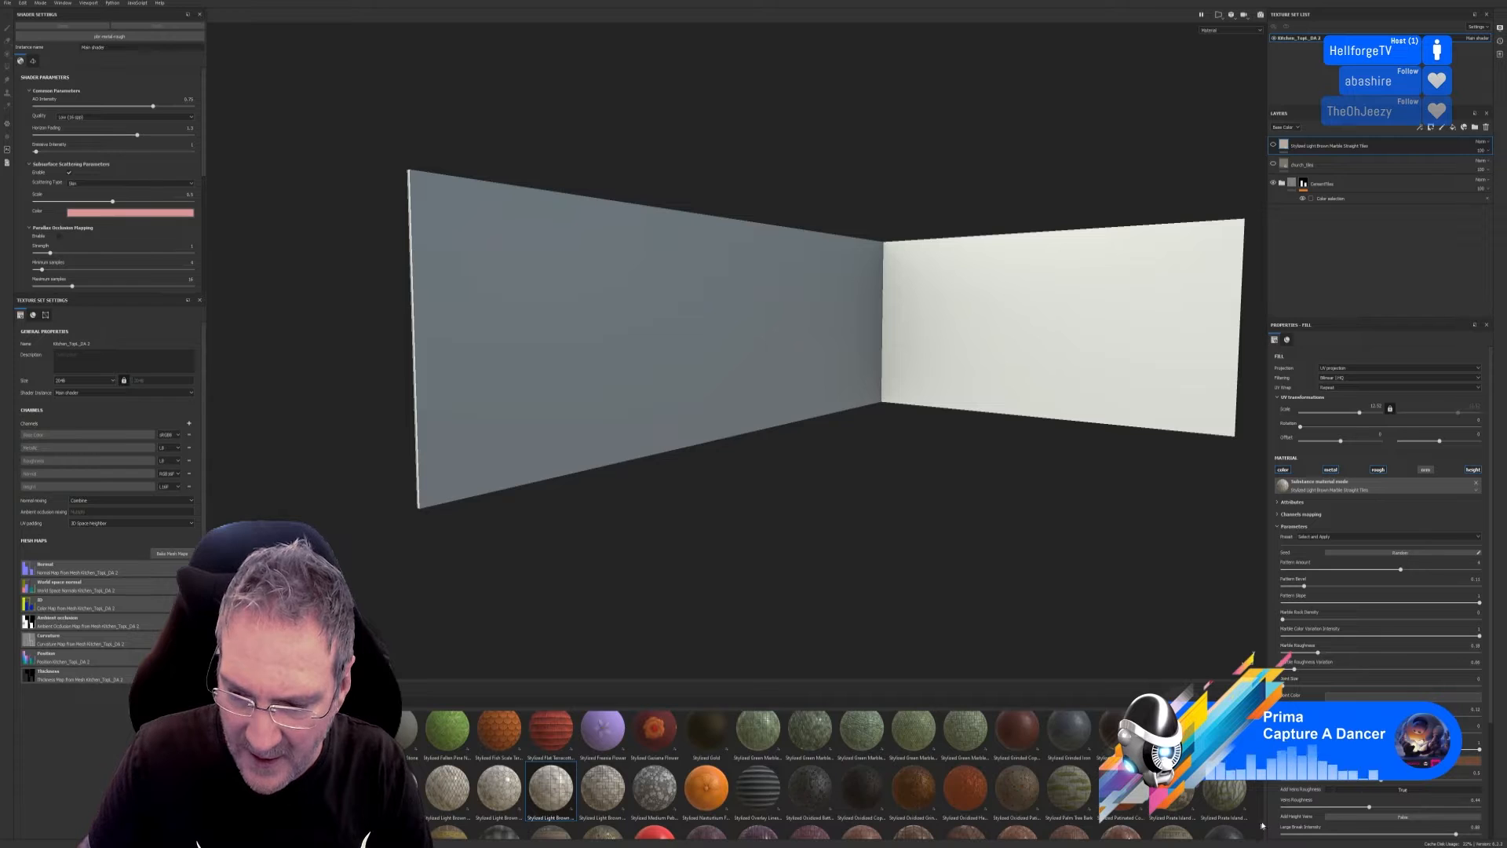
{"action": "scroll", "coordinate": [1262, 826], "scroll_direction": "down", "scroll_amount": 3}
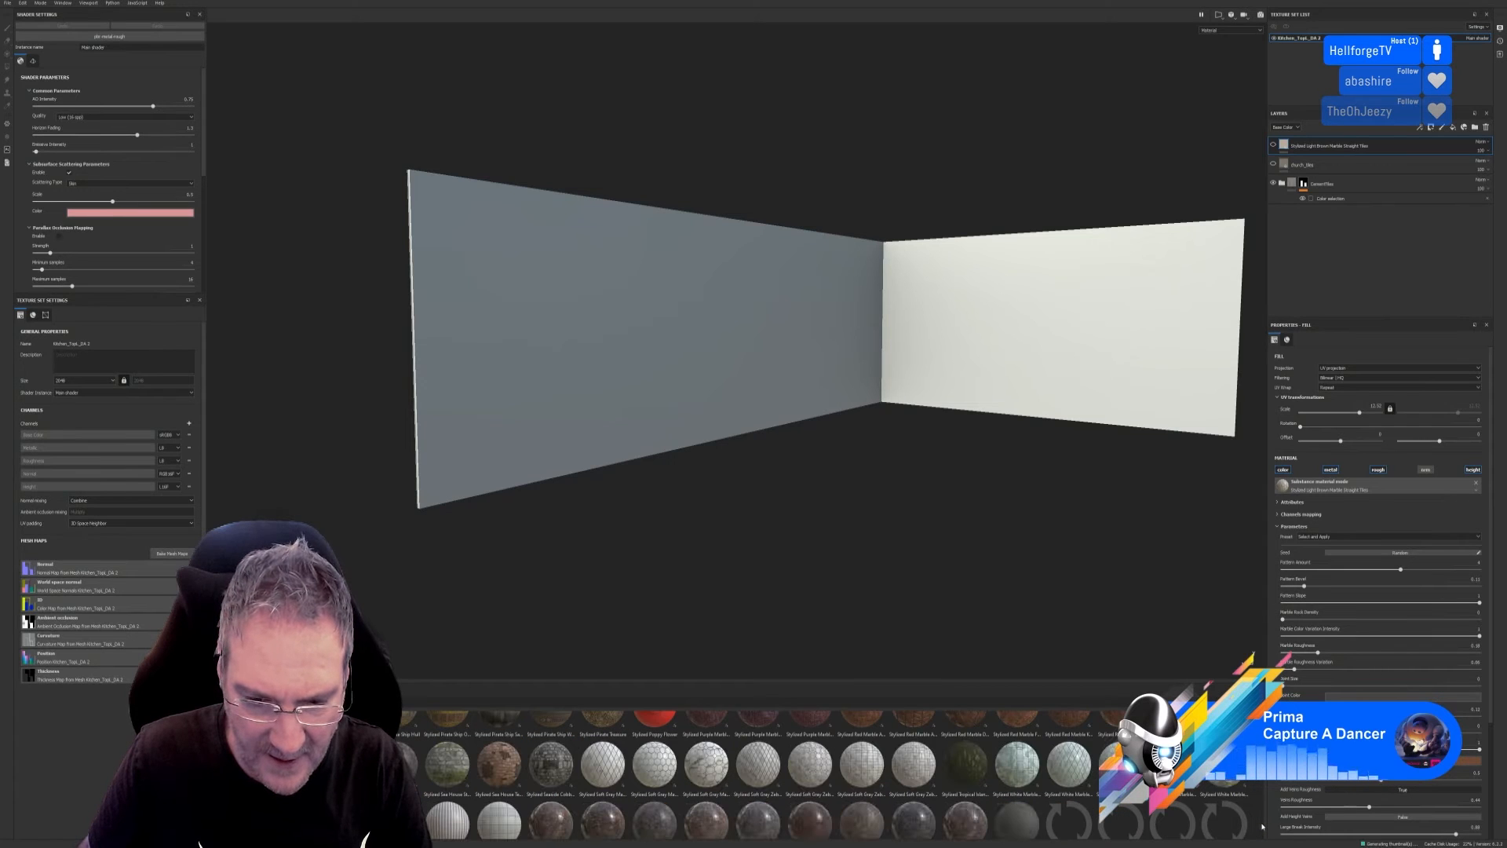
{"action": "scroll", "coordinate": [1262, 826], "scroll_direction": "up", "scroll_amount": 1}
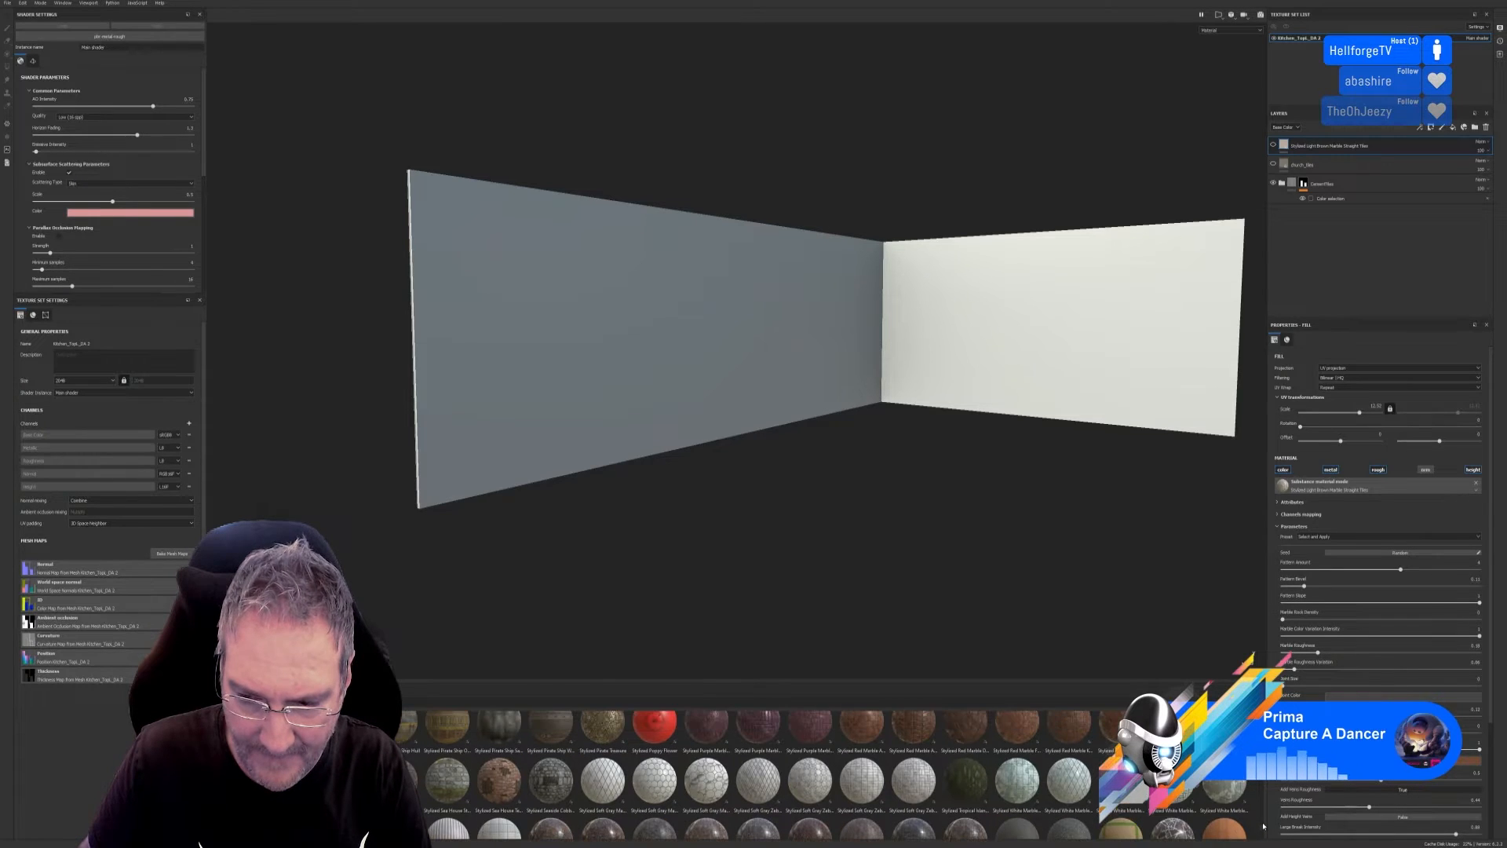
{"action": "scroll", "coordinate": [1263, 826], "scroll_direction": "down", "scroll_amount": 5}
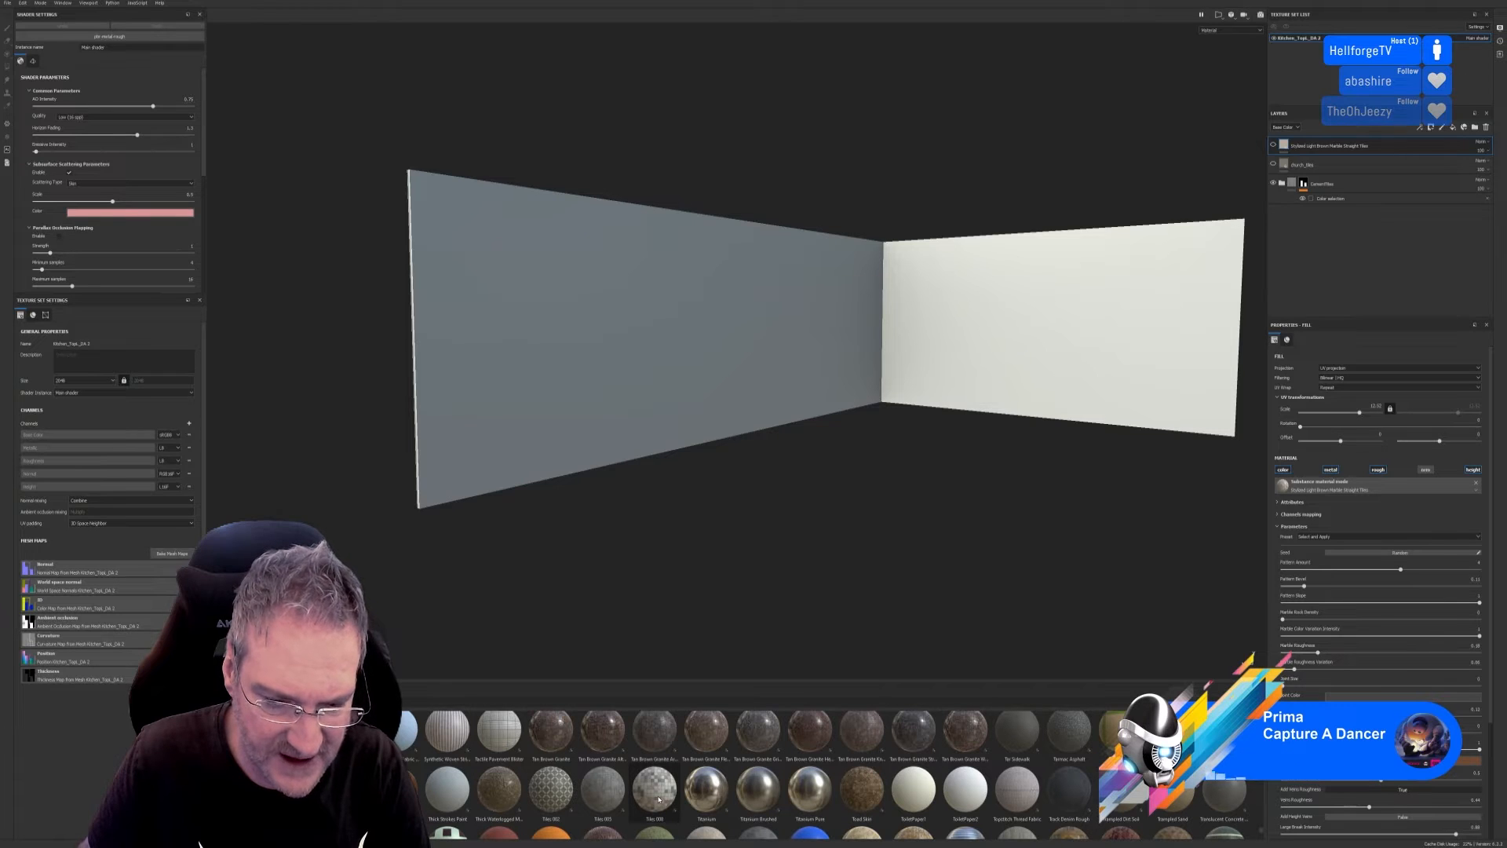
{"action": "left_click_drag", "start_coordinate": [658, 799], "coordinate": [684, 353]}
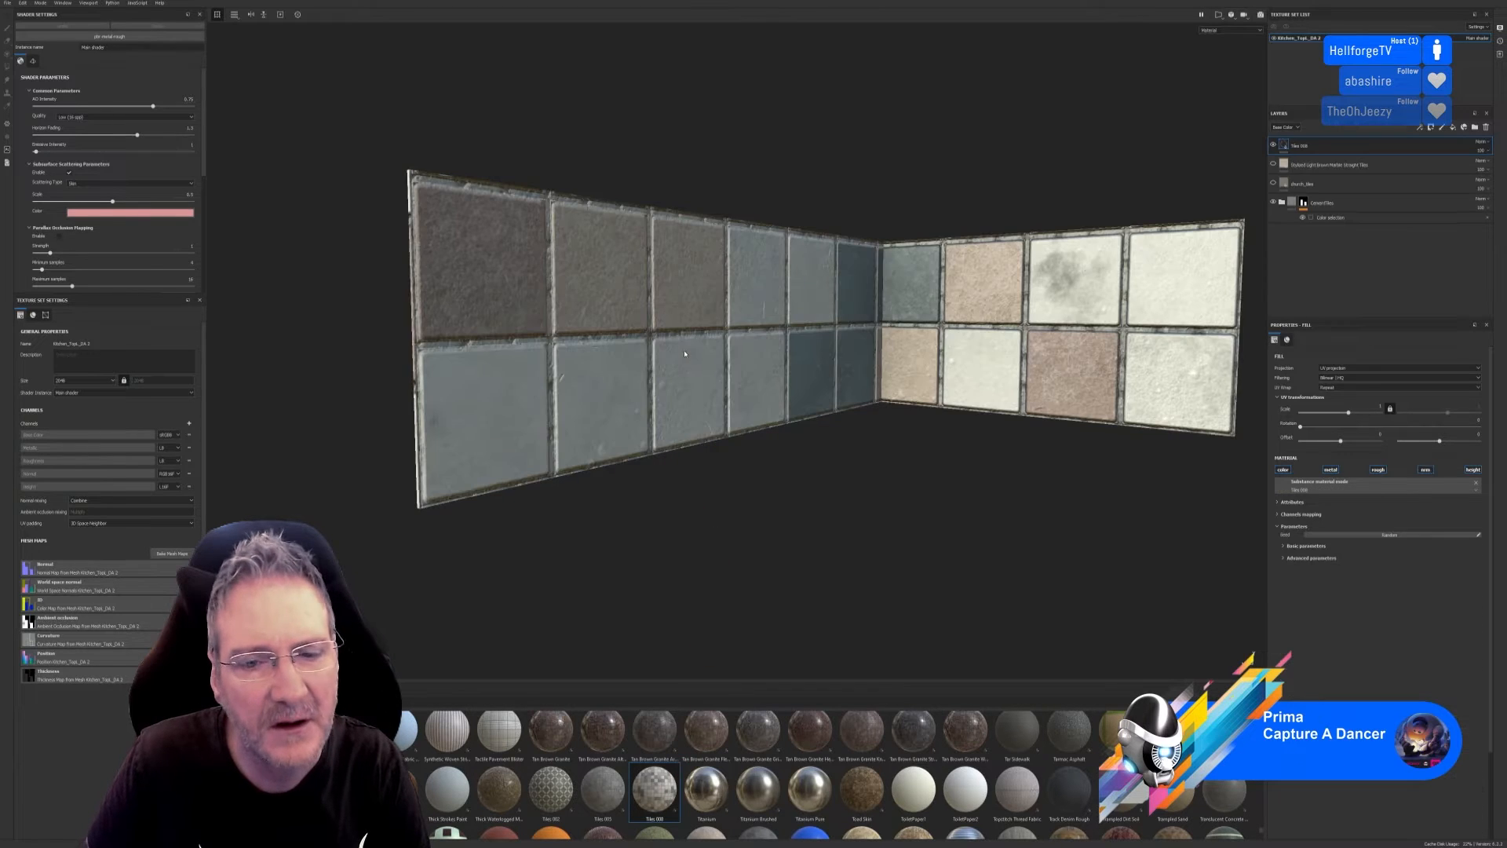
{"action": "left_click_drag", "start_coordinate": [1349, 412], "coordinate": [1356, 416]}
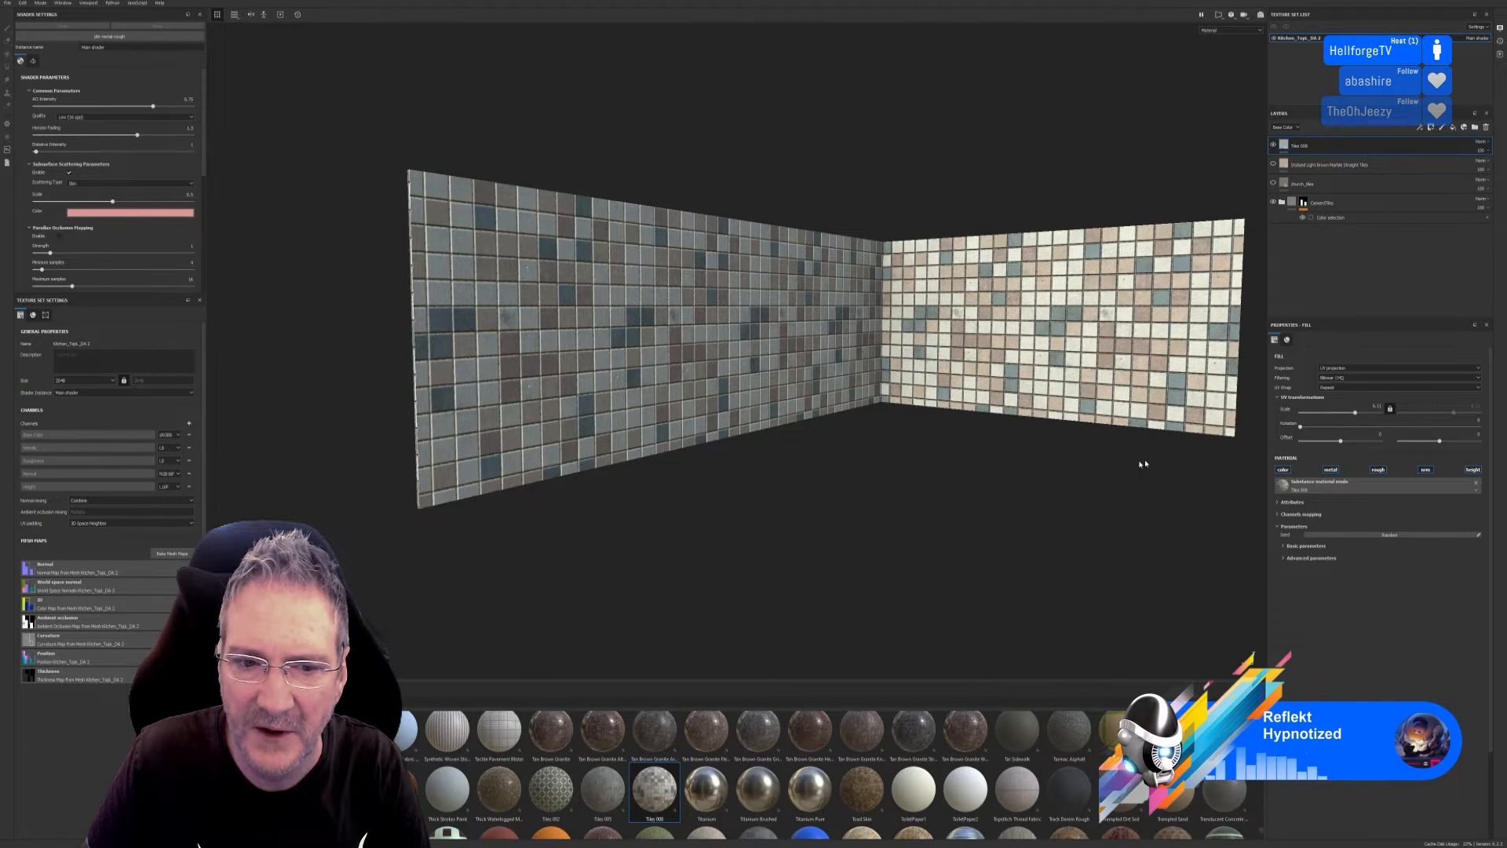
{"action": "left_click", "coordinate": [1273, 145]}
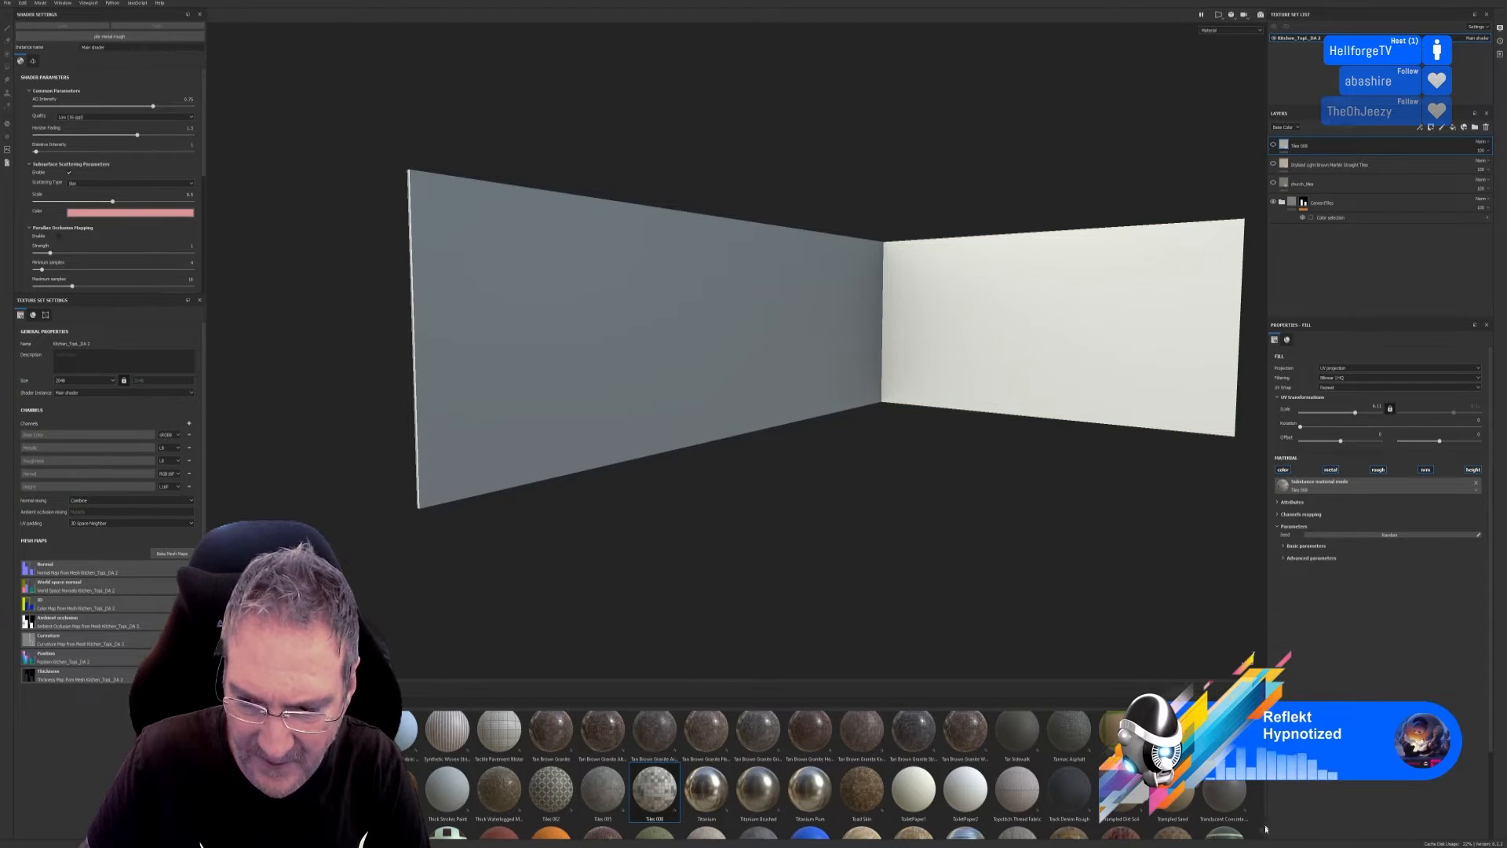
Look through the material library to its wood and zombie materials, and back past the stylized and stone ones to the asphalt materials.
{"action": "scroll", "coordinate": [1262, 832], "scroll_direction": "down", "scroll_amount": 5}
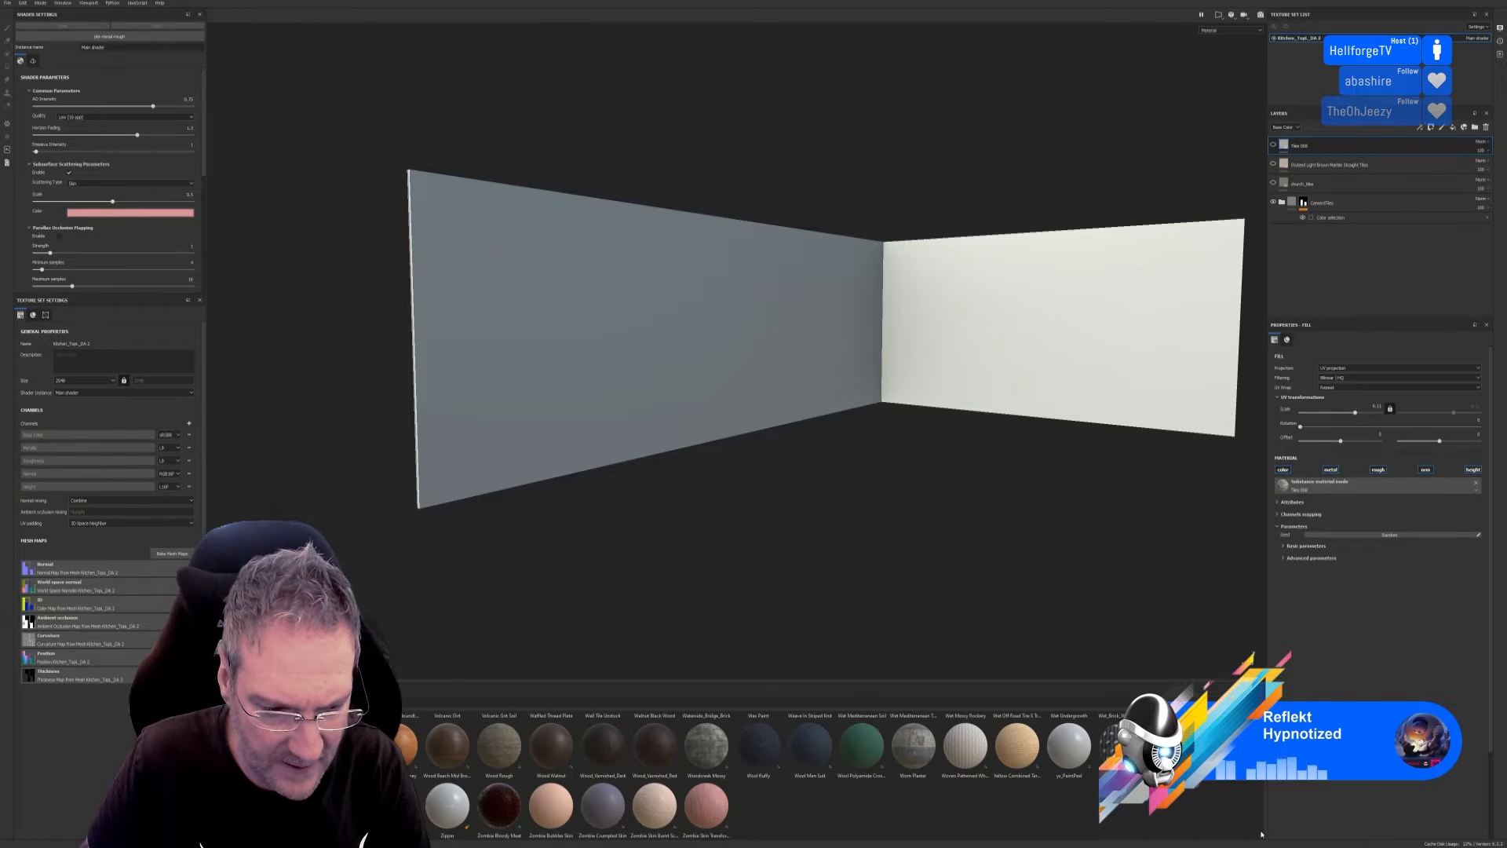
{"action": "scroll", "coordinate": [1262, 832], "scroll_direction": "up", "scroll_amount": 1}
{"action": "scroll", "coordinate": [1264, 832], "scroll_direction": "up", "scroll_amount": 2}
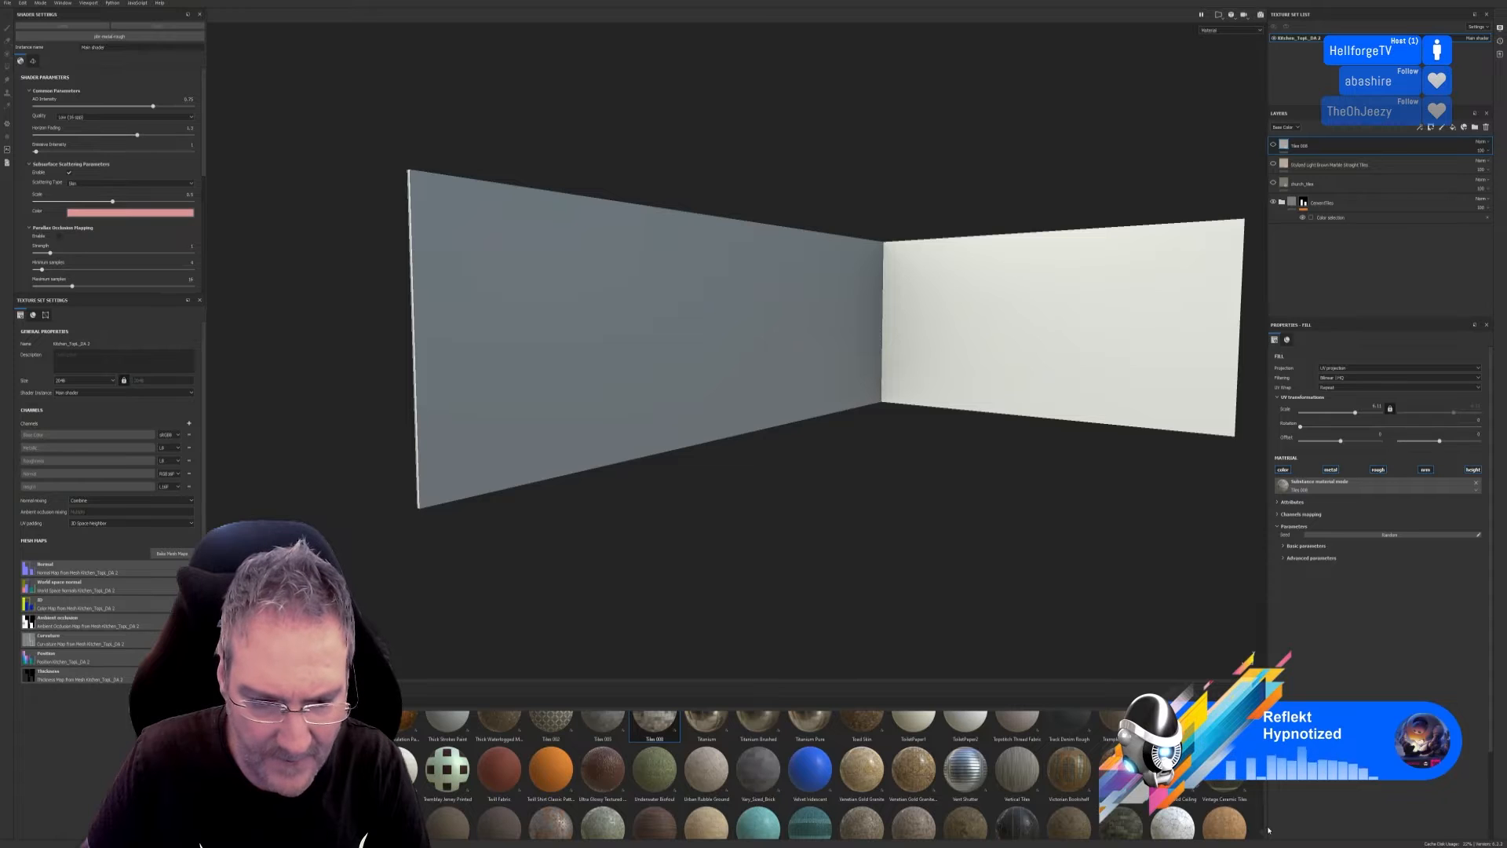
{"action": "scroll", "coordinate": [1268, 829], "scroll_direction": "up", "scroll_amount": 1}
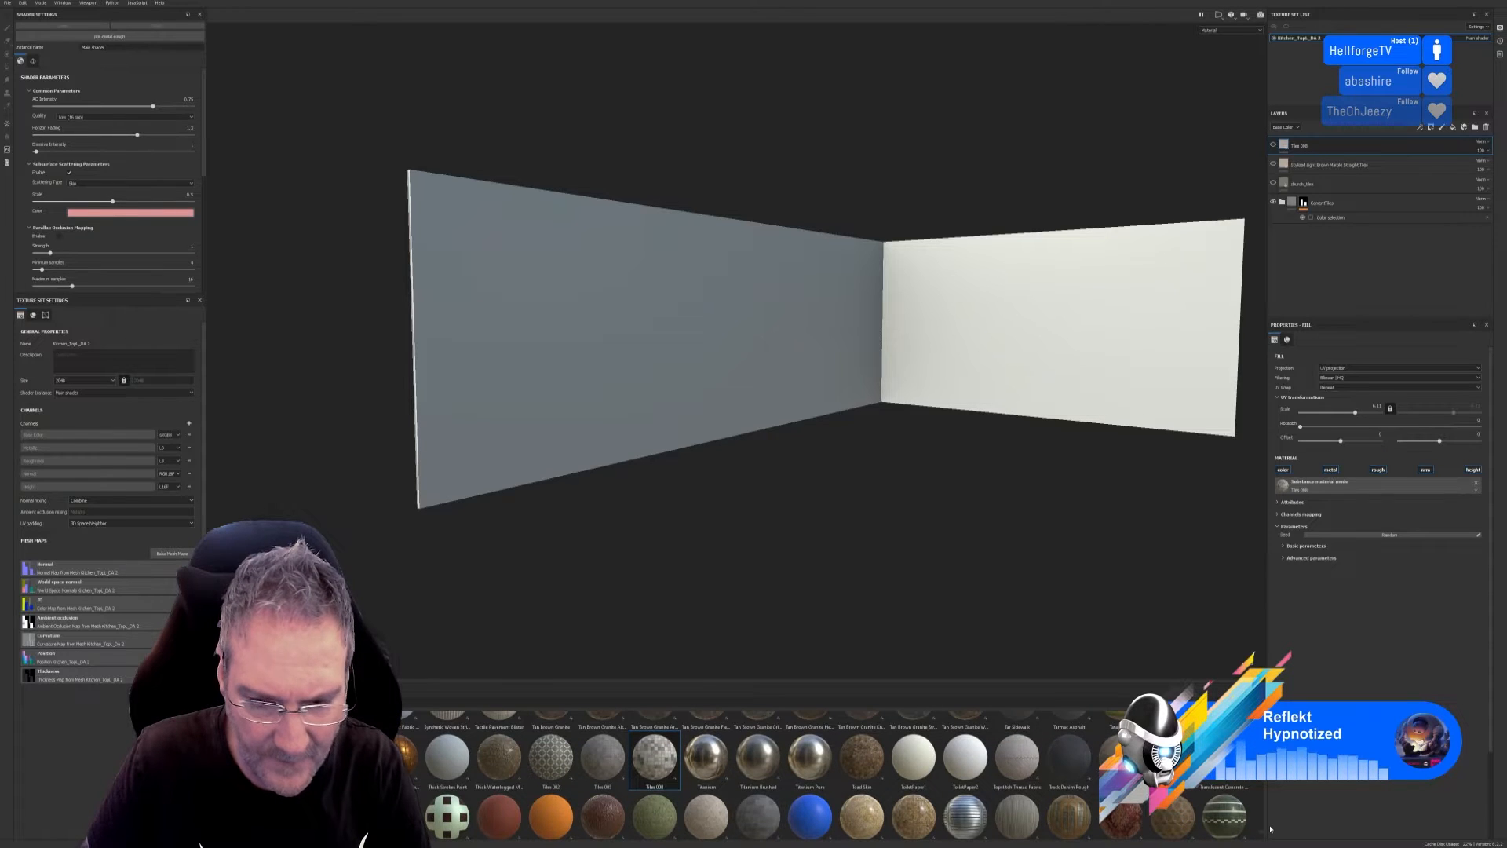
{"action": "scroll", "coordinate": [1270, 828], "scroll_direction": "up", "scroll_amount": 1}
{"action": "scroll", "coordinate": [1271, 827], "scroll_direction": "up", "scroll_amount": 2}
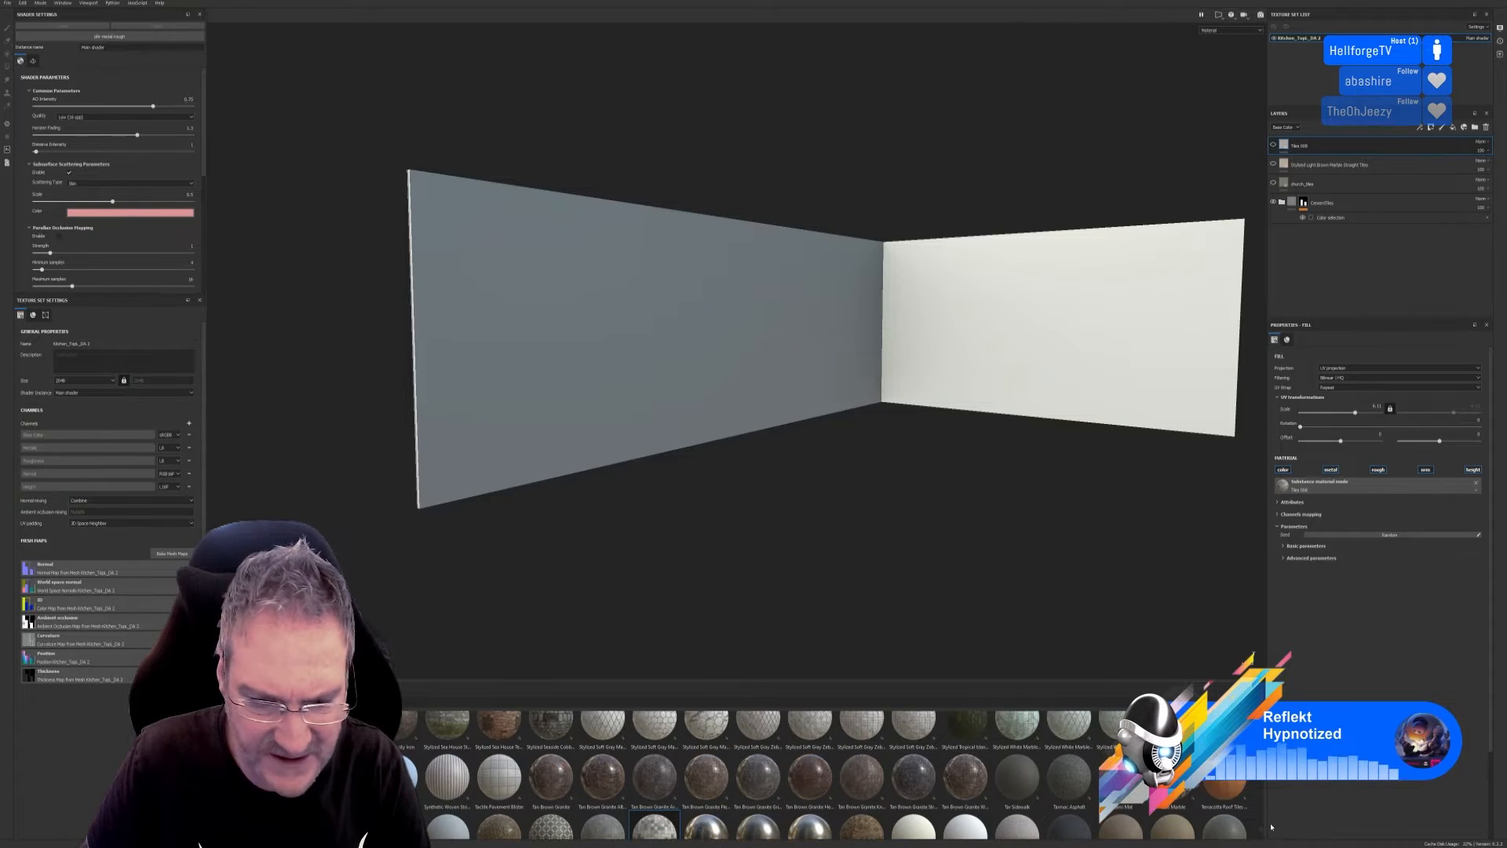
{"action": "scroll", "coordinate": [1272, 825], "scroll_direction": "up", "scroll_amount": 5}
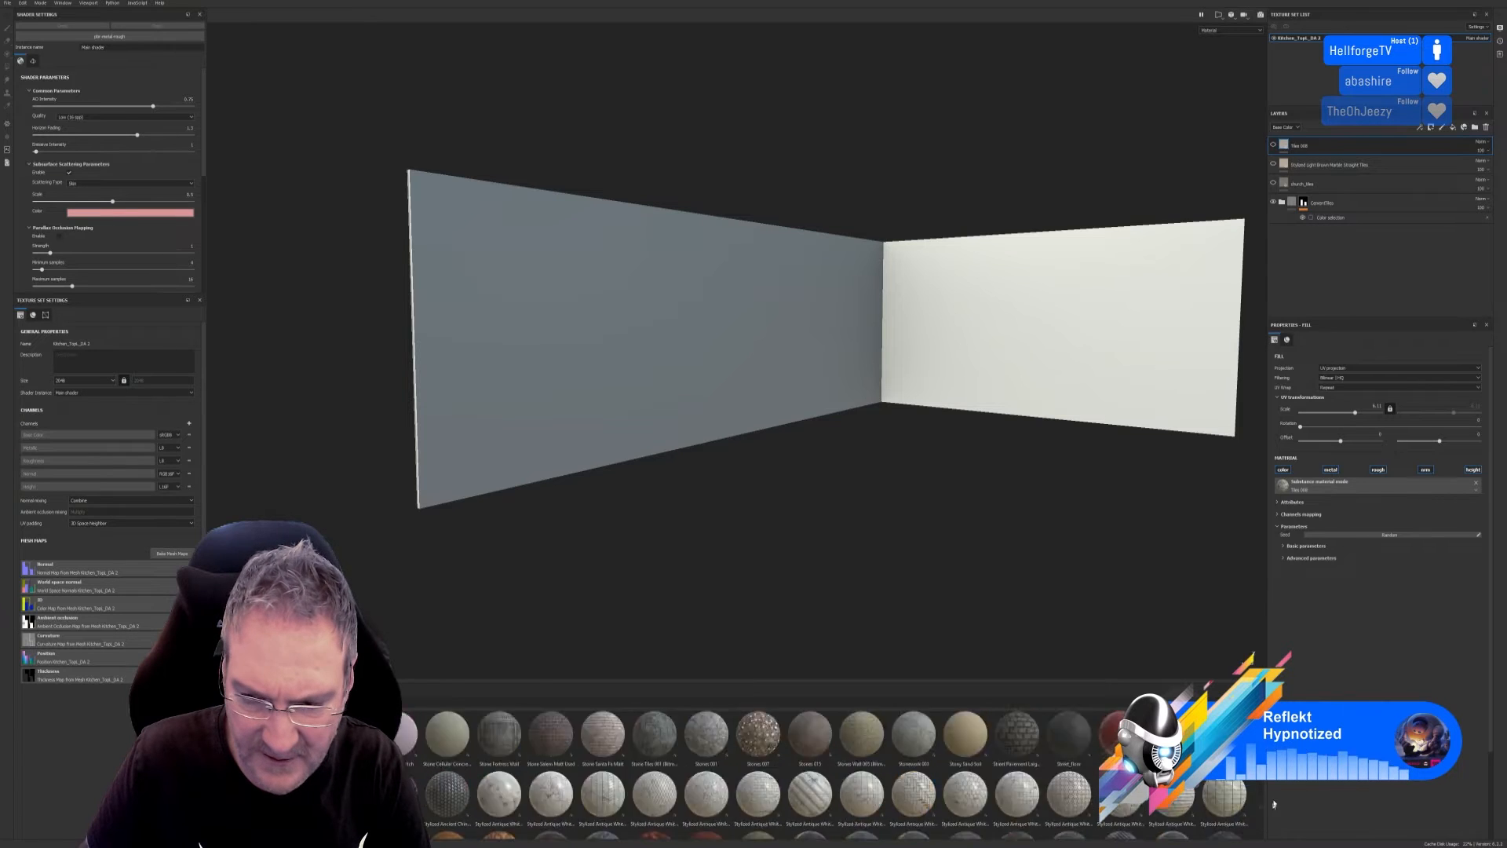
{"action": "scroll", "coordinate": [1272, 826], "scroll_direction": "up", "scroll_amount": 3}
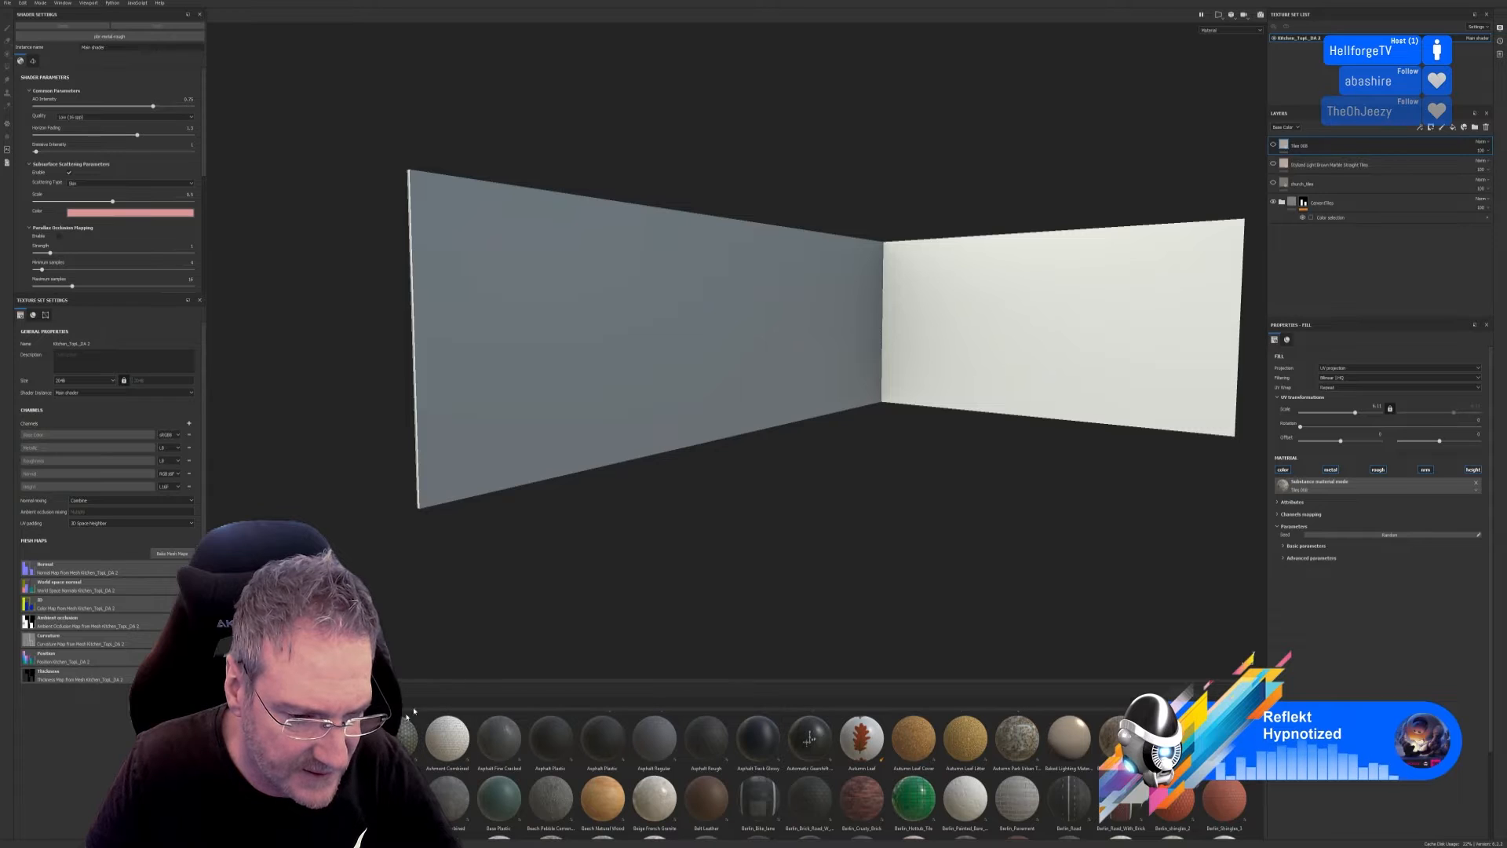
Try the Asanoha star-pattern fabric material on both walls, and undo adding it.
{"action": "mouse_move", "coordinate": [402, 741]}
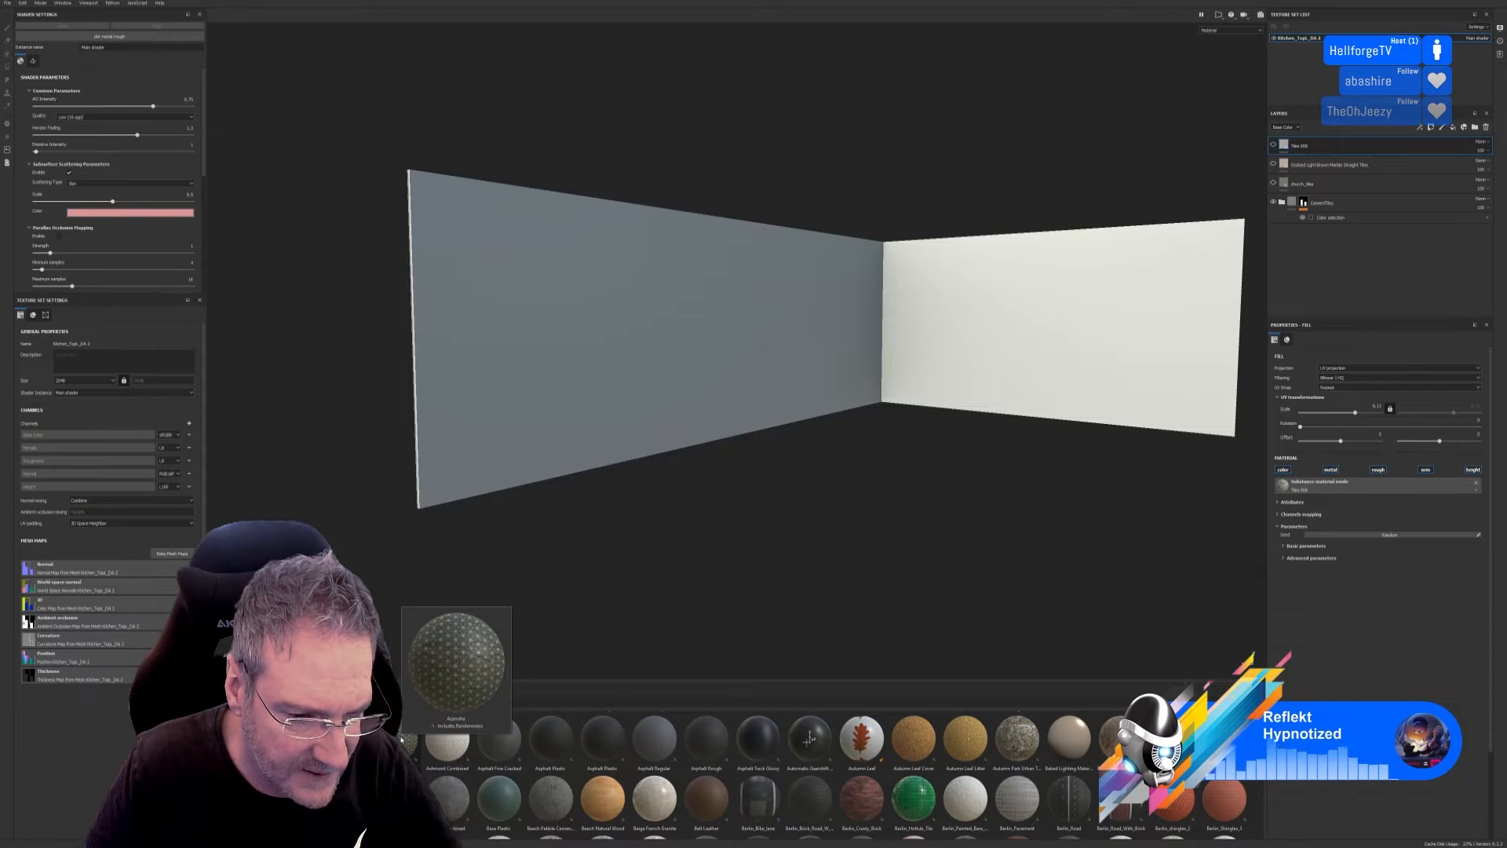
{"action": "left_click_drag", "start_coordinate": [402, 741], "coordinate": [597, 401]}
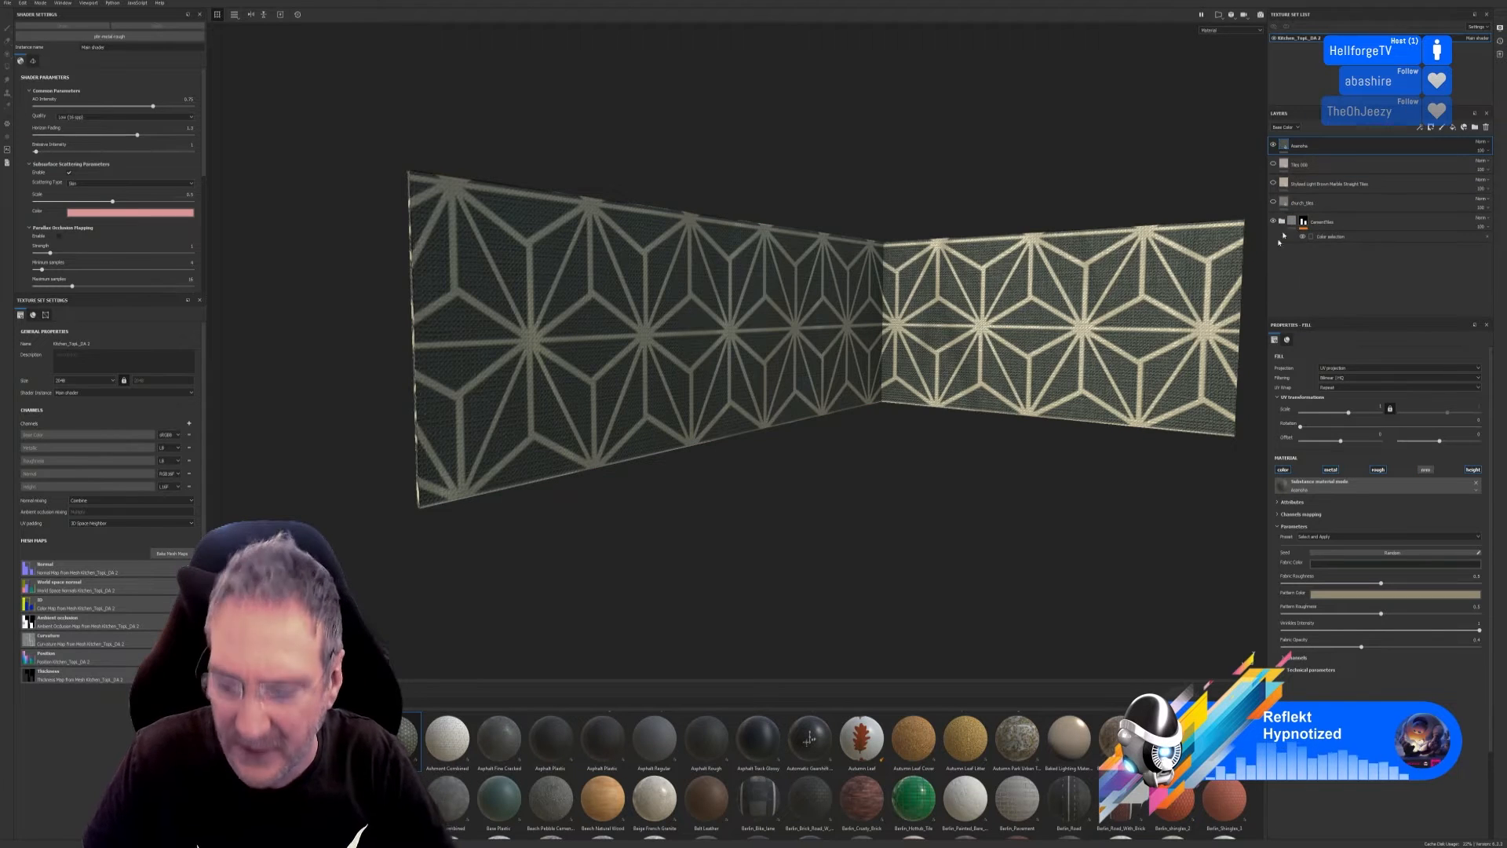
{"action": "key", "text": "ctrl+z"}
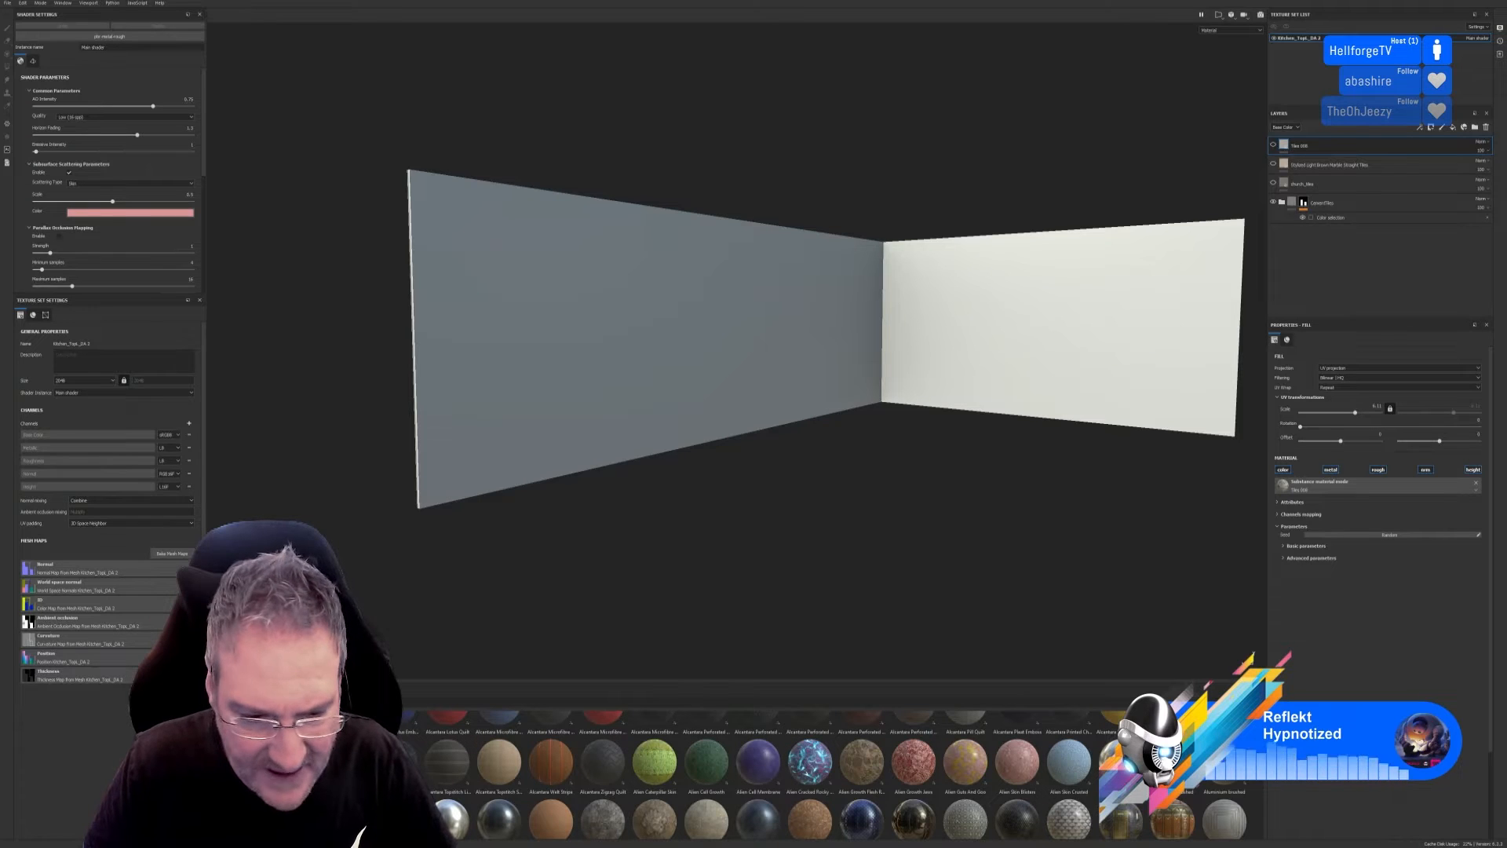
Look through the alien, aluminium, asphalt and Berlin materials for another wall tile.
{"action": "scroll", "coordinate": [809, 819], "scroll_direction": "down", "scroll_amount": 1}
{"action": "scroll", "coordinate": [808, 785], "scroll_direction": "down", "scroll_amount": 1}
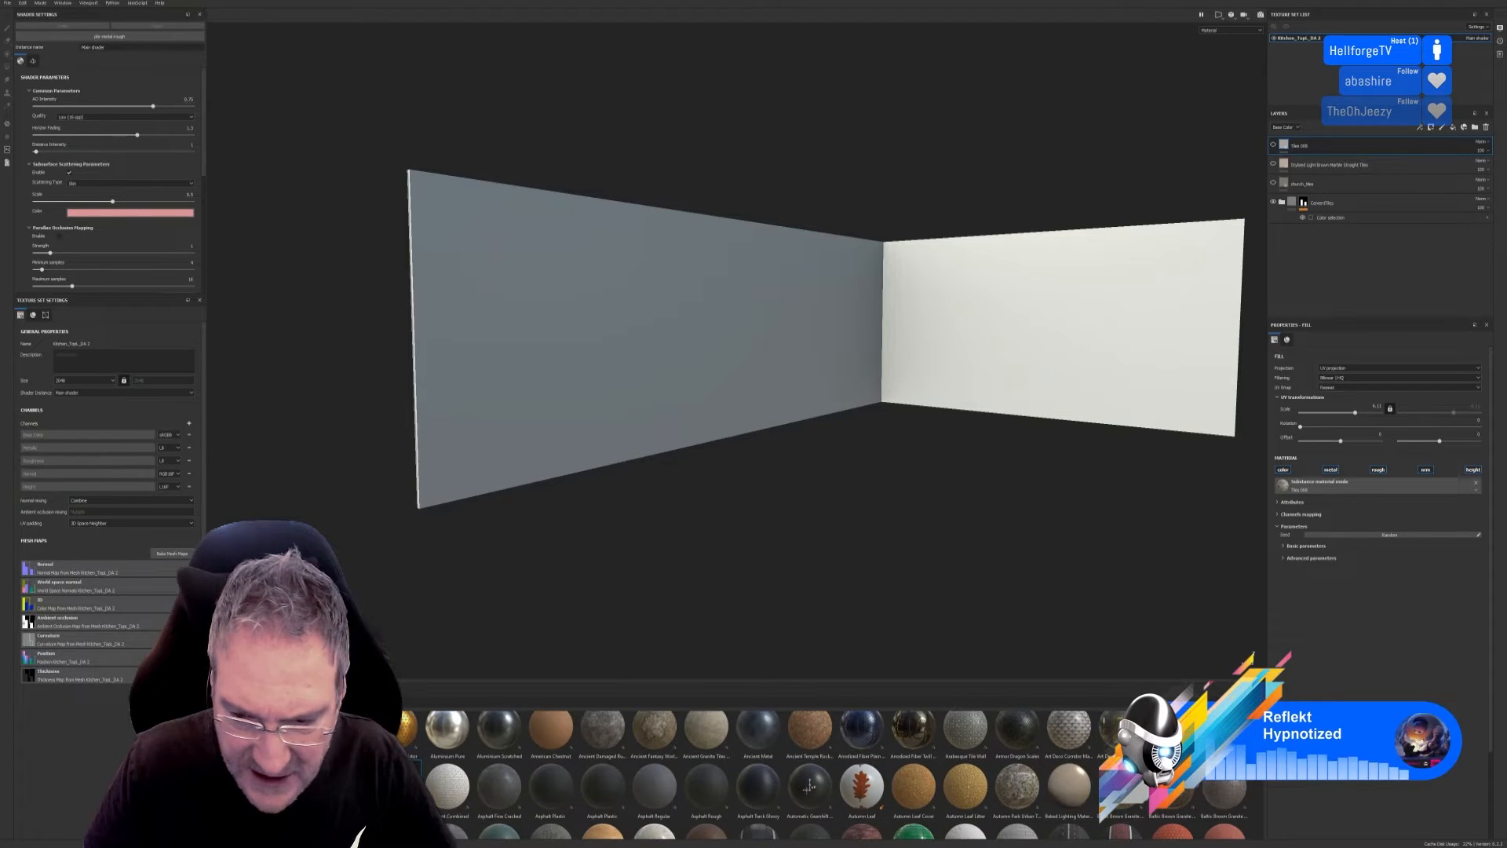
{"action": "scroll", "coordinate": [824, 777], "scroll_direction": "down", "scroll_amount": 1}
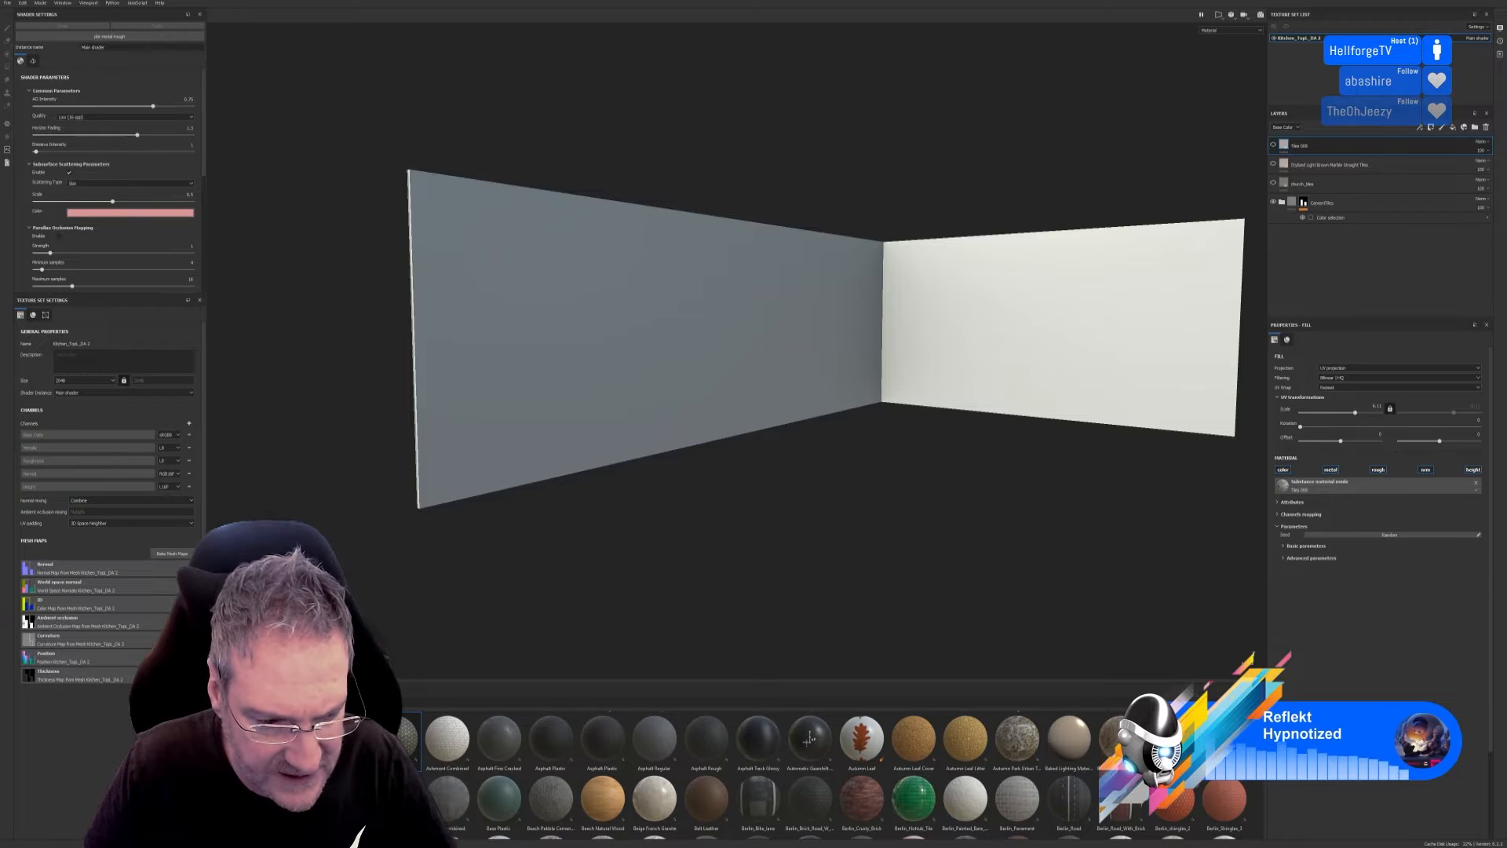
{"action": "scroll", "coordinate": [832, 775], "scroll_direction": "down", "scroll_amount": 1}
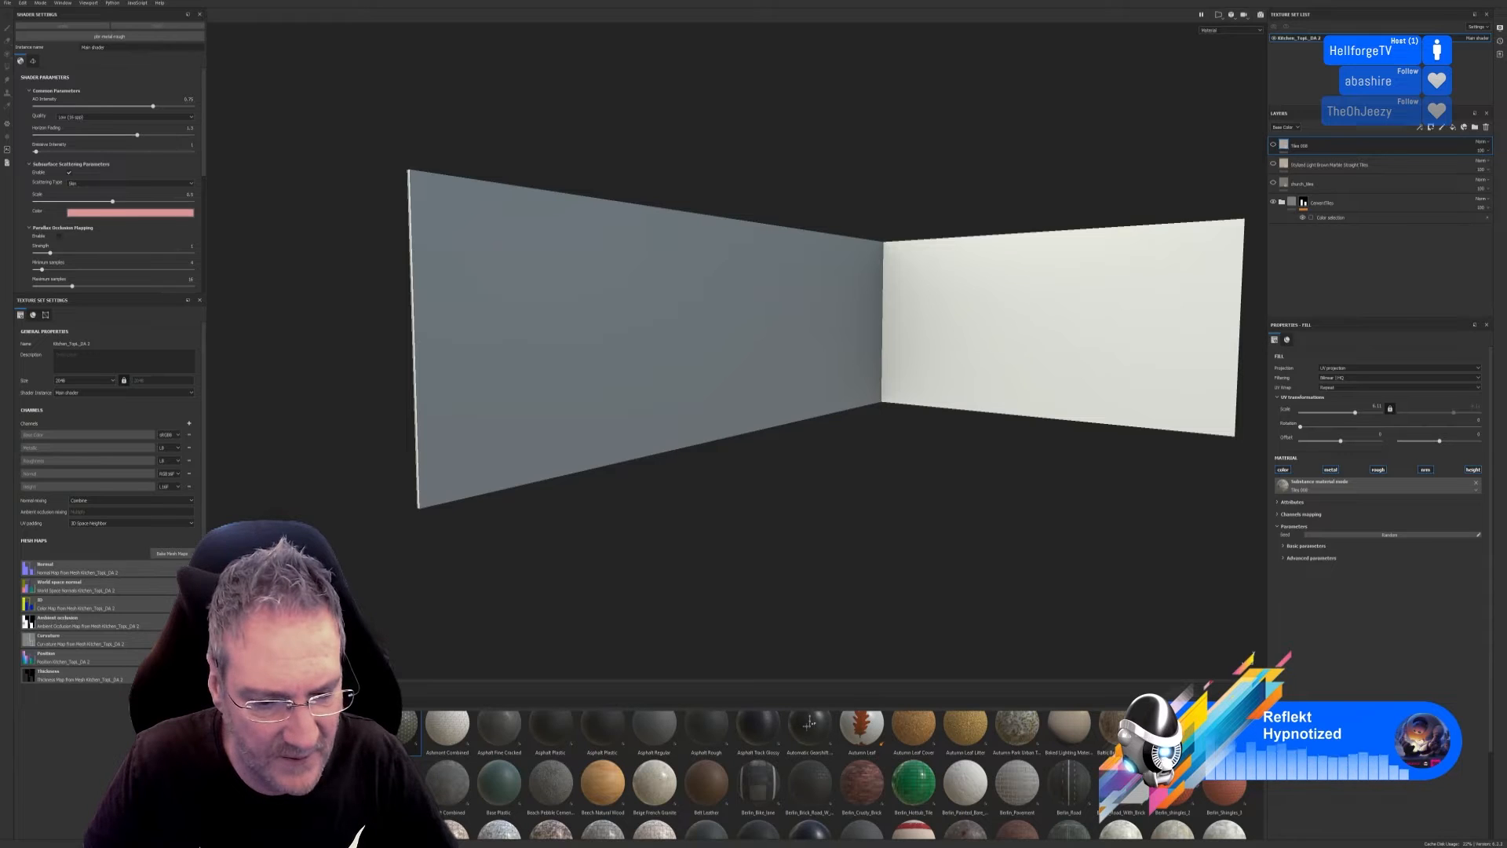
{"action": "scroll", "coordinate": [809, 722], "scroll_direction": "up", "scroll_amount": 3}
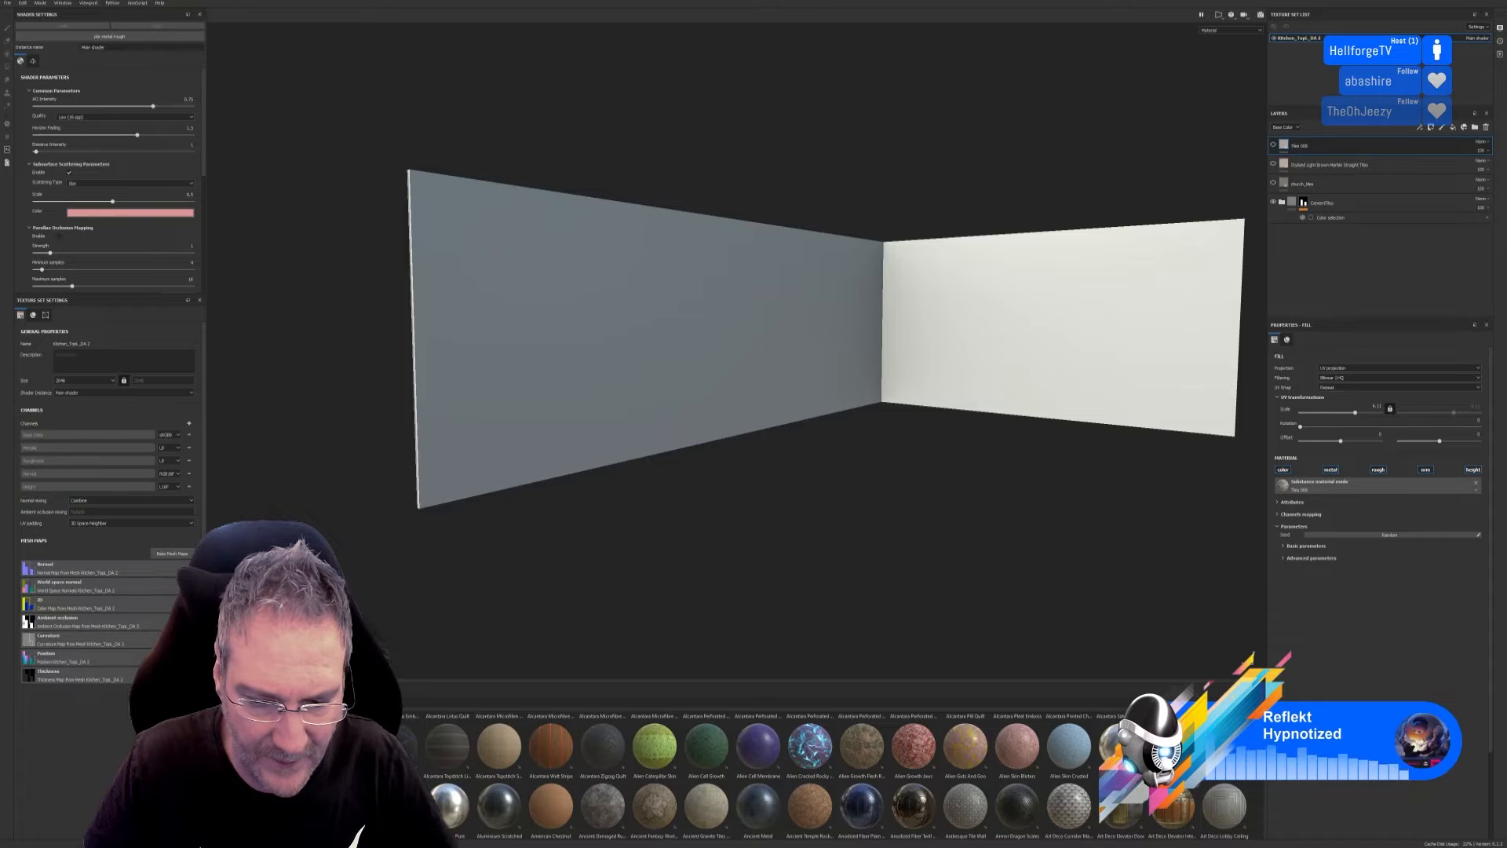
Look through the material library from the alien and asphalt materials past brass, bull leather and Calacatta to the ceramic and church materials for a wall tile.
{"action": "scroll", "coordinate": [809, 819], "scroll_direction": "down", "scroll_amount": 1}
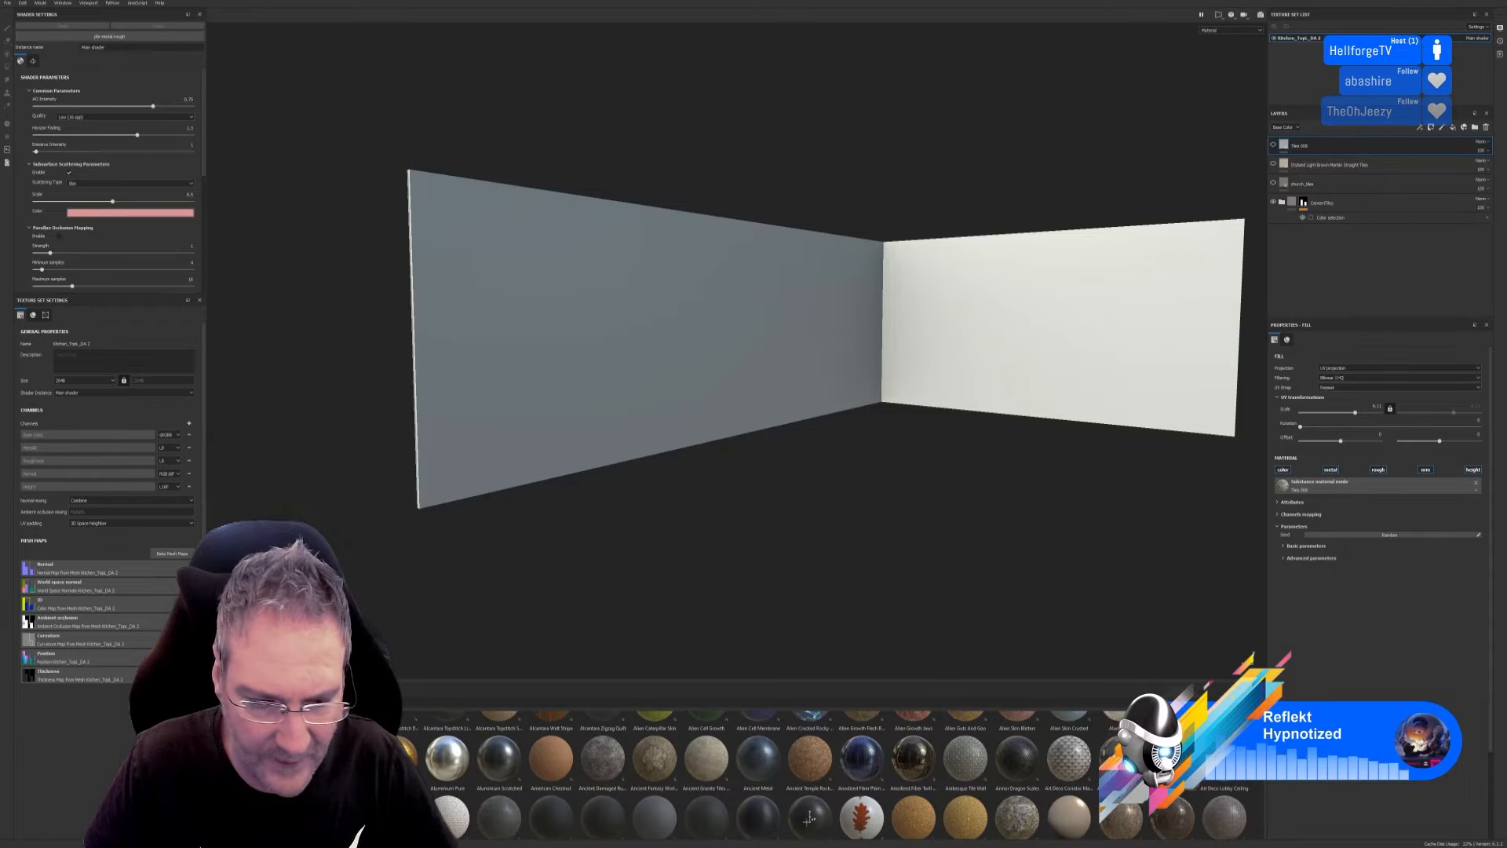
{"action": "scroll", "coordinate": [809, 819], "scroll_direction": "down", "scroll_amount": 1}
{"action": "scroll", "coordinate": [809, 771], "scroll_direction": "down", "scroll_amount": 1}
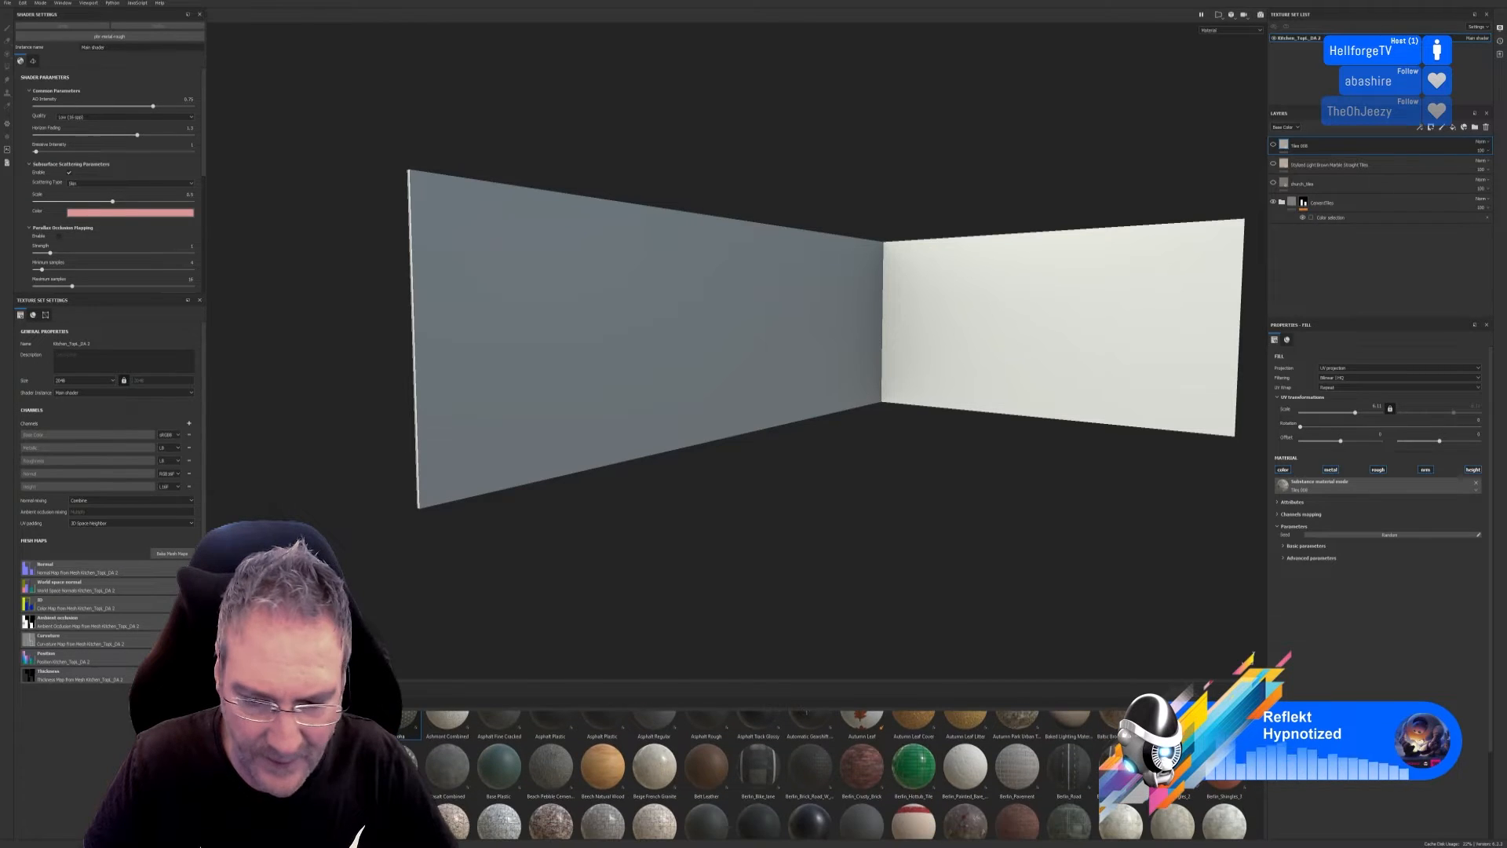
{"action": "scroll", "coordinate": [810, 772], "scroll_direction": "down", "scroll_amount": 1}
{"action": "scroll", "coordinate": [809, 772], "scroll_direction": "down", "scroll_amount": 1}
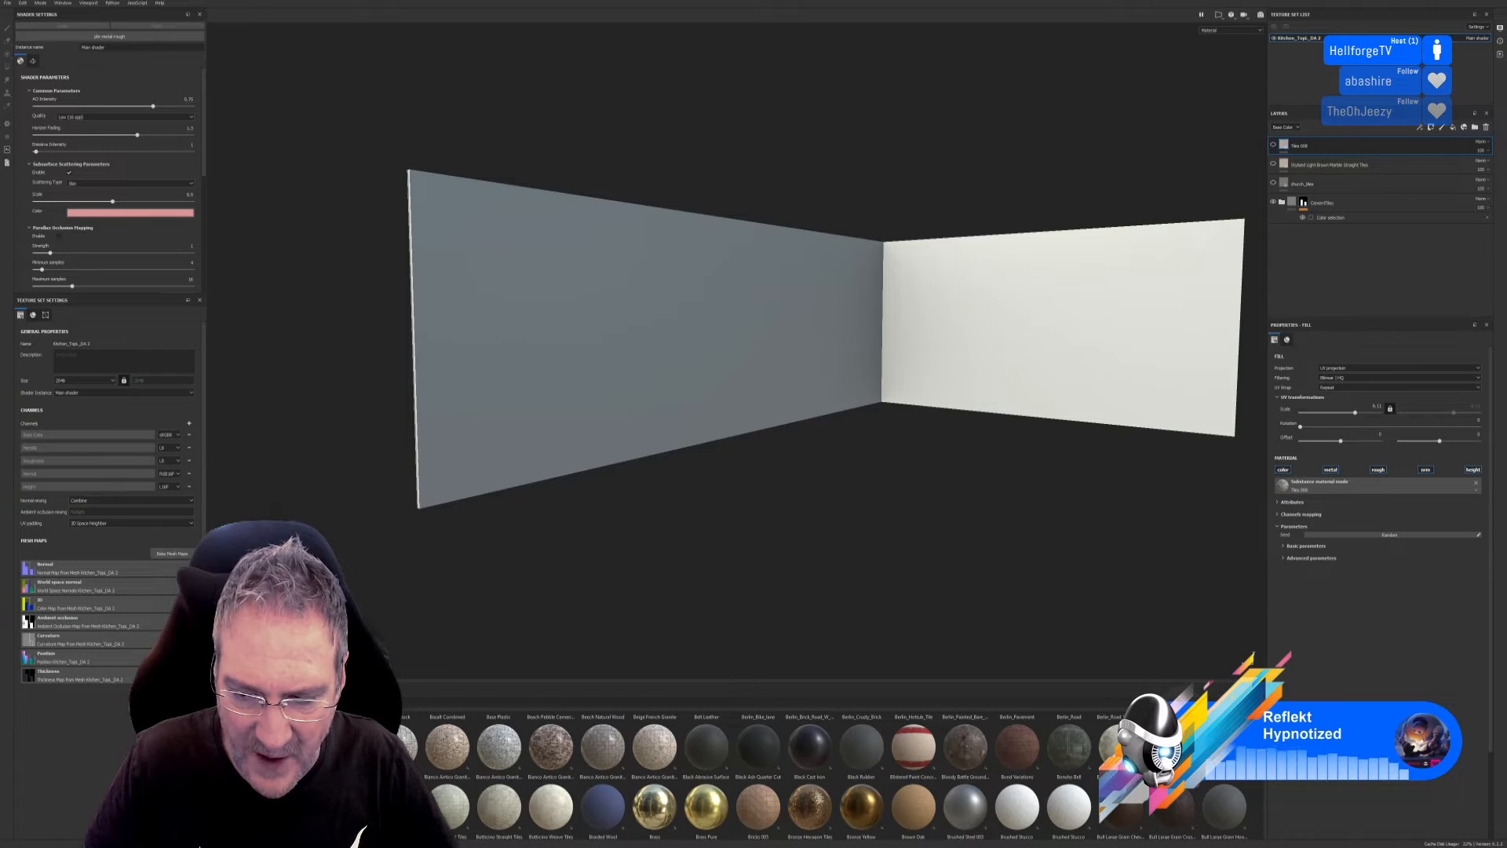
{"action": "scroll", "coordinate": [809, 771], "scroll_direction": "down", "scroll_amount": 1}
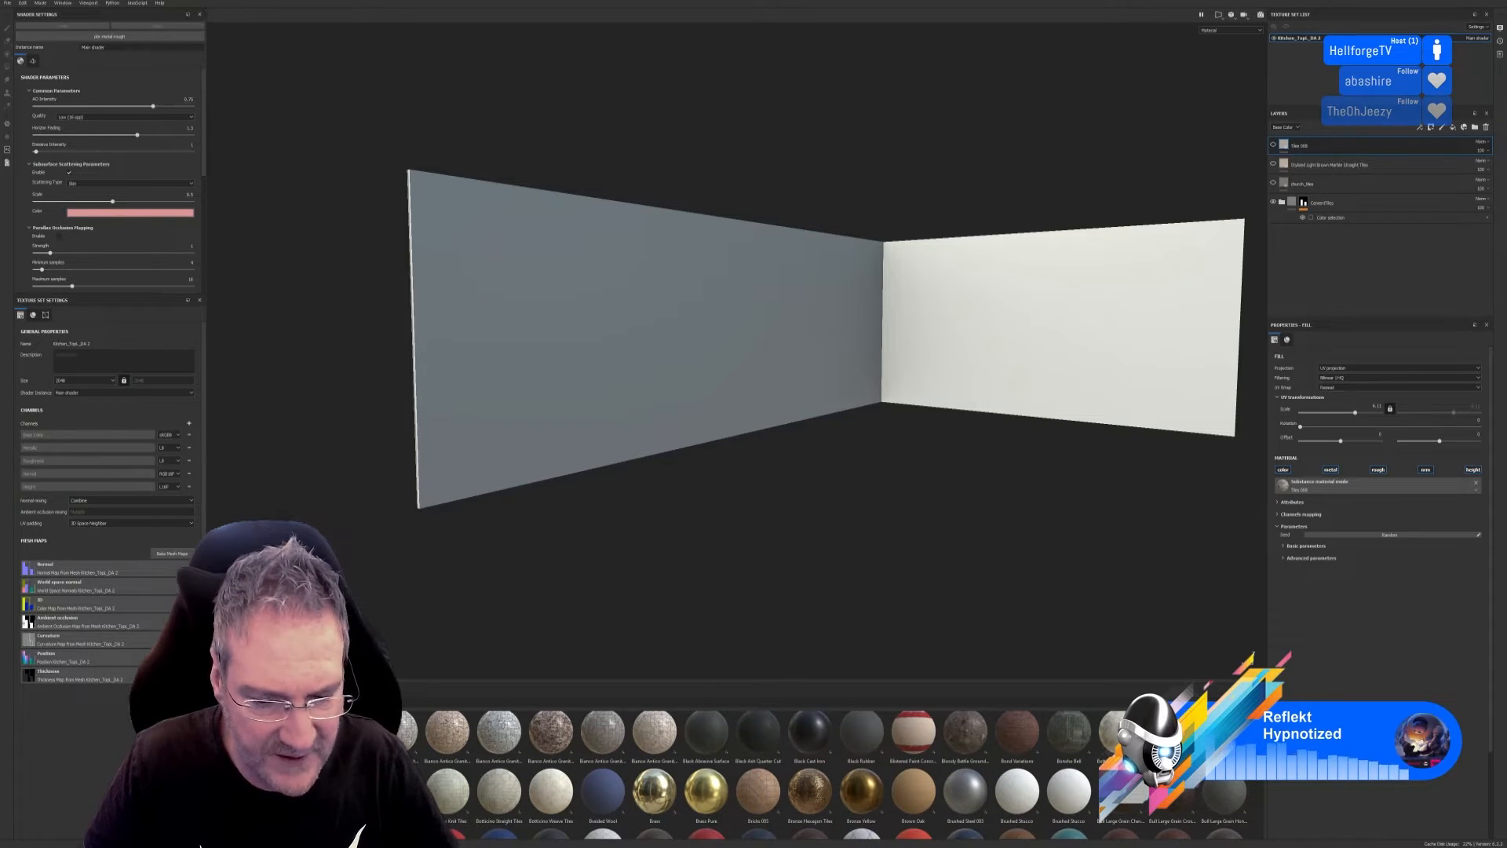
{"action": "scroll", "coordinate": [809, 772], "scroll_direction": "down", "scroll_amount": 1}
{"action": "scroll", "coordinate": [810, 772], "scroll_direction": "down", "scroll_amount": 3}
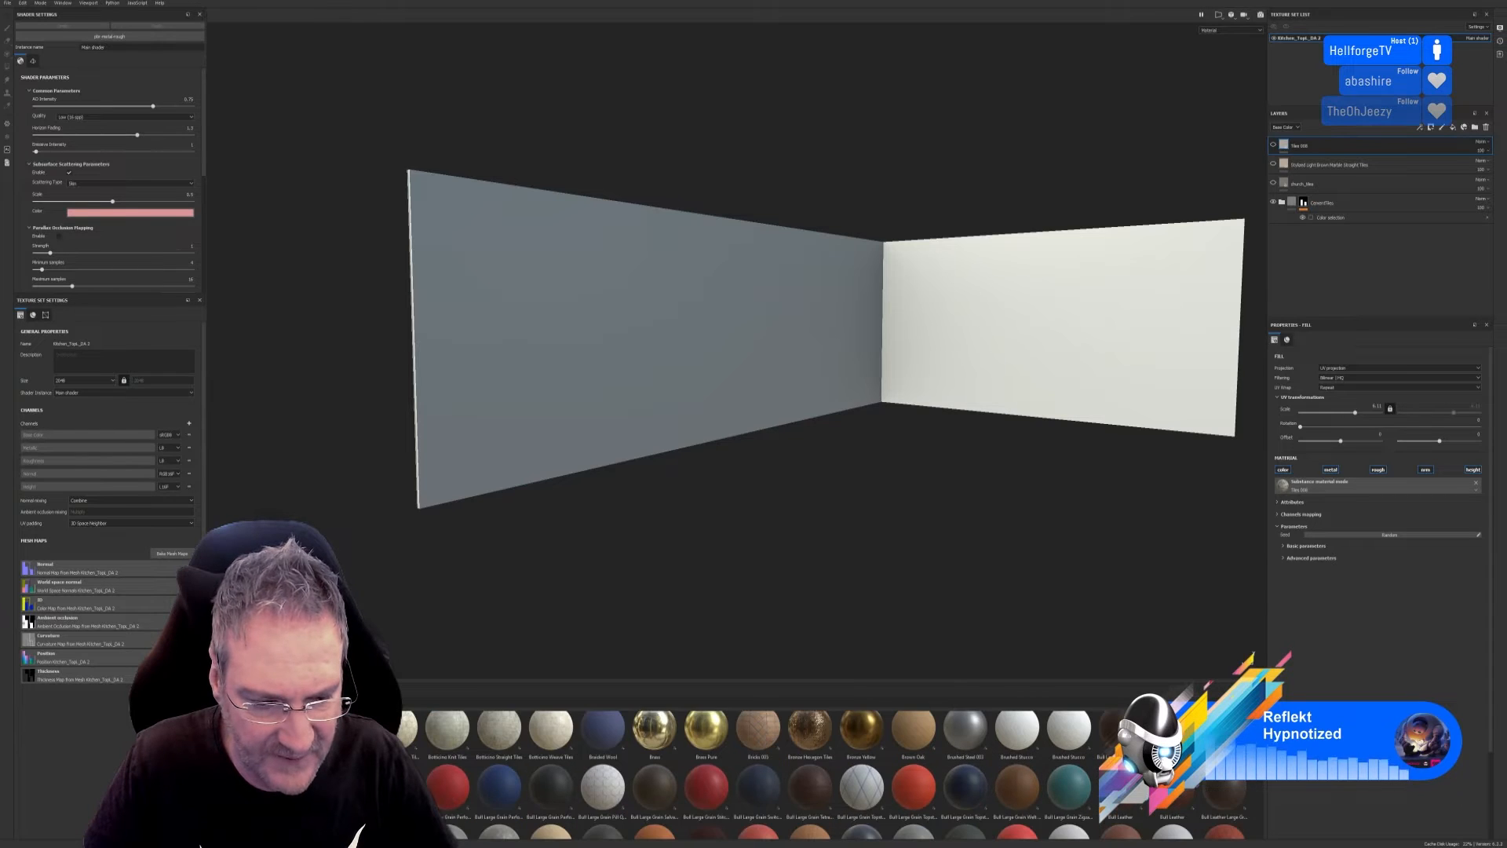
{"action": "scroll", "coordinate": [810, 772], "scroll_direction": "down", "scroll_amount": 2}
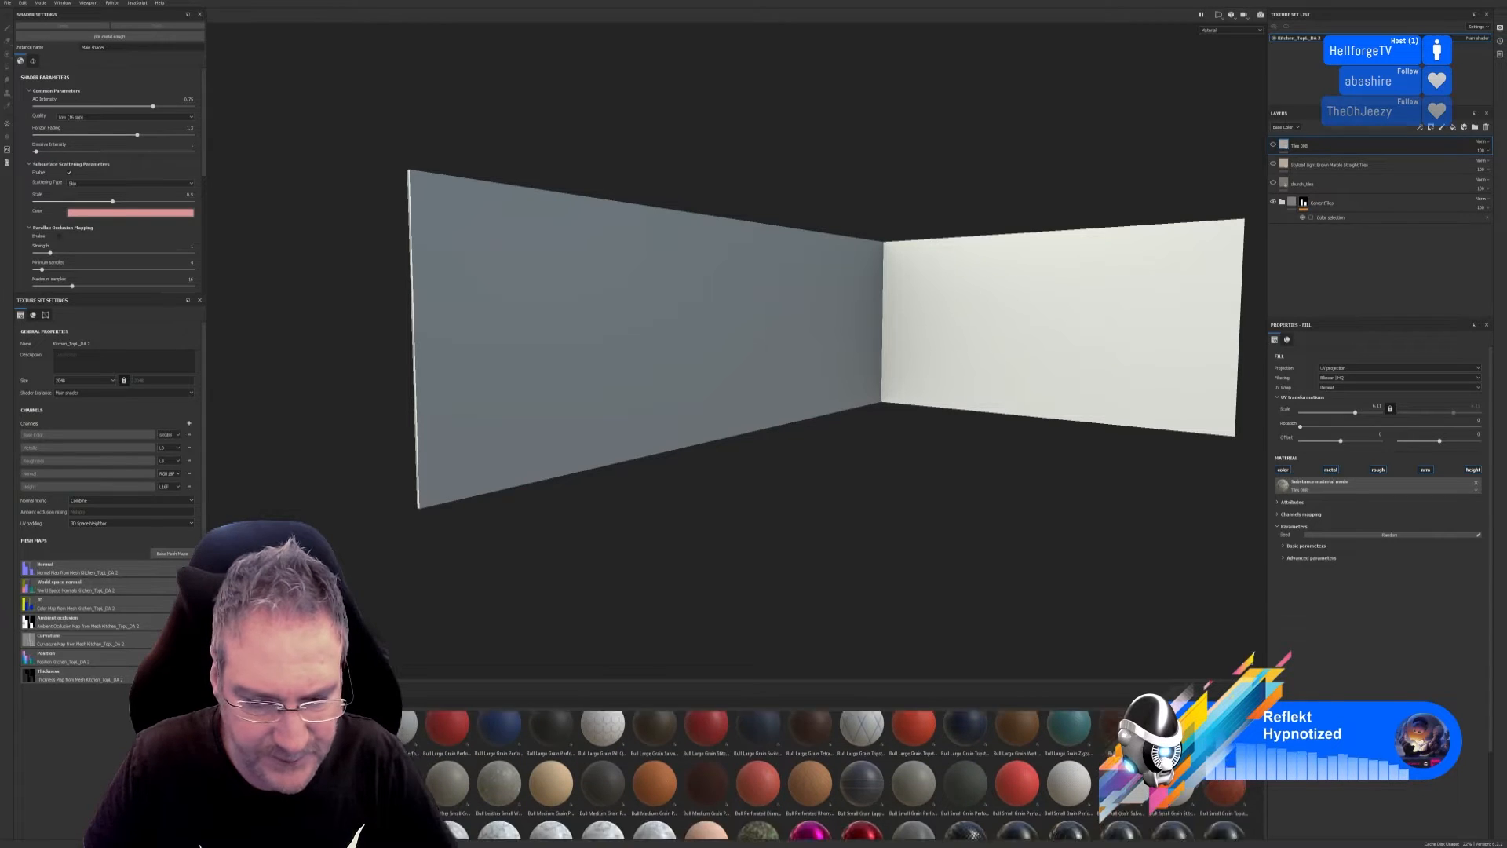
{"action": "scroll", "coordinate": [809, 772], "scroll_direction": "down", "scroll_amount": 2}
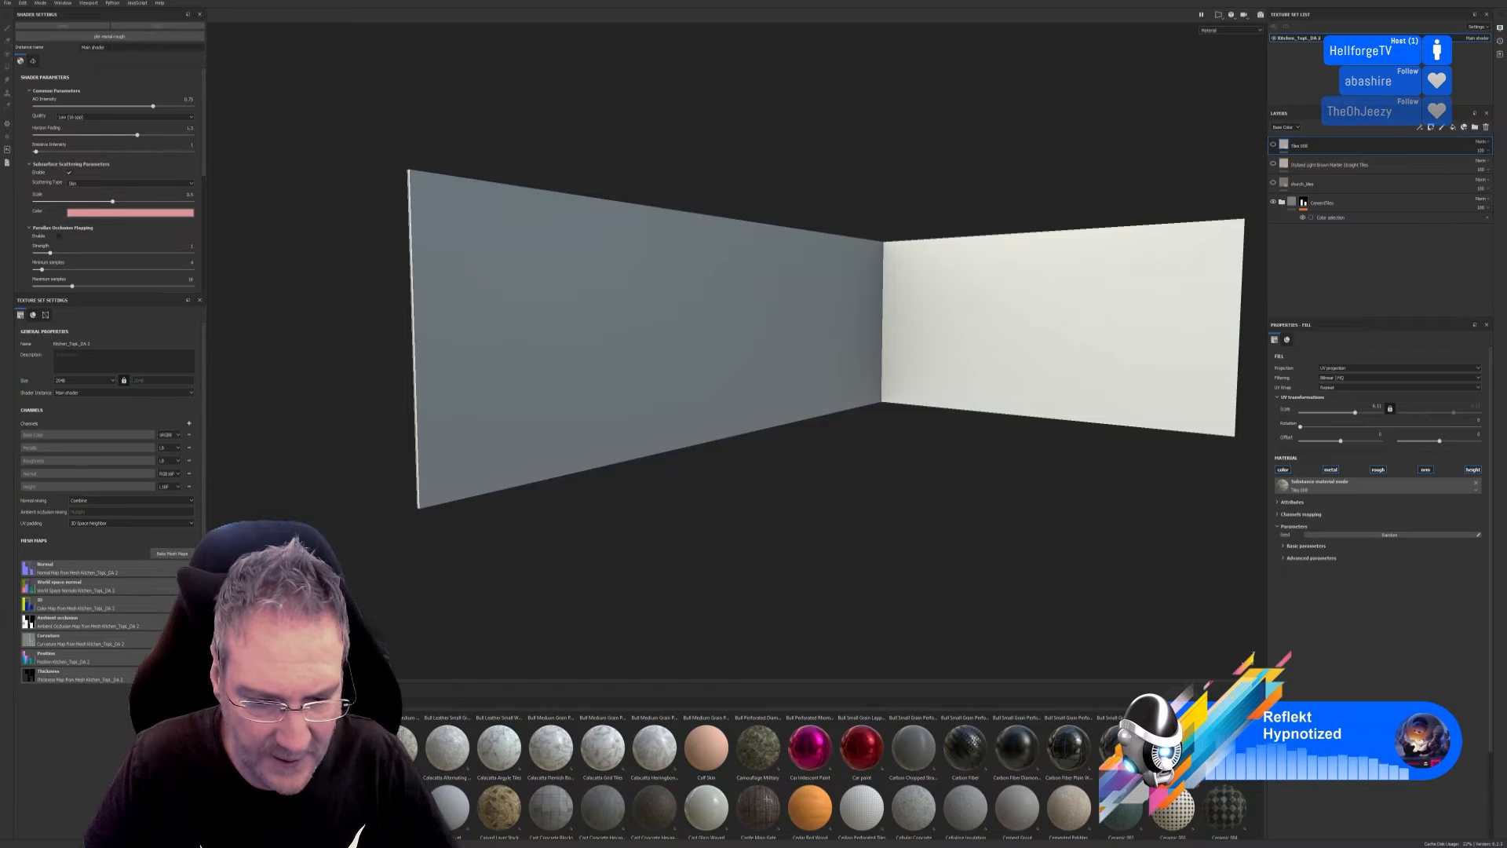
{"action": "scroll", "coordinate": [809, 772], "scroll_direction": "down", "scroll_amount": 2}
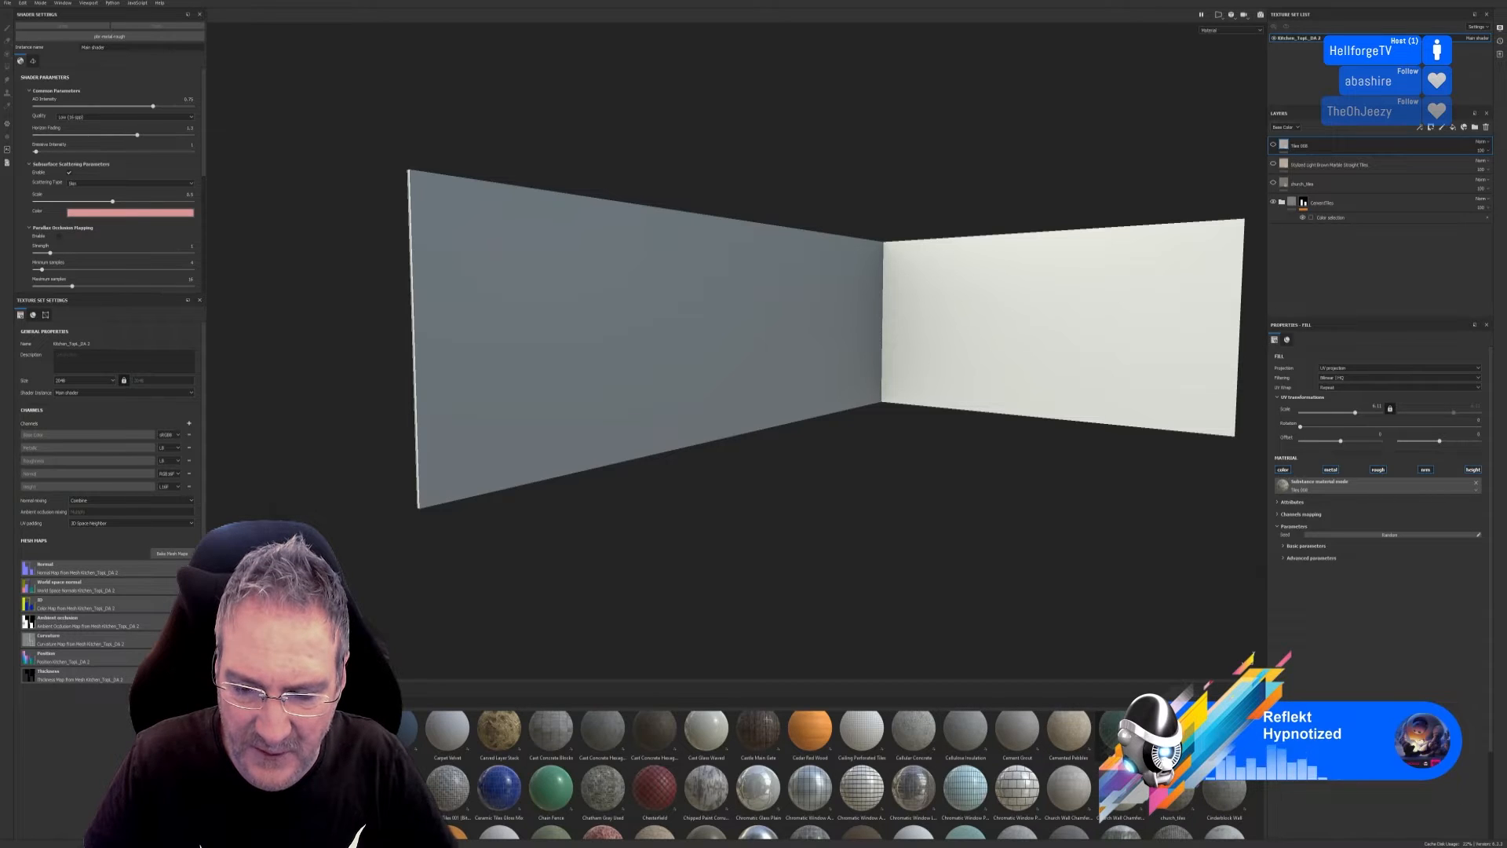
Apply the green ceramic tile material to the walls with a denser UV tiling for smaller tiles, and hide its layer.
{"action": "left_click_drag", "start_coordinate": [1112, 740], "coordinate": [645, 404]}
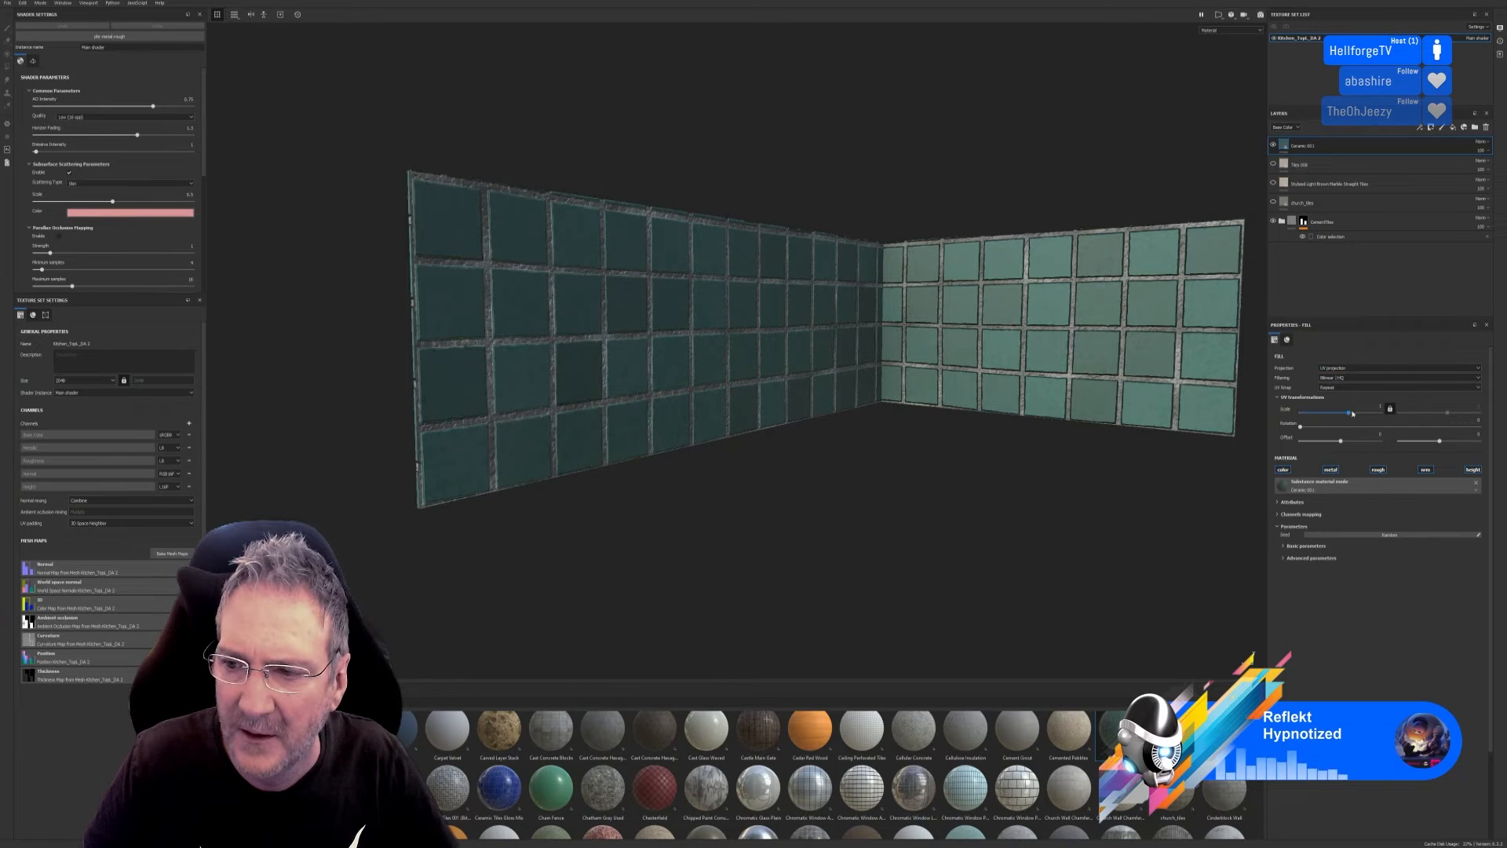
{"action": "left_click_drag", "start_coordinate": [1348, 413], "coordinate": [1353, 417]}
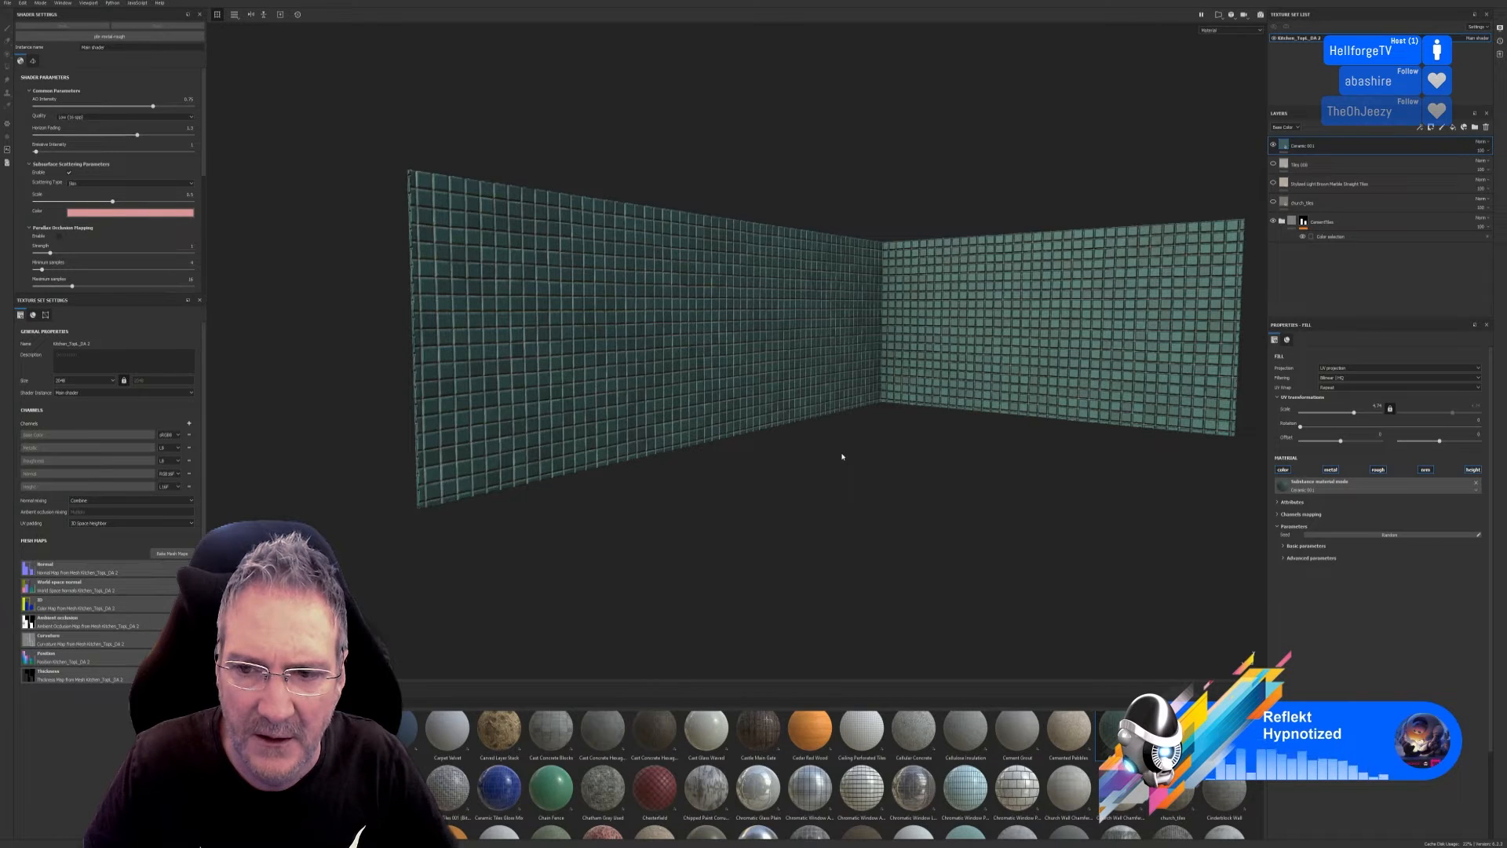
{"action": "left_click", "coordinate": [1272, 146]}
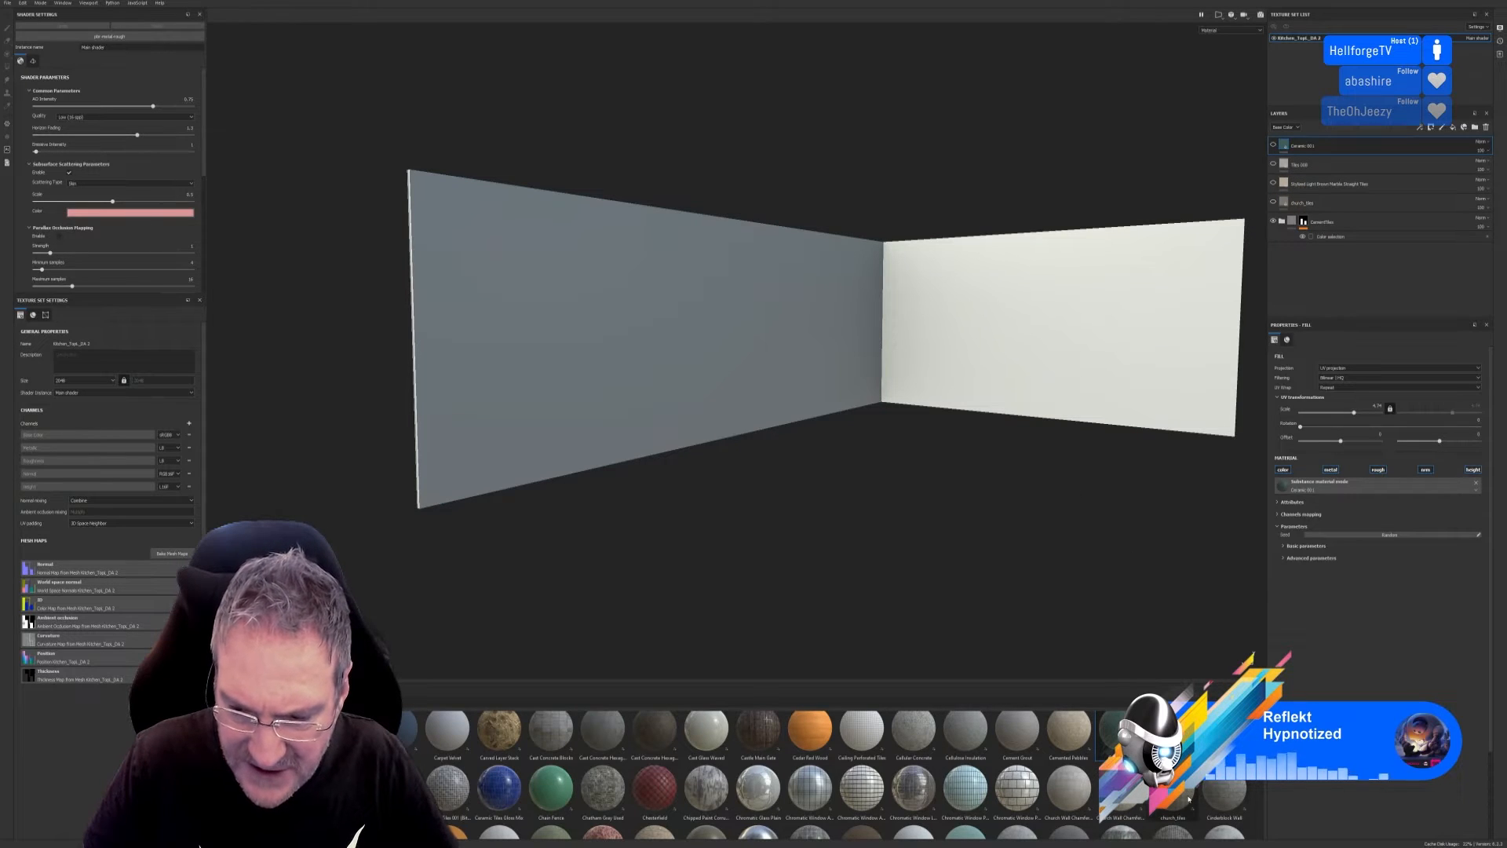
Compare the church tile, brown marble, mixed-colour mosaic and green ceramic layers on the walls by showing them in turn.
{"action": "mouse_move", "coordinate": [1189, 800]}
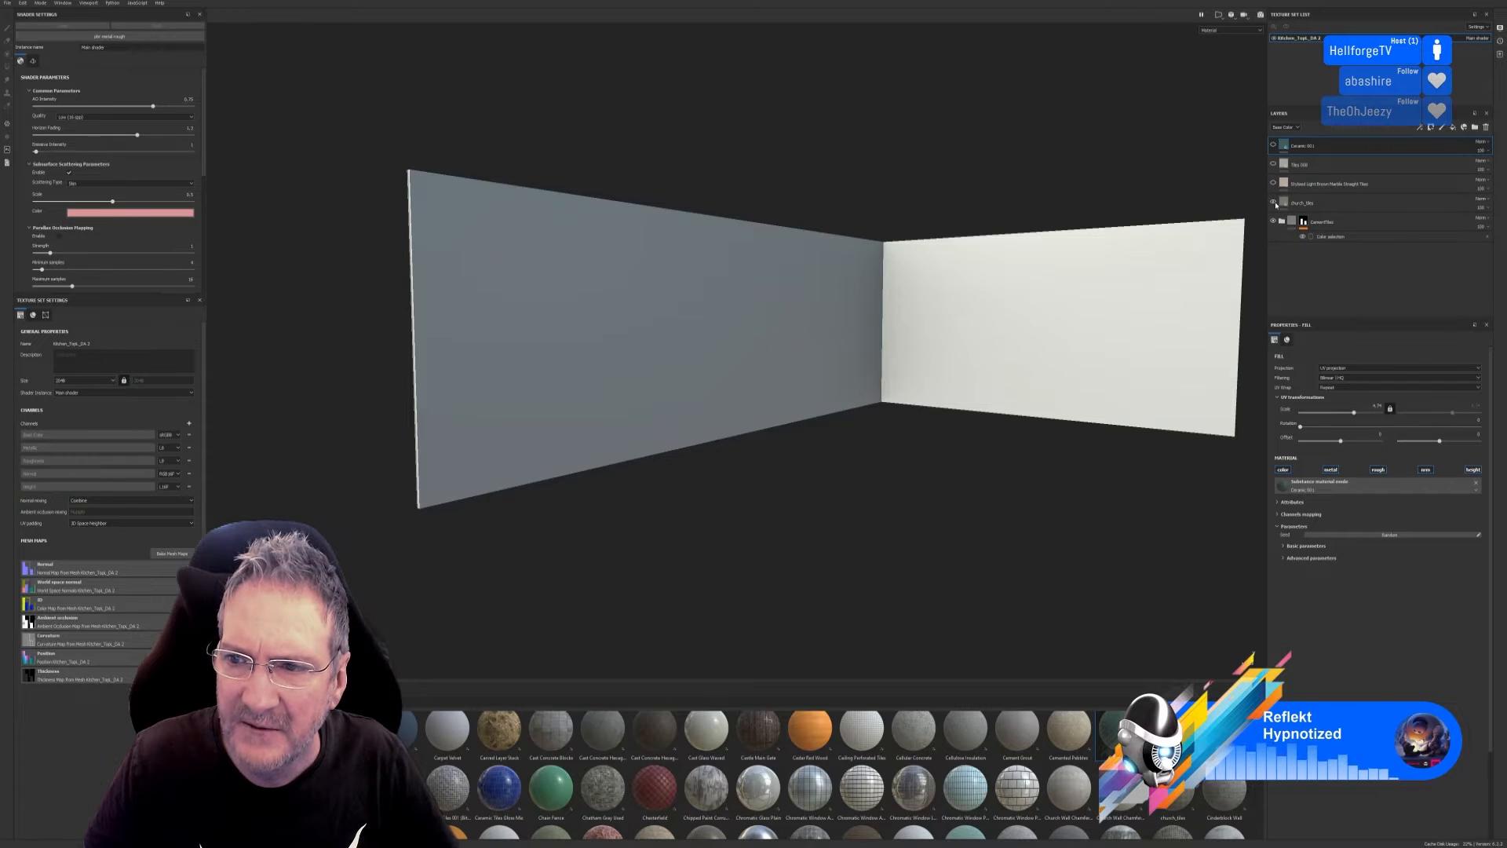
{"action": "left_click", "coordinate": [1275, 203]}
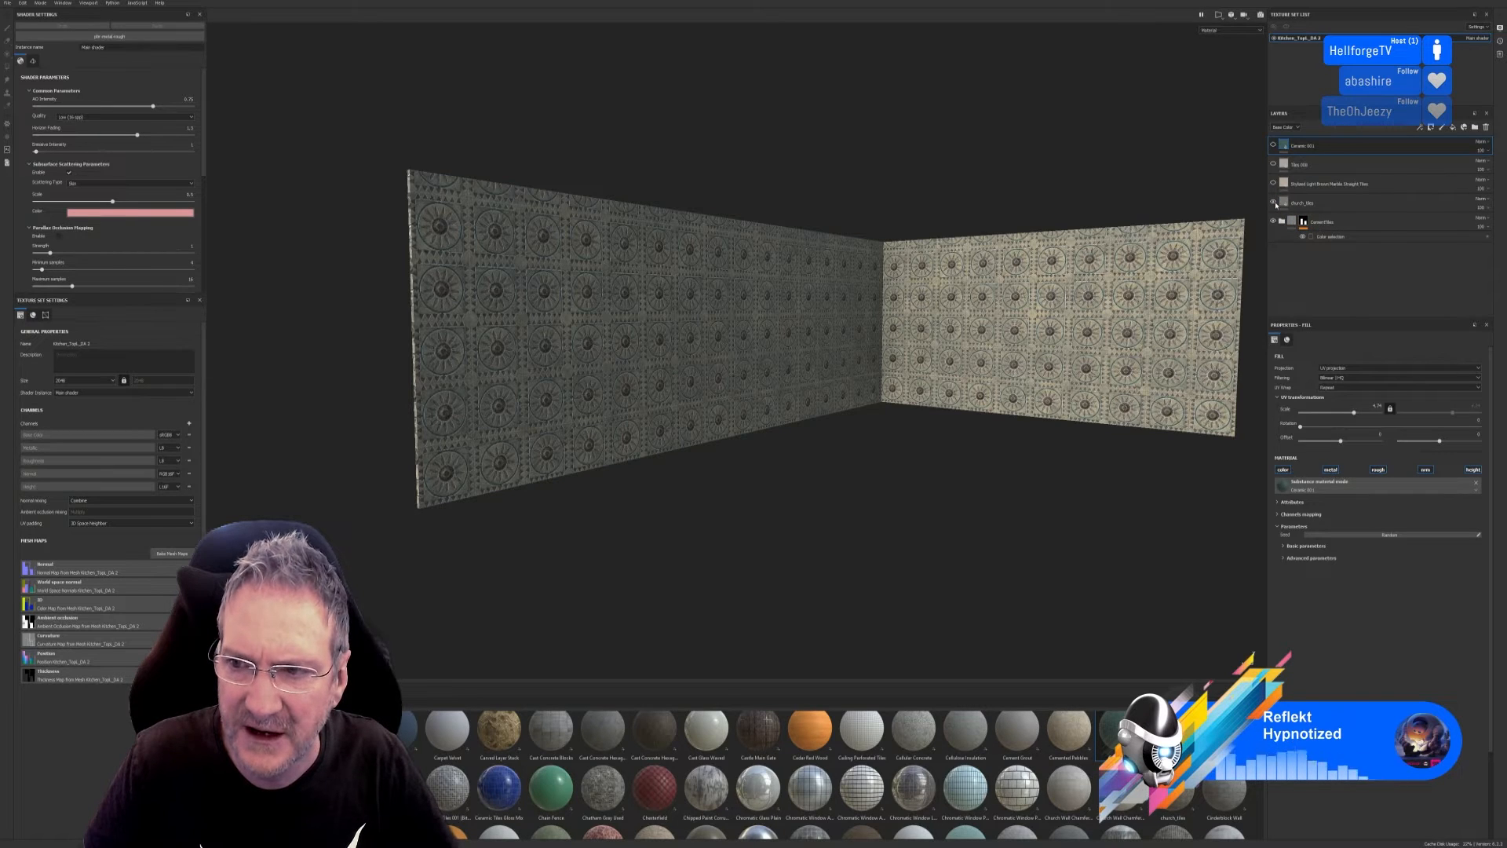
{"action": "left_click", "coordinate": [1319, 202]}
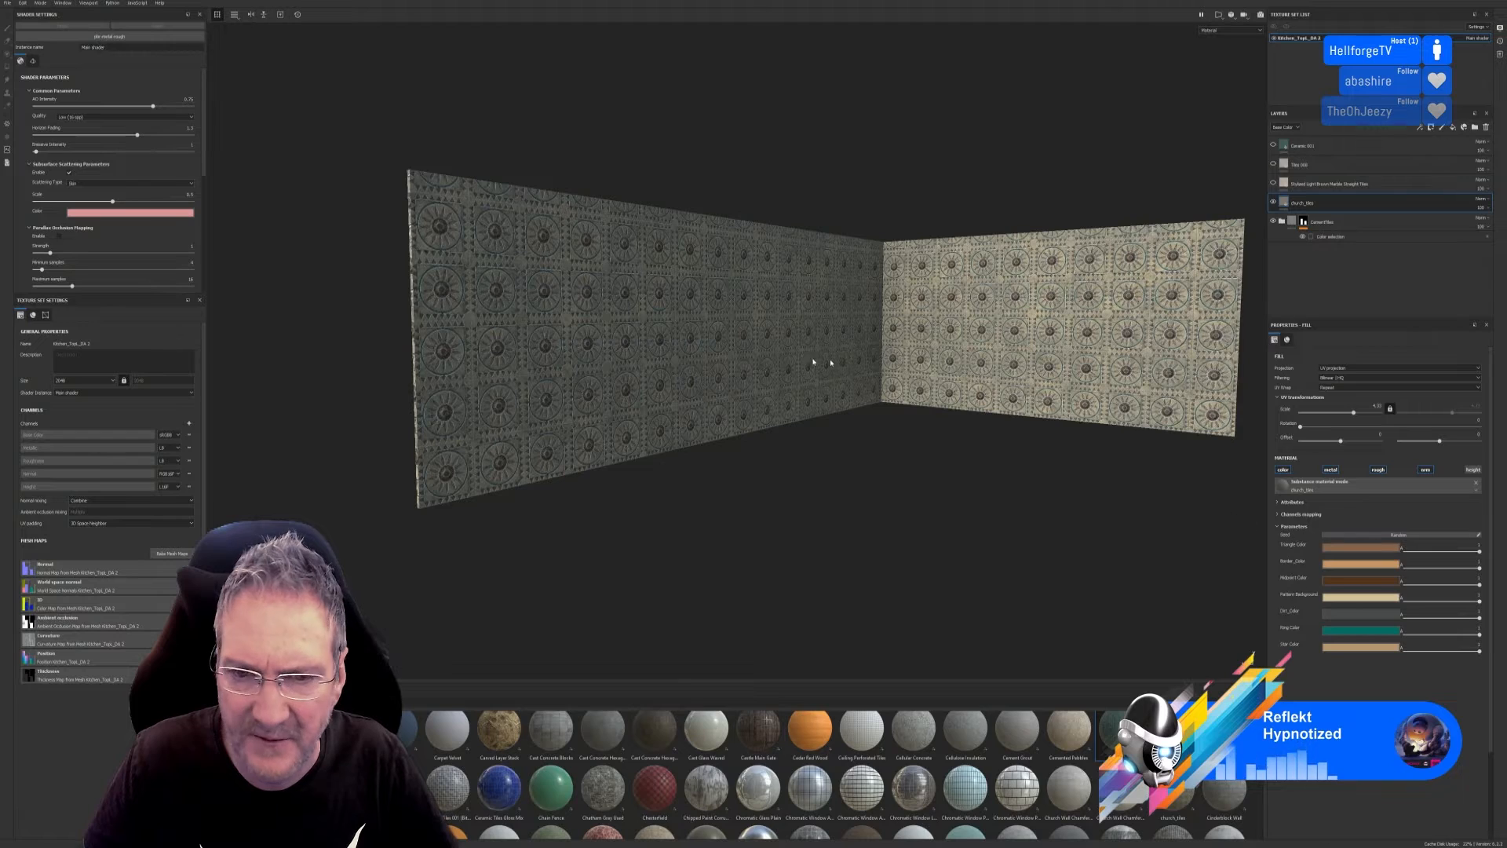
{"action": "left_click_drag", "start_coordinate": [998, 549], "coordinate": [1005, 474], "text": "alt"}
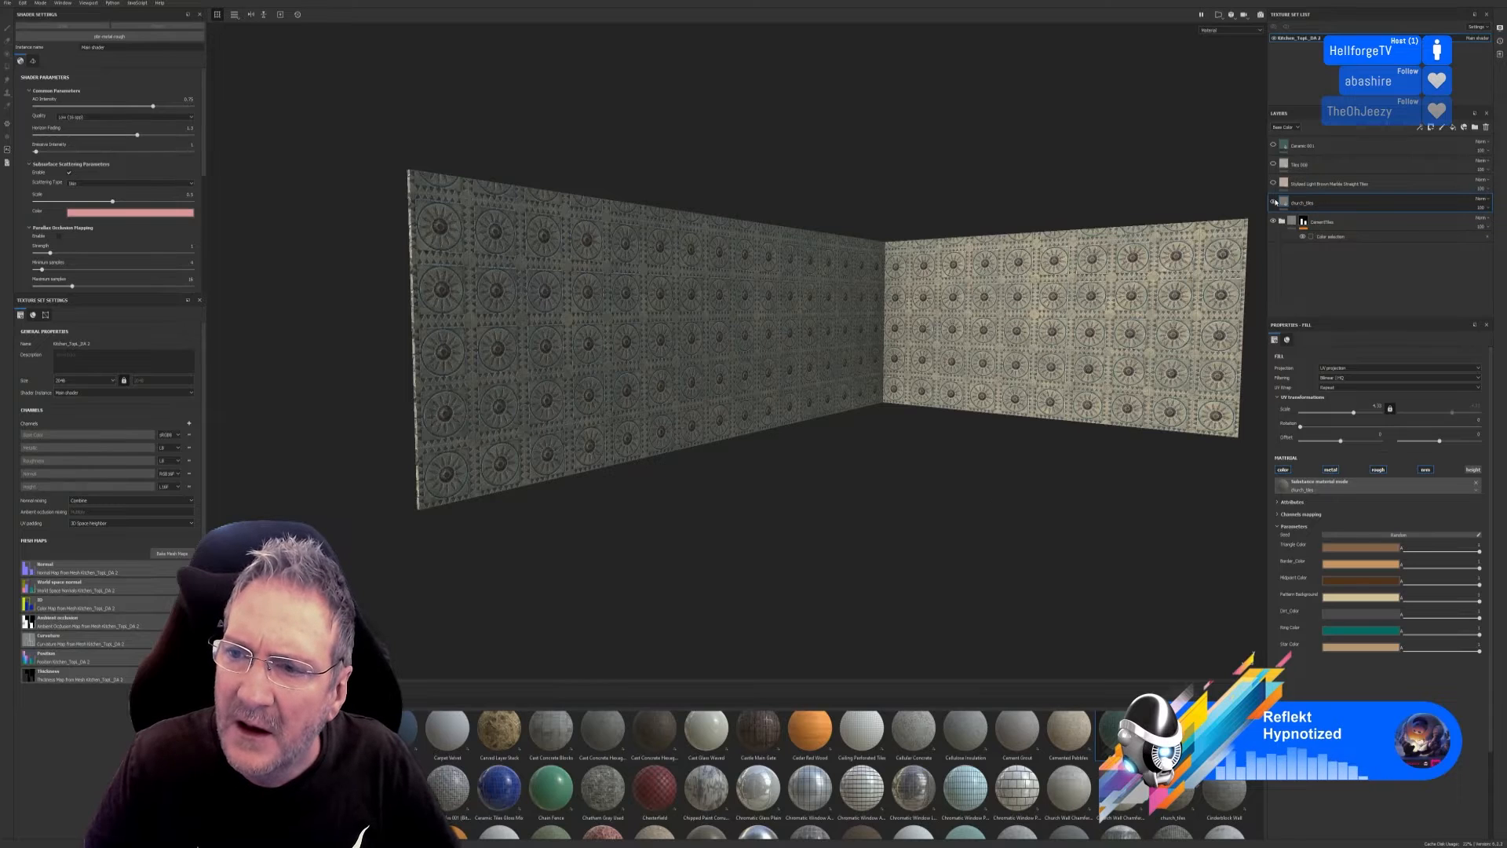
{"action": "left_click", "coordinate": [1273, 184]}
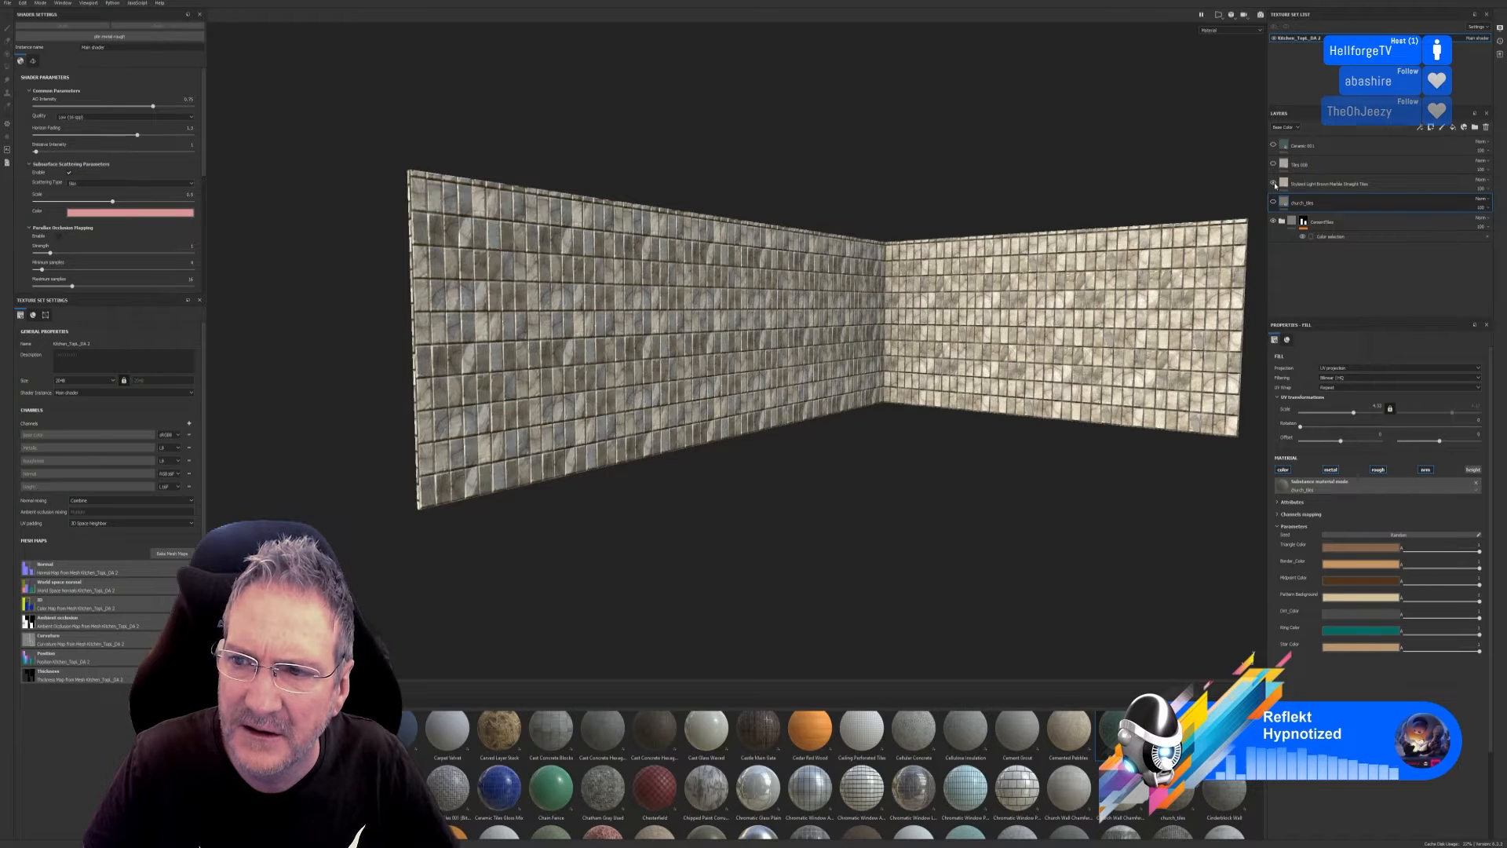
{"action": "left_click", "coordinate": [1274, 165]}
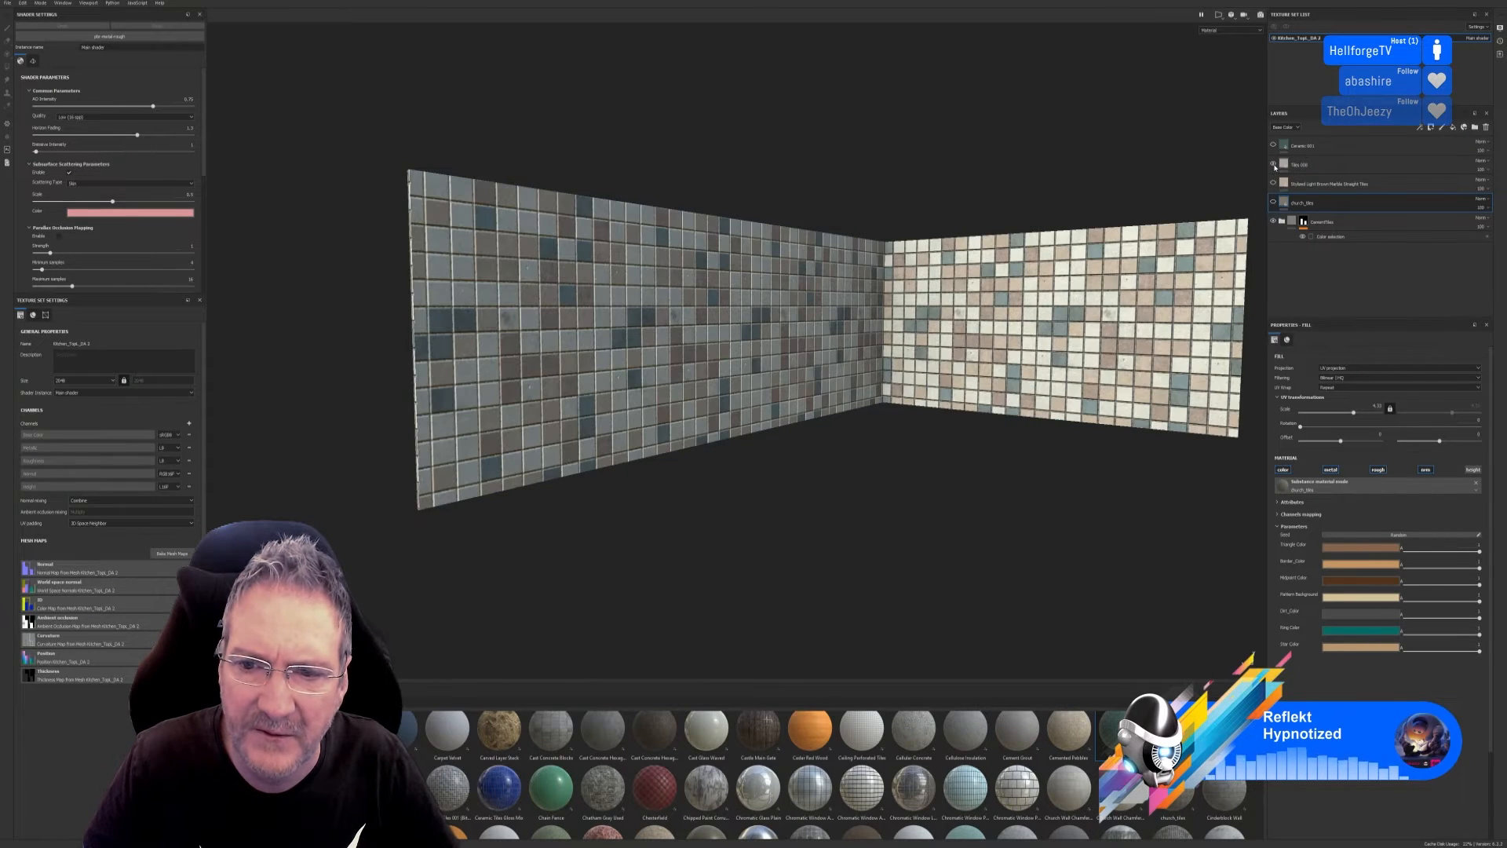
{"action": "left_click", "coordinate": [1274, 145]}
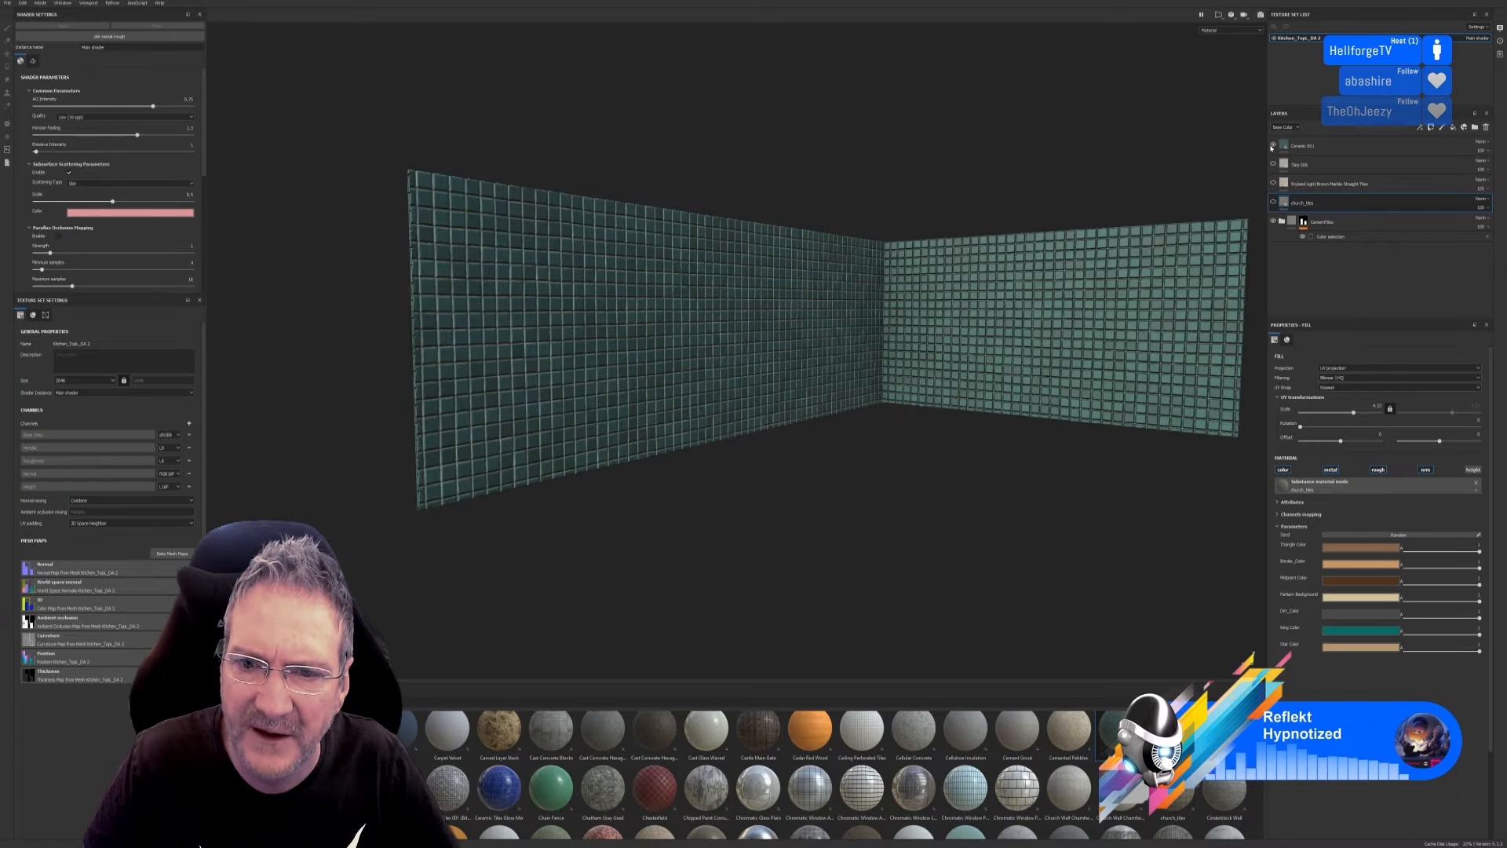
{"action": "left_click", "coordinate": [1273, 146]}
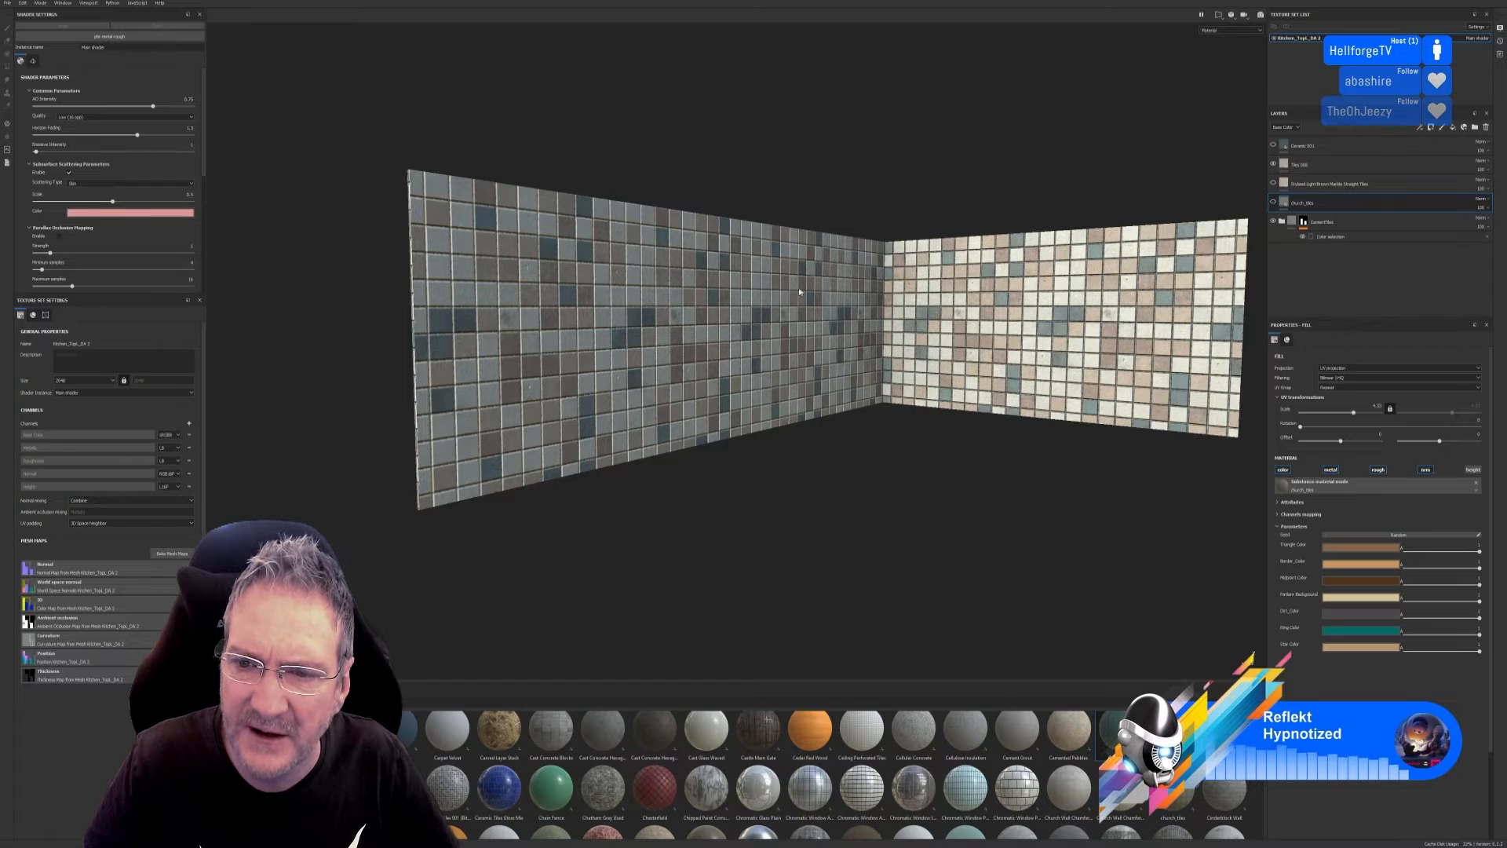
Review each tile layer on its own once more, ending with only the mixed-colour mosaic layer shown.
{"action": "left_click", "coordinate": [1273, 164]}
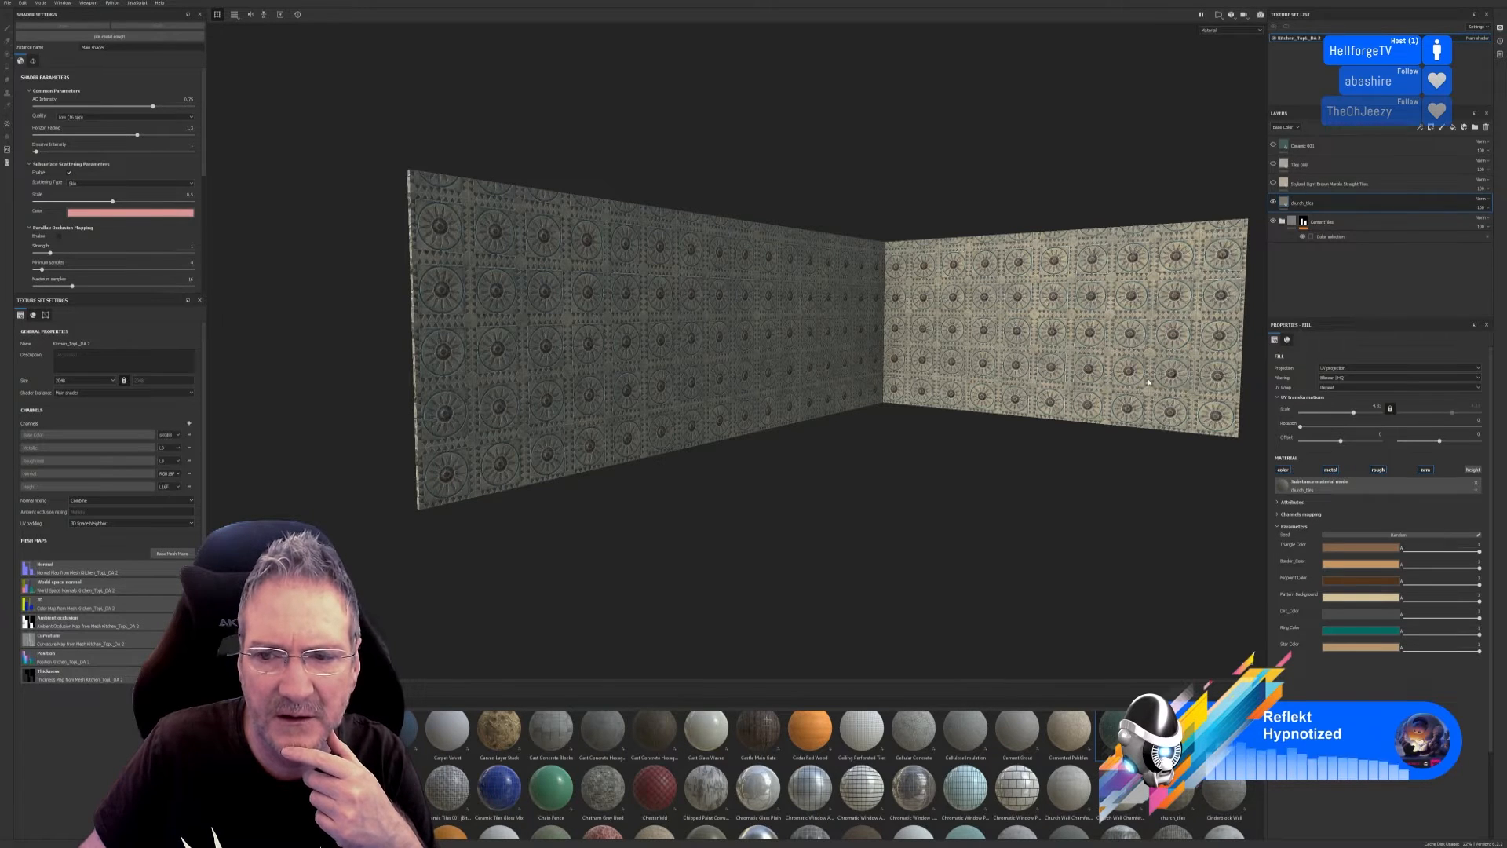
{"action": "left_click", "coordinate": [1273, 202]}
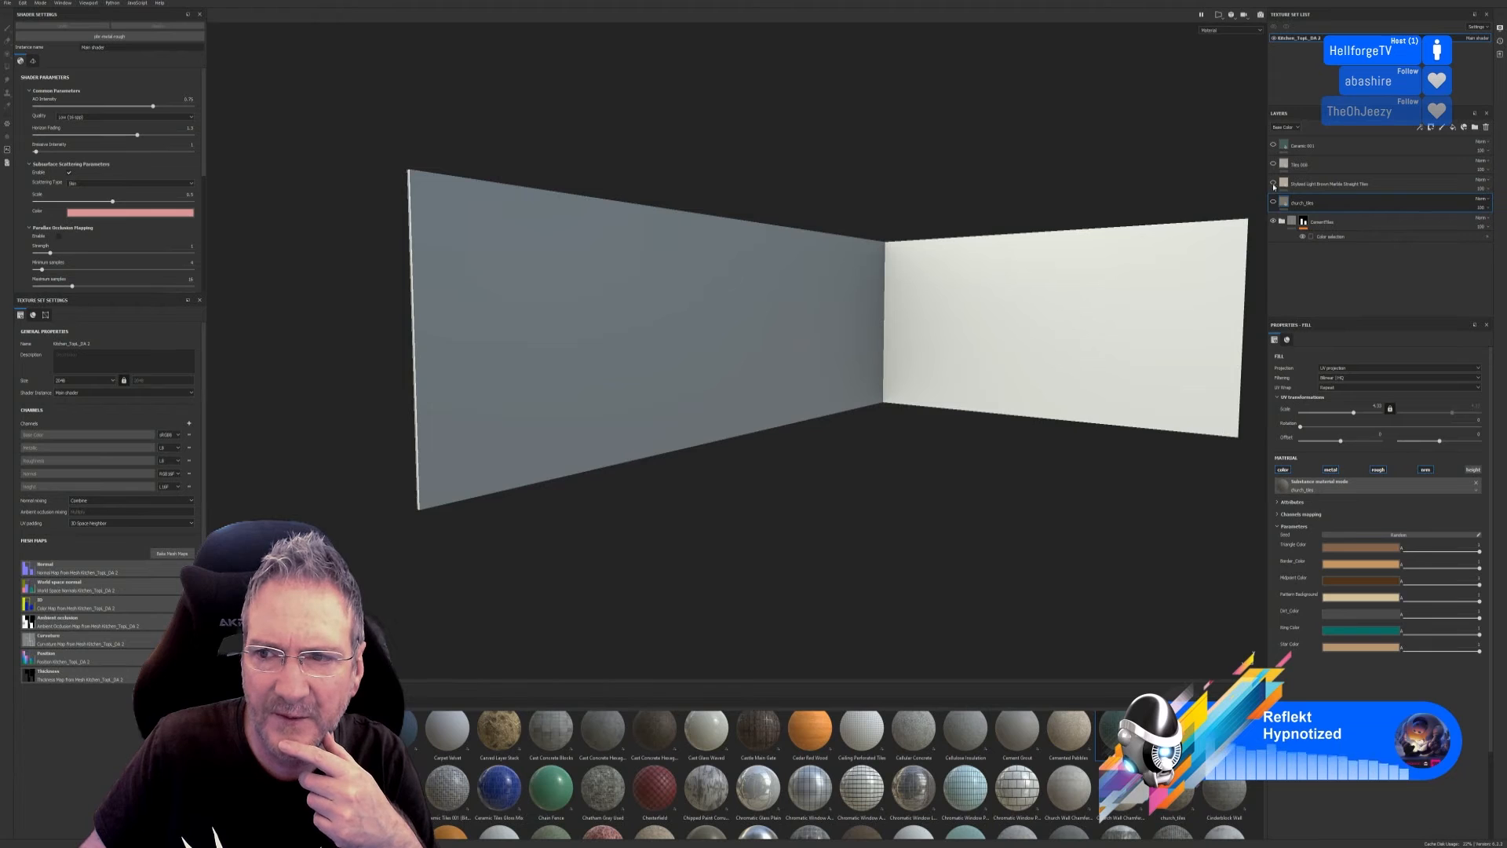
{"action": "left_click", "coordinate": [1273, 184]}
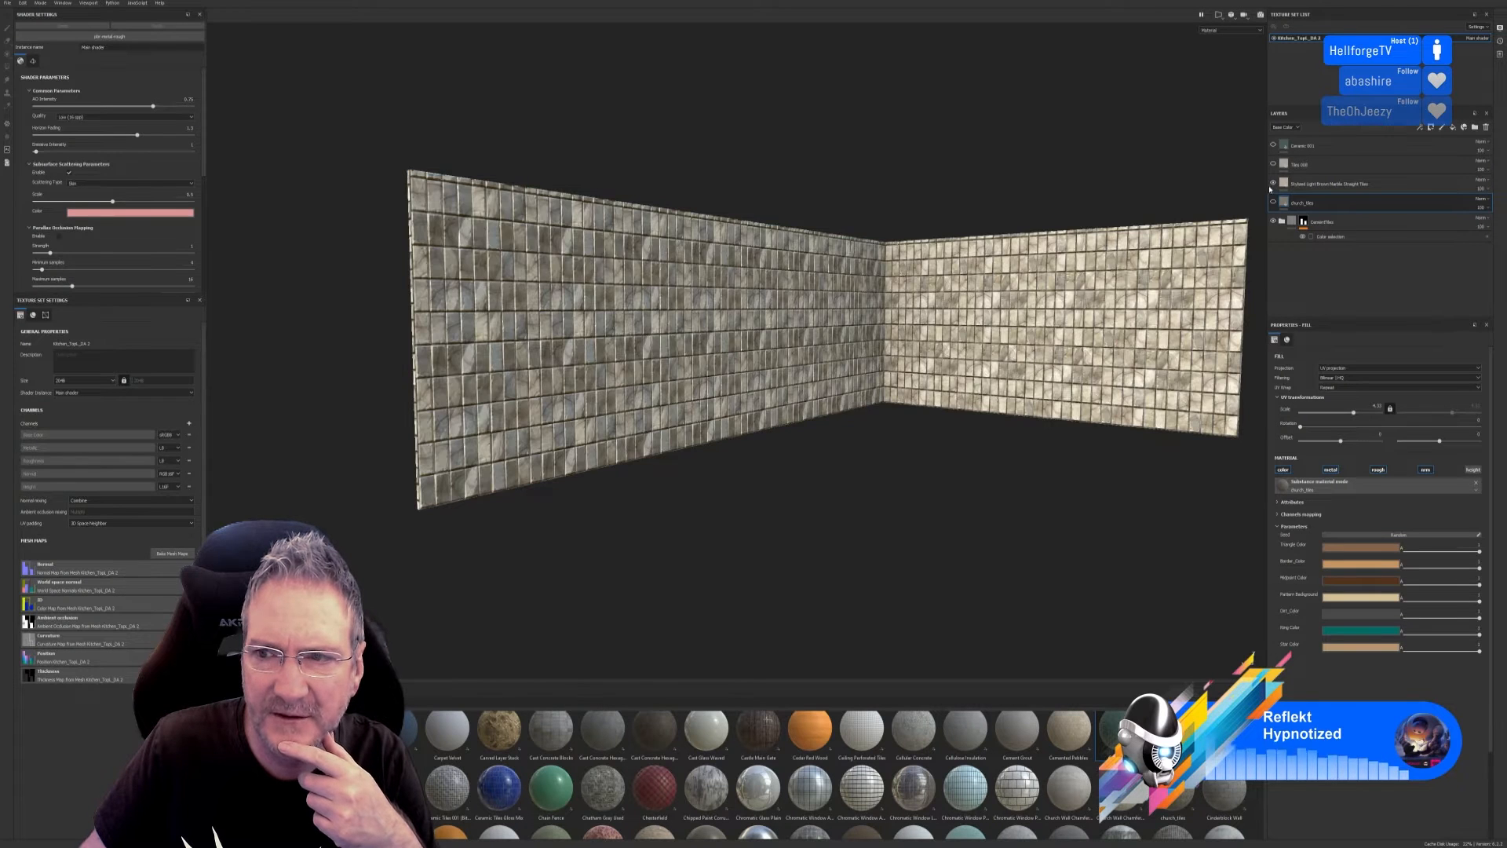
{"action": "left_click", "coordinate": [1273, 183]}
{"action": "left_click", "coordinate": [1273, 164]}
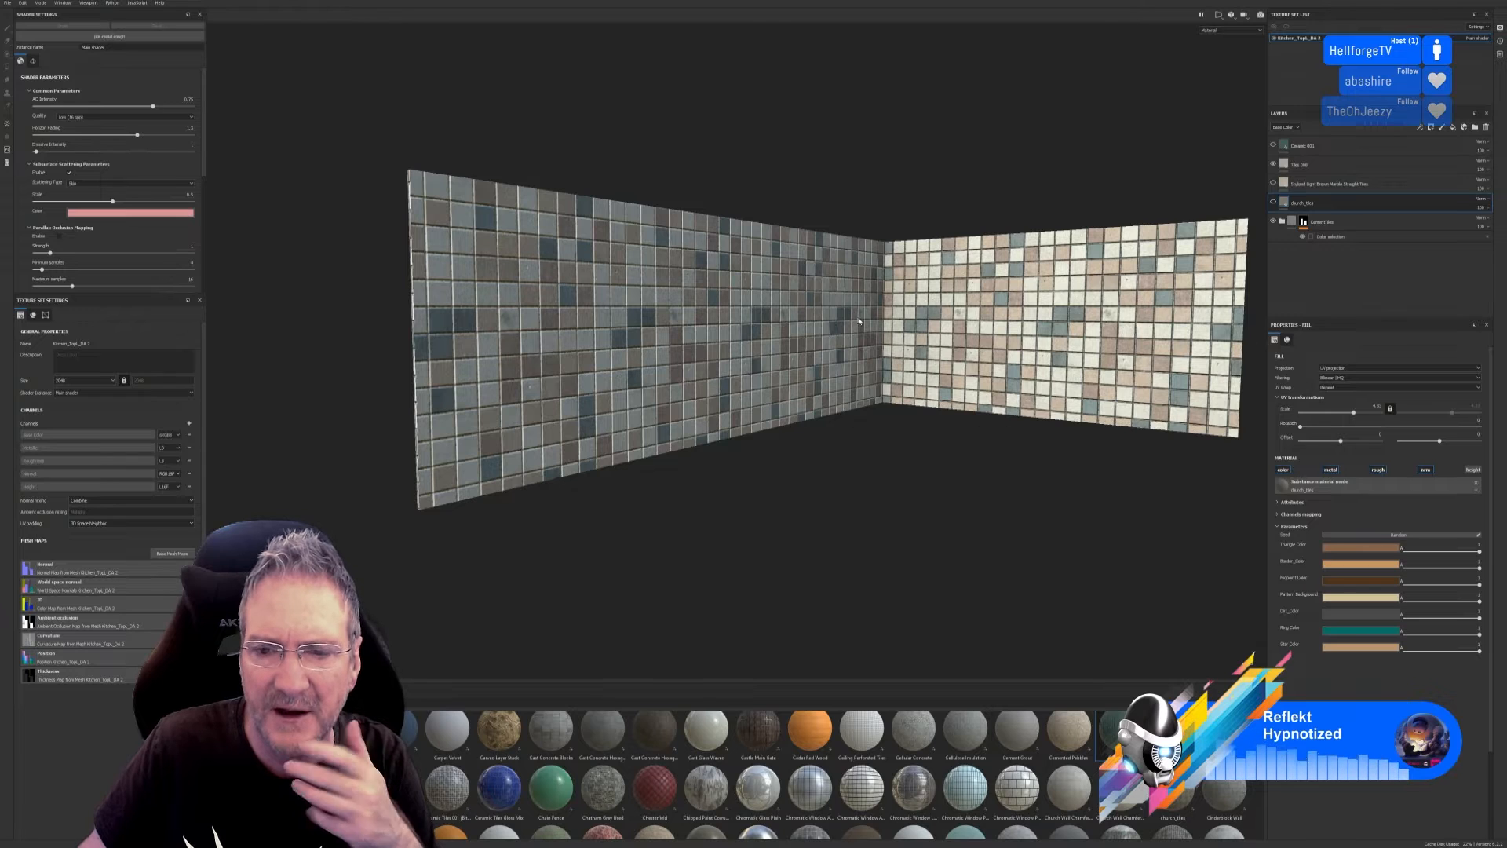
{"action": "left_click", "coordinate": [1287, 168]}
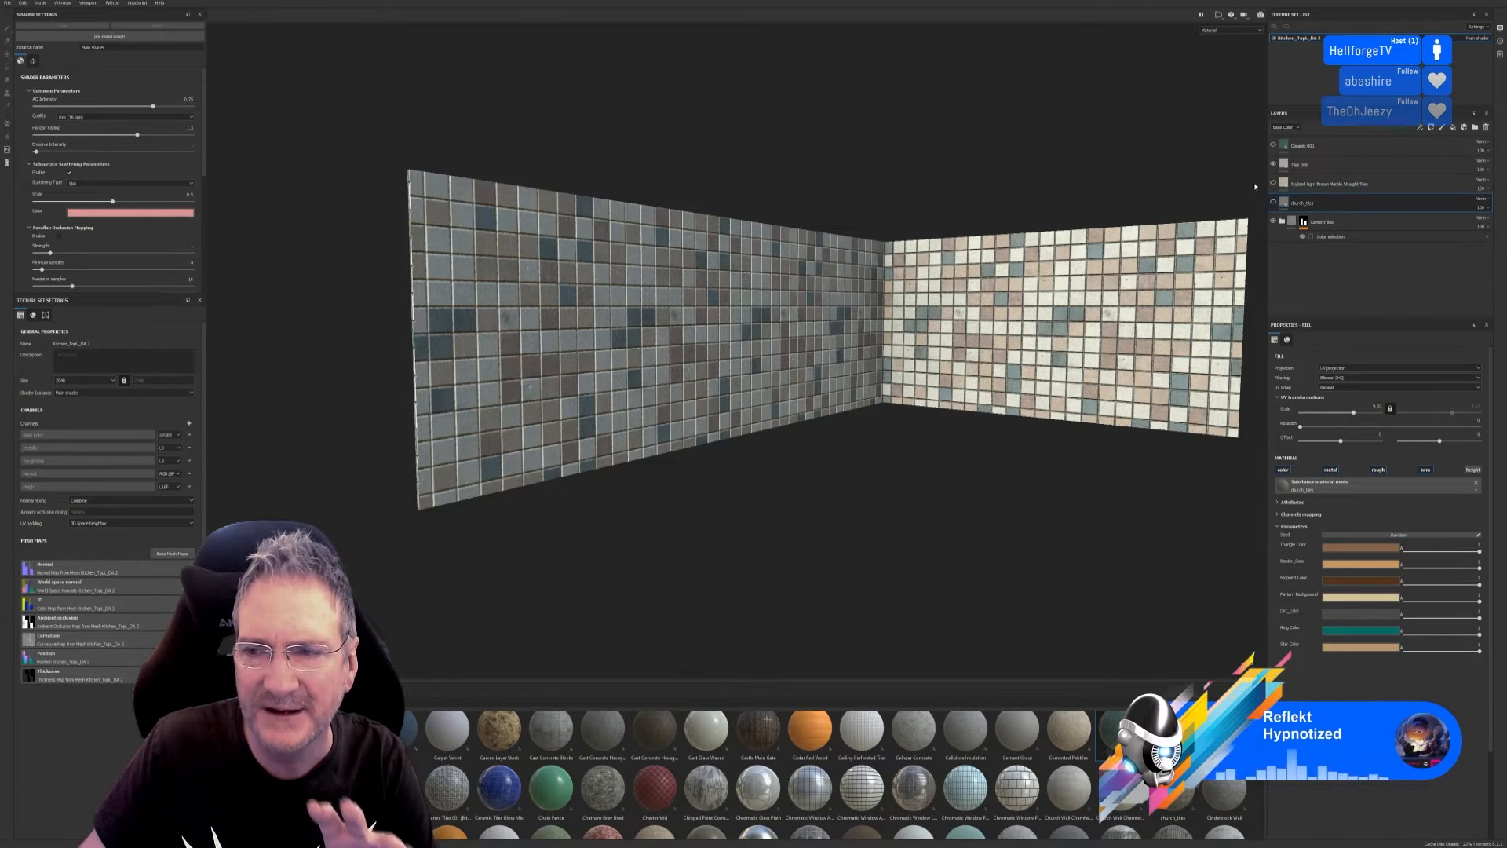
{"action": "left_click", "coordinate": [1273, 164]}
{"action": "left_click", "coordinate": [1274, 146]}
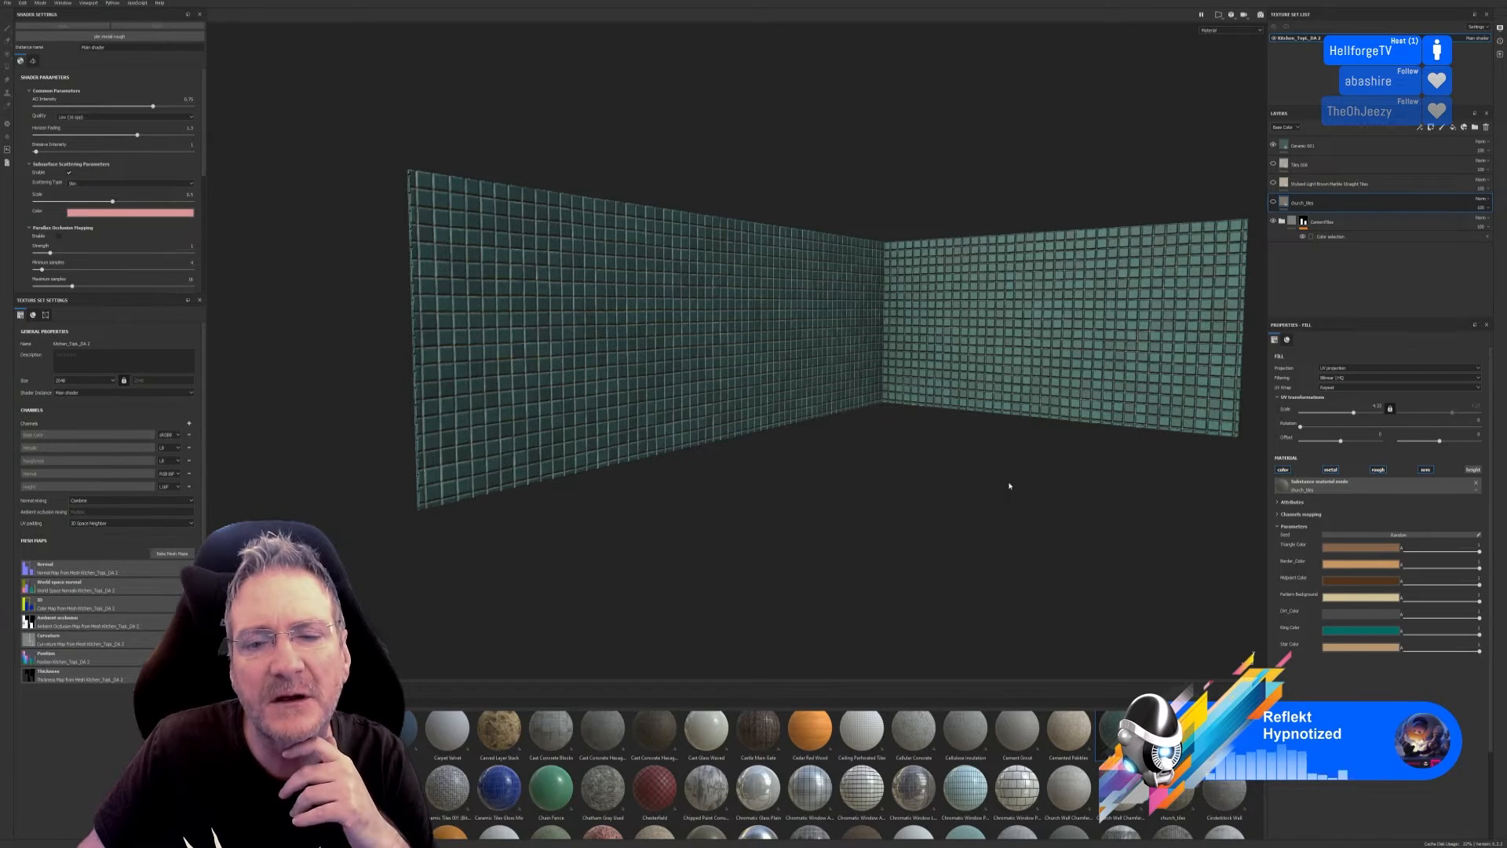
{"action": "left_click", "coordinate": [1274, 145]}
{"action": "left_click", "coordinate": [1274, 164]}
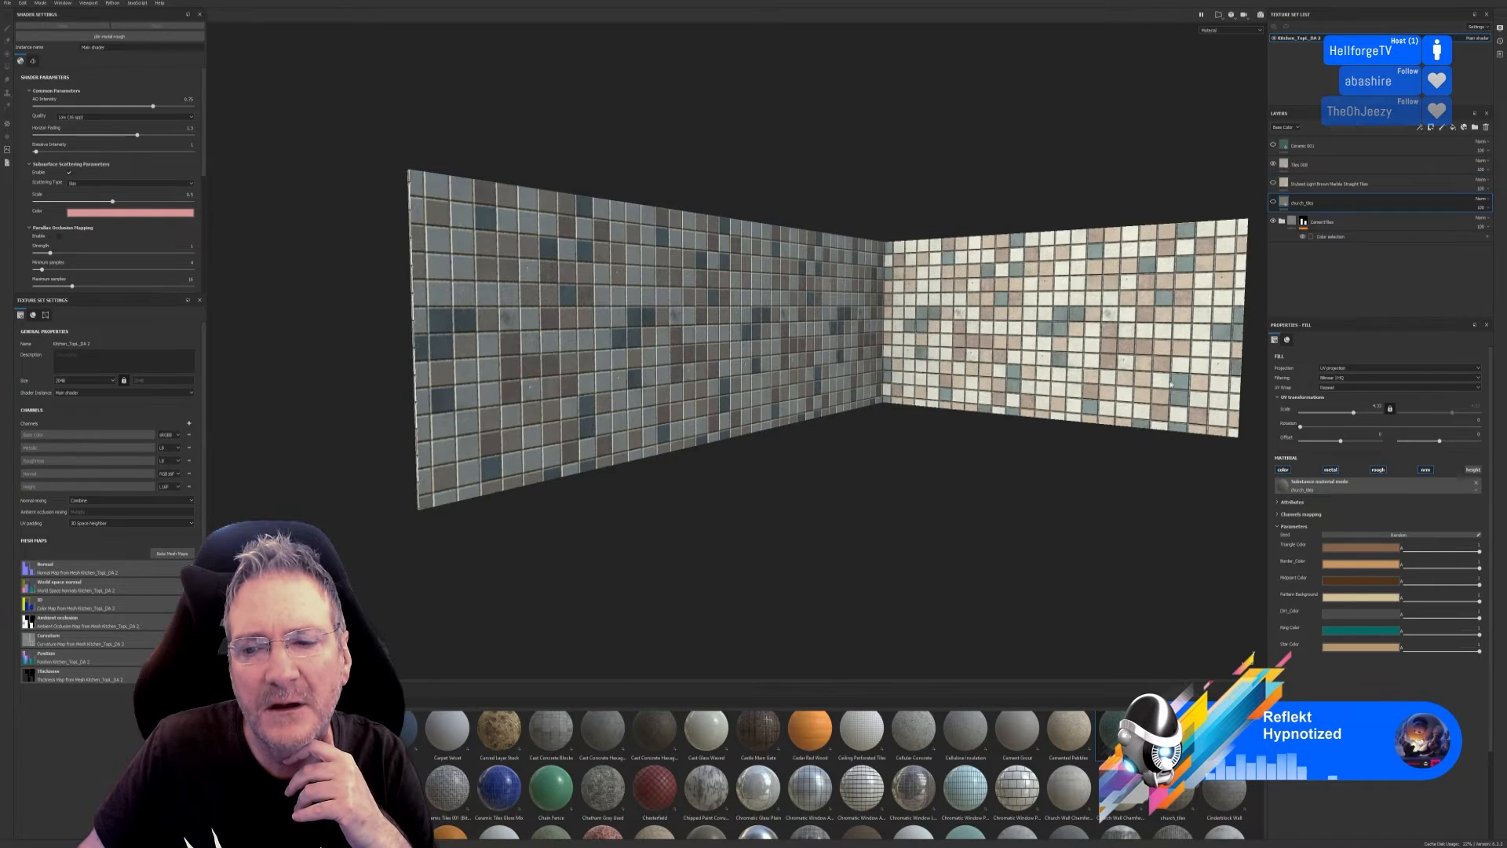
Change the fourth tile colour of the mixed-colour mosaic layer from brown to a muted blue in its advanced parameters.
{"action": "left_click", "coordinate": [1327, 167]}
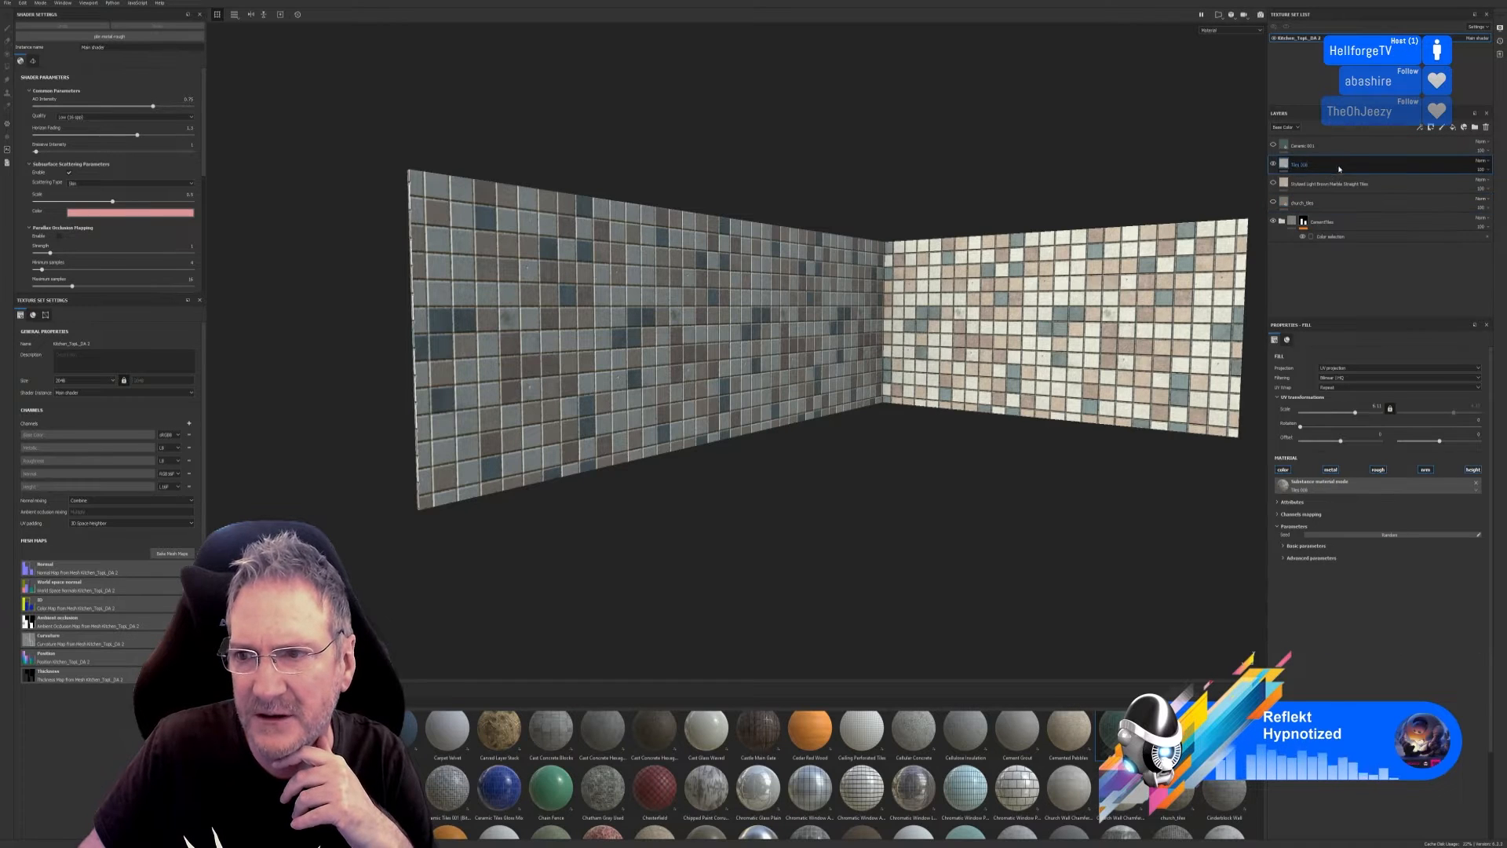
{"action": "left_click", "coordinate": [1284, 558]}
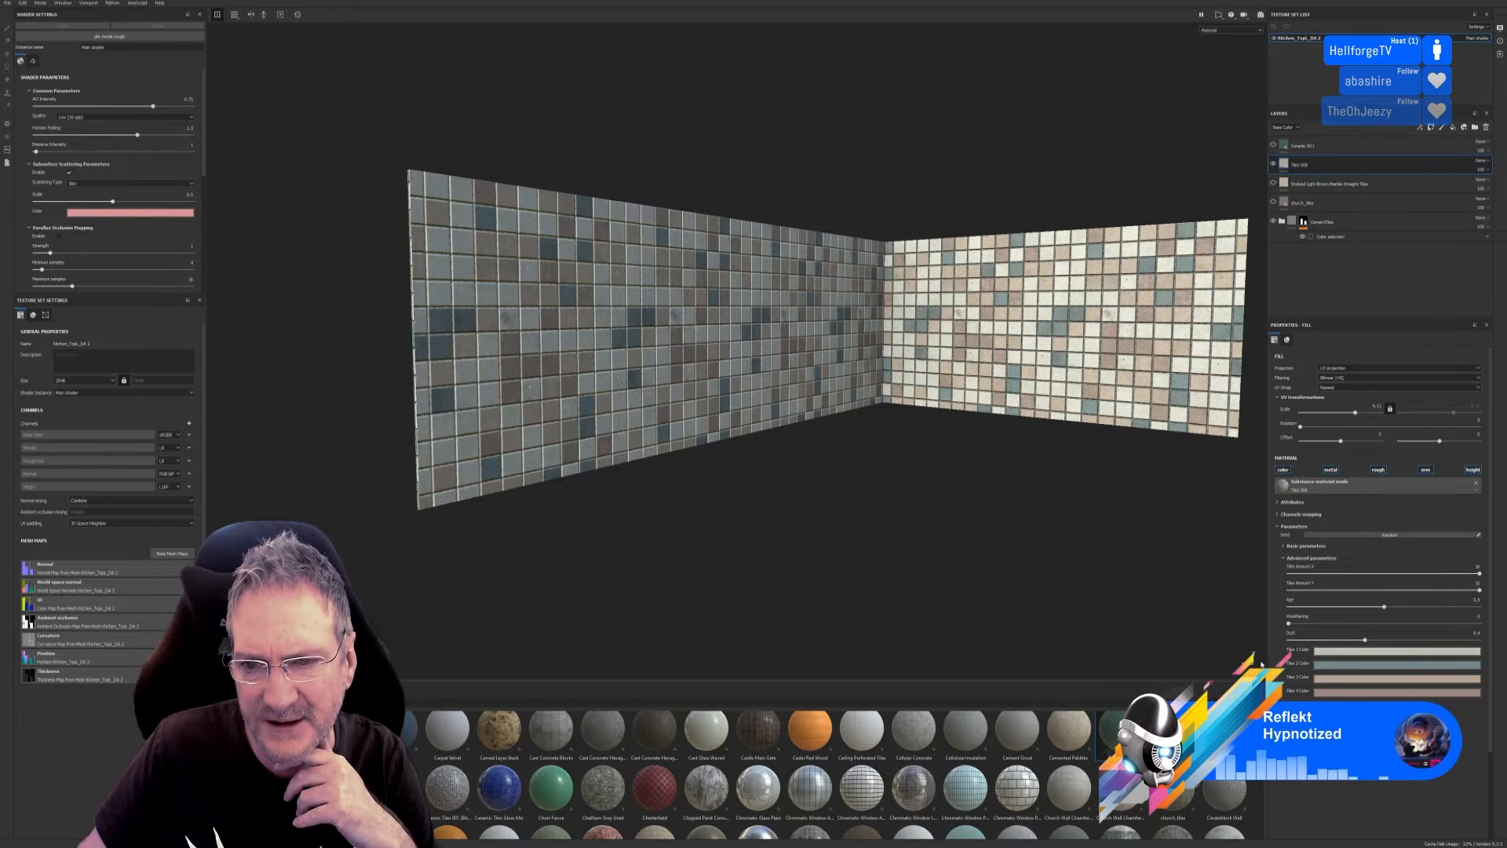
{"action": "left_click", "coordinate": [1382, 693]}
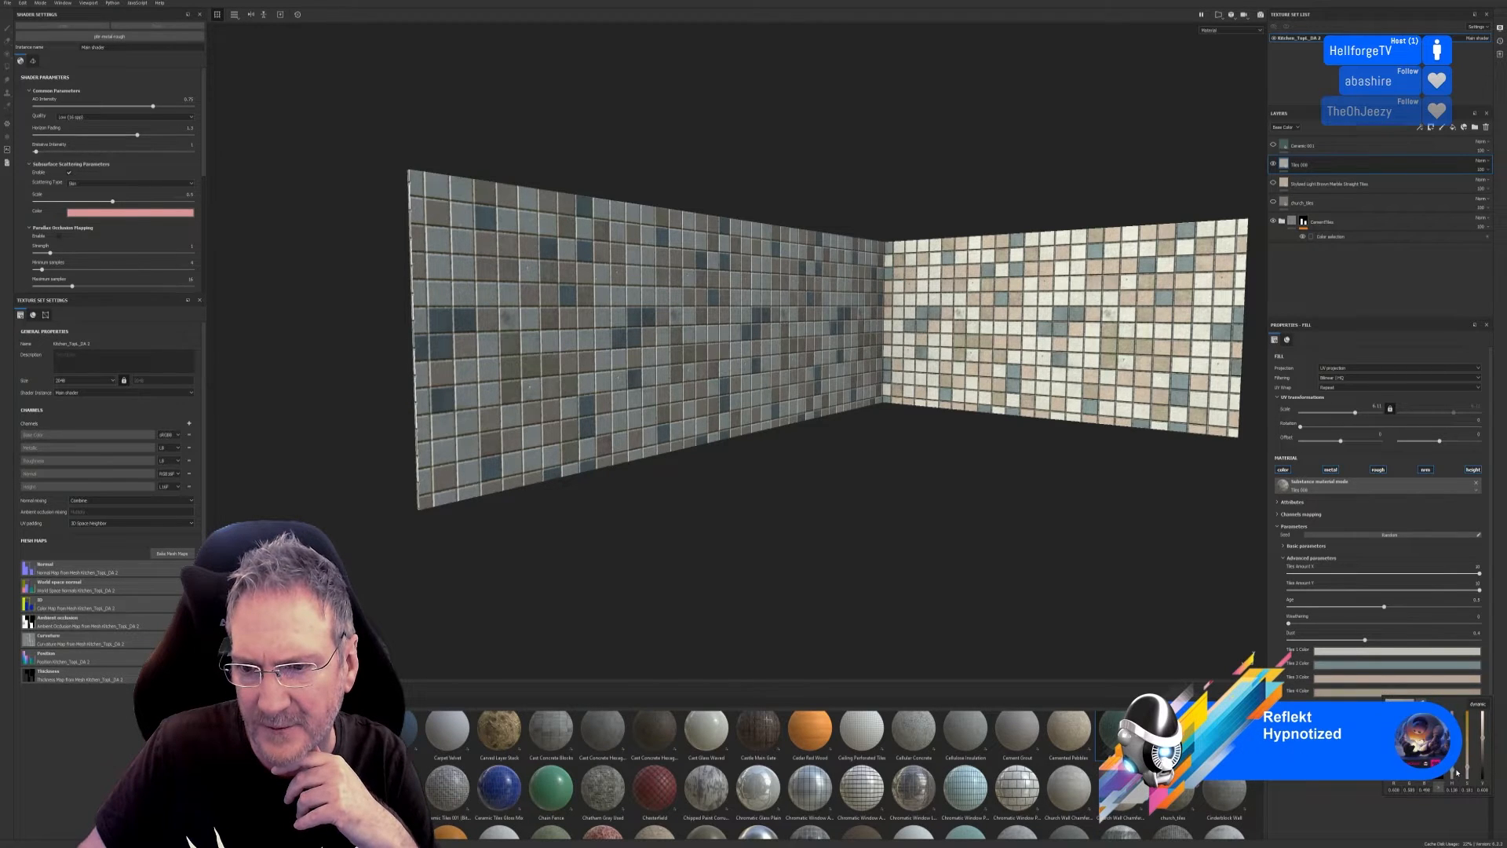
{"action": "left_click_drag", "start_coordinate": [1457, 772], "coordinate": [1460, 764]}
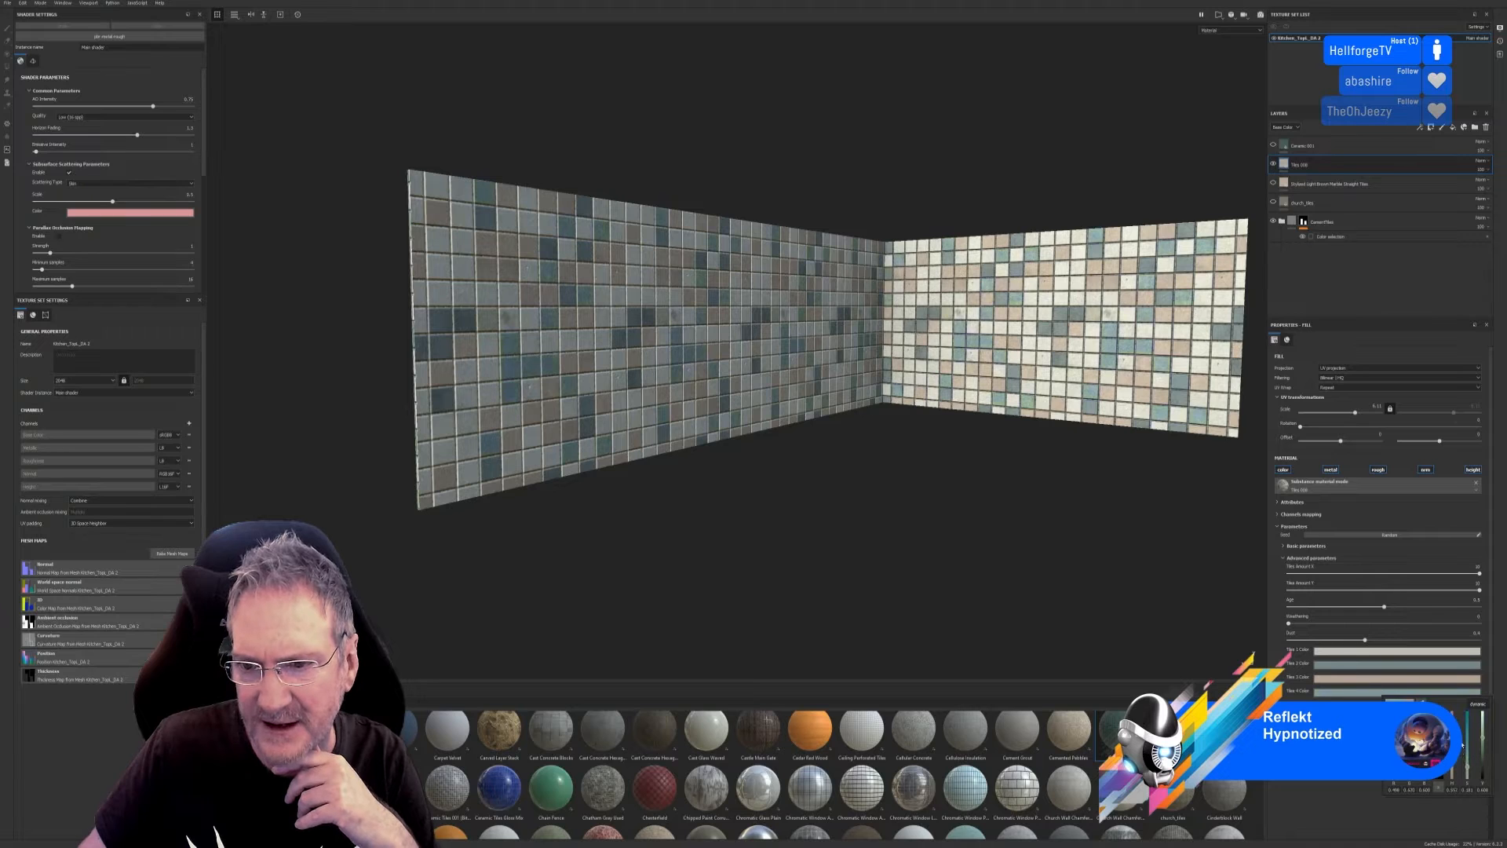
{"action": "left_click", "coordinate": [1419, 679]}
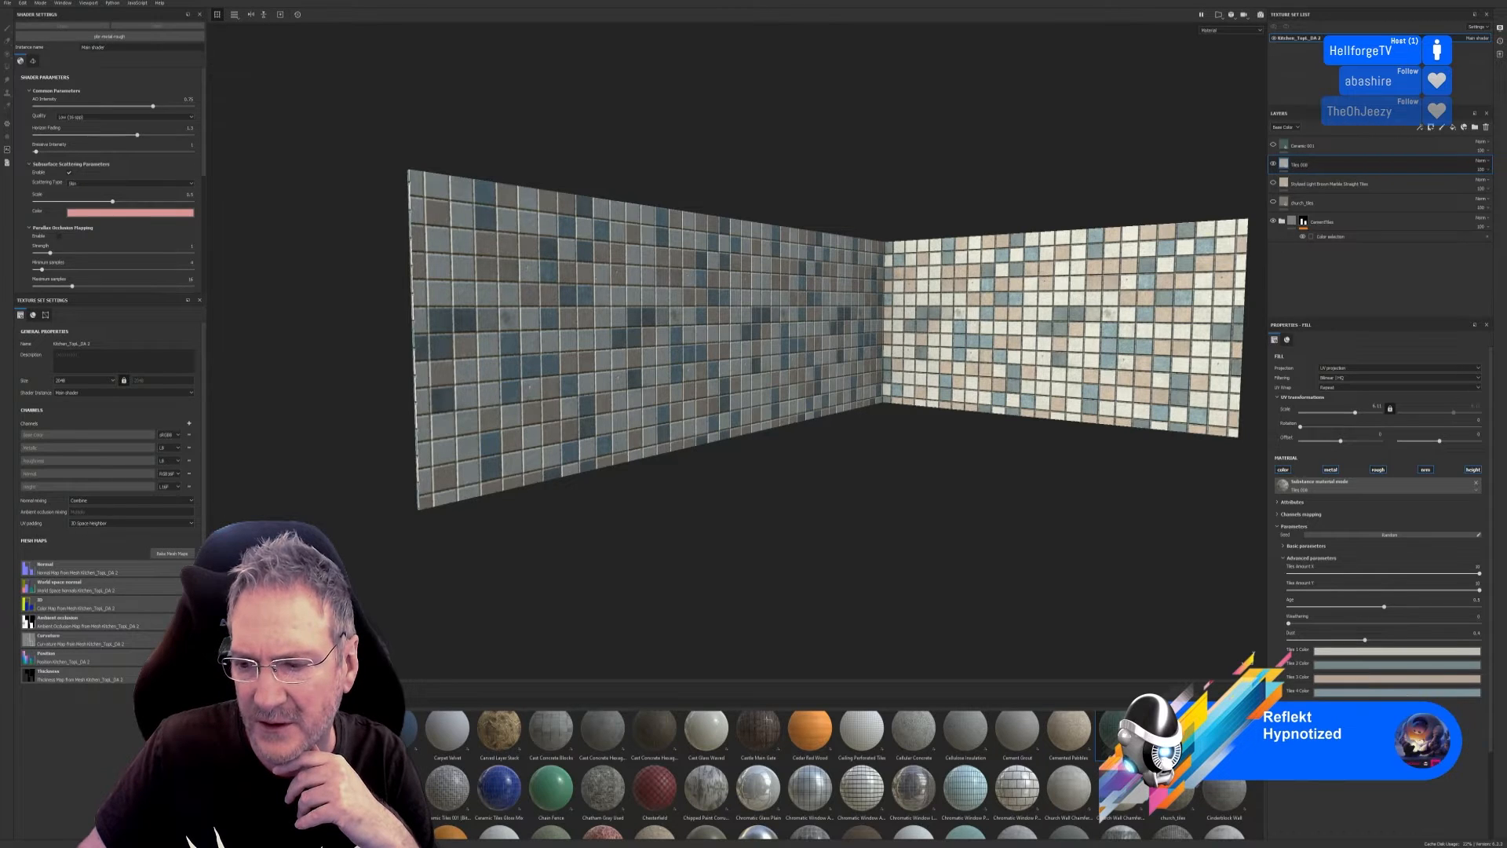
Change the mosaic layer's third tile colour to a pale teal.
{"action": "left_click", "coordinate": [1367, 690]}
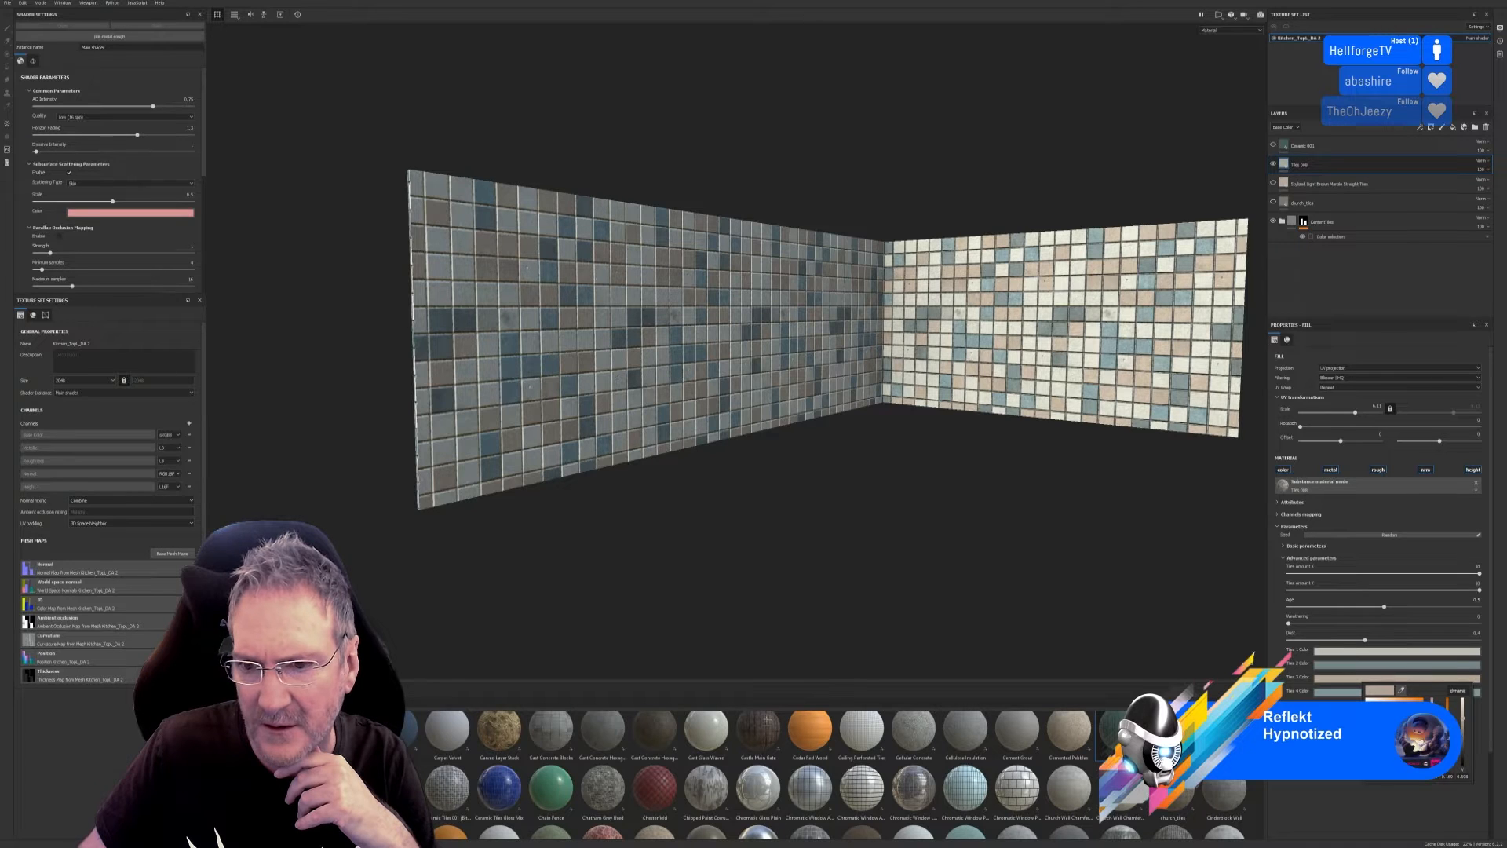
{"action": "left_click_drag", "start_coordinate": [1431, 763], "coordinate": [1432, 716]}
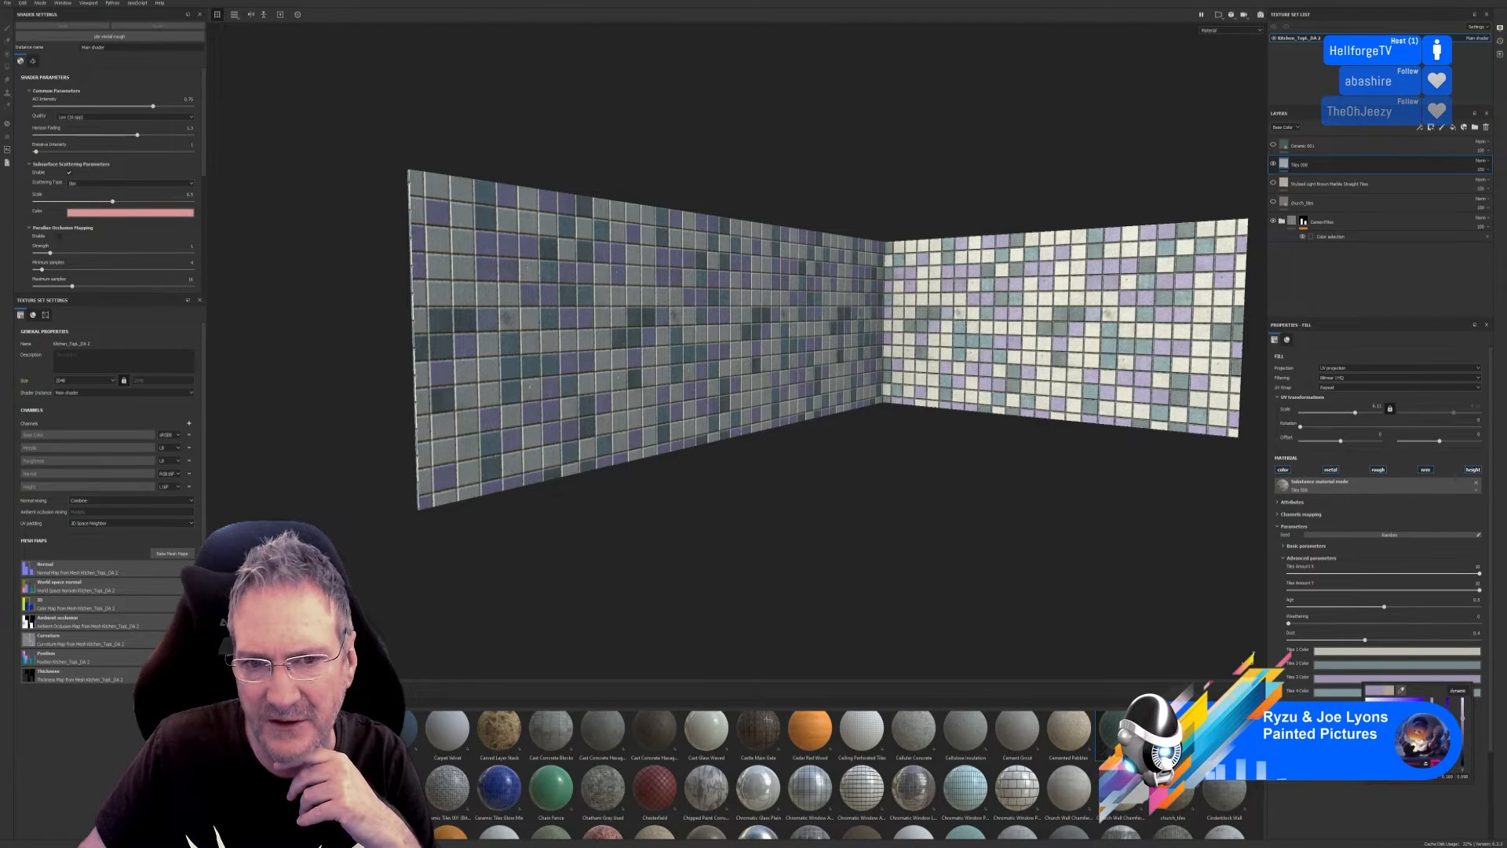
{"action": "left_click_drag", "start_coordinate": [1432, 719], "coordinate": [1432, 732]}
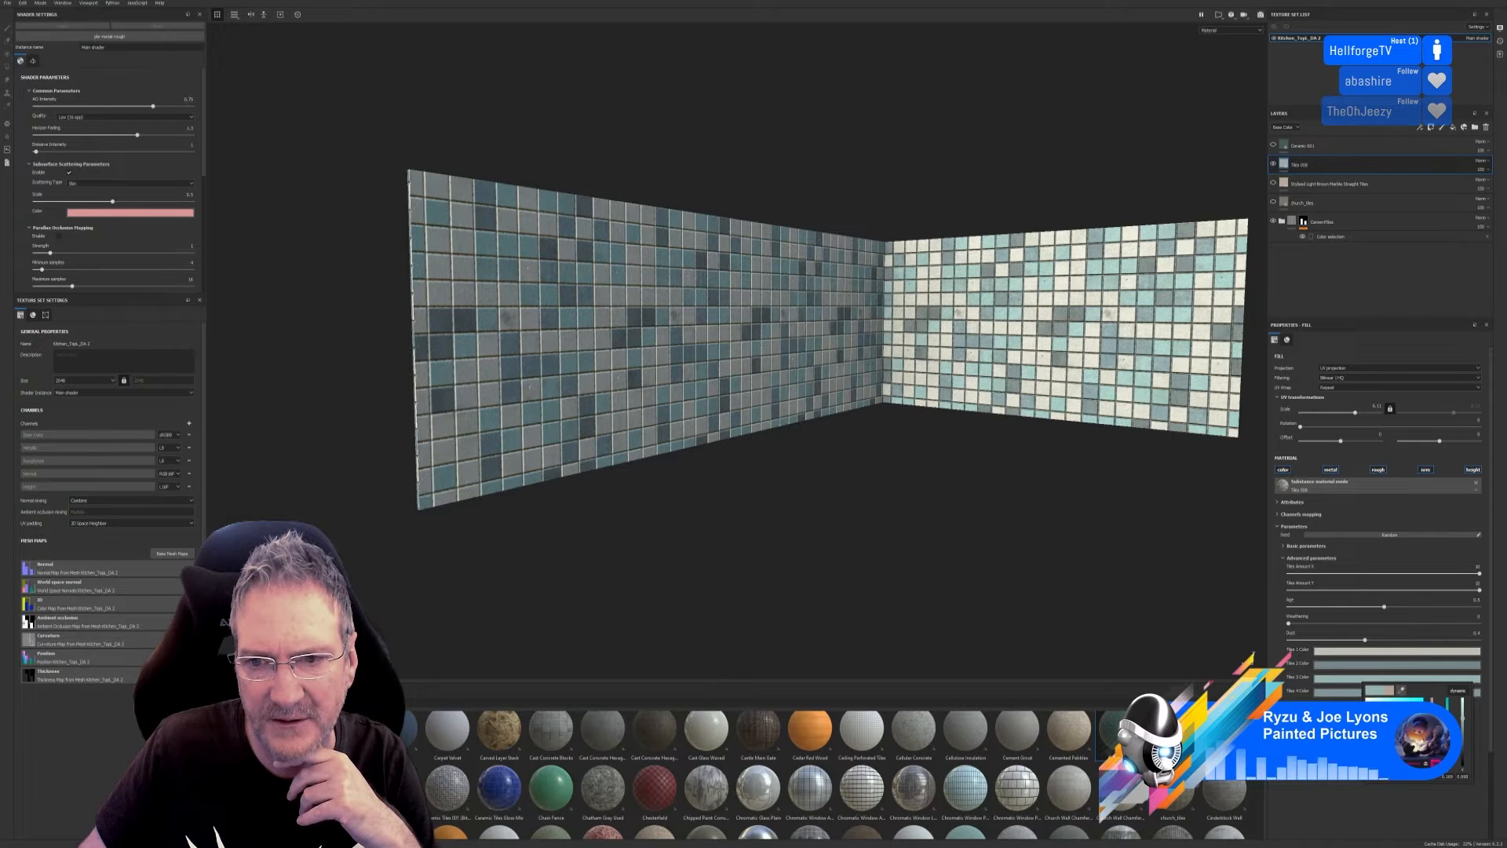
{"action": "key", "text": "Escape"}
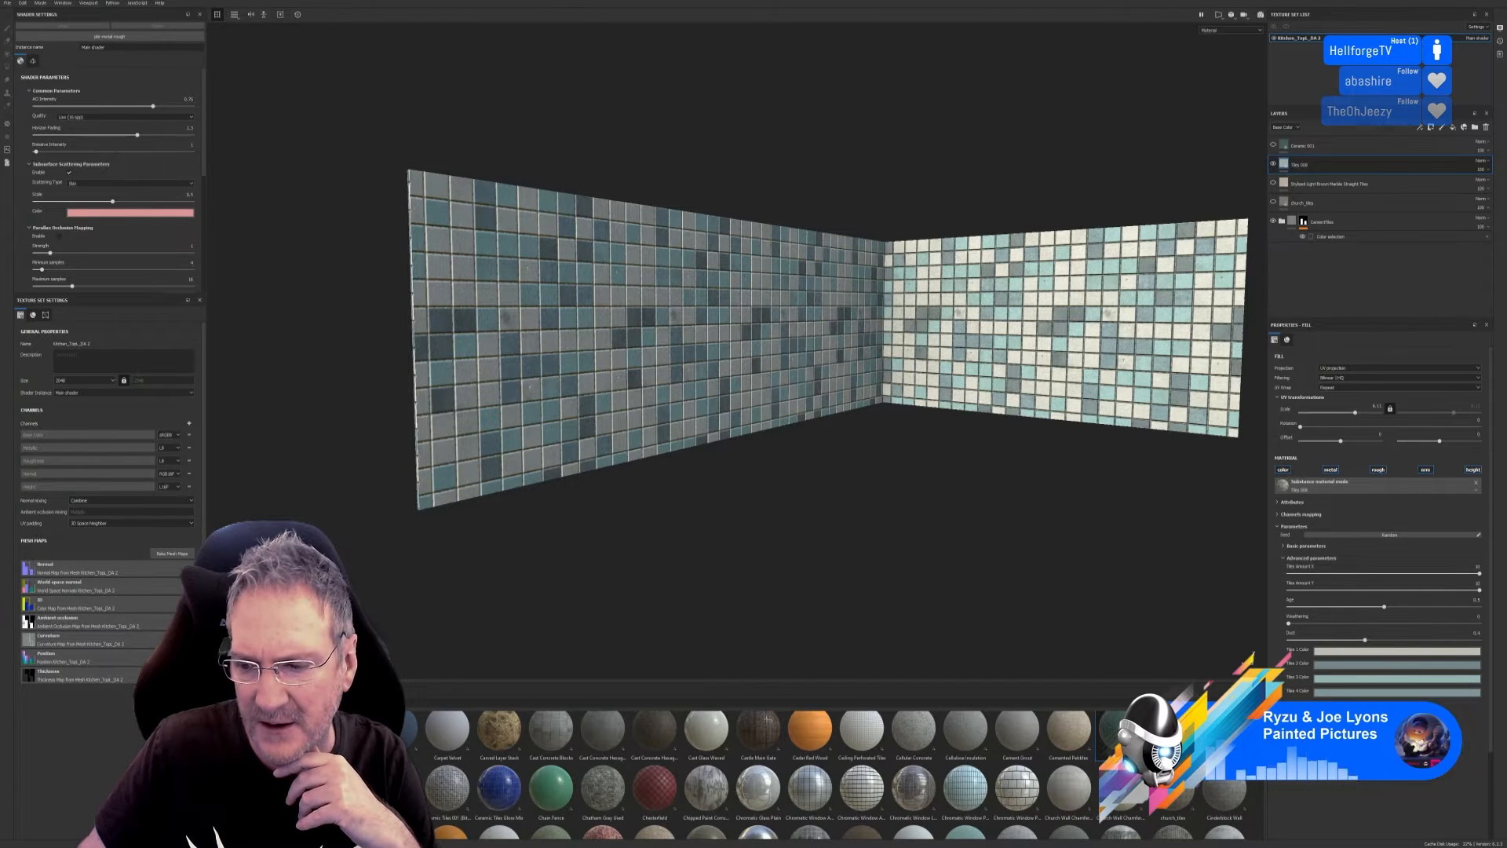
Adjust the mosaic layer's first tile colour to a cool light grey with a slight blue hue.
{"action": "left_click", "coordinate": [1386, 662]}
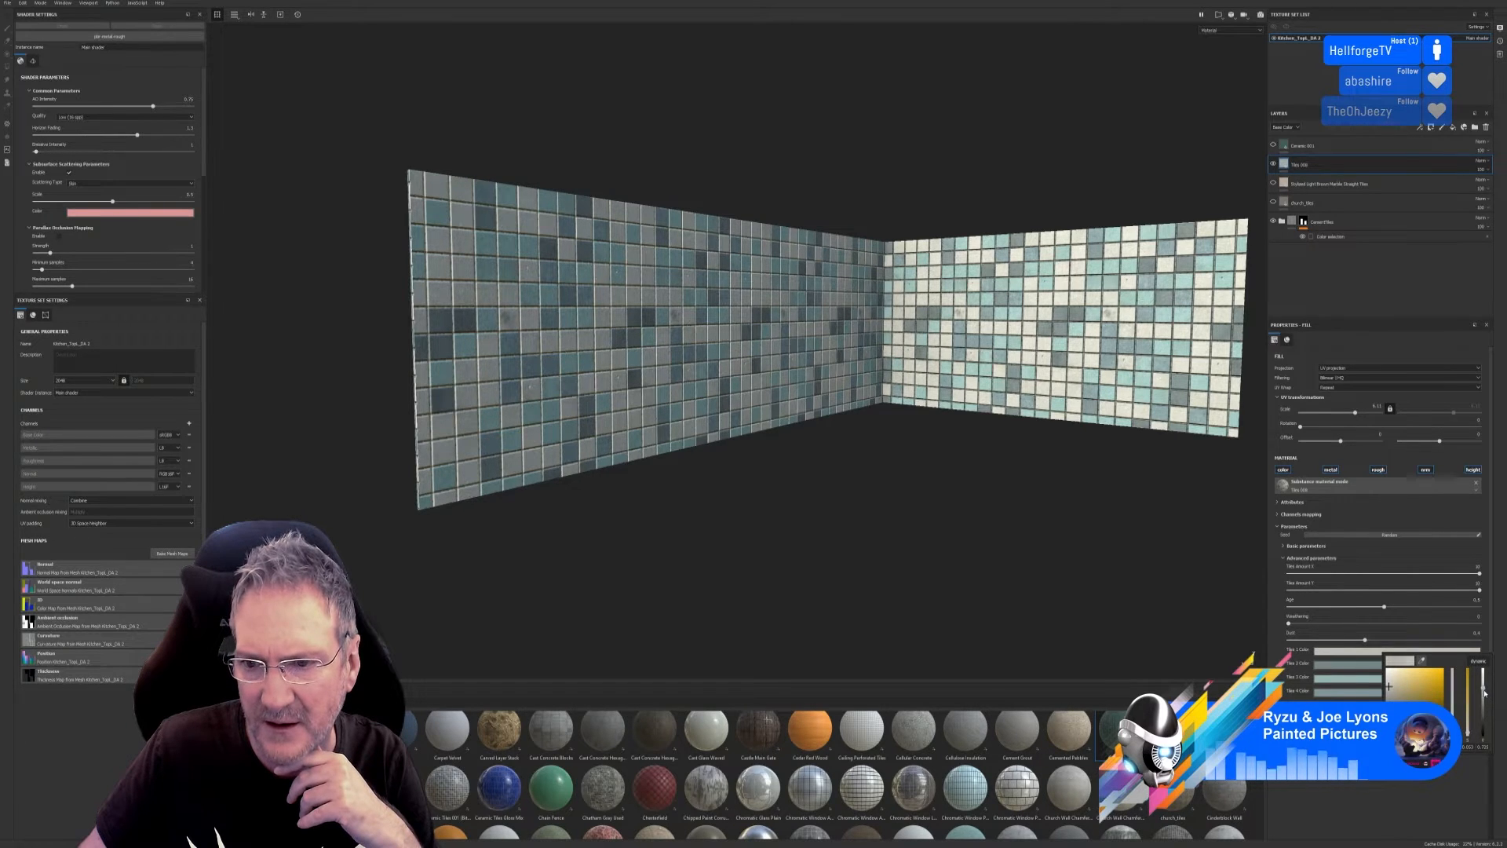
{"action": "left_click_drag", "start_coordinate": [1484, 690], "coordinate": [1467, 734]}
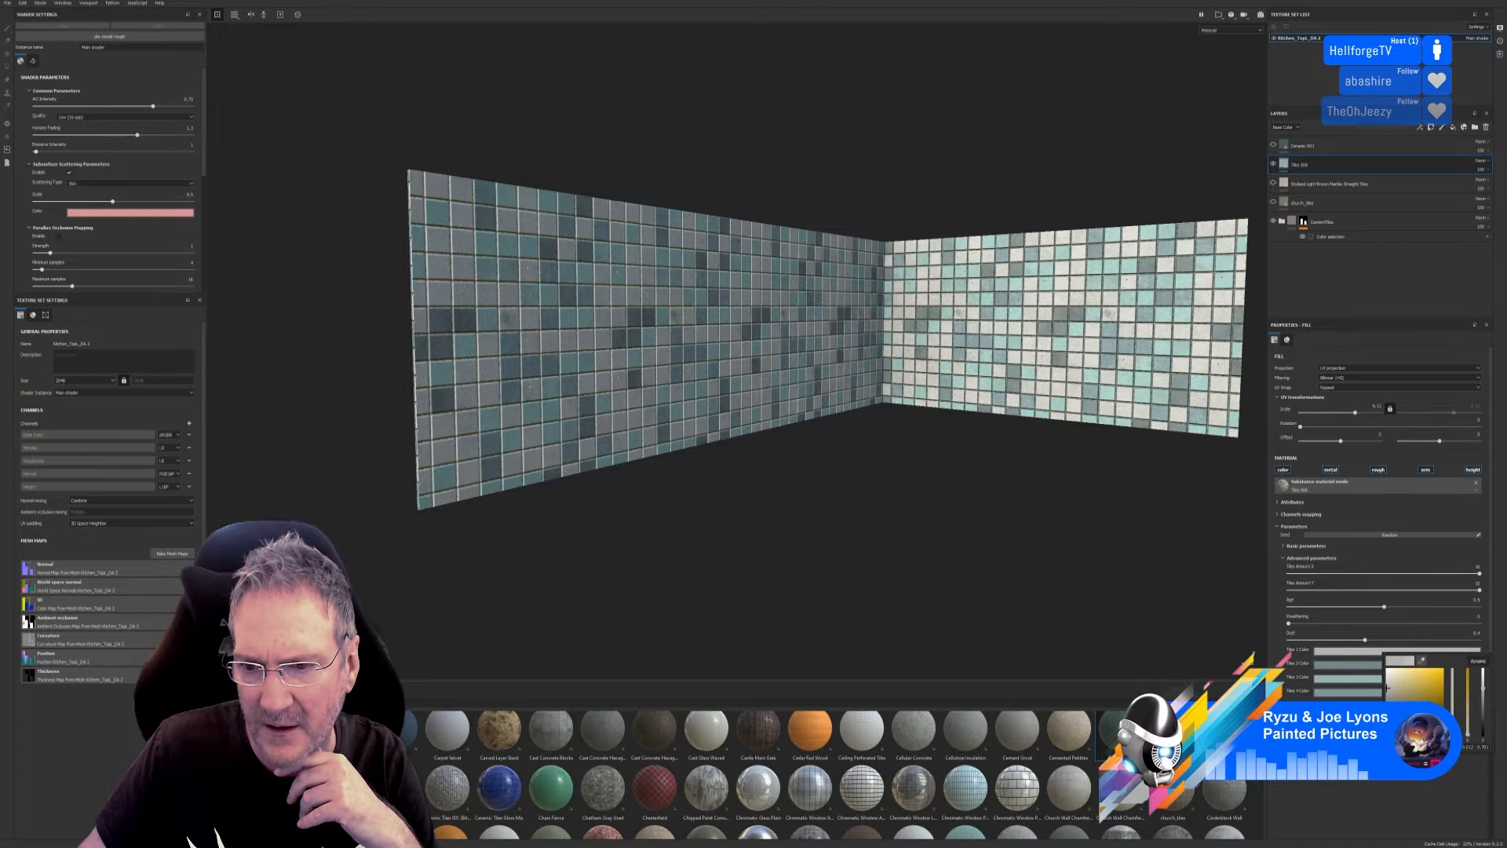
{"action": "left_click_drag", "start_coordinate": [1453, 727], "coordinate": [1457, 695]}
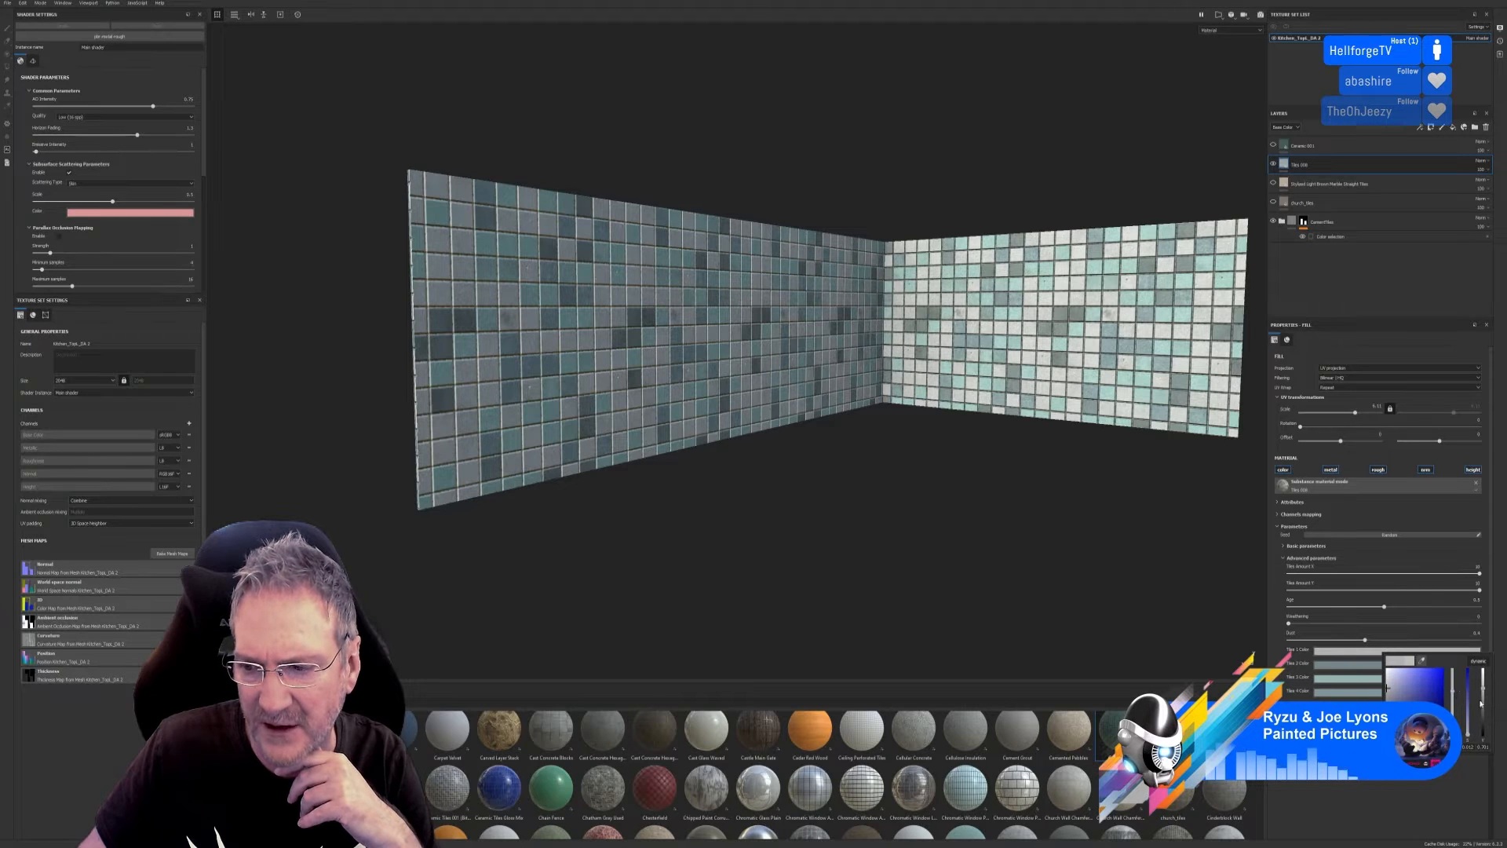
{"action": "left_click_drag", "start_coordinate": [1481, 704], "coordinate": [1483, 691]}
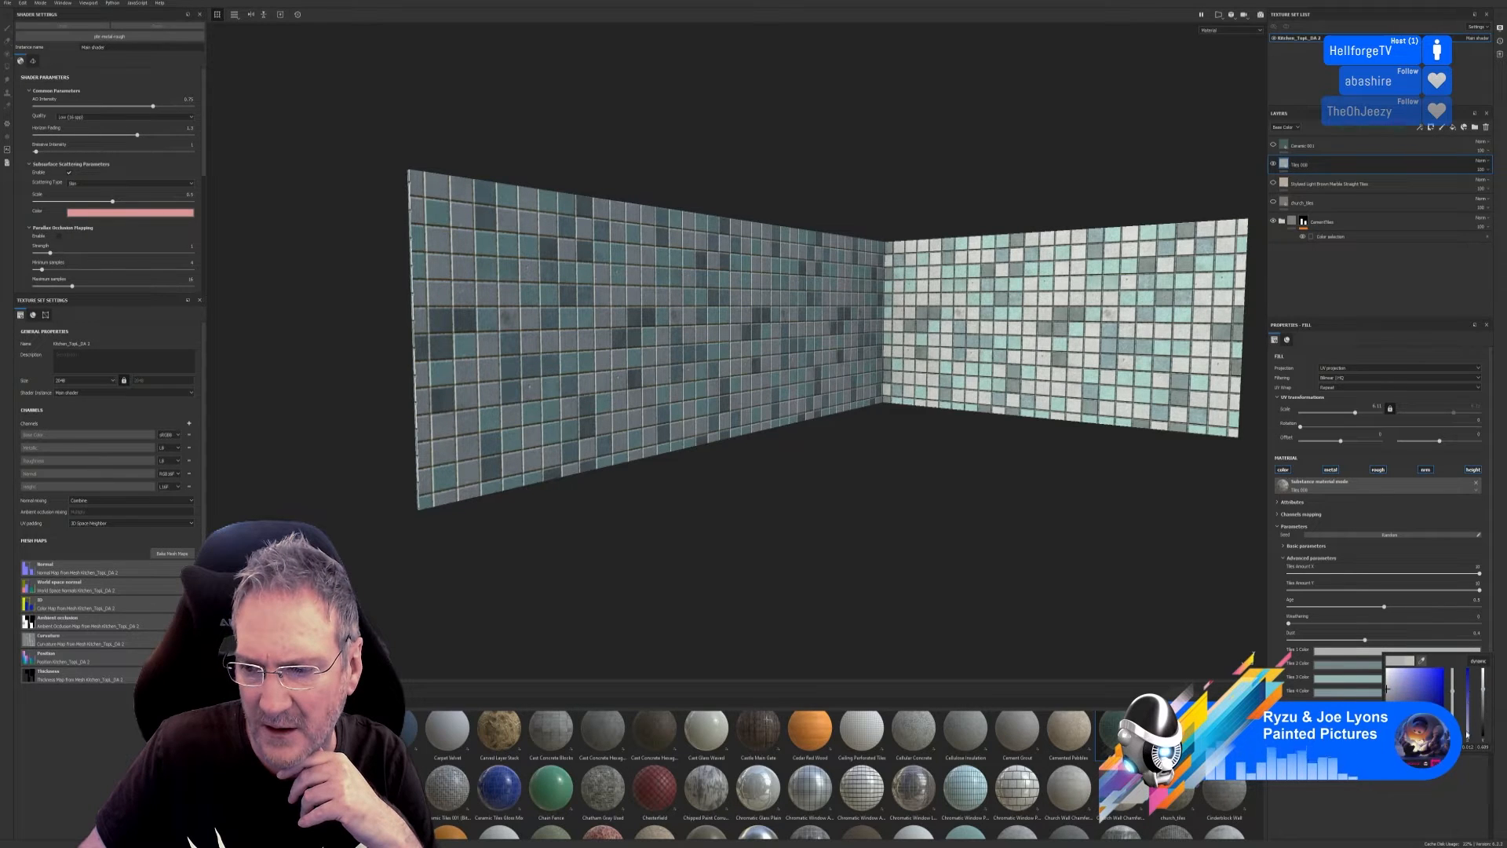
{"action": "left_click_drag", "start_coordinate": [1468, 736], "coordinate": [1471, 735]}
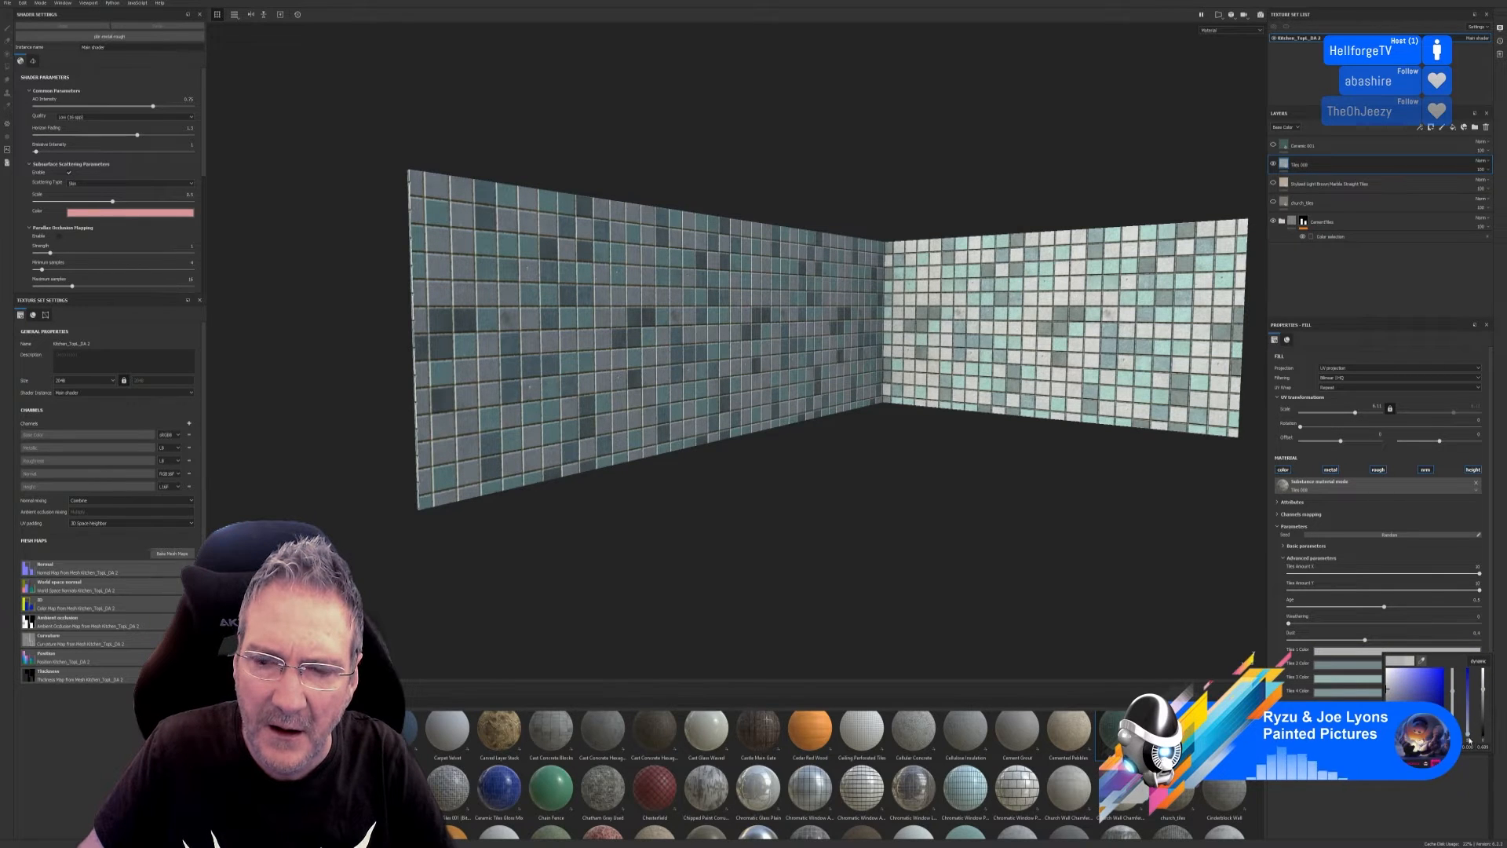
{"action": "left_click", "coordinate": [982, 602]}
Inspect the recoloured mosaic tiles on both walls and hide their layer.
{"action": "right_click_drag", "start_coordinate": [861, 475], "coordinate": [1039, 488], "text": "alt"}
{"action": "left_click_drag", "start_coordinate": [1040, 491], "coordinate": [982, 487], "text": "alt"}
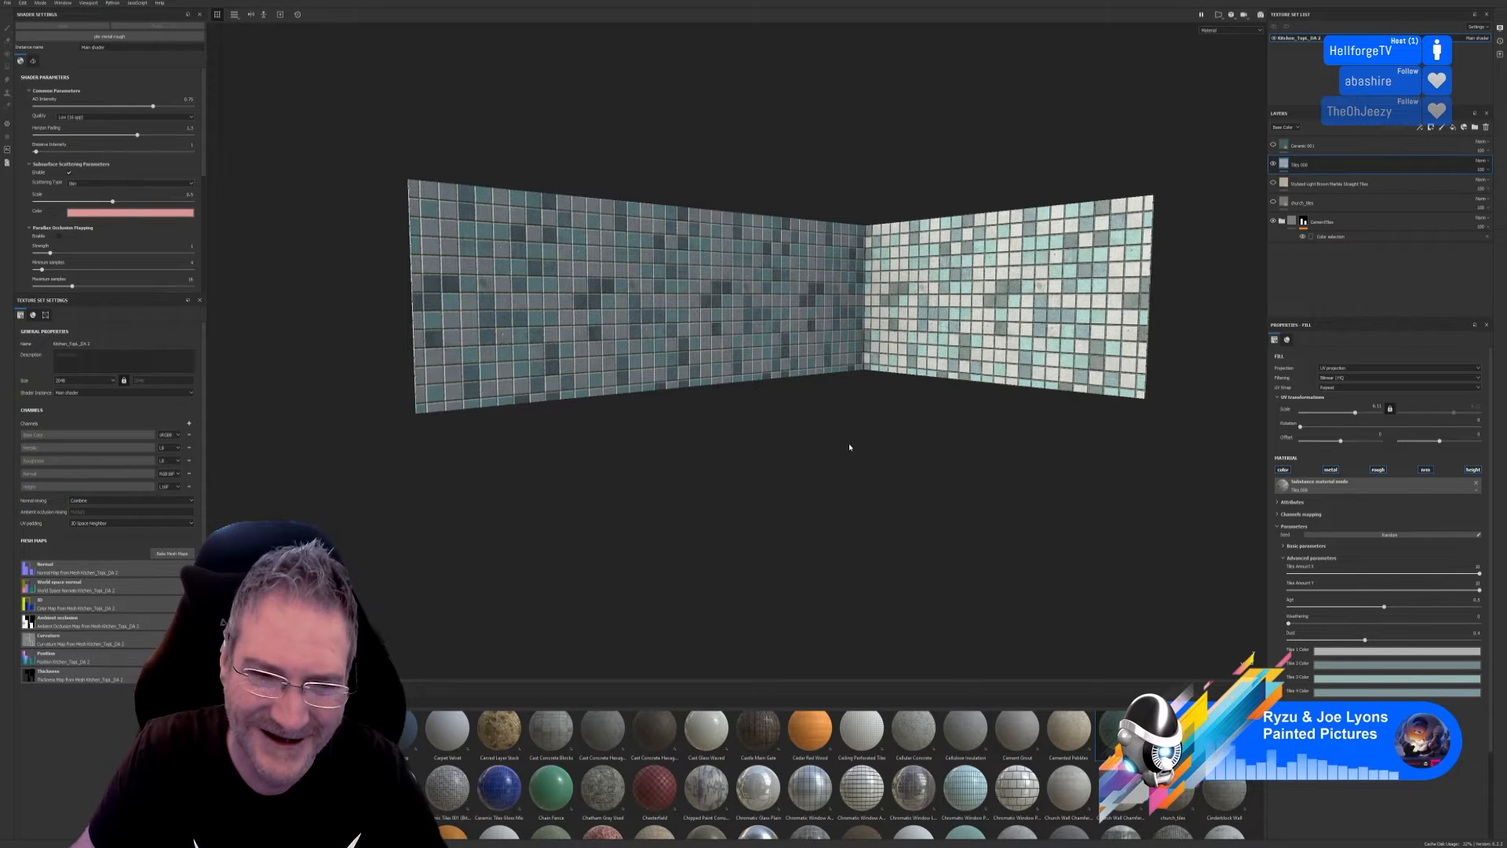
{"action": "left_click_drag", "start_coordinate": [849, 446], "coordinate": [883, 468], "text": "alt"}
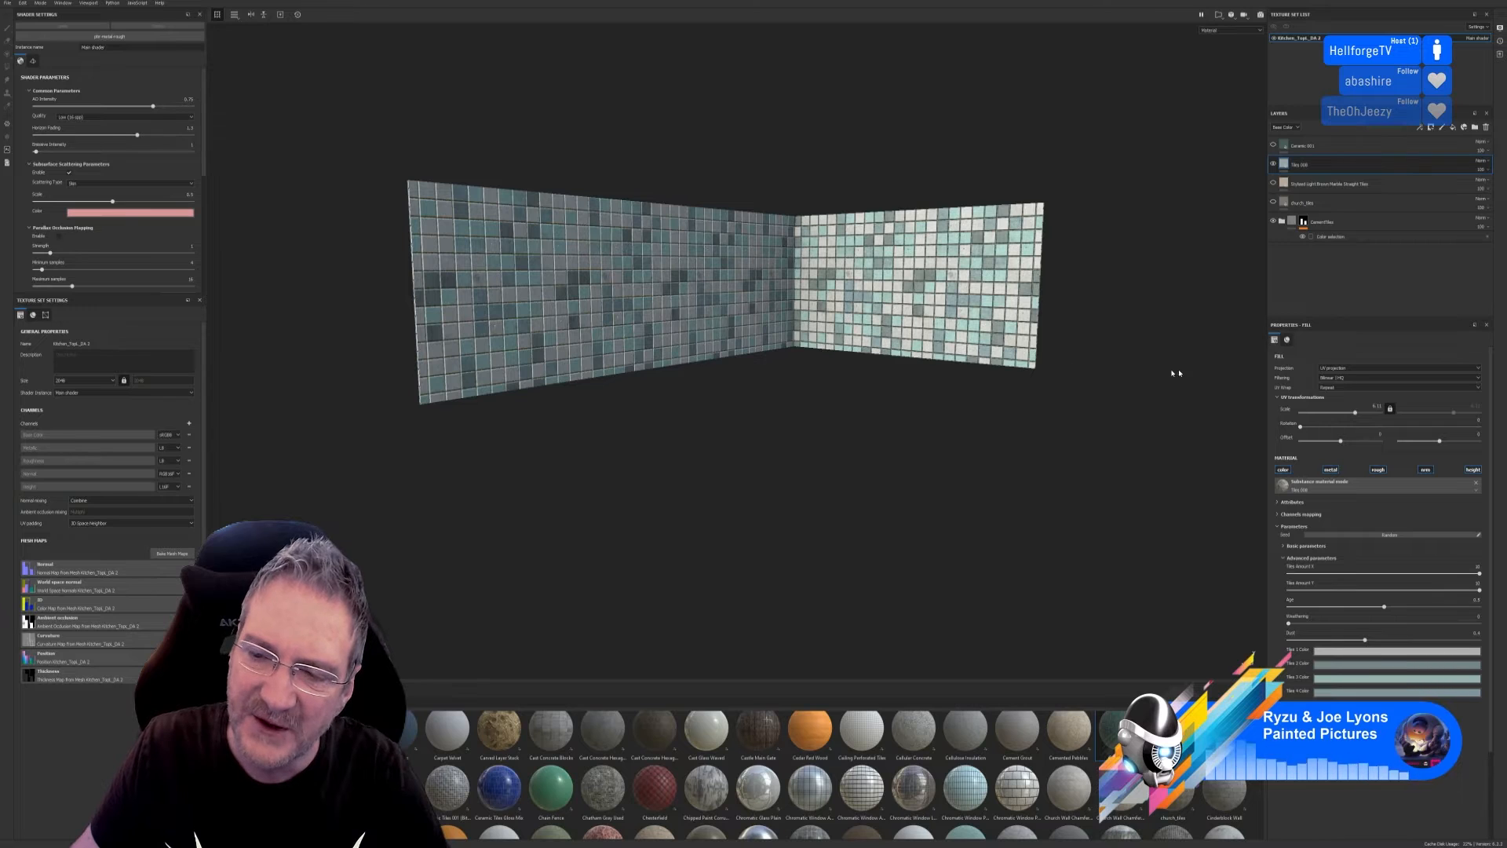
{"action": "left_click", "coordinate": [1273, 164]}
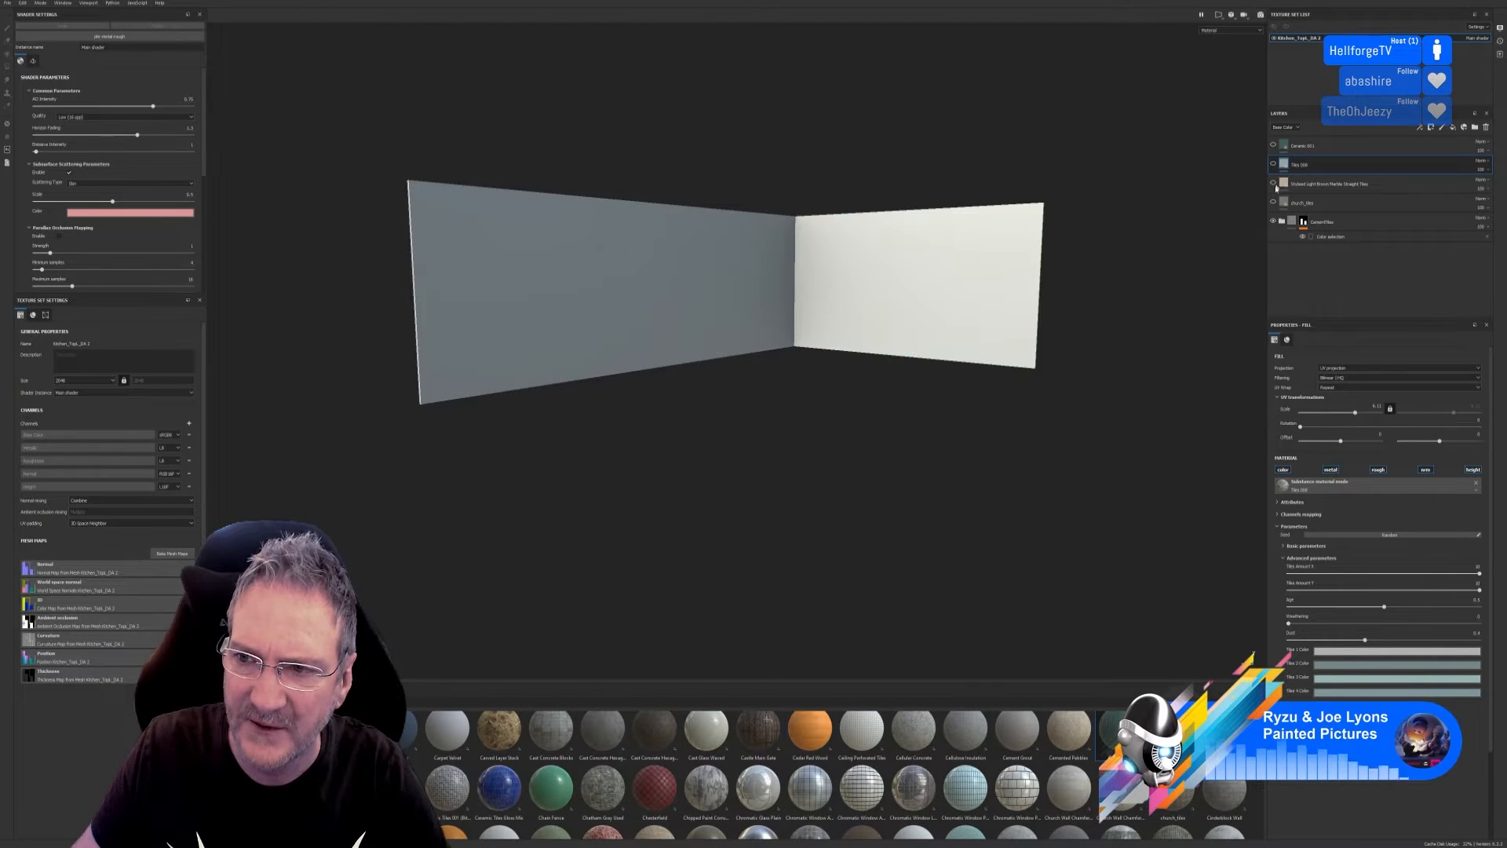
Compare the church tiles with the recoloured mosaic on both walls by toggling their layers, and leave only the mosaic shown.
{"action": "left_click", "coordinate": [1273, 203]}
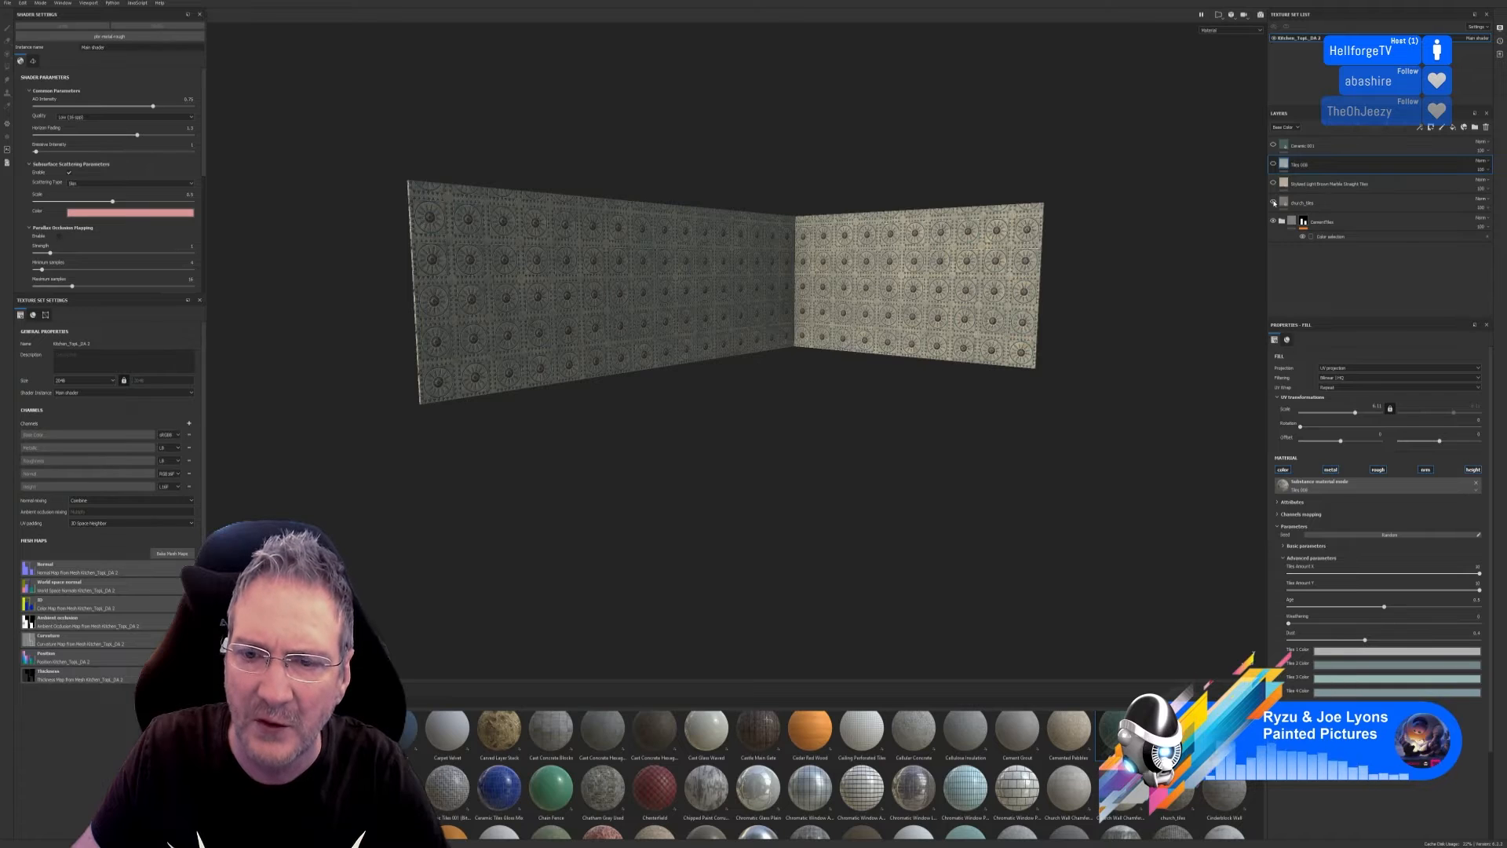
{"action": "left_click", "coordinate": [1273, 202]}
{"action": "left_click", "coordinate": [1273, 165]}
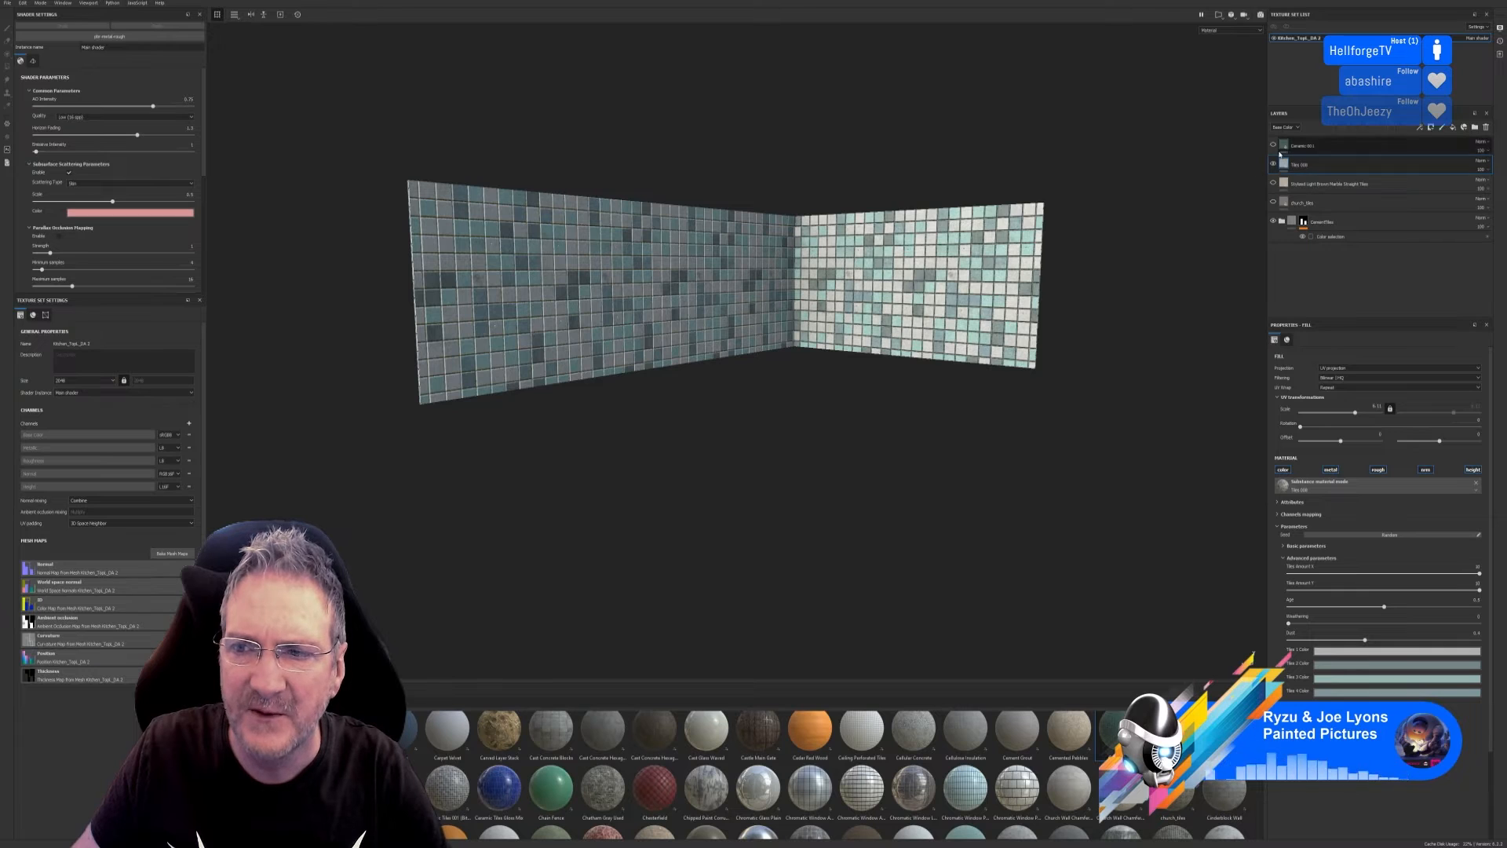
{"action": "left_click", "coordinate": [1273, 203]}
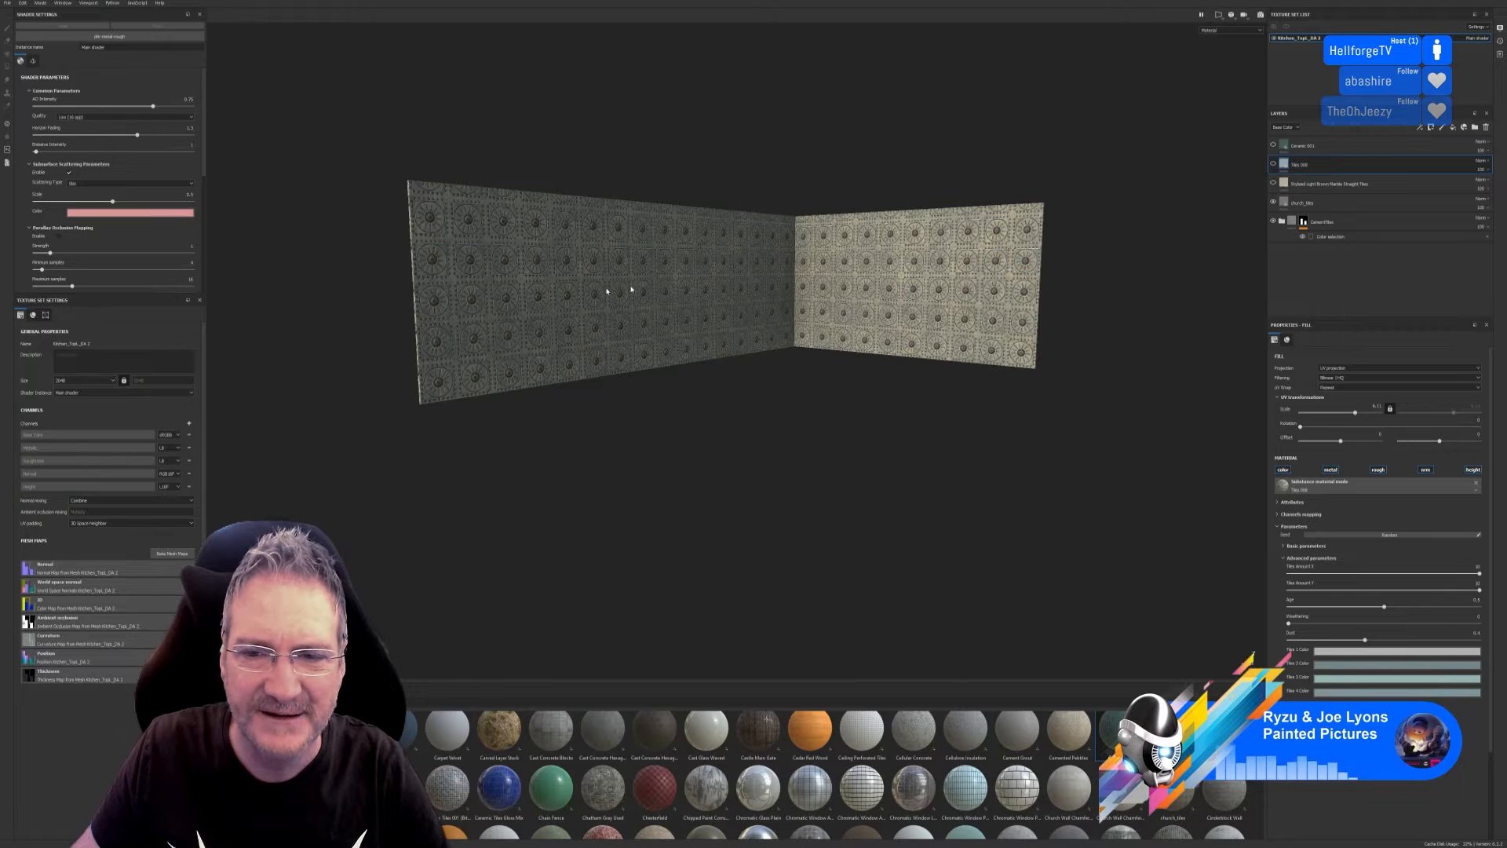
{"action": "left_click", "coordinate": [1274, 202]}
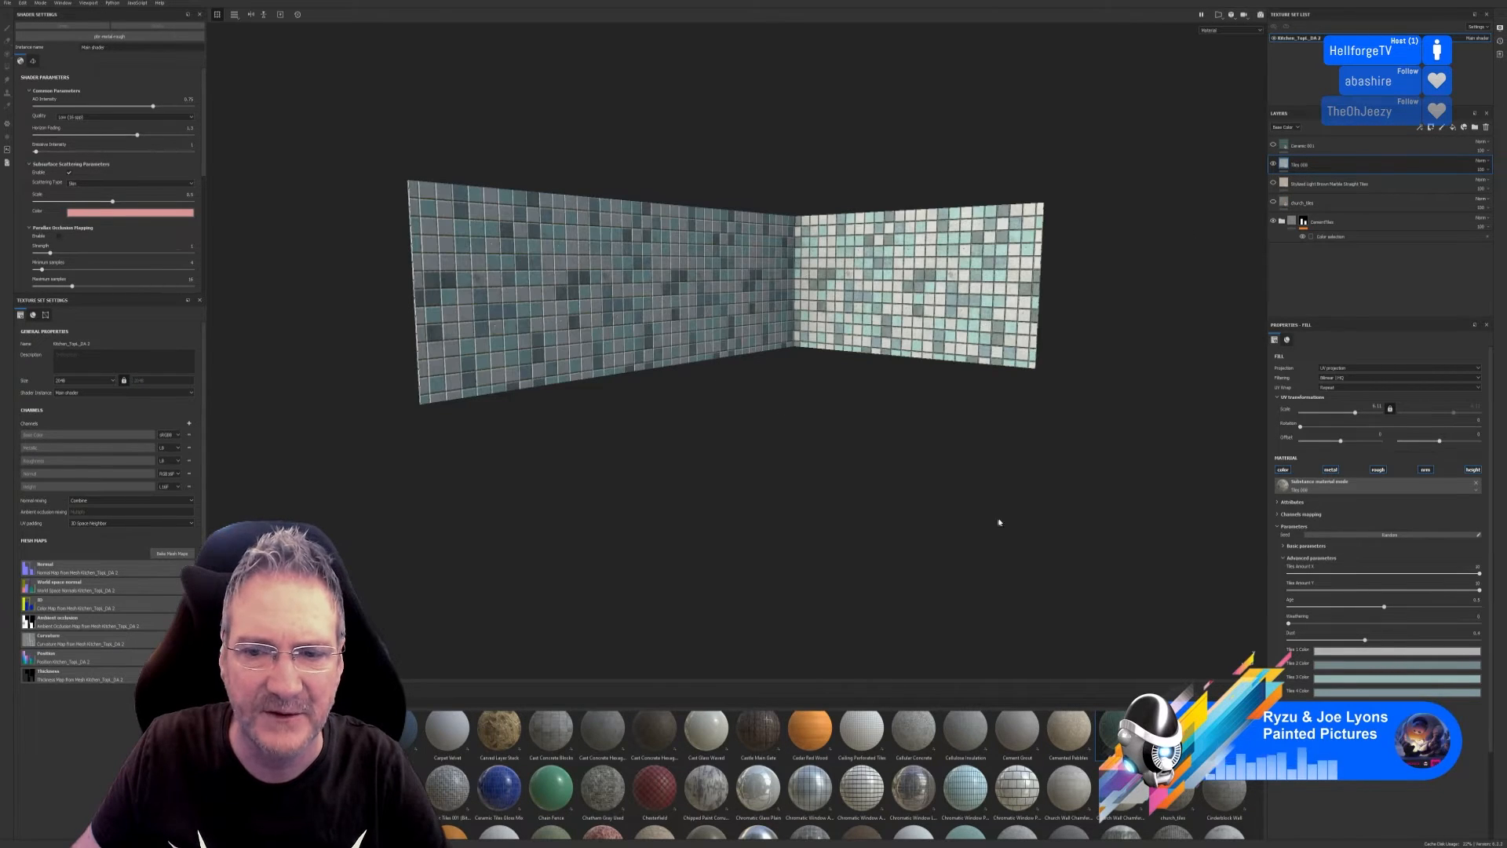
{"action": "mouse_move", "coordinate": [988, 496]}
{"action": "left_mouse_down", "text": "alt"}
{"action": "mouse_move", "coordinate": [817, 461]}
{"action": "mouse_move", "coordinate": [812, 505]}
{"action": "mouse_move", "coordinate": [929, 475]}
{"action": "mouse_move", "coordinate": [855, 474]}
{"action": "left_mouse_up", "text": "alt"}
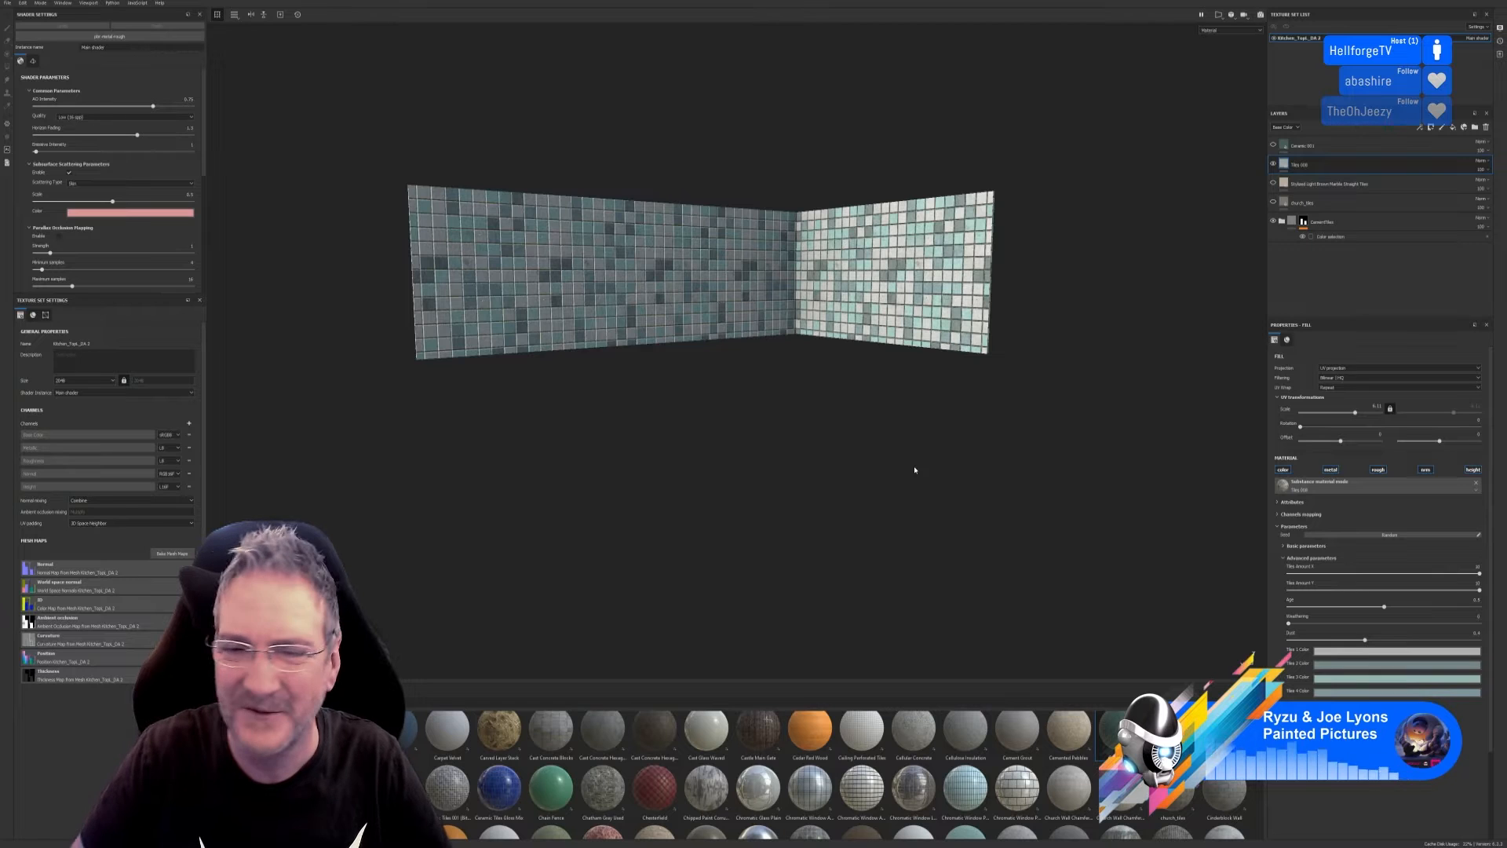
{"action": "scroll", "coordinate": [659, 316], "scroll_direction": "up", "scroll_amount": 2}
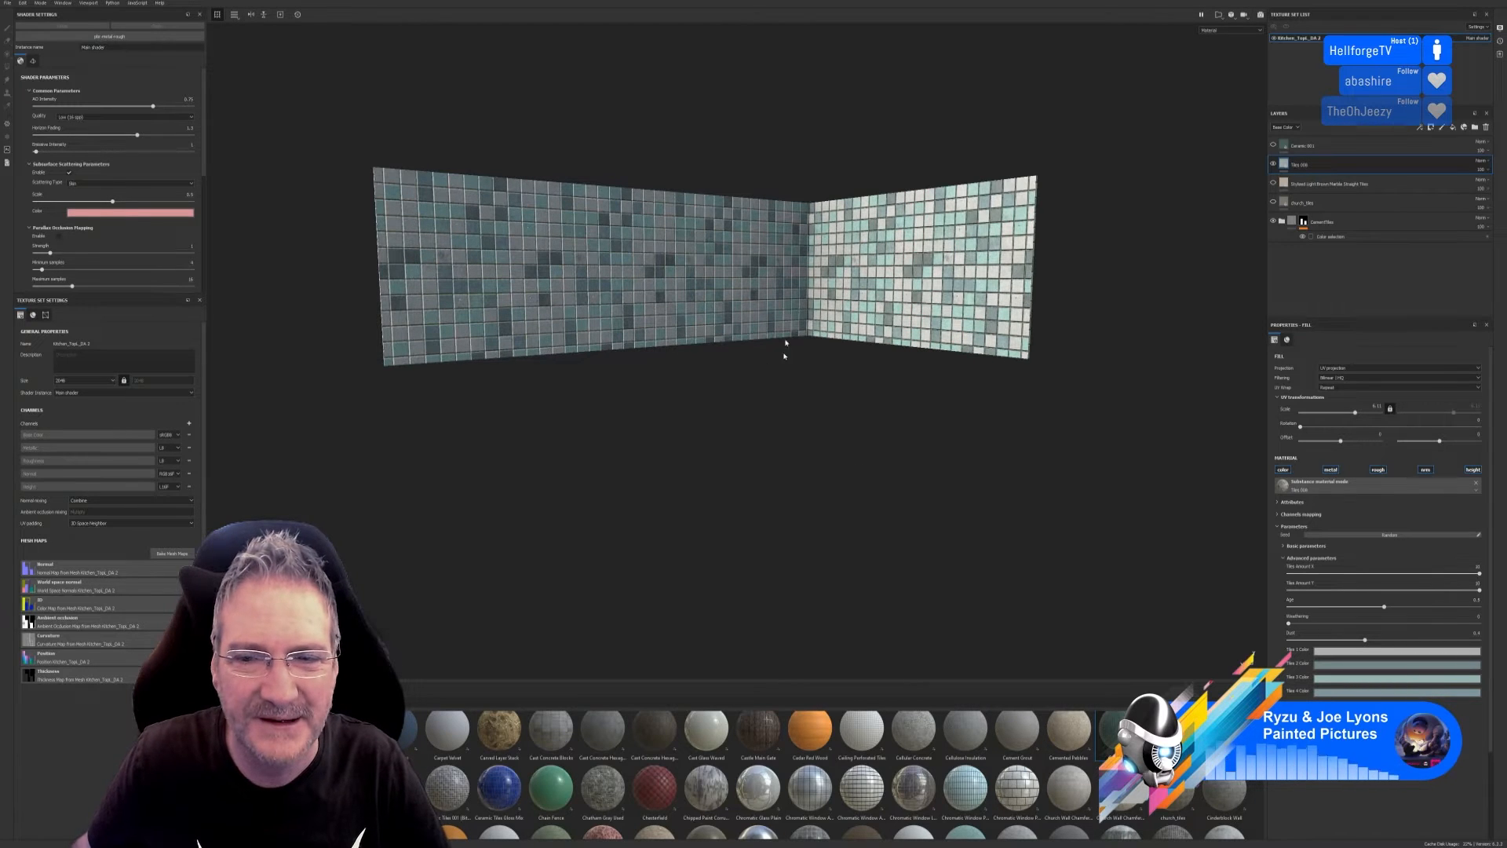
{"action": "left_click_drag", "start_coordinate": [844, 371], "coordinate": [782, 367], "text": "alt"}
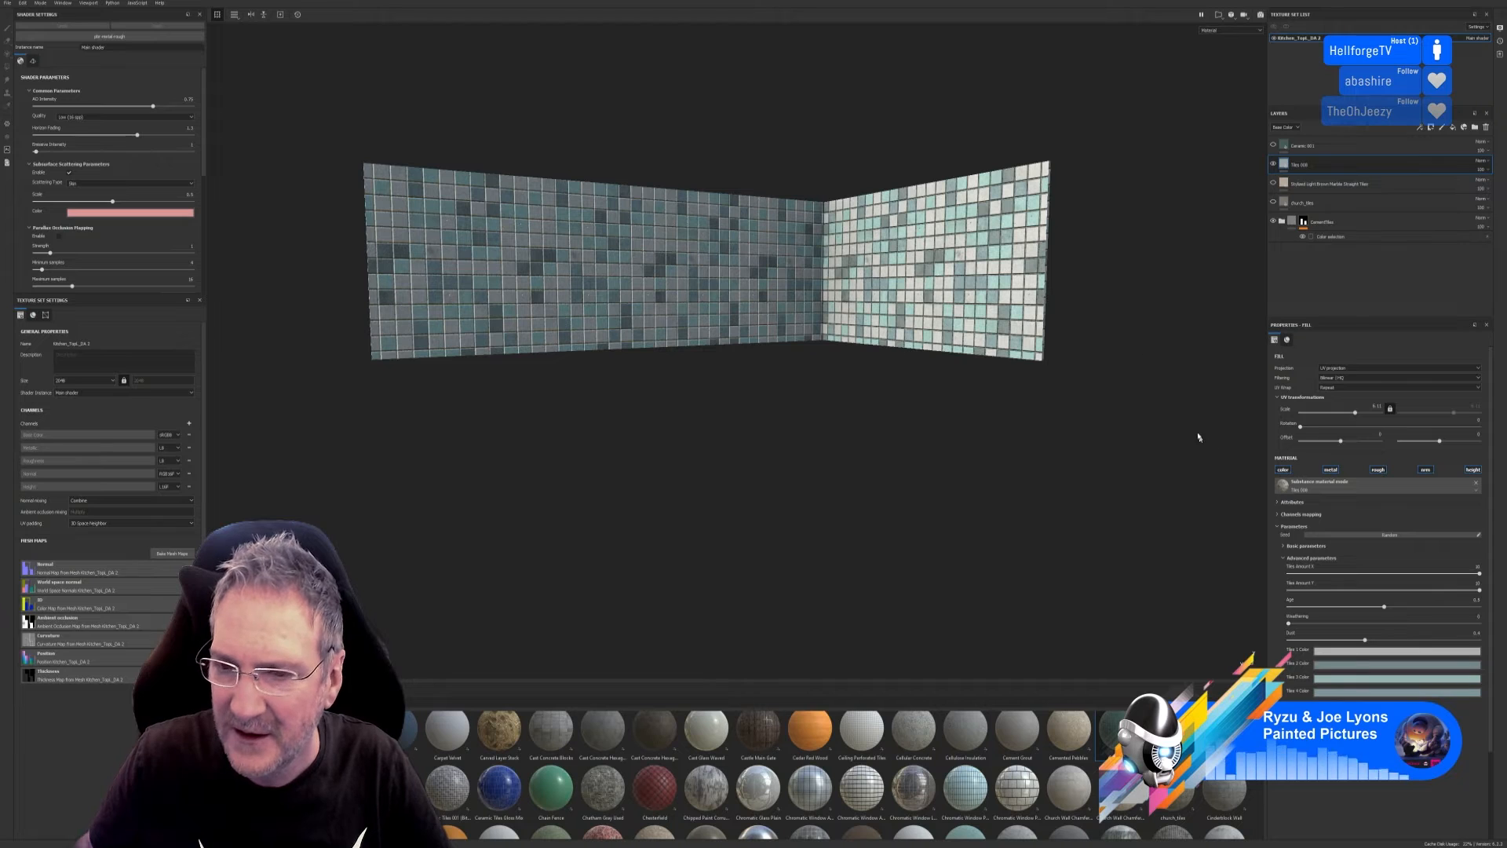
Delete the rejected light brown marble, church tiles and ceramic layers, keeping the mosaic tile layer above the folder.
{"action": "left_click", "coordinate": [1334, 185]}
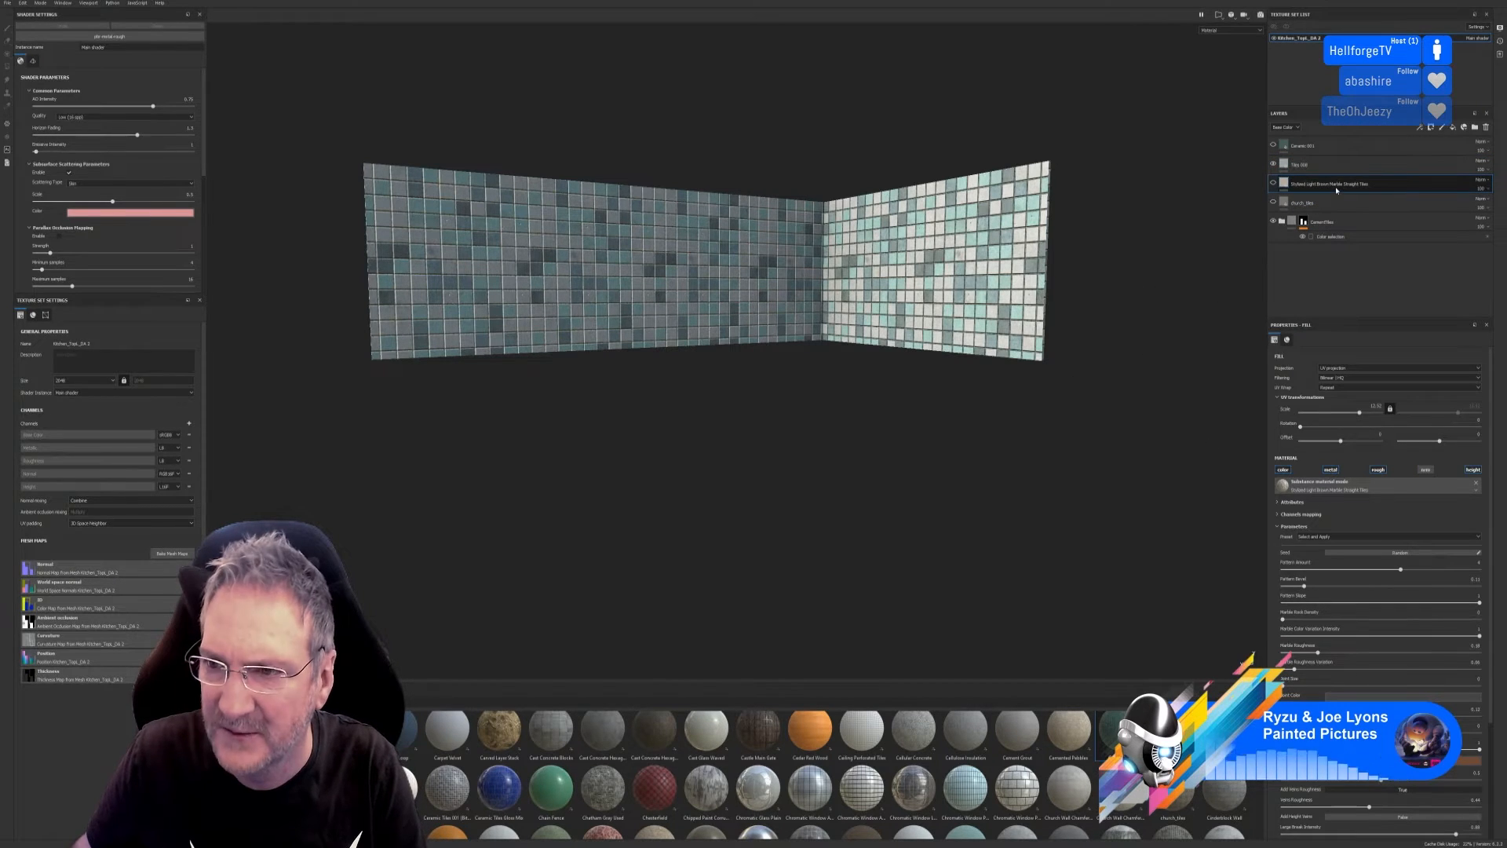
{"action": "key", "text": "Delete"}
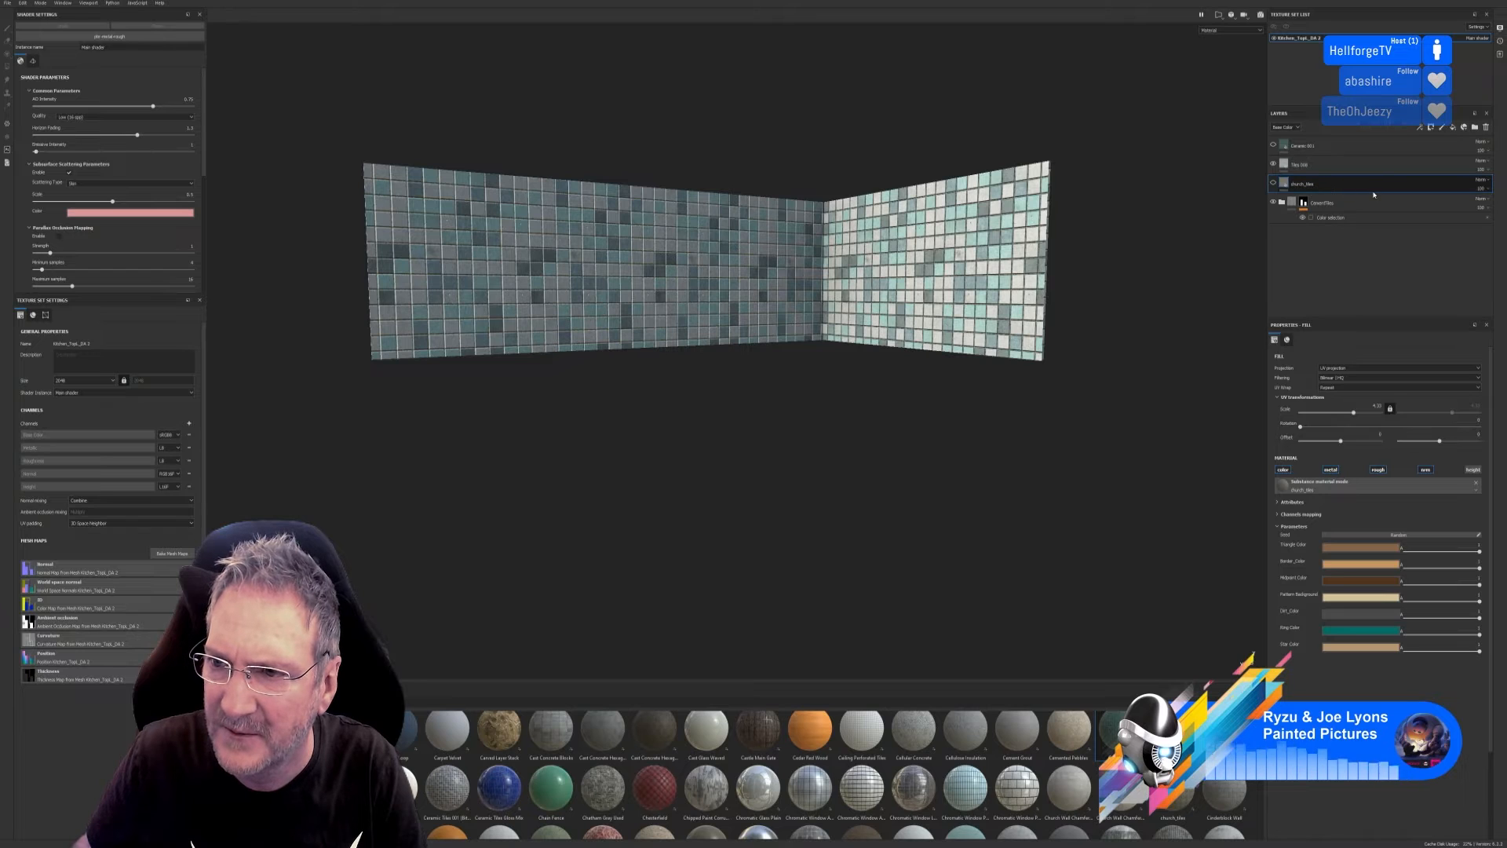
{"action": "key", "text": "Delete"}
{"action": "left_click", "coordinate": [1339, 151]}
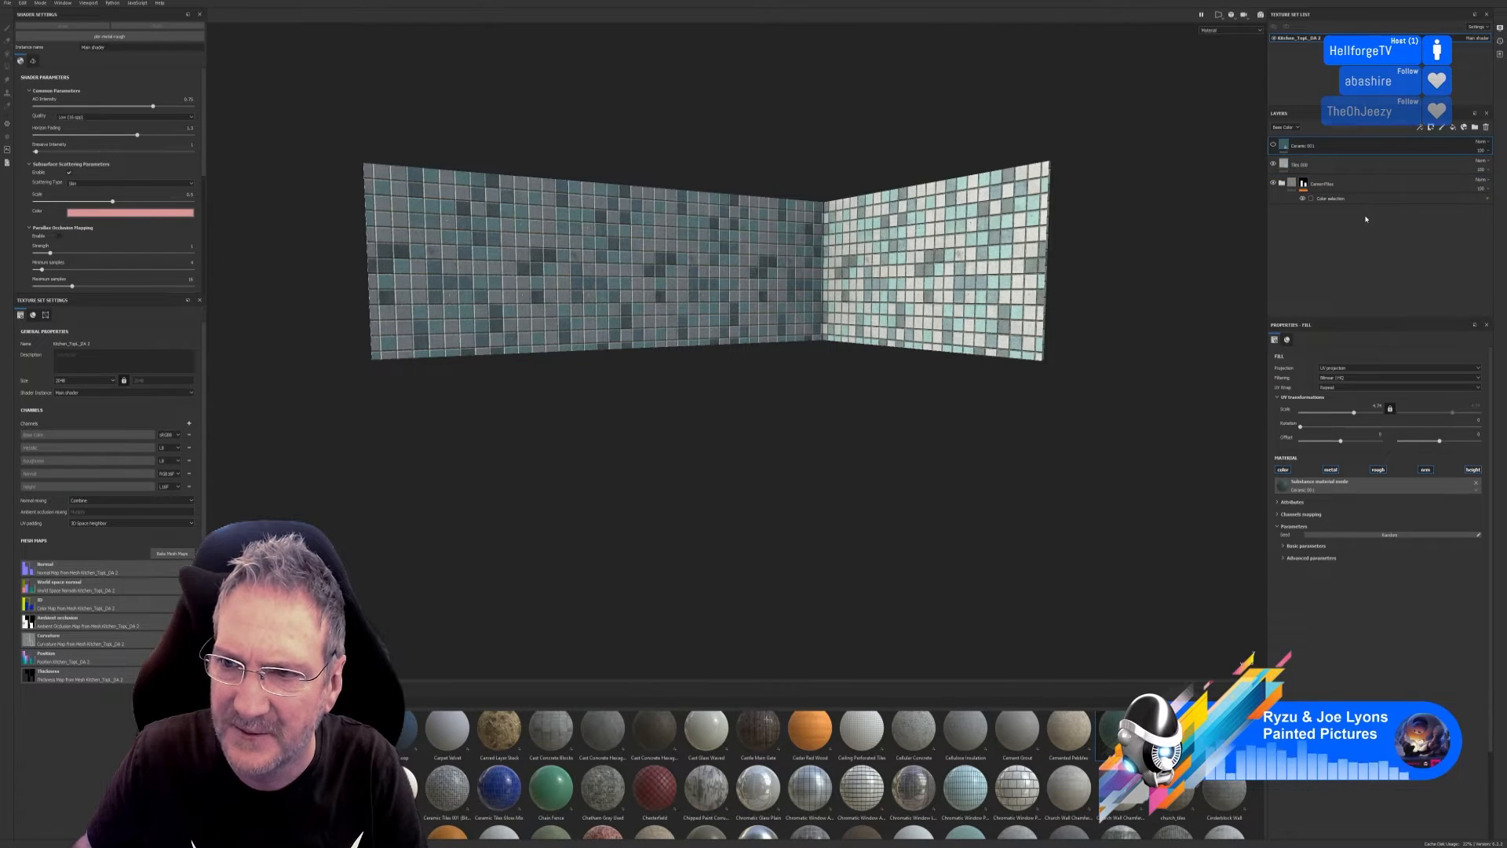
{"action": "key", "text": "Delete"}
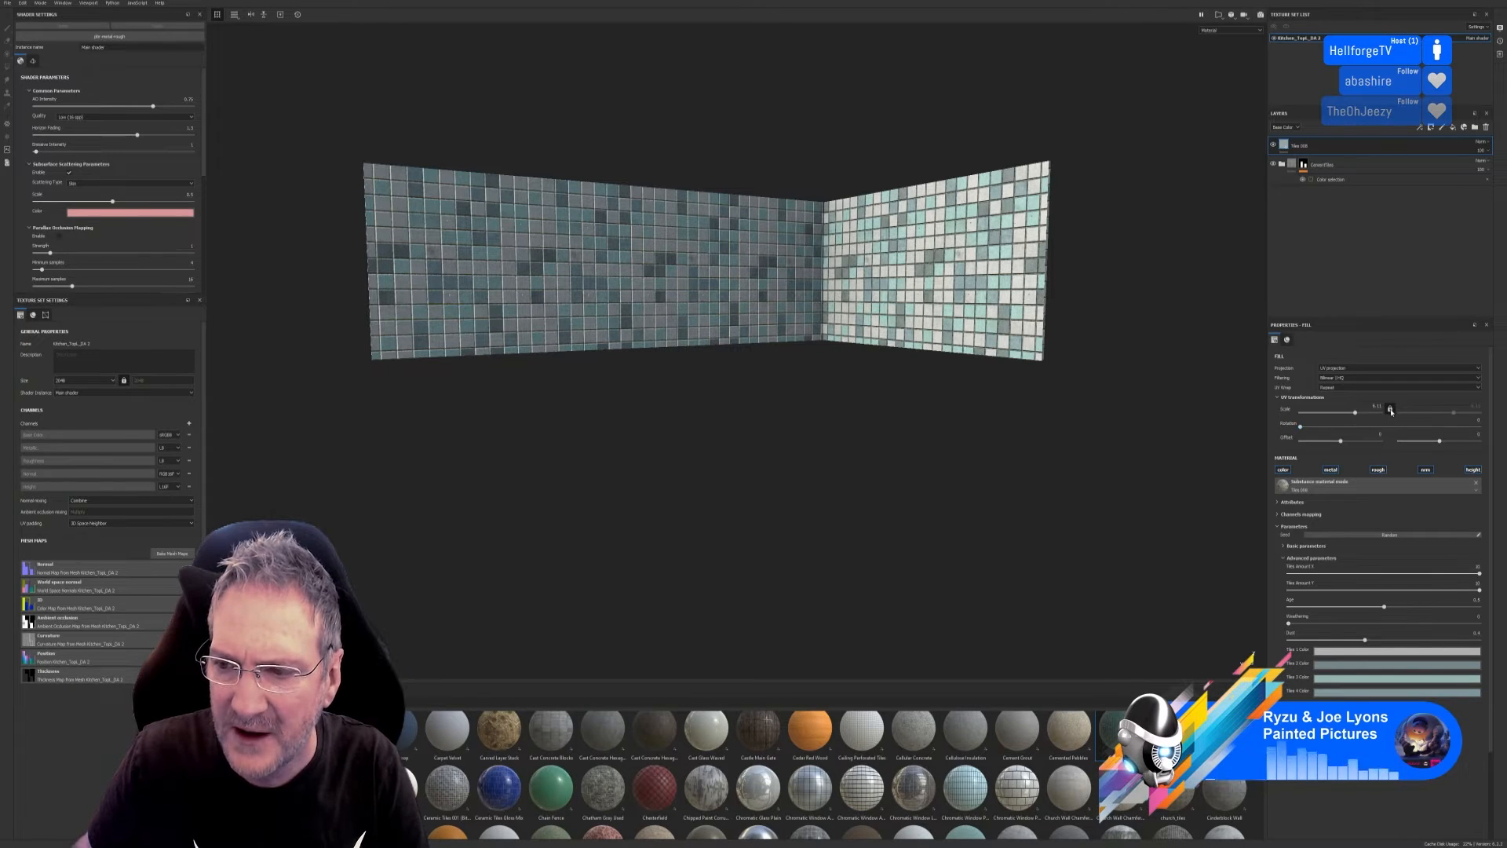
{"action": "left_click", "coordinate": [1391, 410]}
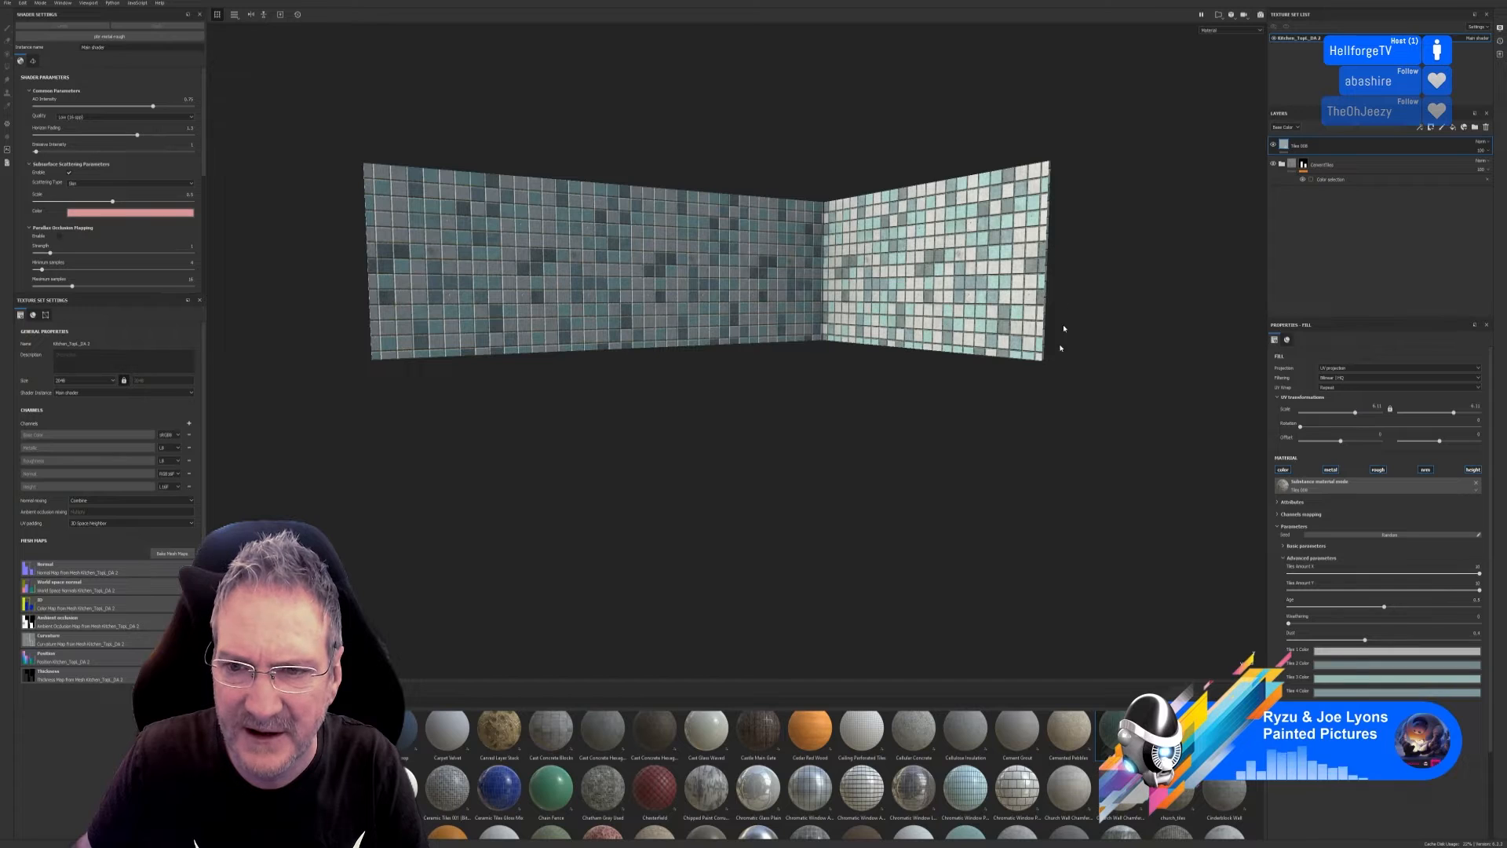
{"action": "left_click", "coordinate": [1390, 410]}
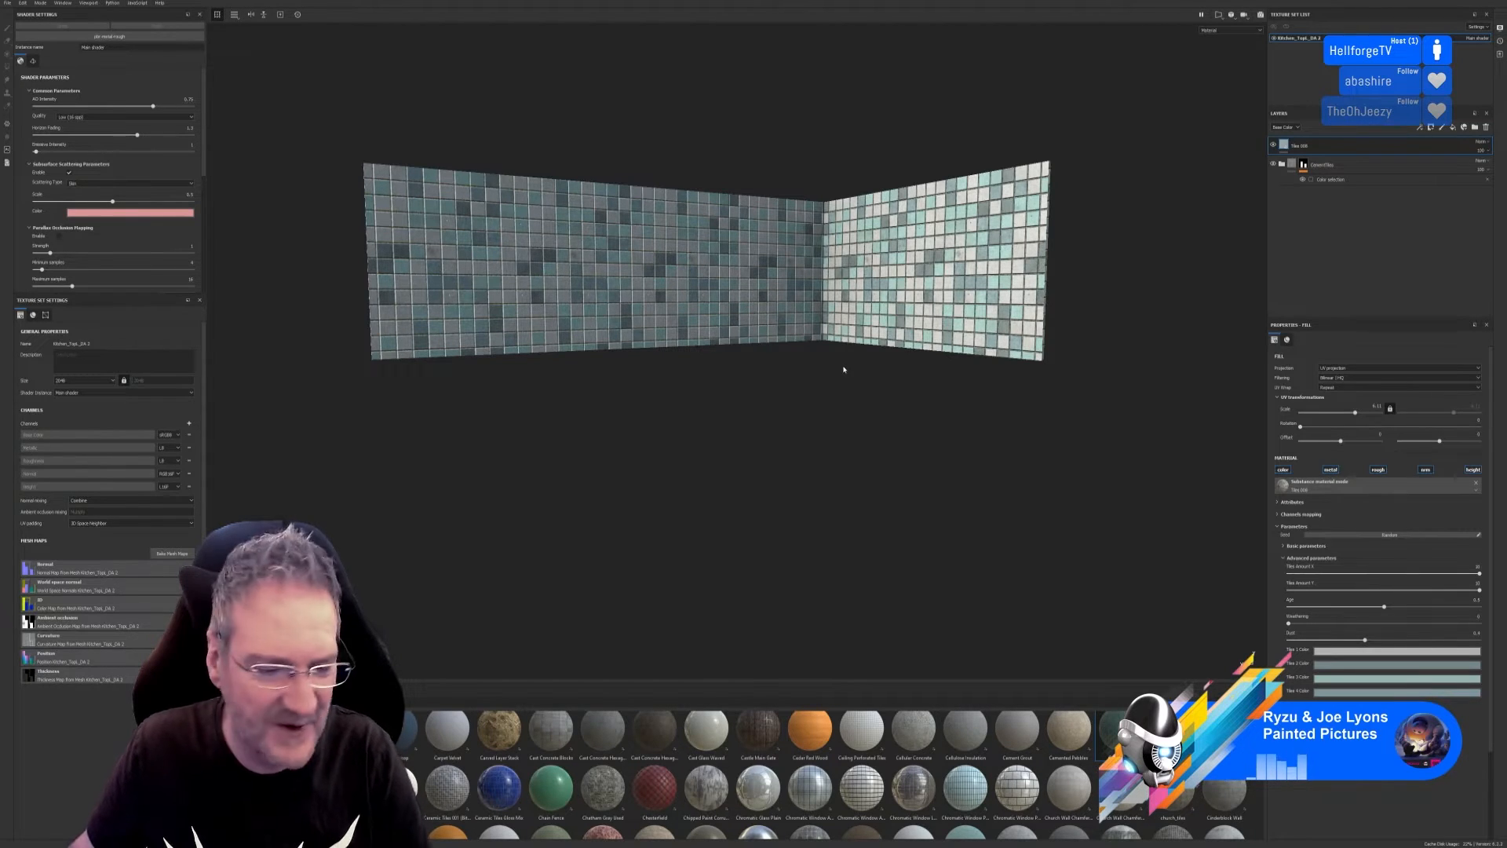
Start saving the project under a new name and browse to the Models > Kitchen > Kitchen > Kitchen_Tiles_Left folder.
{"action": "left_click", "coordinate": [4, 4]}
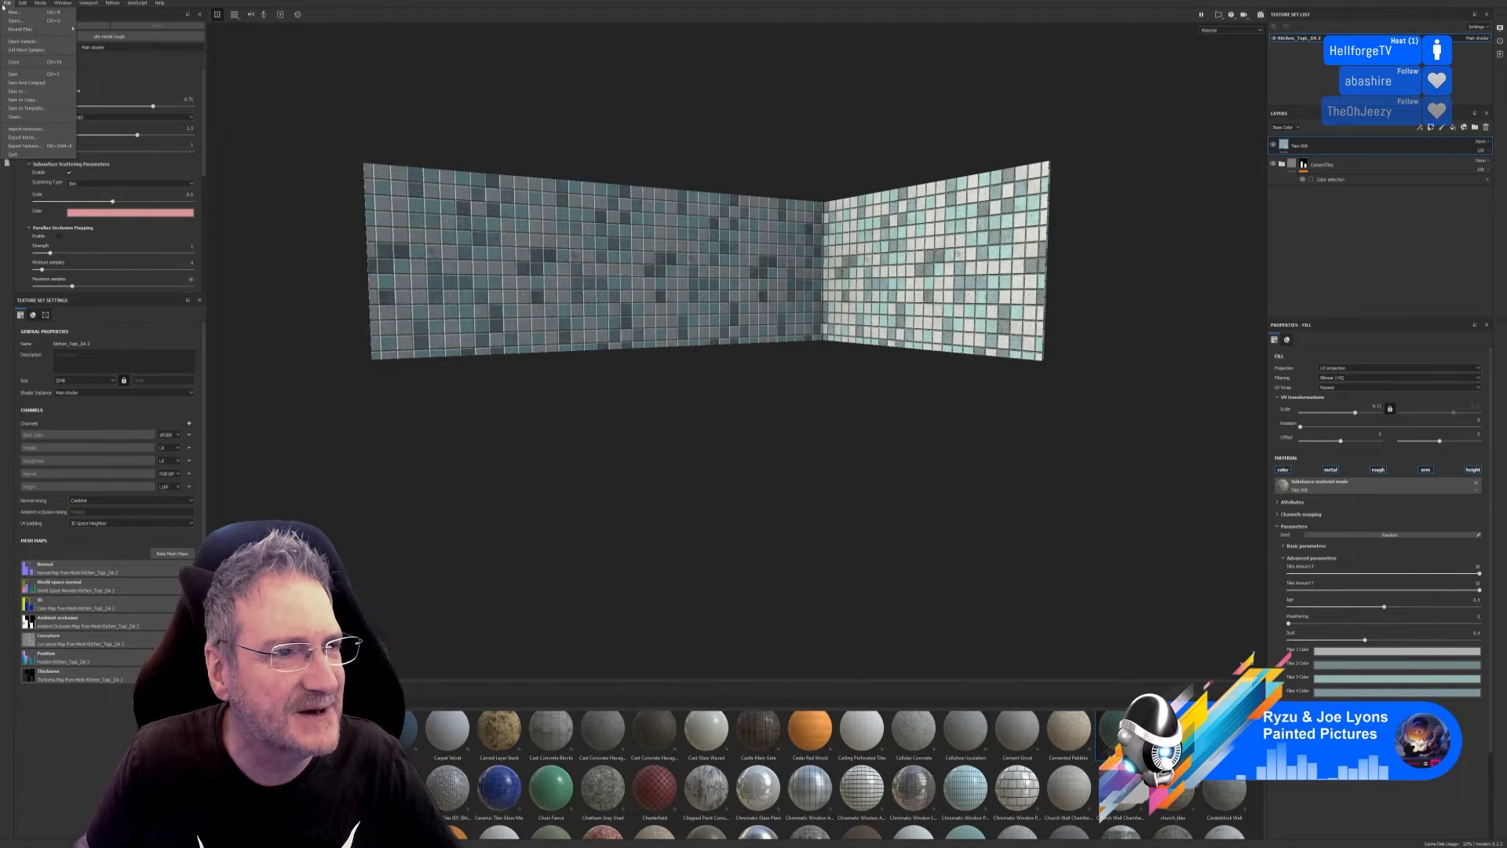
{"action": "left_click", "coordinate": [22, 91]}
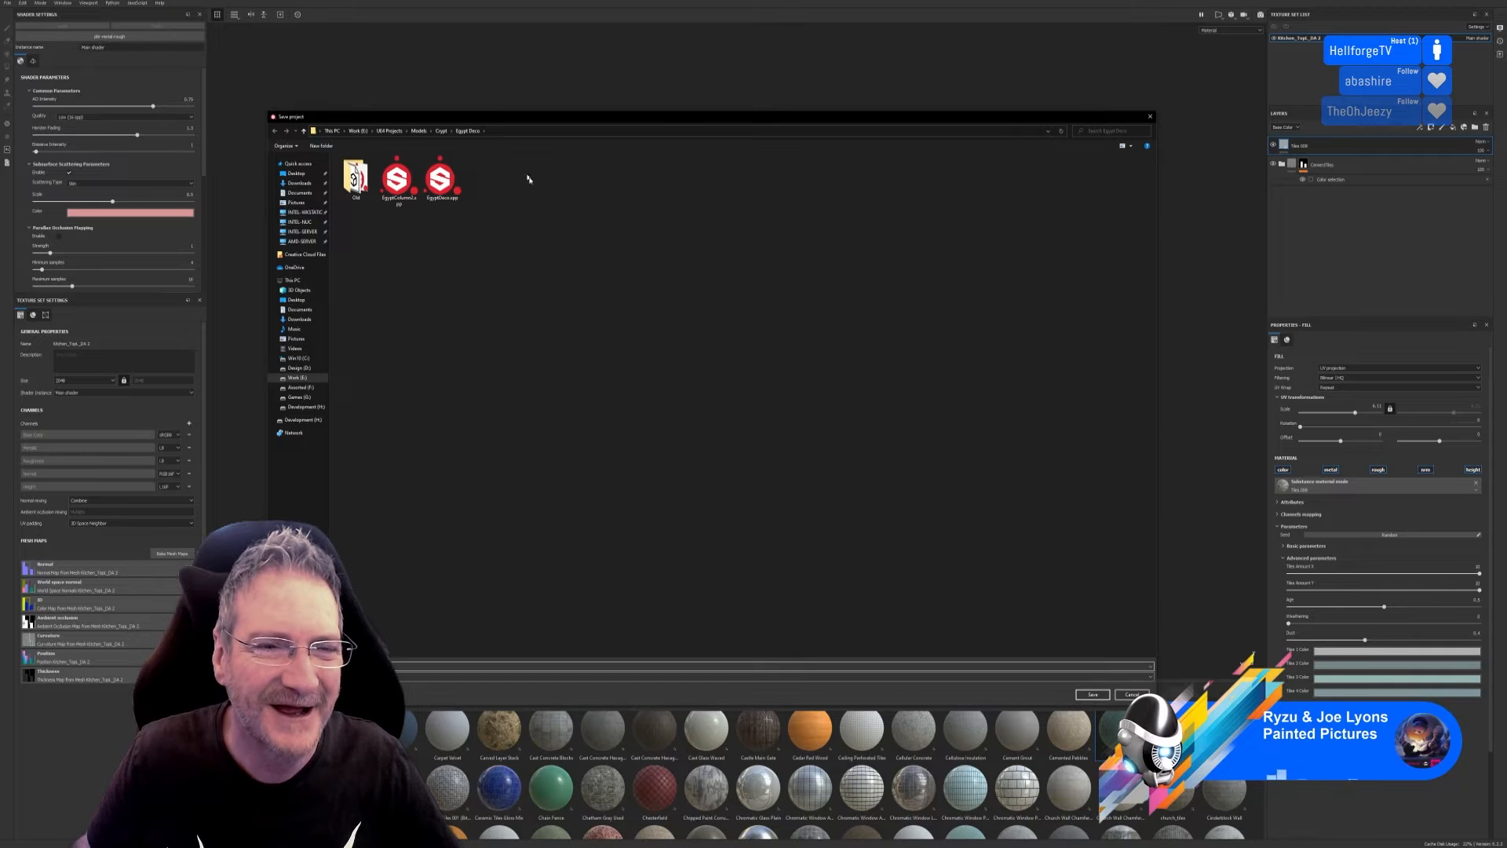
{"action": "left_click", "coordinate": [418, 130]}
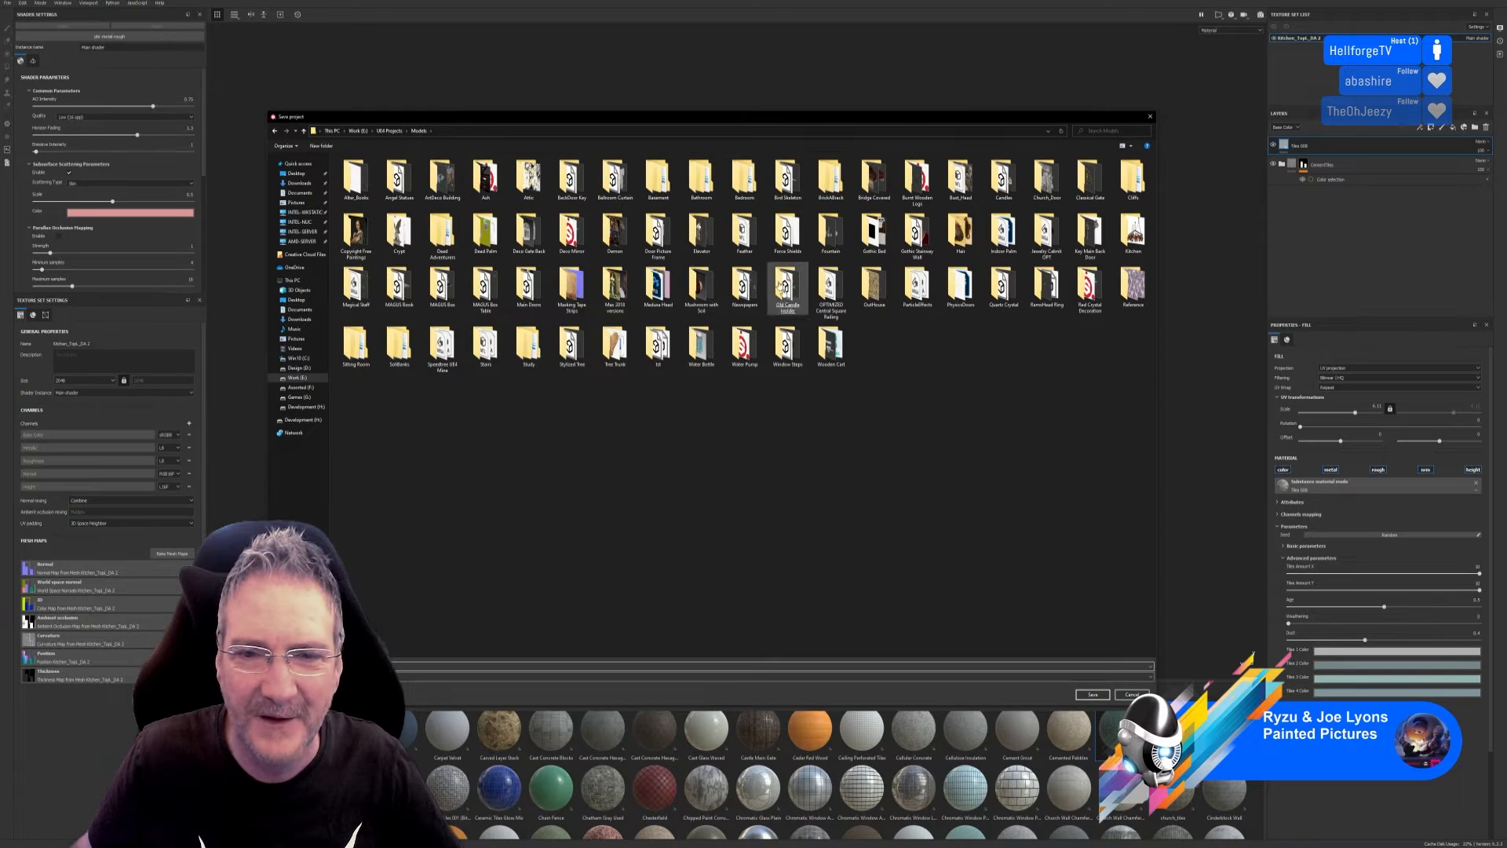
{"action": "left_click", "coordinate": [1133, 232]}
{"action": "double_click", "coordinate": [1133, 232]}
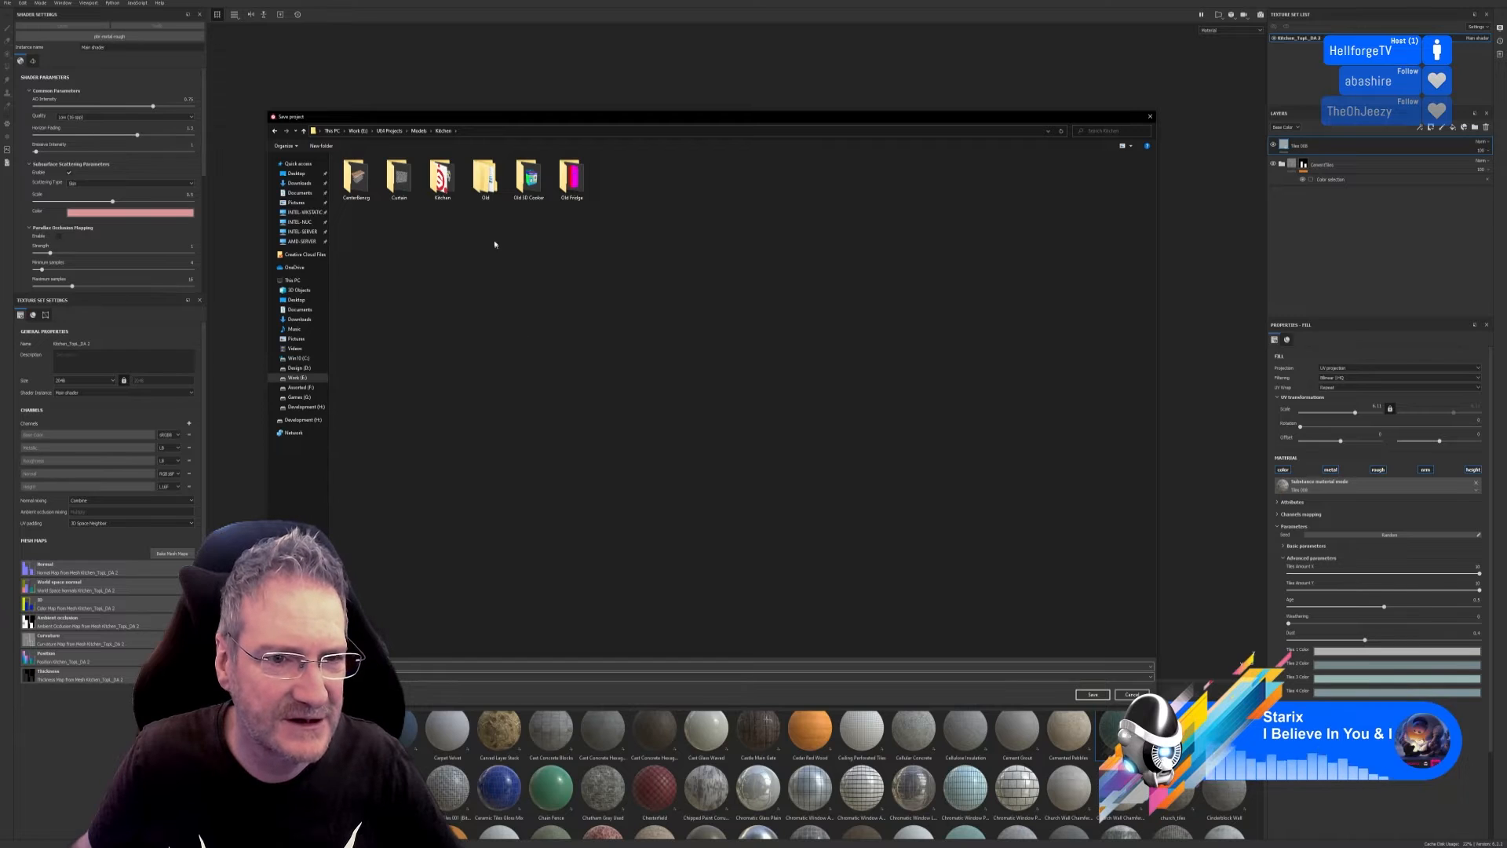
{"action": "double_click", "coordinate": [442, 179]}
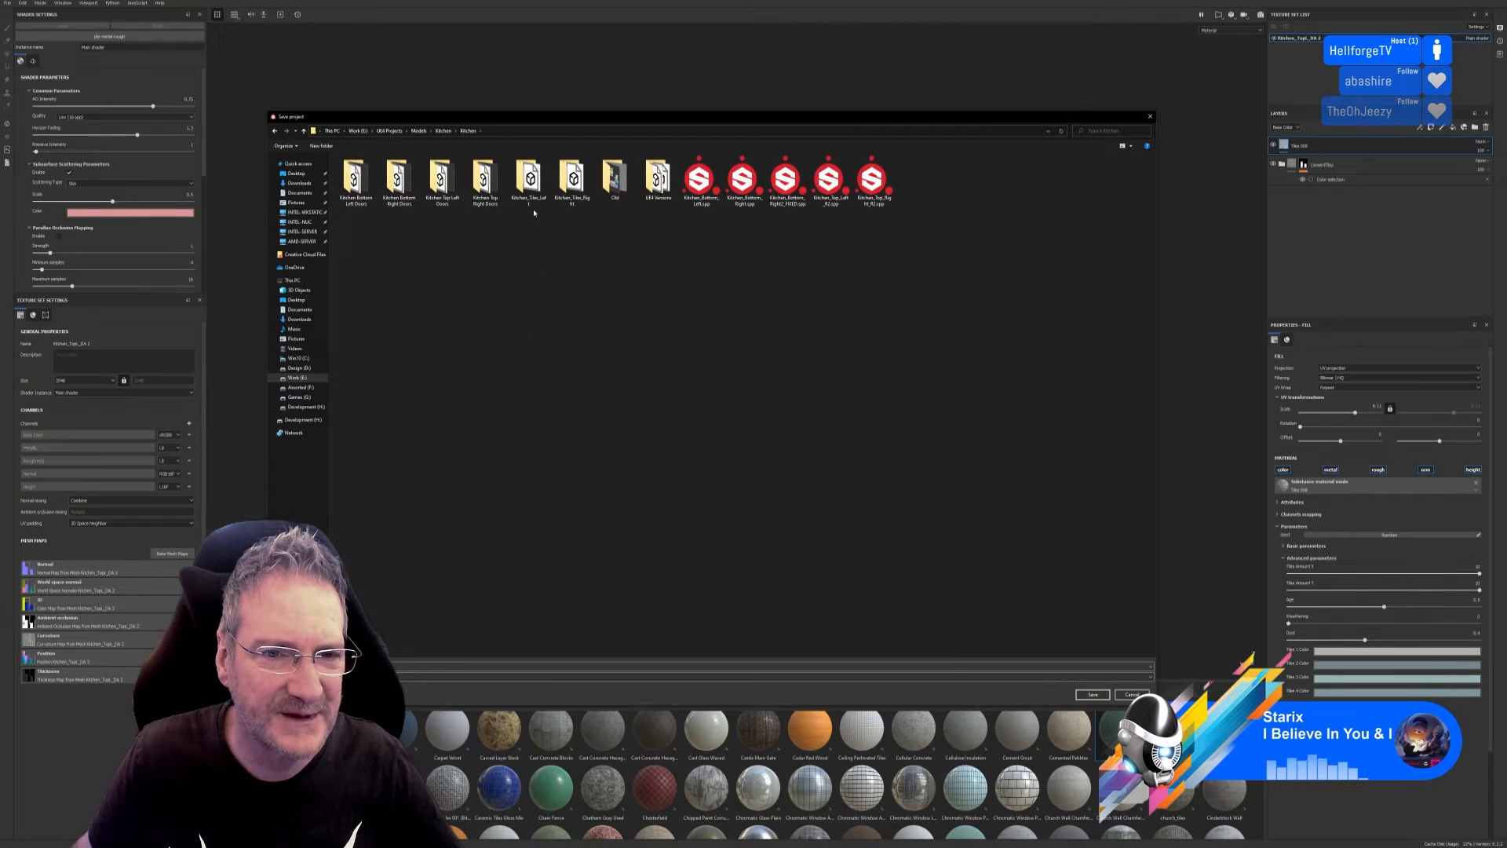
{"action": "double_click", "coordinate": [529, 184]}
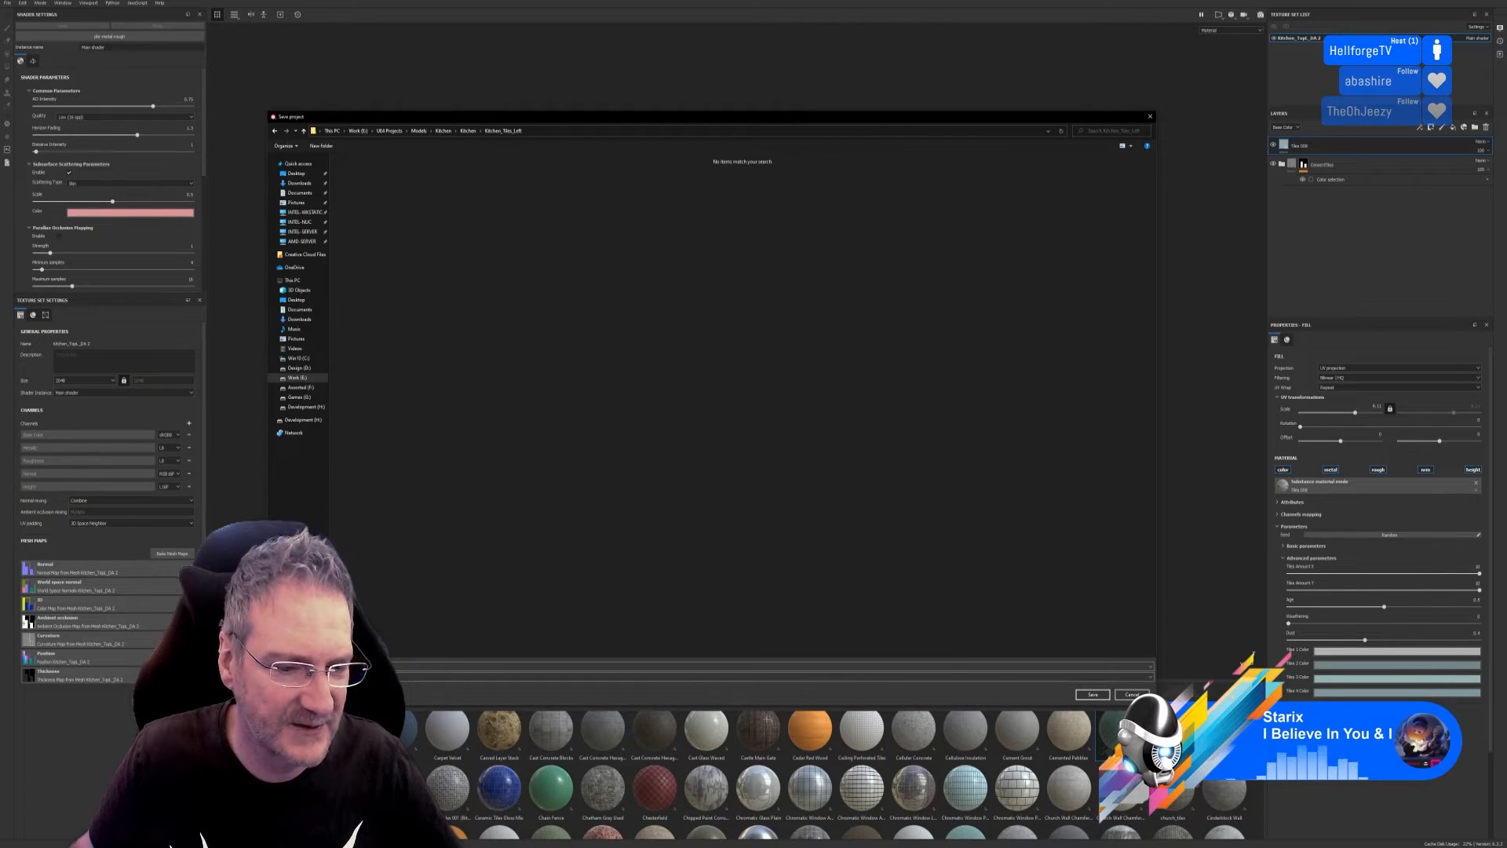
Name the project file Kitchen_Tiles_Left and save it in the current folder.
{"action": "left_click", "coordinate": [528, 666]}
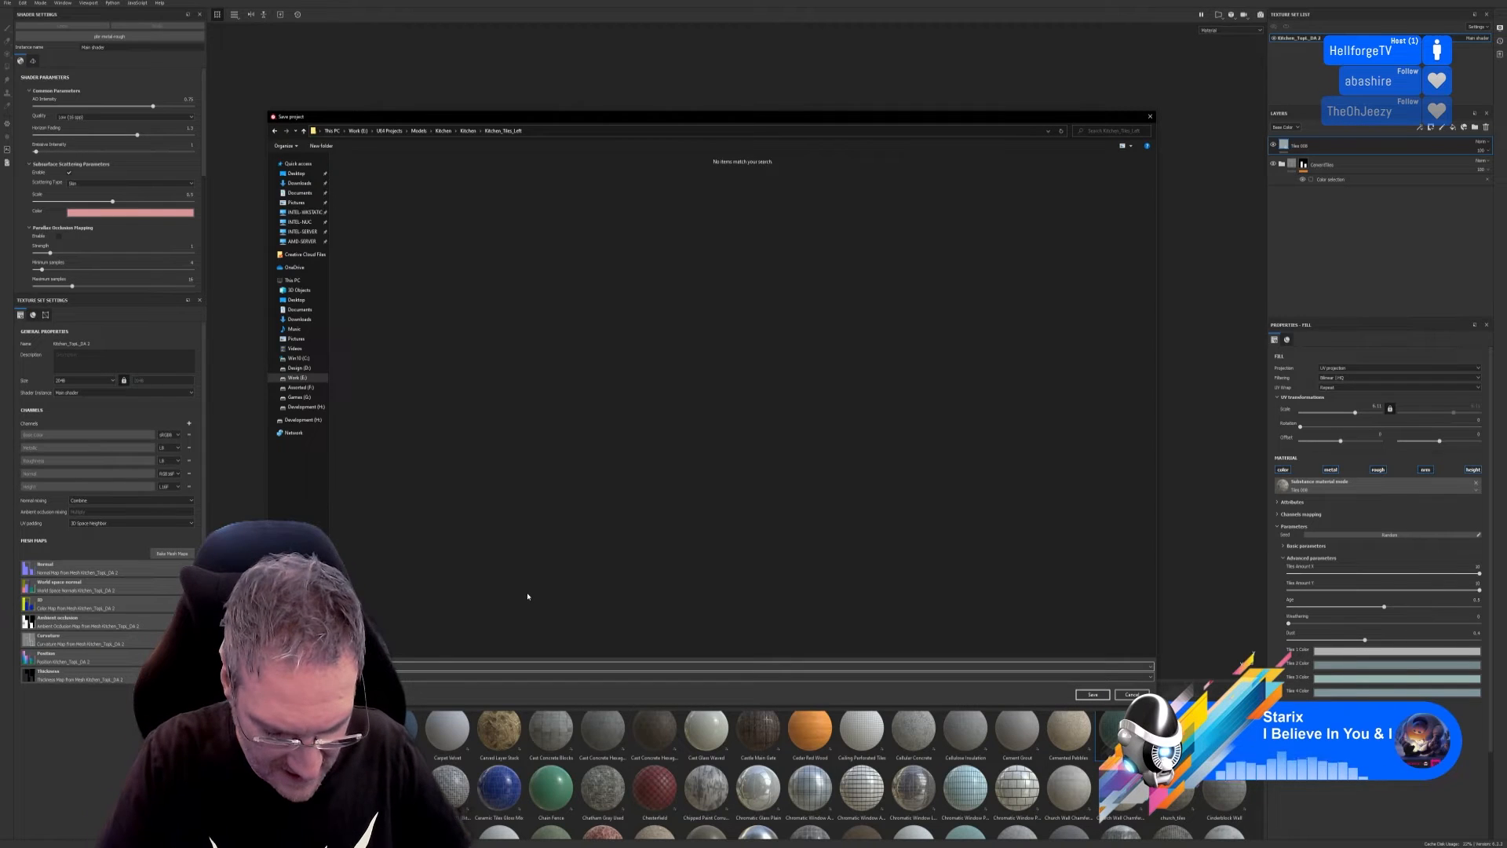
{"action": "type", "text": "K"}
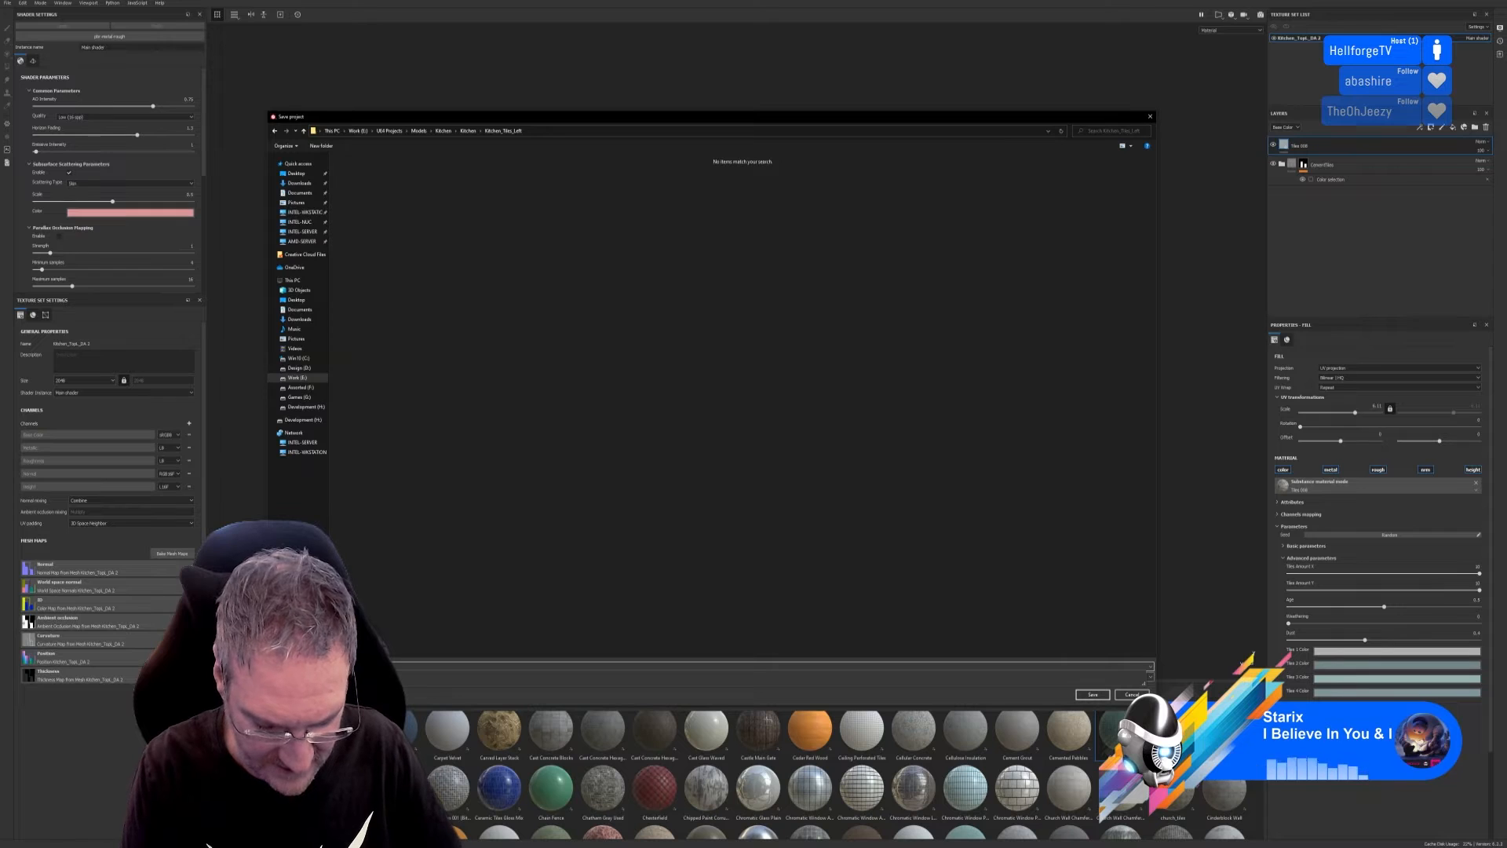
{"action": "key", "text": "Return"}
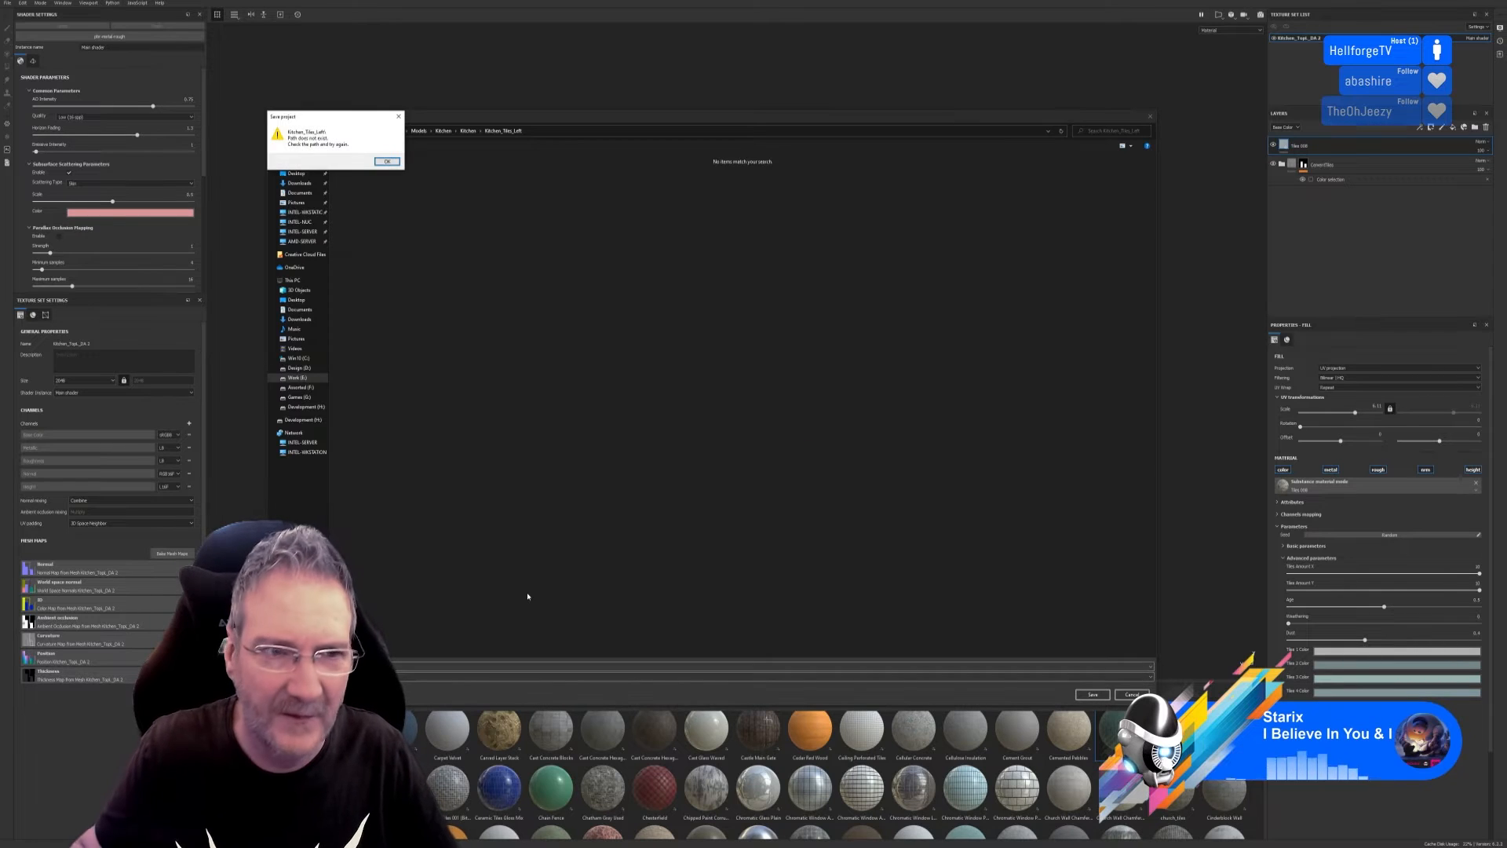
{"action": "left_click", "coordinate": [387, 160]}
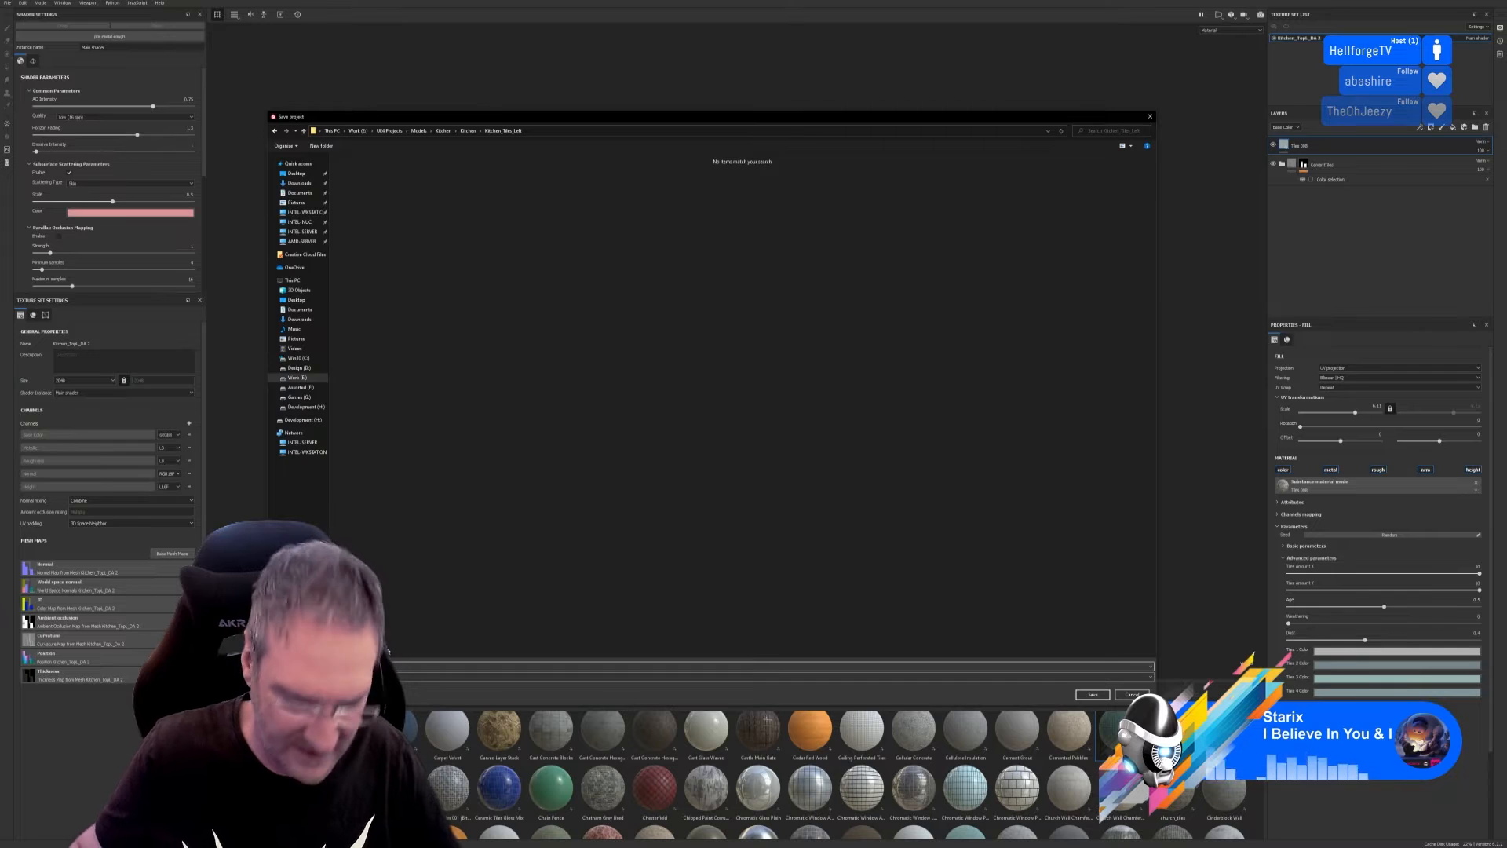
{"action": "key", "text": "Return"}
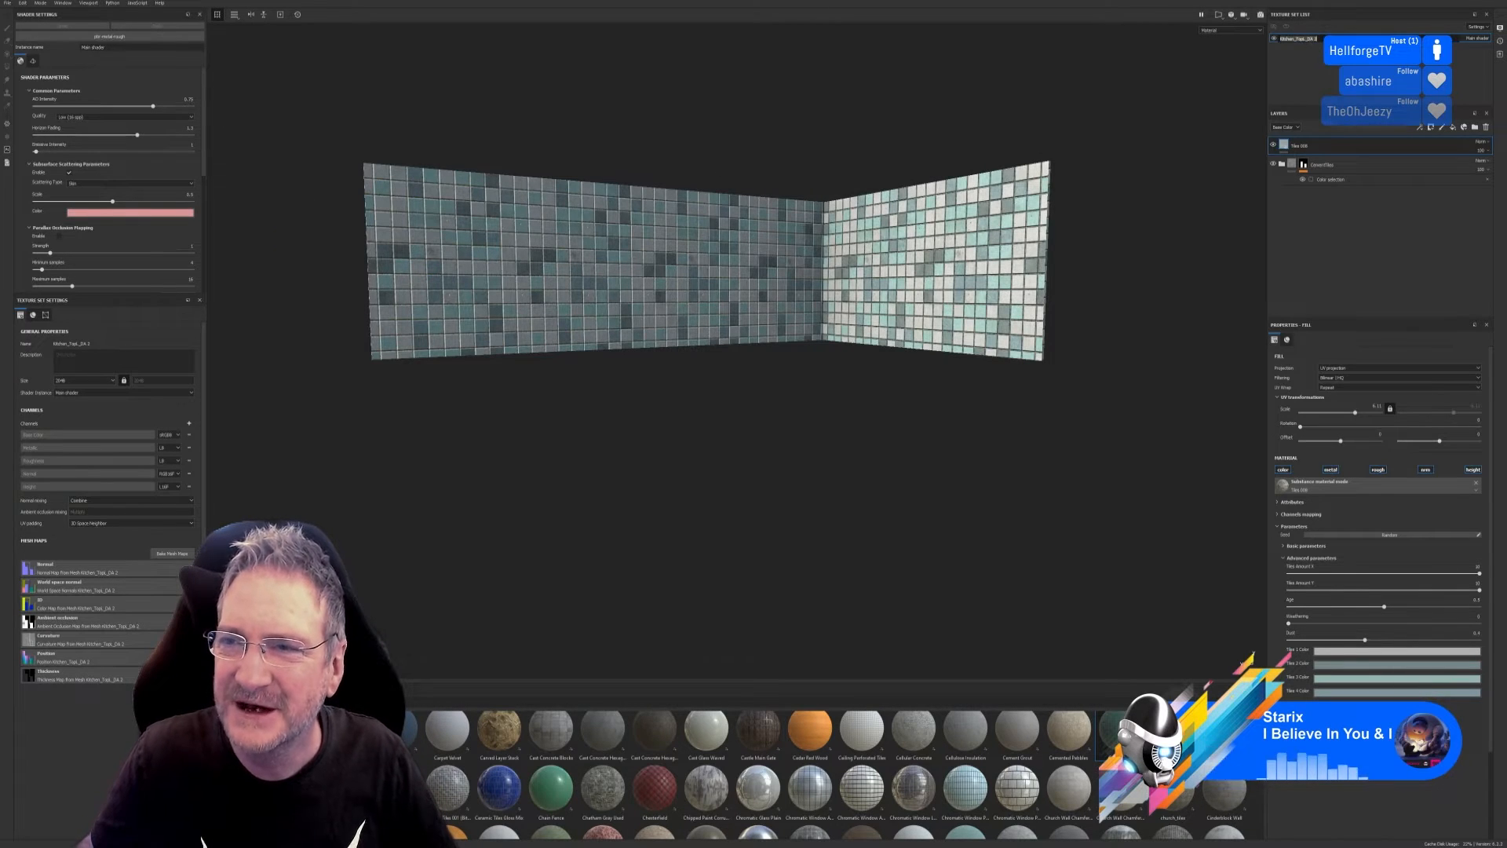
Rename the texture set to Kitchen_Tiles_Left and save the project again.
{"action": "type", "text": "Ka"}
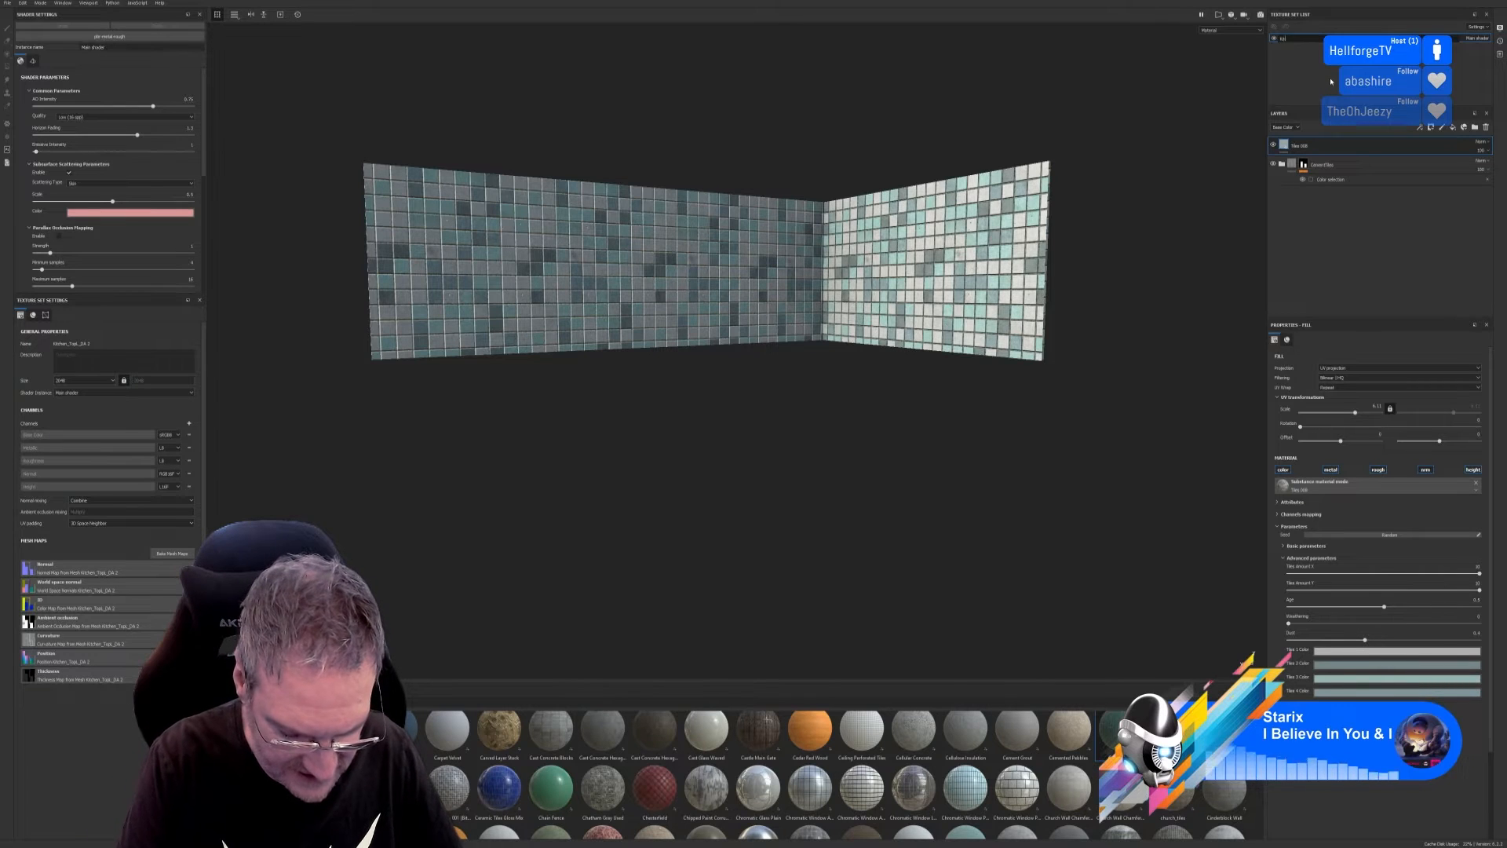
{"action": "type", "text": "tchen_"}
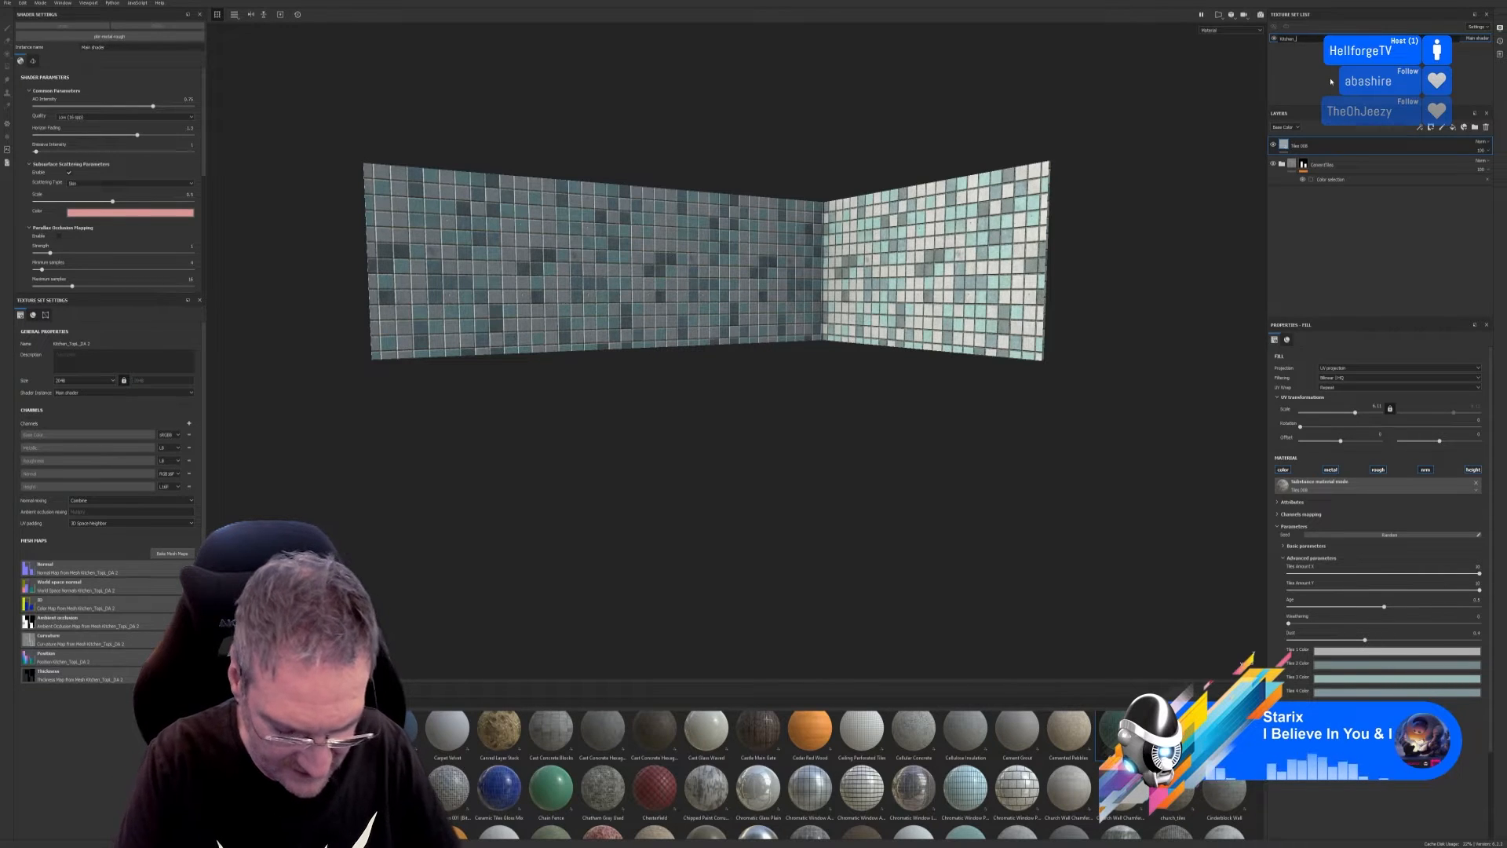
{"action": "type", "text": "Tiles_"}
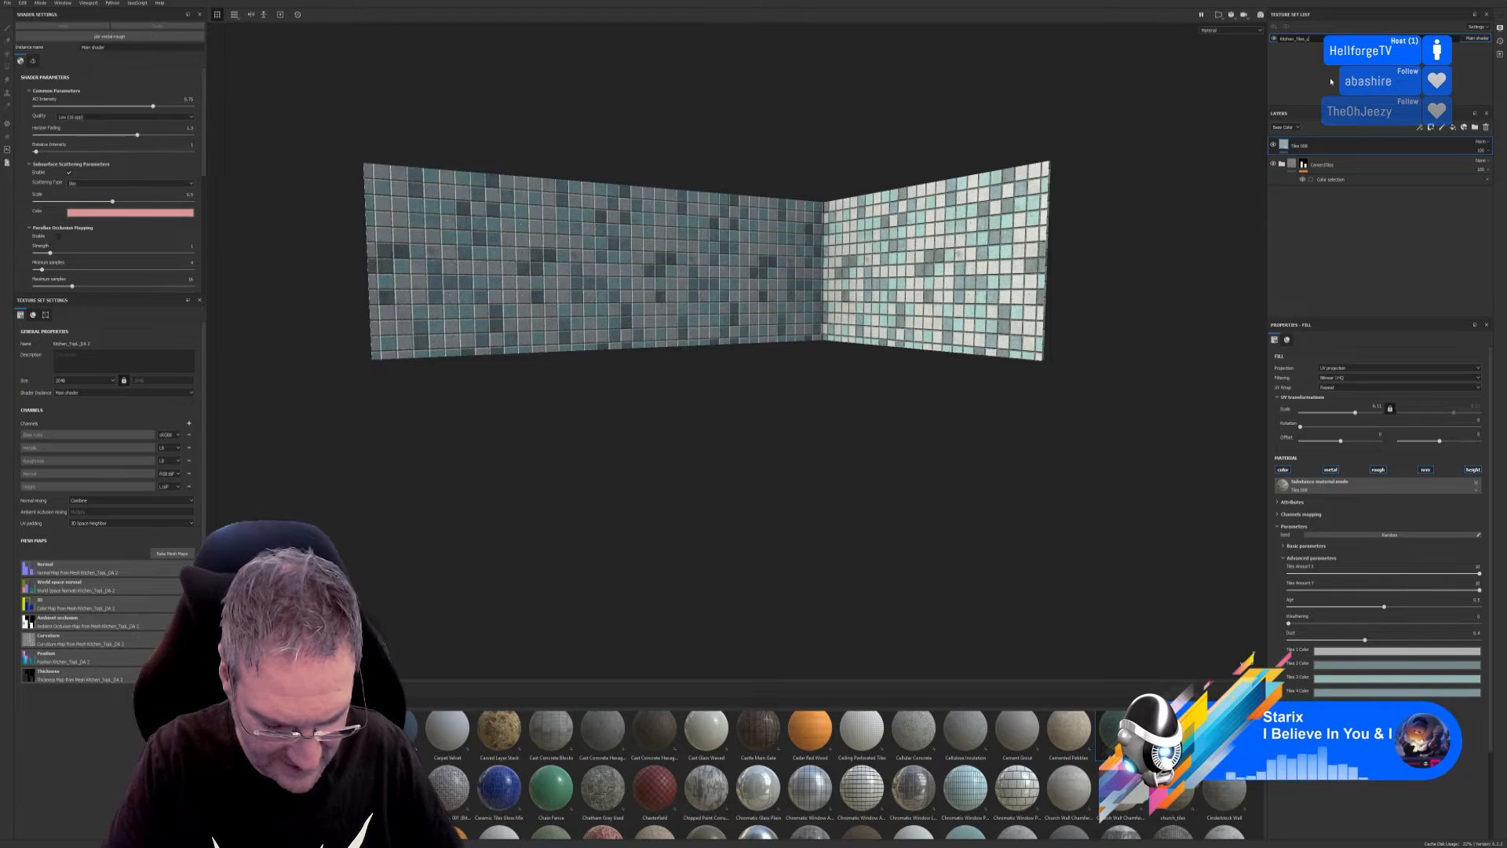
{"action": "type", "text": "Left"}
{"action": "key", "text": "Return"}
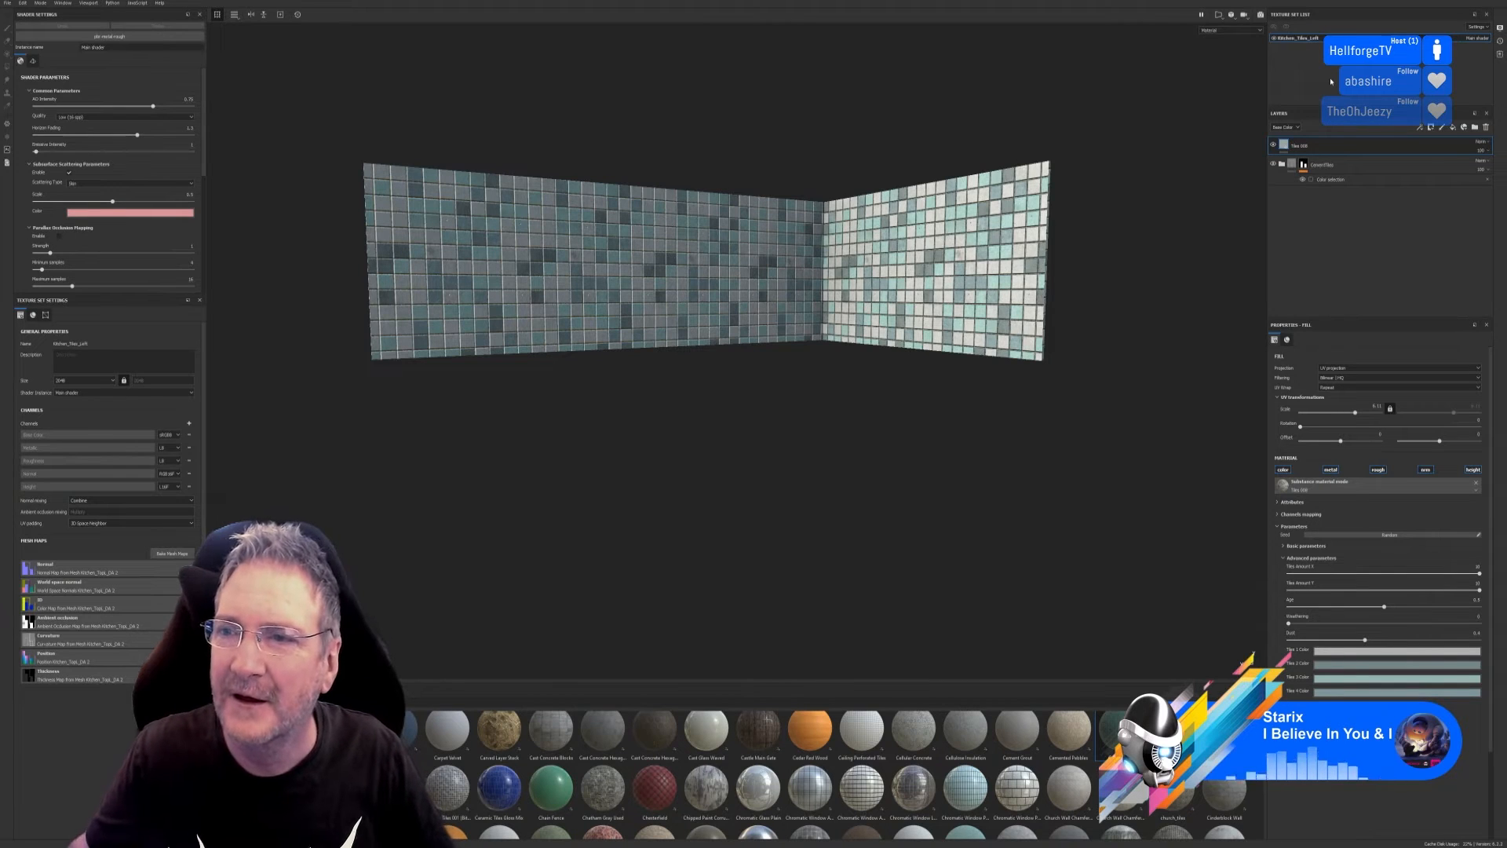
{"action": "left_click", "coordinate": [7, 3]}
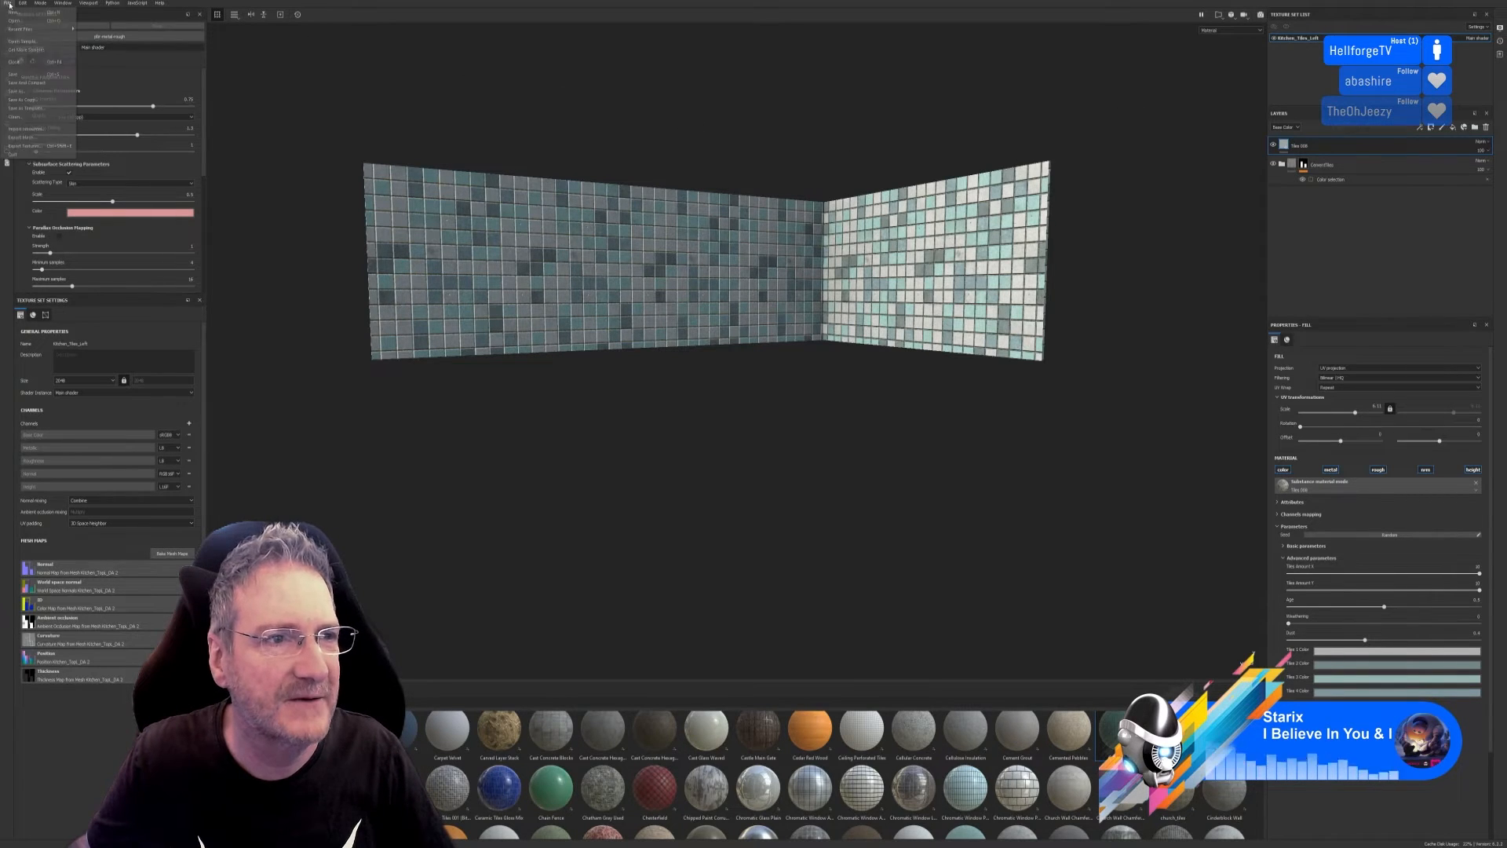
{"action": "left_click", "coordinate": [33, 74]}
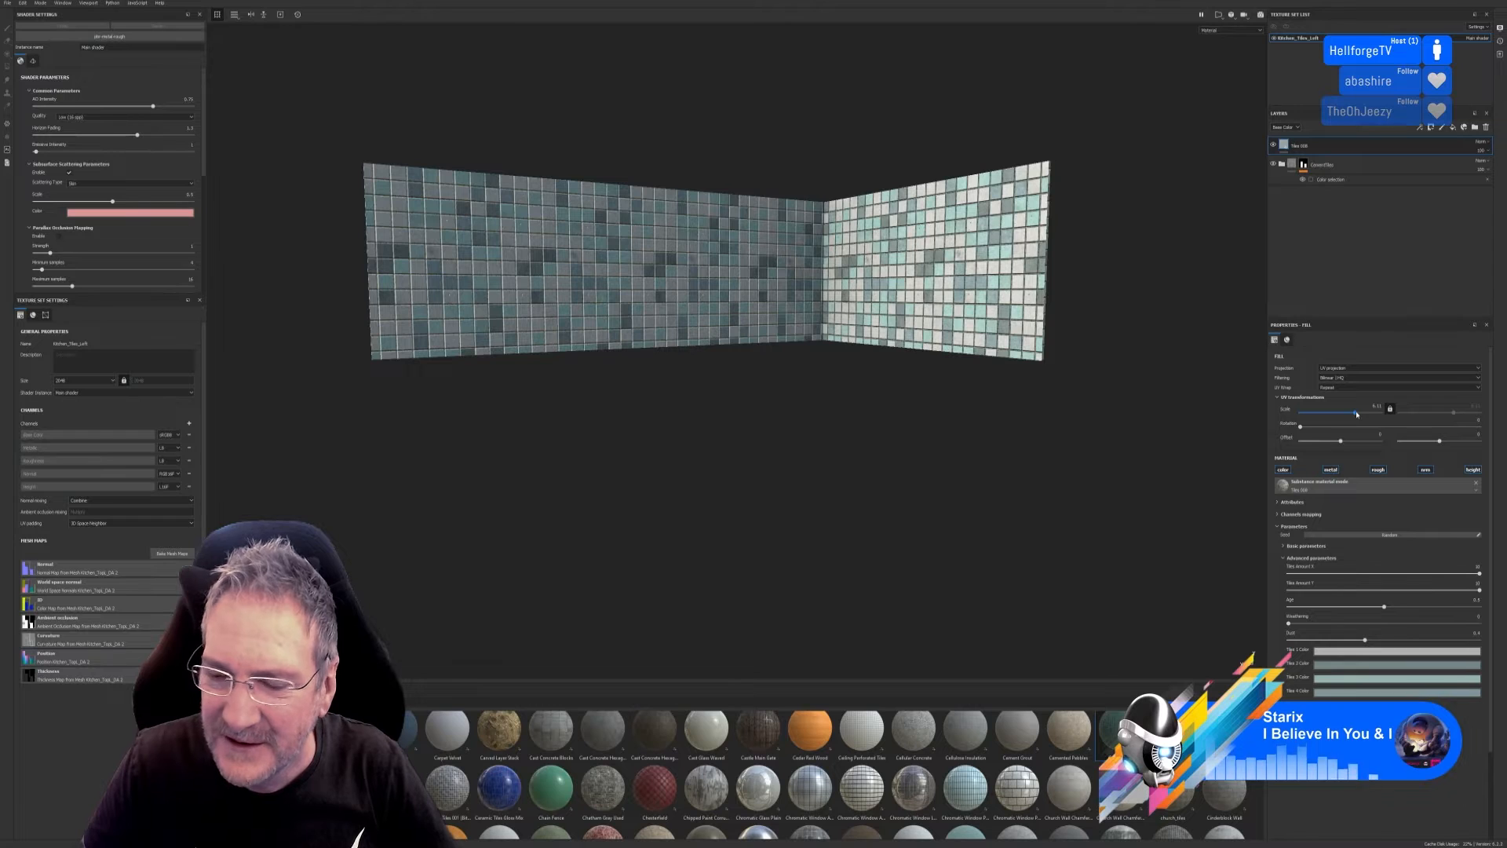
Slightly increase the mosaic layer's UV scale for smaller tiles and shift its horizontal offset to a negative value.
{"action": "left_click_drag", "start_coordinate": [1356, 414], "coordinate": [1358, 417]}
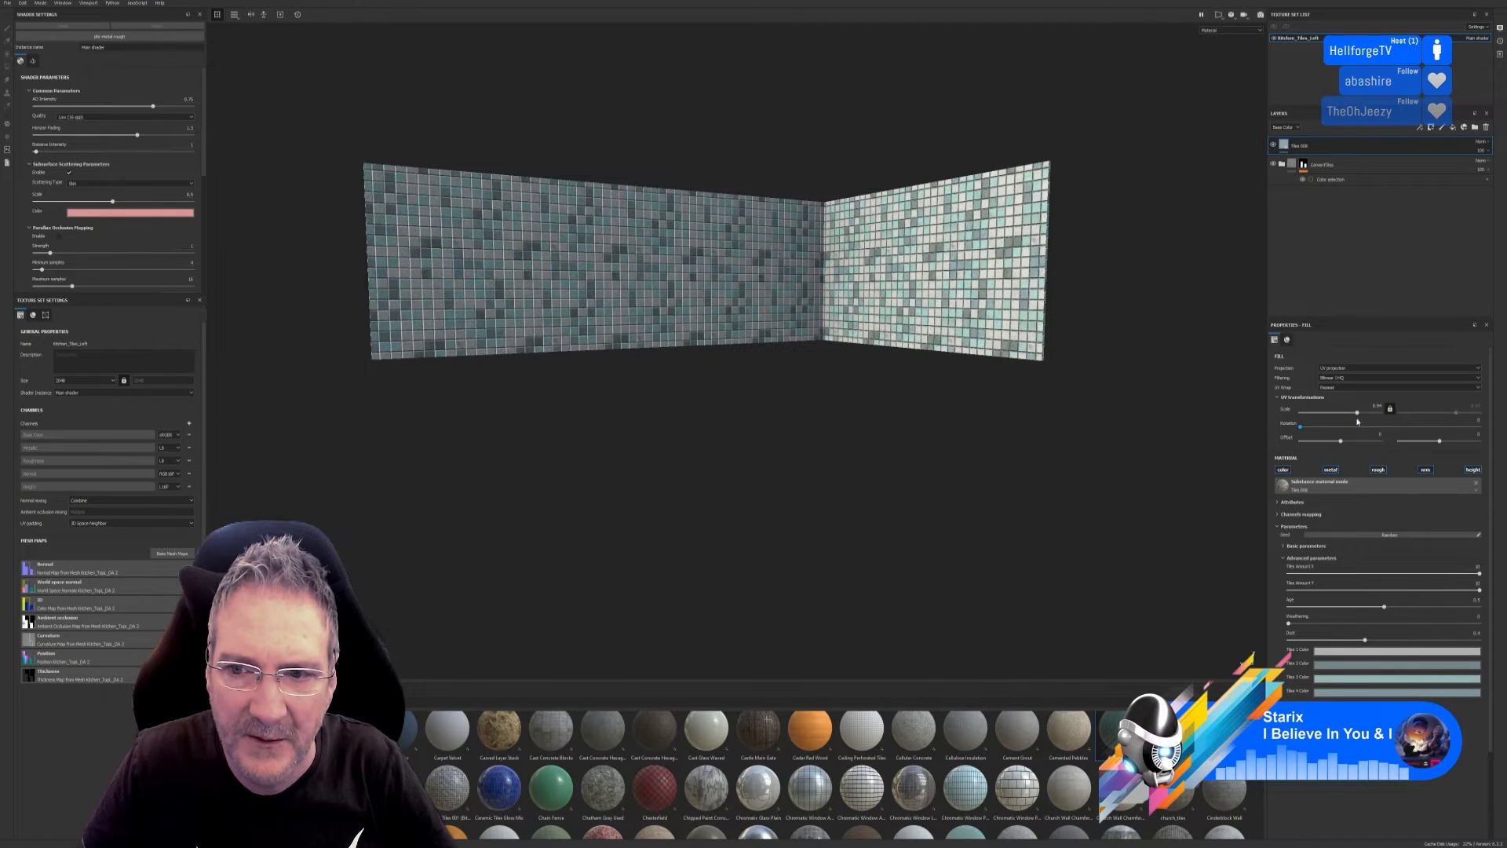
{"action": "left_click_drag", "start_coordinate": [717, 492], "coordinate": [660, 488], "text": "alt"}
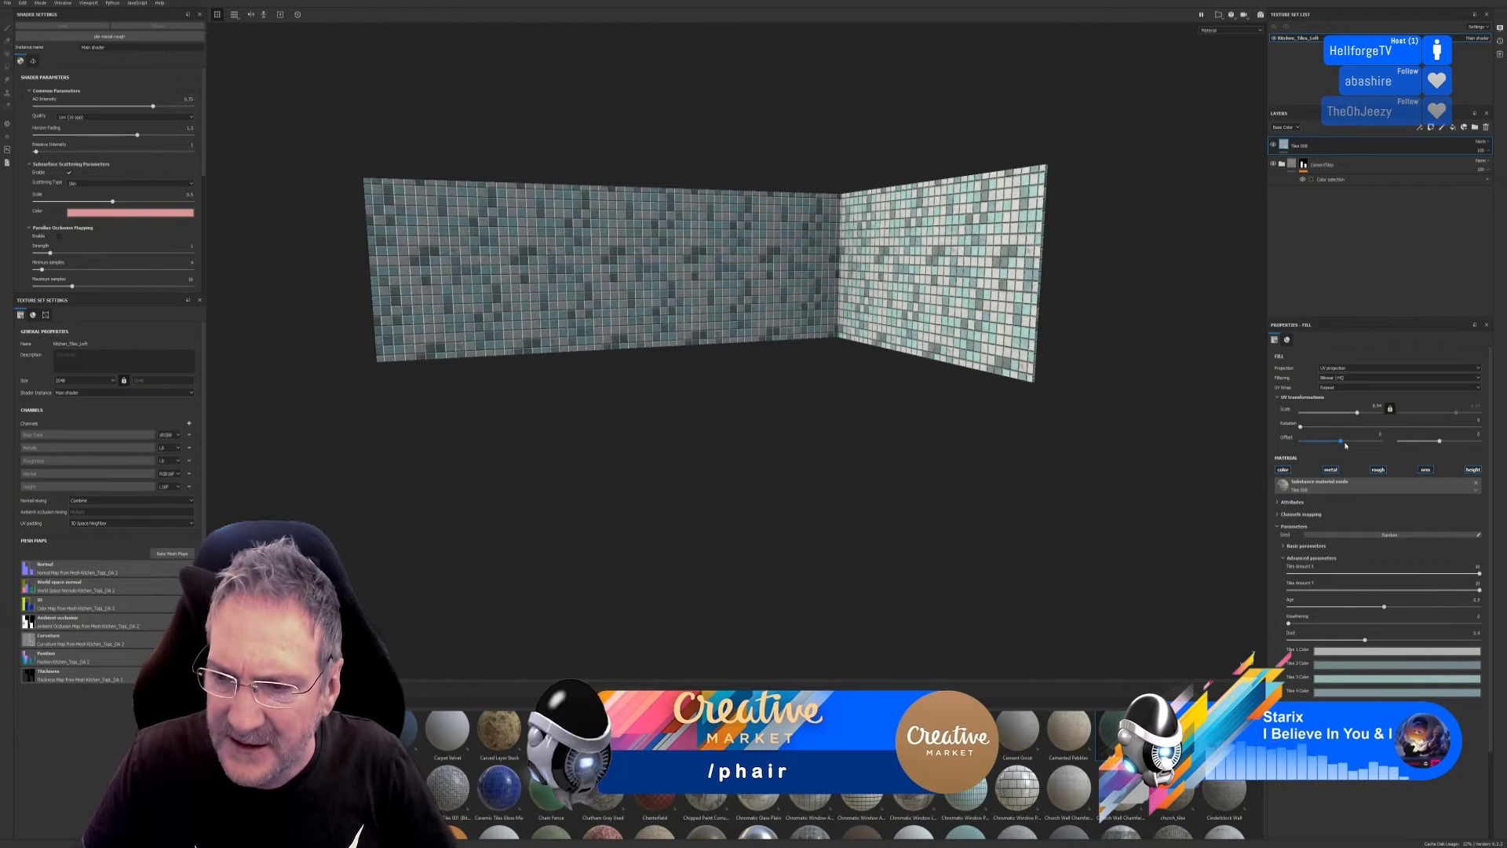
{"action": "left_click_drag", "start_coordinate": [1341, 444], "coordinate": [1324, 445]}
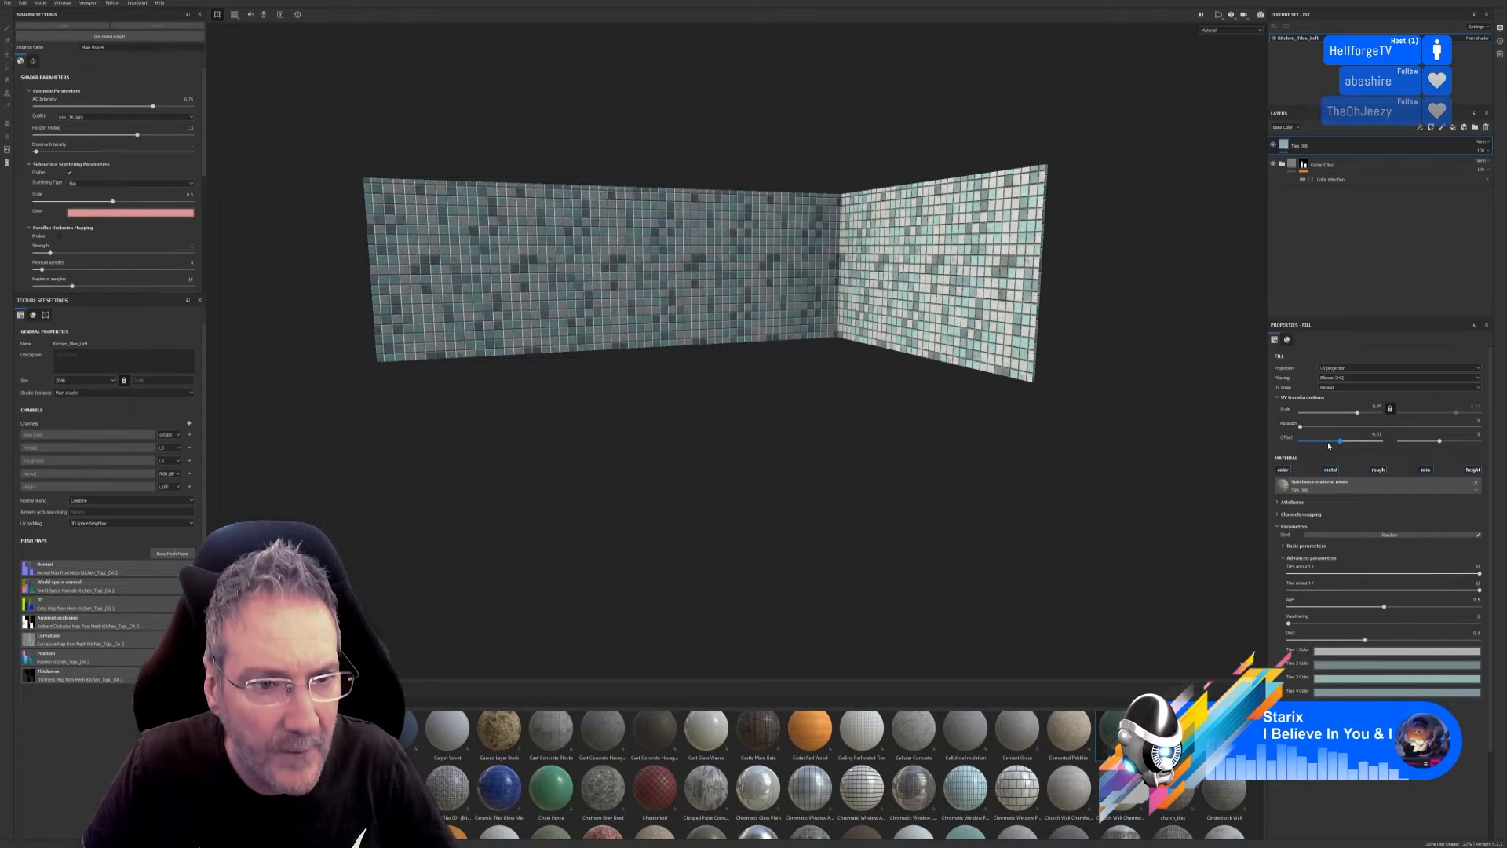
{"action": "left_click", "coordinate": [1330, 444]}
{"action": "left_click_drag", "start_coordinate": [1330, 445], "coordinate": [1321, 446]}
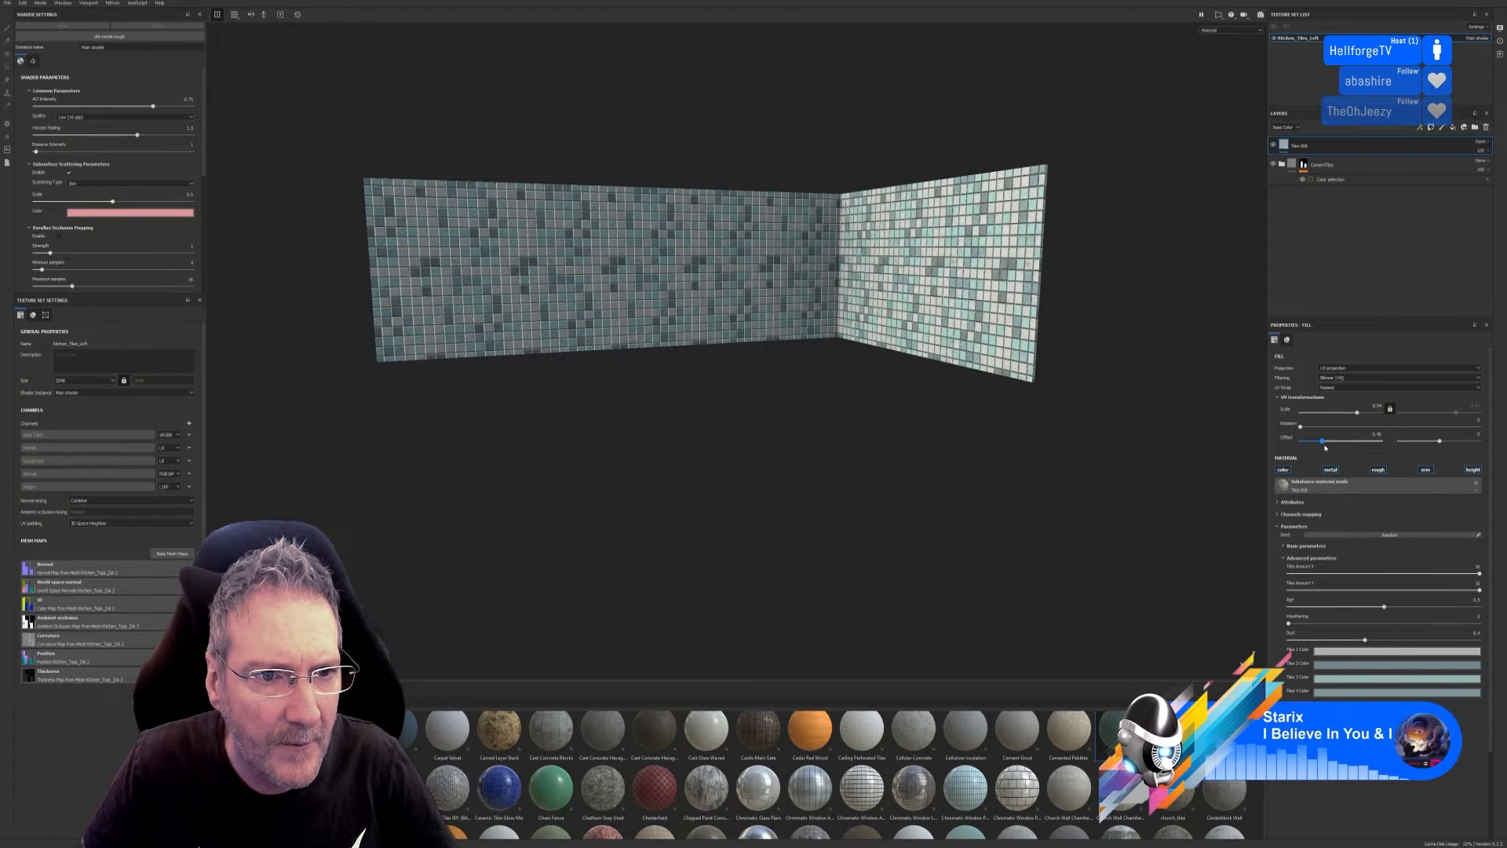
{"action": "left_click_drag", "start_coordinate": [1323, 447], "coordinate": [1325, 448]}
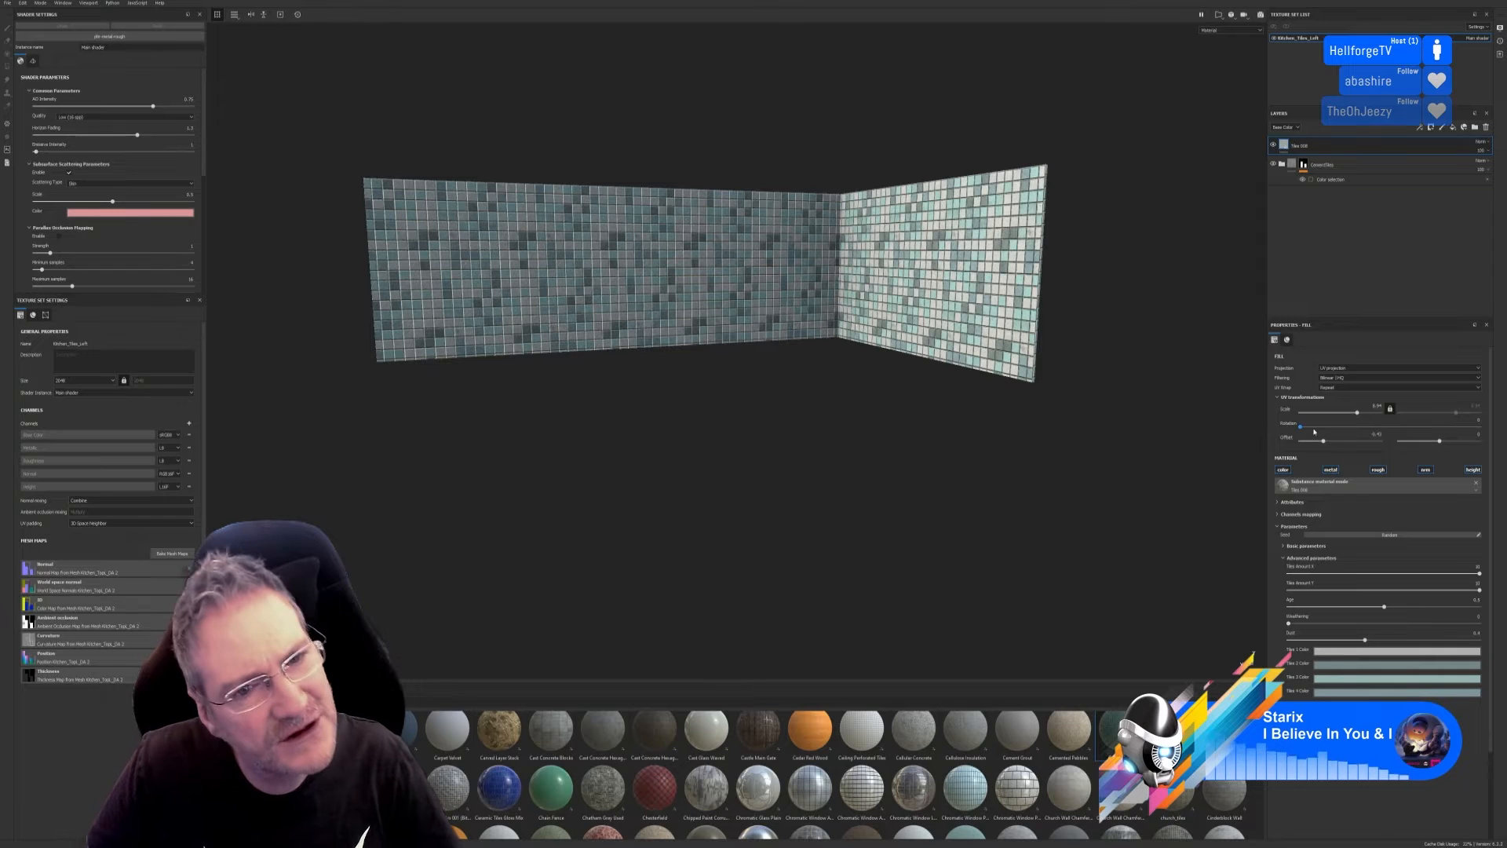
Try UV scale values of 8.92 and 8.86 on the mosaic fill layer to align the tiles with the wall edges.
{"action": "left_click", "coordinate": [1375, 406]}
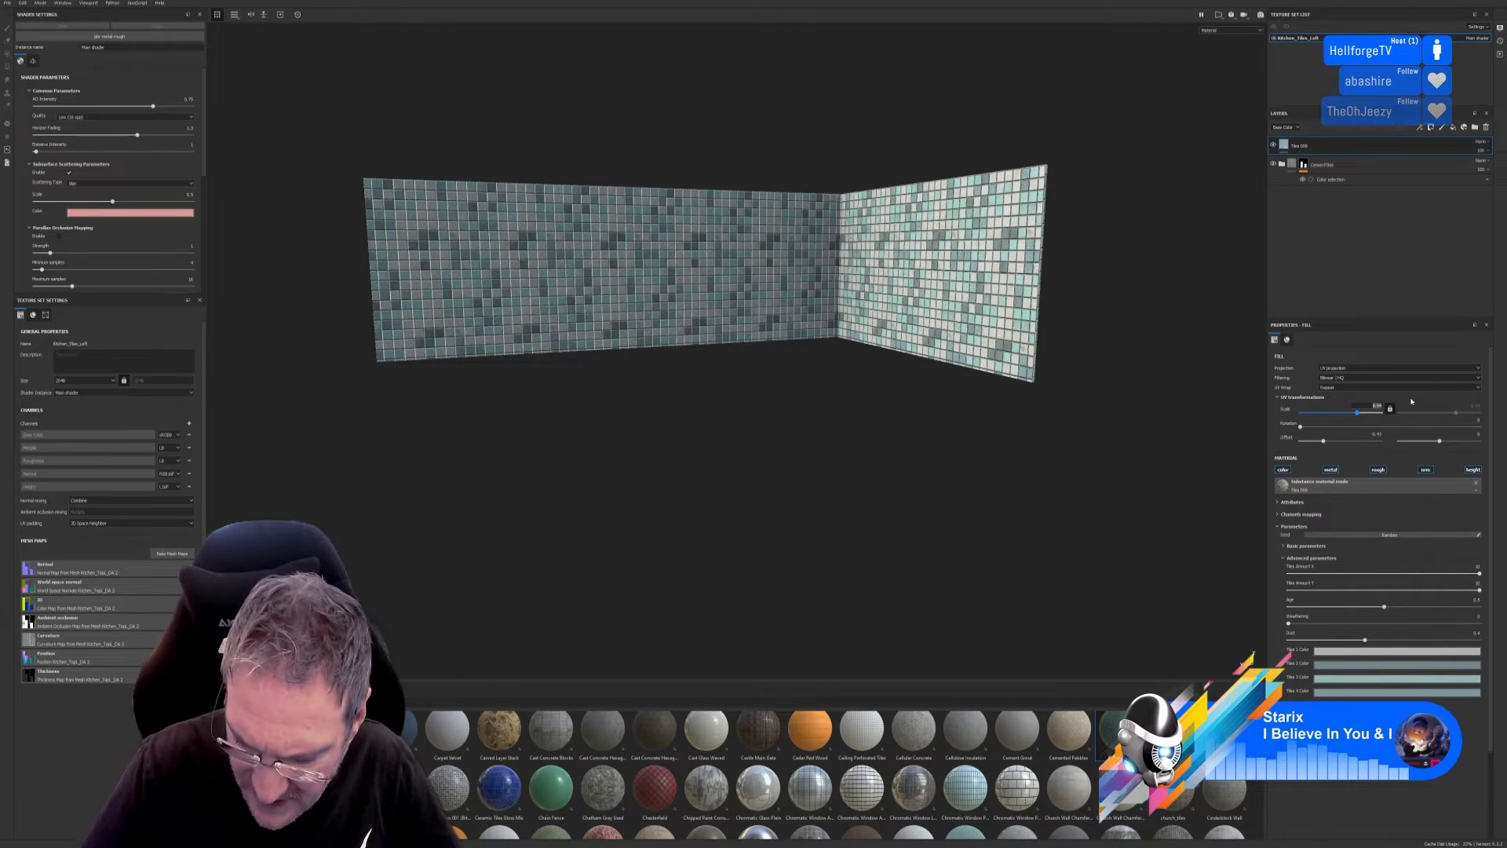
{"action": "type", "text": "8.92"}
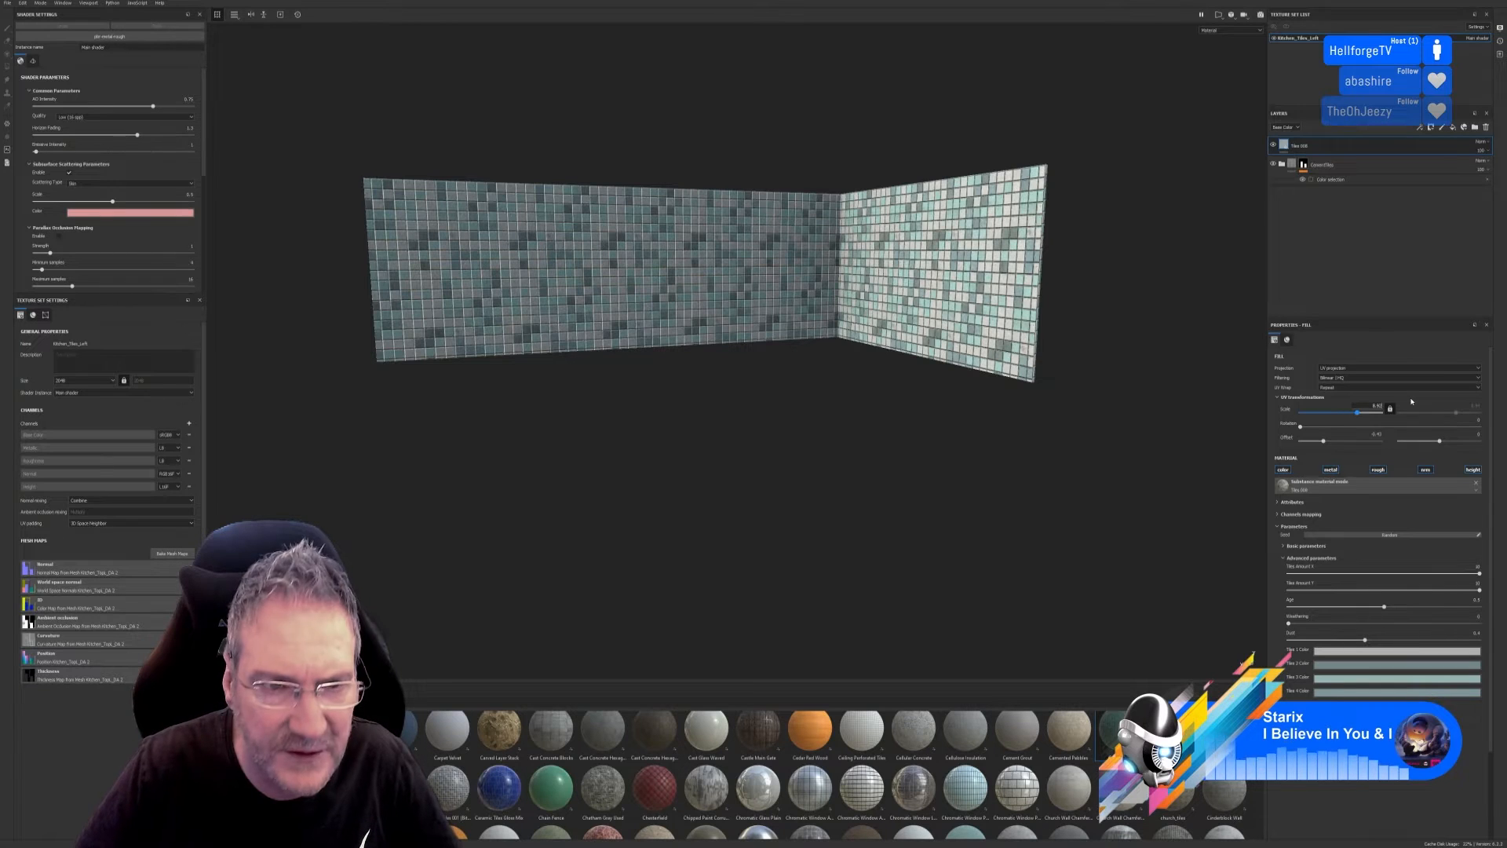
{"action": "key", "text": "Return"}
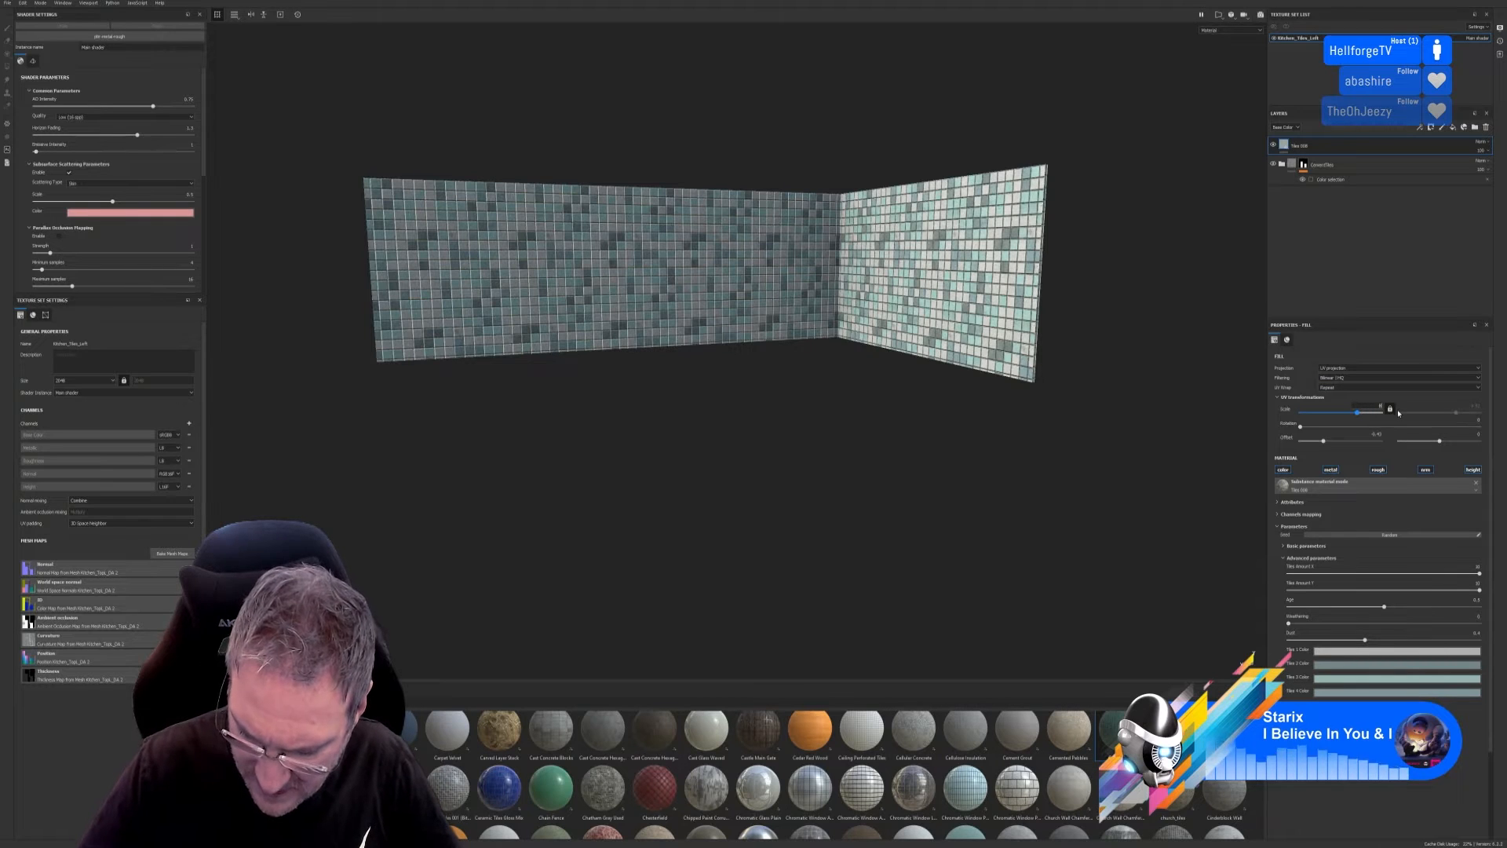
{"action": "type", "text": "8.86"}
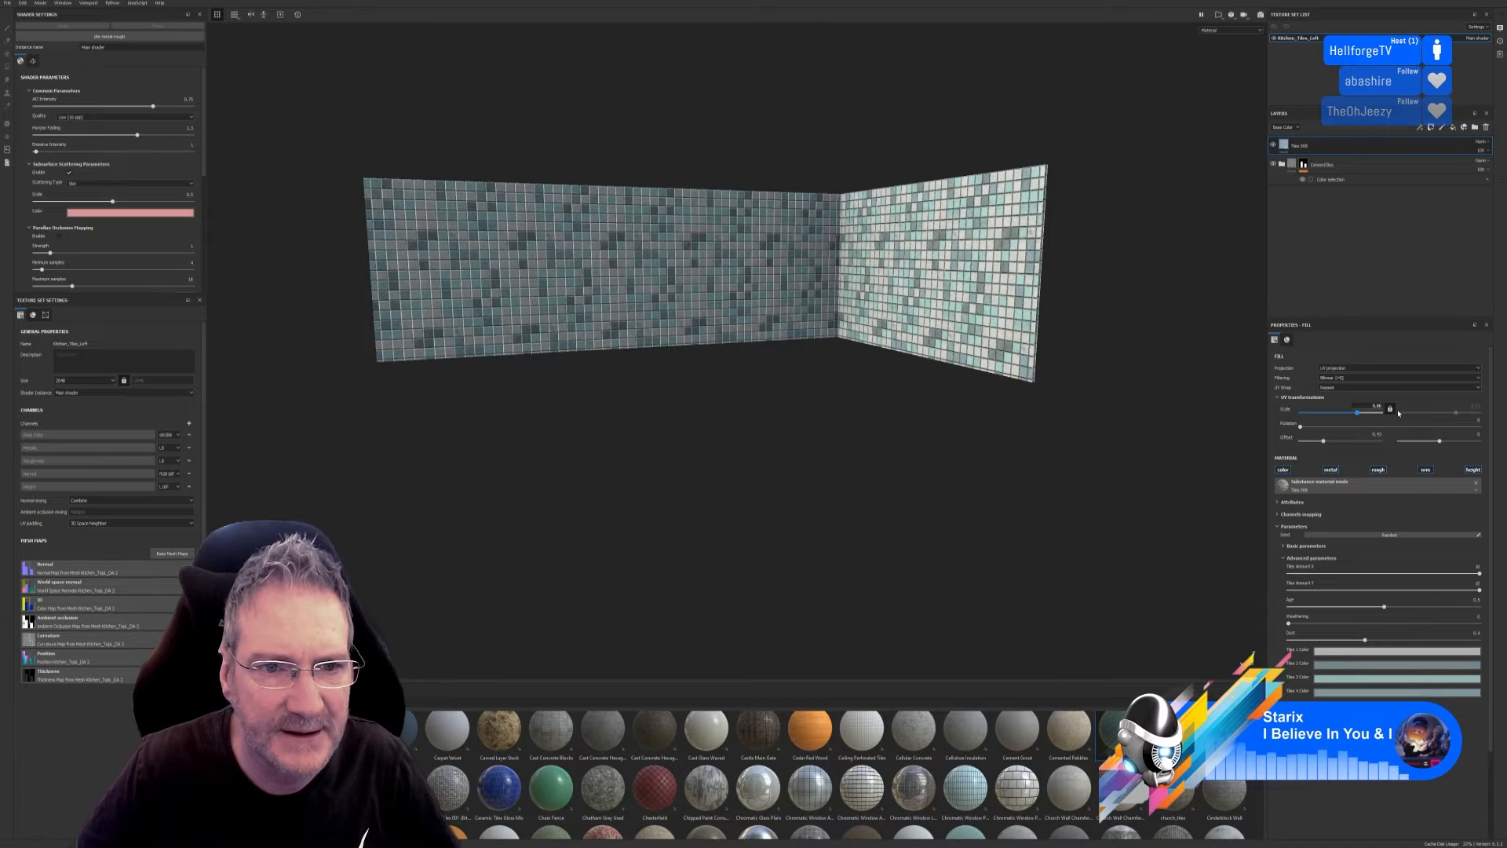
{"action": "key", "text": "Return"}
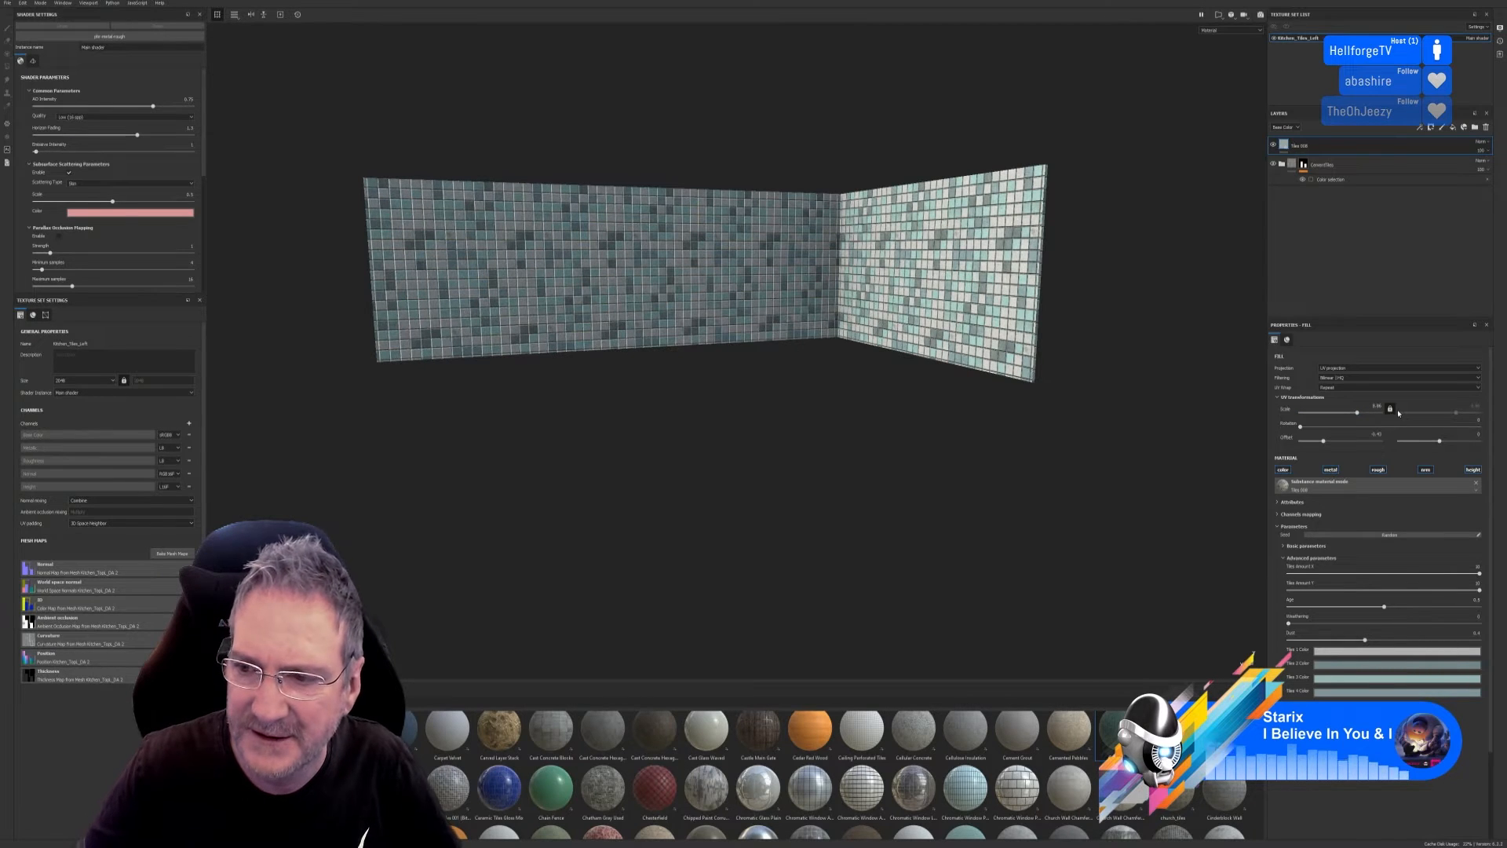
Try smaller UV scale values of 8.5 and 8.75 on the mosaic fill layer.
{"action": "double_click", "coordinate": [1371, 406]}
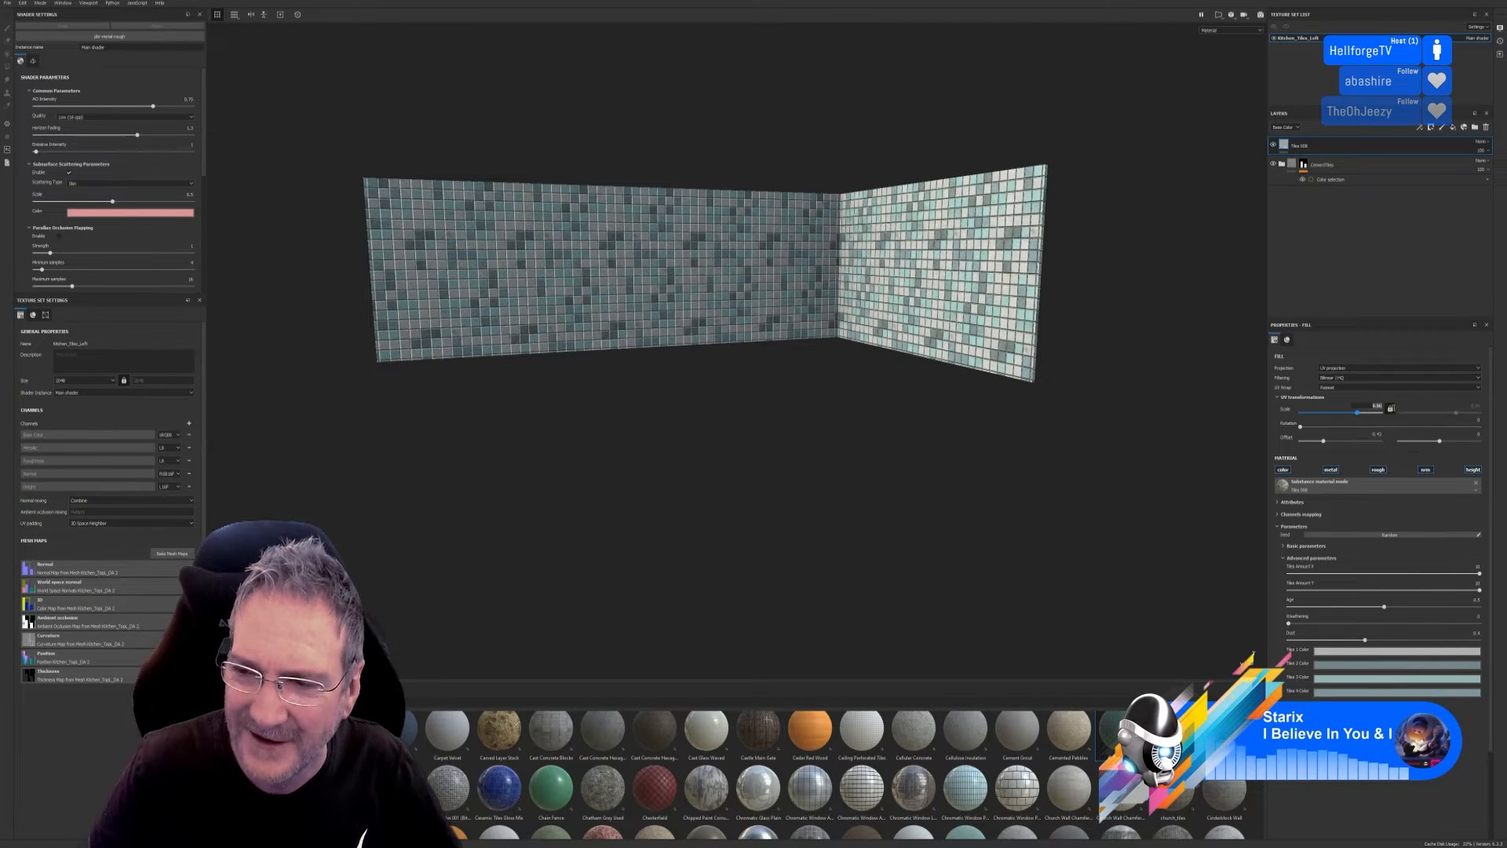
{"action": "type", "text": "8.5"}
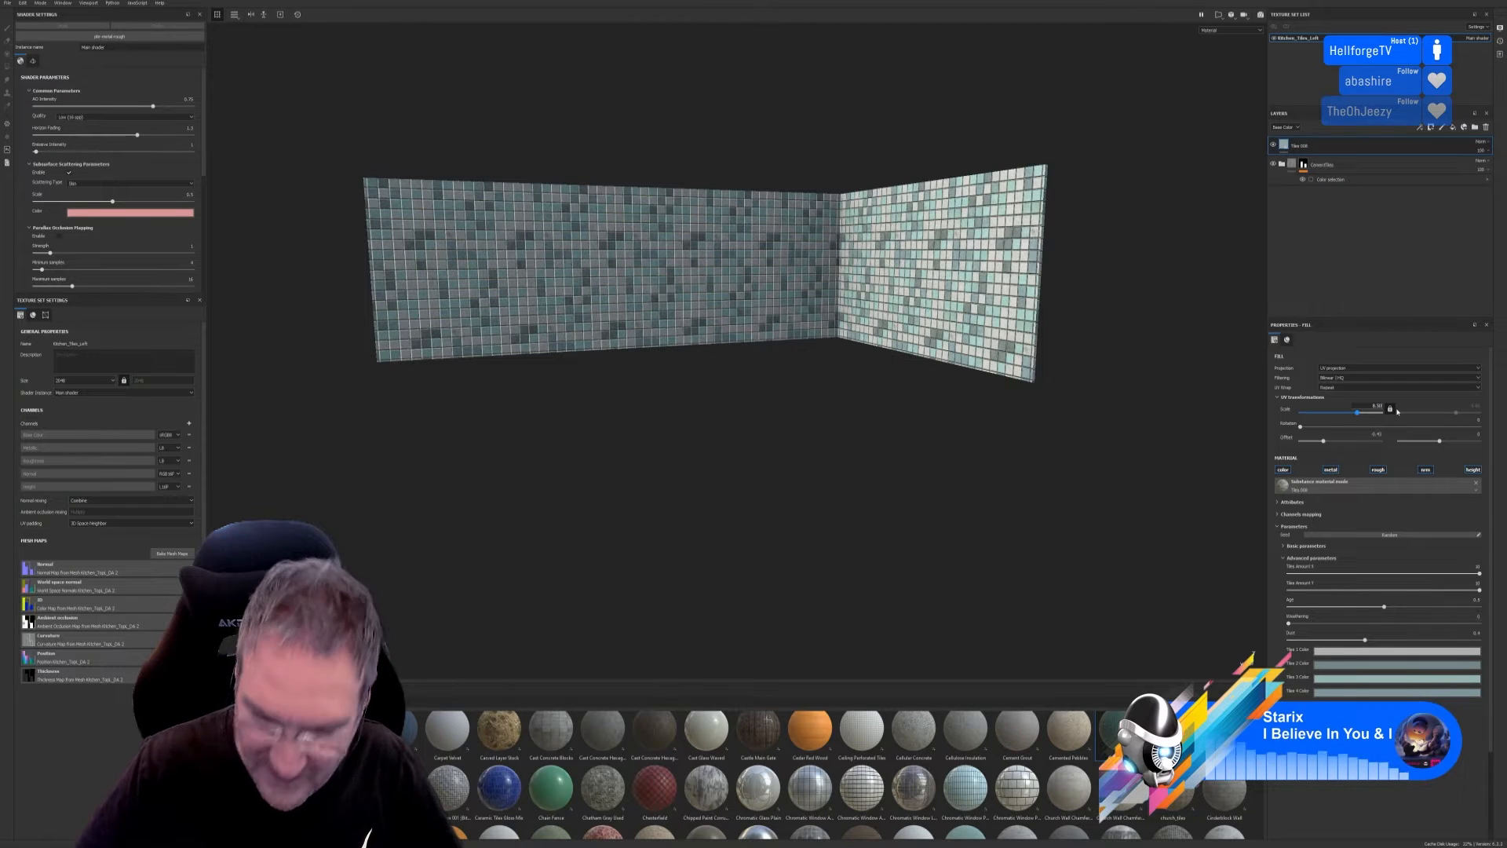
{"action": "key", "text": "Return"}
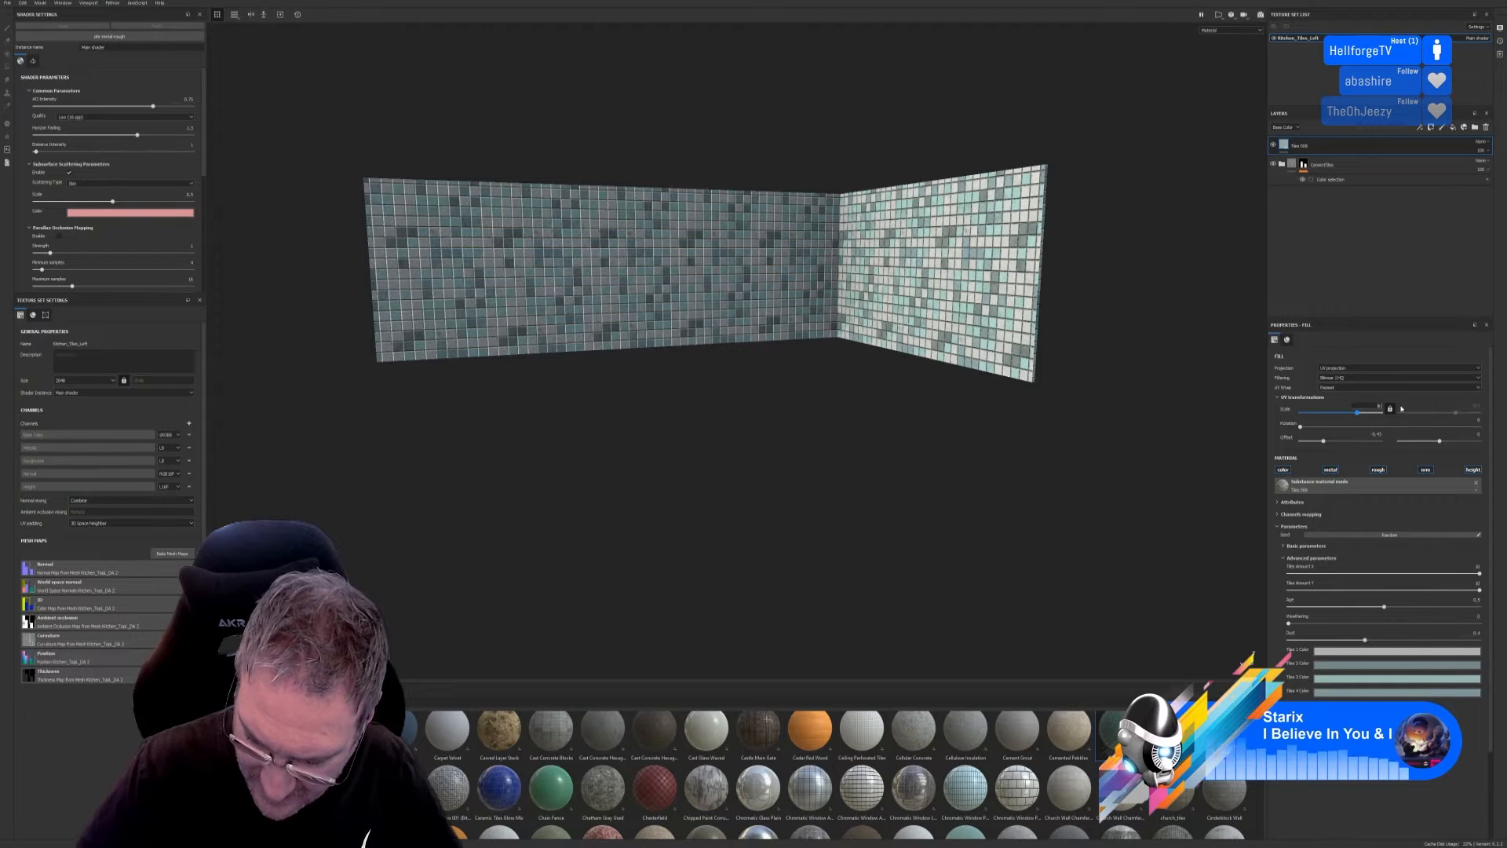
{"action": "type", "text": "75"}
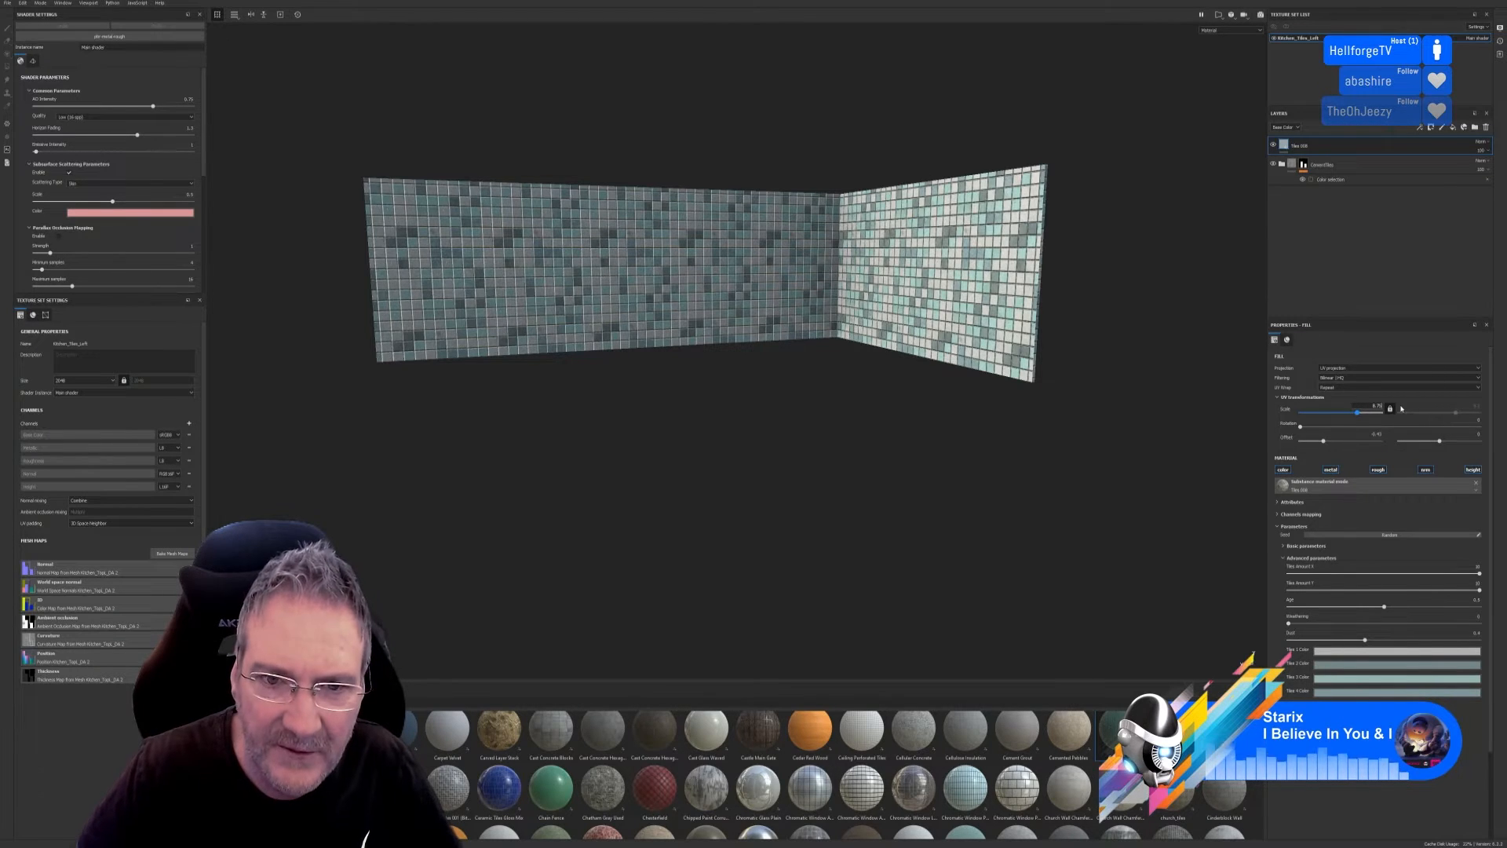
{"action": "key", "text": "Return"}
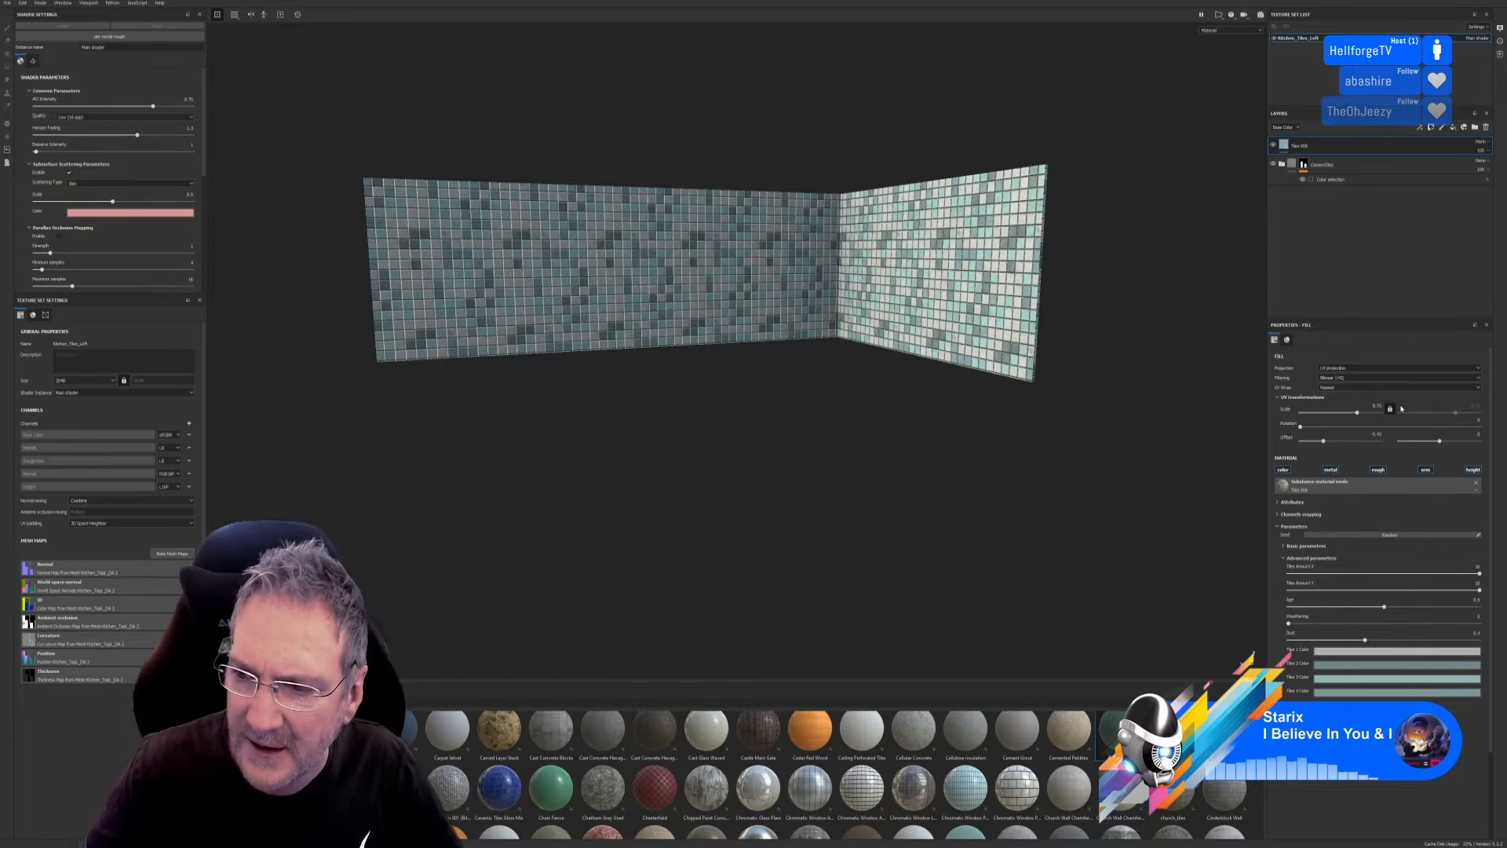
Test the mosaic layer's UV scale at 8.7 and 8.65.
{"action": "left_click", "coordinate": [1377, 406]}
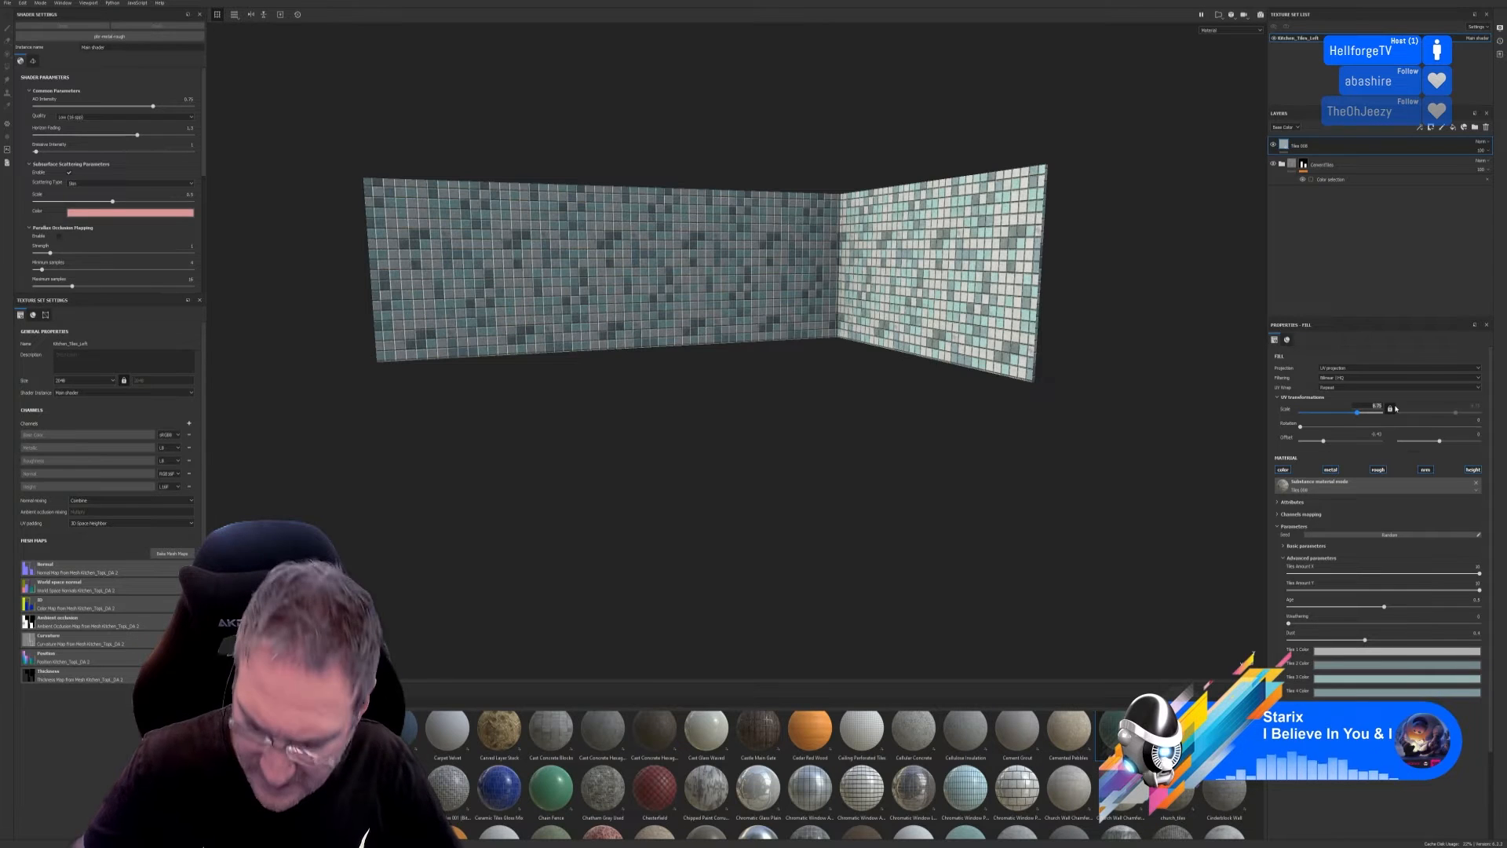
{"action": "key", "text": "BackSpace"}
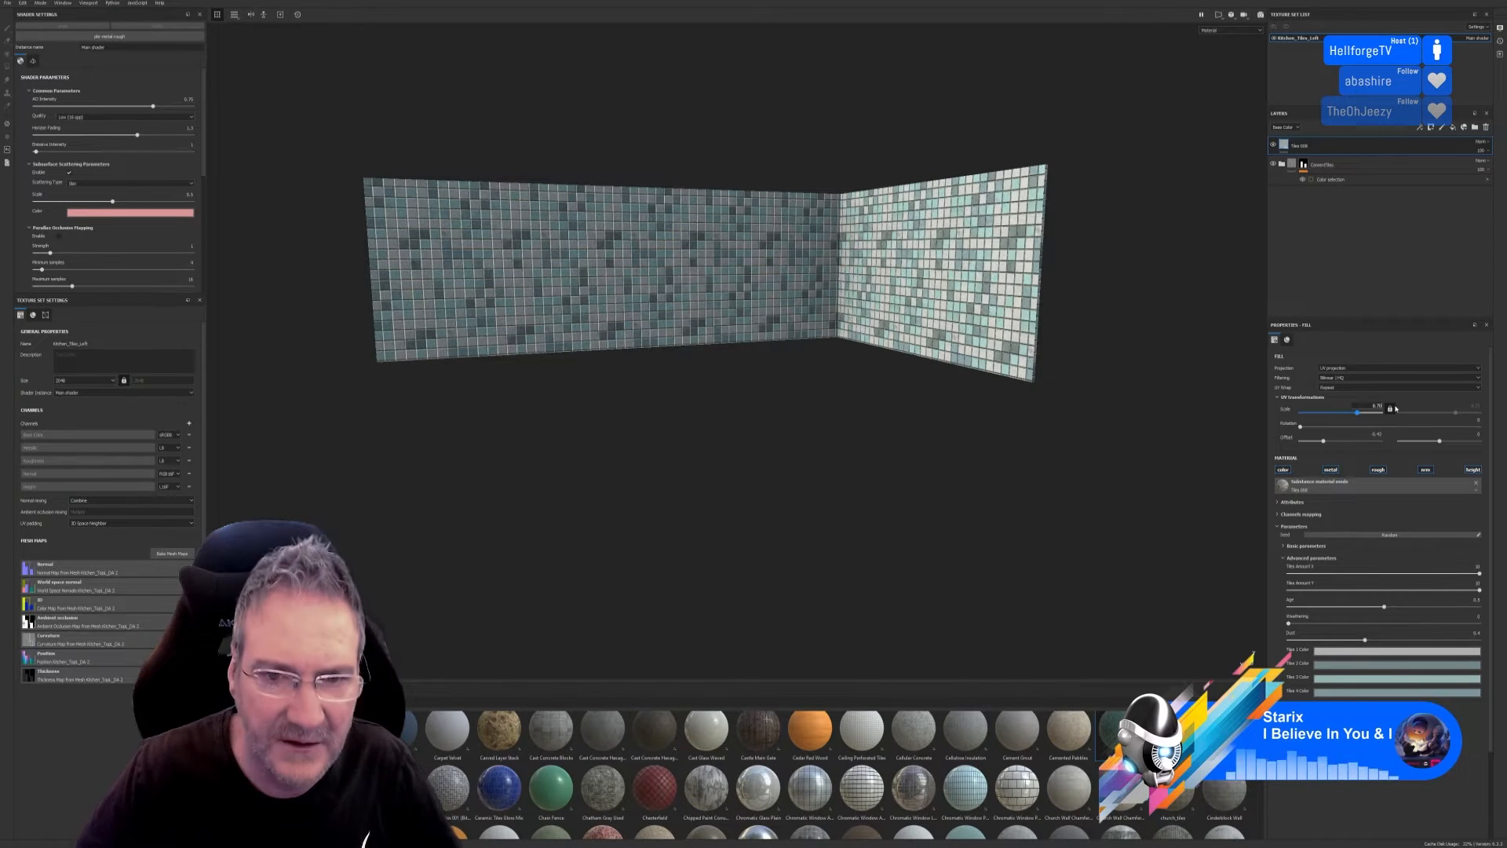
{"action": "key", "text": "Return"}
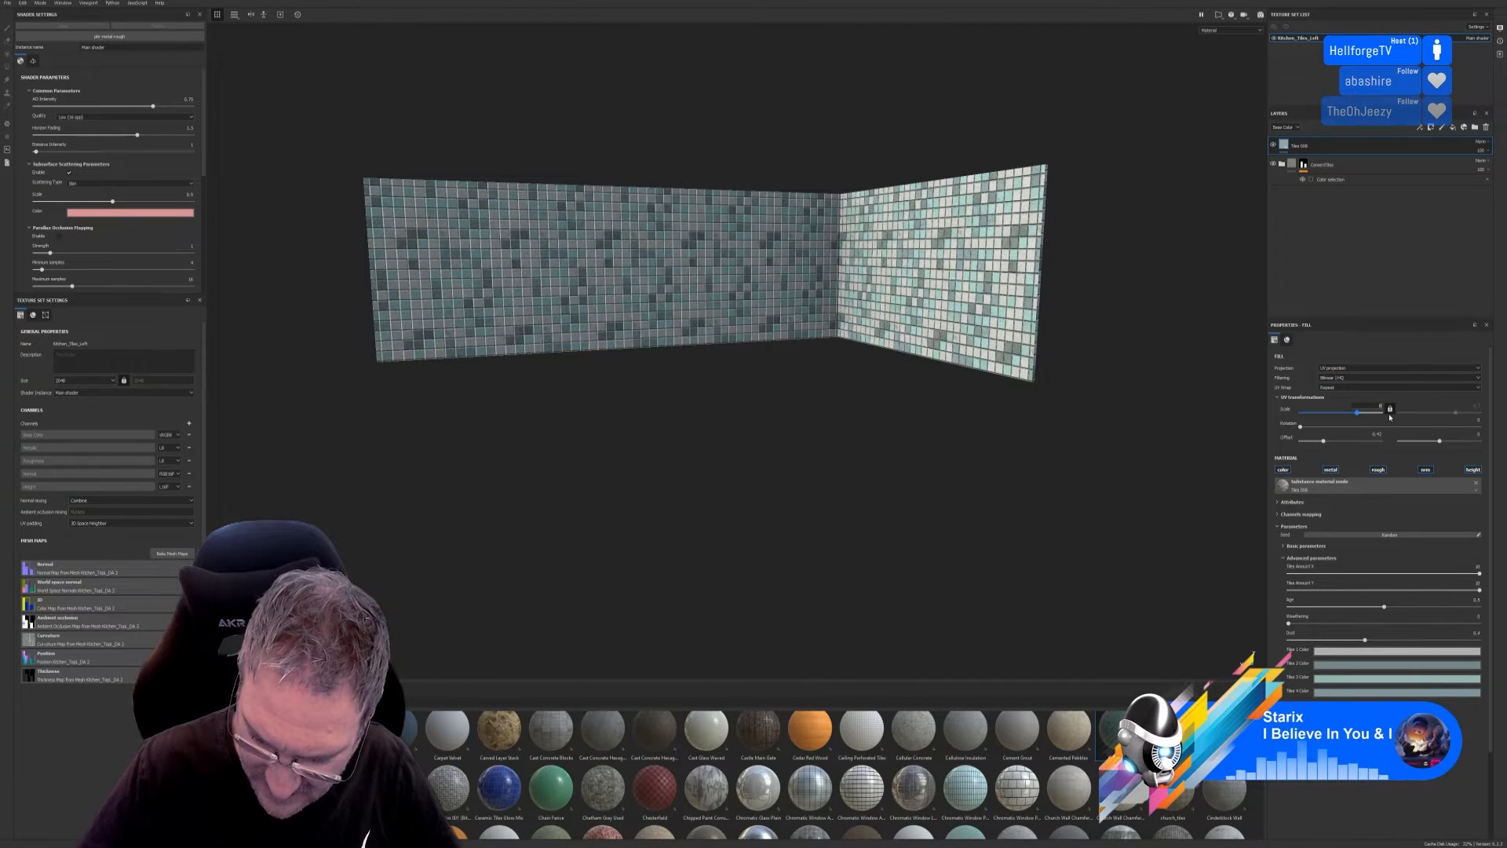
{"action": "type", "text": ".65"}
{"action": "key", "text": "Return"}
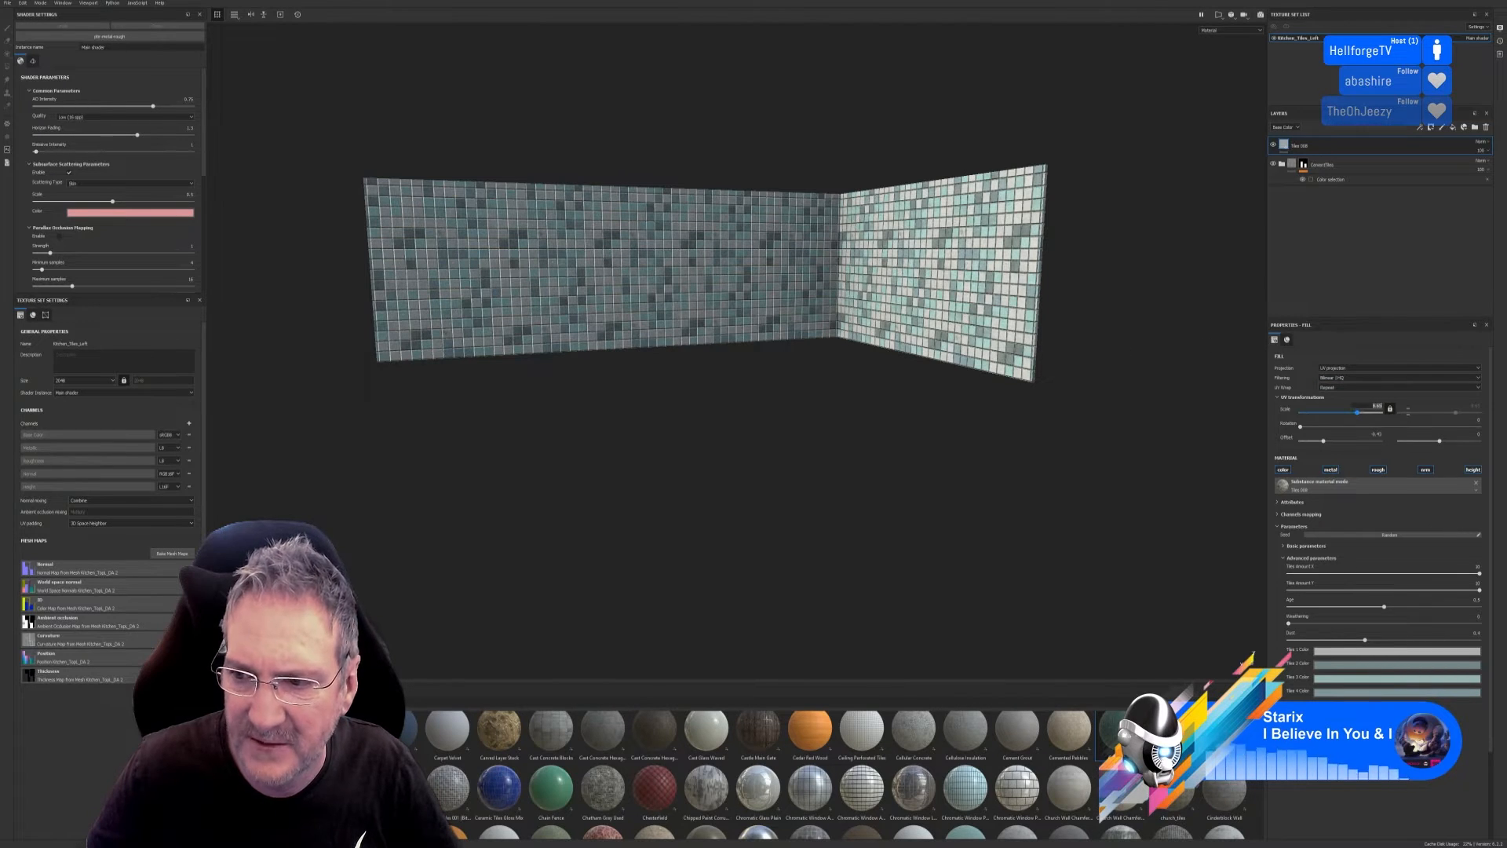
Raise the mosaic layer's UV scale back to 8.75 and settle on 8.8.
{"action": "type", "text": ".75"}
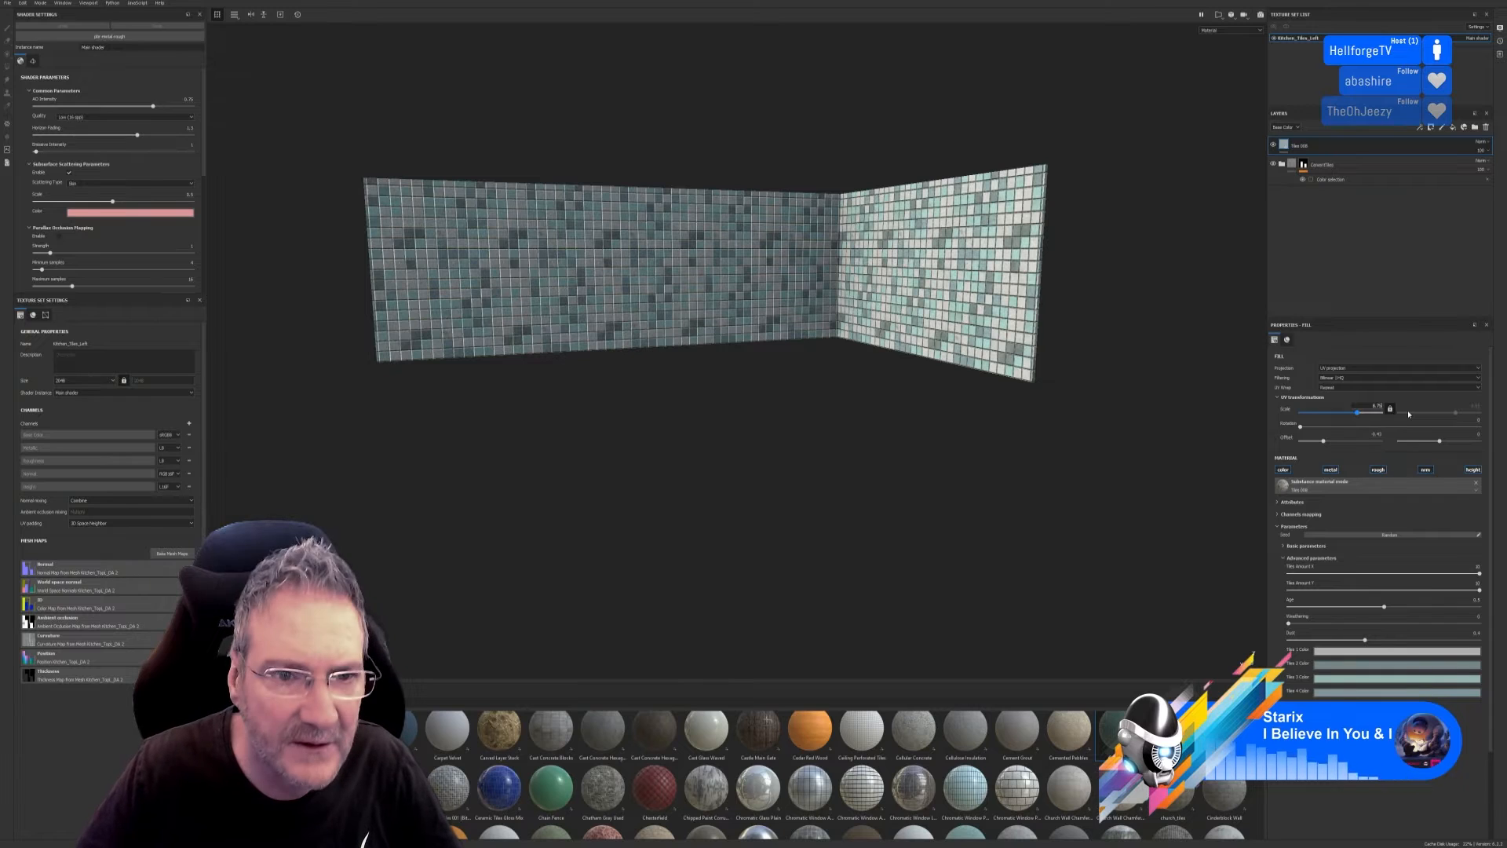
{"action": "key", "text": "Return"}
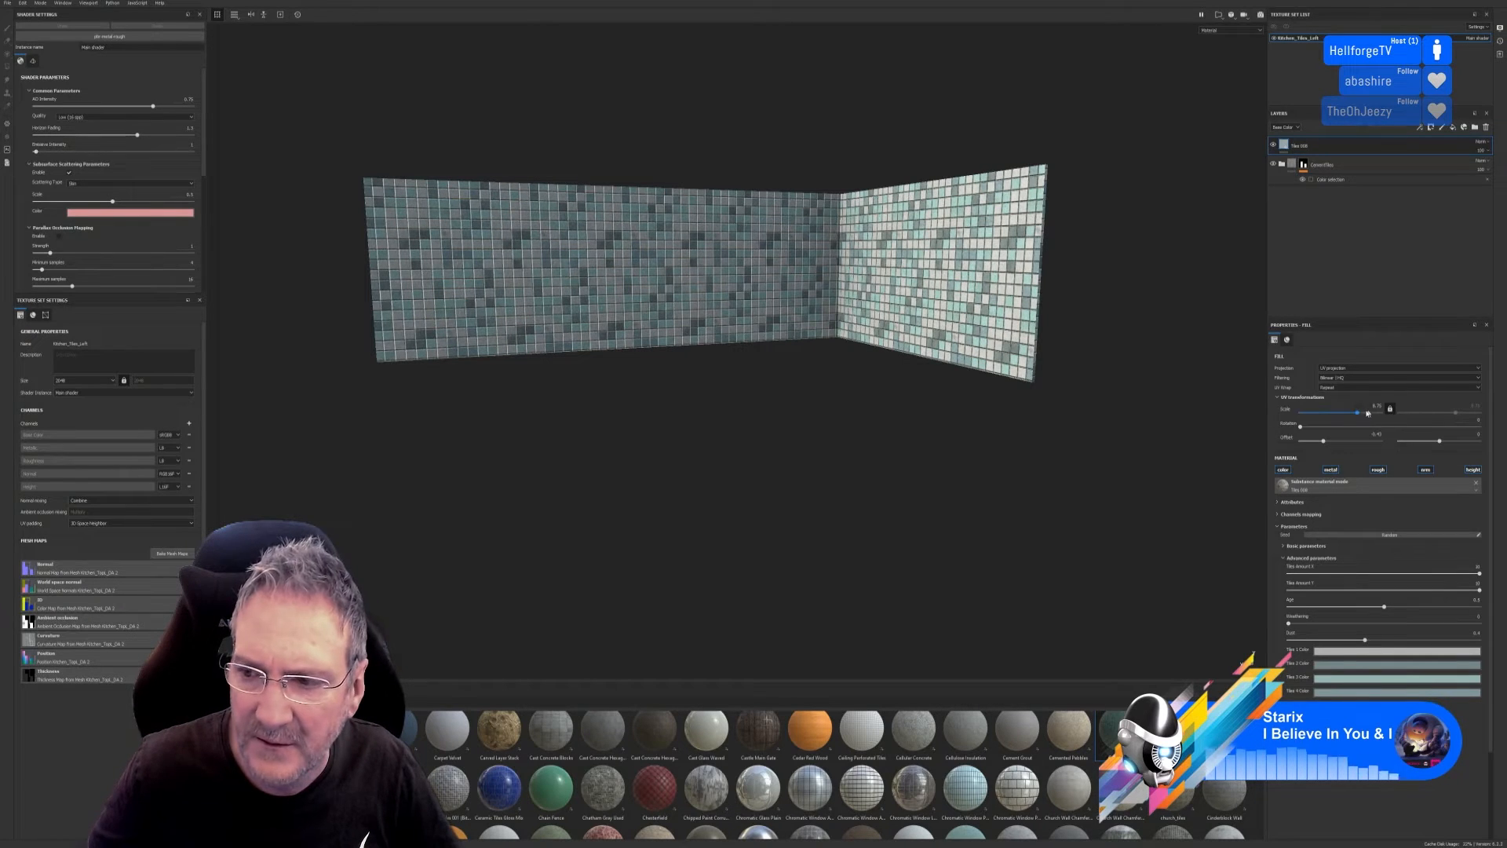
{"action": "left_click", "coordinate": [1375, 406]}
{"action": "type", "text": "8.80"}
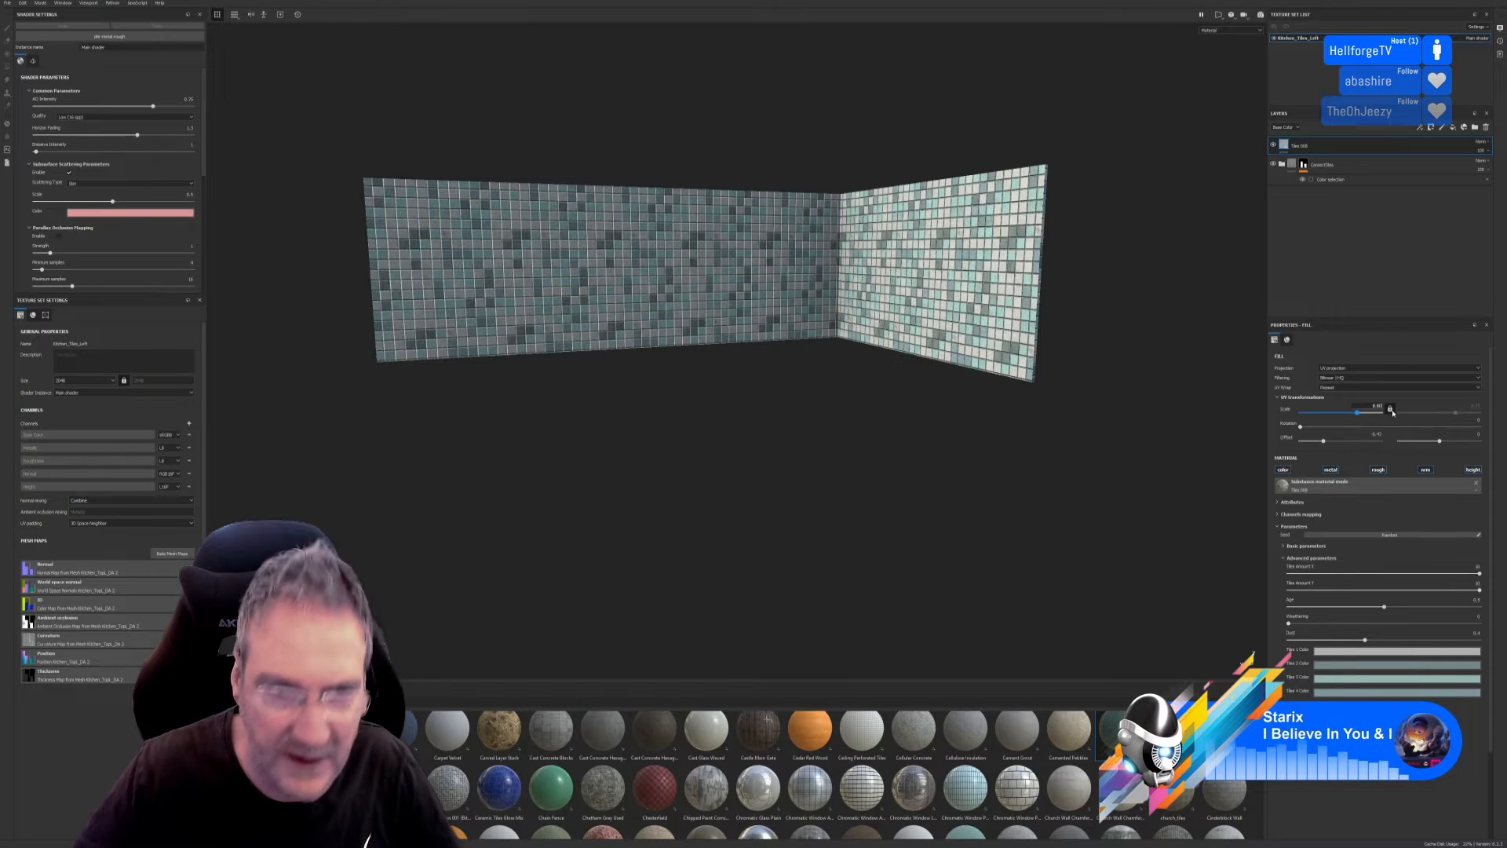
{"action": "key", "text": "Return"}
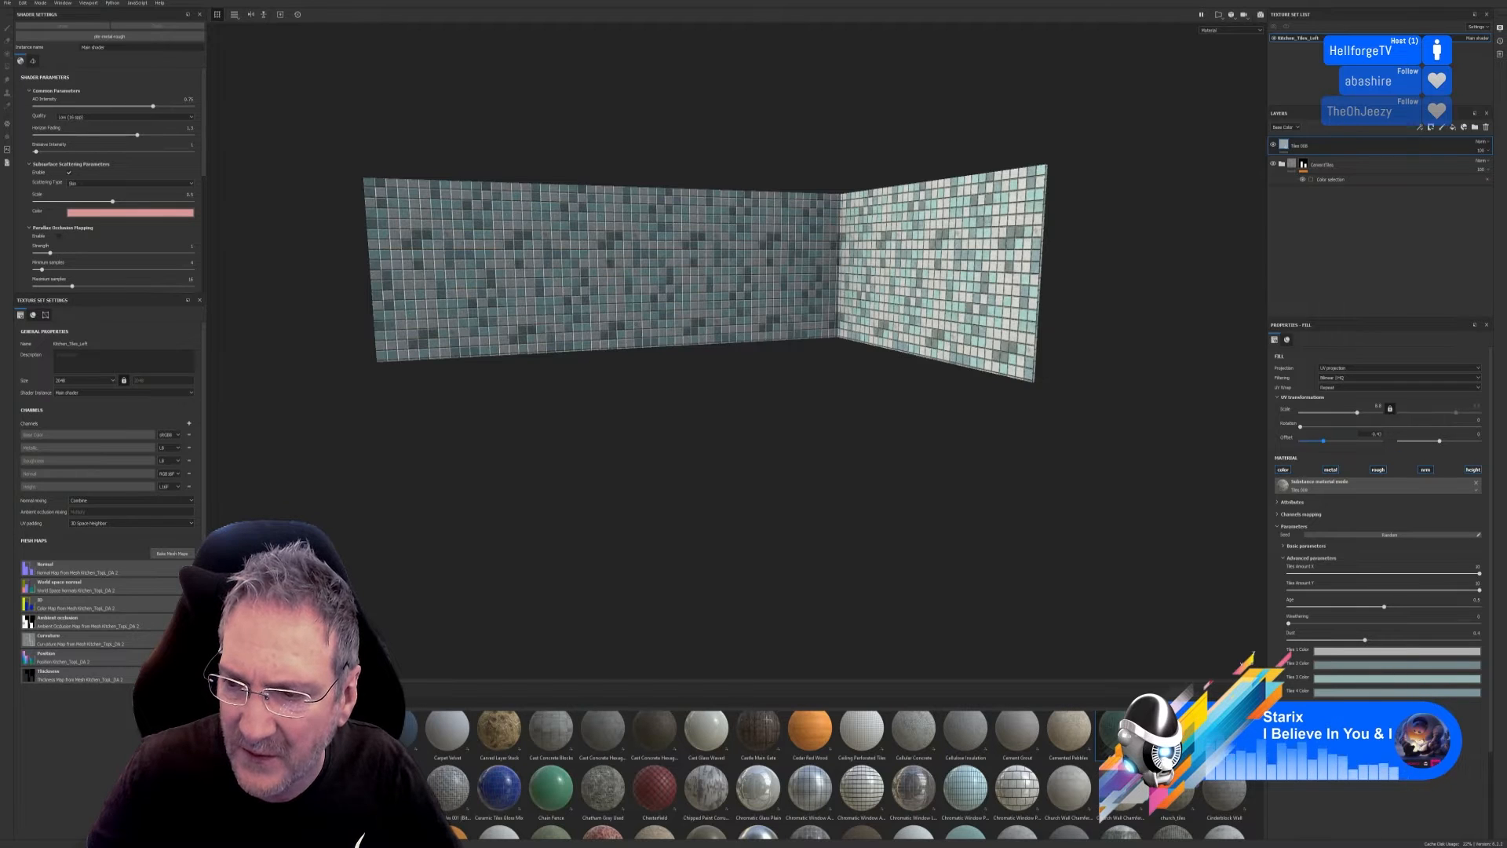
Adjust the mosaic layer's horizontal UV offset, trying -0.45 and settling on -0.41.
{"action": "left_click", "coordinate": [1380, 434]}
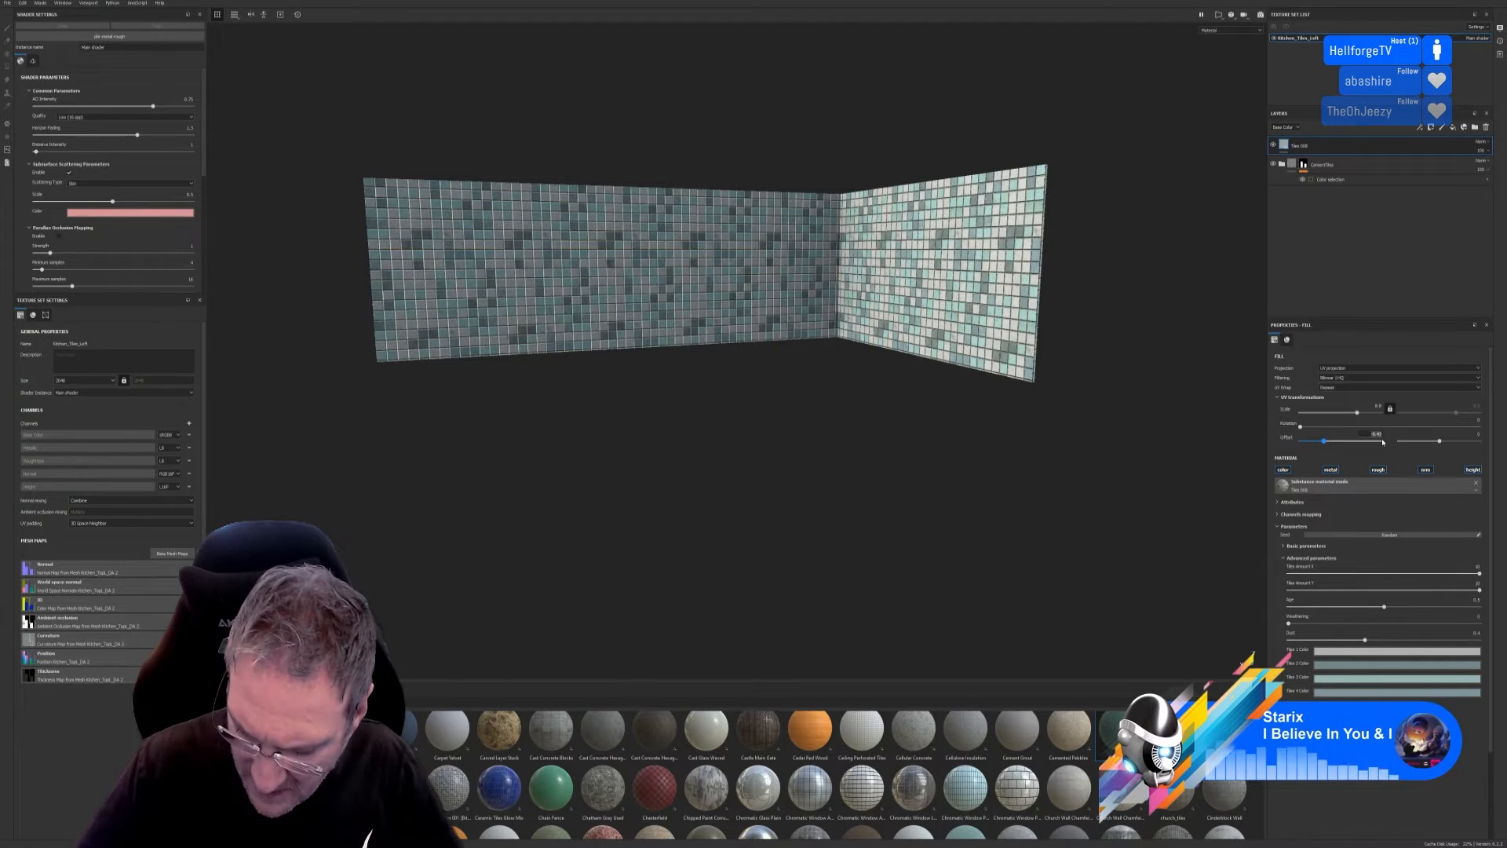
{"action": "type", "text": "-0.45"}
{"action": "key", "text": "Return"}
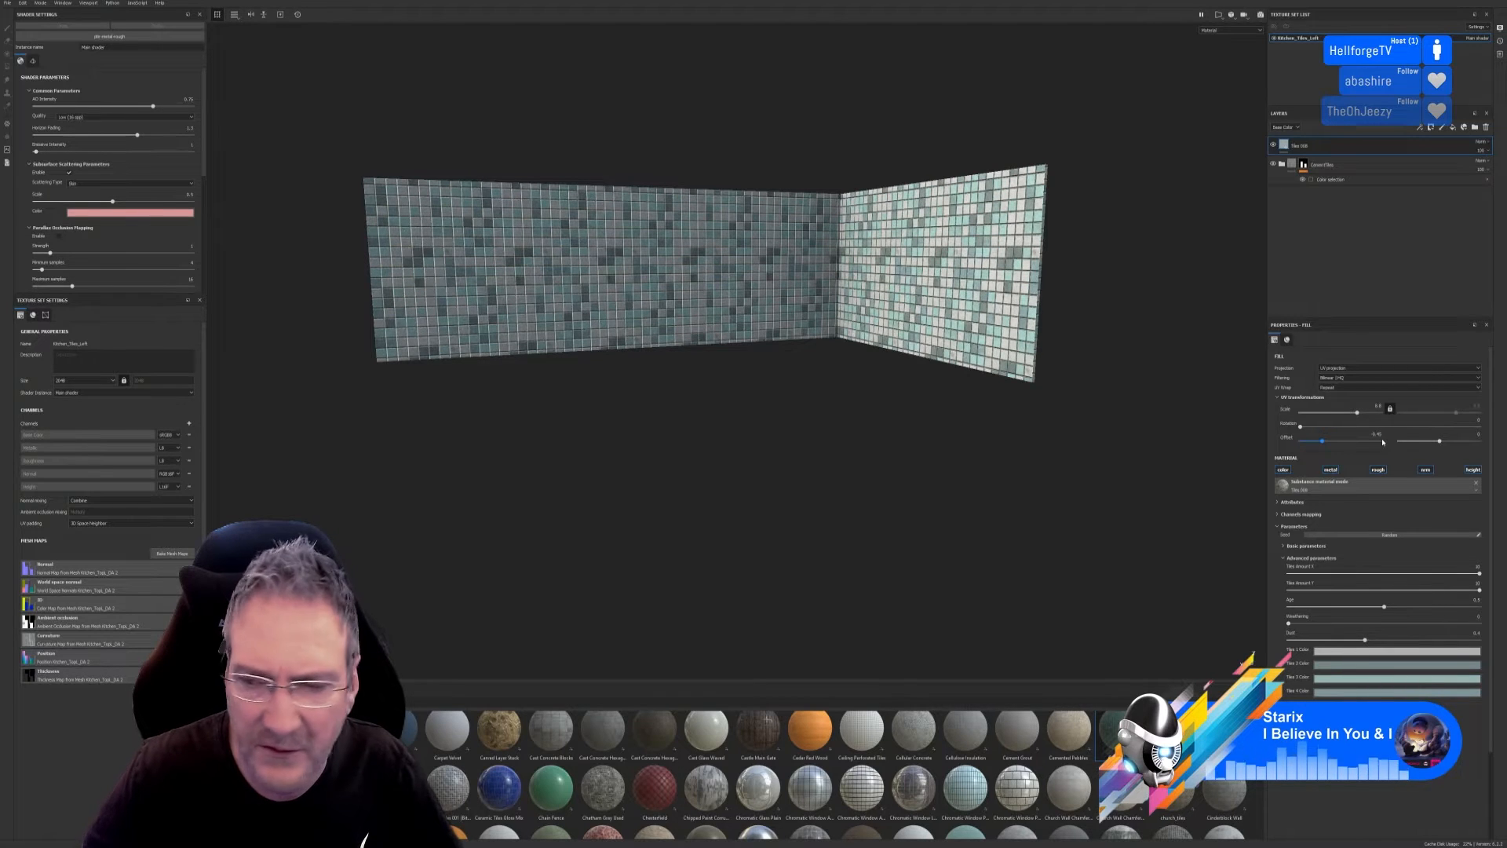
{"action": "double_click", "coordinate": [1372, 438]}
{"action": "type", "text": "-0."}
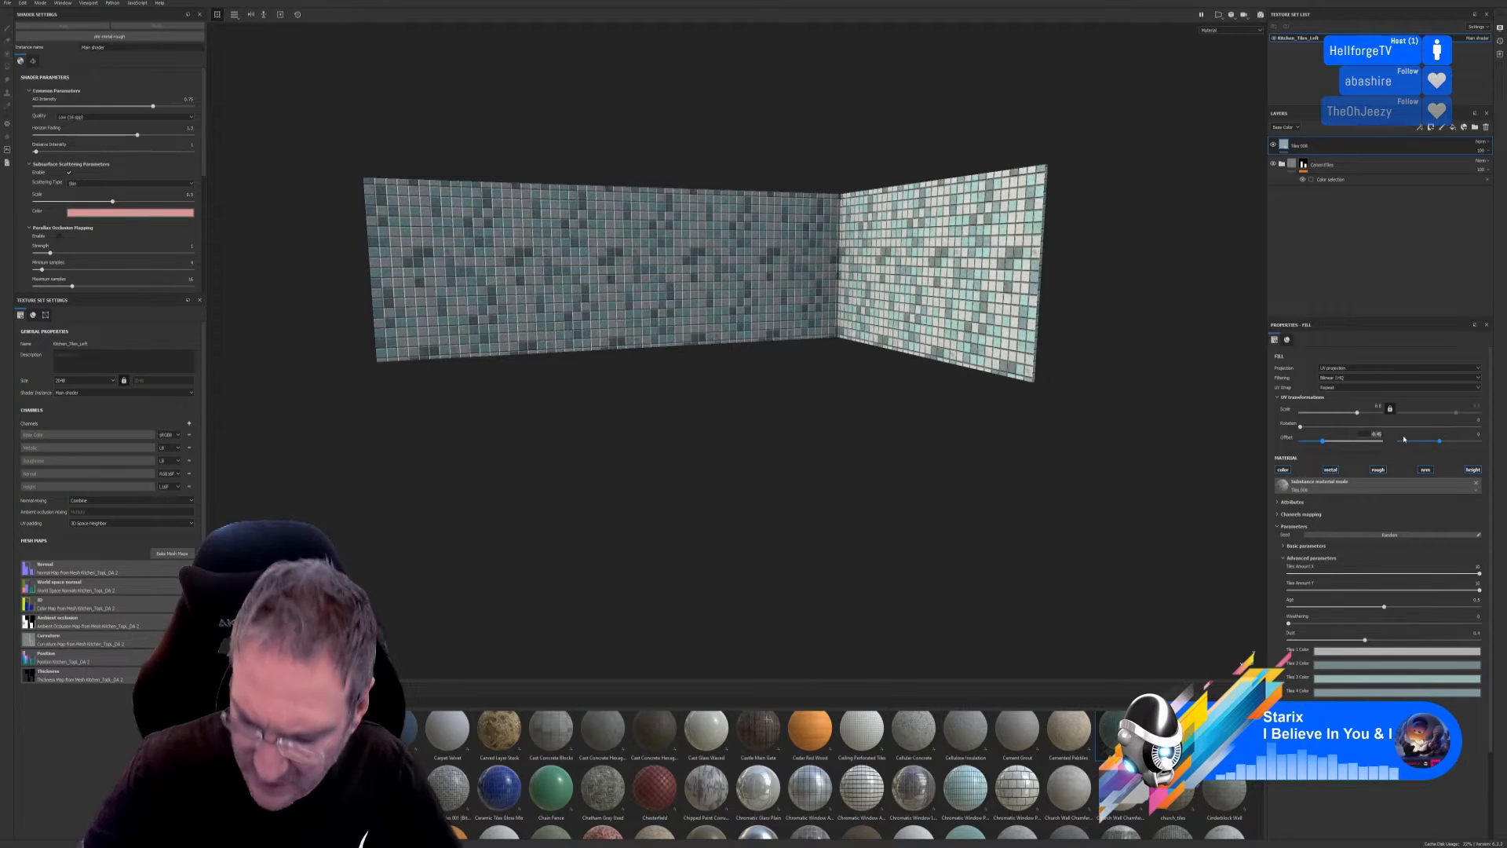
{"action": "type", "text": "41"}
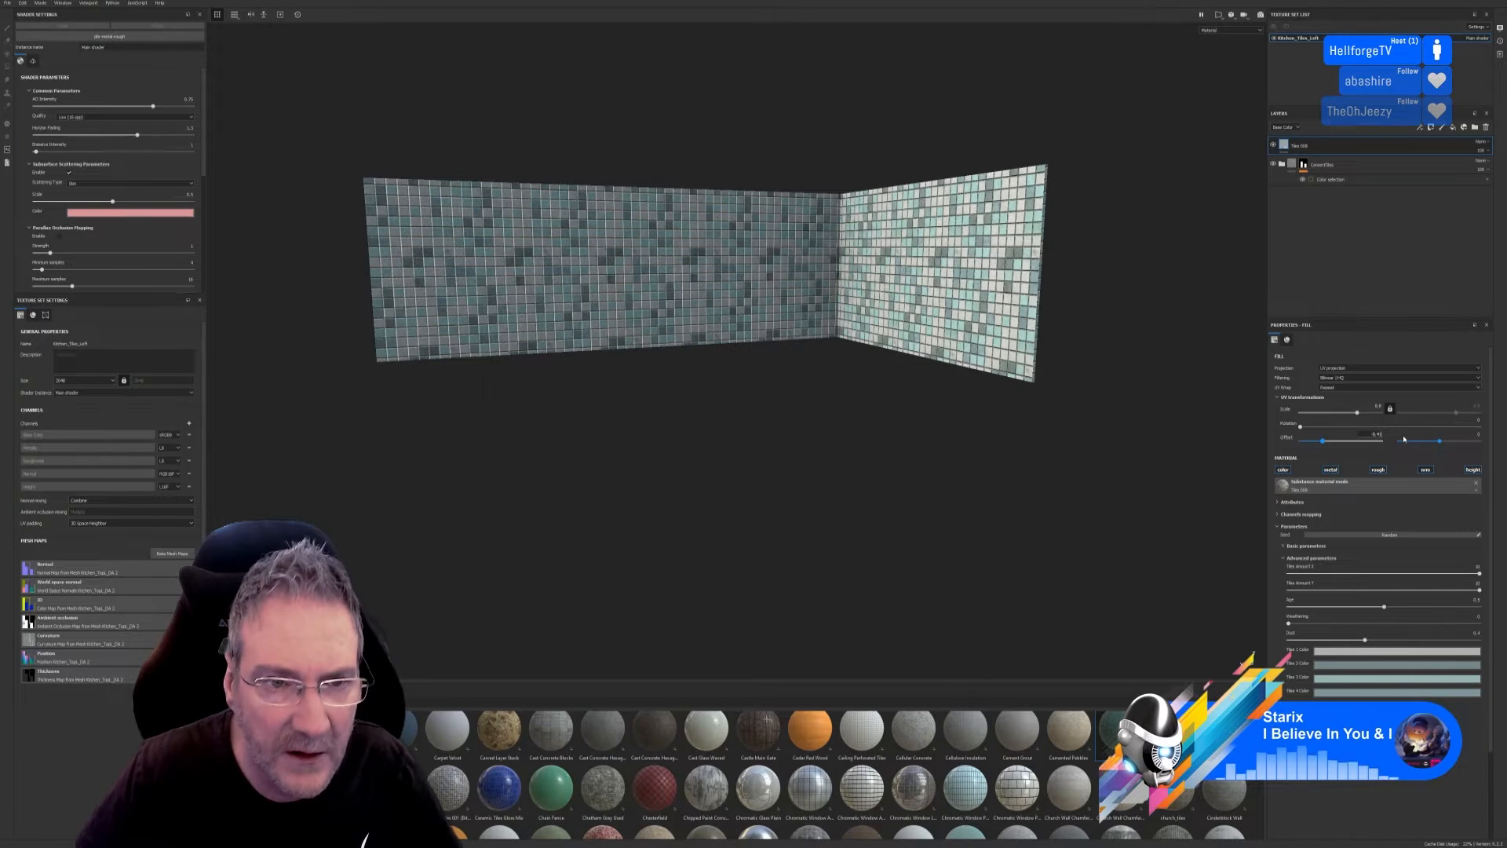
{"action": "key", "text": "Return"}
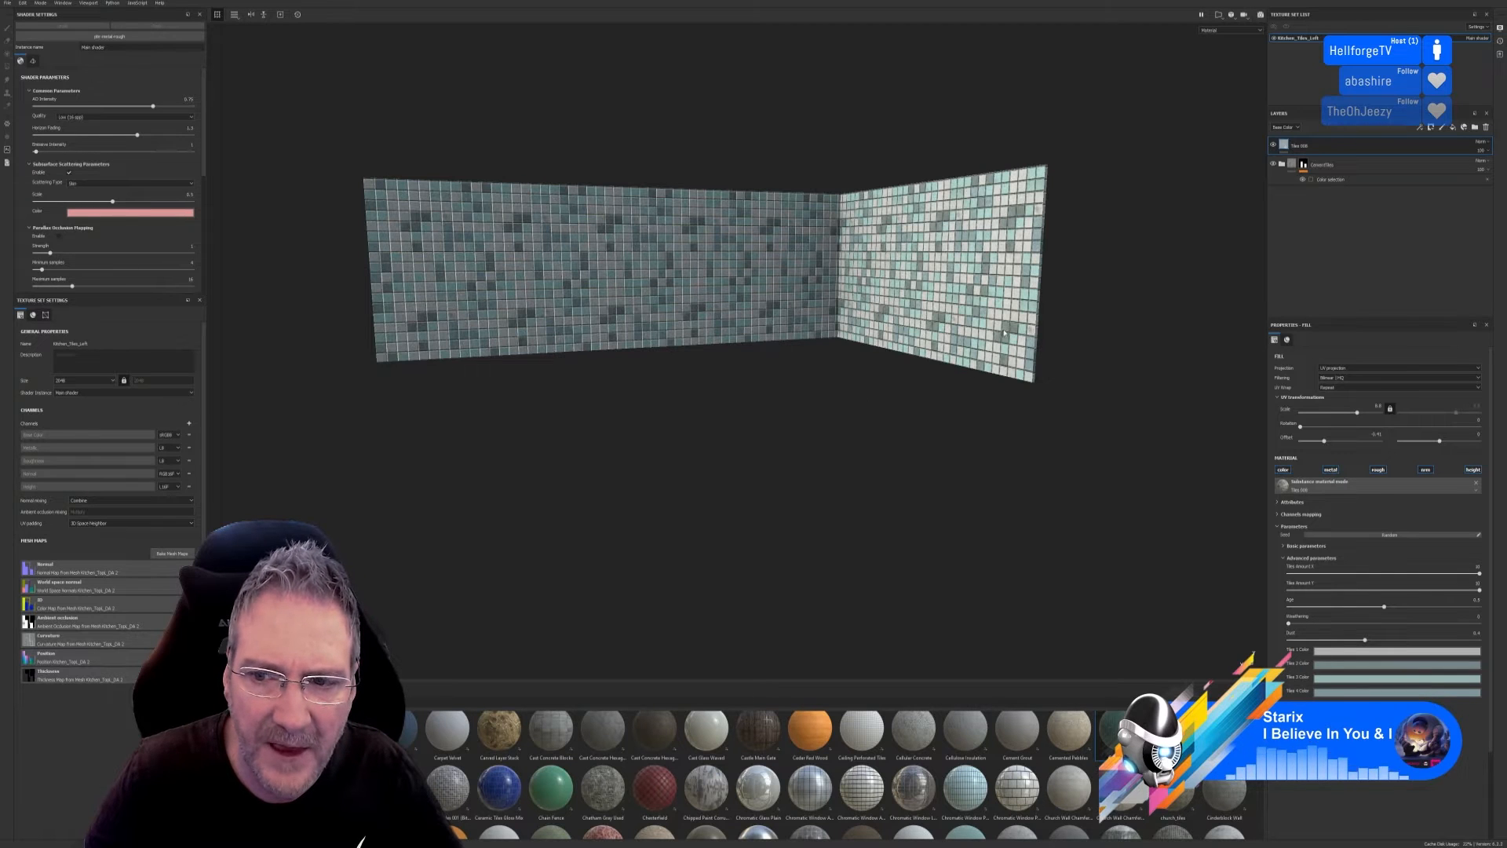
Check the tile alignment on both walls and duplicate the mosaic fill layer.
{"action": "right_click_drag", "start_coordinate": [742, 542], "coordinate": [1070, 531], "text": "alt"}
{"action": "left_click_drag", "start_coordinate": [781, 485], "coordinate": [654, 369], "text": "alt"}
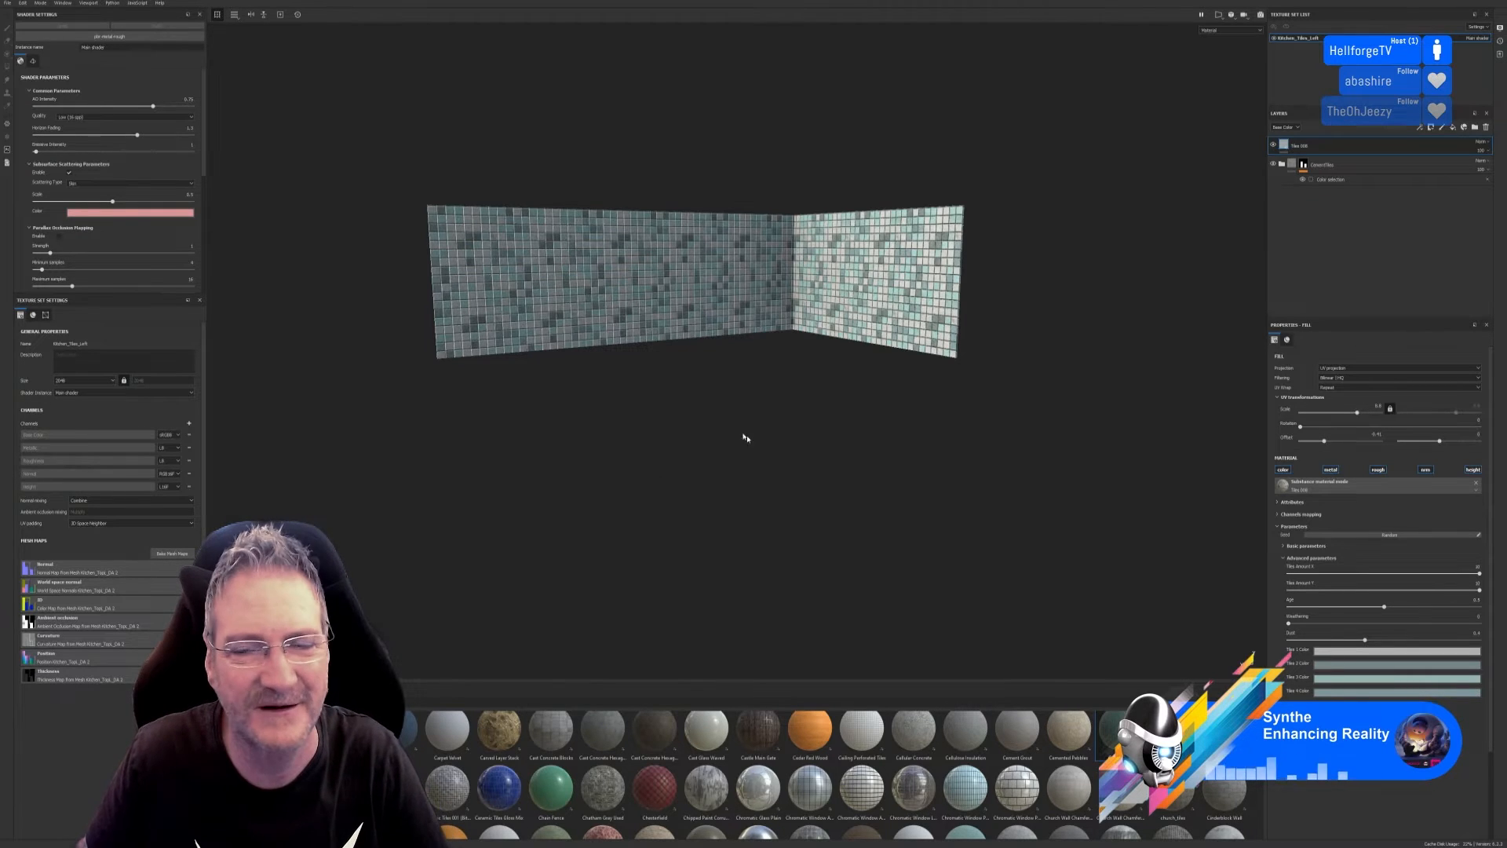
{"action": "left_click_drag", "start_coordinate": [743, 434], "coordinate": [717, 400], "text": "alt"}
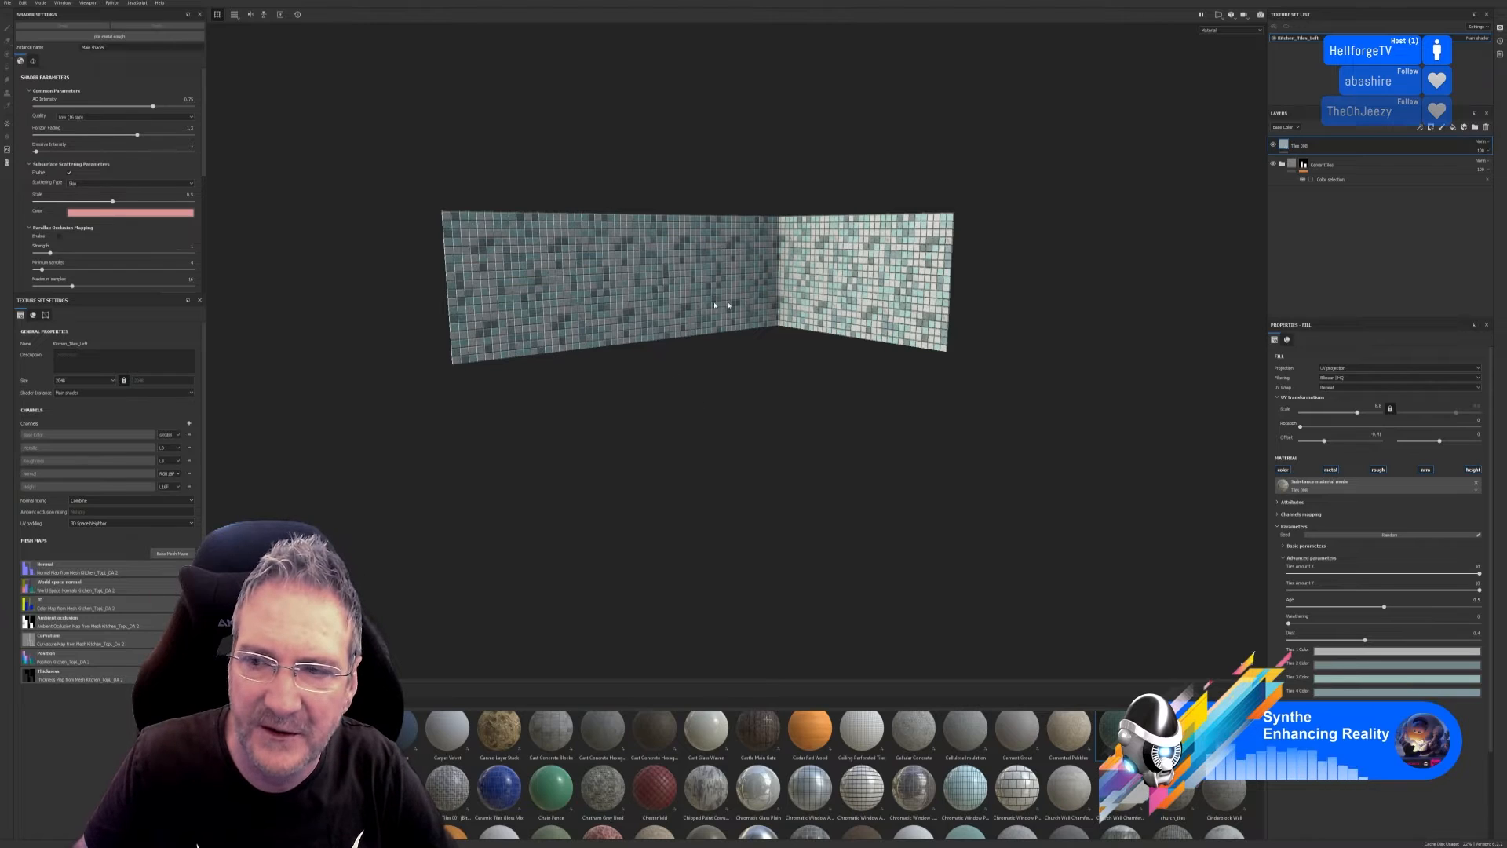
{"action": "right_click", "coordinate": [1320, 147]}
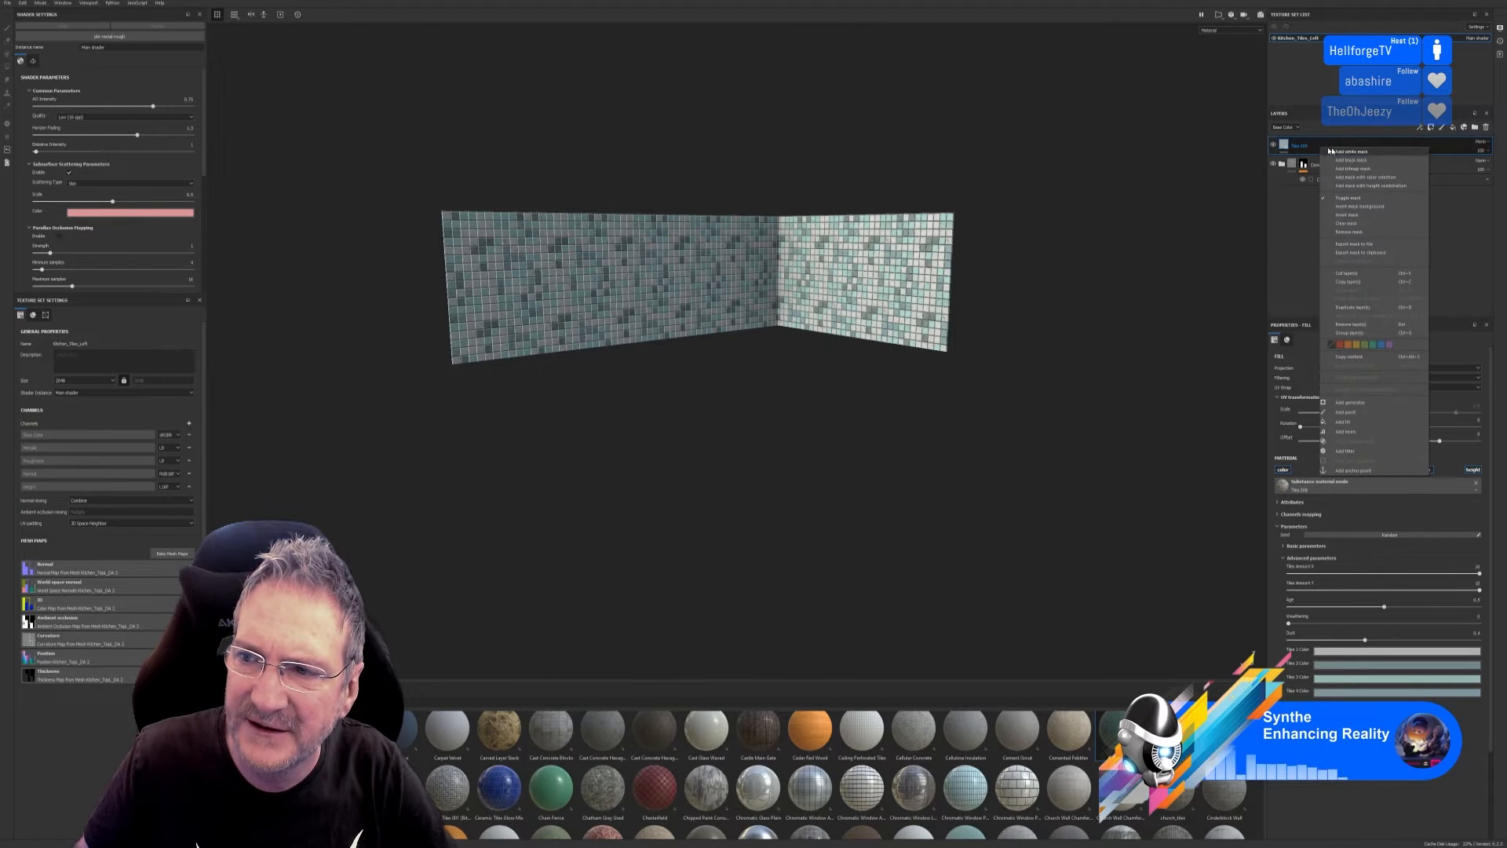
{"action": "left_click", "coordinate": [1352, 307]}
{"action": "scroll", "coordinate": [966, 380], "scroll_direction": "up", "scroll_amount": 3}
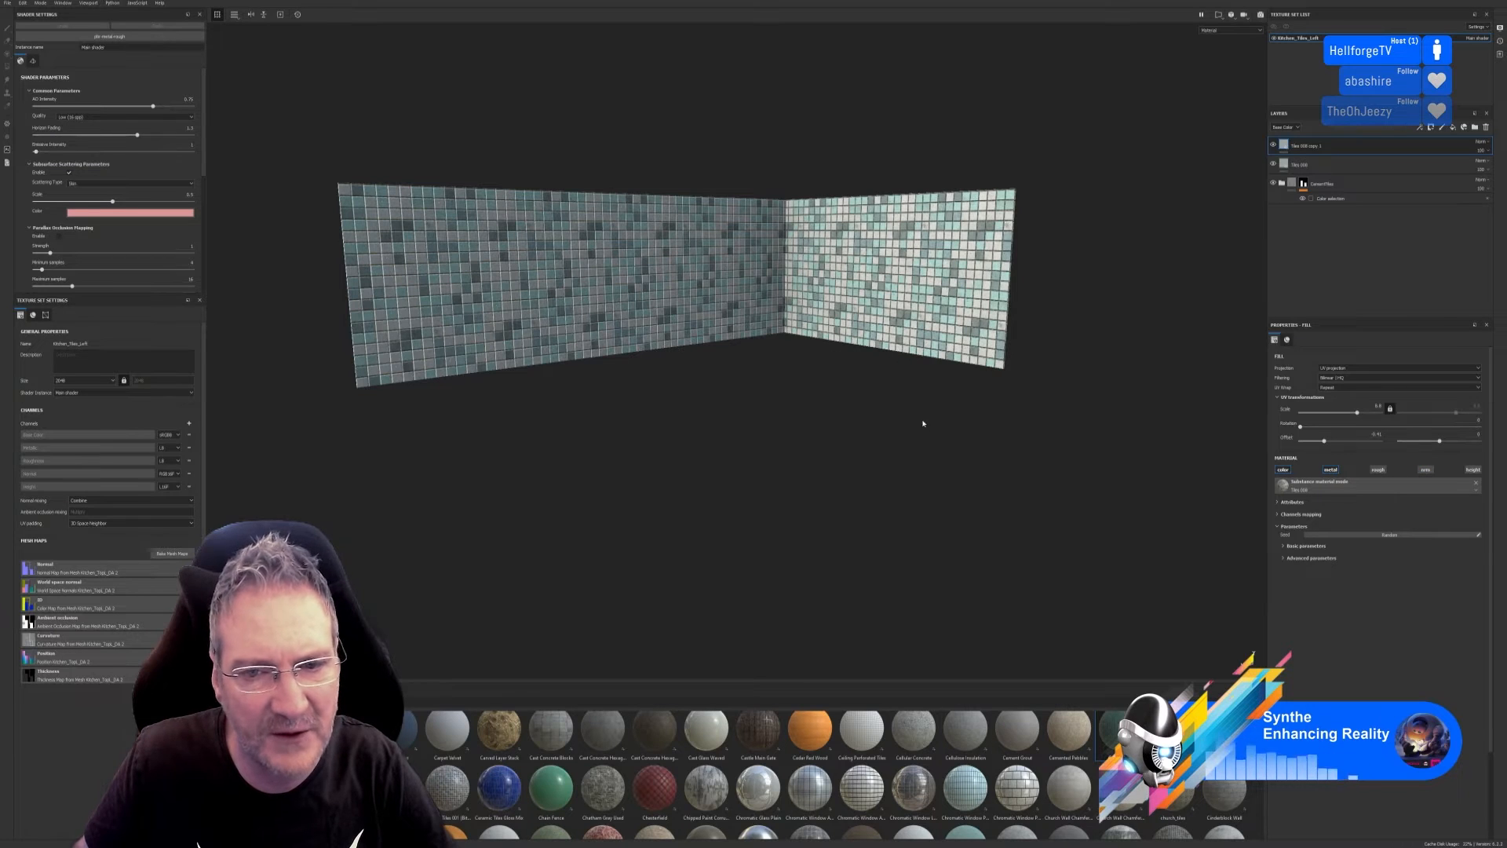
Slightly darken all four tile colours of the duplicated mosaic layer in its advanced parameters.
{"action": "left_click", "coordinate": [1284, 558]}
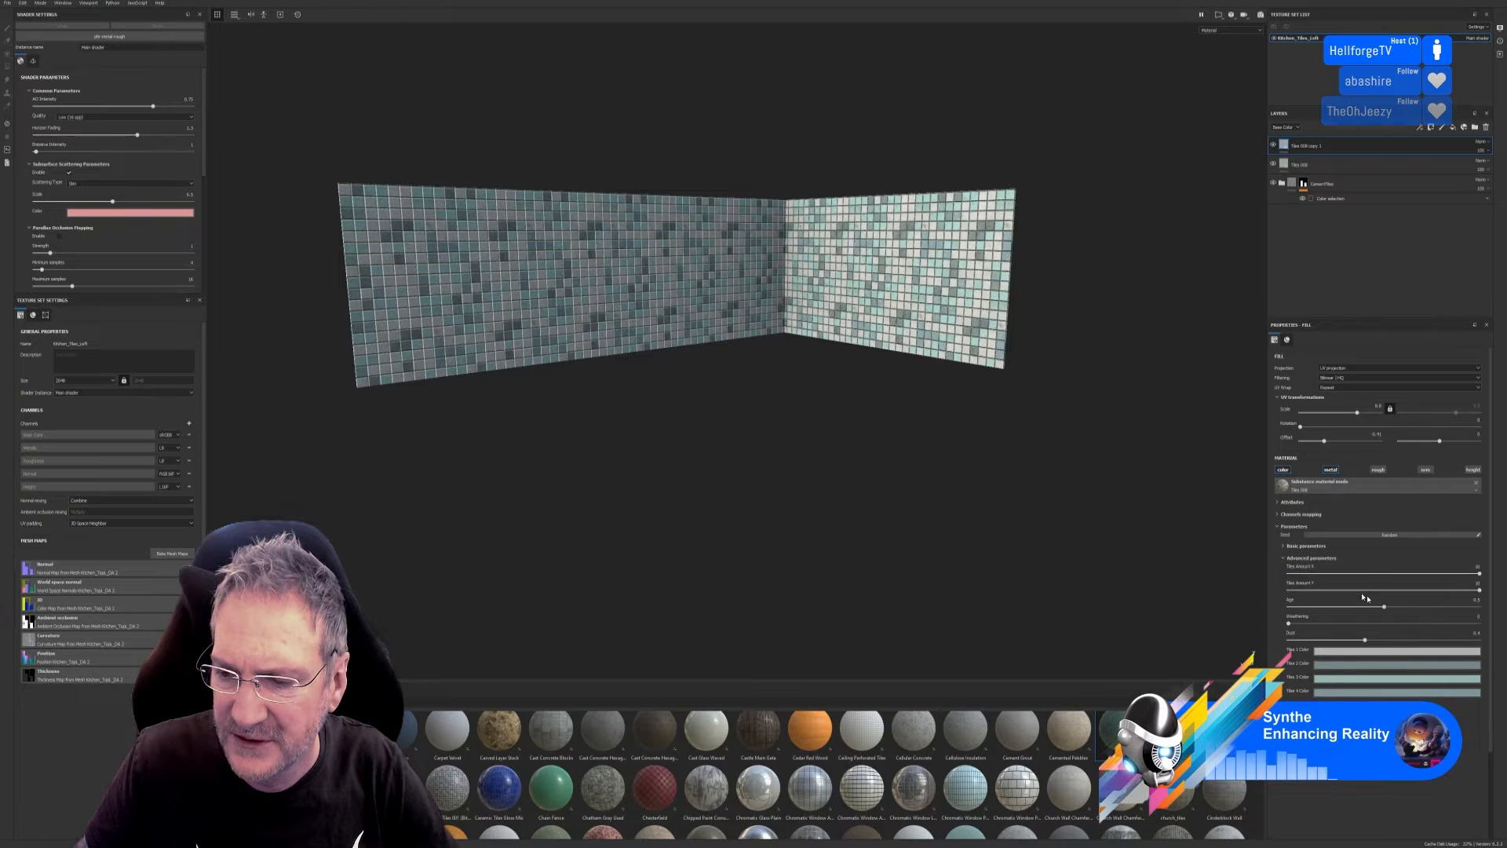
{"action": "left_click", "coordinate": [1374, 693]}
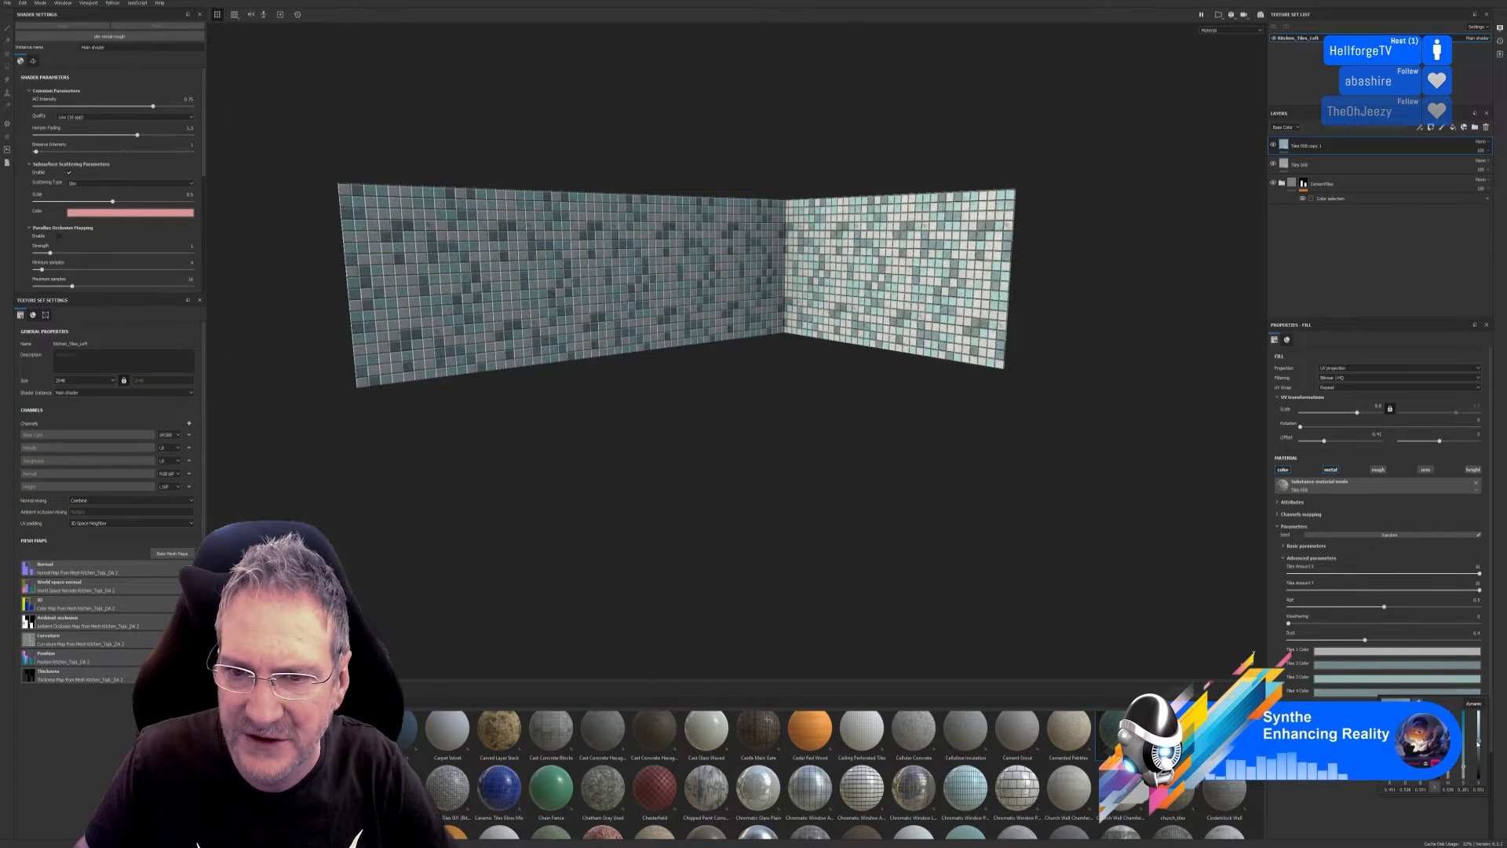
{"action": "left_click_drag", "start_coordinate": [1478, 744], "coordinate": [1479, 746]}
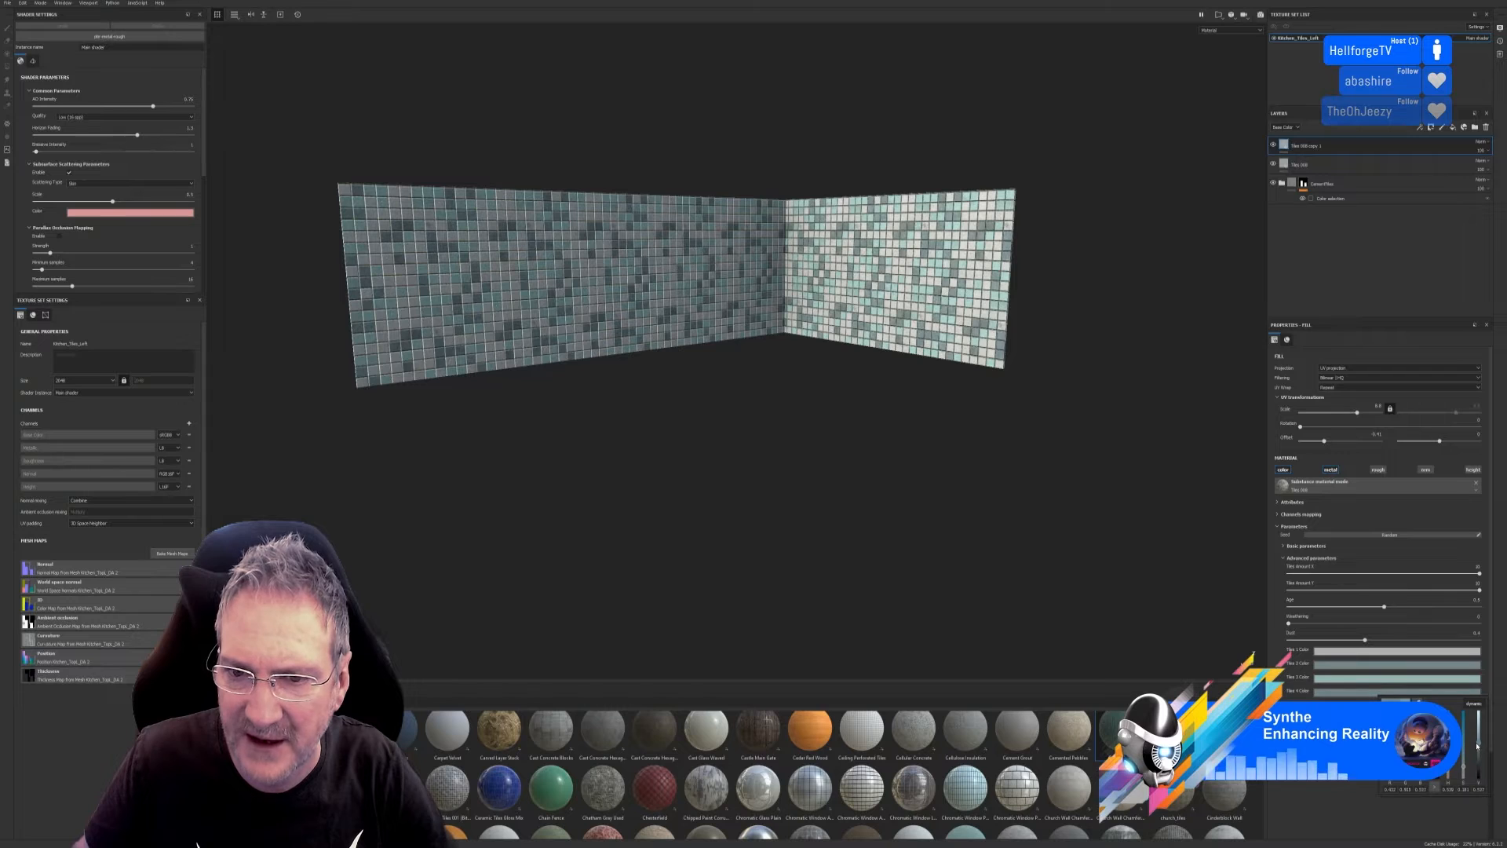
{"action": "left_click", "coordinate": [1377, 680]}
{"action": "left_click_drag", "start_coordinate": [1478, 718], "coordinate": [1477, 731]}
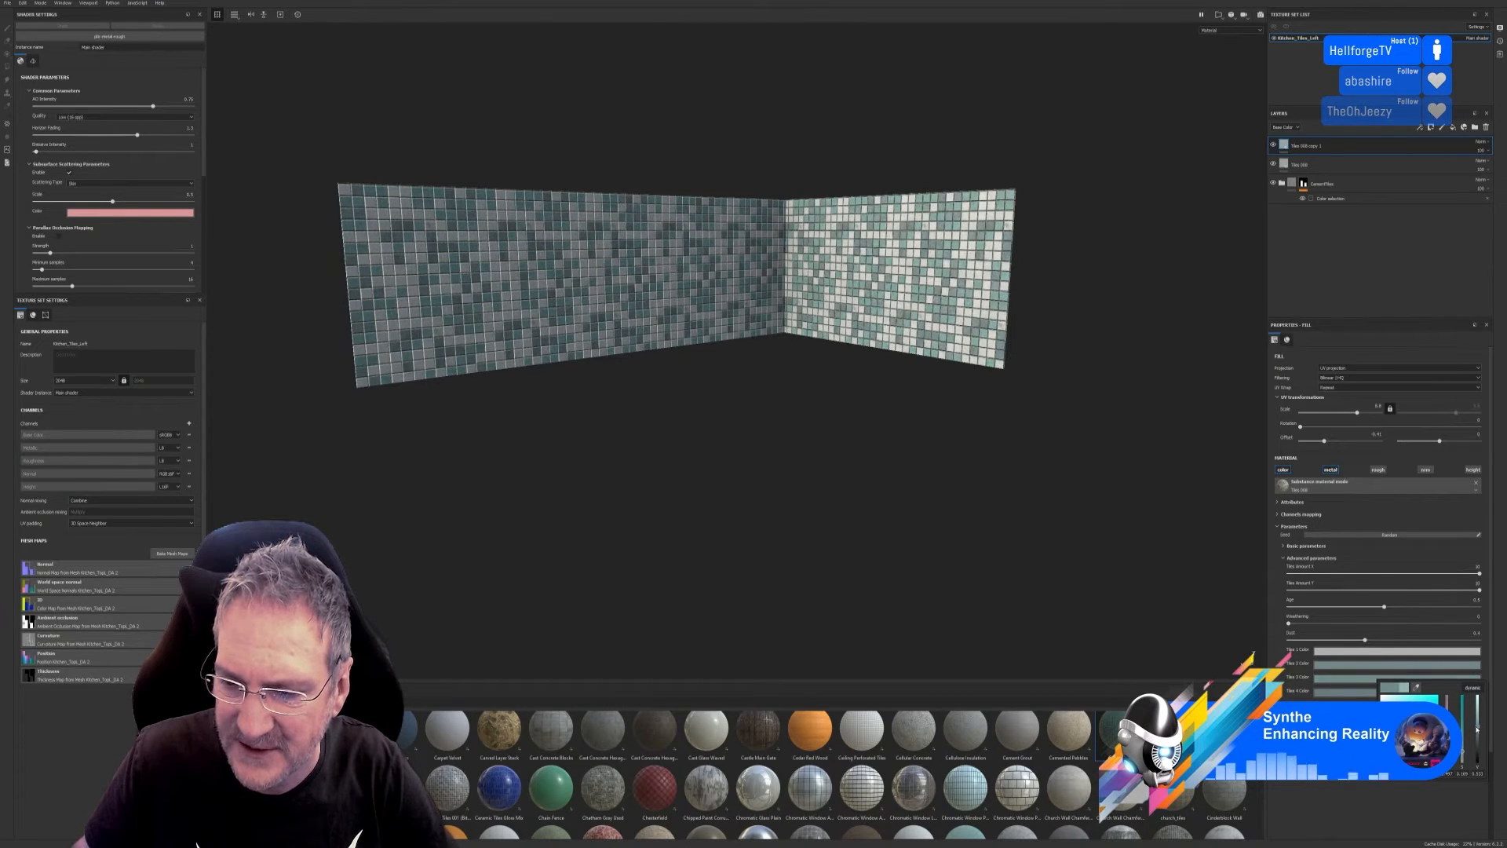
{"action": "left_click", "coordinate": [1374, 665]}
{"action": "left_click_drag", "start_coordinate": [1472, 717], "coordinate": [1473, 732]}
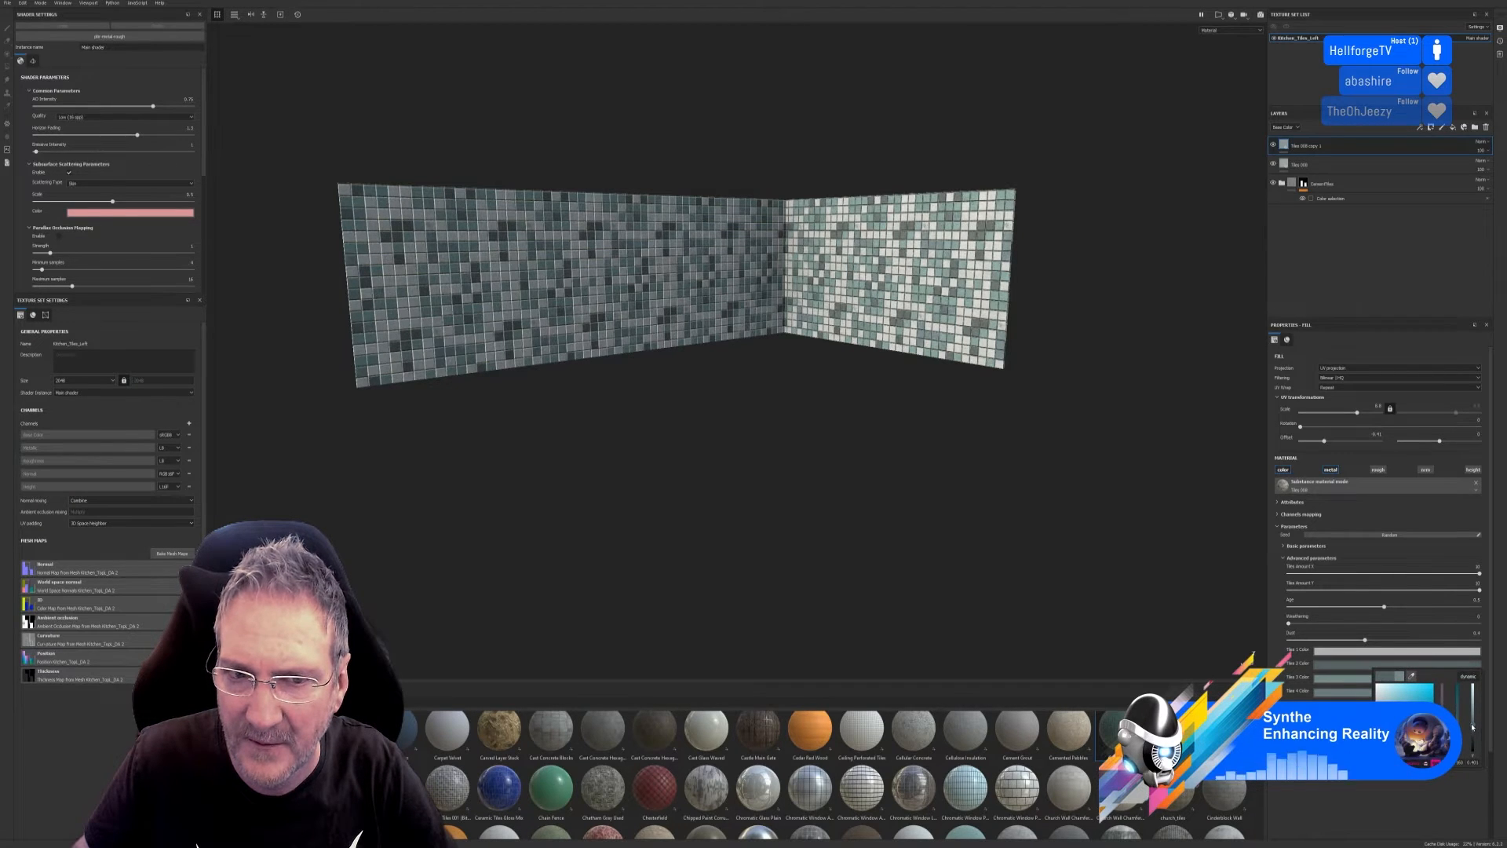
{"action": "left_click", "coordinate": [1391, 651]}
{"action": "left_click_drag", "start_coordinate": [1482, 688], "coordinate": [1482, 696]}
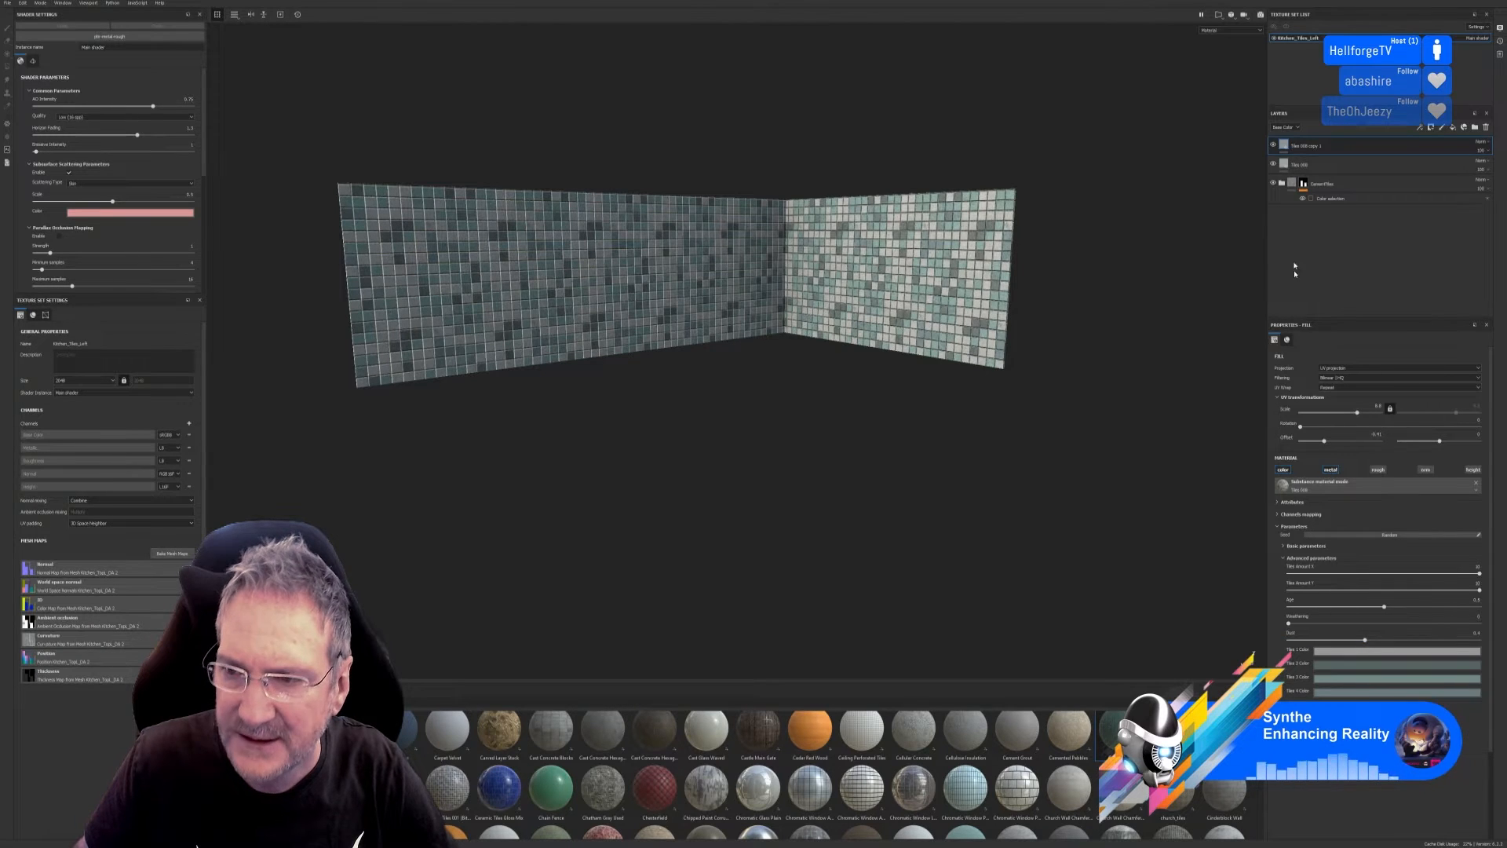
Toggle the duplicated layer's visibility repeatedly to compare its darker tile colours with the original layer.
{"action": "left_click", "coordinate": [1274, 146]}
{"action": "left_click", "coordinate": [1274, 146]}
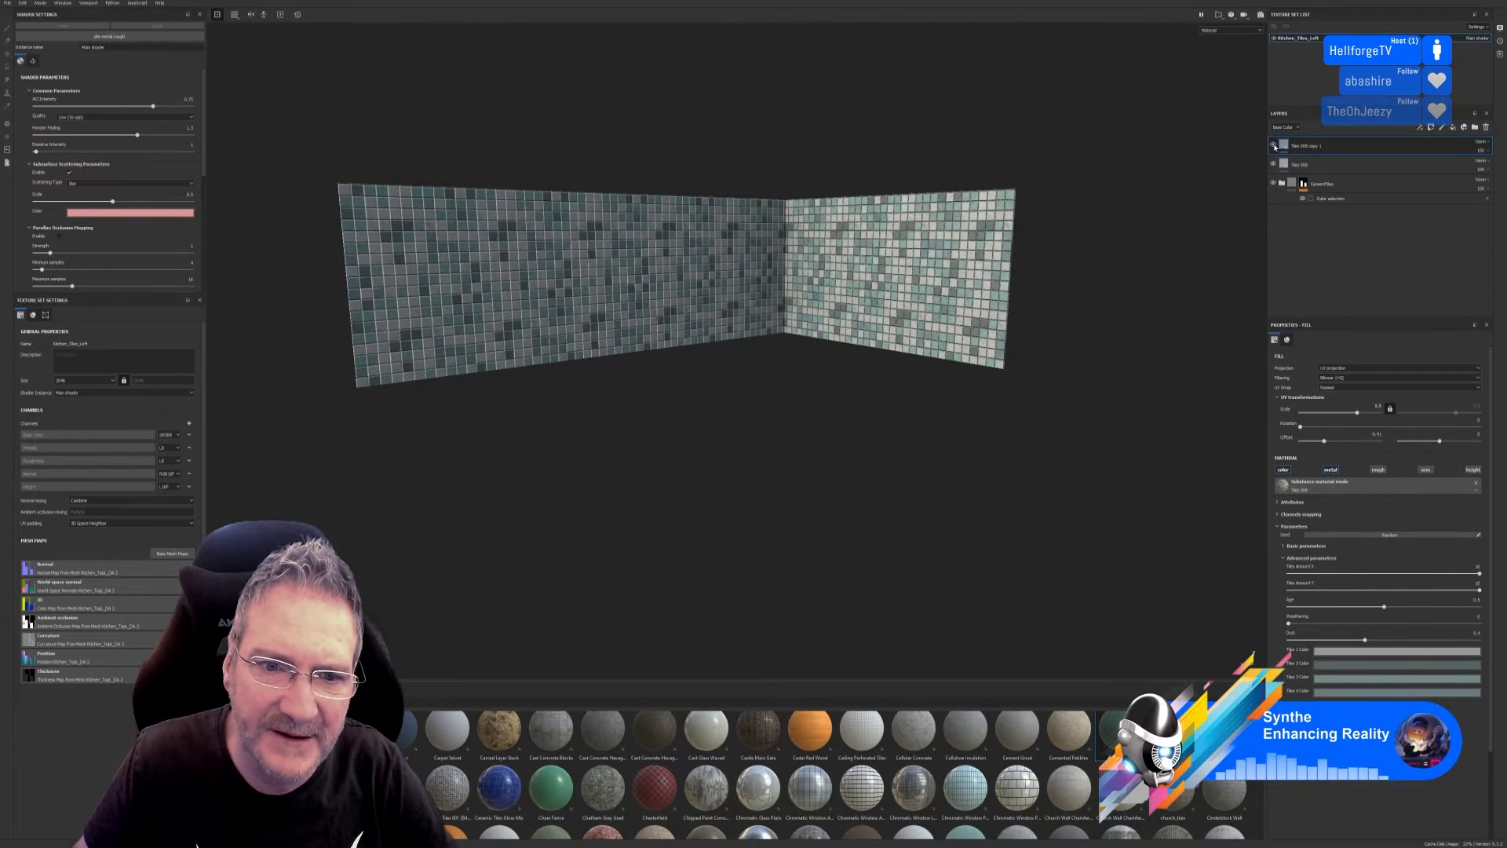
{"action": "left_click", "coordinate": [1274, 146]}
{"action": "left_click", "coordinate": [1274, 146]}
{"action": "left_click", "coordinate": [1275, 146]}
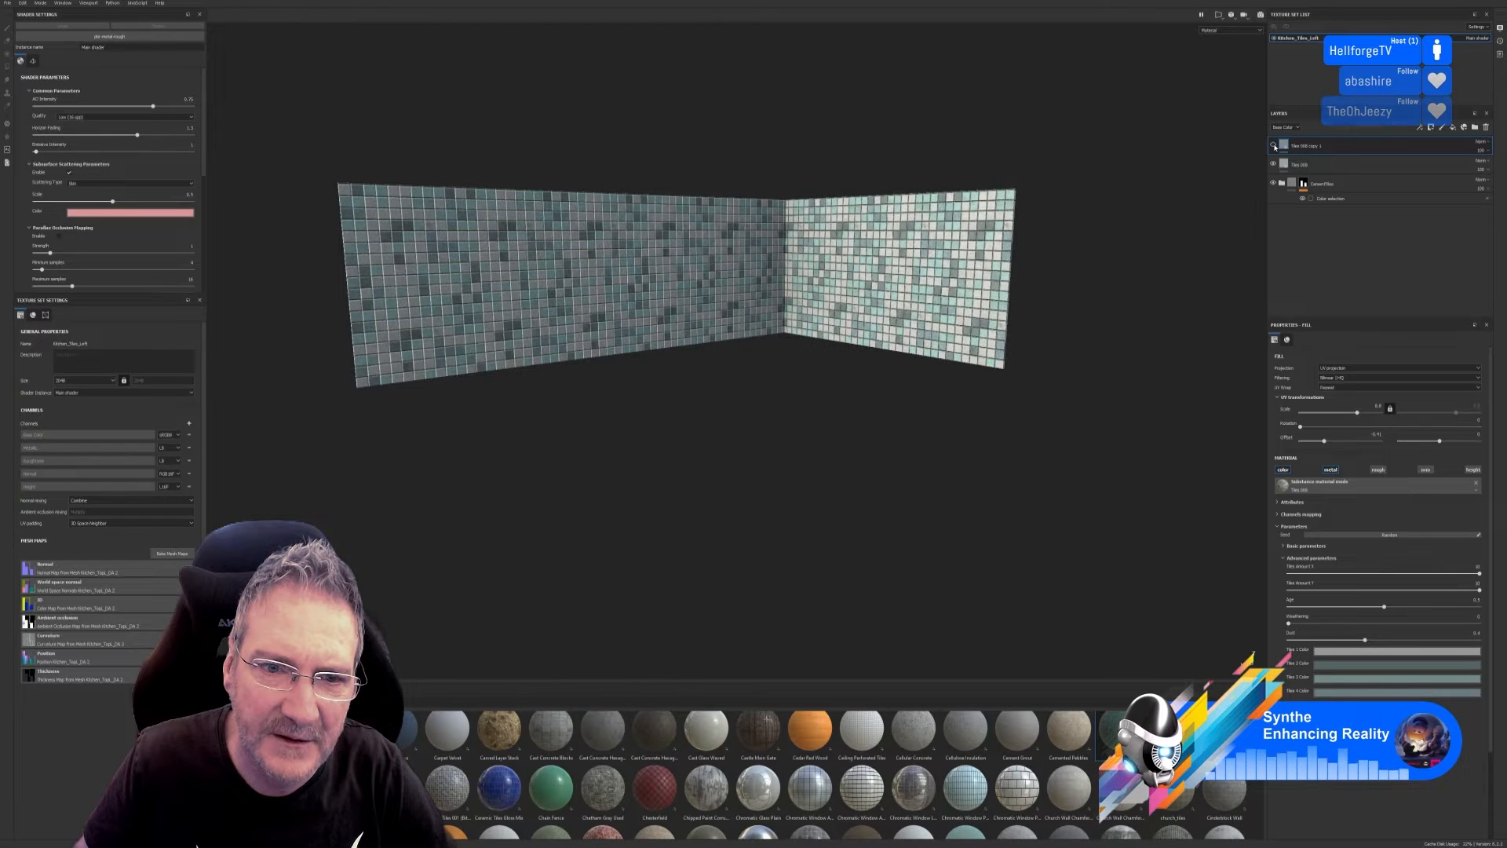
Compare the walls with and without the darker duplicated mosaic layer by switching its visibility off and on.
{"action": "left_click", "coordinate": [1274, 146]}
{"action": "left_click", "coordinate": [1274, 146]}
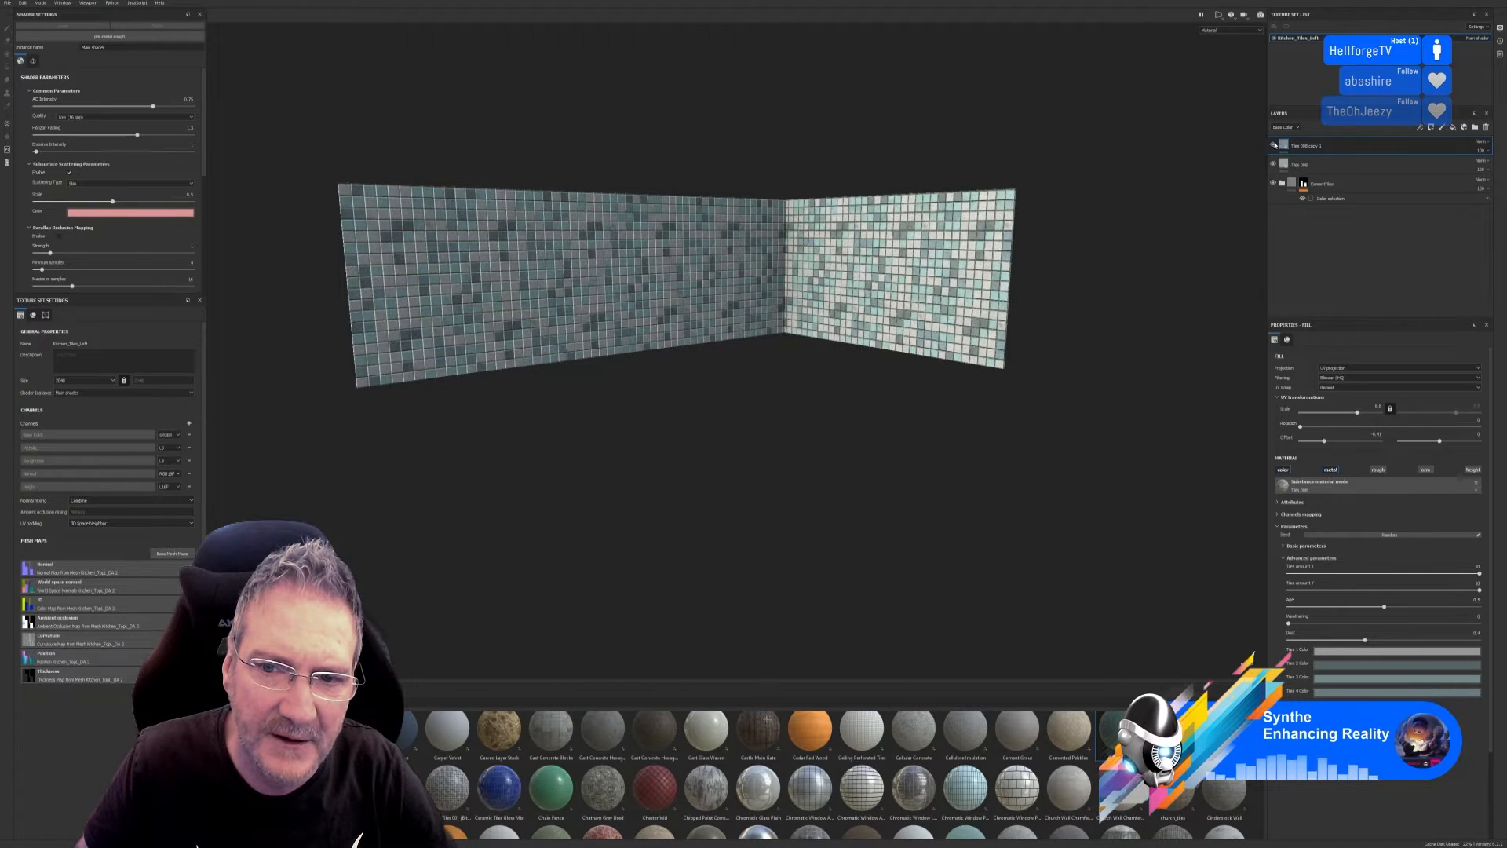
{"action": "left_click", "coordinate": [1275, 146]}
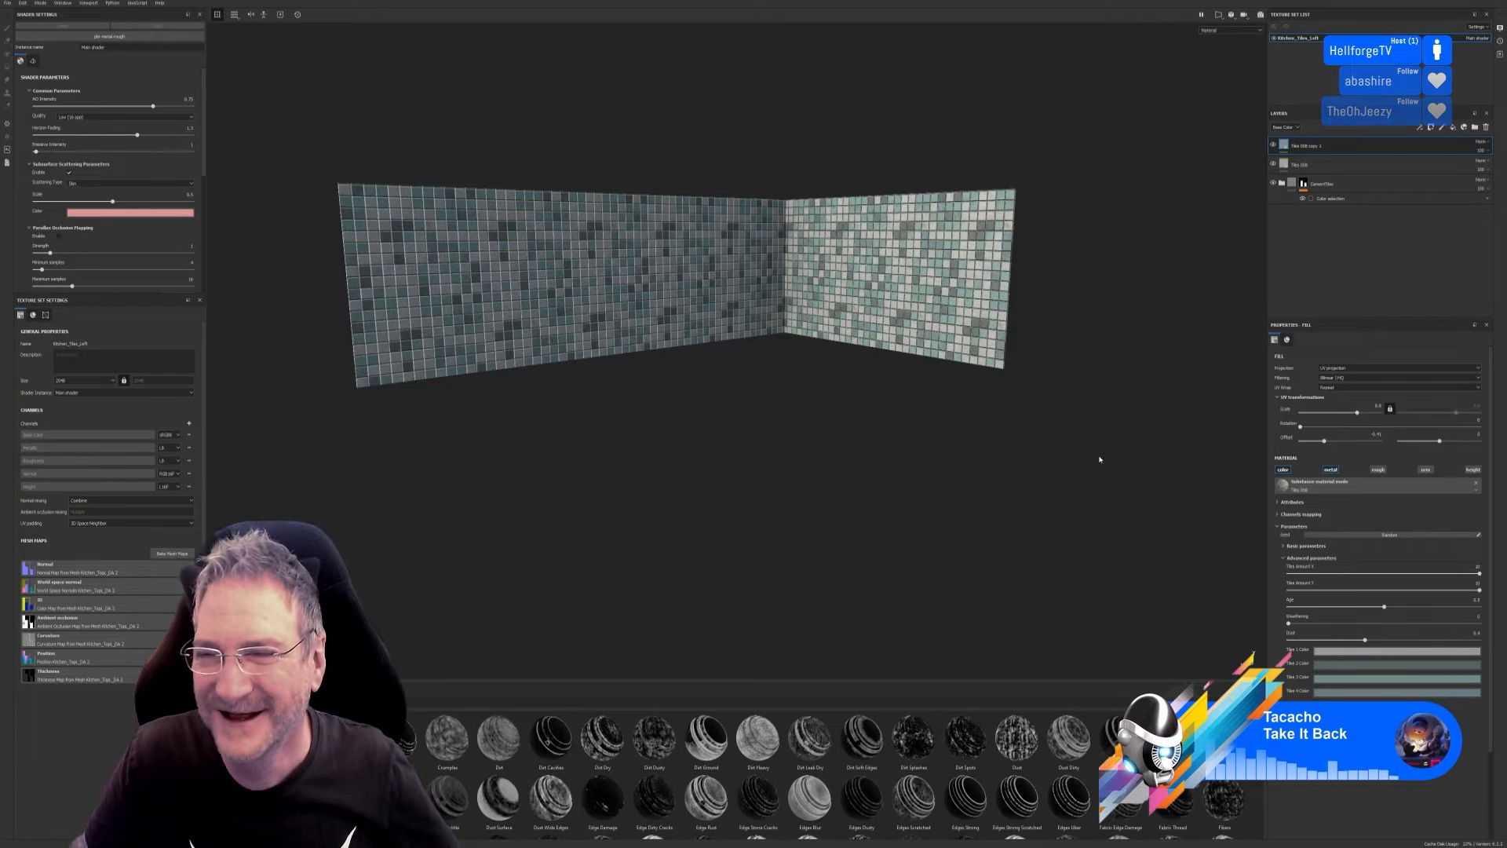
{"action": "left_click", "coordinate": [1273, 145]}
{"action": "left_click", "coordinate": [1273, 145]}
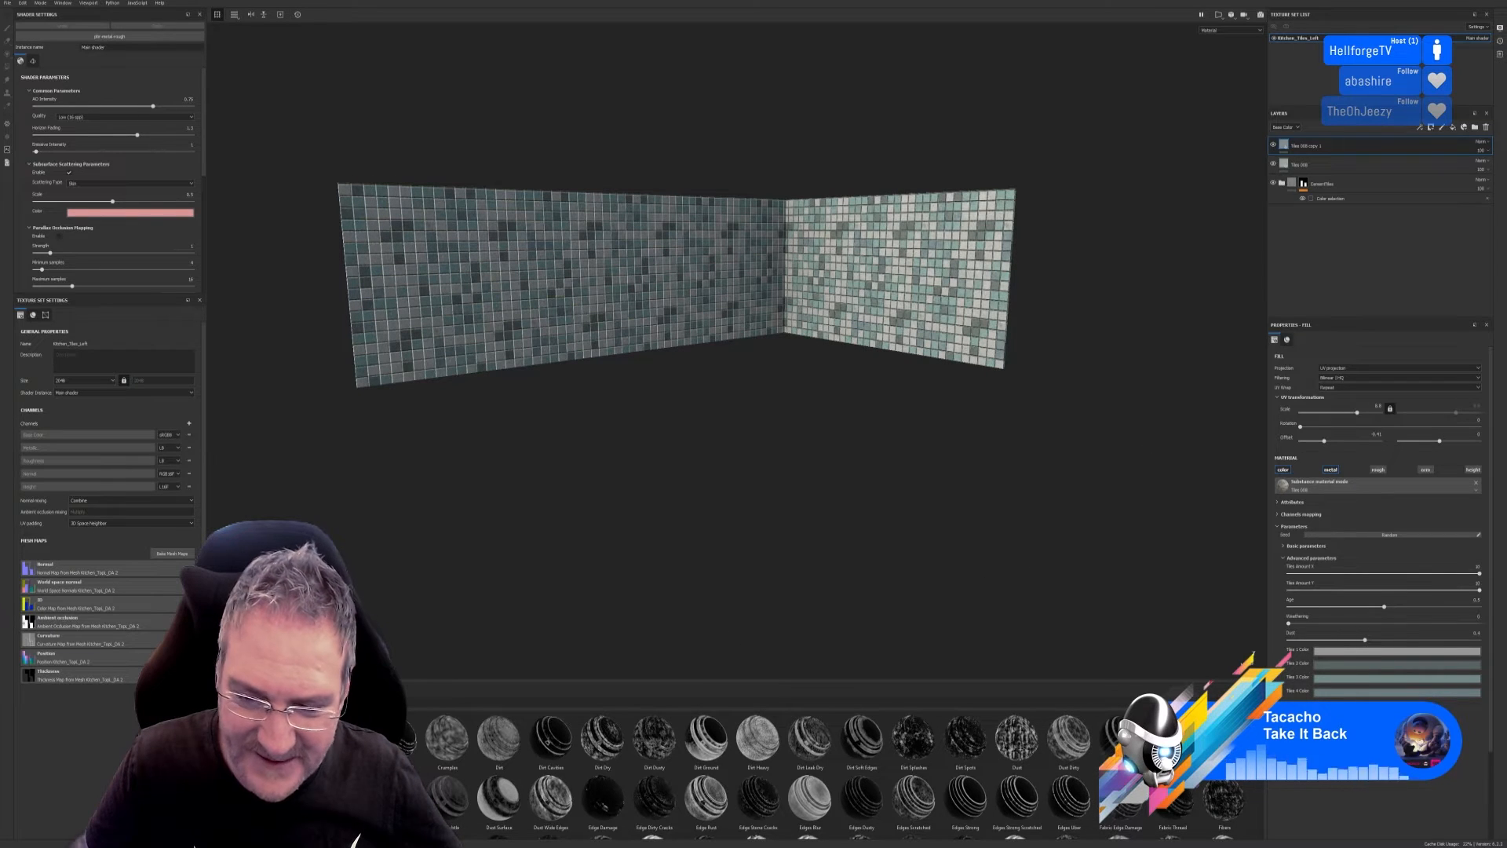
Apply the Dirt Soft Edges smart mask to the duplicated mosaic layer and raise its Curvature generator's Global Balance close to the maximum.
{"action": "mouse_move", "coordinate": [862, 738]}
{"action": "left_mouse_down"}
{"action": "mouse_move", "coordinate": [1397, 230]}
{"action": "mouse_move", "coordinate": [1350, 151]}
{"action": "left_mouse_up"}
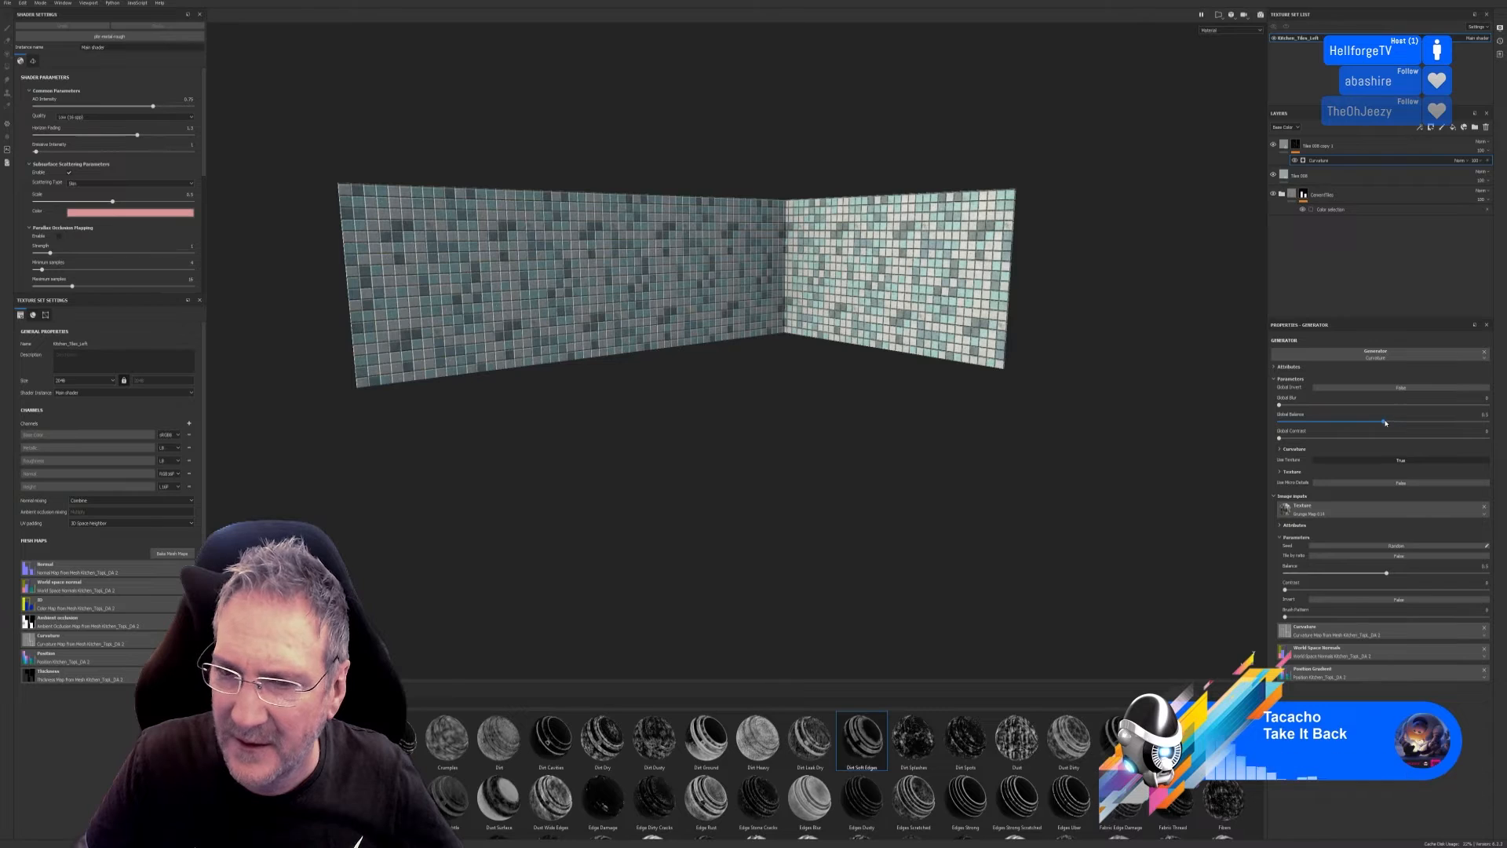
{"action": "left_click_drag", "start_coordinate": [1386, 422], "coordinate": [1482, 432]}
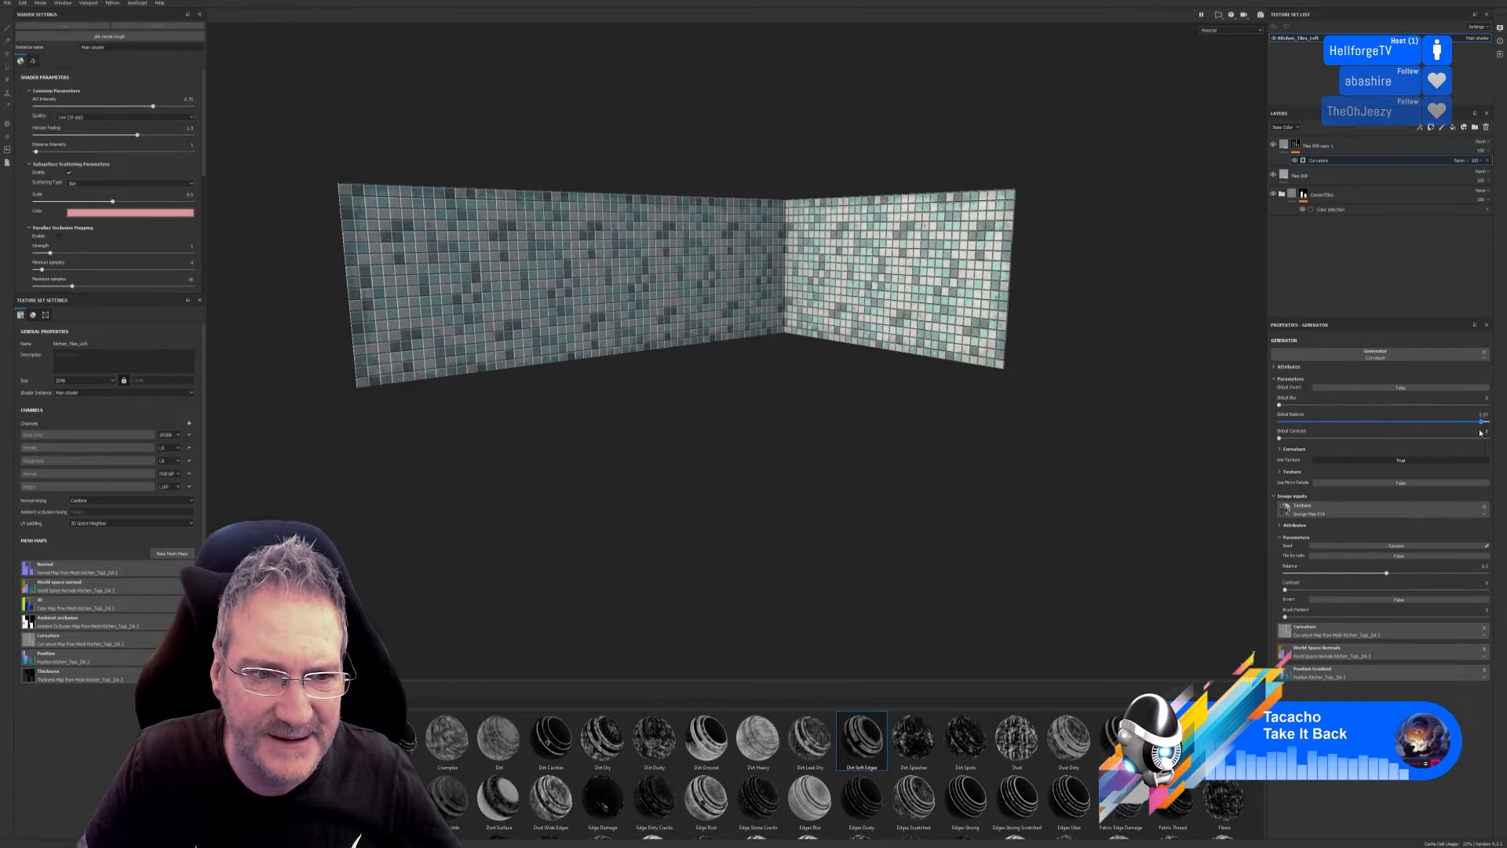
Examine the left wall's tiles up close with the Curvature generator in the duplicated layer's mask switched off and on.
{"action": "scroll", "coordinate": [958, 204], "scroll_direction": "up", "scroll_amount": 2}
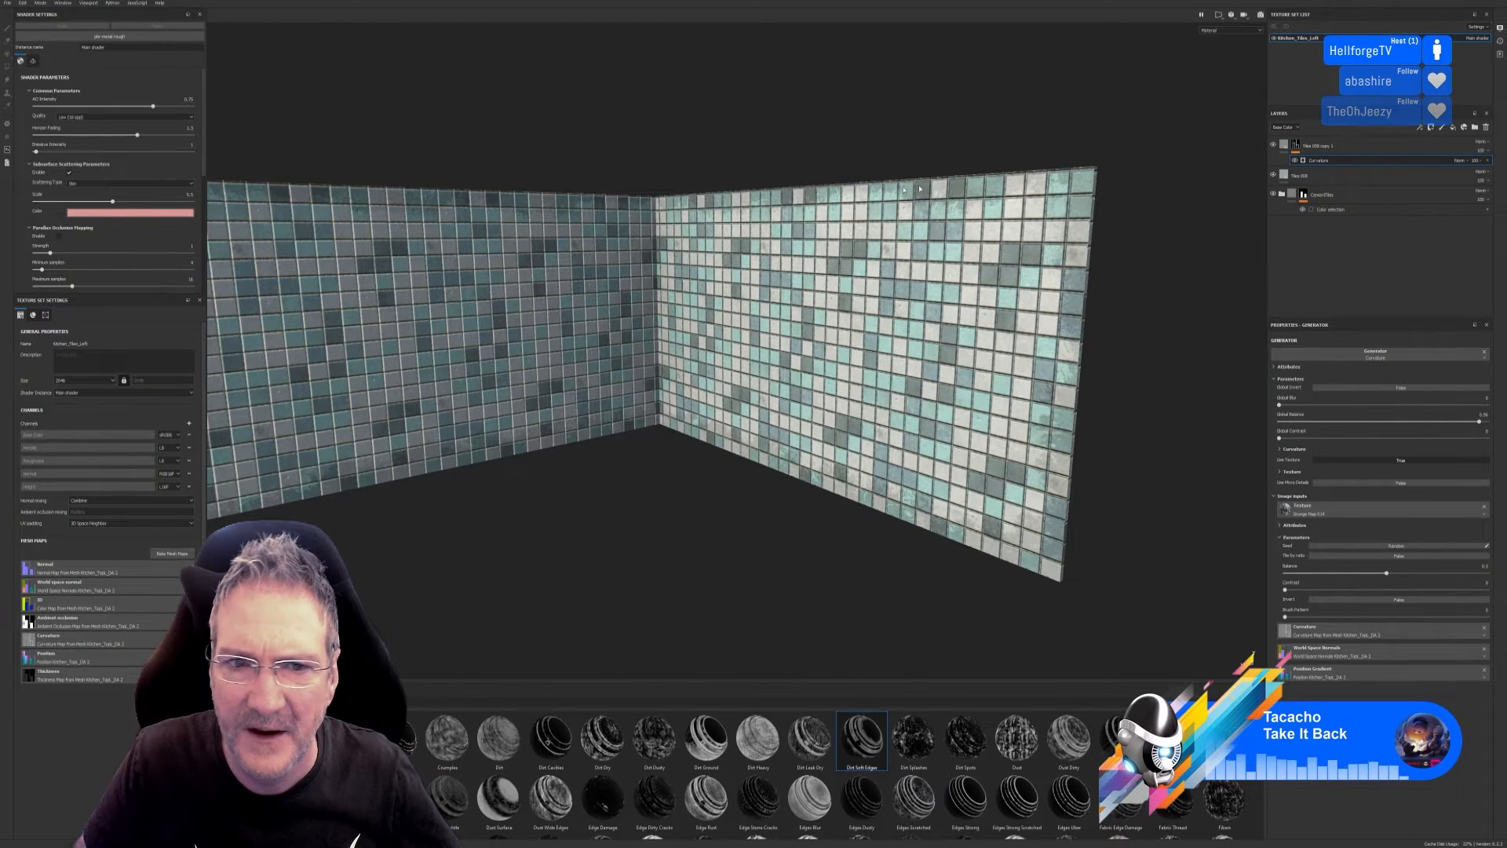
{"action": "left_click_drag", "start_coordinate": [492, 519], "coordinate": [626, 515], "text": "alt"}
{"action": "middle_click_drag", "start_coordinate": [626, 515], "coordinate": [957, 582], "text": "alt"}
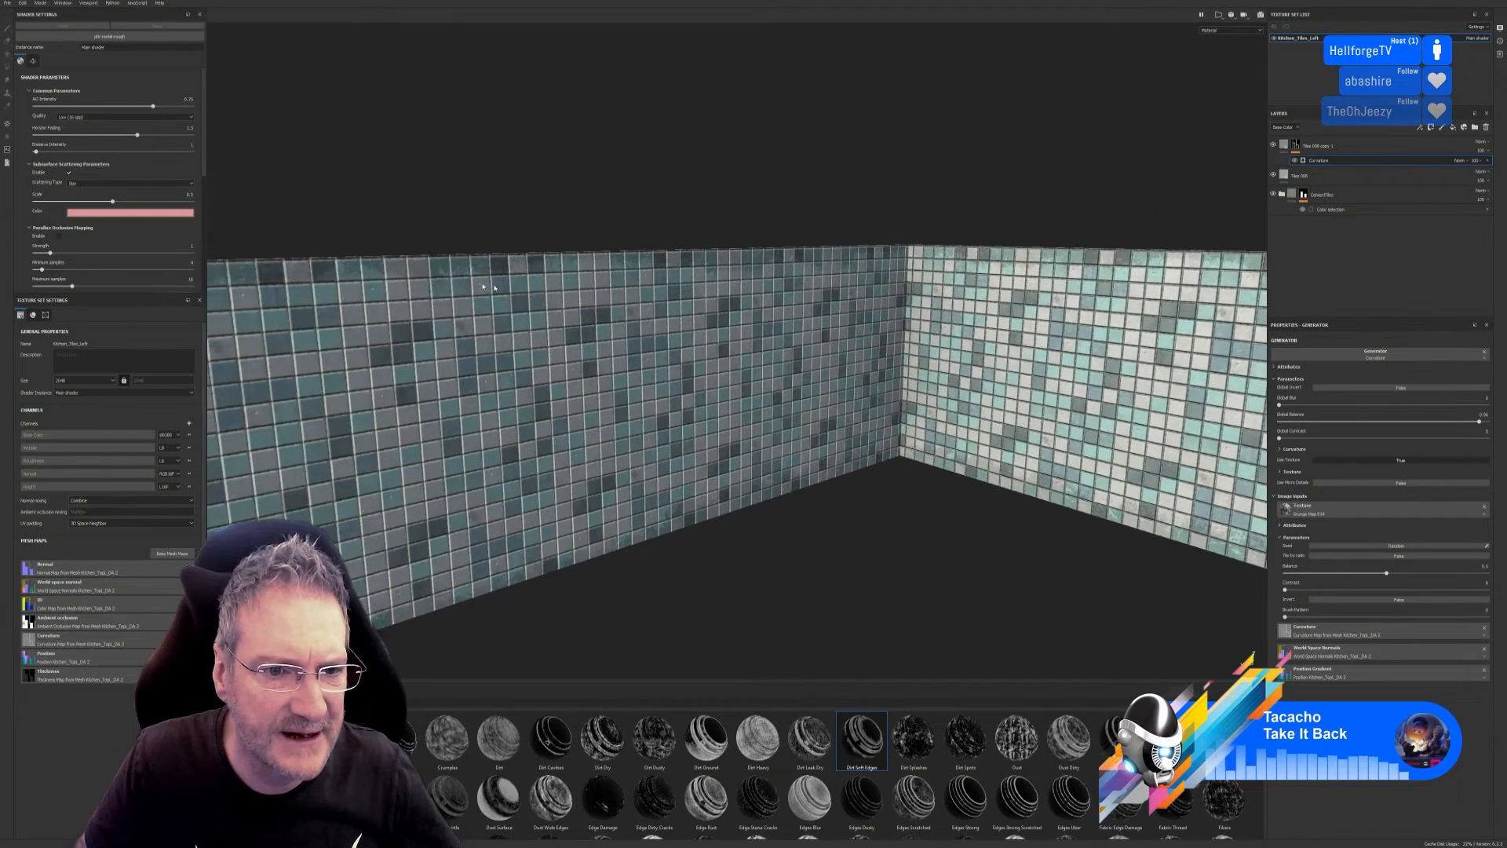
{"action": "scroll", "coordinate": [434, 265], "scroll_direction": "up", "scroll_amount": 3}
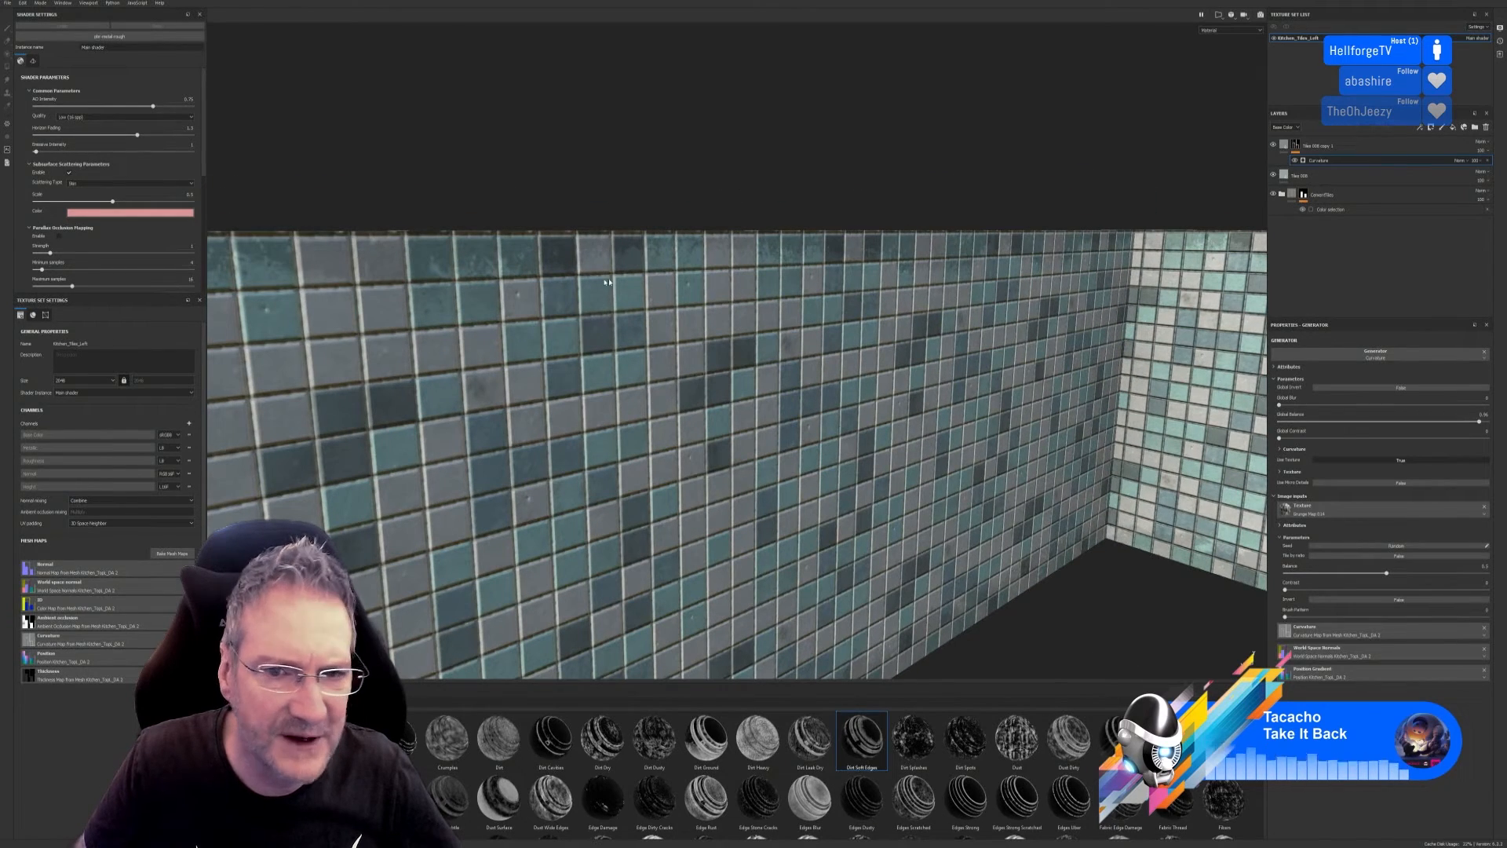
{"action": "left_click", "coordinate": [1295, 161]}
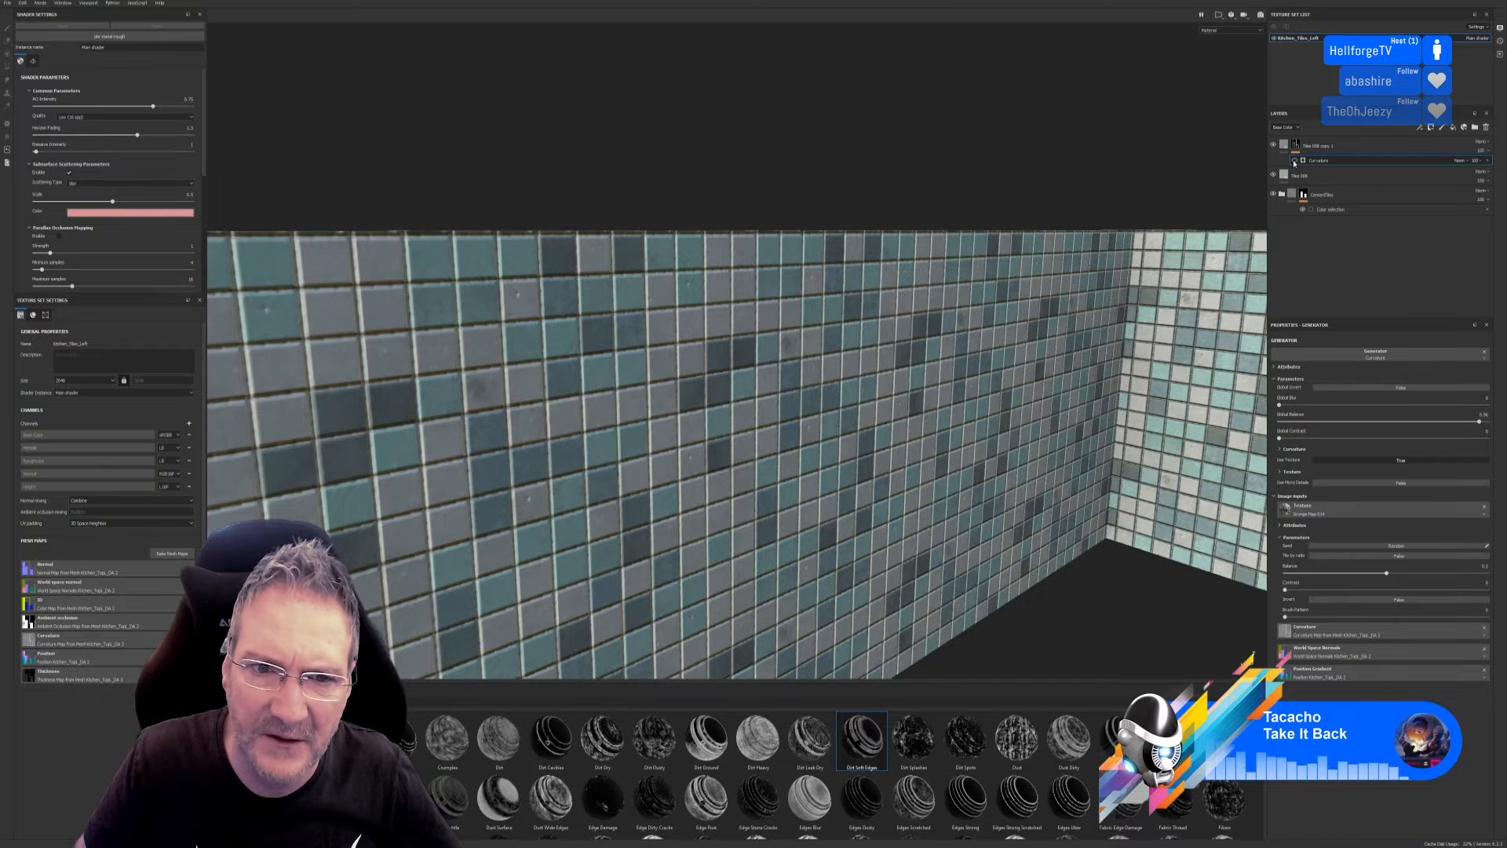
{"action": "left_click", "coordinate": [1295, 161]}
{"action": "left_click", "coordinate": [1295, 161]}
{"action": "left_click", "coordinate": [1294, 161]}
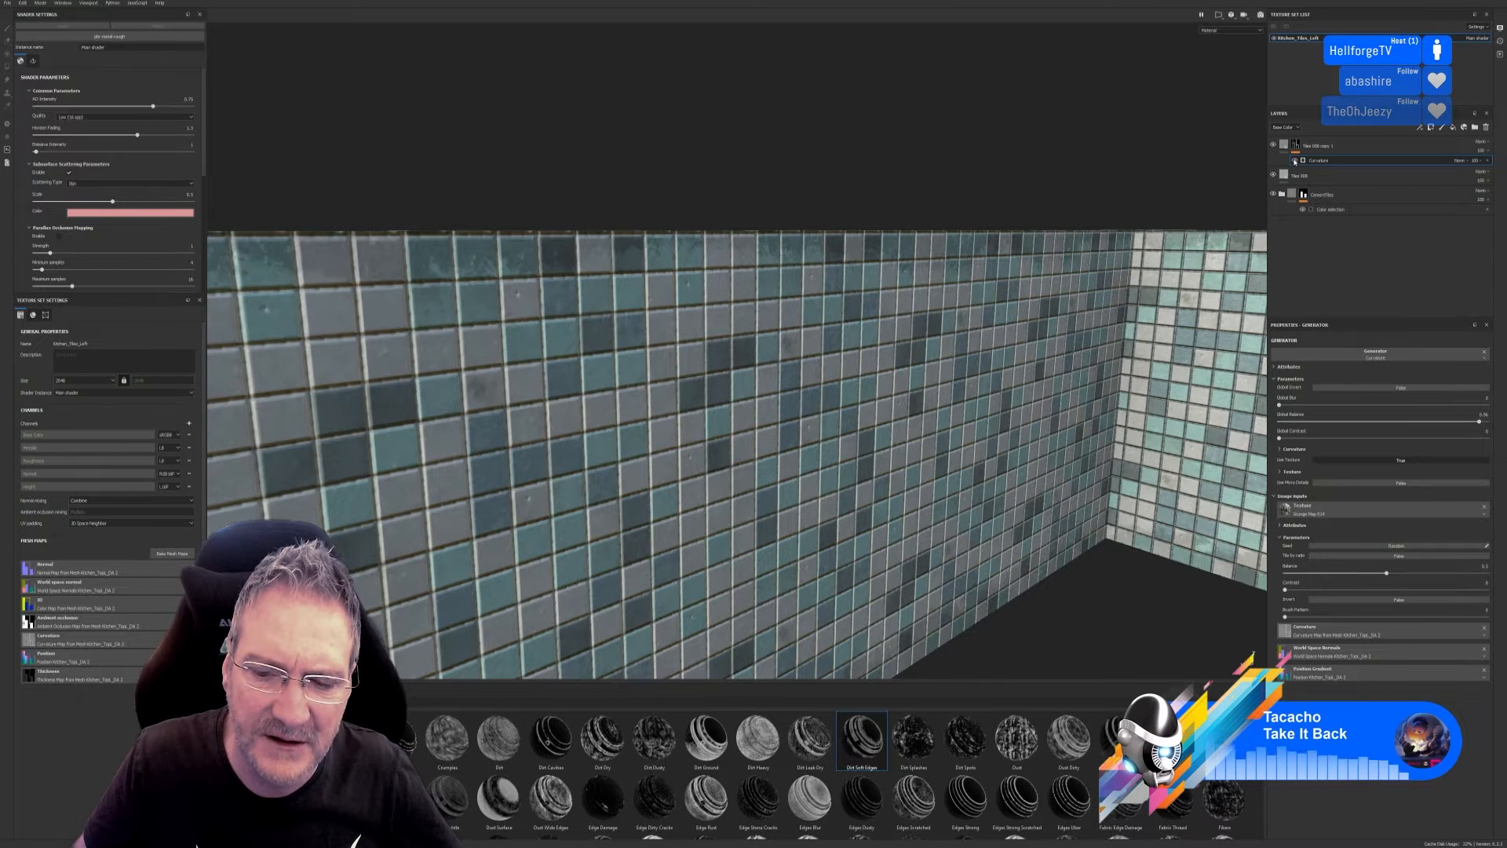
{"action": "left_click", "coordinate": [1295, 161]}
{"action": "left_click", "coordinate": [1295, 161]}
{"action": "left_click", "coordinate": [1294, 161]}
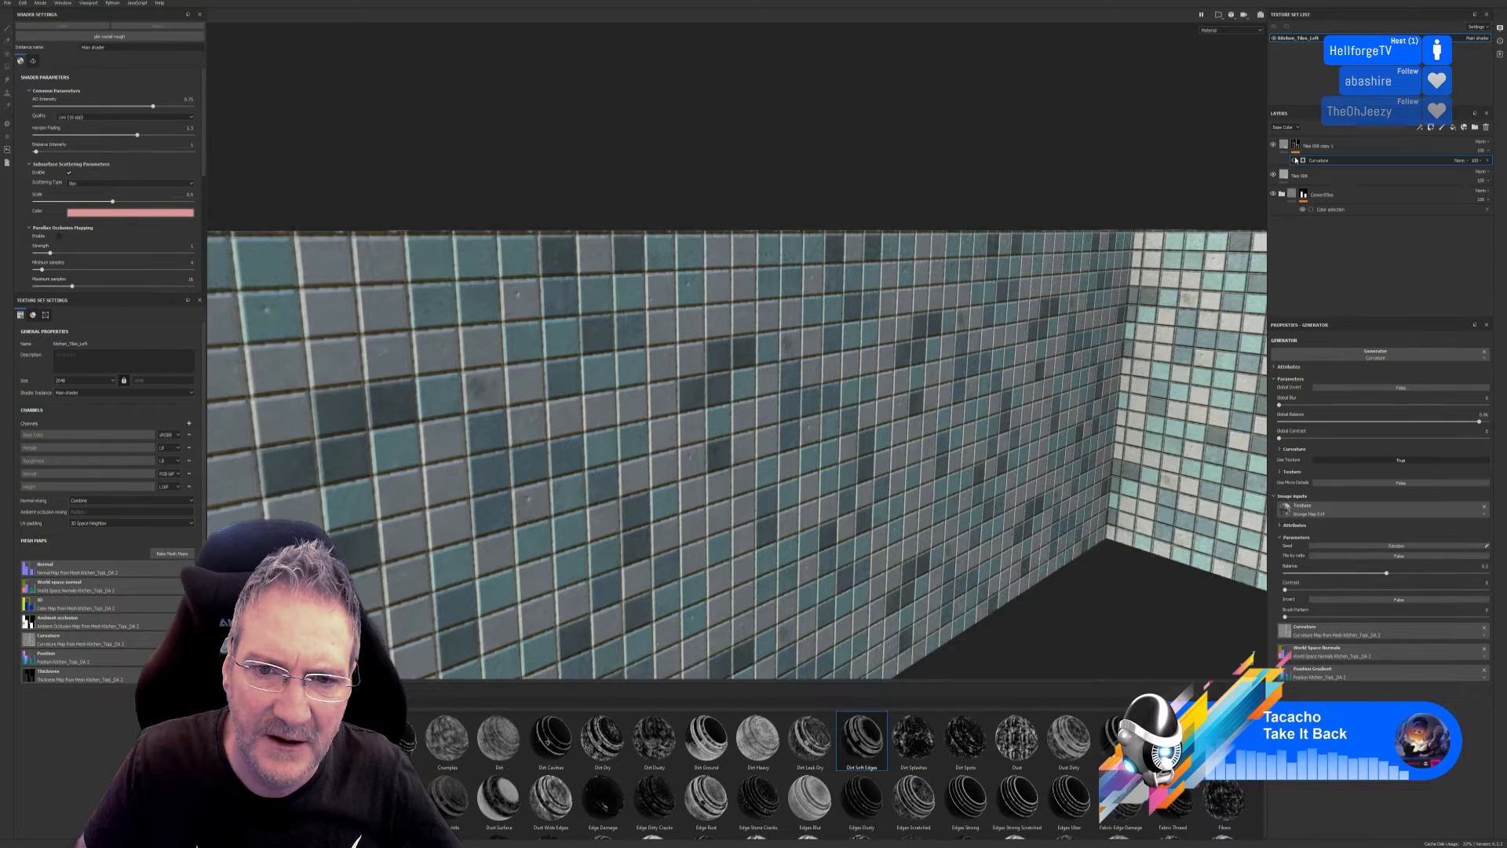
{"action": "left_click", "coordinate": [1295, 160]}
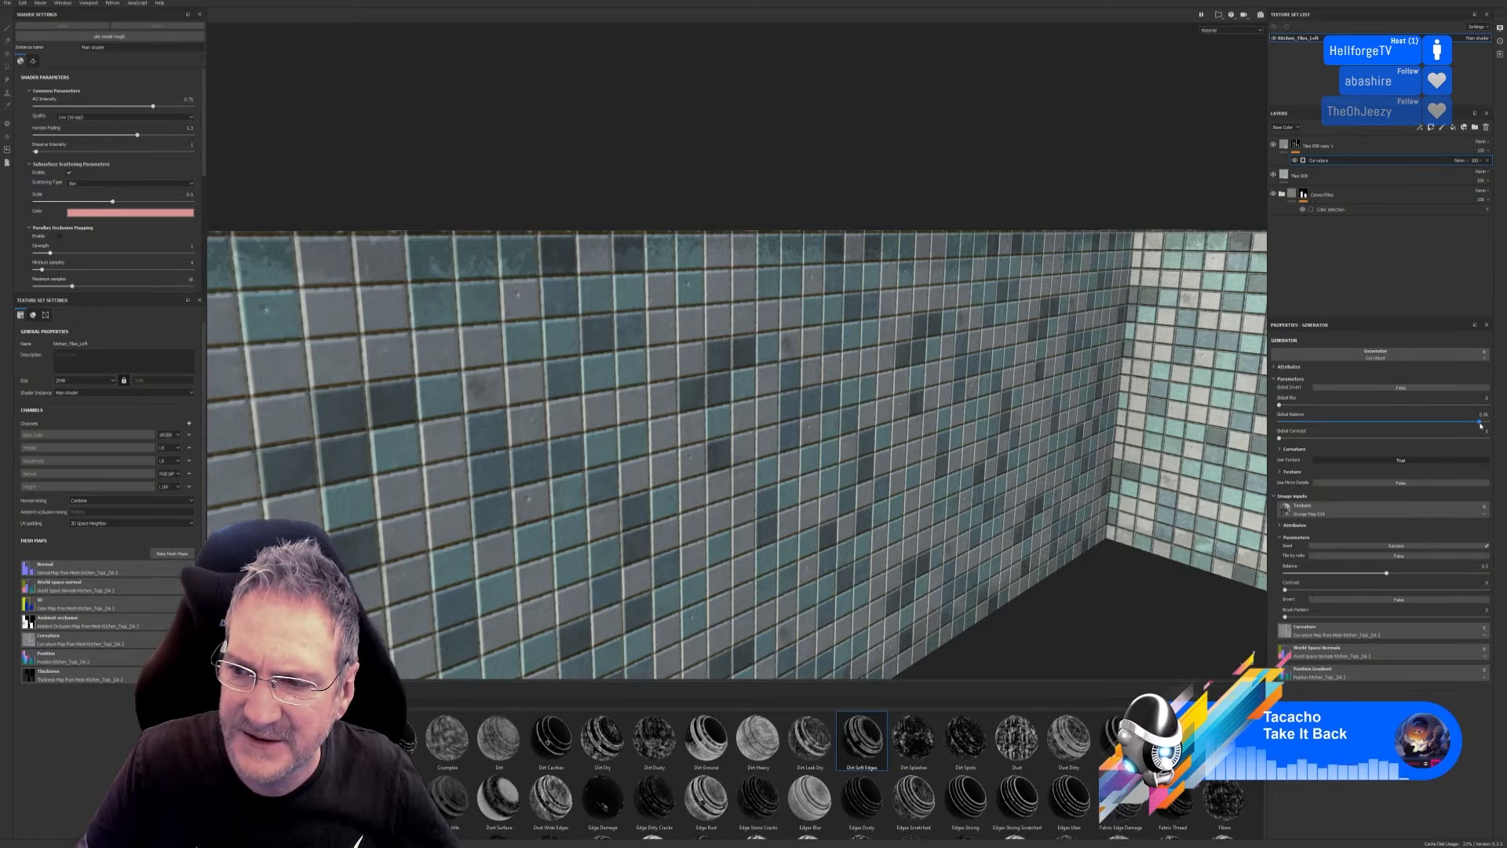
Slightly lower the Curvature generator's Global Balance, keep Global Contrast at 0, and check the dirt across both walls.
{"action": "mouse_move", "coordinate": [1479, 423]}
{"action": "left_mouse_down"}
{"action": "mouse_move", "coordinate": [1451, 425]}
{"action": "mouse_move", "coordinate": [1476, 427]}
{"action": "left_mouse_up"}
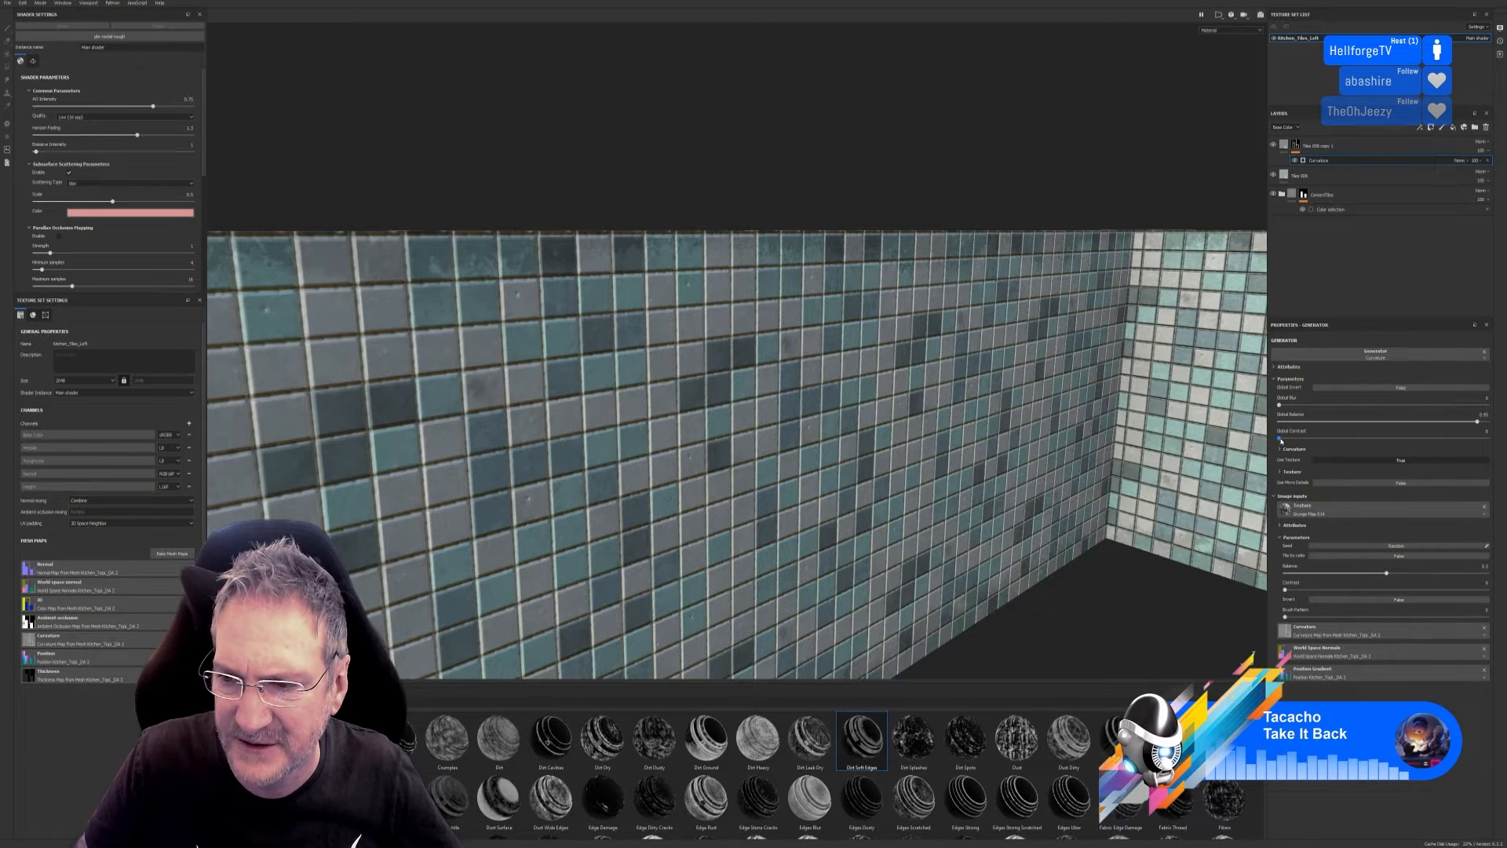
{"action": "mouse_move", "coordinate": [1280, 439]}
{"action": "left_mouse_down"}
{"action": "mouse_move", "coordinate": [1440, 445]}
{"action": "mouse_move", "coordinate": [1274, 442]}
{"action": "left_mouse_up"}
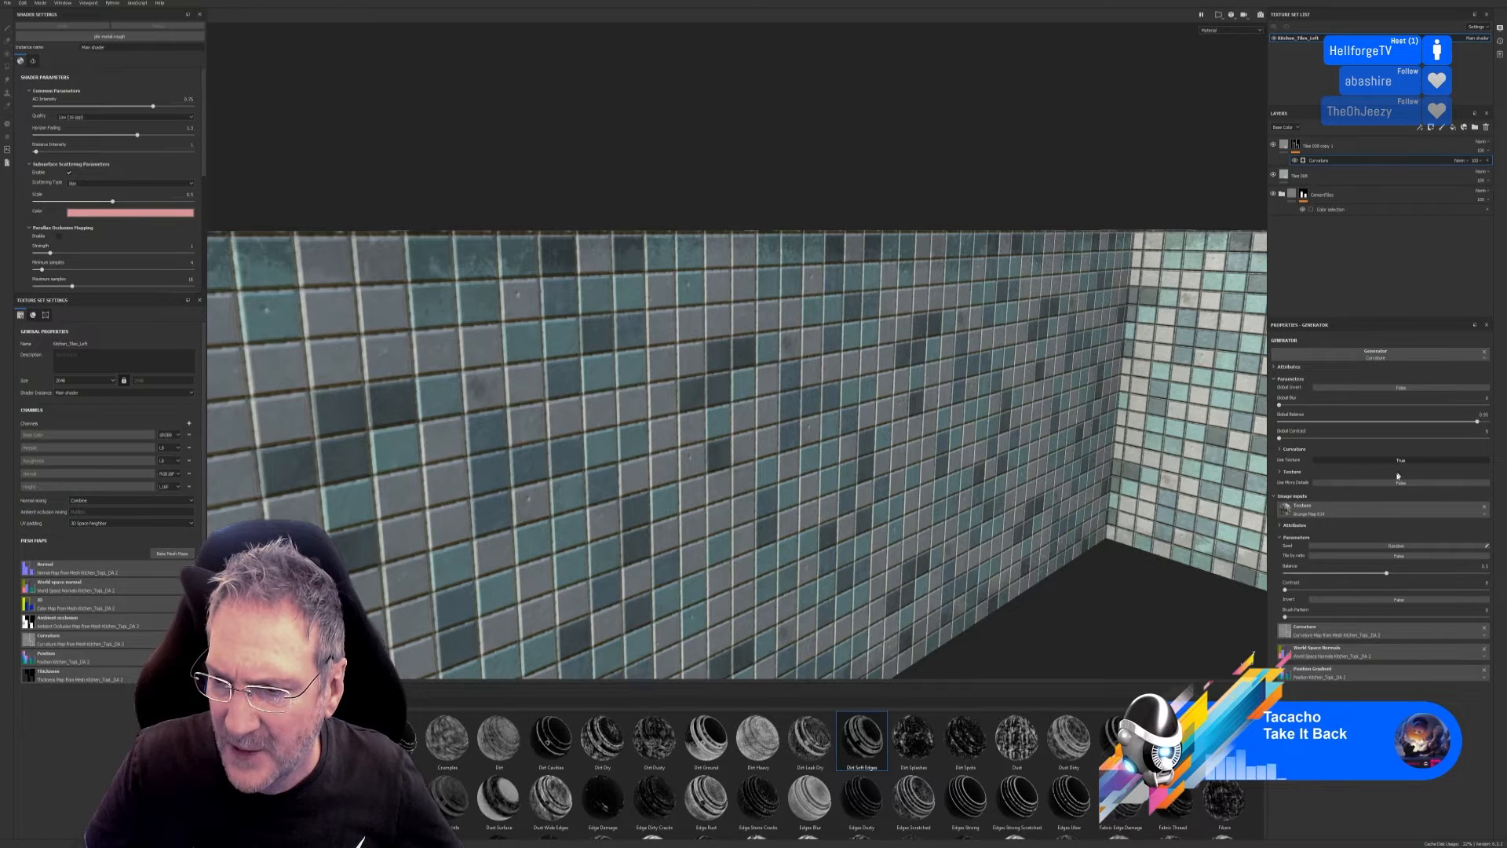
{"action": "scroll", "coordinate": [883, 305], "scroll_direction": "down", "scroll_amount": 2}
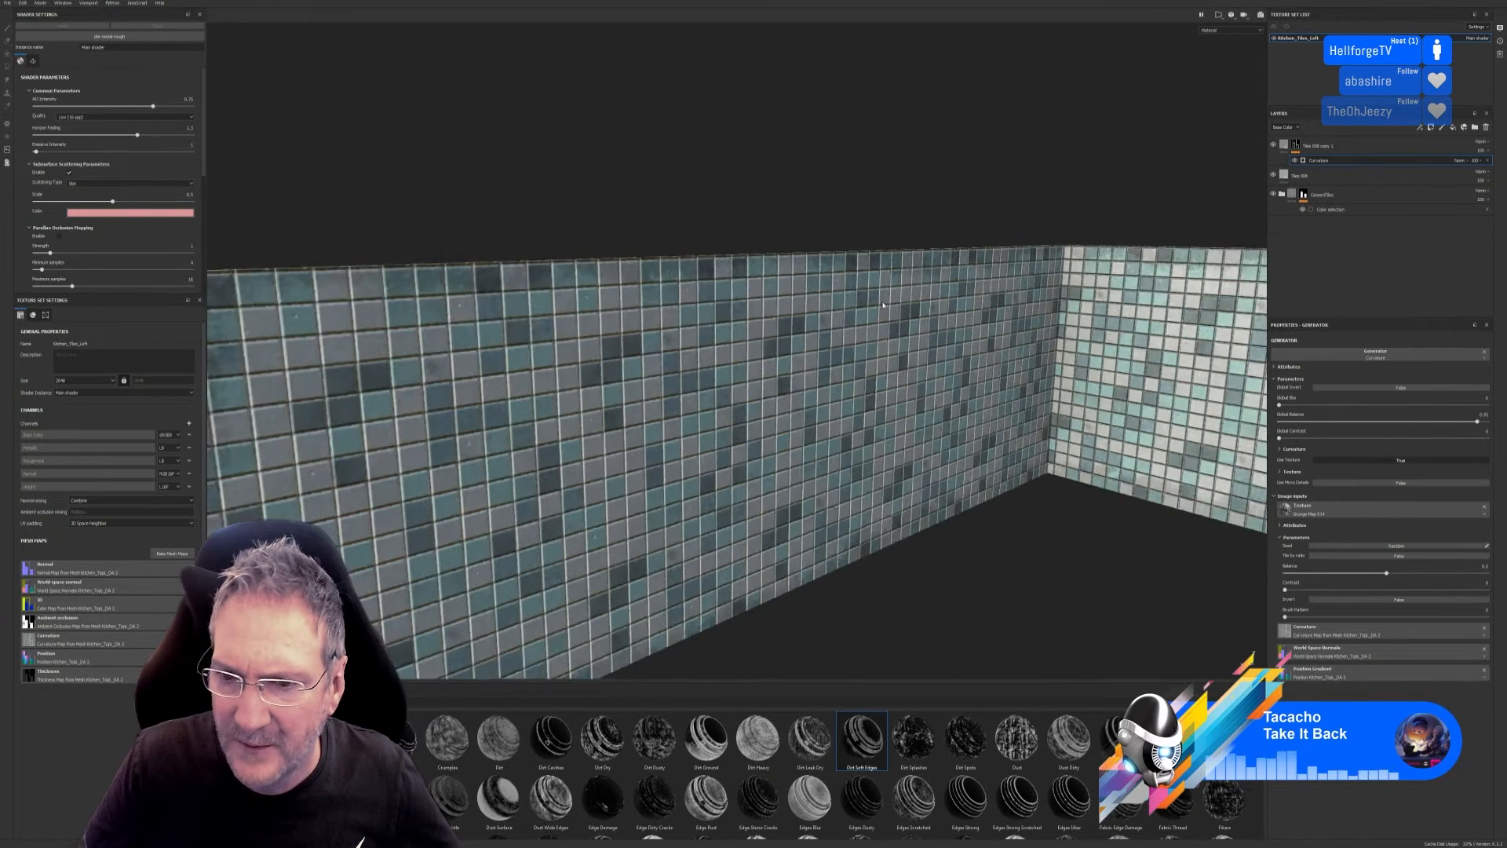
{"action": "scroll", "coordinate": [883, 306], "scroll_direction": "down", "scroll_amount": 3}
{"action": "left_click_drag", "start_coordinate": [898, 320], "coordinate": [946, 352], "text": "alt"}
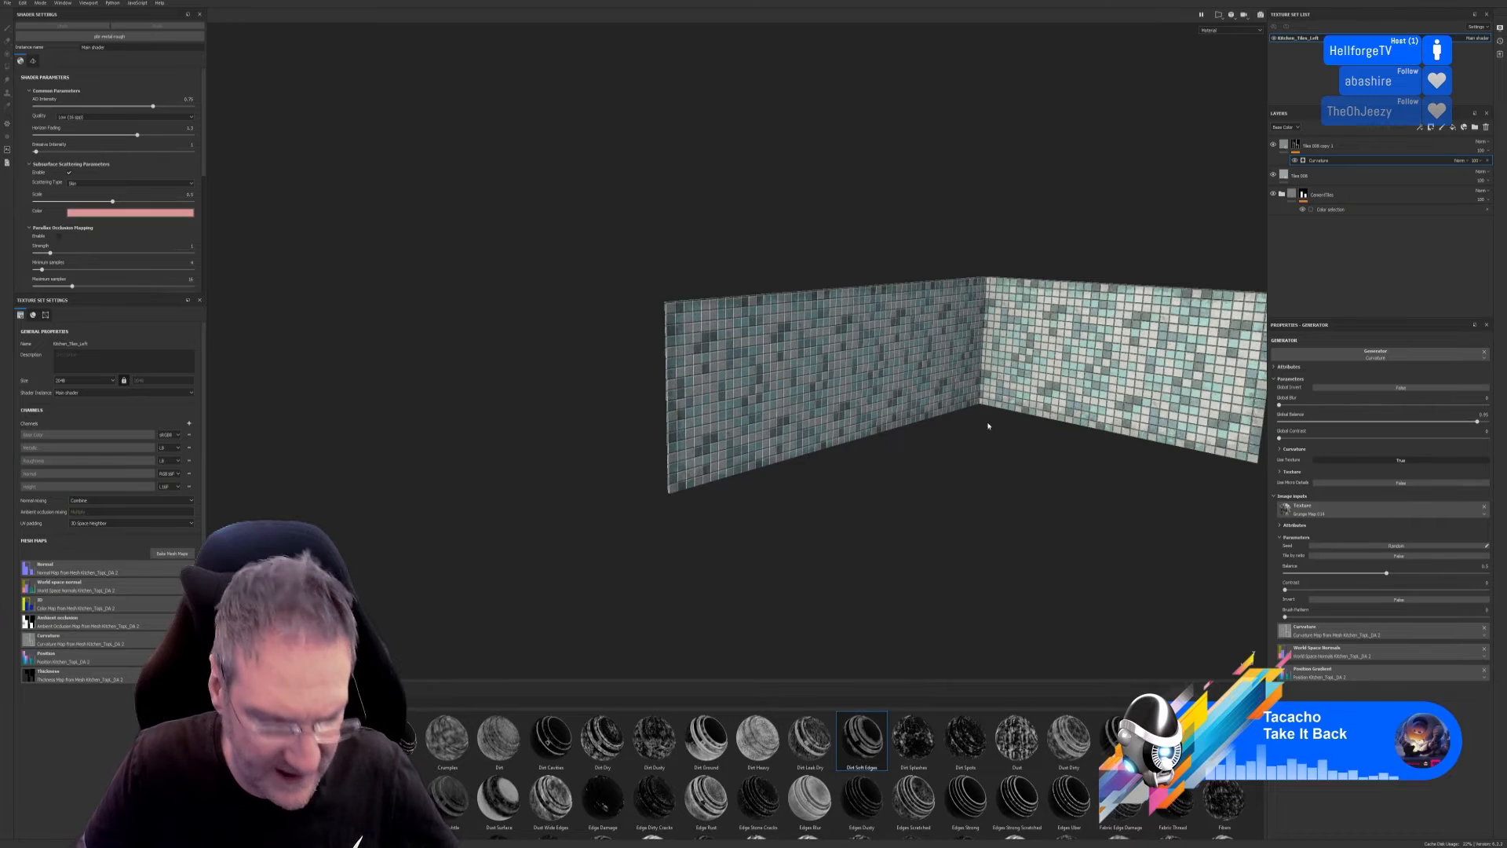
{"action": "left_click_drag", "start_coordinate": [988, 427], "coordinate": [863, 406], "text": "alt"}
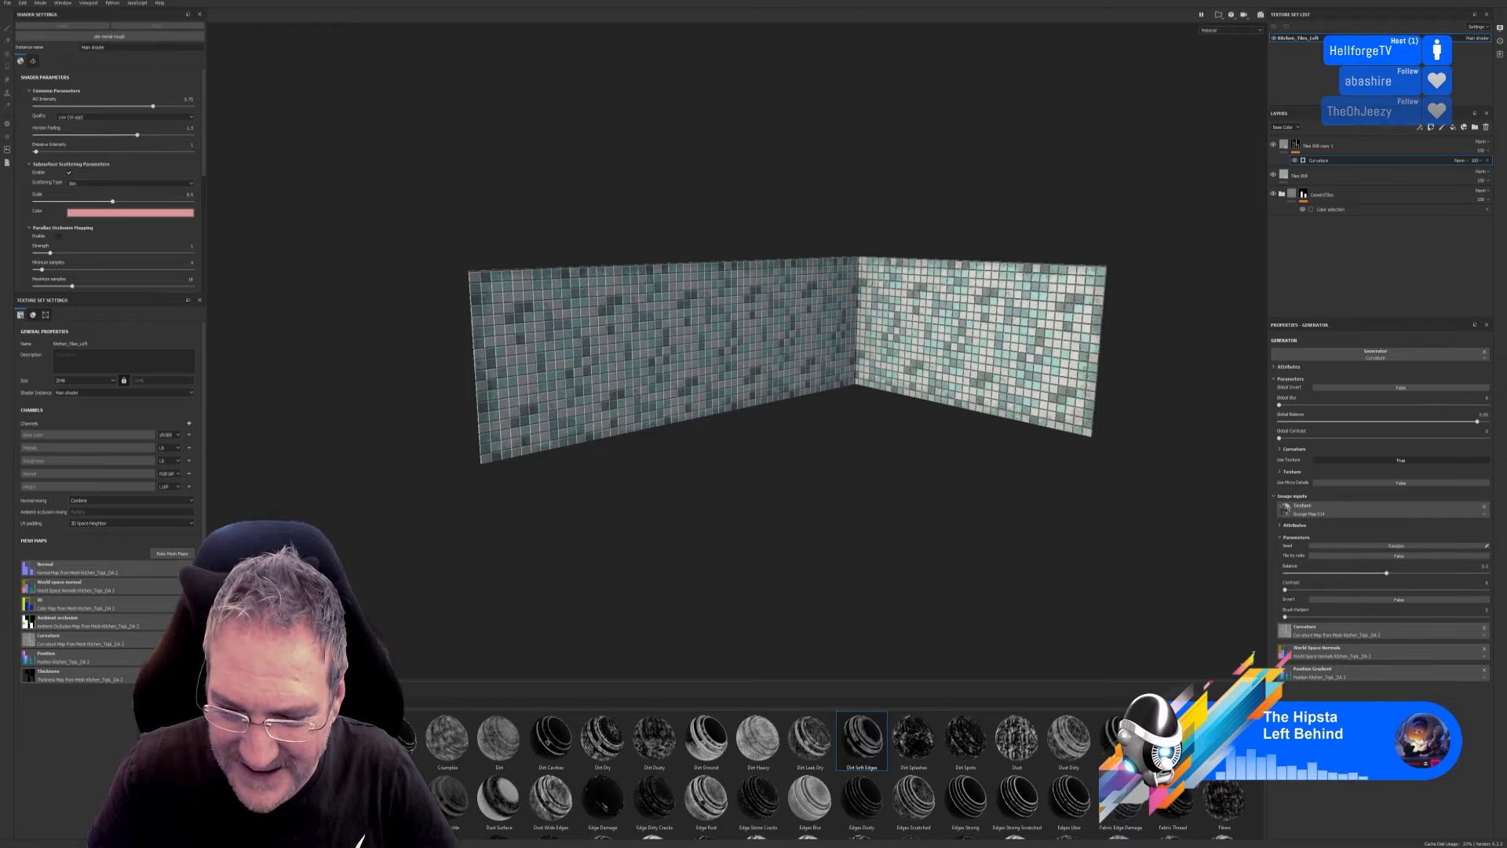
Try the Dust Wide Edges smart mask on the duplicated mosaic layer and undo it.
{"action": "scroll", "coordinate": [785, 773], "scroll_direction": "down", "scroll_amount": 1}
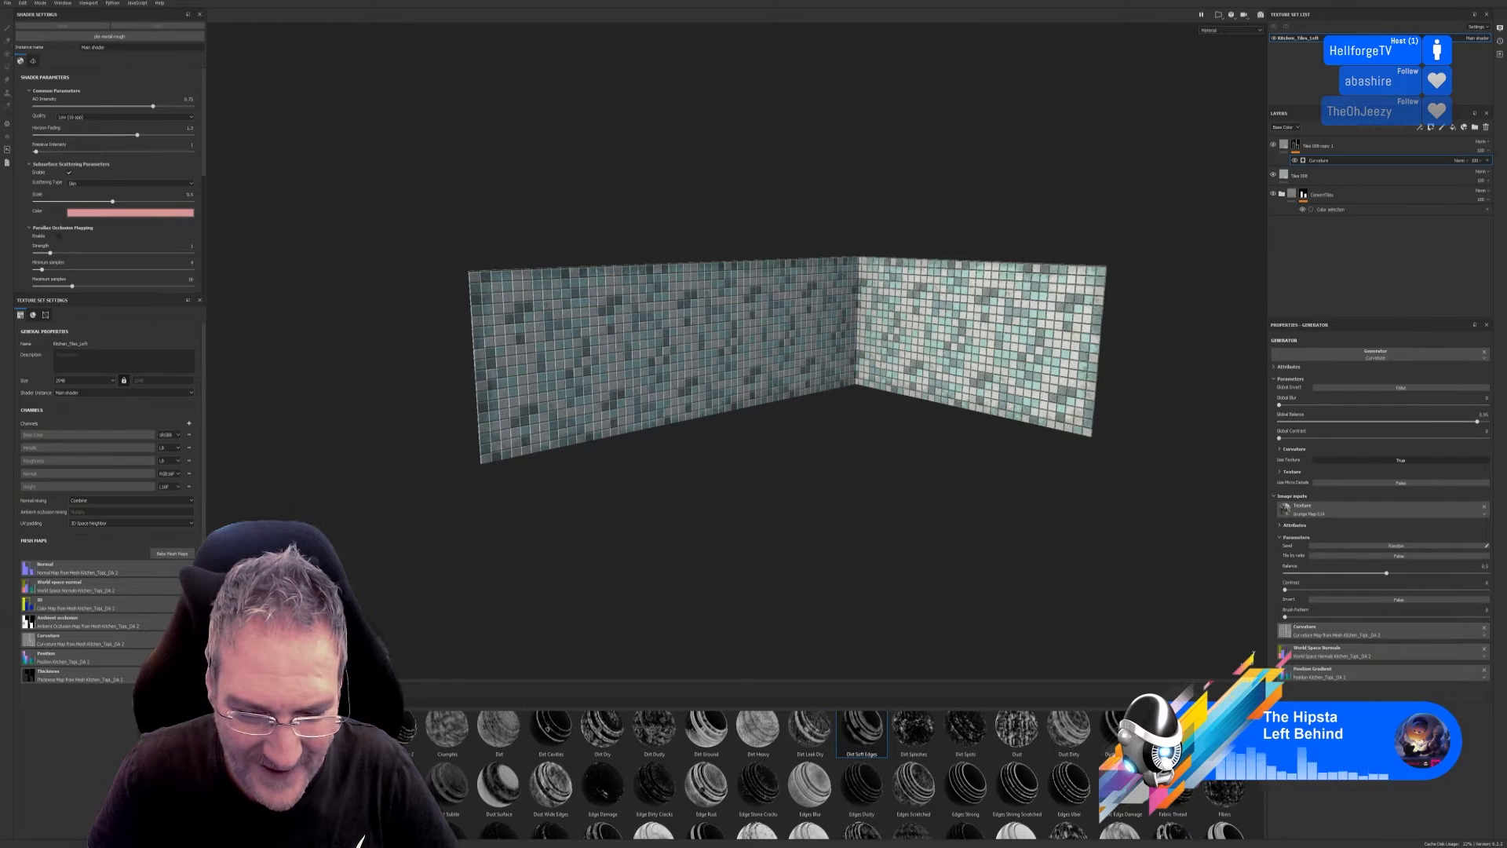
{"action": "scroll", "coordinate": [785, 773], "scroll_direction": "up", "scroll_amount": 1}
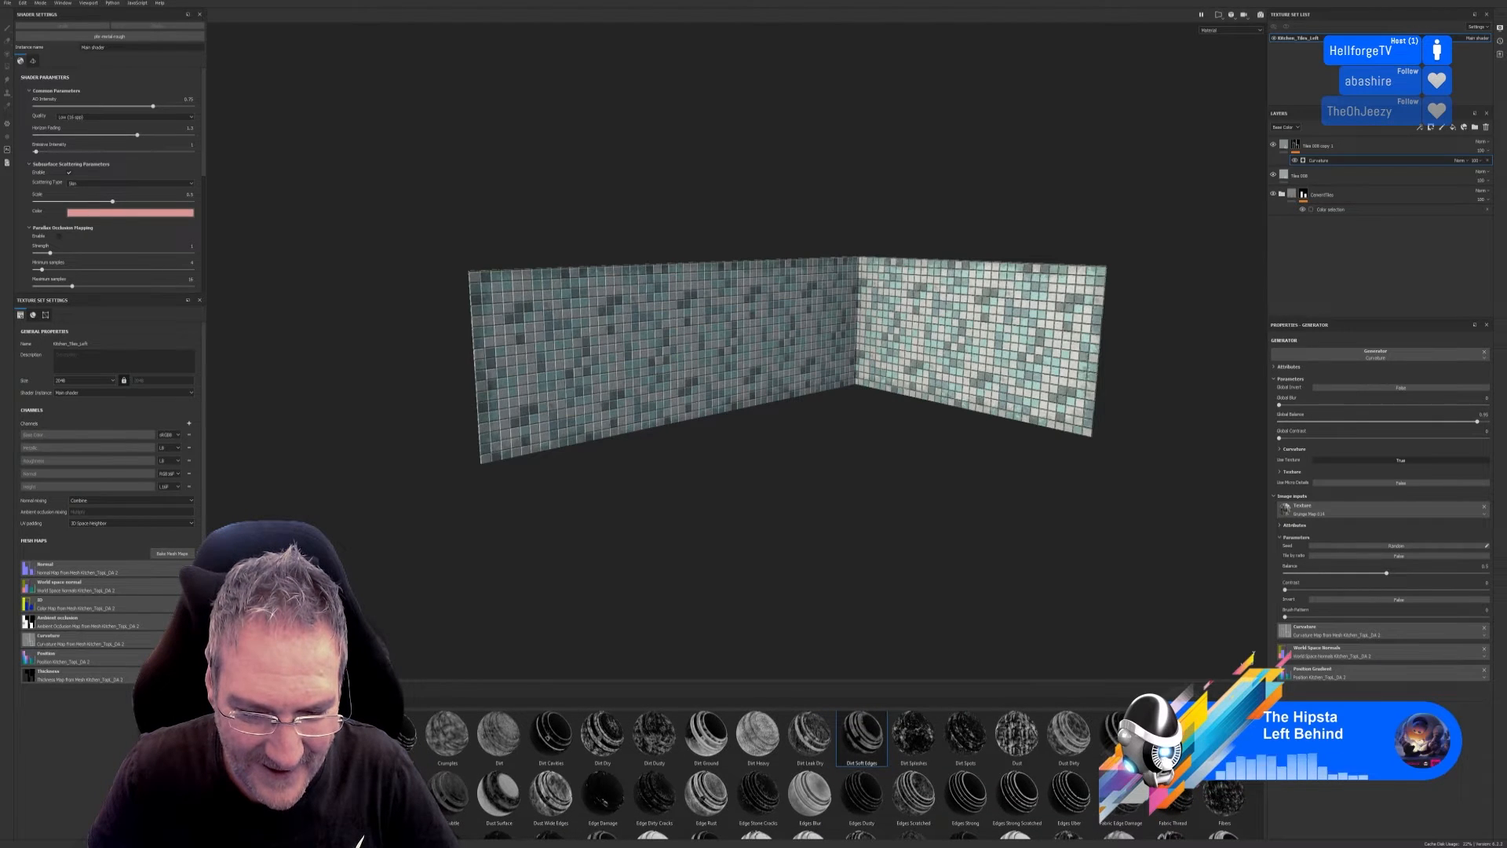
{"action": "scroll", "coordinate": [1266, 780], "scroll_direction": "down", "scroll_amount": 2}
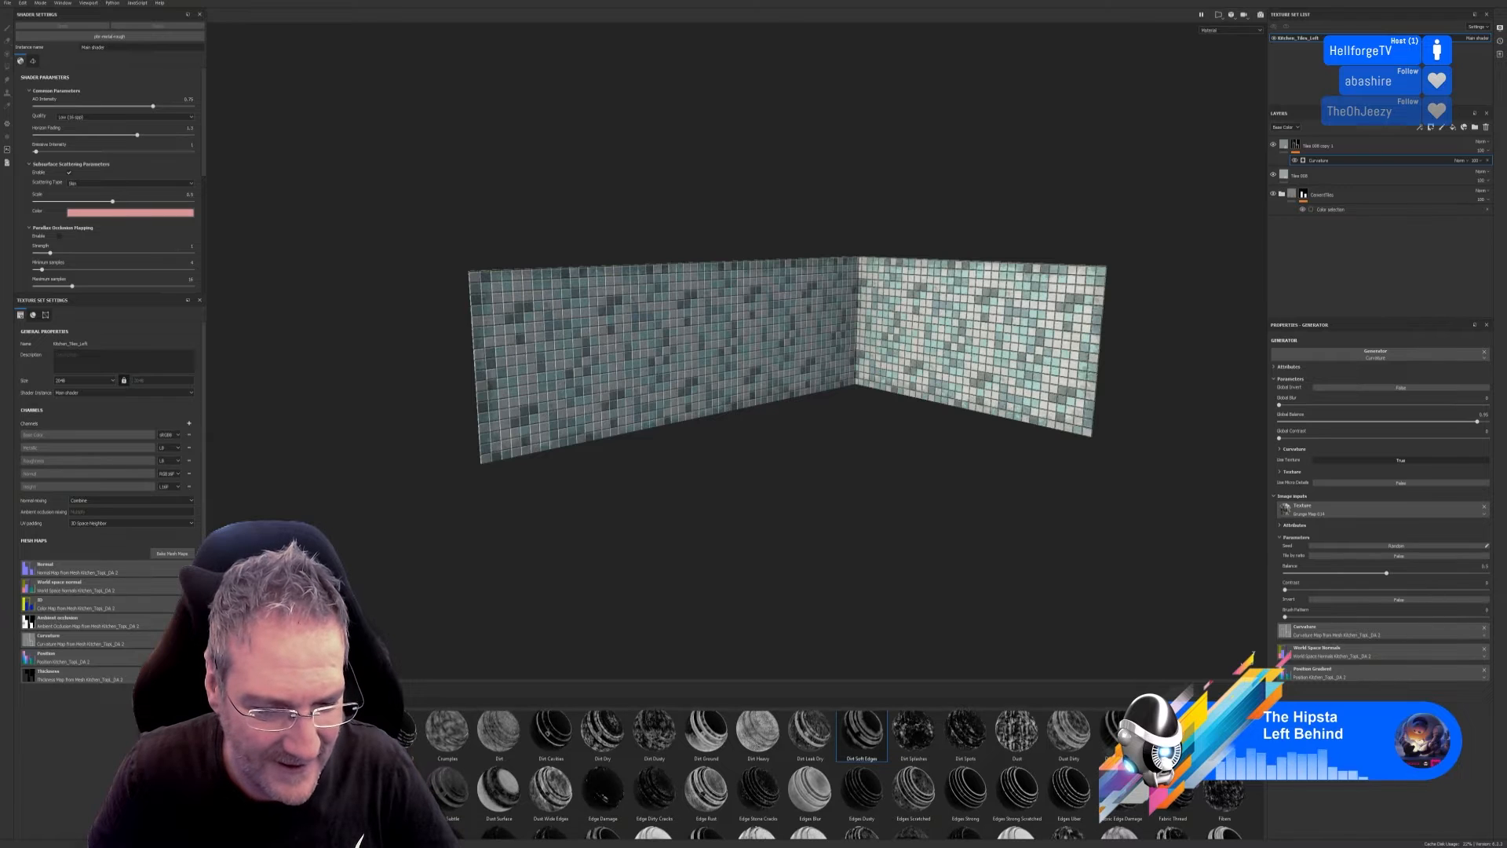
{"action": "scroll", "coordinate": [1266, 779], "scroll_direction": "down", "scroll_amount": 1}
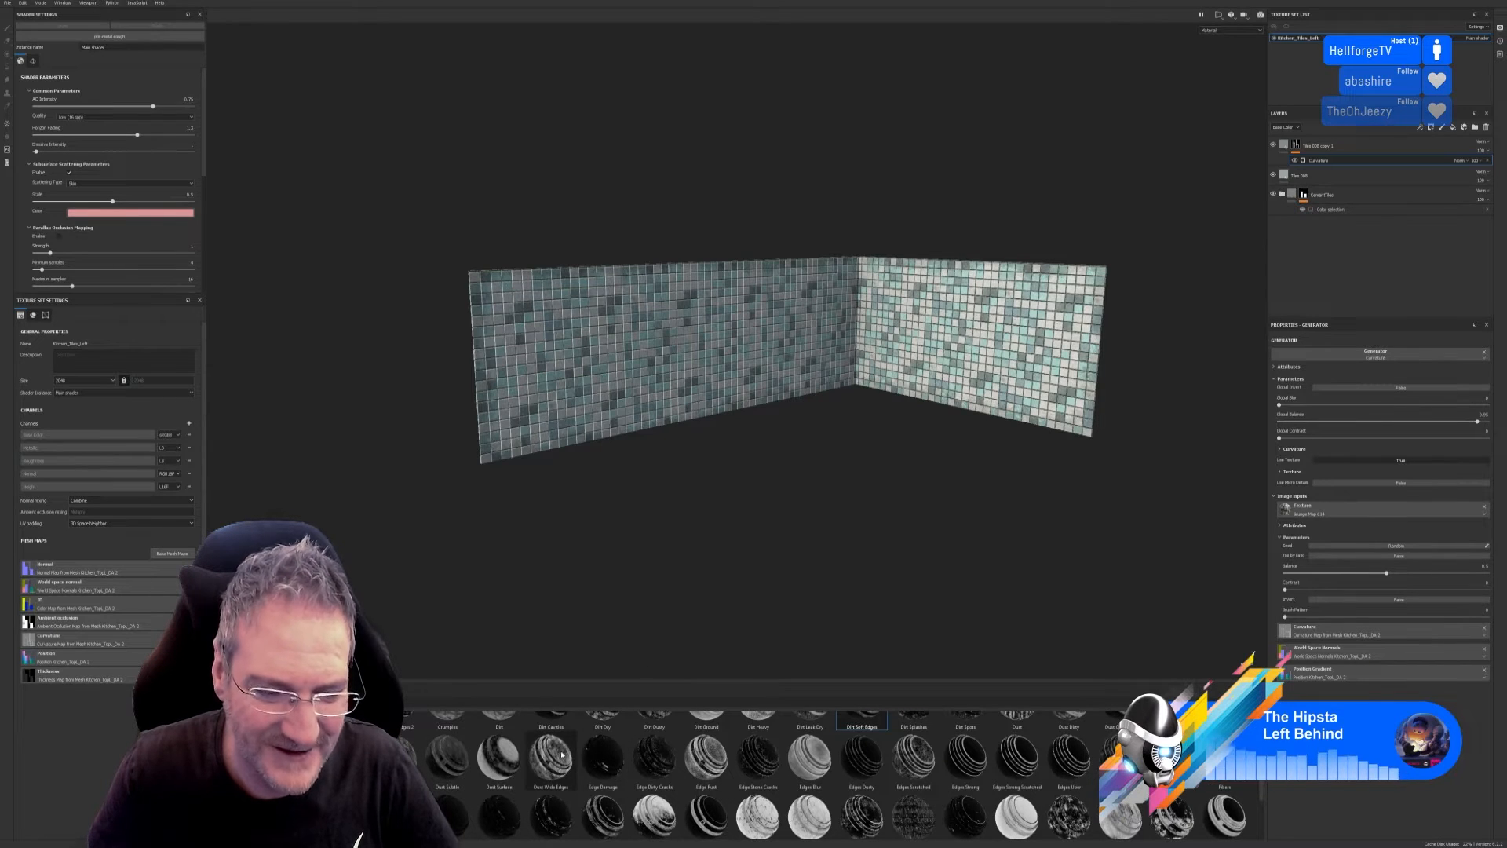
{"action": "mouse_move", "coordinate": [551, 757]}
{"action": "left_mouse_down"}
{"action": "mouse_move", "coordinate": [1049, 498]}
{"action": "mouse_move", "coordinate": [1341, 153]}
{"action": "left_mouse_up"}
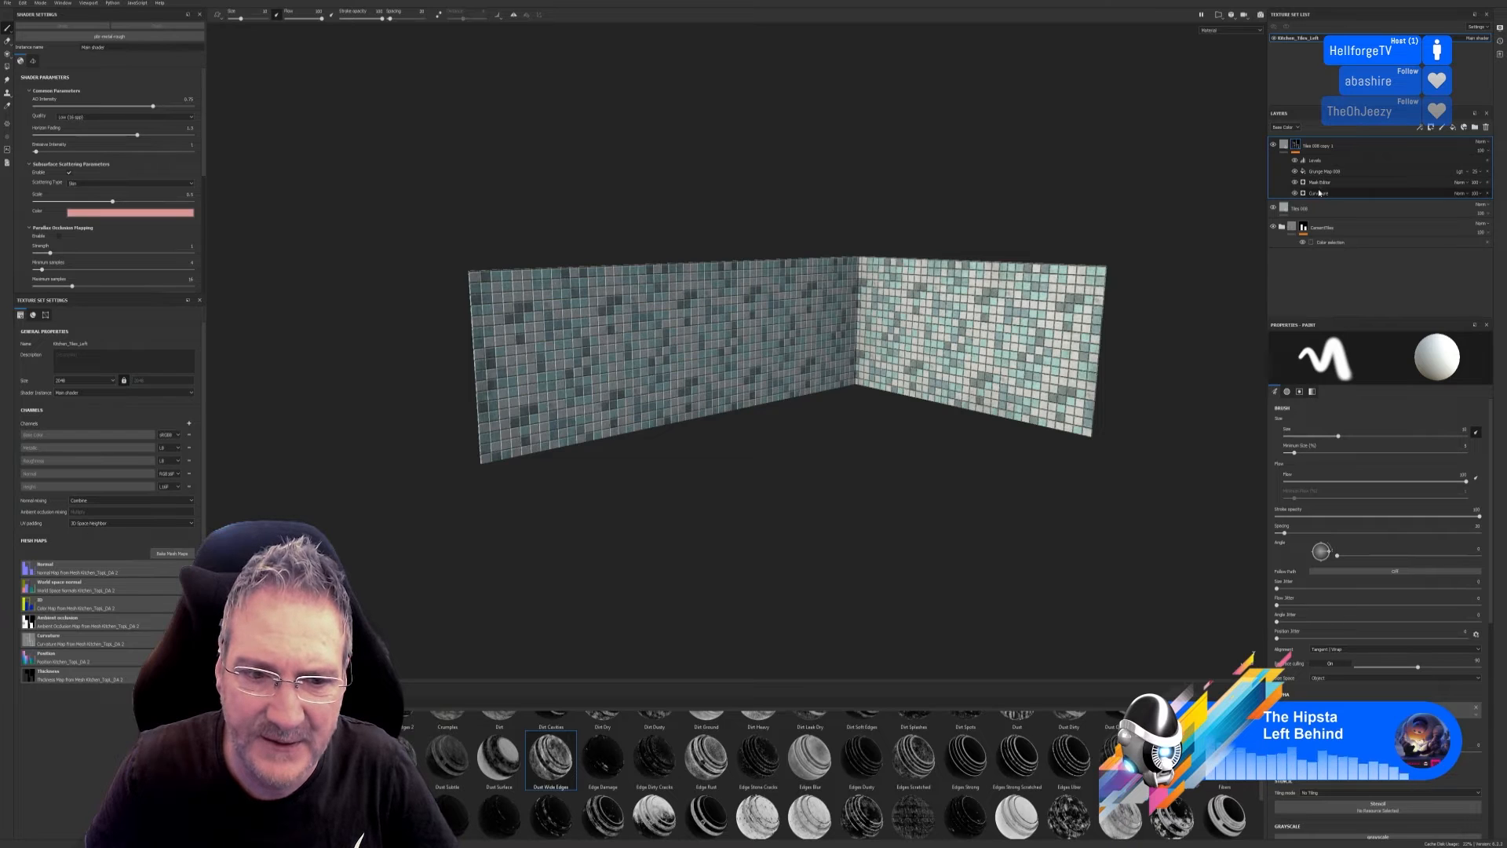
{"action": "scroll", "coordinate": [636, 361], "scroll_direction": "up", "scroll_amount": 2}
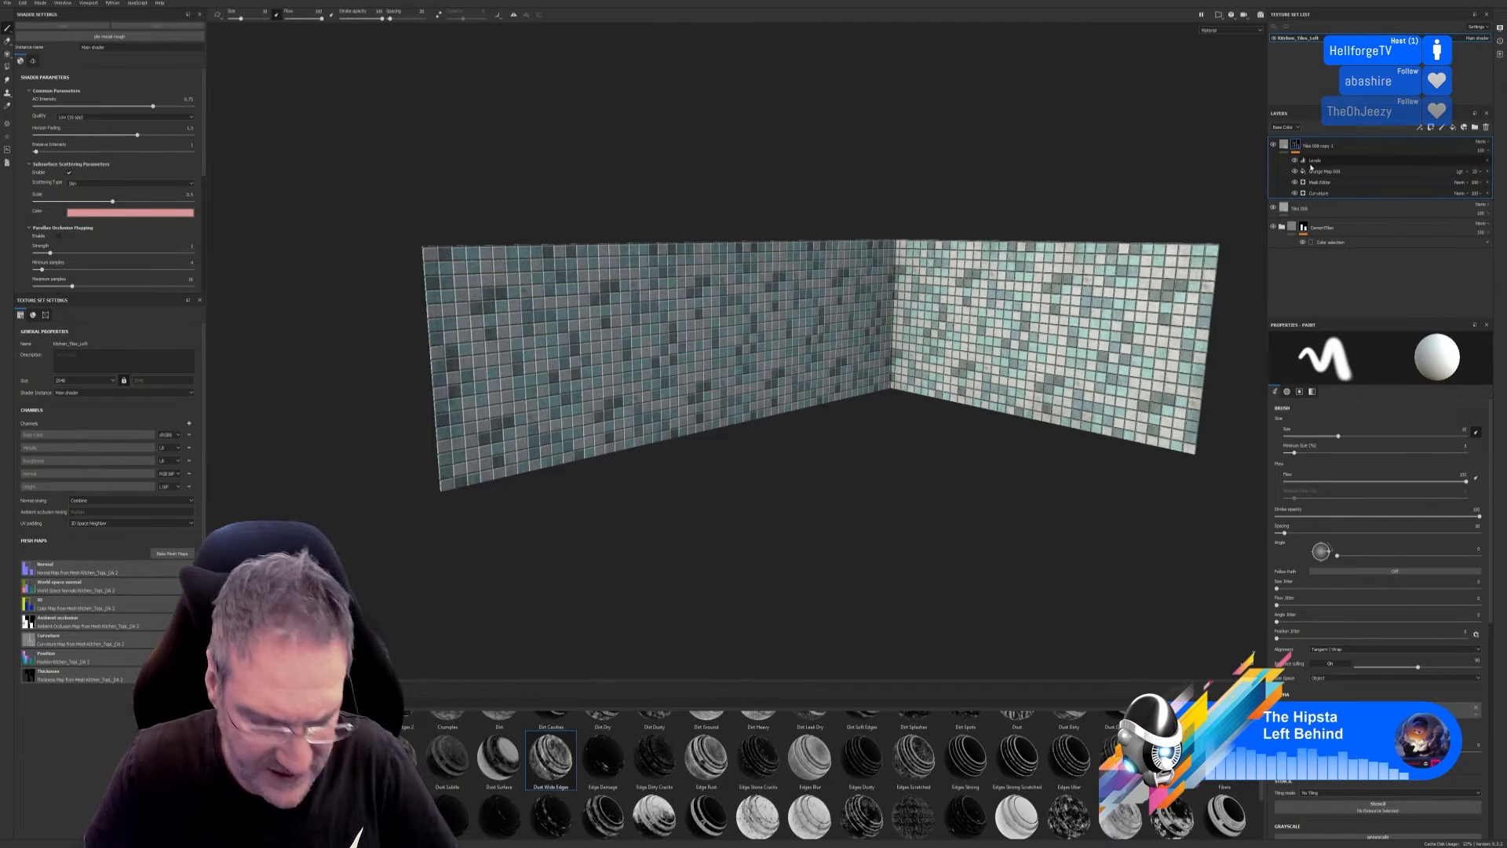
{"action": "key", "text": "ctrl+z"}
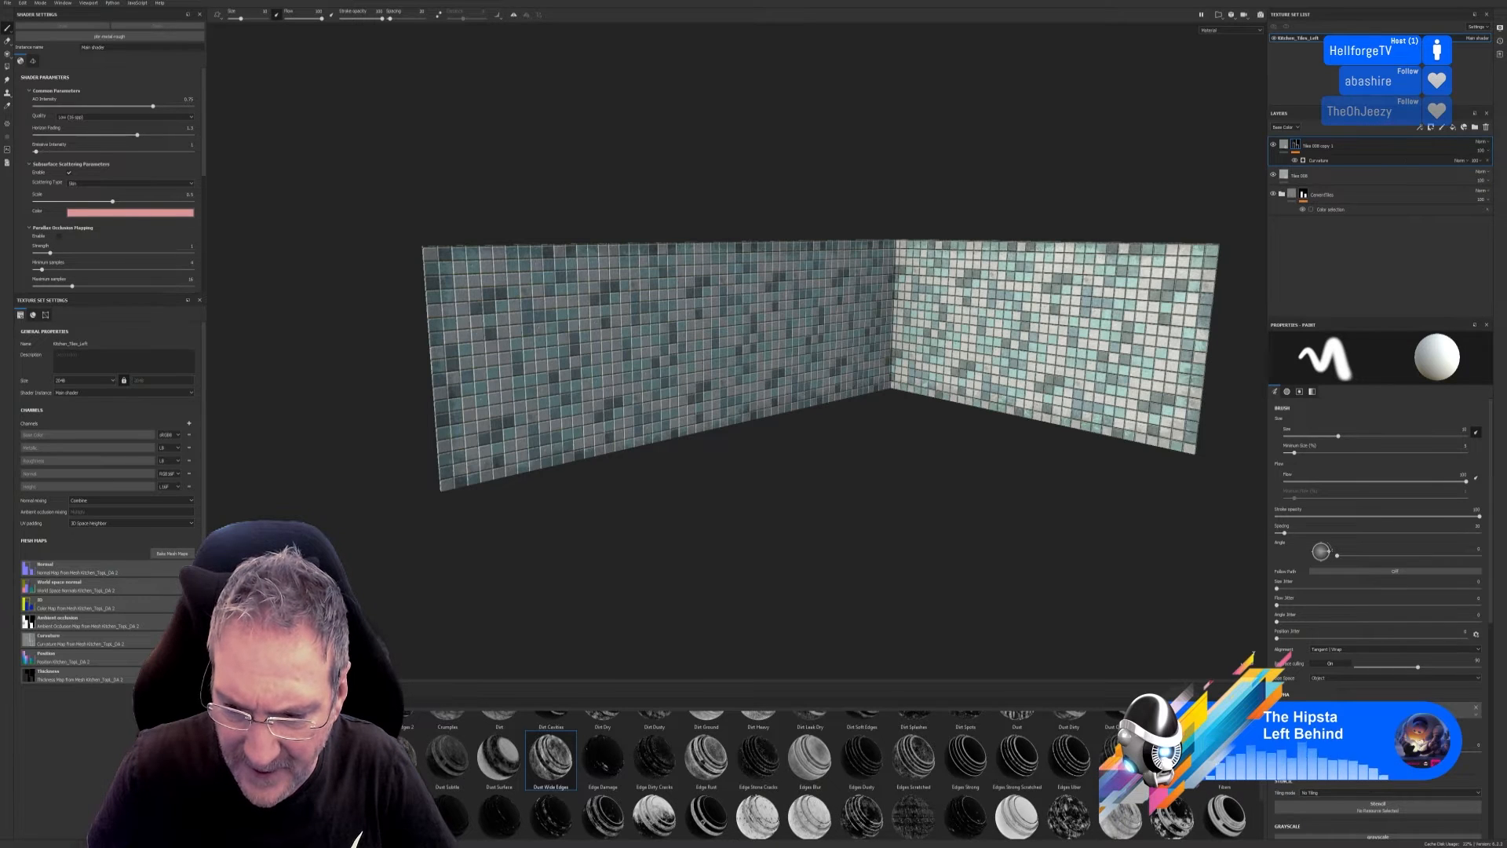
Add the Dirt smart mask to the duplicated mosaic layer and fine-tune the Curvature generator's Global Balance, keeping Global Contrast at 0.
{"action": "scroll", "coordinate": [785, 773], "scroll_direction": "up", "scroll_amount": 1}
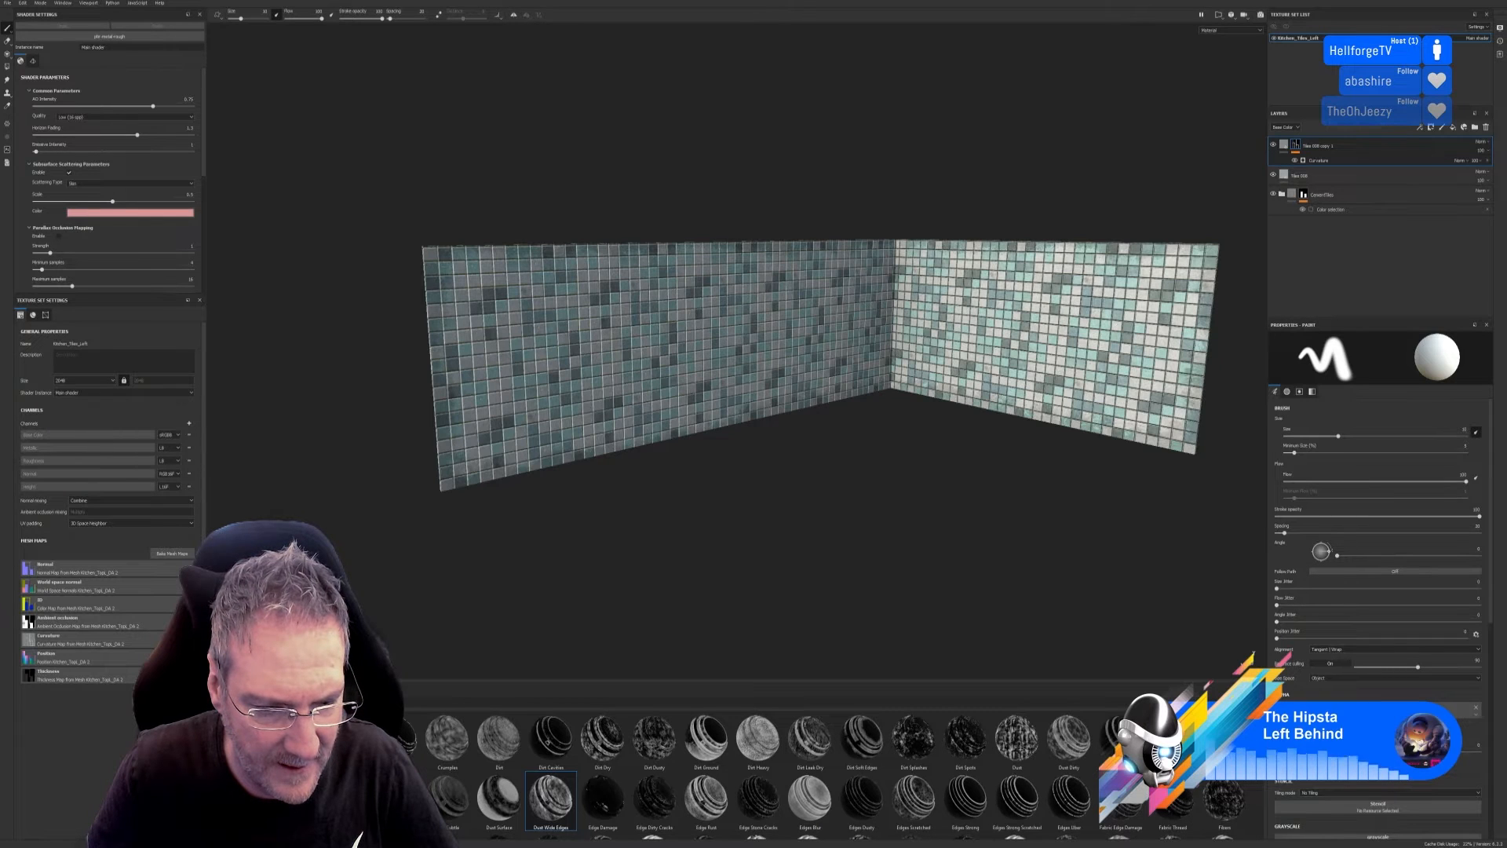
{"action": "left_click_drag", "start_coordinate": [500, 738], "coordinate": [1328, 151]}
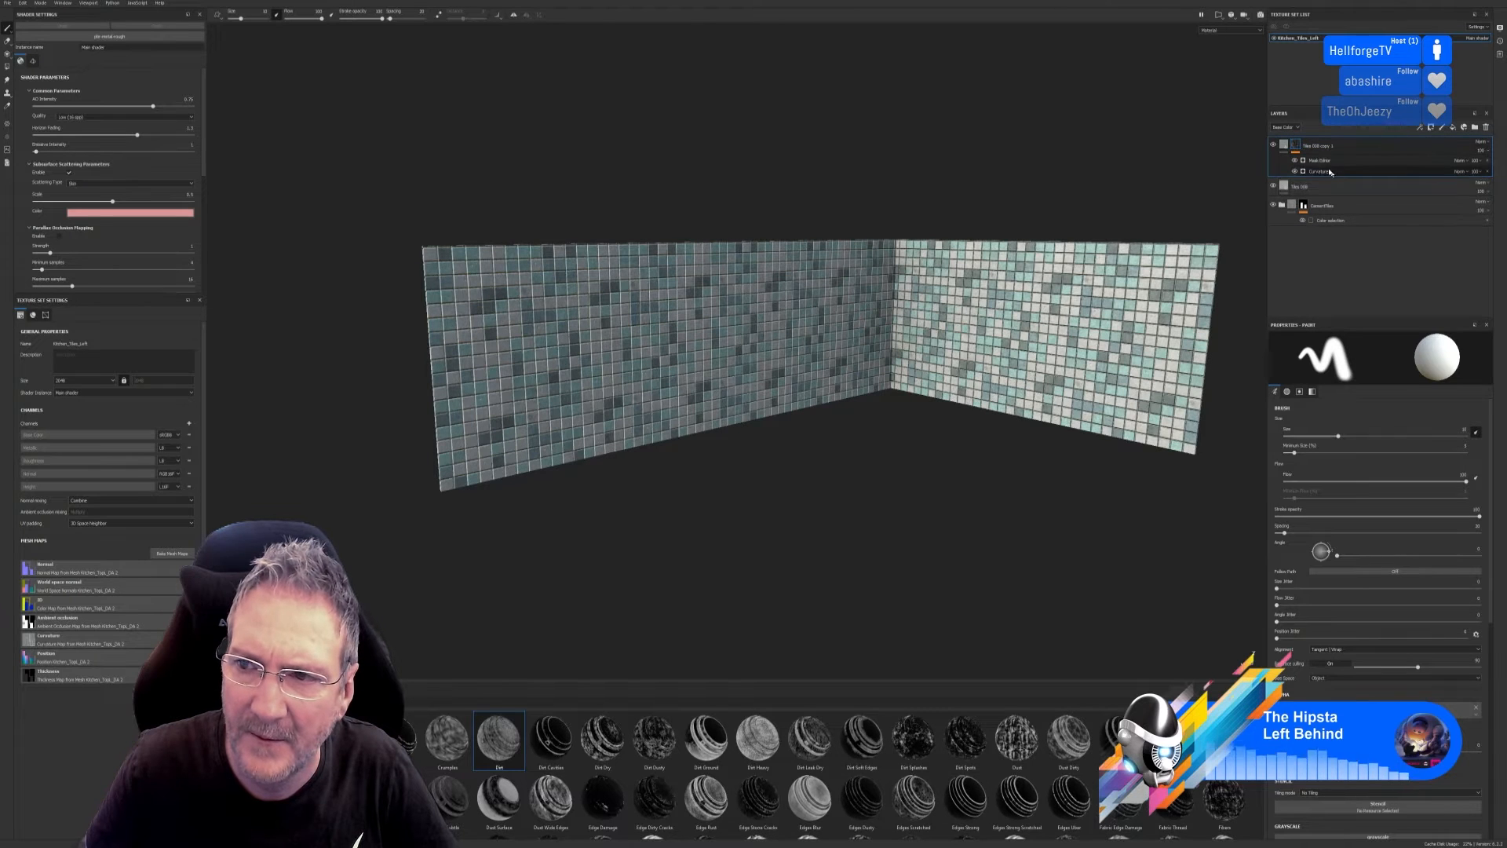
{"action": "left_click", "coordinate": [1321, 172]}
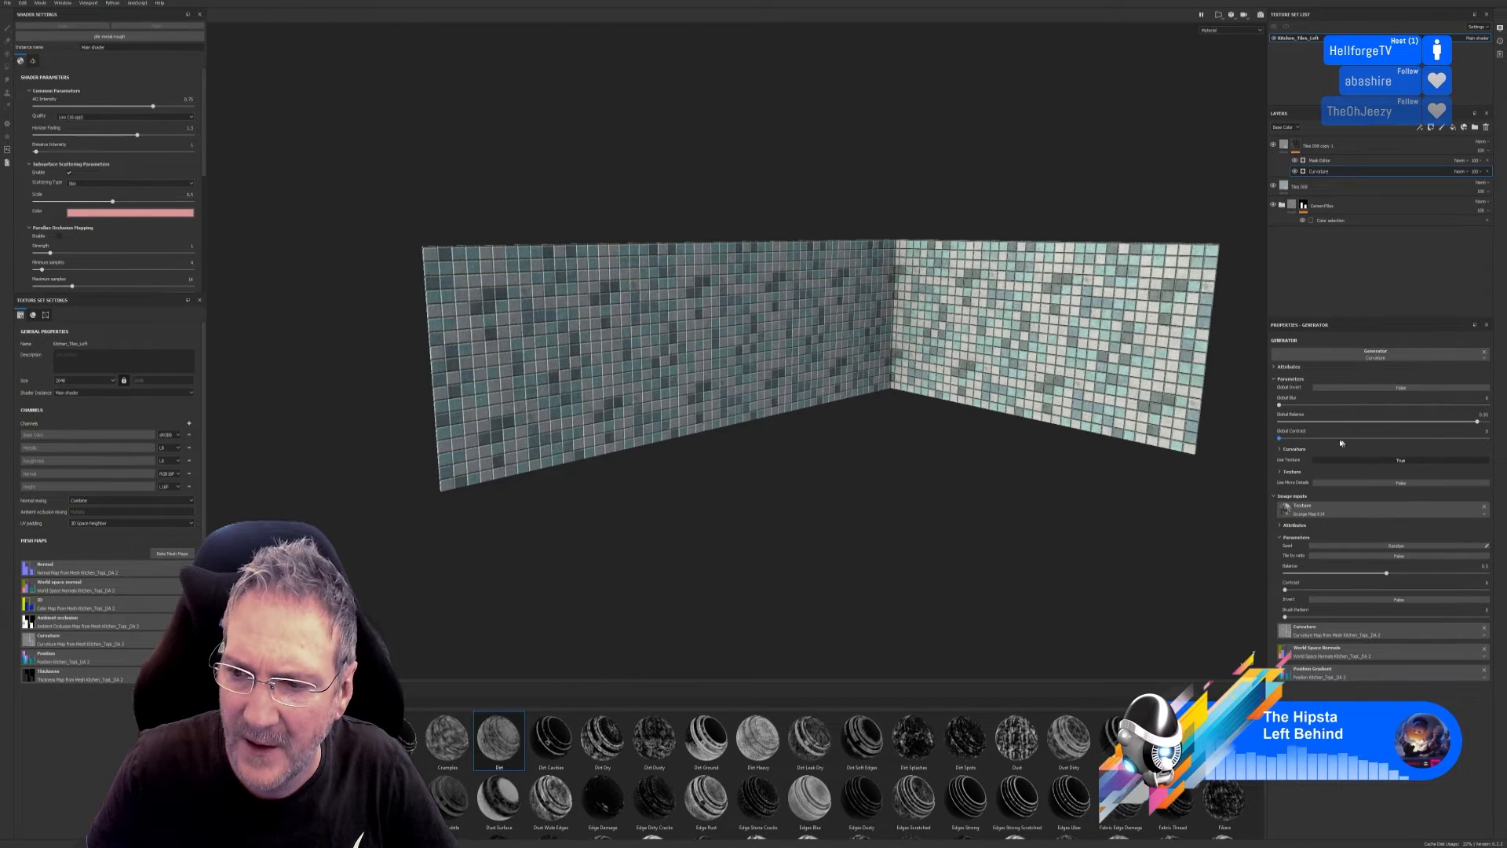
{"action": "mouse_move", "coordinate": [1479, 422]}
{"action": "left_mouse_down"}
{"action": "mouse_move", "coordinate": [1496, 429]}
{"action": "mouse_move", "coordinate": [1279, 416]}
{"action": "mouse_move", "coordinate": [1477, 431]}
{"action": "left_mouse_up"}
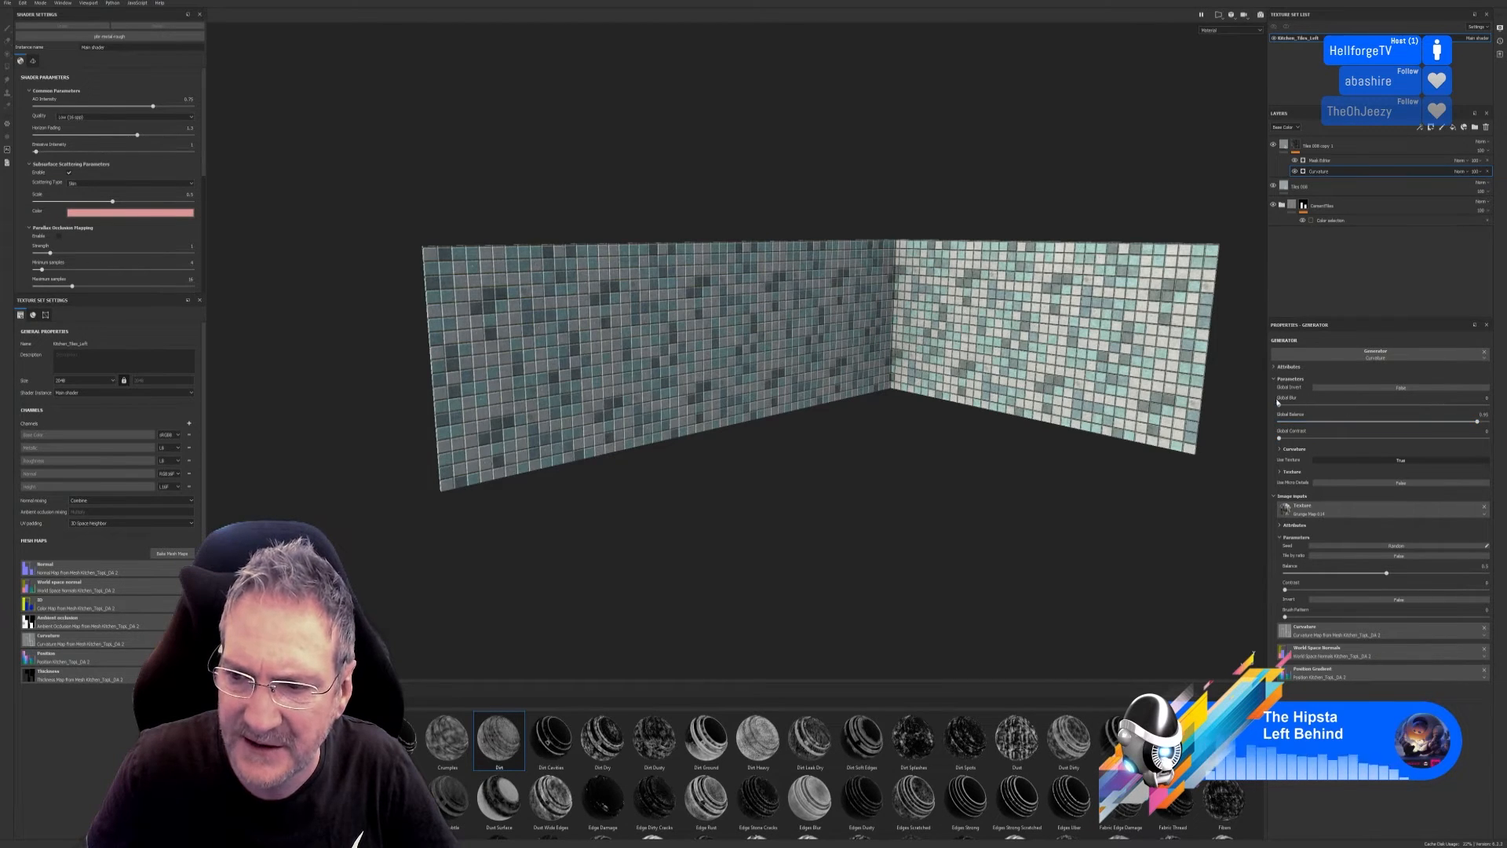
{"action": "mouse_move", "coordinate": [1282, 438]}
{"action": "left_mouse_down"}
{"action": "mouse_move", "coordinate": [1334, 438]}
{"action": "mouse_move", "coordinate": [1278, 444]}
{"action": "left_mouse_up"}
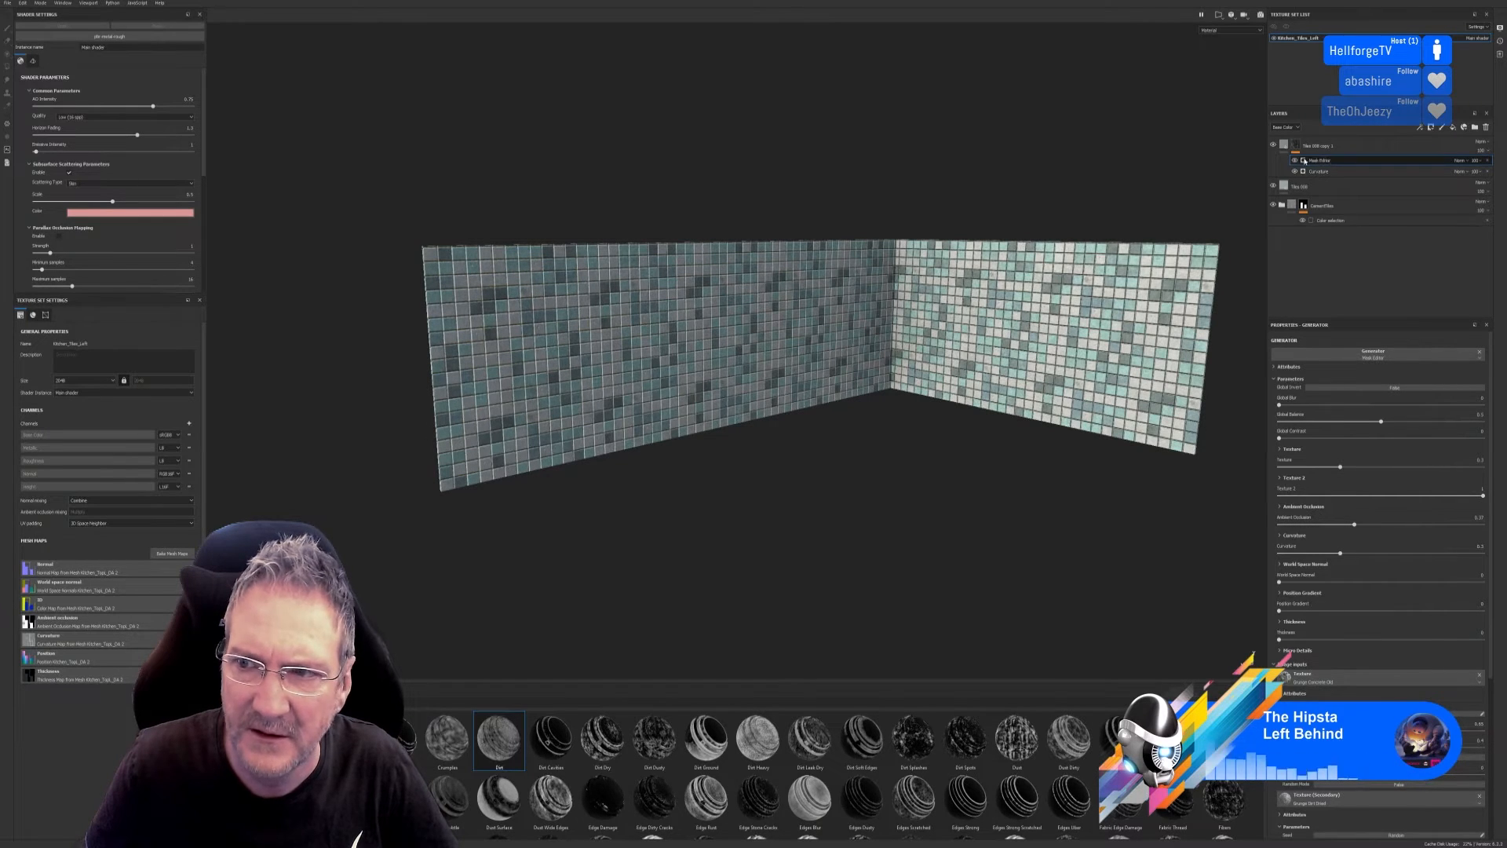
Compare the duplicated mosaic layer with its Mask Editor generator off and on, and try other blend modes for it, including Multiply.
{"action": "left_click", "coordinate": [1296, 160]}
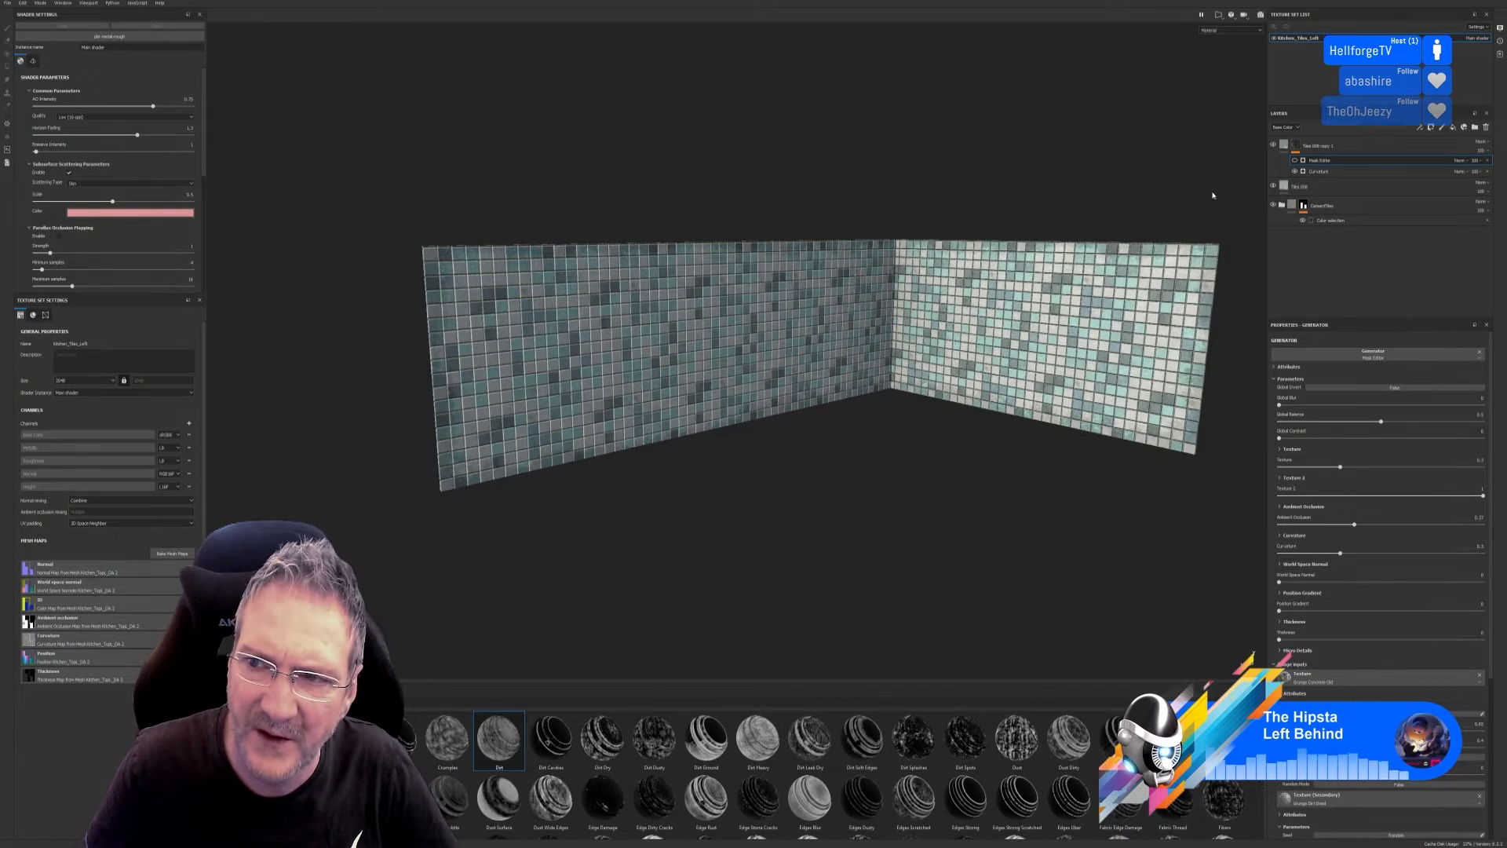
{"action": "left_click", "coordinate": [1296, 161]}
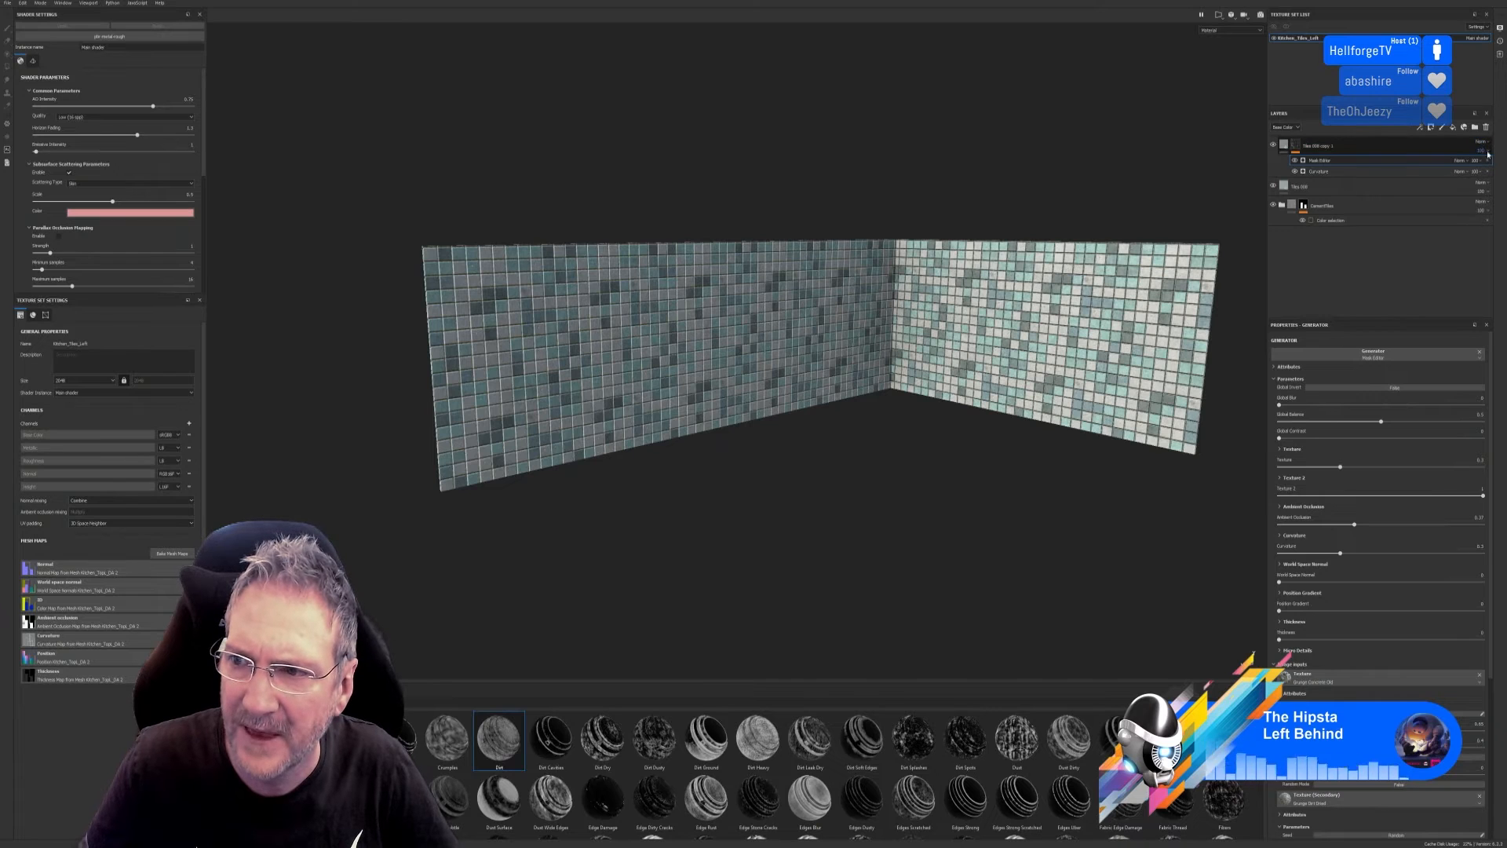
{"action": "left_click", "coordinate": [1462, 161]}
{"action": "left_click", "coordinate": [1470, 177]}
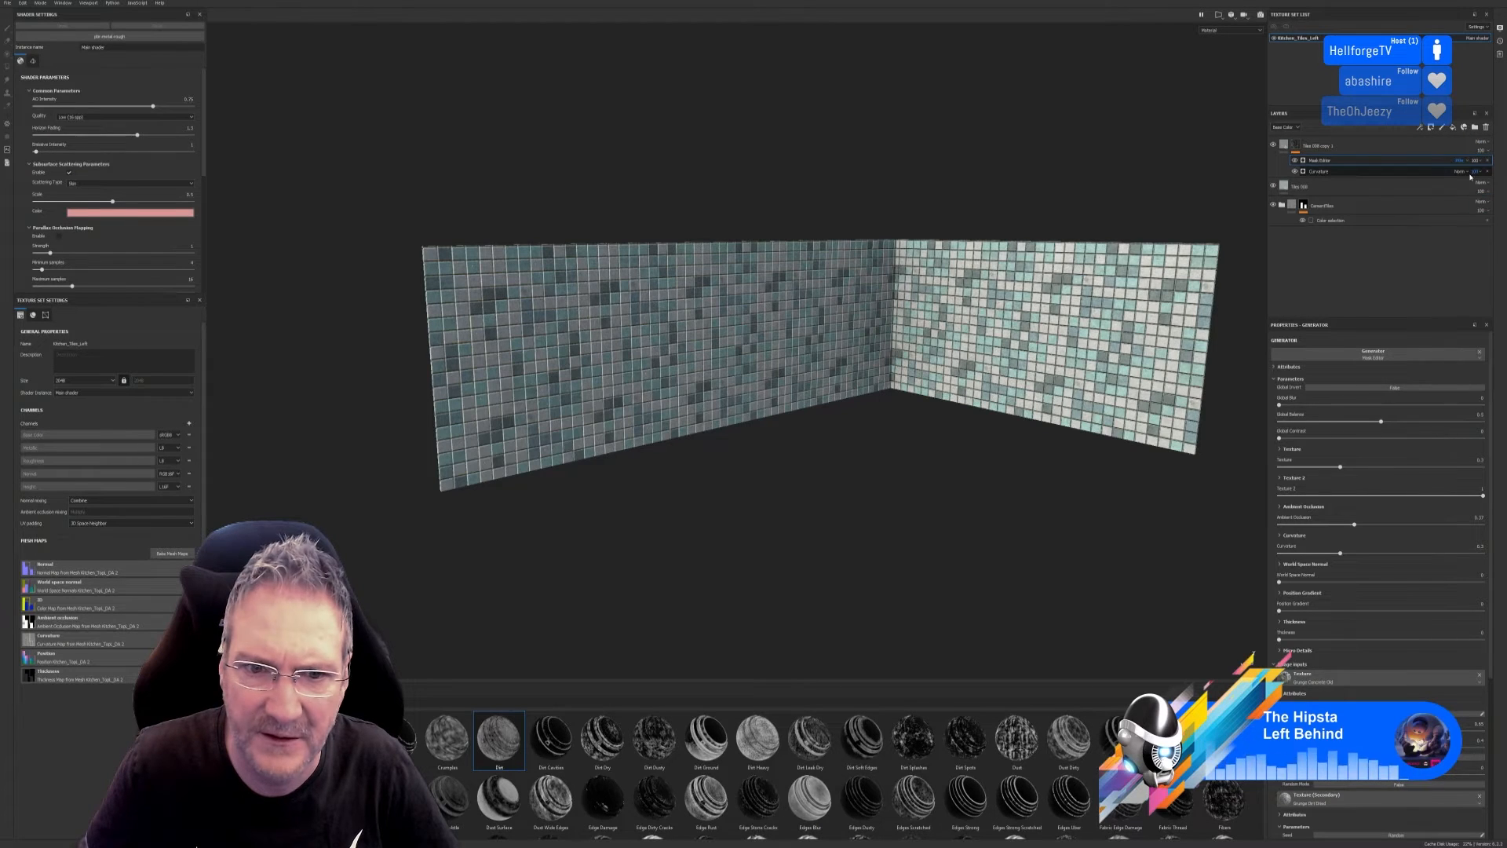
{"action": "left_click", "coordinate": [1460, 160]}
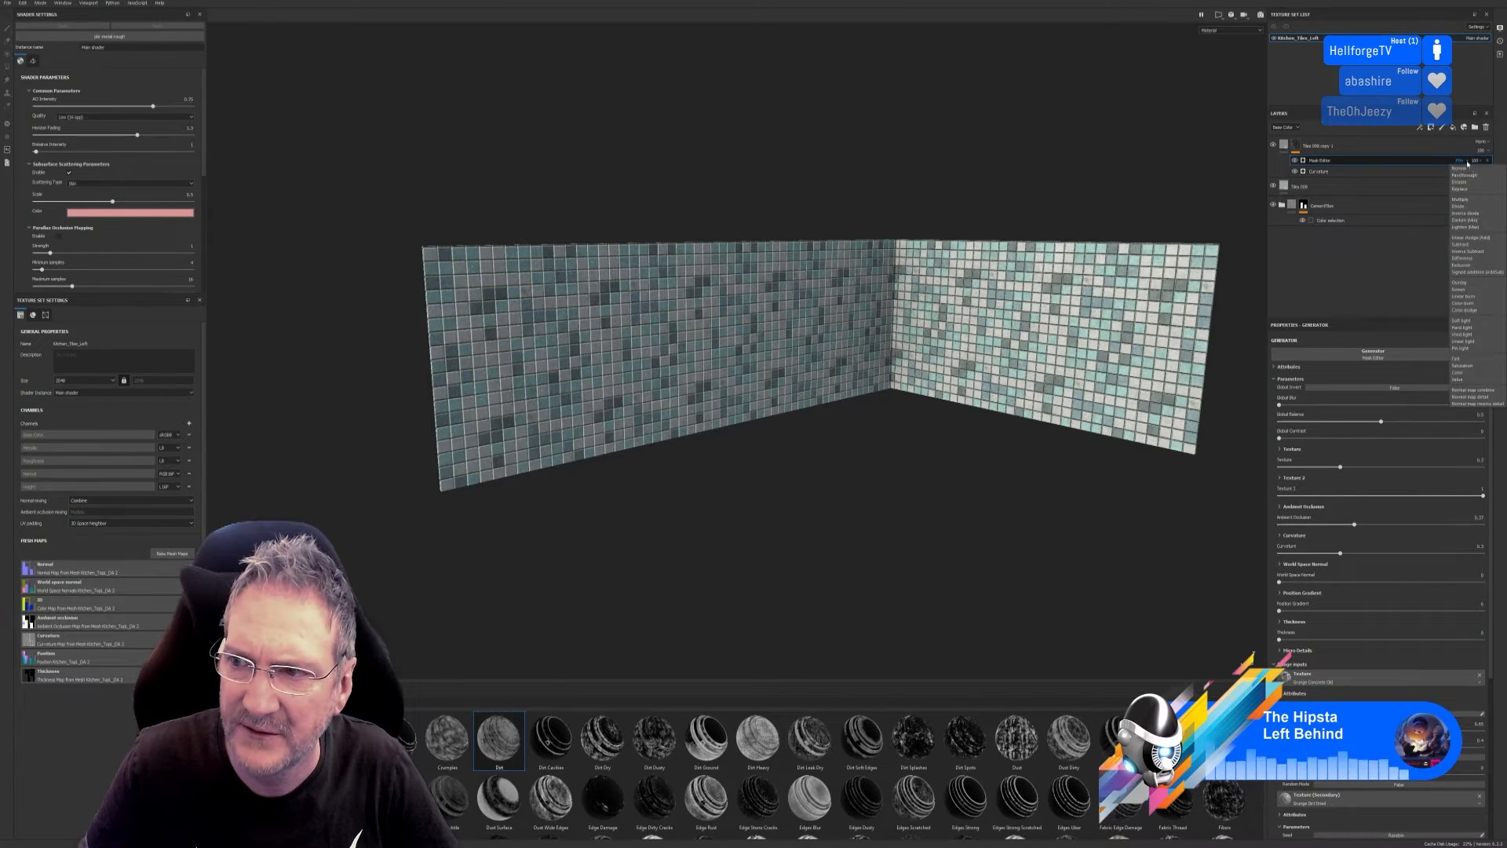
{"action": "left_click", "coordinate": [1465, 200]}
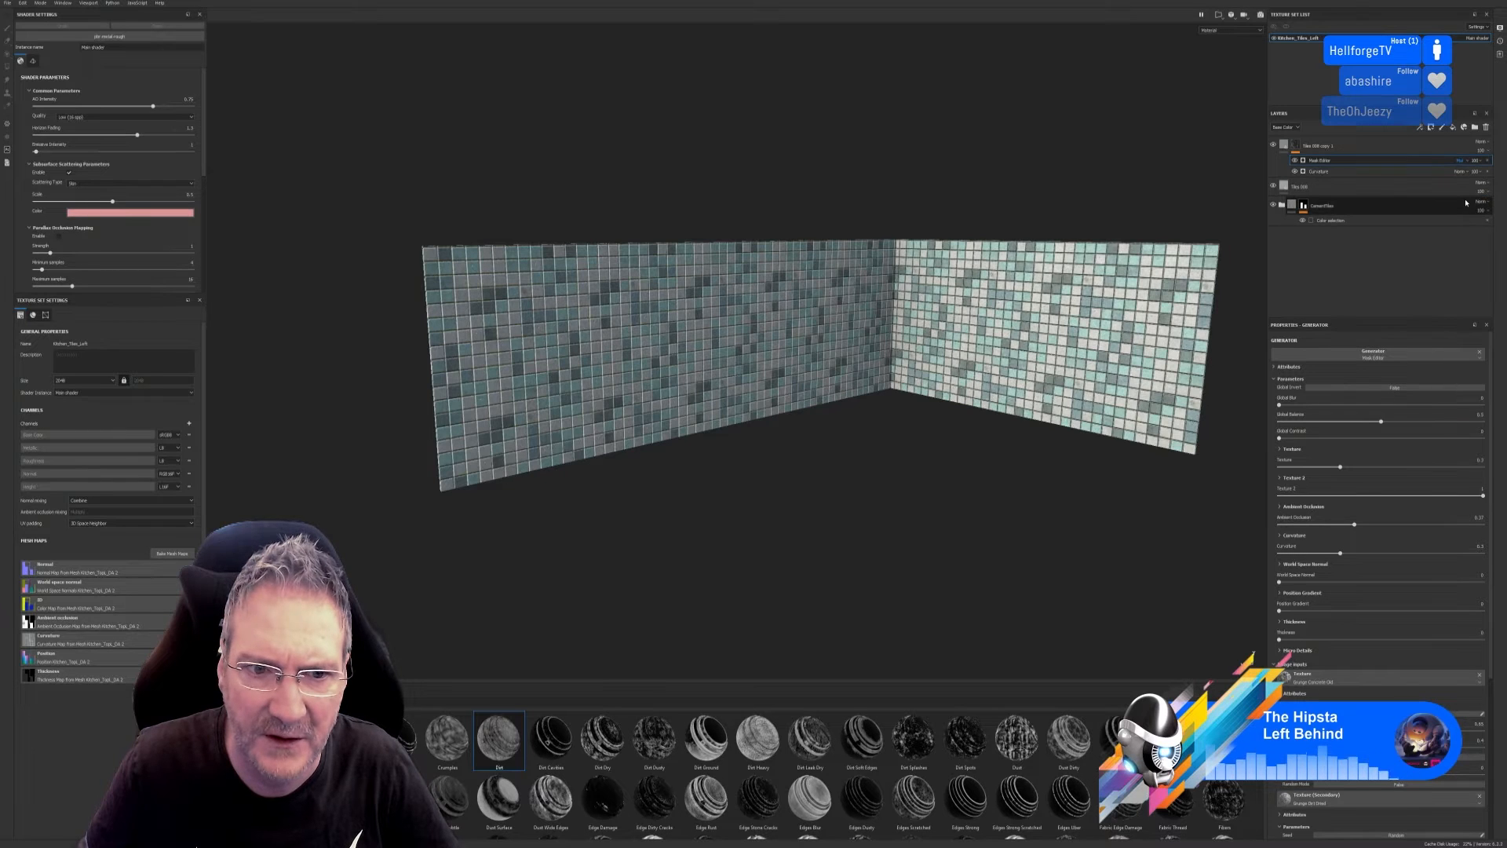
{"action": "left_click", "coordinate": [1460, 161]}
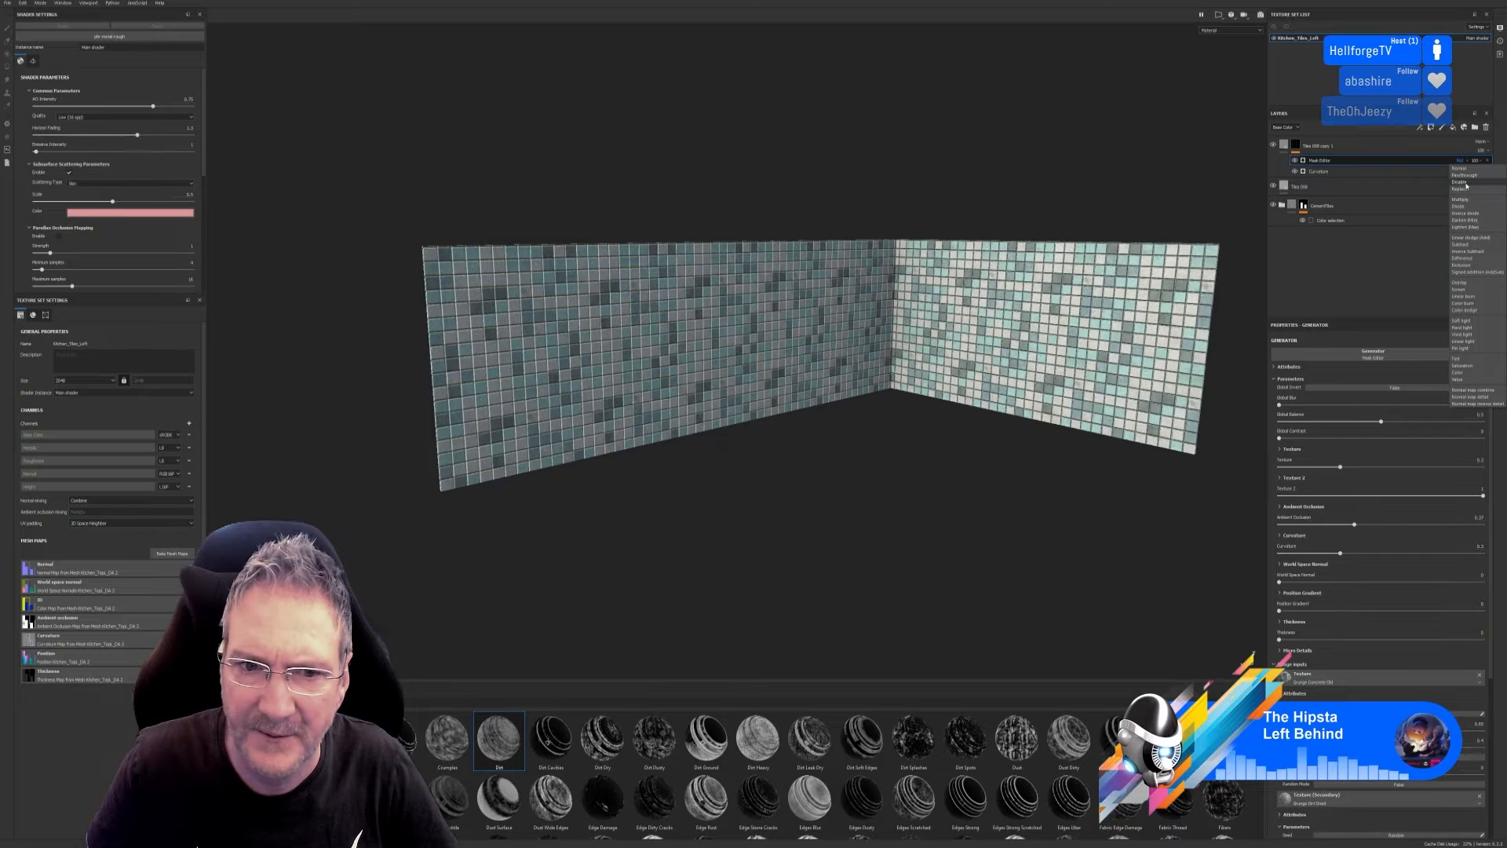
{"action": "left_click", "coordinate": [1478, 181]}
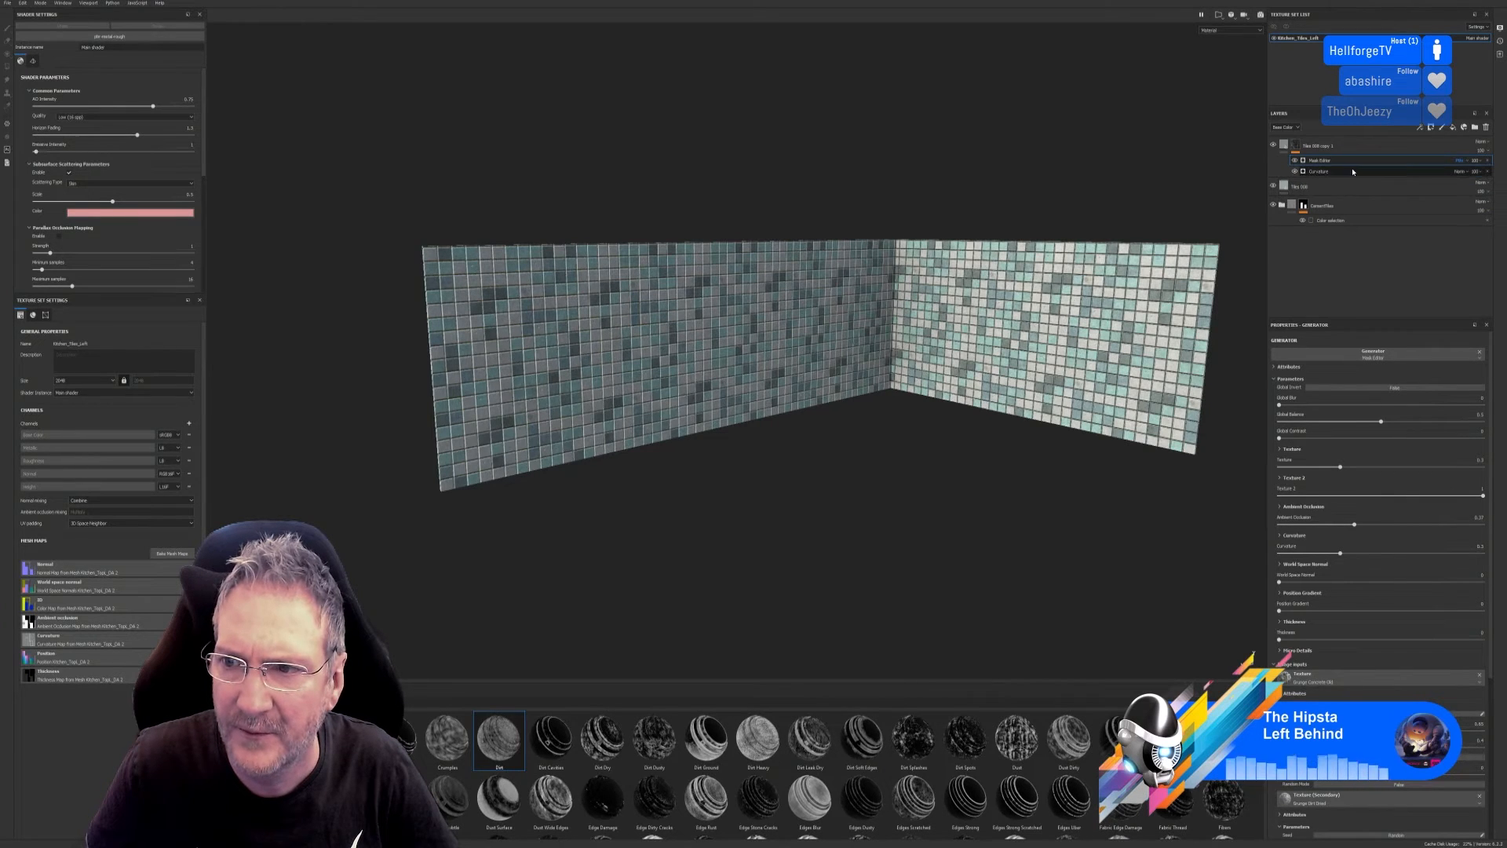
Move the Curvature generator above the Mask Editor in the duplicated layer's mask and try other blend modes on the Mask Editor.
{"action": "left_click_drag", "start_coordinate": [1344, 173], "coordinate": [1339, 162]}
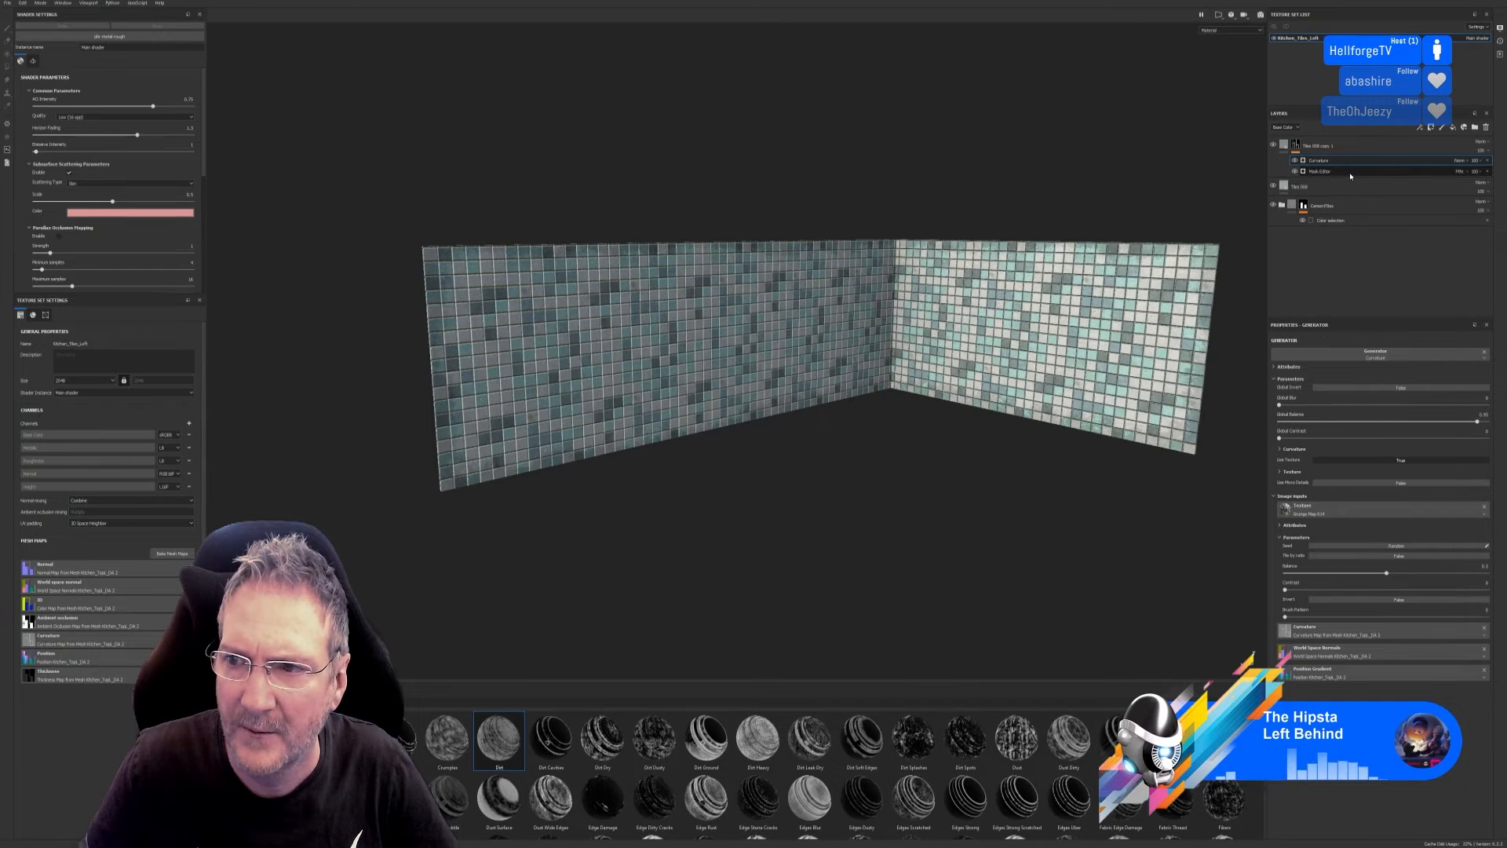
{"action": "left_click", "coordinate": [1391, 172]}
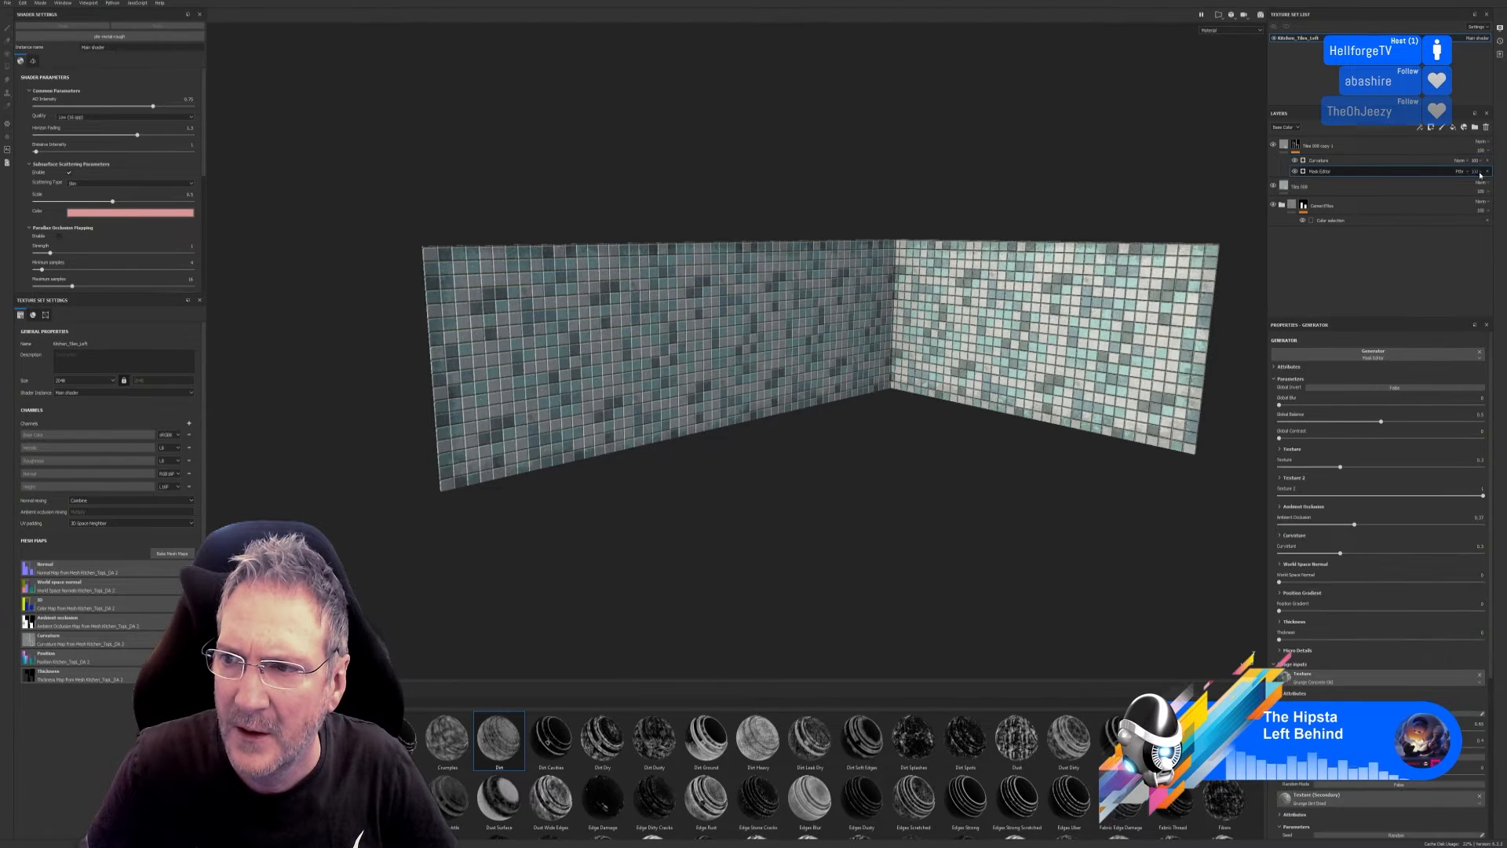
{"action": "left_click", "coordinate": [1460, 171]}
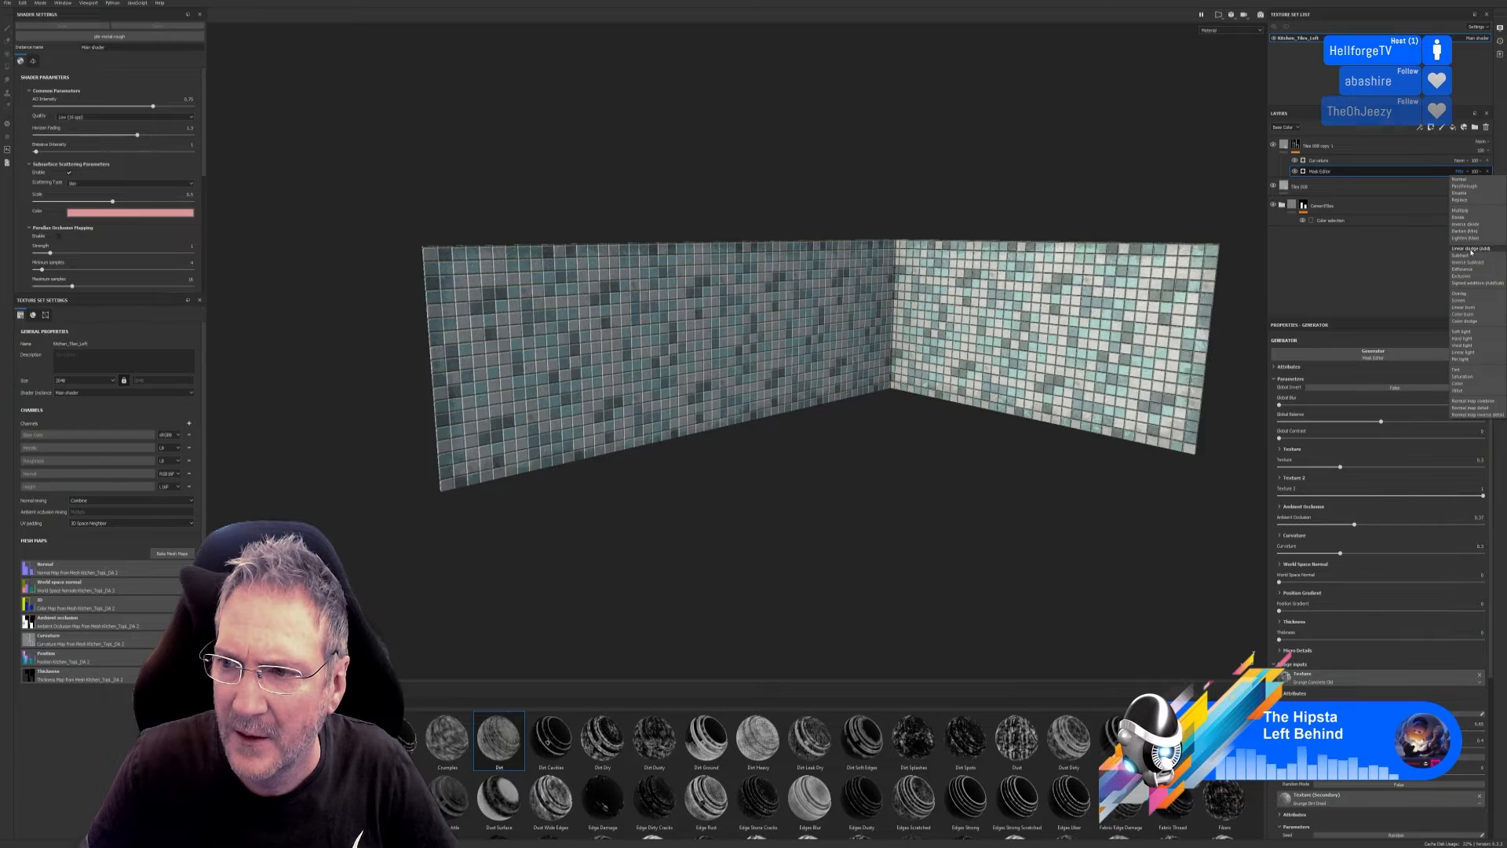
{"action": "left_click", "coordinate": [1465, 224]}
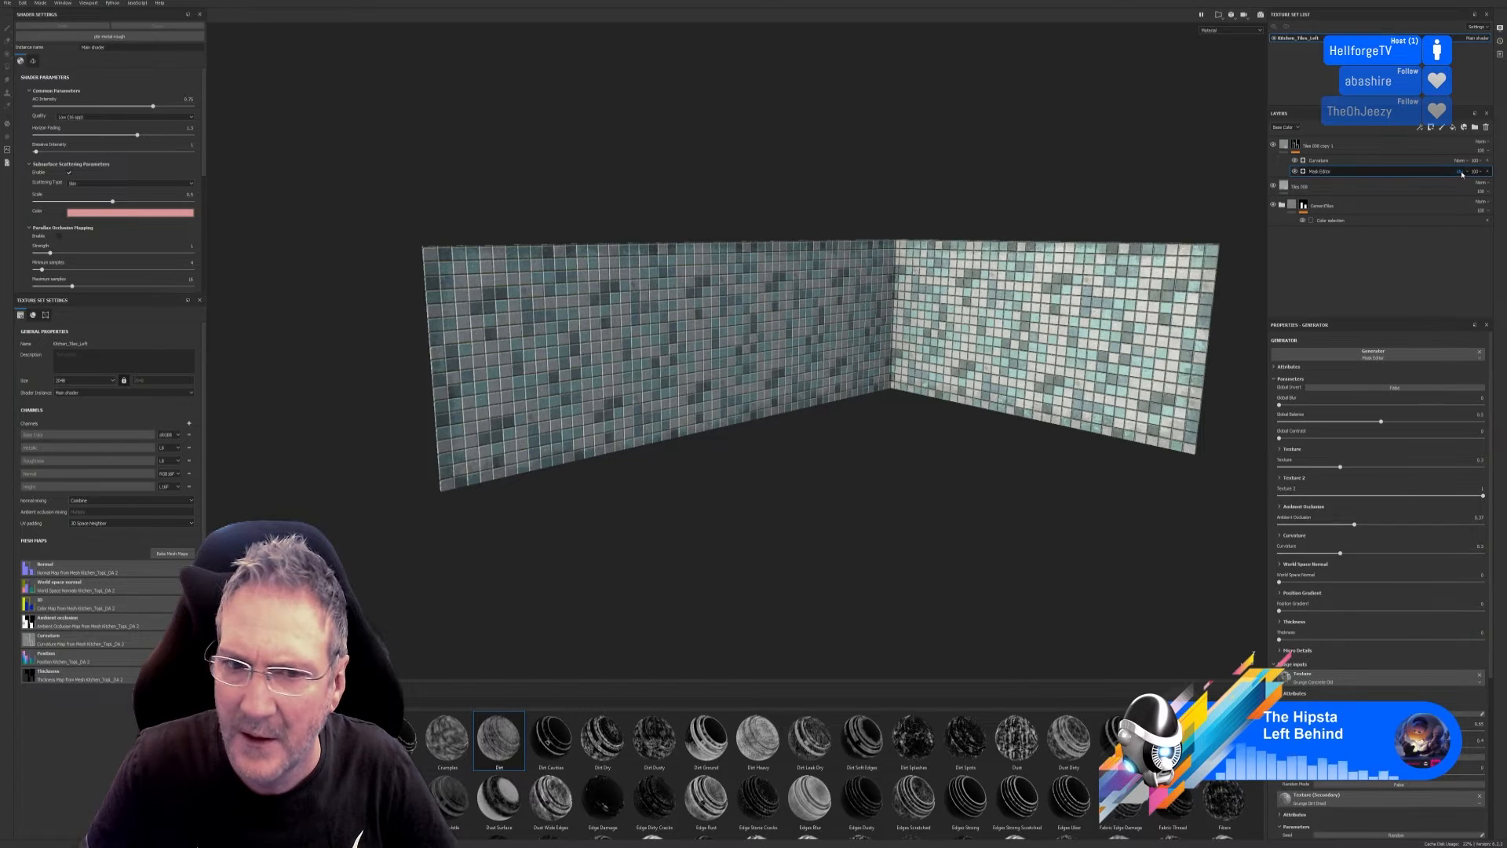
{"action": "scroll", "coordinate": [1460, 171], "scroll_direction": "down", "scroll_amount": 1}
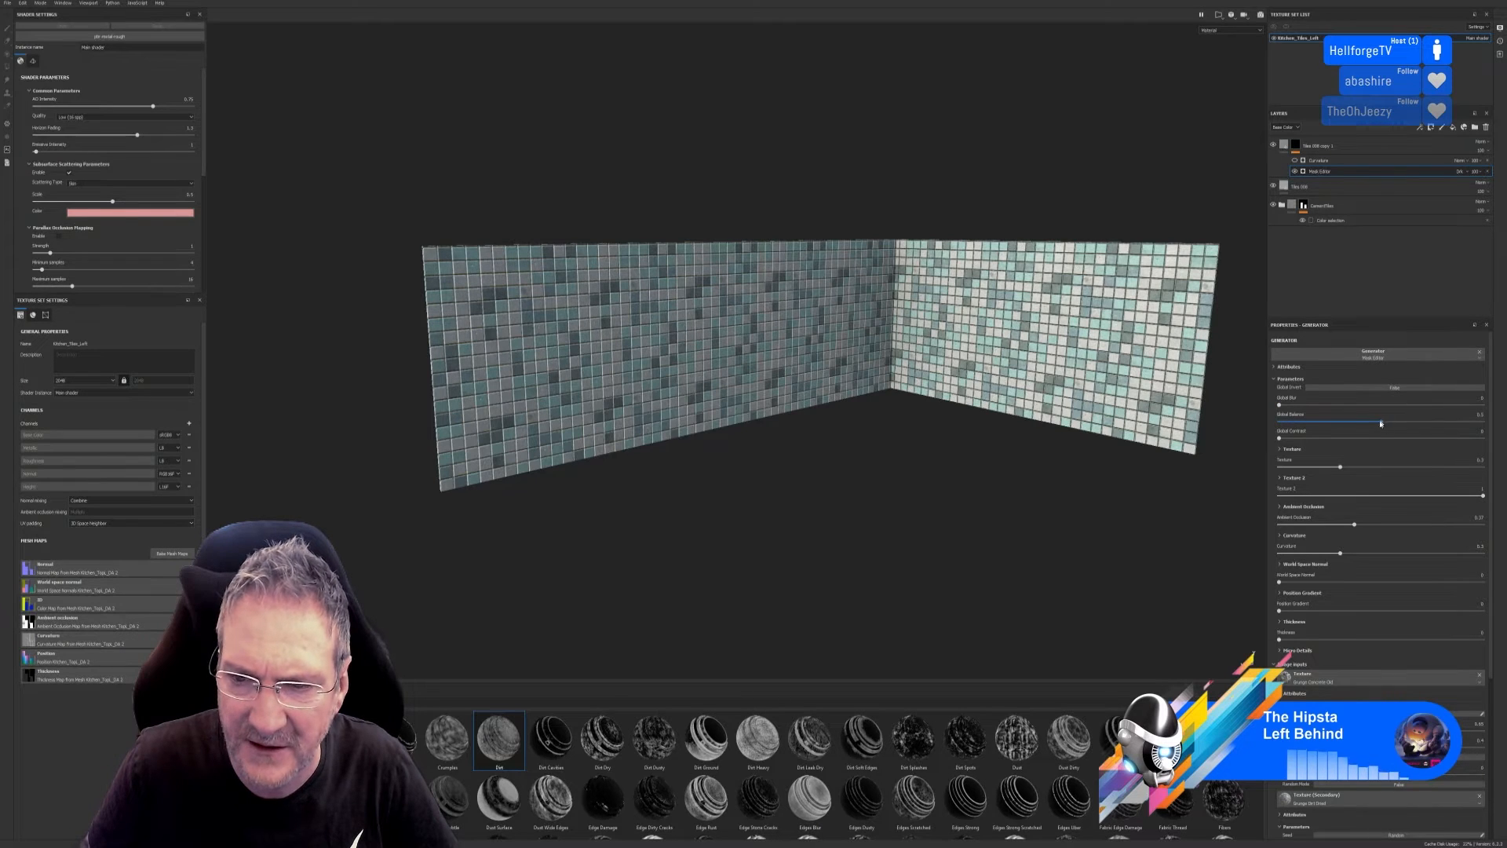
Raise the Mask Editor's Global Balance, Global Contrast, Texture and Ambient Occlusion, and compare the walls with the Curvature generator on and off.
{"action": "left_click_drag", "start_coordinate": [1381, 423], "coordinate": [1417, 432]}
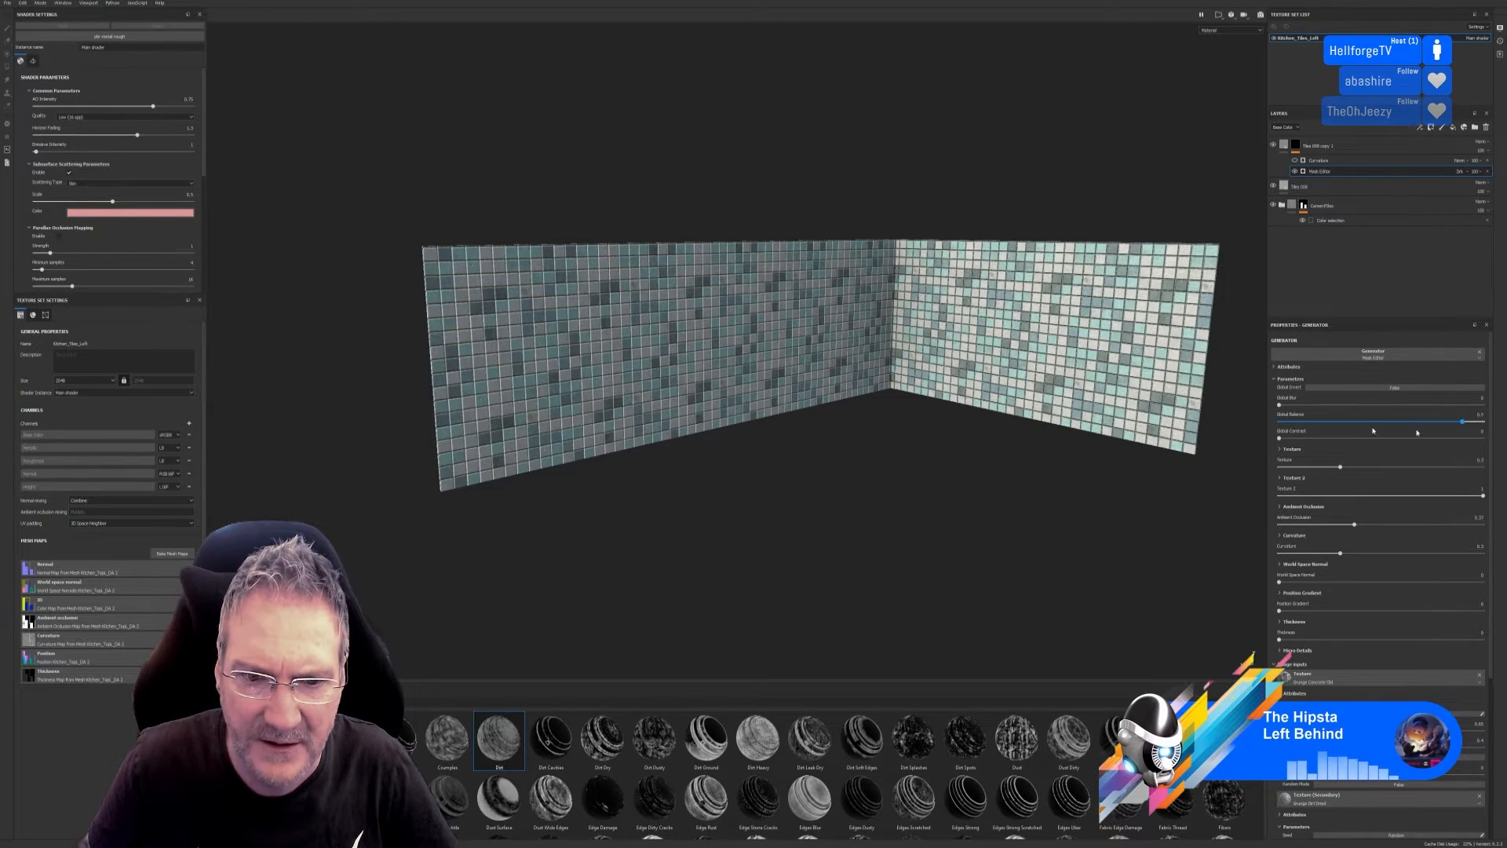
{"action": "left_click_drag", "start_coordinate": [1322, 421], "coordinate": [1405, 421]}
{"action": "left_click_drag", "start_coordinate": [1280, 438], "coordinate": [1387, 468]}
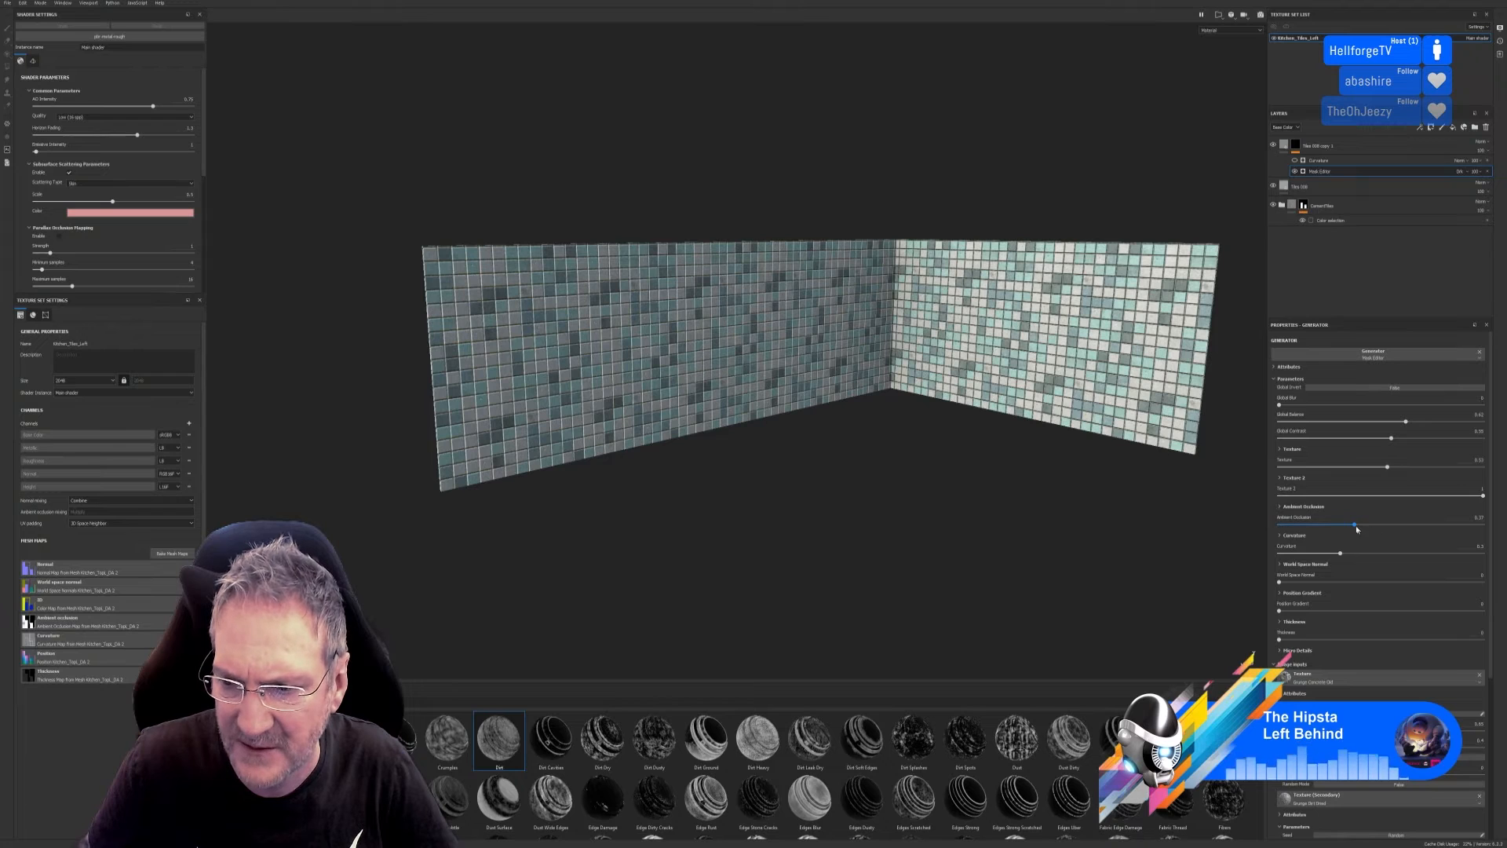
{"action": "left_click_drag", "start_coordinate": [1358, 527], "coordinate": [1379, 522]}
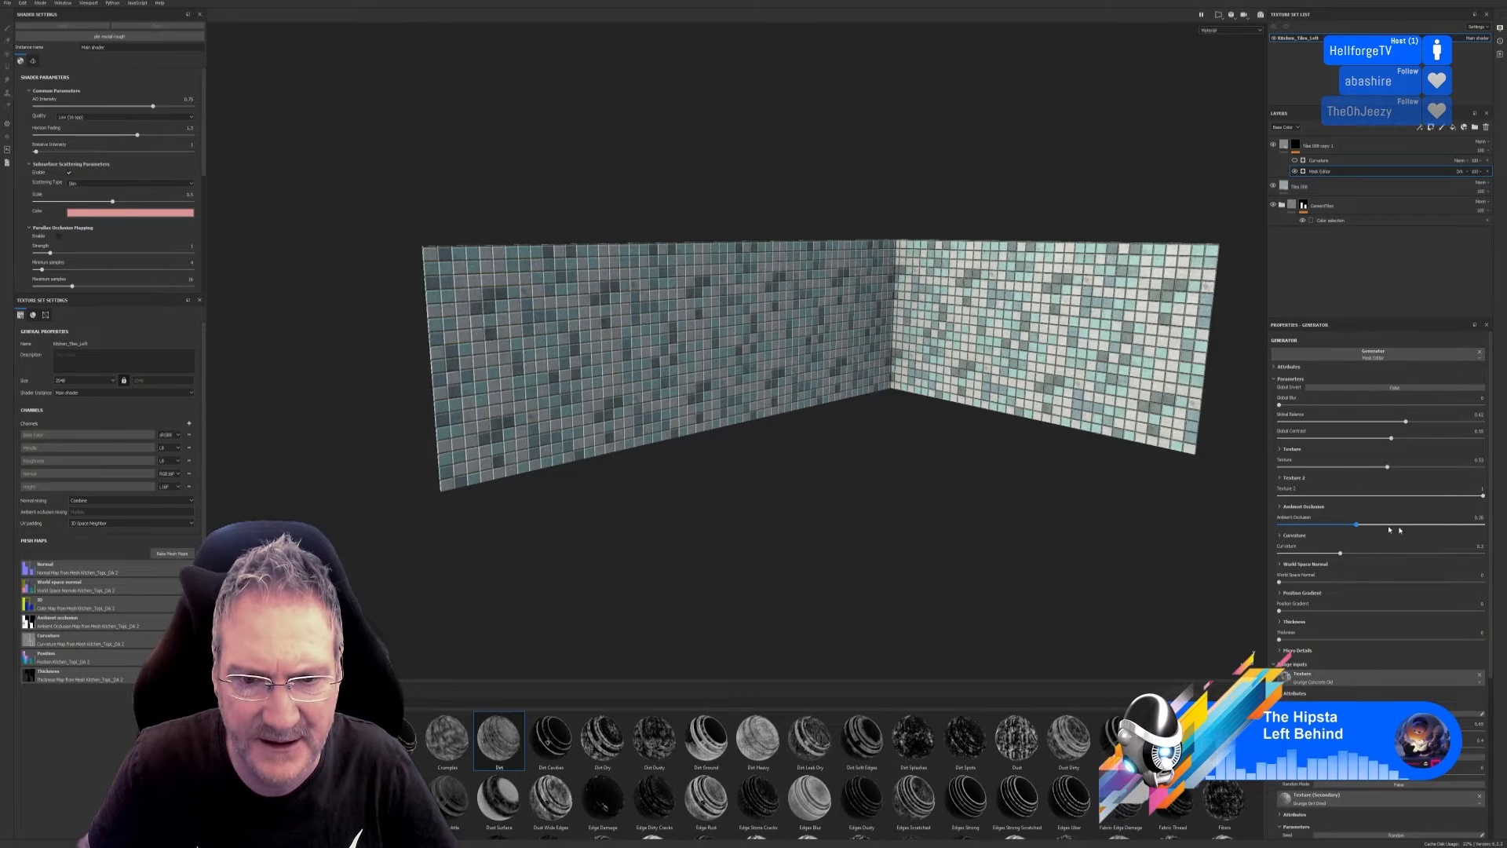
{"action": "left_click", "coordinate": [1296, 160]}
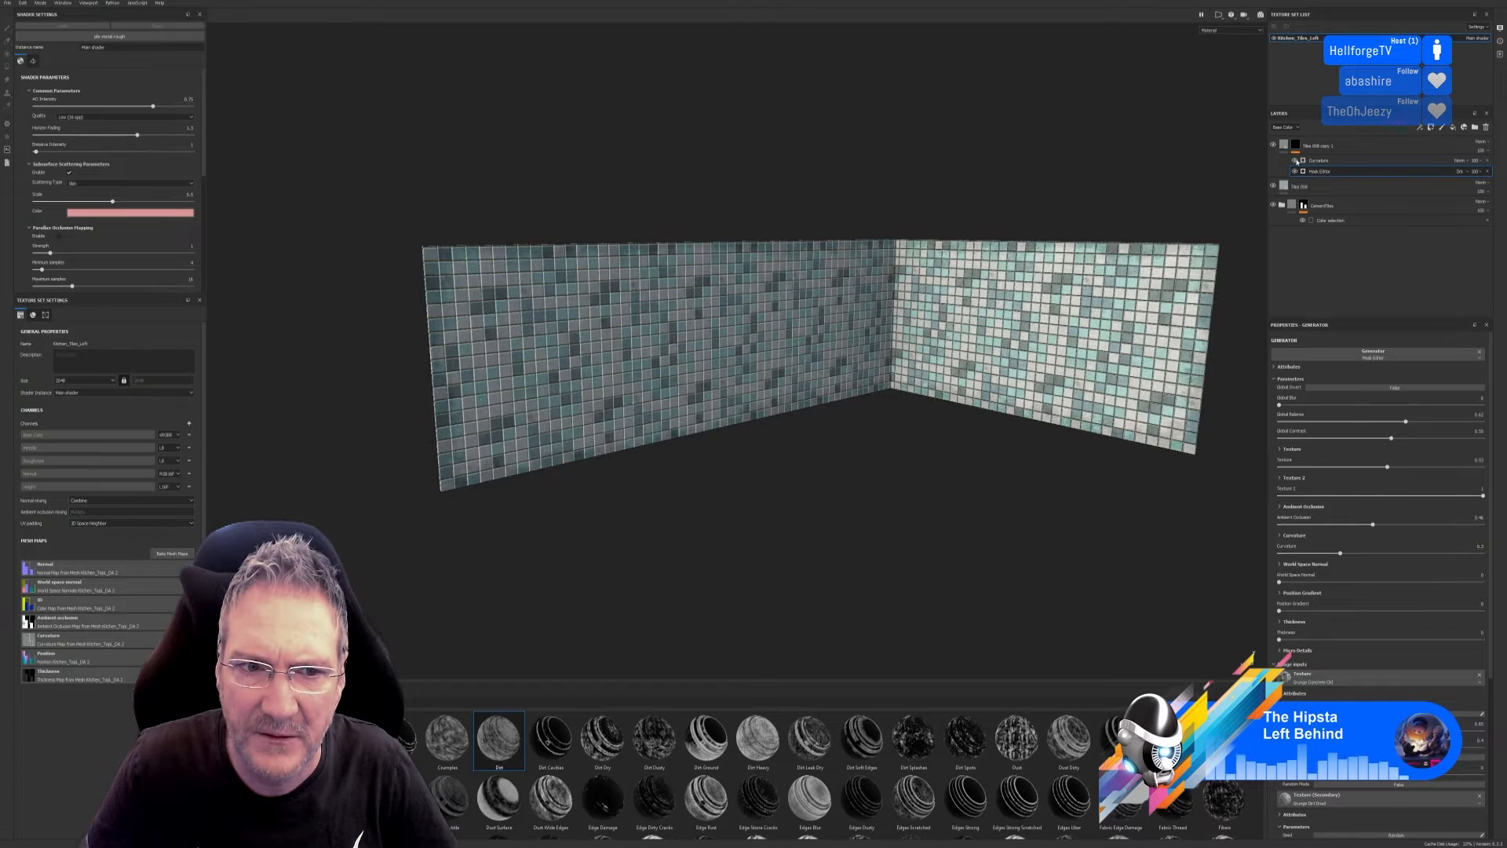
{"action": "left_click", "coordinate": [1296, 160]}
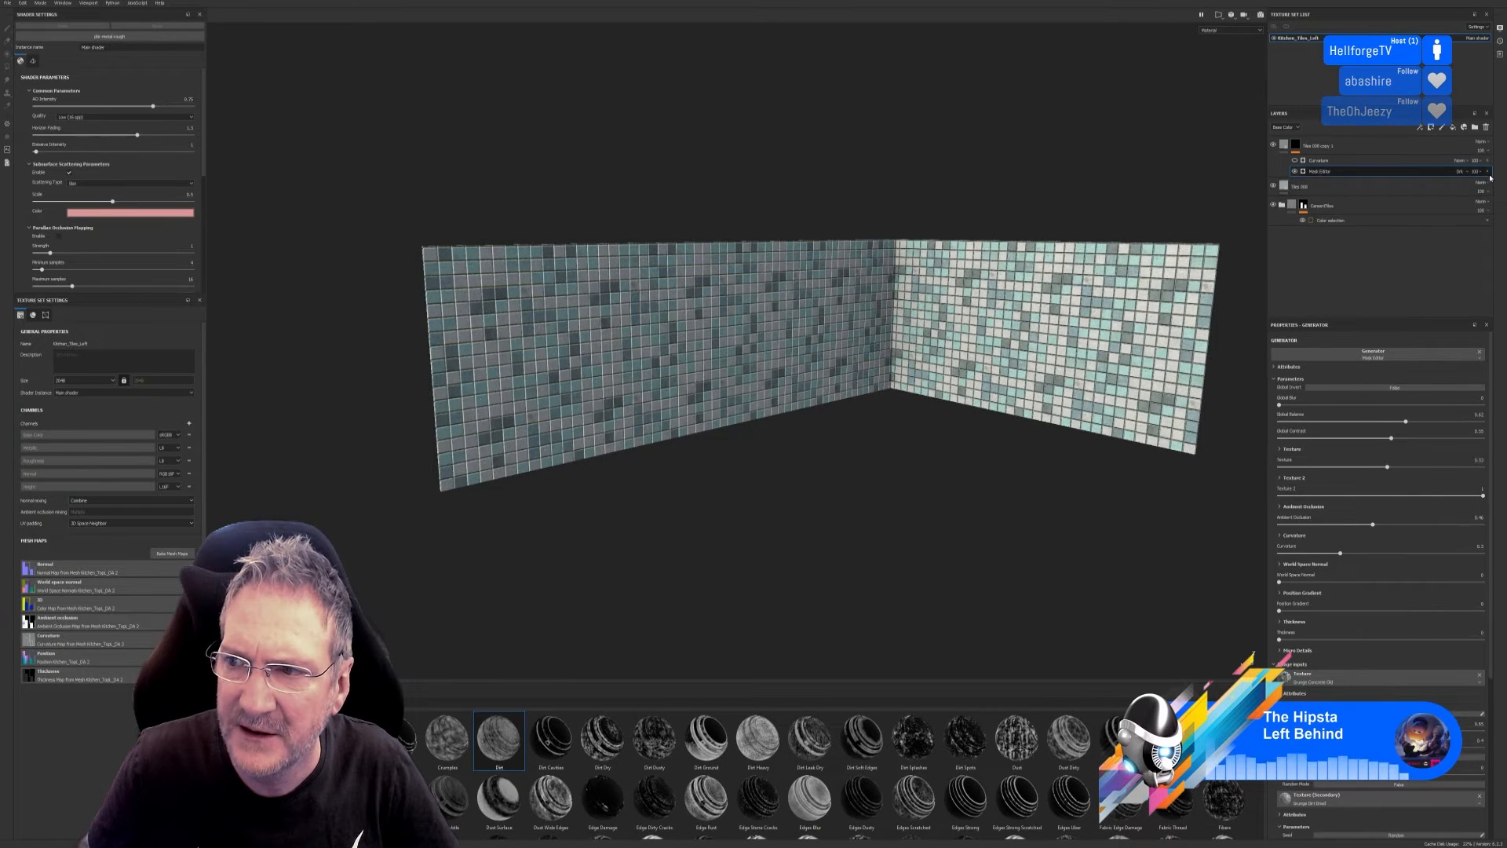
Delete the Mask Editor generator from the duplicated mosaic layer's mask and apply the Surface Worn smart mask to that layer.
{"action": "key", "text": "Delete"}
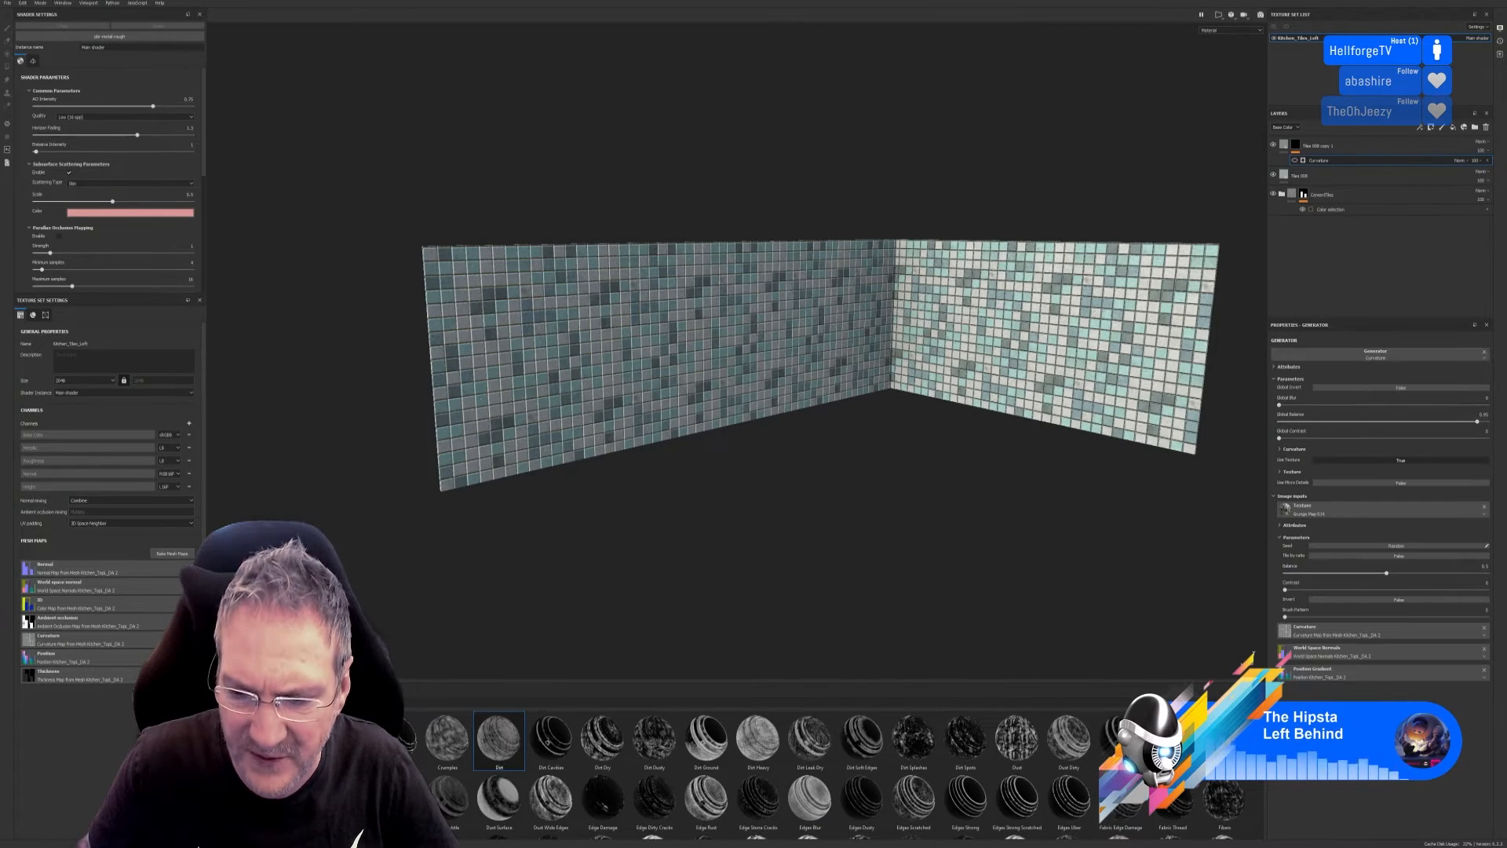
{"action": "scroll", "coordinate": [1252, 798], "scroll_direction": "down", "scroll_amount": 2}
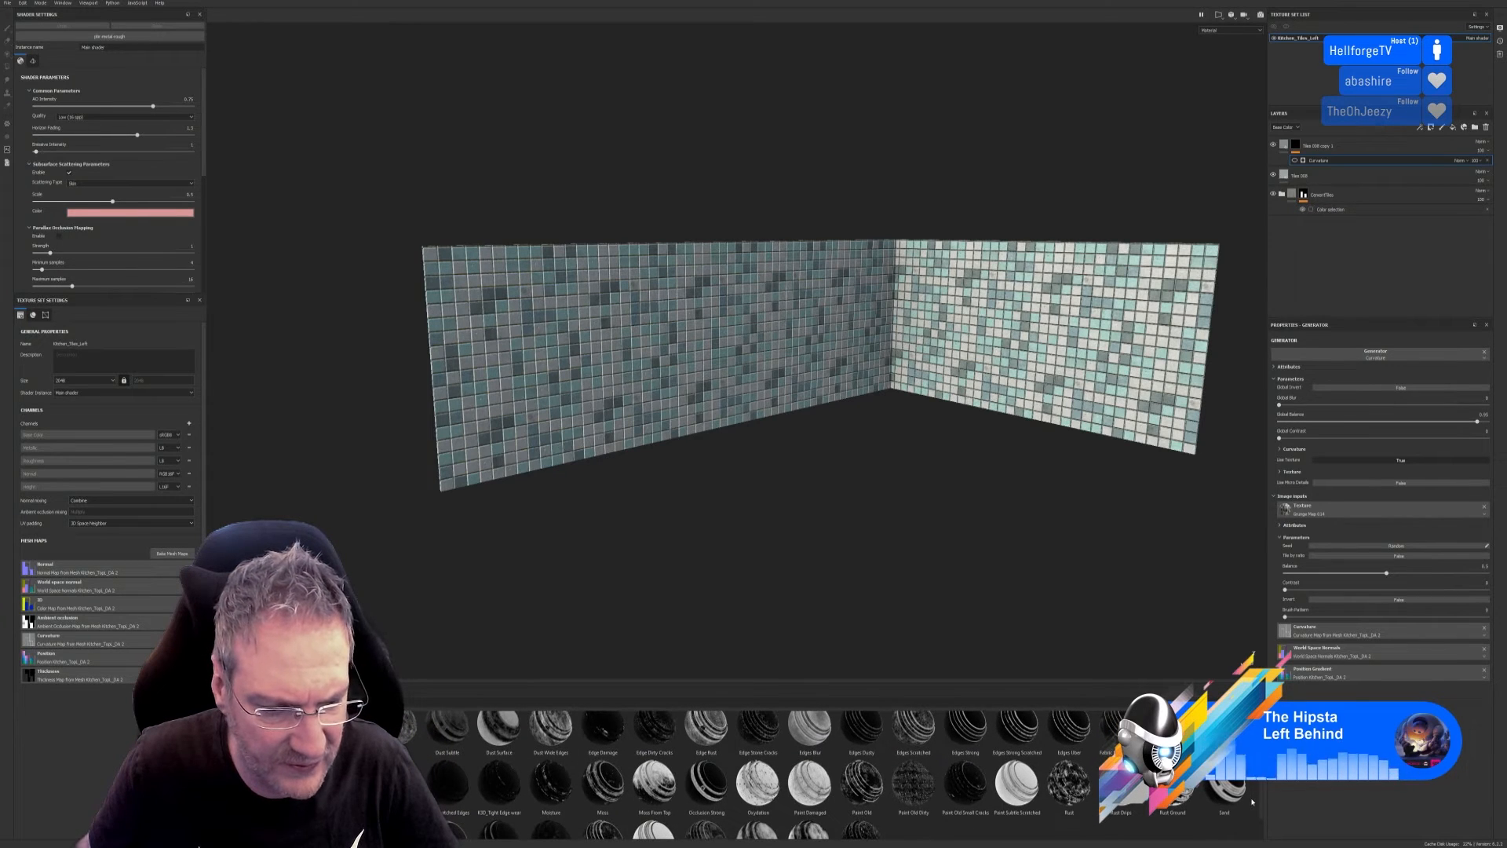
{"action": "scroll", "coordinate": [1252, 798], "scroll_direction": "up", "scroll_amount": 2}
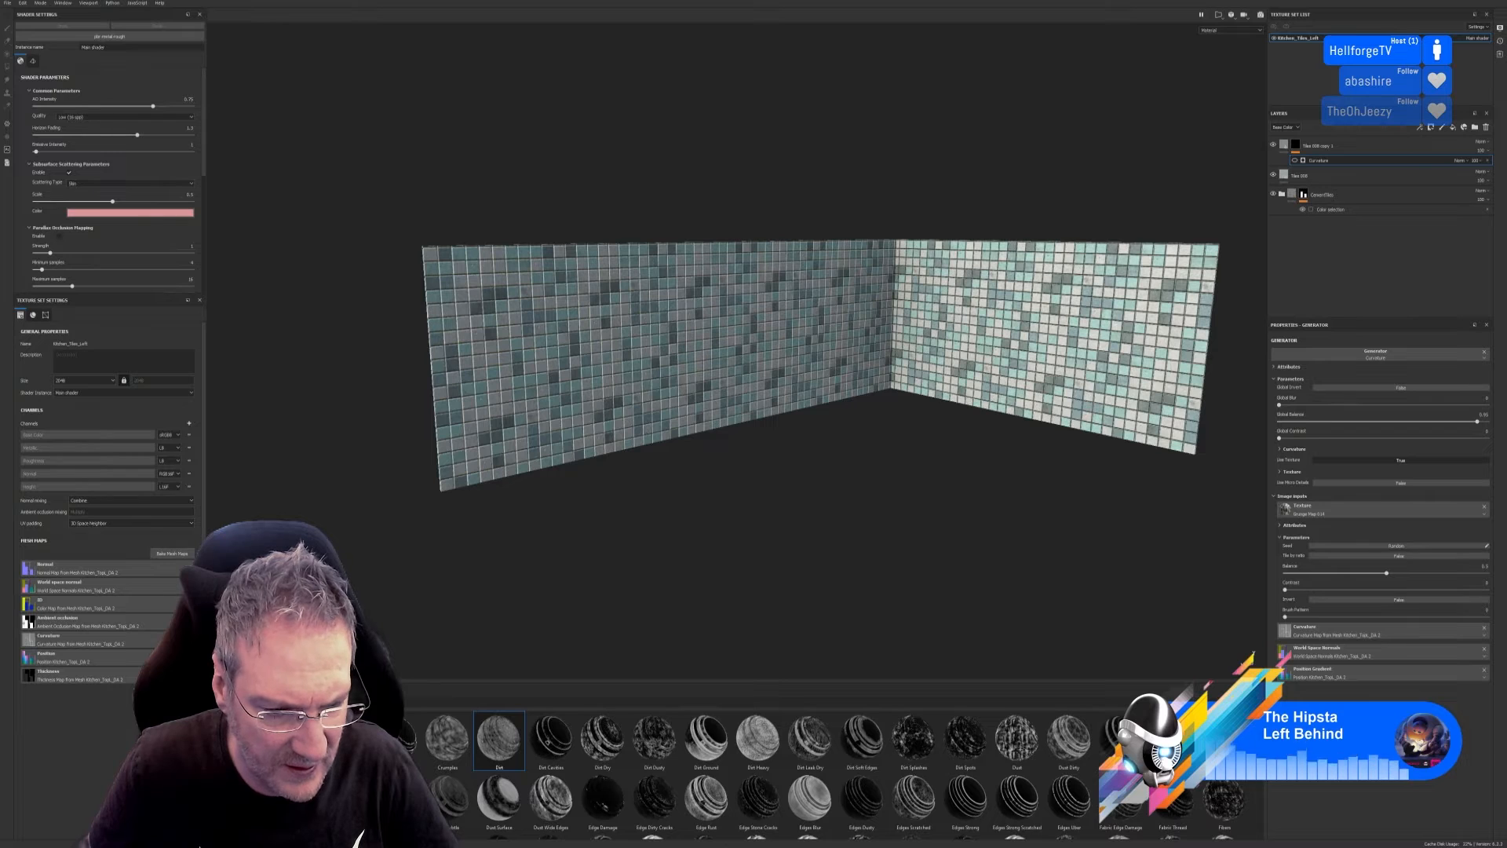
{"action": "scroll", "coordinate": [1248, 790], "scroll_direction": "down", "scroll_amount": 1}
{"action": "scroll", "coordinate": [1246, 793], "scroll_direction": "down", "scroll_amount": 2}
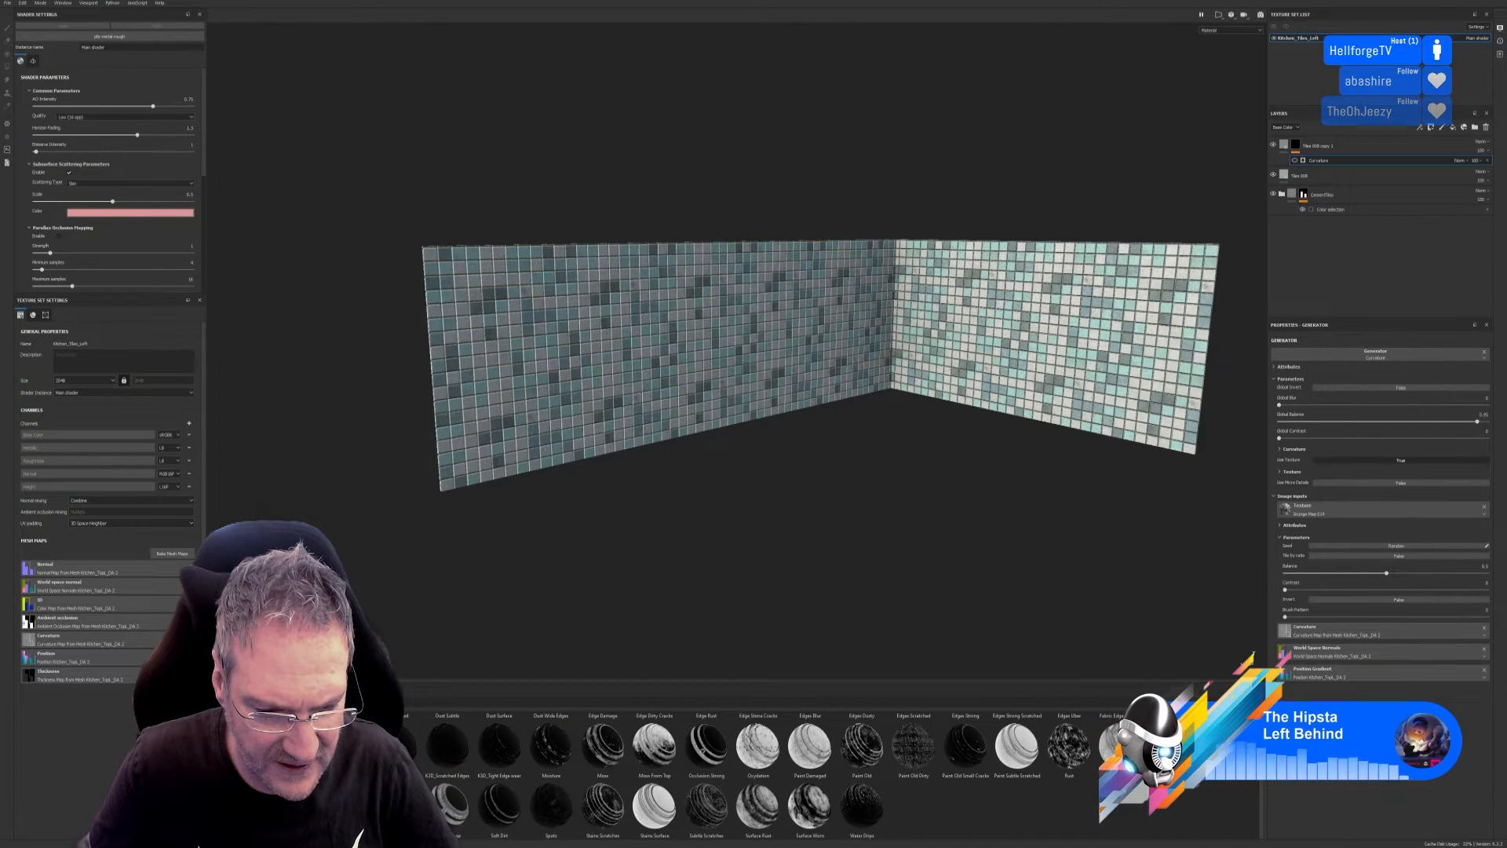
{"action": "mouse_move", "coordinate": [810, 807]}
{"action": "left_mouse_down"}
{"action": "mouse_move", "coordinate": [939, 731]}
{"action": "mouse_move", "coordinate": [1352, 172]}
{"action": "mouse_move", "coordinate": [1347, 153]}
{"action": "left_mouse_up"}
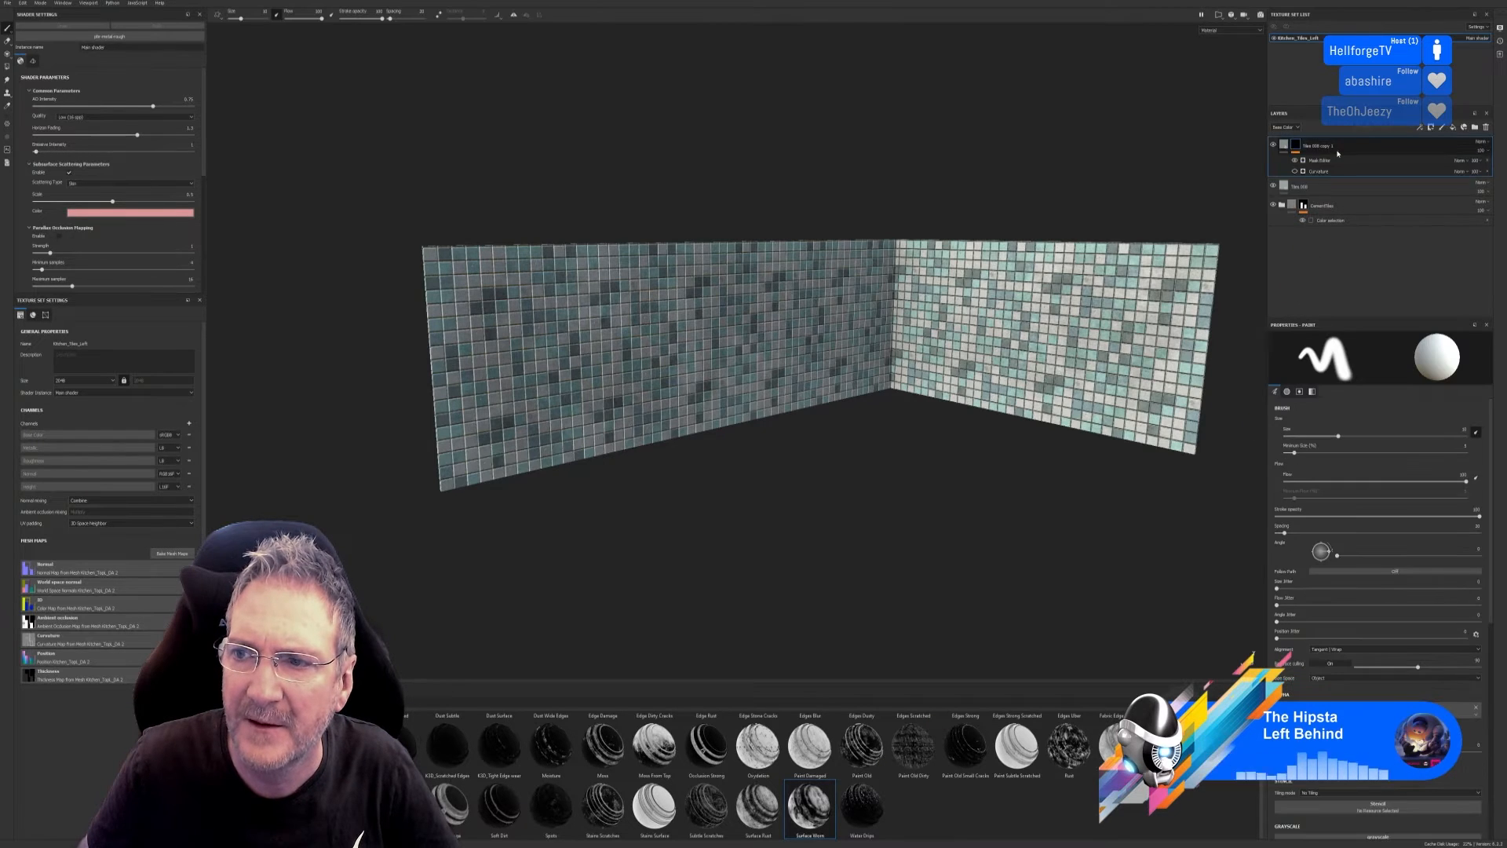
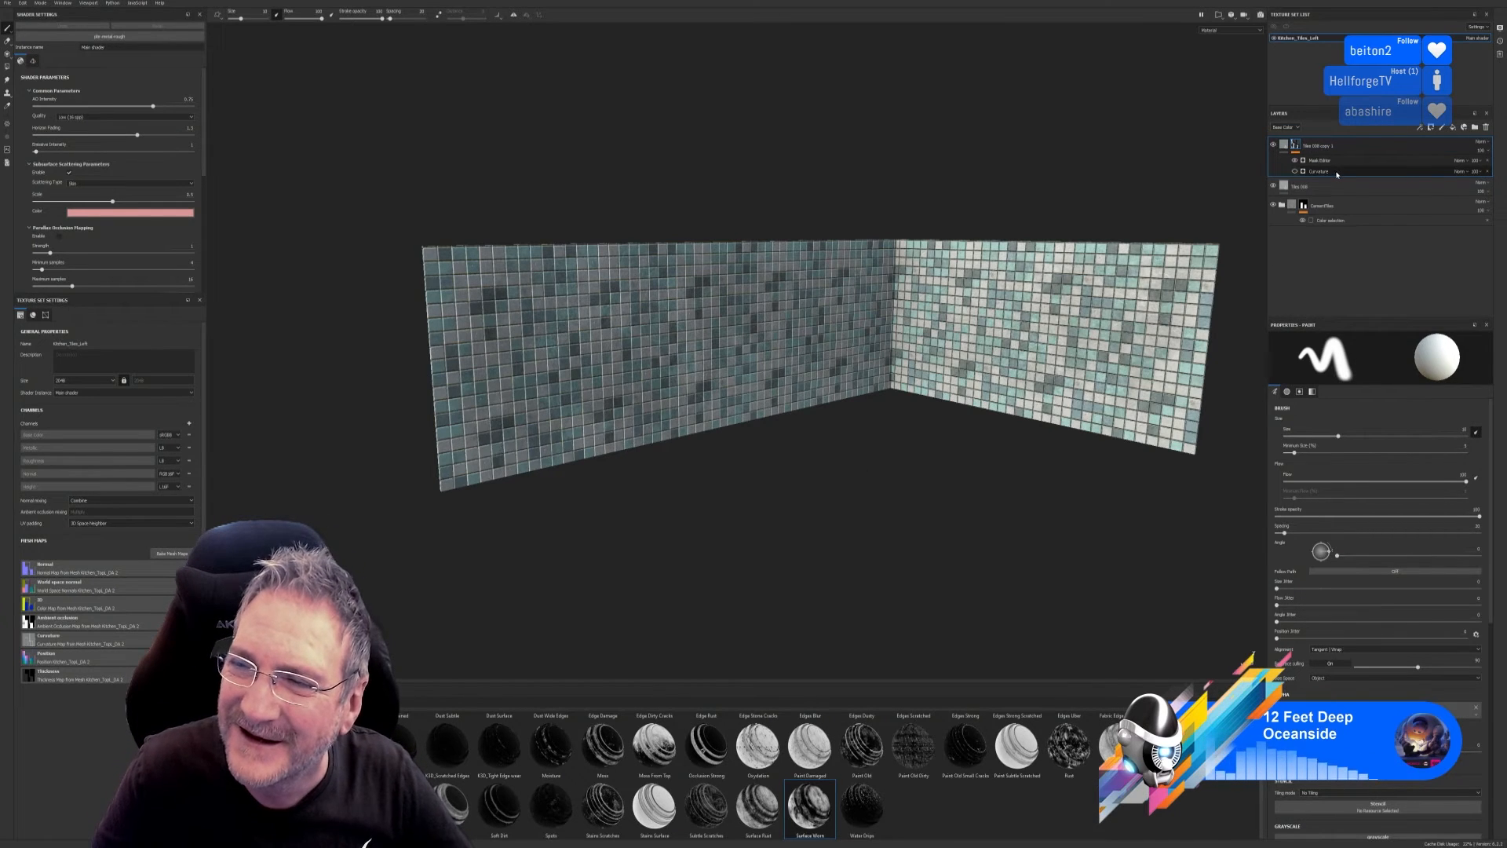
Compare the tiles on both walls with the Surface Worn mask's Mask Editor generator switched off and on.
{"action": "left_click", "coordinate": [1296, 160]}
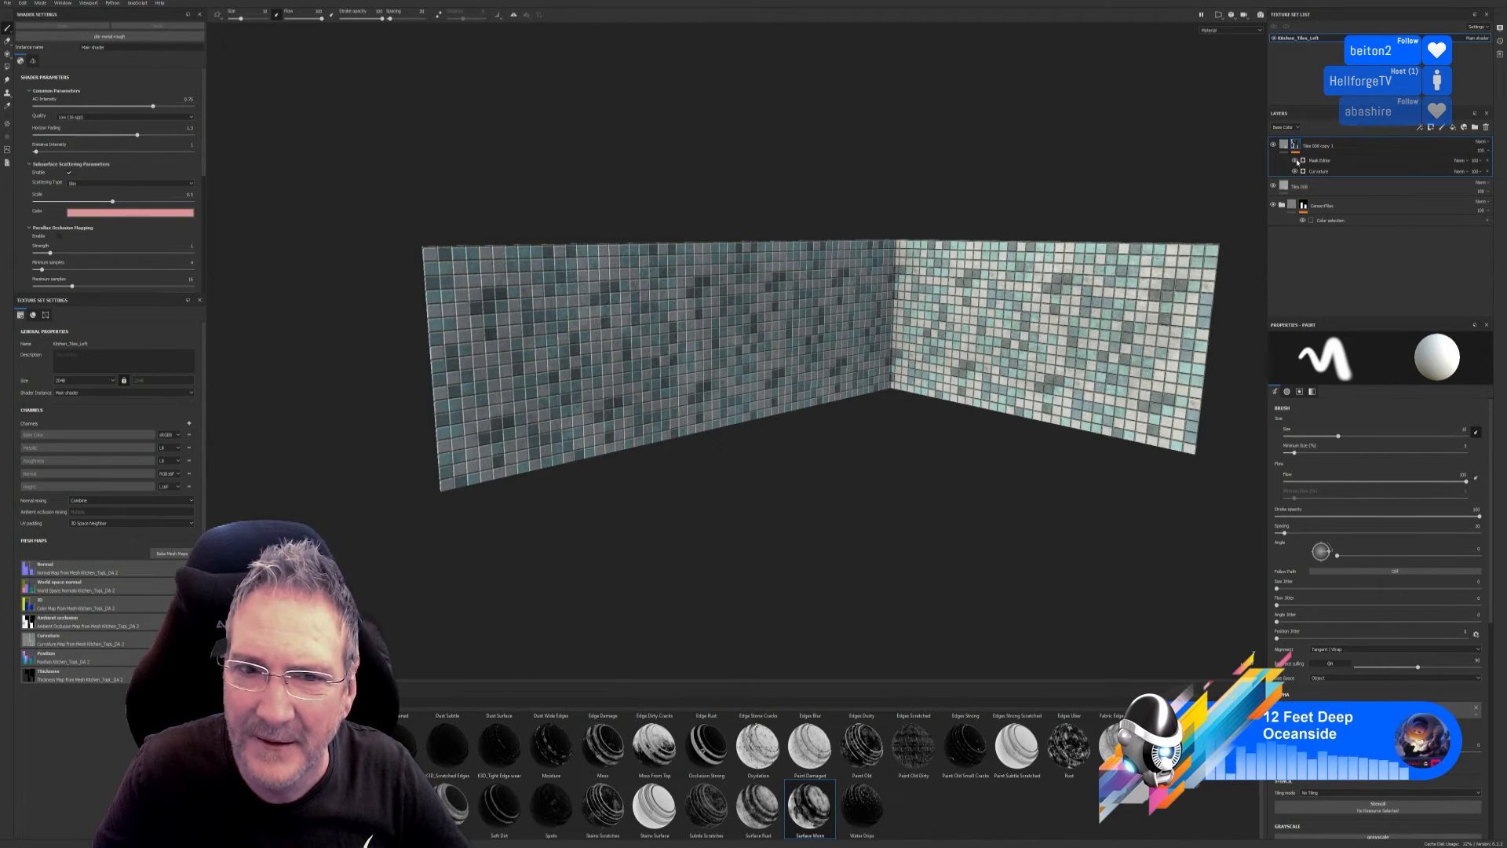
{"action": "left_click", "coordinate": [1295, 160]}
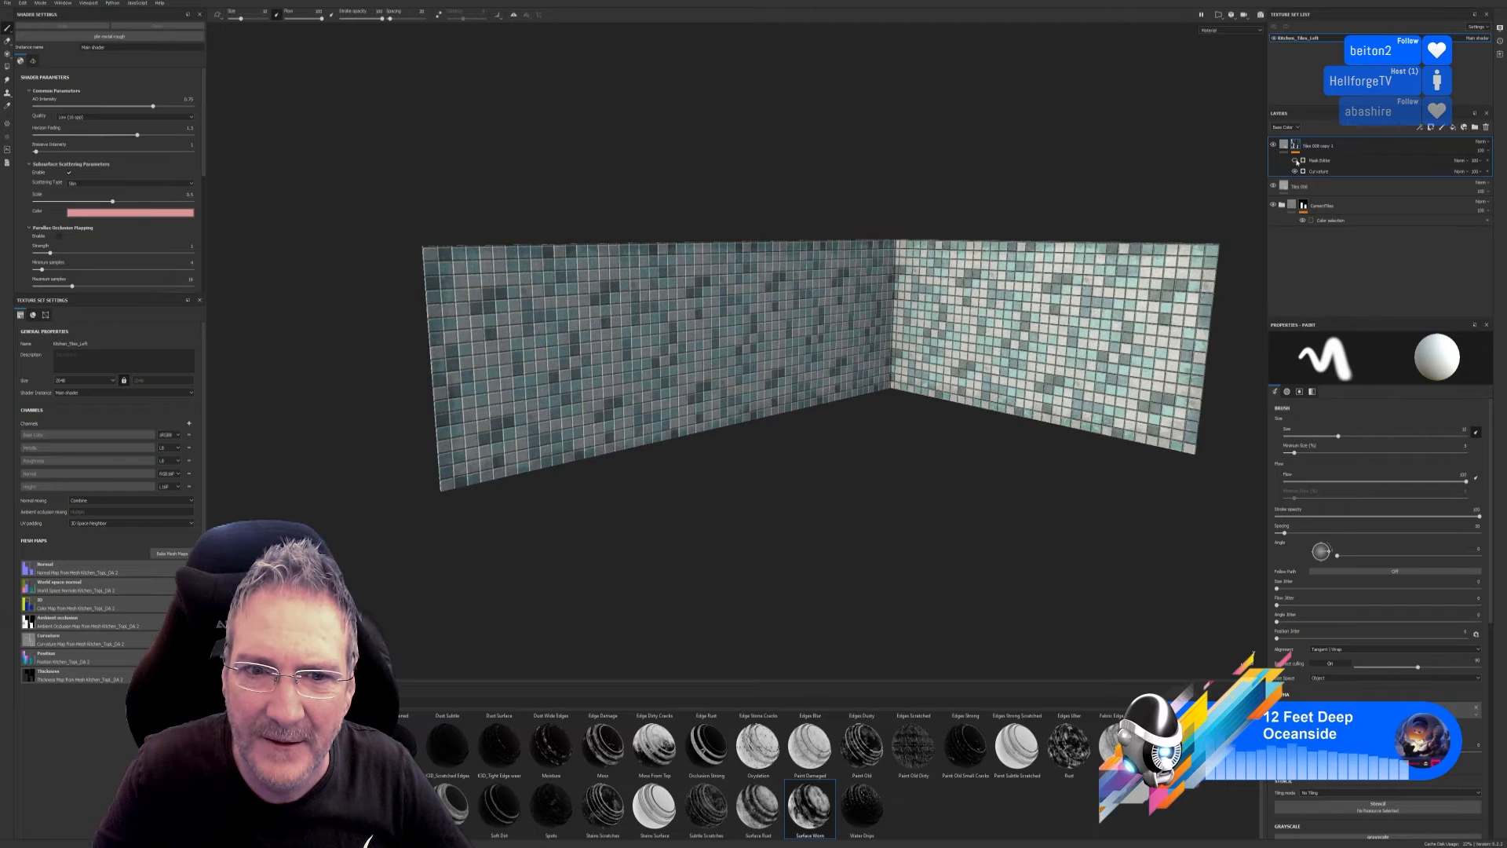
{"action": "left_click", "coordinate": [1485, 162]}
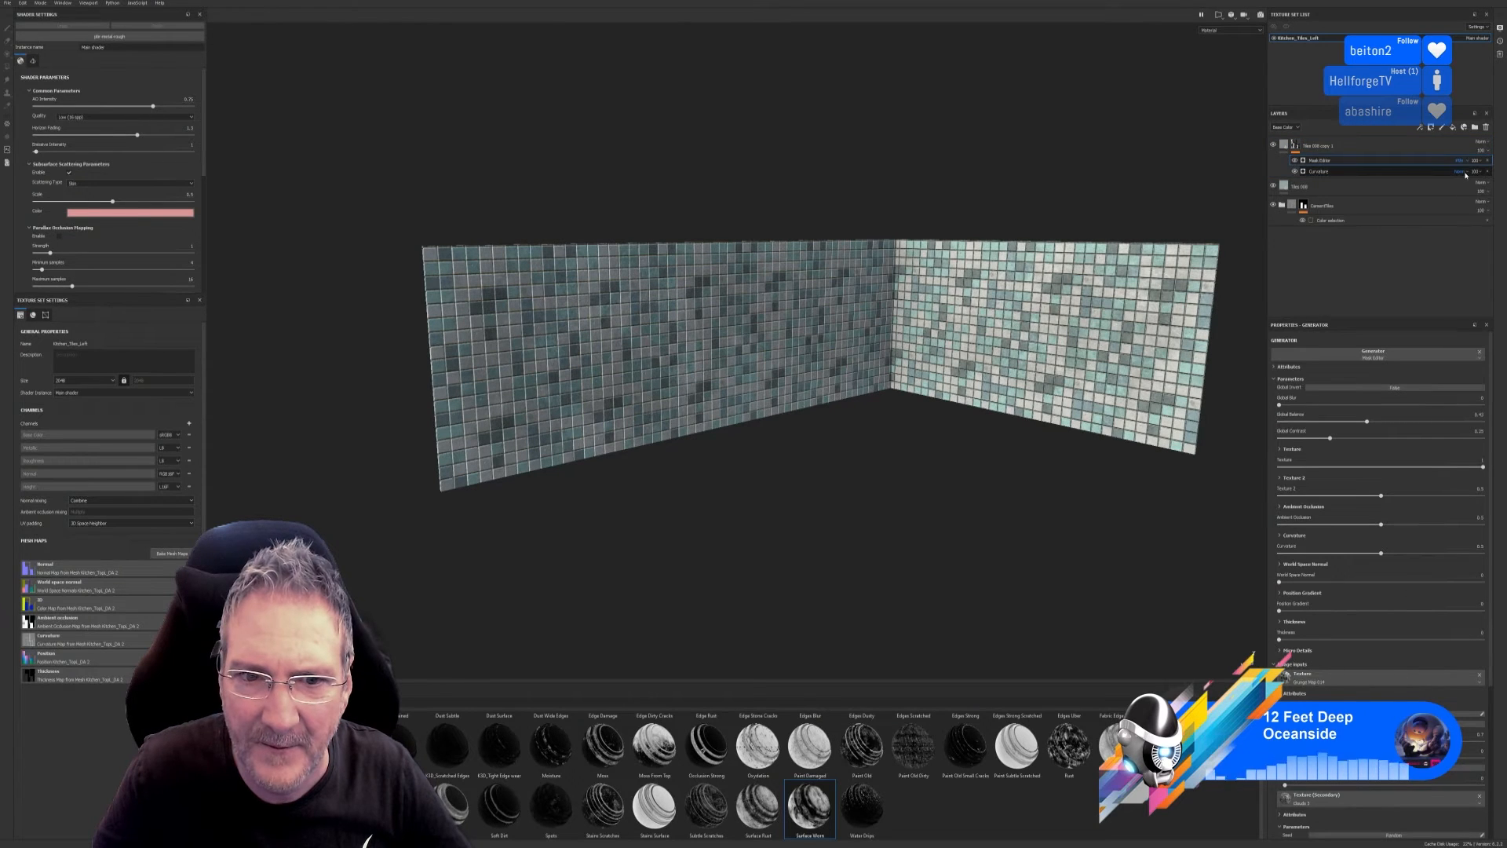
{"action": "left_click", "coordinate": [1295, 161]}
{"action": "left_click", "coordinate": [1294, 161]}
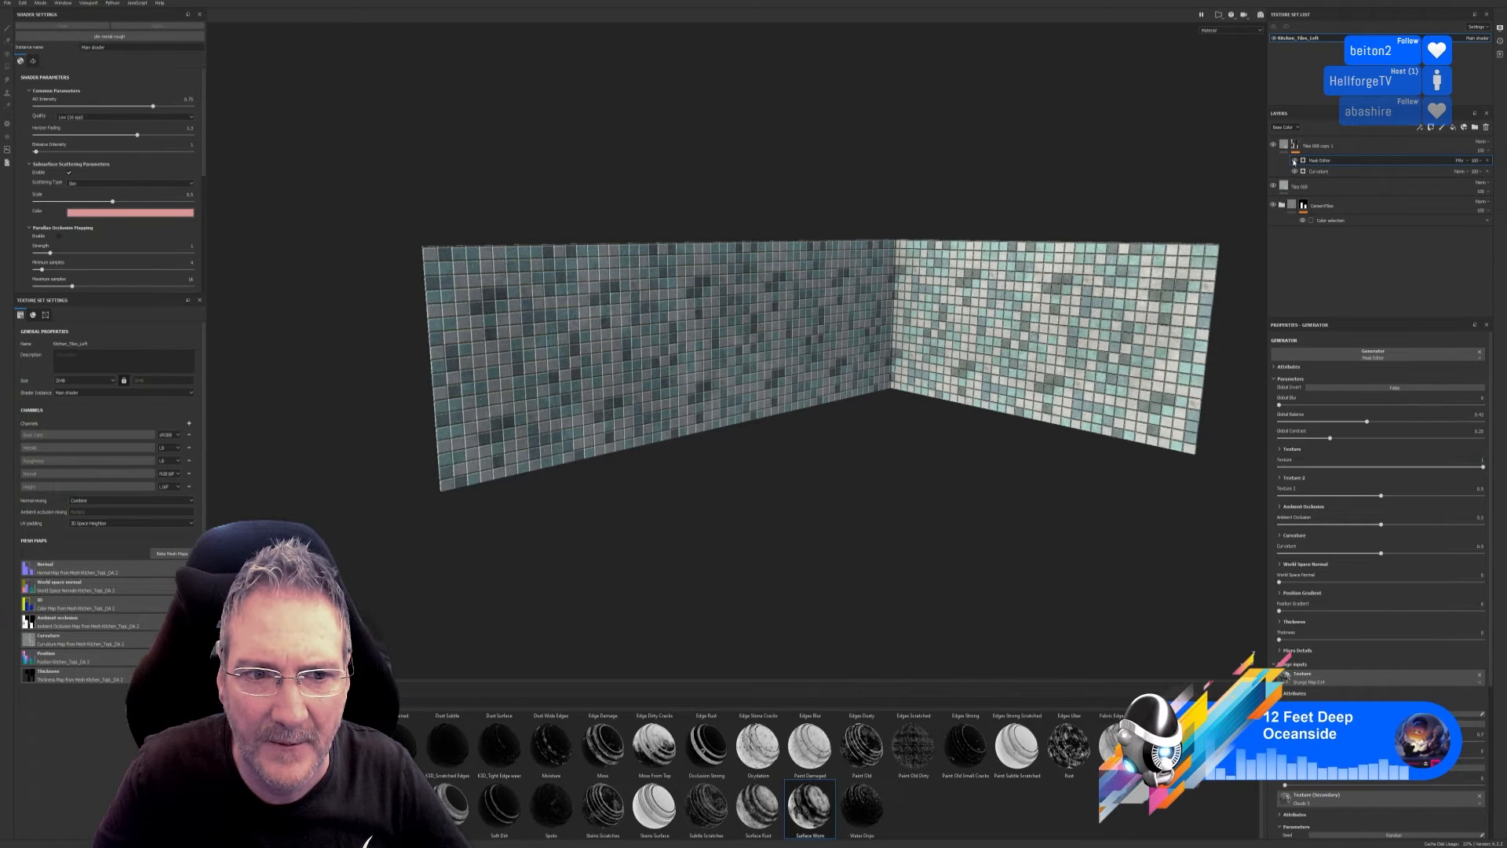
{"action": "left_click", "coordinate": [1295, 161]}
{"action": "left_click", "coordinate": [1294, 161]}
{"action": "left_click", "coordinate": [1294, 161]}
{"action": "left_click", "coordinate": [1294, 161]}
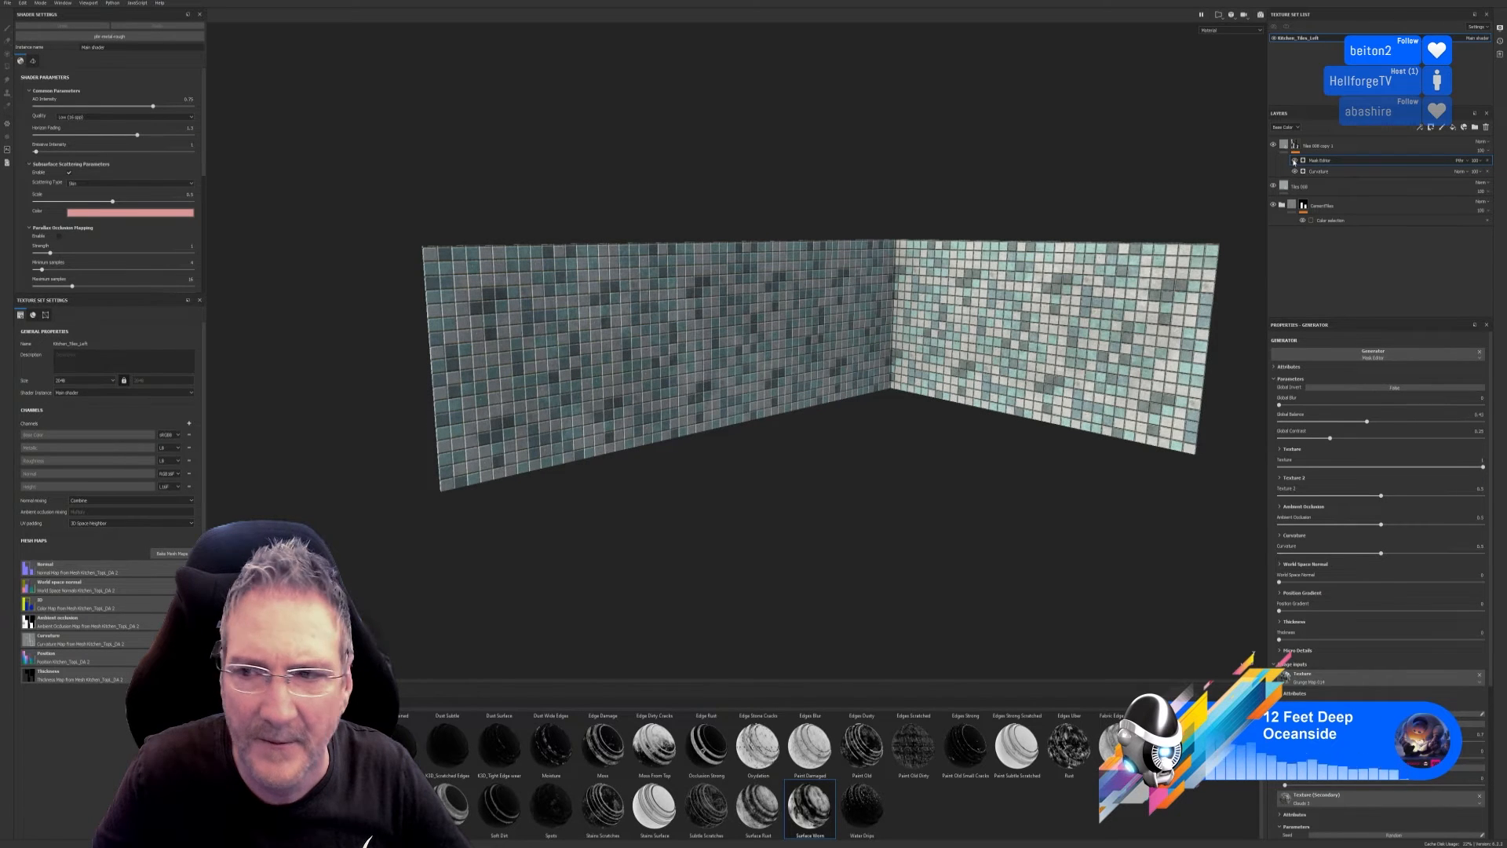
Try different blend modes on the Surface Worn mask's Mask Editor generator and hide it to compare the tile colours.
{"action": "left_click", "coordinate": [1461, 161]}
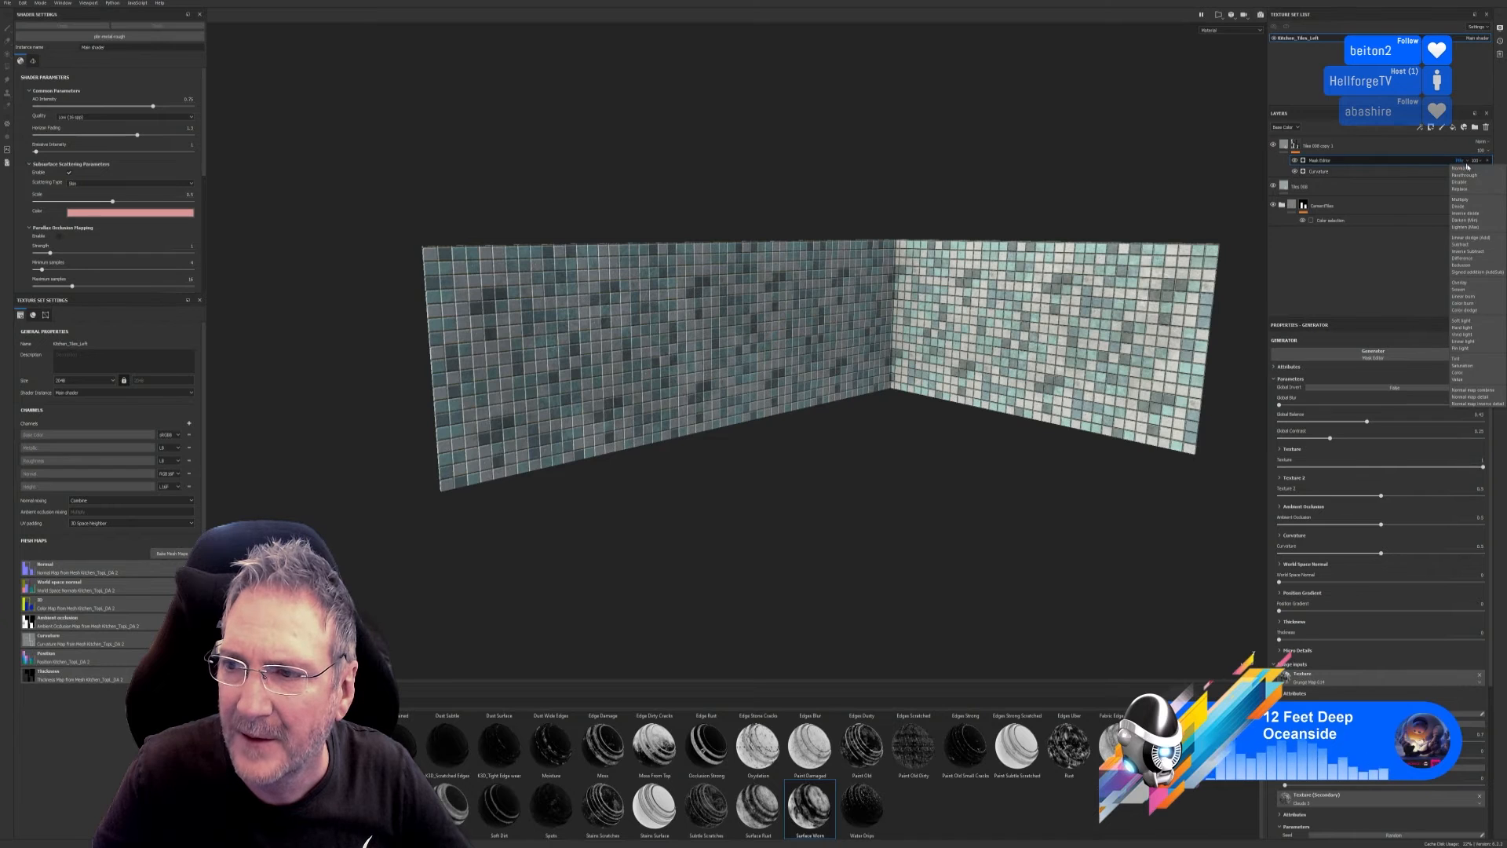
{"action": "left_click", "coordinate": [1468, 183]}
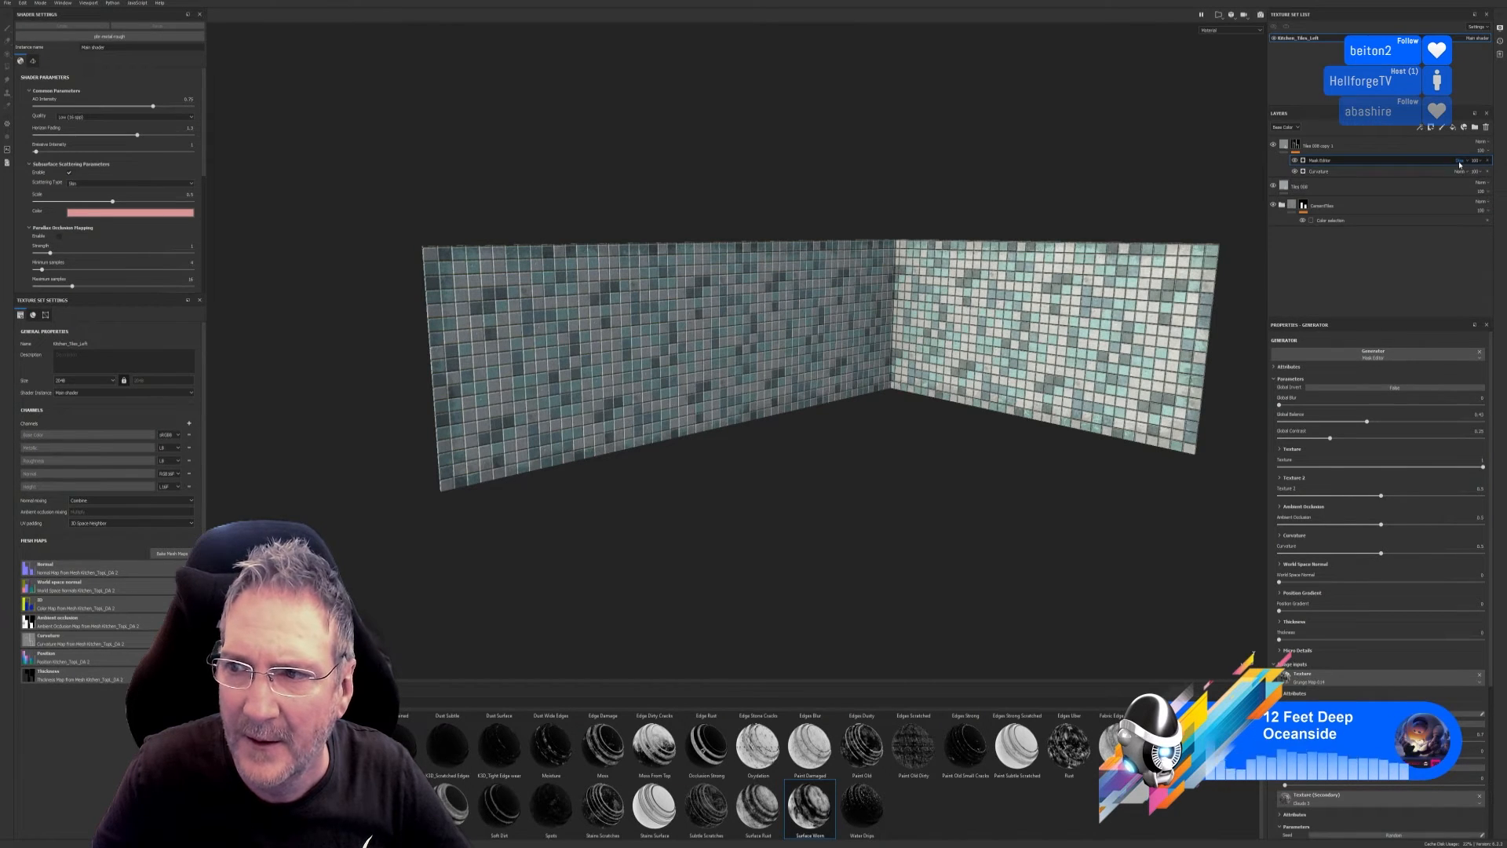
{"action": "scroll", "coordinate": [1459, 163], "scroll_direction": "down", "scroll_amount": 1}
{"action": "scroll", "coordinate": [1457, 164], "scroll_direction": "down", "scroll_amount": 2}
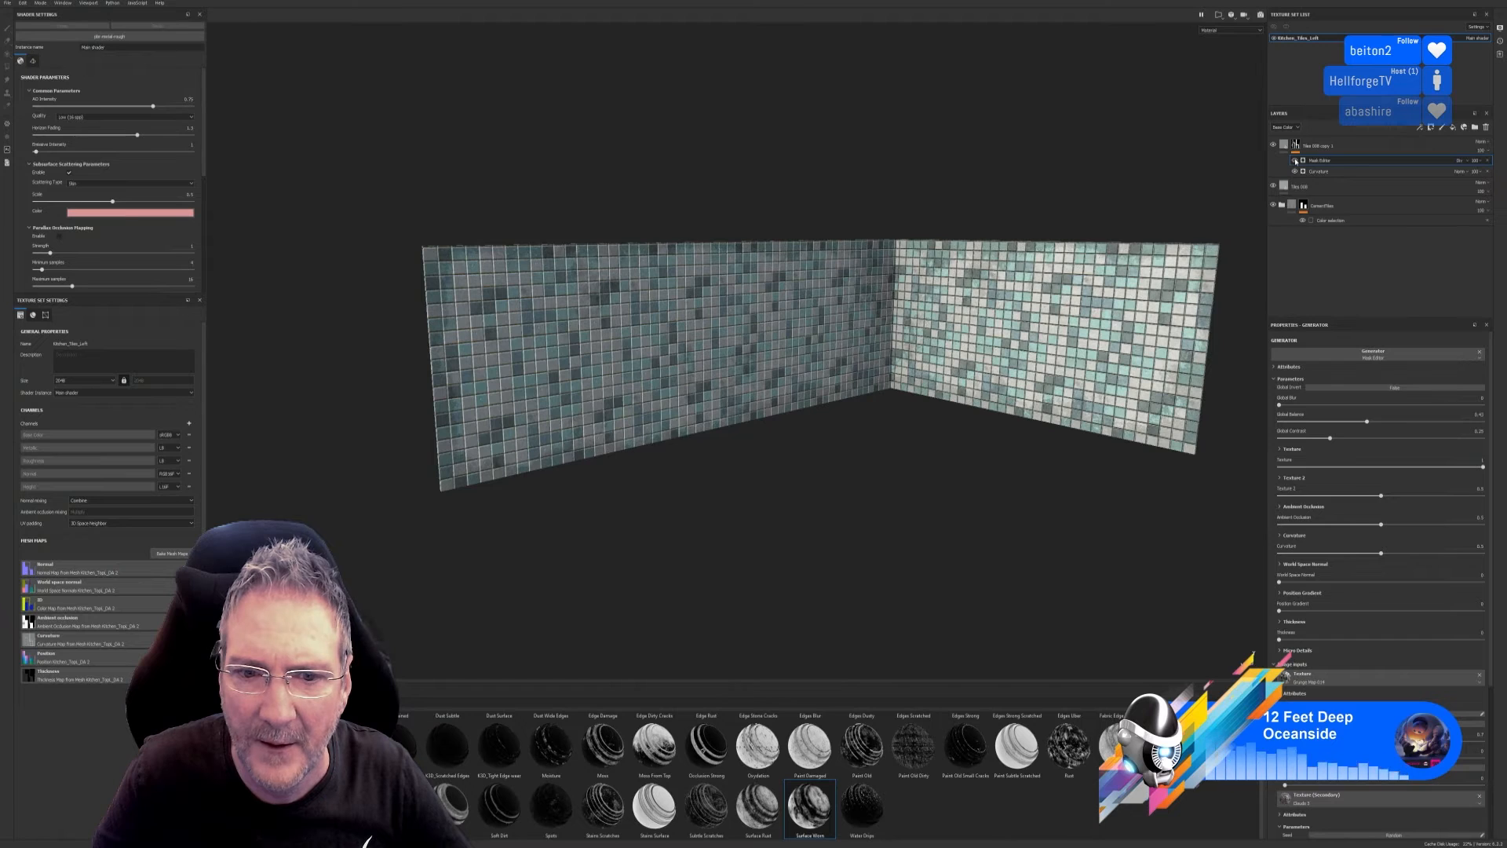
{"action": "left_click", "coordinate": [1460, 164]}
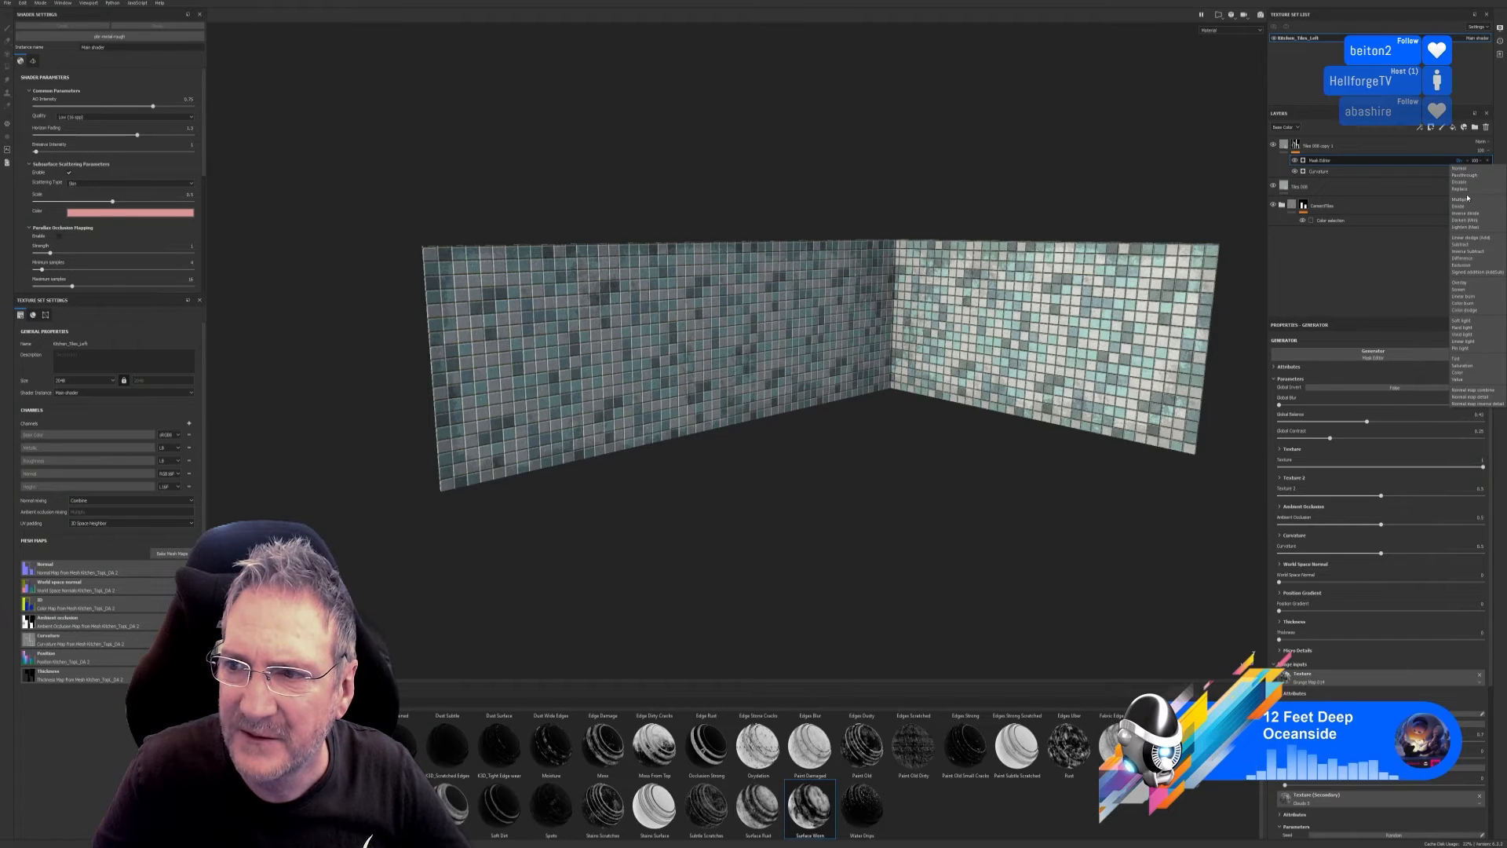
{"action": "left_click", "coordinate": [1463, 163]}
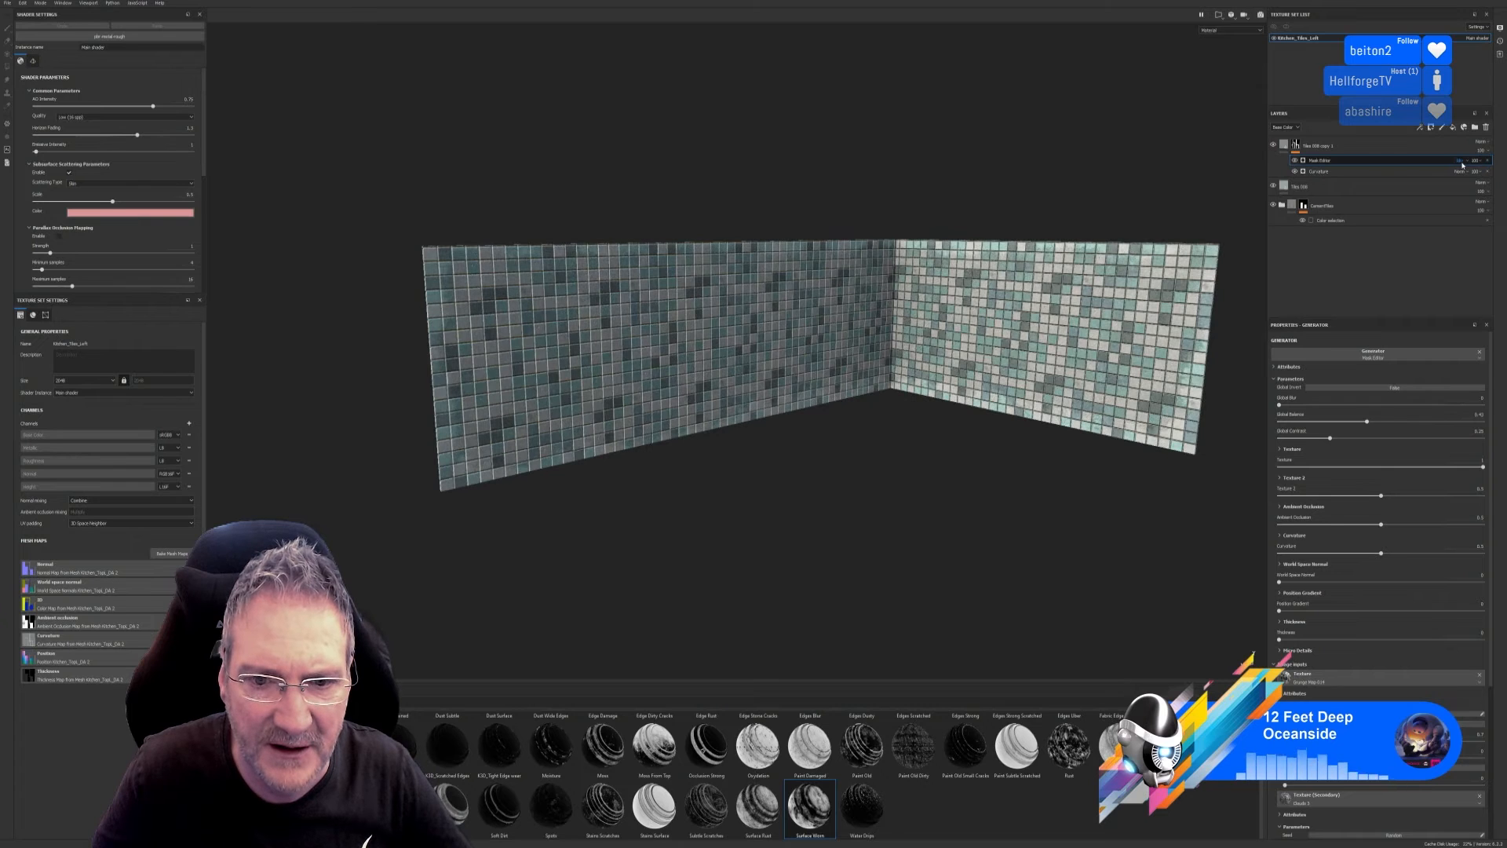
{"action": "scroll", "coordinate": [1462, 165], "scroll_direction": "down", "scroll_amount": 1}
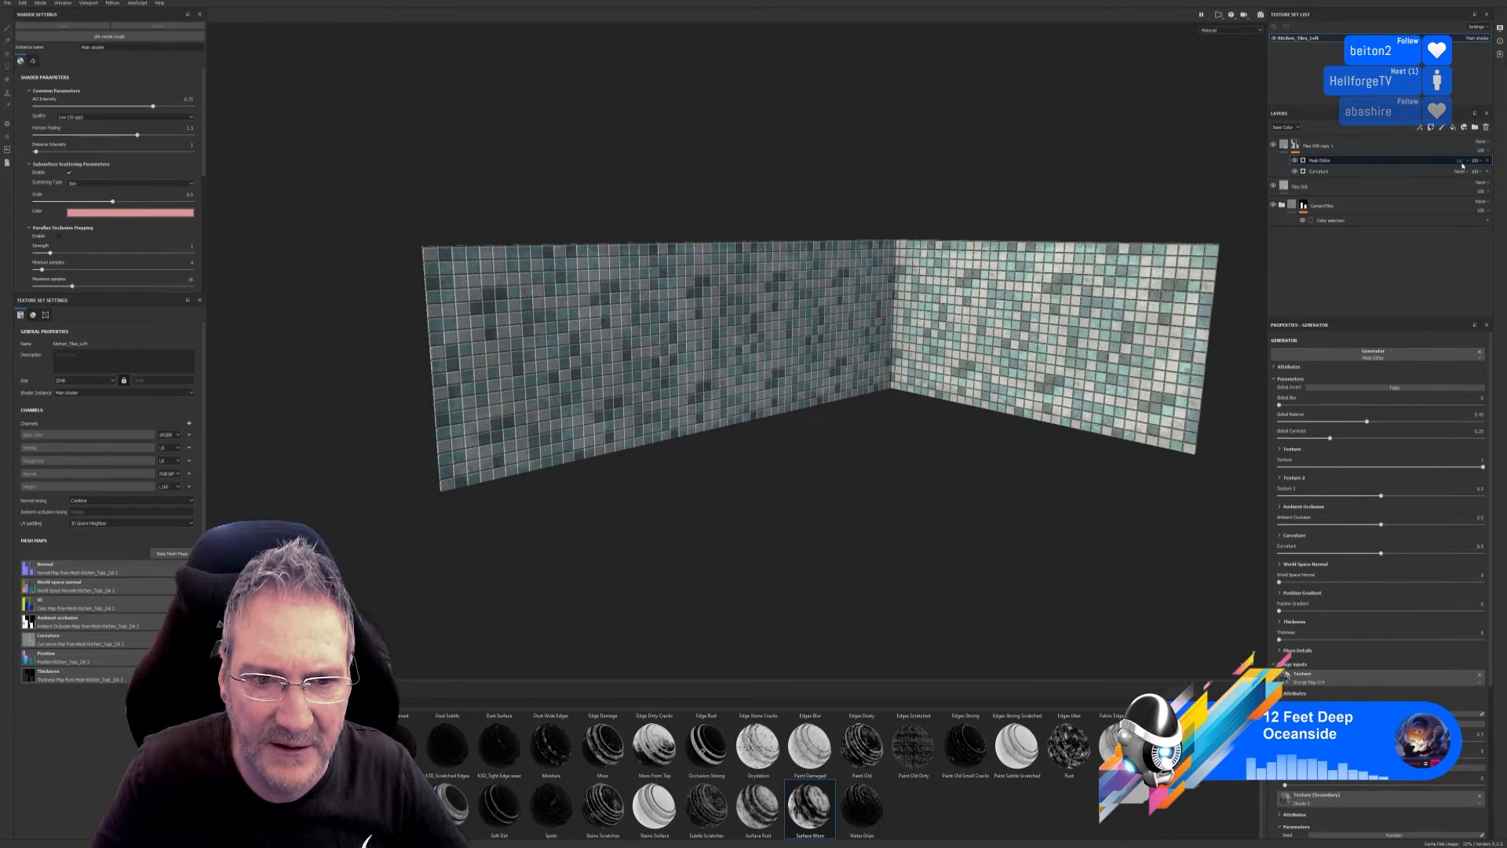
{"action": "left_click", "coordinate": [1295, 161]}
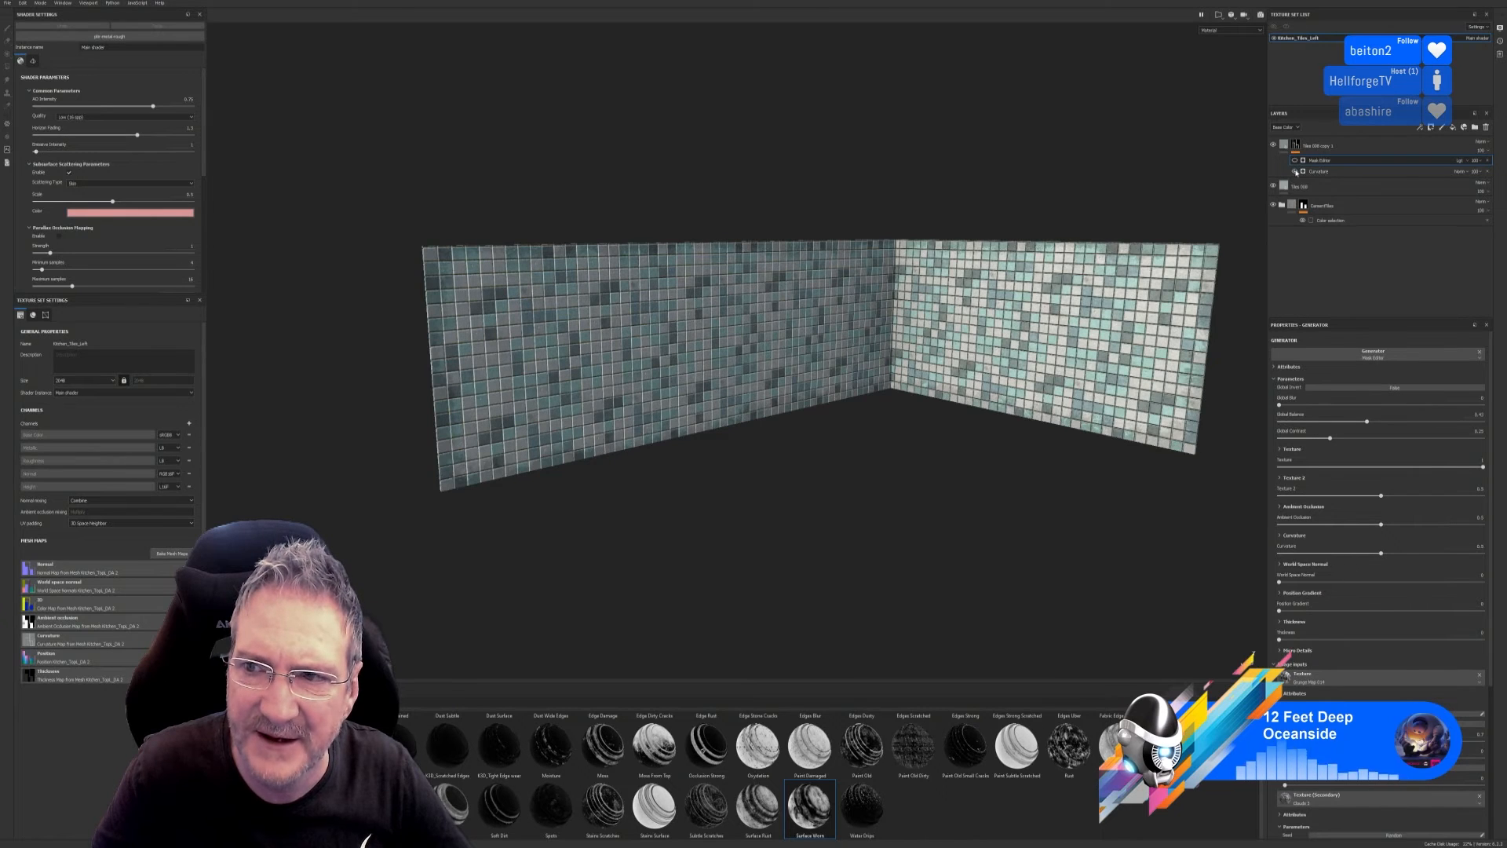
Switch the Mask Editor generator back on and compare the tiles with the Curvature and Mask Editor generators toggled.
{"action": "left_click", "coordinate": [1295, 171]}
{"action": "left_click", "coordinate": [1295, 171]}
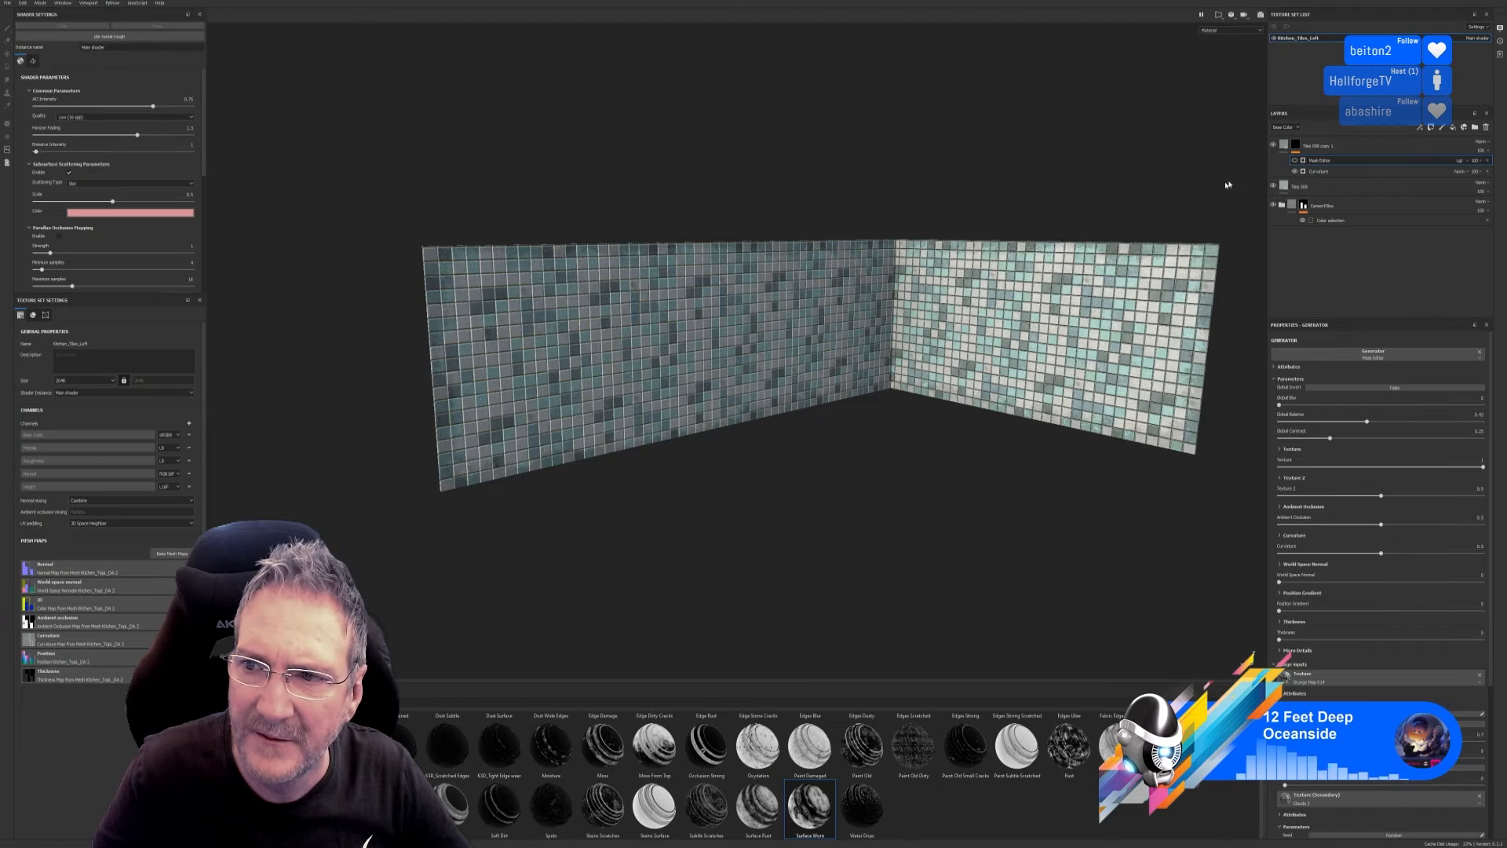
{"action": "left_click", "coordinate": [1295, 161]}
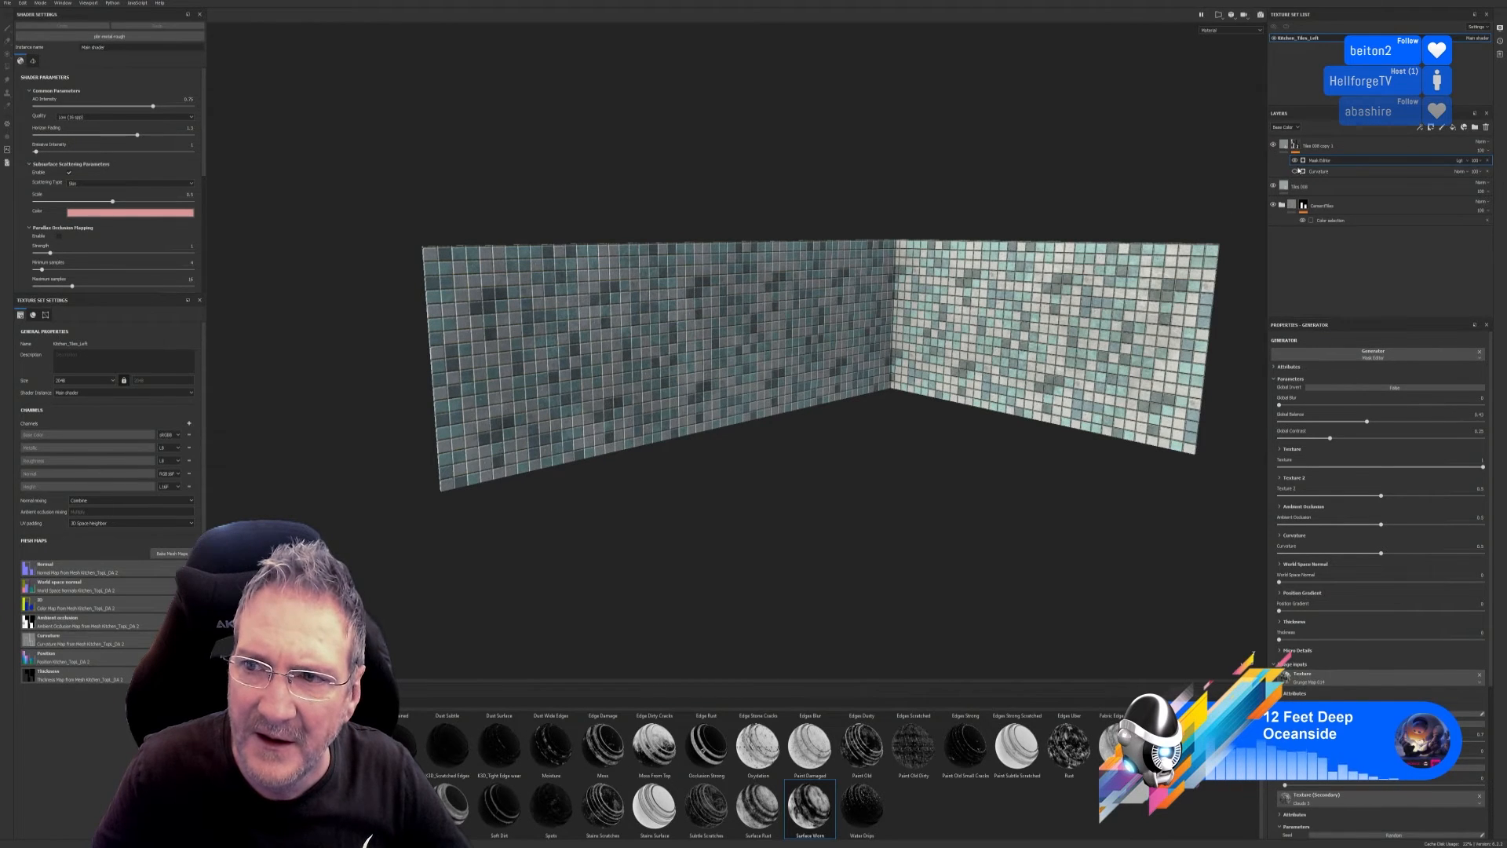
{"action": "left_click", "coordinate": [1295, 171]}
{"action": "scroll", "coordinate": [635, 369], "scroll_direction": "up", "scroll_amount": 4}
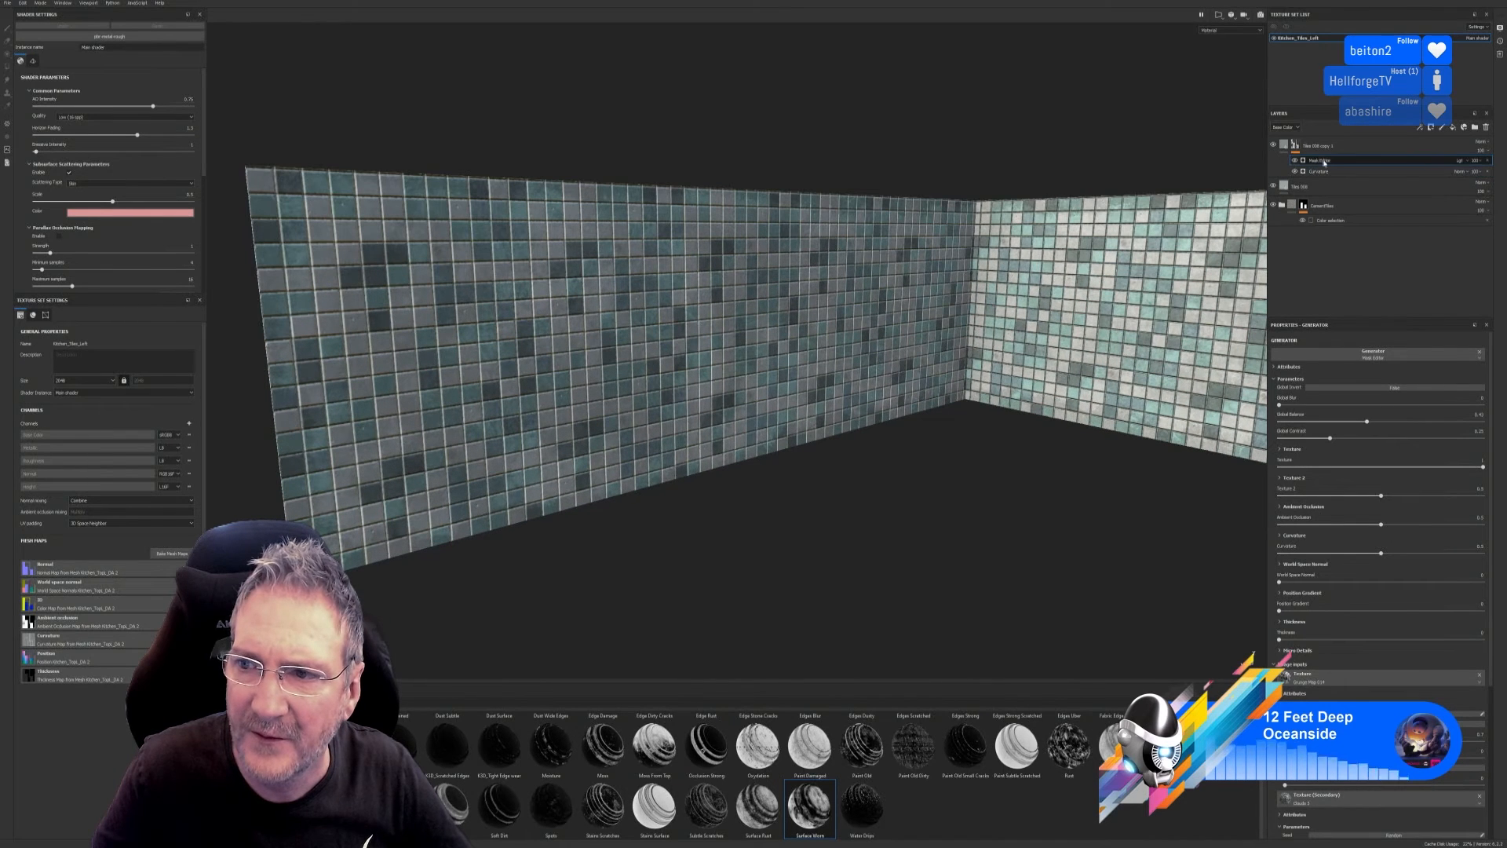
{"action": "left_click", "coordinate": [1295, 161]}
{"action": "left_click", "coordinate": [1295, 160]}
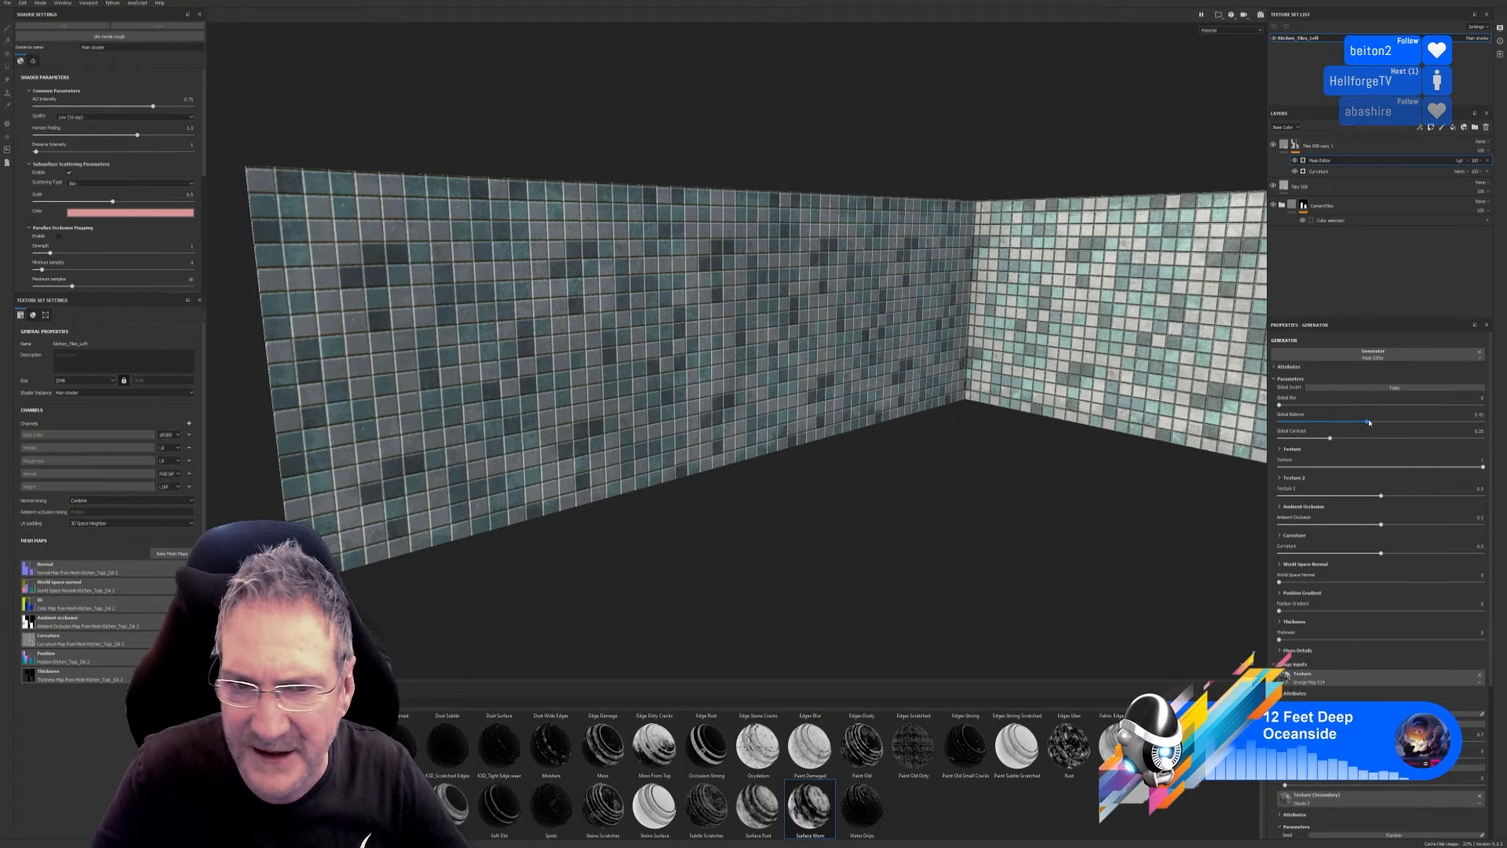
Lower the Mask Editor's Global Balance and Texture 2, raise Curvature and World Space Normal, and add a slight Position Gradient.
{"action": "mouse_move", "coordinate": [1369, 422]}
{"action": "left_mouse_down"}
{"action": "mouse_move", "coordinate": [1420, 424]}
{"action": "mouse_move", "coordinate": [1341, 430]}
{"action": "left_mouse_up"}
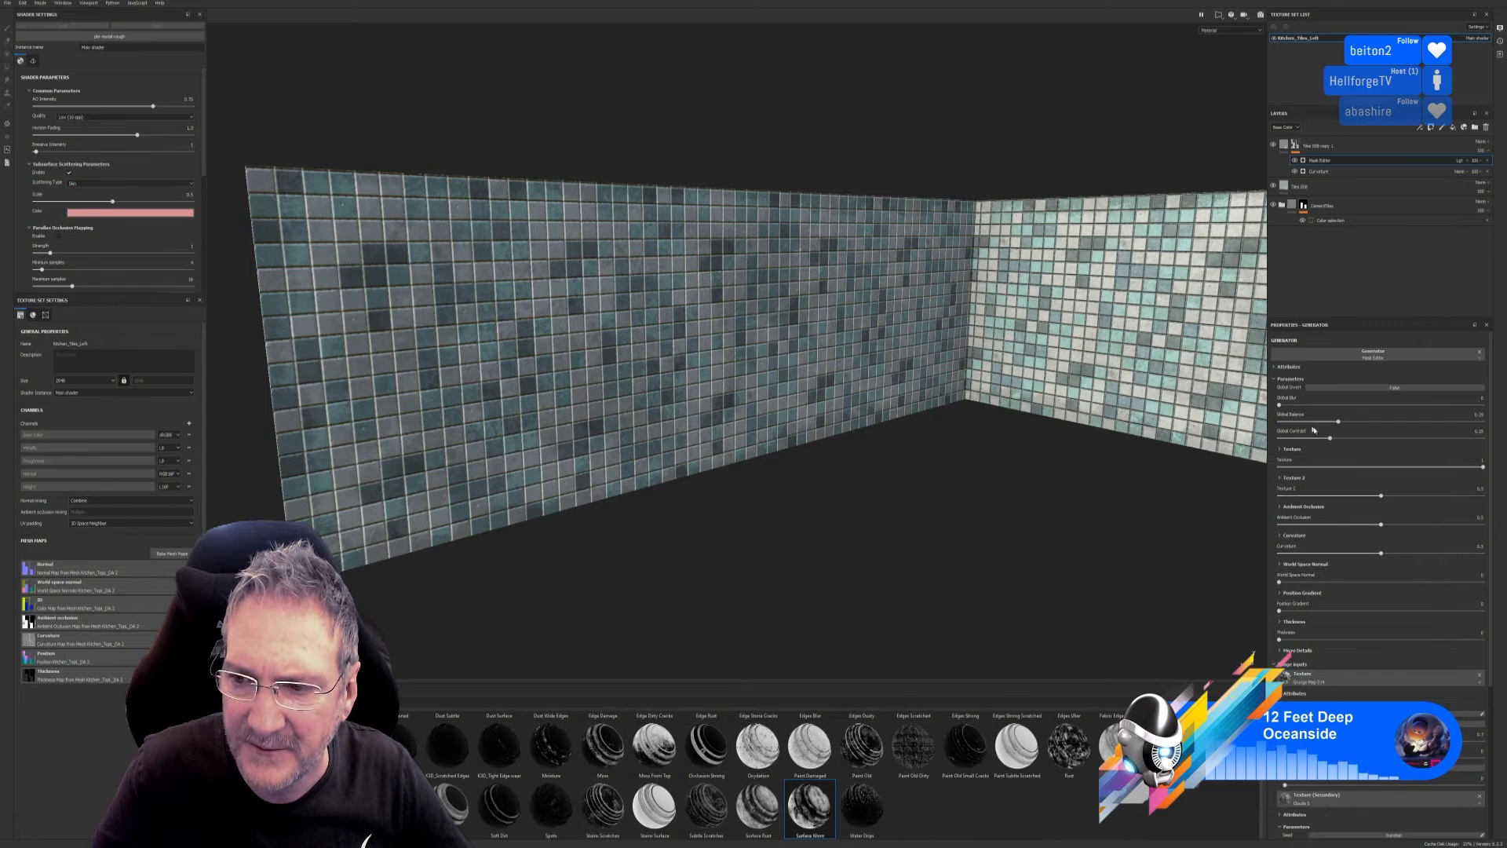
{"action": "left_click_drag", "start_coordinate": [1346, 443], "coordinate": [1410, 568]}
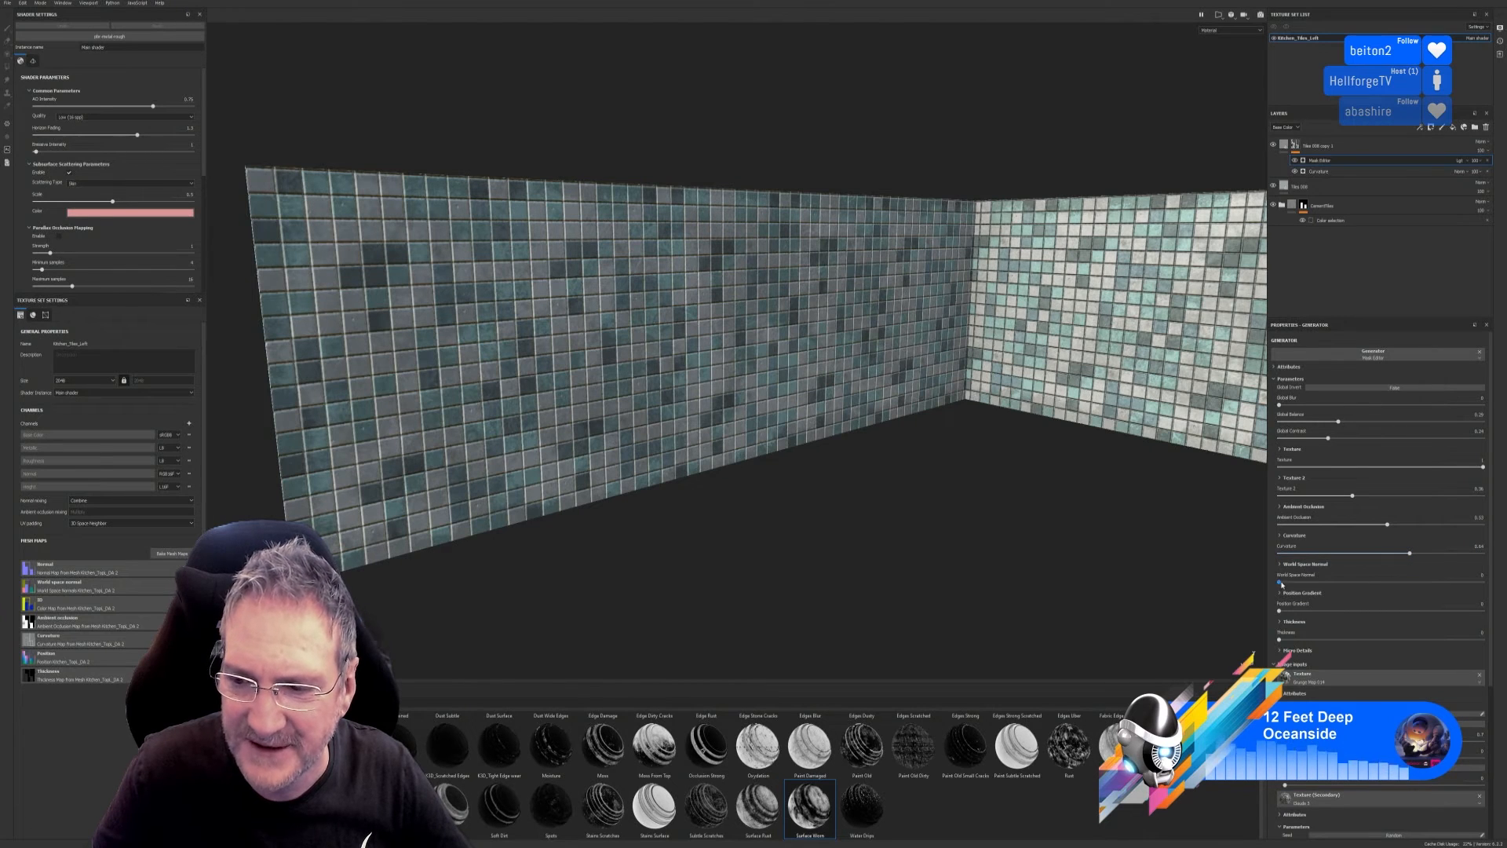
{"action": "left_click_drag", "start_coordinate": [1280, 582], "coordinate": [1287, 625]}
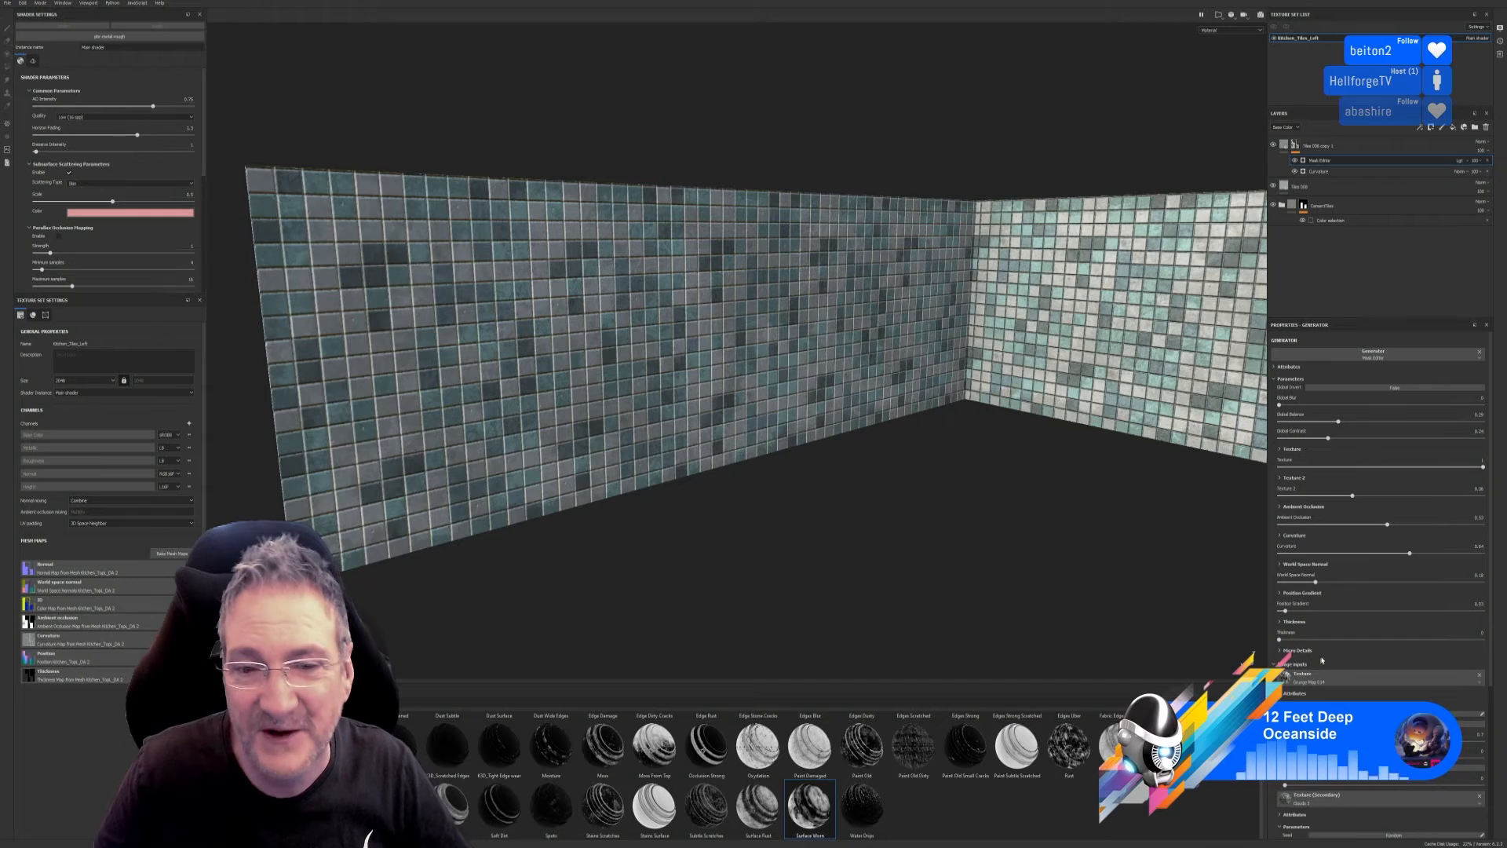
Group the mosaic tile layer and its masked copy into a folder named ColoredTiles.
{"action": "scroll", "coordinate": [939, 469], "scroll_direction": "down", "scroll_amount": 5}
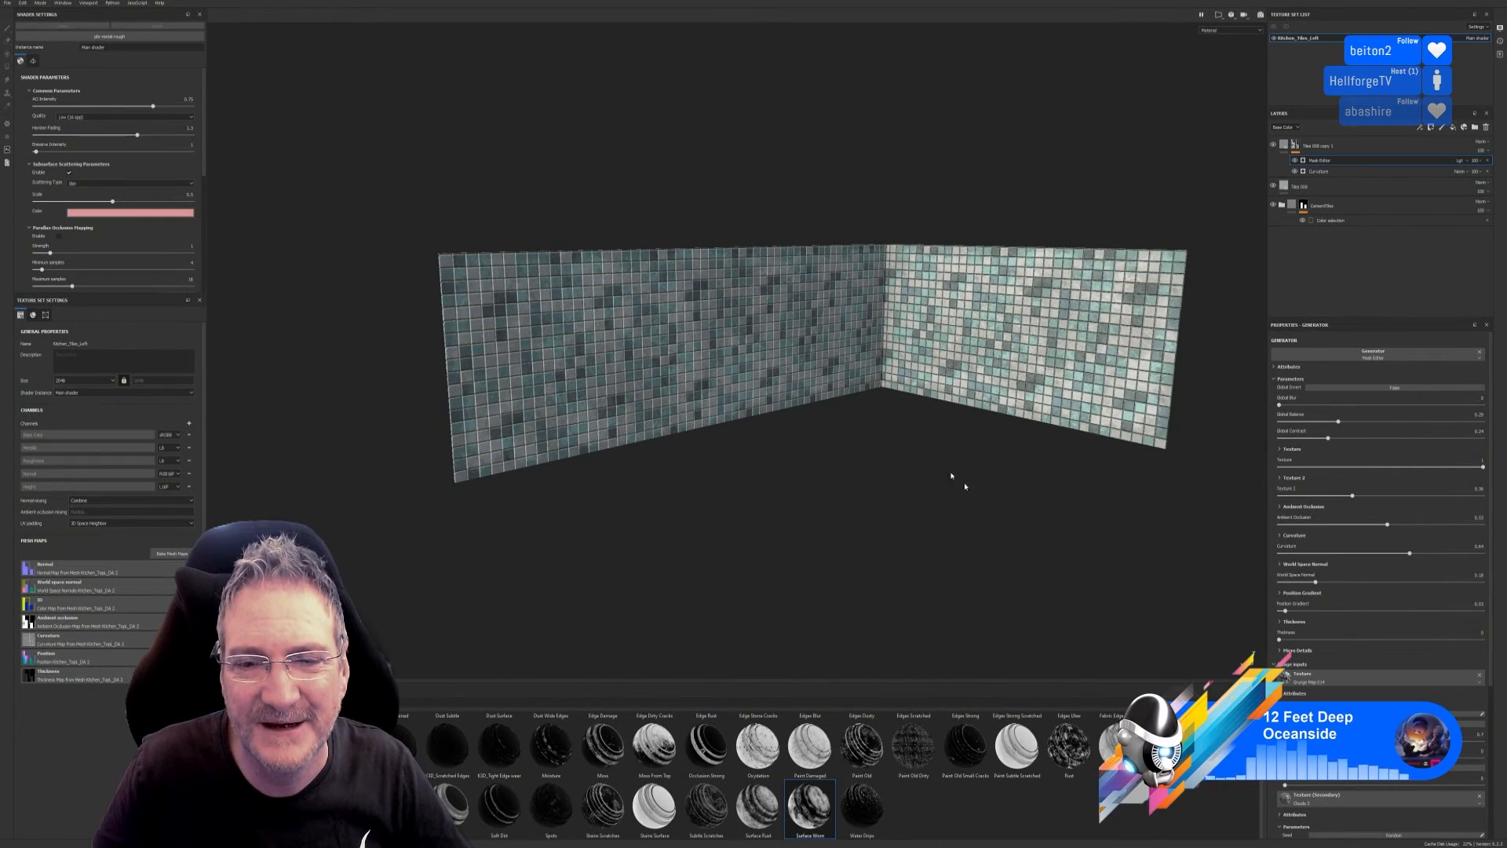
{"action": "mouse_move", "coordinate": [906, 508]}
{"action": "left_mouse_down", "text": "alt"}
{"action": "mouse_move", "coordinate": [895, 471]}
{"action": "mouse_move", "coordinate": [908, 494]}
{"action": "mouse_move", "coordinate": [686, 461]}
{"action": "mouse_move", "coordinate": [736, 400]}
{"action": "mouse_move", "coordinate": [959, 481]}
{"action": "mouse_move", "coordinate": [946, 515]}
{"action": "mouse_move", "coordinate": [900, 511]}
{"action": "left_mouse_up", "text": "alt"}
{"action": "left_click_drag", "start_coordinate": [798, 508], "coordinate": [939, 495], "text": "alt"}
{"action": "left_click_drag", "start_coordinate": [699, 478], "coordinate": [939, 491], "text": "alt"}
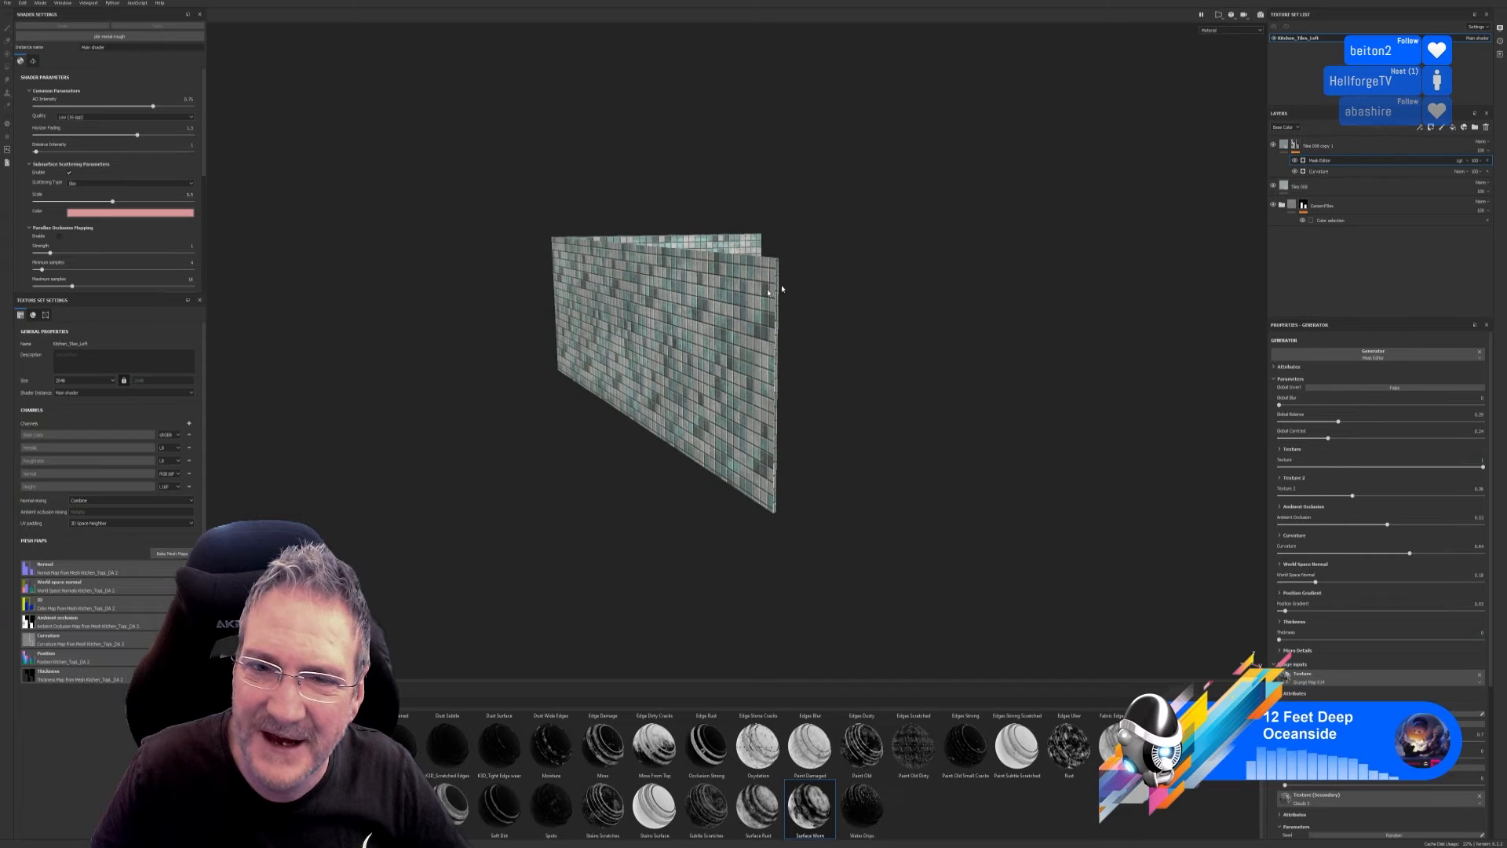
{"action": "left_click", "coordinate": [1342, 149]}
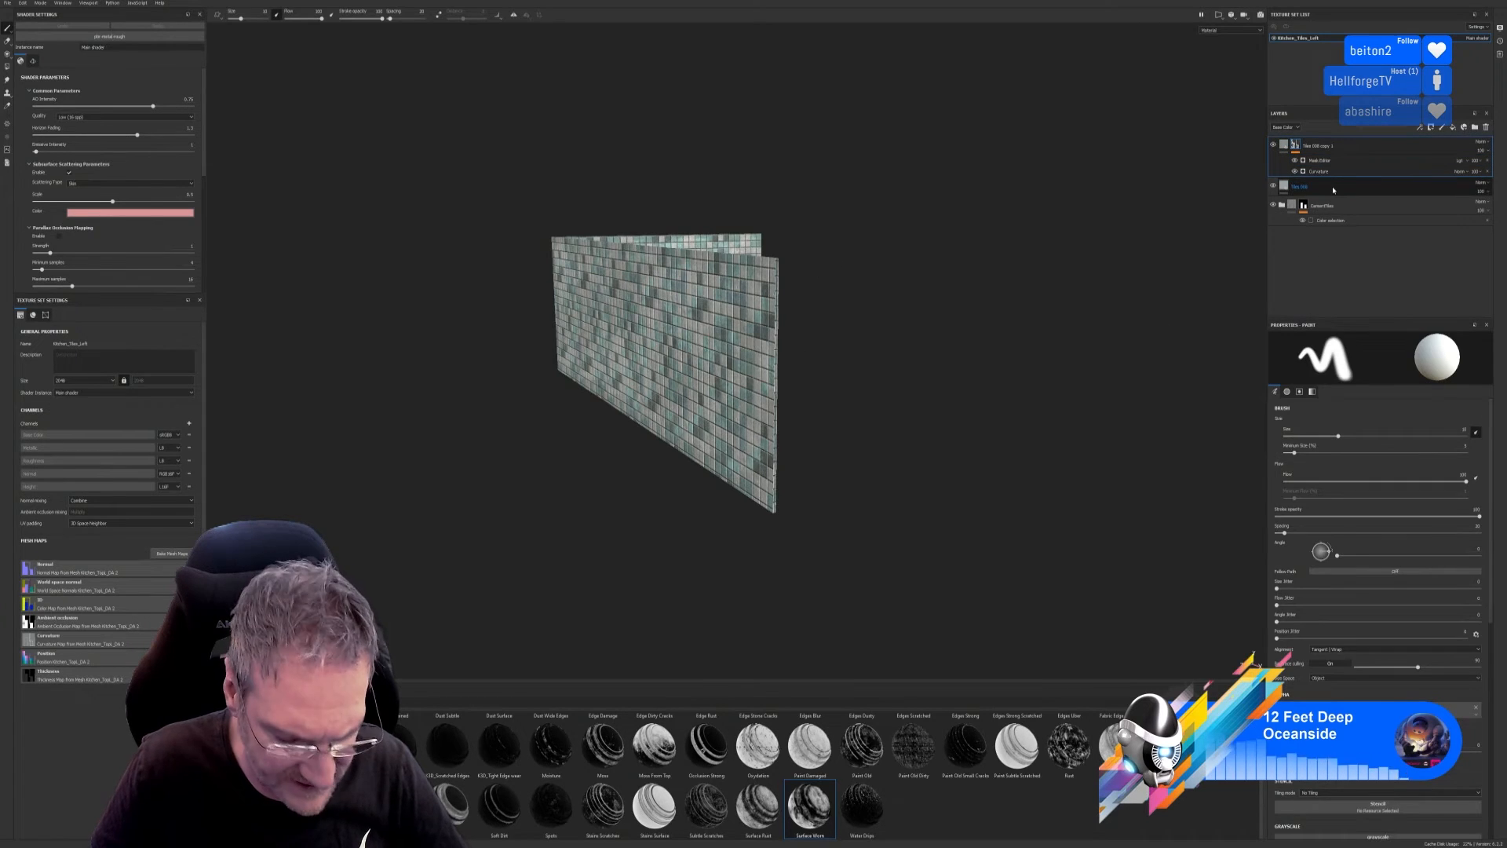
{"action": "left_click", "coordinate": [1333, 189]}
{"action": "right_click", "coordinate": [1333, 190]}
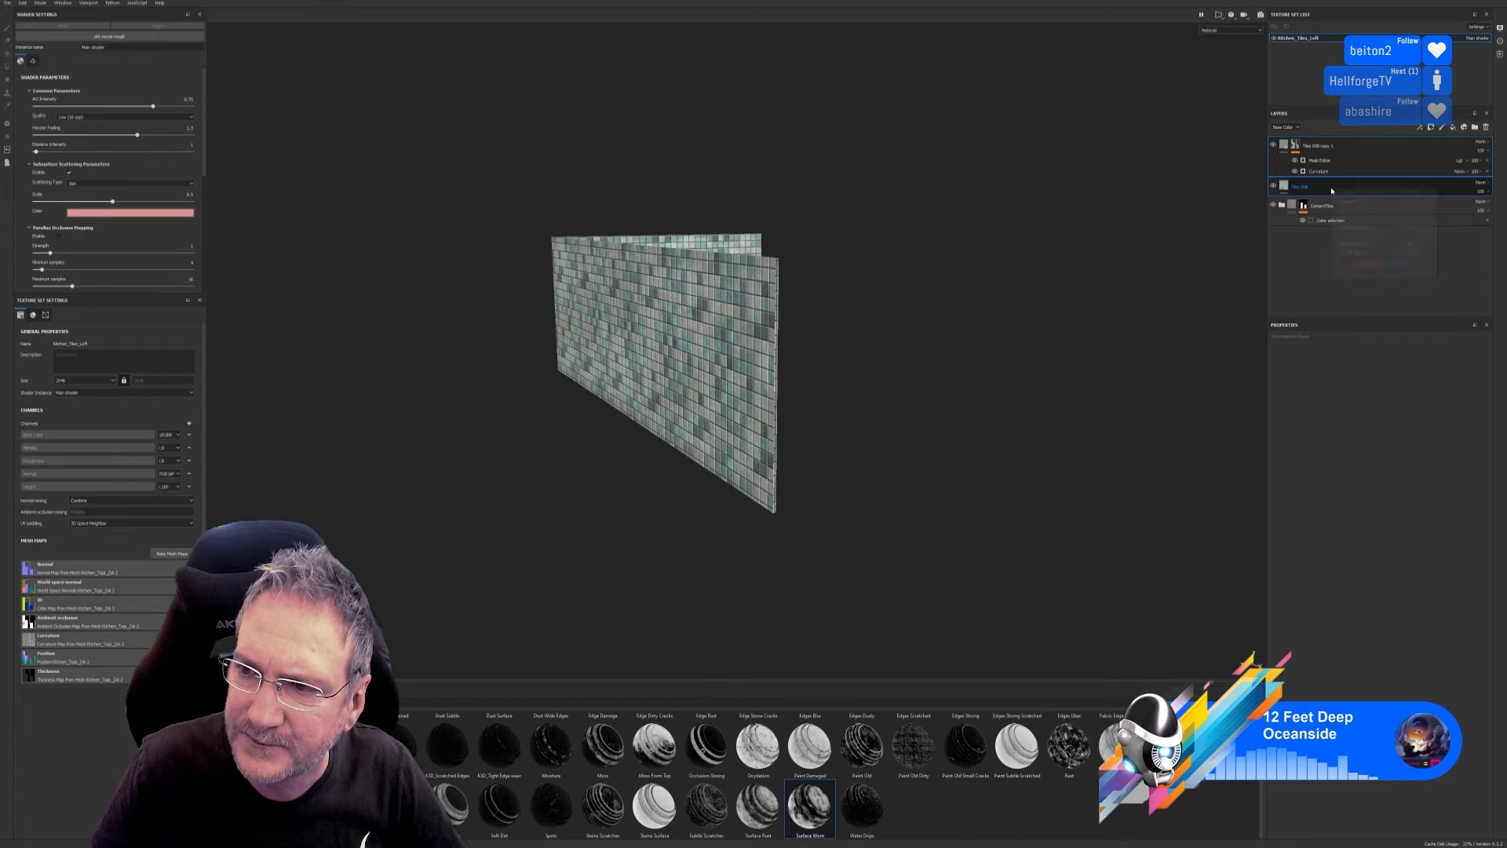
{"action": "left_click", "coordinate": [1370, 253]}
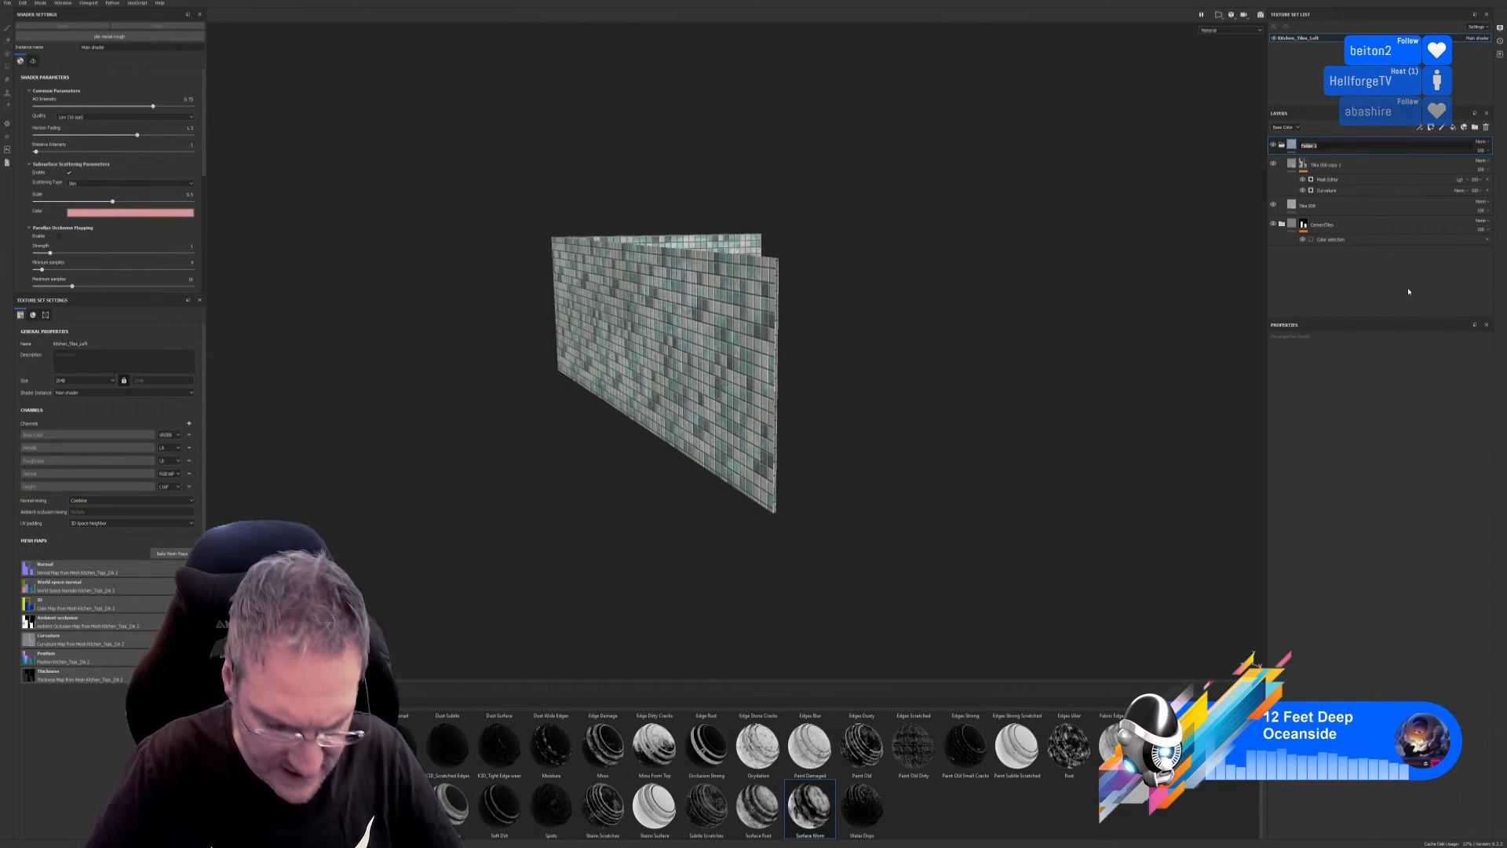
{"action": "type", "text": "C"}
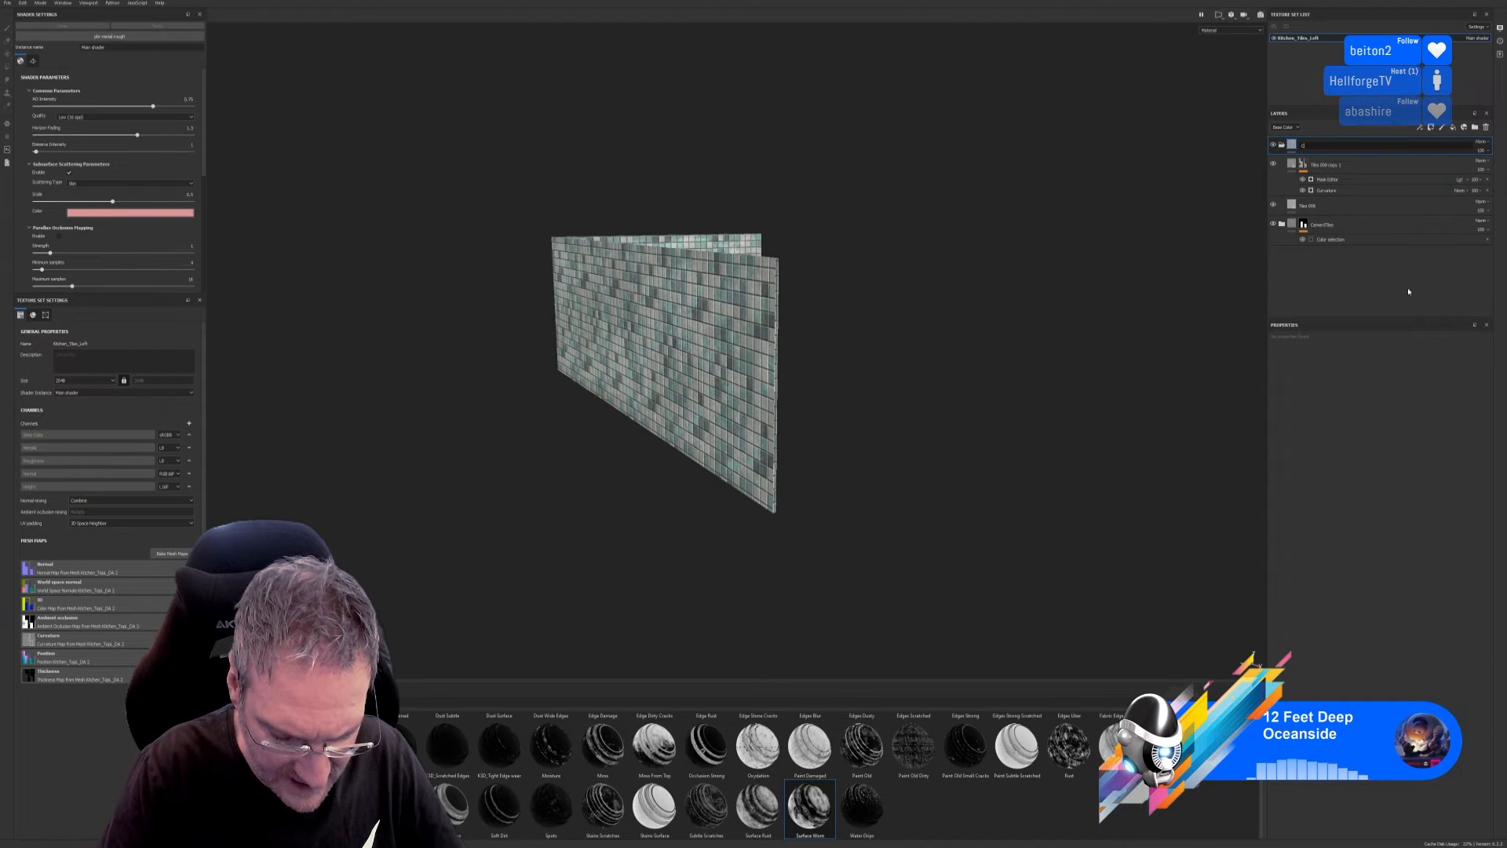
{"action": "type", "text": "oloredTiles"}
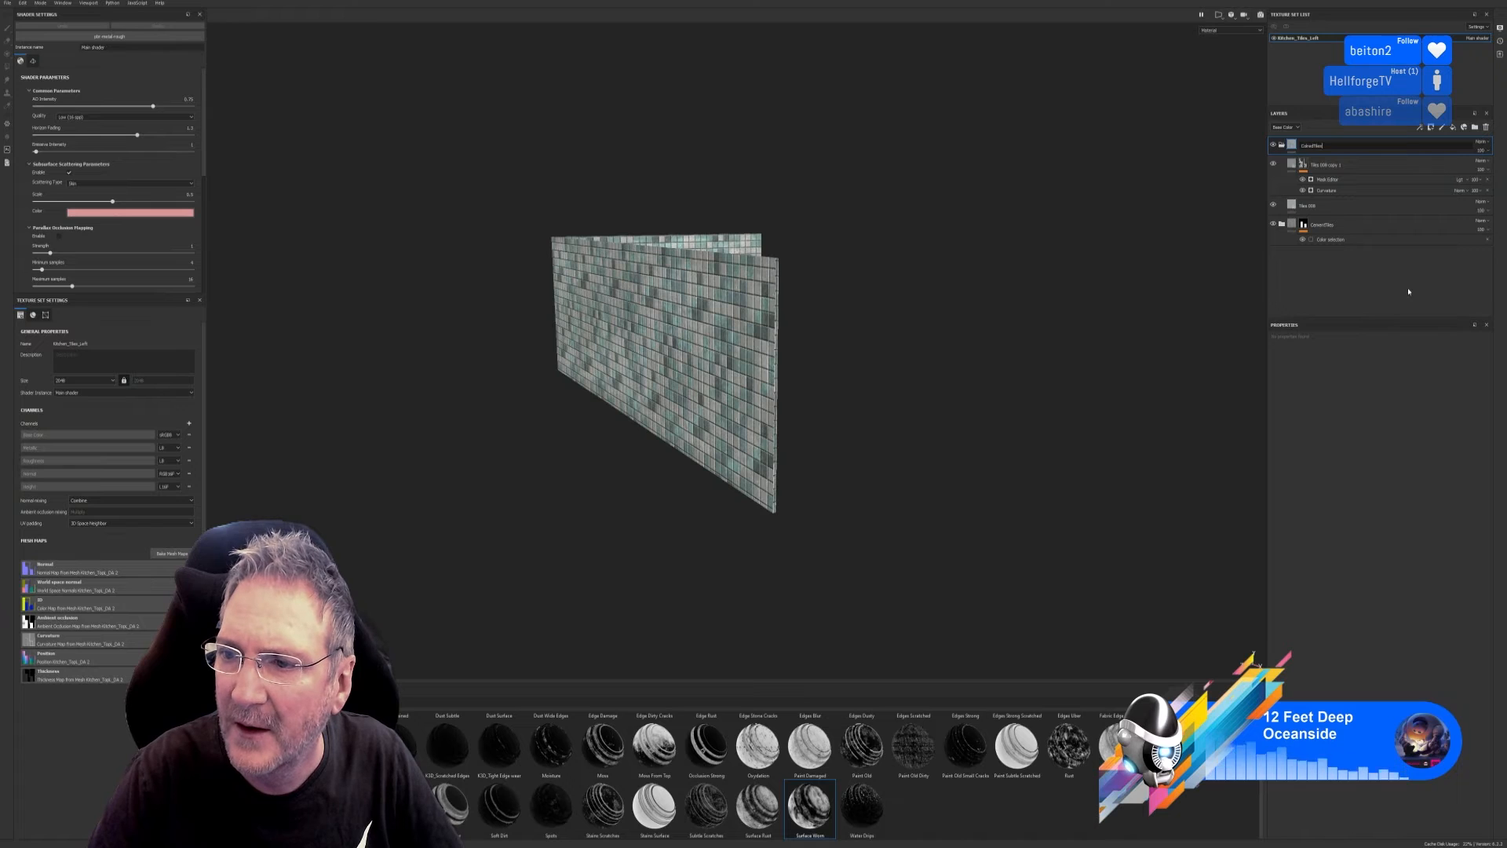
{"action": "key", "text": "Return"}
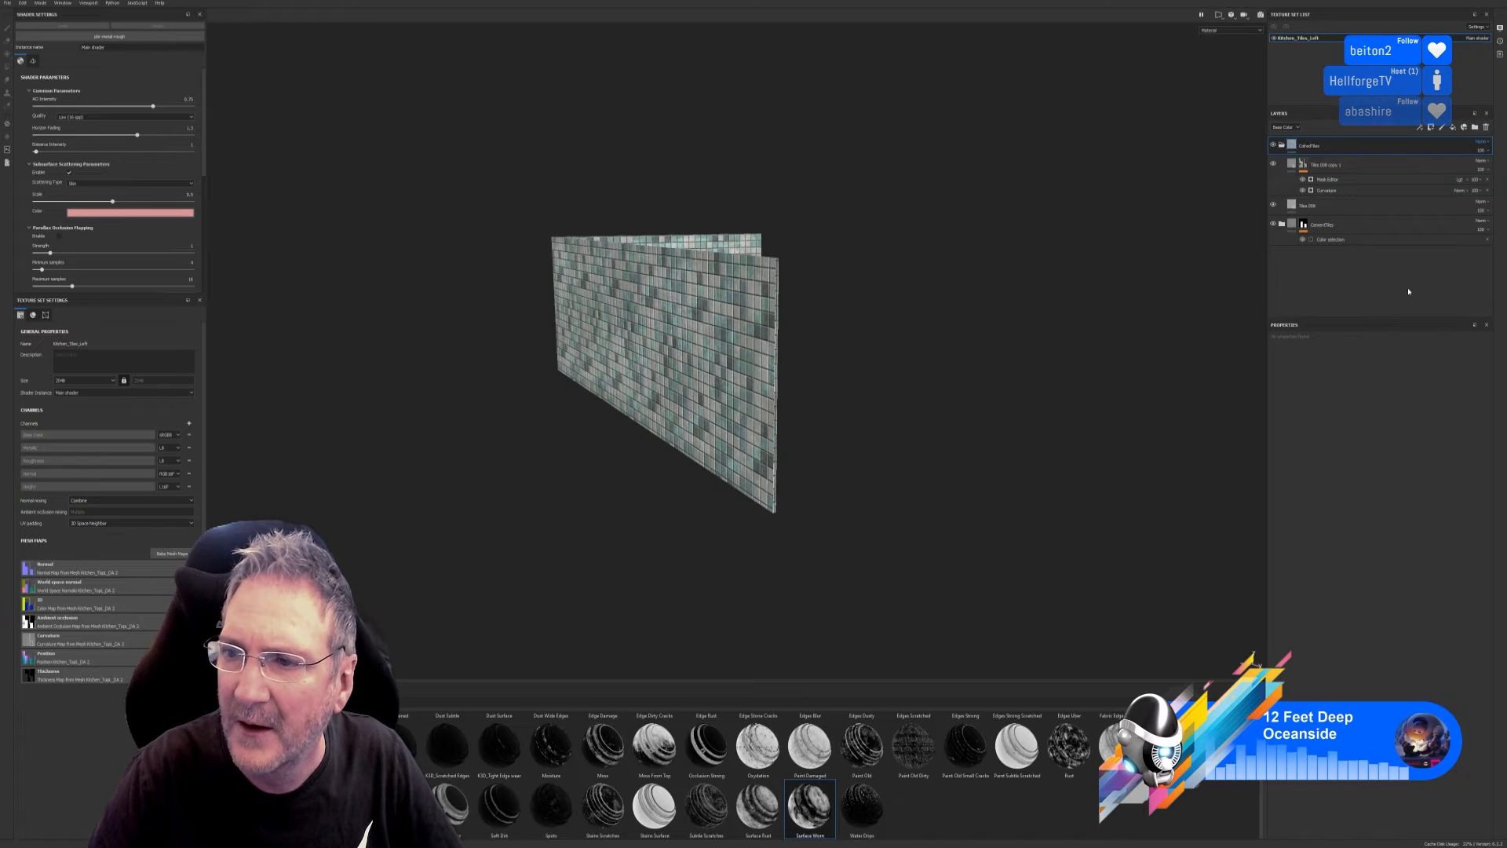
Add a colour selection mask to the ColoredTiles folder and pick the yellow-green ID colour of the tiled wall faces.
{"action": "right_click", "coordinate": [1344, 152]}
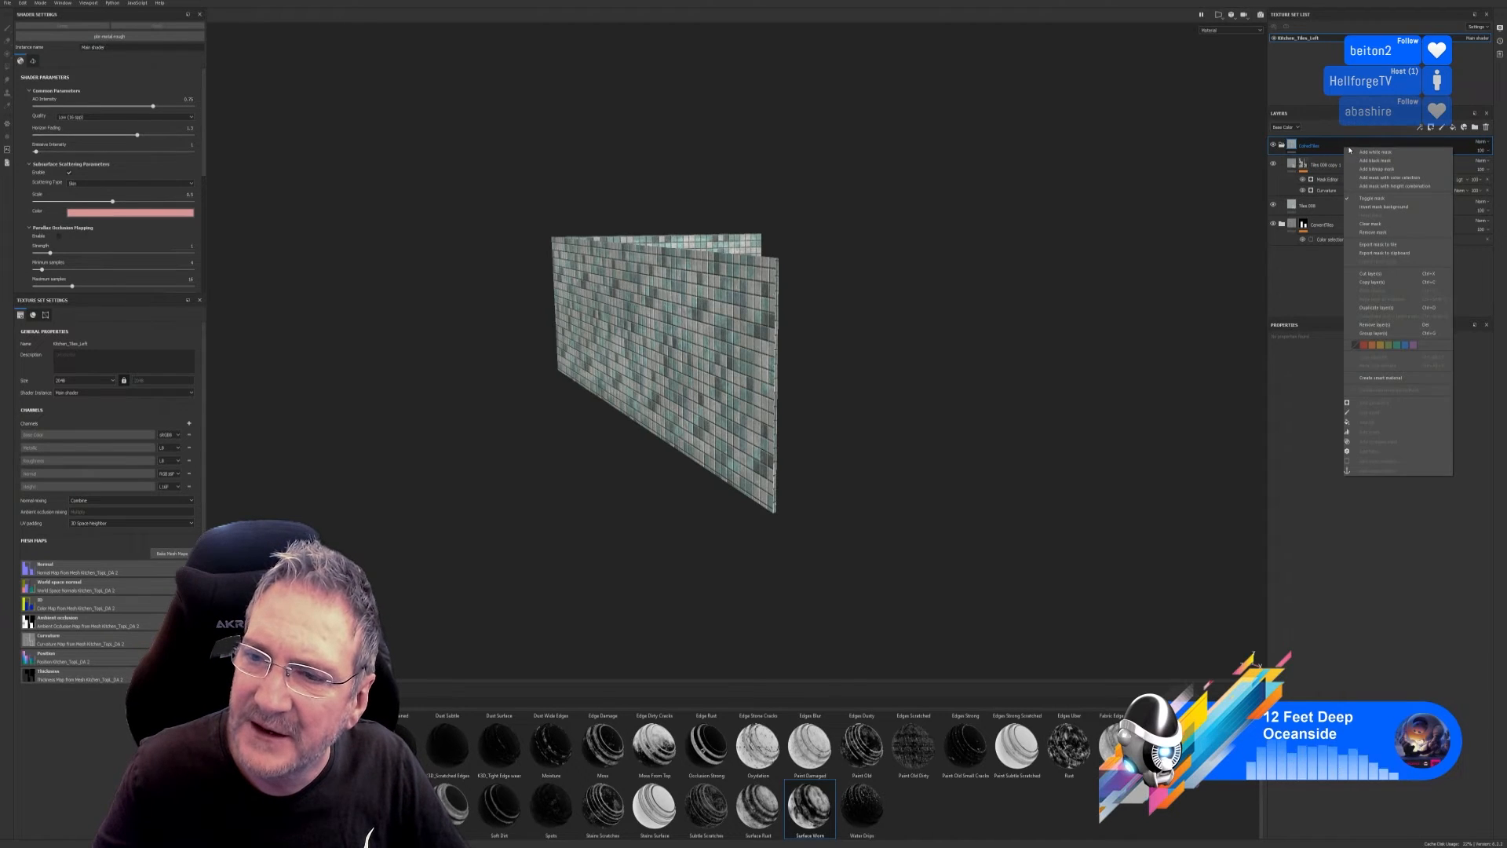
{"action": "left_click", "coordinate": [1389, 178]}
{"action": "left_click", "coordinate": [1473, 421]}
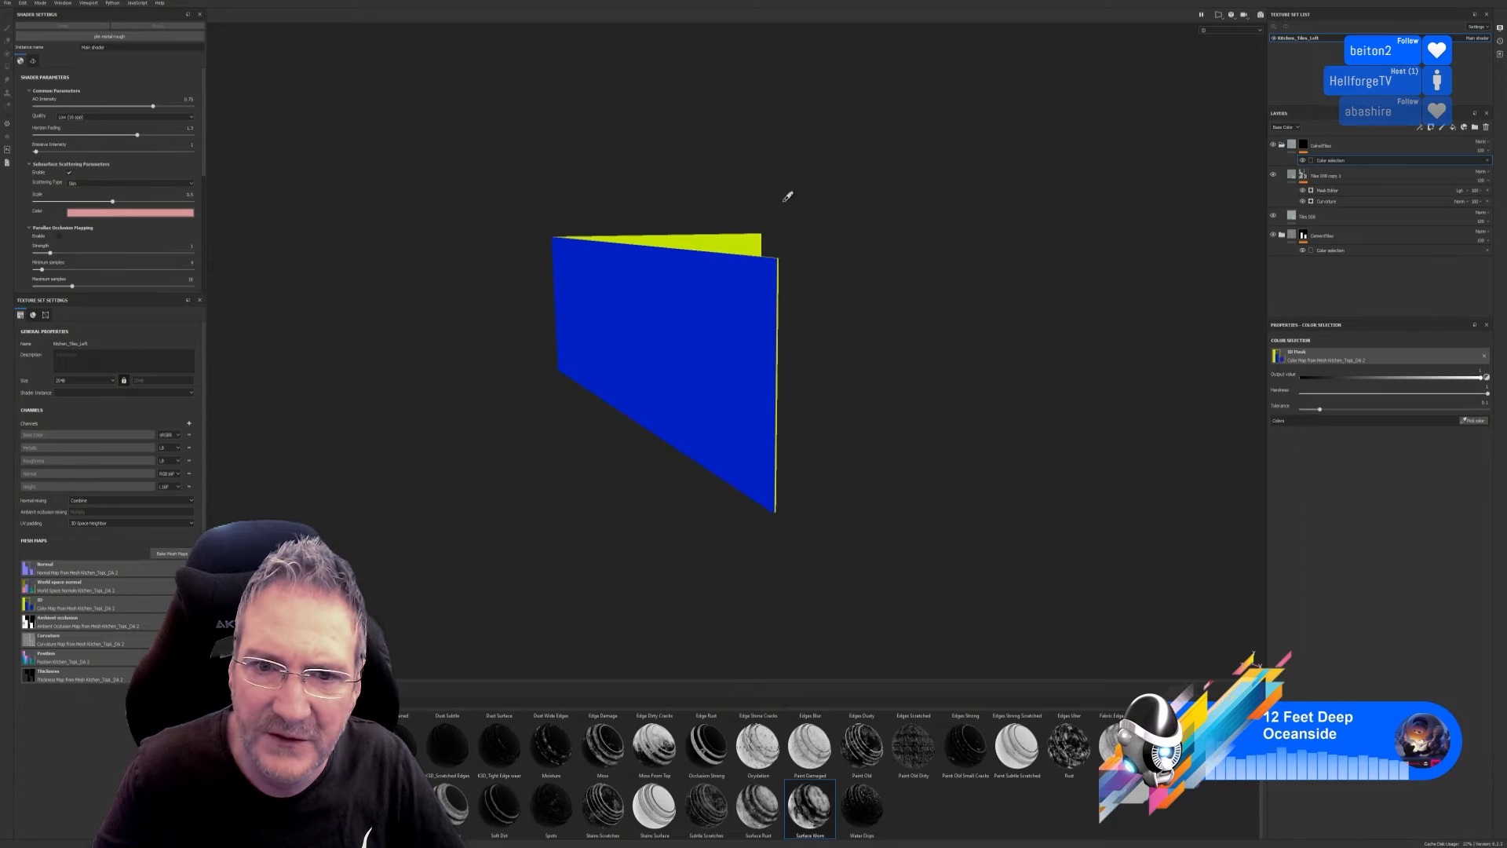
{"action": "left_click", "coordinate": [740, 248]}
Examine the tiled faces and thin outer edges of both walls from several angles to check the ColoredTiles folder's mask.
{"action": "left_click_drag", "start_coordinate": [821, 370], "coordinate": [712, 445], "text": "alt"}
{"action": "scroll", "coordinate": [605, 350], "scroll_direction": "up", "scroll_amount": 5}
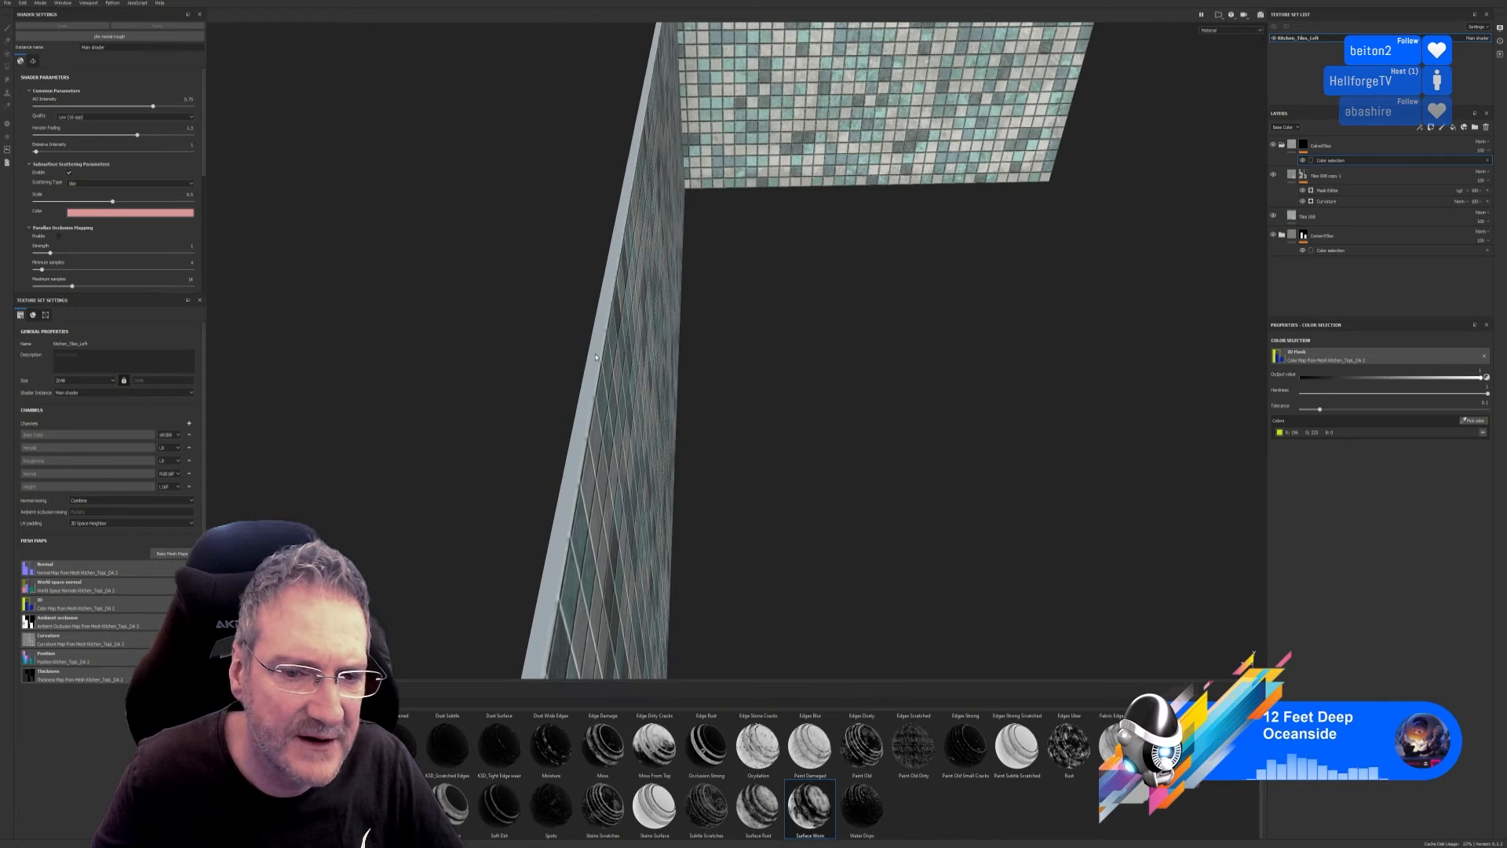
{"action": "scroll", "coordinate": [640, 412], "scroll_direction": "down", "scroll_amount": 4}
{"action": "left_click_drag", "start_coordinate": [683, 461], "coordinate": [685, 386], "text": "alt"}
{"action": "scroll", "coordinate": [842, 465], "scroll_direction": "down", "scroll_amount": 4}
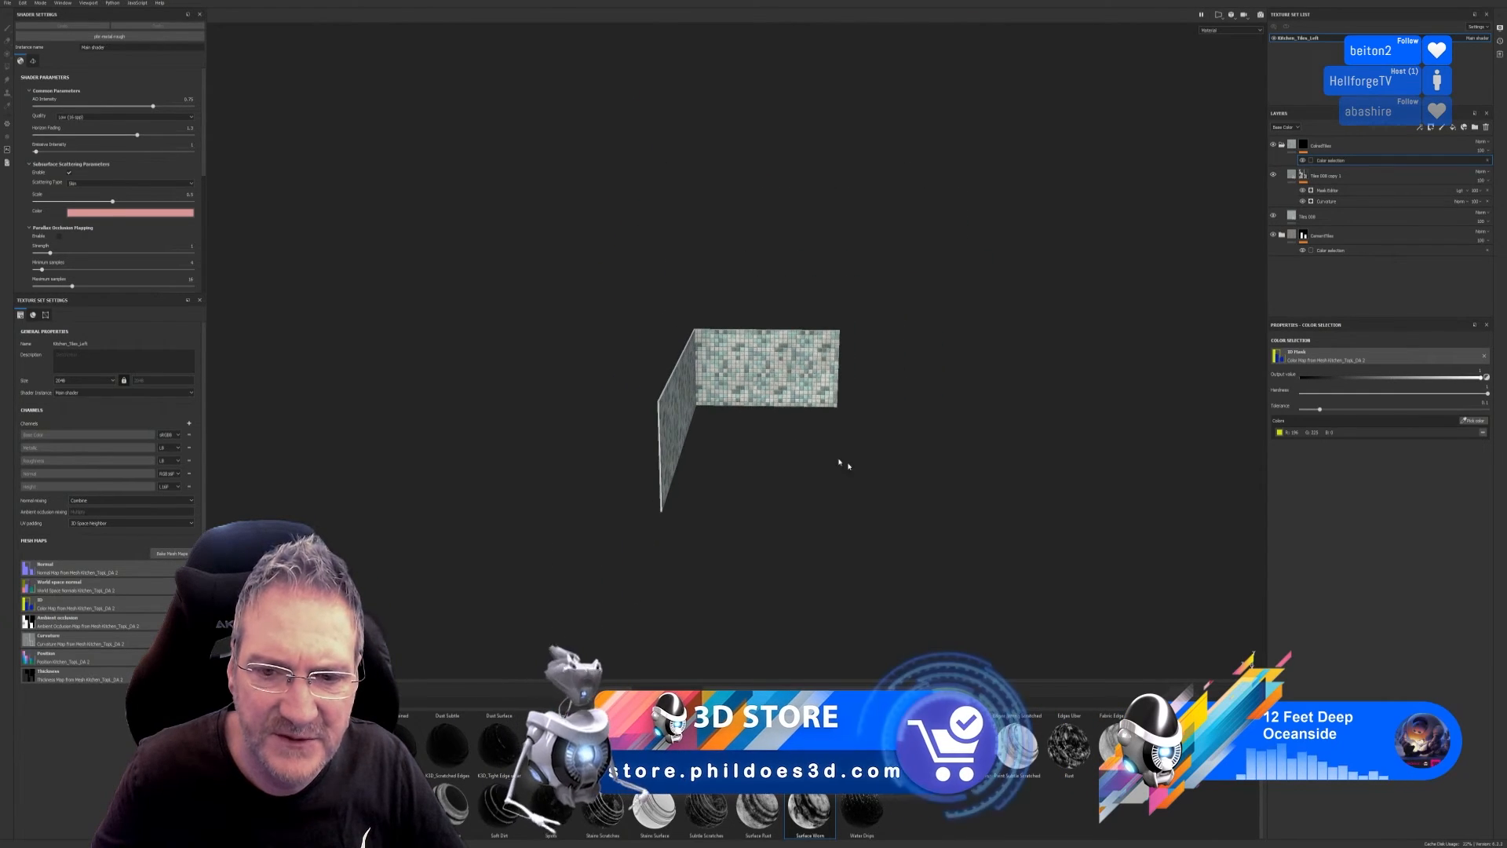
{"action": "left_click_drag", "start_coordinate": [842, 465], "coordinate": [497, 434], "text": "alt"}
{"action": "scroll", "coordinate": [727, 404], "scroll_direction": "up", "scroll_amount": 6}
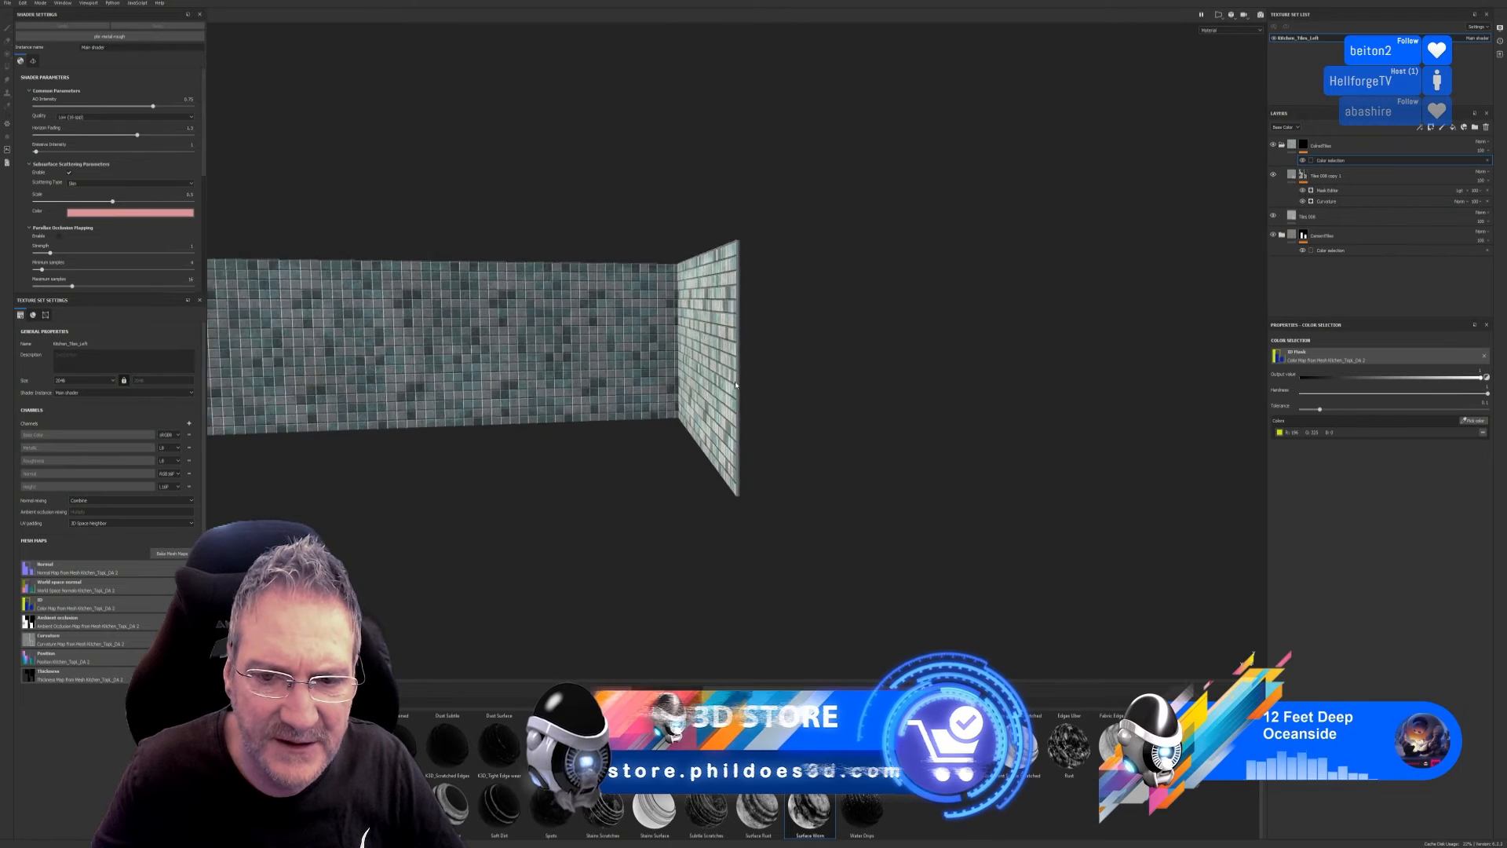
{"action": "scroll", "coordinate": [741, 375], "scroll_direction": "up", "scroll_amount": 3}
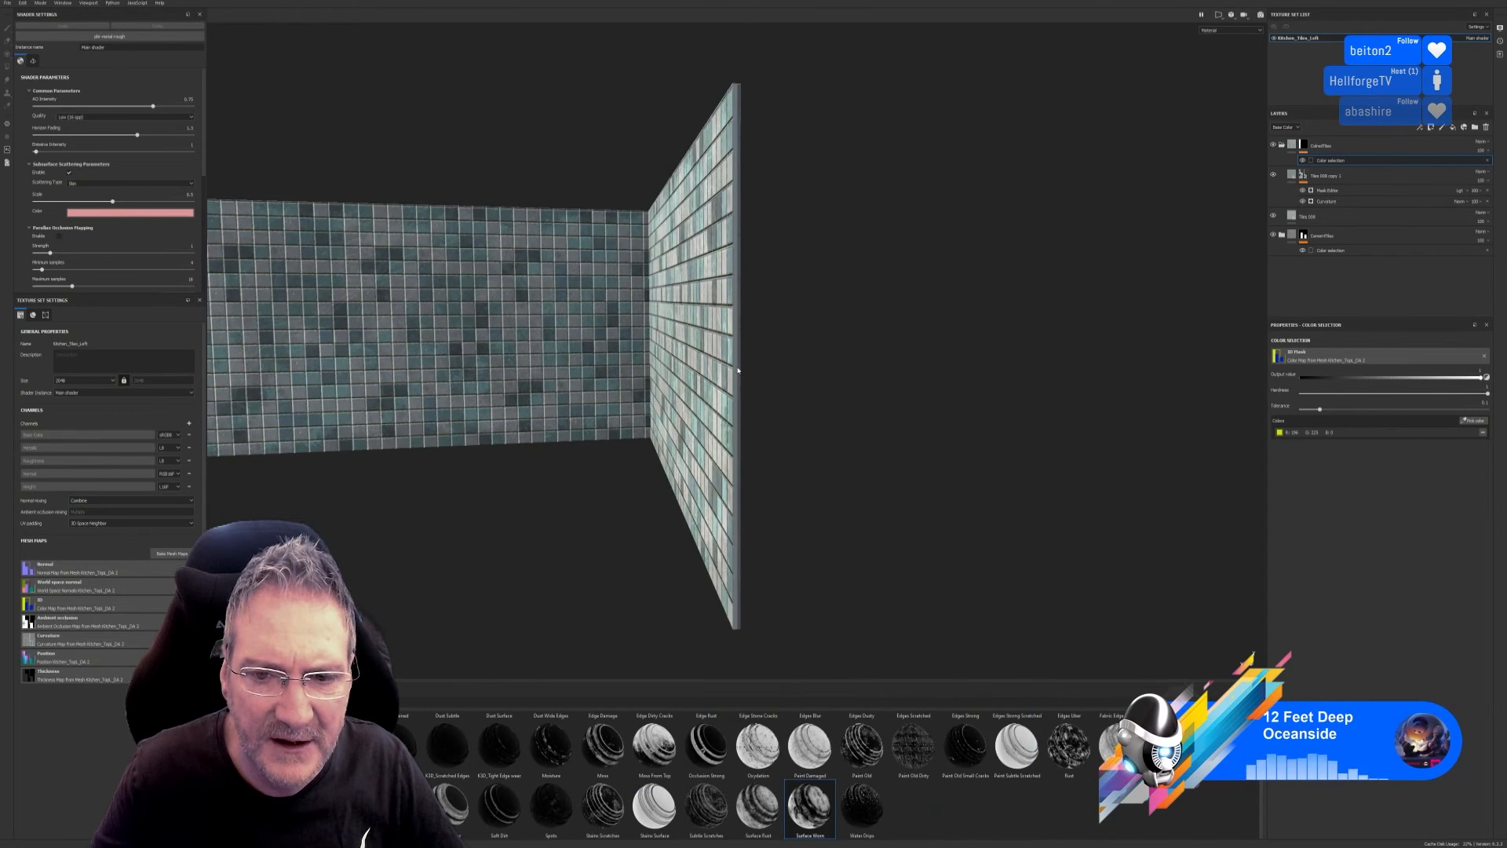
{"action": "scroll", "coordinate": [738, 367], "scroll_direction": "up", "scroll_amount": 2}
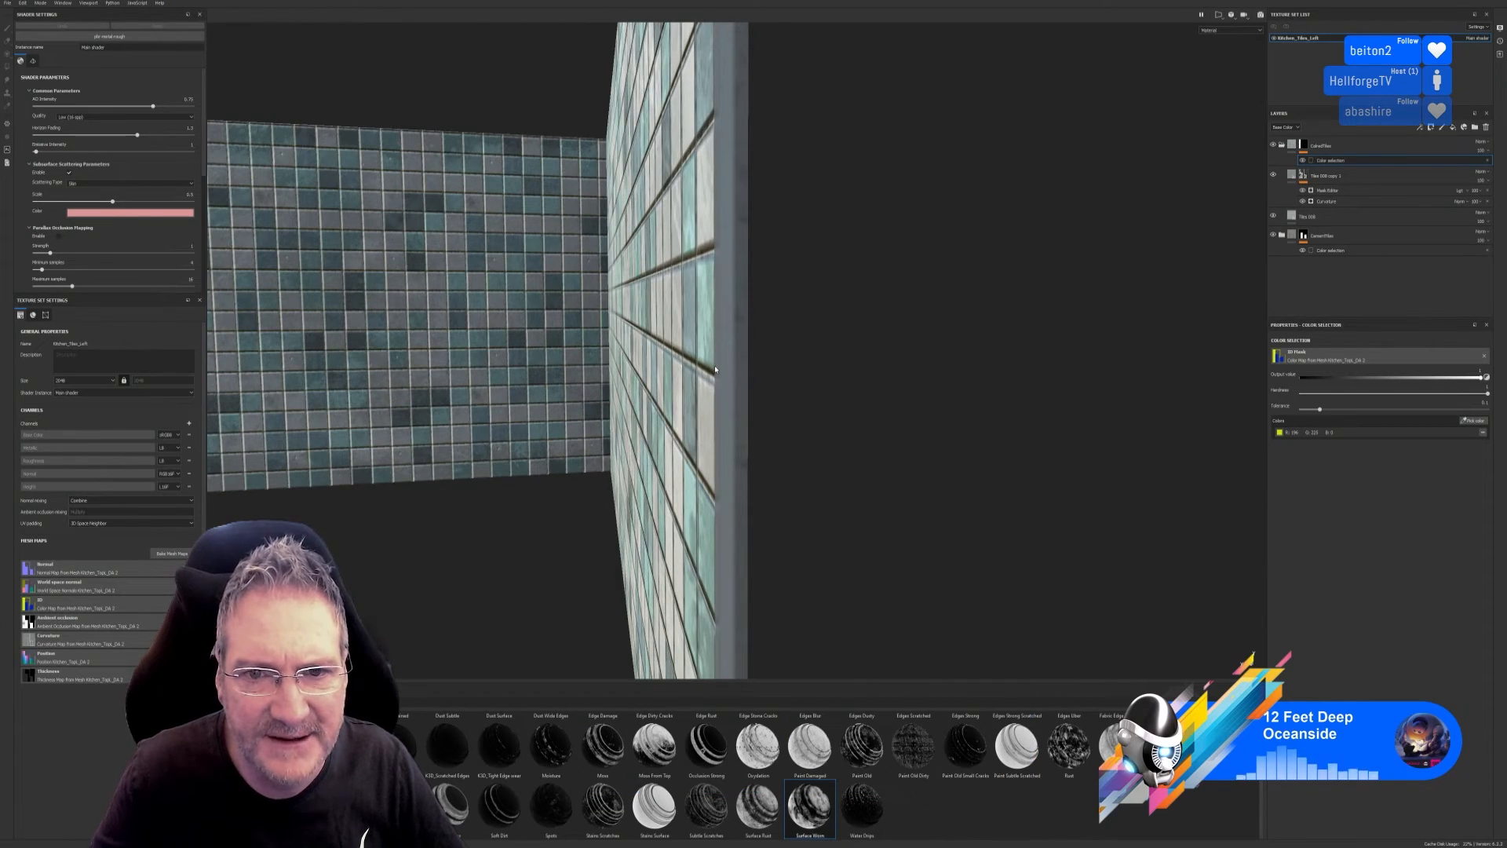
{"action": "scroll", "coordinate": [714, 361], "scroll_direction": "down", "scroll_amount": 2}
{"action": "left_click_drag", "start_coordinate": [714, 356], "coordinate": [975, 400], "text": "alt"}
{"action": "scroll", "coordinate": [497, 295], "scroll_direction": "up", "scroll_amount": 3}
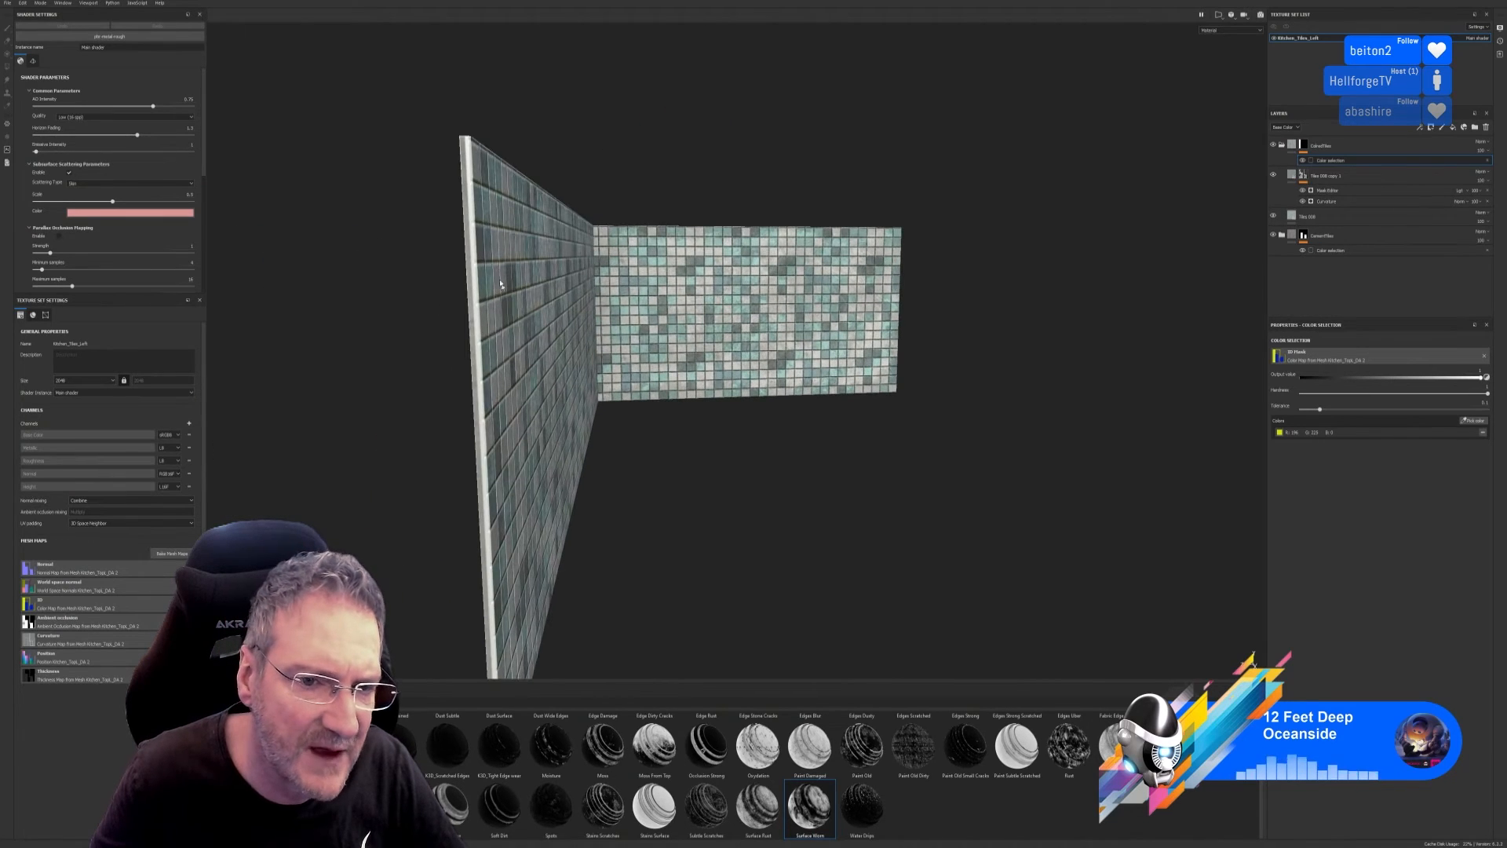
{"action": "left_click_drag", "start_coordinate": [459, 199], "coordinate": [585, 250], "text": "alt"}
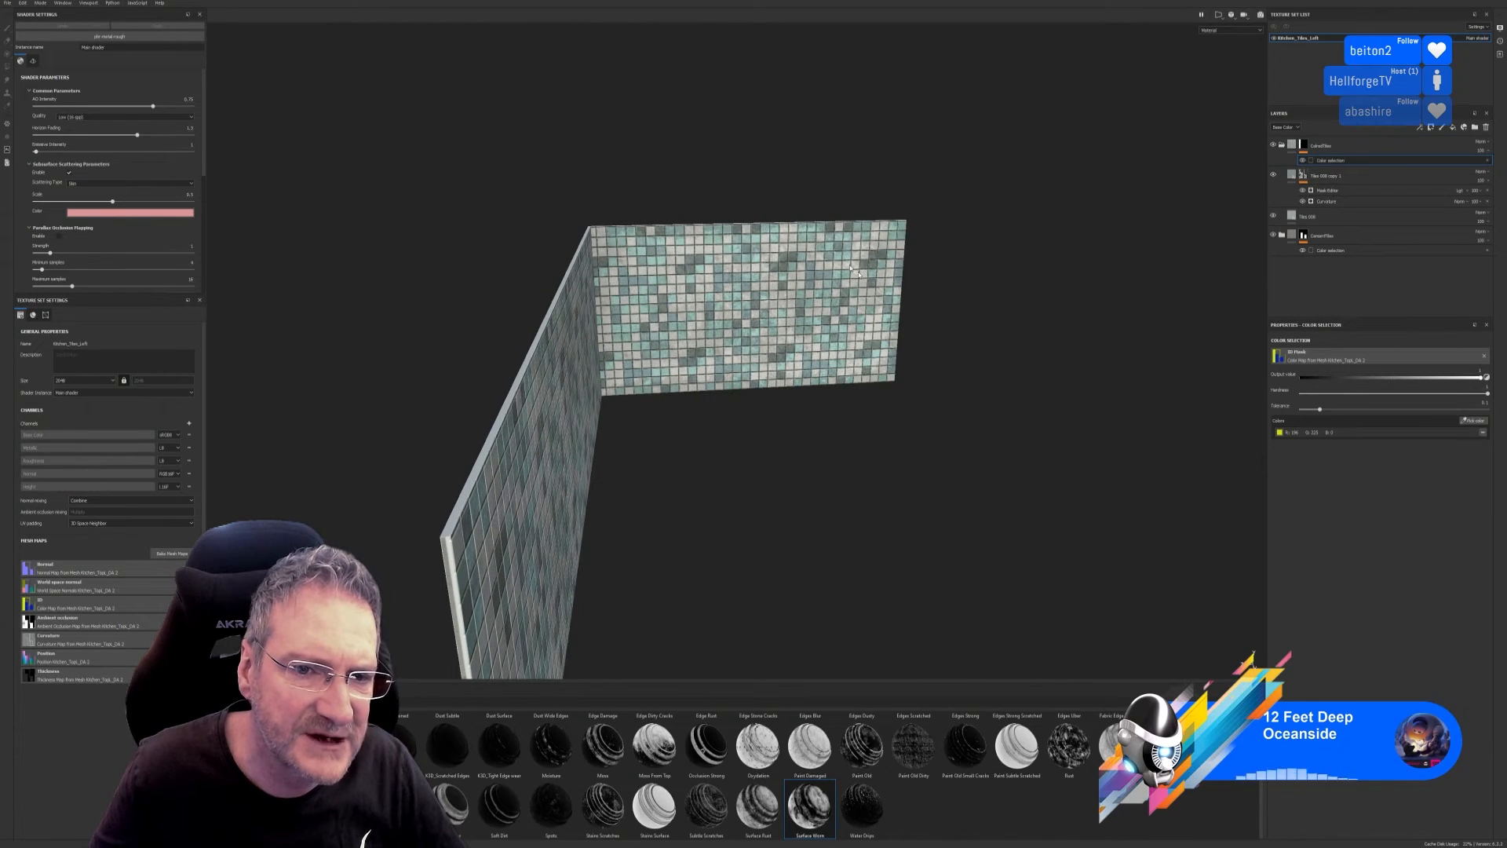
{"action": "left_click_drag", "start_coordinate": [585, 263], "coordinate": [599, 417], "text": "alt"}
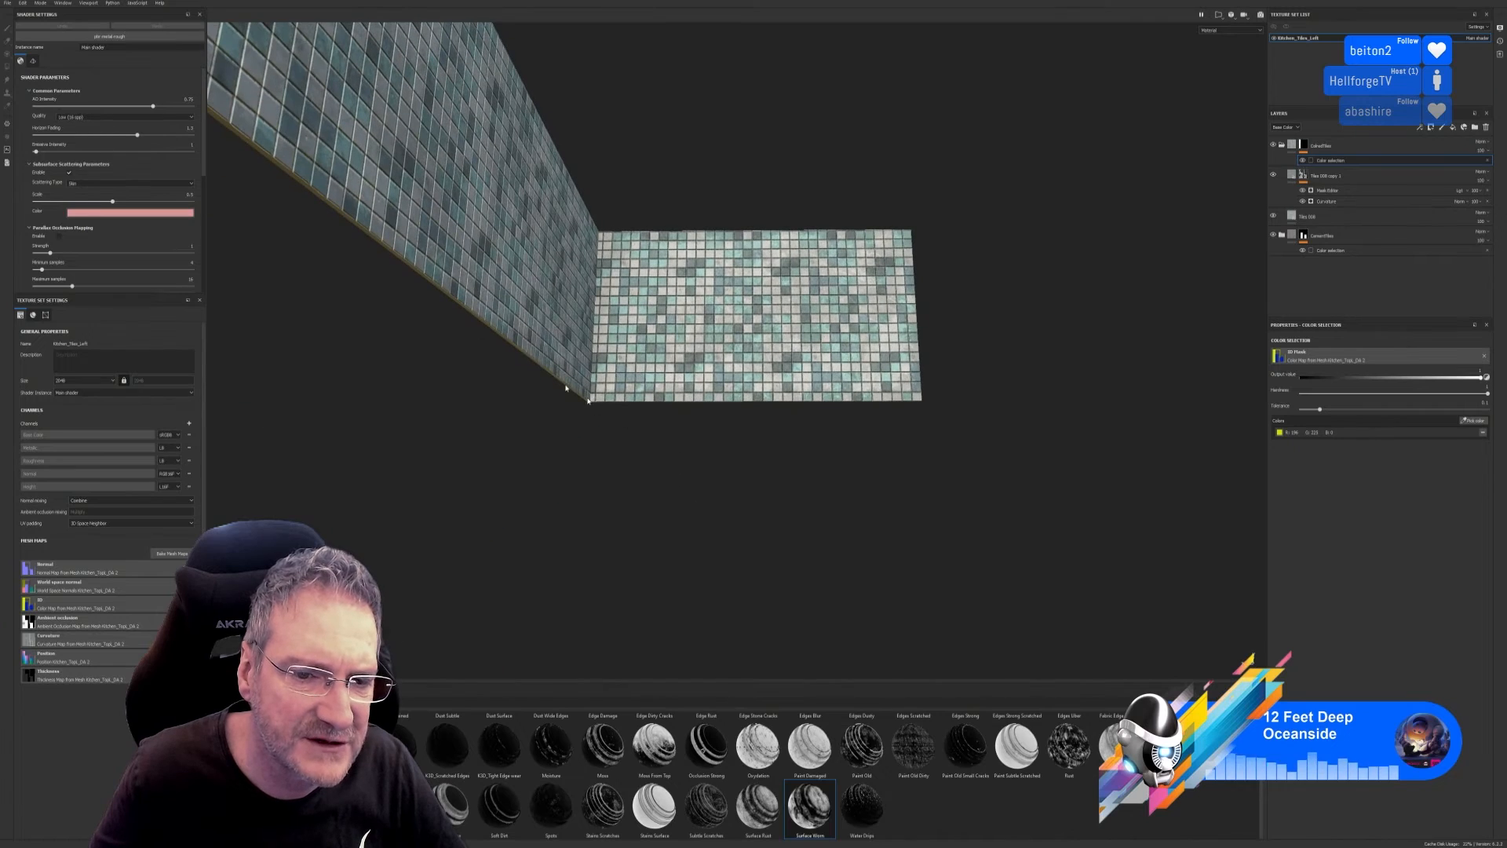
{"action": "left_click_drag", "start_coordinate": [696, 481], "coordinate": [945, 434], "text": "alt"}
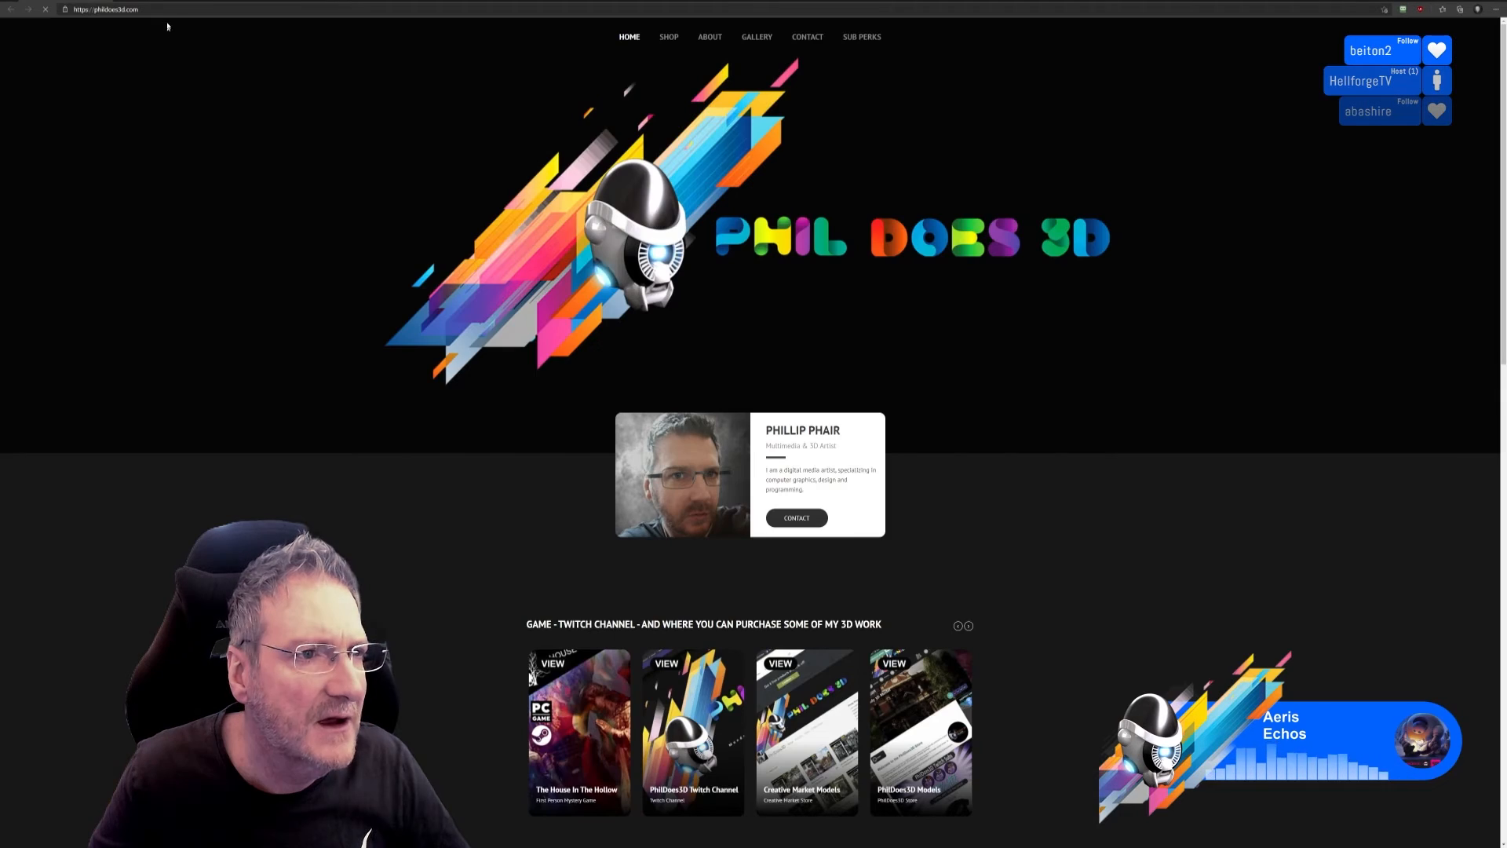
Switch to the web browser, open ivy-generator.com and look through its example renders, downloads and frequently asked questions.
{"action": "left_click", "coordinate": [159, 11]}
{"action": "type", "text": "http://ivy-generator.com/"}
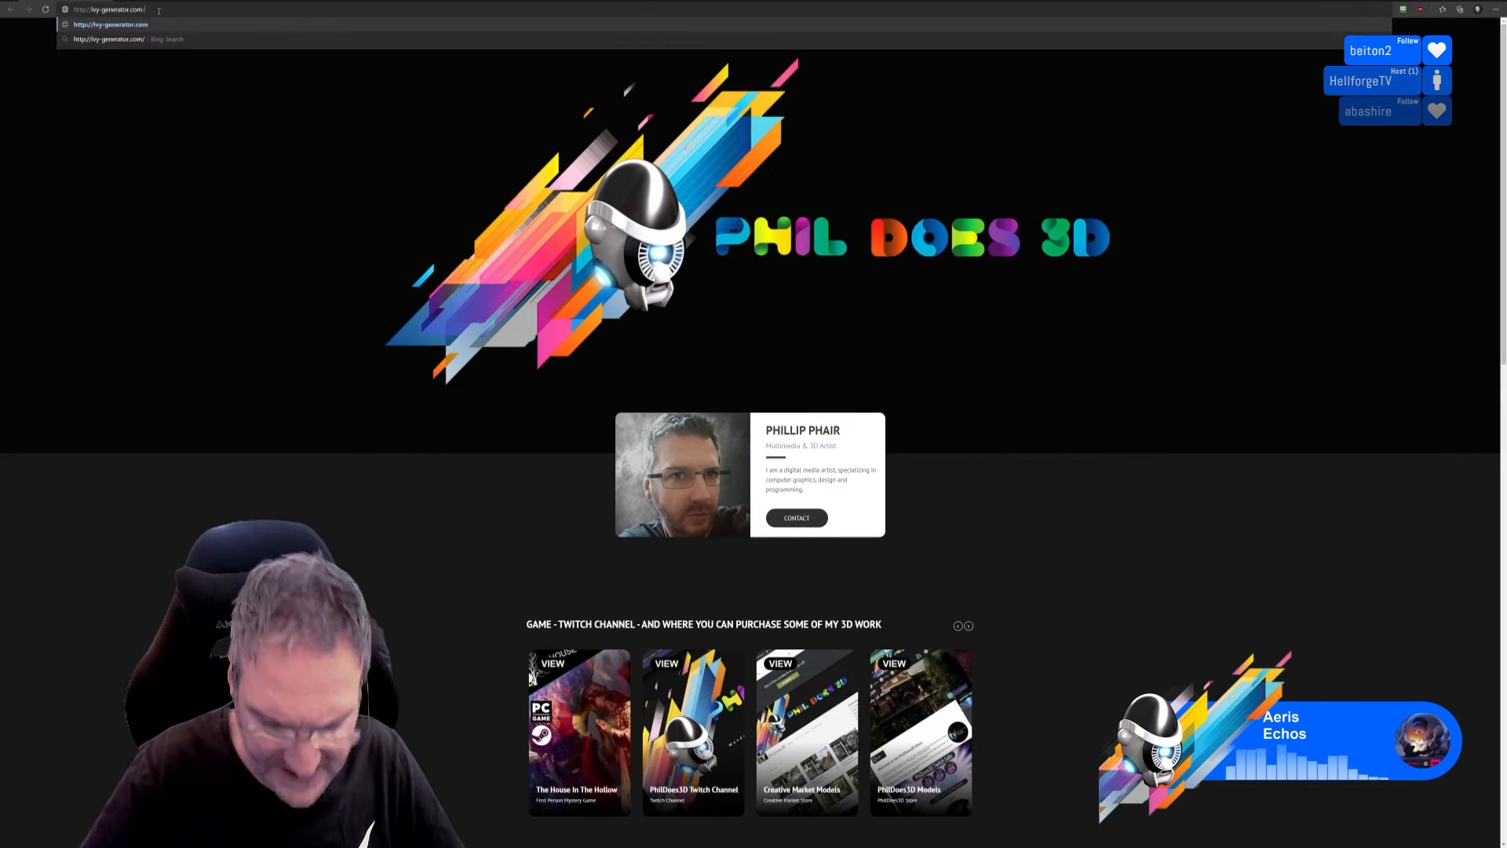
{"action": "key", "text": "Return"}
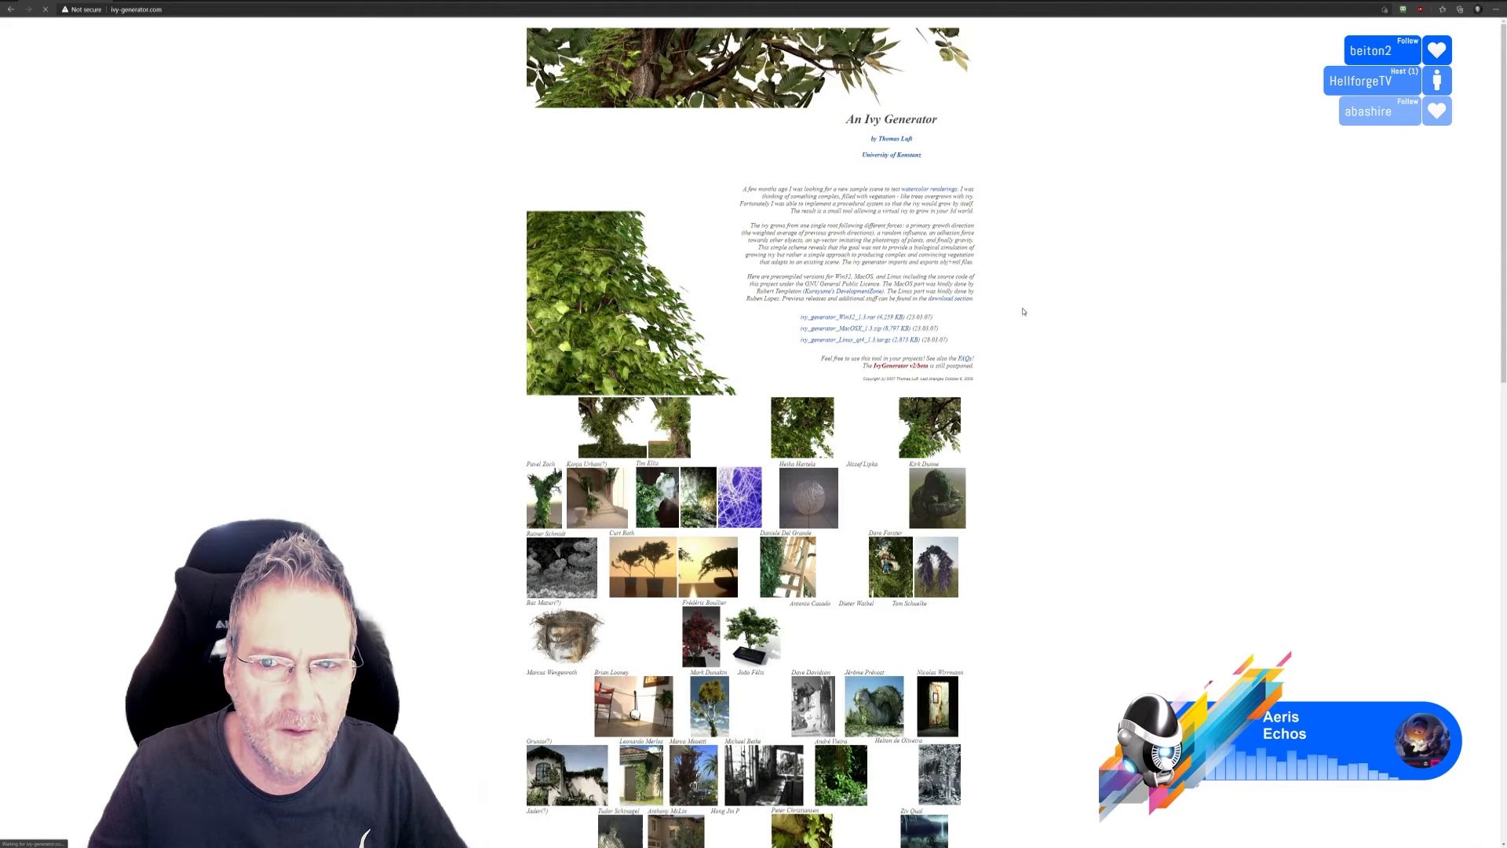
{"action": "scroll", "coordinate": [1023, 312], "scroll_direction": "down", "scroll_amount": 3}
{"action": "scroll", "coordinate": [1019, 318], "scroll_direction": "up", "scroll_amount": 3}
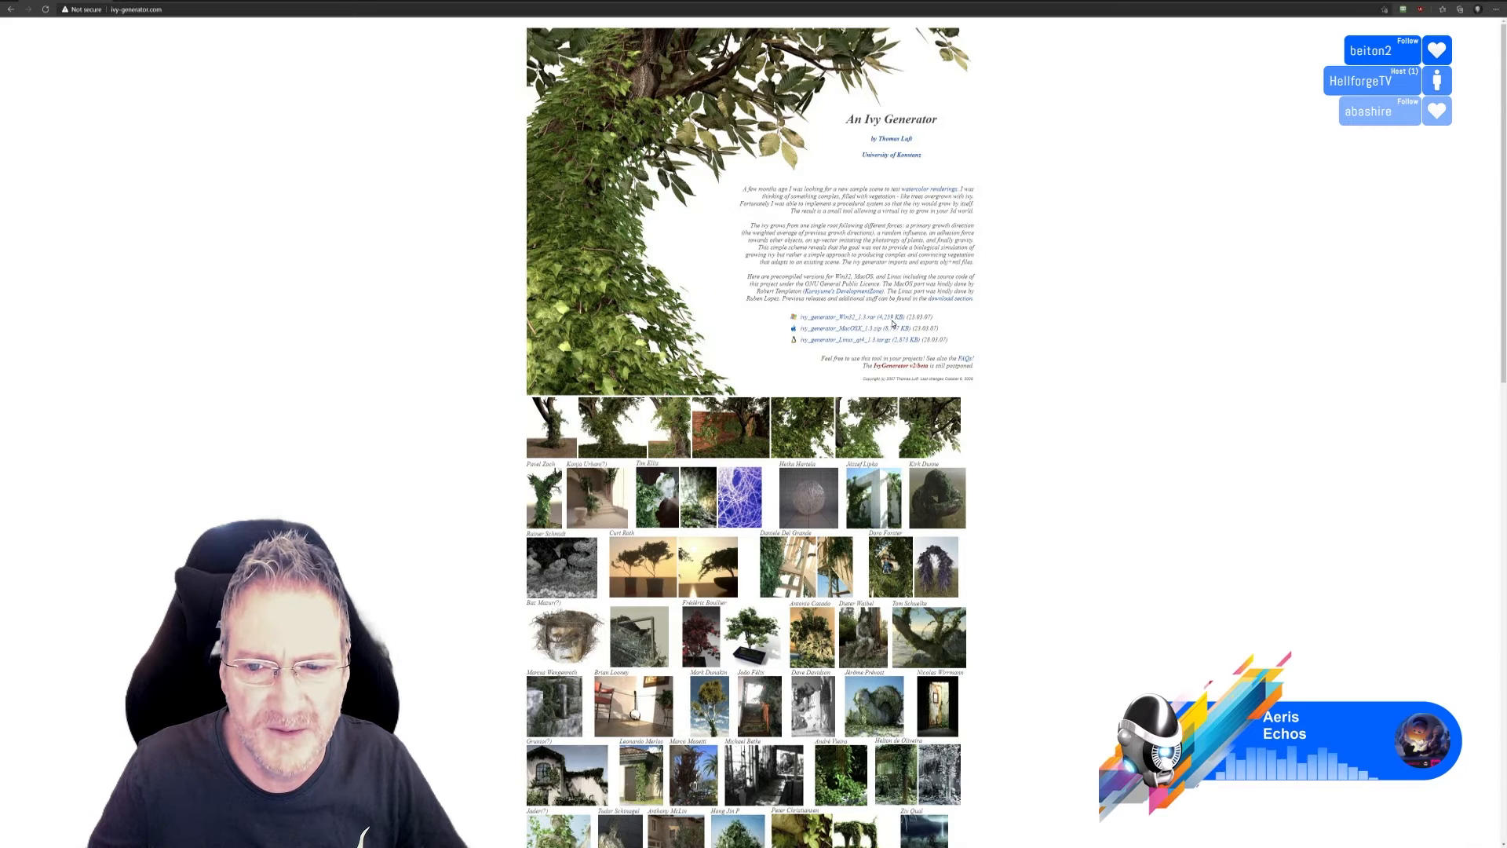
{"action": "scroll", "coordinate": [1048, 375], "scroll_direction": "down", "scroll_amount": 8}
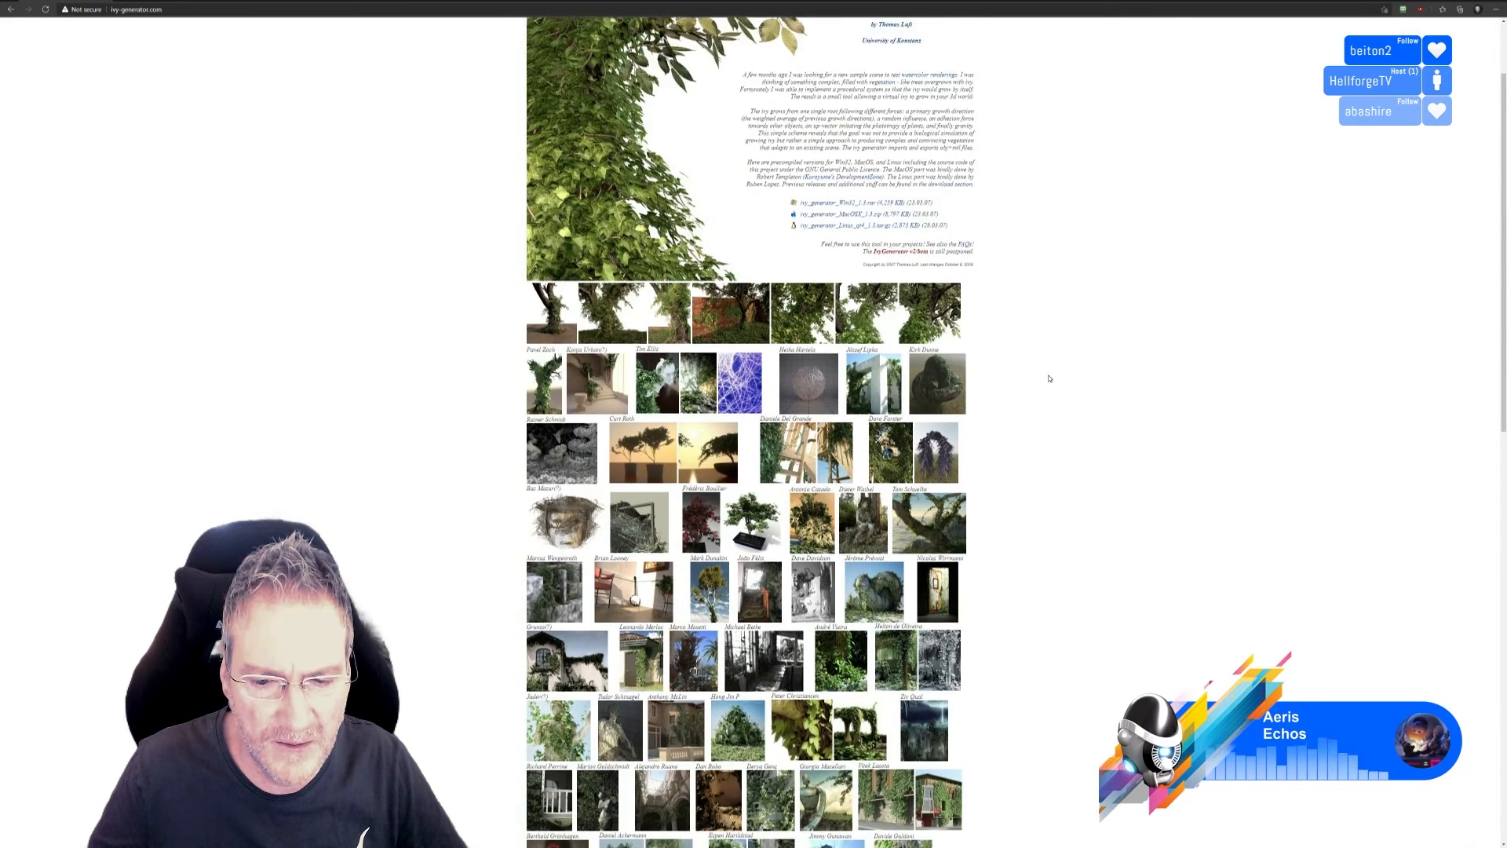
{"action": "scroll", "coordinate": [1045, 384], "scroll_direction": "down", "scroll_amount": 3}
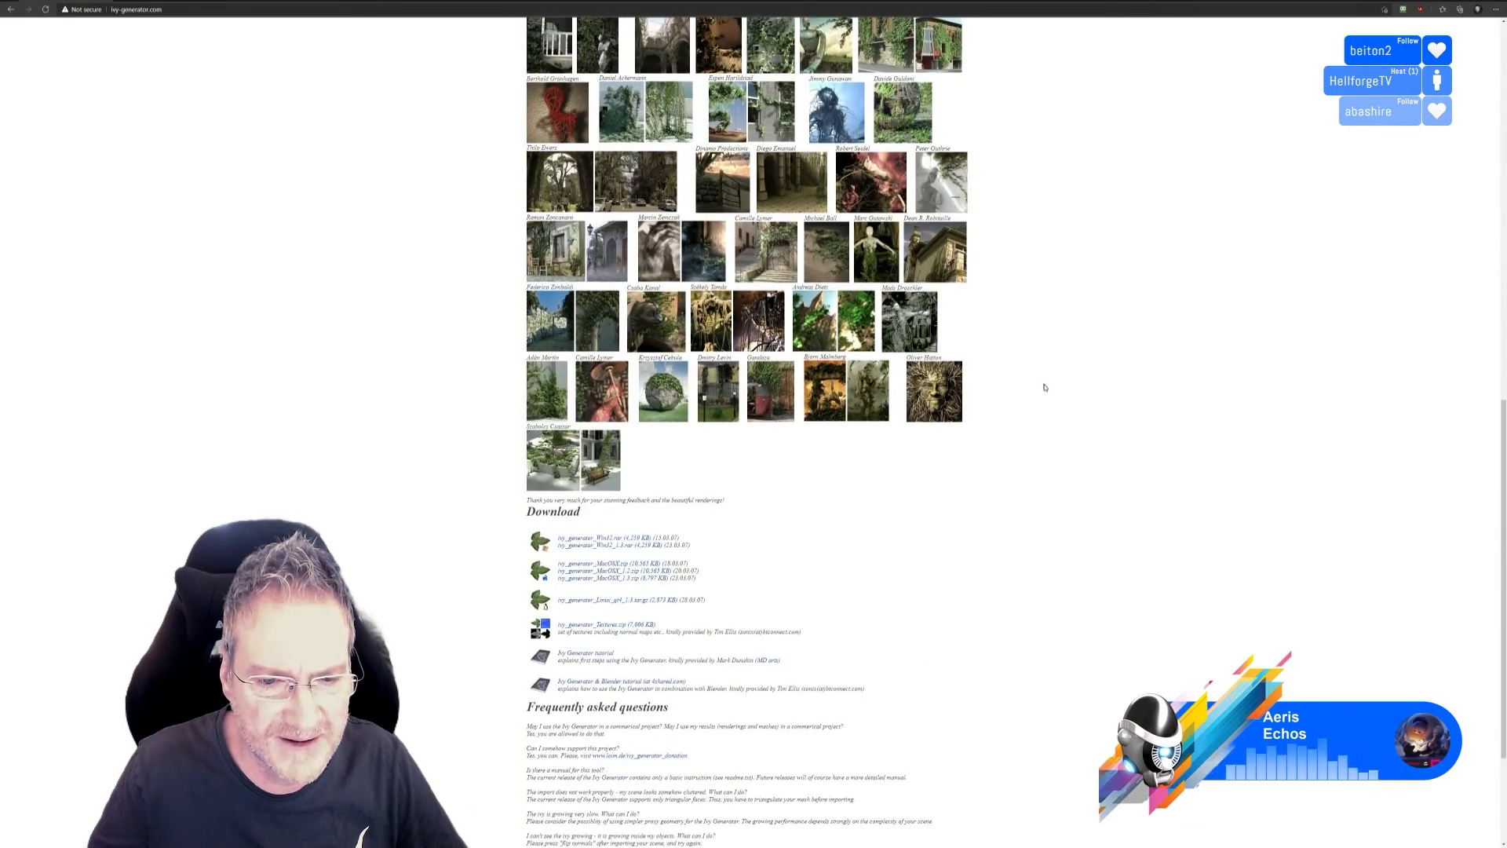
{"action": "scroll", "coordinate": [1045, 386], "scroll_direction": "down", "scroll_amount": 2}
{"action": "scroll", "coordinate": [1045, 385], "scroll_direction": "up", "scroll_amount": 15}
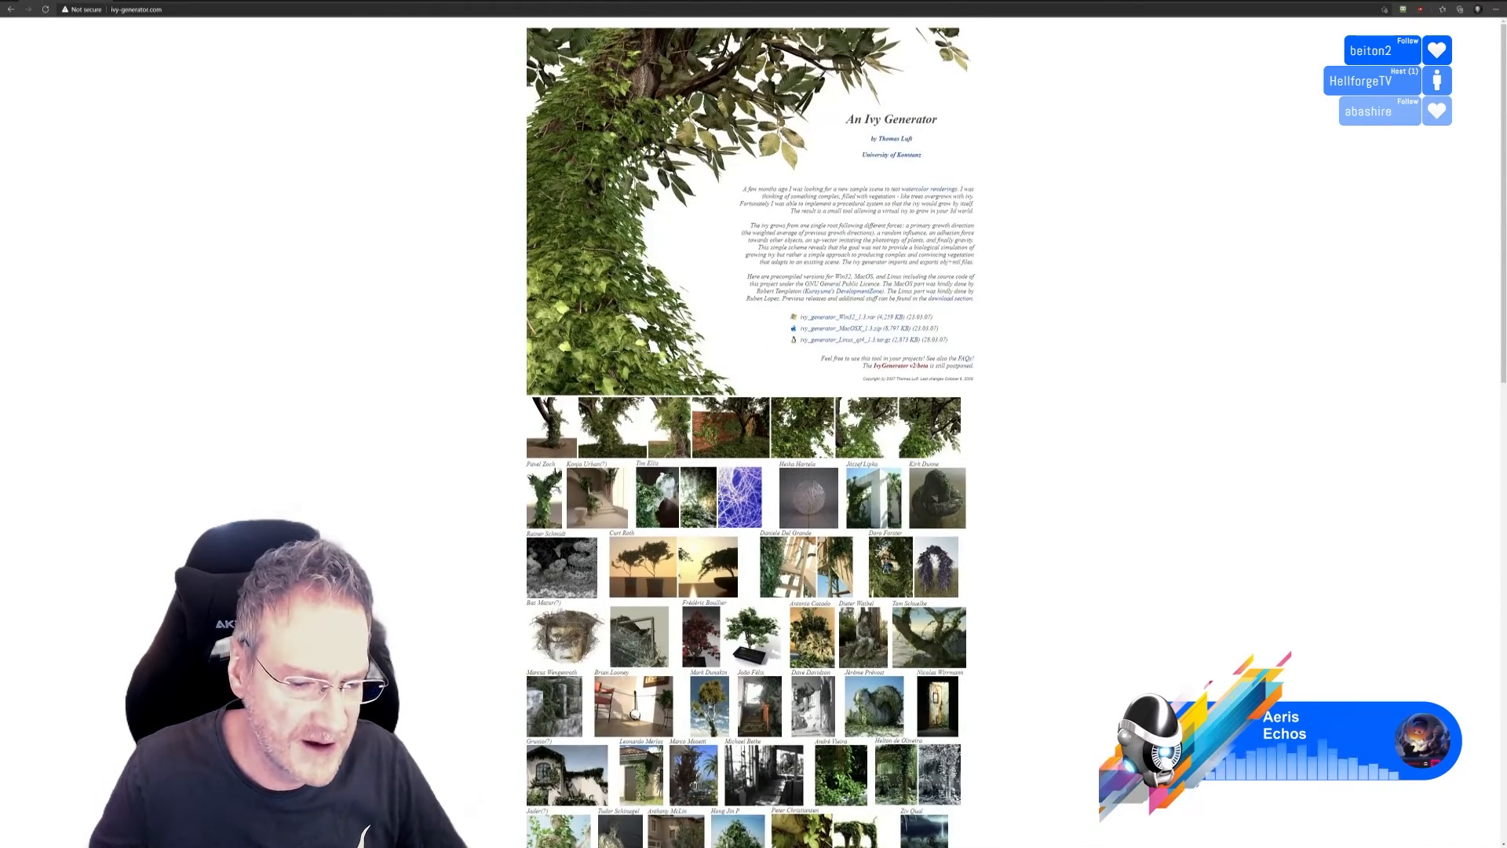
Switch to 3ds Max, examine the ivy plugin's root growing parameters, close it and return to the ivy generator web page.
{"action": "key", "text": "alt+Tab"}
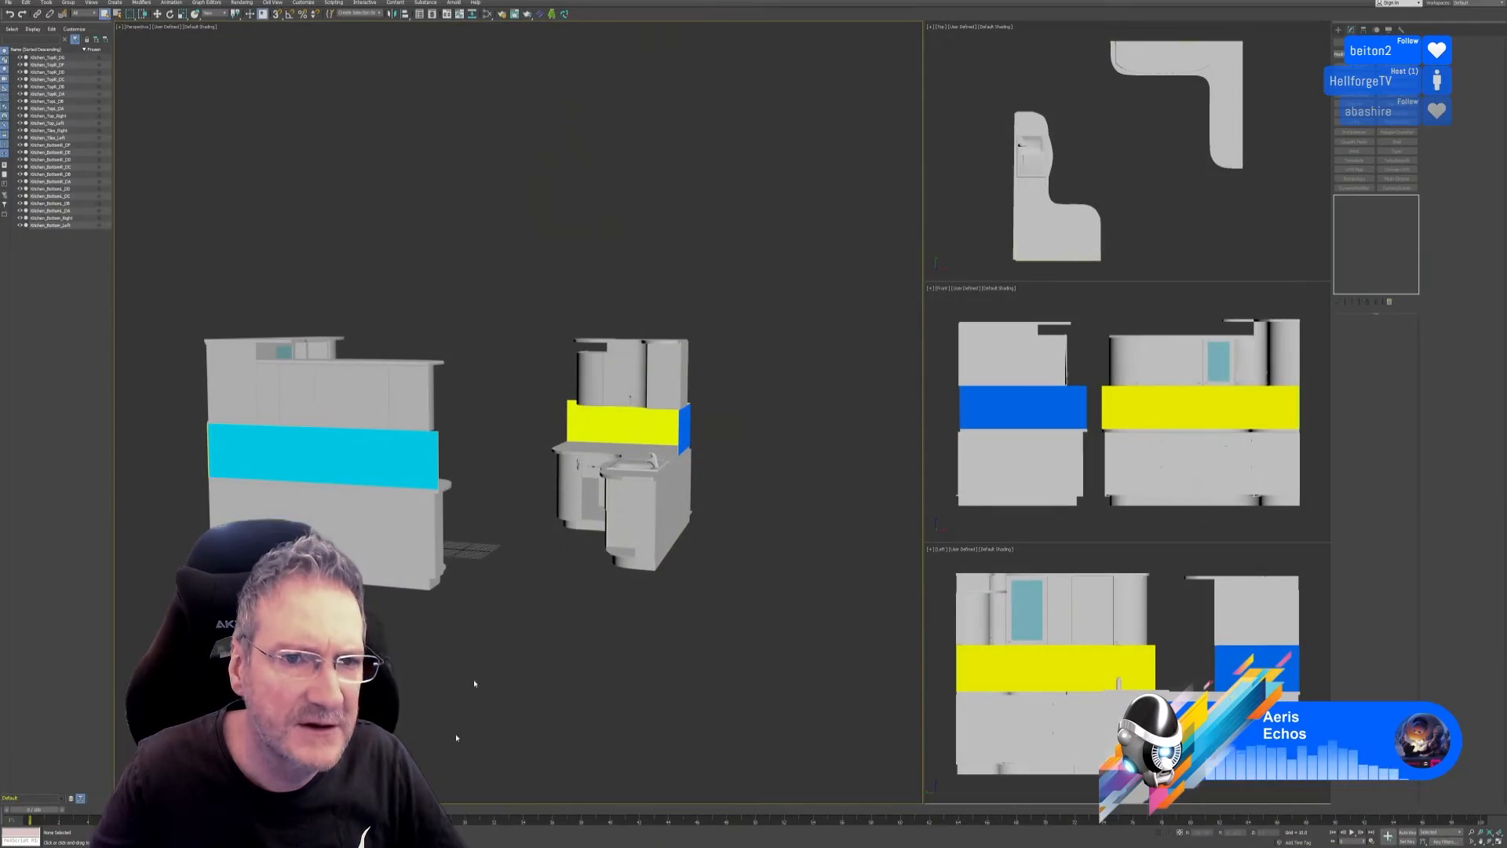
{"action": "left_click", "coordinate": [553, 15]}
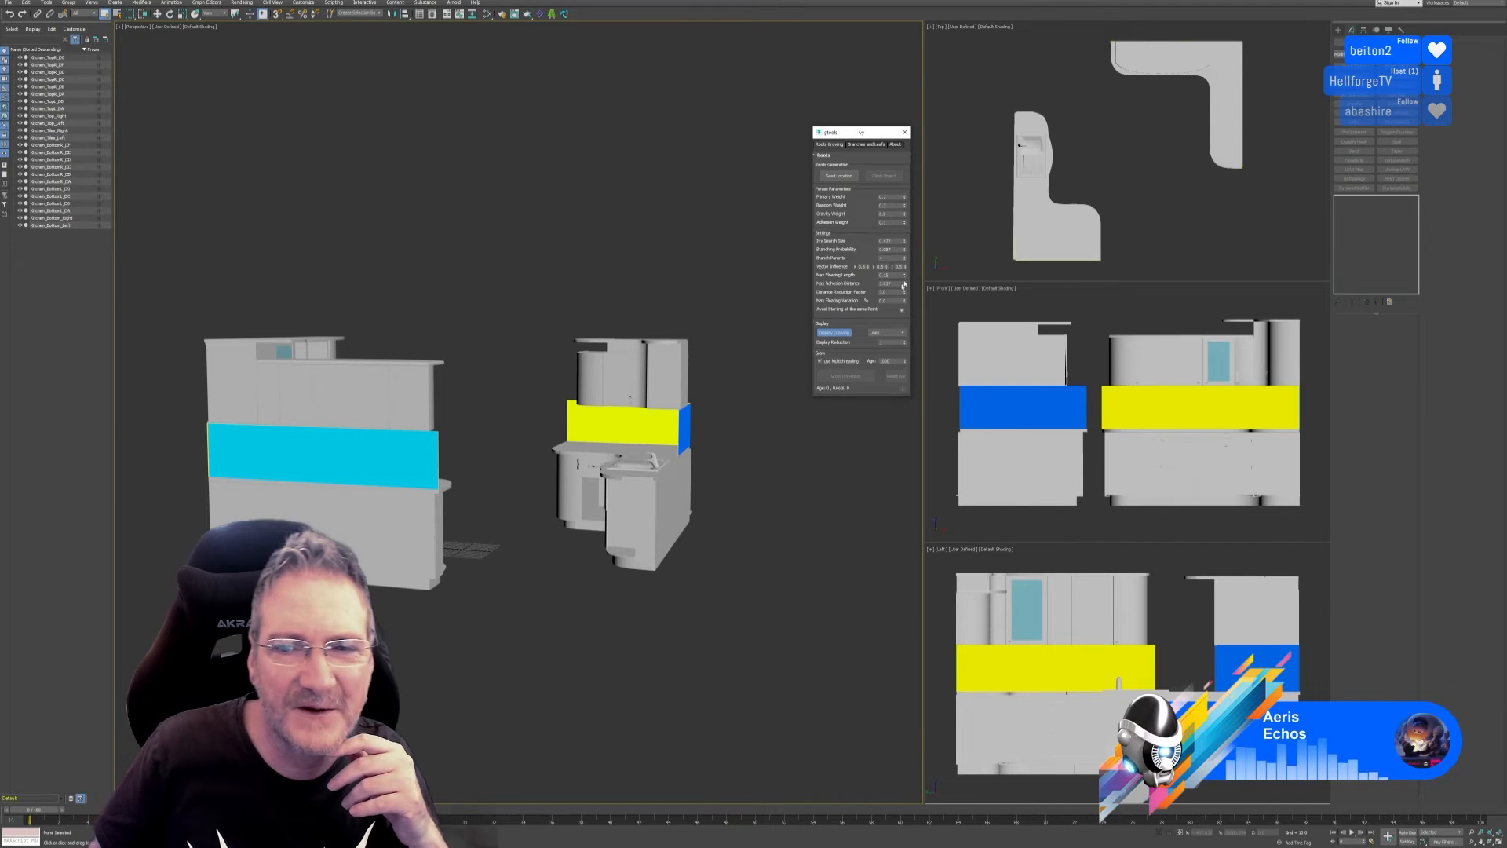
{"action": "left_click", "coordinate": [905, 132]}
{"action": "left_click", "coordinate": [1417, 1]}
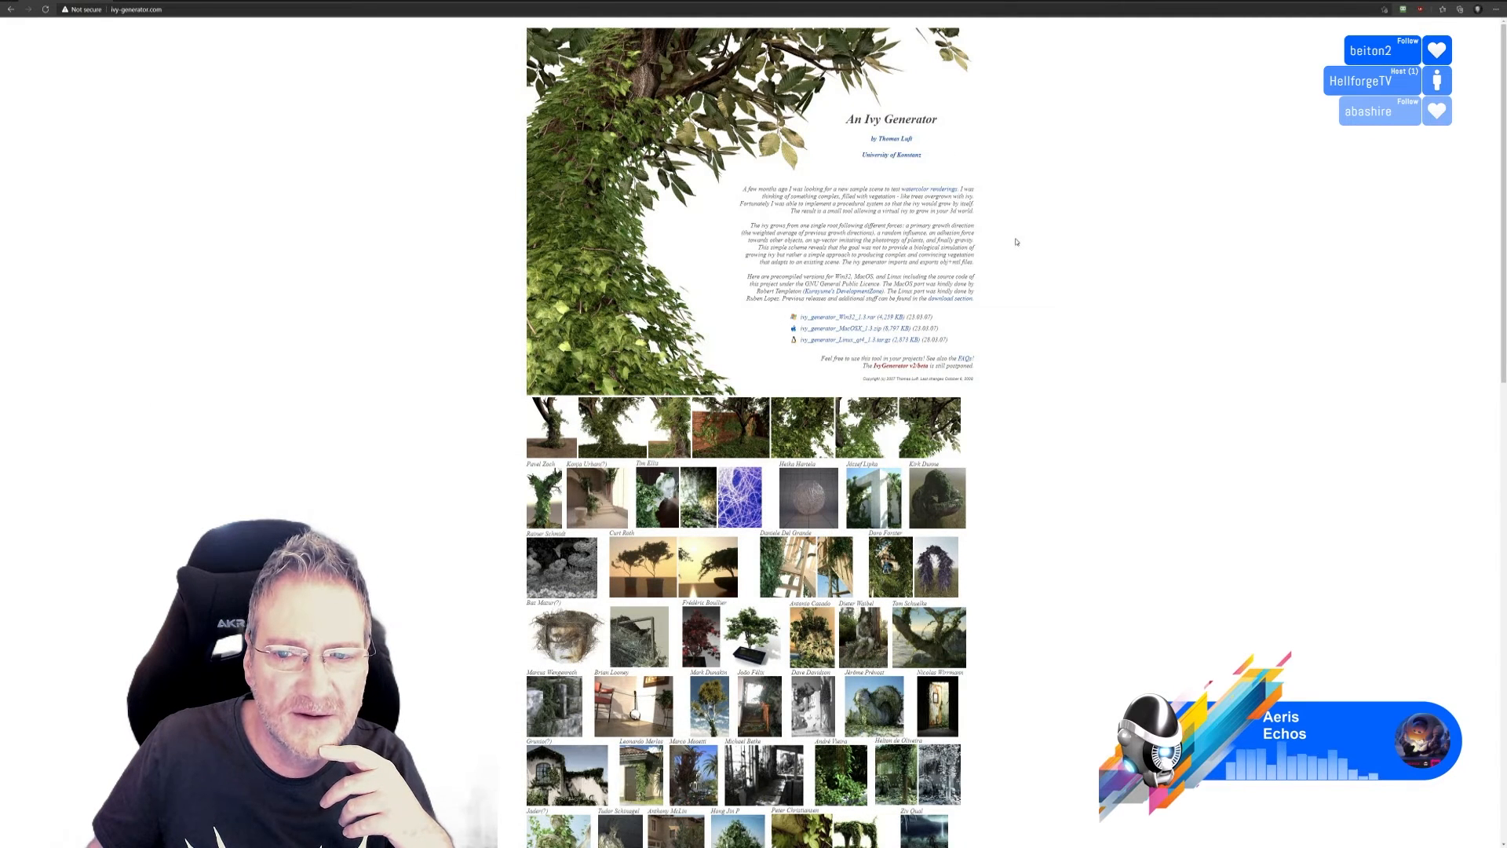
Scroll through the ivy generator page's gallery, download list and frequently asked questions once more, ending back at the introduction.
{"action": "scroll", "coordinate": [1016, 242], "scroll_direction": "down", "scroll_amount": 8}
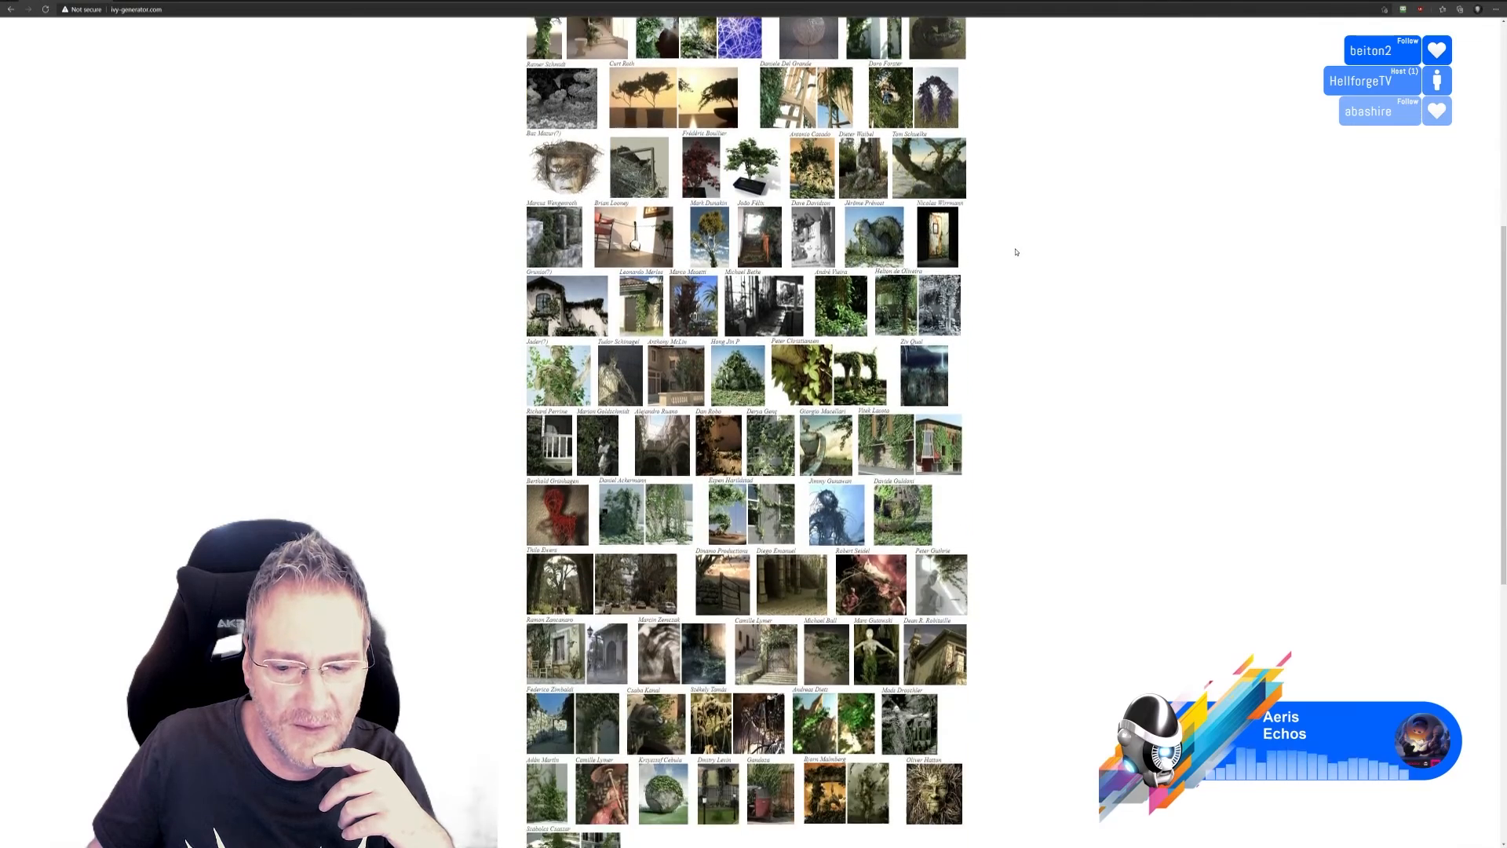
{"action": "scroll", "coordinate": [1014, 255], "scroll_direction": "down", "scroll_amount": 3}
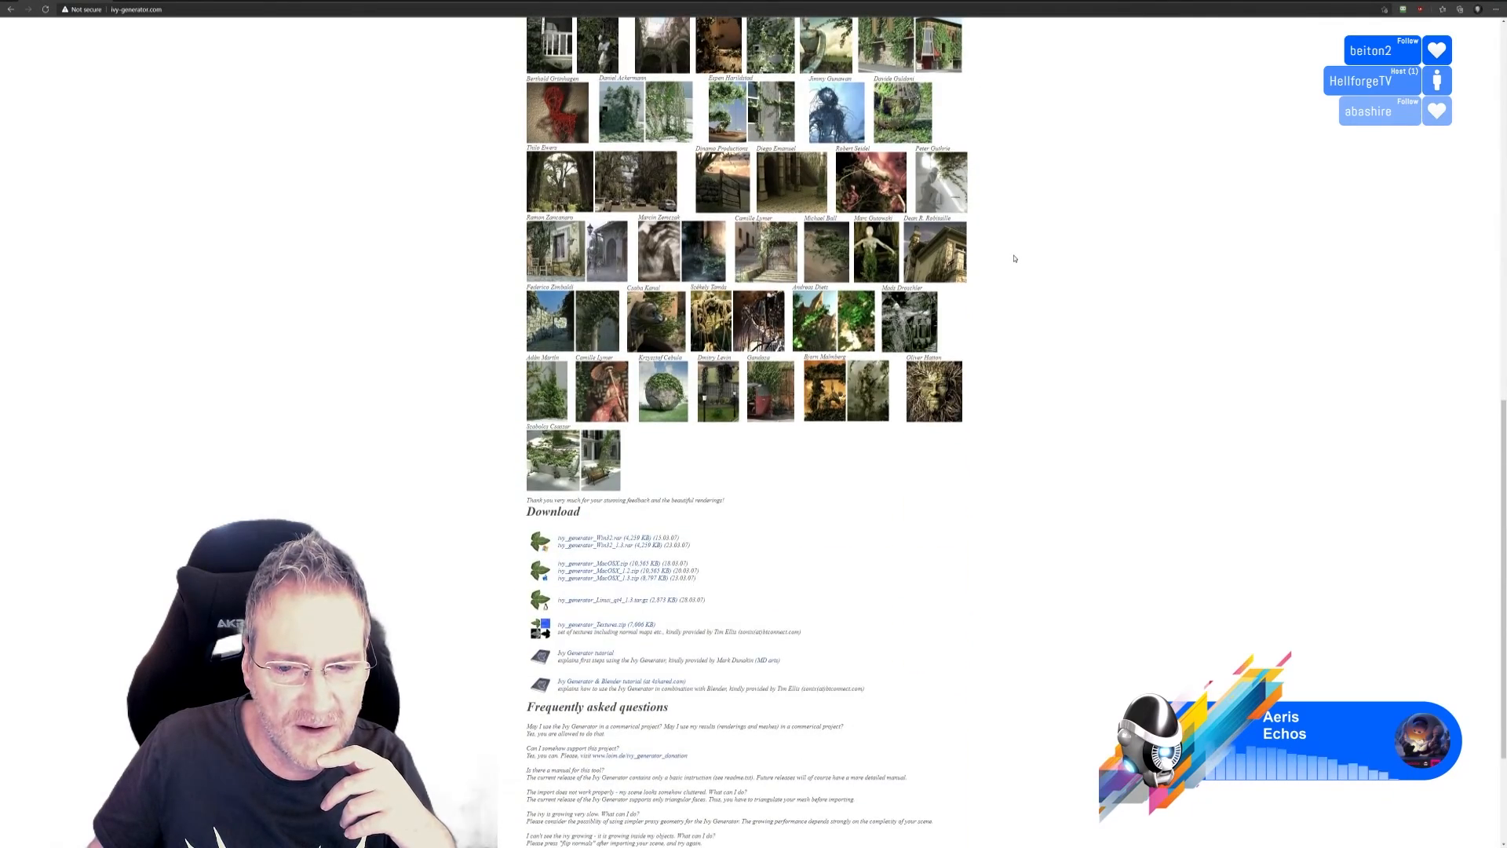
{"action": "scroll", "coordinate": [1013, 259], "scroll_direction": "down", "scroll_amount": 2}
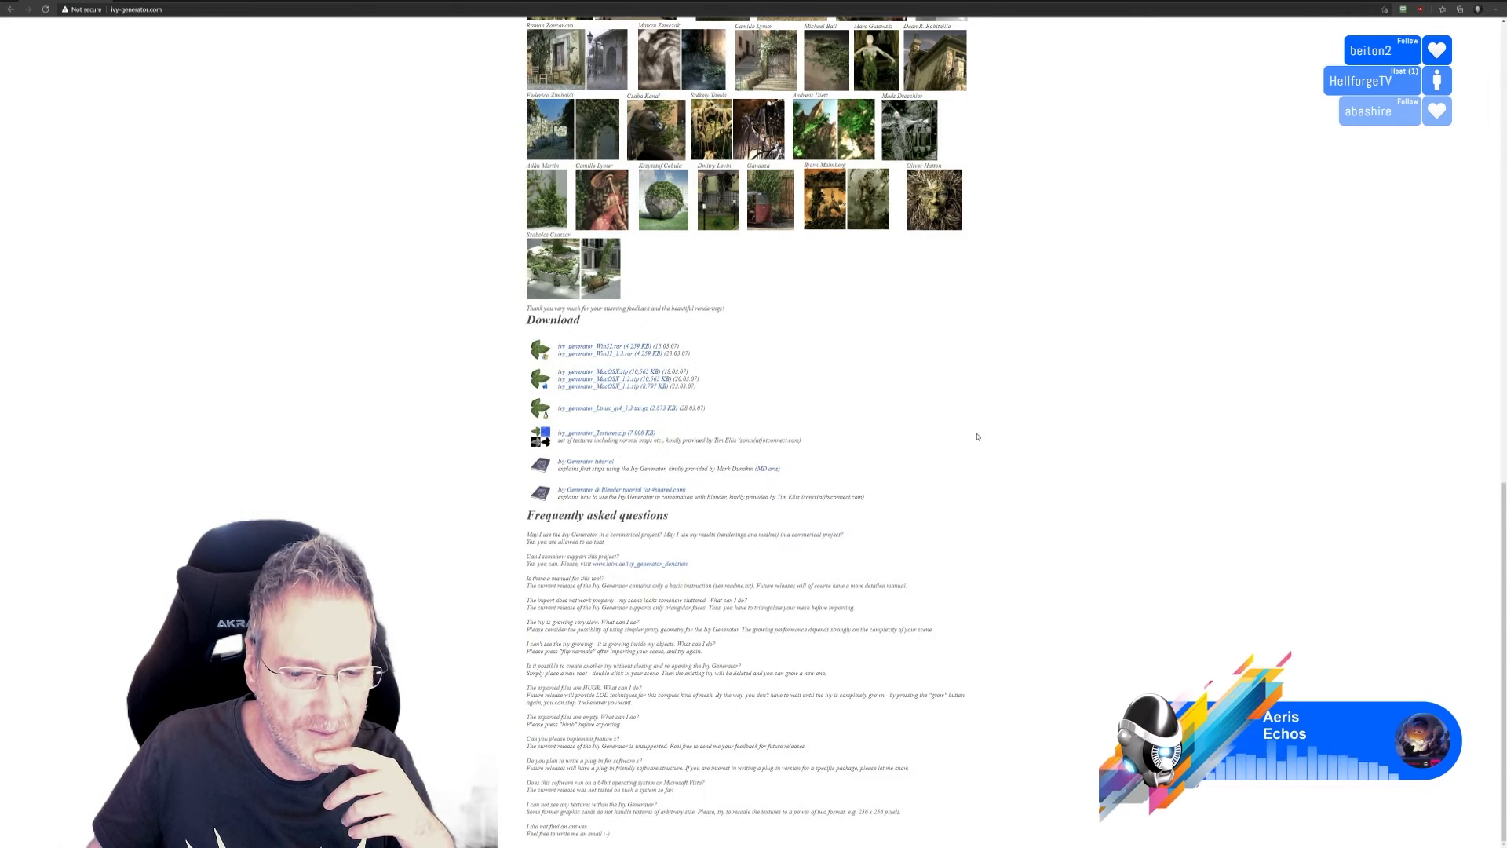
{"action": "scroll", "coordinate": [977, 437], "scroll_direction": "up", "scroll_amount": 20}
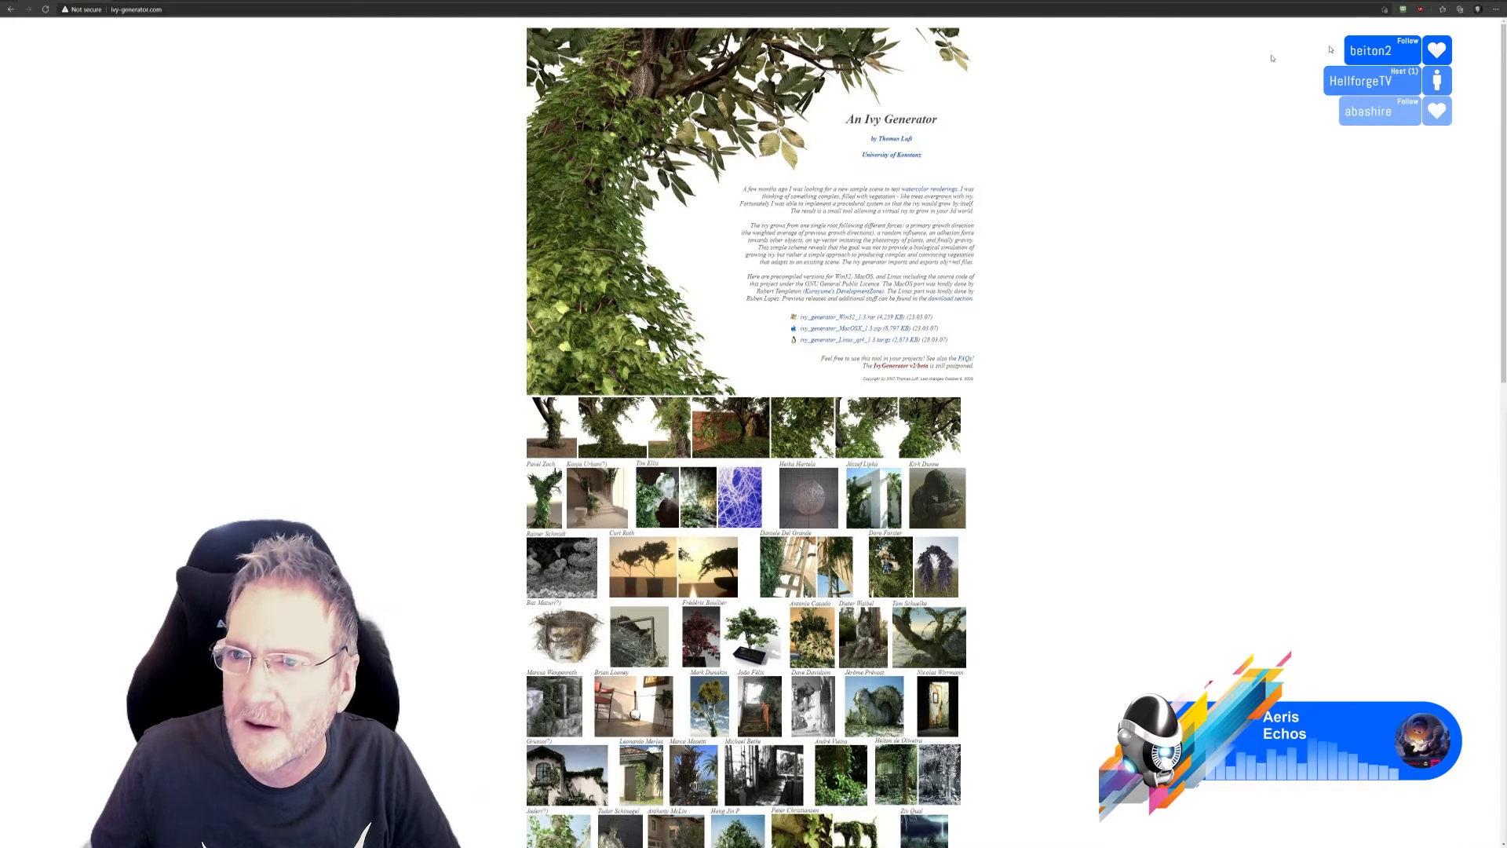
Switch back to Substance Painter, hide the masked tile copy layer and open the base tile layer's advanced parameters.
{"action": "key", "text": "alt+Tab"}
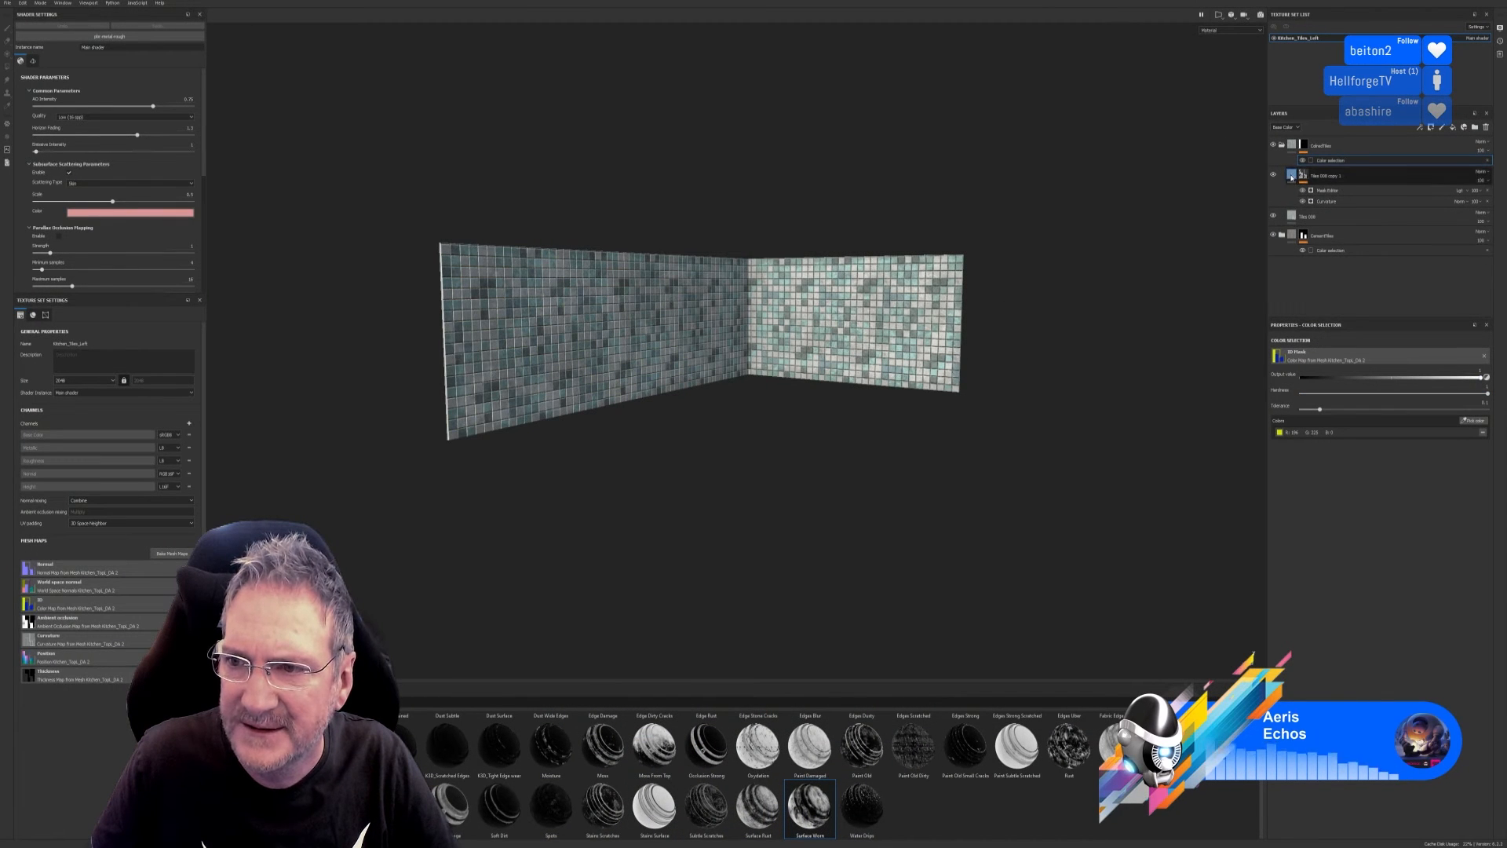
{"action": "left_click", "coordinate": [1344, 176]}
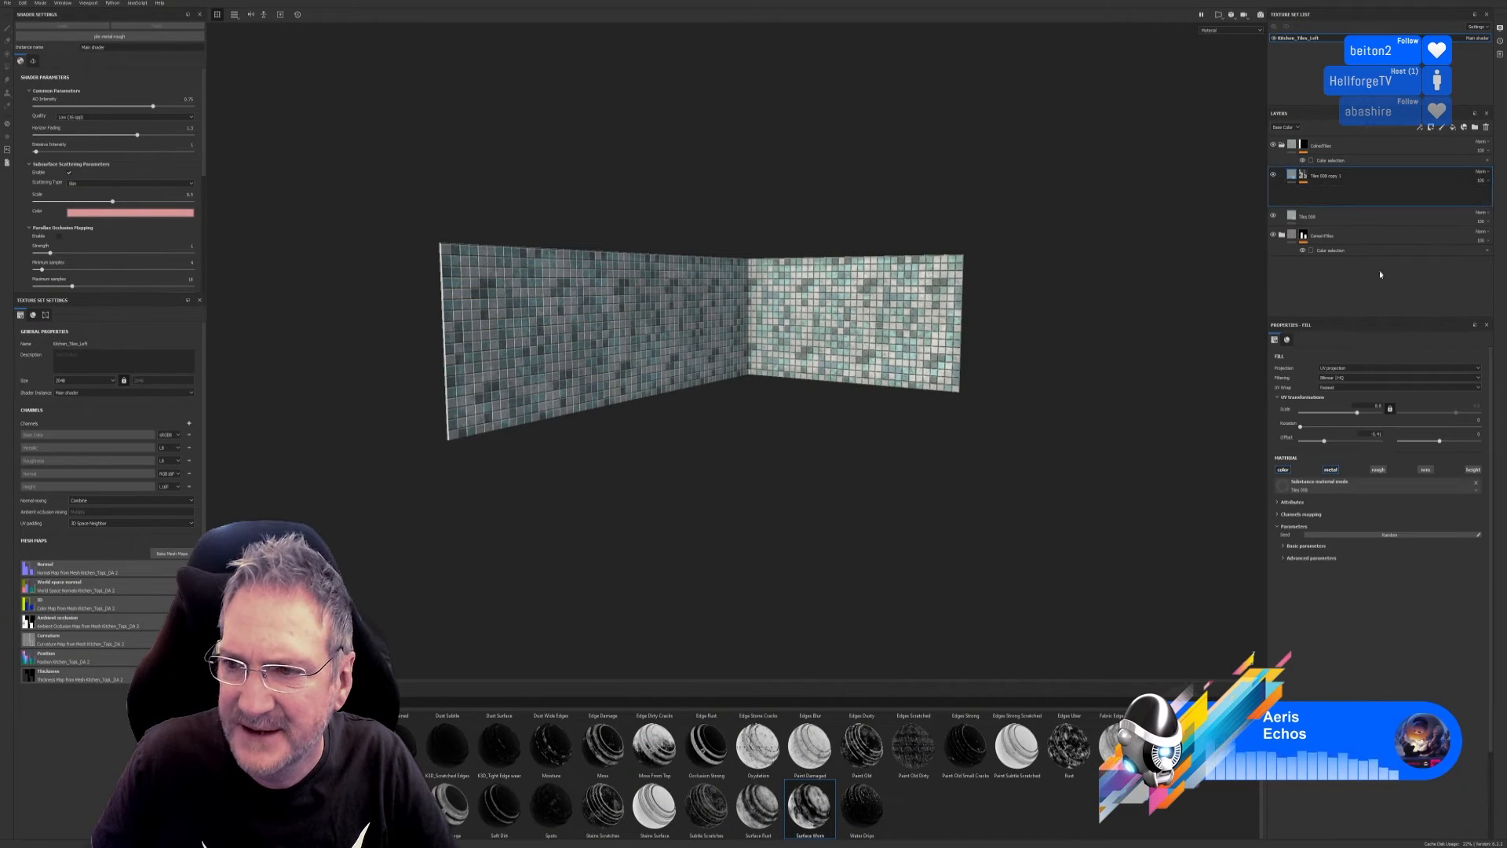
{"action": "left_click", "coordinate": [1287, 558]}
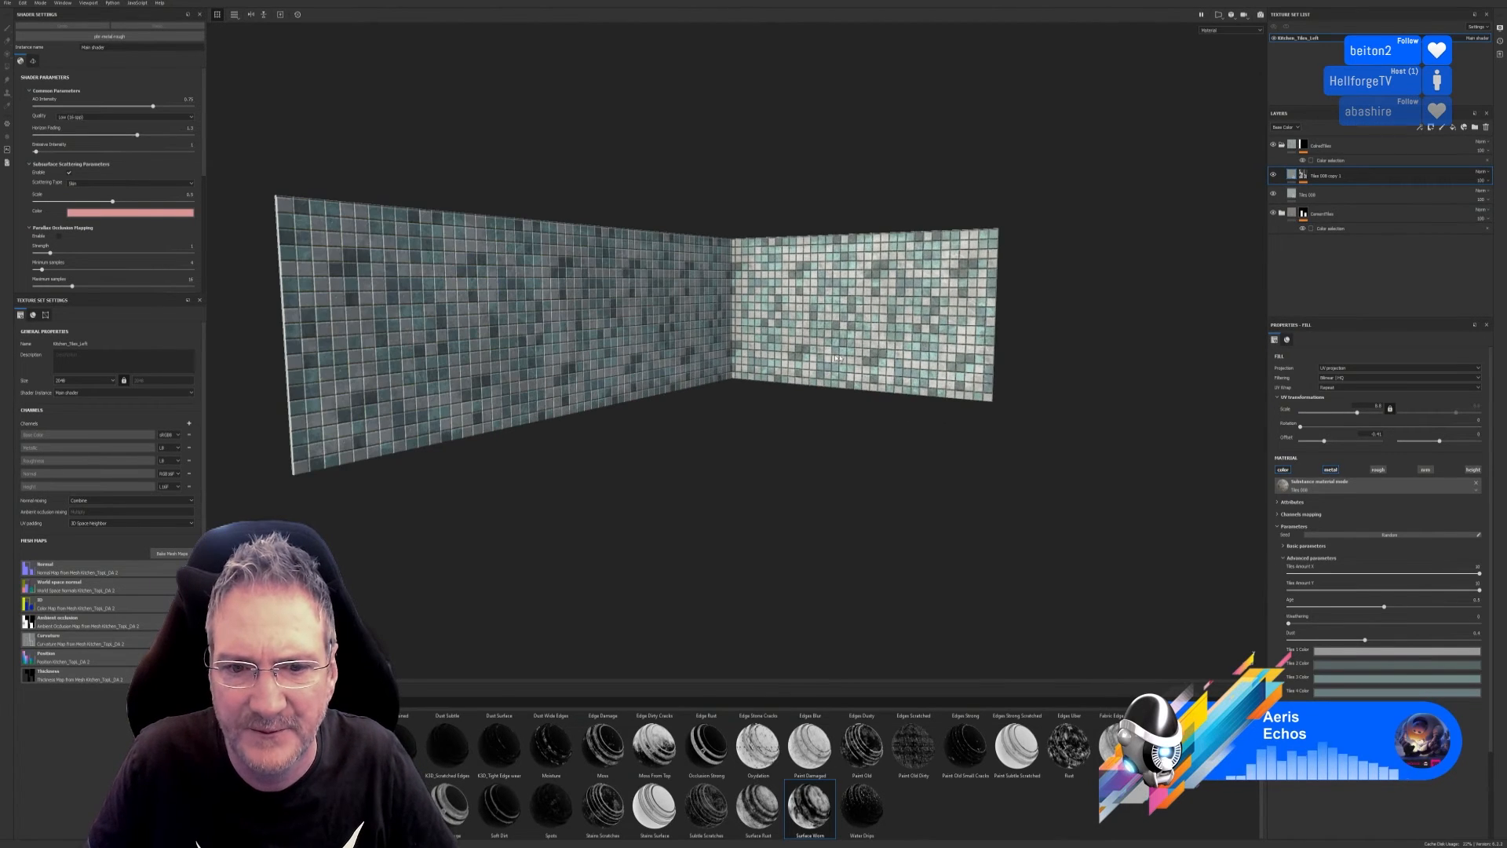
{"action": "scroll", "coordinate": [872, 369], "scroll_direction": "up", "scroll_amount": 2}
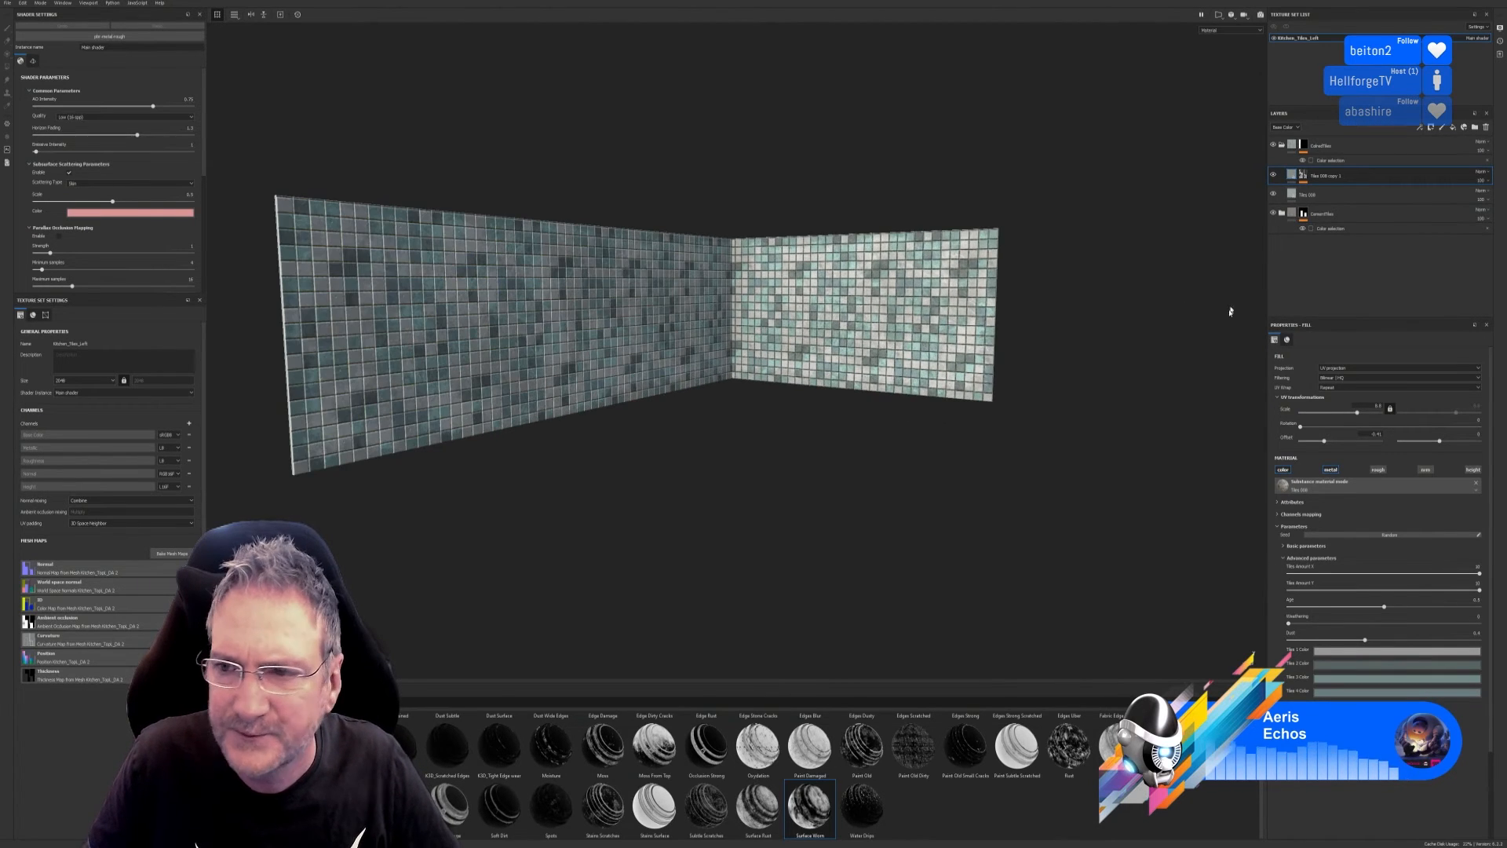
{"action": "left_click", "coordinate": [1274, 176]}
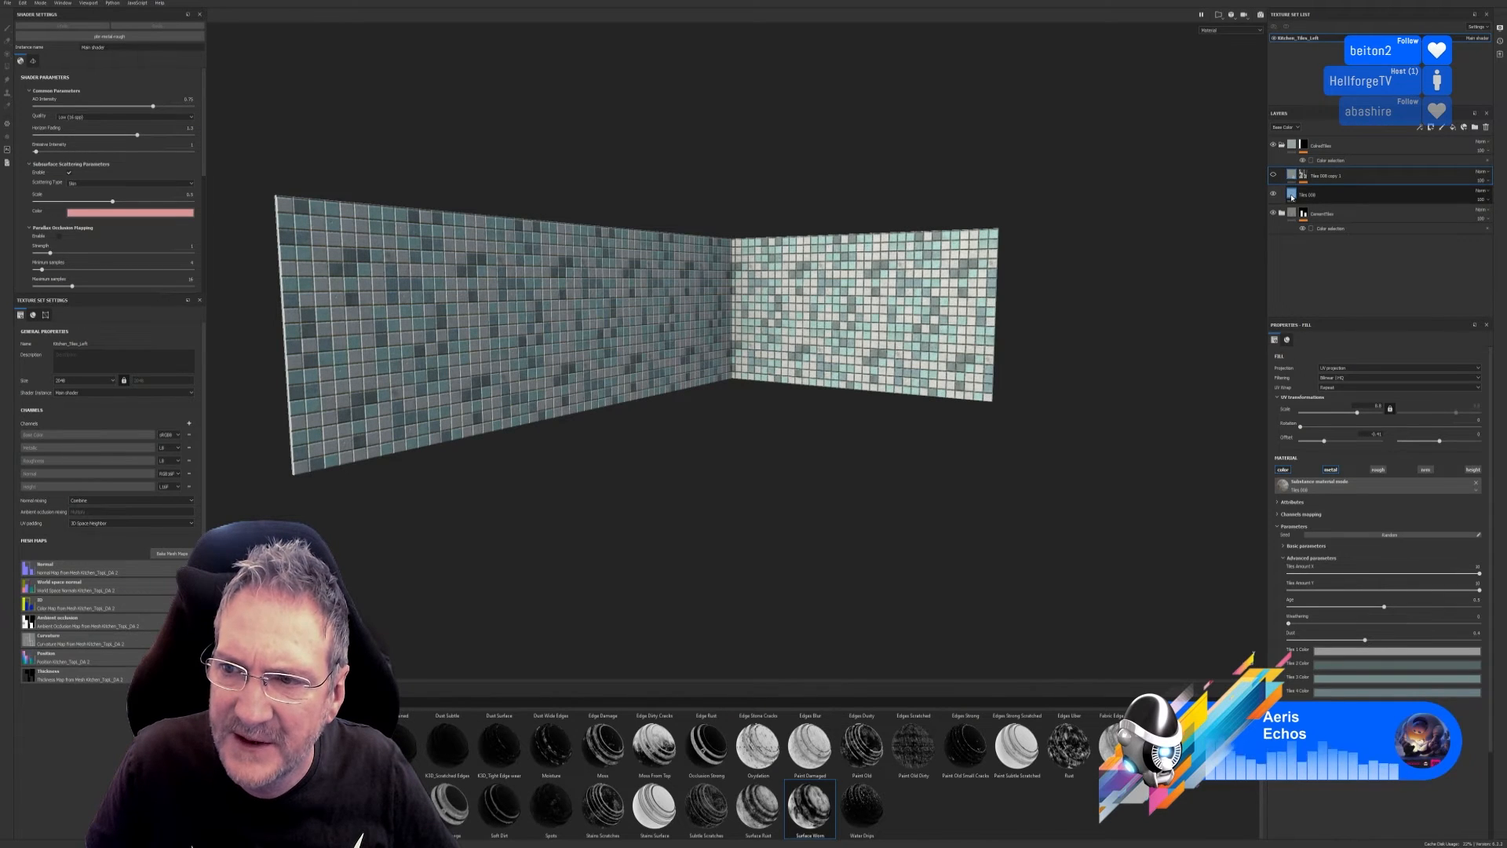
{"action": "left_click", "coordinate": [1292, 198]}
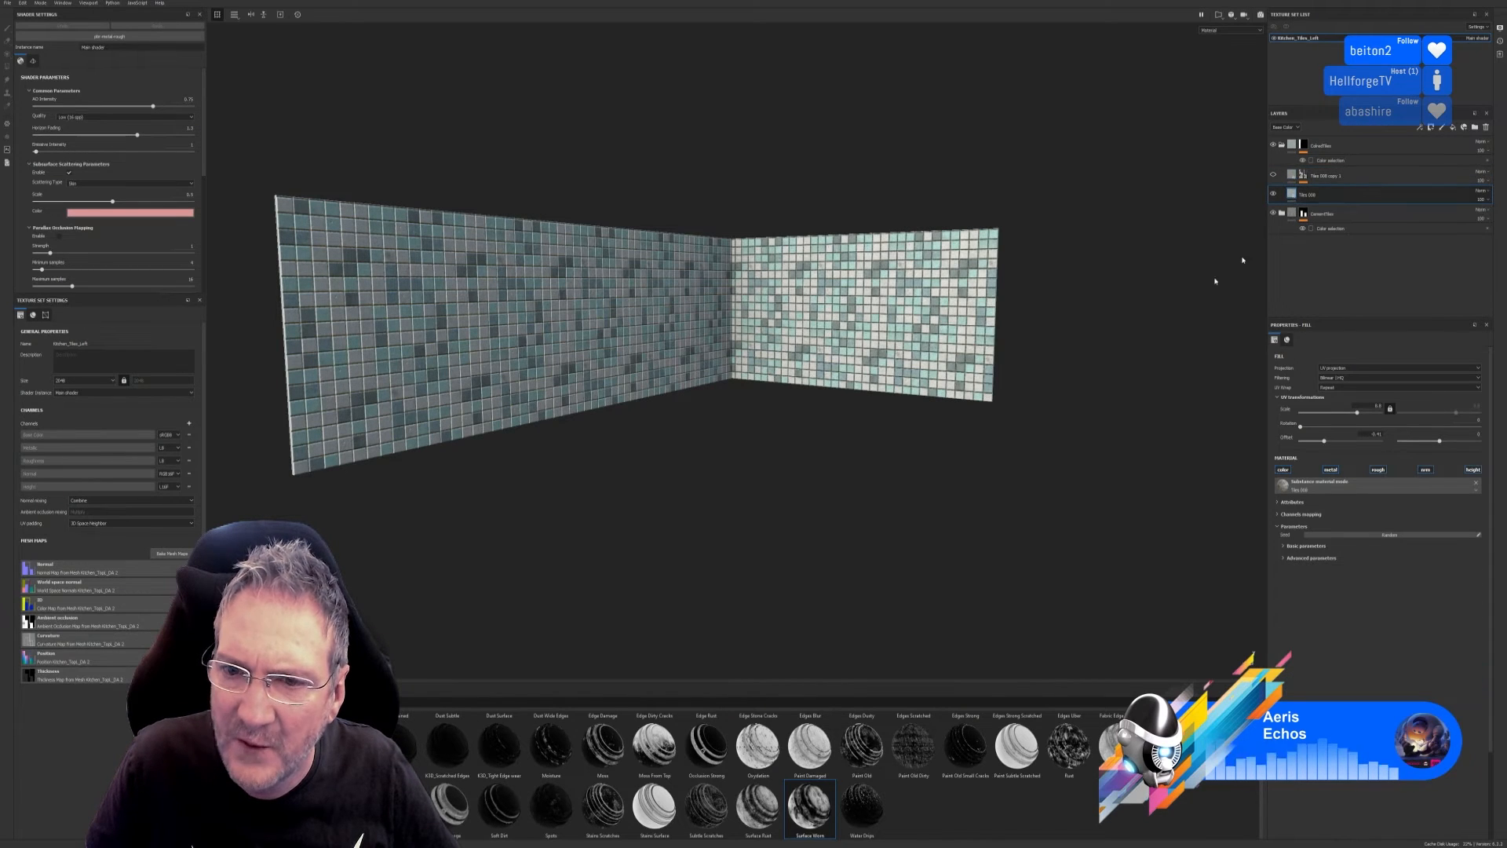
{"action": "left_click", "coordinate": [1284, 558]}
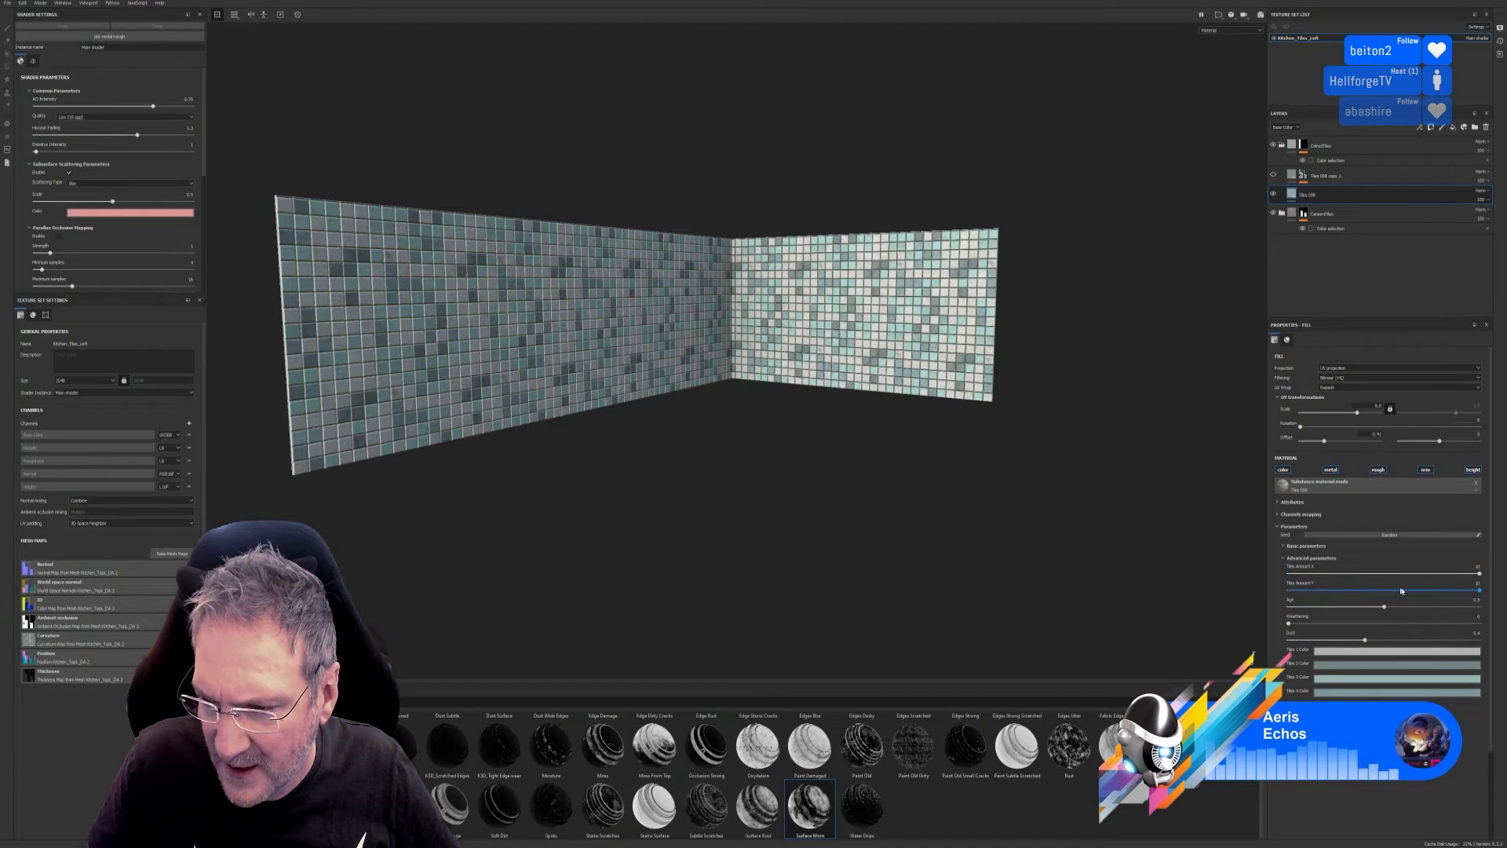
Set the base tile layer's Age to about 0.88 and Dirt to about 0.27, undoing a trial reduction of its horizontal tile amount.
{"action": "left_click_drag", "start_coordinate": [1479, 574], "coordinate": [1366, 573]}
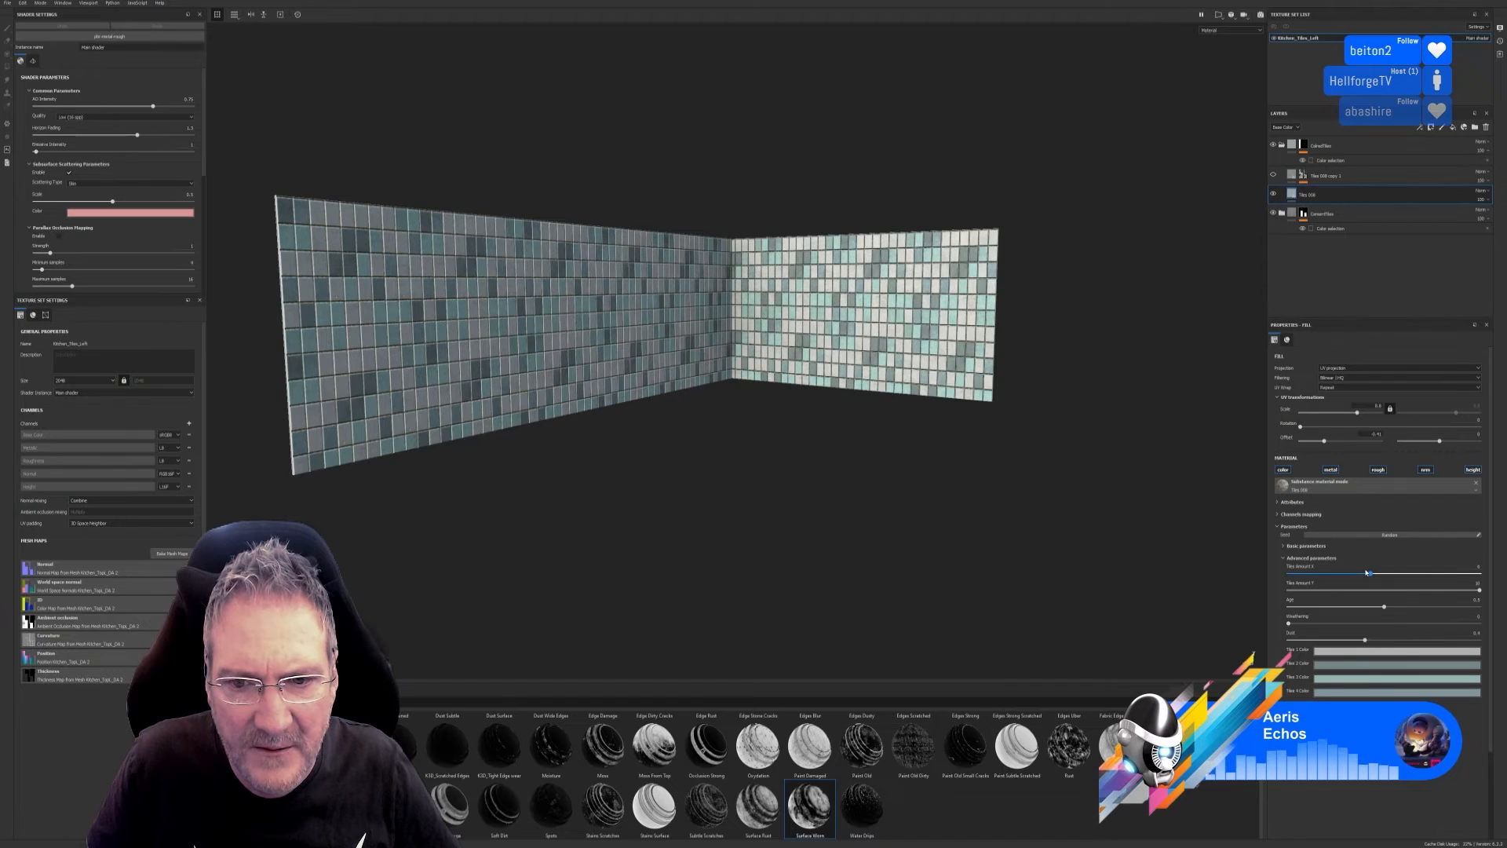
{"action": "key", "text": "ctrl+z"}
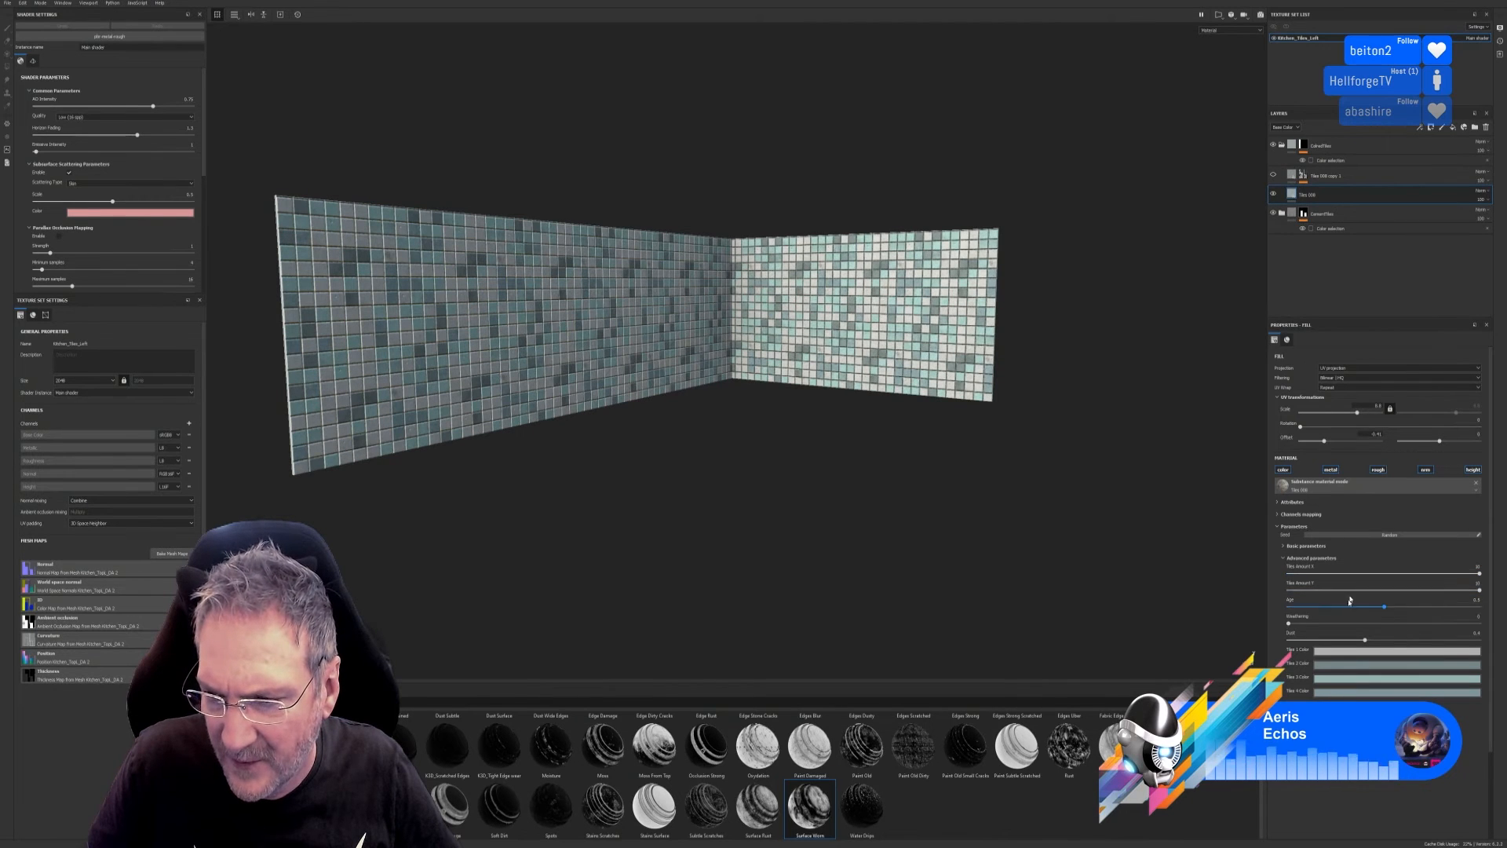
{"action": "left_click_drag", "start_coordinate": [1384, 606], "coordinate": [1456, 624]}
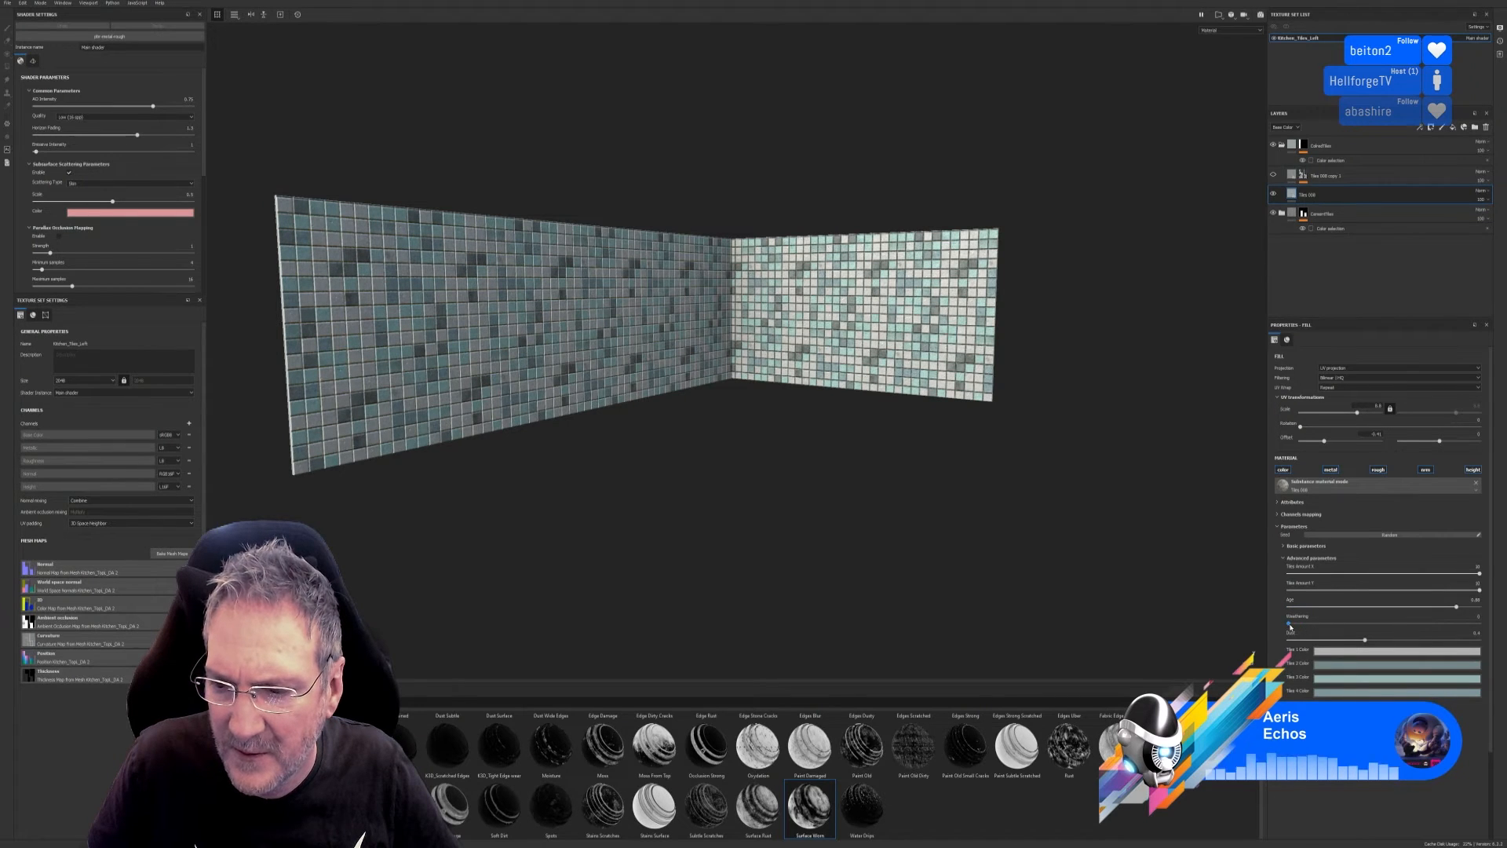
{"action": "mouse_move", "coordinate": [1289, 624]}
{"action": "left_mouse_down"}
{"action": "mouse_move", "coordinate": [1479, 625]}
{"action": "mouse_move", "coordinate": [1271, 634]}
{"action": "left_mouse_up"}
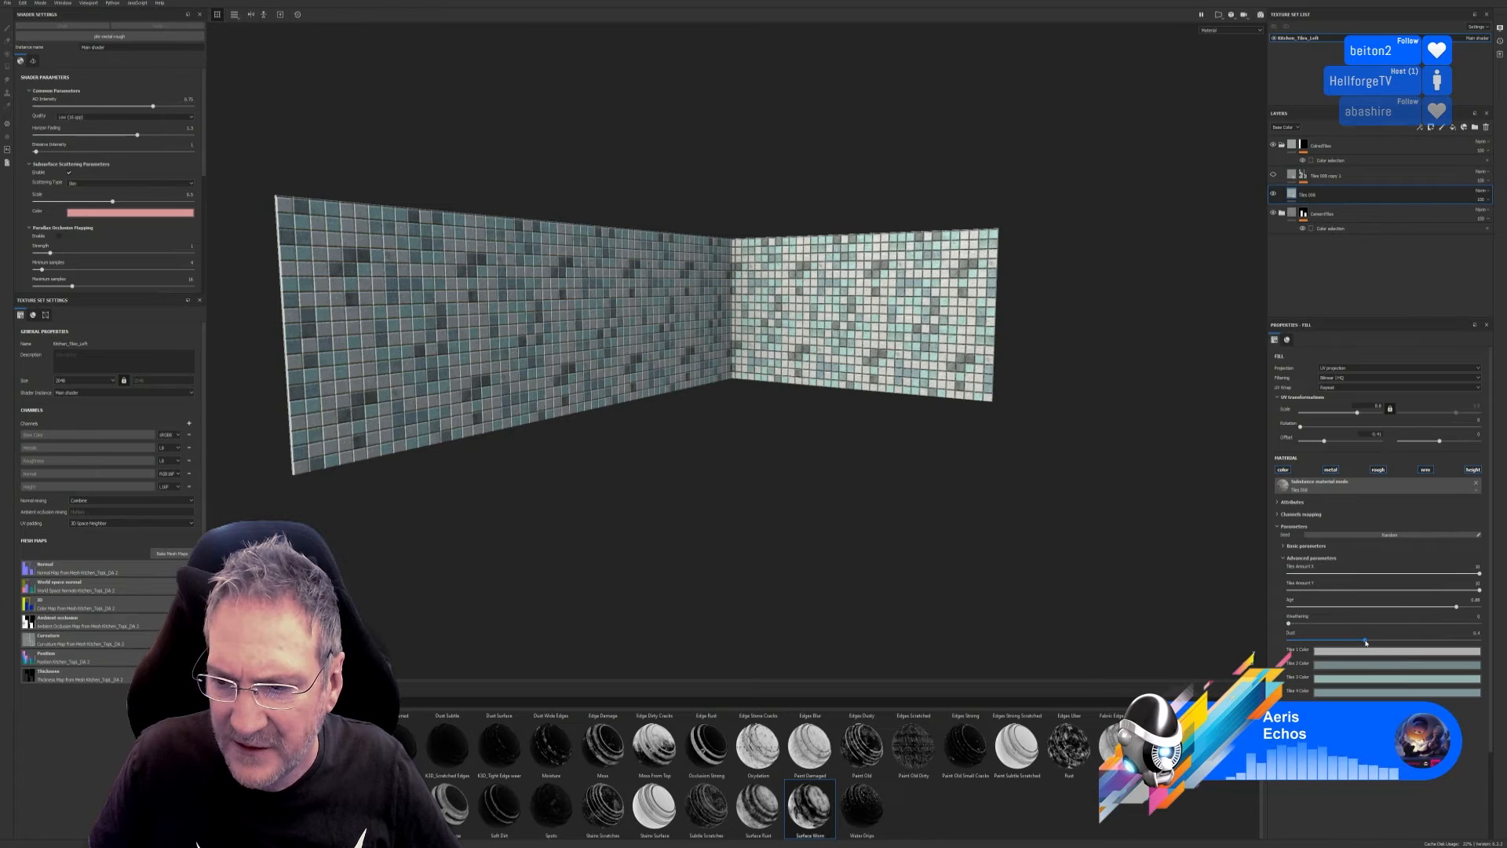
{"action": "mouse_move", "coordinate": [1366, 641]}
{"action": "left_mouse_down"}
{"action": "mouse_move", "coordinate": [1454, 641]}
{"action": "mouse_move", "coordinate": [1311, 637]}
{"action": "mouse_move", "coordinate": [1341, 641]}
{"action": "left_mouse_up"}
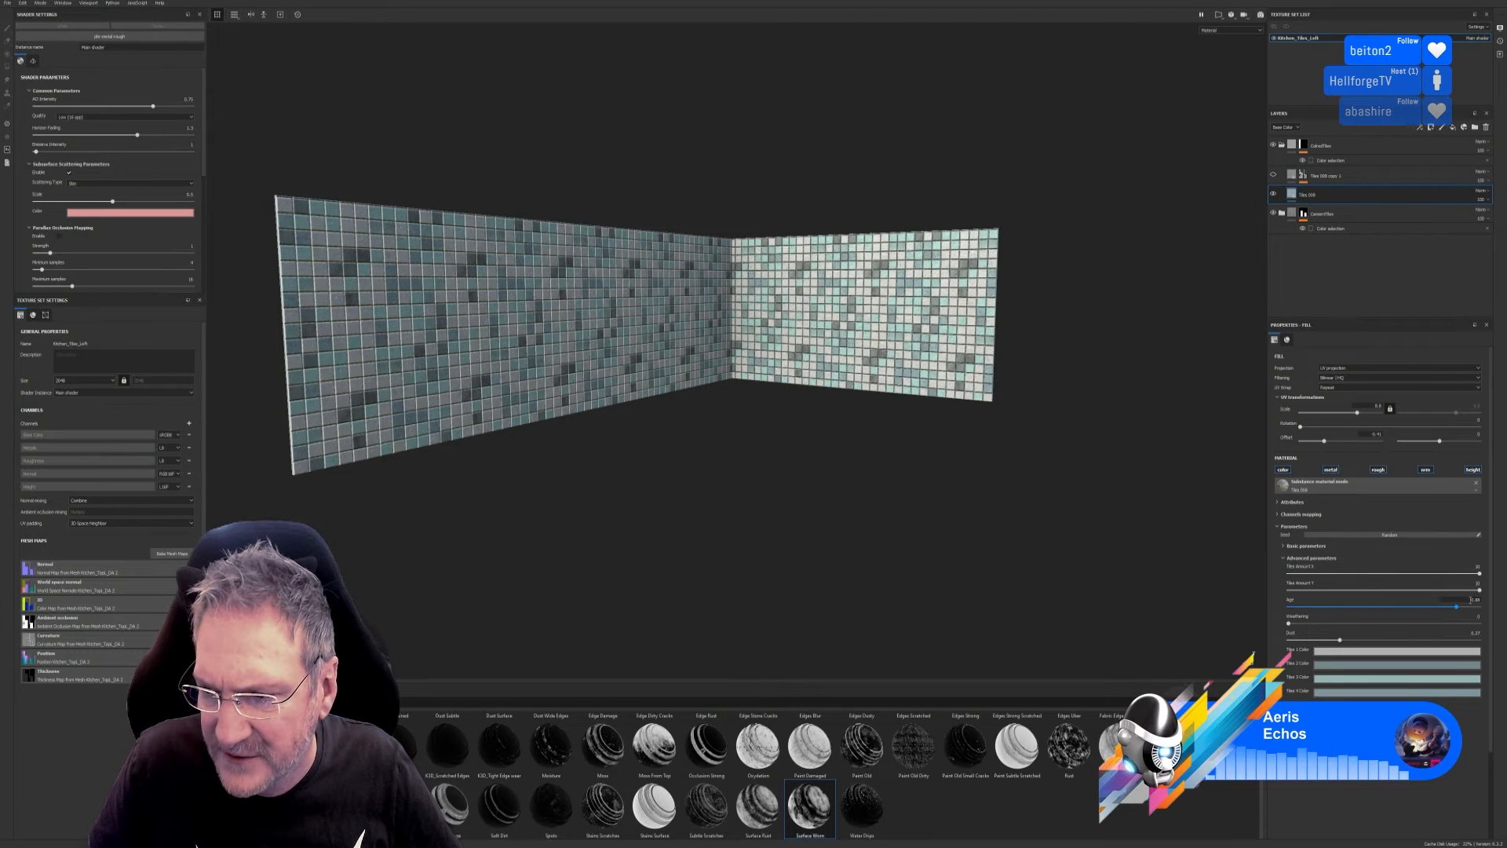
Show the masked tile copy layer again and set its Age to about 0.84 and its Dirt to about 0.69.
{"action": "left_click", "coordinate": [1273, 175]}
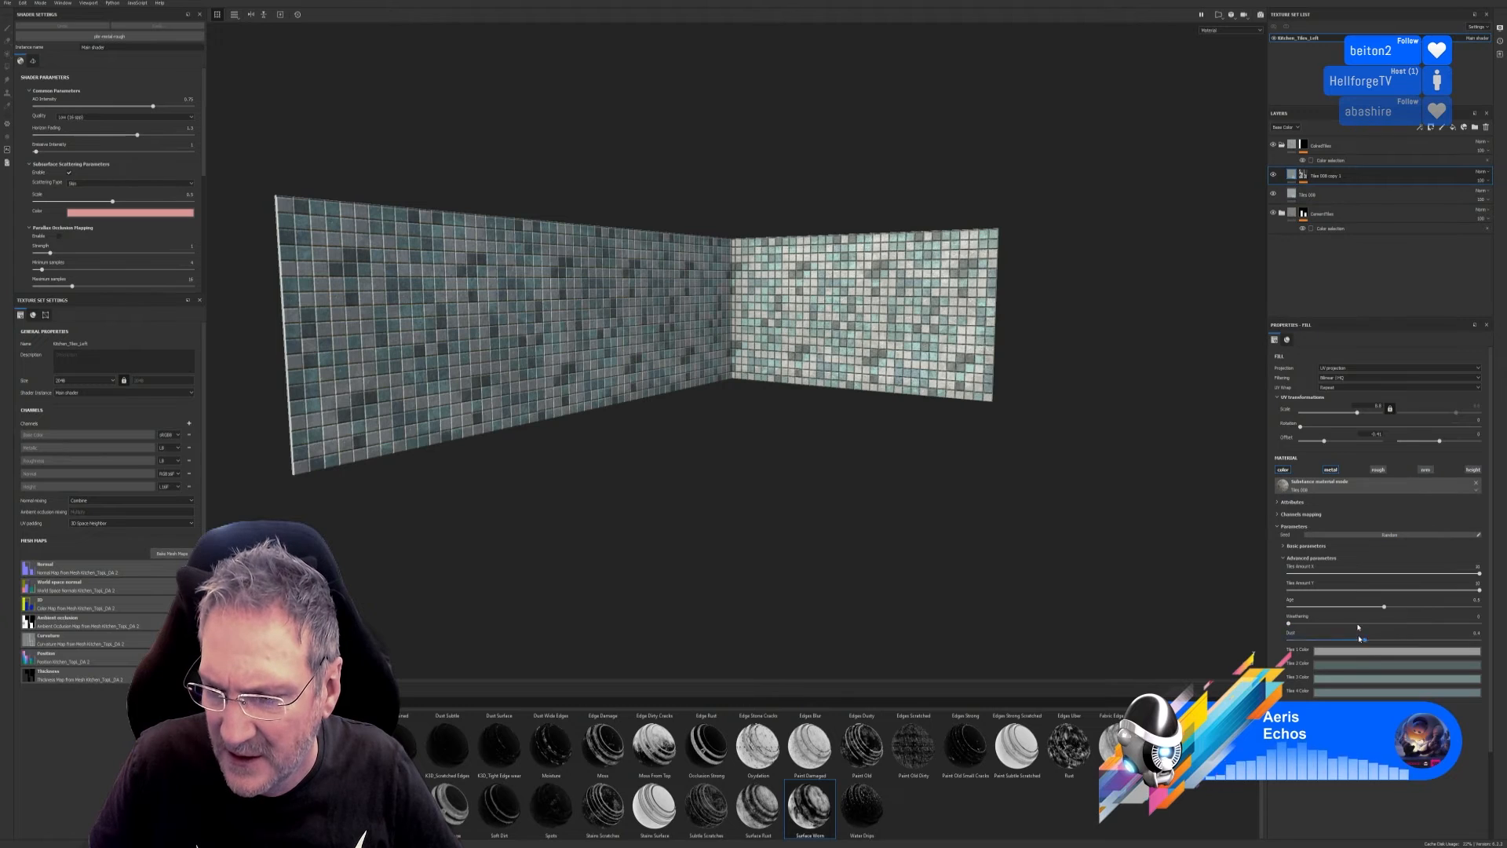
{"action": "left_click_drag", "start_coordinate": [1384, 611], "coordinate": [1449, 606]}
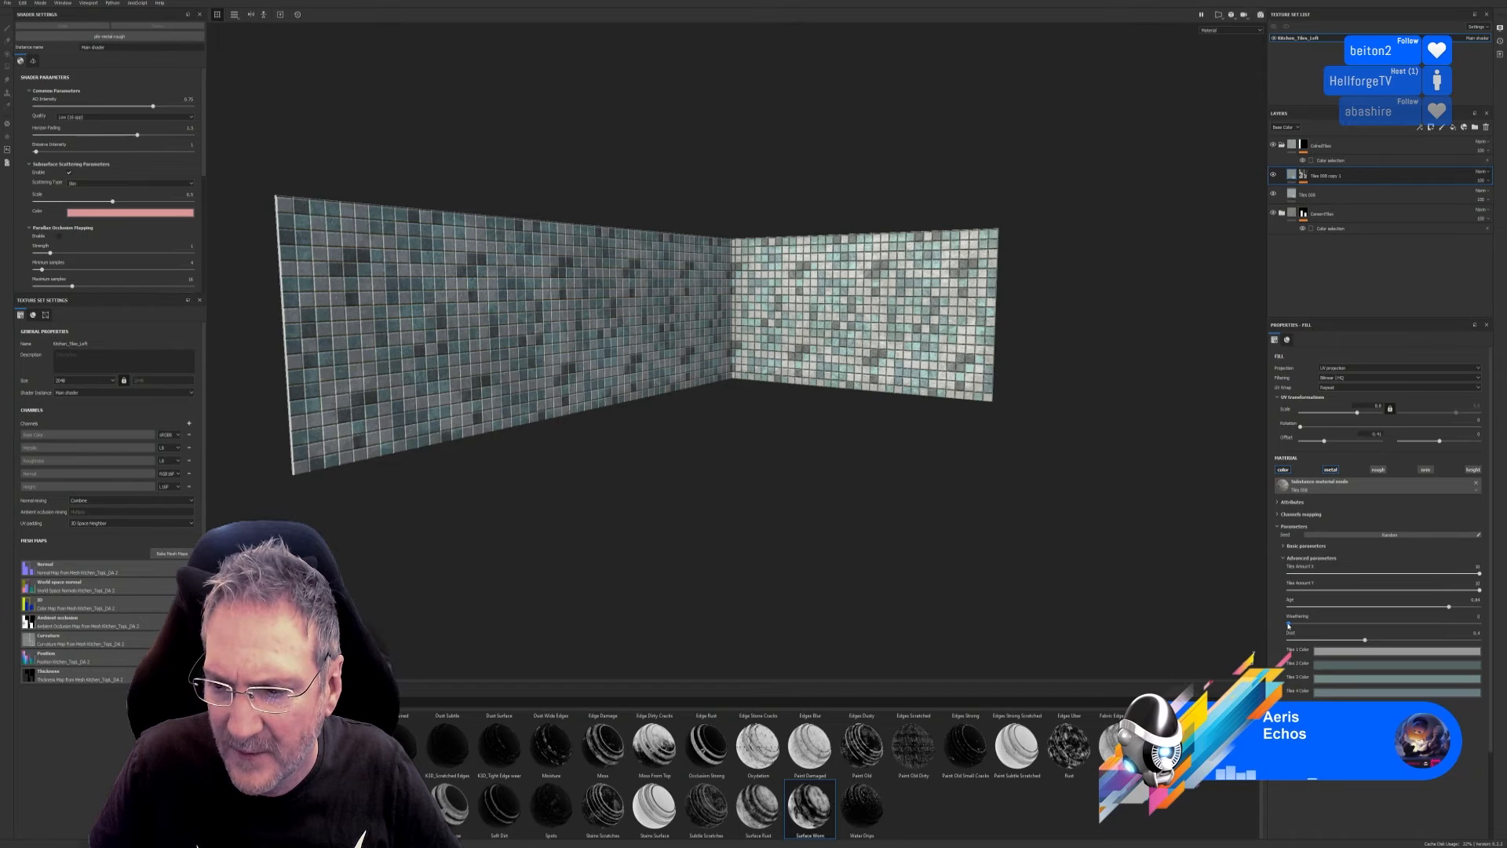
{"action": "left_click_drag", "start_coordinate": [1288, 625], "coordinate": [1420, 642]}
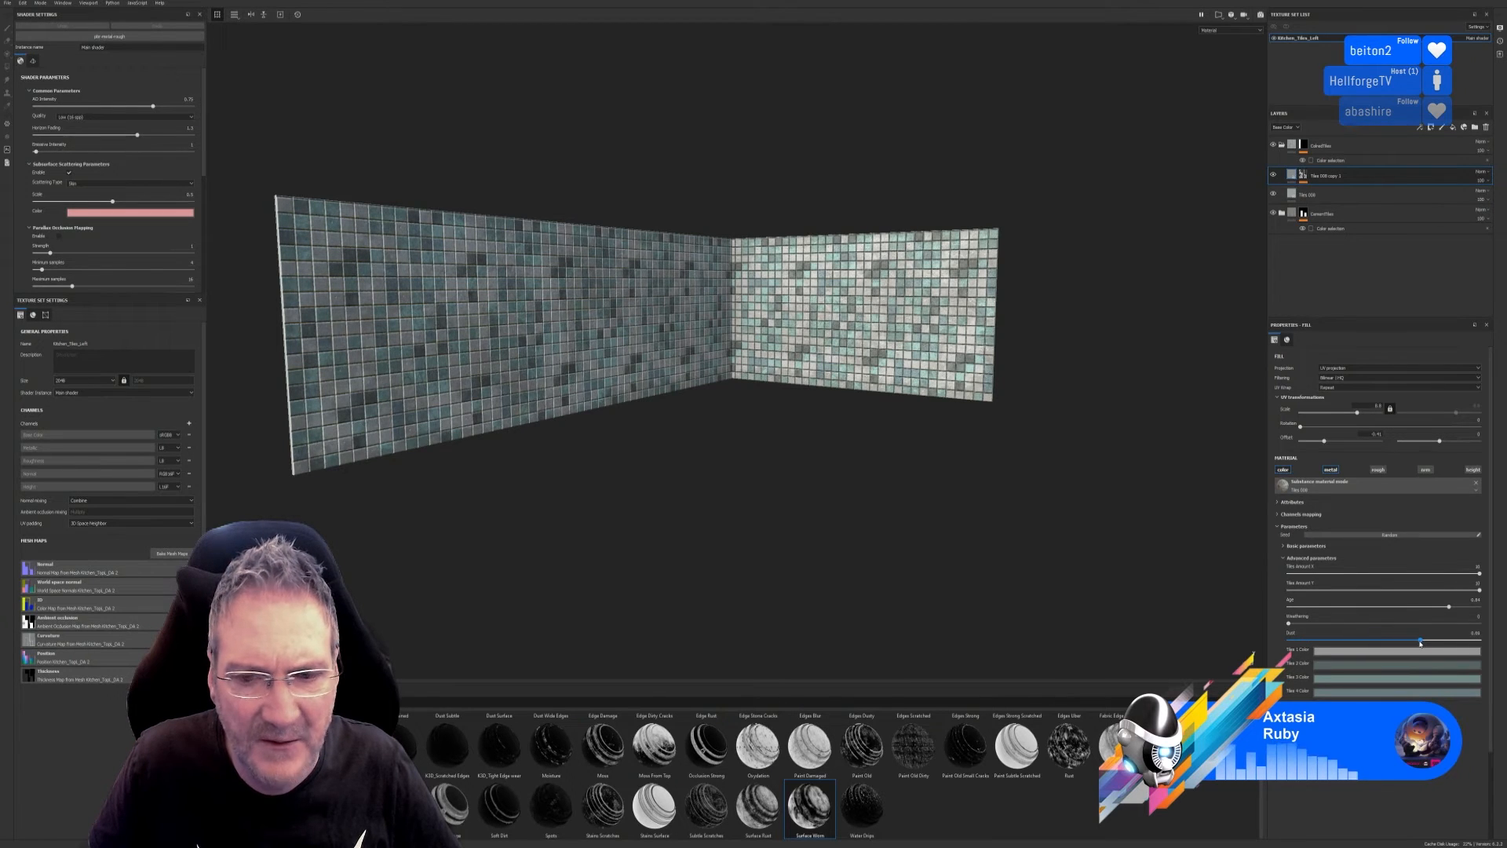
Examine the aged tiles on both walls from several angles and distances, and collapse the ColoredTiles folder.
{"action": "scroll", "coordinate": [735, 389], "scroll_direction": "down", "scroll_amount": 1}
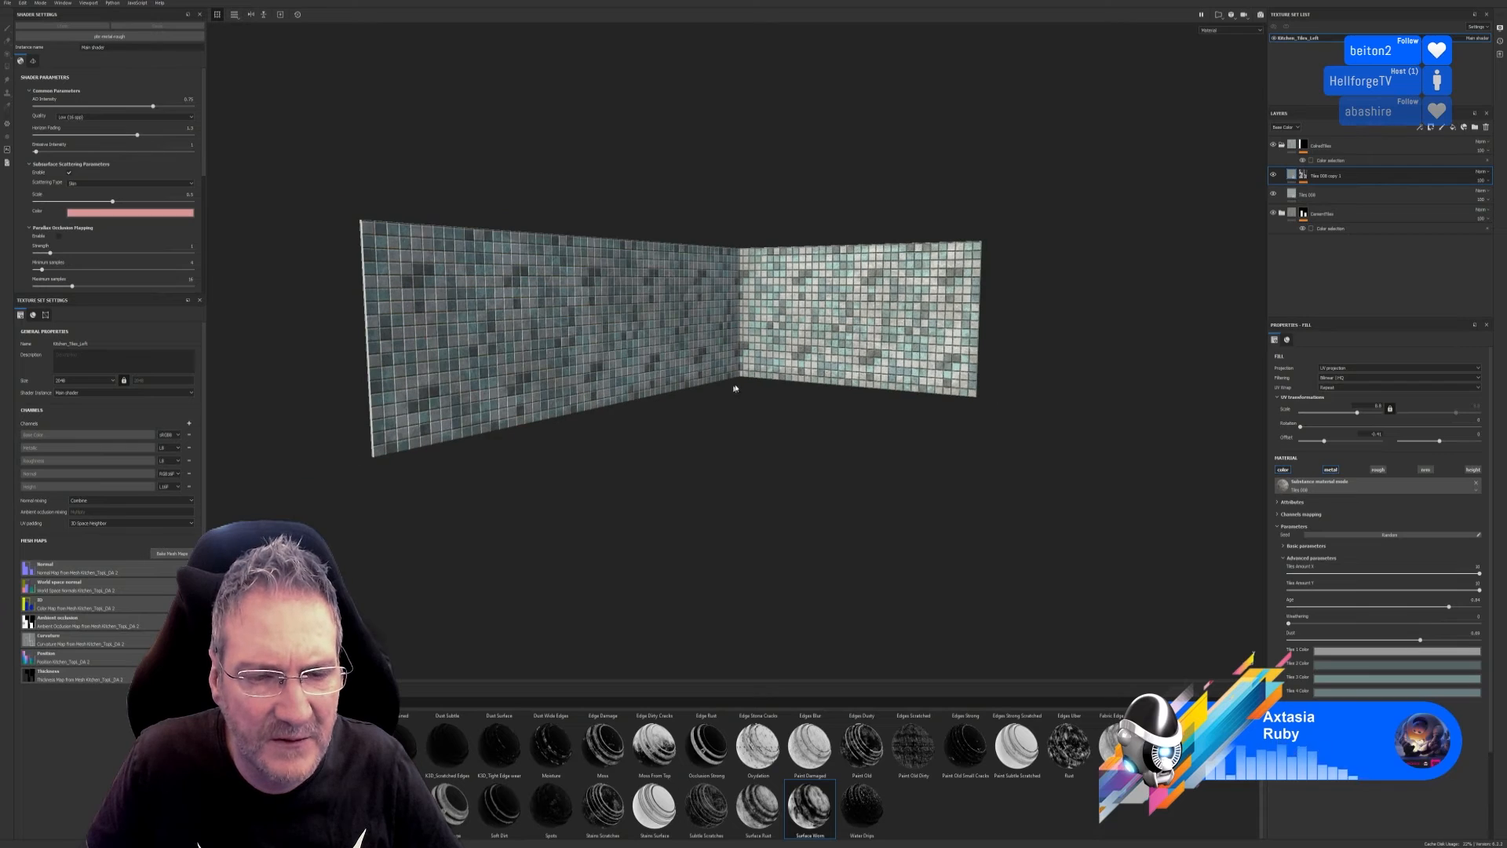
{"action": "left_click_drag", "start_coordinate": [774, 441], "coordinate": [827, 441], "text": "alt"}
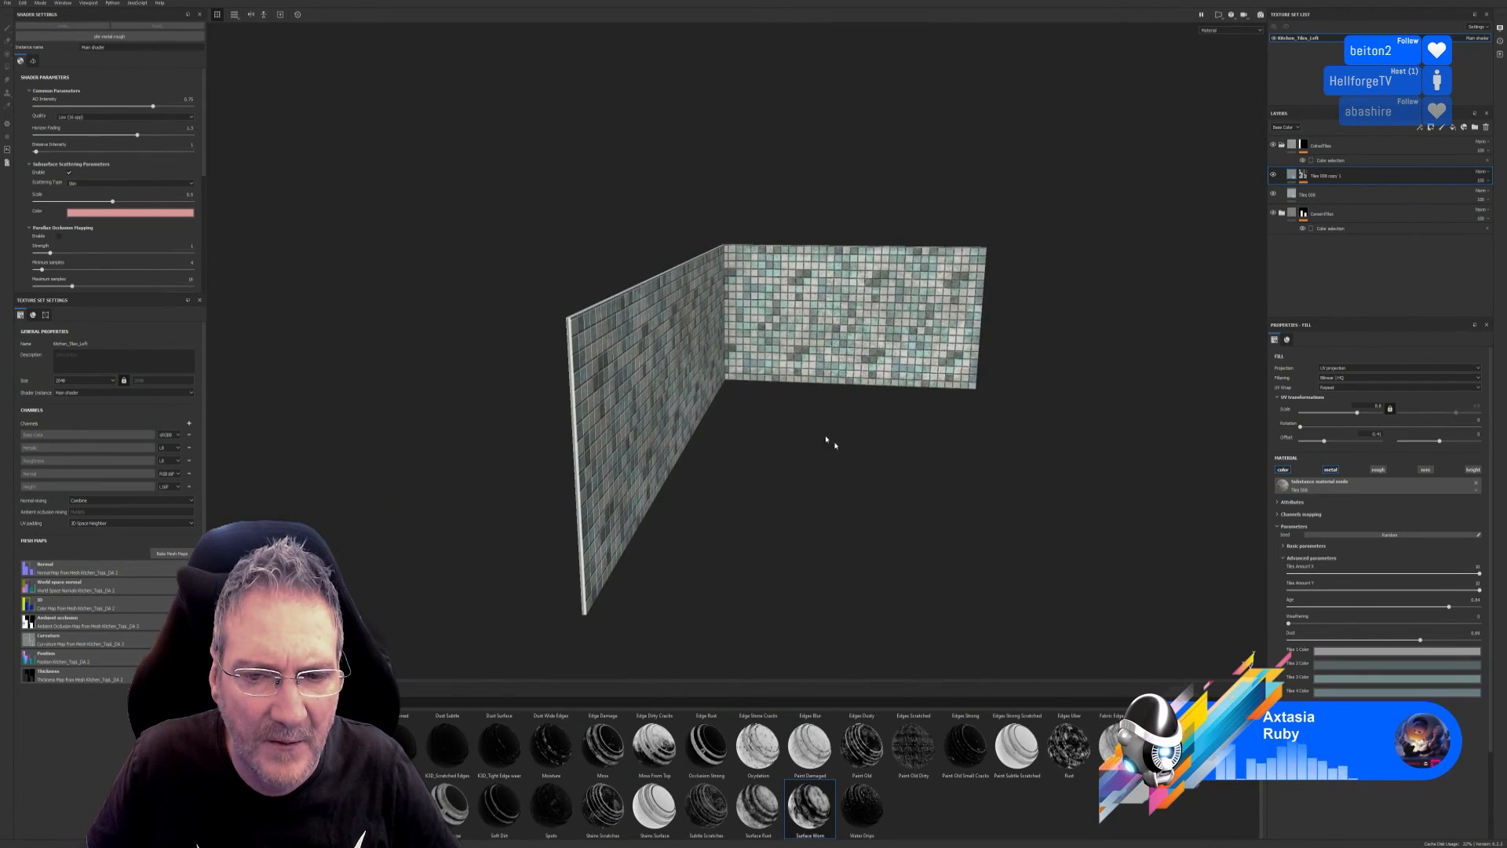
{"action": "scroll", "coordinate": [716, 370], "scroll_direction": "up", "scroll_amount": 5}
{"action": "left_click_drag", "start_coordinate": [715, 371], "coordinate": [599, 416], "text": "alt"}
{"action": "scroll", "coordinate": [599, 415], "scroll_direction": "down", "scroll_amount": 5}
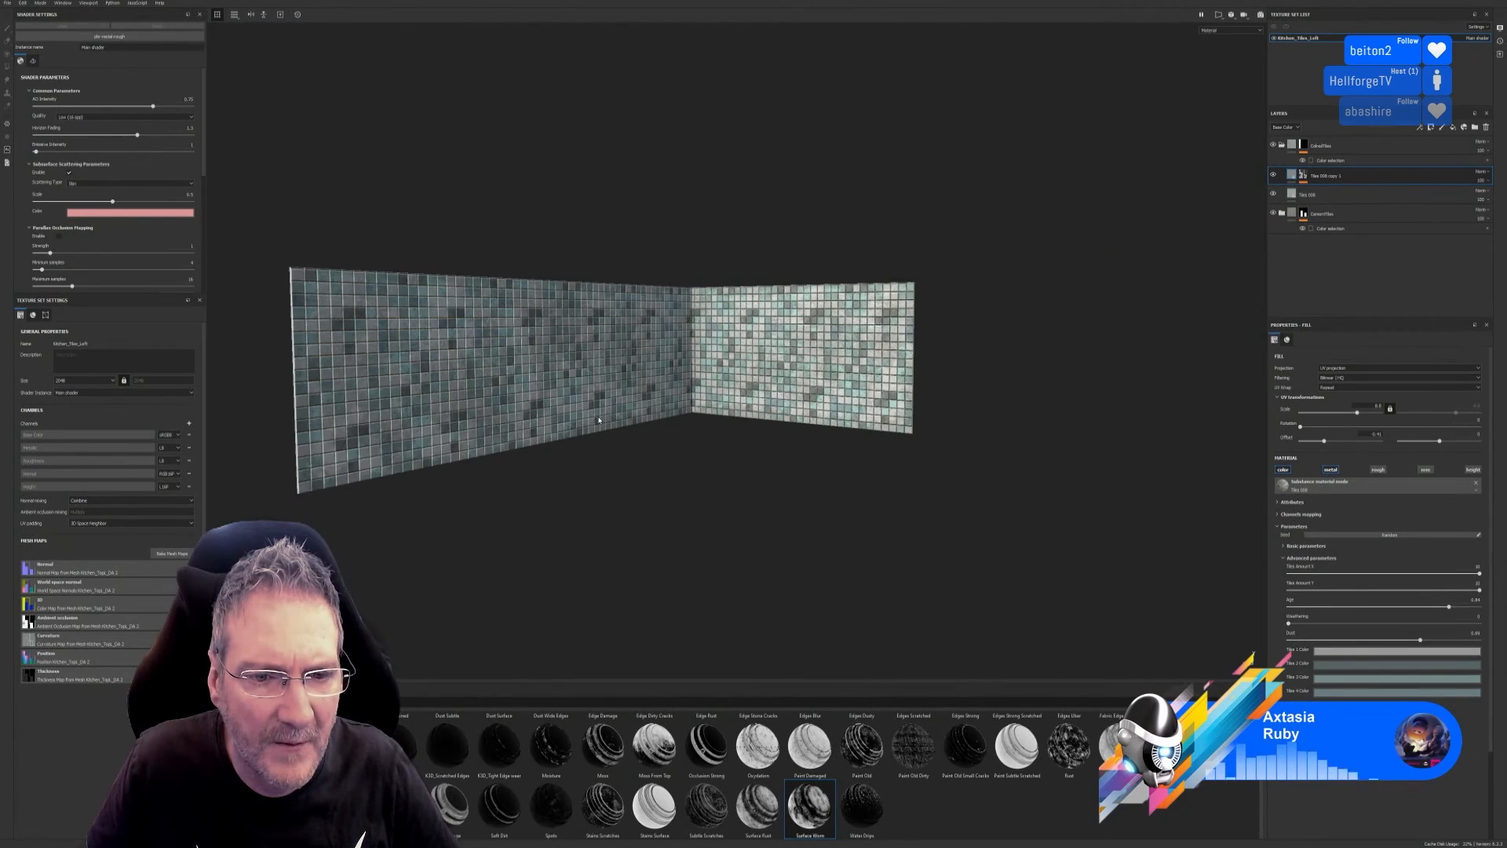
{"action": "left_click", "coordinate": [1282, 146]}
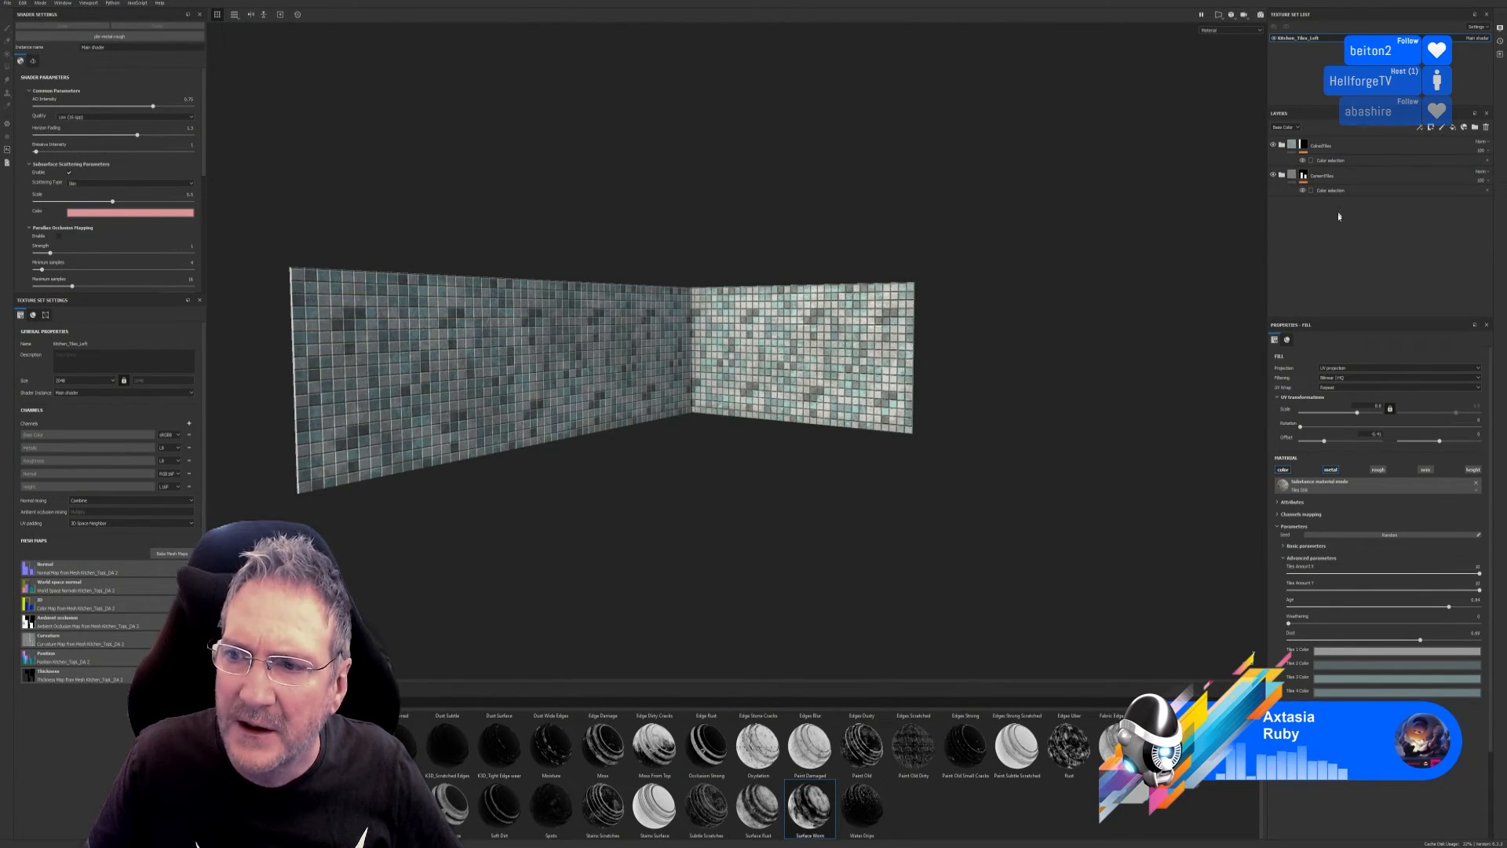
{"action": "left_click_drag", "start_coordinate": [1097, 380], "coordinate": [690, 456], "text": "alt"}
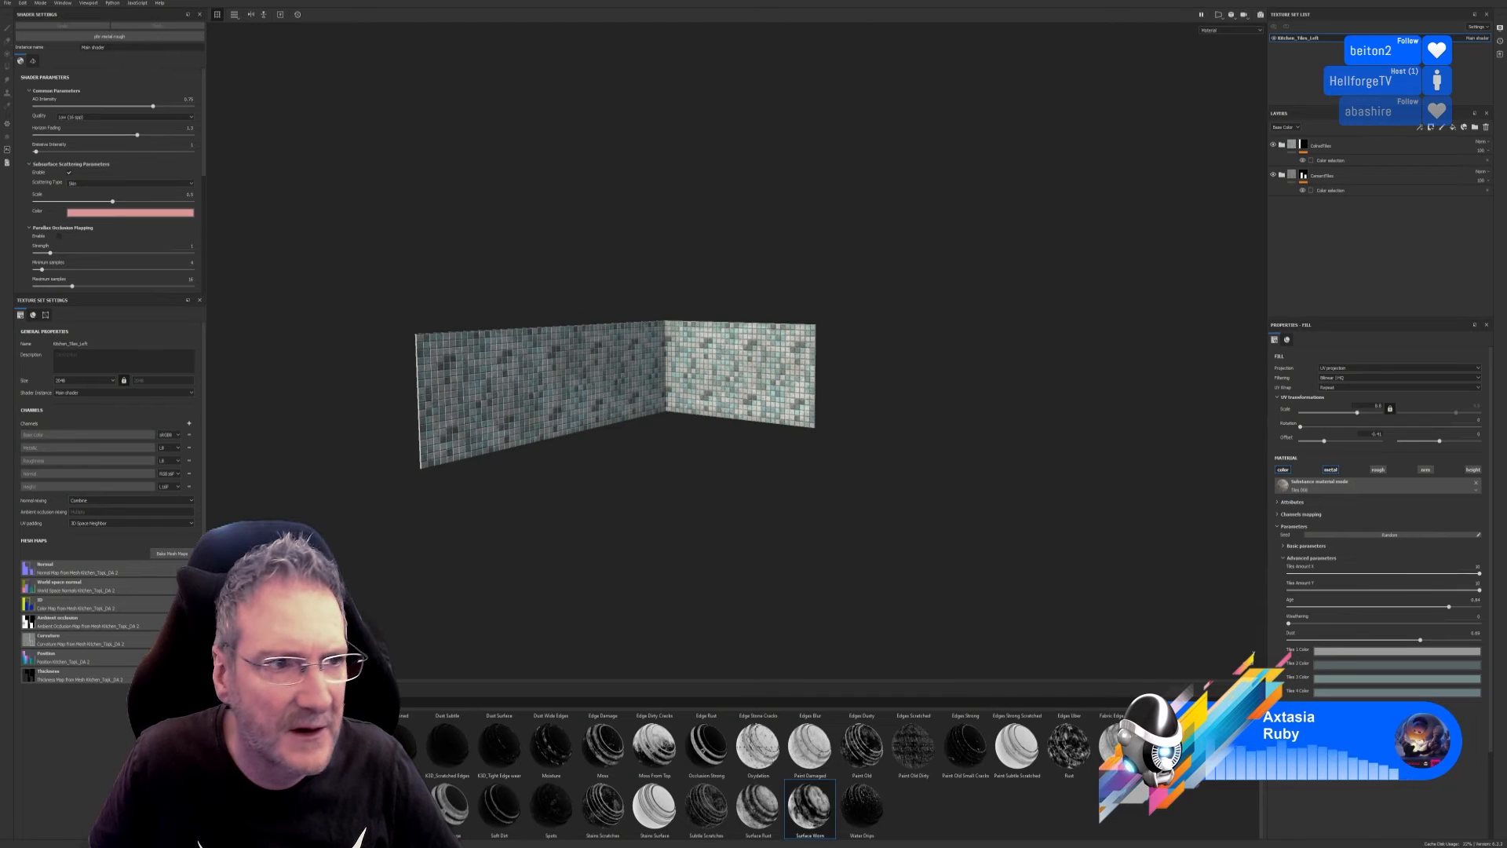
Save the project and open the texture export settings.
{"action": "left_click", "coordinate": [7, 3]}
{"action": "left_click", "coordinate": [32, 73]}
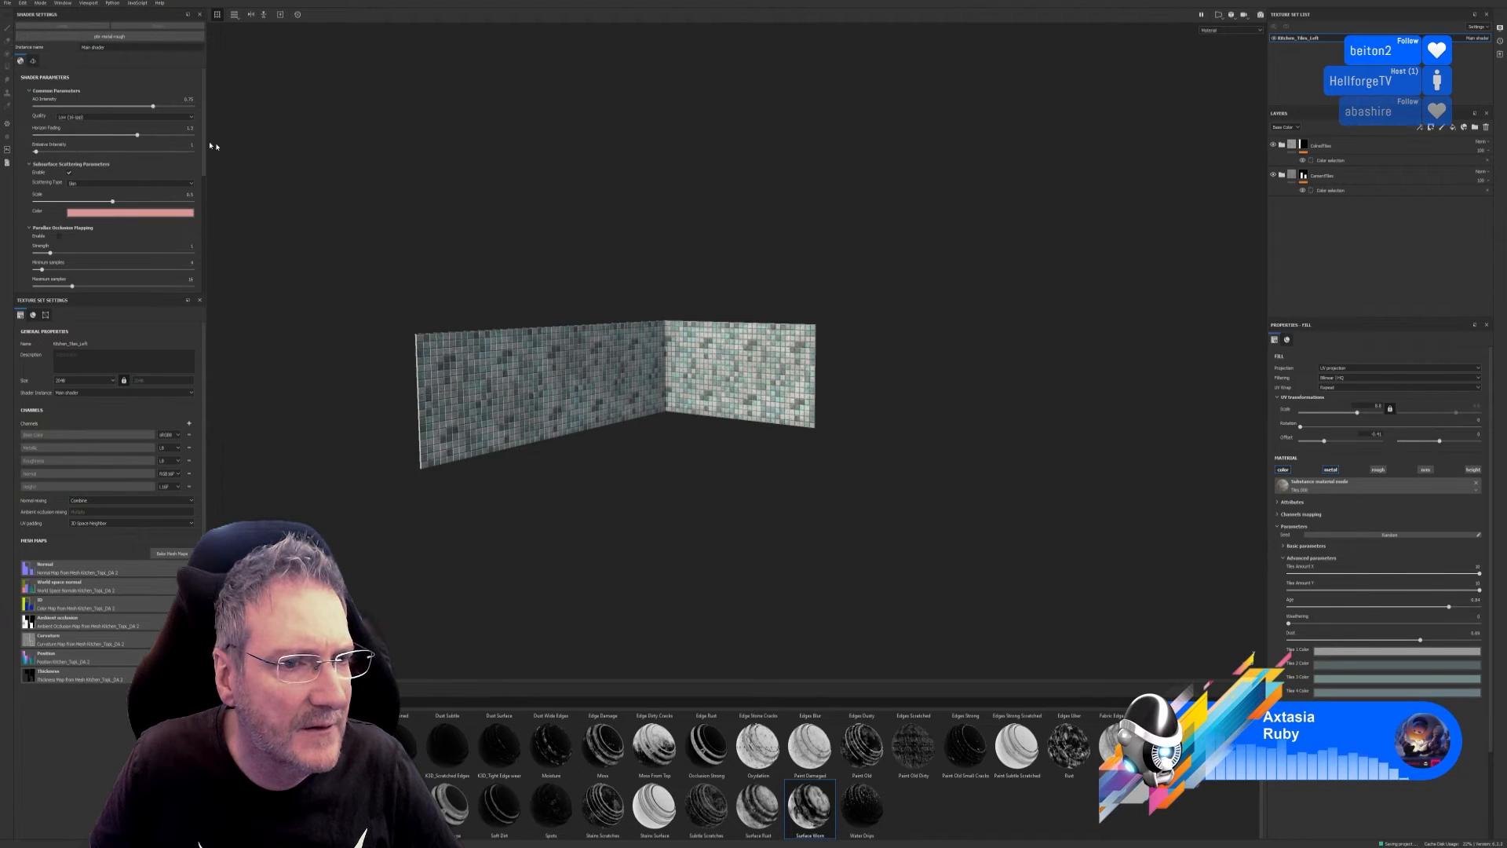
{"action": "left_click", "coordinate": [7, 3]}
{"action": "left_click", "coordinate": [32, 129]}
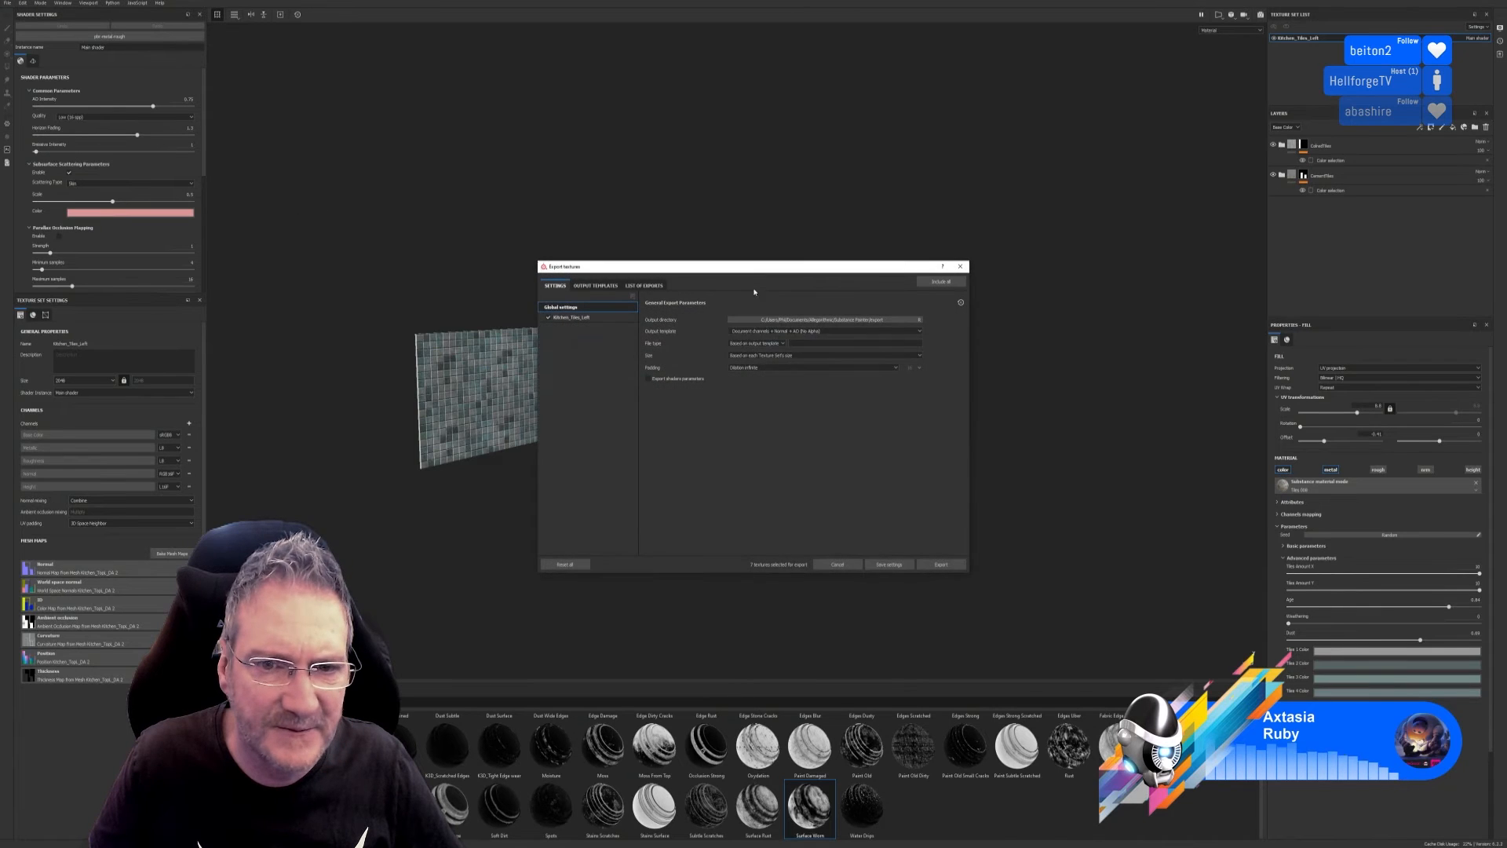
Set the export output directory to the Kitchen_Tiles_Left folder inside UE4 Projects, Models, Kitchen, Kitchen on the Work (E:) drive.
{"action": "left_click", "coordinate": [824, 320]}
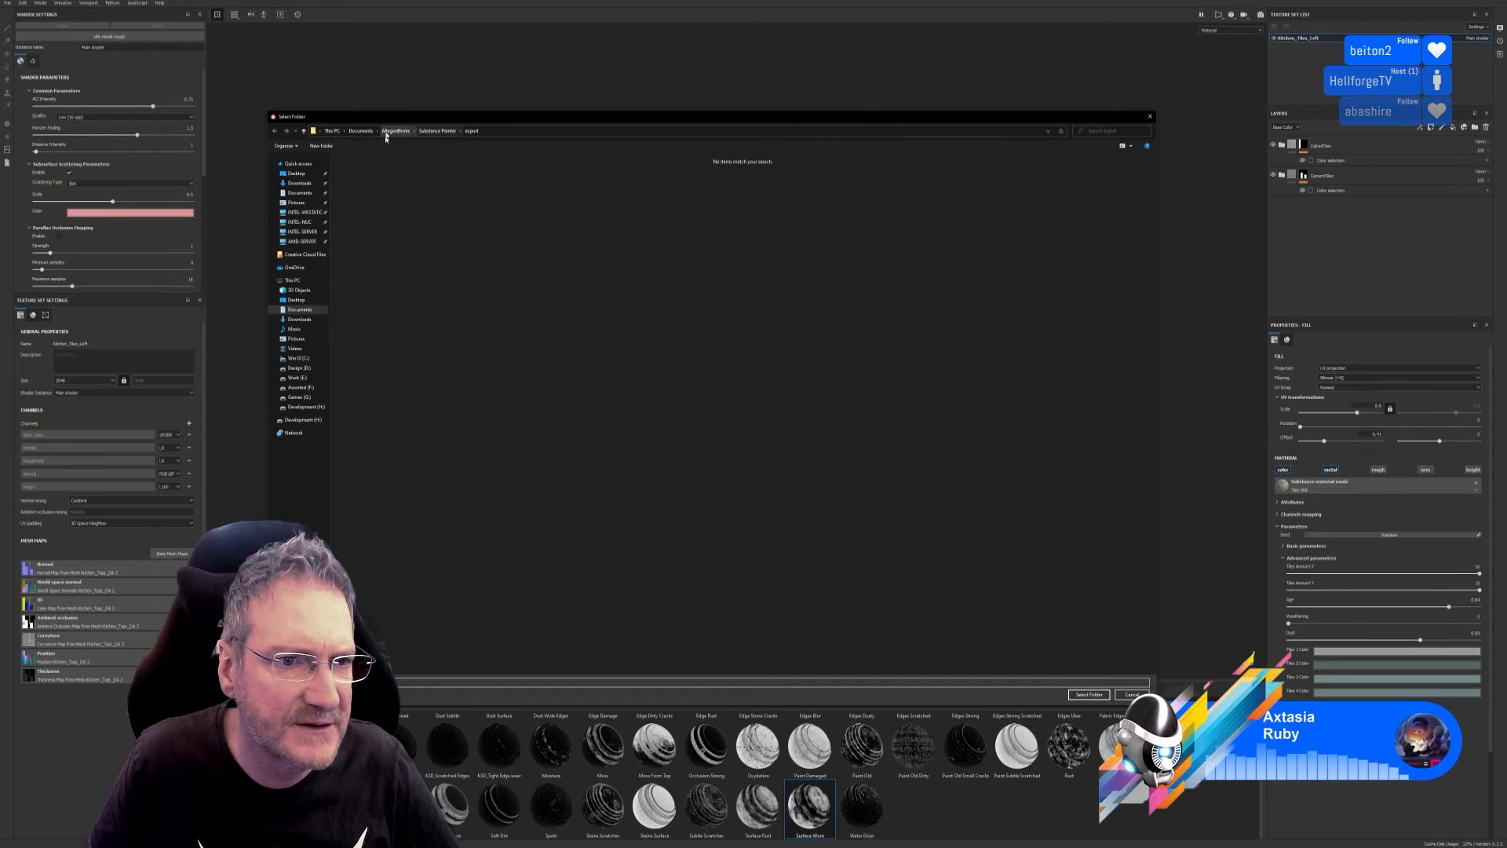
{"action": "left_click", "coordinate": [315, 377]}
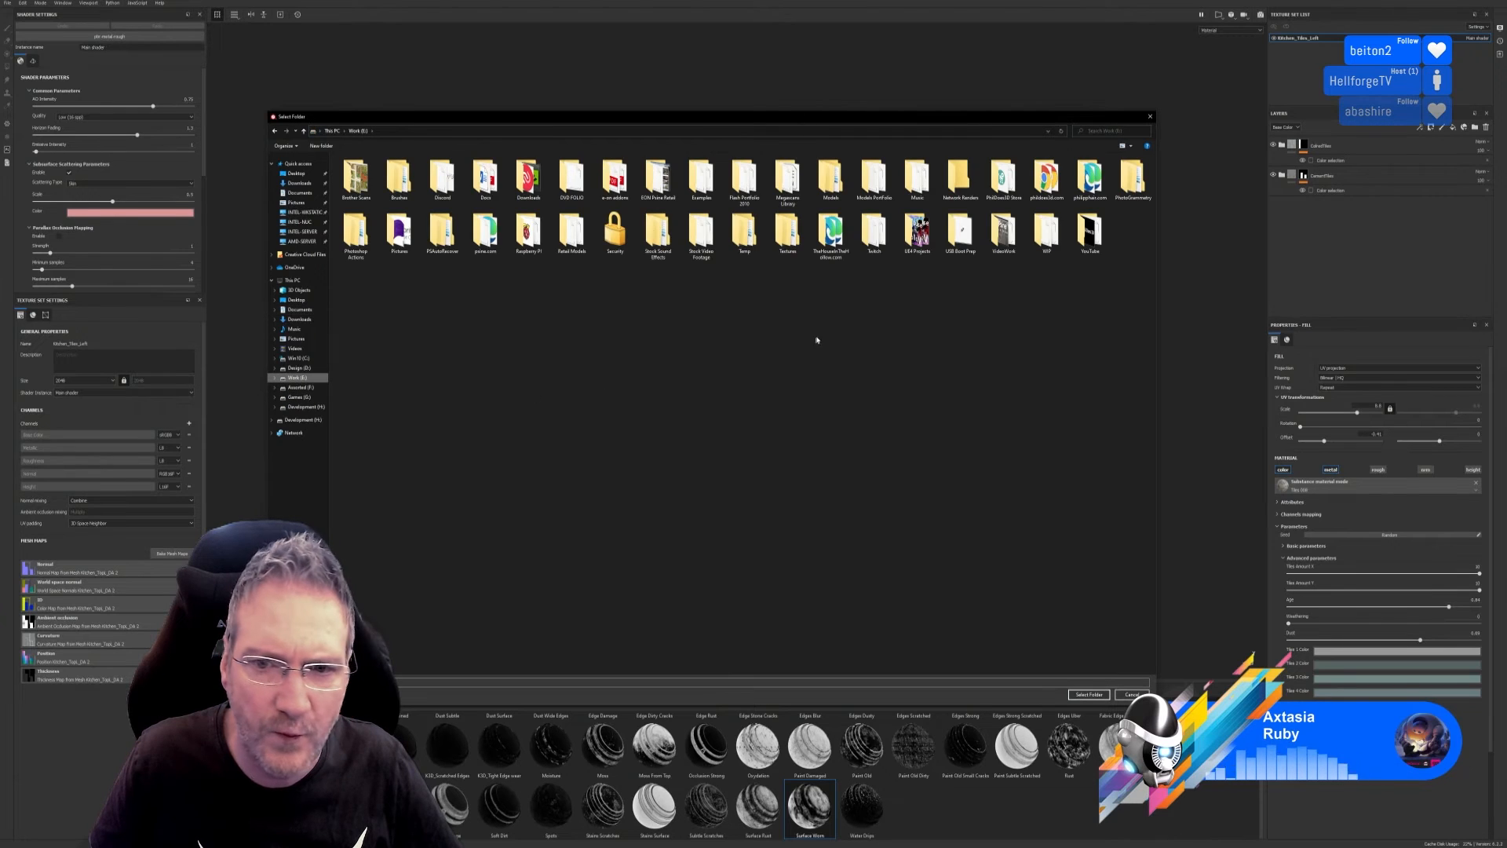
{"action": "double_click", "coordinate": [917, 230]}
{"action": "double_click", "coordinate": [917, 177]}
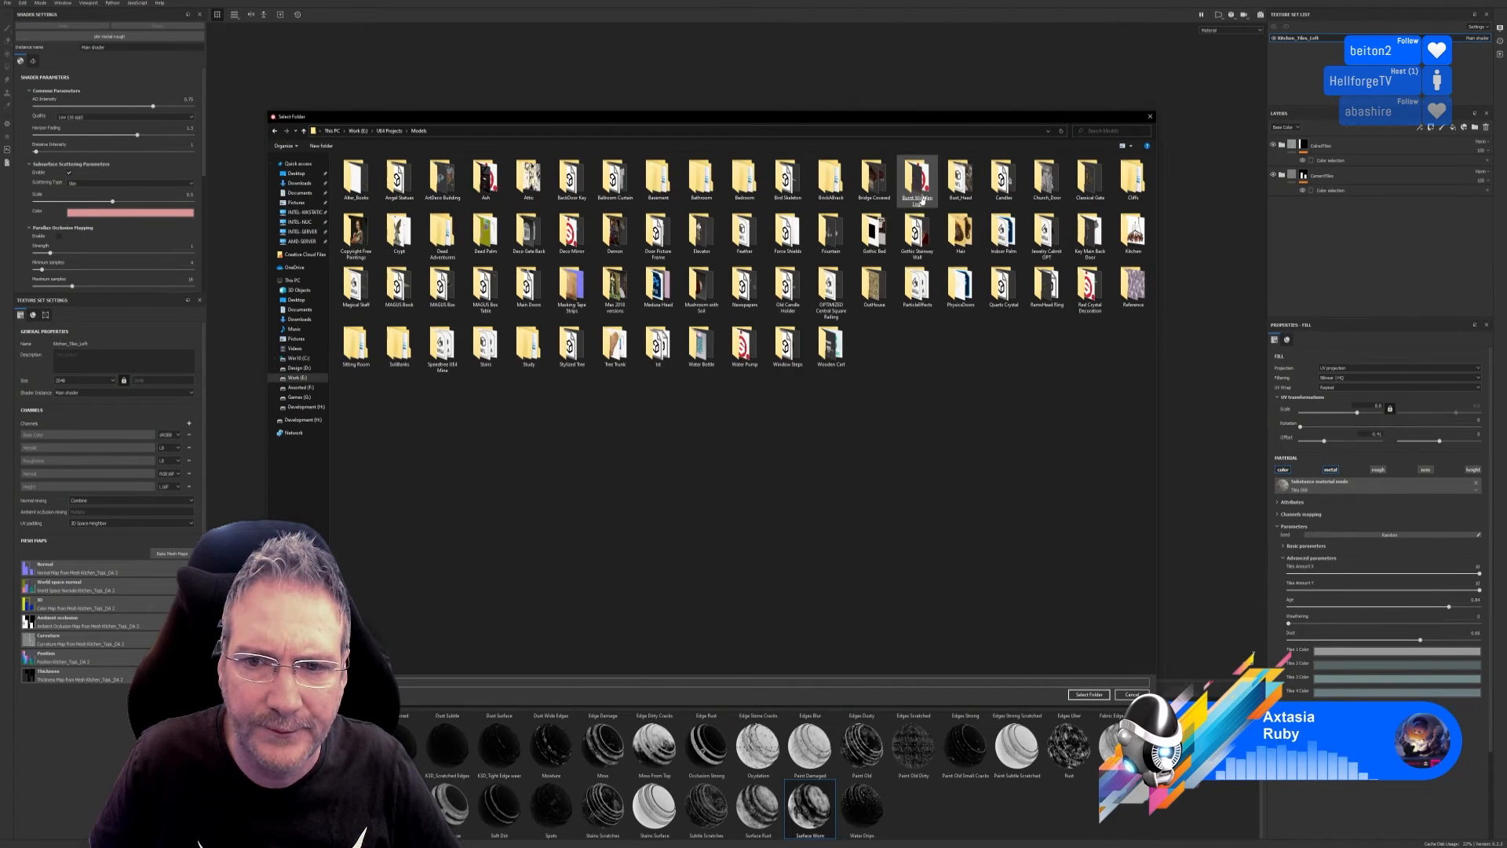
{"action": "double_click", "coordinate": [1127, 235]}
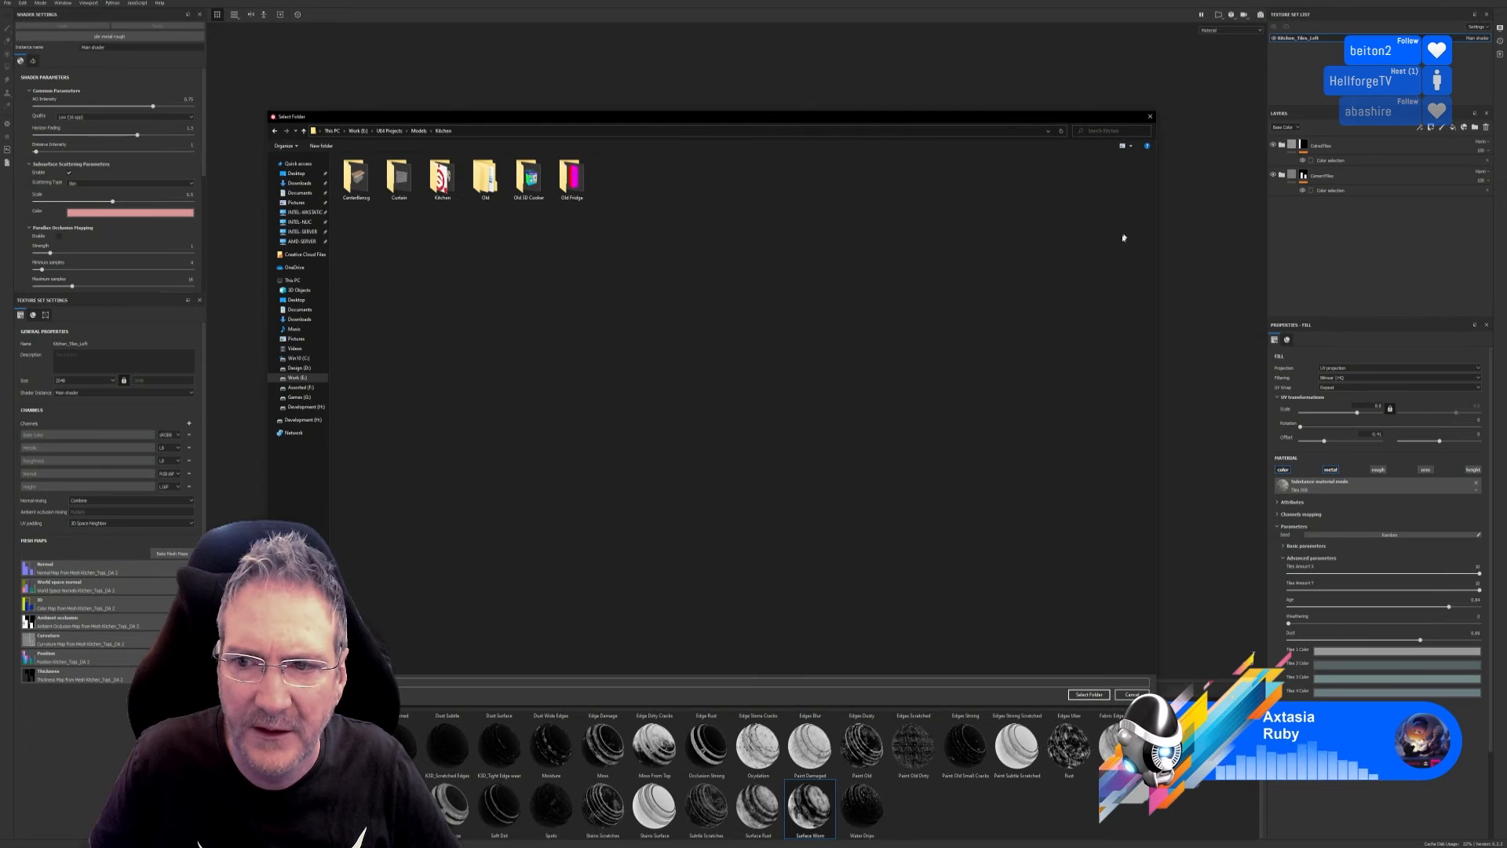
{"action": "double_click", "coordinate": [442, 179]}
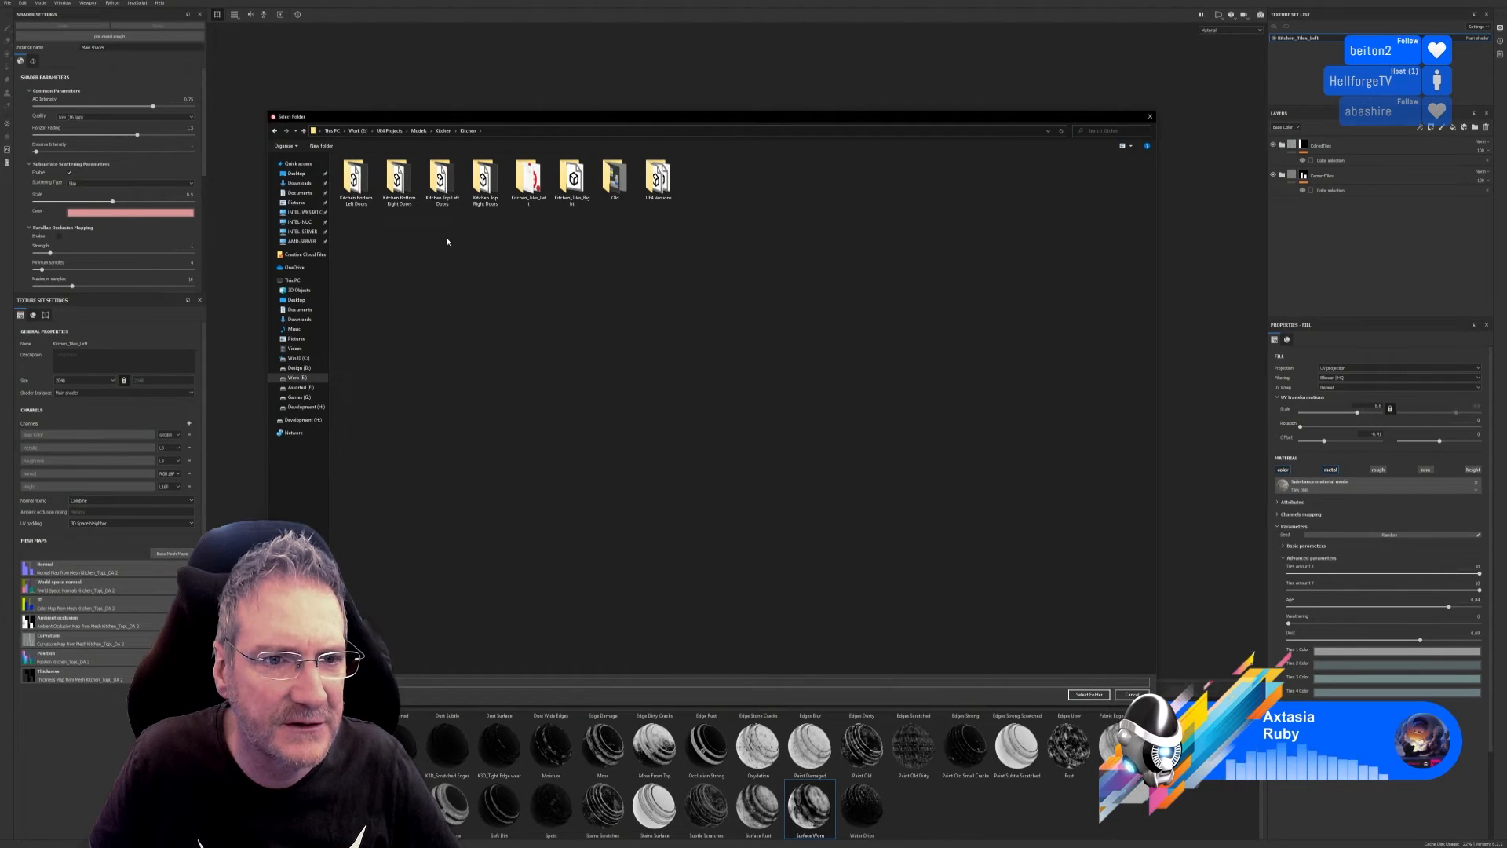
{"action": "double_click", "coordinate": [529, 179]}
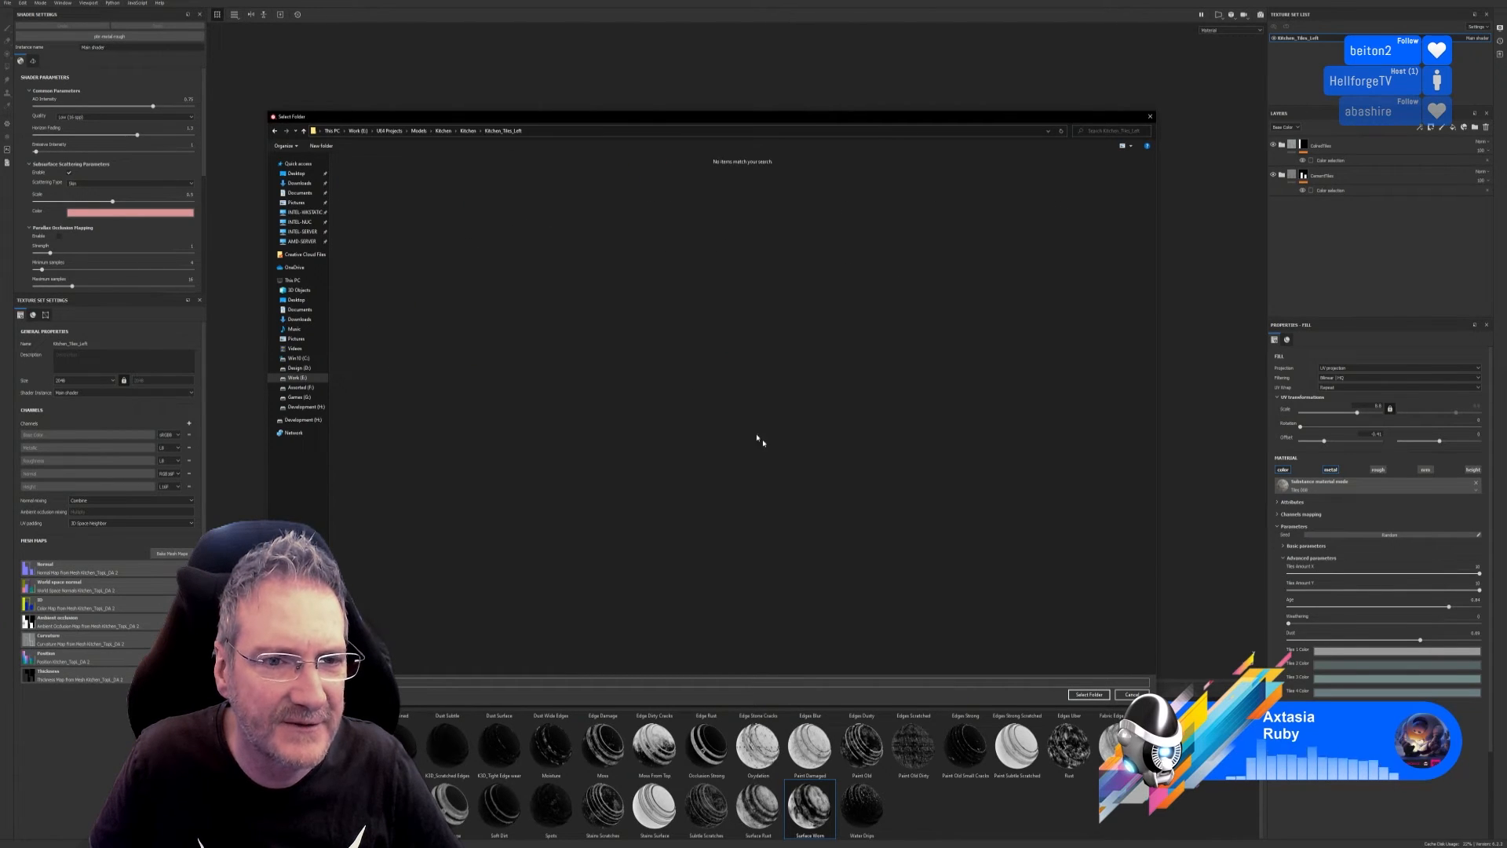
{"action": "left_click", "coordinate": [1089, 694]}
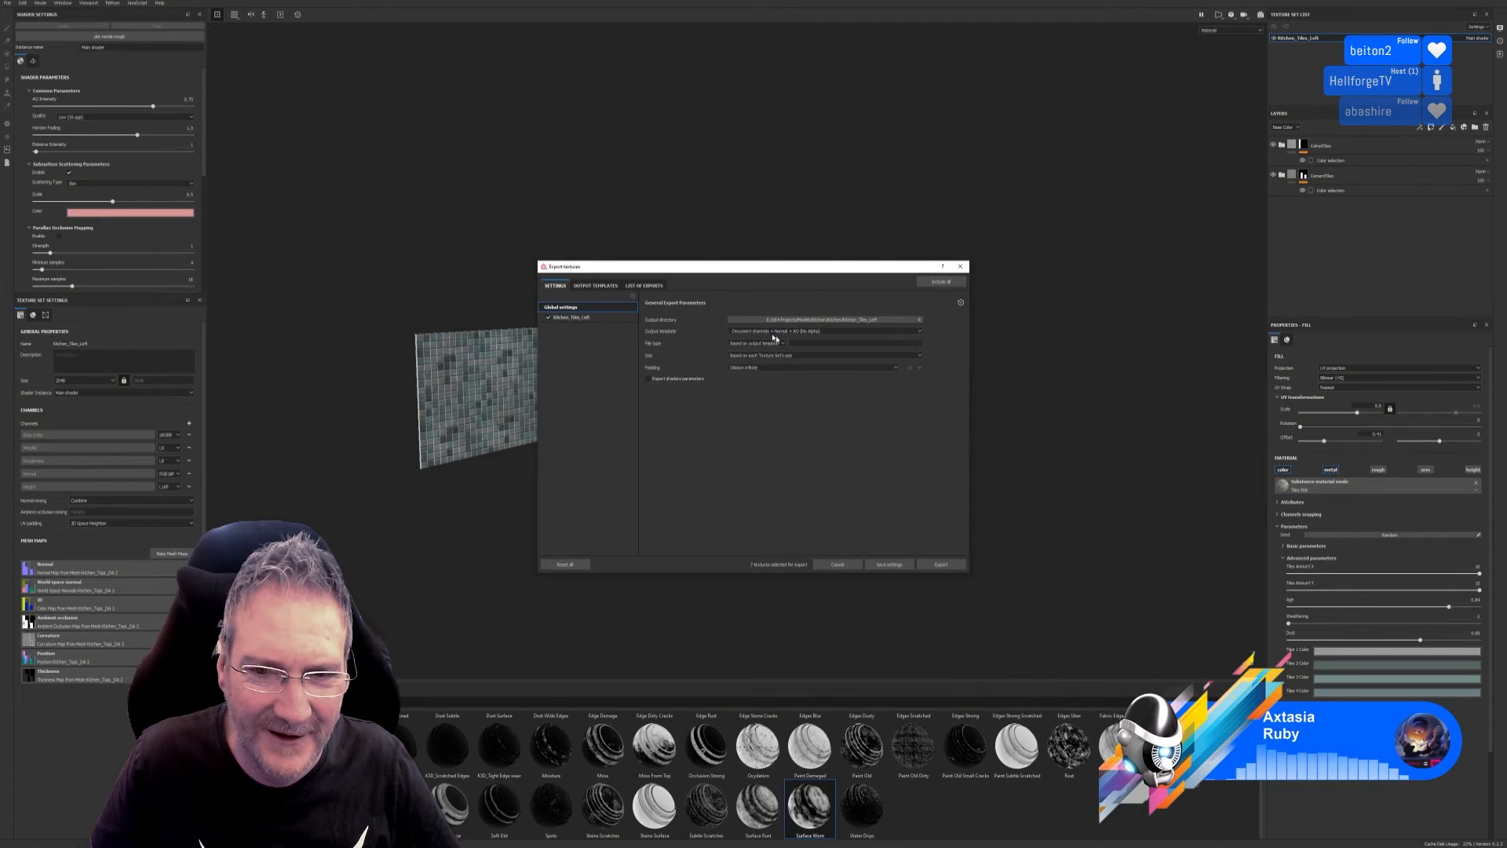
Choose the custom PBR Metallic Roughness output template and export the Kitchen_Tiles_Left textures.
{"action": "left_click", "coordinate": [846, 332]}
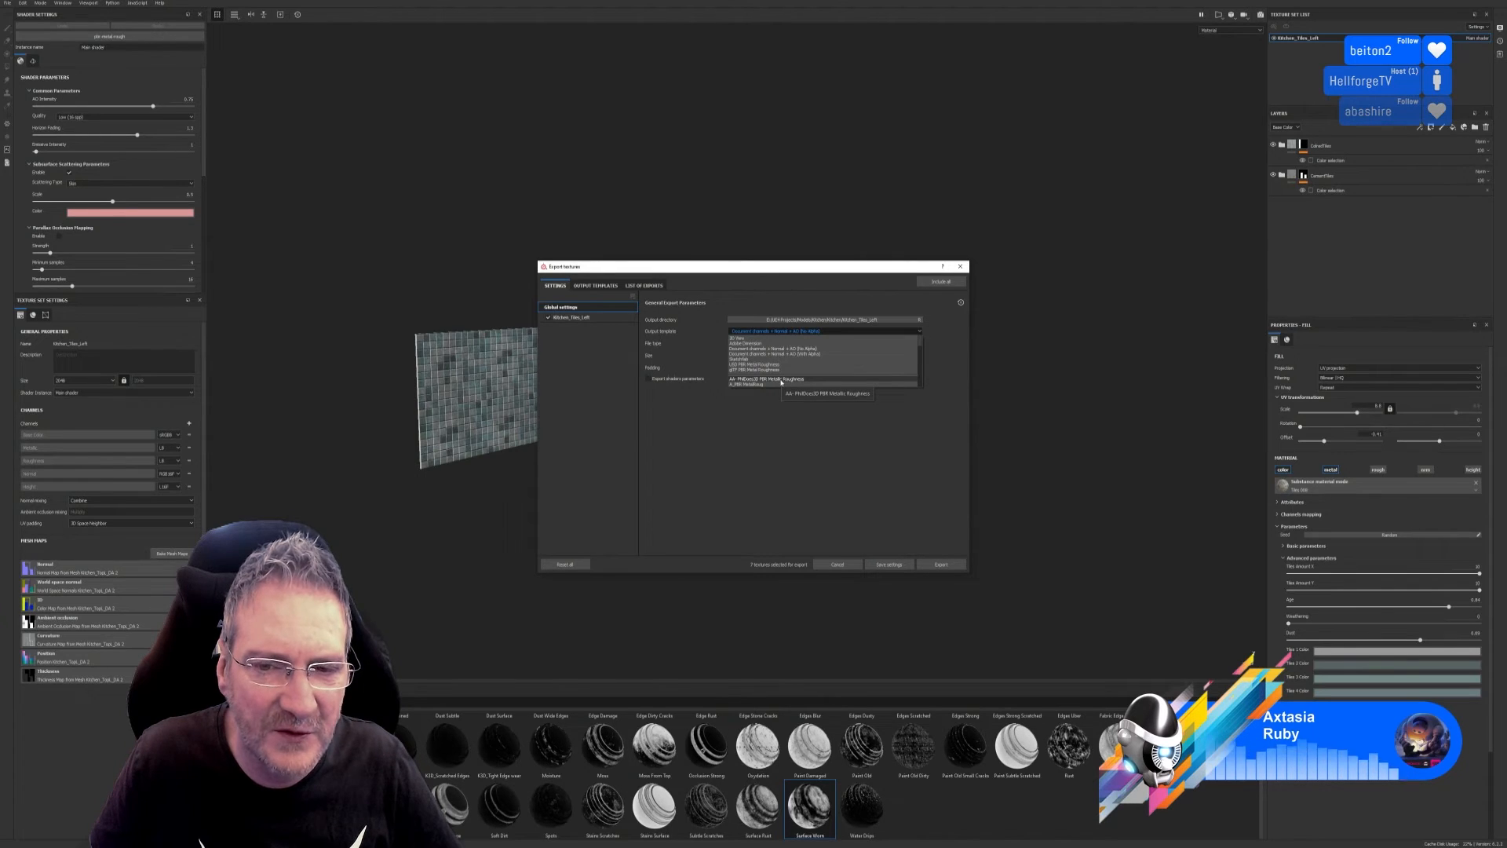
{"action": "left_click", "coordinate": [781, 380]}
{"action": "left_click", "coordinate": [934, 565]}
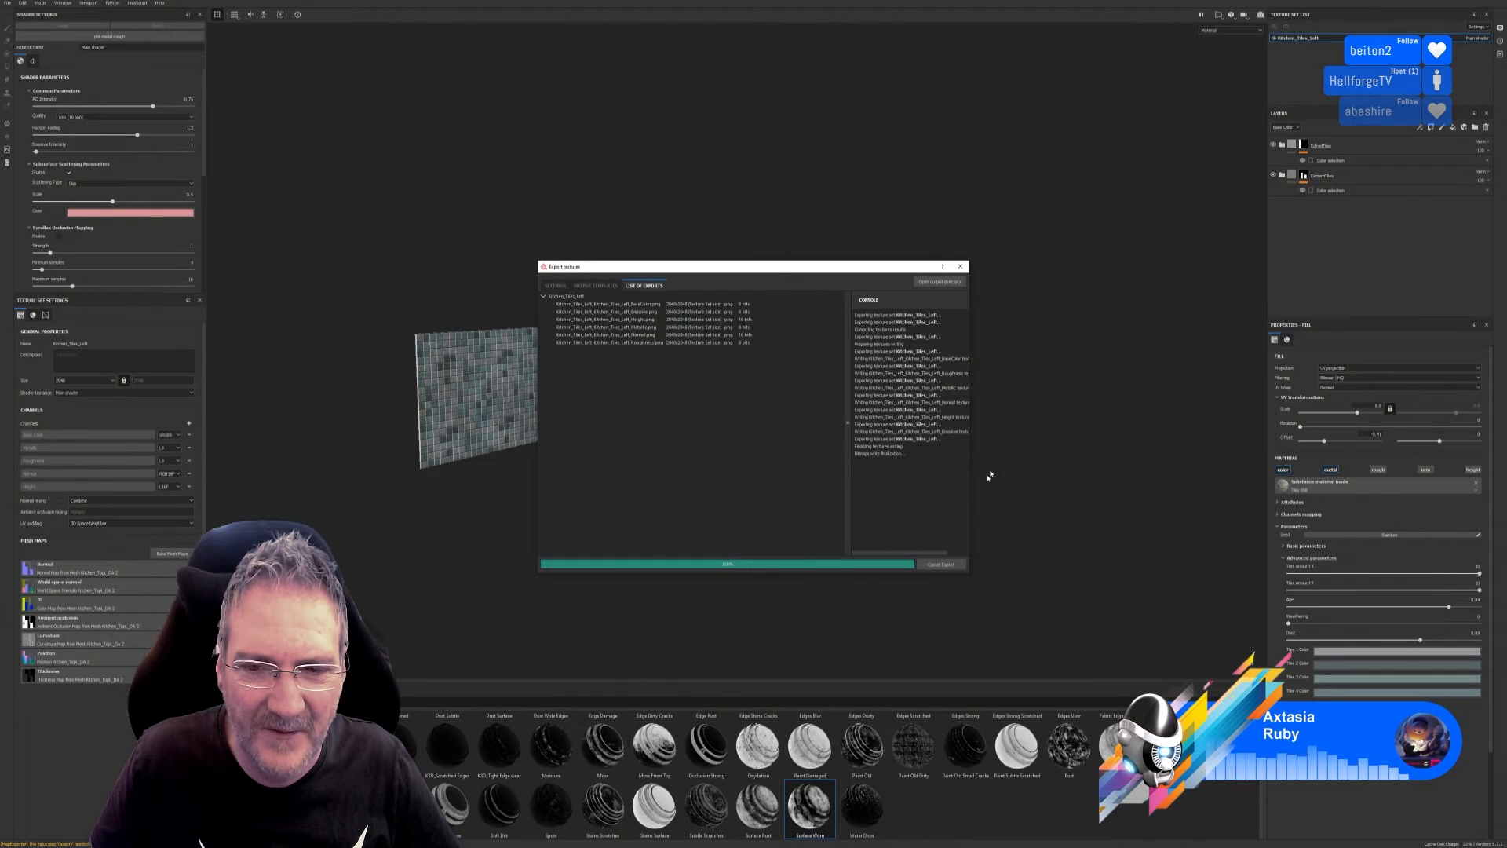
Close the finished texture export and group the ColoredTiles folder with the other tile folder below it.
{"action": "left_click", "coordinate": [960, 266]}
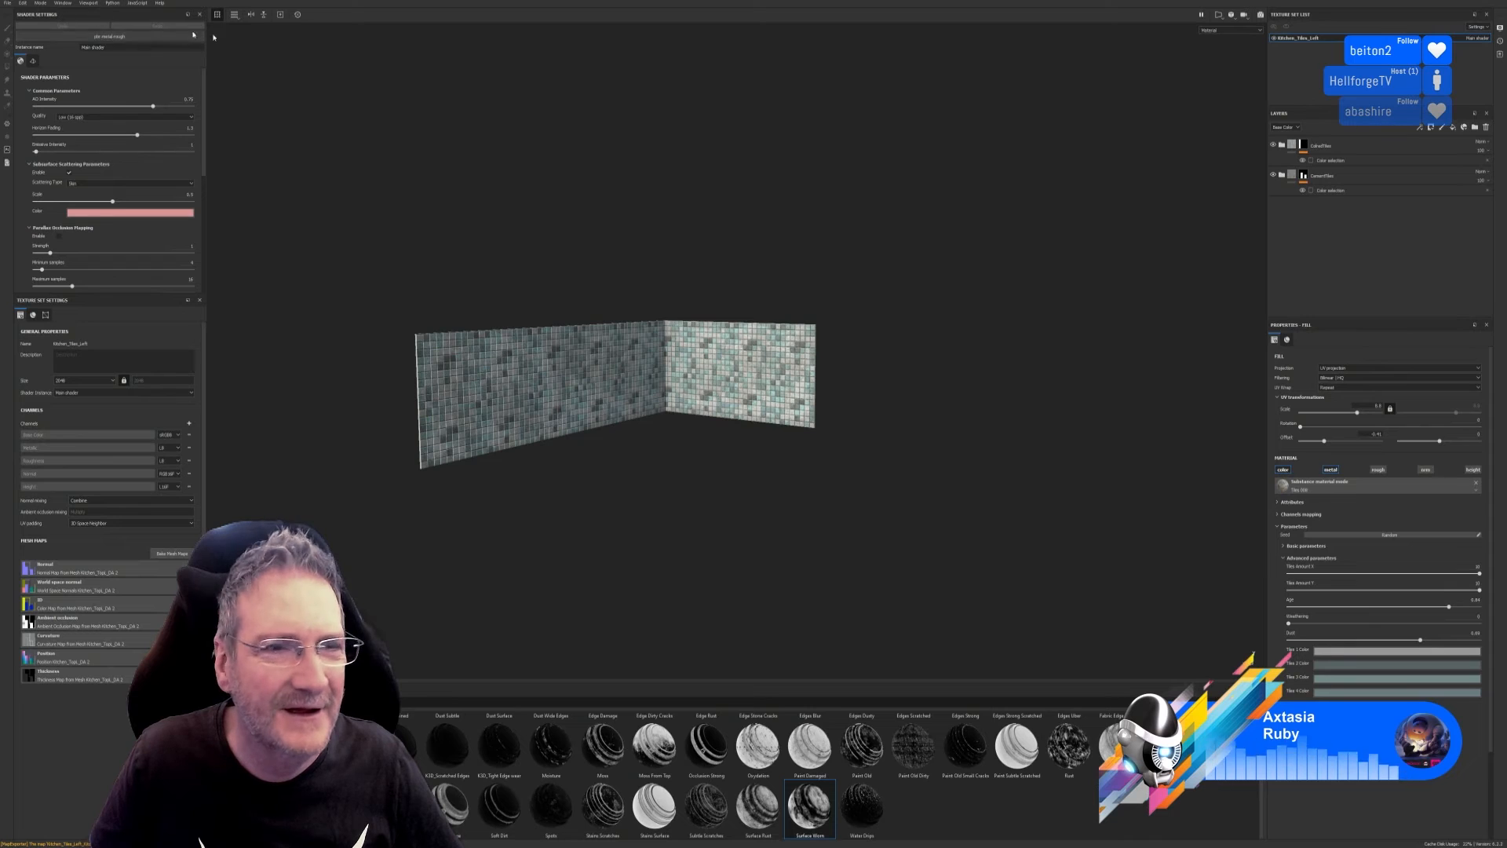
{"action": "left_click", "coordinate": [1343, 153]}
{"action": "left_click", "coordinate": [1344, 176]}
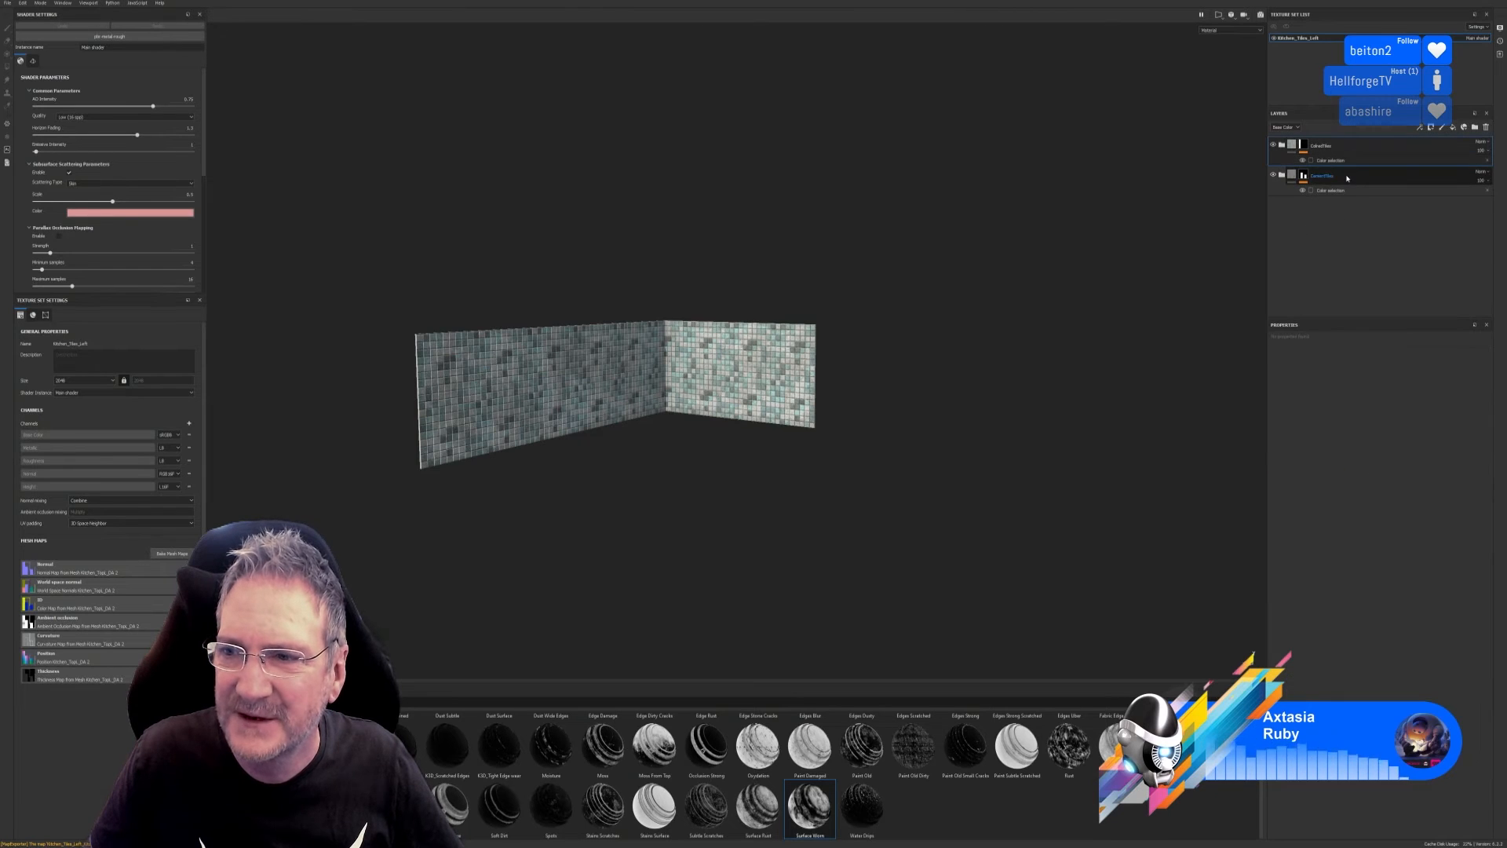
{"action": "right_click", "coordinate": [1347, 175]}
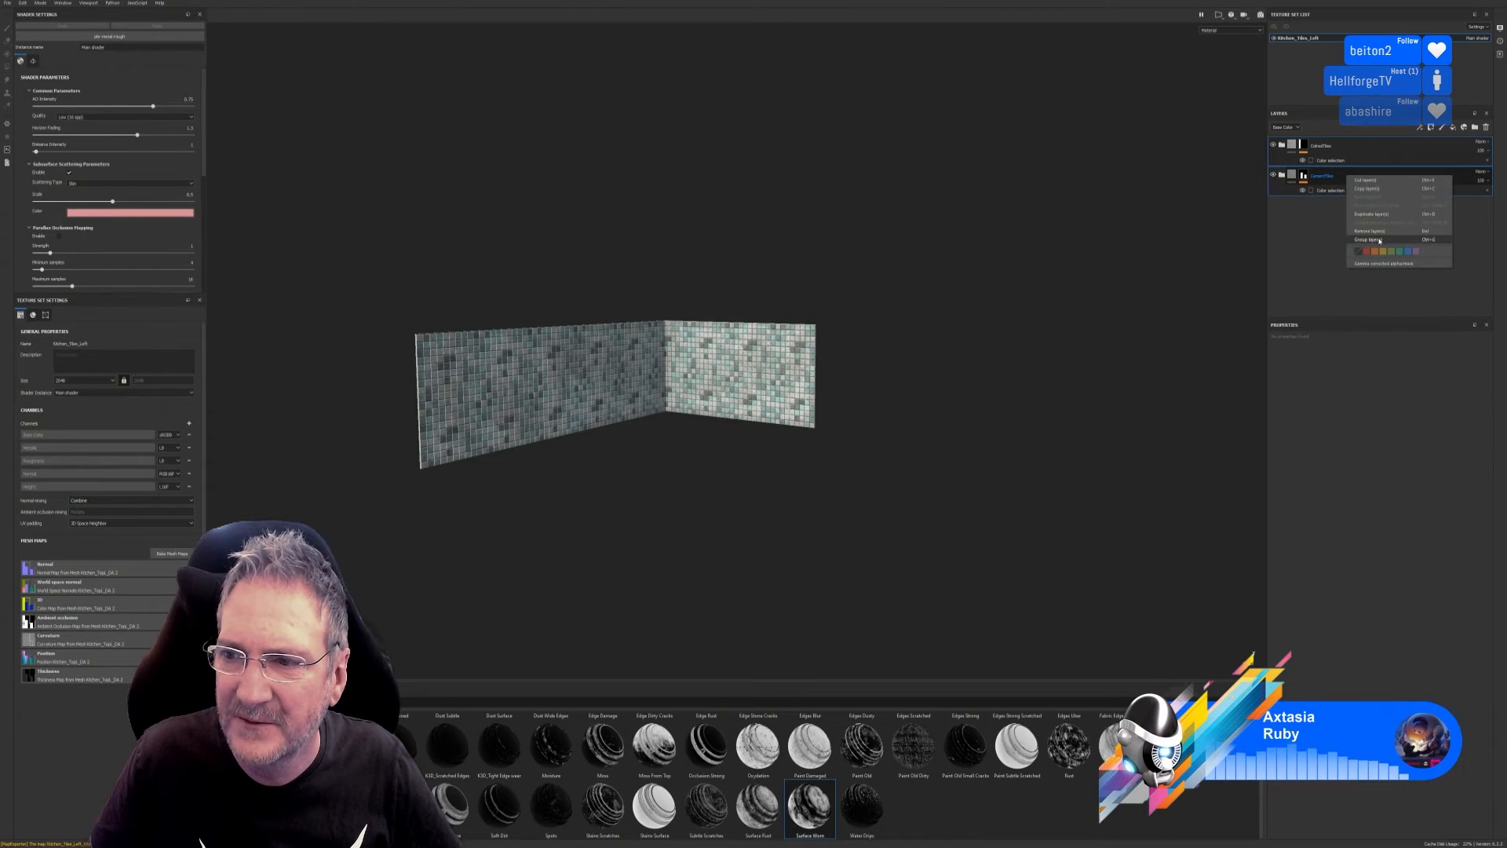
{"action": "left_click", "coordinate": [1379, 238]}
Rename the new group MY_Kitchen_Splash_Tiles and create a smart material from it.
{"action": "double_click", "coordinate": [1311, 144]}
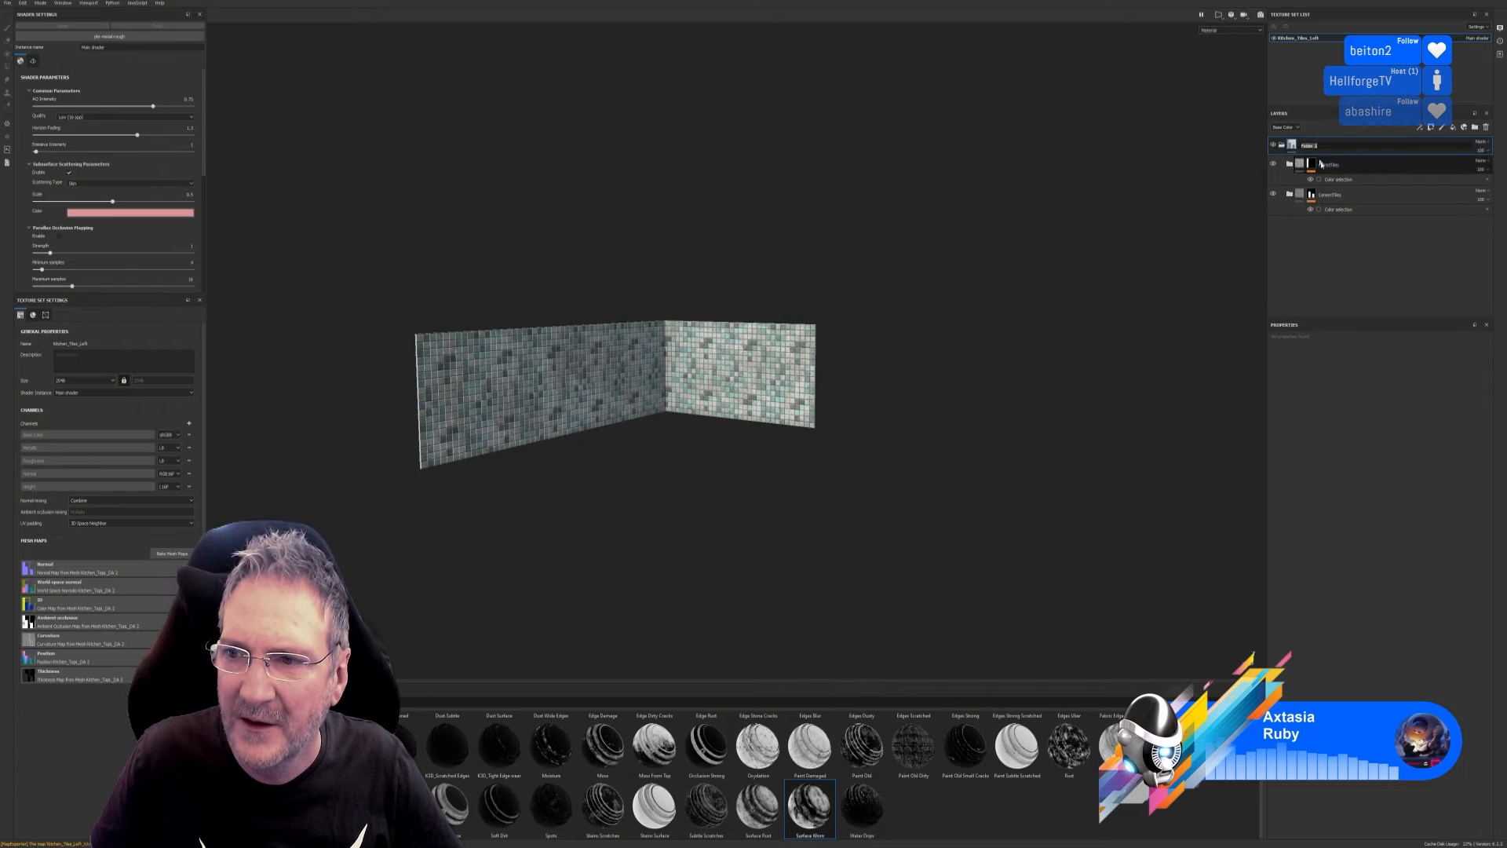
{"action": "type", "text": "s"}
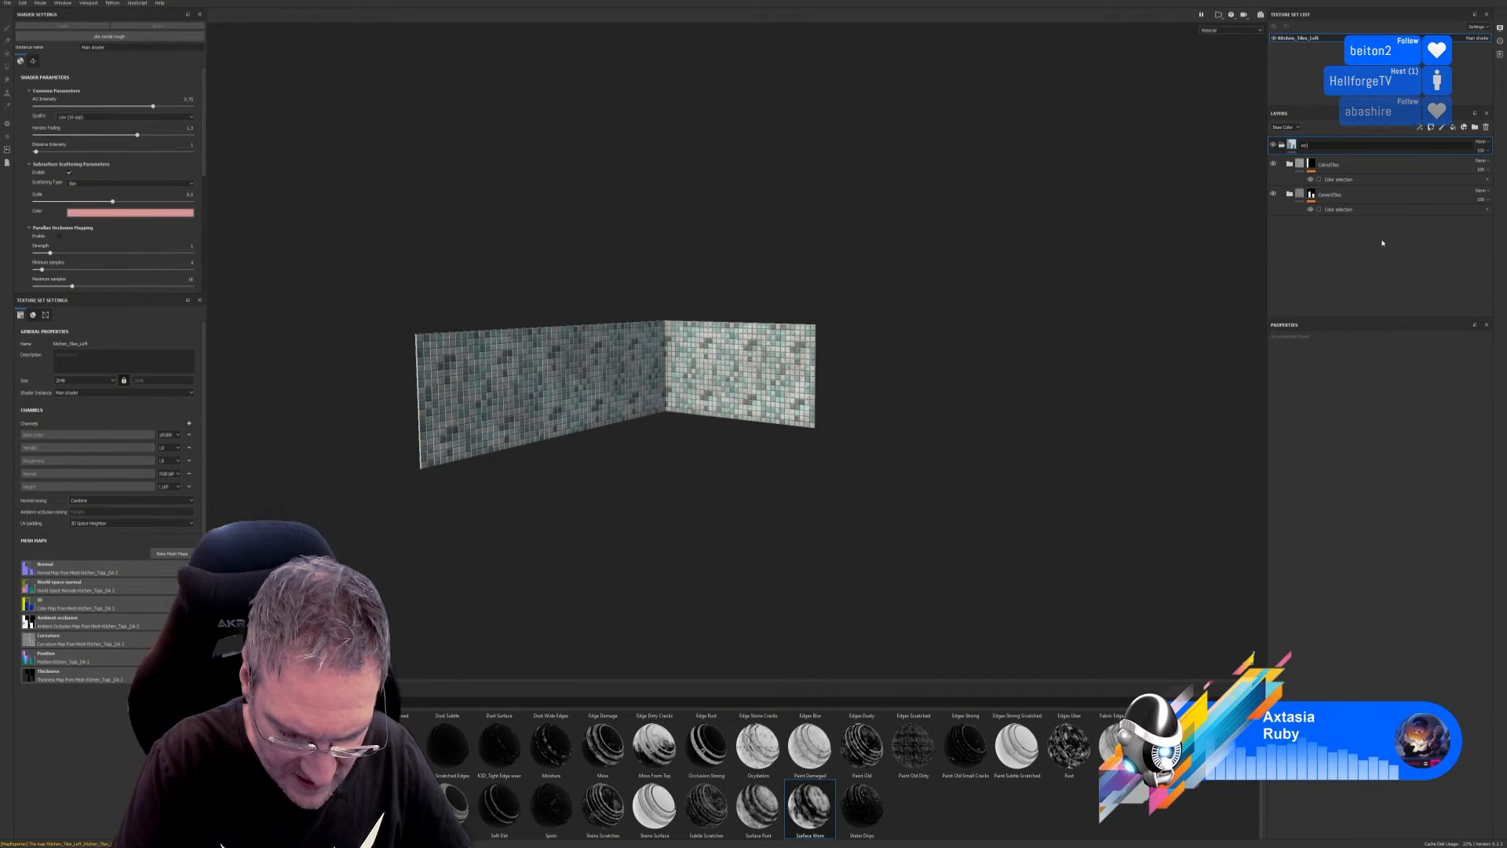
{"action": "type", "text": "Y_Kitchen"}
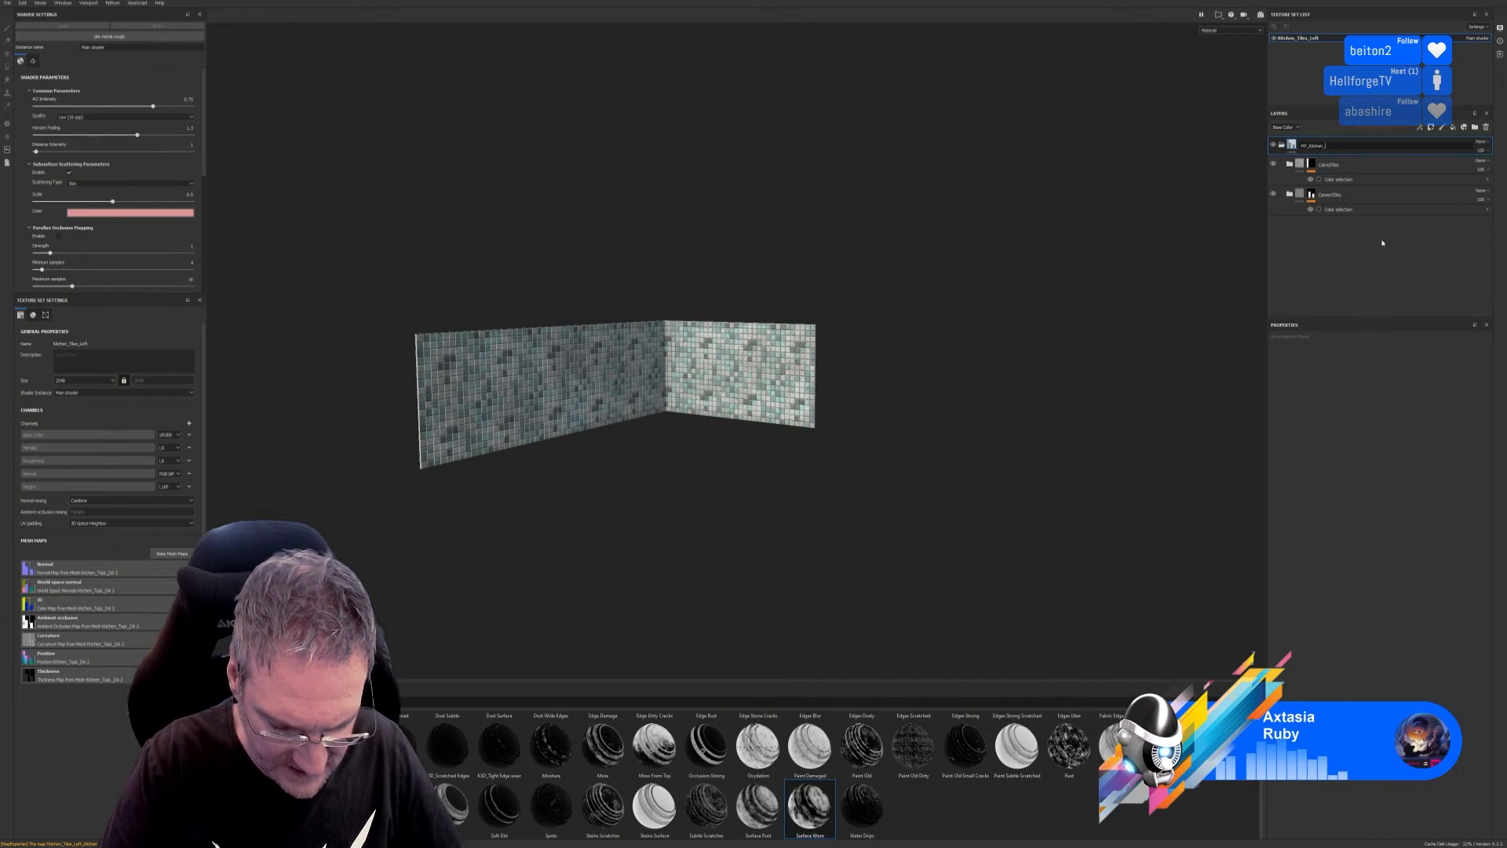
{"action": "type", "text": "_Splash_Tile"}
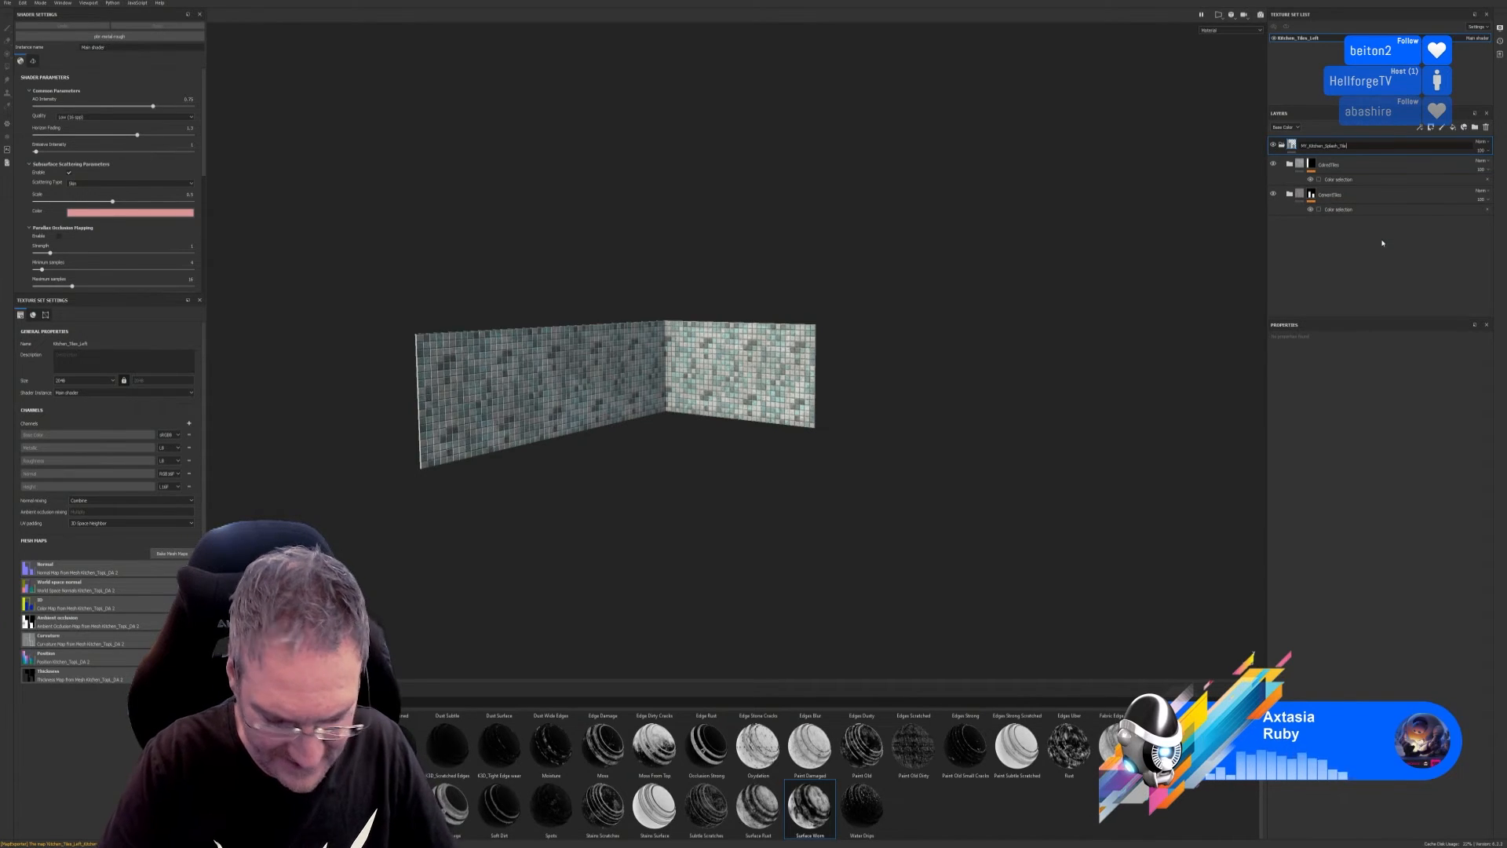
{"action": "key", "text": "Return"}
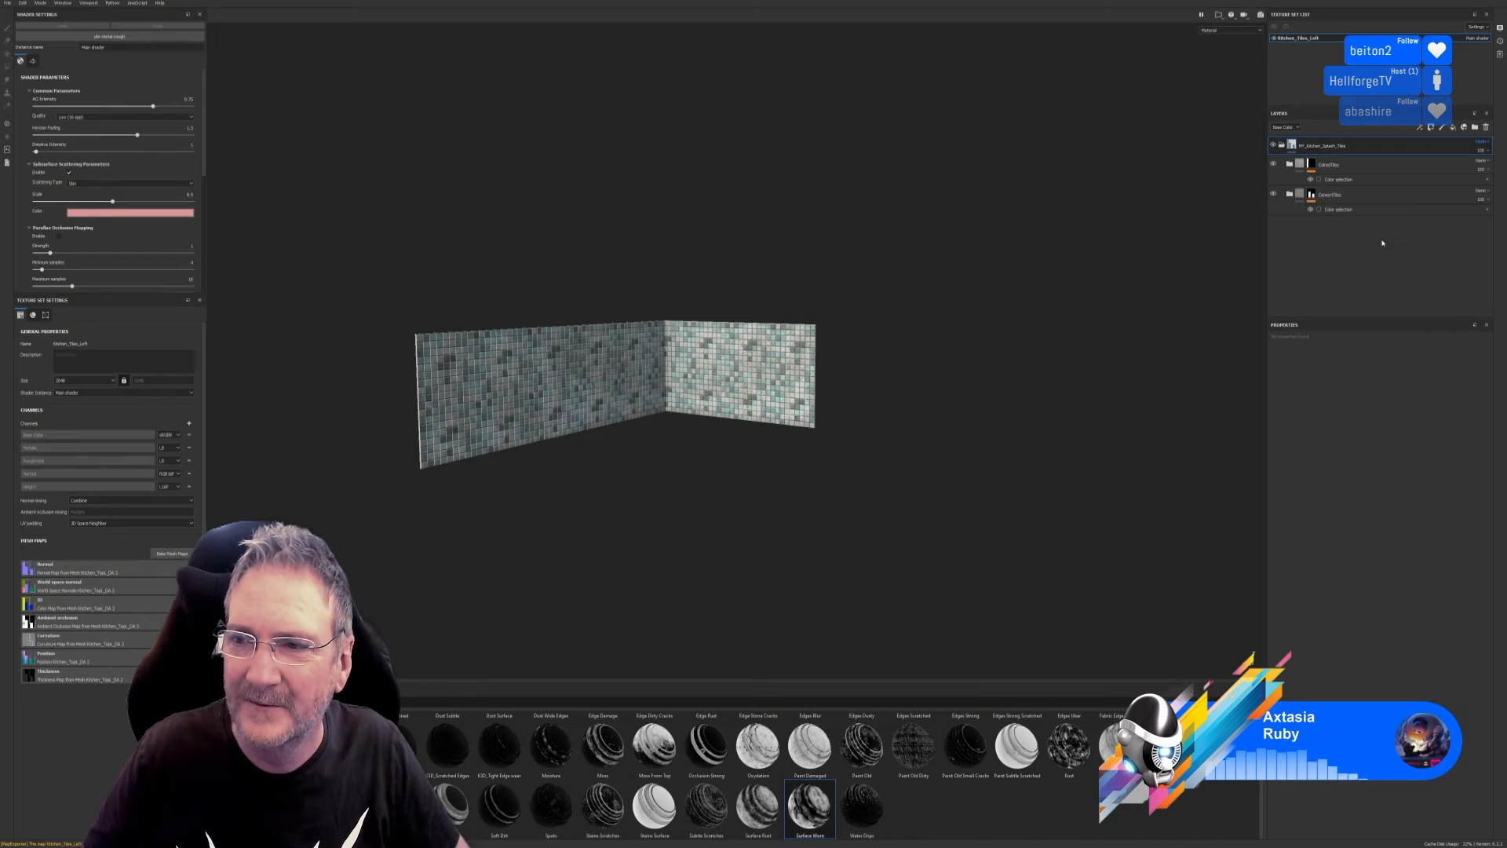
{"action": "right_click", "coordinate": [1351, 149]}
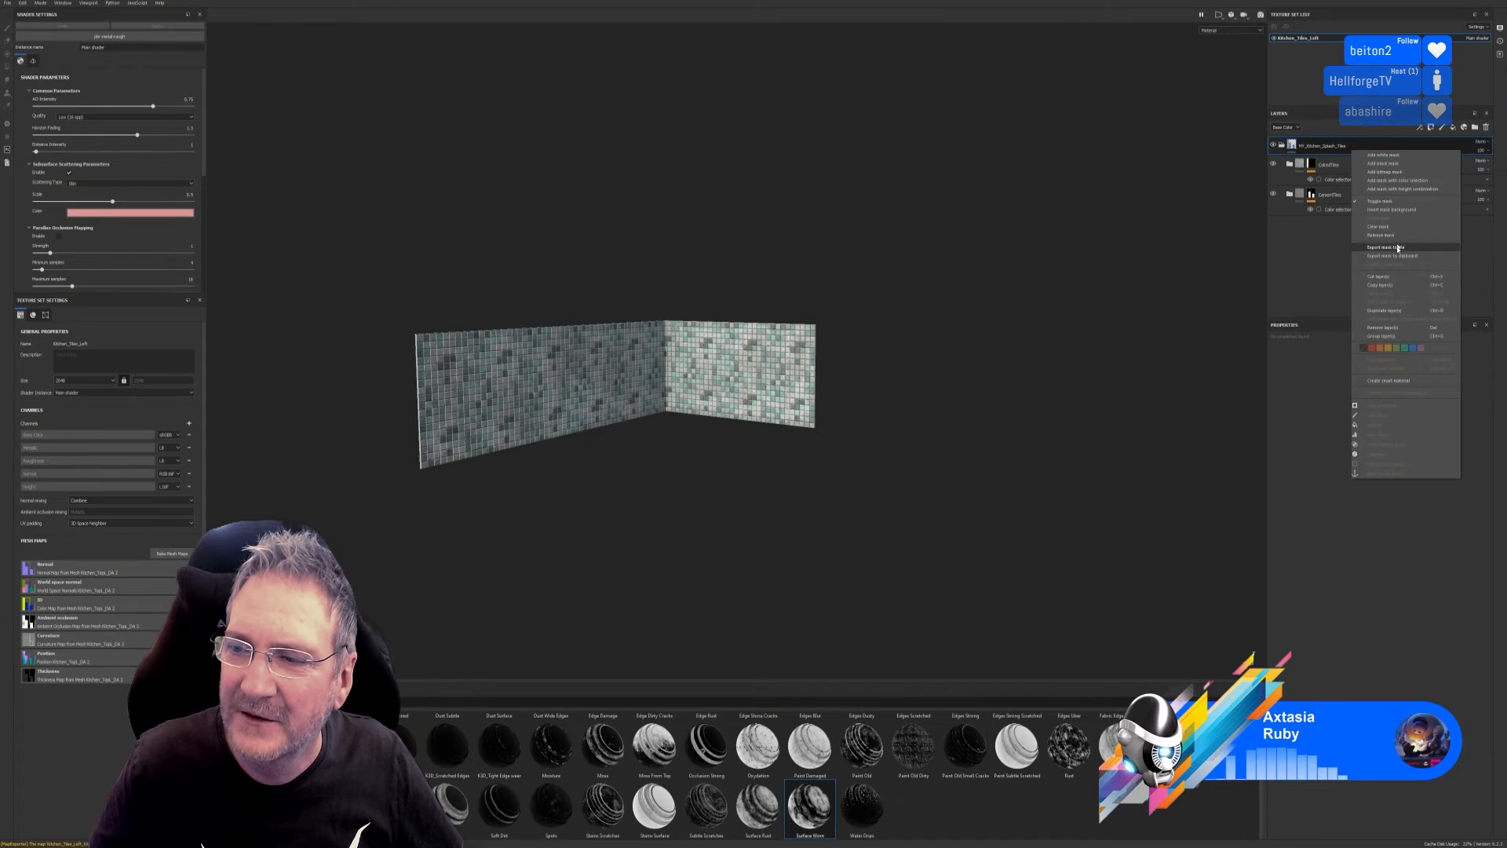
{"action": "left_click", "coordinate": [1392, 383]}
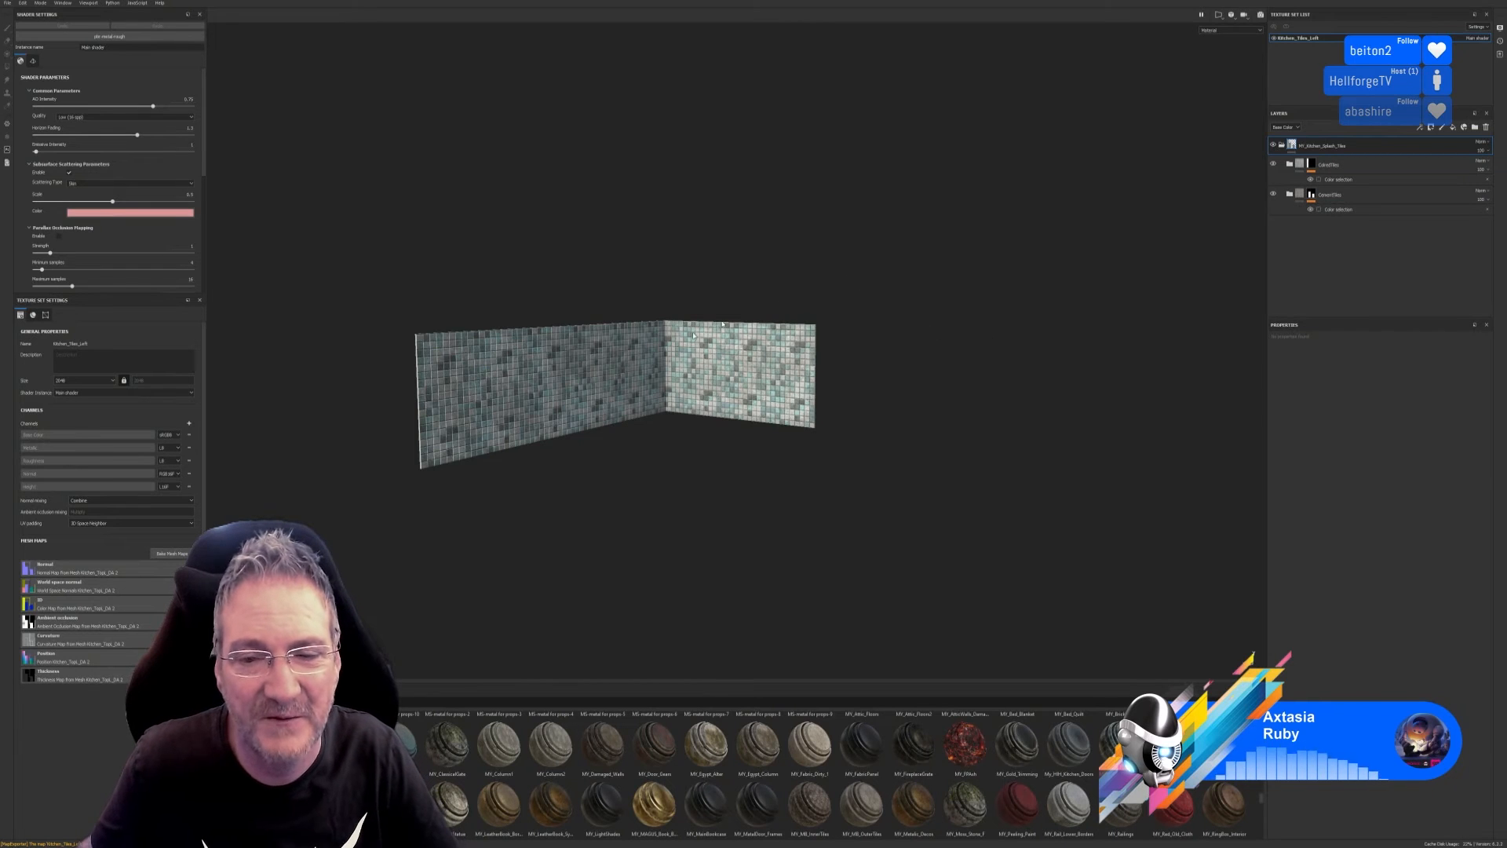
Start a new project with the mesh from the Kitchen_Tiles_Right folder, saving the changes to the current project.
{"action": "scroll", "coordinate": [573, 387], "scroll_direction": "up", "scroll_amount": 3}
{"action": "mouse_move", "coordinate": [656, 487]}
{"action": "left_mouse_down", "text": "alt"}
{"action": "mouse_move", "coordinate": [464, 401]}
{"action": "mouse_move", "coordinate": [693, 481]}
{"action": "mouse_move", "coordinate": [683, 521]}
{"action": "mouse_move", "coordinate": [653, 495]}
{"action": "left_mouse_up", "text": "alt"}
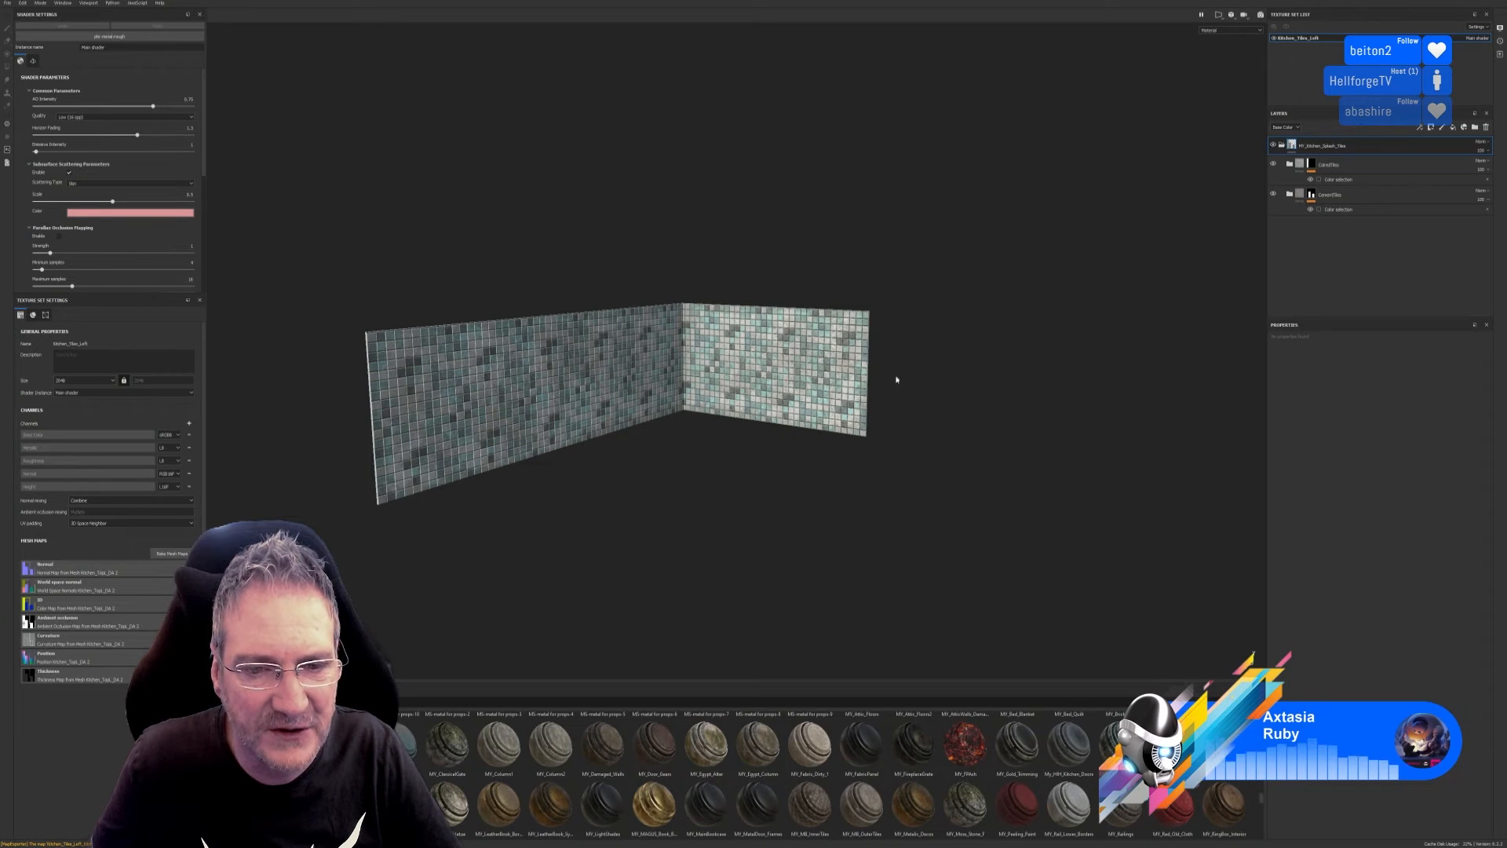
{"action": "left_click", "coordinate": [6, 3]}
{"action": "left_click", "coordinate": [24, 12]}
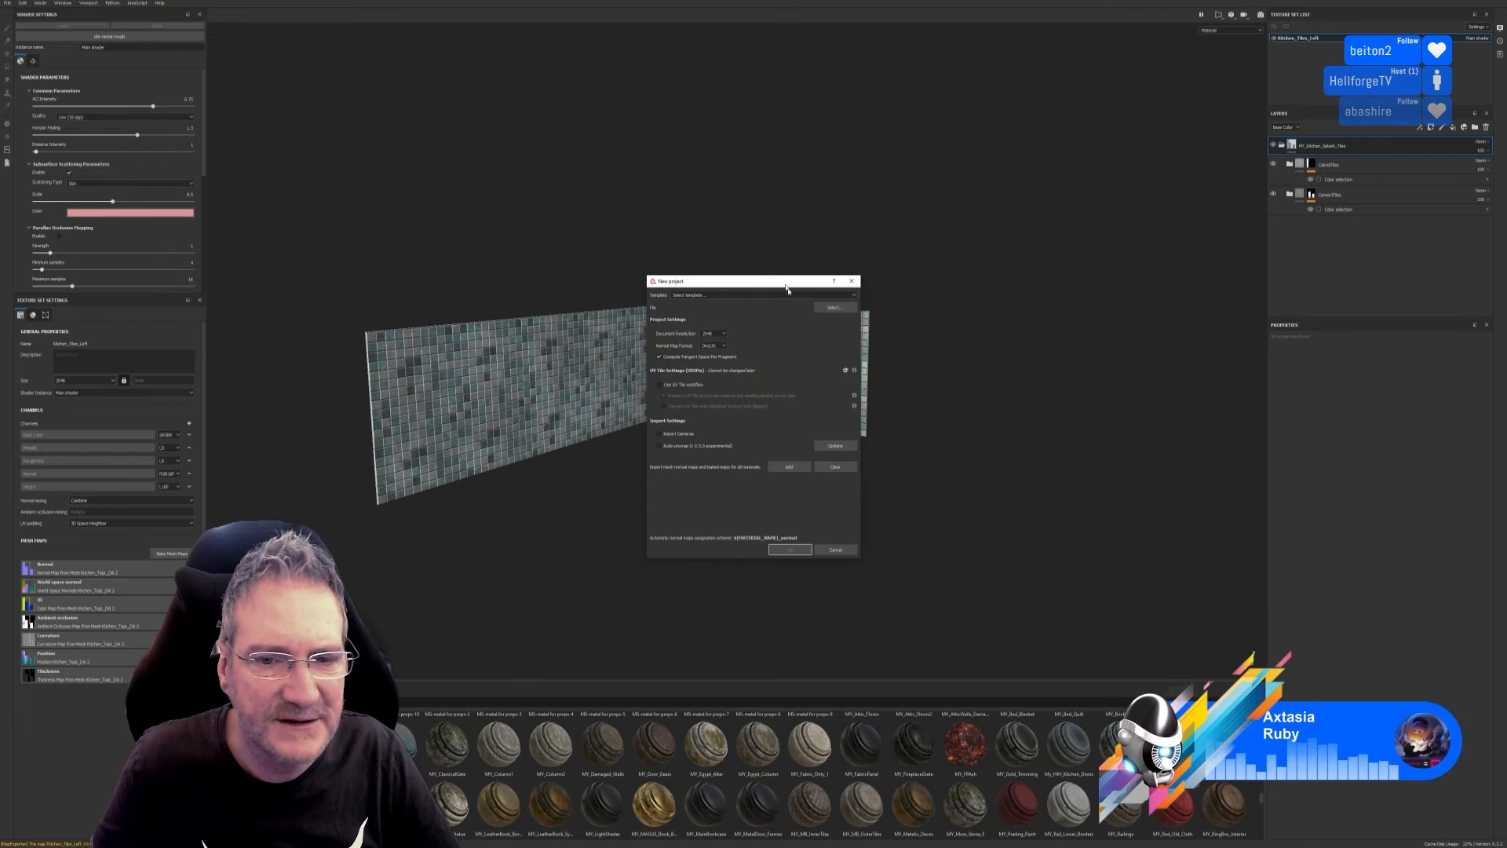
{"action": "left_click", "coordinate": [833, 308]}
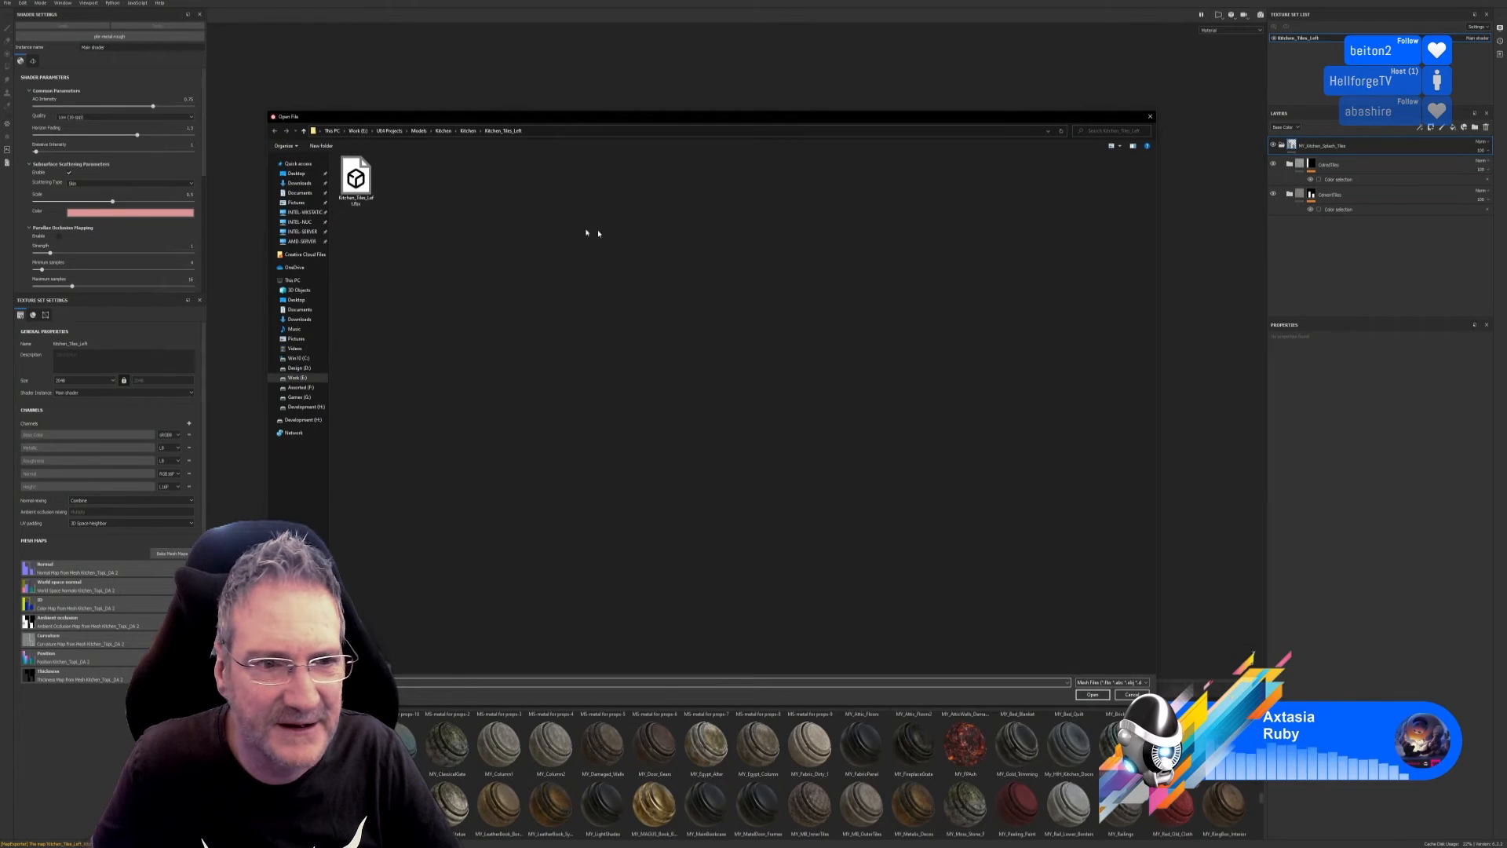
{"action": "left_click", "coordinate": [468, 130]}
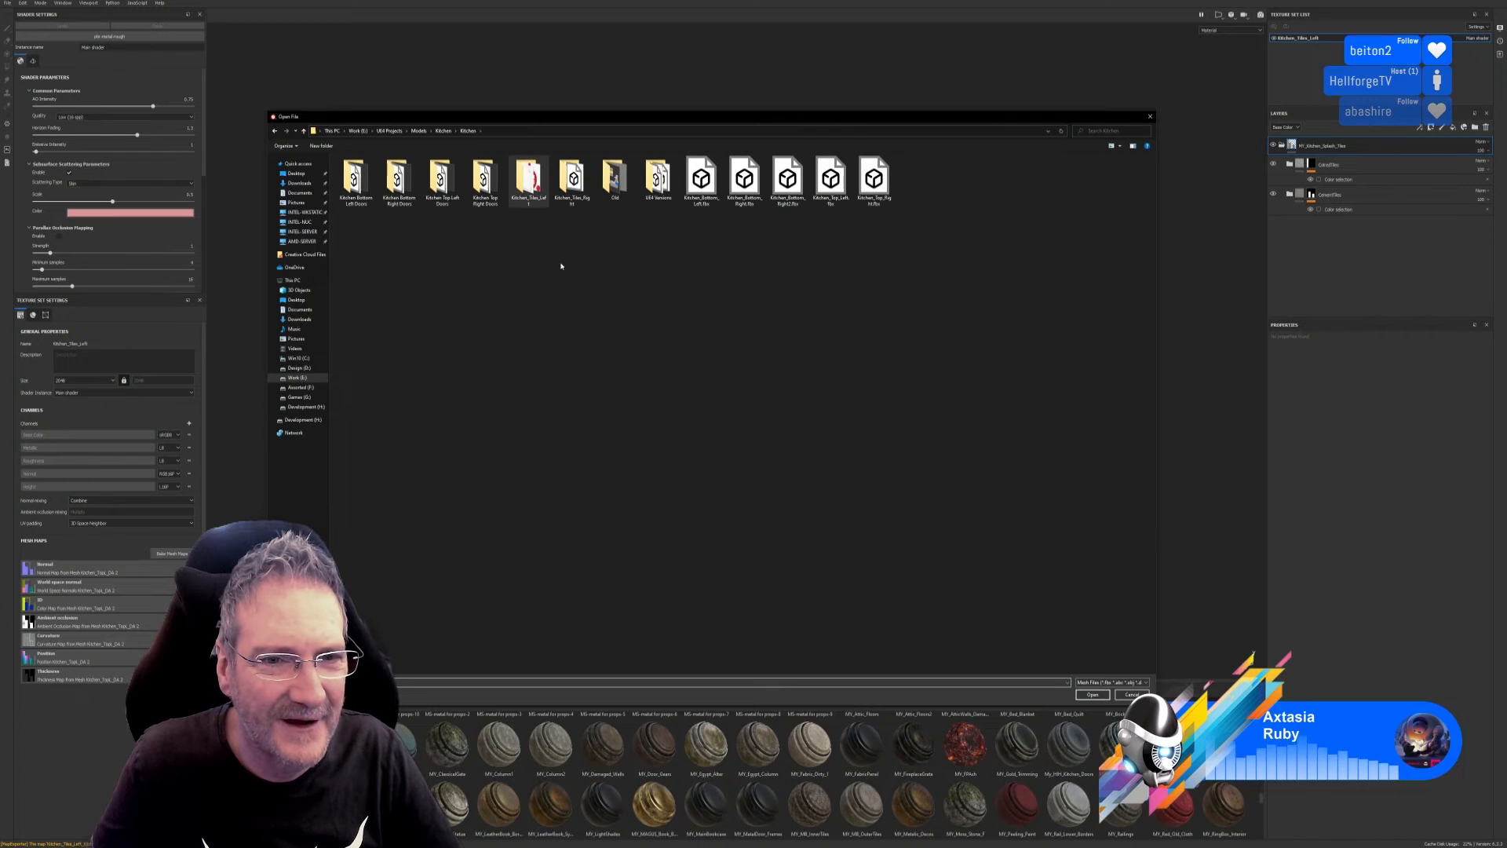
{"action": "double_click", "coordinate": [572, 180]}
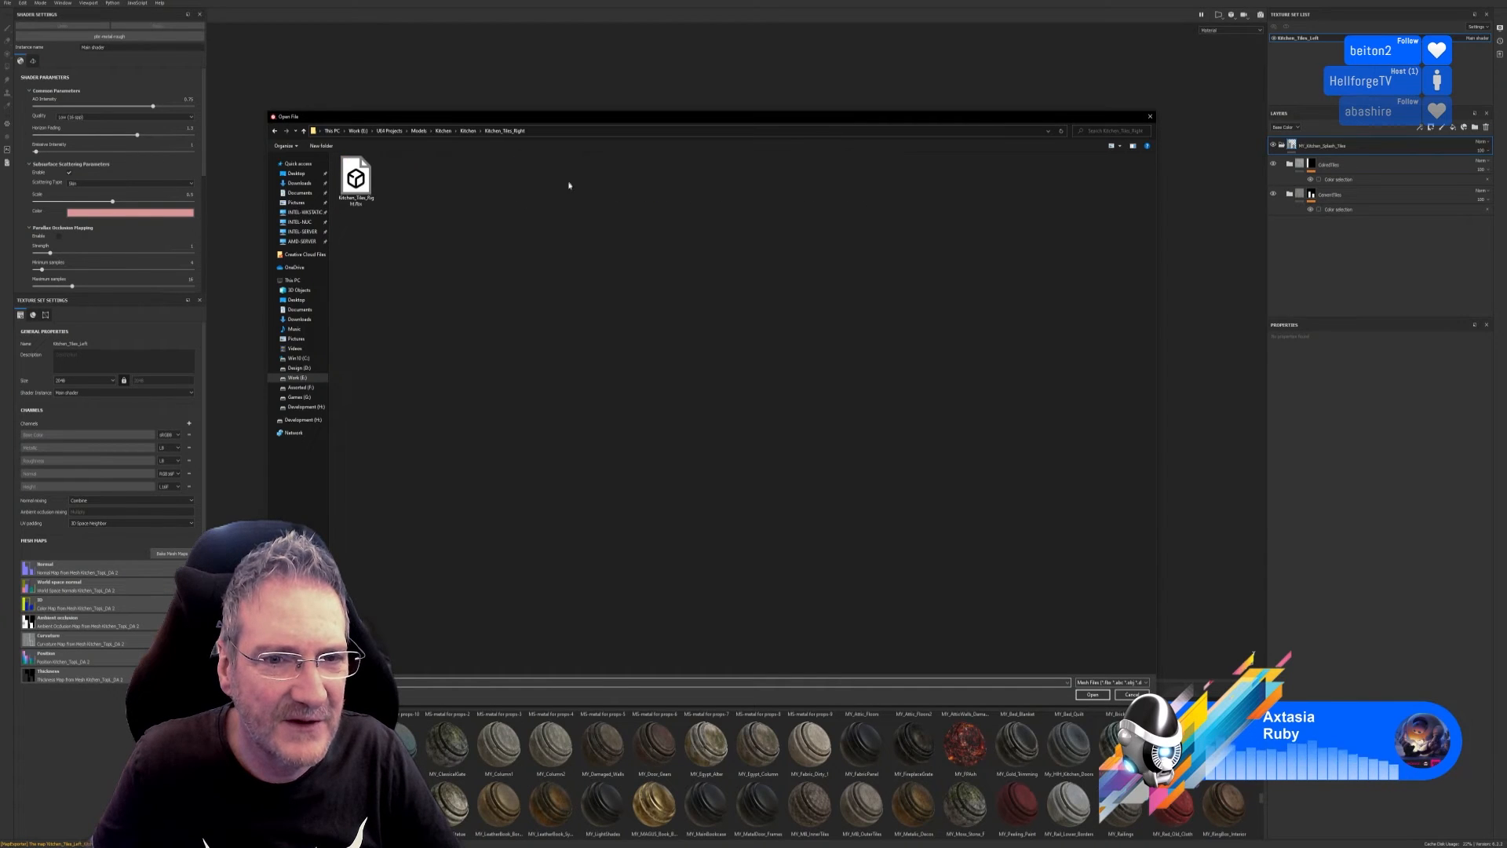
{"action": "double_click", "coordinate": [372, 184]}
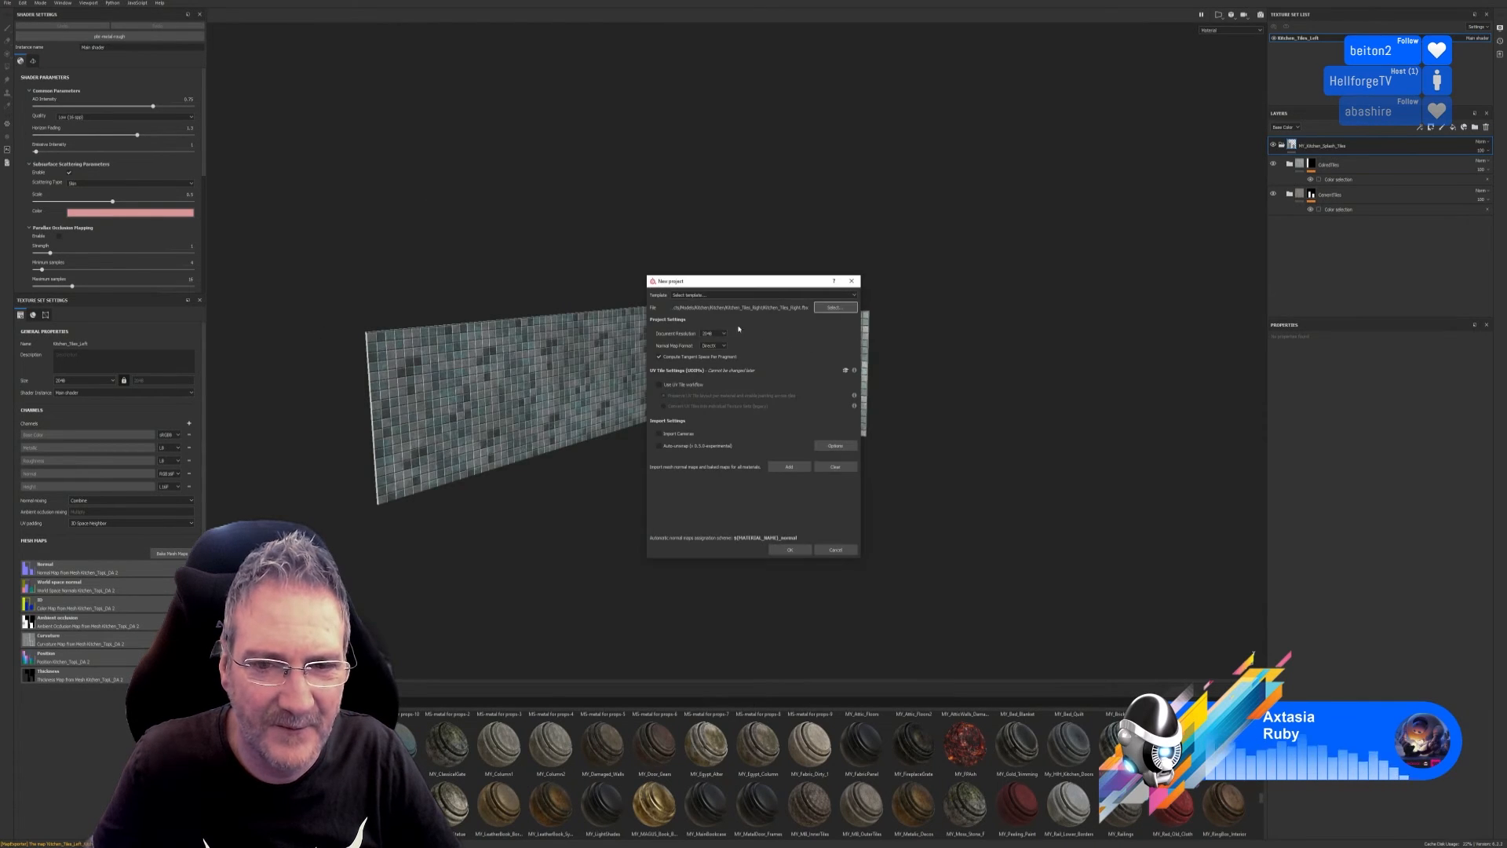
{"action": "left_click", "coordinate": [790, 549]}
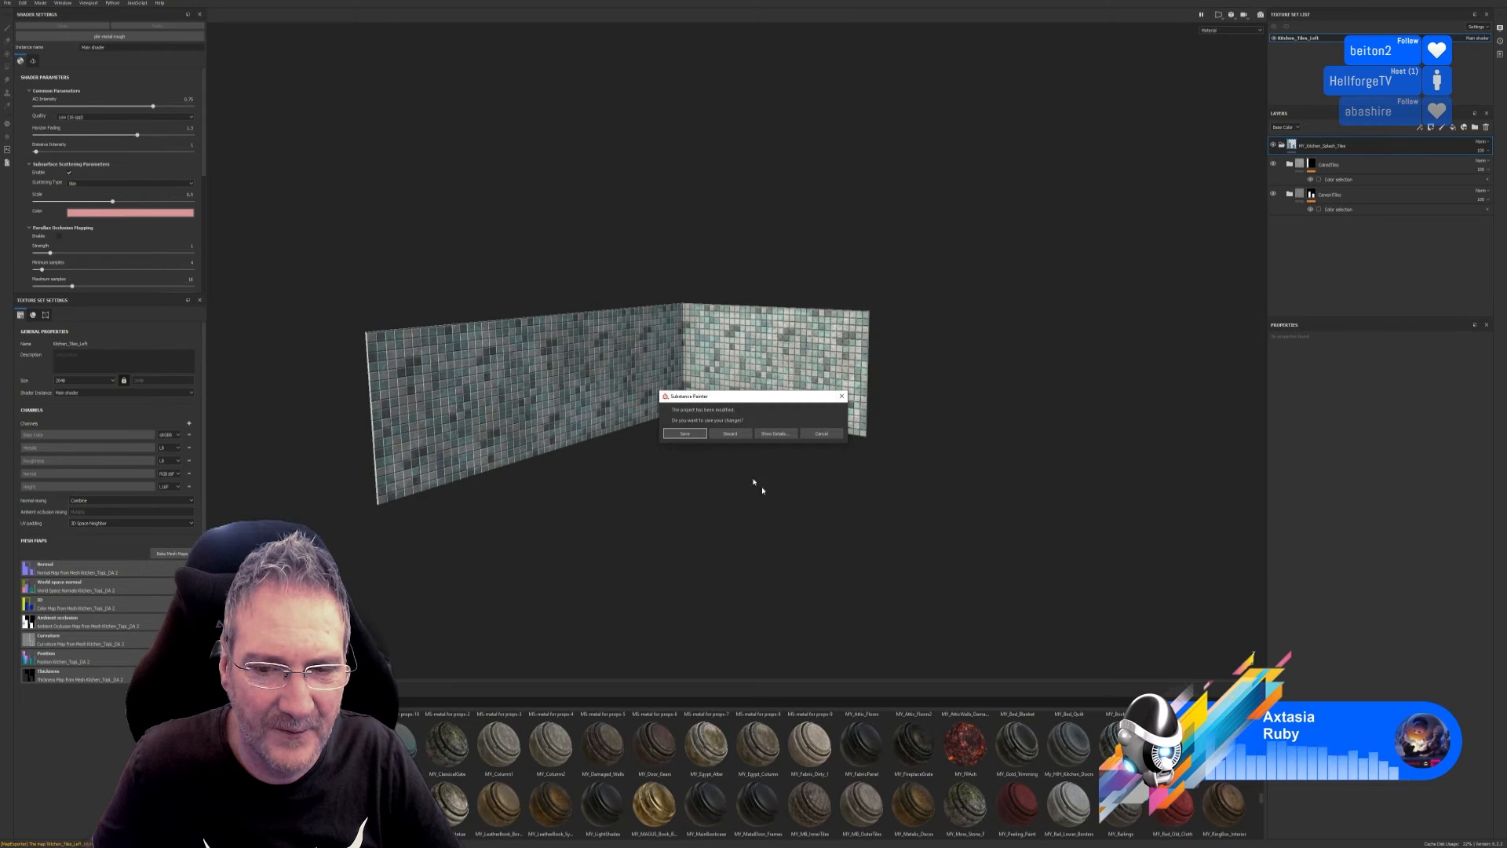
{"action": "left_click", "coordinate": [686, 434]}
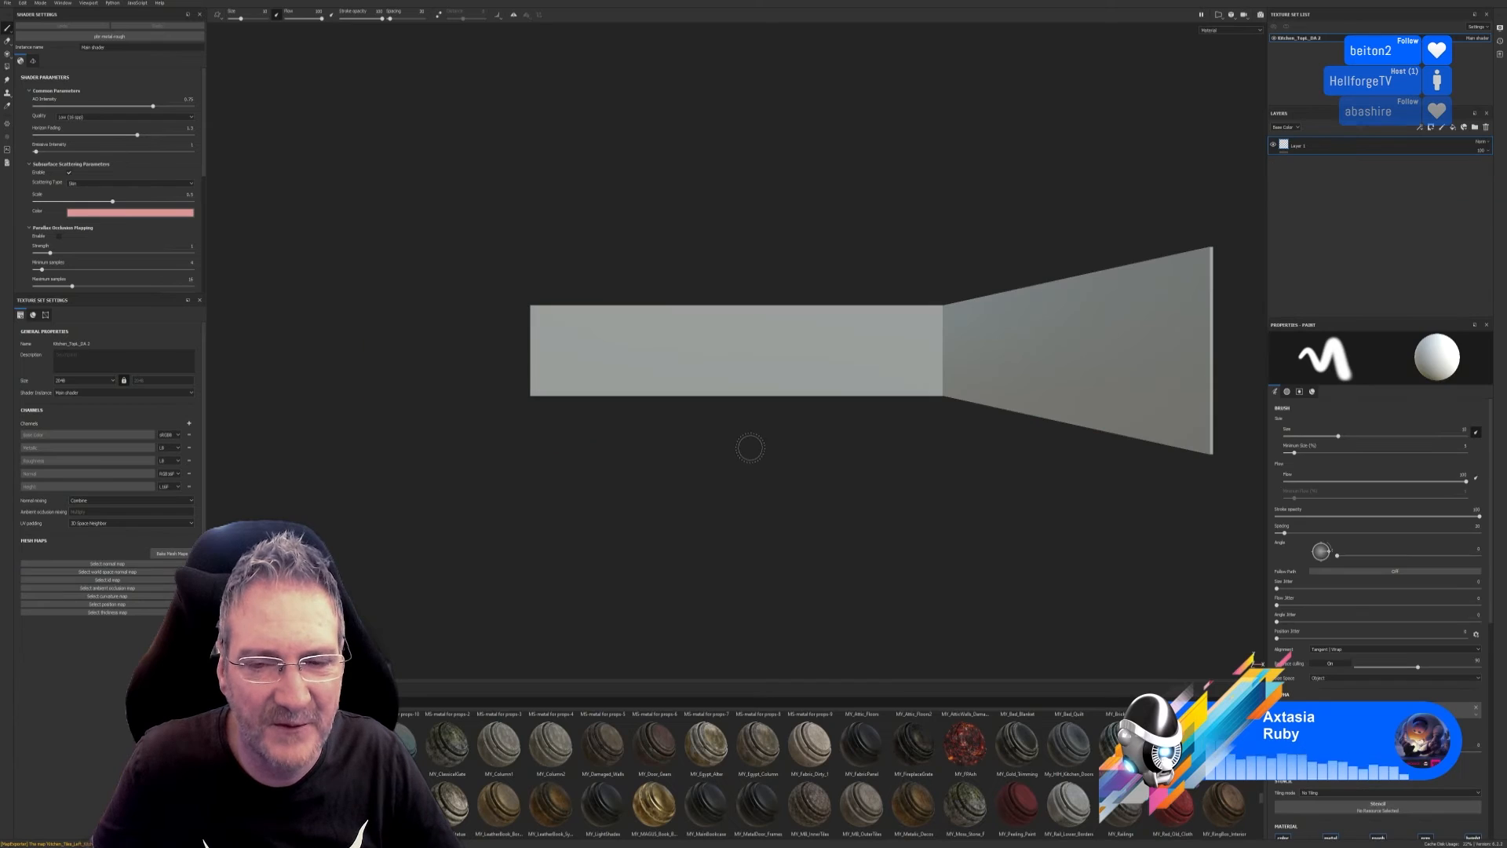
Change the baking output size and bake all the mesh maps for the right-hand tile mesh.
{"action": "scroll", "coordinate": [784, 498], "scroll_direction": "down", "scroll_amount": 3}
{"action": "mouse_move", "coordinate": [814, 515]}
{"action": "left_mouse_down", "text": "alt"}
{"action": "mouse_move", "coordinate": [888, 592]}
{"action": "mouse_move", "coordinate": [902, 572]}
{"action": "left_mouse_up", "text": "alt"}
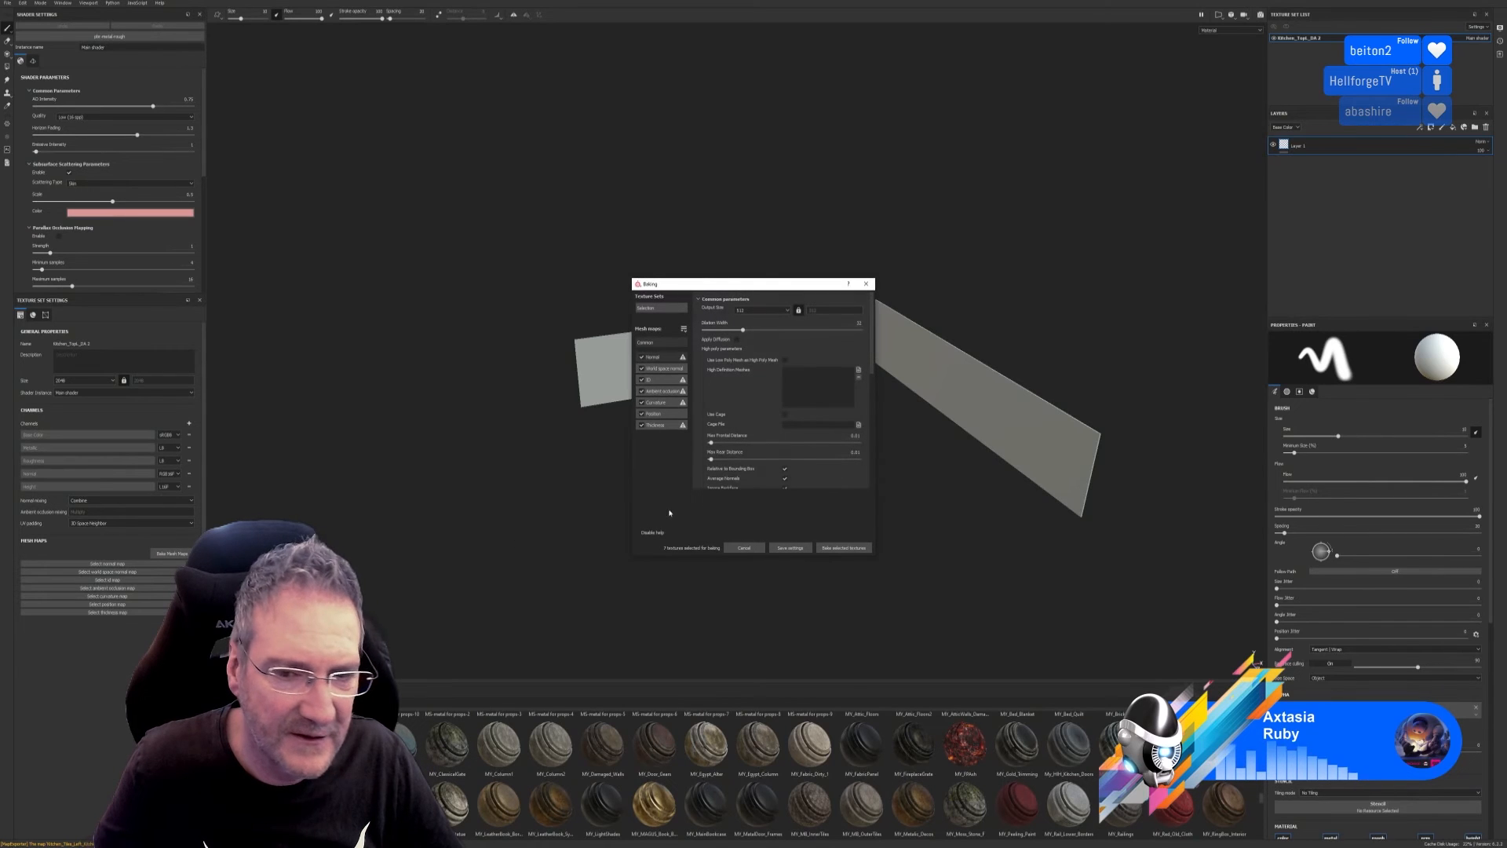
{"action": "left_click", "coordinate": [758, 311]}
{"action": "left_click", "coordinate": [749, 348]}
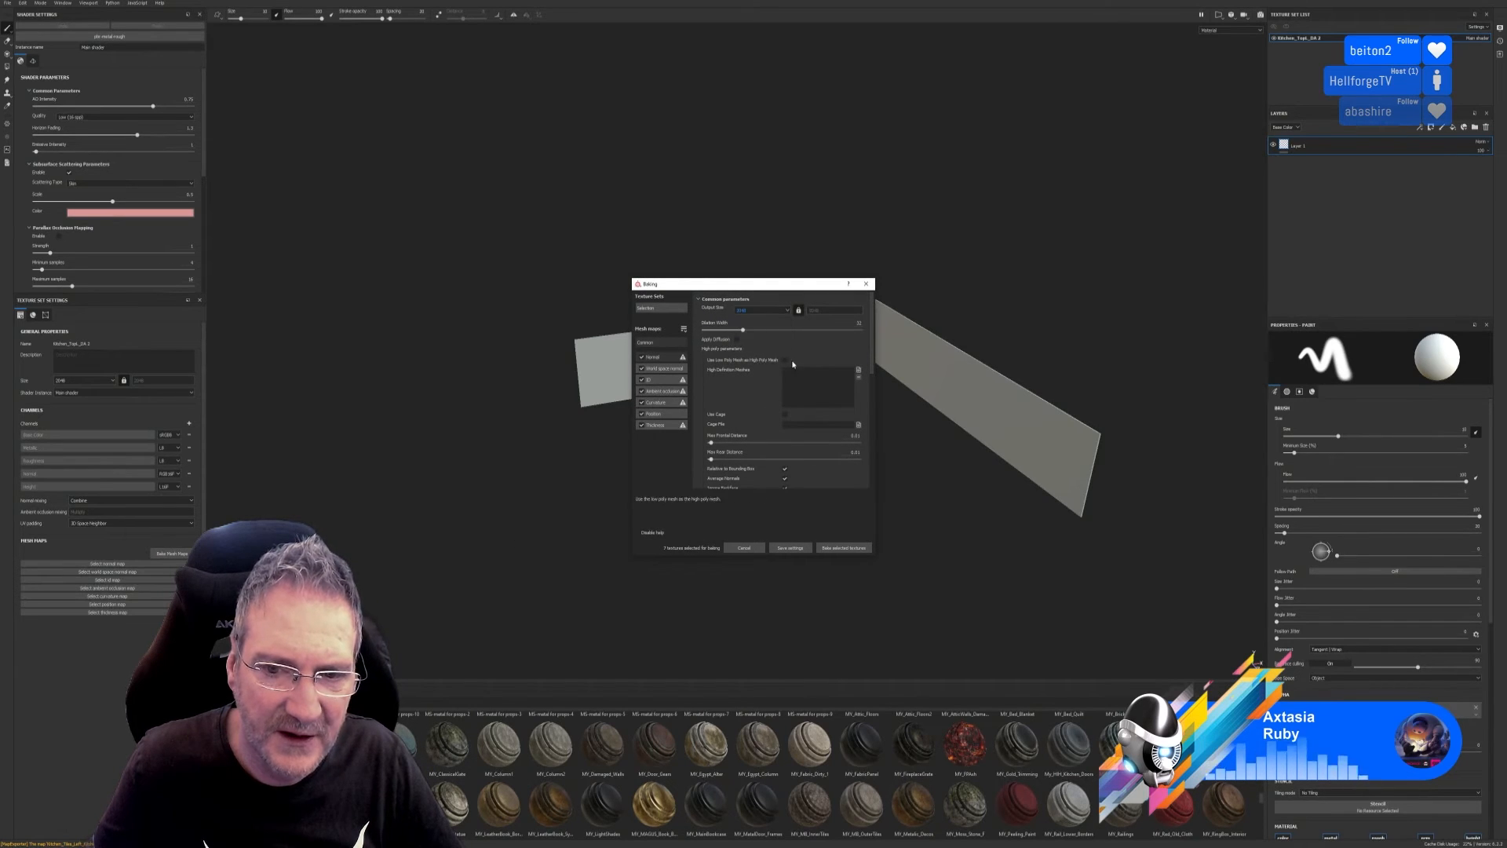
{"action": "left_click", "coordinate": [844, 547]}
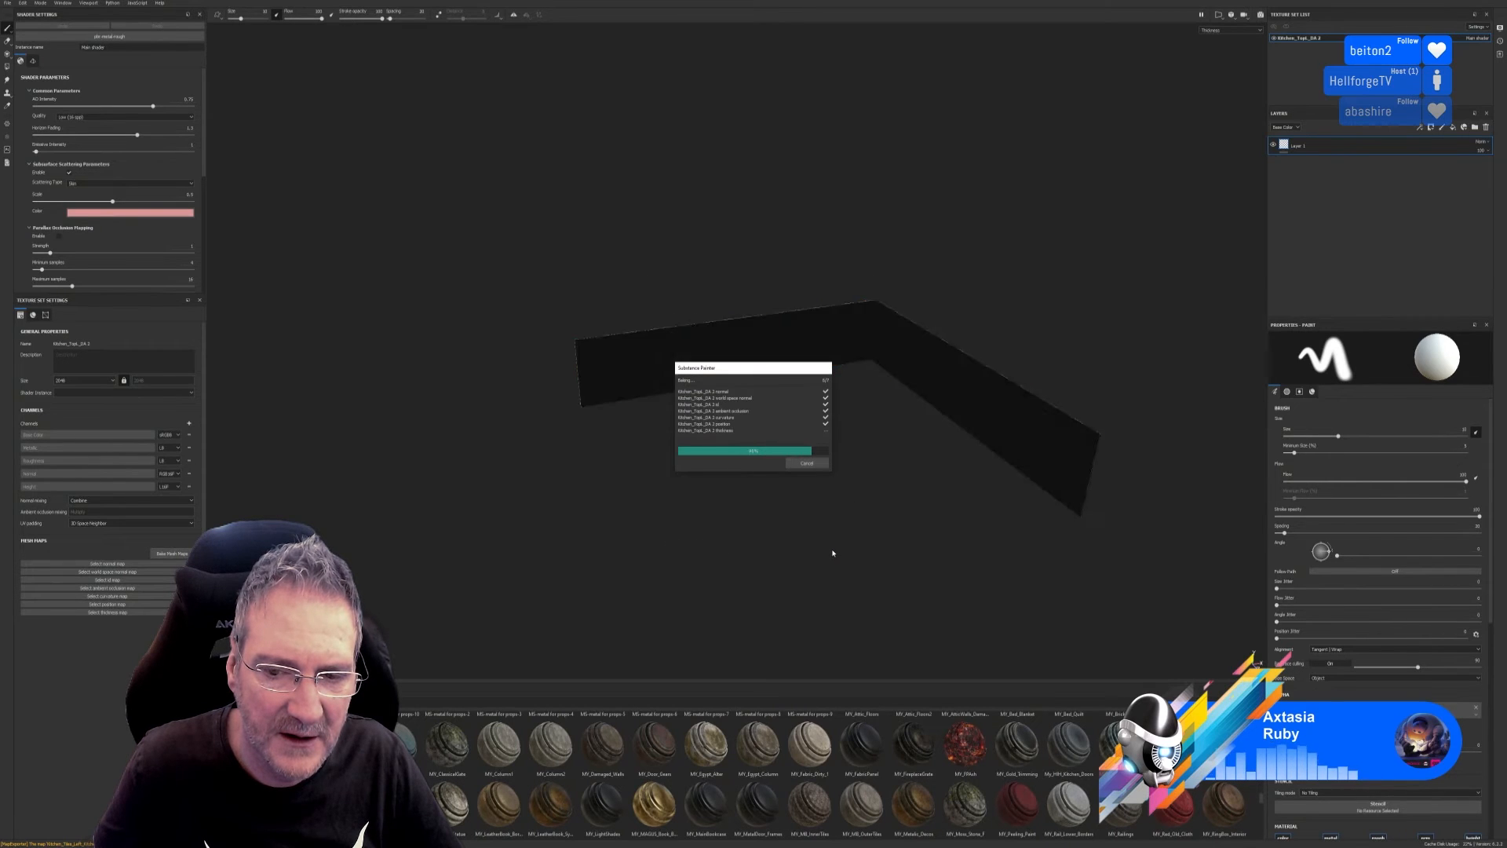
{"action": "left_click", "coordinate": [807, 463]}
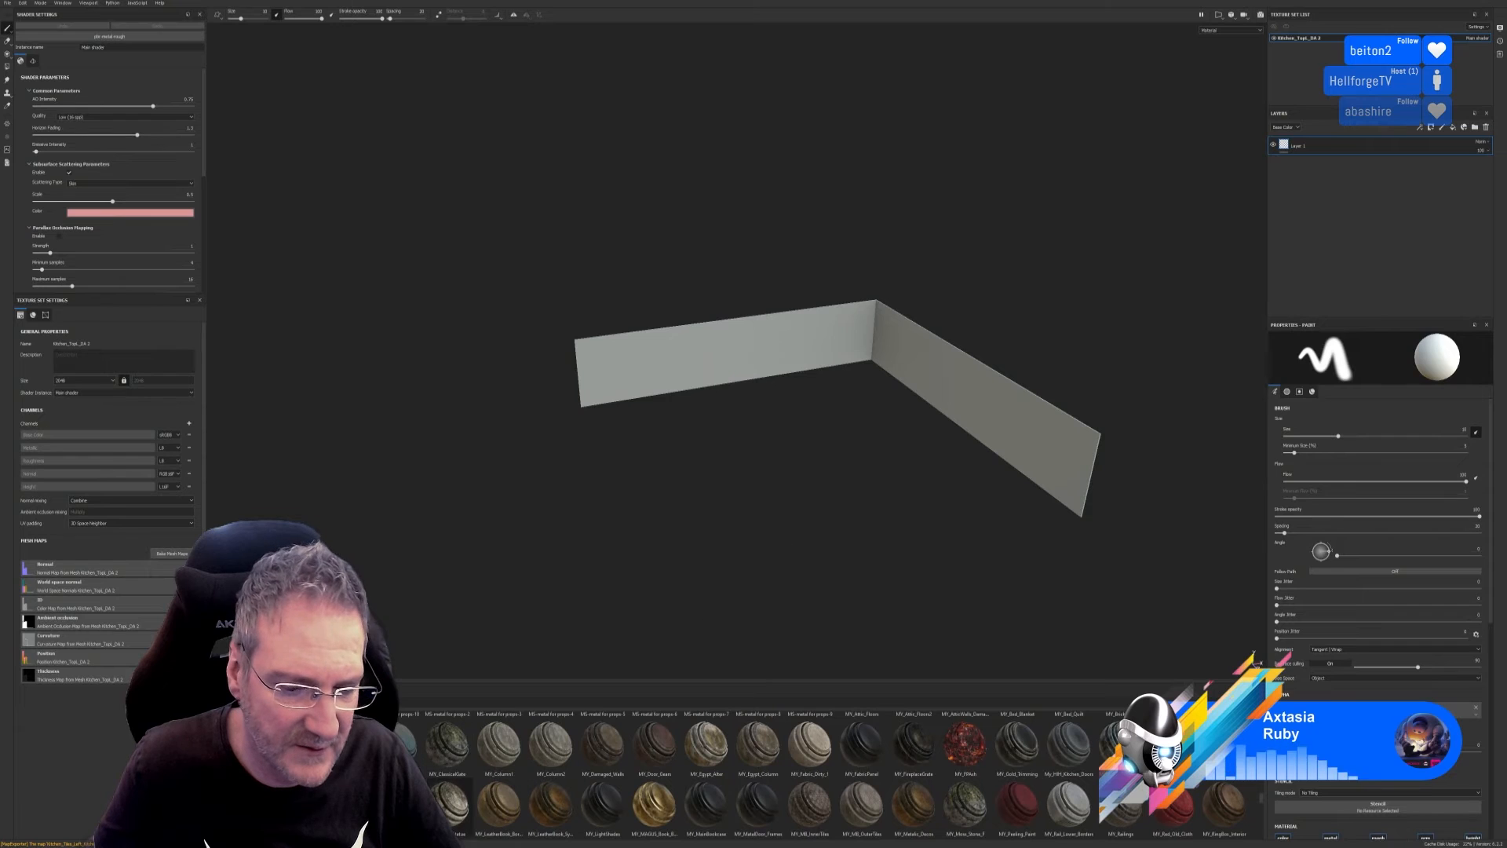
Apply the MY_Kitchen_Splash_Tiles smart material to the mesh and replace the ID color selected in its ColoredTiles mask.
{"action": "left_click_drag", "start_coordinate": [435, 772], "coordinate": [705, 352]}
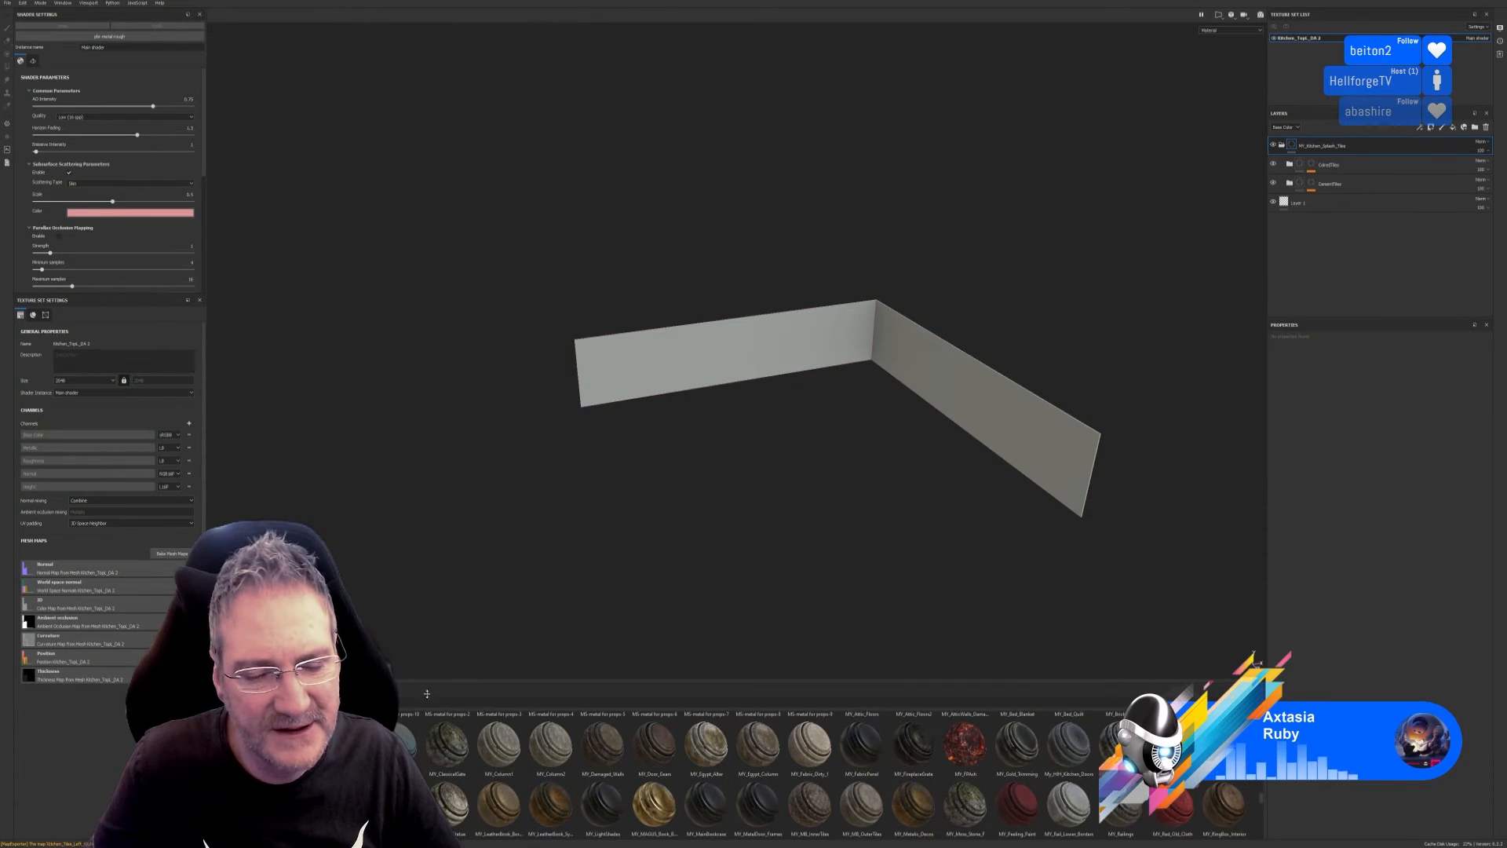
{"action": "left_click", "coordinate": [1332, 166]}
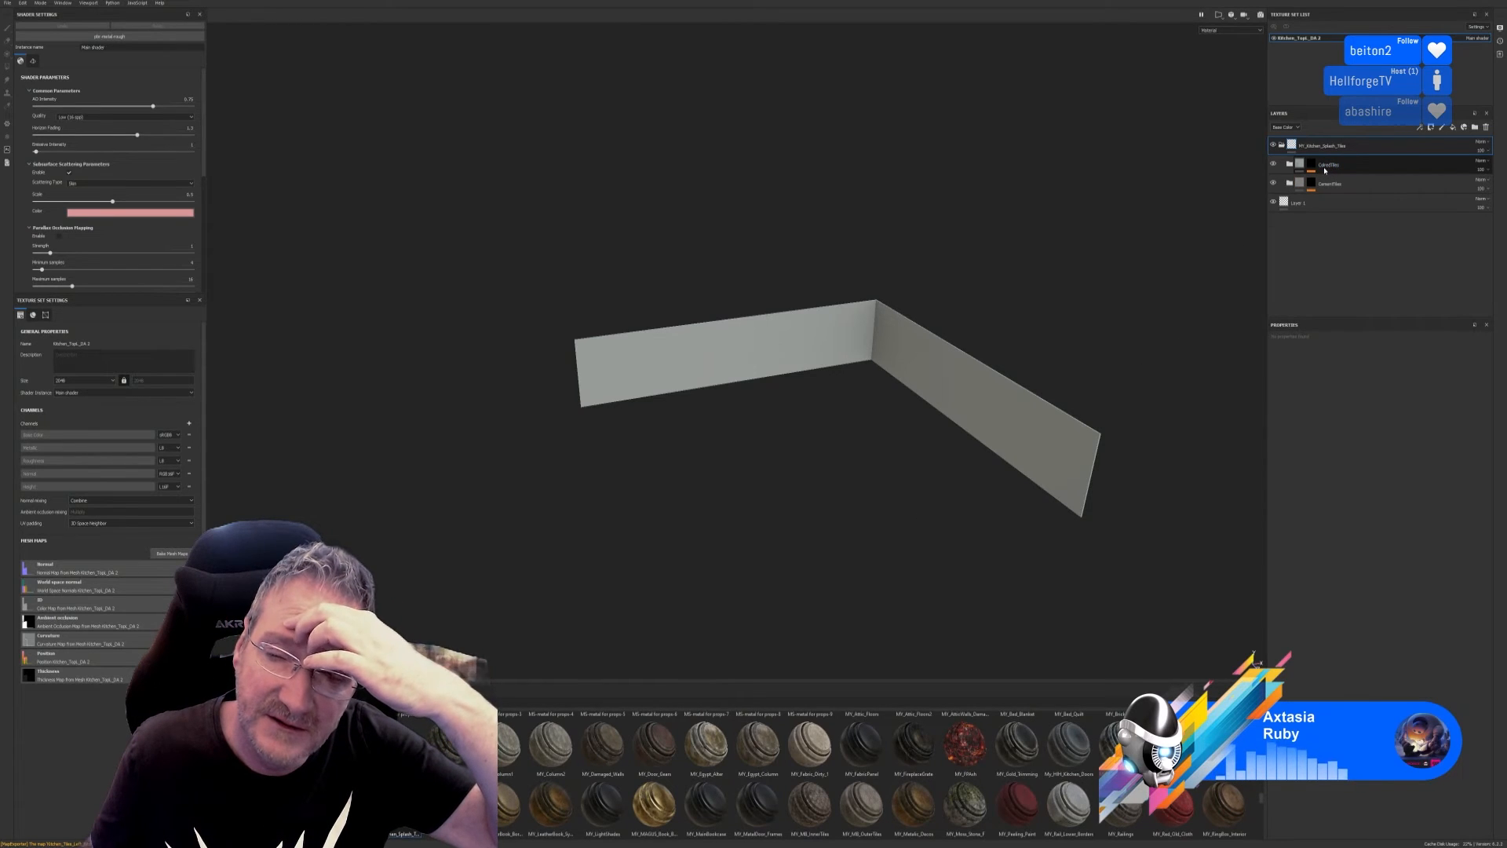
{"action": "left_click", "coordinate": [1312, 164]}
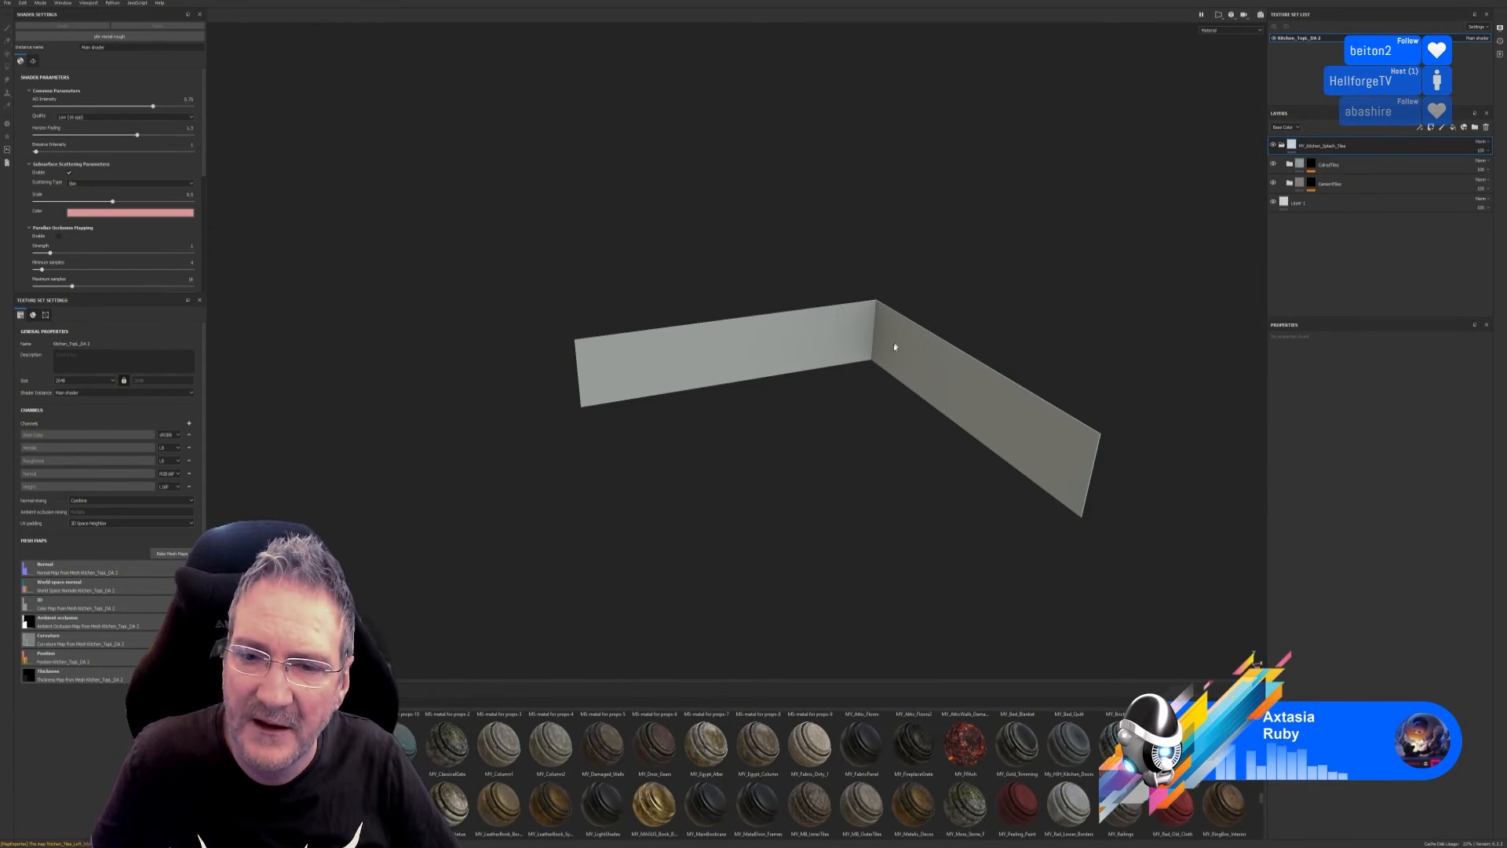
{"action": "left_click", "coordinate": [1314, 166]}
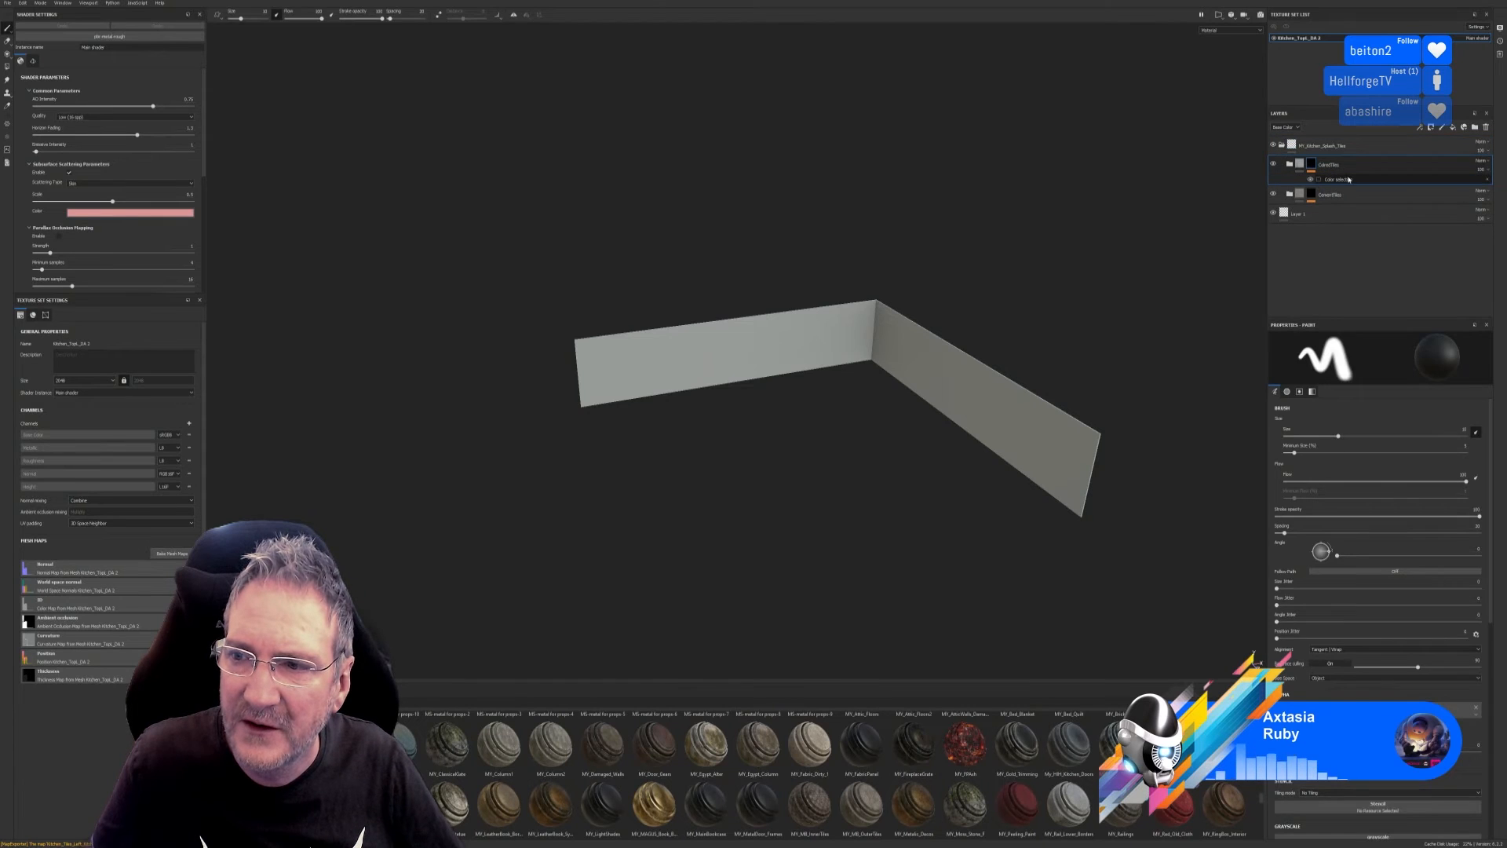
{"action": "left_click", "coordinate": [1348, 179]}
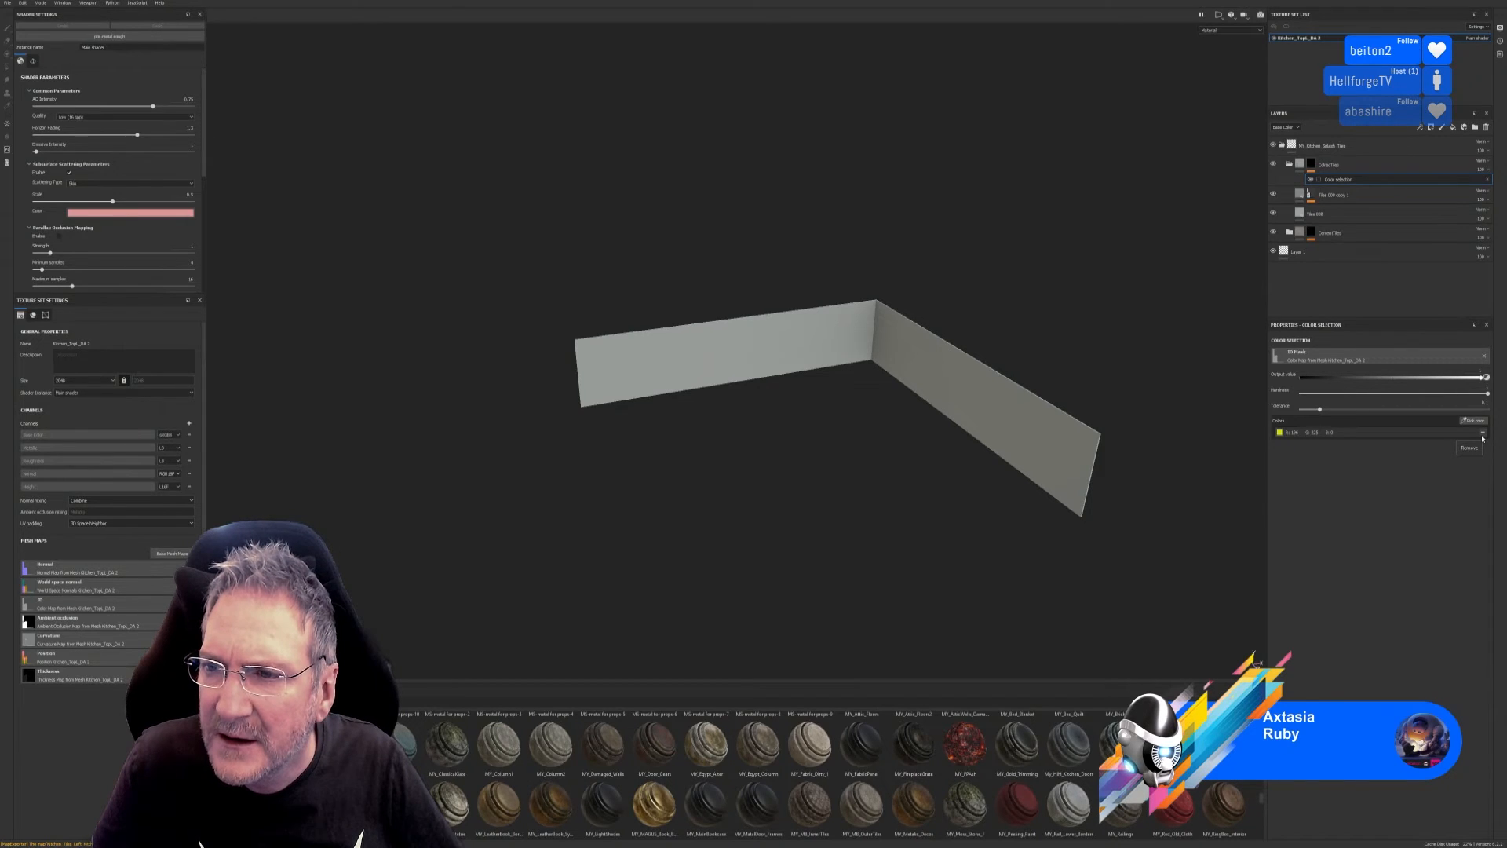
{"action": "left_click", "coordinate": [1483, 434]}
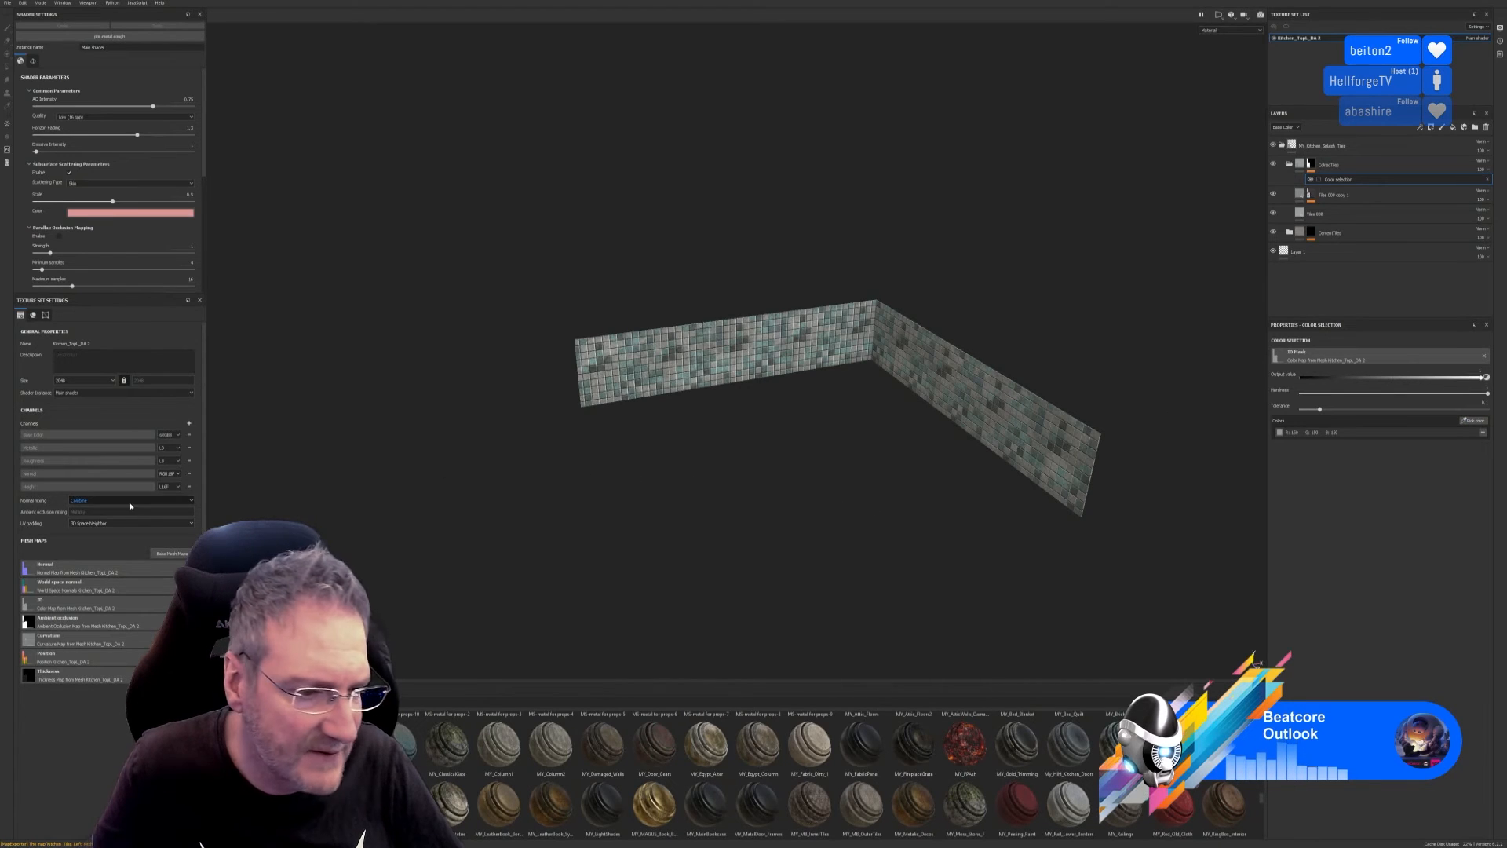
Set the ID map's color source to Vertex Color and rebake all the mesh maps.
{"action": "left_click", "coordinate": [170, 555]}
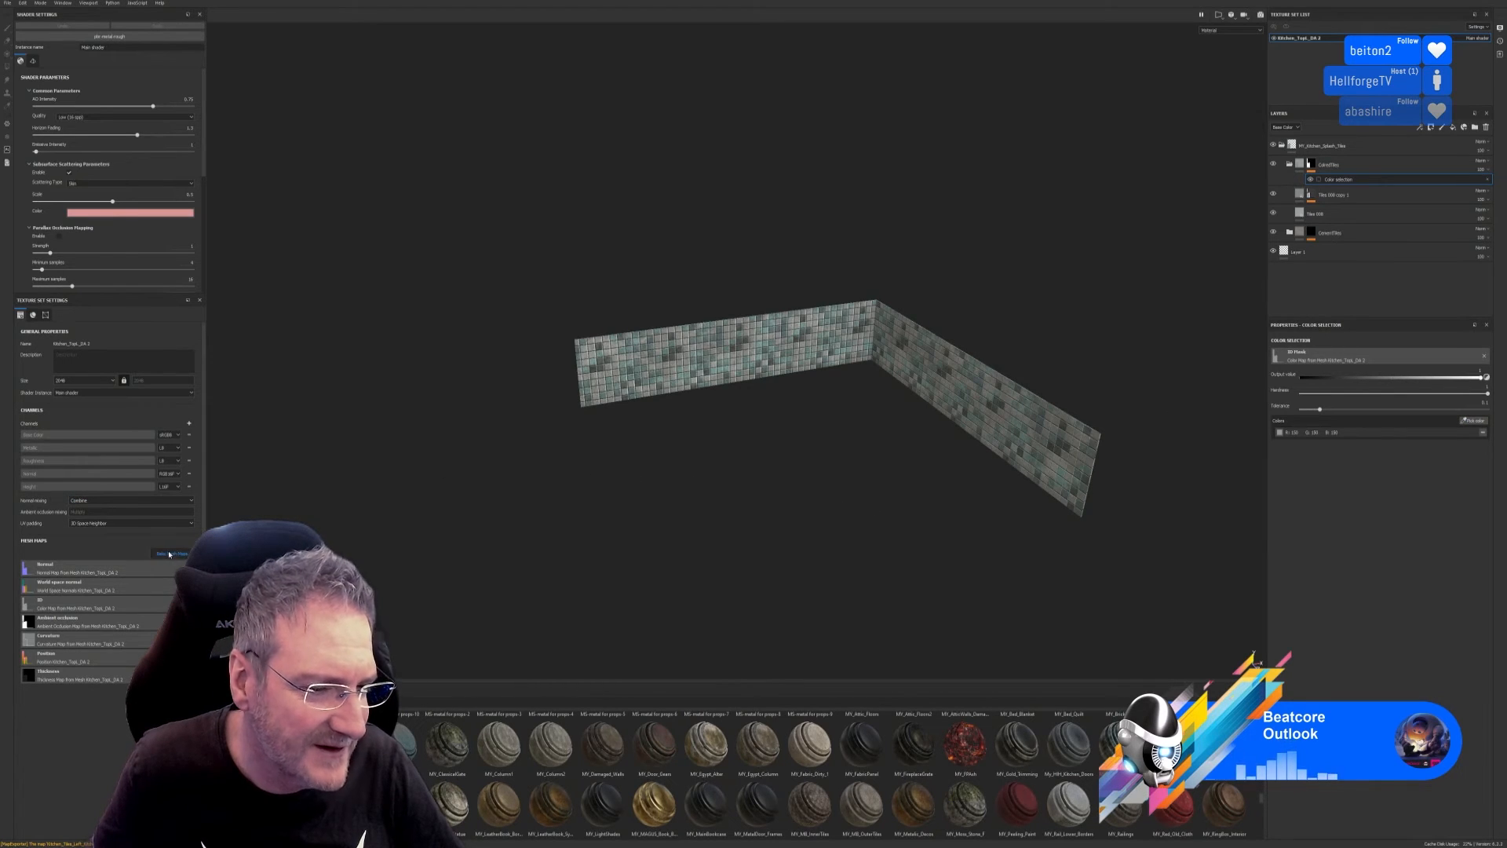
{"action": "left_click", "coordinate": [648, 381]}
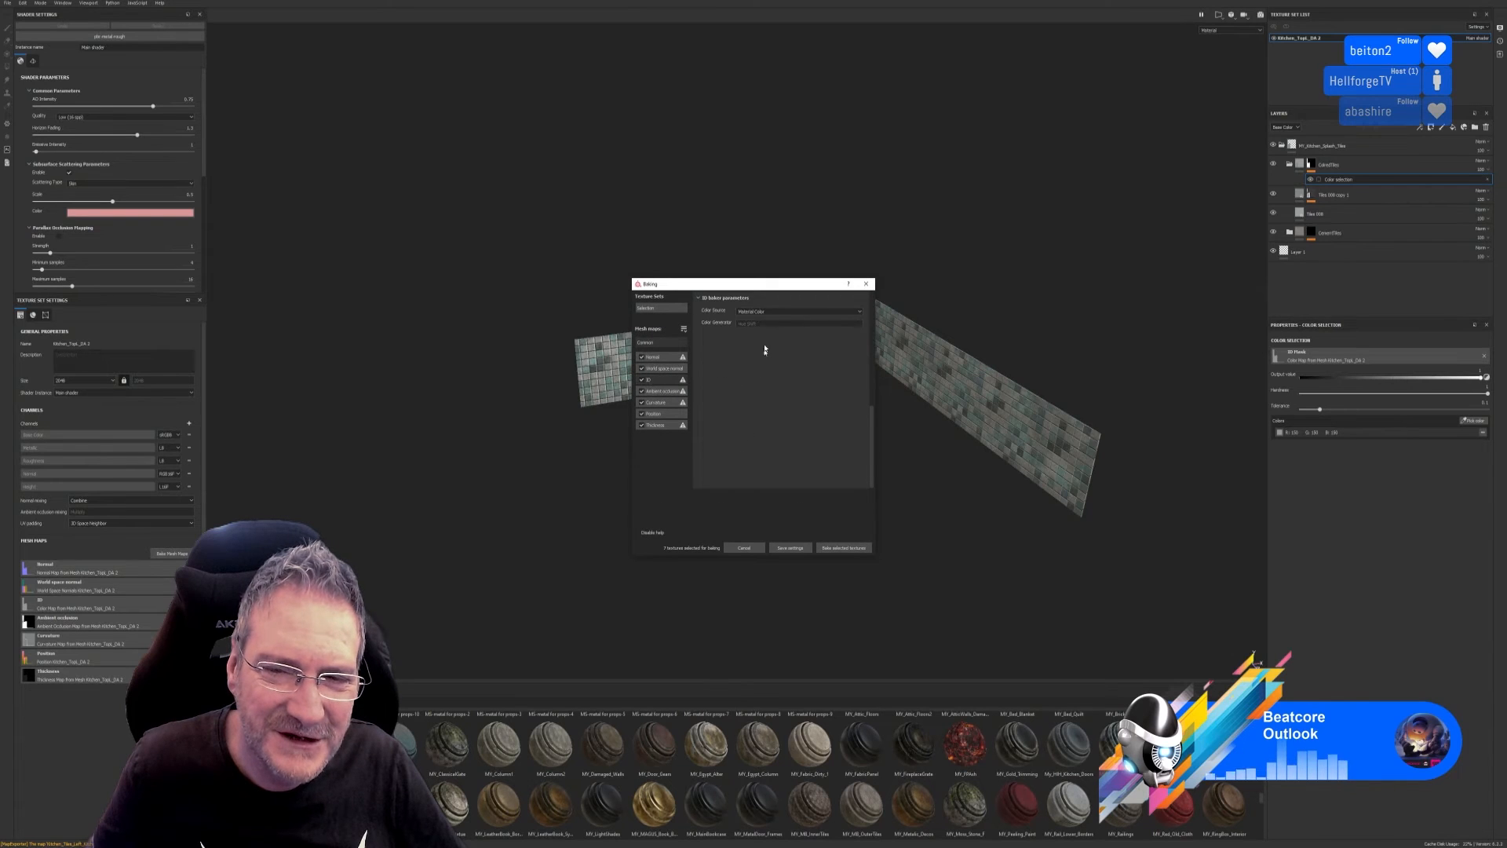
{"action": "left_click", "coordinate": [763, 312]}
{"action": "left_click", "coordinate": [762, 326]}
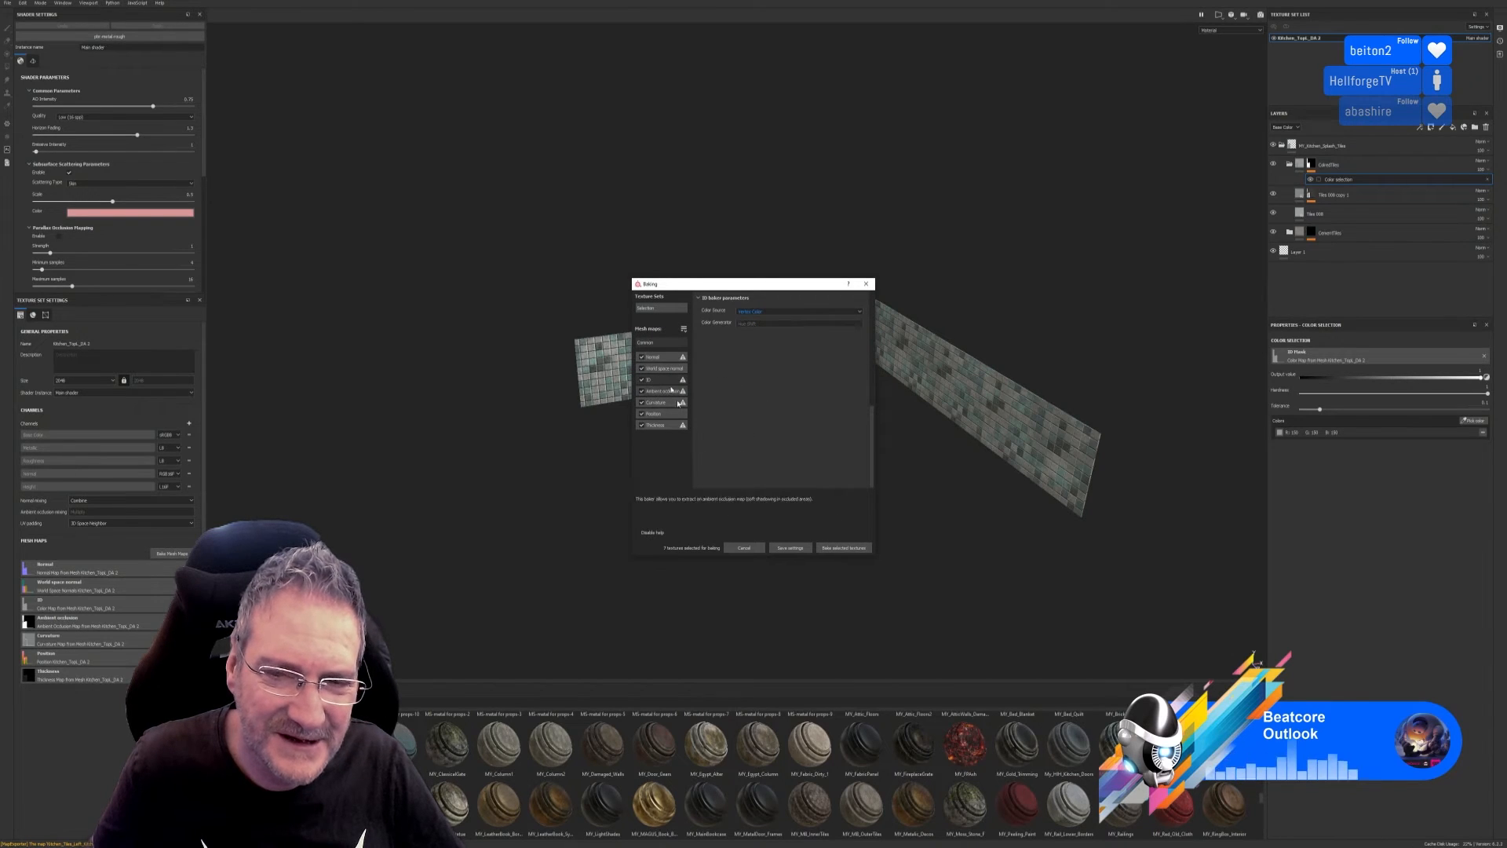
{"action": "left_click", "coordinate": [645, 342]}
{"action": "left_click", "coordinate": [845, 549]}
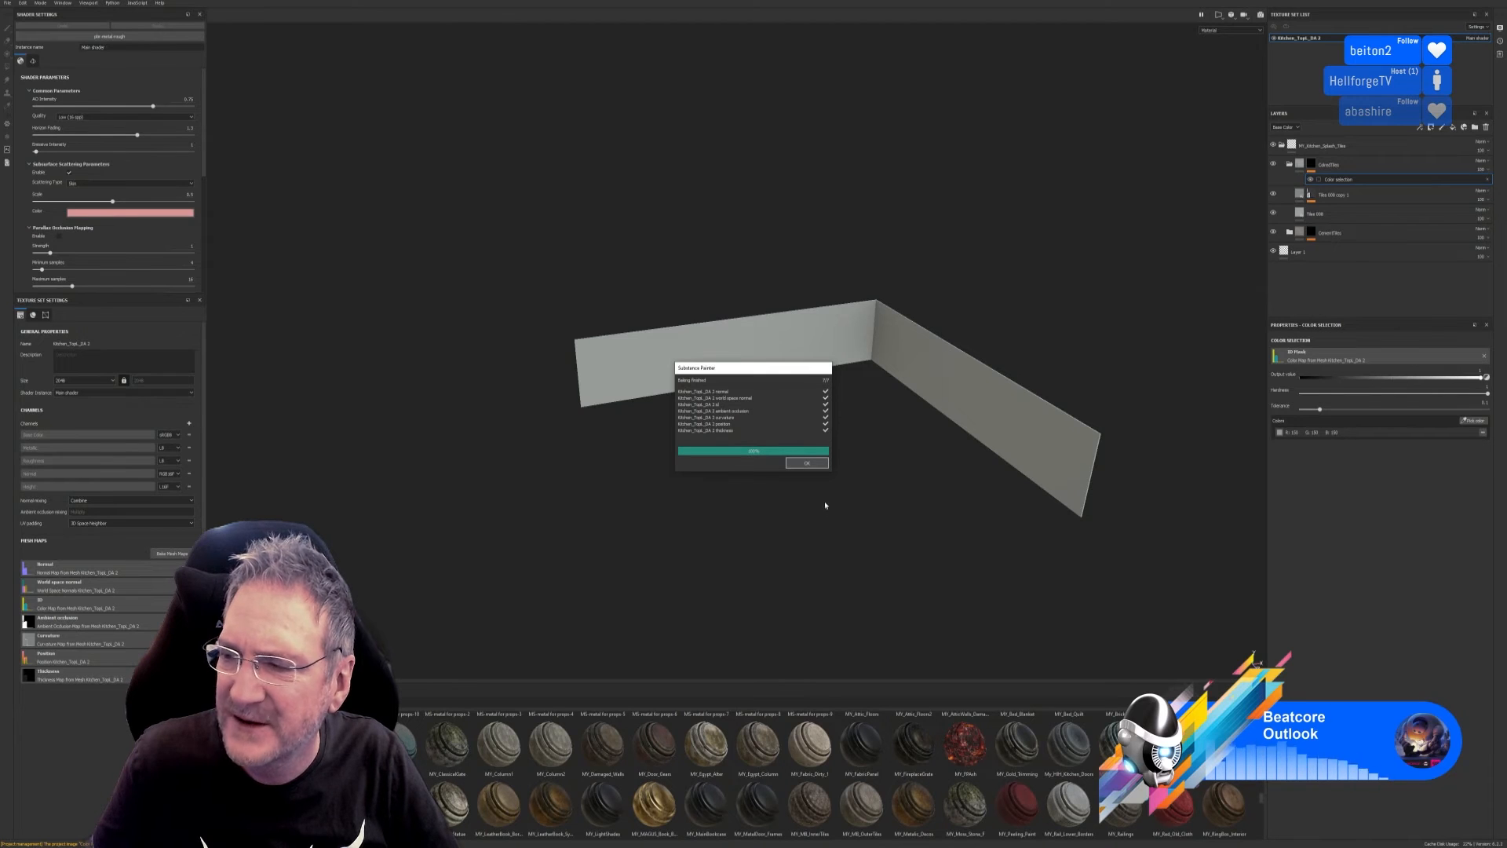
{"action": "left_click", "coordinate": [807, 463]}
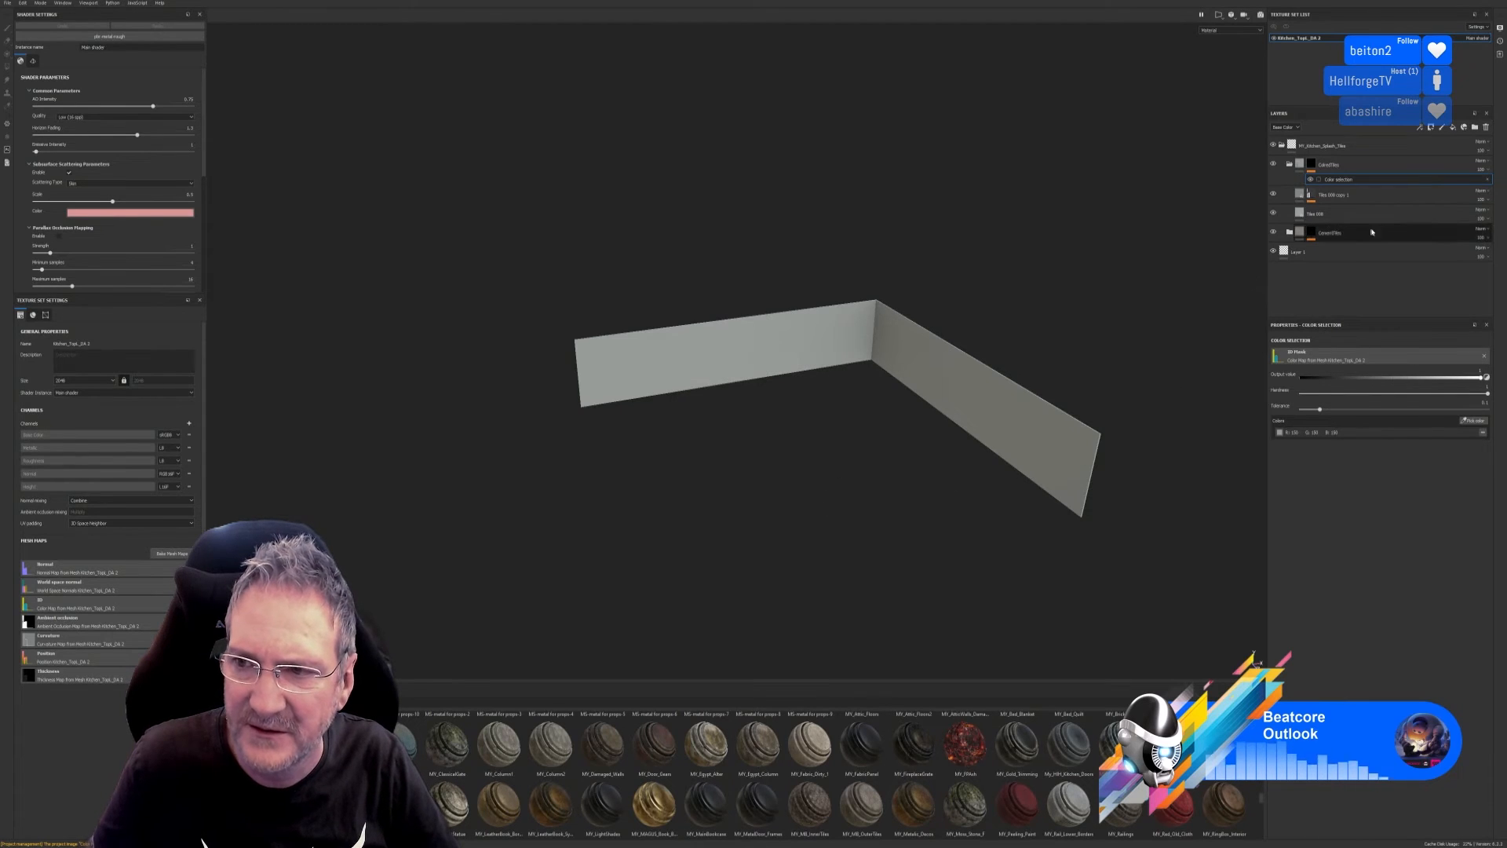
Pick the yellow-green ID color of the nearer wall face for the ColoredTiles mask in place of the gray one.
{"action": "left_click", "coordinate": [1474, 420]}
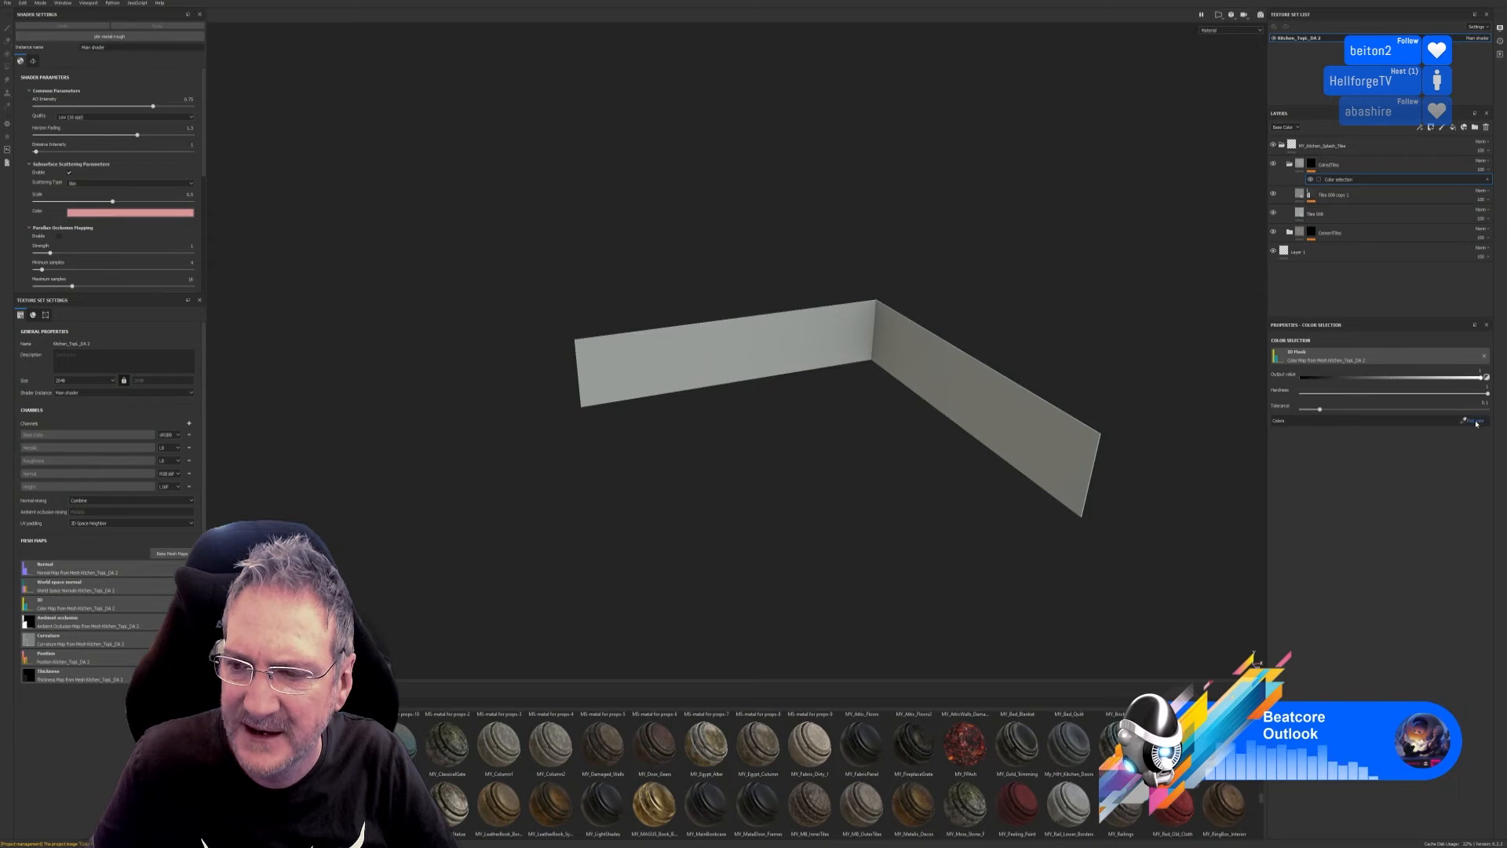
{"action": "left_click", "coordinate": [1036, 424]}
{"action": "left_click_drag", "start_coordinate": [751, 536], "coordinate": [1226, 502], "text": "alt"}
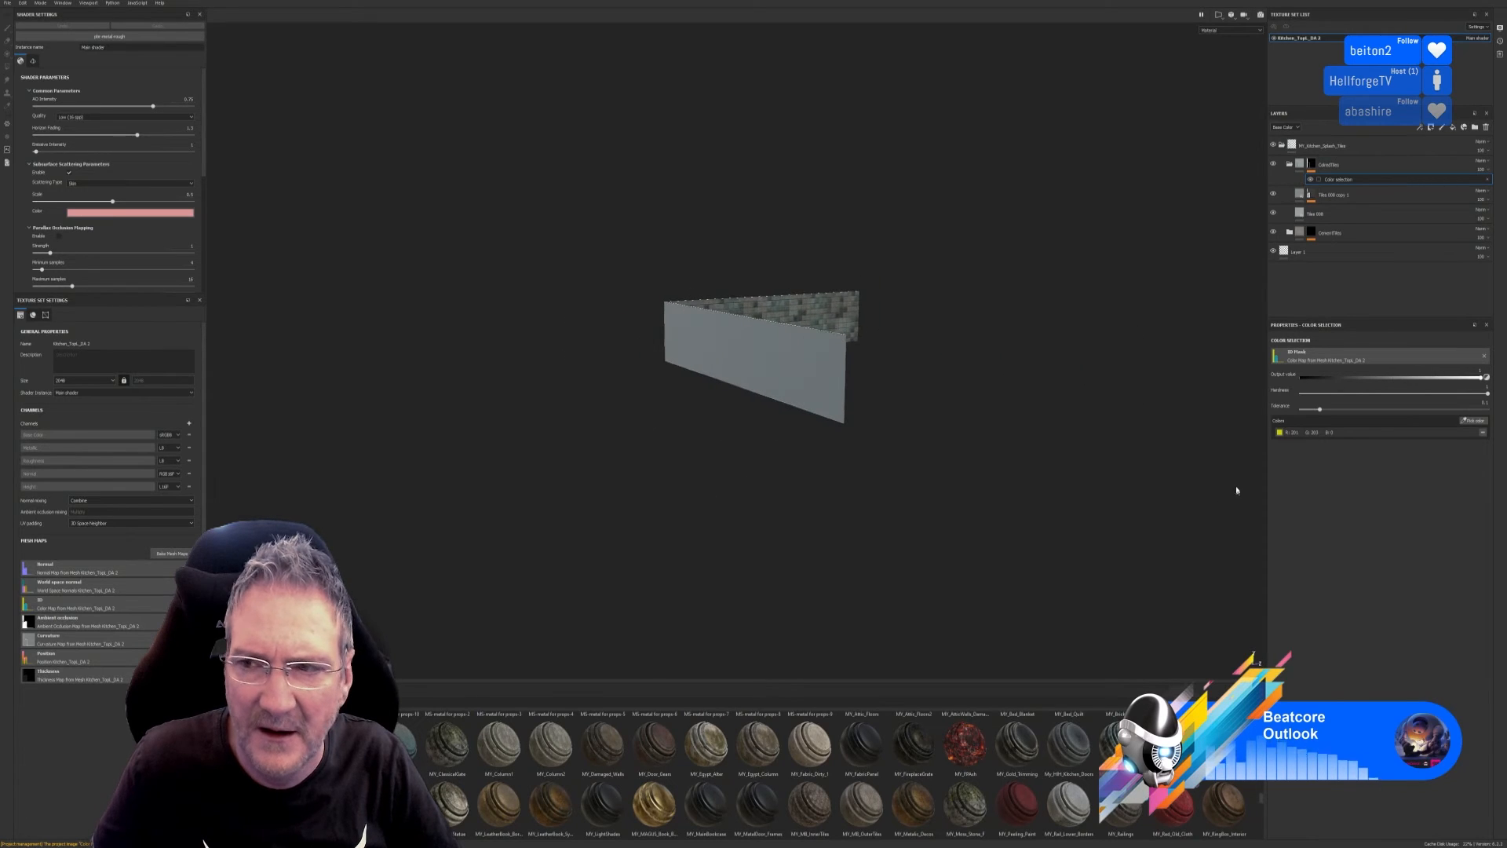
Replace the ID color selected in the CementTiles mask with the cyan-blue ID color of the wall's plain back face.
{"action": "left_click", "coordinate": [1311, 233]}
{"action": "left_click", "coordinate": [1347, 250]}
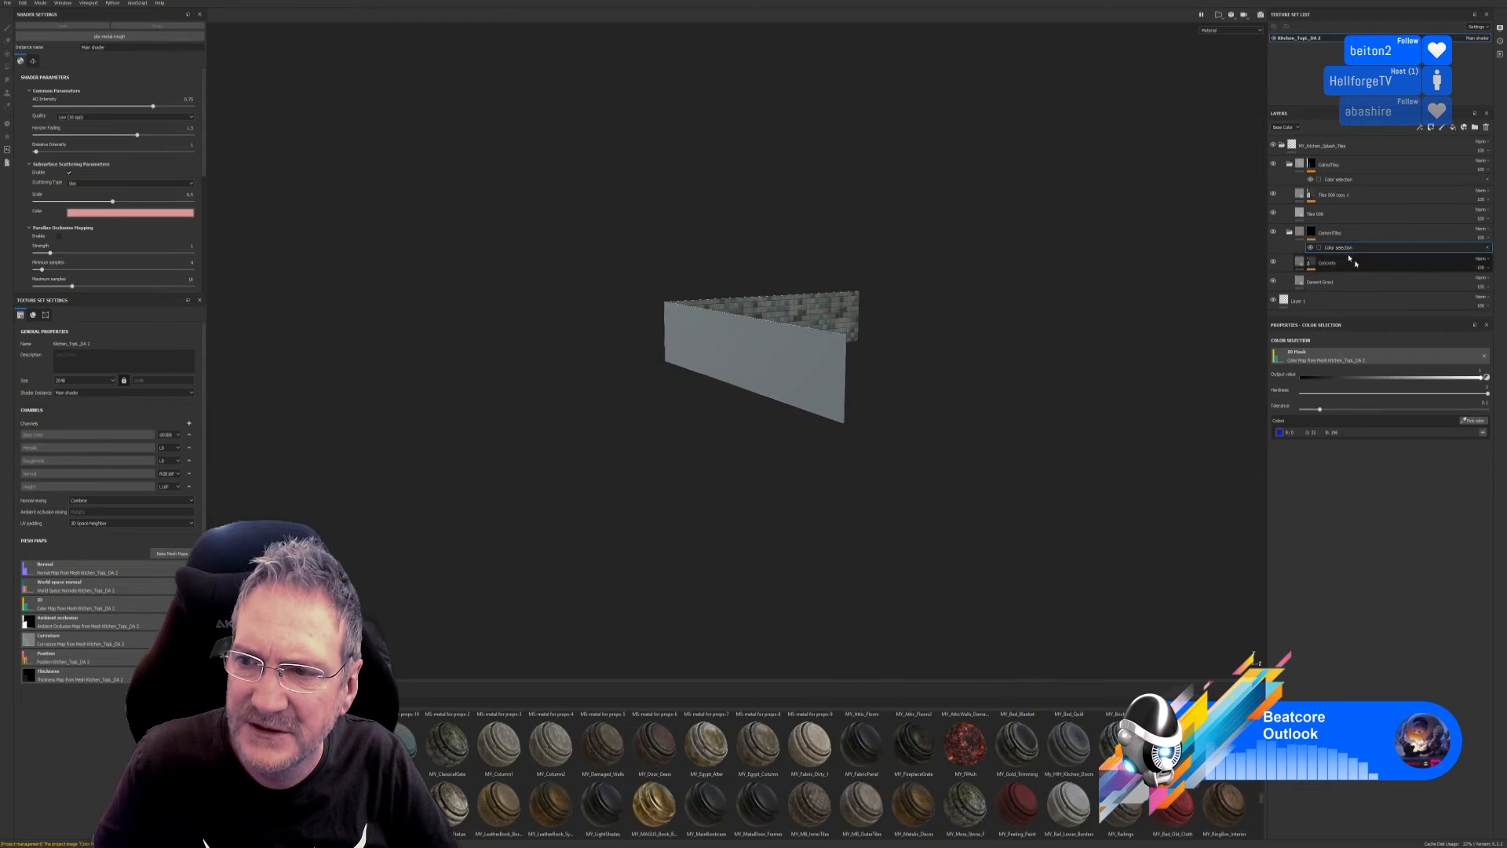
{"action": "left_click", "coordinate": [1474, 420]}
{"action": "left_click", "coordinate": [818, 341]}
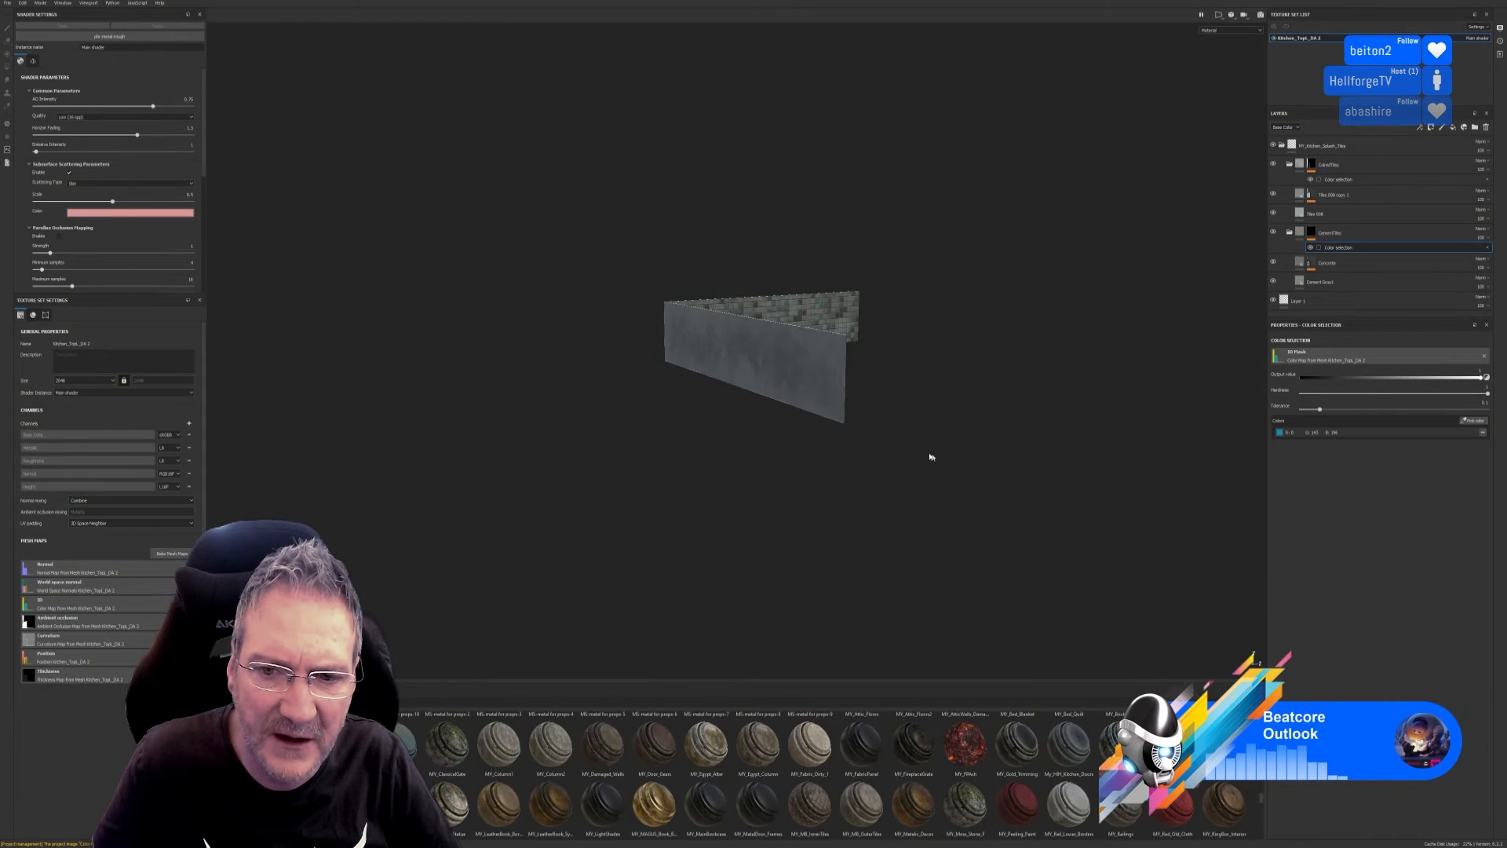
{"action": "left_click_drag", "start_coordinate": [865, 468], "coordinate": [746, 456], "text": "alt"}
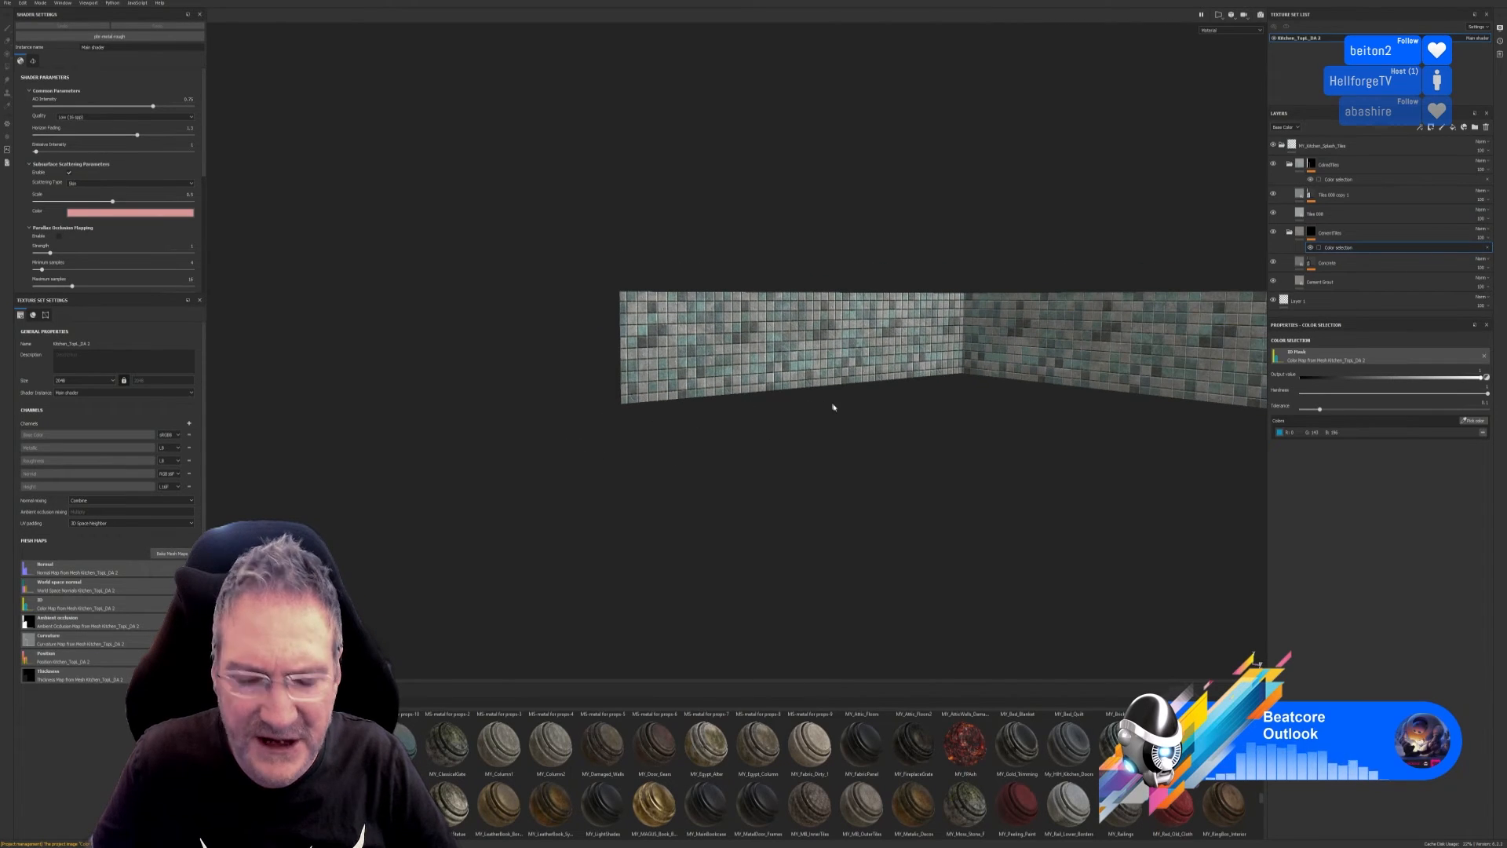
{"action": "left_click_drag", "start_coordinate": [838, 417], "coordinate": [635, 375], "text": "alt"}
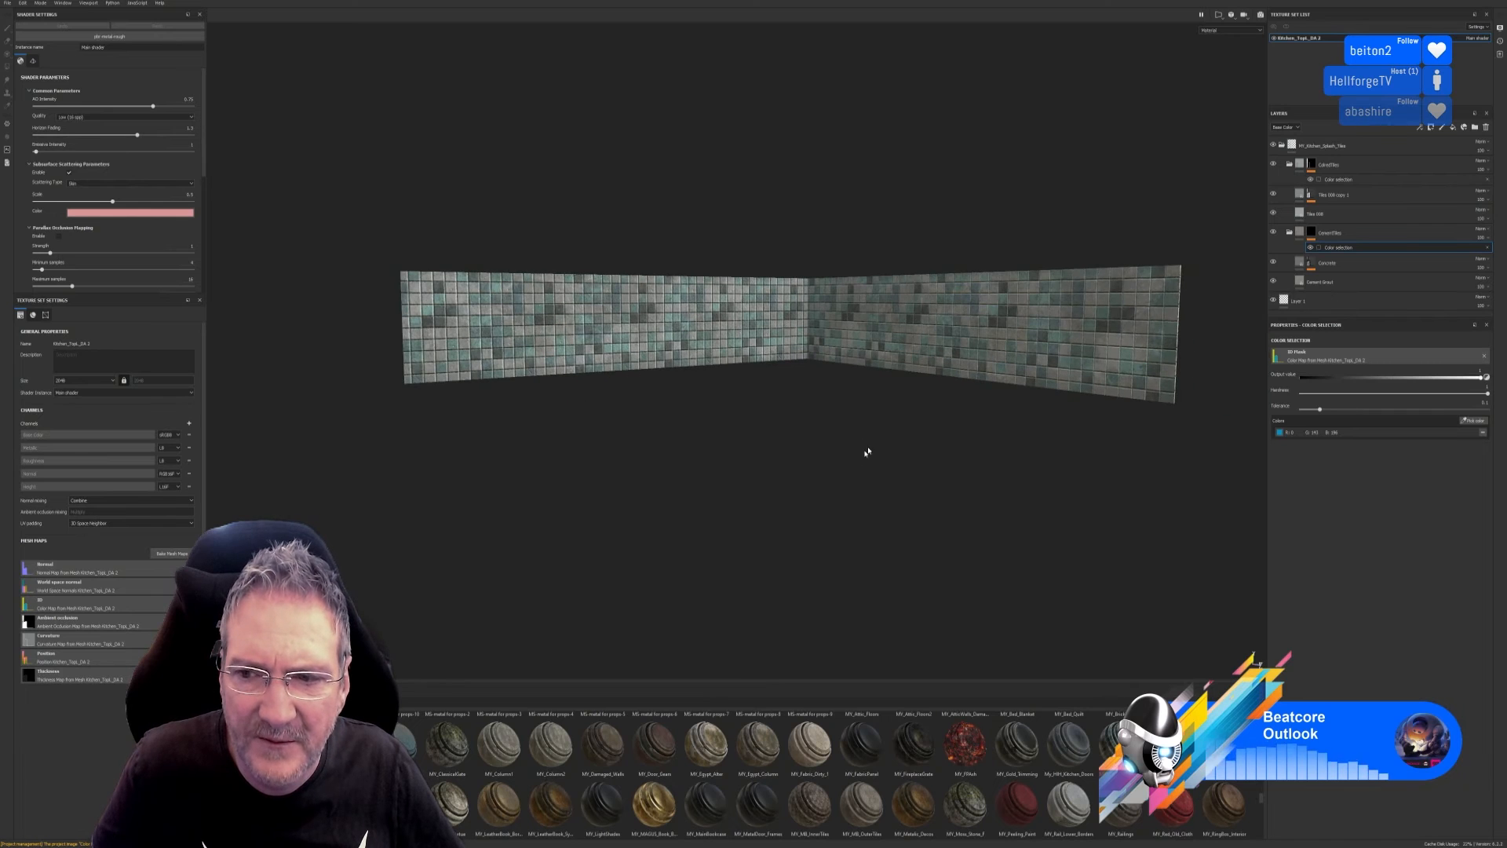
{"action": "left_click_drag", "start_coordinate": [620, 467], "coordinate": [601, 466], "text": "alt"}
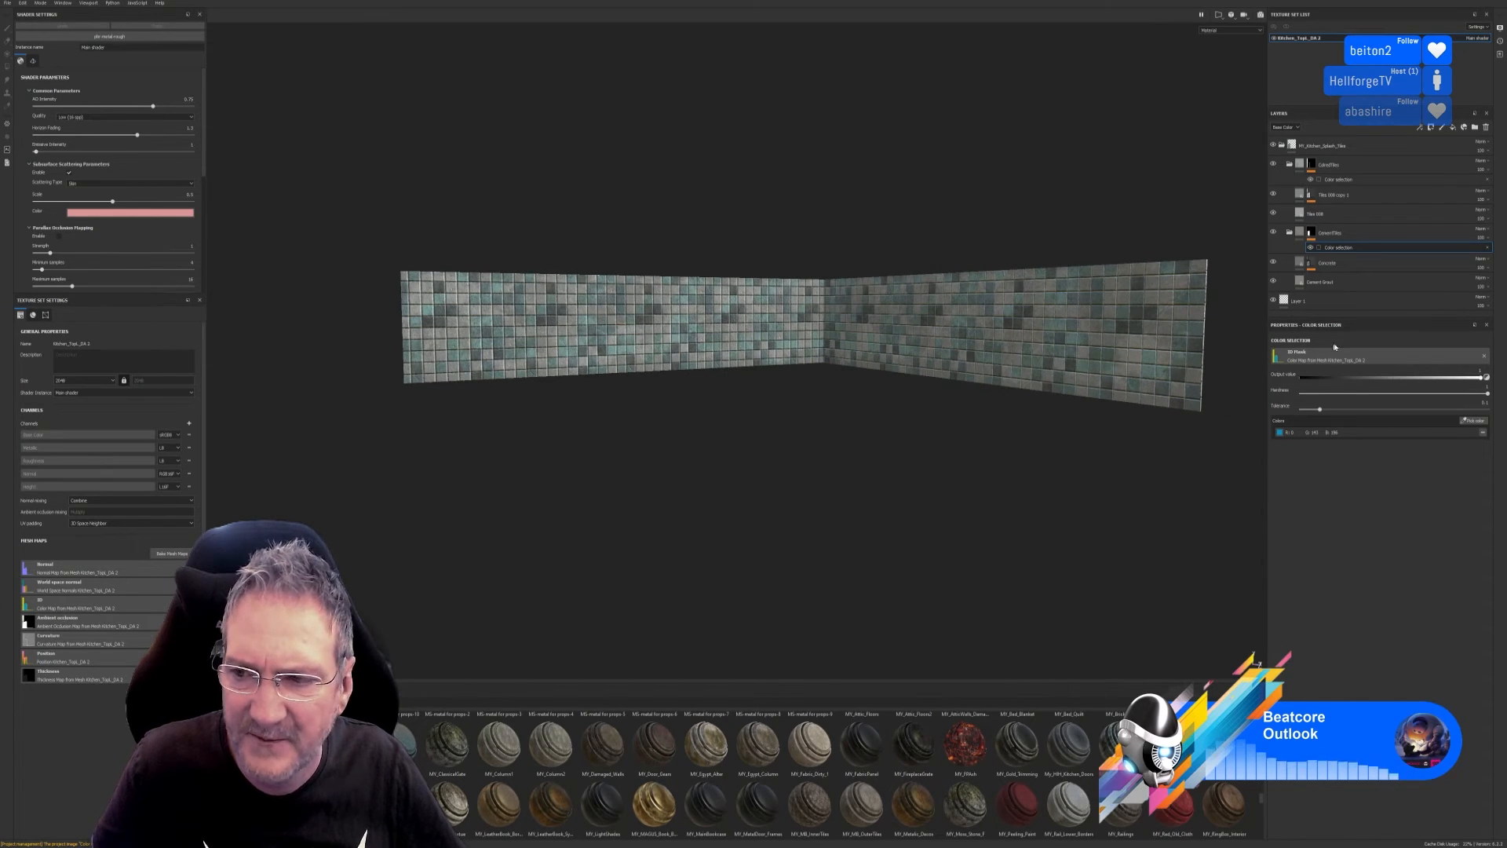
Collapse the ColoredTiles and CementTiles folders and delete the unused Layer 1.
{"action": "left_click", "coordinate": [1290, 164]}
{"action": "left_click", "coordinate": [1290, 194]}
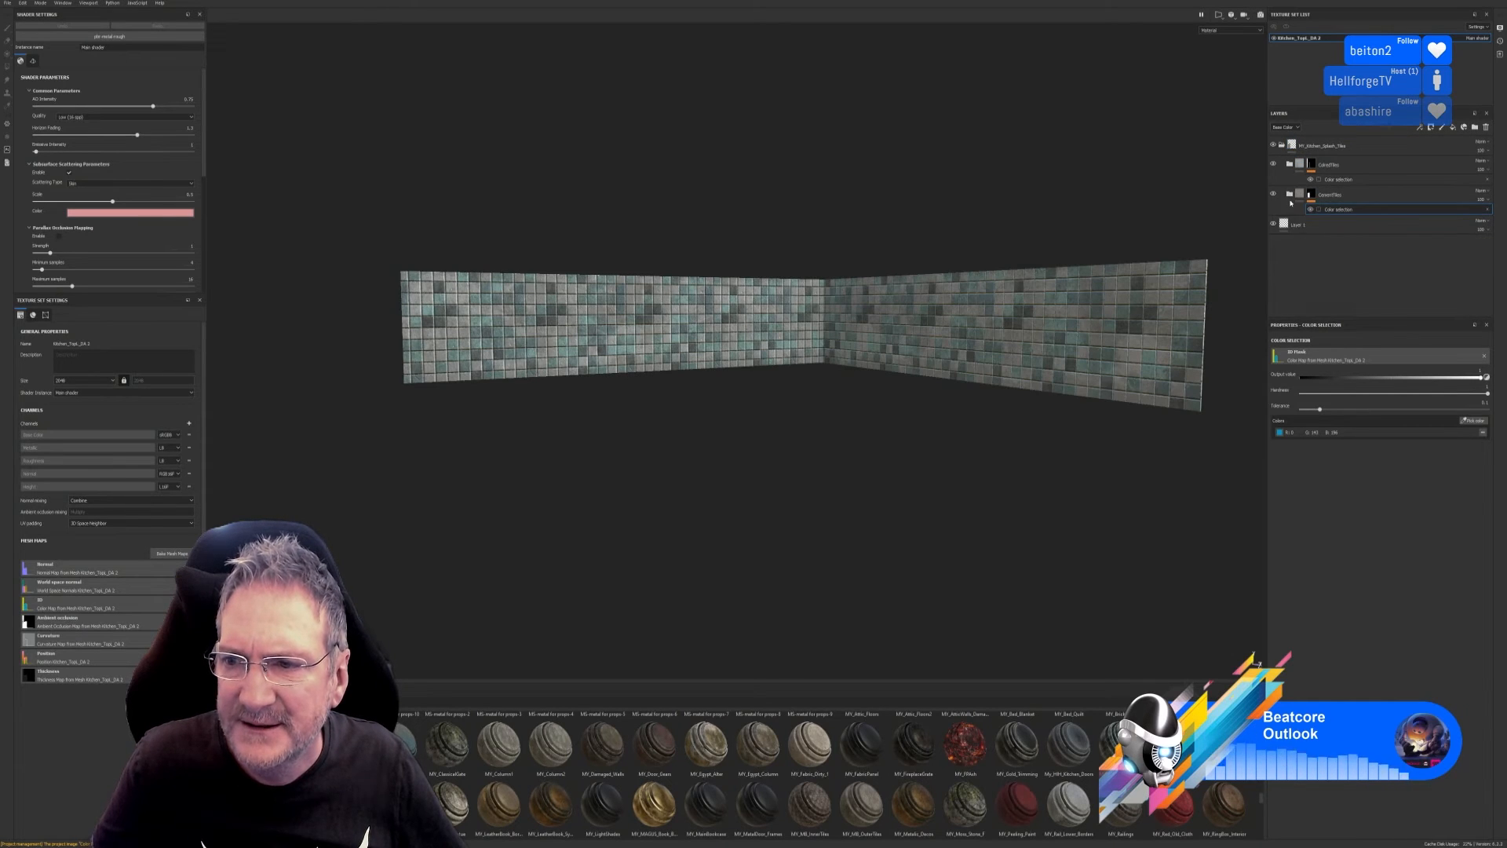
{"action": "left_click", "coordinate": [1313, 227]}
{"action": "key", "text": "Delete"}
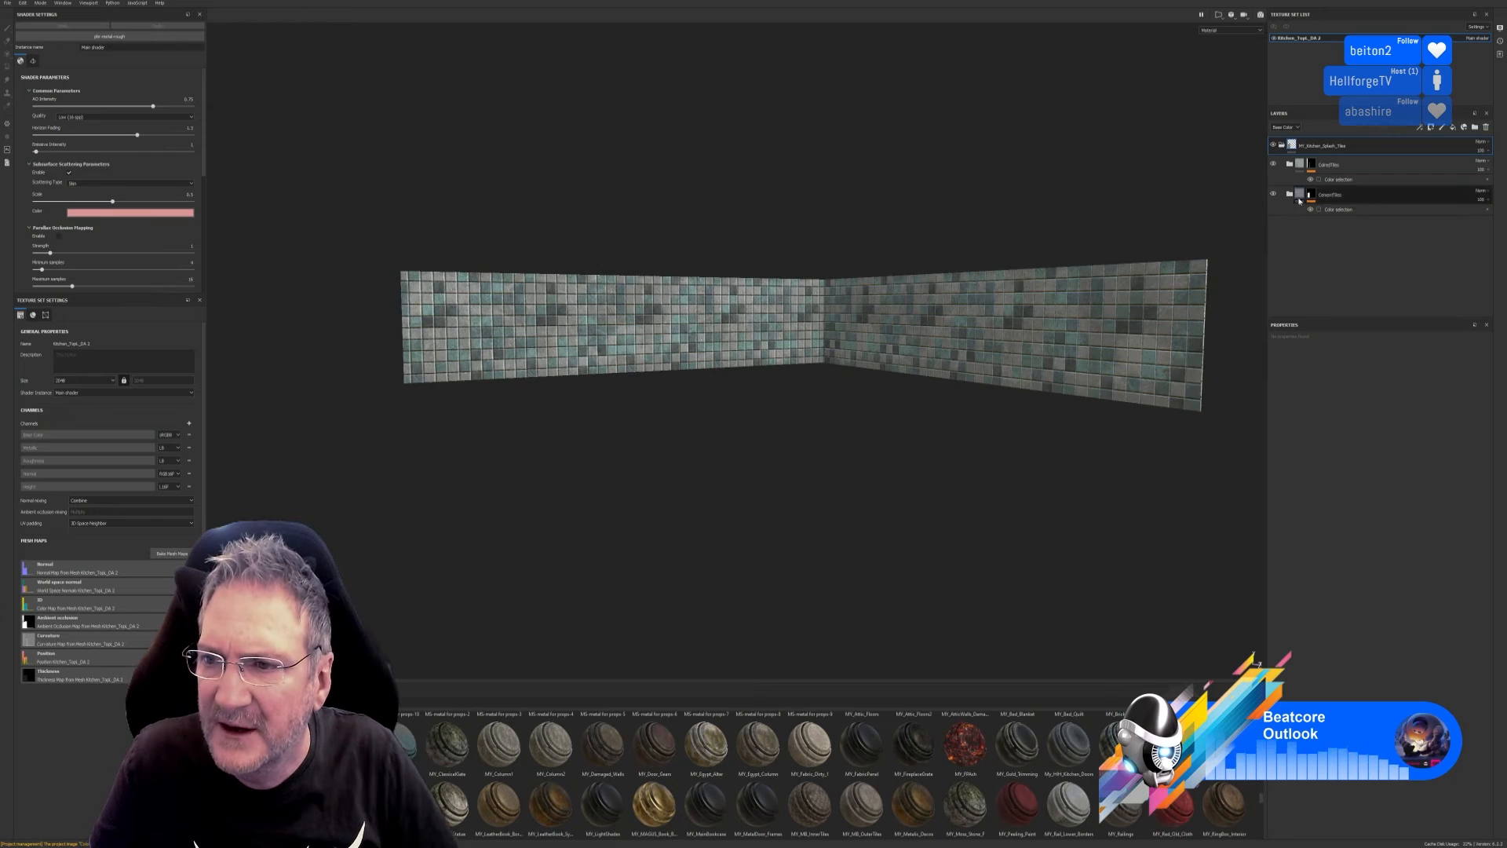
Hide the copied tile layer in the ColoredTiles folder and set the base tile layer's UV scale to 8.85.
{"action": "left_click", "coordinate": [1290, 164]}
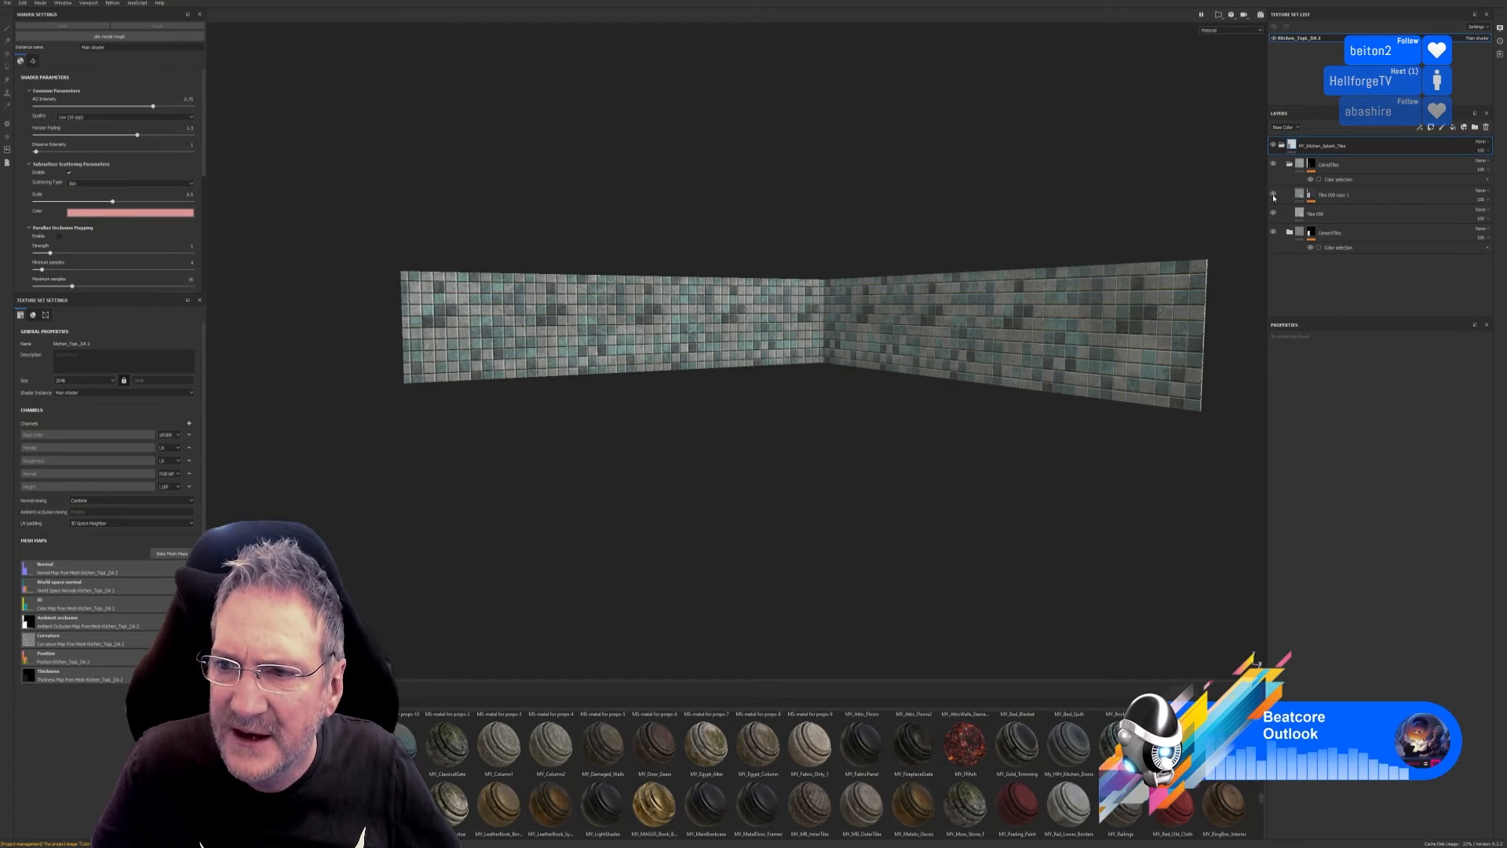
{"action": "left_click", "coordinate": [1273, 194]}
{"action": "left_click", "coordinate": [1302, 217]}
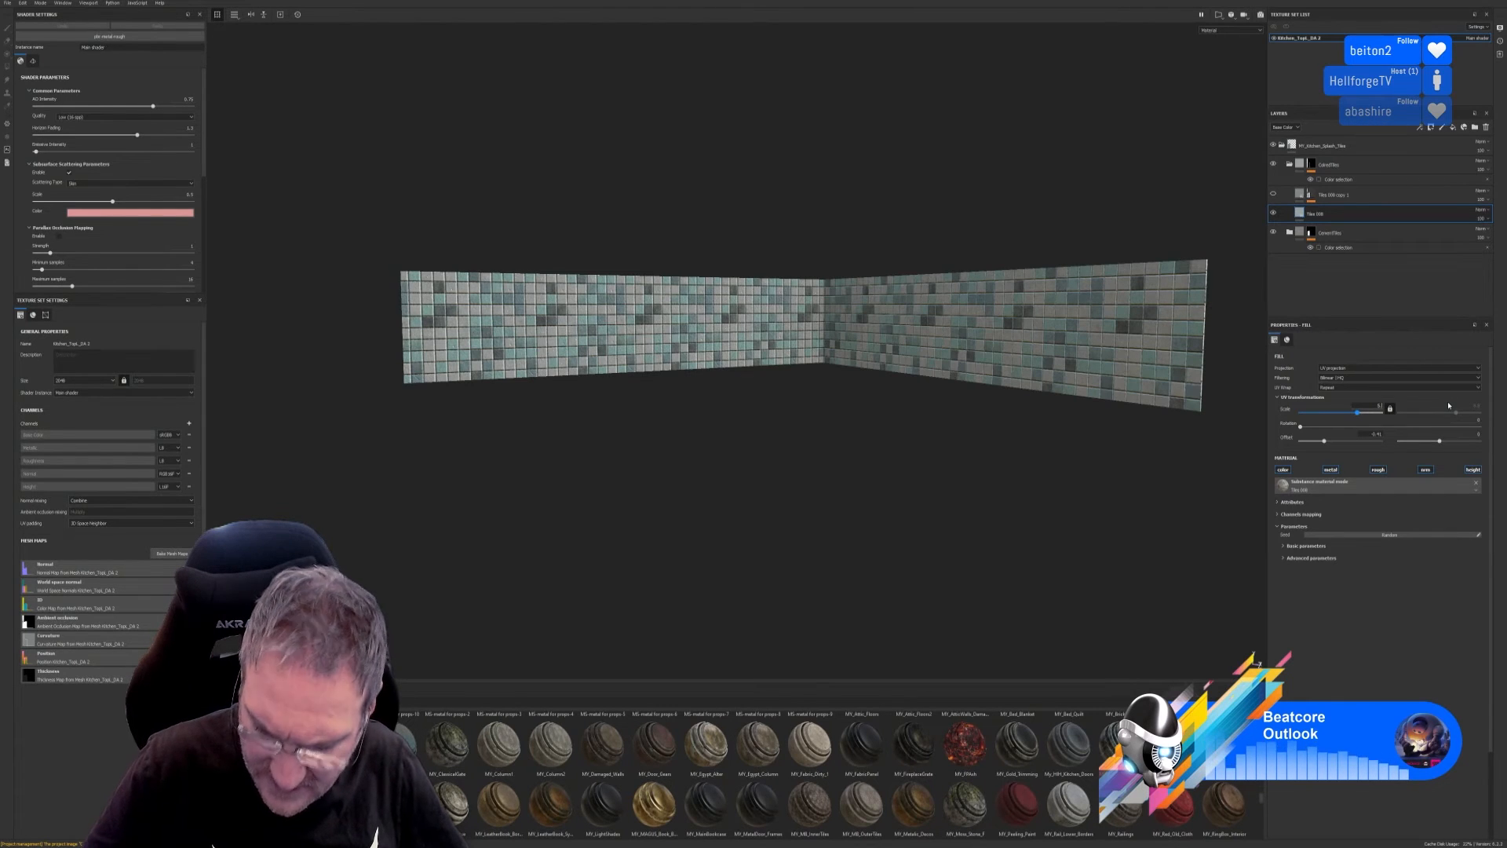
{"action": "type", "text": ".9"}
{"action": "key", "text": "Return"}
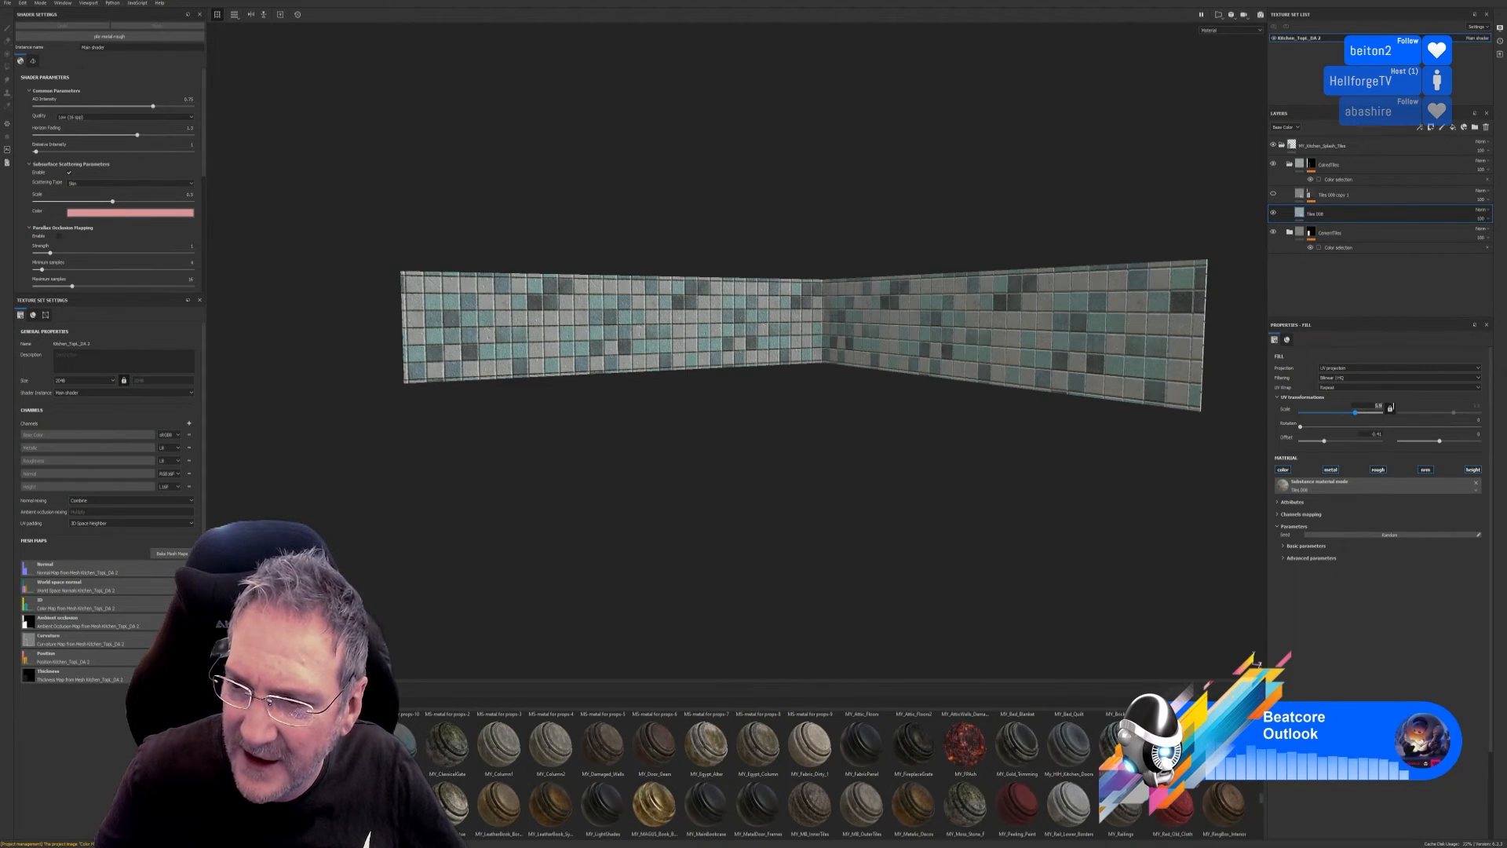
{"action": "type", "text": "8.9"}
{"action": "key", "text": "Return"}
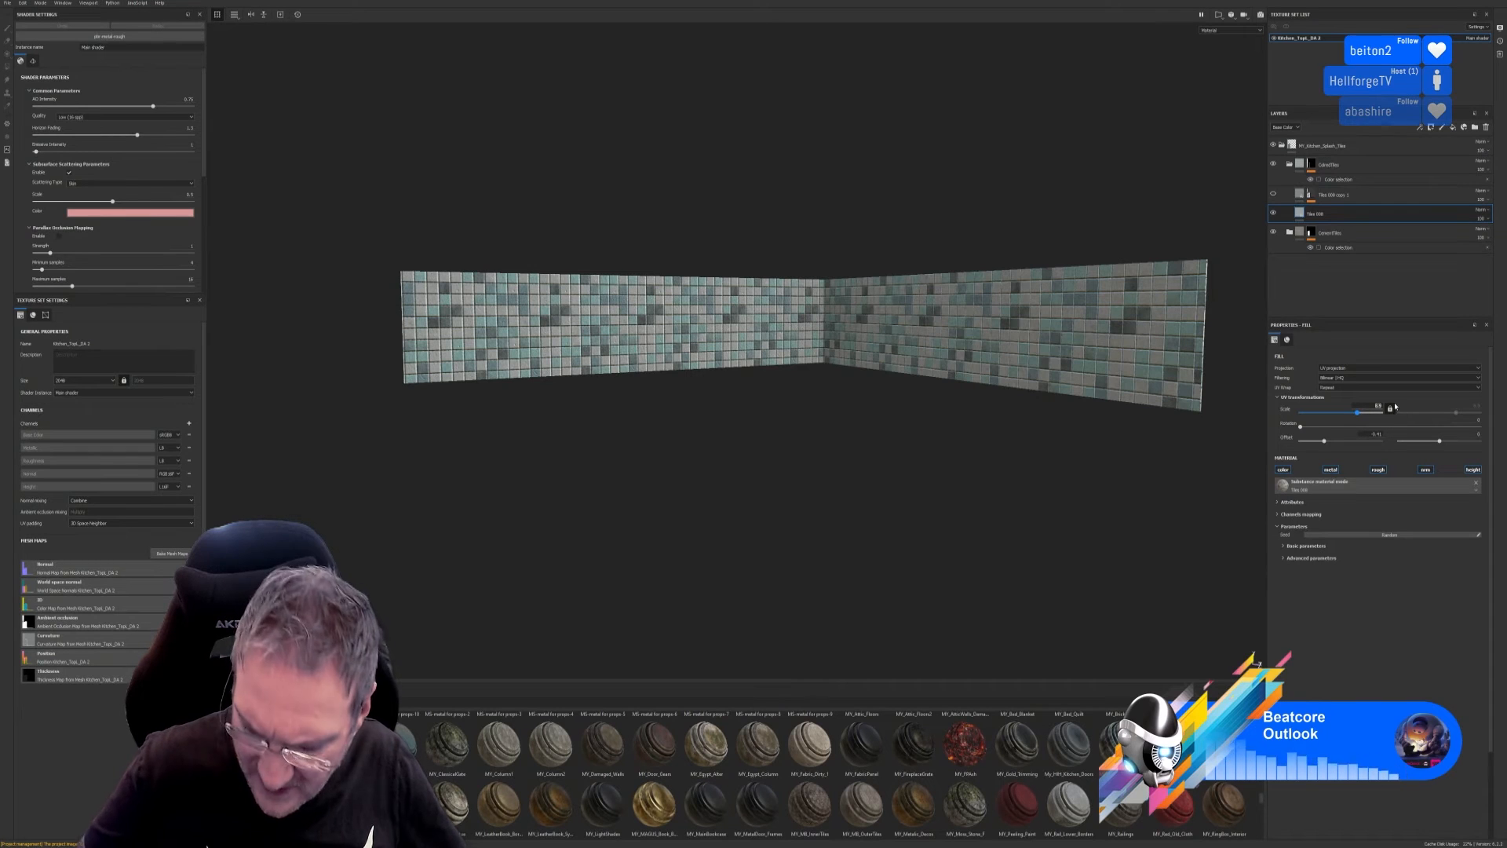
{"action": "type", "text": "6.7"}
{"action": "key", "text": "Return"}
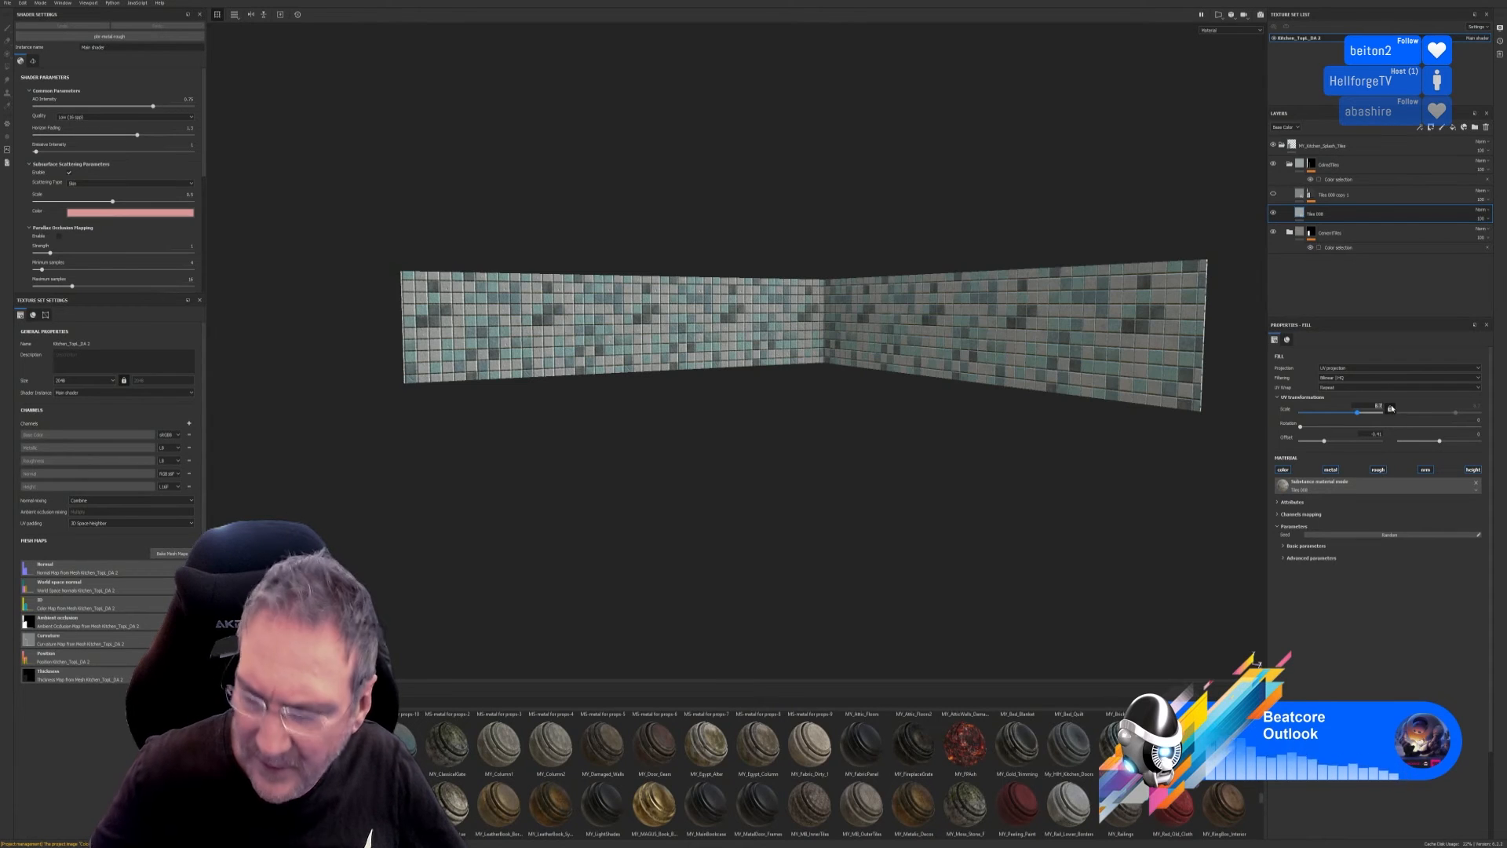
{"action": "type", "text": "8.85"}
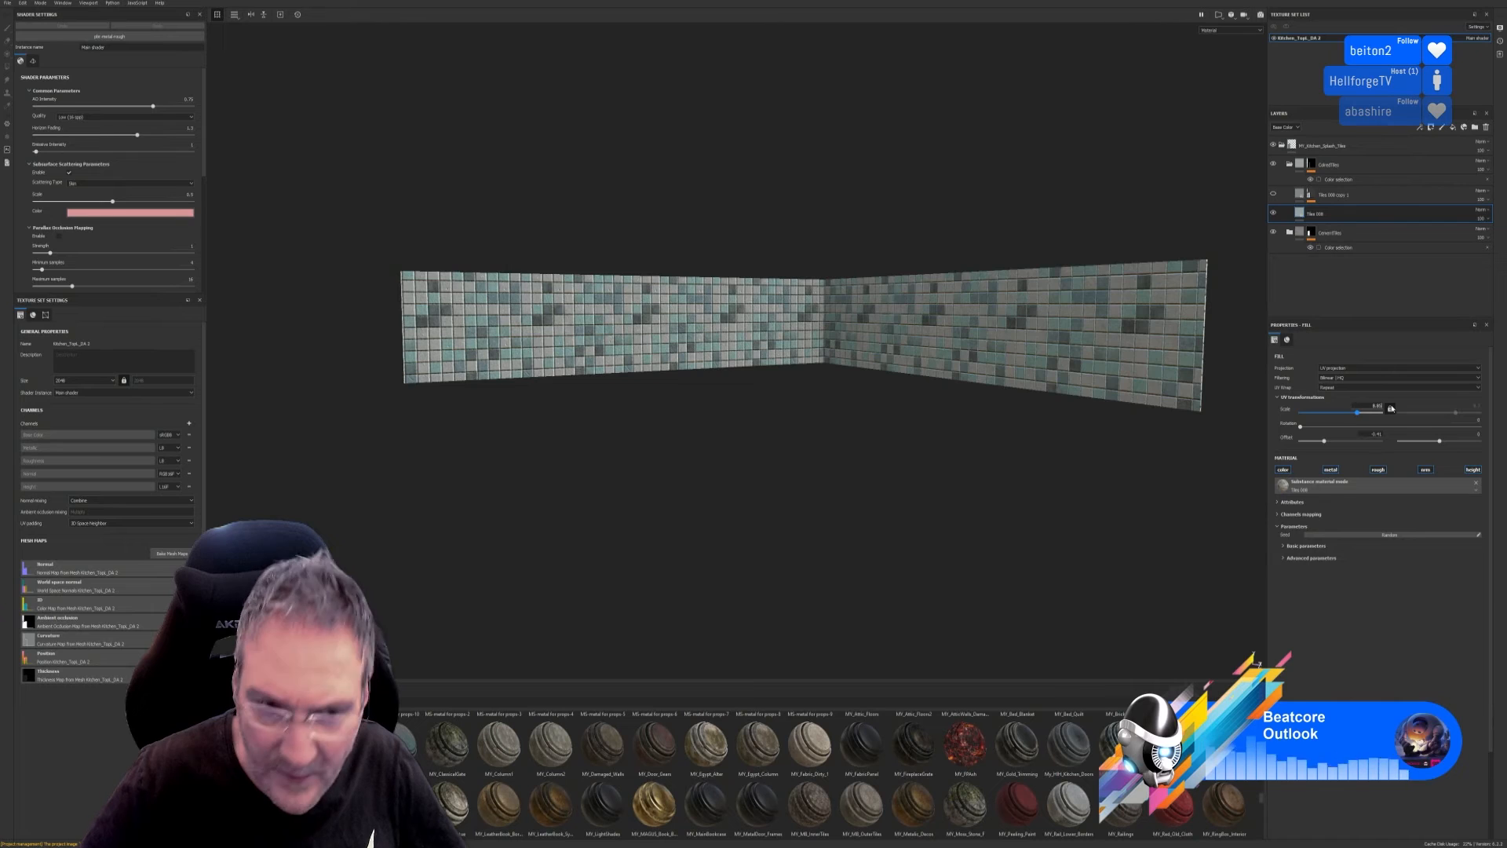
{"action": "key", "text": "Return"}
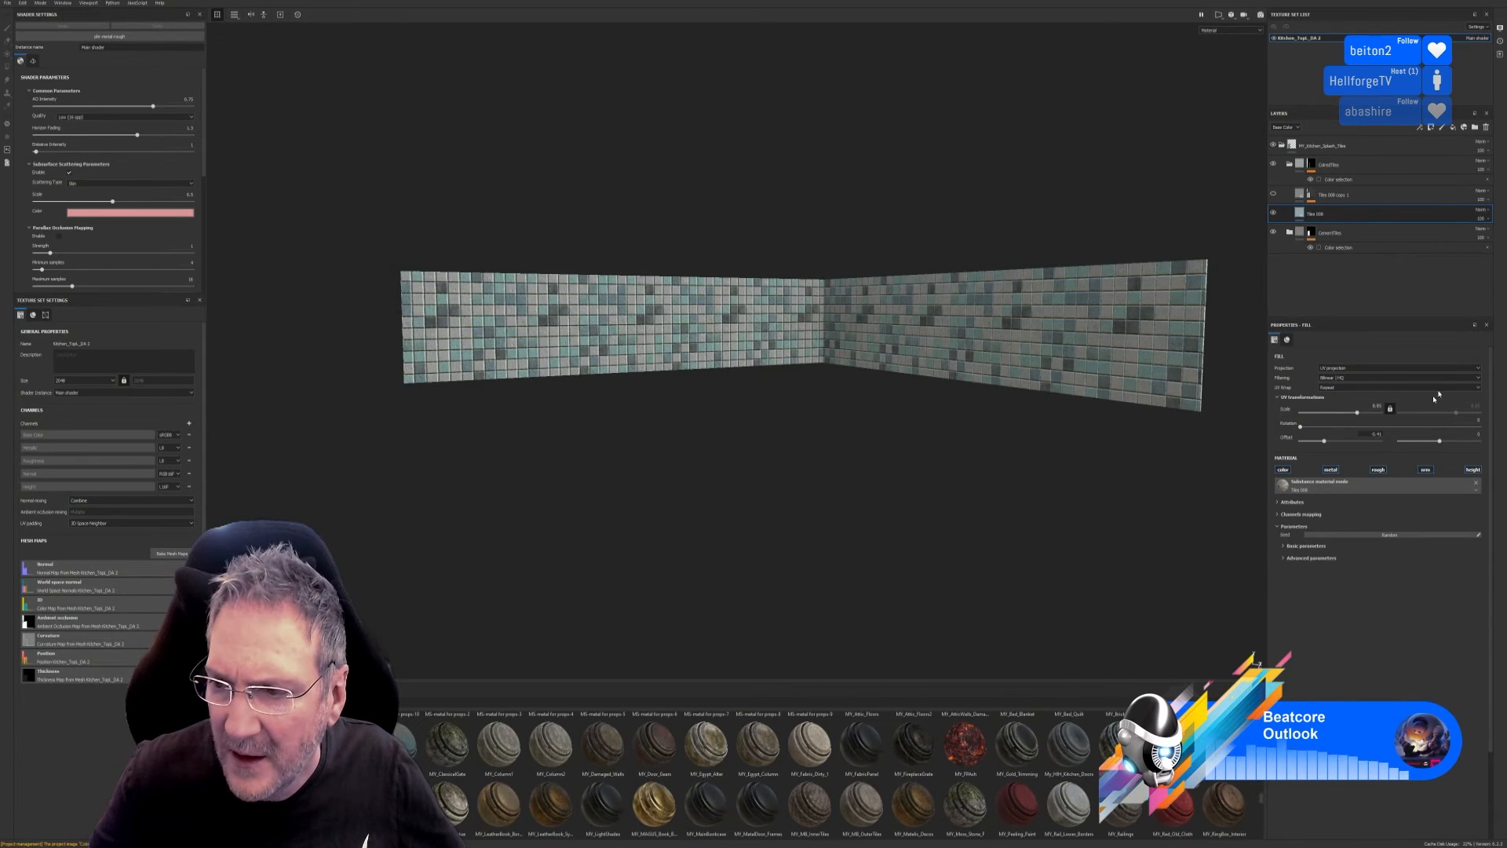
Try a horizontal UV offset of -0.4 on the base tile layer and undo it.
{"action": "left_click", "coordinate": [1370, 433]}
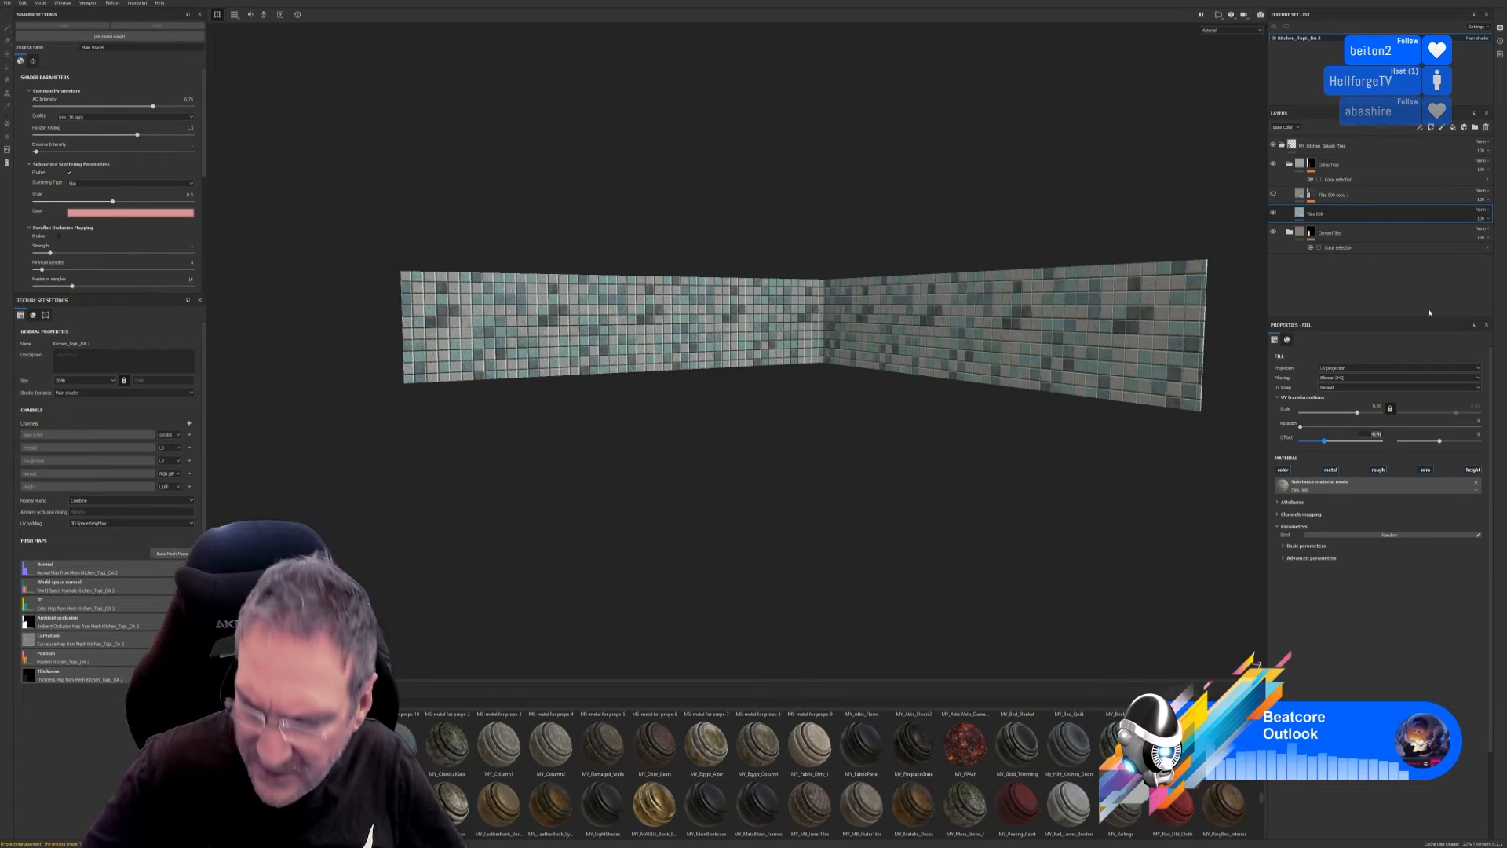
{"action": "type", "text": "-0."}
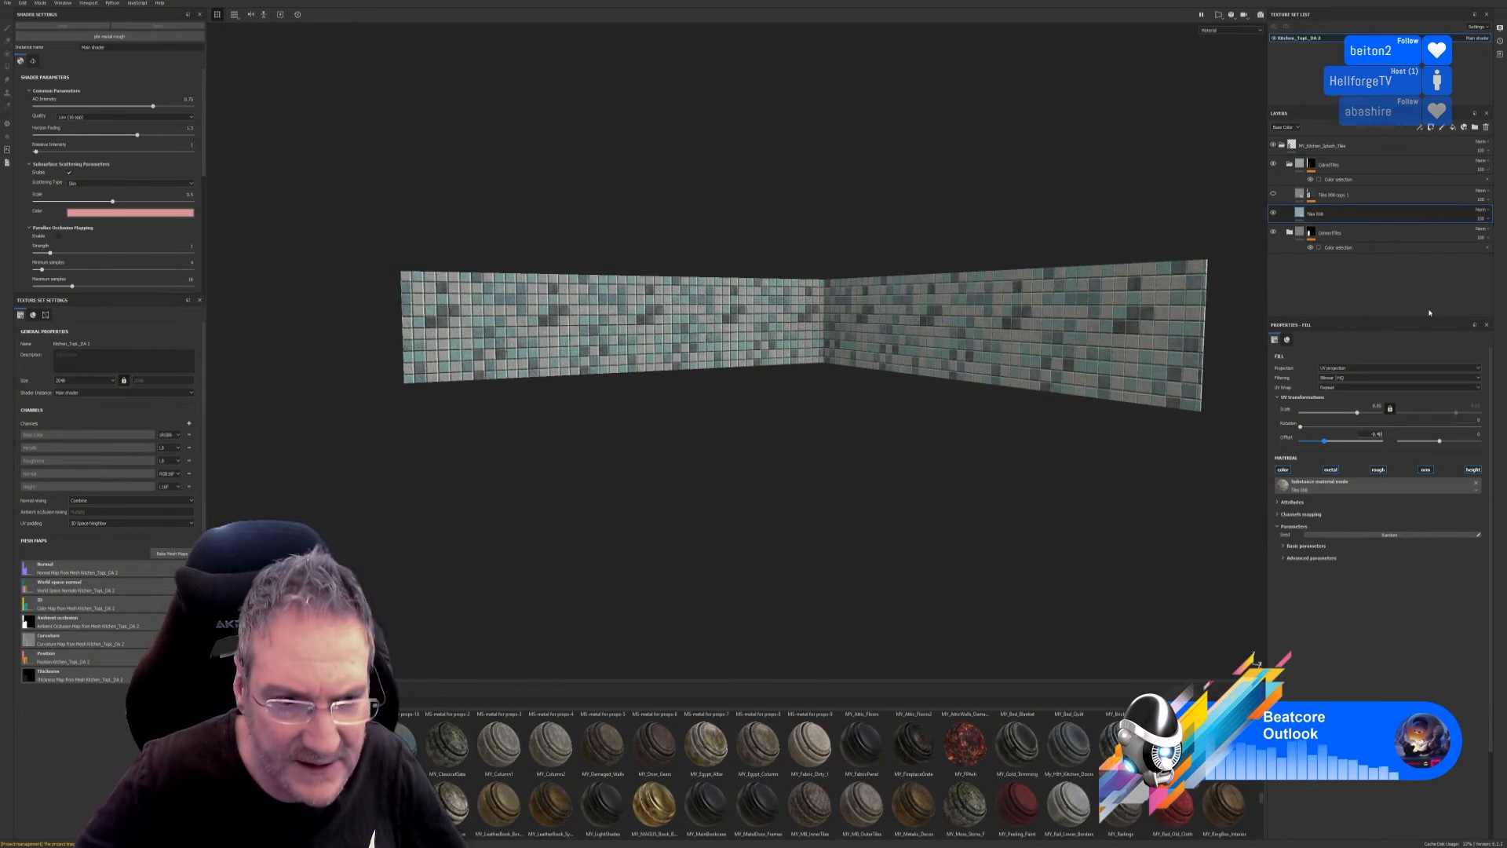
{"action": "type", "text": "4"}
{"action": "key", "text": "Return"}
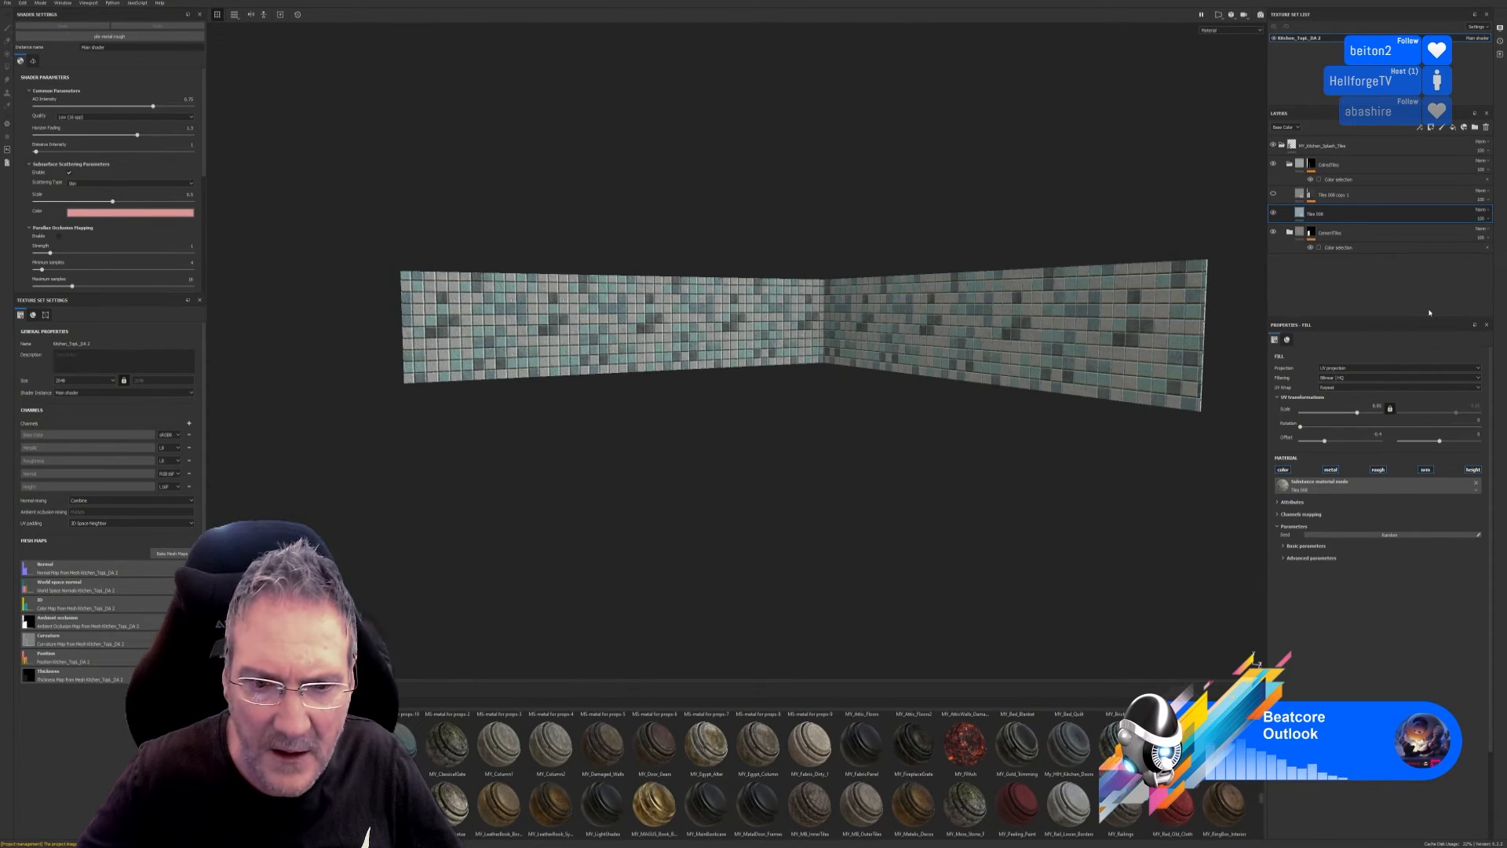
{"action": "key", "text": "ctrl+z"}
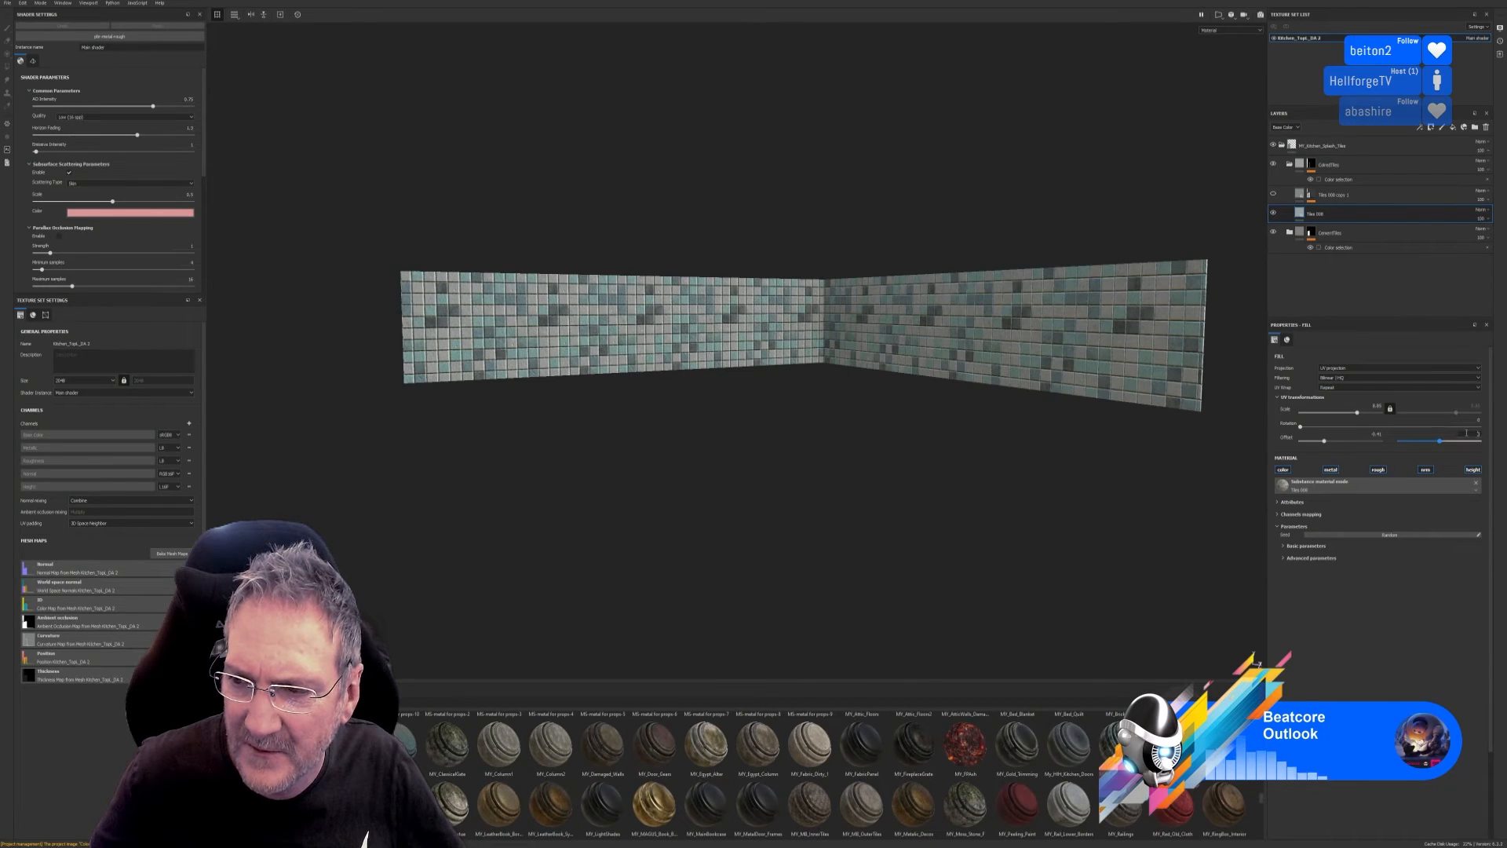
Nudge the base tile layer's vertical UV offset slightly to align the mosaic with the wall edges and corner.
{"action": "left_click", "coordinate": [1439, 442]}
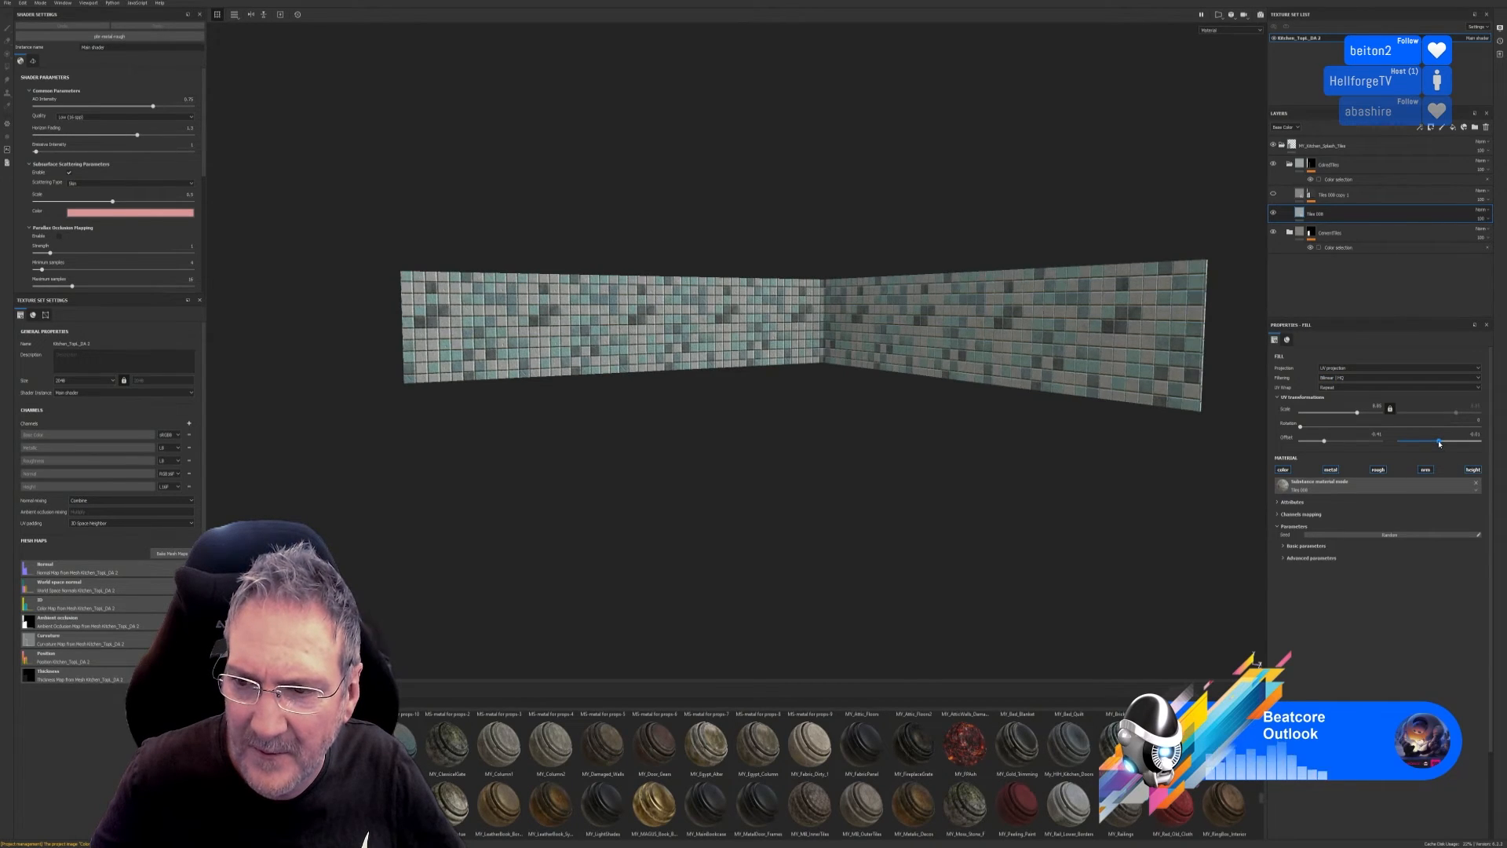
{"action": "left_click_drag", "start_coordinate": [1439, 444], "coordinate": [1438, 442]}
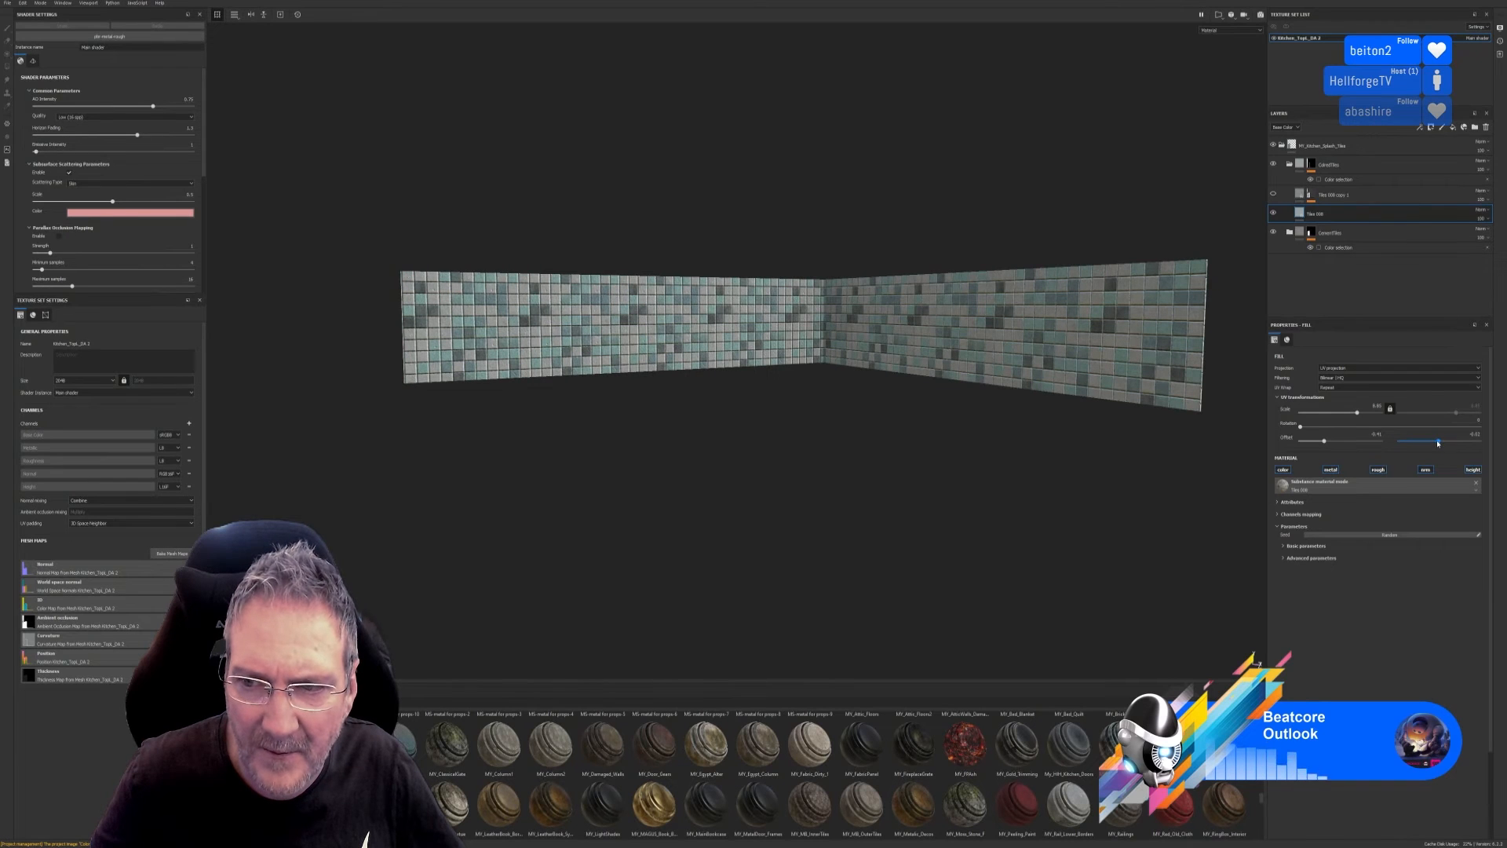
{"action": "mouse_move", "coordinate": [674, 452]}
{"action": "left_mouse_down", "text": "alt"}
{"action": "mouse_move", "coordinate": [599, 451]}
{"action": "mouse_move", "coordinate": [680, 467]}
{"action": "mouse_move", "coordinate": [639, 427]}
{"action": "mouse_move", "coordinate": [494, 392]}
{"action": "mouse_move", "coordinate": [707, 409]}
{"action": "left_mouse_up", "text": "alt"}
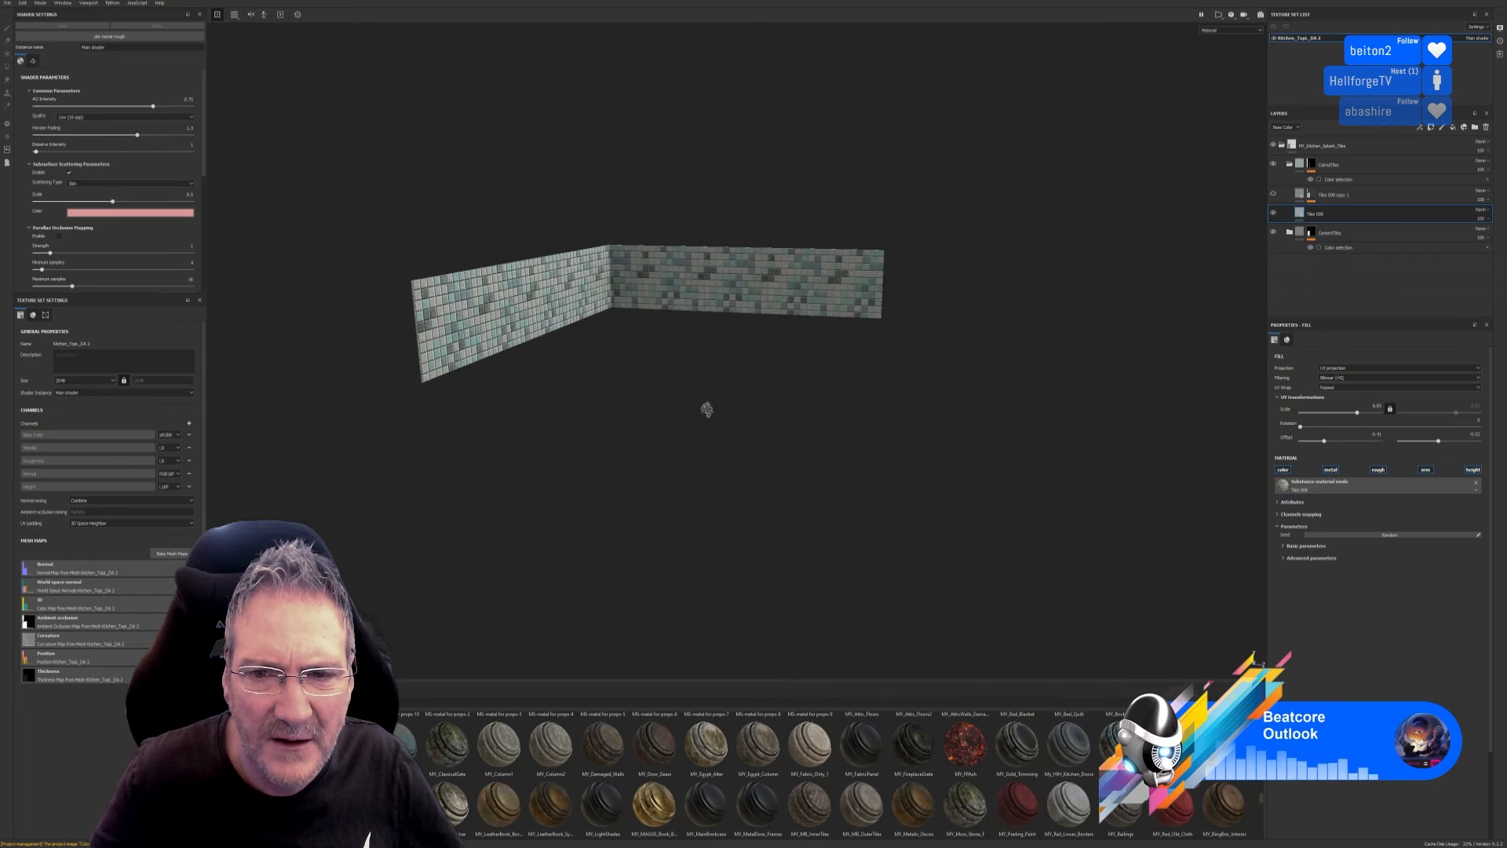
{"action": "left_click_drag", "start_coordinate": [880, 284], "coordinate": [891, 195], "text": "alt"}
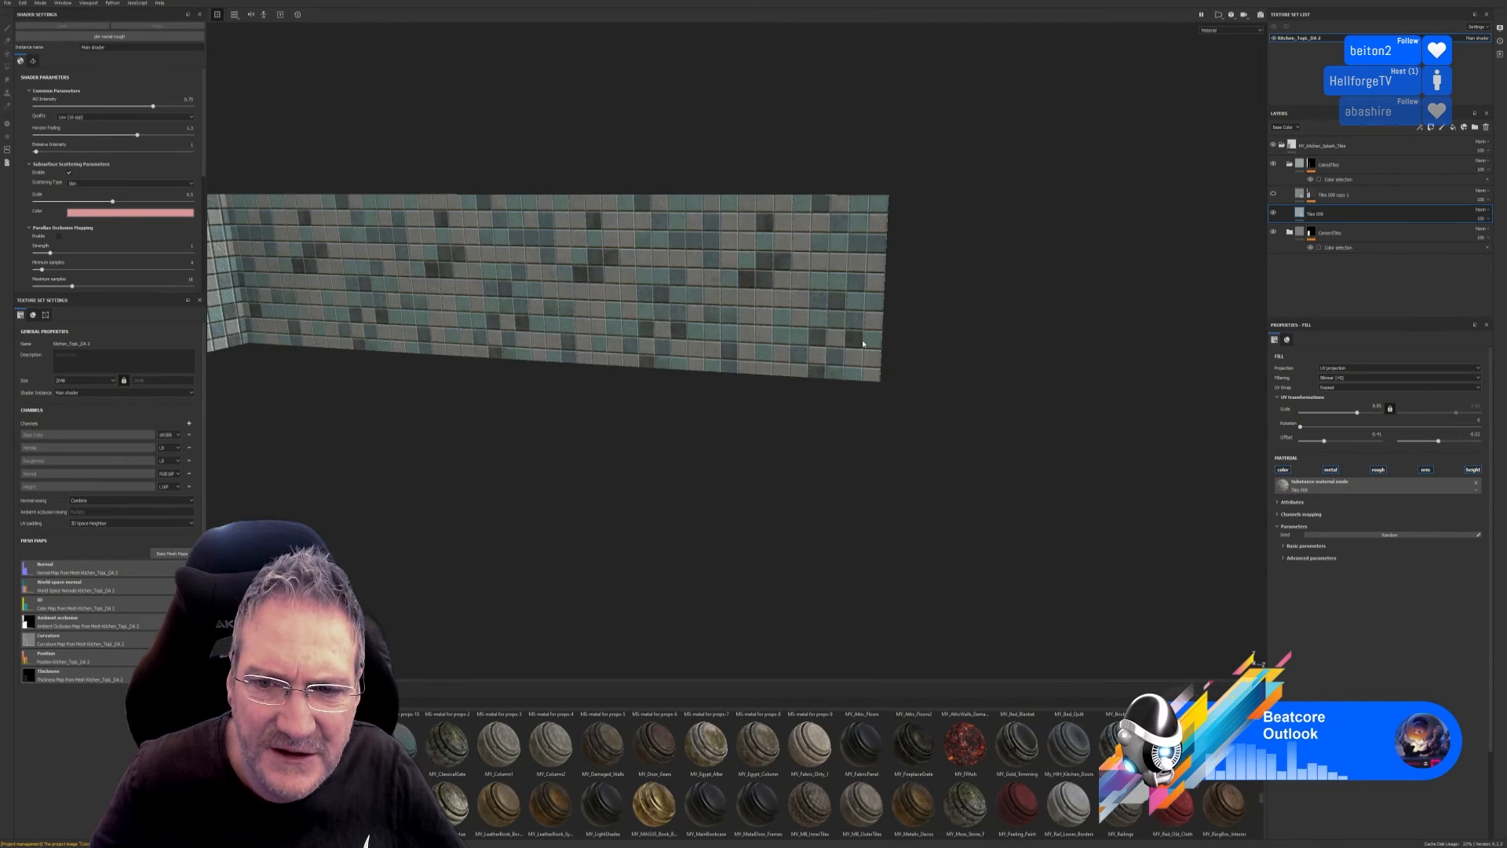
{"action": "left_click_drag", "start_coordinate": [794, 415], "coordinate": [663, 322], "text": "alt"}
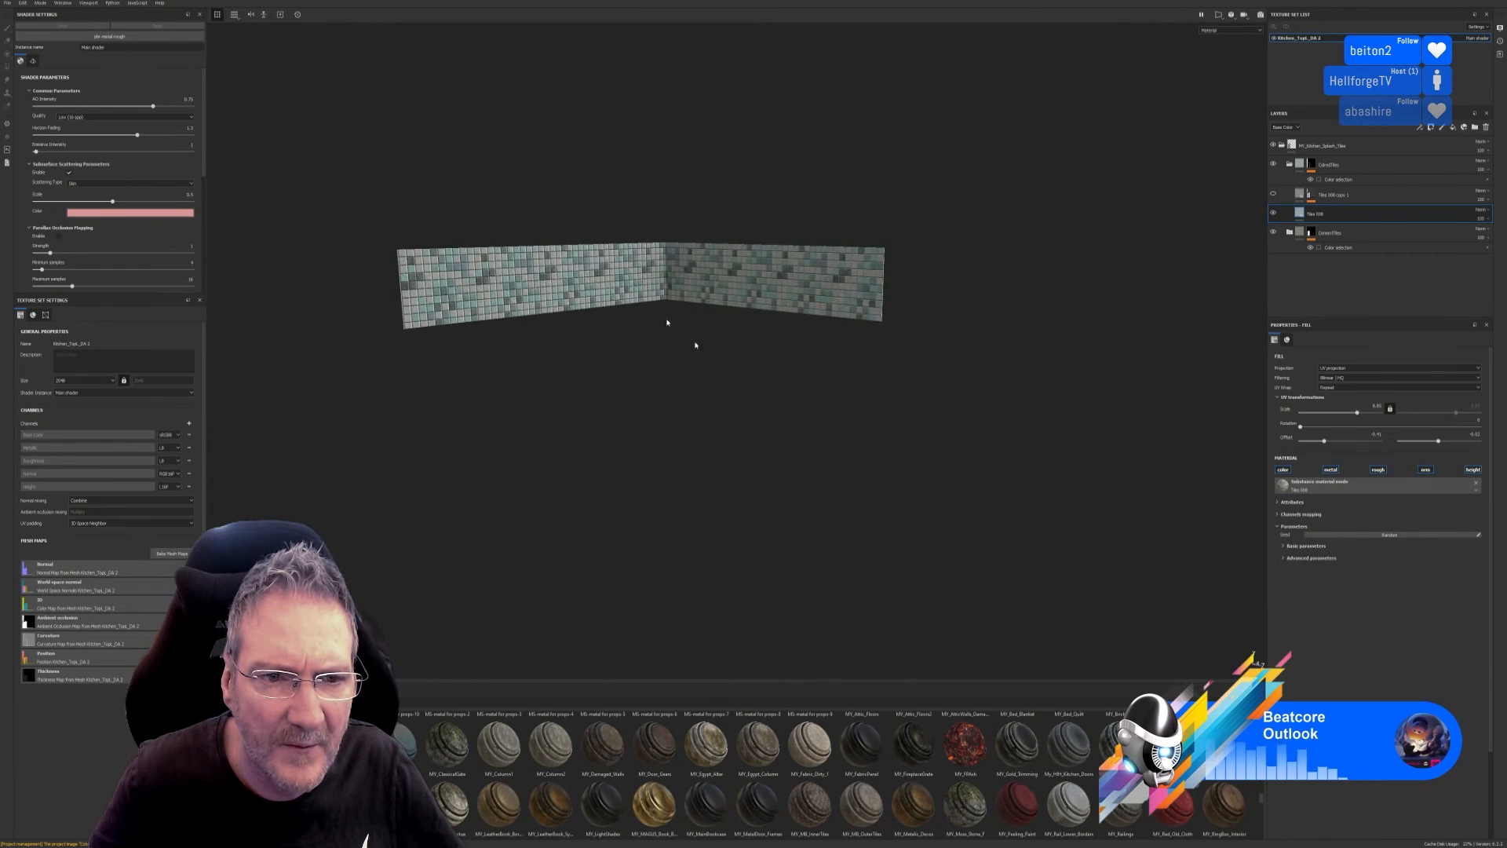
{"action": "scroll", "coordinate": [663, 323], "scroll_direction": "up", "scroll_amount": 3}
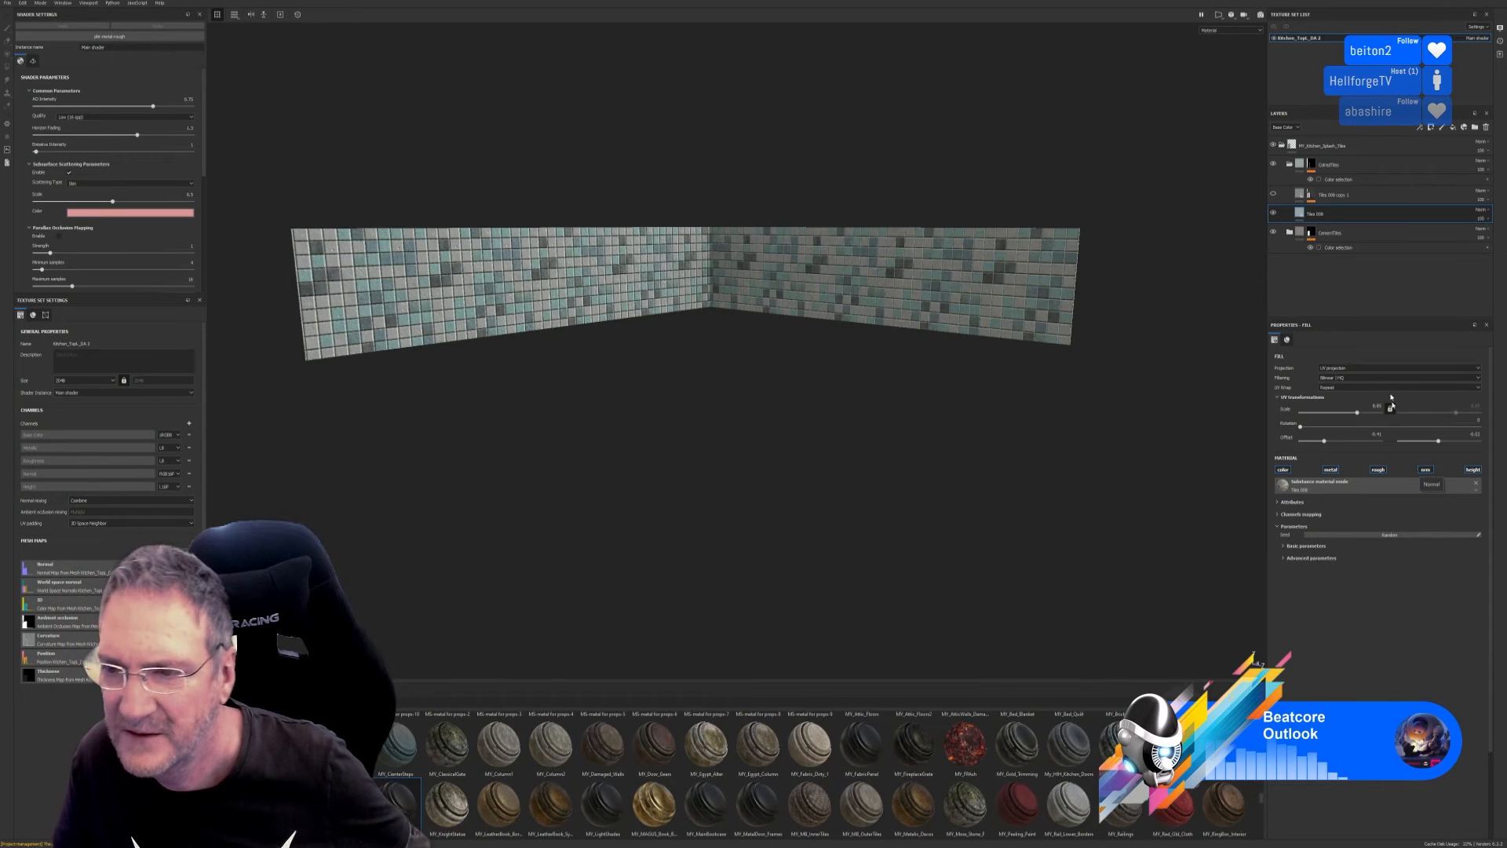
Match the copied tile layer's UV scale and offsets to those of the base tile layer and show the copy again.
{"action": "mouse_move", "coordinate": [1306, 247]}
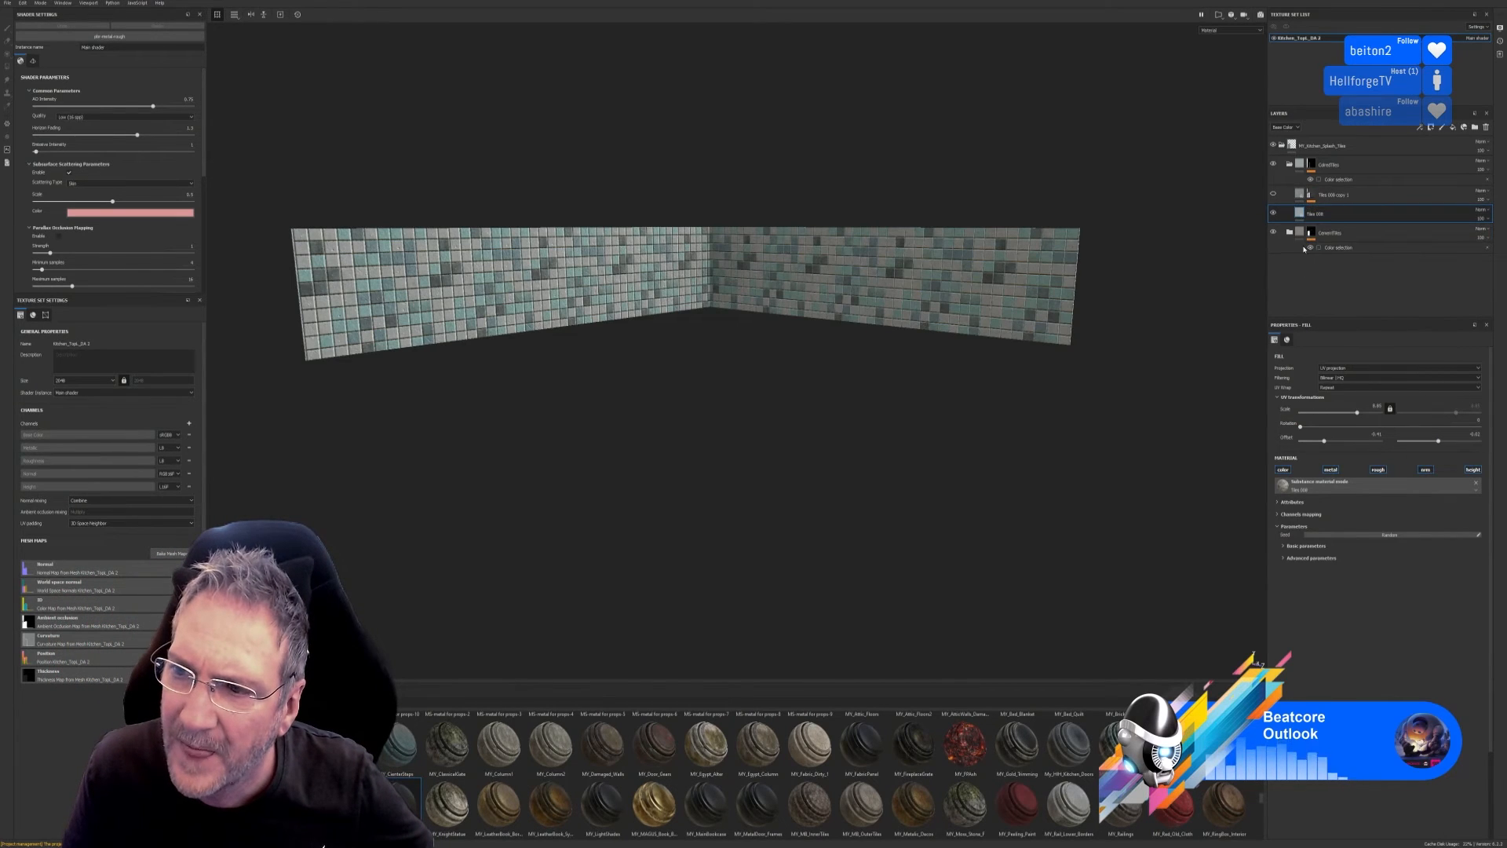
{"action": "left_click", "coordinate": [1300, 197]}
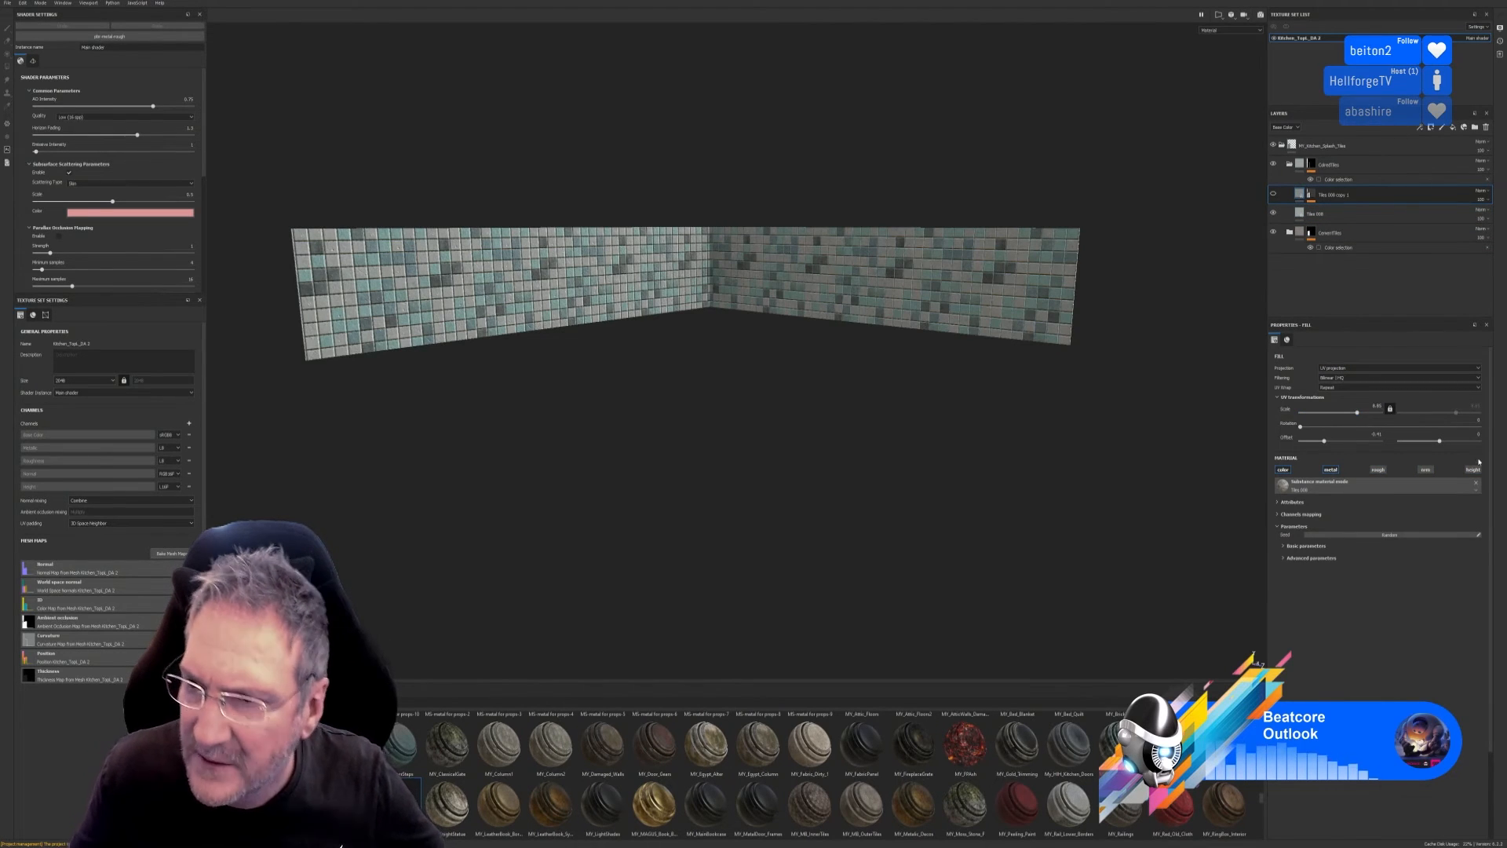
{"action": "left_click", "coordinate": [1300, 218]}
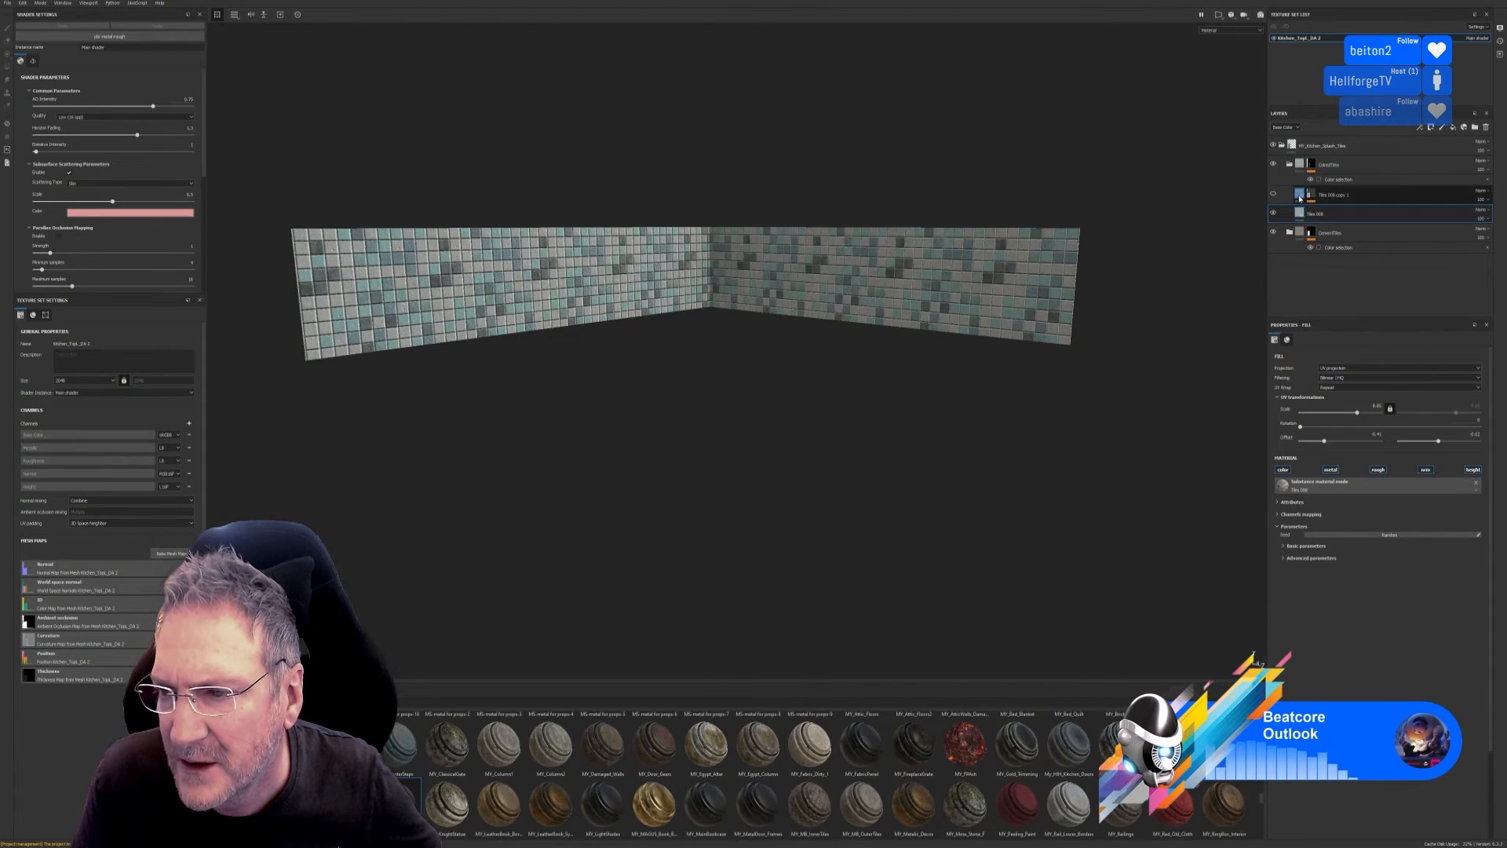
{"action": "left_click", "coordinate": [1300, 198]}
{"action": "left_click", "coordinate": [1300, 217]}
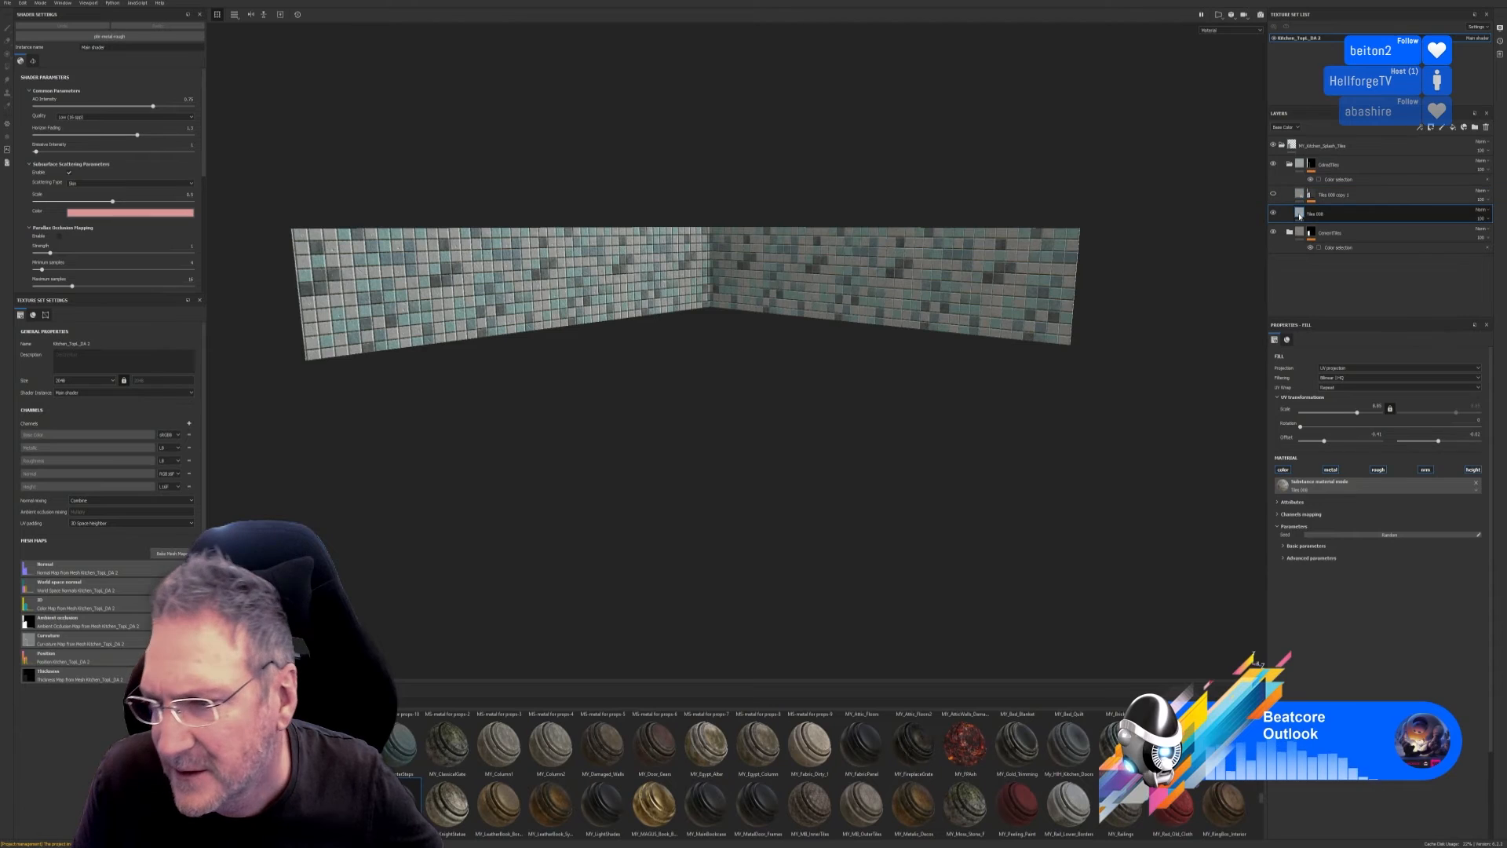
{"action": "left_click", "coordinate": [1300, 198]}
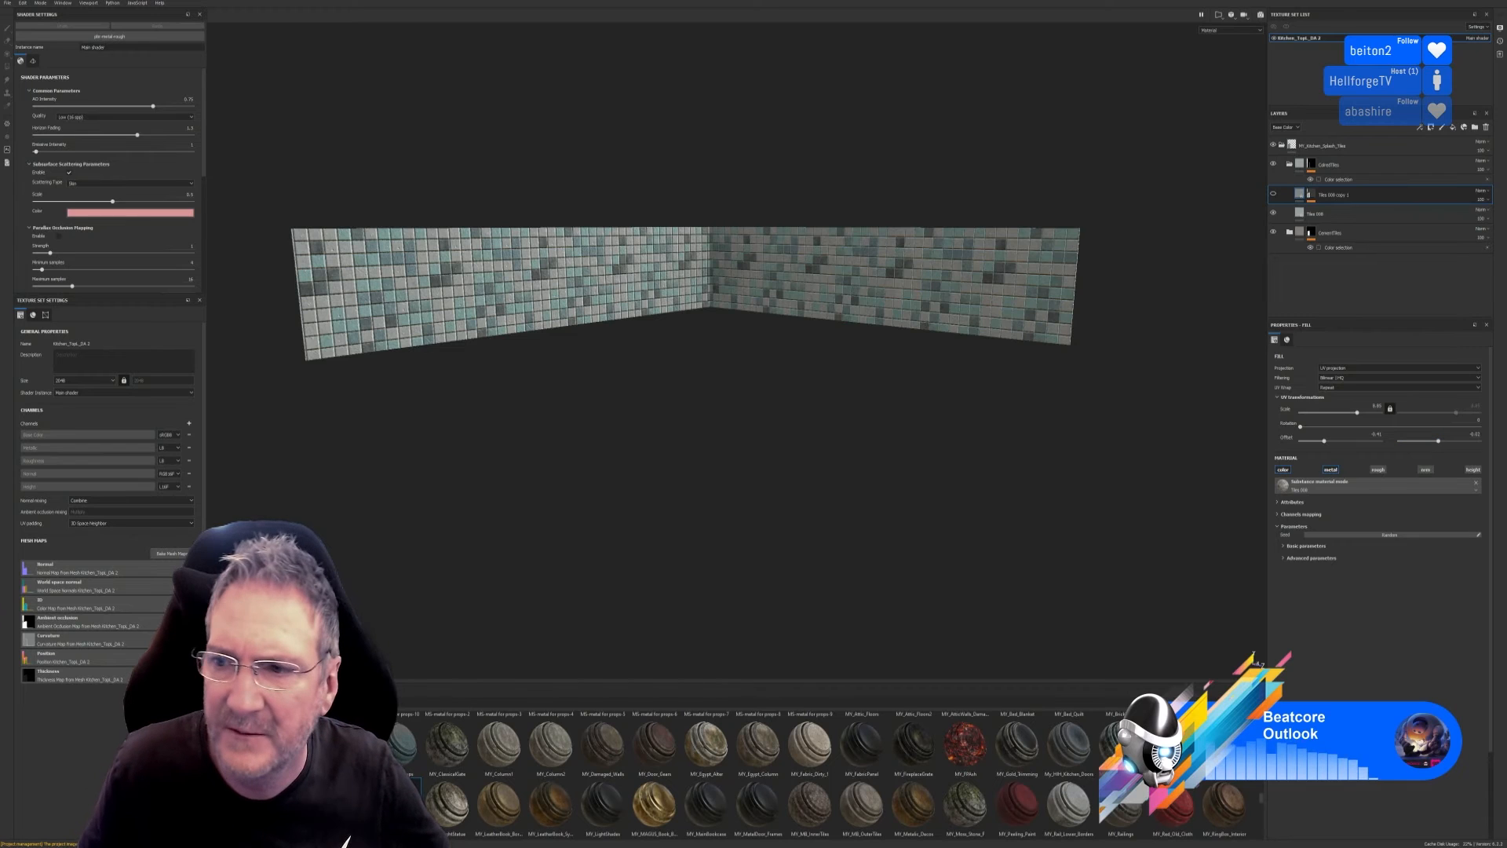
{"action": "left_click", "coordinate": [1274, 195]}
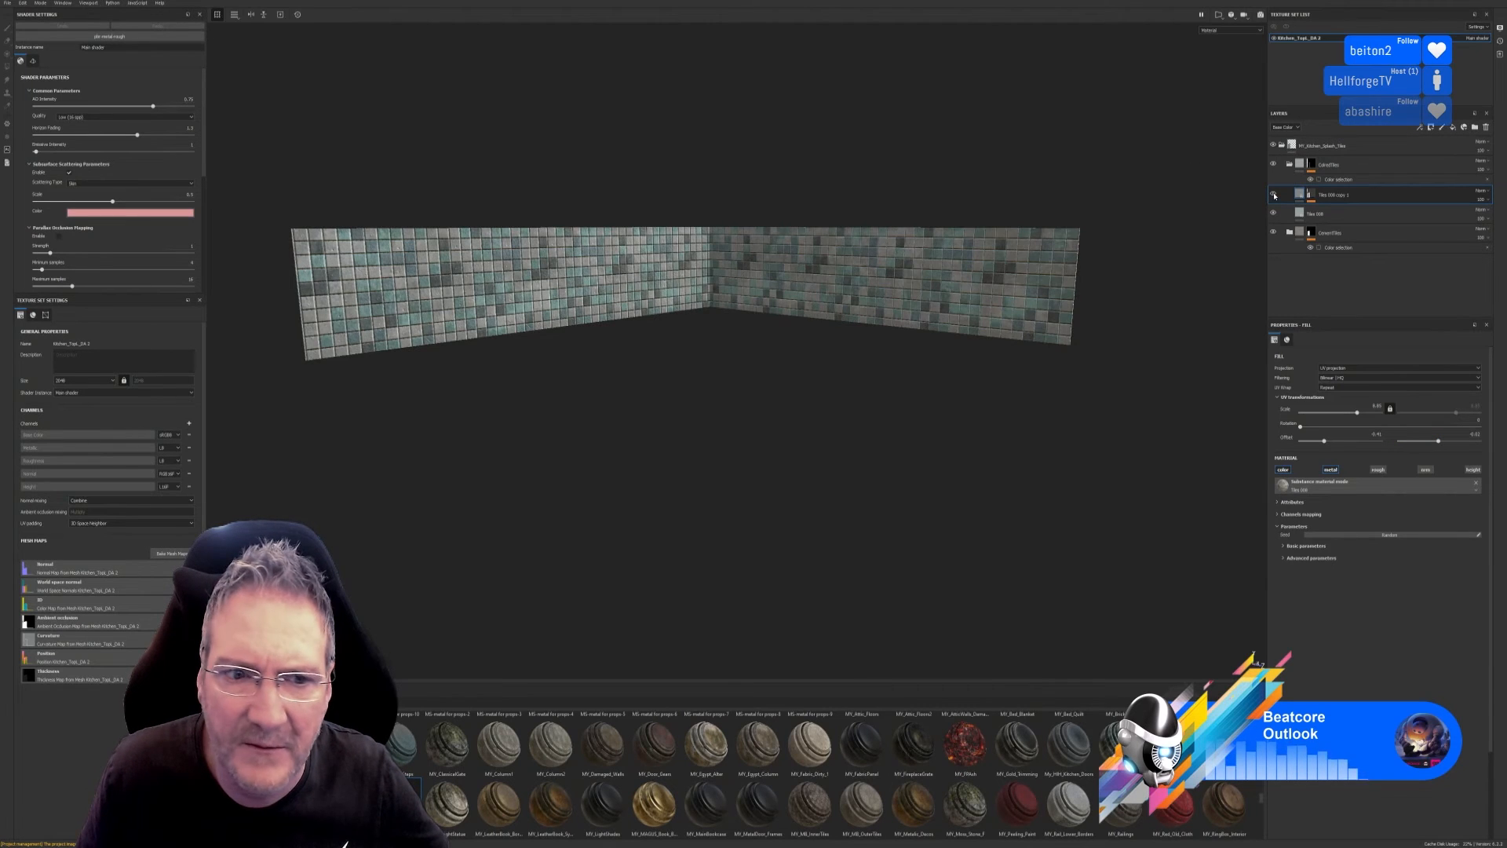
Examine the tile alignment on both walls, the plain back face and the thin side edges of the mesh.
{"action": "scroll", "coordinate": [780, 423], "scroll_direction": "down", "scroll_amount": 2}
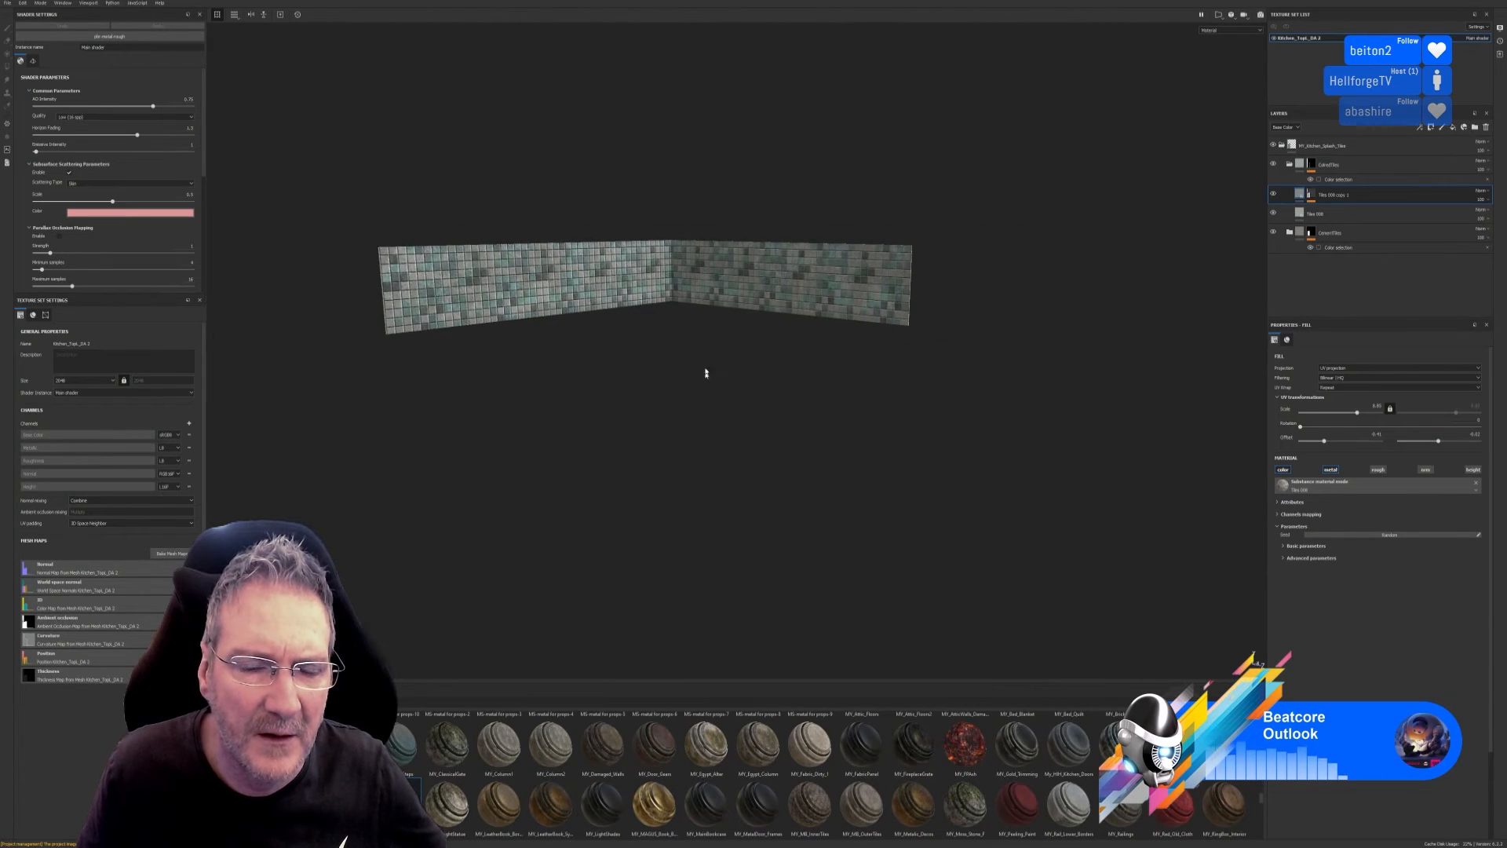
{"action": "left_click_drag", "start_coordinate": [706, 369], "coordinate": [521, 330], "text": "alt"}
{"action": "scroll", "coordinate": [689, 296], "scroll_direction": "up", "scroll_amount": 5}
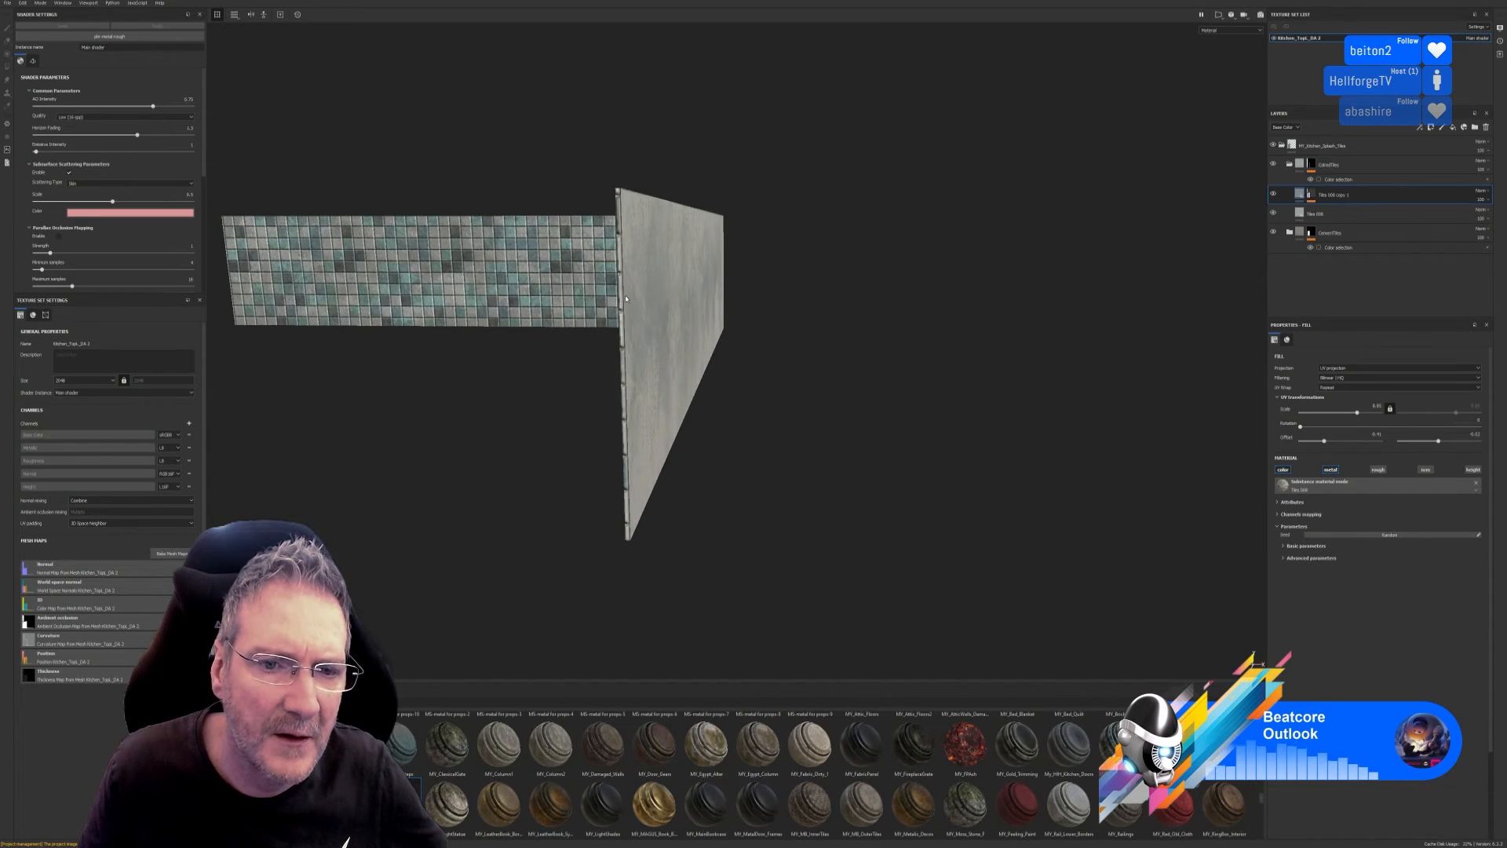
{"action": "left_click_drag", "start_coordinate": [655, 288], "coordinate": [688, 291], "text": "alt"}
{"action": "left_click_drag", "start_coordinate": [699, 293], "coordinate": [537, 325], "text": "alt"}
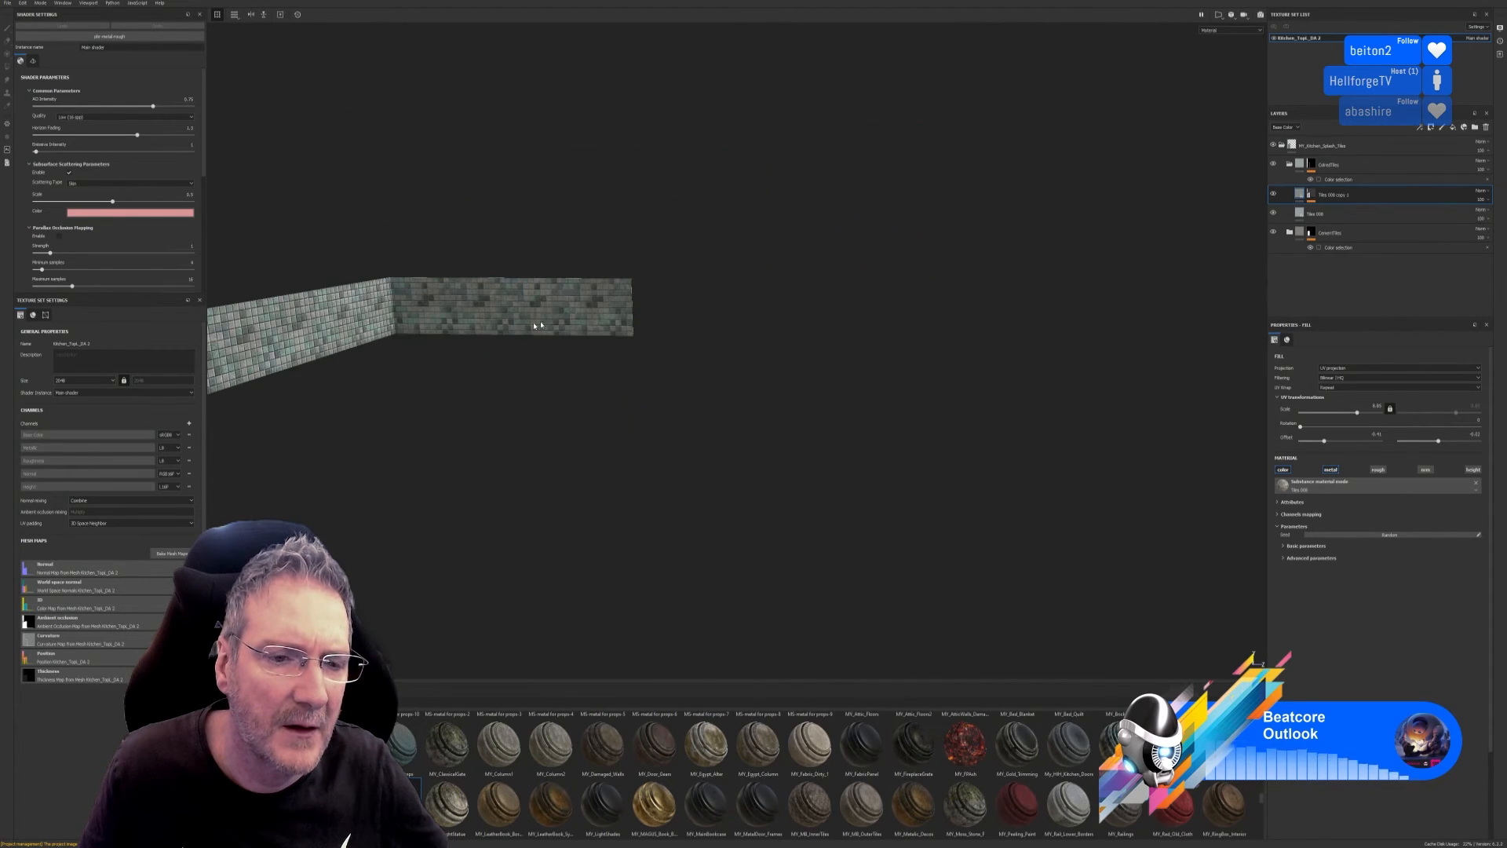
{"action": "middle_click_drag", "start_coordinate": [361, 326], "coordinate": [780, 297], "text": "alt"}
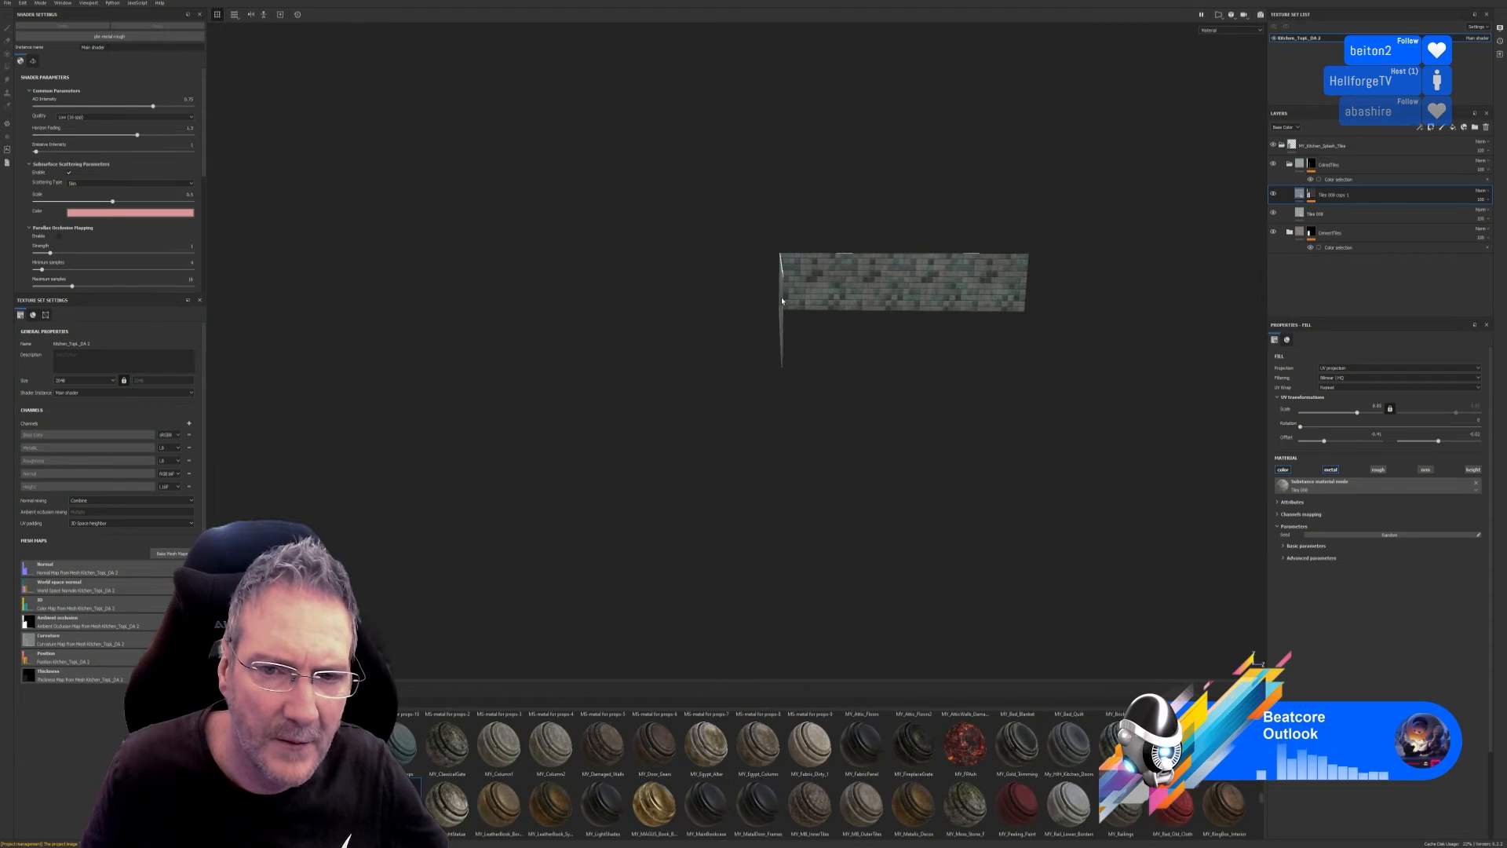
{"action": "scroll", "coordinate": [780, 297], "scroll_direction": "up", "scroll_amount": 4}
{"action": "scroll", "coordinate": [783, 289], "scroll_direction": "up", "scroll_amount": 3}
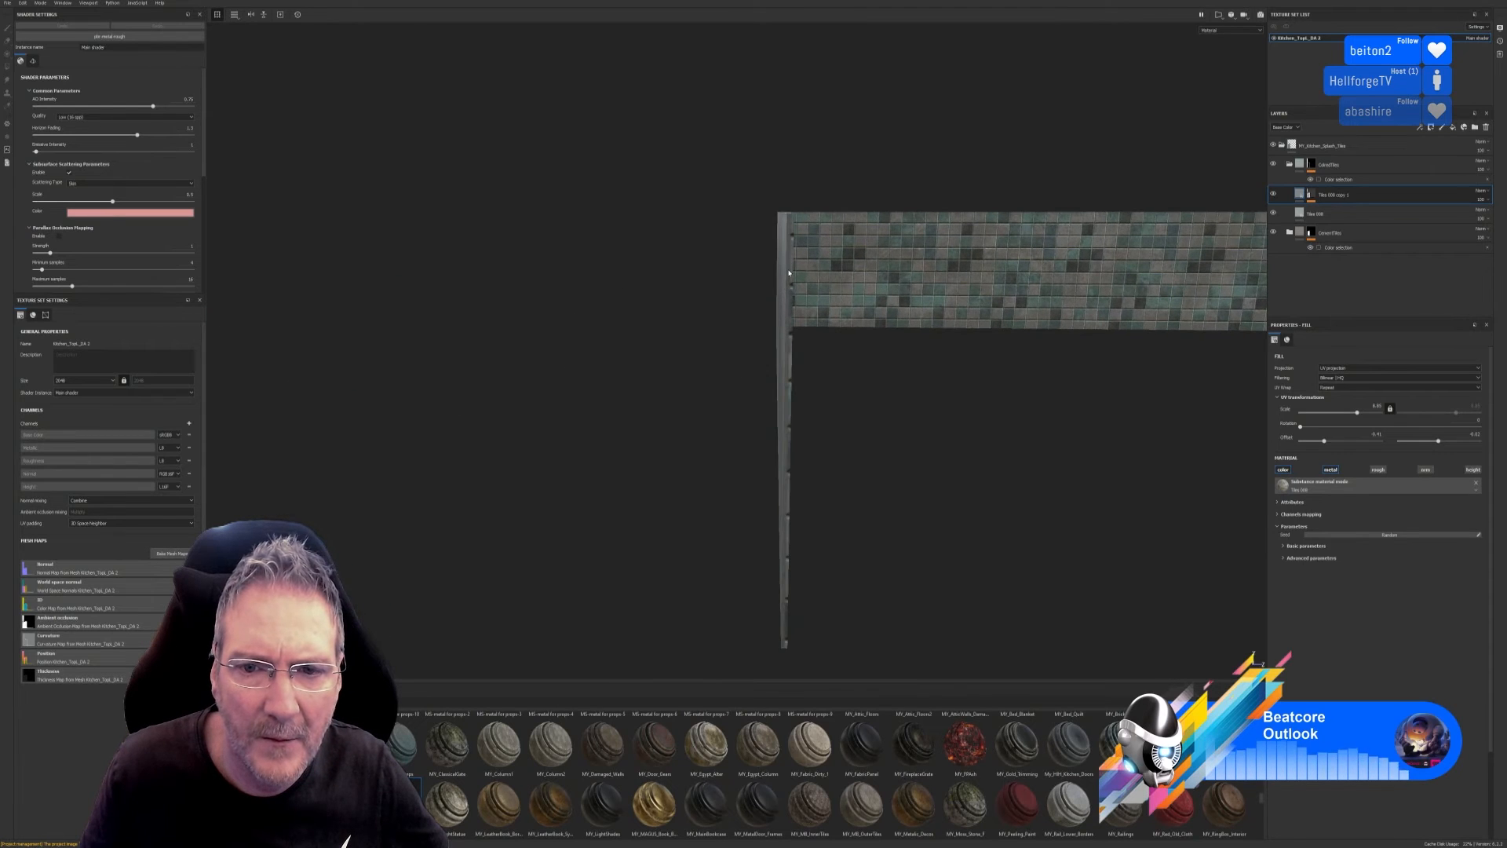
Look up the imported mesh's file name in the project configuration and leave the settings unchanged.
{"action": "scroll", "coordinate": [789, 272], "scroll_direction": "down", "scroll_amount": 3}
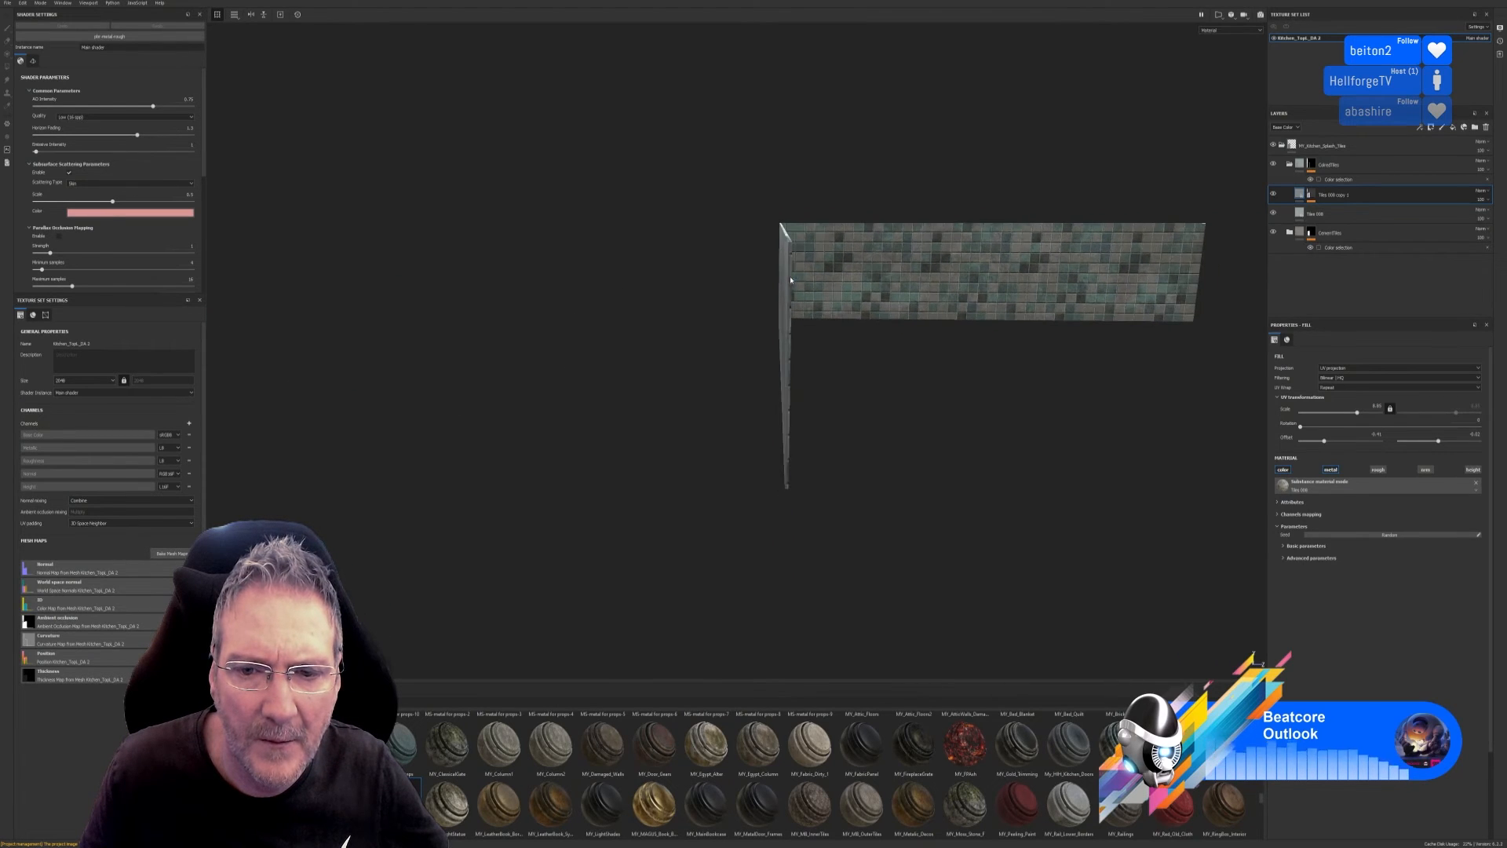
{"action": "left_click_drag", "start_coordinate": [898, 374], "coordinate": [722, 383], "text": "alt"}
{"action": "left_click_drag", "start_coordinate": [1013, 339], "coordinate": [780, 355], "text": "alt"}
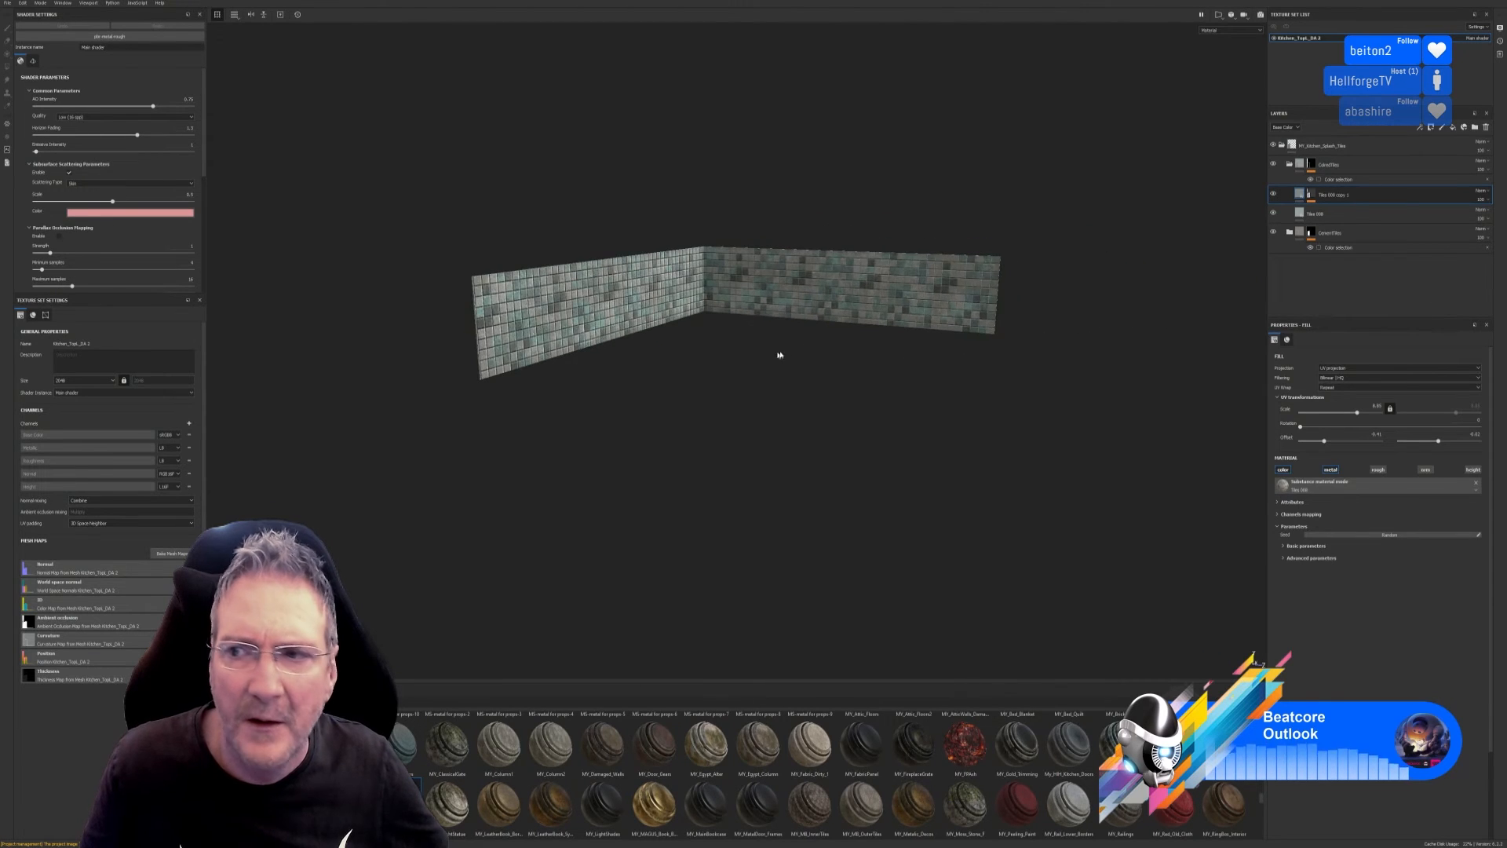
{"action": "double_click", "coordinate": [1312, 39]}
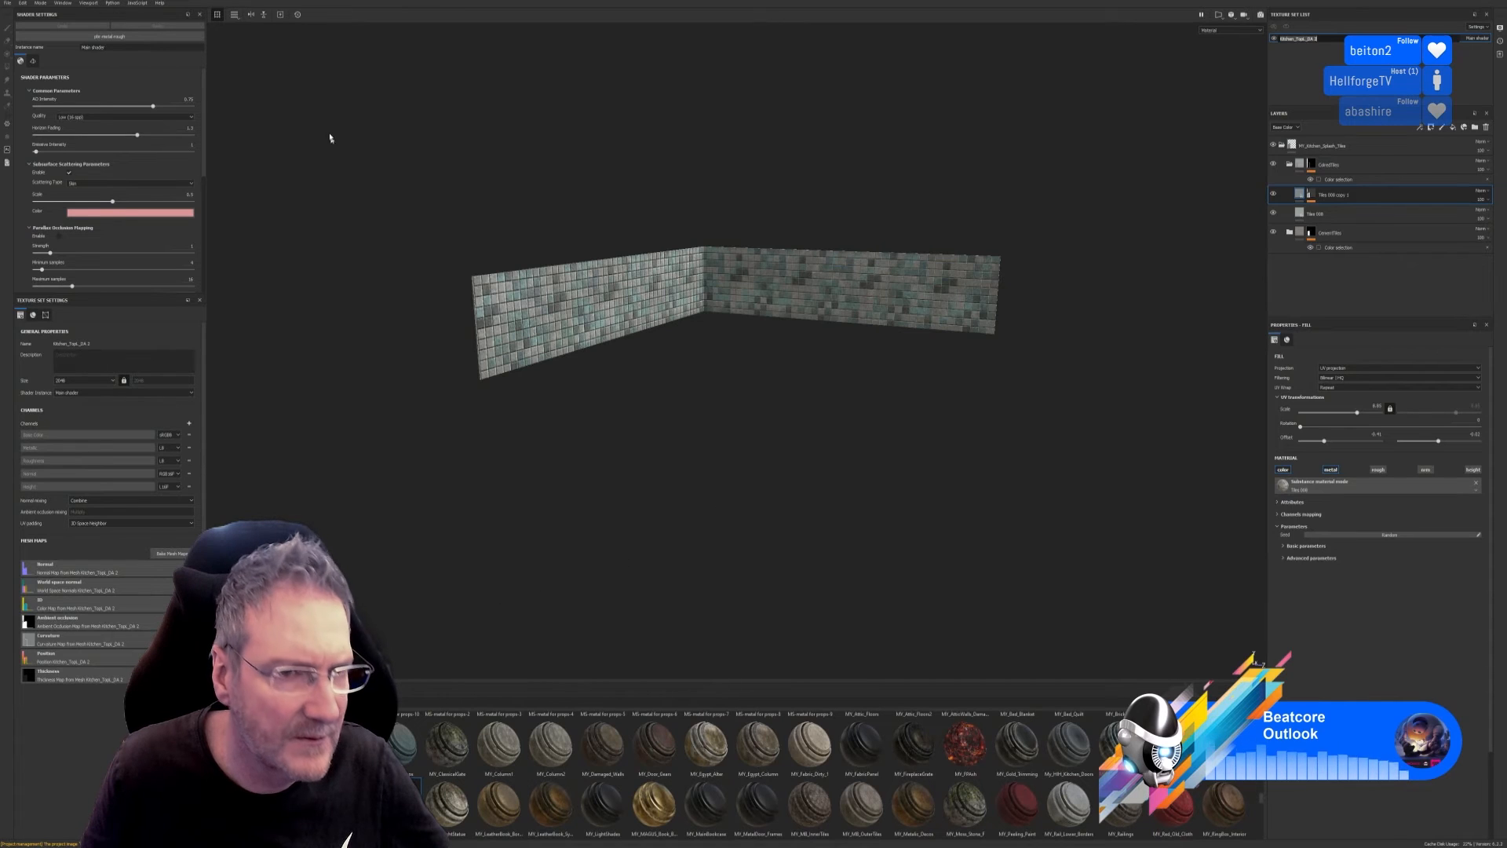
{"action": "left_click", "coordinate": [31, 3]}
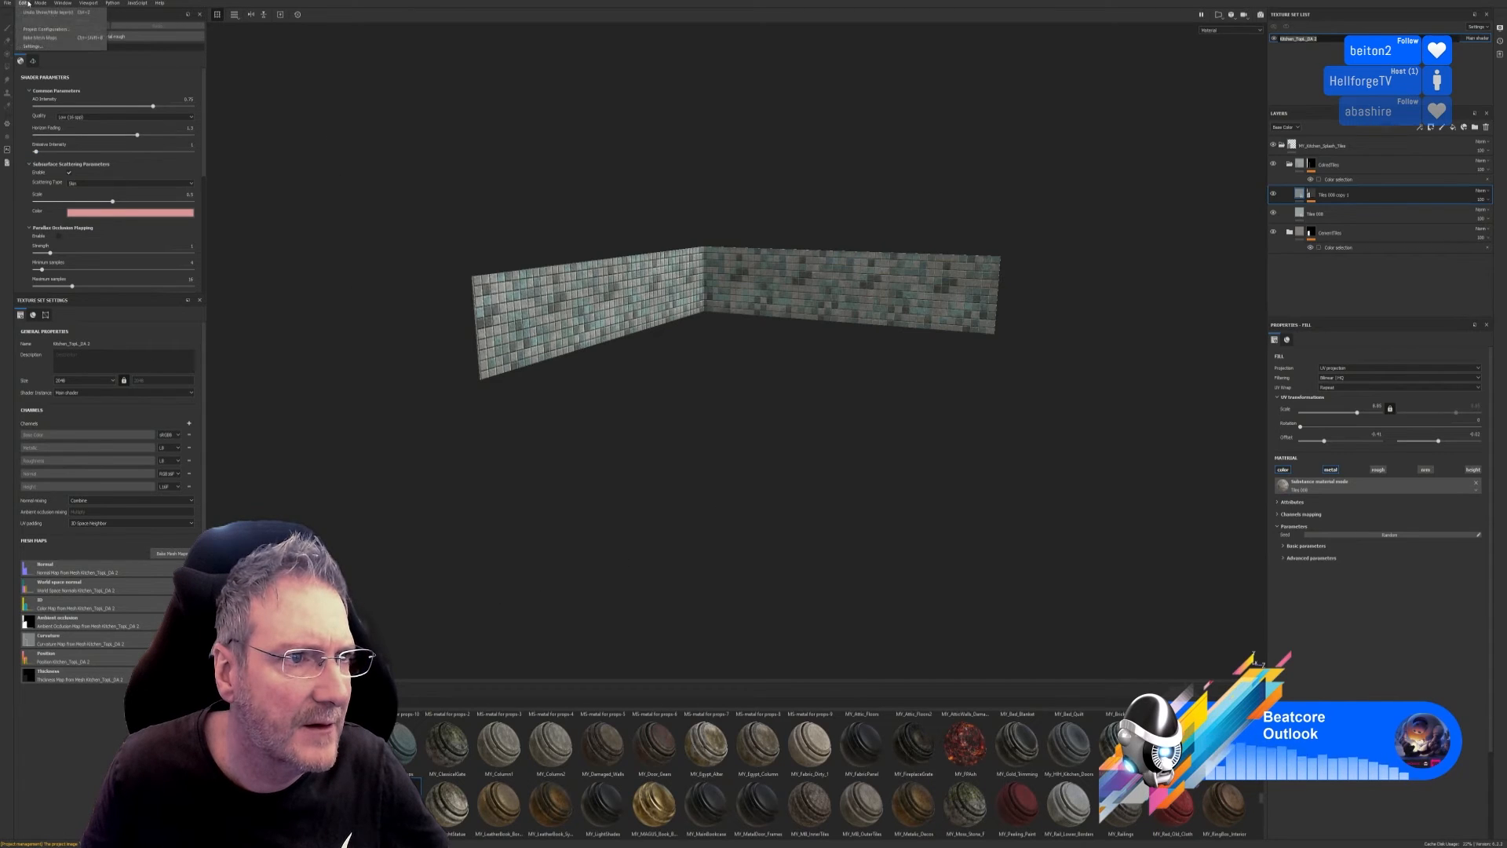
{"action": "left_click", "coordinate": [48, 29]}
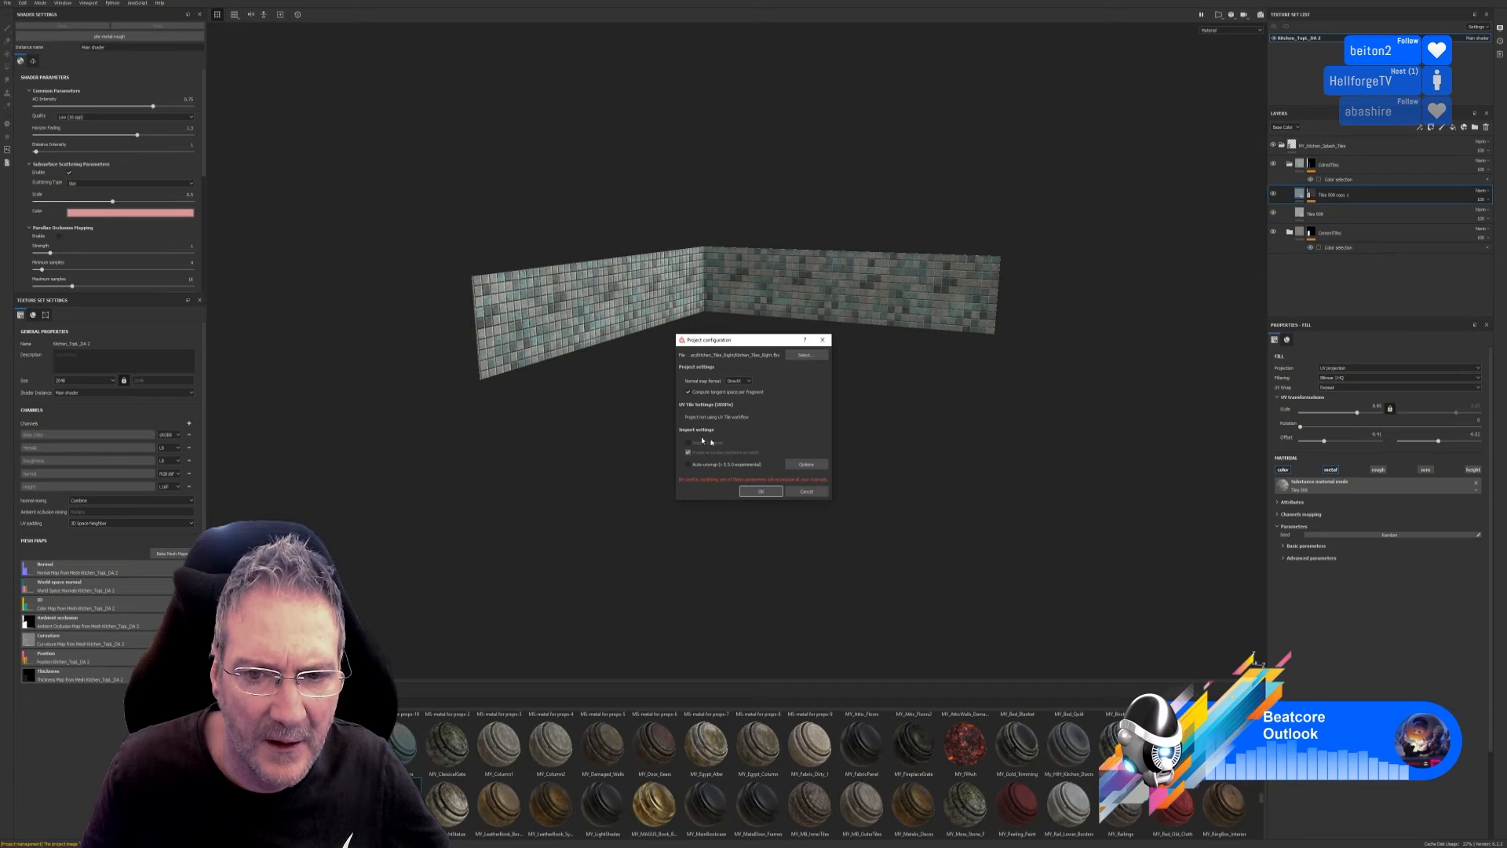
{"action": "left_click", "coordinate": [806, 491]}
Rename the wall's texture set with a name beginning with "Kit".
{"action": "double_click", "coordinate": [1318, 38]}
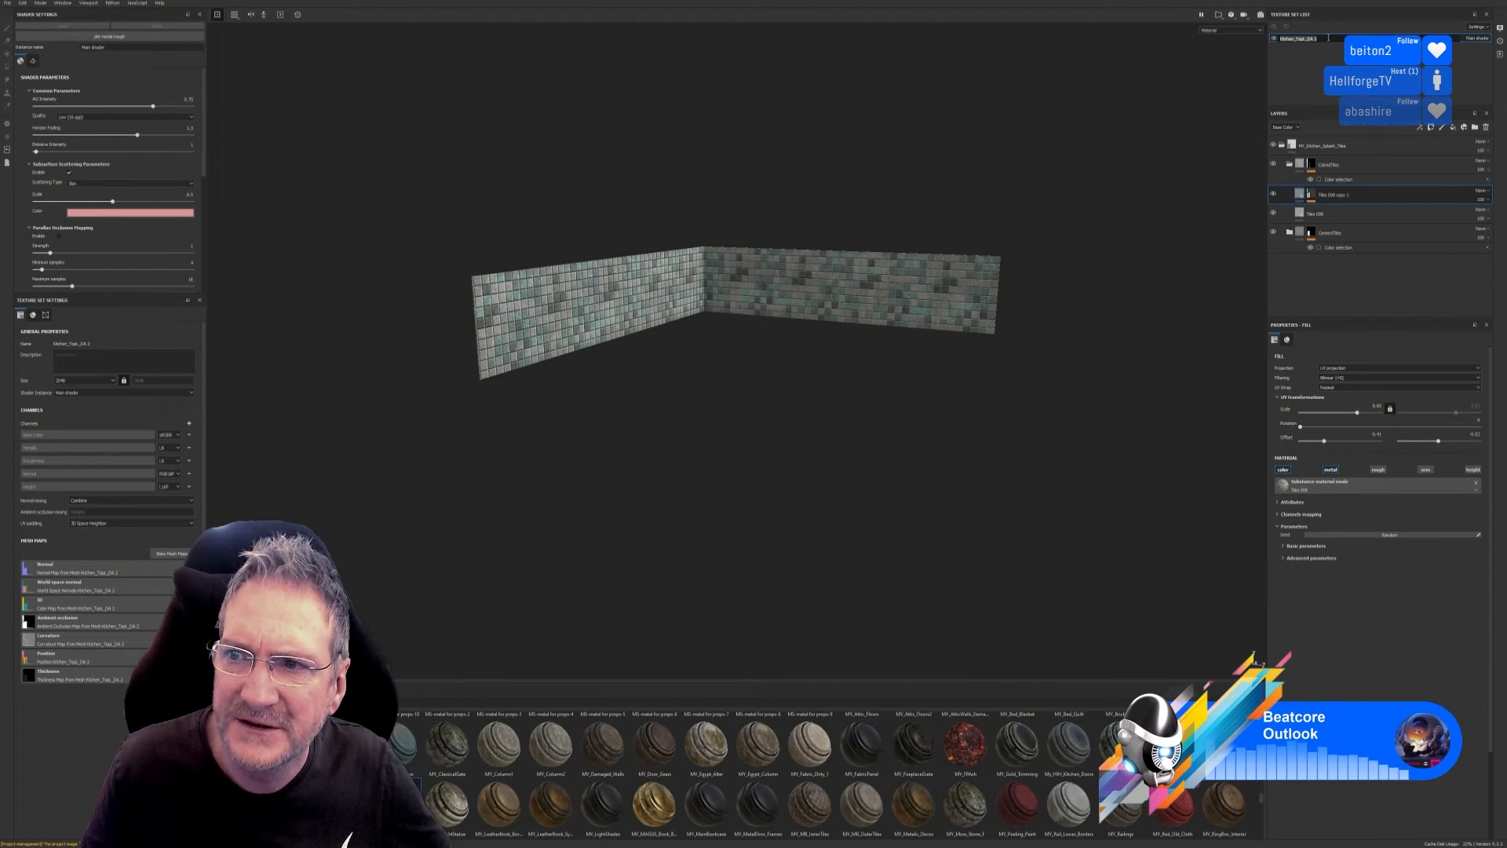
{"action": "type", "text": "Kit"}
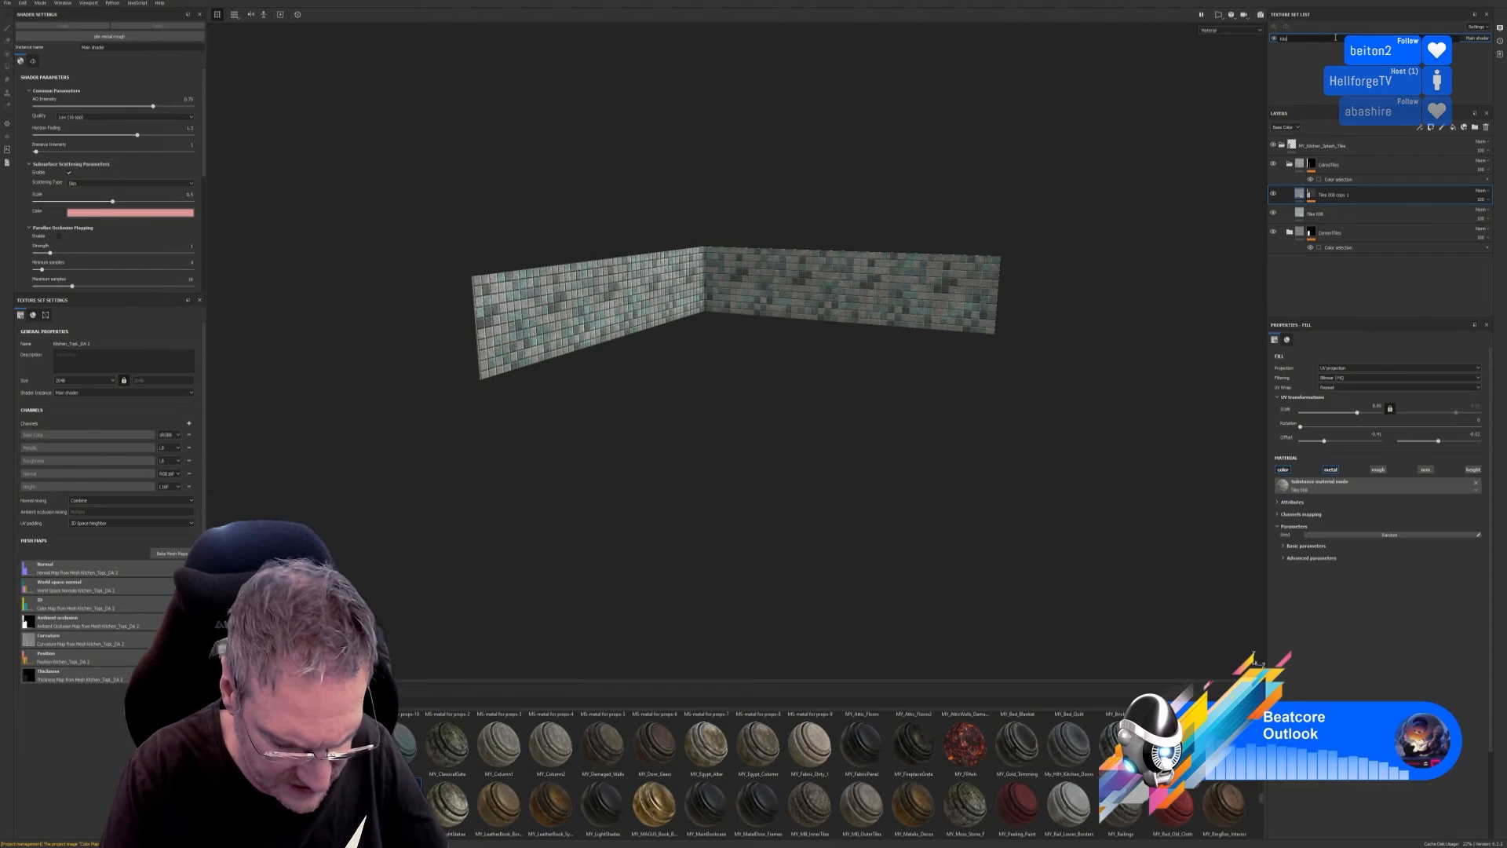
Rename the texture set as Kitchen_Tiles_Right.
{"action": "type", "text": "chen_Ti"}
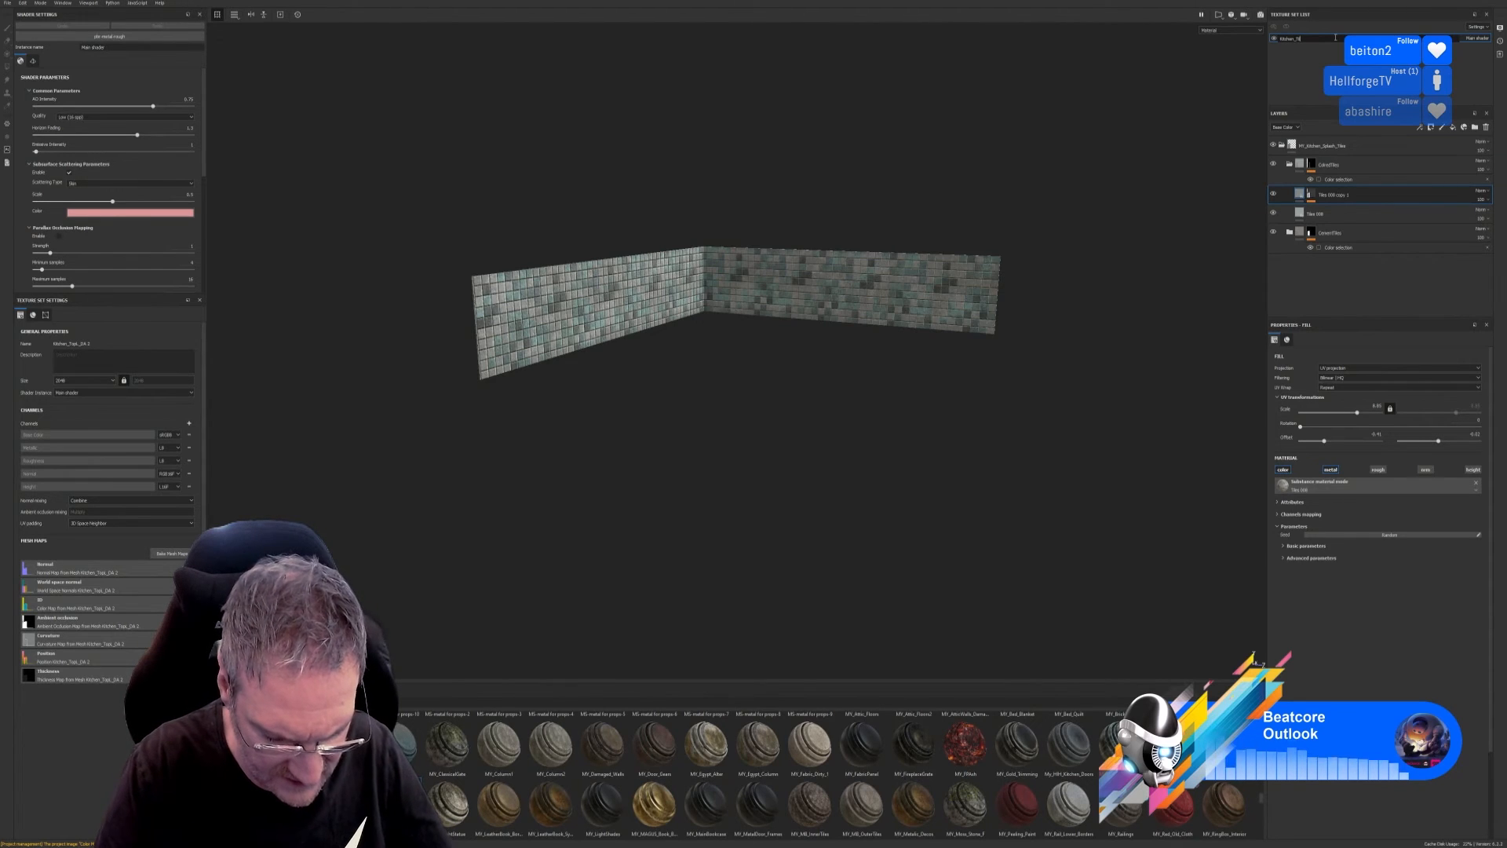
{"action": "type", "text": "les_Righ"}
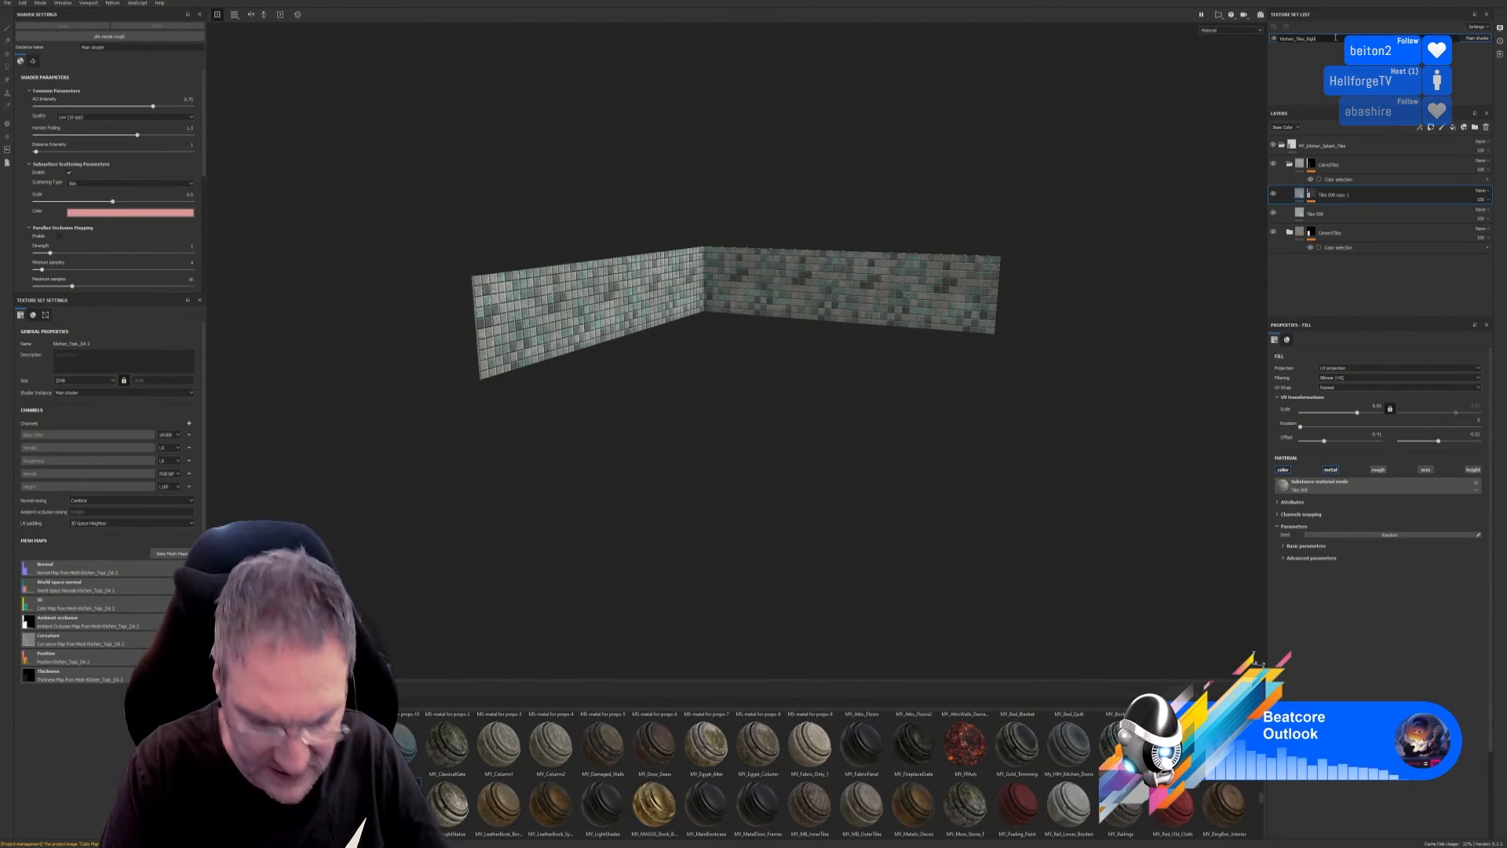
{"action": "type", "text": "t"}
{"action": "key", "text": "Return"}
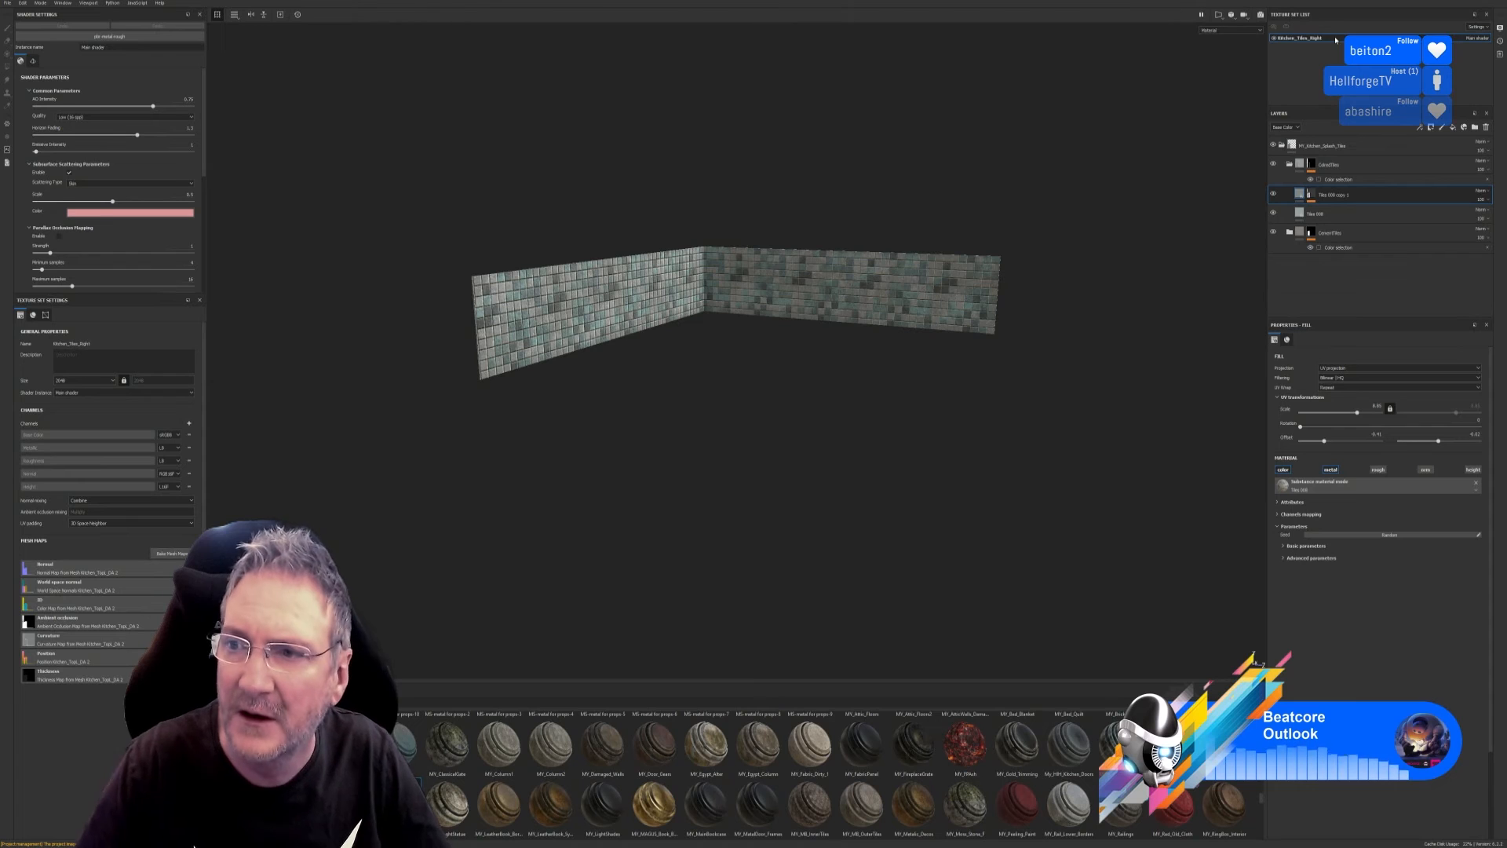
Save the project as a new file inside the Kitchen_Tiles_Right folder.
{"action": "left_click", "coordinate": [7, 3]}
{"action": "left_click", "coordinate": [31, 87]}
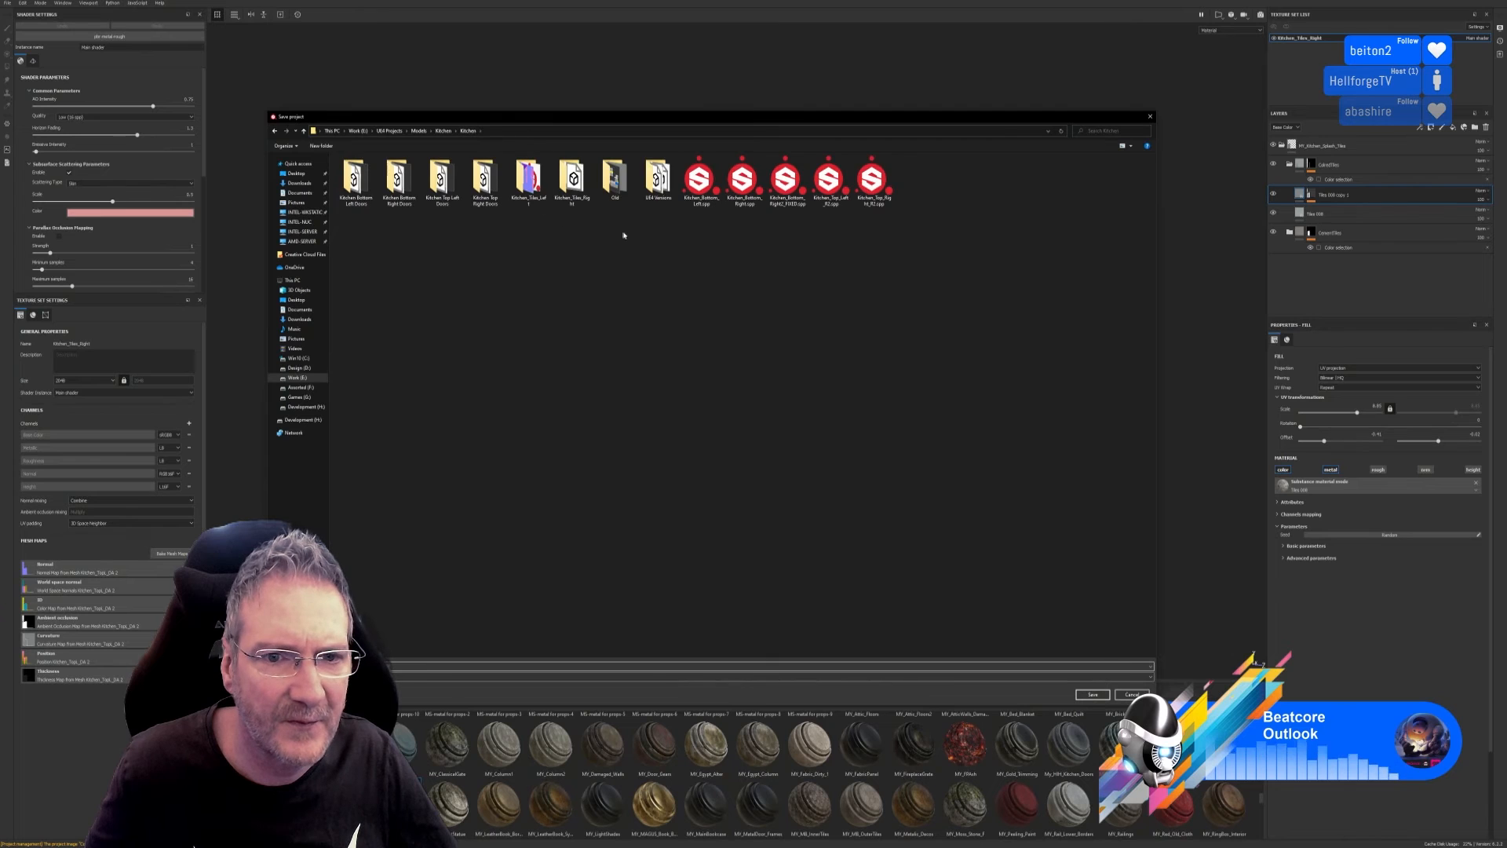
{"action": "double_click", "coordinate": [572, 179]}
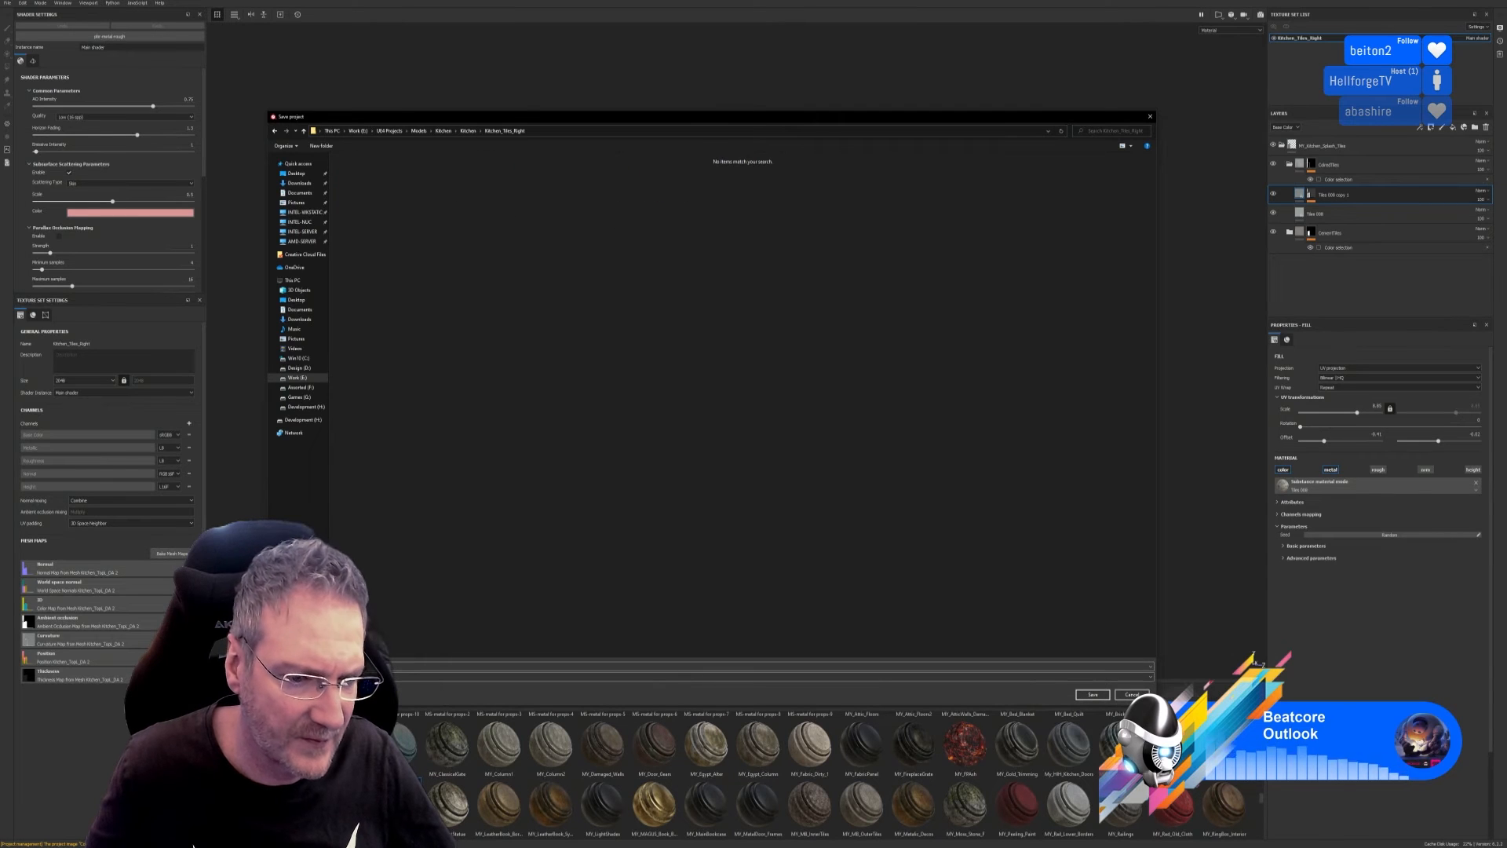
{"action": "left_click", "coordinate": [389, 666]}
{"action": "type", "text": "K"}
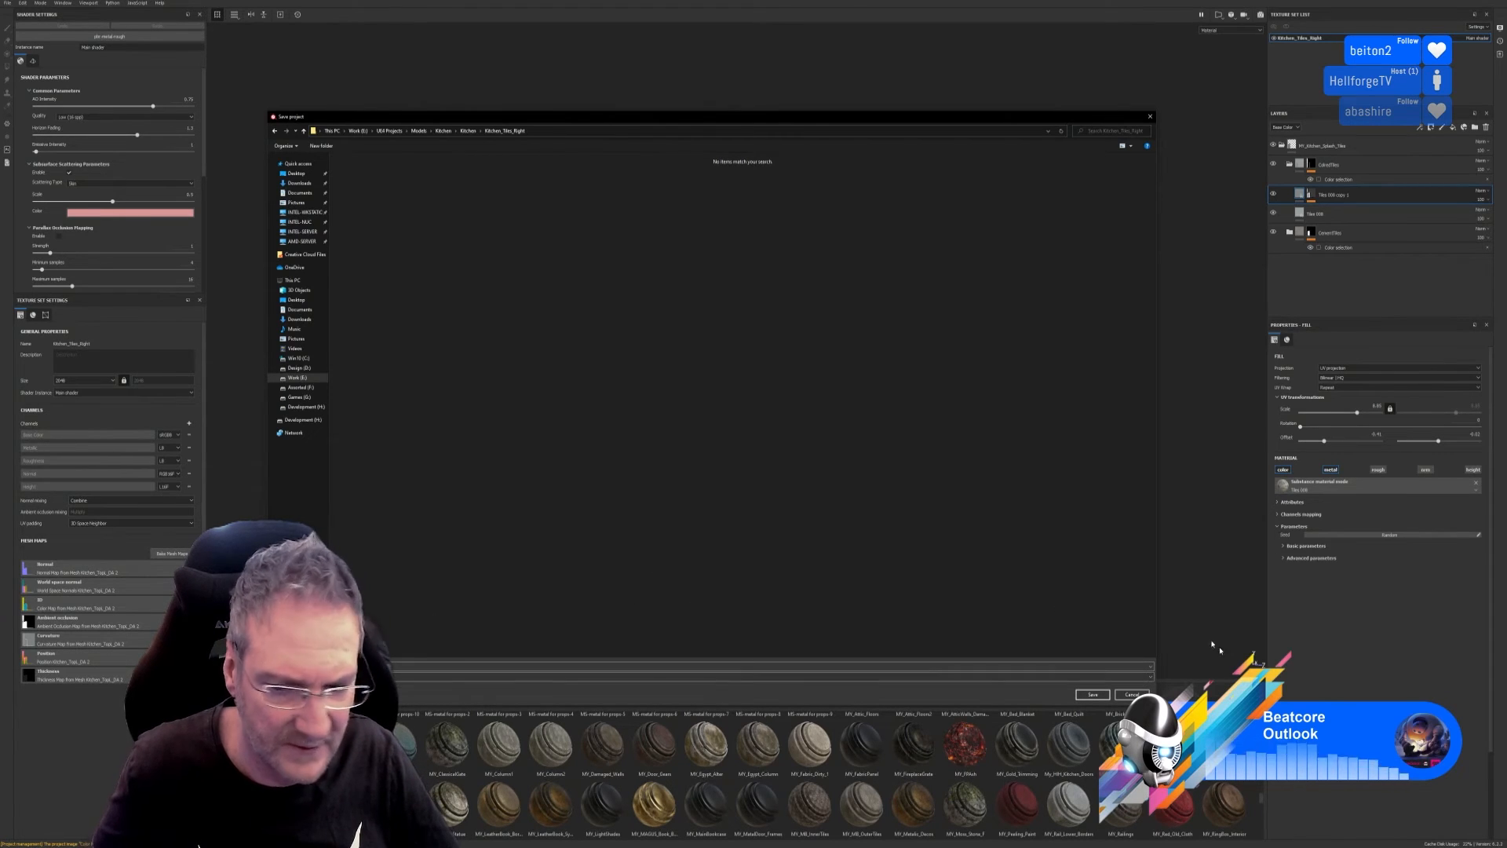
{"action": "left_click", "coordinate": [1094, 696]}
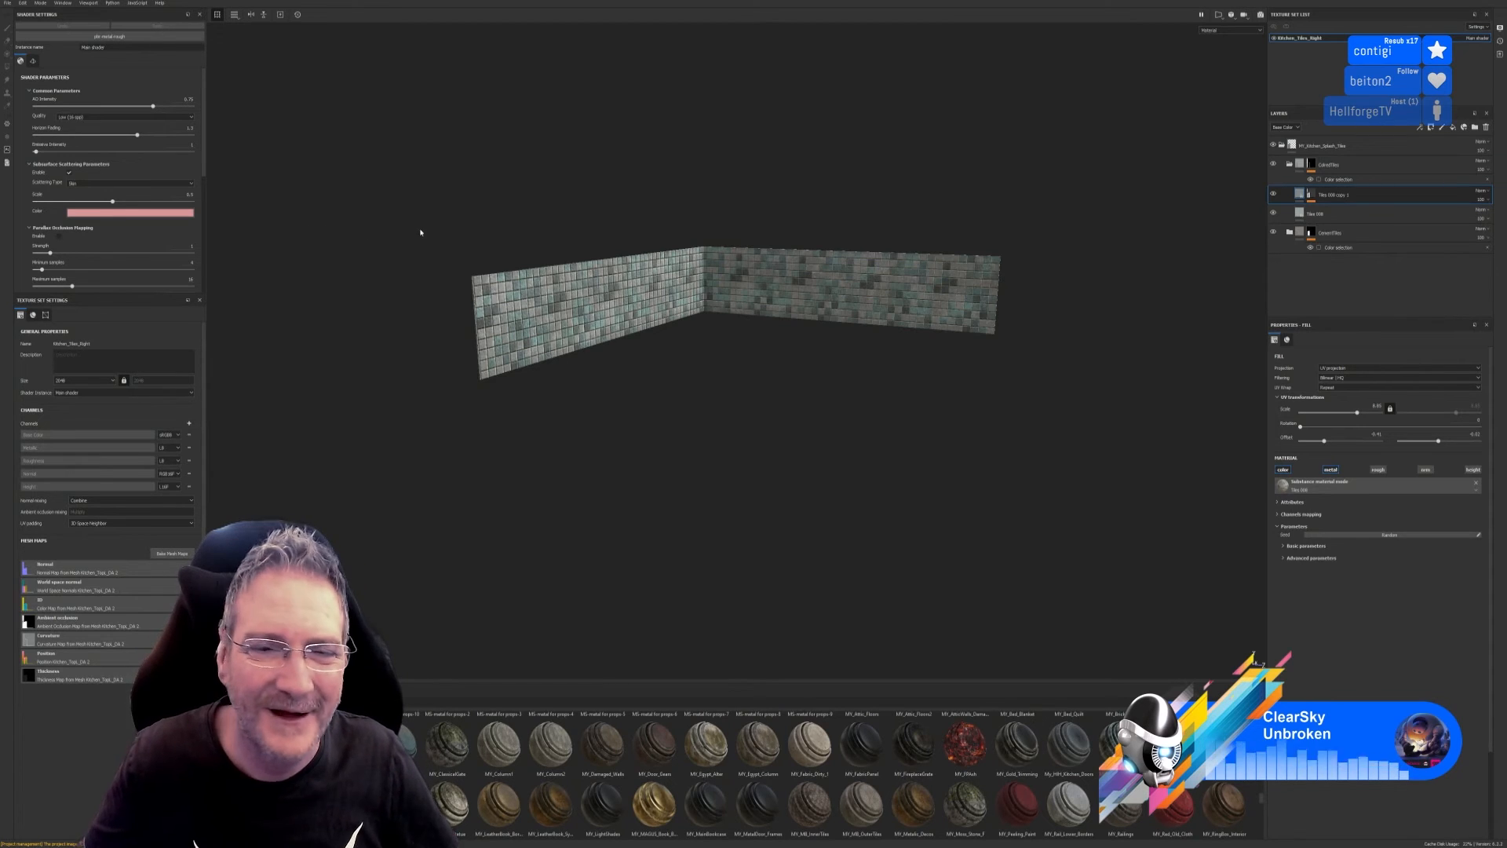
Start a texture export and set its output directory to the Kitchen_Tiles_Right folder under Models, Kitchen, Kitchen on the Work drive.
{"action": "left_click", "coordinate": [7, 4]}
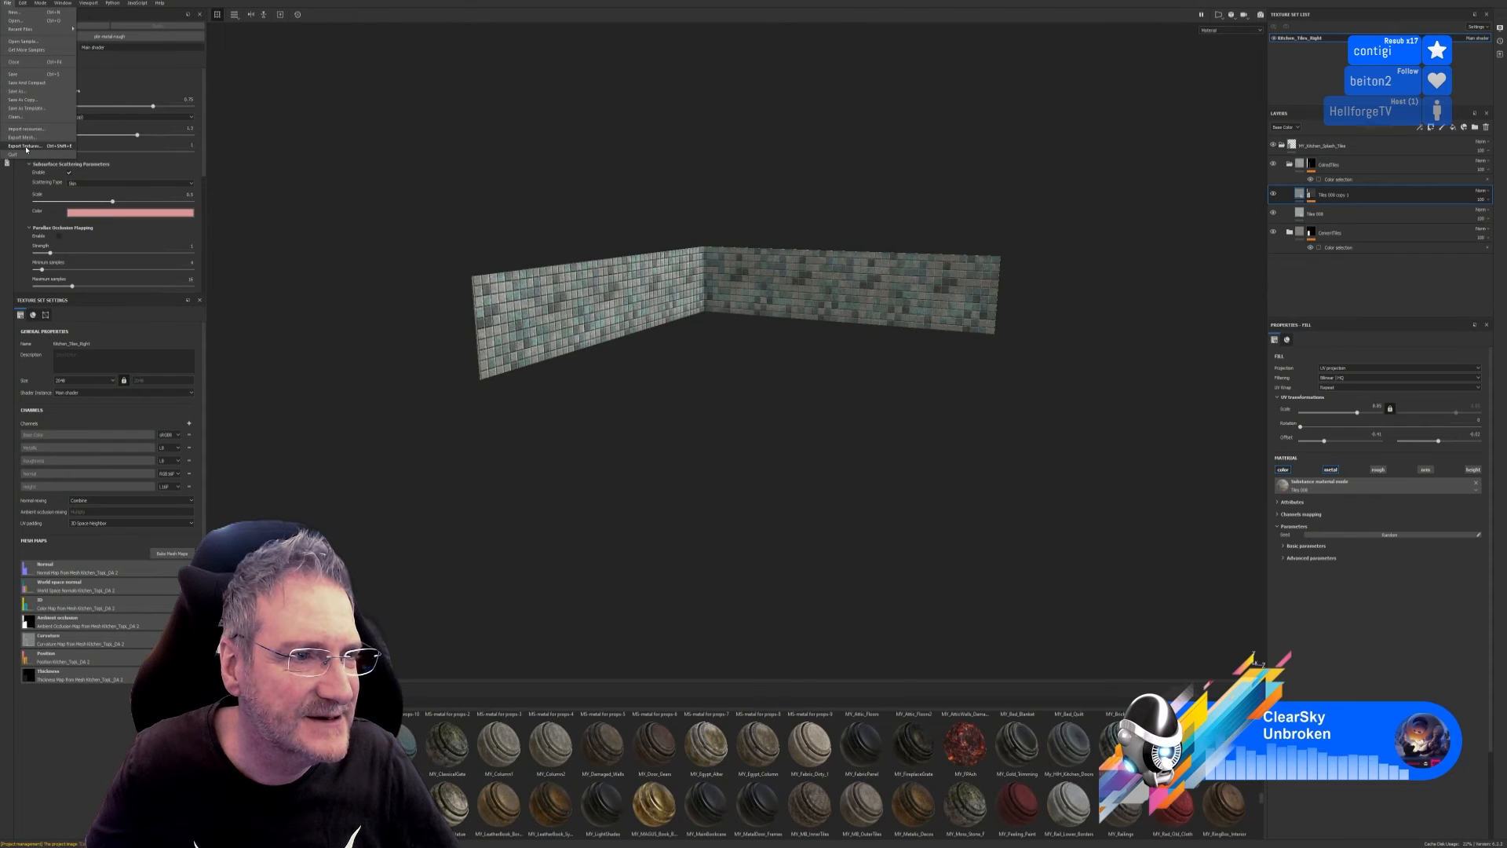
{"action": "left_click", "coordinate": [35, 126]}
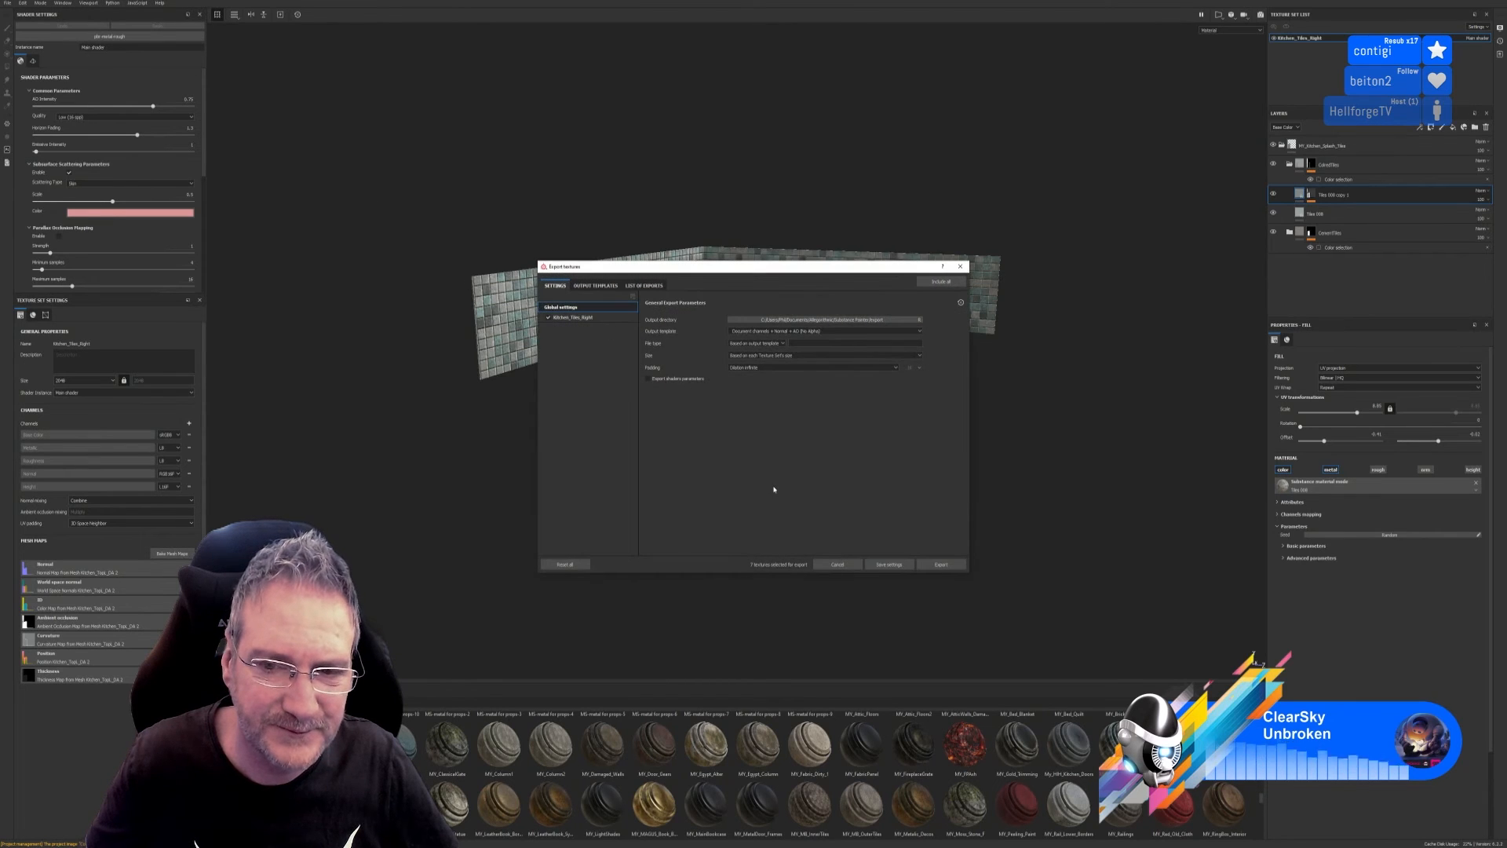
{"action": "left_click", "coordinate": [808, 321]}
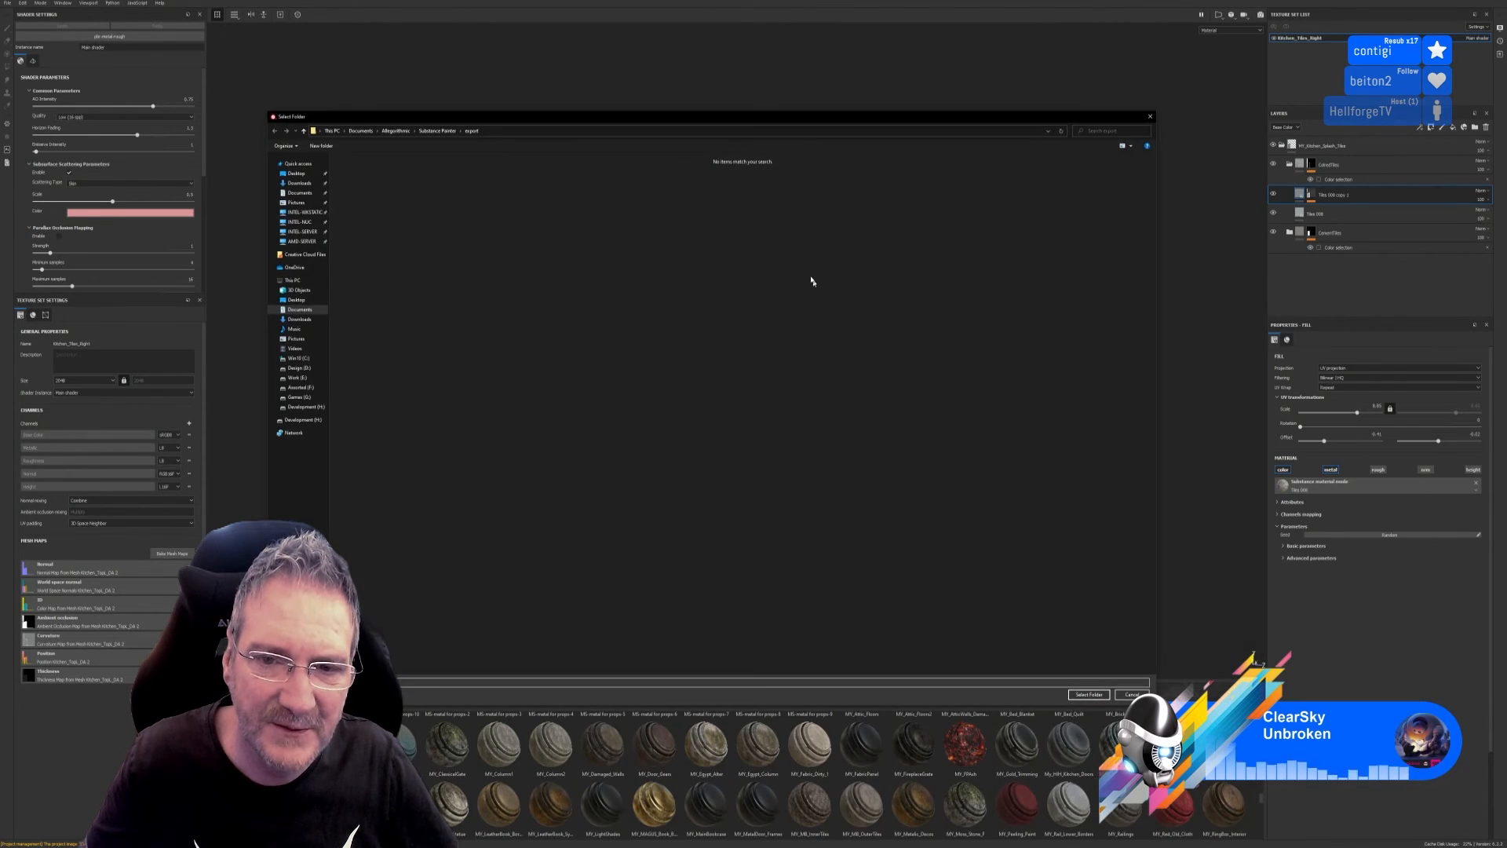
{"action": "left_click", "coordinate": [297, 378]}
{"action": "double_click", "coordinate": [910, 235]}
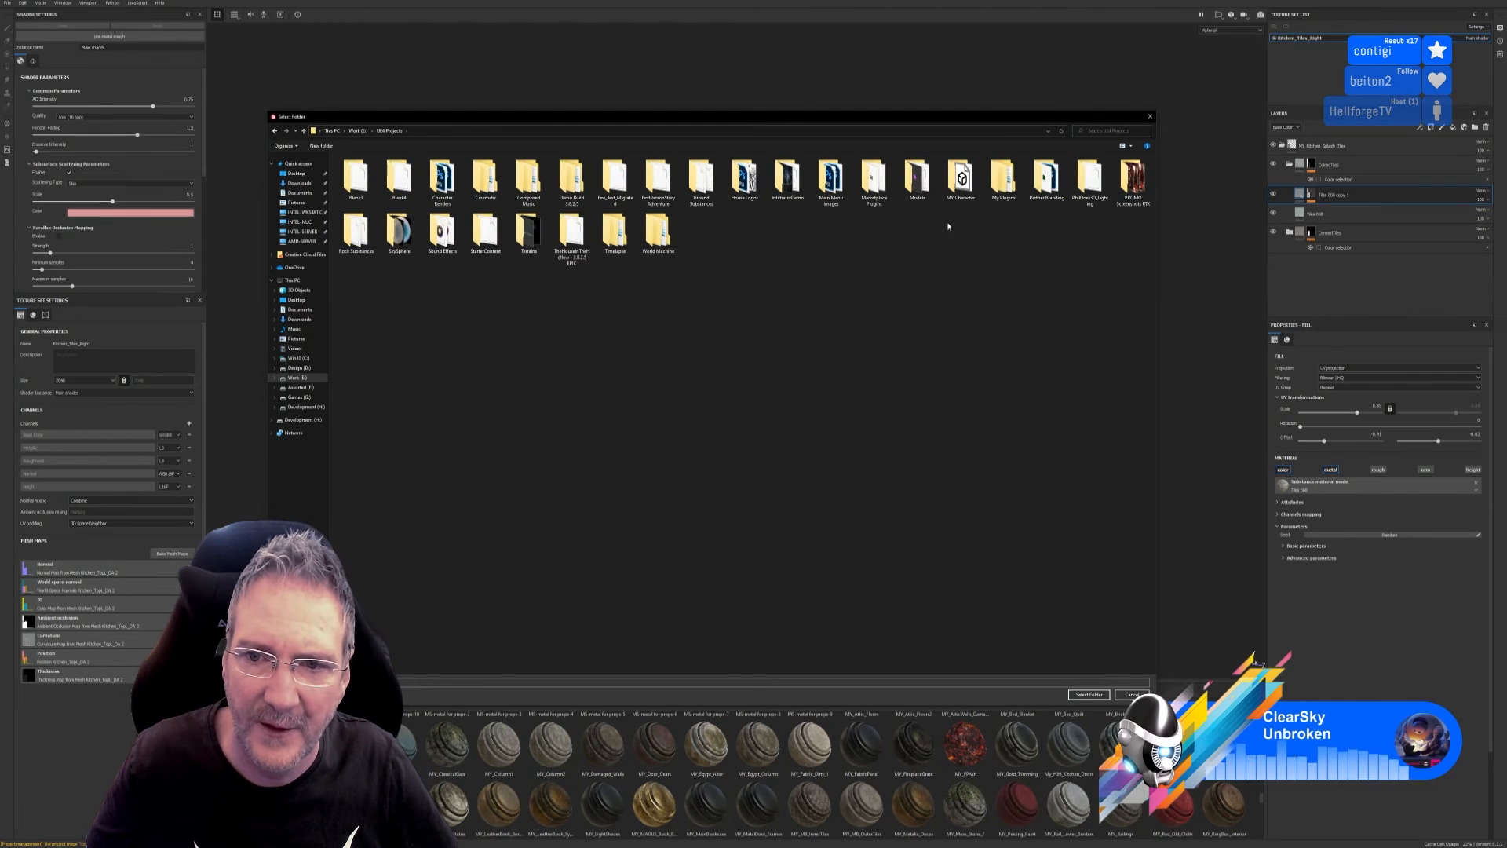
{"action": "double_click", "coordinate": [917, 177]}
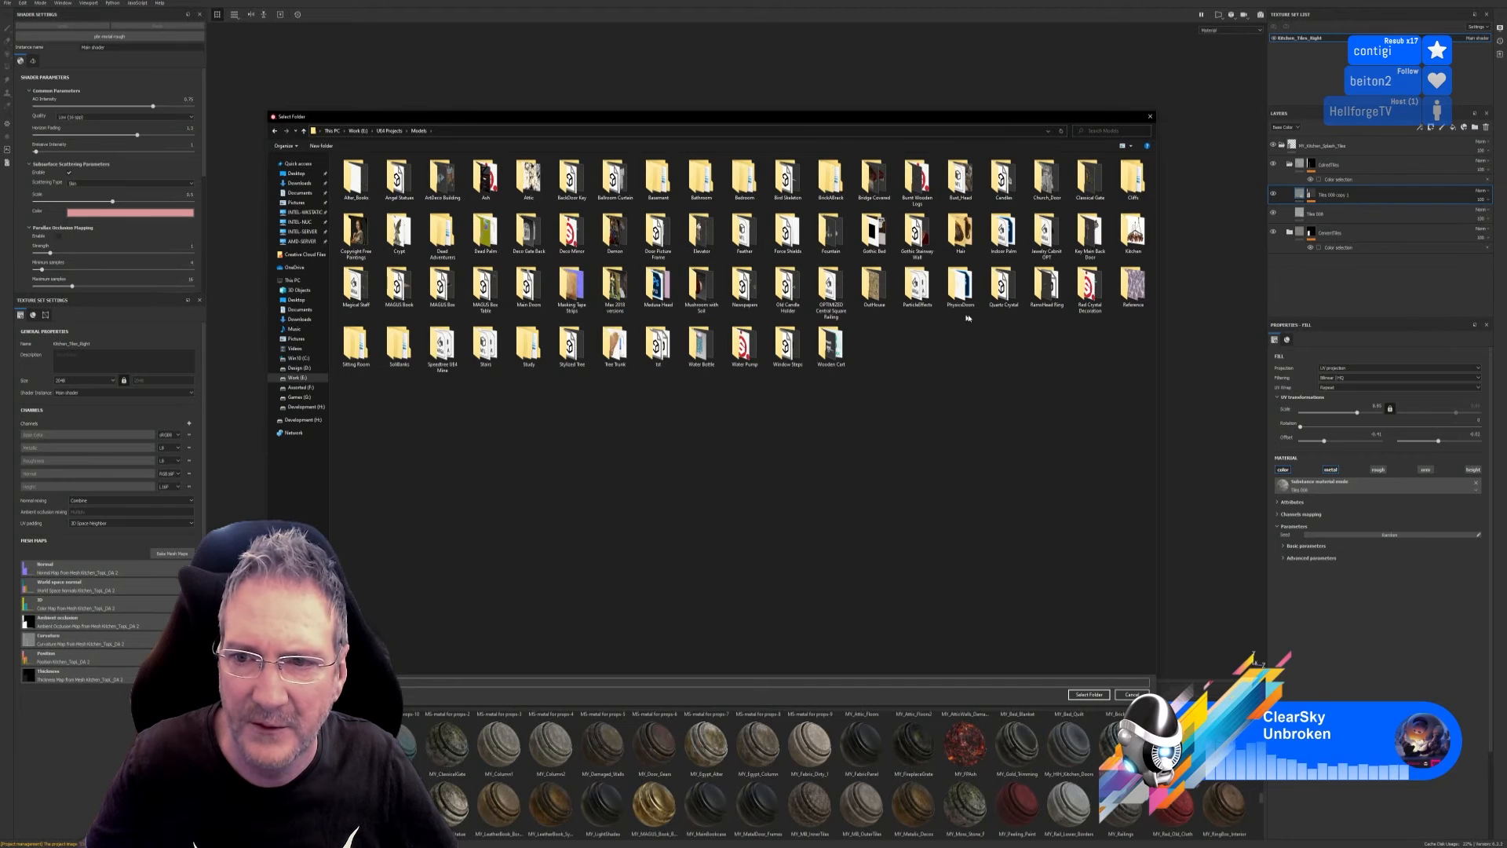
{"action": "double_click", "coordinate": [1126, 244]}
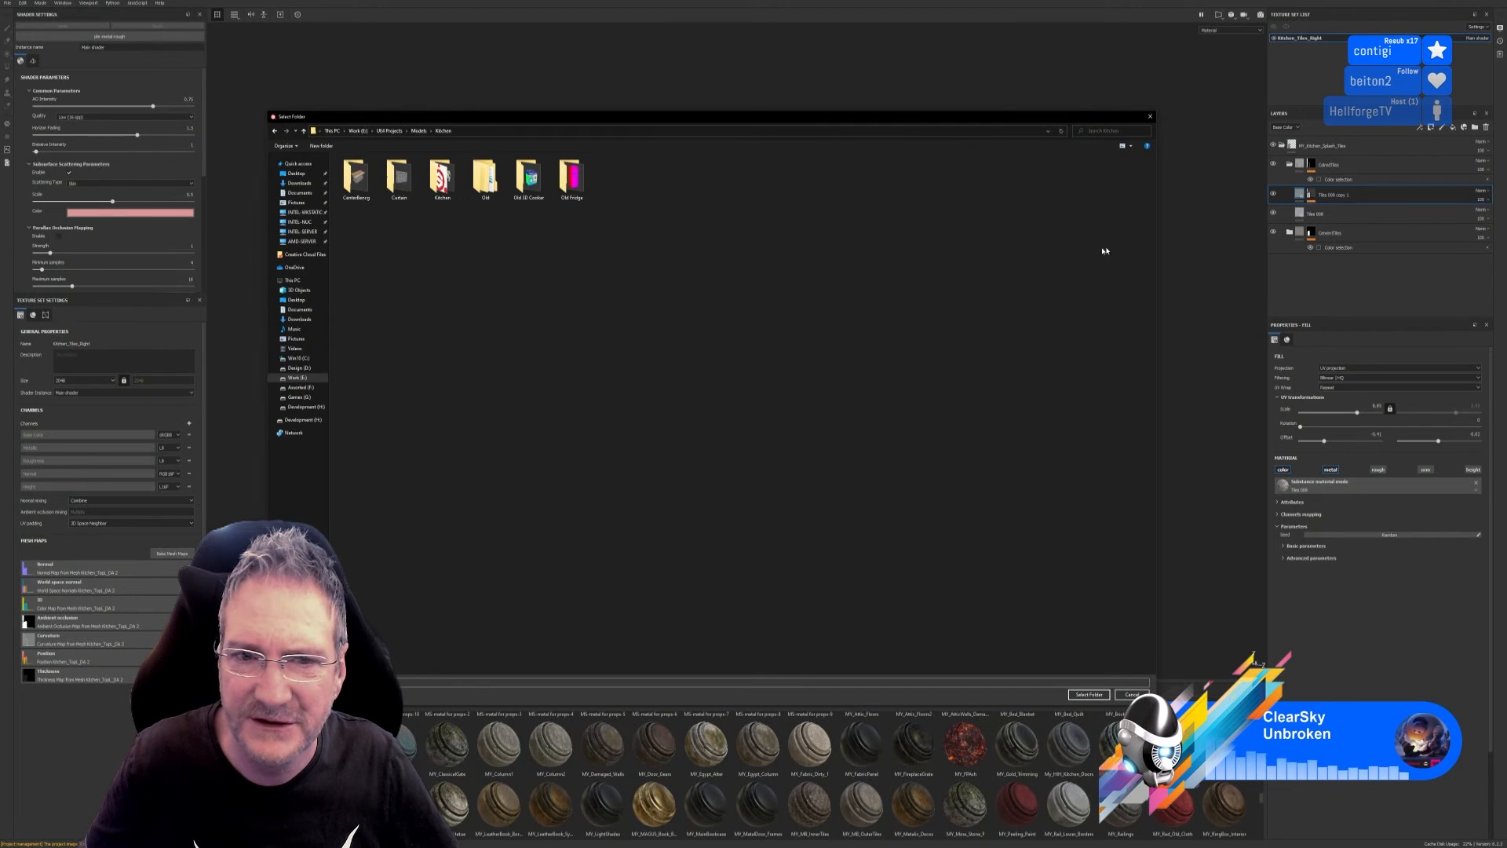
{"action": "double_click", "coordinate": [442, 179]}
{"action": "double_click", "coordinate": [573, 185]}
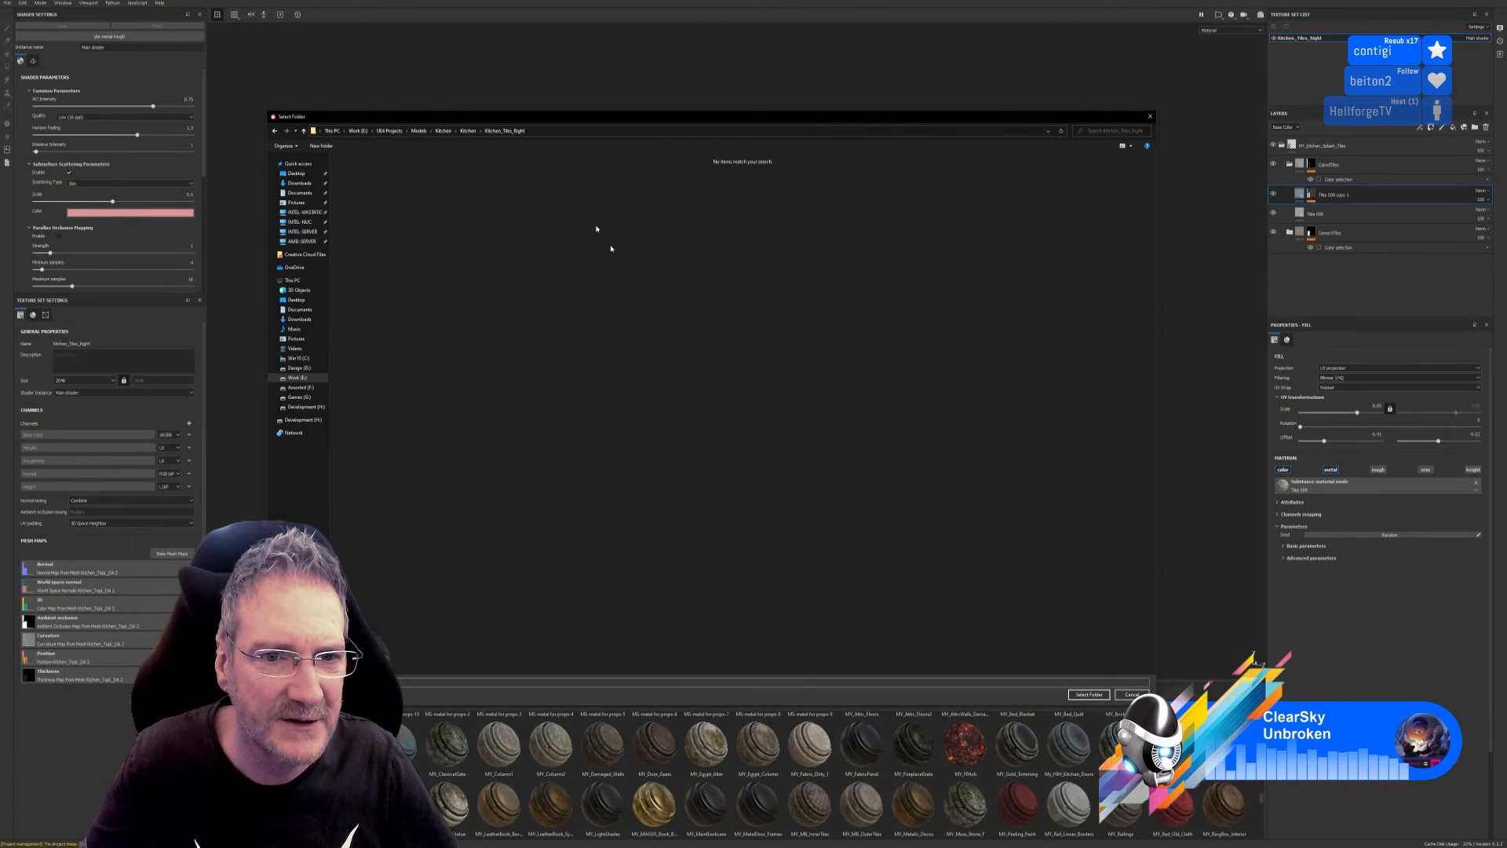
{"action": "left_click", "coordinate": [1089, 694]}
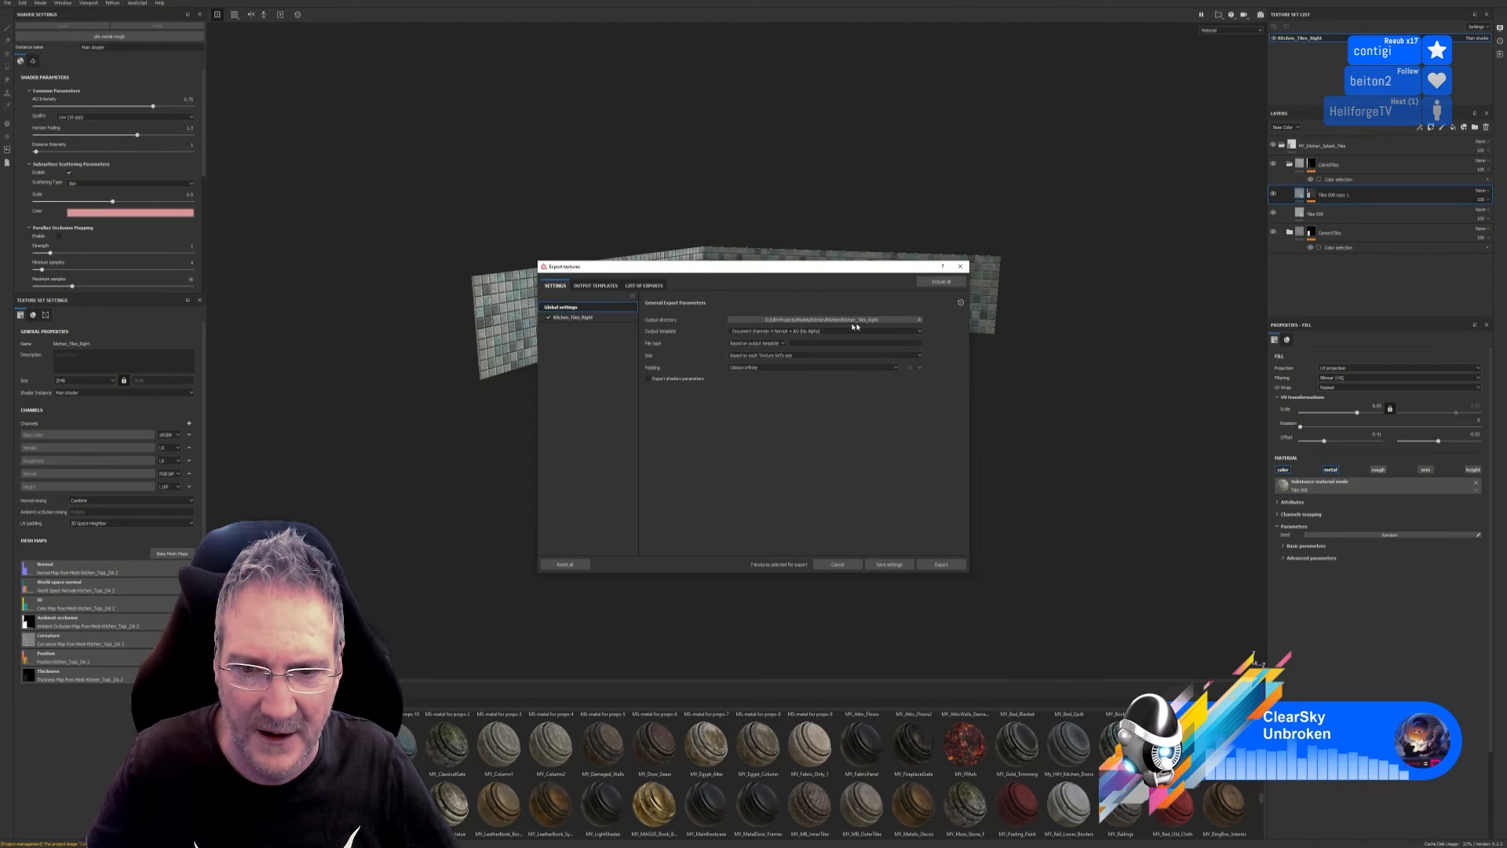
Export the Kitchen_Tiles_Right textures with the custom PBR Metallic Roughness output template and save the project.
{"action": "left_click", "coordinate": [801, 331]}
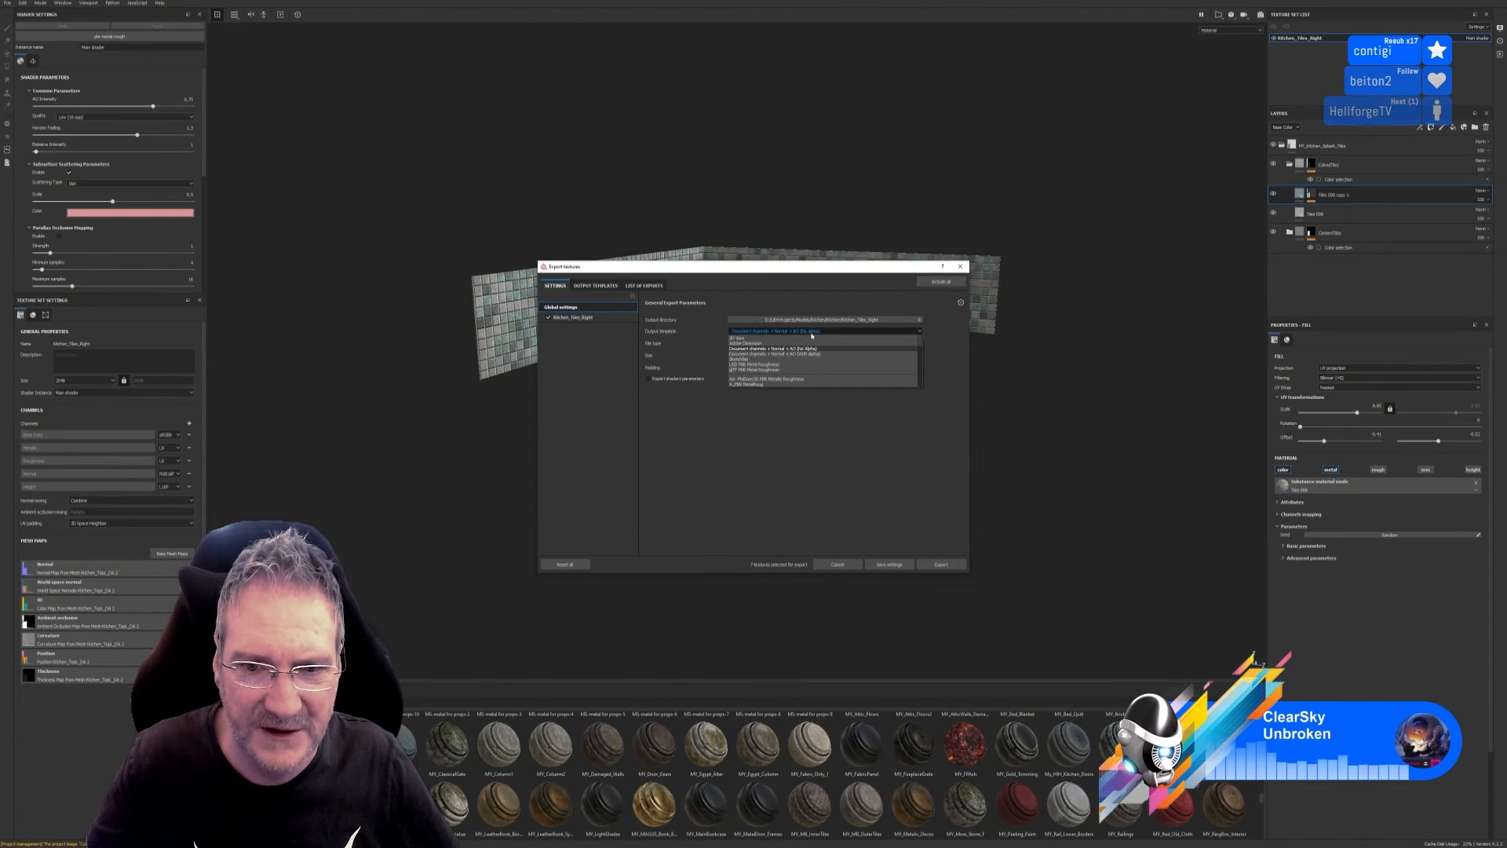
{"action": "left_click", "coordinate": [759, 383]}
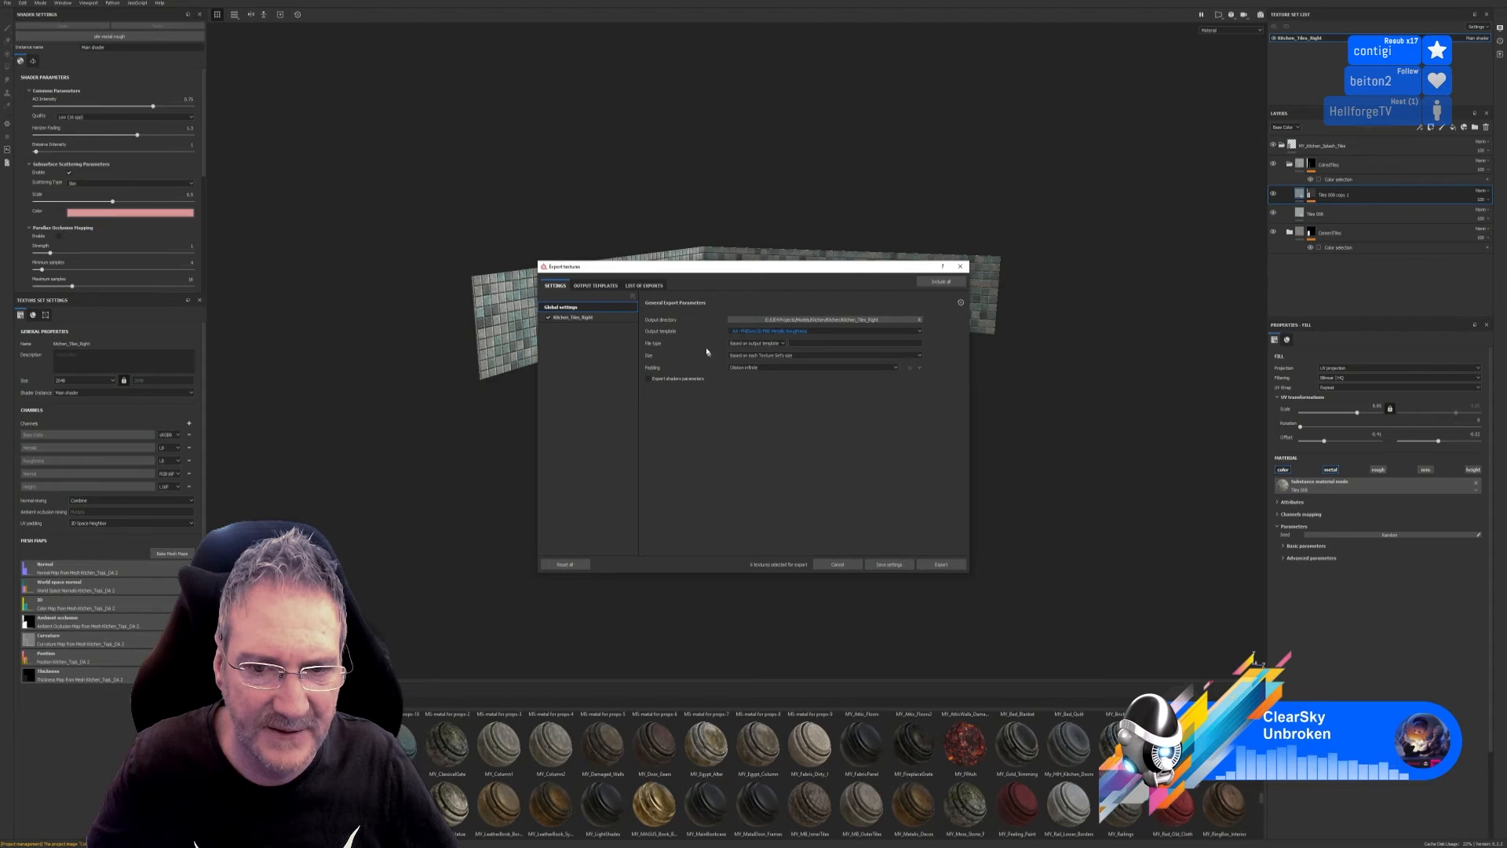
{"action": "left_click", "coordinate": [939, 564]}
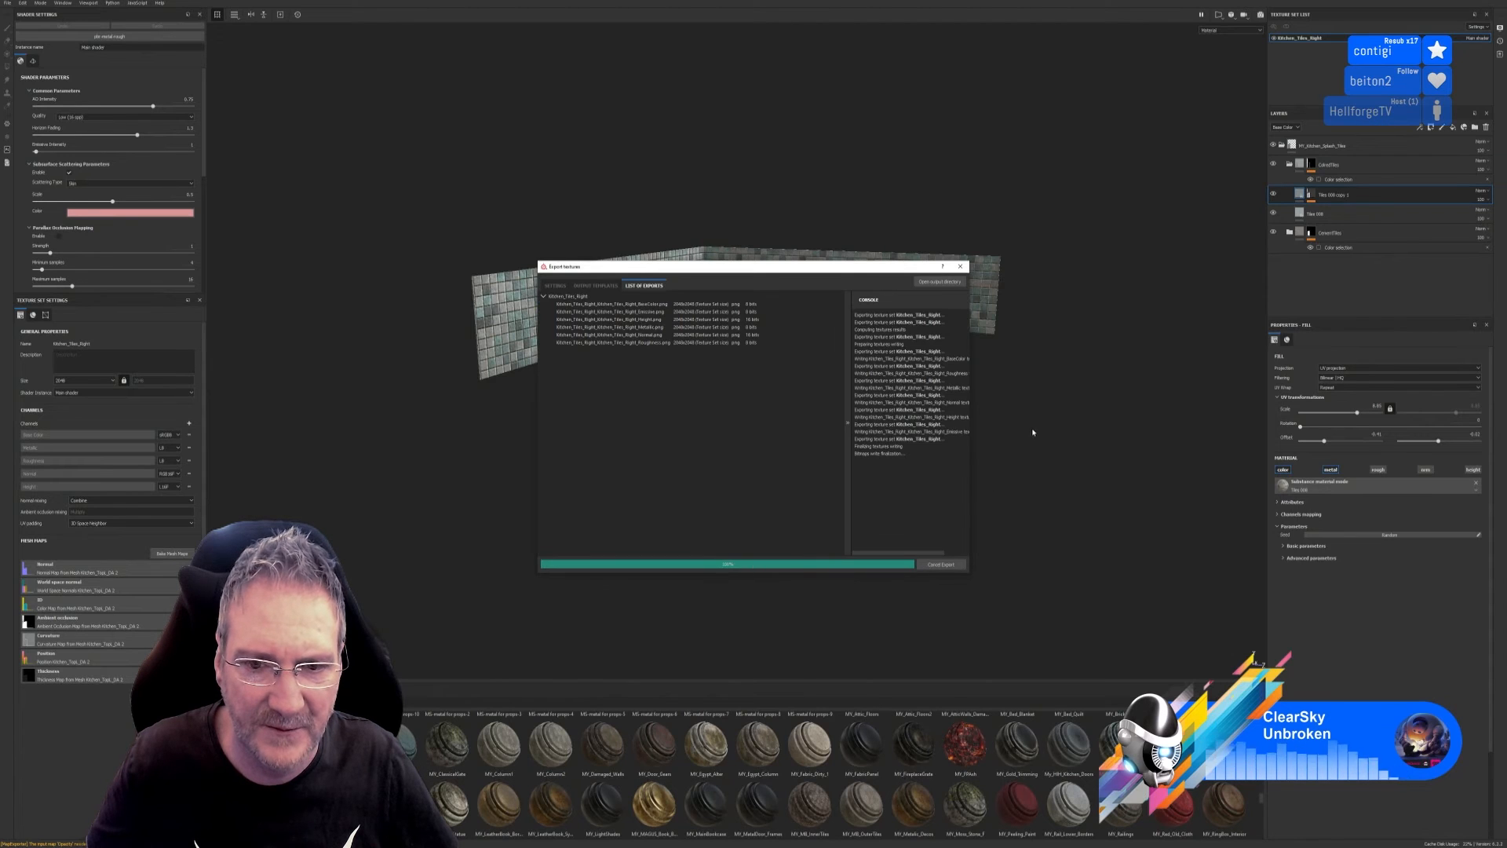
{"action": "left_click", "coordinate": [960, 266]}
{"action": "left_click", "coordinate": [7, 9]}
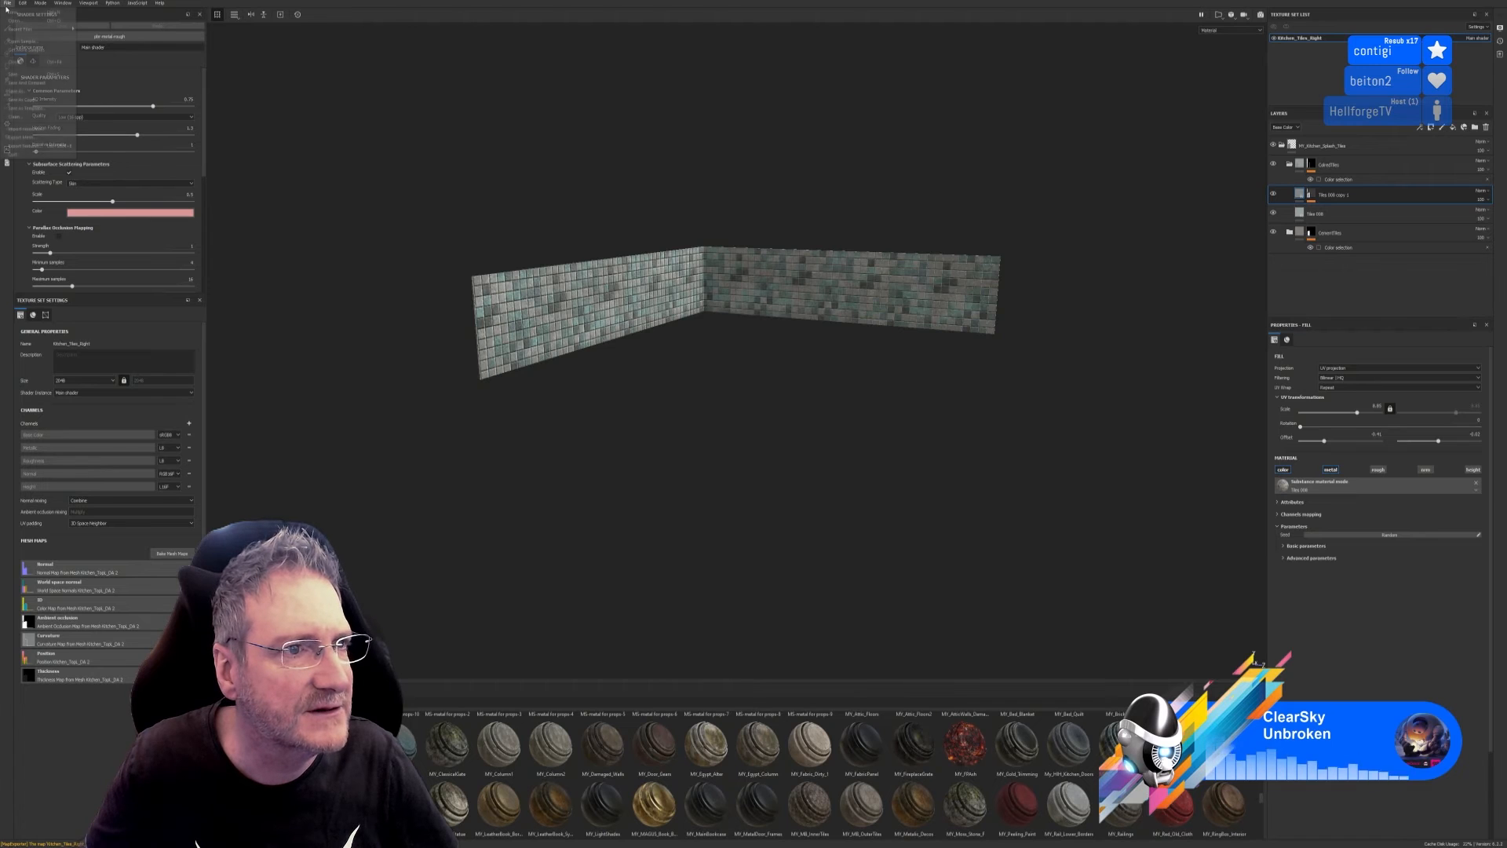
{"action": "left_click", "coordinate": [23, 78]}
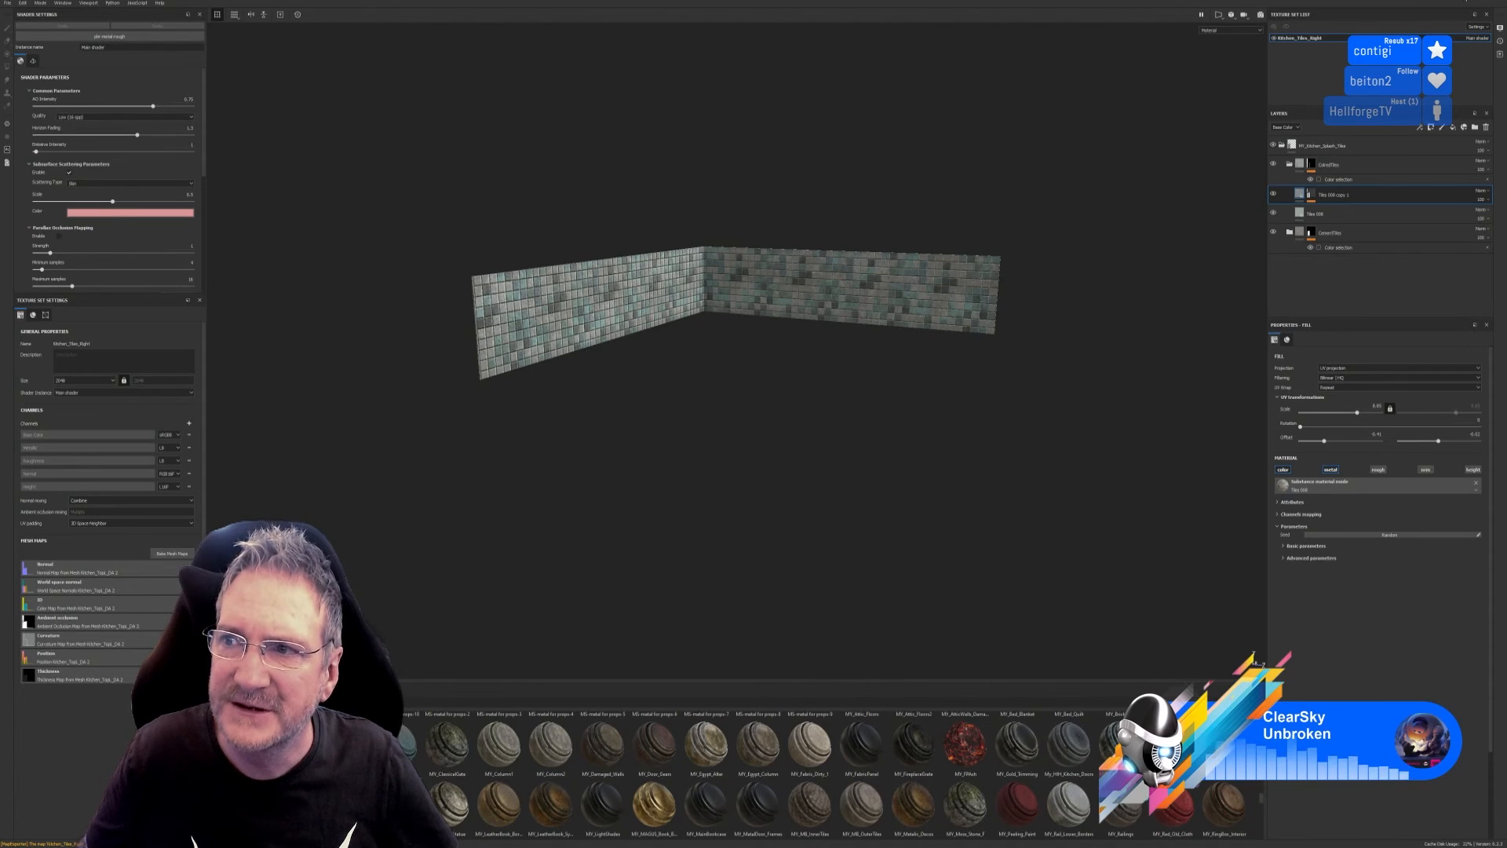
Switch to 3ds Max and select the Kitchen_Top_Right upper cabinet object above the yellow tile strip.
{"action": "key", "text": "super+d"}
{"action": "key", "text": "alt+Tab"}
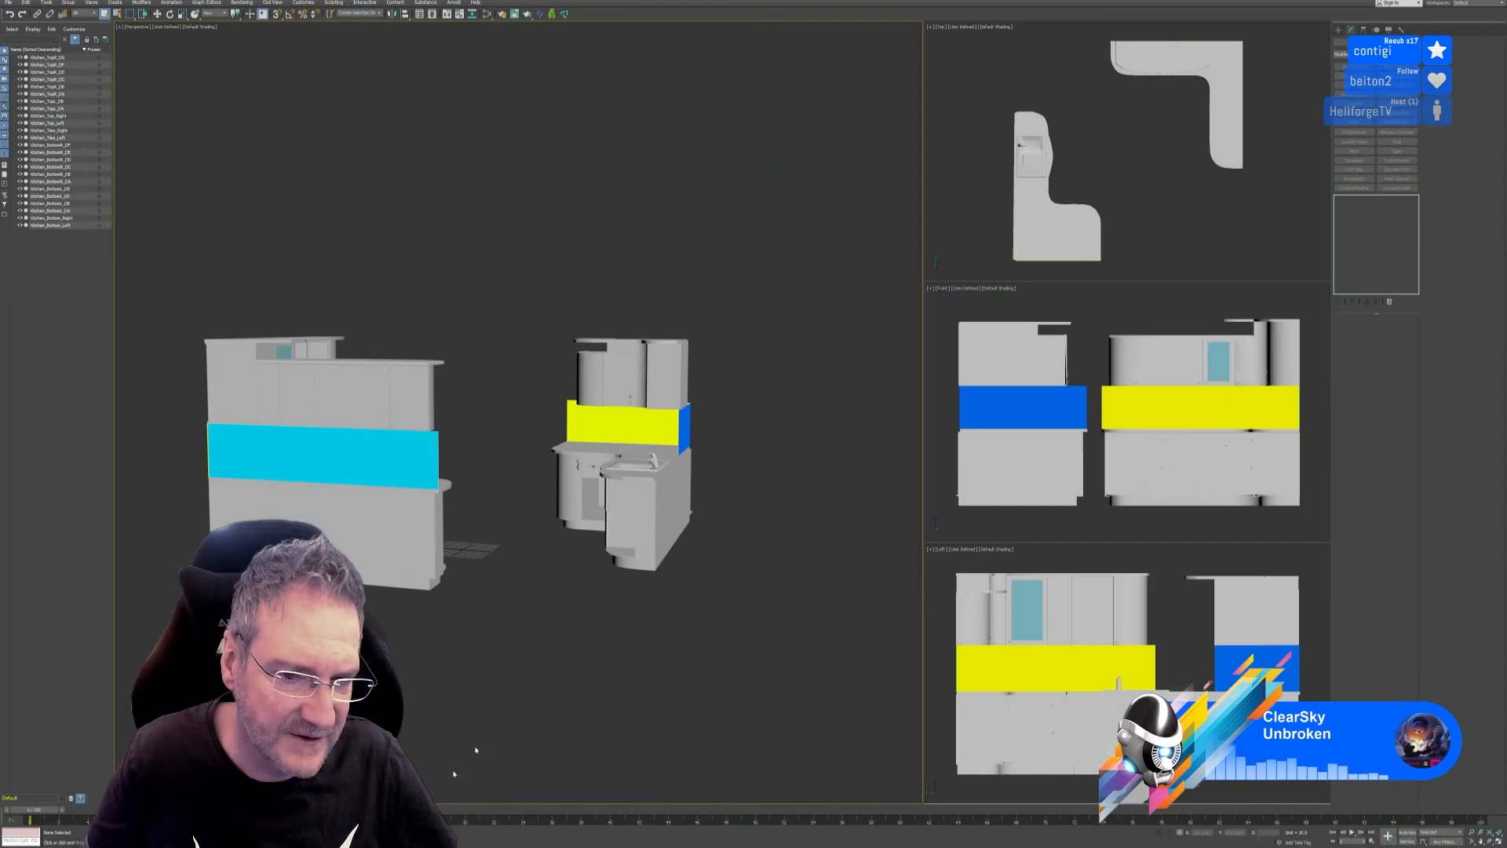
{"action": "middle_click_drag", "start_coordinate": [530, 674], "coordinate": [420, 623], "text": "alt"}
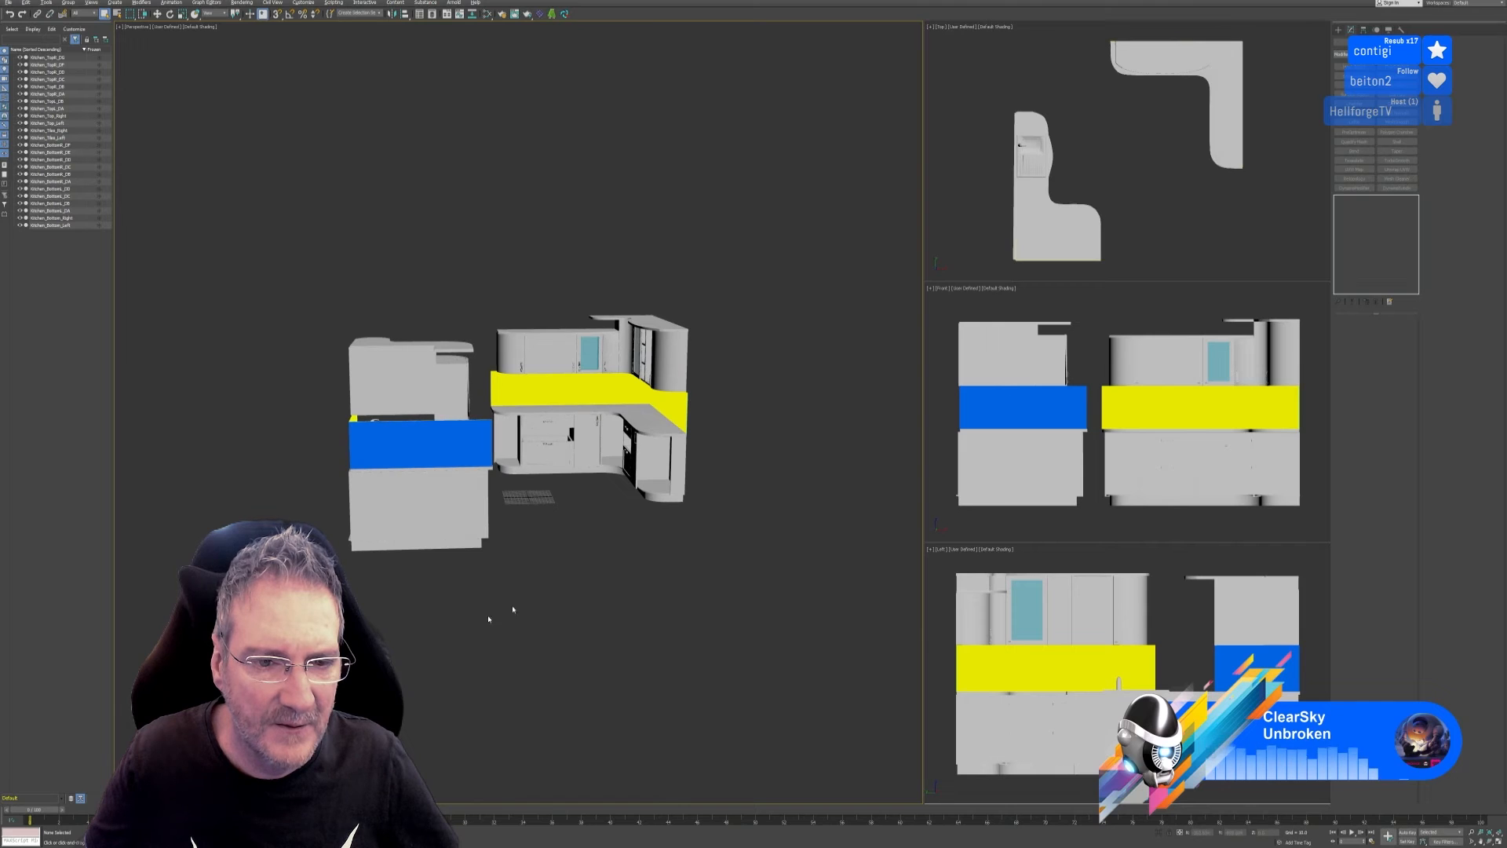
{"action": "scroll", "coordinate": [590, 476], "scroll_direction": "up", "scroll_amount": 5}
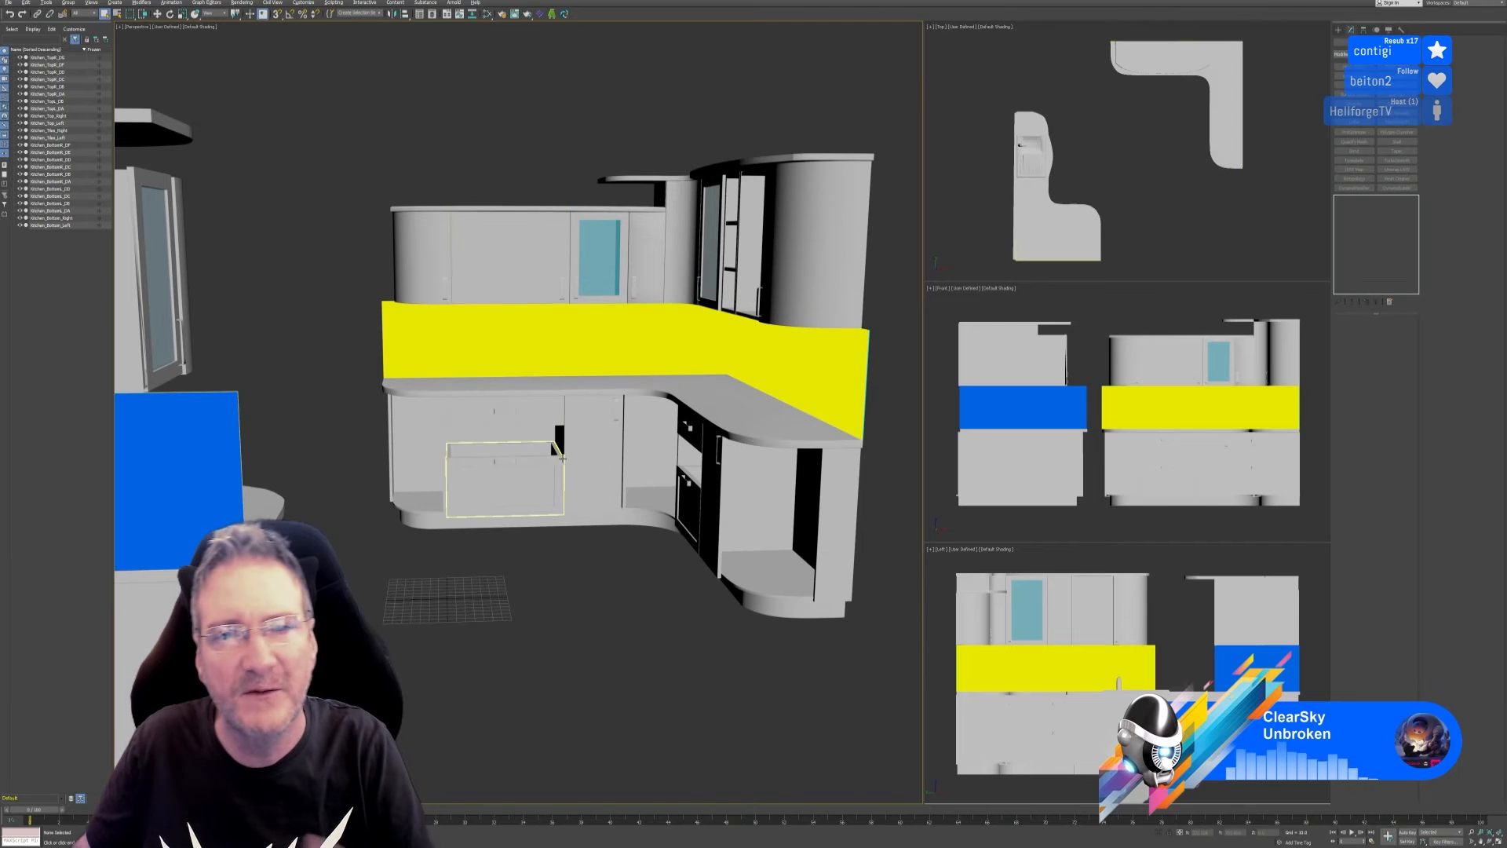
{"action": "middle_click_drag", "start_coordinate": [552, 162], "coordinate": [526, 130]}
{"action": "middle_click_drag", "start_coordinate": [479, 125], "coordinate": [485, 122]}
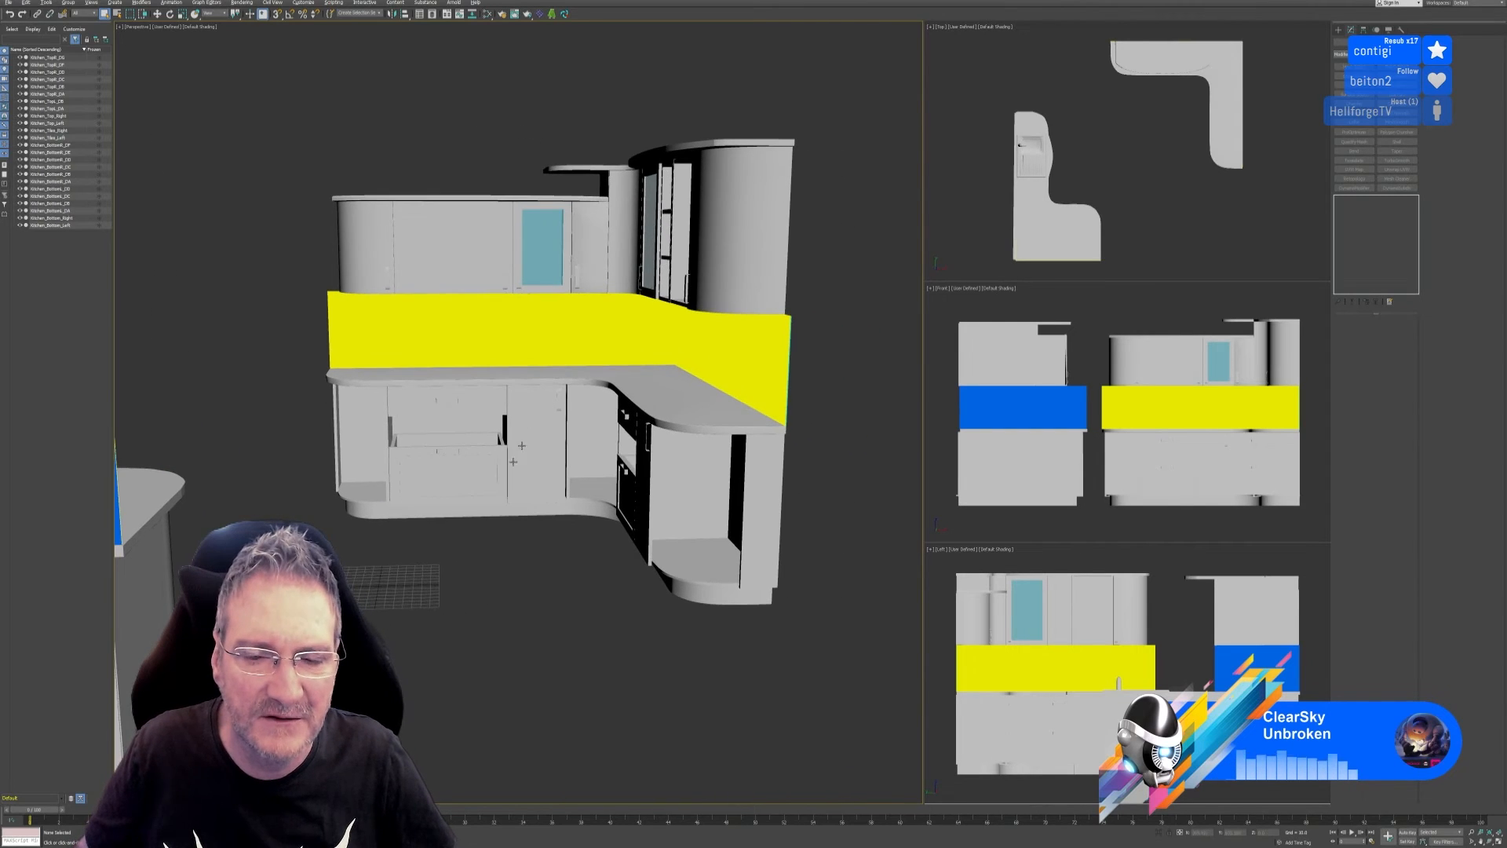
{"action": "middle_click_drag", "start_coordinate": [458, 566], "coordinate": [471, 569], "text": "alt"}
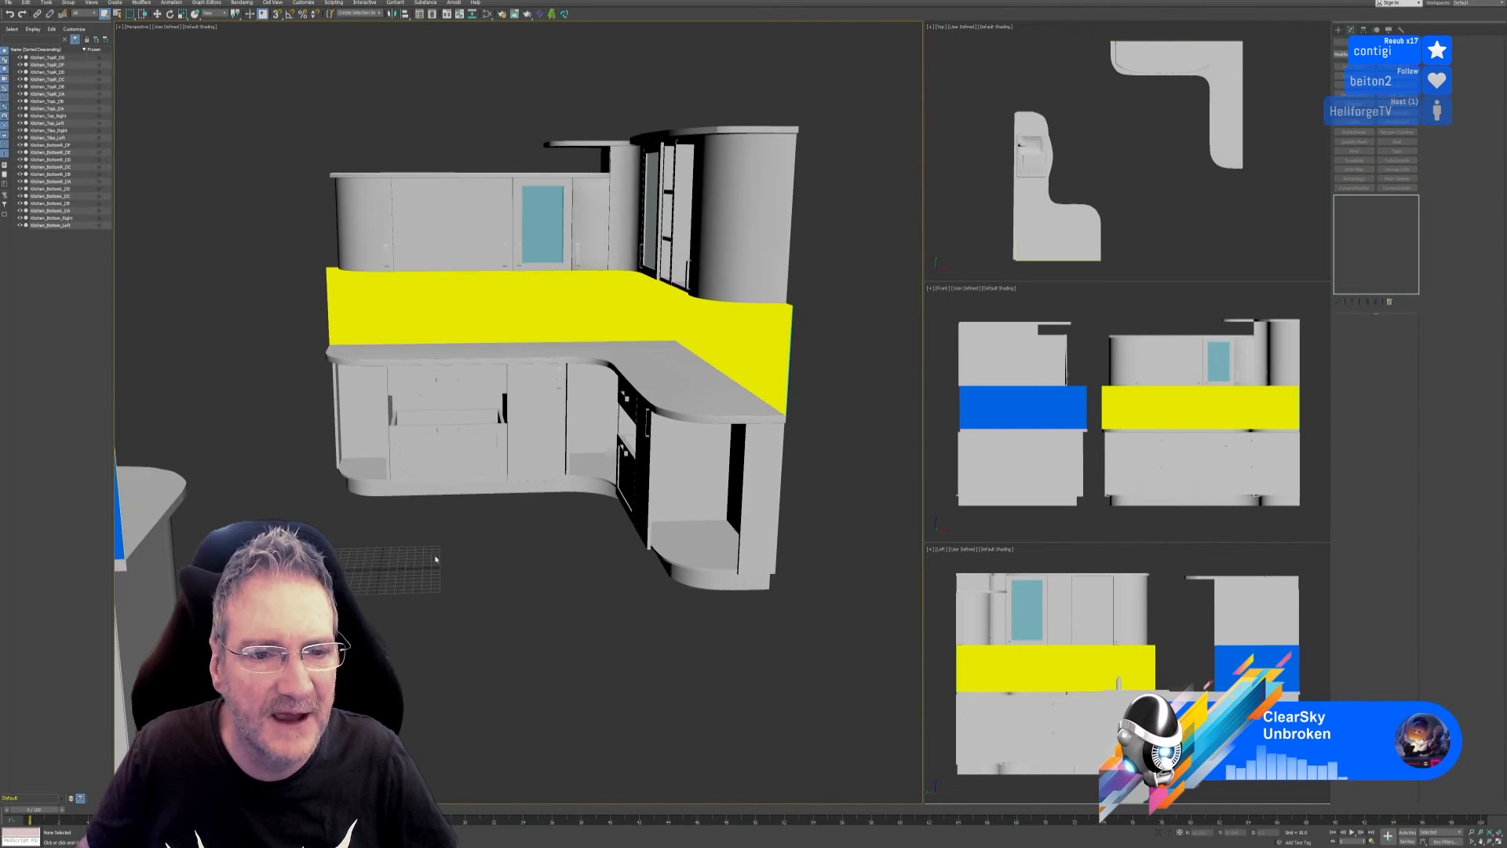
{"action": "left_click", "coordinate": [394, 176]}
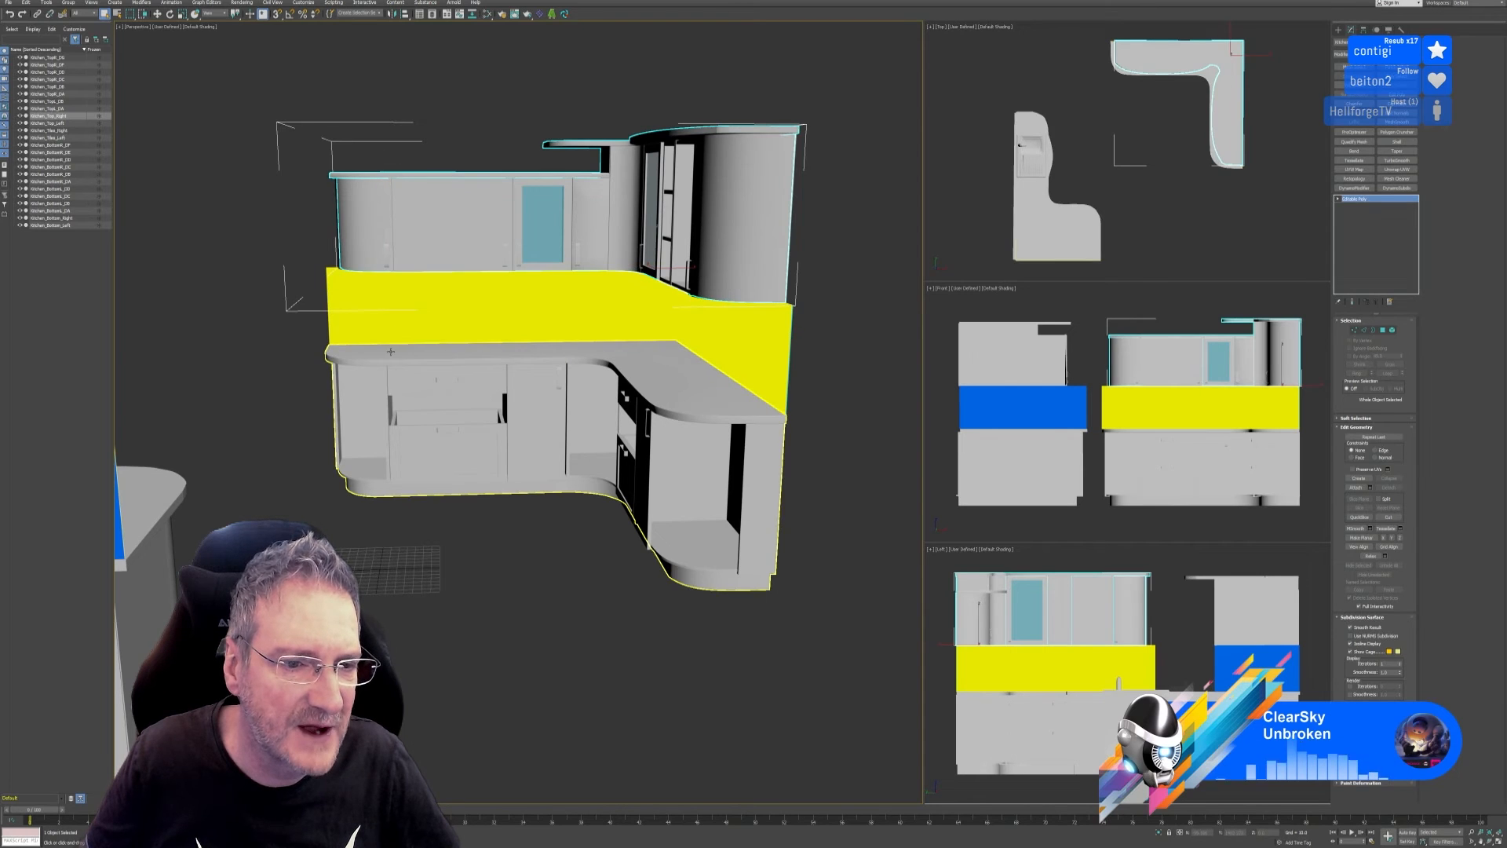
{"action": "left_click", "coordinate": [402, 177]}
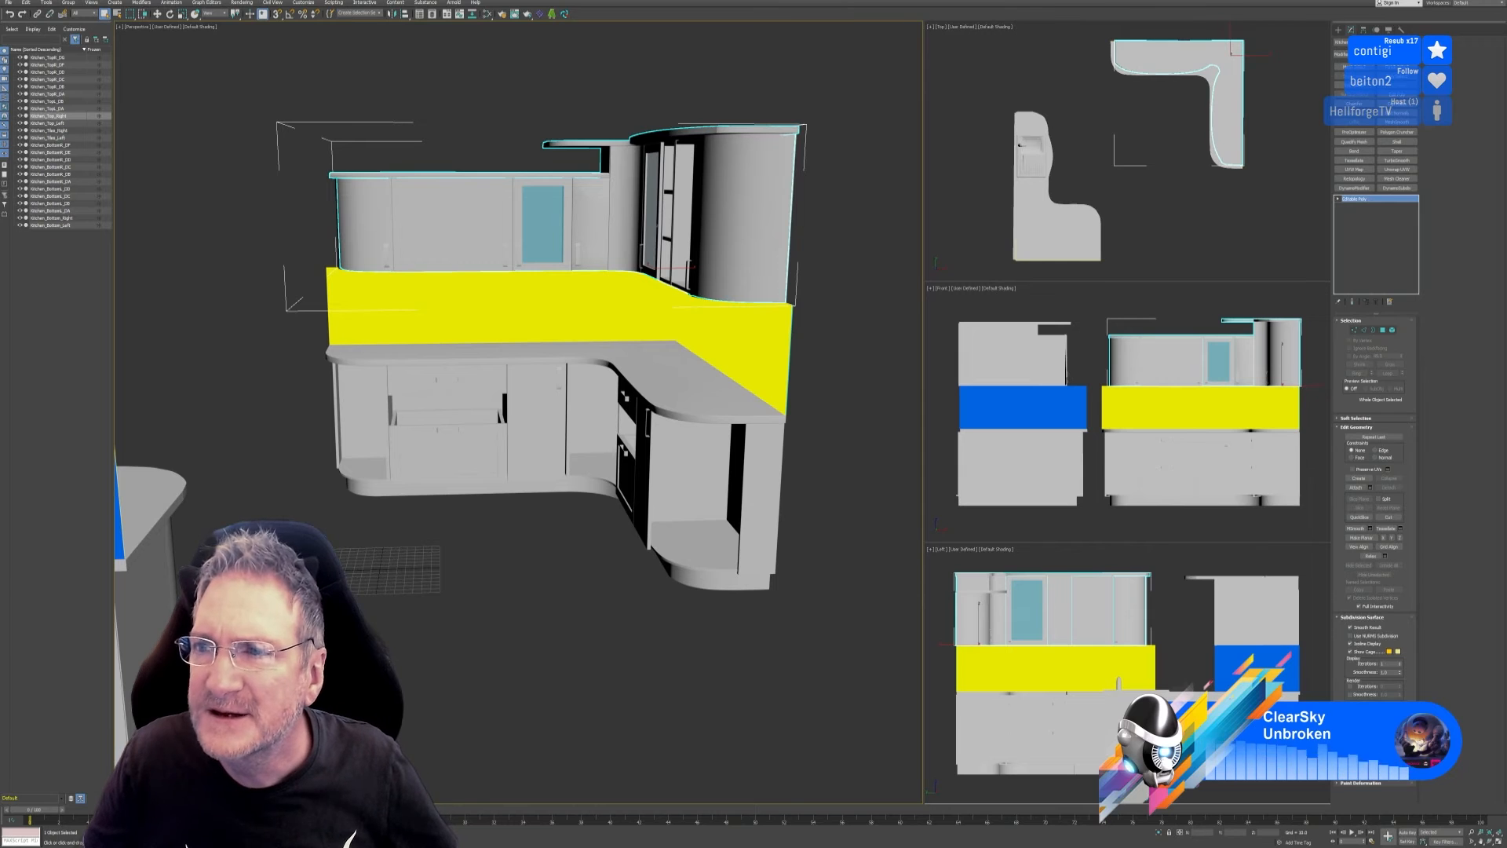
Open the Slate Material Editor for the kitchen scene and save the scene file.
{"action": "key", "text": "m"}
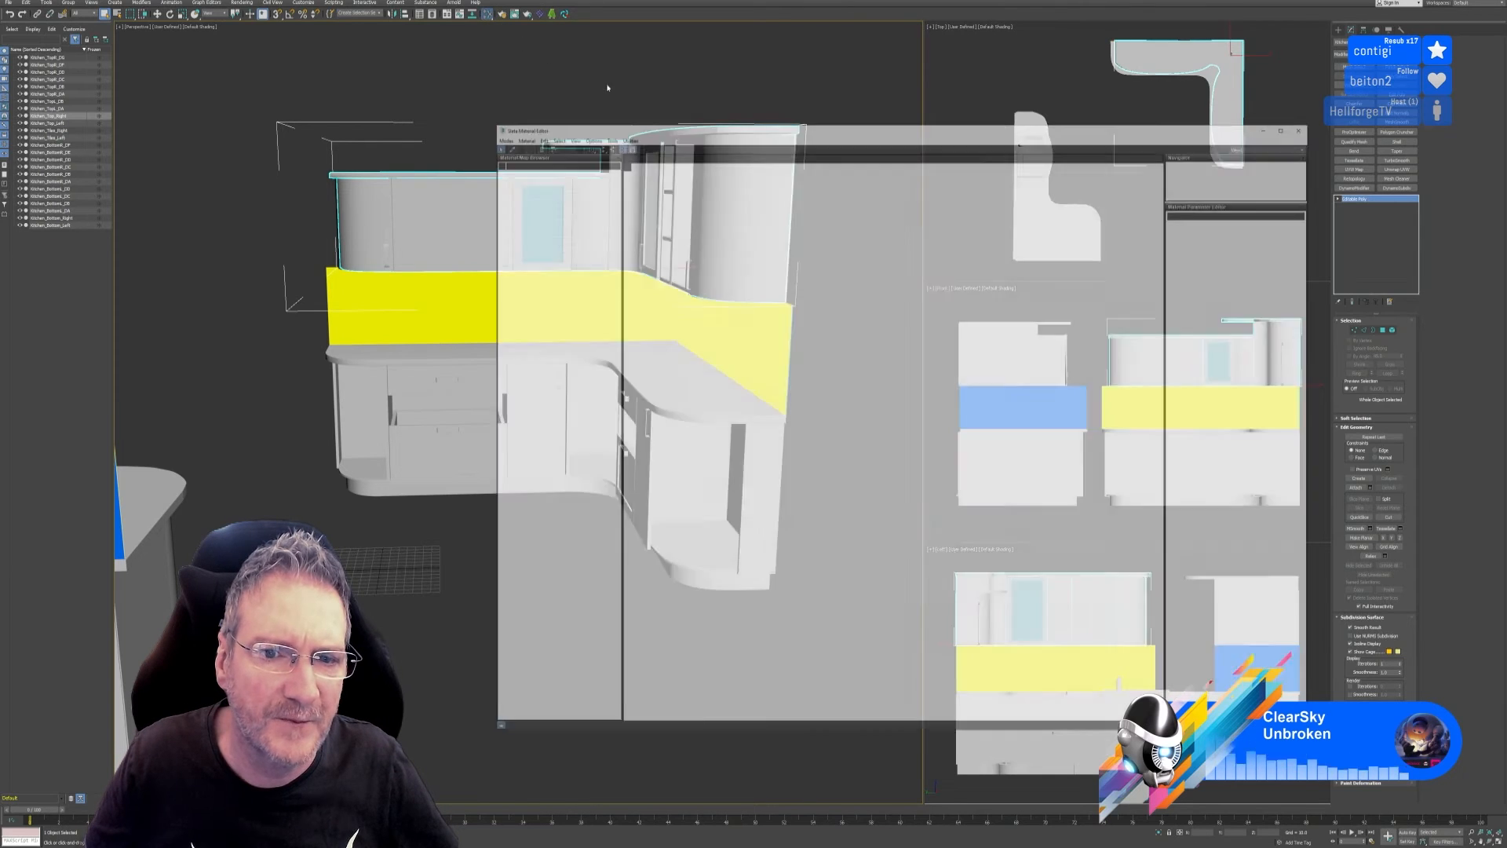
{"action": "scroll", "coordinate": [236, 228], "scroll_direction": "down", "scroll_amount": 5}
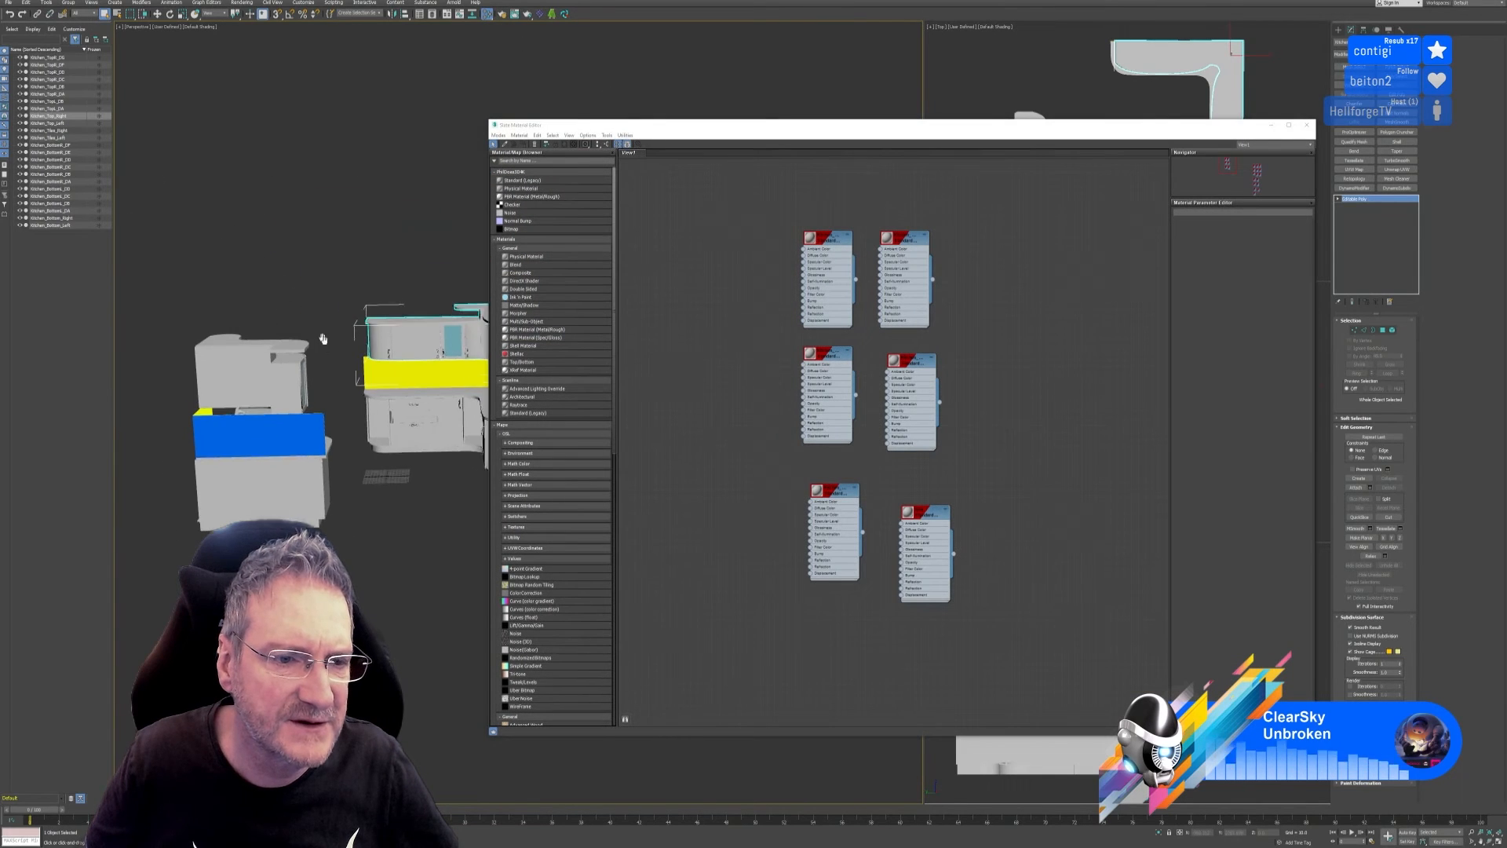
{"action": "left_click", "coordinate": [11, 4]}
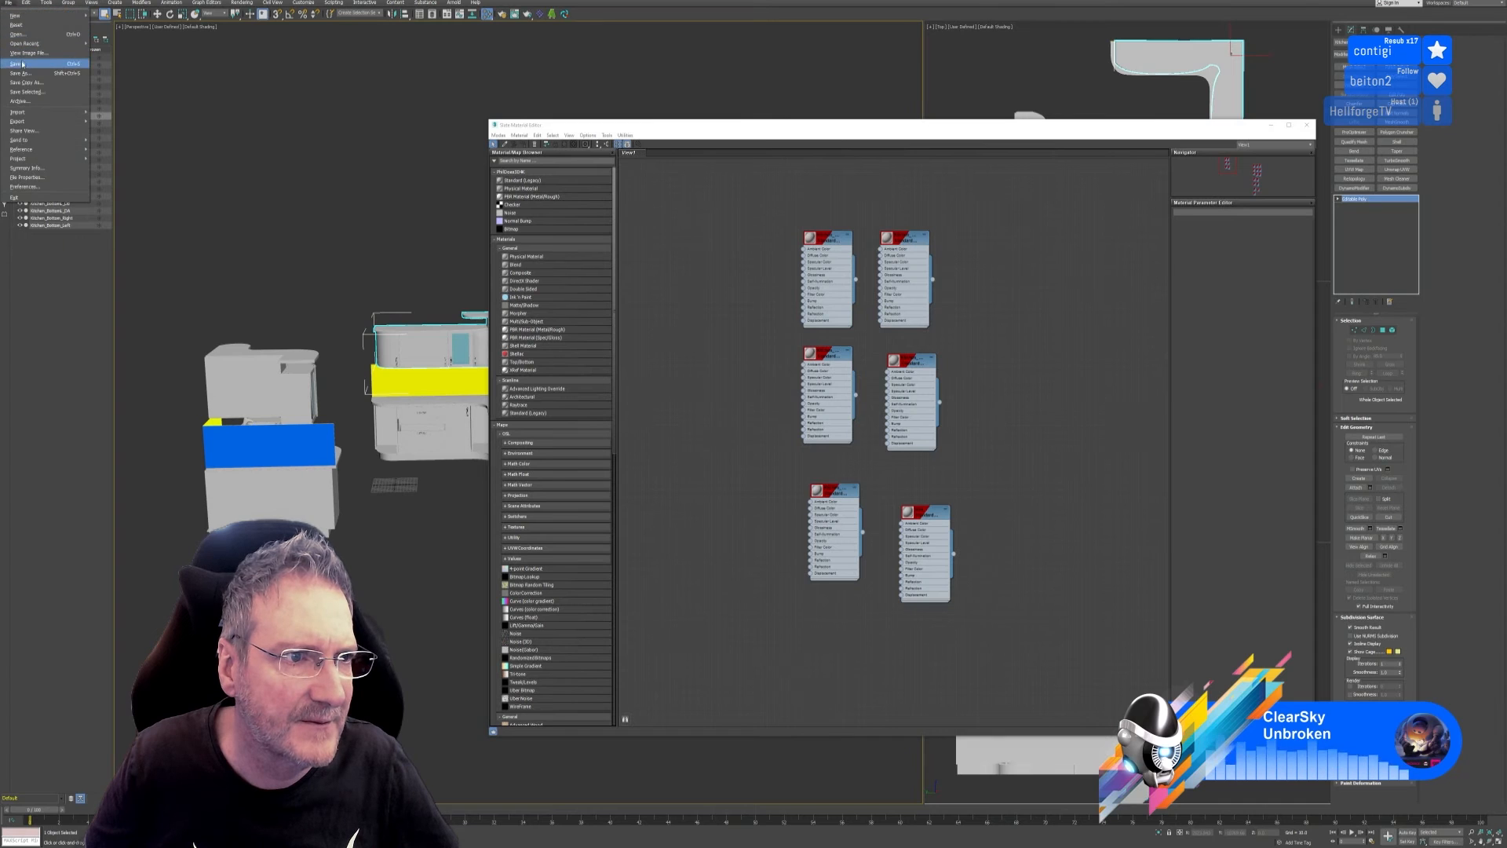
{"action": "left_click", "coordinate": [23, 64]}
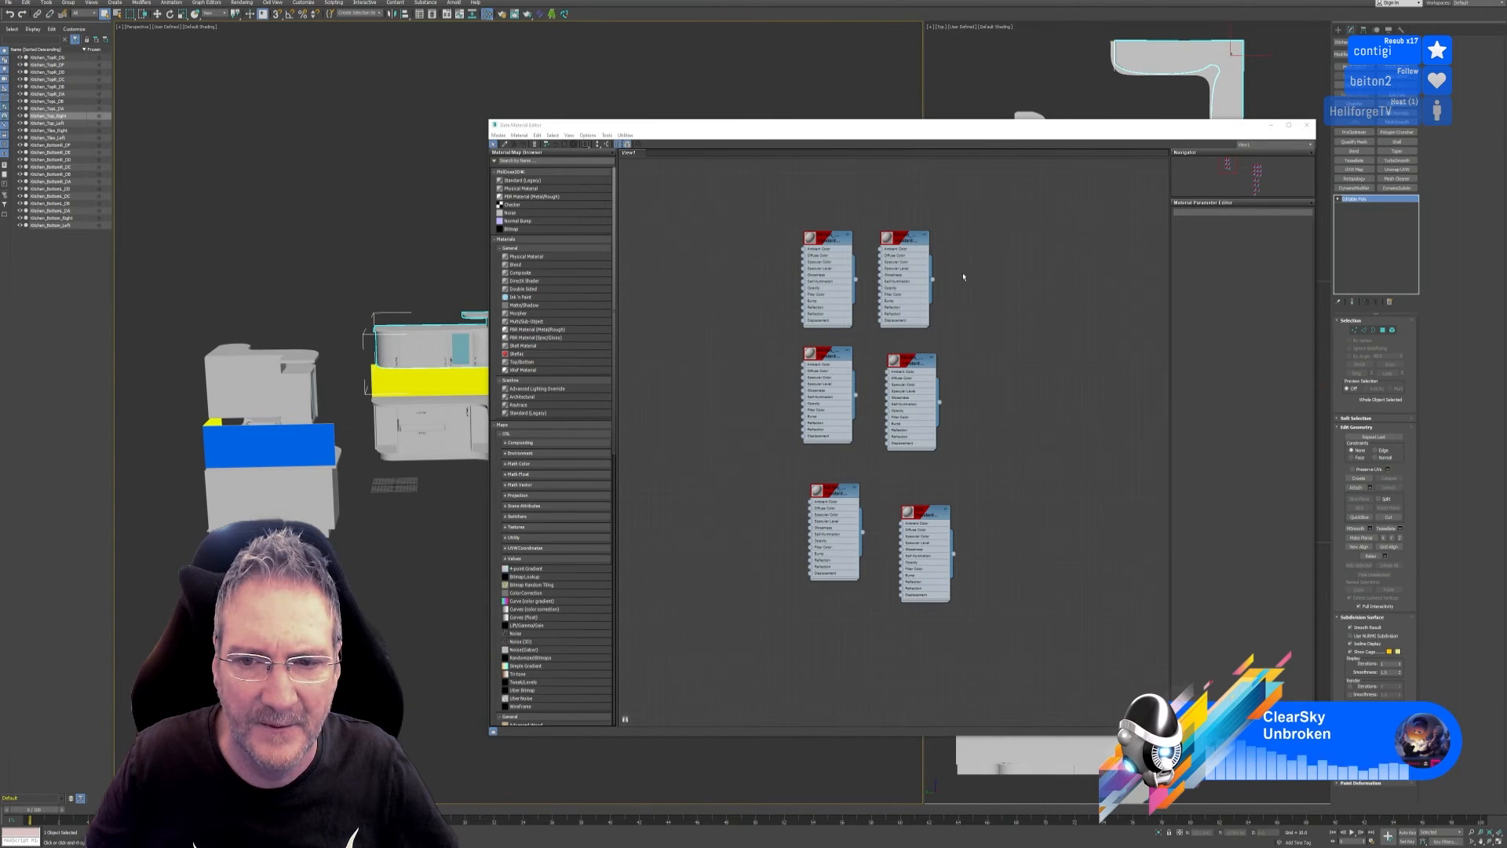
Check the existing kitchen material nodes and delete all six from the material editor's view.
{"action": "middle_click_drag", "start_coordinate": [970, 263], "coordinate": [1008, 277]}
{"action": "double_click", "coordinate": [867, 252]}
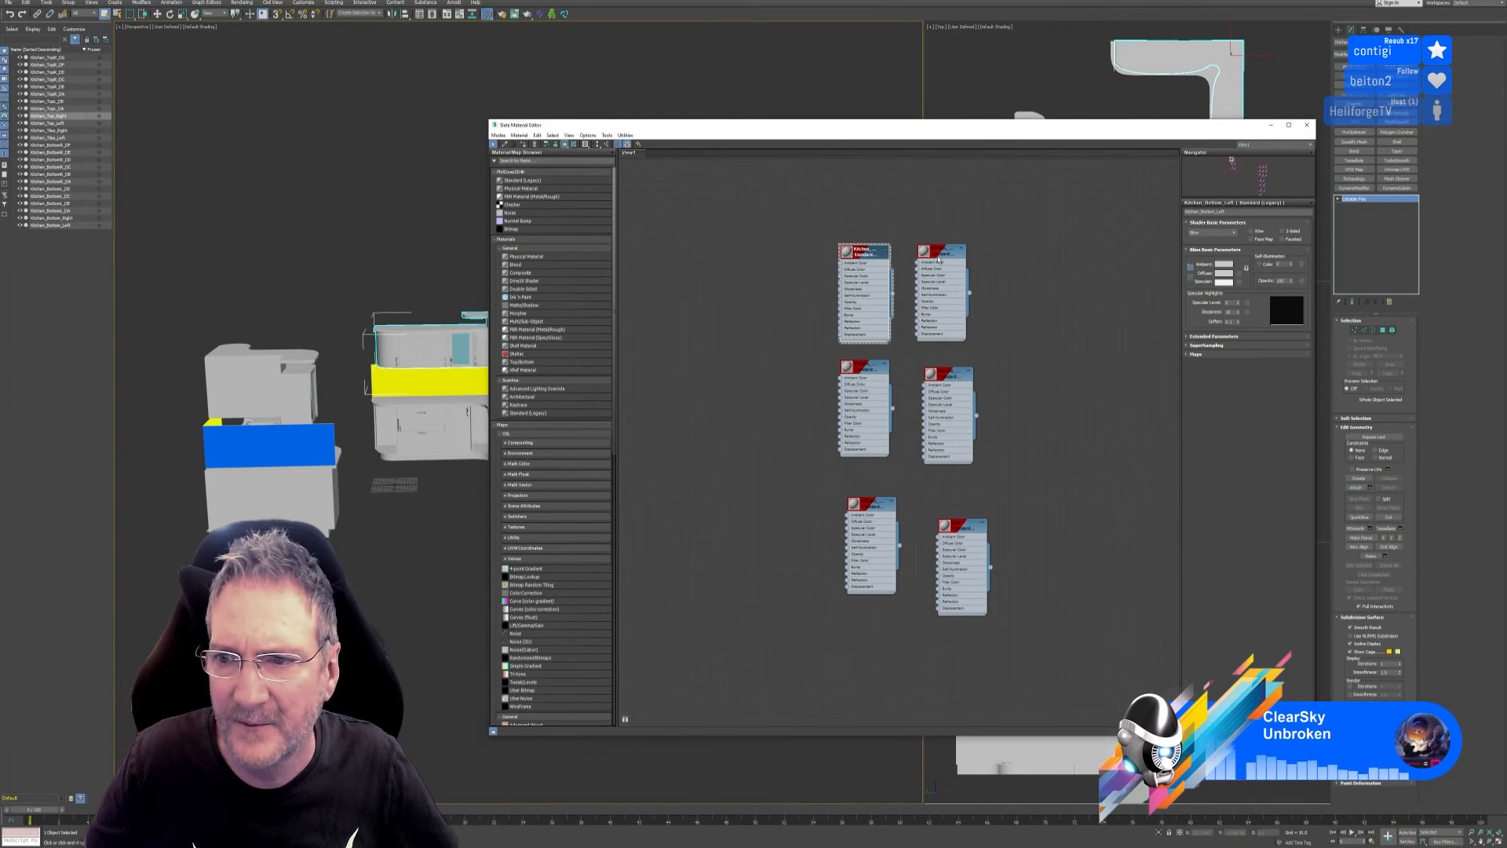
{"action": "double_click", "coordinate": [947, 256]}
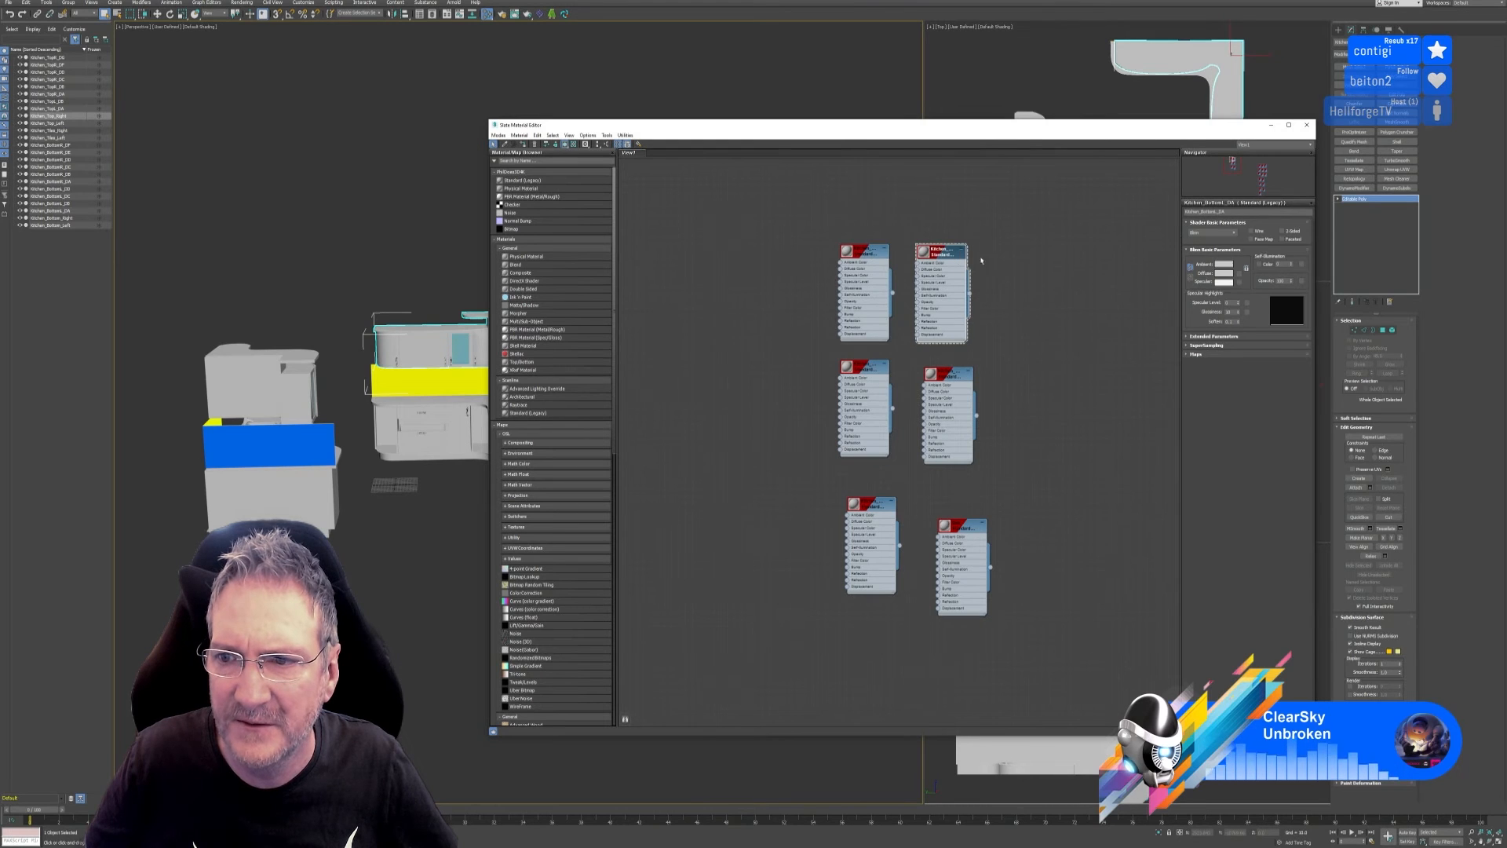
{"action": "double_click", "coordinate": [861, 369]}
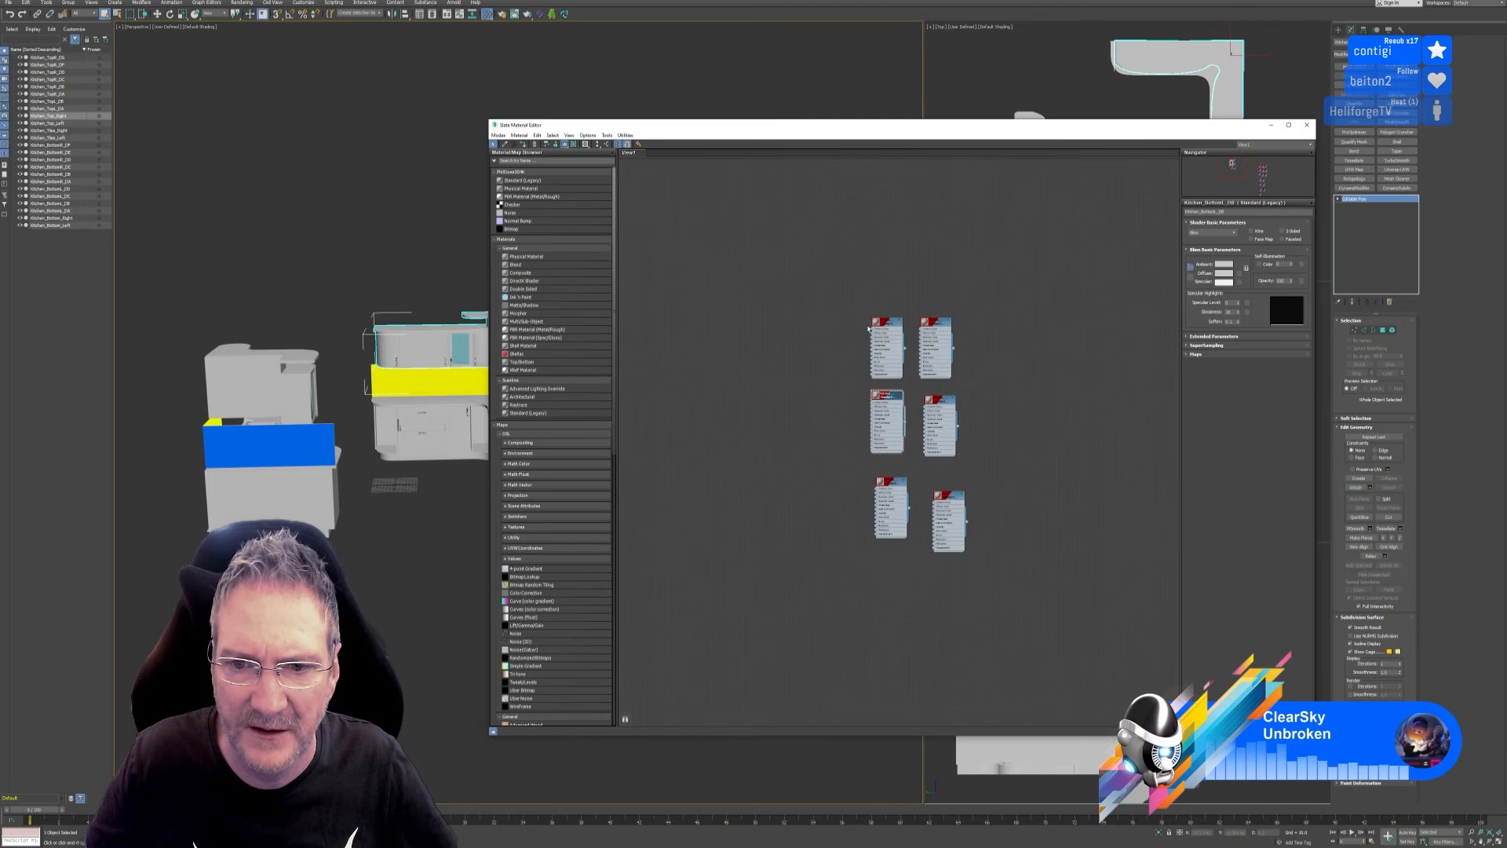
{"action": "left_click_drag", "start_coordinate": [832, 269], "coordinate": [1069, 648]}
{"action": "key", "text": "Delete"}
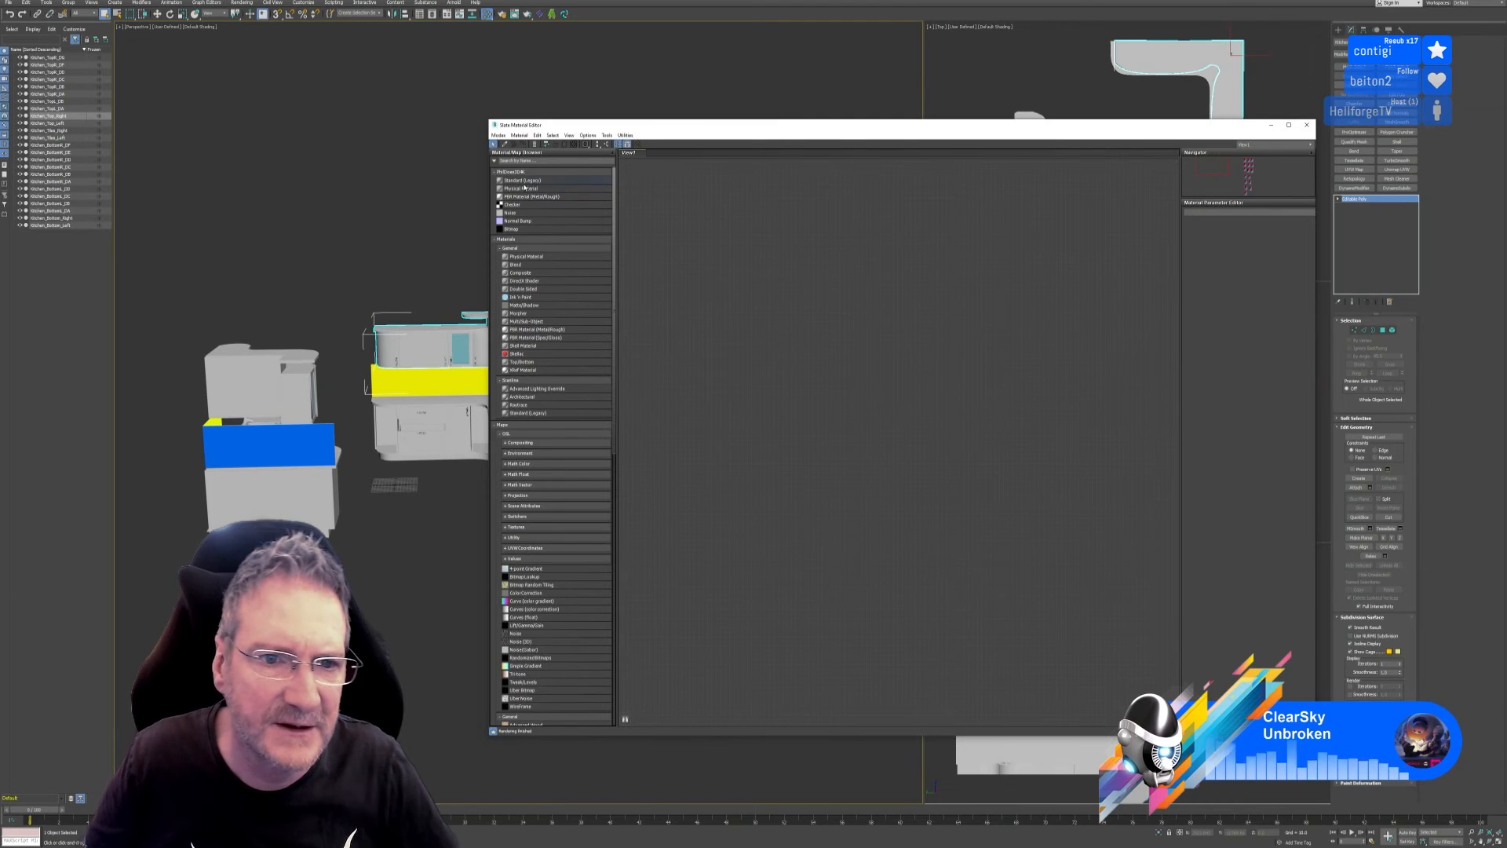
Add a Physical Material node and a Bitmap node loaded with the TopR_DA BaseColor texture from the Kitchen Top Right Doors folder.
{"action": "left_click", "coordinate": [532, 189]}
{"action": "left_click", "coordinate": [893, 277]}
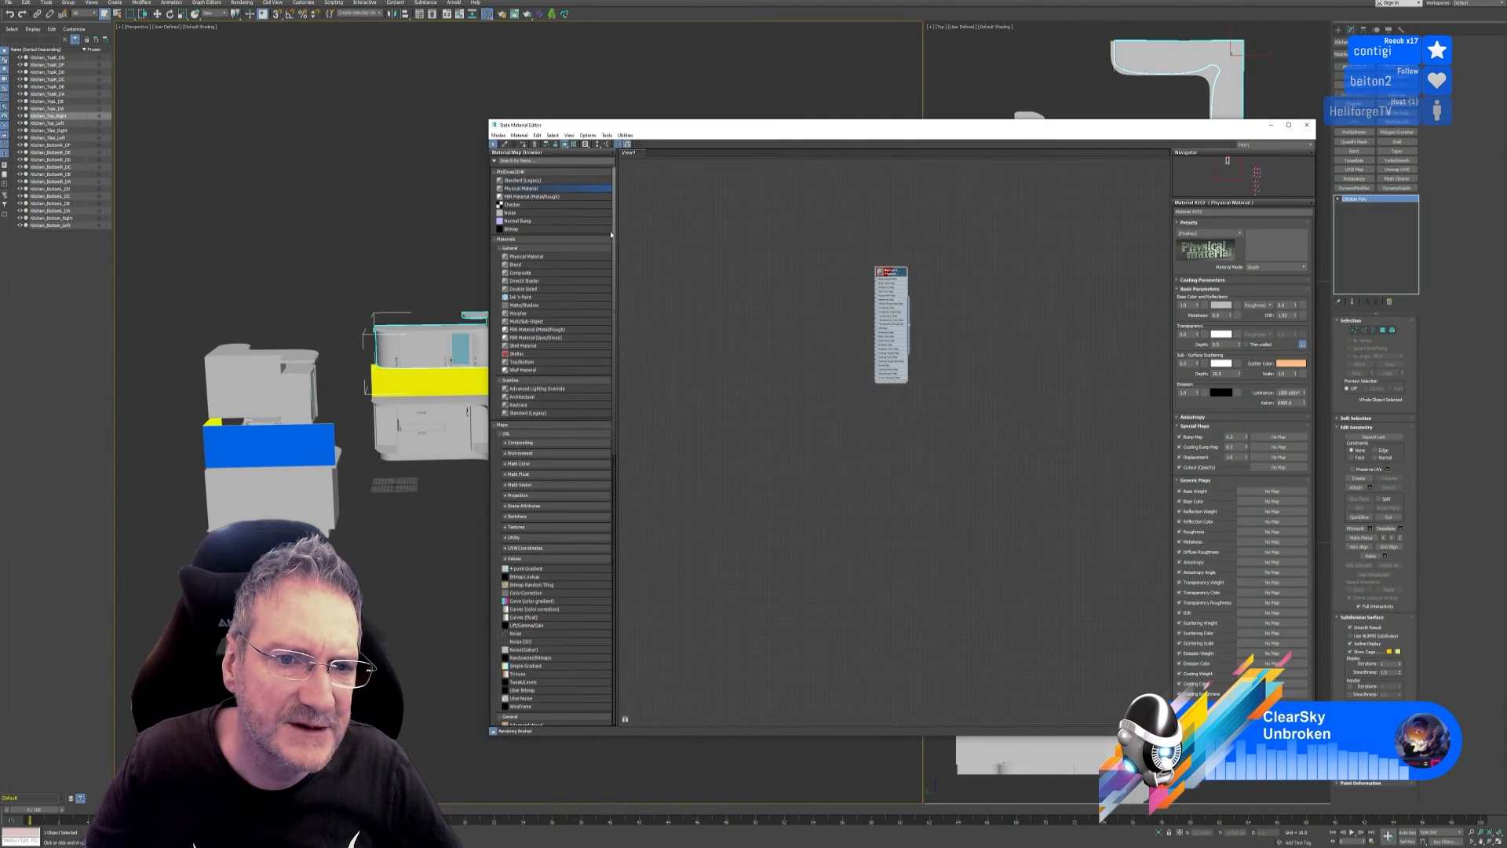
{"action": "left_click", "coordinate": [521, 230]}
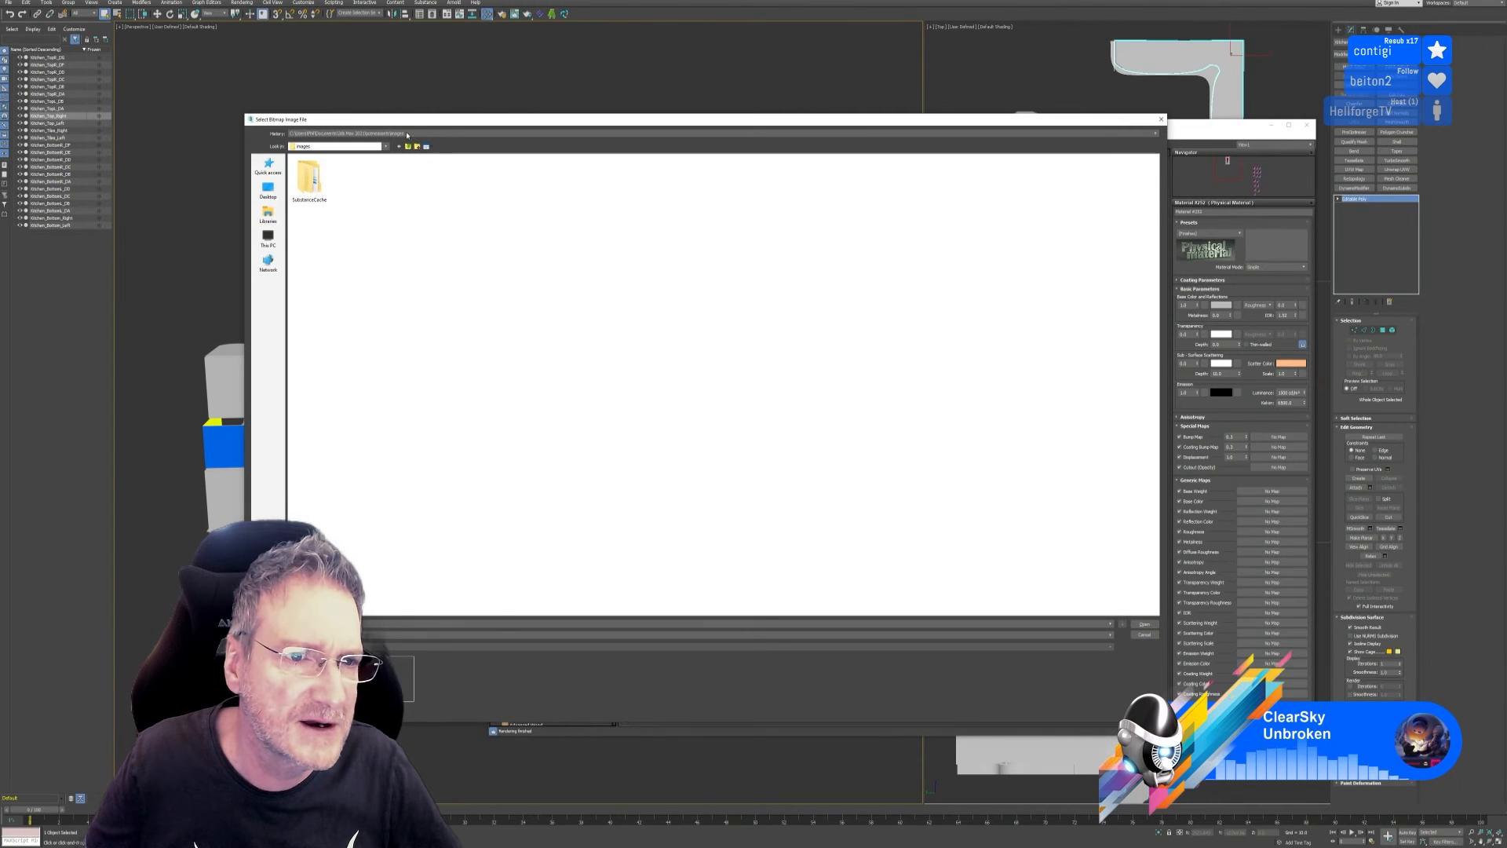
{"action": "left_click", "coordinate": [407, 134]}
{"action": "left_click", "coordinate": [403, 145]}
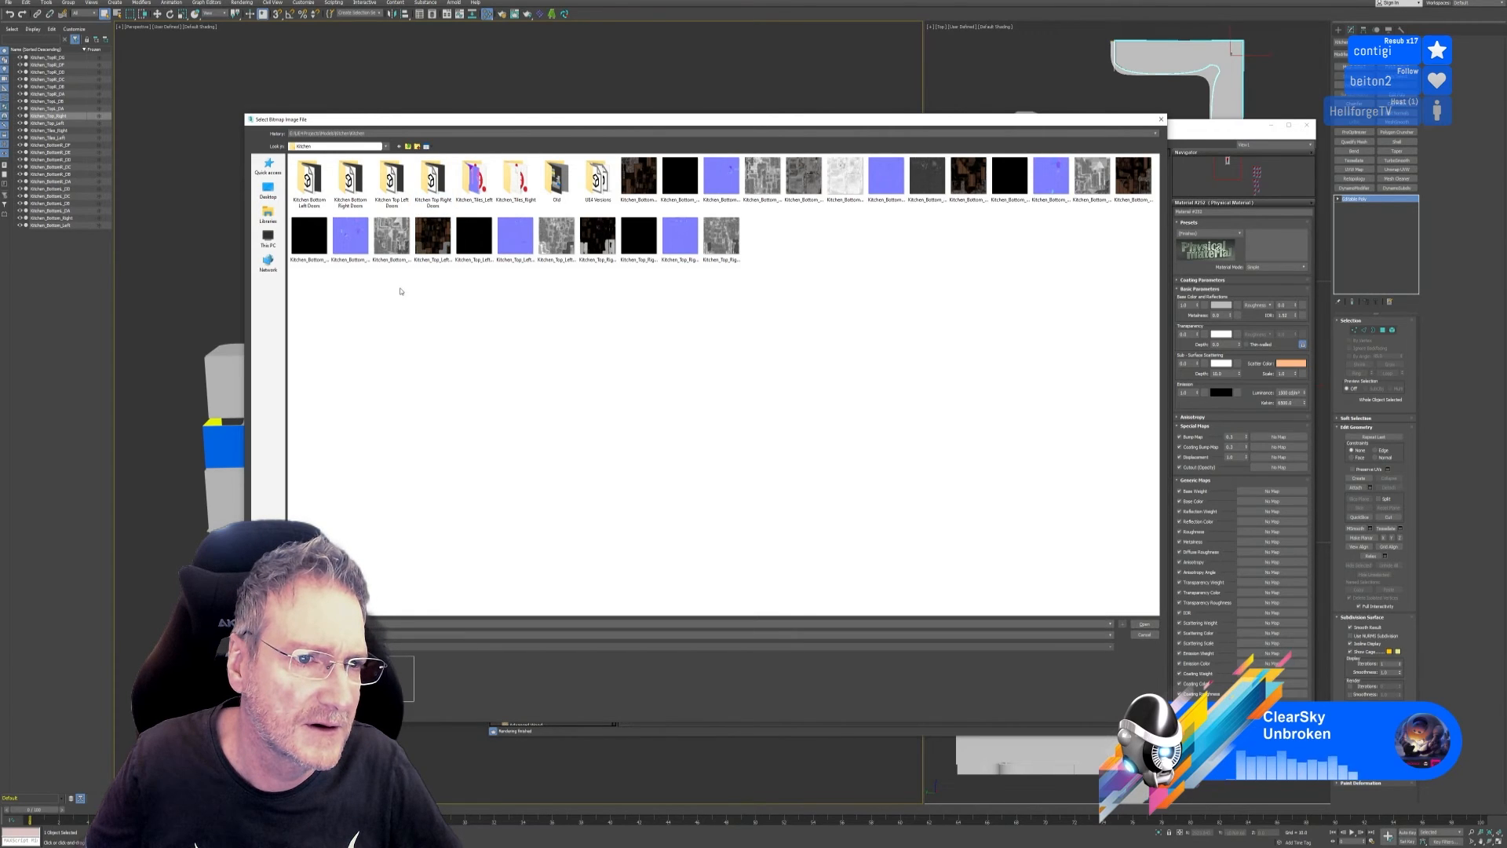
{"action": "left_click", "coordinate": [408, 146]}
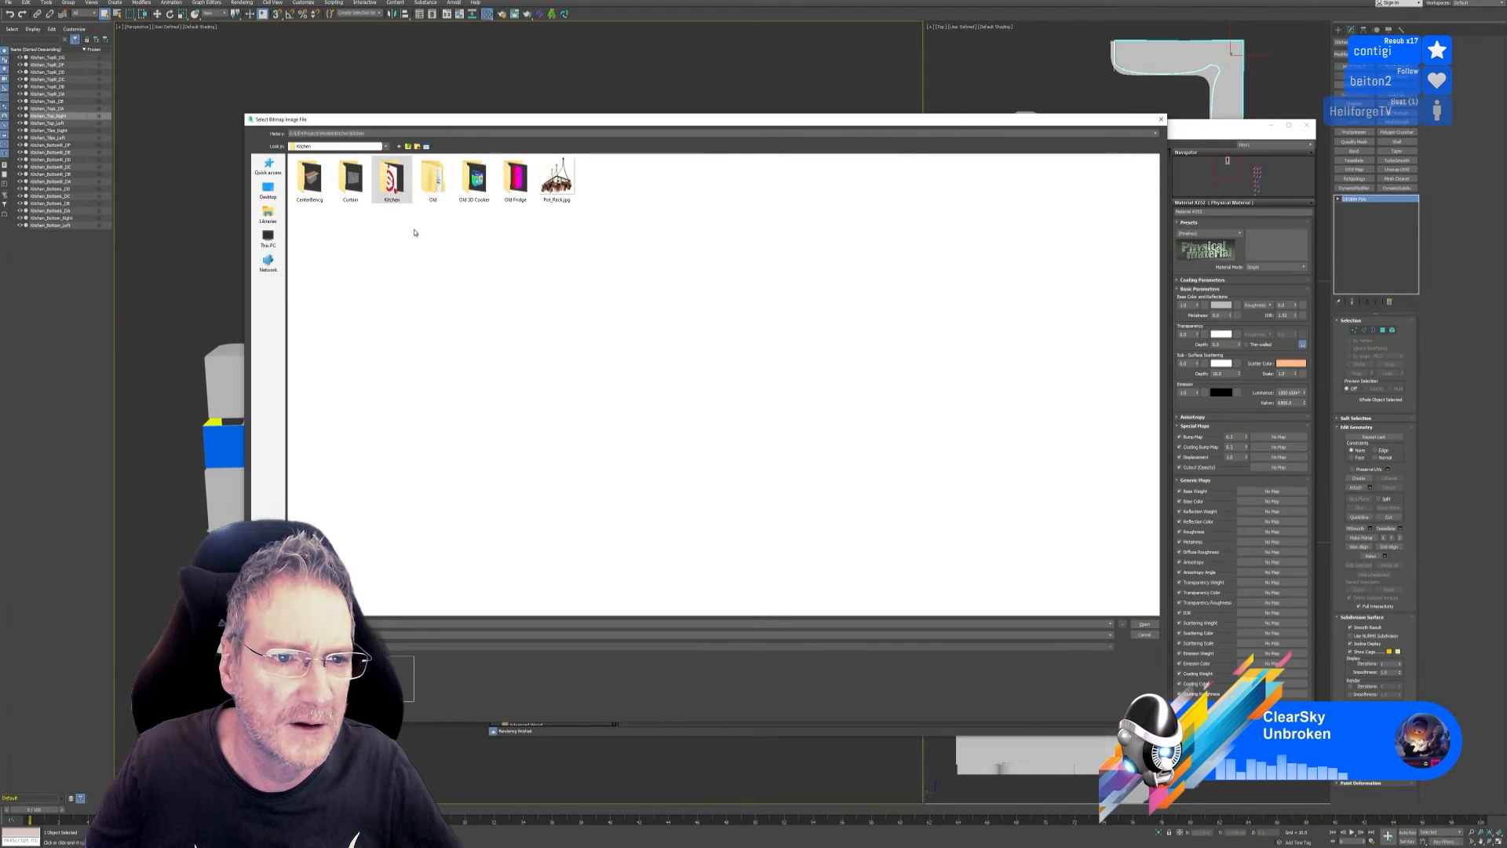
{"action": "double_click", "coordinate": [394, 189]}
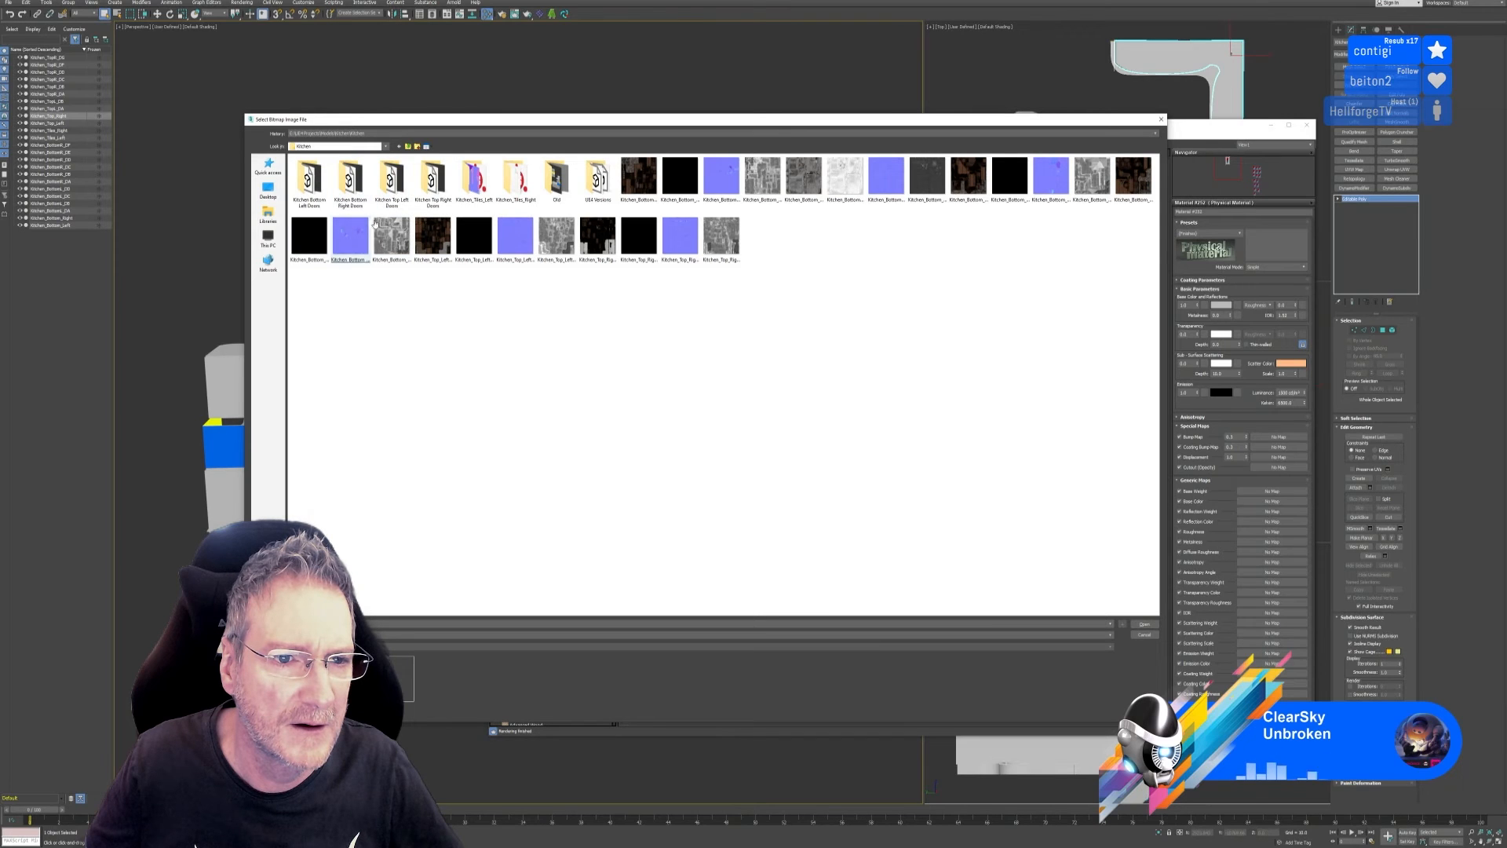
{"action": "double_click", "coordinate": [437, 202]}
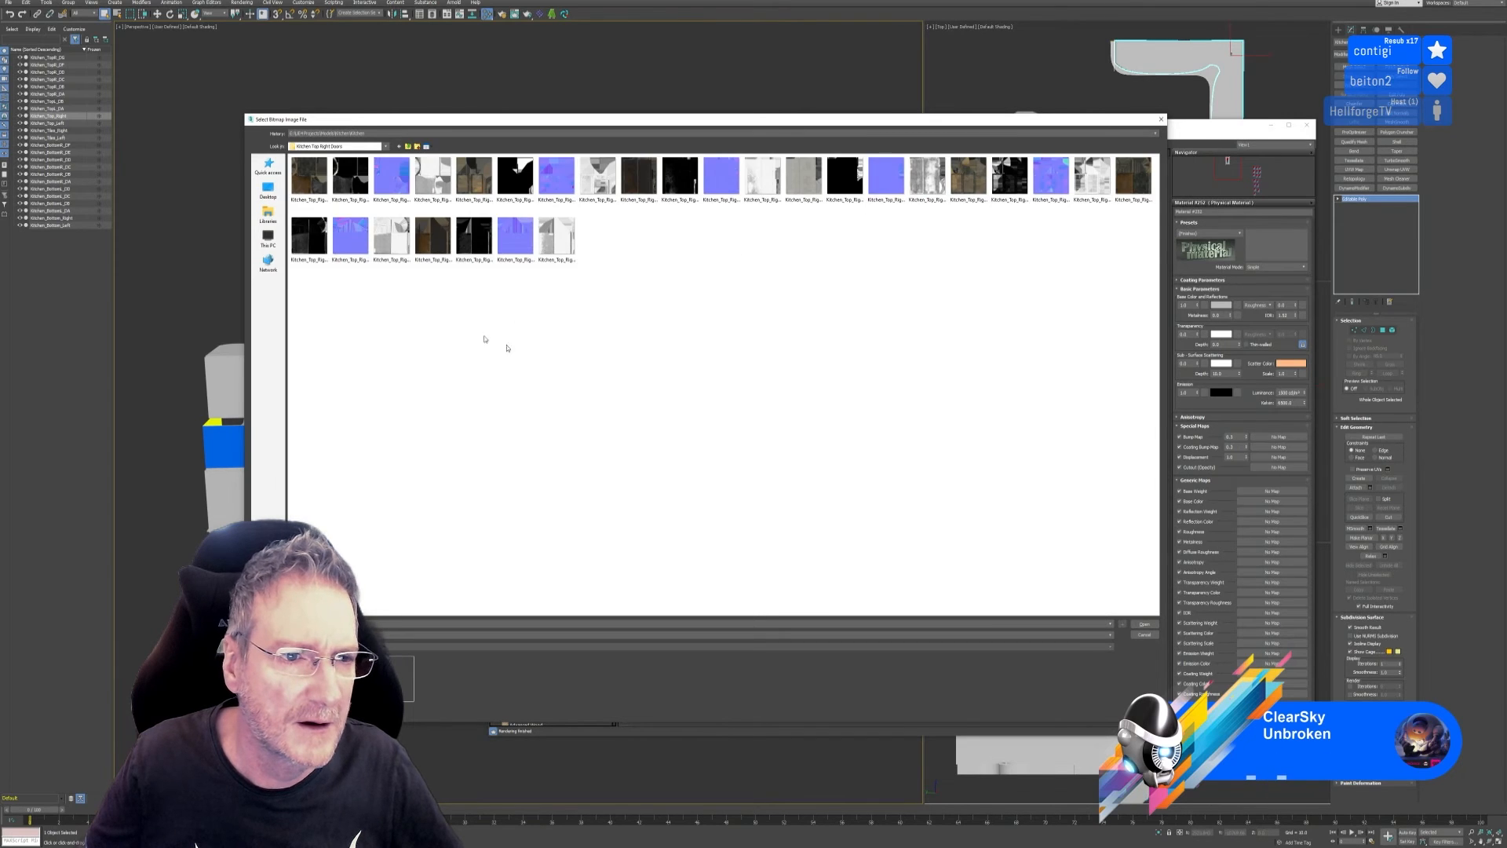
{"action": "left_click", "coordinate": [313, 179]}
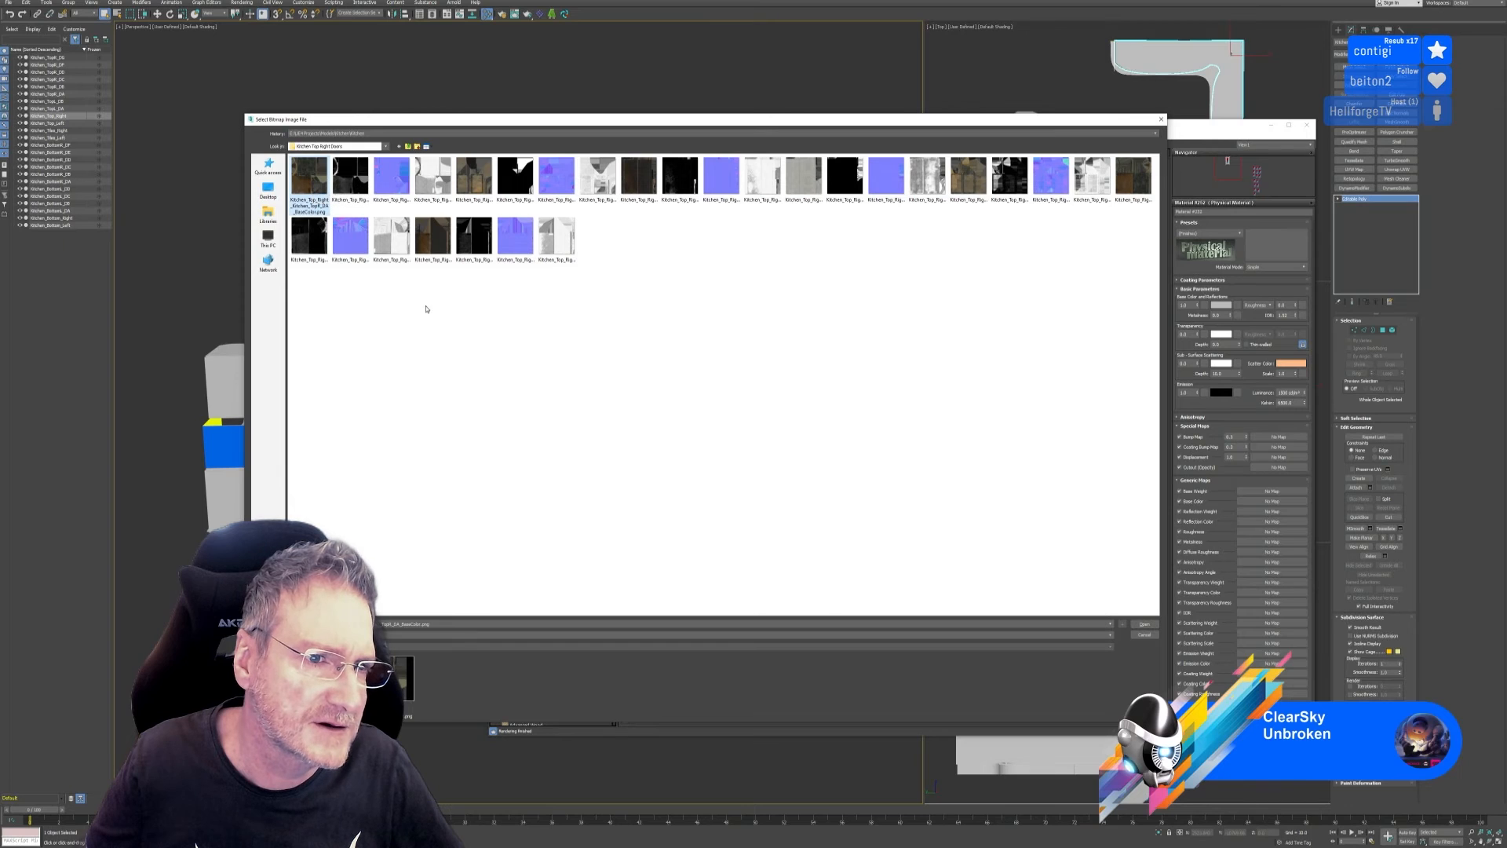
{"action": "left_click", "coordinate": [1143, 624]}
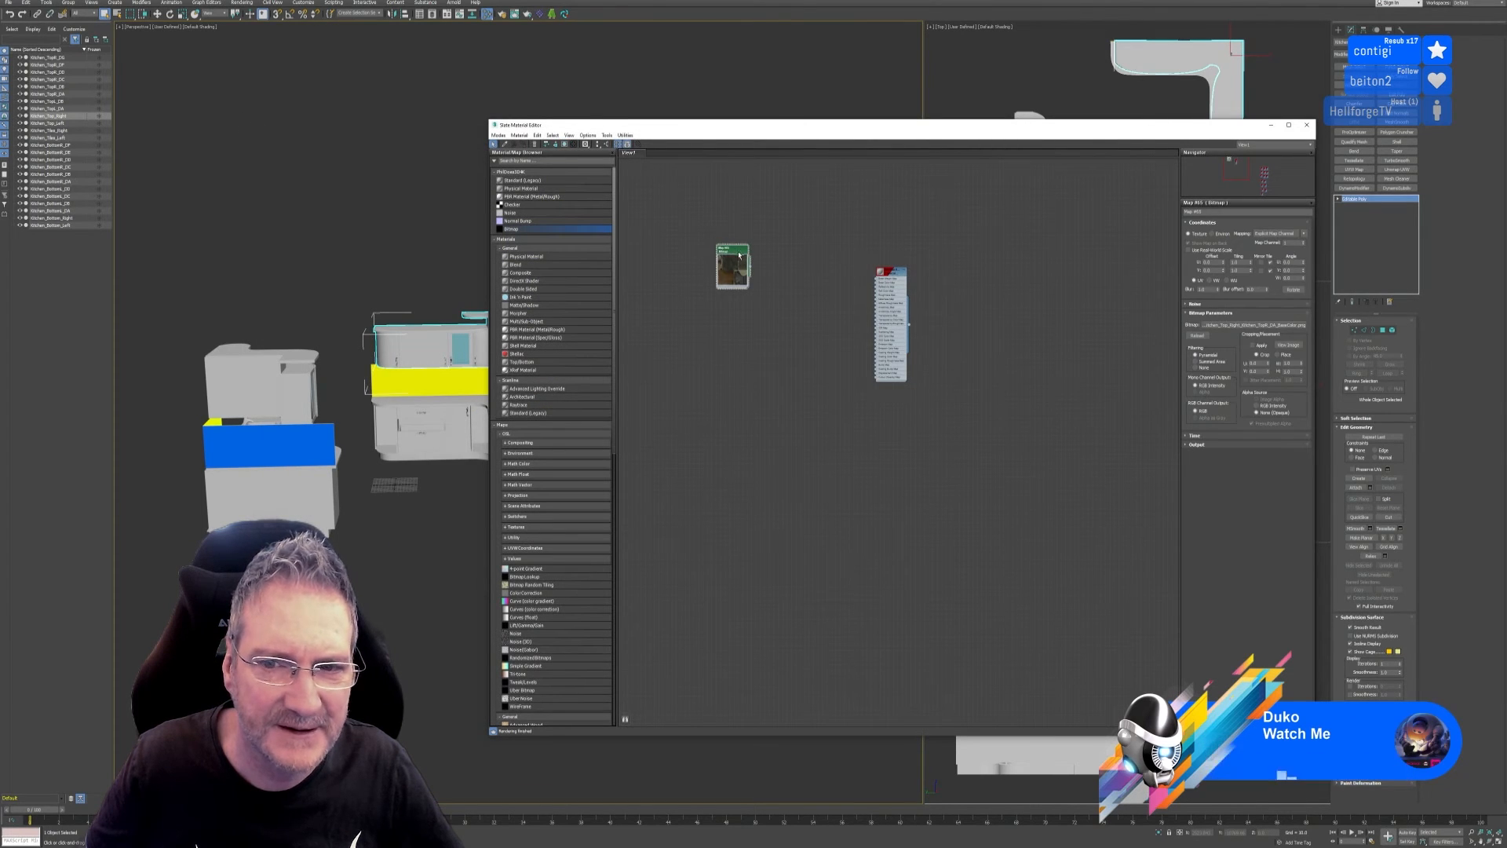
Replace the Physical Material with a PBR Material (Metal/Rough) and connect the bitmap to its Base Color Map input.
{"action": "left_click_drag", "start_coordinate": [739, 255], "coordinate": [936, 255]}
{"action": "scroll", "coordinate": [820, 290], "scroll_direction": "up", "scroll_amount": 5}
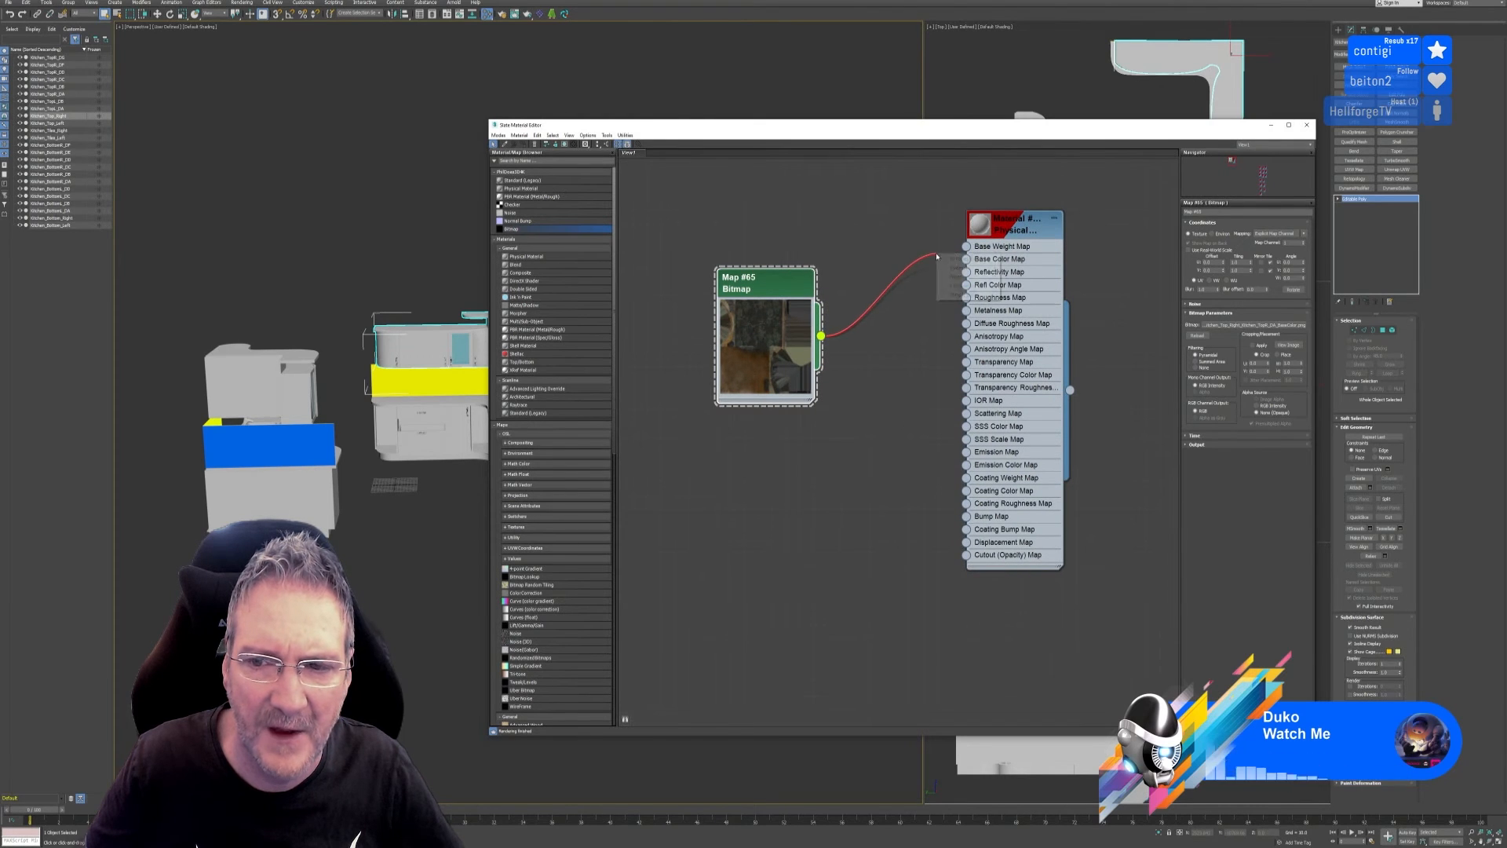
{"action": "double_click", "coordinate": [1010, 225]}
{"action": "key", "text": "Delete"}
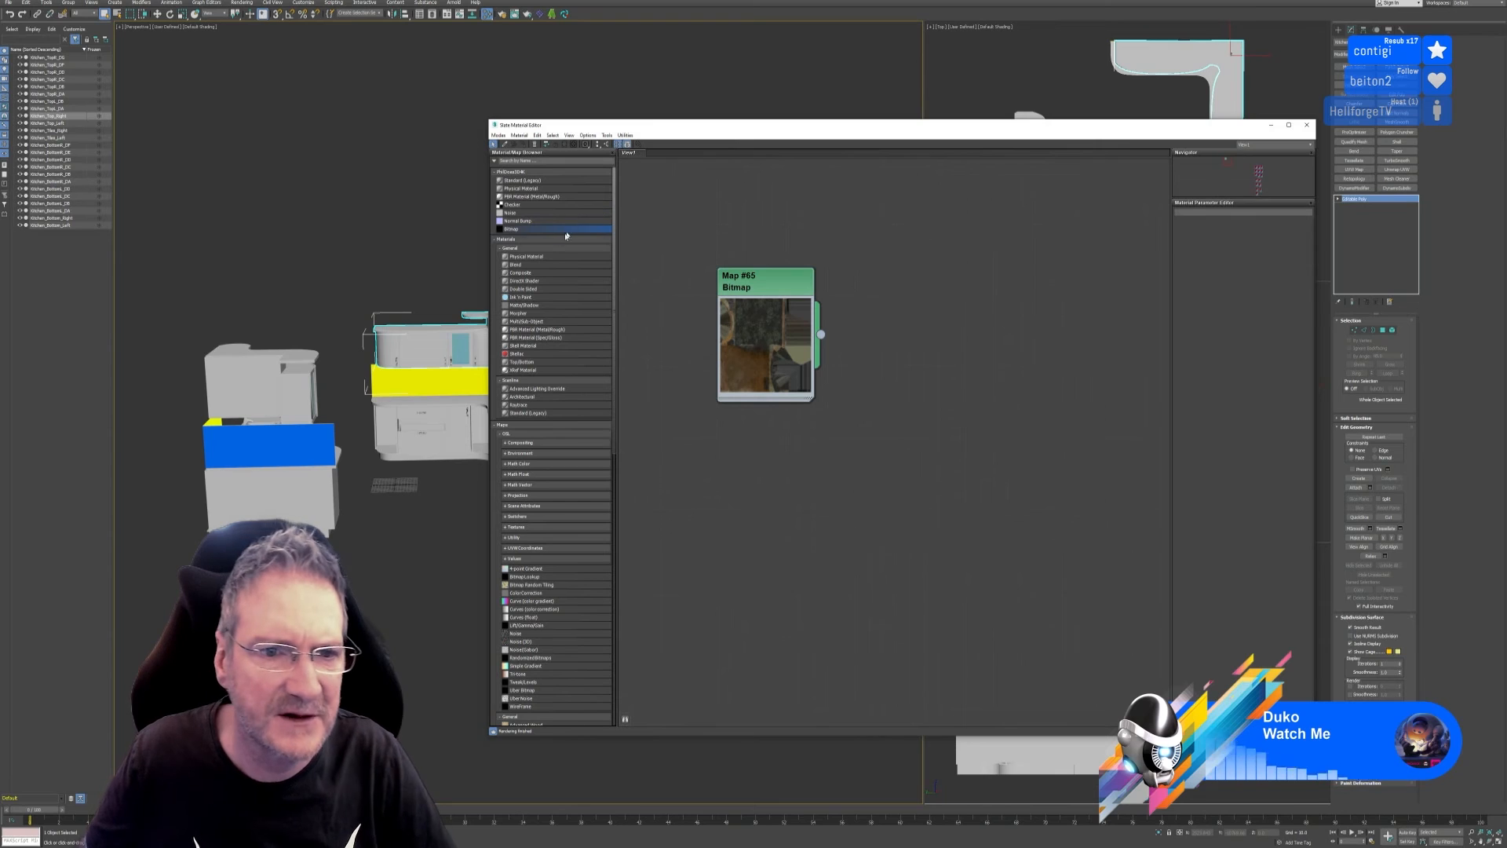
{"action": "left_click_drag", "start_coordinate": [533, 197], "coordinate": [973, 265]}
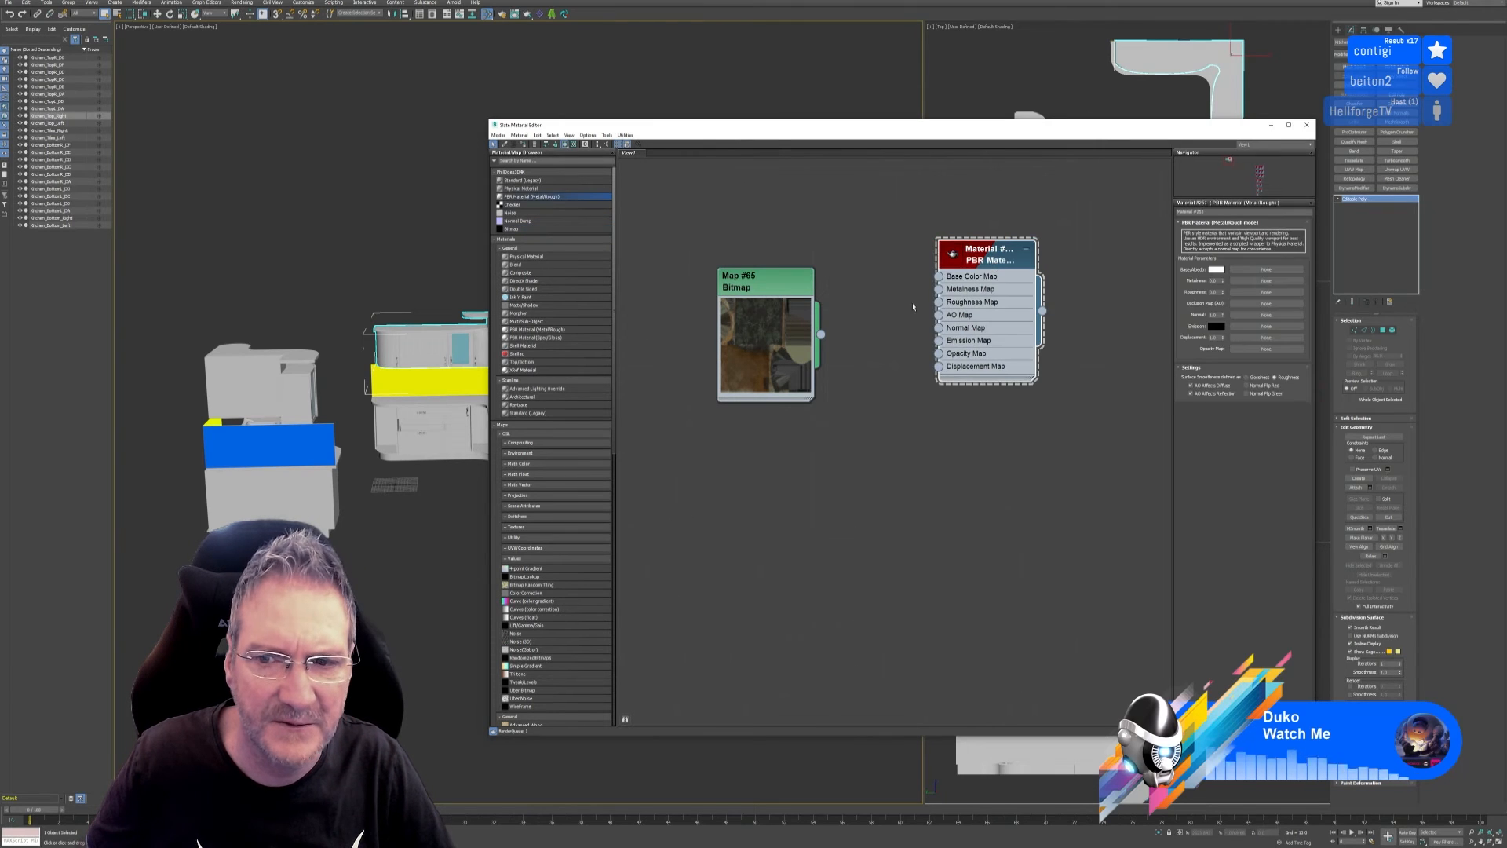
{"action": "left_click_drag", "start_coordinate": [820, 334], "coordinate": [939, 276]}
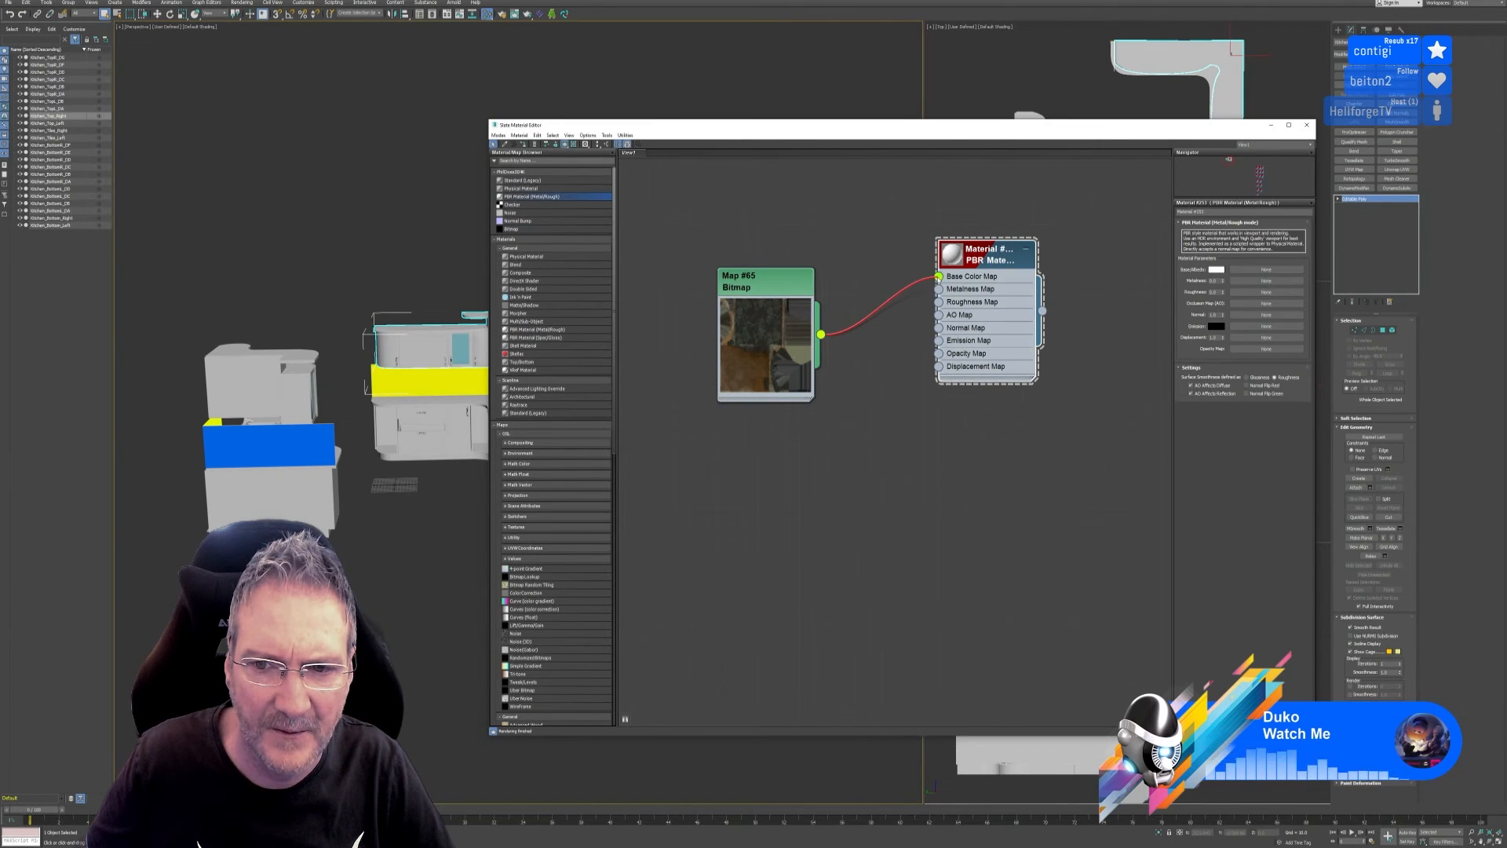
Assign the PBR material to the selected upper right cabinet and inspect the texture on the model.
{"action": "right_click", "coordinate": [988, 257]}
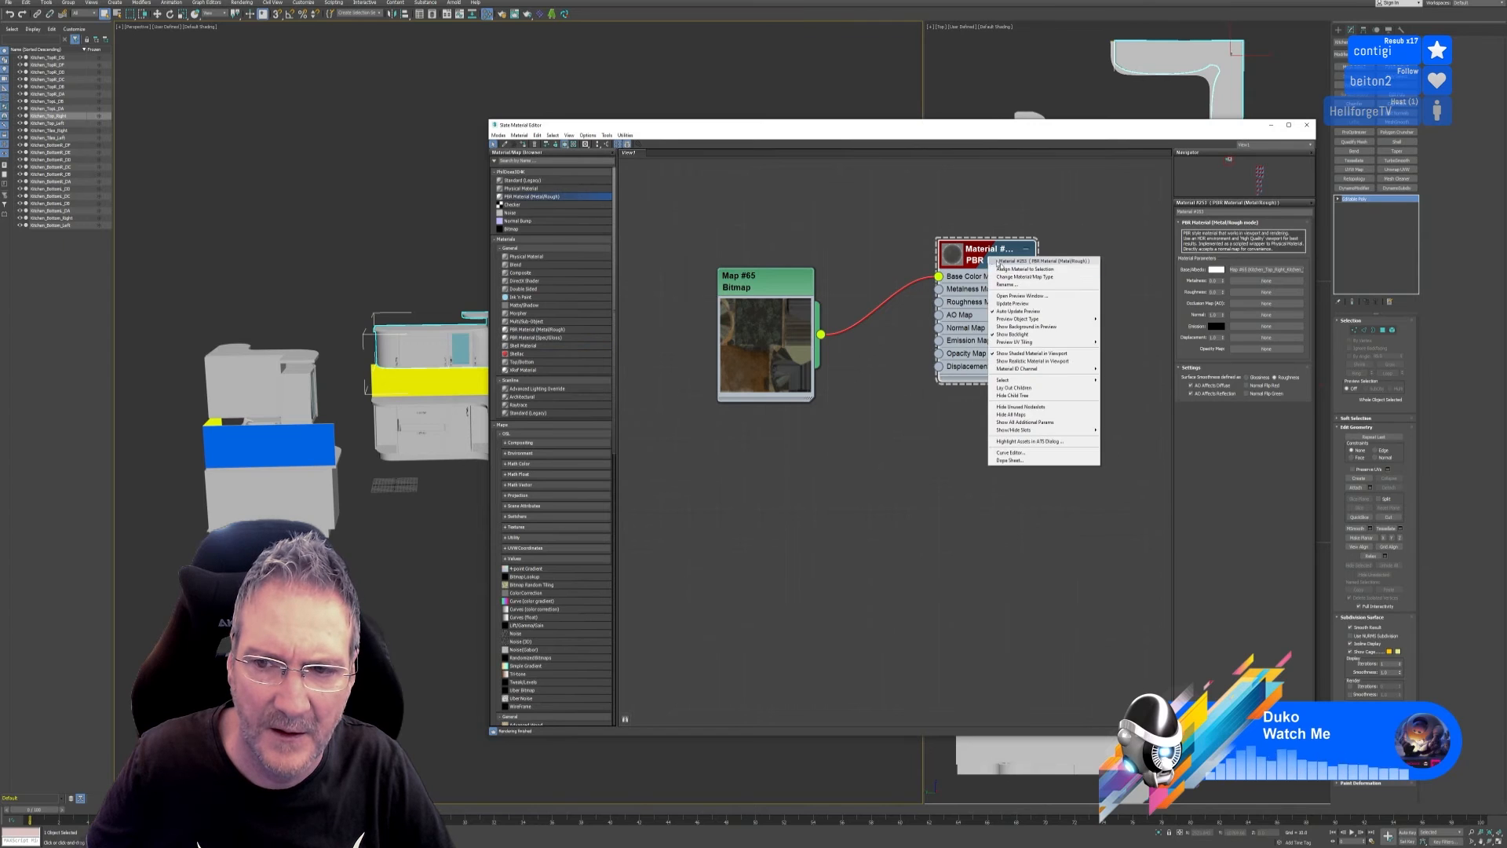
{"action": "left_click", "coordinate": [1013, 268]}
{"action": "scroll", "coordinate": [397, 326], "scroll_direction": "up", "scroll_amount": 4}
{"action": "middle_click_drag", "start_coordinate": [396, 326], "coordinate": [131, 263], "text": "alt"}
{"action": "middle_click_drag", "start_coordinate": [185, 380], "coordinate": [264, 381], "text": "alt"}
{"action": "scroll", "coordinate": [235, 352], "scroll_direction": "up", "scroll_amount": 3}
{"action": "scroll", "coordinate": [235, 353], "scroll_direction": "down", "scroll_amount": 4}
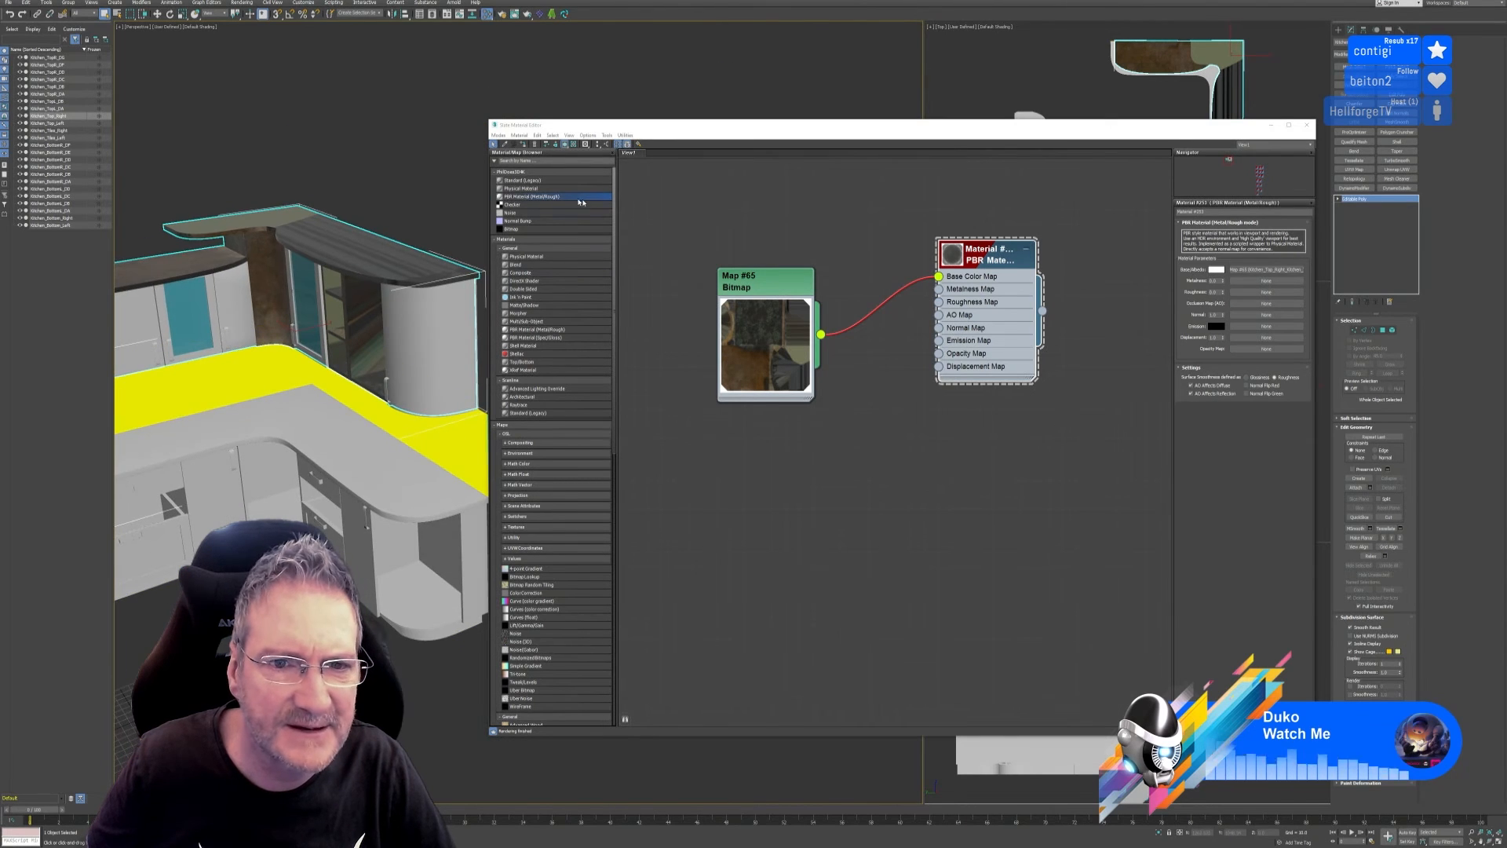
Compare the door base colour textures, then replace the bitmap's image with Kitchen_Top_Right_Kitchen_Top_Right_BaseColor.png from the Kitchen folder.
{"action": "double_click", "coordinate": [765, 281]}
{"action": "left_click", "coordinate": [1256, 325]}
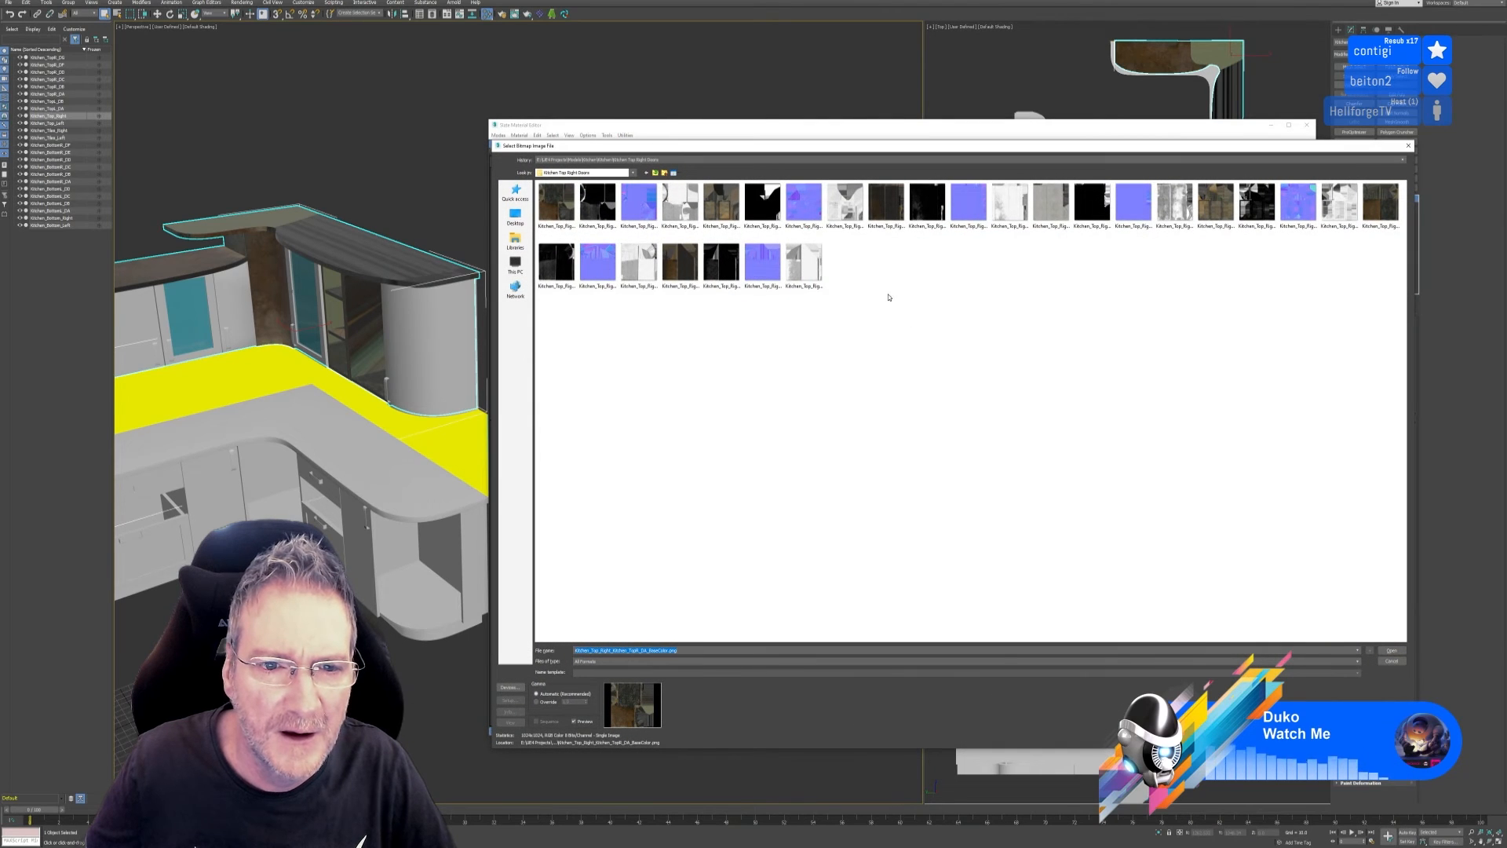
{"action": "left_click", "coordinate": [928, 280]}
{"action": "left_click", "coordinate": [888, 208]}
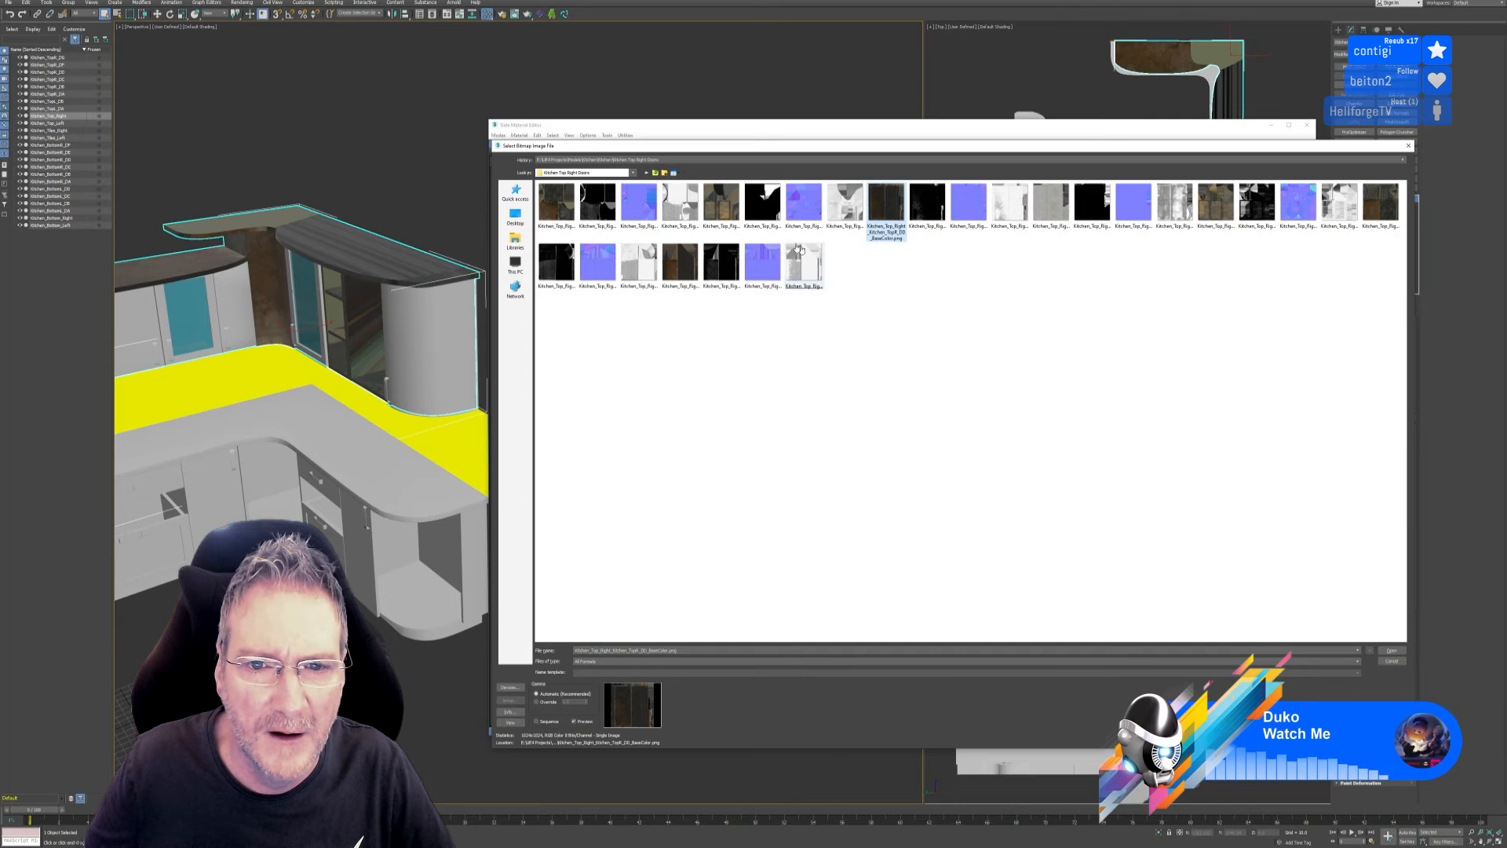
{"action": "left_click", "coordinate": [721, 203]}
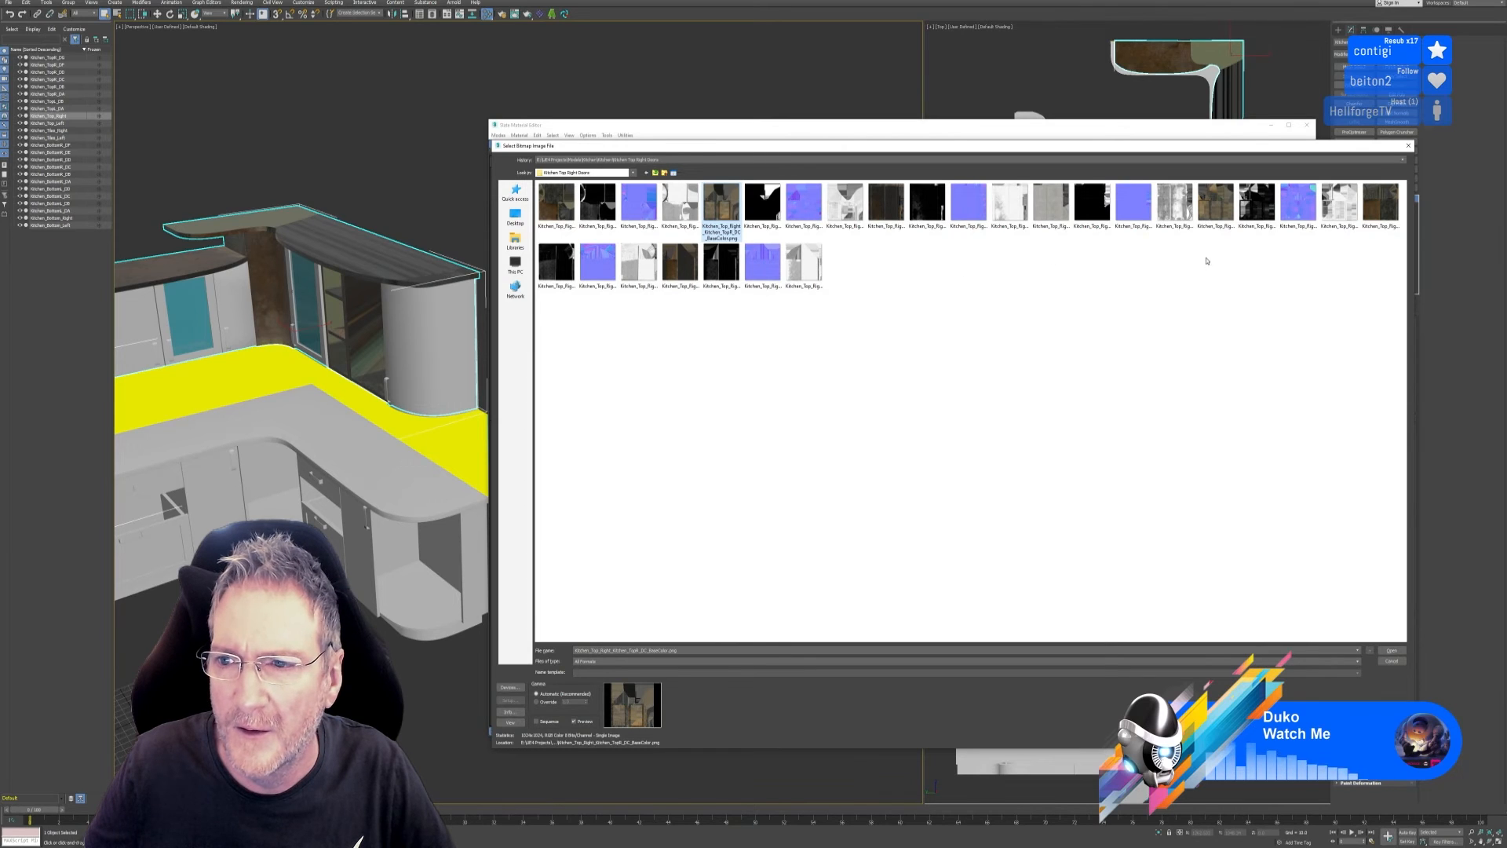
{"action": "left_click", "coordinate": [1215, 202]}
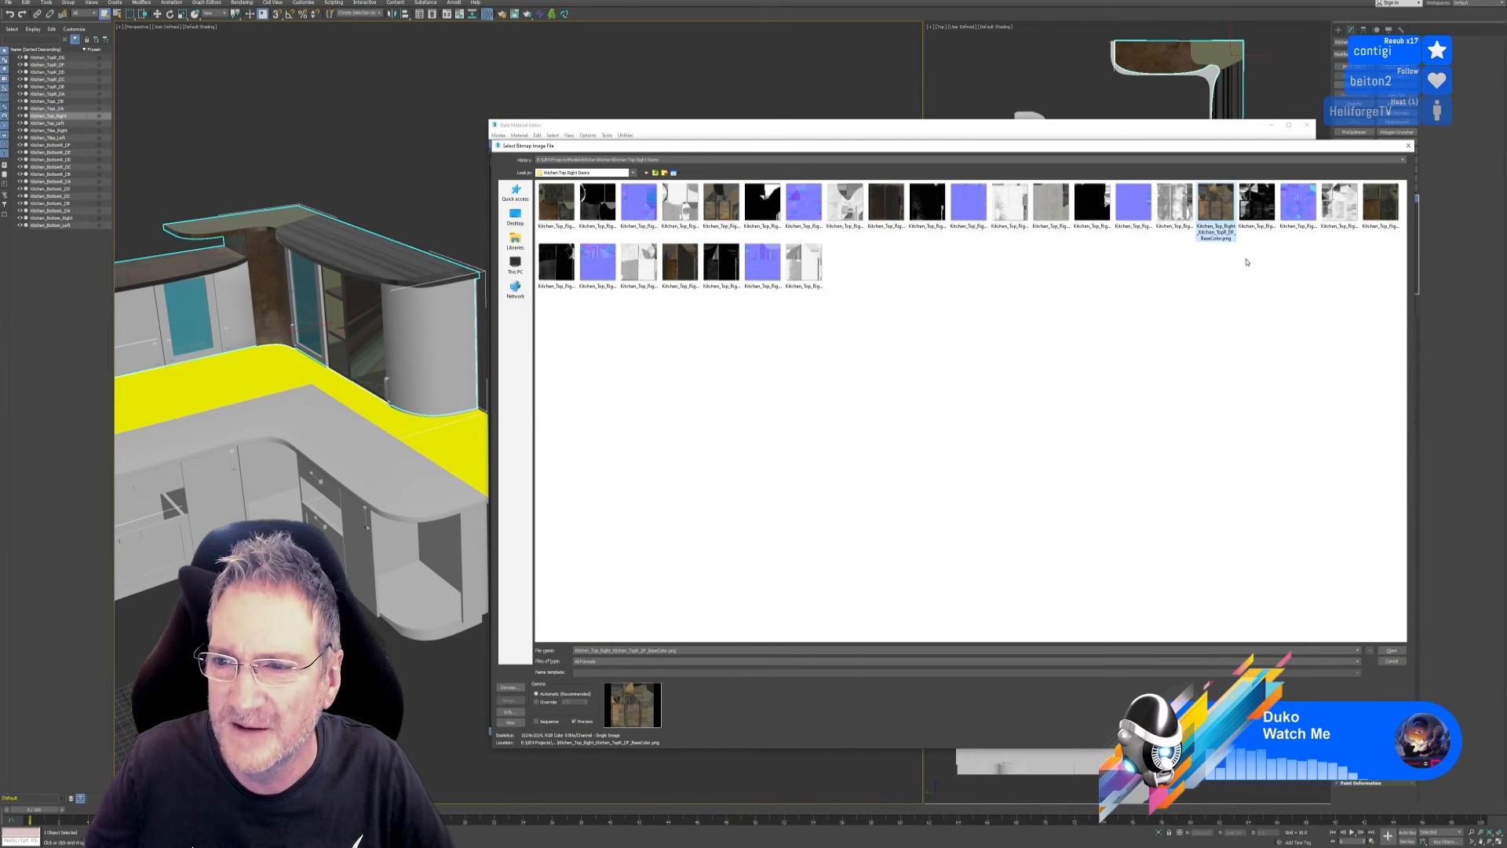
{"action": "left_click", "coordinate": [1379, 206]}
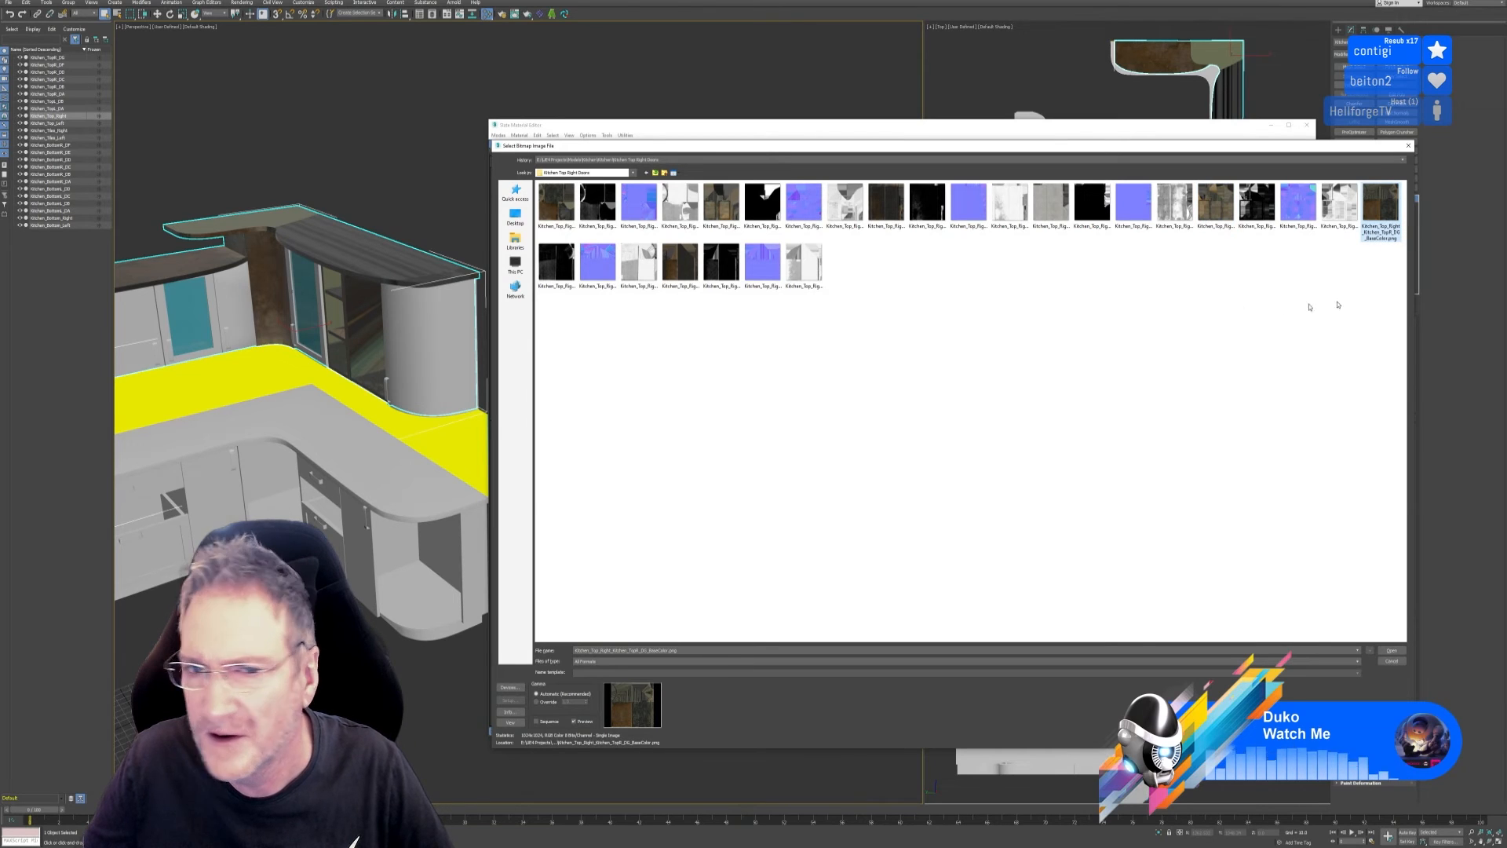
{"action": "left_click", "coordinate": [680, 263]}
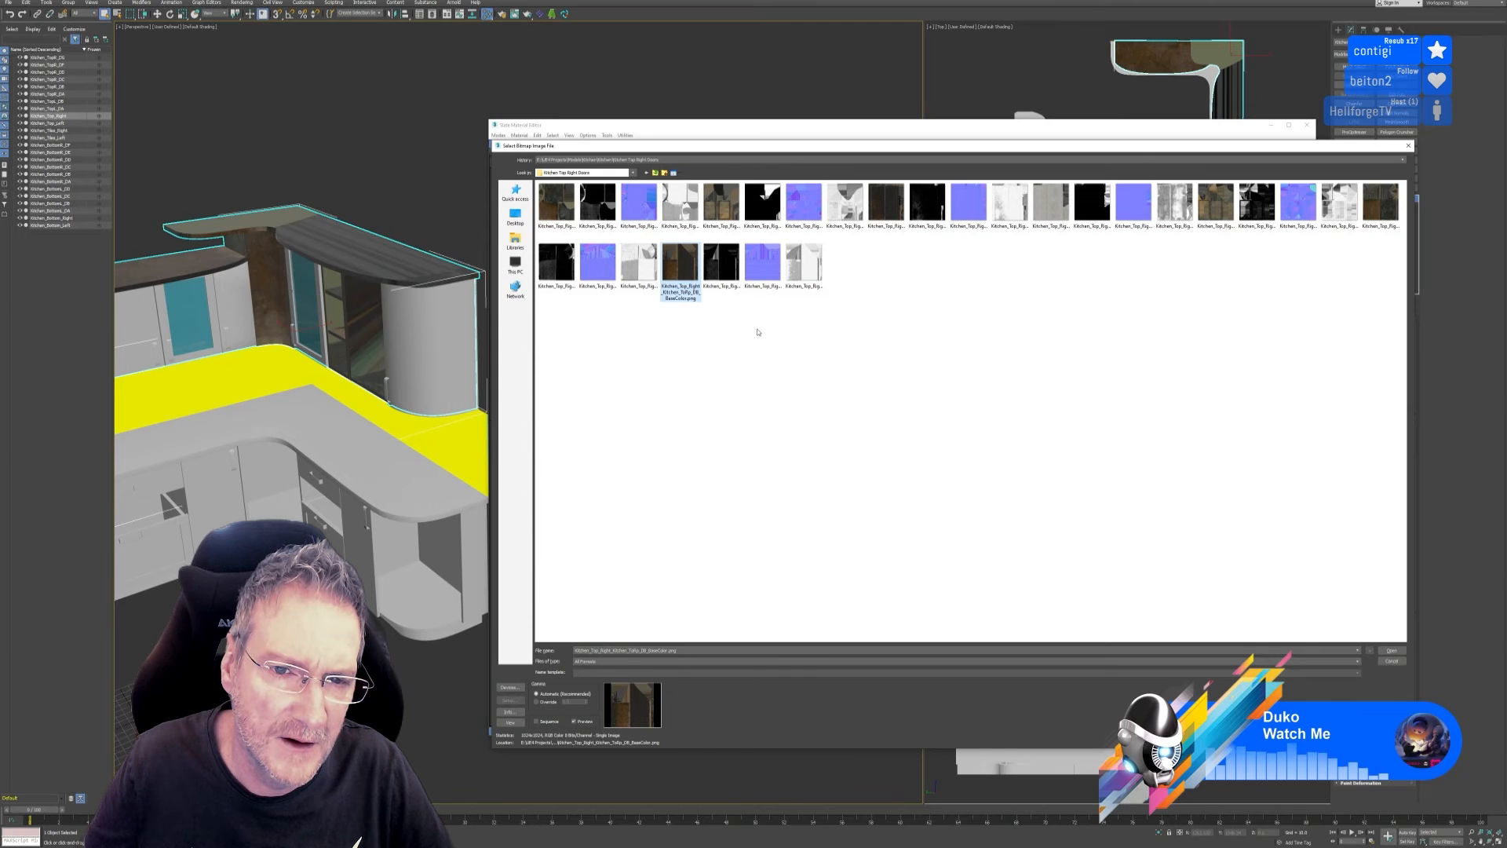
{"action": "left_click", "coordinate": [656, 173]}
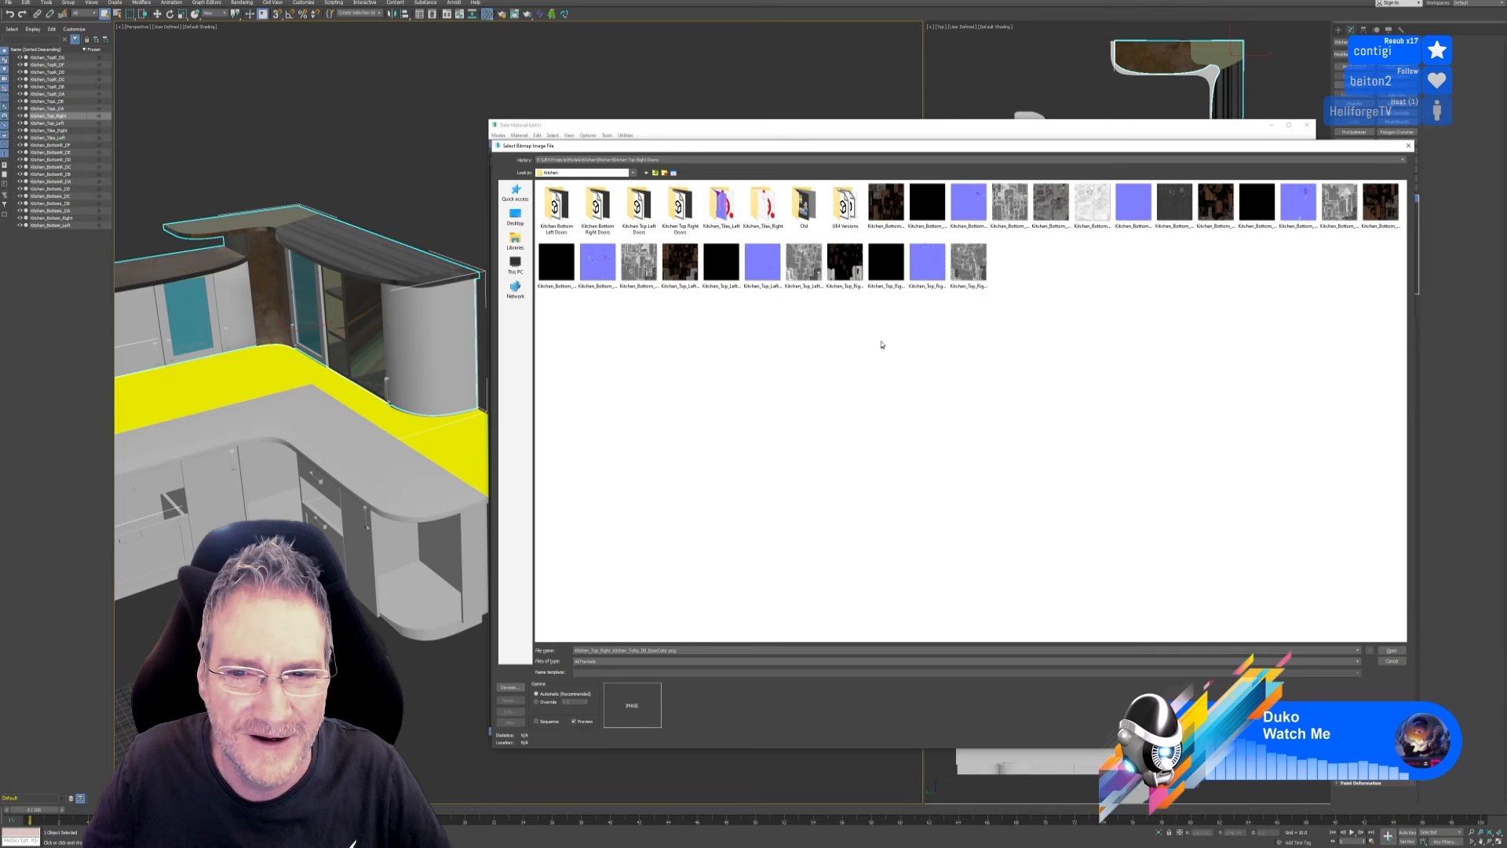
{"action": "left_click", "coordinate": [844, 271]}
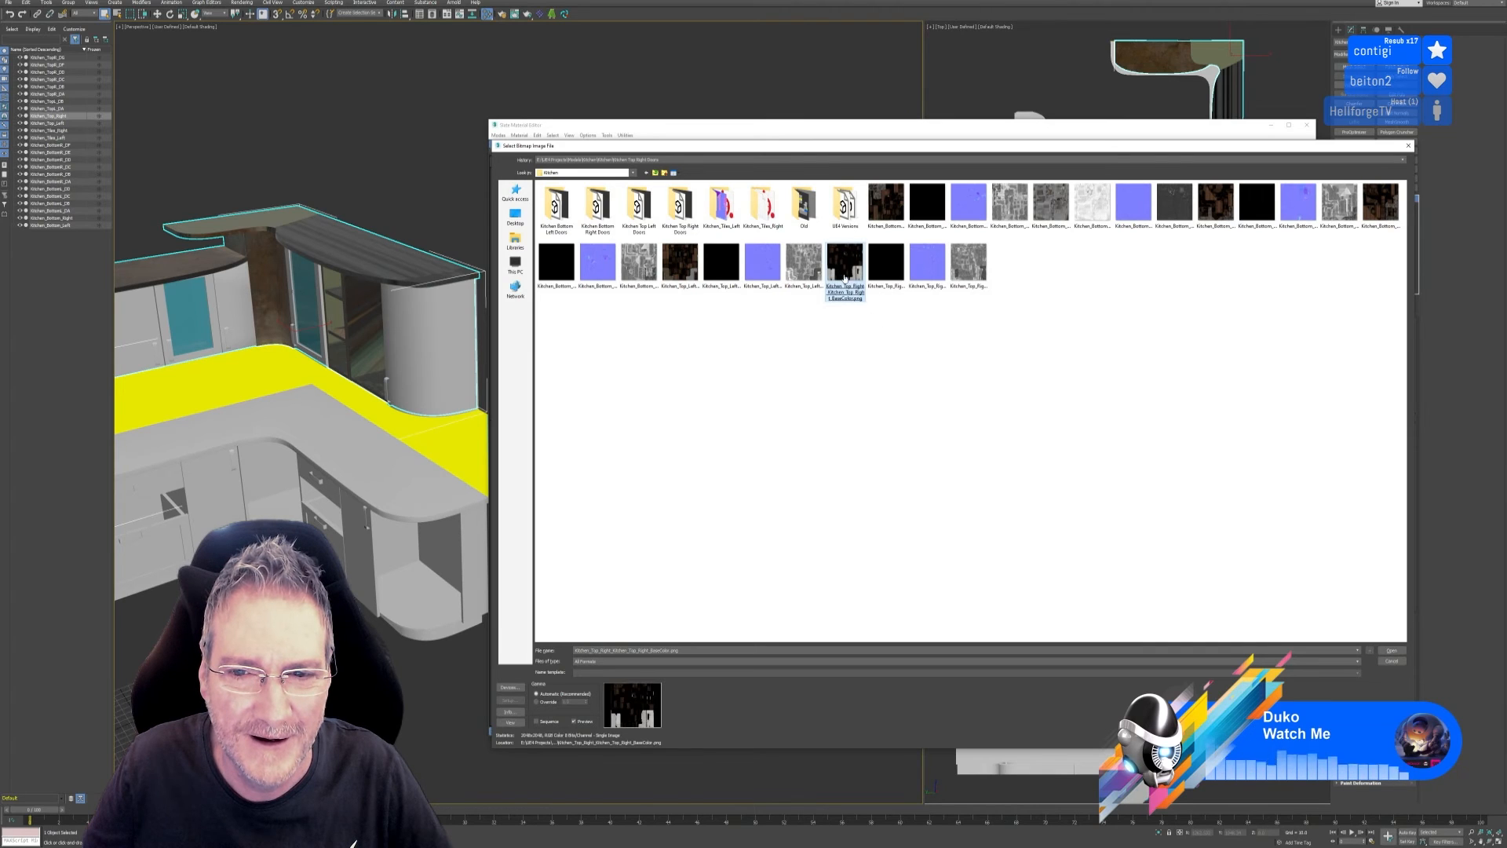
{"action": "left_click", "coordinate": [1392, 650]}
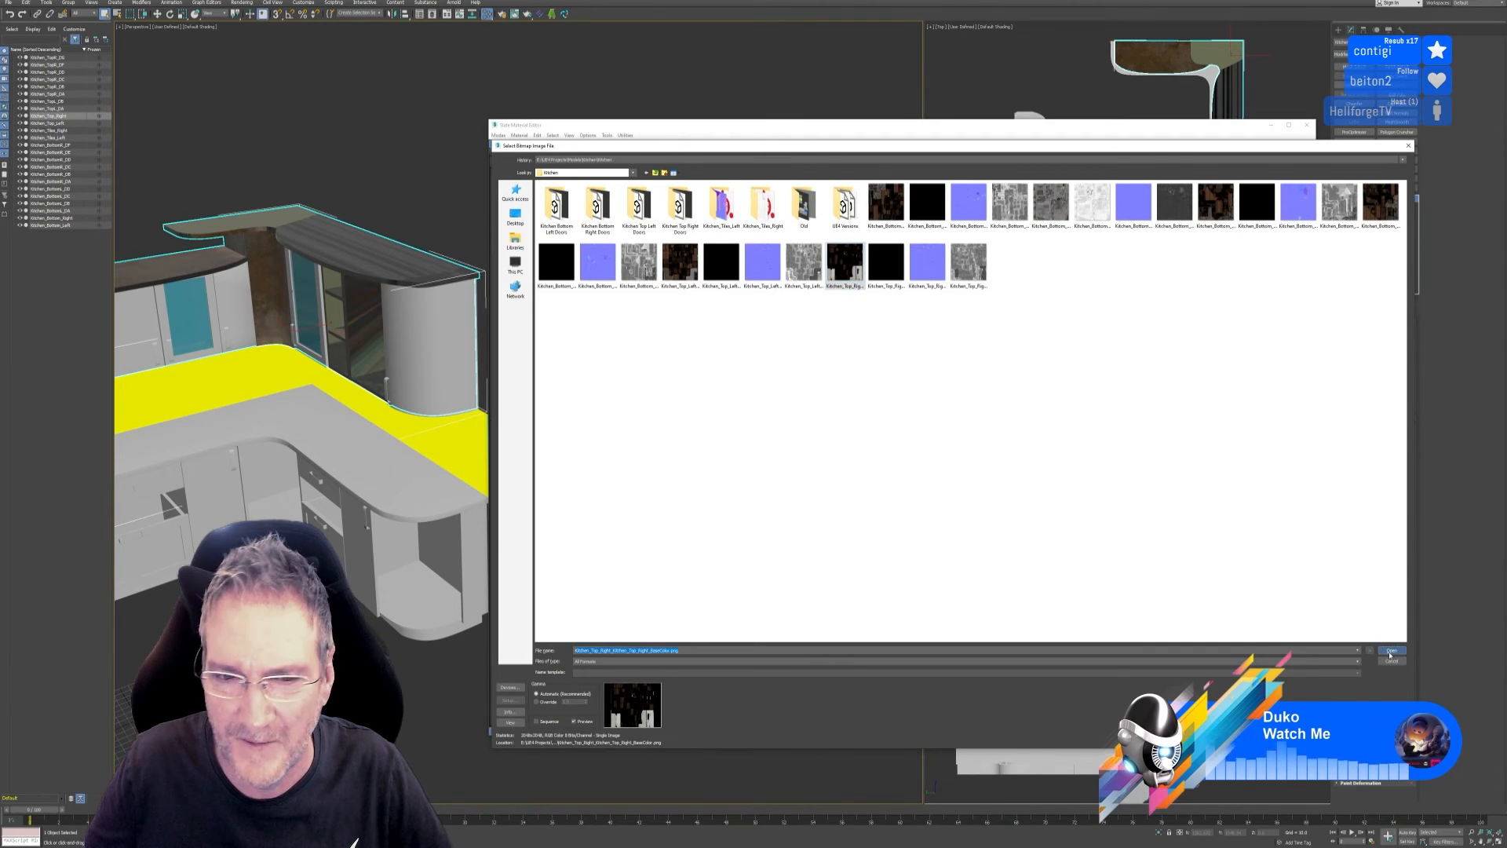
{"action": "middle_click_drag", "start_coordinate": [373, 386], "coordinate": [360, 383], "text": "alt"}
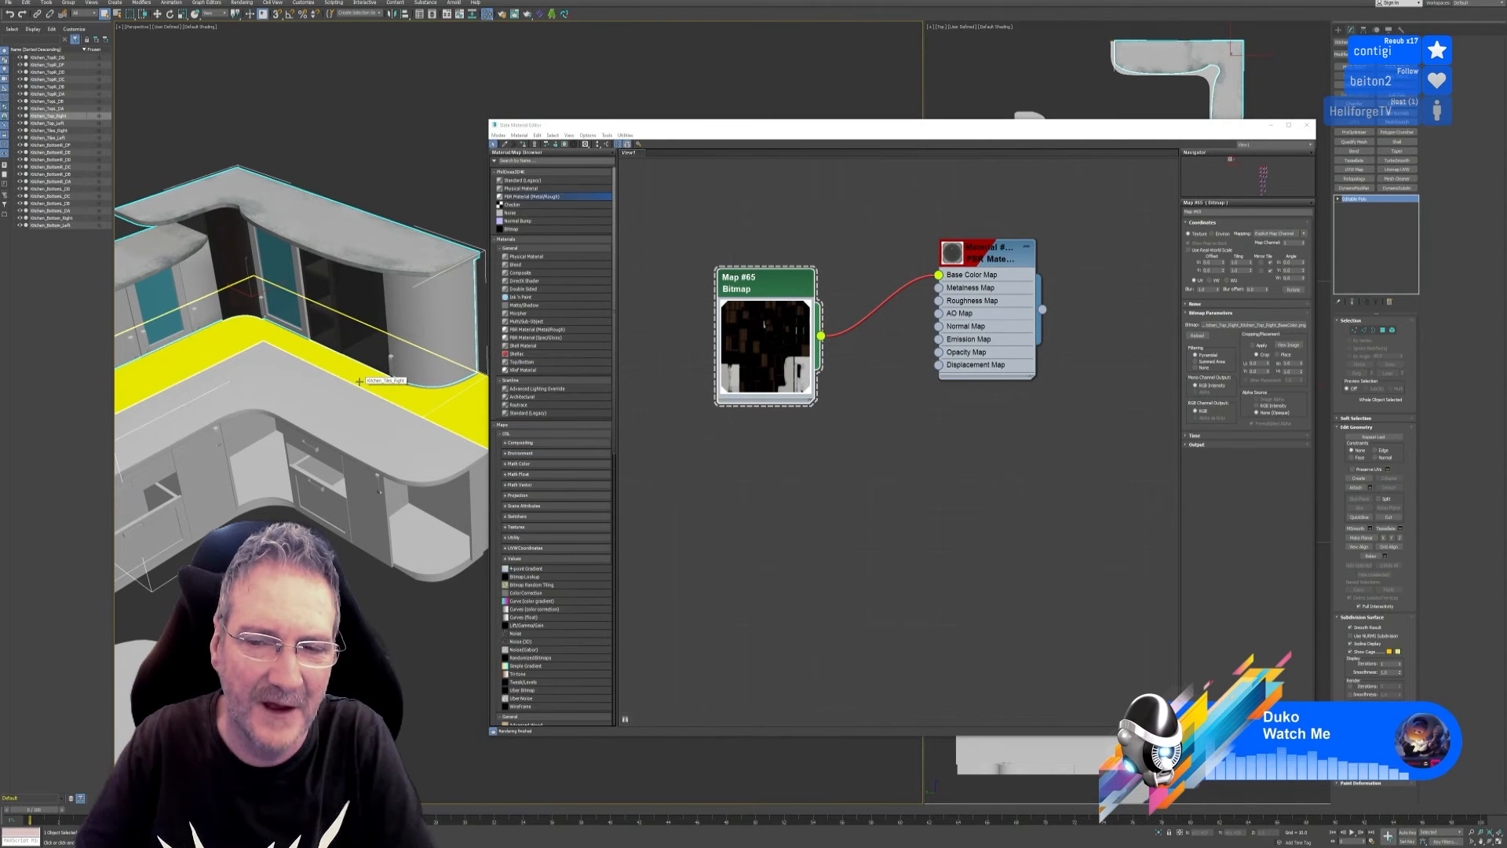
Add two Bitmap nodes below the base colour map, loaded with the TopR_DG Normal and Roughness textures from the Kitchen Top Right Doors folder.
{"action": "left_click_drag", "start_coordinate": [797, 316], "coordinate": [783, 274]}
{"action": "left_click_drag", "start_coordinate": [525, 231], "coordinate": [751, 404]}
{"action": "left_click_drag", "start_coordinate": [525, 9], "coordinate": [814, 86]}
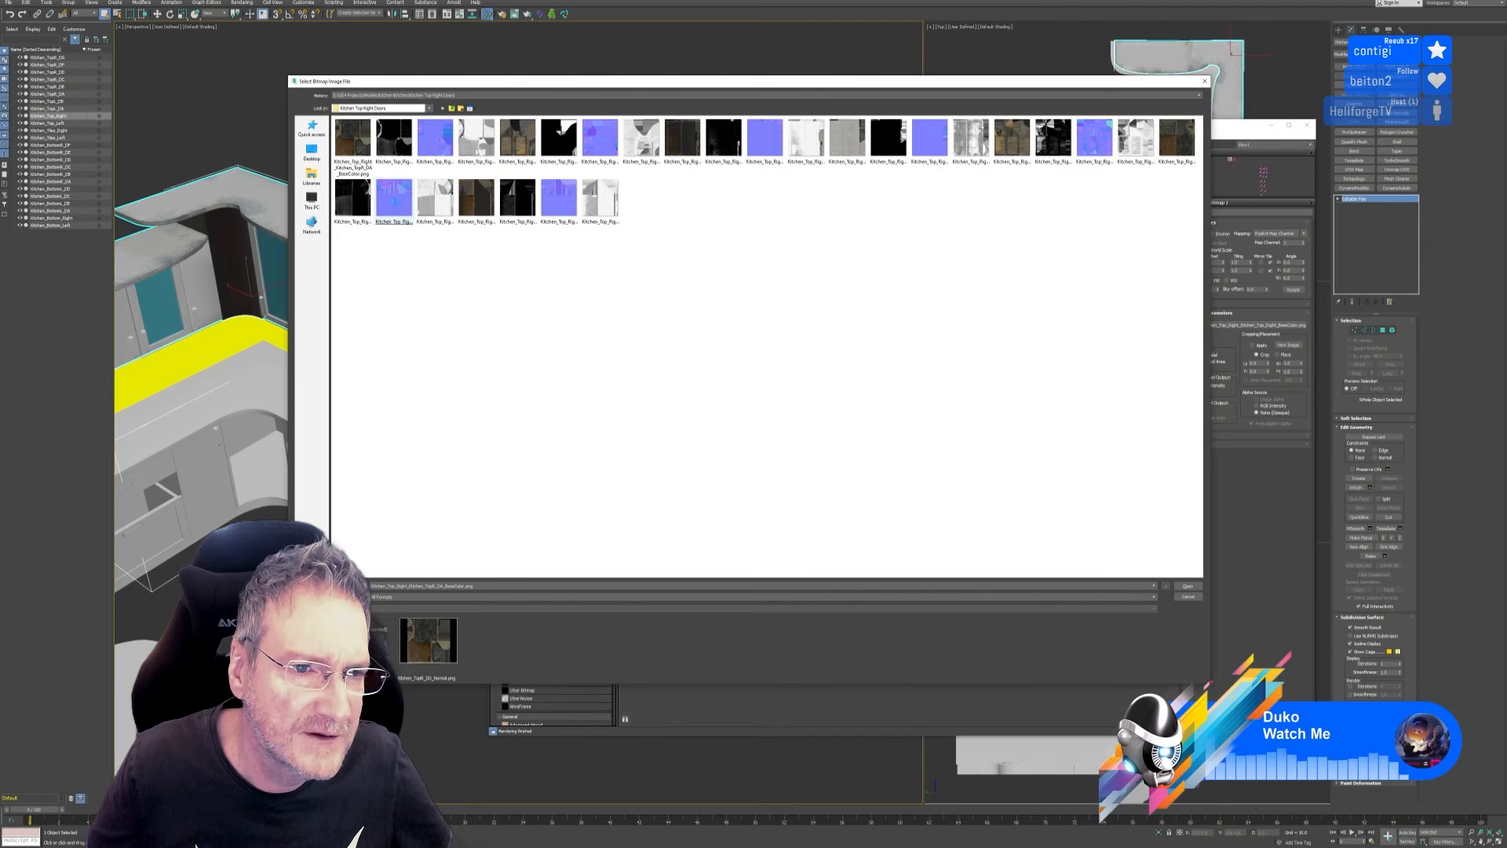
{"action": "double_click", "coordinate": [393, 197]}
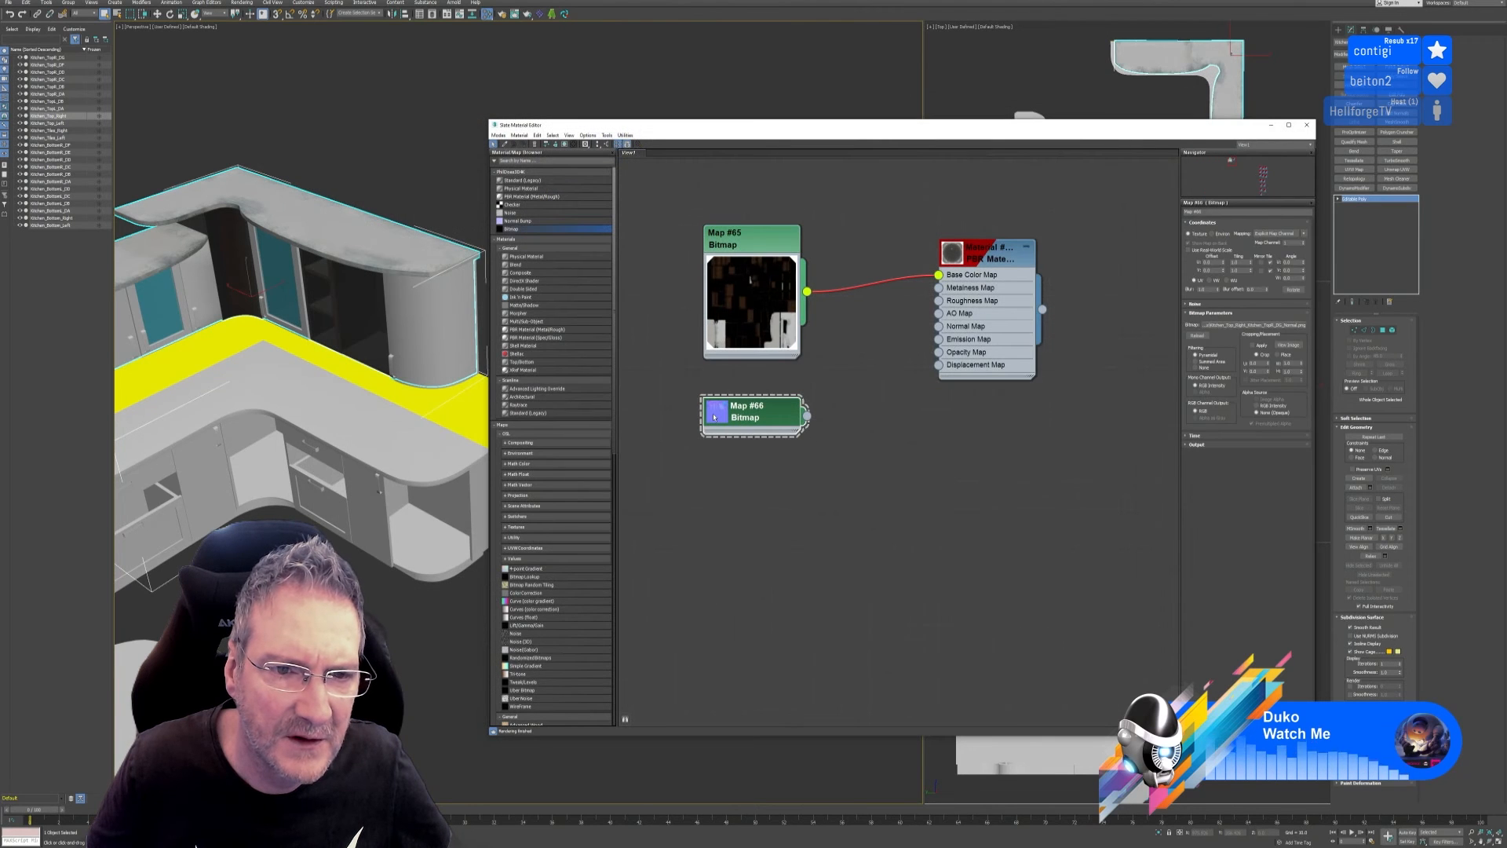
{"action": "left_click_drag", "start_coordinate": [524, 229], "coordinate": [892, 464]}
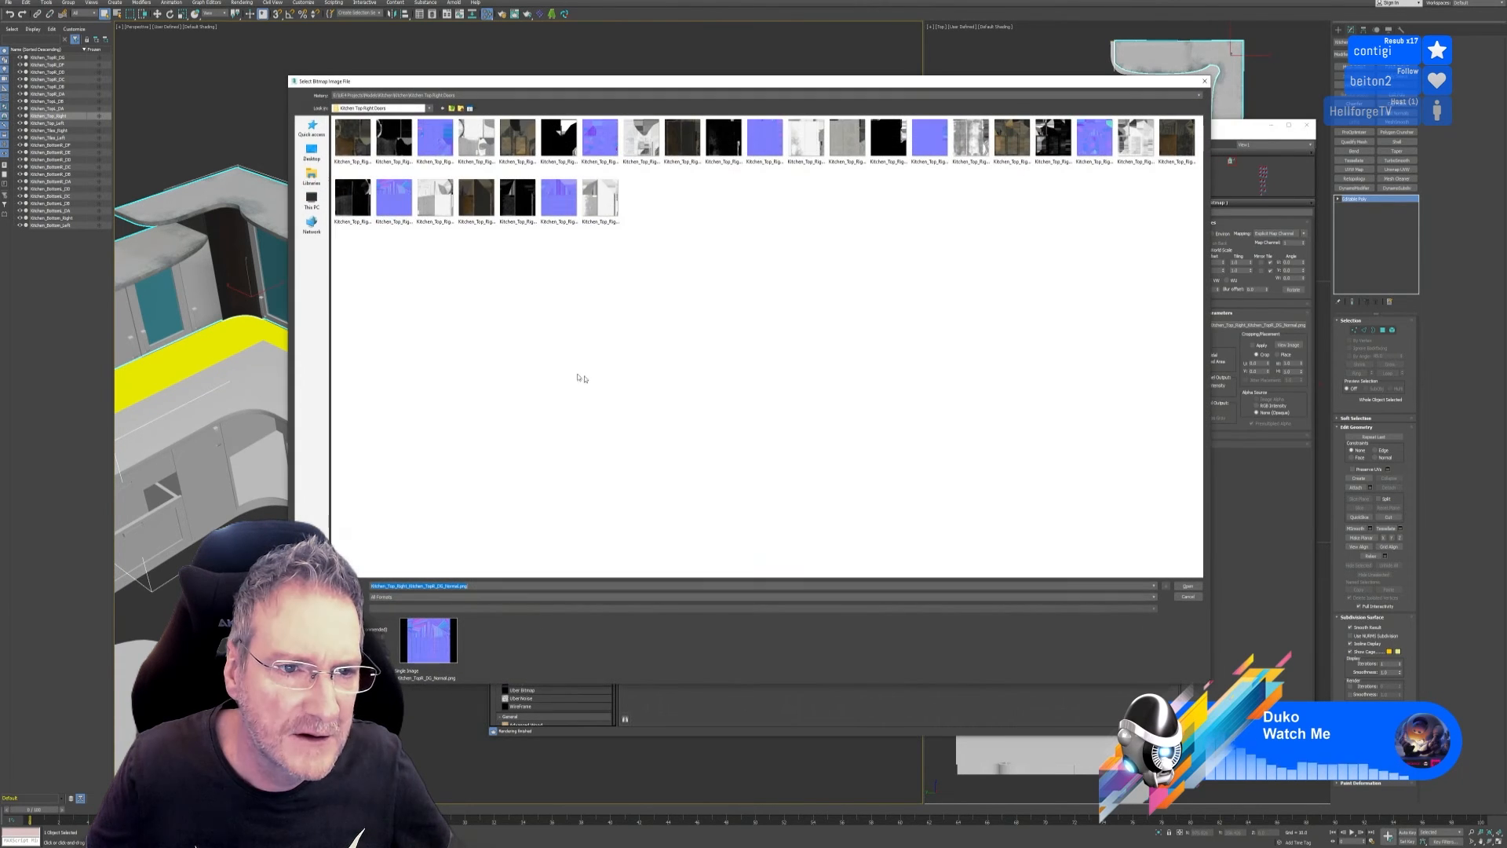
{"action": "double_click", "coordinate": [439, 210]}
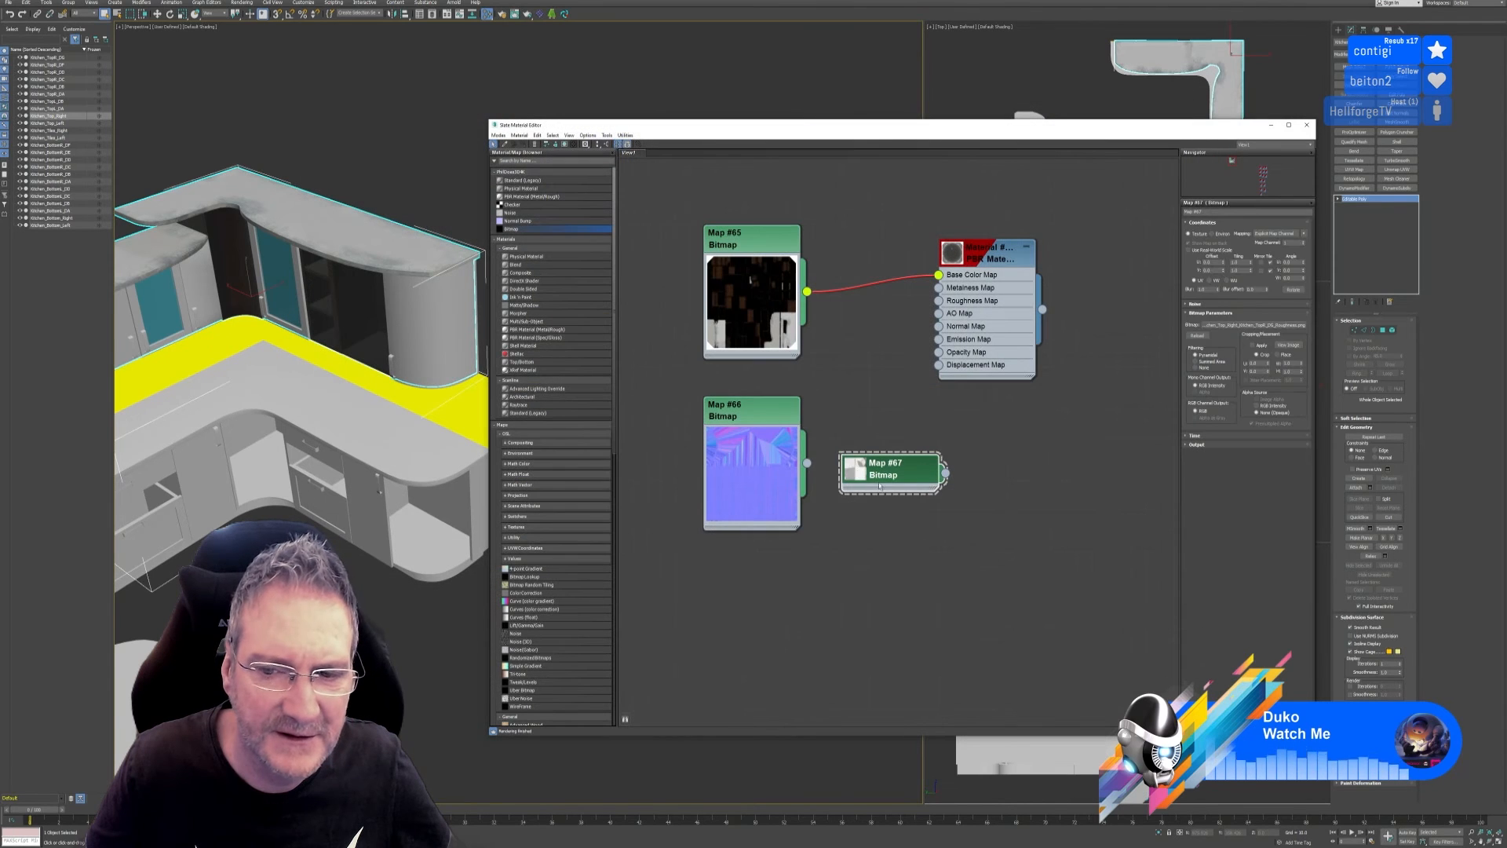
{"action": "left_click_drag", "start_coordinate": [879, 486], "coordinate": [752, 545]}
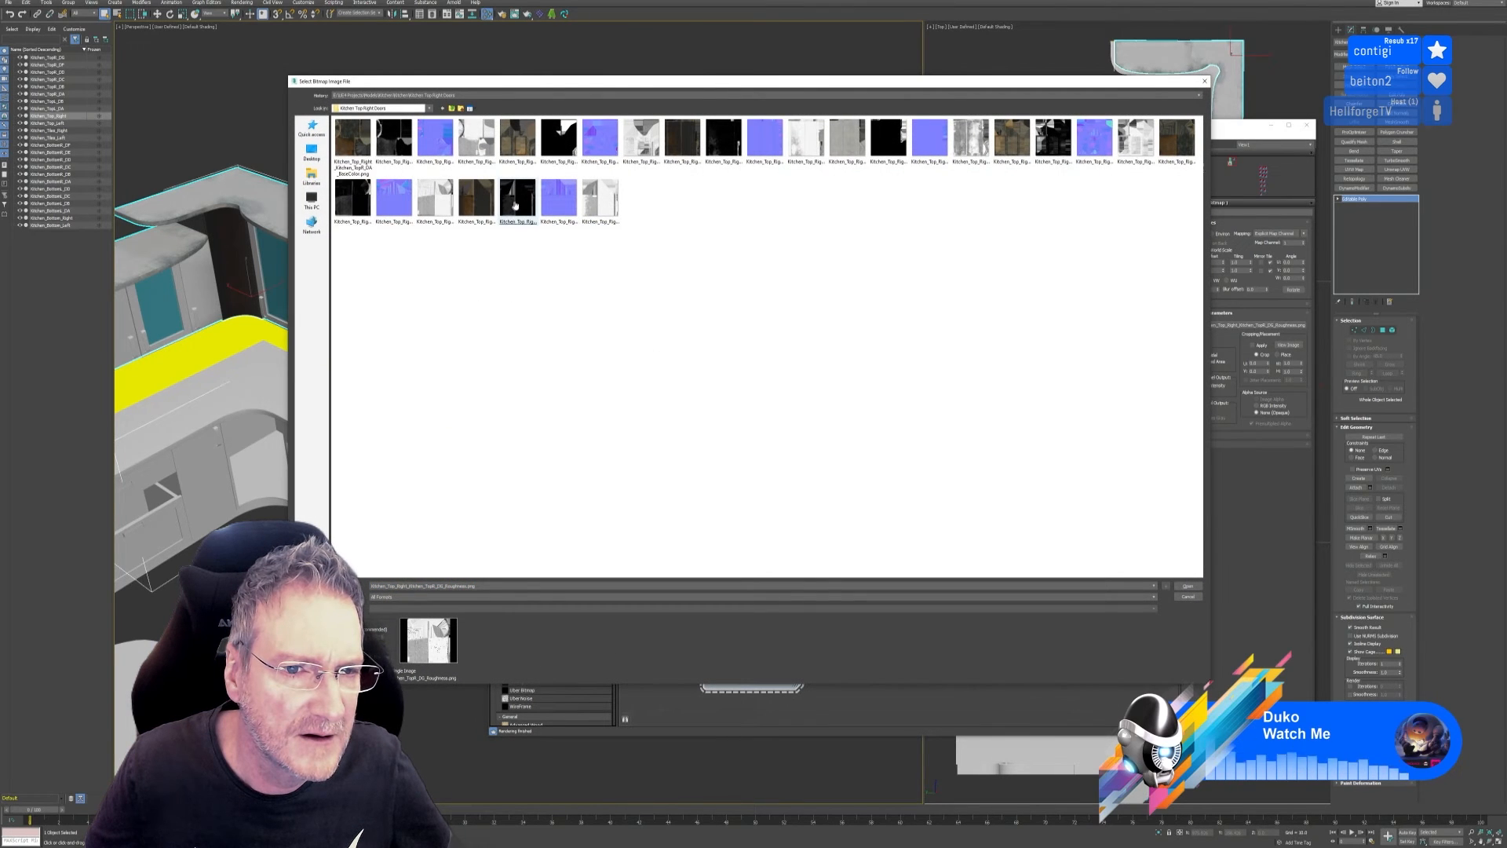
Load the DB Metallic door texture into a fourth Bitmap node, placing it below the roughness map and moving the material node aside.
{"action": "left_click", "coordinate": [515, 203]}
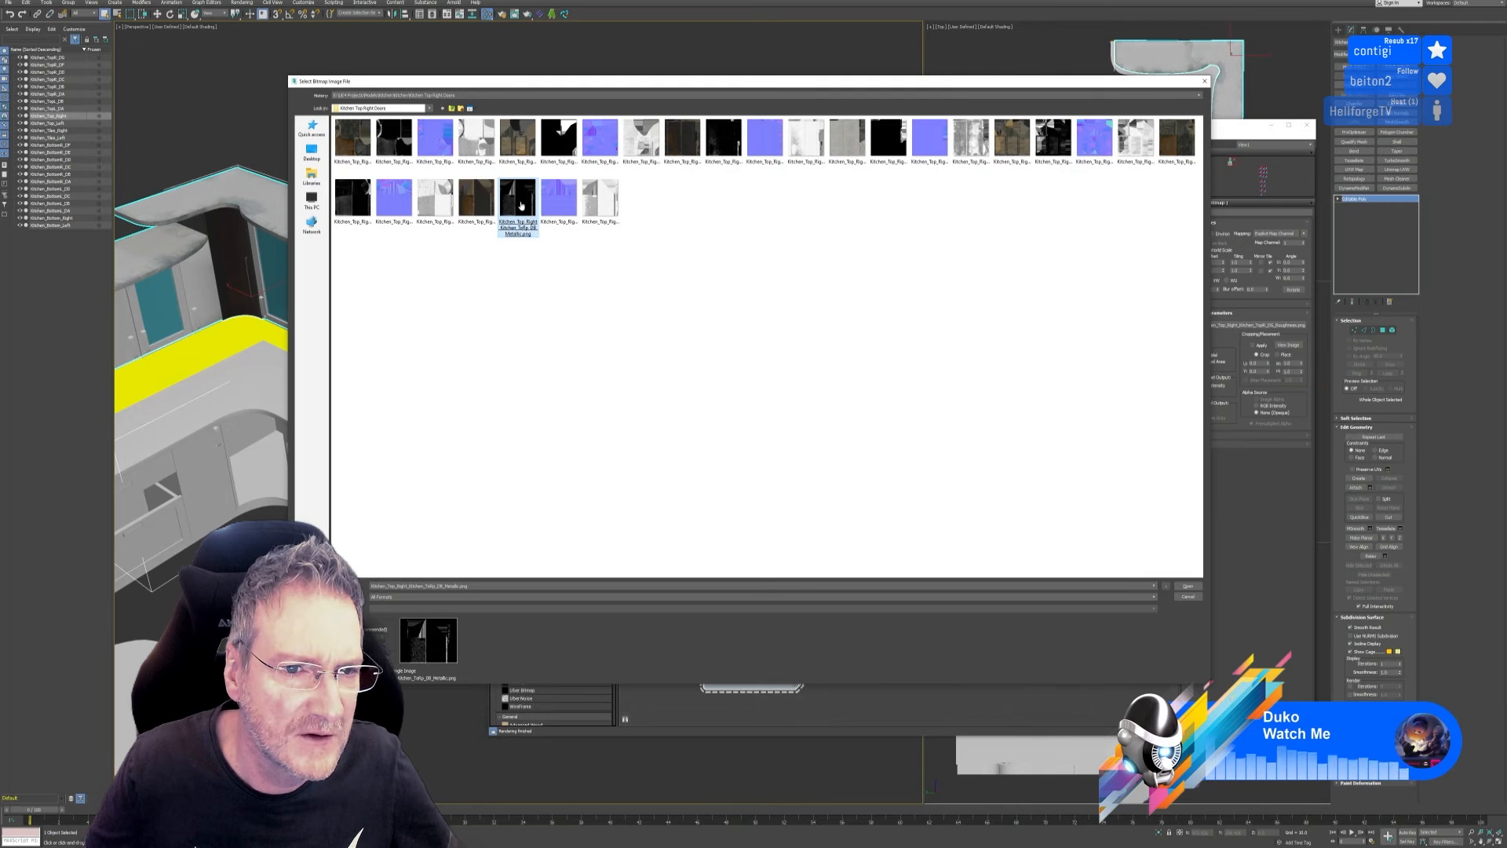
{"action": "key", "text": "Return"}
{"action": "scroll", "coordinate": [965, 504], "scroll_direction": "down", "scroll_amount": 1}
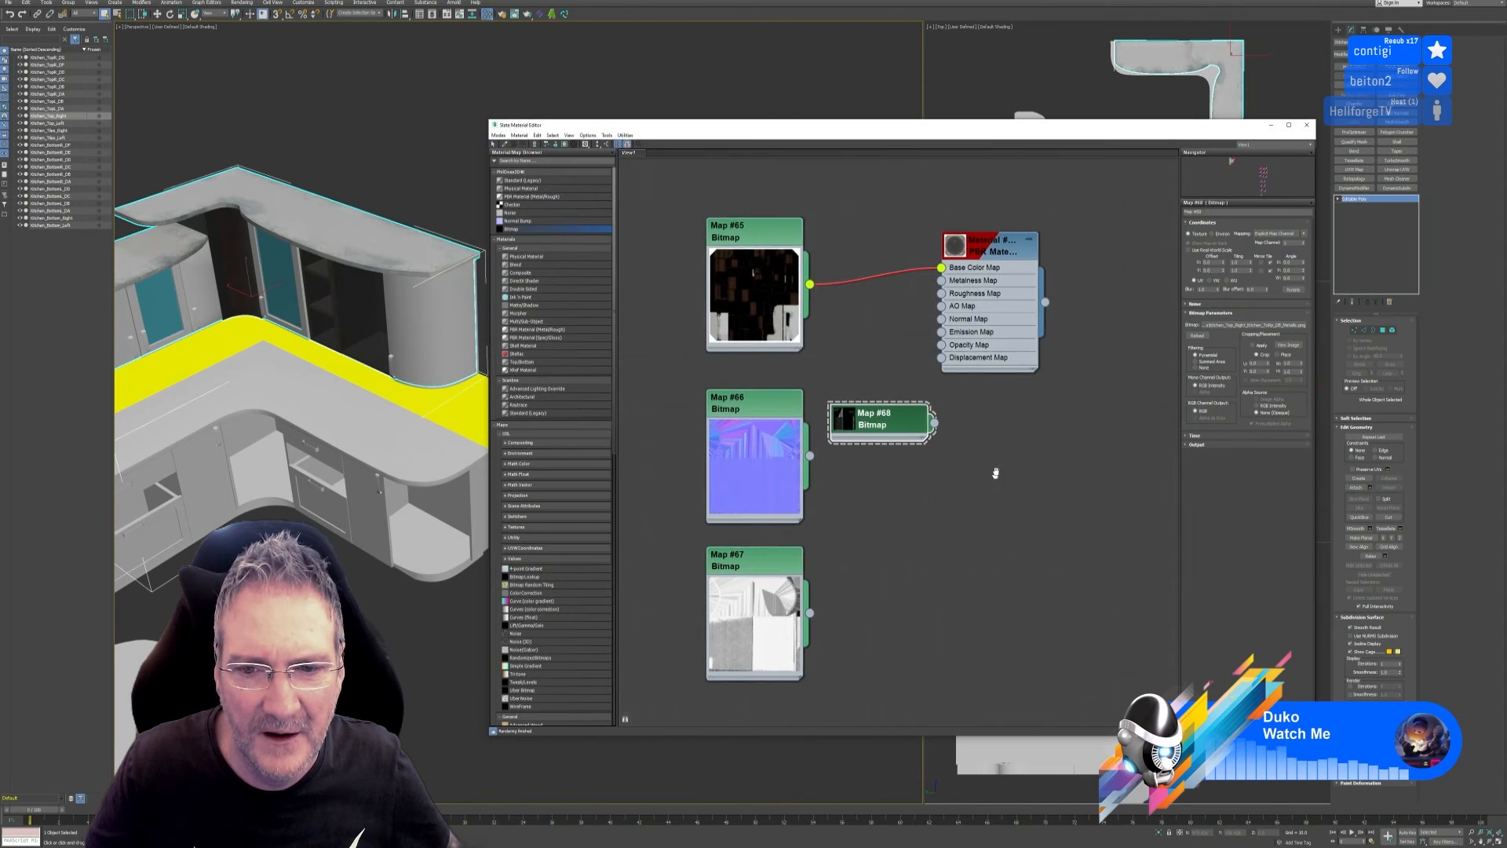
{"action": "middle_click_drag", "start_coordinate": [993, 471], "coordinate": [1003, 404]}
{"action": "left_click_drag", "start_coordinate": [871, 346], "coordinate": [764, 598]}
{"action": "left_click_drag", "start_coordinate": [1026, 197], "coordinate": [1098, 247]}
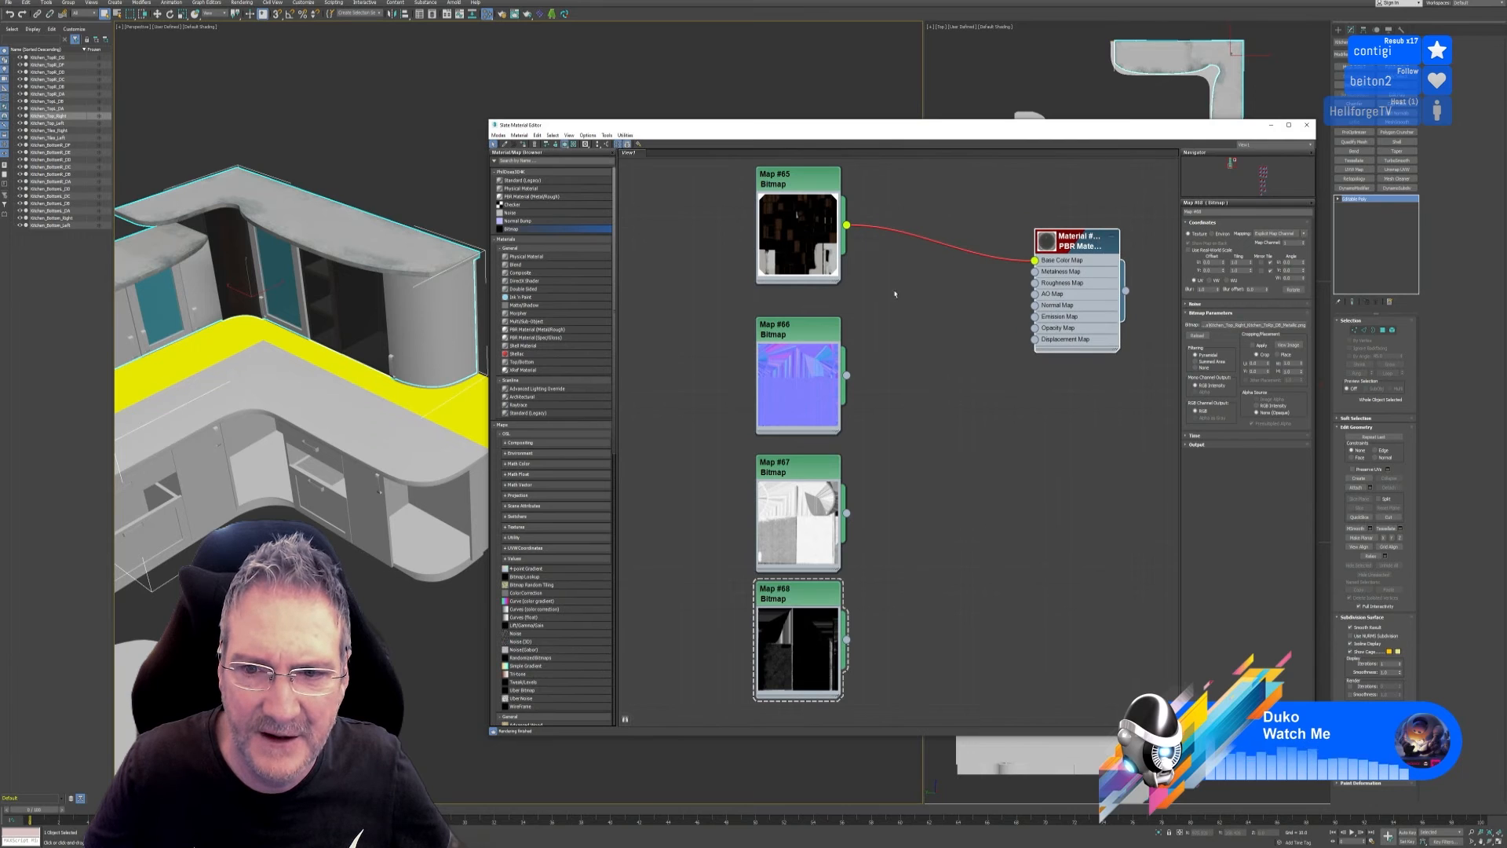
Connect the metallic, roughness and normal bitmaps to the PBR material's Metalness, Roughness and Normal Map inputs.
{"action": "left_click_drag", "start_coordinate": [846, 640], "coordinate": [1035, 272]}
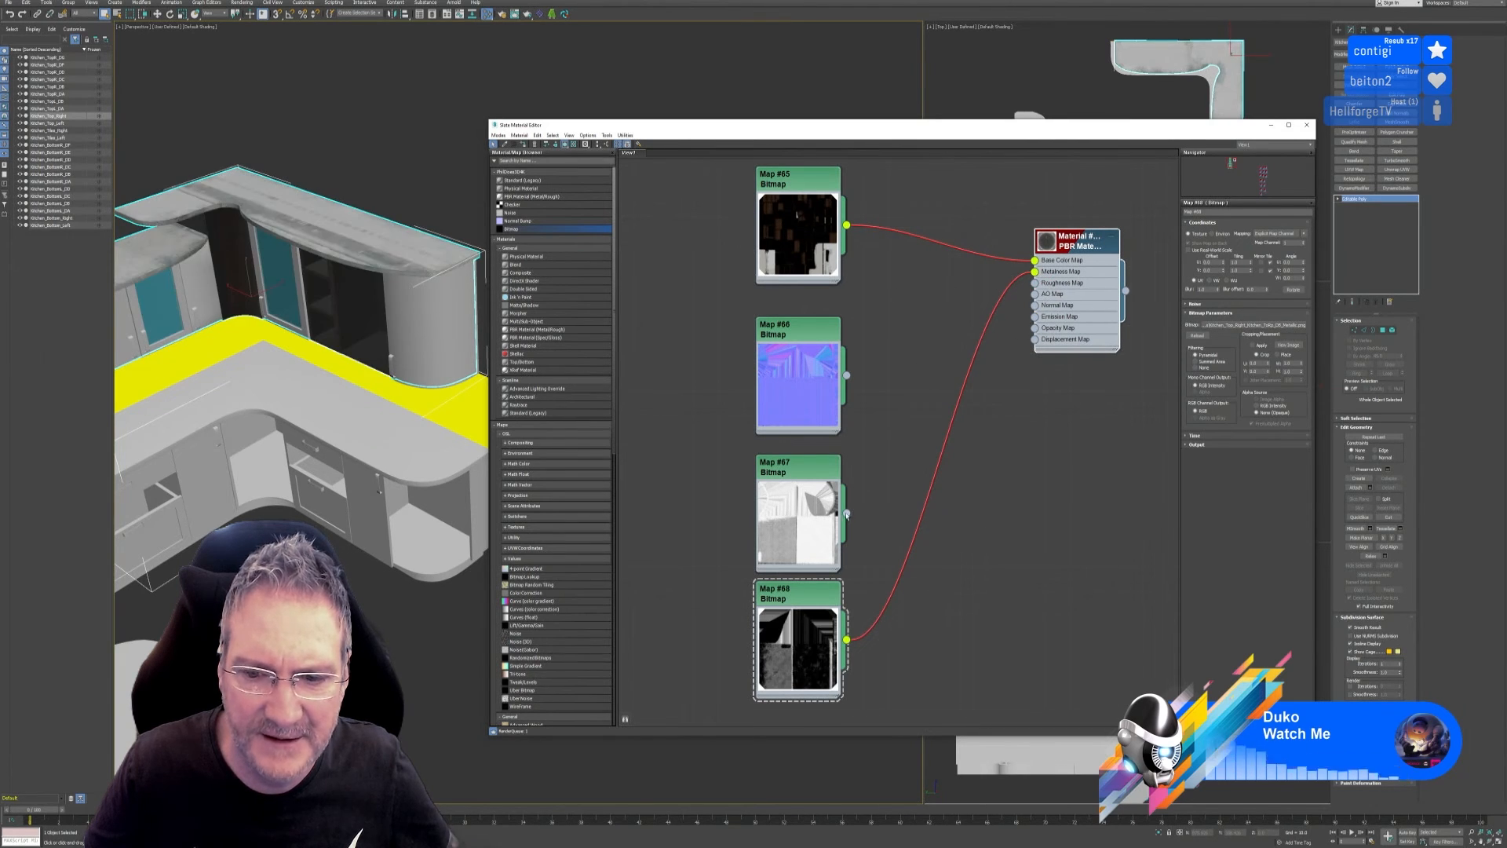
{"action": "left_click_drag", "start_coordinate": [846, 514], "coordinate": [1035, 283]}
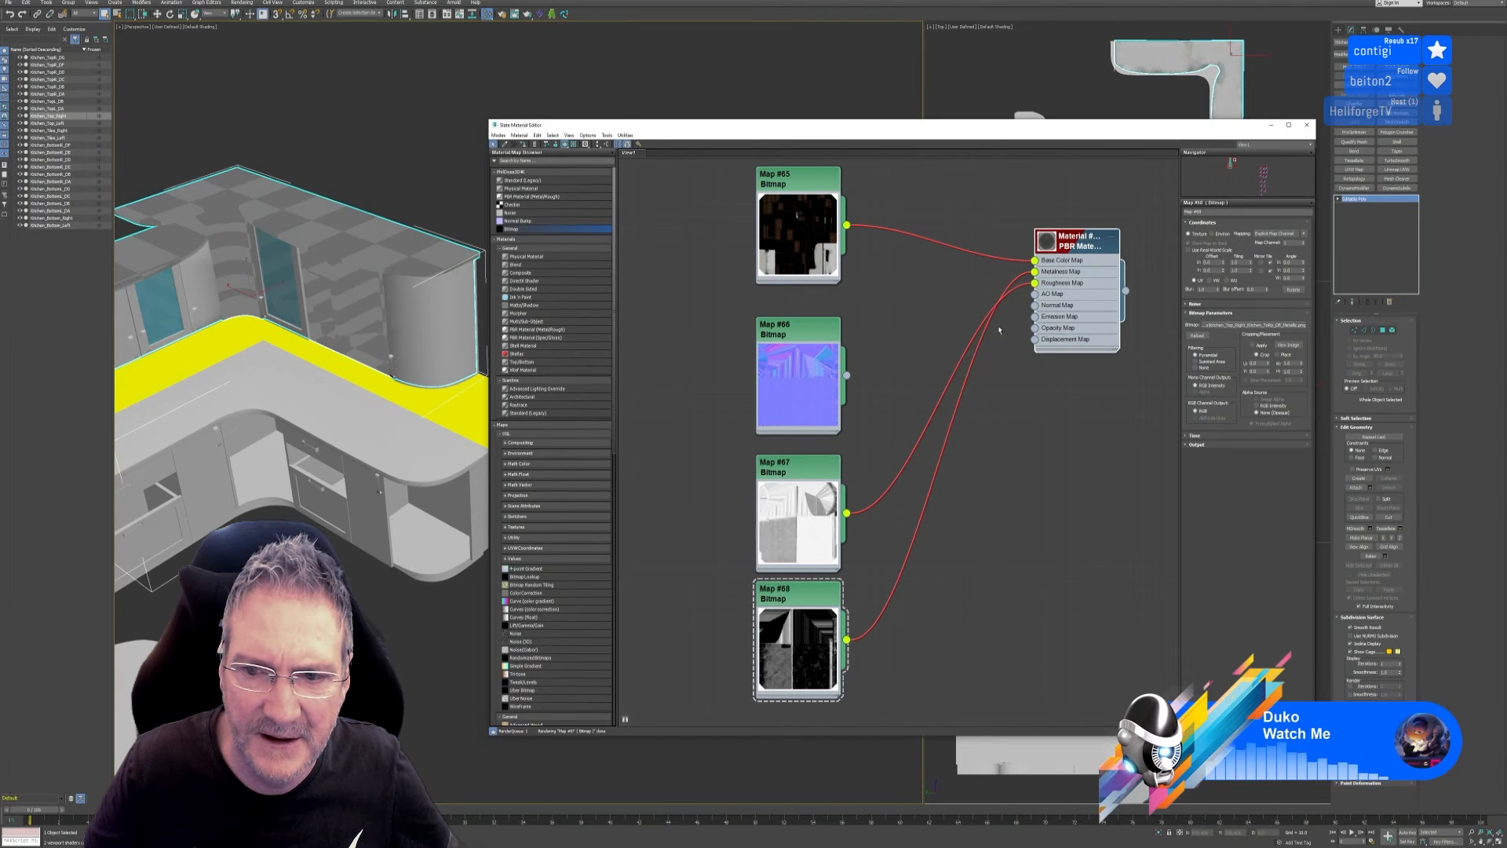
{"action": "left_click_drag", "start_coordinate": [847, 374], "coordinate": [1035, 304]}
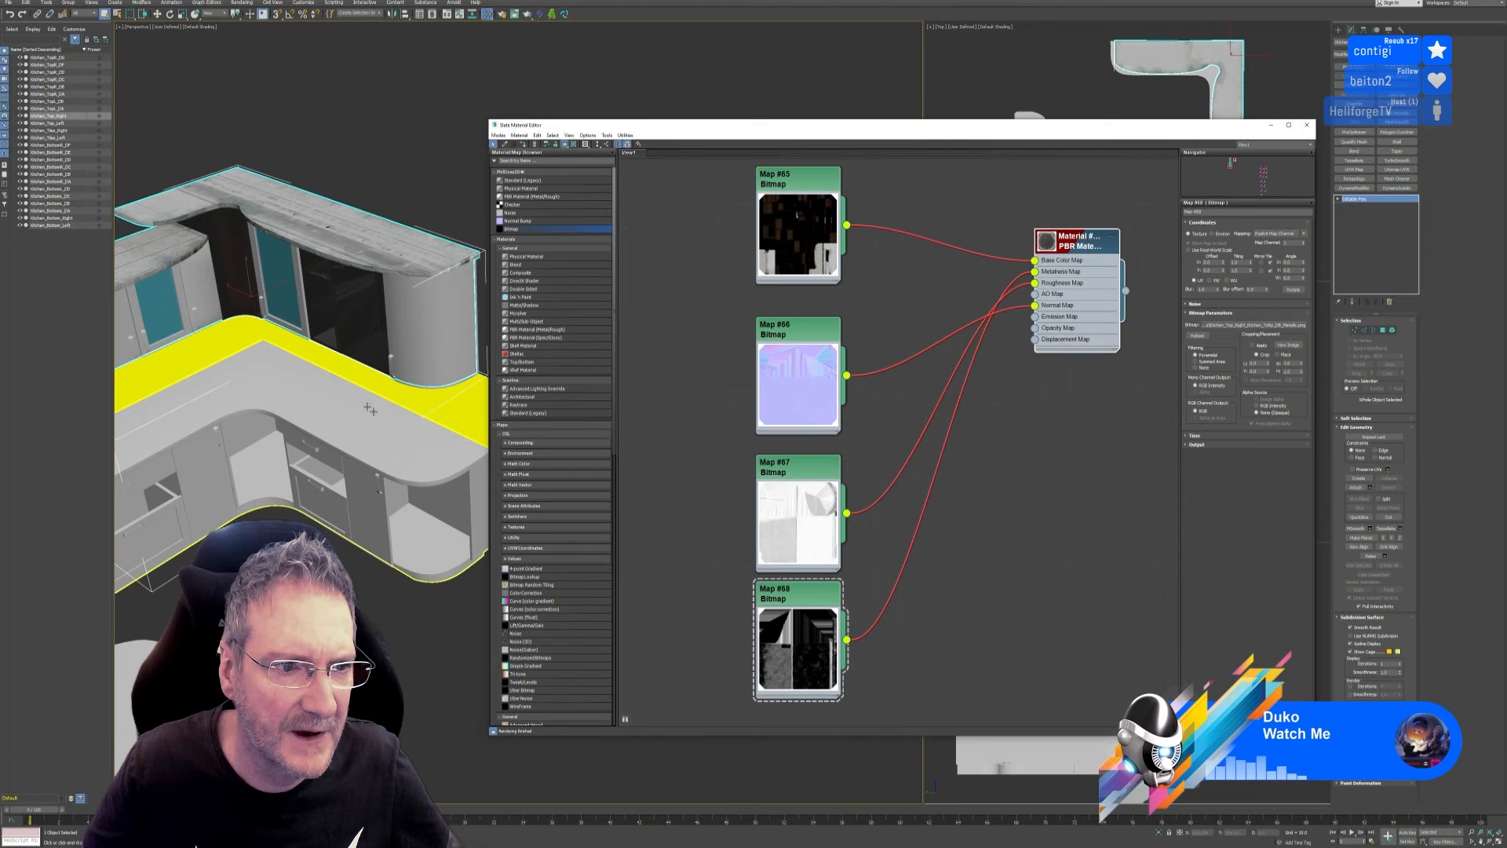
Replace the normal bitmap's image with the DB Normal texture from the Kitchen Top Right Doors folder.
{"action": "middle_click_drag", "start_coordinate": [370, 409], "coordinate": [314, 338], "text": "alt"}
{"action": "scroll", "coordinate": [306, 330], "scroll_direction": "up", "scroll_amount": 3}
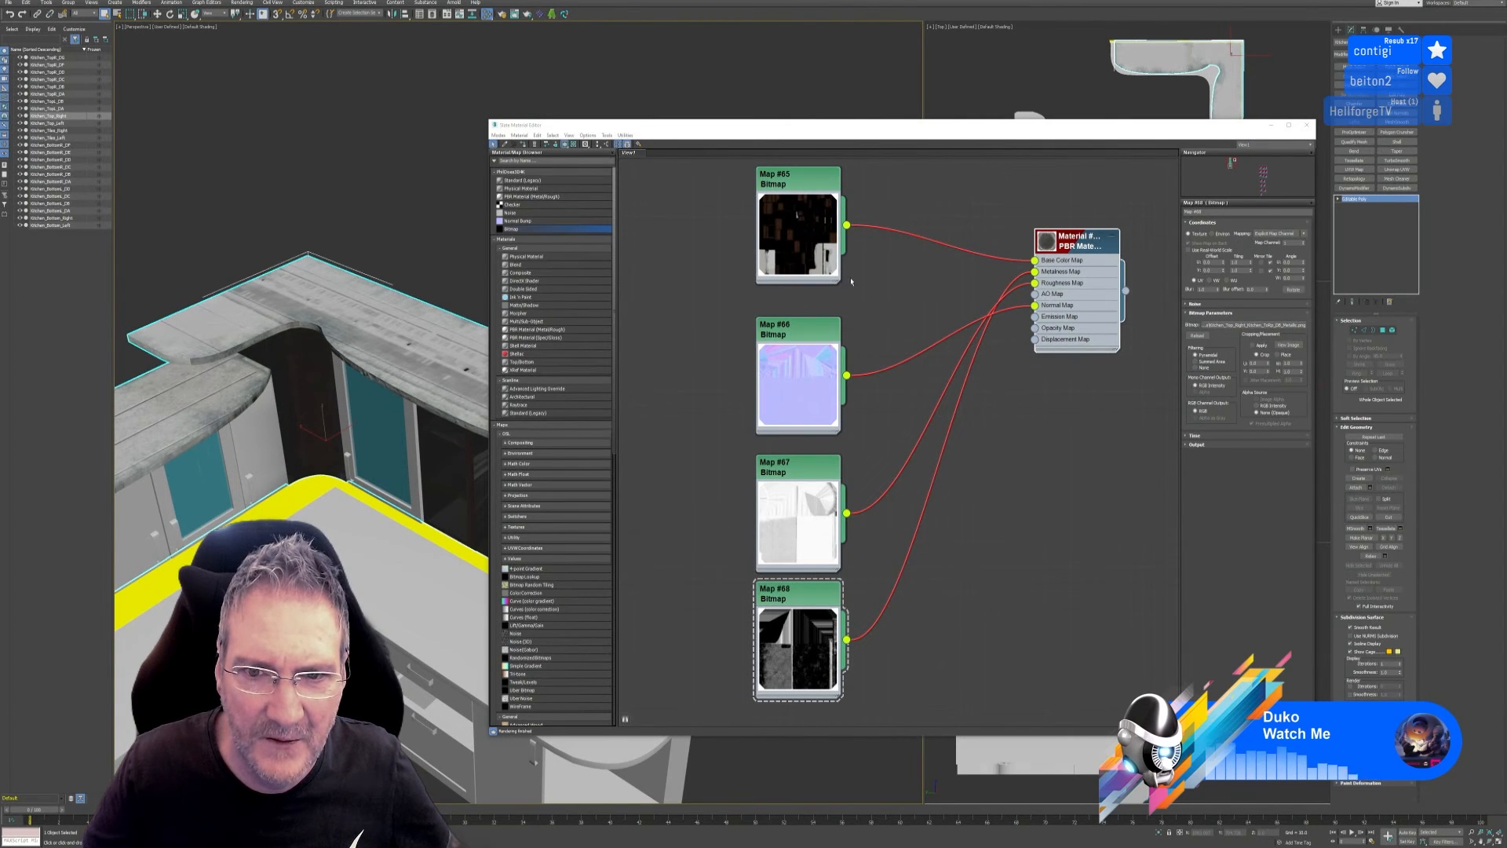
{"action": "double_click", "coordinate": [791, 332]}
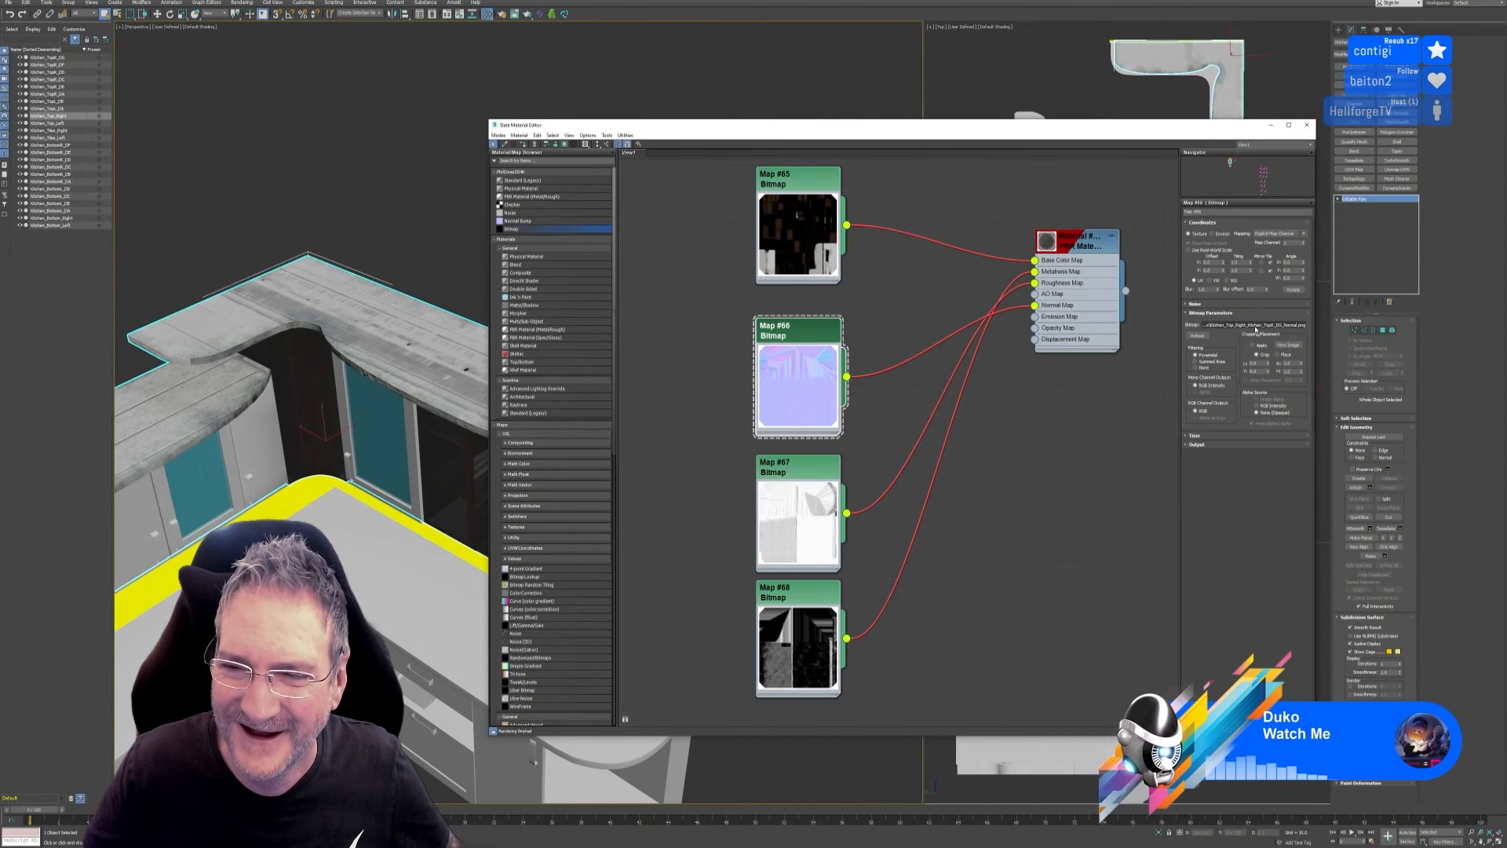
{"action": "left_click", "coordinate": [1254, 324]}
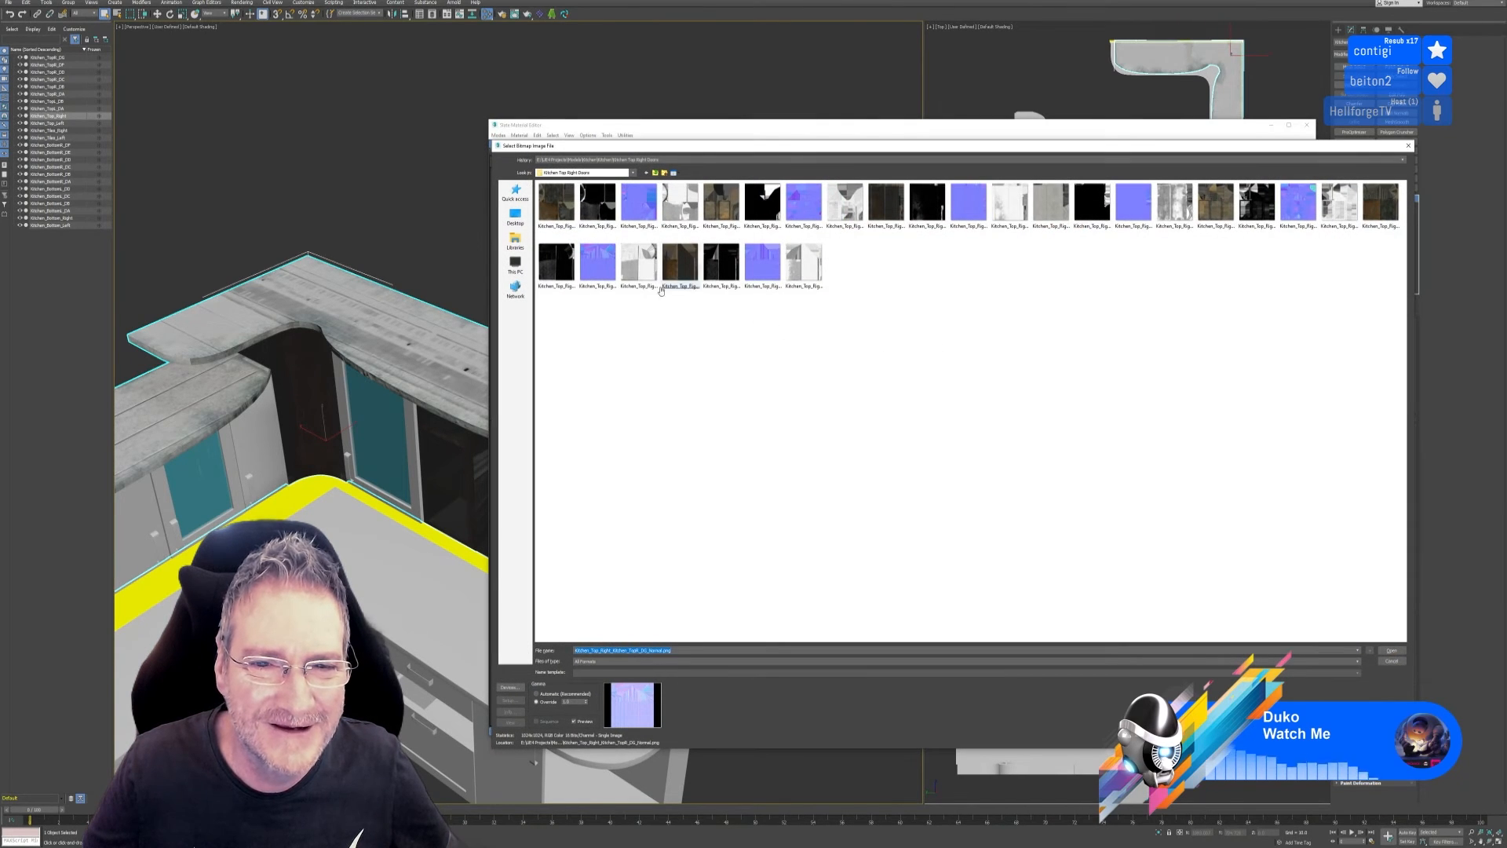
{"action": "left_click", "coordinate": [762, 263]}
{"action": "key", "text": "Return"}
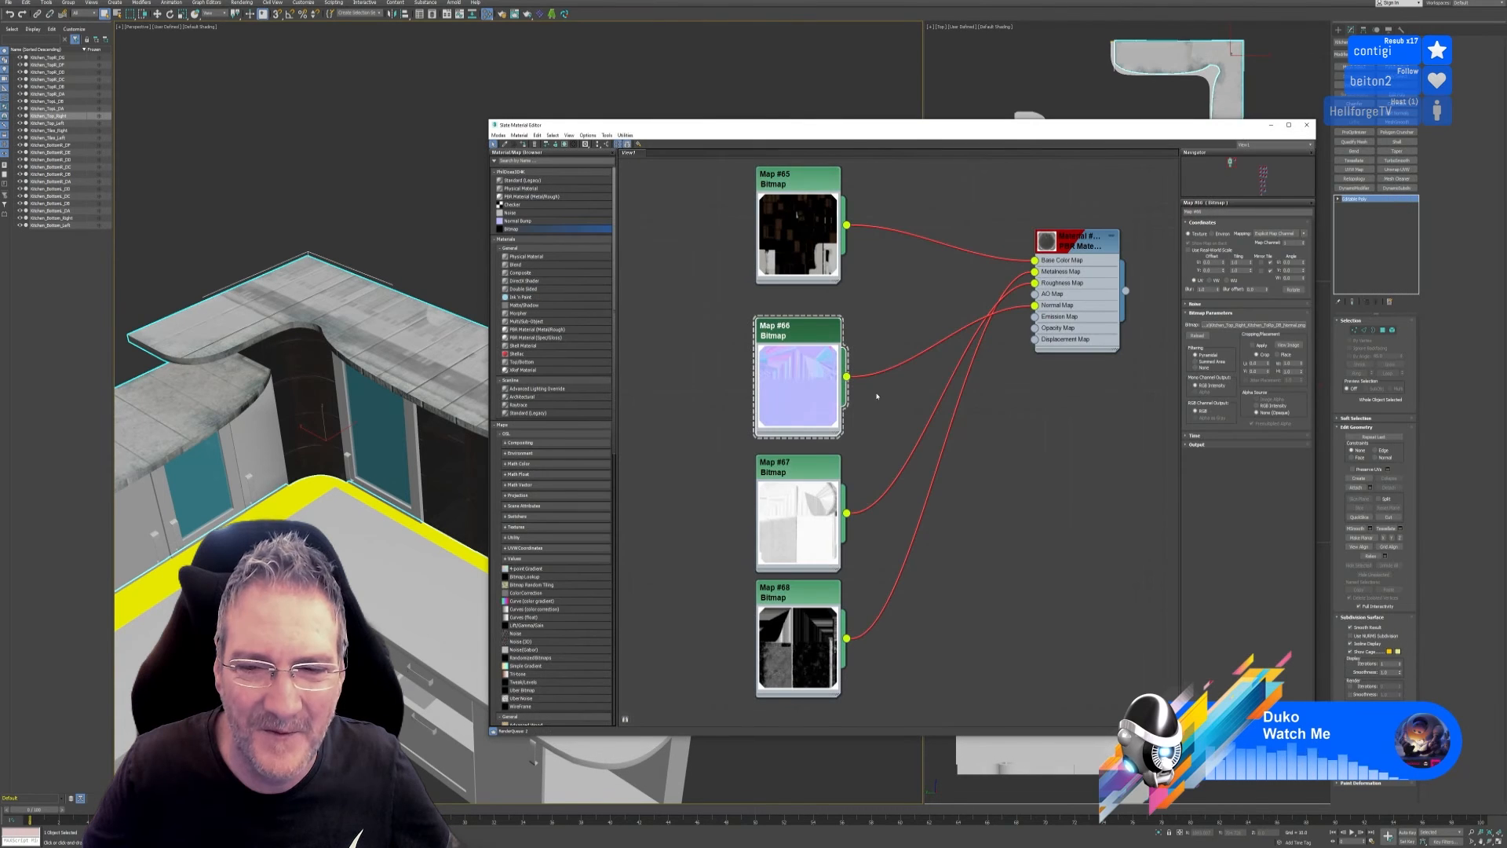
Replace the roughness bitmap's image with the DB Roughness door texture and check the metallic bitmap's image.
{"action": "double_click", "coordinate": [797, 515]}
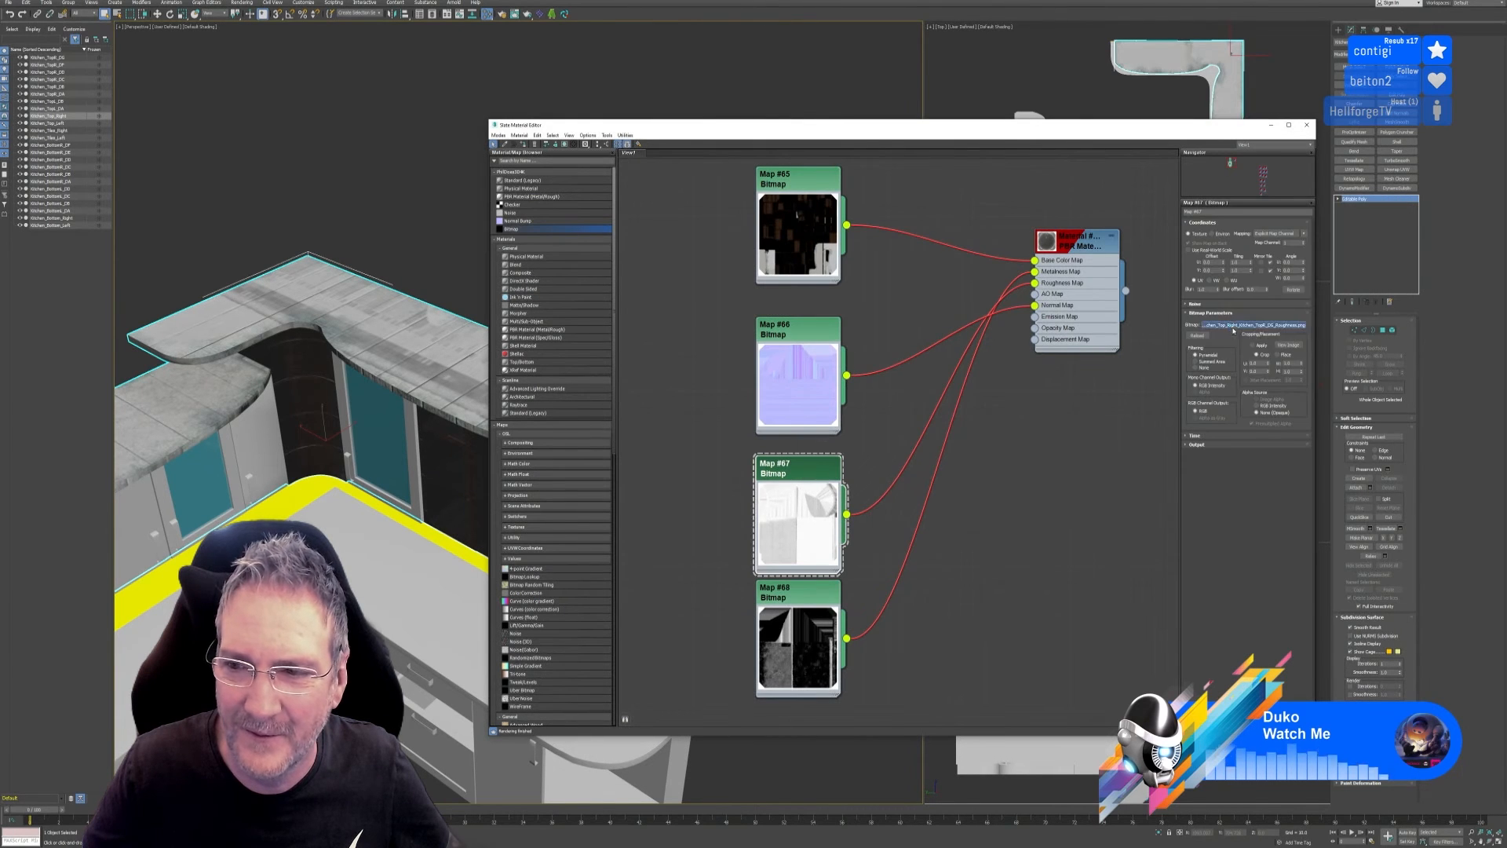
{"action": "left_click", "coordinate": [1229, 328]}
{"action": "double_click", "coordinate": [817, 275]}
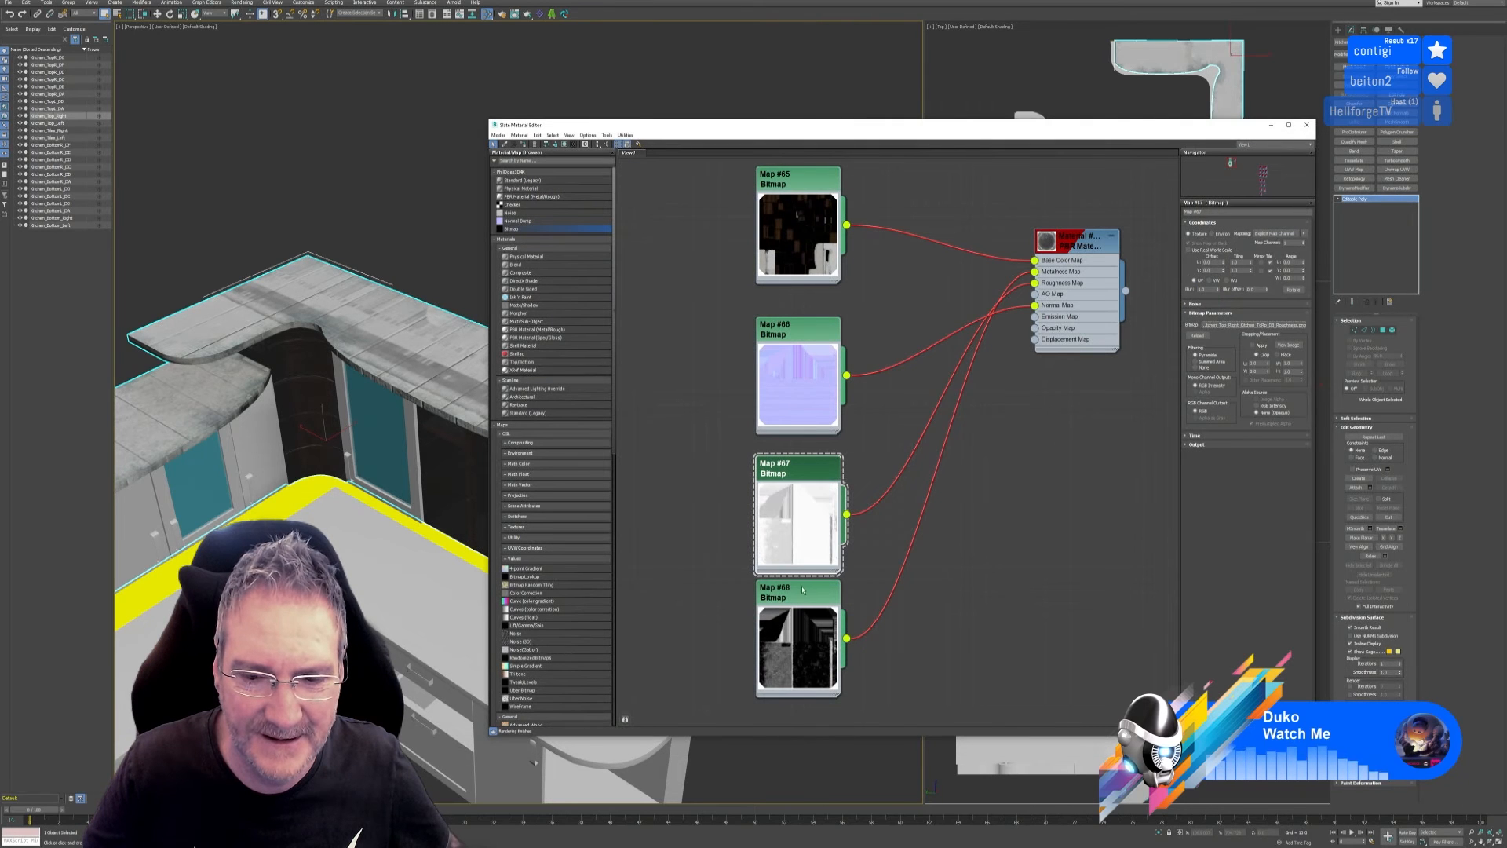
{"action": "left_click", "coordinate": [801, 592]}
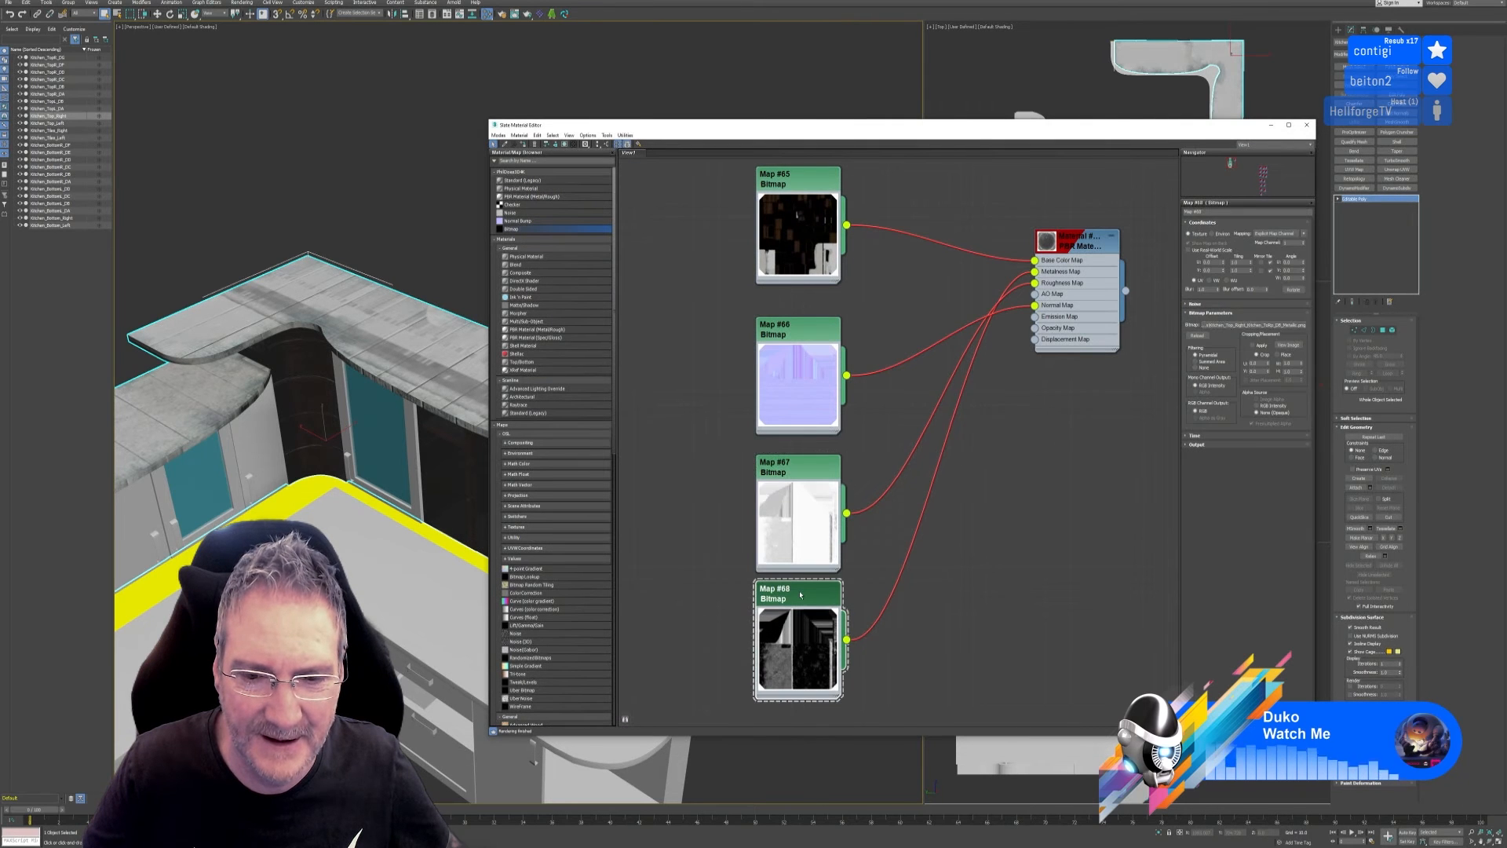
{"action": "middle_click_drag", "start_coordinate": [392, 481], "coordinate": [370, 472], "text": "alt"}
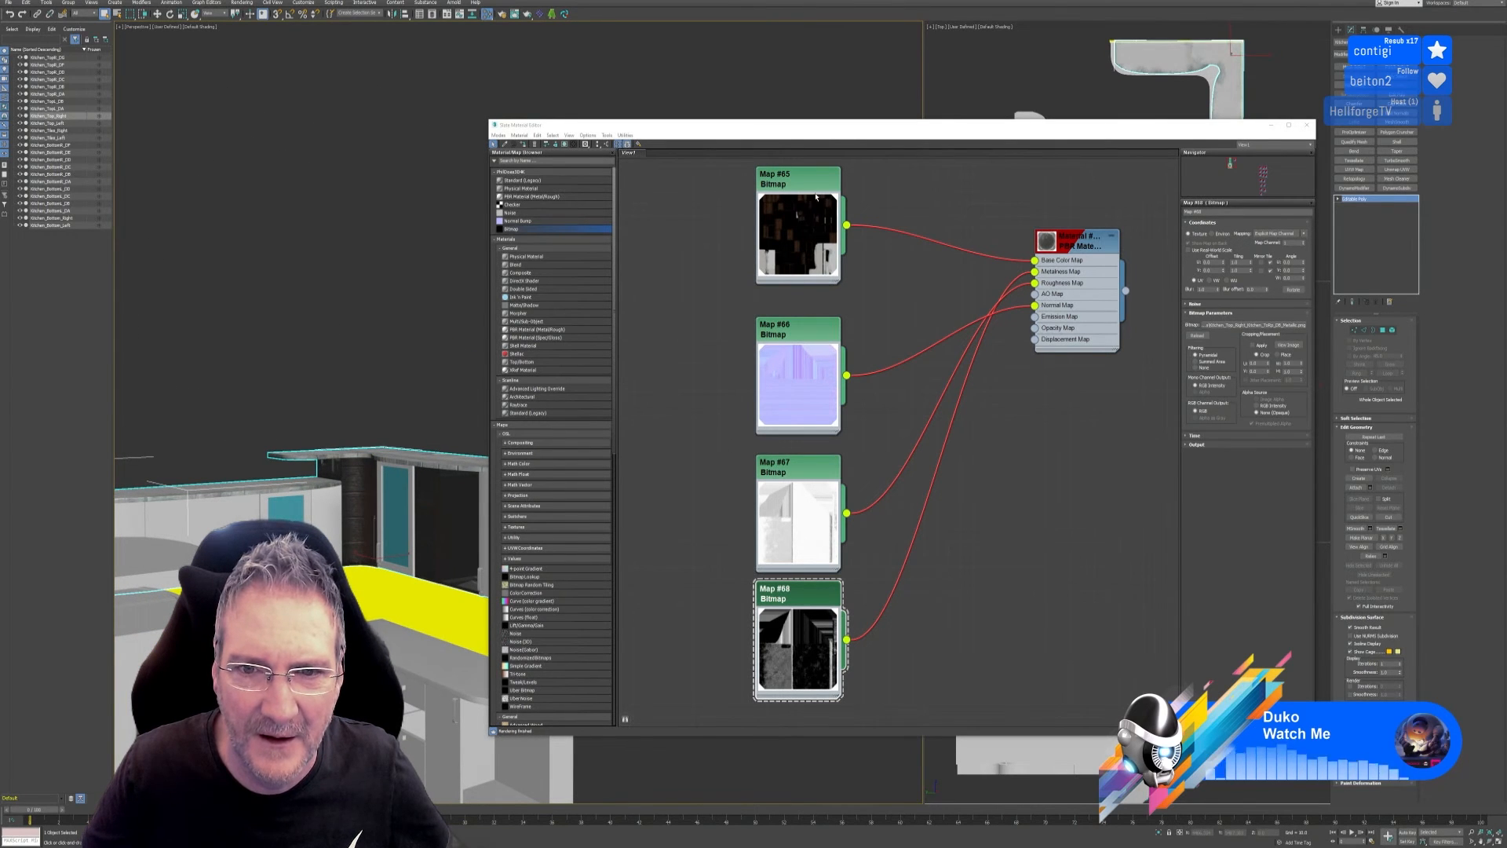
Check the TopR_DF BaseColor texture, then load the TopR_DF Normal texture into the normal bitmap.
{"action": "double_click", "coordinate": [803, 334]}
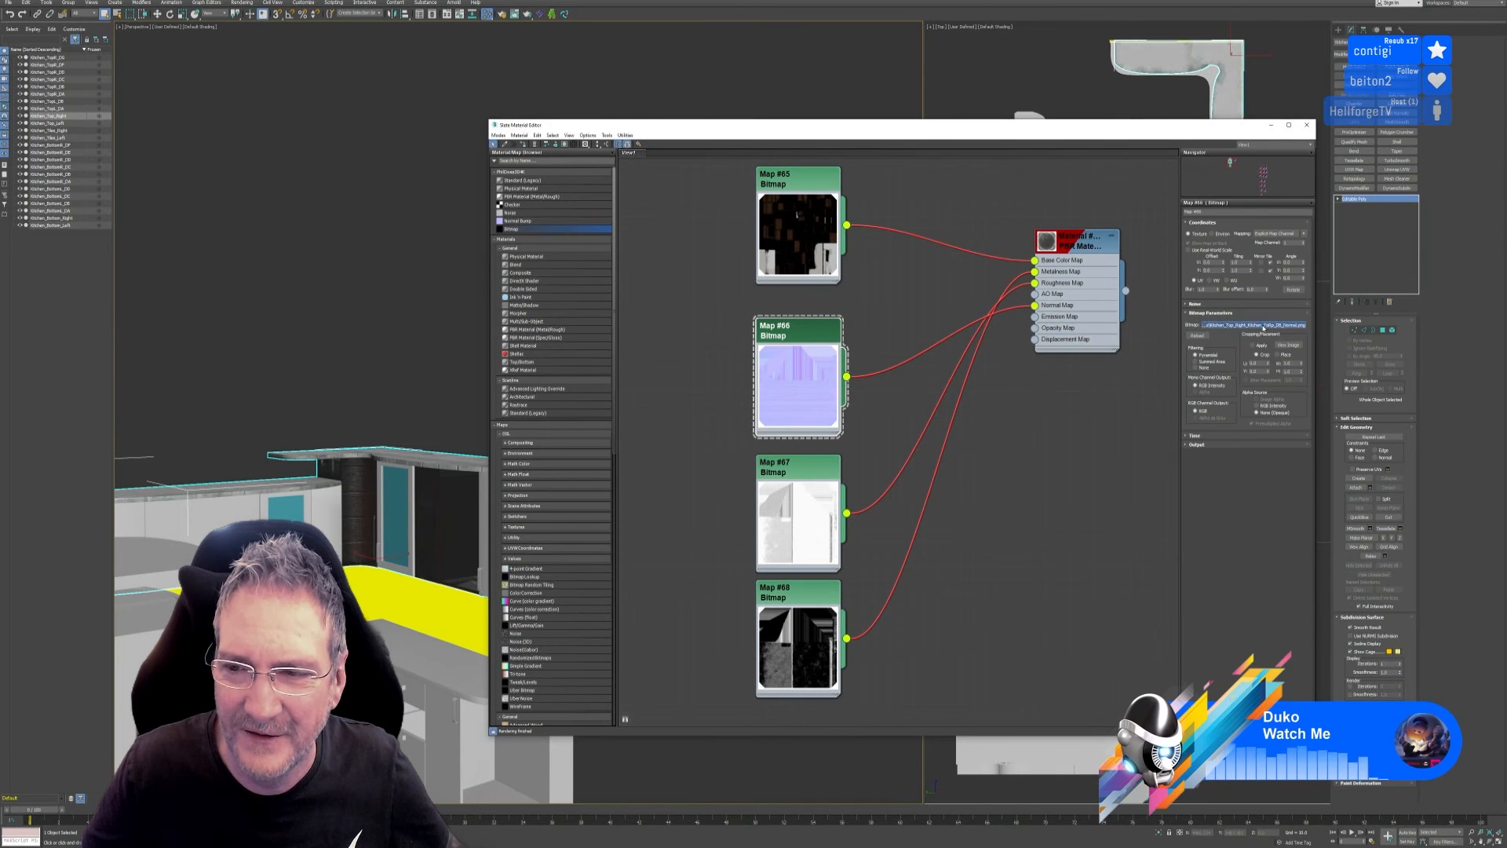
{"action": "left_click", "coordinate": [1260, 324]}
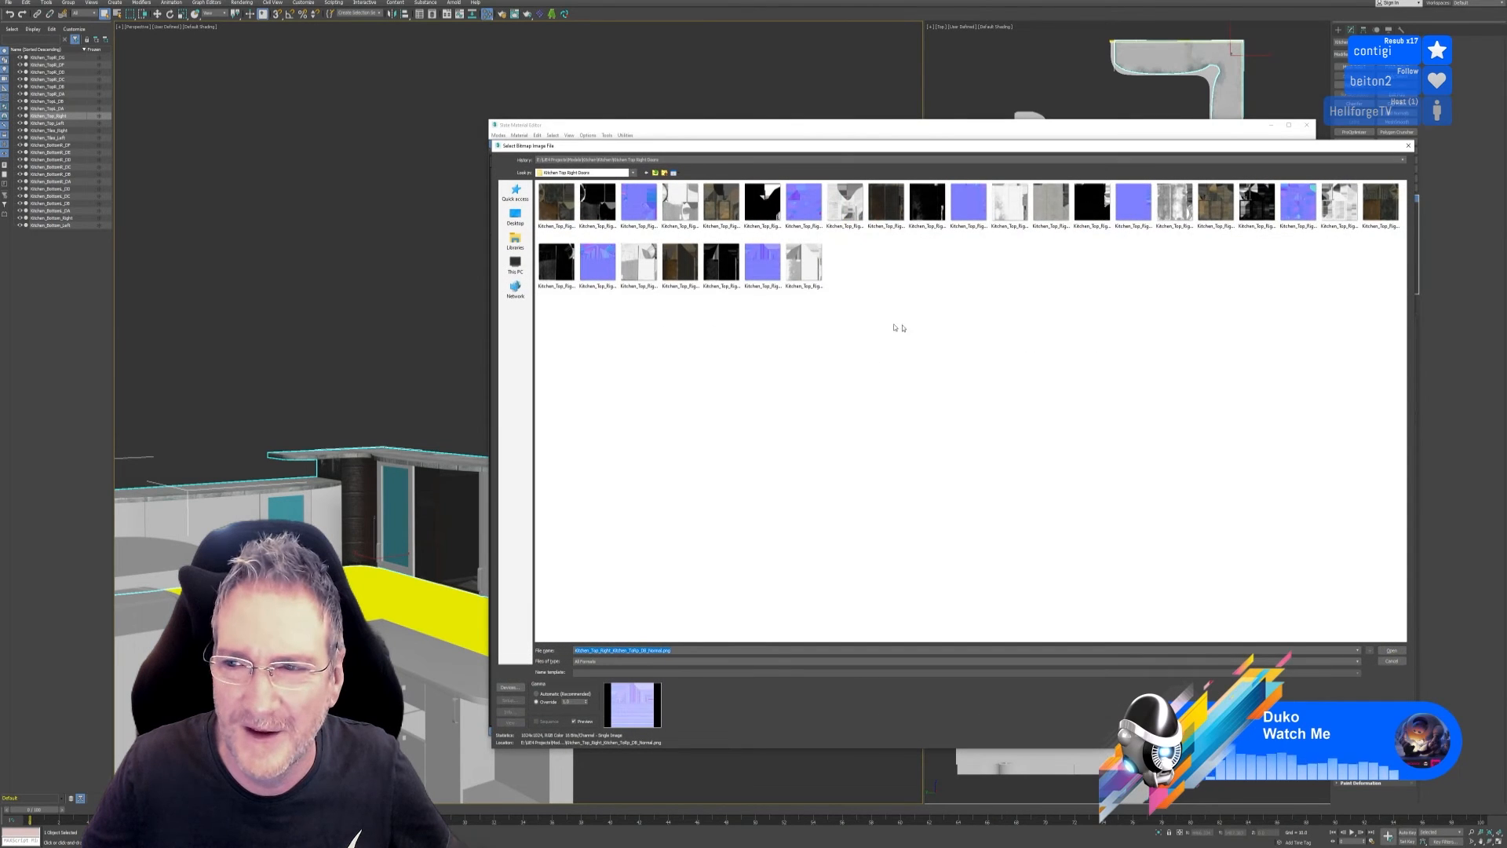
{"action": "left_click", "coordinate": [1216, 206]}
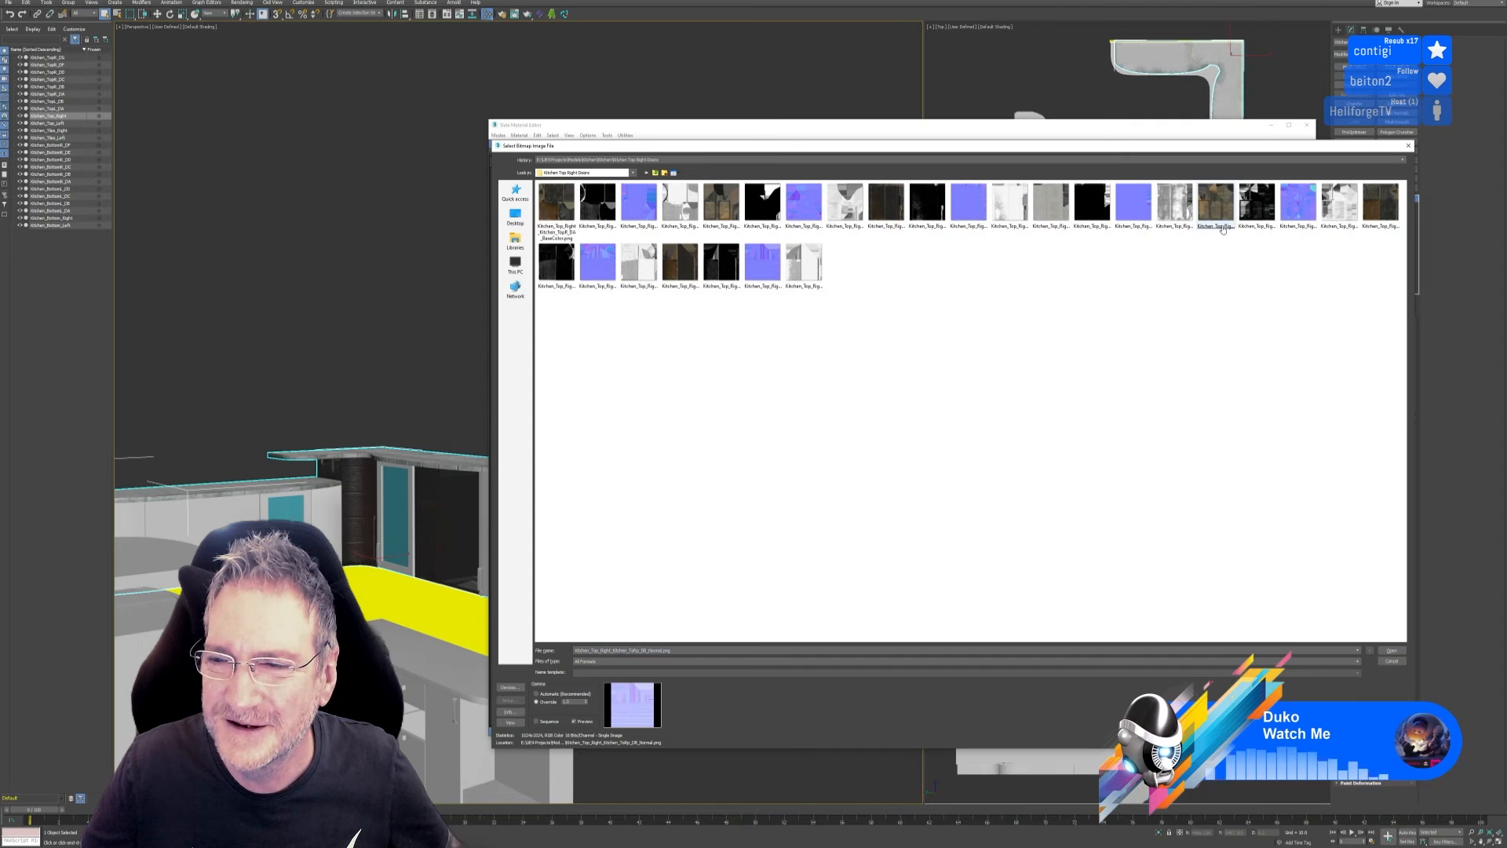
{"action": "left_click", "coordinate": [1248, 271]}
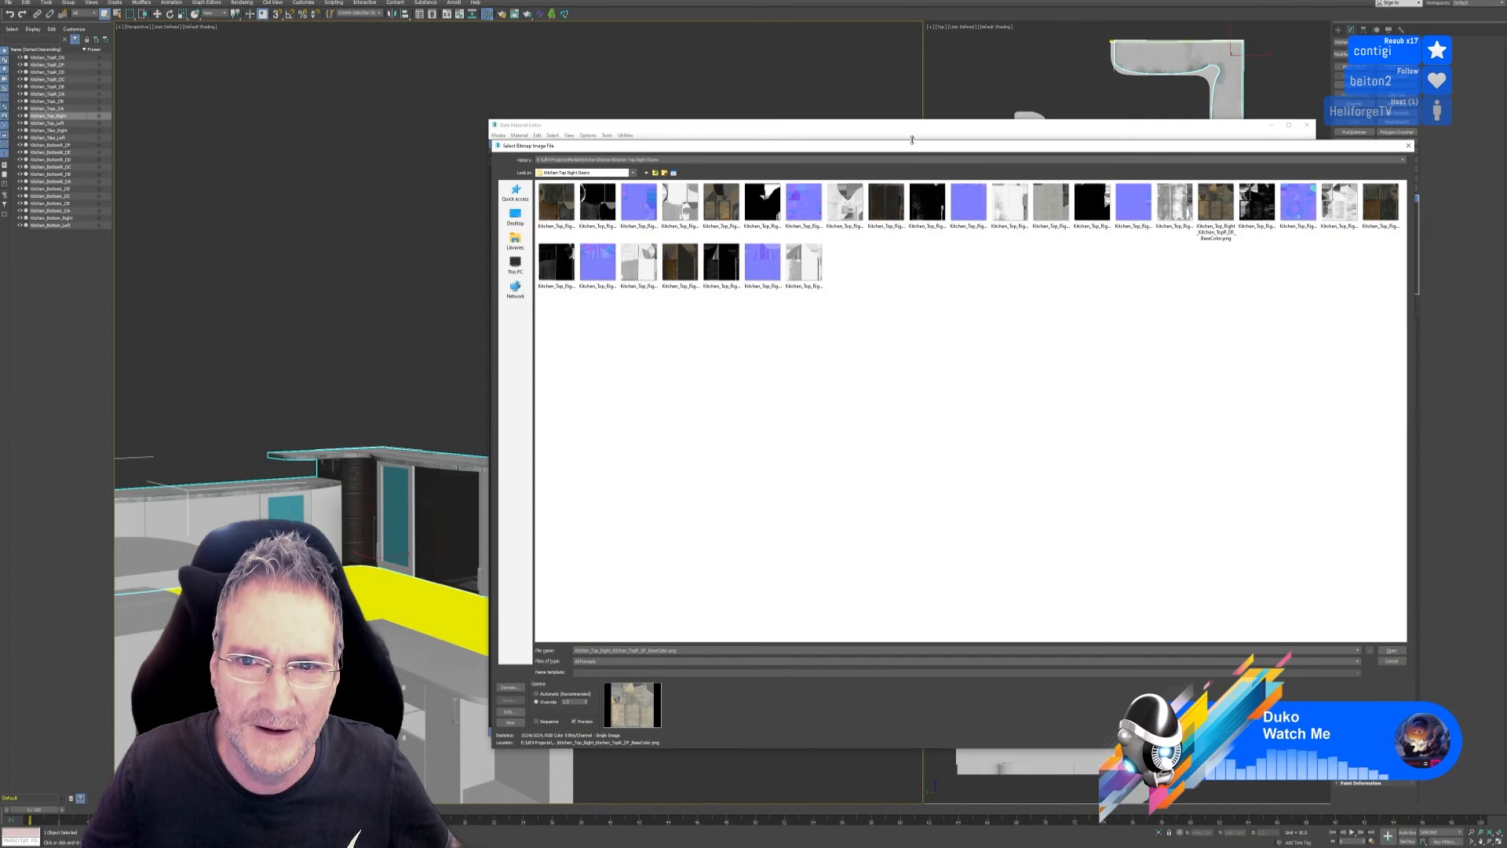
{"action": "left_click_drag", "start_coordinate": [909, 150], "coordinate": [843, 161]}
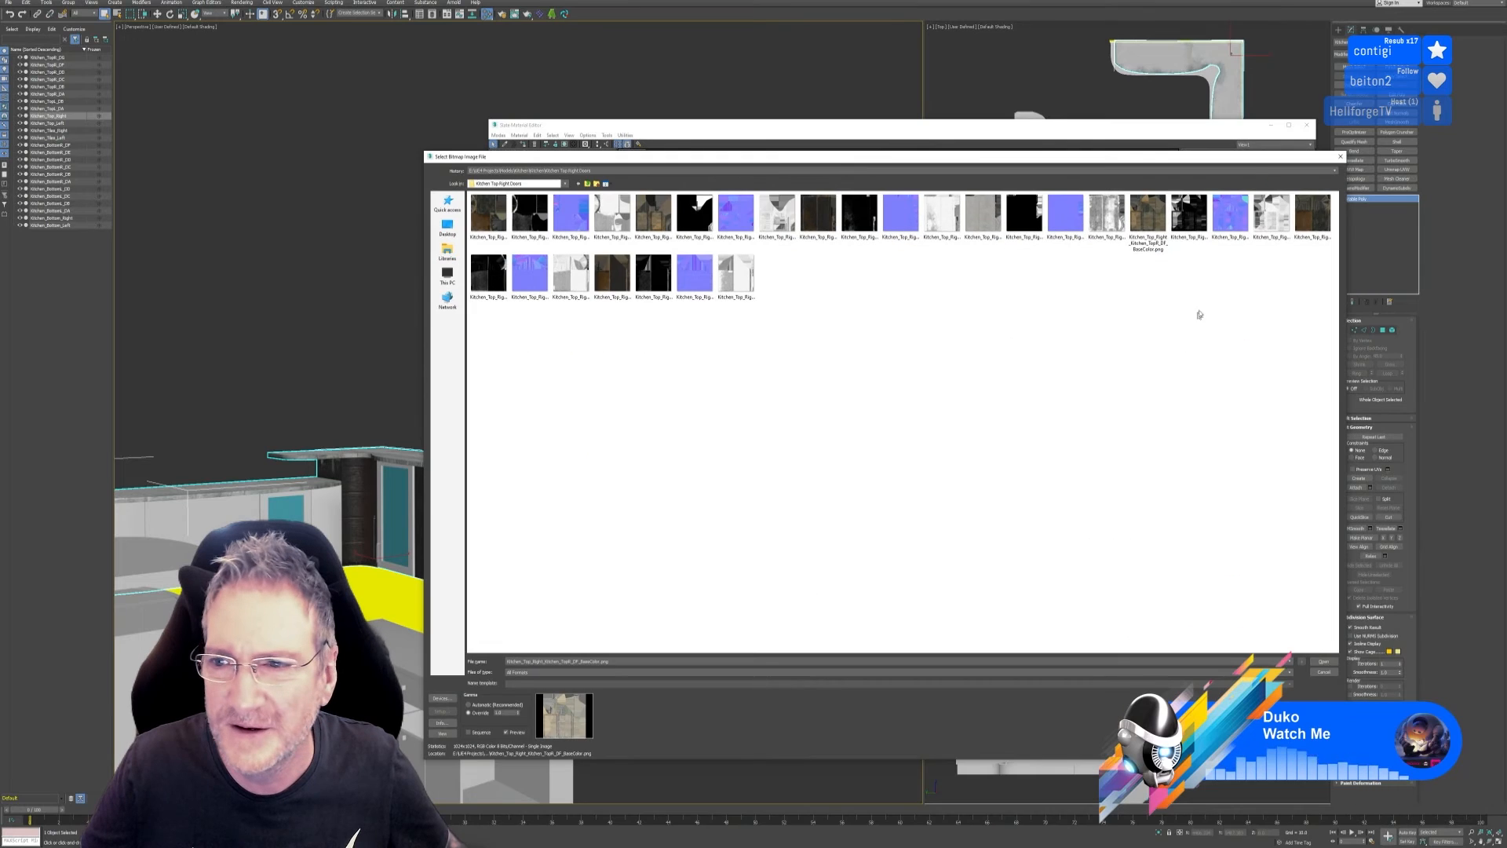
{"action": "double_click", "coordinate": [1223, 230]}
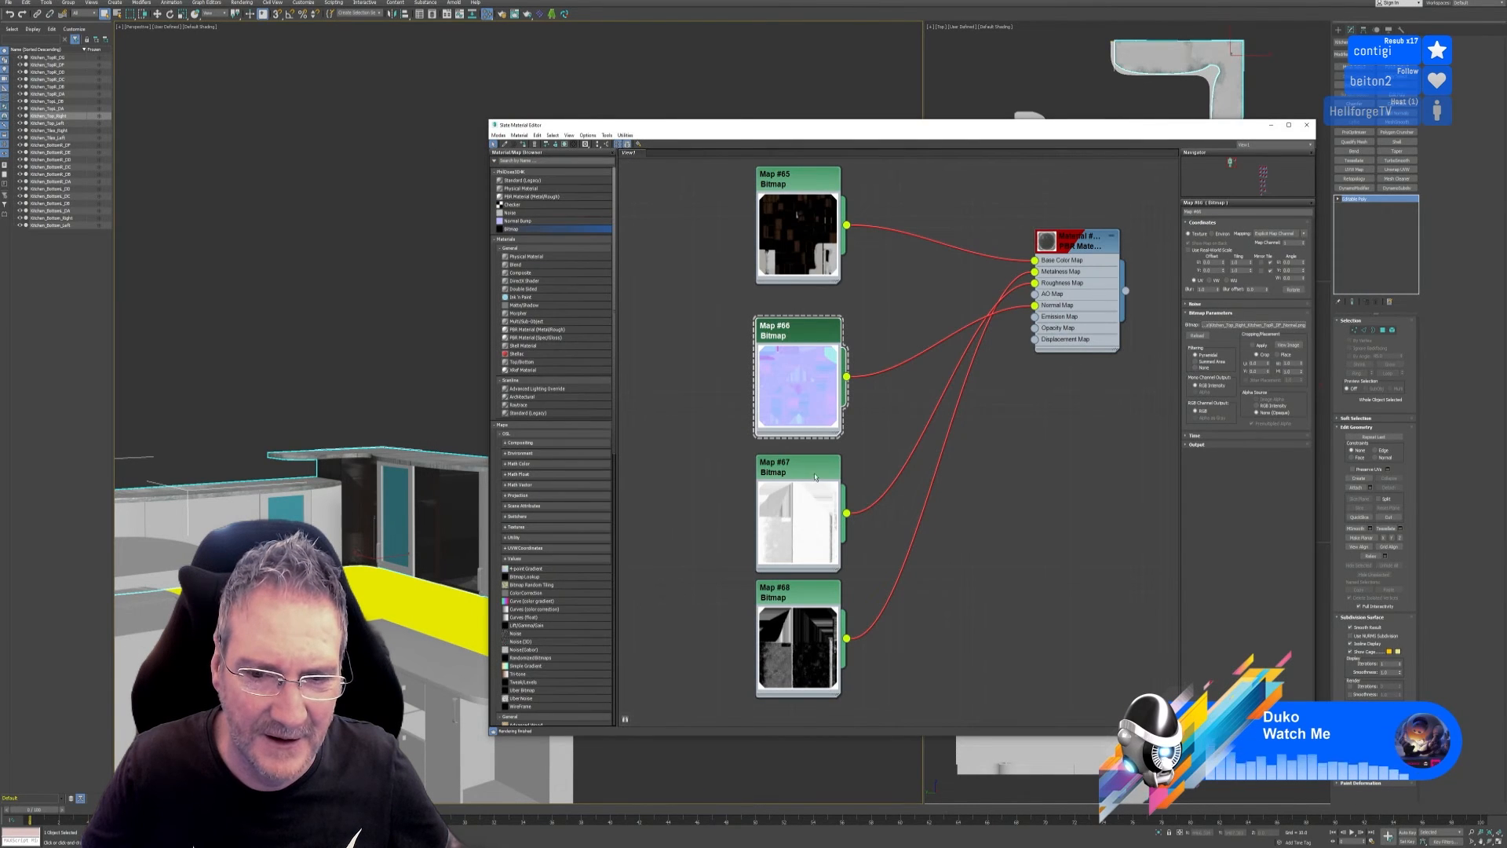
Replace the roughness bitmap's image with the TopR_DF Roughness texture.
{"action": "left_click", "coordinate": [816, 475]}
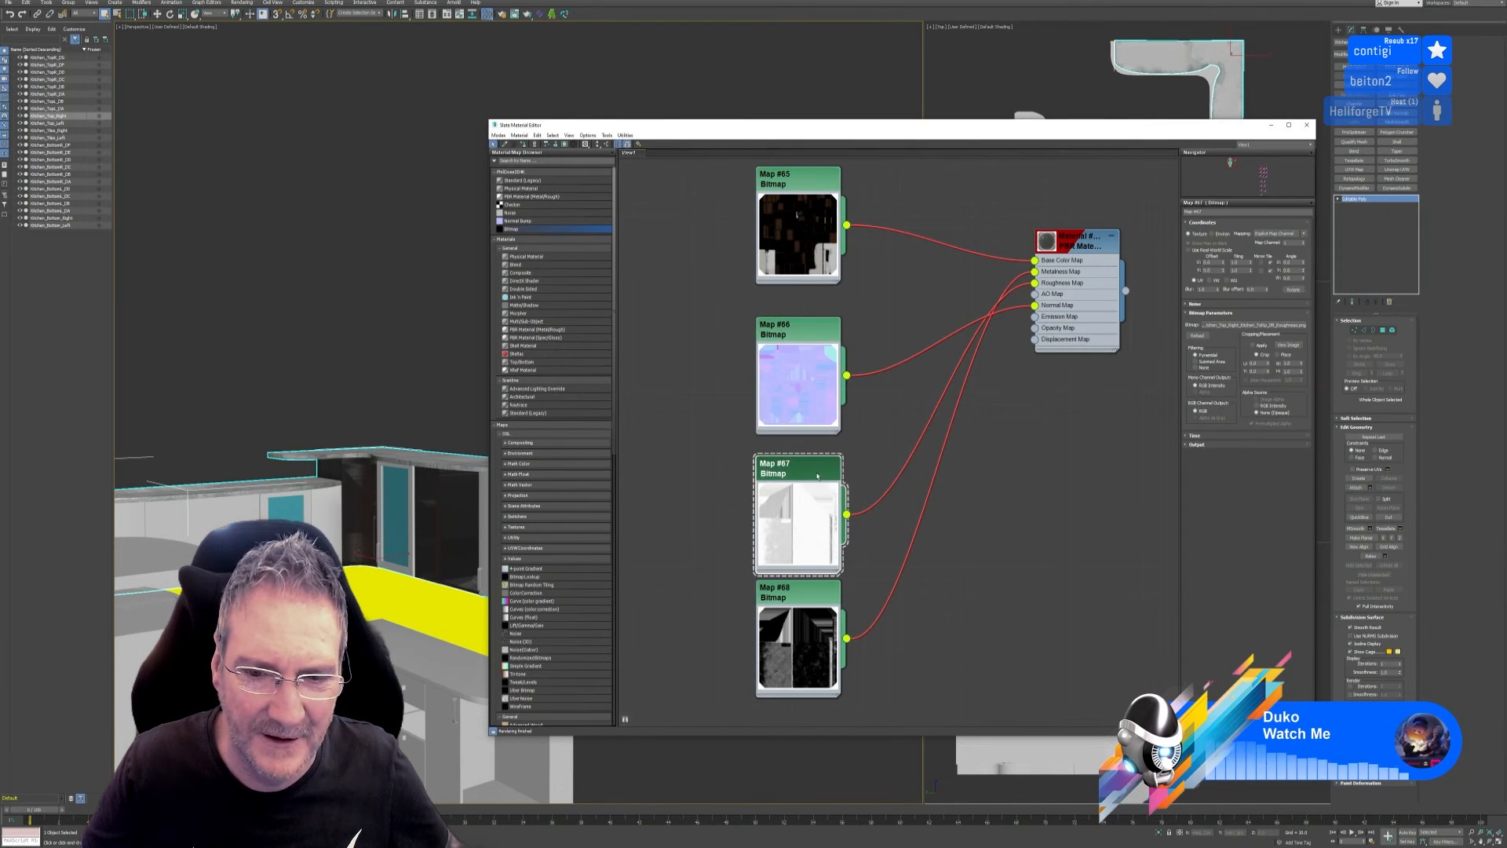
{"action": "left_click", "coordinate": [1249, 325]}
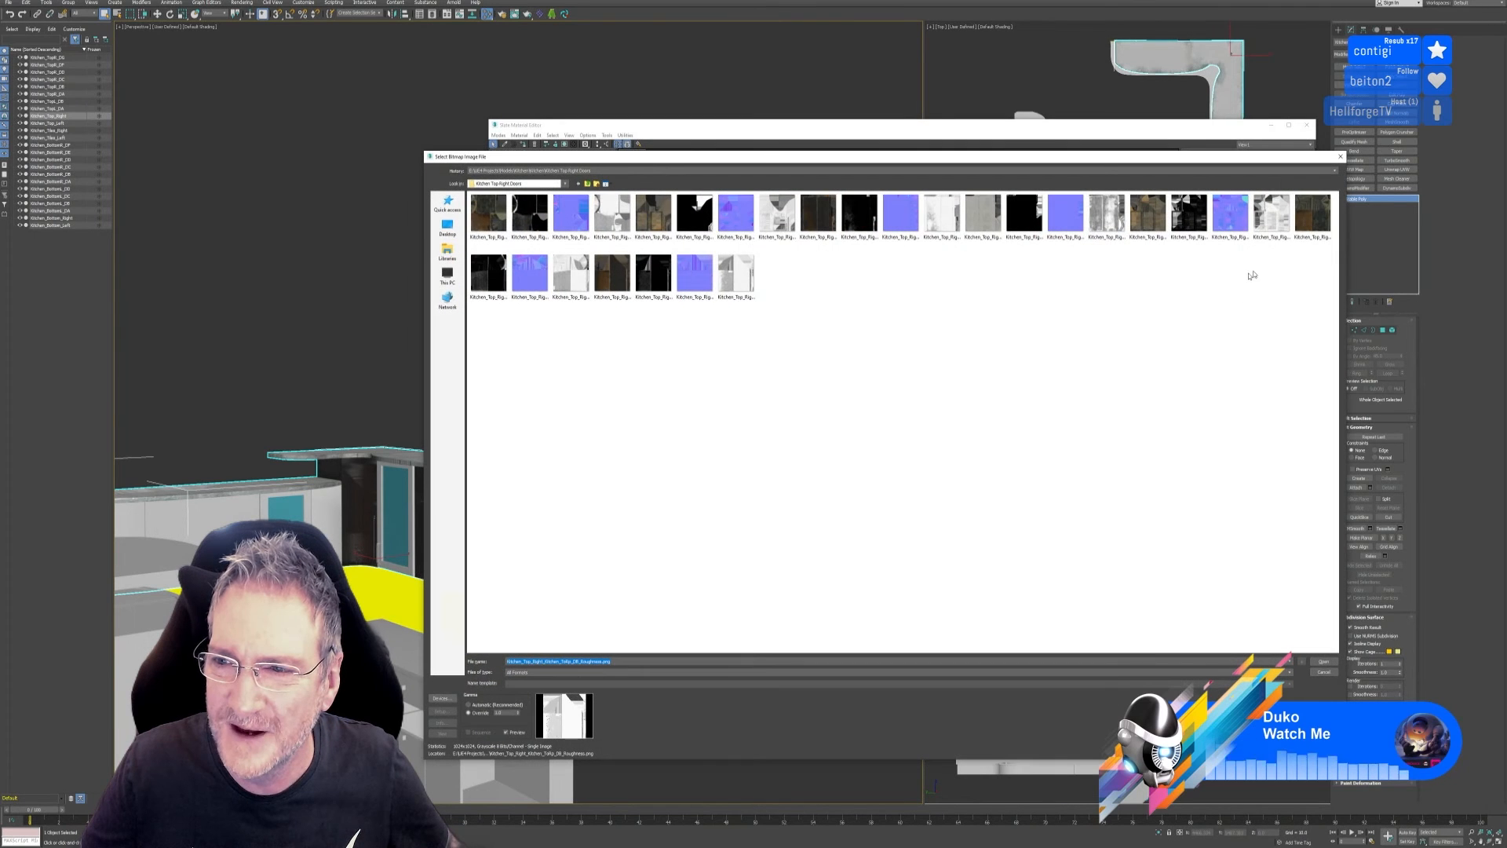
{"action": "double_click", "coordinate": [1271, 224]}
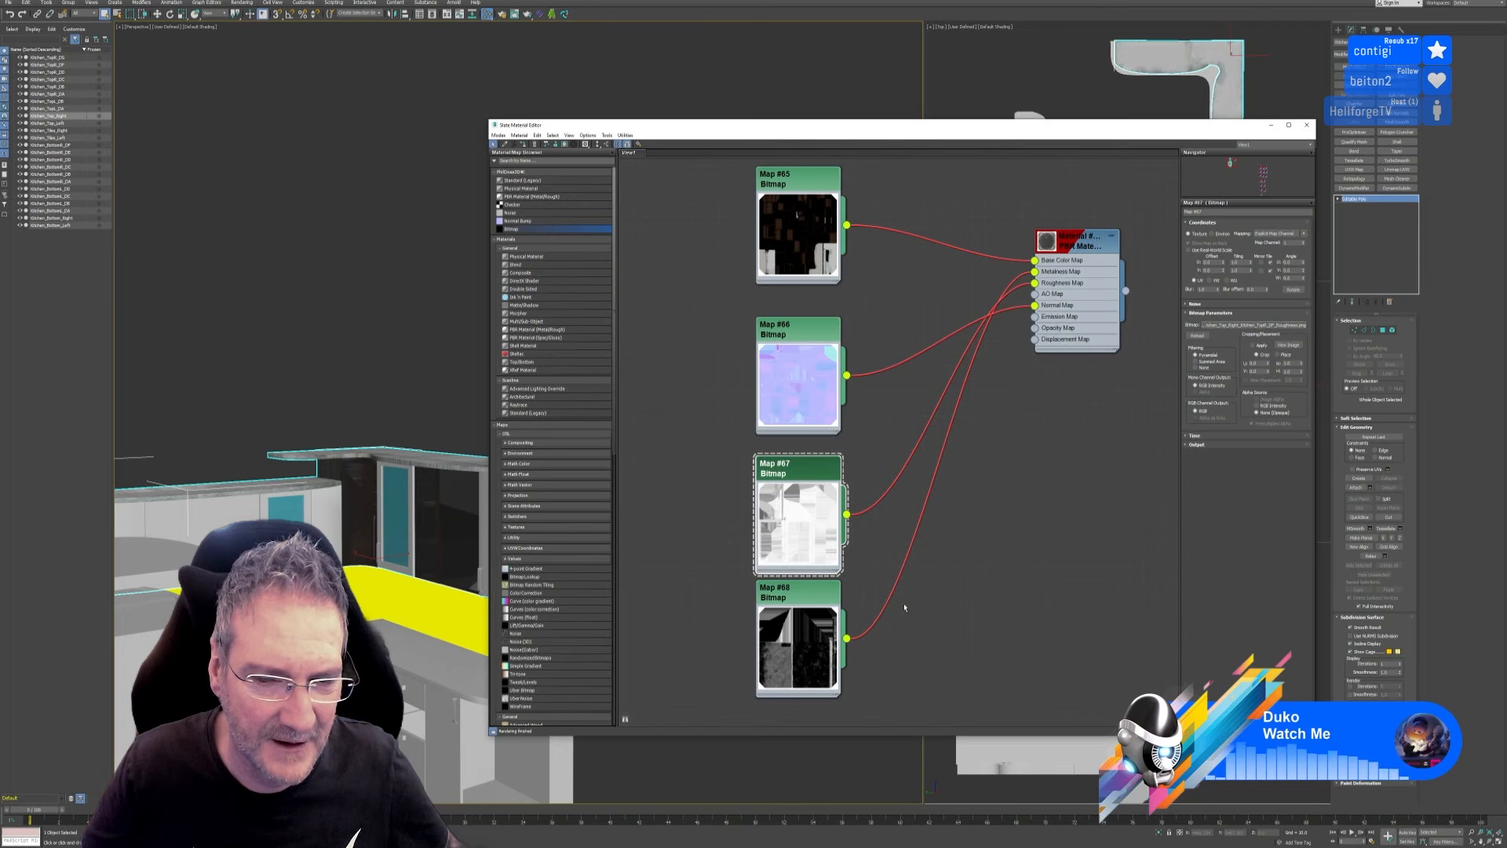
Replace the metallic bitmap's image with the TopR_DF Metallic texture and inspect the upper cabinets in the model.
{"action": "double_click", "coordinate": [819, 601]}
{"action": "left_click", "coordinate": [1256, 325]}
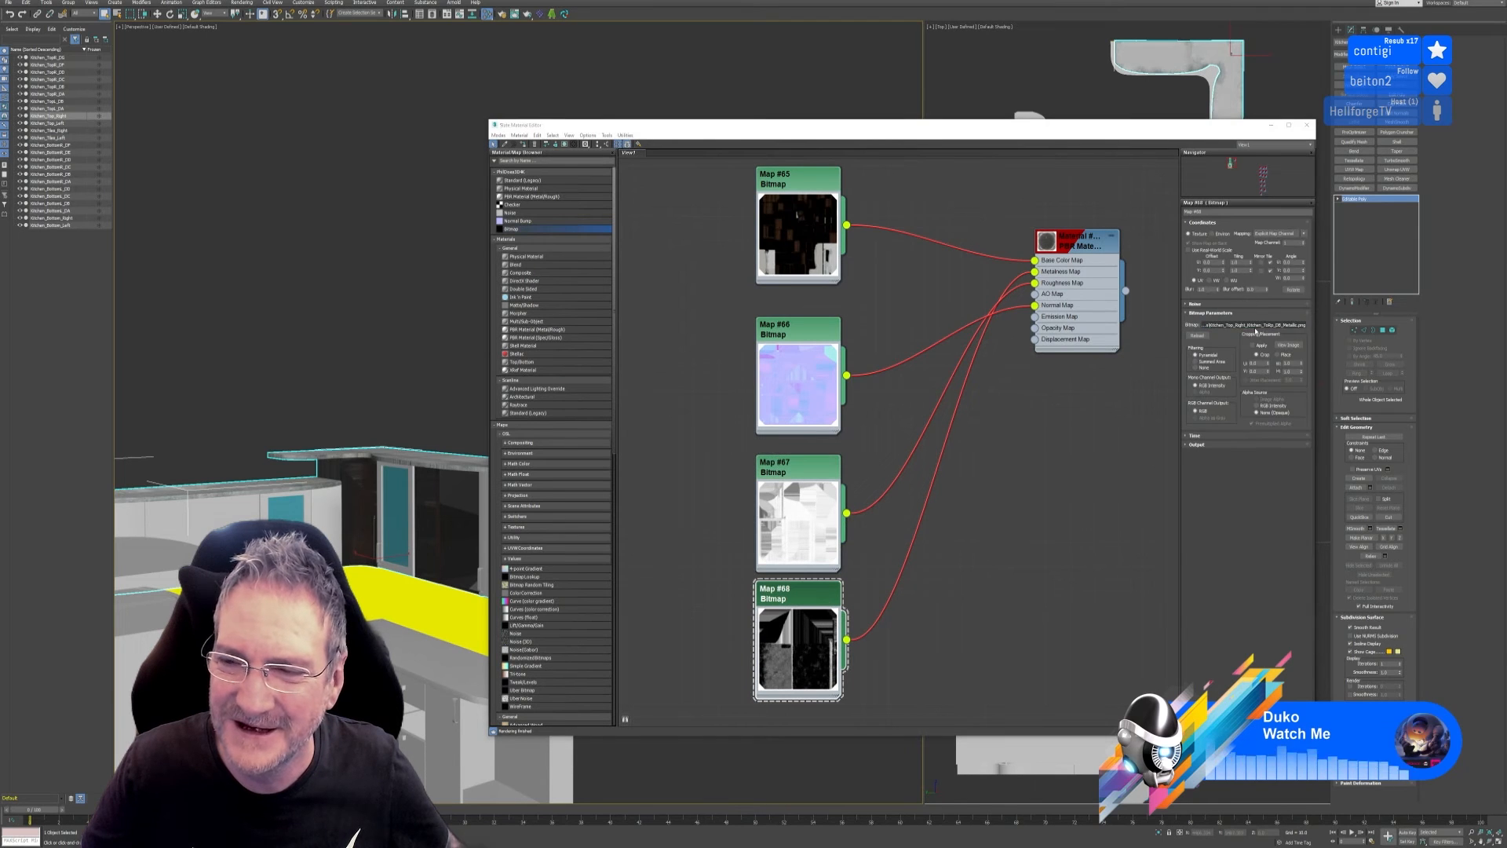
{"action": "double_click", "coordinate": [1197, 236]}
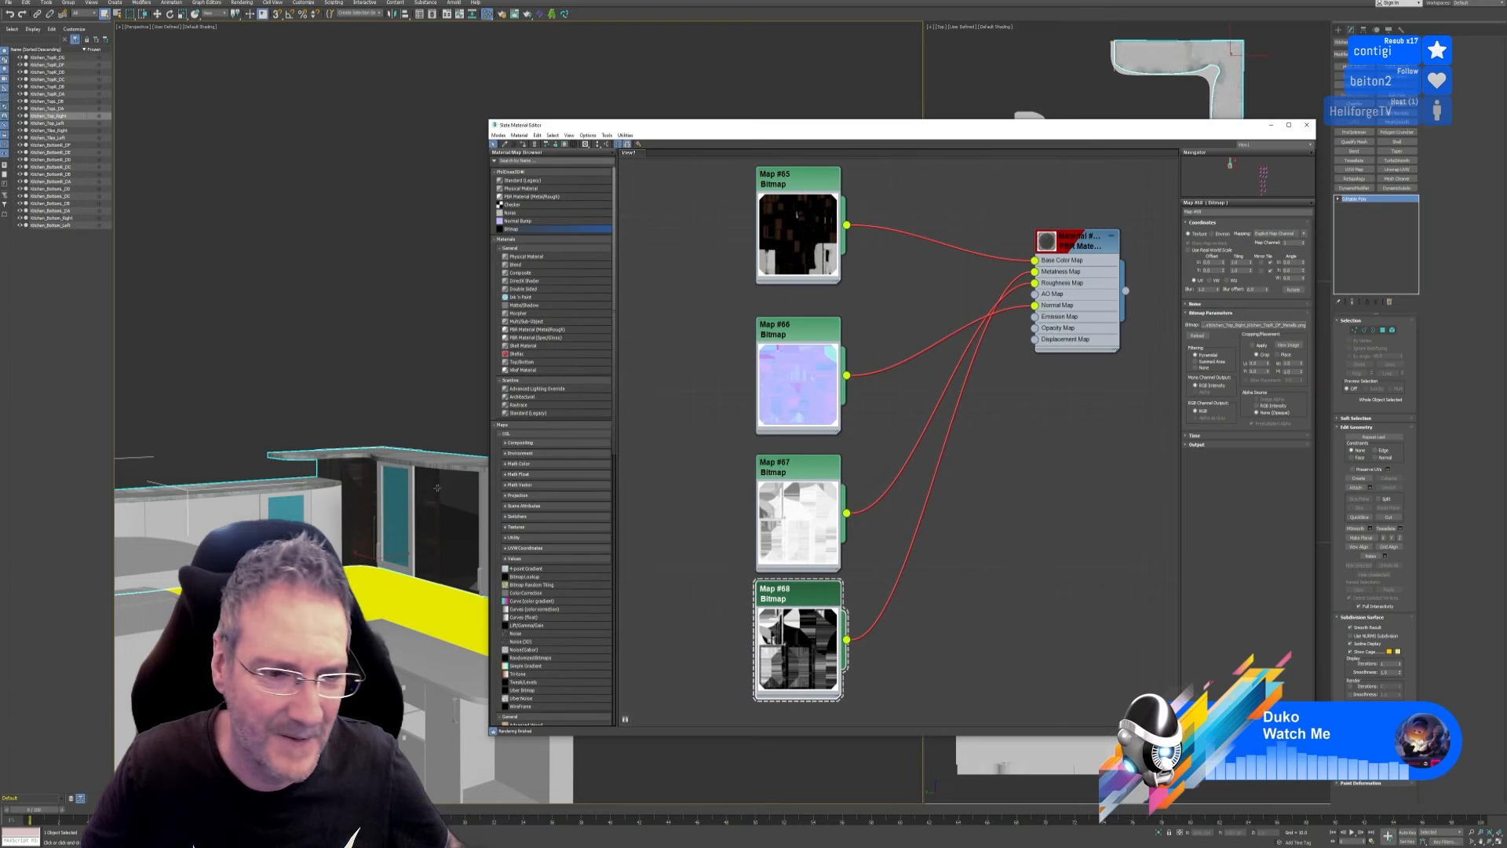
{"action": "middle_click_drag", "start_coordinate": [437, 487], "coordinate": [381, 545], "text": "alt"}
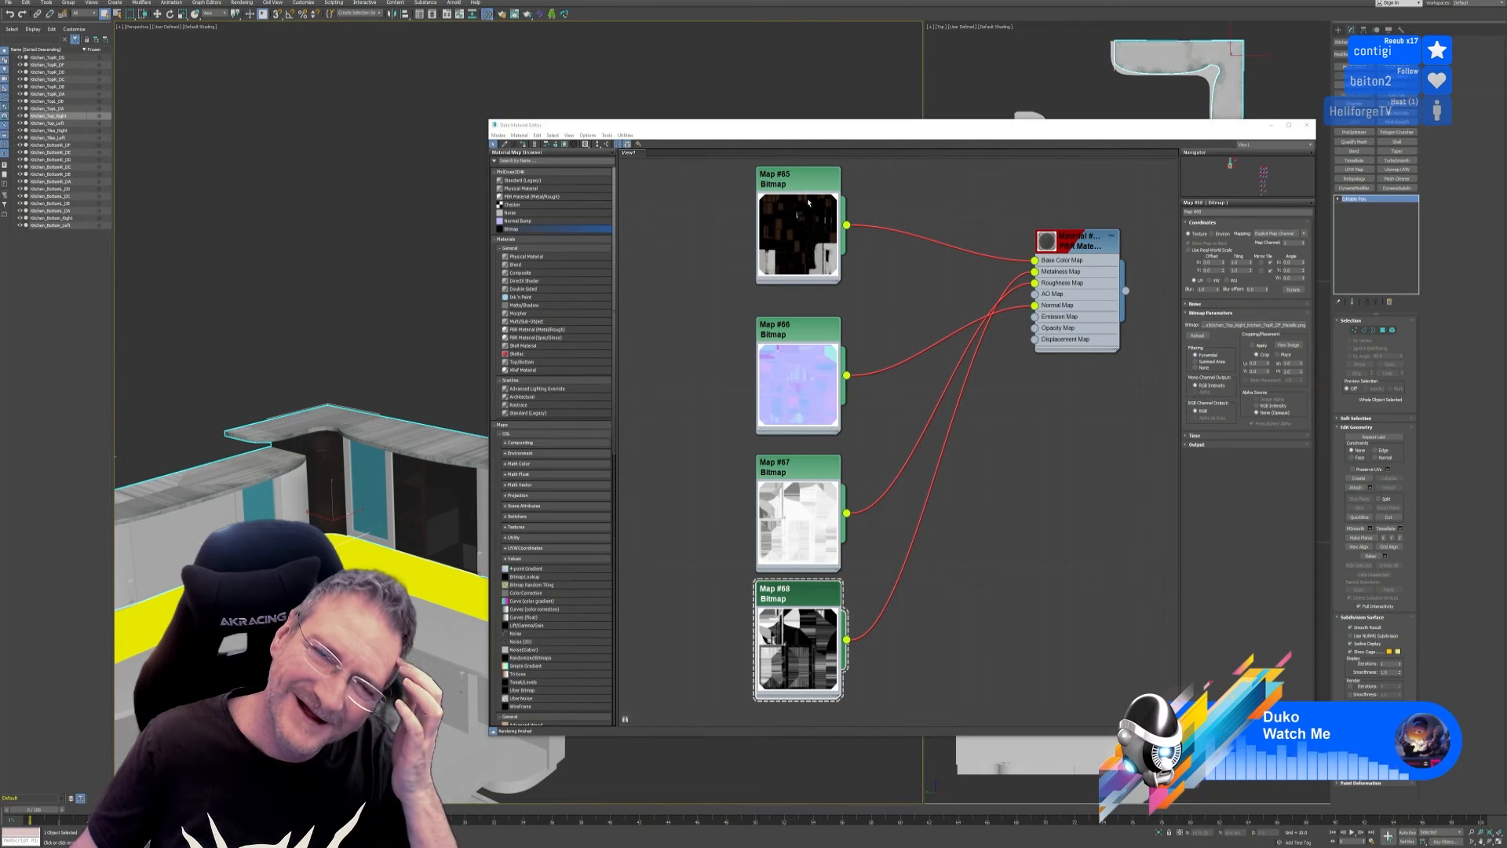
Replace the normal bitmap's image with Kitchen_Top_Right_Kitchen_Top_Right_Normal.png from the parent Kitchen folder.
{"action": "left_click", "coordinate": [795, 179]}
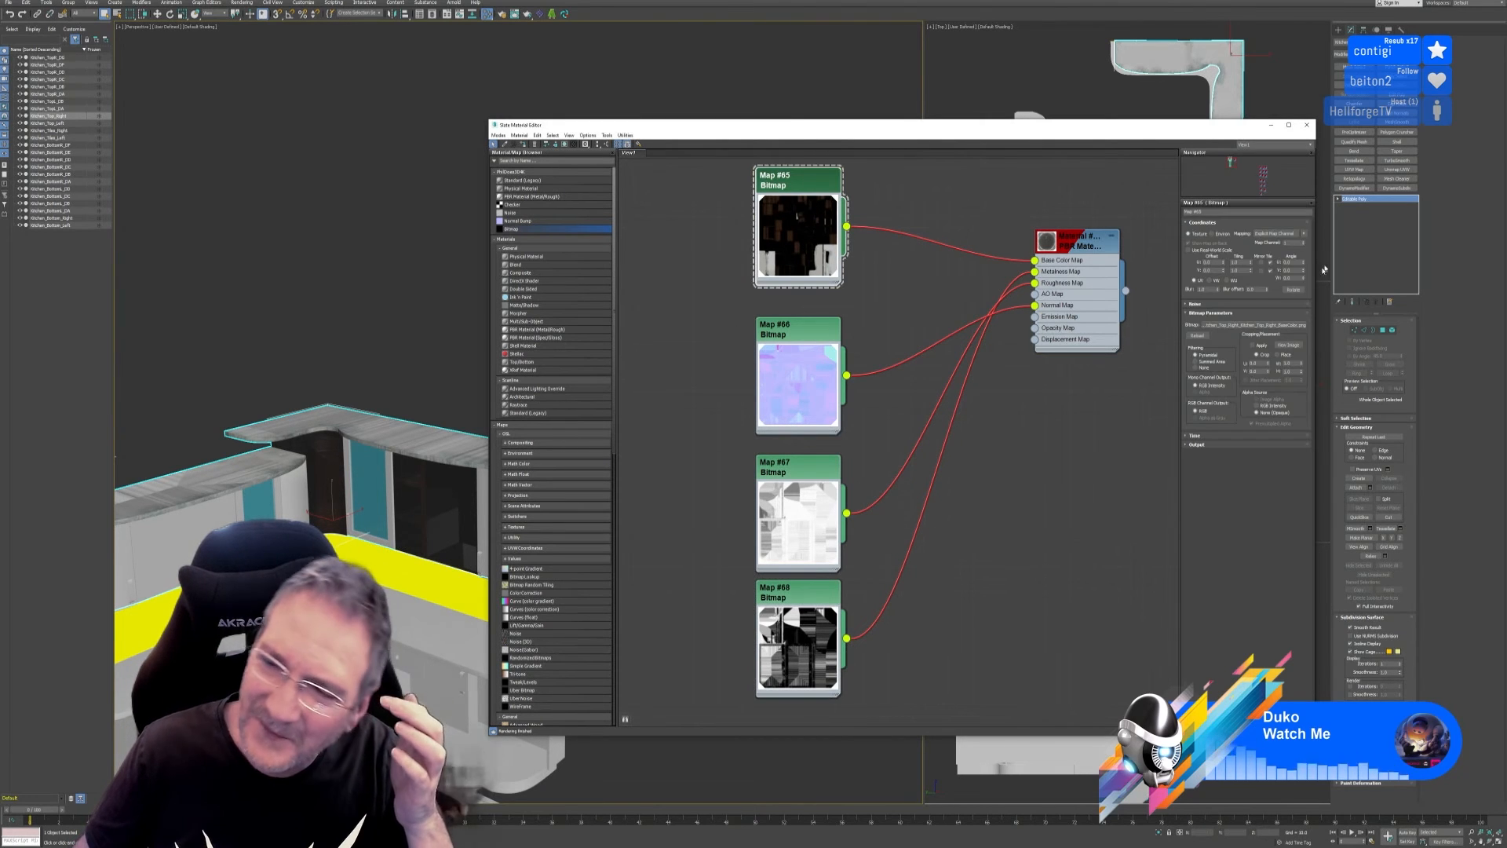
{"action": "left_click", "coordinate": [794, 330]}
{"action": "left_click", "coordinate": [1272, 331]}
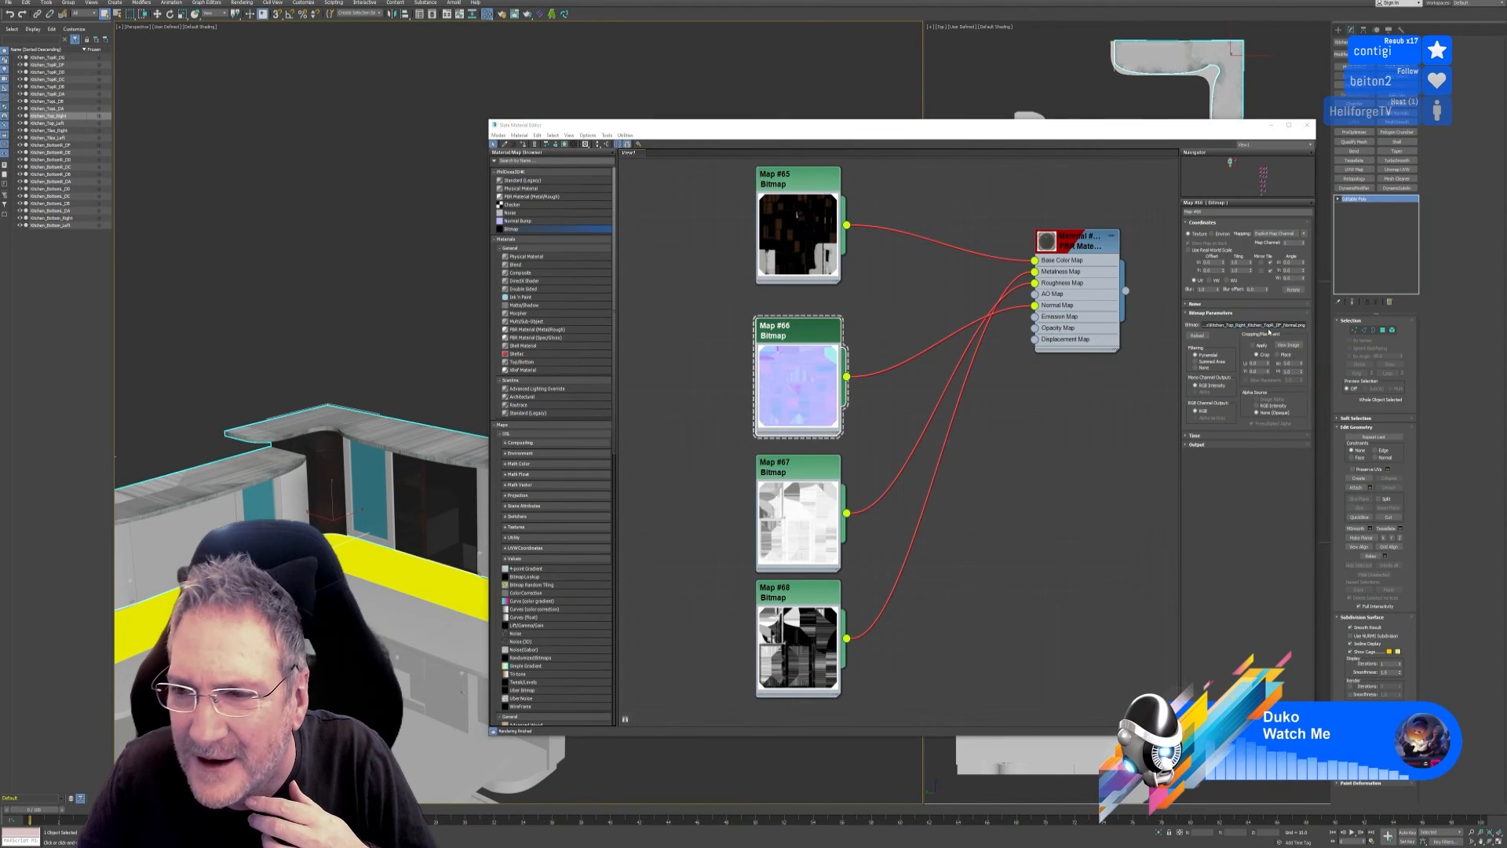
{"action": "left_click", "coordinate": [1043, 356]}
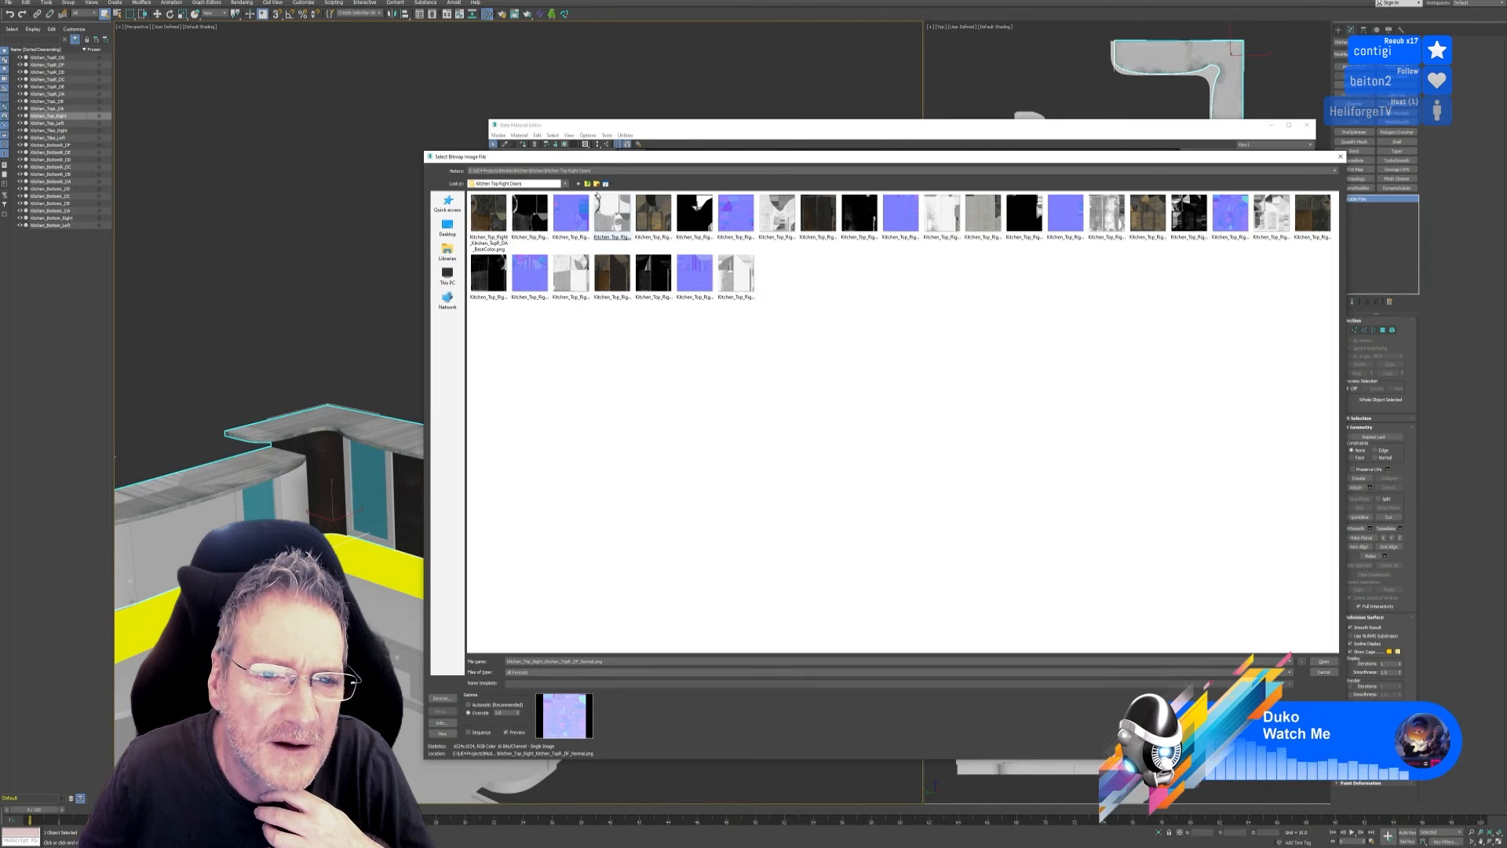
{"action": "key", "text": "BackSpace"}
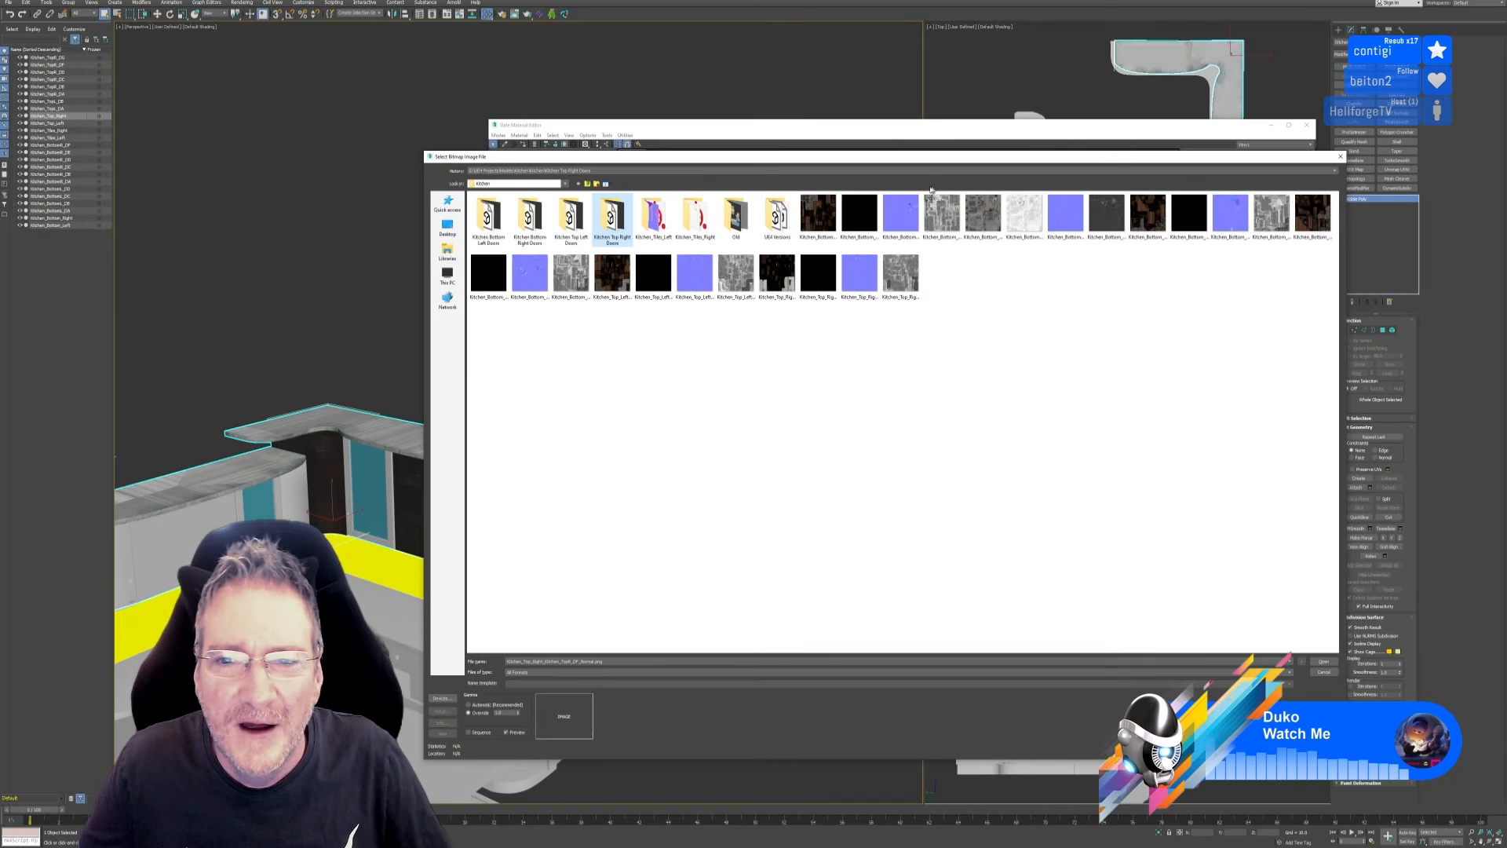
{"action": "left_click_drag", "start_coordinate": [914, 163], "coordinate": [923, 211]}
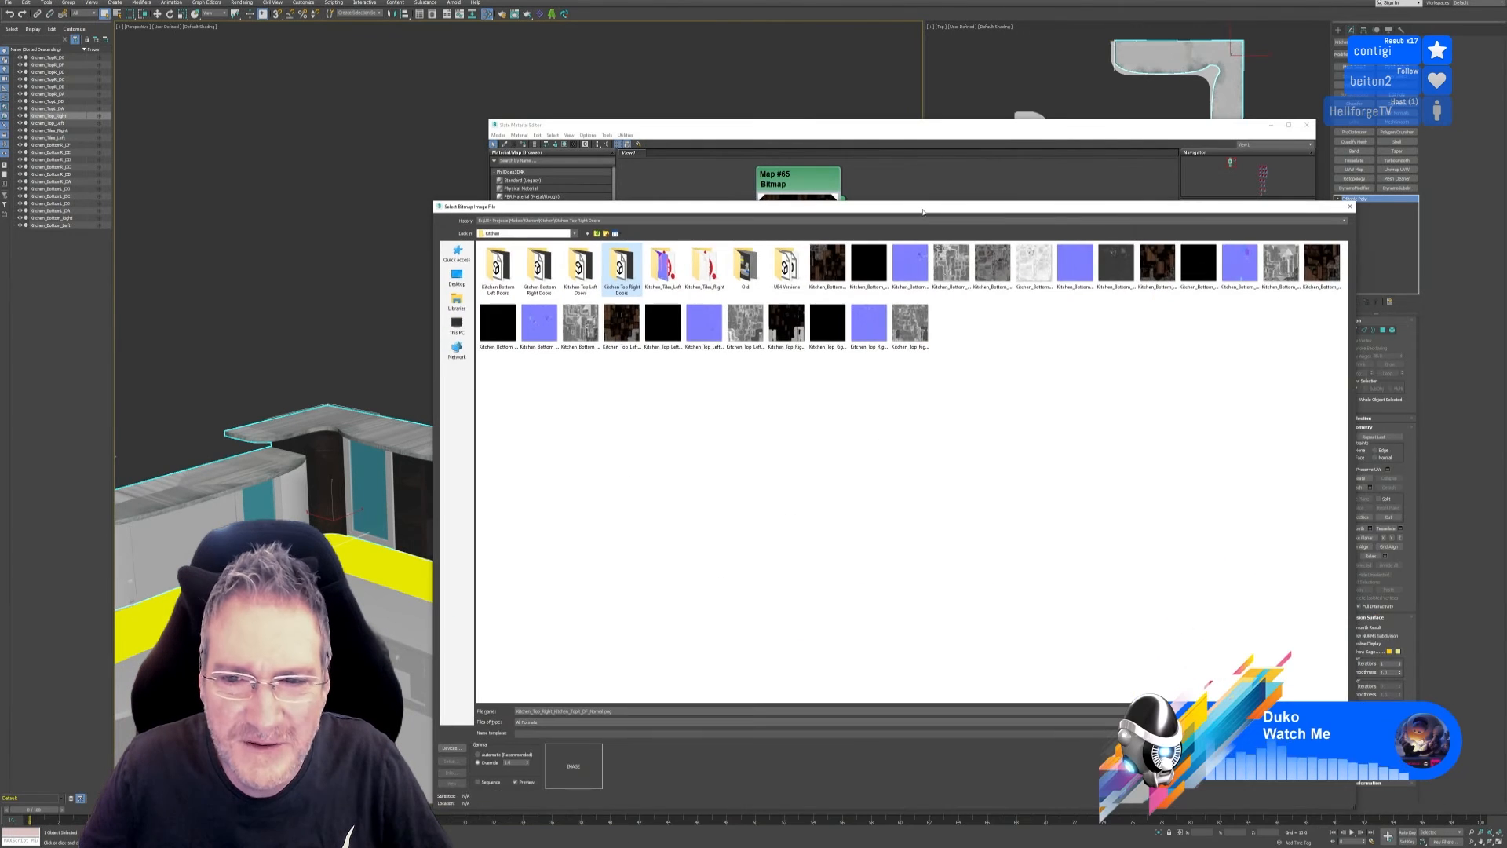
{"action": "left_click", "coordinate": [554, 378]}
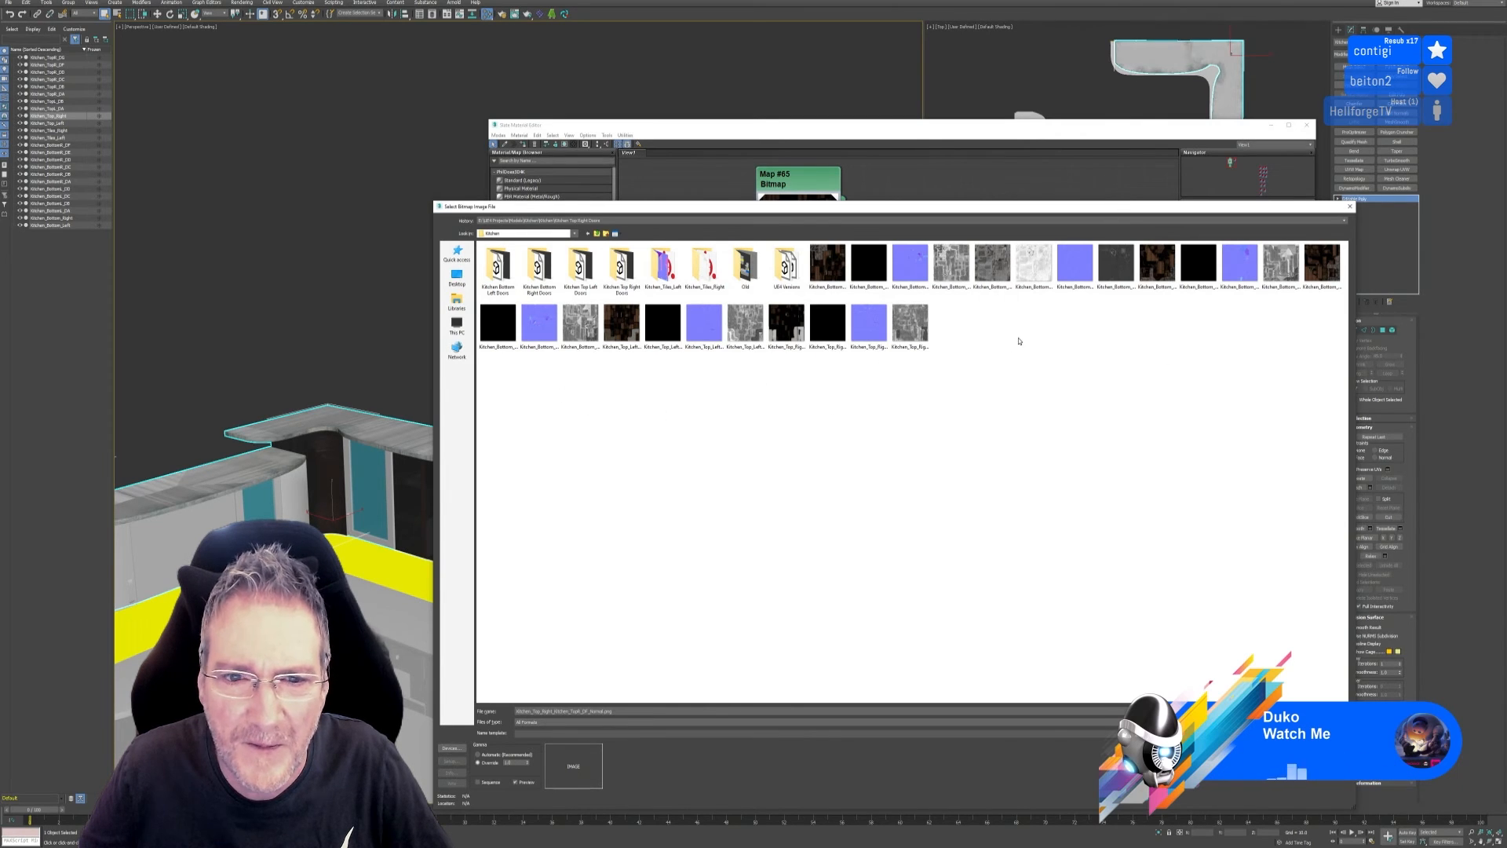
{"action": "left_click", "coordinate": [538, 349]}
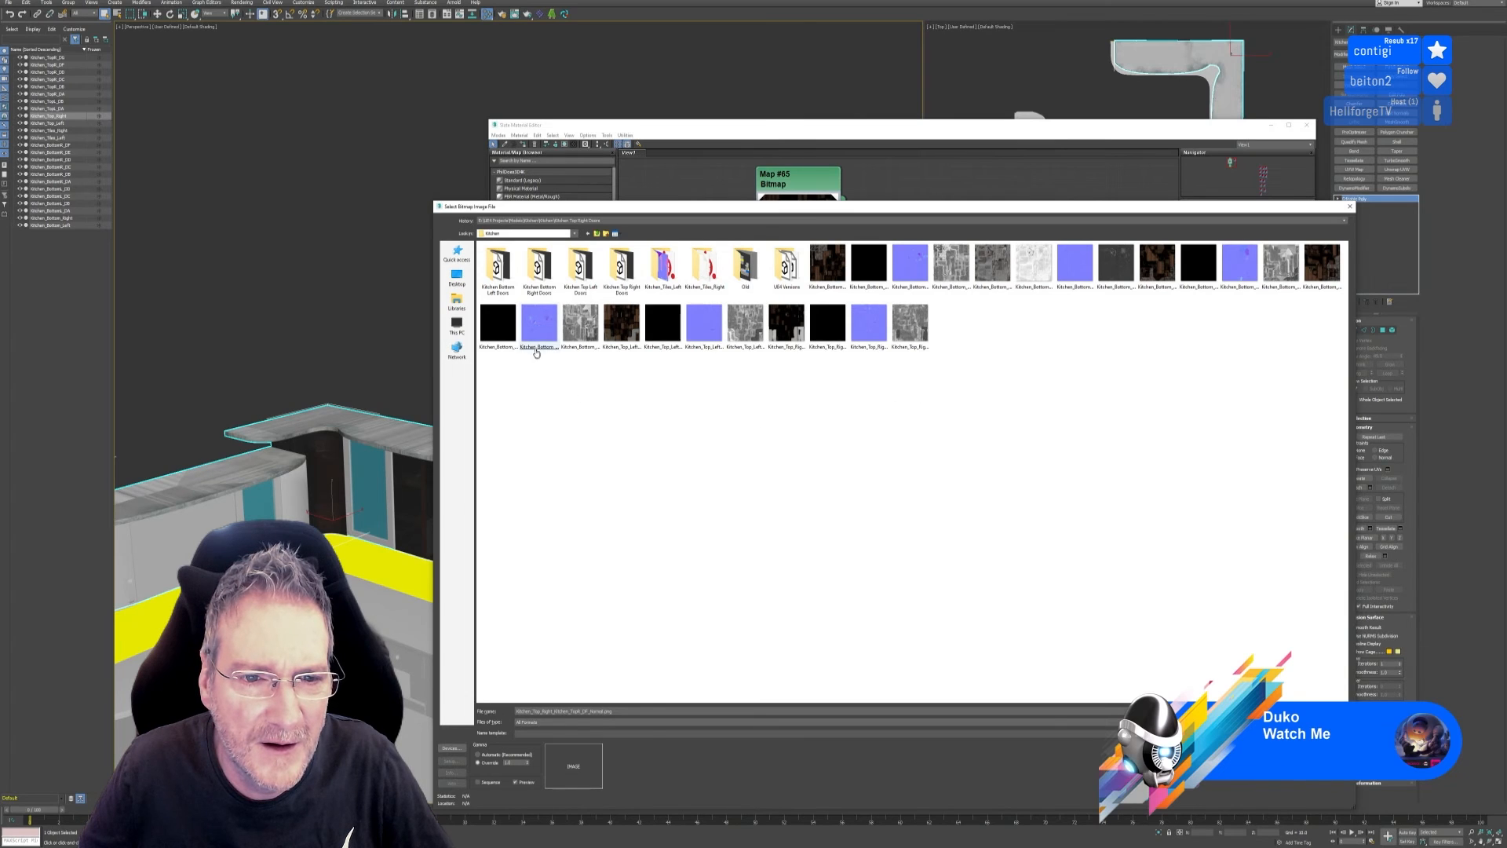
{"action": "left_click", "coordinate": [706, 350]}
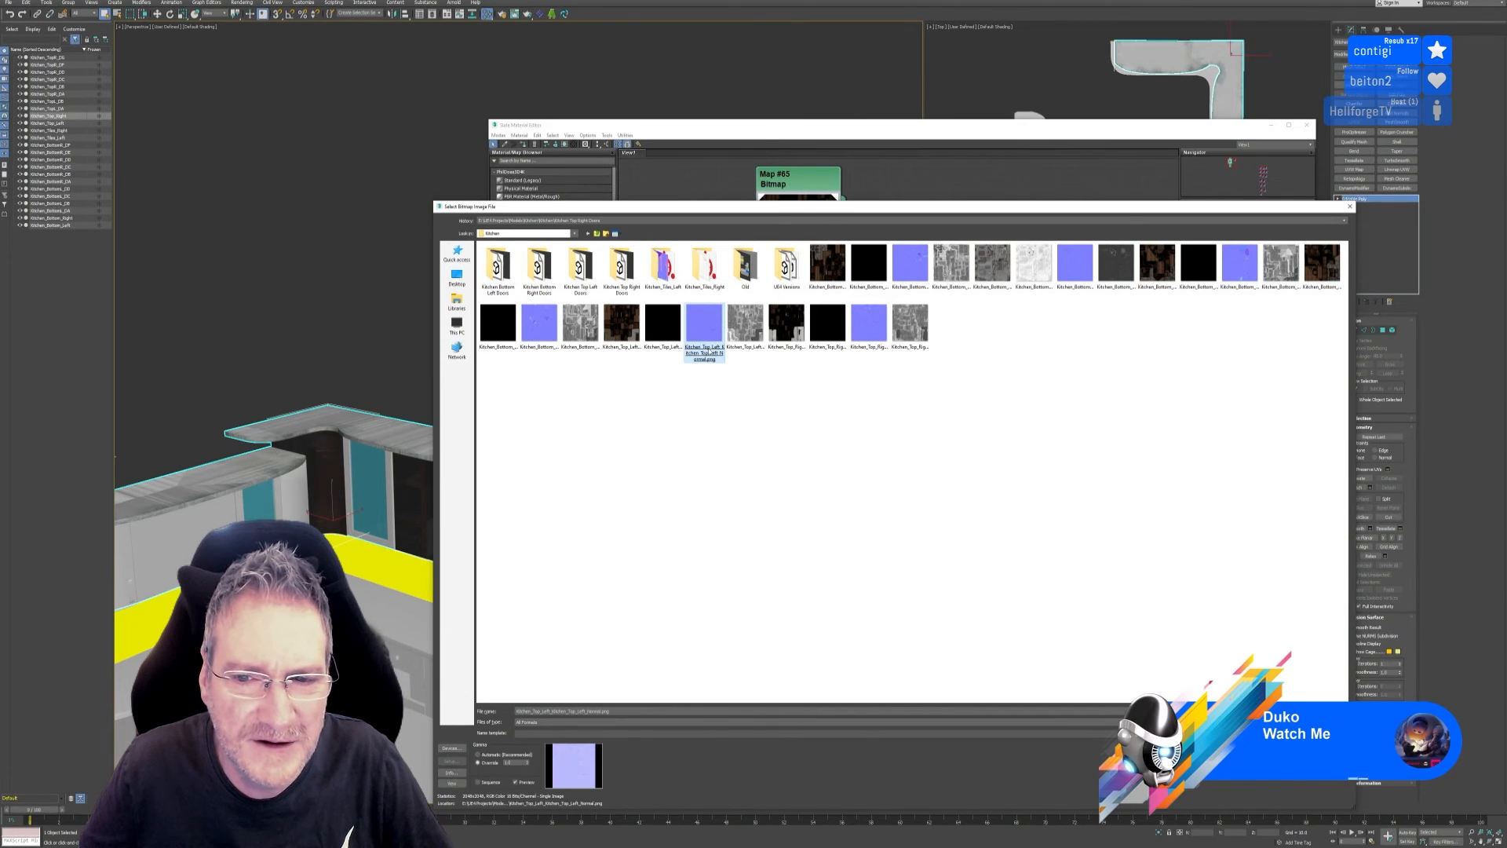
{"action": "left_click", "coordinate": [869, 349]}
{"action": "left_click", "coordinate": [1312, 710]}
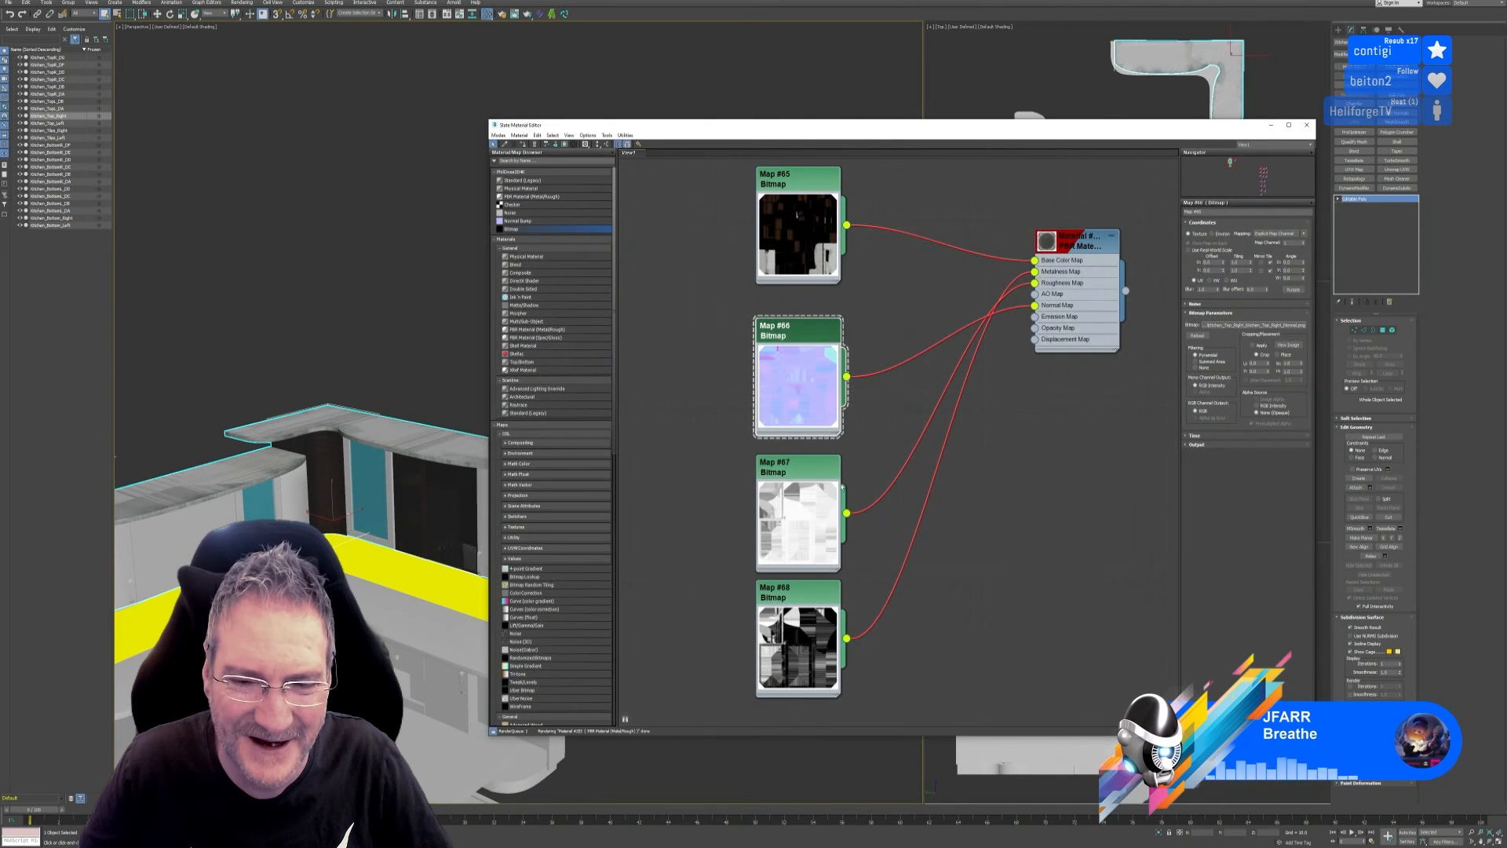
Load the DB Roughness texture from the Kitchen Top Right Doors folder into the roughness bitmap.
{"action": "left_click", "coordinate": [809, 472]}
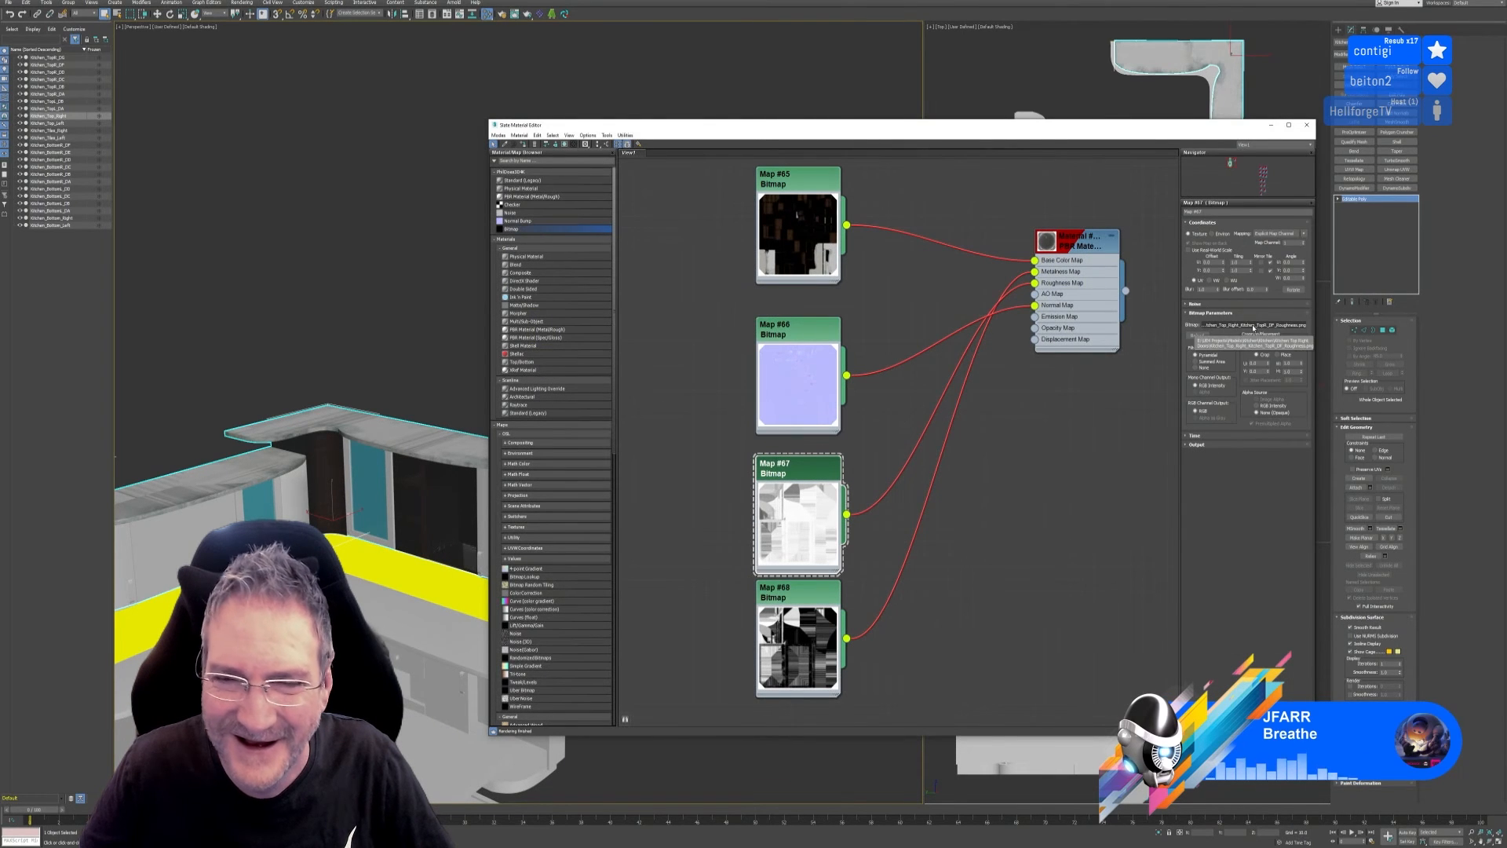
{"action": "left_click", "coordinate": [1254, 325]}
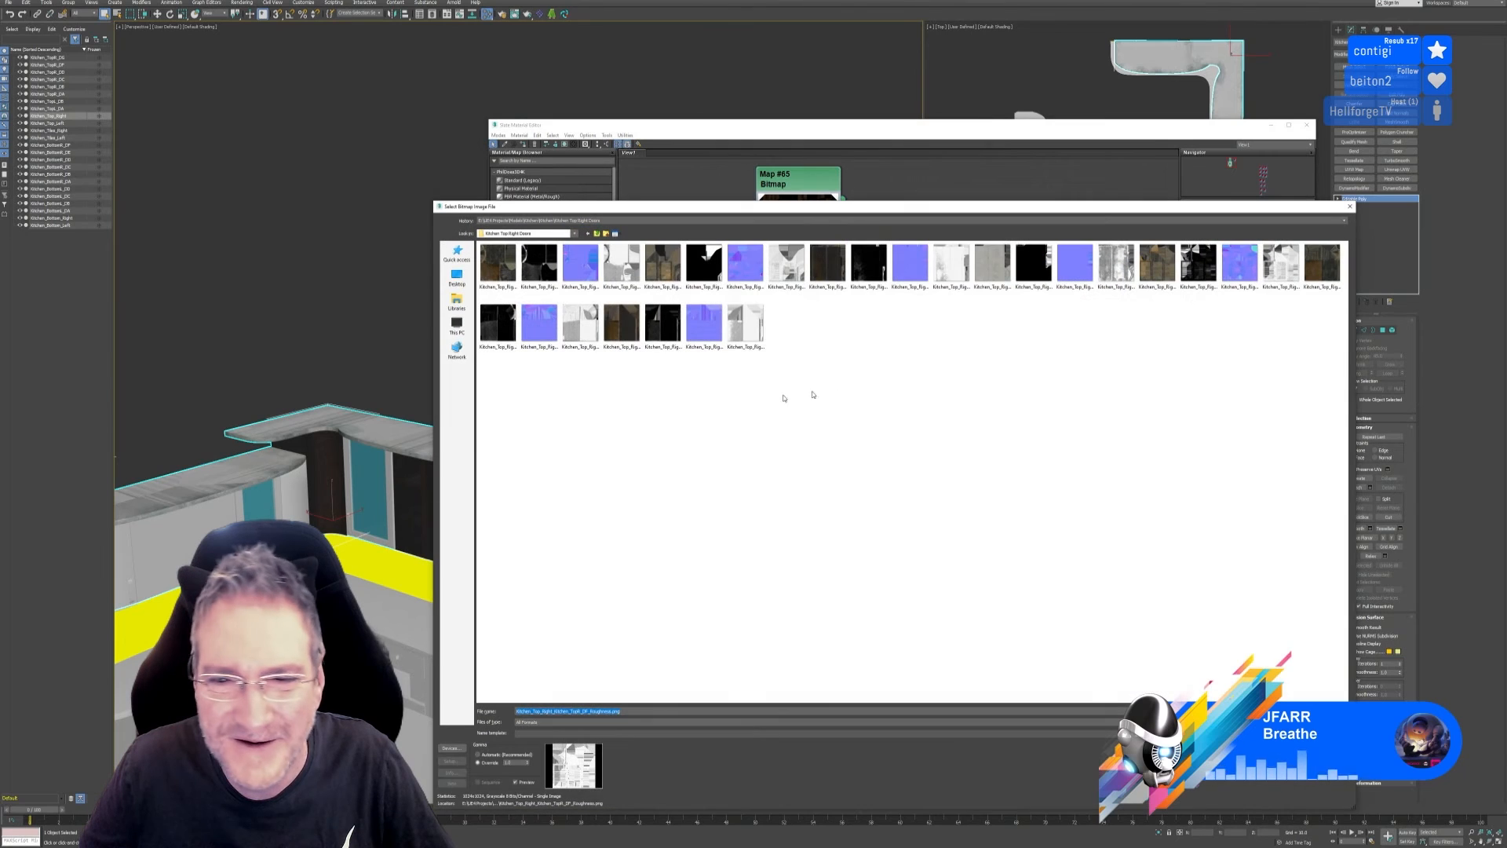
{"action": "left_click", "coordinate": [747, 329]}
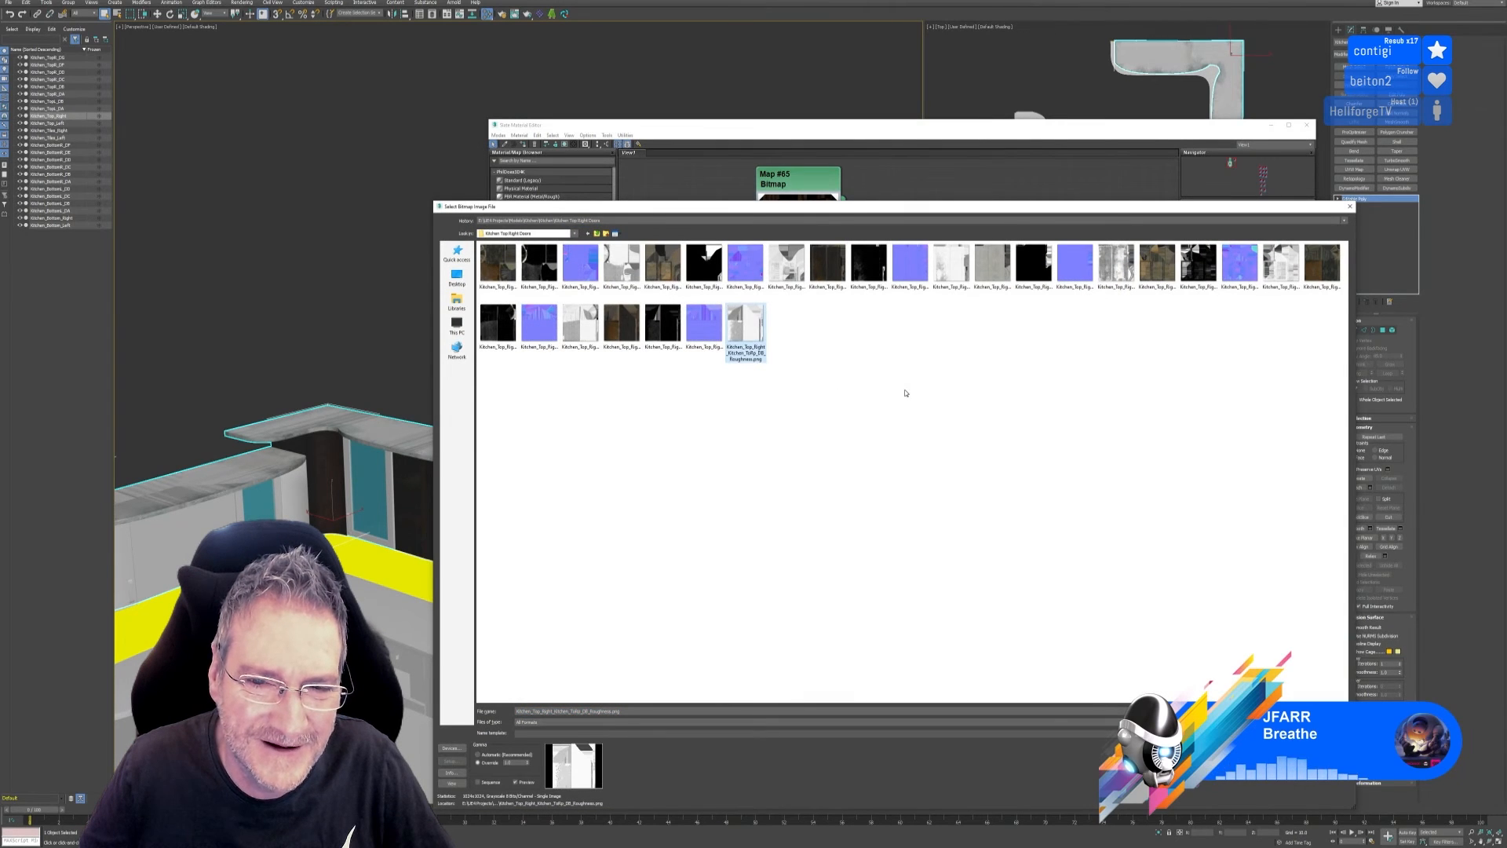
{"action": "key", "text": "Return"}
Replace the metallic bitmap's image with the Kitchen Top Right Metallic texture from the parent Kitchen folder.
{"action": "double_click", "coordinate": [814, 598]}
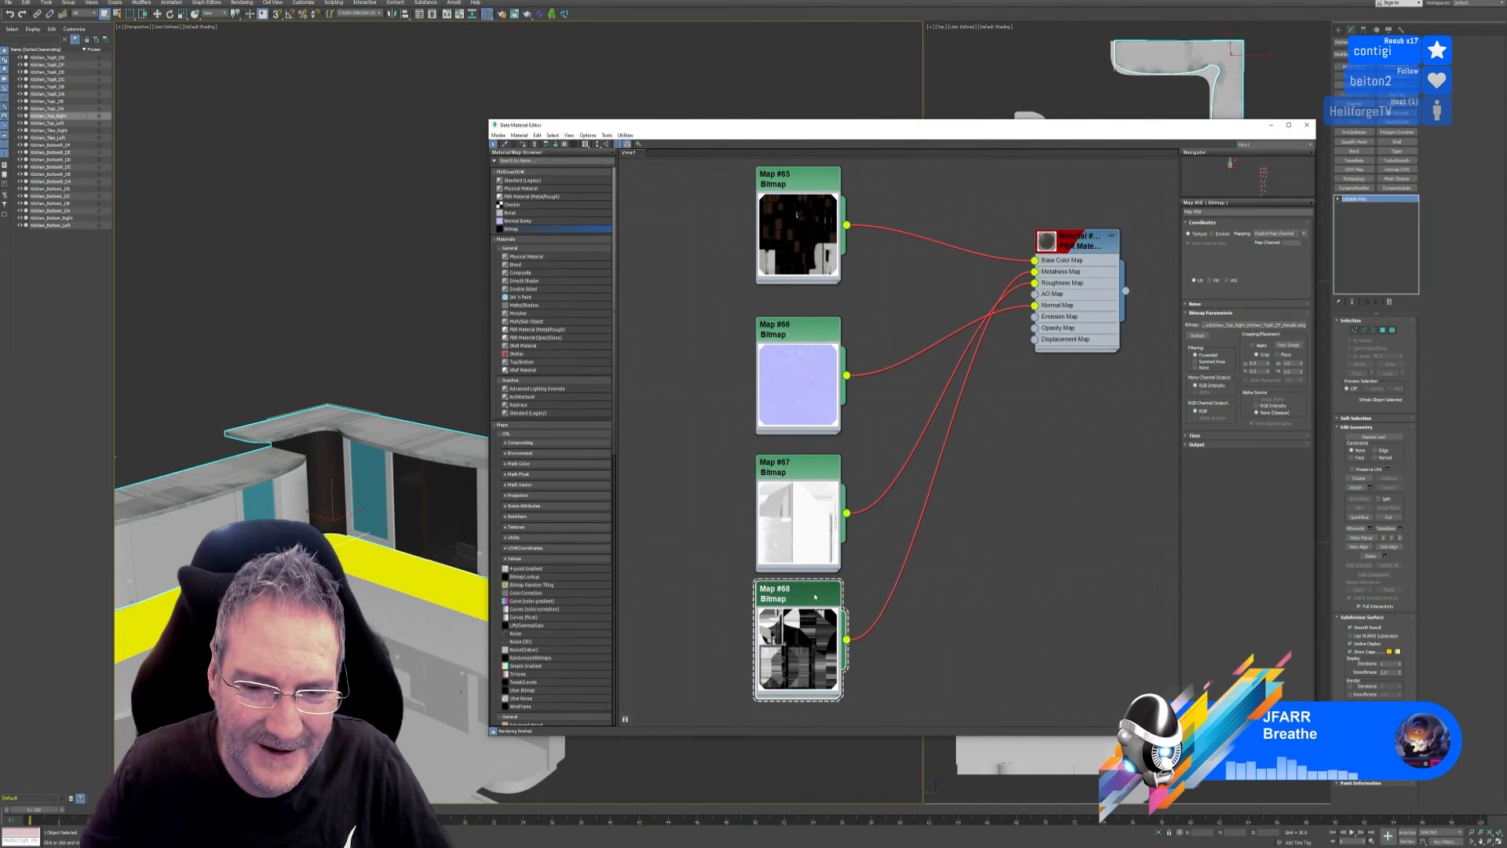
{"action": "left_click", "coordinate": [1256, 325]}
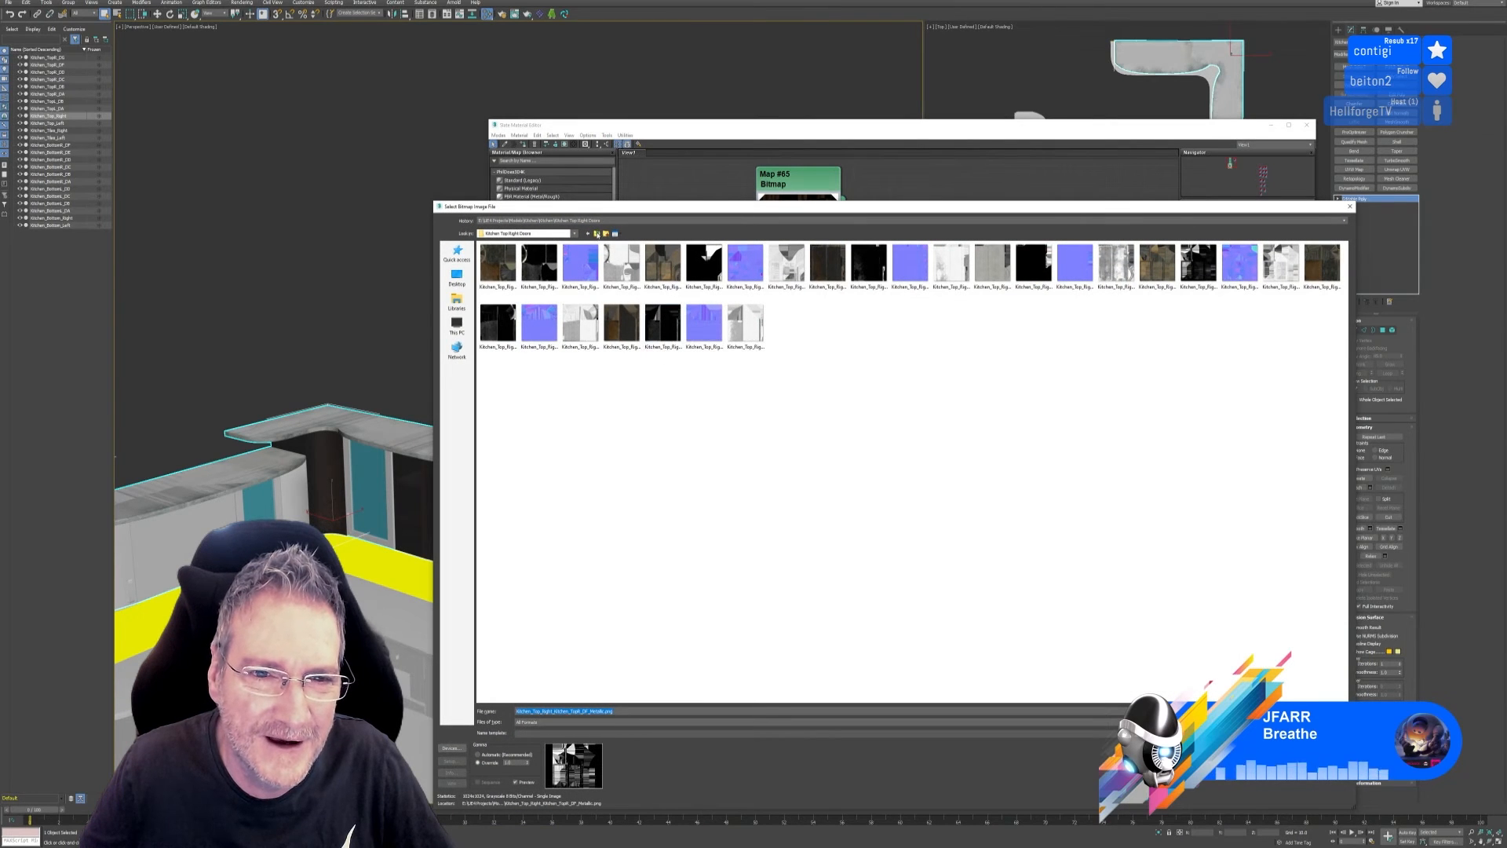
{"action": "left_click", "coordinate": [596, 233]}
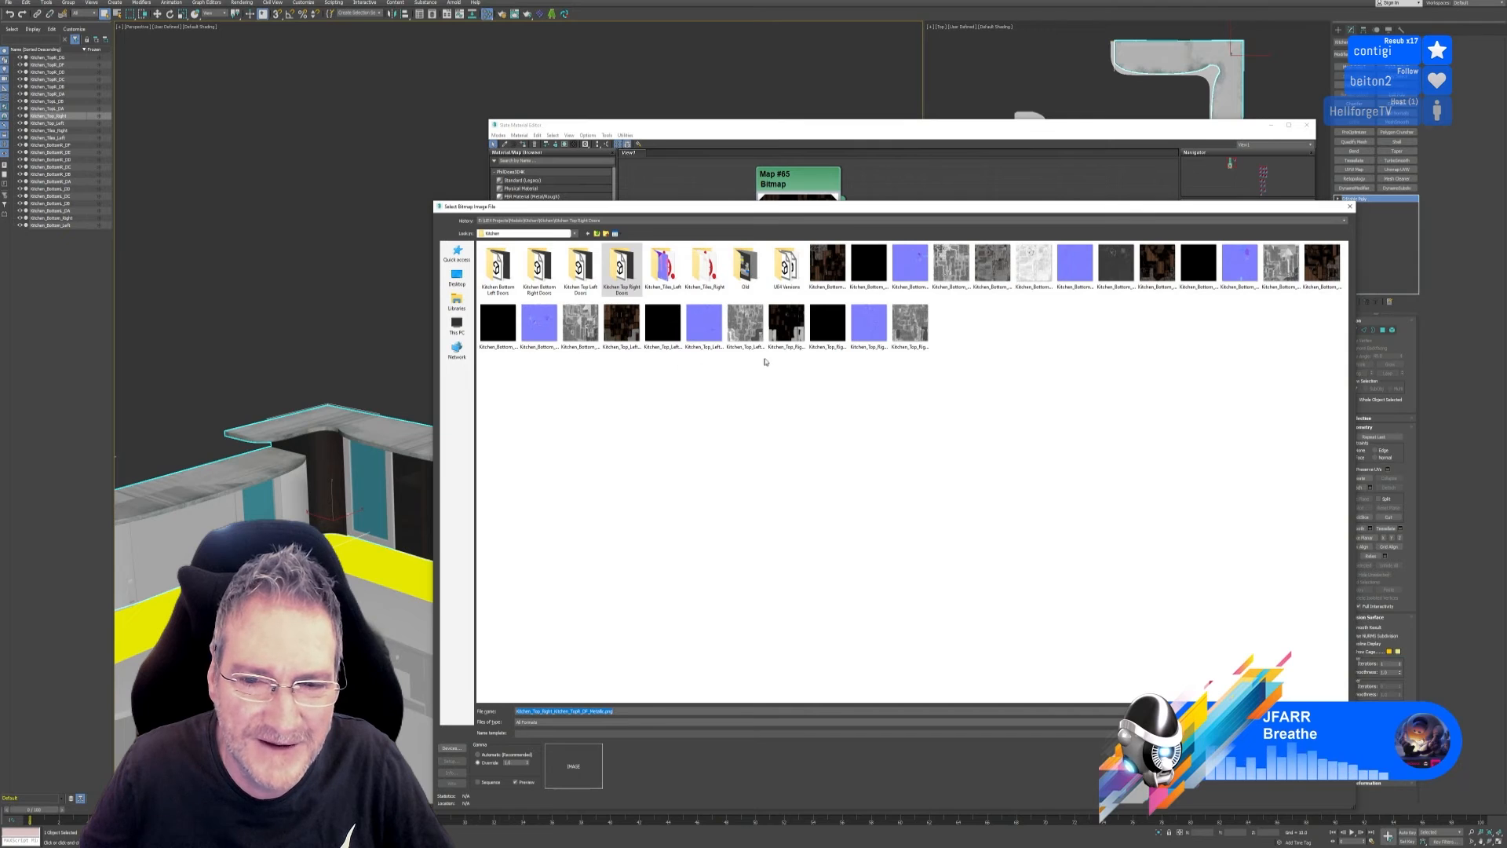
{"action": "left_click", "coordinate": [912, 379]}
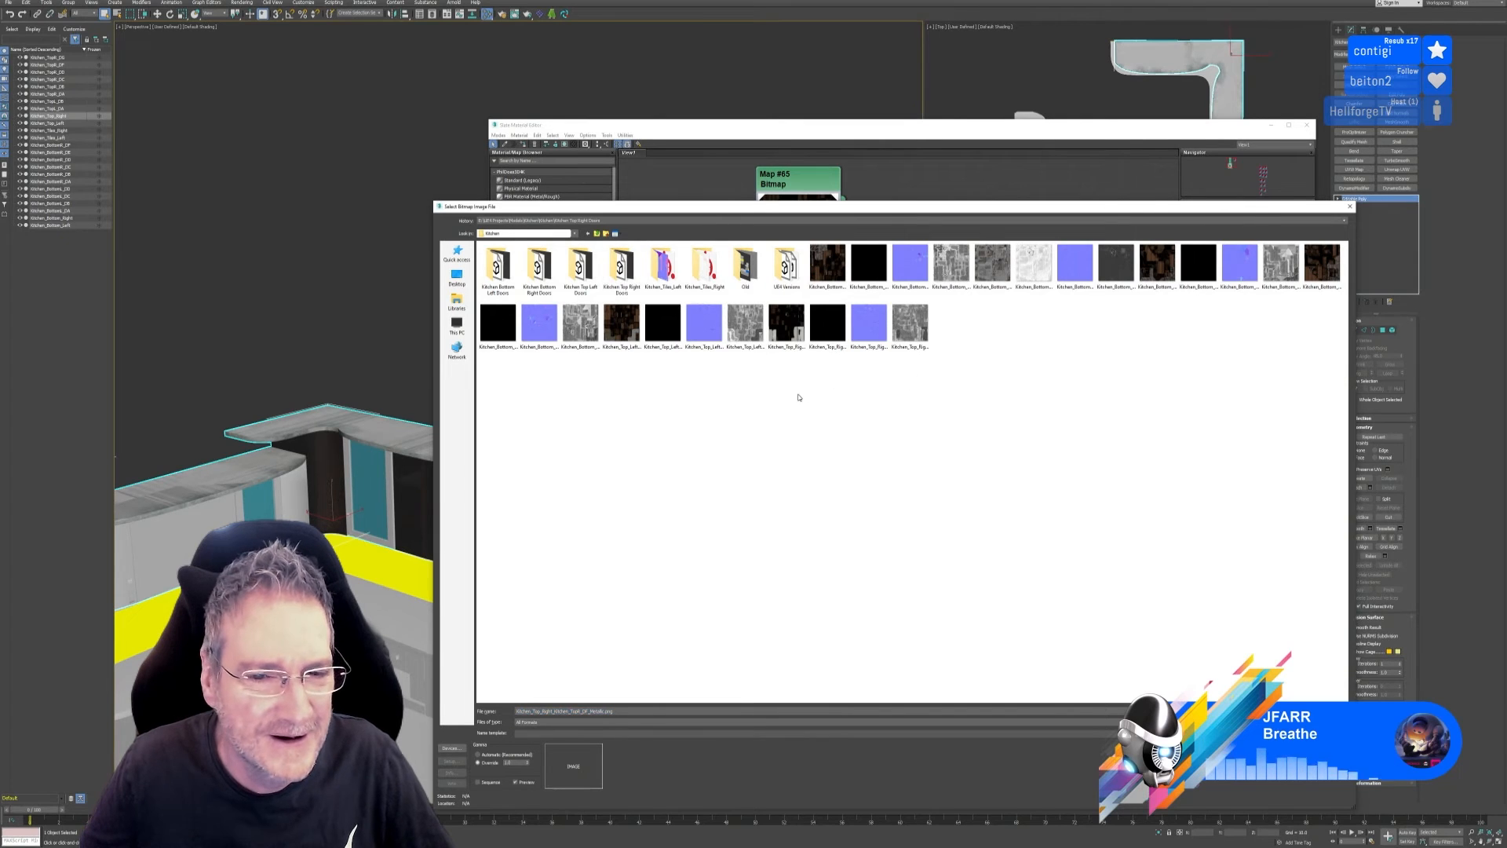
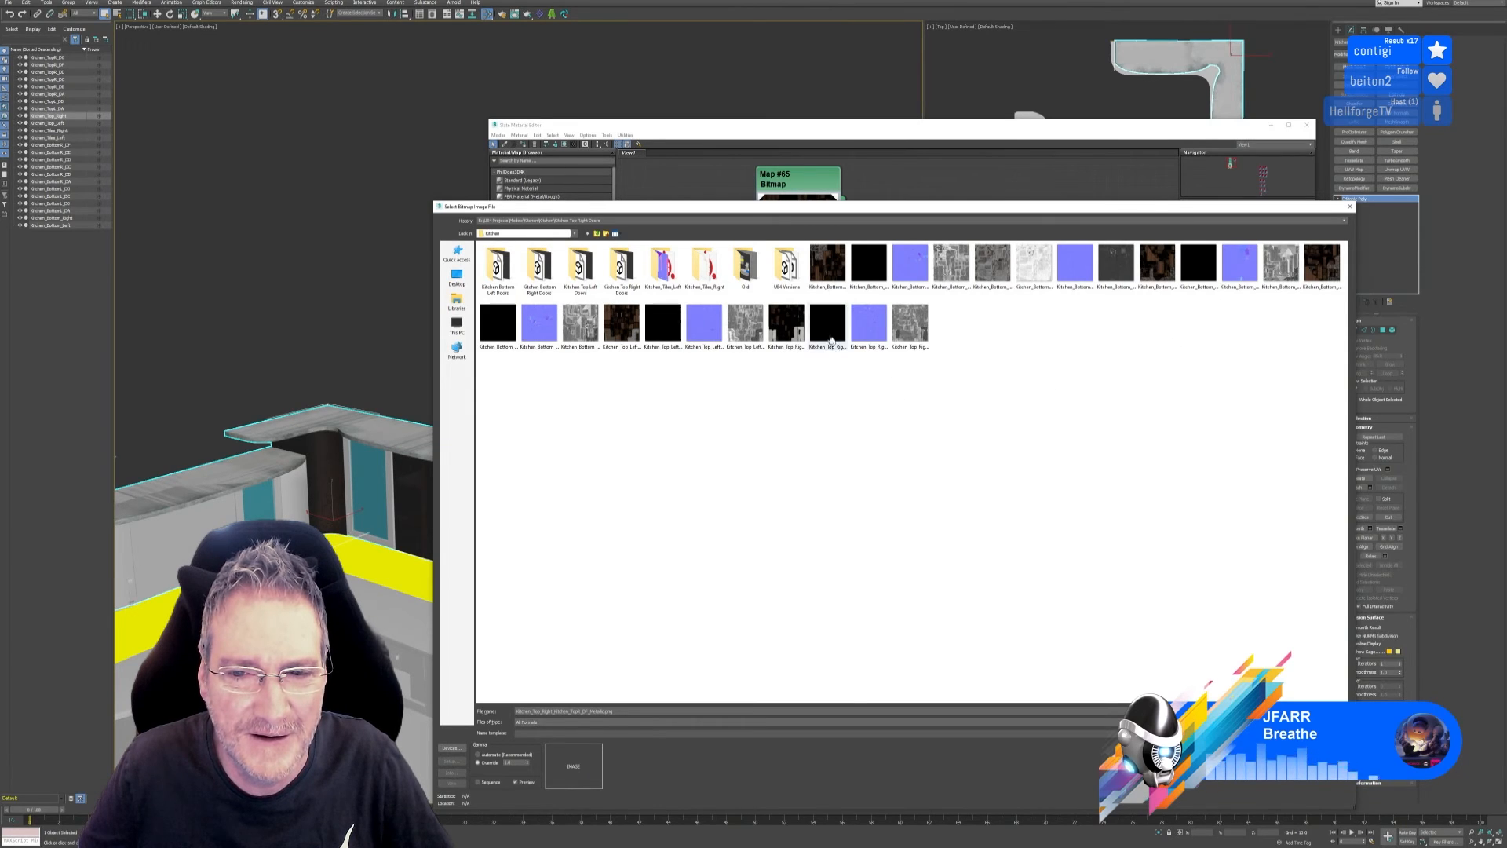
{"action": "left_click", "coordinate": [826, 328]}
{"action": "key", "text": "Return"}
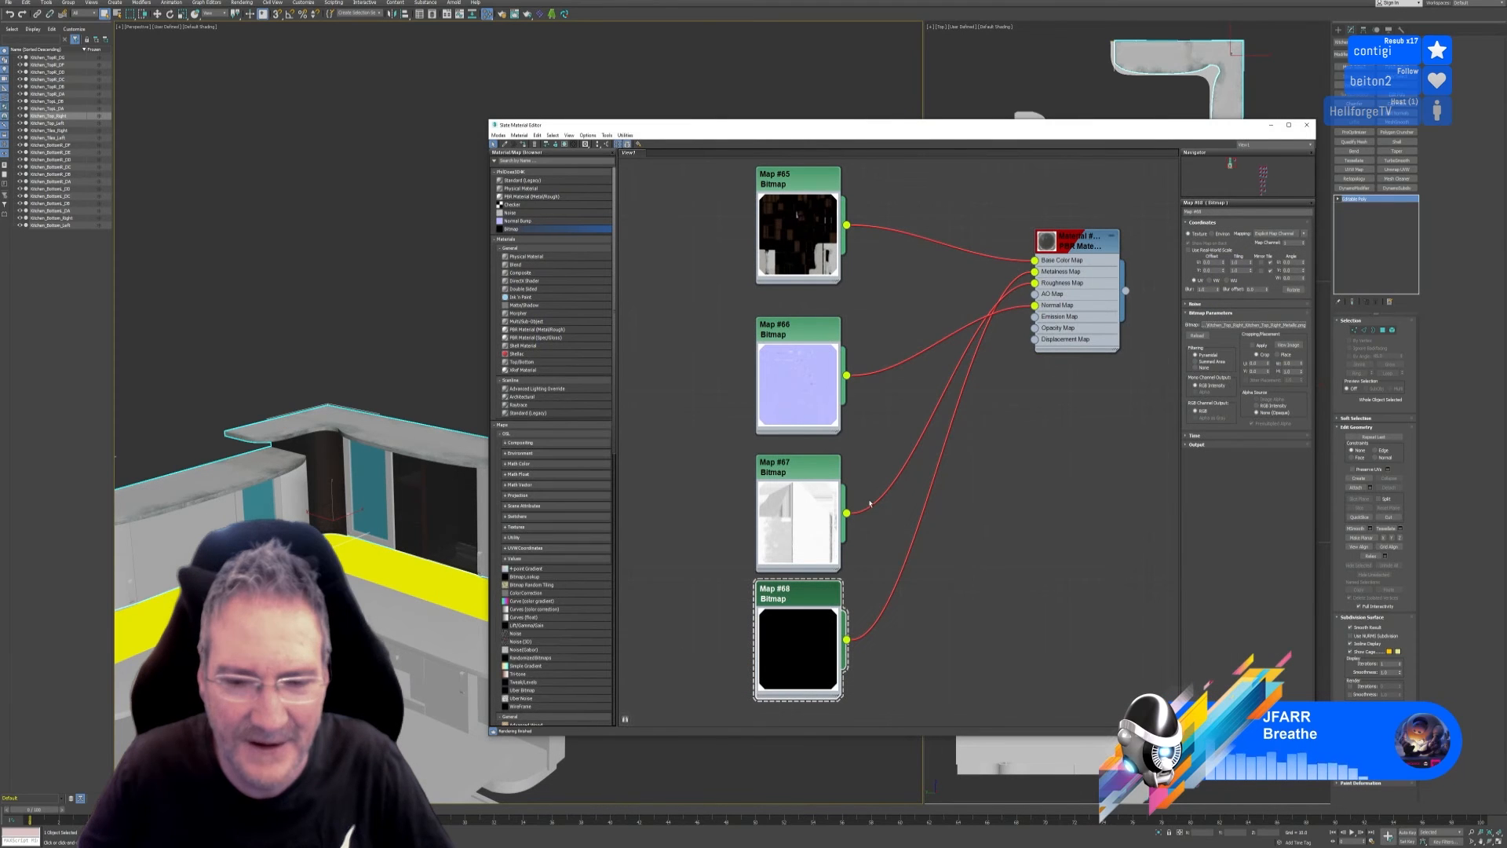
Replace the roughness bitmap's image with the Kitchen Top Right Roughness texture from the parent Kitchen folder.
{"action": "left_click", "coordinate": [831, 474]}
{"action": "left_click", "coordinate": [1229, 326]}
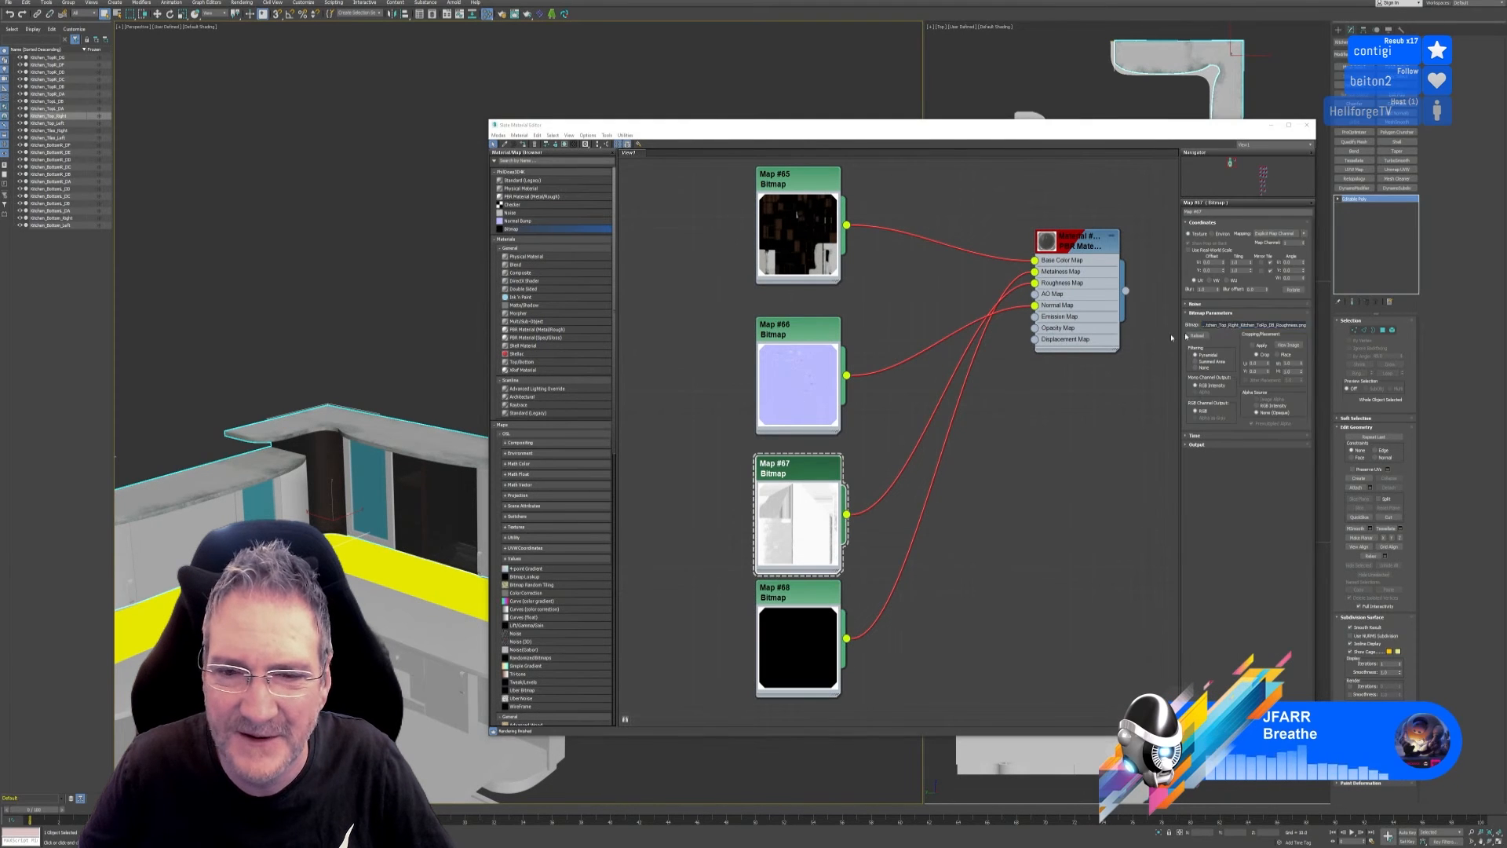
{"action": "left_click", "coordinate": [596, 234]}
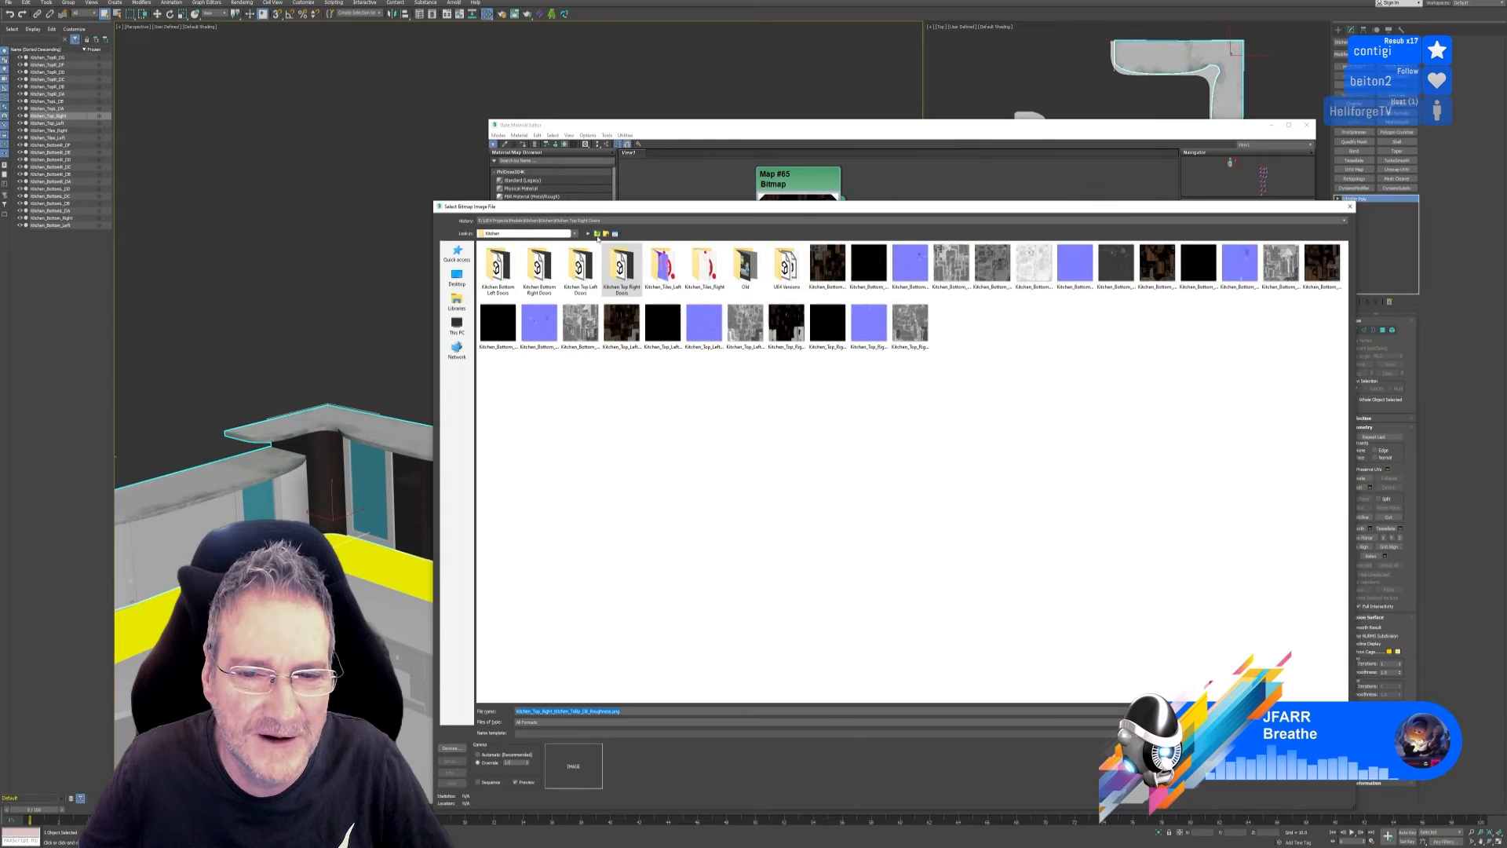
{"action": "left_click", "coordinate": [913, 338]}
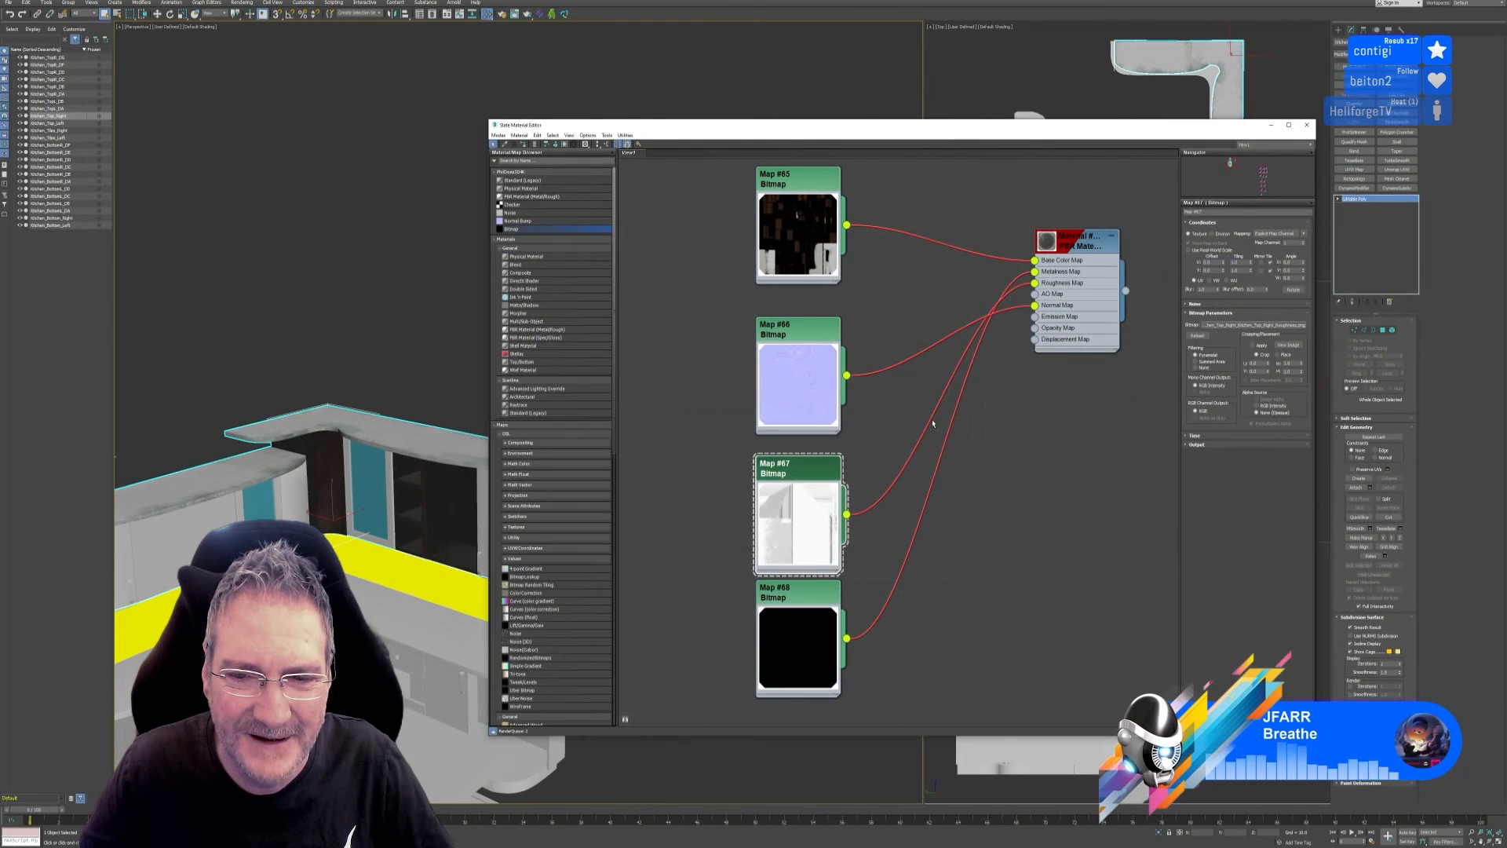
Check which image file the normal bitmap uses and keep the Kitchen Top Right Normal texture.
{"action": "left_click", "coordinate": [798, 333]}
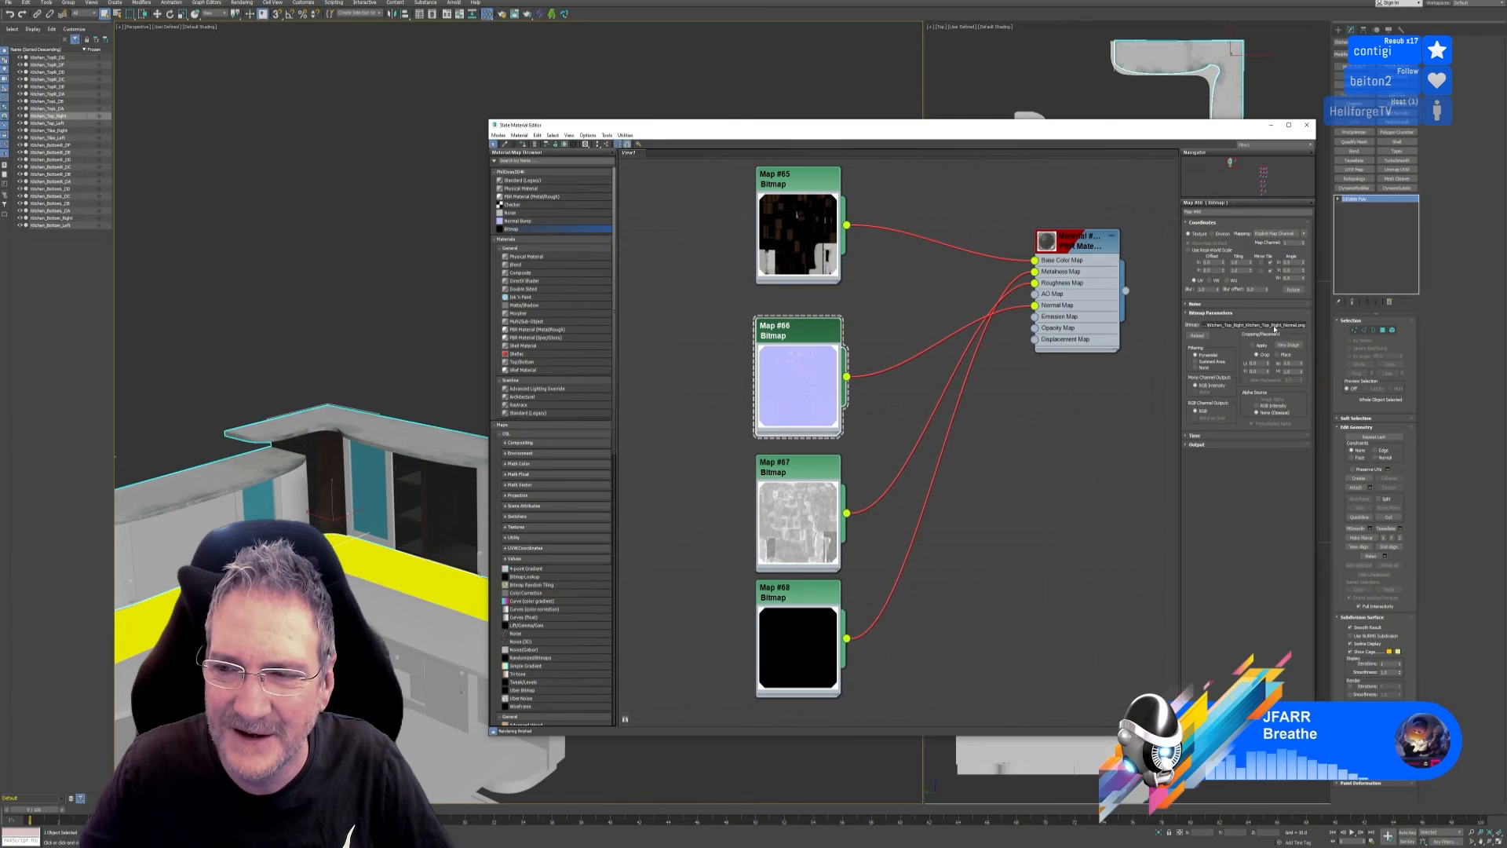
{"action": "left_click", "coordinate": [1264, 325]}
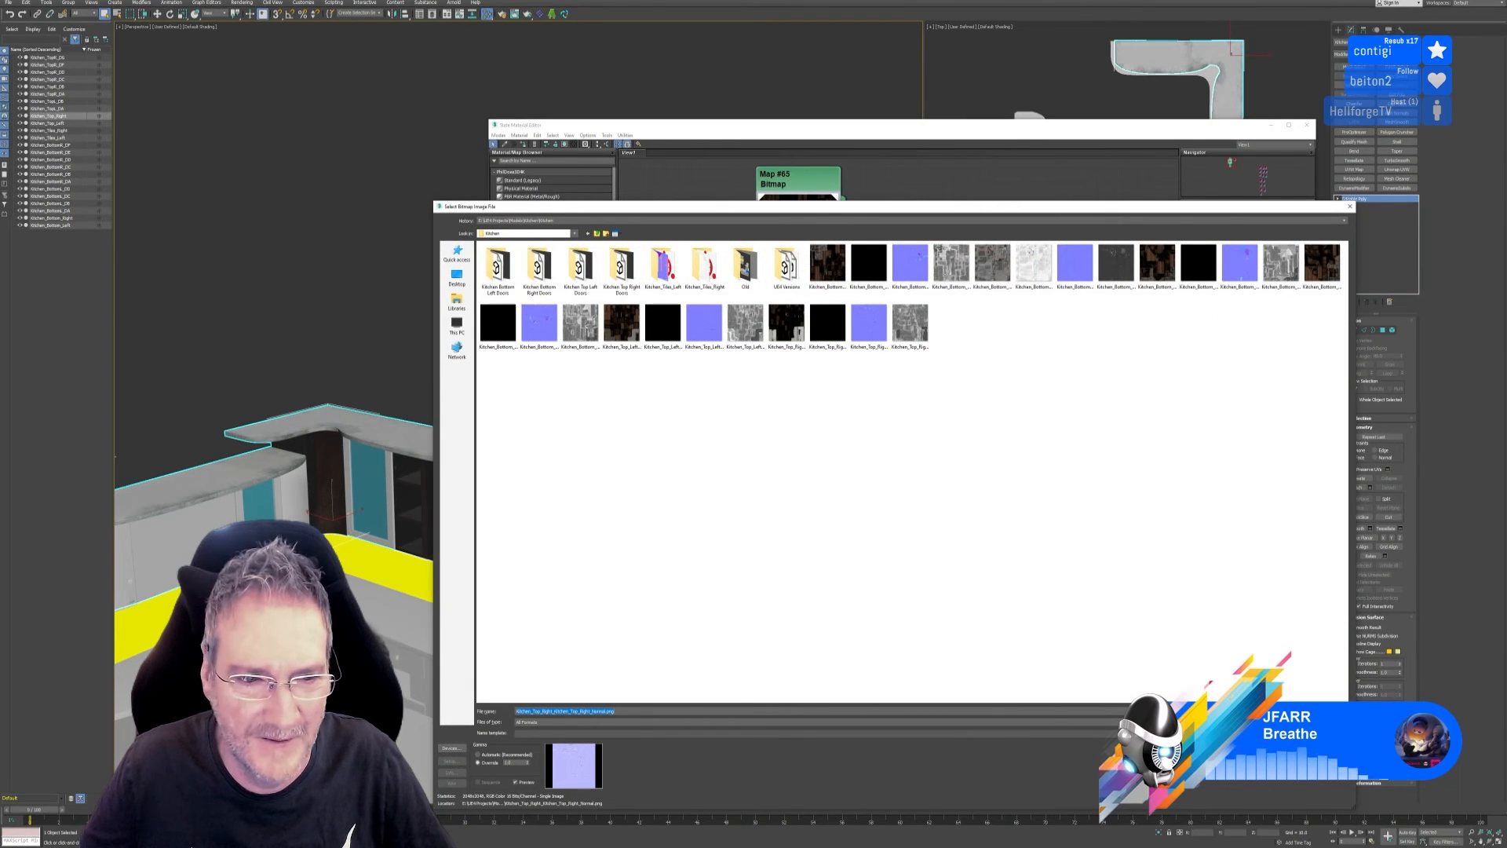
{"action": "key", "text": "Return"}
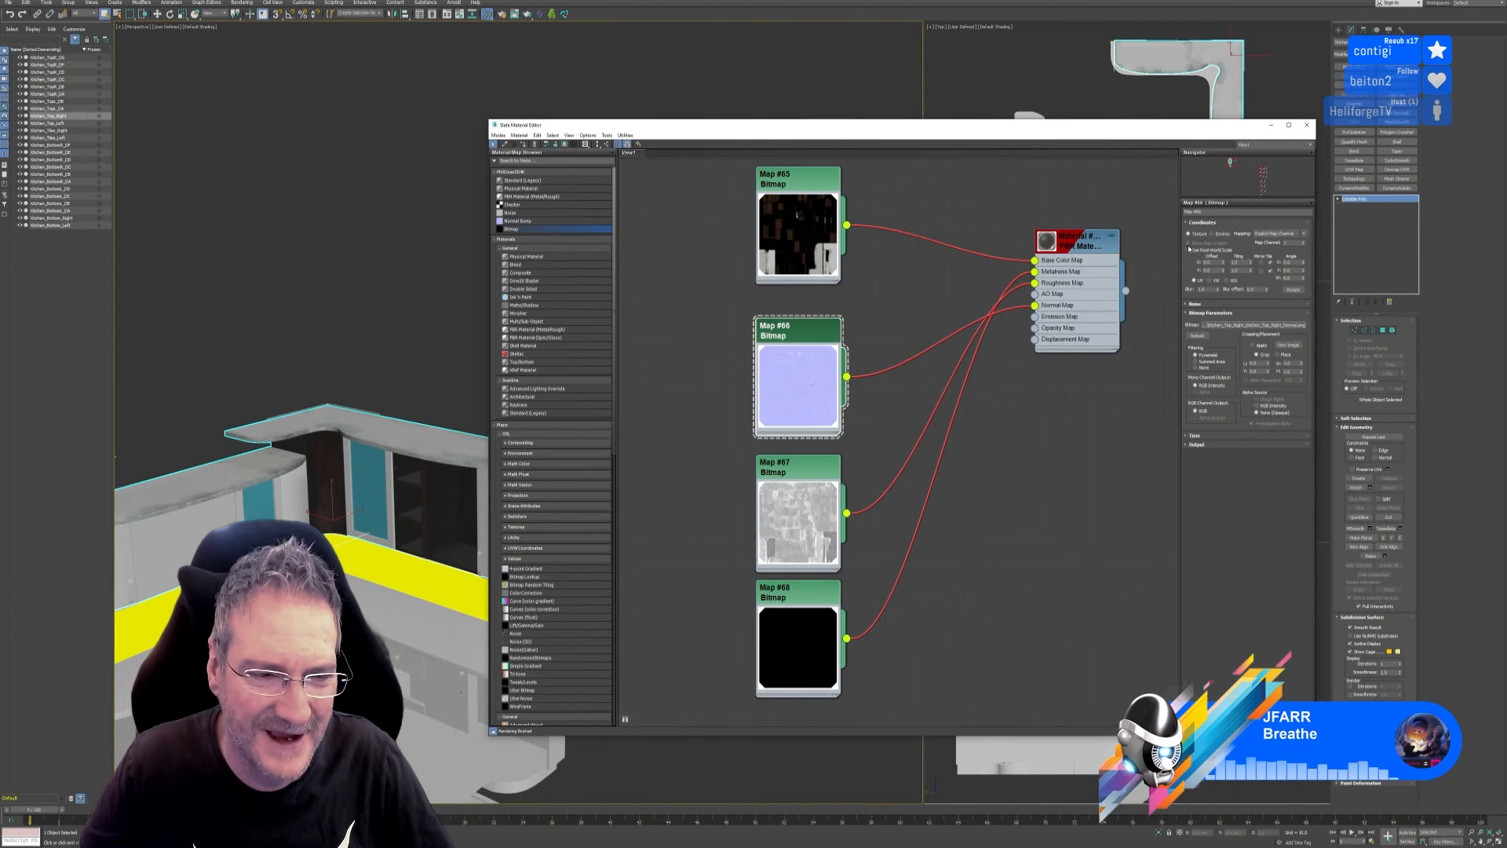
Close the material editor, clear the selection and inspect the textured upper right cabinets in the perspective view.
{"action": "left_click", "coordinate": [1307, 124]}
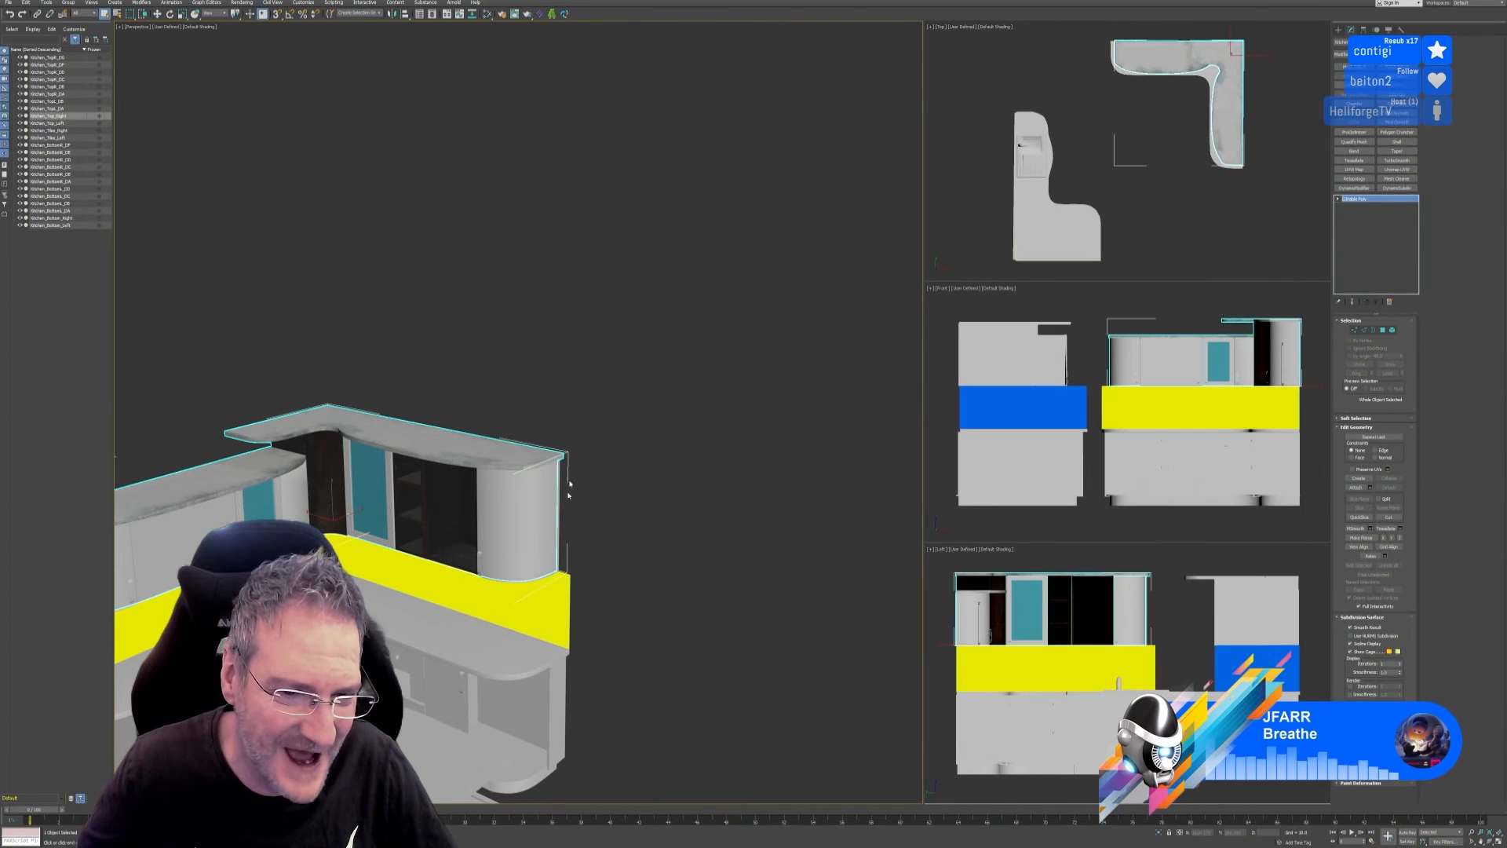
{"action": "middle_click_drag", "start_coordinate": [494, 487], "coordinate": [673, 491]}
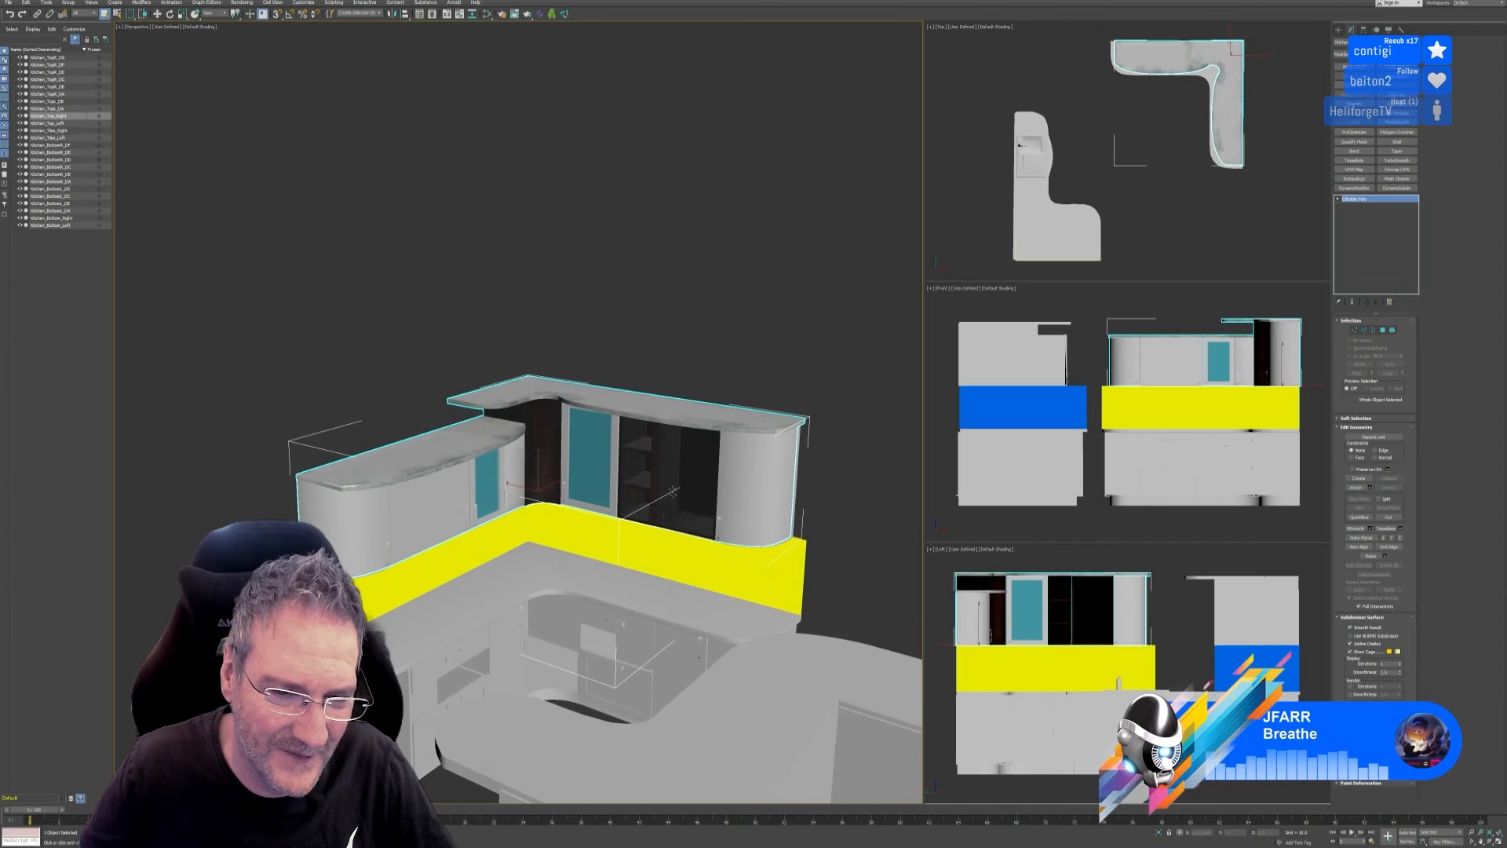
{"action": "key", "text": "ctrl+d"}
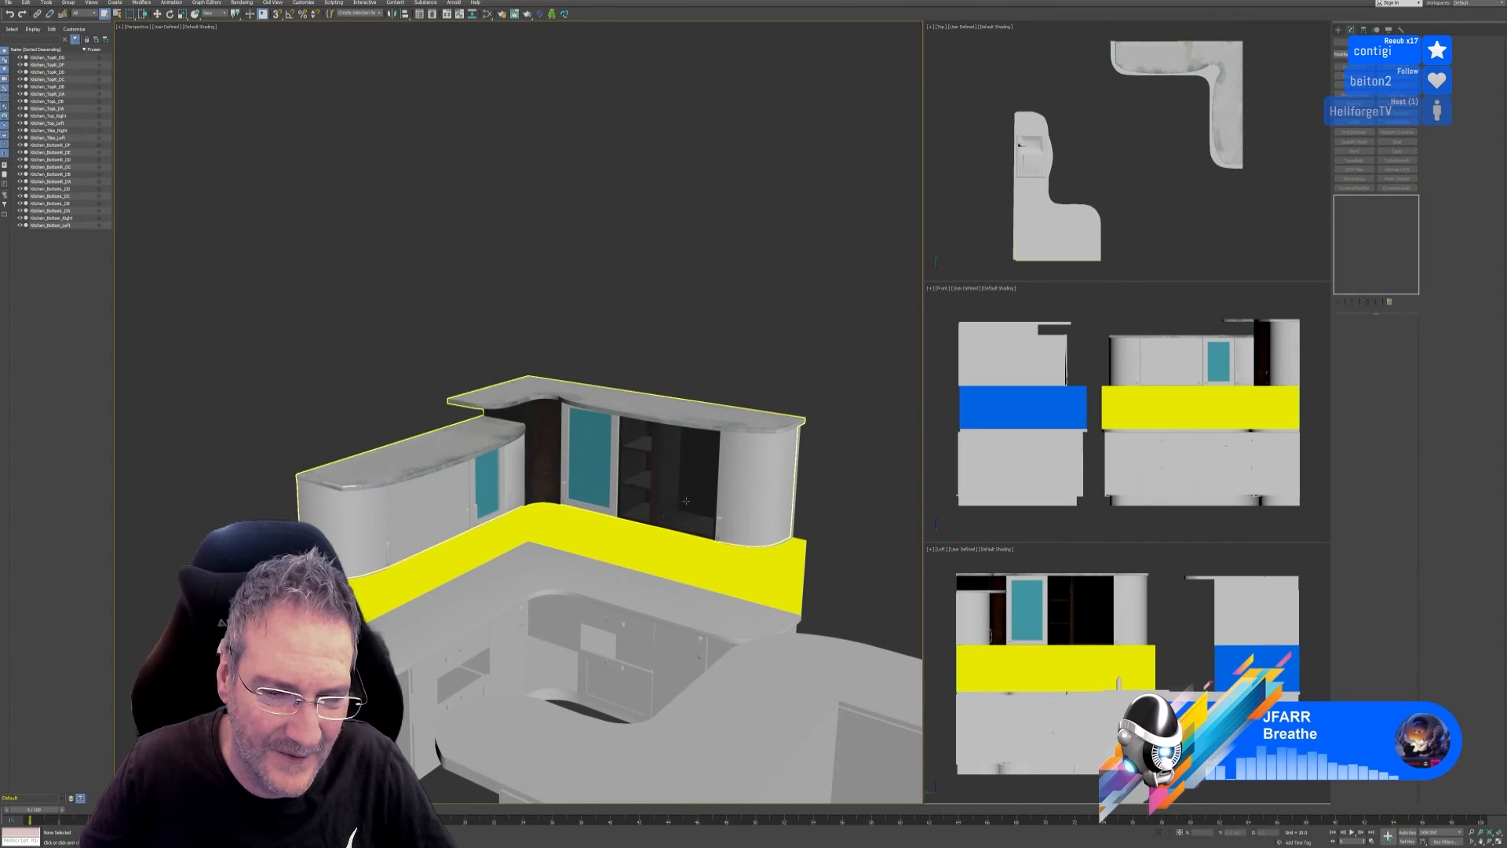
{"action": "scroll", "coordinate": [686, 501], "scroll_direction": "up", "scroll_amount": 5}
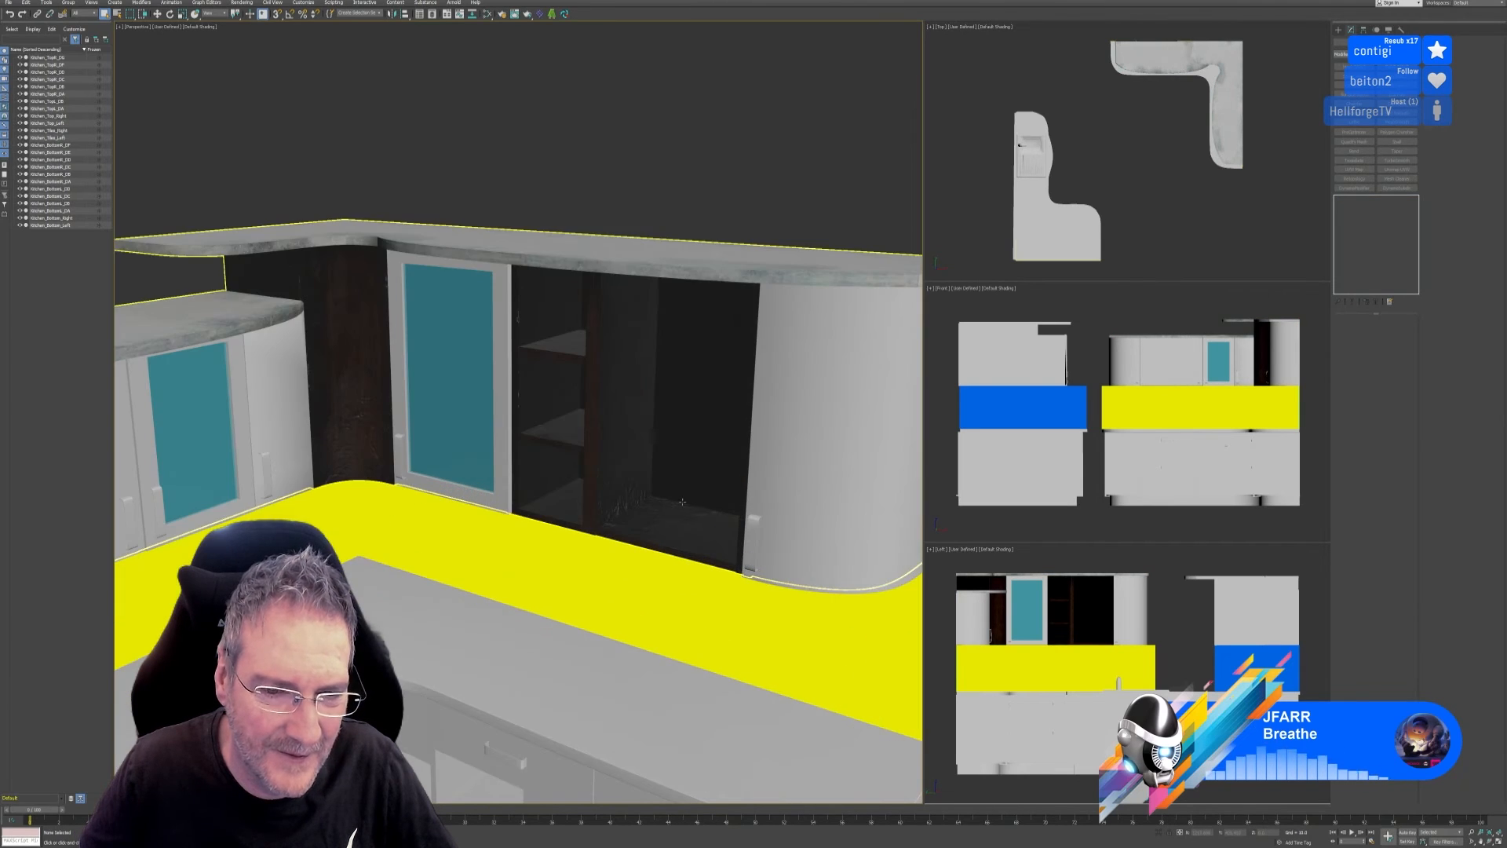
{"action": "scroll", "coordinate": [682, 501], "scroll_direction": "up", "scroll_amount": 3}
{"action": "scroll", "coordinate": [653, 476], "scroll_direction": "down", "scroll_amount": 8}
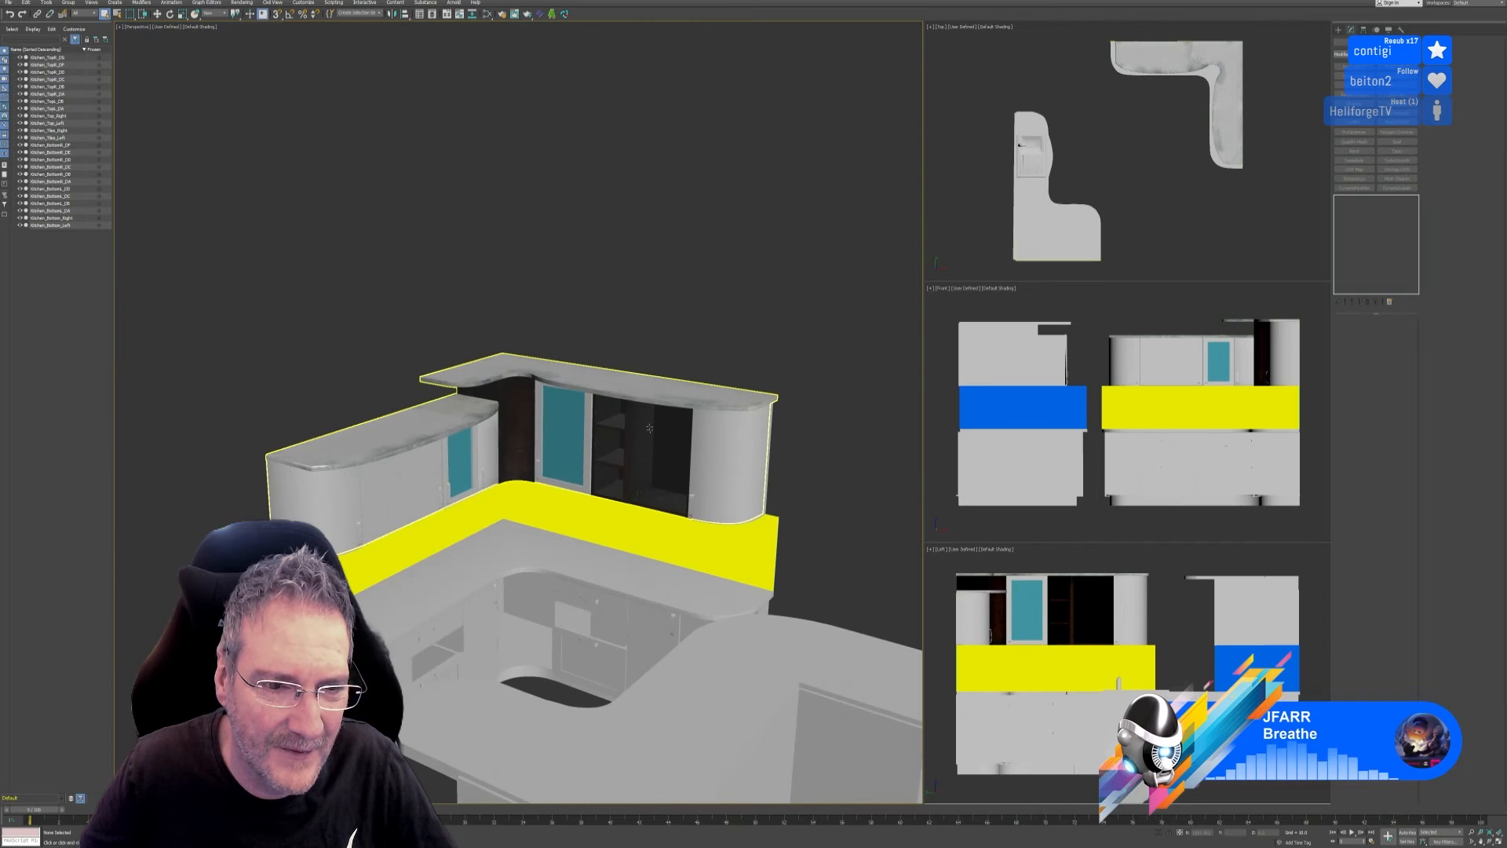
{"action": "middle_click_drag", "start_coordinate": [686, 357], "coordinate": [687, 287]}
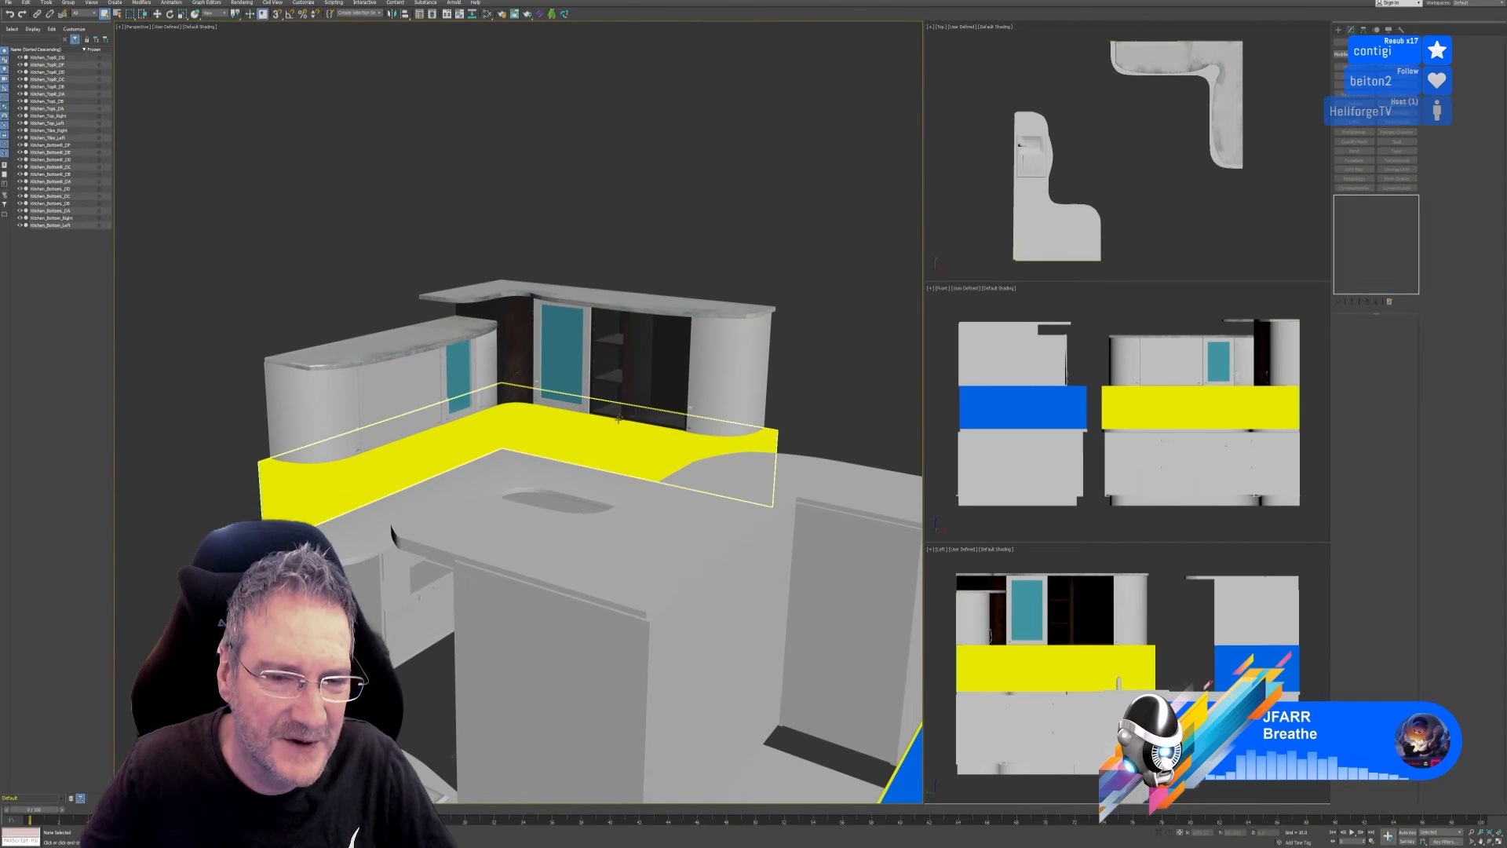
Reopen the material editor and add a new PBR Material (Metal/Rough) below the existing cabinet material network.
{"action": "key", "text": "m"}
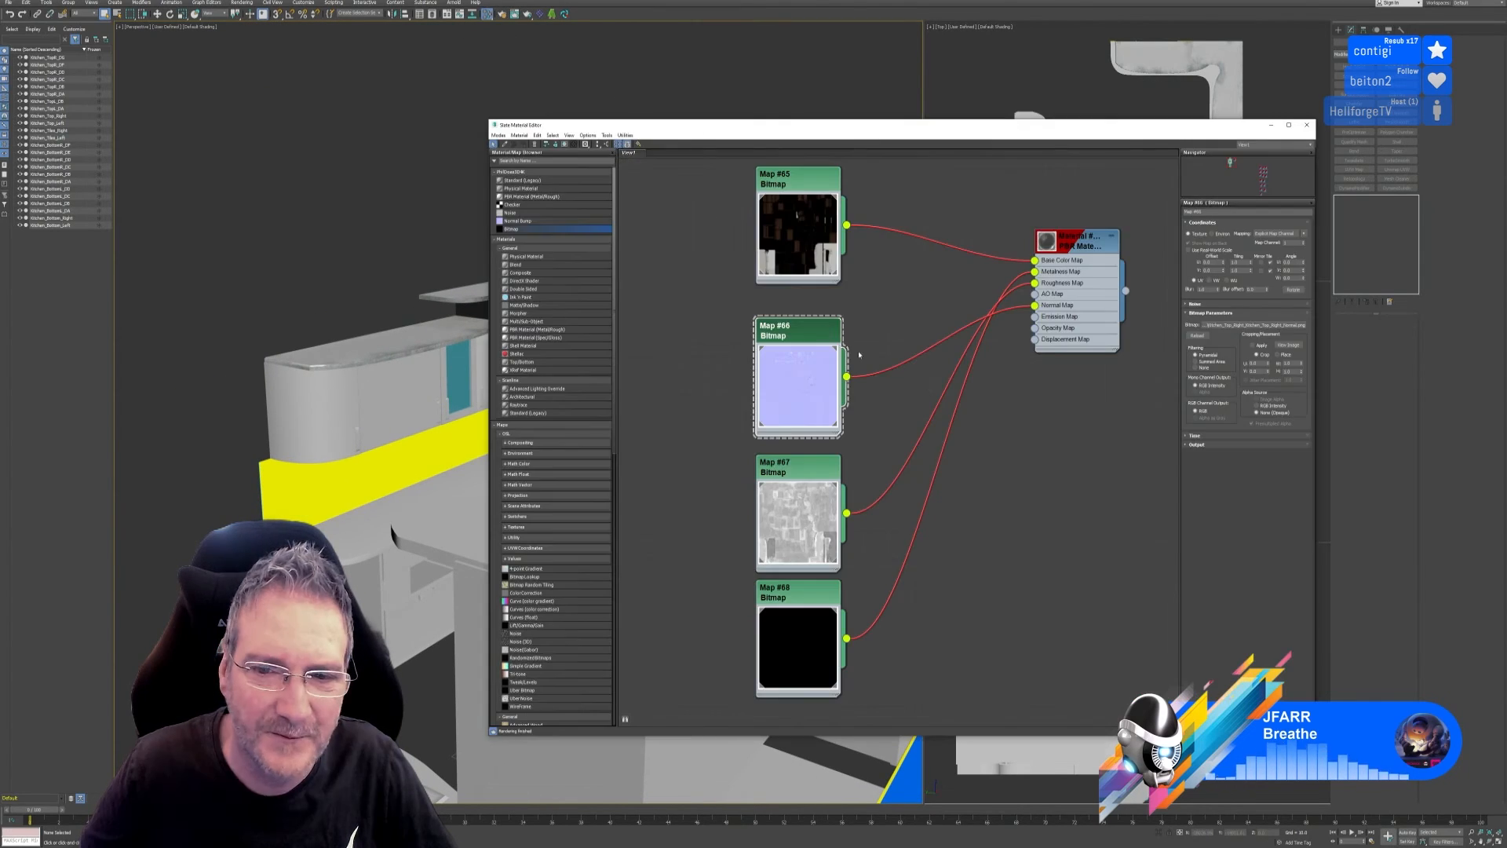
{"action": "scroll", "coordinate": [942, 400], "scroll_direction": "down", "scroll_amount": 3}
{"action": "middle_click_drag", "start_coordinate": [965, 416], "coordinate": [954, 292]}
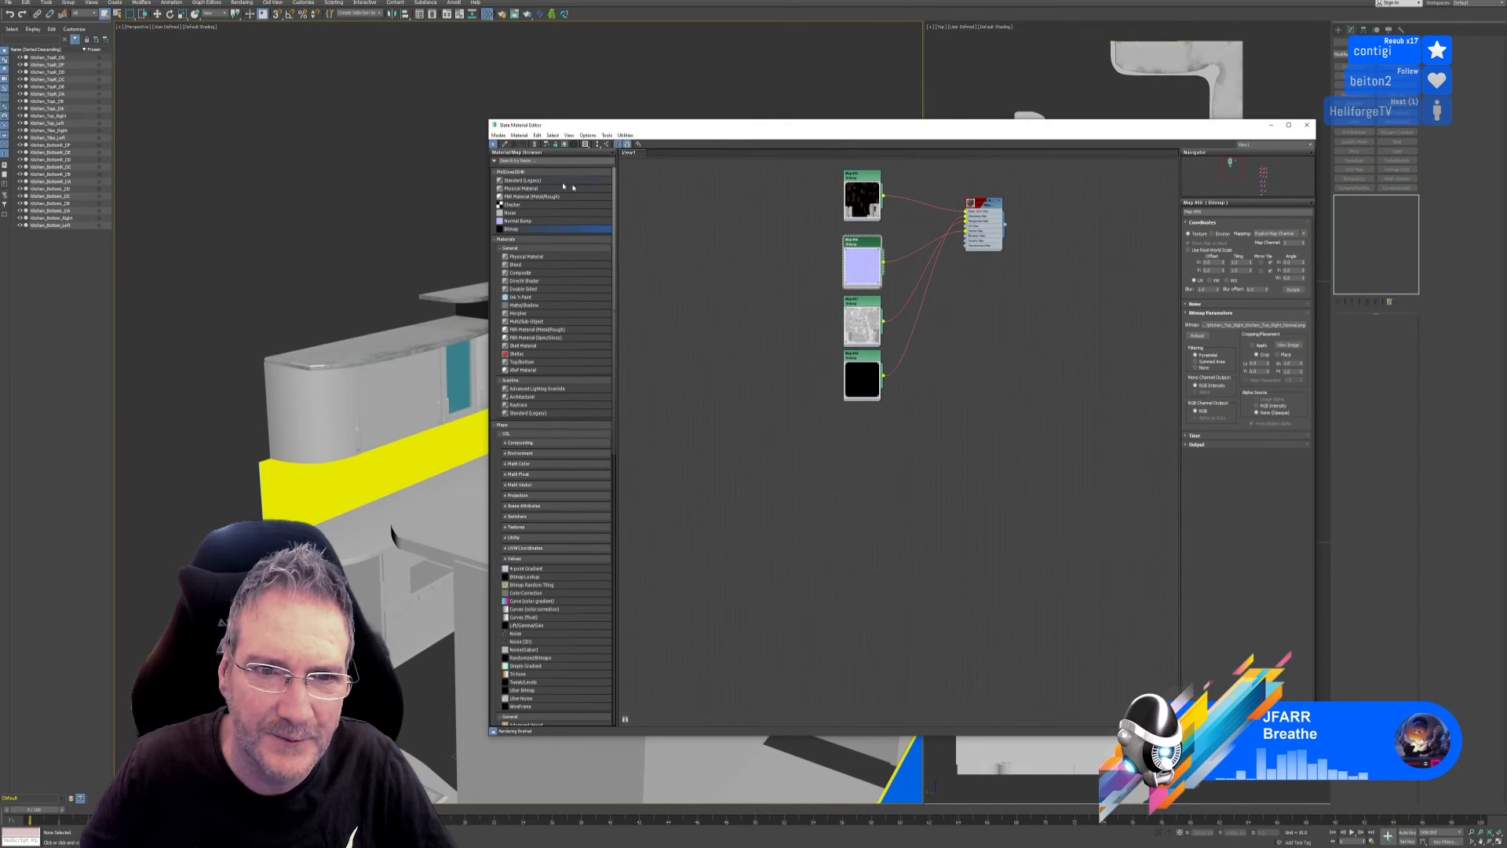
{"action": "double_click", "coordinate": [520, 197]}
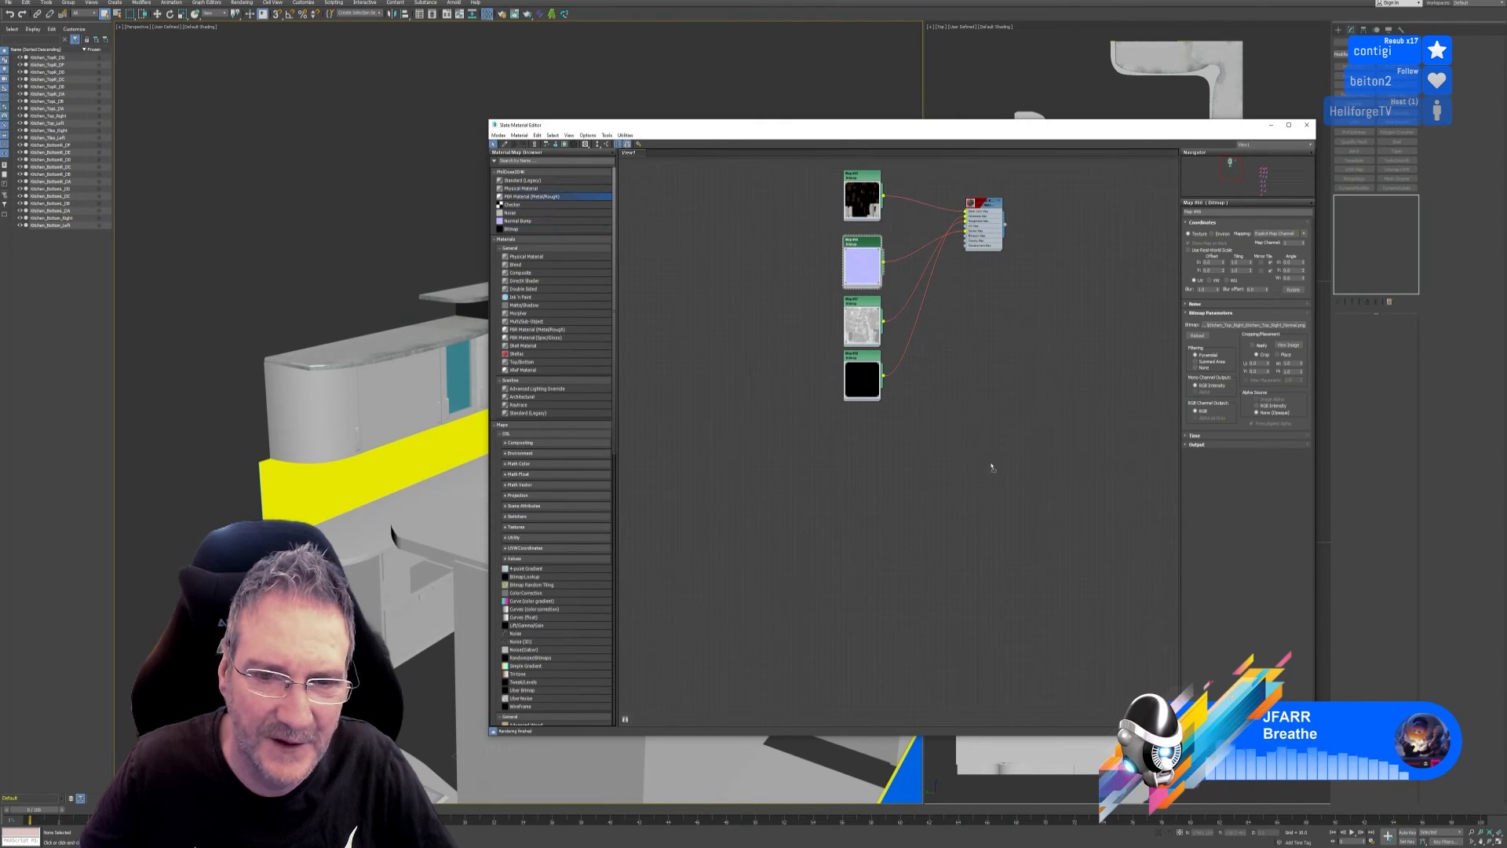
Load the BaseColor texture from the Kitchen_Tiles_Left folder into a new bitmap and connect it to the new material's Base Color Map.
{"action": "left_click", "coordinate": [514, 229]}
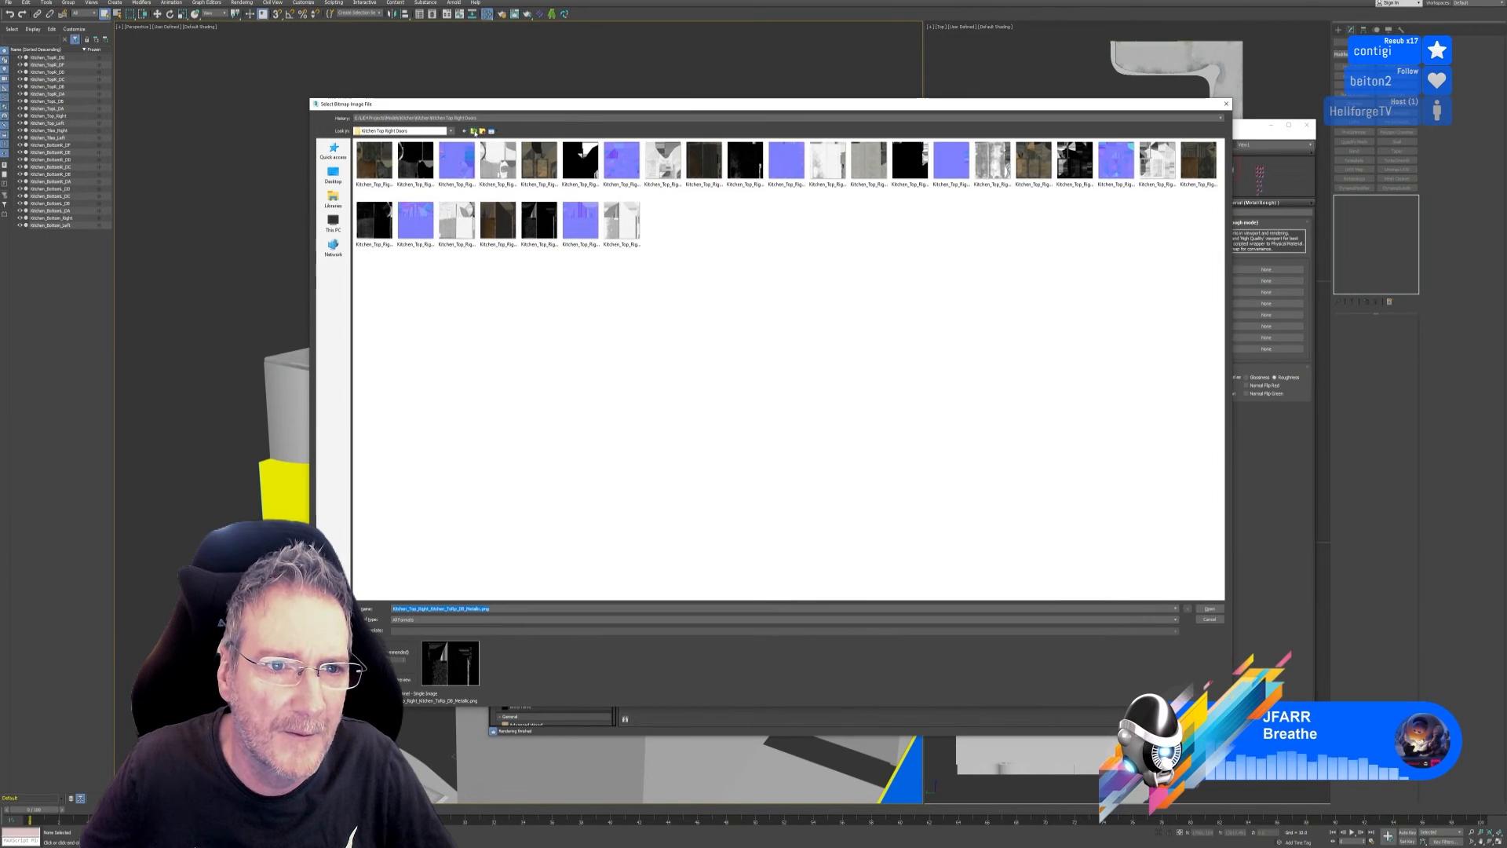
{"action": "left_click", "coordinate": [474, 131]}
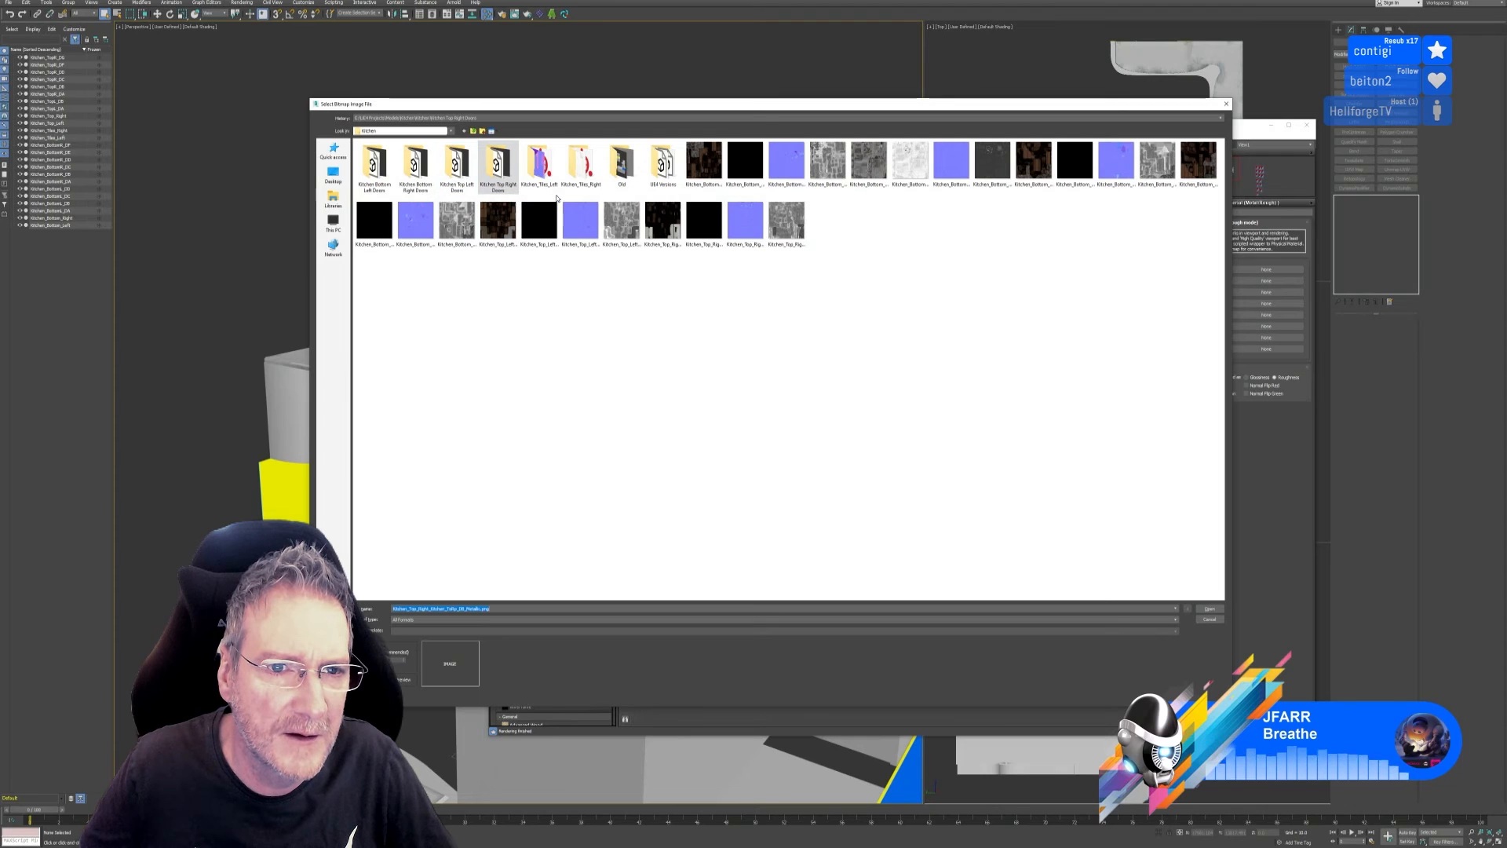
{"action": "left_click", "coordinate": [538, 162]}
{"action": "key", "text": "Return"}
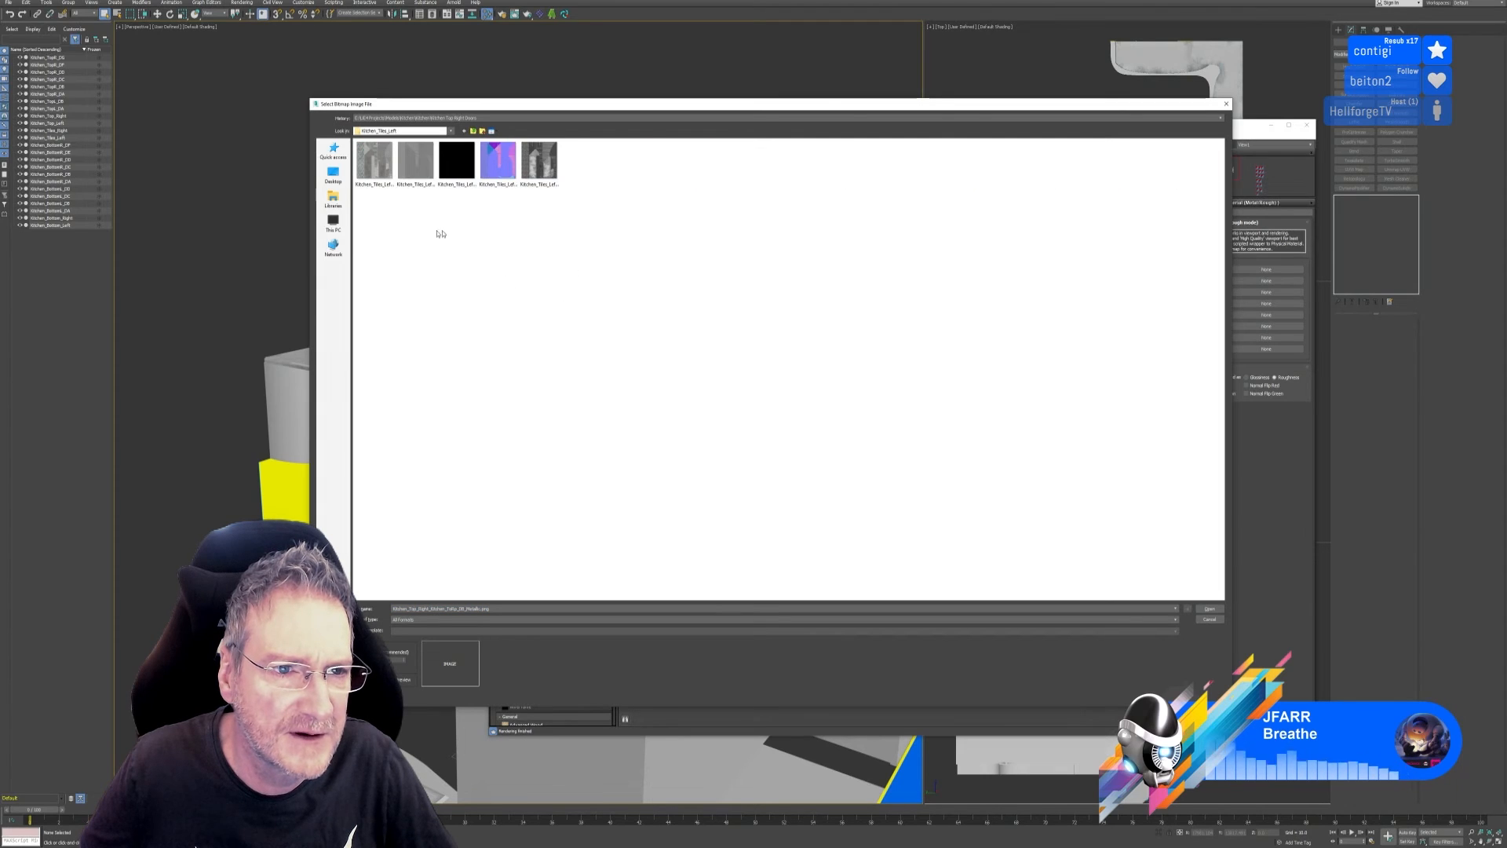
{"action": "left_click", "coordinate": [375, 165]}
{"action": "key", "text": "Return"}
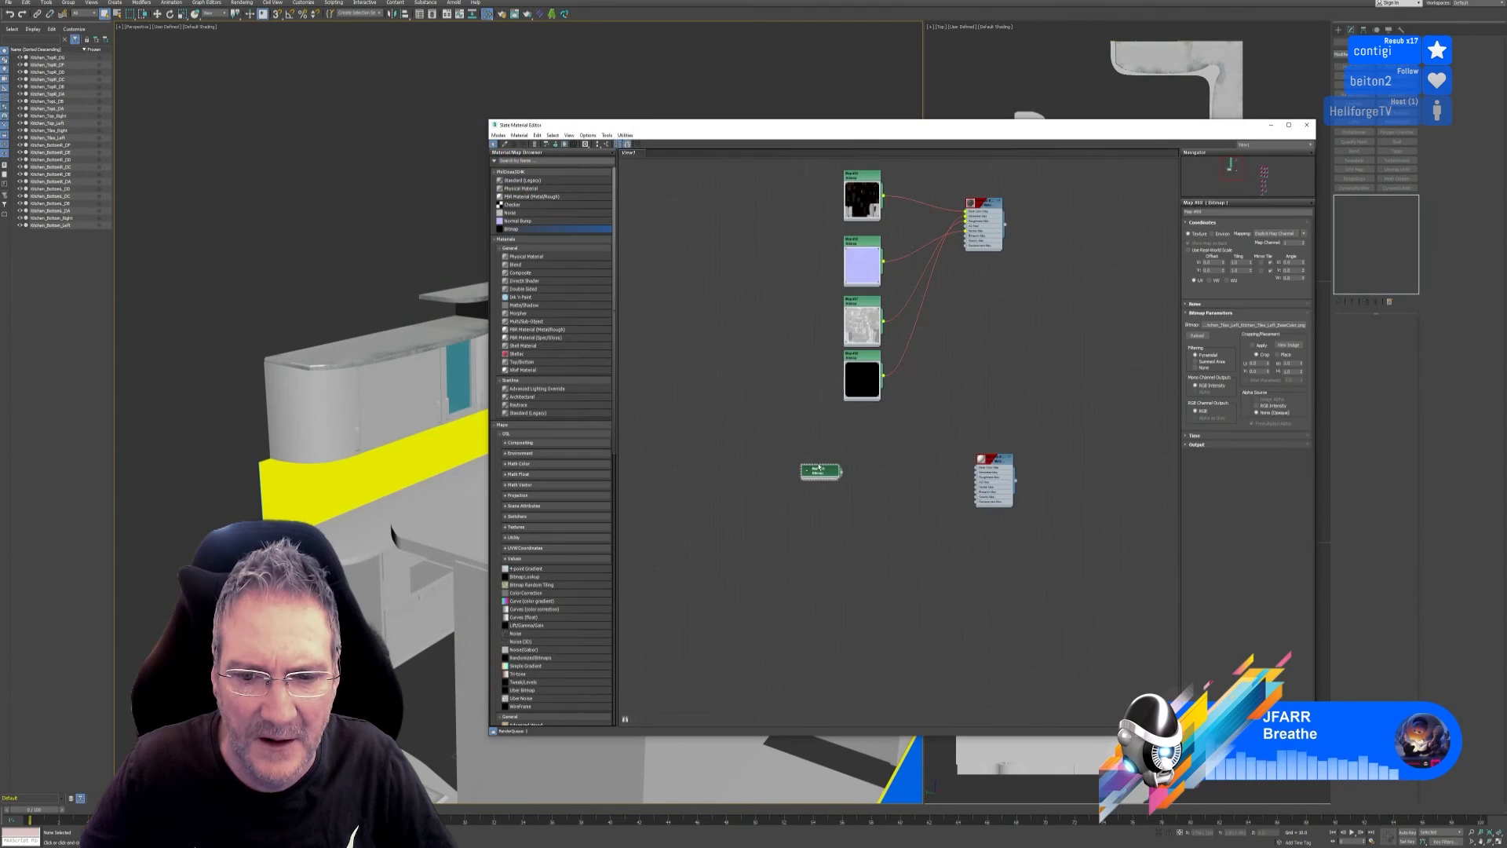
{"action": "left_click_drag", "start_coordinate": [807, 471], "coordinate": [1010, 447]}
{"action": "scroll", "coordinate": [957, 479], "scroll_direction": "up", "scroll_amount": 5}
Assign the new tile material to the yellow backsplash under the upper right cabinets and inspect its tile texture.
{"action": "left_click", "coordinate": [419, 462]}
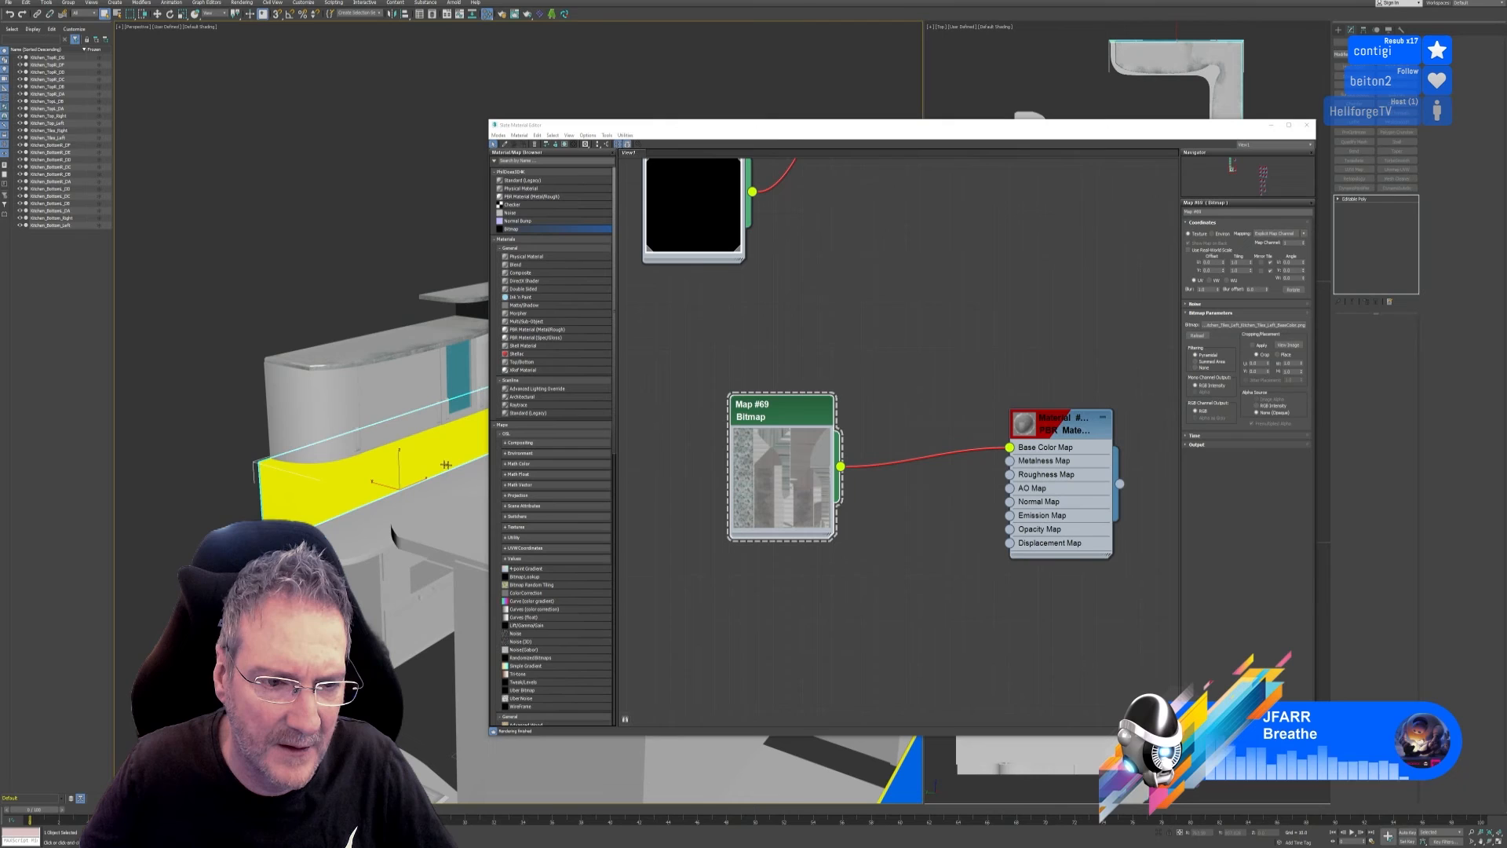
{"action": "right_click", "coordinate": [1059, 427]}
{"action": "left_click", "coordinate": [1092, 439]}
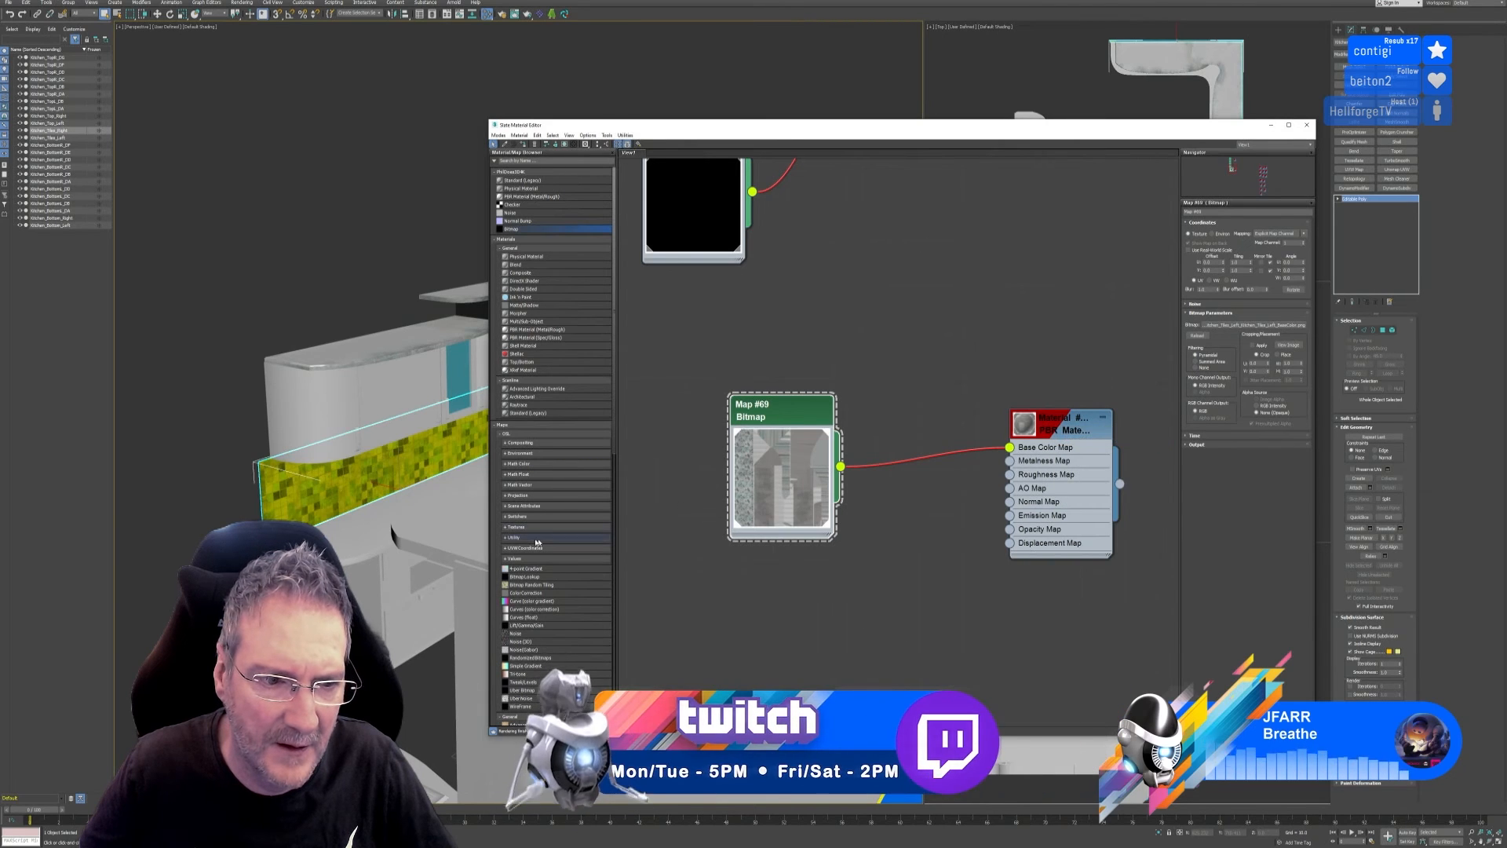
{"action": "middle_click_drag", "start_coordinate": [414, 528], "coordinate": [306, 446], "text": "alt"}
{"action": "scroll", "coordinate": [306, 445], "scroll_direction": "up", "scroll_amount": 3}
{"action": "scroll", "coordinate": [306, 446], "scroll_direction": "up", "scroll_amount": 3}
{"action": "scroll", "coordinate": [439, 449], "scroll_direction": "down", "scroll_amount": 3}
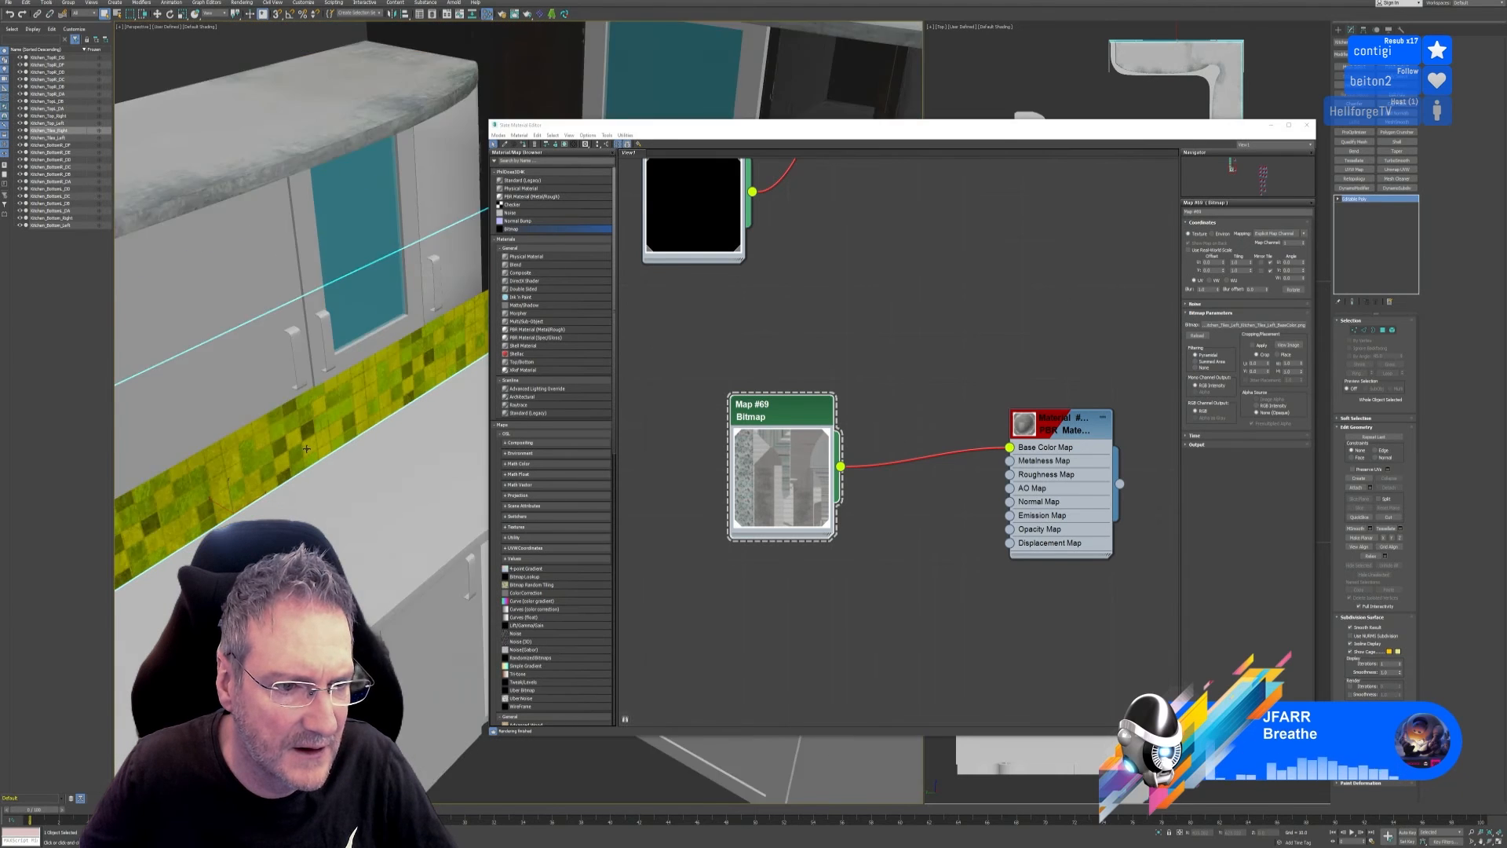
Load Kitchen_Tiles_Left_Kitchen_Tiles_Left_Metallic.png into a new bitmap, connect it to the tile material's Metalness Map and align it under the base color bitmap.
{"action": "middle_click_drag", "start_coordinate": [965, 400], "coordinate": [970, 336]}
{"action": "scroll", "coordinate": [945, 477], "scroll_direction": "down", "scroll_amount": 3}
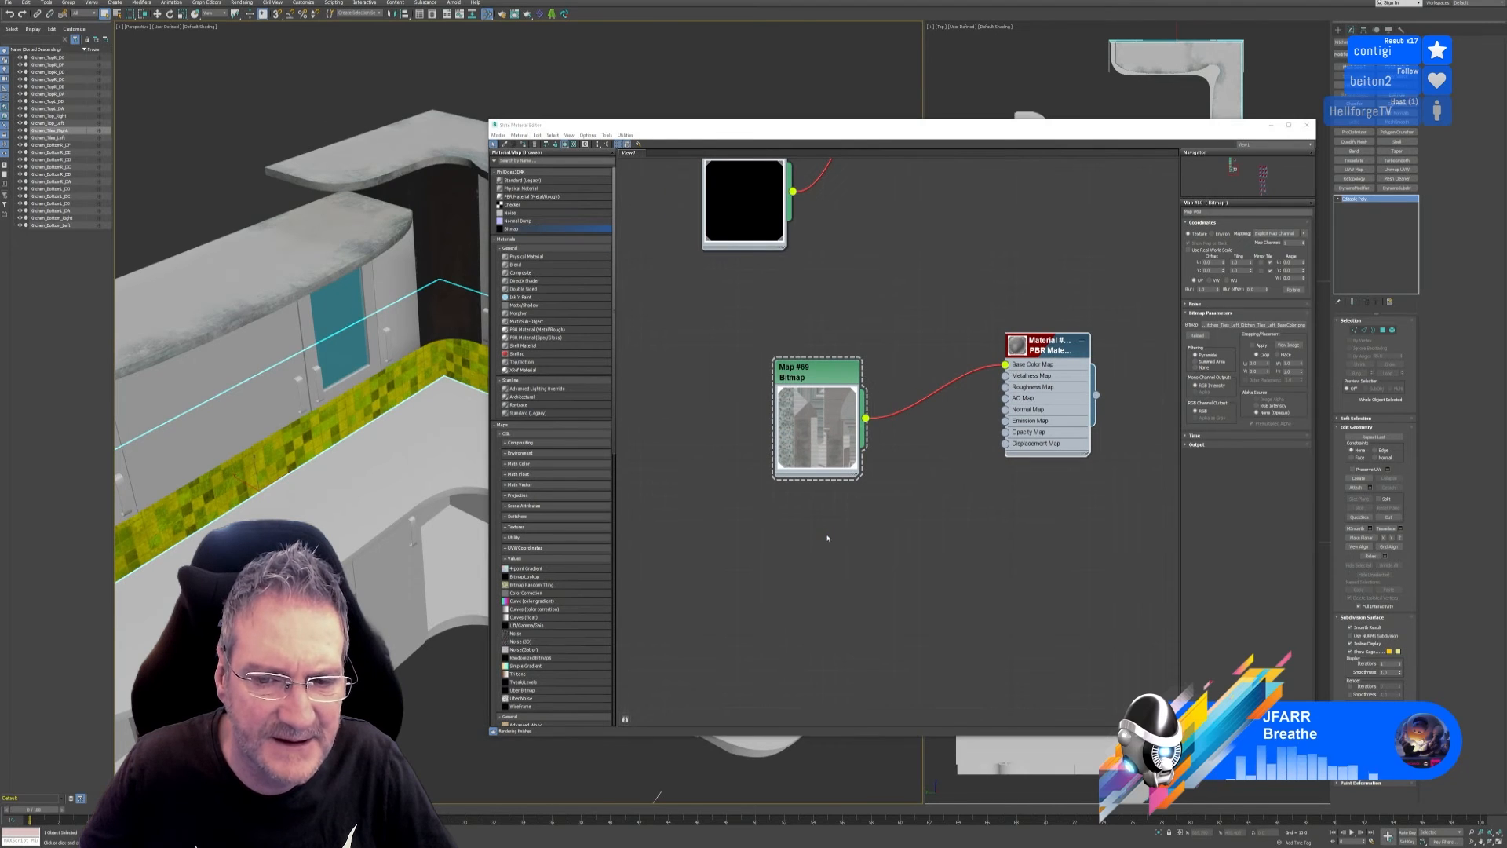
{"action": "double_click", "coordinate": [816, 428]}
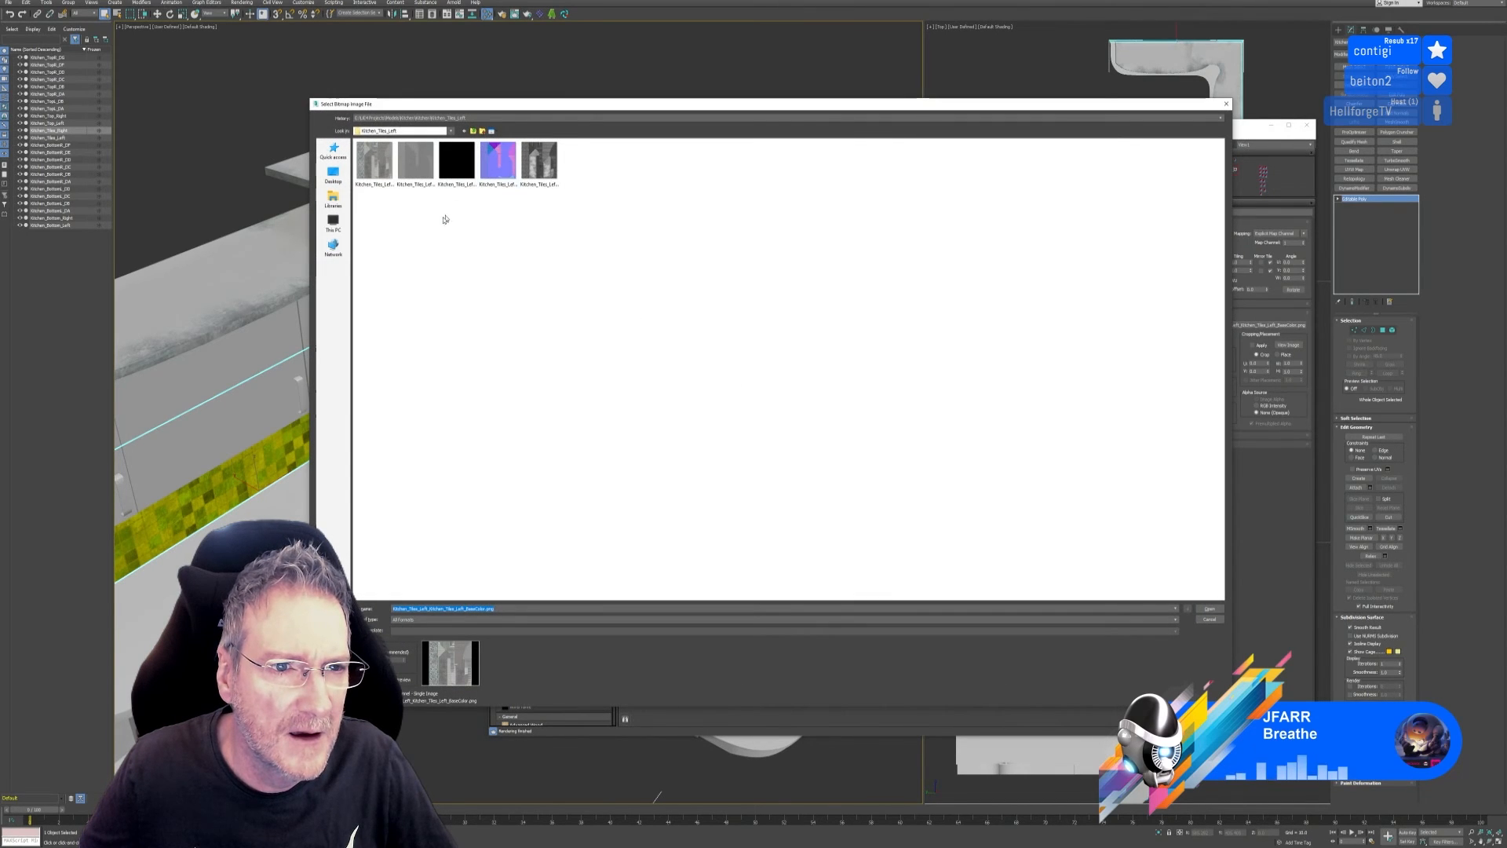
{"action": "left_click", "coordinate": [422, 186]}
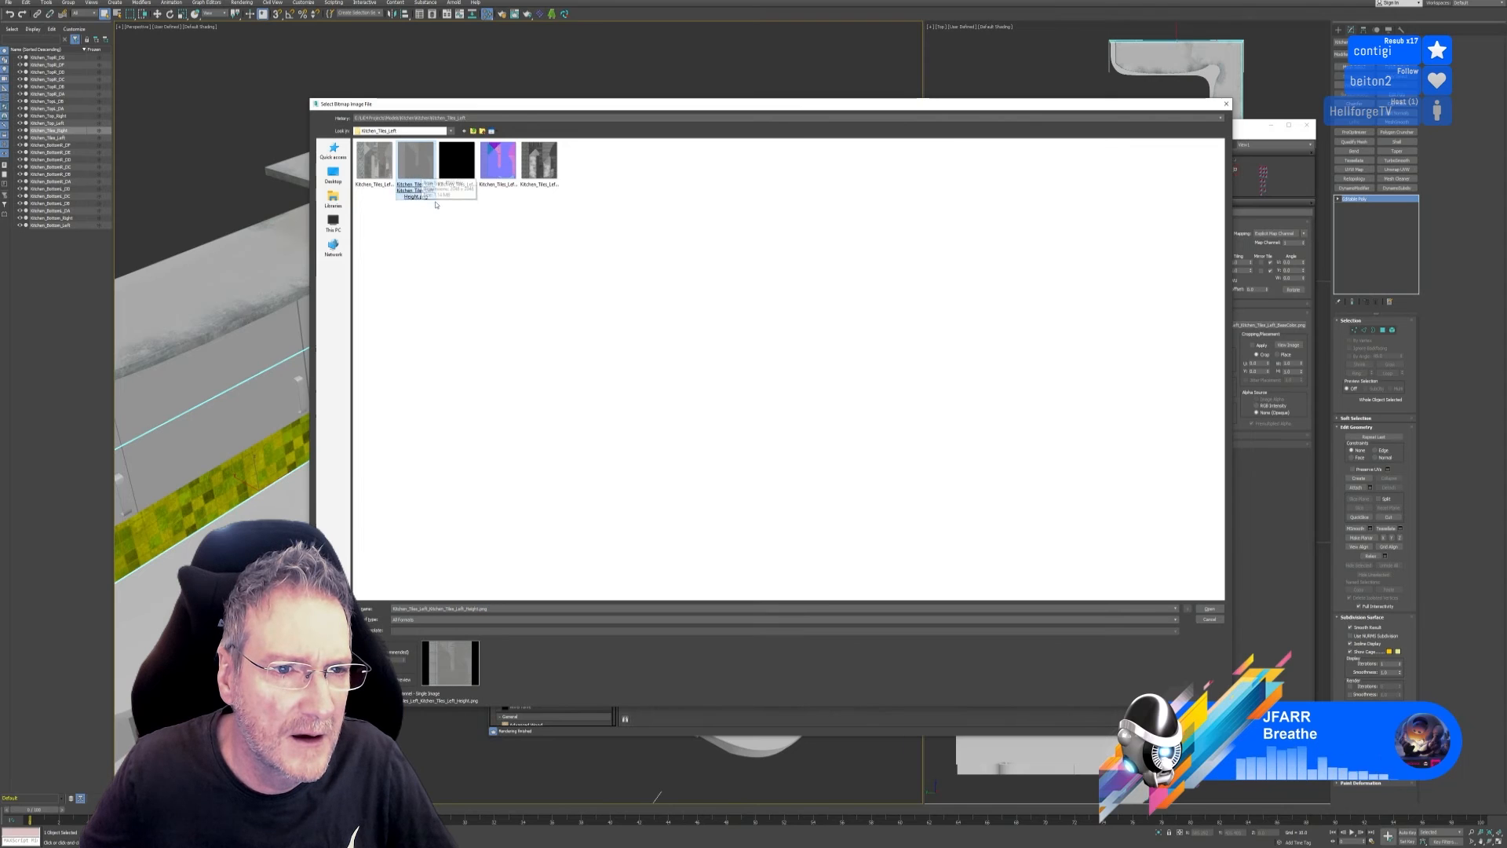
{"action": "left_click", "coordinate": [457, 173]}
{"action": "double_click", "coordinate": [457, 172]}
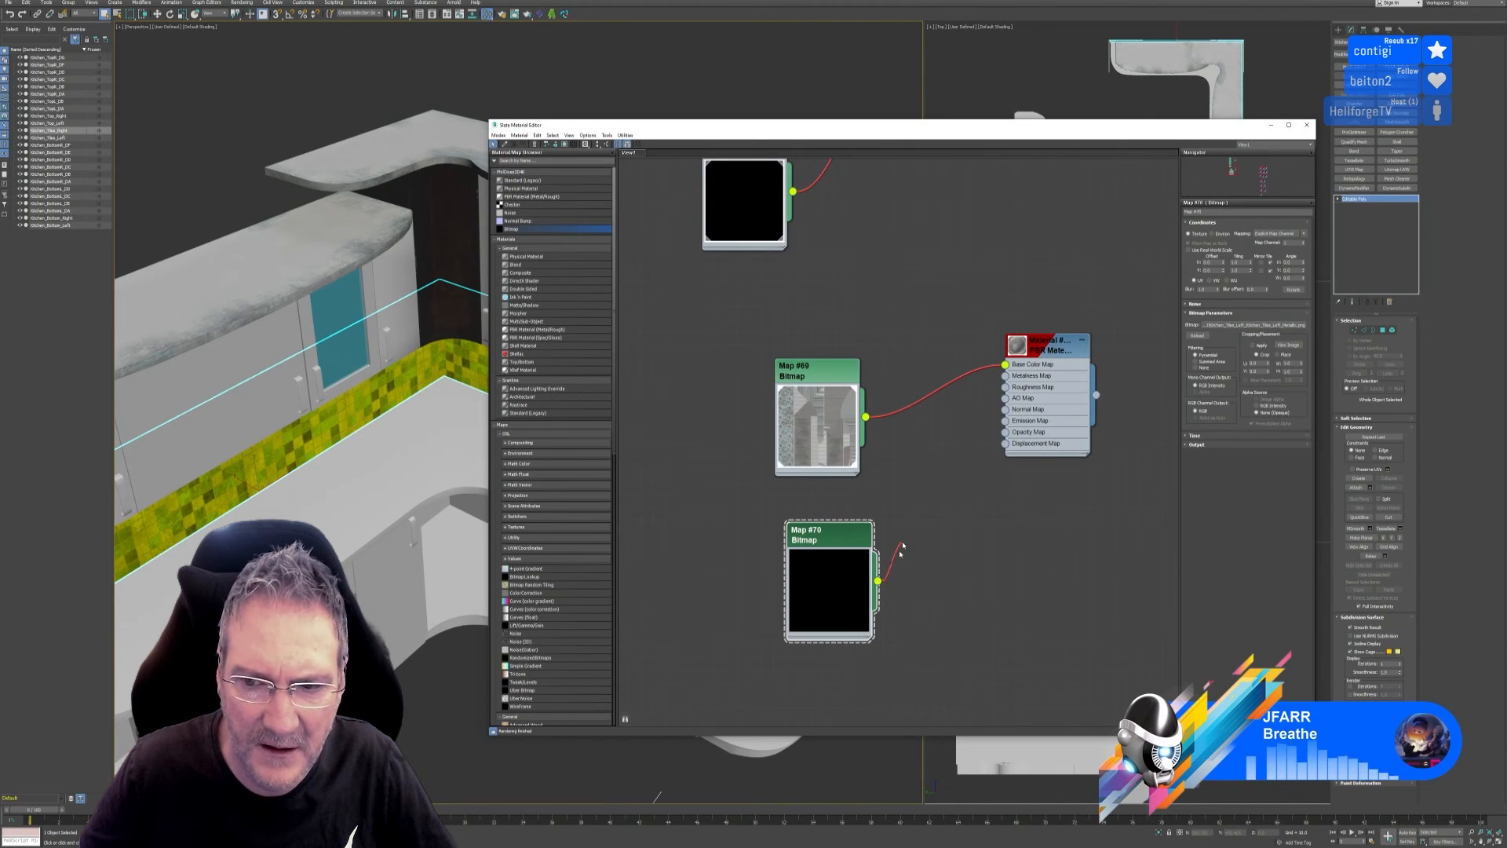
{"action": "left_click_drag", "start_coordinate": [903, 546], "coordinate": [1006, 377]}
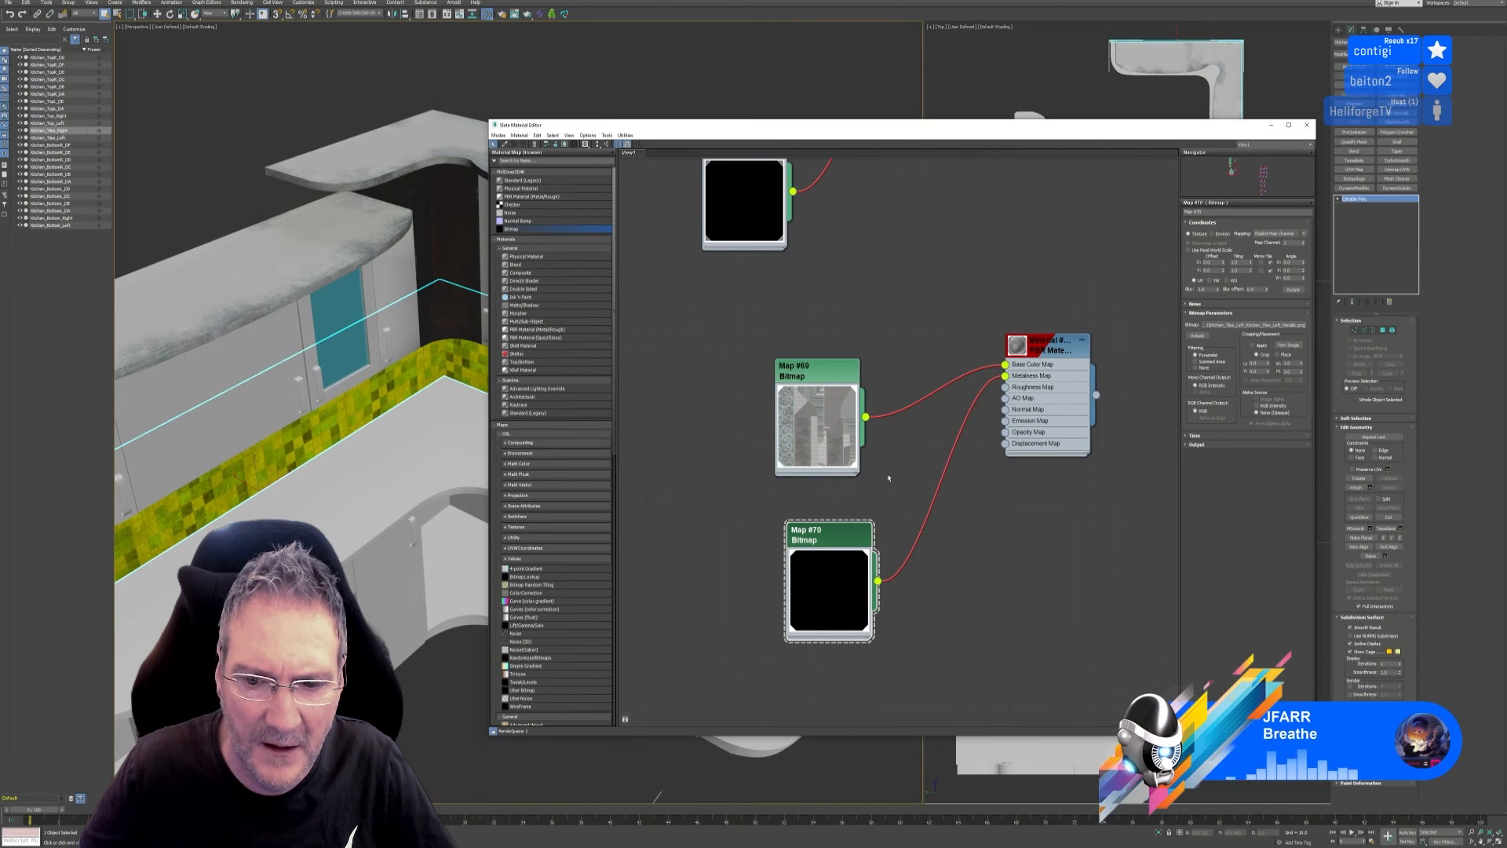
{"action": "left_click_drag", "start_coordinate": [816, 534], "coordinate": [805, 509]}
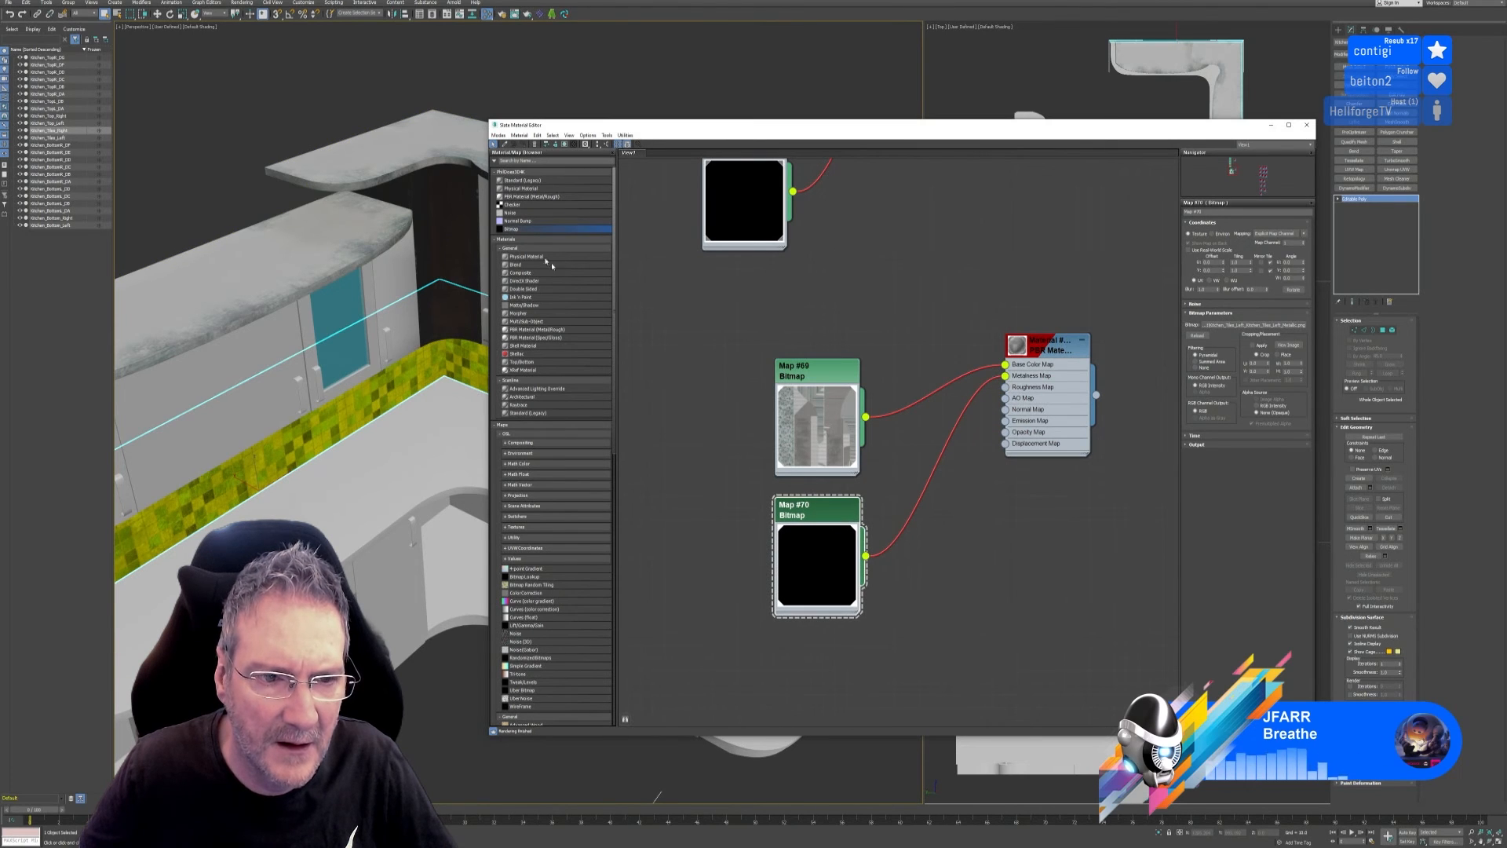
Load Kitchen_Tiles_Left_Kitchen_Tiles_Left_Normal.png into a new bitmap and connect it to the tile material's Normal Map.
{"action": "double_click", "coordinate": [816, 565]}
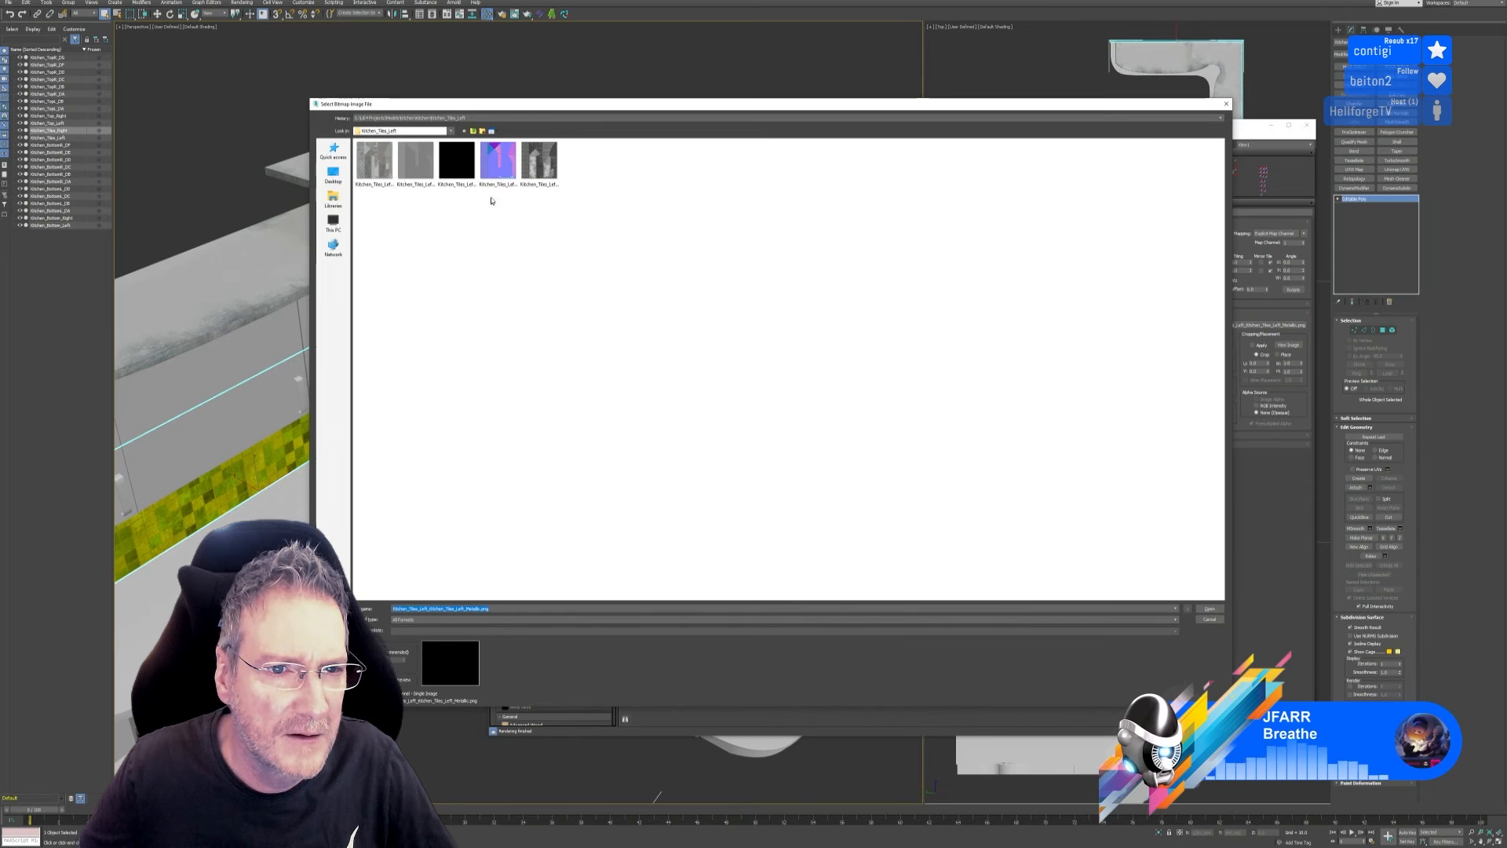
{"action": "left_click", "coordinate": [497, 161]}
{"action": "key", "text": "Return"}
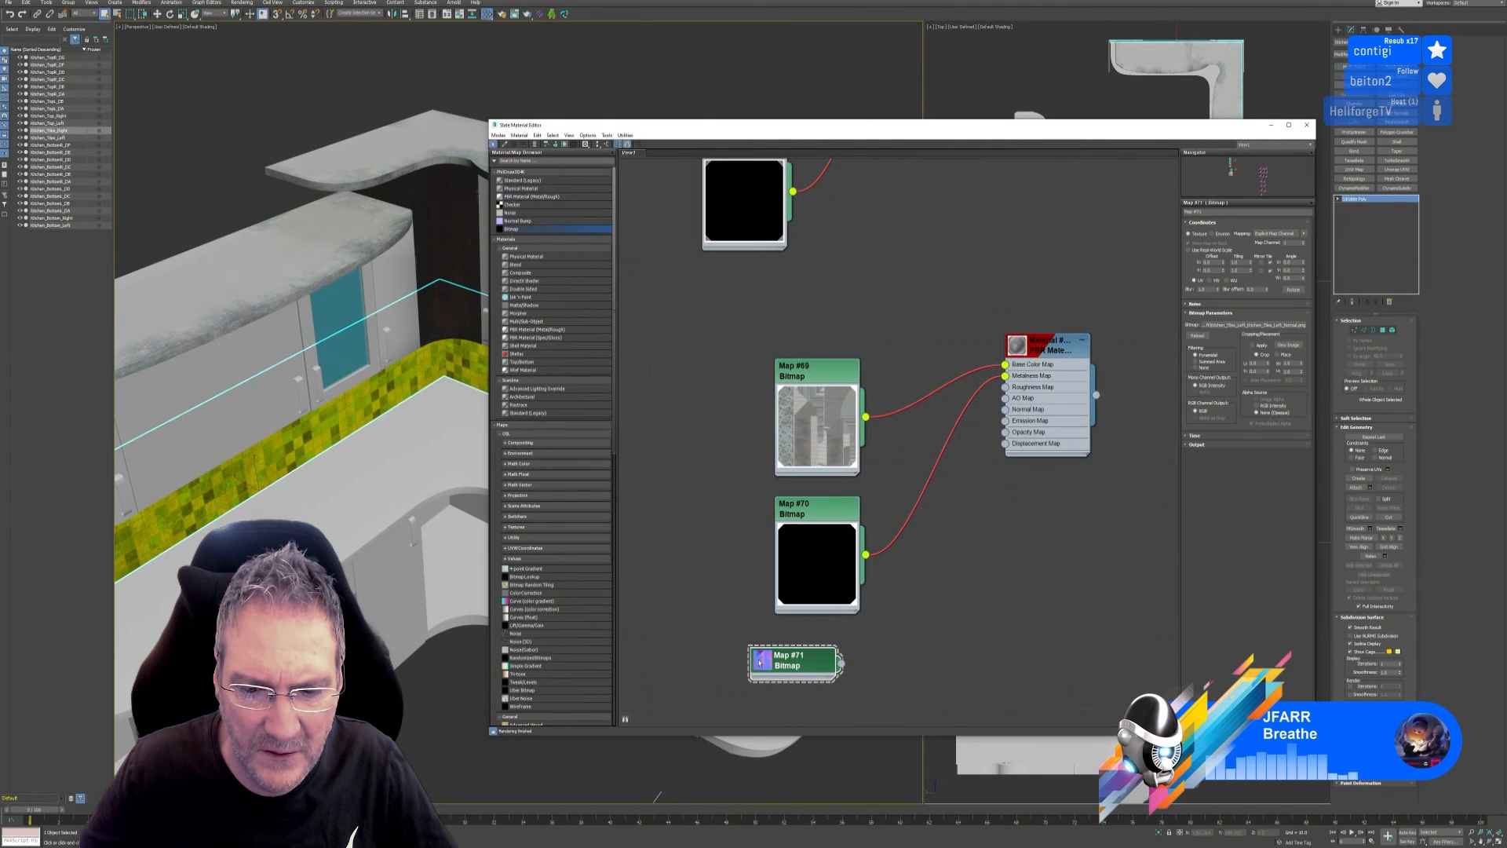
{"action": "left_click", "coordinate": [759, 664]}
{"action": "left_click_drag", "start_coordinate": [841, 707], "coordinate": [1006, 409]}
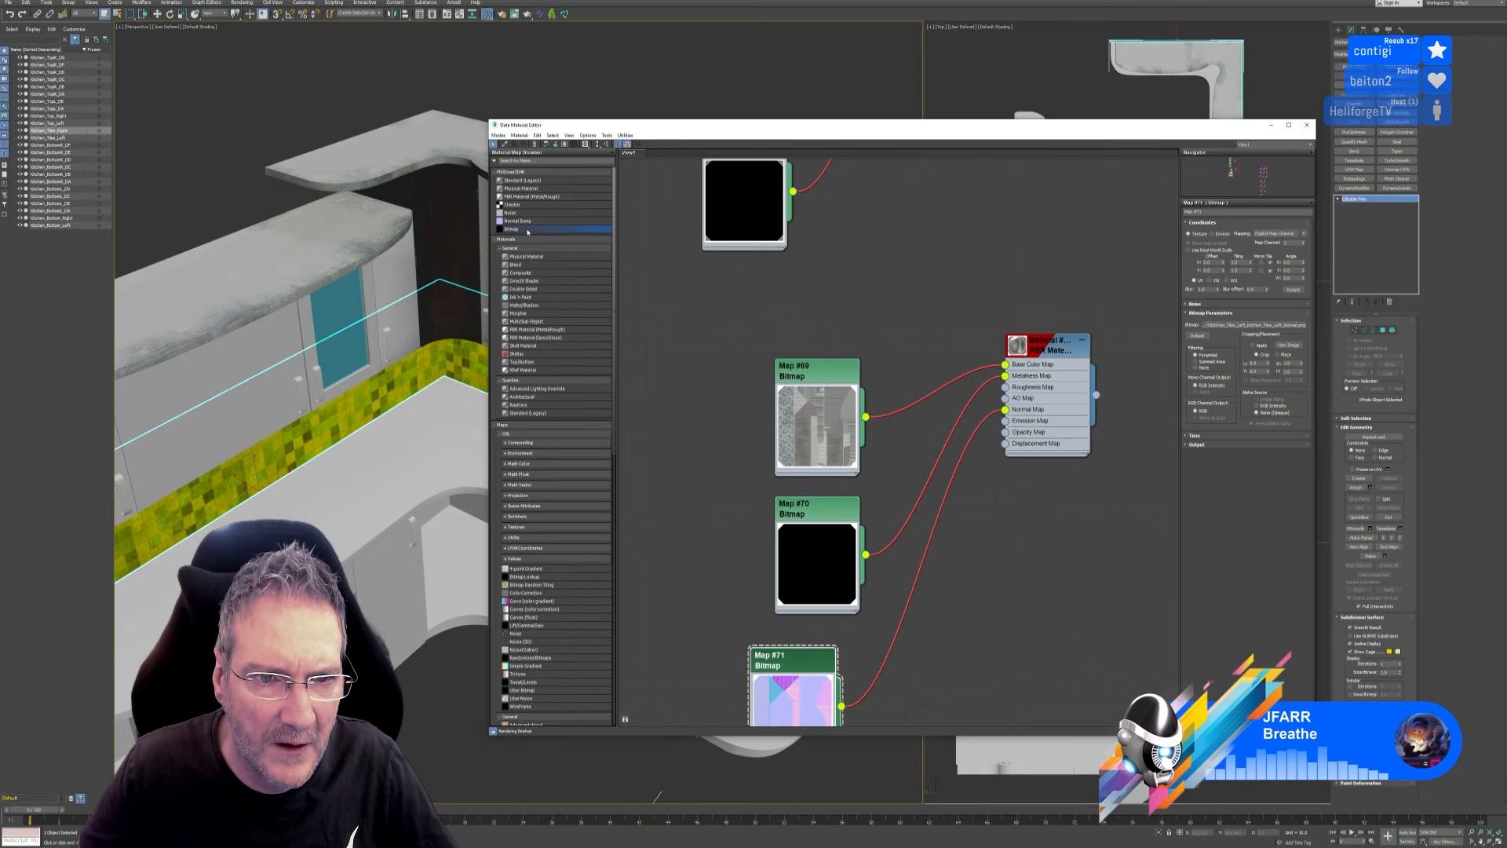
Load Kitchen_Tiles_Left_Kitchen_Tiles_Left_Roughness.png into a new bitmap, connect it to the tile material's Roughness Map and place it above the base color bitmap.
{"action": "left_click_drag", "start_coordinate": [668, 325], "coordinate": [649, 322]}
{"action": "double_click", "coordinate": [539, 161]}
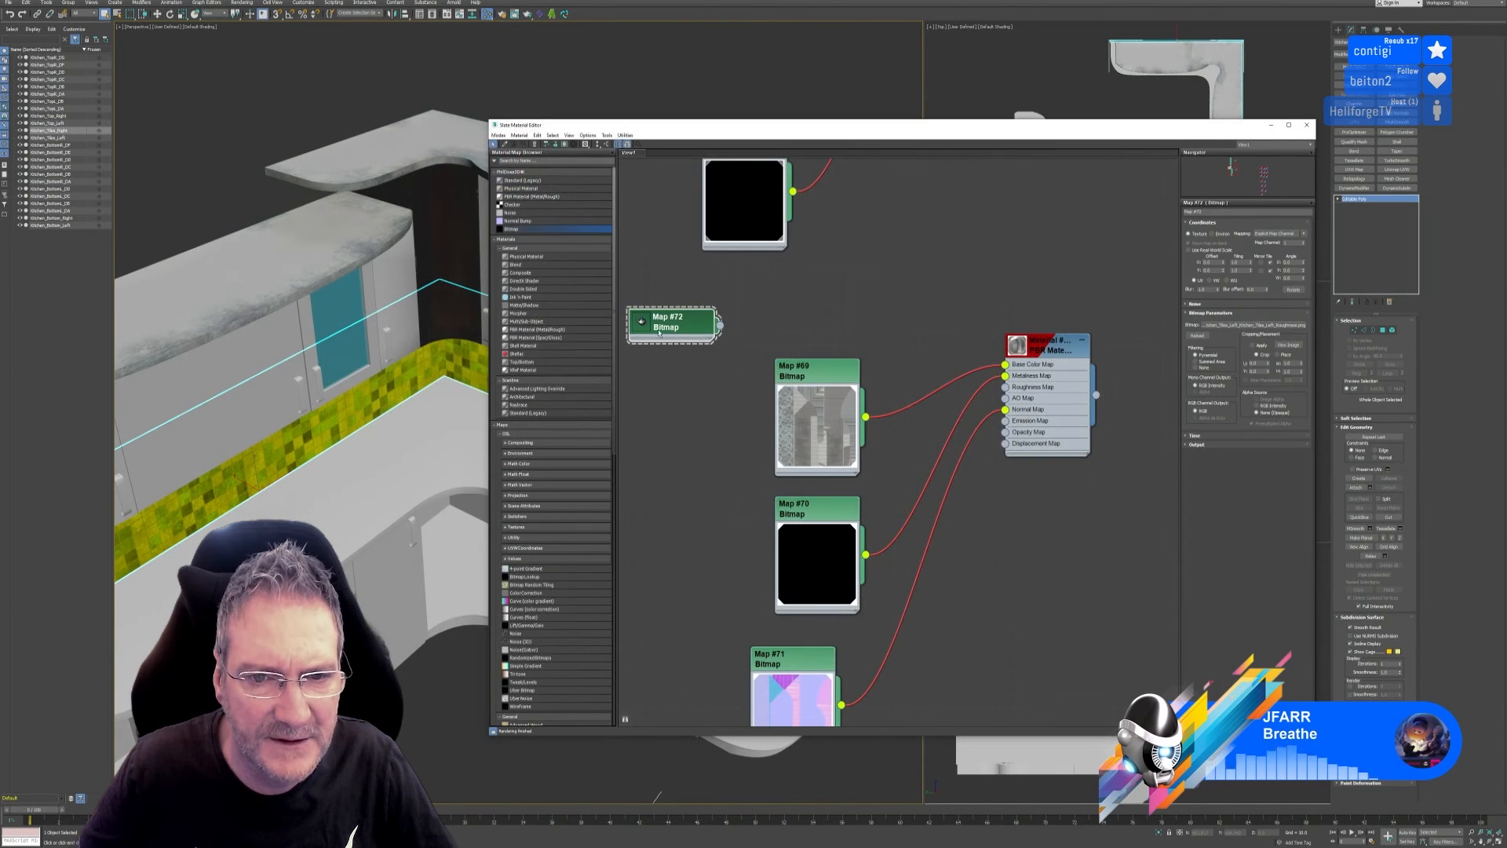
{"action": "left_click", "coordinate": [641, 321]}
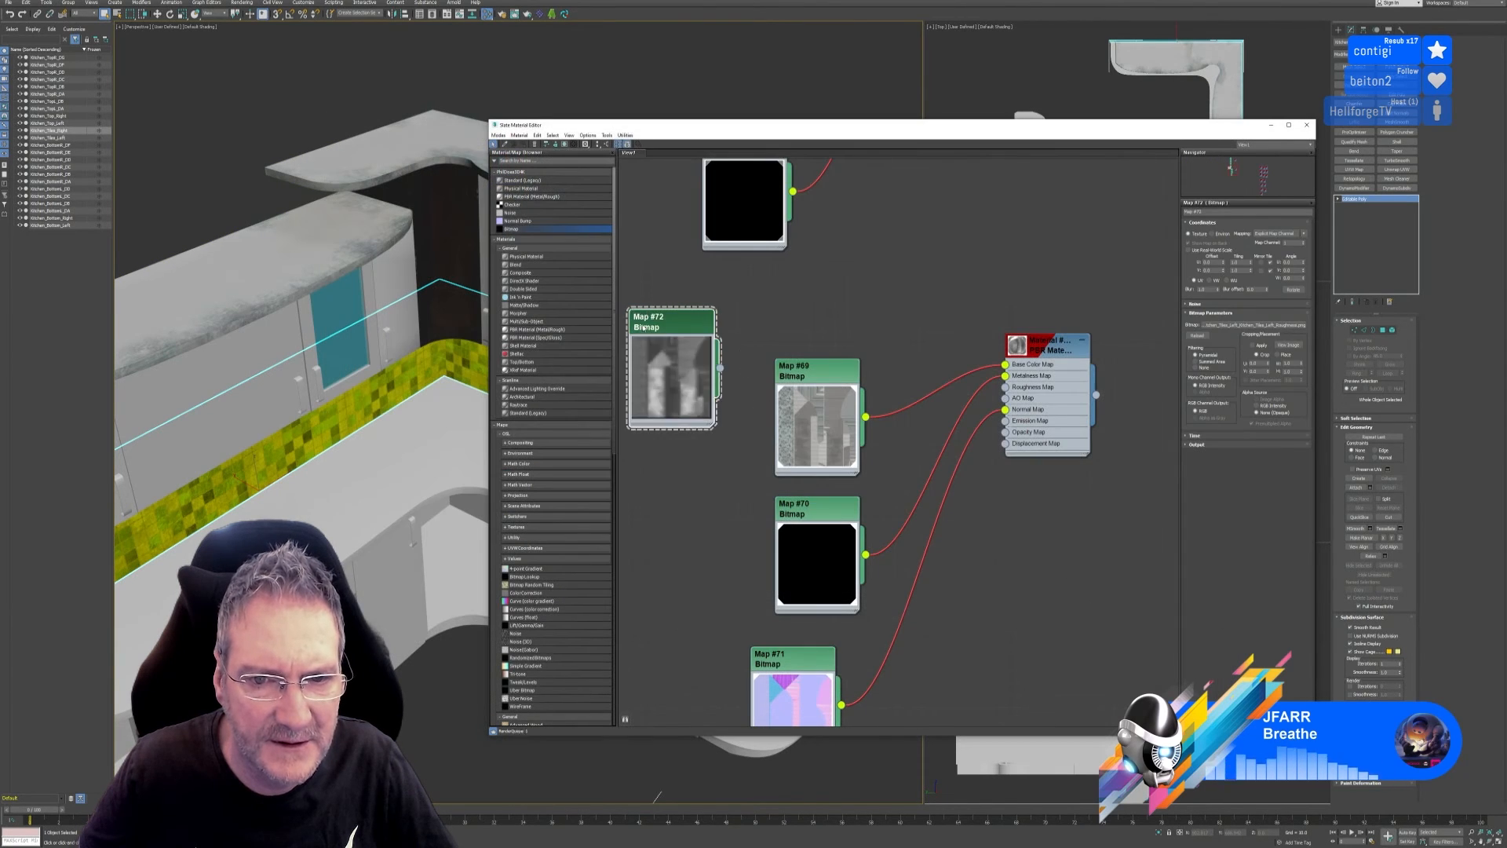
{"action": "left_click_drag", "start_coordinate": [736, 373], "coordinate": [1006, 387]}
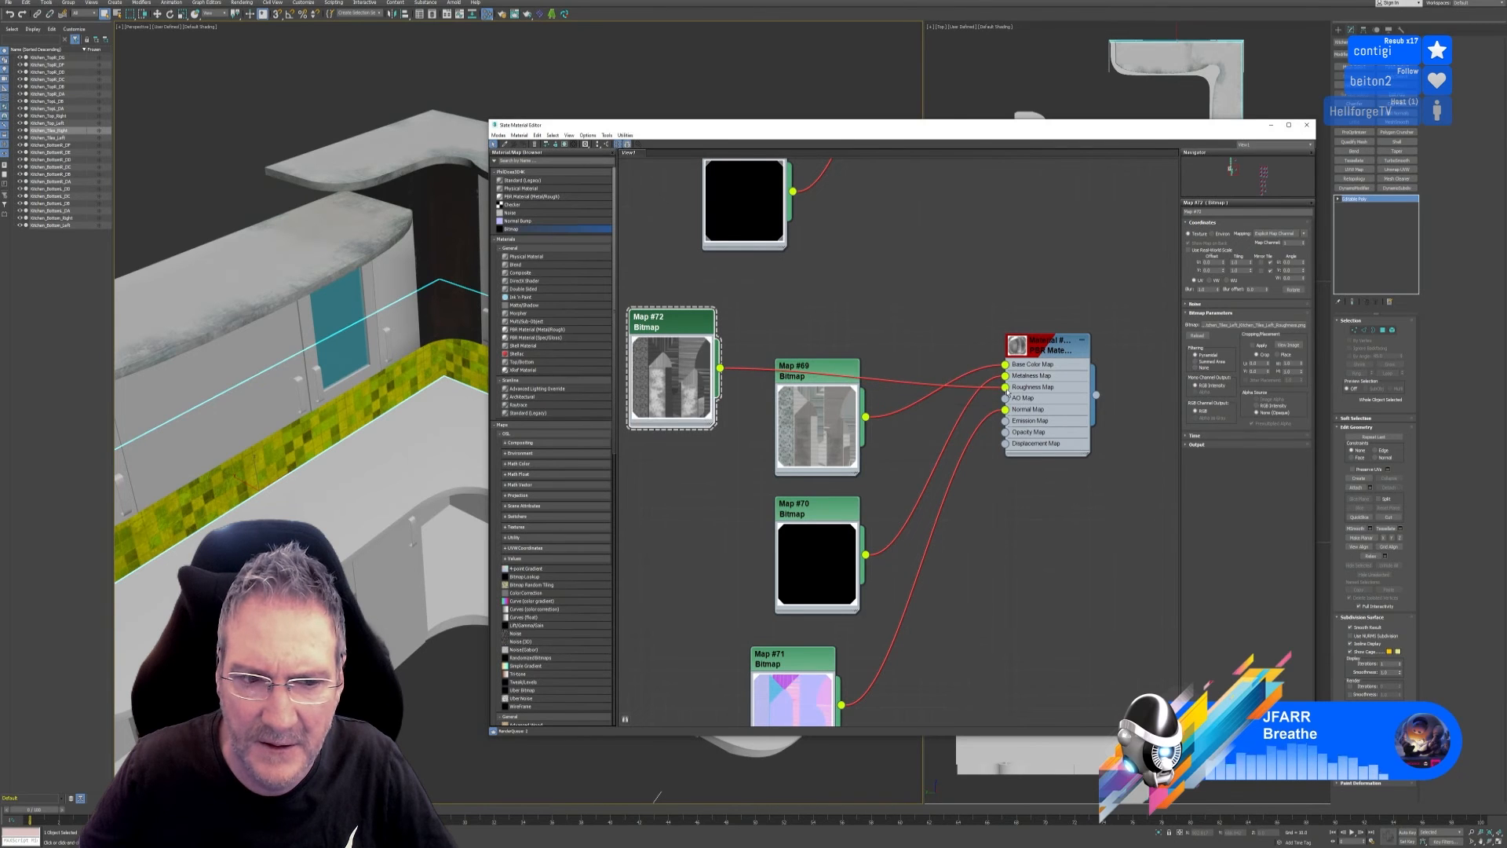
{"action": "left_click_drag", "start_coordinate": [680, 313], "coordinate": [935, 227]}
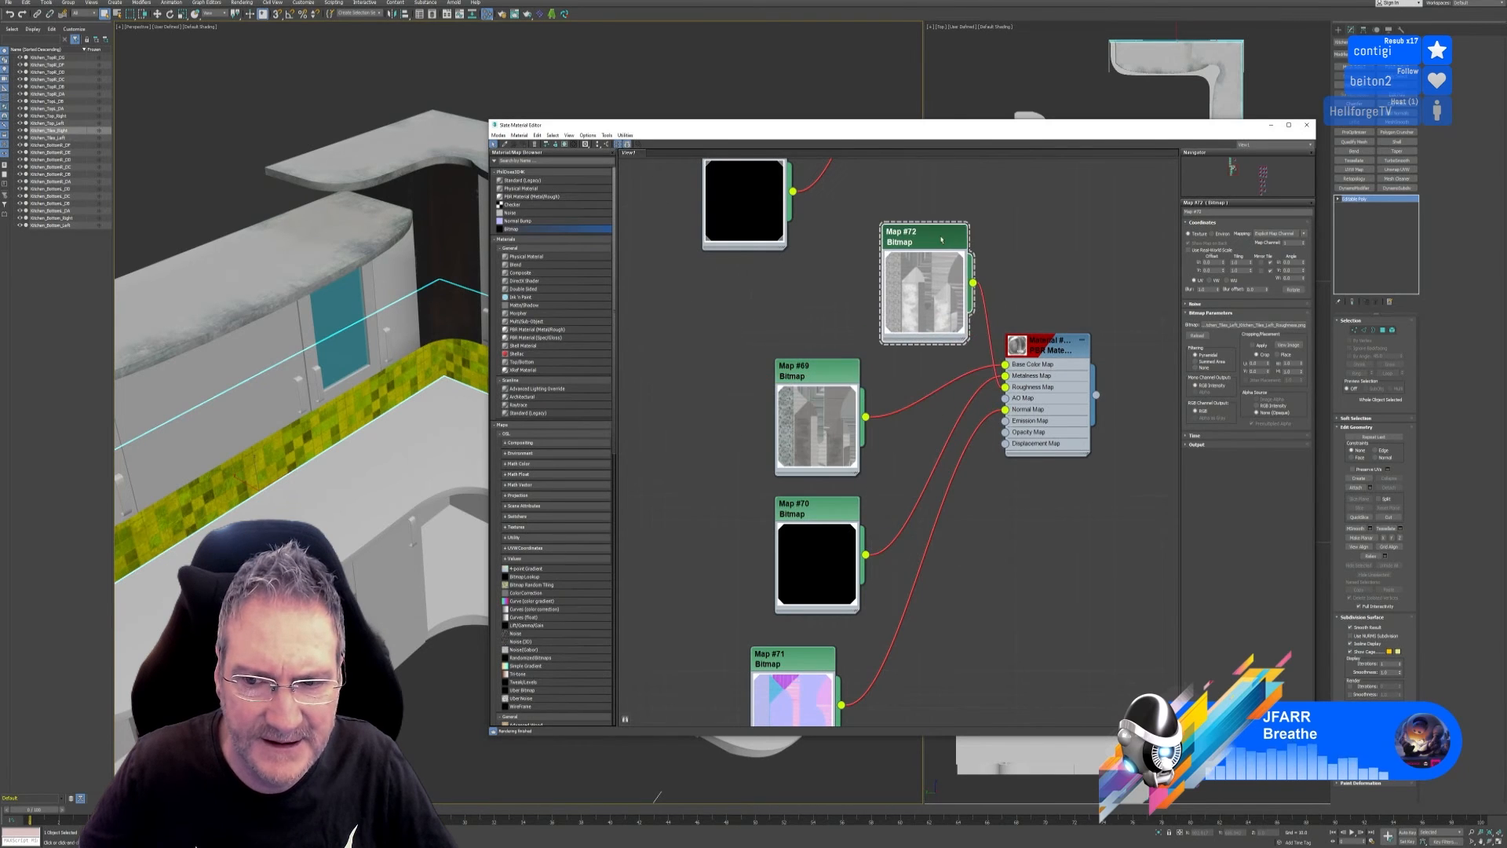
Inspect the yellow backsplash in the perspective view and compare it with the full image of the tile material's base color bitmap.
{"action": "scroll", "coordinate": [423, 526], "scroll_direction": "down", "scroll_amount": 5}
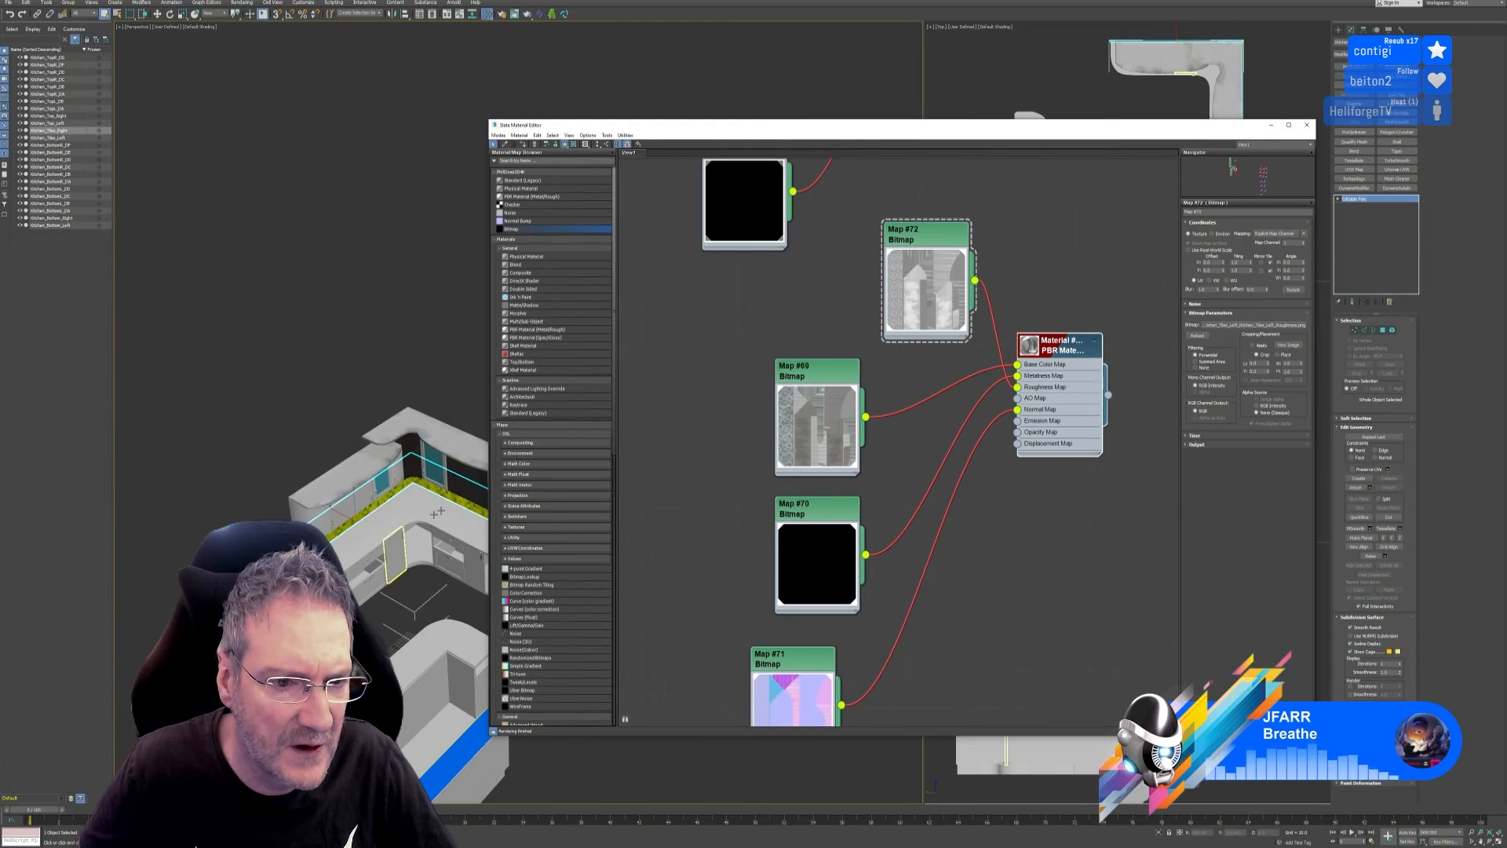
{"action": "left_click_drag", "start_coordinate": [1175, 134], "coordinate": [1244, 64]}
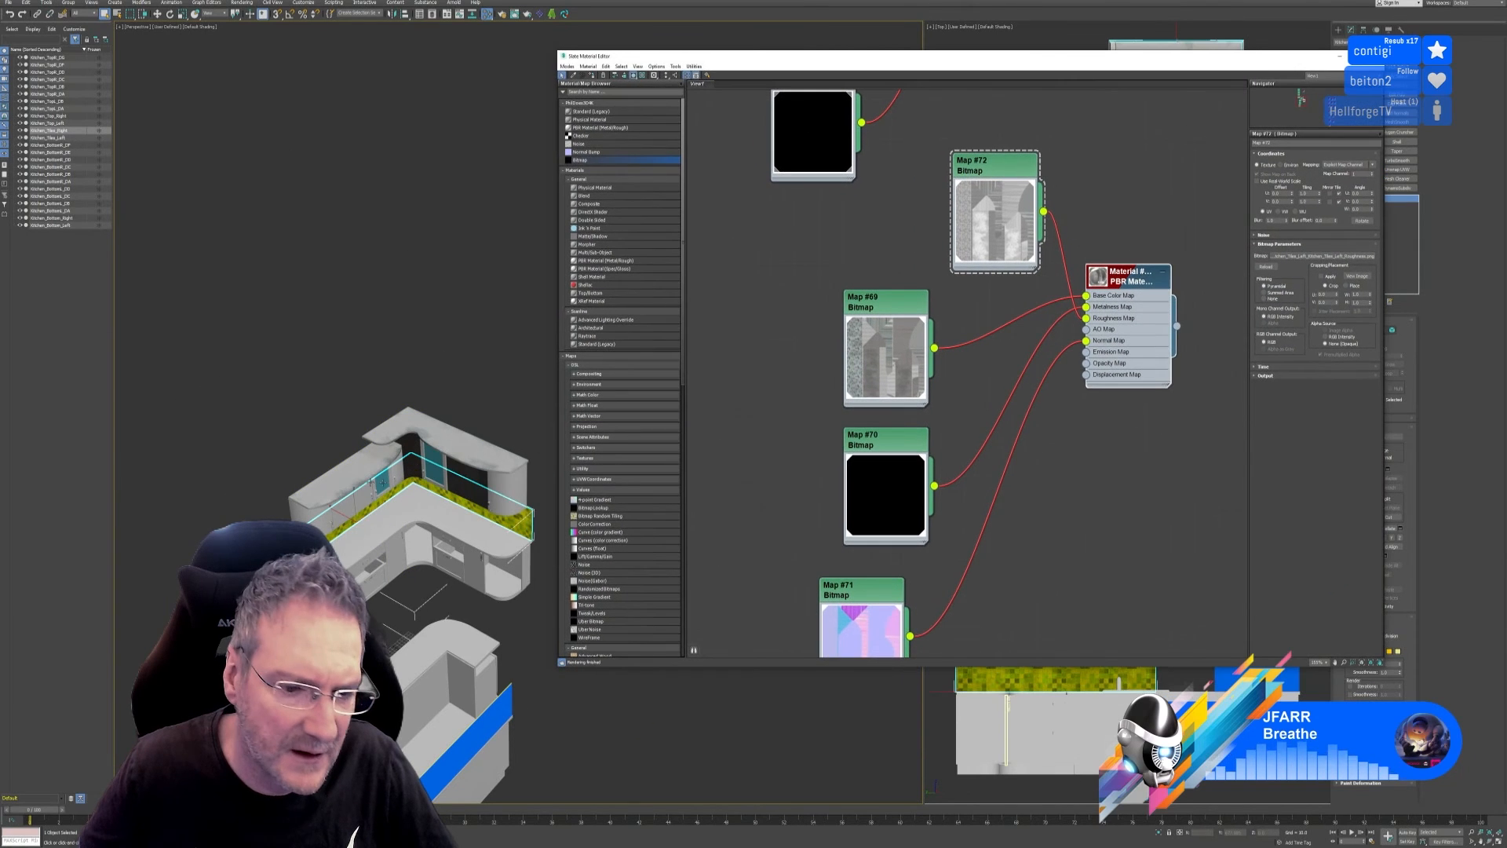
{"action": "middle_click_drag", "start_coordinate": [423, 606], "coordinate": [483, 565], "text": "alt"}
{"action": "scroll", "coordinate": [483, 564], "scroll_direction": "up", "scroll_amount": 5}
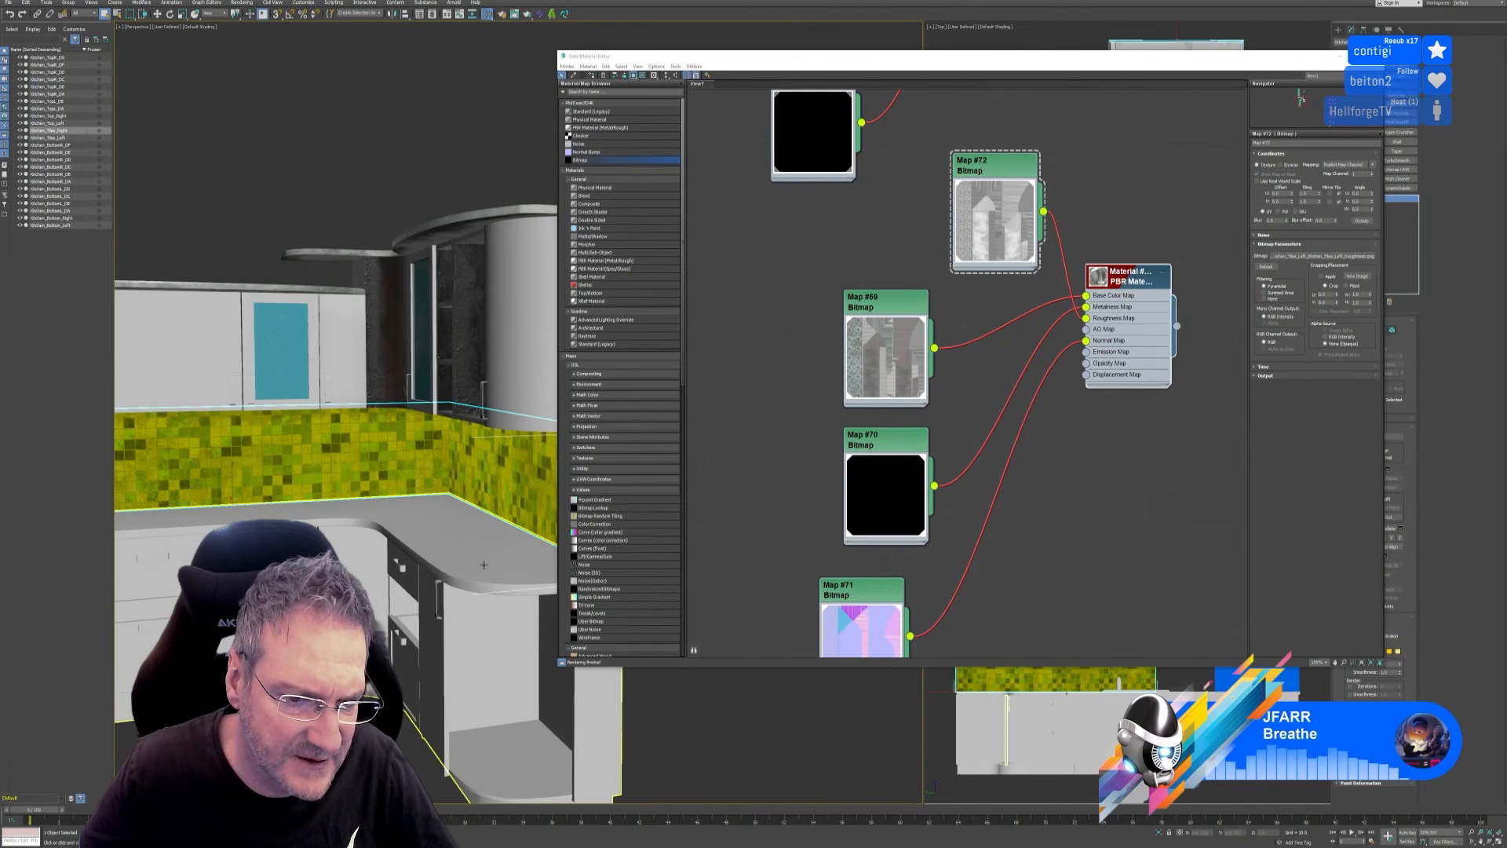
{"action": "left_click", "coordinate": [895, 311]}
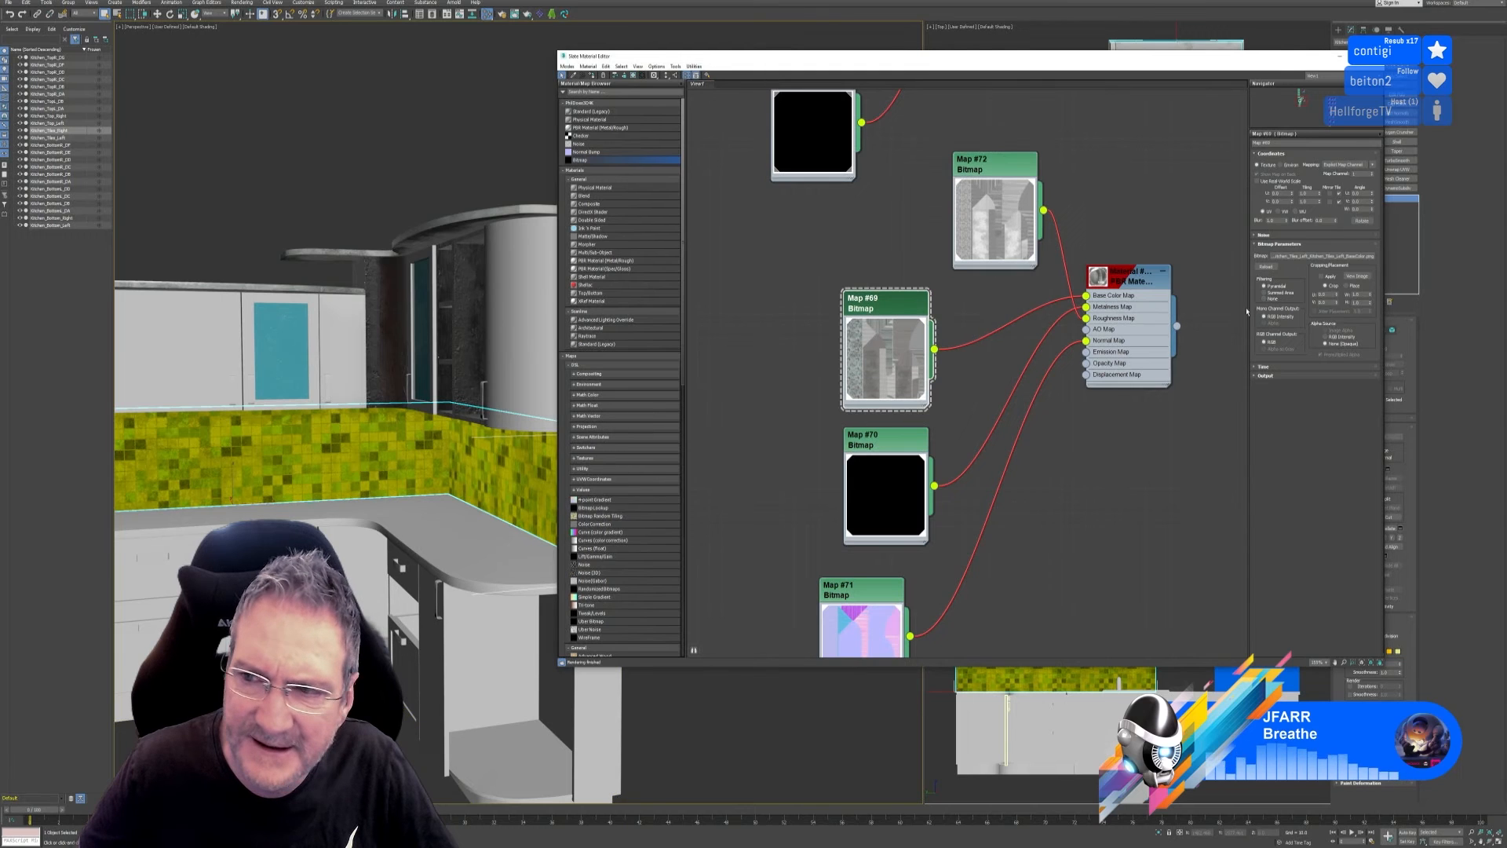
{"action": "left_click", "coordinate": [1347, 276]}
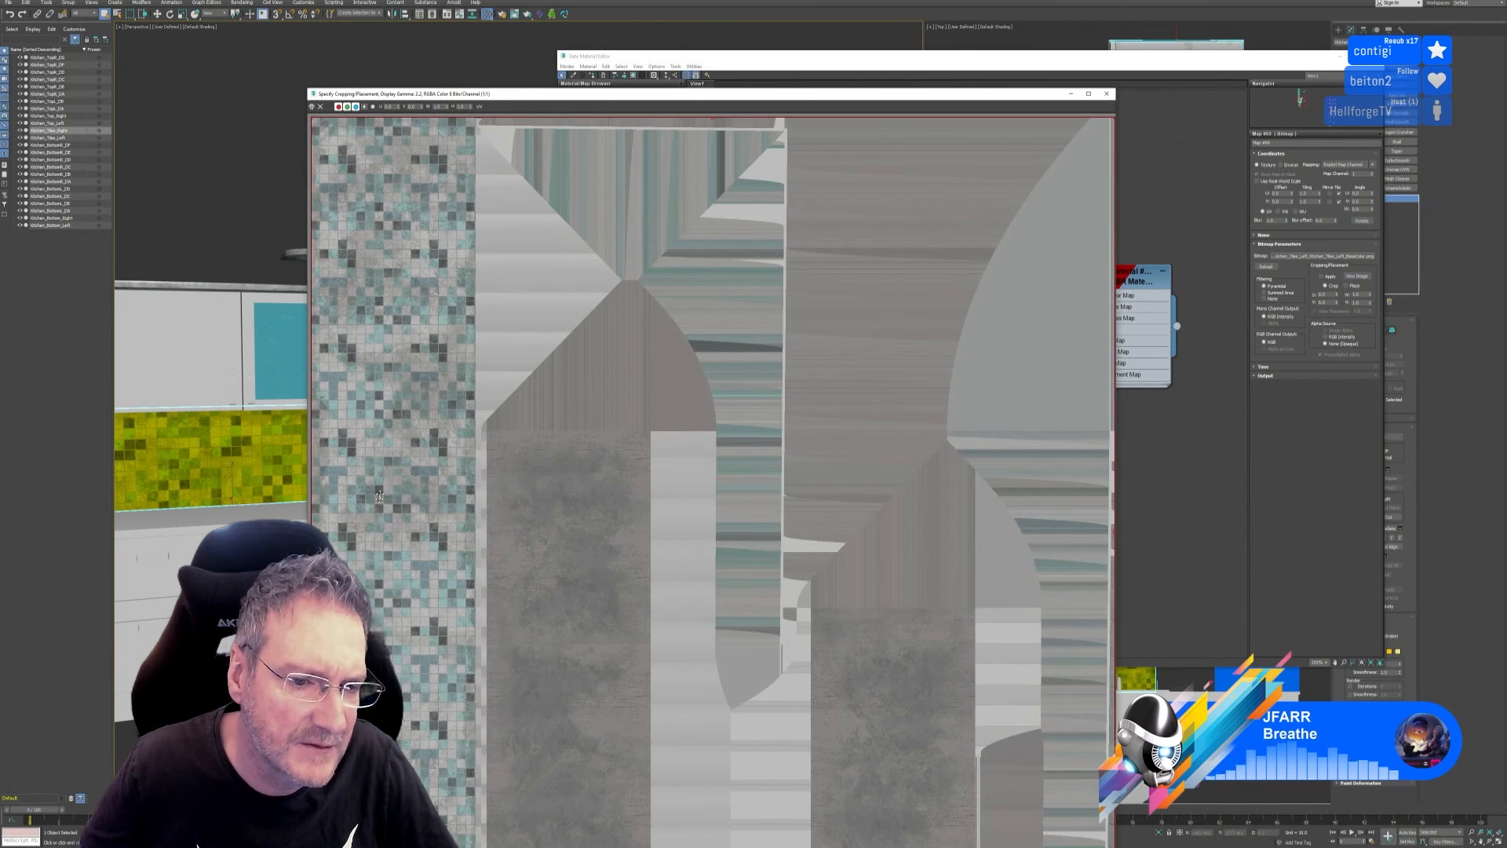
{"action": "left_click", "coordinate": [1108, 94]}
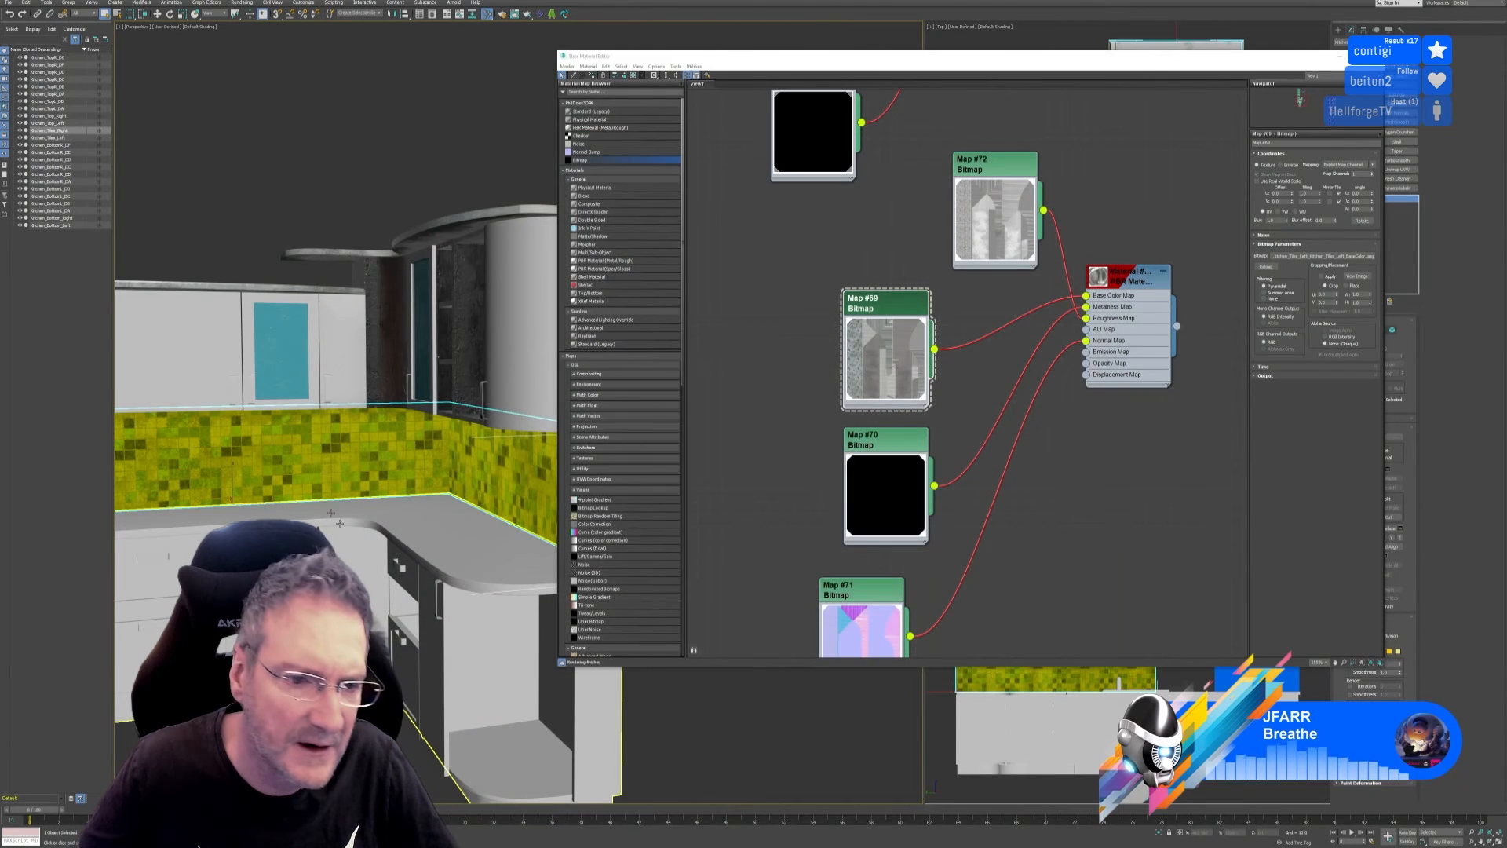
Turn off Vertex Channel Display in the backsplash tiles' object properties and close the material editor.
{"action": "middle_click_drag", "start_coordinate": [285, 506], "coordinate": [303, 480], "text": "alt"}
{"action": "scroll", "coordinate": [346, 510], "scroll_direction": "down", "scroll_amount": 2}
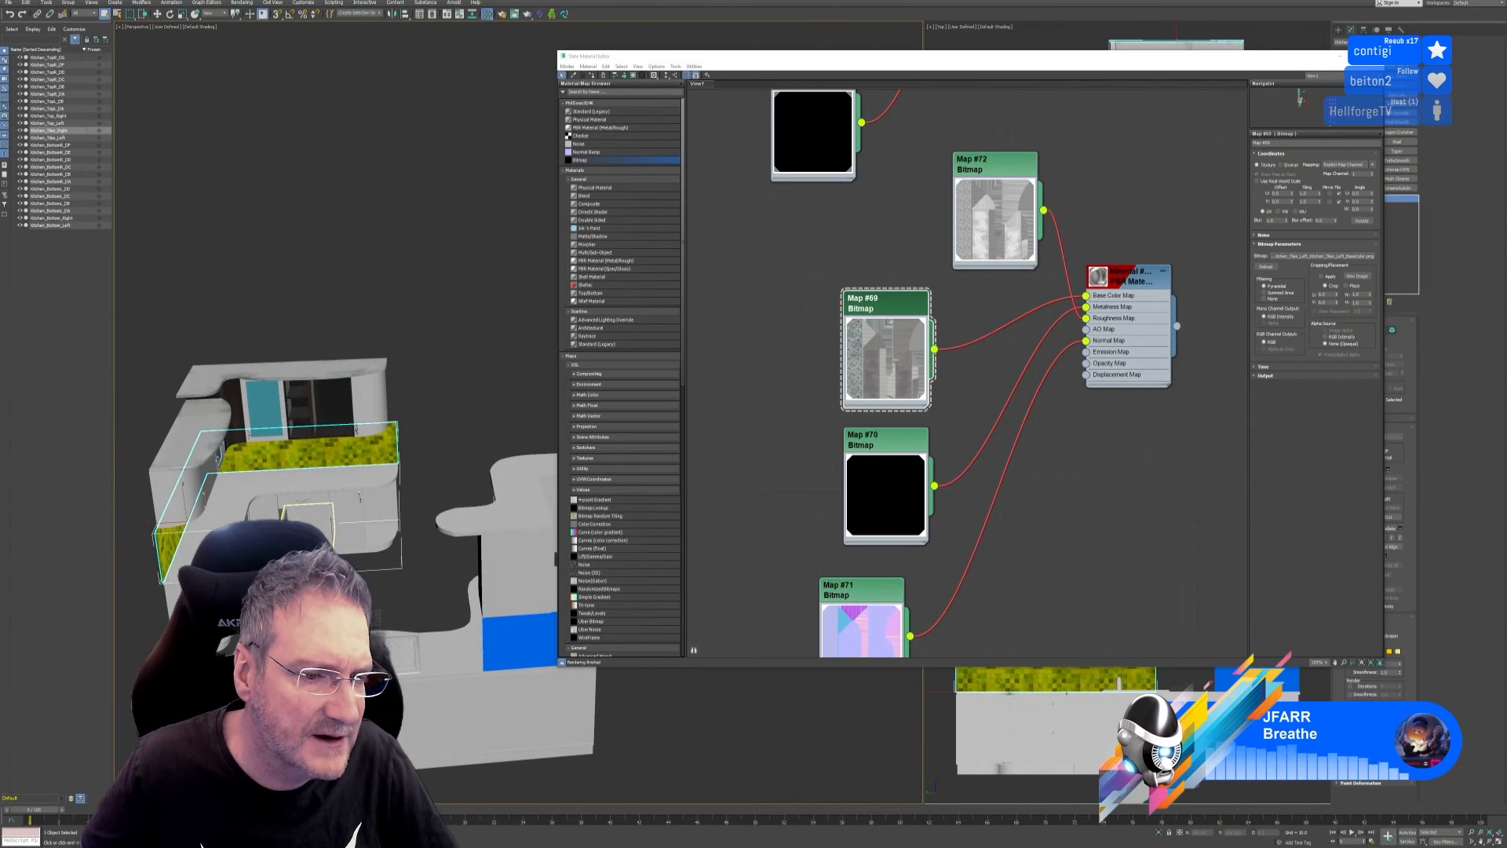
{"action": "scroll", "coordinate": [303, 480], "scroll_direction": "up", "scroll_amount": 2}
{"action": "right_click", "coordinate": [325, 384]}
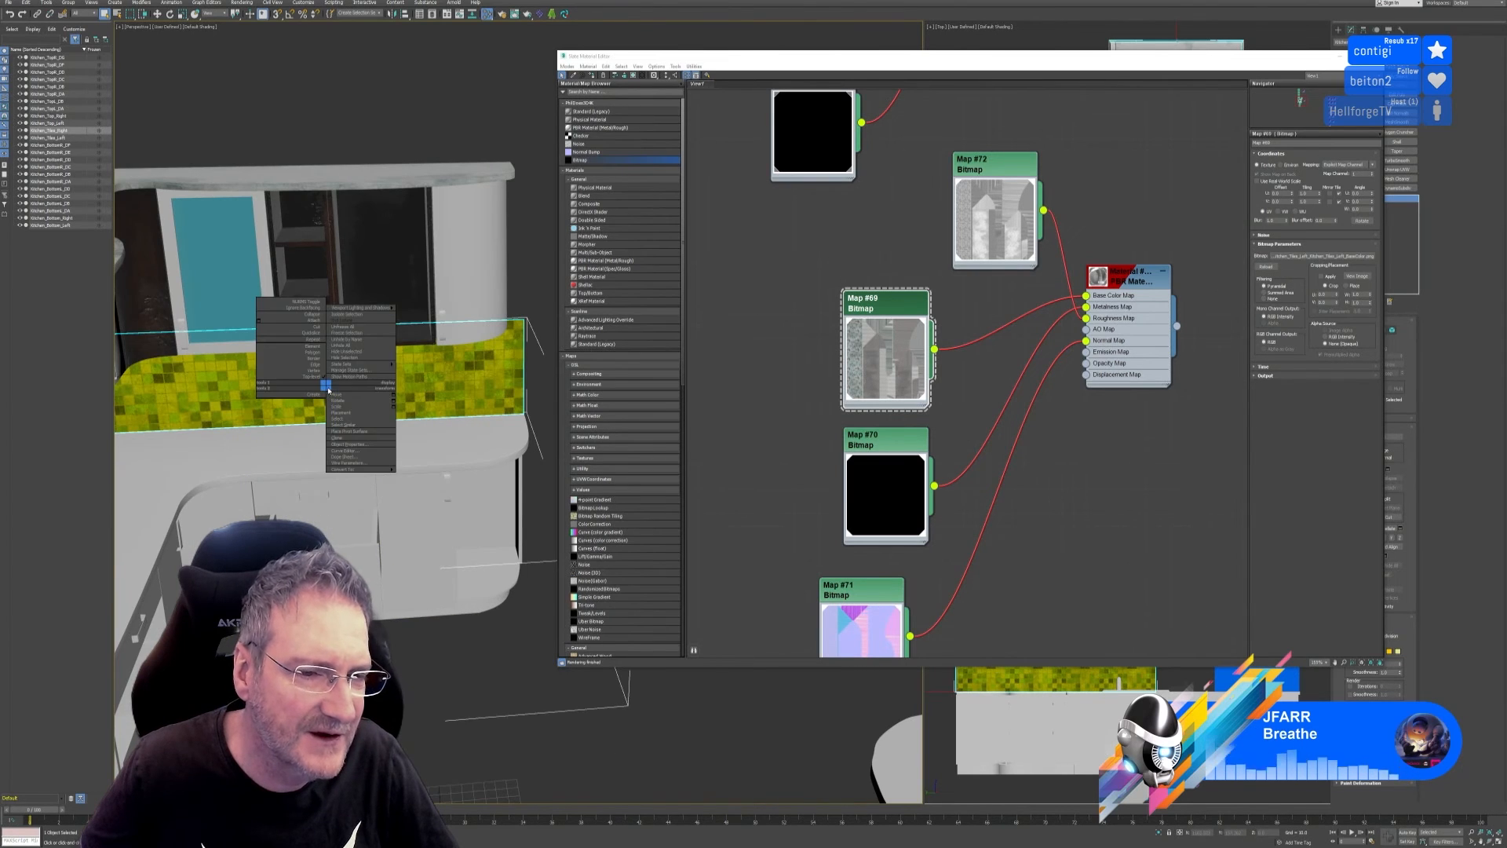
{"action": "left_click", "coordinate": [353, 444]}
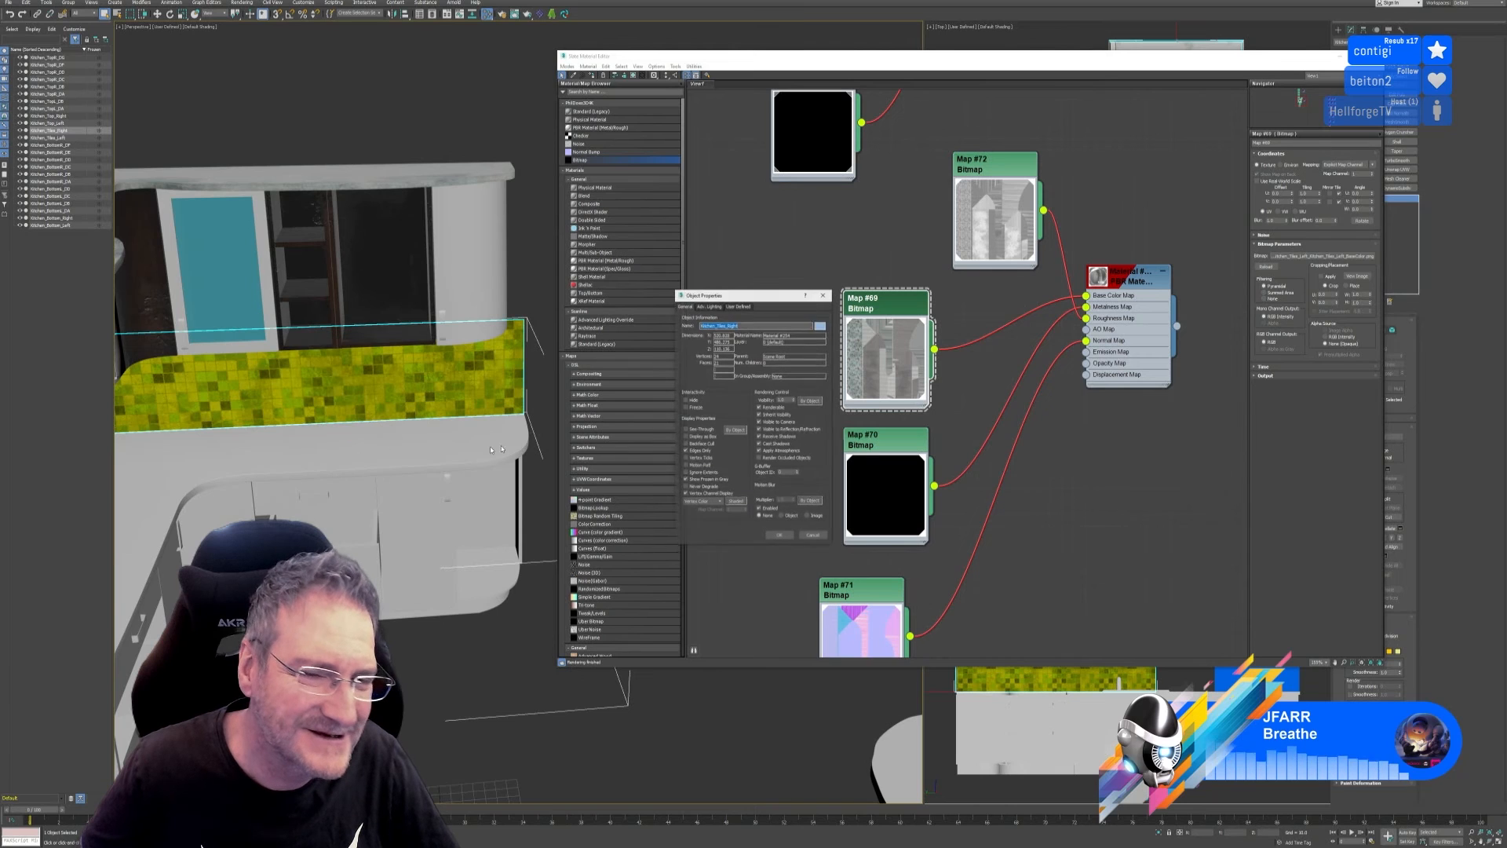
{"action": "left_click", "coordinate": [696, 494]}
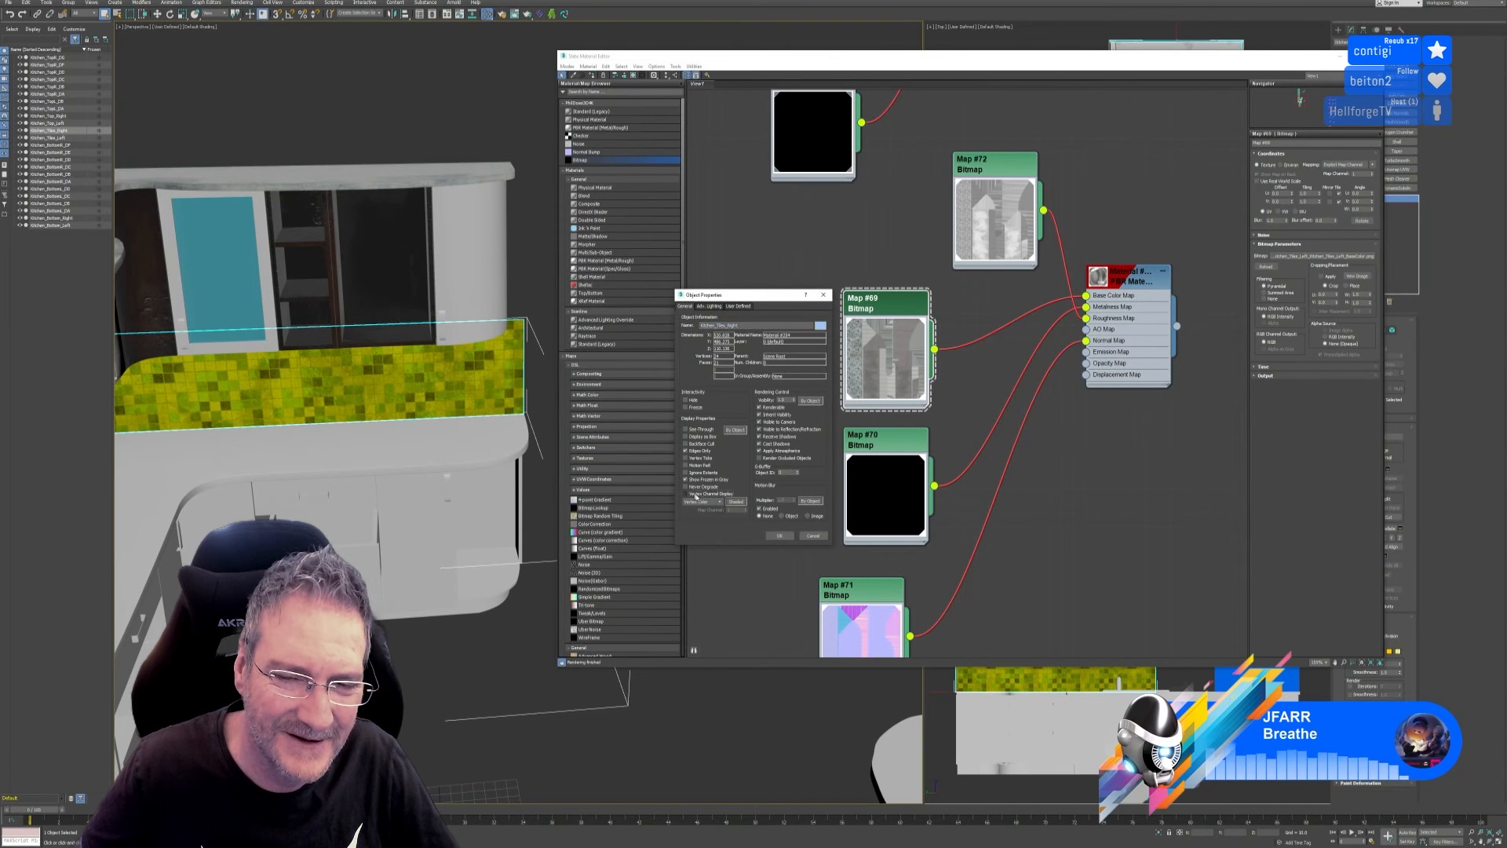
{"action": "left_click", "coordinate": [779, 536]}
{"action": "left_click", "coordinate": [1372, 56]}
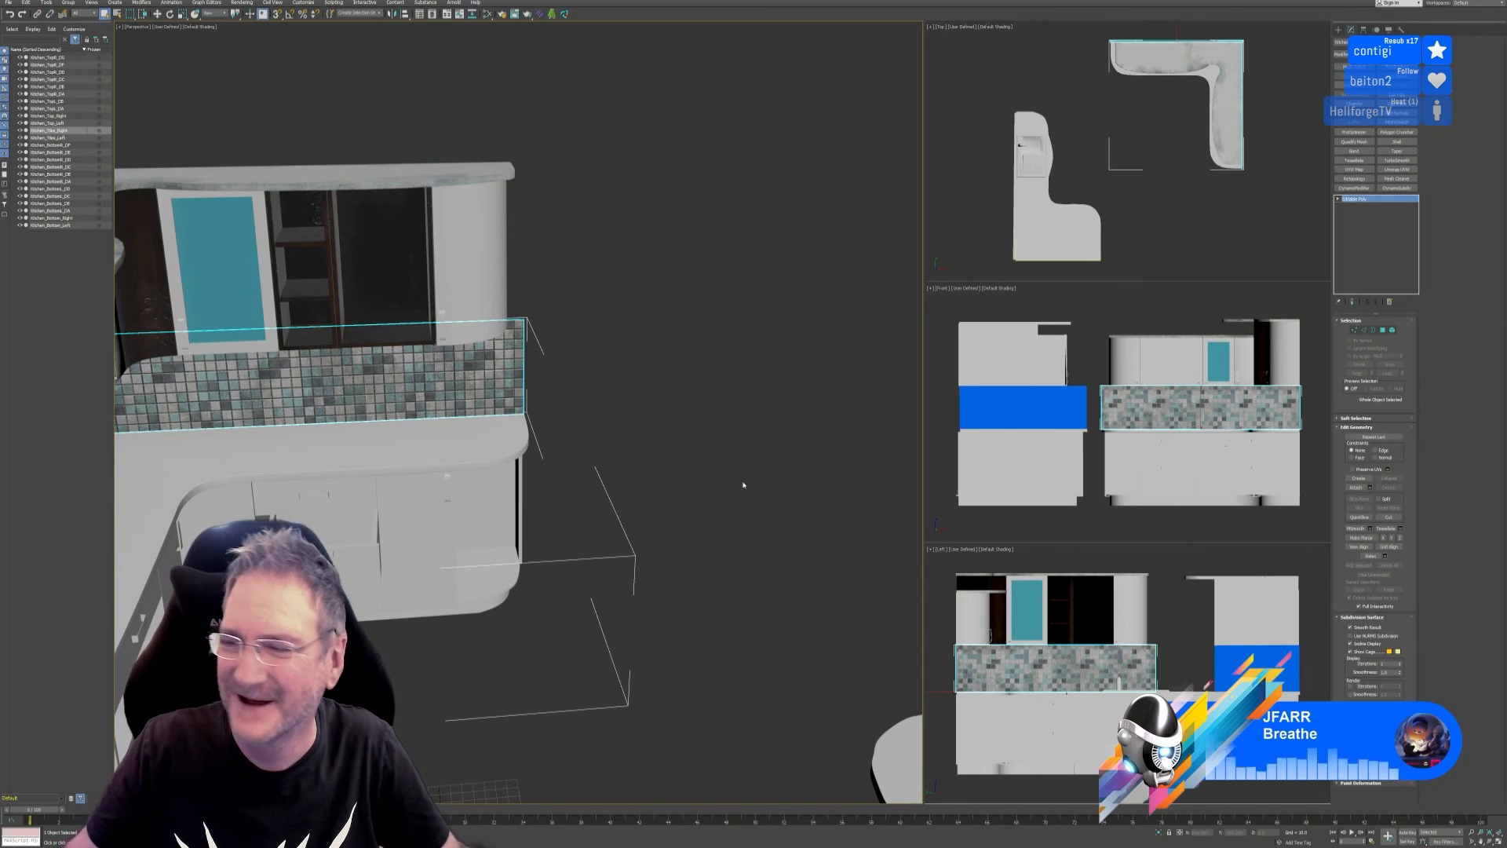
Select the lower right cabinet and add a new PBR Material (Metal/Rough) below the tile material network in the material editor.
{"action": "middle_click_drag", "start_coordinate": [576, 592], "coordinate": [478, 581], "text": "alt"}
{"action": "scroll", "coordinate": [487, 581], "scroll_direction": "down", "scroll_amount": 3}
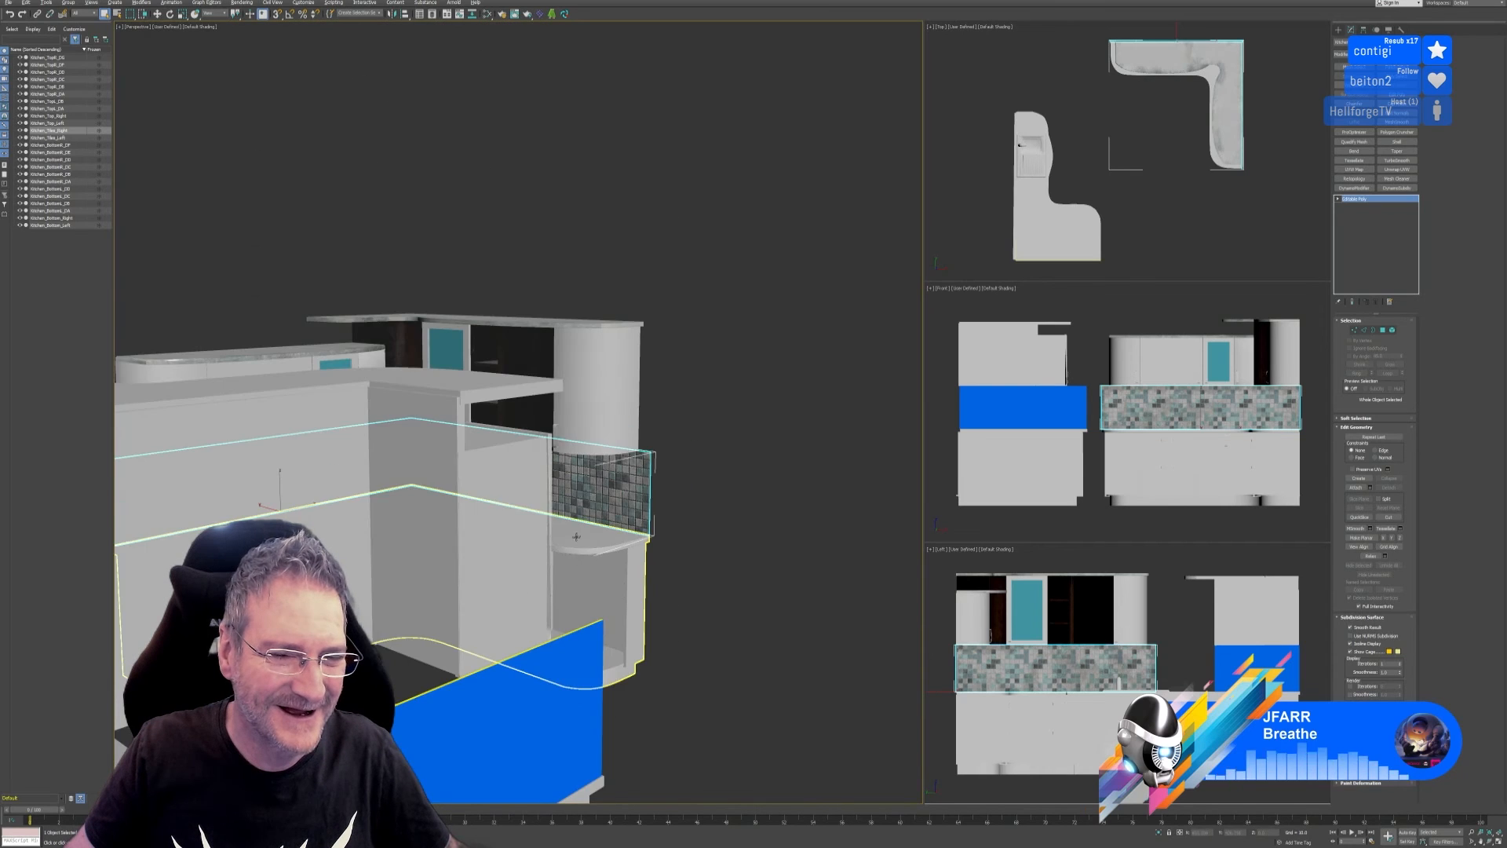
{"action": "middle_click_drag", "start_coordinate": [722, 607], "coordinate": [720, 628], "text": "alt"}
{"action": "middle_click_drag", "start_coordinate": [523, 543], "coordinate": [675, 525]}
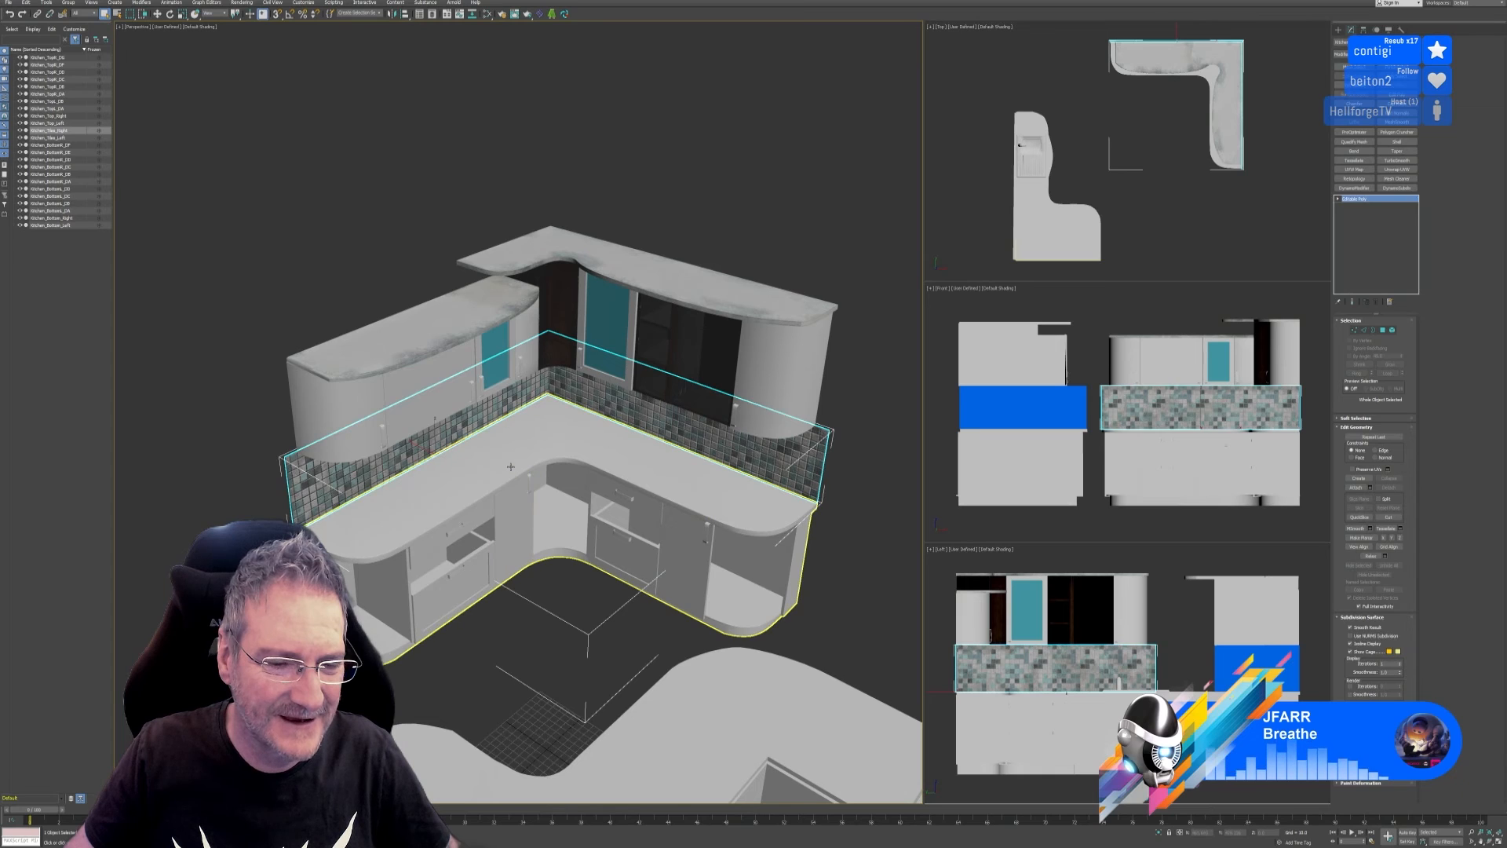
{"action": "left_click", "coordinate": [576, 547]}
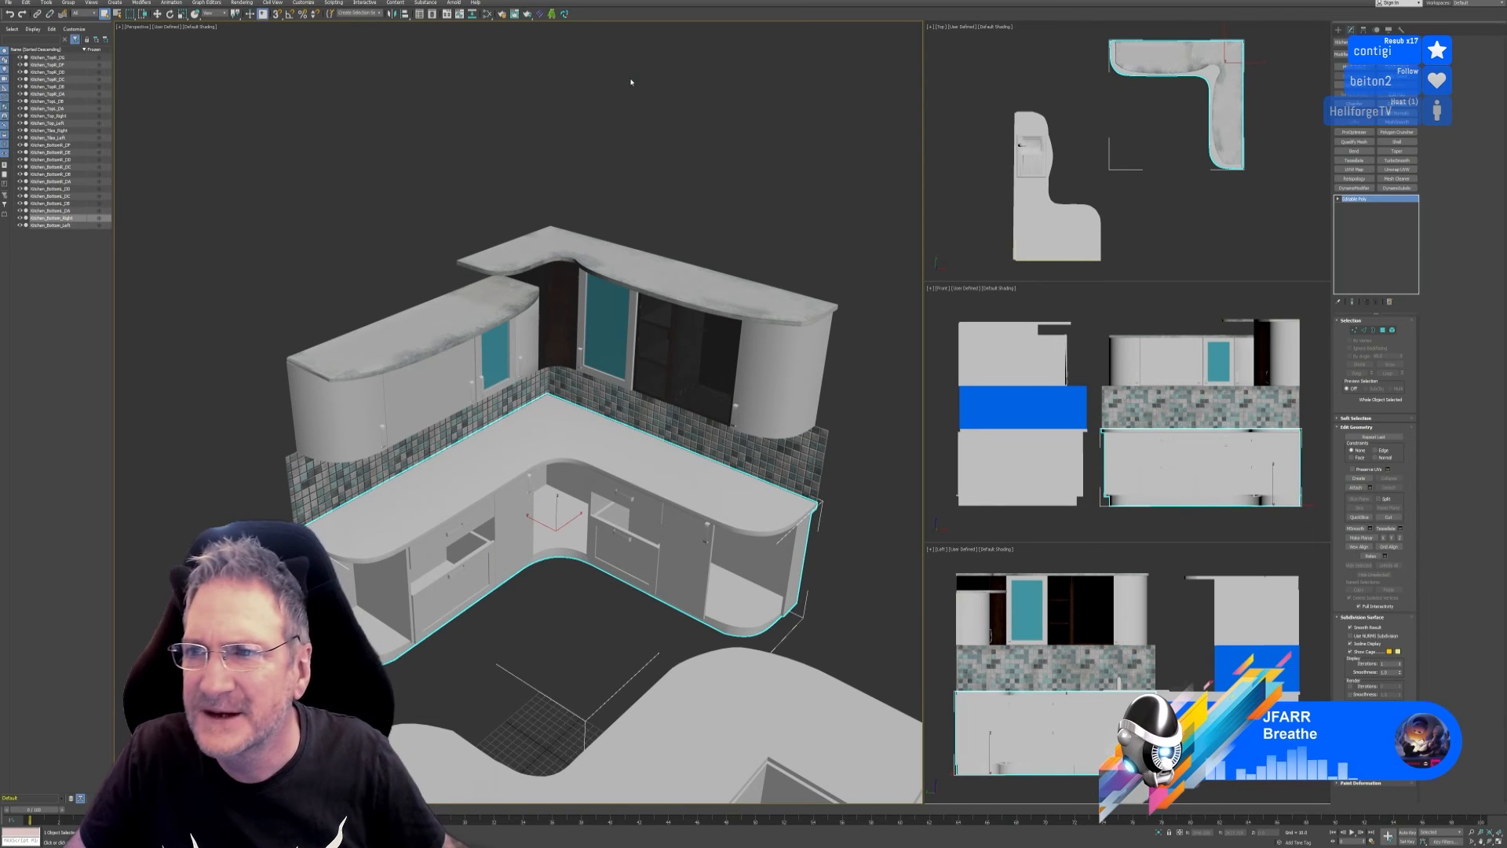
{"action": "left_click", "coordinate": [492, 16]}
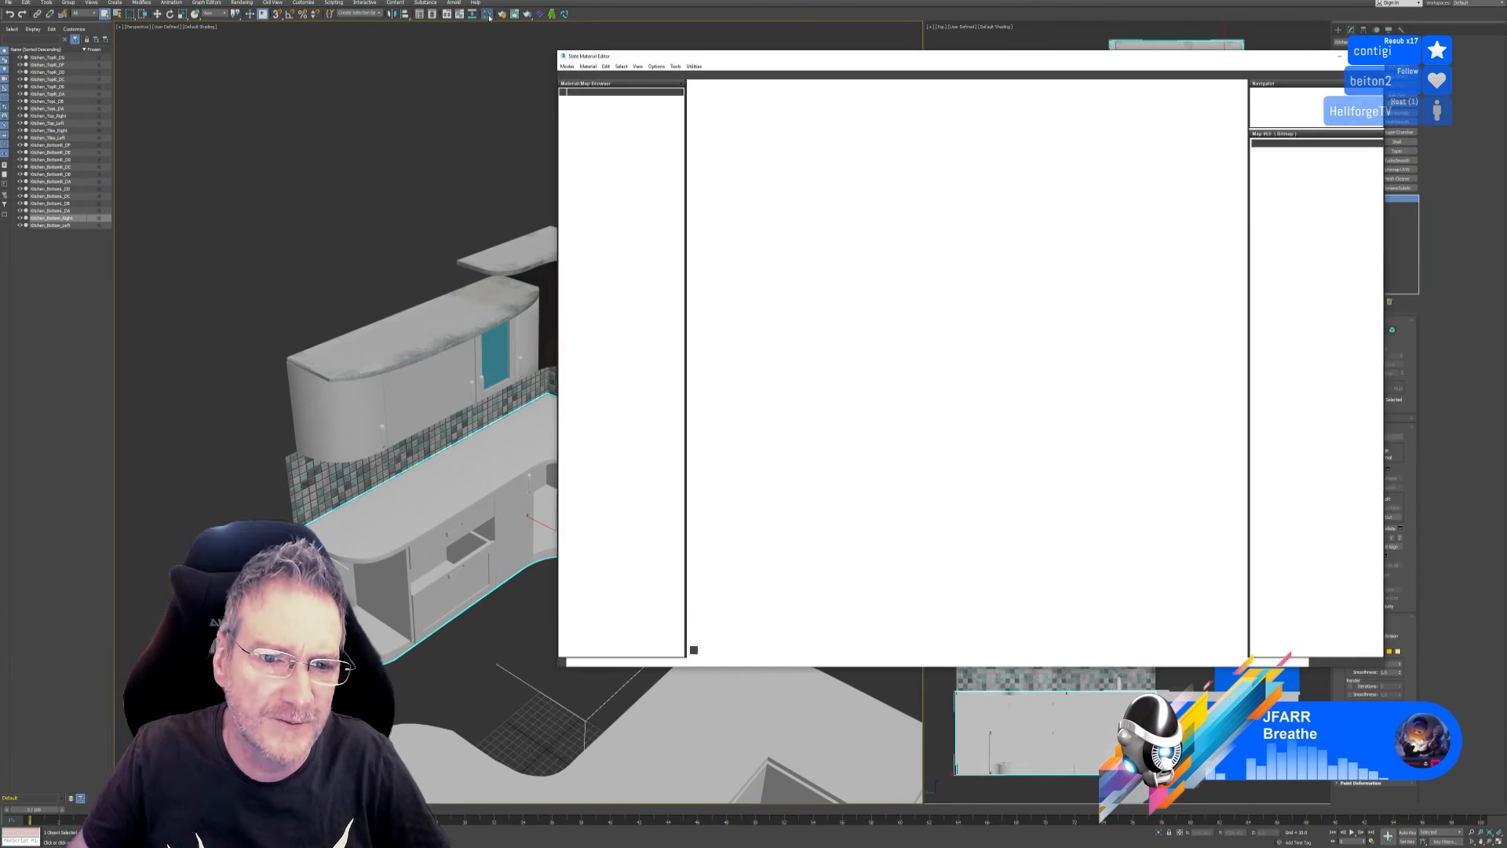
{"action": "scroll", "coordinate": [987, 445], "scroll_direction": "down", "scroll_amount": 4}
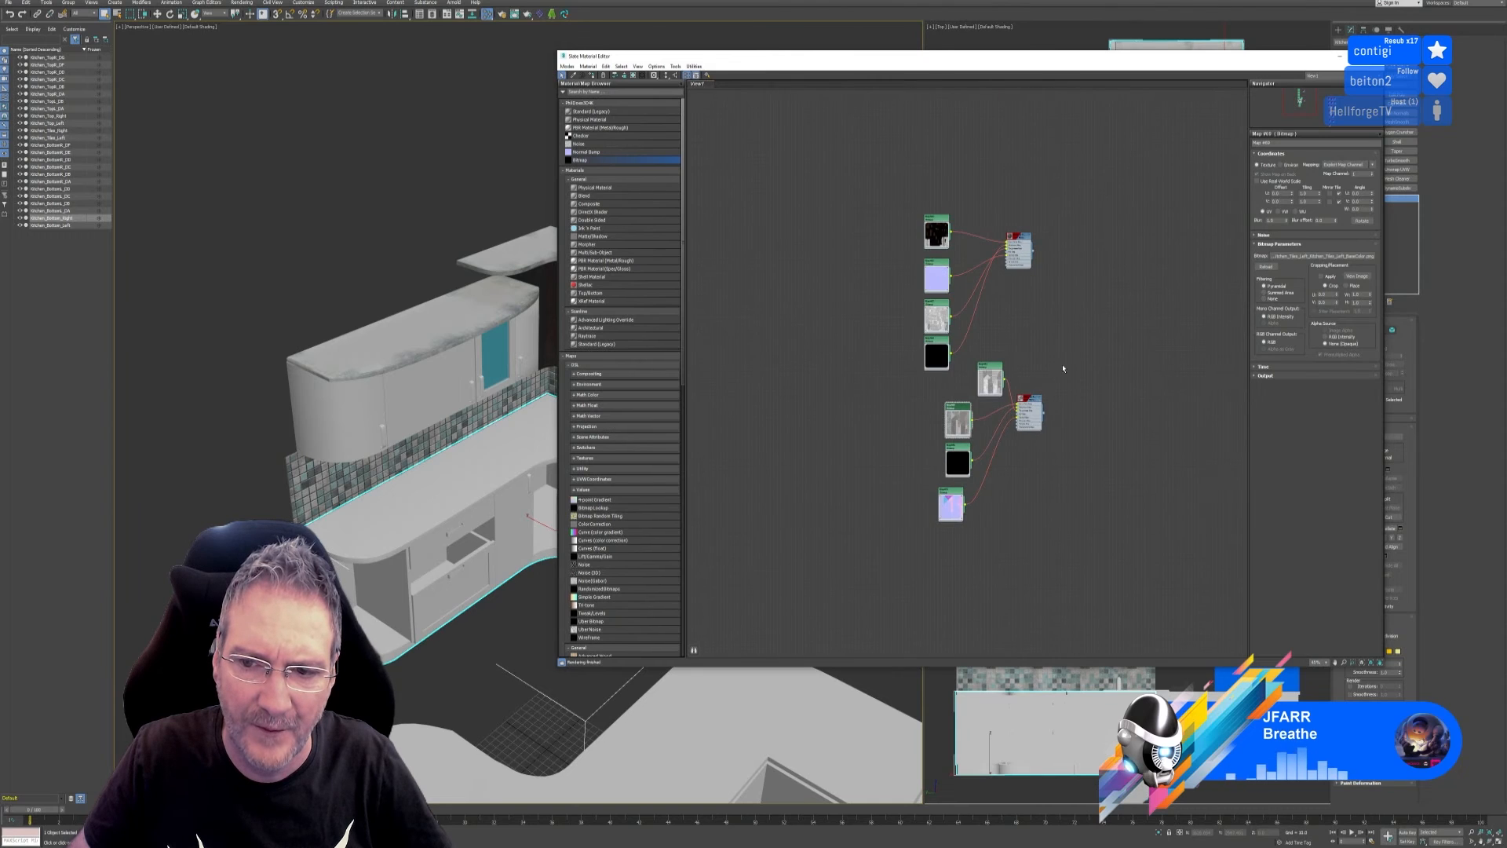
{"action": "middle_click_drag", "start_coordinate": [1065, 434], "coordinate": [1093, 210]}
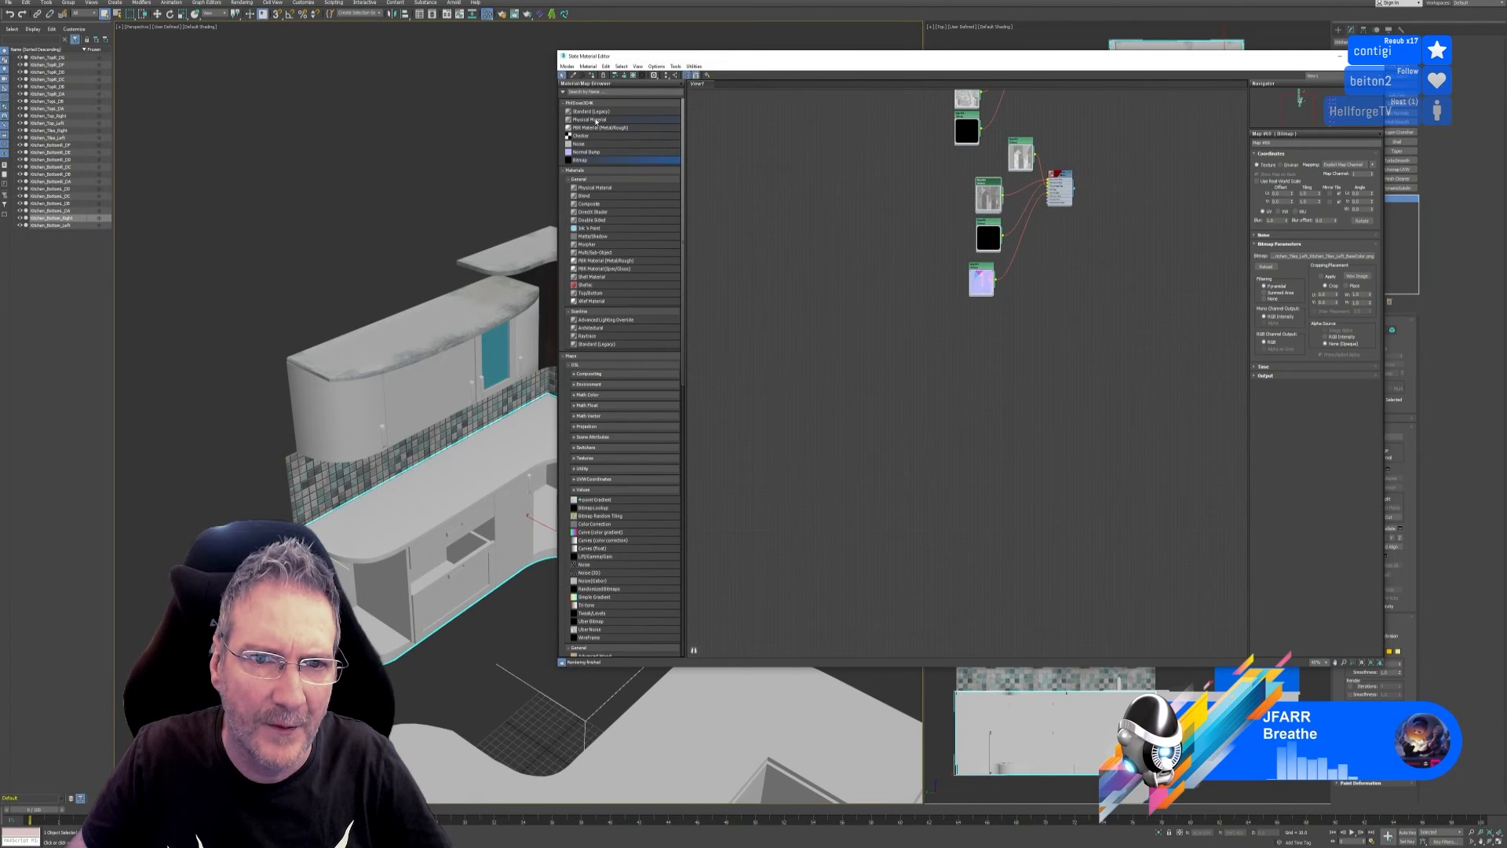
{"action": "left_click", "coordinate": [976, 343]}
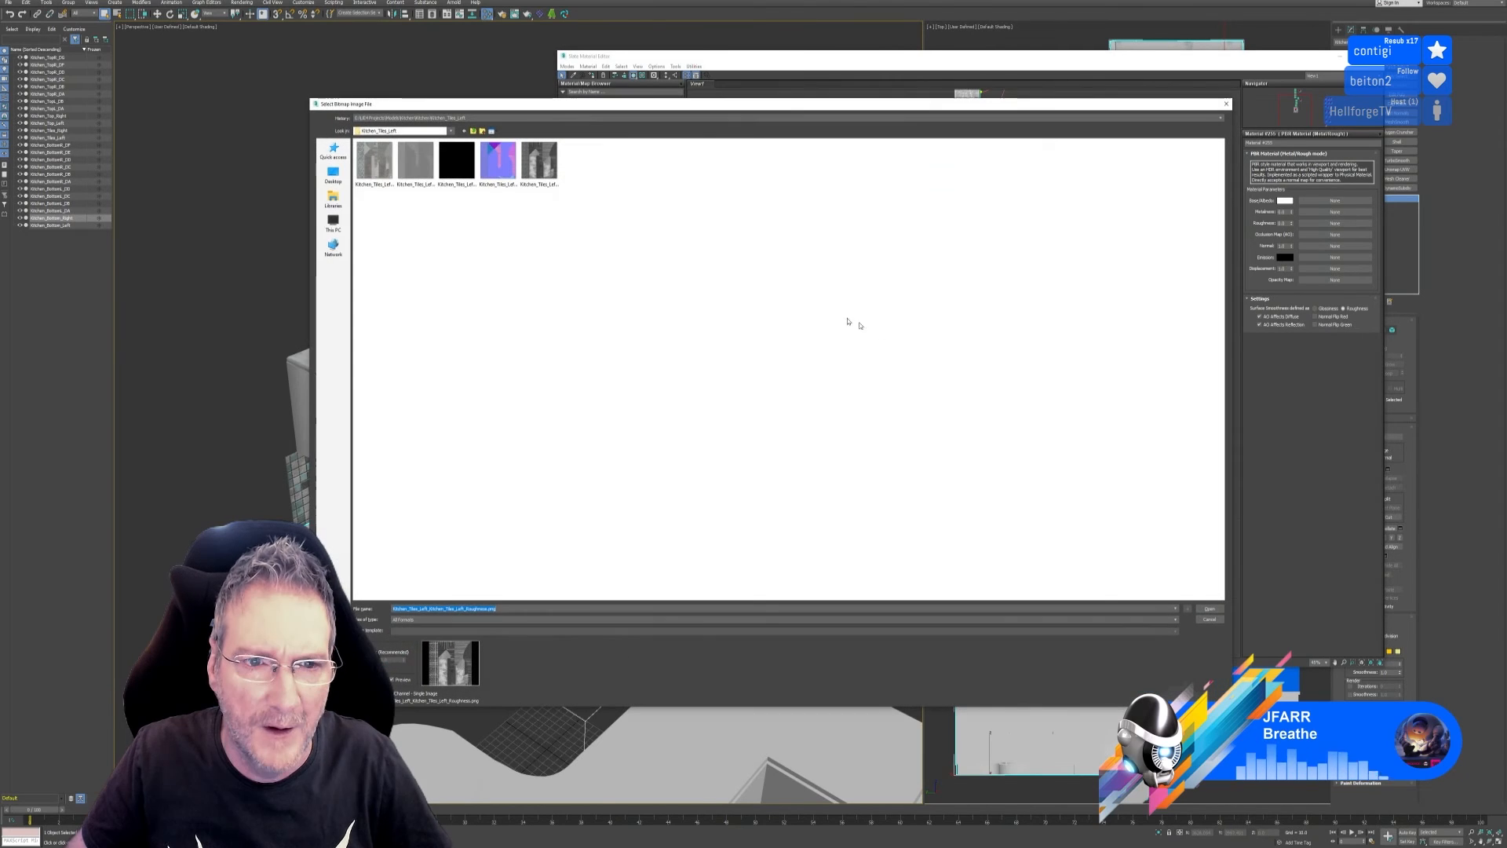
Load the Kitchen_Bottom_Right BaseColor texture from the parent kitchen texture folder into a new bitmap.
{"action": "left_click", "coordinate": [473, 131]}
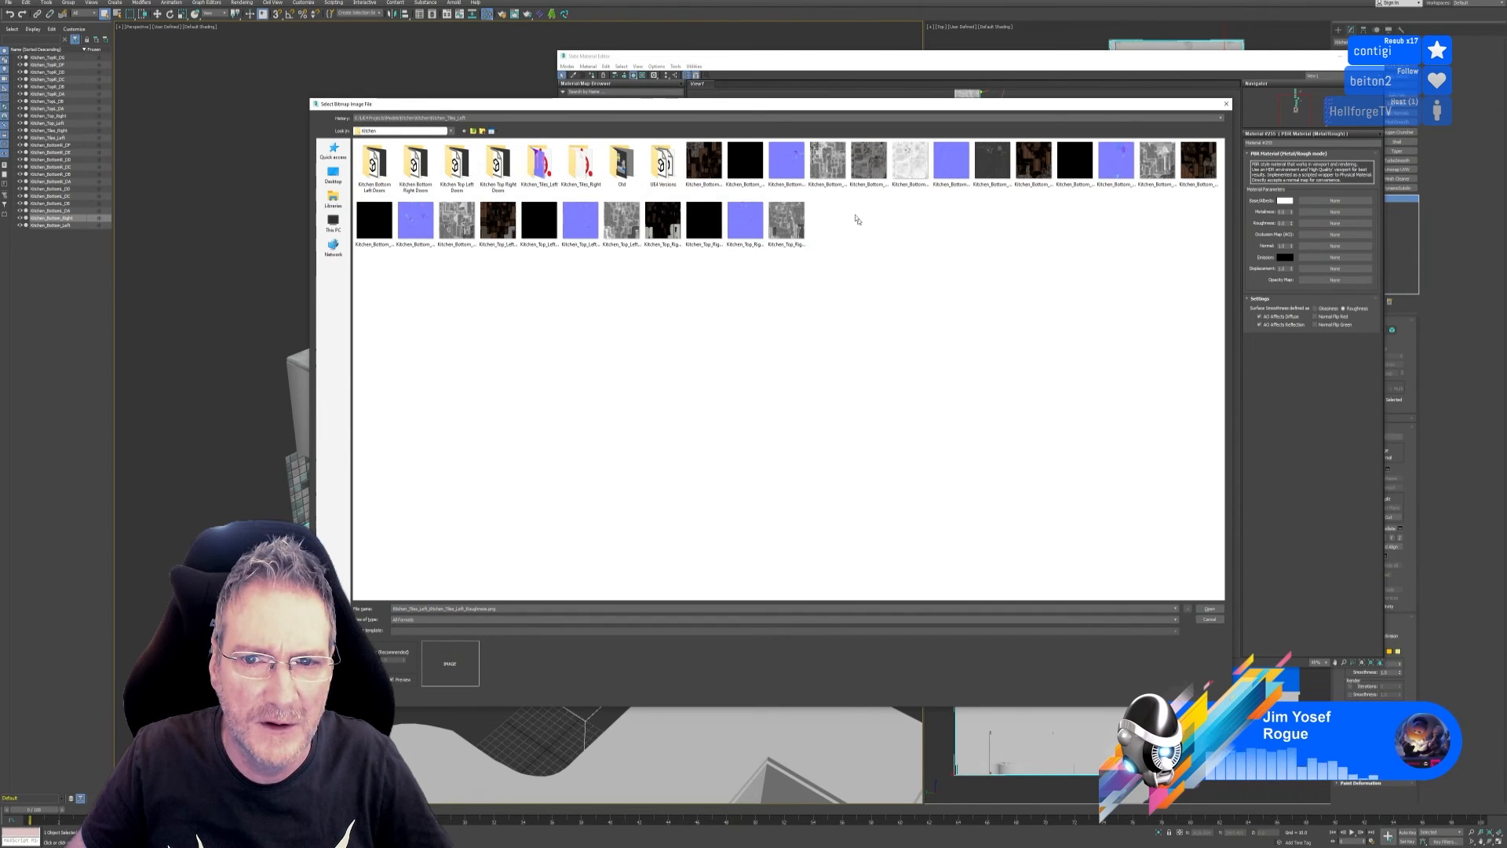
{"action": "left_click", "coordinate": [827, 162]}
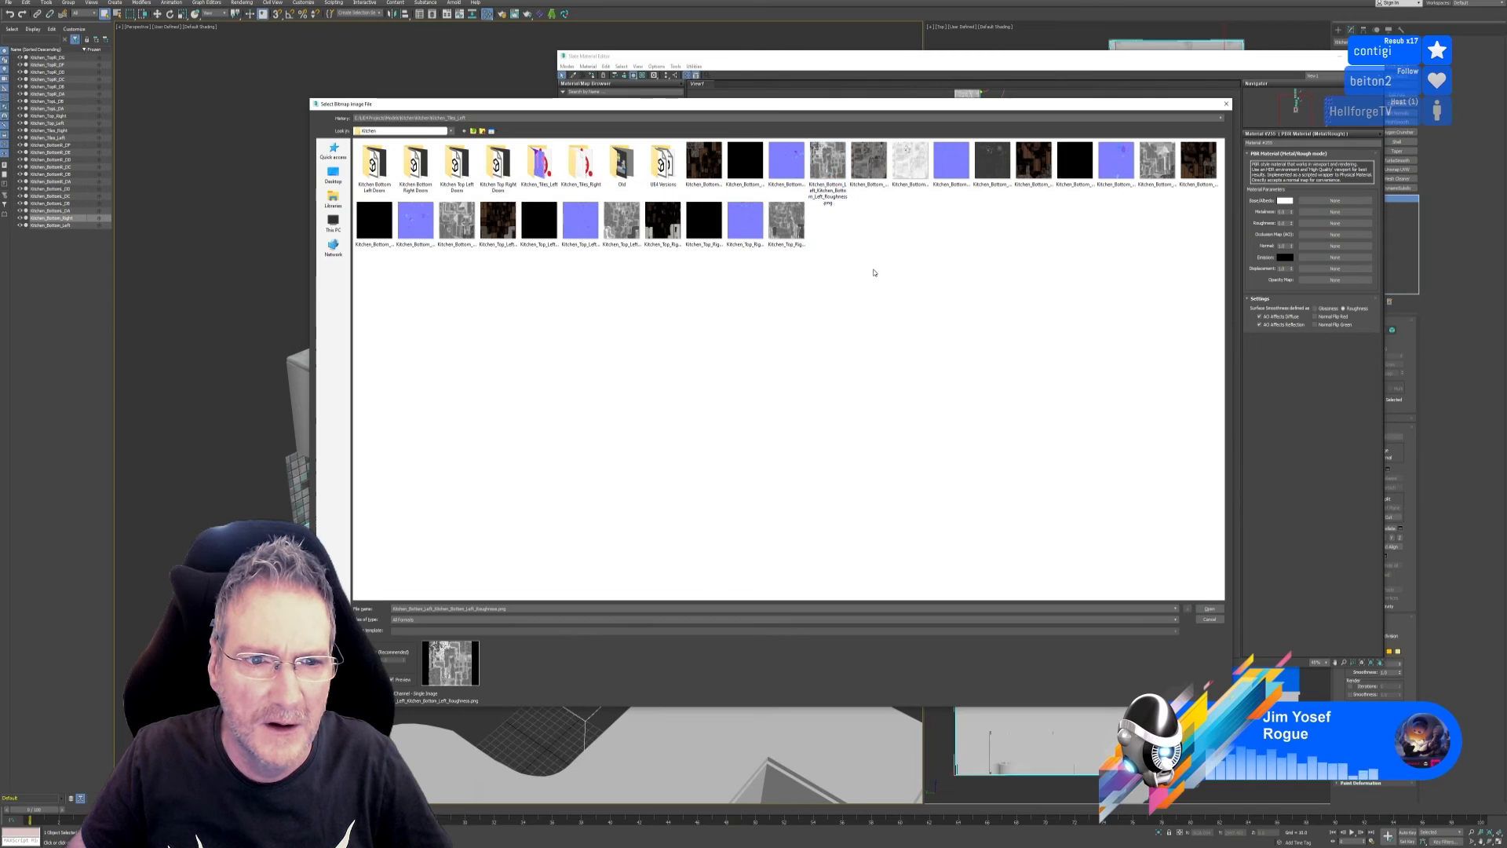
{"action": "left_click", "coordinate": [1199, 163]}
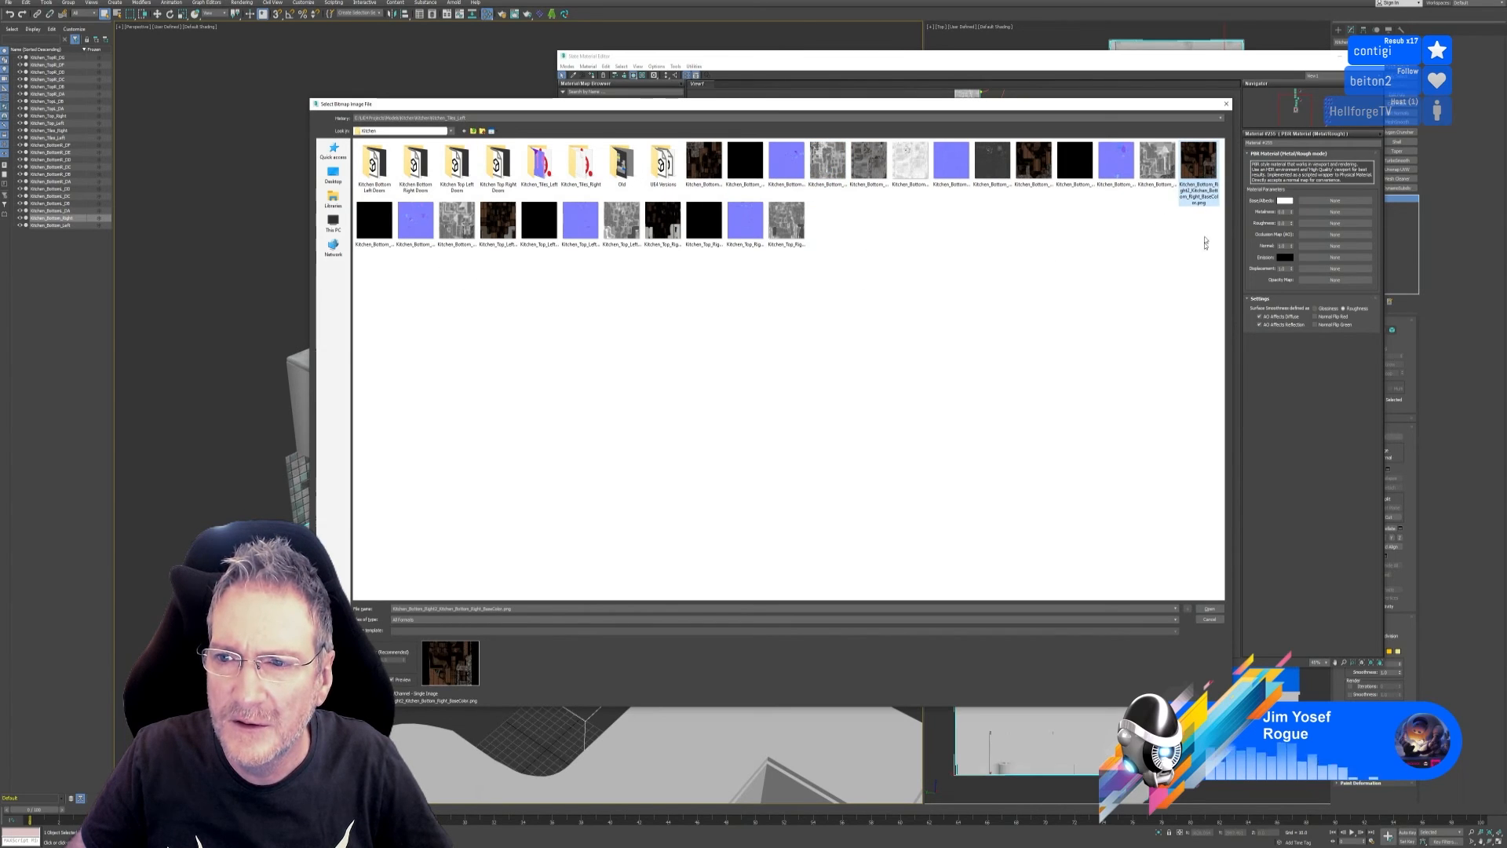
{"action": "key", "text": "Return"}
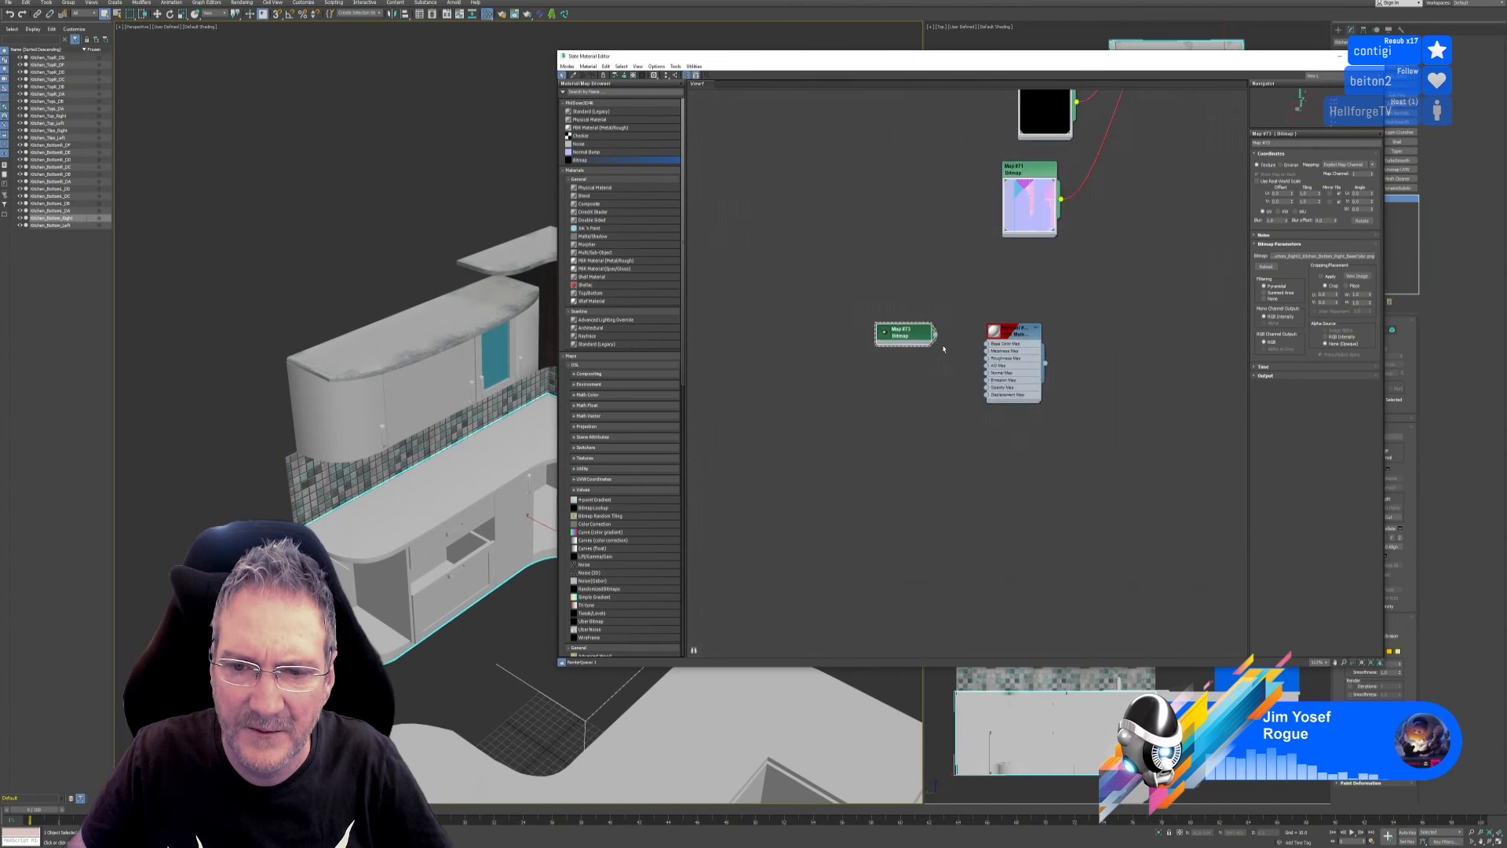
Connect the cabinet bitmap to the new material's Base Color Map and assign the material to the selected lower right cabinet.
{"action": "scroll", "coordinate": [944, 348], "scroll_direction": "up", "scroll_amount": 3}
{"action": "double_click", "coordinate": [827, 324]}
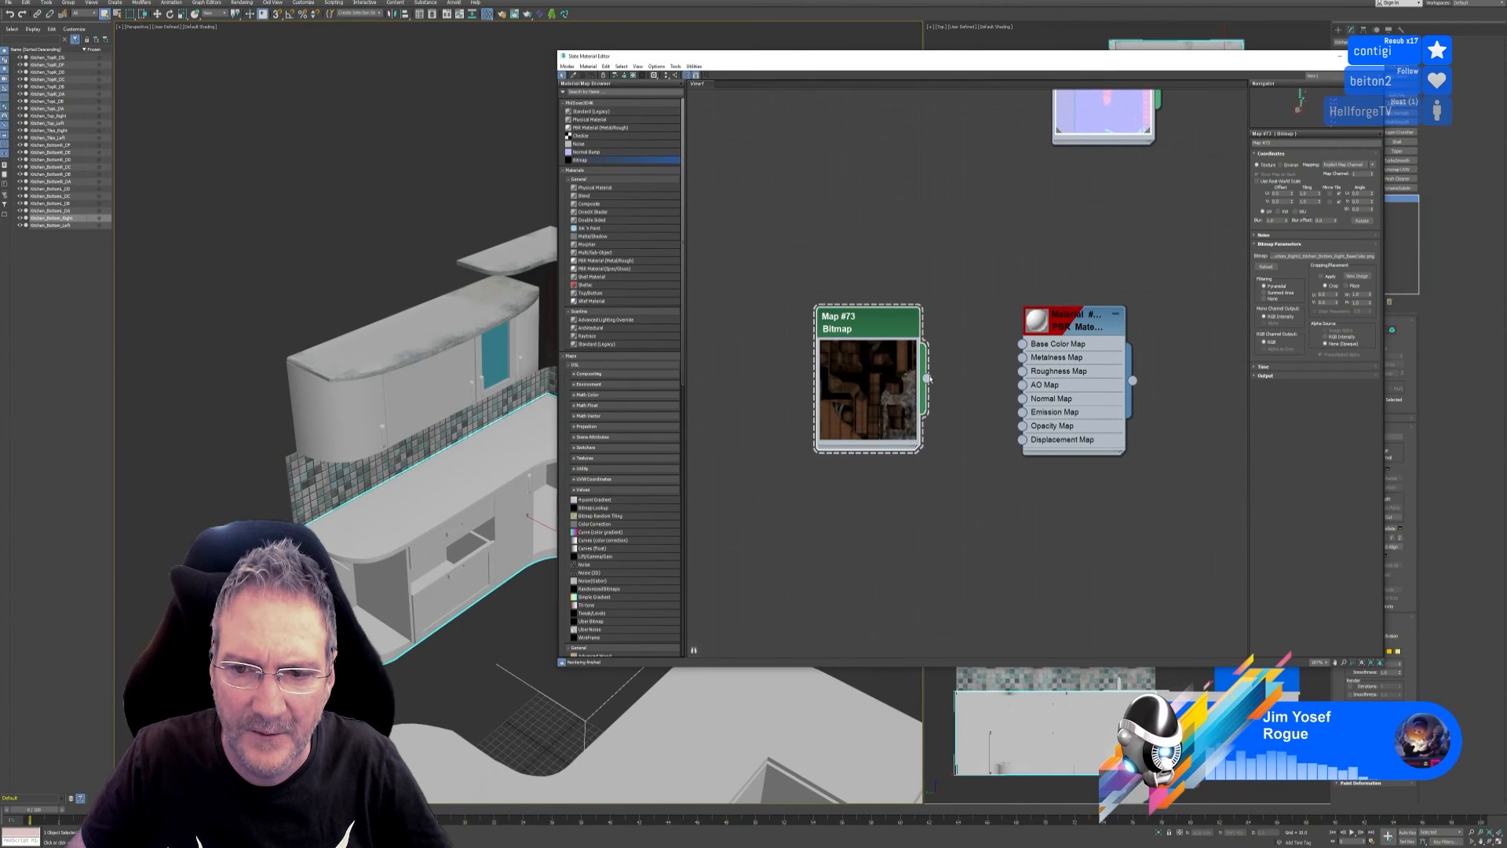
{"action": "left_click_drag", "start_coordinate": [1008, 365], "coordinate": [1022, 344]}
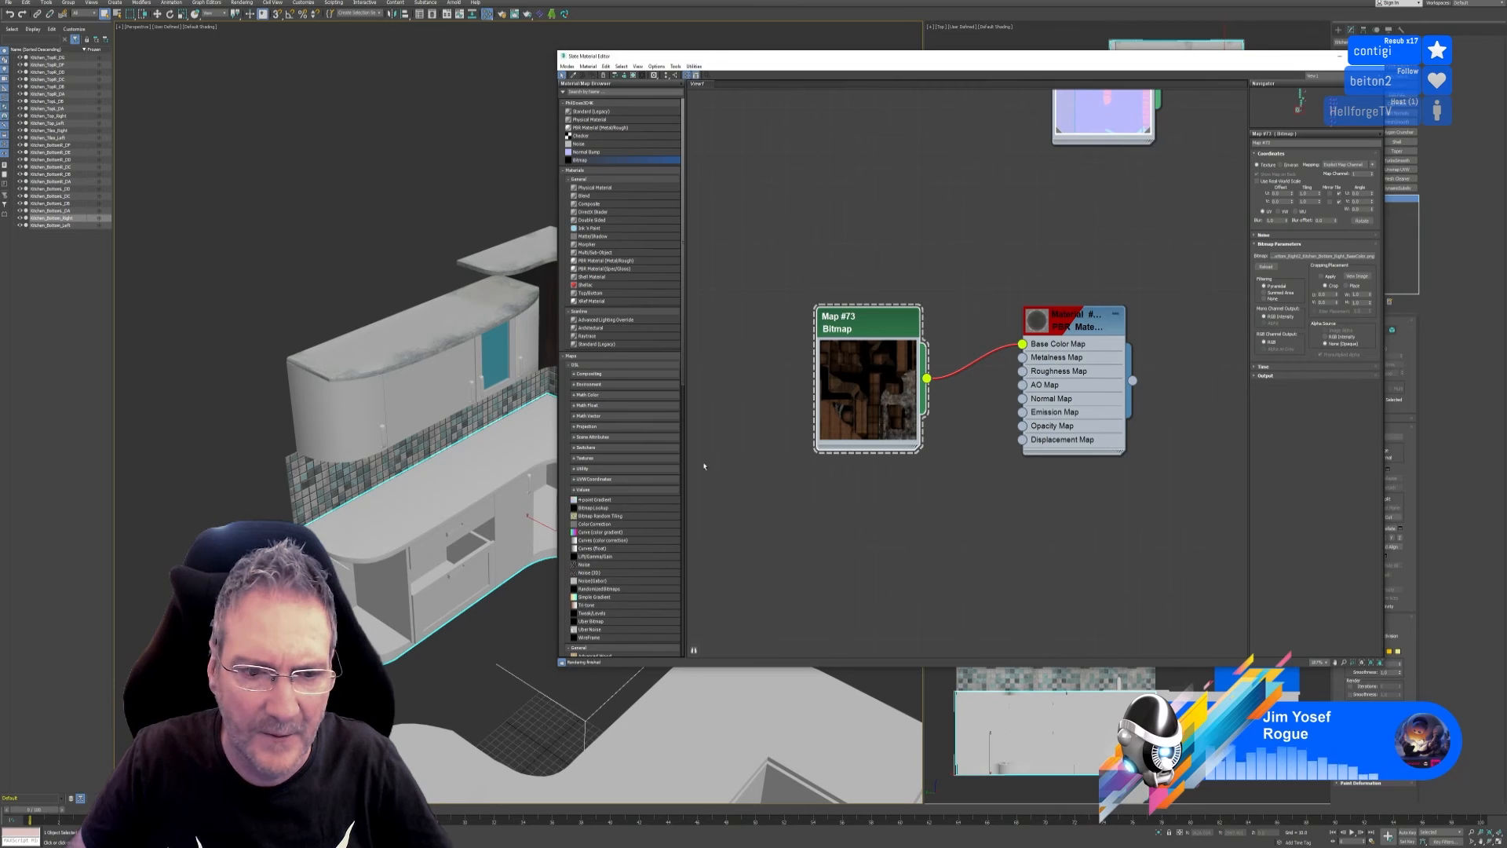
{"action": "right_click", "coordinate": [1057, 324]}
{"action": "left_click", "coordinate": [1099, 335]}
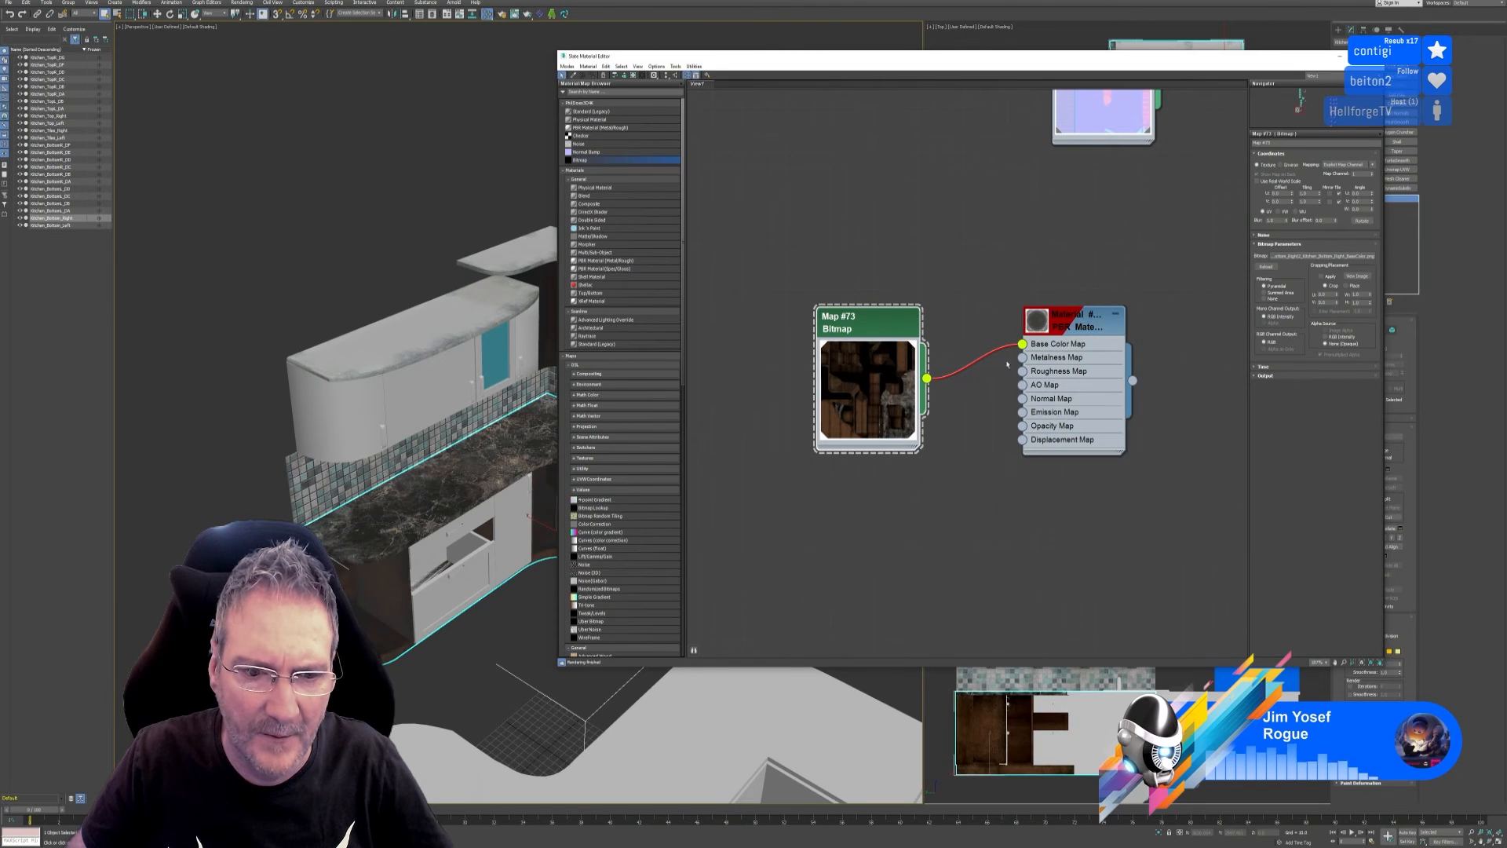
Load the Kitchen_Bottom_Right Metallic, Normal and Roughness textures into three new bitmaps around the cabinet material.
{"action": "middle_click_drag", "start_coordinate": [862, 509], "coordinate": [883, 384]}
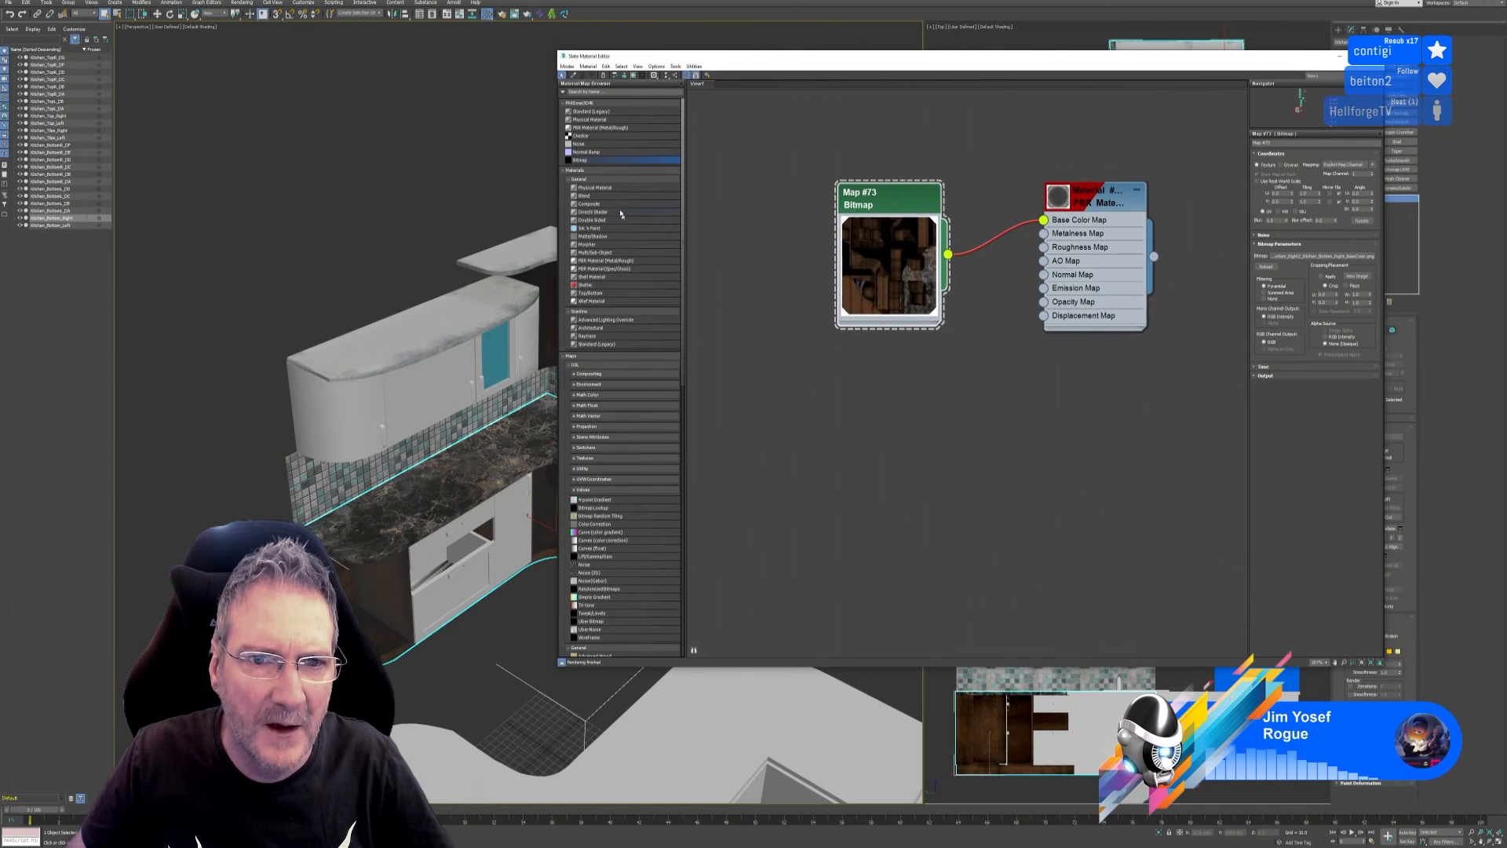
{"action": "left_click_drag", "start_coordinate": [900, 365], "coordinate": [891, 360]}
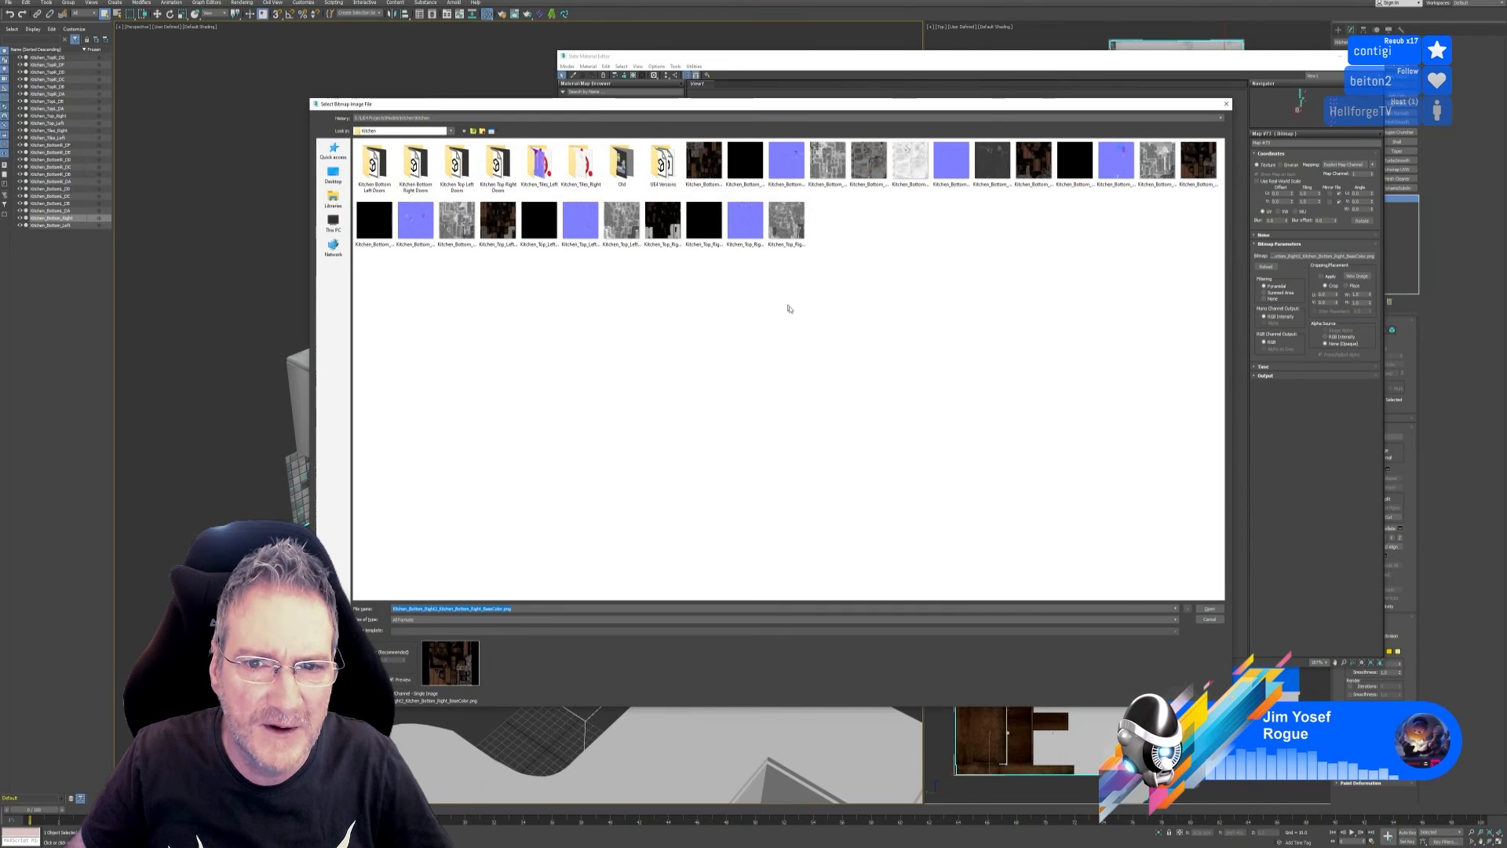
{"action": "double_click", "coordinate": [374, 222]}
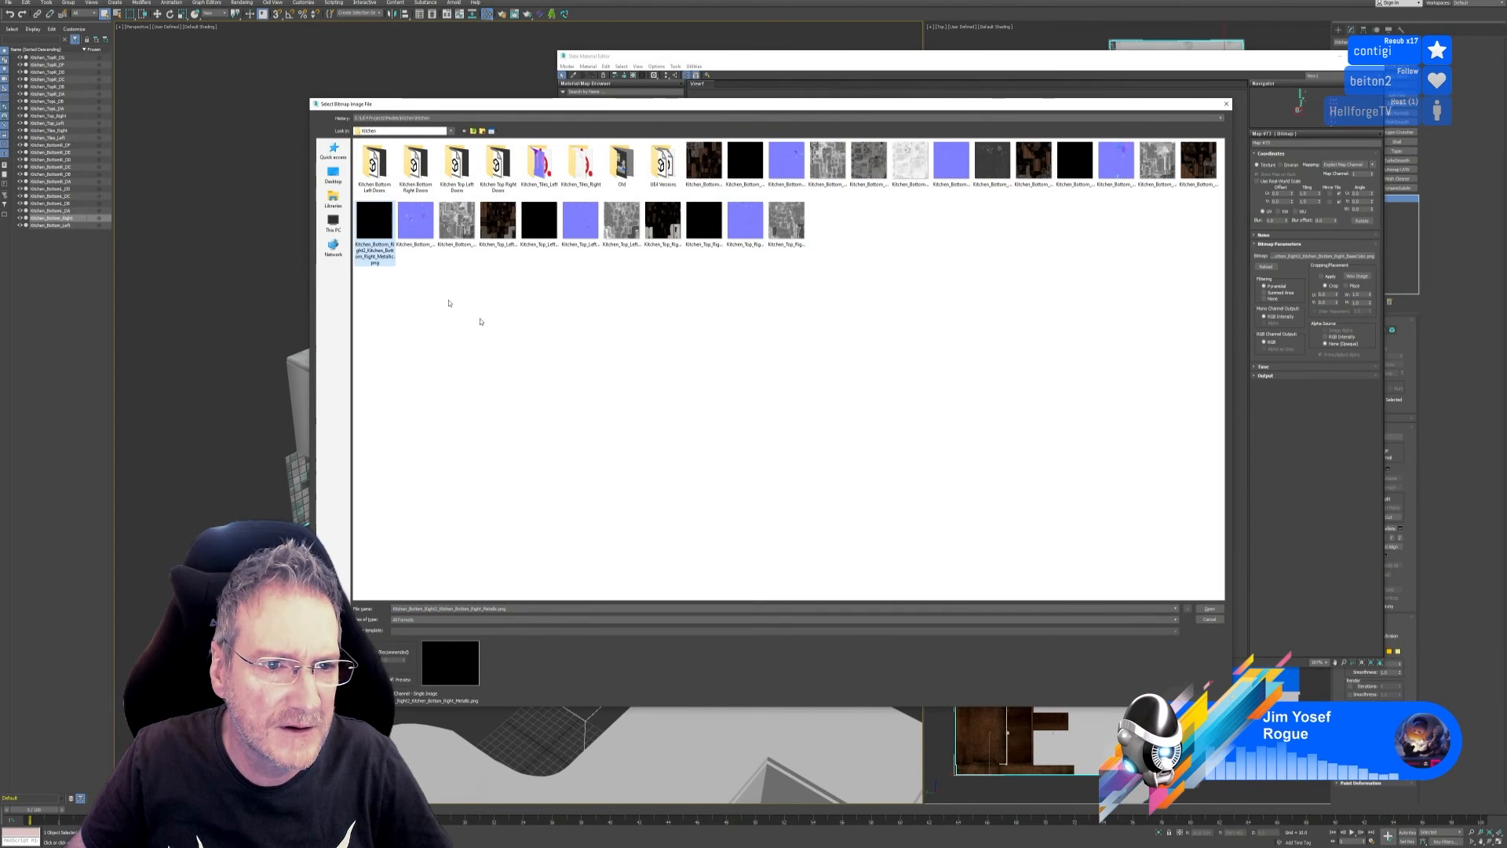
{"action": "left_click", "coordinate": [847, 368]}
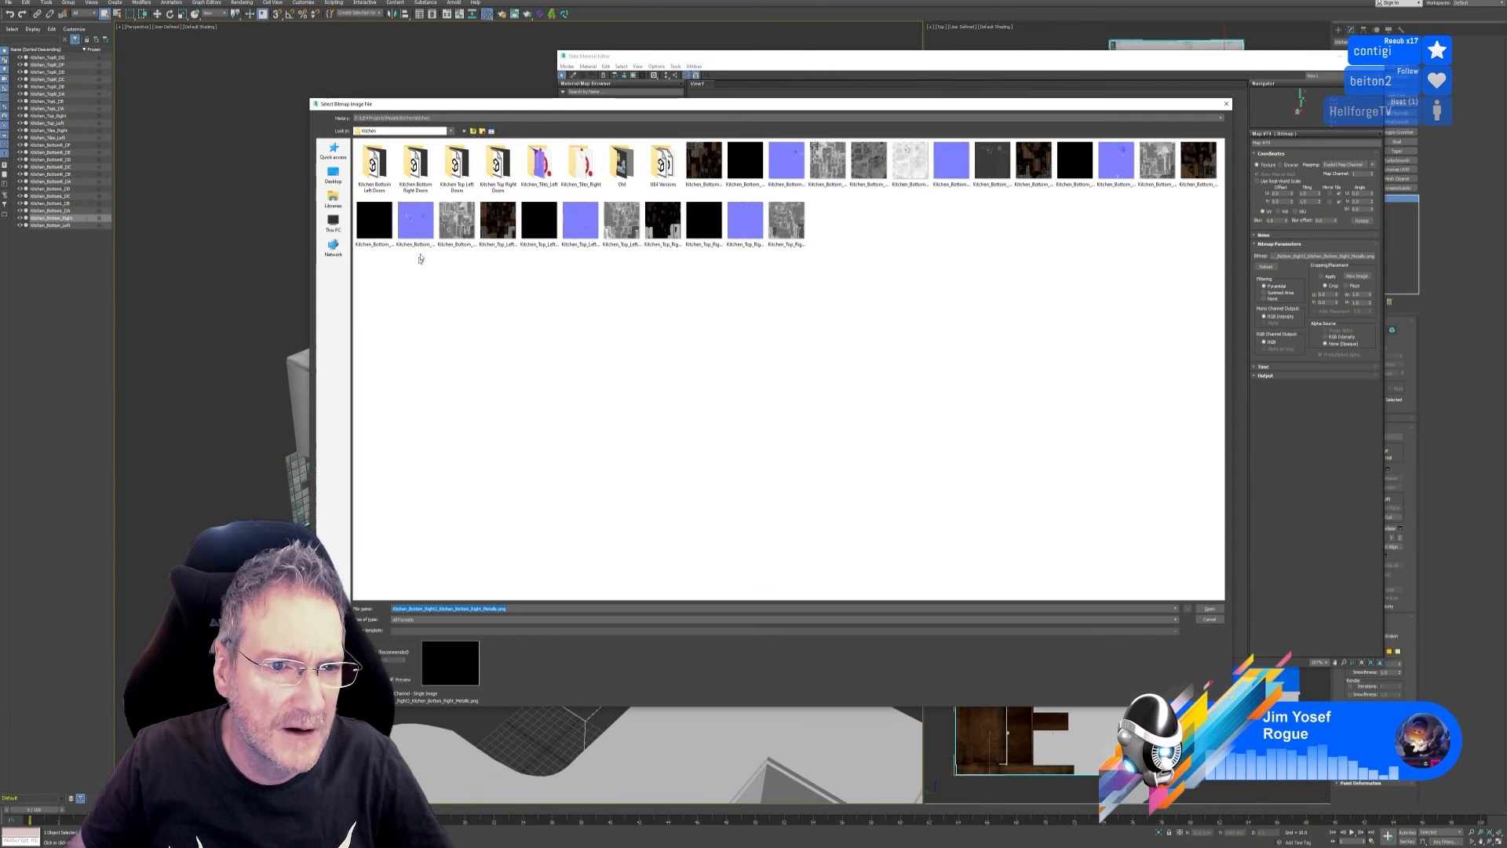
{"action": "left_click", "coordinate": [416, 224]}
{"action": "key", "text": "Return"}
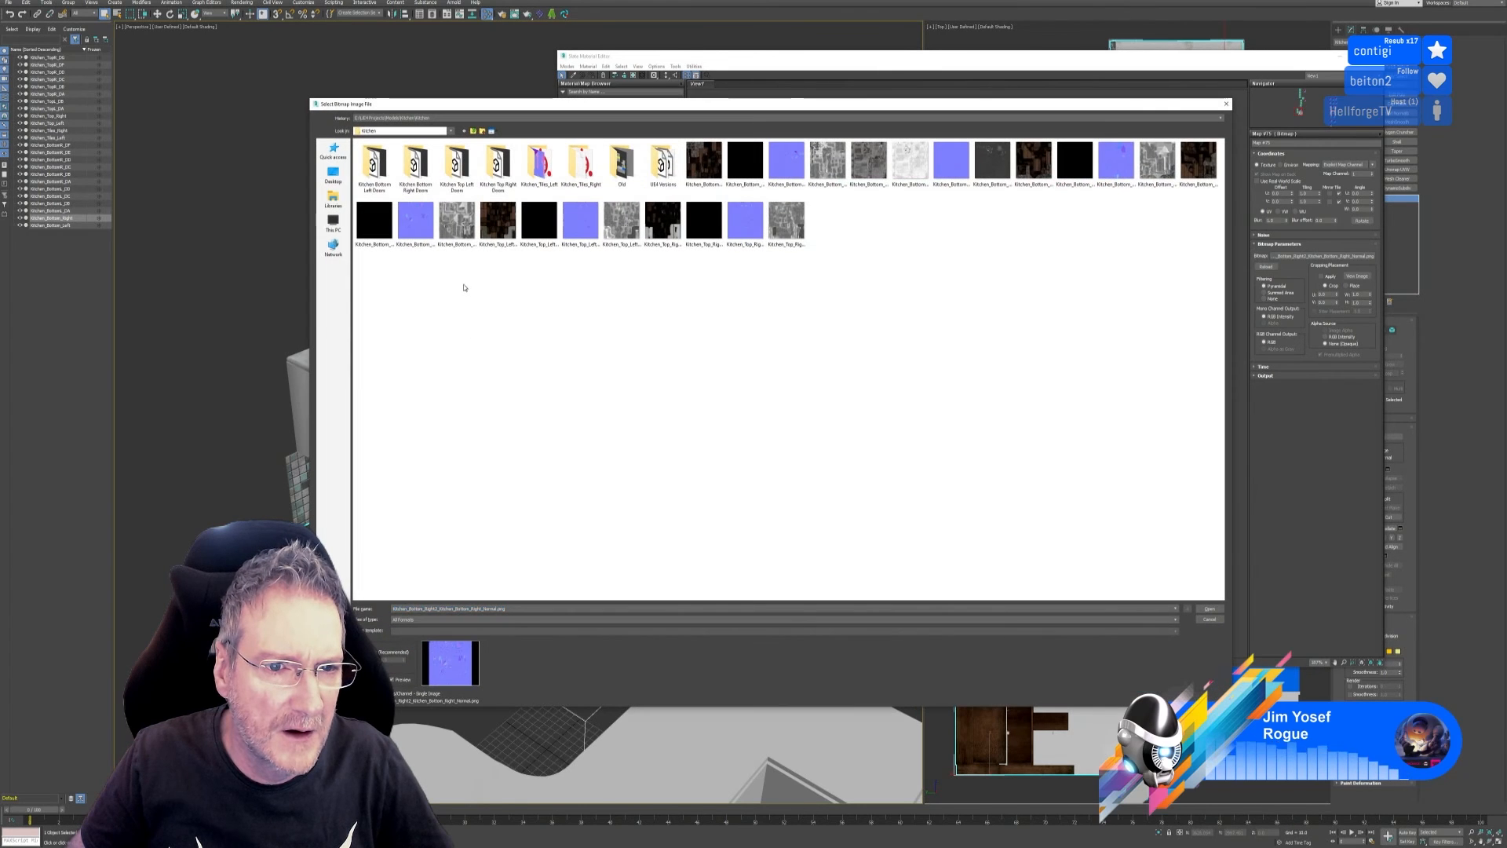
{"action": "left_click", "coordinate": [457, 221]}
{"action": "key", "text": "Return"}
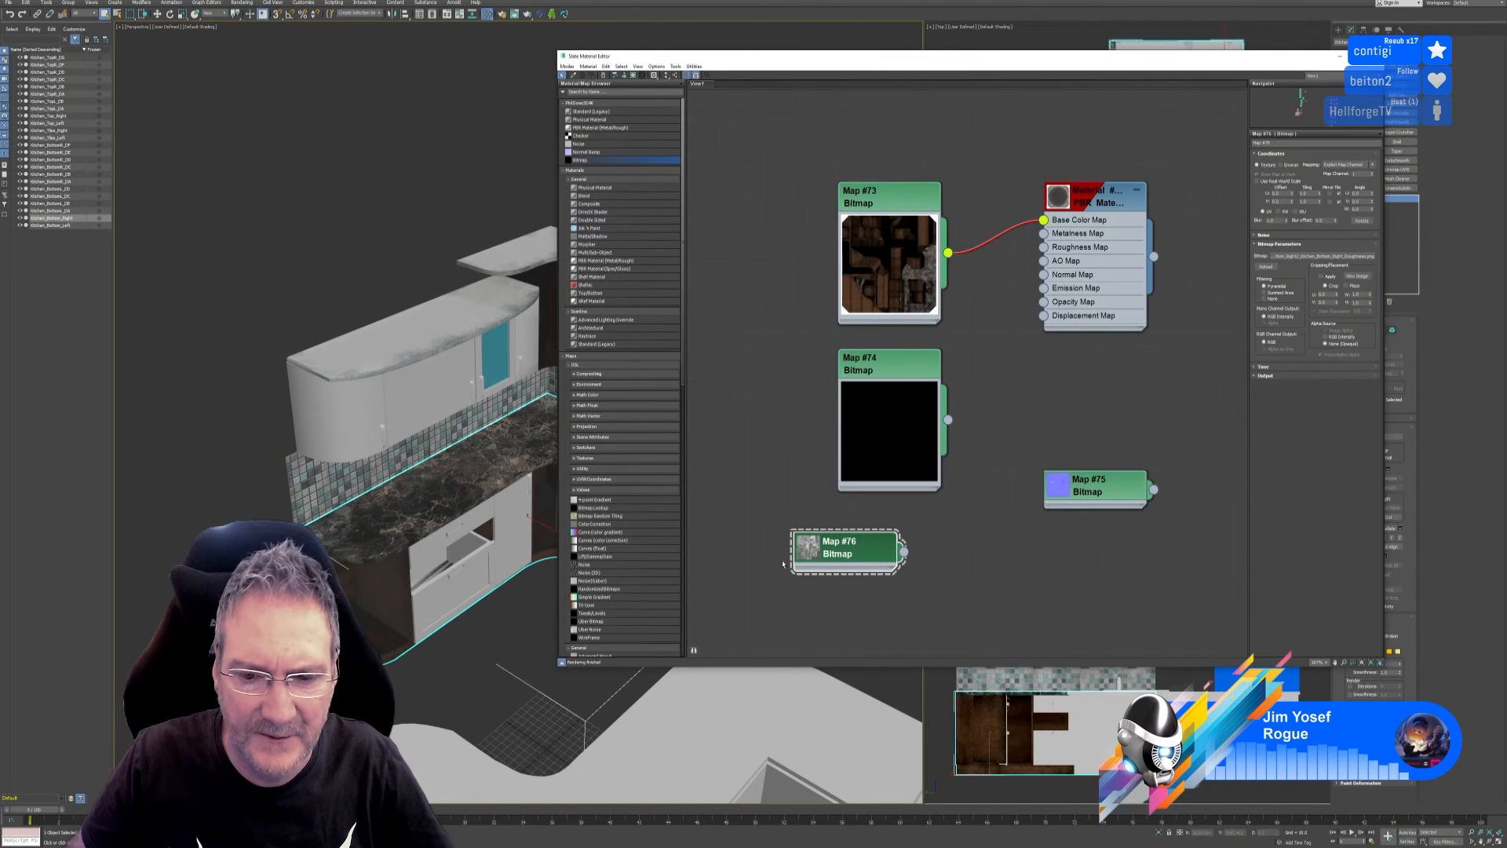
Connect the cabinet's roughness, metallic and normal bitmaps to the material's Roughness Map, Metalness Map and Normal Map inputs.
{"action": "left_click", "coordinate": [810, 547]}
{"action": "left_click_drag", "start_coordinate": [903, 603], "coordinate": [1043, 247]}
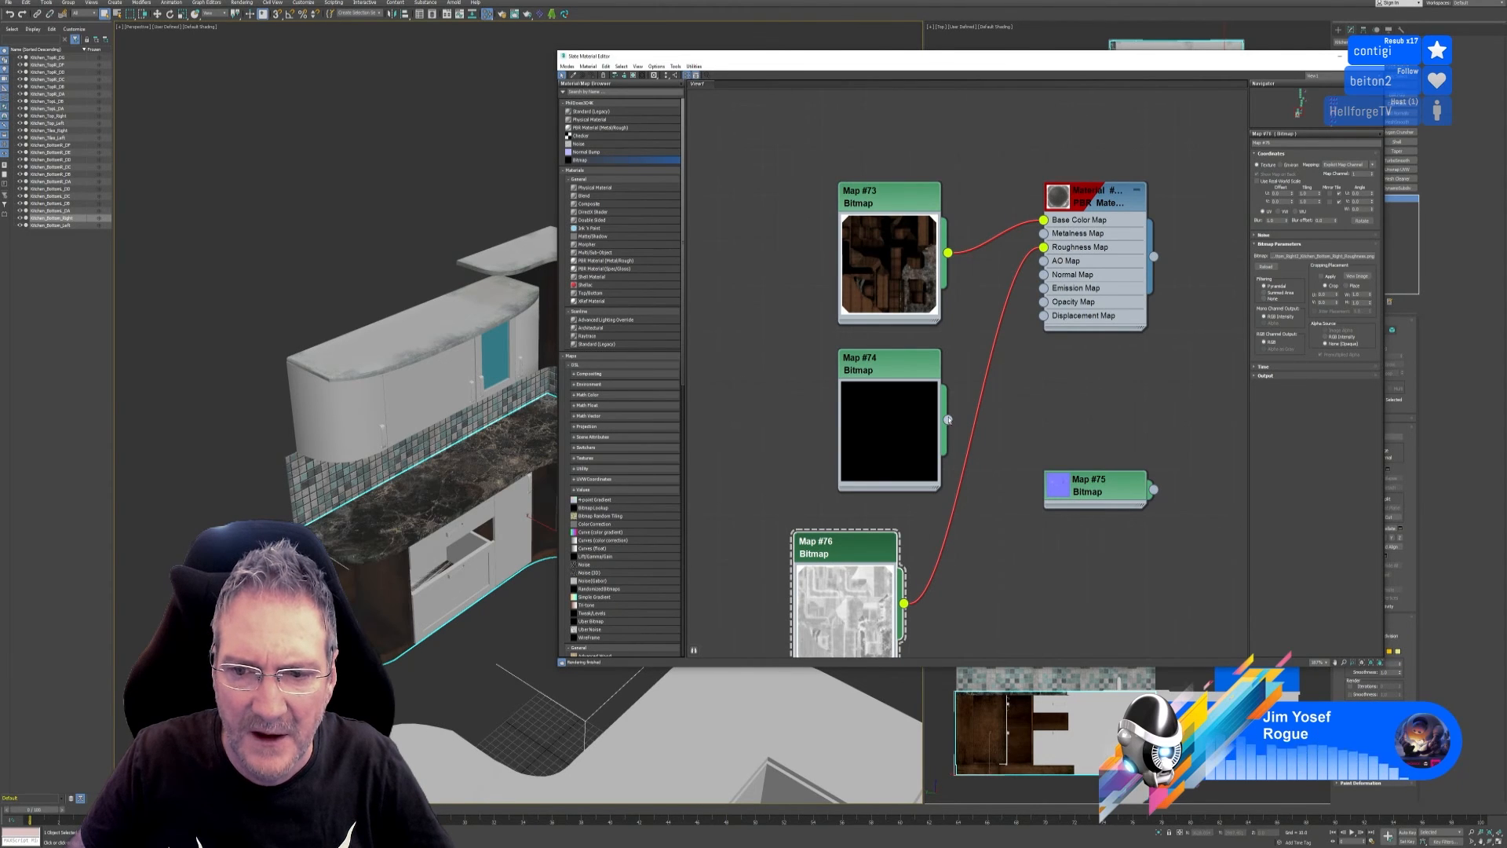
{"action": "left_click_drag", "start_coordinate": [947, 422], "coordinate": [1043, 234]}
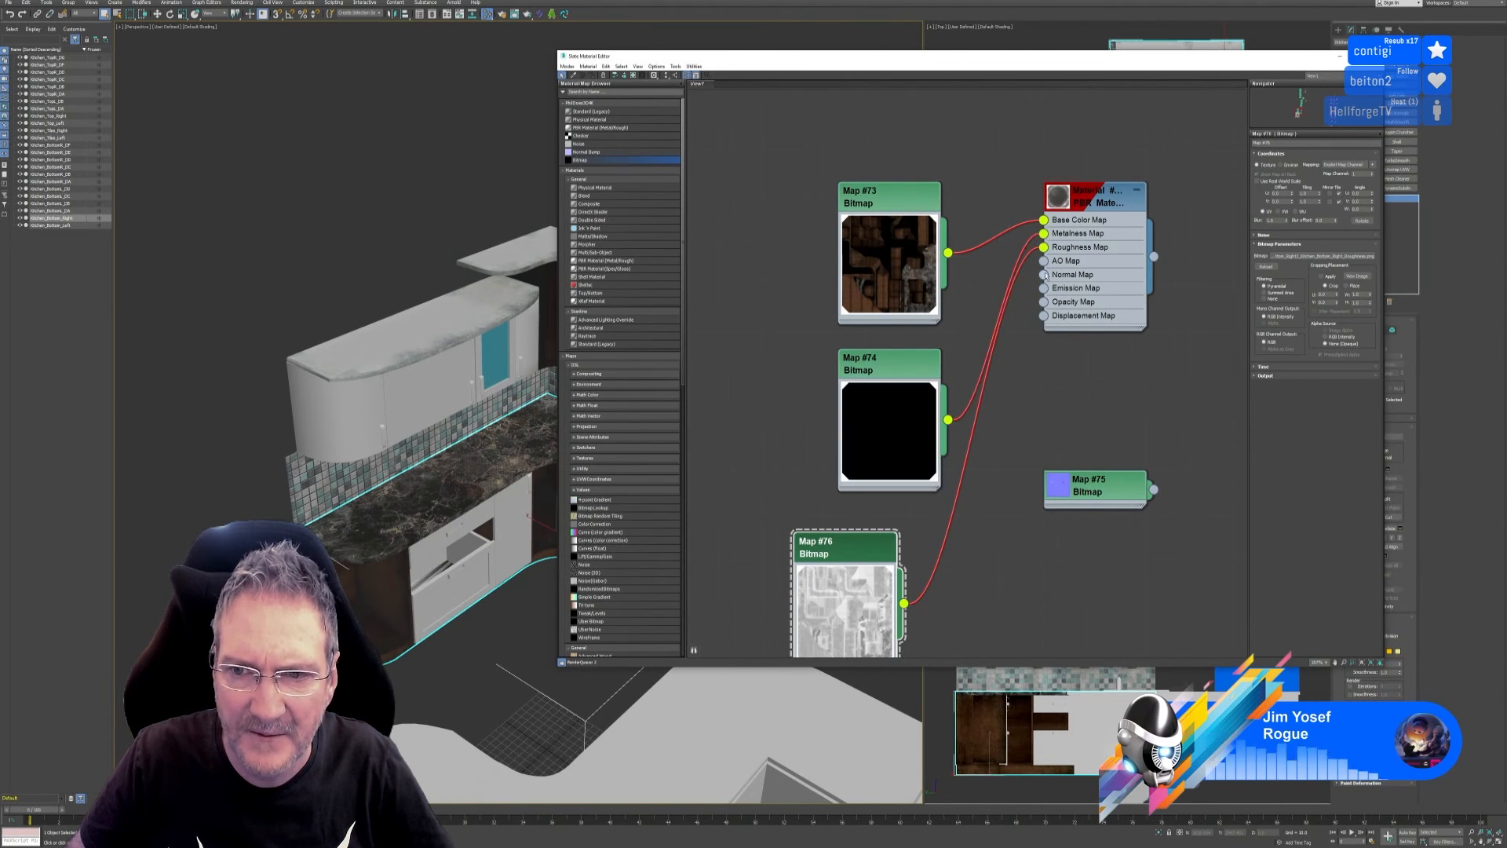
{"action": "double_click", "coordinate": [1067, 490]}
{"action": "left_click_drag", "start_coordinate": [1093, 489], "coordinate": [1049, 444]}
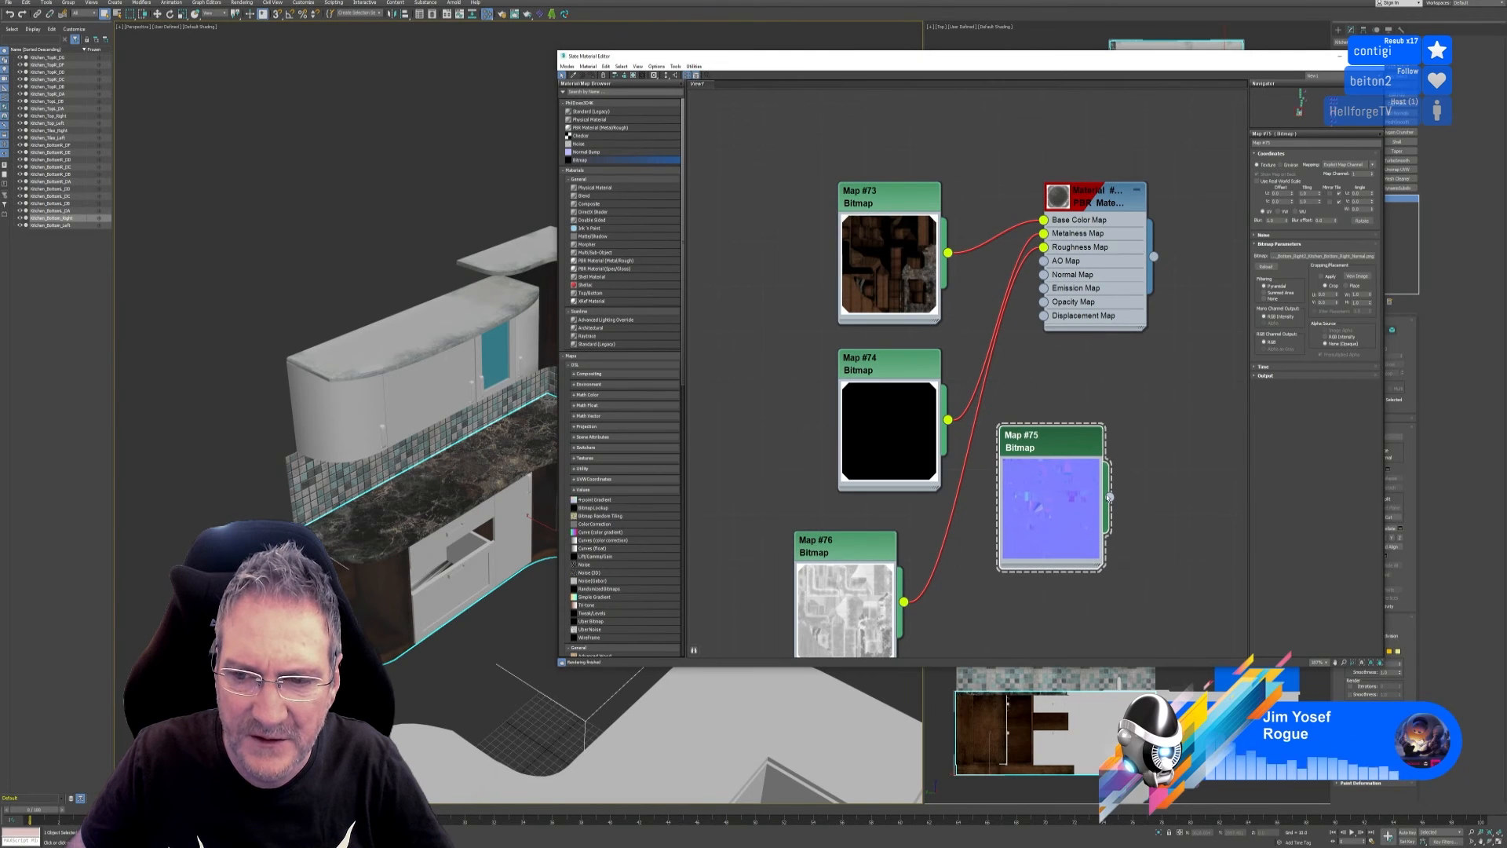
{"action": "left_click_drag", "start_coordinate": [1110, 496], "coordinate": [1044, 274]}
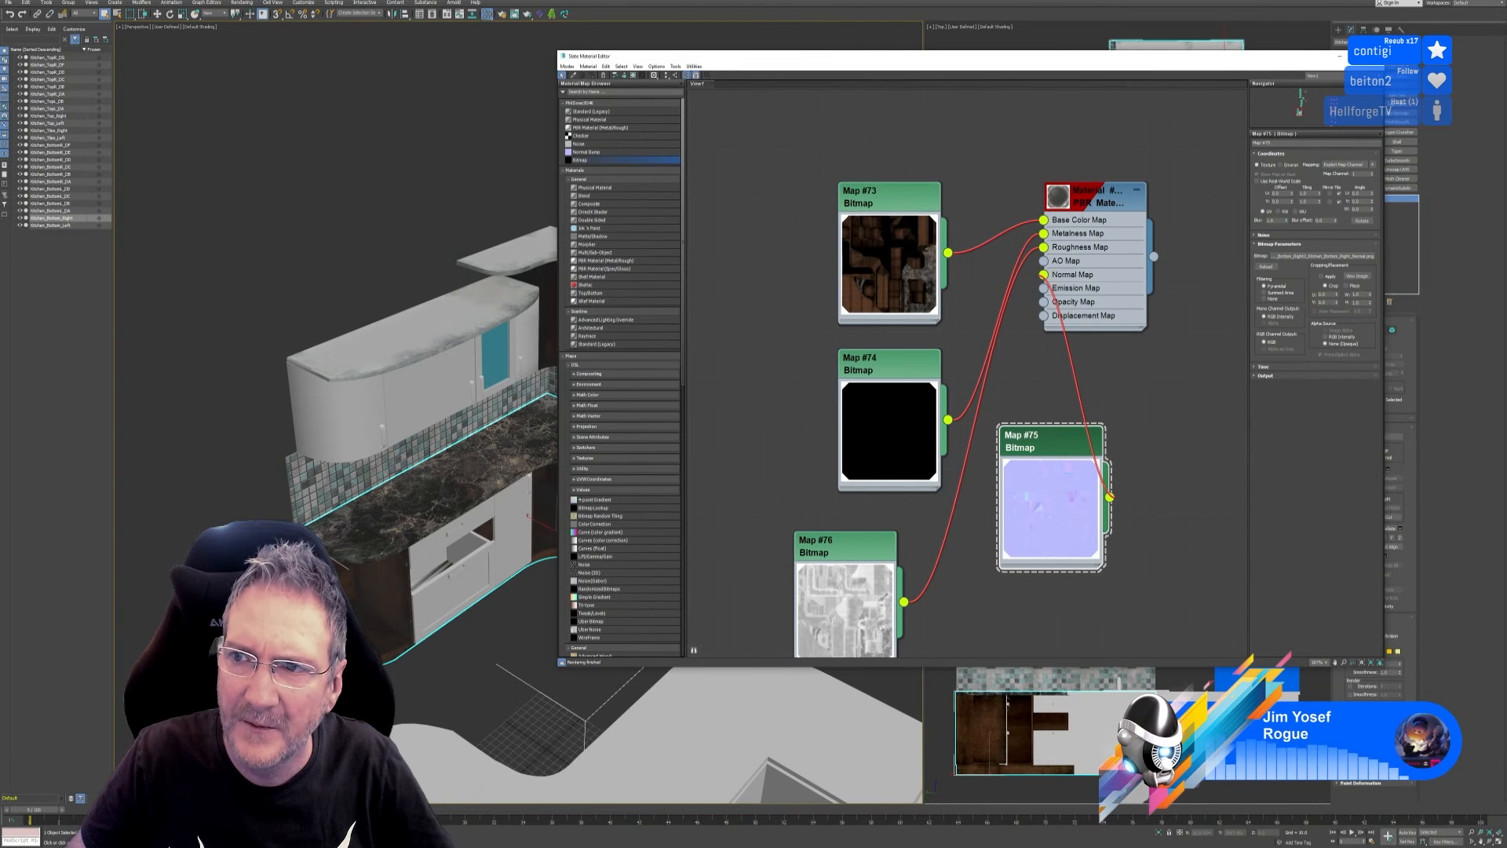
Close the material editor and inspect the textured lower cabinet and countertop from several angles.
{"action": "left_click", "coordinate": [1374, 56]}
{"action": "middle_click_drag", "start_coordinate": [538, 589], "coordinate": [564, 580], "text": "alt"}
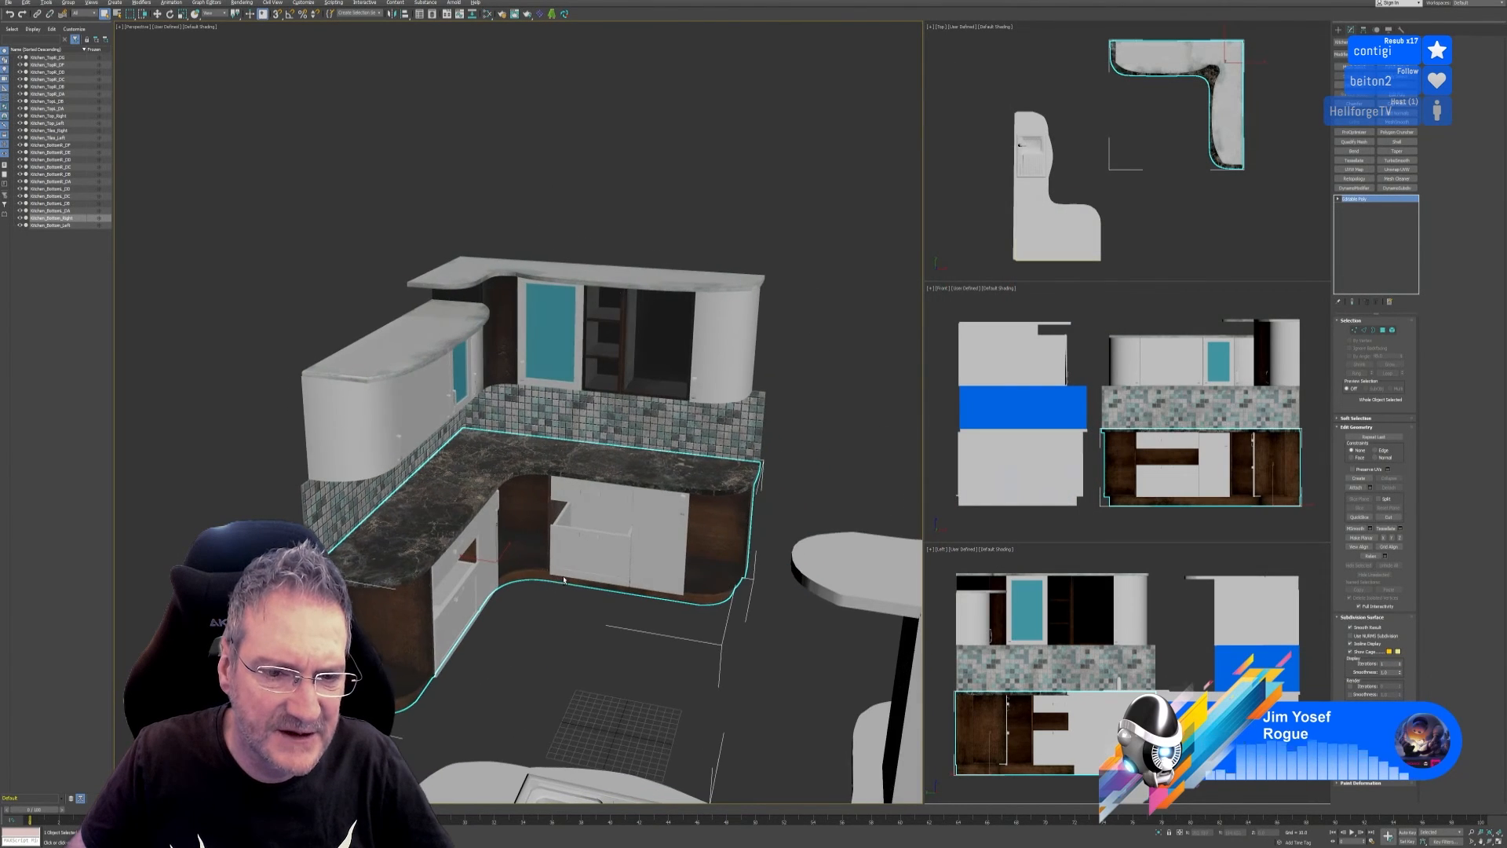
{"action": "scroll", "coordinate": [530, 520], "scroll_direction": "up", "scroll_amount": 3}
{"action": "middle_click_drag", "start_coordinate": [530, 521], "coordinate": [517, 444], "text": "alt"}
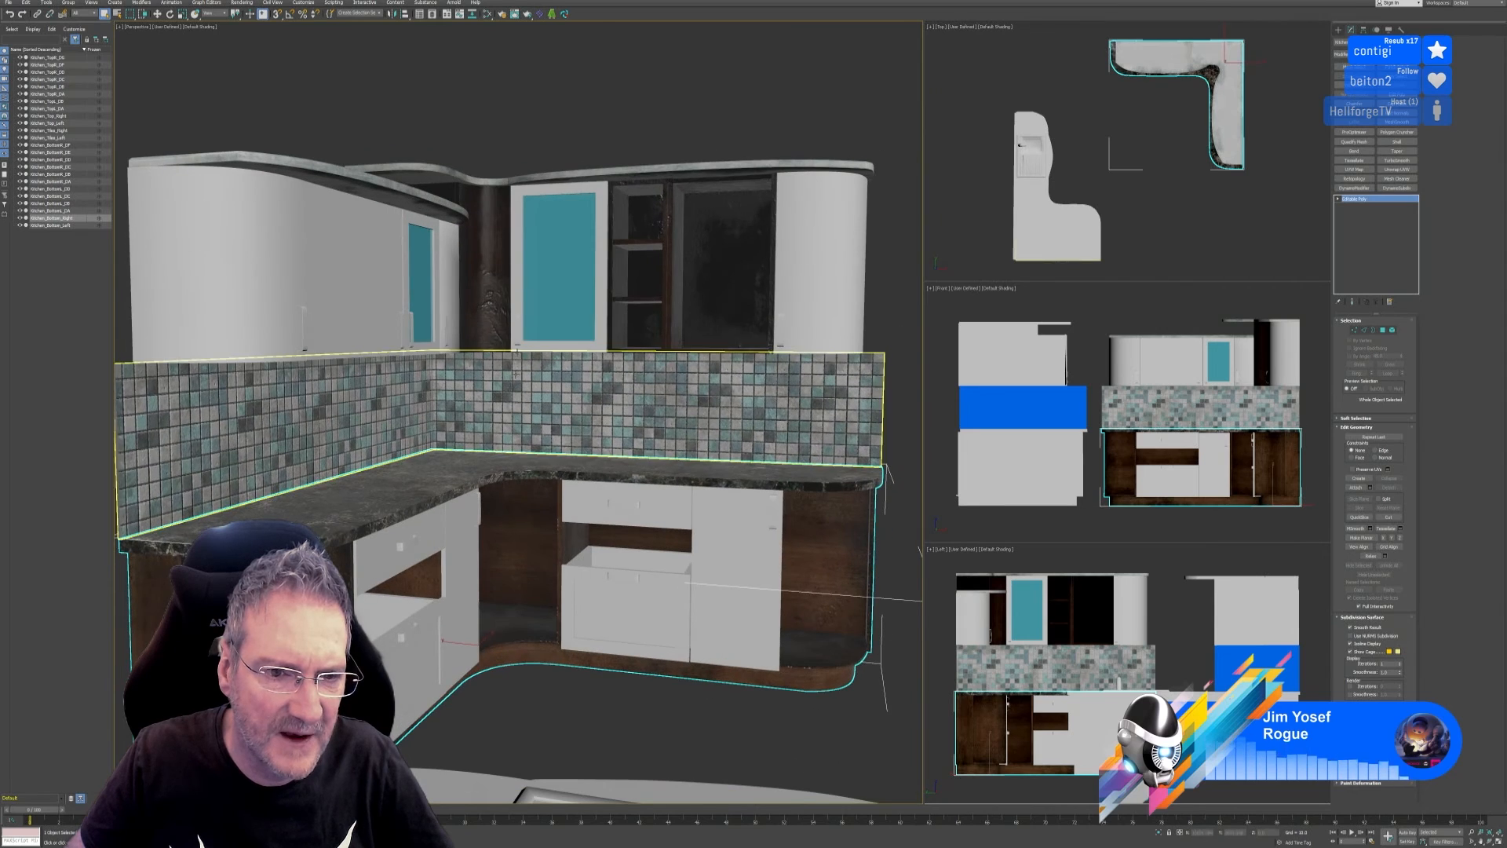
{"action": "middle_click_drag", "start_coordinate": [772, 652], "coordinate": [733, 628], "text": "alt"}
{"action": "scroll", "coordinate": [733, 632], "scroll_direction": "down", "scroll_amount": 4}
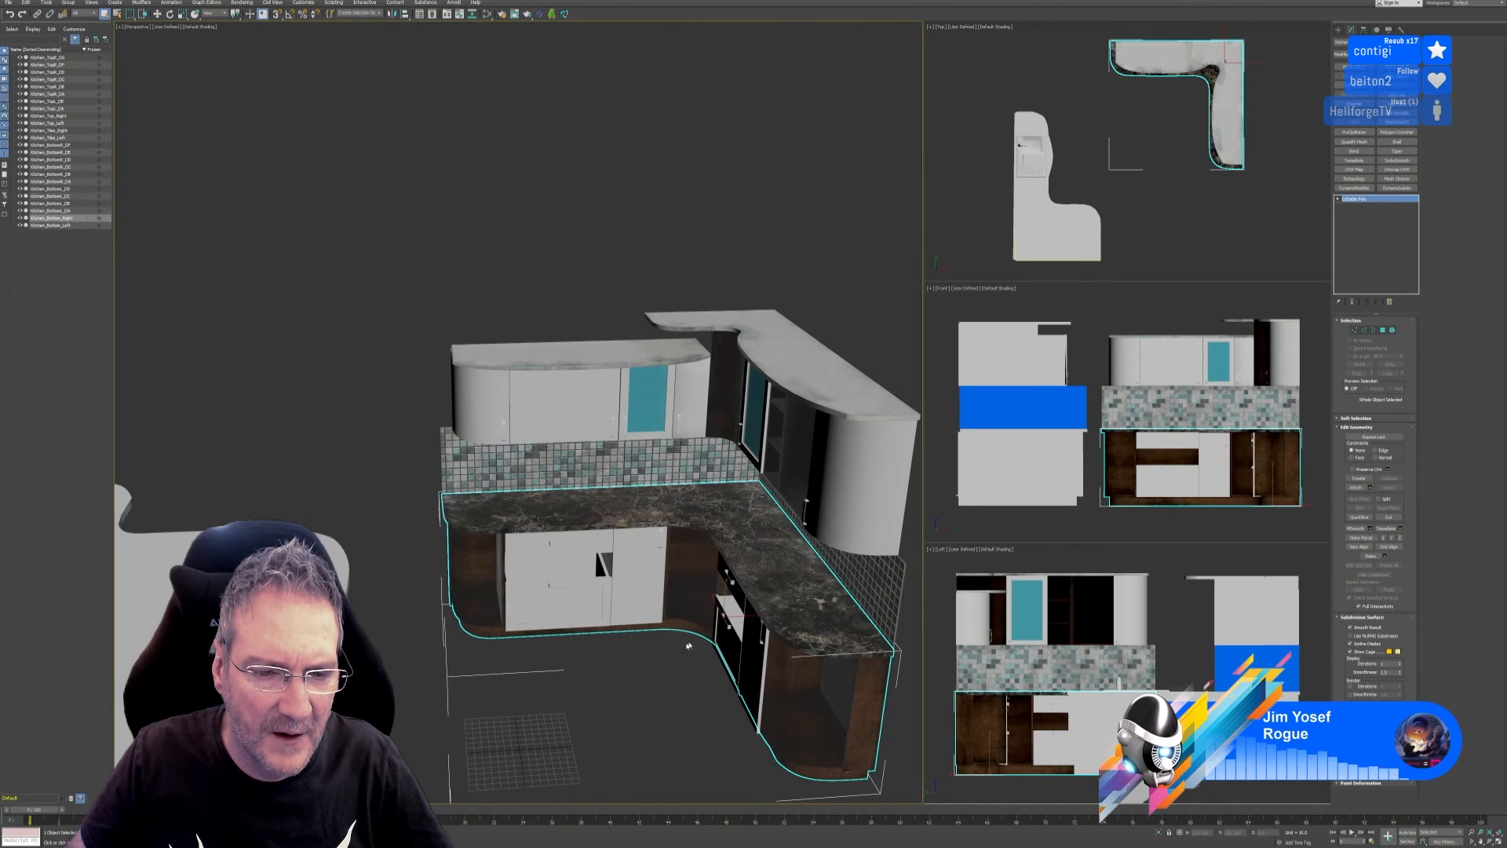
{"action": "middle_click_drag", "start_coordinate": [667, 680], "coordinate": [682, 683], "text": "alt"}
{"action": "scroll", "coordinate": [443, 399], "scroll_direction": "up", "scroll_amount": 3}
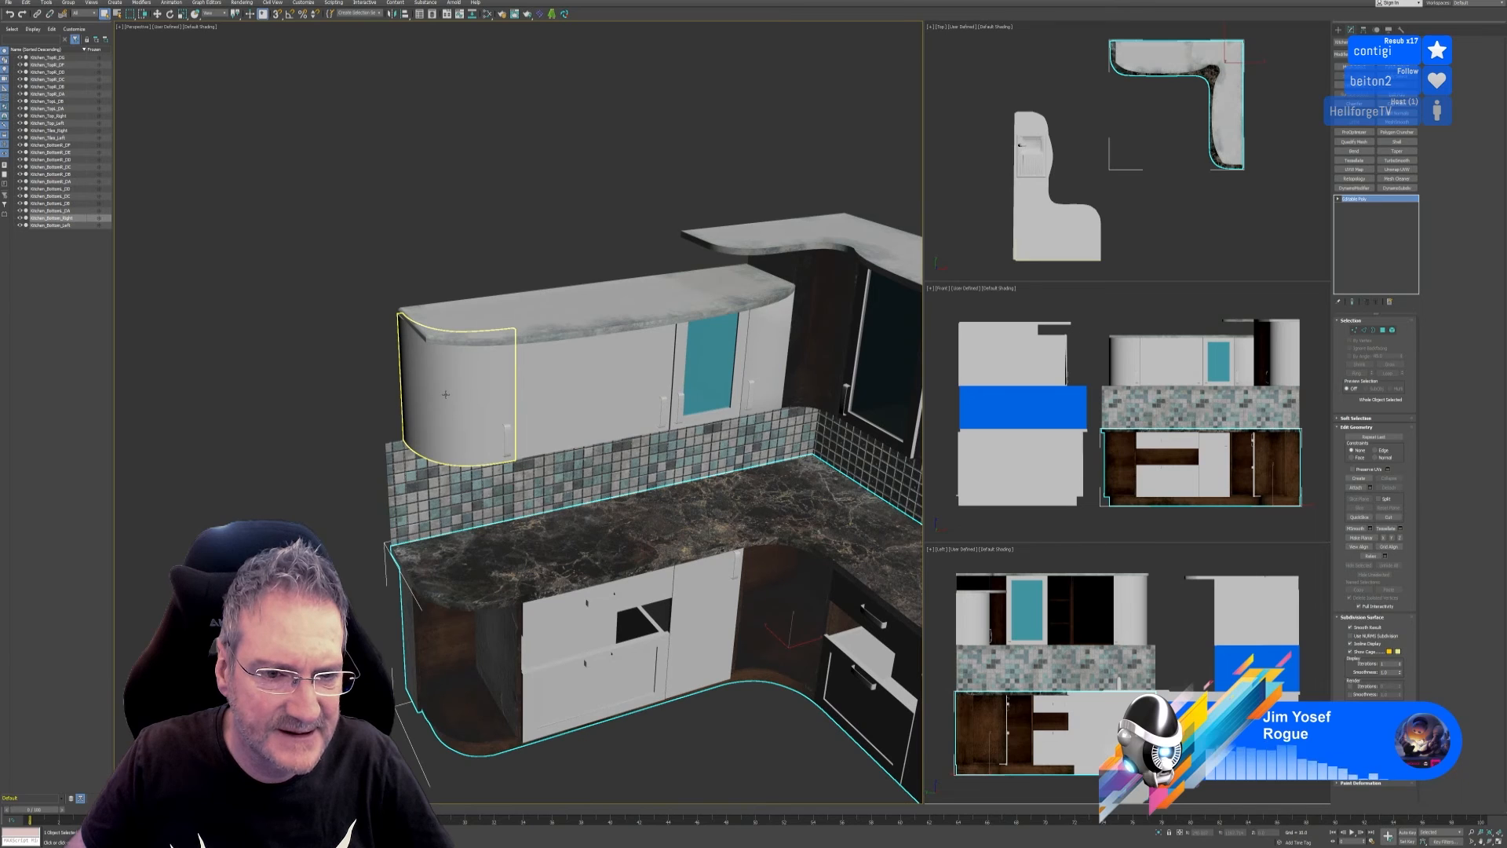
Select the curved end door of the upper cabinet and add a Standard (Legacy) material in an empty area of the material editor.
{"action": "left_click", "coordinate": [445, 394]}
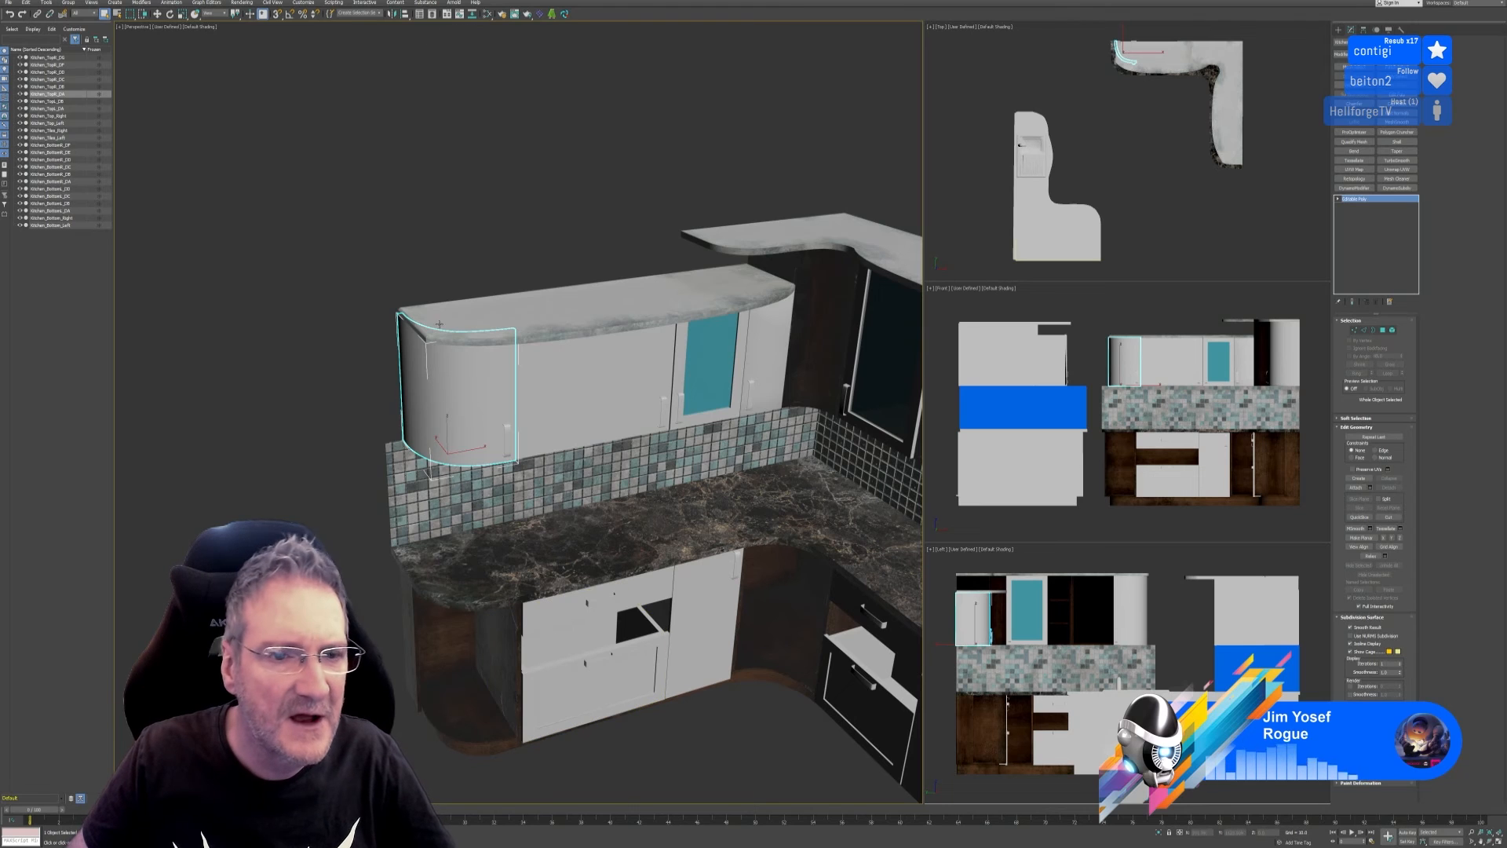
{"action": "left_click", "coordinate": [487, 14]}
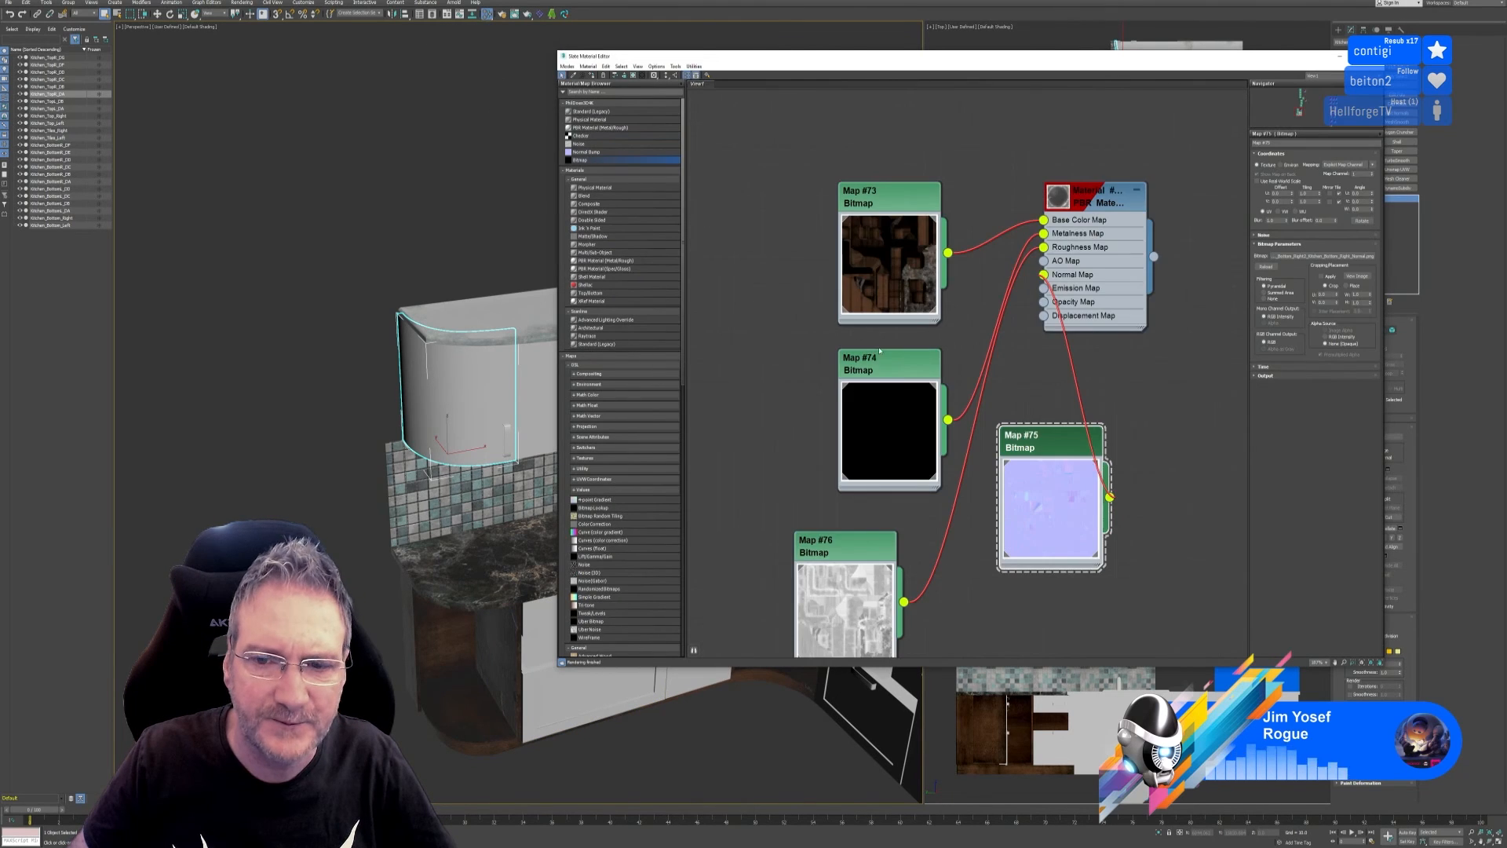
{"action": "scroll", "coordinate": [869, 308], "scroll_direction": "down", "scroll_amount": 3}
{"action": "middle_click_drag", "start_coordinate": [710, 235], "coordinate": [952, 307]}
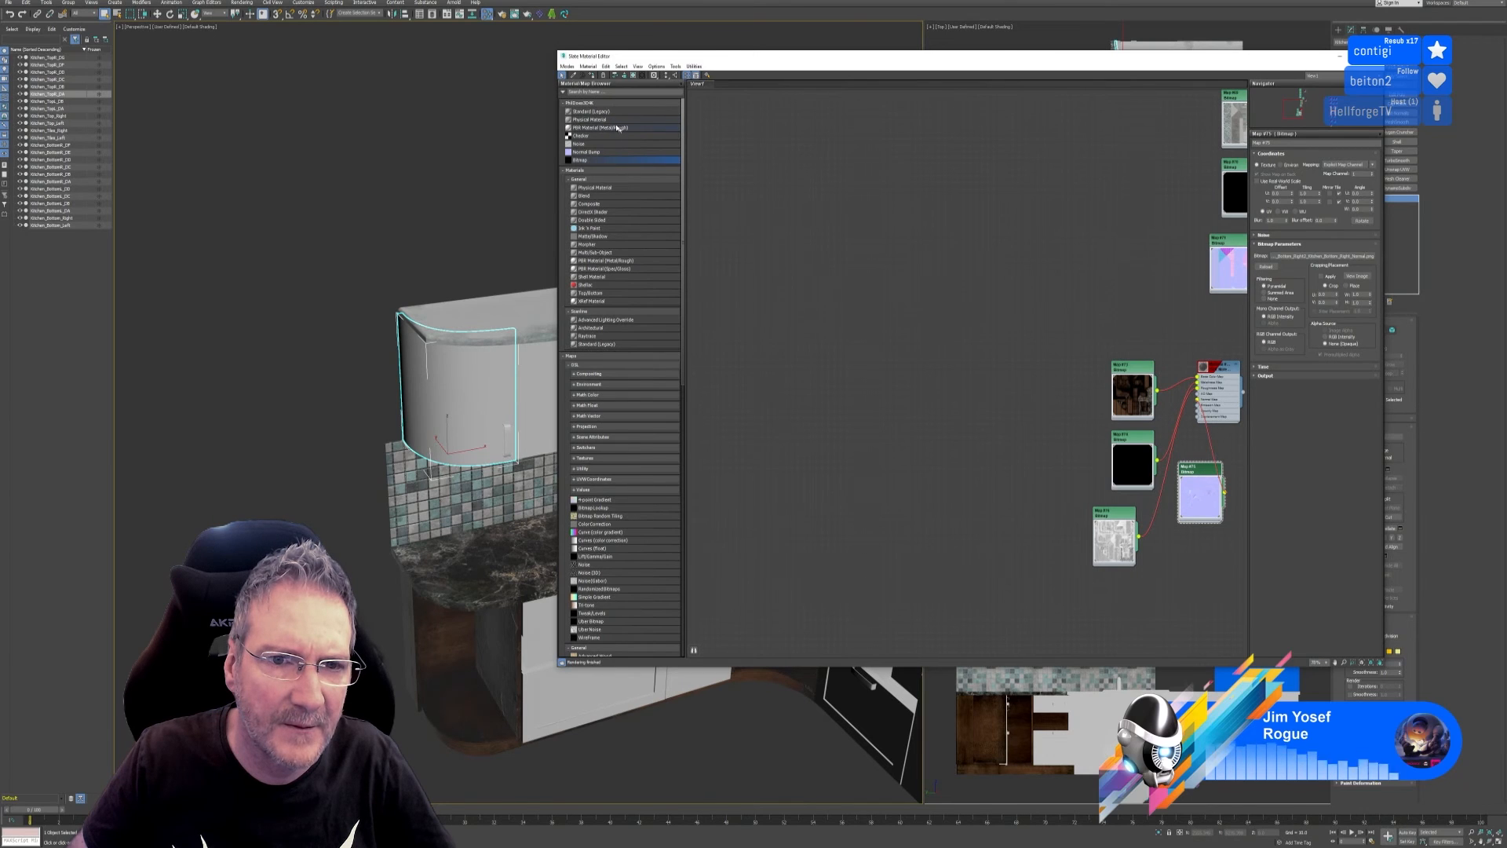
{"action": "left_click_drag", "start_coordinate": [599, 114], "coordinate": [850, 167]}
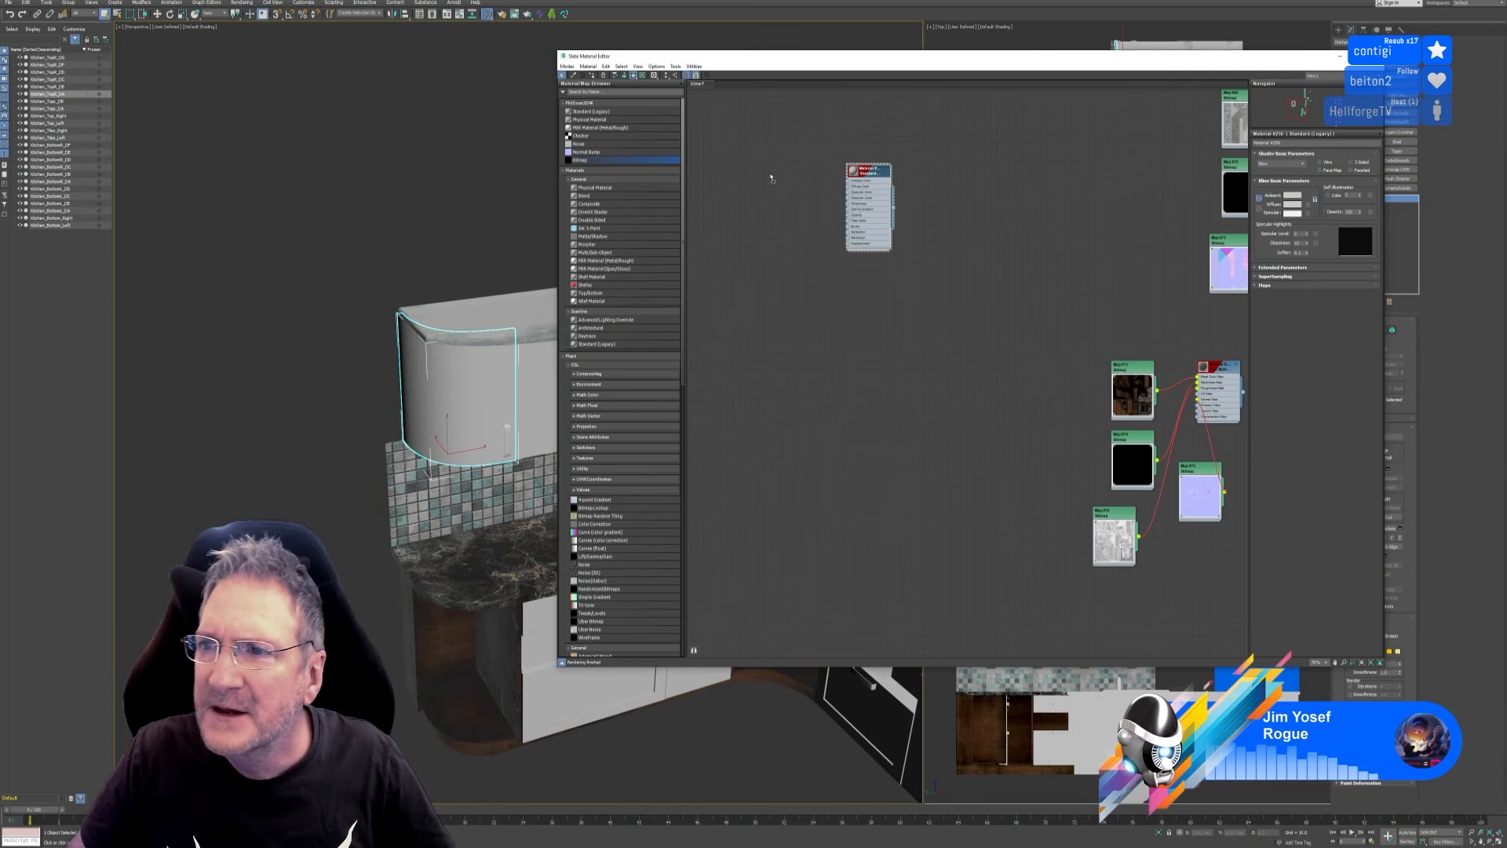
Load the DA BaseColor texture from the Kitchen Top Right Doors folder into a new bitmap beside the Standard material.
{"action": "left_click_drag", "start_coordinate": [772, 178], "coordinate": [768, 176]}
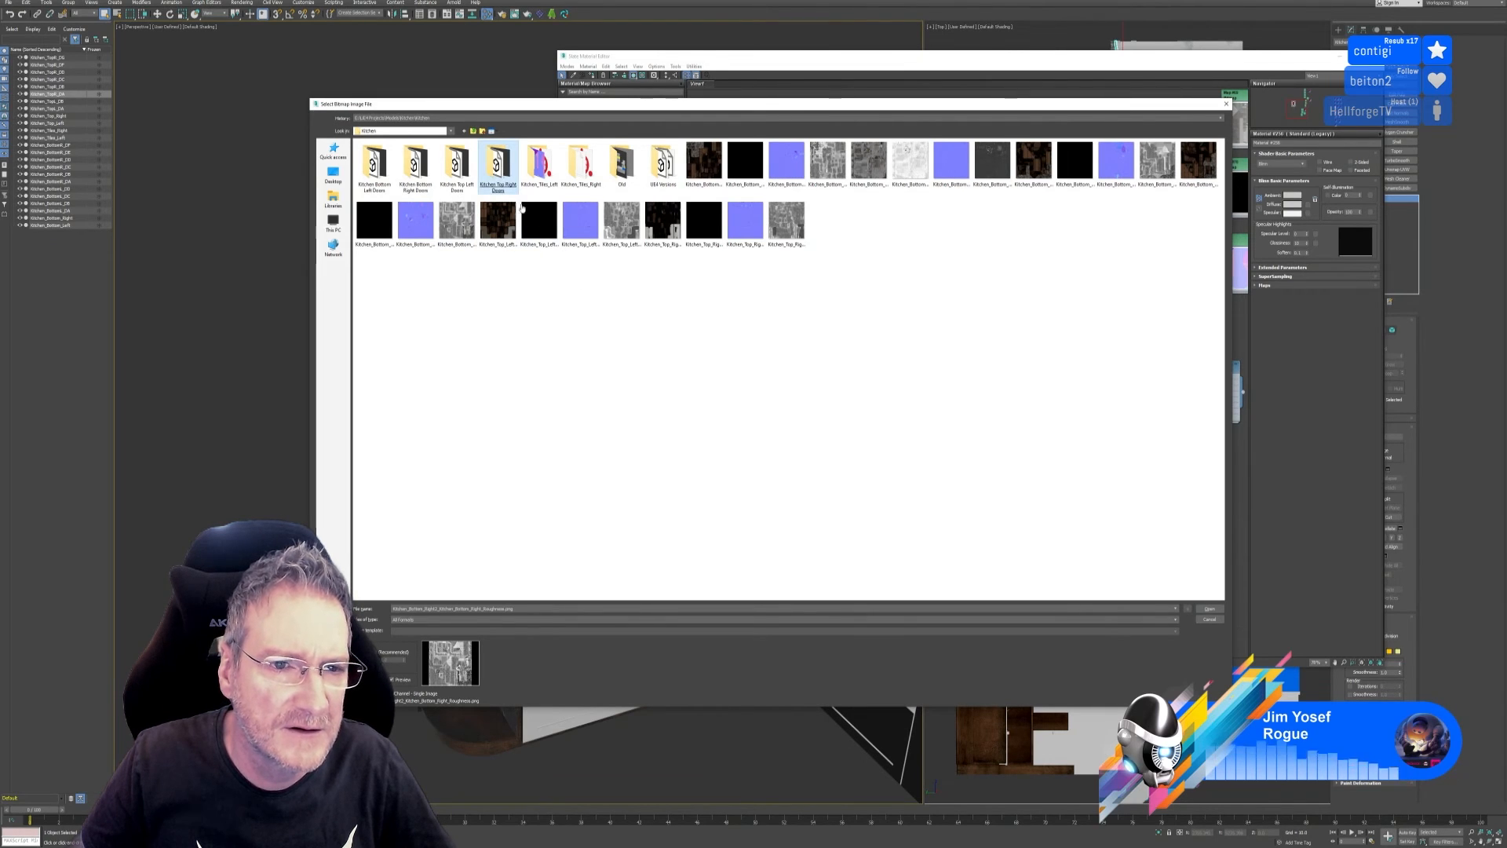
{"action": "double_click", "coordinate": [499, 169]}
{"action": "left_click", "coordinate": [377, 161]}
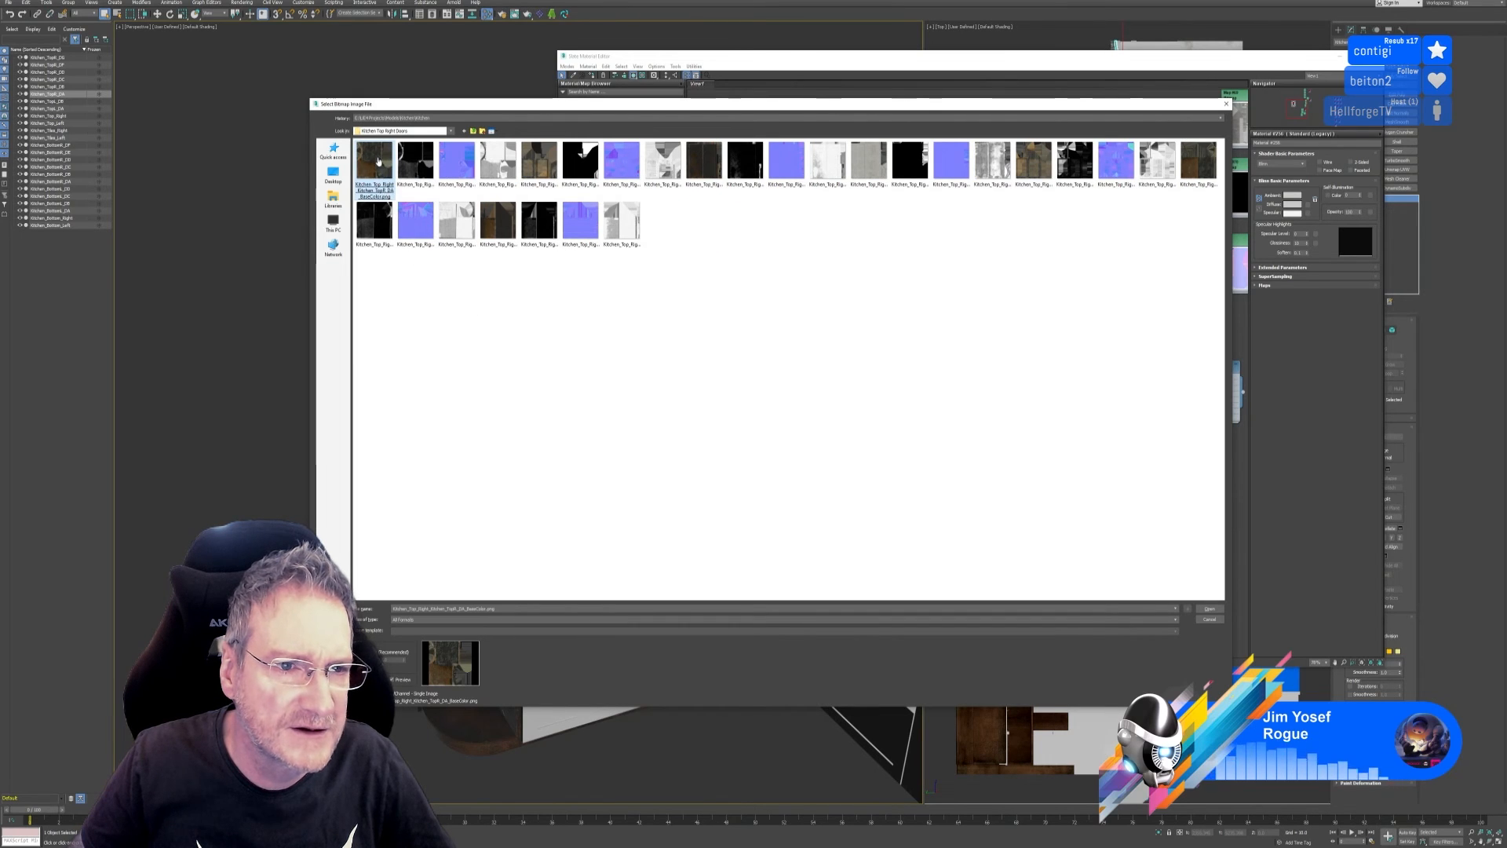
{"action": "double_click", "coordinate": [376, 161]}
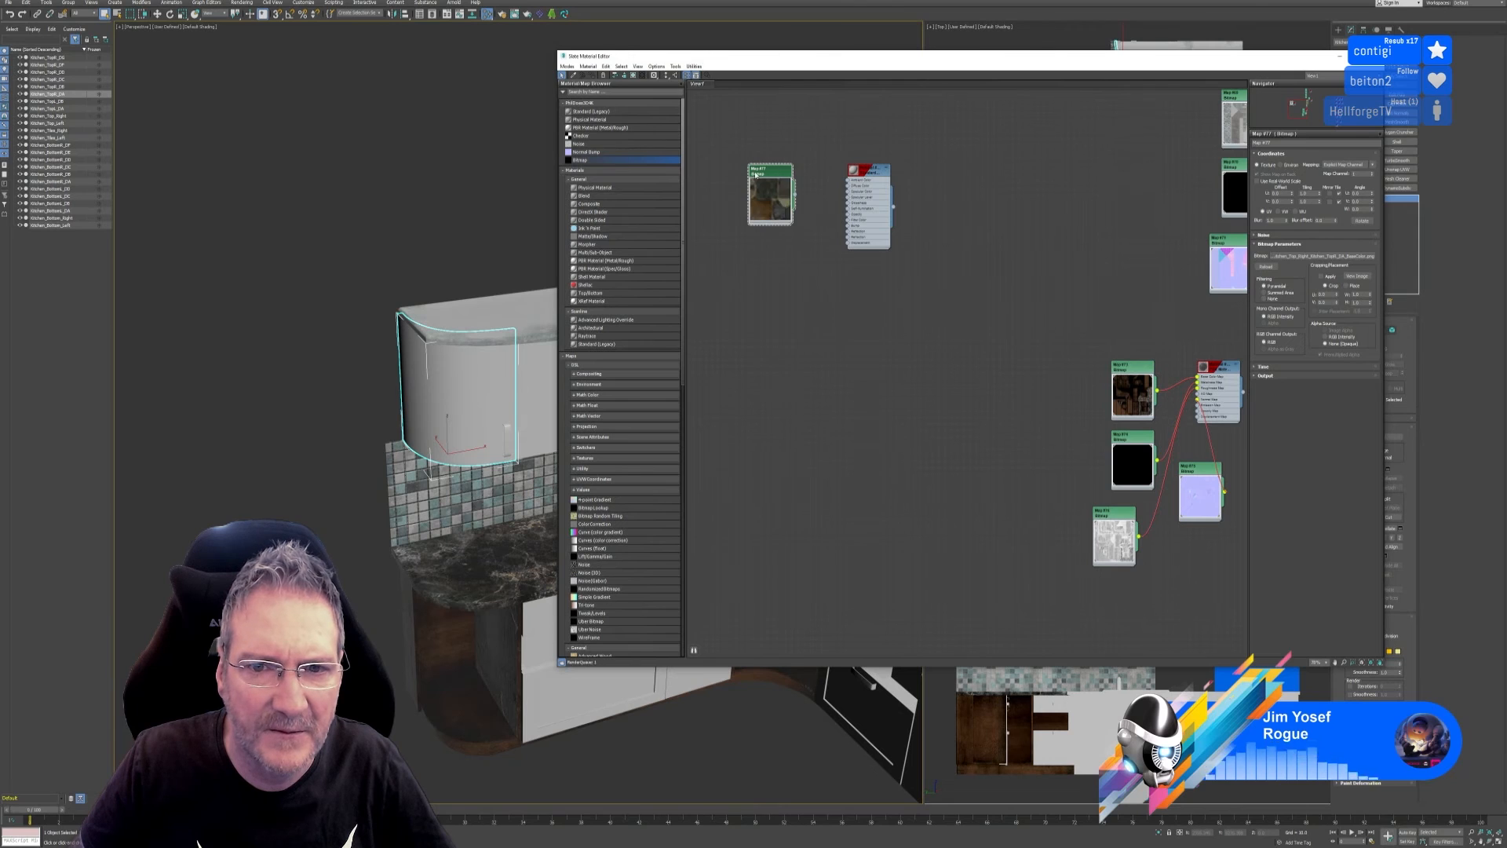
Connect the DA door bitmap to the Standard material's Diffuse Color and assign the material to the selected curved door.
{"action": "scroll", "coordinate": [799, 200], "scroll_direction": "up", "scroll_amount": 5}
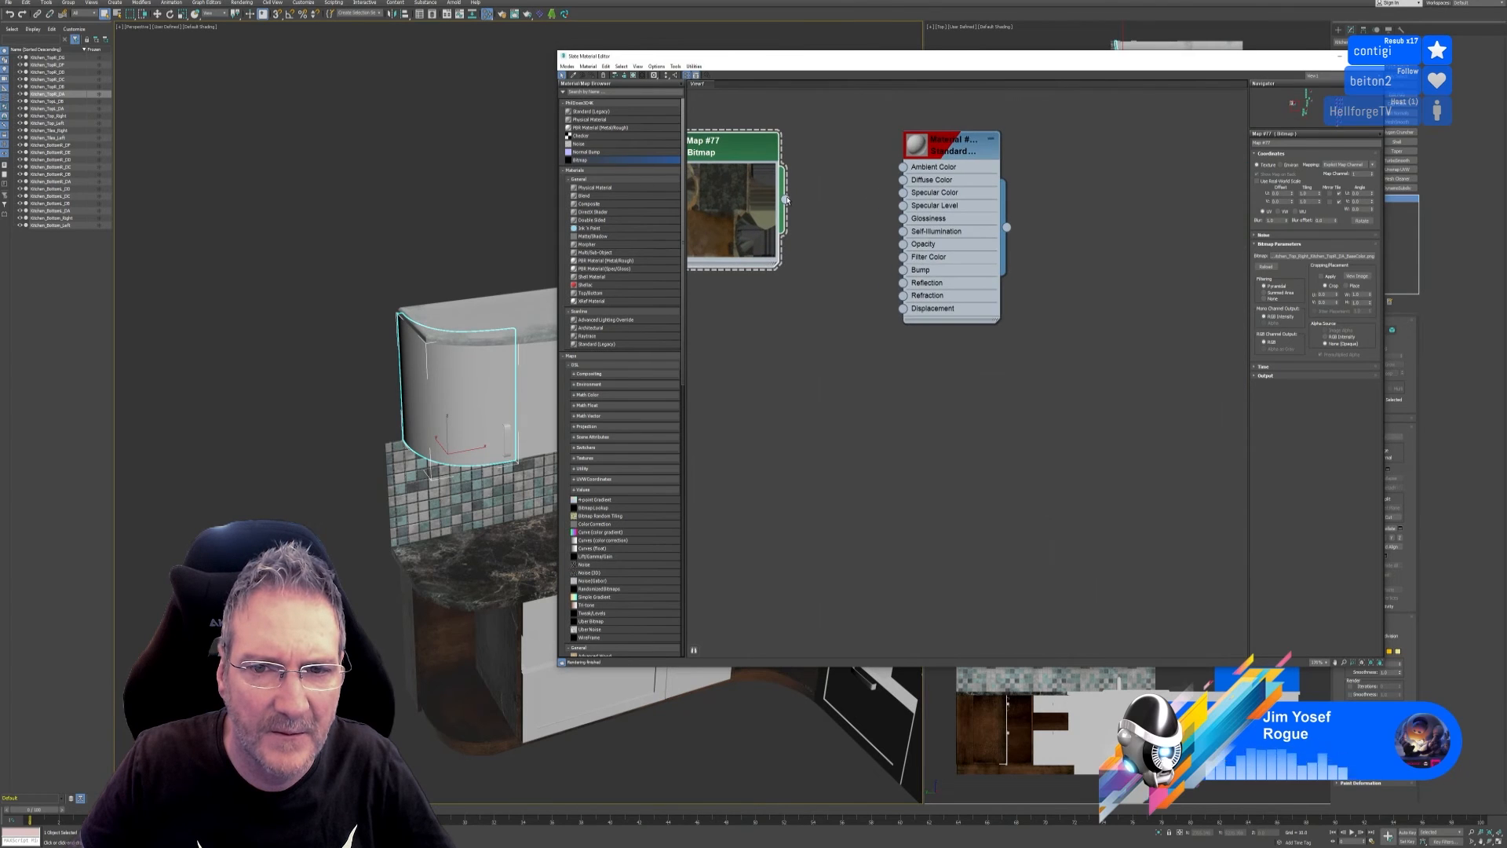
{"action": "left_click", "coordinate": [938, 145]}
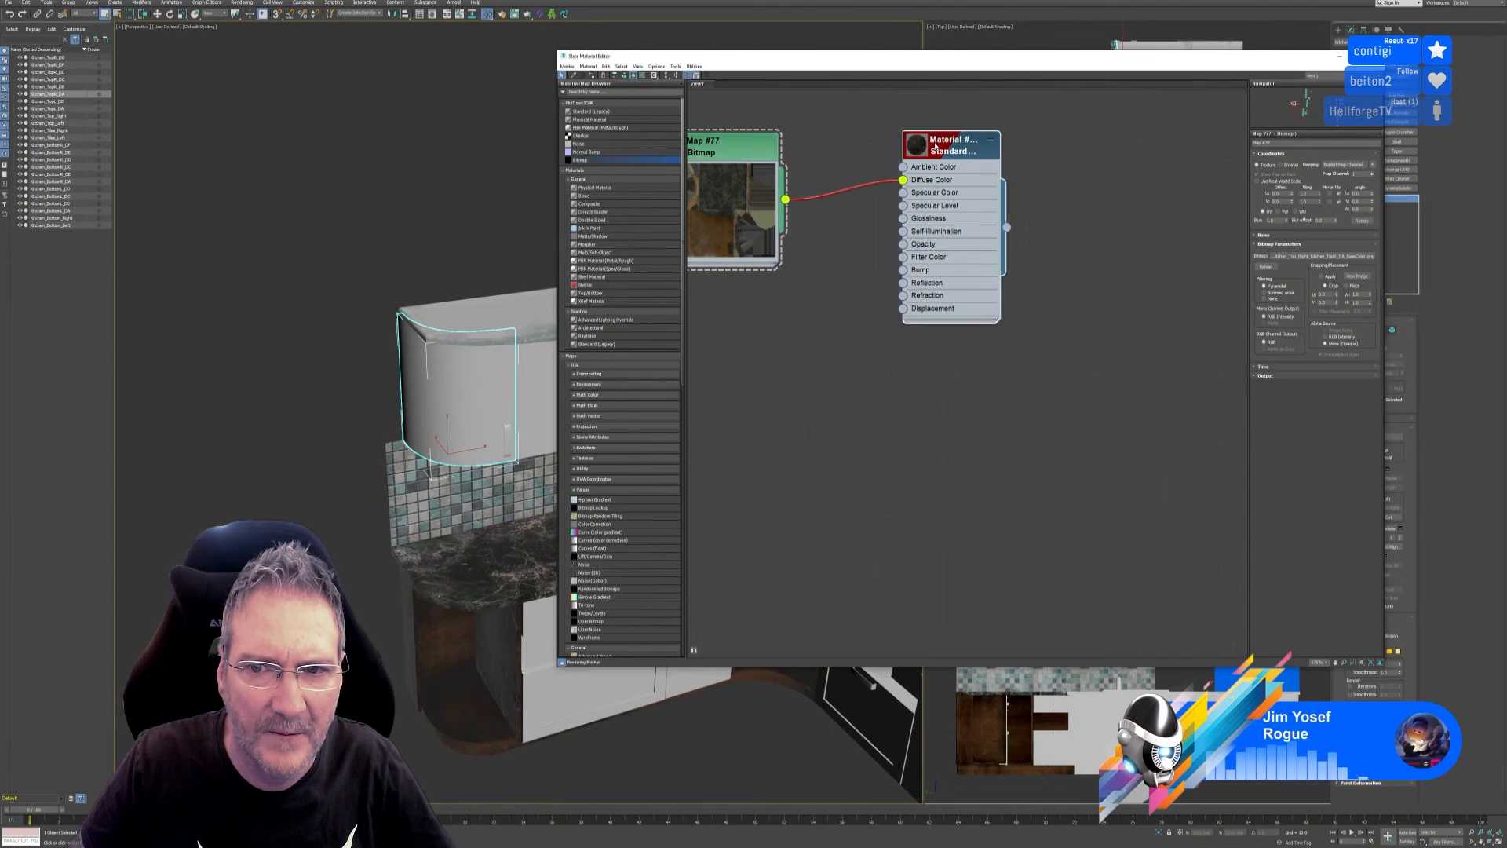
{"action": "right_click", "coordinate": [937, 145]}
{"action": "left_click", "coordinate": [948, 157]}
Select the flat upper door next to the curved one and add a second Standard (Legacy) material below the first.
{"action": "scroll", "coordinate": [389, 375], "scroll_direction": "down", "scroll_amount": 8}
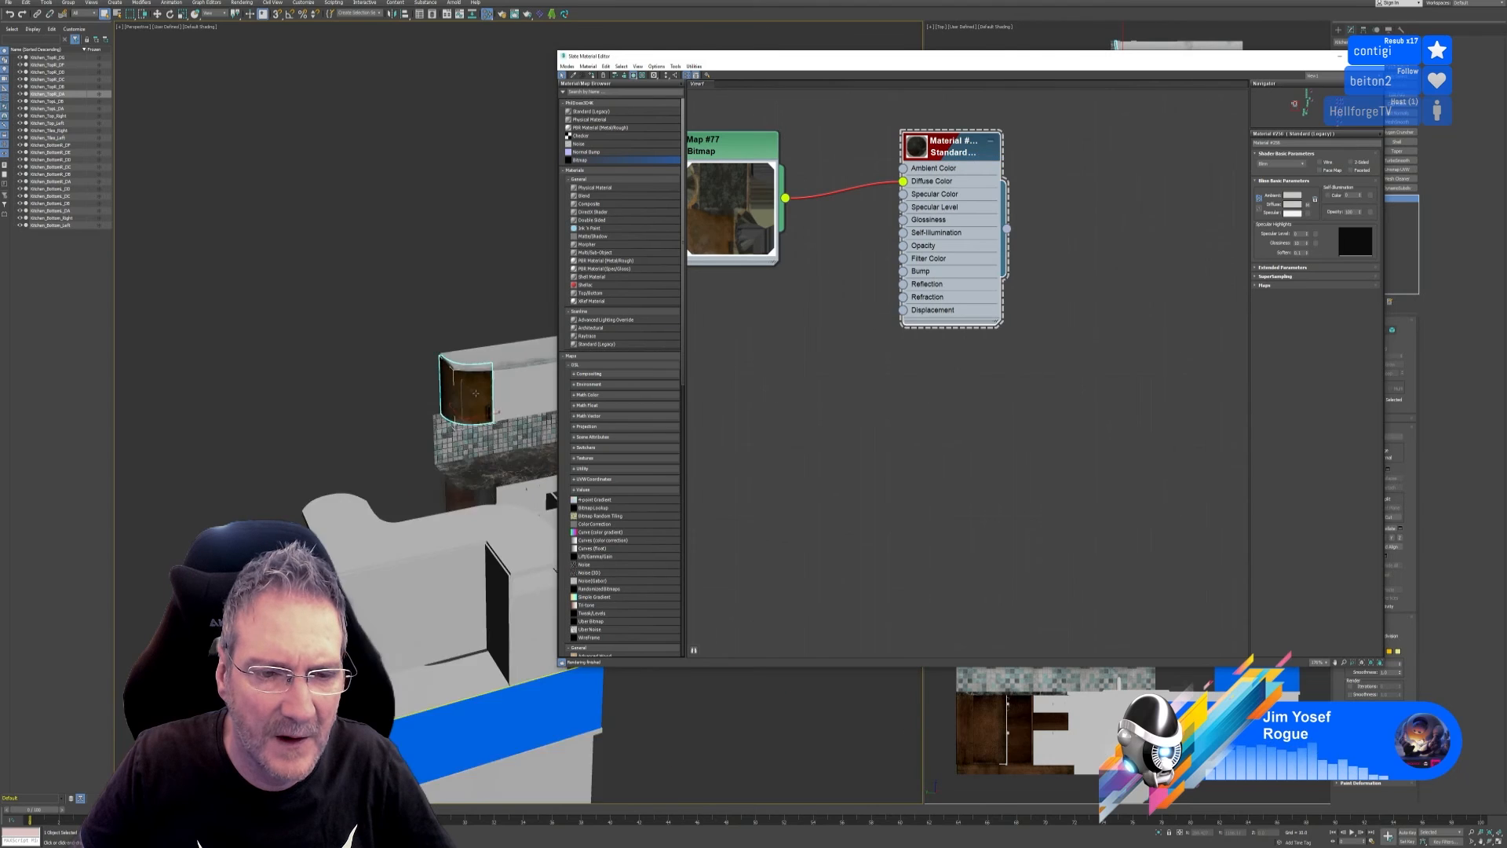
{"action": "scroll", "coordinate": [390, 376], "scroll_direction": "up", "scroll_amount": 8}
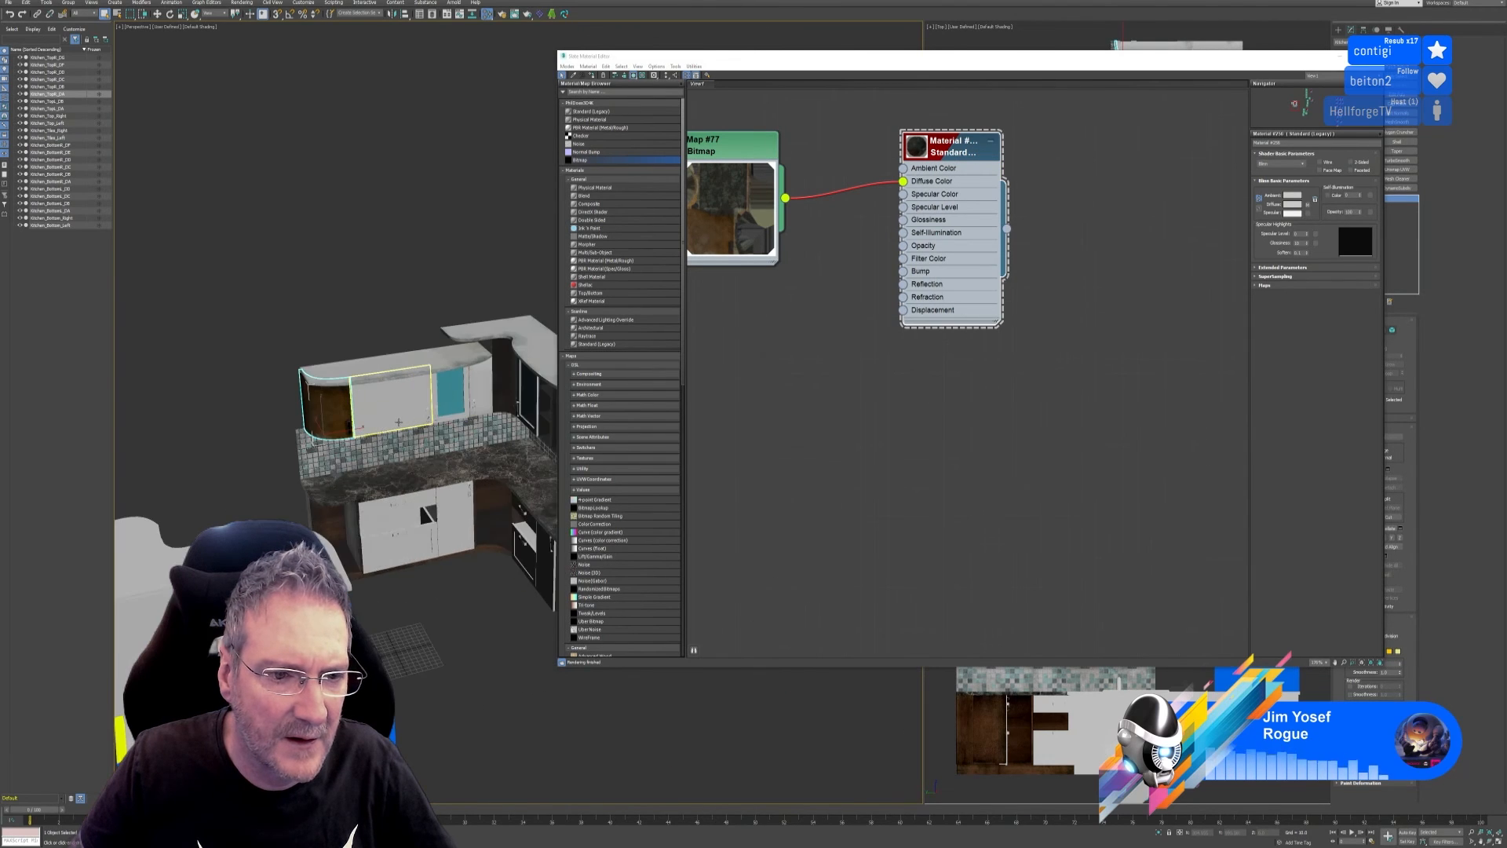
{"action": "left_click", "coordinate": [392, 387]}
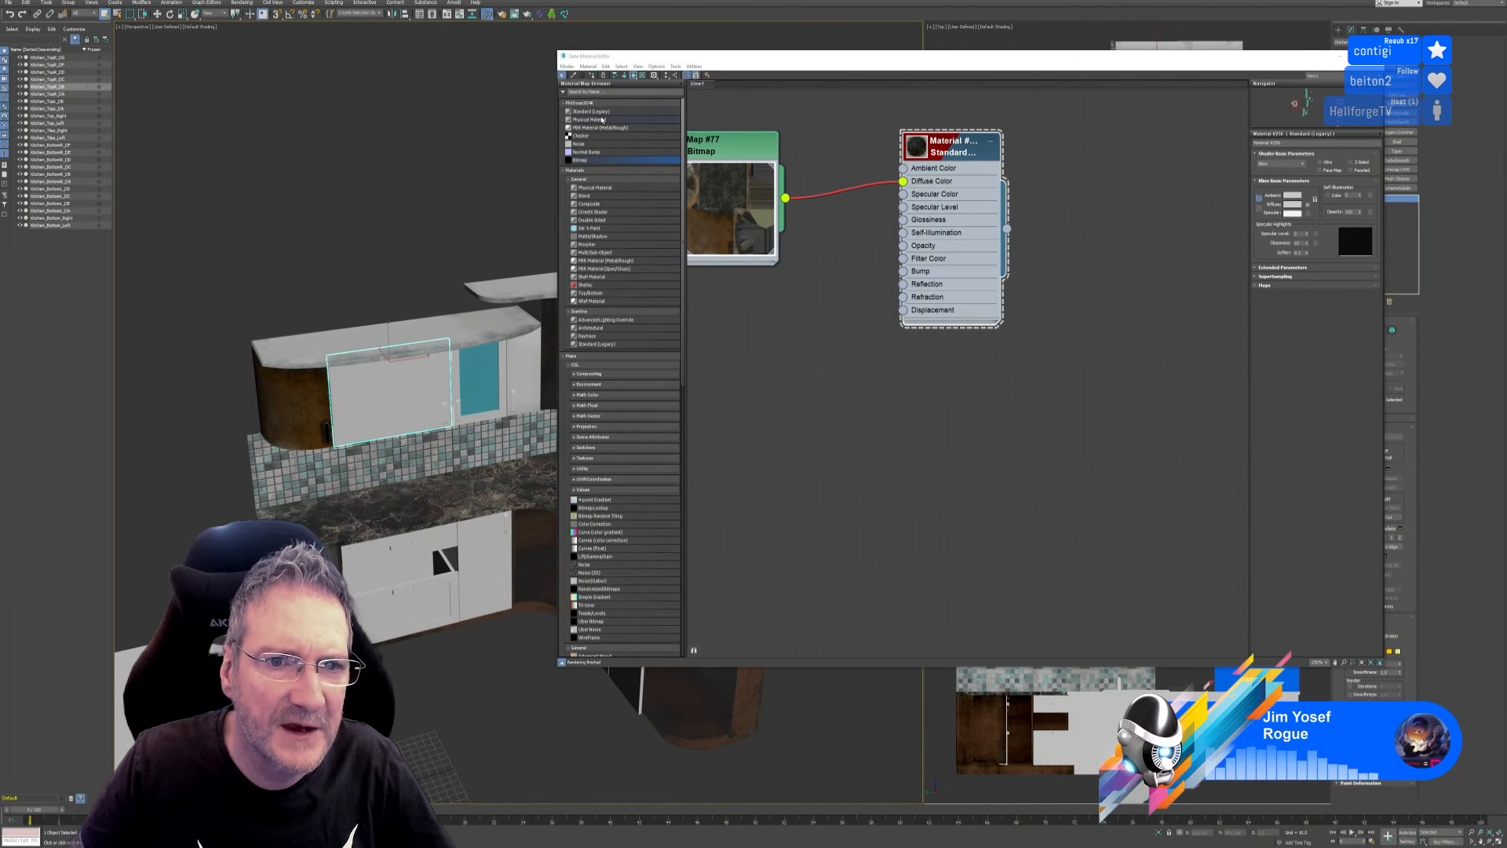
{"action": "double_click", "coordinate": [590, 112]}
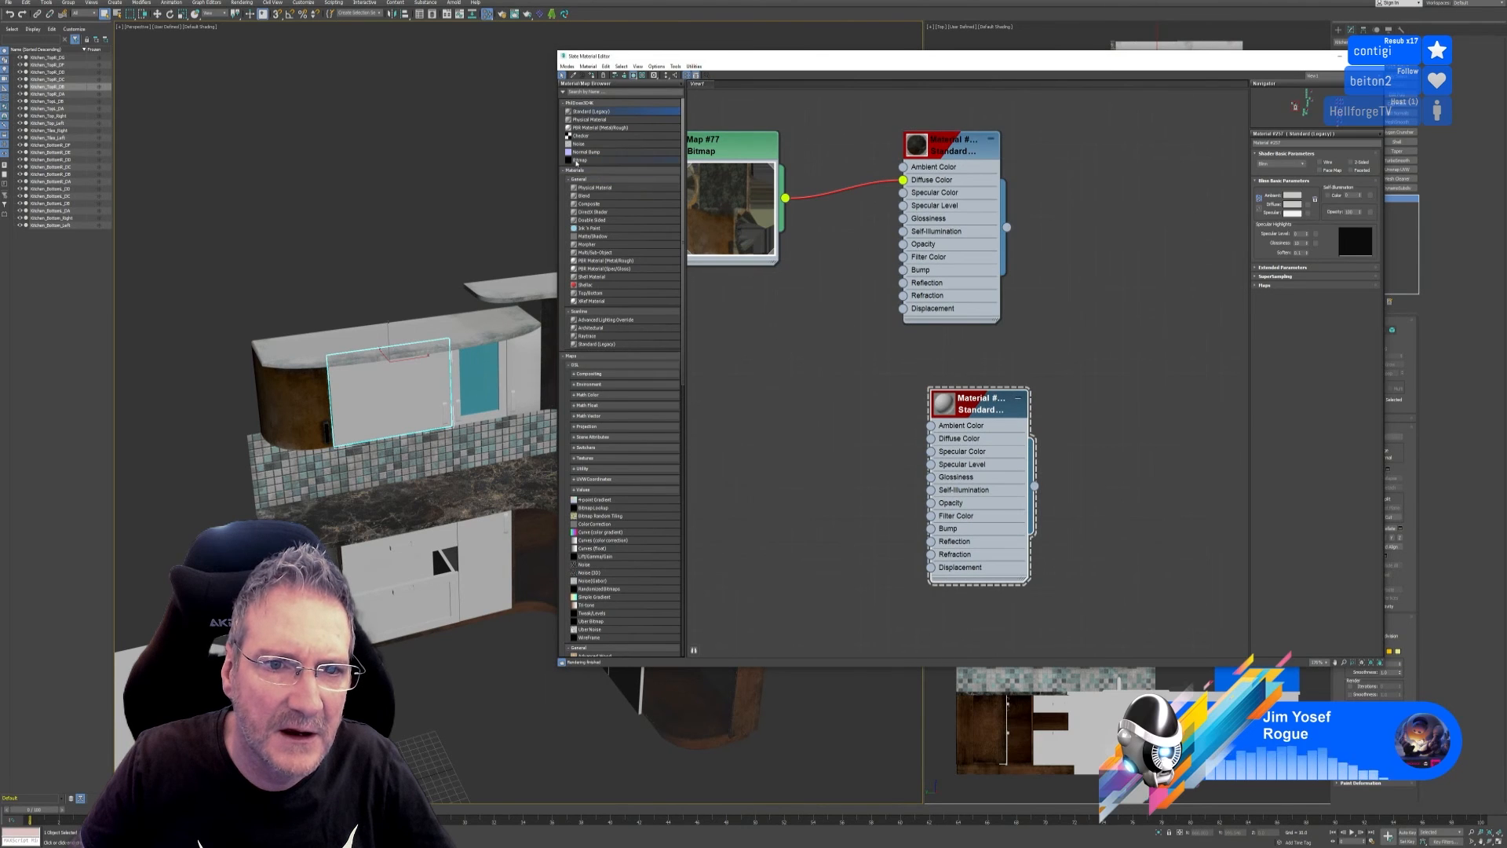
Load the DB BaseColor texture from the Kitchen Top Right Doors folder into a new bitmap for the flat door.
{"action": "left_click", "coordinate": [578, 160]}
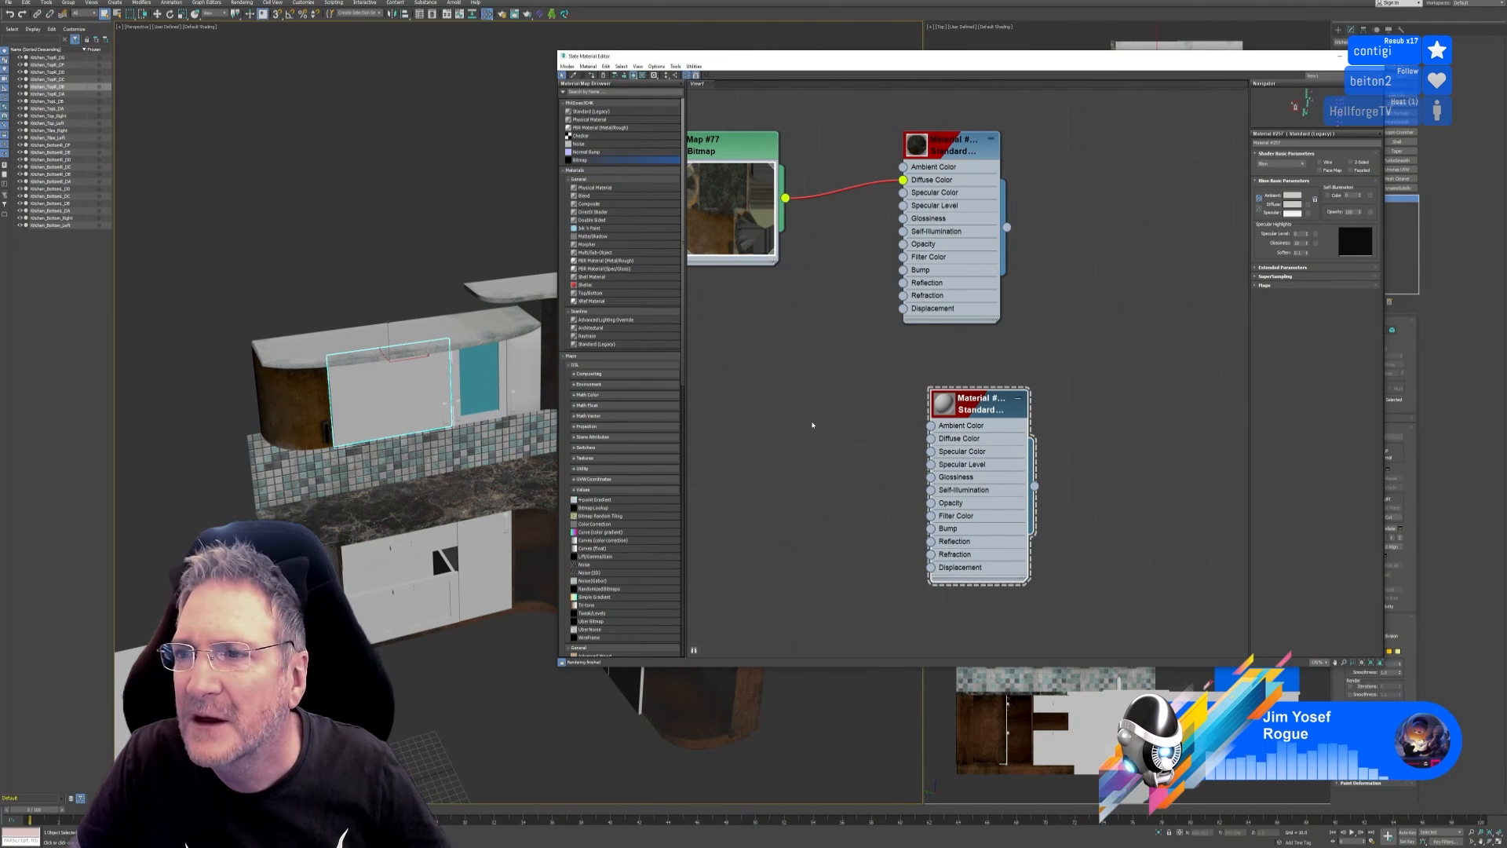
{"action": "left_click", "coordinate": [814, 426]}
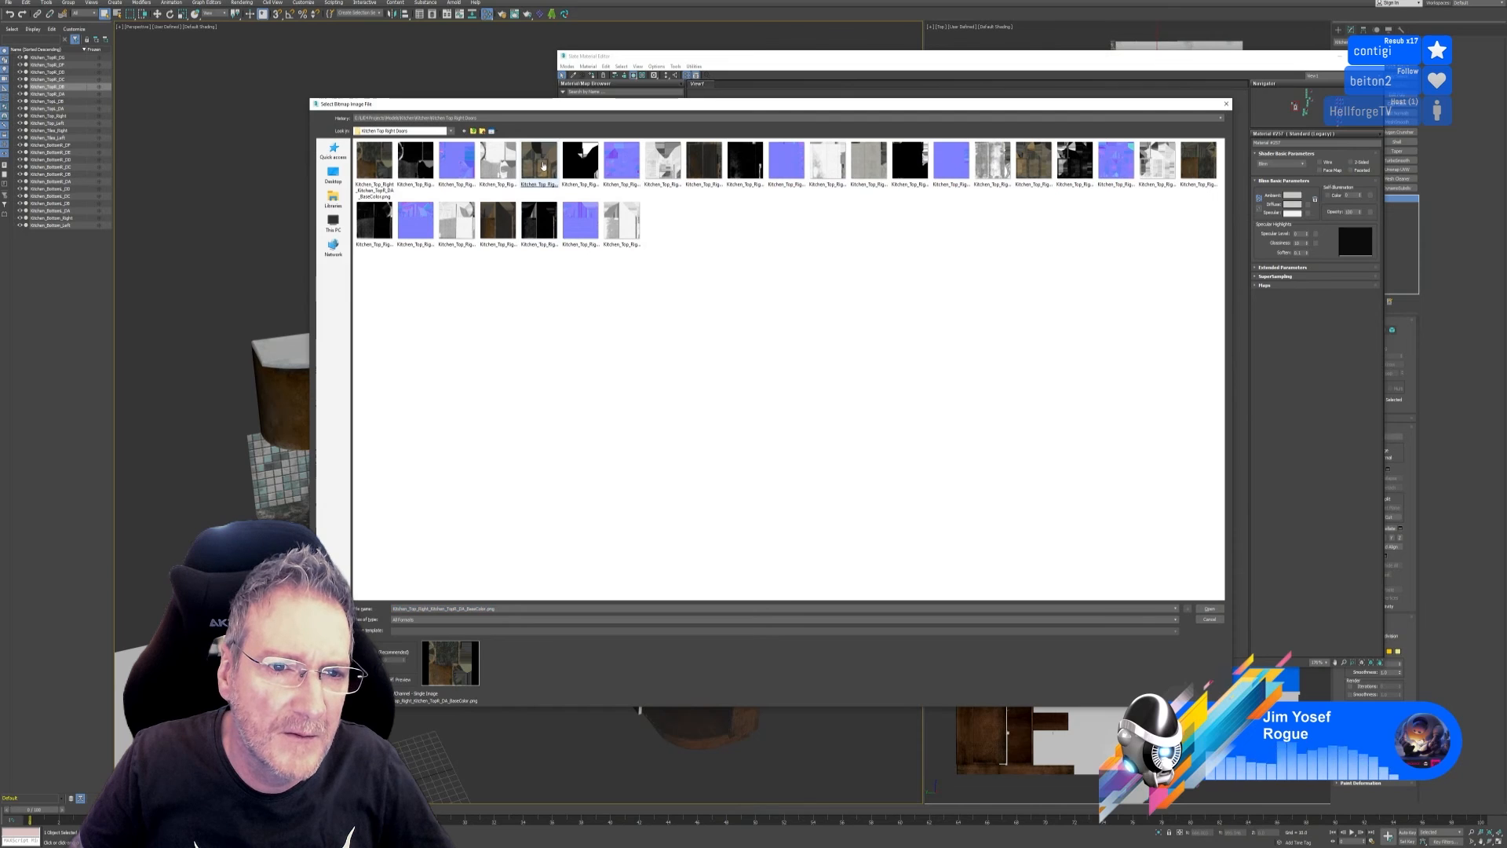
{"action": "left_click", "coordinate": [539, 161]}
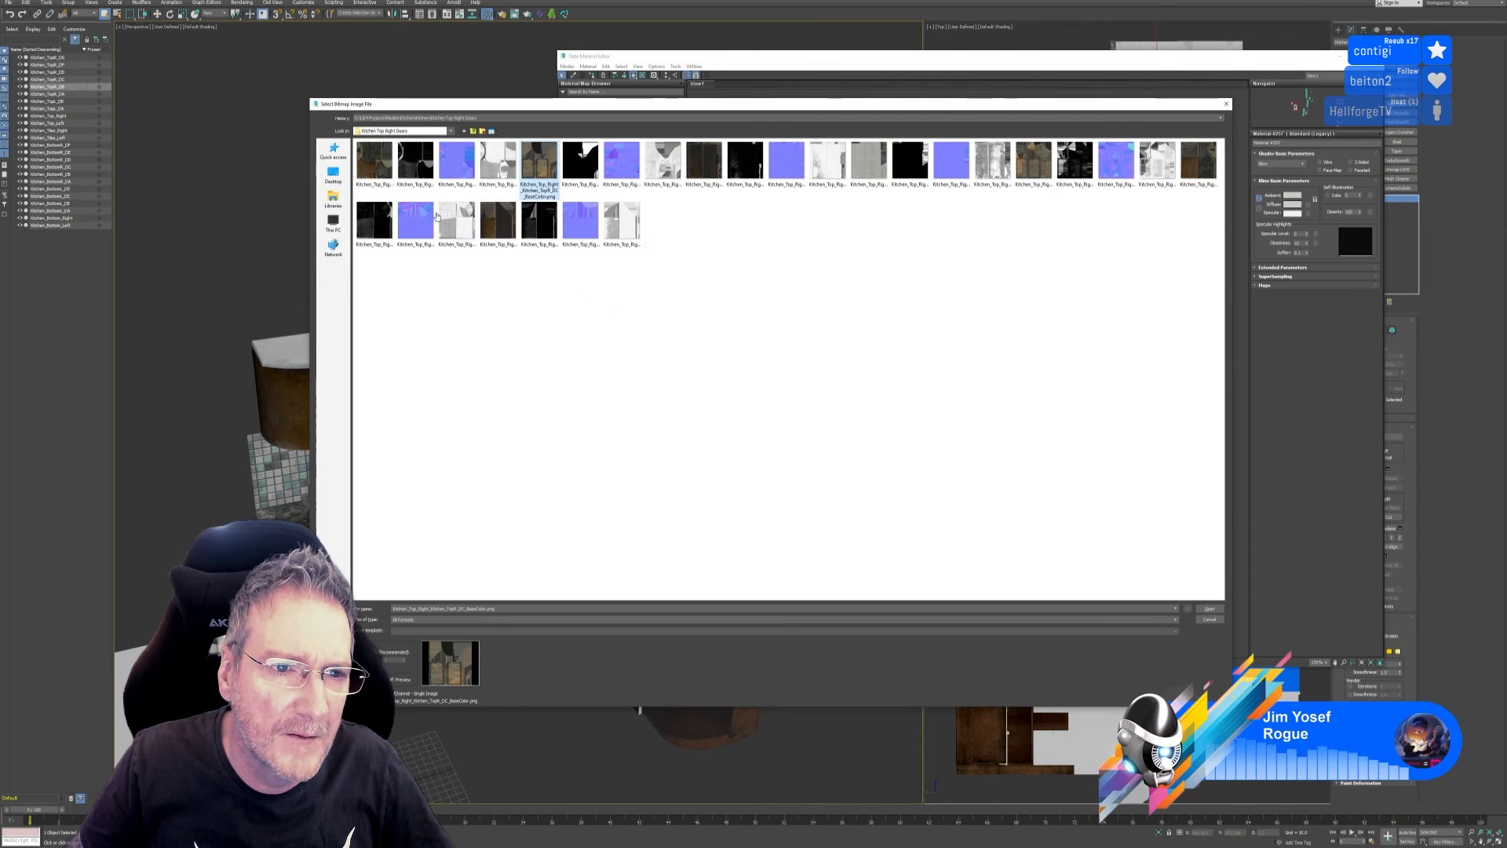
{"action": "left_click", "coordinate": [712, 181]}
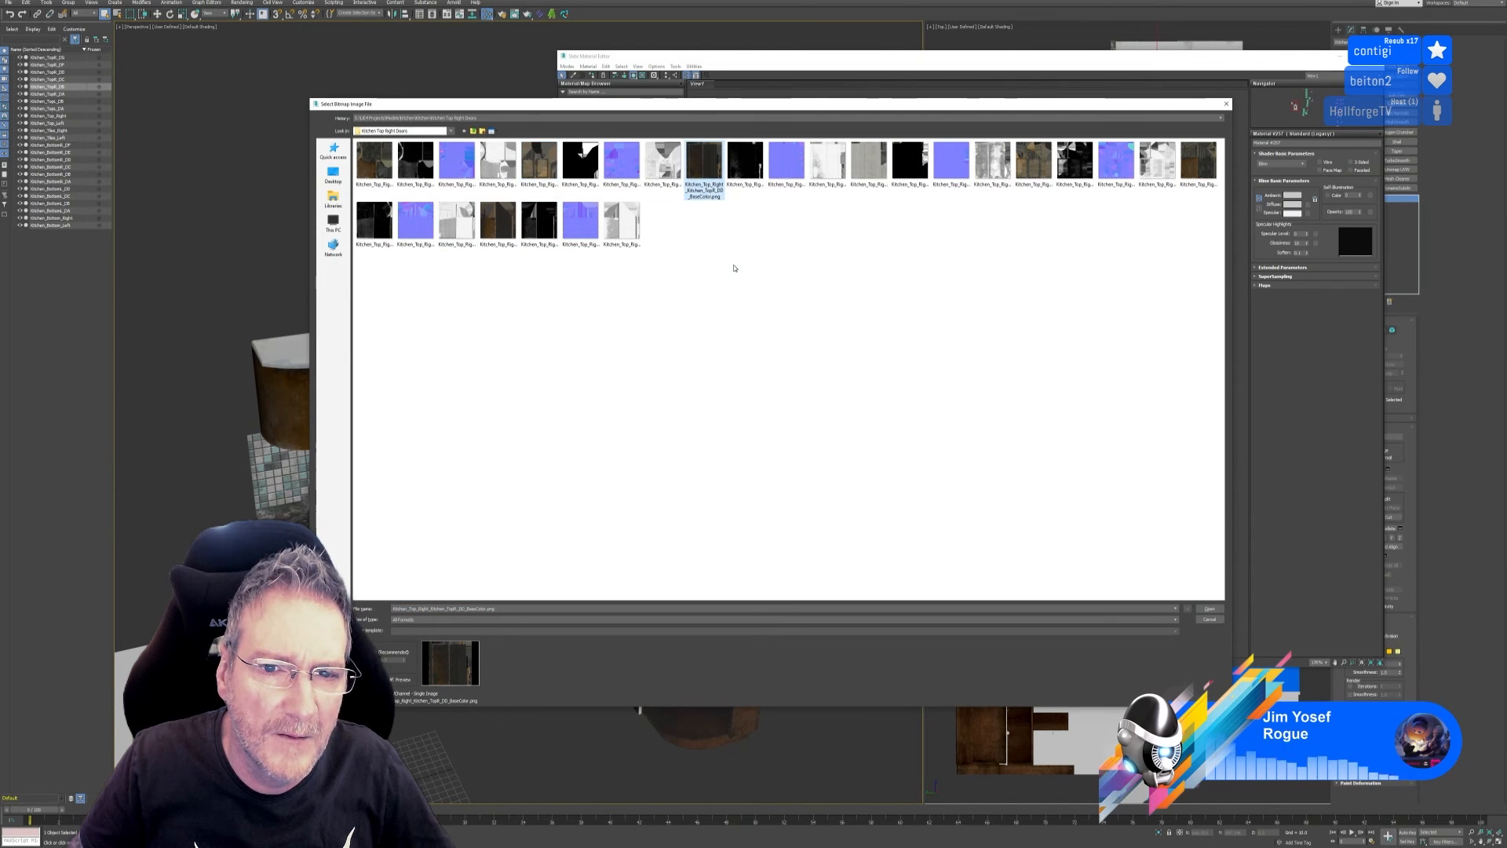
{"action": "left_click", "coordinate": [503, 246]}
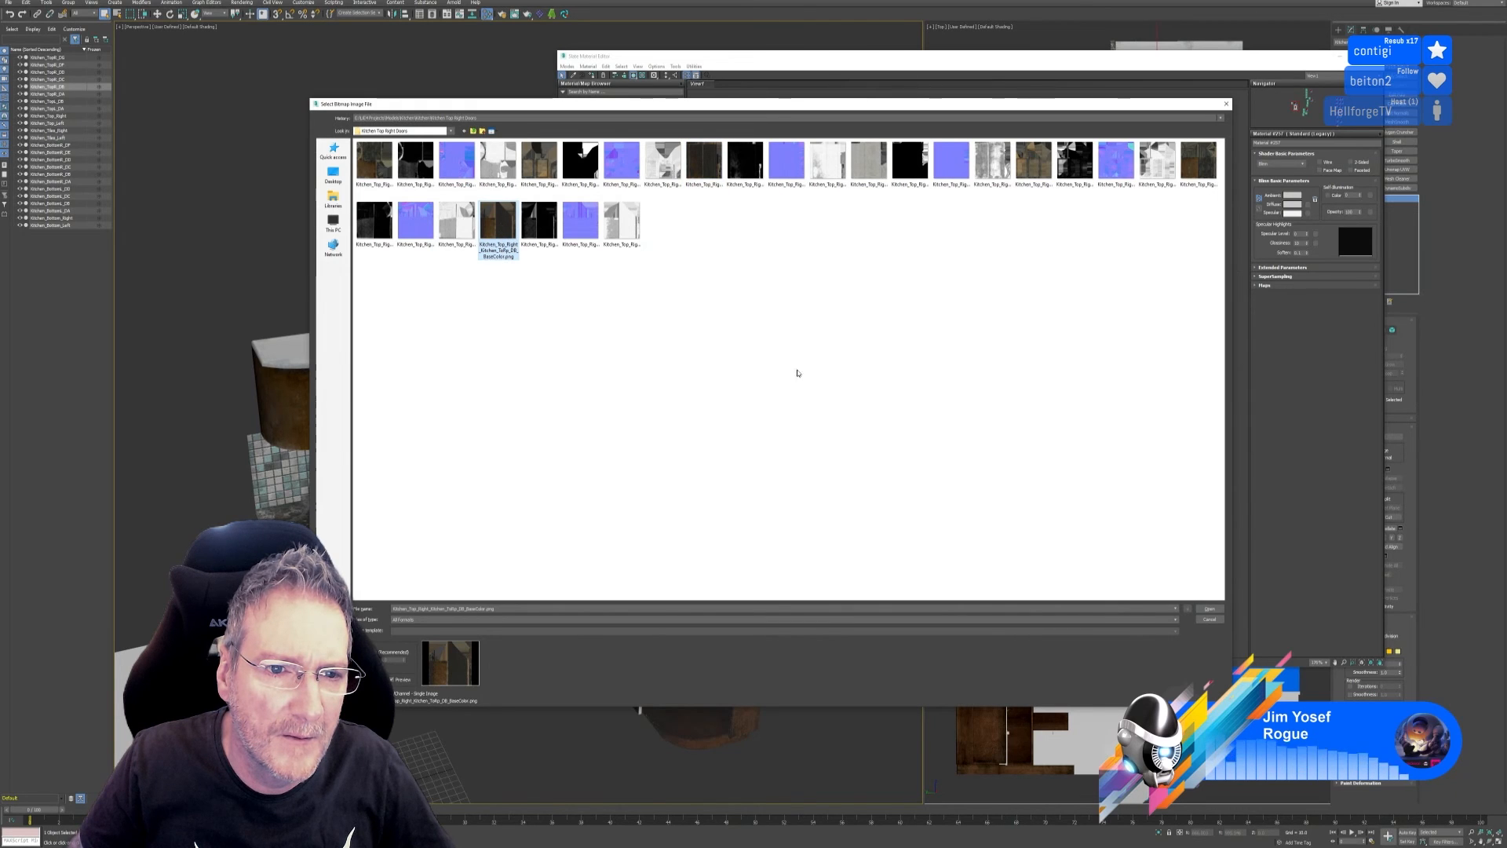
{"action": "key", "text": "Return"}
Connect the DB door bitmap to the second Standard material's Diffuse Color and assign the material to the selected flat door.
{"action": "left_click", "coordinate": [773, 424]}
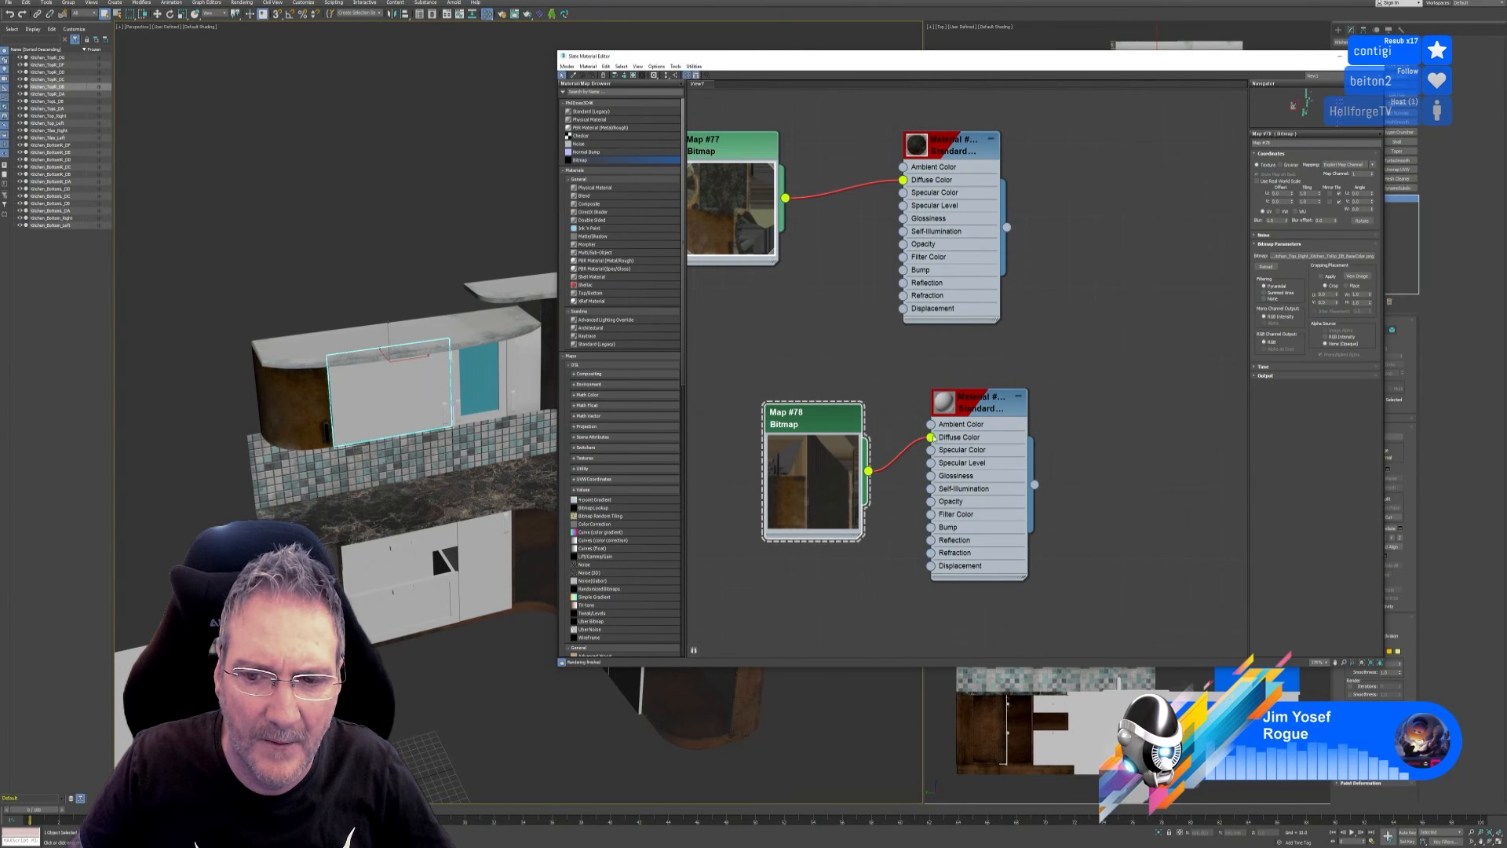
{"action": "left_click", "coordinate": [973, 404]}
{"action": "right_click", "coordinate": [974, 405]}
{"action": "key", "text": "Escape"}
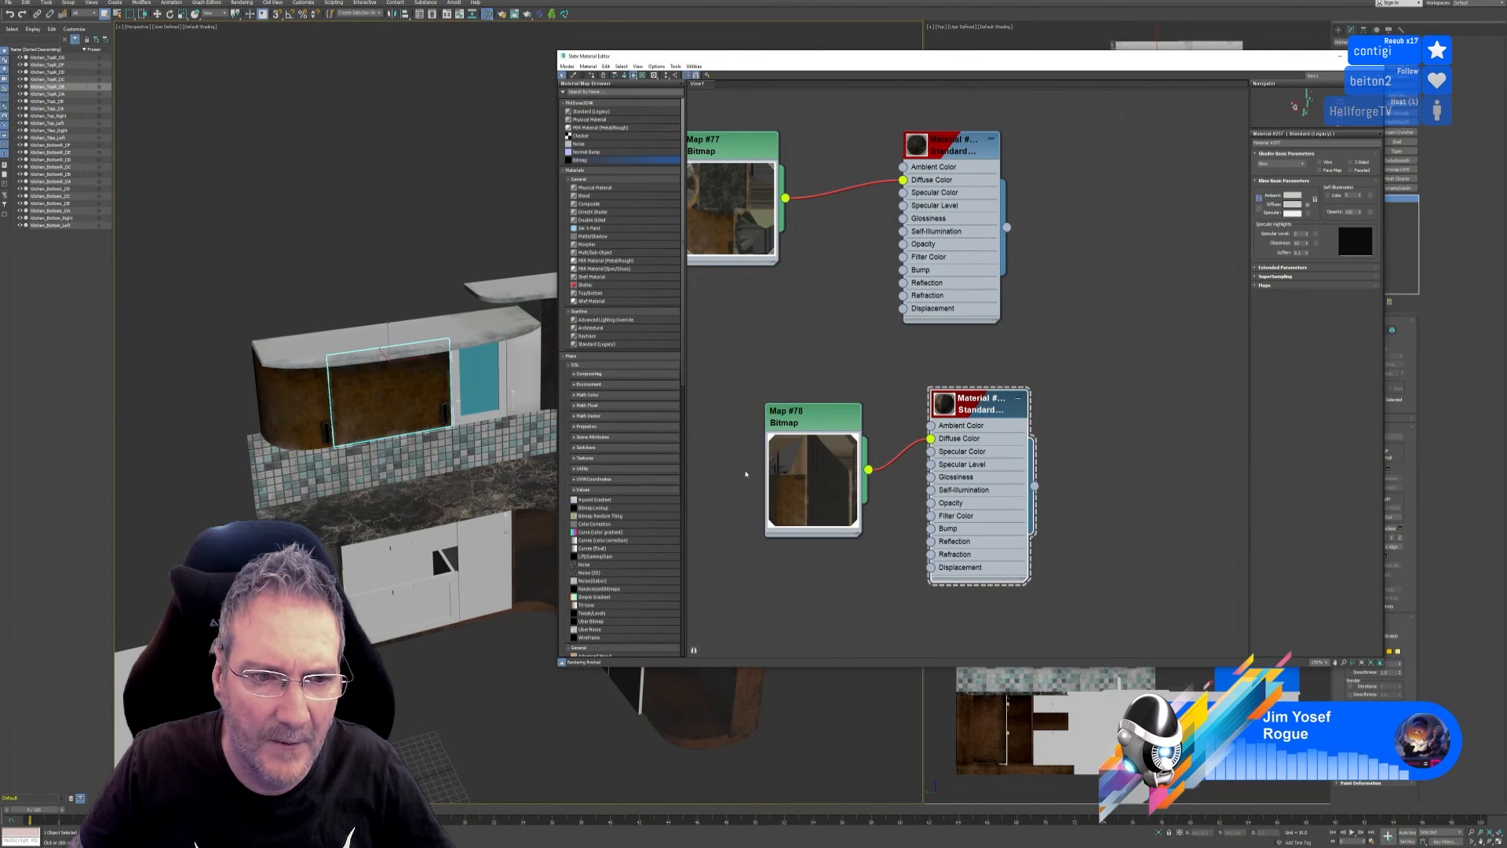
{"action": "middle_click_drag", "start_coordinate": [544, 417], "coordinate": [430, 556]}
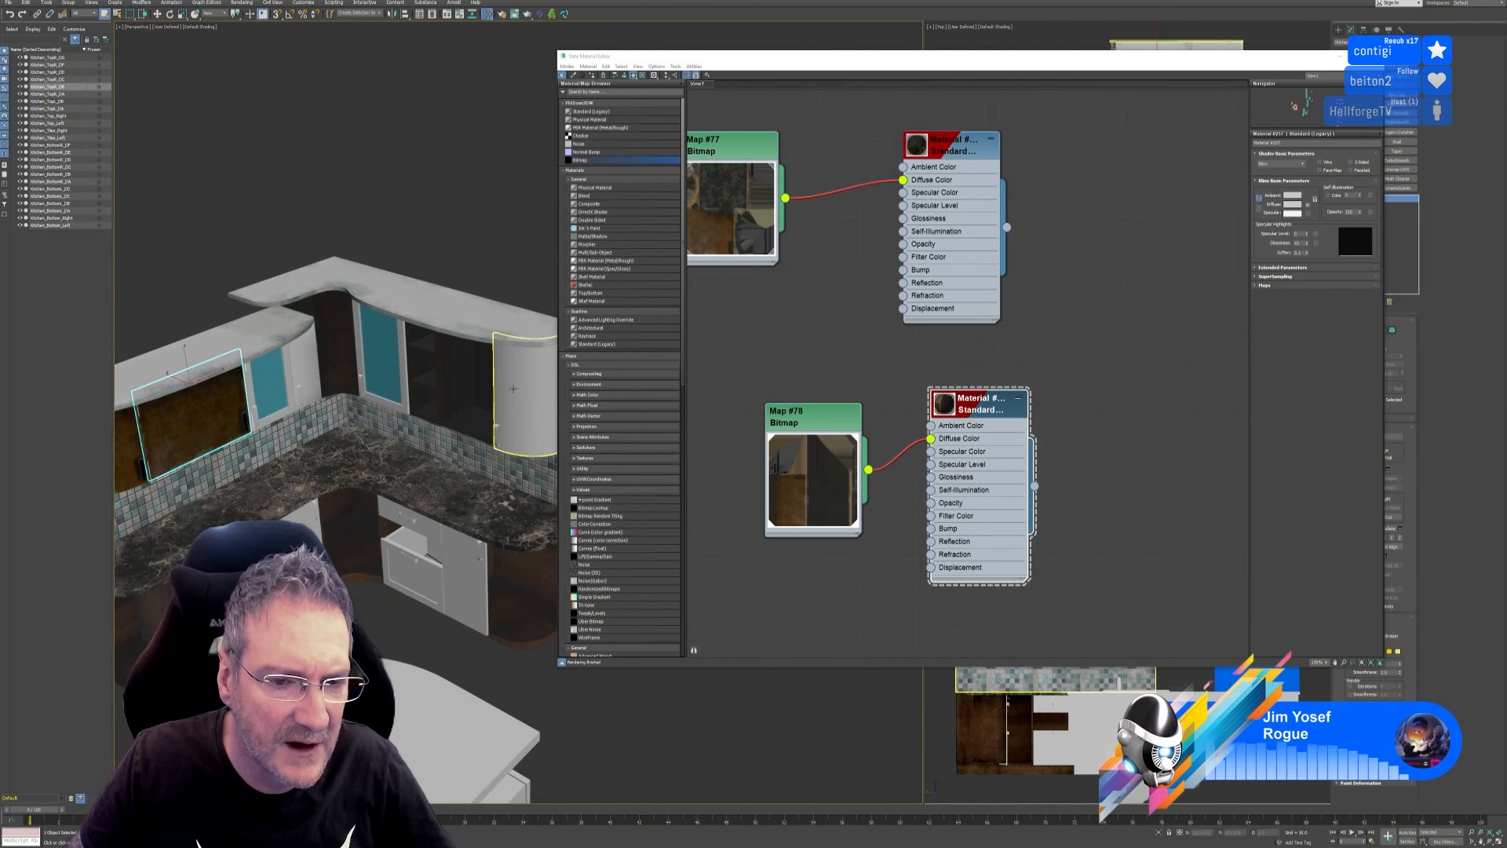
Select the untextured curved end door of the taller upper cabinet and add a Standard (Legacy) material below the flat door's material.
{"action": "left_click", "coordinate": [520, 396]}
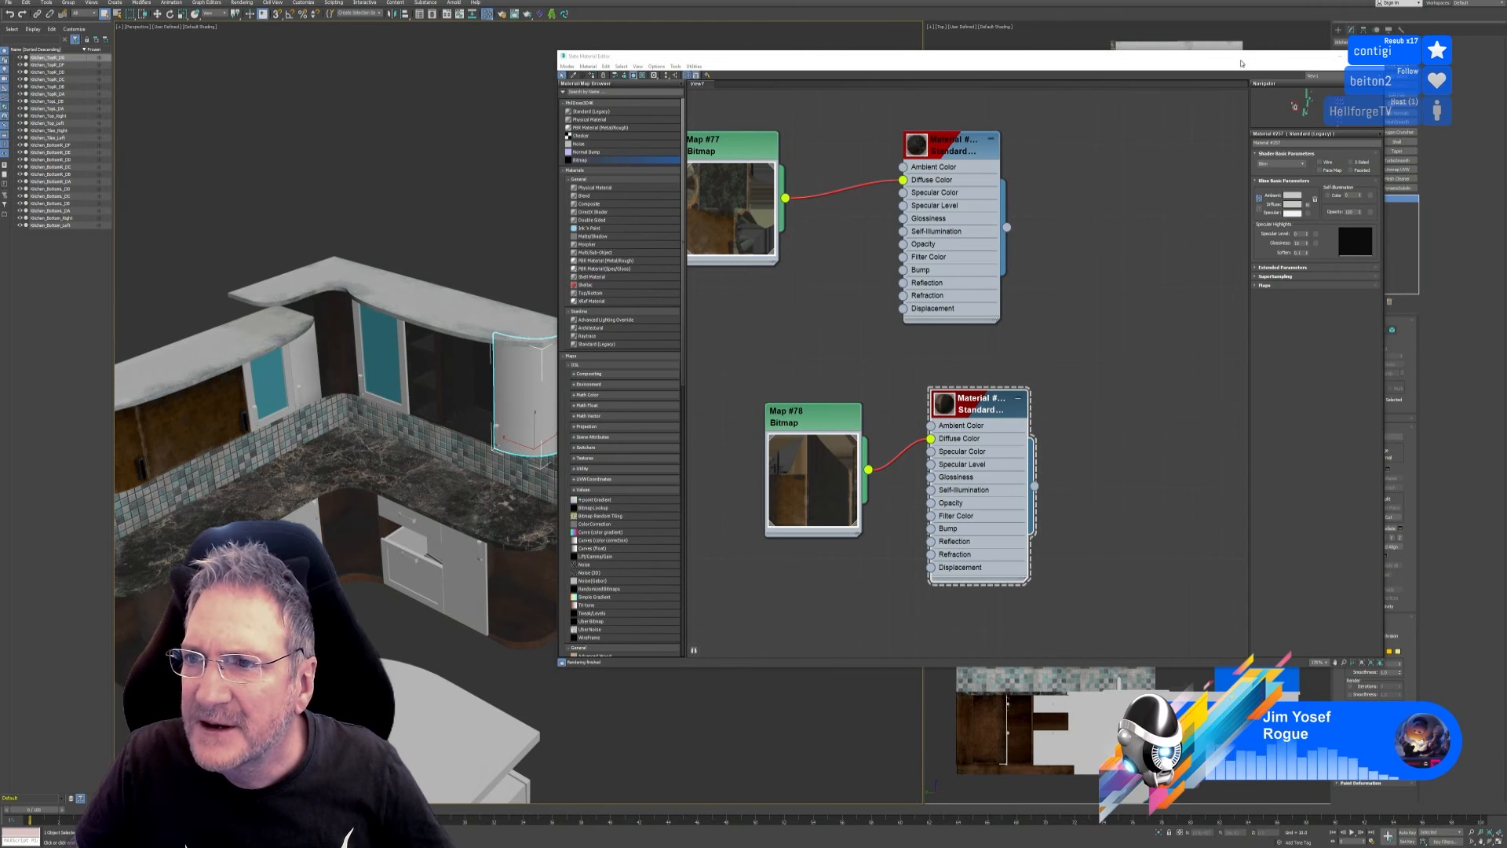
{"action": "middle_click_drag", "start_coordinate": [1010, 496], "coordinate": [1018, 268]}
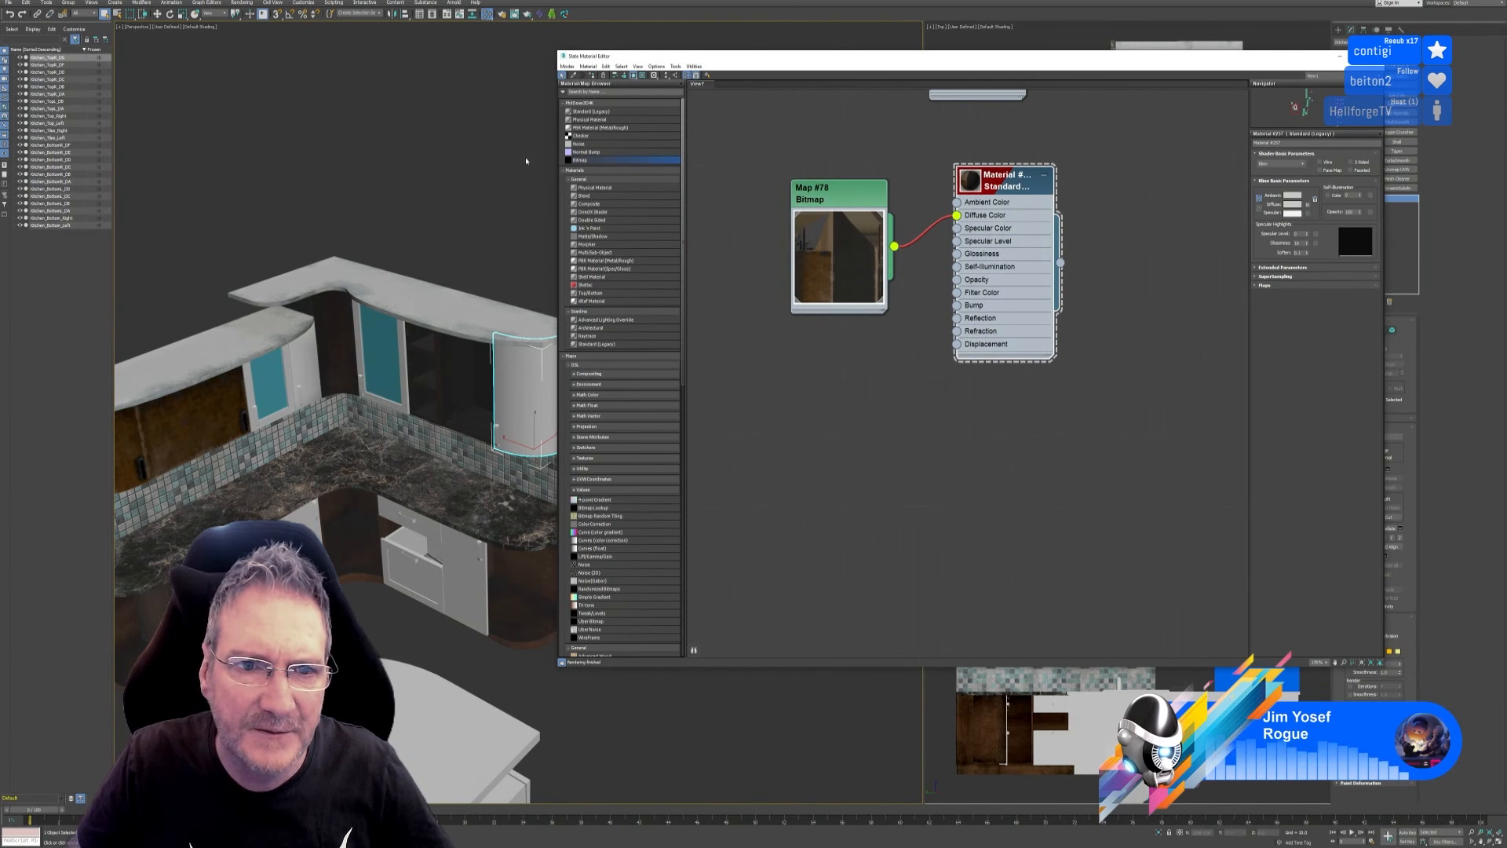
{"action": "left_click", "coordinate": [591, 113]}
{"action": "left_click_drag", "start_coordinate": [998, 399], "coordinate": [996, 397]}
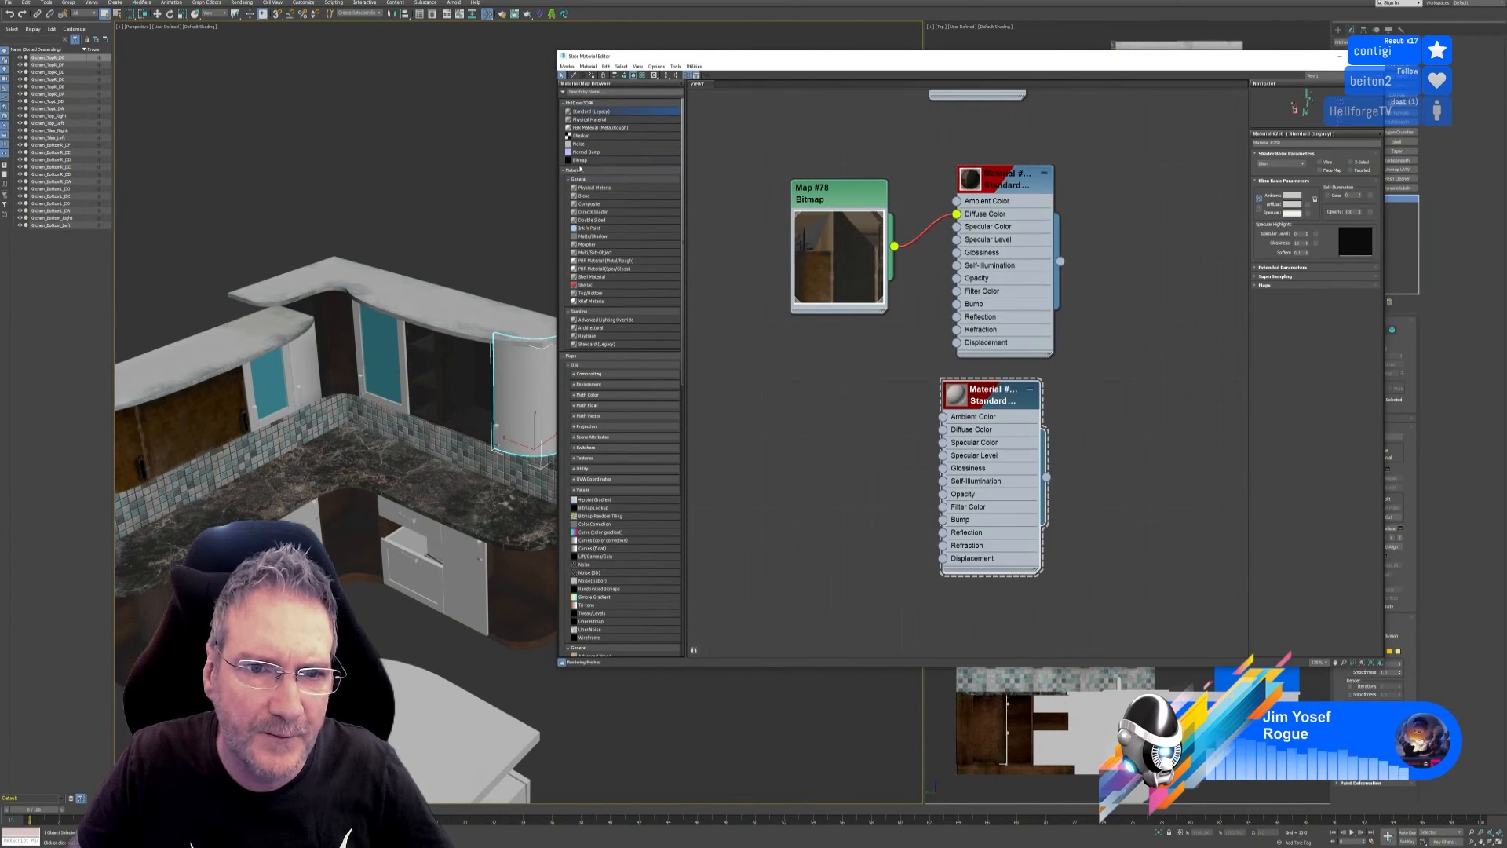
Load the matching TopR door BaseColor texture from the Kitchen Top Right Doors folder into a new bitmap for the curved end door.
{"action": "left_click_drag", "start_coordinate": [580, 160], "coordinate": [798, 451]}
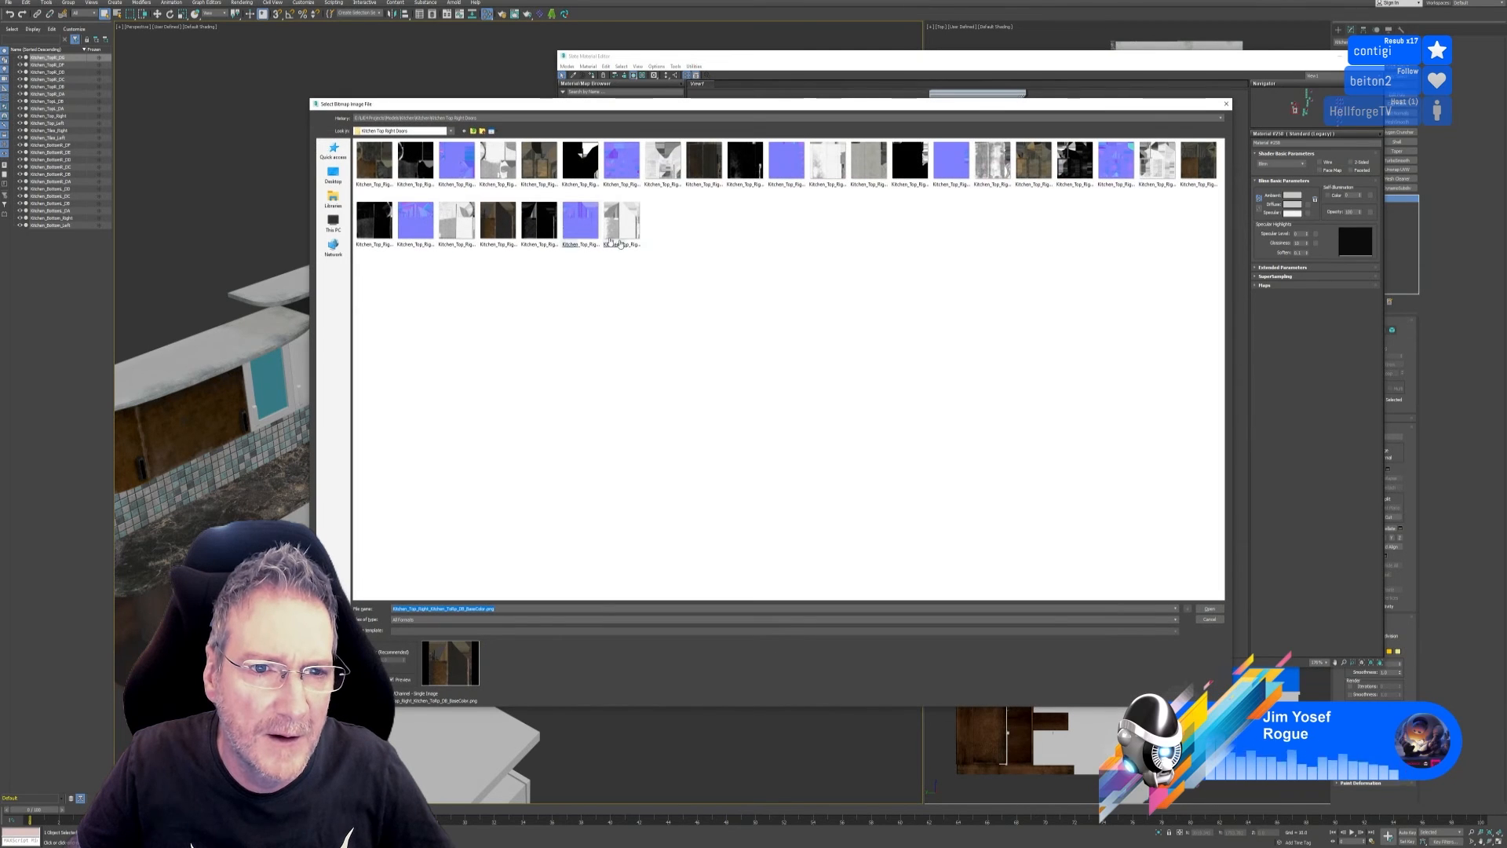
{"action": "left_click", "coordinate": [670, 333]}
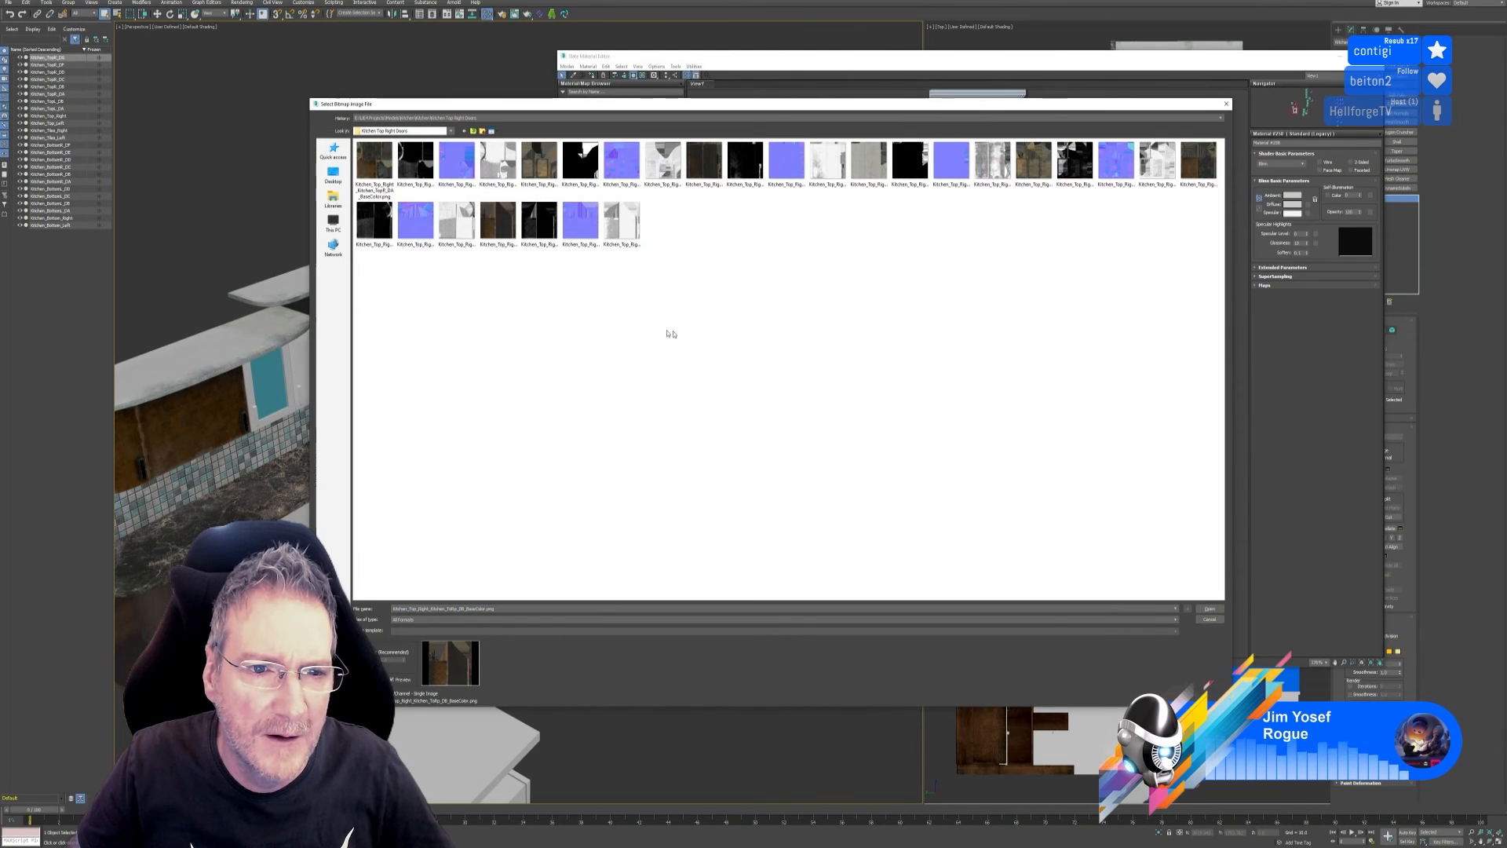
{"action": "left_click", "coordinate": [539, 222]}
{"action": "left_click", "coordinate": [552, 174]}
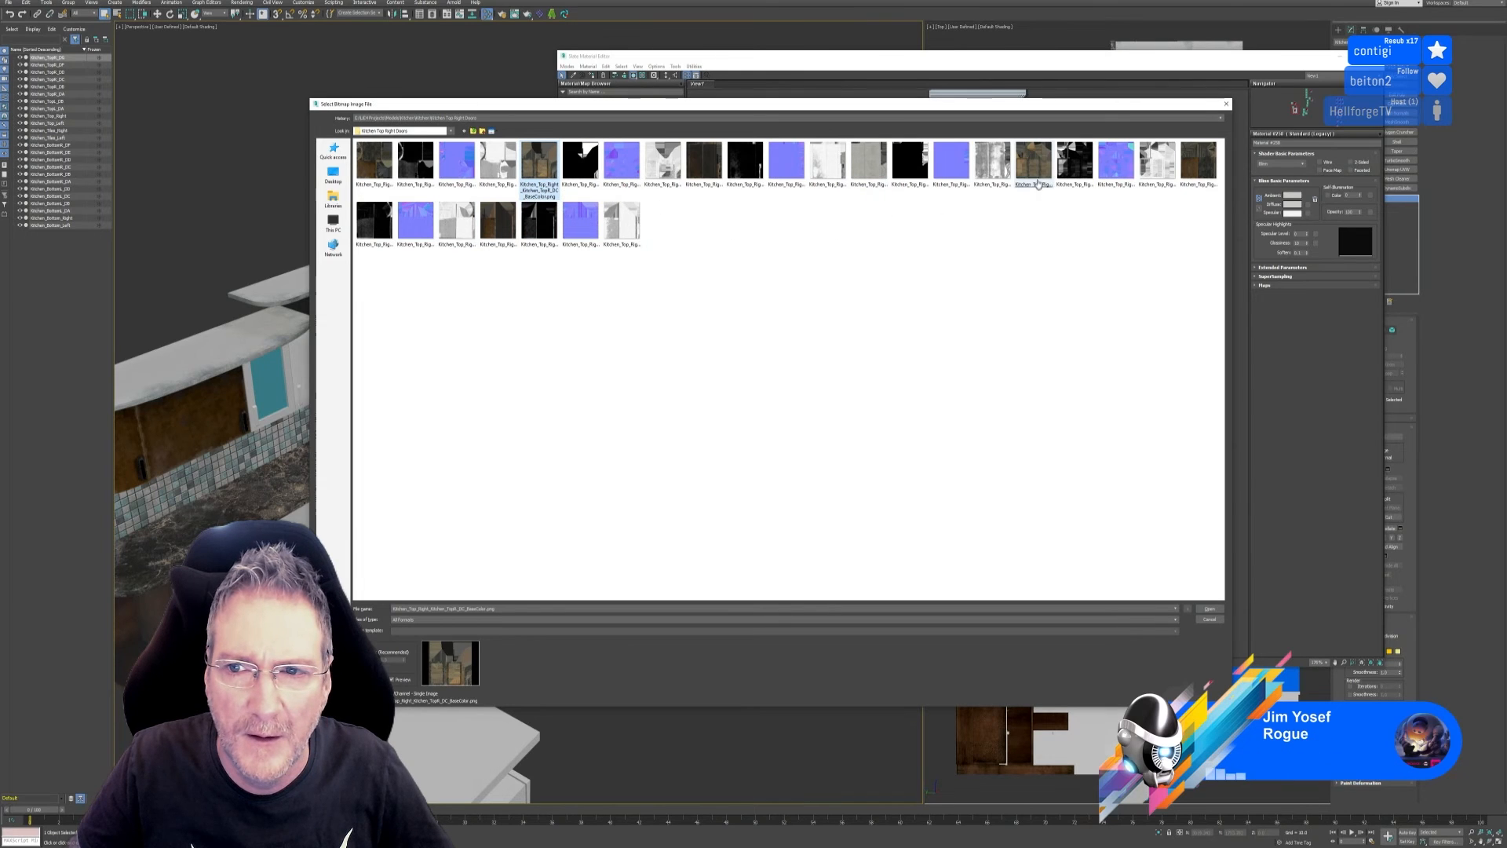
{"action": "left_click", "coordinate": [1033, 168]}
{"action": "left_click", "coordinate": [1198, 169]}
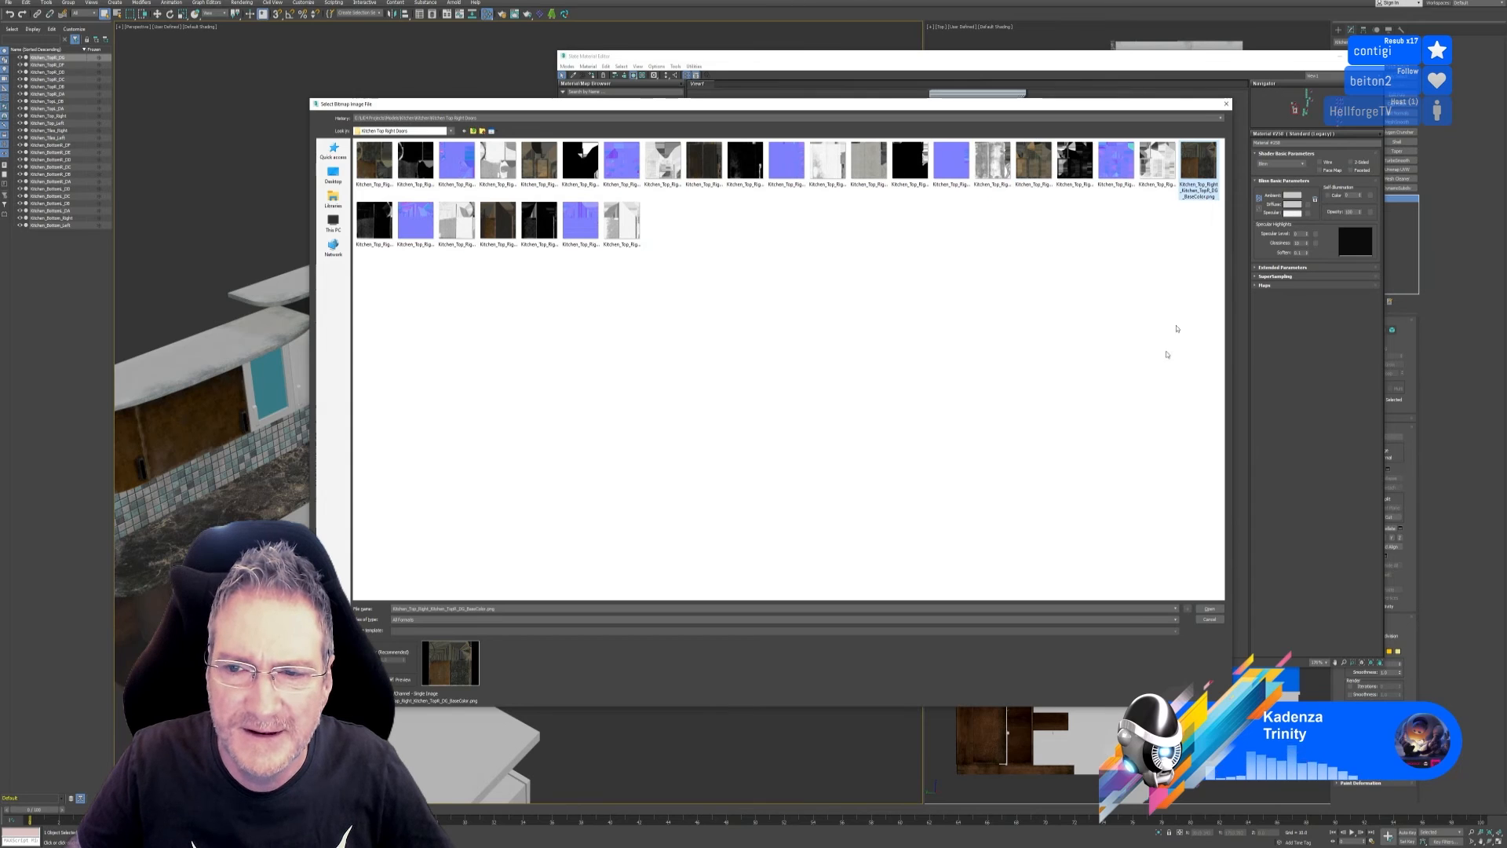
{"action": "left_click", "coordinate": [1210, 608]}
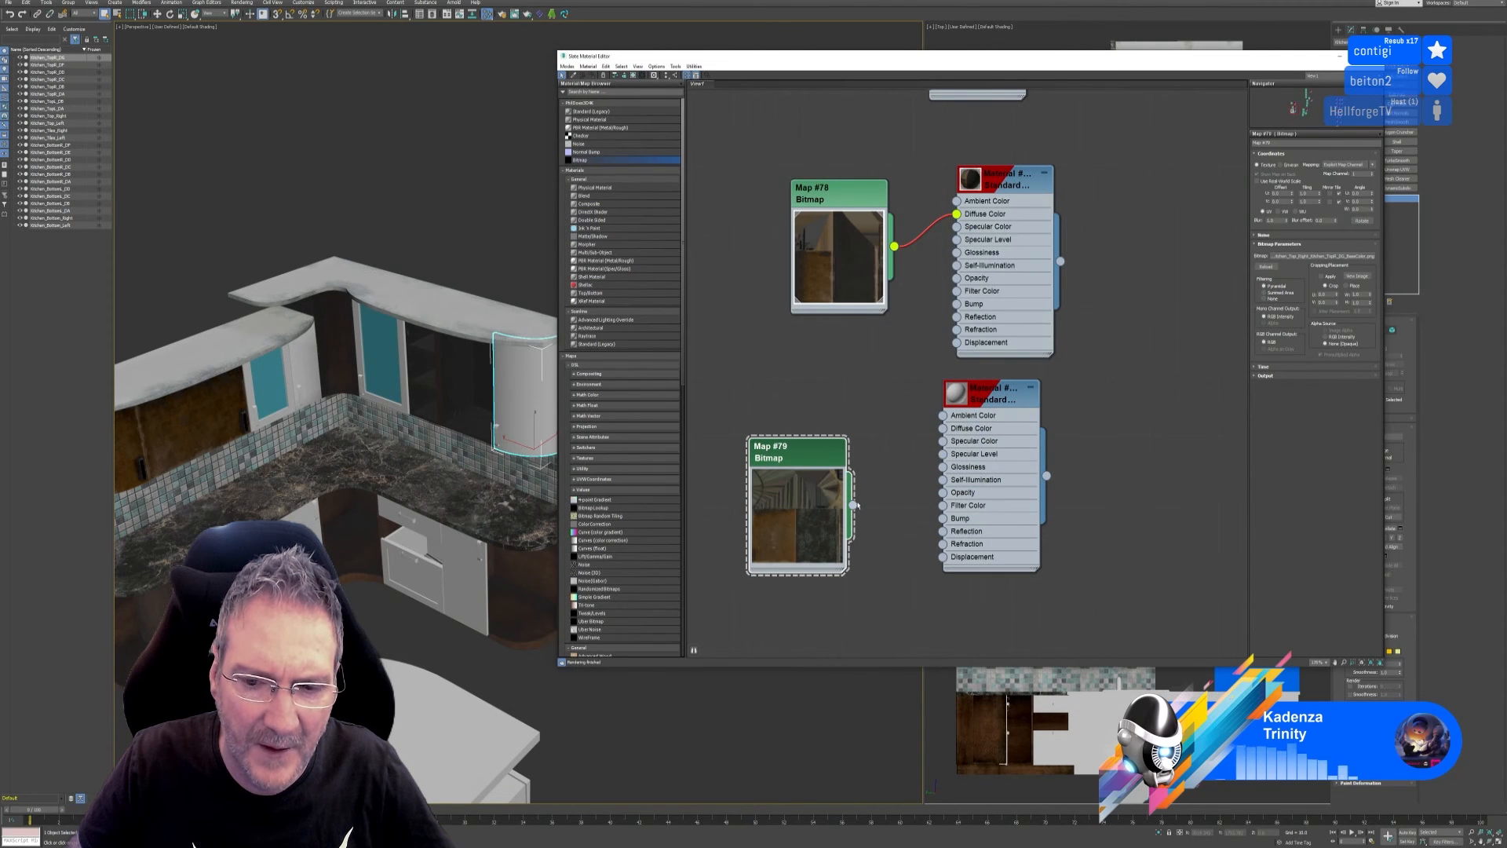
Connect the new bitmap to the third Standard material's Diffuse Color, assign the material to the curved end door and close the material editor.
{"action": "double_click", "coordinate": [980, 392]}
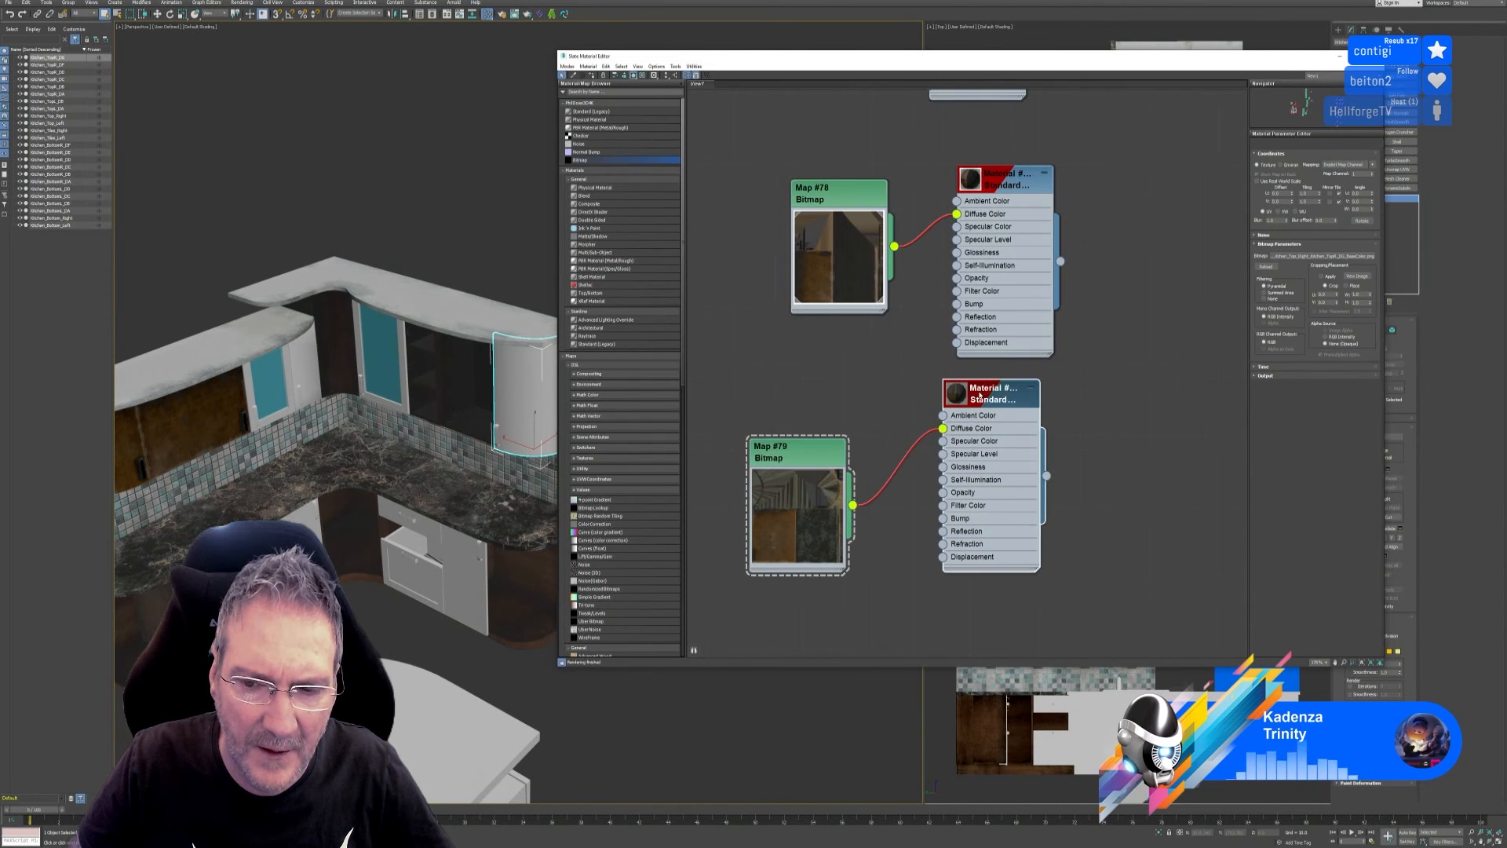
{"action": "right_click", "coordinate": [980, 392]}
{"action": "left_click", "coordinate": [1020, 405]}
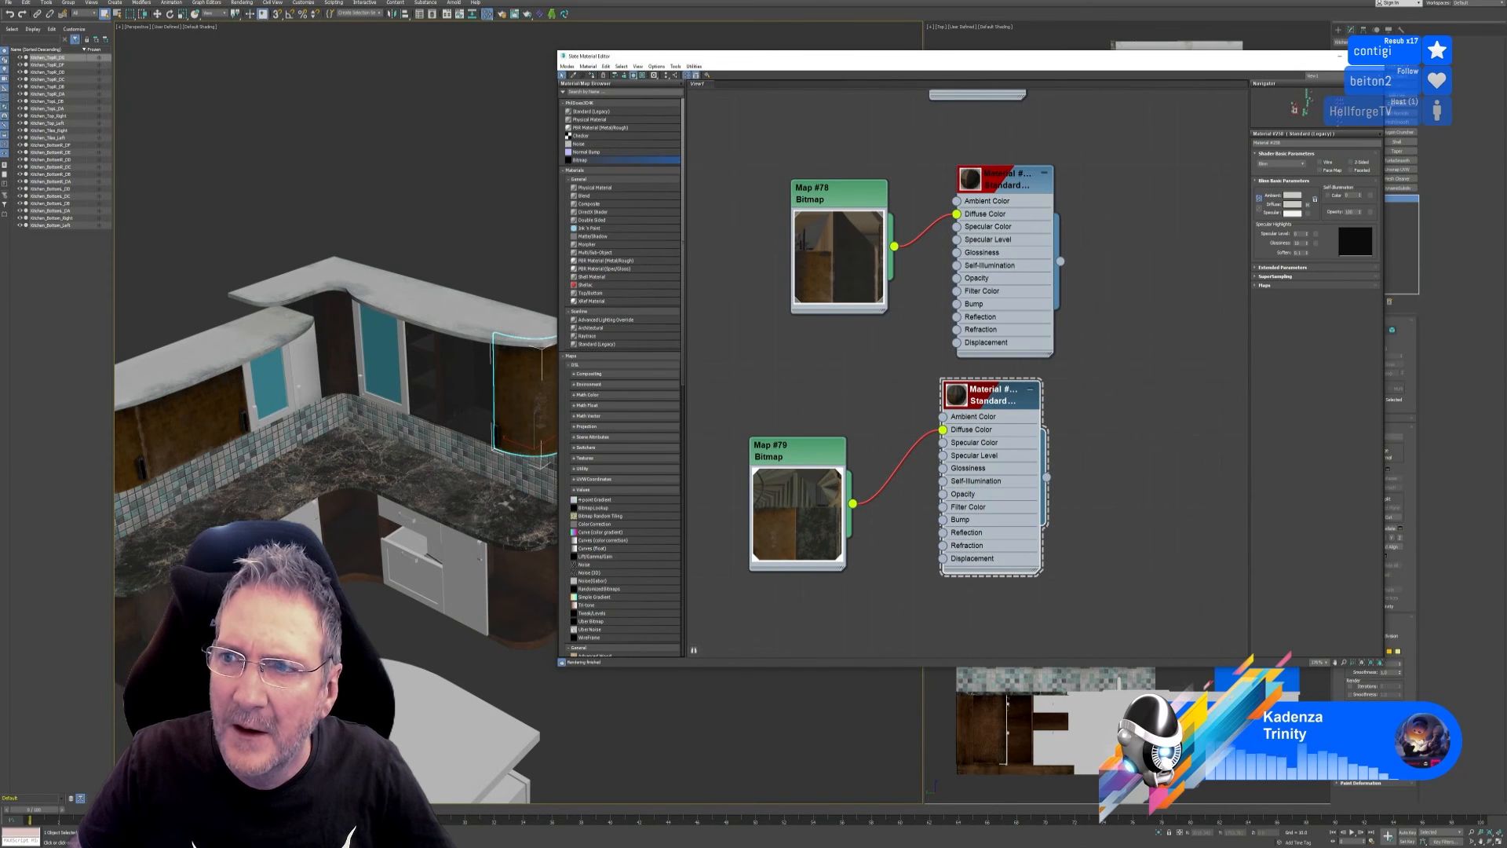
{"action": "left_click", "coordinate": [1370, 55]}
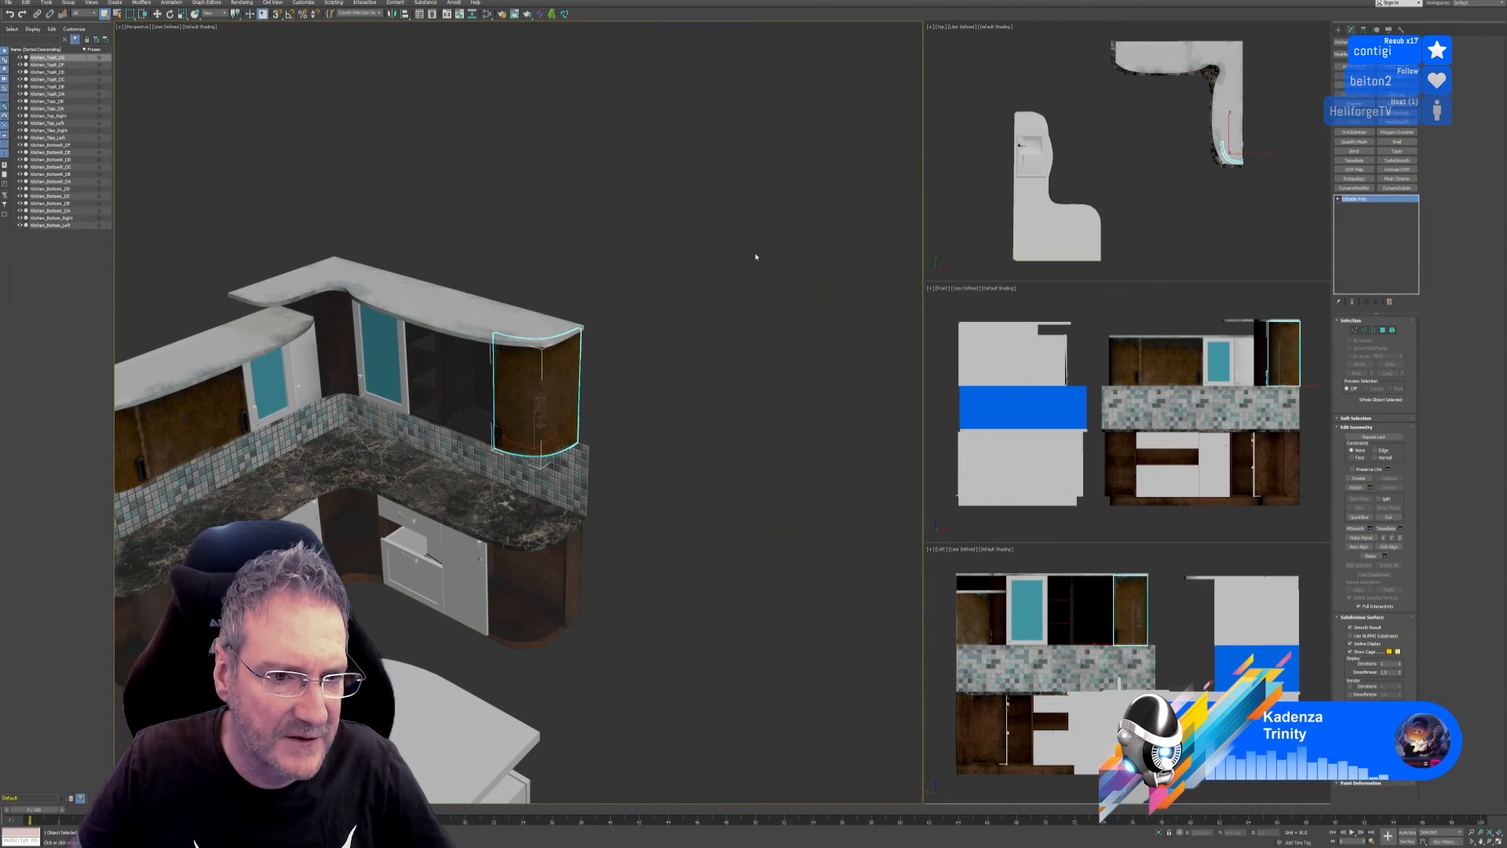
Isolate the L-shaped kitchen unit with its cabinets, worktop and tiles, and clear the selection.
{"action": "scroll", "coordinate": [699, 310], "scroll_direction": "down", "scroll_amount": 4}
{"action": "middle_click_drag", "start_coordinate": [700, 309], "coordinate": [715, 316]}
{"action": "middle_click_drag", "start_coordinate": [697, 396], "coordinate": [706, 434], "text": "alt"}
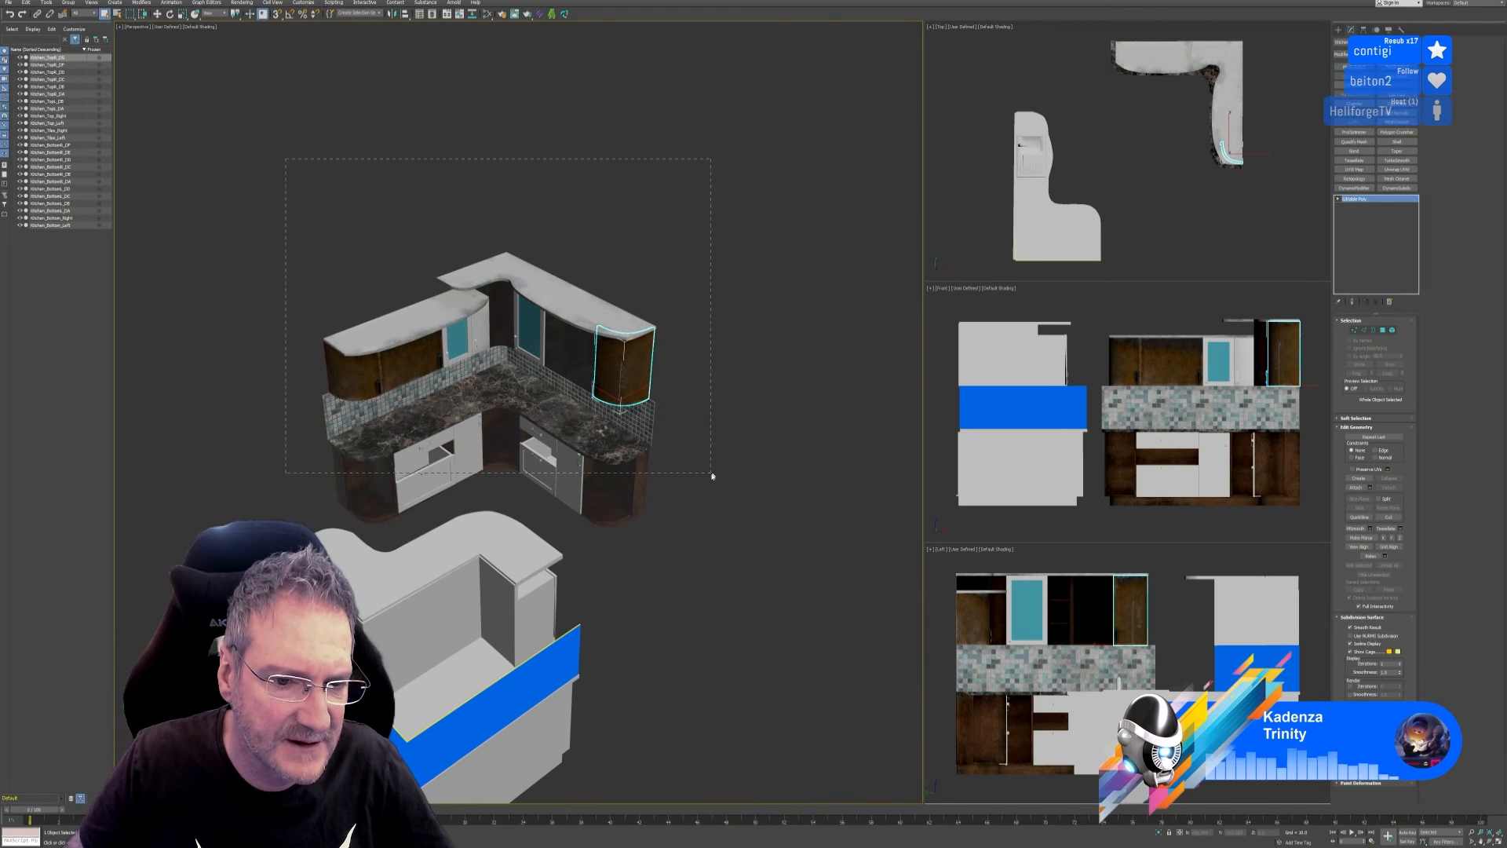
{"action": "left_click_drag", "start_coordinate": [693, 496], "coordinate": [697, 515]}
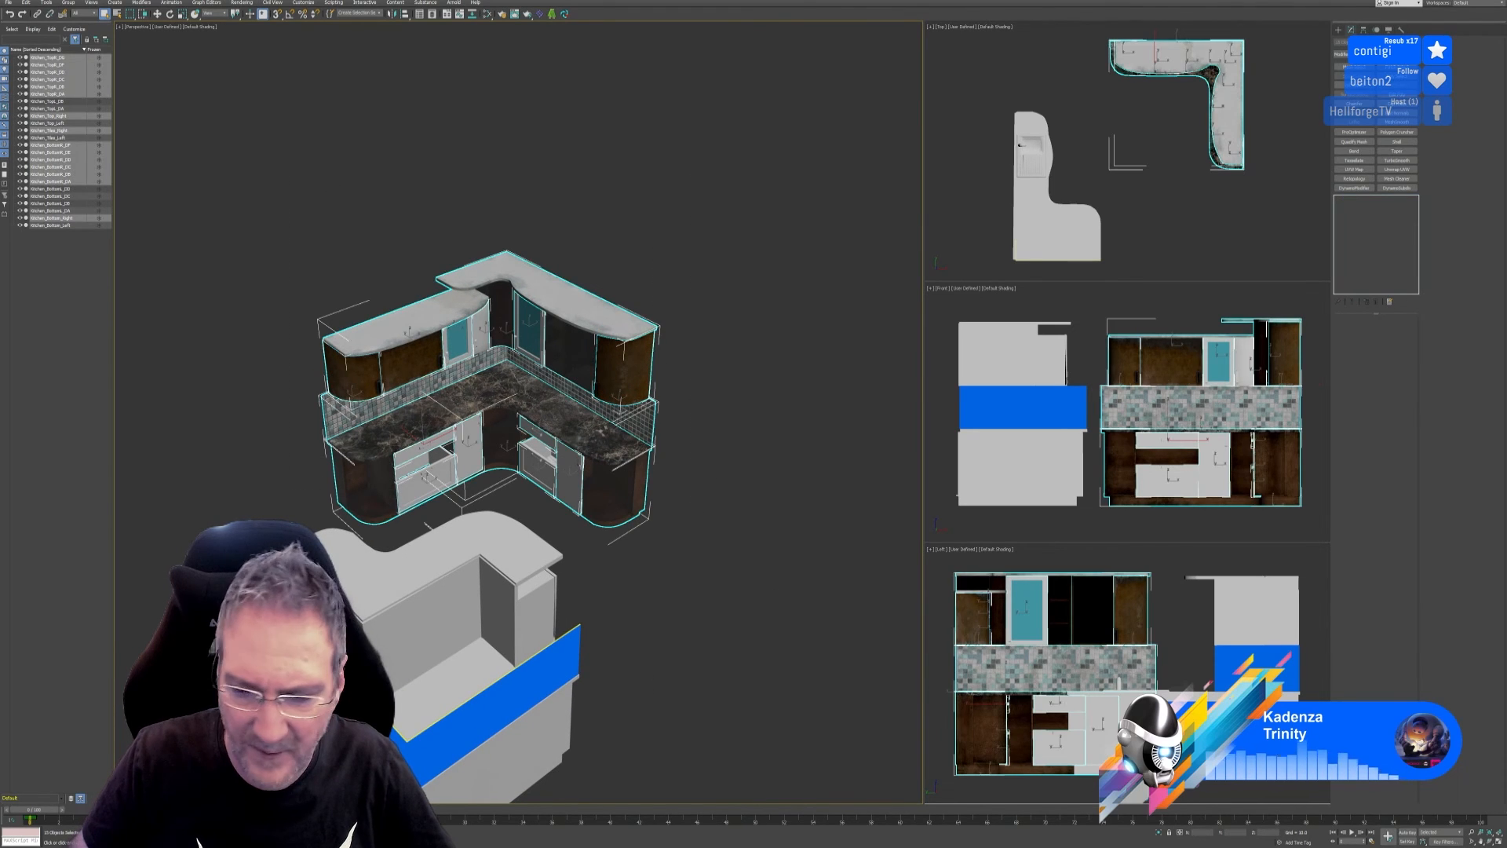
{"action": "left_click", "coordinate": [1158, 832]}
{"action": "left_click", "coordinate": [710, 673]}
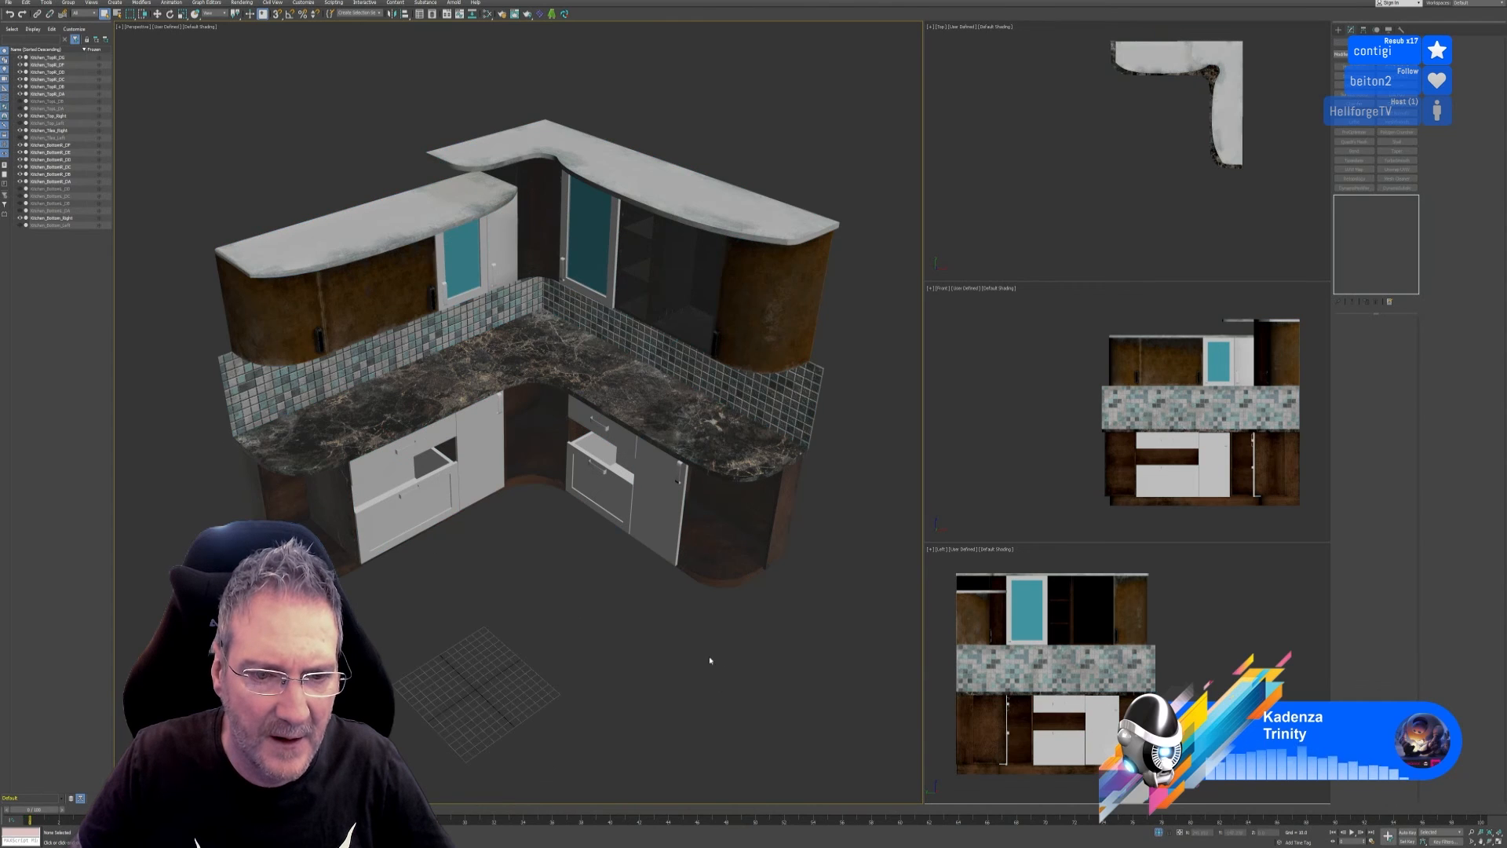
Examine the textured cabinet doors, worktop and tile backsplash from the front, the open end and the back.
{"action": "scroll", "coordinate": [712, 653], "scroll_direction": "up", "scroll_amount": 2}
{"action": "mouse_move", "coordinate": [712, 653]}
{"action": "middle_mouse_down", "text": "alt"}
{"action": "mouse_move", "coordinate": [717, 629]}
{"action": "mouse_move", "coordinate": [737, 628]}
{"action": "mouse_move", "coordinate": [710, 638]}
{"action": "middle_mouse_up", "text": "alt"}
{"action": "left_click", "coordinate": [470, 494]}
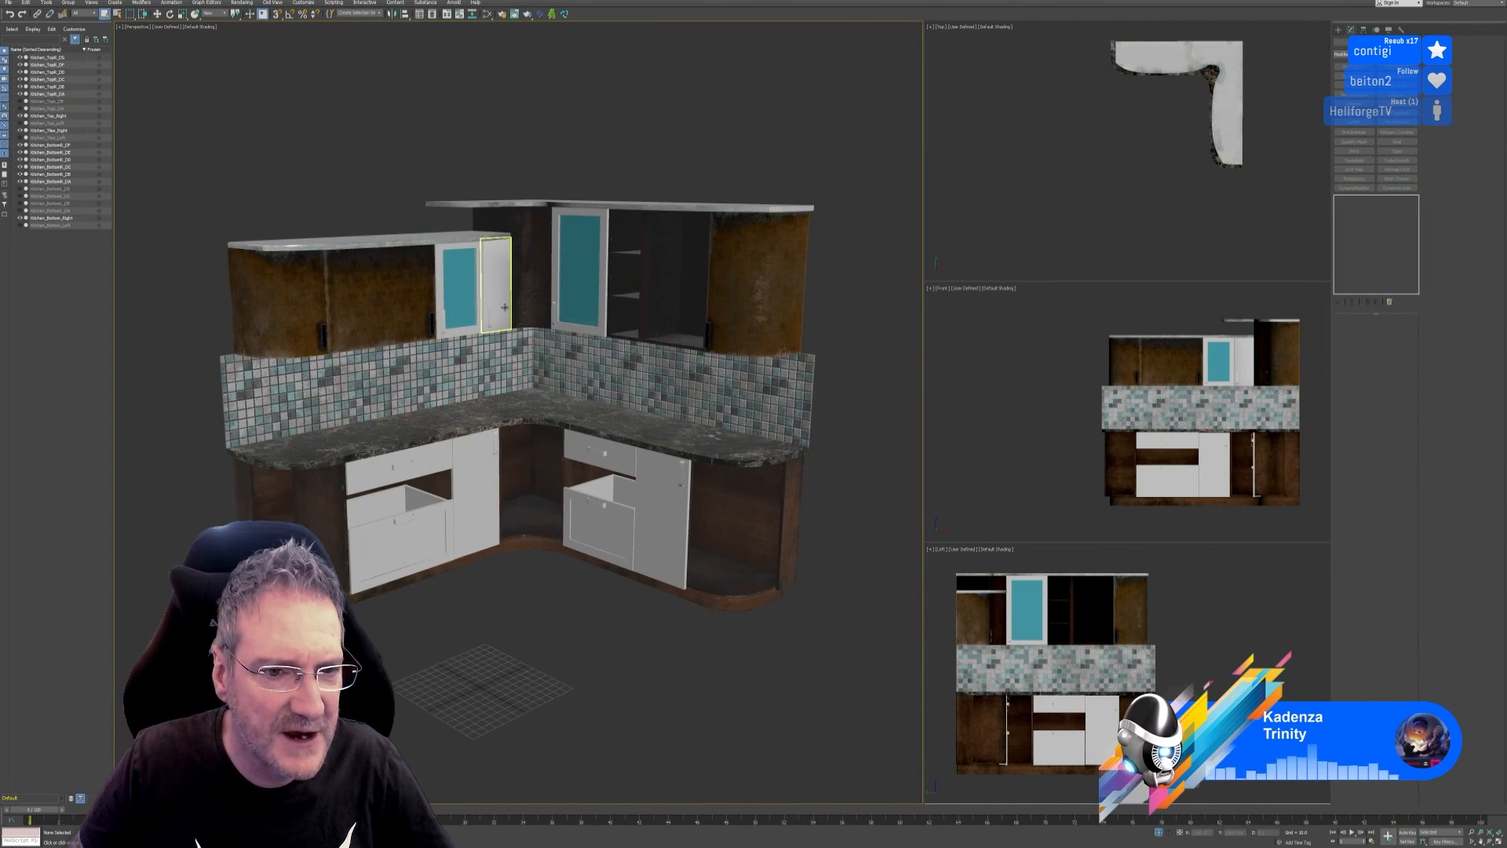
{"action": "middle_click_drag", "start_coordinate": [585, 598], "coordinate": [609, 633], "text": "alt"}
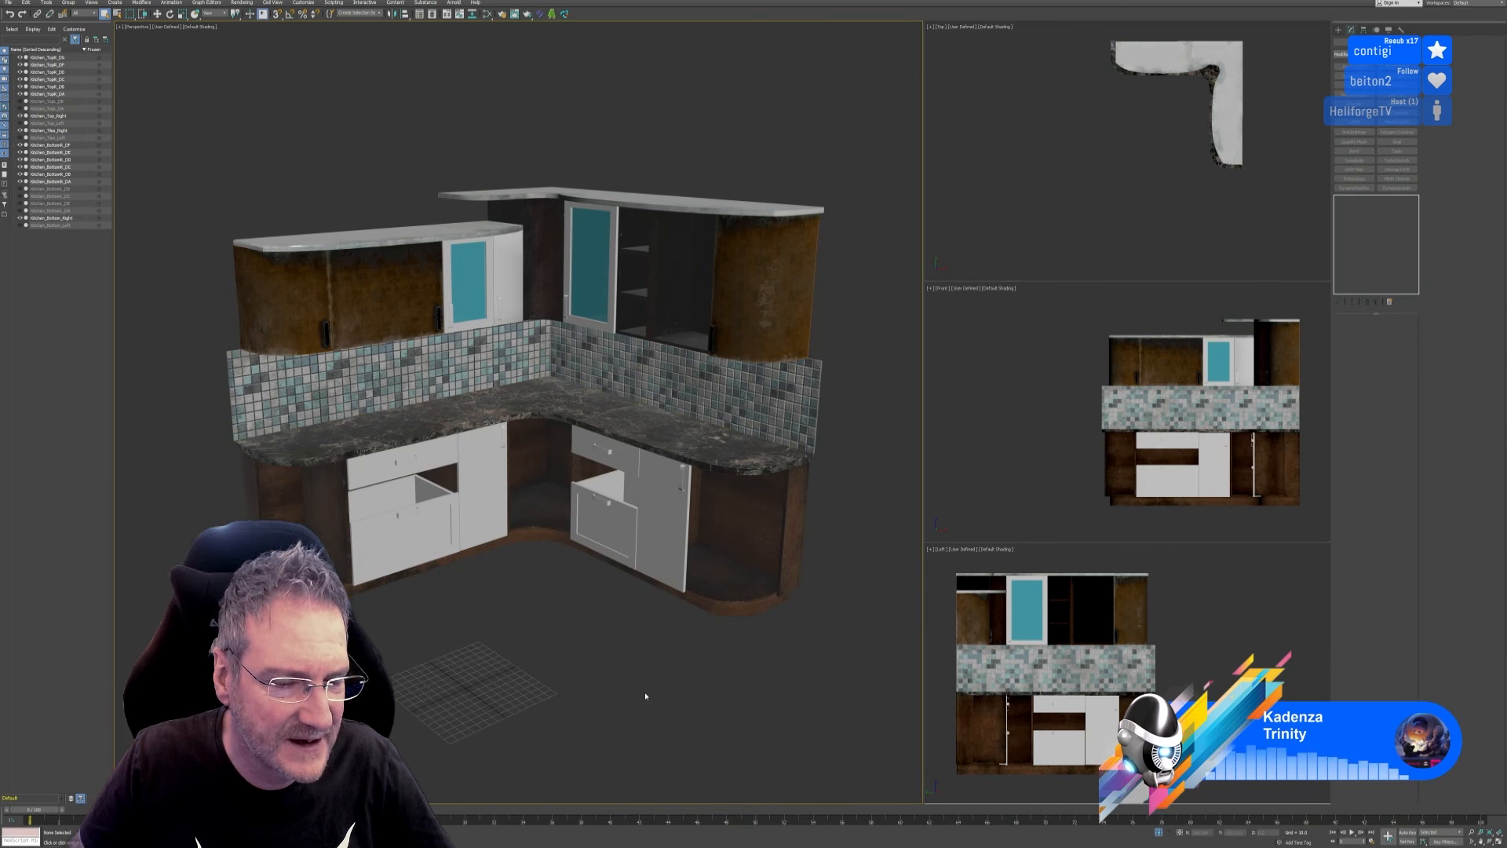
{"action": "mouse_move", "coordinate": [639, 696]}
{"action": "middle_mouse_down", "text": "alt"}
{"action": "mouse_move", "coordinate": [613, 690]}
{"action": "mouse_move", "coordinate": [662, 682]}
{"action": "mouse_move", "coordinate": [628, 695]}
{"action": "middle_mouse_up", "text": "alt"}
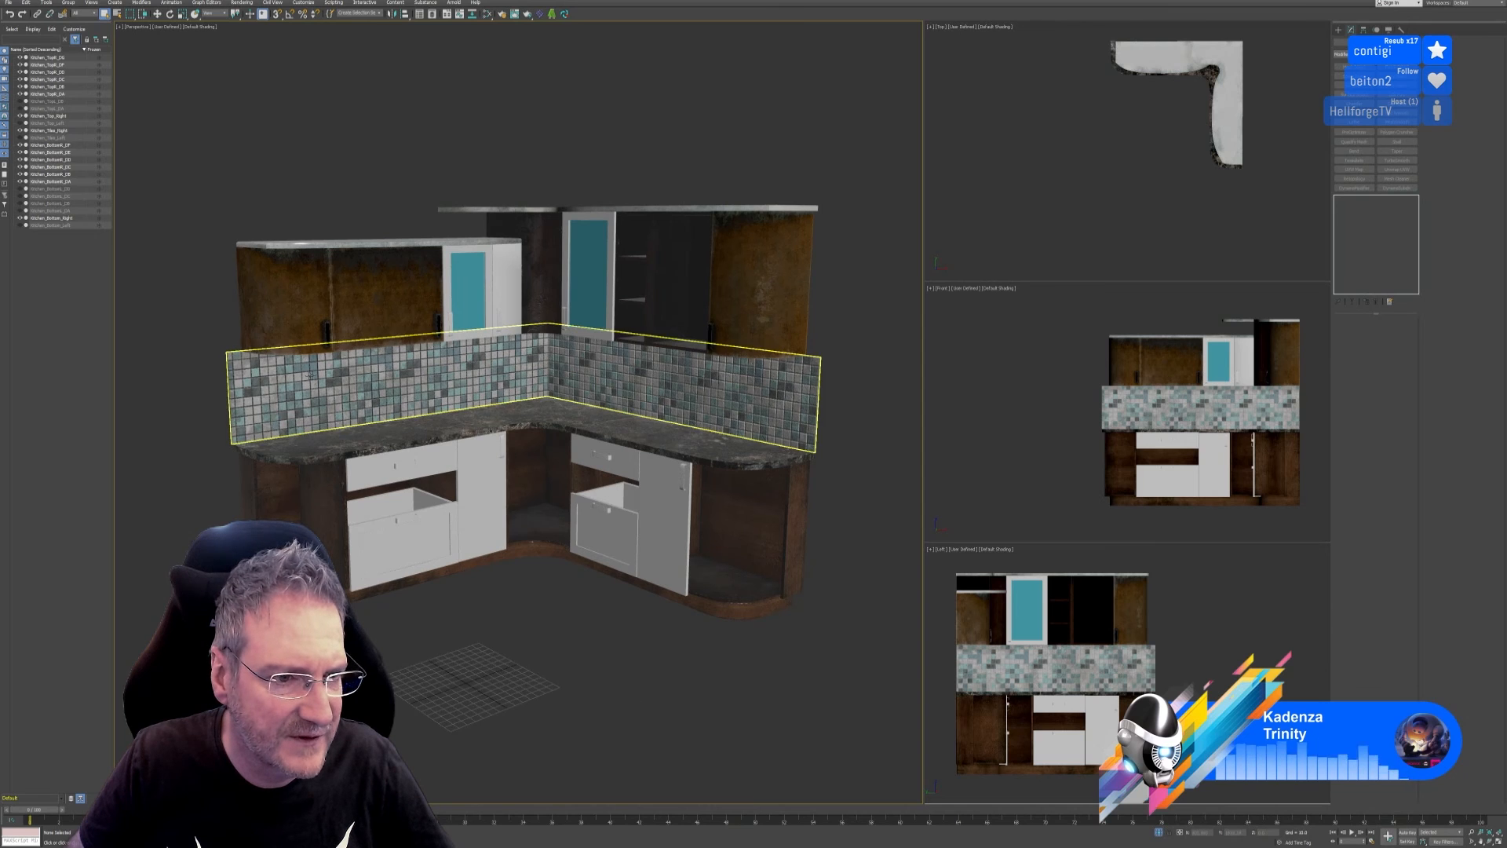
{"action": "middle_click_drag", "start_coordinate": [512, 655], "coordinate": [469, 630], "text": "alt"}
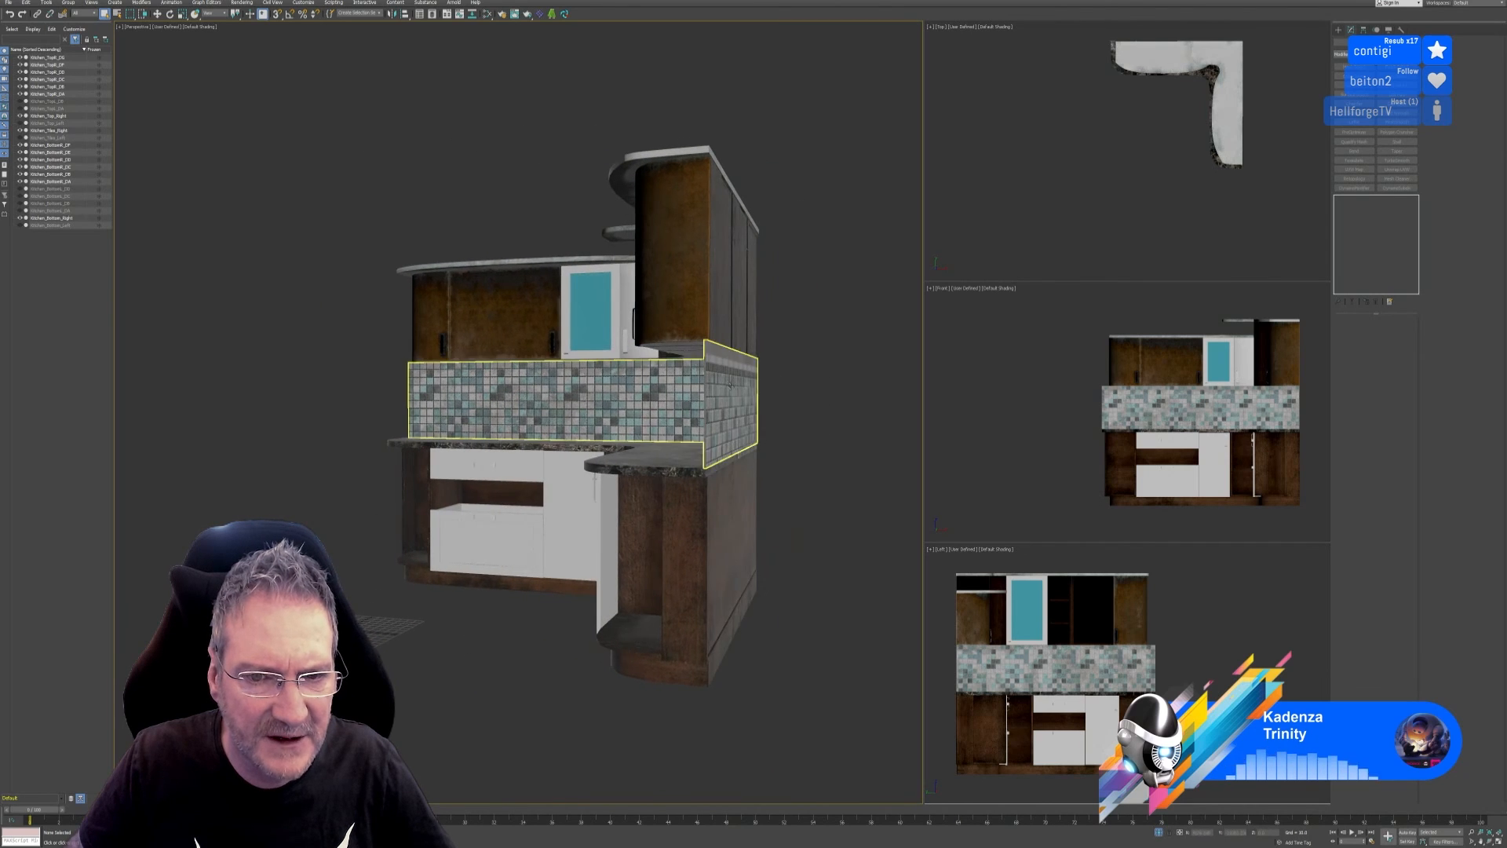
{"action": "scroll", "coordinate": [730, 383], "scroll_direction": "up", "scroll_amount": 3}
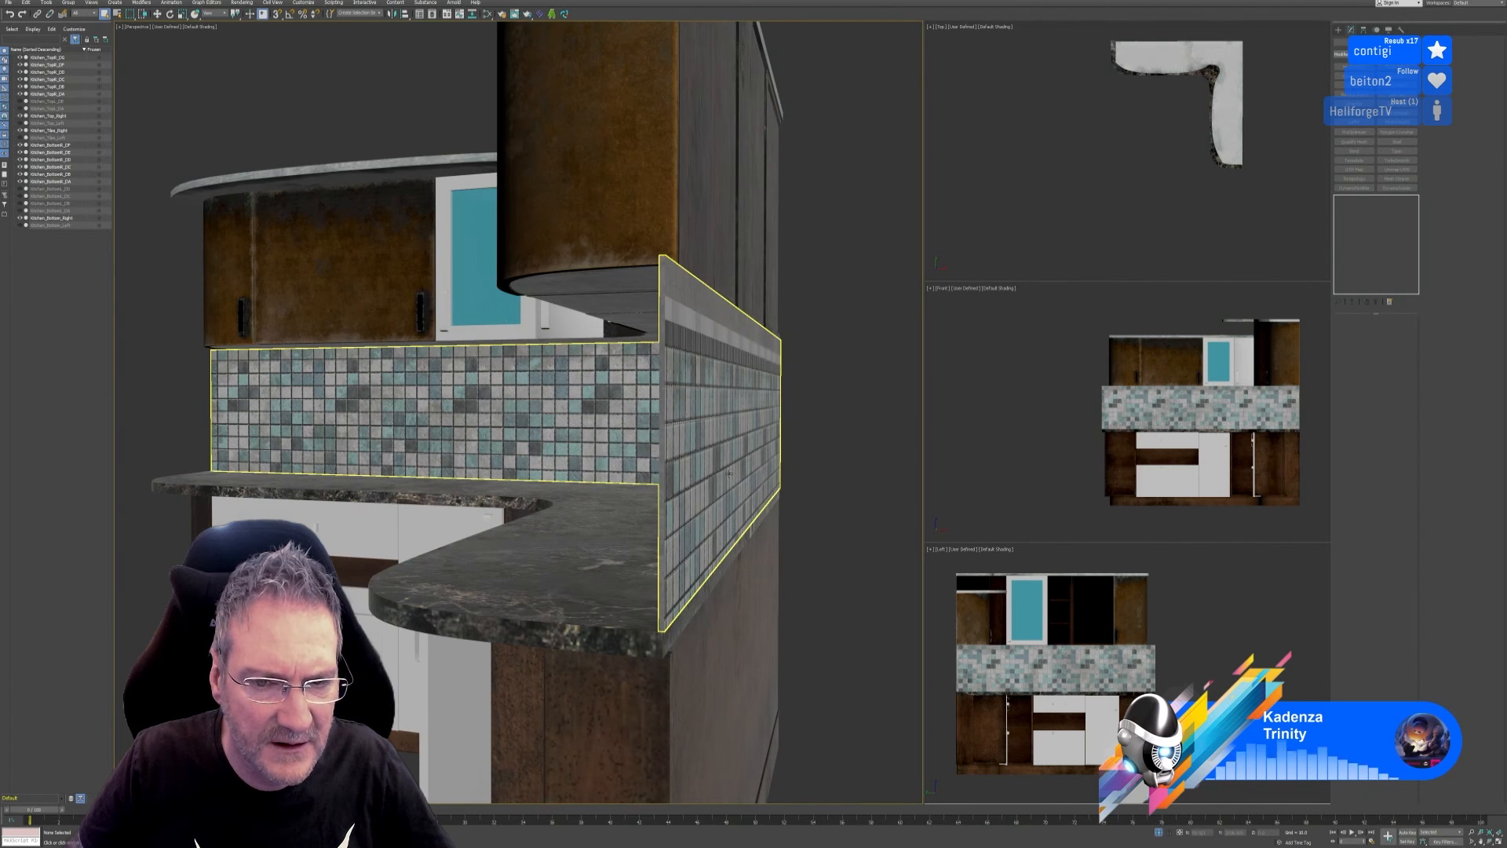
{"action": "scroll", "coordinate": [729, 474], "scroll_direction": "down", "scroll_amount": 5}
{"action": "middle_click_drag", "start_coordinate": [442, 611], "coordinate": [512, 599], "text": "alt"}
{"action": "scroll", "coordinate": [401, 493], "scroll_direction": "up", "scroll_amount": 3}
{"action": "middle_click_drag", "start_coordinate": [402, 502], "coordinate": [393, 559], "text": "alt"}
{"action": "scroll", "coordinate": [332, 539], "scroll_direction": "down", "scroll_amount": 5}
{"action": "scroll", "coordinate": [398, 556], "scroll_direction": "up", "scroll_amount": 3}
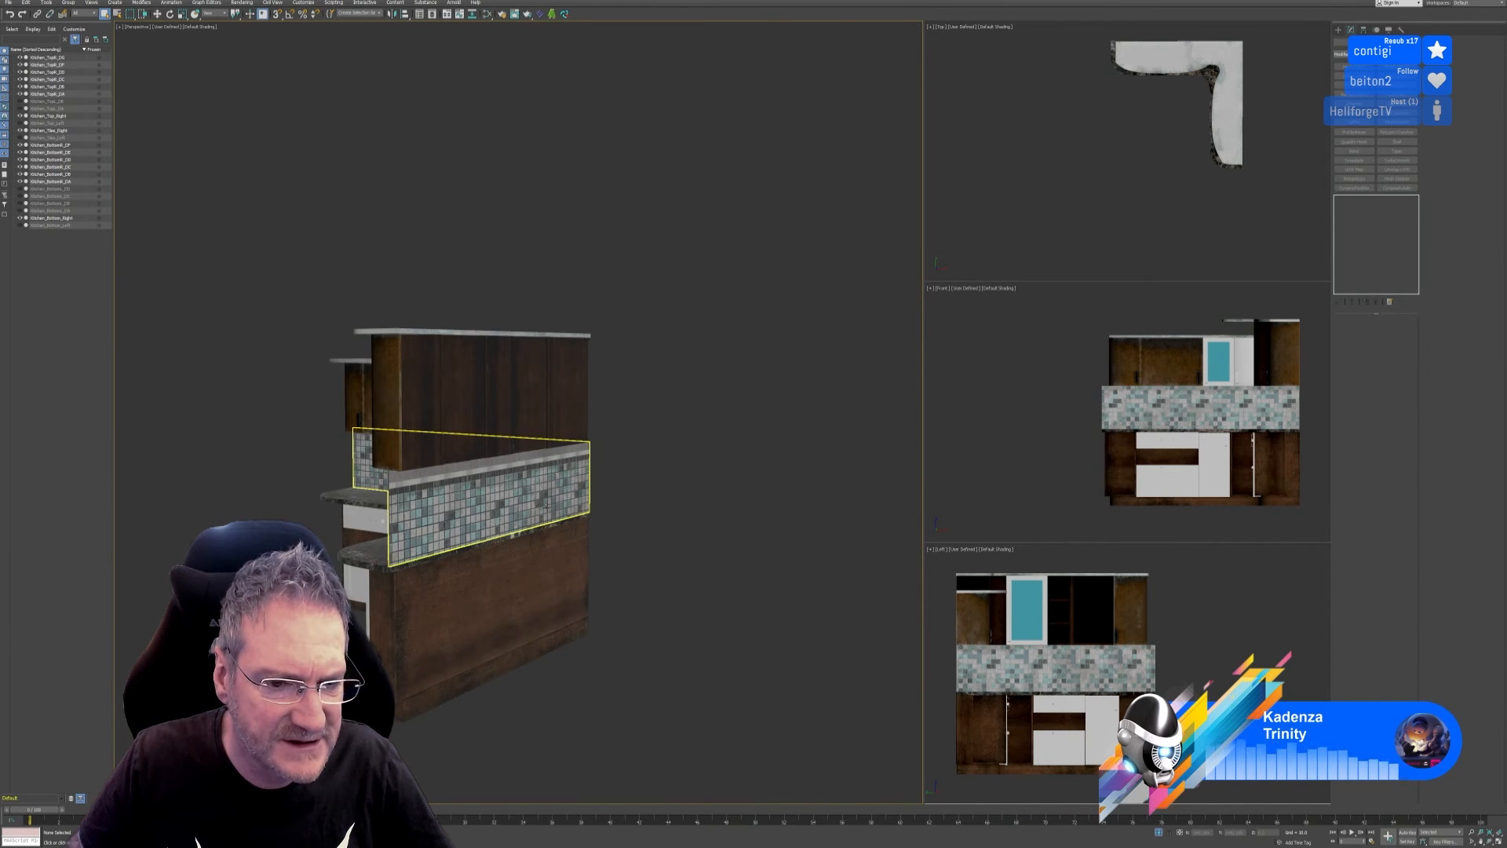
Add an Unwrap UVW modifier to the tile backsplash and open its UV layout beside the model with no faces selected.
{"action": "left_click", "coordinate": [538, 503]}
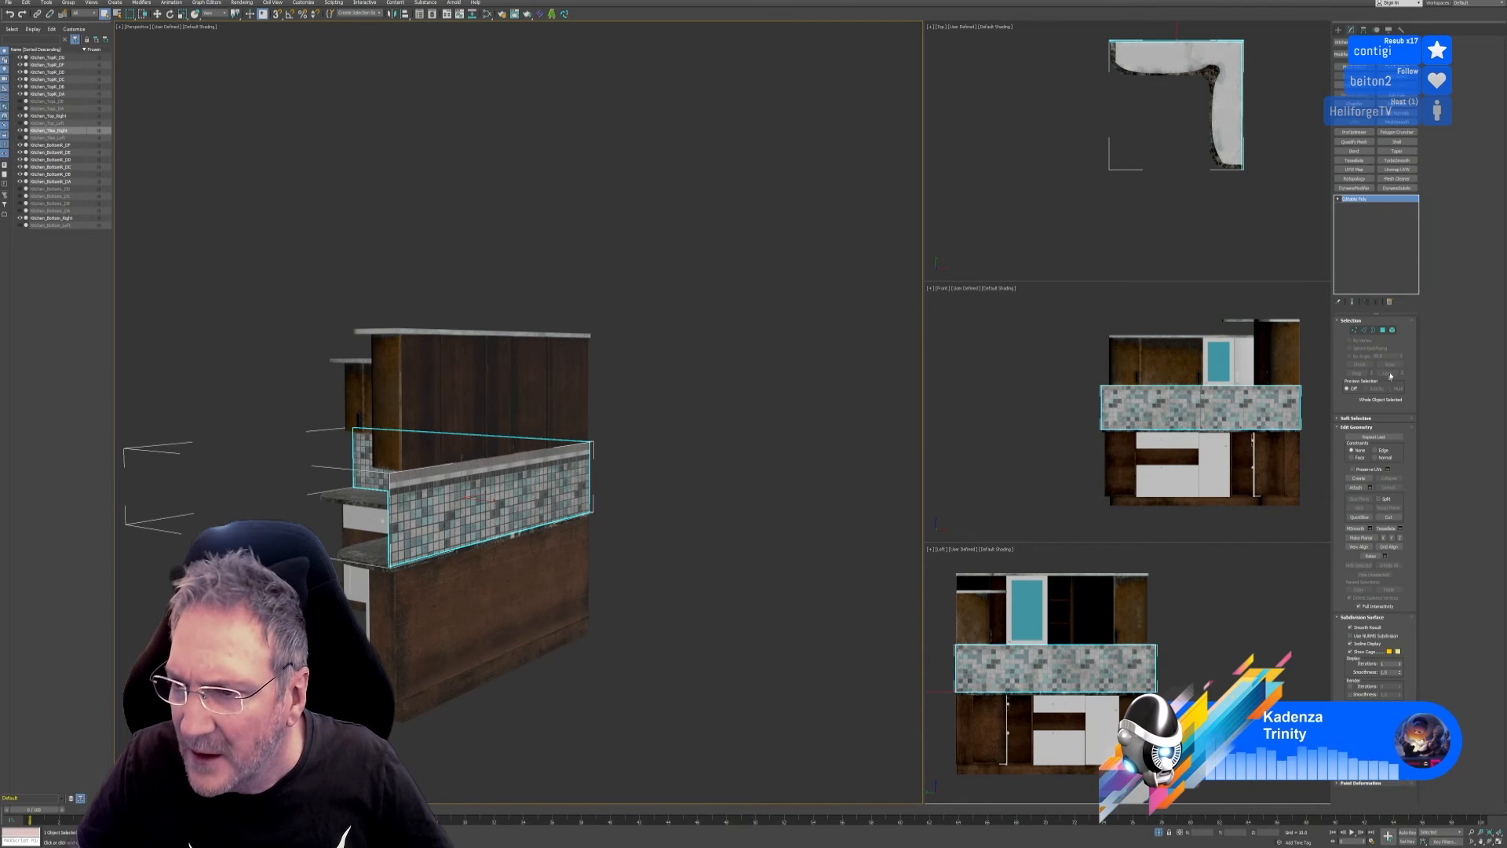
{"action": "left_click", "coordinate": [1397, 169]}
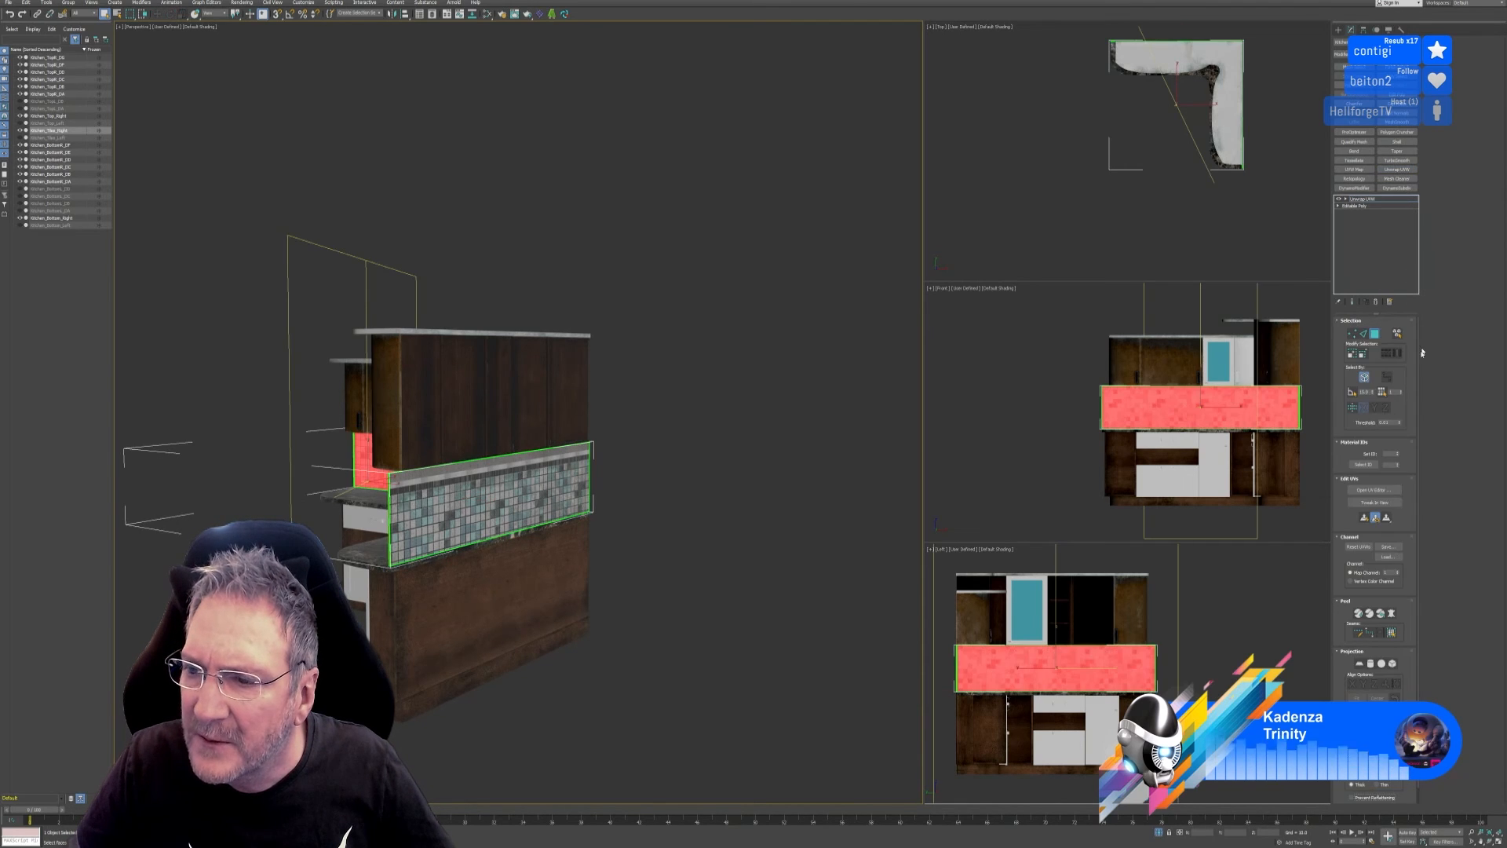
{"action": "left_click", "coordinate": [1372, 490]}
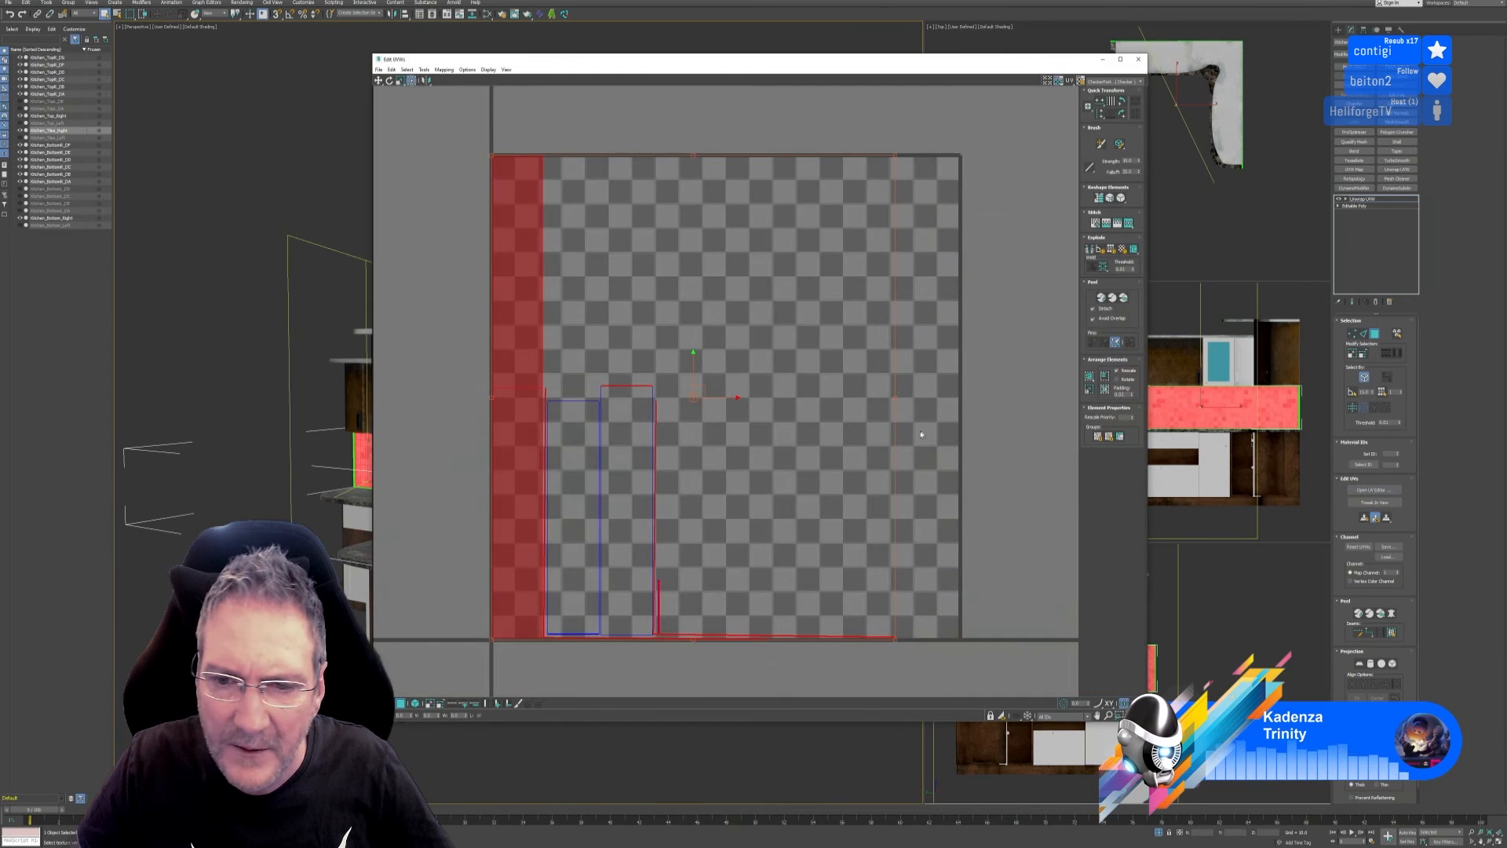
{"action": "left_click", "coordinate": [972, 377]}
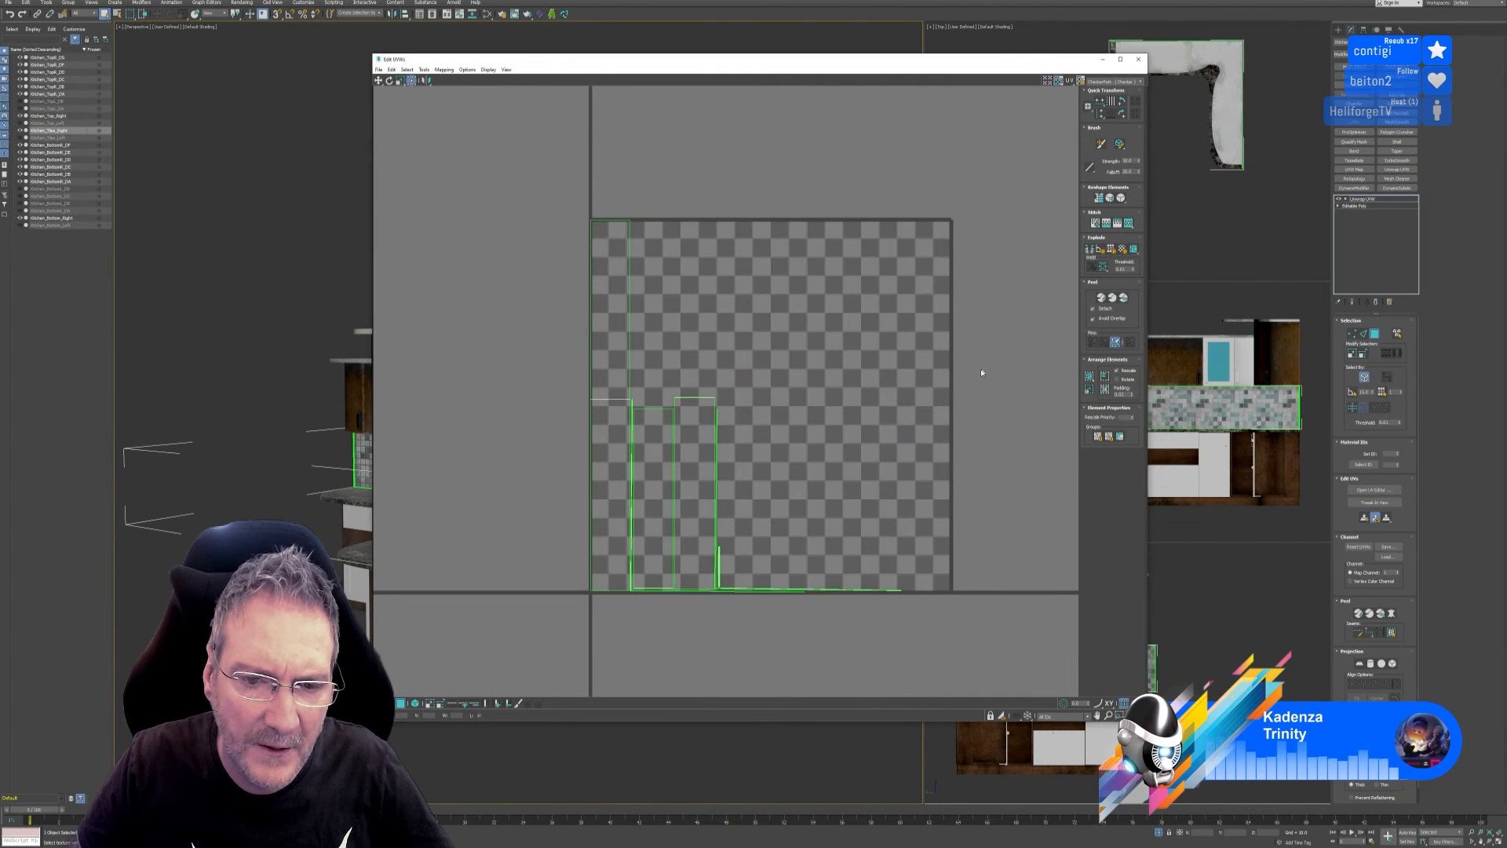
{"action": "left_click_drag", "start_coordinate": [742, 63], "coordinate": [971, 83]}
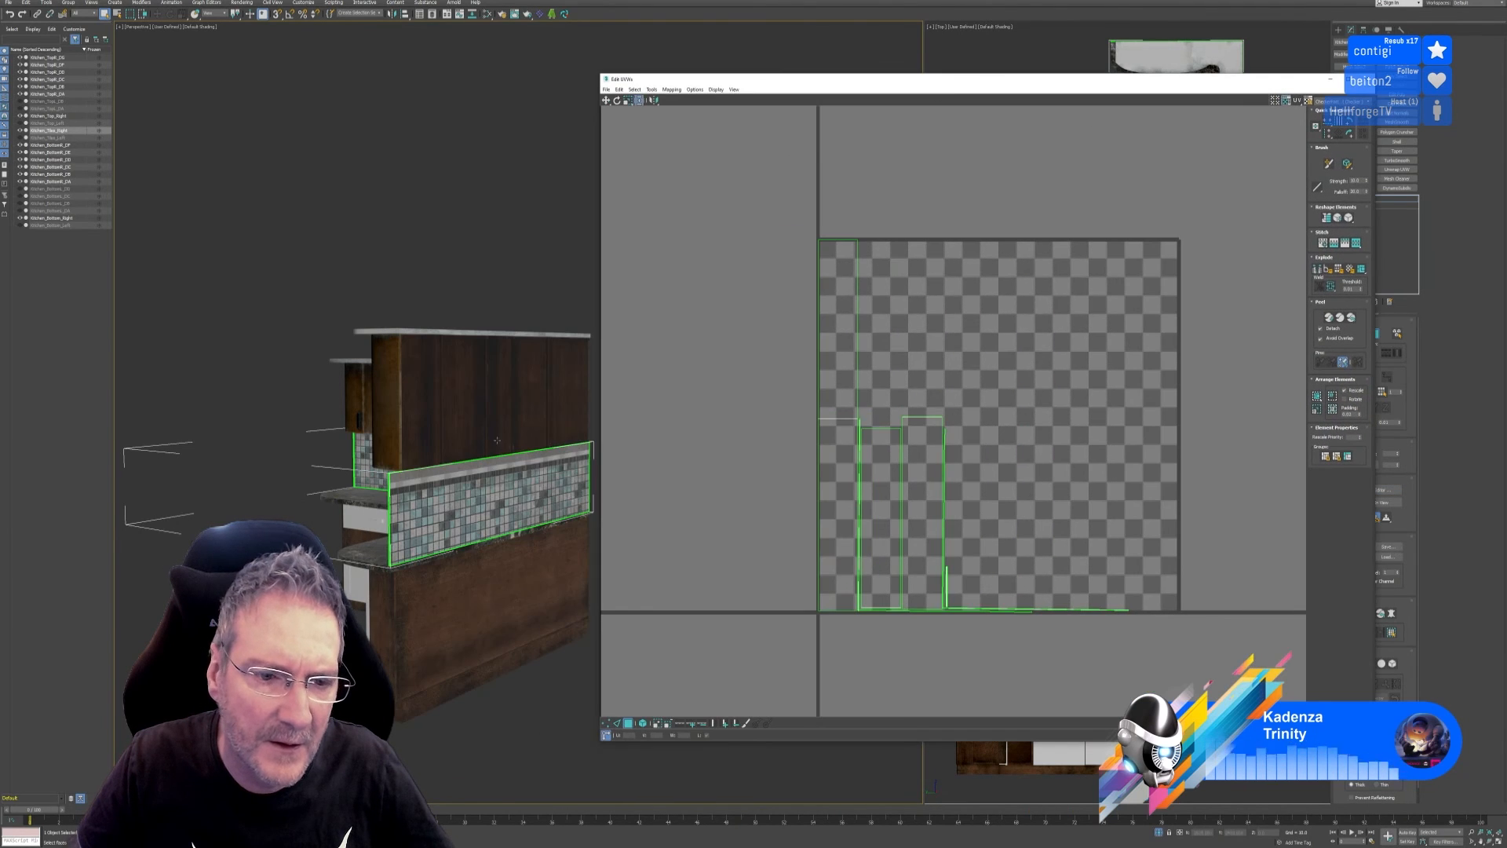
Check where the back and front tile faces of the backsplash's side wall lie in the UV layout.
{"action": "left_click", "coordinate": [480, 498]}
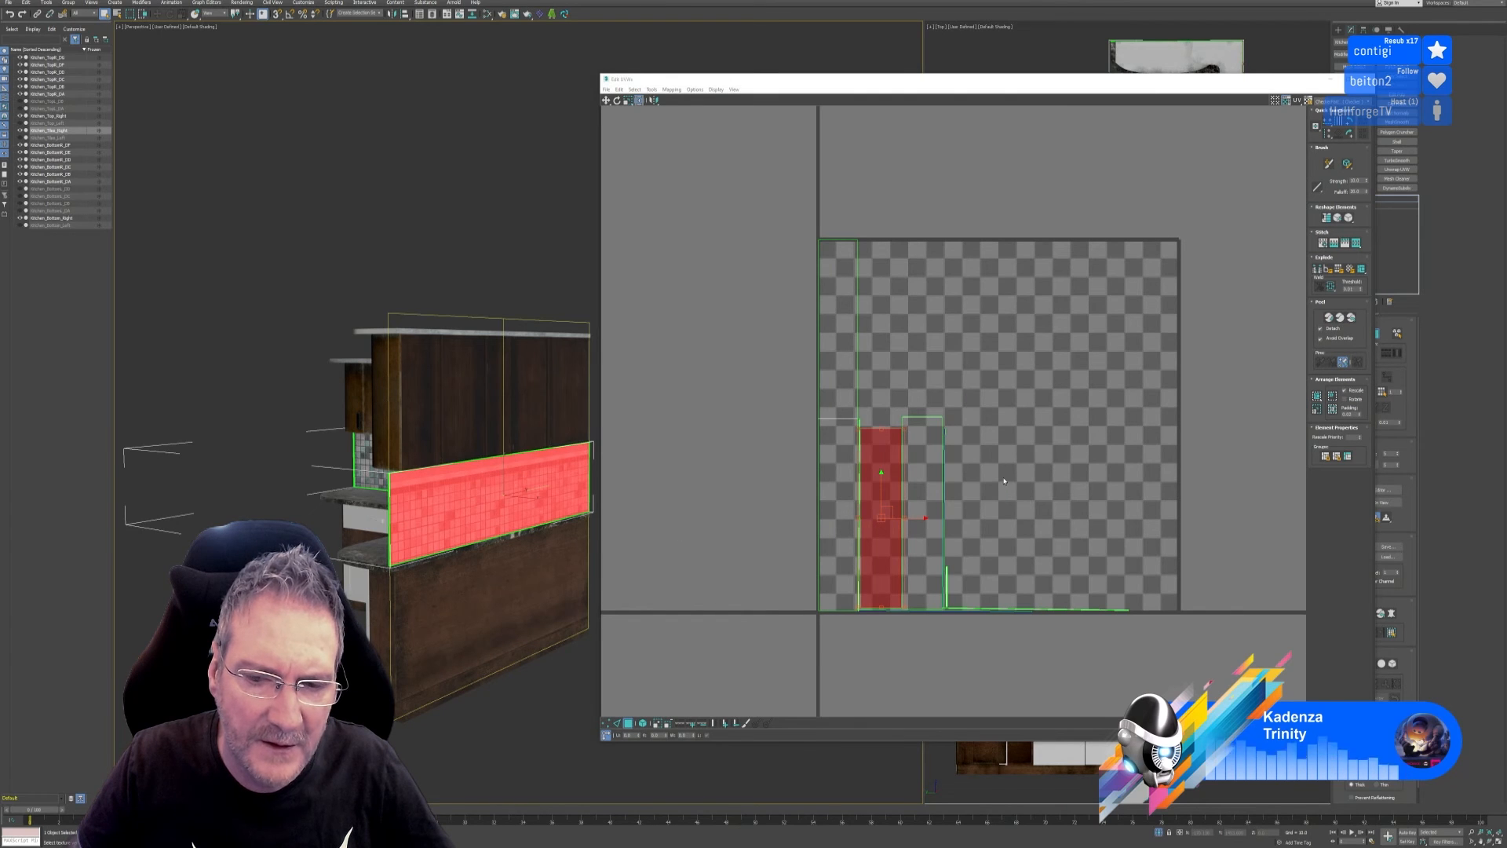
{"action": "middle_click_drag", "start_coordinate": [478, 636], "coordinate": [519, 620], "text": "alt"}
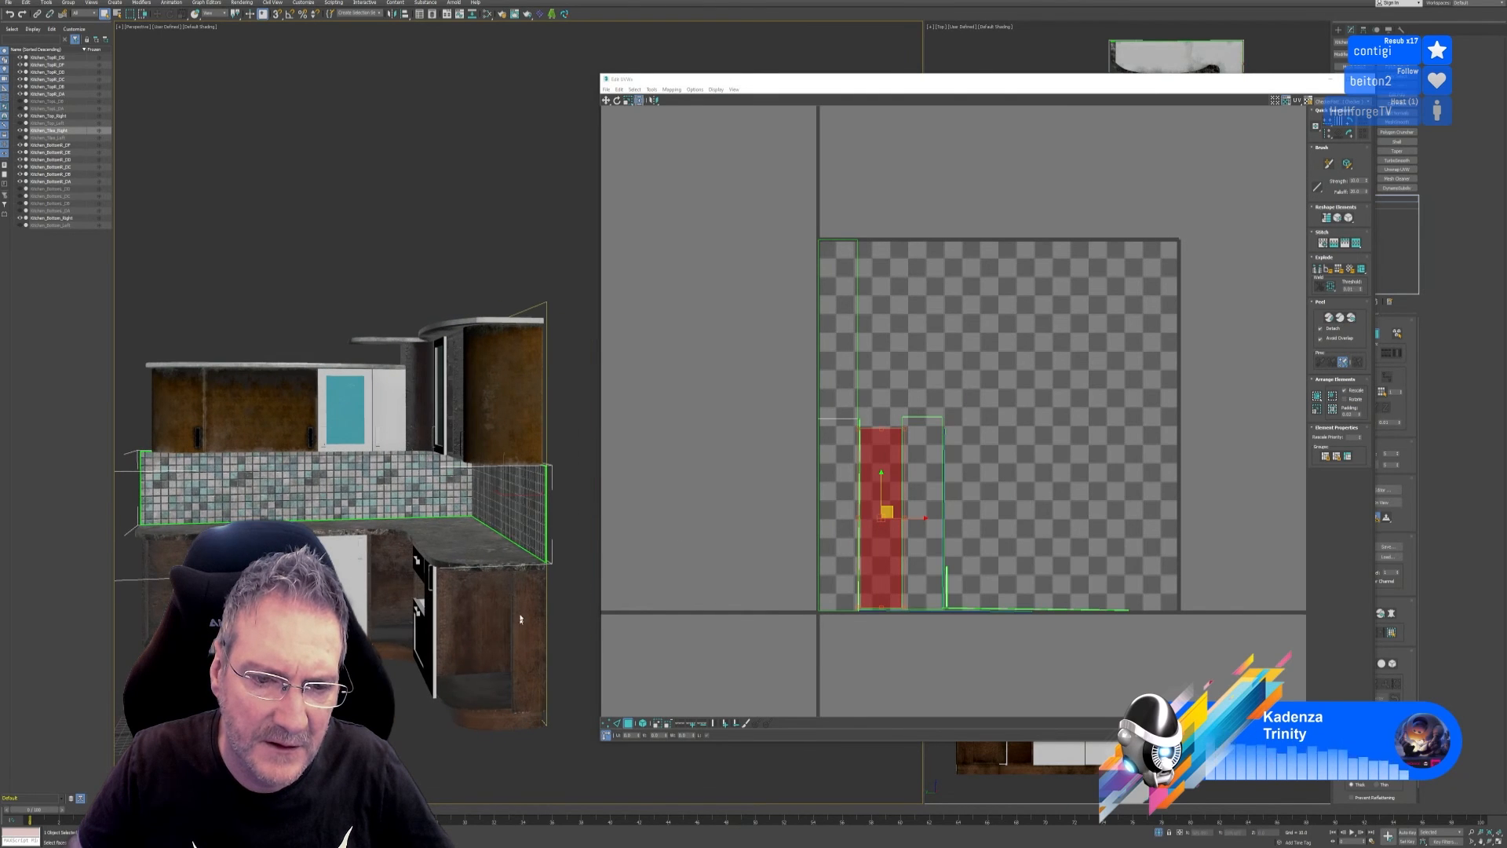
{"action": "left_click", "coordinate": [534, 496]}
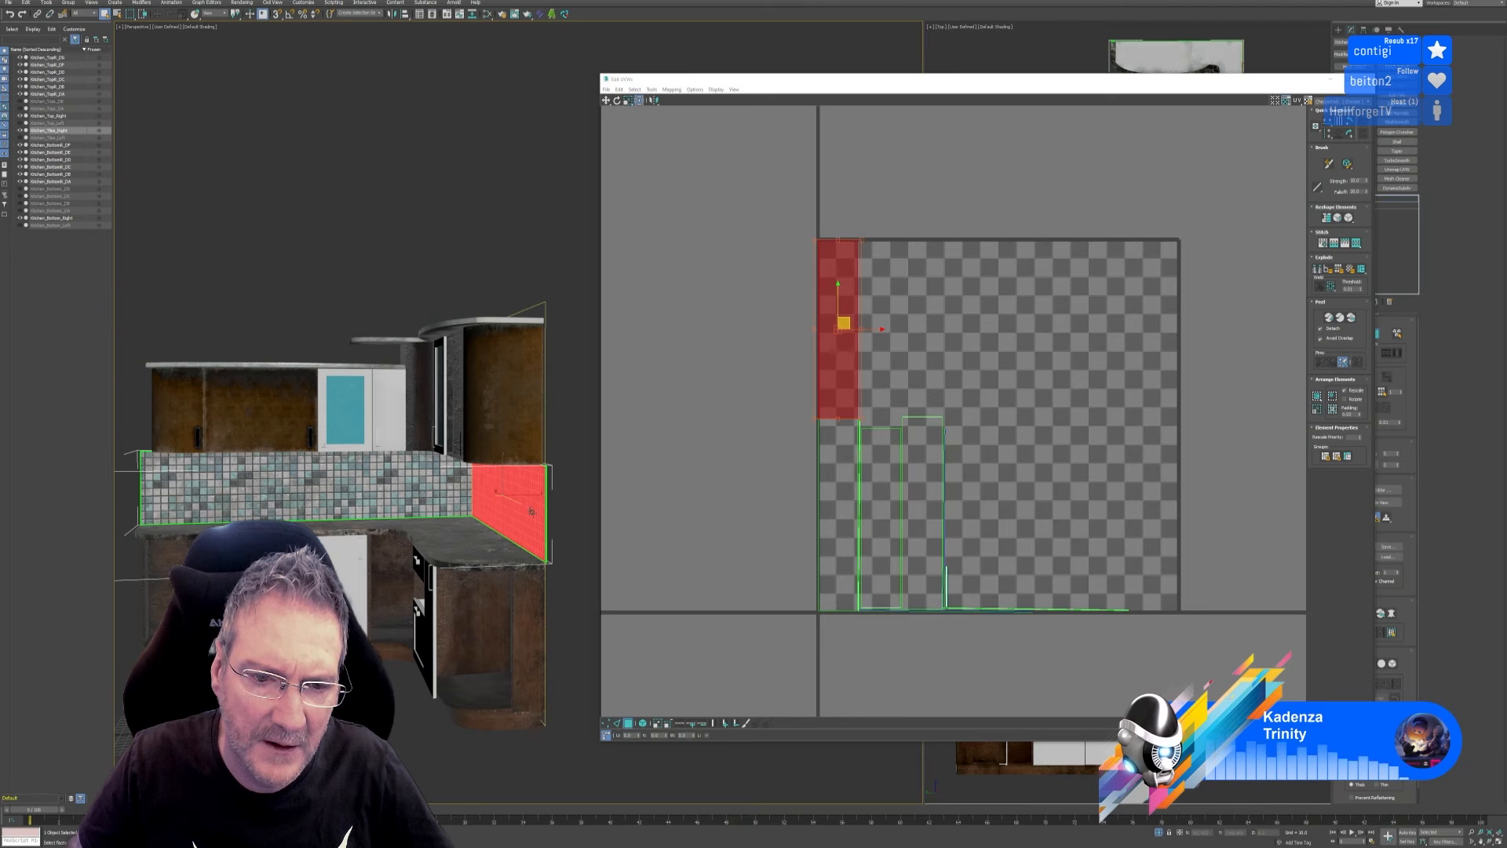
Close the UV editor and remove the Unwrap UVW modifier from the tile backsplash.
{"action": "left_click", "coordinate": [1364, 78]}
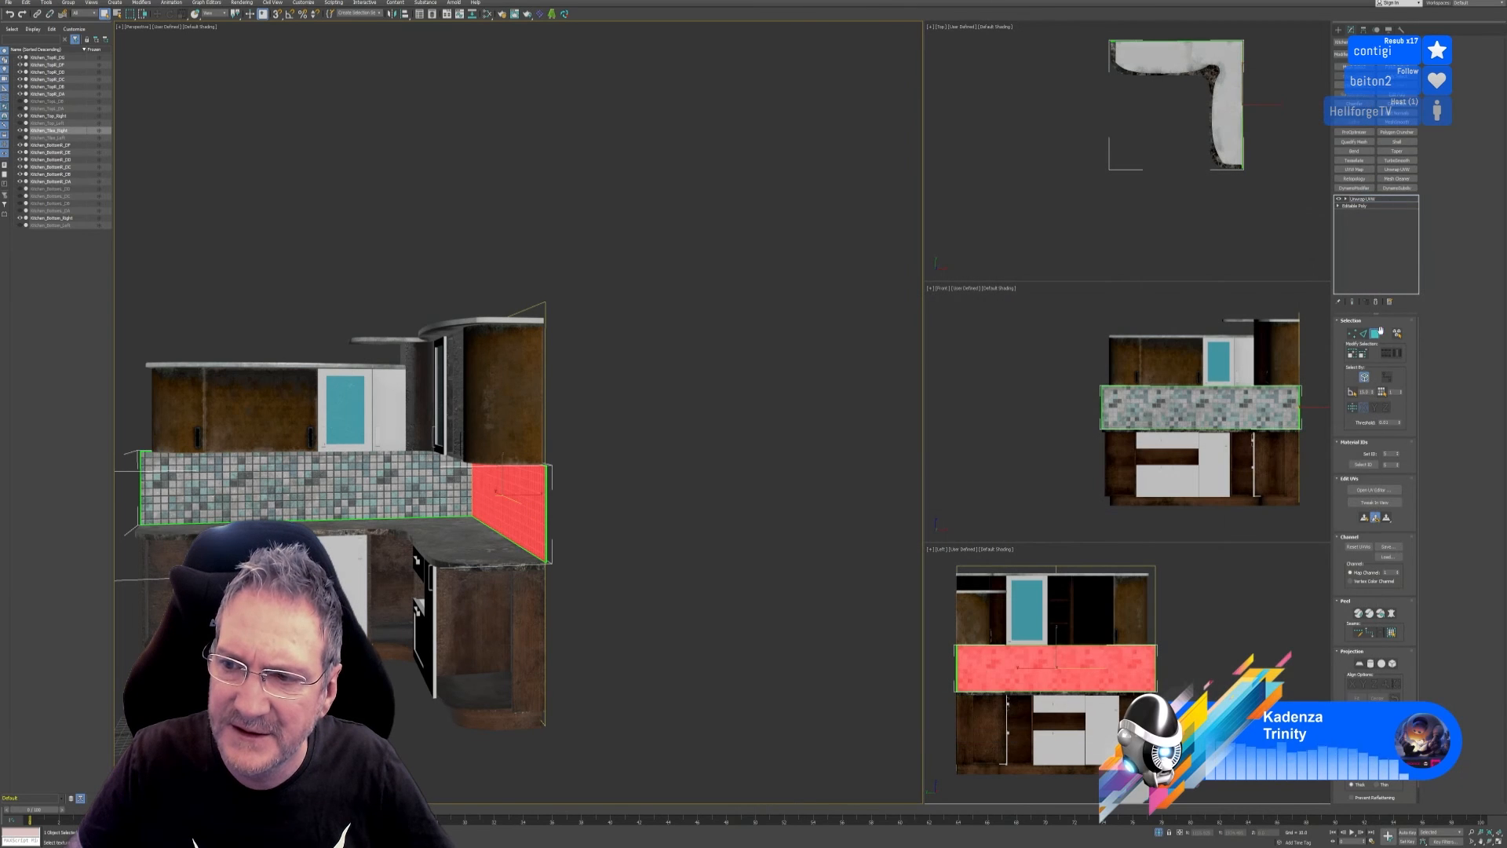
{"action": "left_click", "coordinate": [1374, 333]}
{"action": "left_click", "coordinate": [1378, 302]}
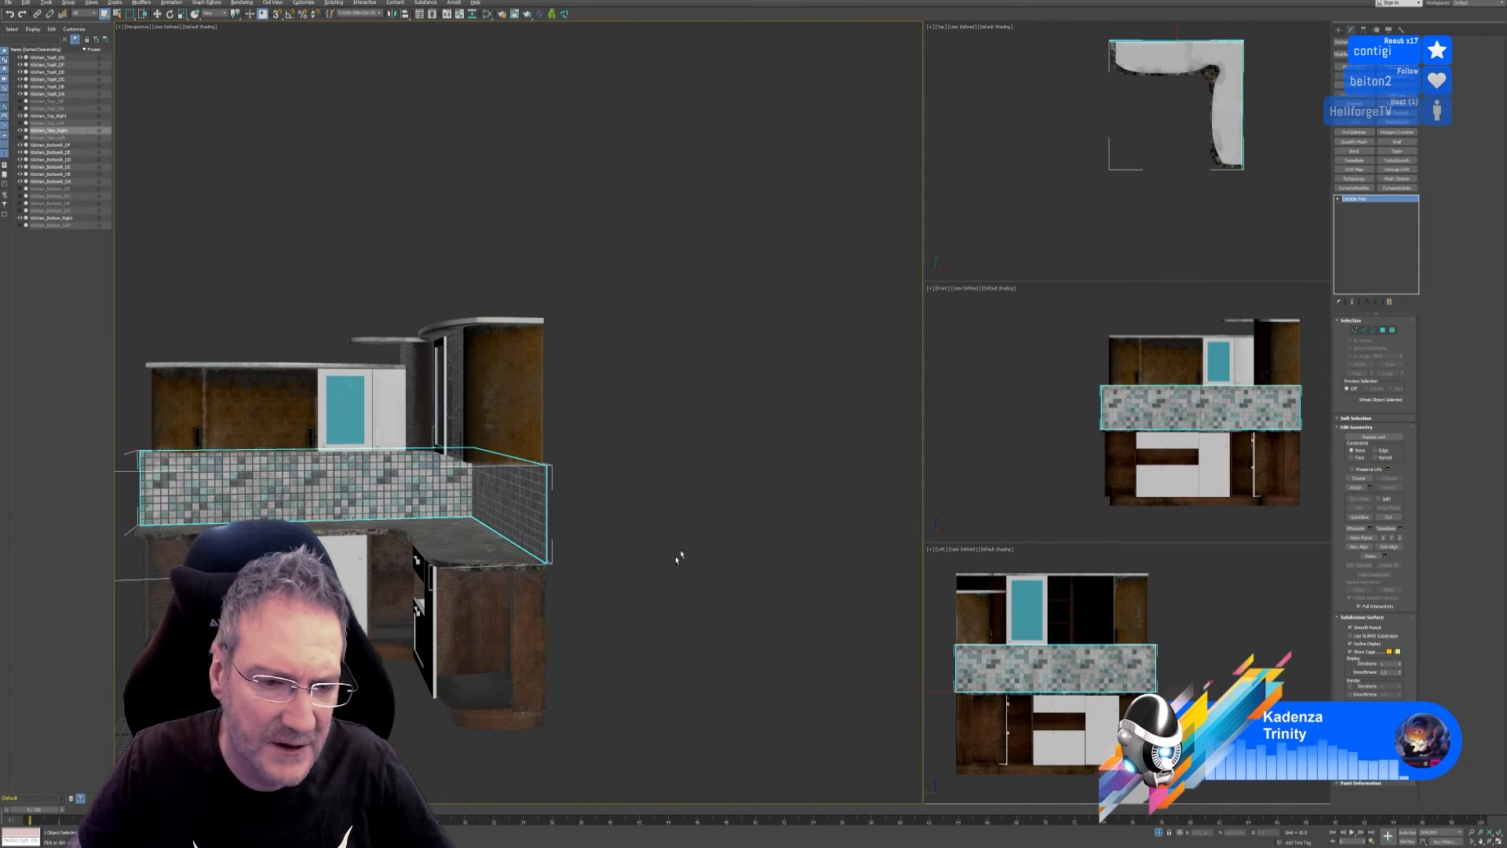
Turn on Vertex Channel Display with Vertex Color in the tile backsplash's object properties and view it on the model.
{"action": "middle_click_drag", "start_coordinate": [675, 555], "coordinate": [613, 555], "text": "alt"}
{"action": "scroll", "coordinate": [363, 510], "scroll_direction": "up", "scroll_amount": 3}
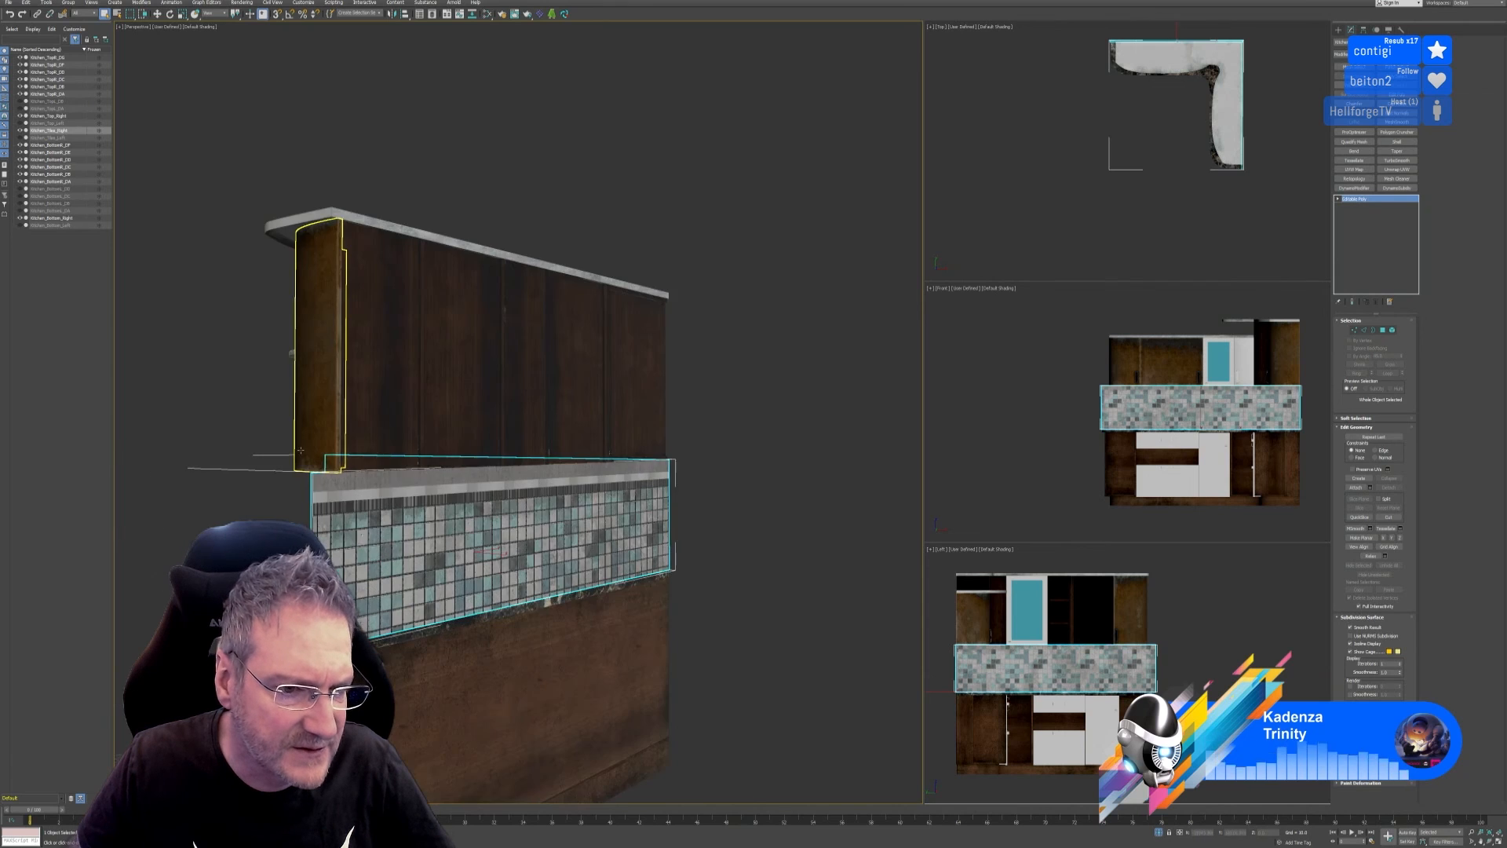
{"action": "middle_click_drag", "start_coordinate": [348, 519], "coordinate": [411, 531], "text": "alt"}
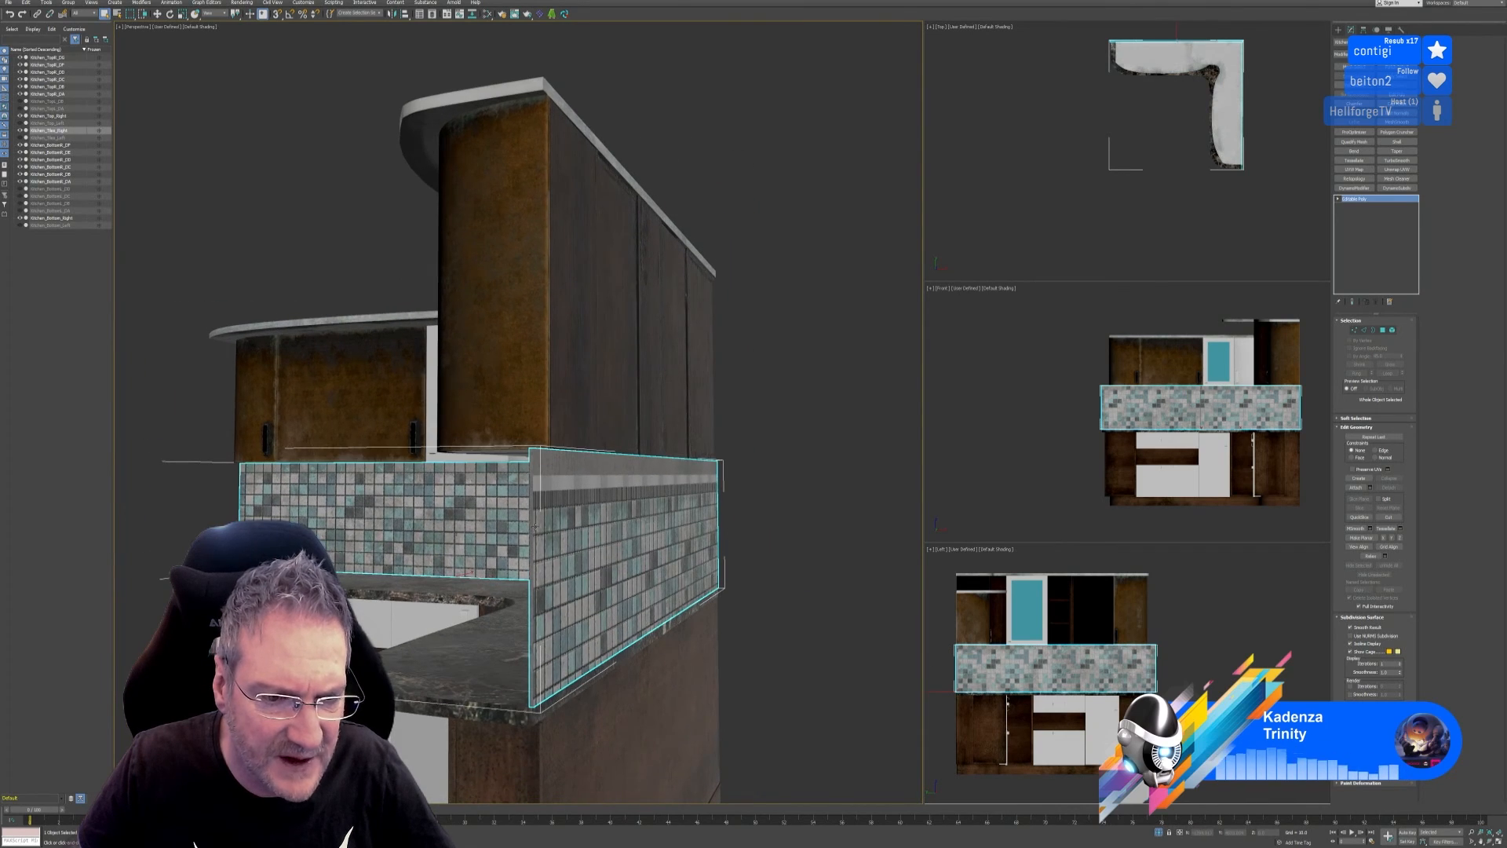
{"action": "middle_click_drag", "start_coordinate": [536, 526], "coordinate": [562, 544], "text": "alt"}
{"action": "right_click", "coordinate": [615, 428]}
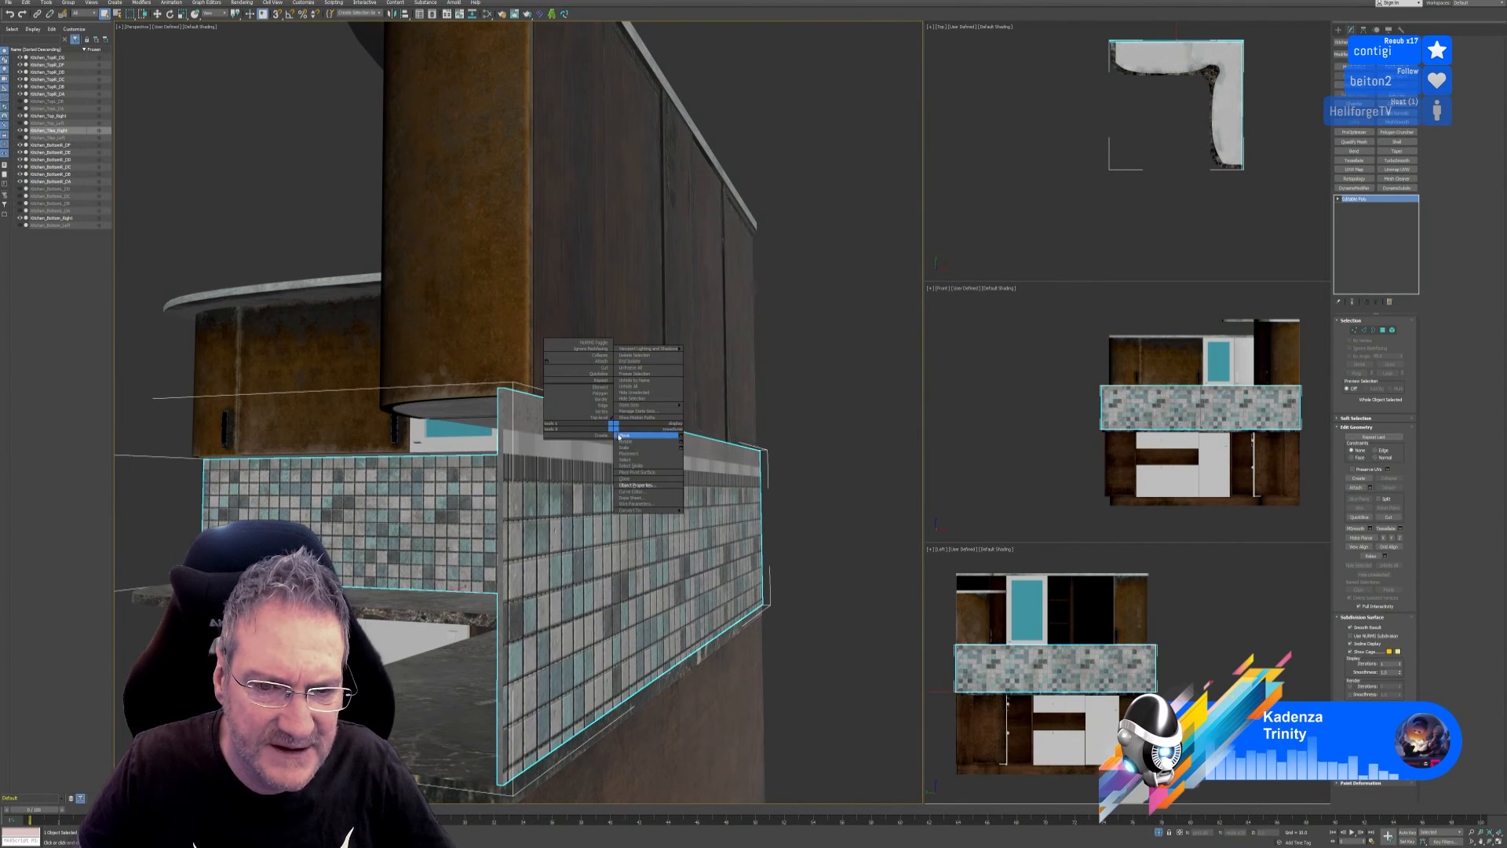
{"action": "left_click", "coordinate": [663, 485]}
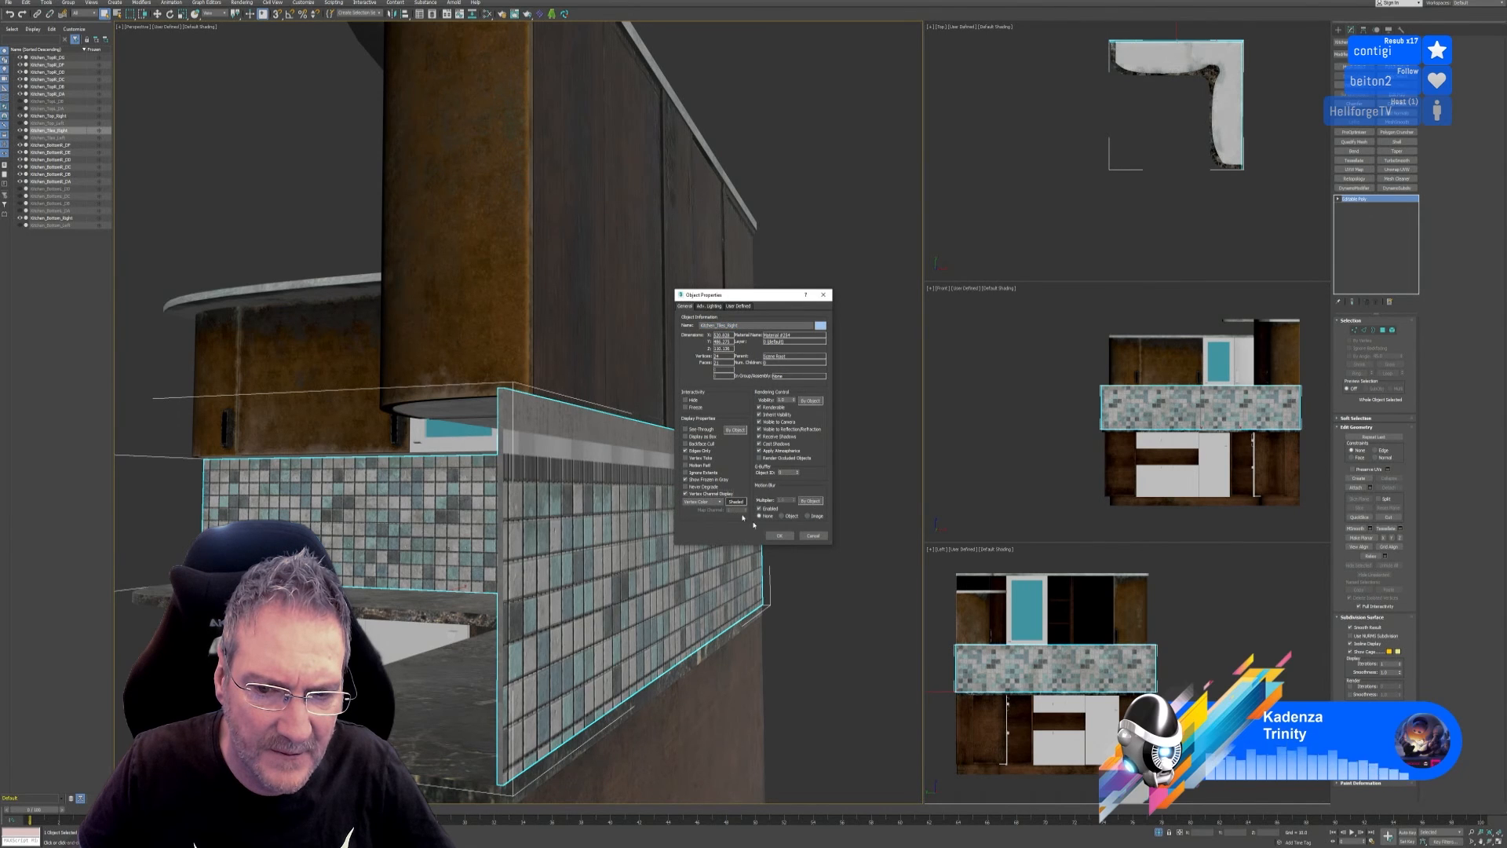
{"action": "left_click", "coordinate": [780, 535]}
{"action": "middle_click_drag", "start_coordinate": [706, 581], "coordinate": [681, 607], "text": "alt"}
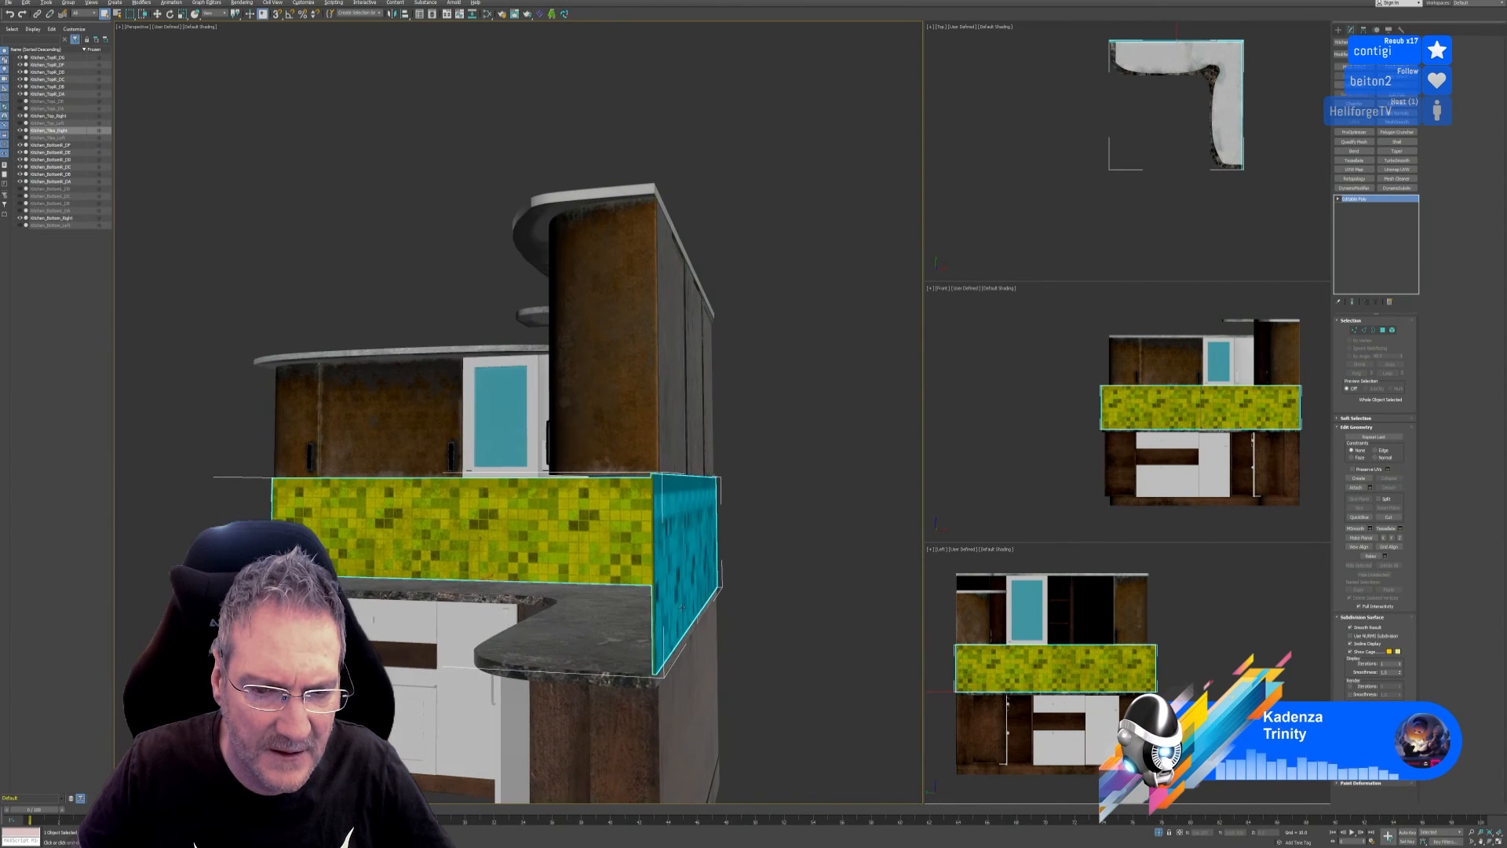
Turn off Vertex Channel Display in the tile backsplash's object properties and inspect its side wall with the tile texture.
{"action": "right_click", "coordinate": [626, 537]}
{"action": "left_click", "coordinate": [656, 588]}
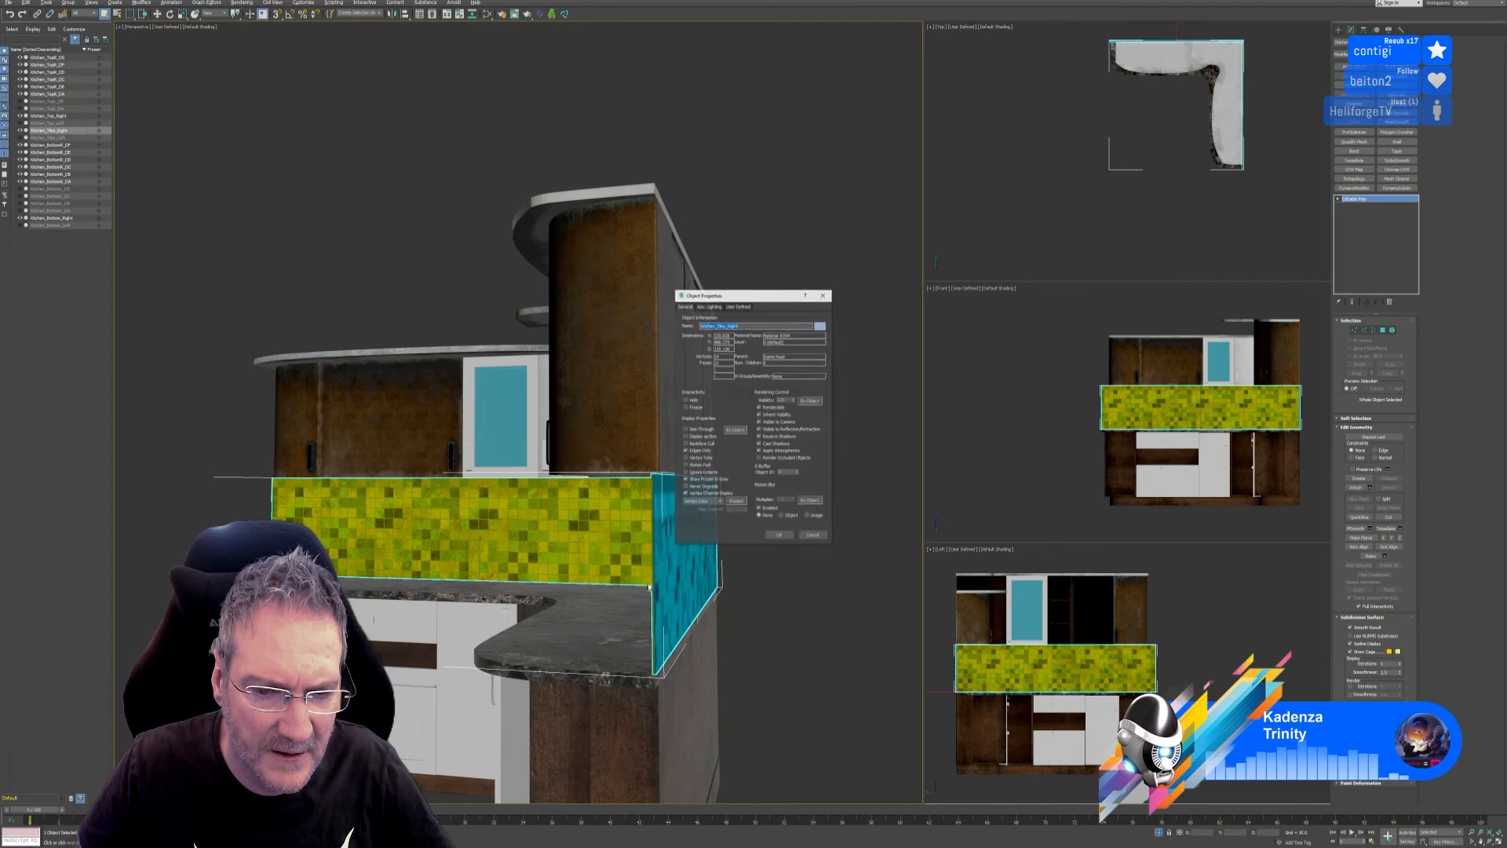
{"action": "left_click", "coordinate": [696, 496]}
{"action": "left_click", "coordinate": [780, 536]}
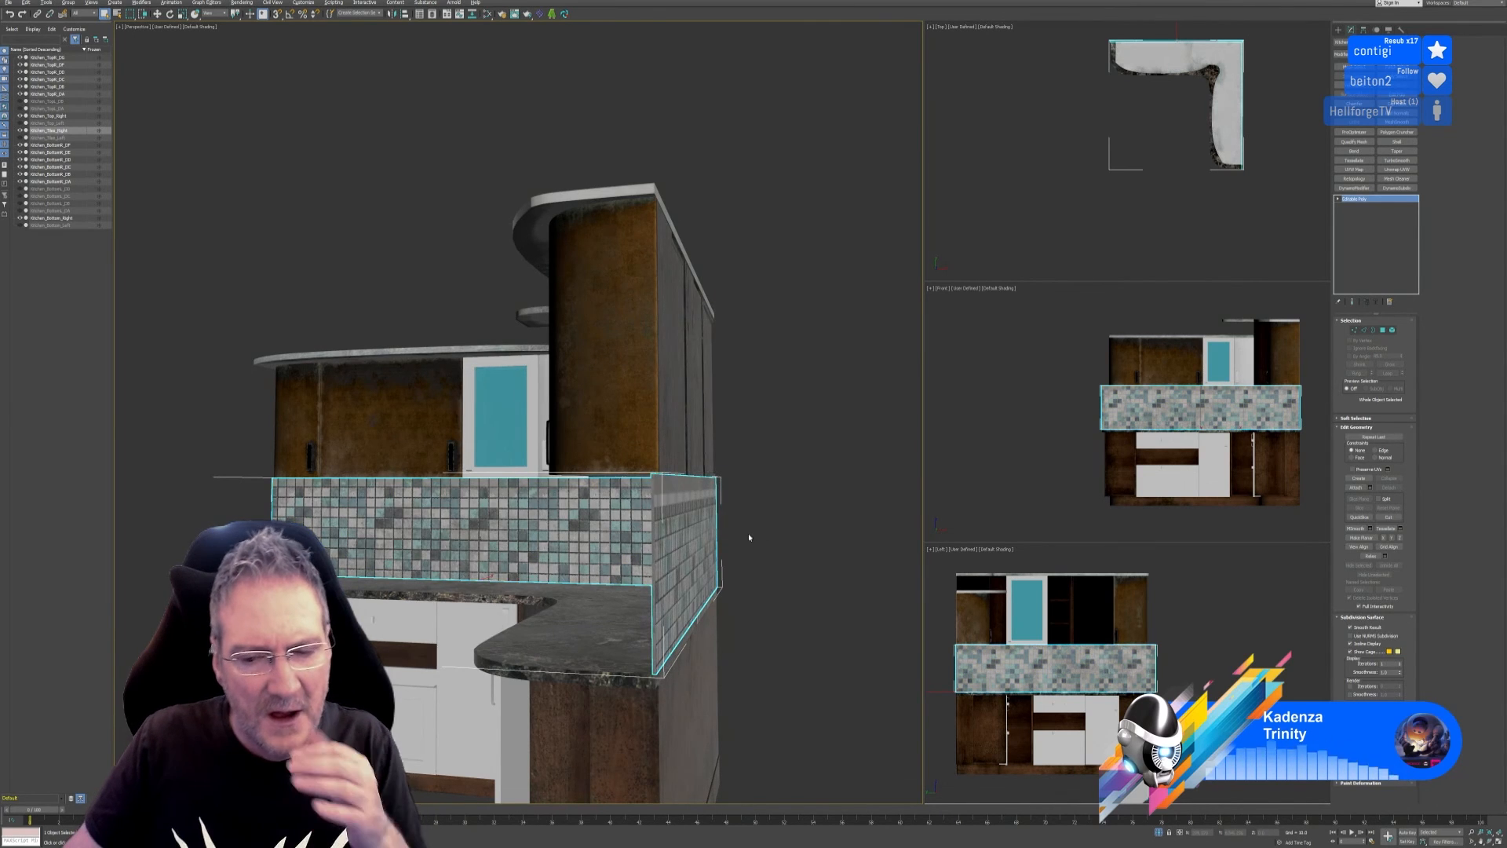
{"action": "scroll", "coordinate": [747, 533], "scroll_direction": "up", "scroll_amount": 5}
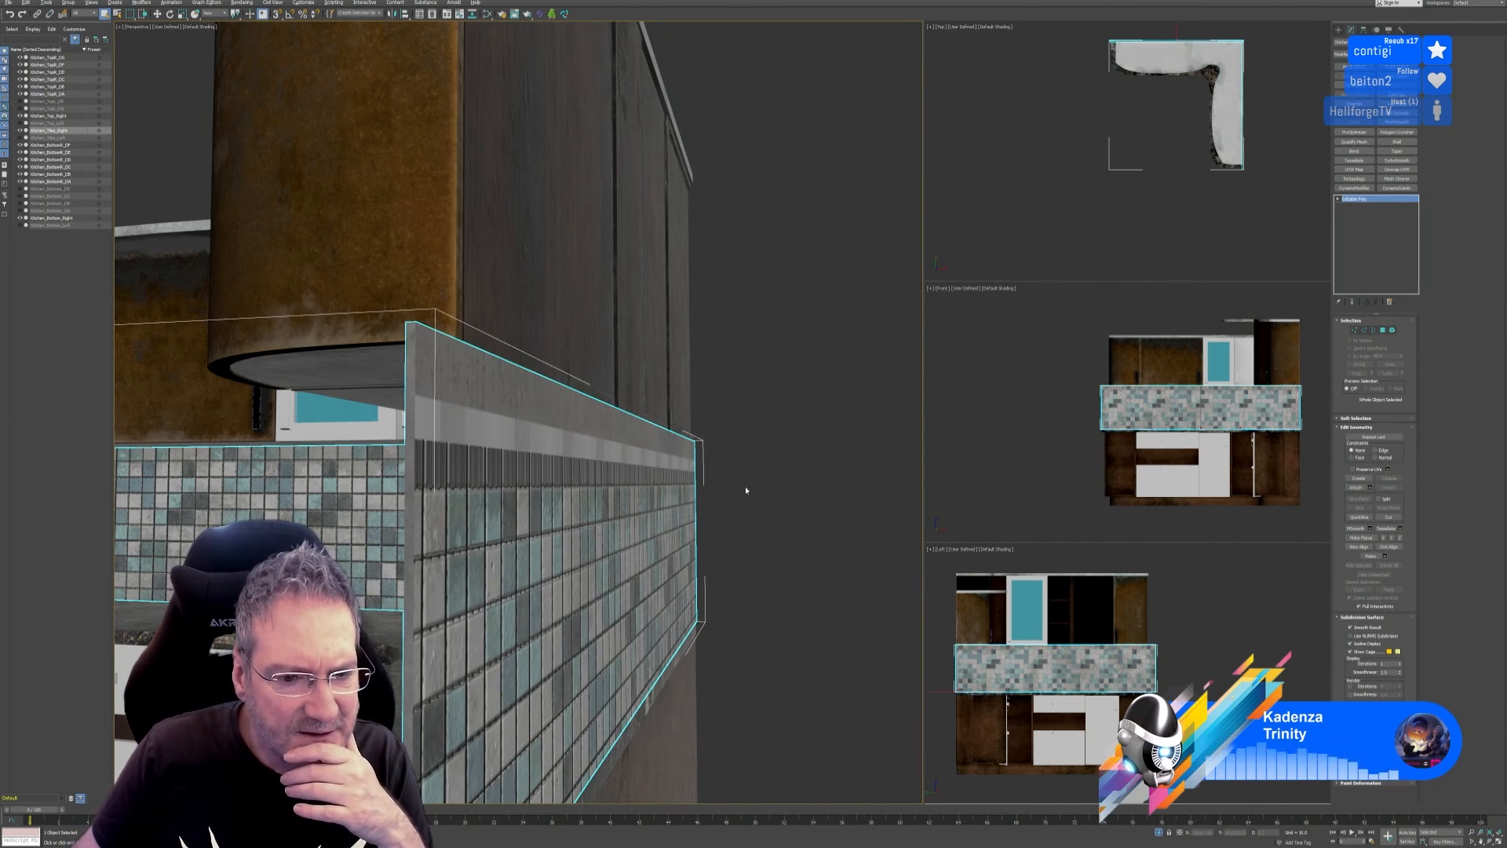
{"action": "scroll", "coordinate": [748, 487], "scroll_direction": "down", "scroll_amount": 5}
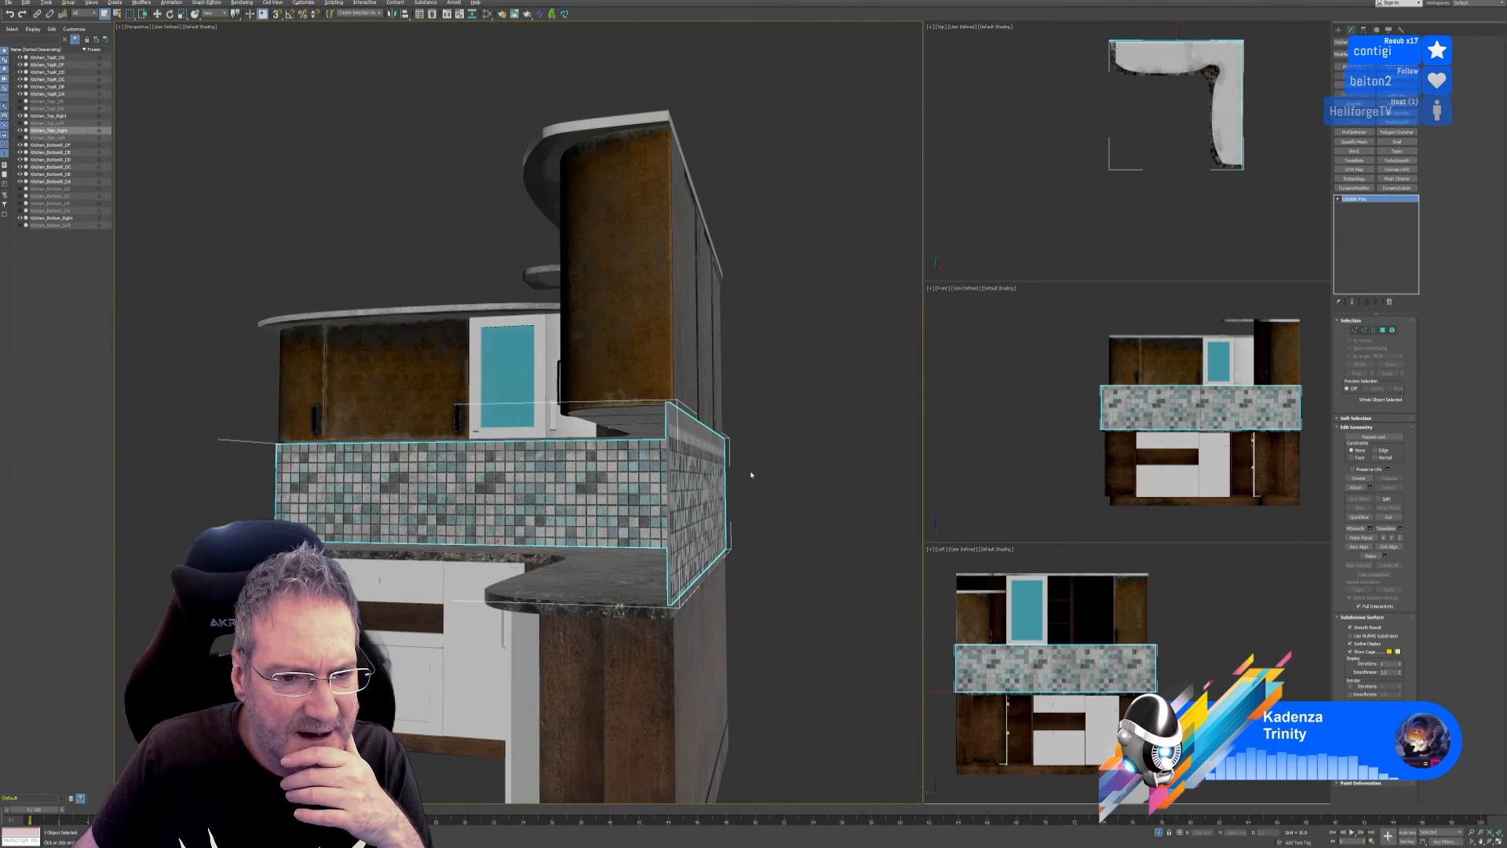
{"action": "middle_click_drag", "start_coordinate": [770, 453], "coordinate": [768, 454], "text": "alt"}
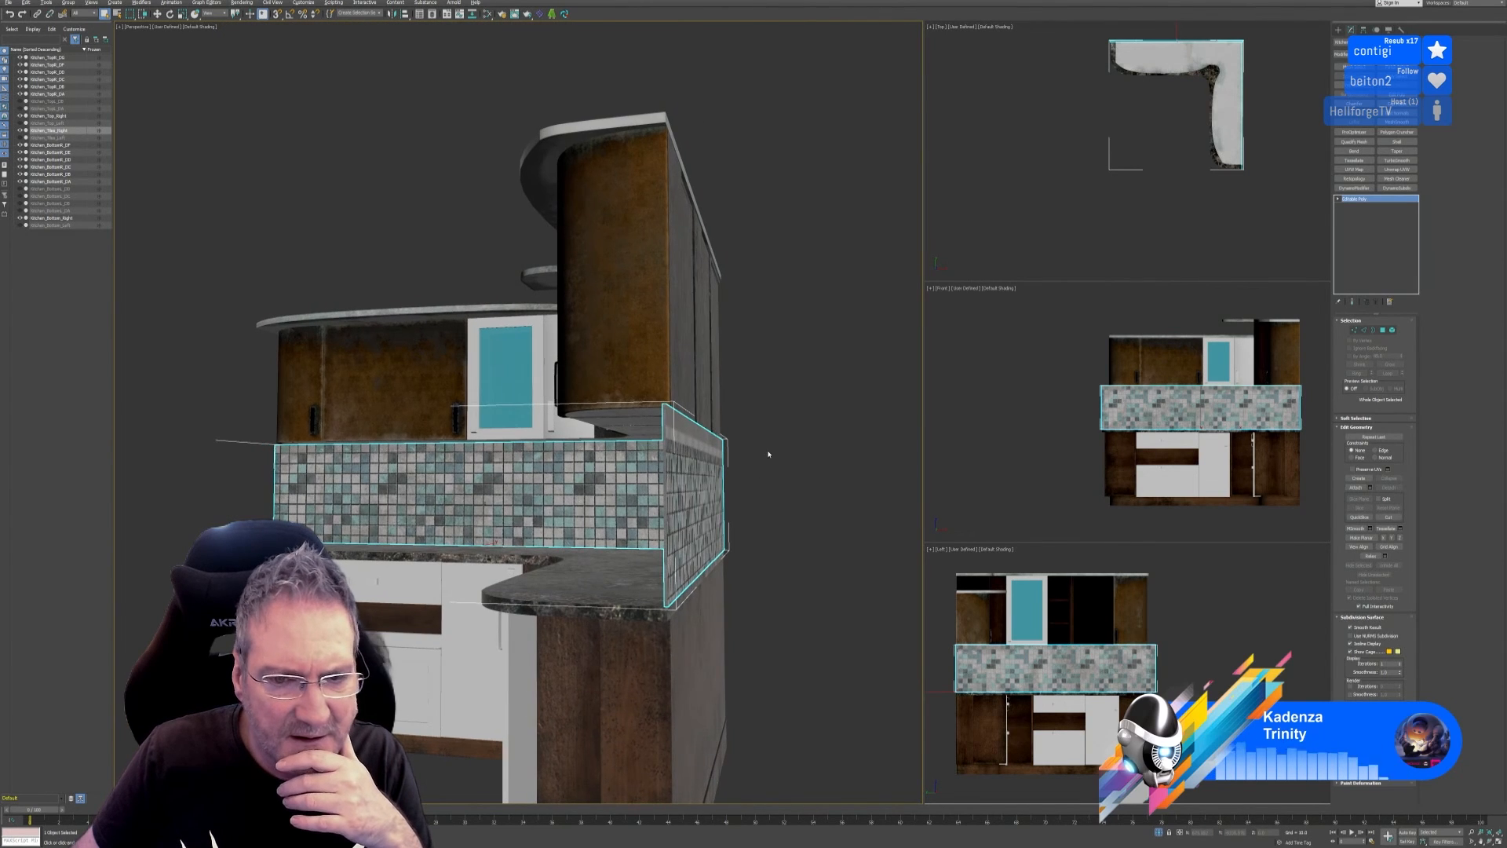
Add an Unwrap UVW modifier to the tile backsplash and try packing all its faces in the UV editor.
{"action": "left_click", "coordinate": [1396, 170]}
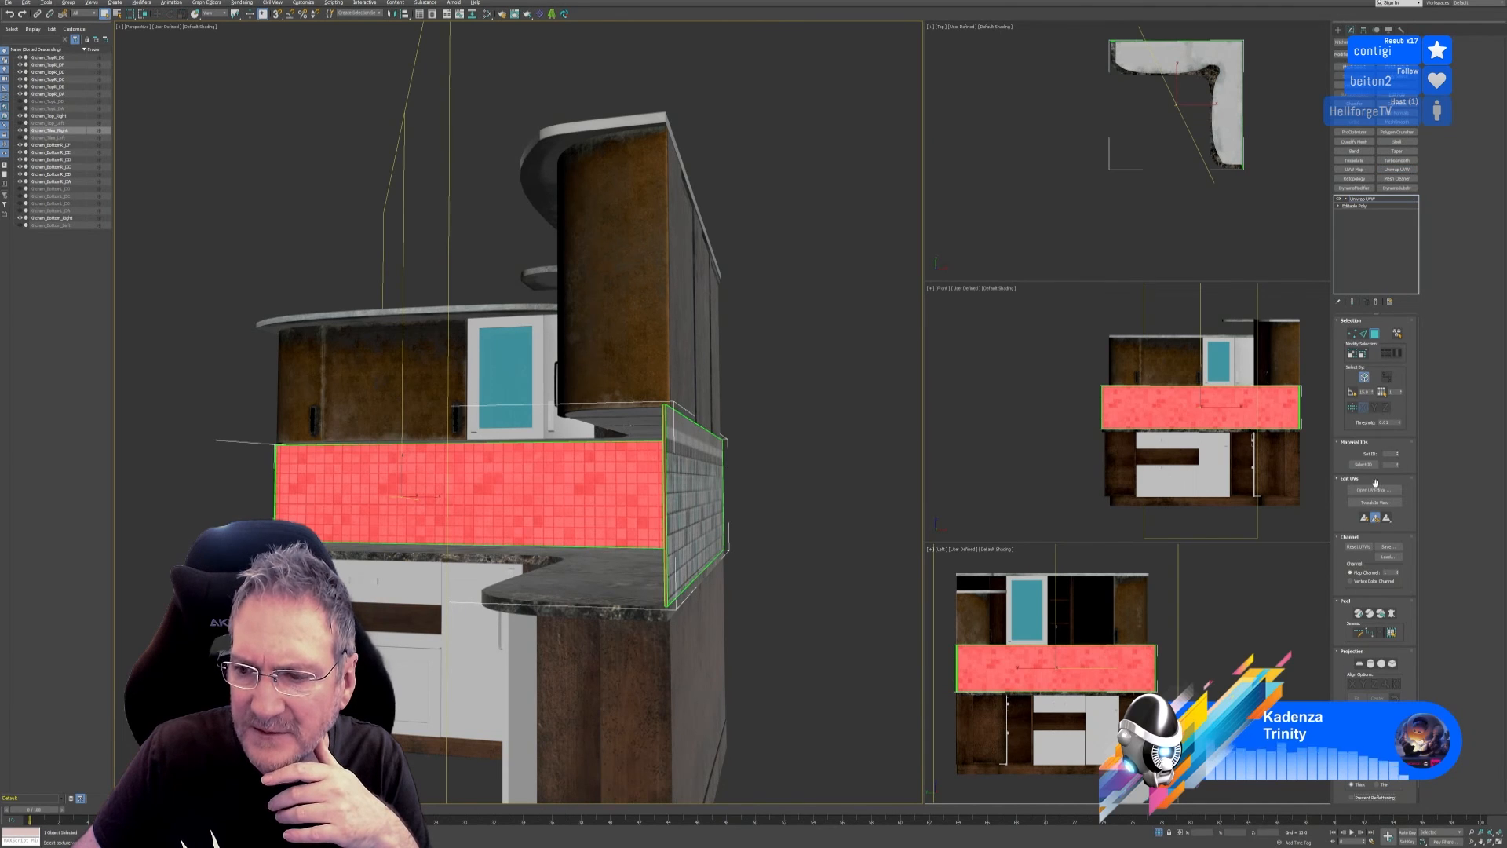
{"action": "left_click", "coordinate": [1375, 486]}
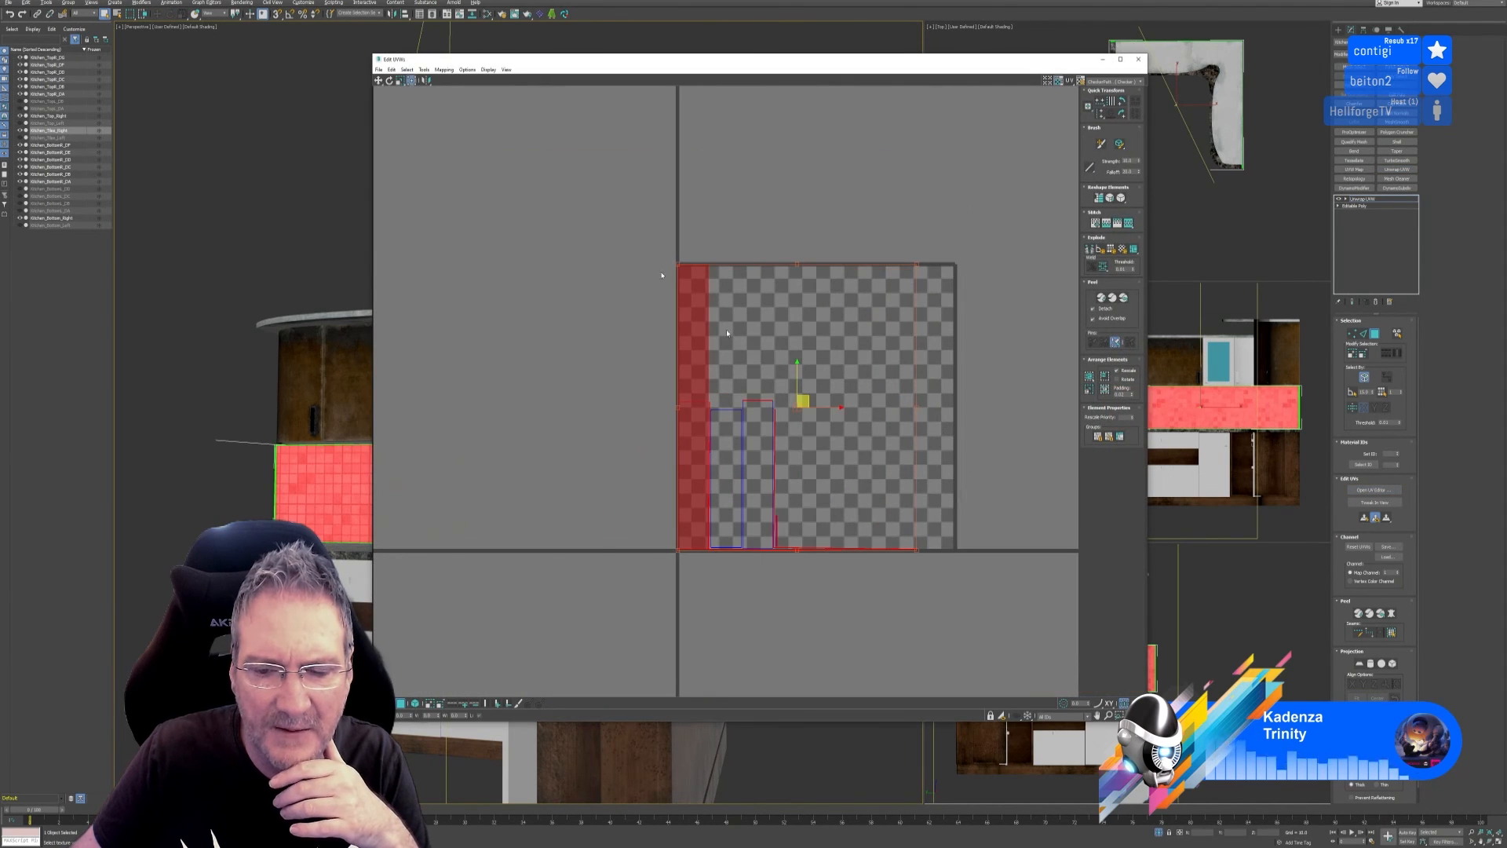
{"action": "left_click_drag", "start_coordinate": [605, 220], "coordinate": [1018, 626]}
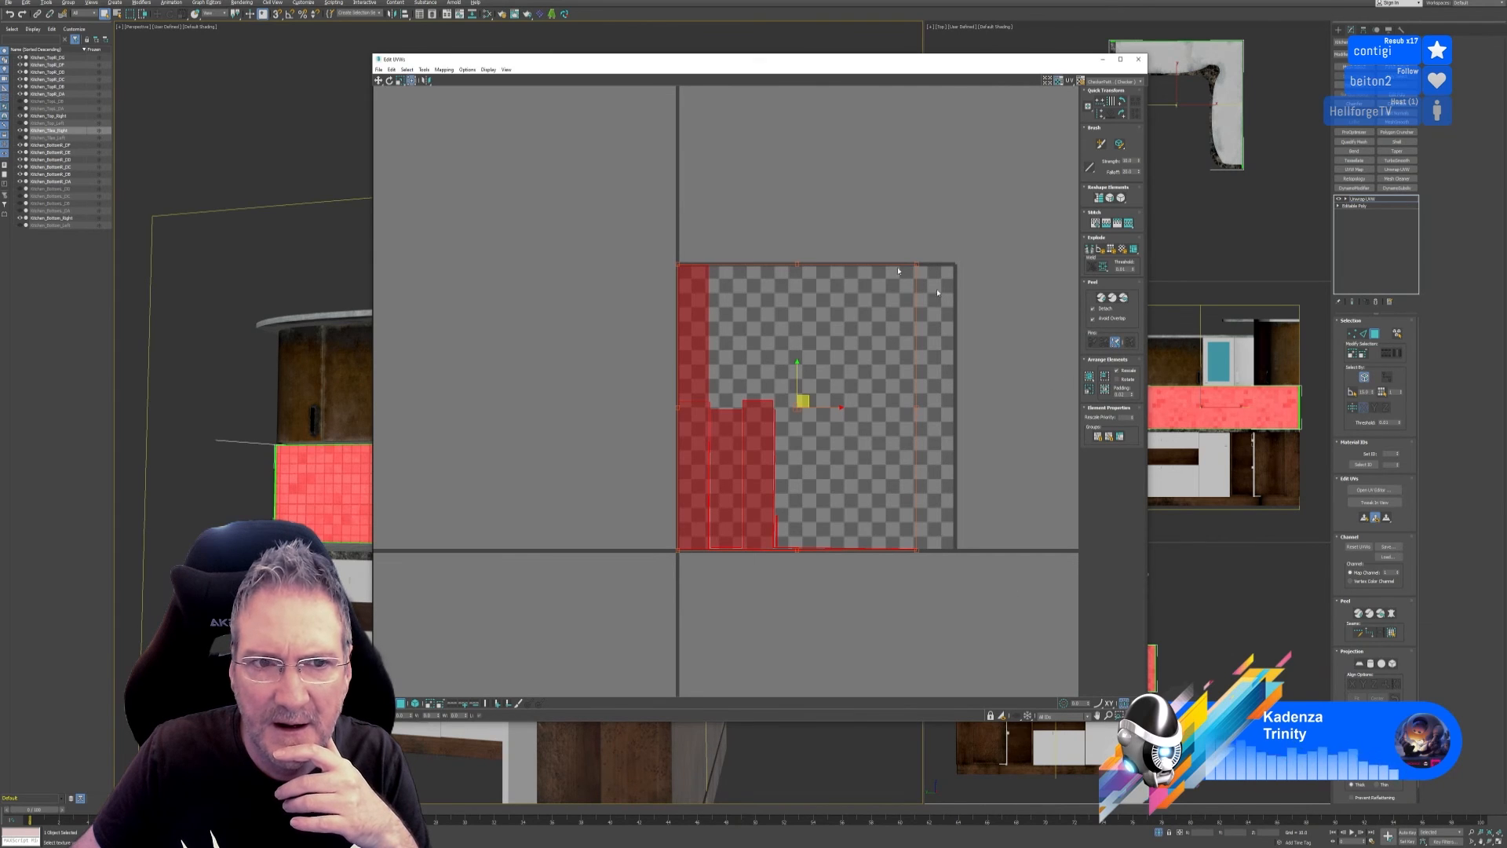
{"action": "left_click", "coordinate": [425, 69]}
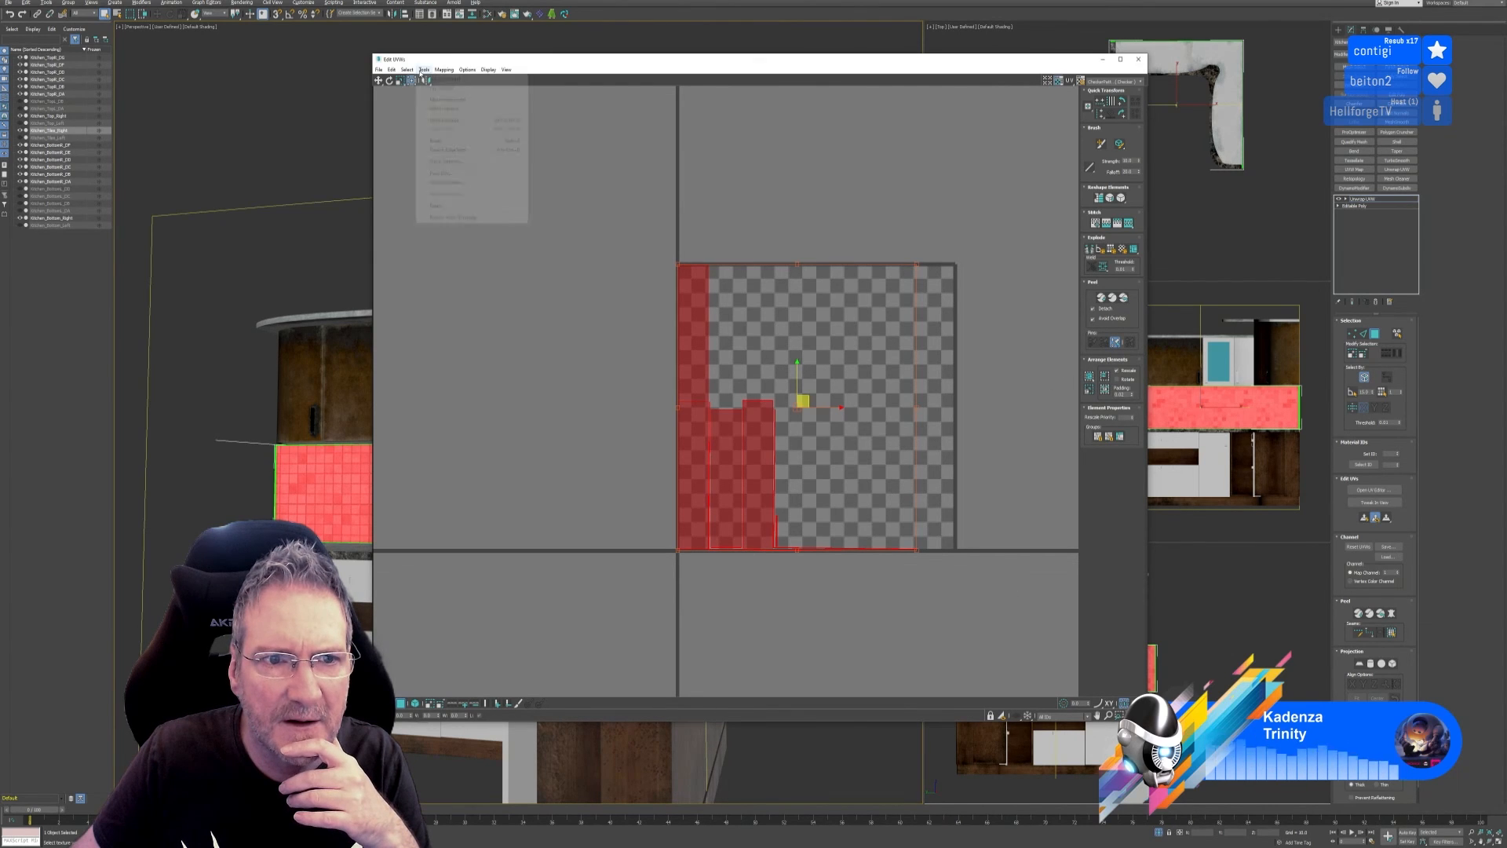
{"action": "left_click", "coordinate": [444, 174]}
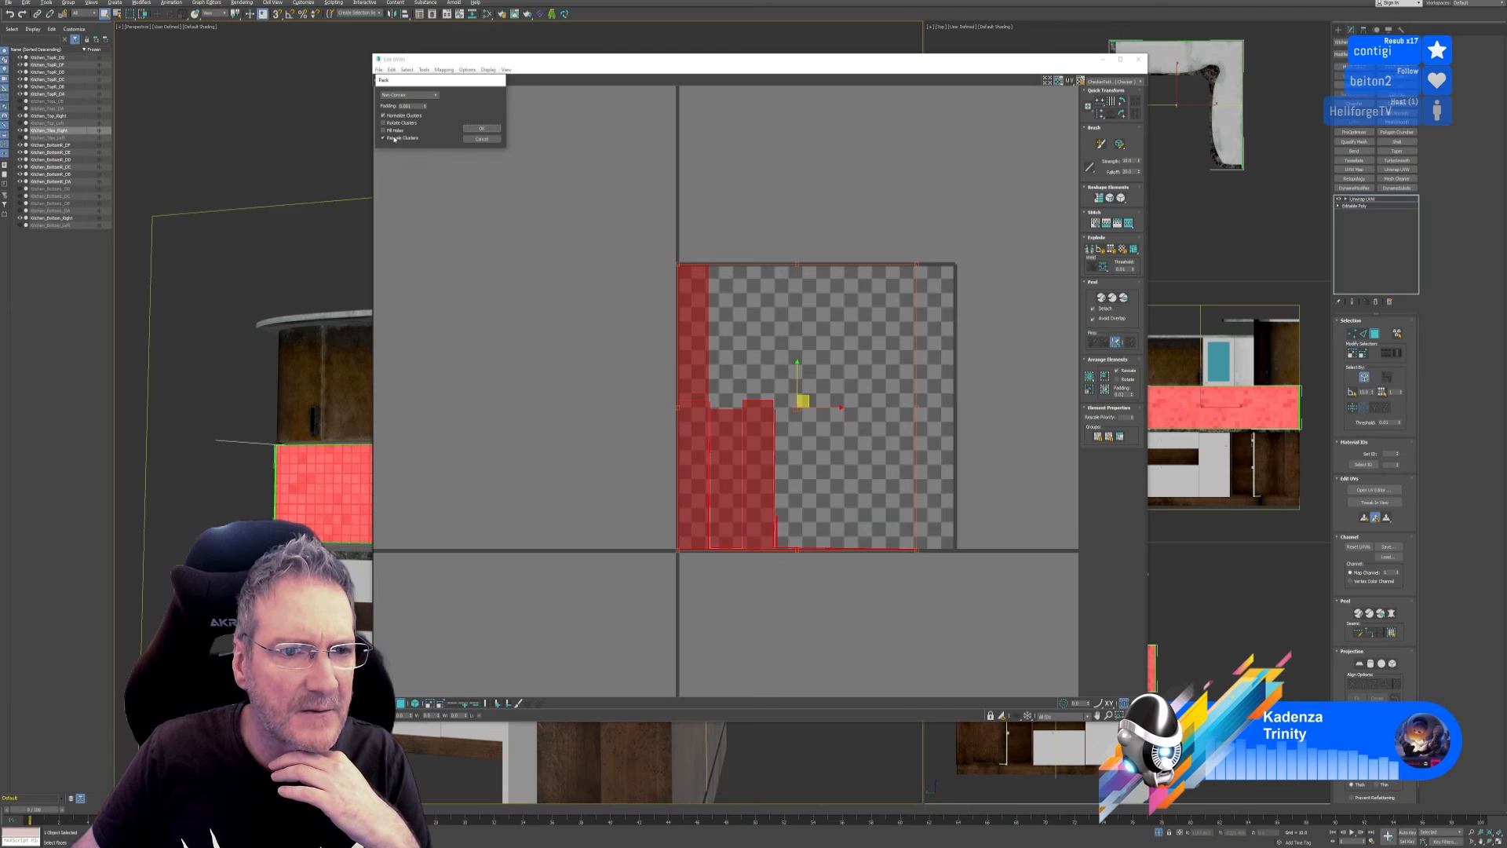
{"action": "left_click", "coordinate": [481, 129]}
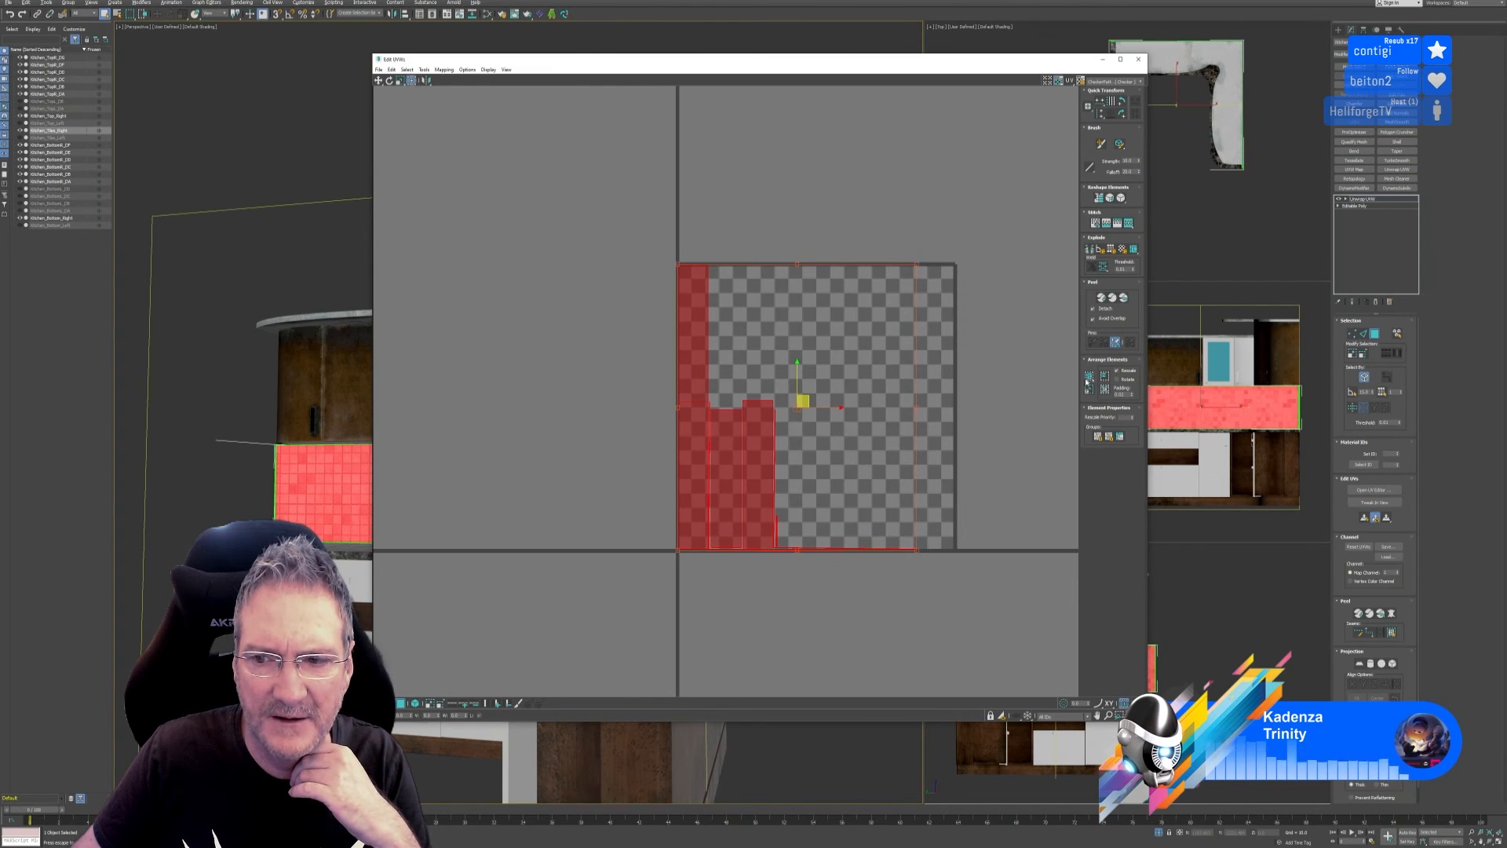
Close the UV editor and remove the Unwrap UVW modifier from the tile backsplash.
{"action": "left_click", "coordinate": [1138, 60]}
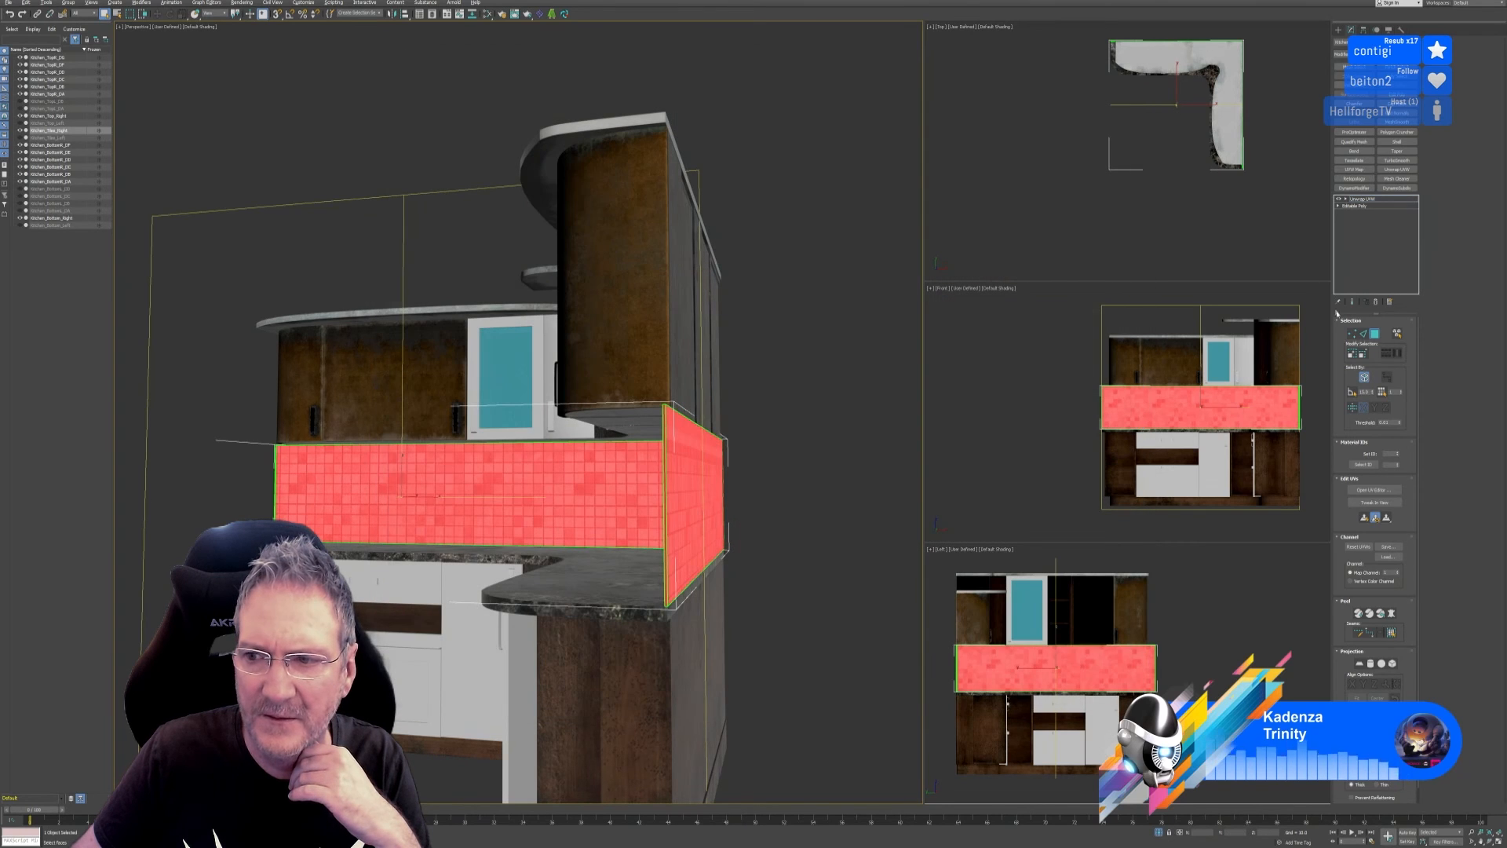
{"action": "left_click", "coordinate": [1375, 336]}
{"action": "left_click", "coordinate": [1376, 303]}
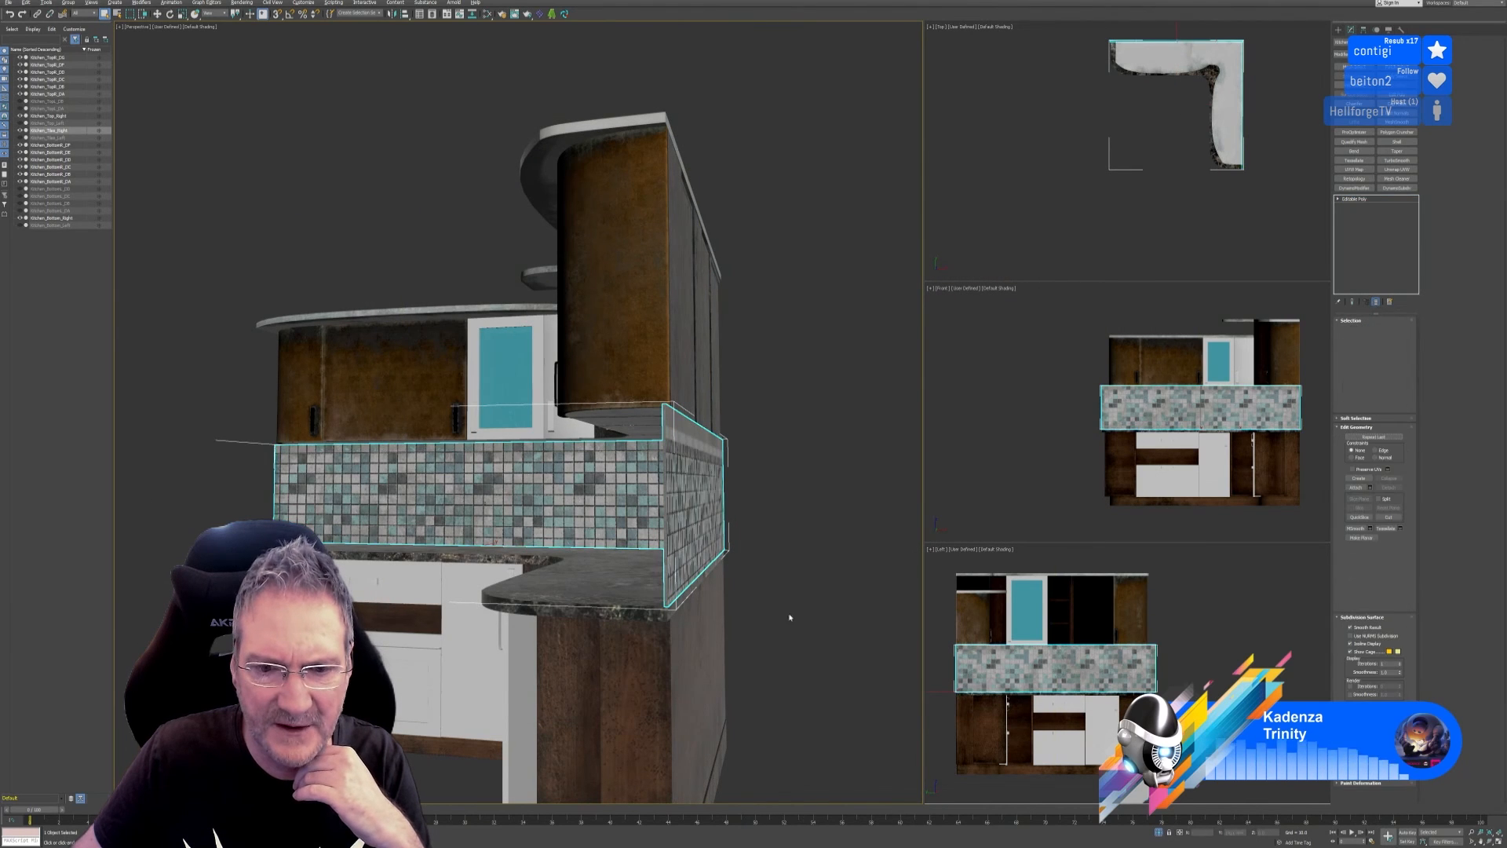
Inspect the tile texture on the backsplash's side wall and switch to the tile project in Substance Painter.
{"action": "middle_click_drag", "start_coordinate": [784, 615], "coordinate": [763, 668], "text": "alt"}
{"action": "scroll", "coordinate": [737, 666], "scroll_direction": "up", "scroll_amount": 3}
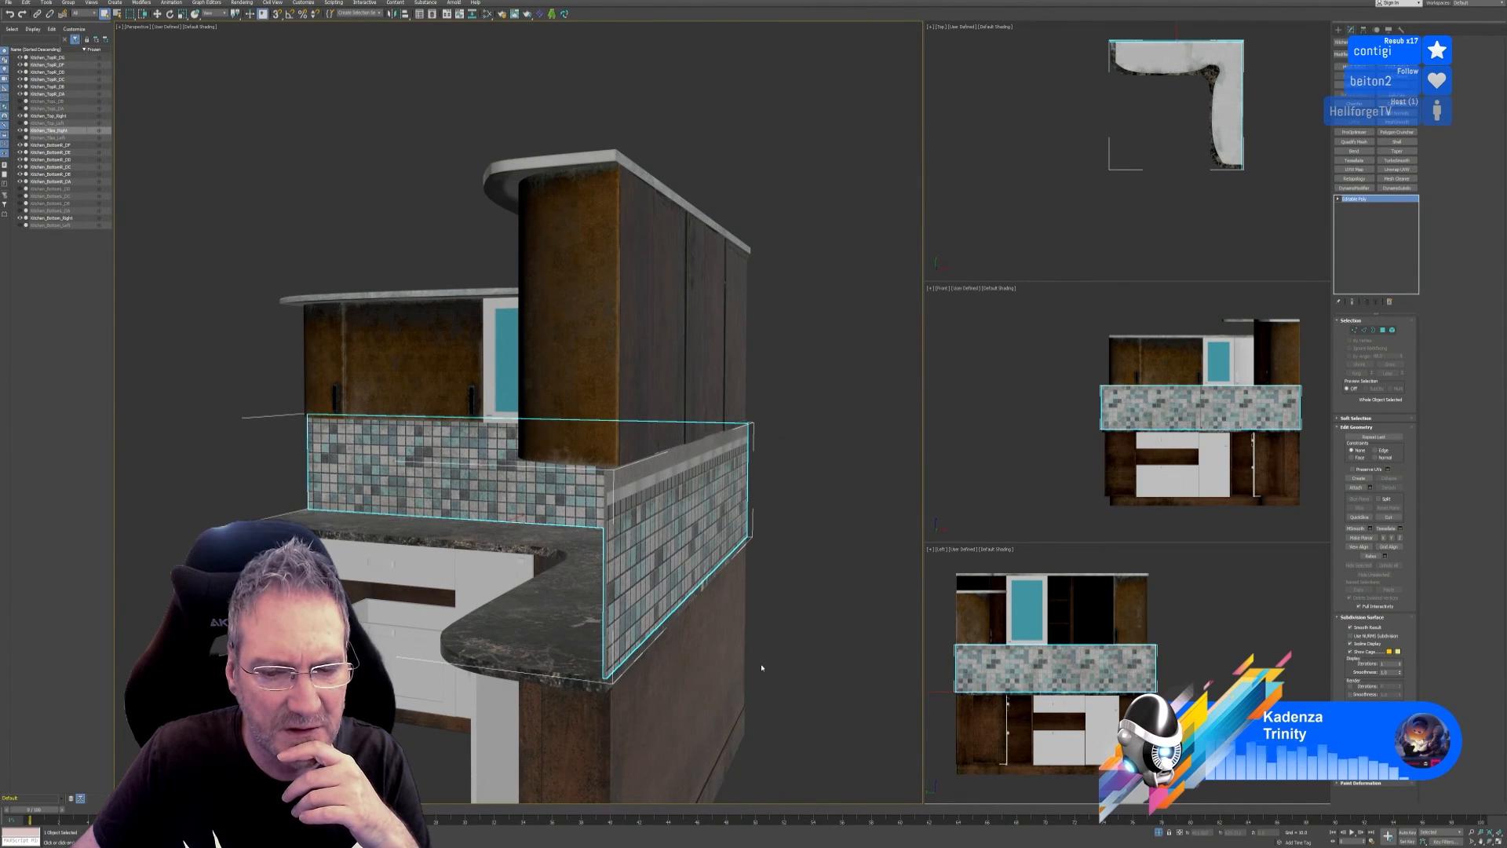
{"action": "scroll", "coordinate": [680, 622], "scroll_direction": "up", "scroll_amount": 4}
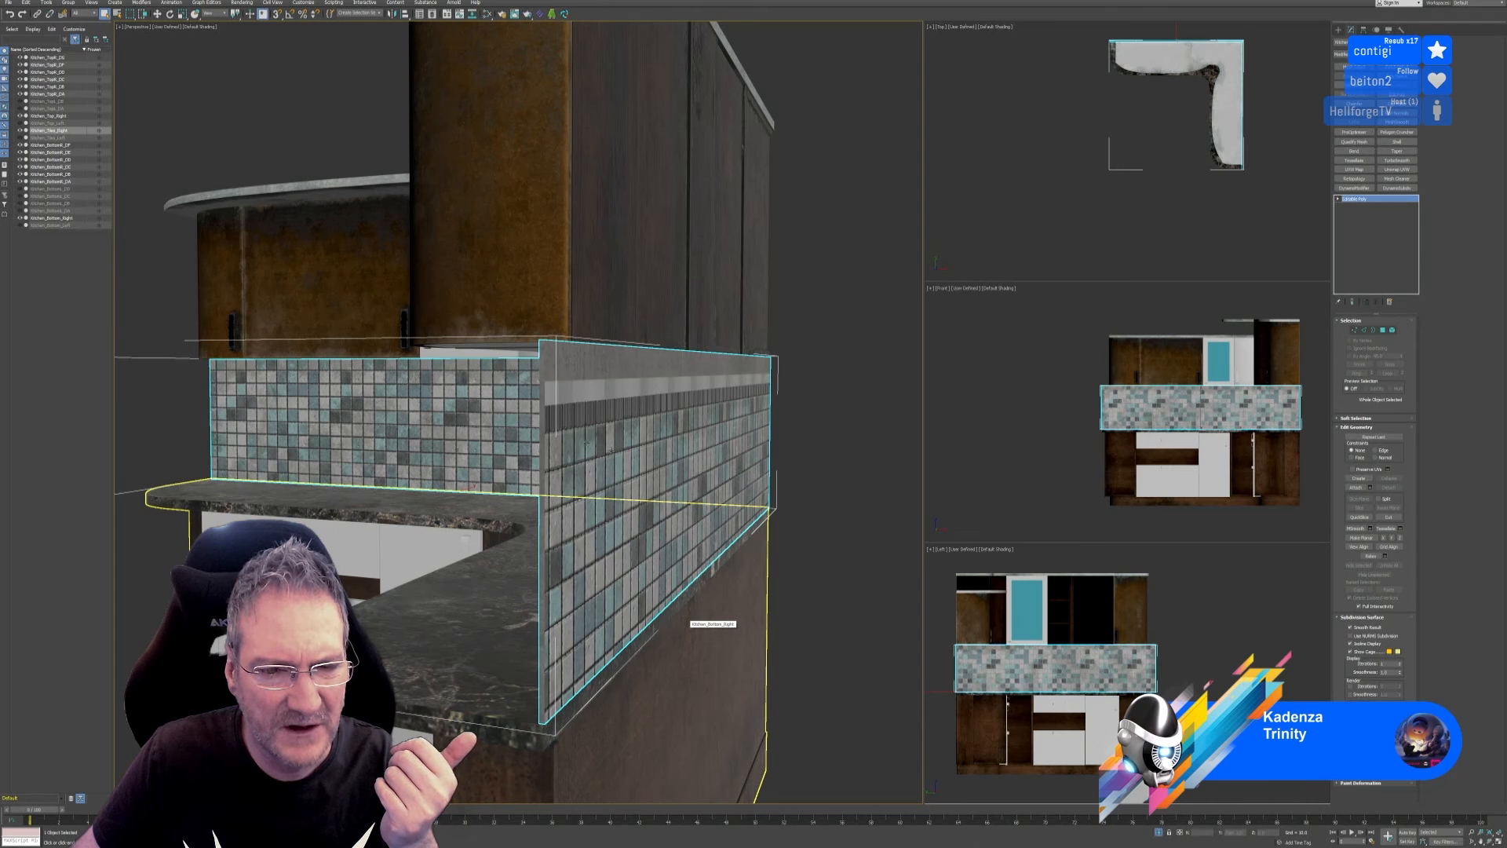
{"action": "scroll", "coordinate": [569, 549], "scroll_direction": "down", "scroll_amount": 3}
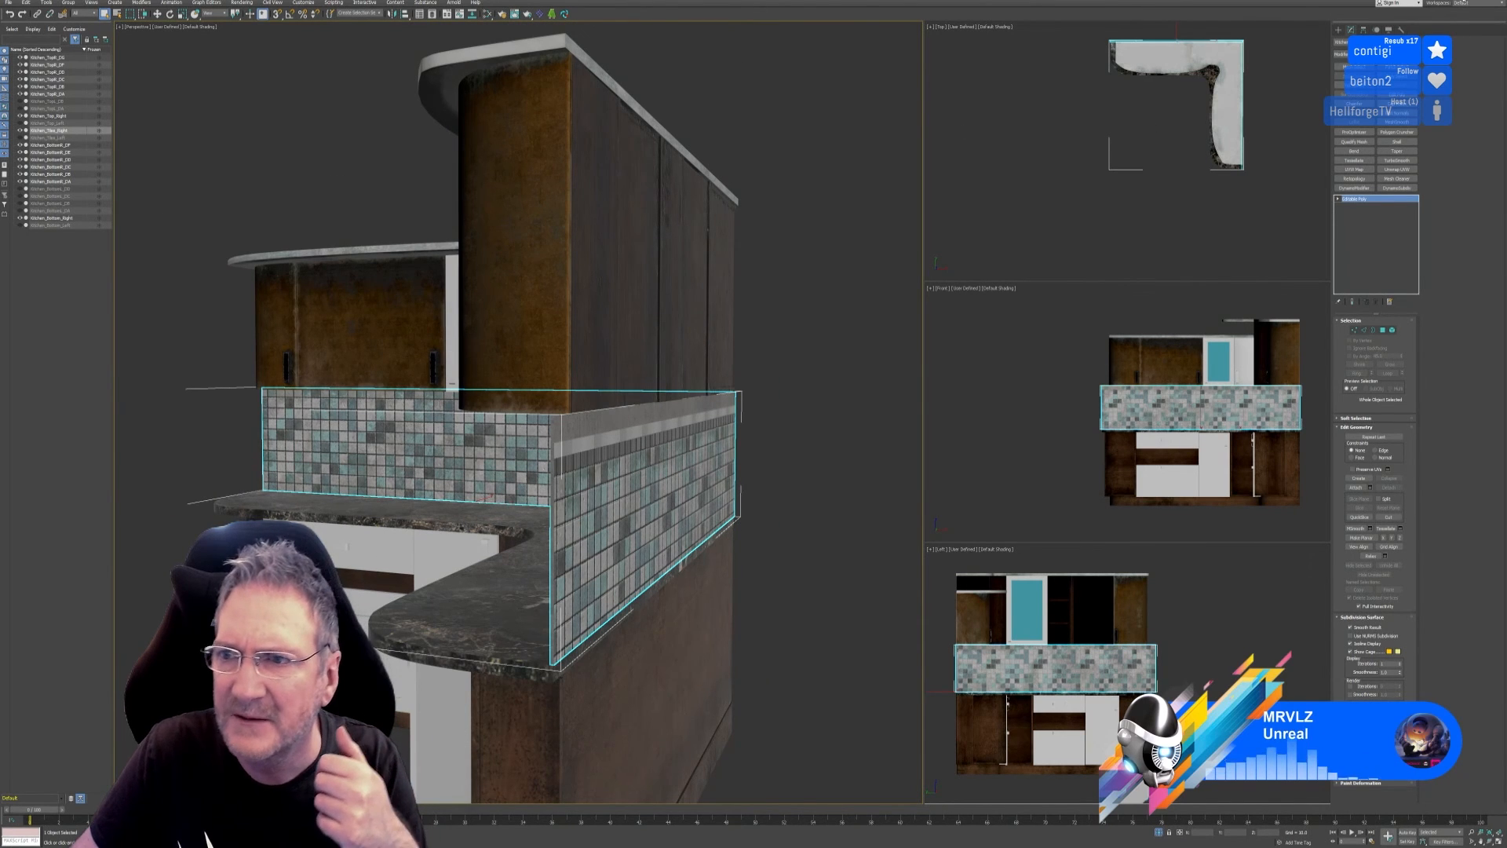
{"action": "key", "text": "super+d"}
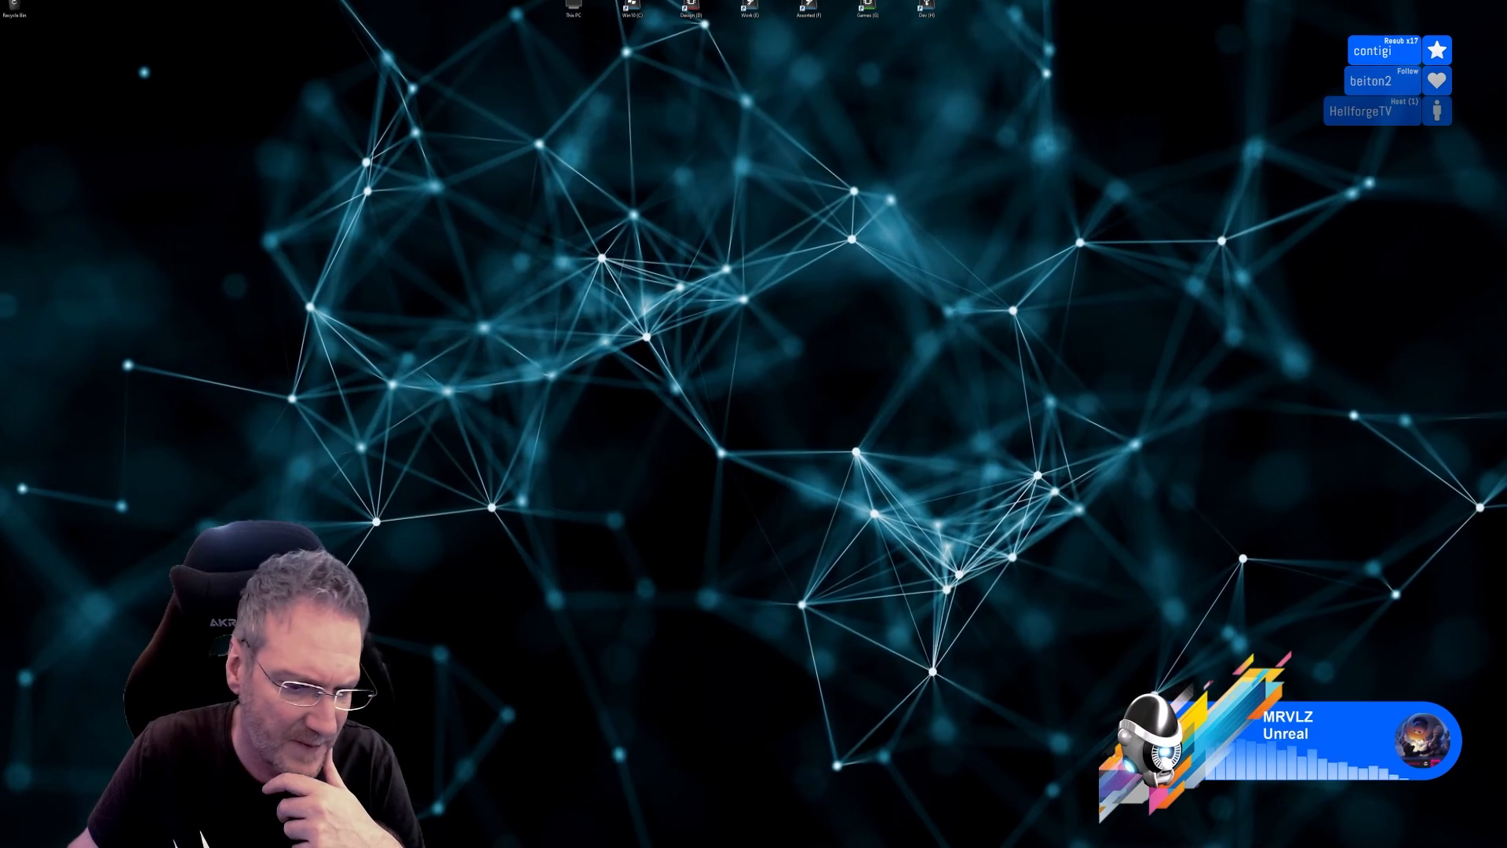
{"action": "key", "text": "alt+Tab"}
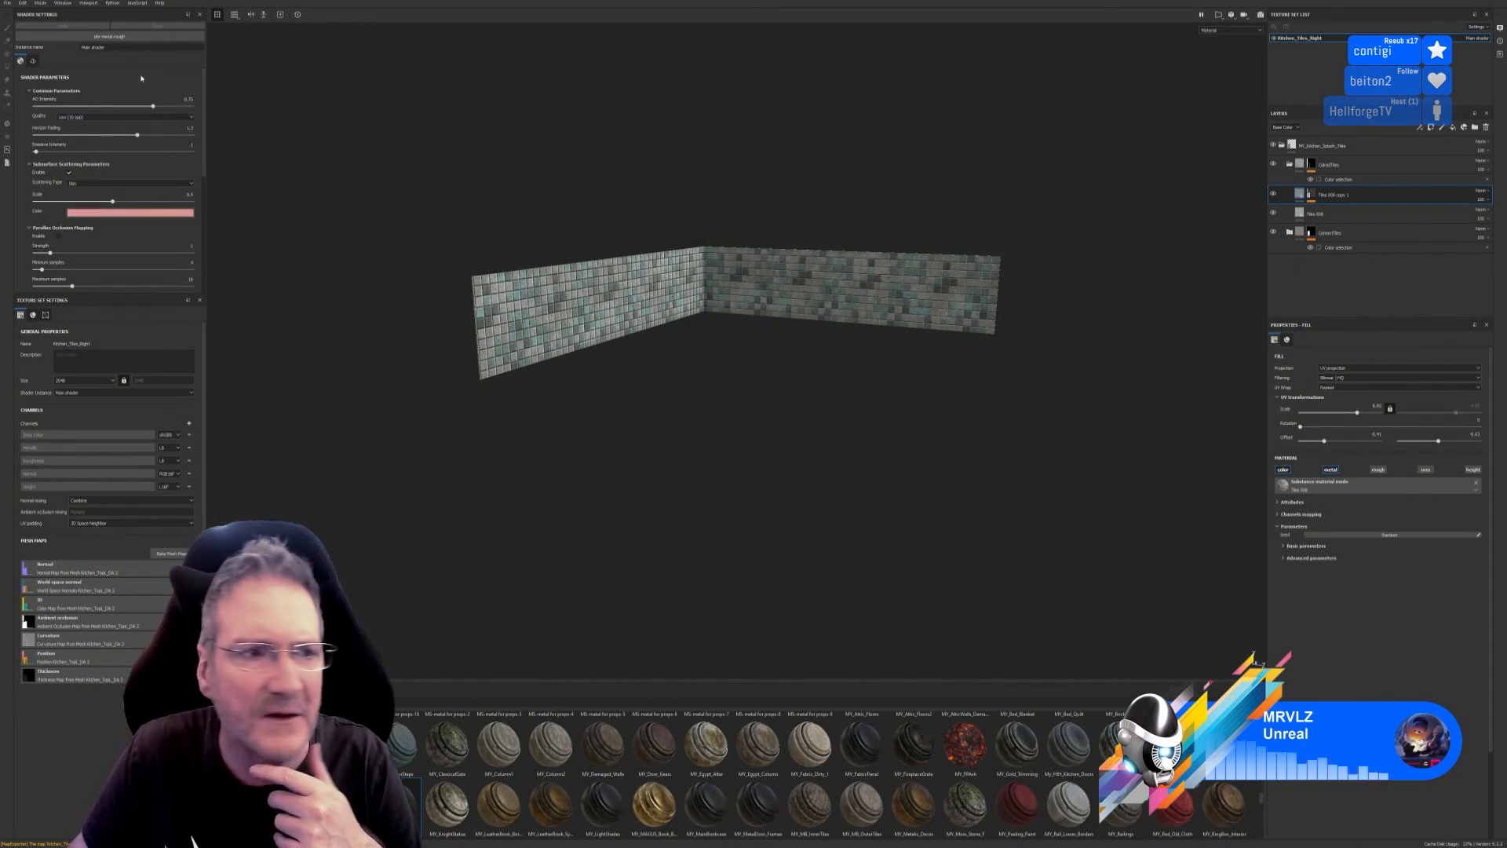
Review the ID and common bake settings and bake all selected mesh maps for the Kitchen_Tiles_Right texture set.
{"action": "left_click", "coordinate": [173, 555]}
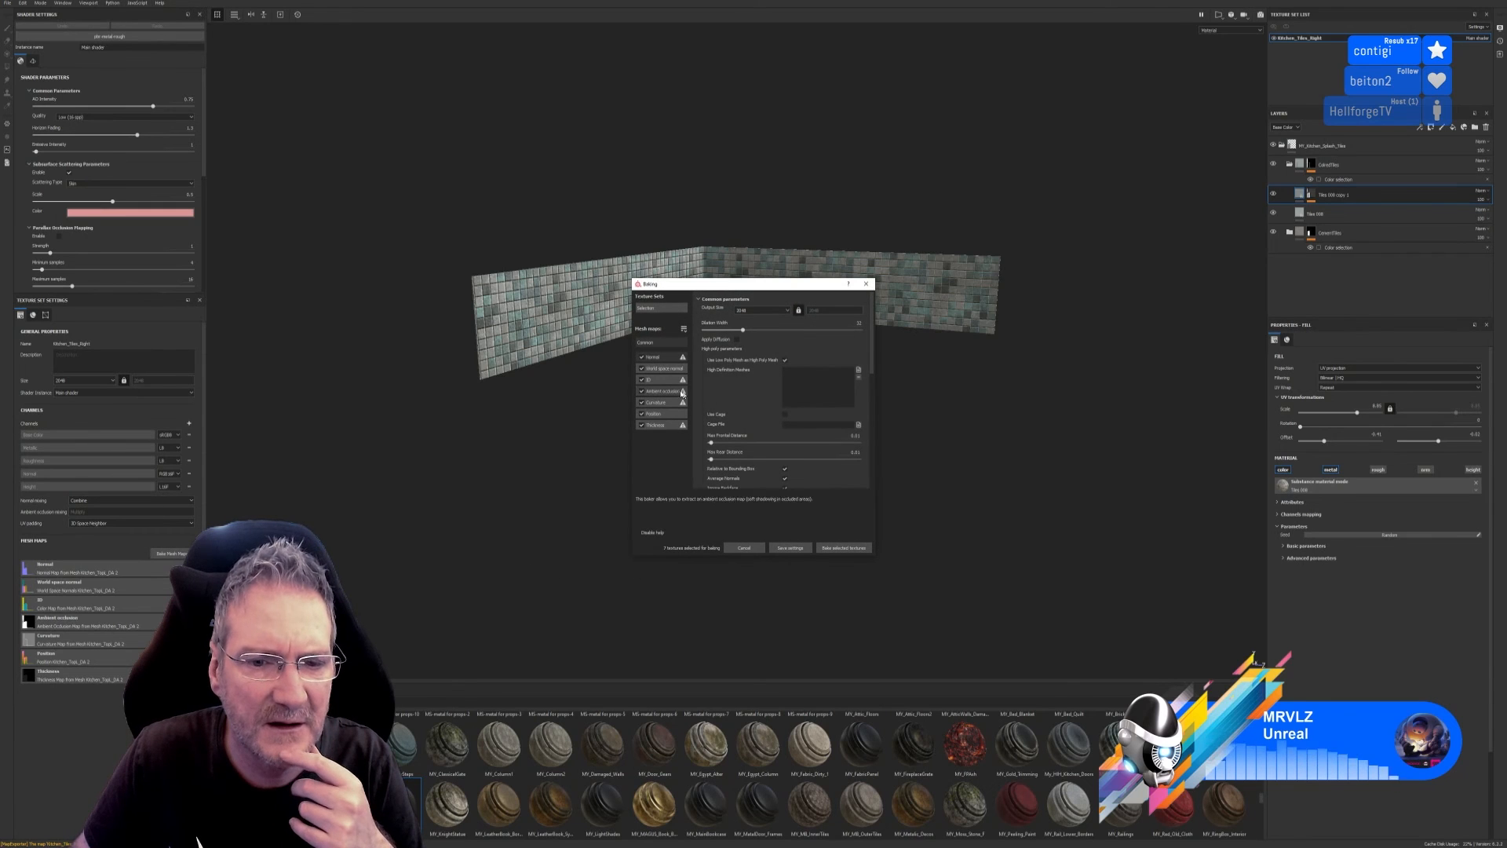
{"action": "left_click", "coordinate": [653, 380]}
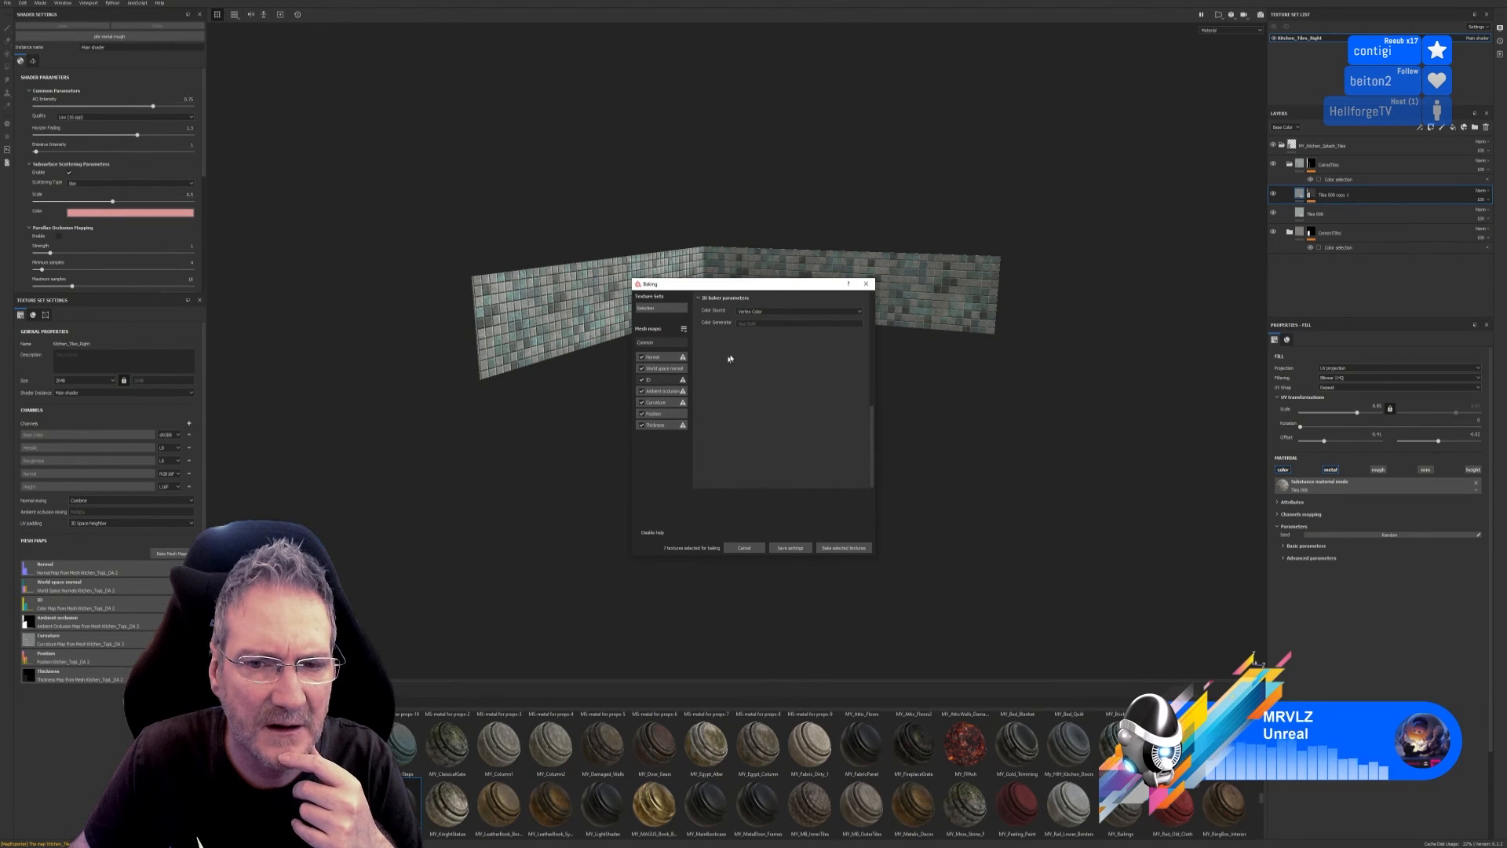
{"action": "left_click", "coordinate": [674, 357]}
{"action": "scroll", "coordinate": [746, 424], "scroll_direction": "up", "scroll_amount": 3}
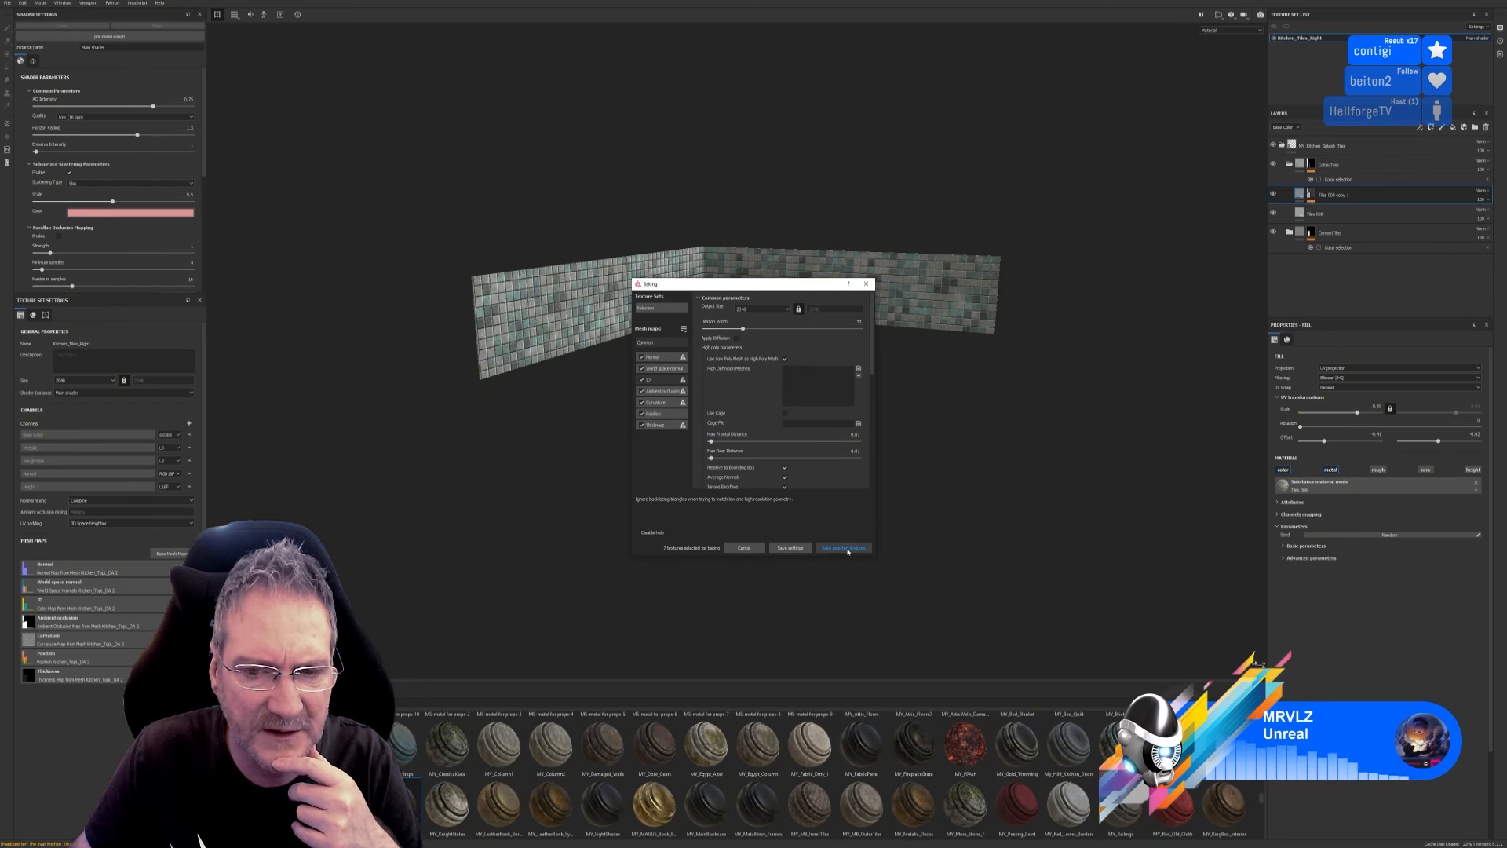
{"action": "left_click", "coordinate": [844, 548]}
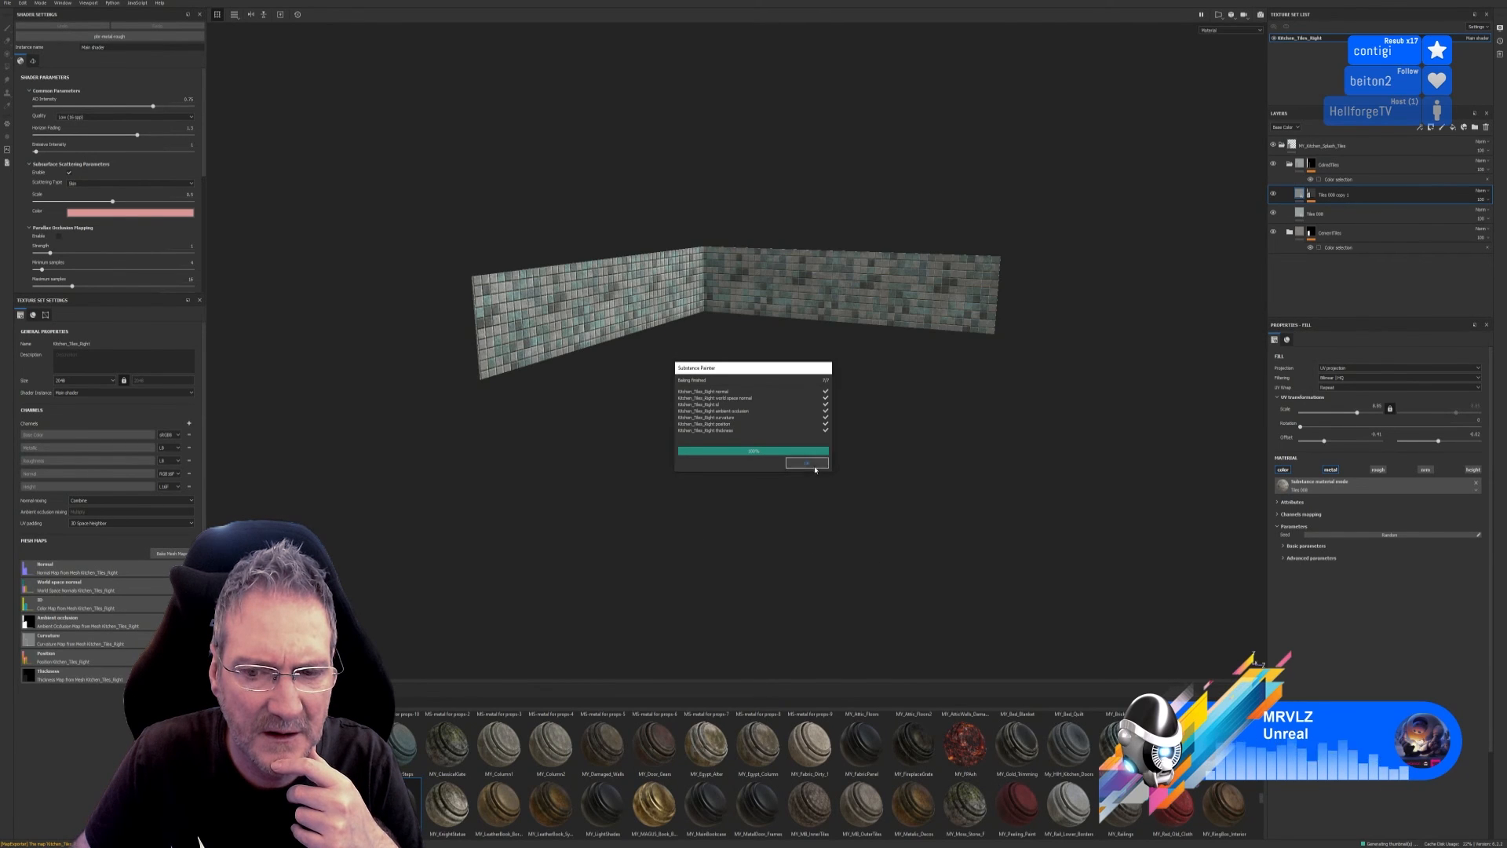
{"action": "left_click", "coordinate": [815, 470]}
{"action": "mouse_move", "coordinate": [982, 539]}
{"action": "left_mouse_down", "text": "alt"}
{"action": "mouse_move", "coordinate": [999, 502]}
{"action": "mouse_move", "coordinate": [730, 474]}
{"action": "mouse_move", "coordinate": [871, 545]}
{"action": "mouse_move", "coordinate": [491, 535]}
{"action": "mouse_move", "coordinate": [696, 568]}
{"action": "mouse_move", "coordinate": [998, 544]}
{"action": "left_mouse_up", "text": "alt"}
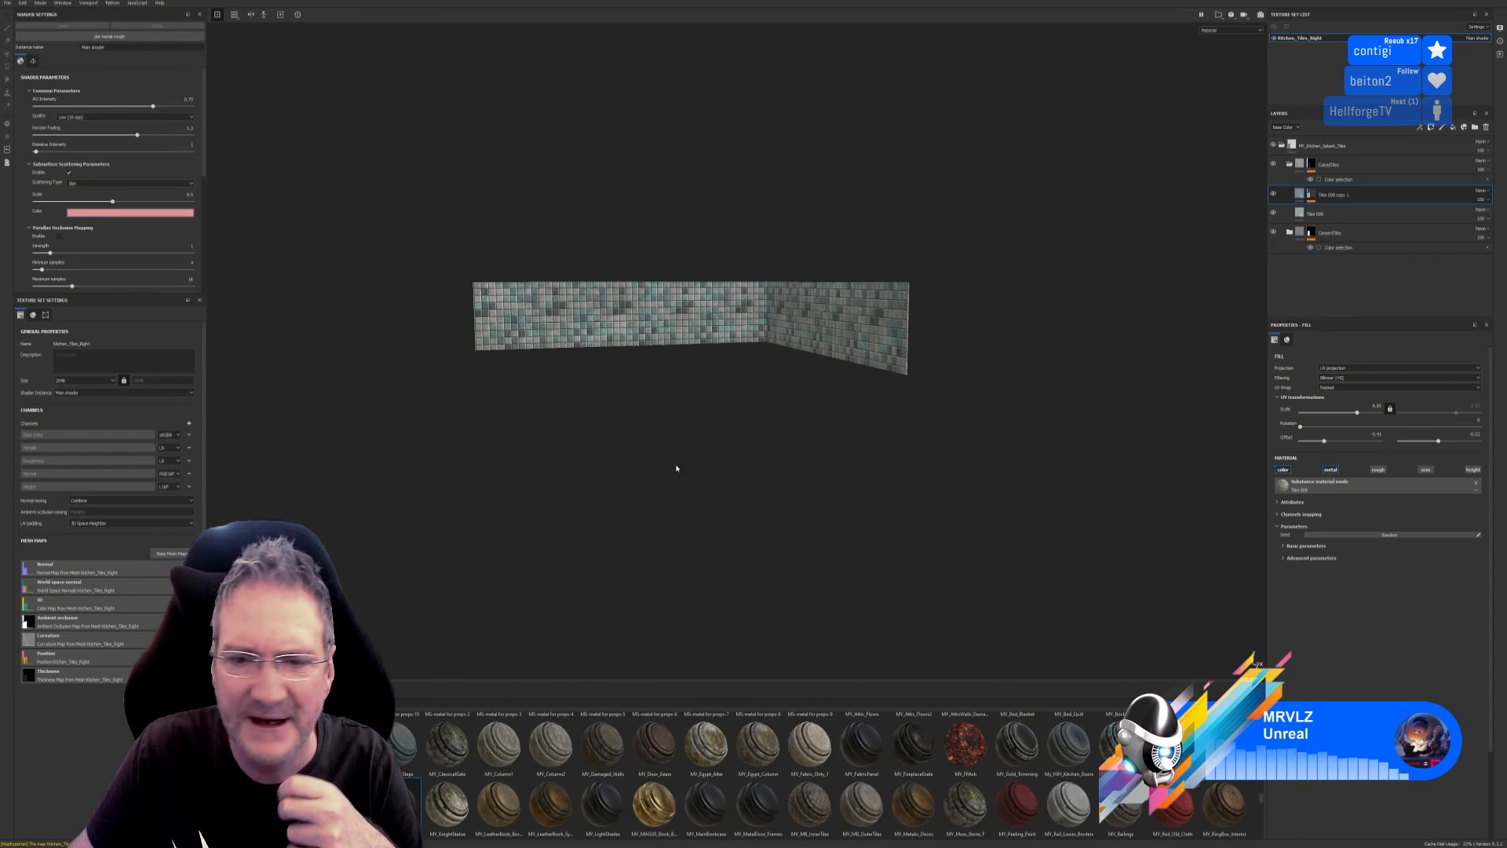
Export the Kitchen_Tiles_Right textures with the existing export settings and save the project.
{"action": "left_click", "coordinate": [8, 3]}
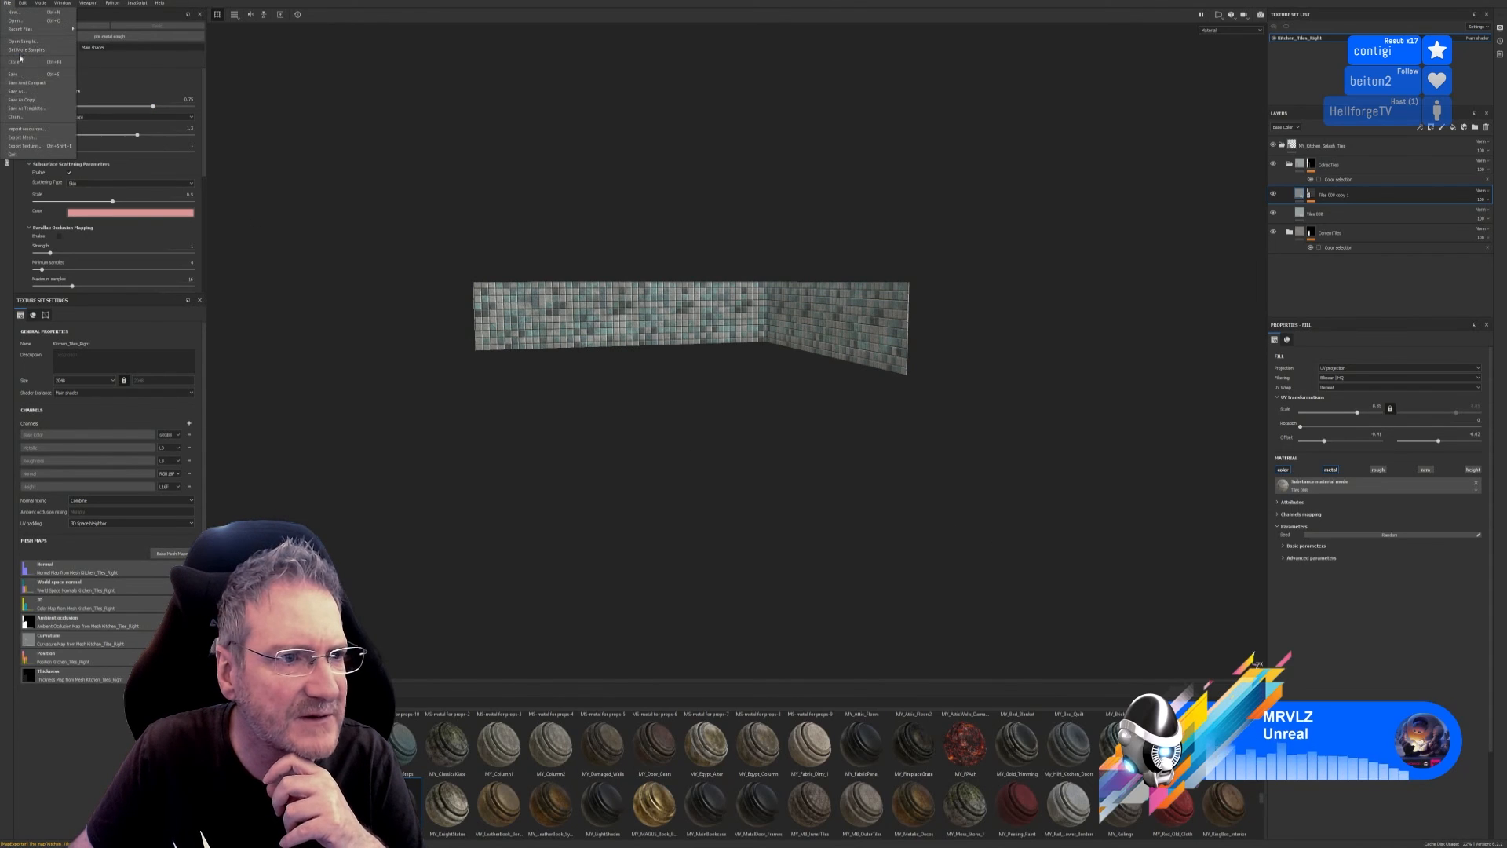
{"action": "left_click", "coordinate": [37, 146]}
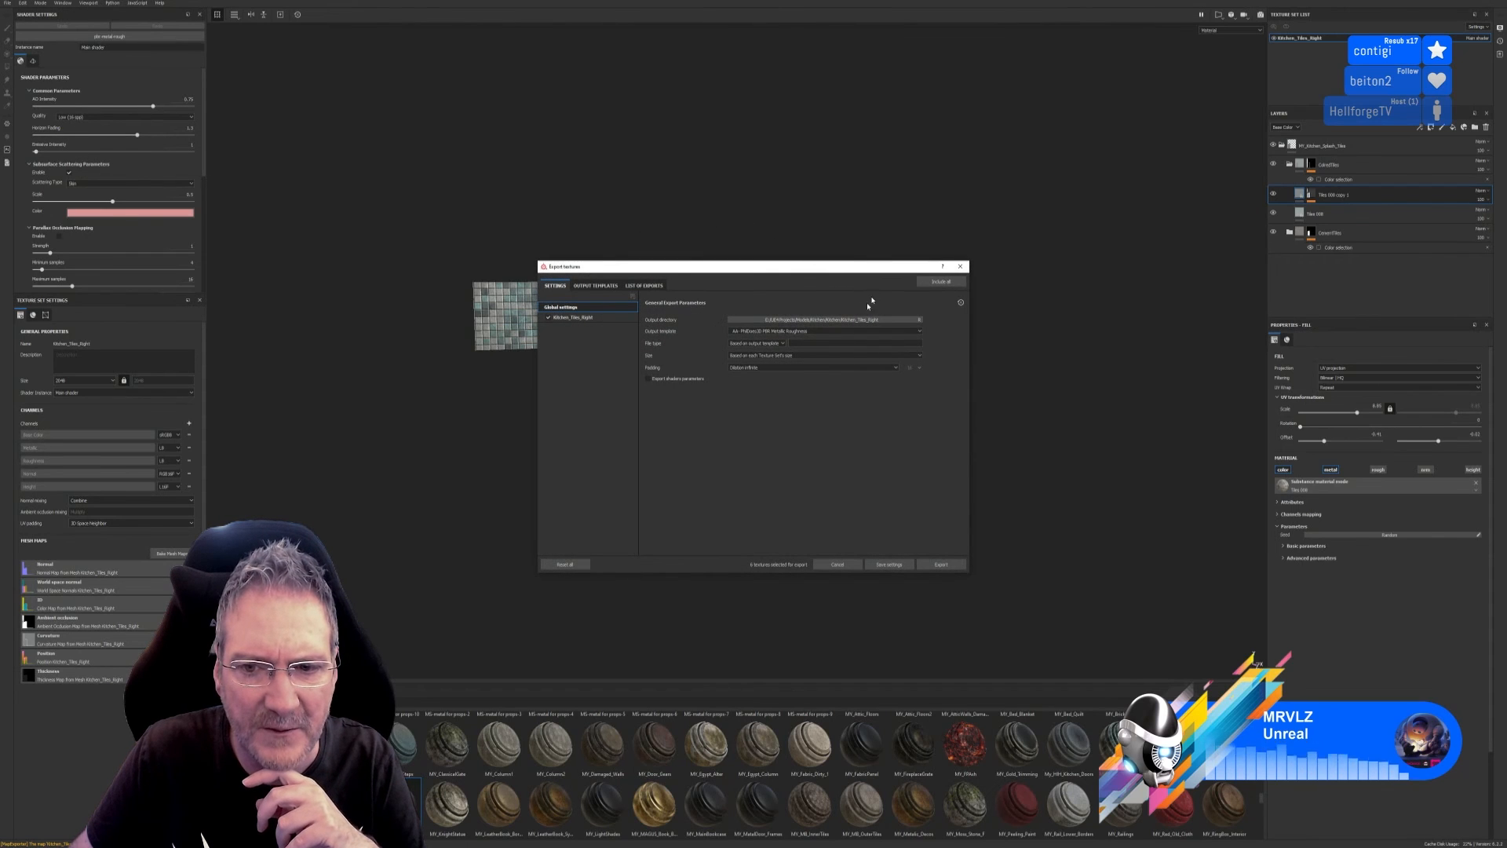
{"action": "left_click", "coordinate": [941, 564]}
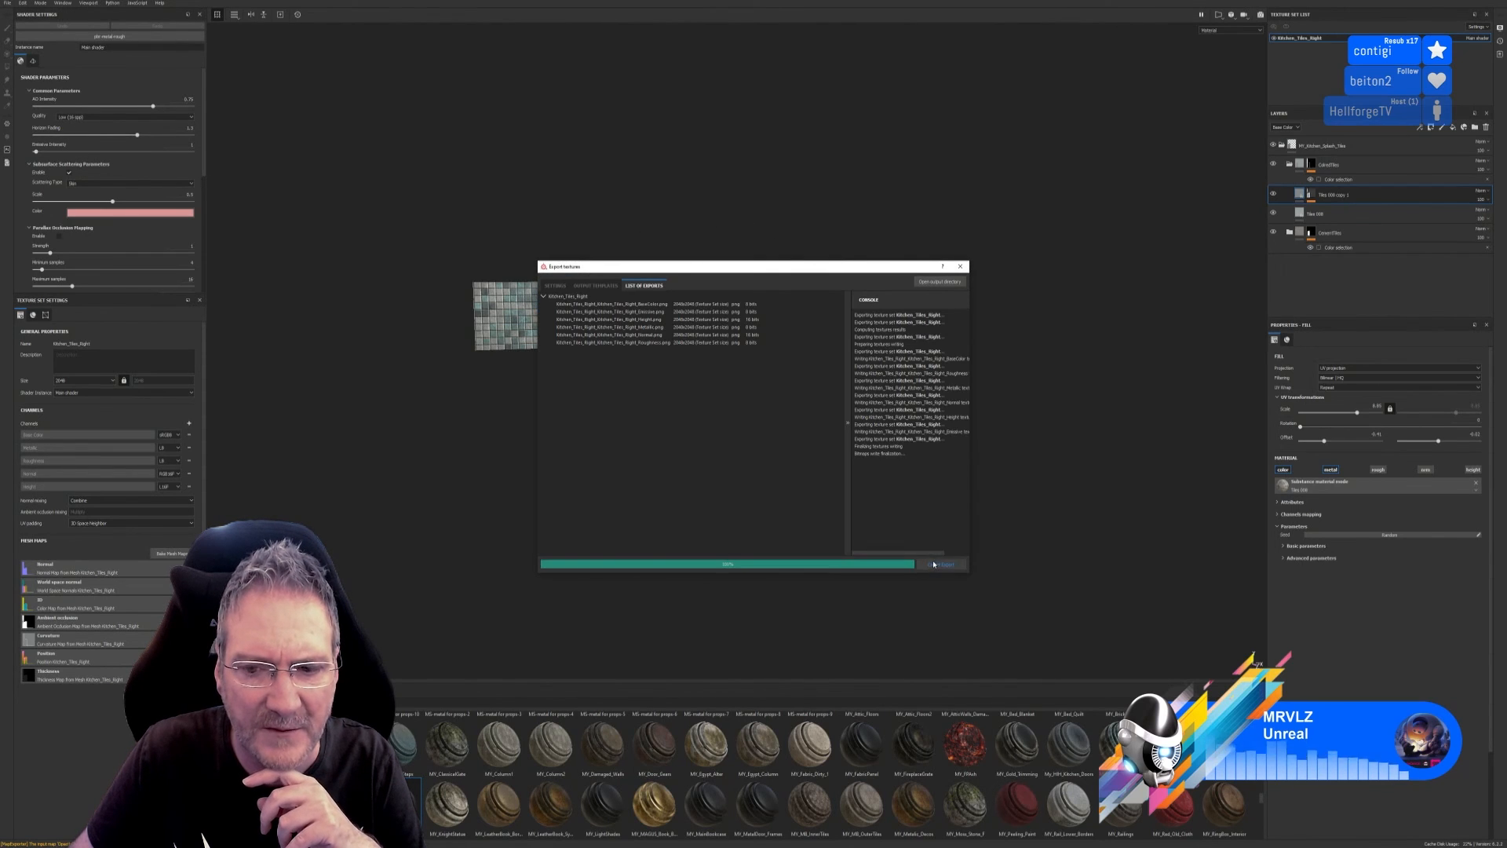
{"action": "left_click", "coordinate": [960, 266]}
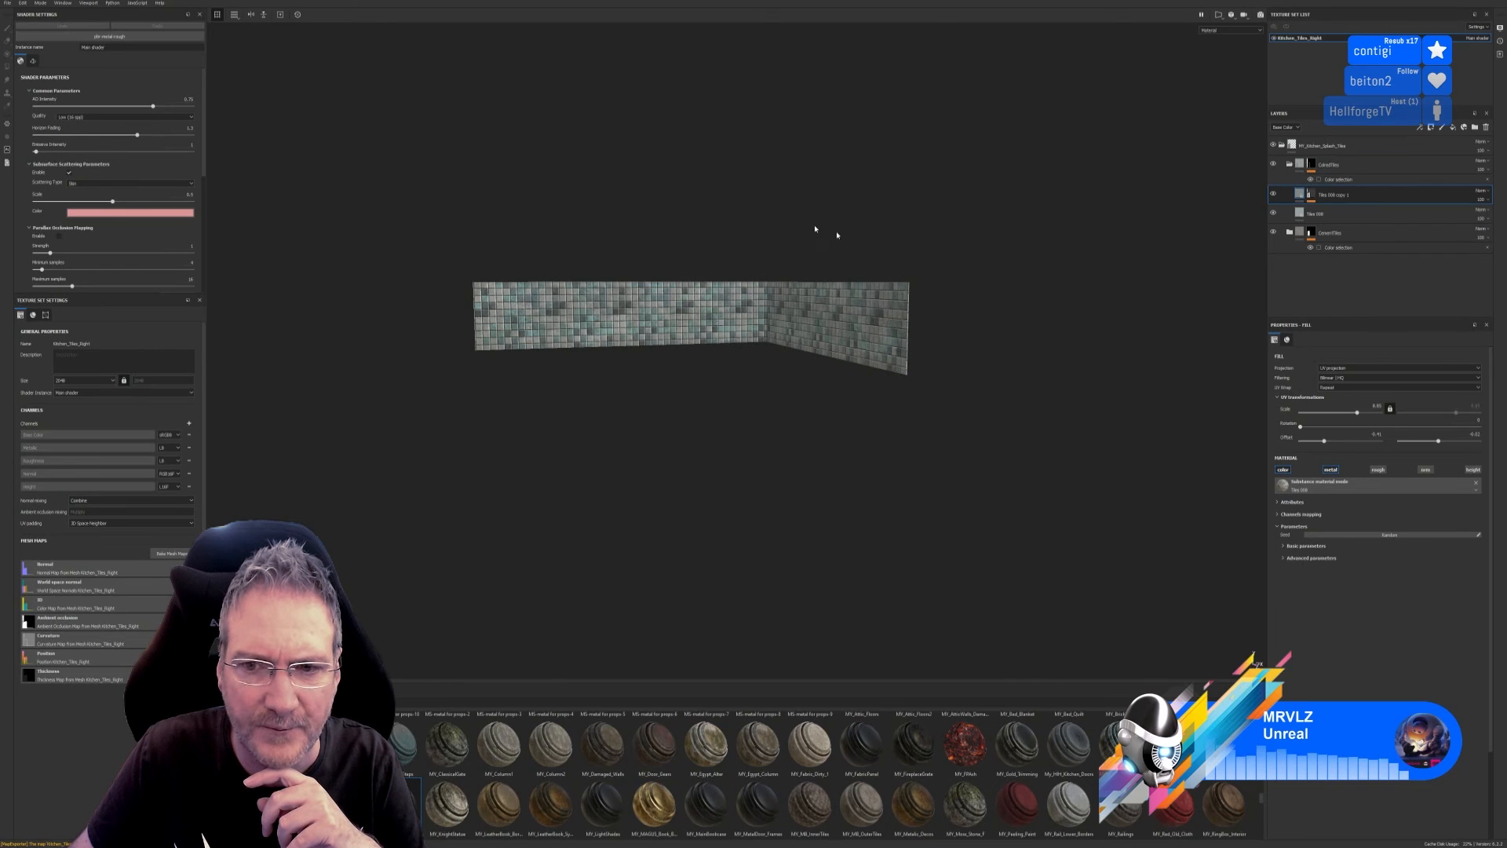
{"action": "left_click", "coordinate": [7, 3]}
{"action": "left_click", "coordinate": [15, 74]}
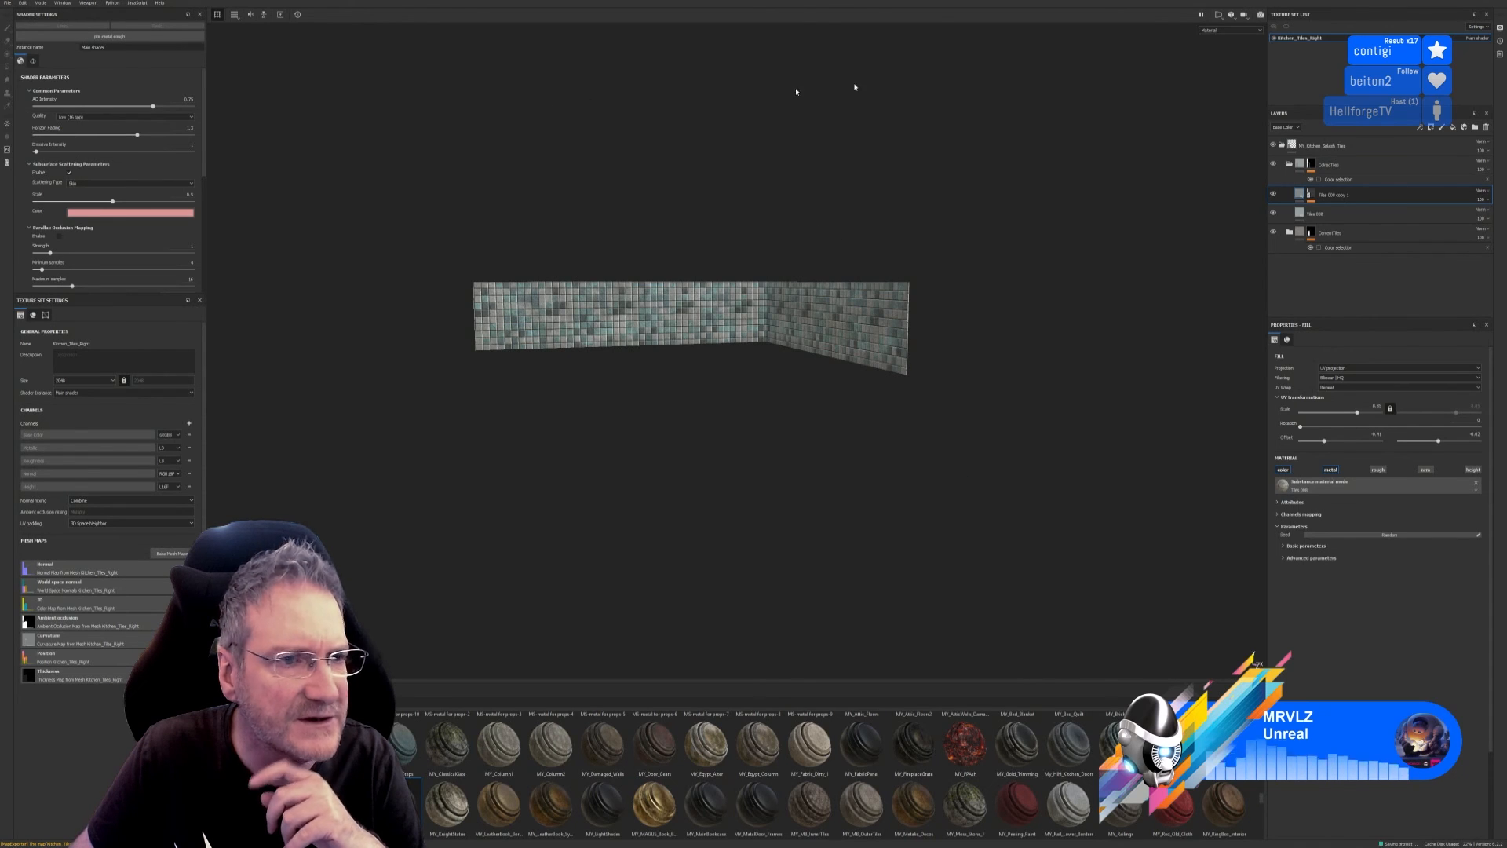
Switch back to the kitchen scene in 3ds Max and view the outer face of the backsplash's side wall.
{"action": "left_click", "coordinate": [1457, 1]}
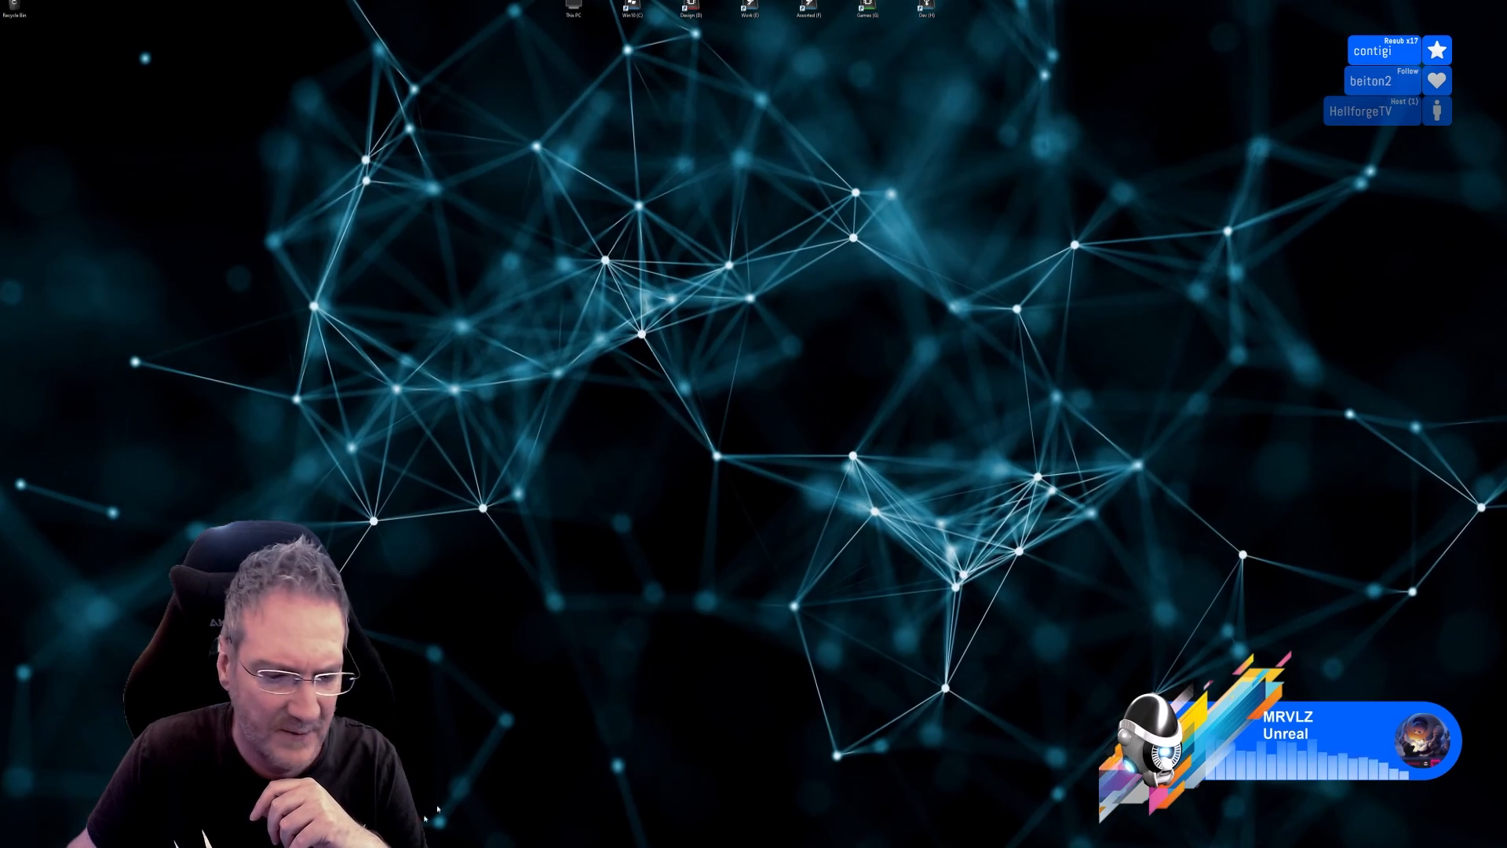
{"action": "left_click", "coordinate": [445, 847]}
{"action": "middle_click_drag", "start_coordinate": [737, 573], "coordinate": [673, 572], "text": "alt"}
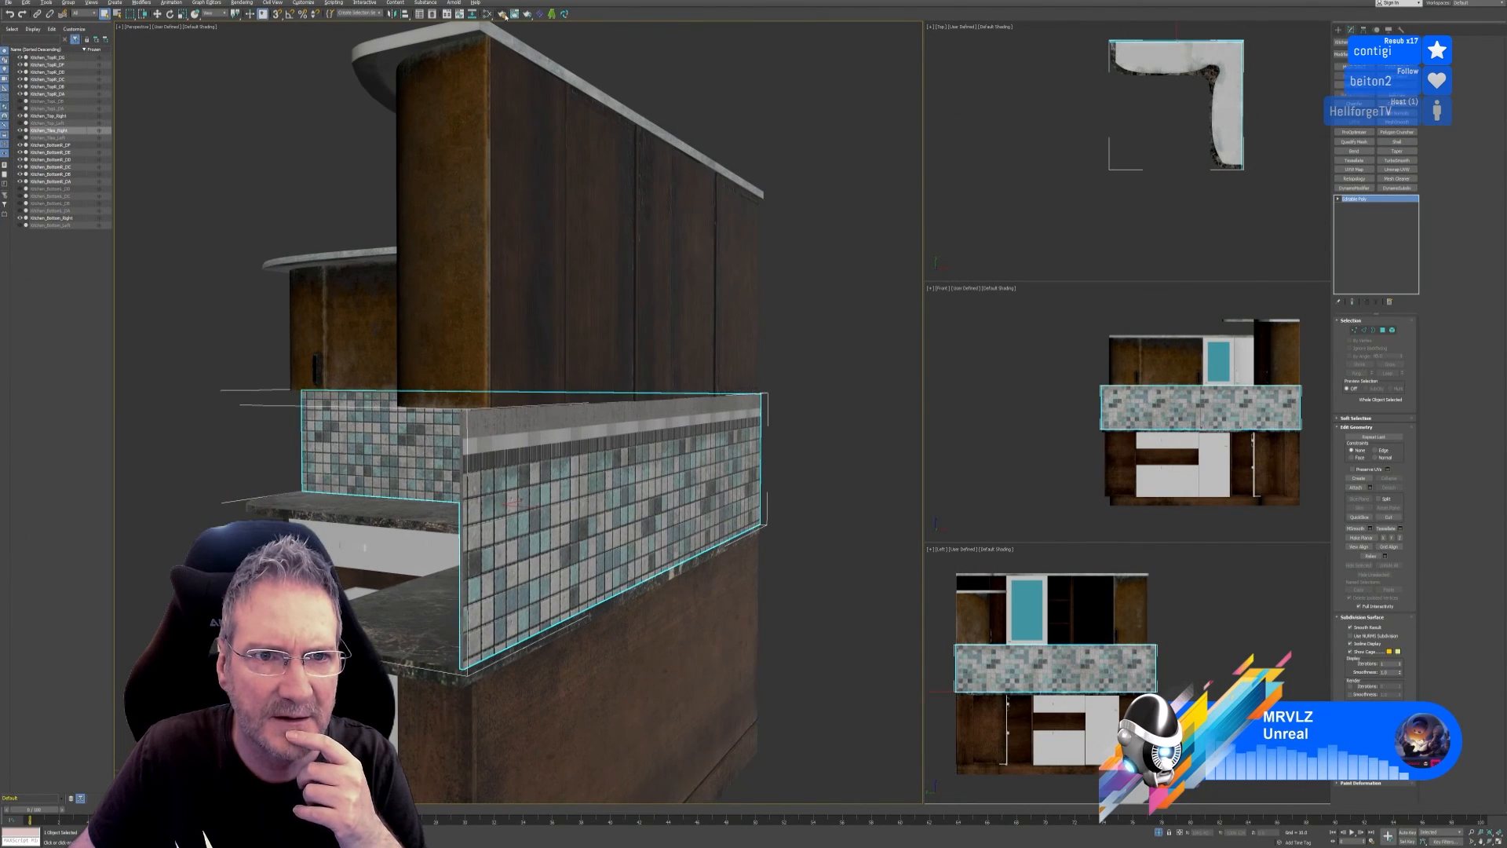
Open the Slate Material Editor and pick the tile backsplash's material from the model to locate its node.
{"action": "left_click", "coordinate": [487, 14]}
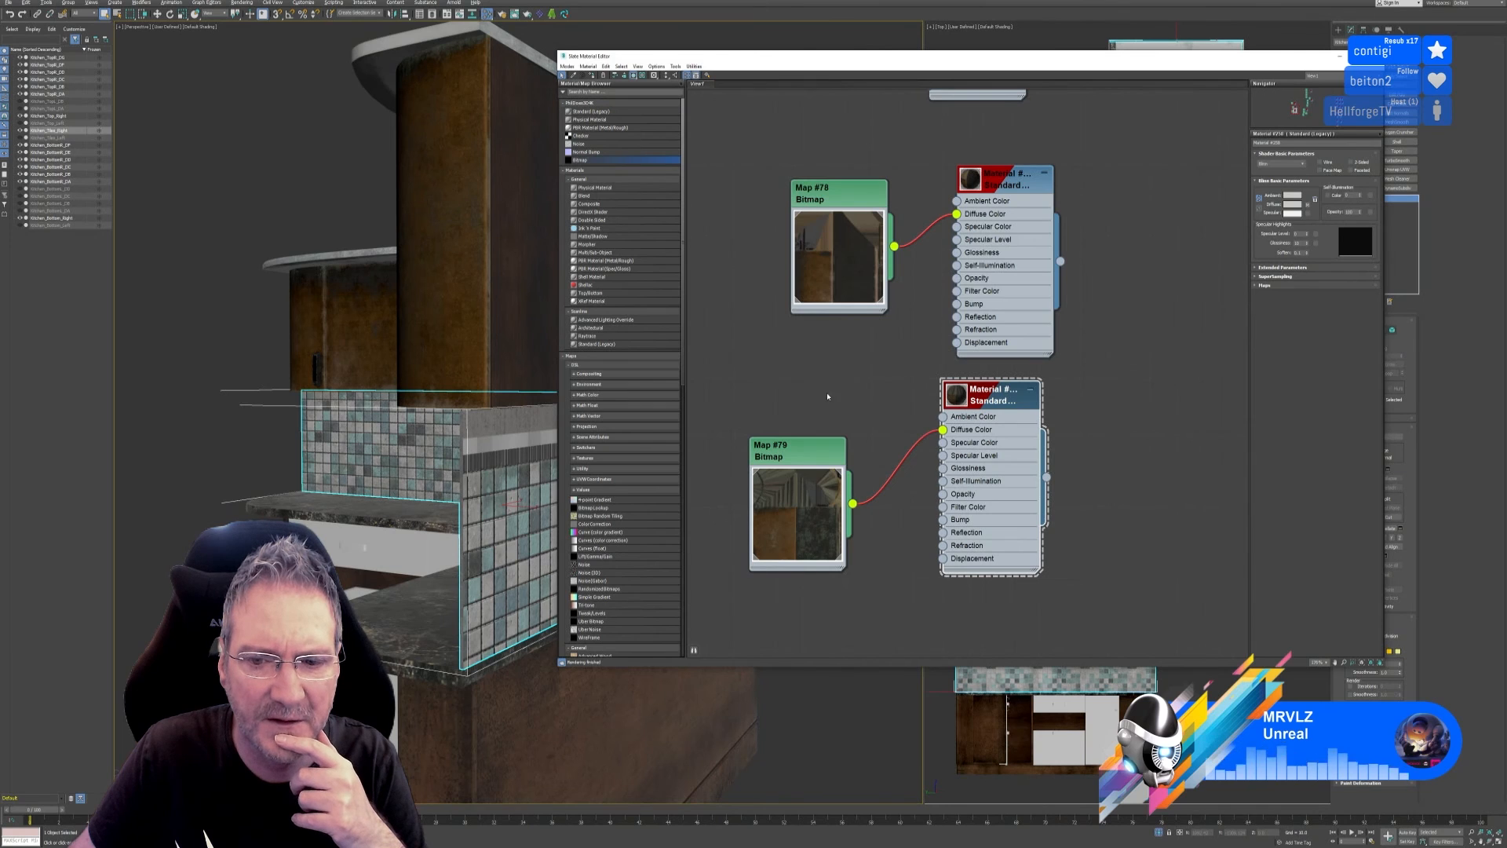
{"action": "scroll", "coordinate": [828, 397], "scroll_direction": "down", "scroll_amount": 2}
{"action": "scroll", "coordinate": [847, 416], "scroll_direction": "down", "scroll_amount": 2}
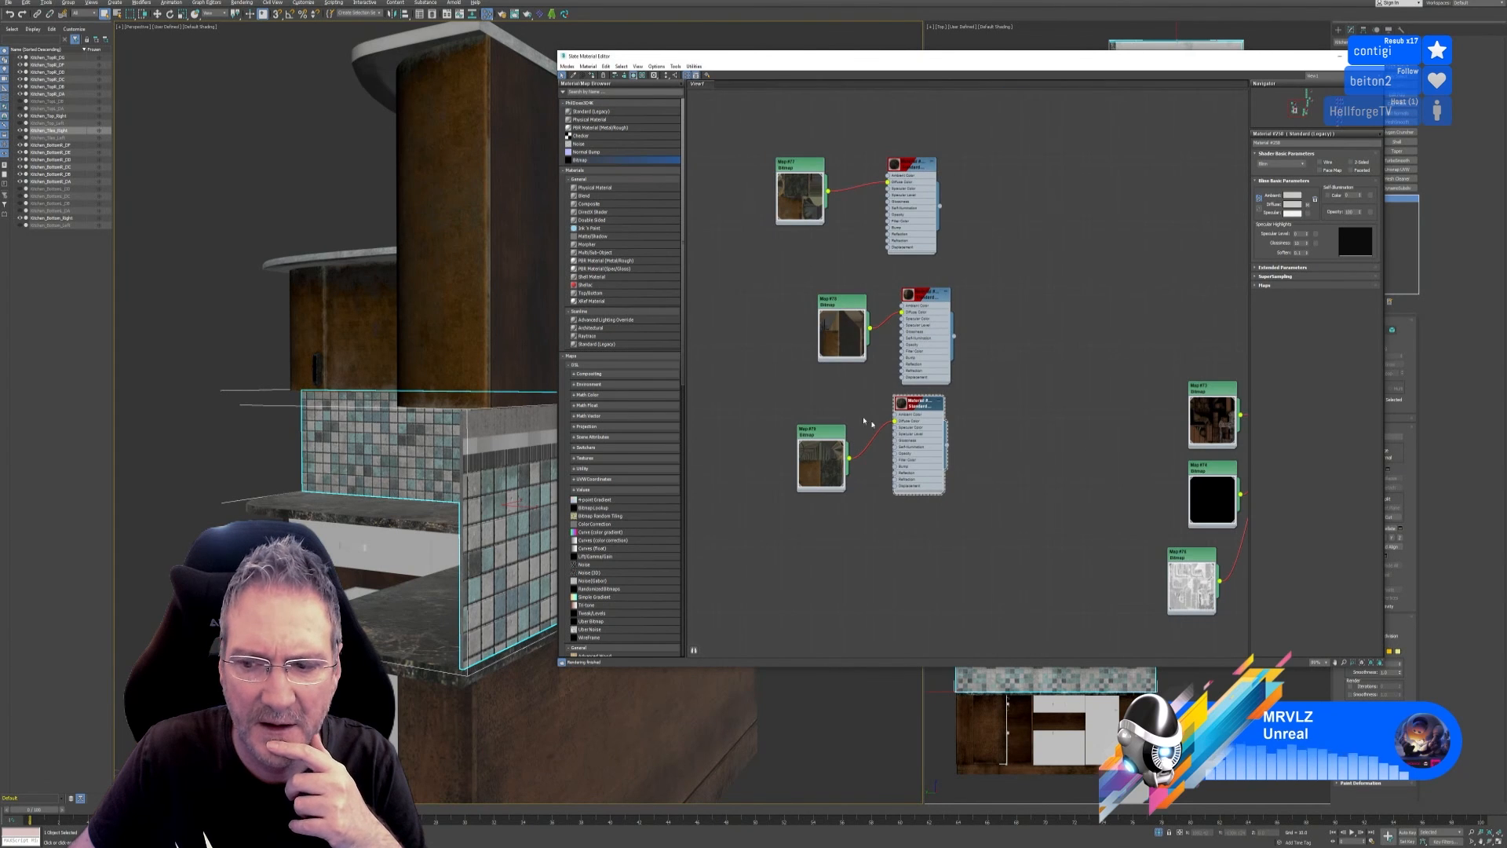
{"action": "scroll", "coordinate": [863, 422], "scroll_direction": "down", "scroll_amount": 3}
{"action": "middle_click_drag", "start_coordinate": [1017, 349], "coordinate": [947, 342]}
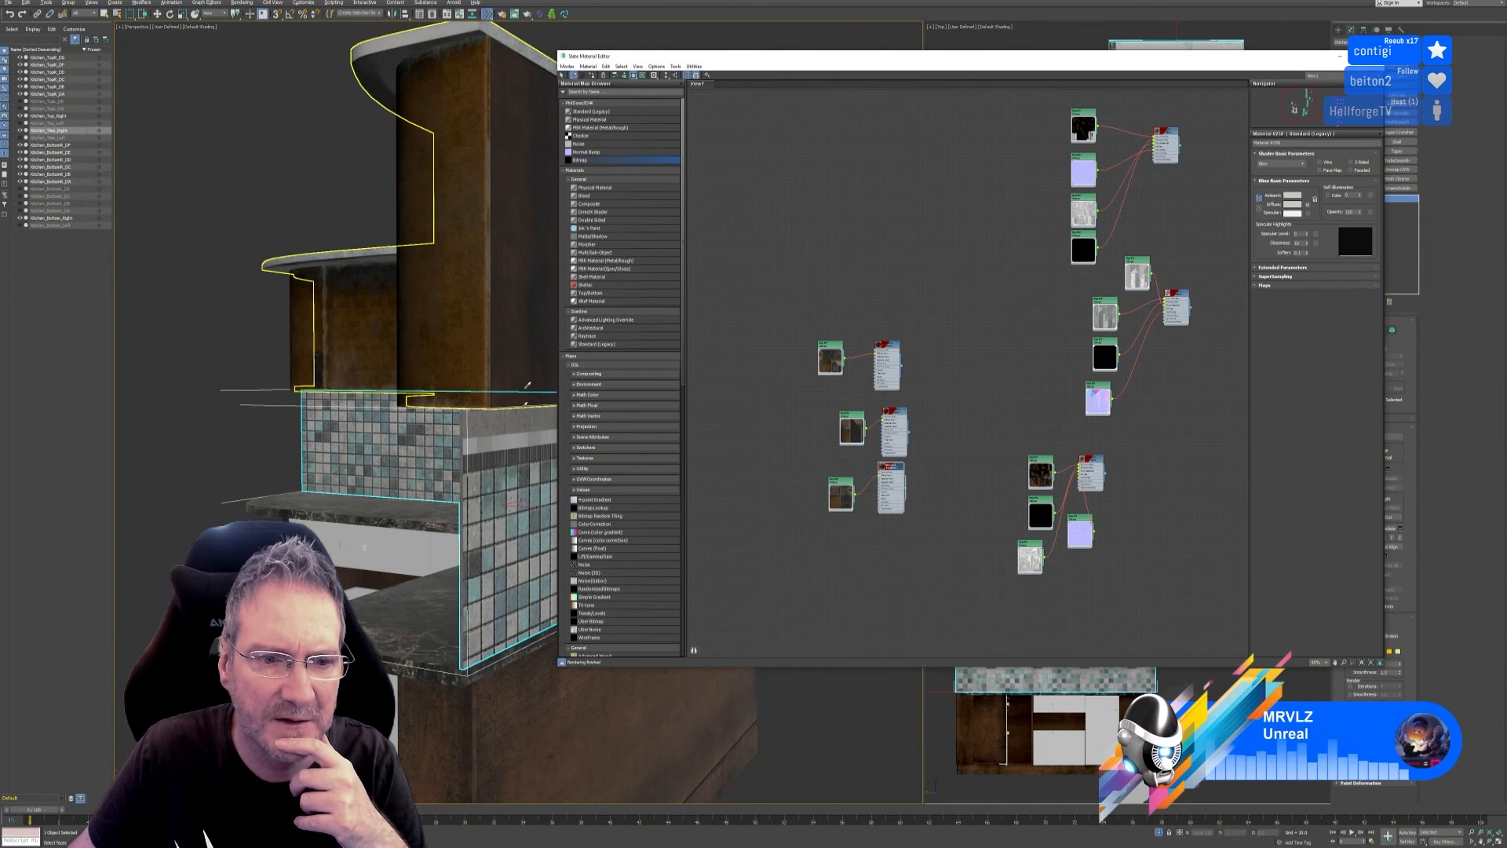
{"action": "left_click", "coordinate": [504, 479]}
{"action": "scroll", "coordinate": [866, 251], "scroll_direction": "up", "scroll_amount": 3}
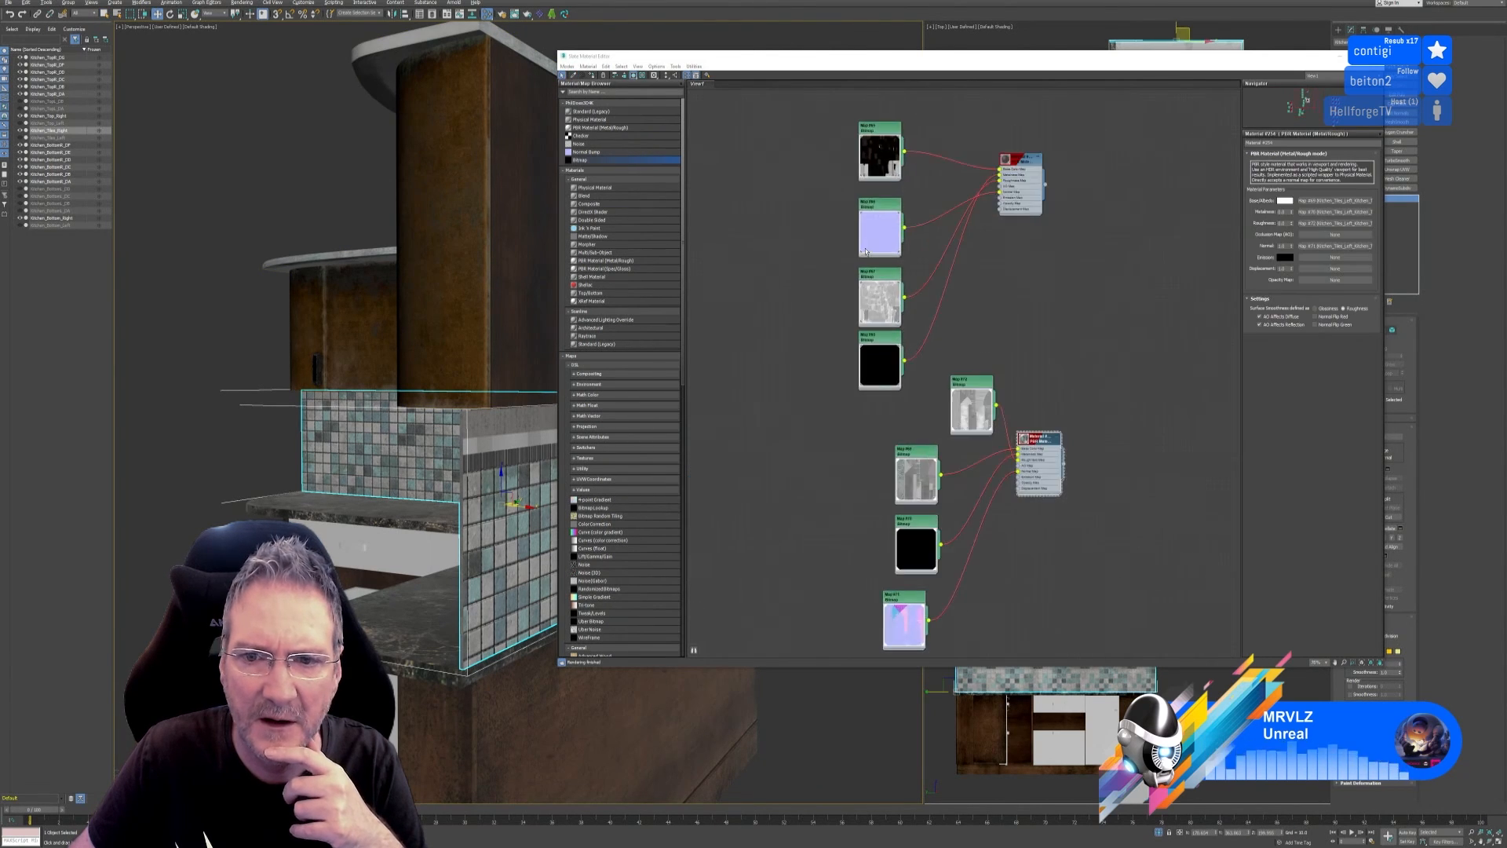
{"action": "scroll", "coordinate": [953, 513], "scroll_direction": "up", "scroll_amount": 2}
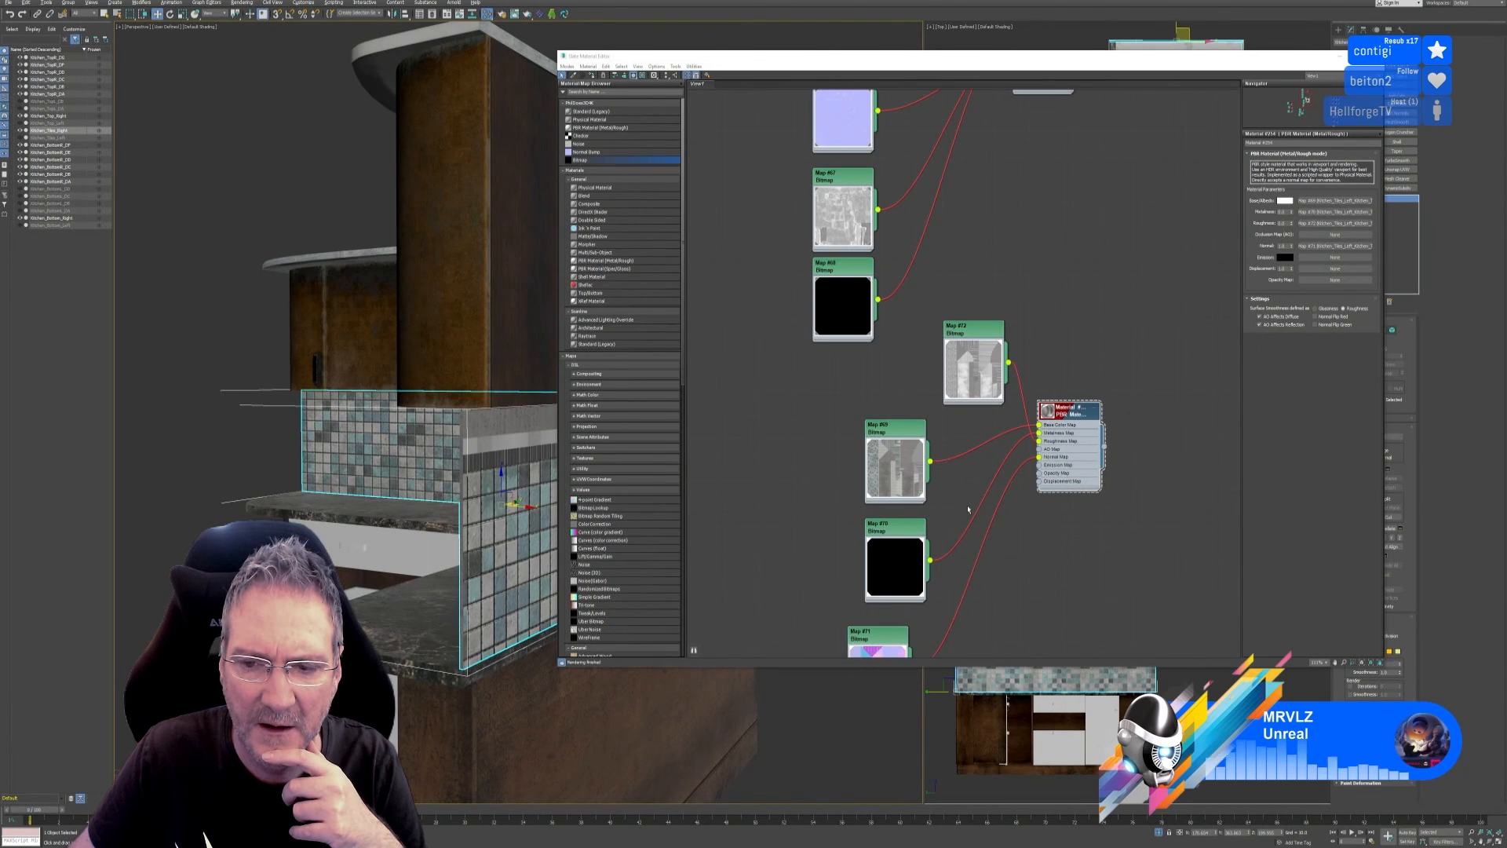
Replace the backsplash material's base color bitmap, Map #69, with the BaseColor texture from the Kitchen_Tiles_Right folder.
{"action": "middle_click_drag", "start_coordinate": [1014, 550], "coordinate": [992, 404]}
{"action": "double_click", "coordinate": [893, 330]}
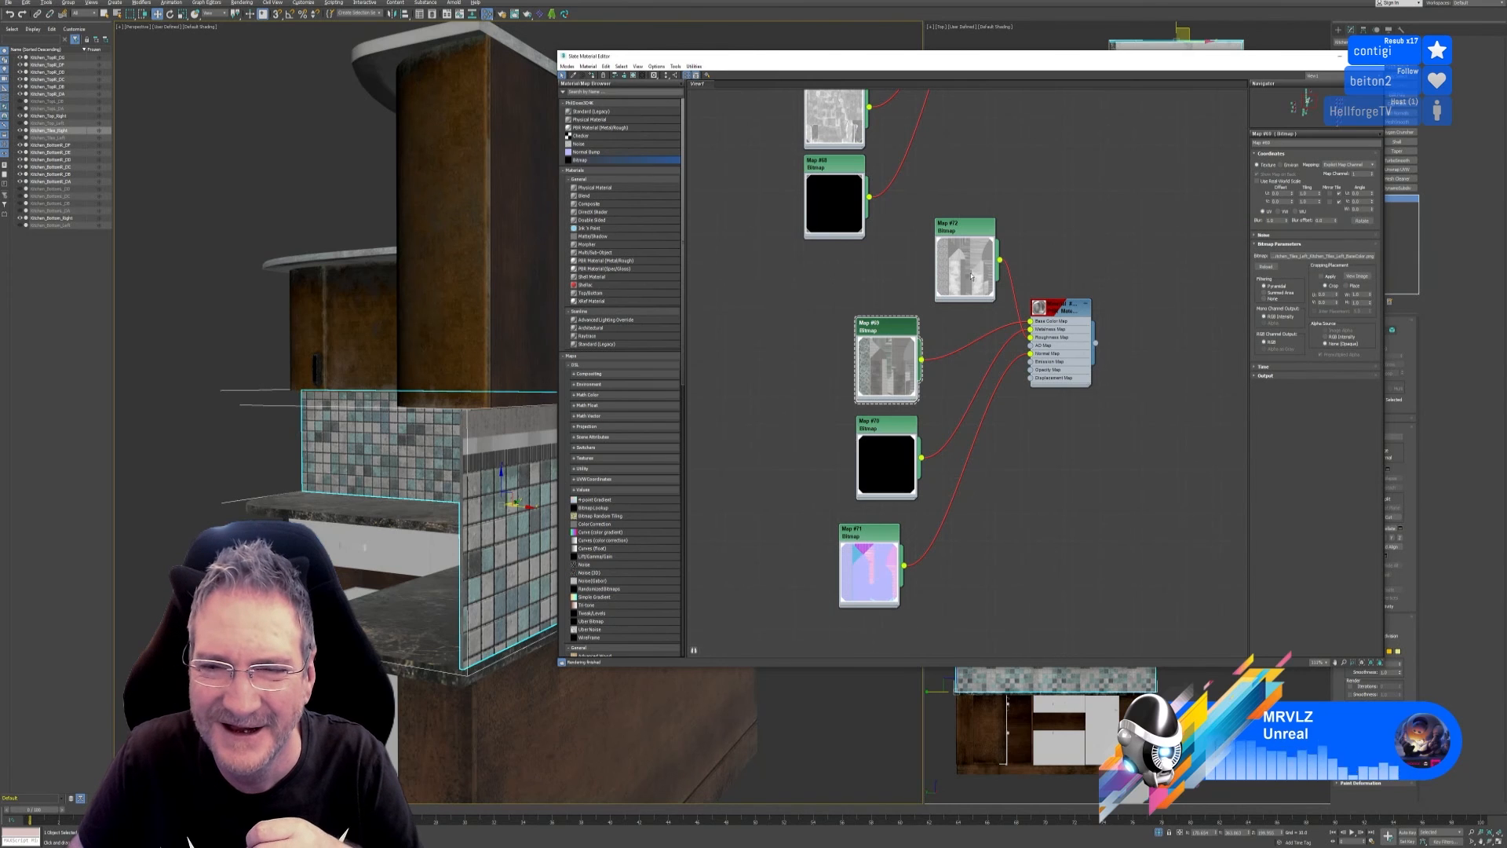
{"action": "double_click", "coordinate": [964, 228]}
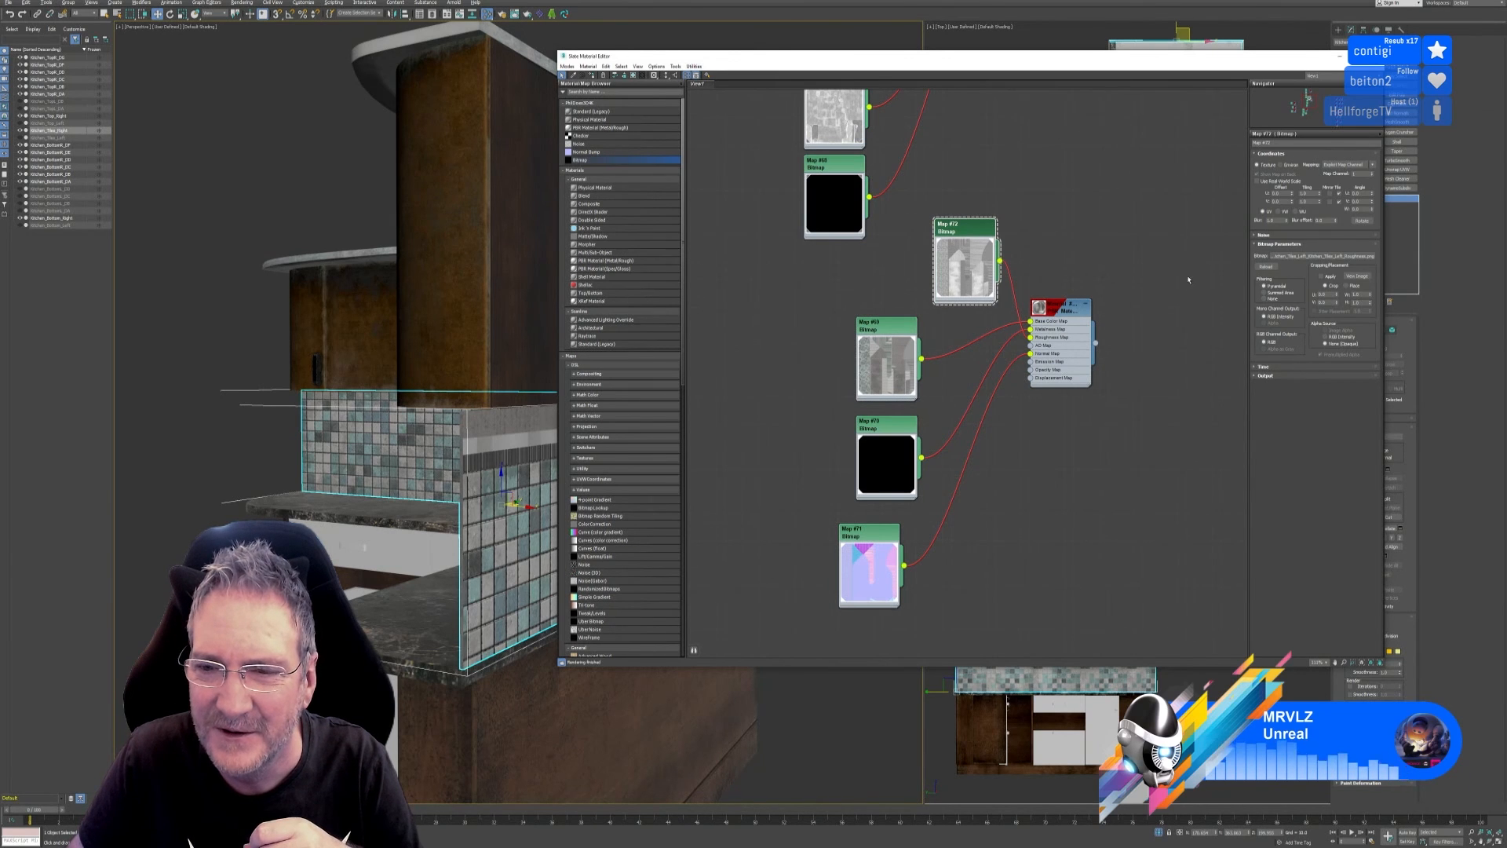
{"action": "double_click", "coordinate": [911, 320]}
{"action": "left_click", "coordinate": [1319, 256]}
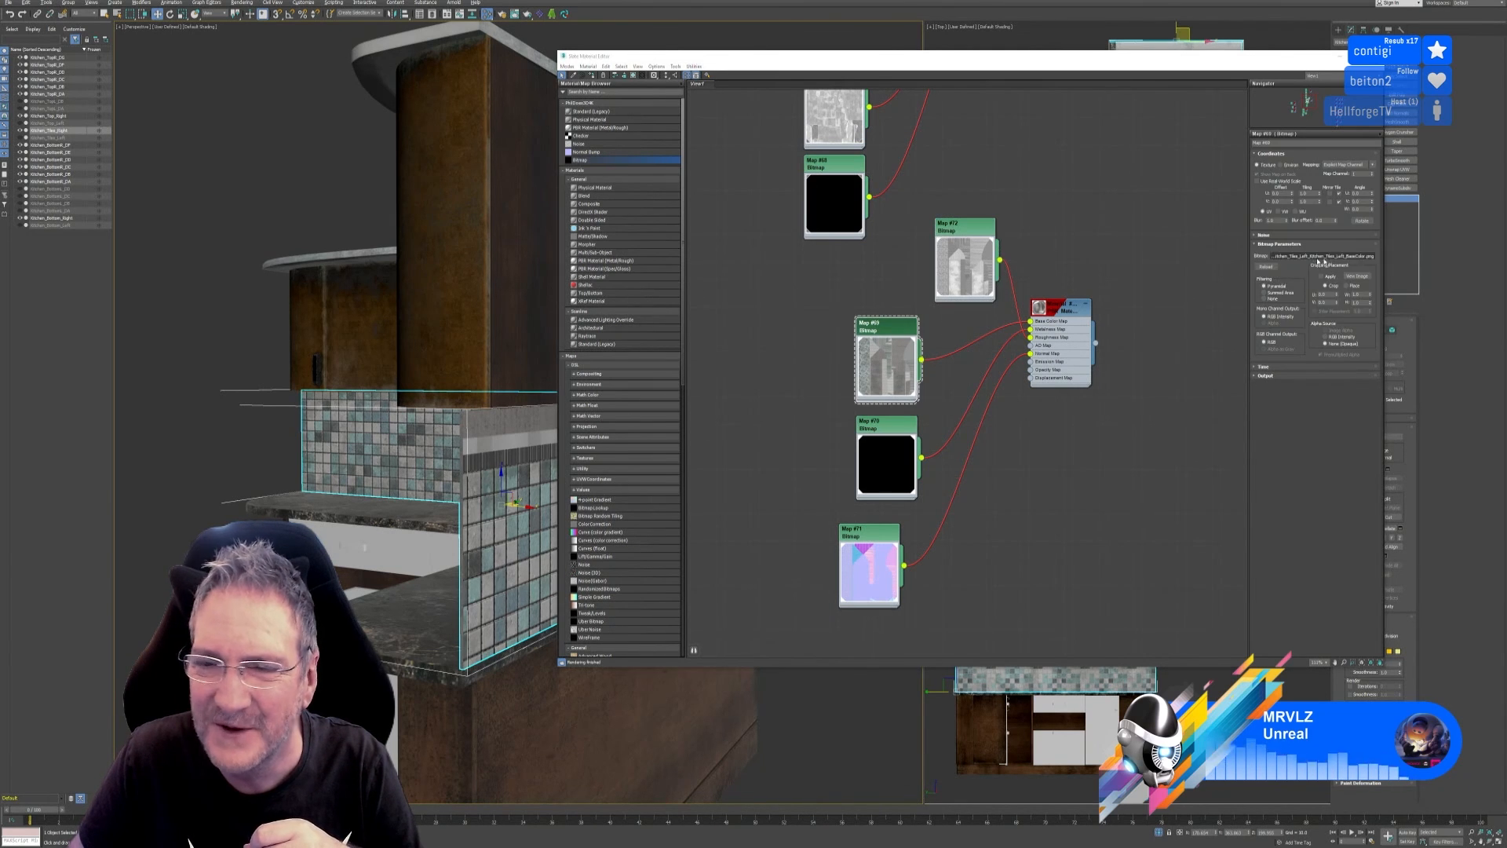
{"action": "left_click_drag", "start_coordinate": [755, 81], "coordinate": [669, 133]}
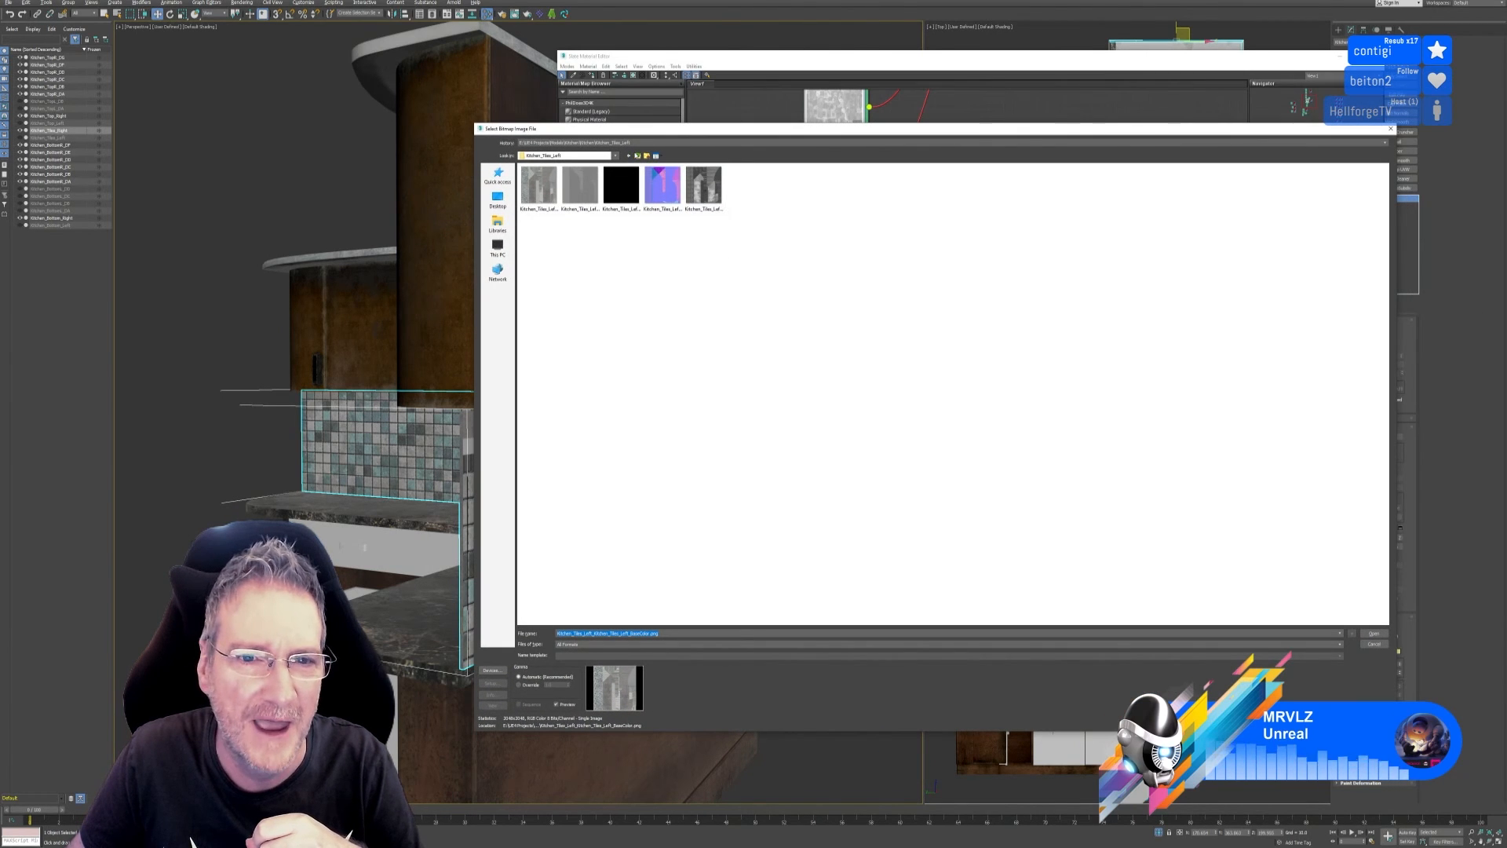
{"action": "left_click", "coordinate": [638, 155]}
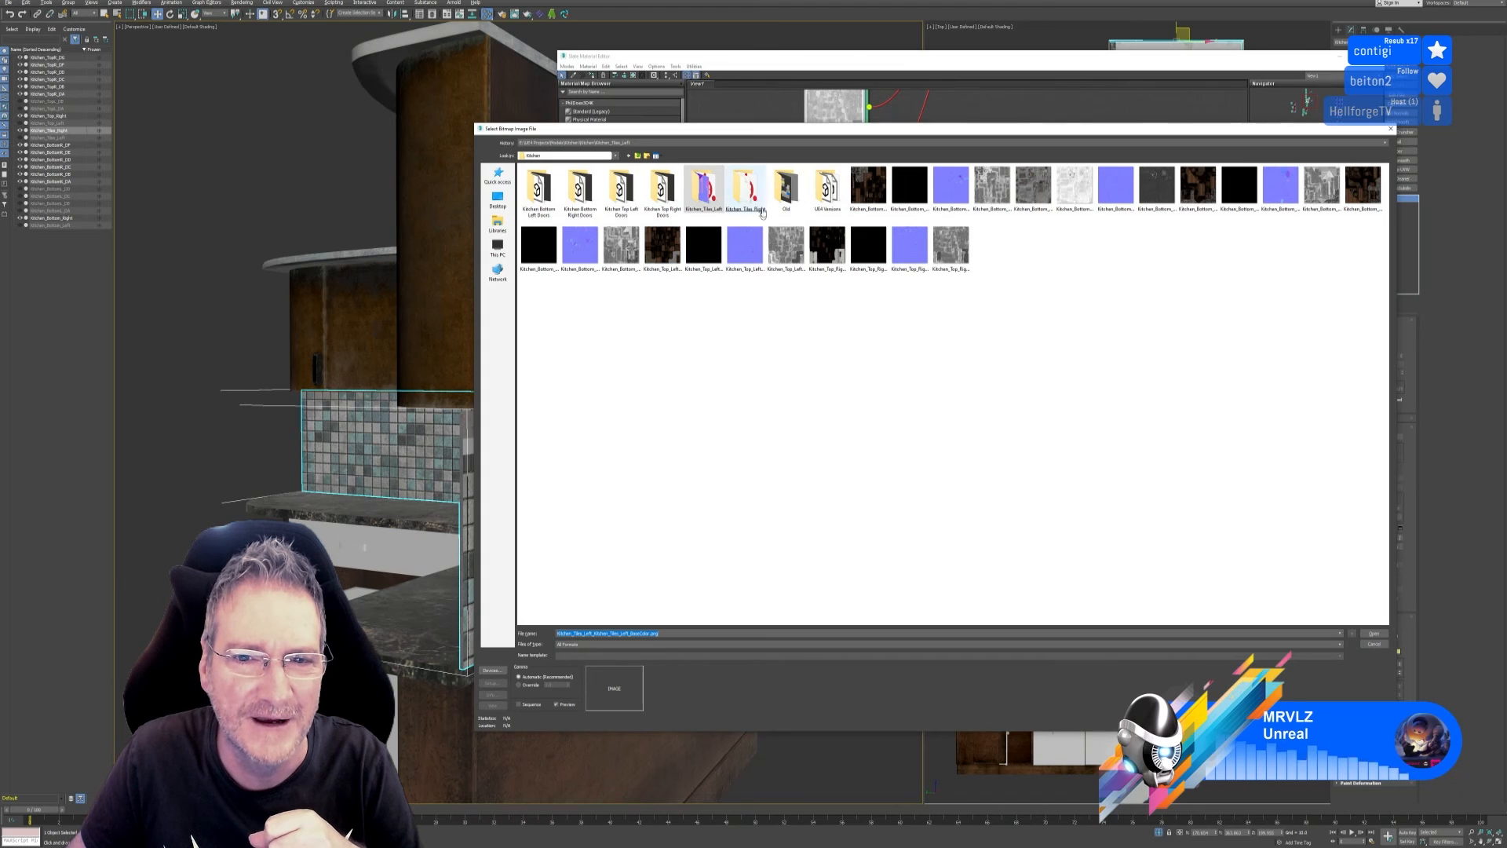
{"action": "left_click", "coordinate": [745, 188]}
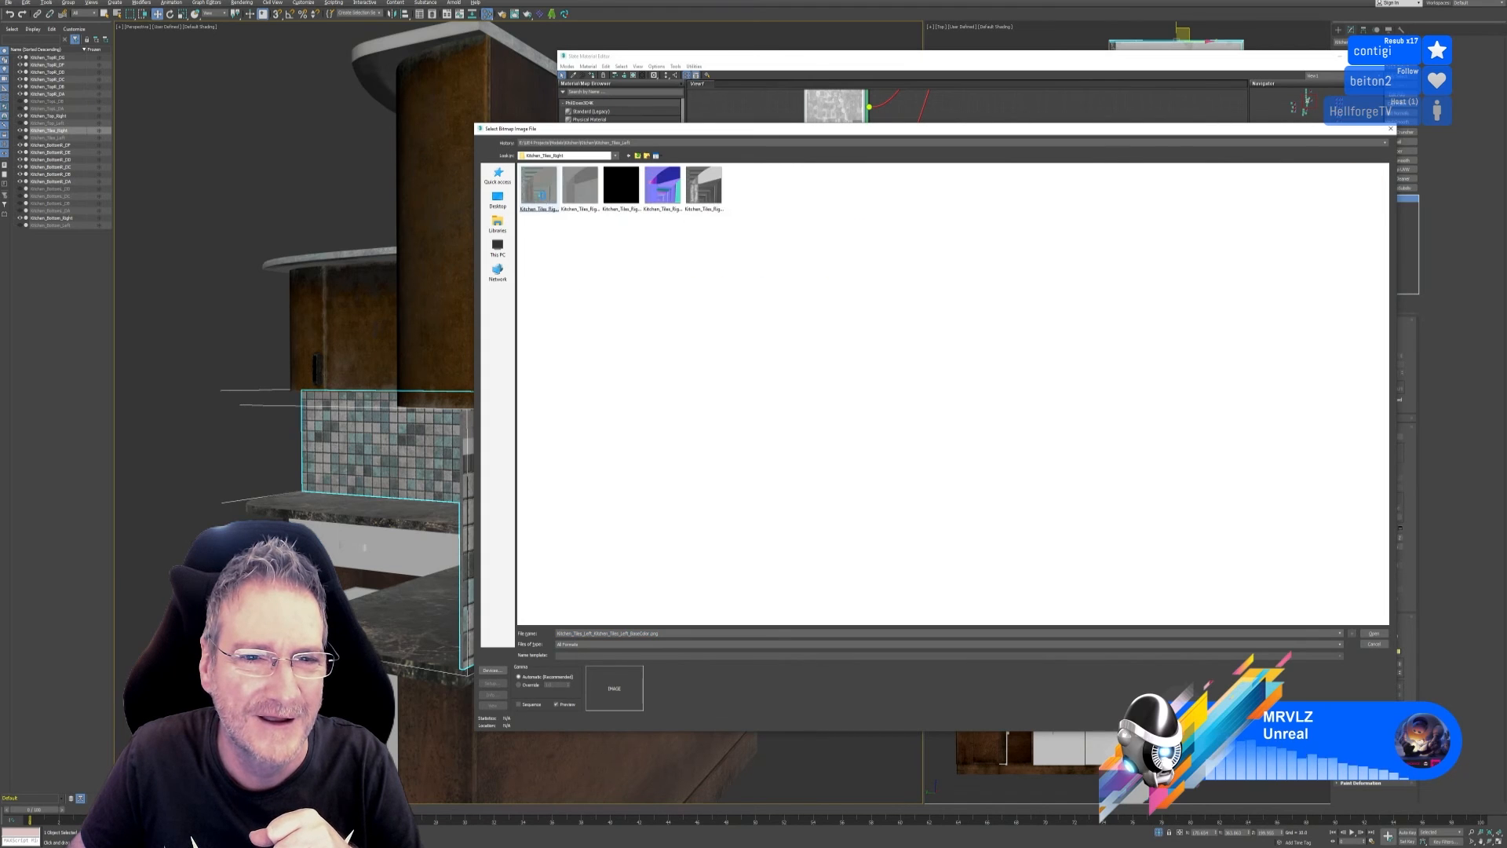
{"action": "double_click", "coordinate": [540, 192]}
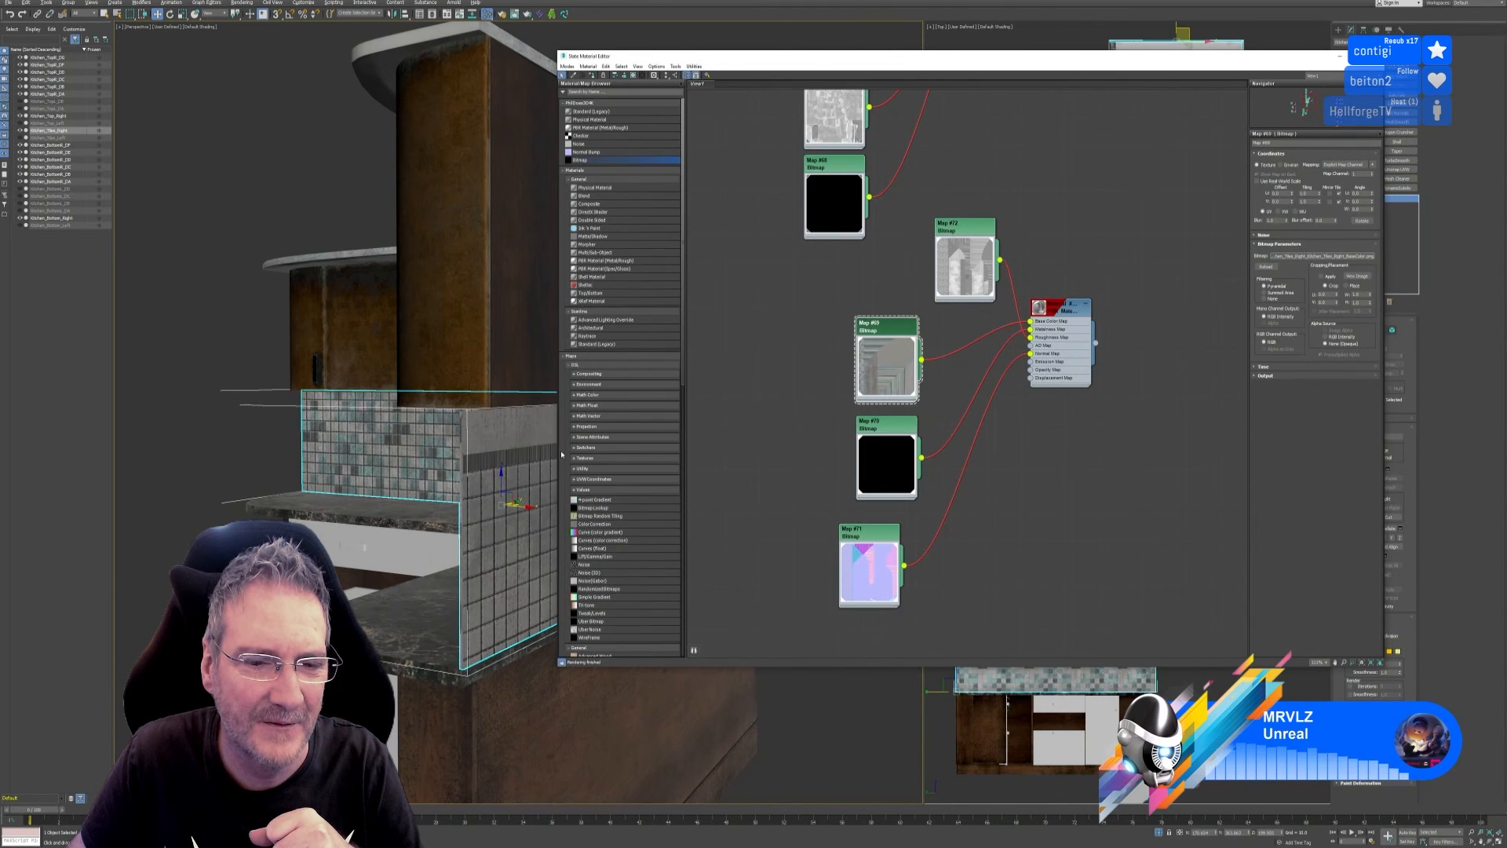
Replace the material's roughness bitmap, Map #72, with the Roughness texture from the Kitchen_Tiles_Right folder.
{"action": "double_click", "coordinate": [968, 235]}
{"action": "left_click", "coordinate": [1323, 256]}
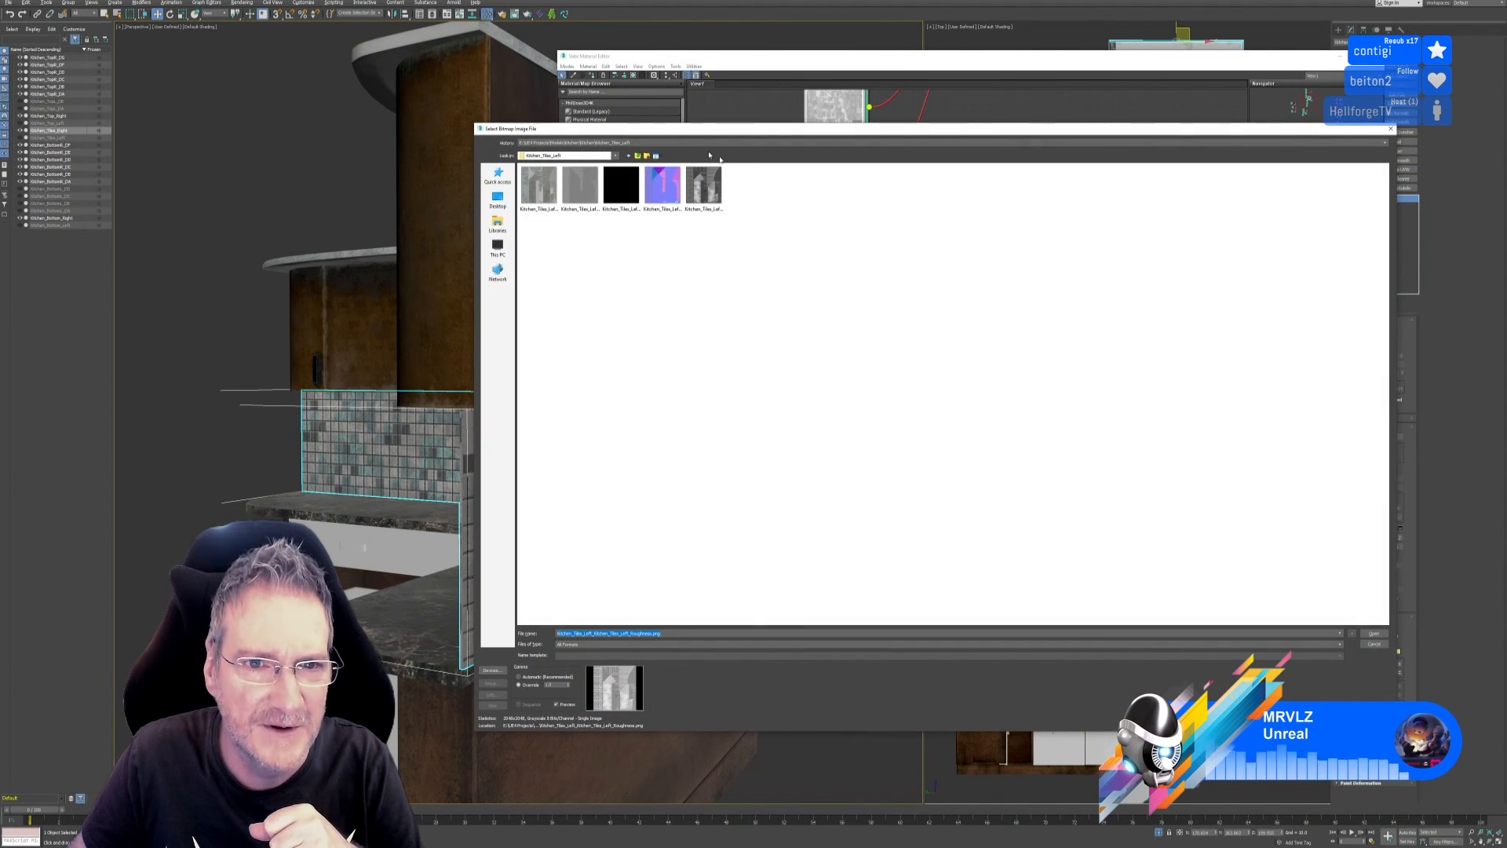
{"action": "left_click", "coordinate": [629, 155]}
{"action": "double_click", "coordinate": [745, 186]}
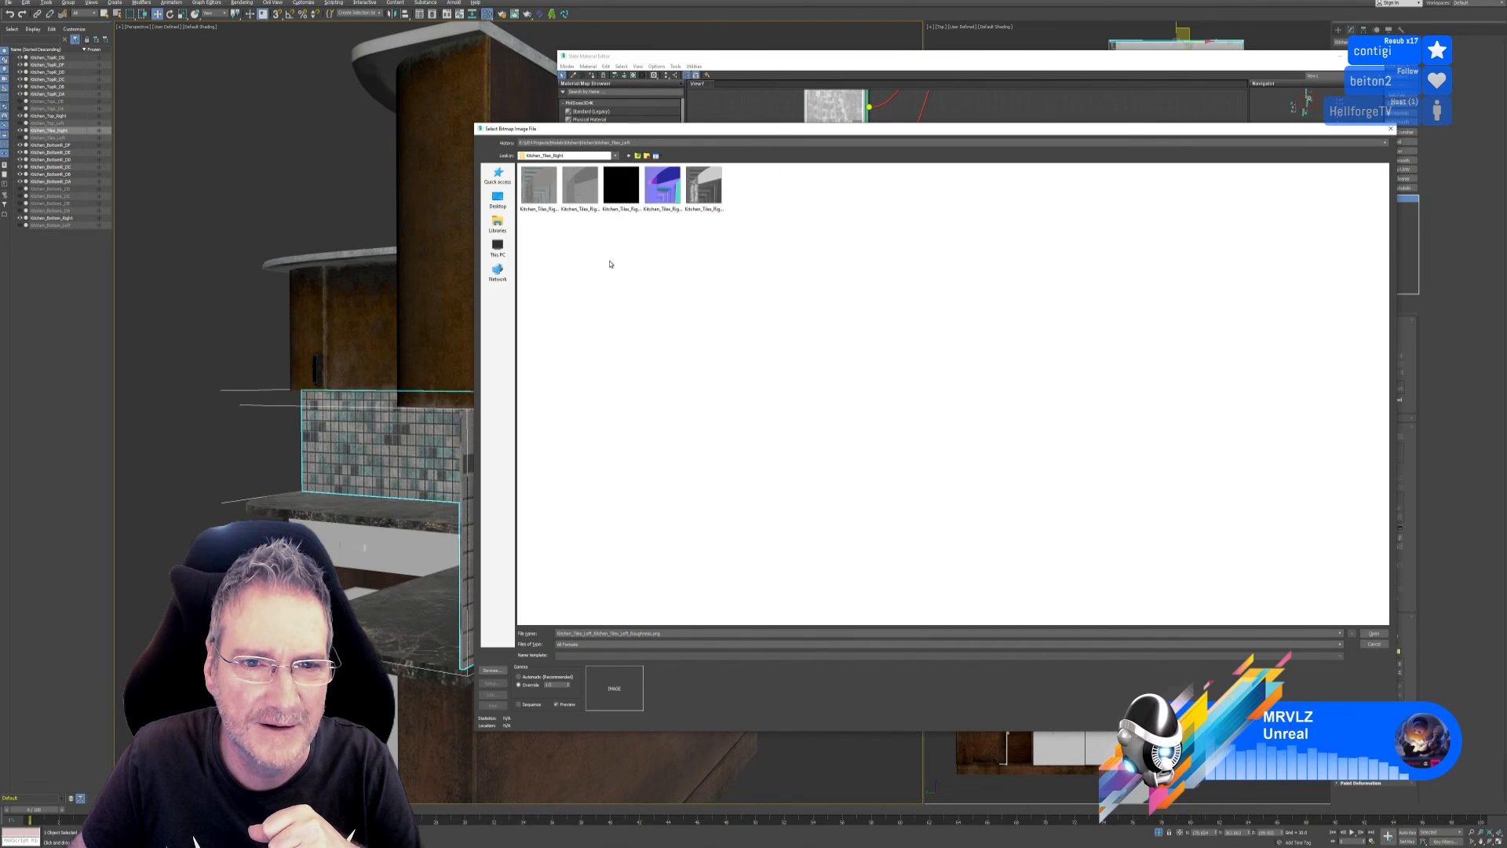
{"action": "left_click", "coordinate": [580, 187]}
{"action": "double_click", "coordinate": [716, 211]}
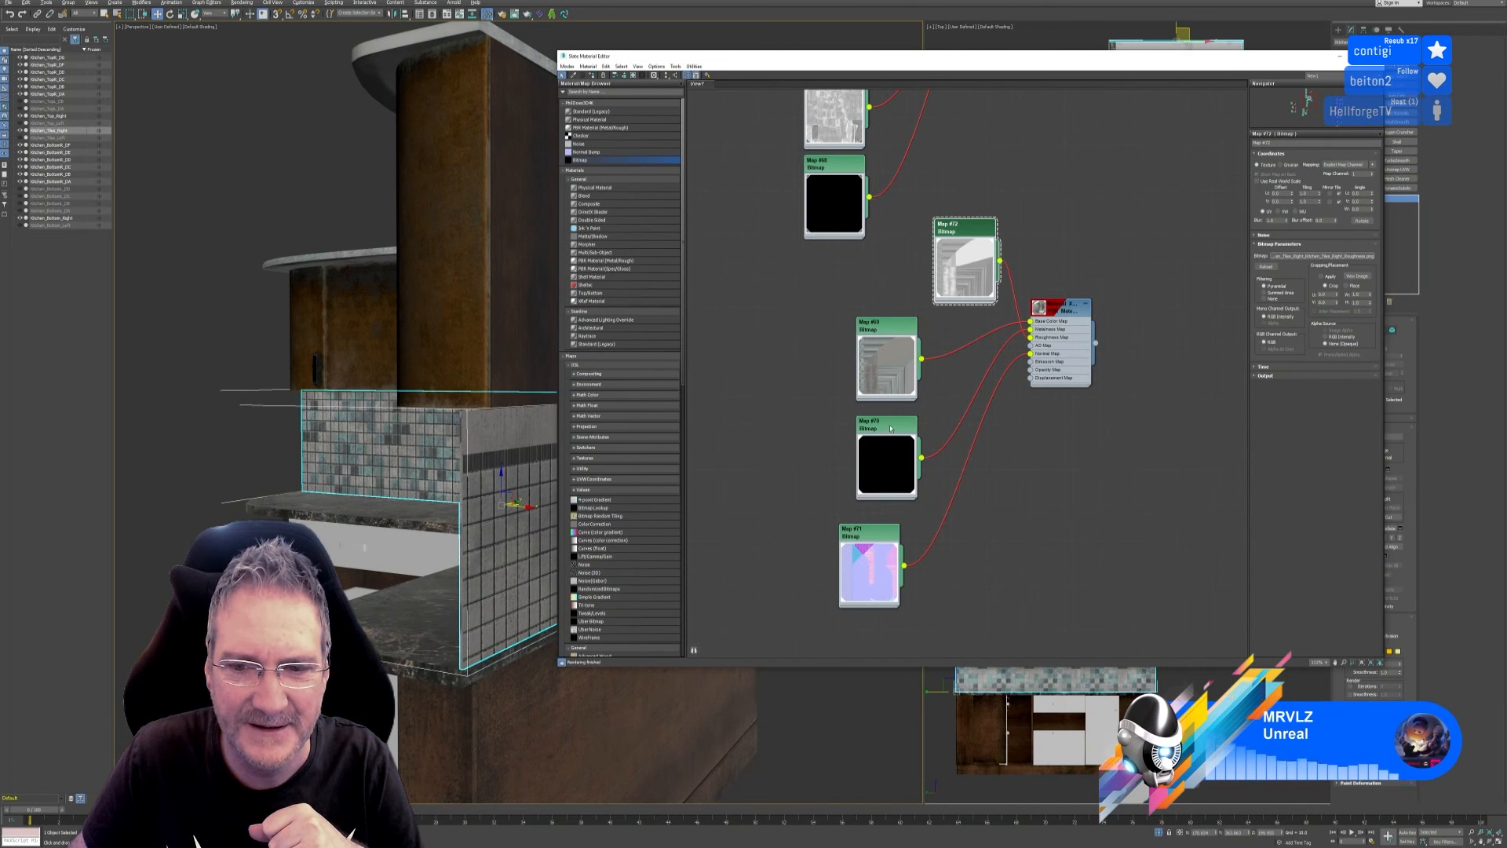
Check the metalness bitmap, Map #70, and replace the normal bitmap, Map #71, with the Normal texture from the Kitchen_Tiles_Right folder.
{"action": "left_click", "coordinate": [890, 428]}
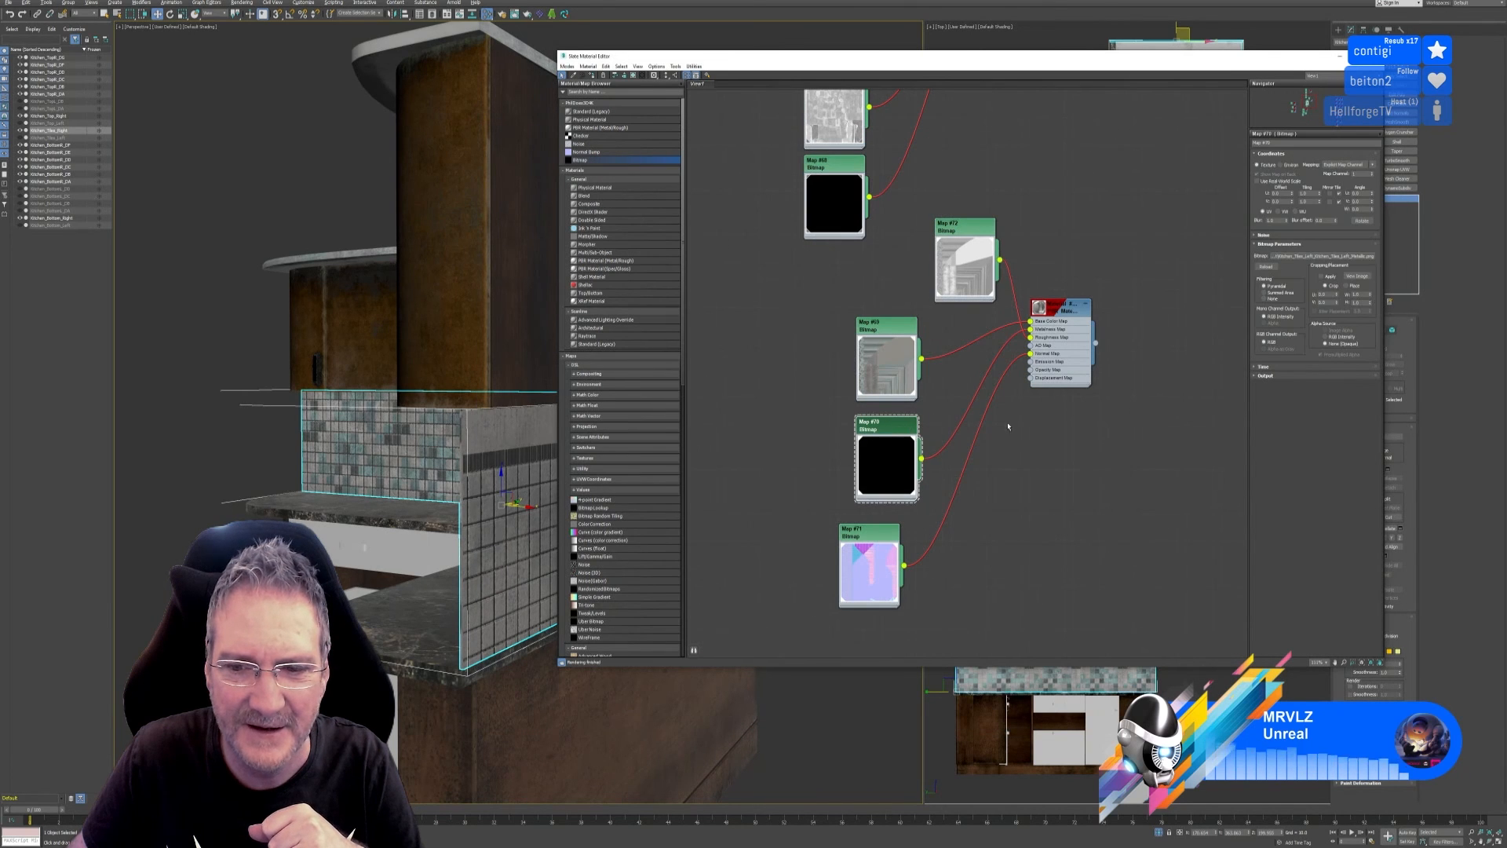
{"action": "scroll", "coordinate": [897, 462], "scroll_direction": "up", "scroll_amount": 3}
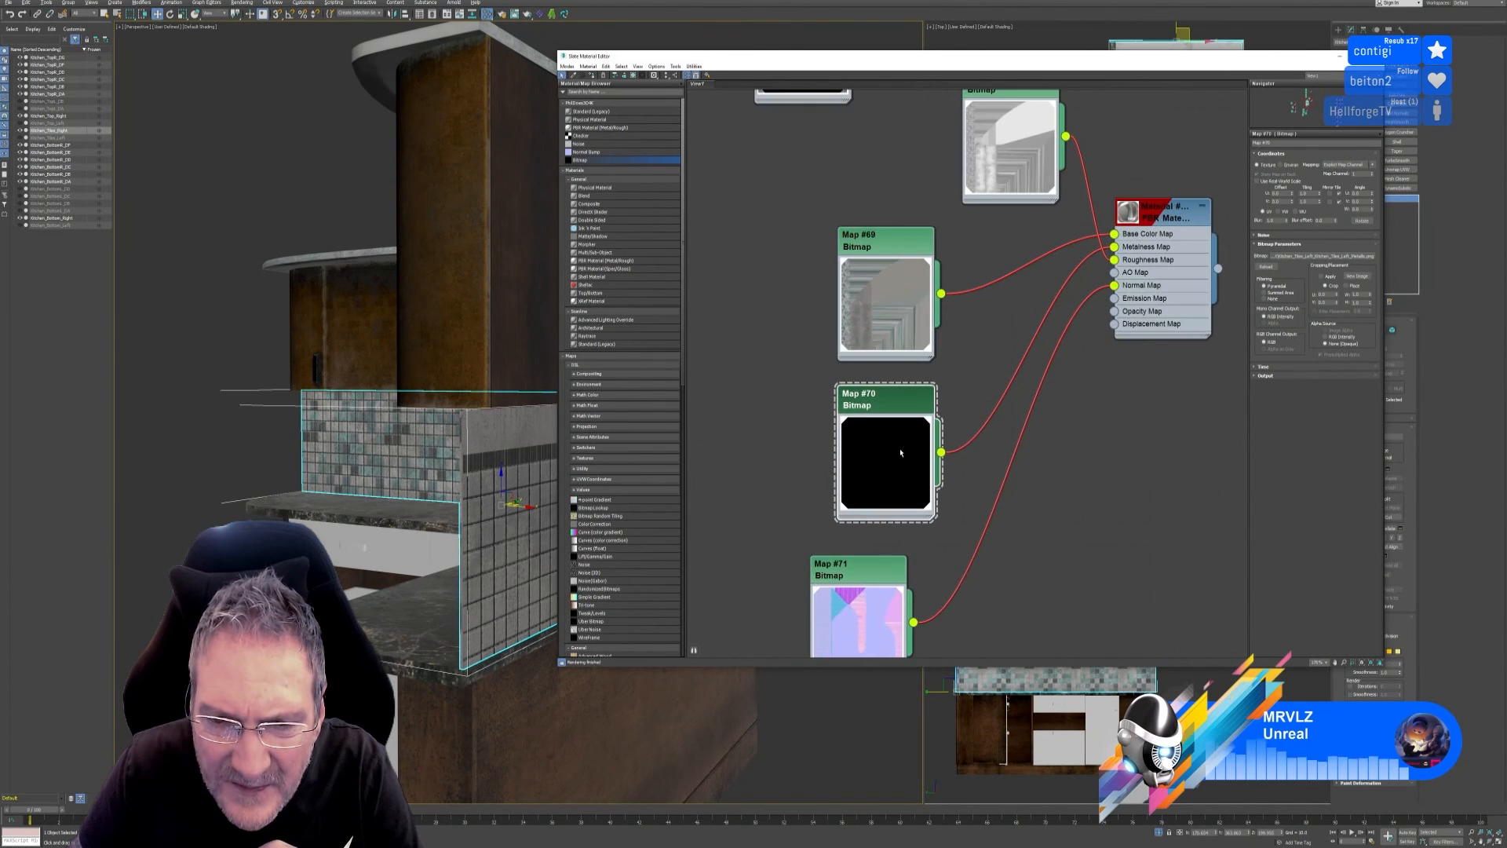
{"action": "scroll", "coordinate": [896, 461], "scroll_direction": "down", "scroll_amount": 2}
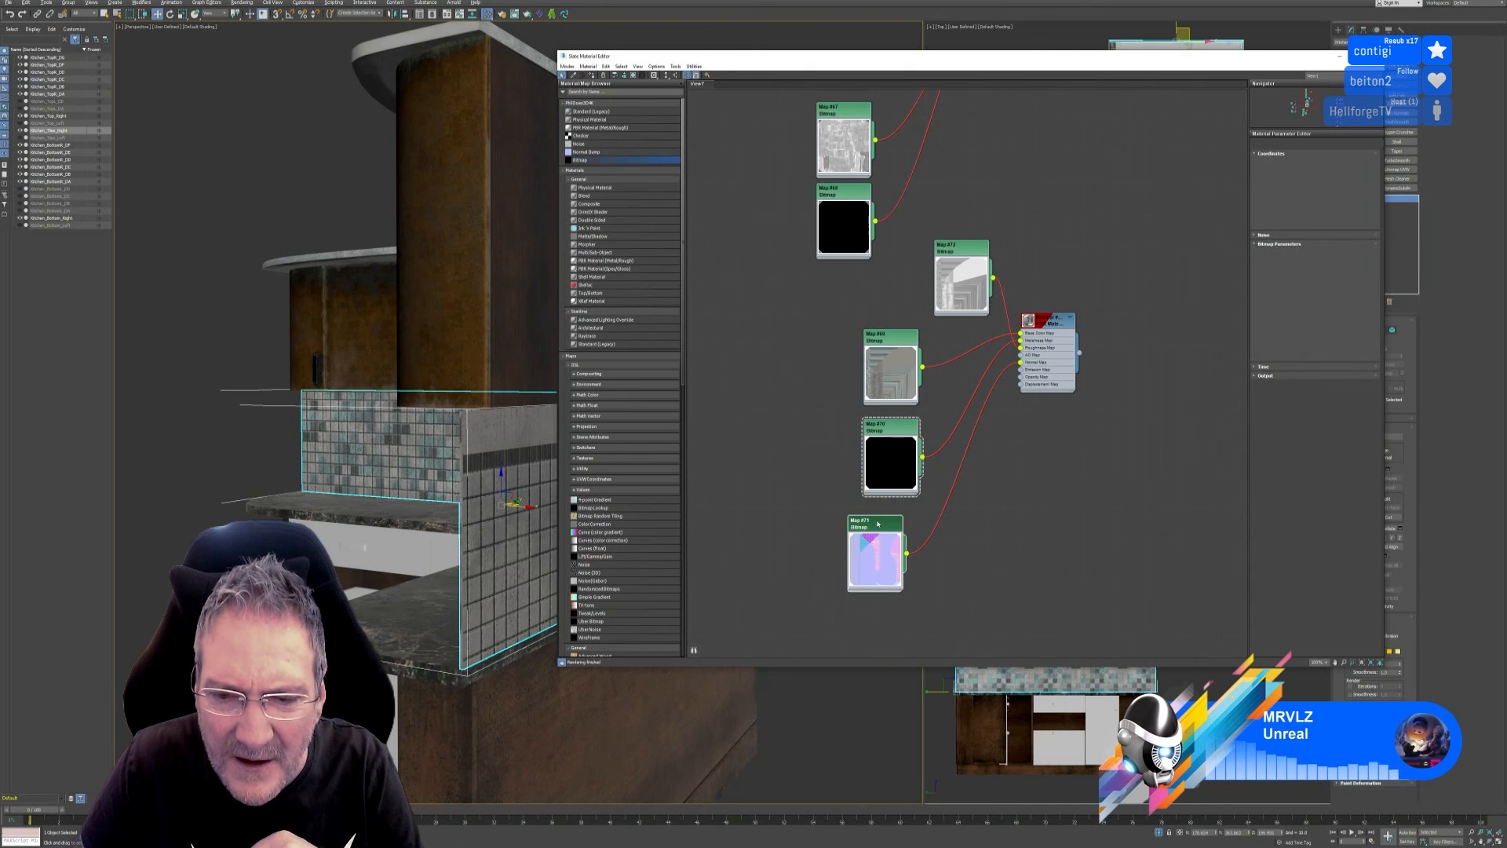
{"action": "left_click", "coordinate": [876, 554]}
{"action": "left_click", "coordinate": [1323, 256]}
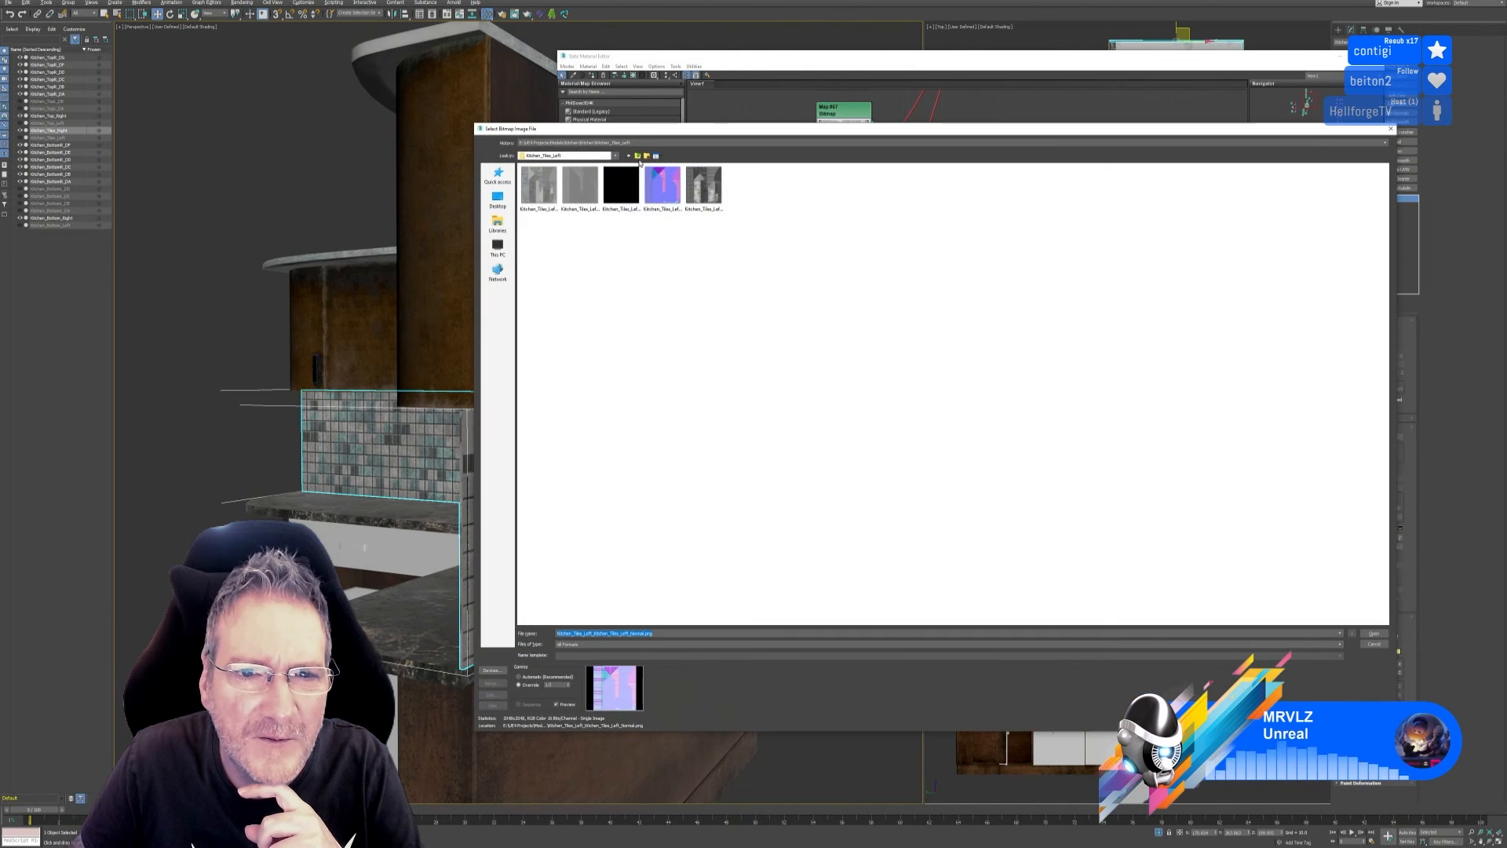
{"action": "double_click", "coordinate": [745, 189]}
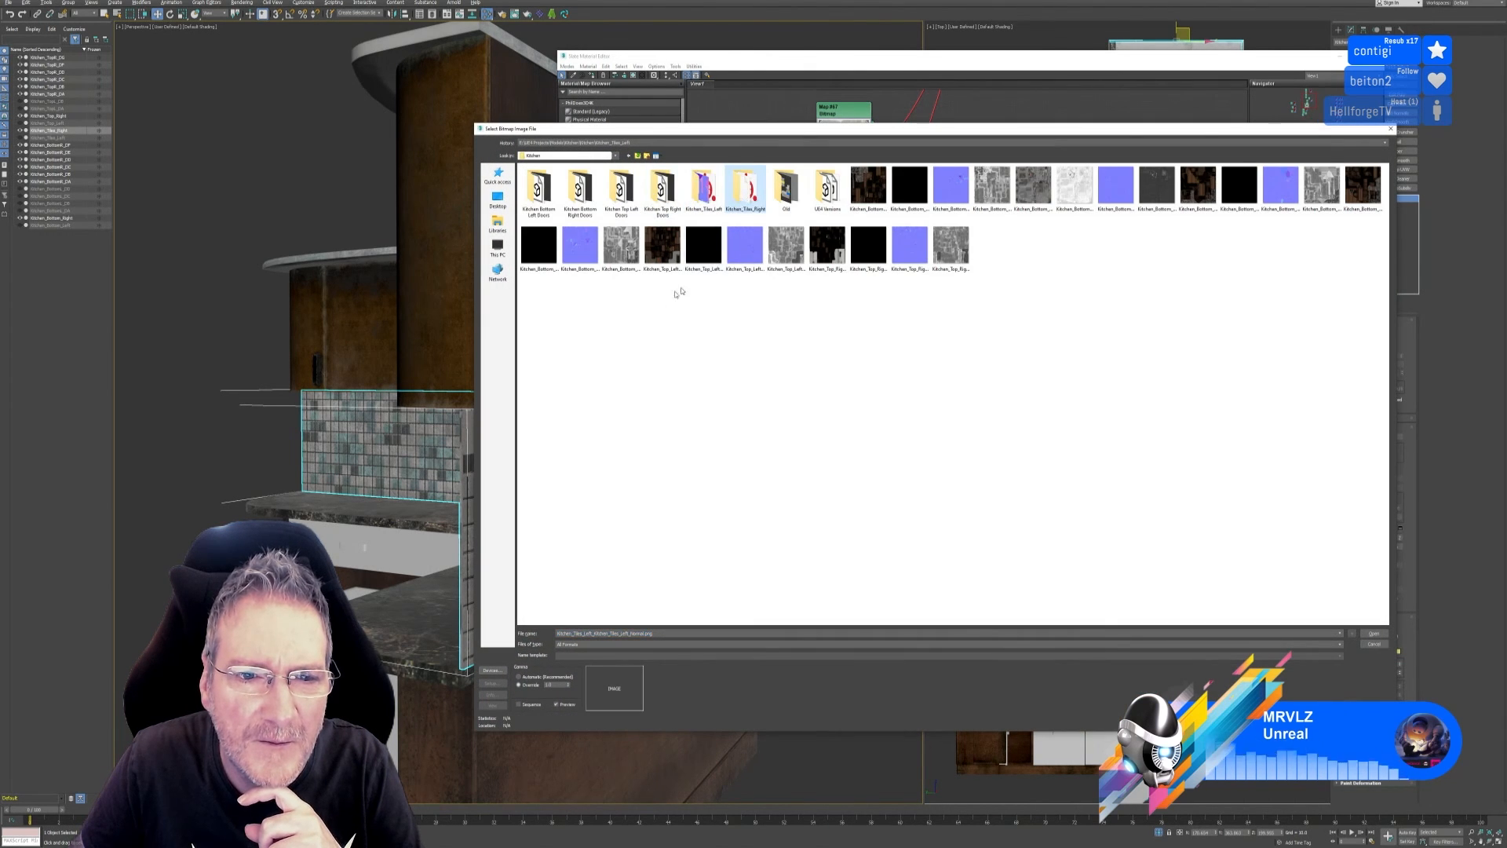
{"action": "double_click", "coordinate": [662, 186]}
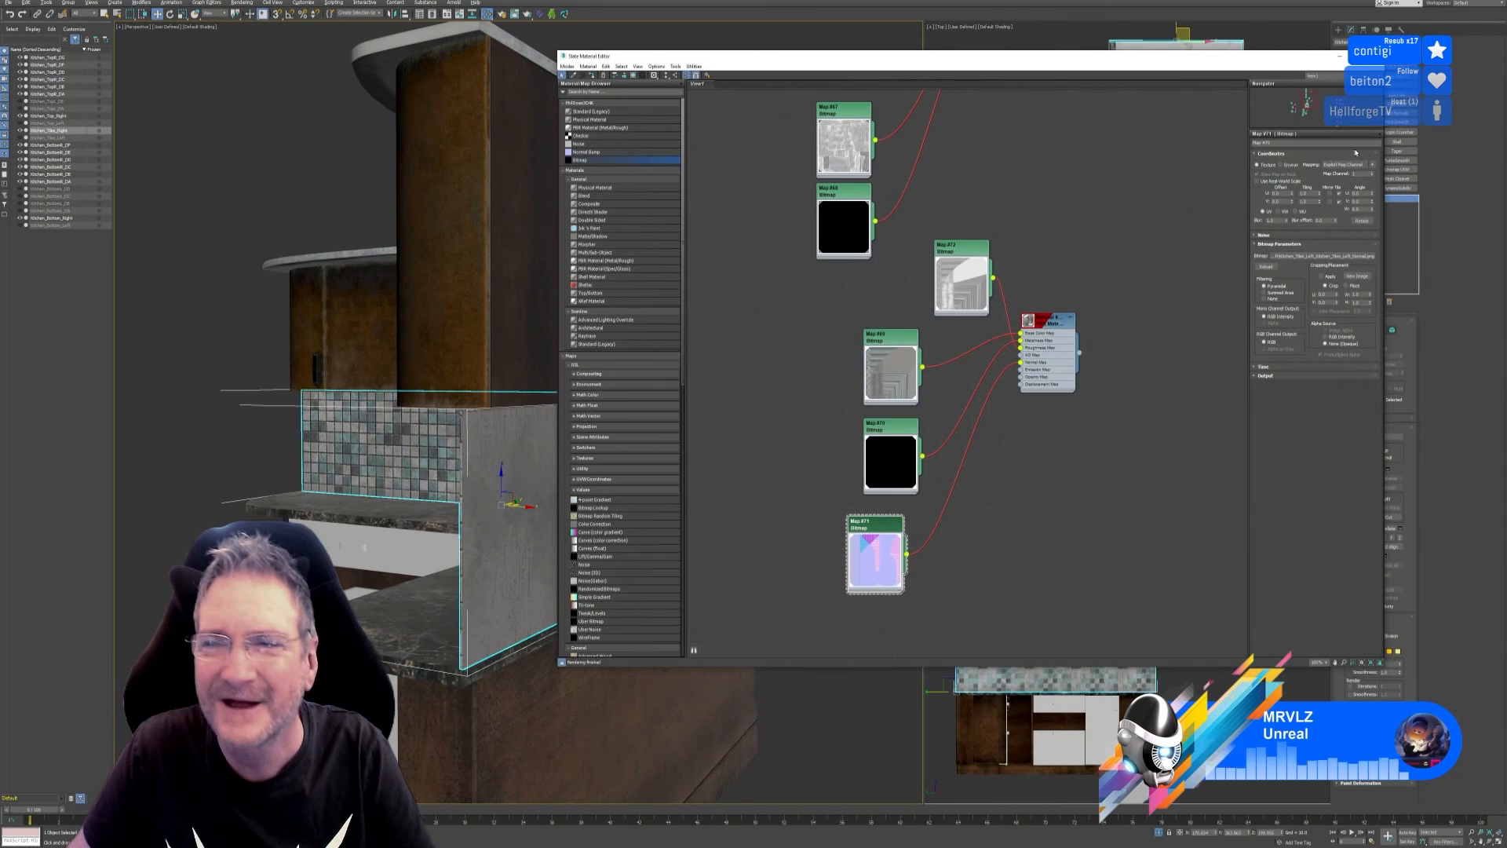
Close the material editor, deselect the backsplash and inspect its outer side wall and tiled faces across the whole kitchen.
{"action": "key", "text": "m"}
{"action": "key", "text": "z"}
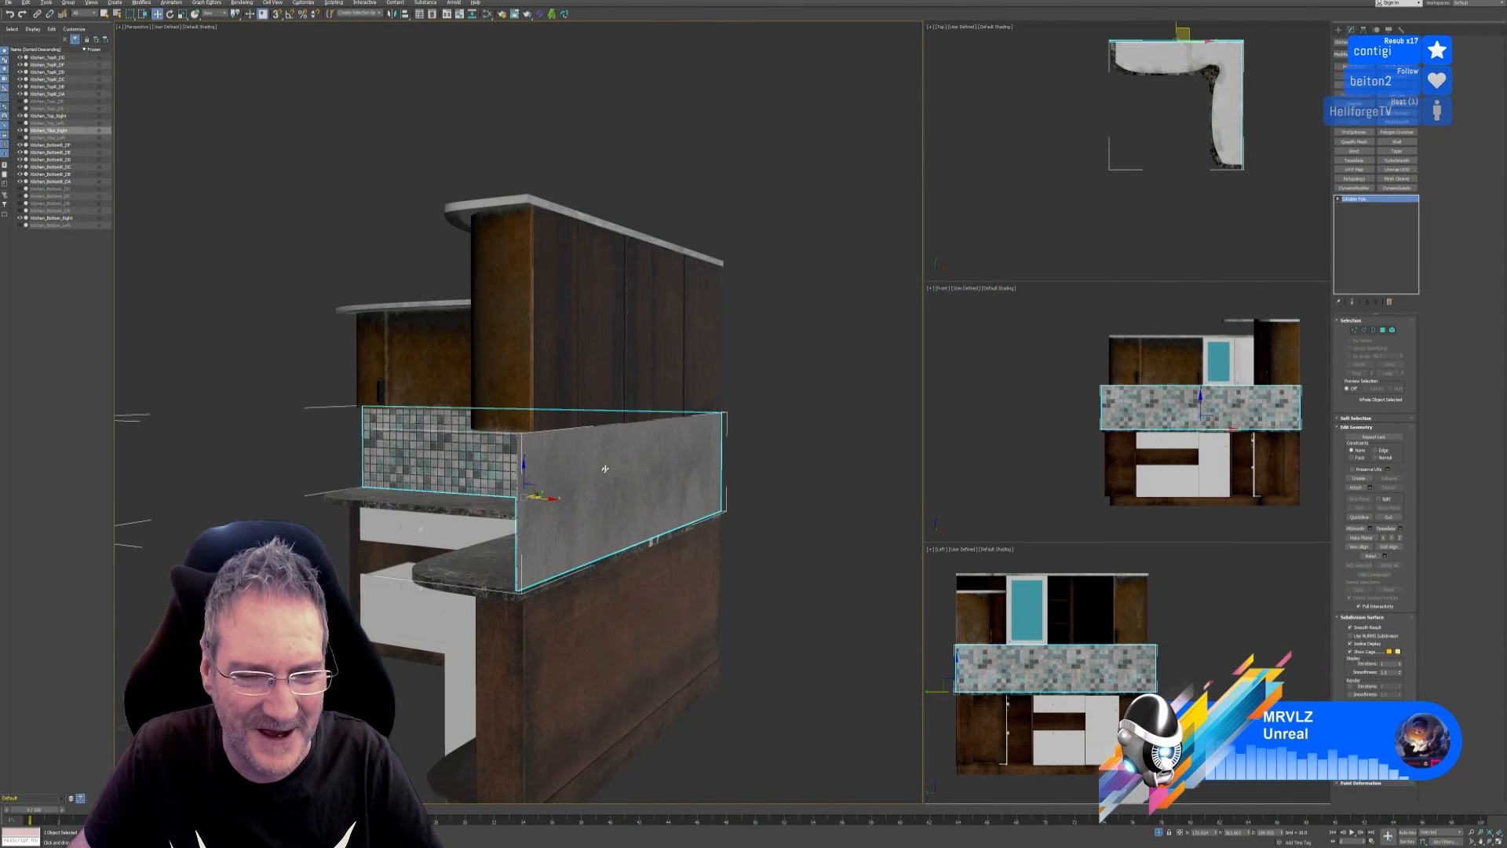
{"action": "mouse_move", "coordinate": [653, 589]}
{"action": "middle_mouse_down", "text": "alt"}
{"action": "mouse_move", "coordinate": [684, 588]}
{"action": "mouse_move", "coordinate": [654, 567]}
{"action": "middle_mouse_up", "text": "alt"}
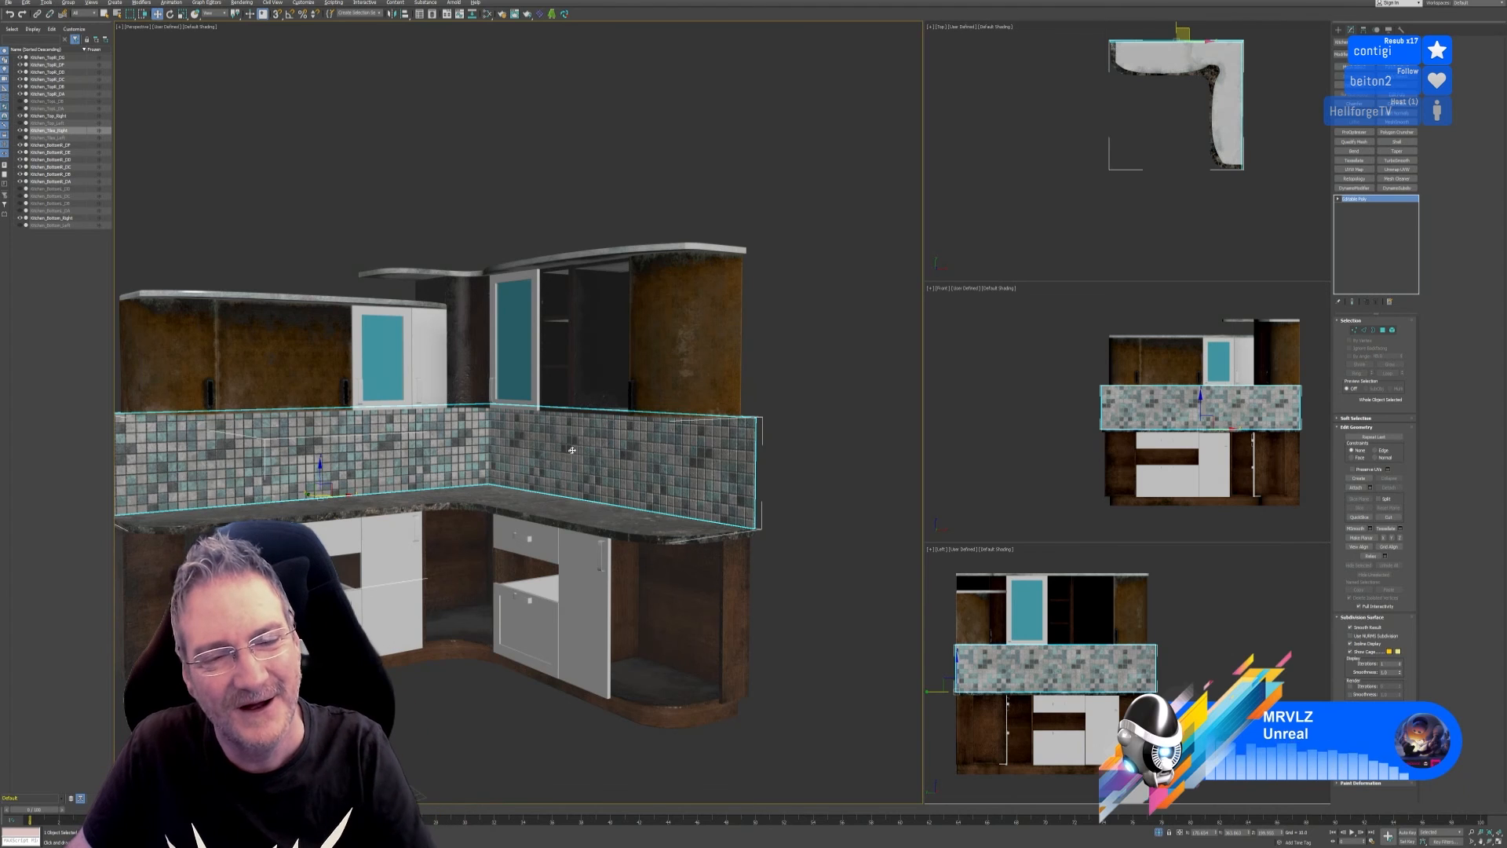
{"action": "scroll", "coordinate": [707, 380], "scroll_direction": "down", "scroll_amount": 4}
{"action": "middle_click_drag", "start_coordinate": [707, 380], "coordinate": [714, 610], "text": "alt"}
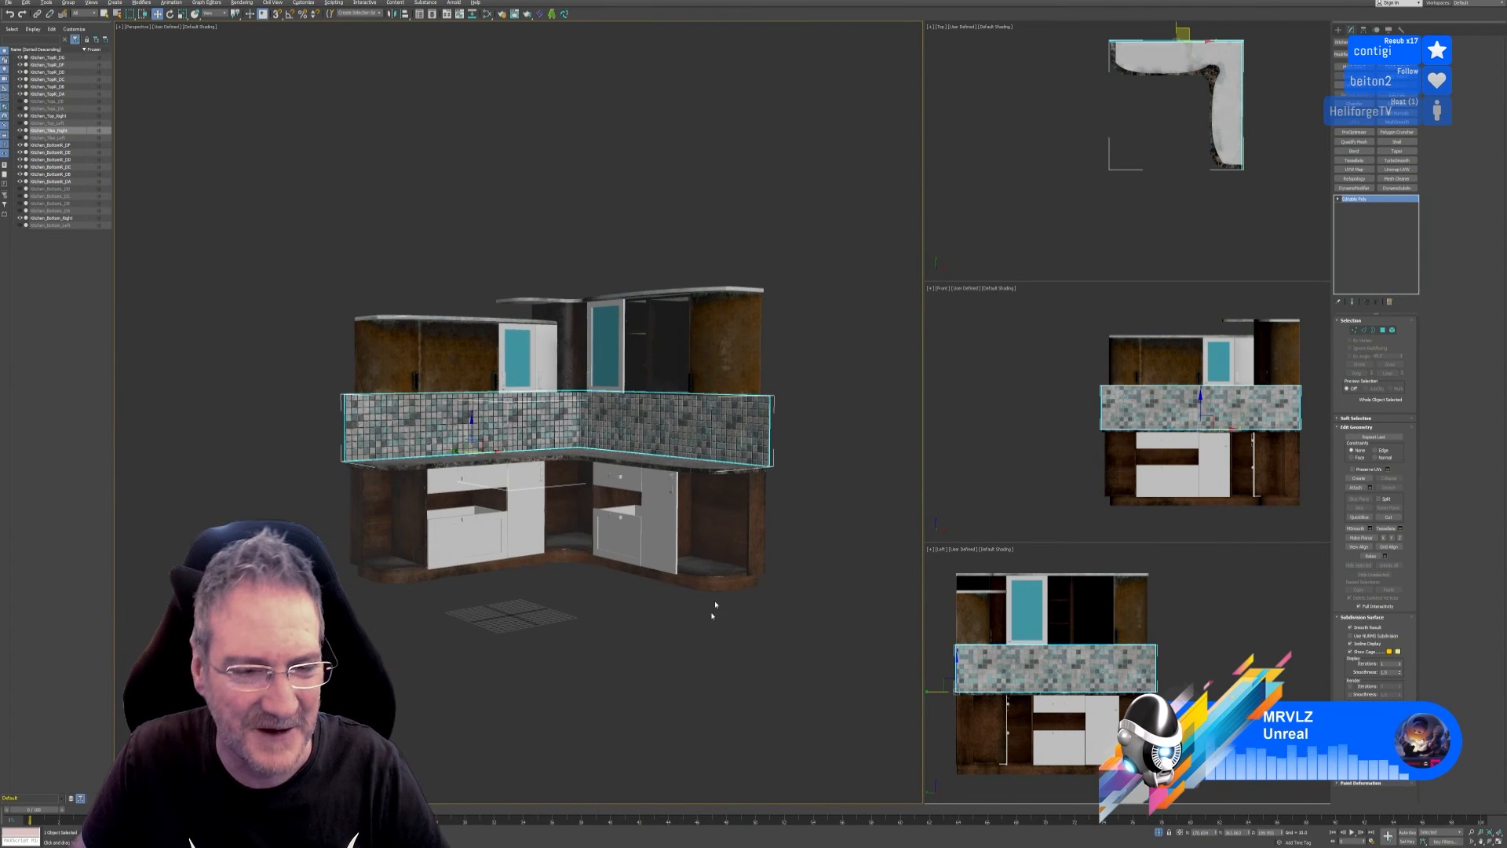
{"action": "left_click", "coordinate": [664, 665]}
{"action": "middle_click_drag", "start_coordinate": [629, 668], "coordinate": [622, 580], "text": "alt"}
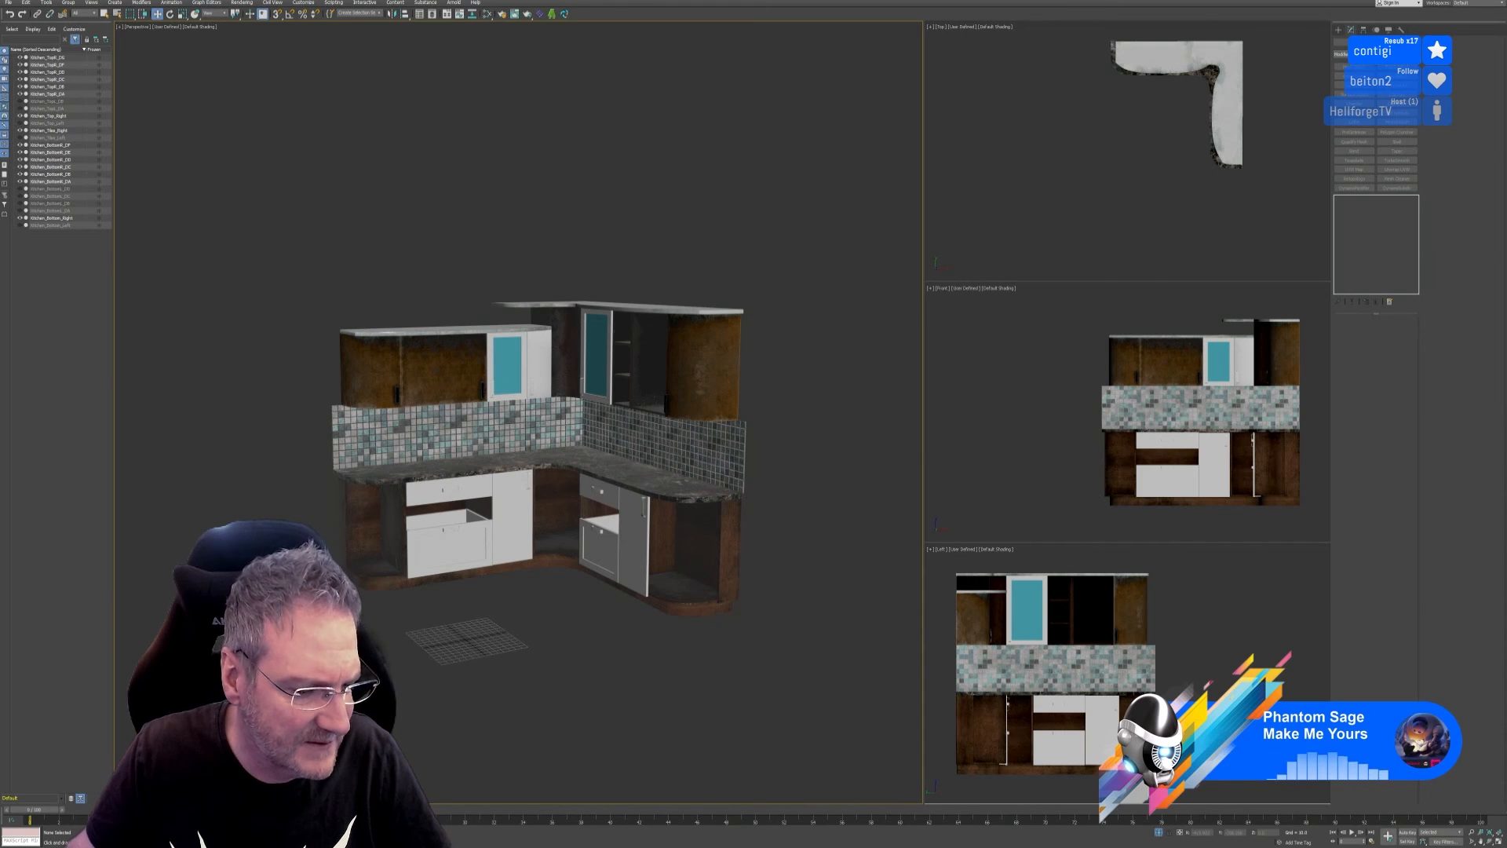
Switch to the web browser, open the copied link to Wood_Planks.jpg and view the whole image.
{"action": "key", "text": "alt+Tab"}
{"action": "key", "text": "F5"}
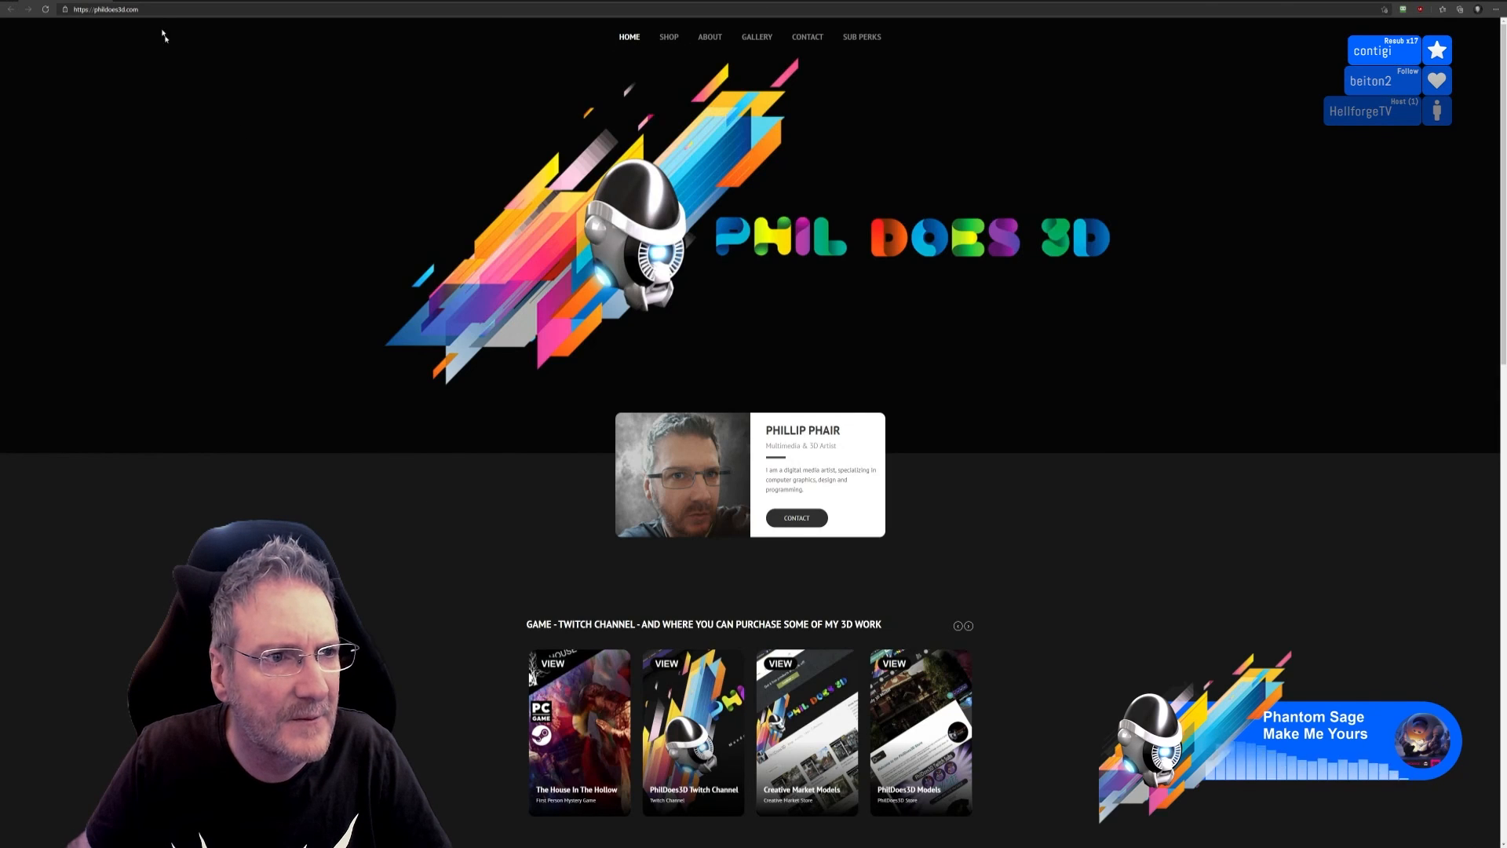
{"action": "key", "text": "ctrl+l"}
{"action": "key", "text": "ctrl+v"}
{"action": "key", "text": "Return"}
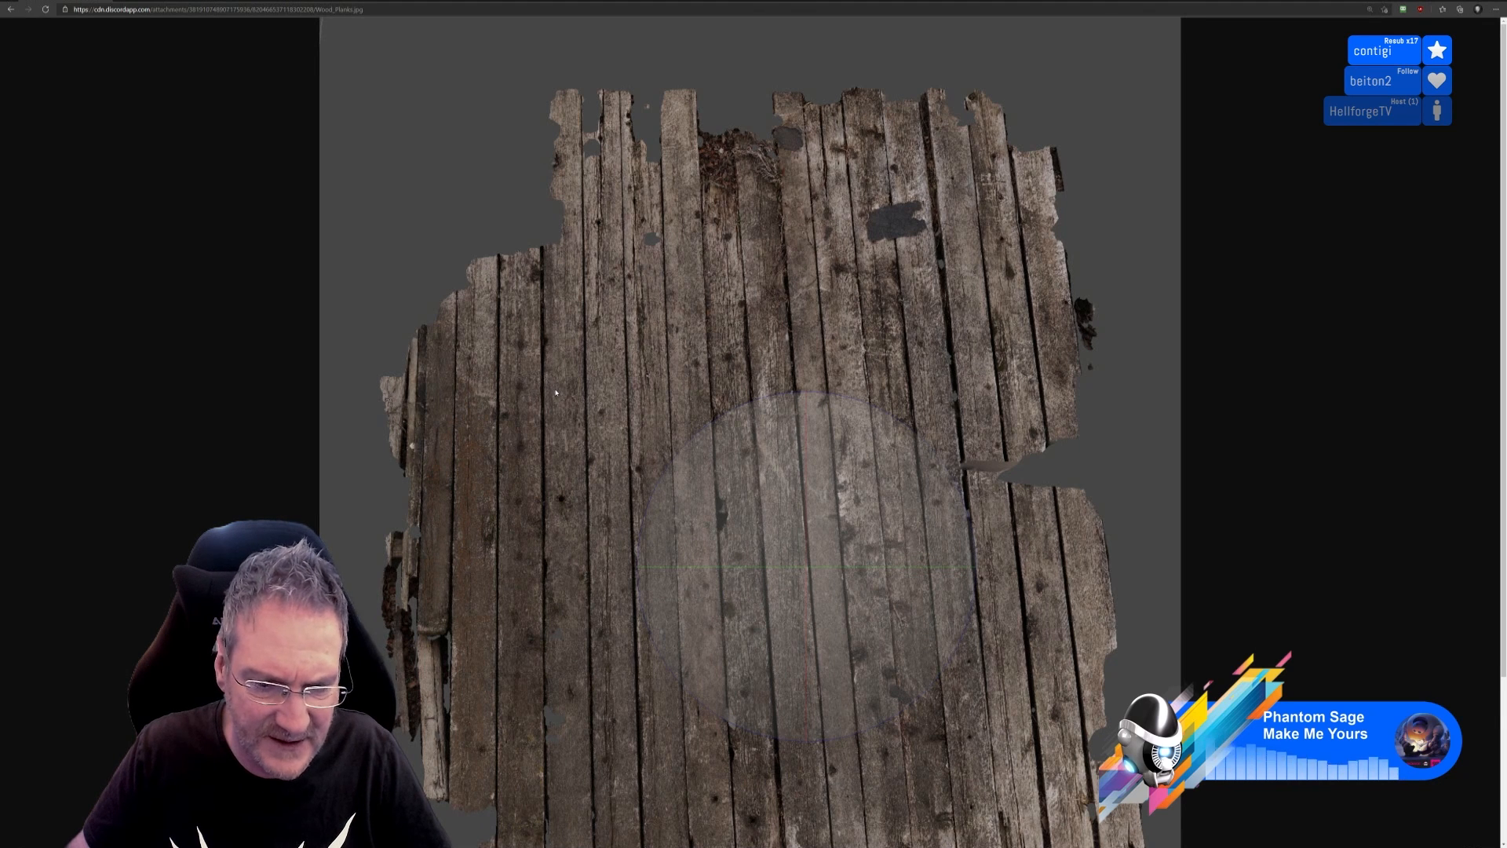
{"action": "key", "text": "alt"}
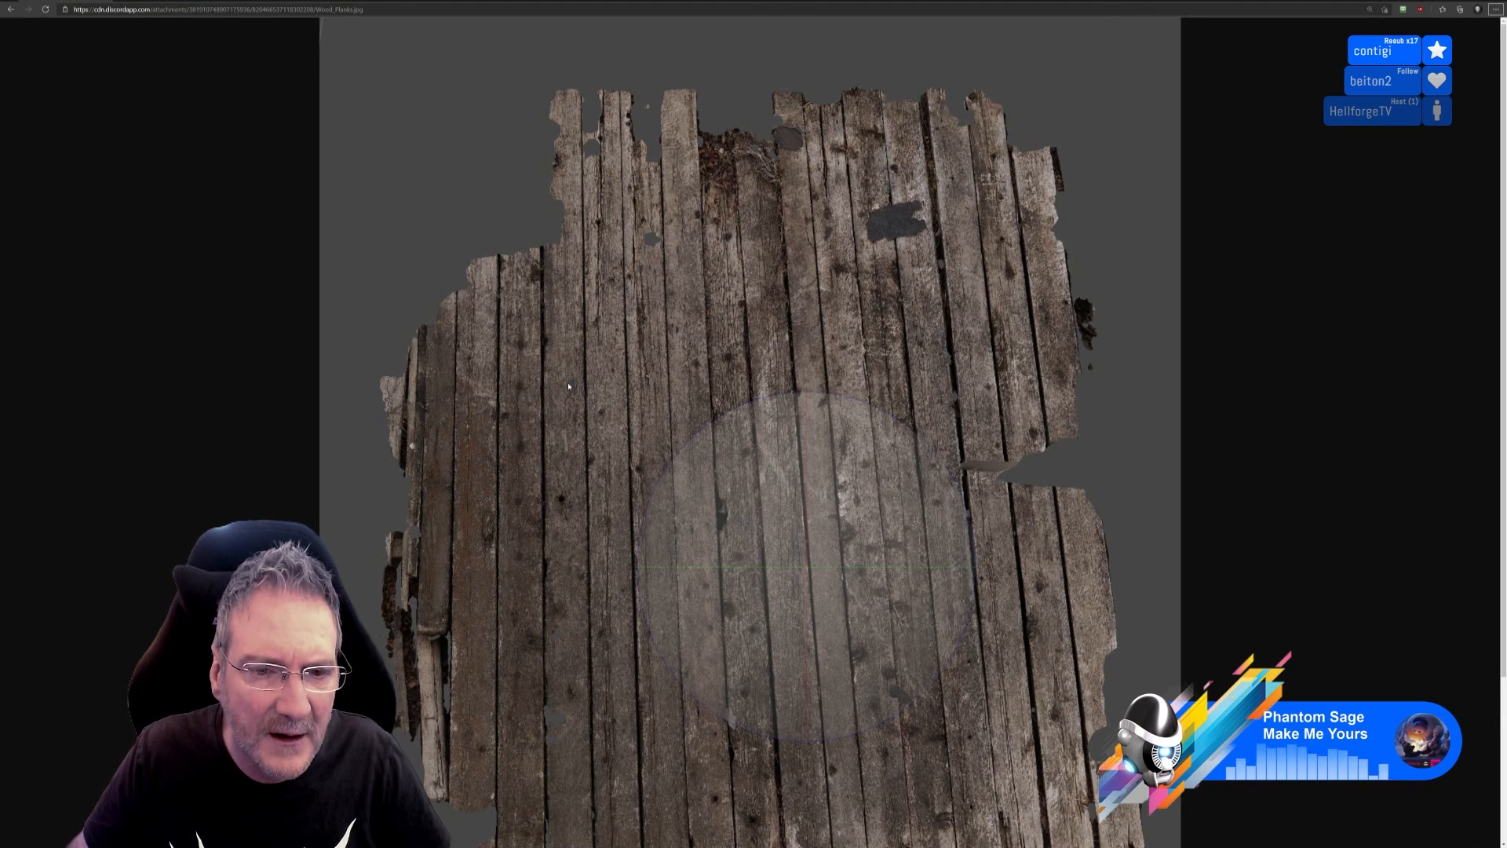
{"action": "key", "text": "ctrl+minus"}
{"action": "key", "text": "ctrl+minus"}
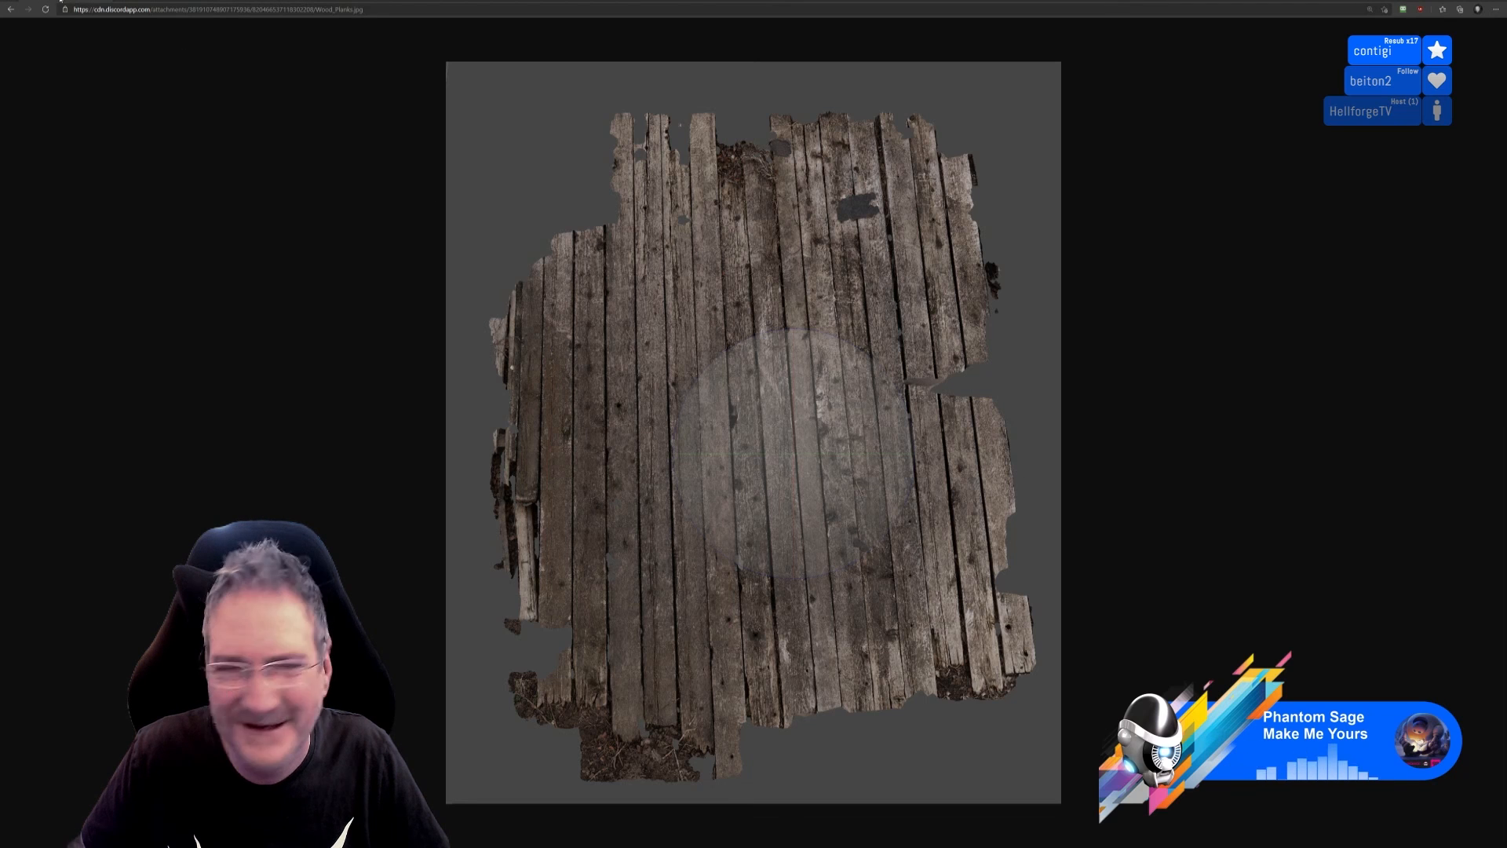
Try to view the pulsating_C_Evo.mp4 video by loading its copied link in the browser.
{"action": "left_click", "coordinate": [214, 10]}
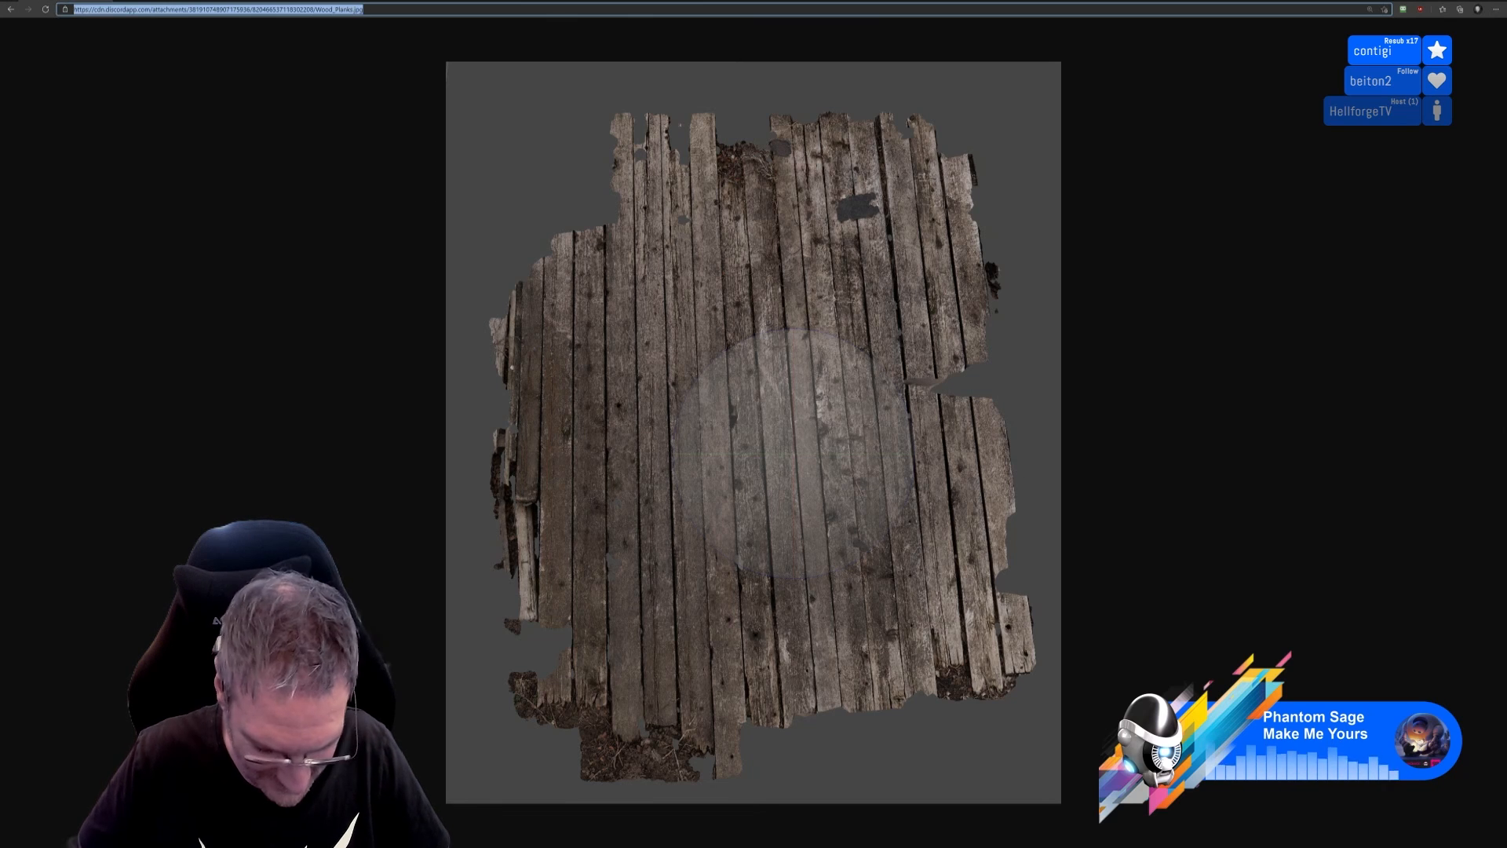
{"action": "key", "text": "ctrl+v"}
{"action": "key", "text": "Return"}
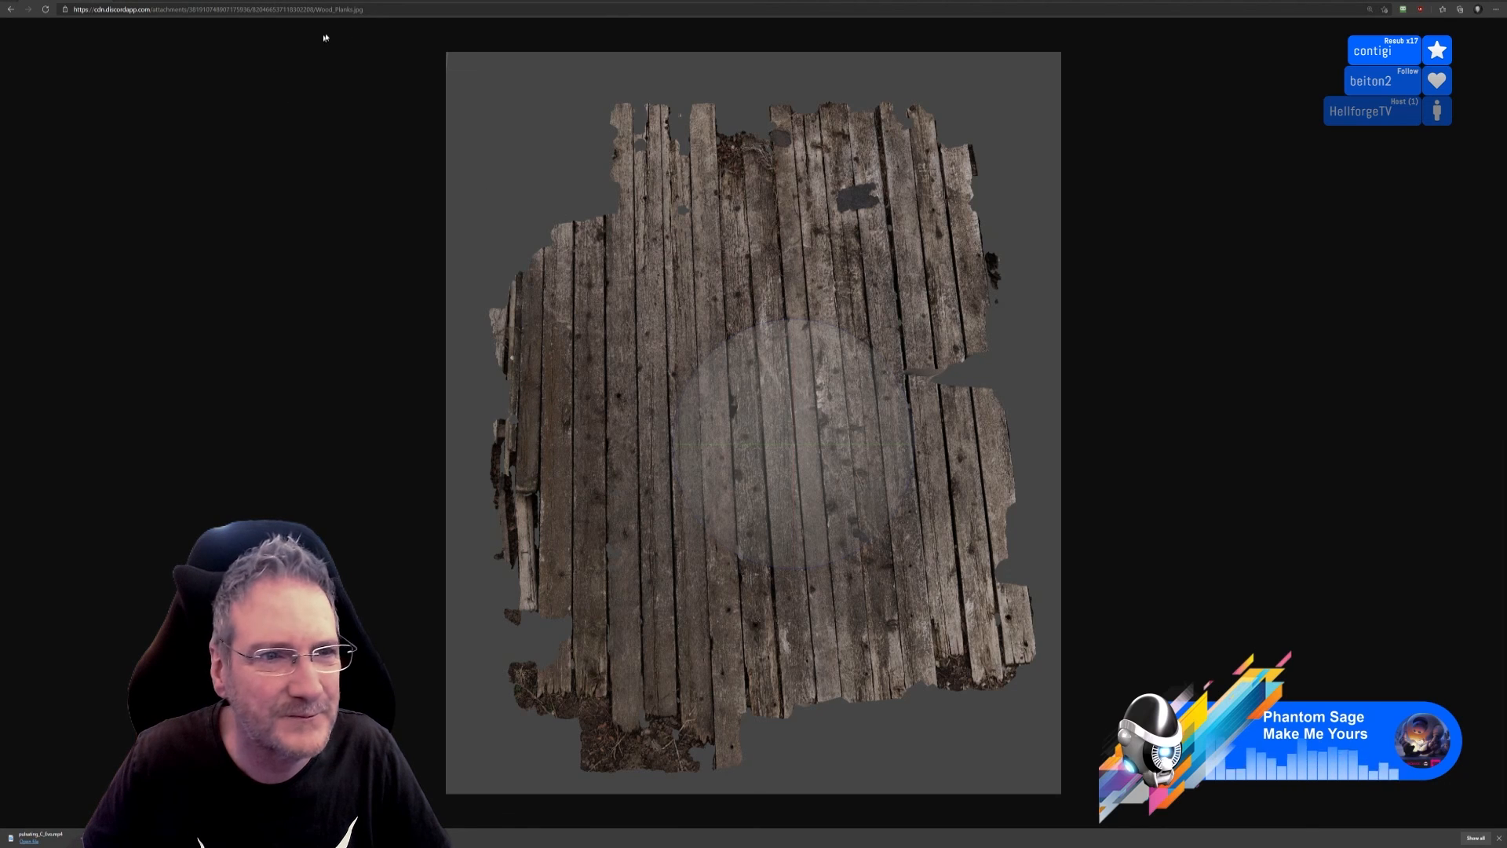
{"action": "left_click", "coordinate": [359, 15]}
{"action": "key", "text": "ctrl+v"}
{"action": "key", "text": "Return"}
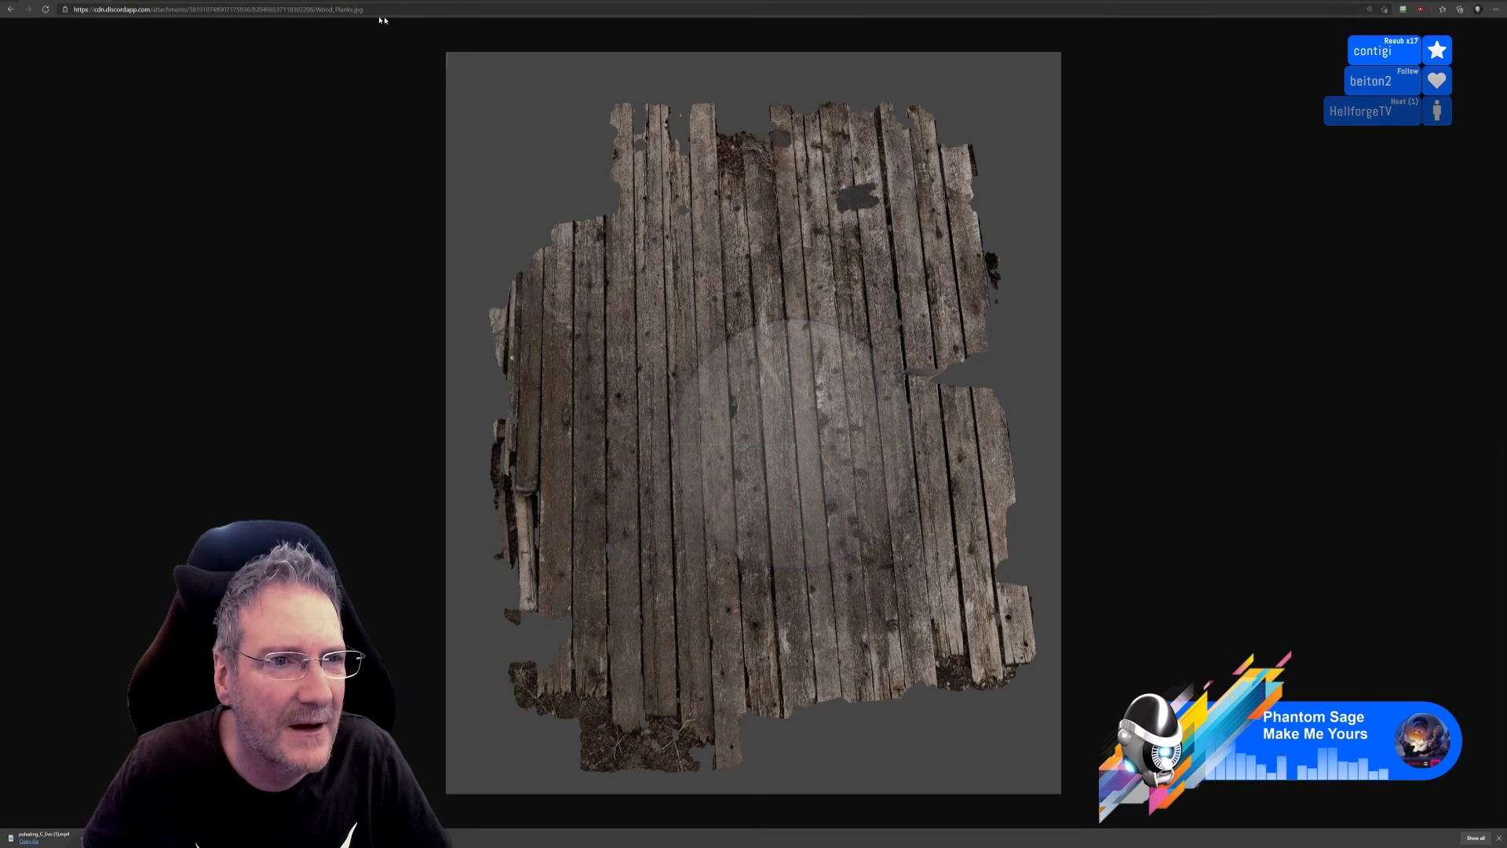
{"action": "left_click", "coordinate": [361, 10]}
{"action": "key", "text": "ctrl+v"}
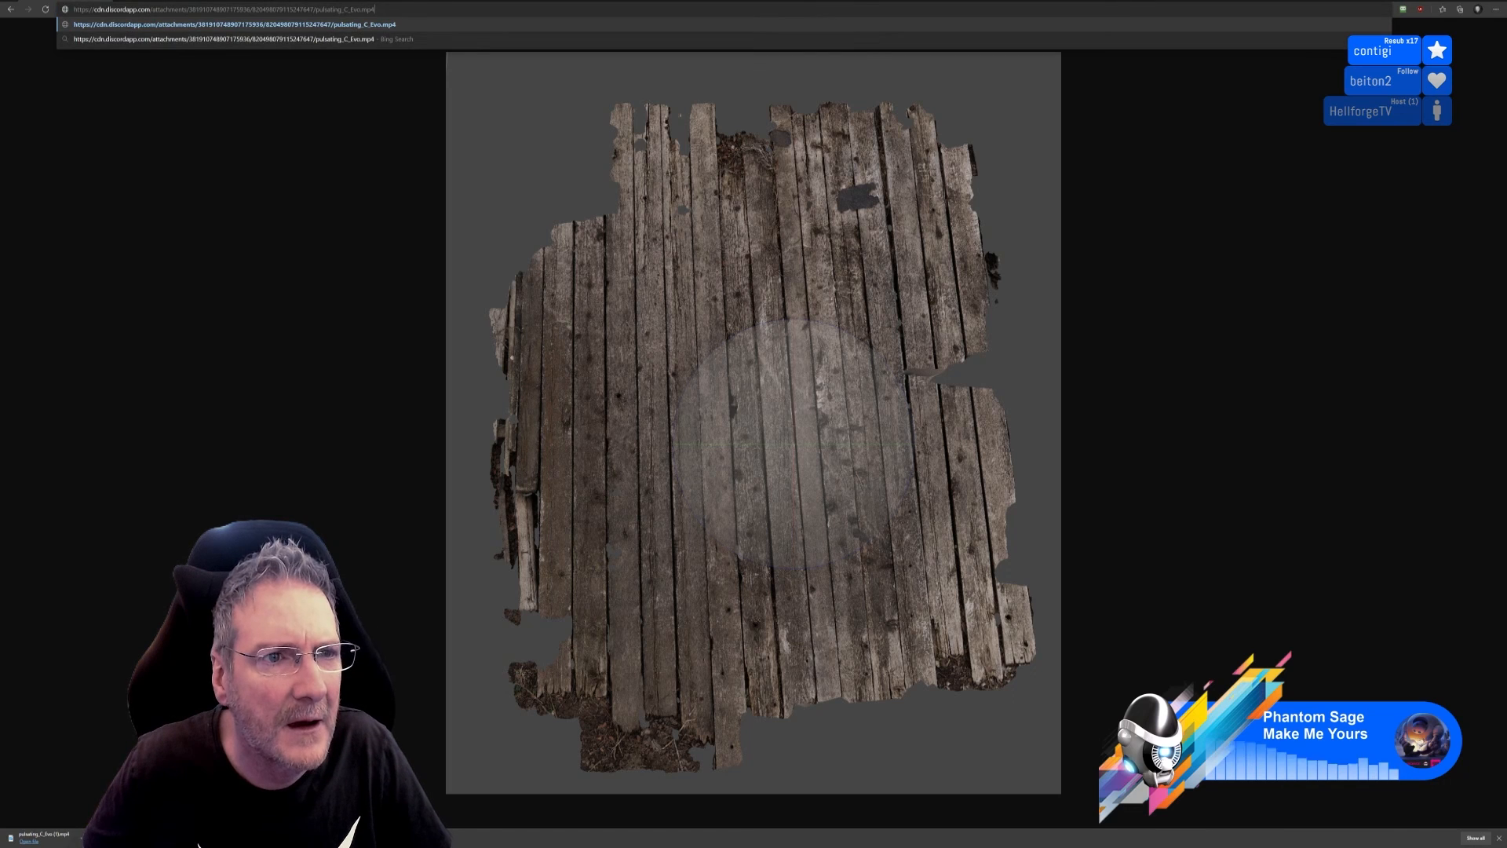
{"action": "key", "text": "Return"}
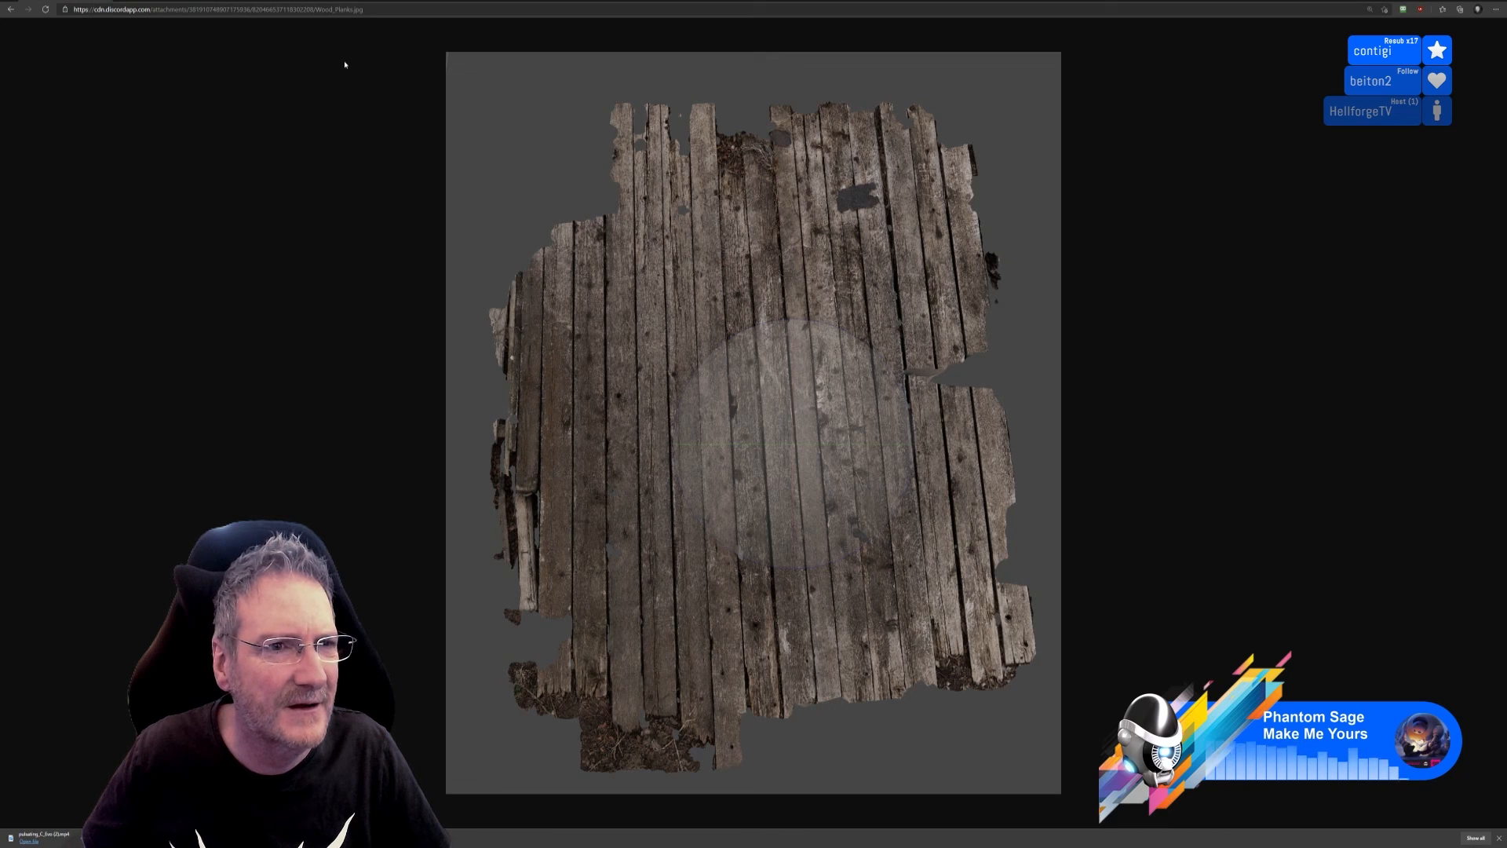
Load the pulsating_C_Evo.mp4 link again and open the downloaded video file for viewing.
{"action": "left_click", "coordinate": [370, 10]}
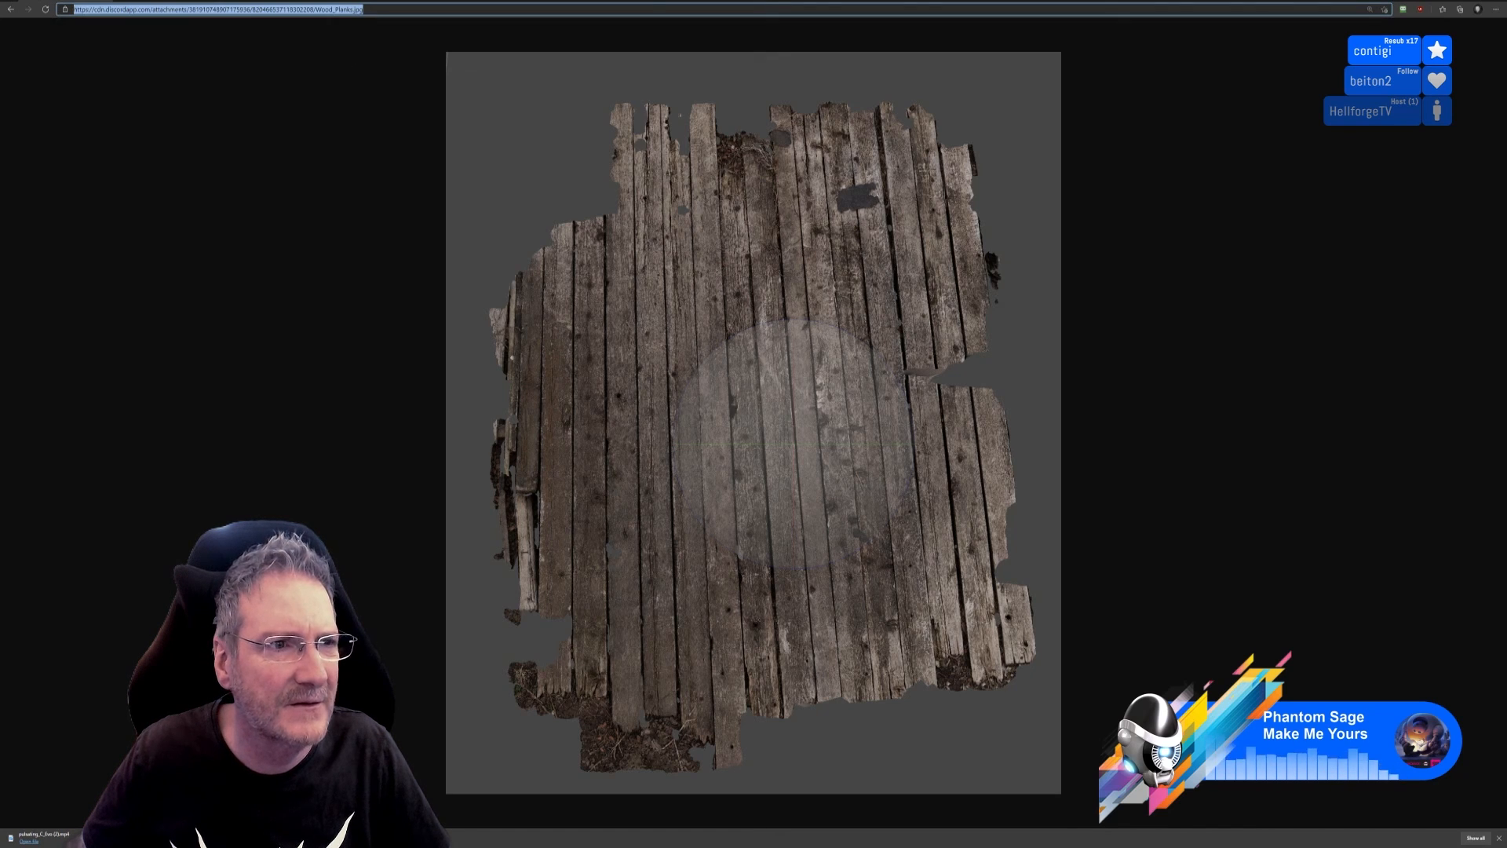
{"action": "key", "text": "ctrl+v"}
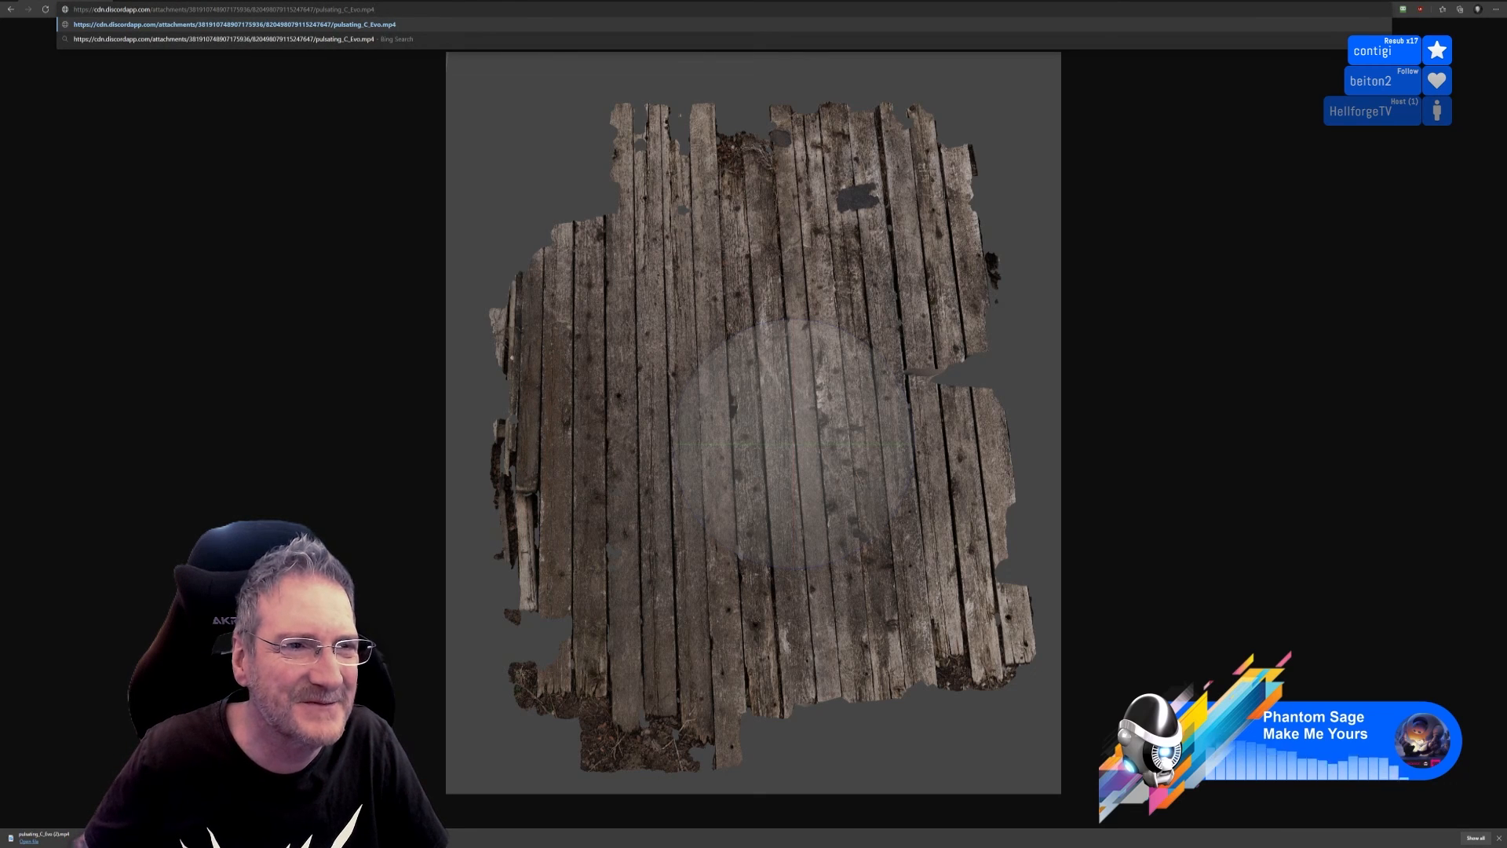
{"action": "left_click", "coordinate": [376, 25]}
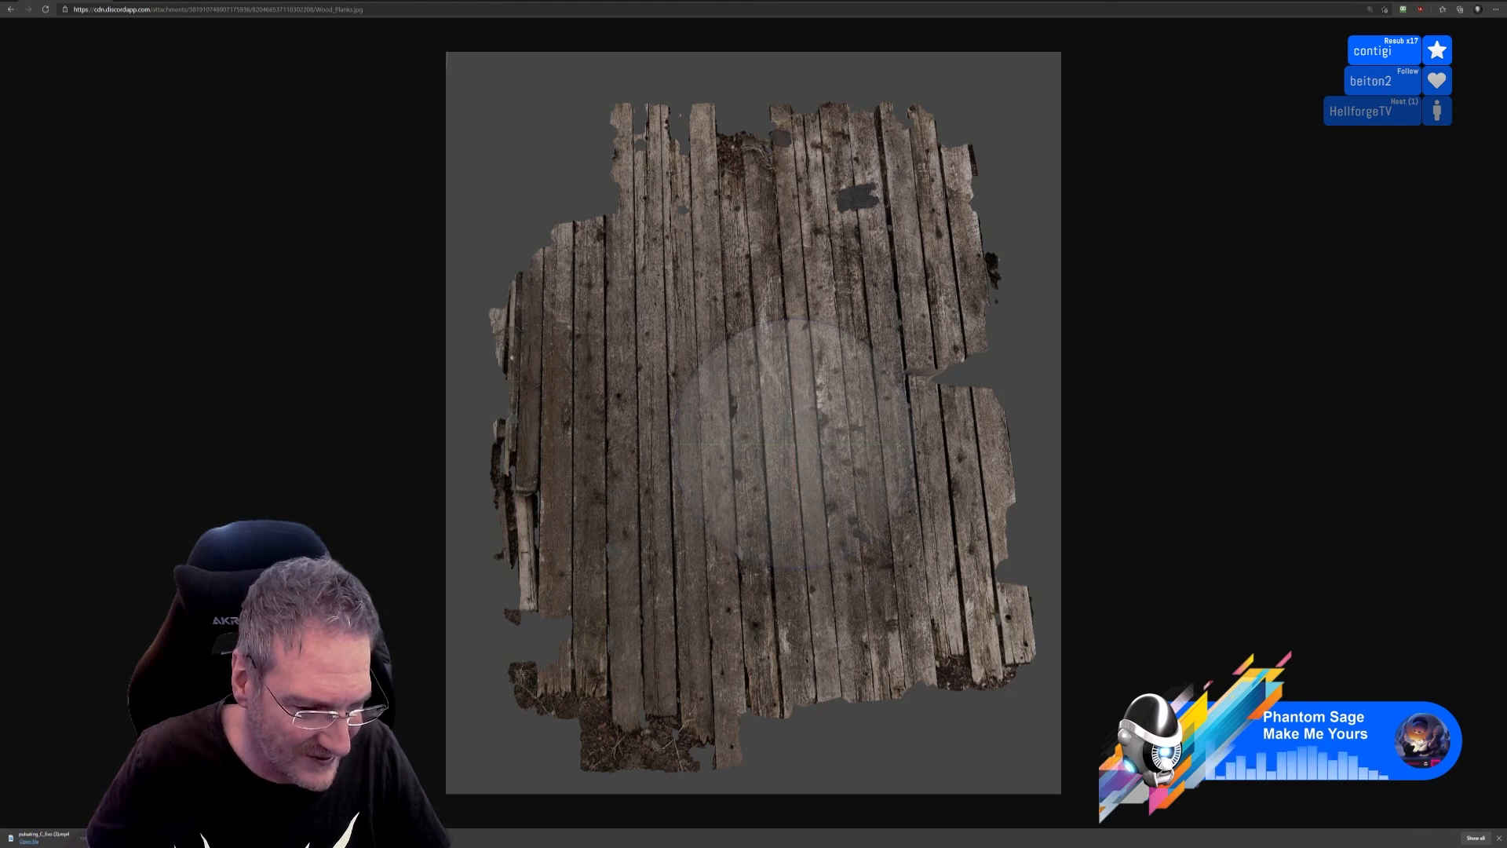
{"action": "left_click", "coordinate": [350, 838]}
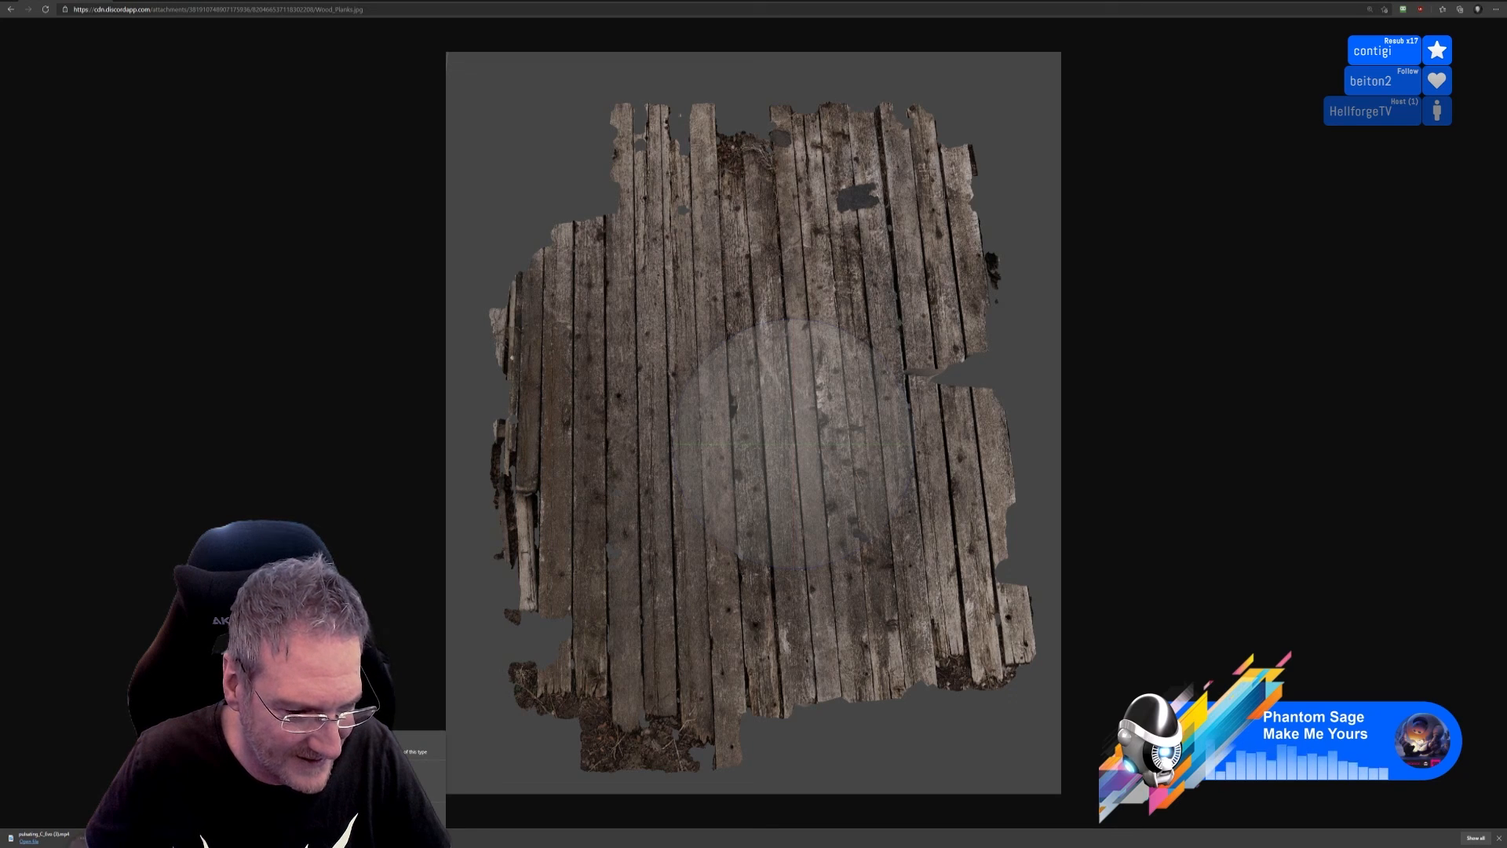
{"action": "left_click", "coordinate": [376, 810]}
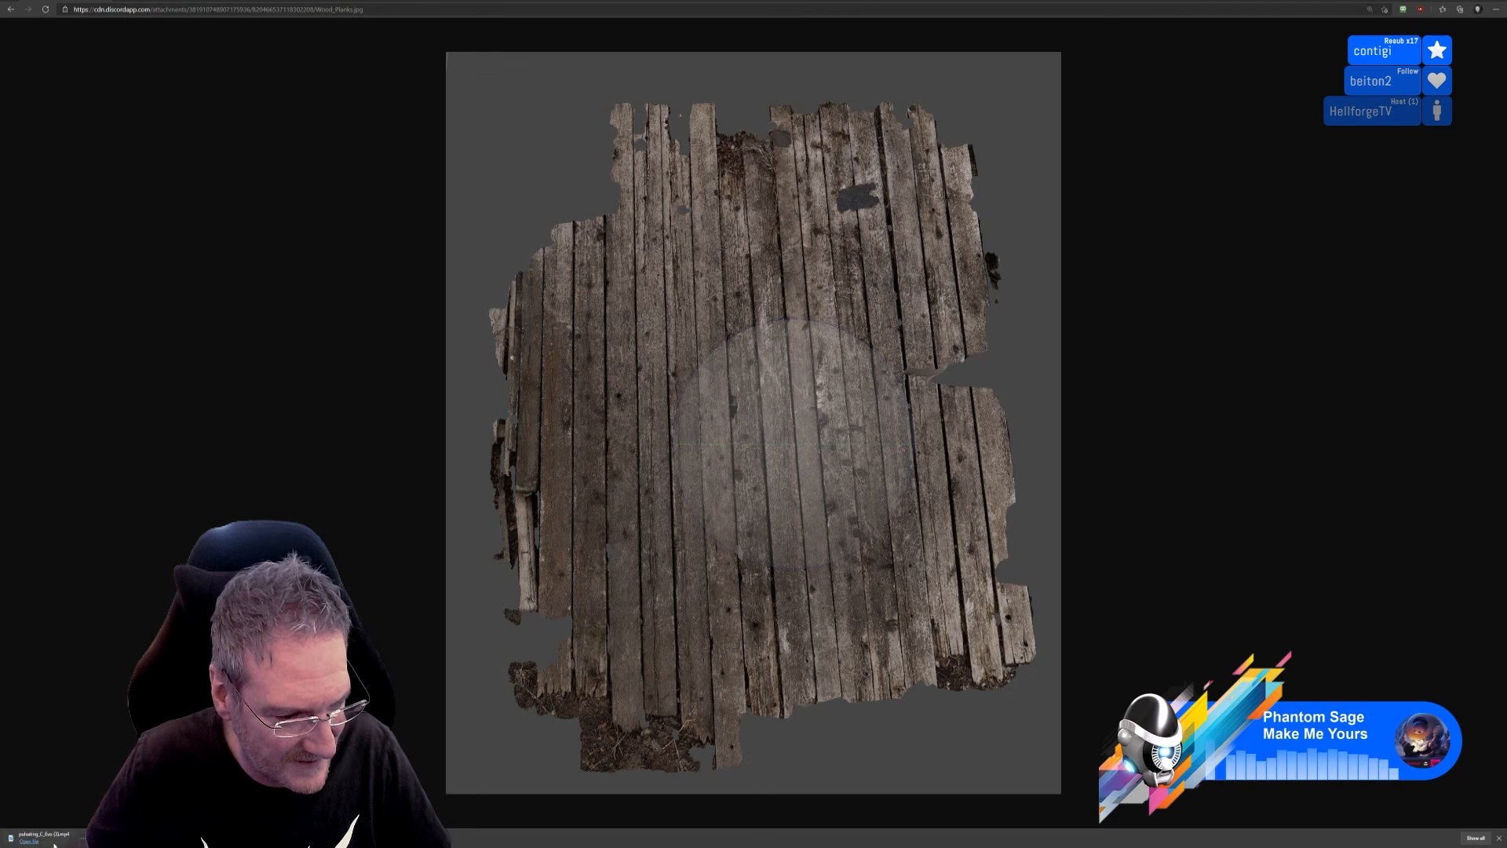
{"action": "left_click", "coordinate": [30, 841]}
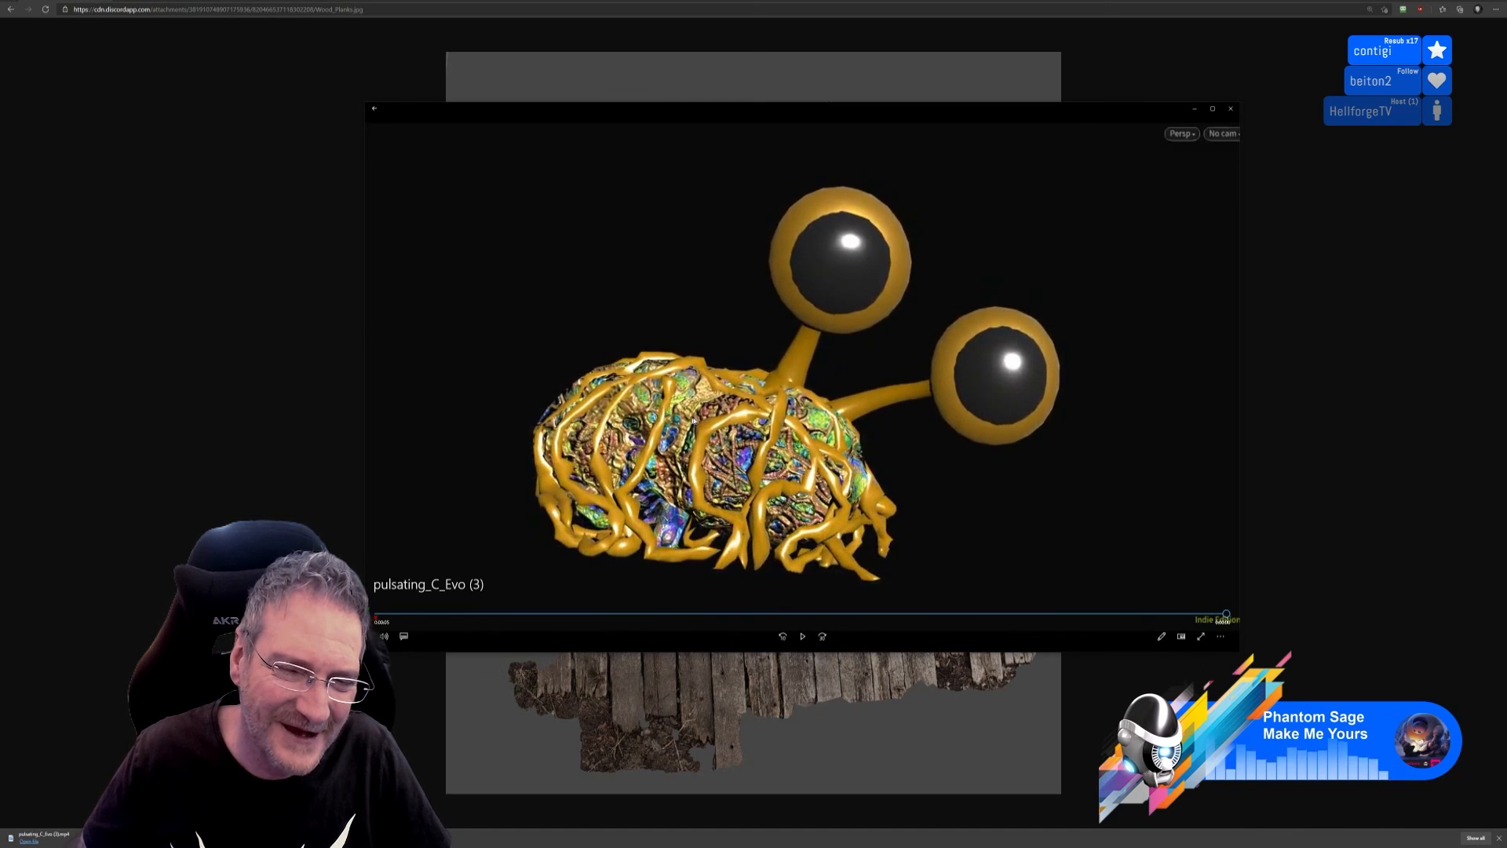
Replay the pulsating_C_Evo video and close the video player to return to the wood planks image.
{"action": "left_click", "coordinate": [803, 635]}
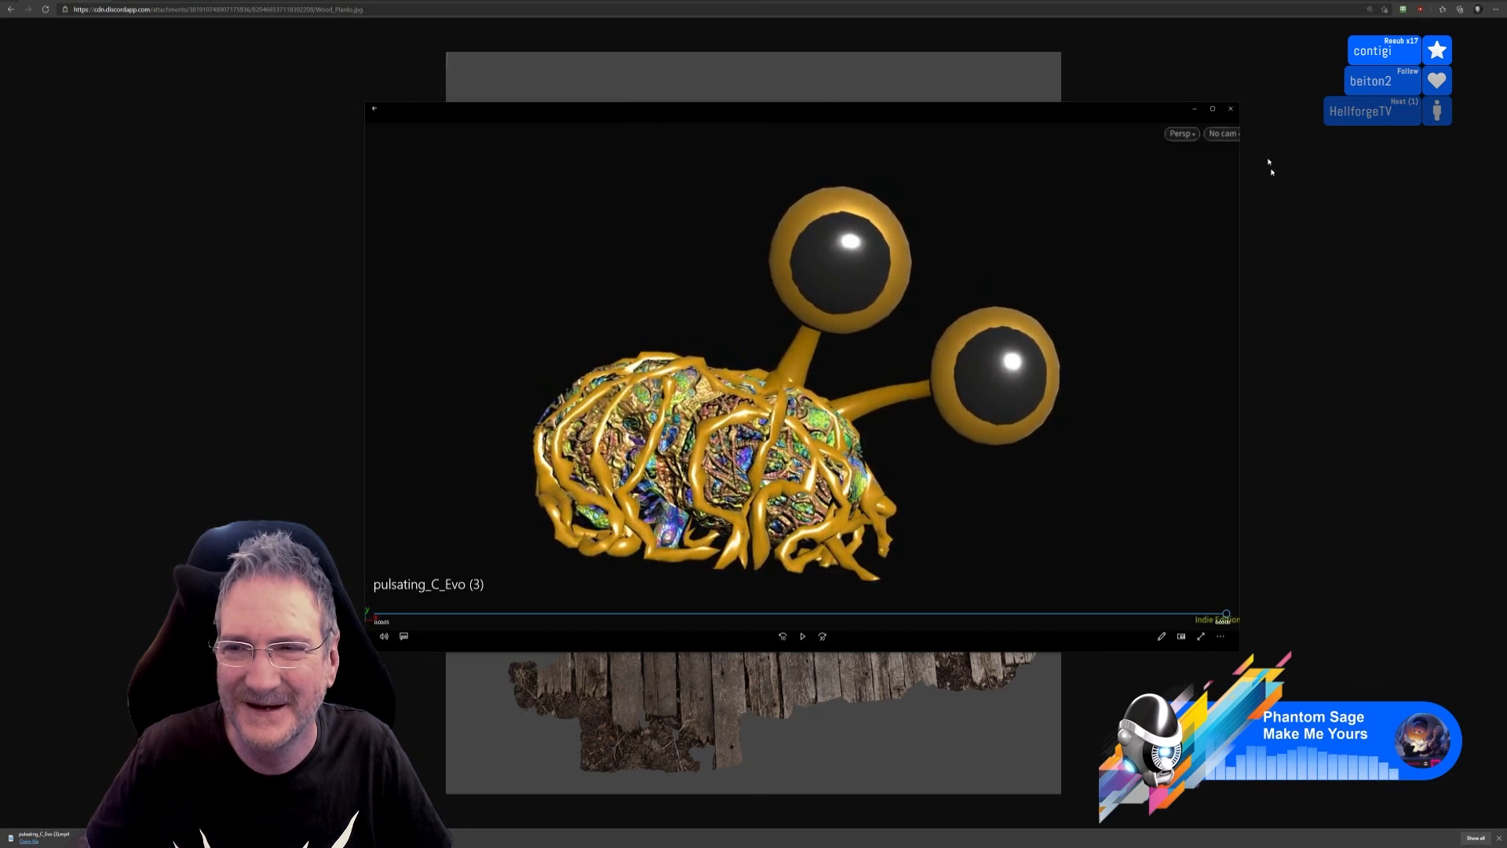
{"action": "left_click", "coordinate": [1231, 110]}
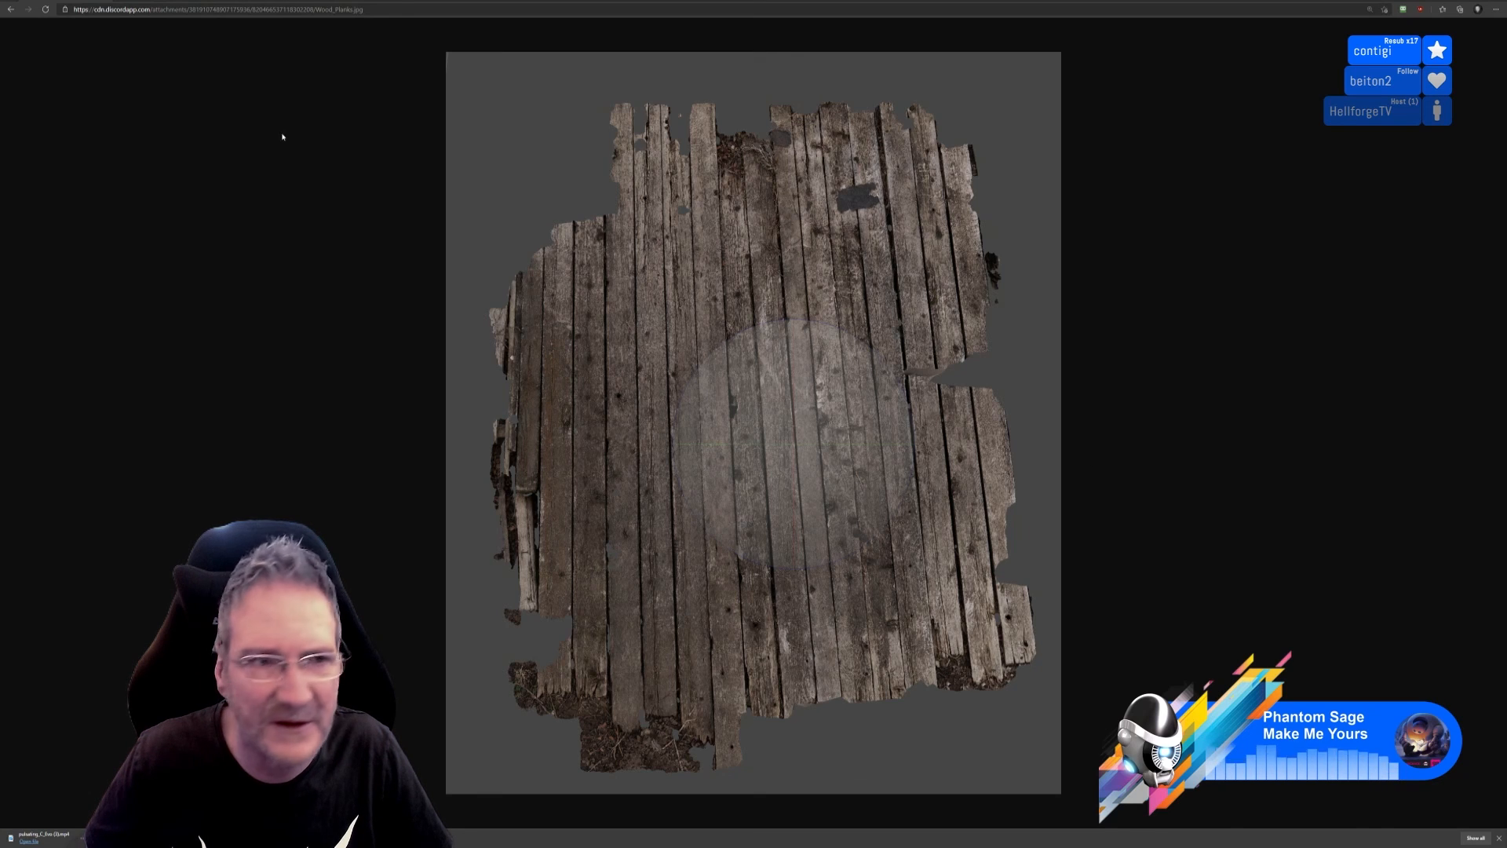
Open the copied ArtStation image link in the browser in place of the wood planks image.
{"action": "left_click", "coordinate": [369, 10]}
{"action": "key", "text": "ctrl+v"}
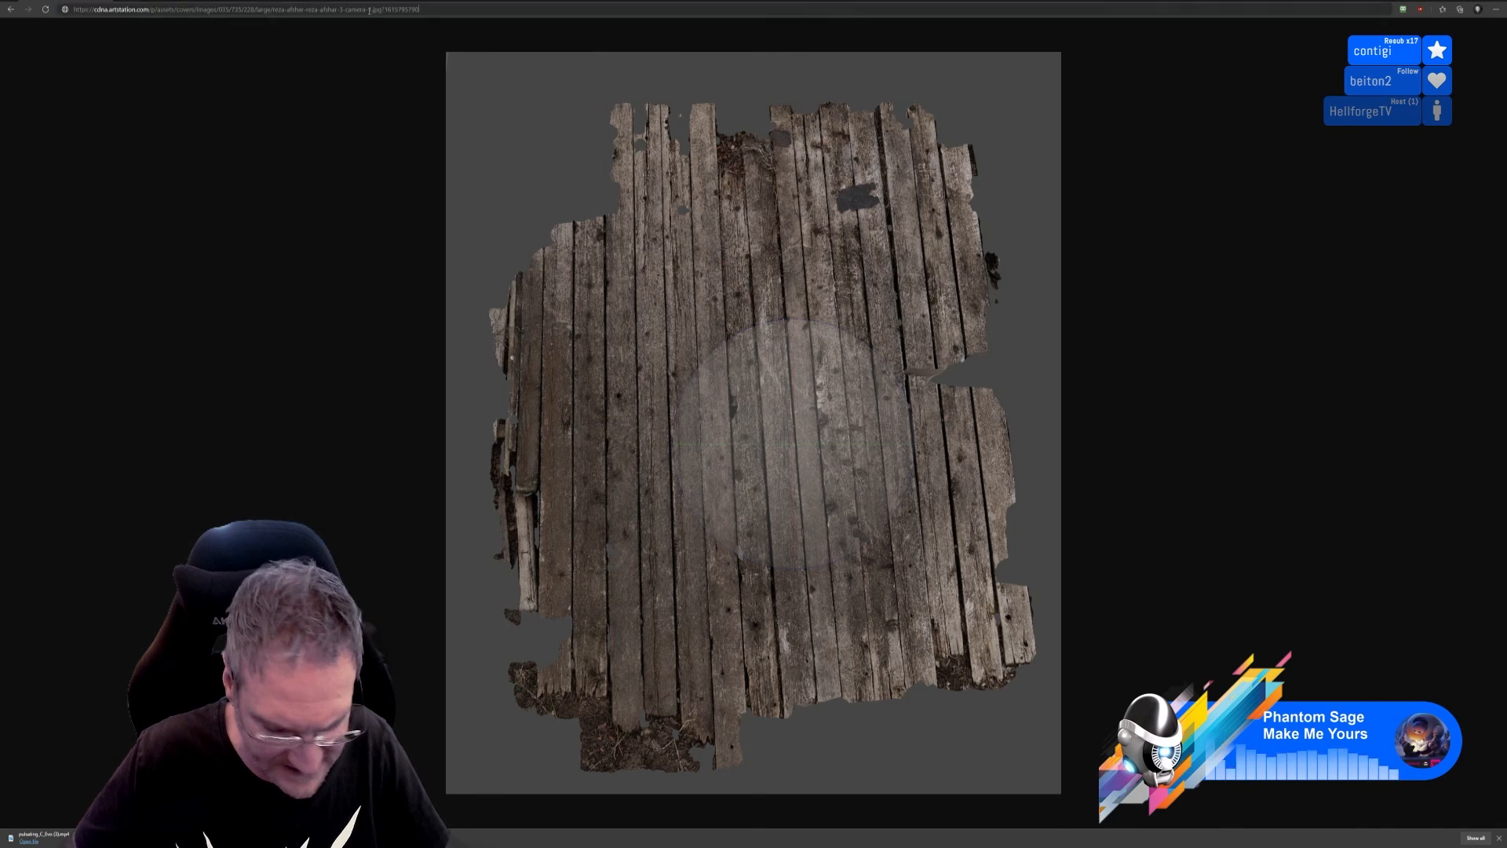
{"action": "key", "text": "Return"}
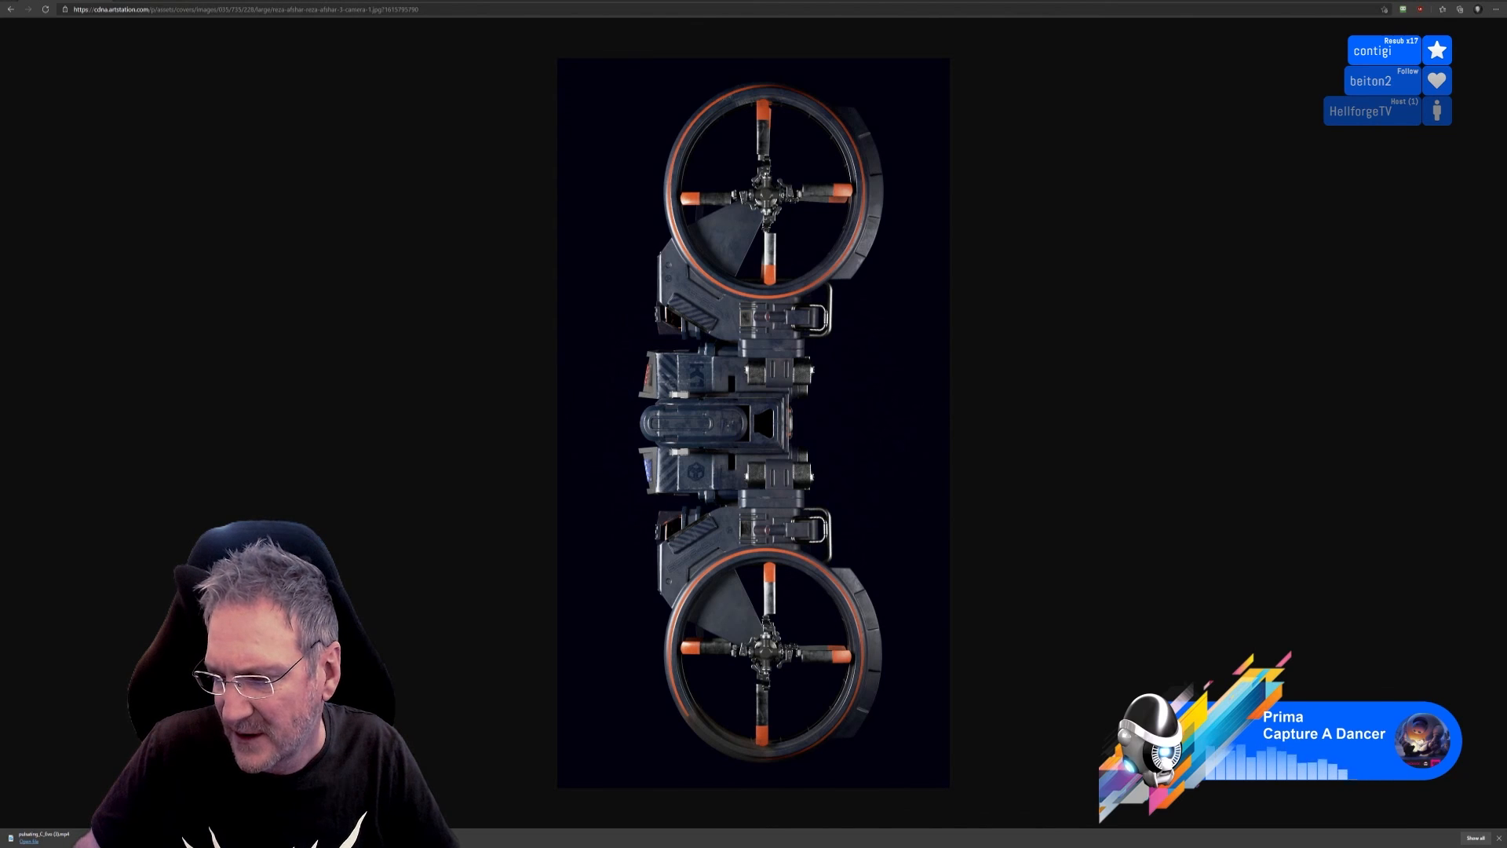
Open the copied Discord link to the next shared PNG image and adjust the page zoom to view more of it.
{"action": "left_click", "coordinate": [429, 11]}
{"action": "key", "text": "ctrl+v"}
{"action": "key", "text": "Return"}
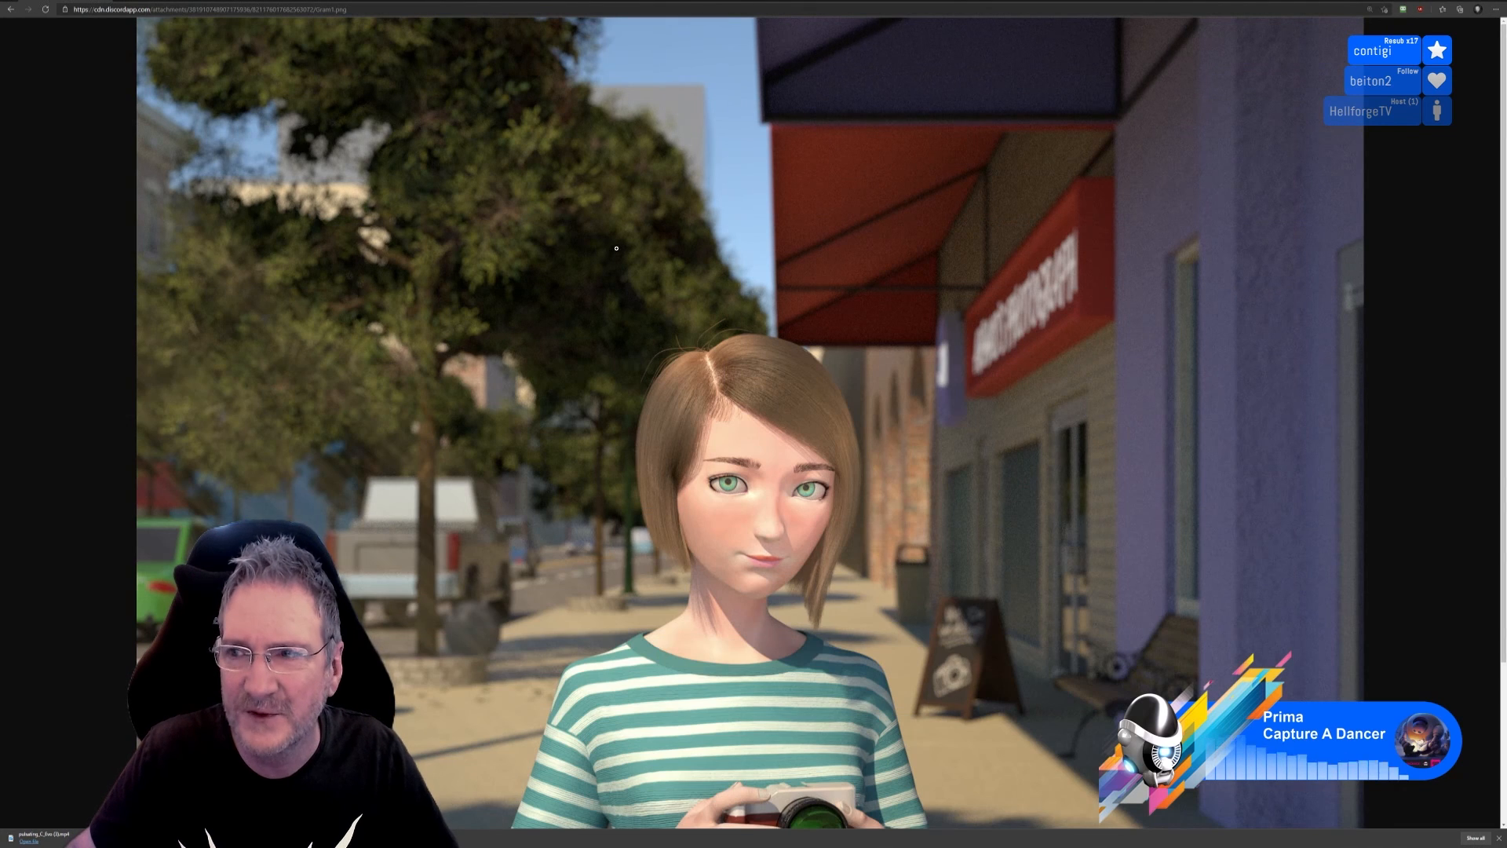
{"action": "scroll", "coordinate": [616, 248], "scroll_direction": "up", "scroll_amount": 1, "text": "ctrl"}
{"action": "scroll", "coordinate": [616, 248], "scroll_direction": "down", "scroll_amount": 1, "text": "ctrl"}
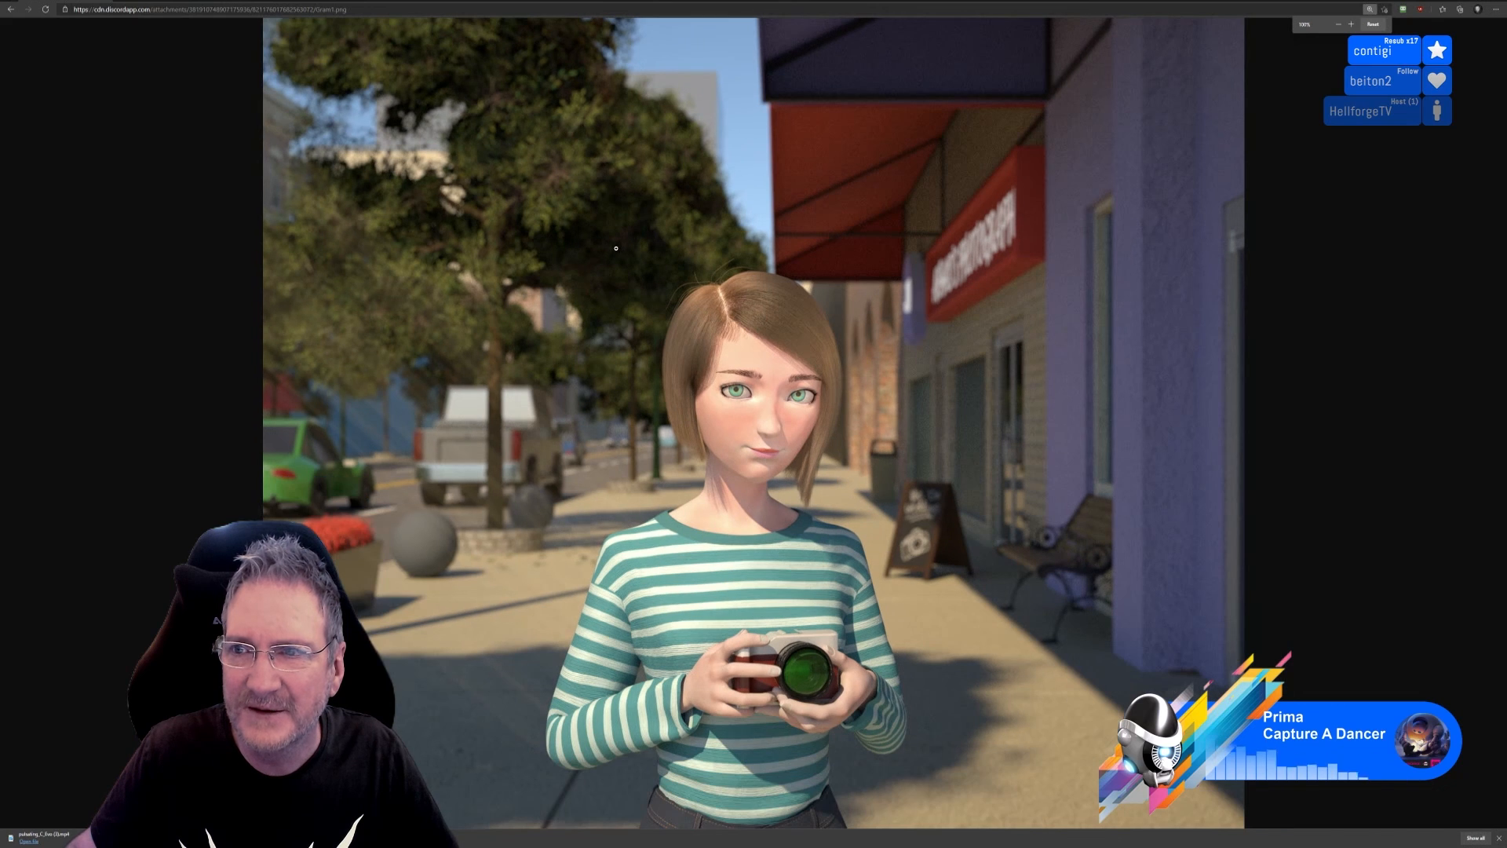
{"action": "scroll", "coordinate": [615, 247], "scroll_direction": "down", "scroll_amount": 1, "text": "ctrl"}
{"action": "scroll", "coordinate": [614, 248], "scroll_direction": "up", "scroll_amount": 1, "text": "ctrl"}
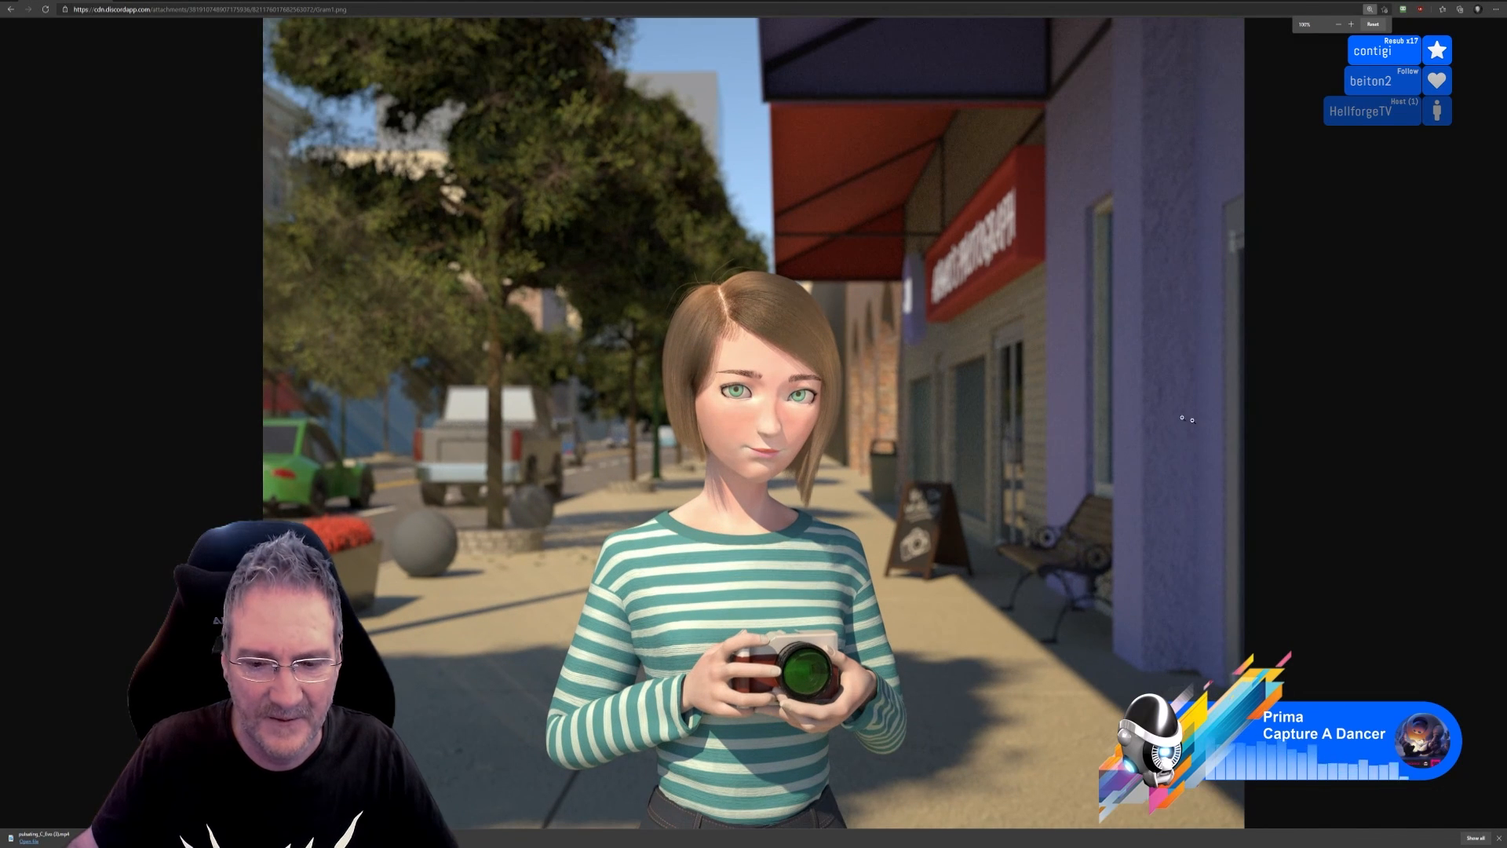